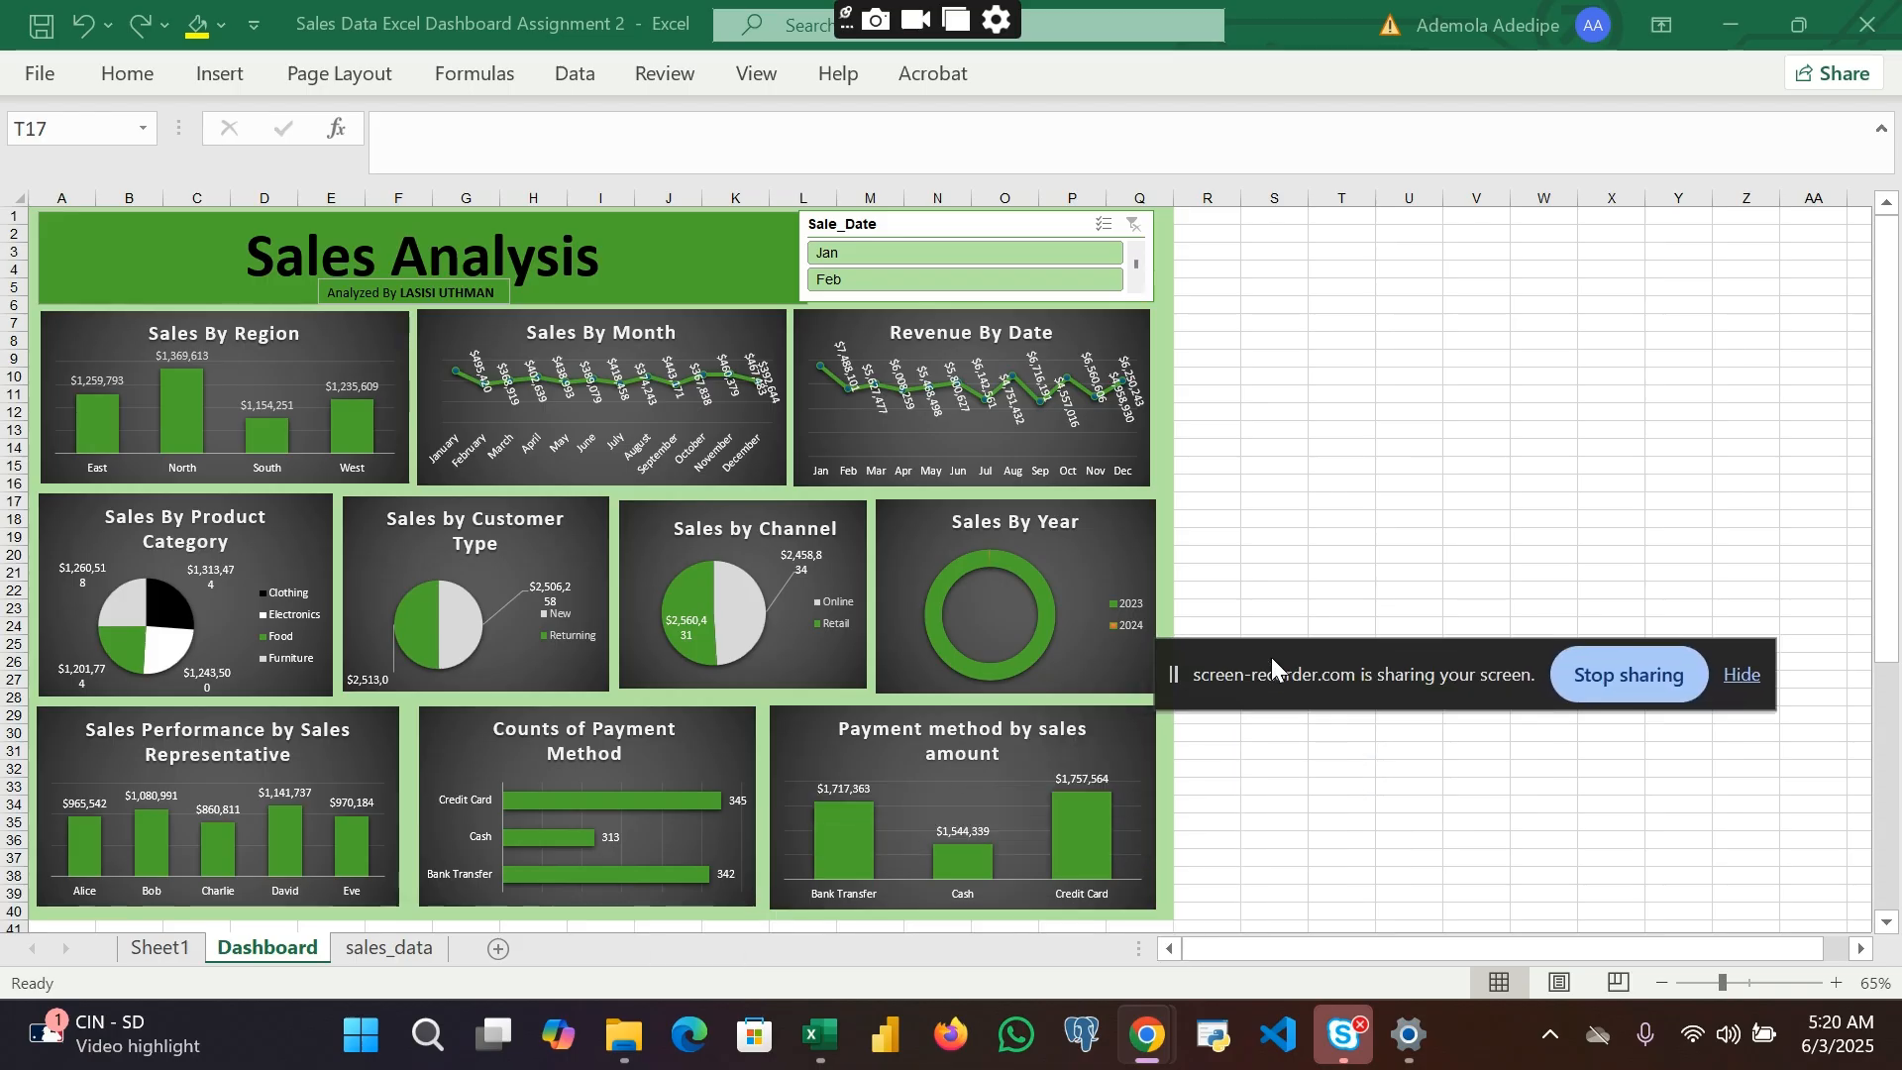
Step: Open the workbook "Sales Data Excel Dashboard Assignment 2 - Copy" from the Downloads folder
drag(1249, 648, 1314, 842)
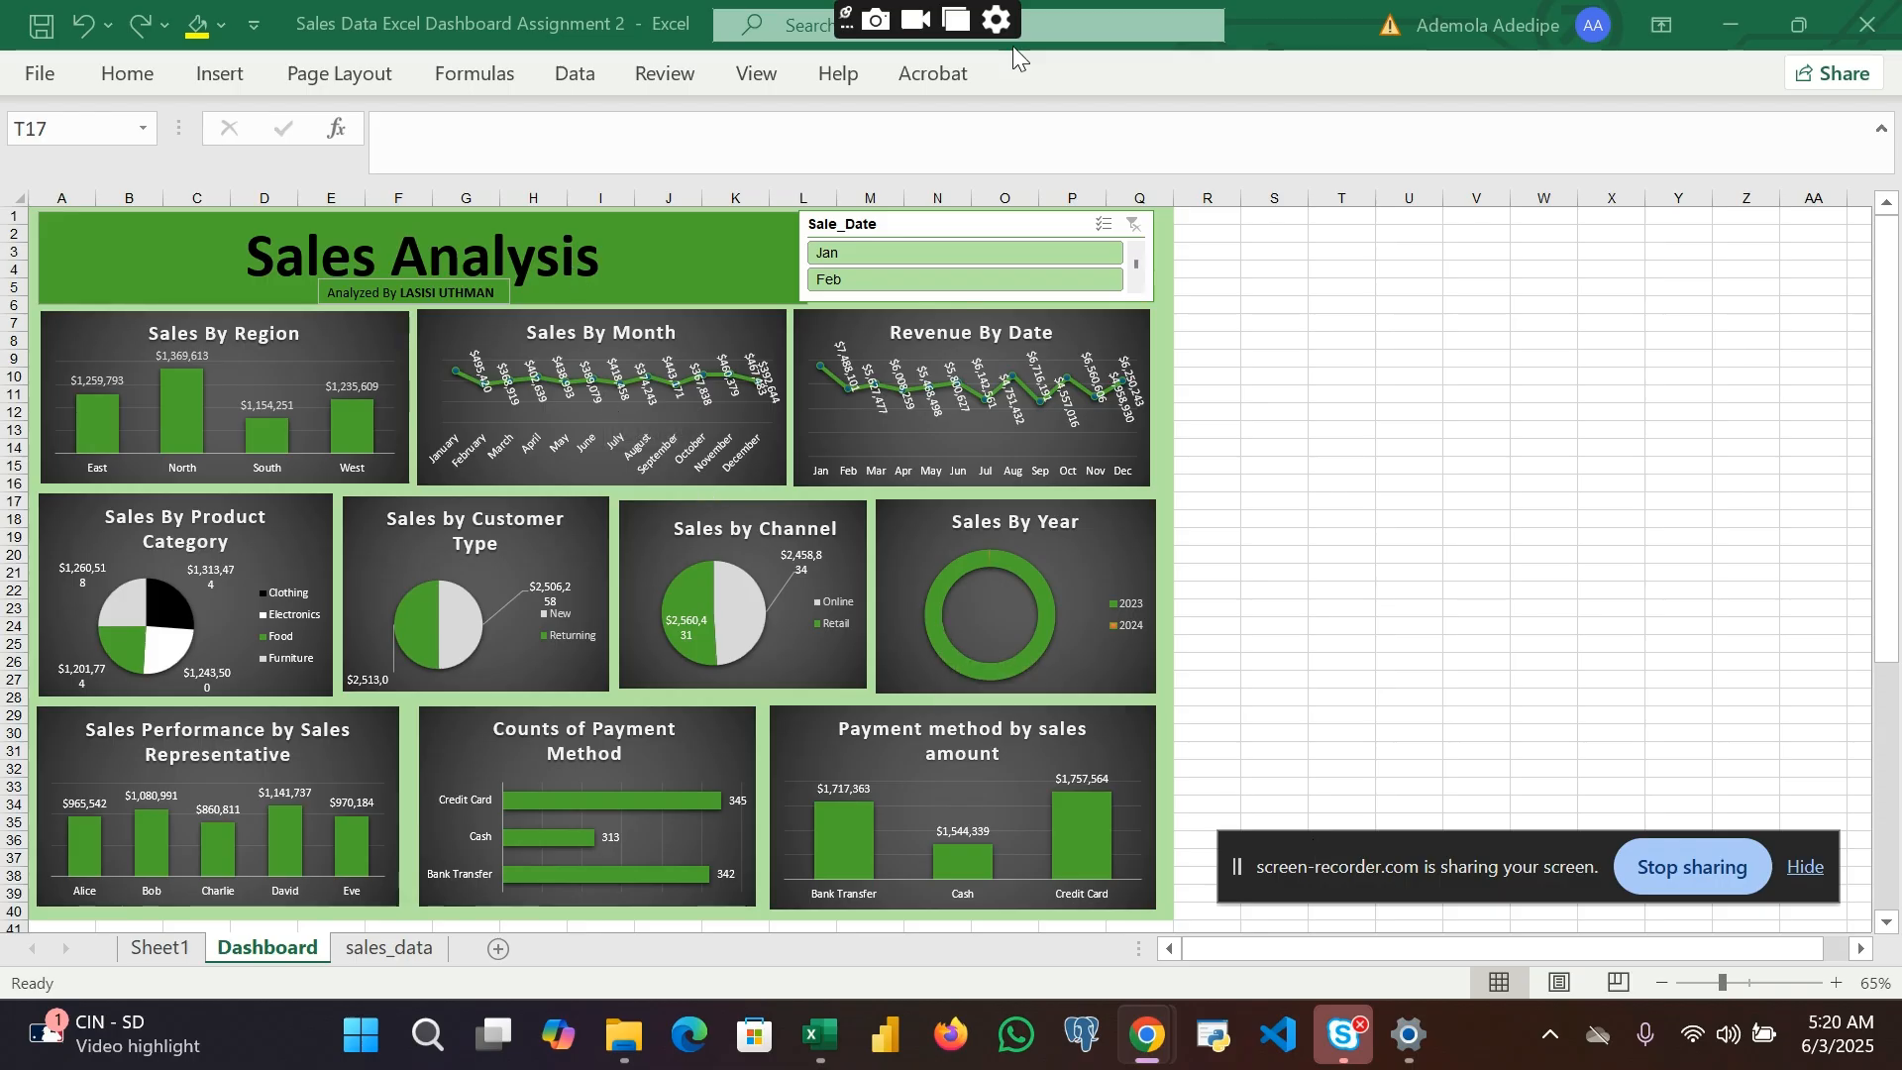
click(1471, 103)
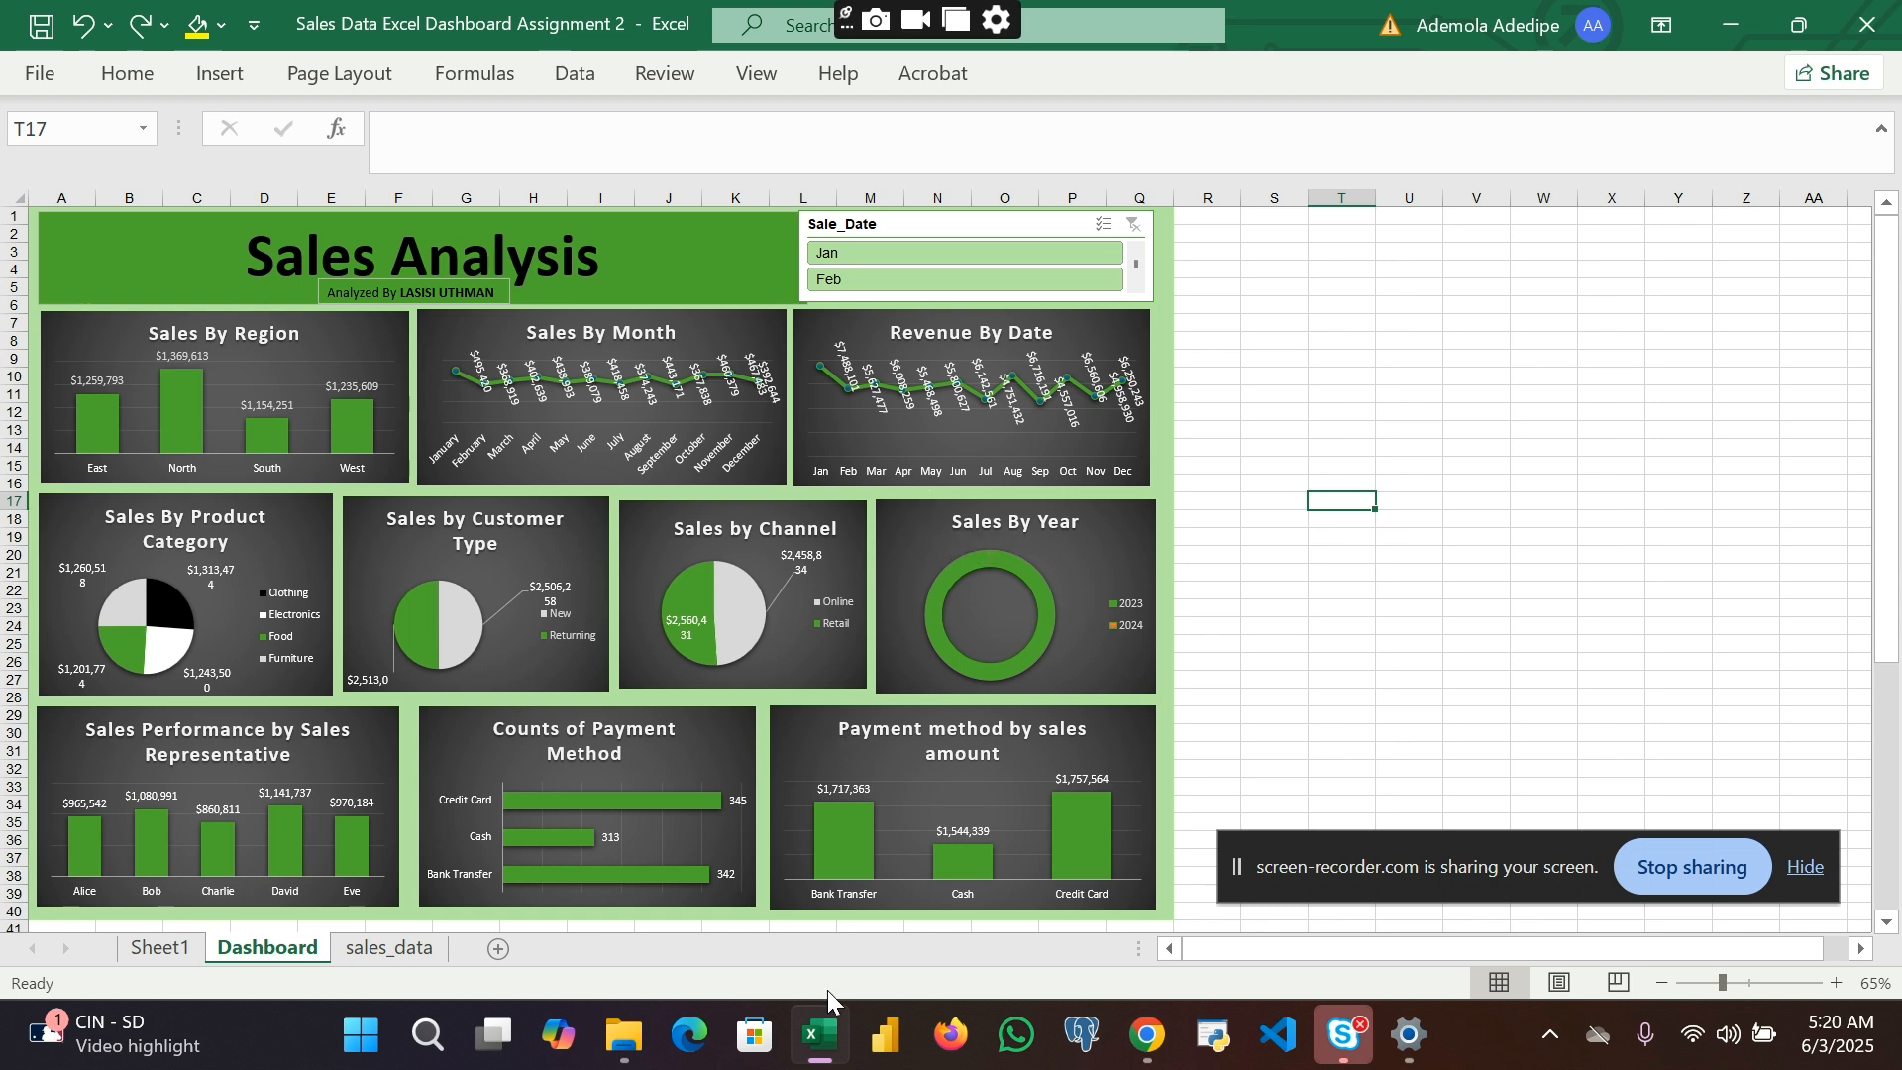
mouse_move(819, 1006)
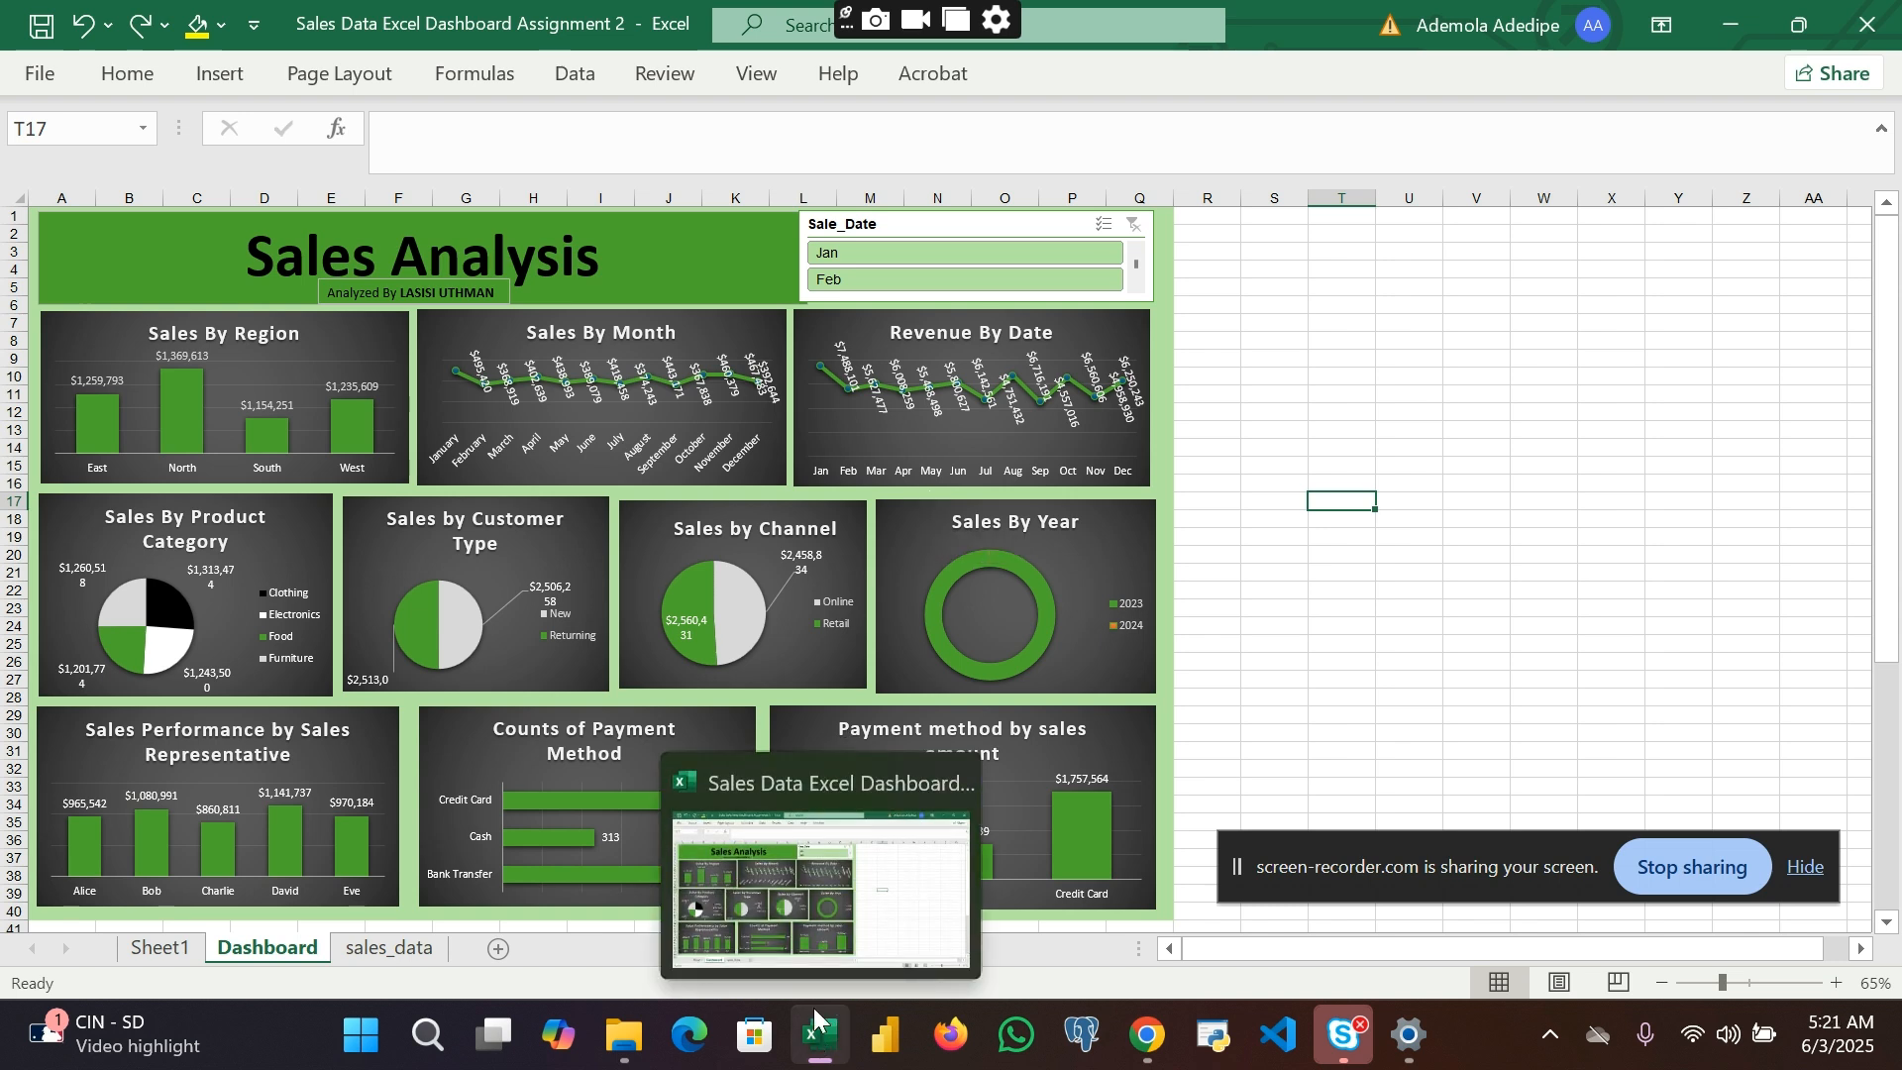
mouse_move(659, 1035)
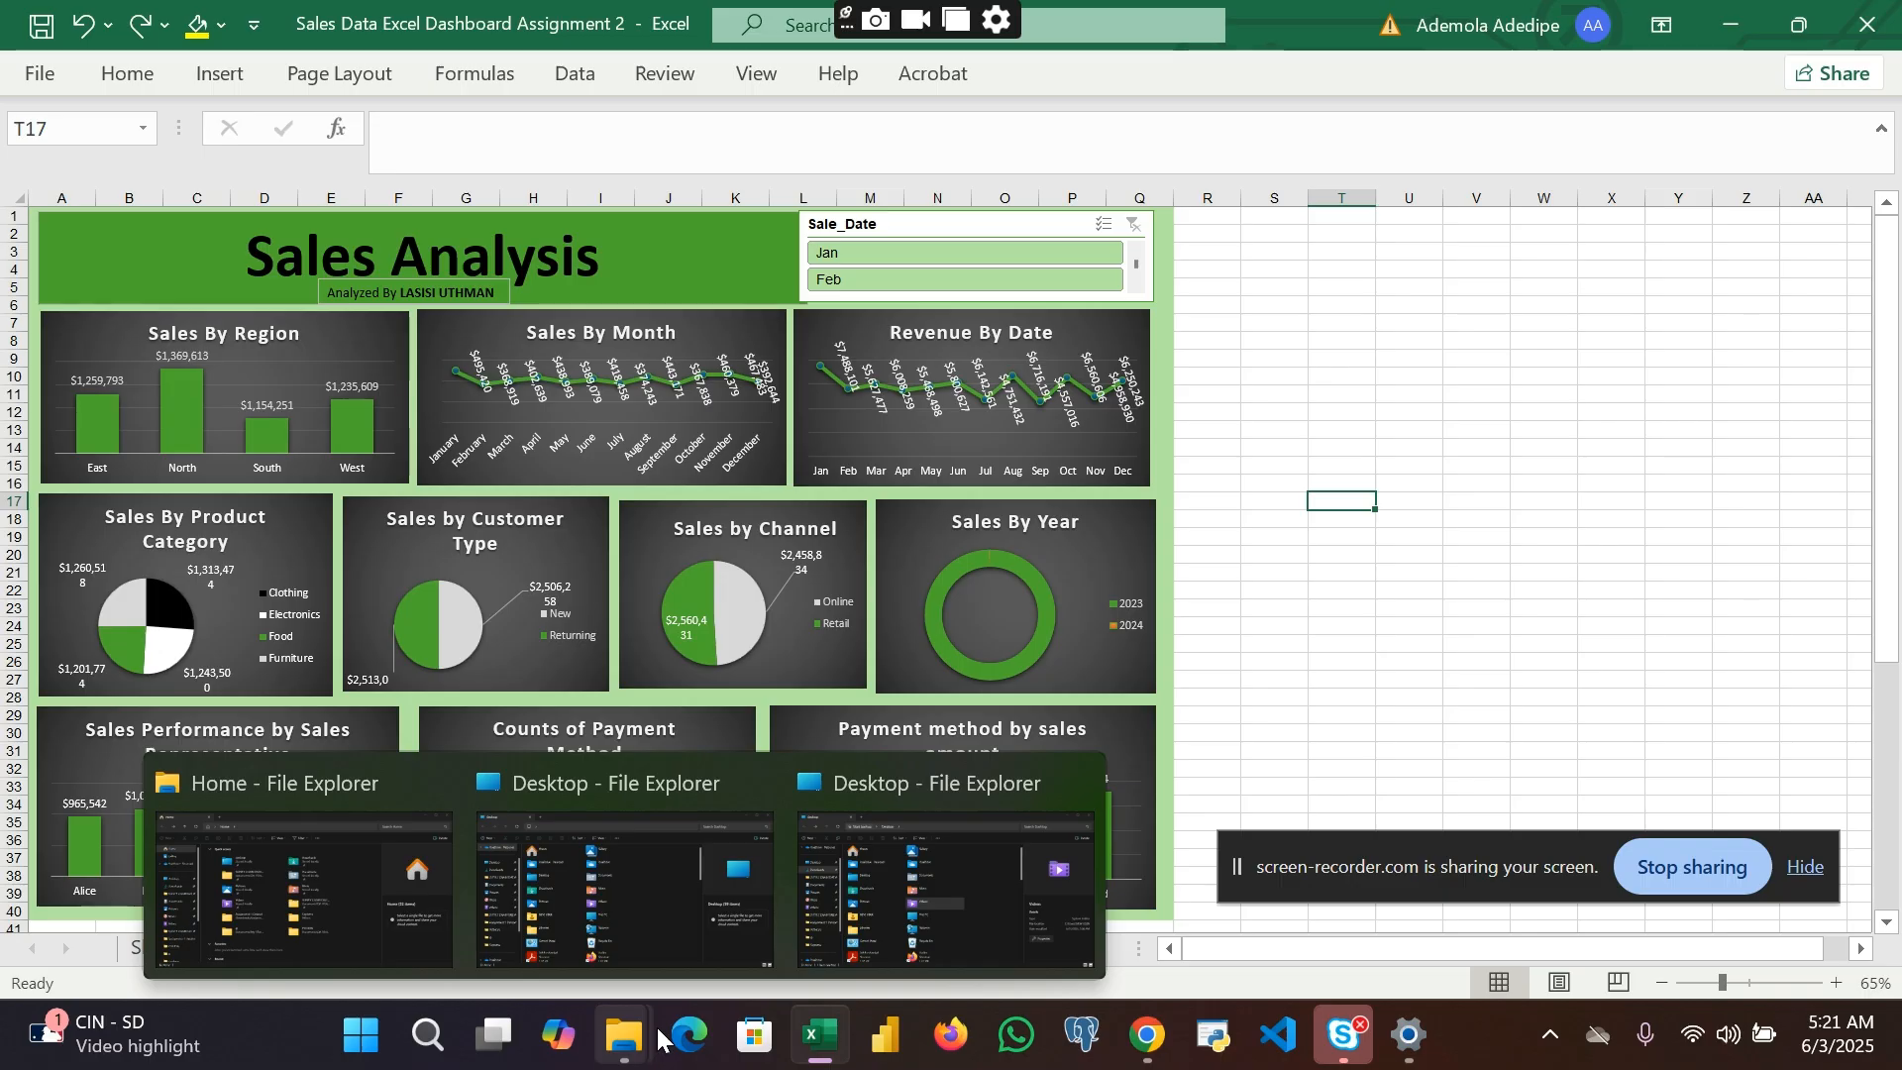
click(636, 934)
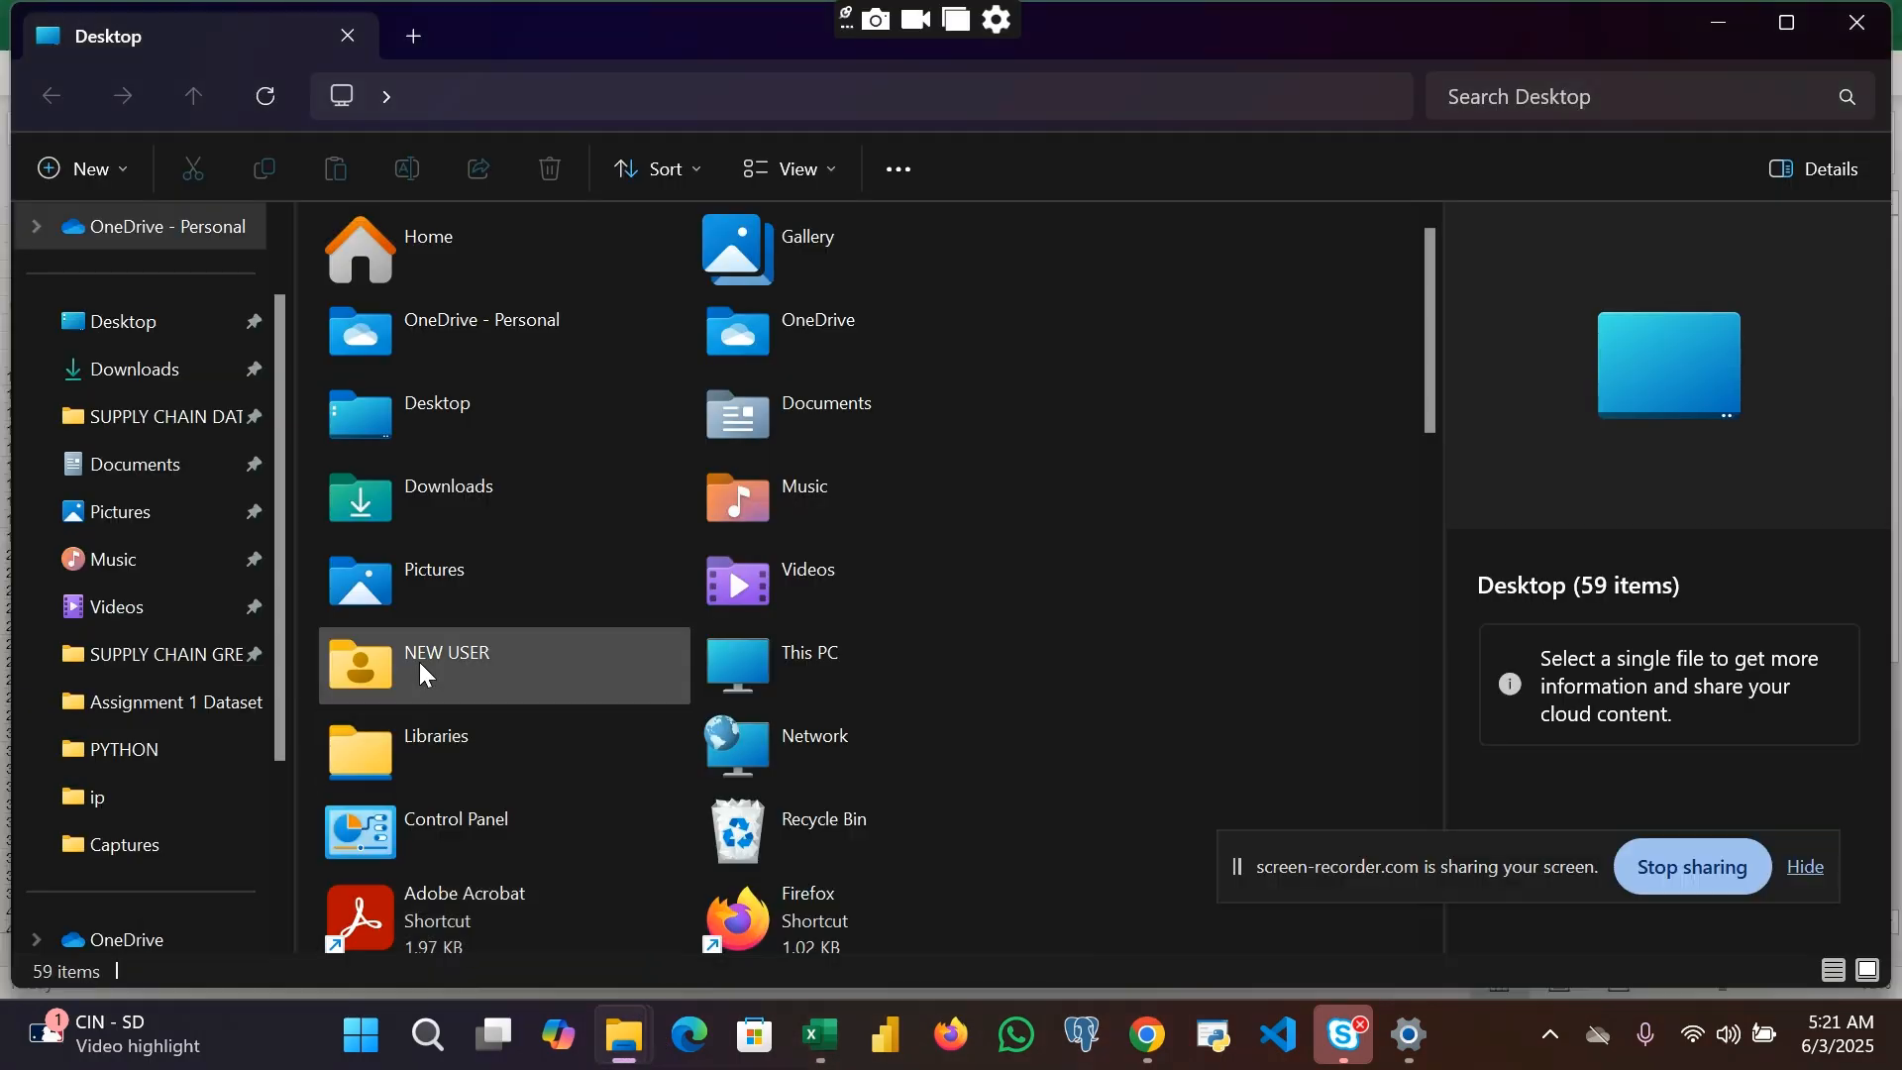
click(165, 372)
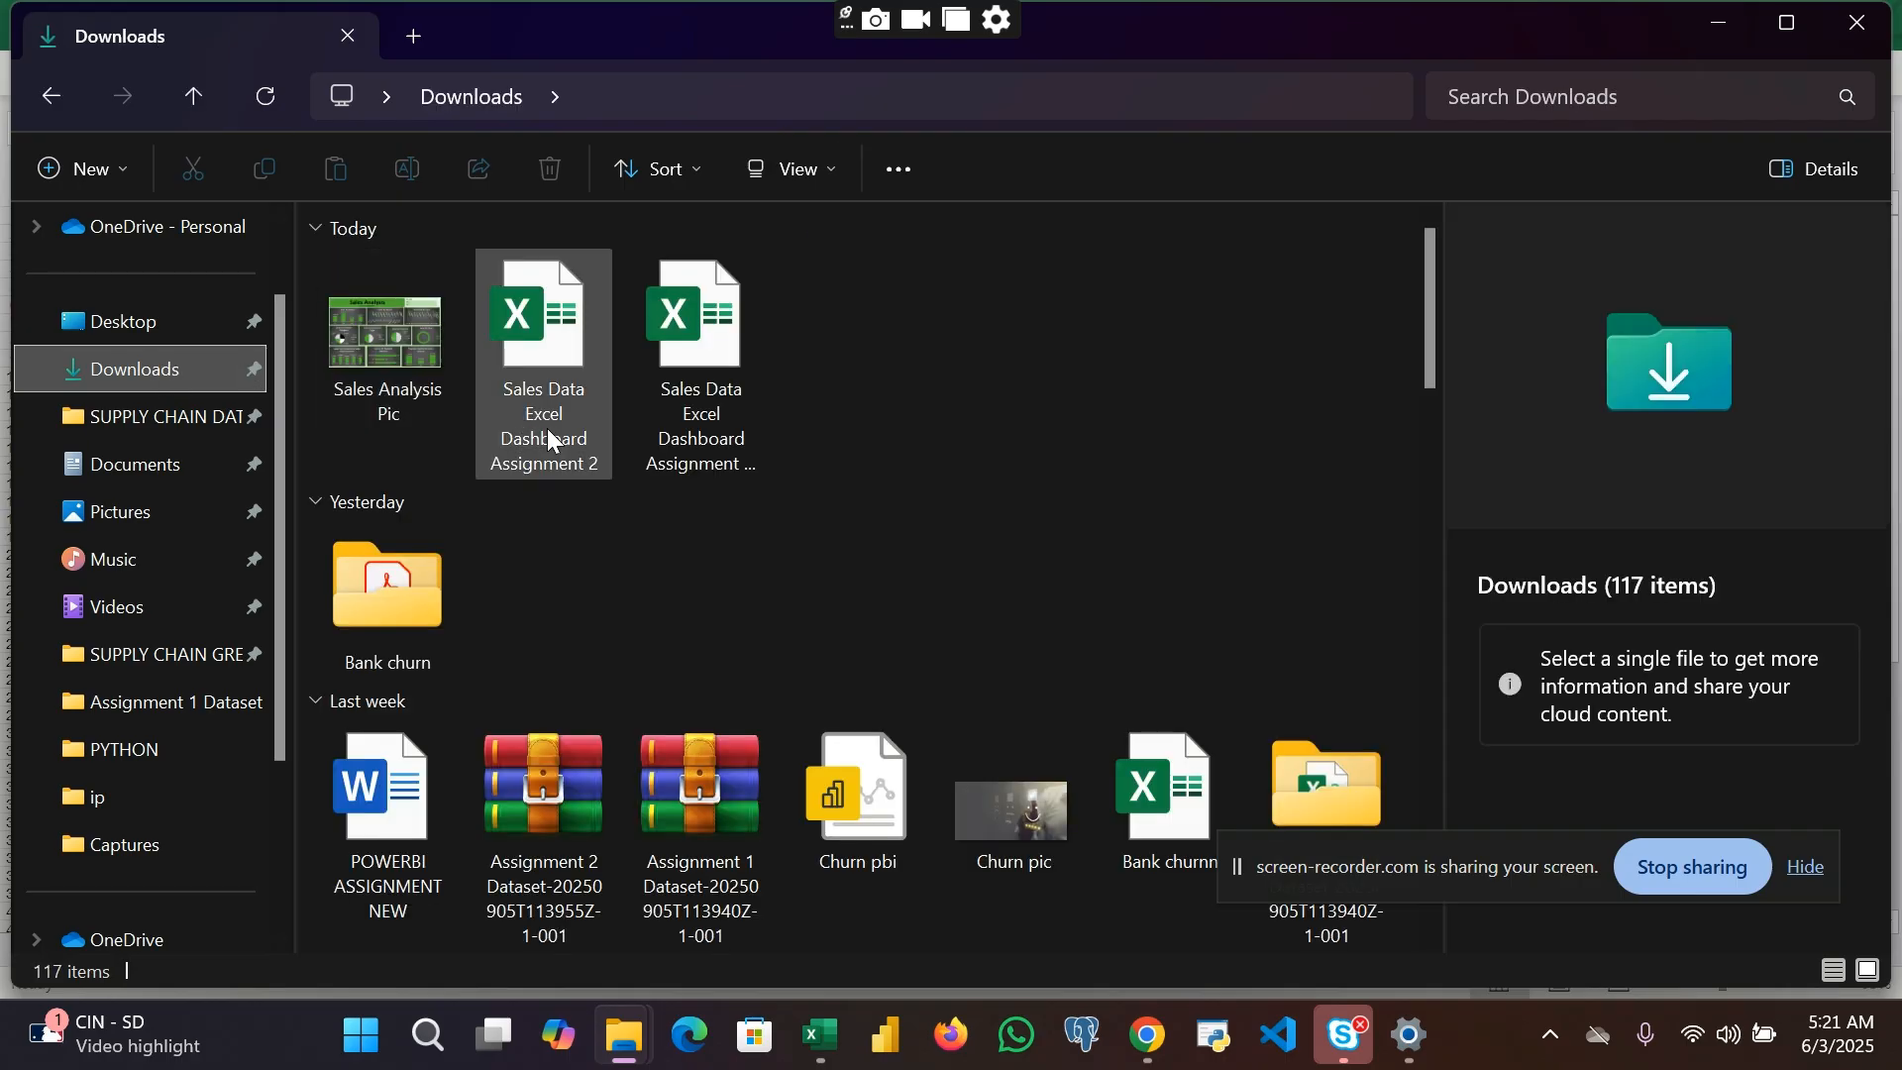
double_click(691, 349)
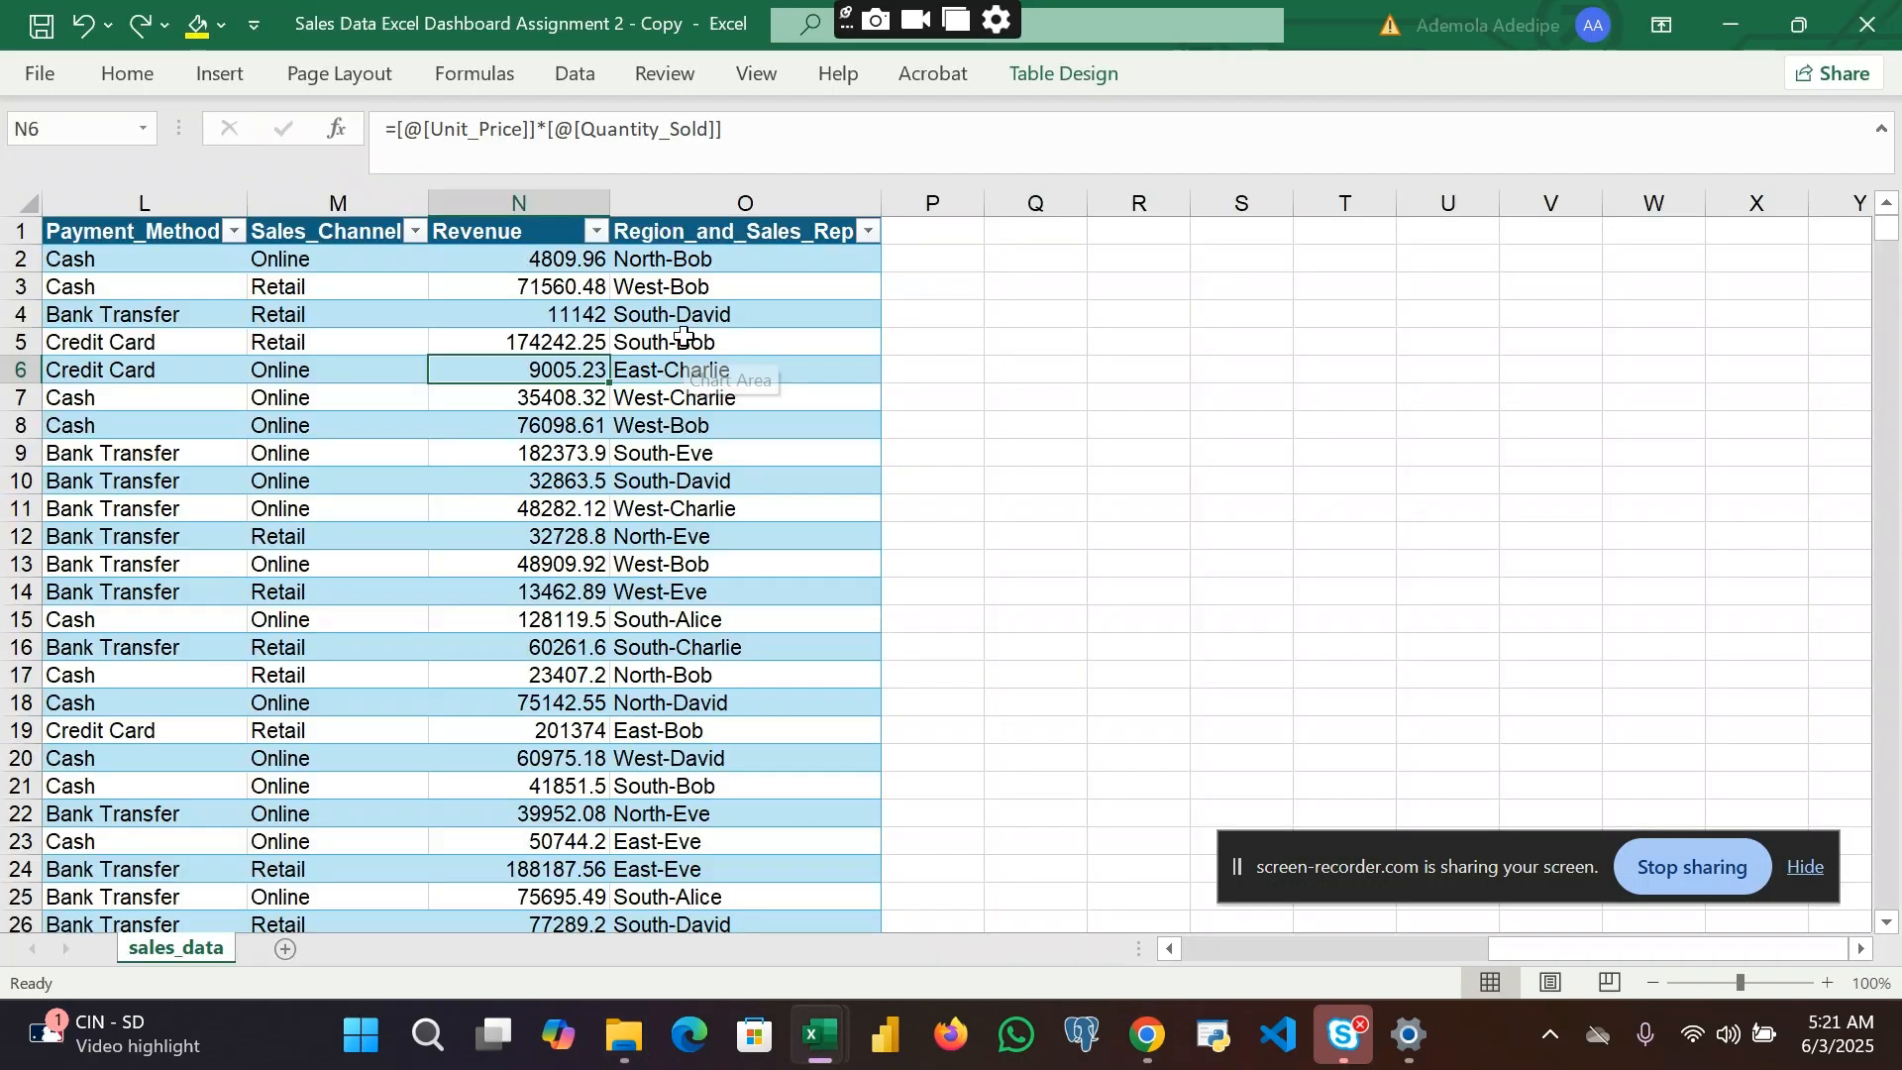
Step: Delete the Revenue column from the sales_data sheet and return to the start of the table
scroll(768, 407, left, 1)
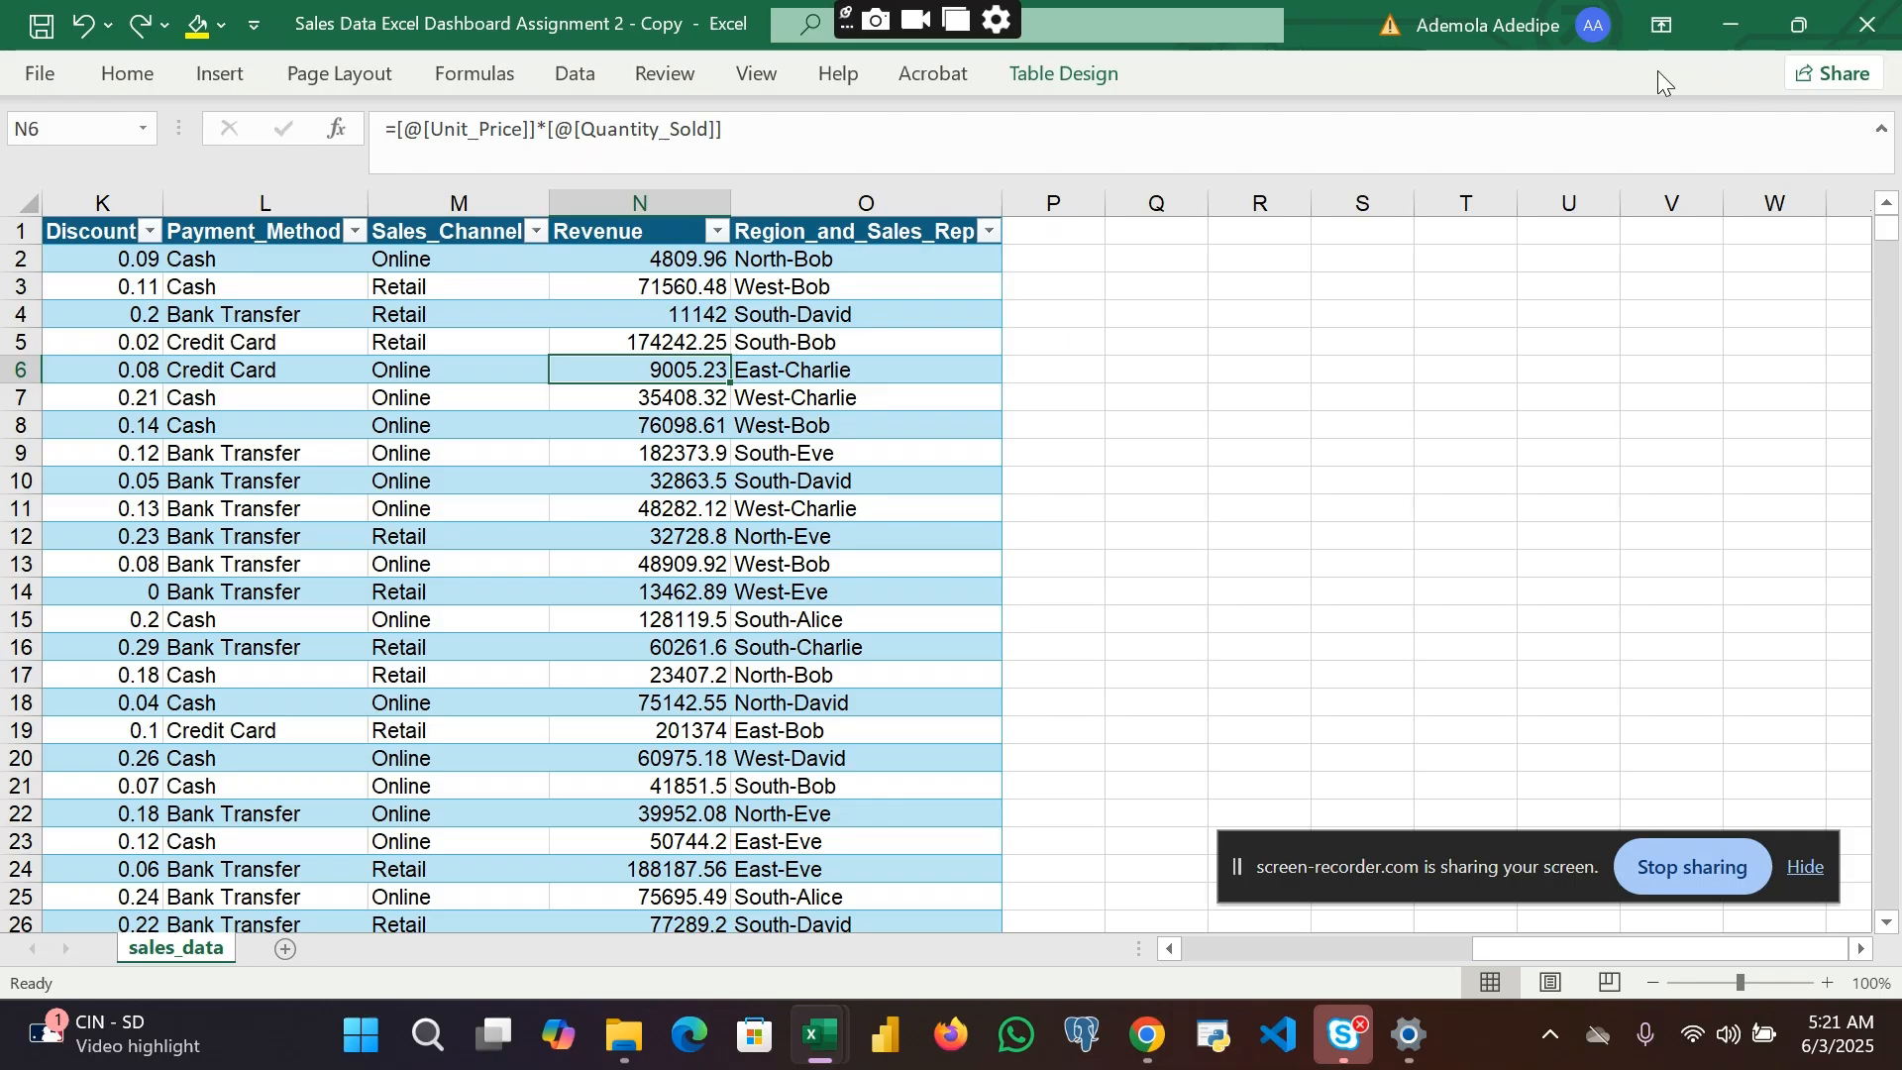
right_click(670, 210)
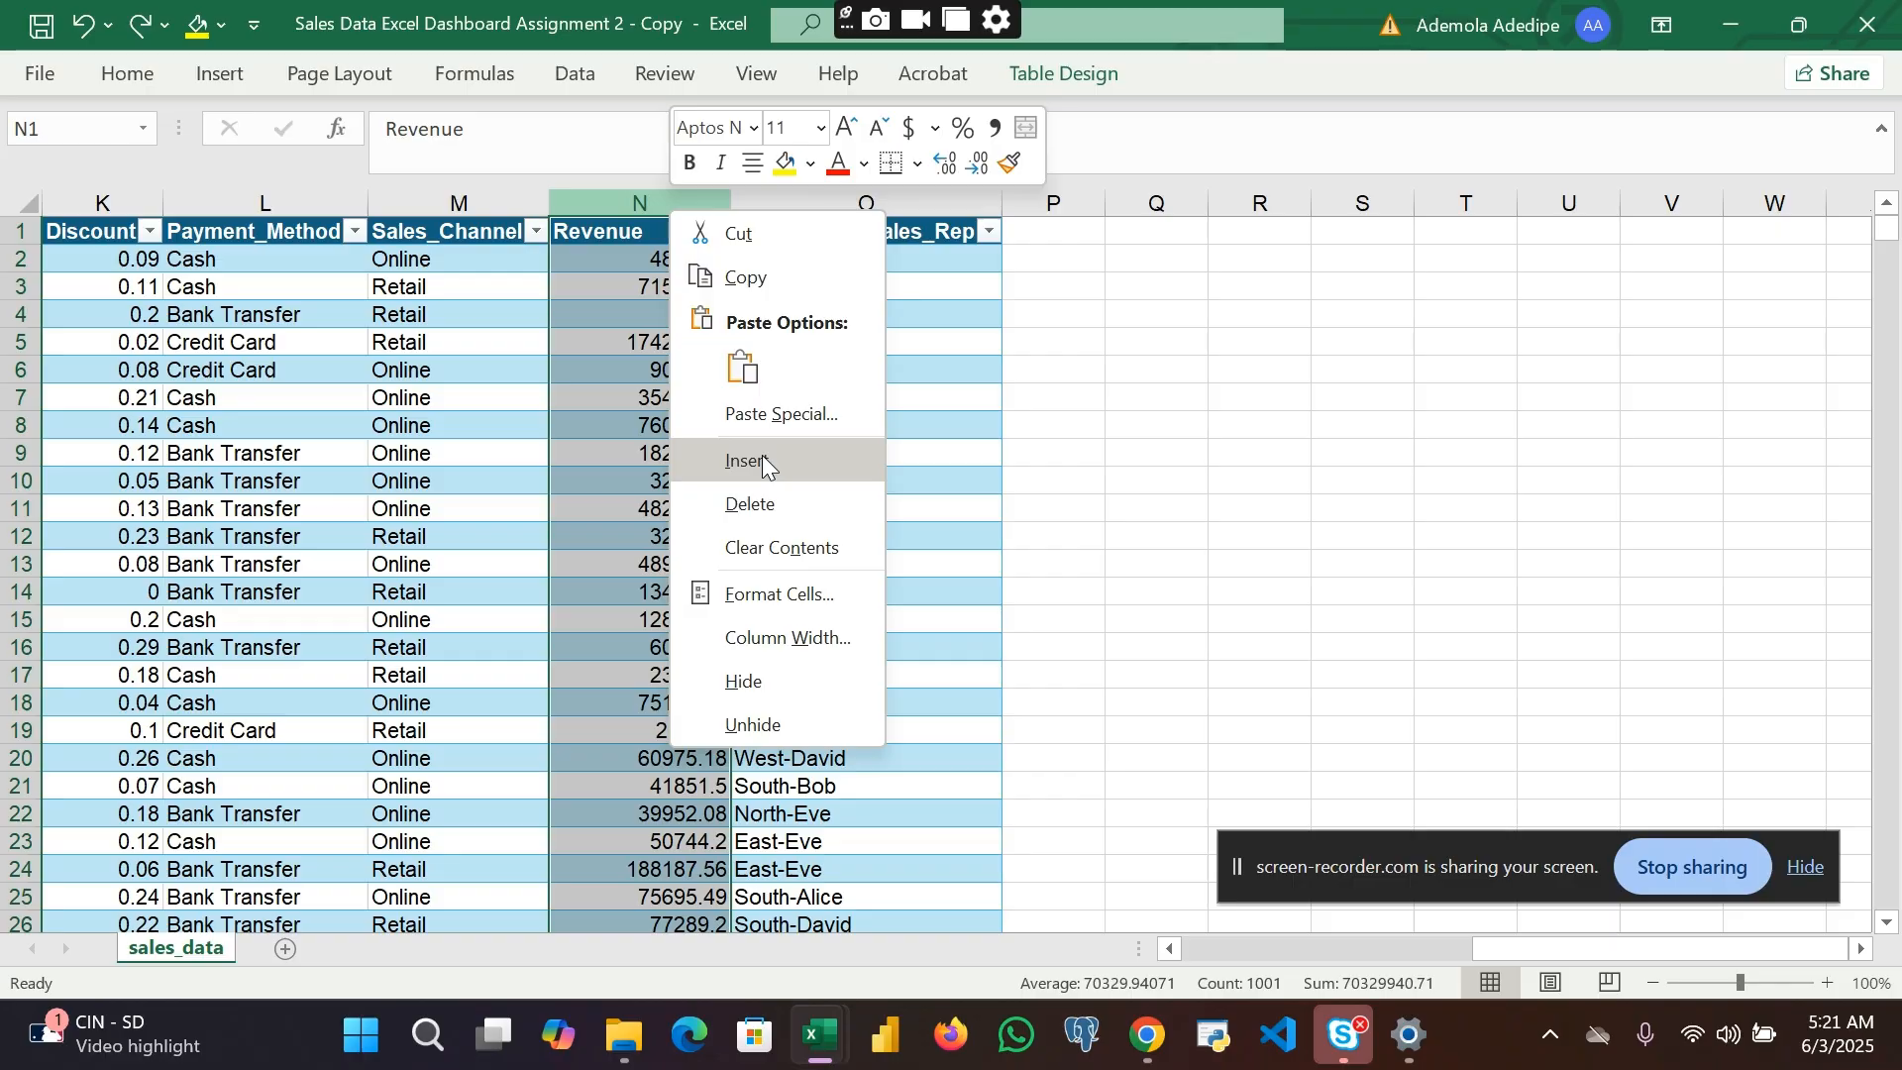
click(761, 506)
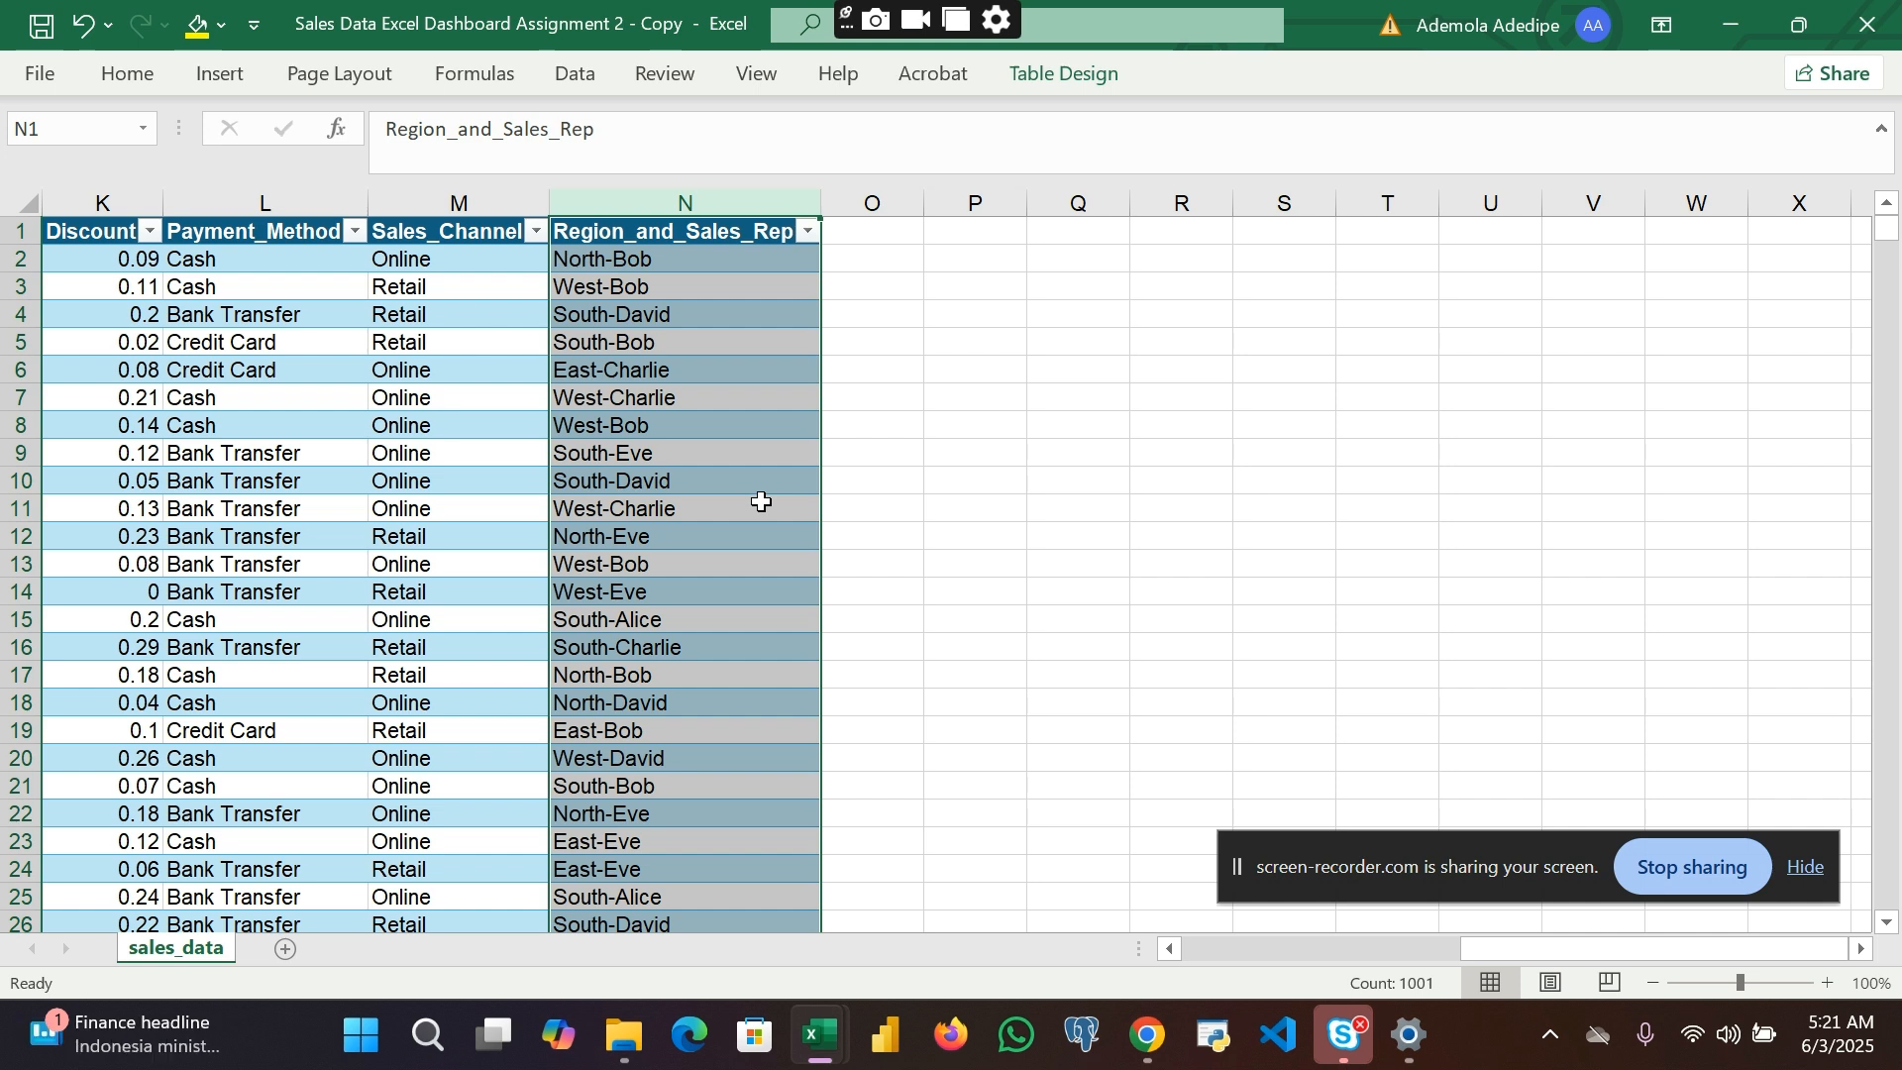
scroll(760, 503, left, 5)
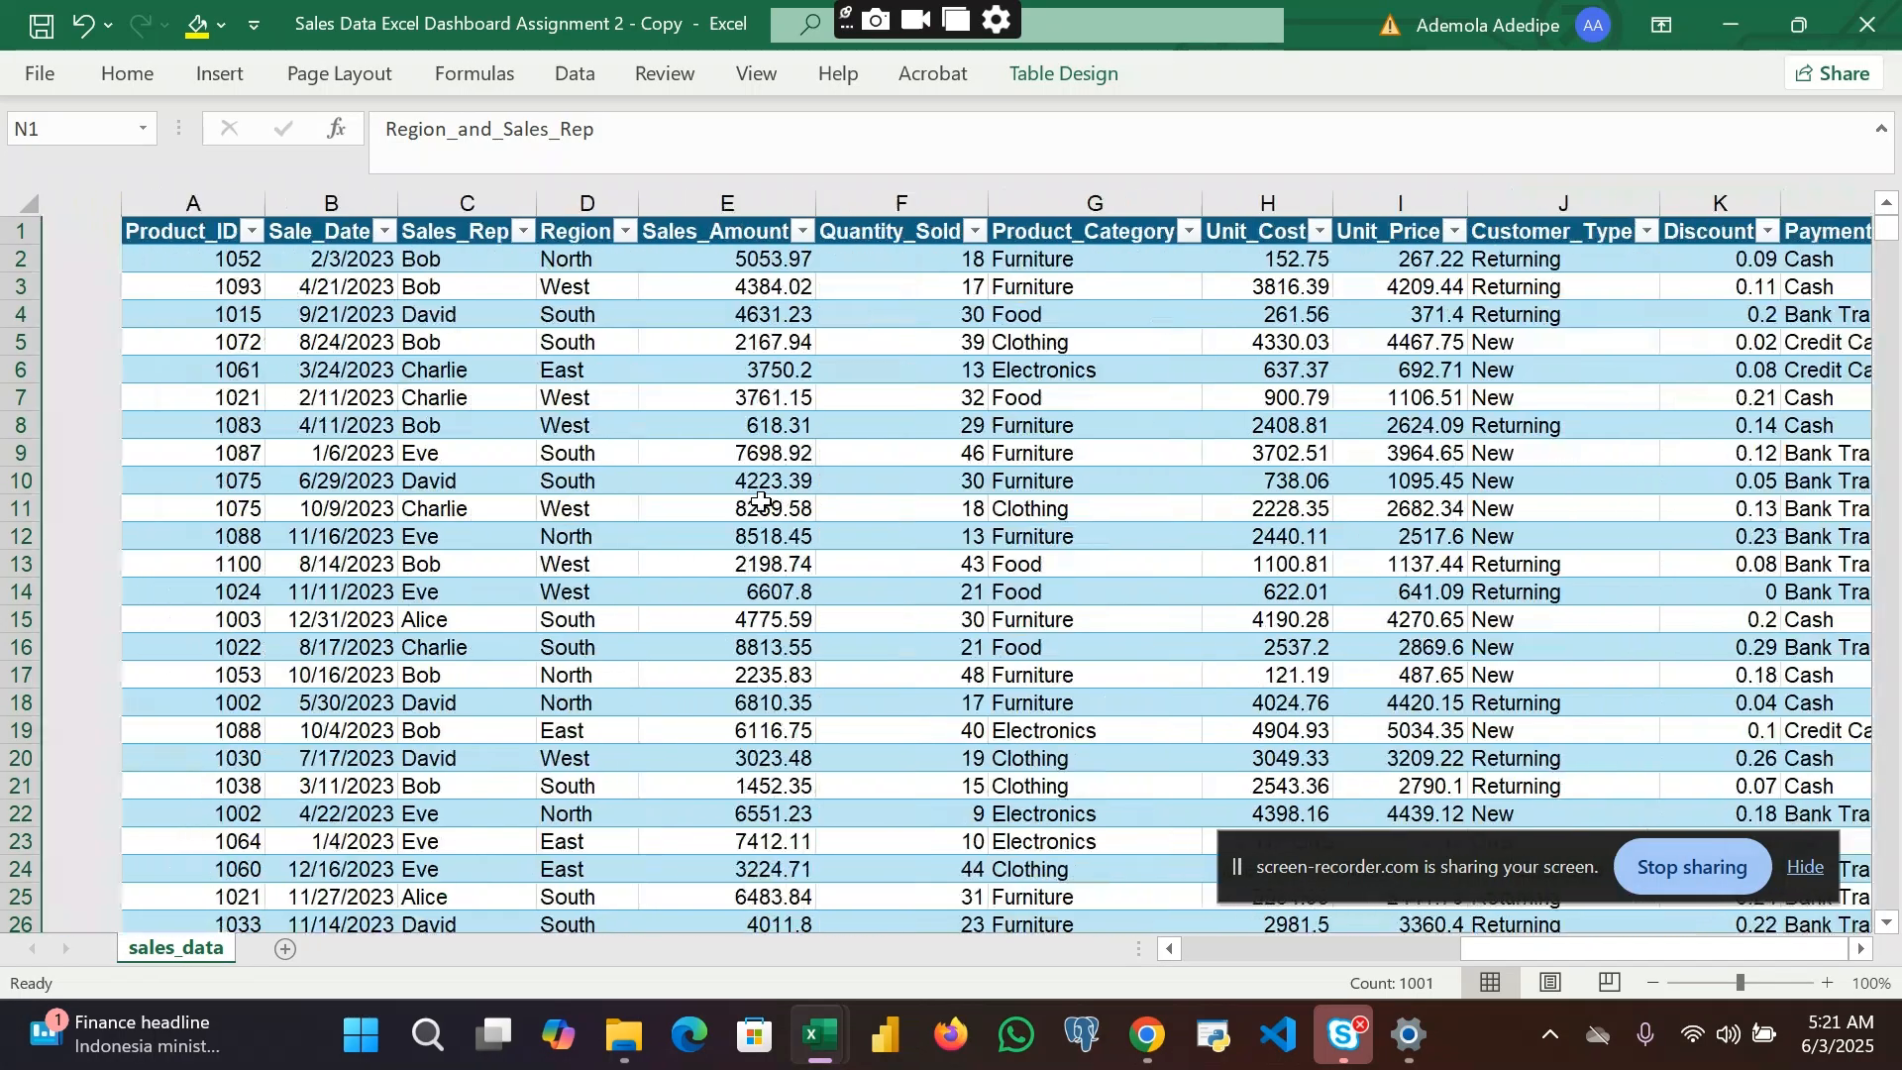
scroll(760, 502, up, 3)
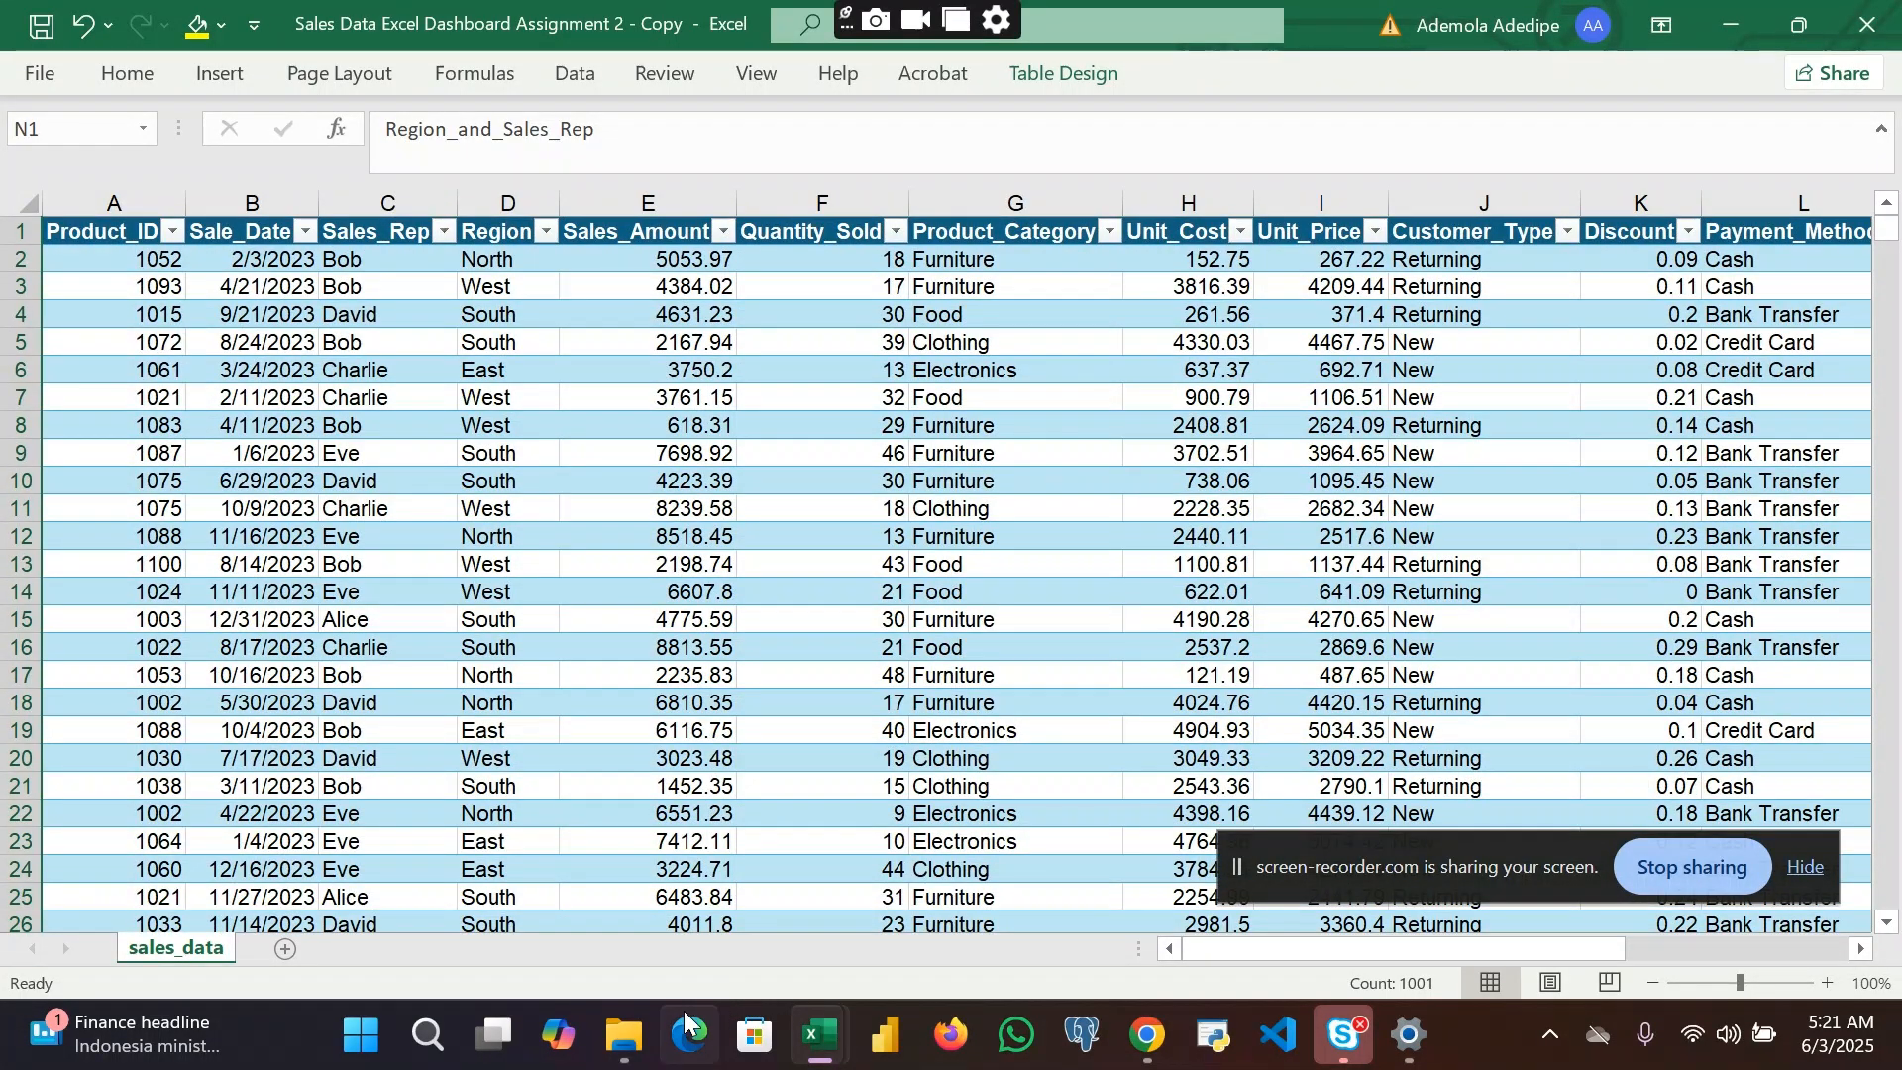
Step: Open the PDF "Sales Data Dashboard Assignment Instruction" from the Bank churn folder in Downloads and hide the tools pane
mouse_move(625, 1045)
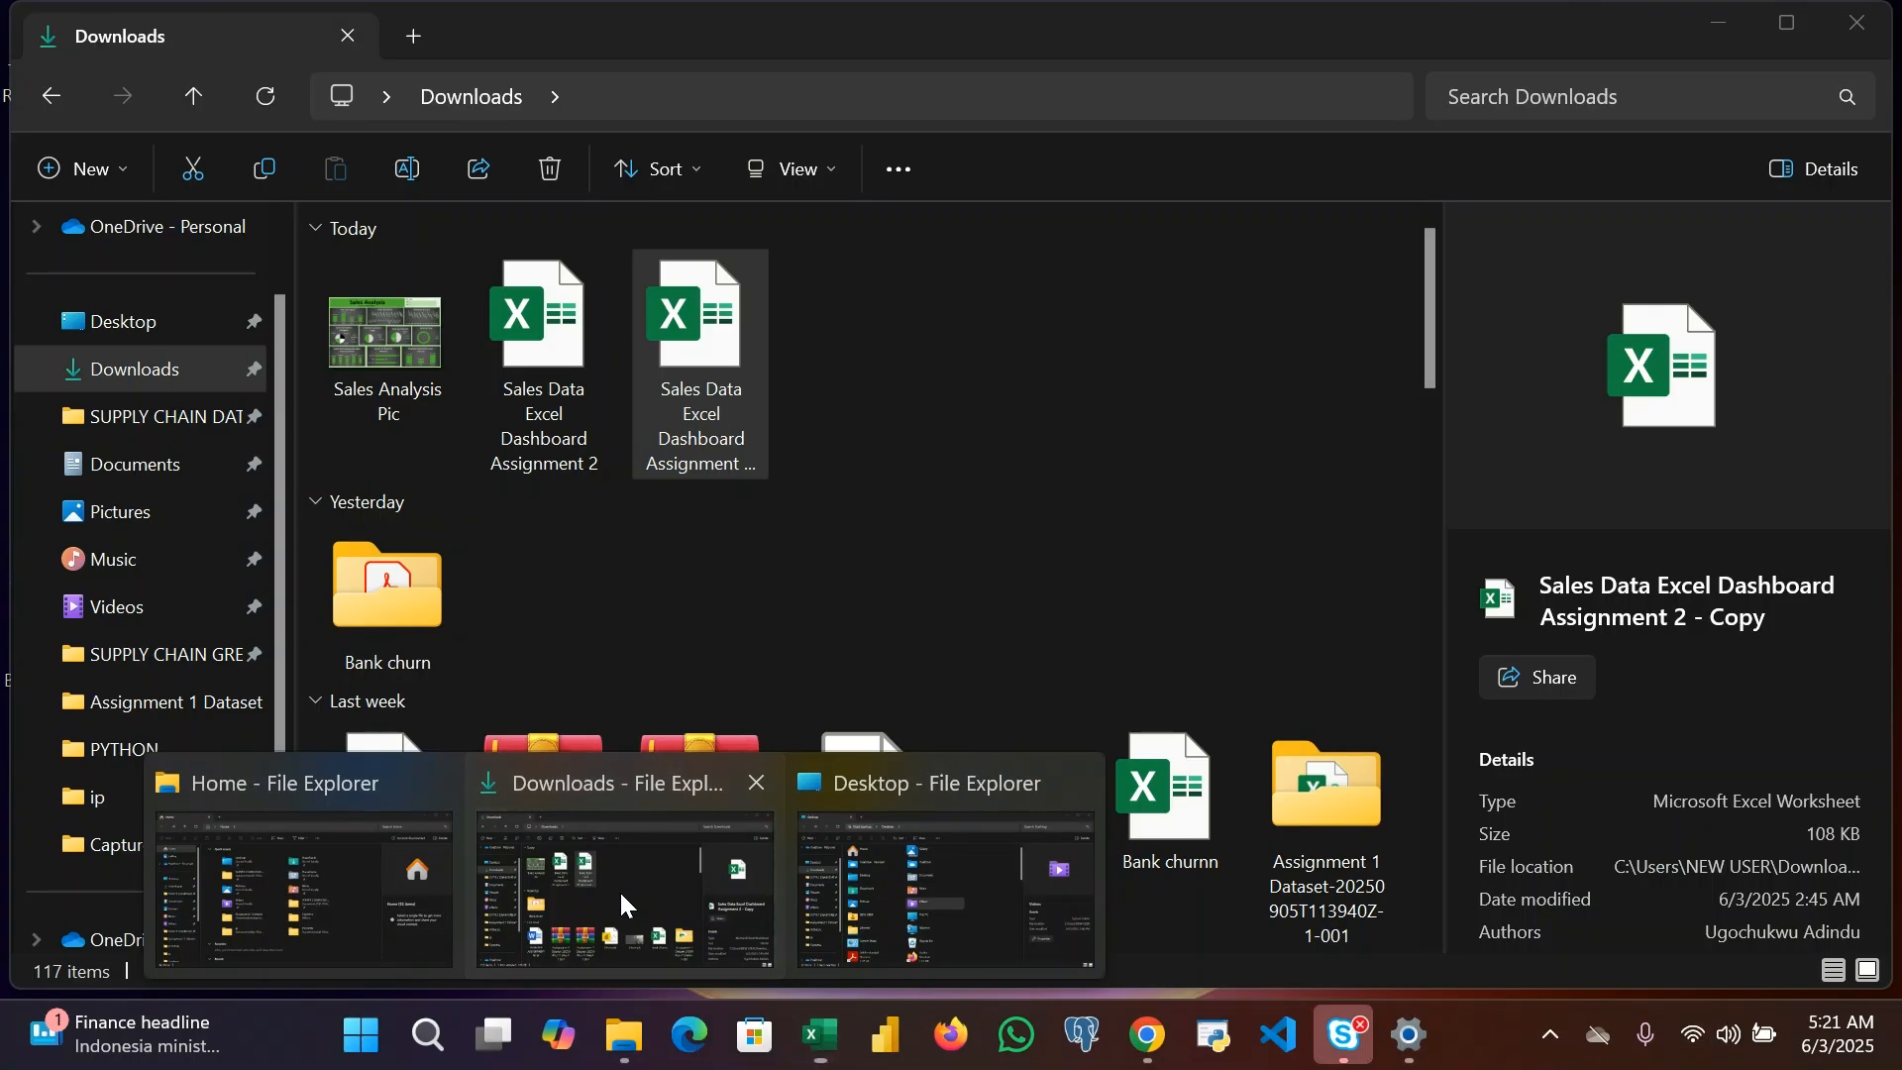
click(621, 897)
double_click(367, 578)
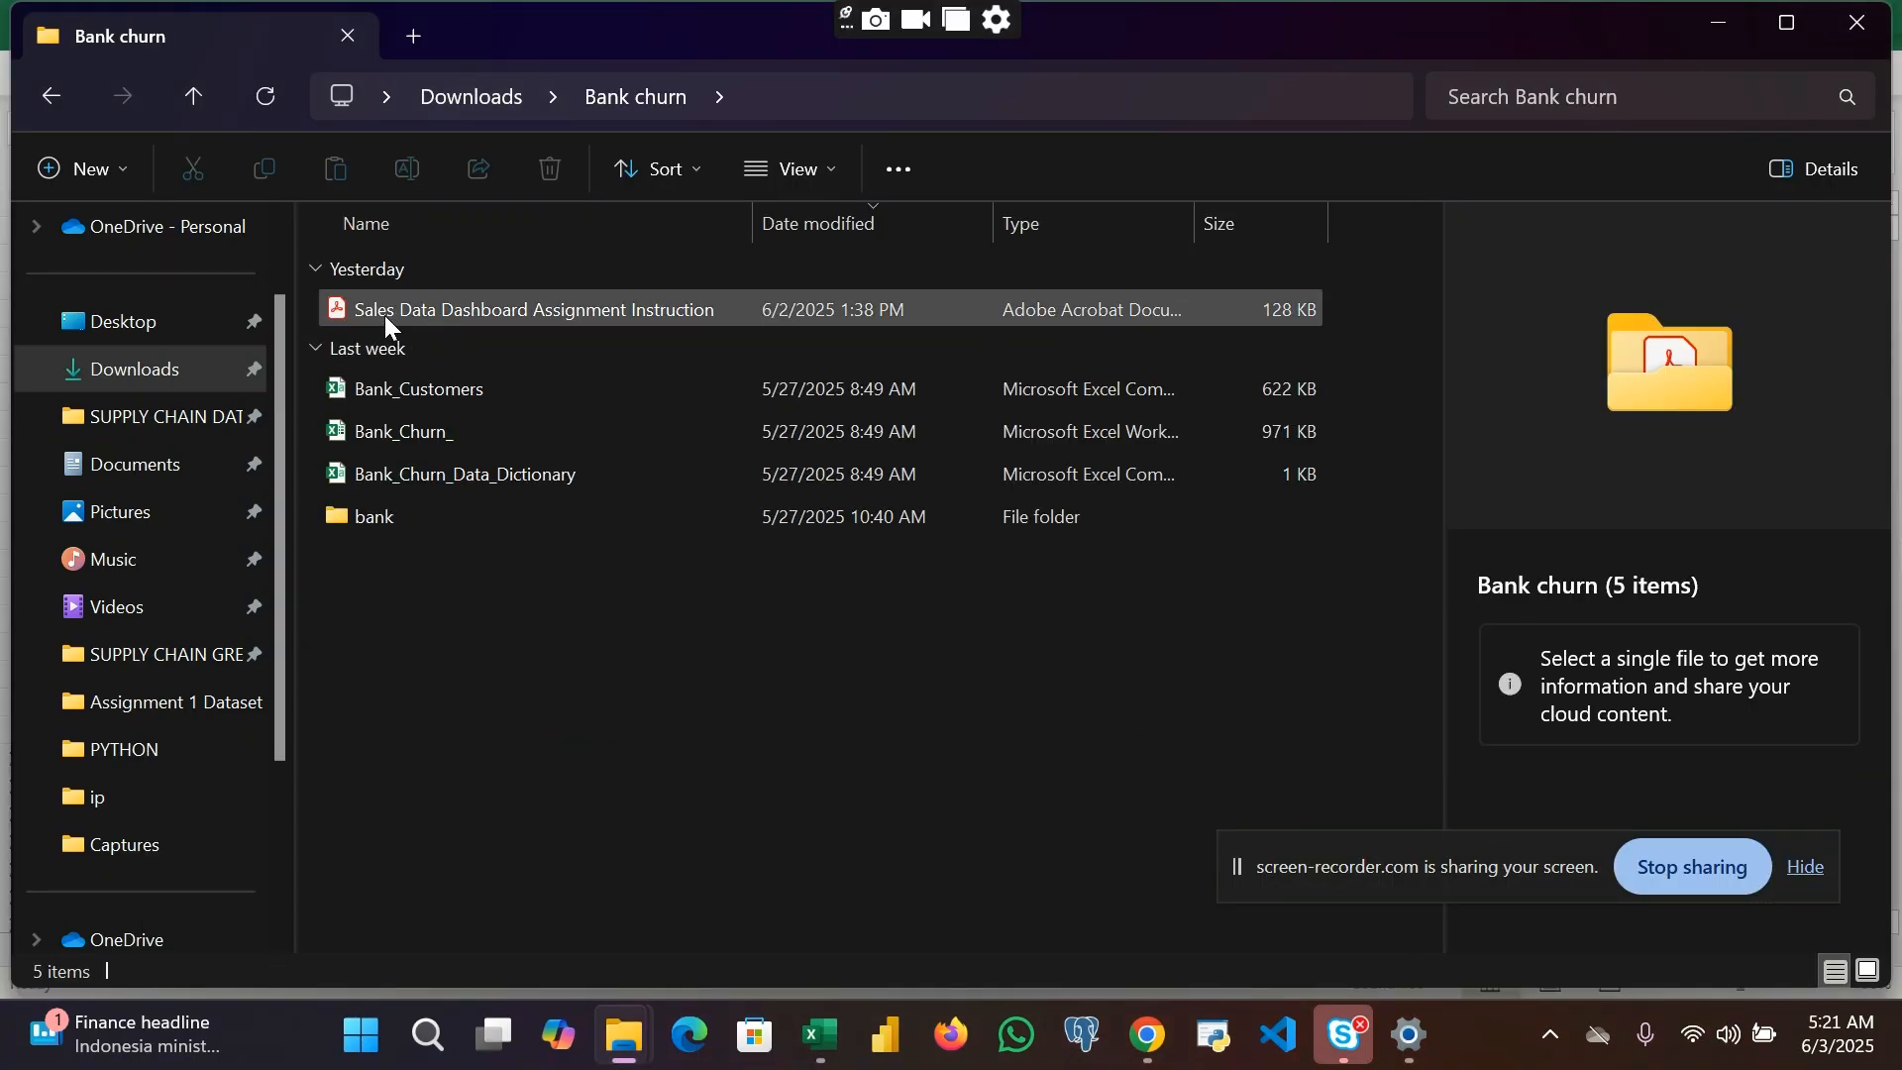
click(384, 313)
double_click(384, 313)
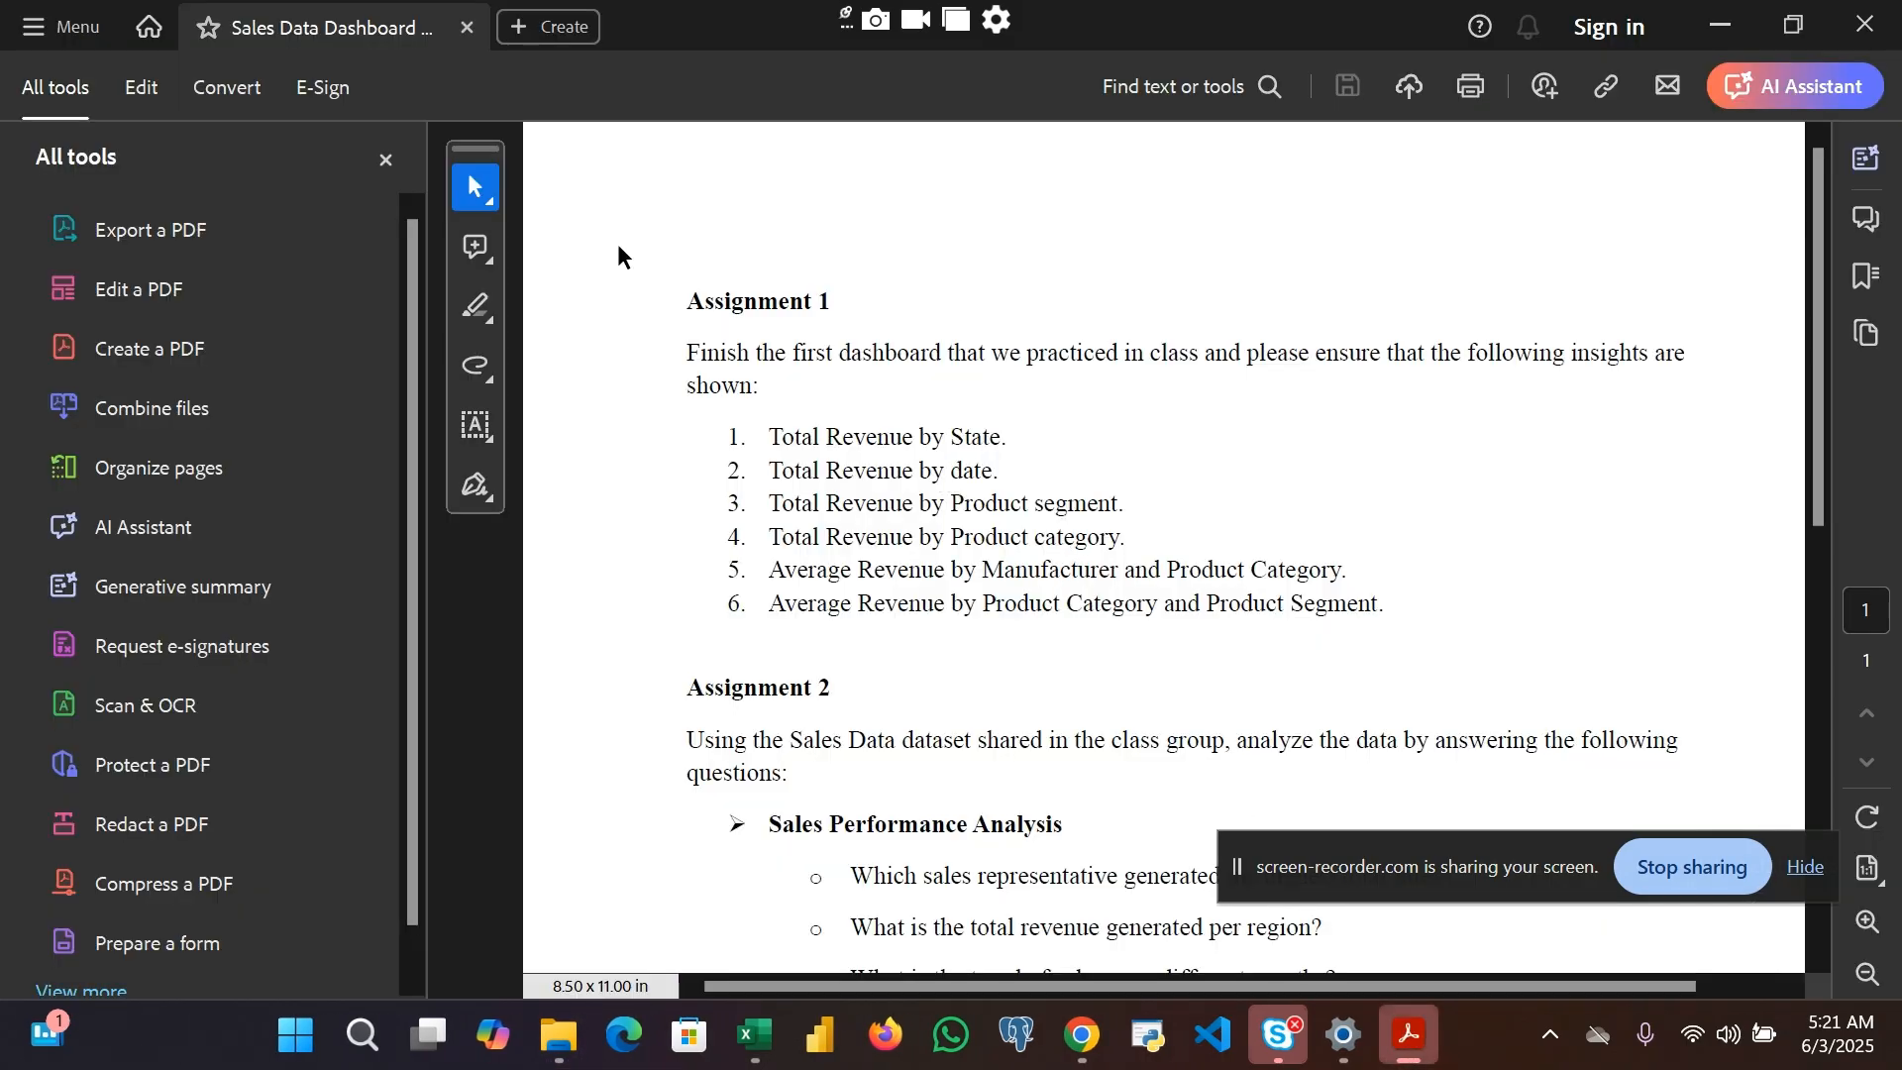
click(391, 159)
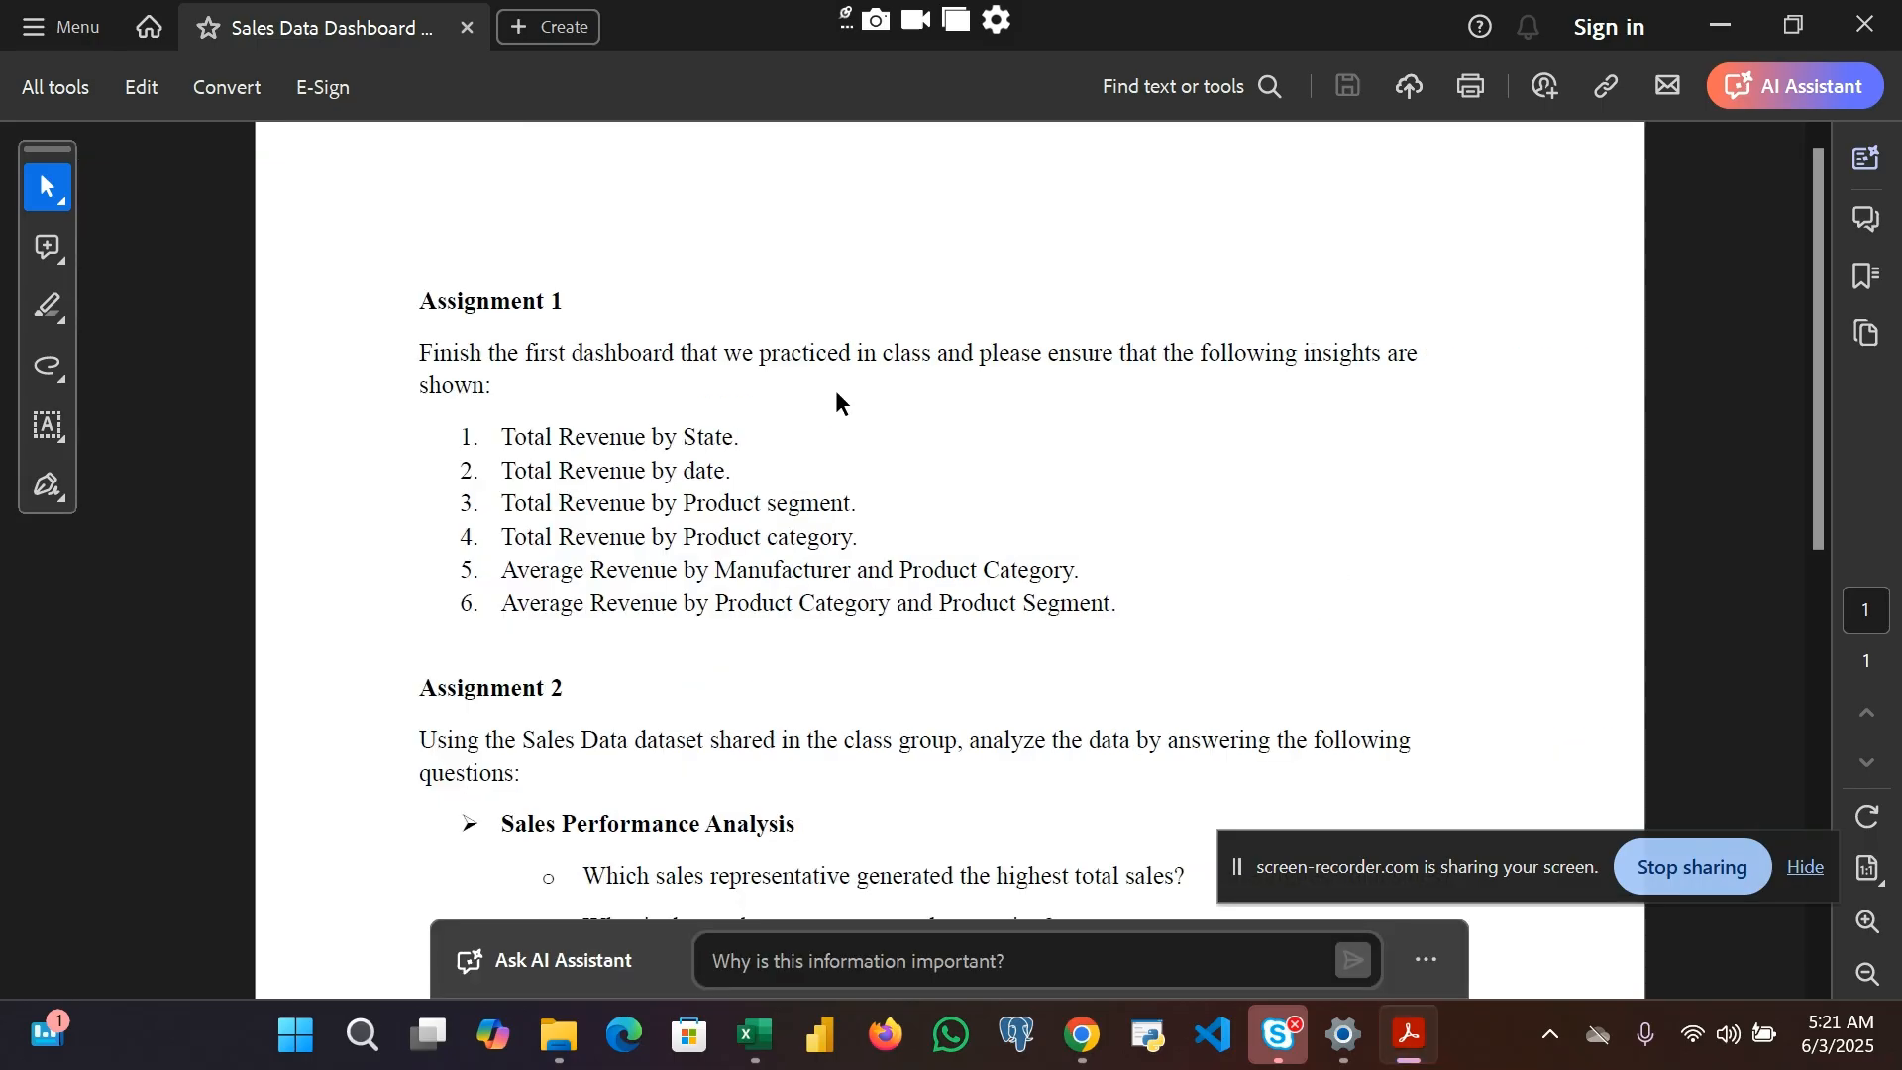
Step: Read the Assignment 2 analysis questions and the list of insights the dashboard must show
scroll(836, 396, down, 3)
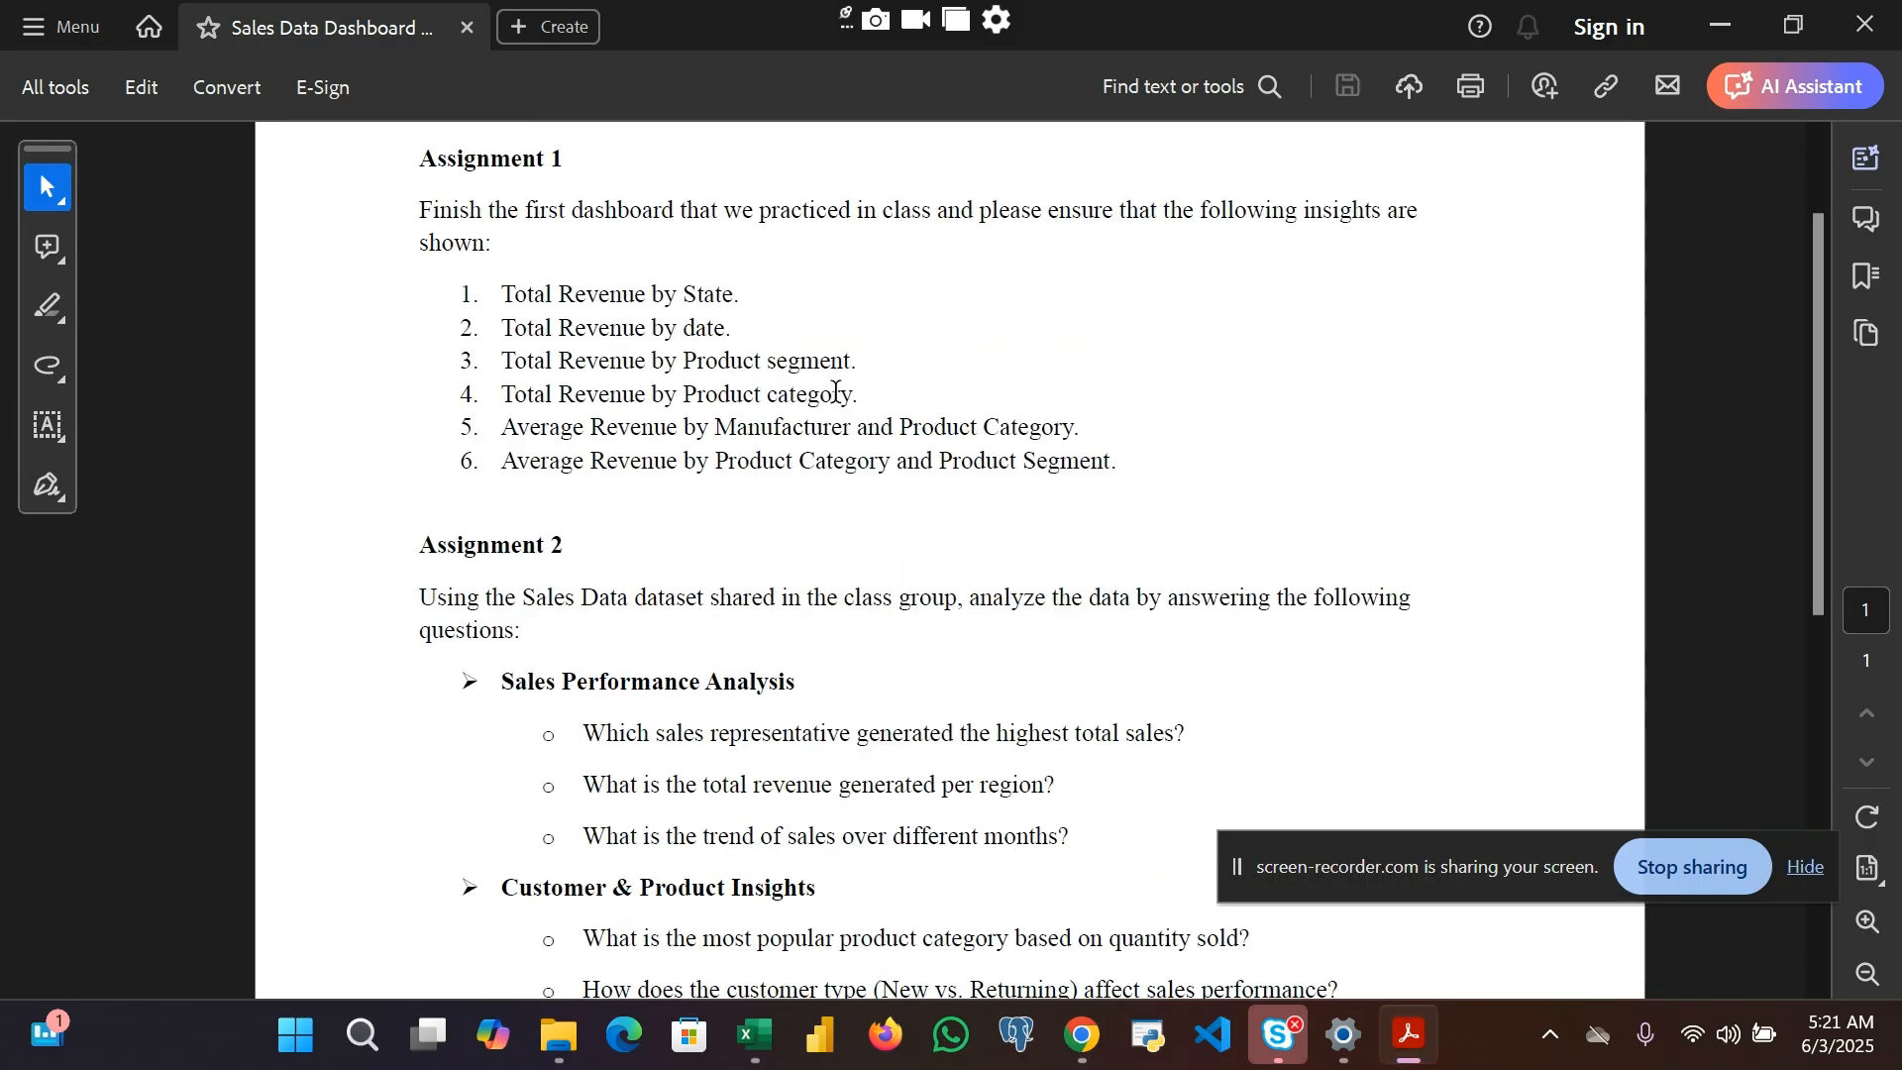
scroll(835, 392, down, 2)
scroll(835, 393, down, 2)
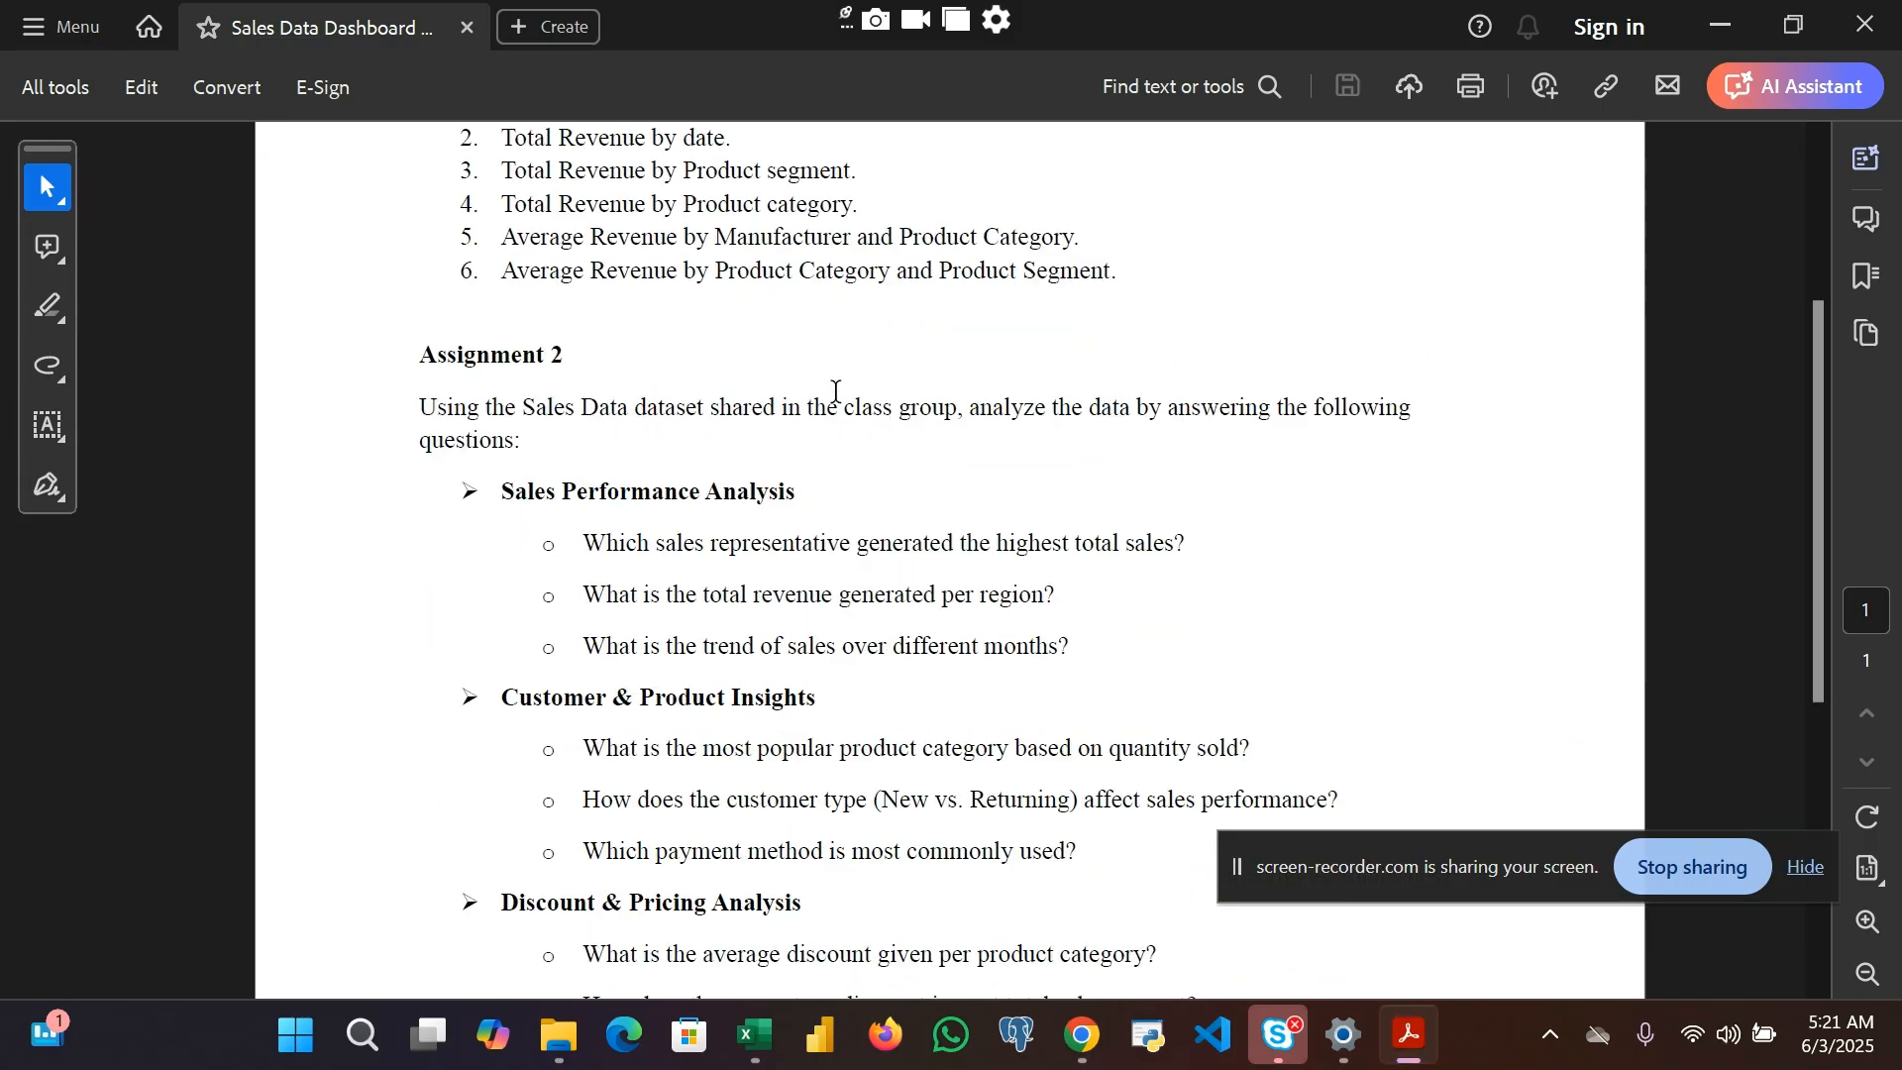
scroll(836, 392, down, 5)
scroll(835, 392, down, 3)
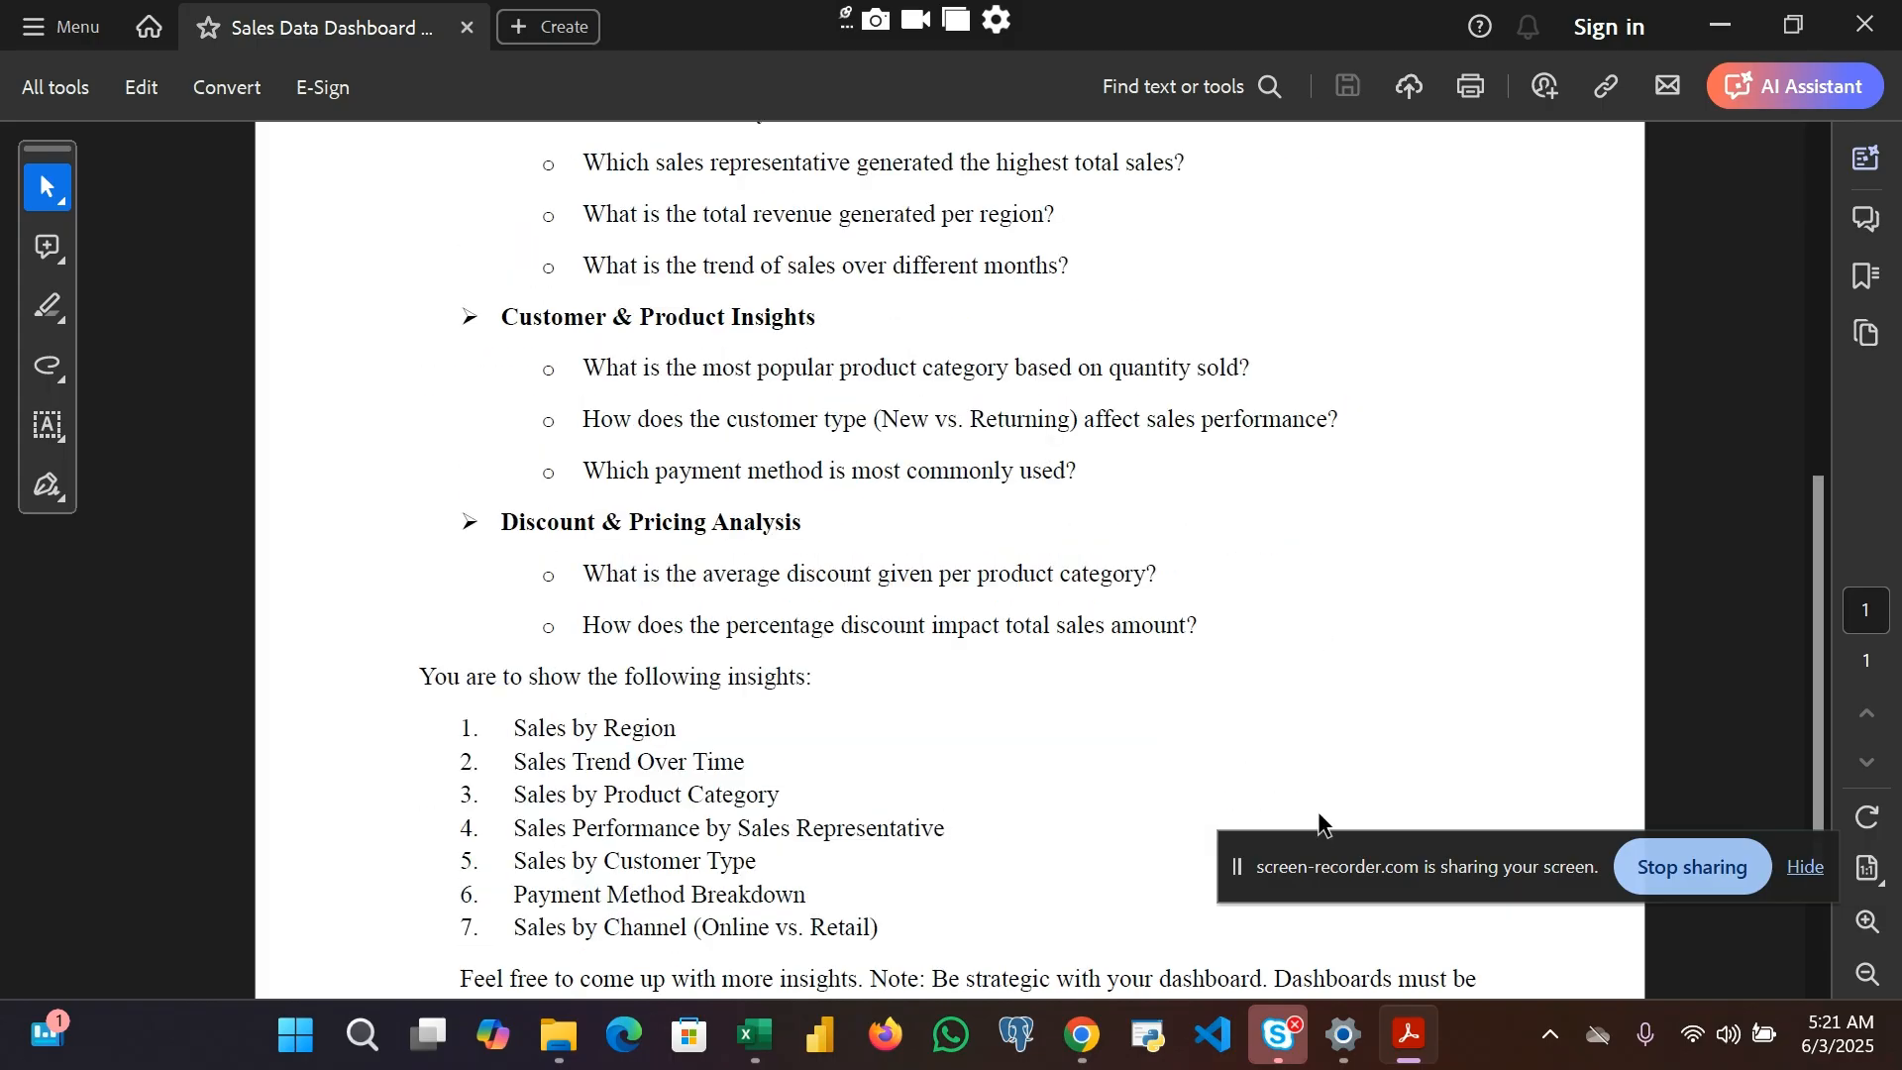
drag(1304, 837, 1541, 844)
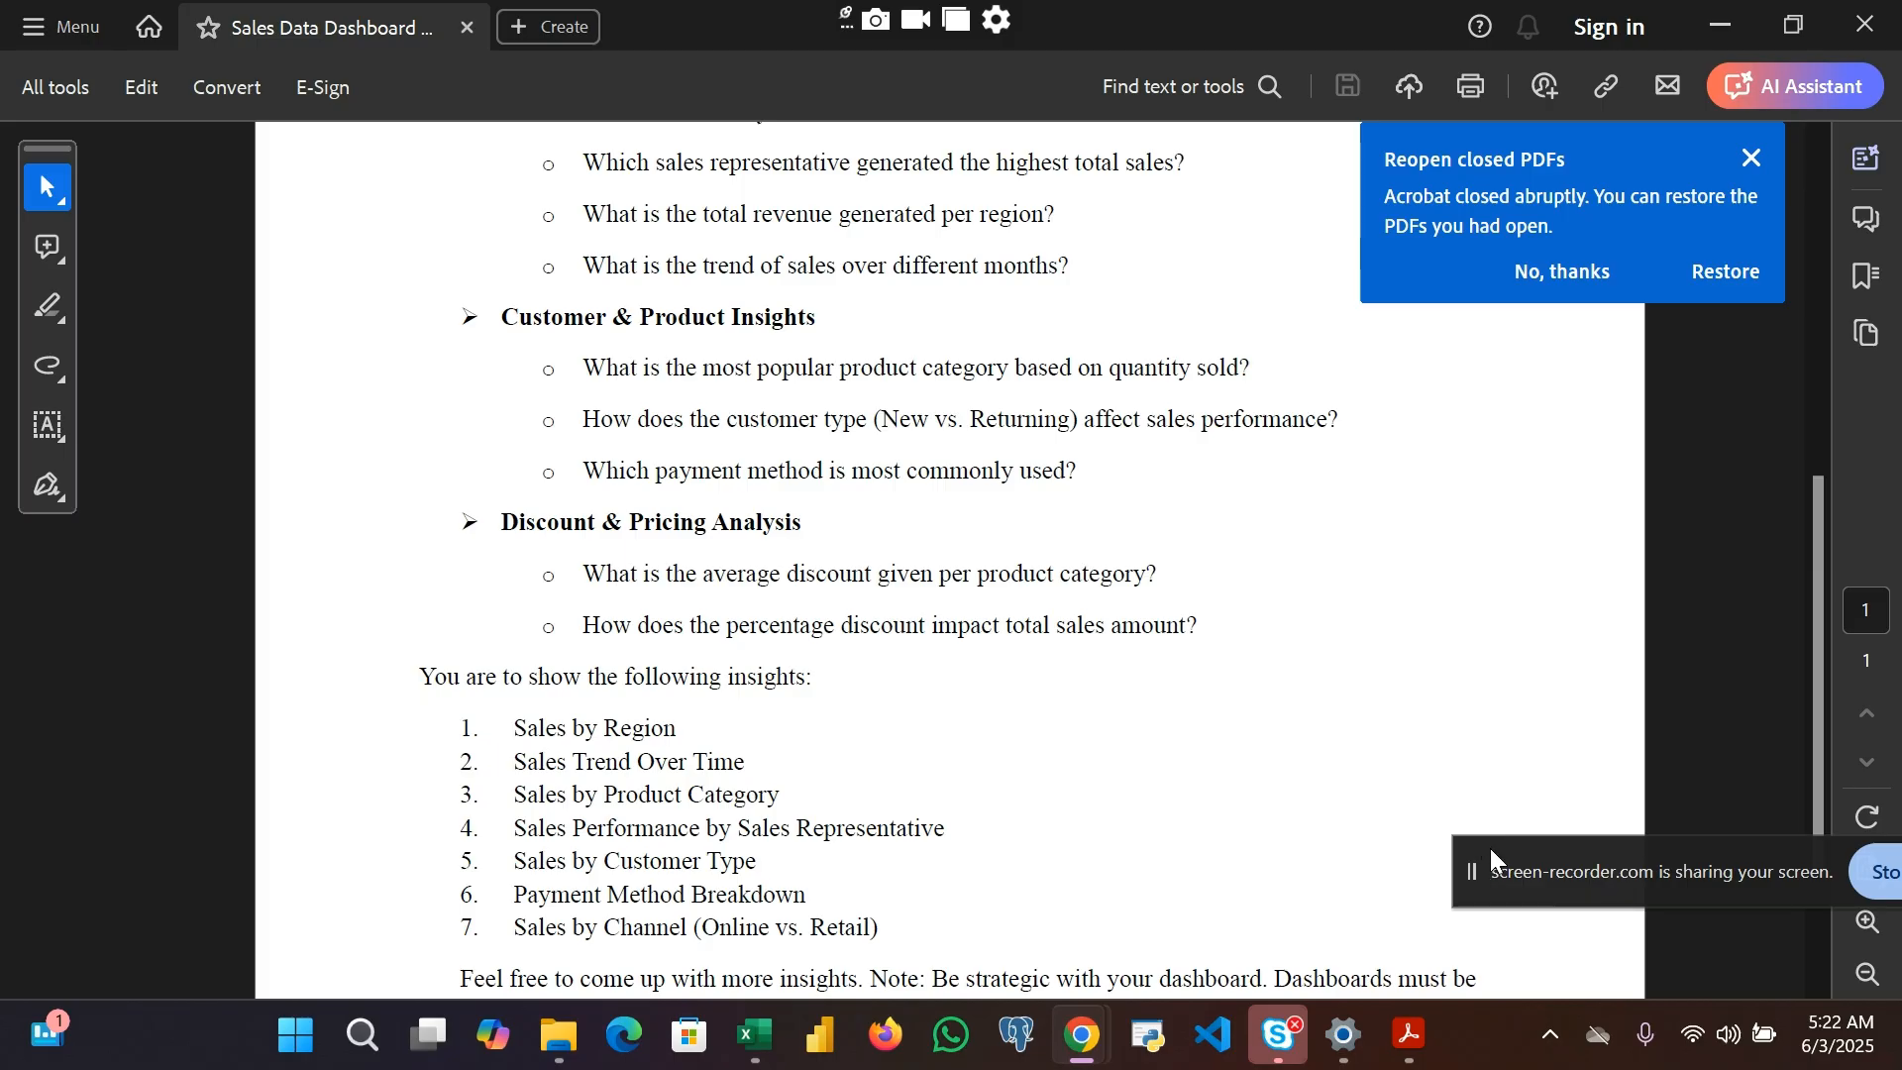
drag(1492, 850, 1710, 942)
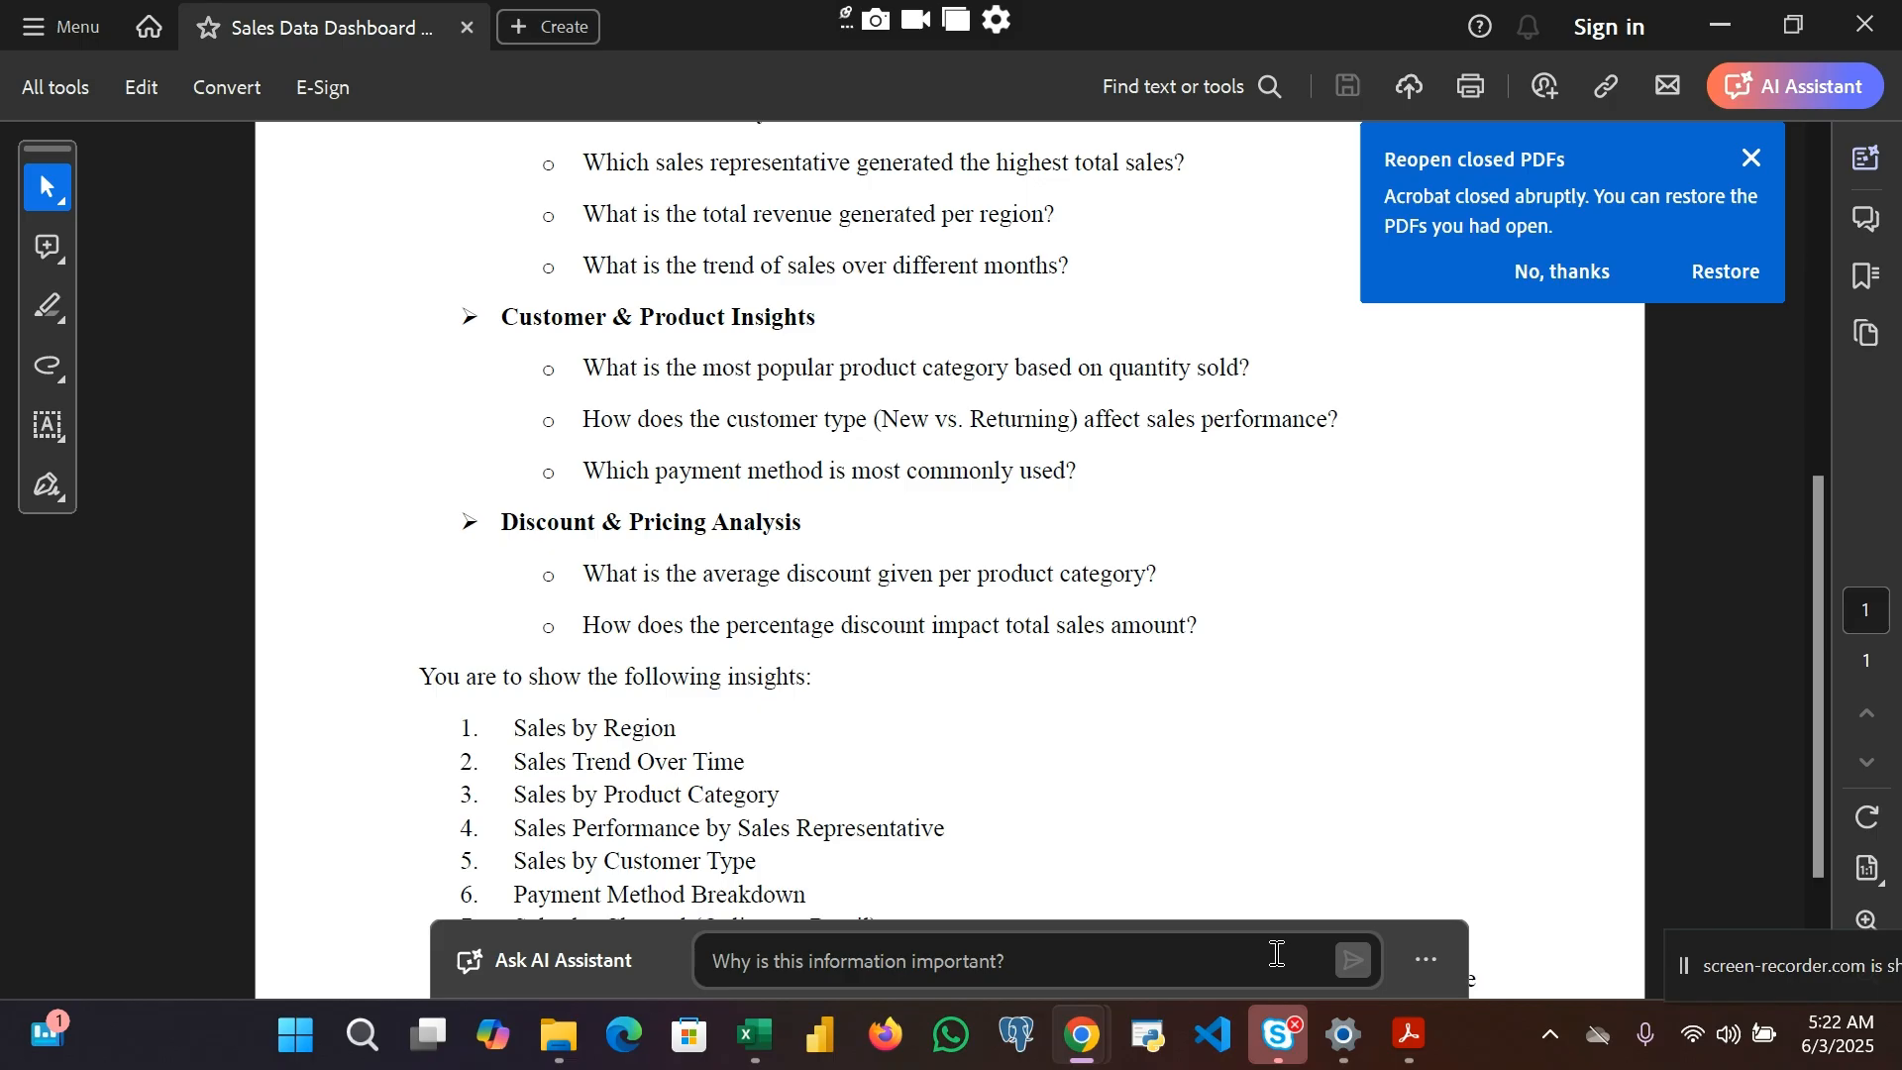
click(1374, 842)
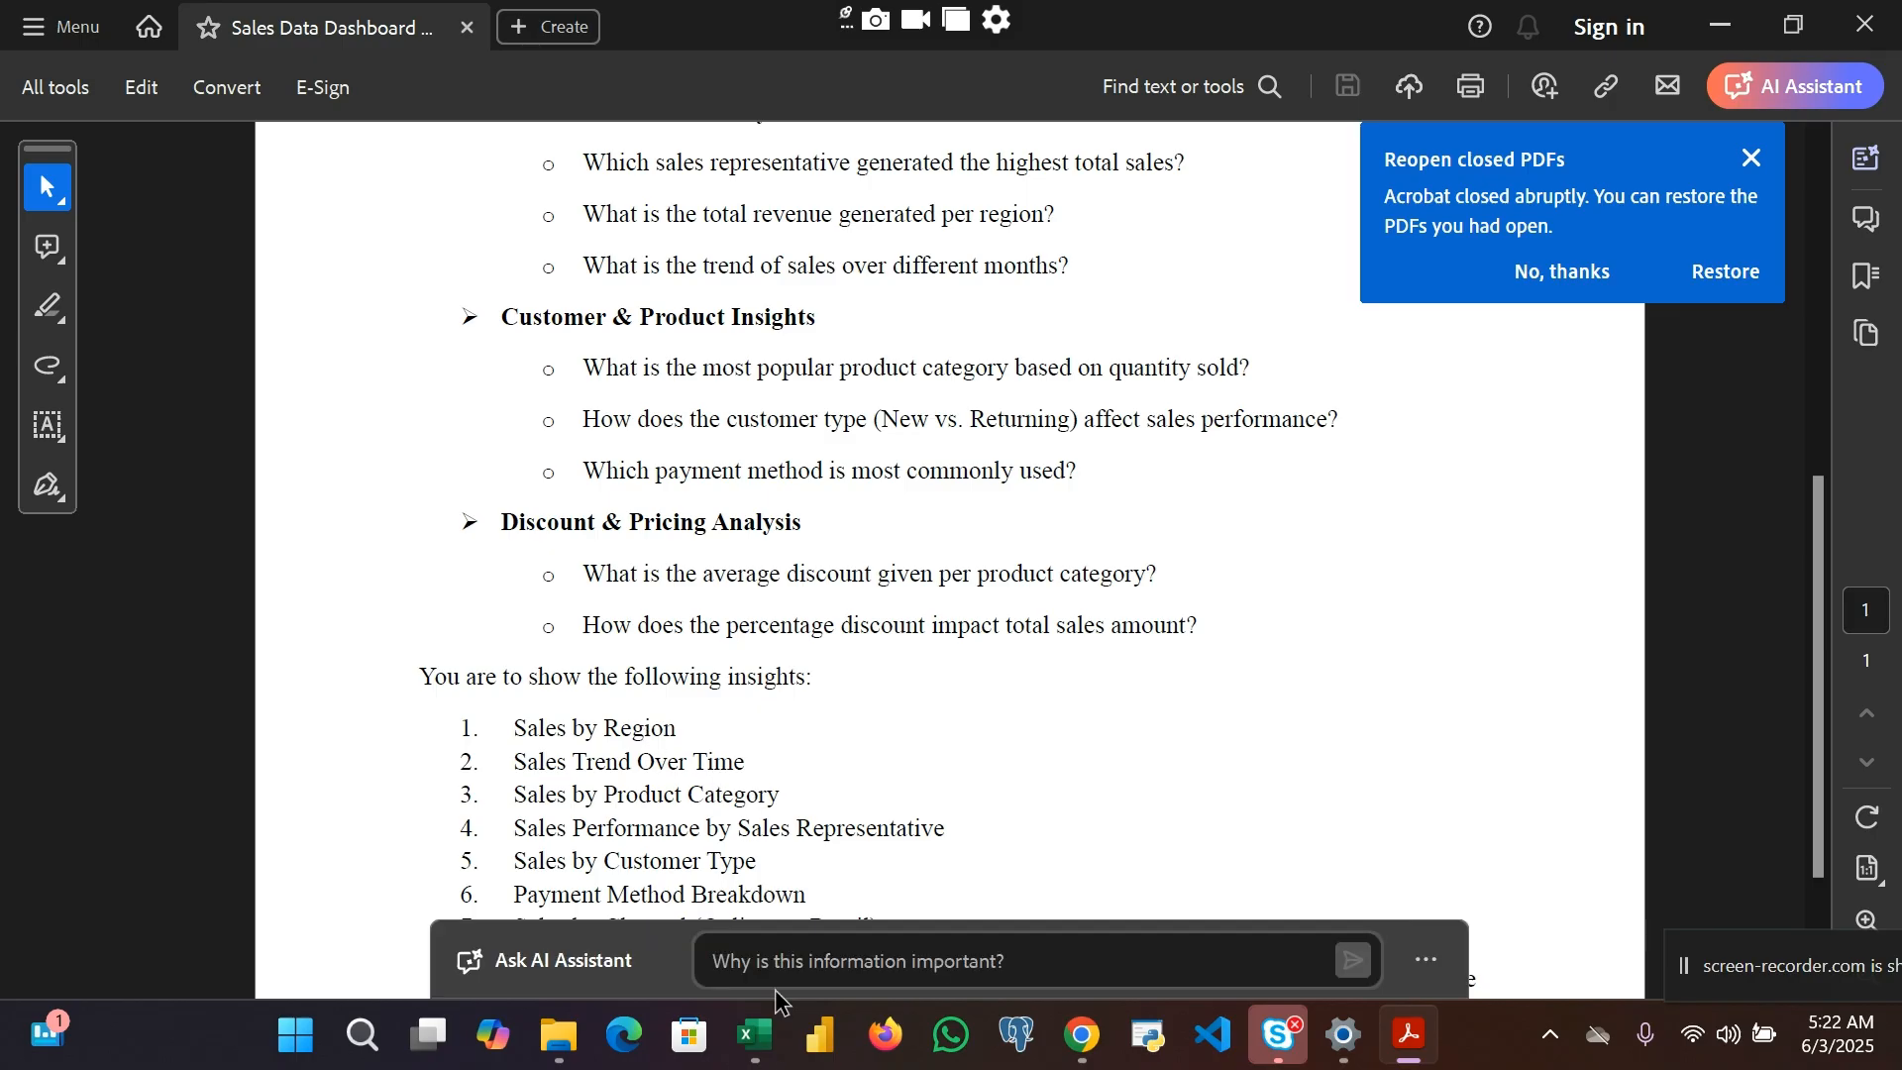
Step: Switch to the copied Excel workbook and review the columns of the sales data table against the assignment
mouse_move(761, 1058)
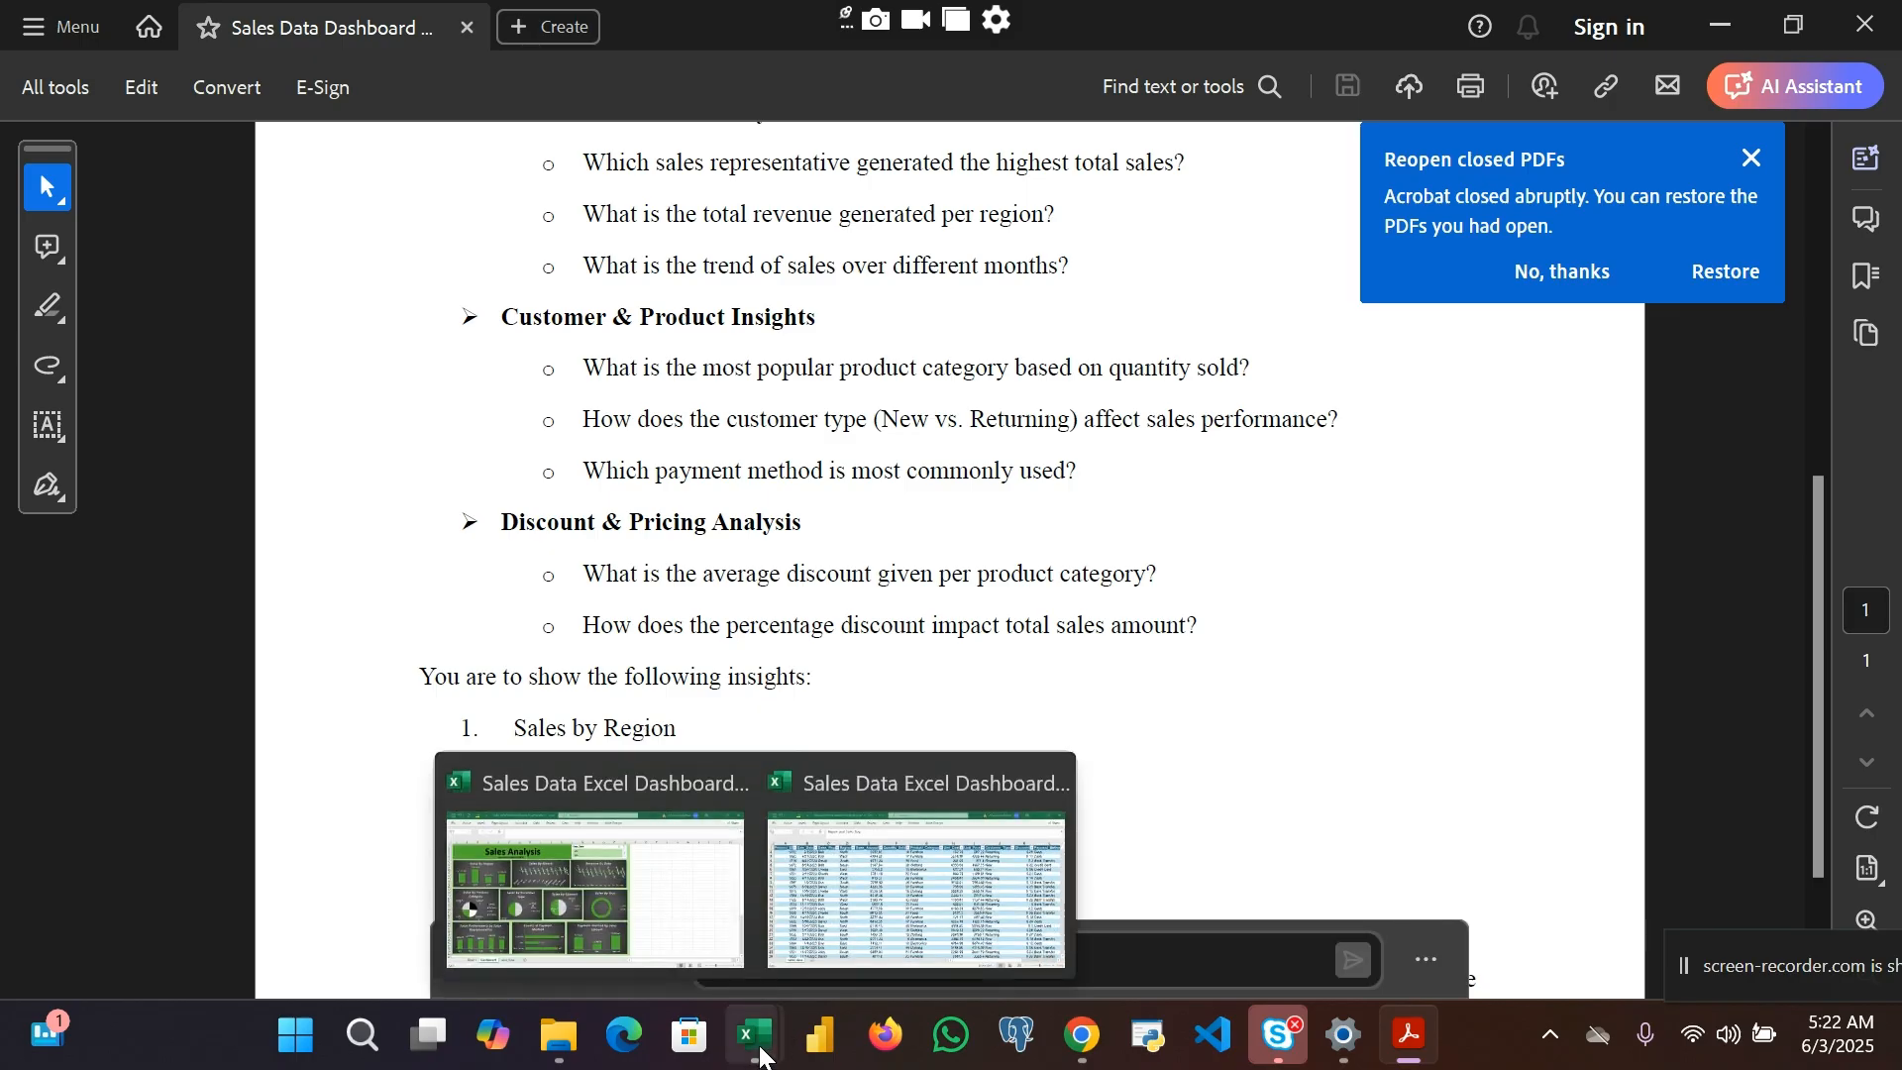
click(806, 936)
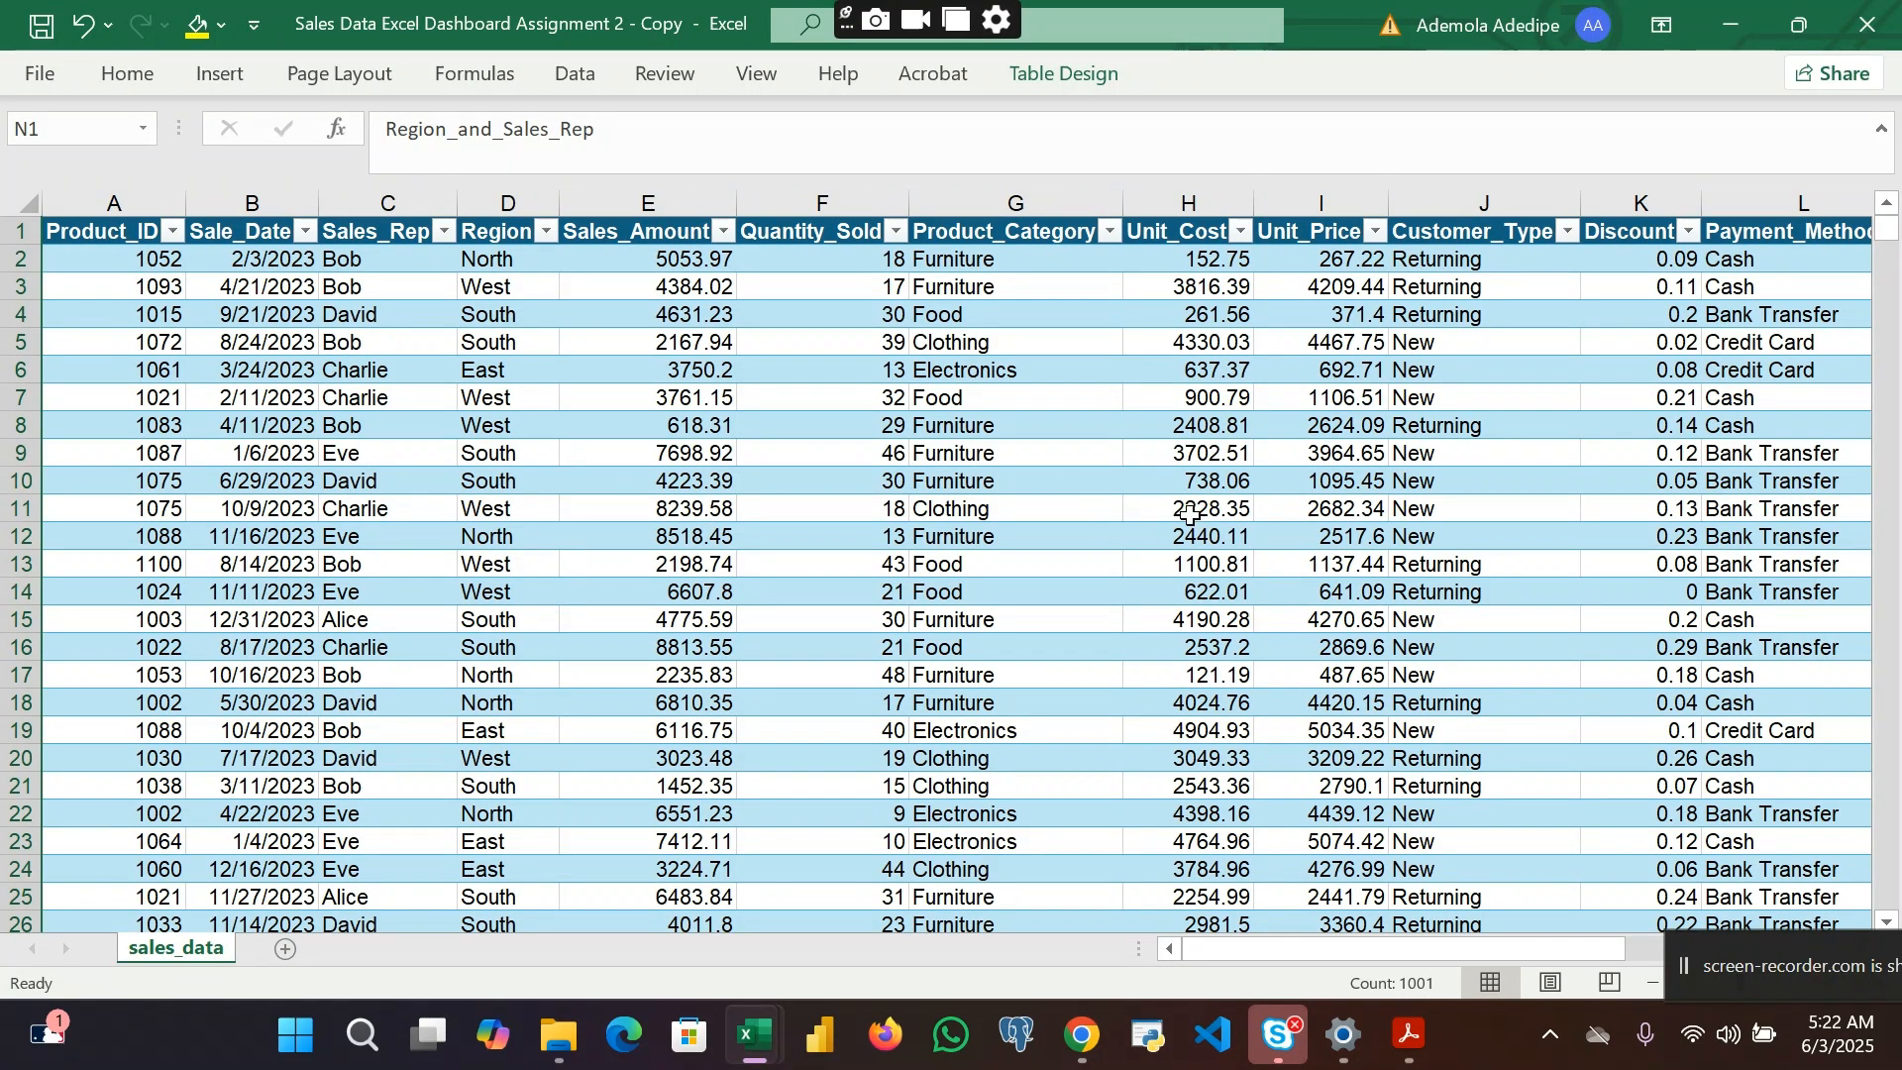
scroll(1188, 515, right, 1)
scroll(1189, 516, right, 1)
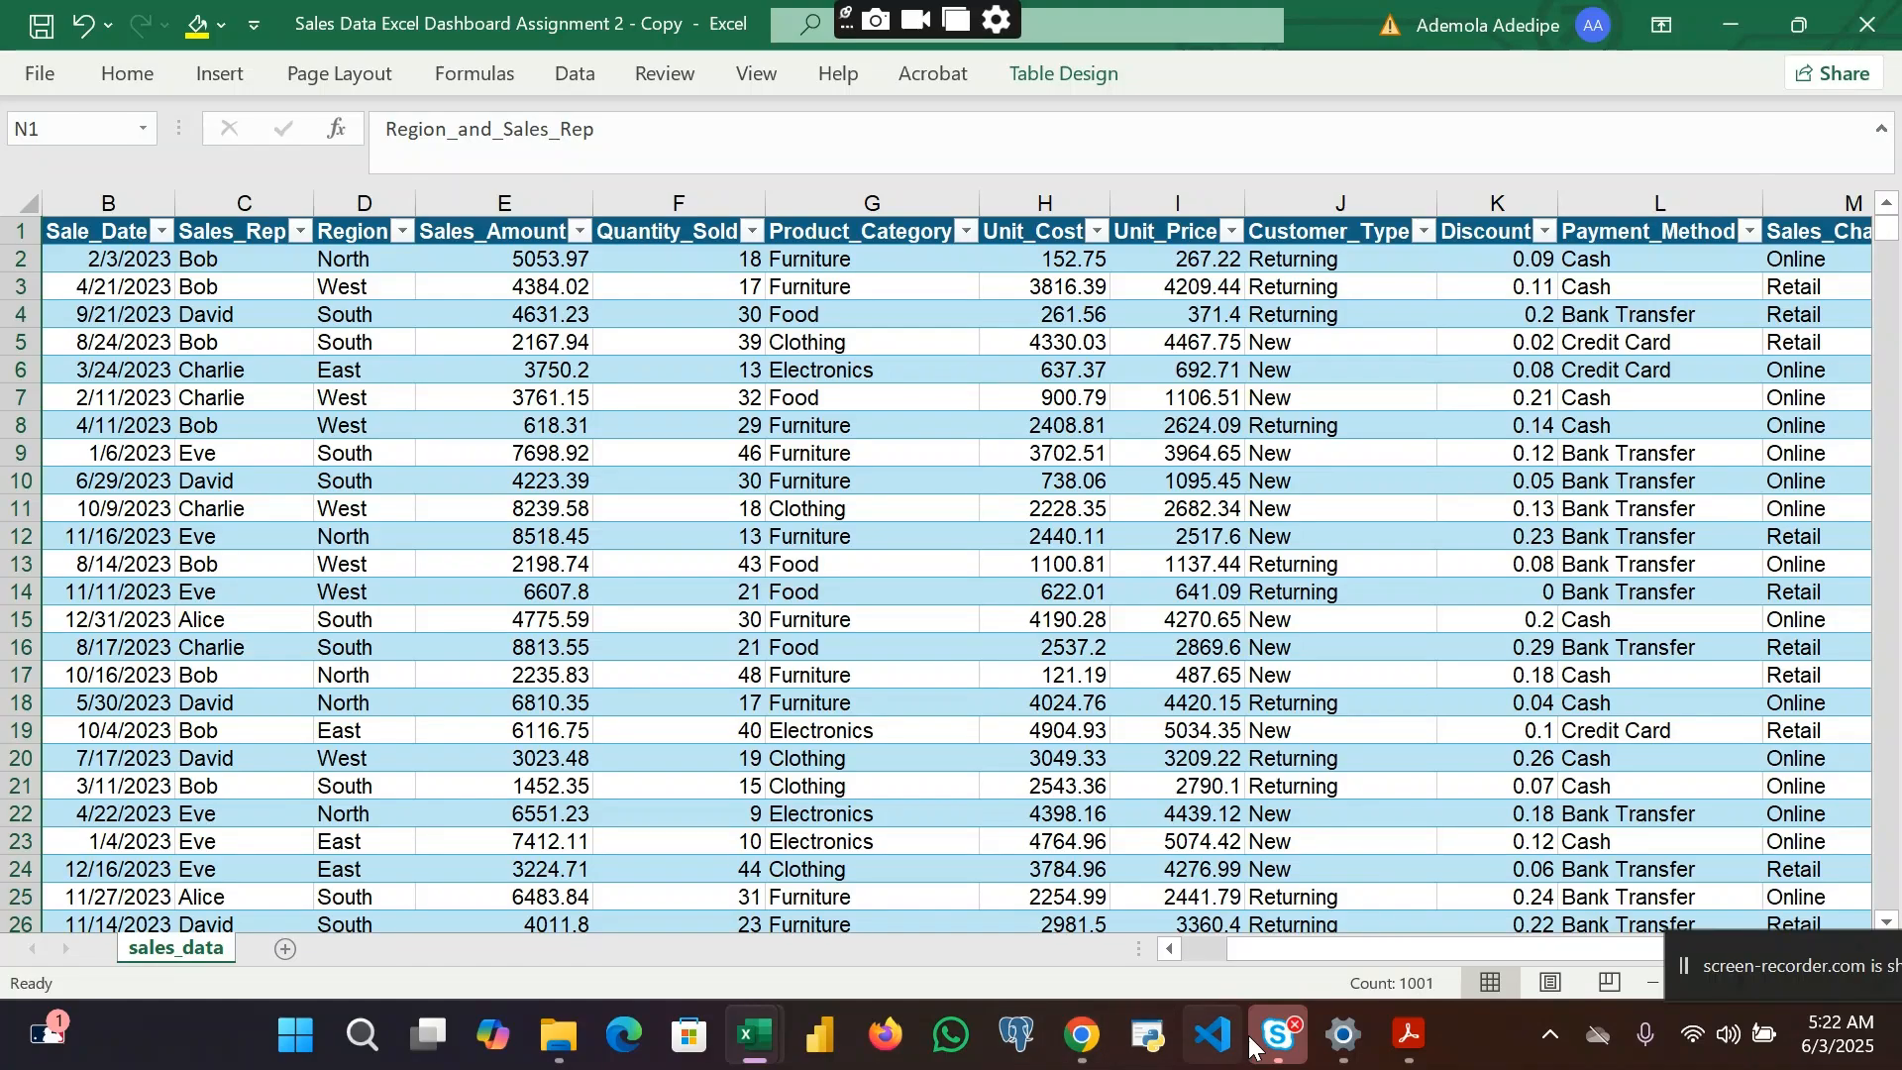
mouse_move(1407, 1035)
mouse_move(1353, 890)
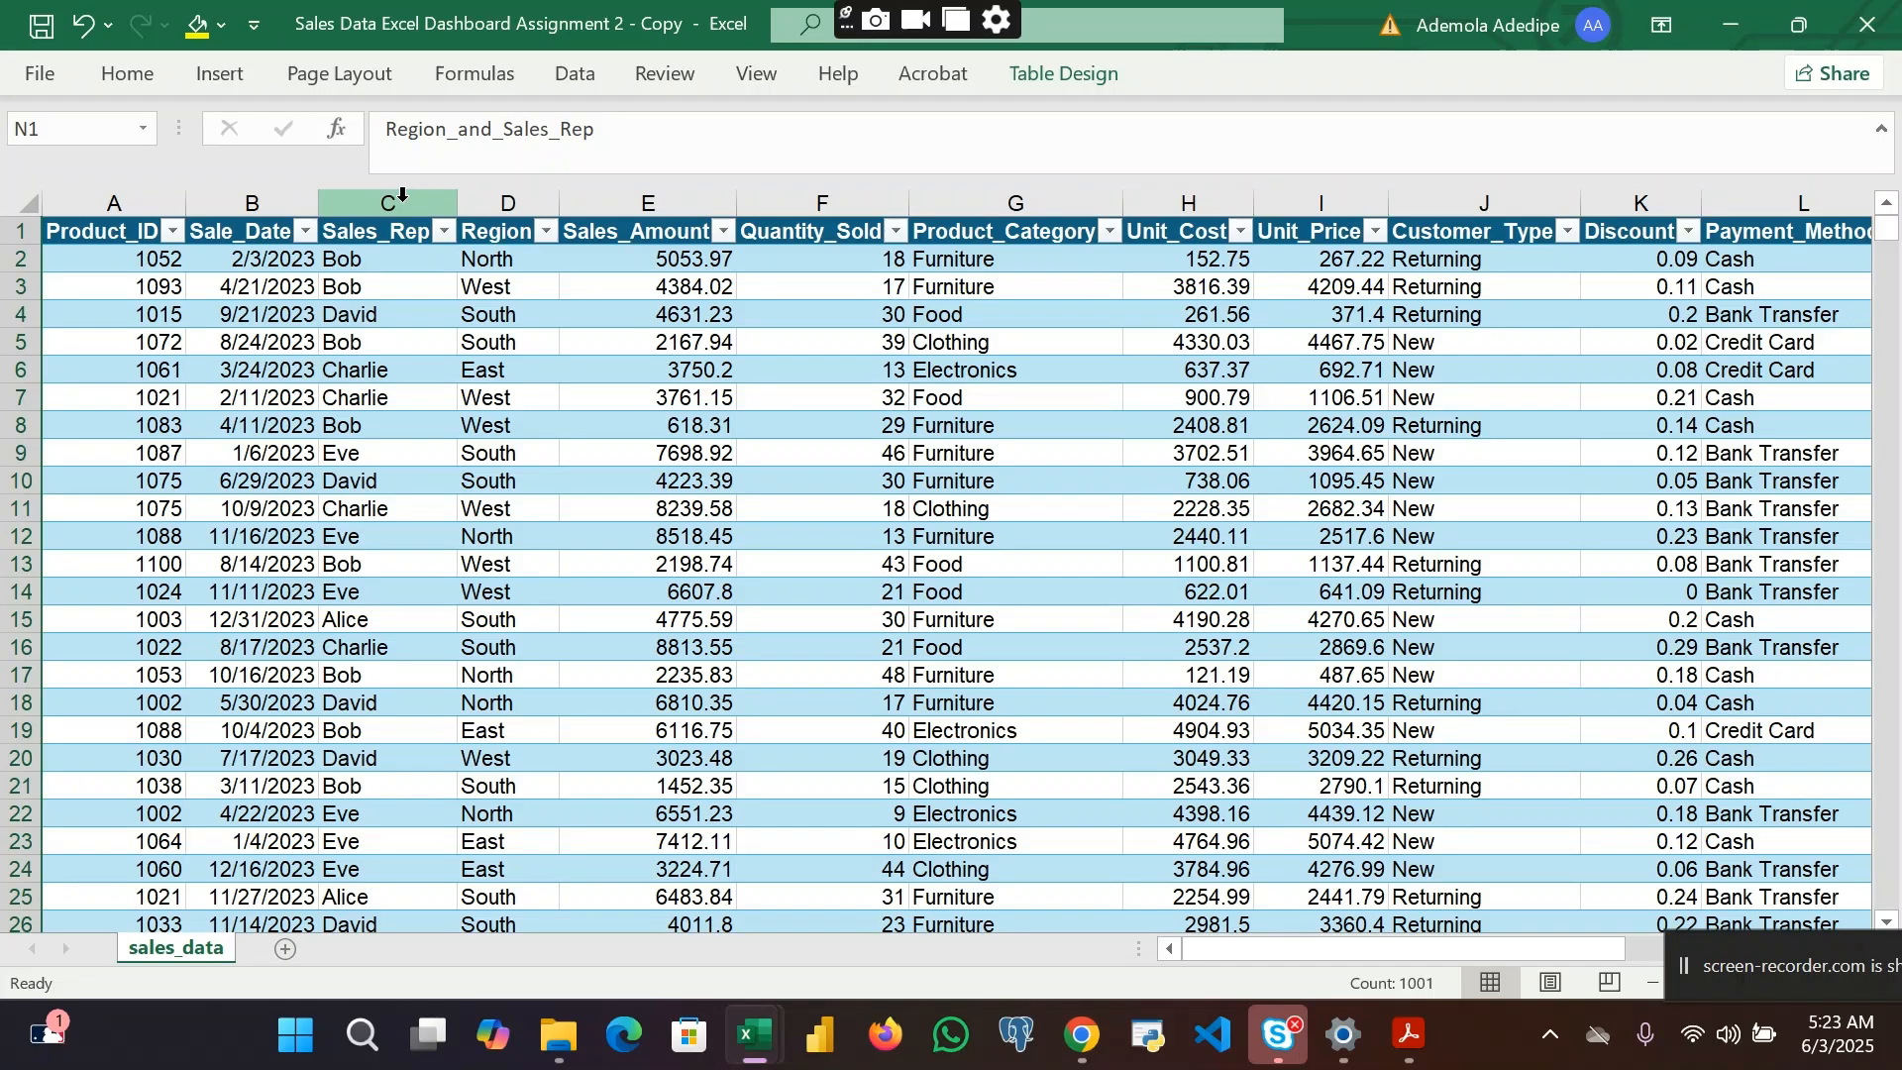
scroll(899, 497, right, 2)
scroll(899, 497, right, 1)
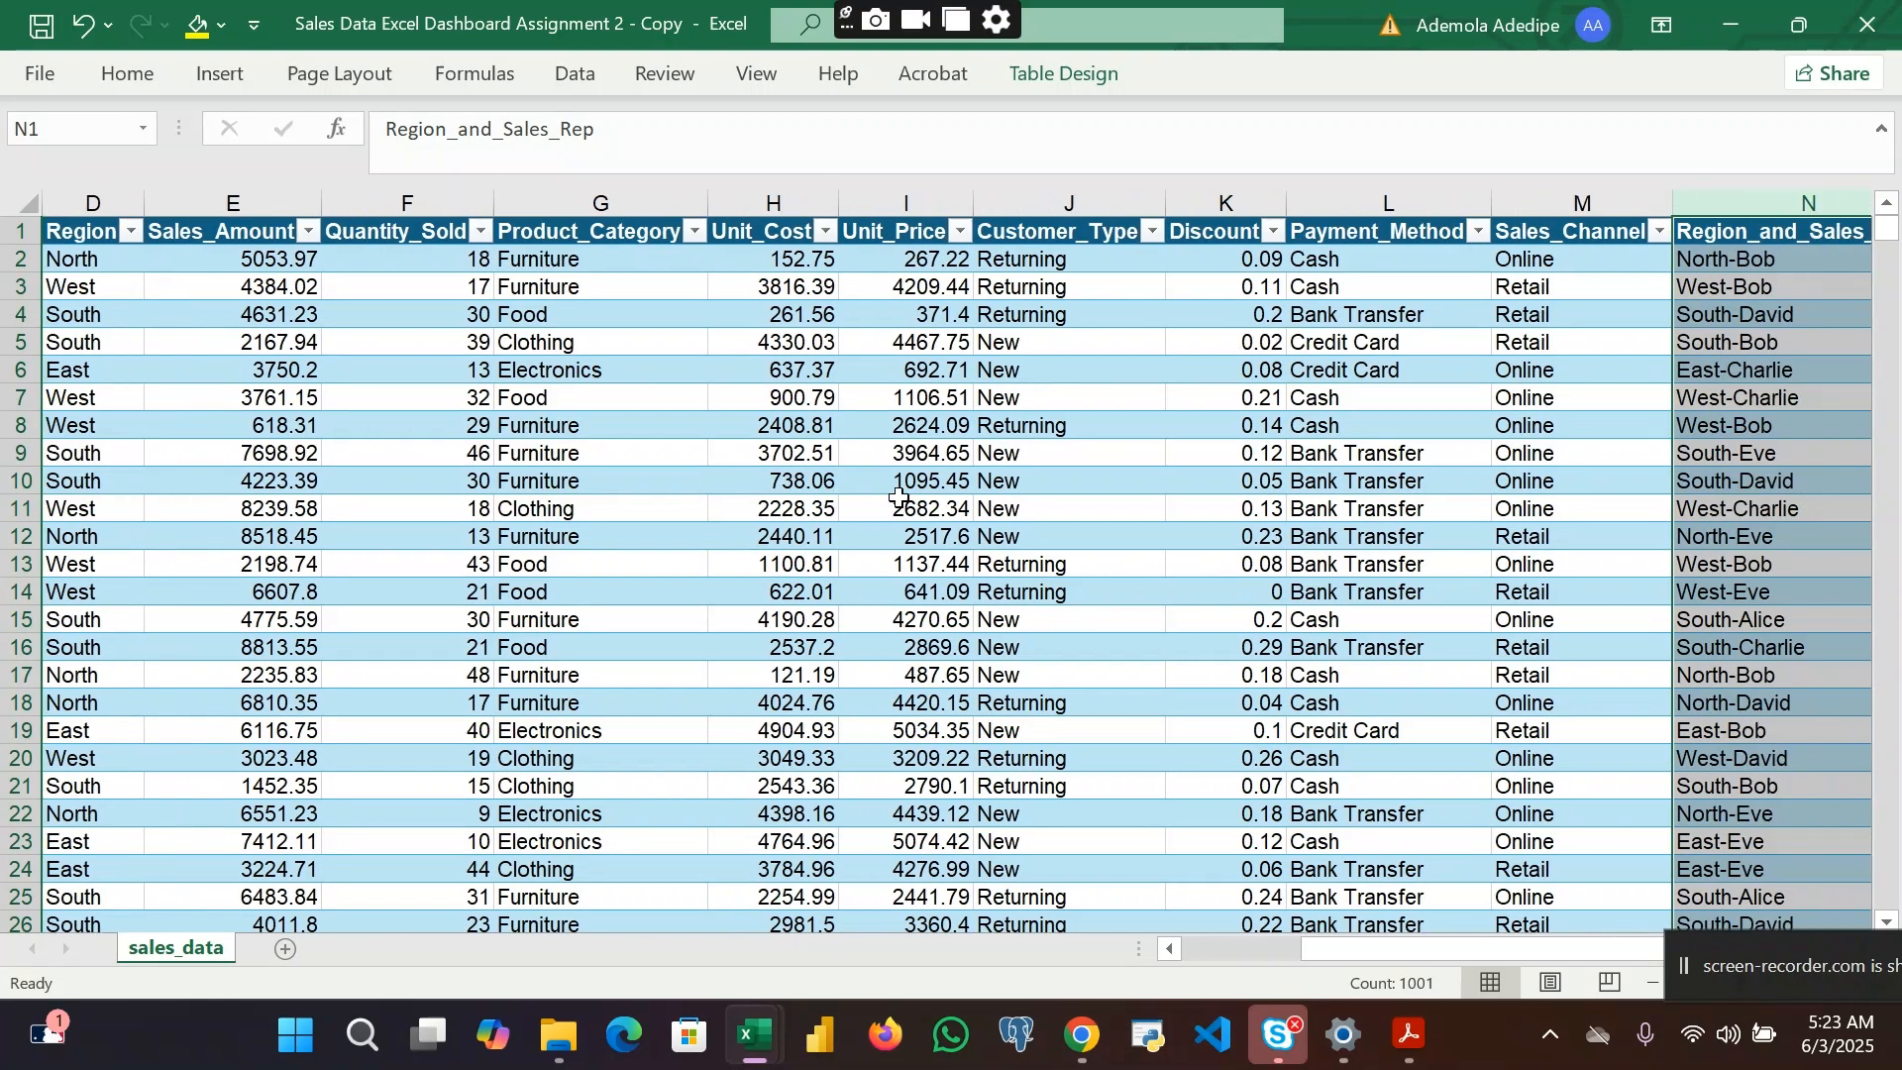
scroll(898, 498, left, 3)
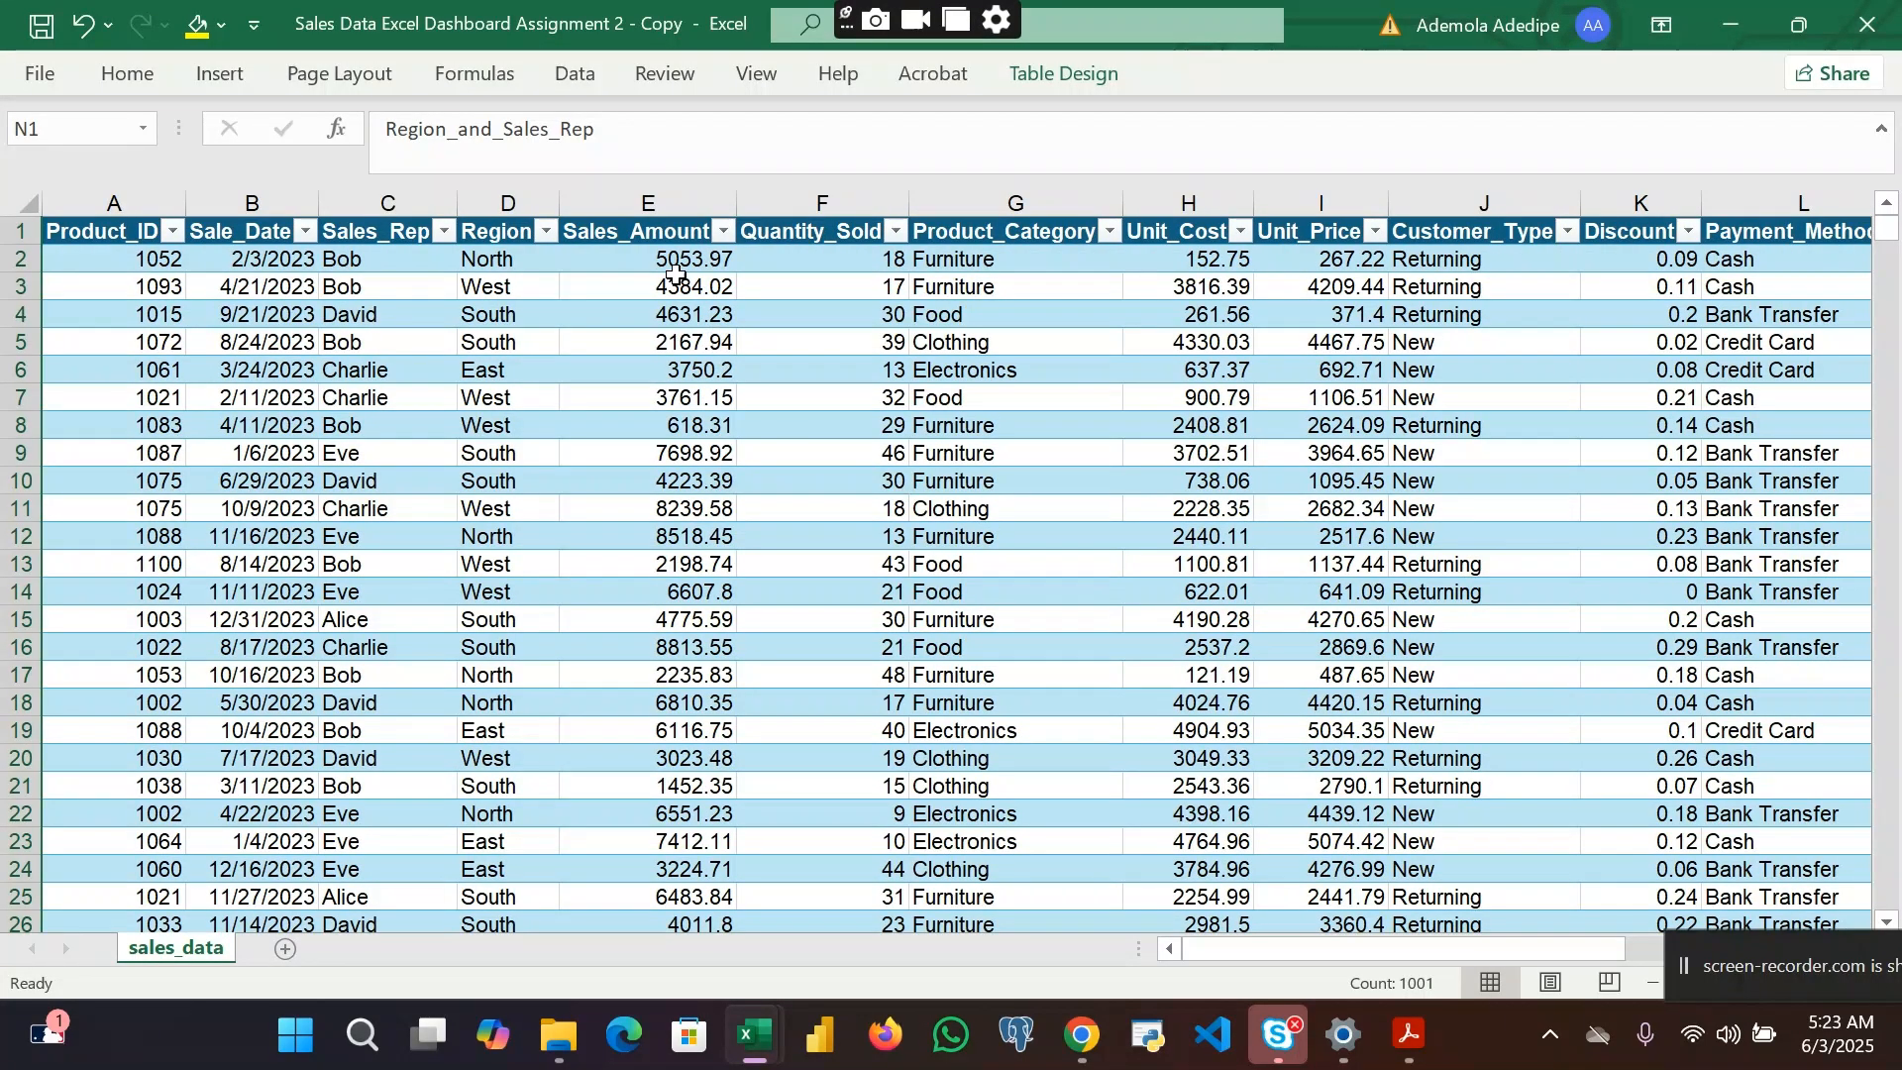
Step: Insert a new column between Sale_Date and Sales_Rep and name its header Month
right_click(415, 201)
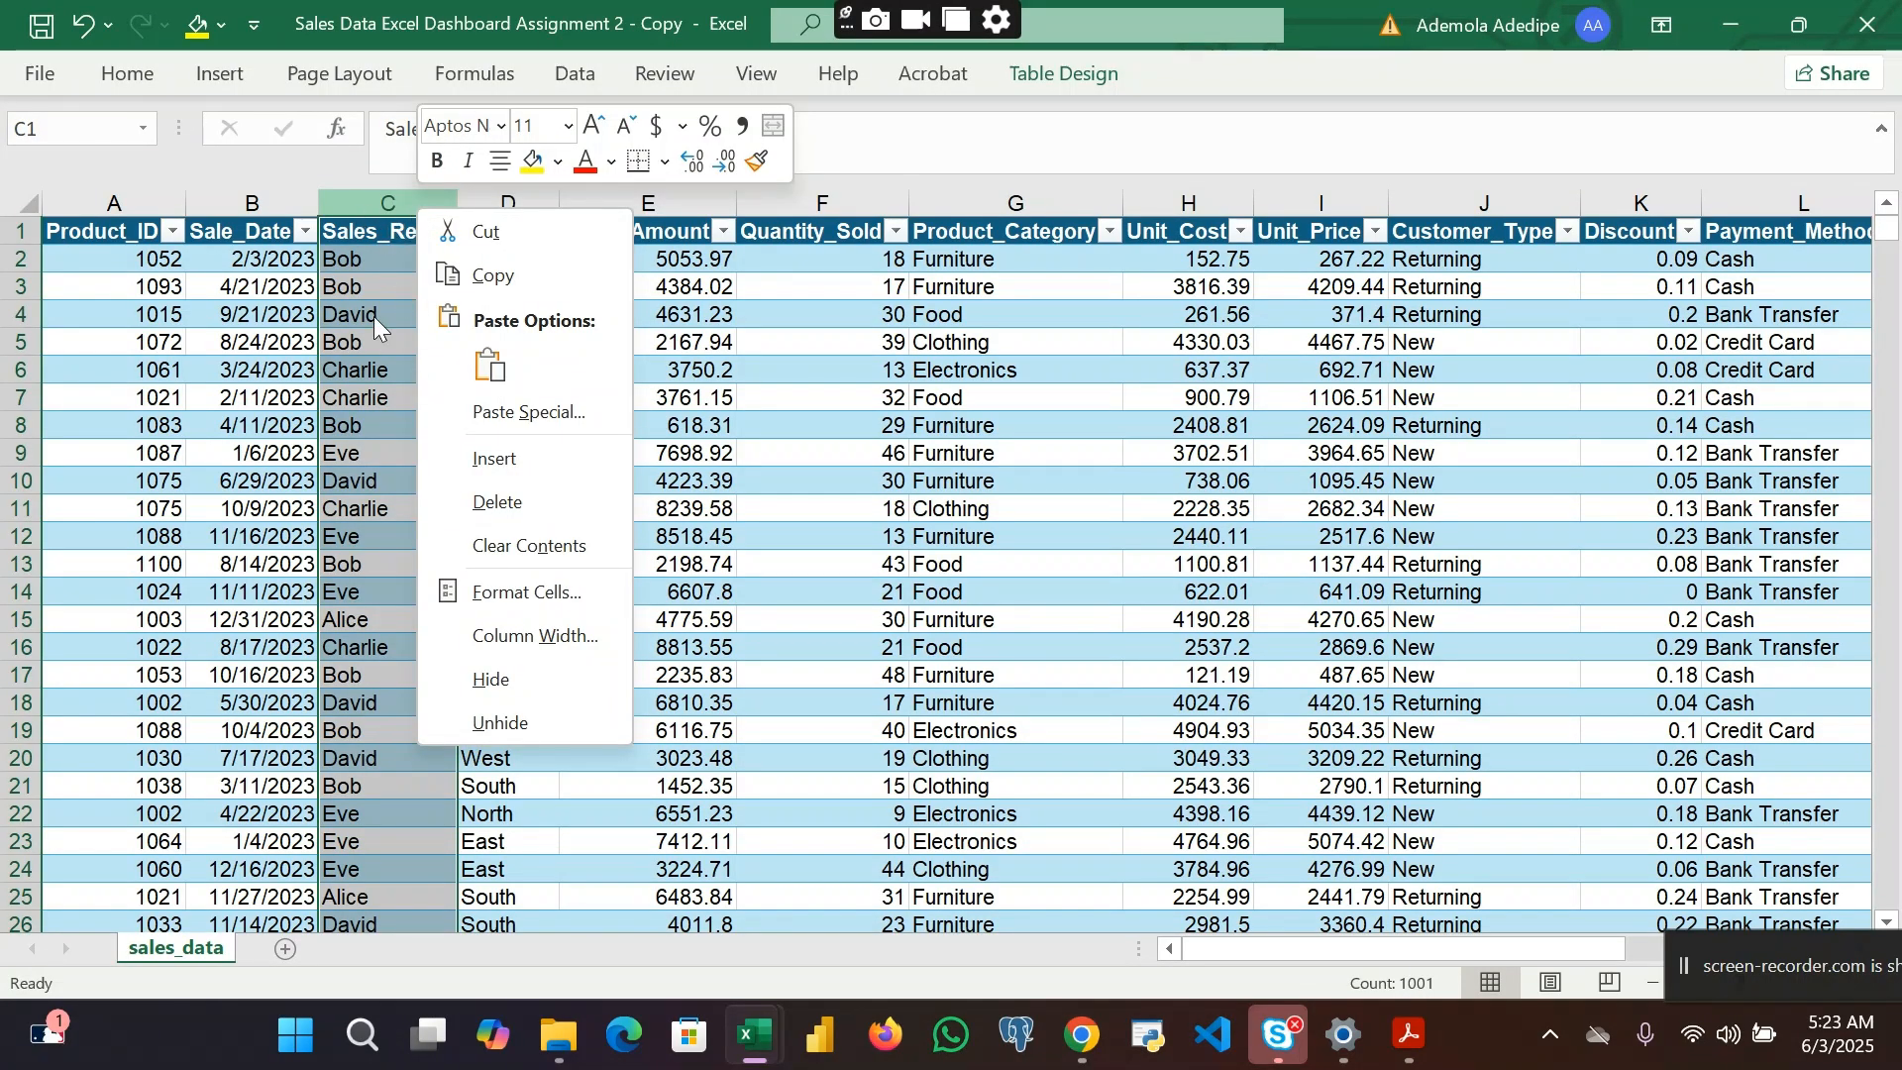
right_click(373, 199)
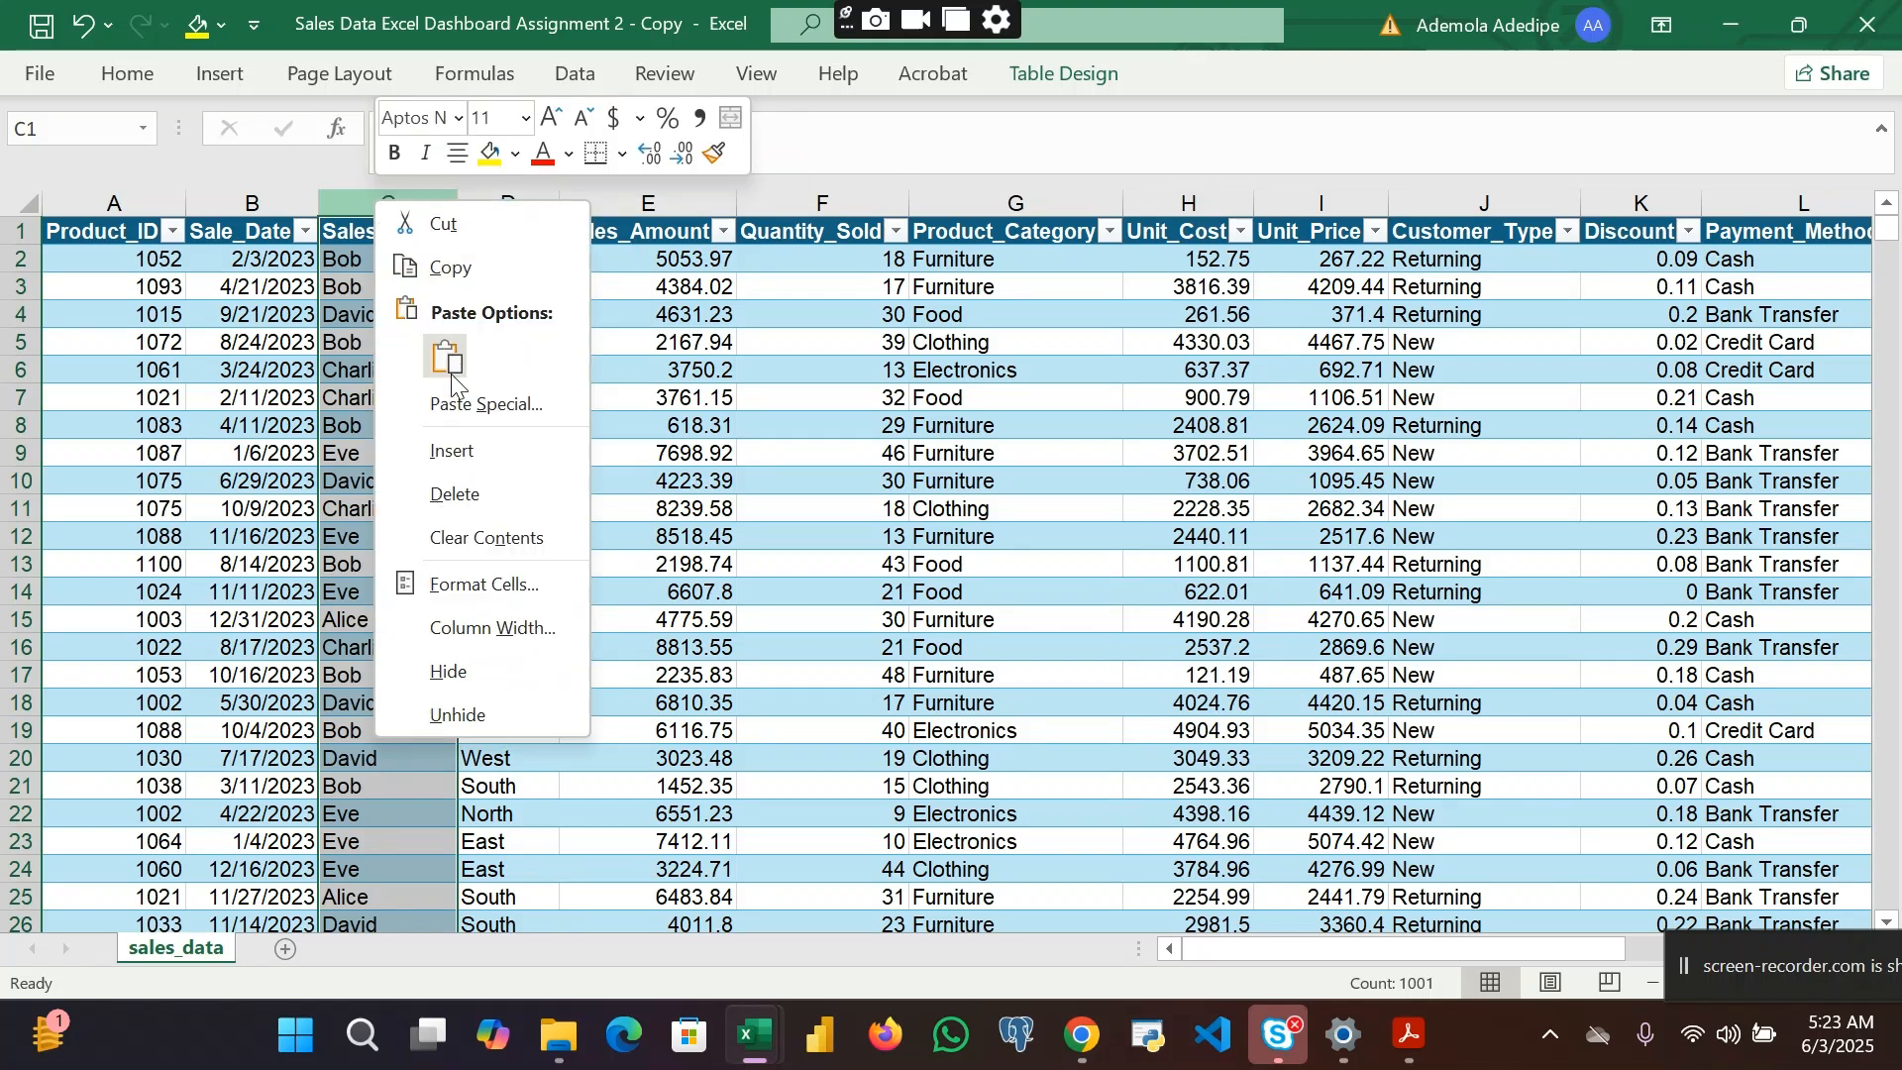
click(458, 451)
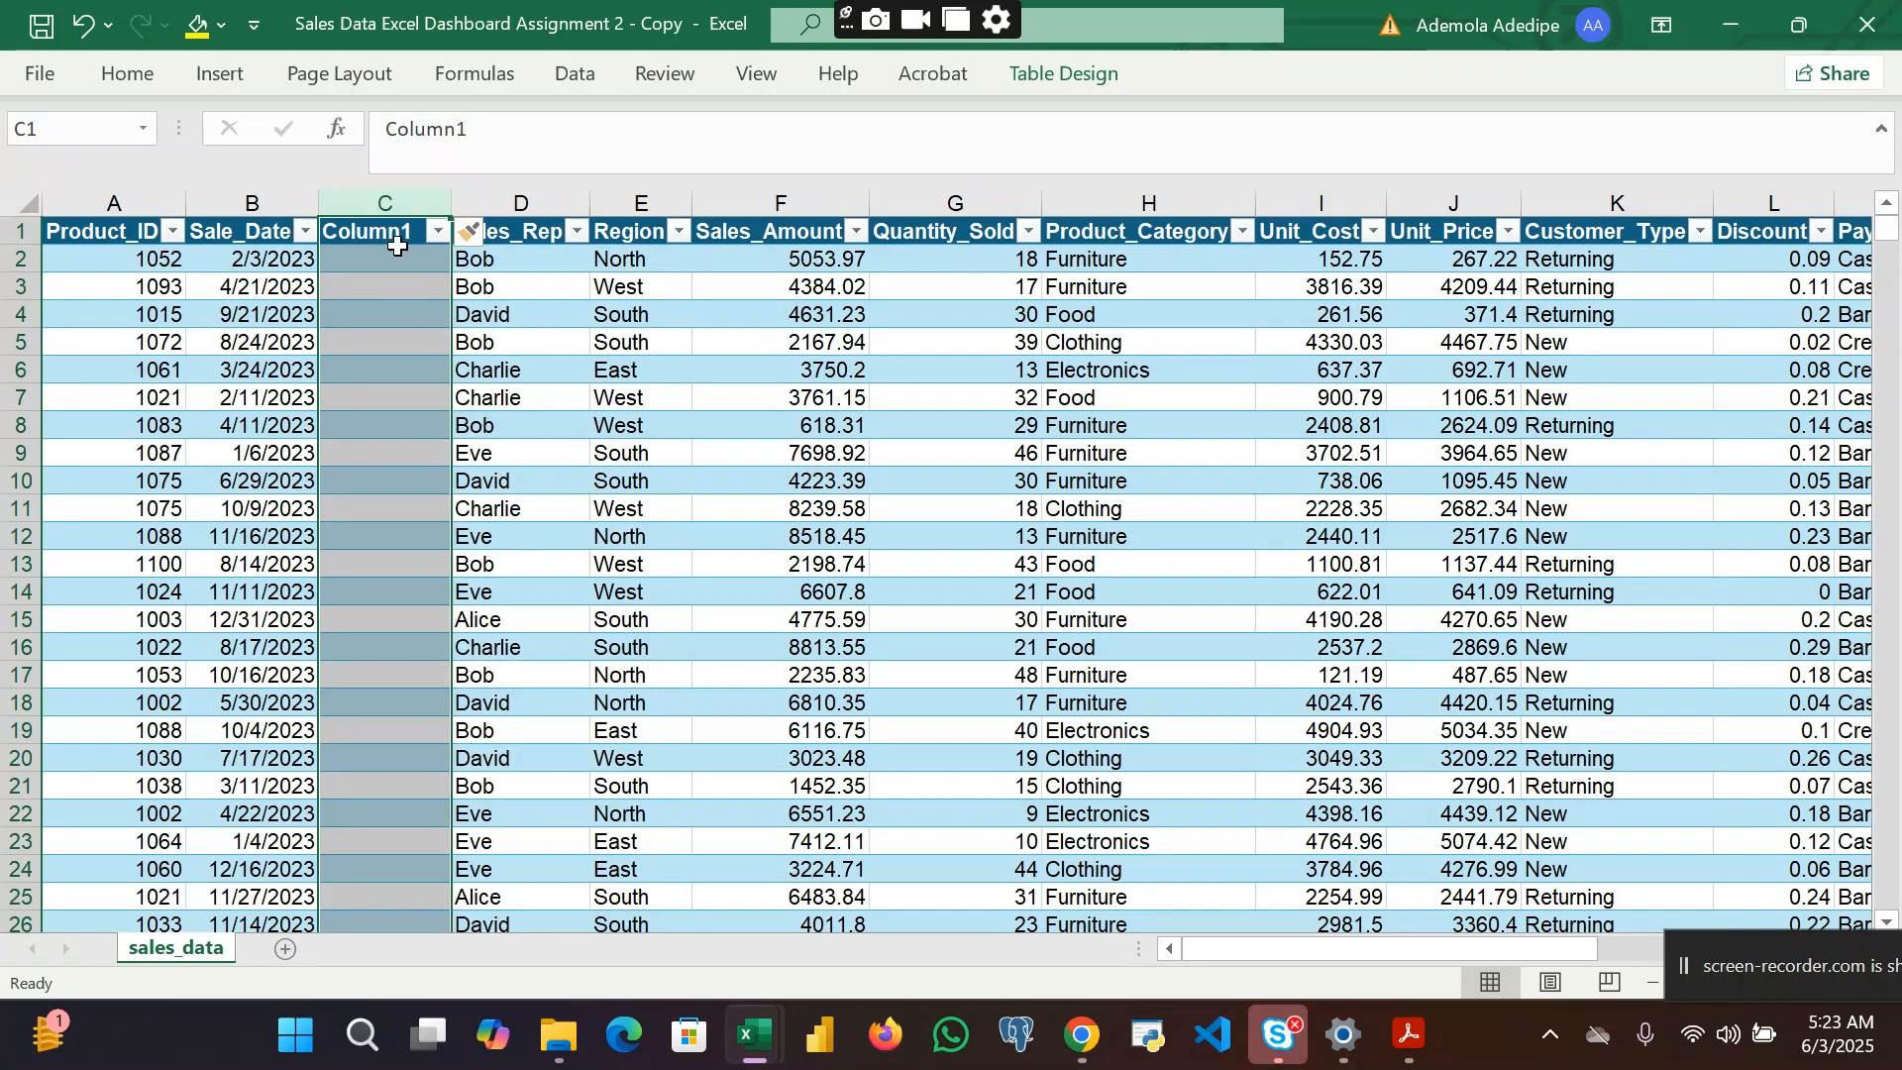
double_click(398, 236)
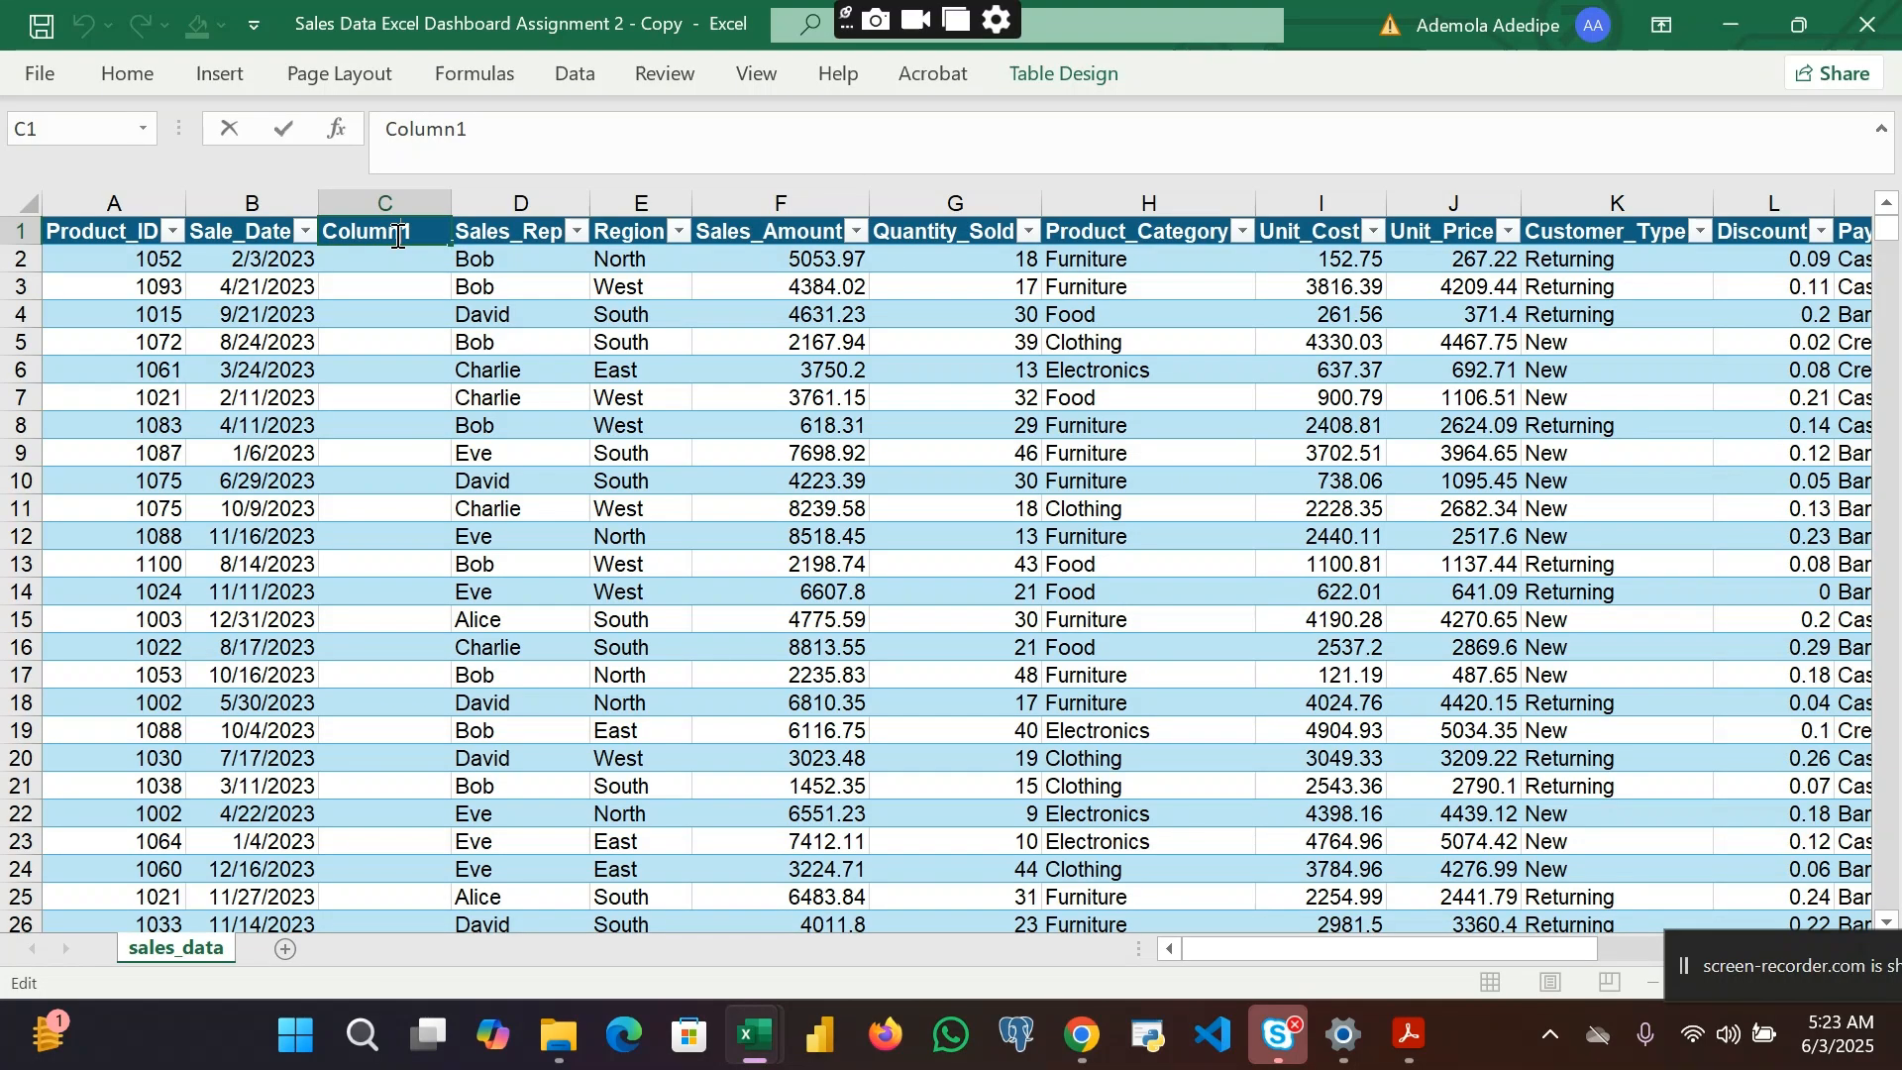
double_click(397, 236)
text(mOT)
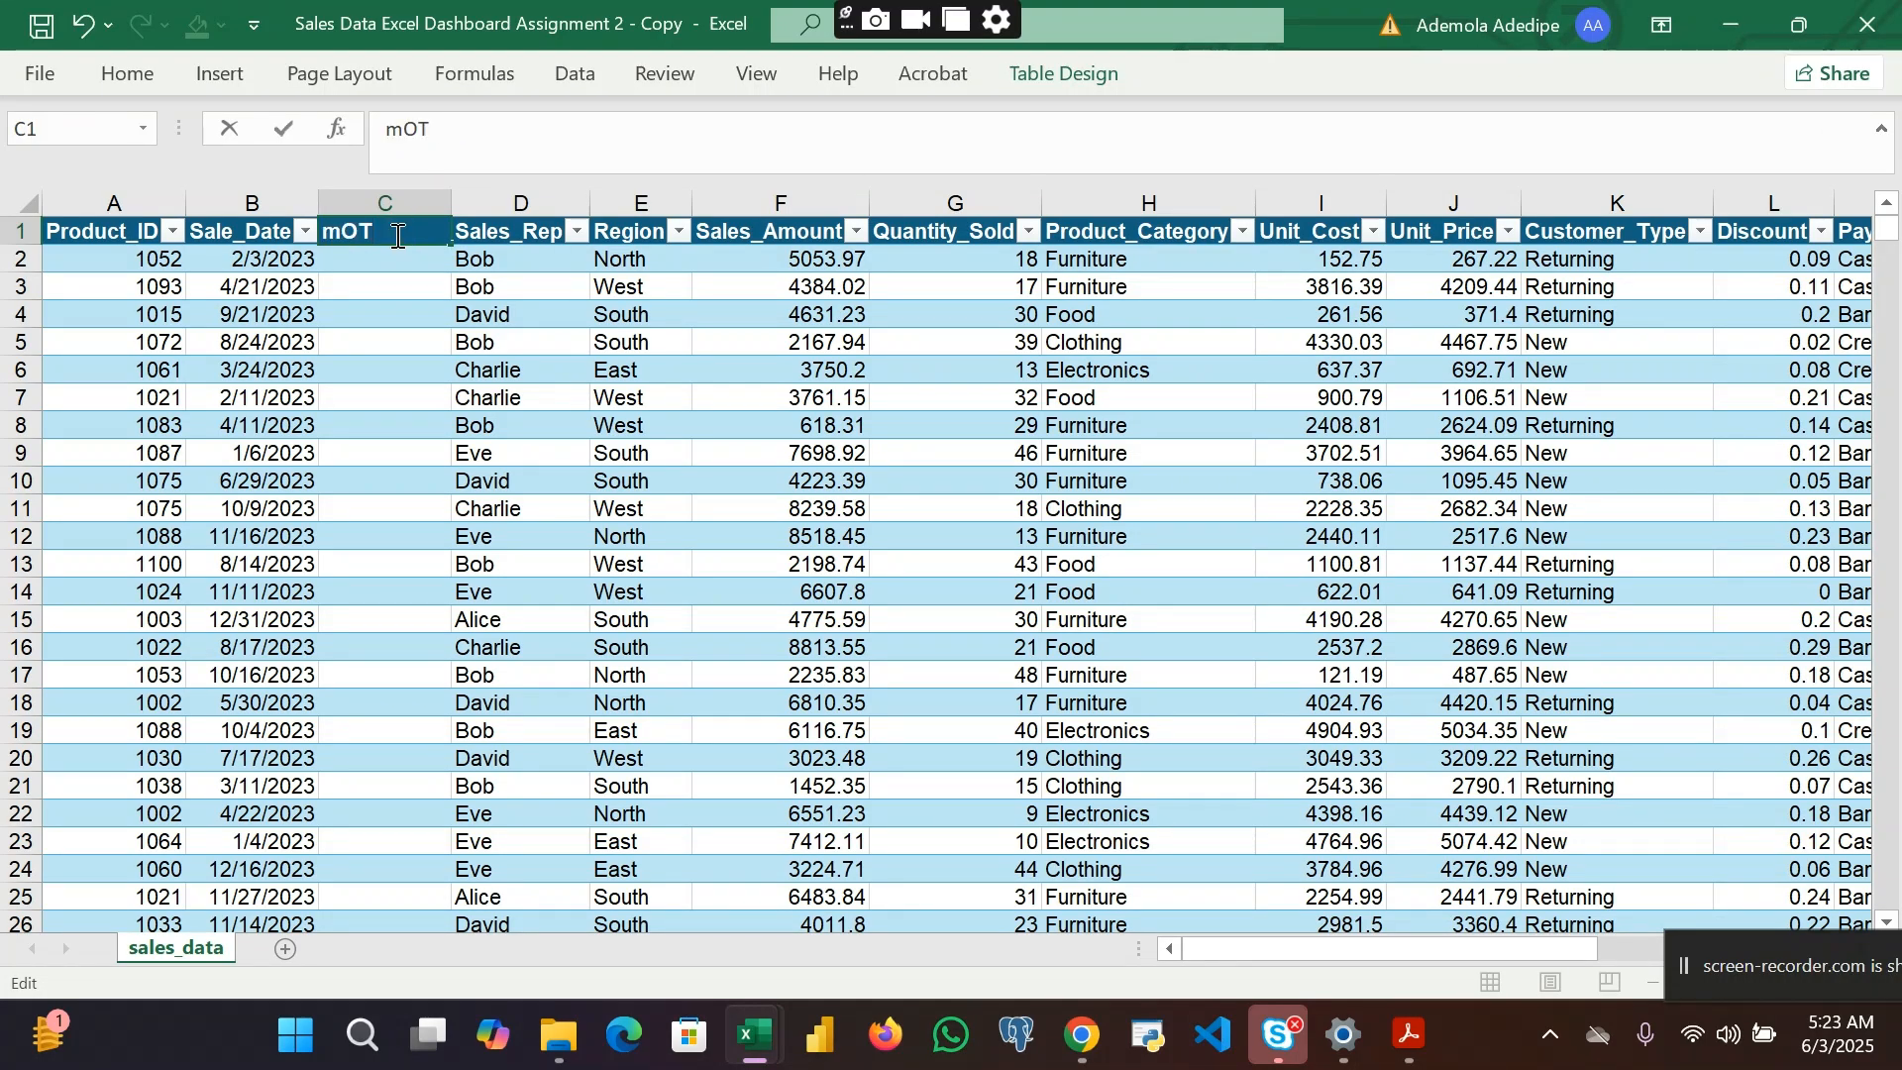
key(BackSpace)
key(BackSpace)
text(Month)
key(Return)
Step: Put the first data cell of the Month column into editing and open the On-Screen Keyboard, moving it slightly higher
double_click(384, 258)
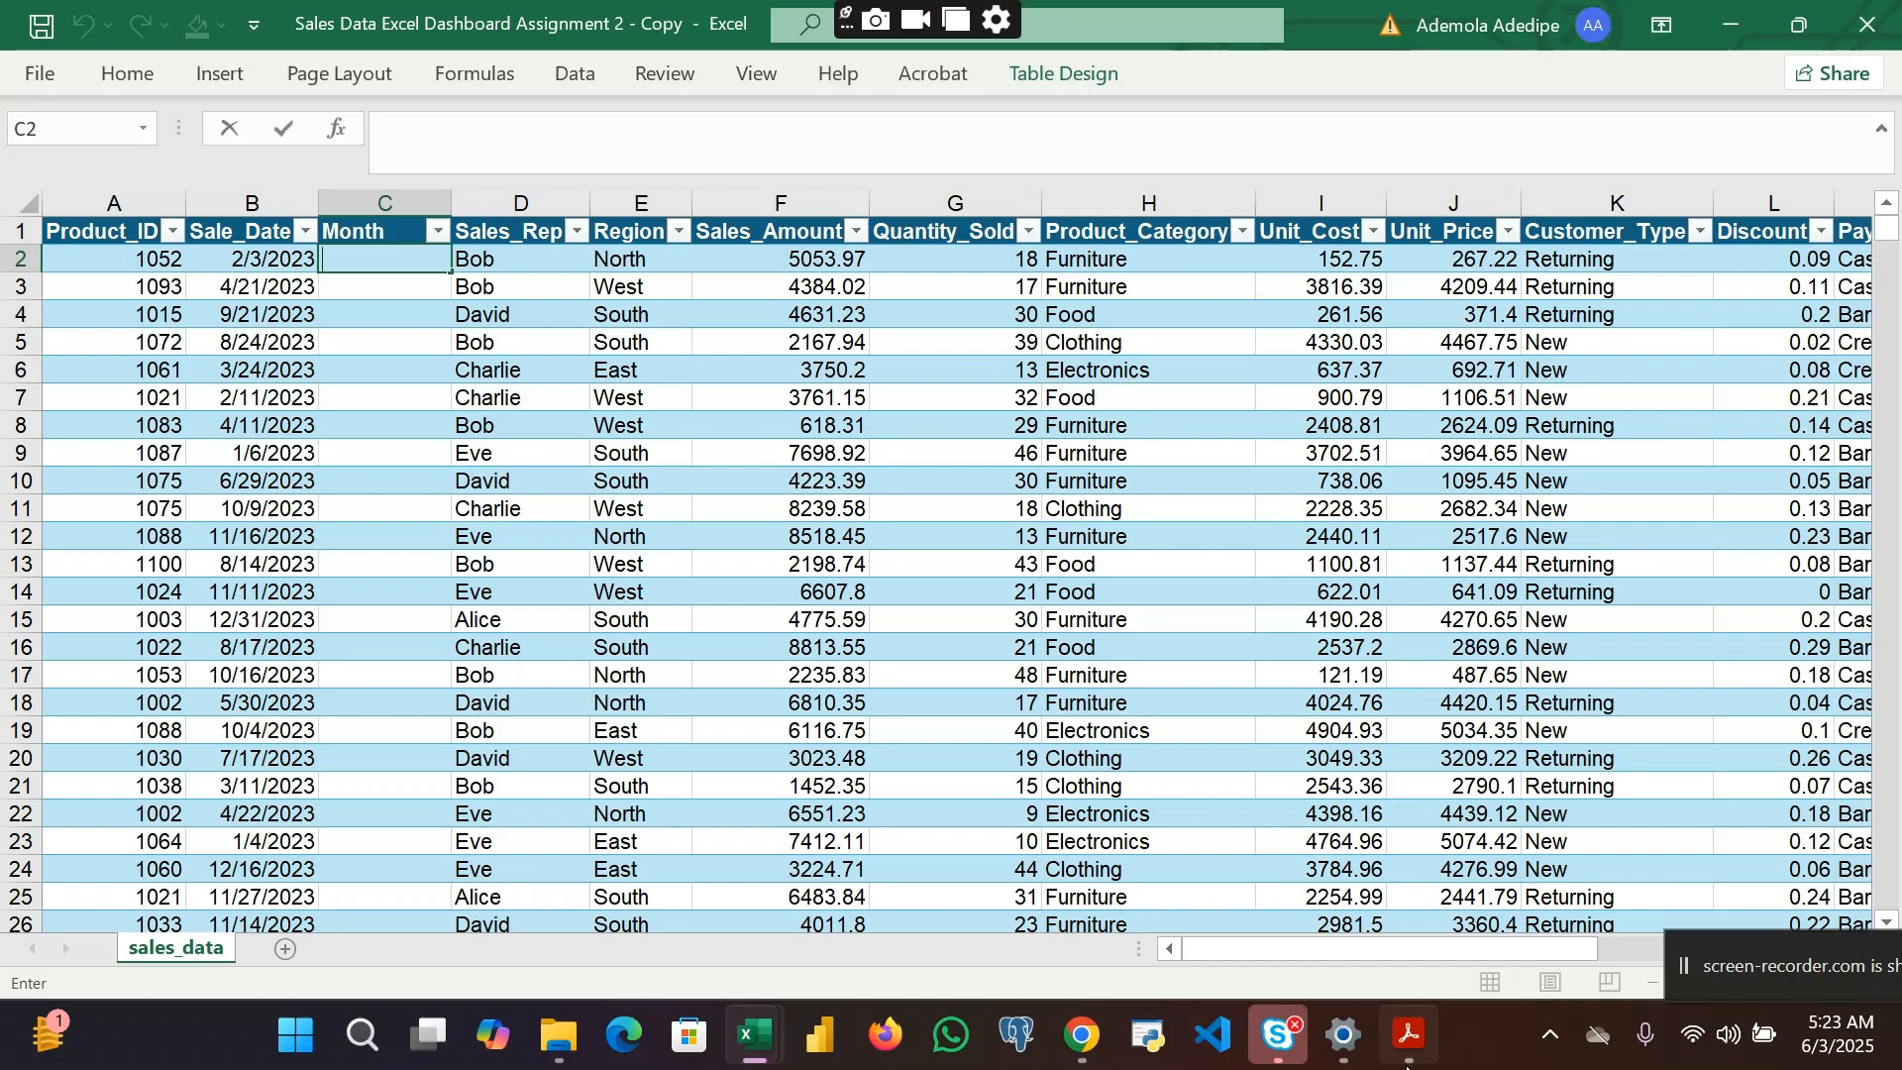
click(1407, 877)
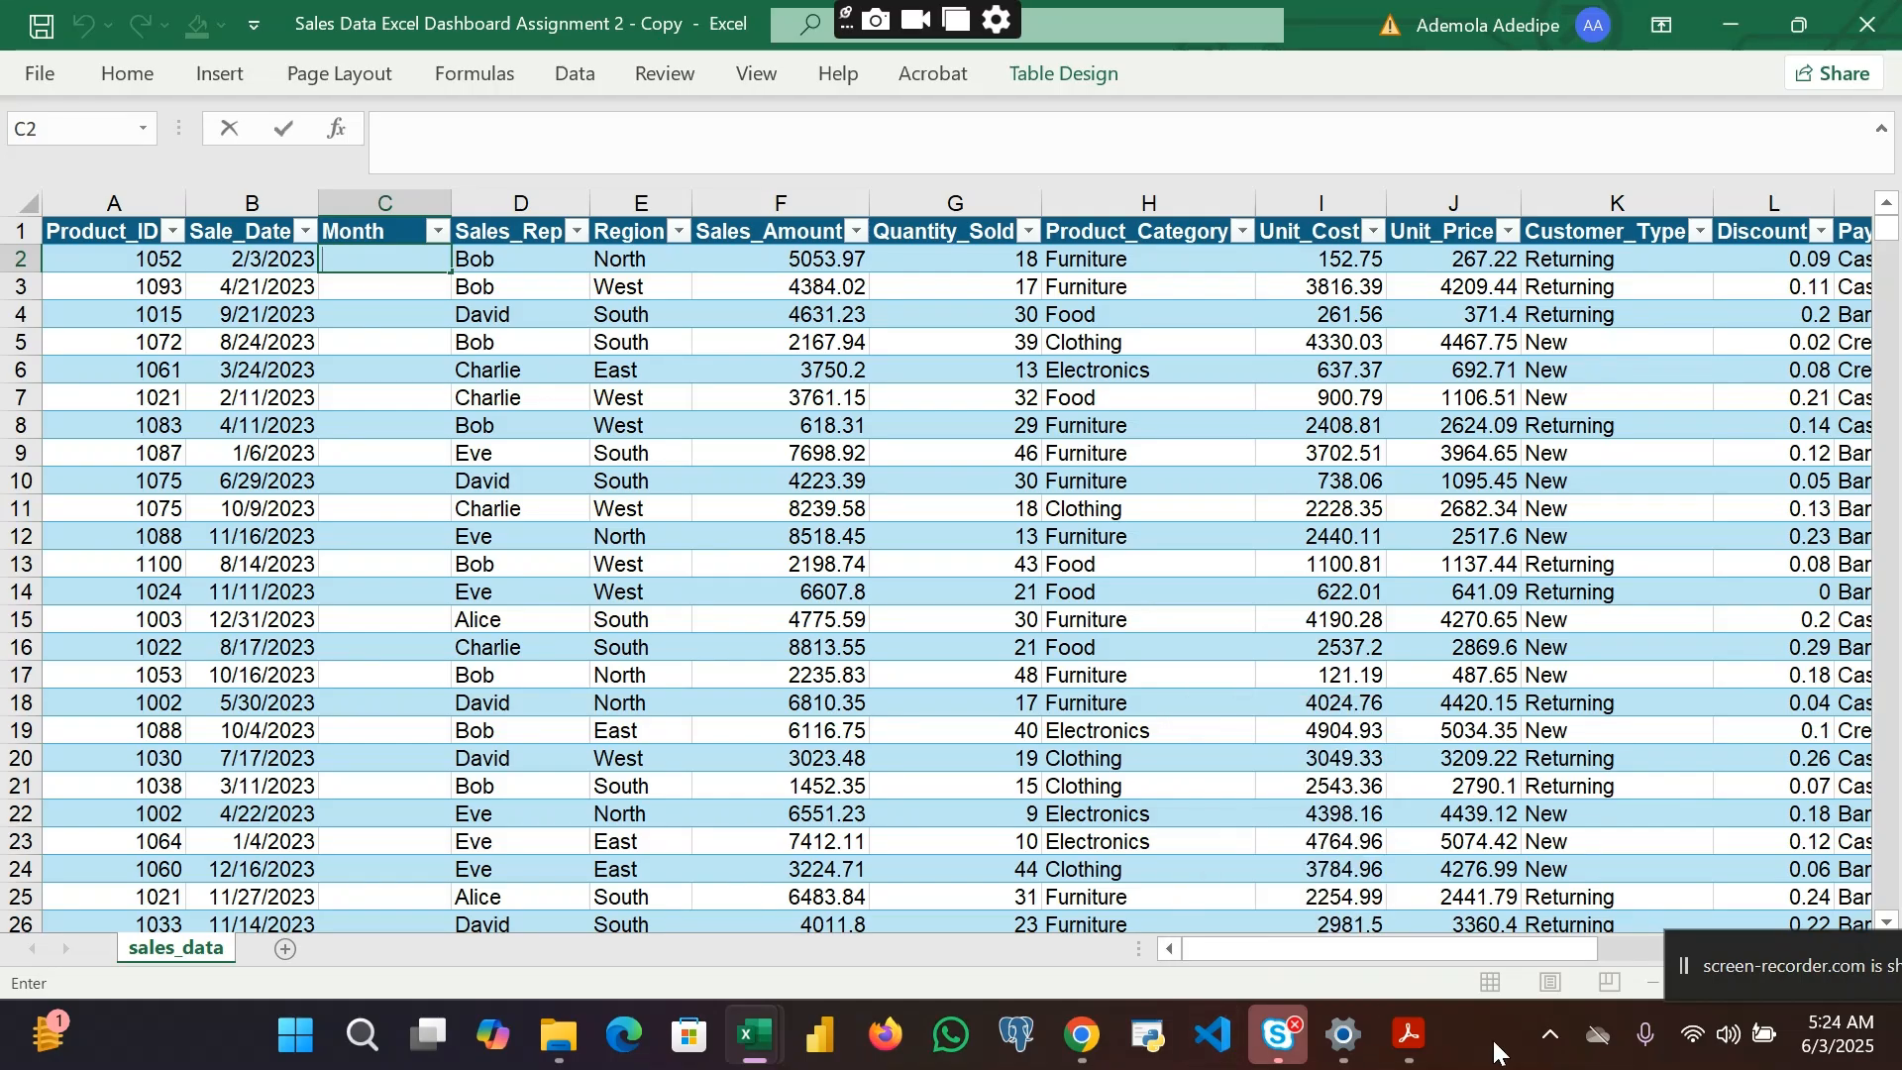
key(ctrl+super+o)
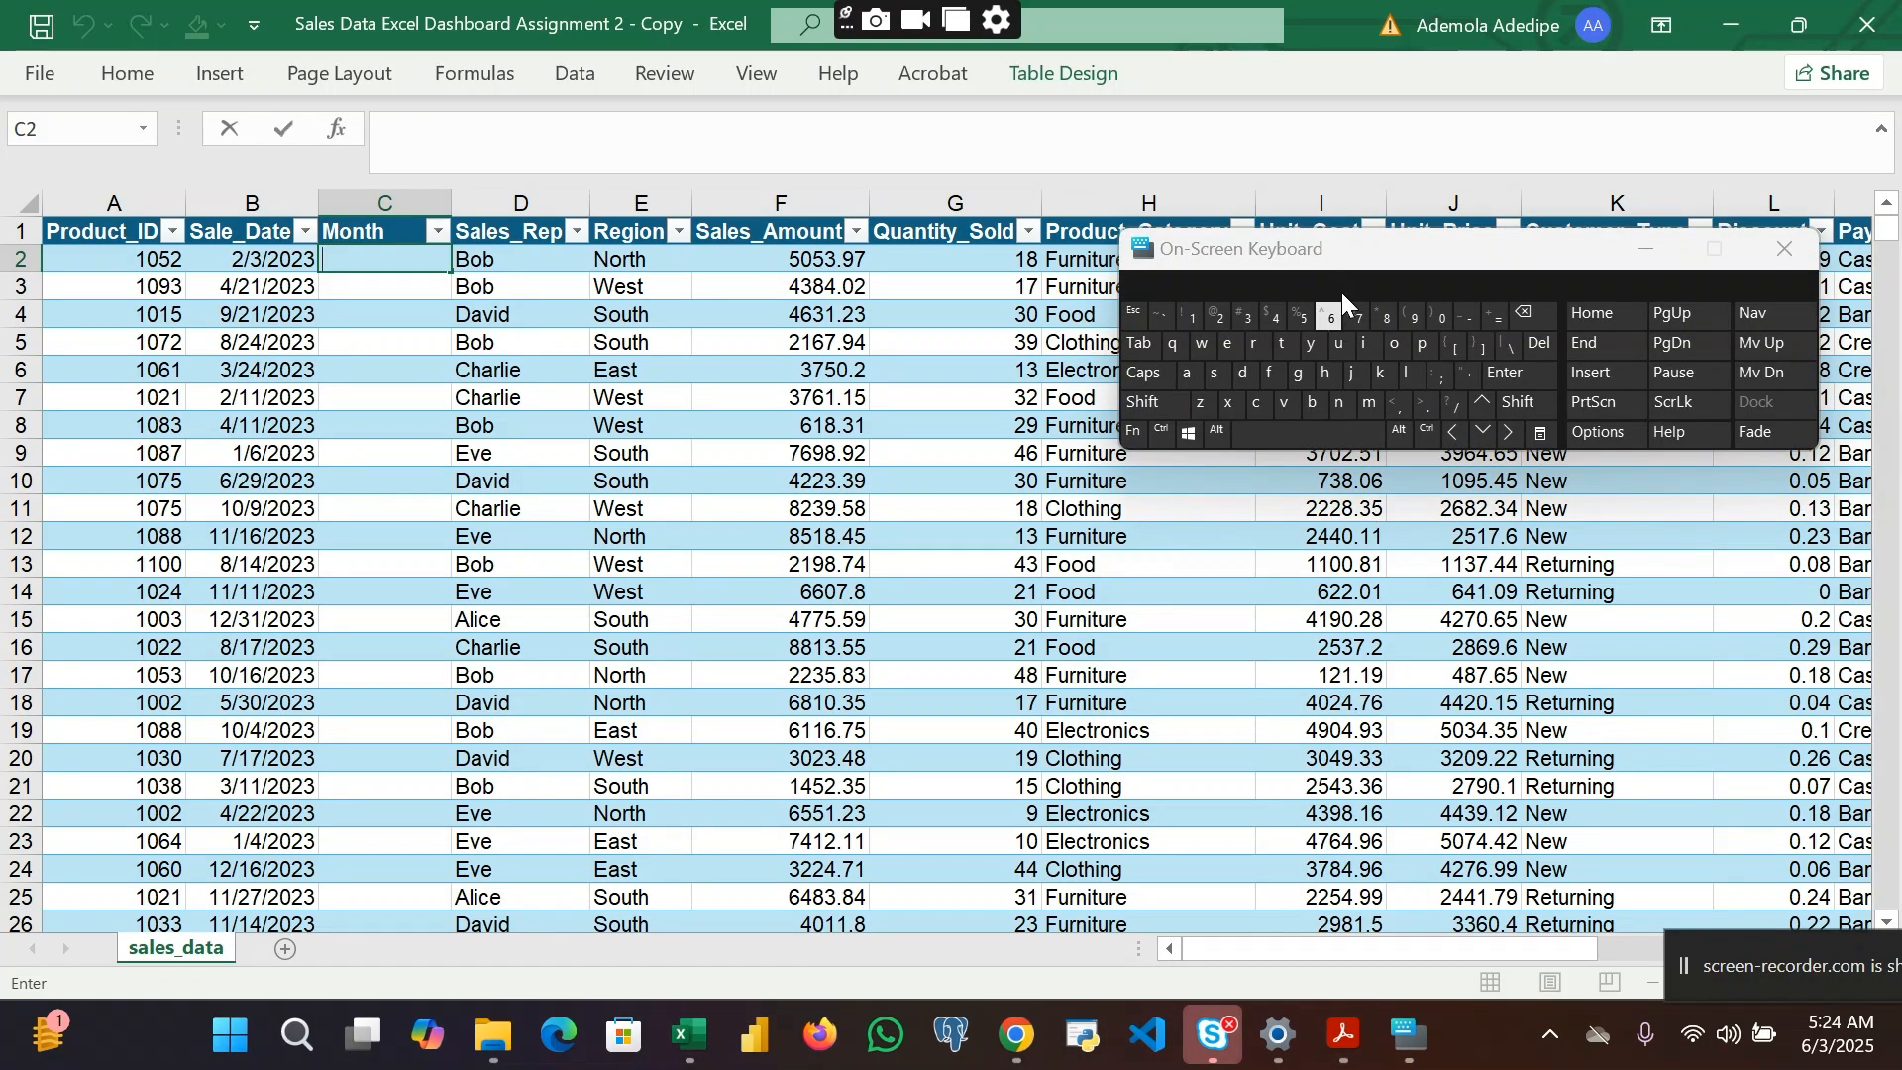
drag(1348, 259, 1336, 175)
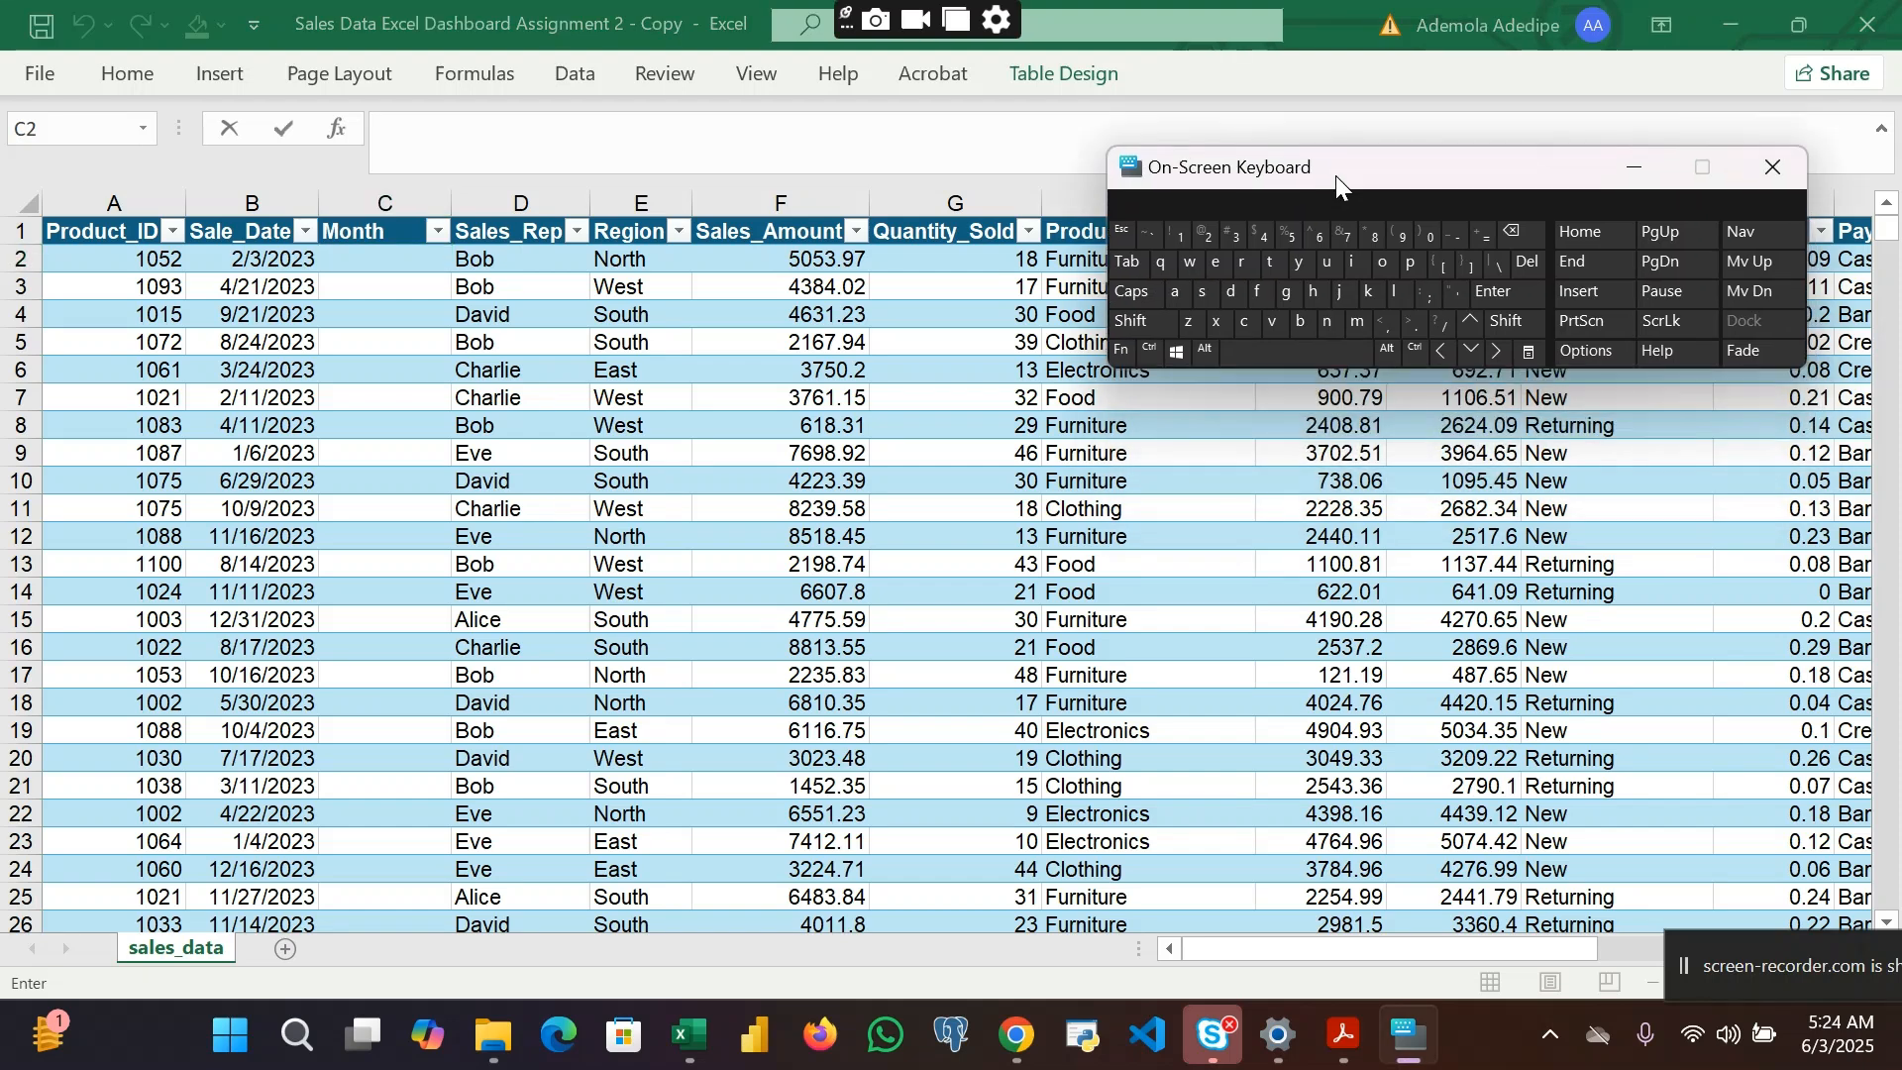
Step: Fill the Month column with the full month name of each sale date using =TEXT([@[Sale_Date]],"mmmm")
click(1476, 232)
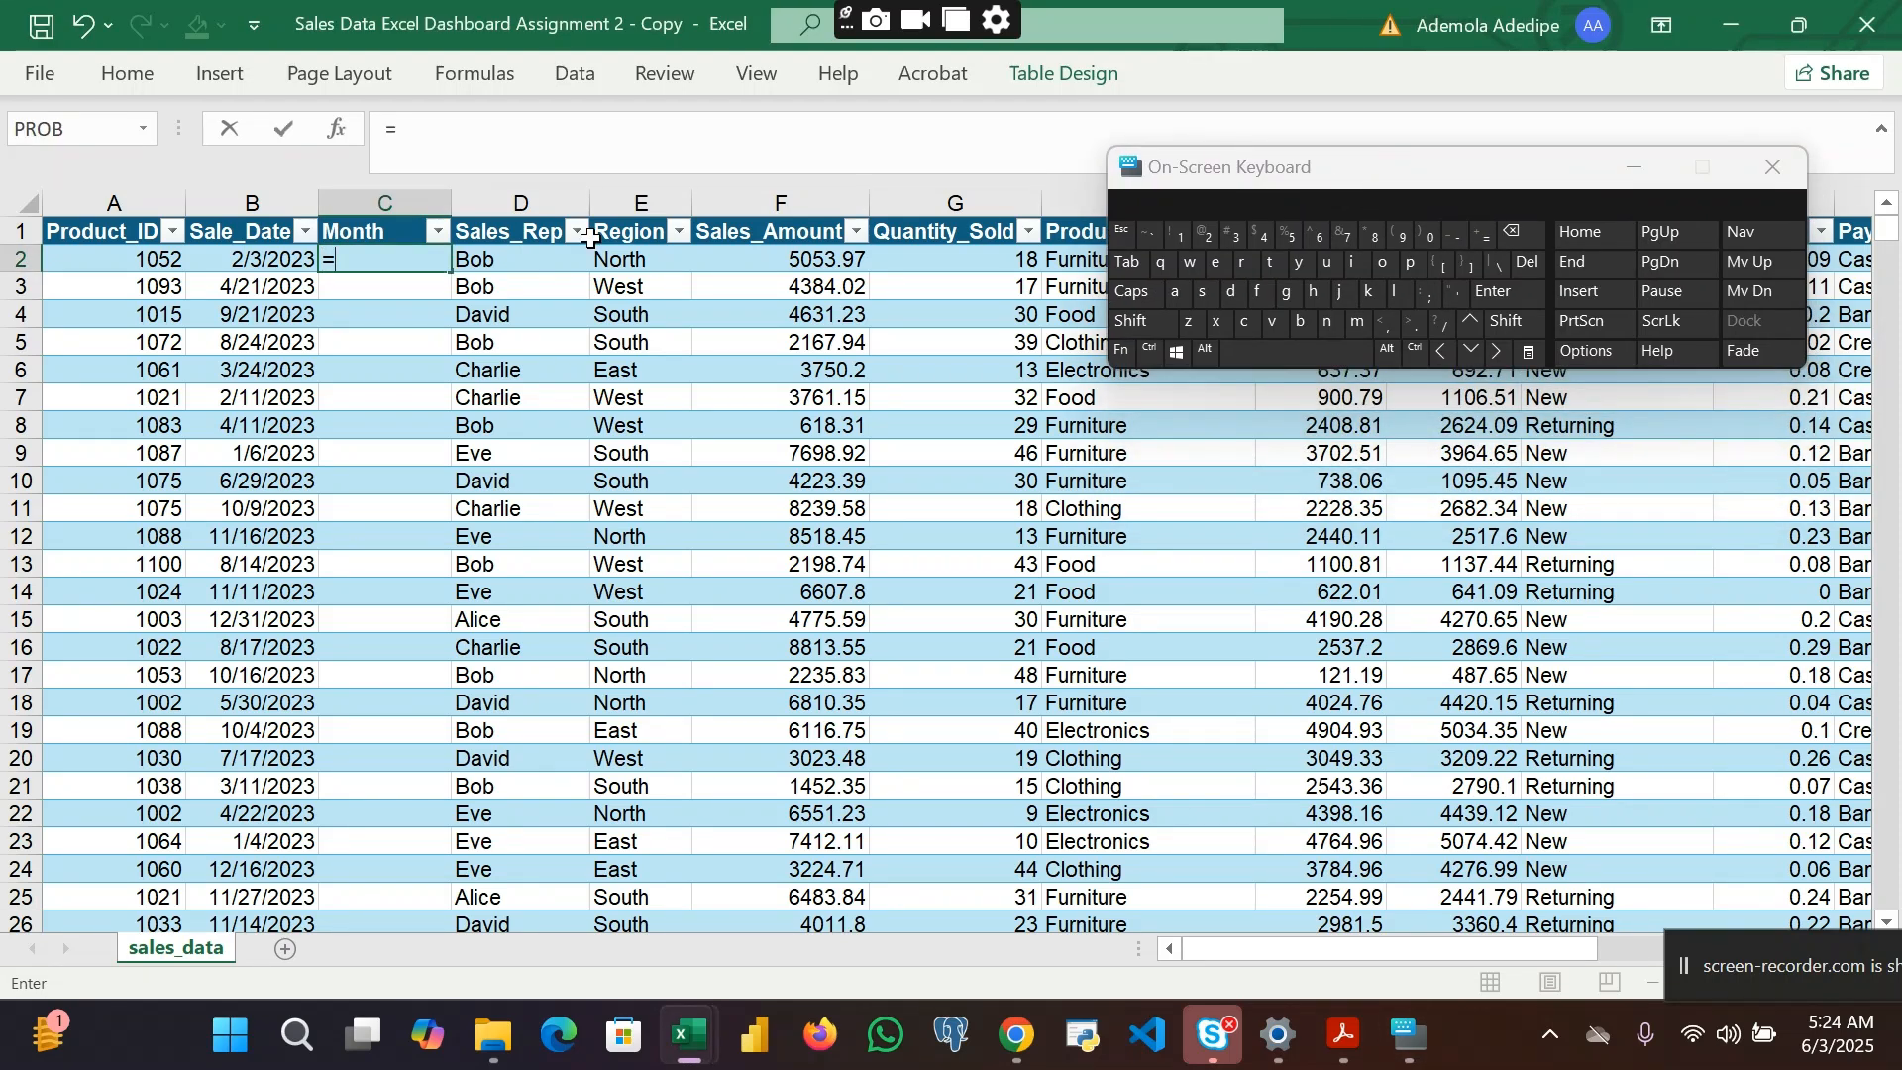
text(text)
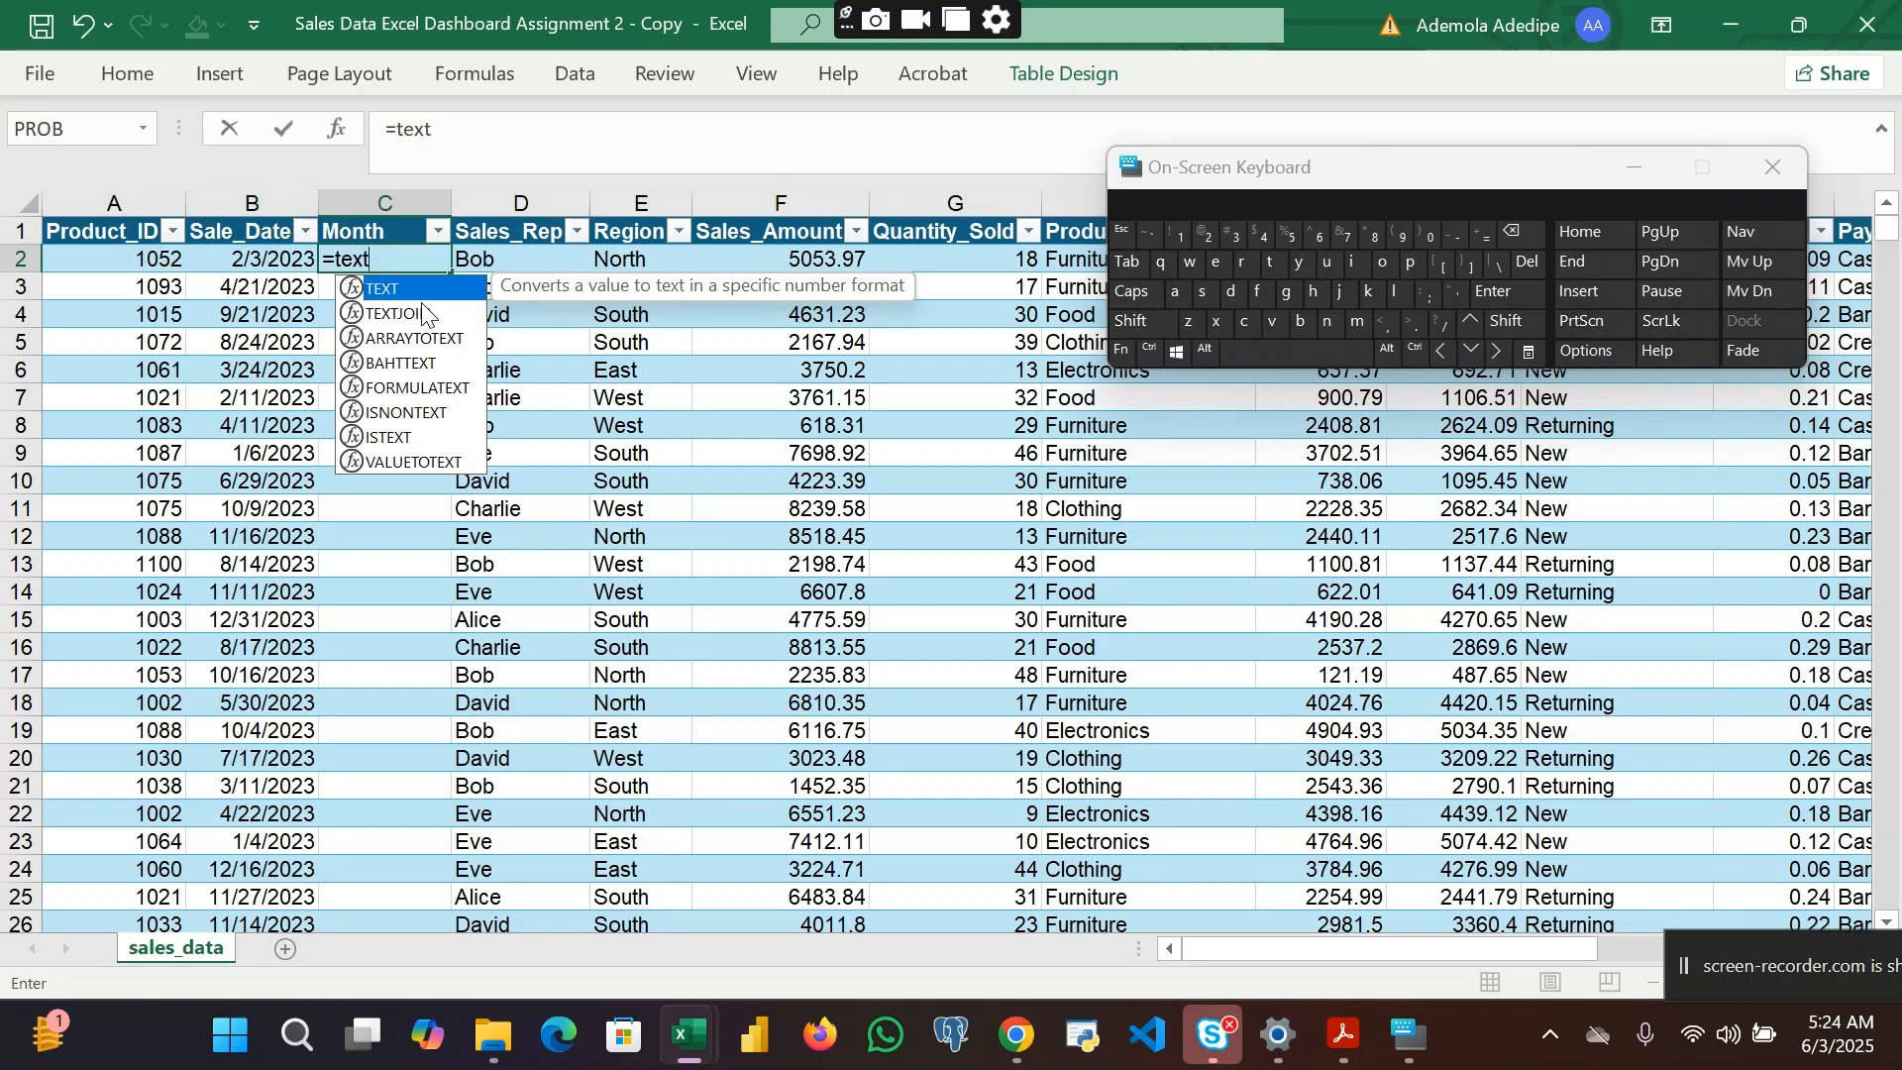
double_click(406, 287)
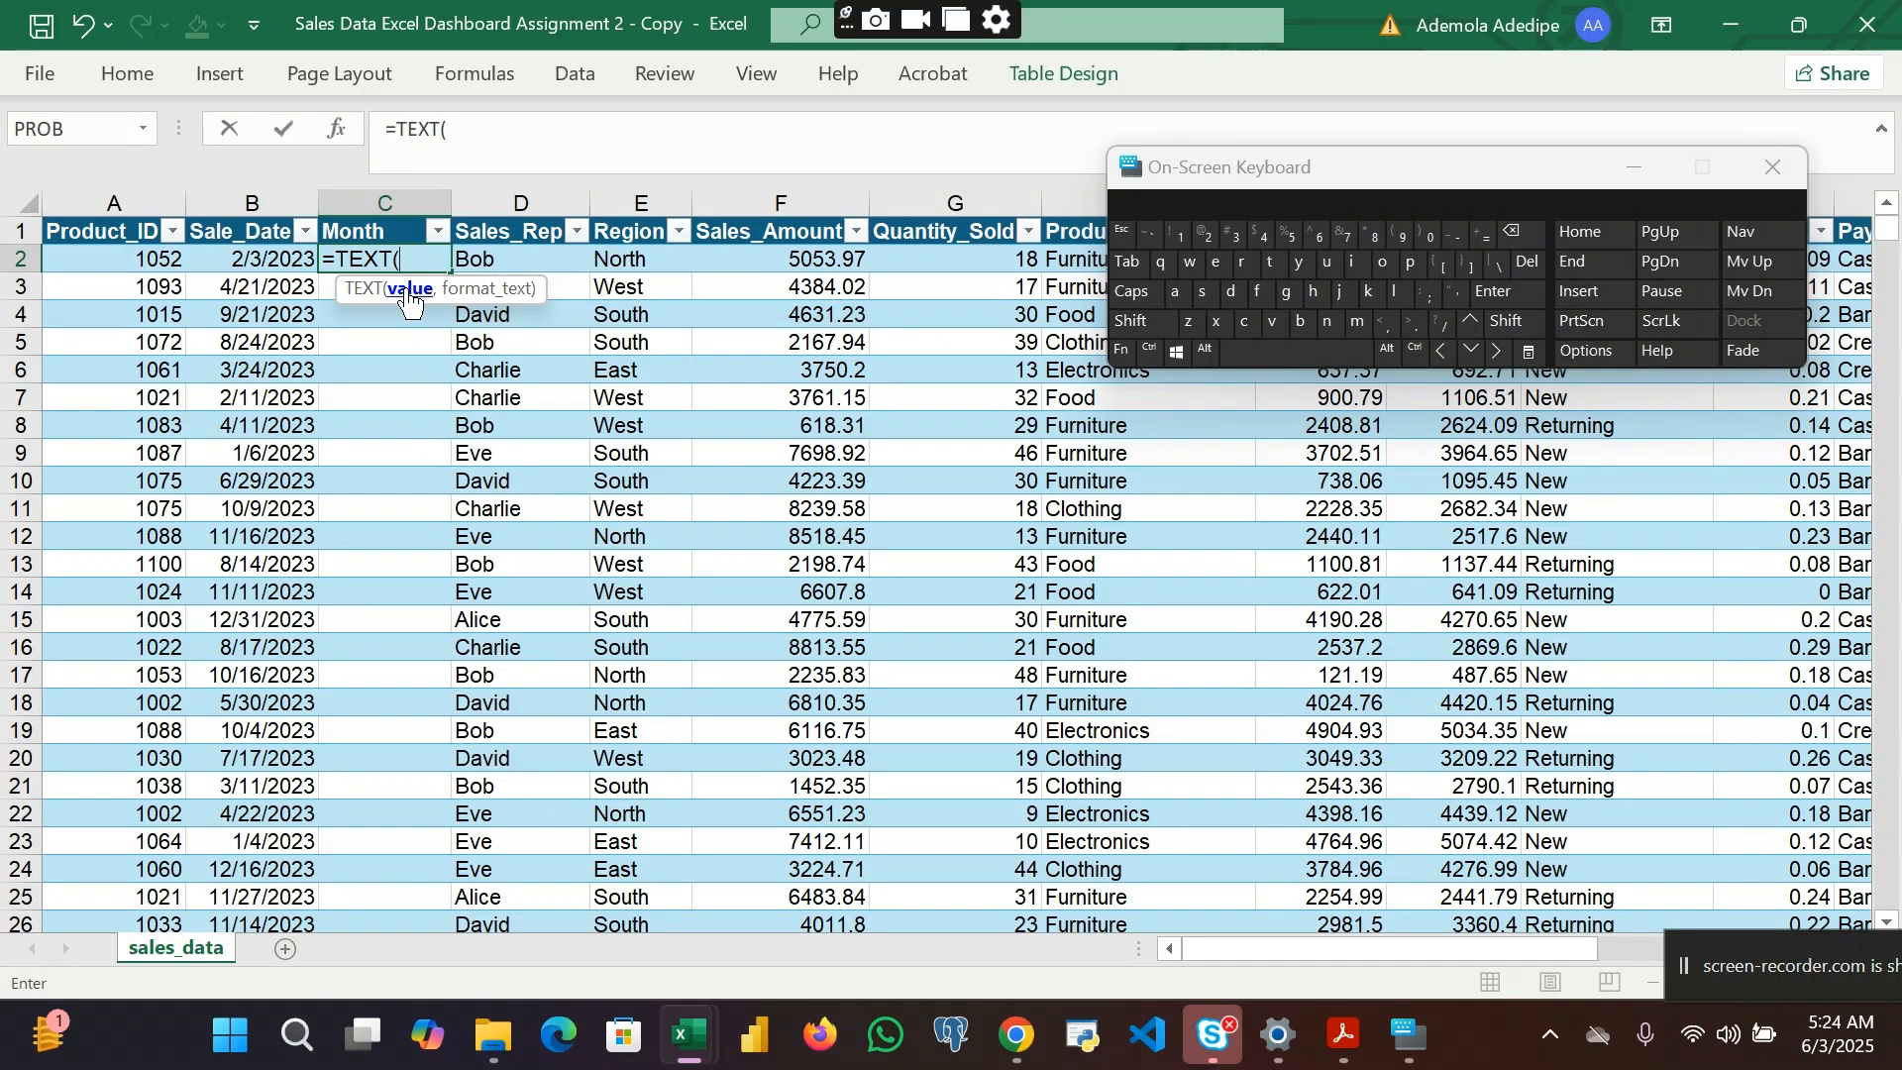
click(255, 263)
text(,)
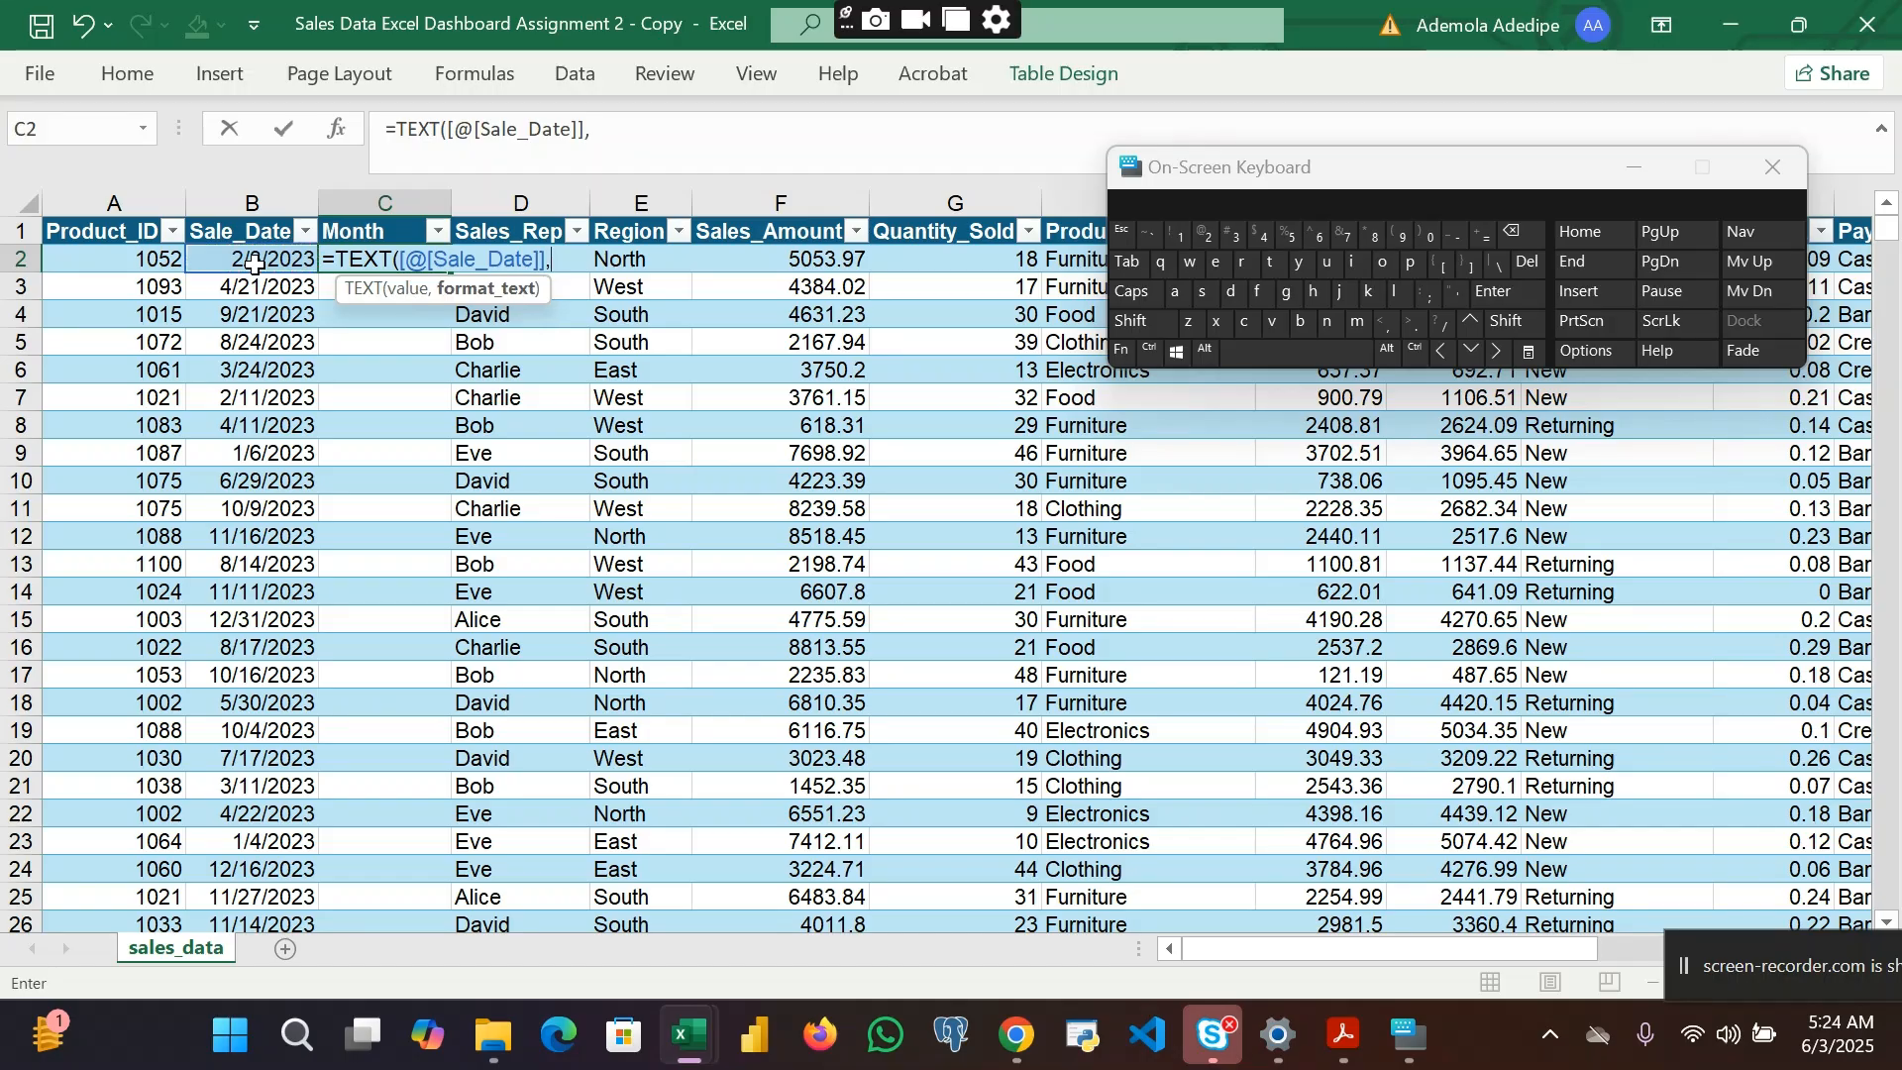
key(shift)
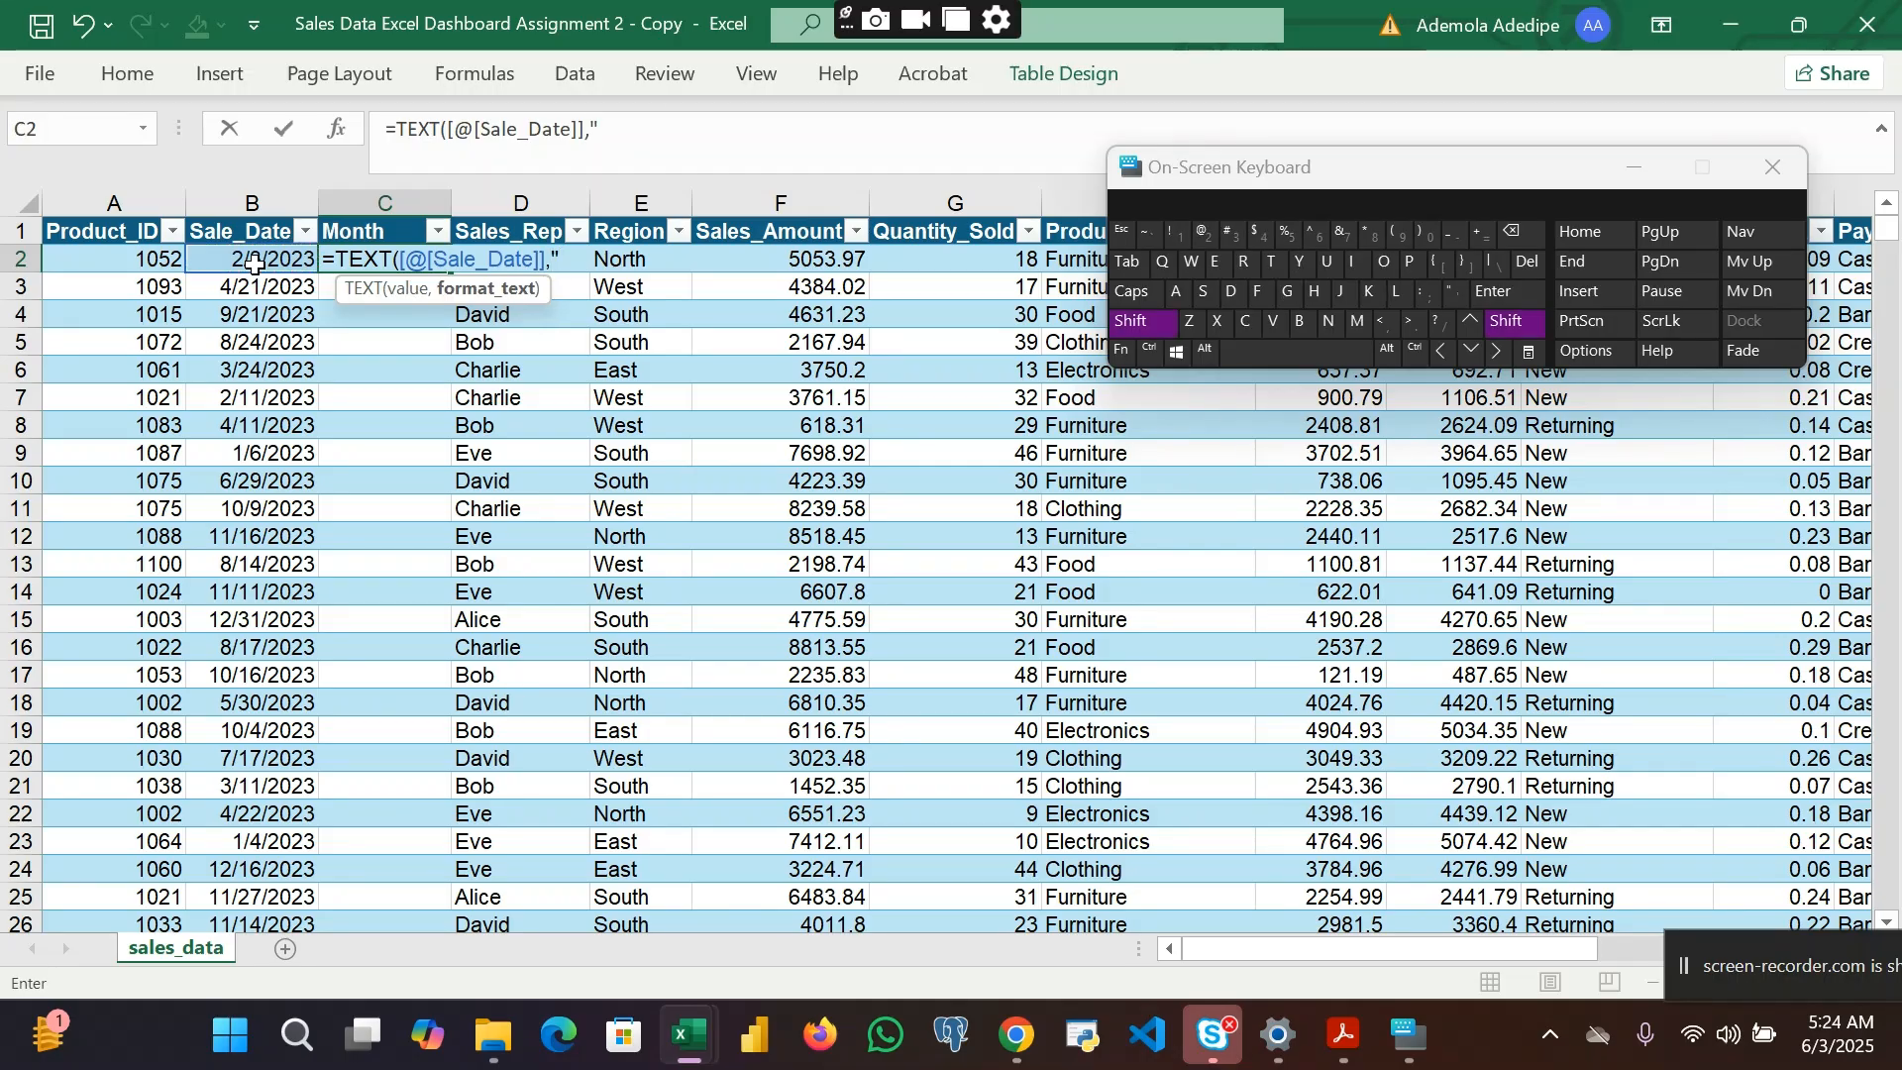
text("m)
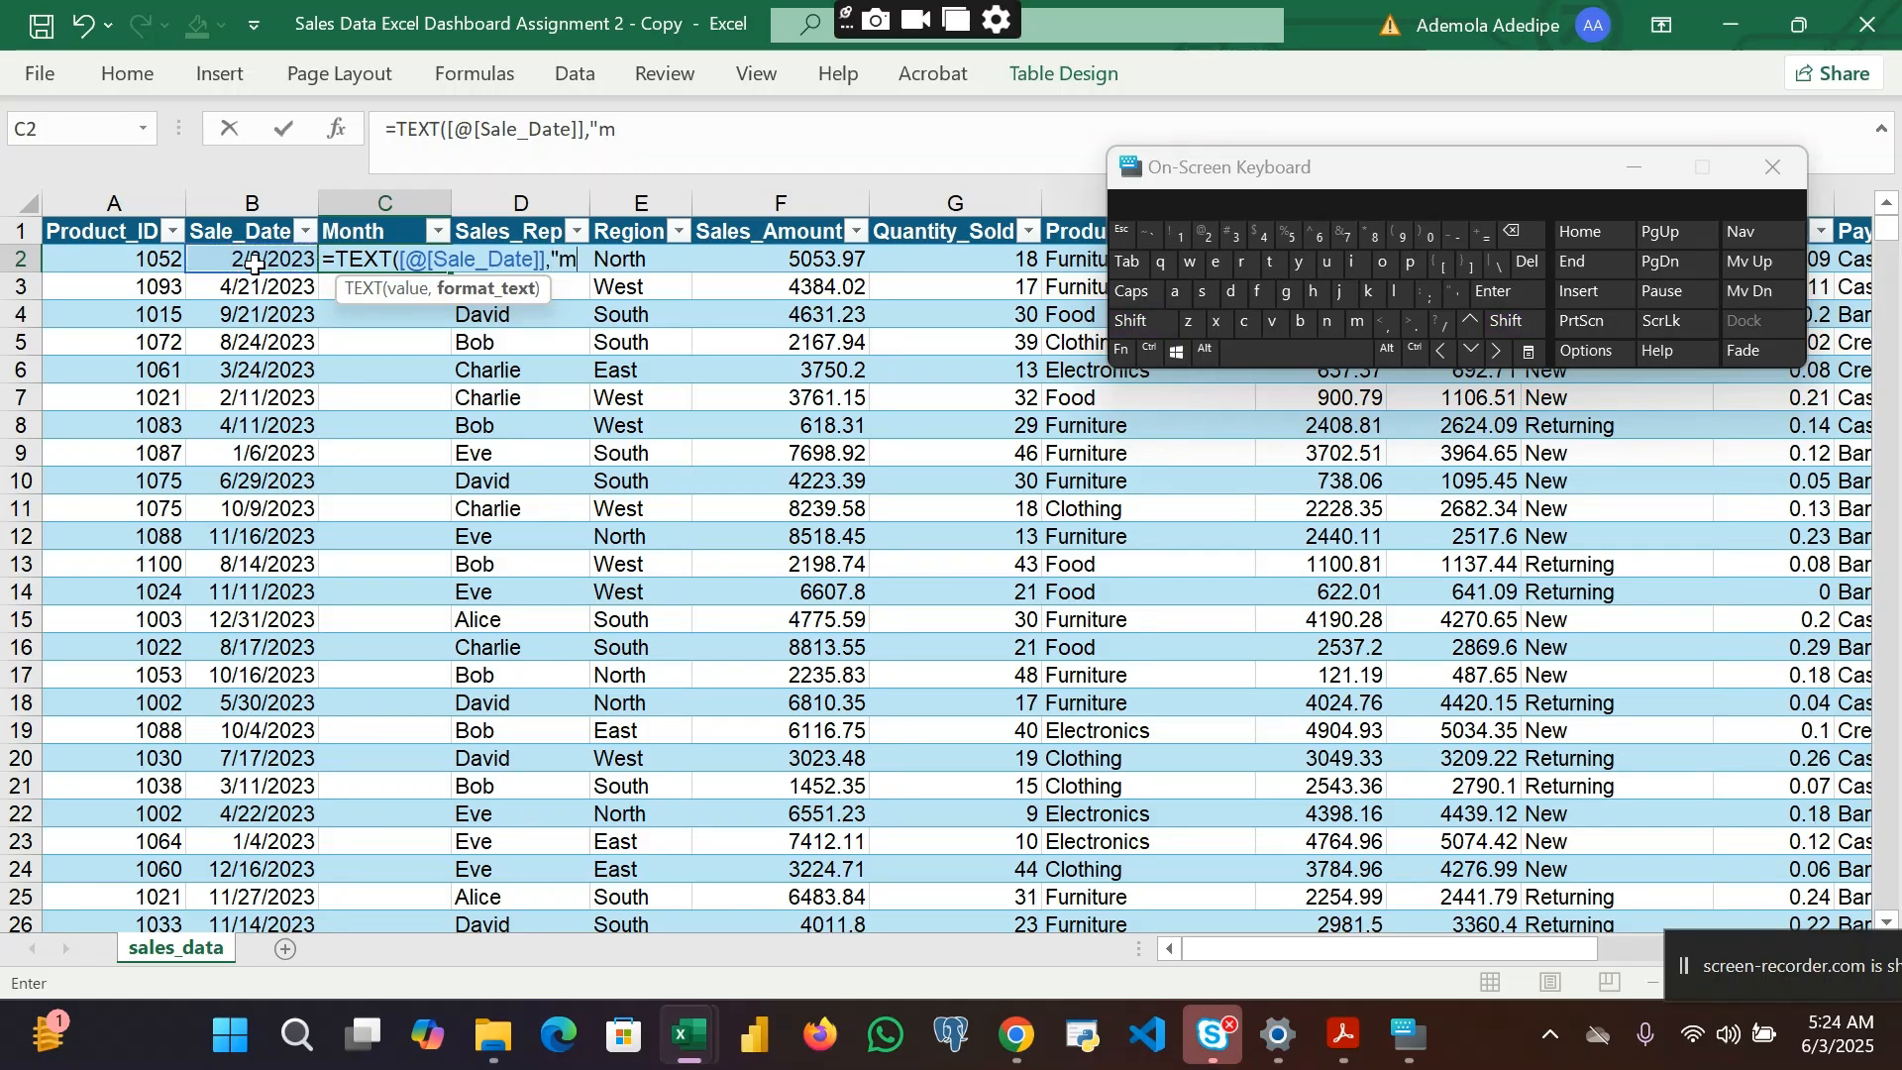
text(mmm")
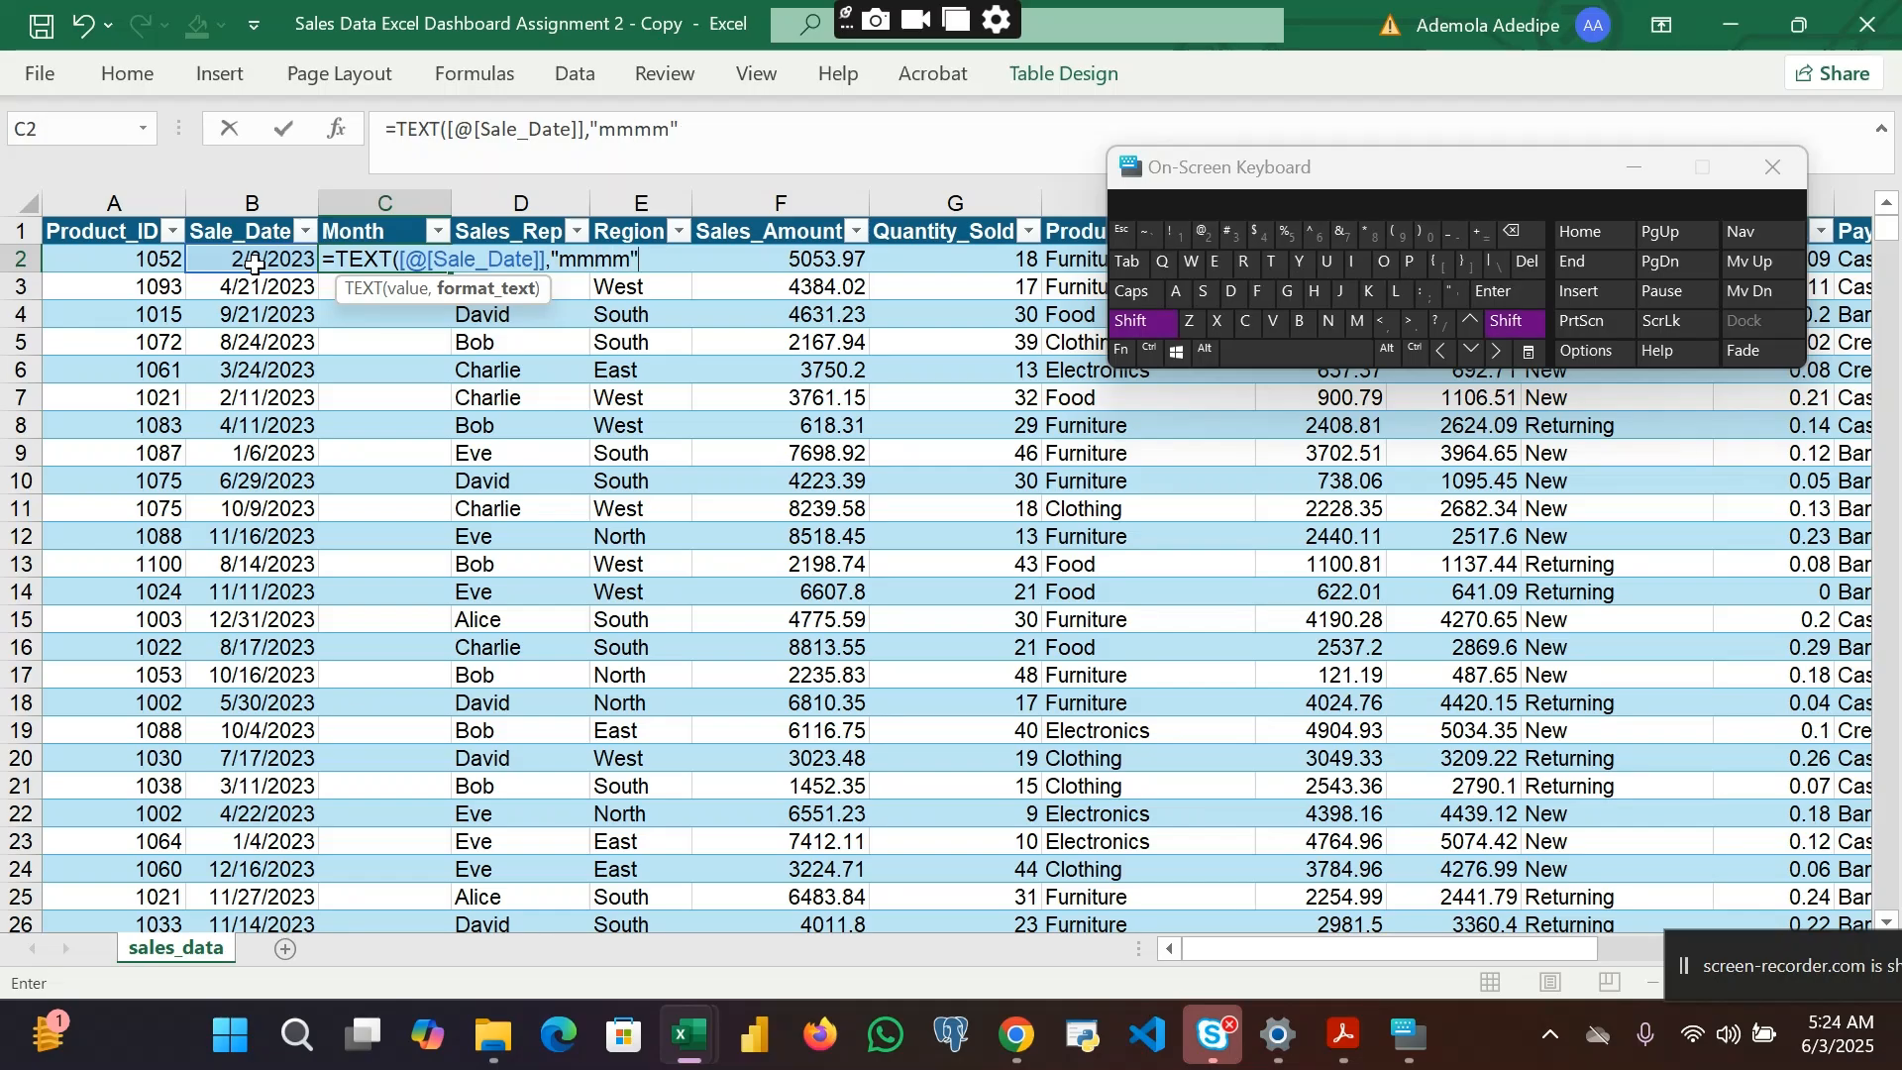
key(shift)
text())
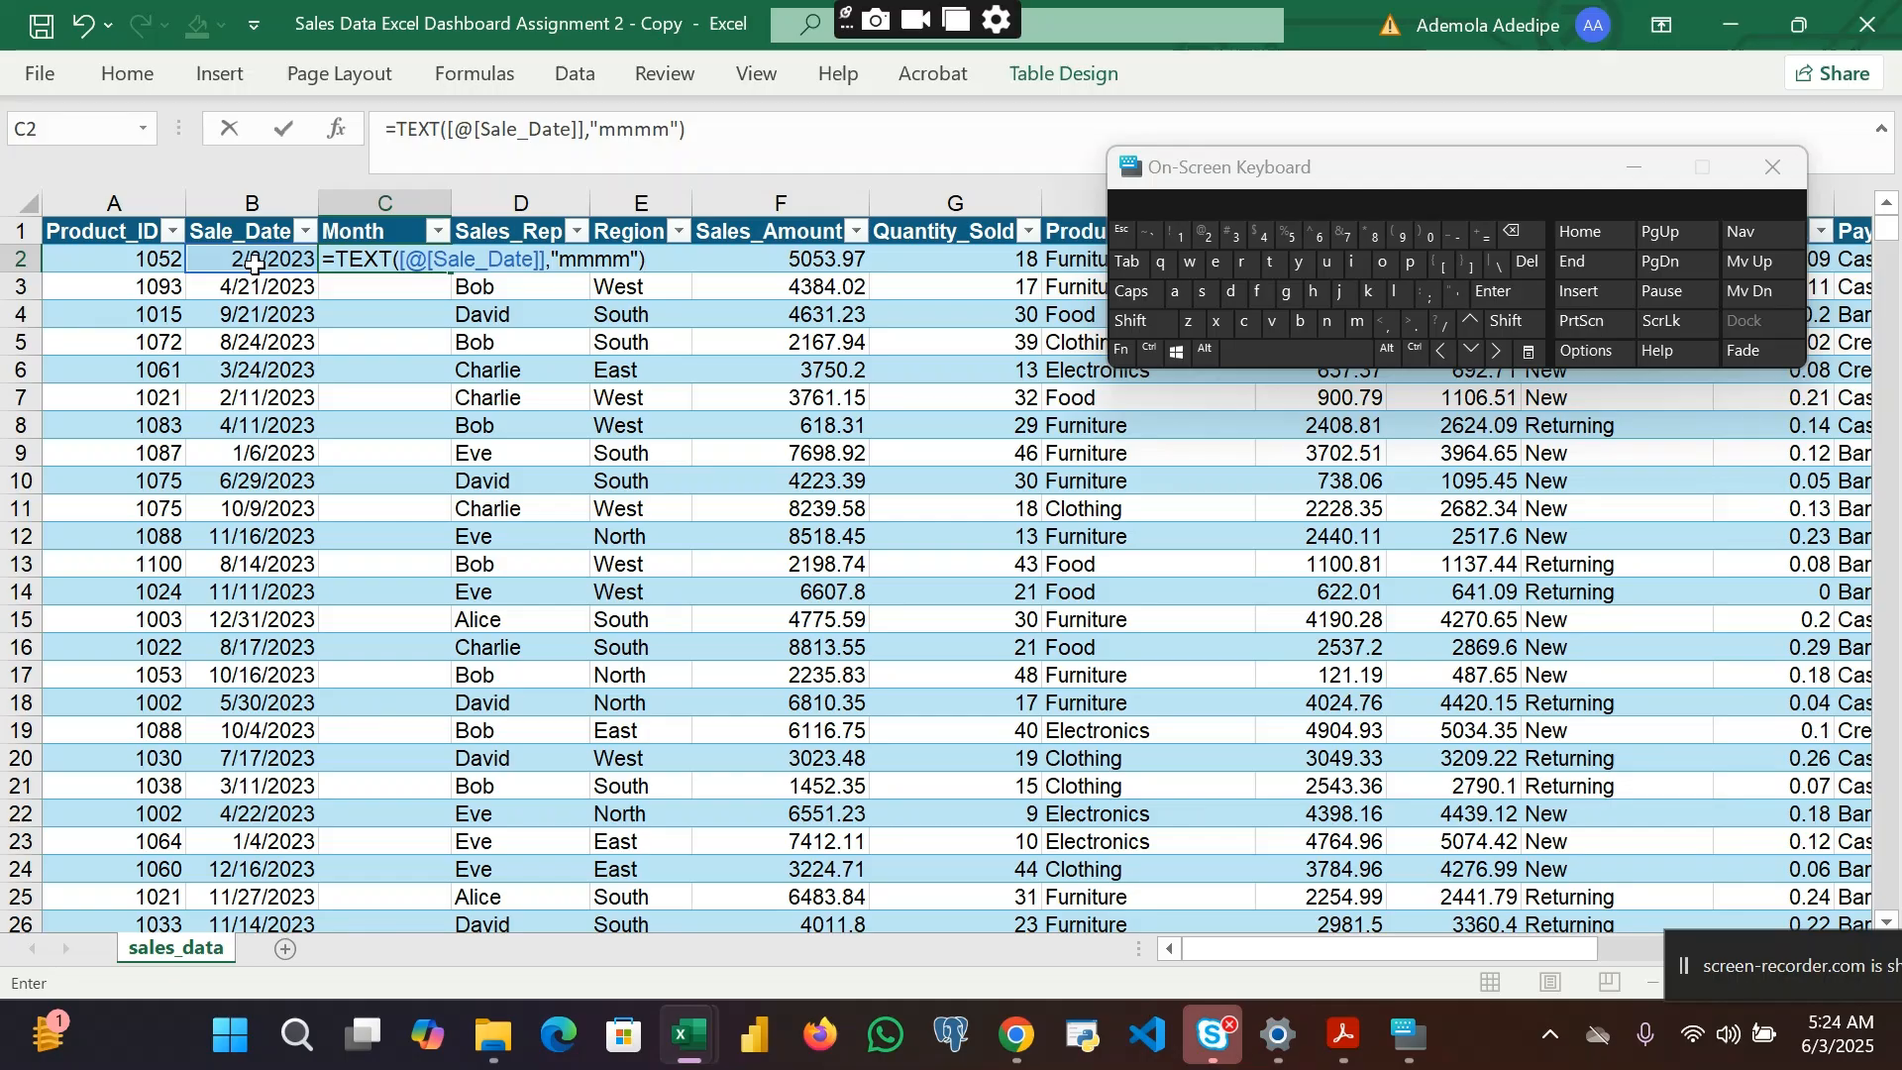
key(Return)
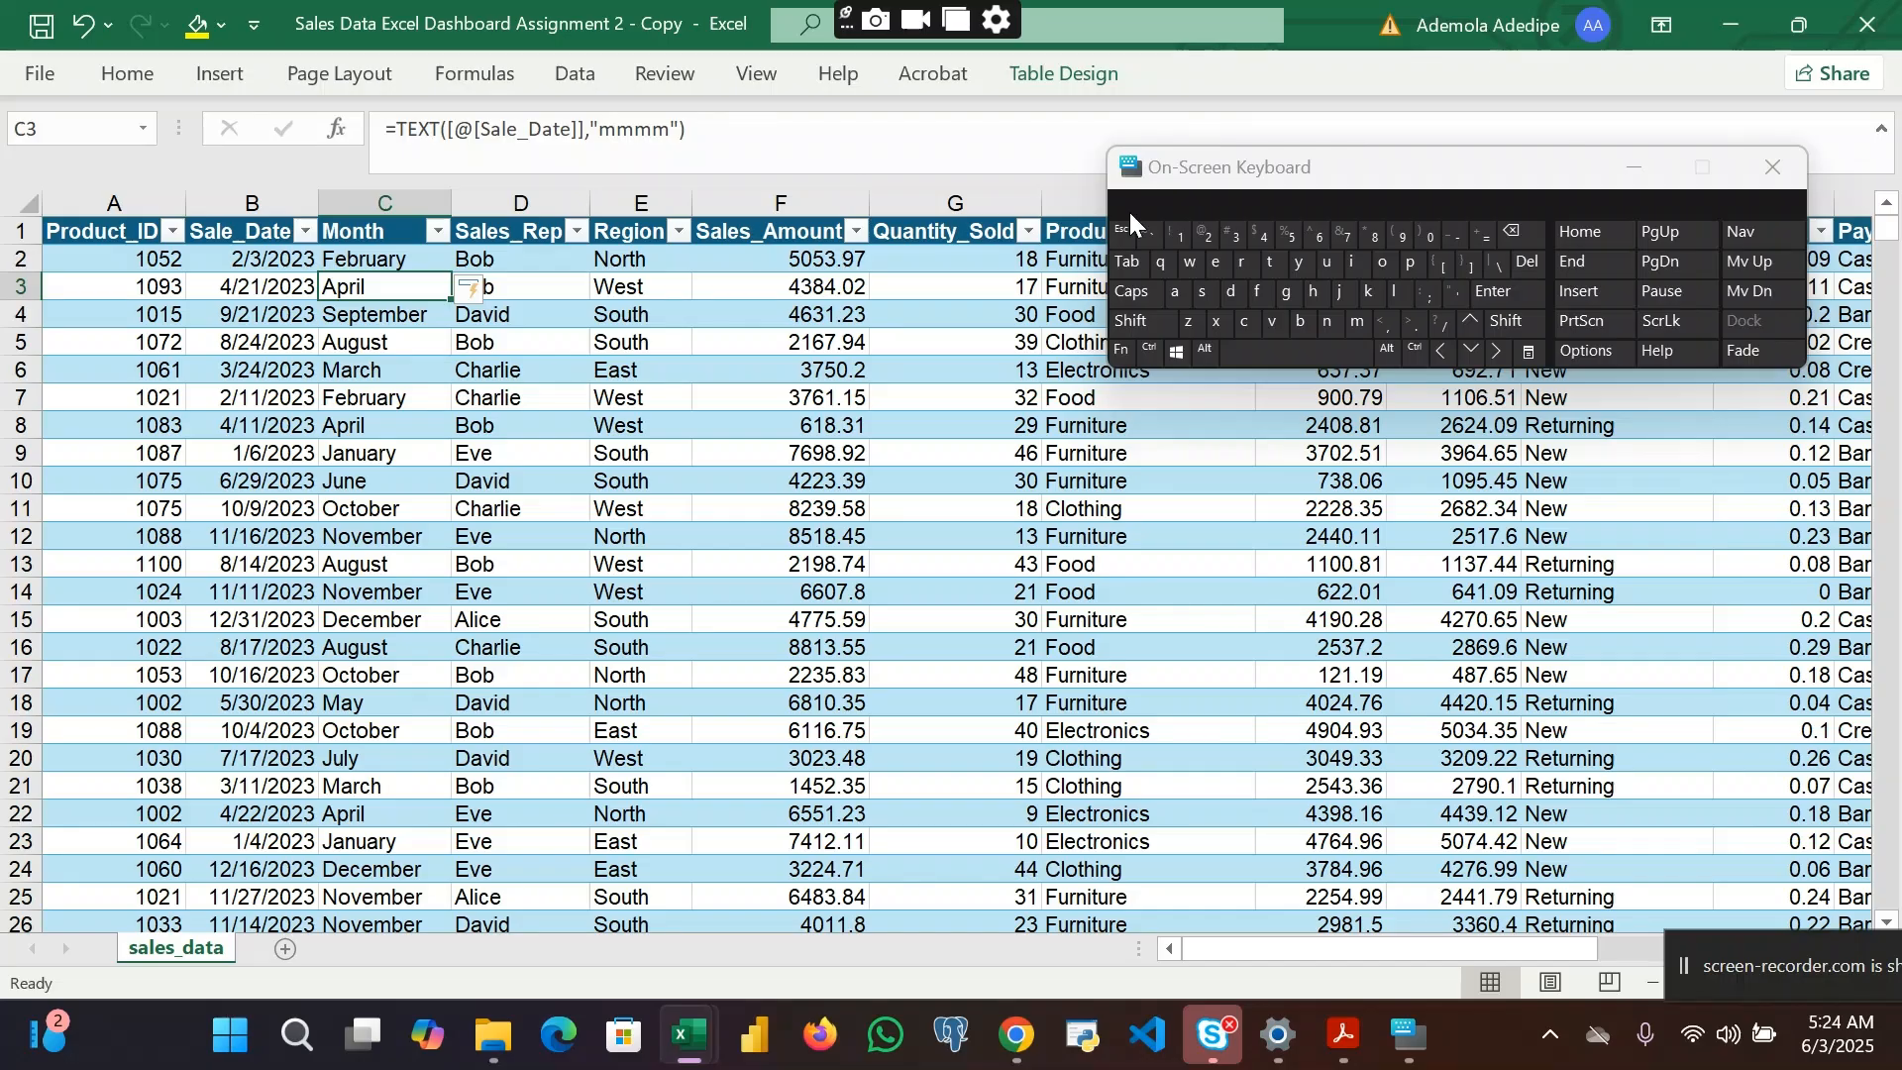
Step: Recheck the questions and required insights in the assignment PDF, and move the On-Screen Keyboard off the table's header row
mouse_move(1394, 1041)
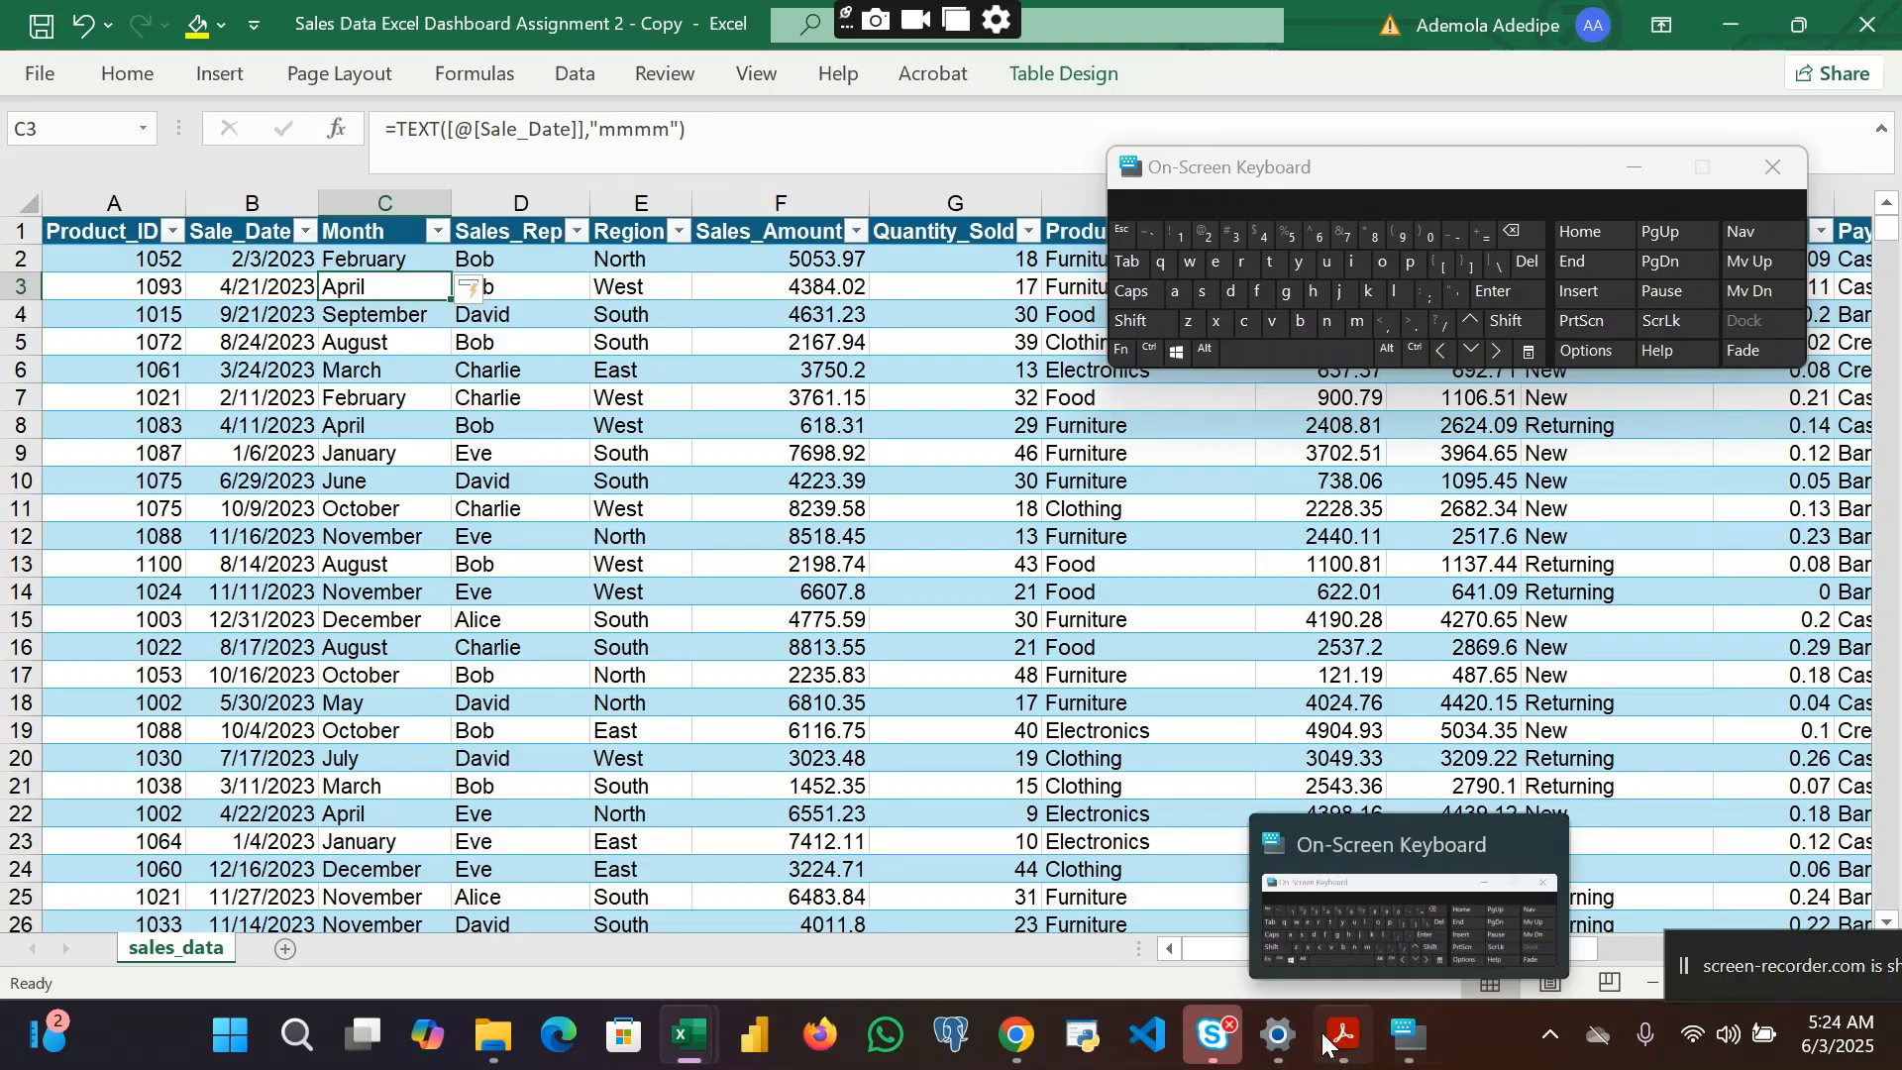
click(1296, 888)
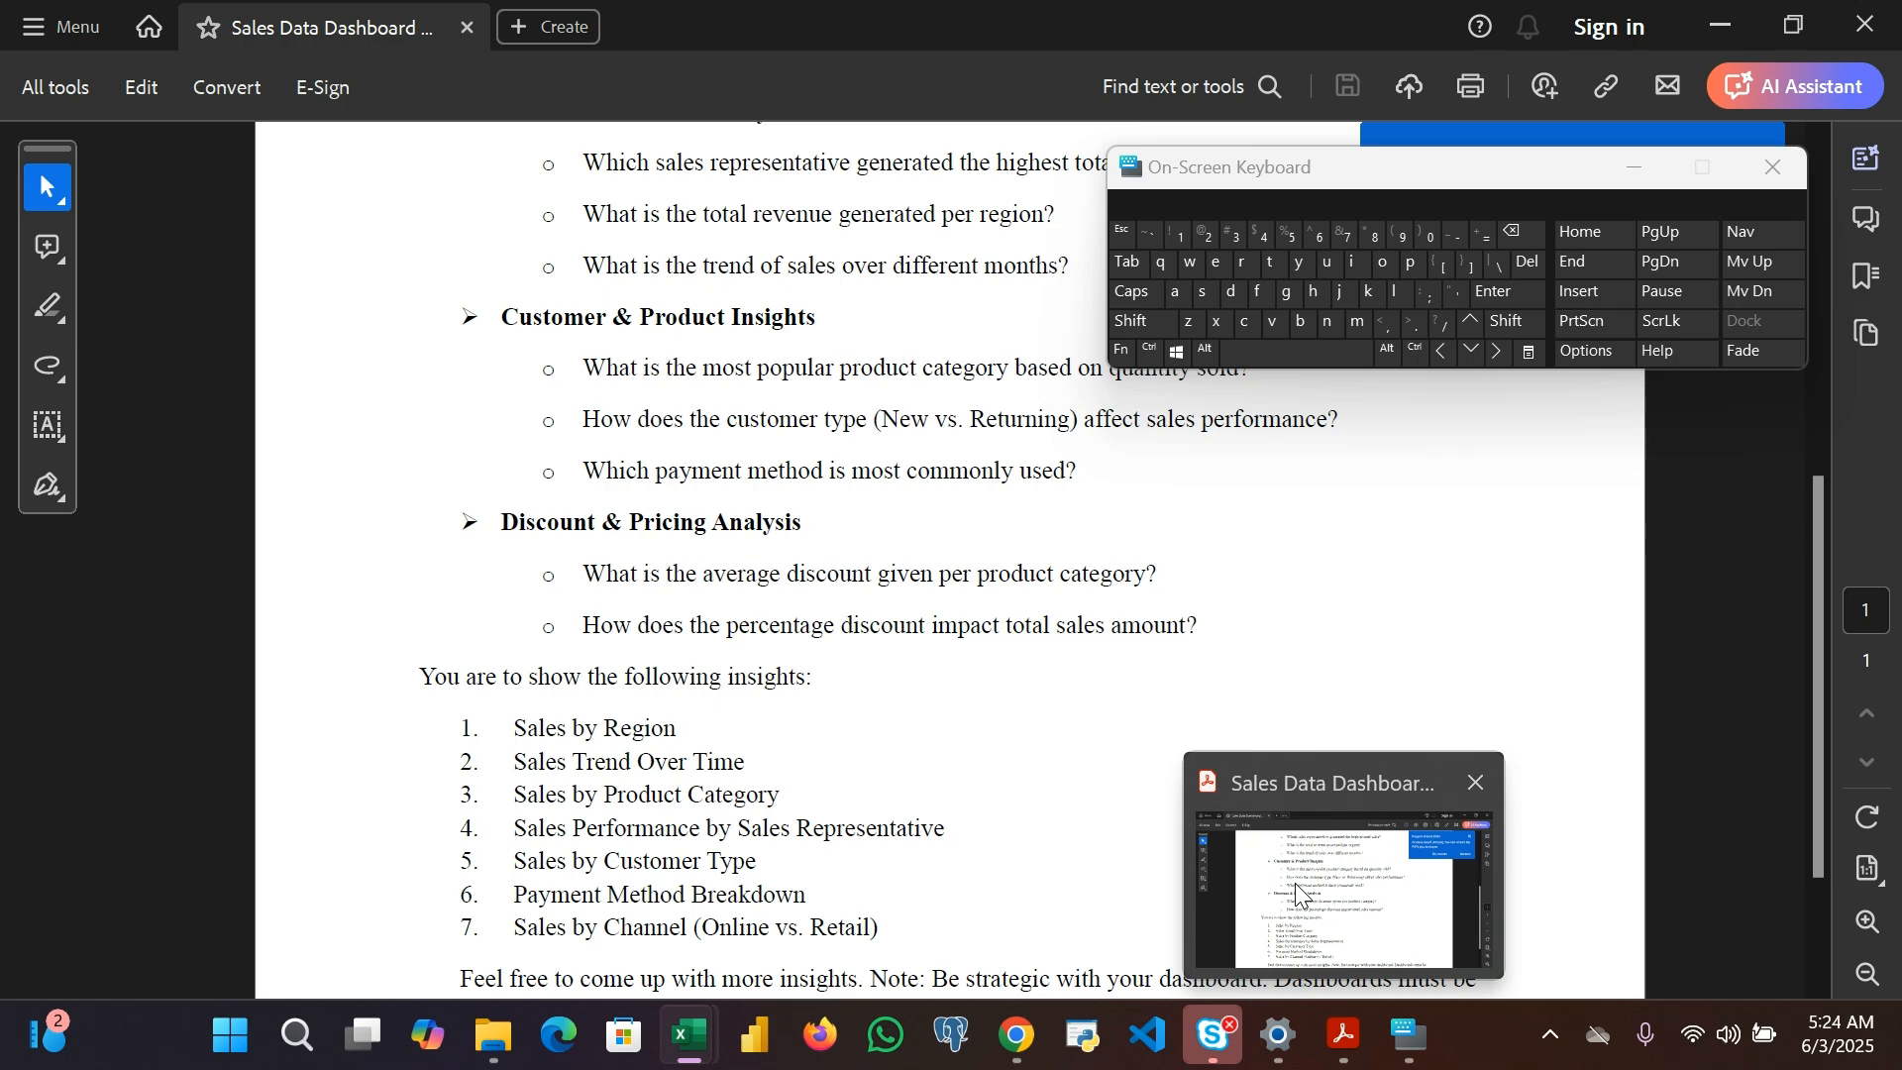
click(1294, 883)
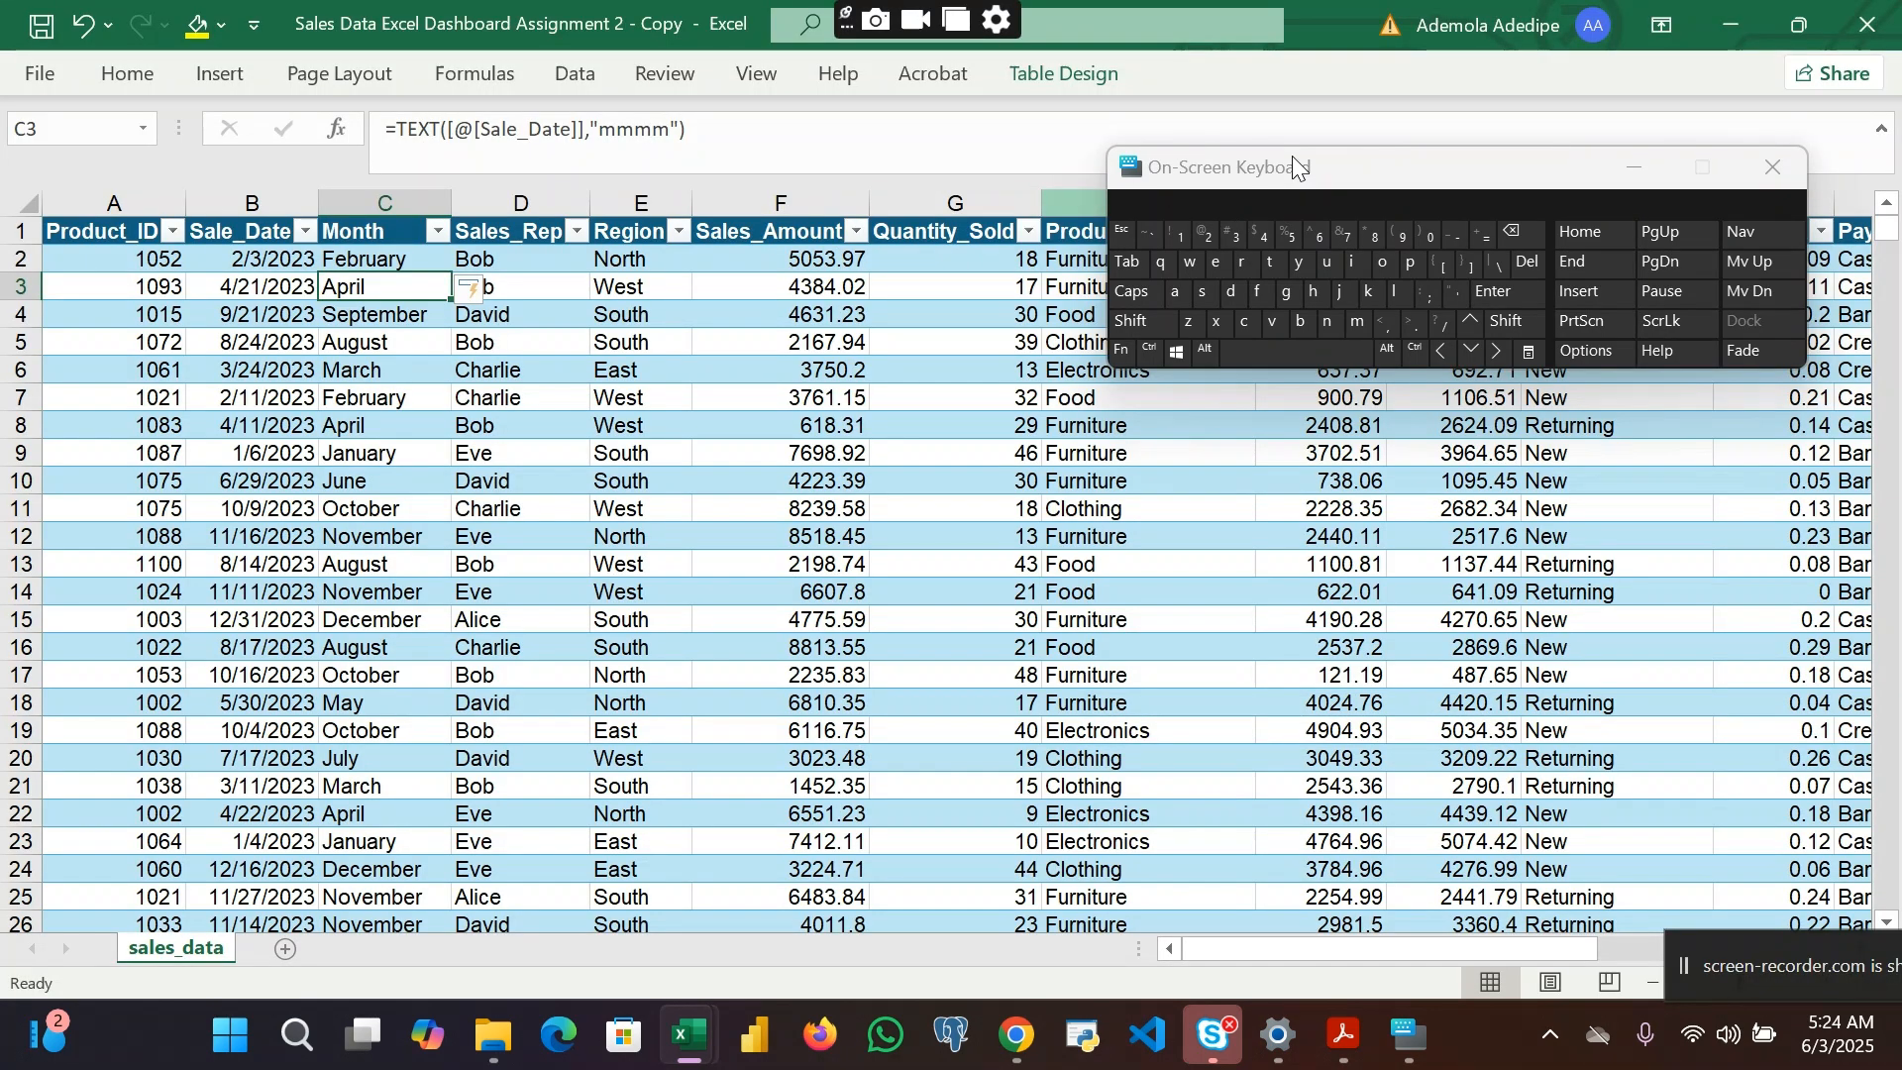
drag(1278, 167, 1364, 448)
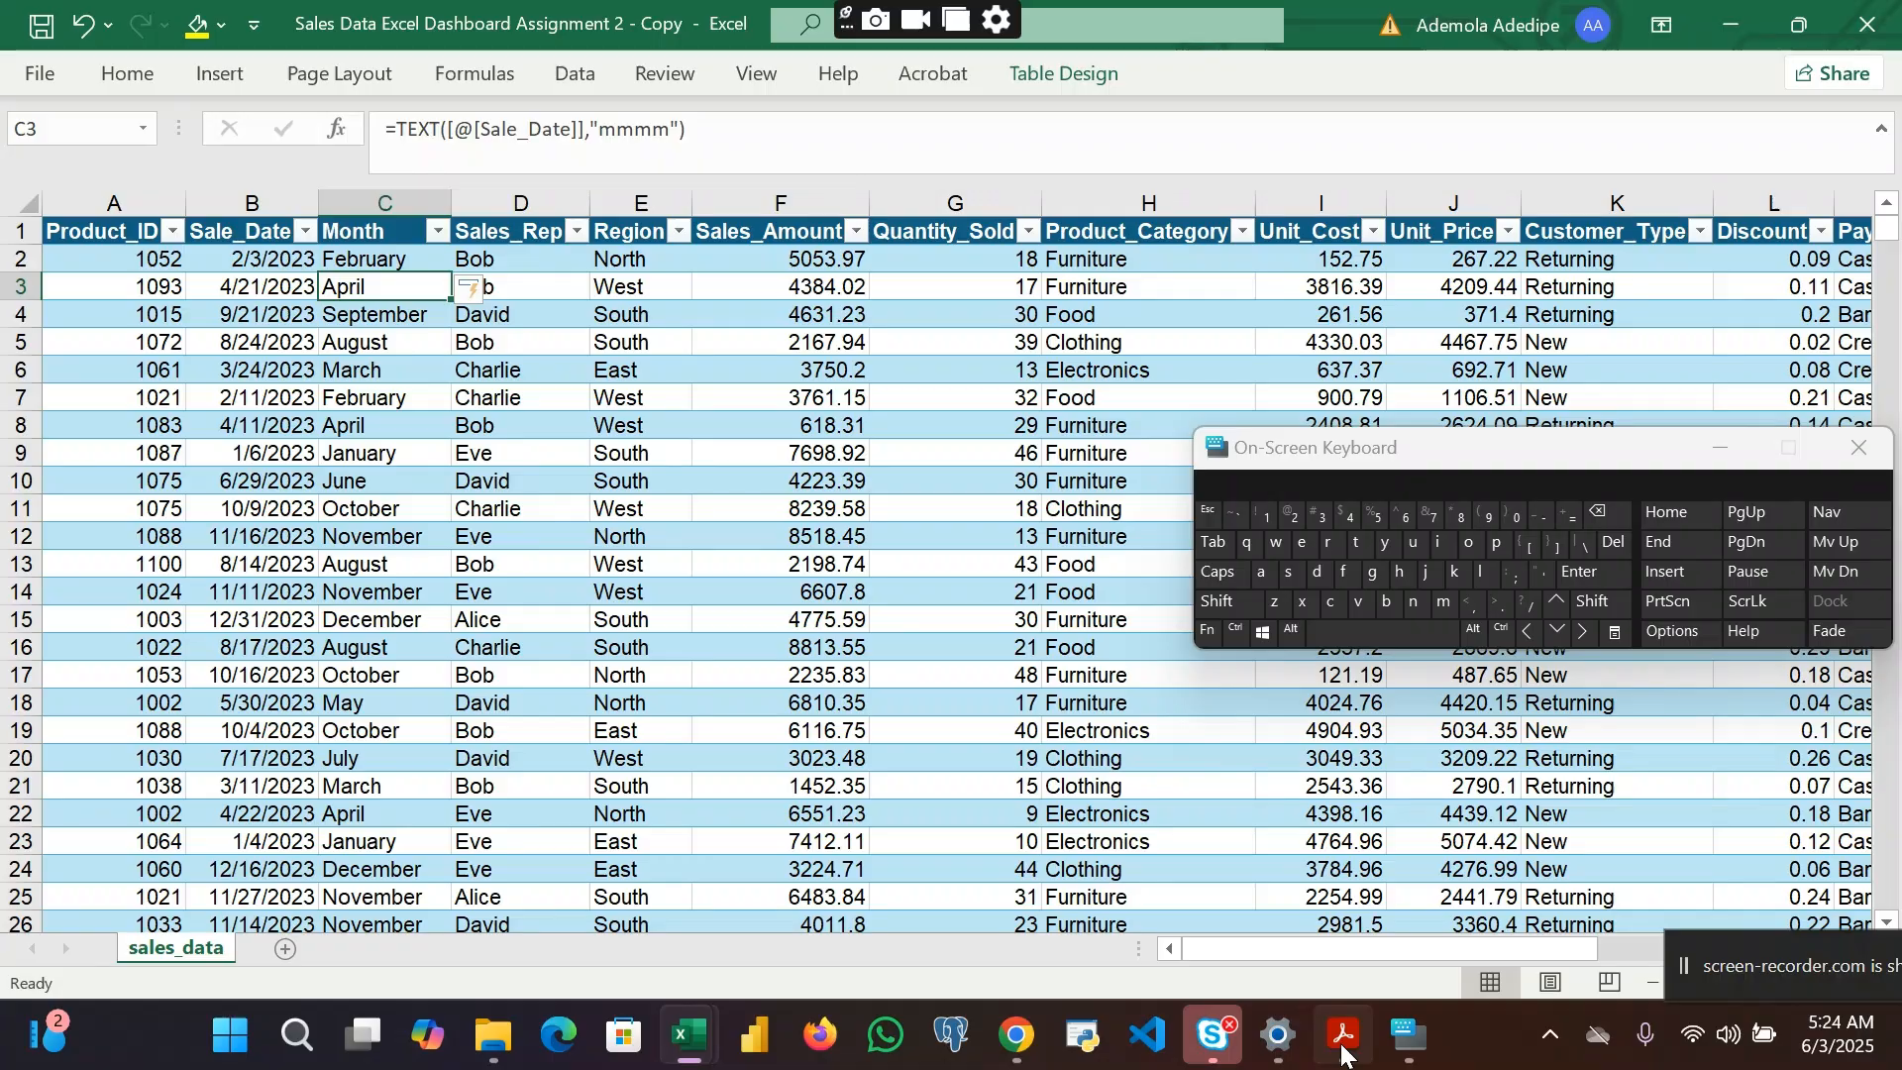
mouse_move(1343, 1035)
click(1302, 911)
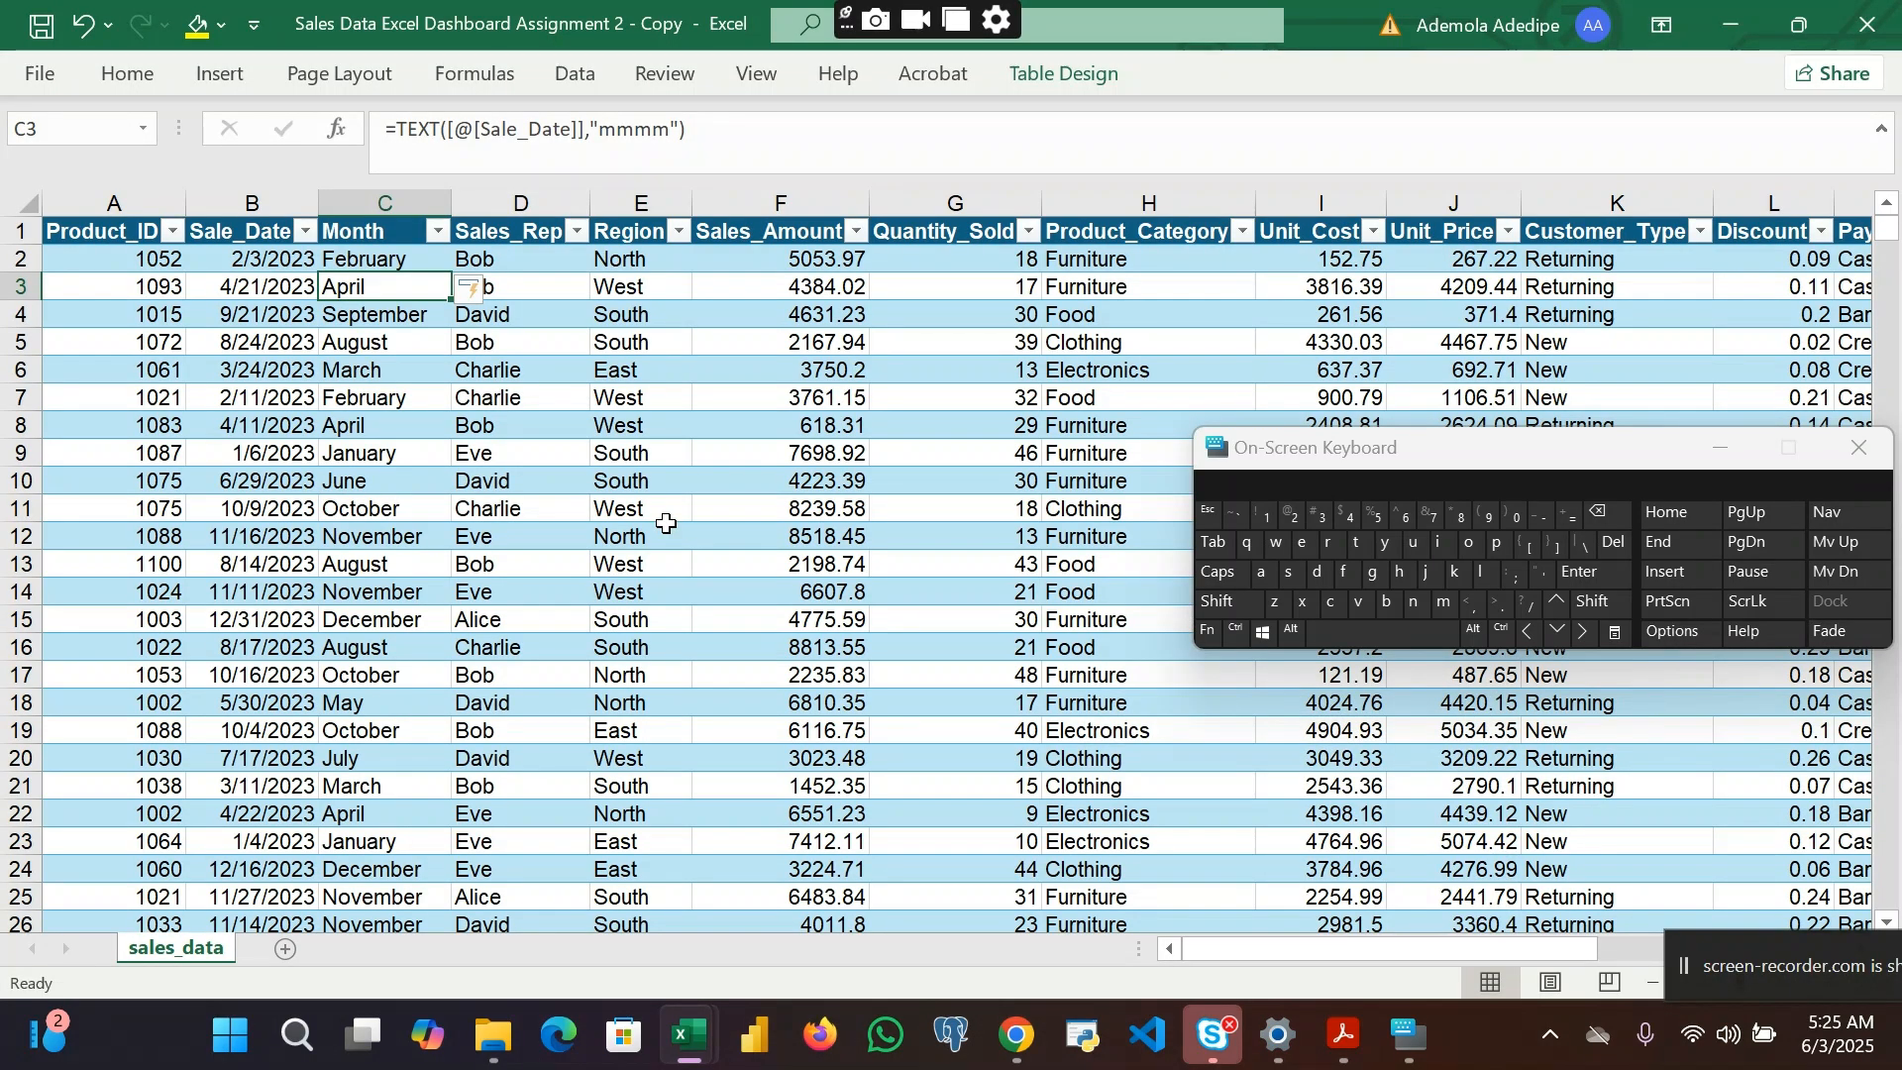
Step: Review all columns of the sales data table from Product_ID to Region_and_Sales_Rep against the assignment's requirements
scroll(666, 523, right, 2)
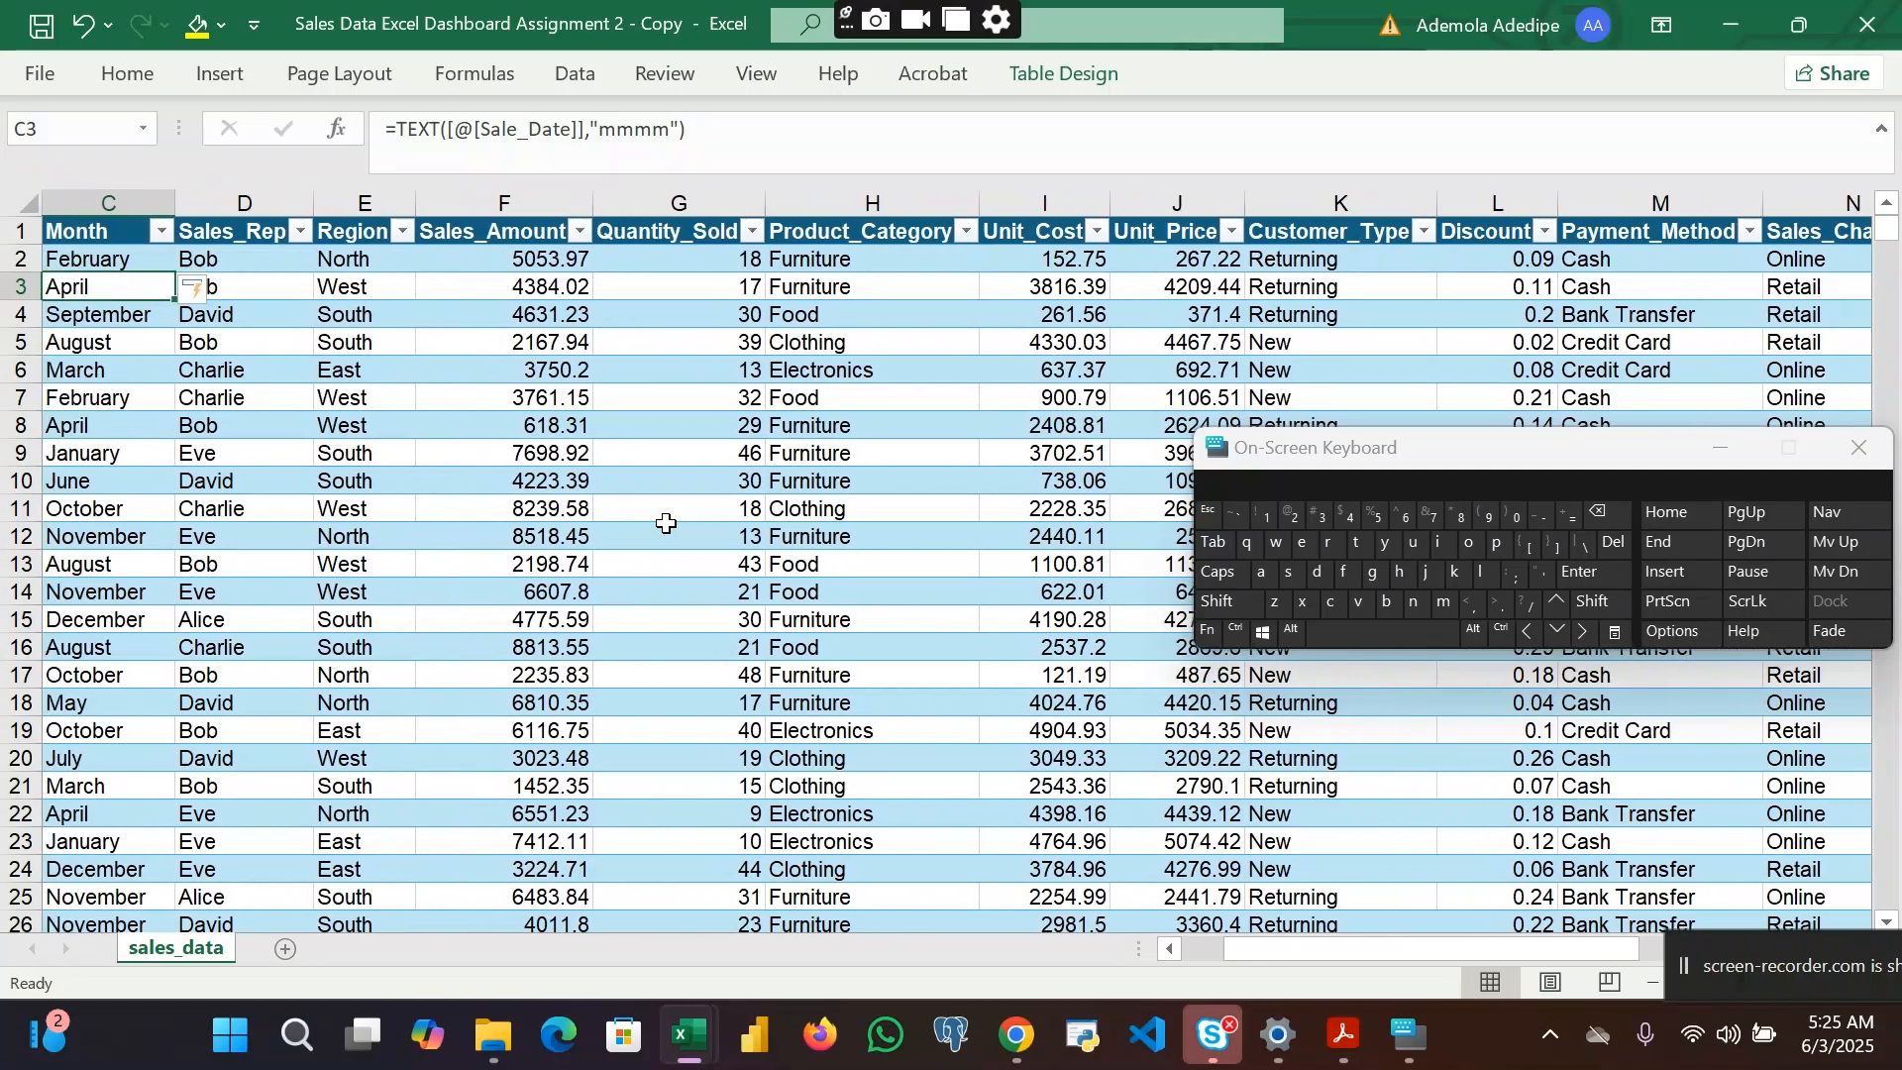
scroll(666, 524, left, 2)
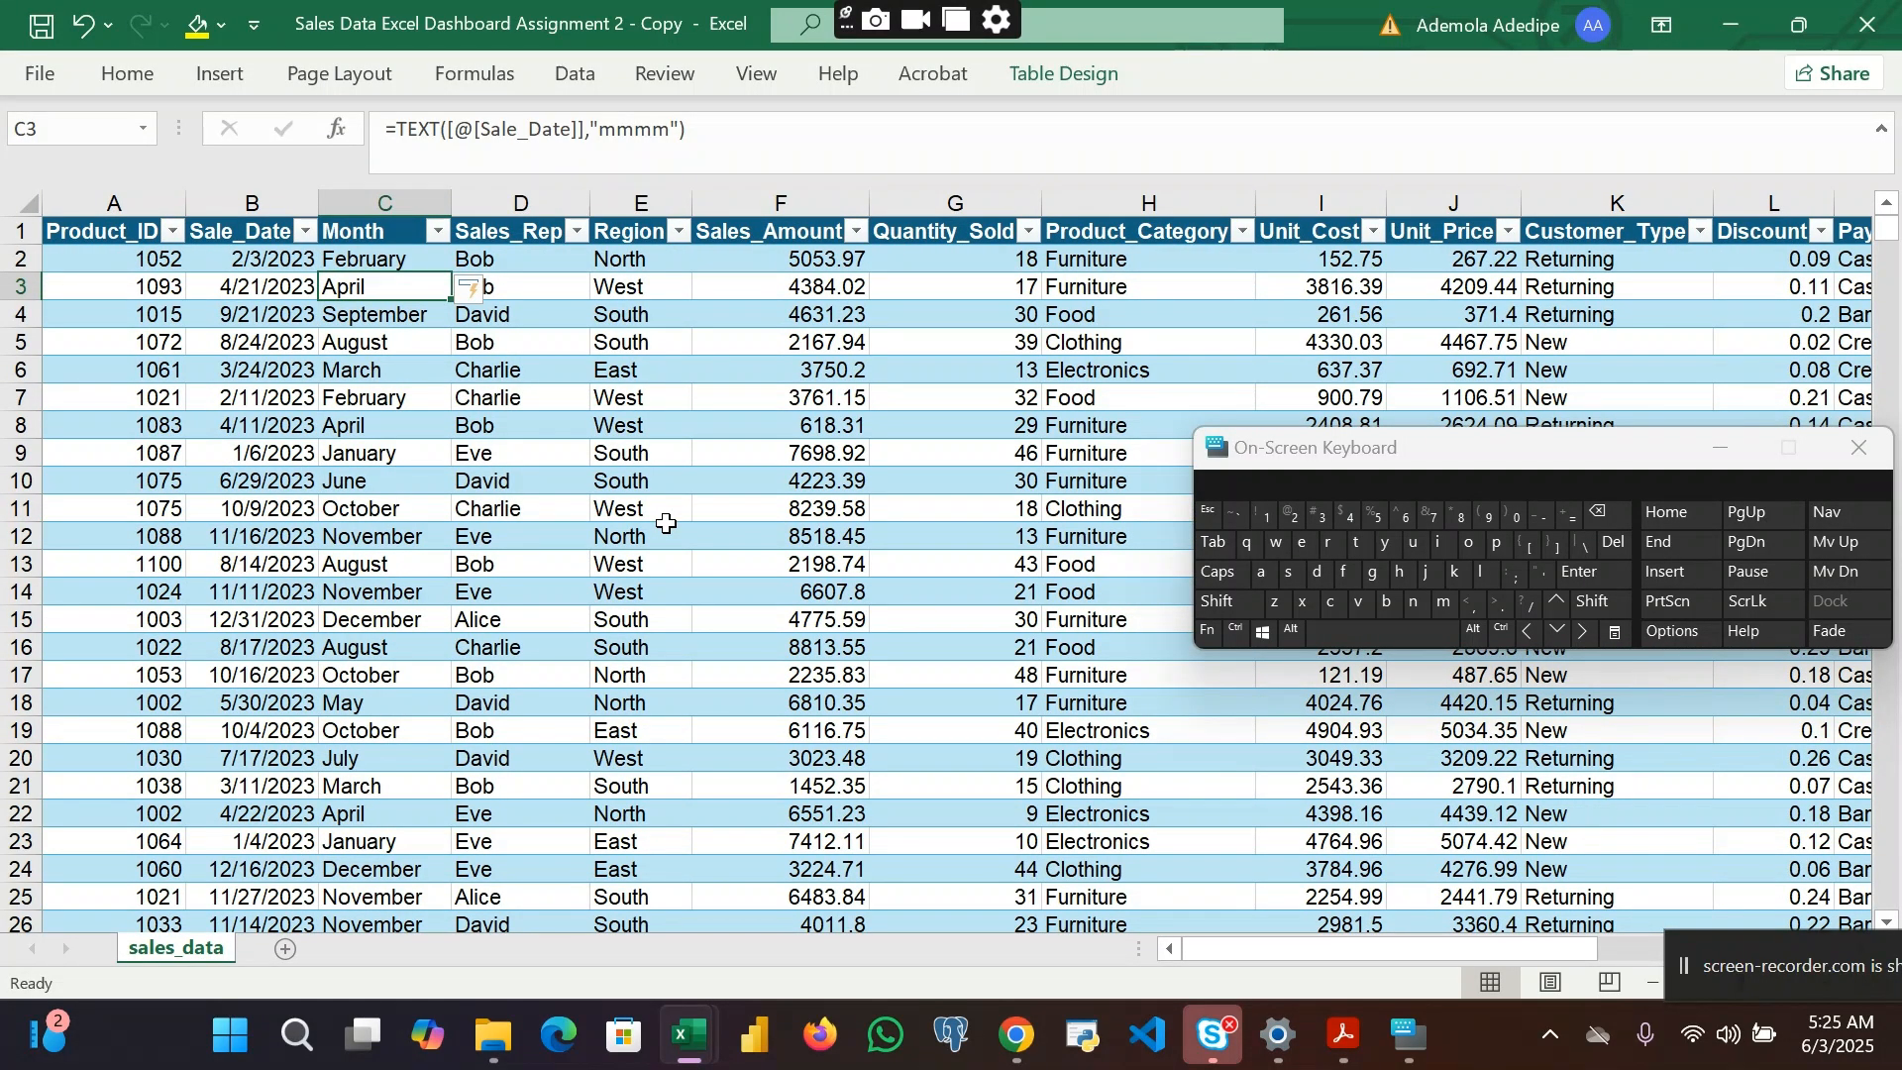
scroll(666, 523, right, 3)
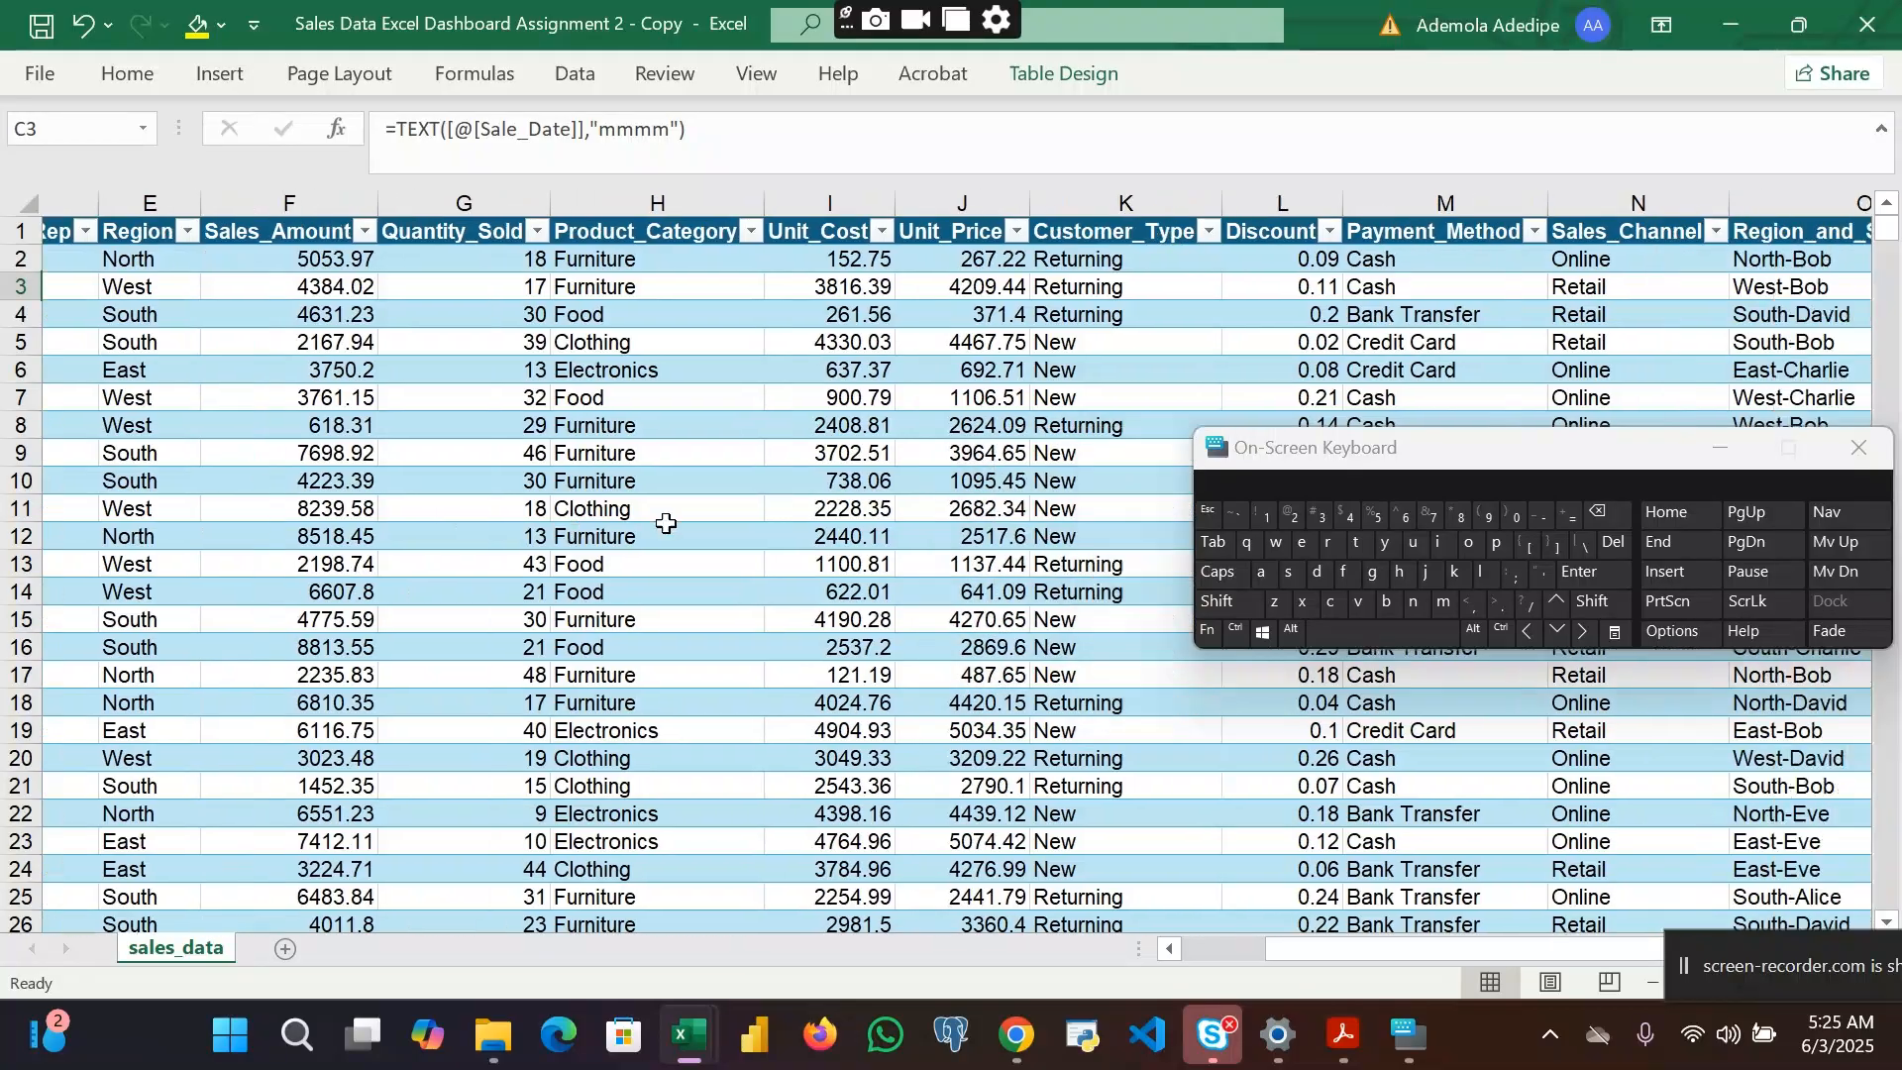
scroll(666, 523, right, 1)
scroll(666, 523, right, 2)
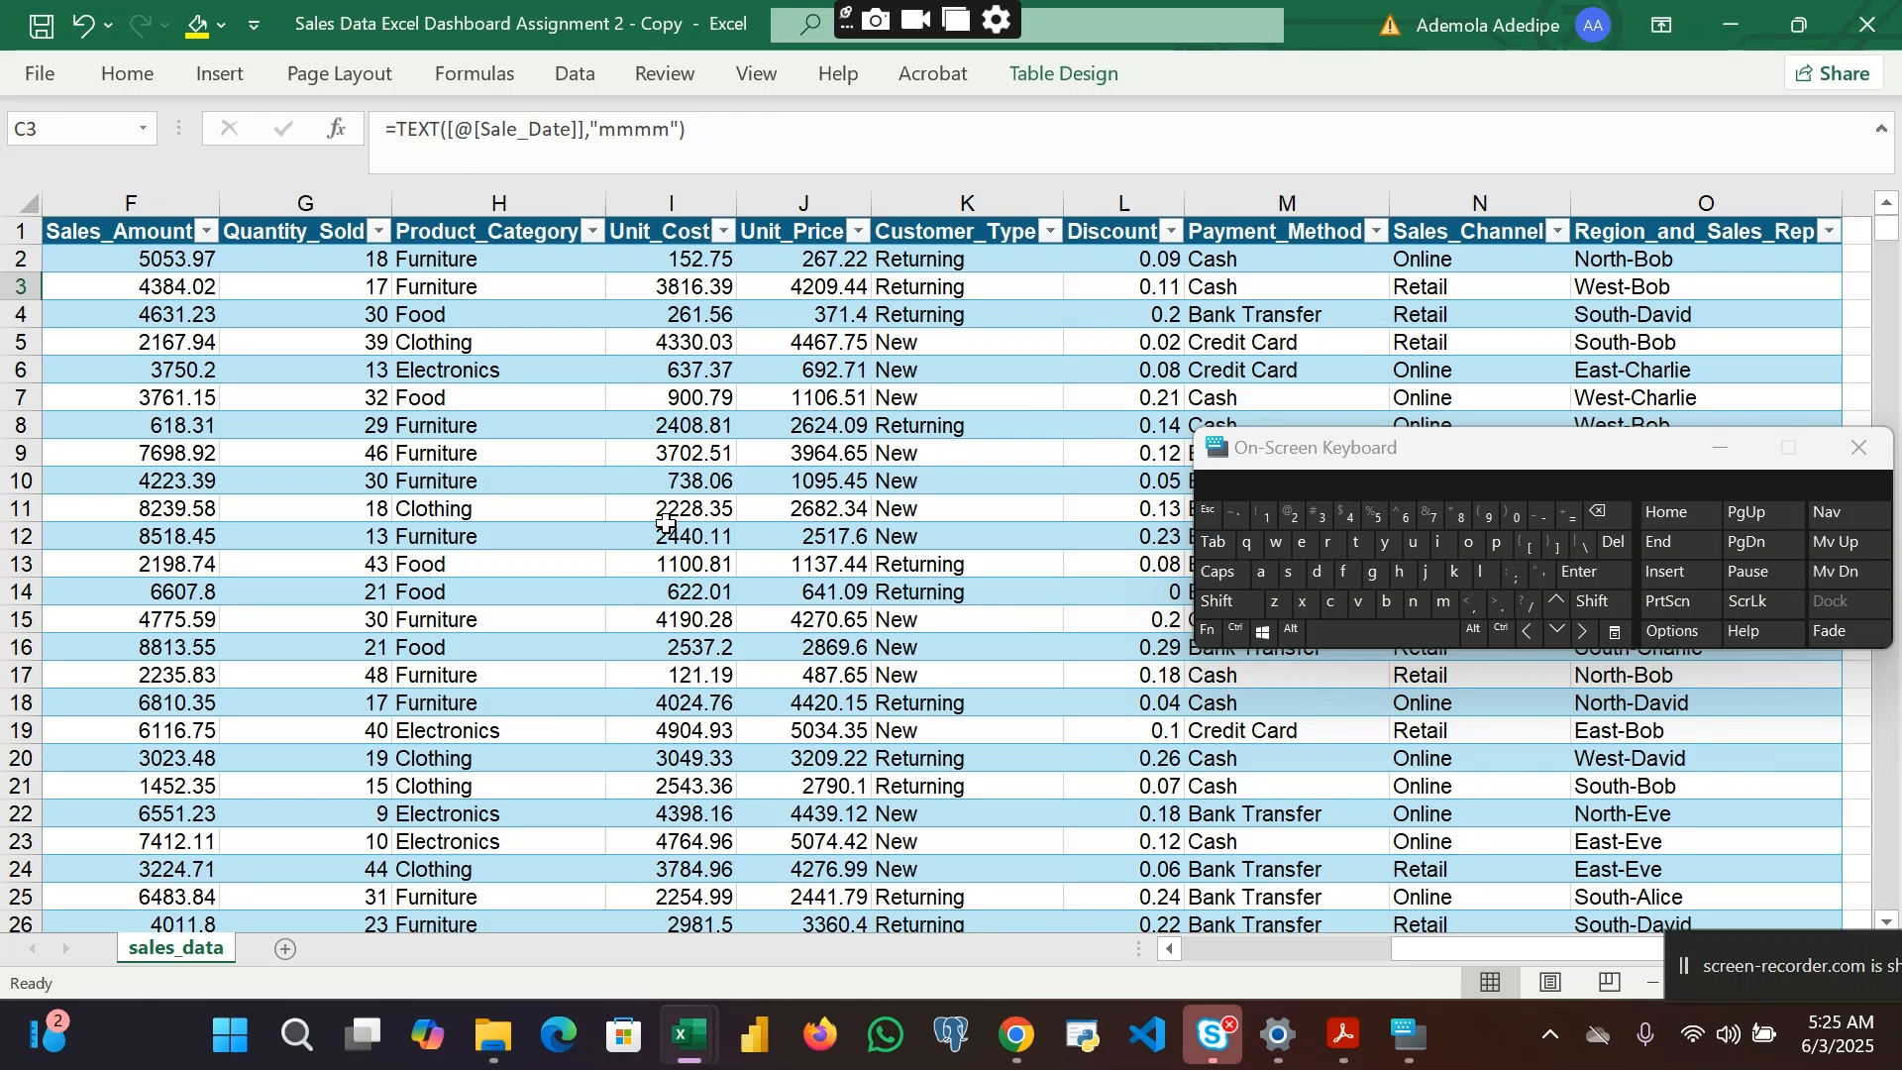
scroll(666, 524, left, 2)
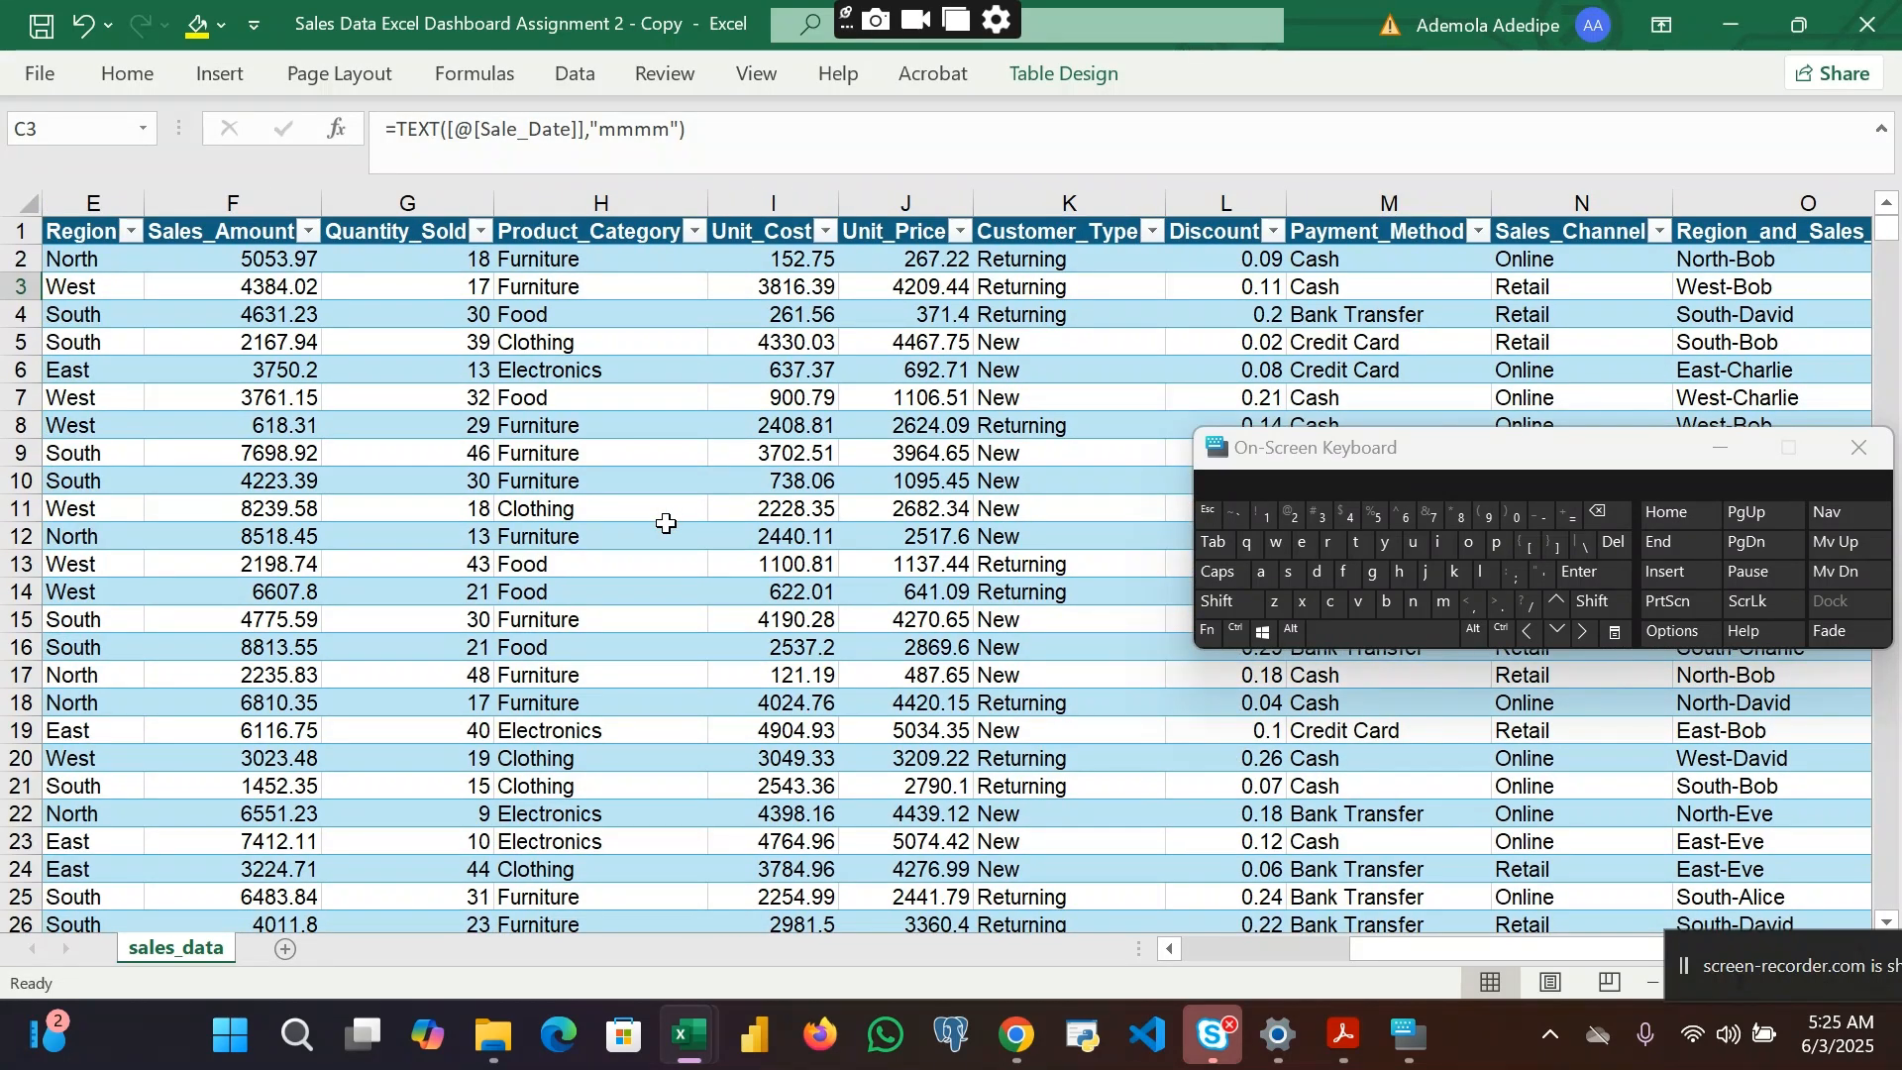
scroll(666, 523, left, 2)
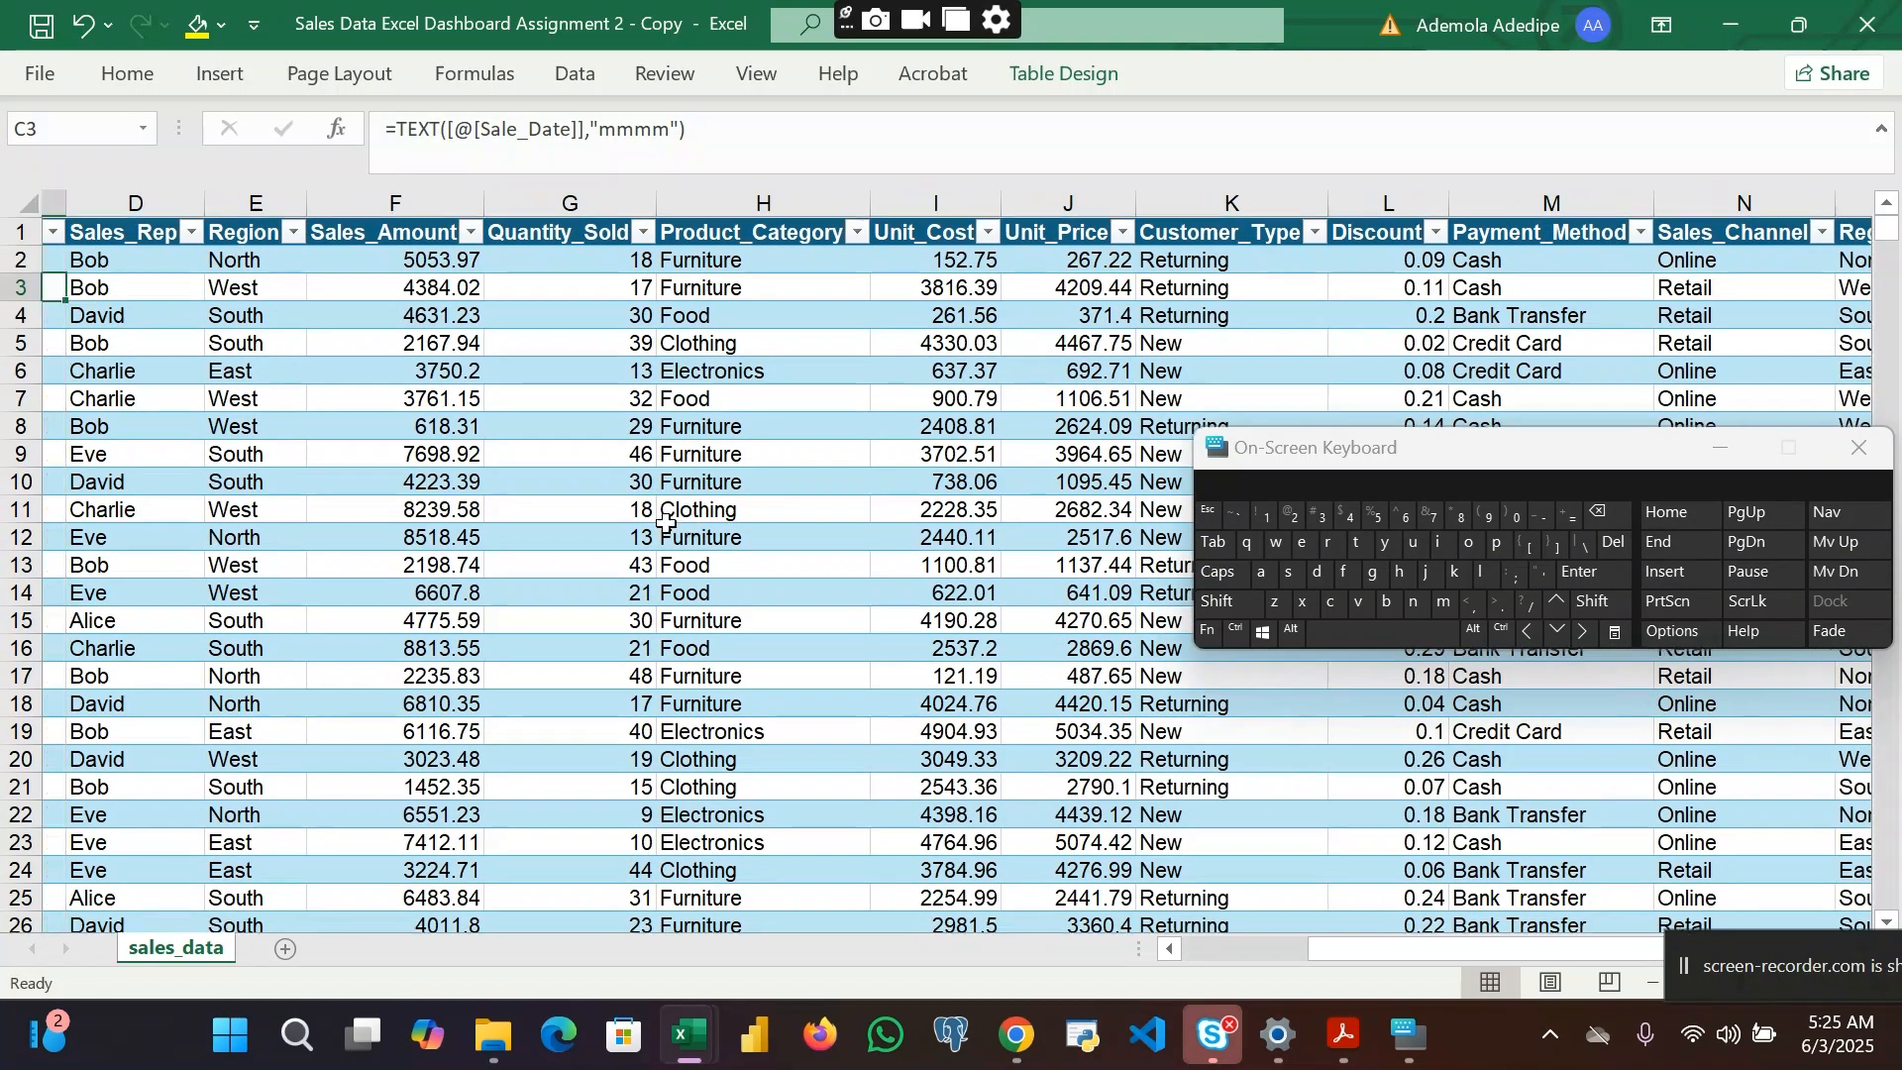
scroll(666, 523, left, 4)
scroll(666, 523, left, 2)
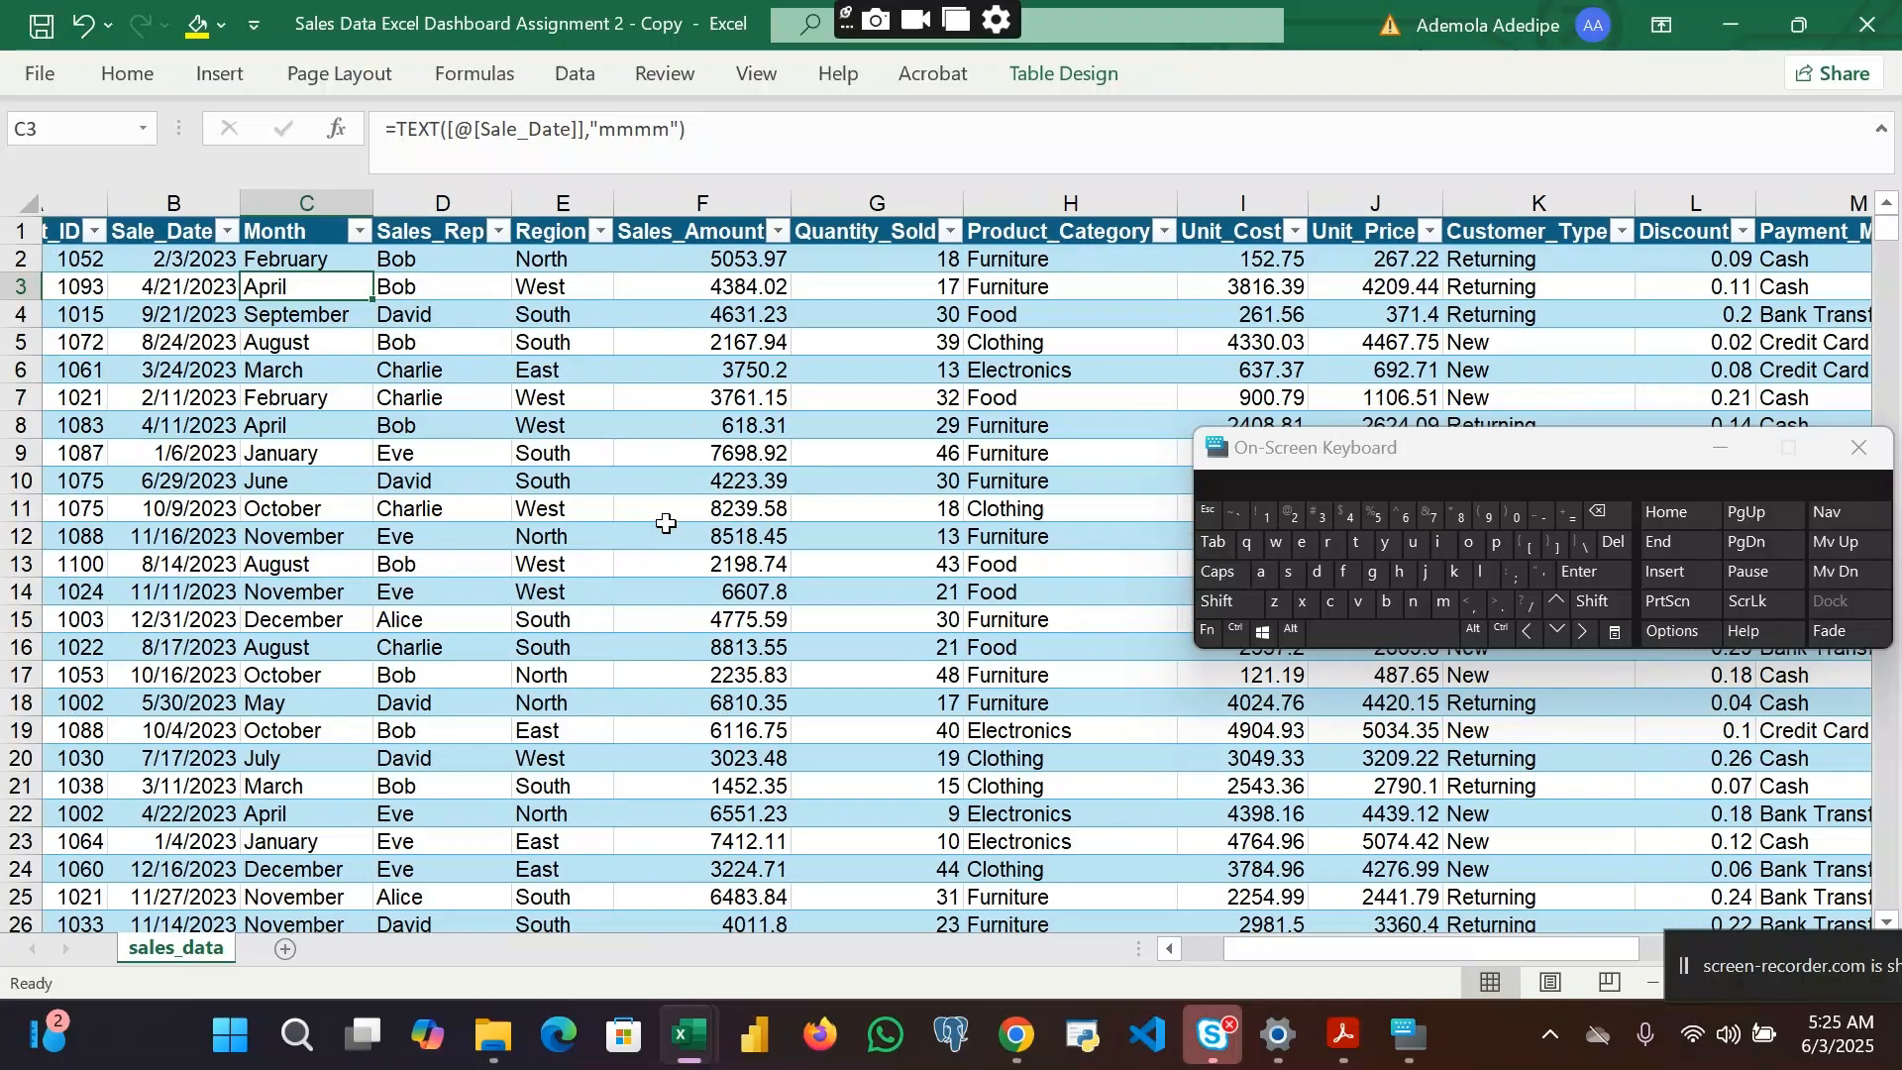
Step: Insert a new column between Sales_Channel and Region_and_Sales_Rep, moving the On-Screen Keyboard out of the way
scroll(666, 523, right, 8)
scroll(666, 523, right, 4)
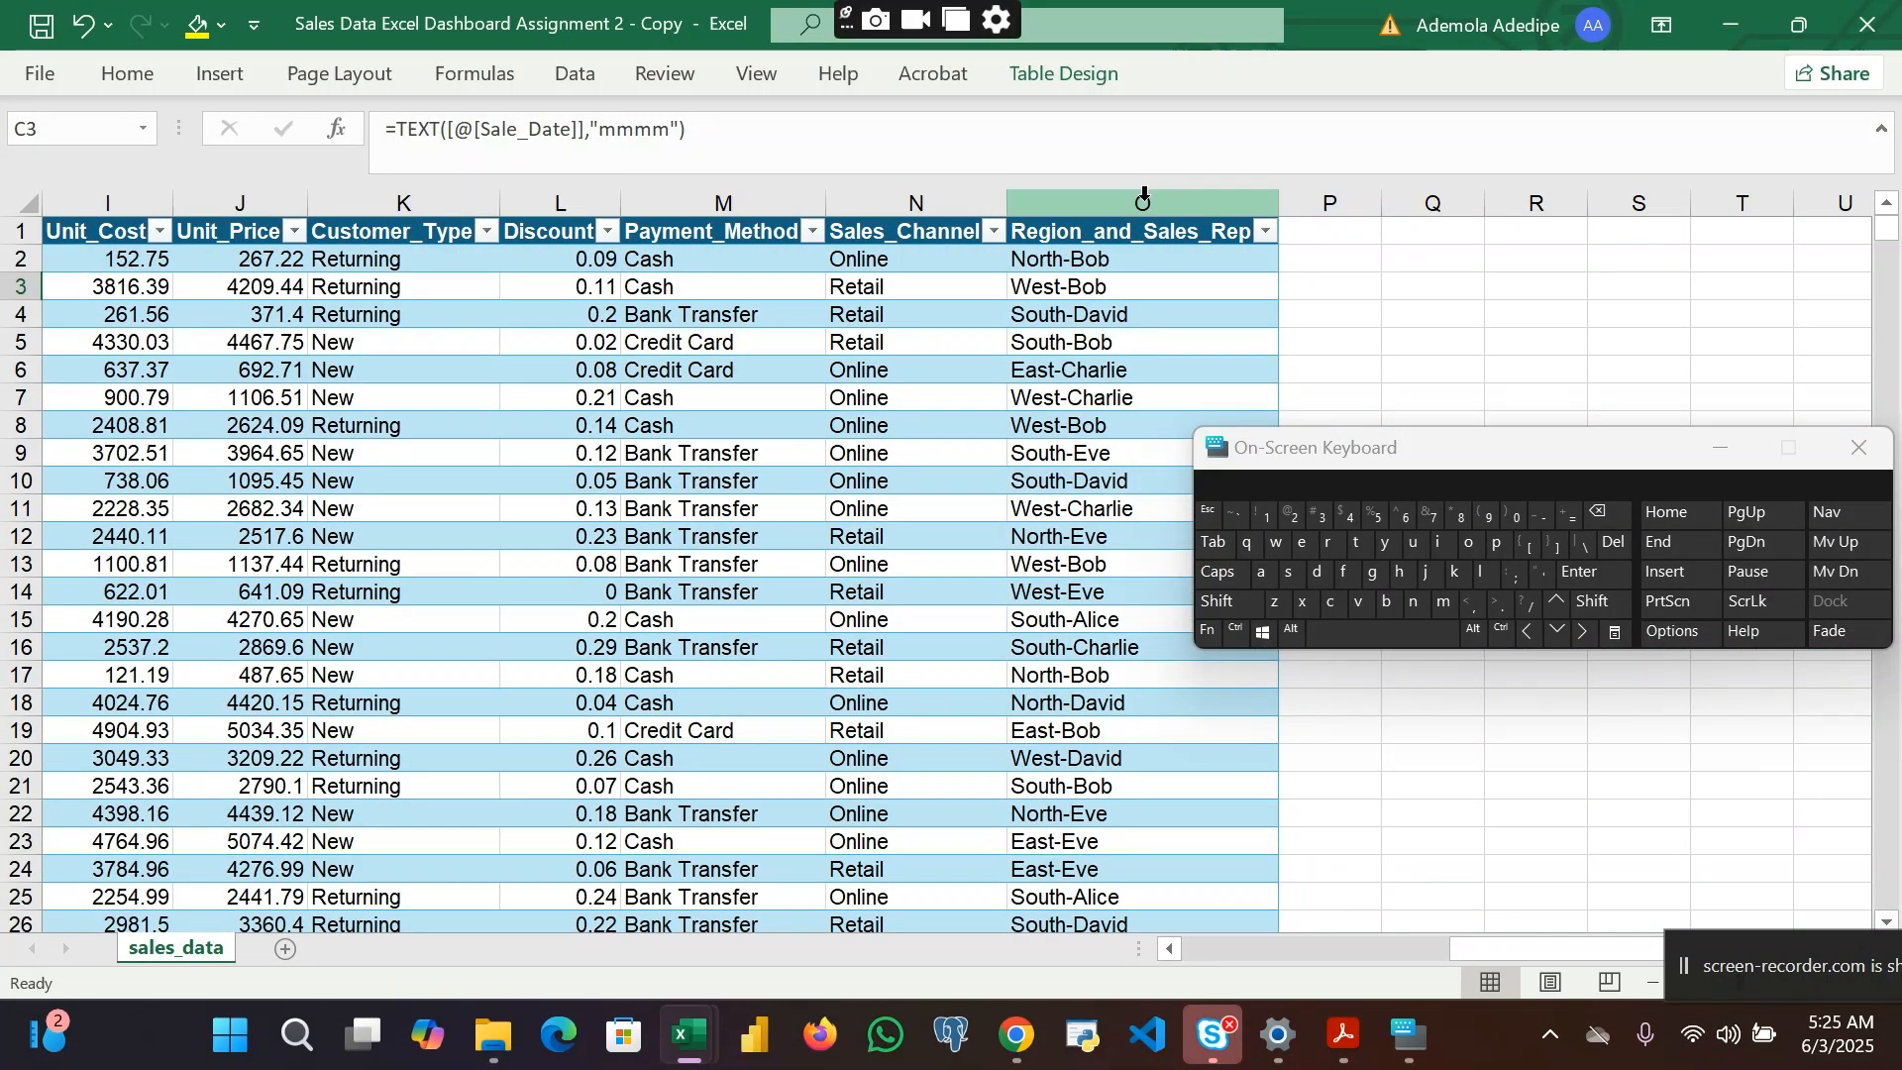
right_click(1155, 186)
drag(1296, 451, 1402, 595)
click(1187, 204)
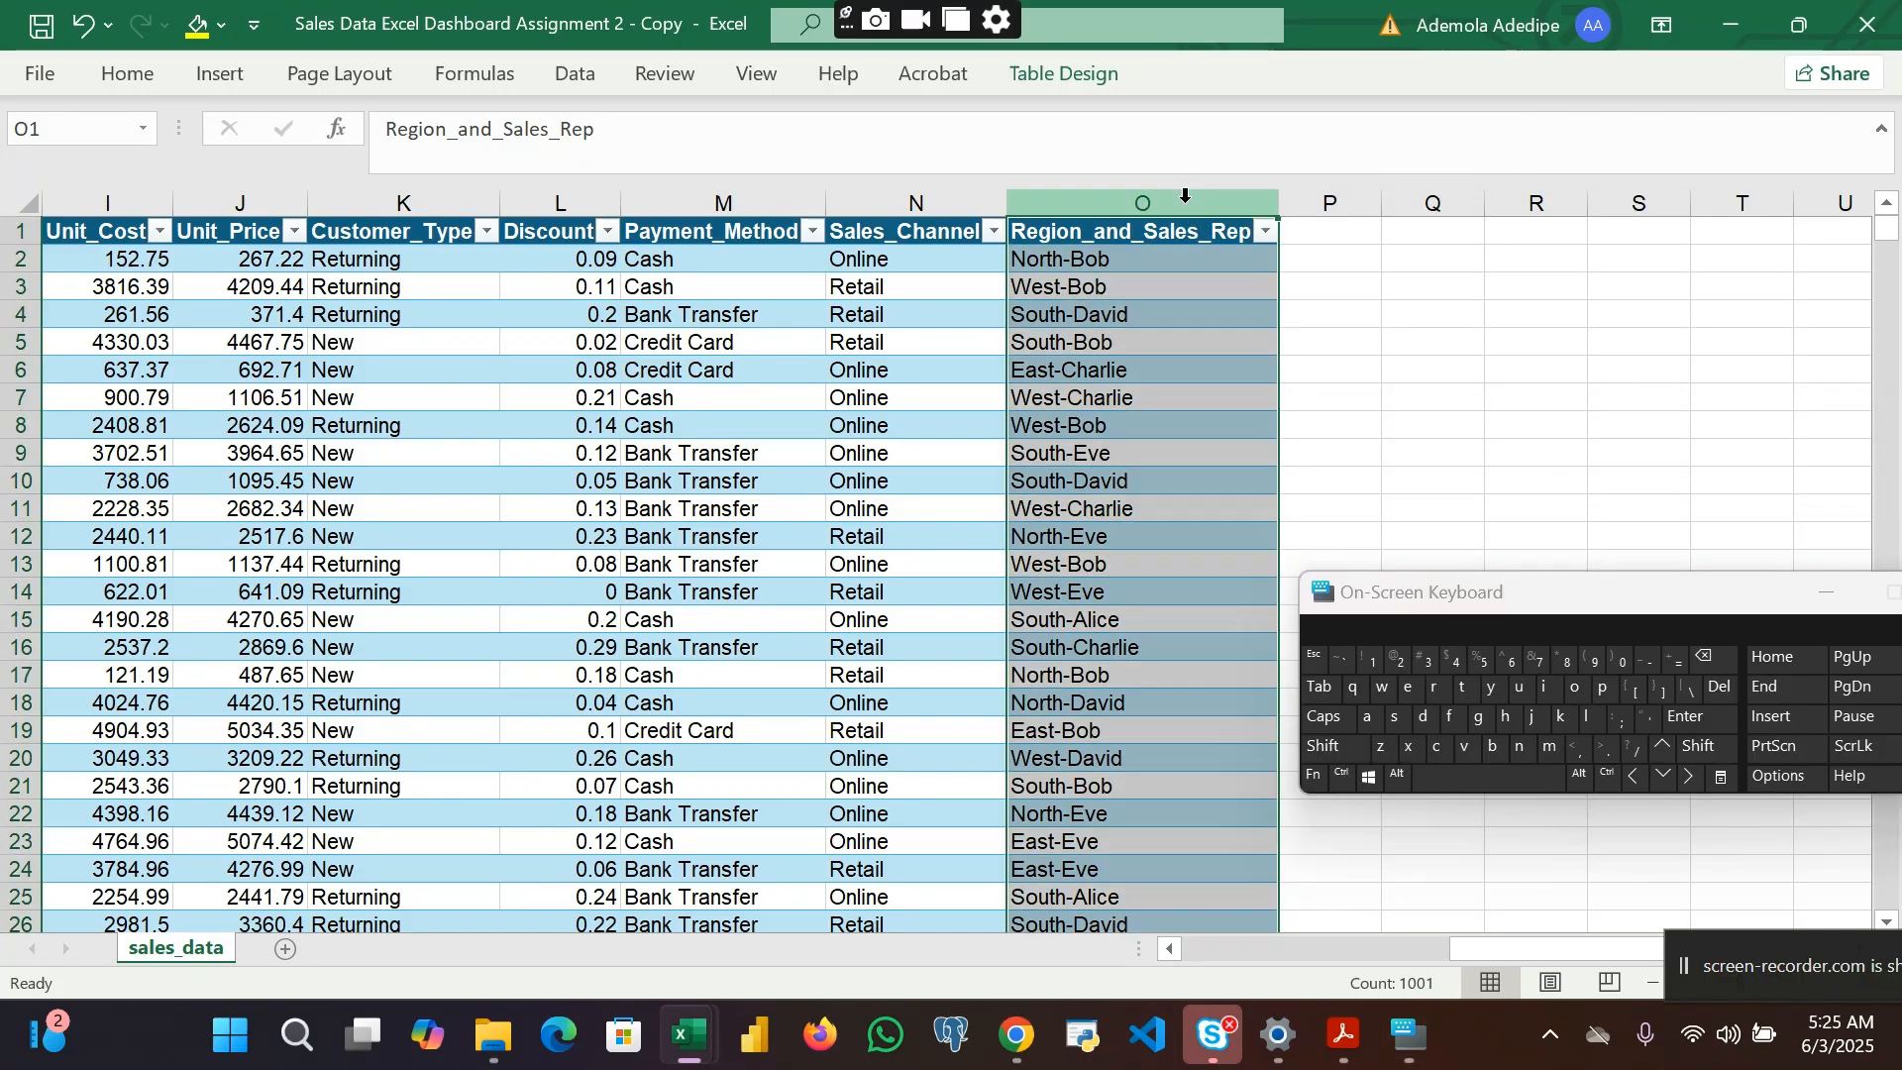
right_click(1169, 195)
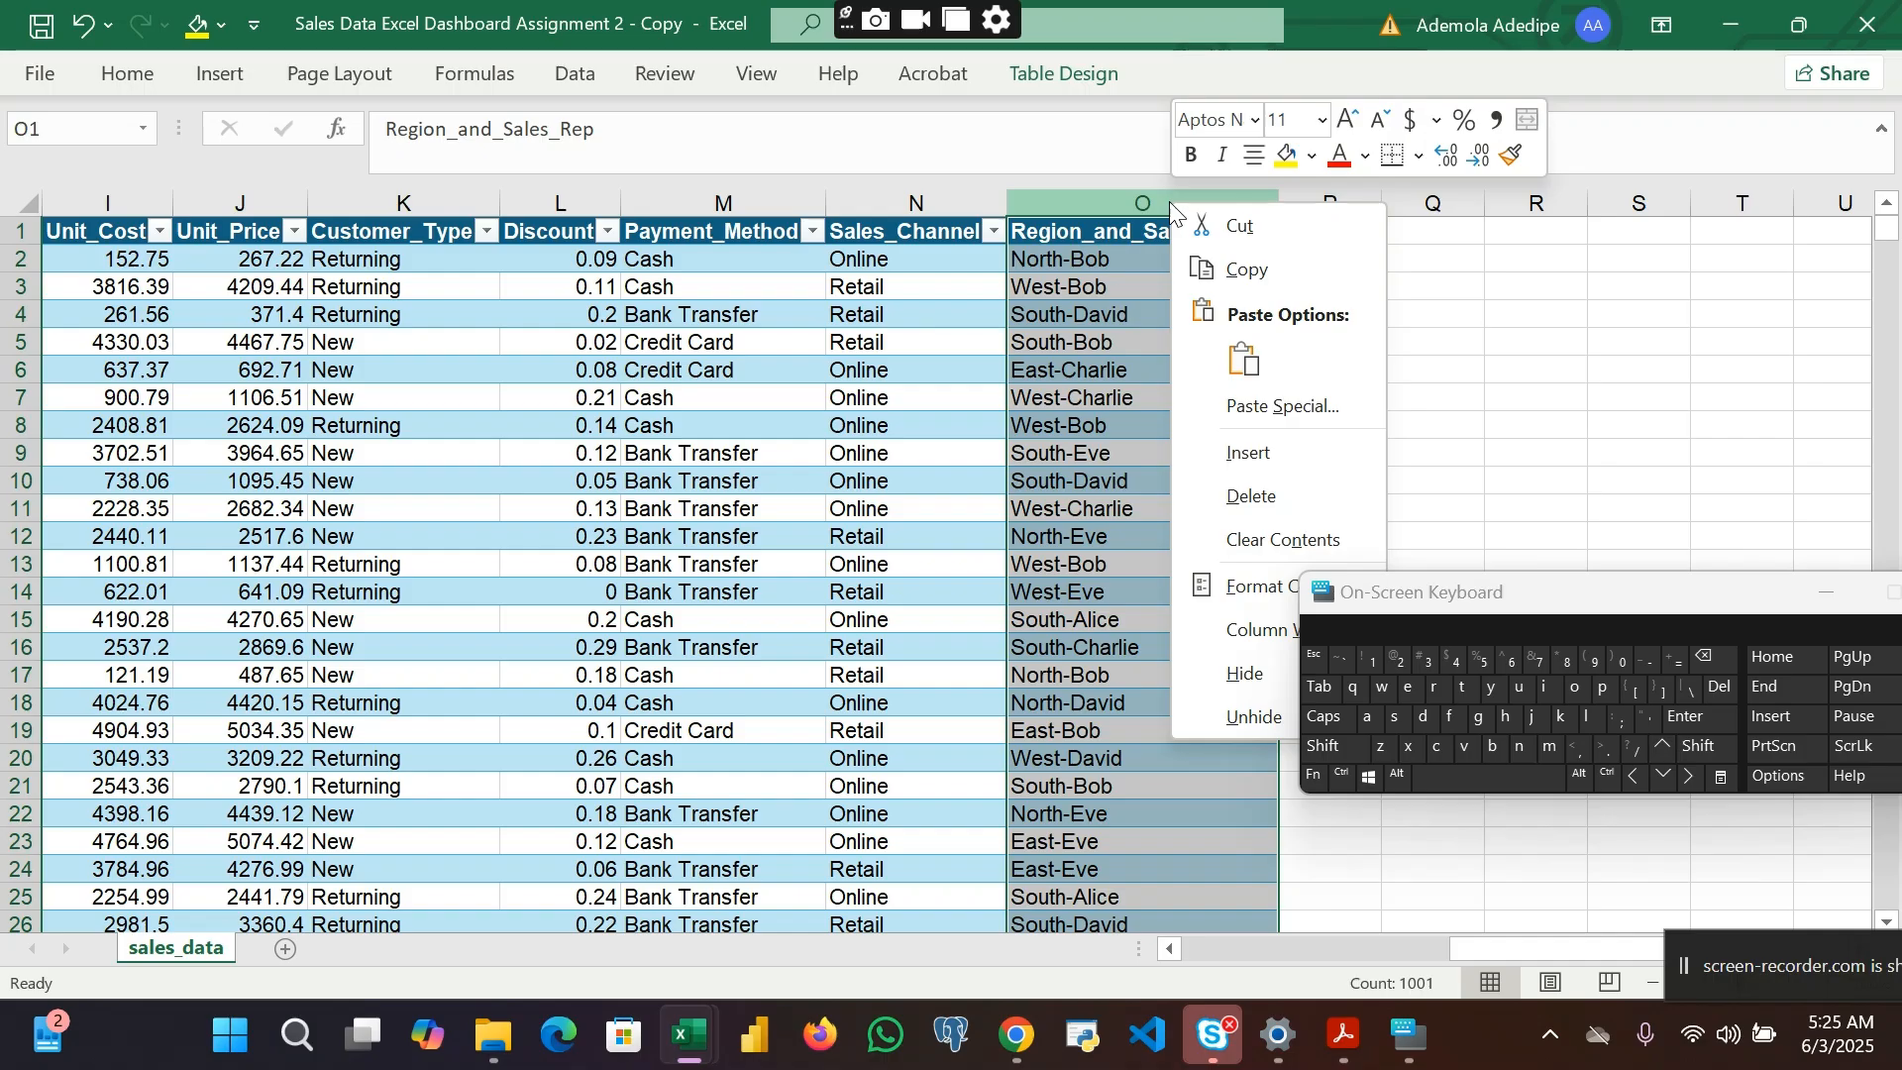
click(1266, 450)
Step: Rename the header of the new column after Sales_Channel to Revenue
click(1109, 239)
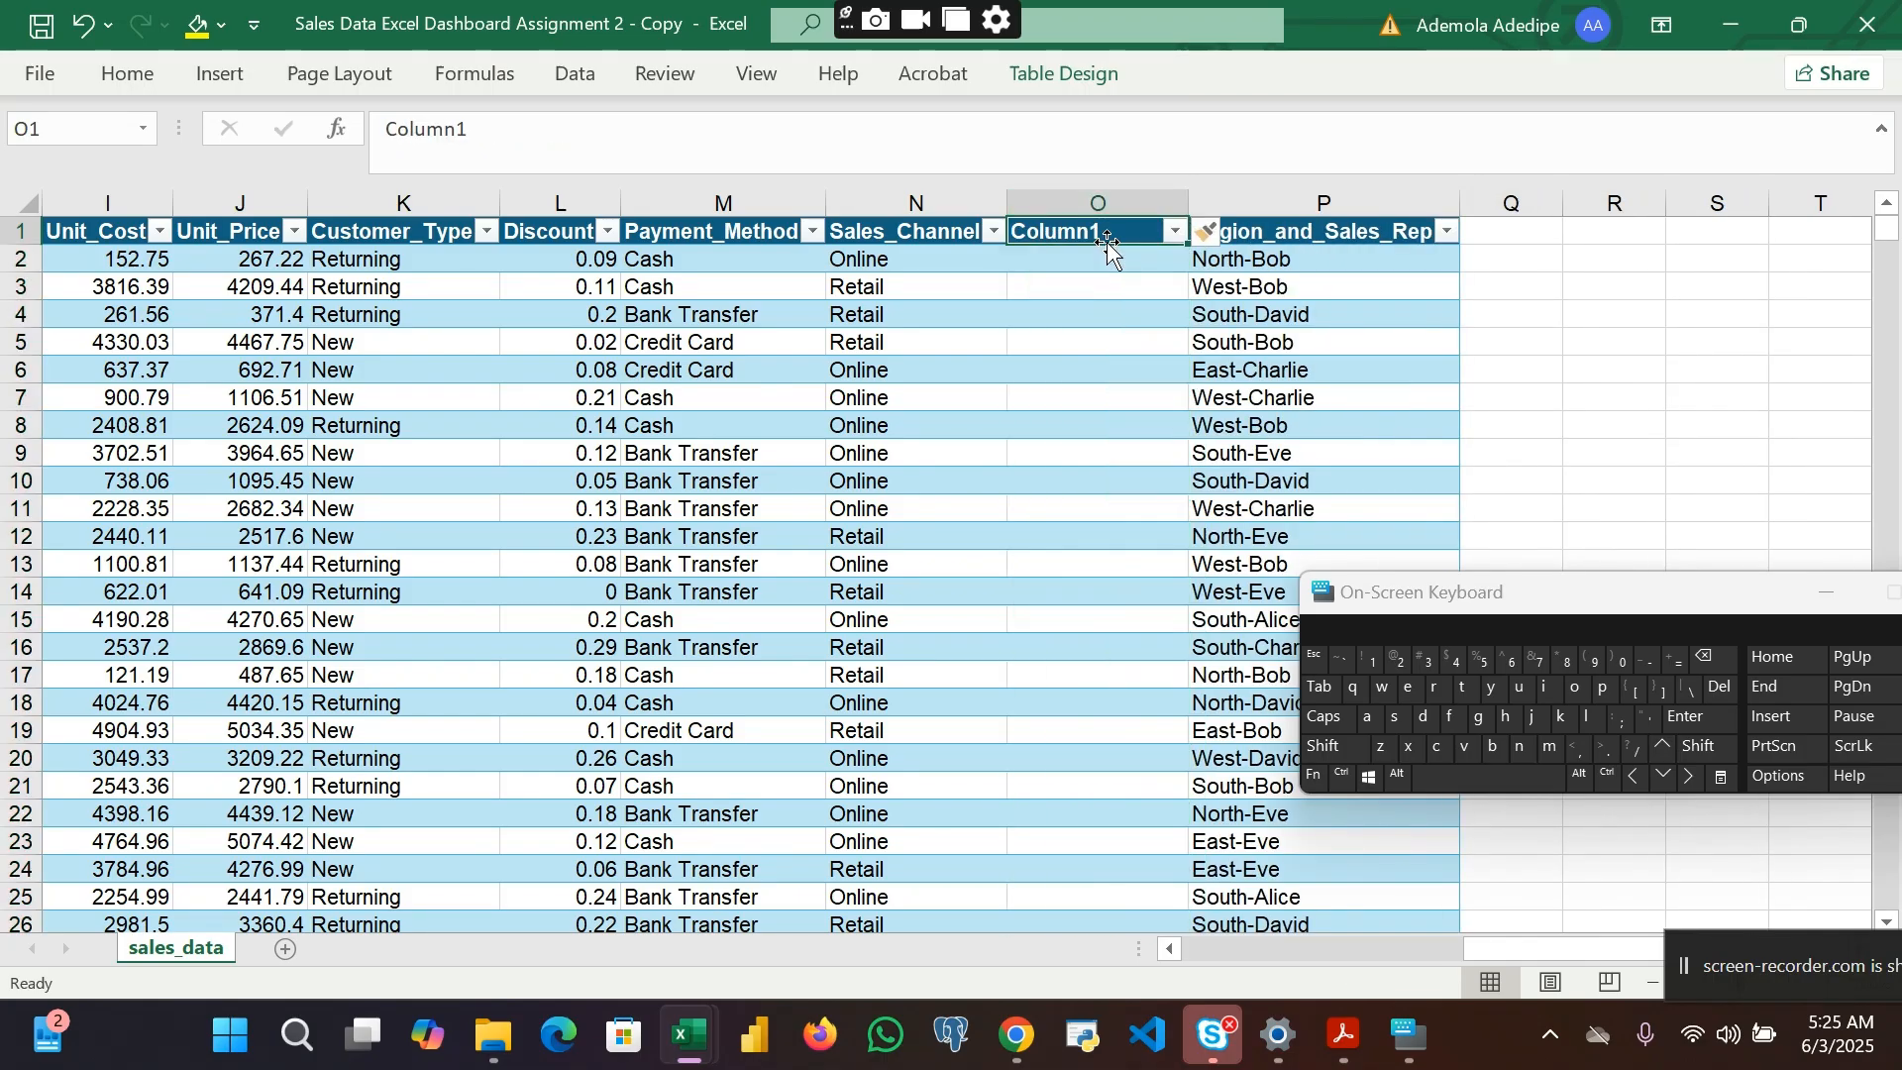
double_click(1109, 234)
key(ctrl+a)
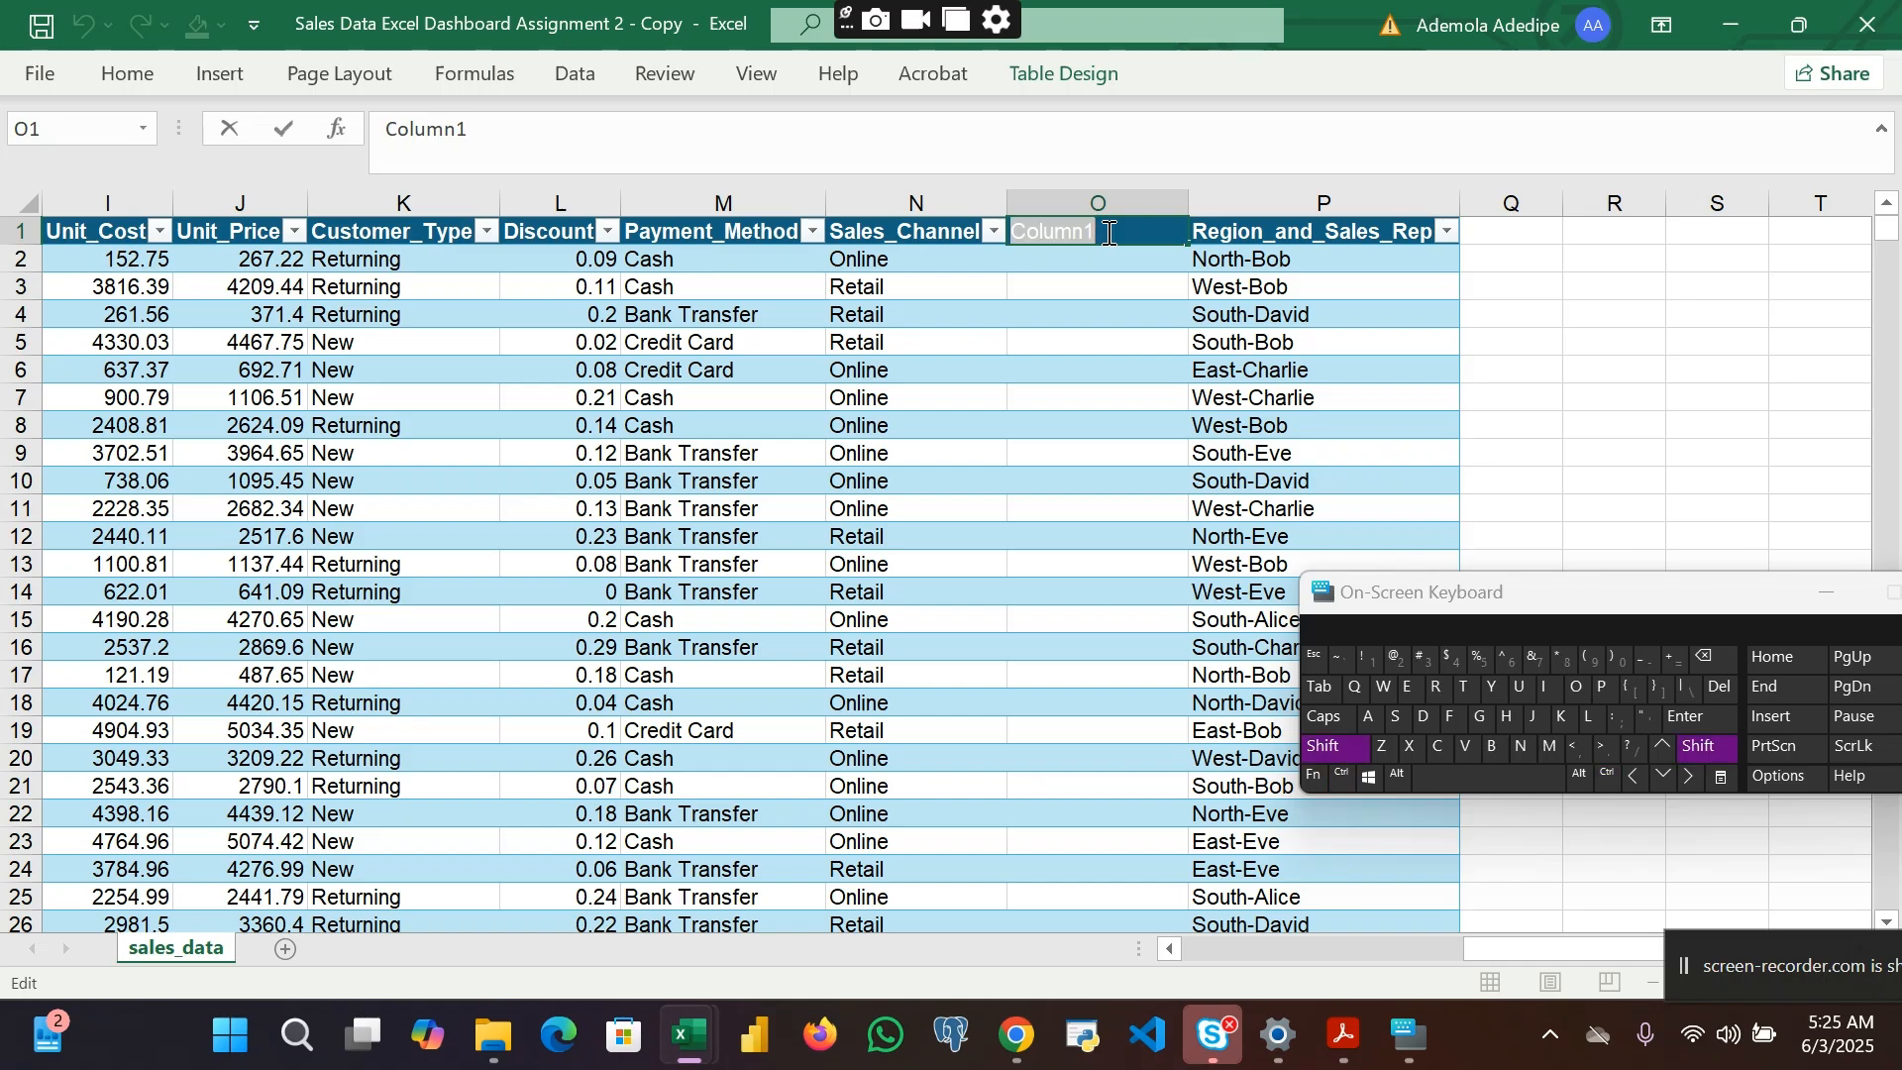
text(Revenue)
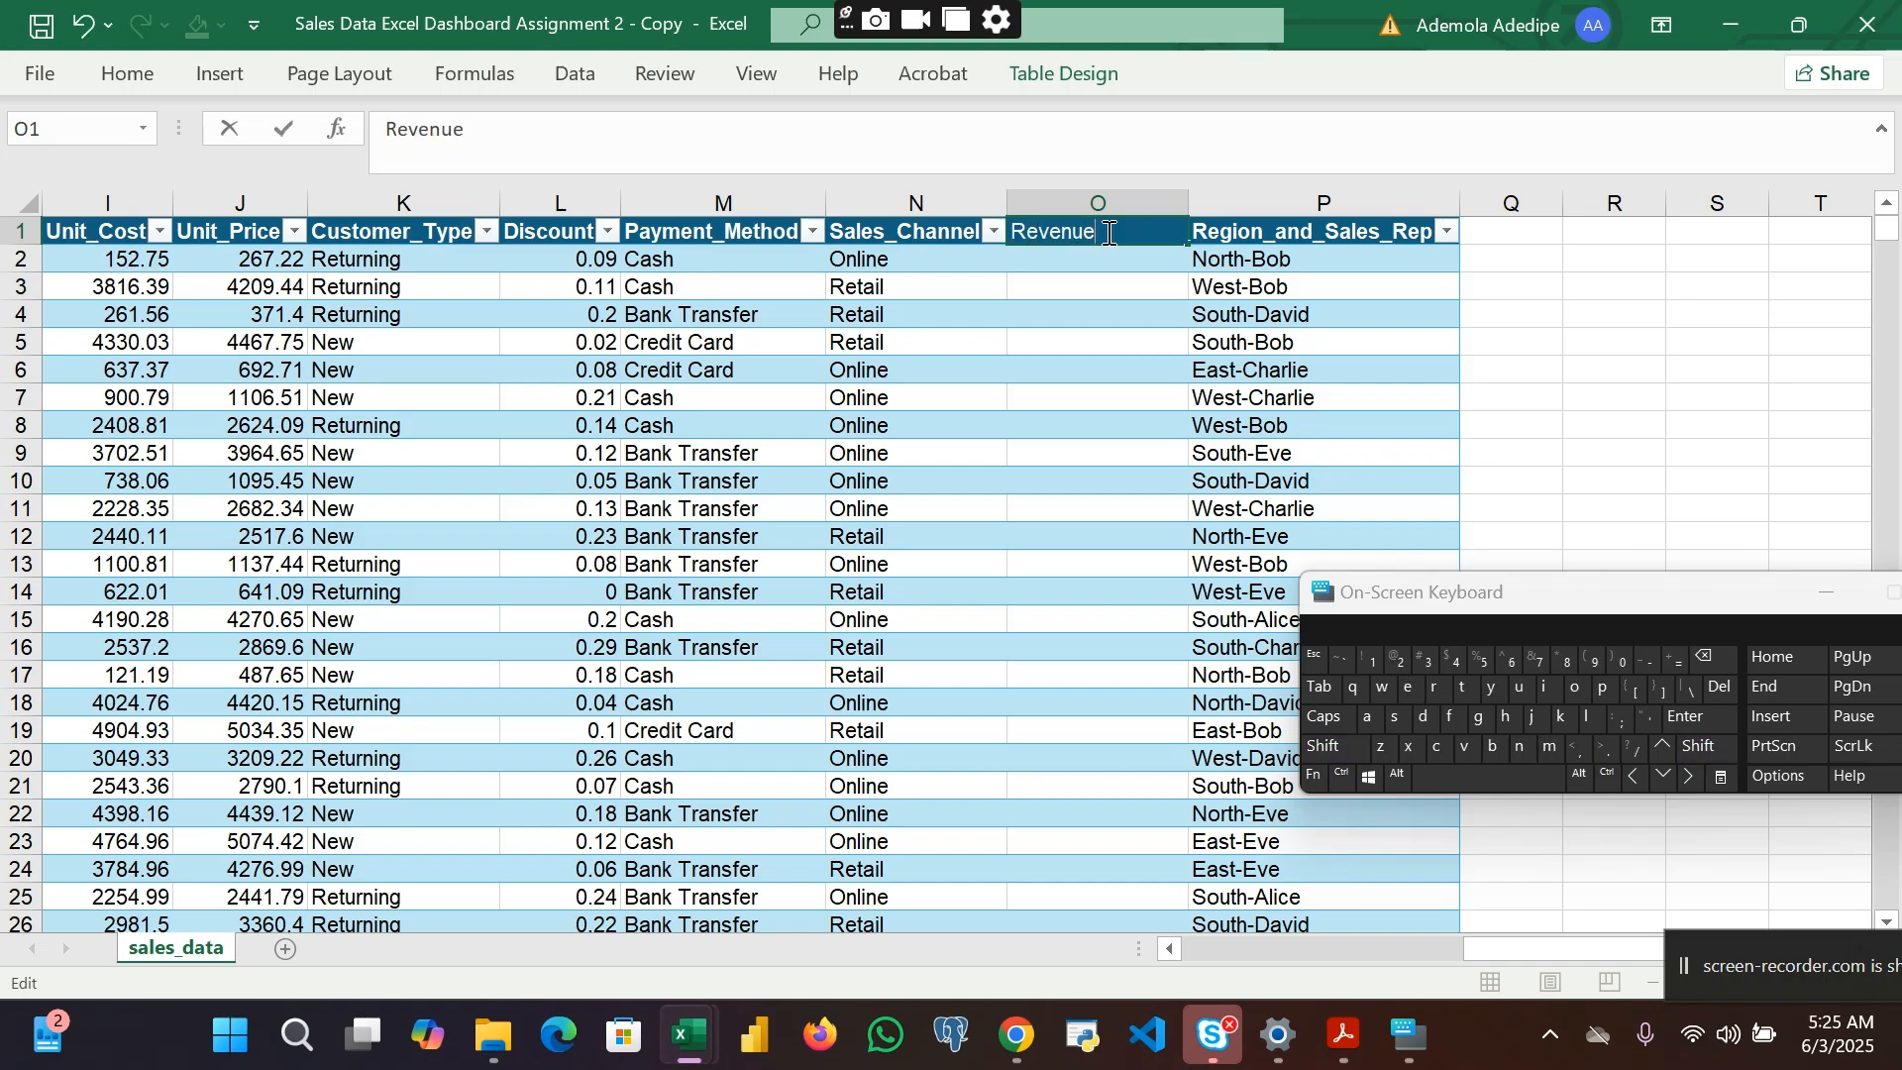
key(Return)
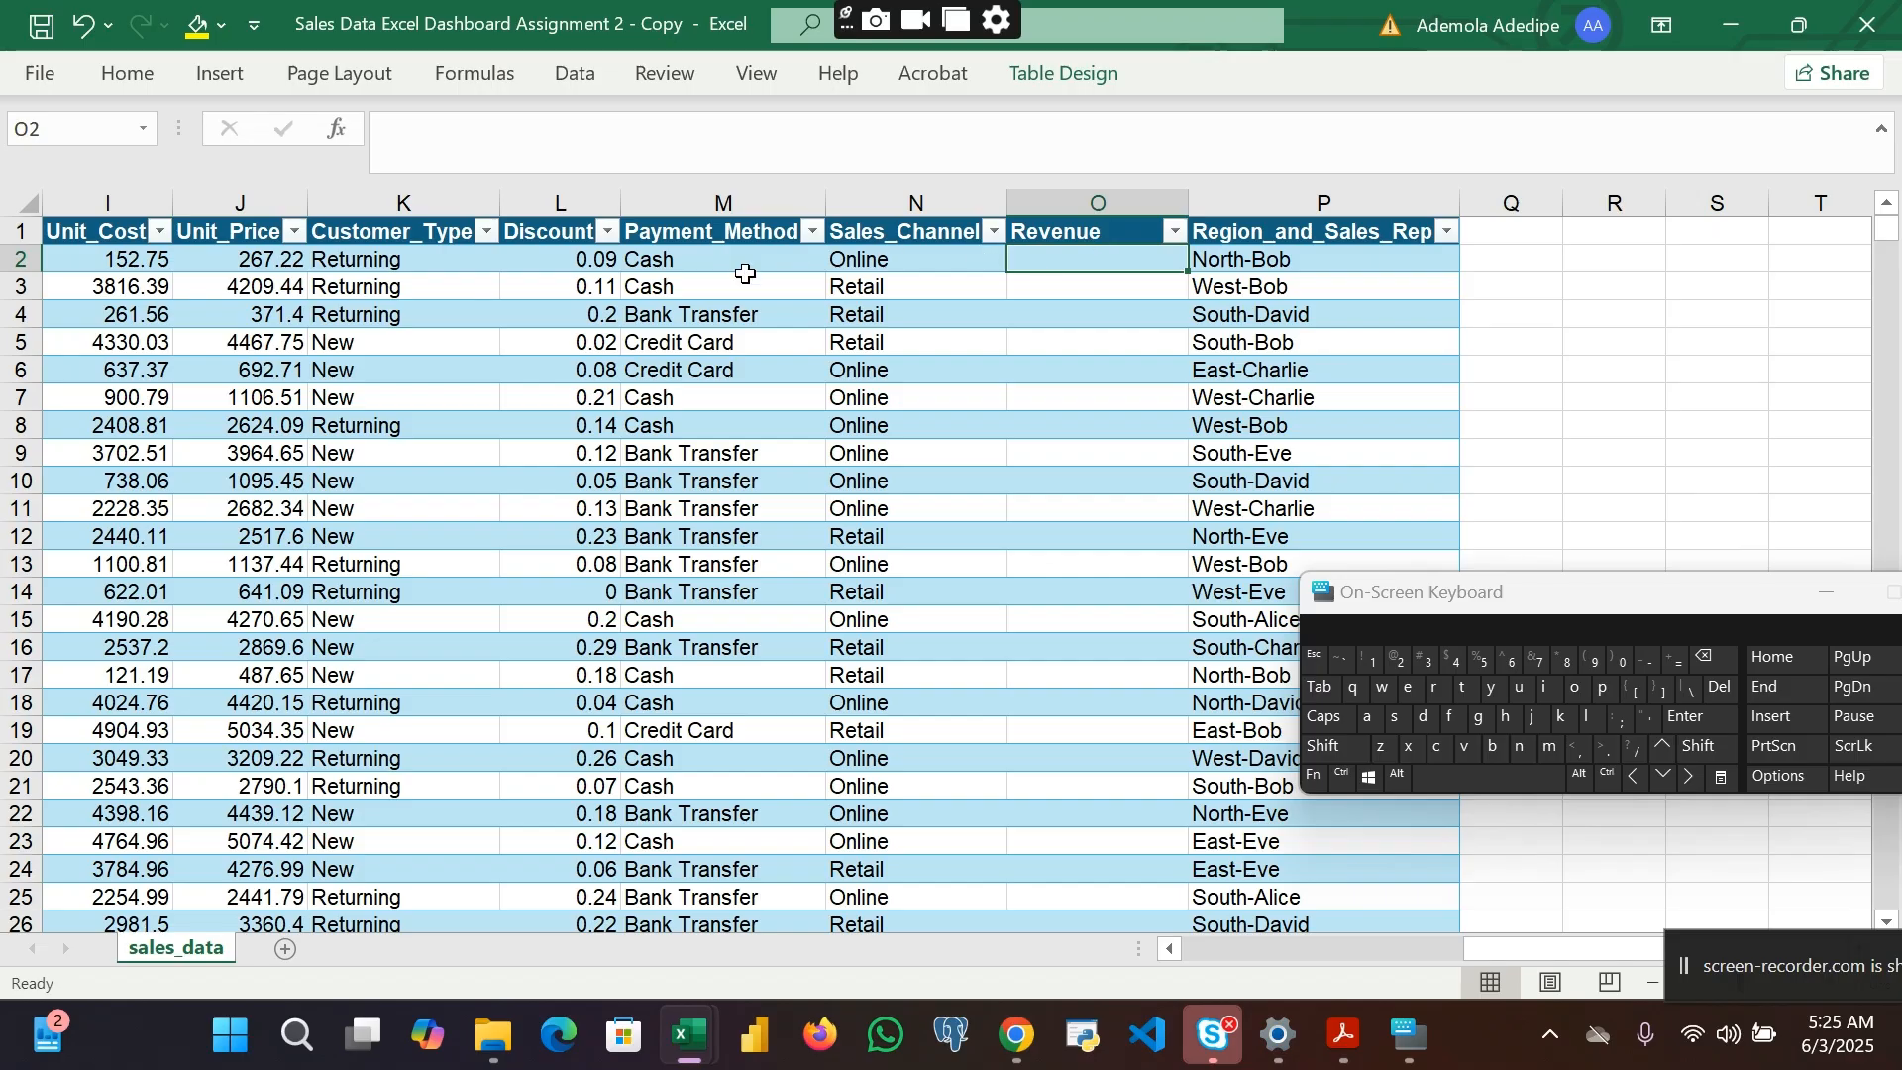
Step: Fill the Revenue column with a formula multiplying Unit_Price by Quantity_Sold, =[@[Unit_Price]]*[@[Quantity_Sold]]
scroll(745, 274, left, 3)
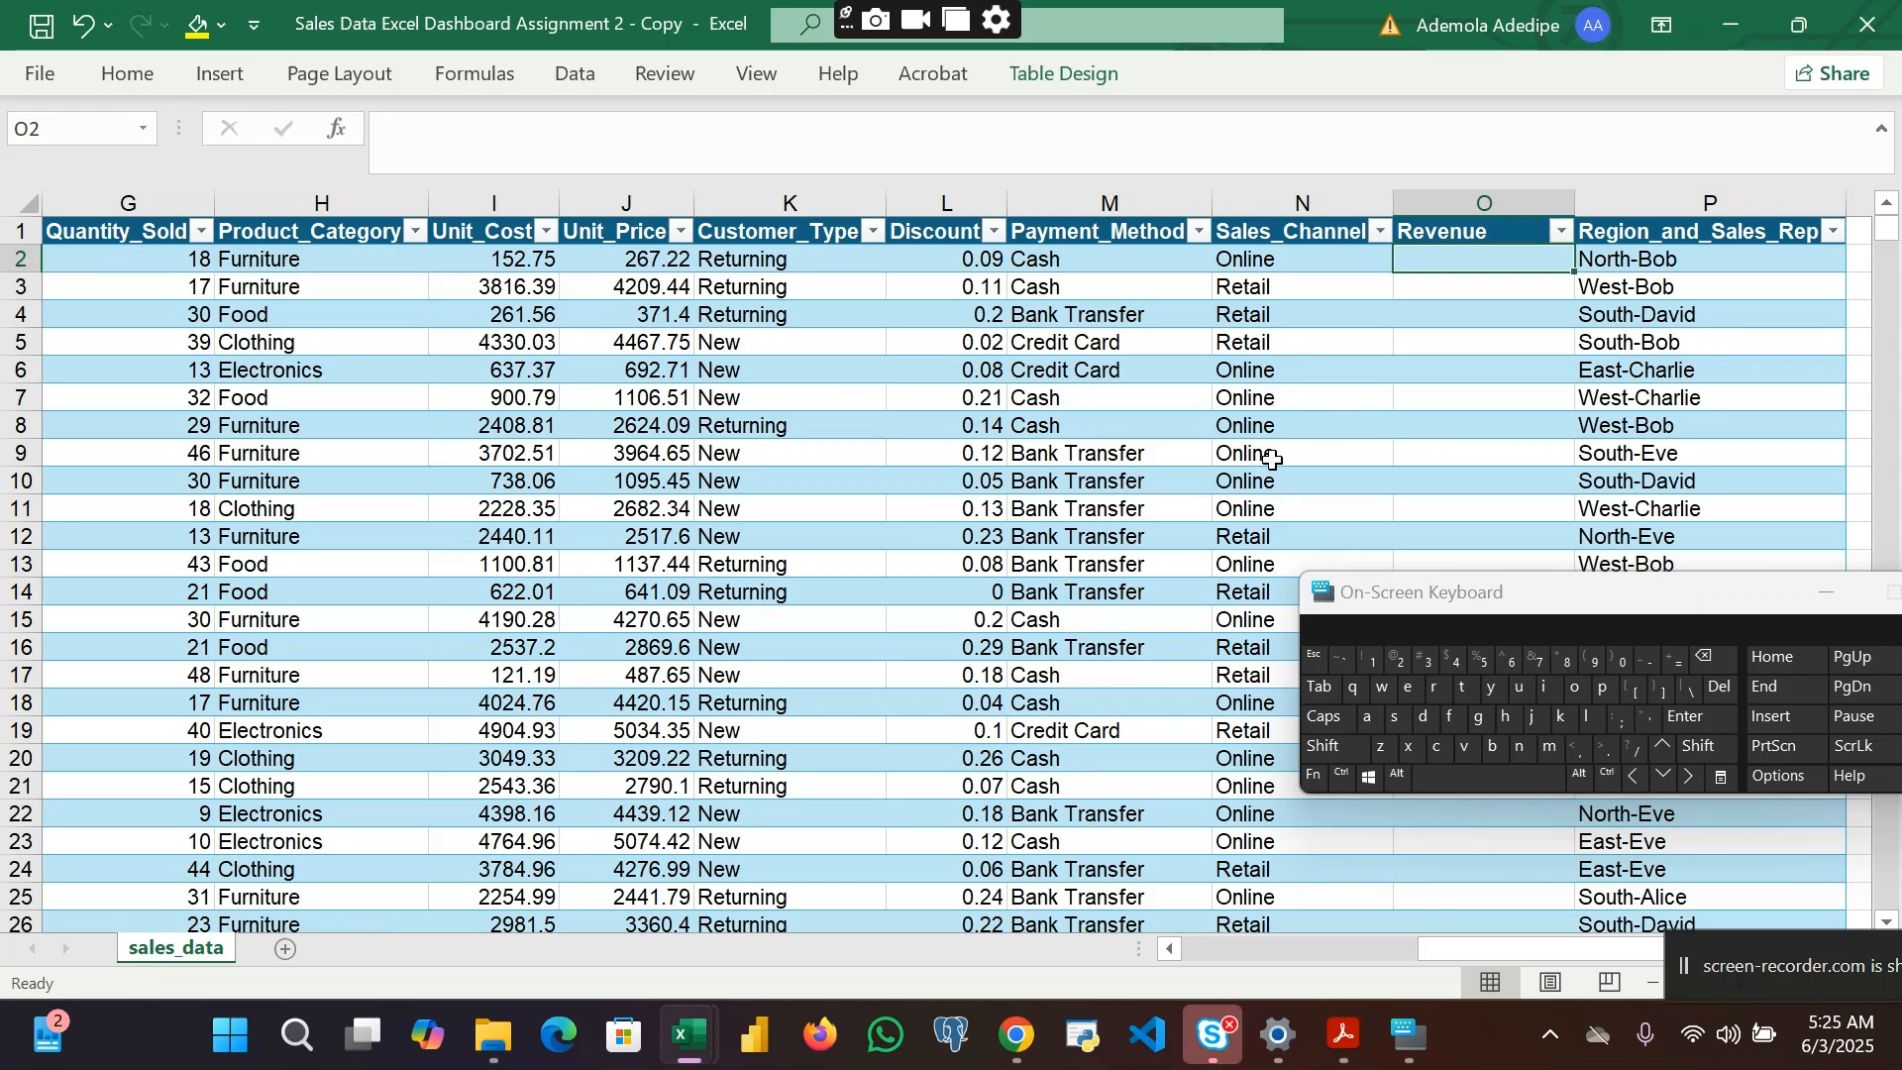
scroll(943, 446, right, 3)
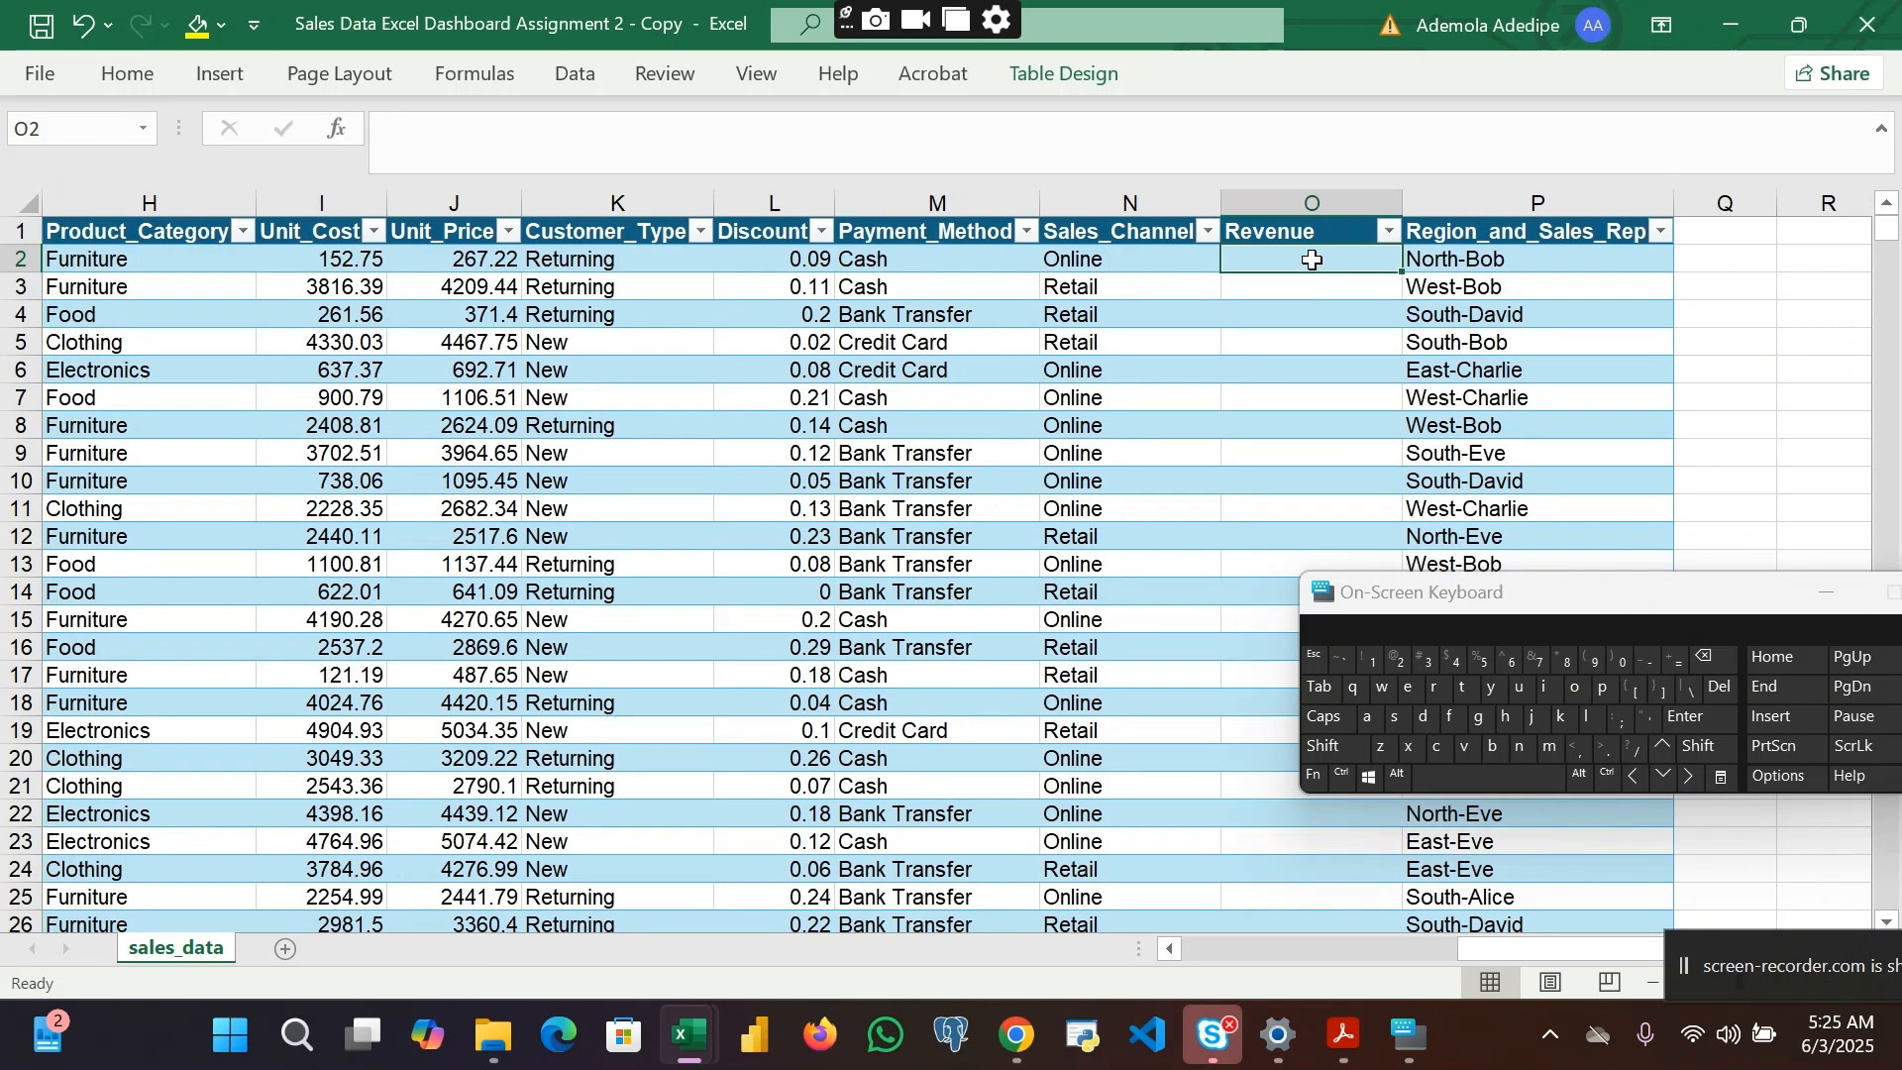
click(1676, 661)
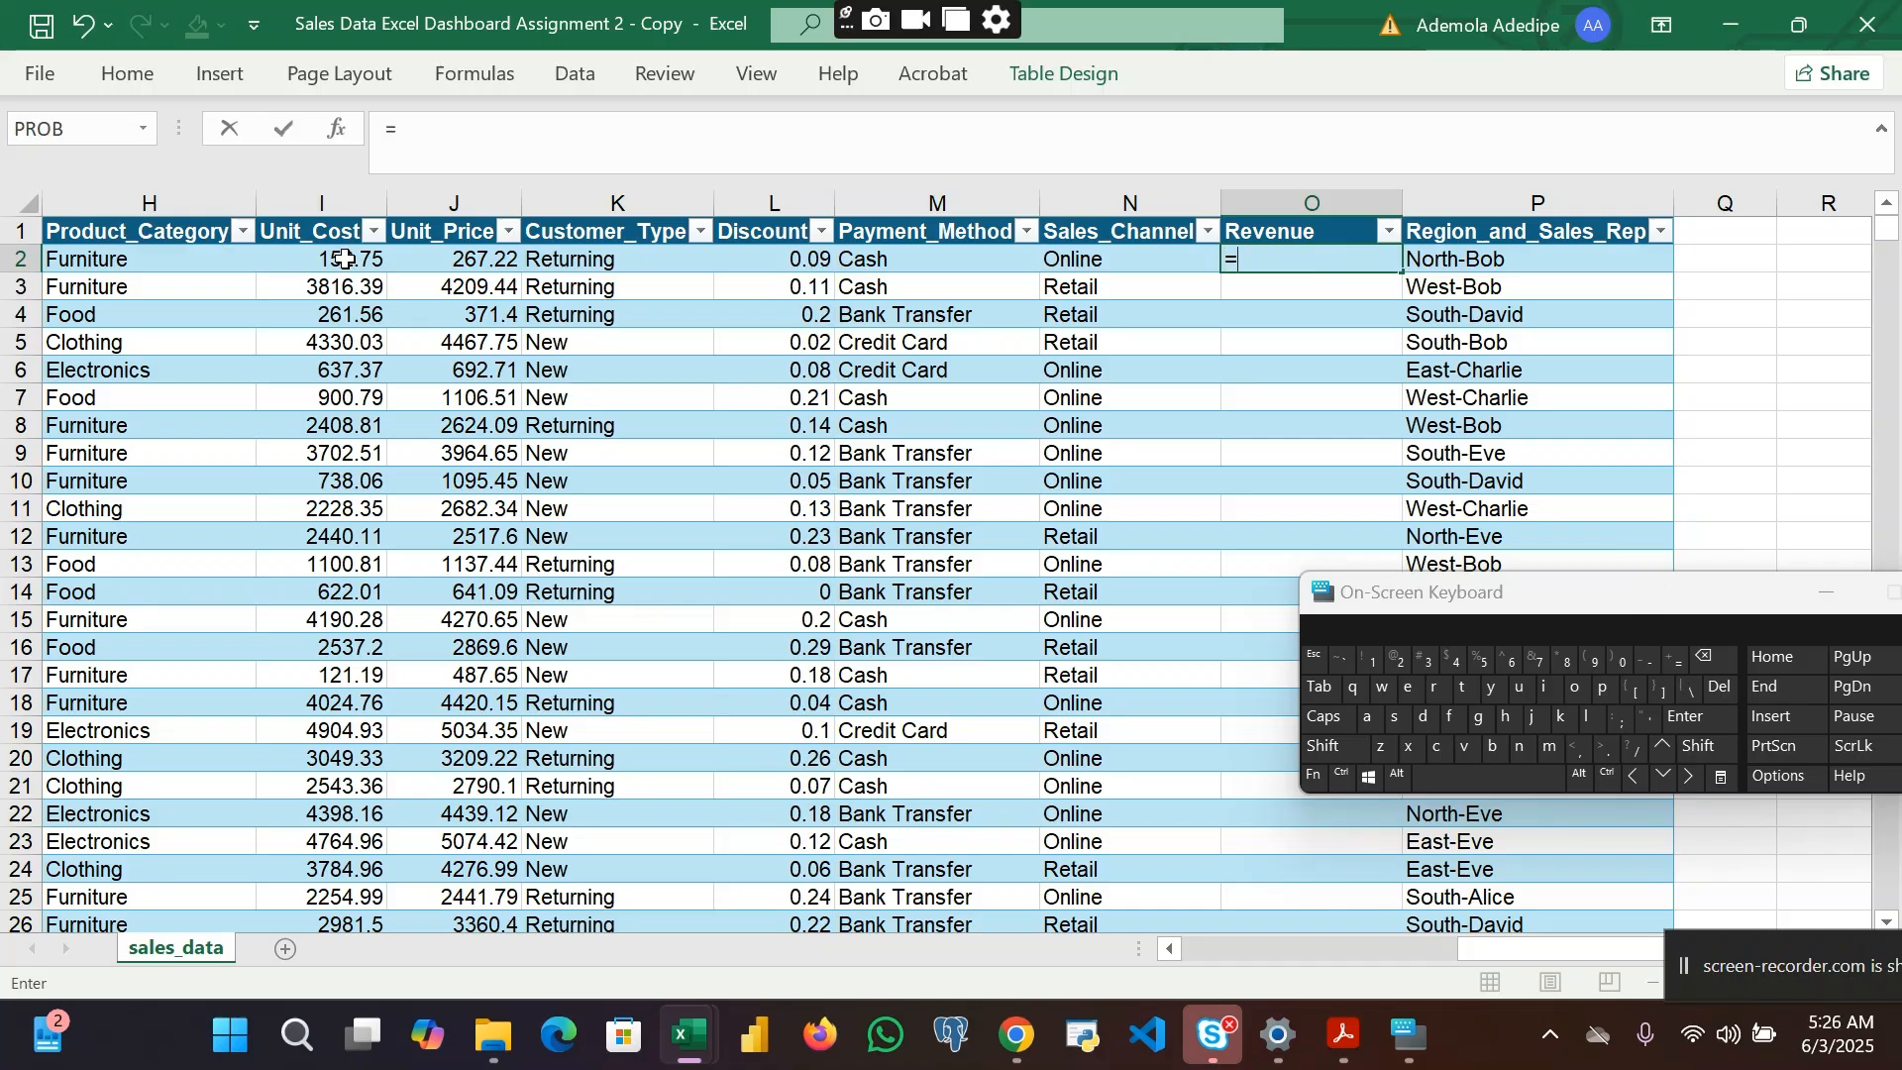
click(449, 265)
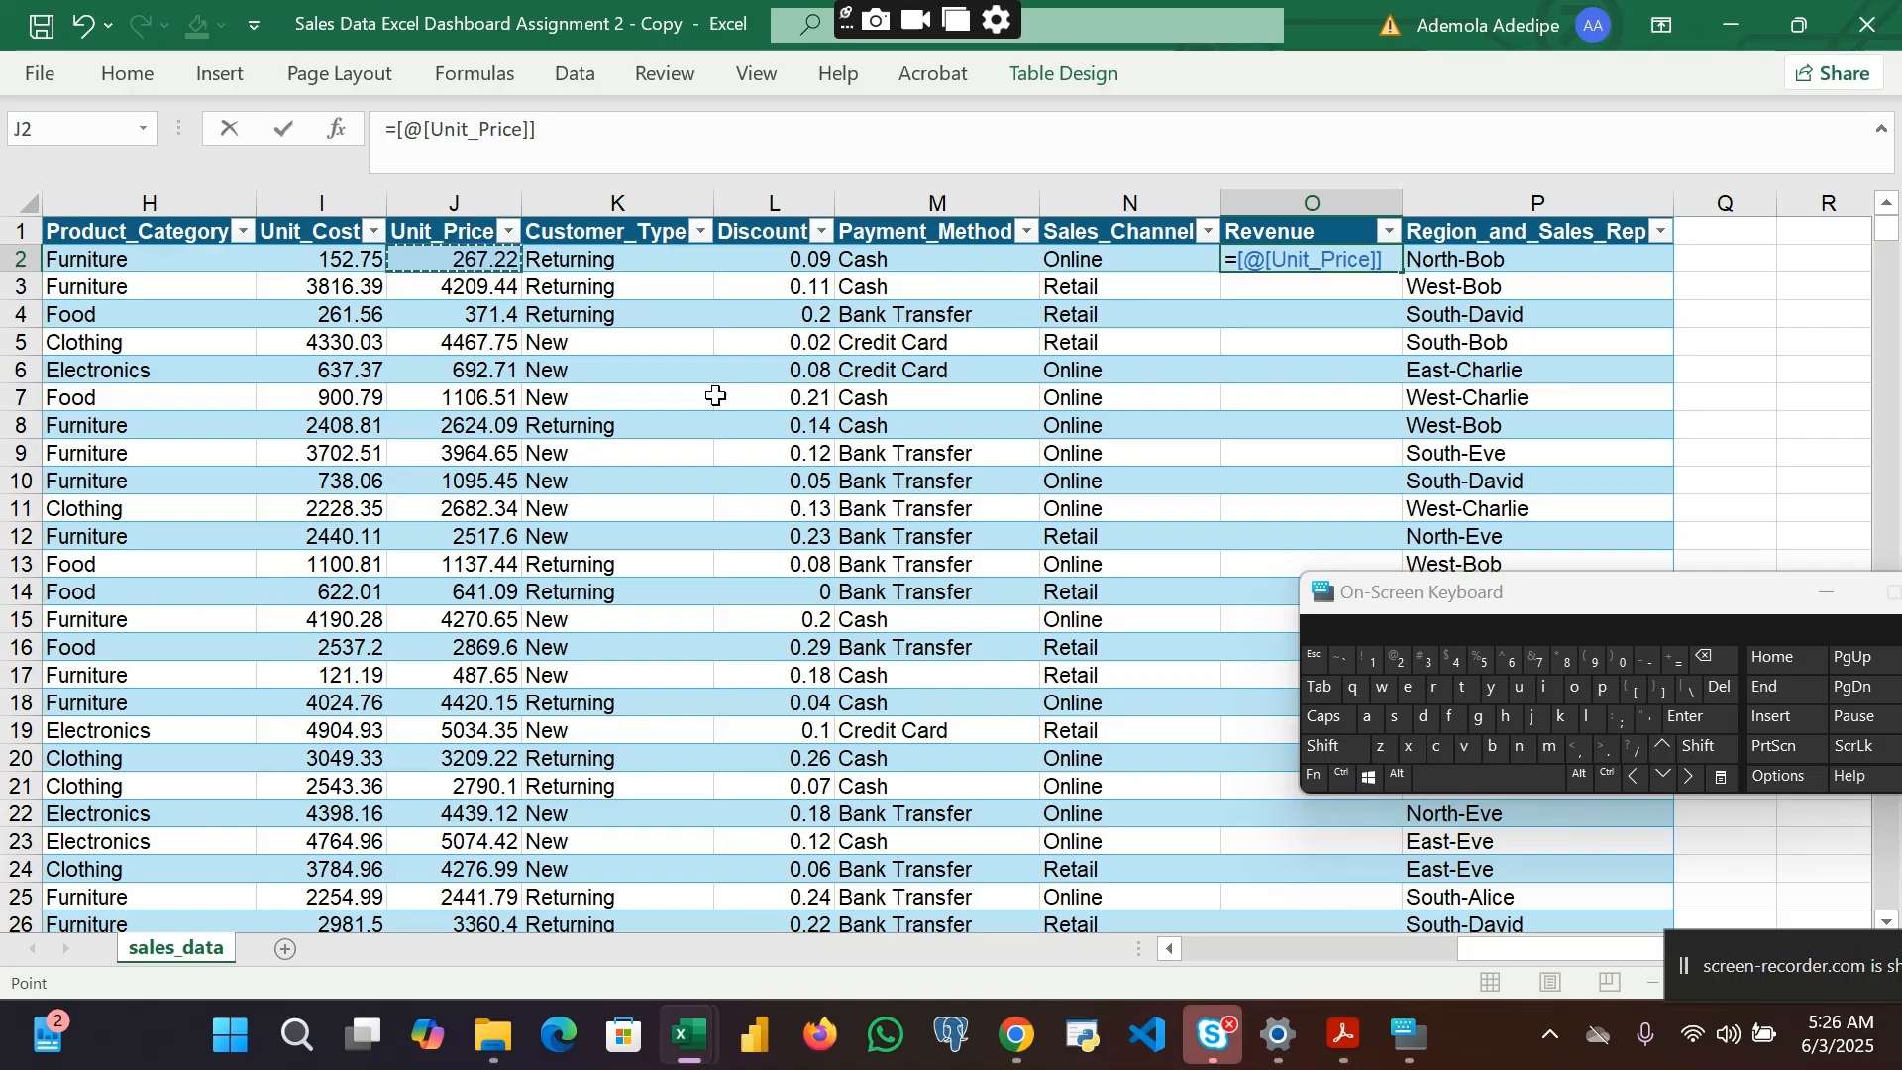
key(shift)
text(*)
scroll(588, 309, left, 3)
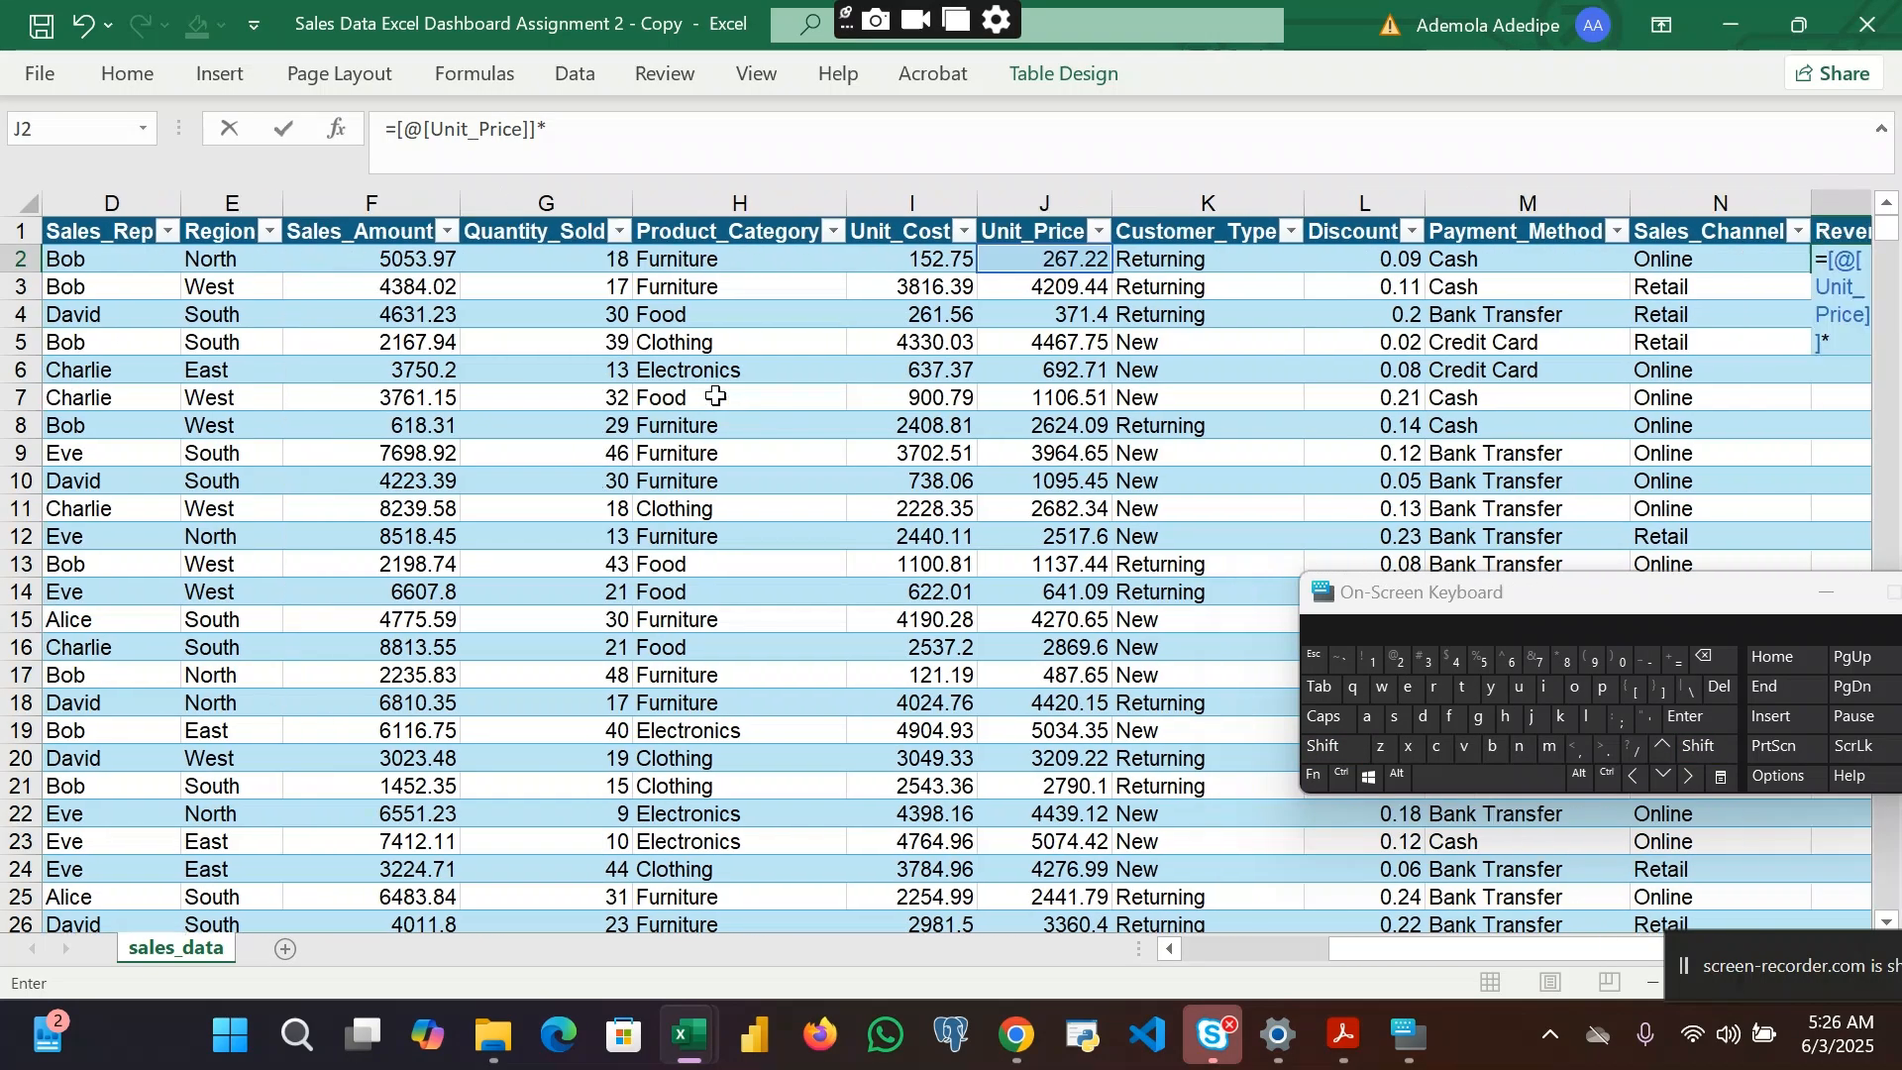
click(537, 257)
scroll(597, 369, right, 4)
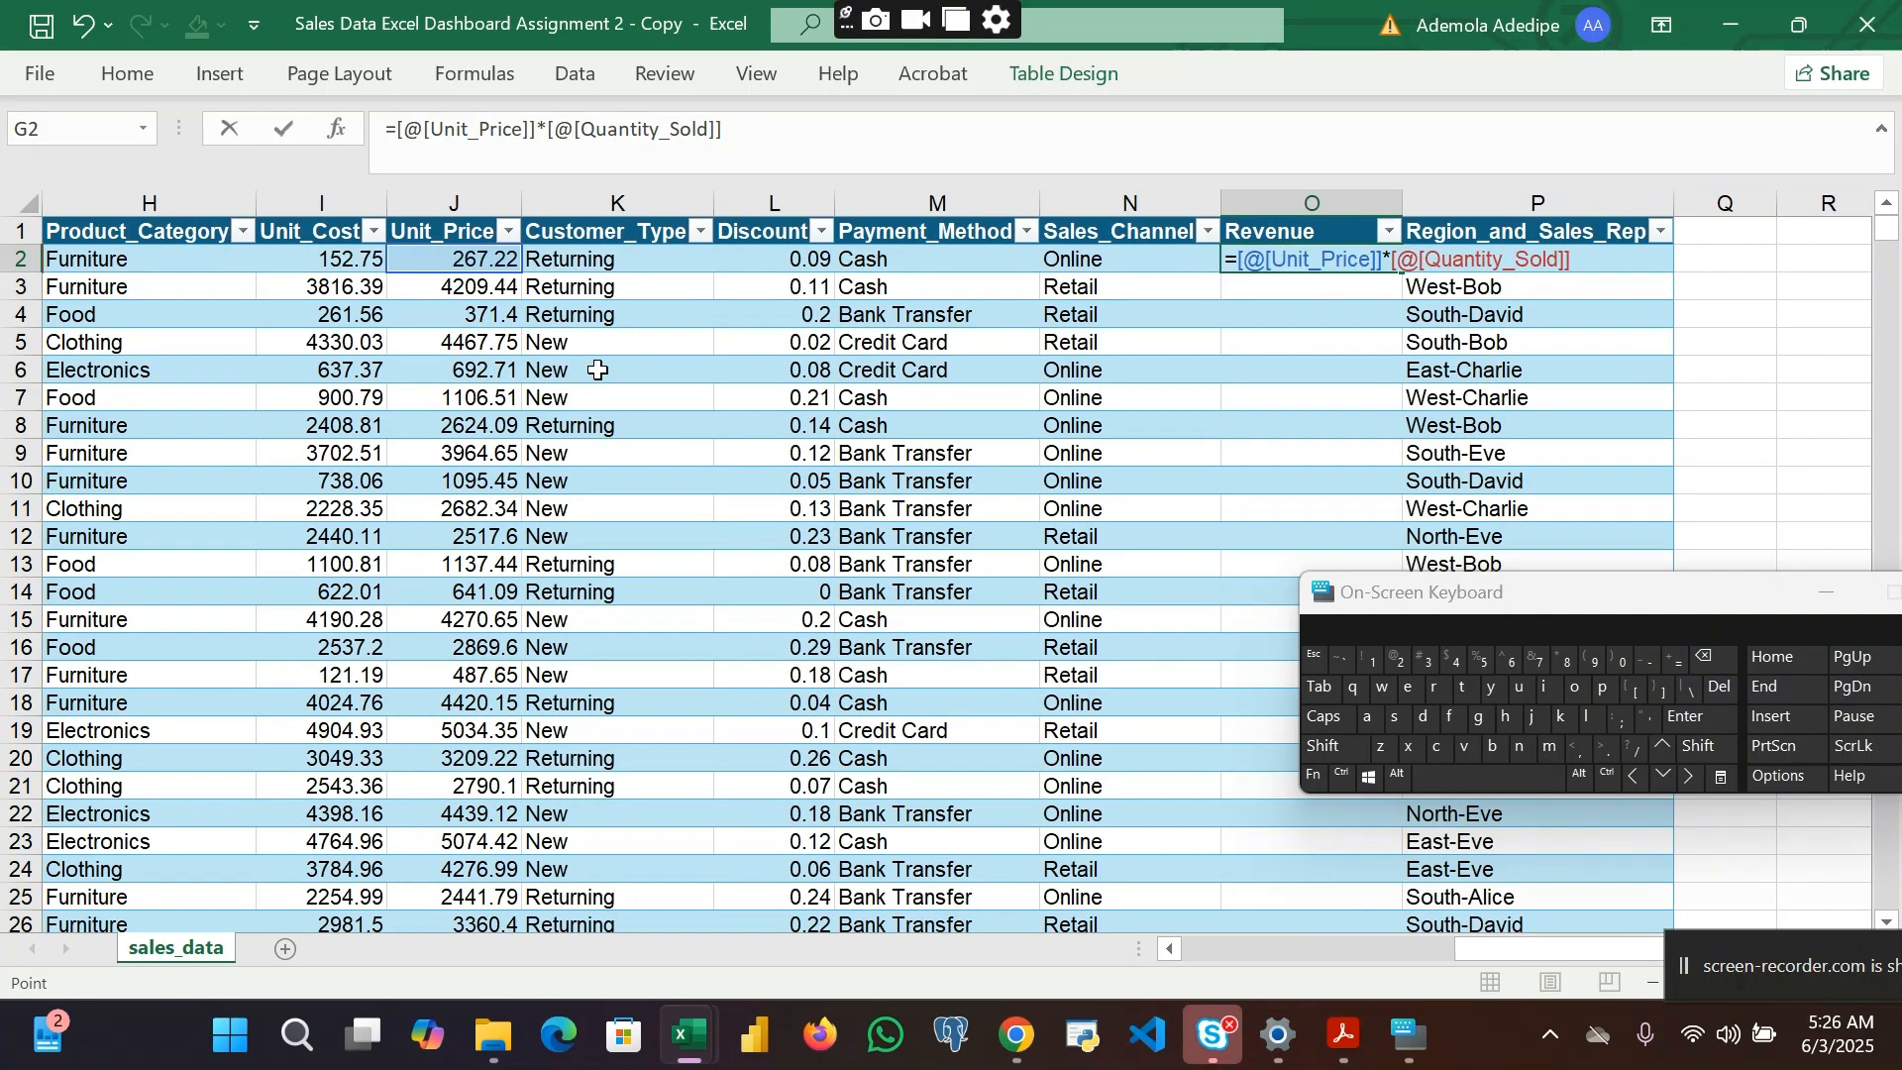
scroll(598, 369, right, 2)
key(Return)
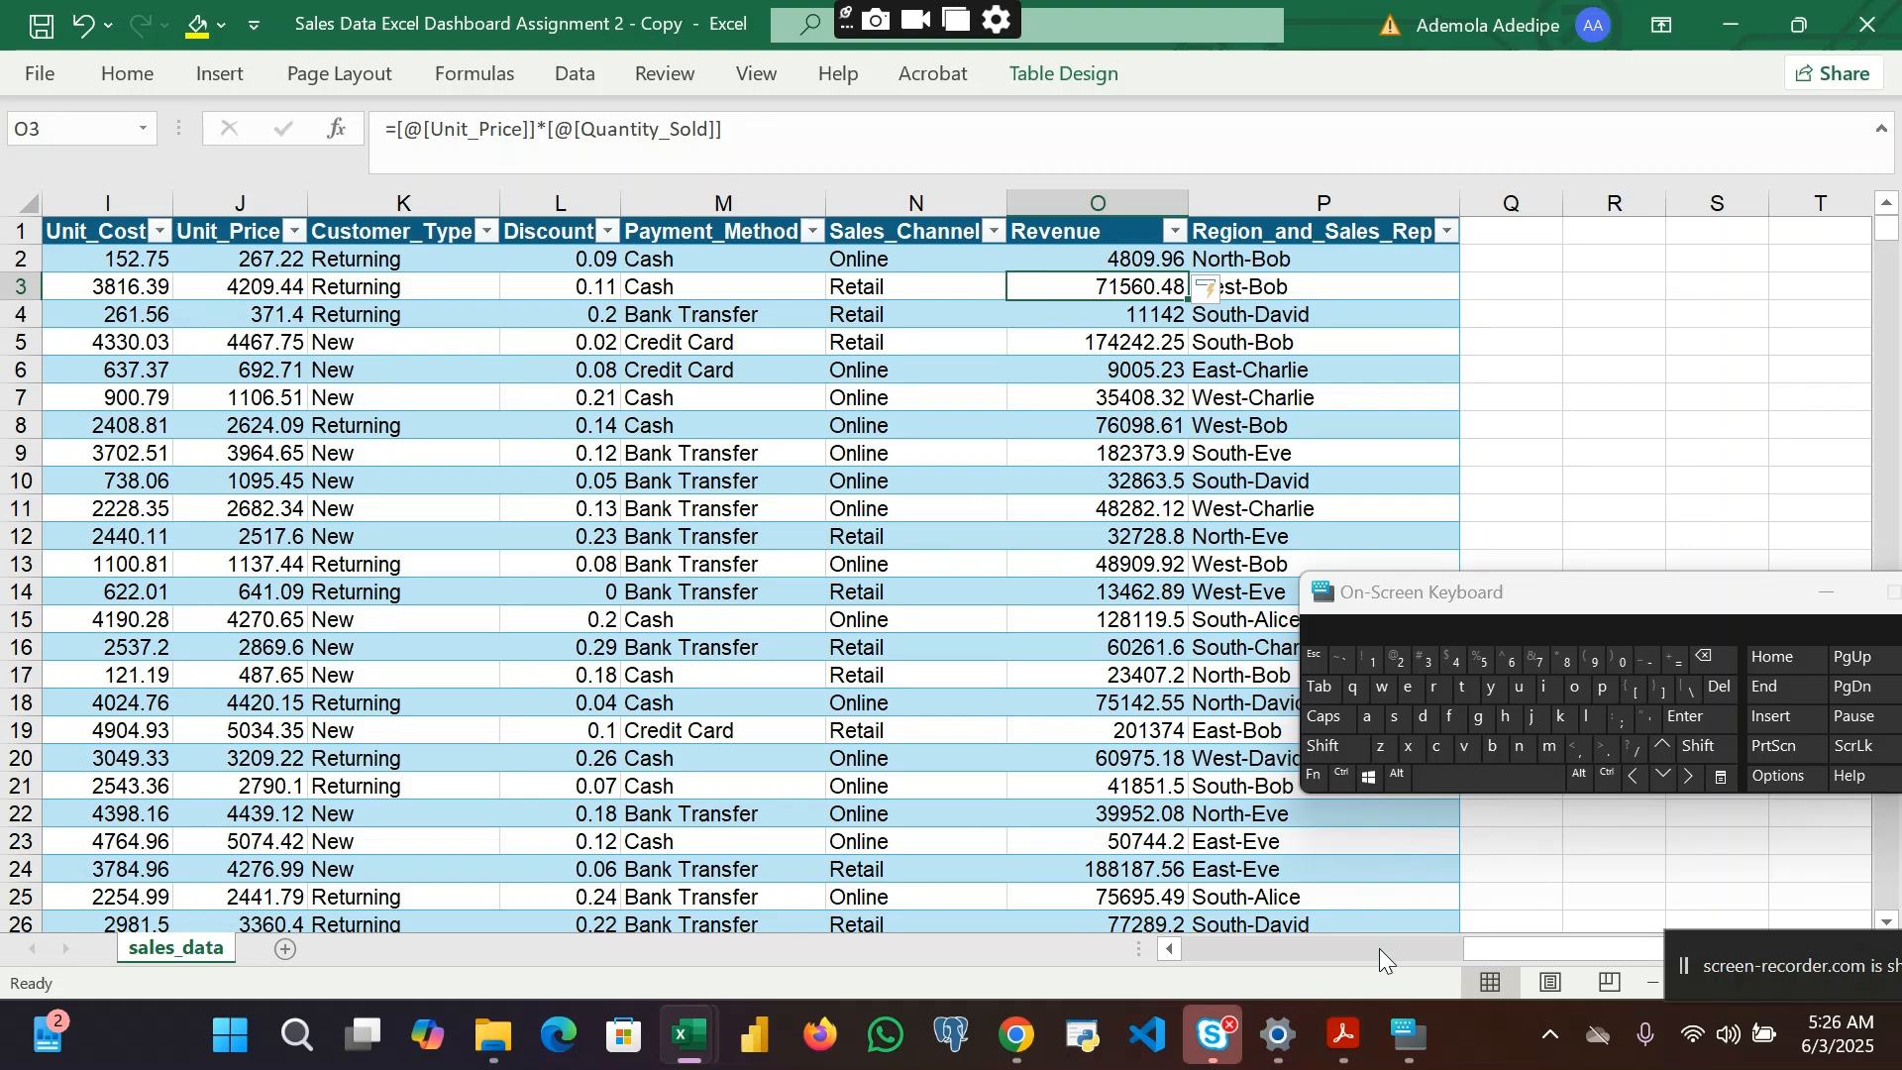
Step: Review the table's columns from Region to Region_and_Sales_Rep and check the preview of the assignment PDF
mouse_move(1343, 1030)
mouse_move(1327, 927)
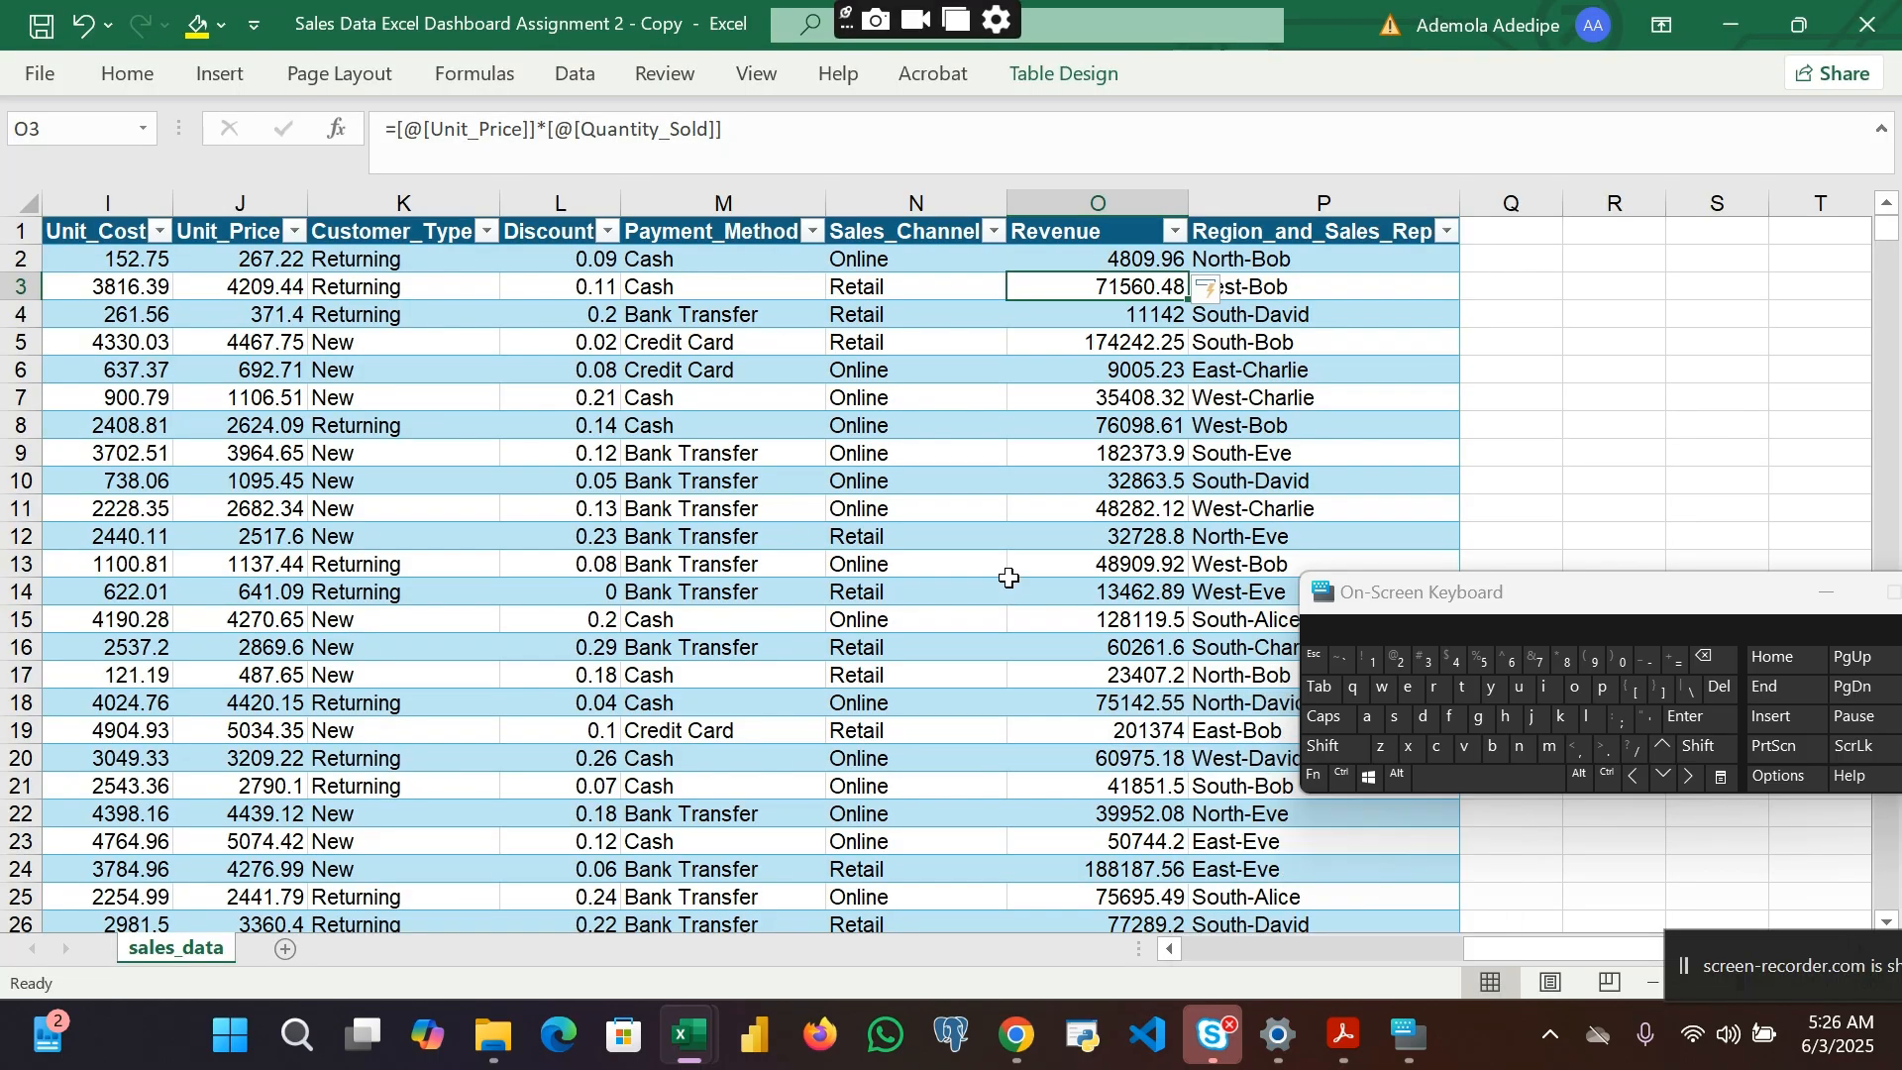
scroll(1008, 578, left, 2)
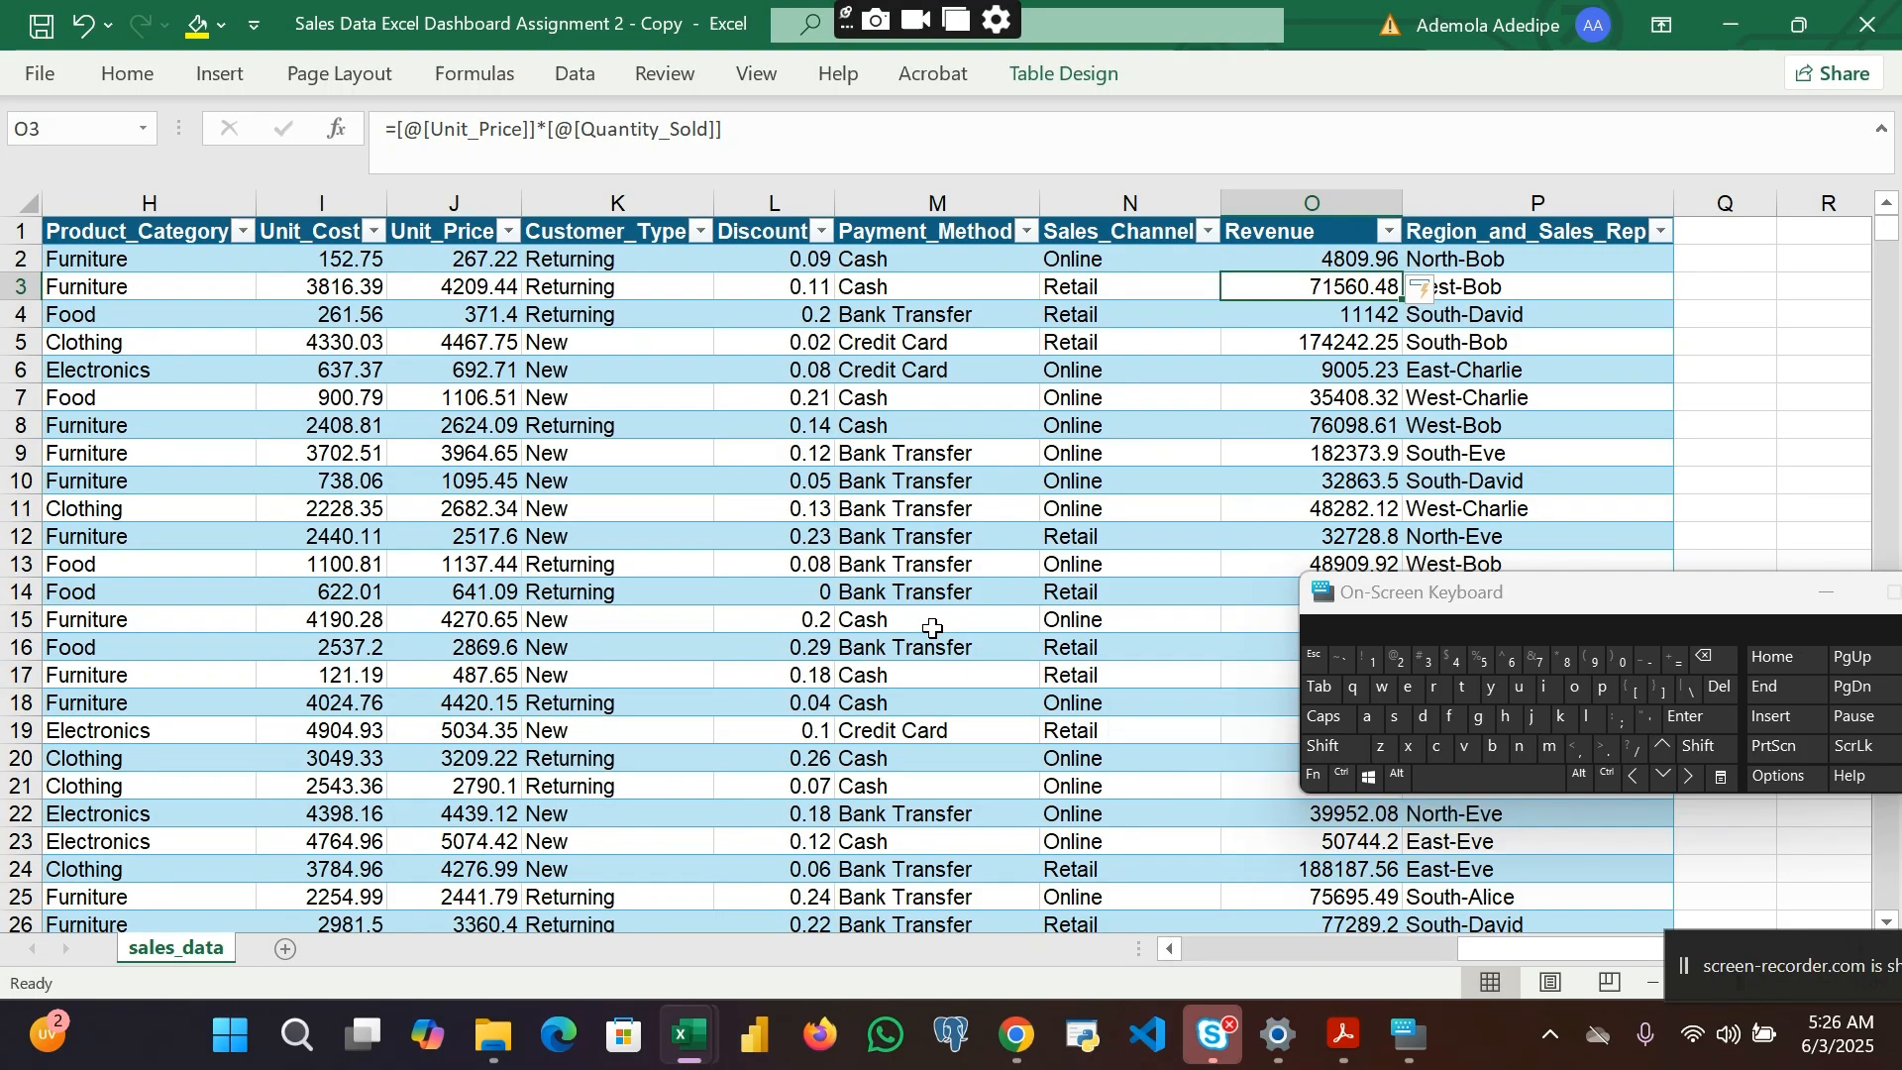
scroll(933, 628, left, 2)
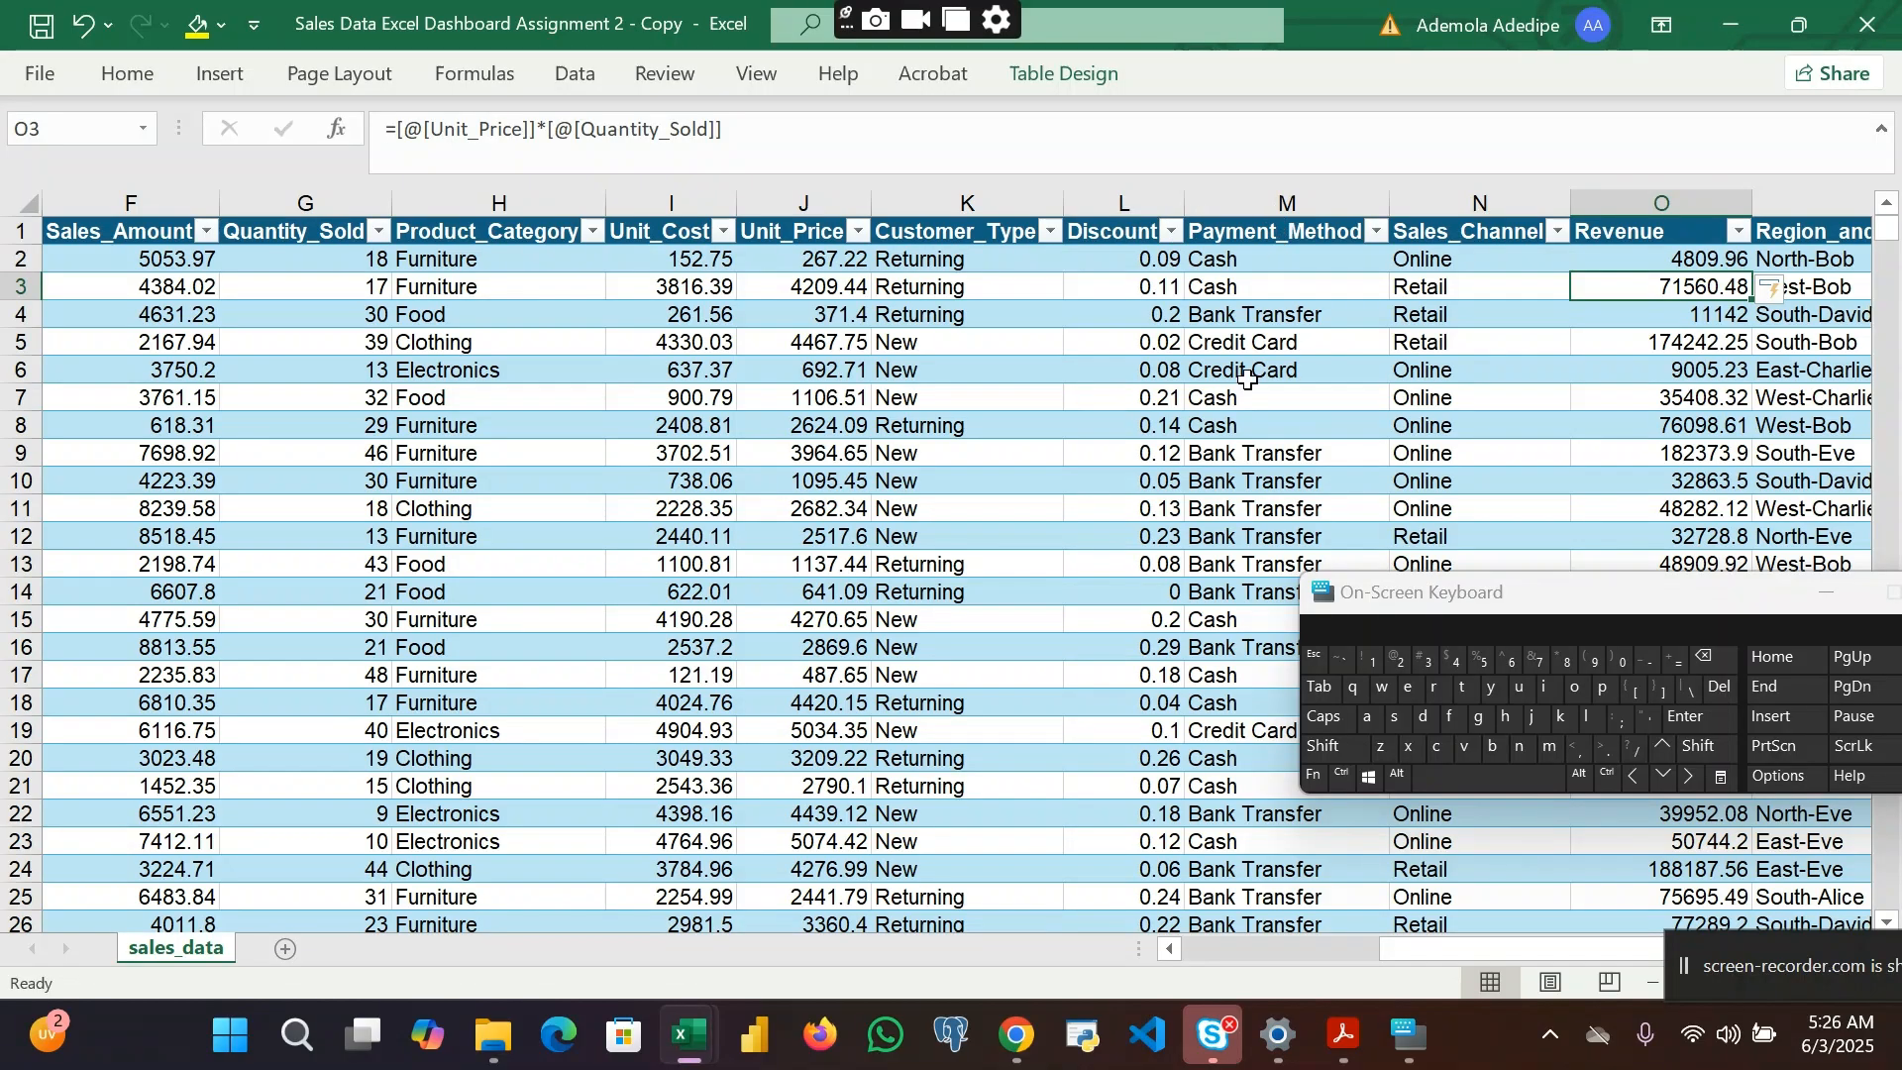
scroll(1247, 378, right, 1)
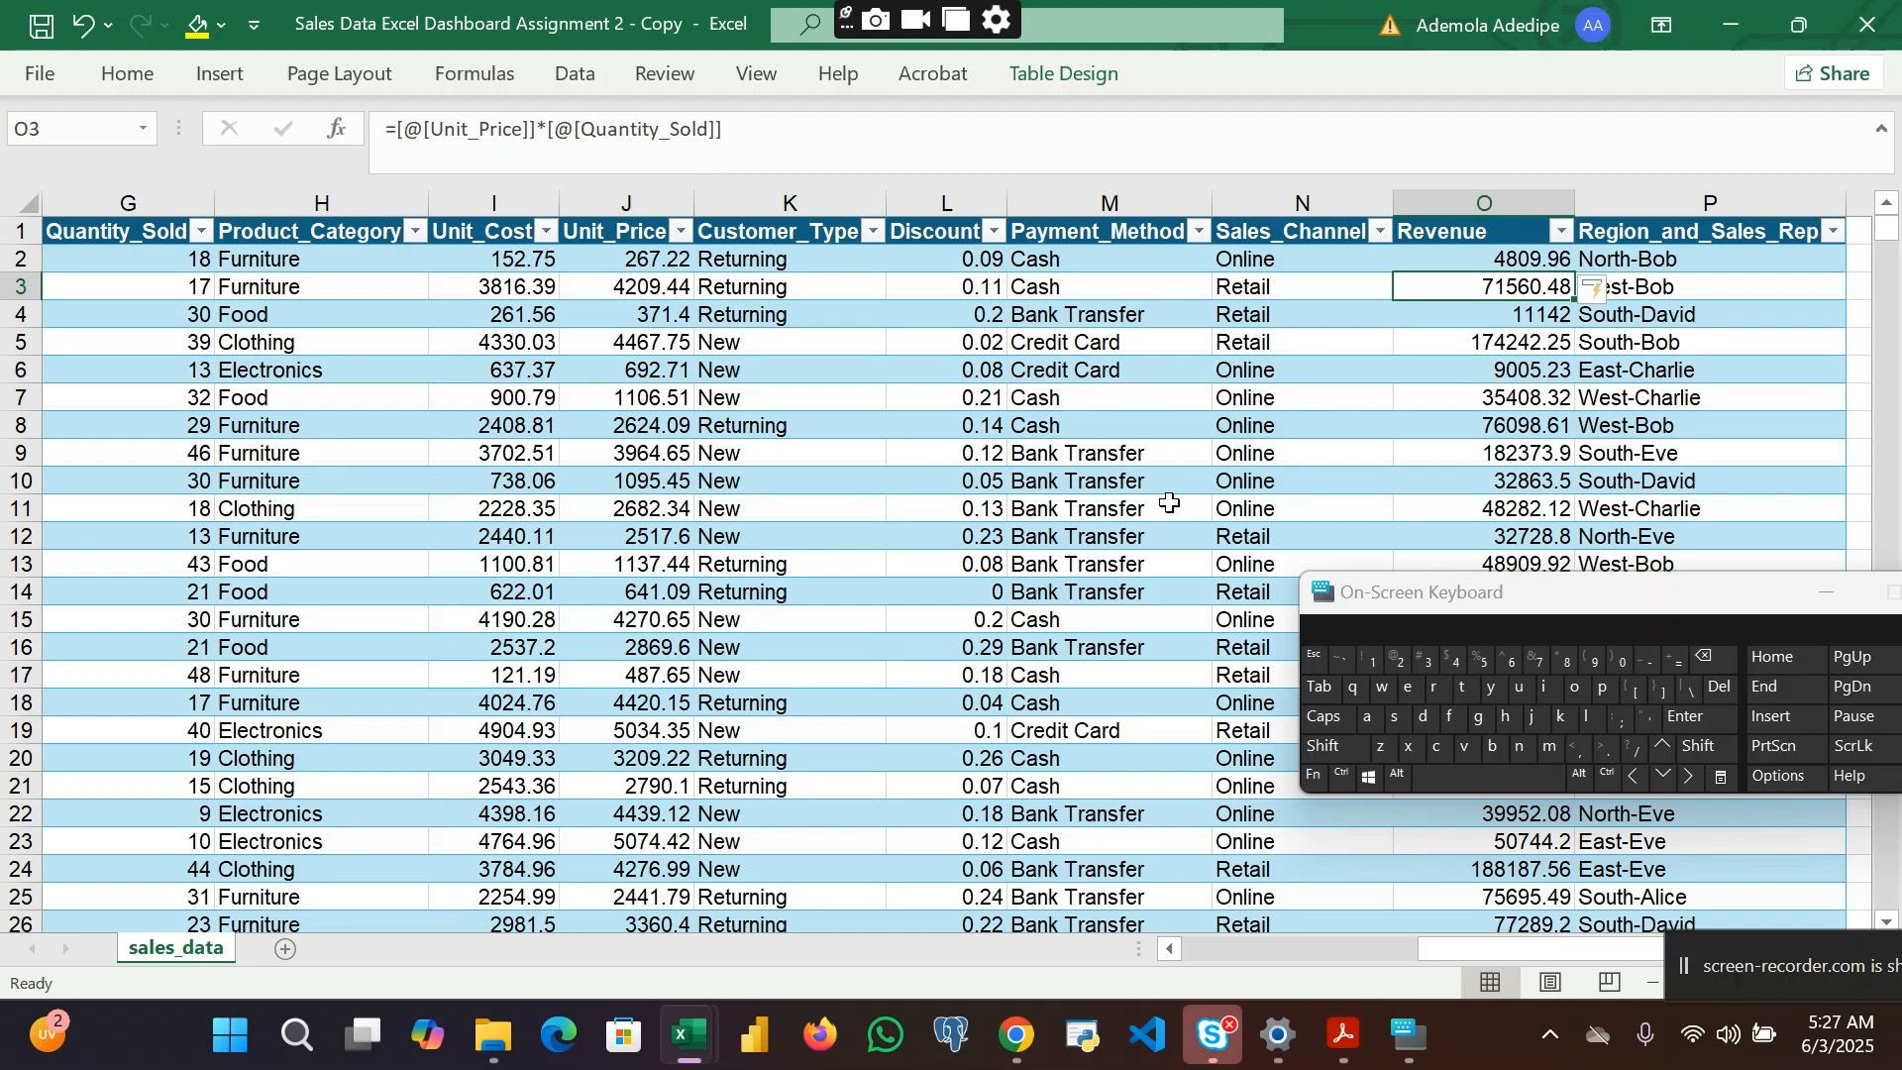
scroll(1170, 503, left, 3)
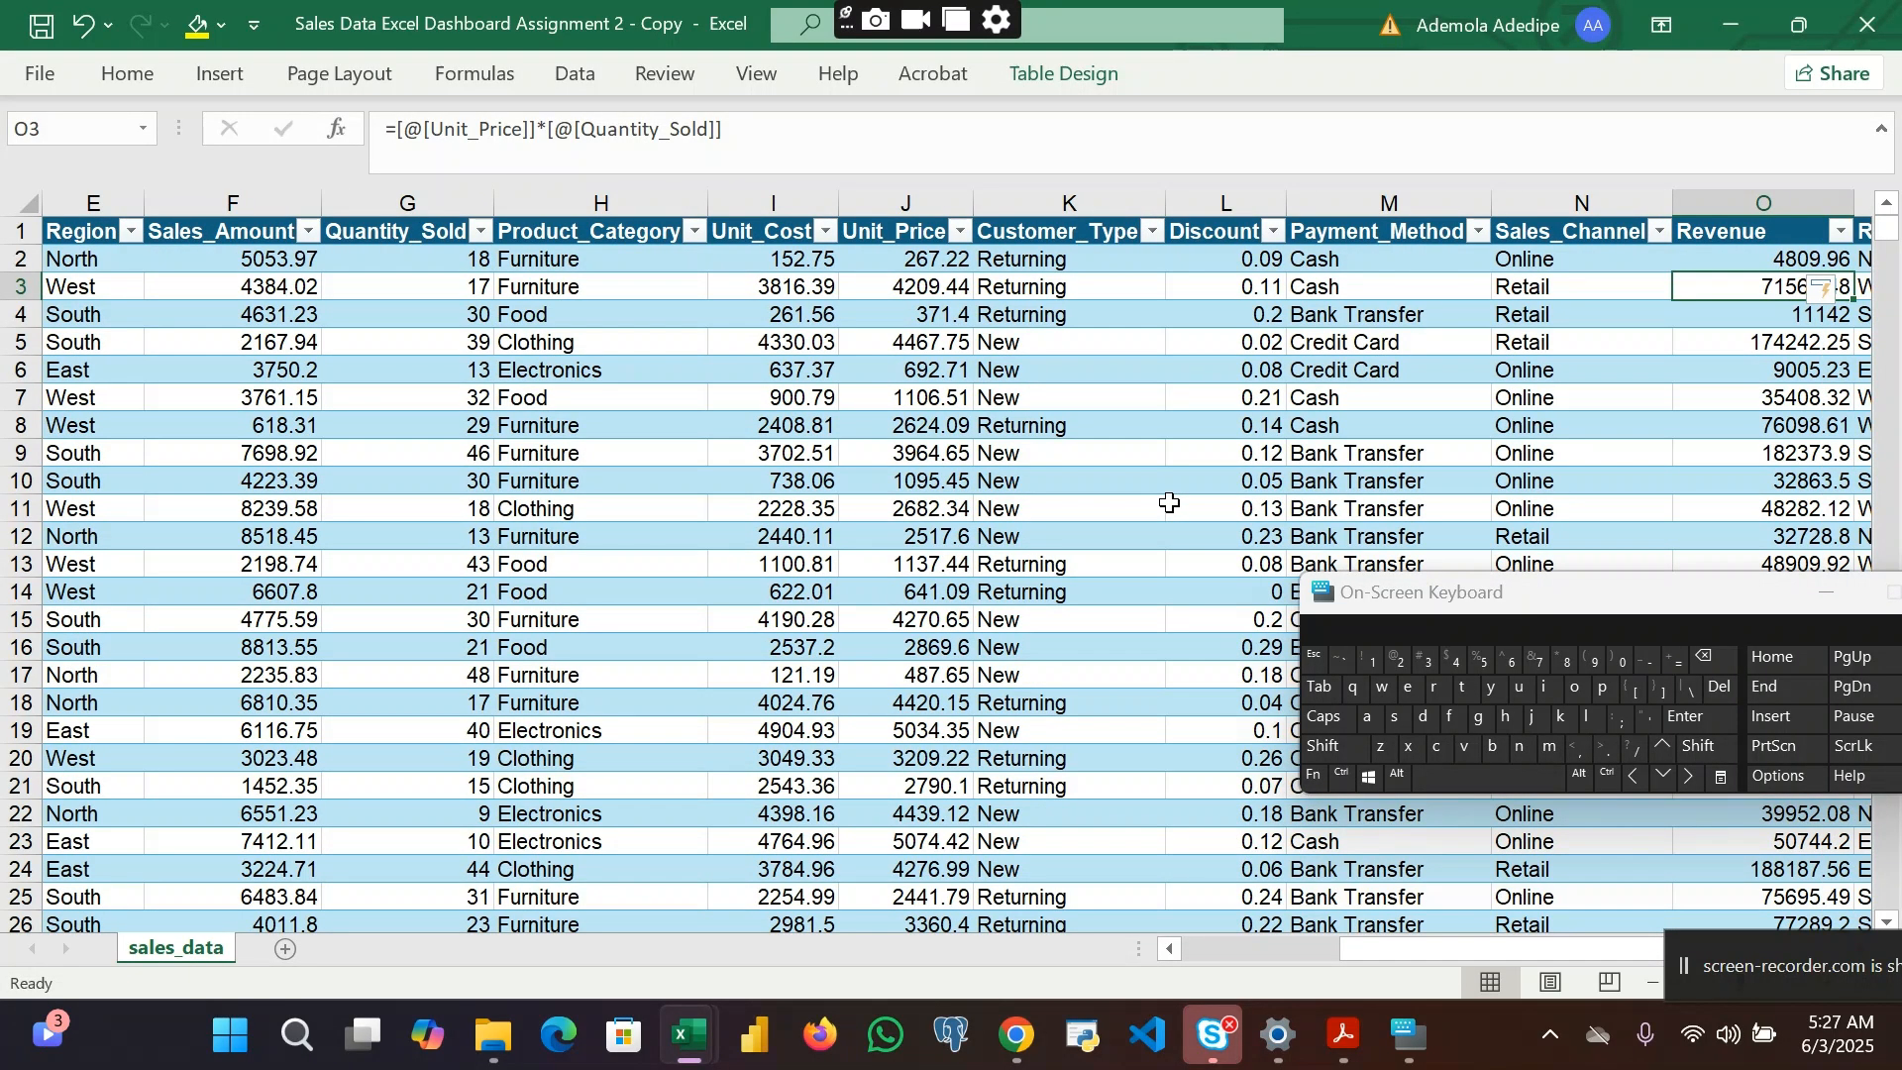
scroll(1170, 504, right, 3)
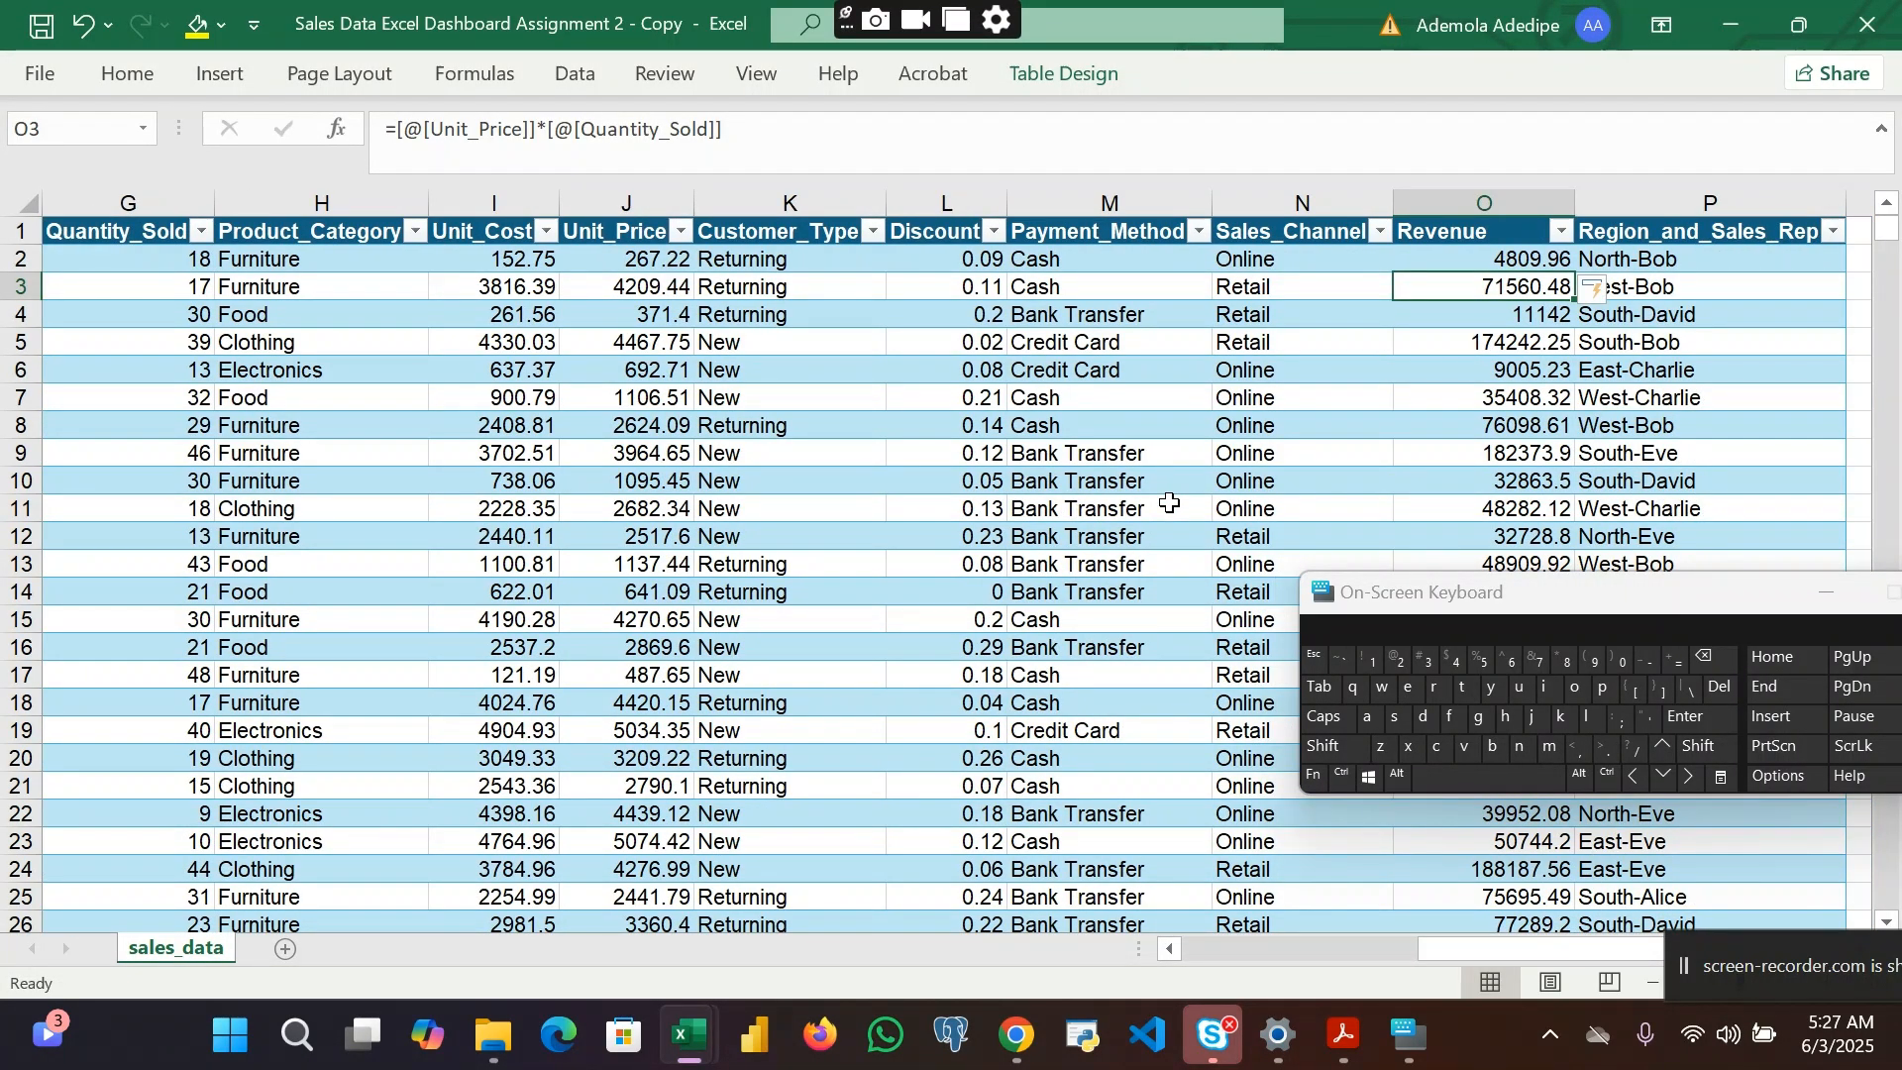
mouse_move(1400, 1042)
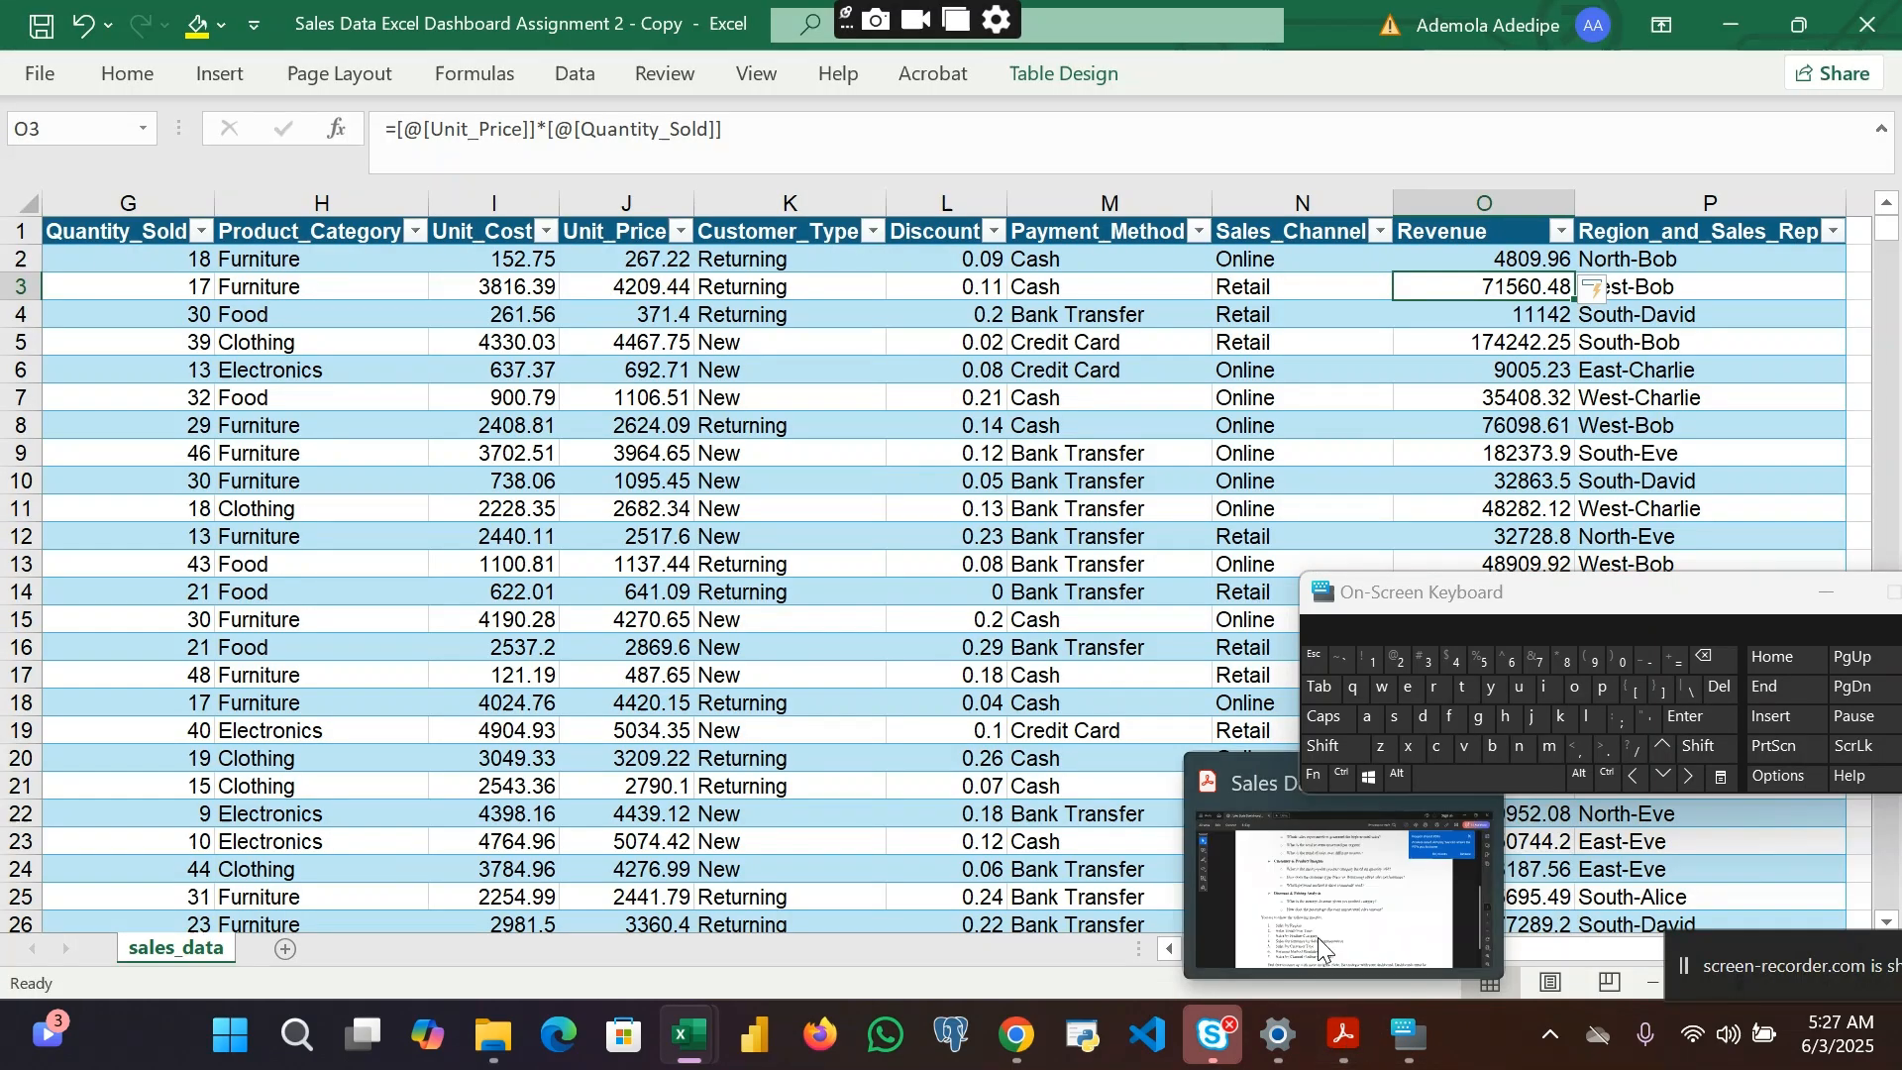
mouse_move(1318, 937)
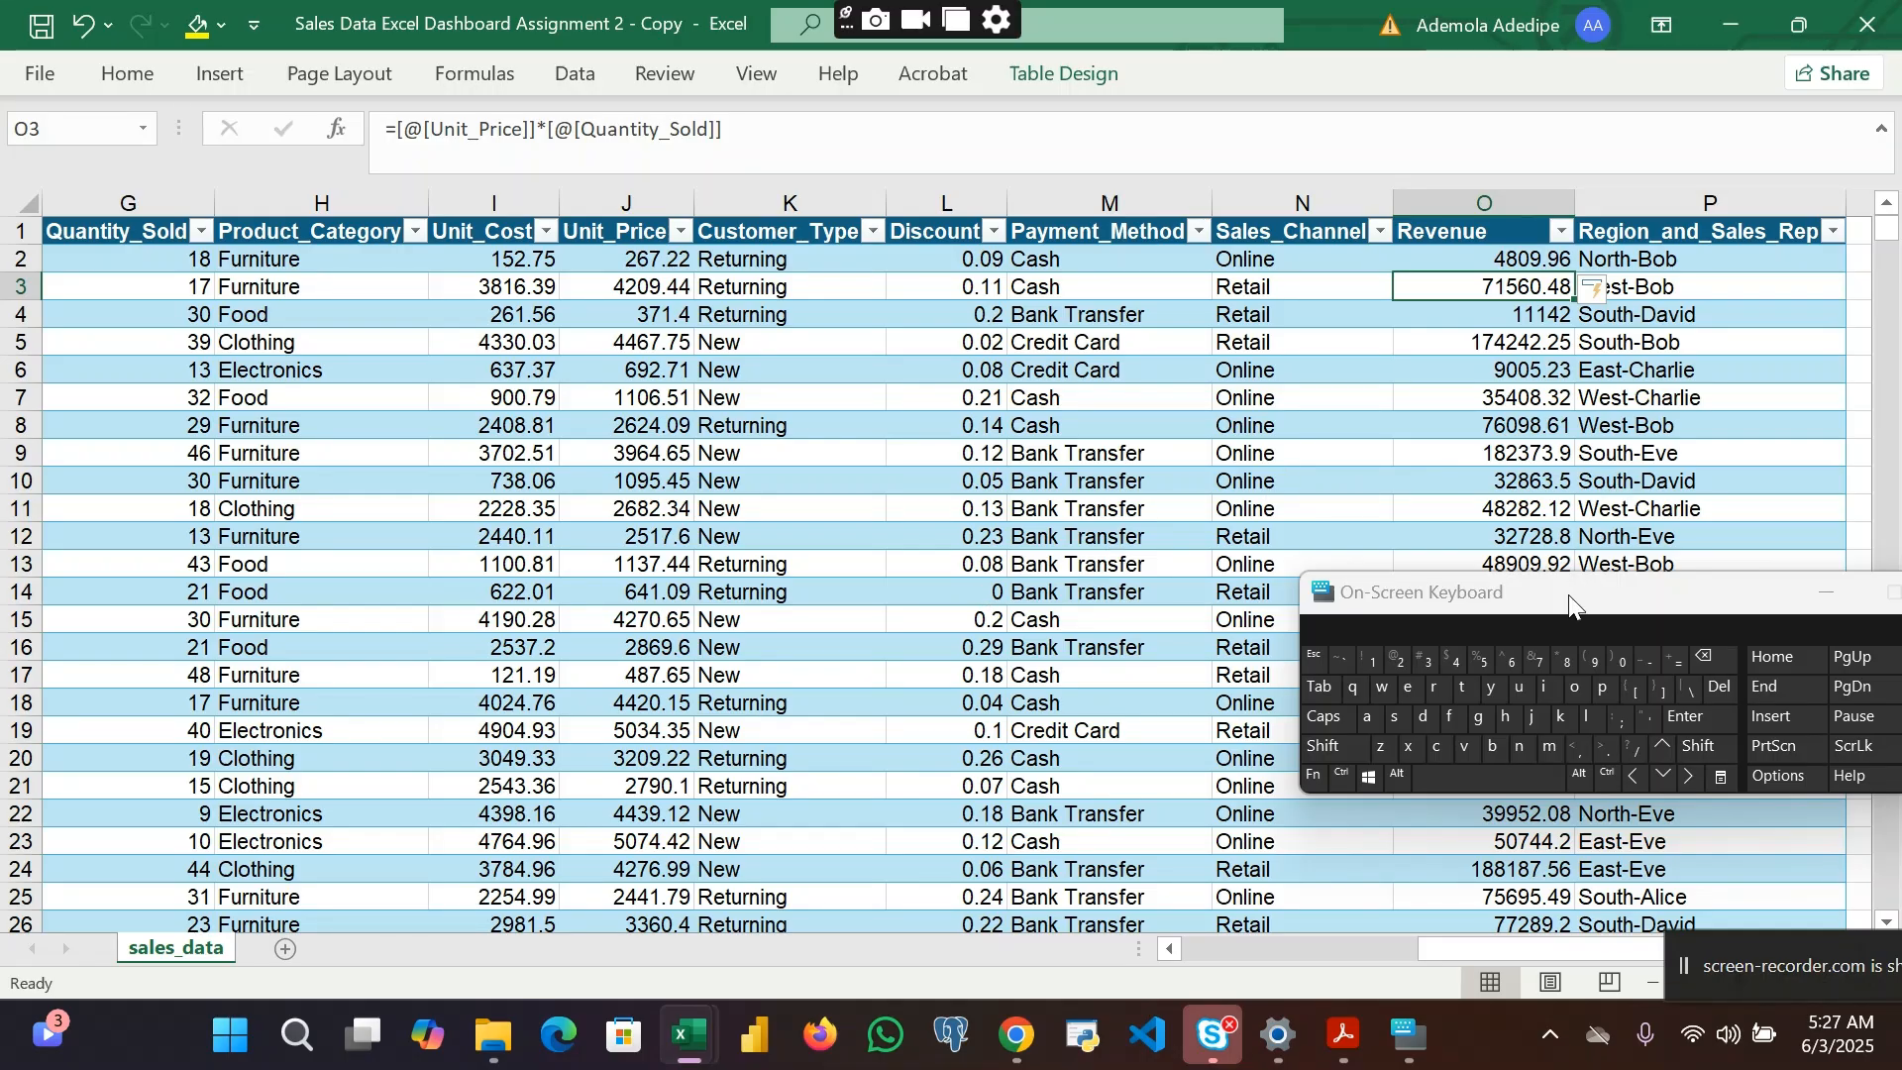
Step: Move the On-Screen Keyboard further away from the rows of the sales table
drag(1560, 591, 1632, 697)
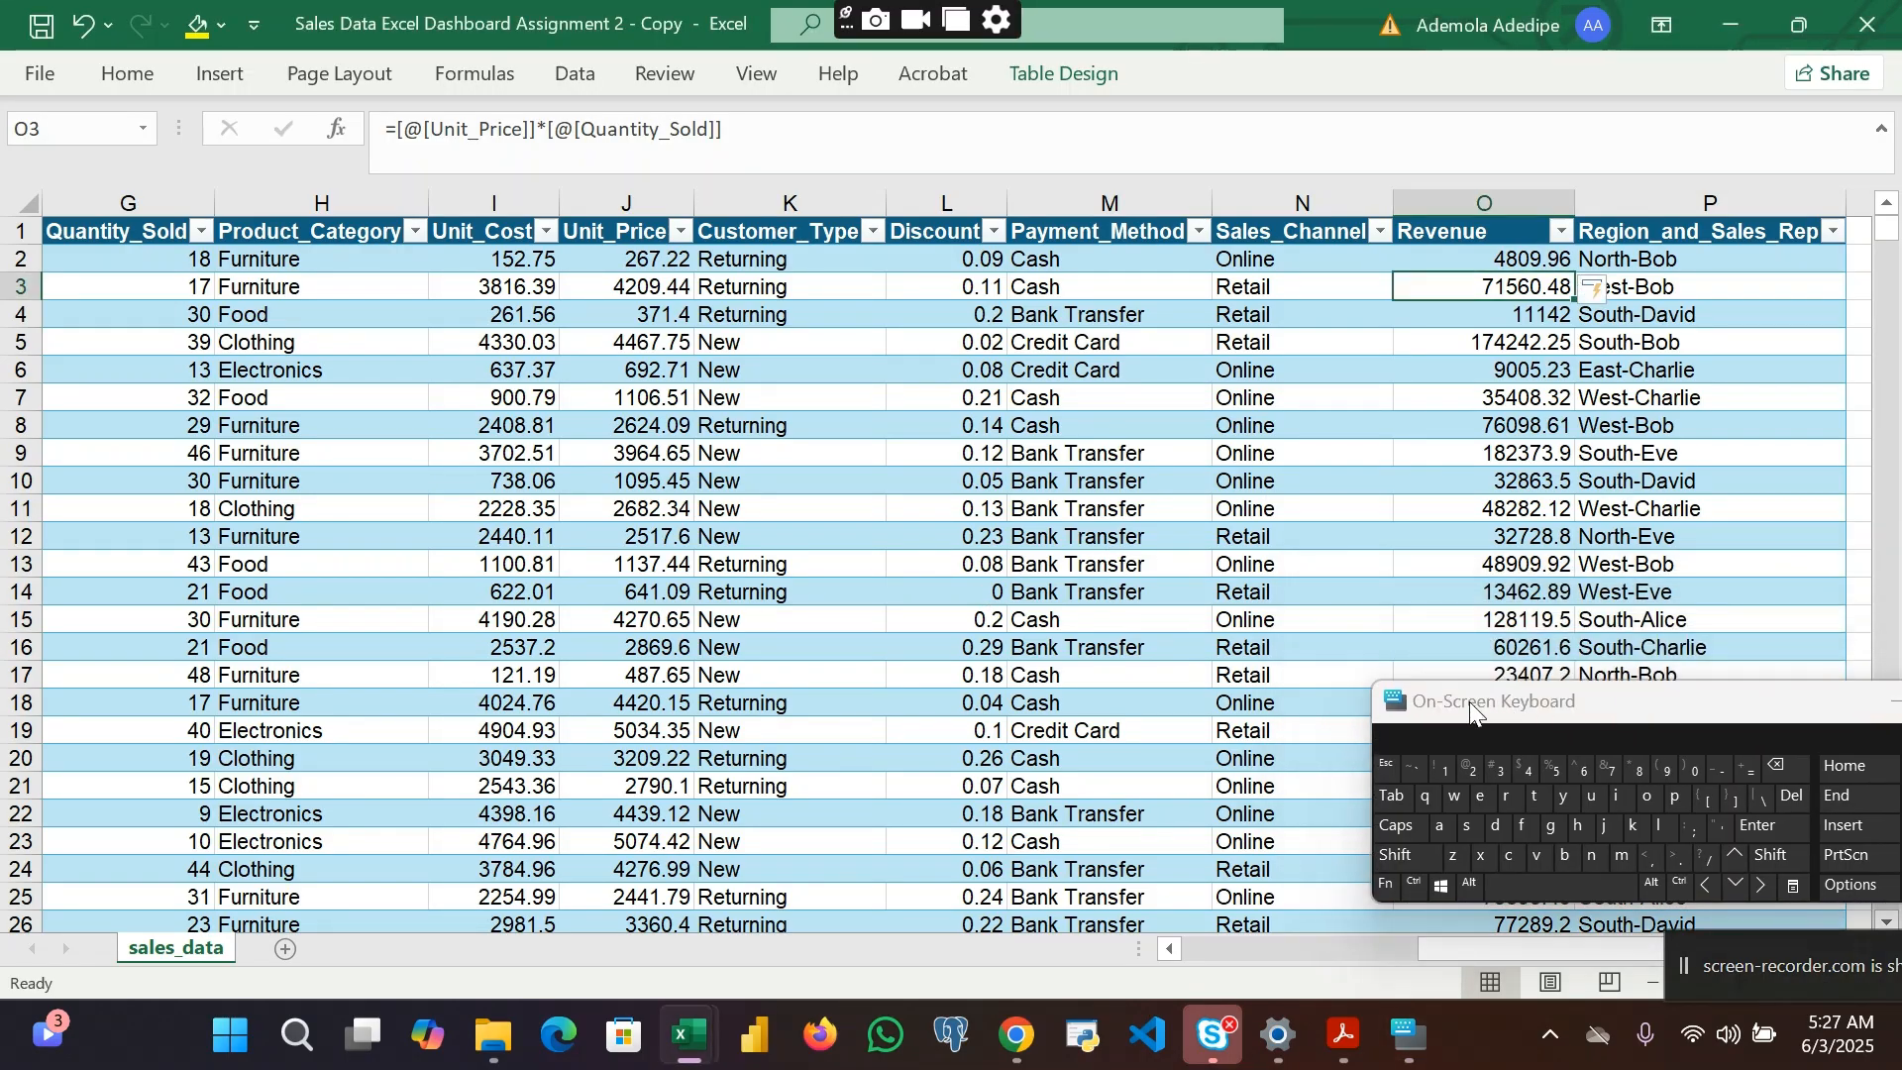
drag(1470, 702, 1708, 781)
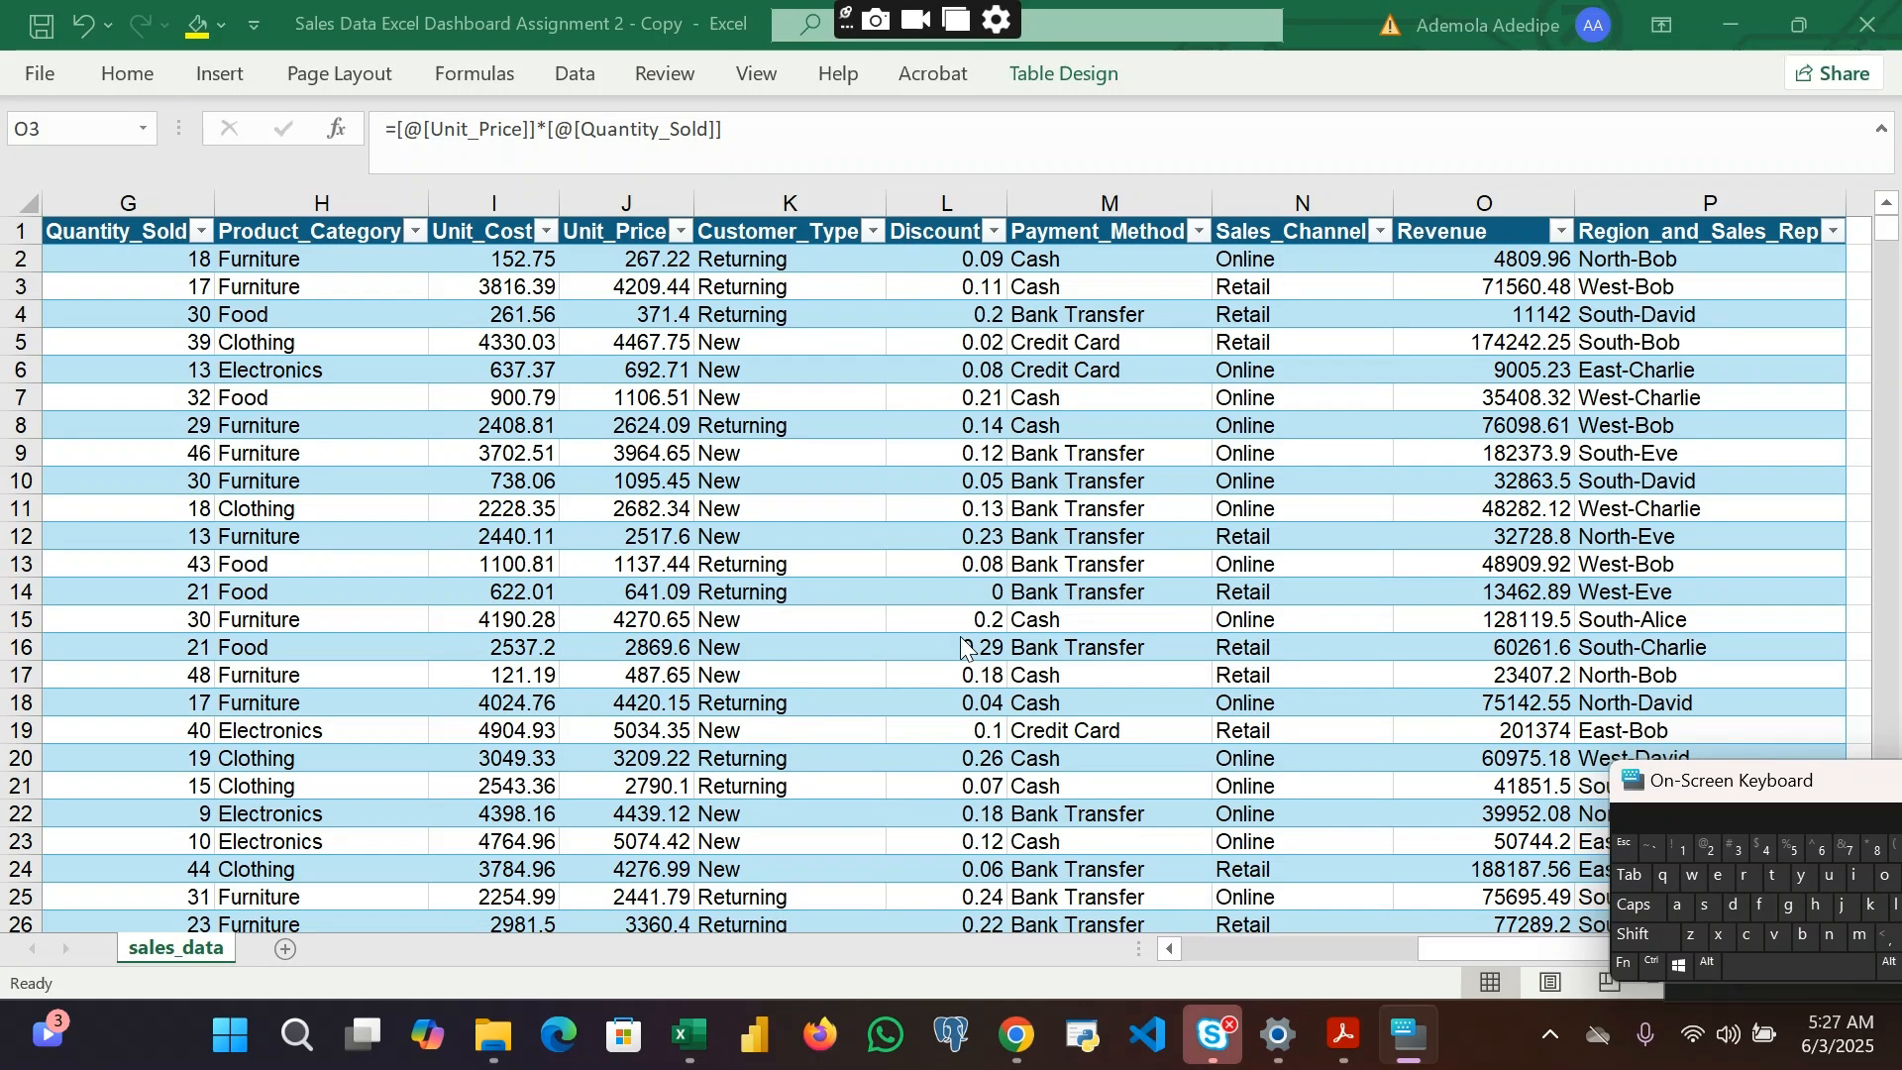
scroll(419, 378, left, 3)
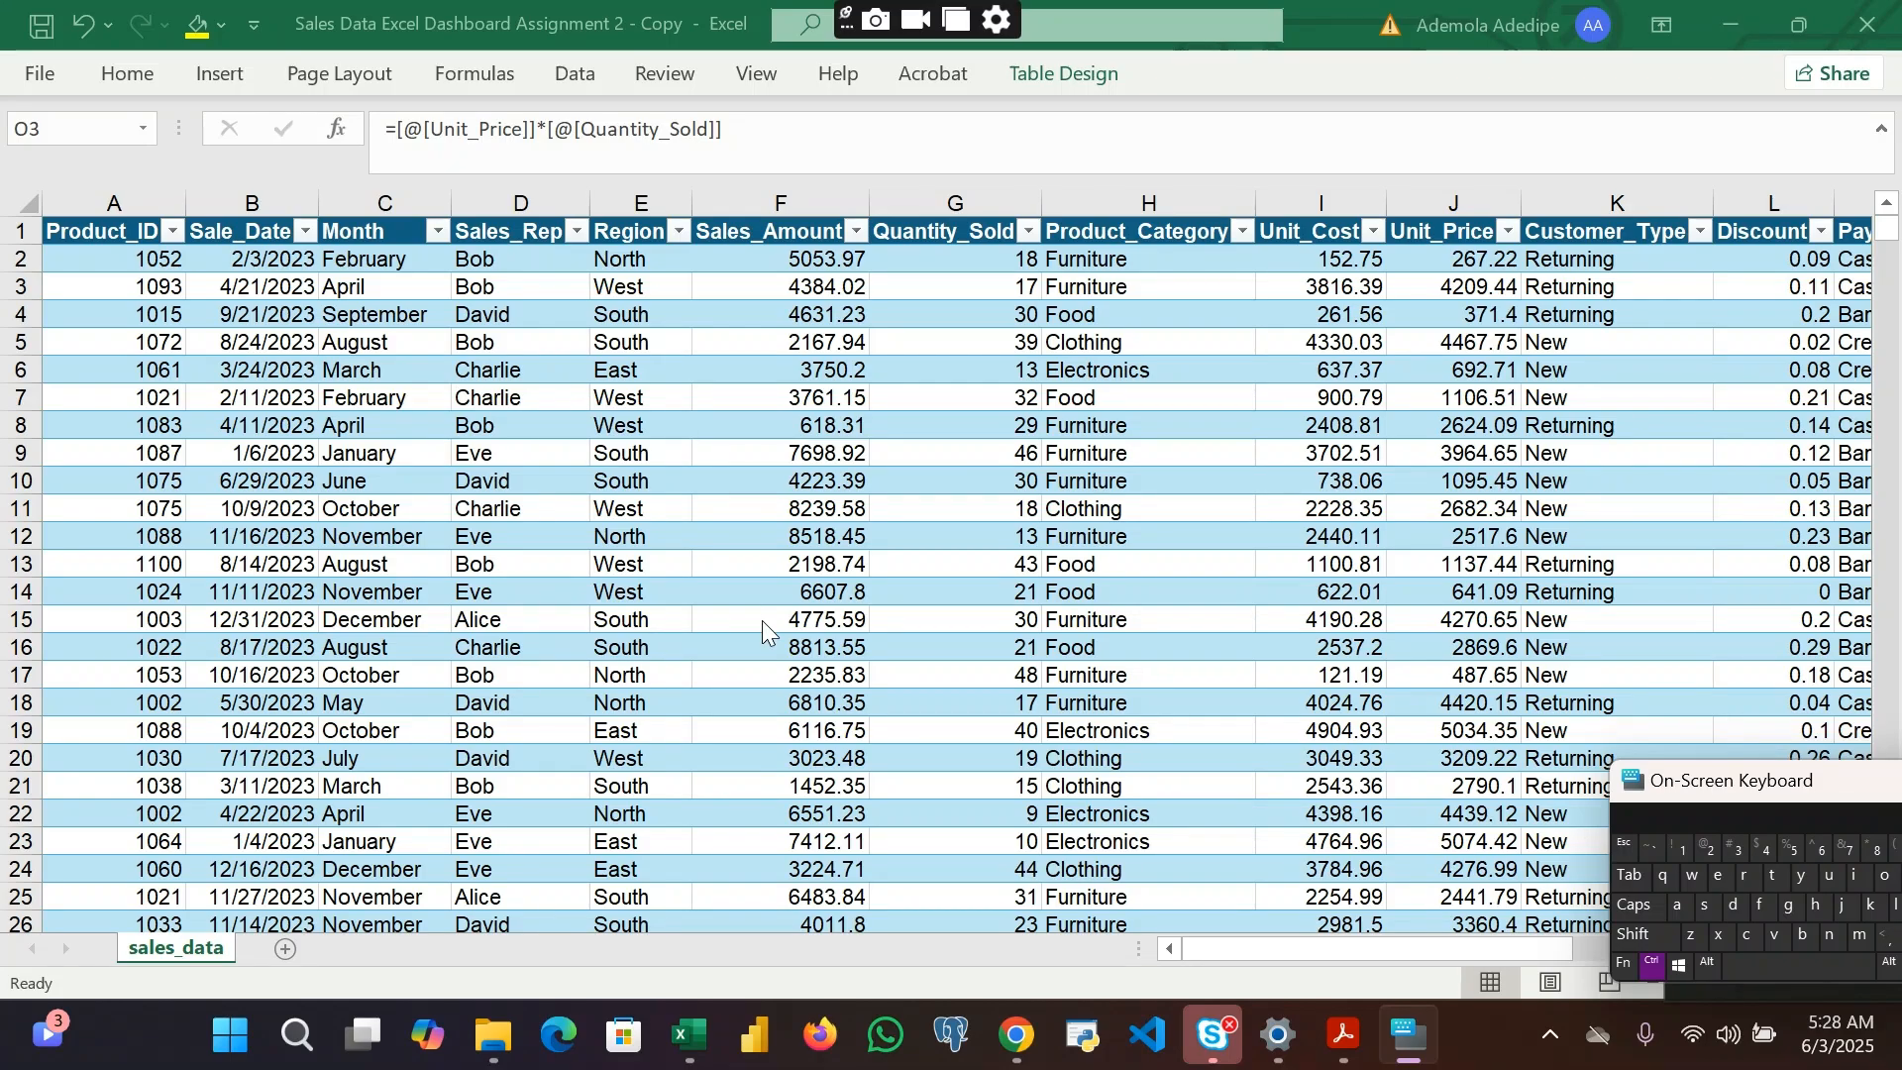
Step: Select the whole sales table and create a PivotTable from Table1 on a new worksheet
click(588, 508)
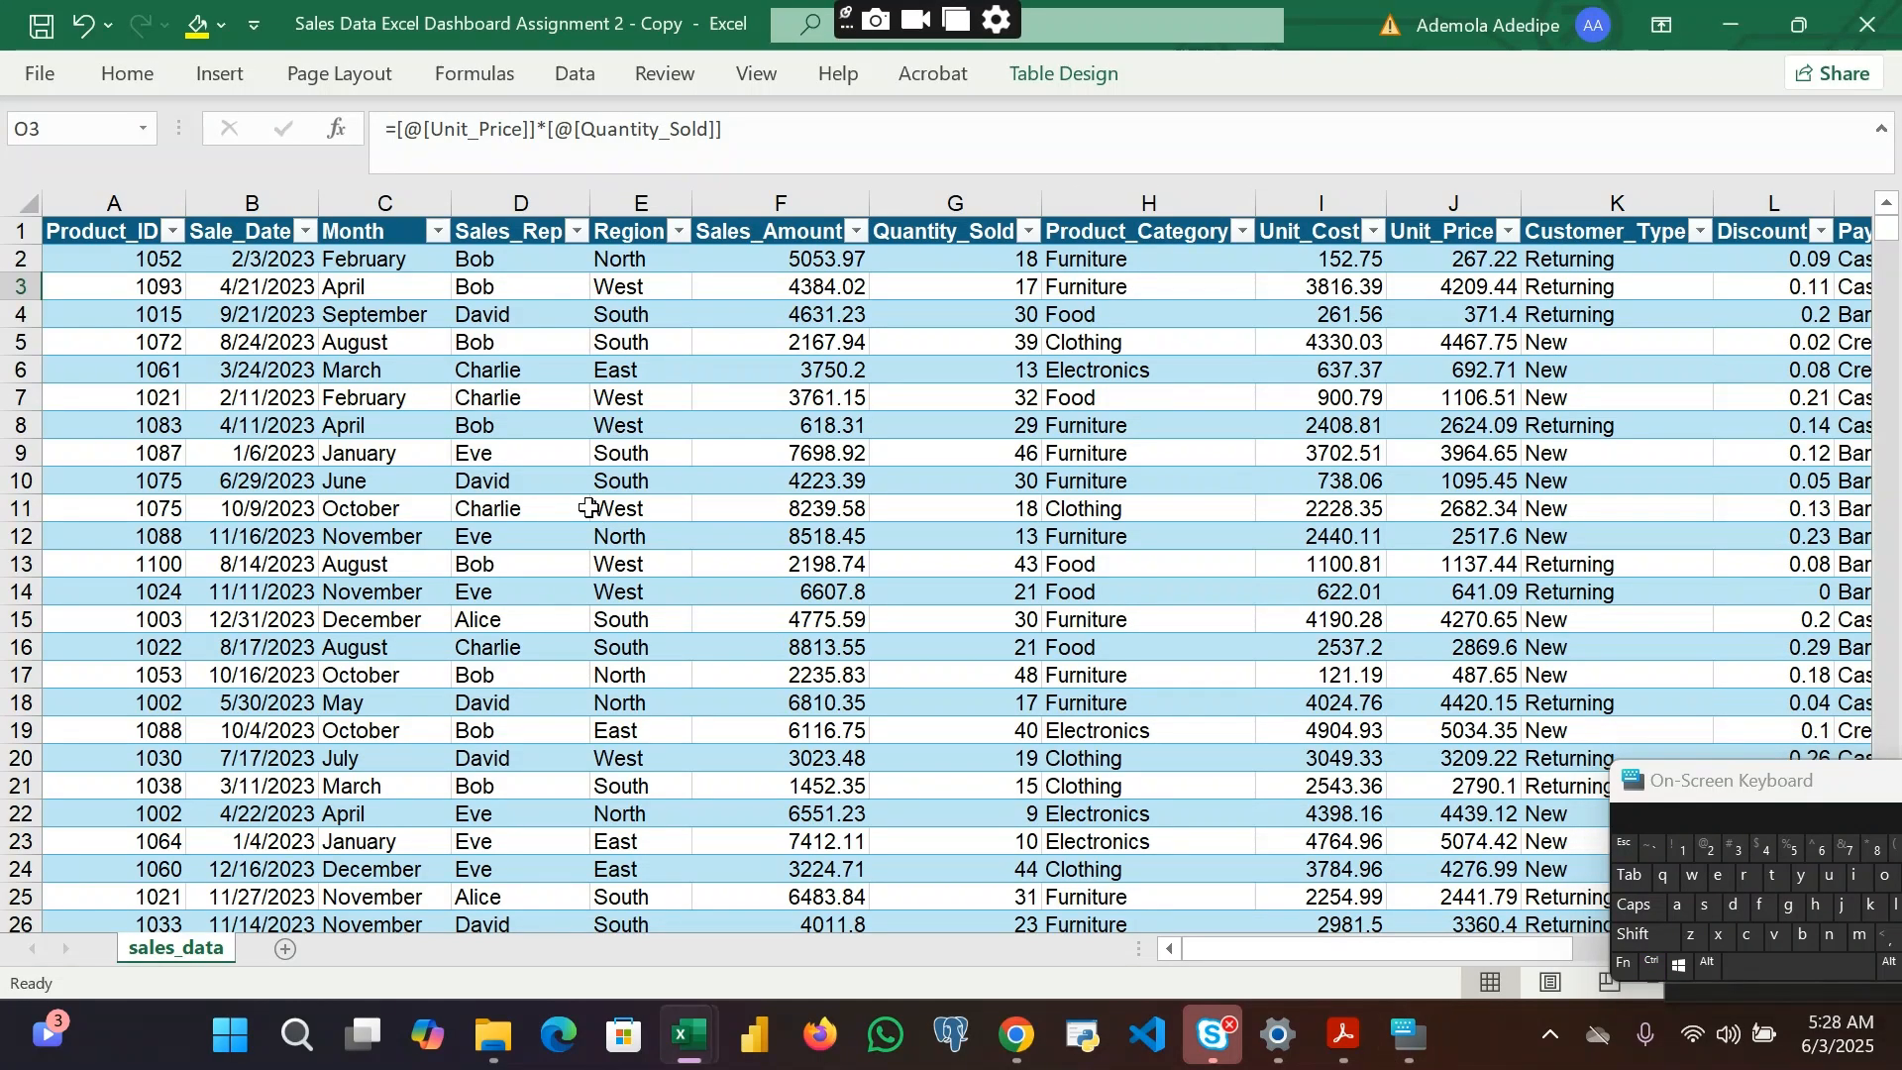
click(588, 507)
key(ctrl+a)
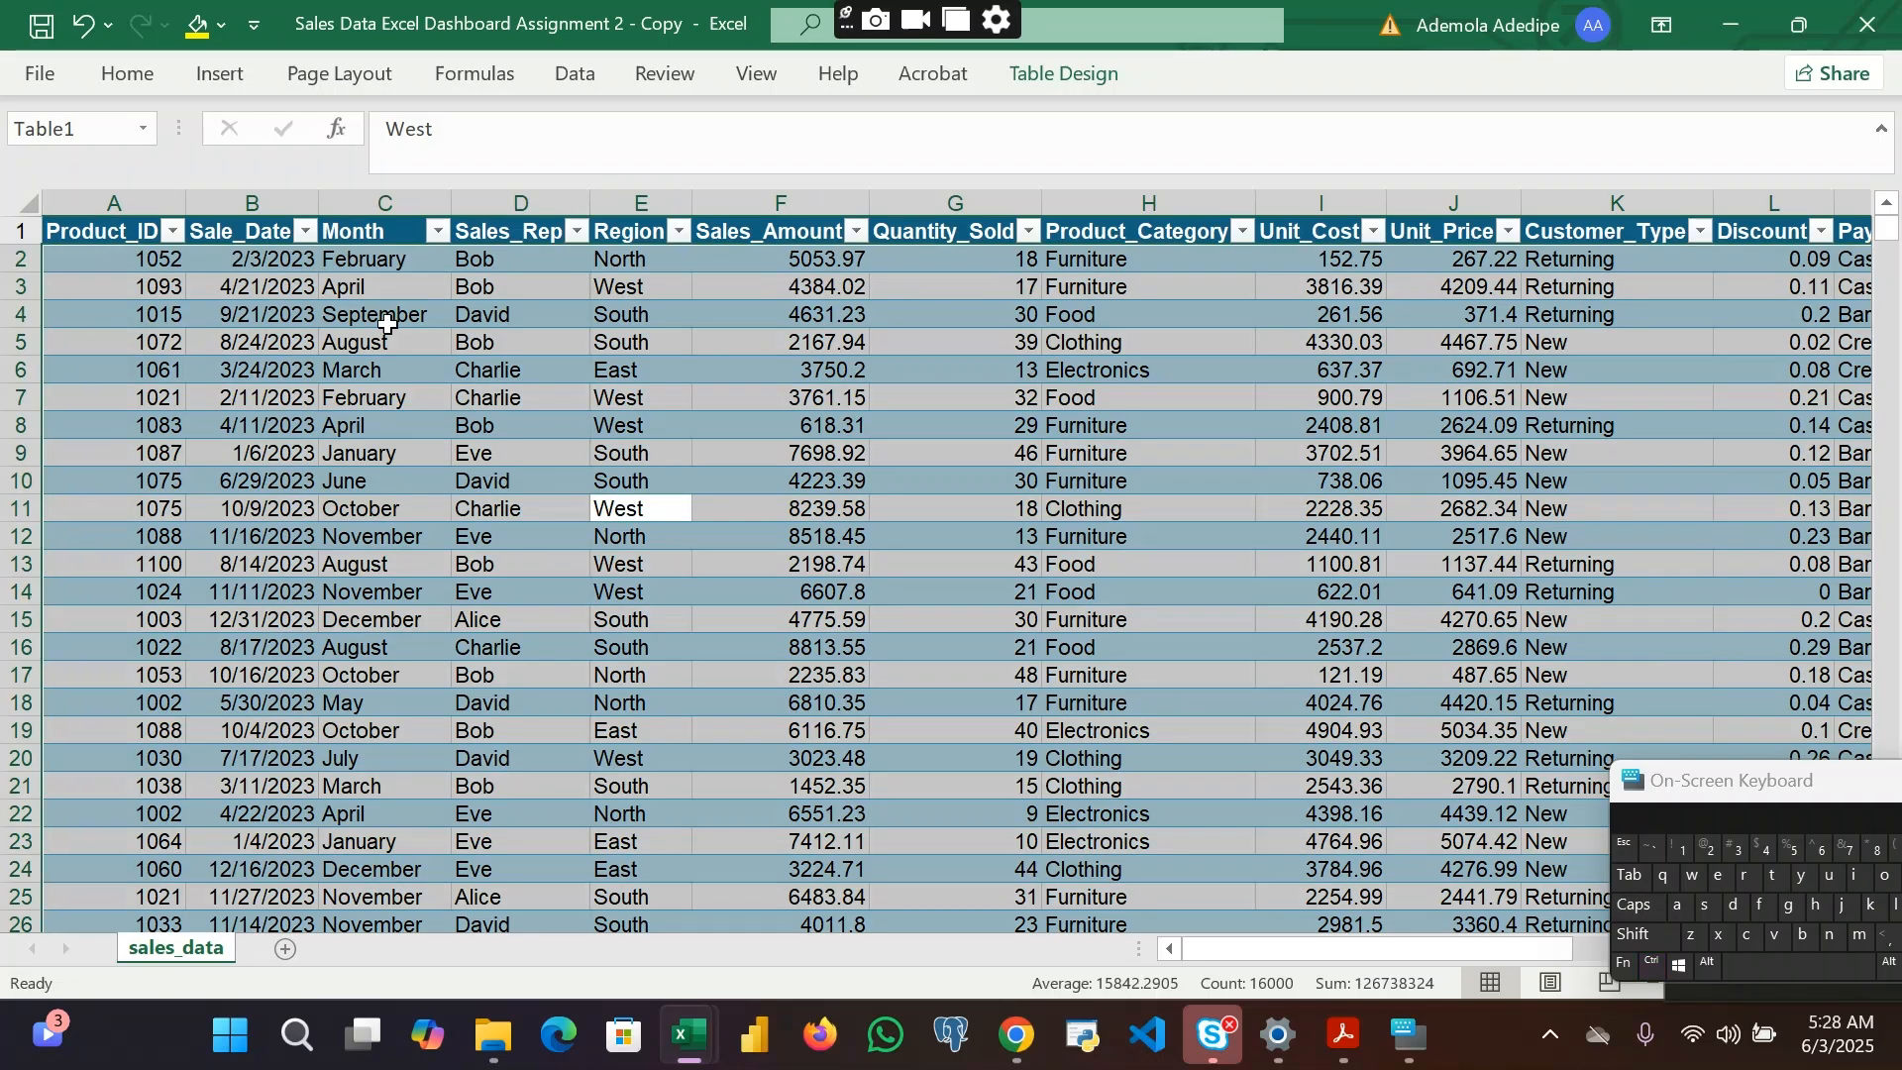
click(307, 78)
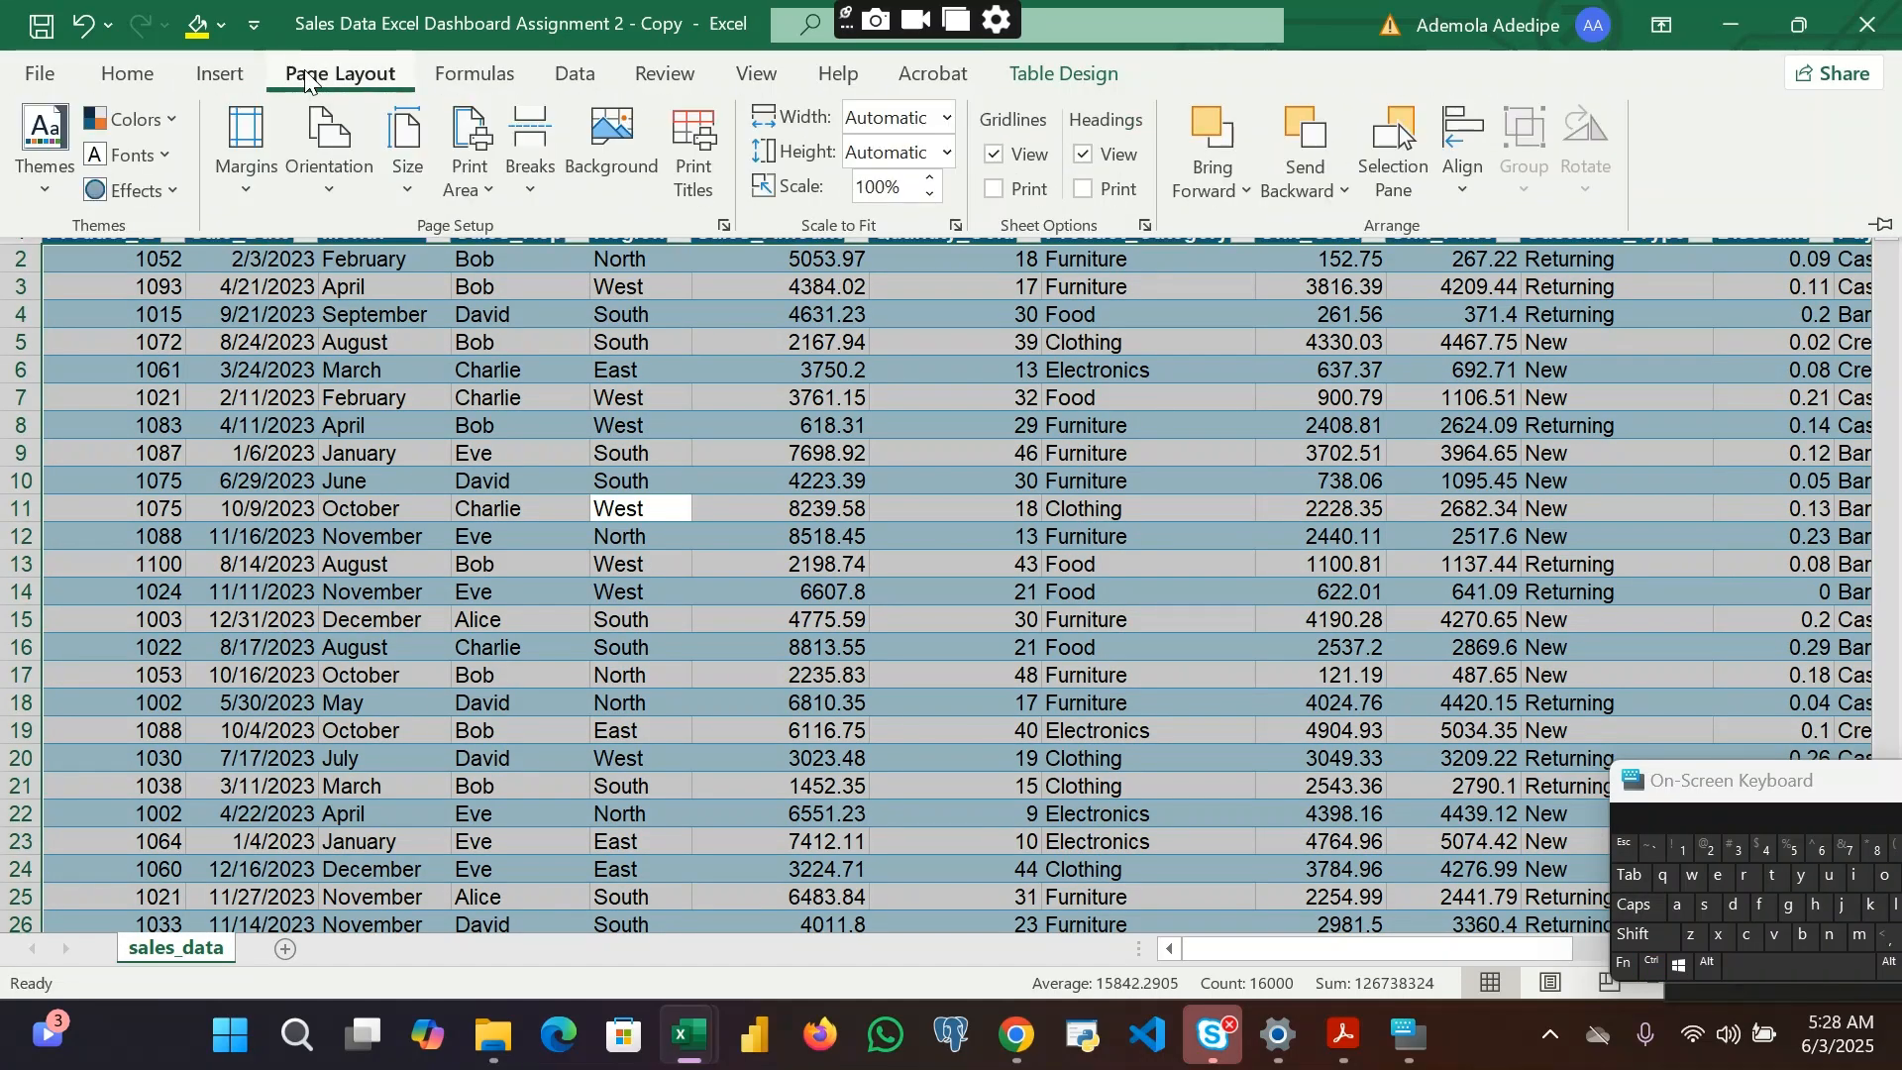
click(218, 77)
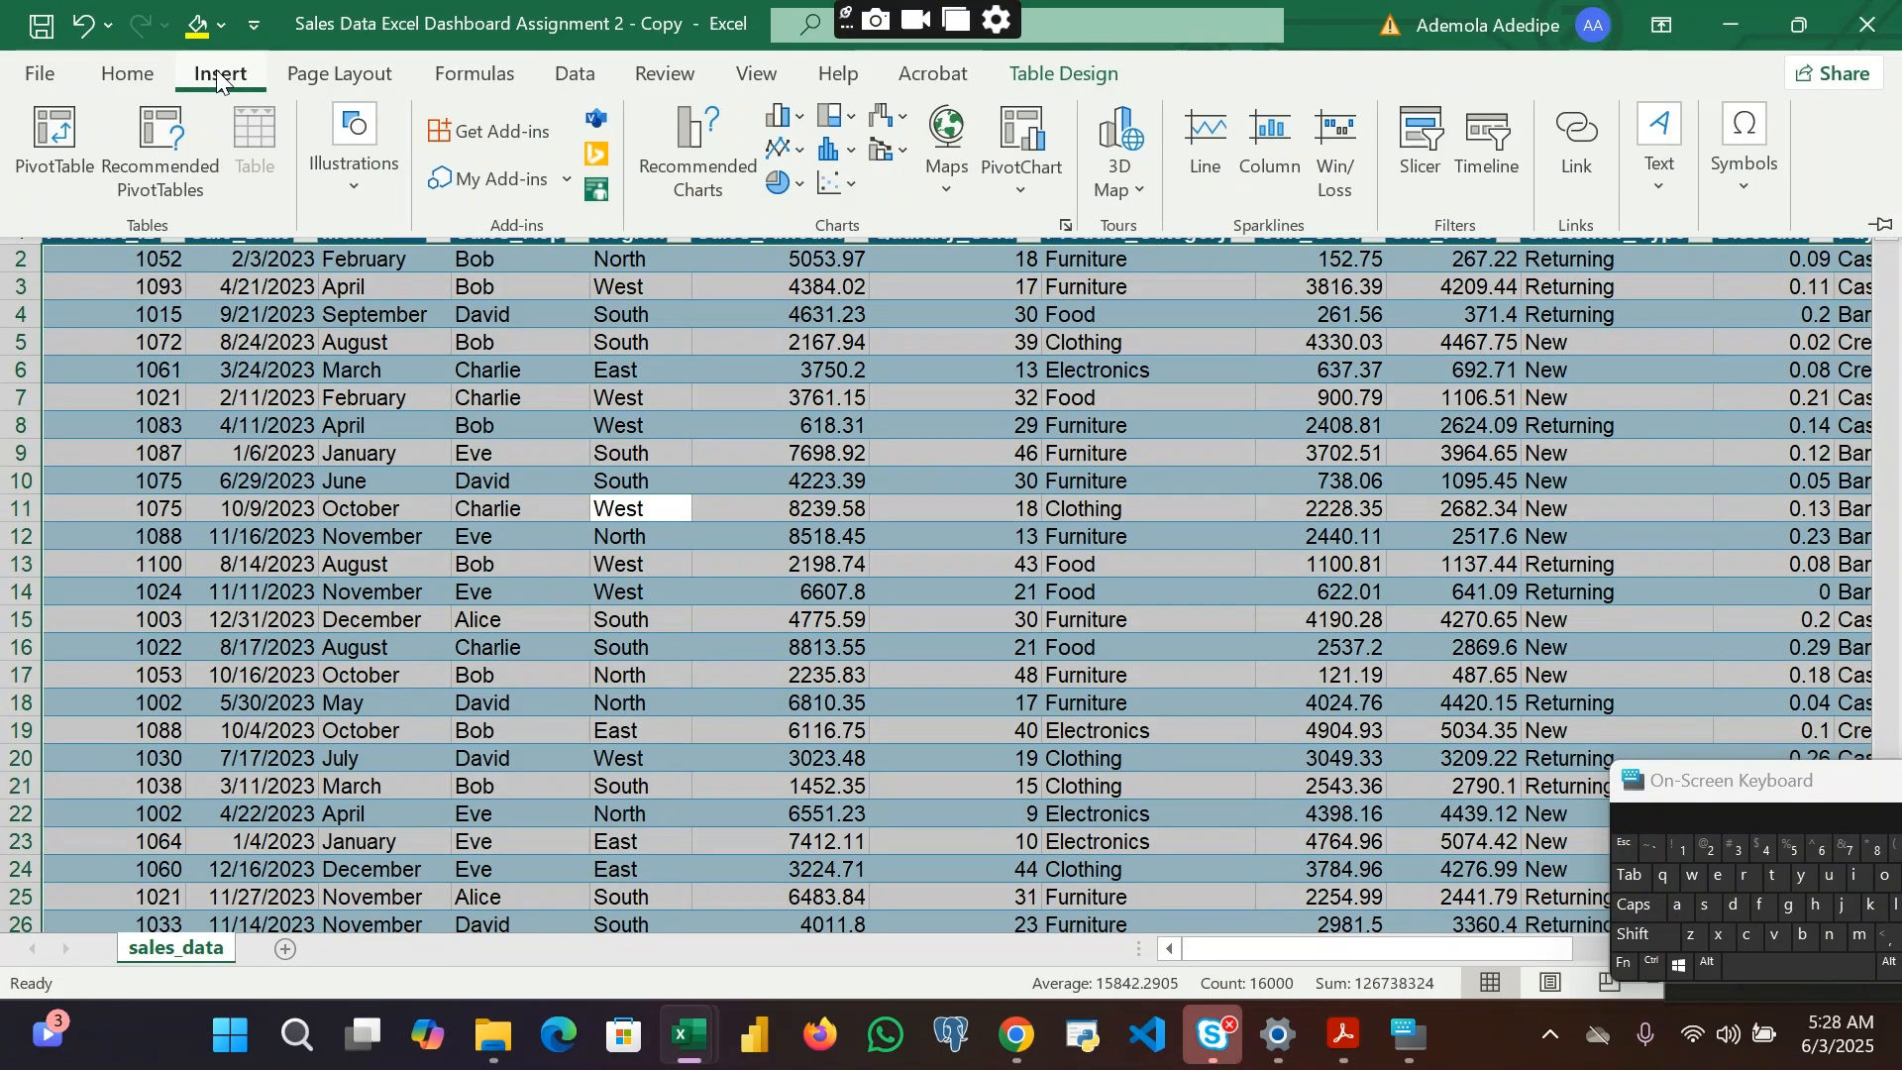
click(77, 154)
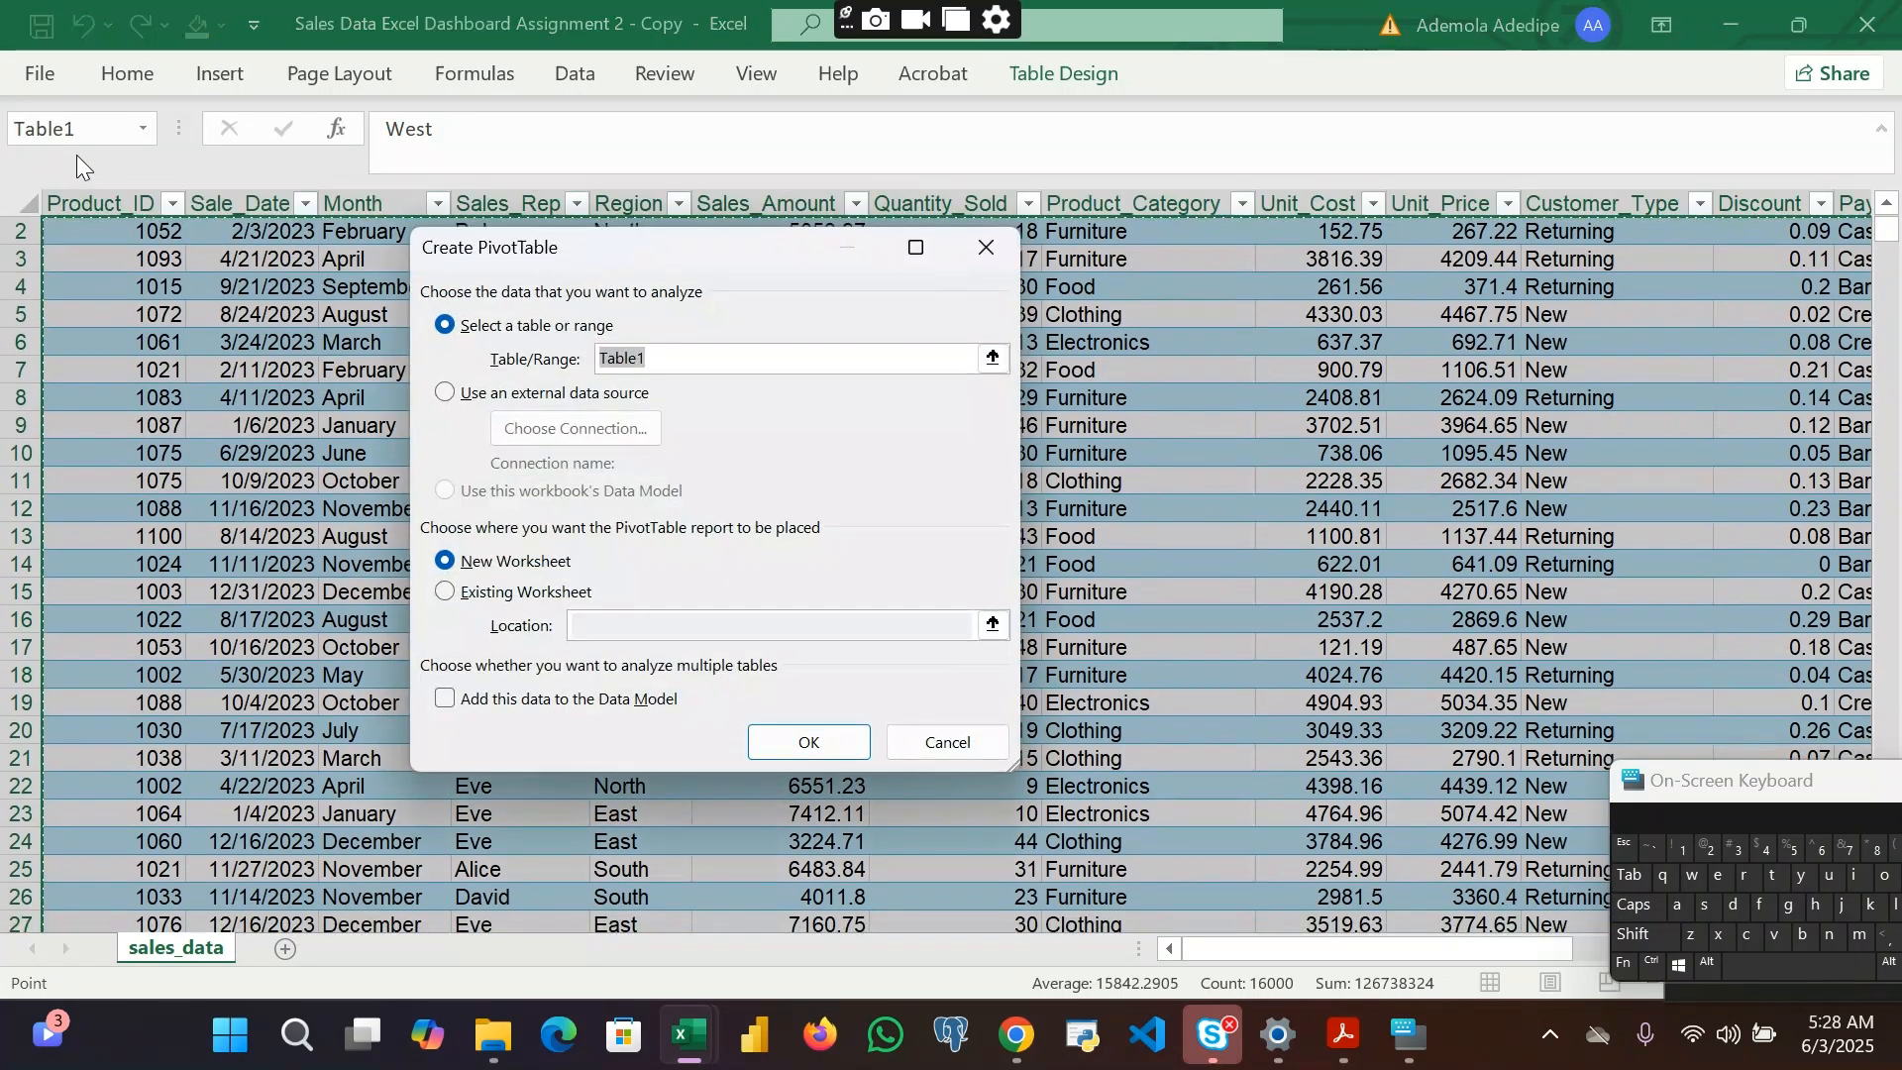
click(804, 745)
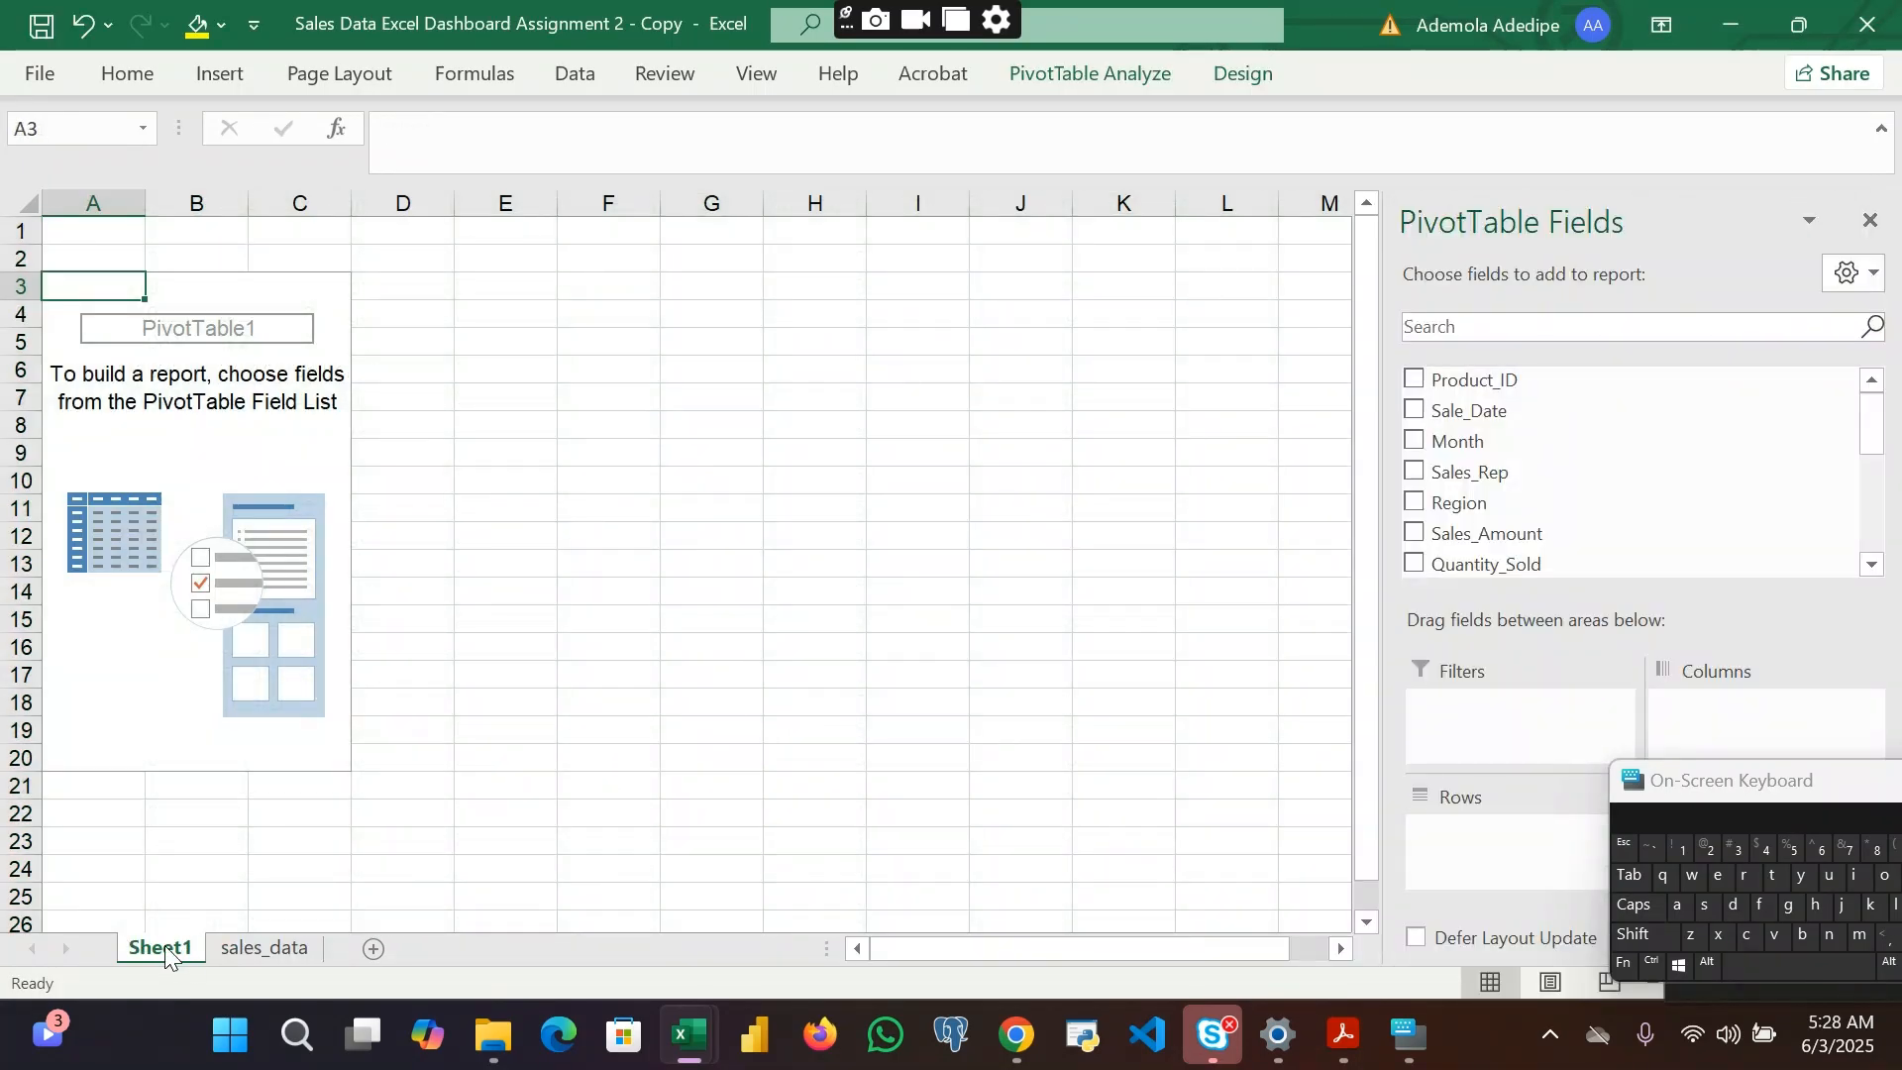
Step: Delete the new PivotTable worksheet Sheet1 permanently
right_click(164, 954)
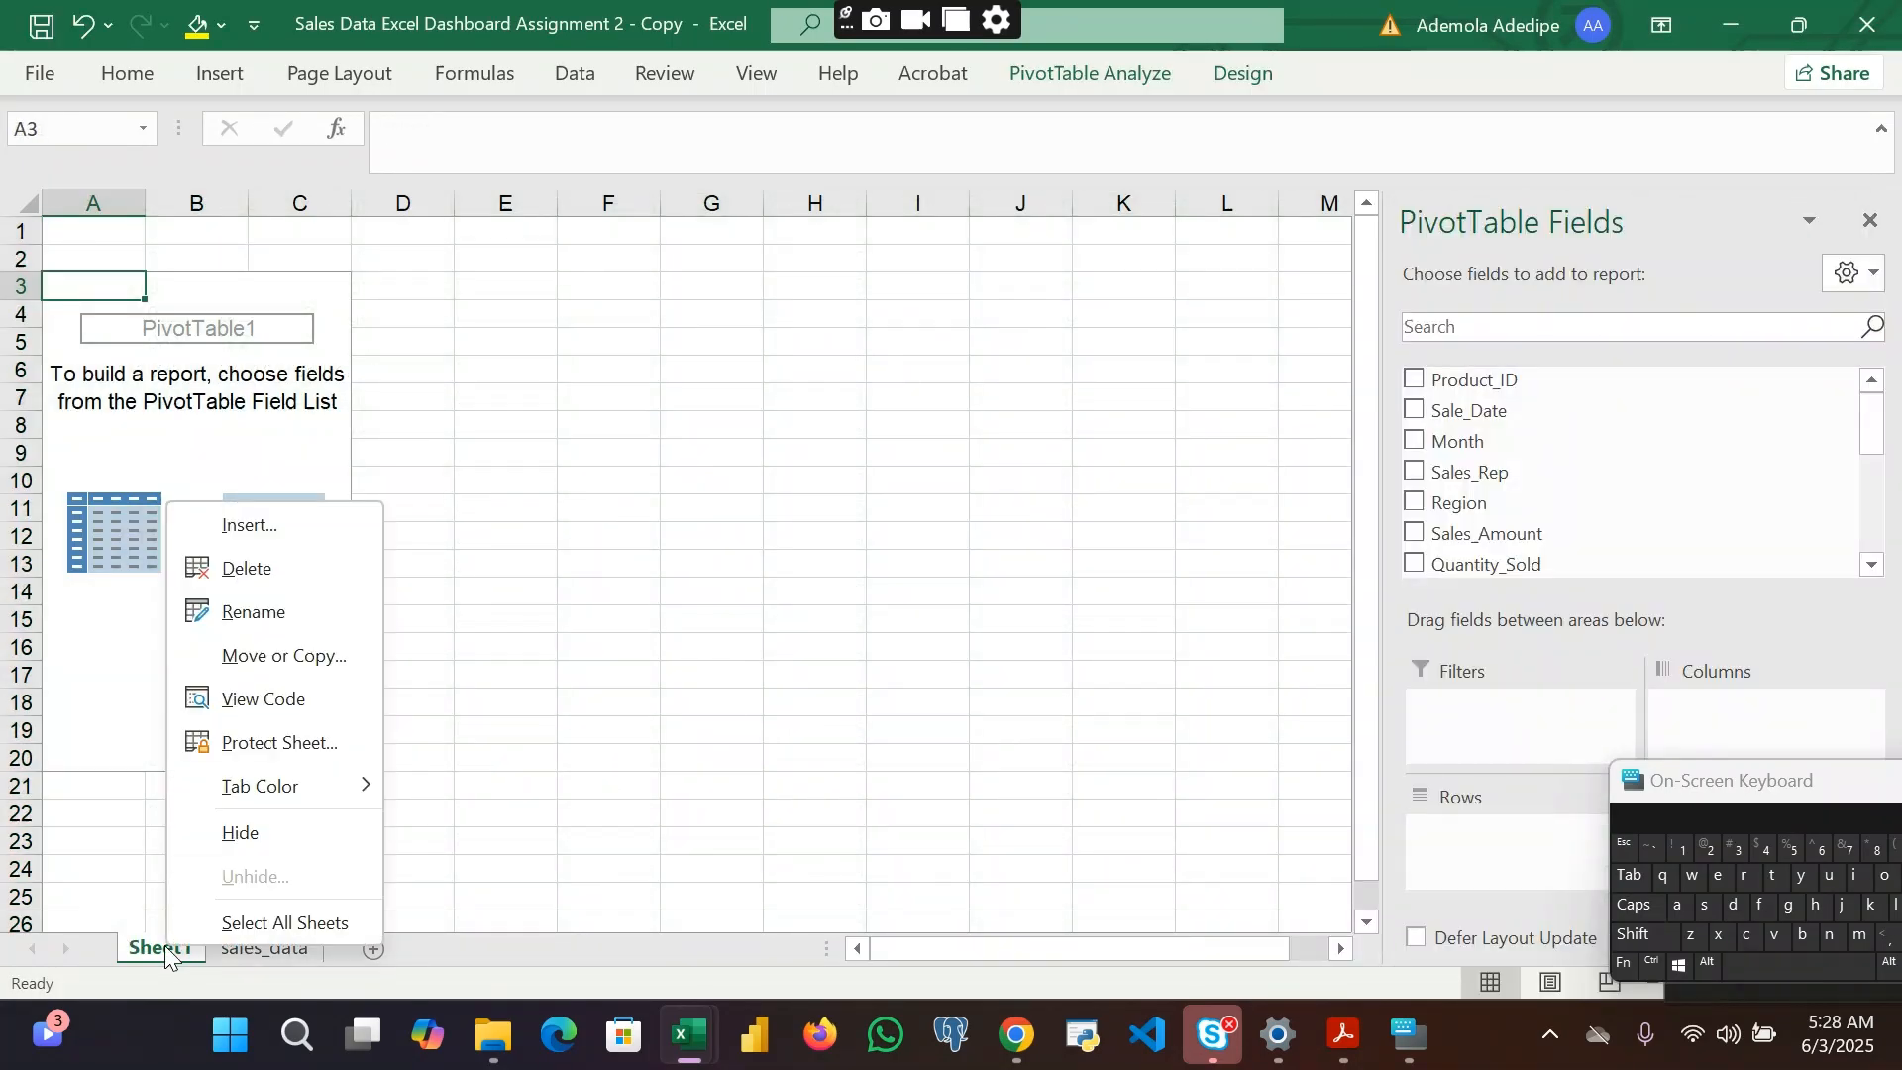
click(265, 567)
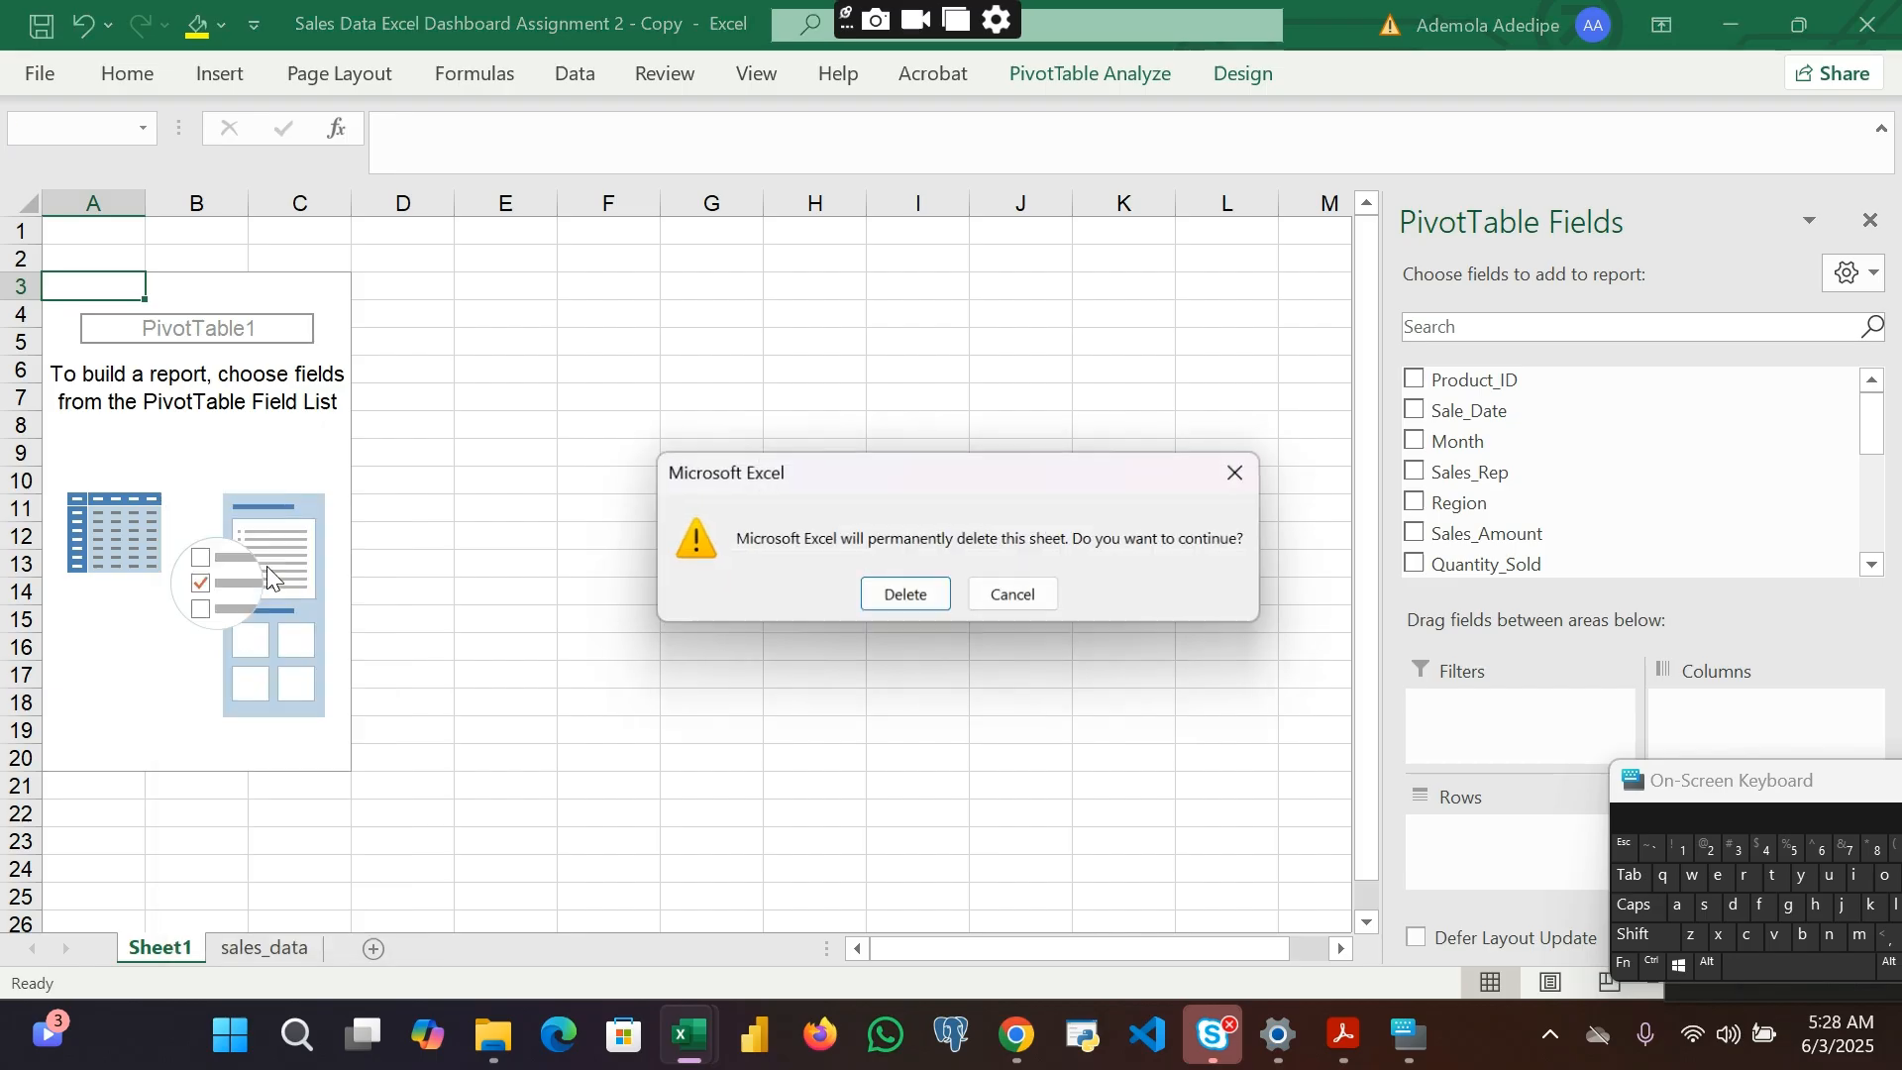
click(917, 591)
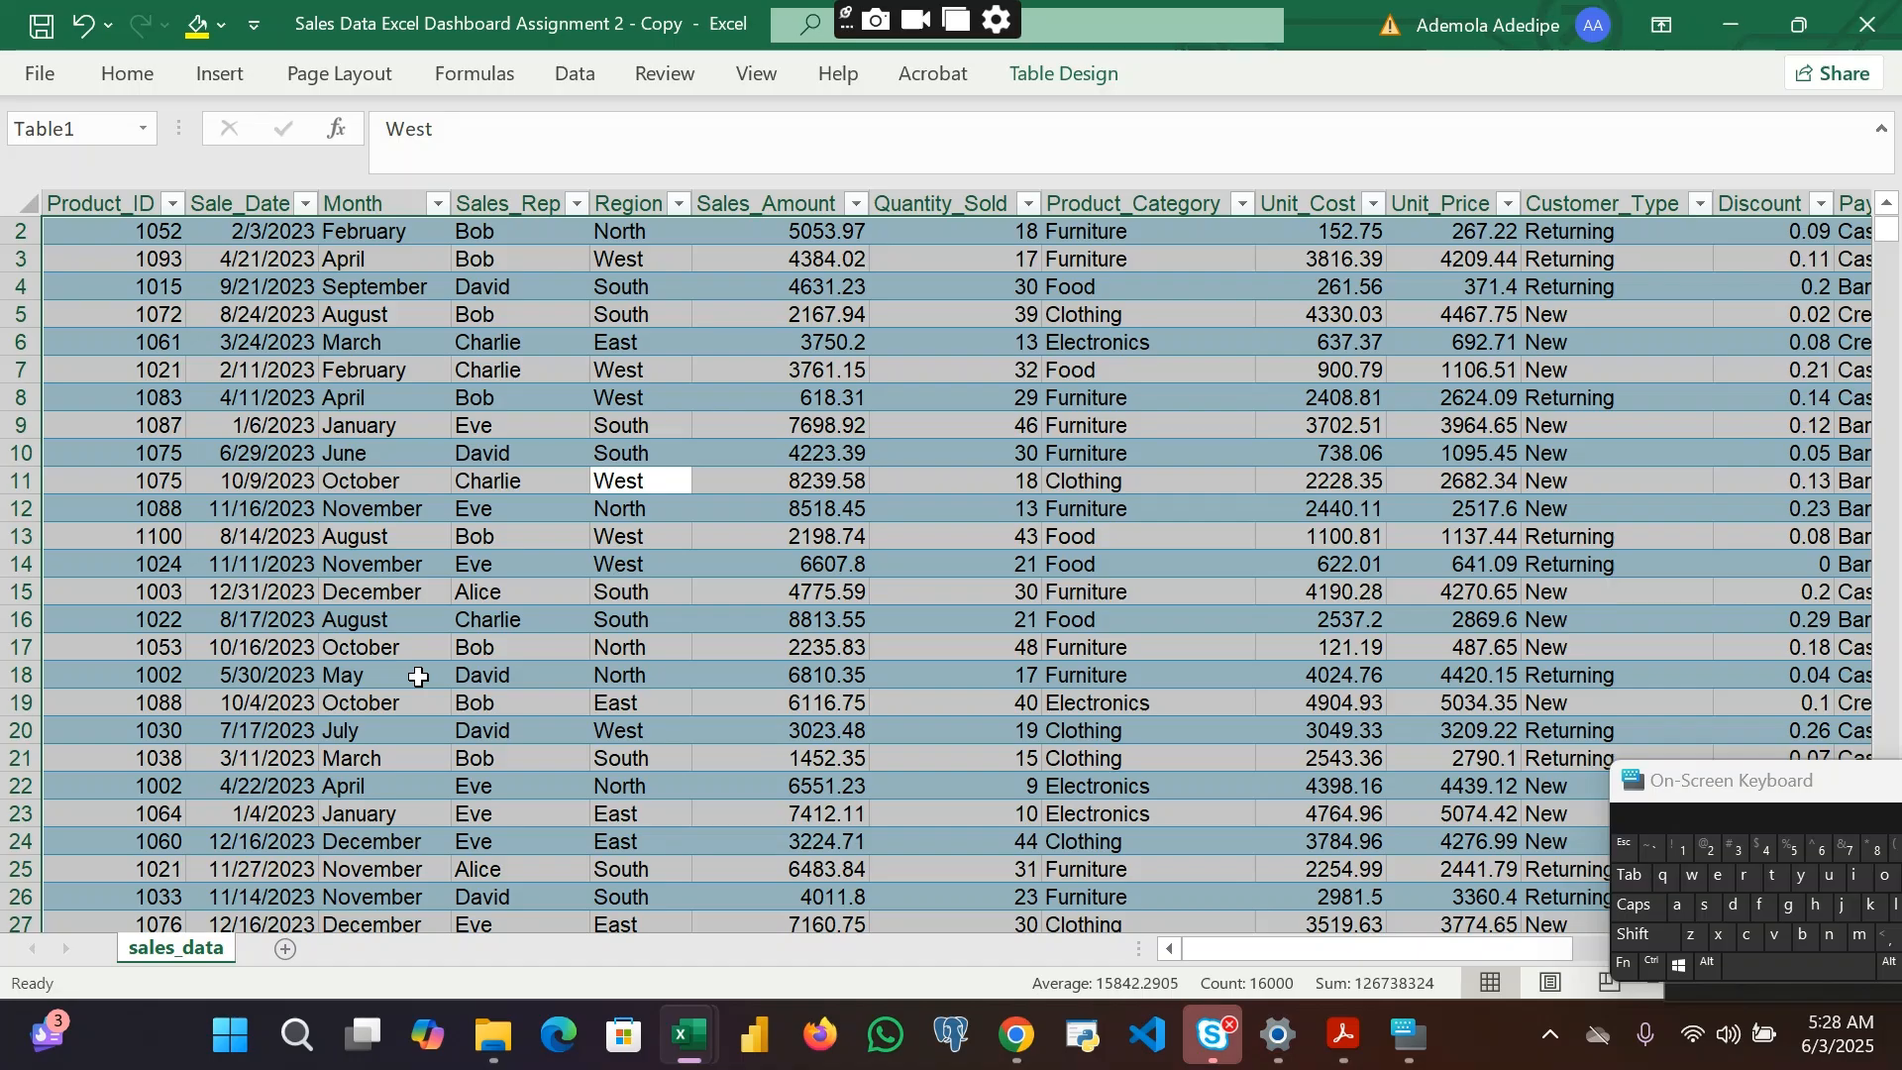
key(alt+n)
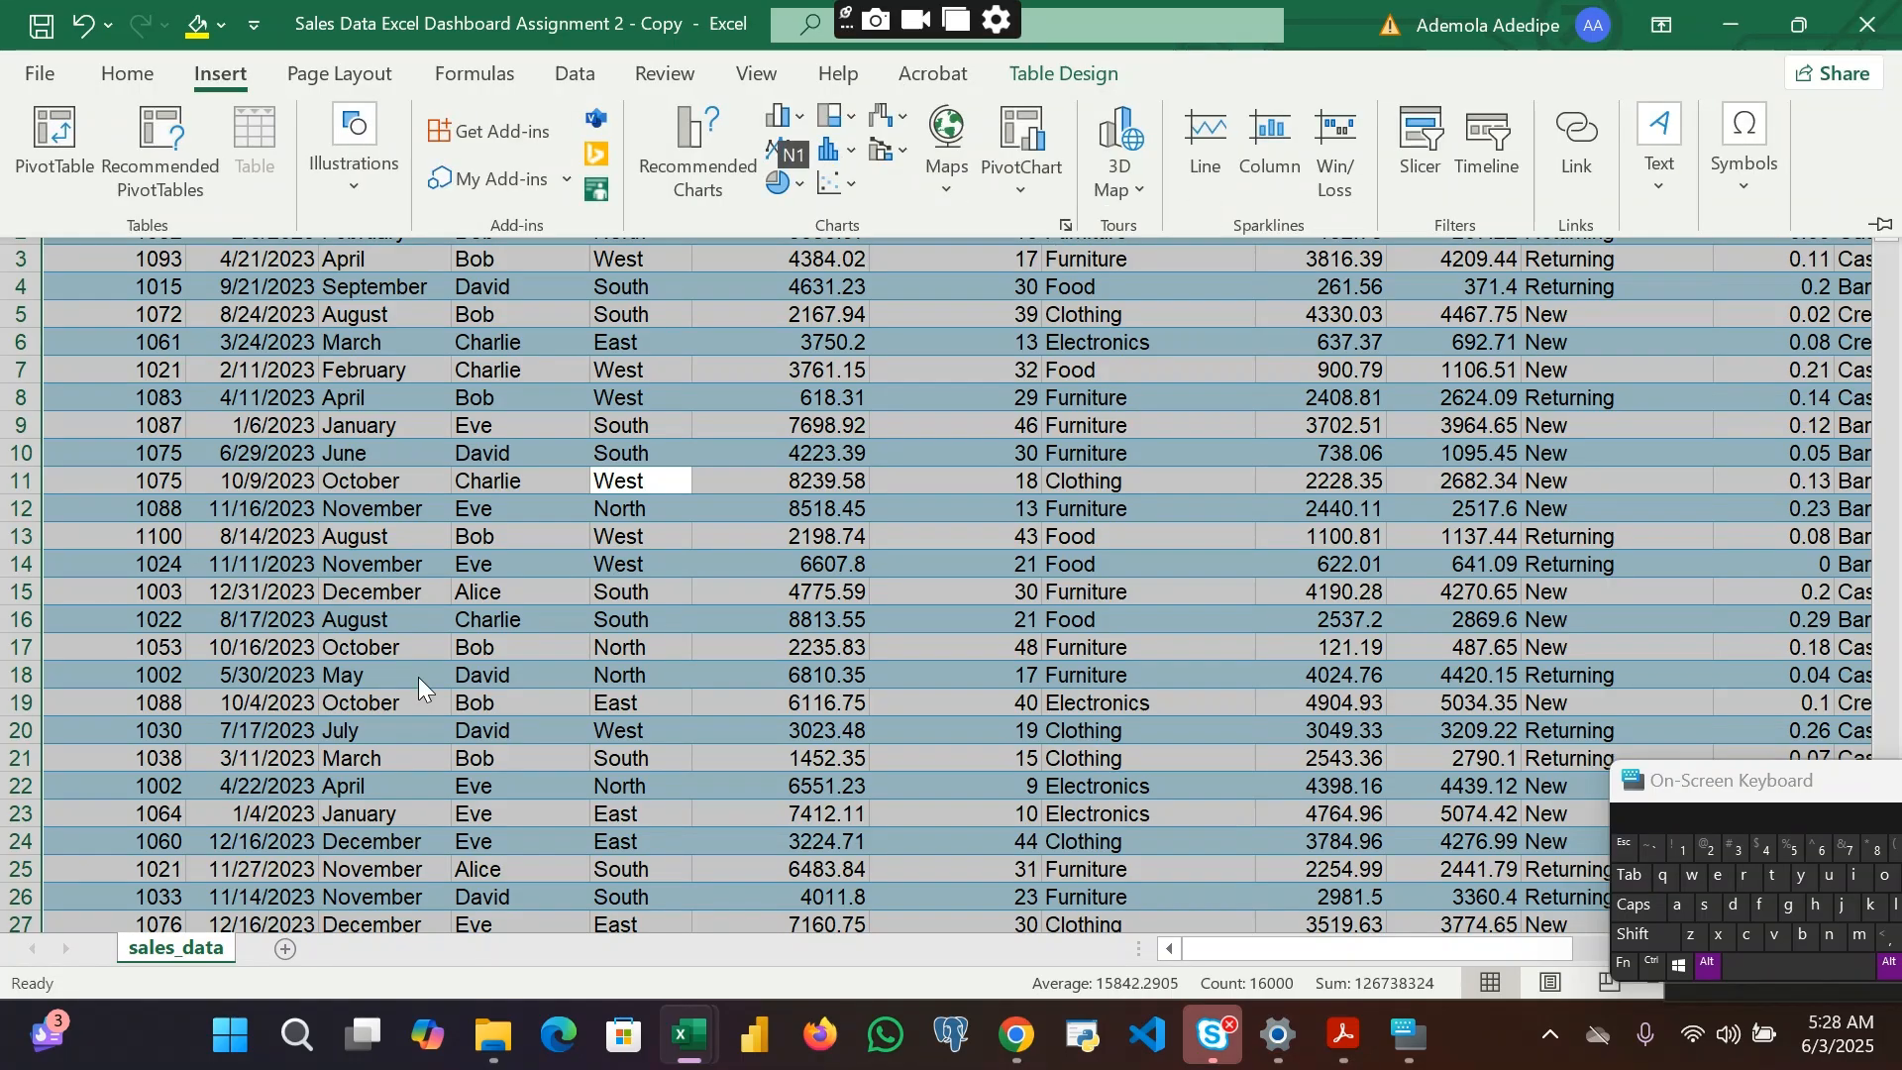
click(561, 519)
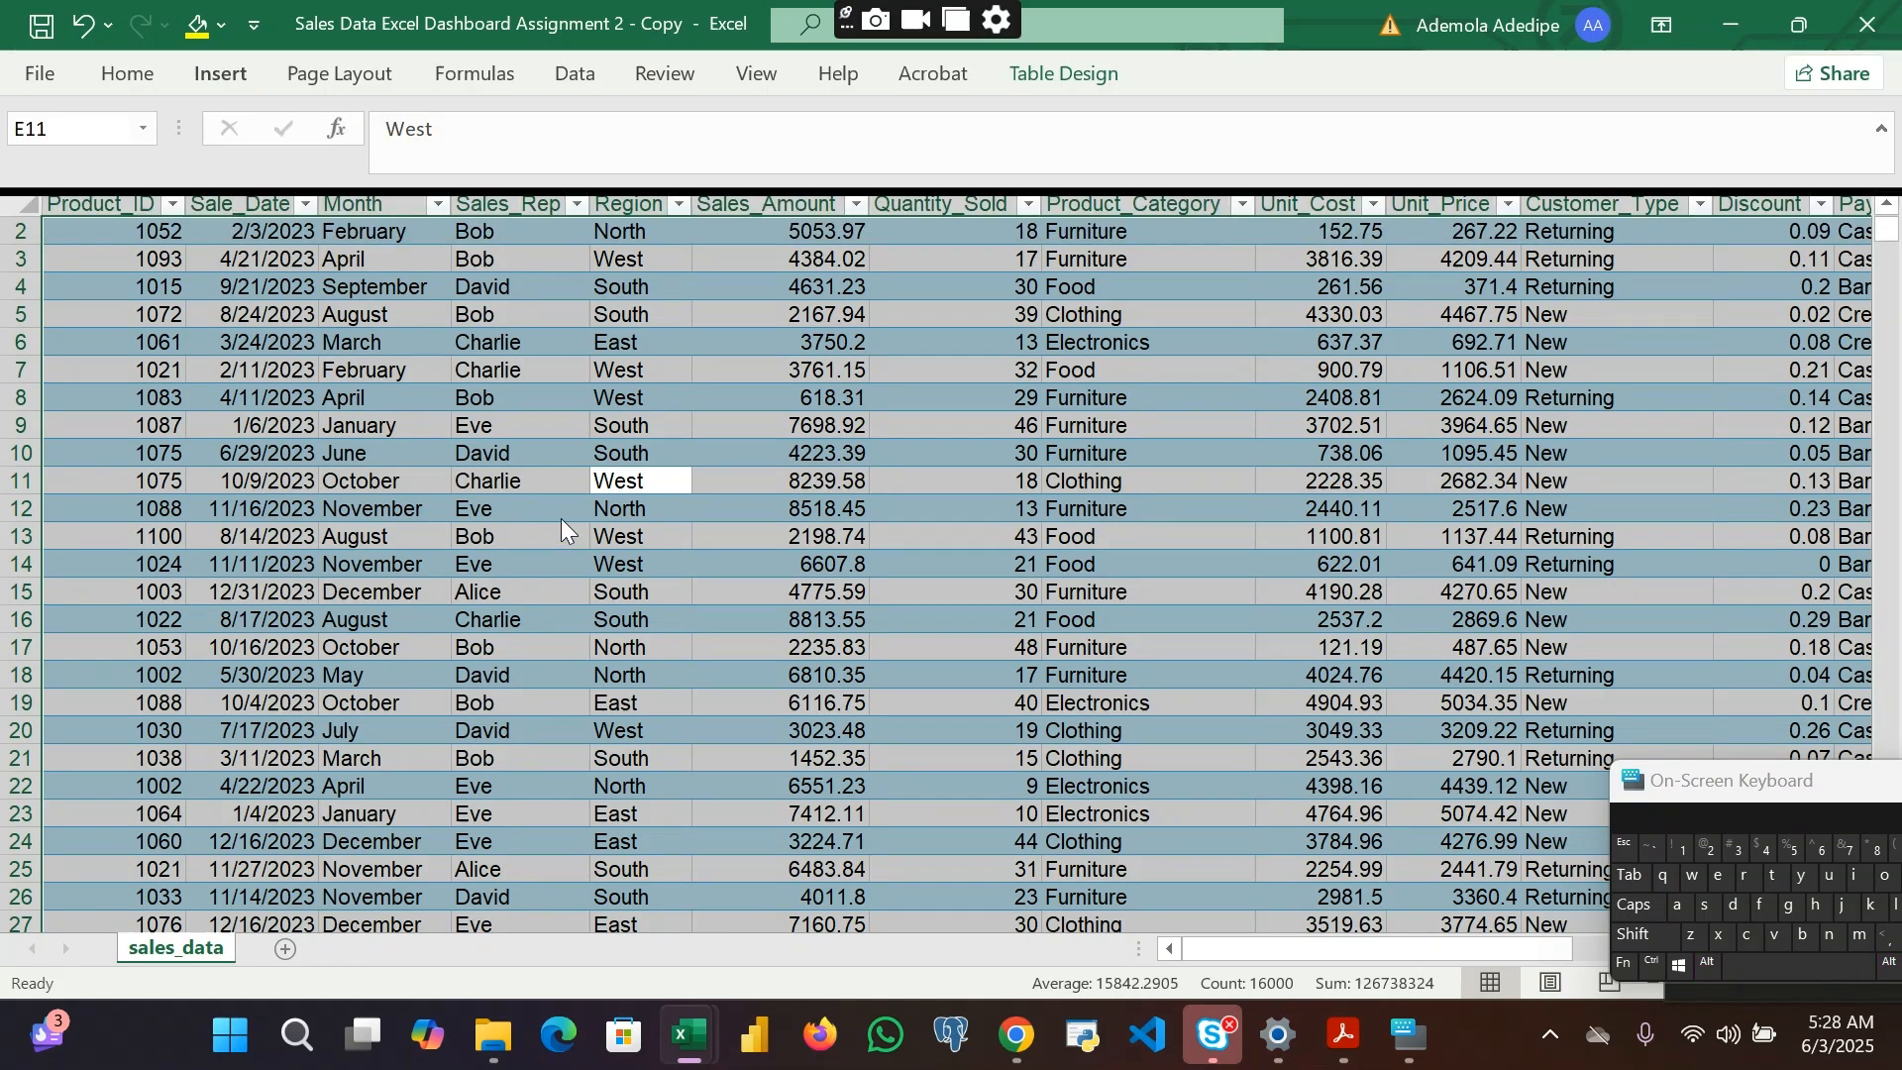
click(699, 519)
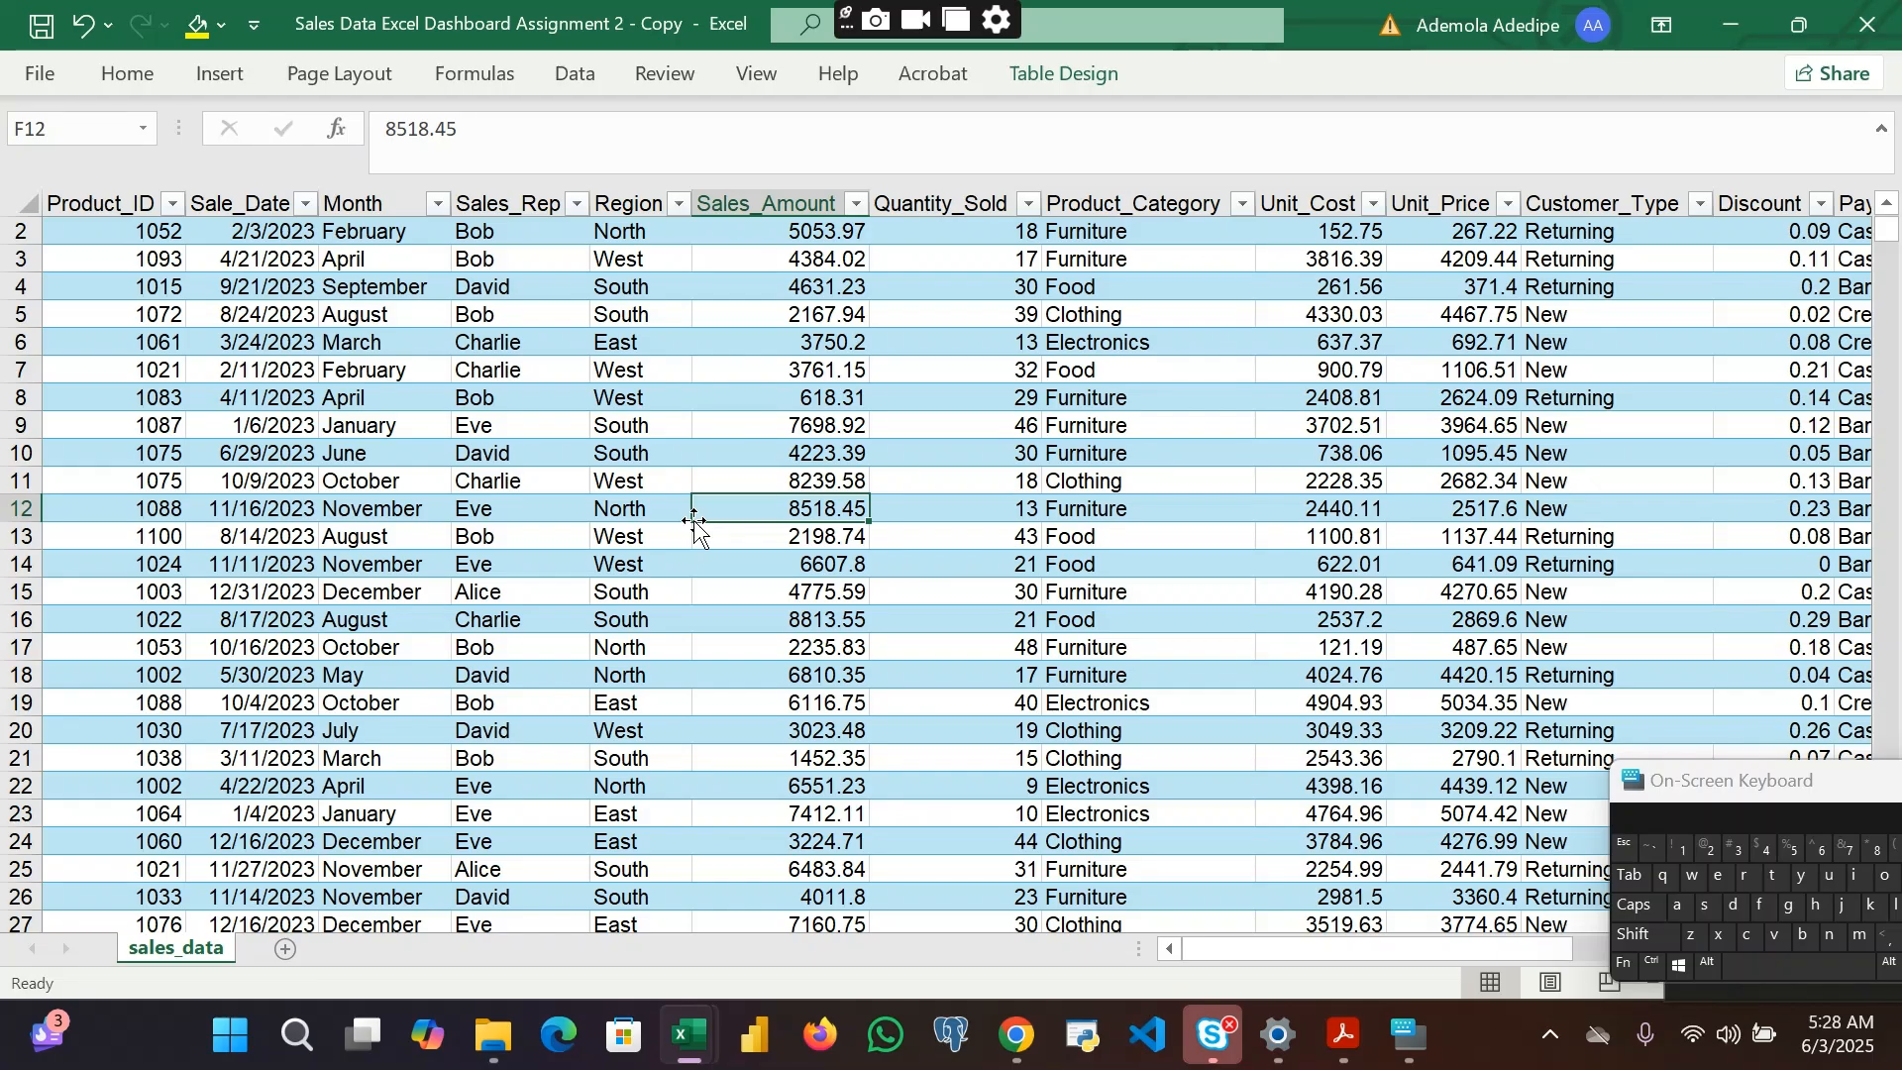
key(alt+n)
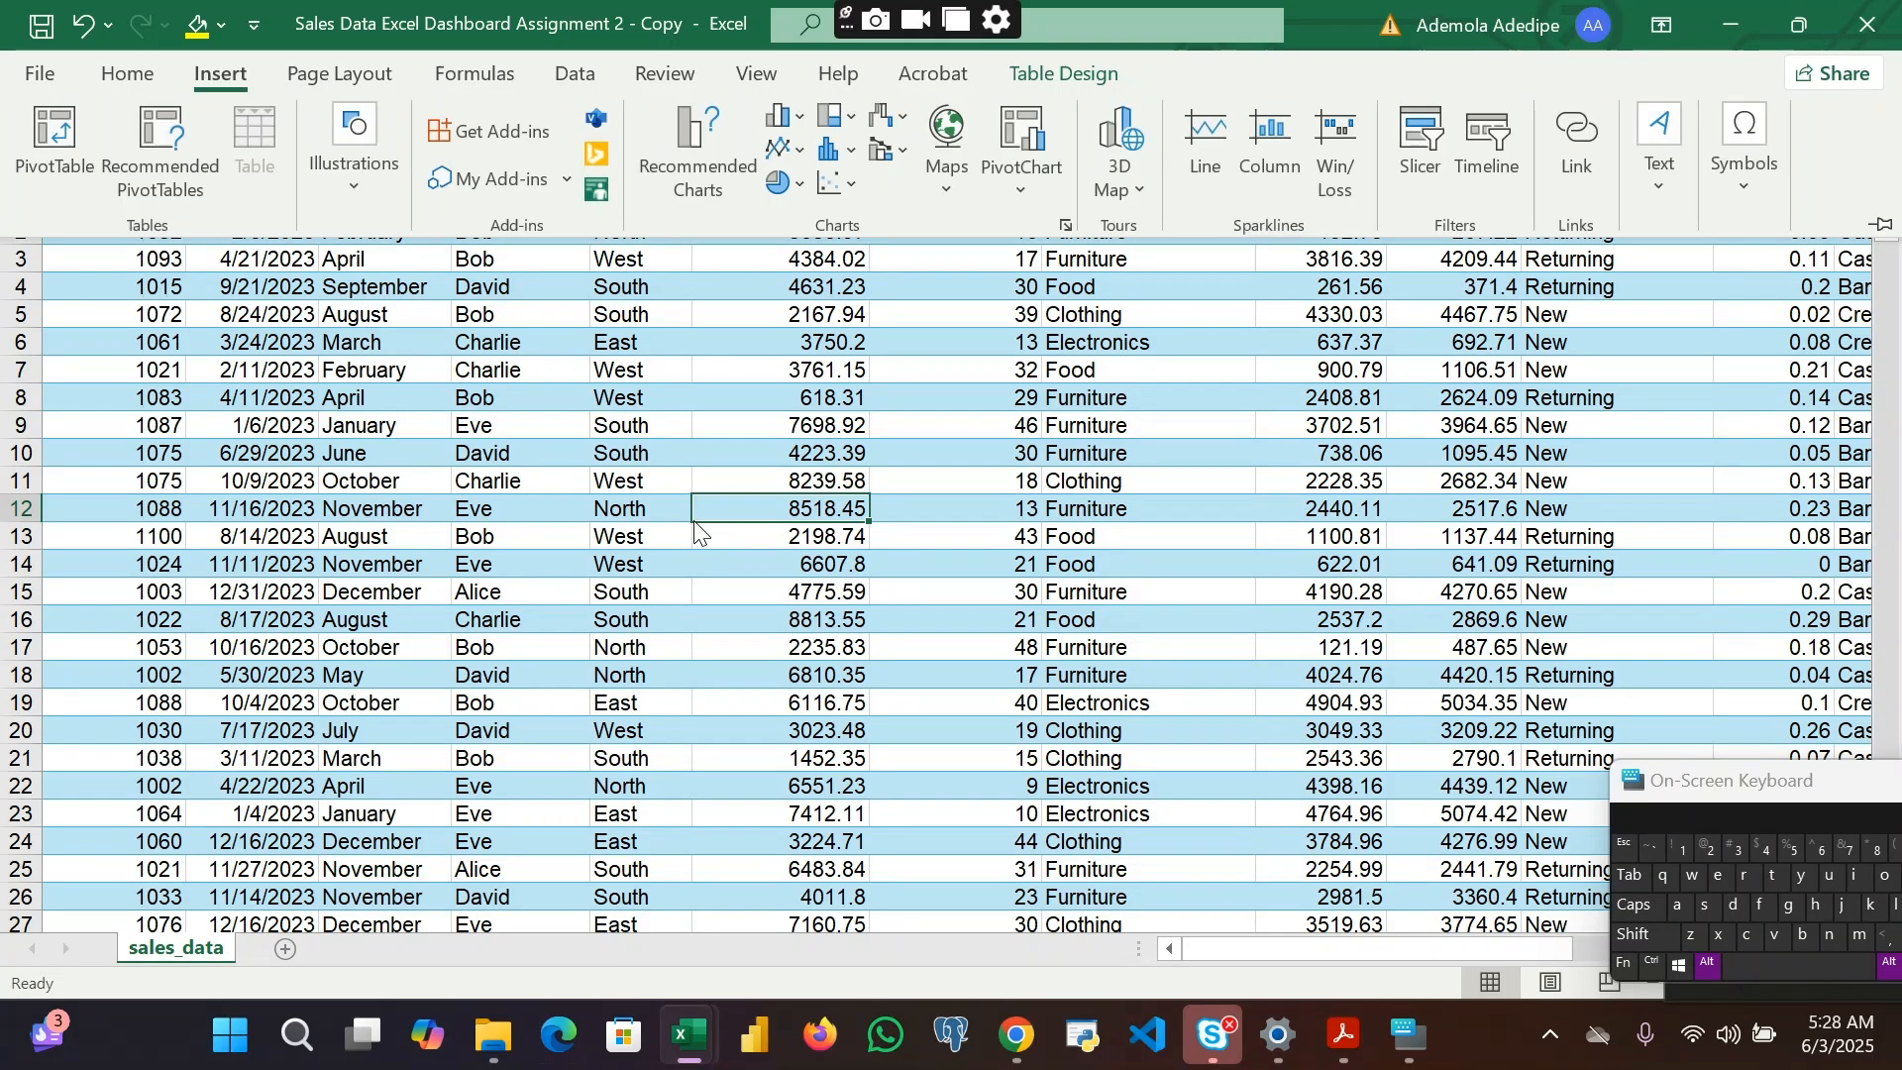
click(794, 520)
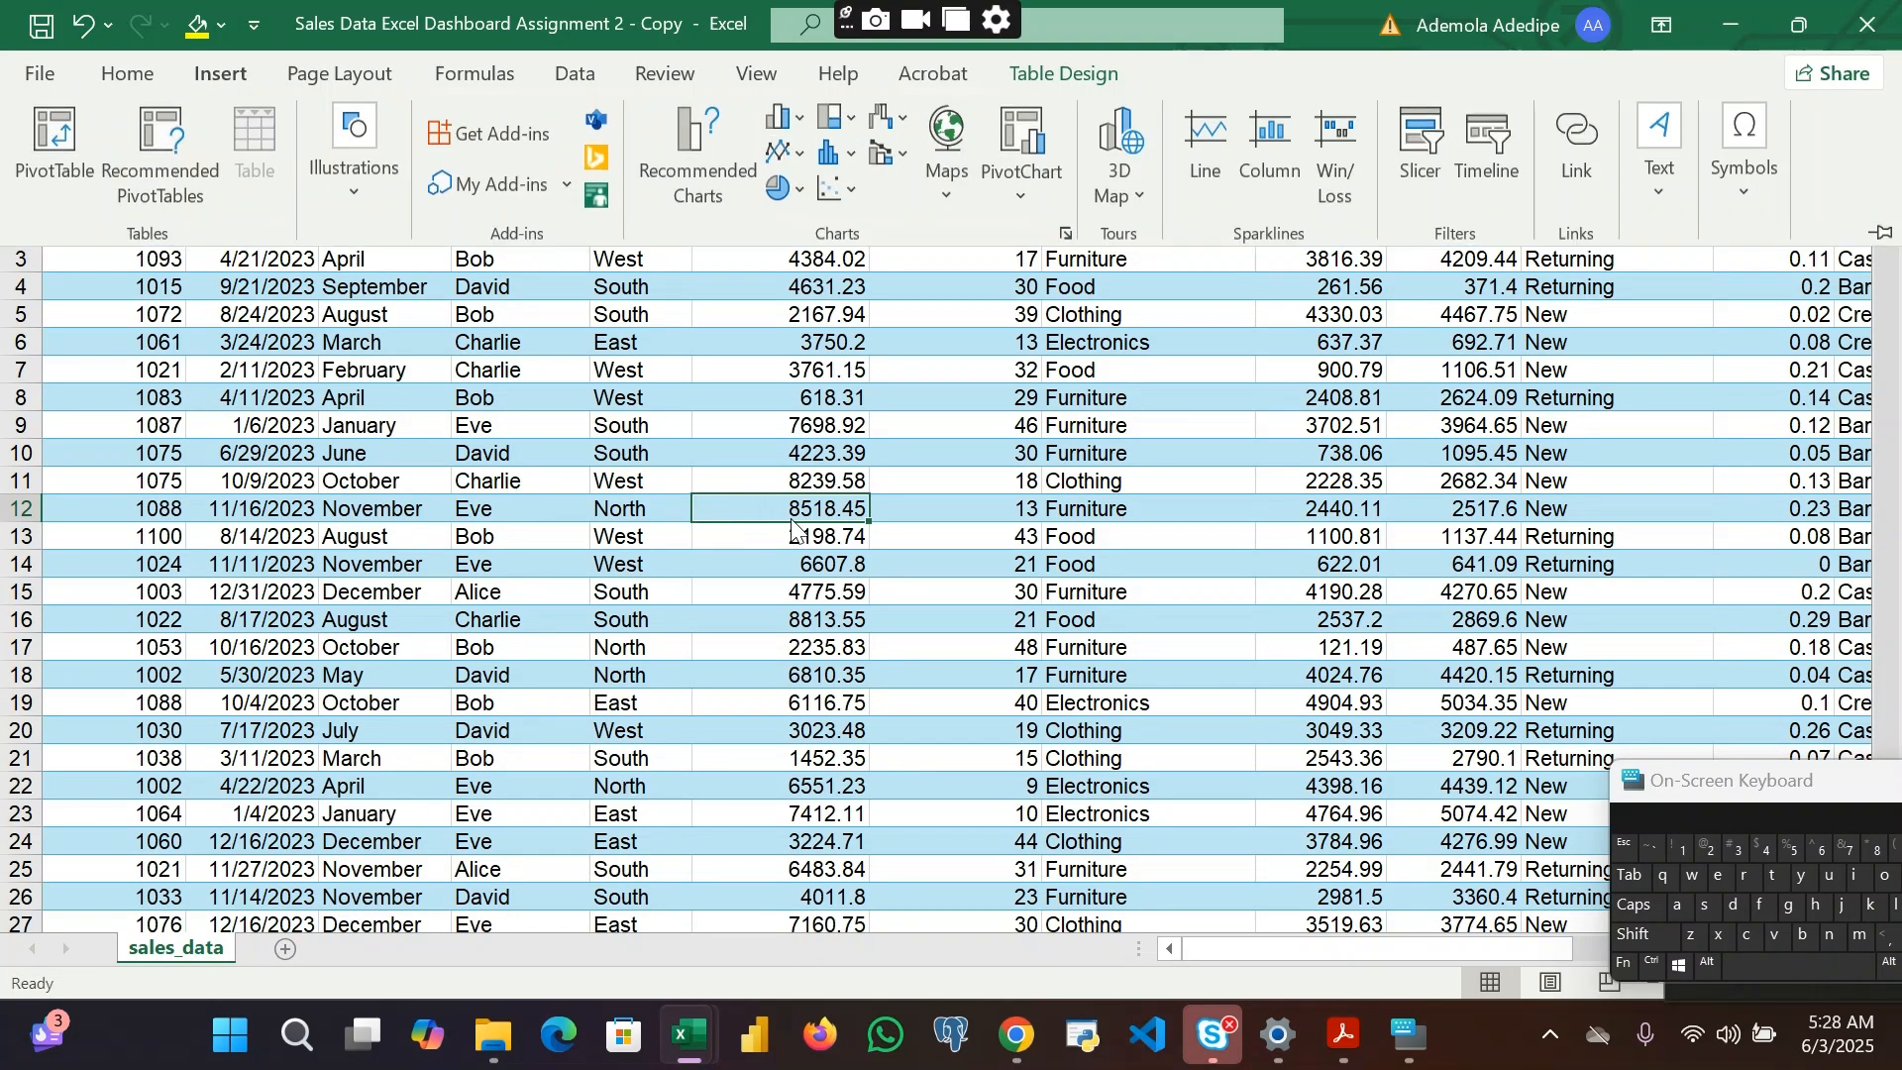
Step: Insert a PivotTable based on Table1 on a new worksheet, starting from a single cell in the sales table
click(798, 425)
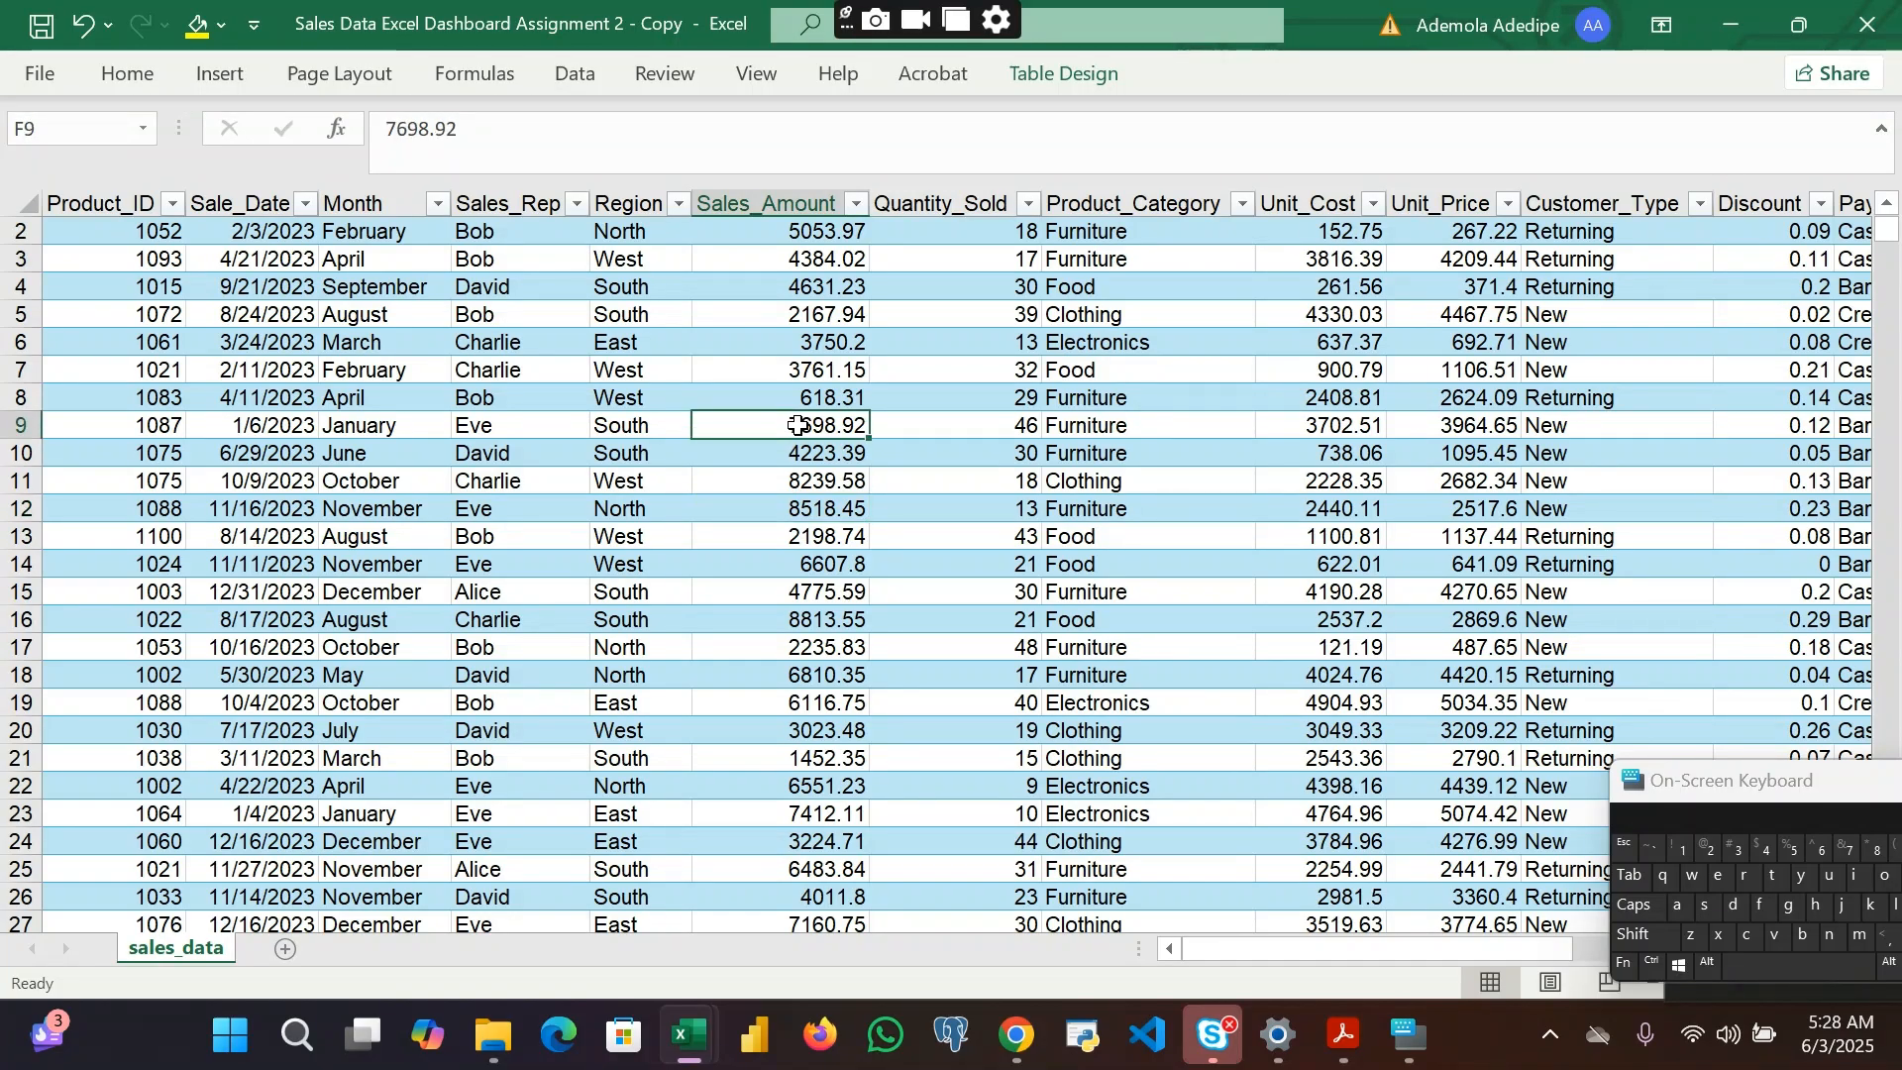
key(alt+n)
key(v)
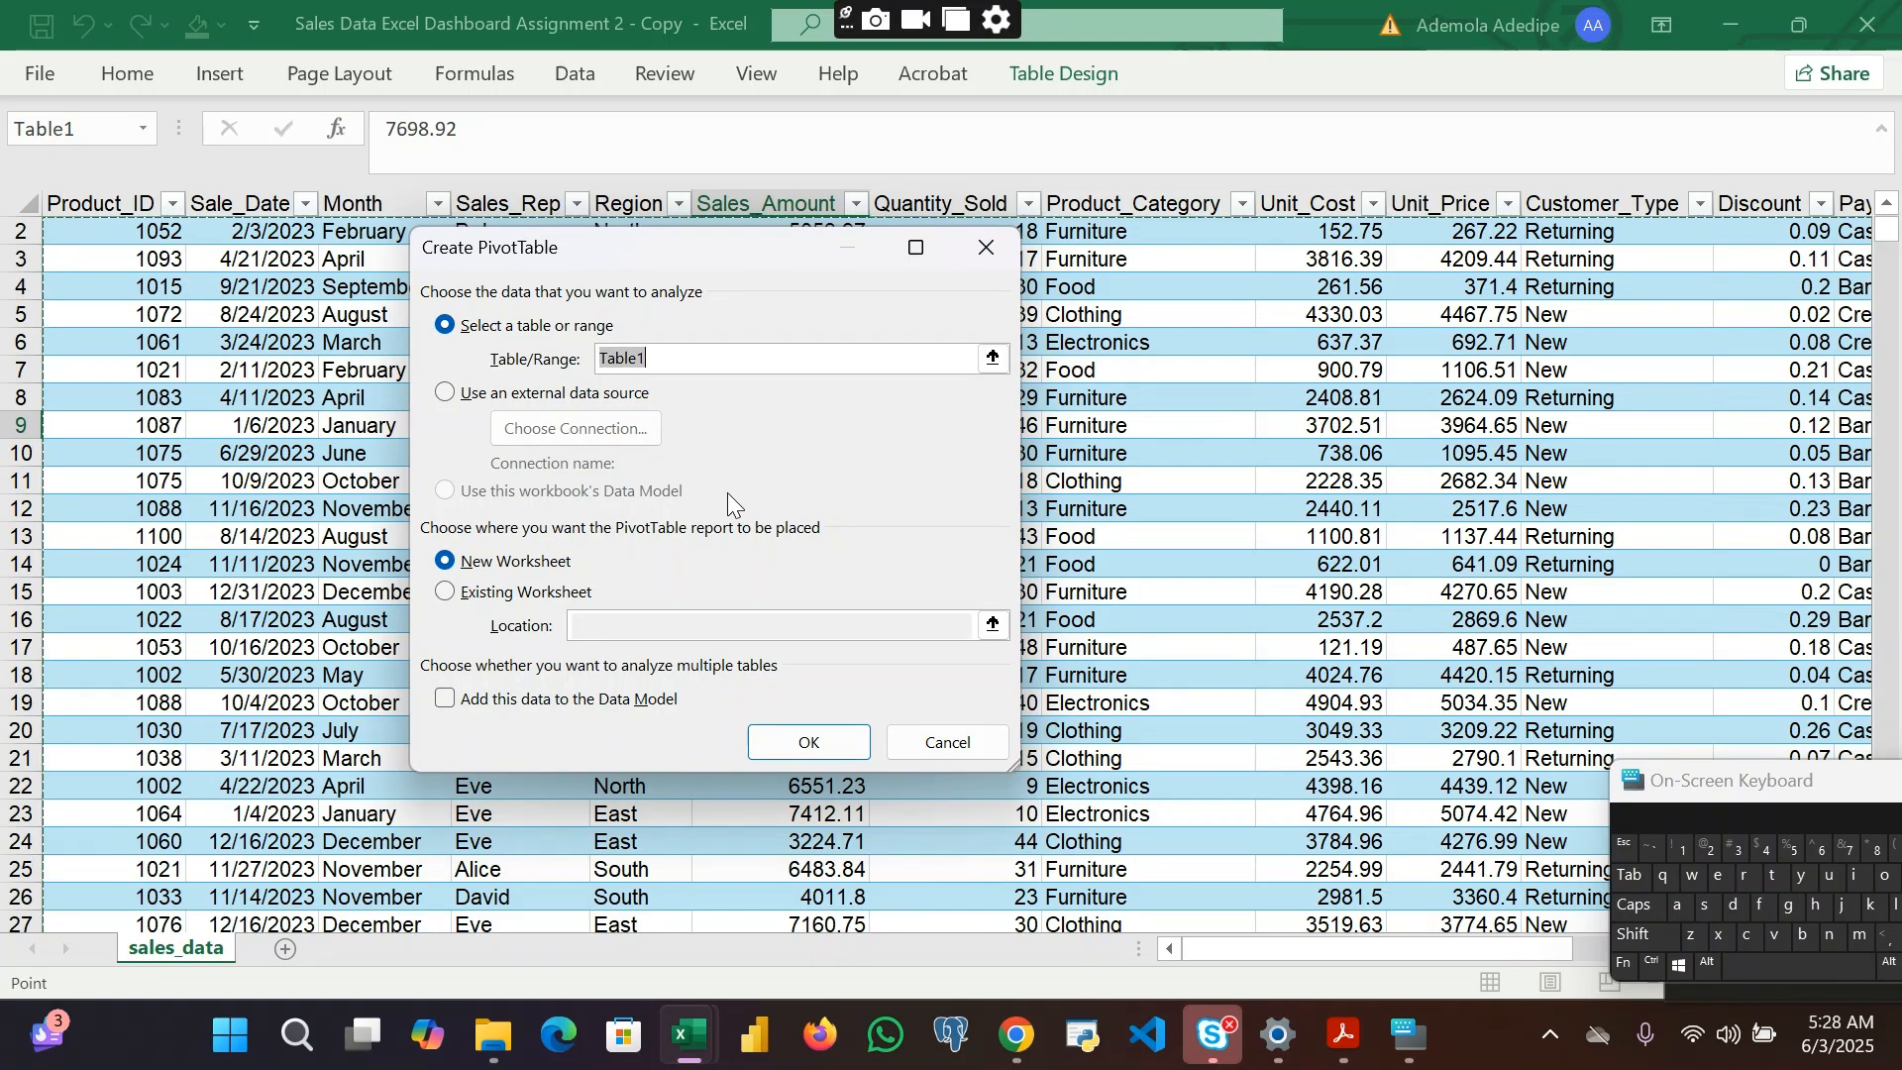
click(835, 745)
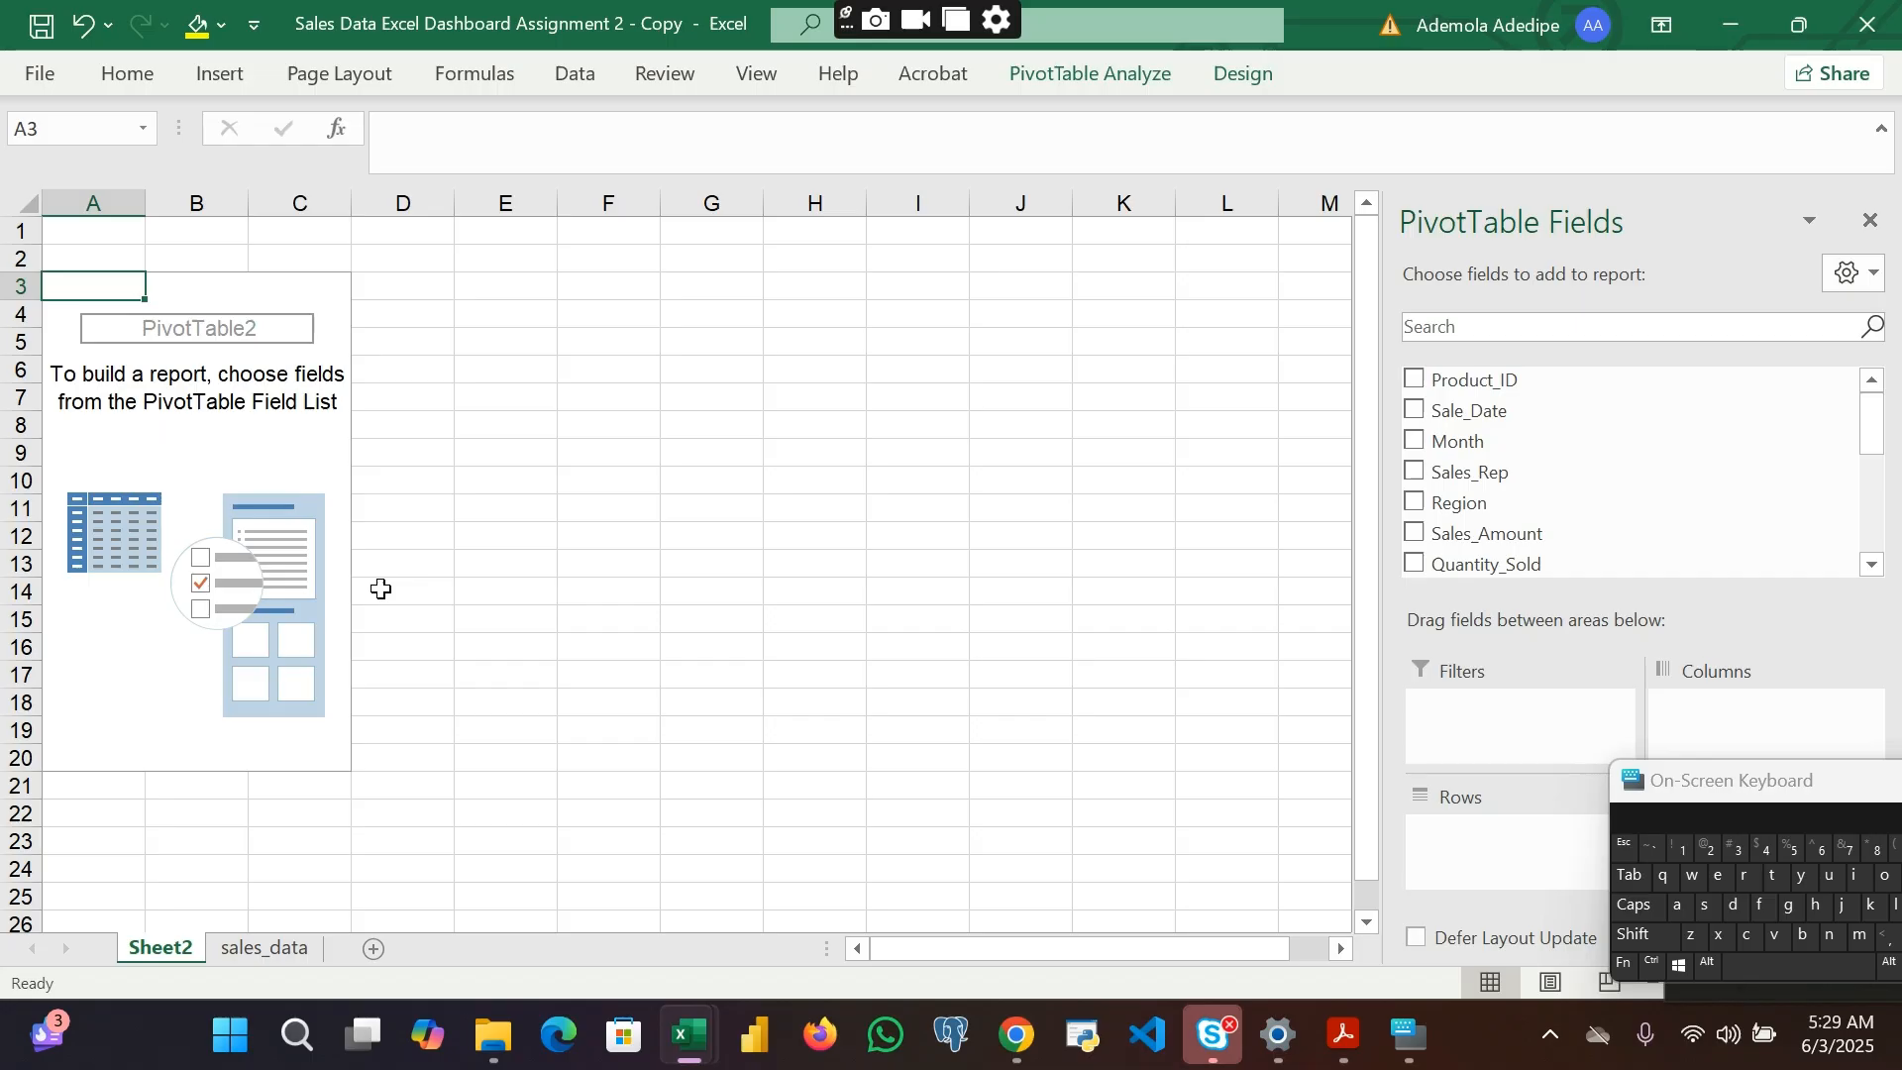
Step: Build the new PivotTable with the sum of Sales_Amount as values and Region as rows
mouse_move(1344, 1036)
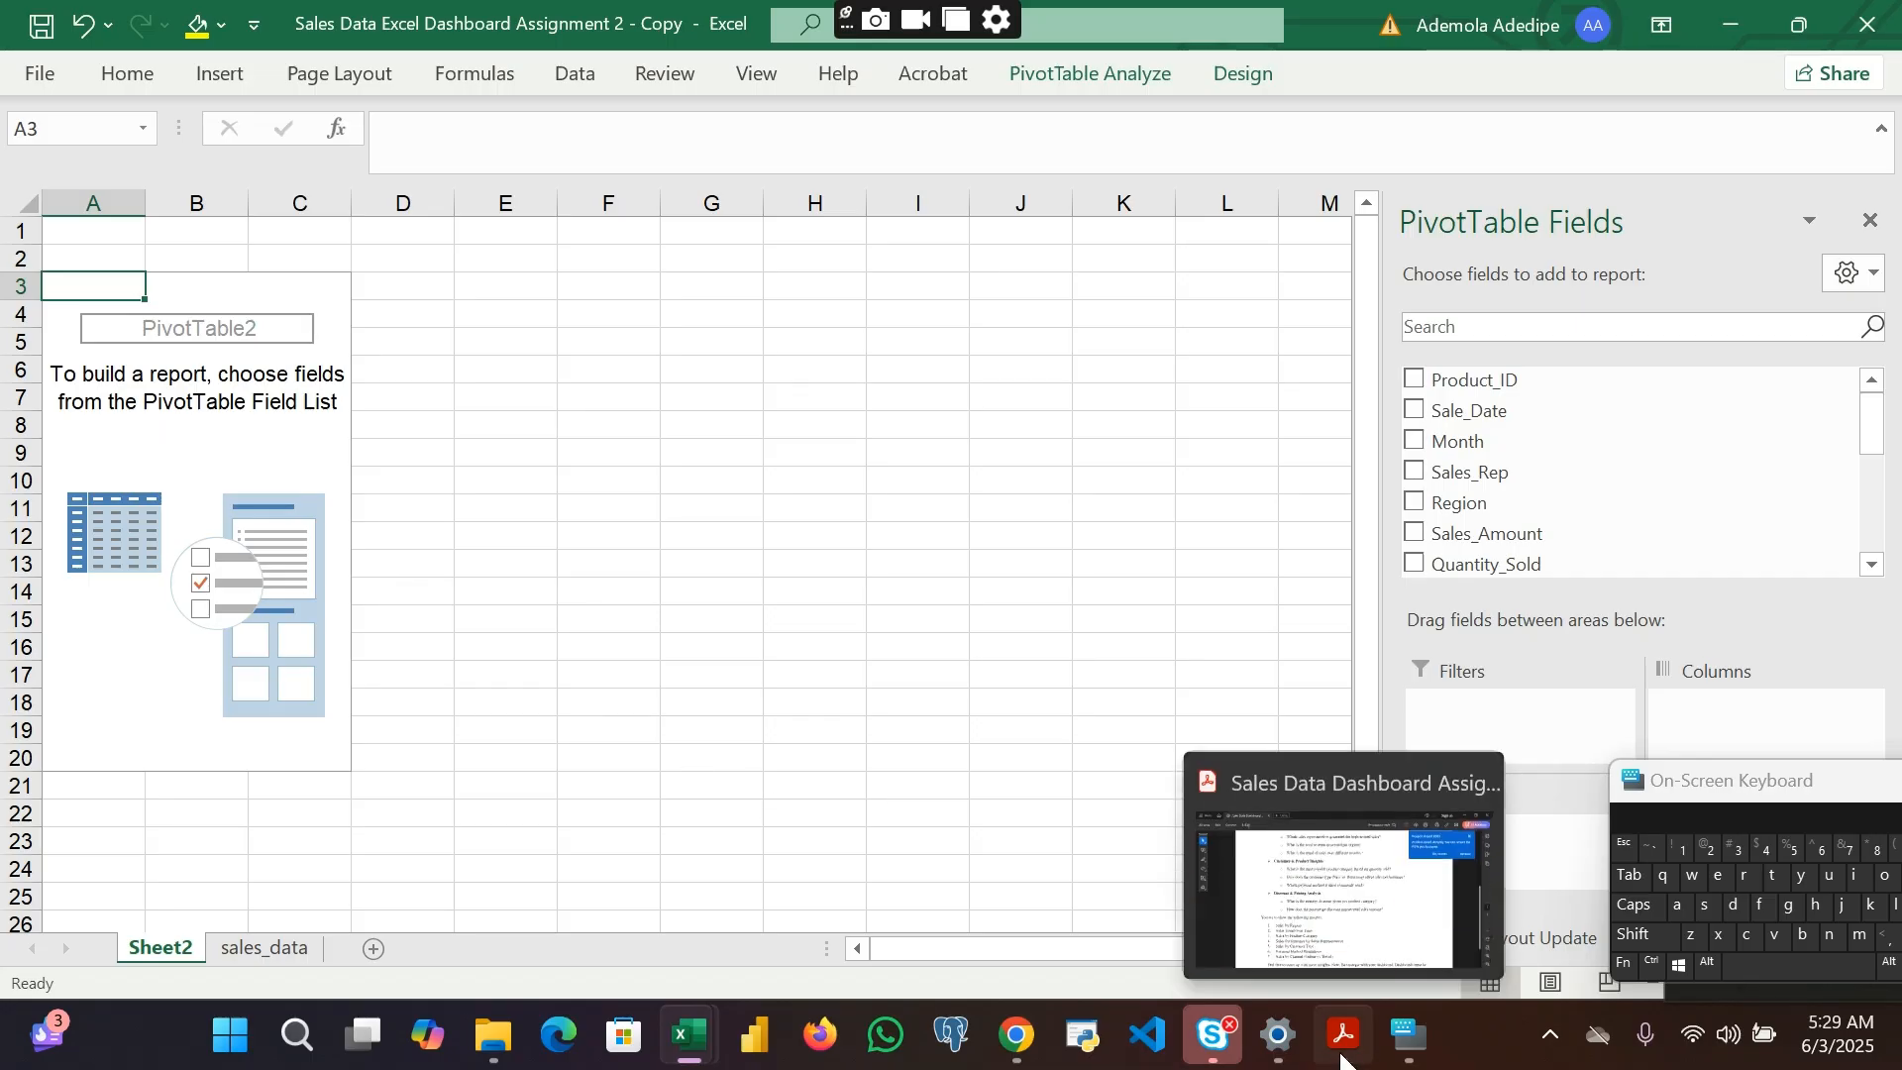
mouse_move(1331, 931)
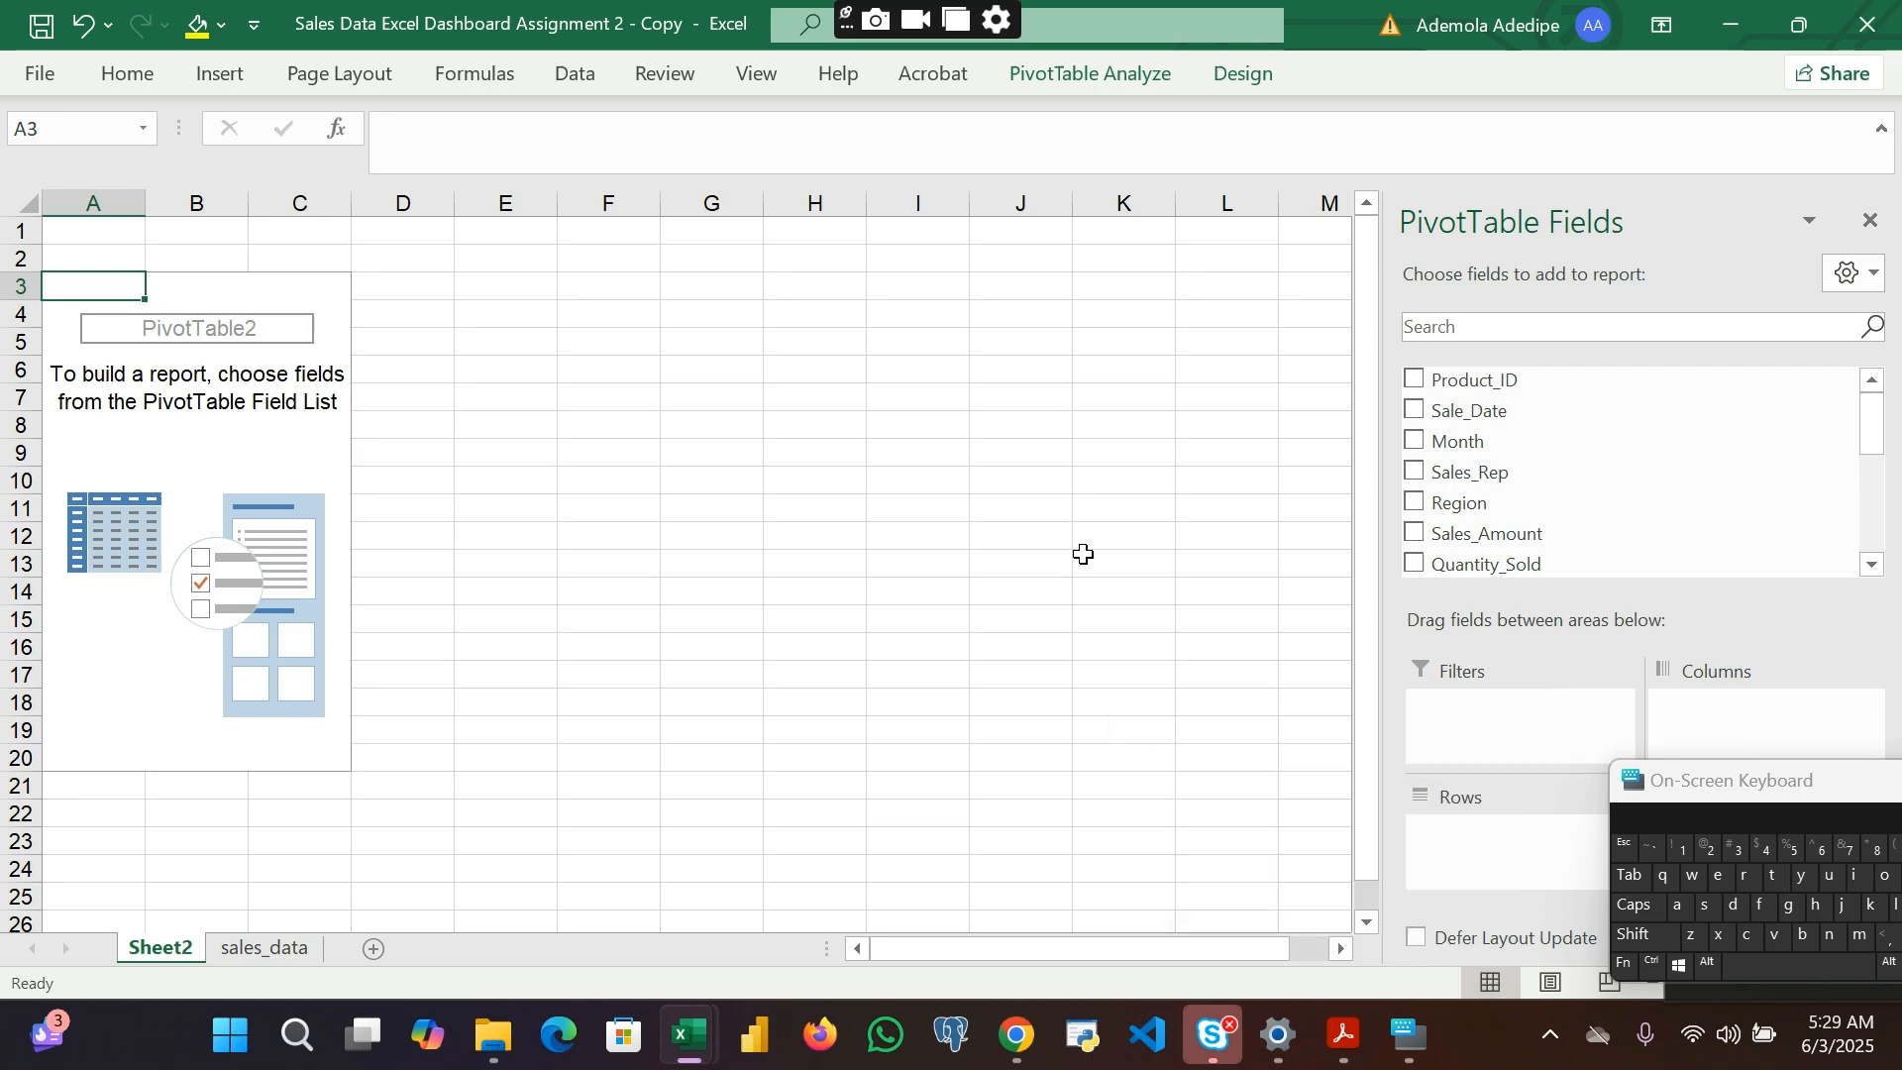
click(1413, 535)
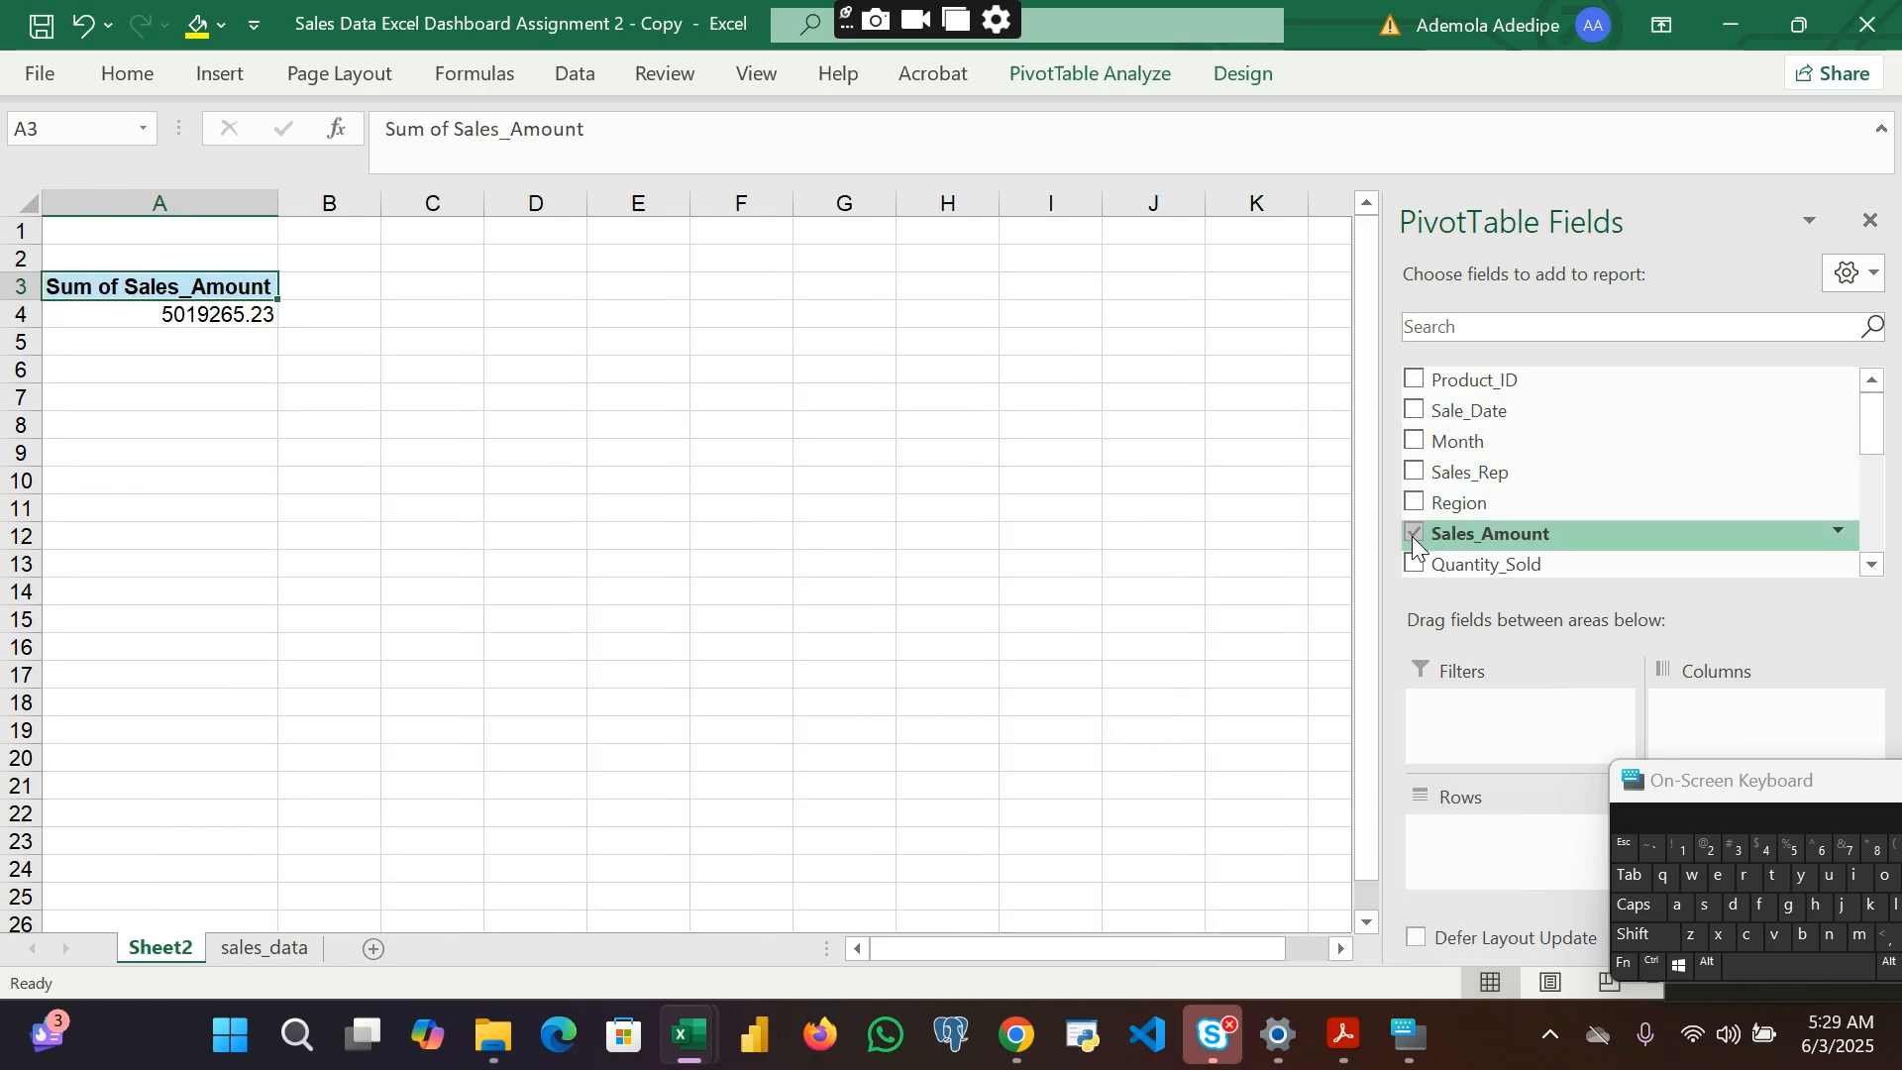
scroll(1414, 537, down, 1)
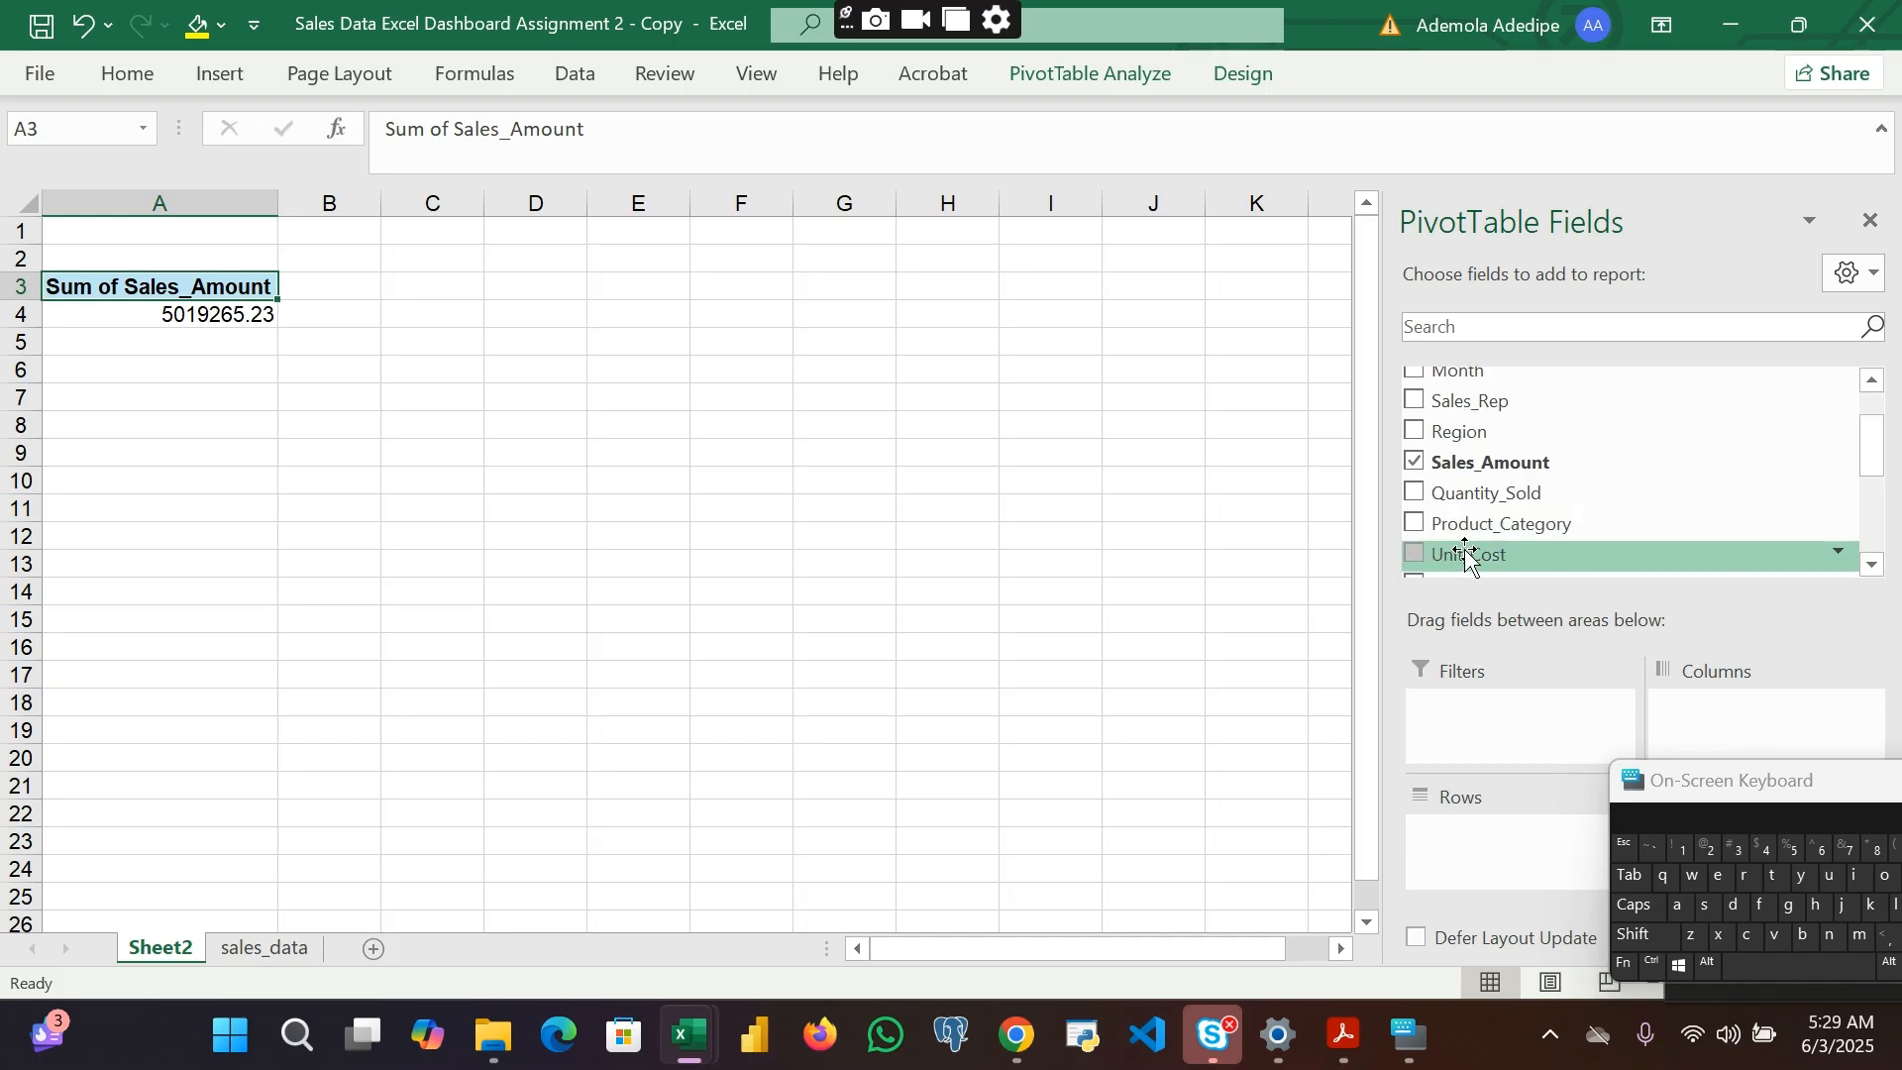
scroll(1467, 554, down, 2)
scroll(1465, 545, up, 1)
scroll(1449, 435, up, 2)
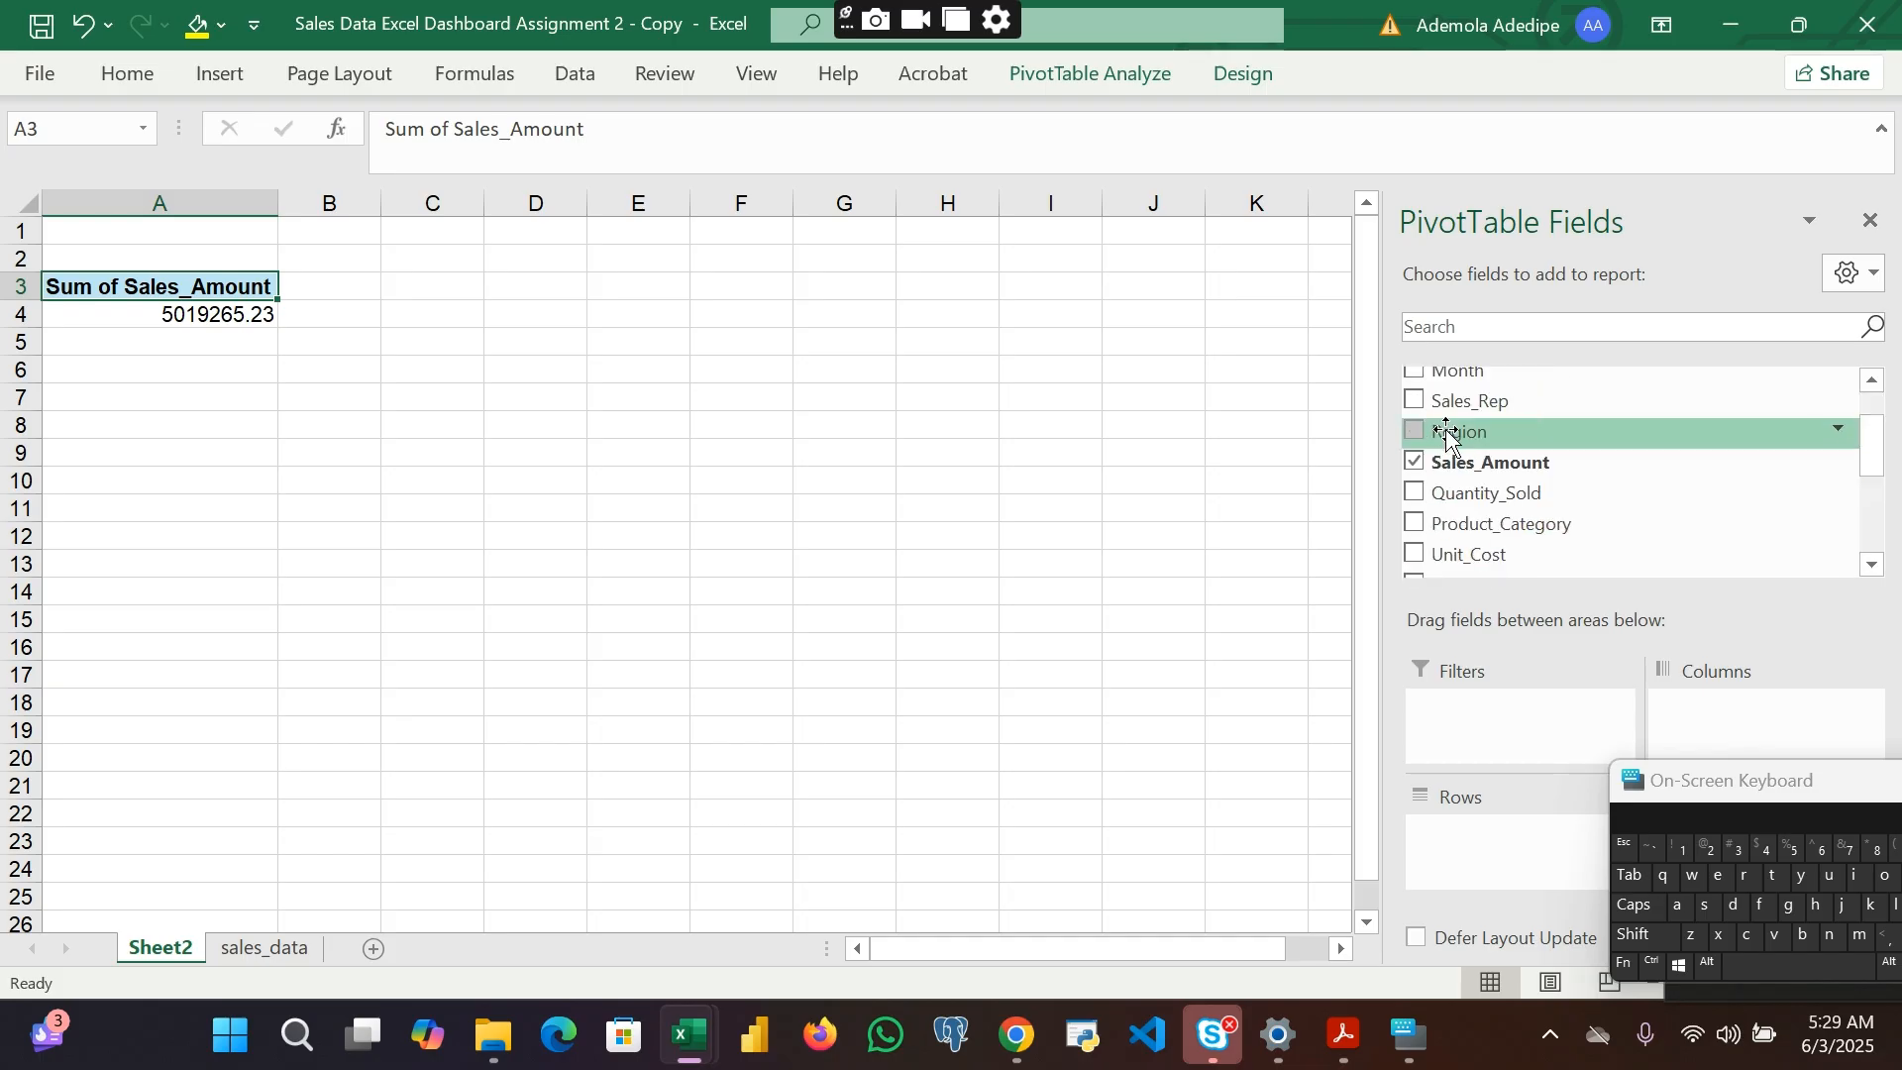
click(1415, 433)
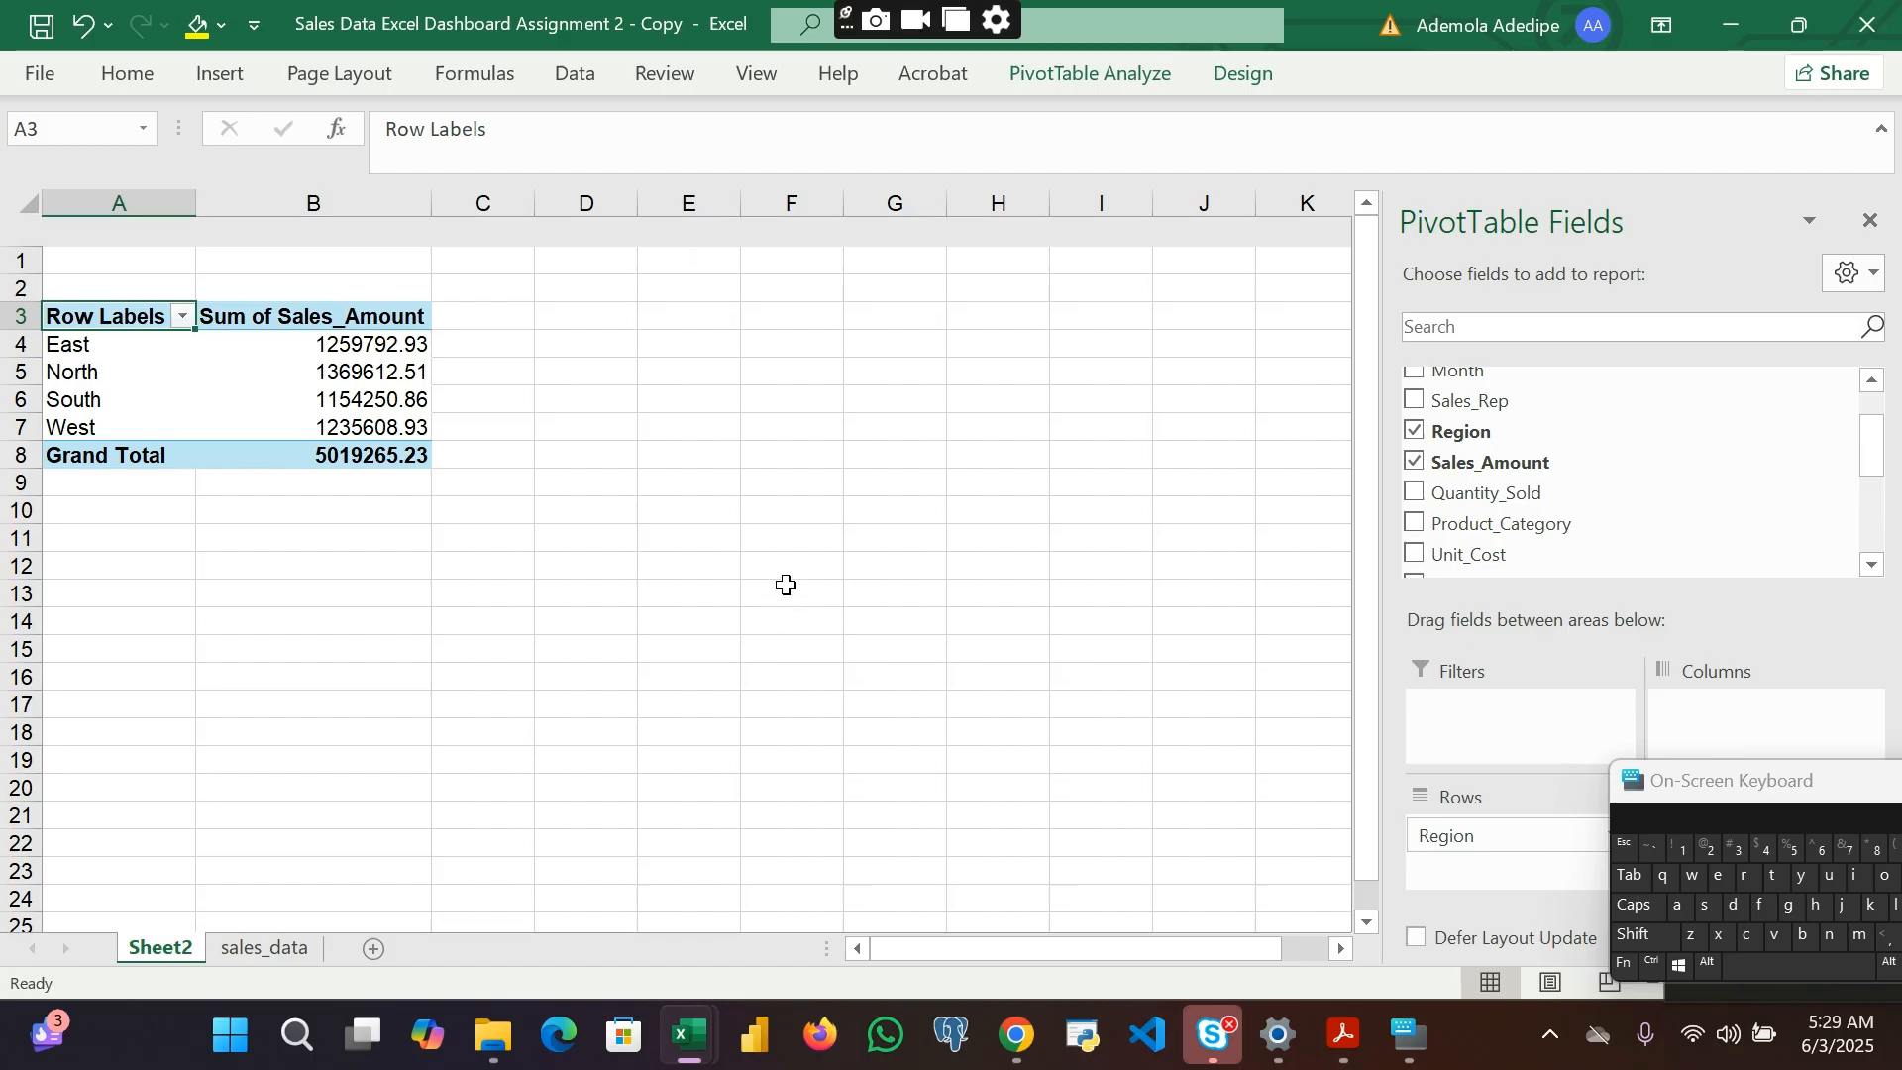
Step: Copy the insight title "Sales by Region" from the assignment PDF in Acrobat into cell A2 above the PivotTable in Excel
click(126, 258)
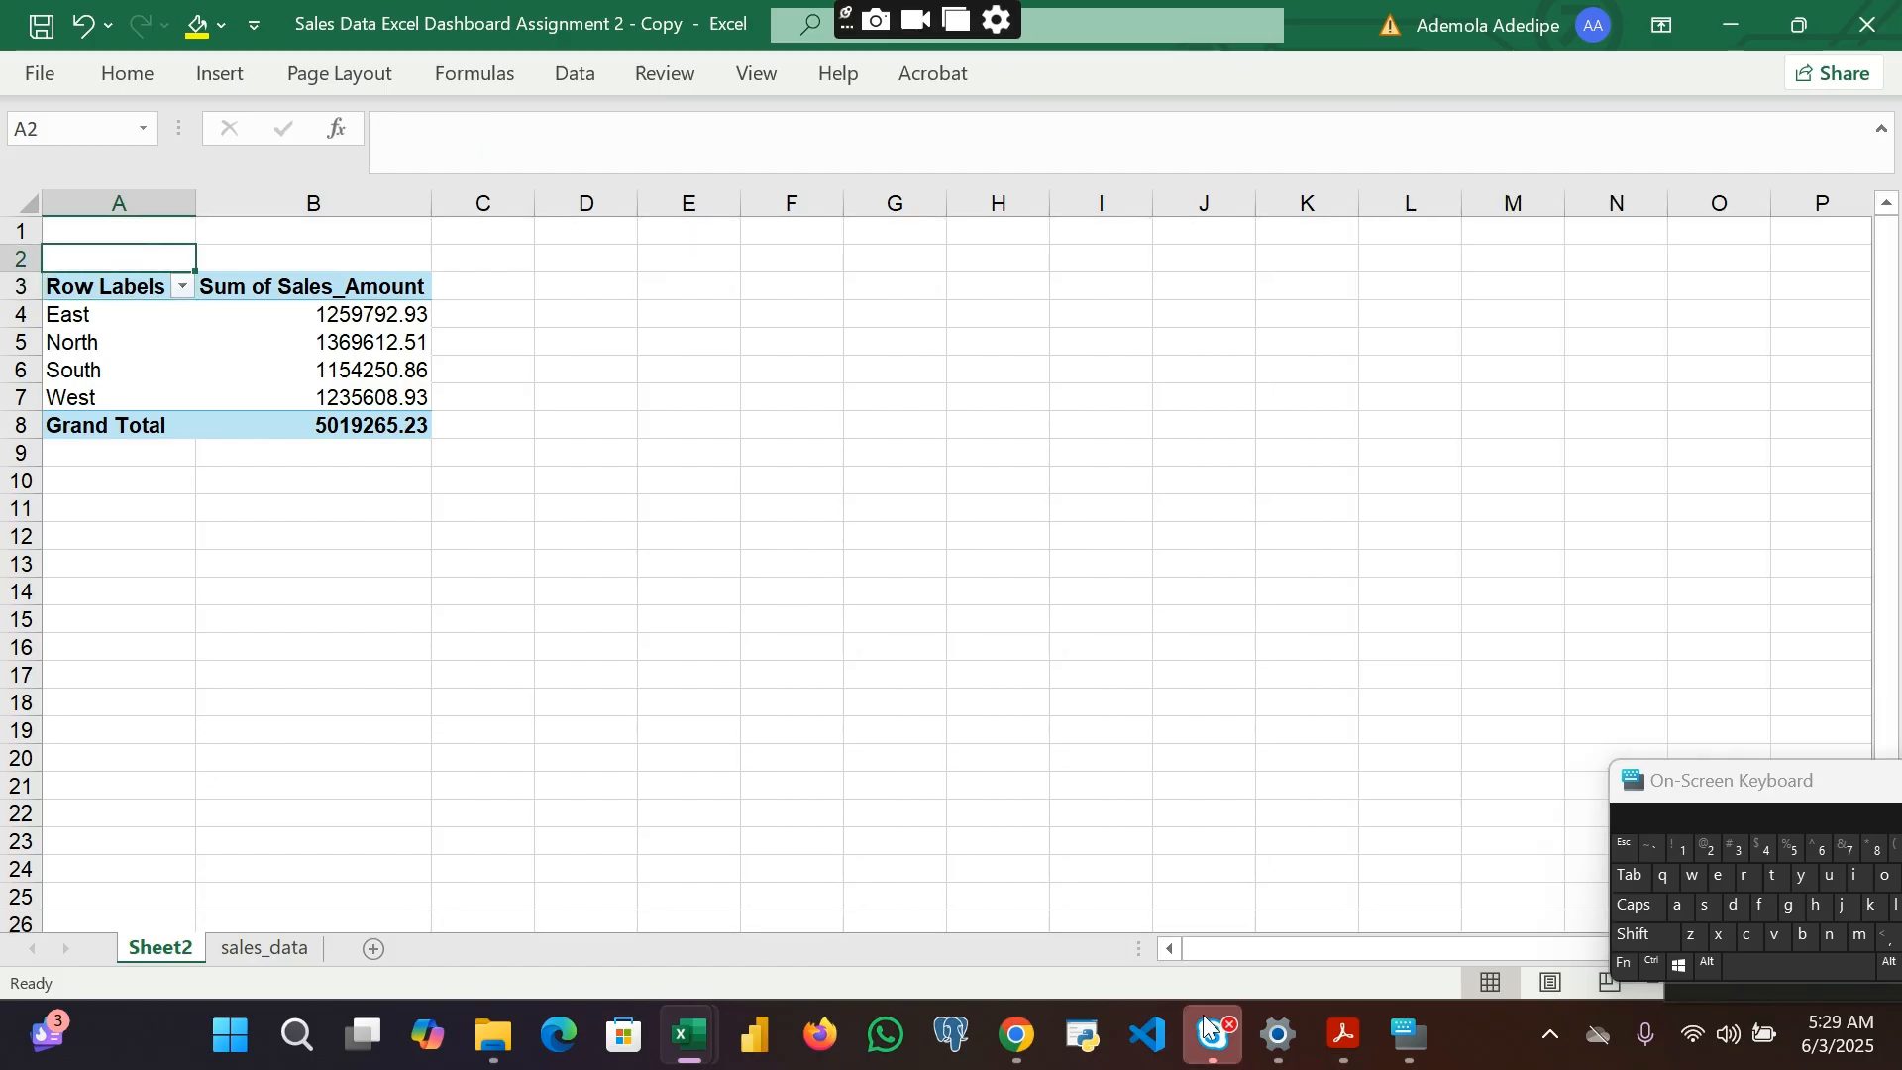
click(1328, 971)
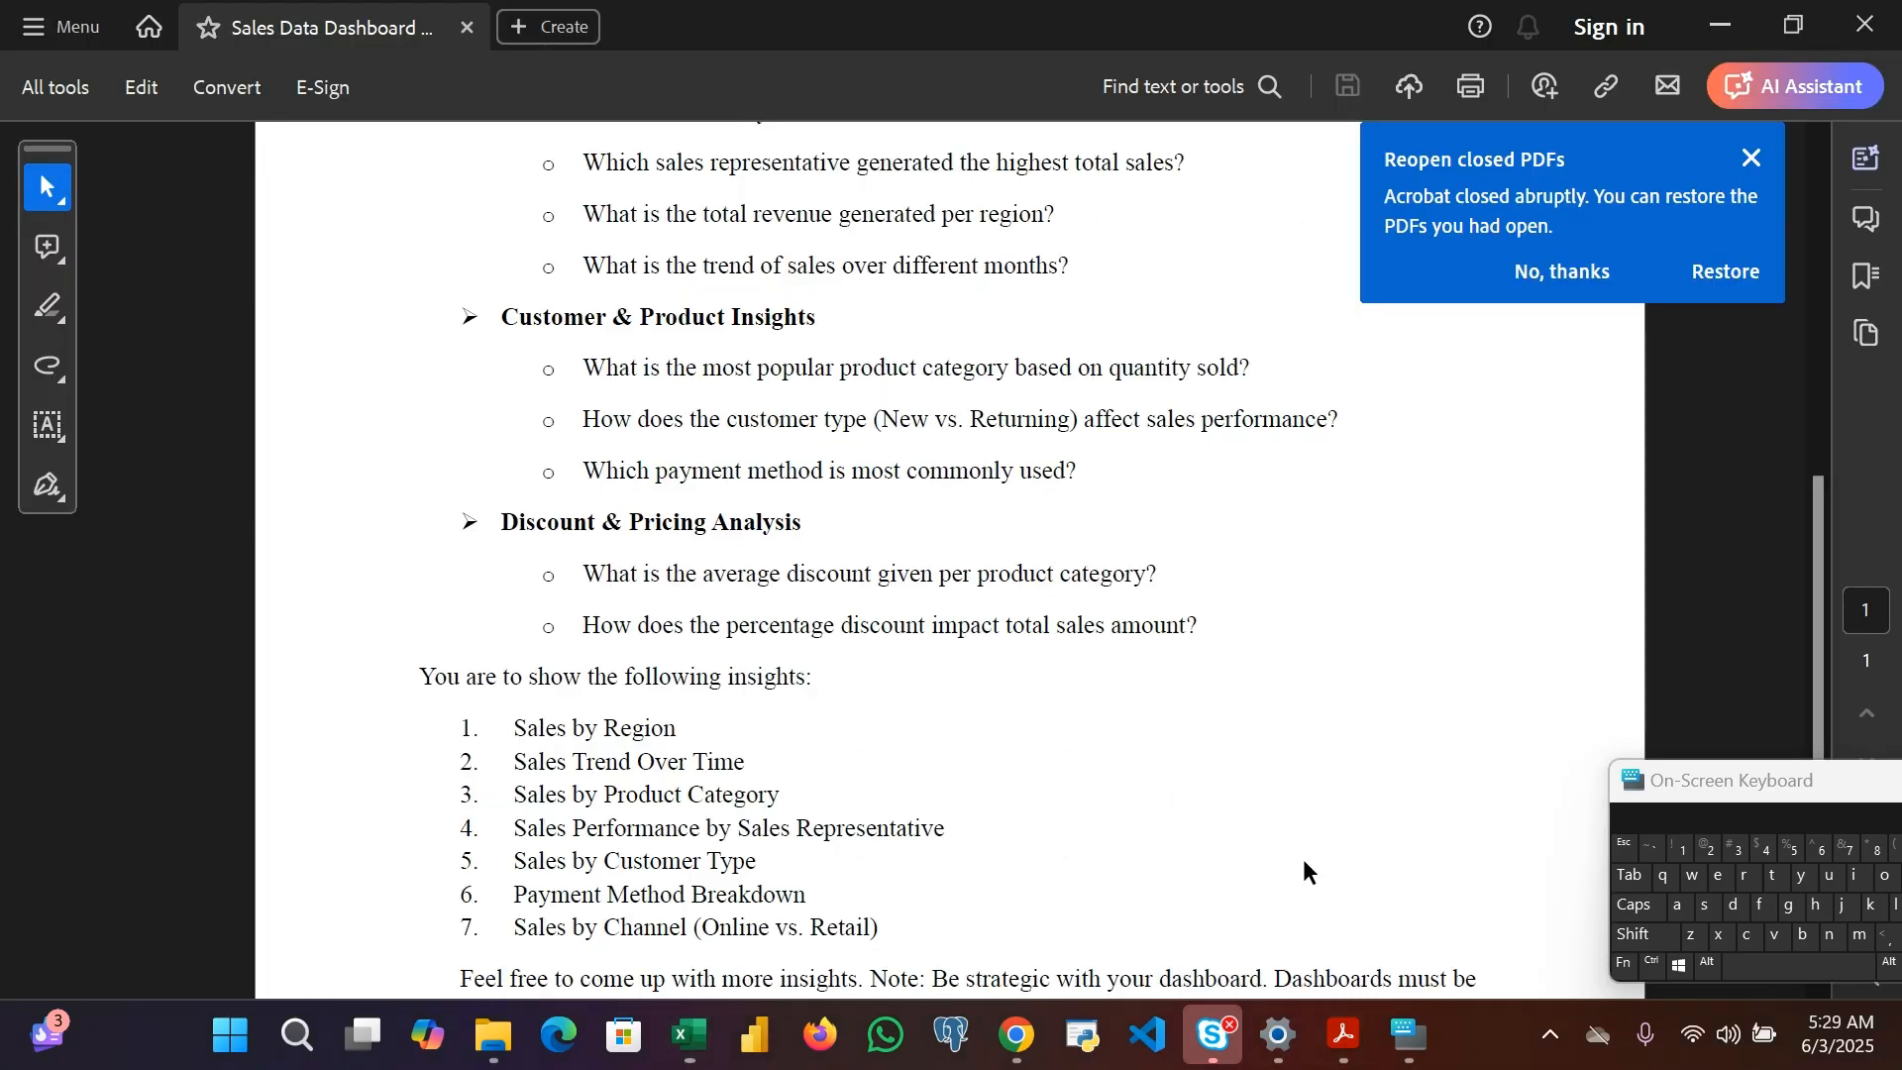
drag(513, 728, 664, 730)
key(ctrl+c)
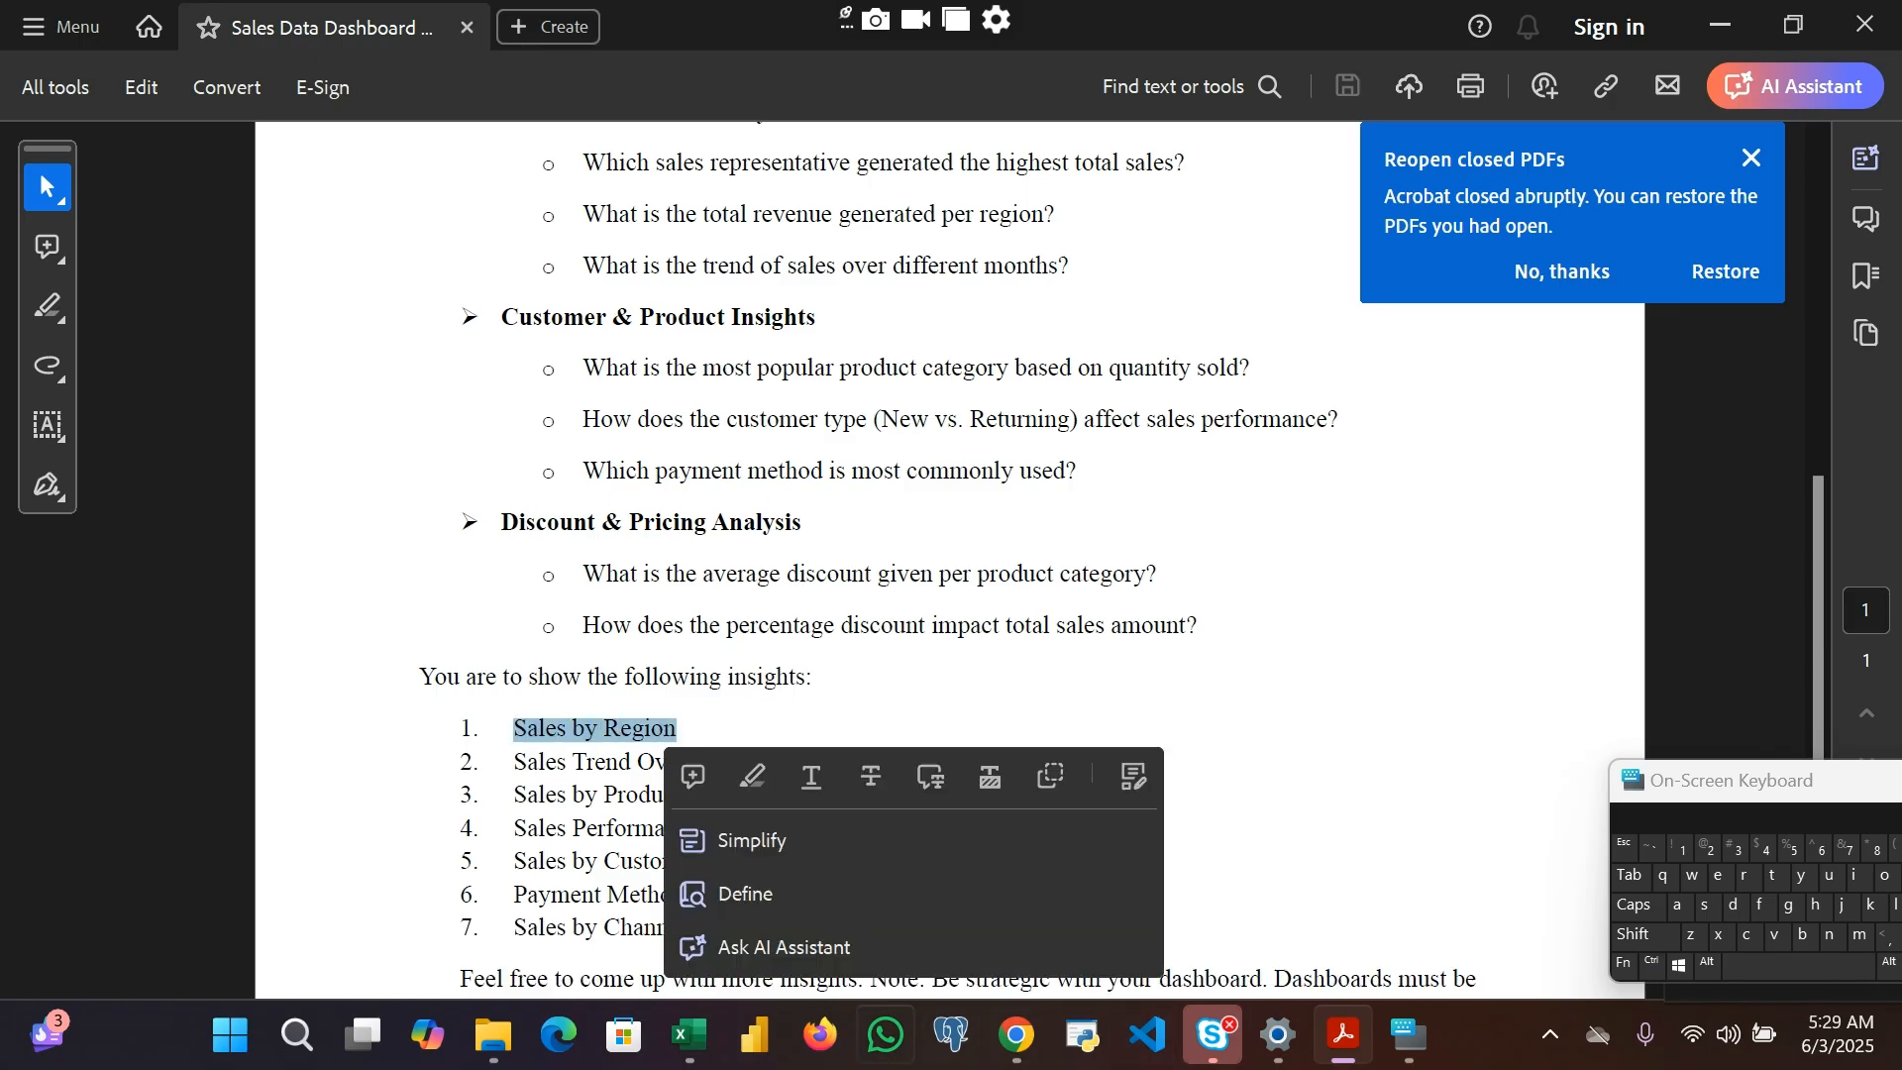
mouse_move(702, 1042)
click(628, 852)
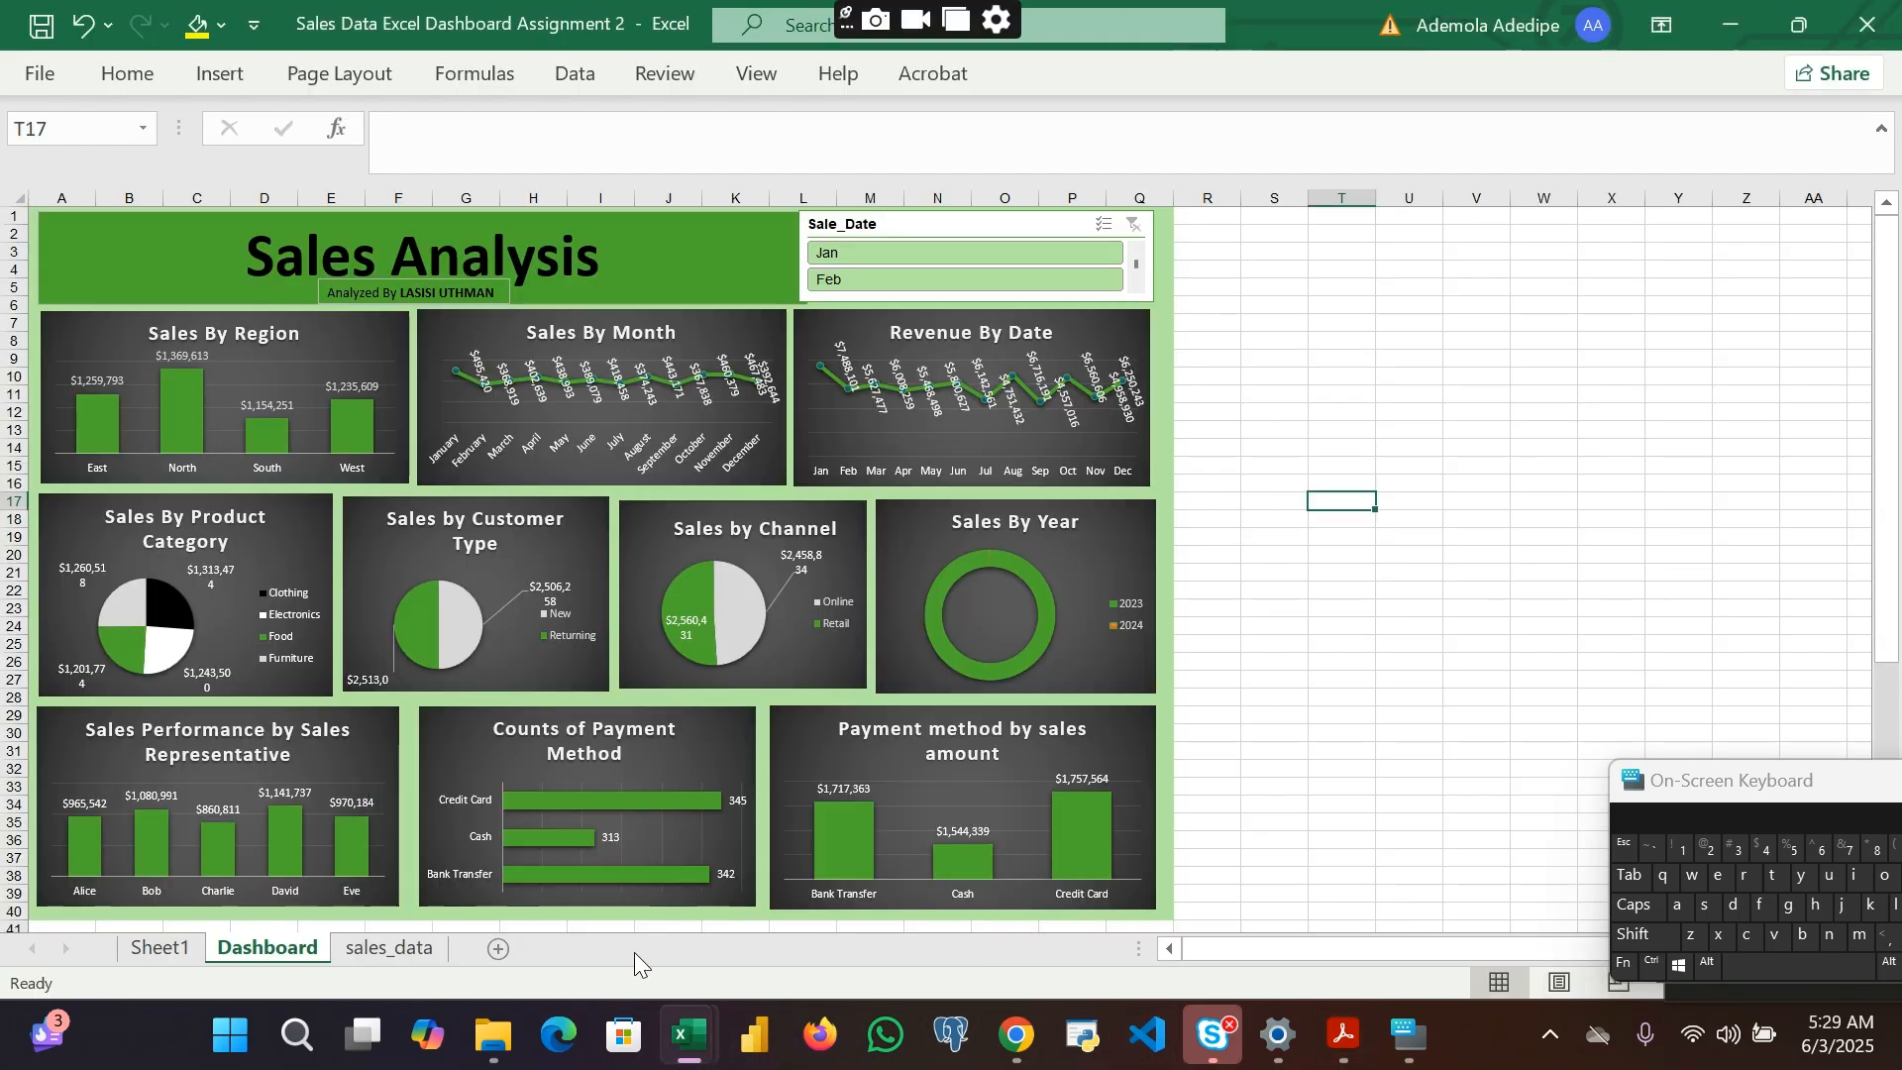
click(771, 908)
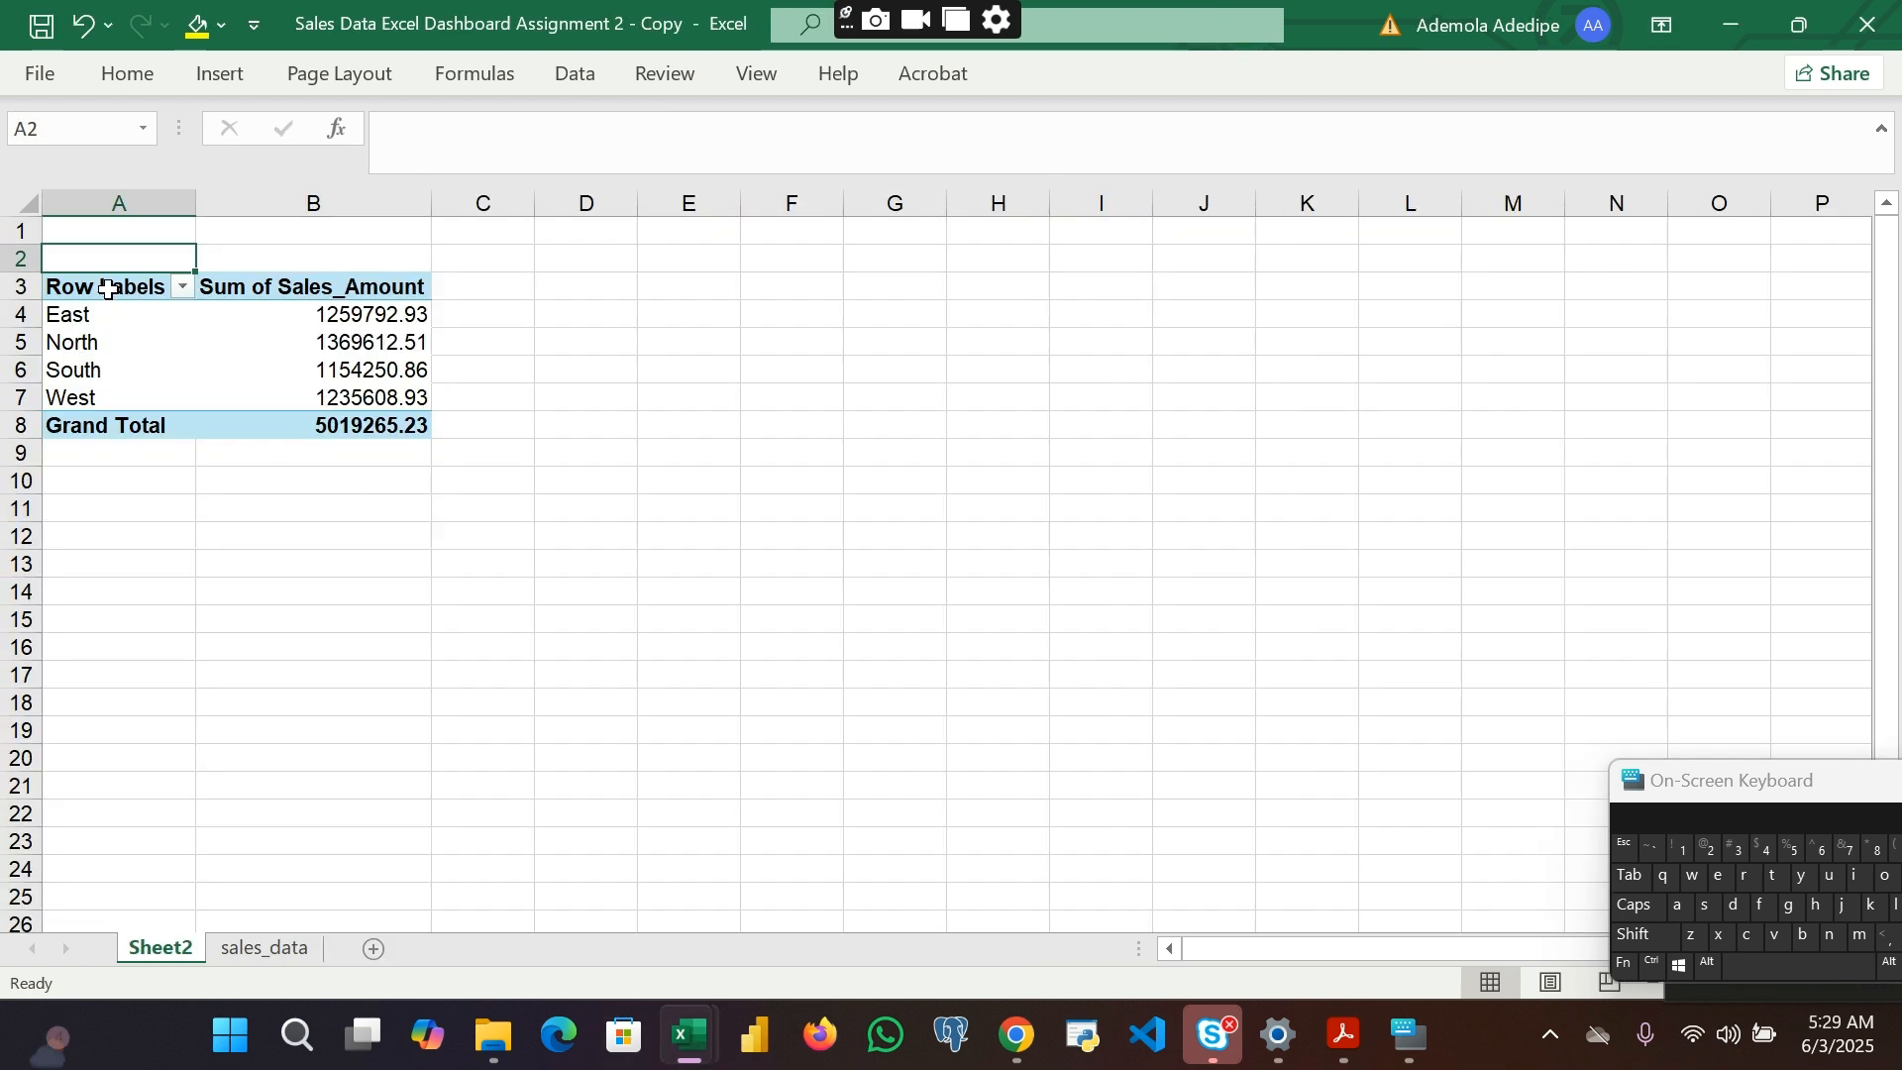
key(ctrl+v)
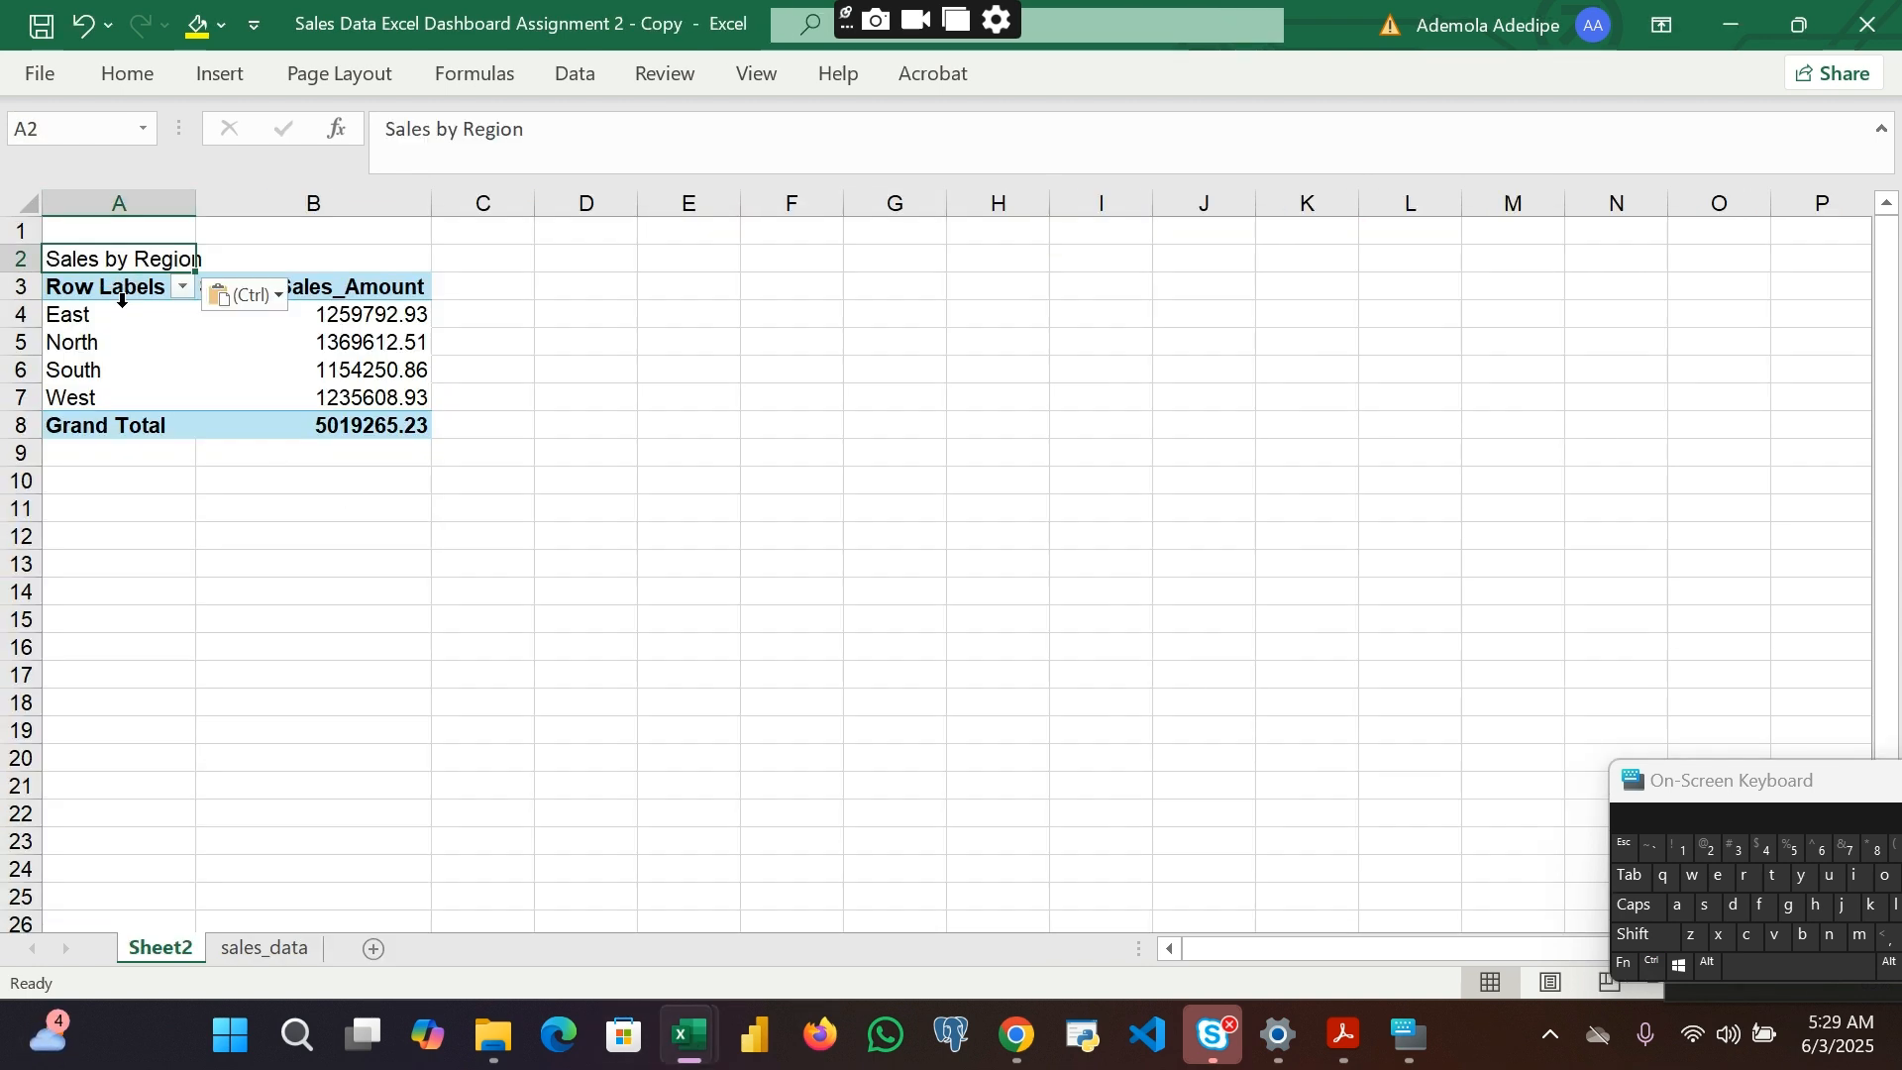
Step: Duplicate the Sales by Region PivotTable by copying A3:B8 and pasting it at cell A12
drag(74, 287, 369, 419)
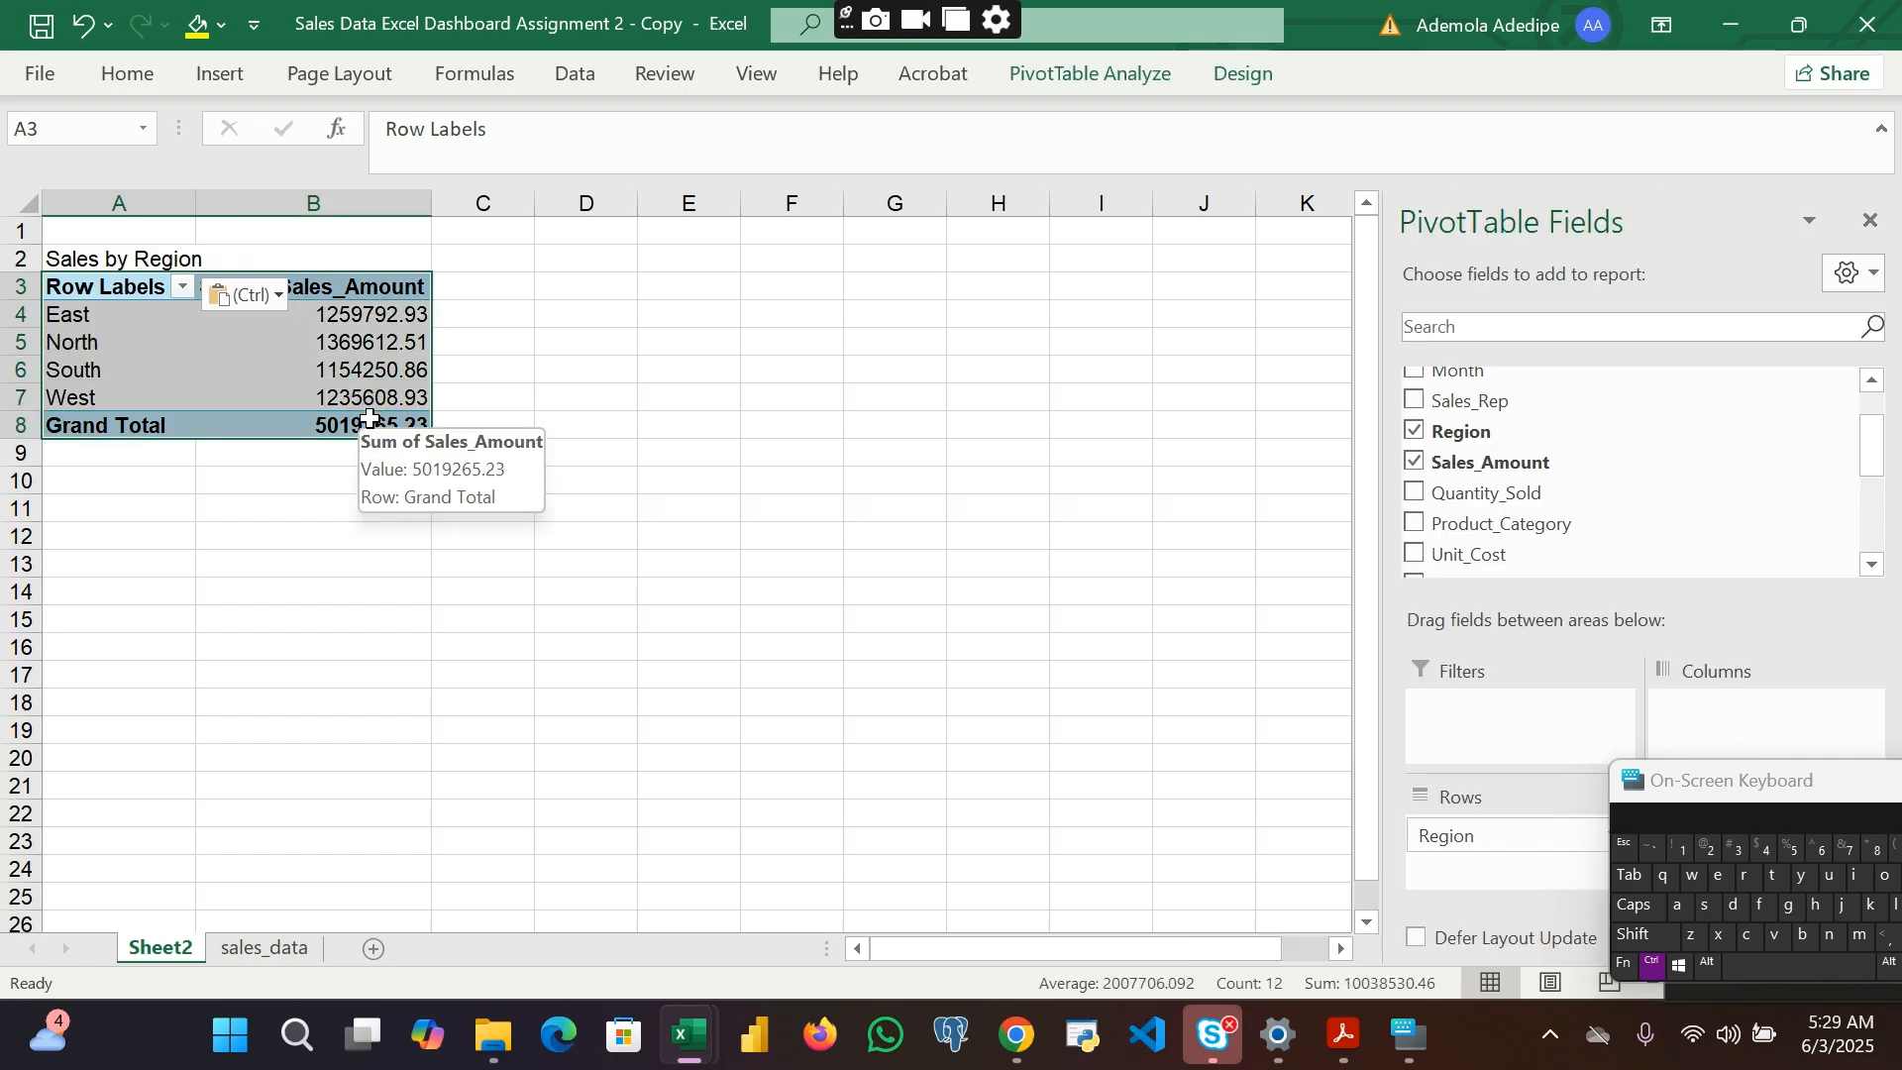
key(ctrl)
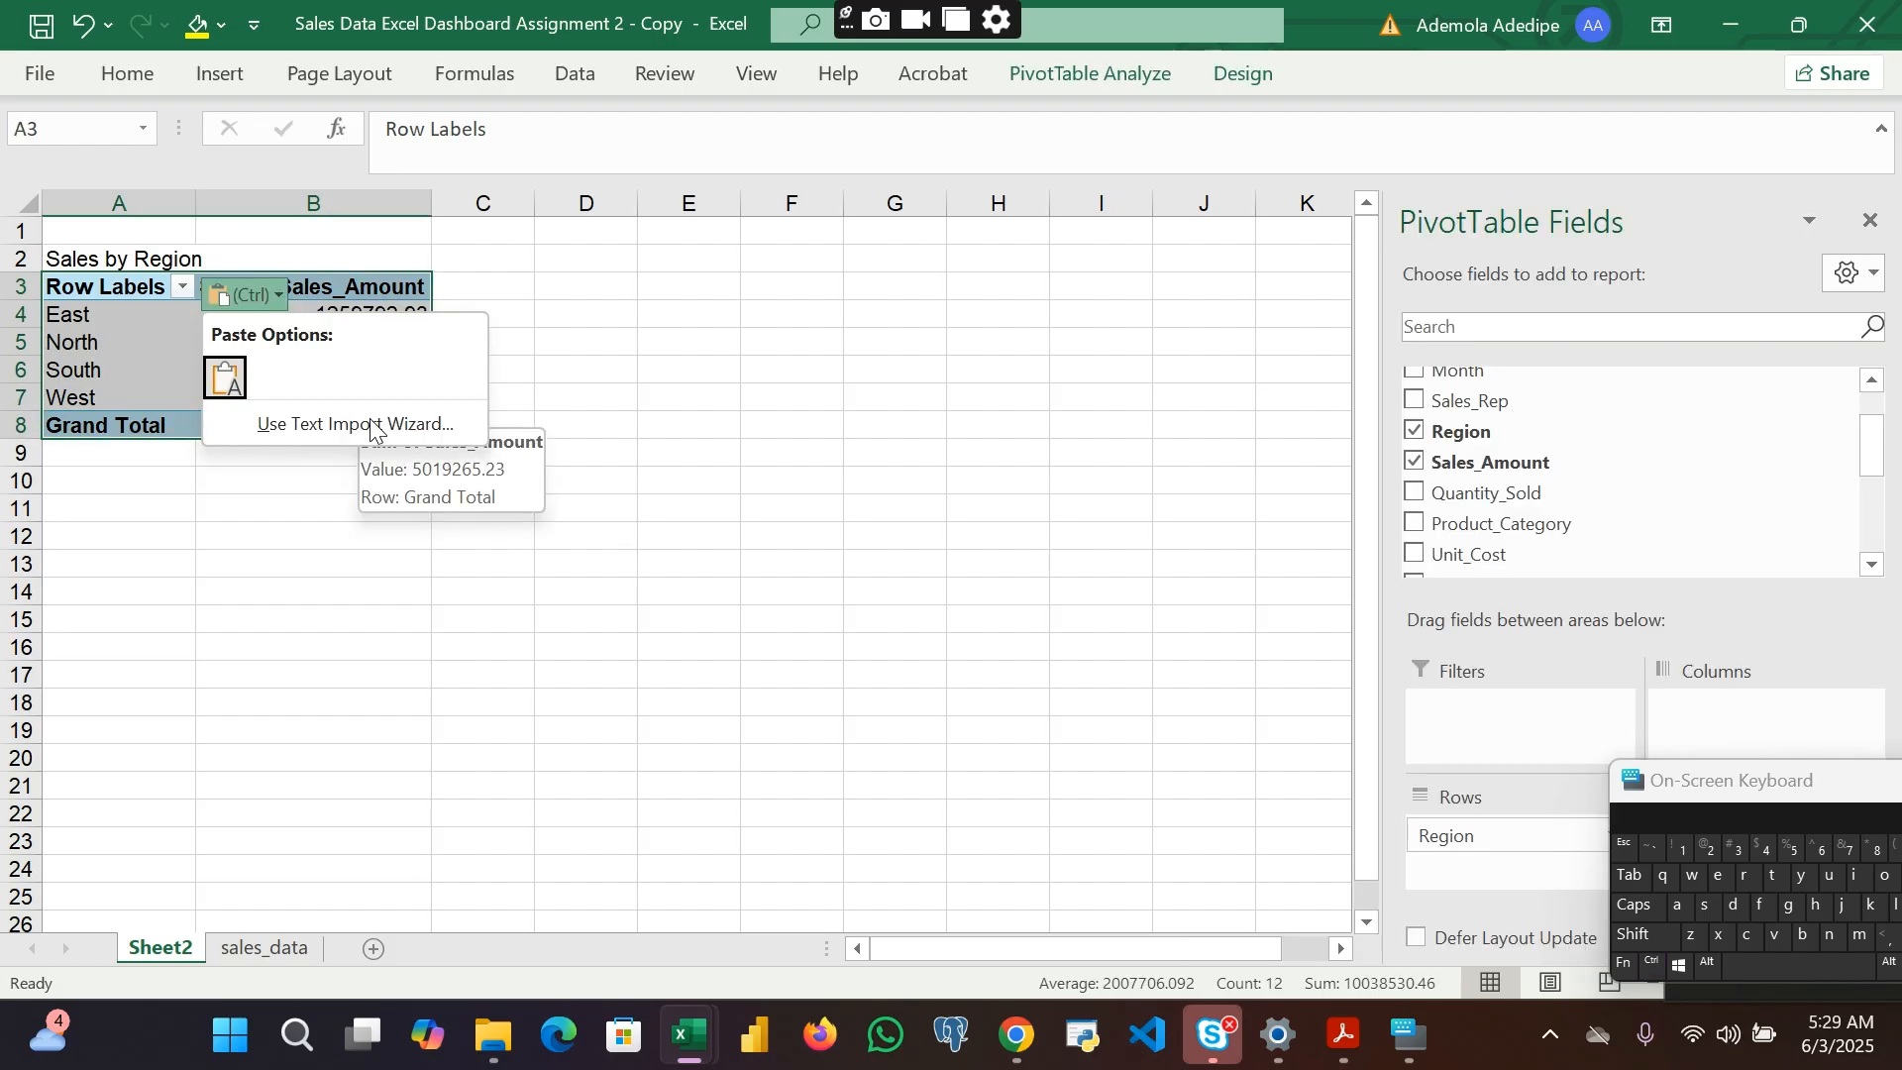
key(ctrl)
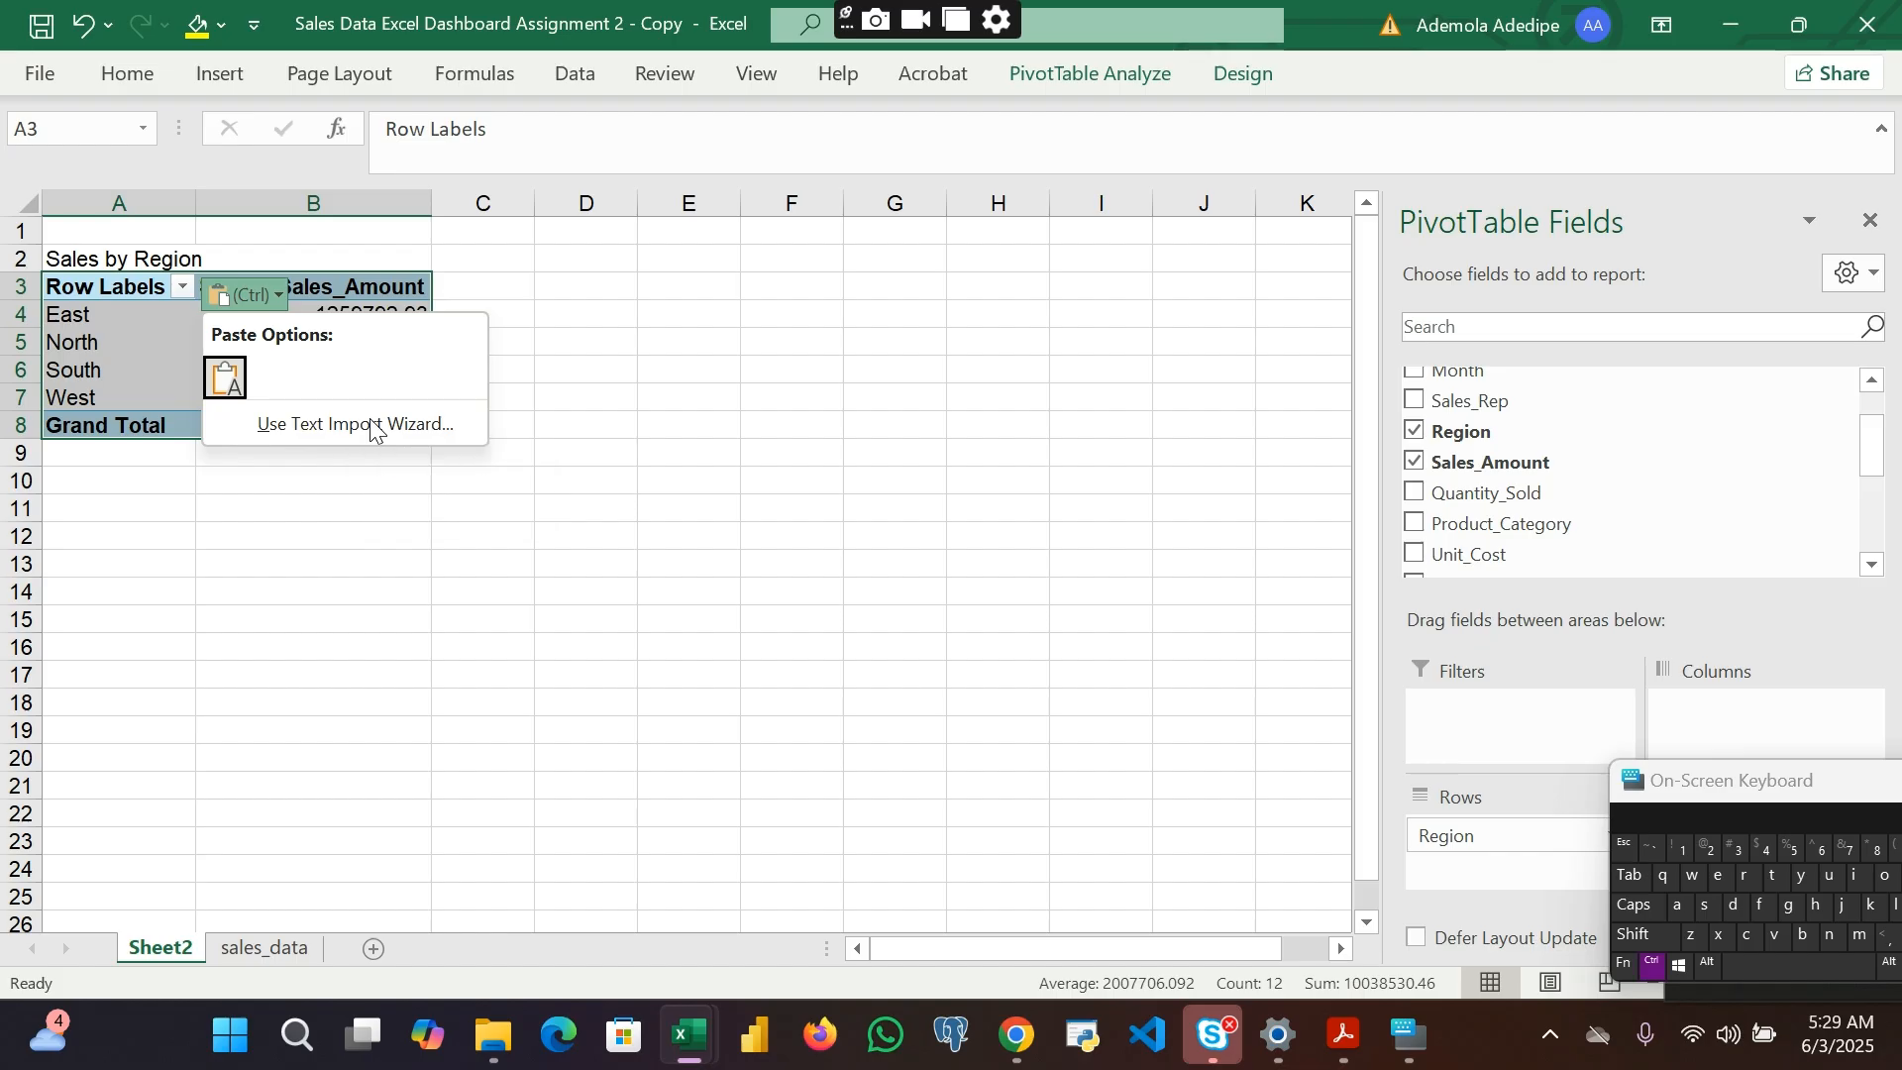
key(ctrl)
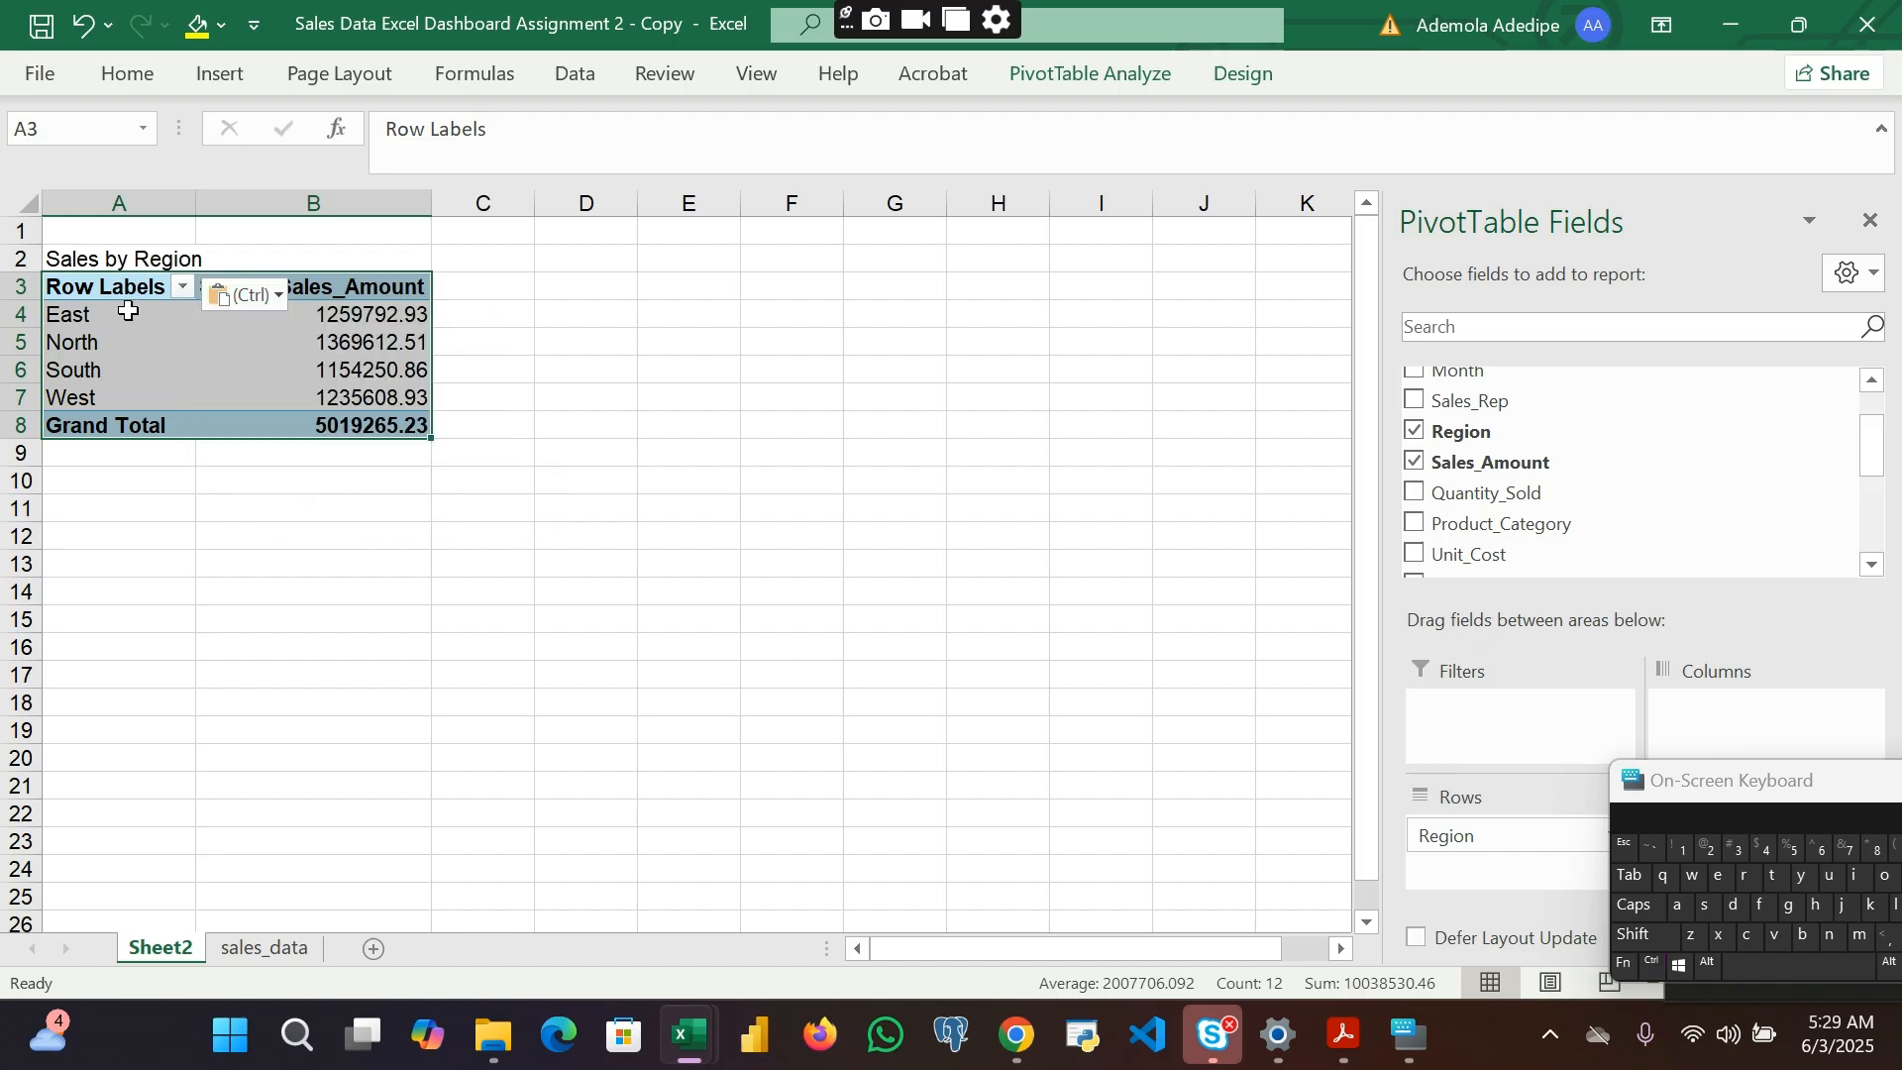
click(116, 288)
mouse_move(114, 286)
mouse_down()
mouse_move(357, 370)
mouse_move(358, 417)
mouse_up()
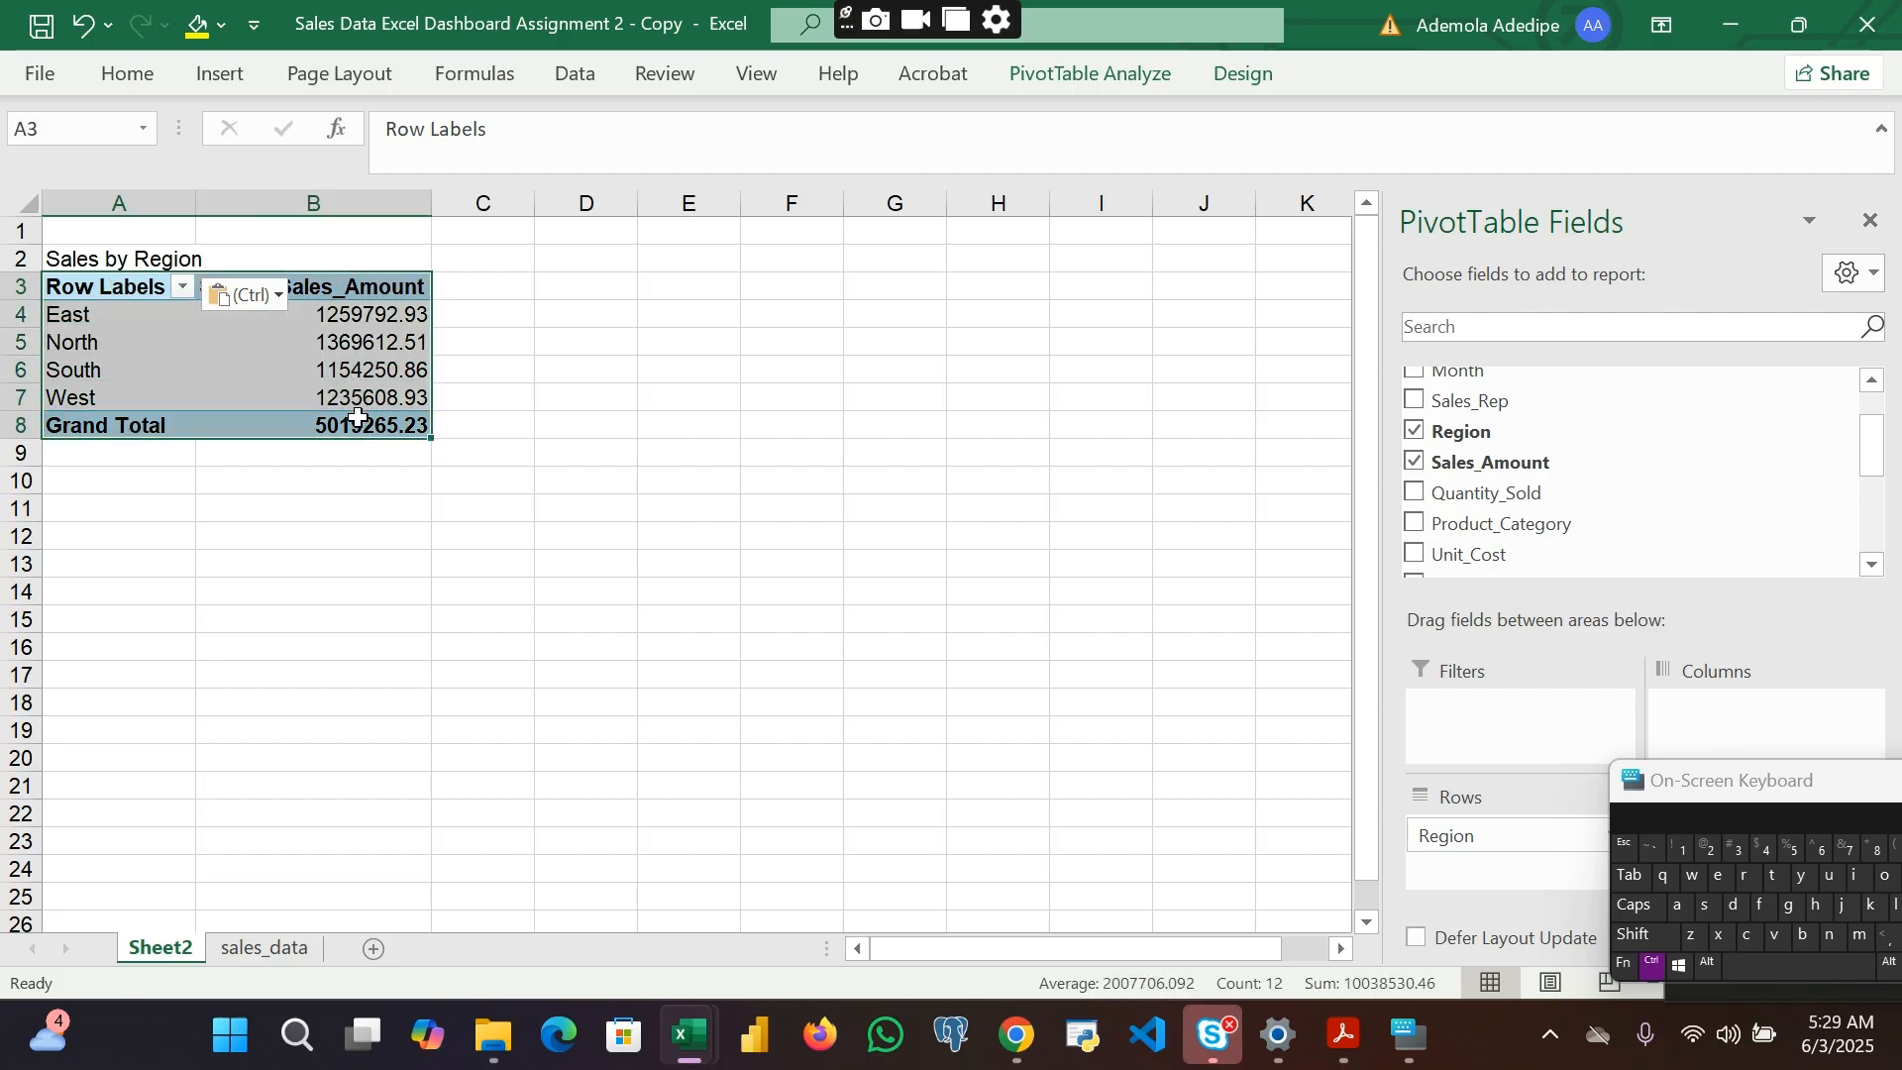
key(ctrl+c)
click(123, 539)
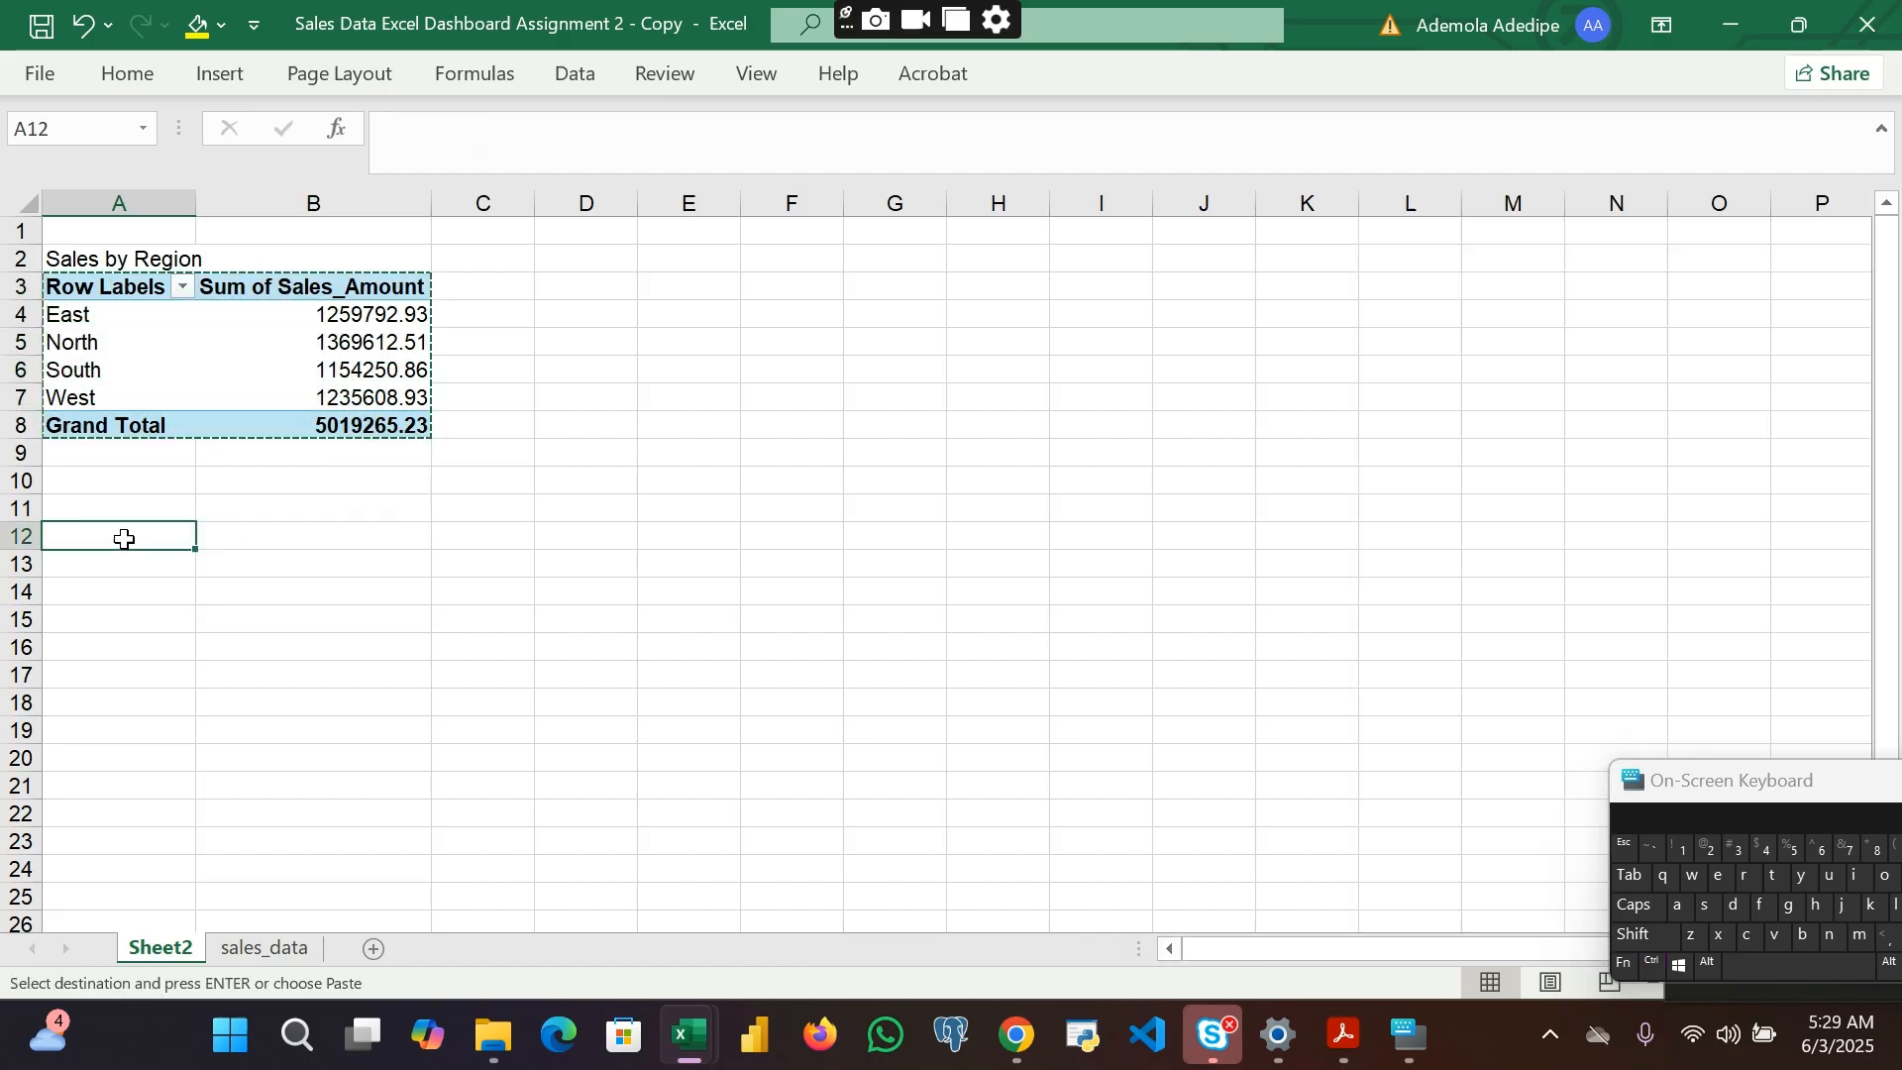
key(ctrl+v)
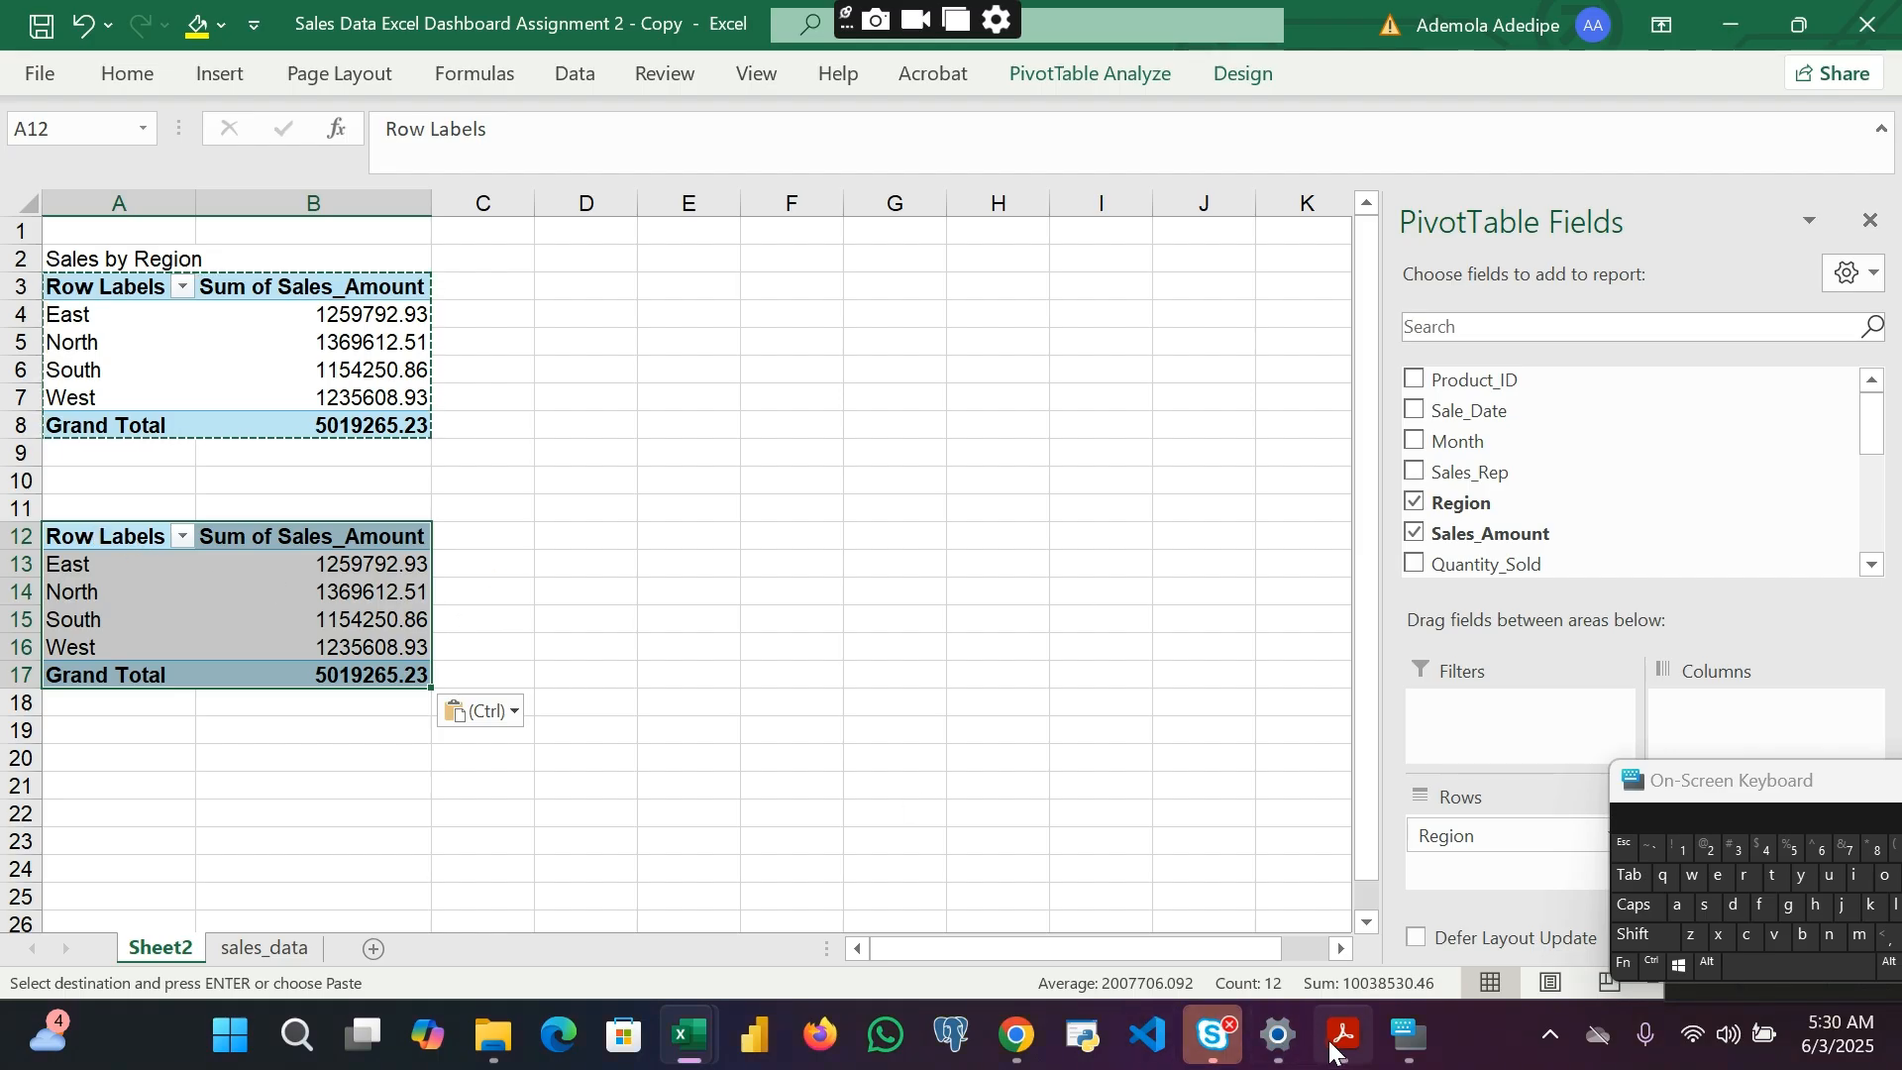
Step: Check the second insight in the assignment PDF in Acrobat and title the copied PivotTable "Sales Trend Overtime" in Excel cell A11
mouse_move(1333, 1042)
click(1315, 946)
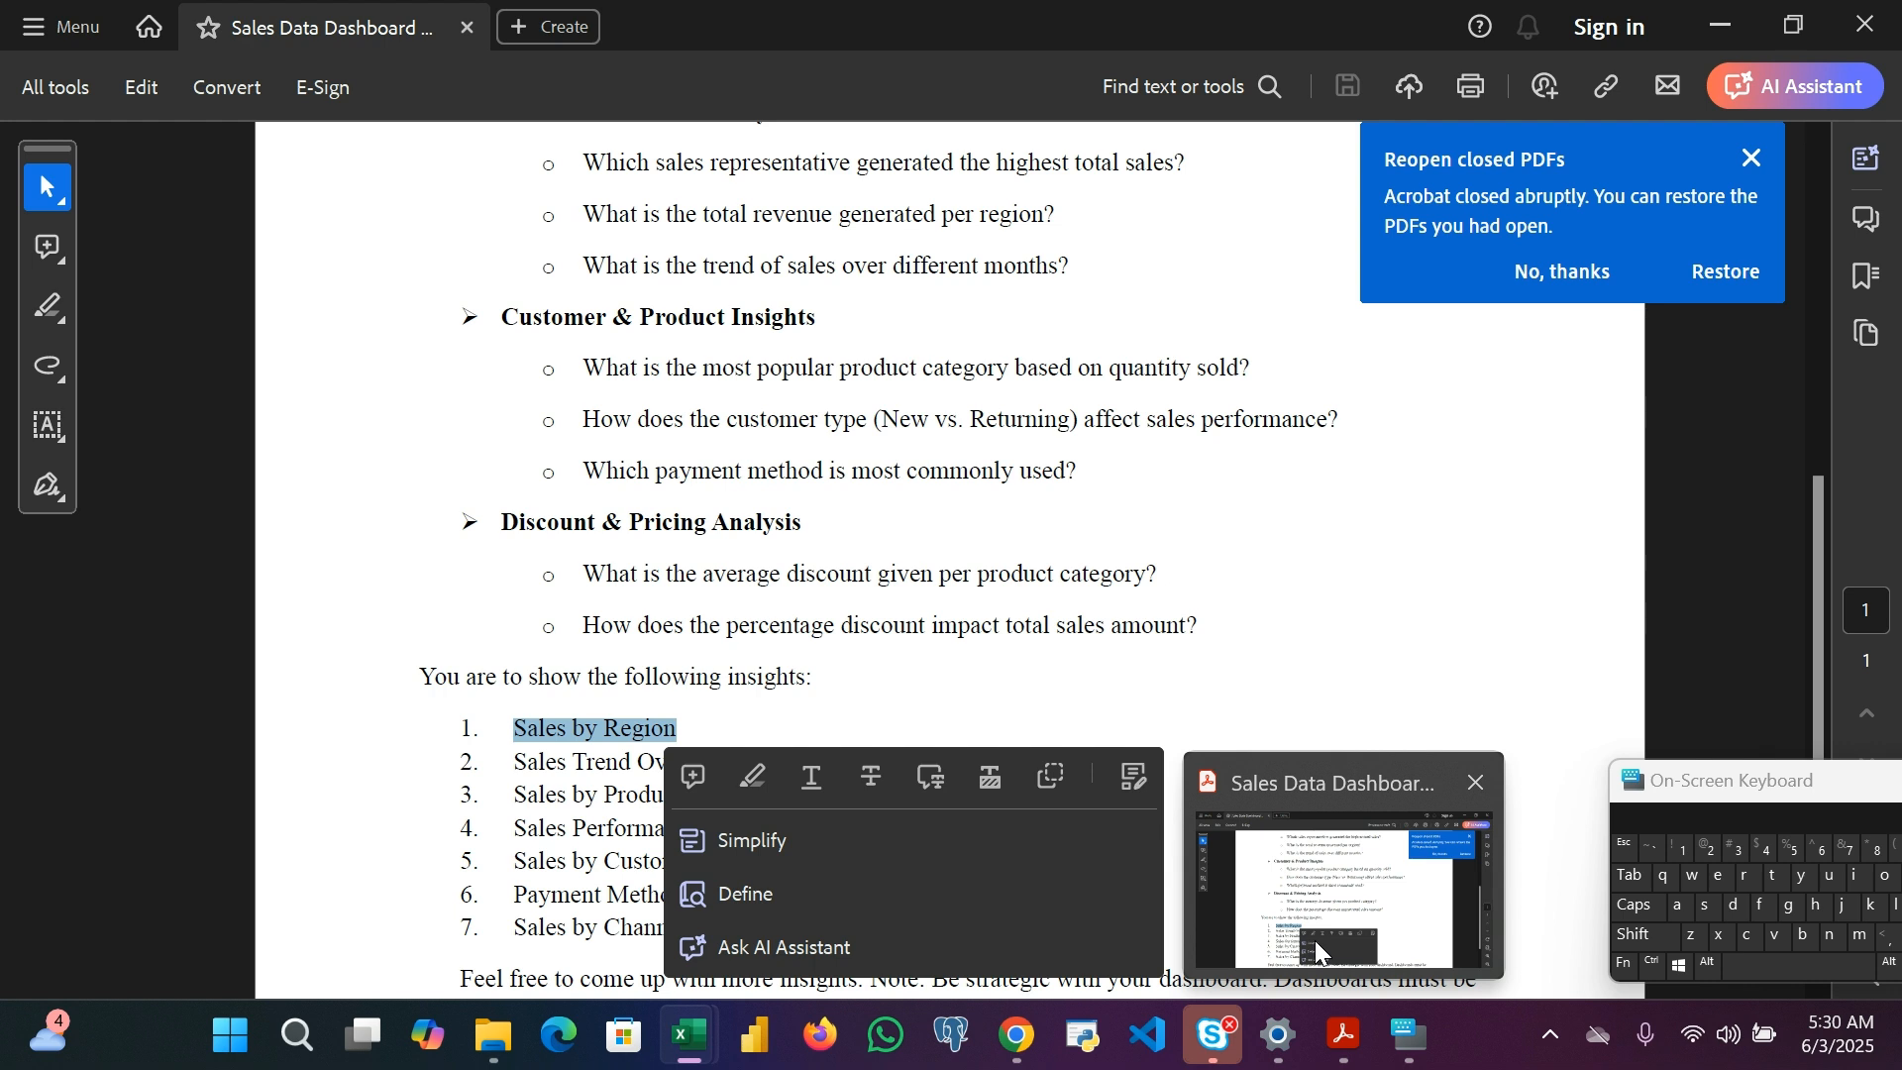
click(830, 694)
mouse_move(1339, 1048)
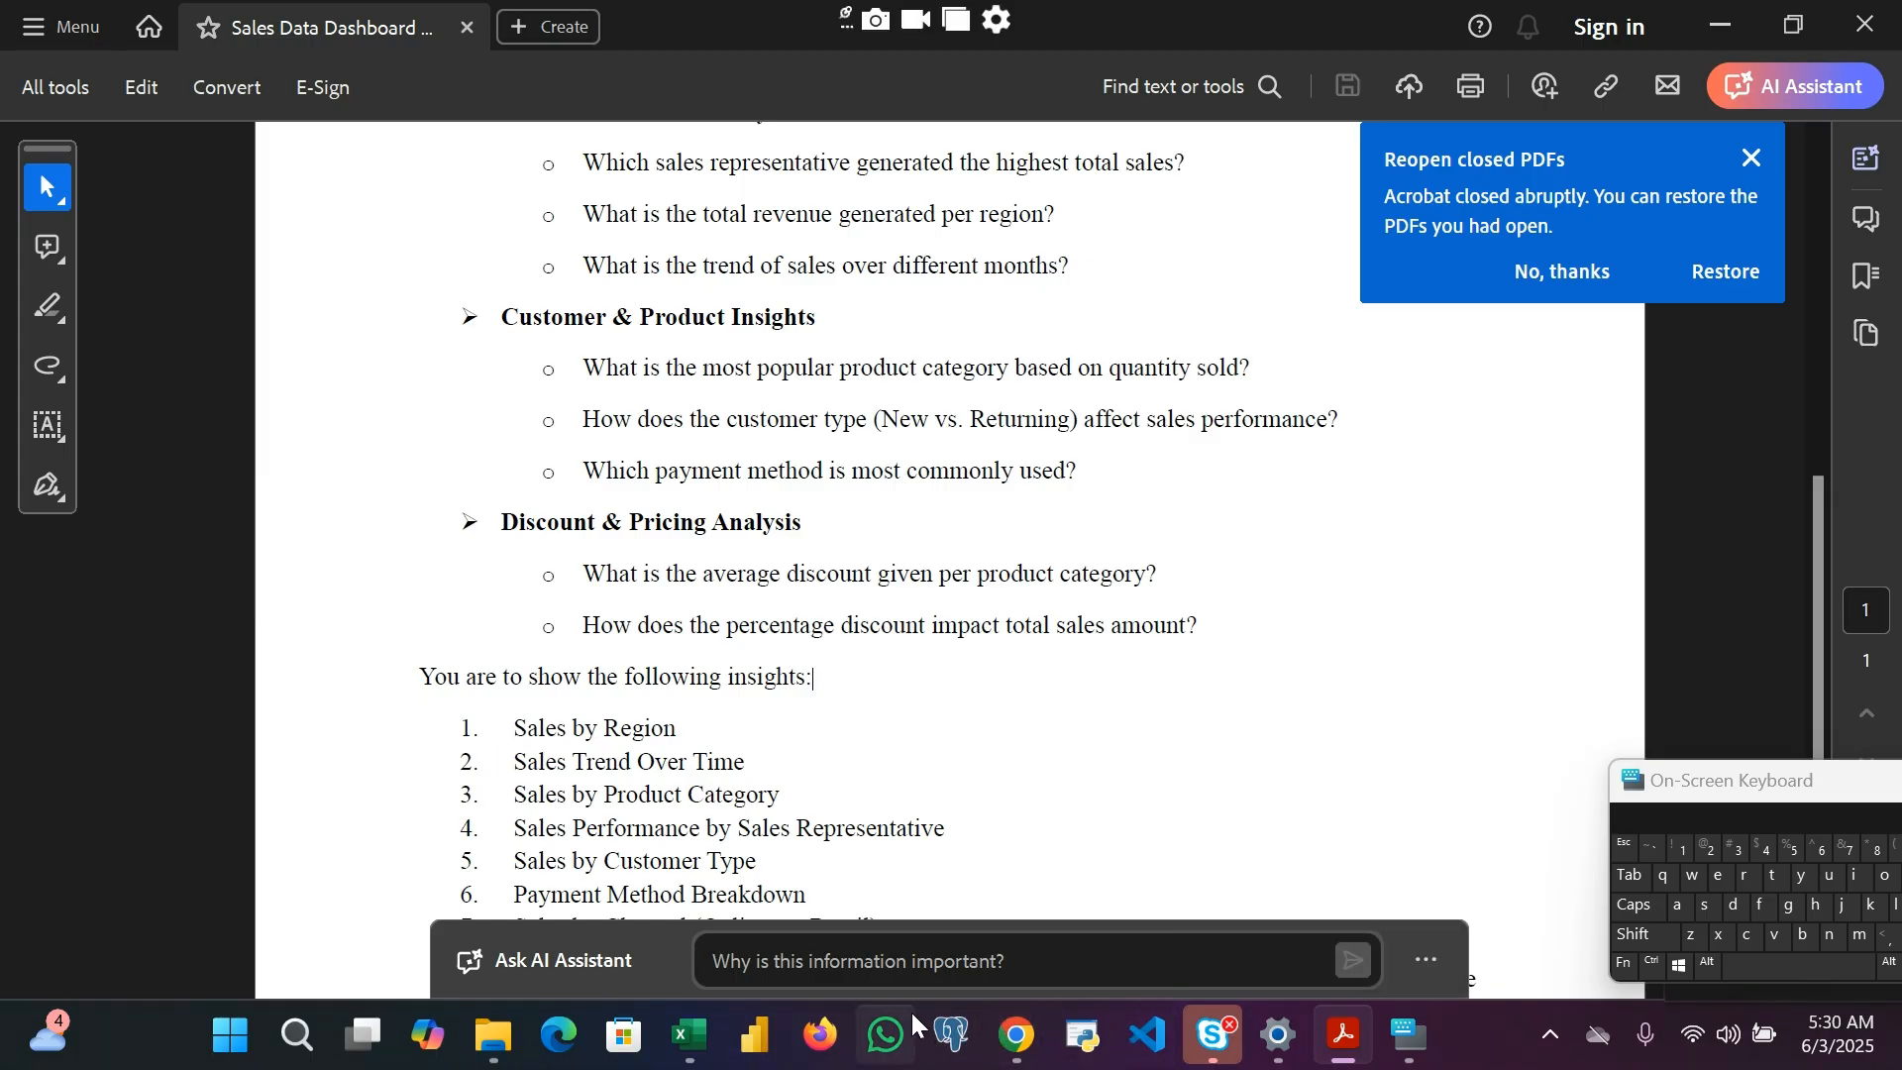
mouse_move(689, 1035)
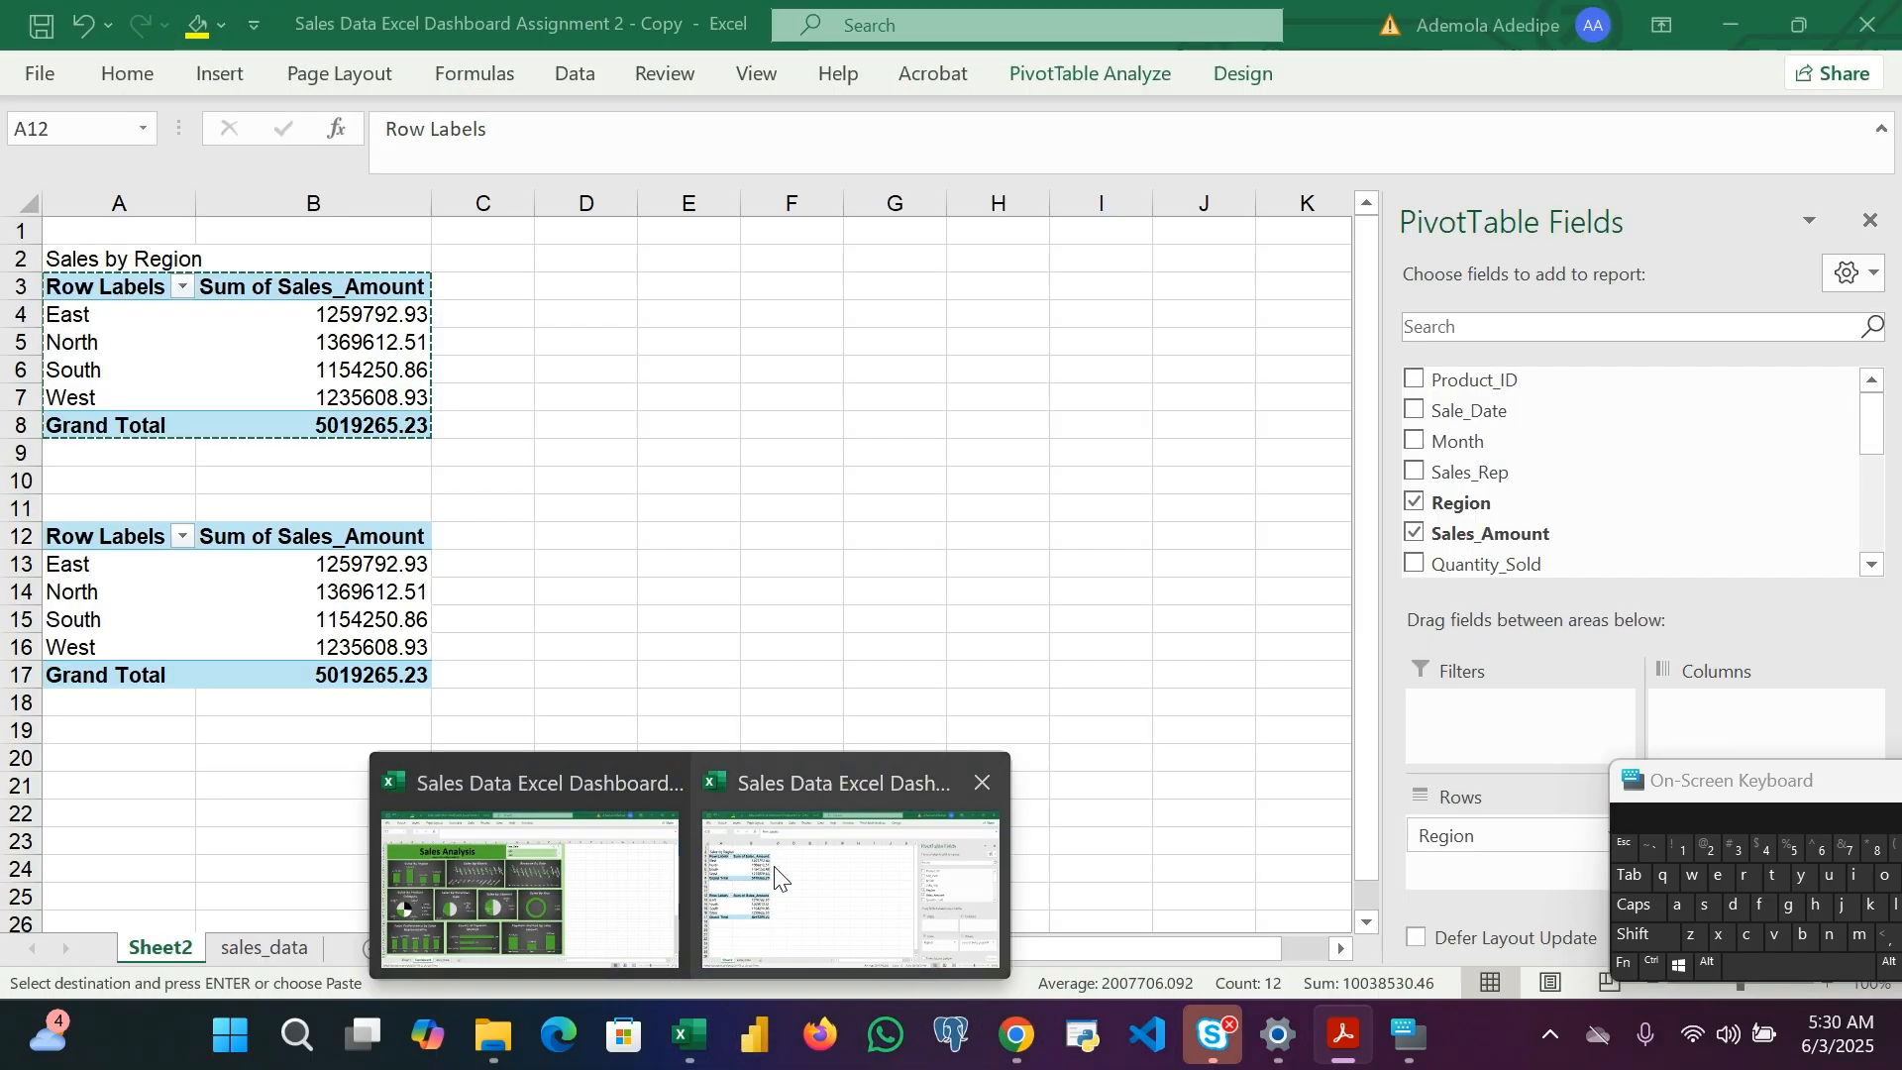
click(777, 865)
click(97, 508)
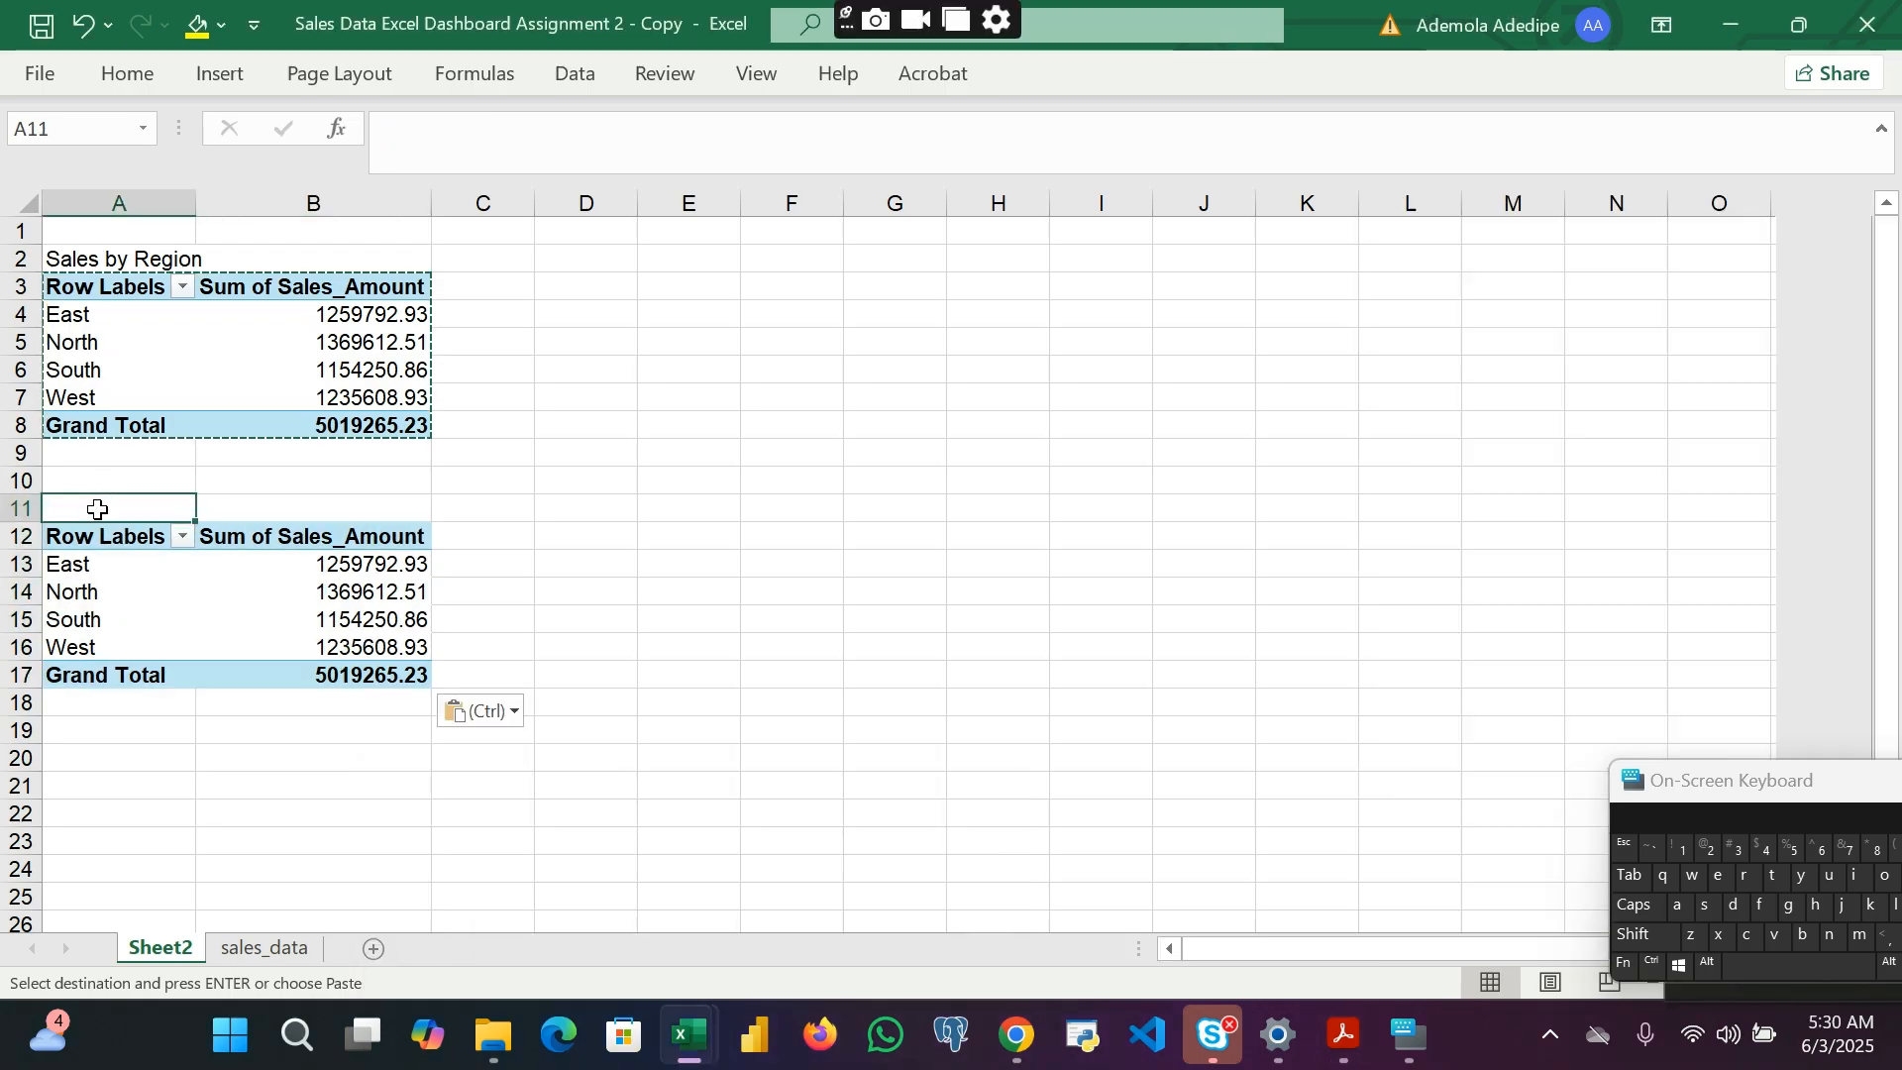
text(Sales)
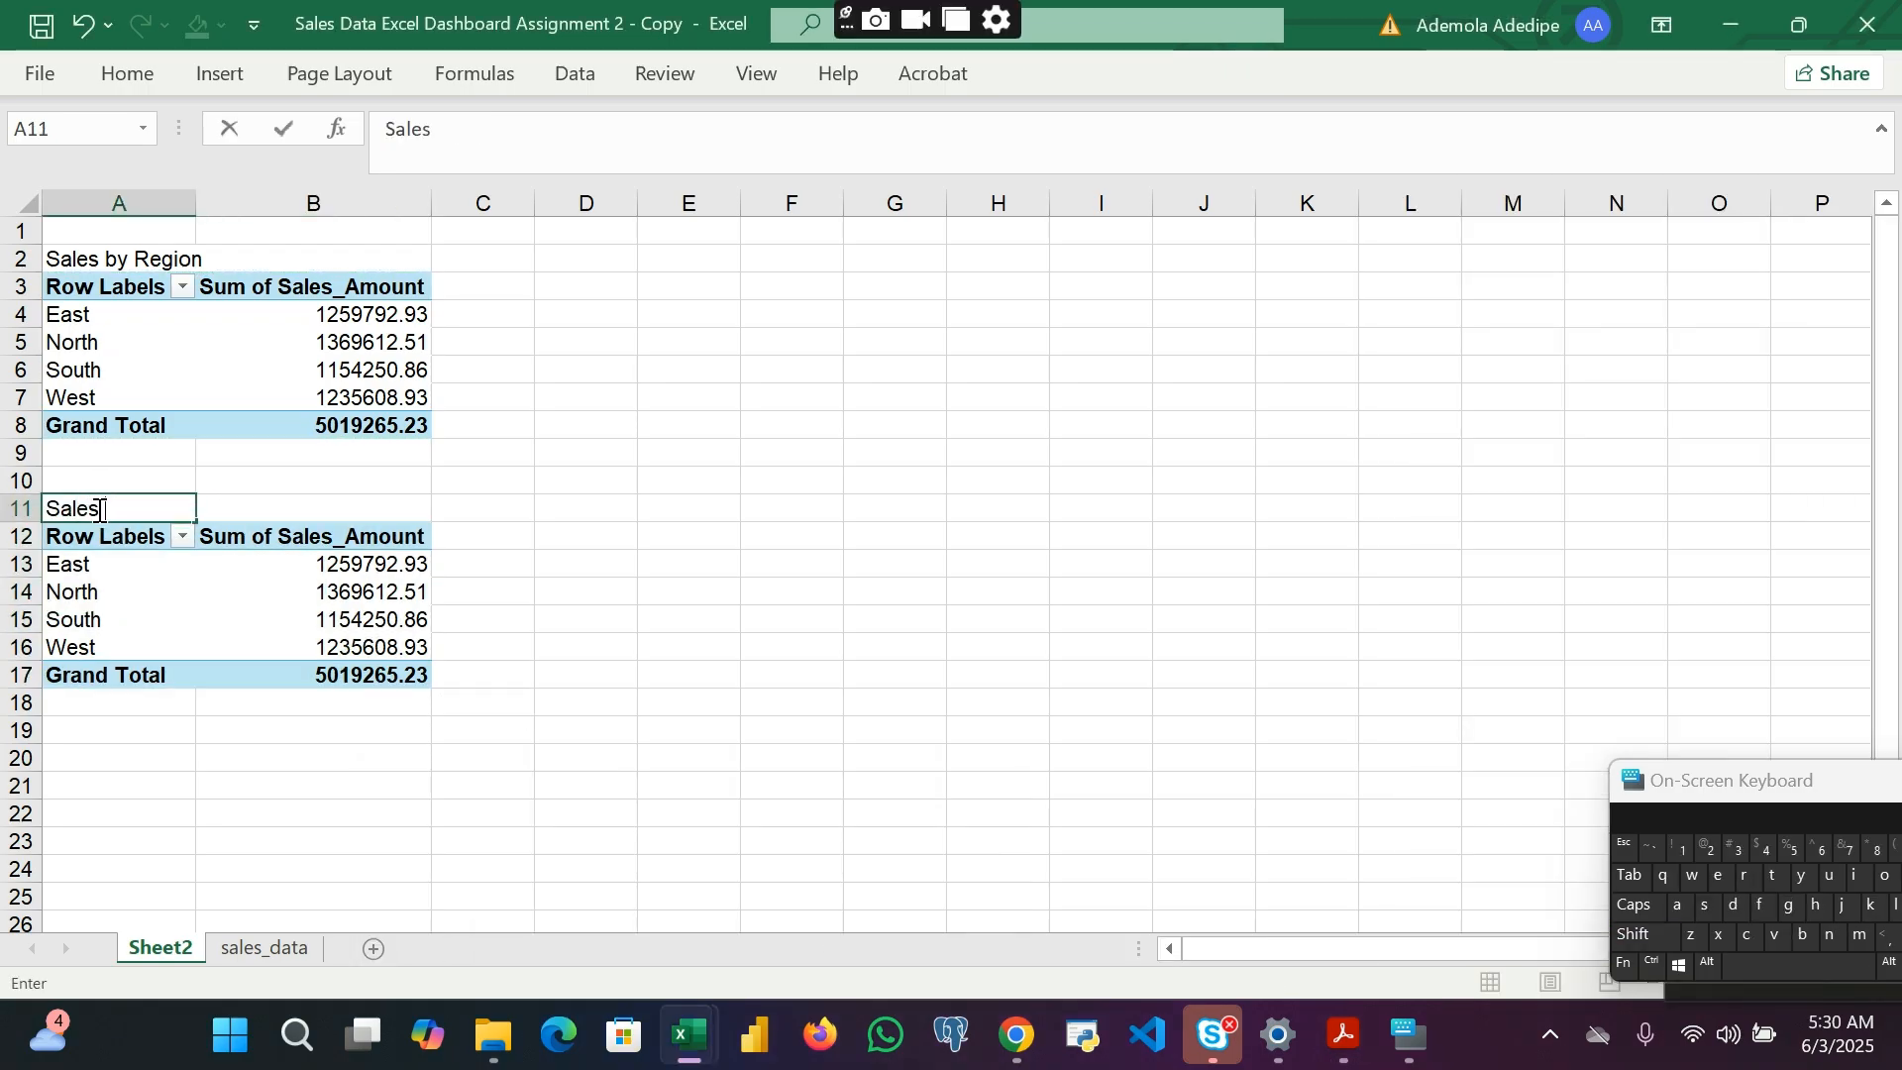
text( Trend Ov)
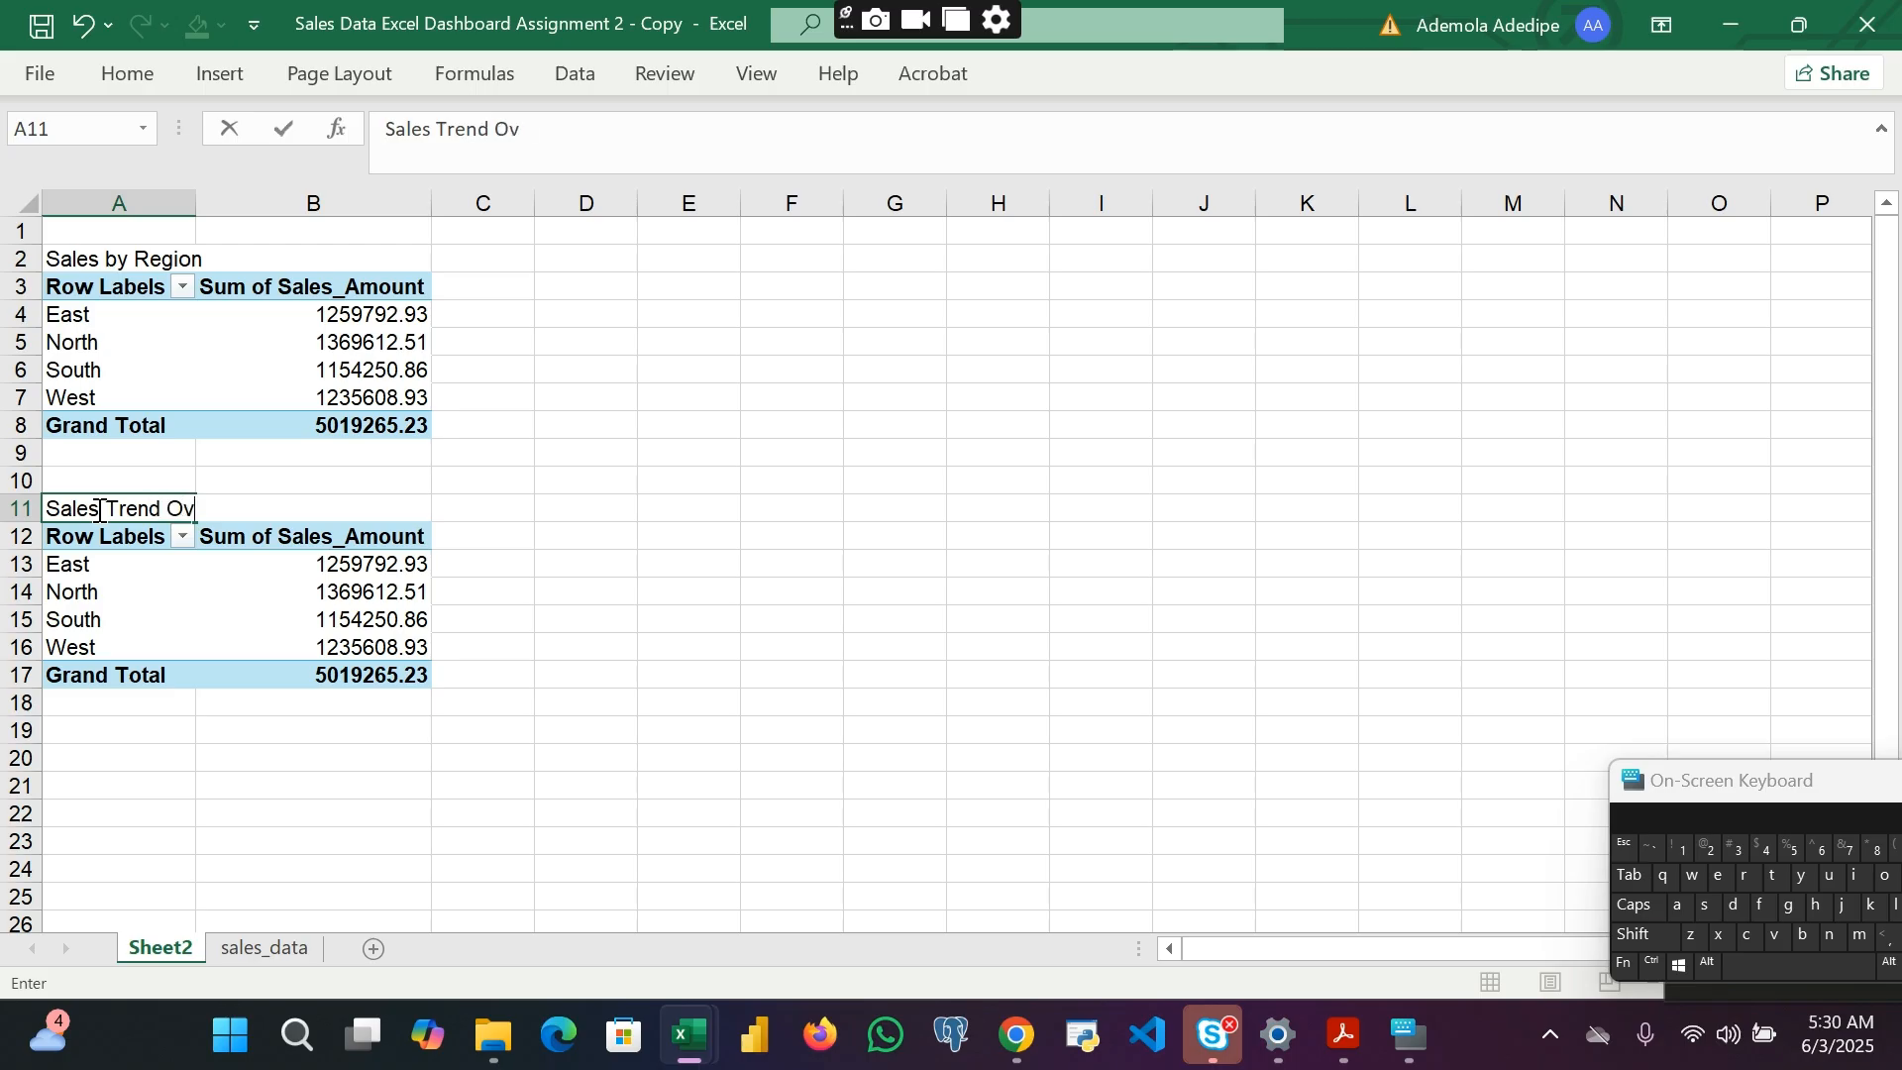
text(ertime)
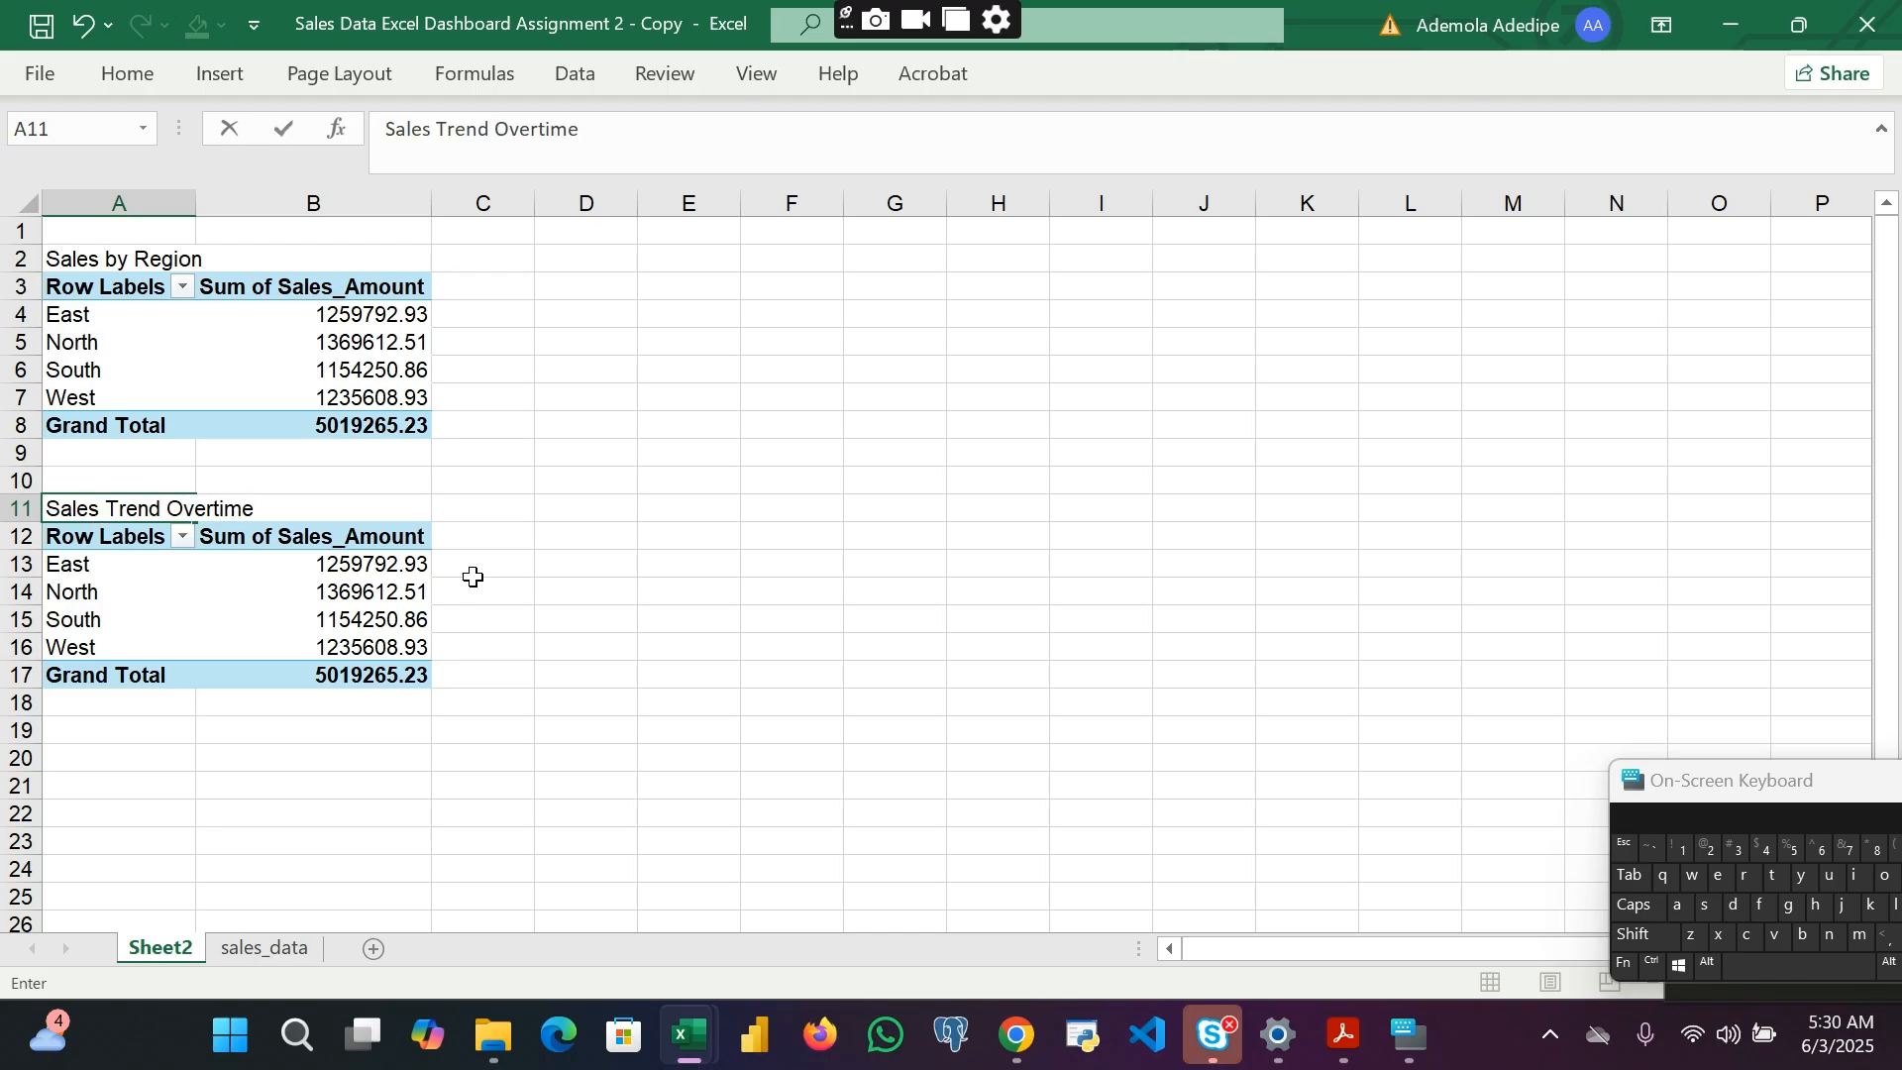
drag(585, 618, 584, 646)
Step: Replace Region with Sale_Date in the rows of the Sales Trend Overtime PivotTable and remove its Quarters field
drag(100, 540, 357, 670)
click(625, 677)
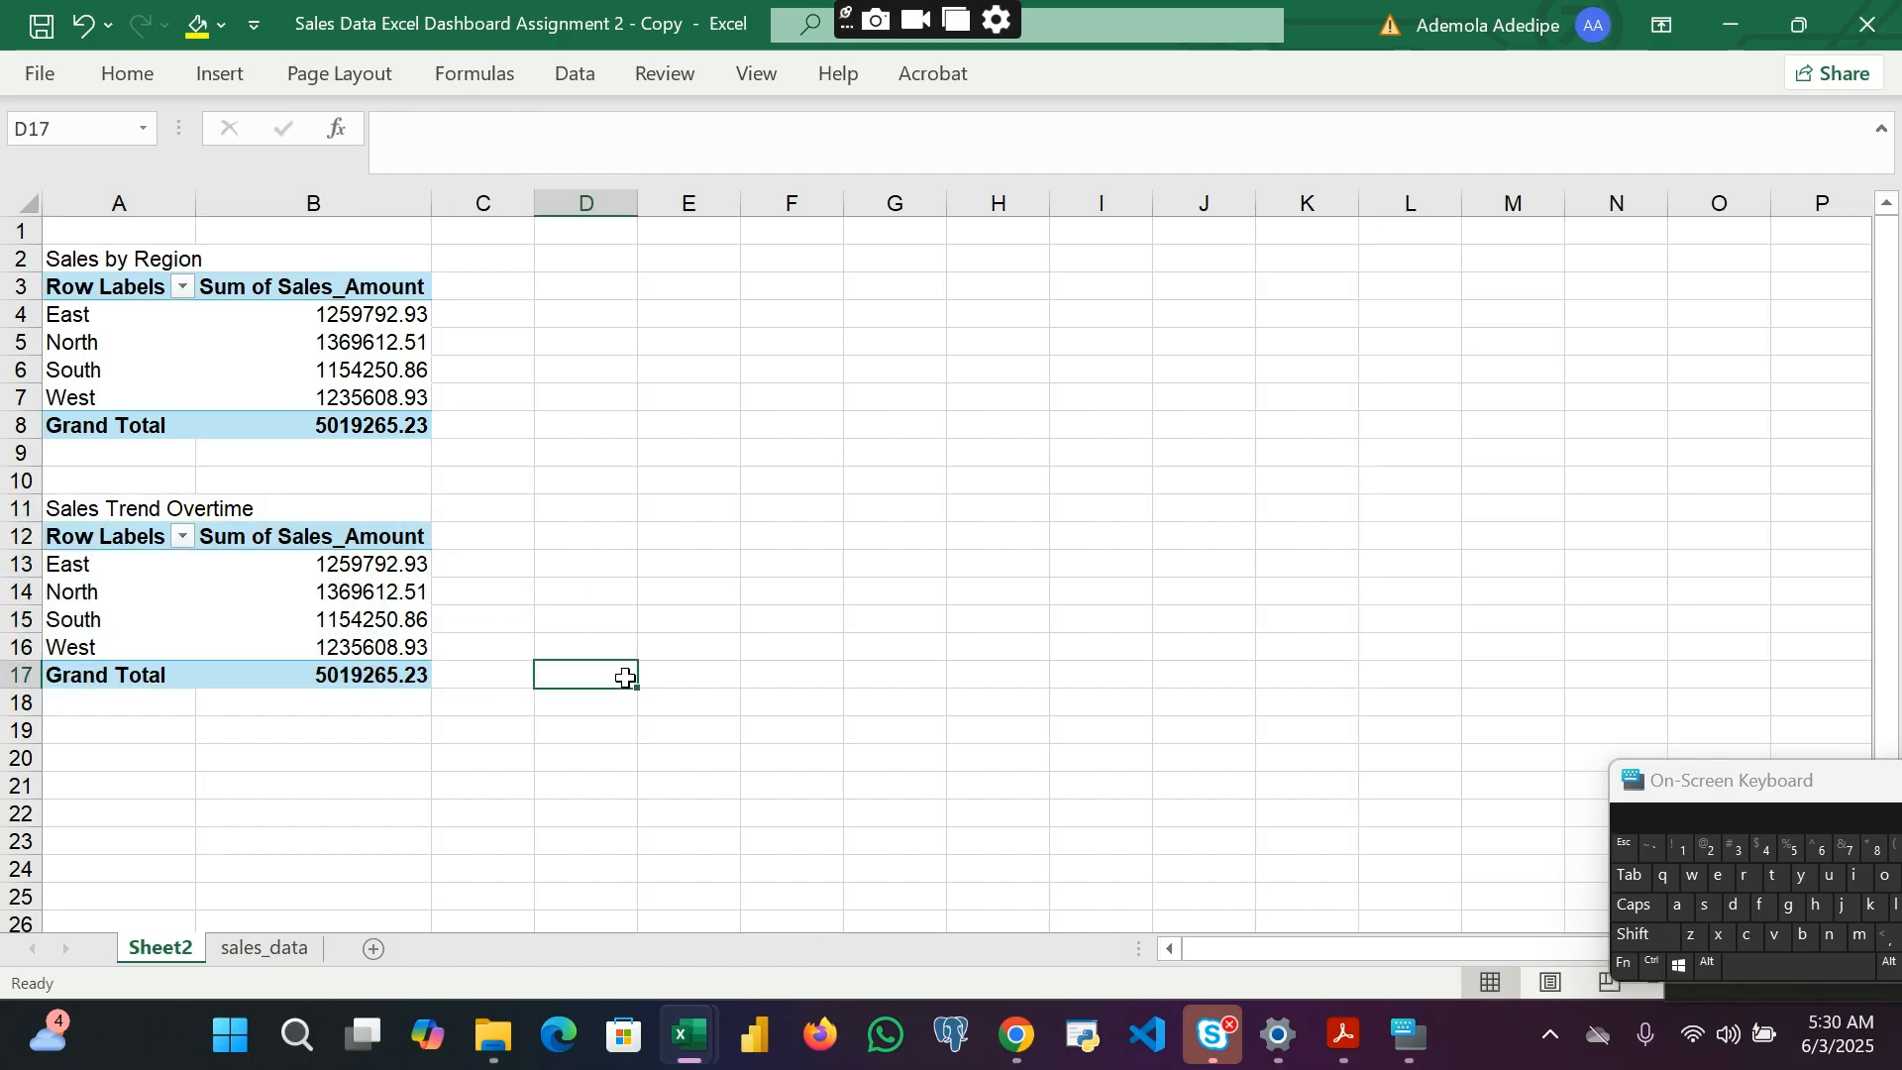
drag(111, 541, 383, 672)
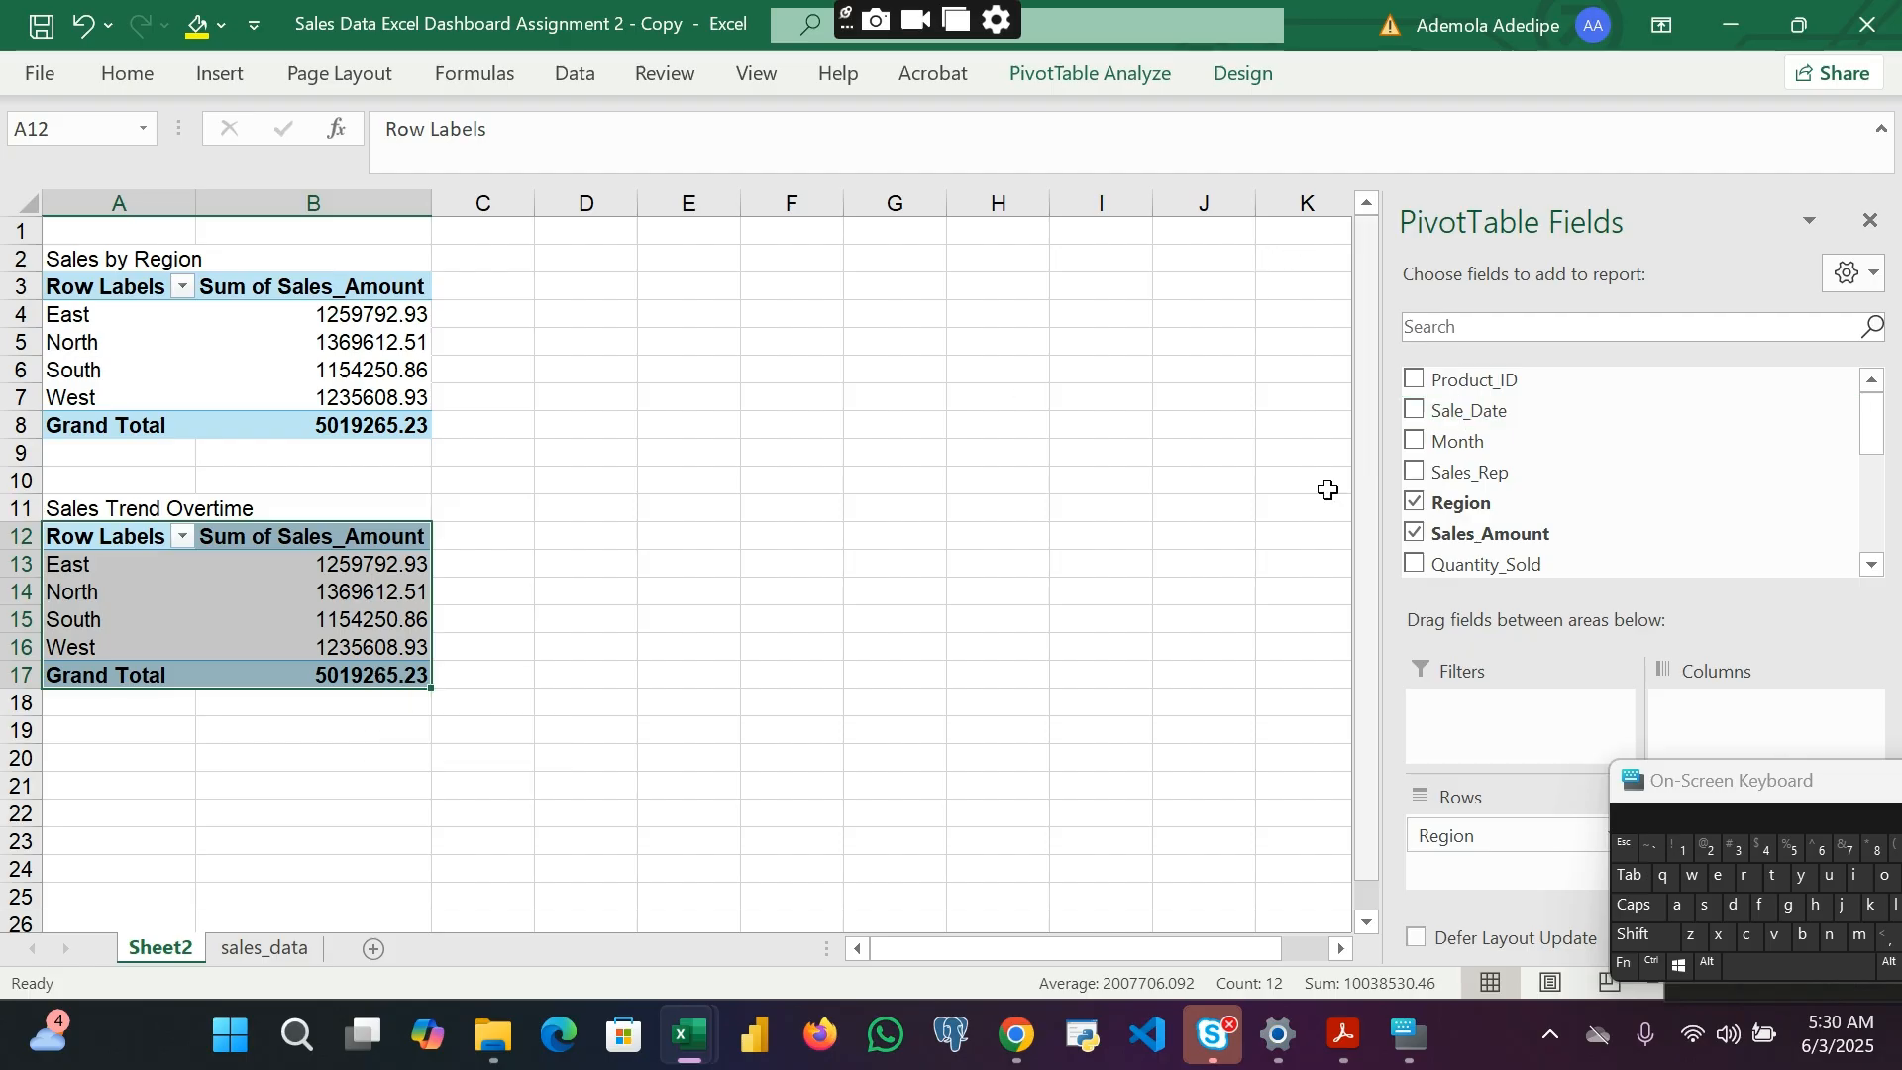
click(1412, 500)
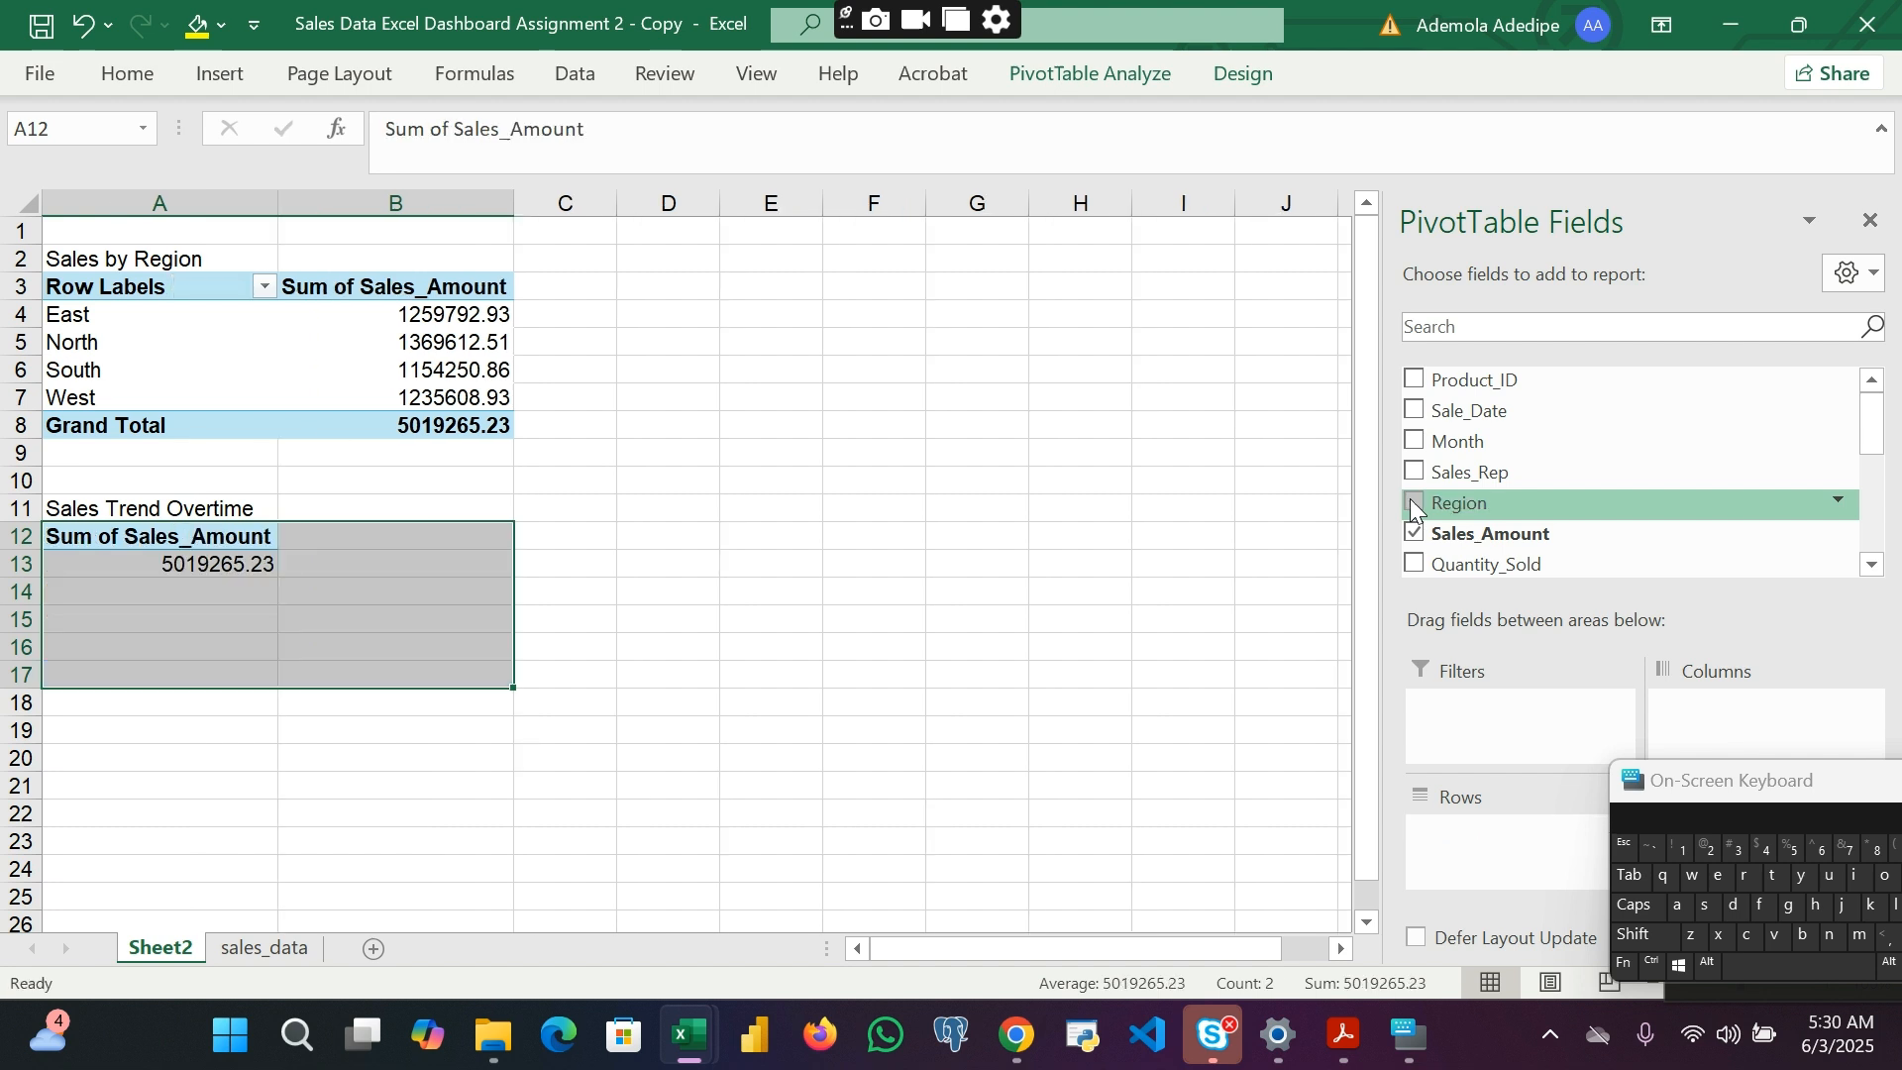
click(1415, 410)
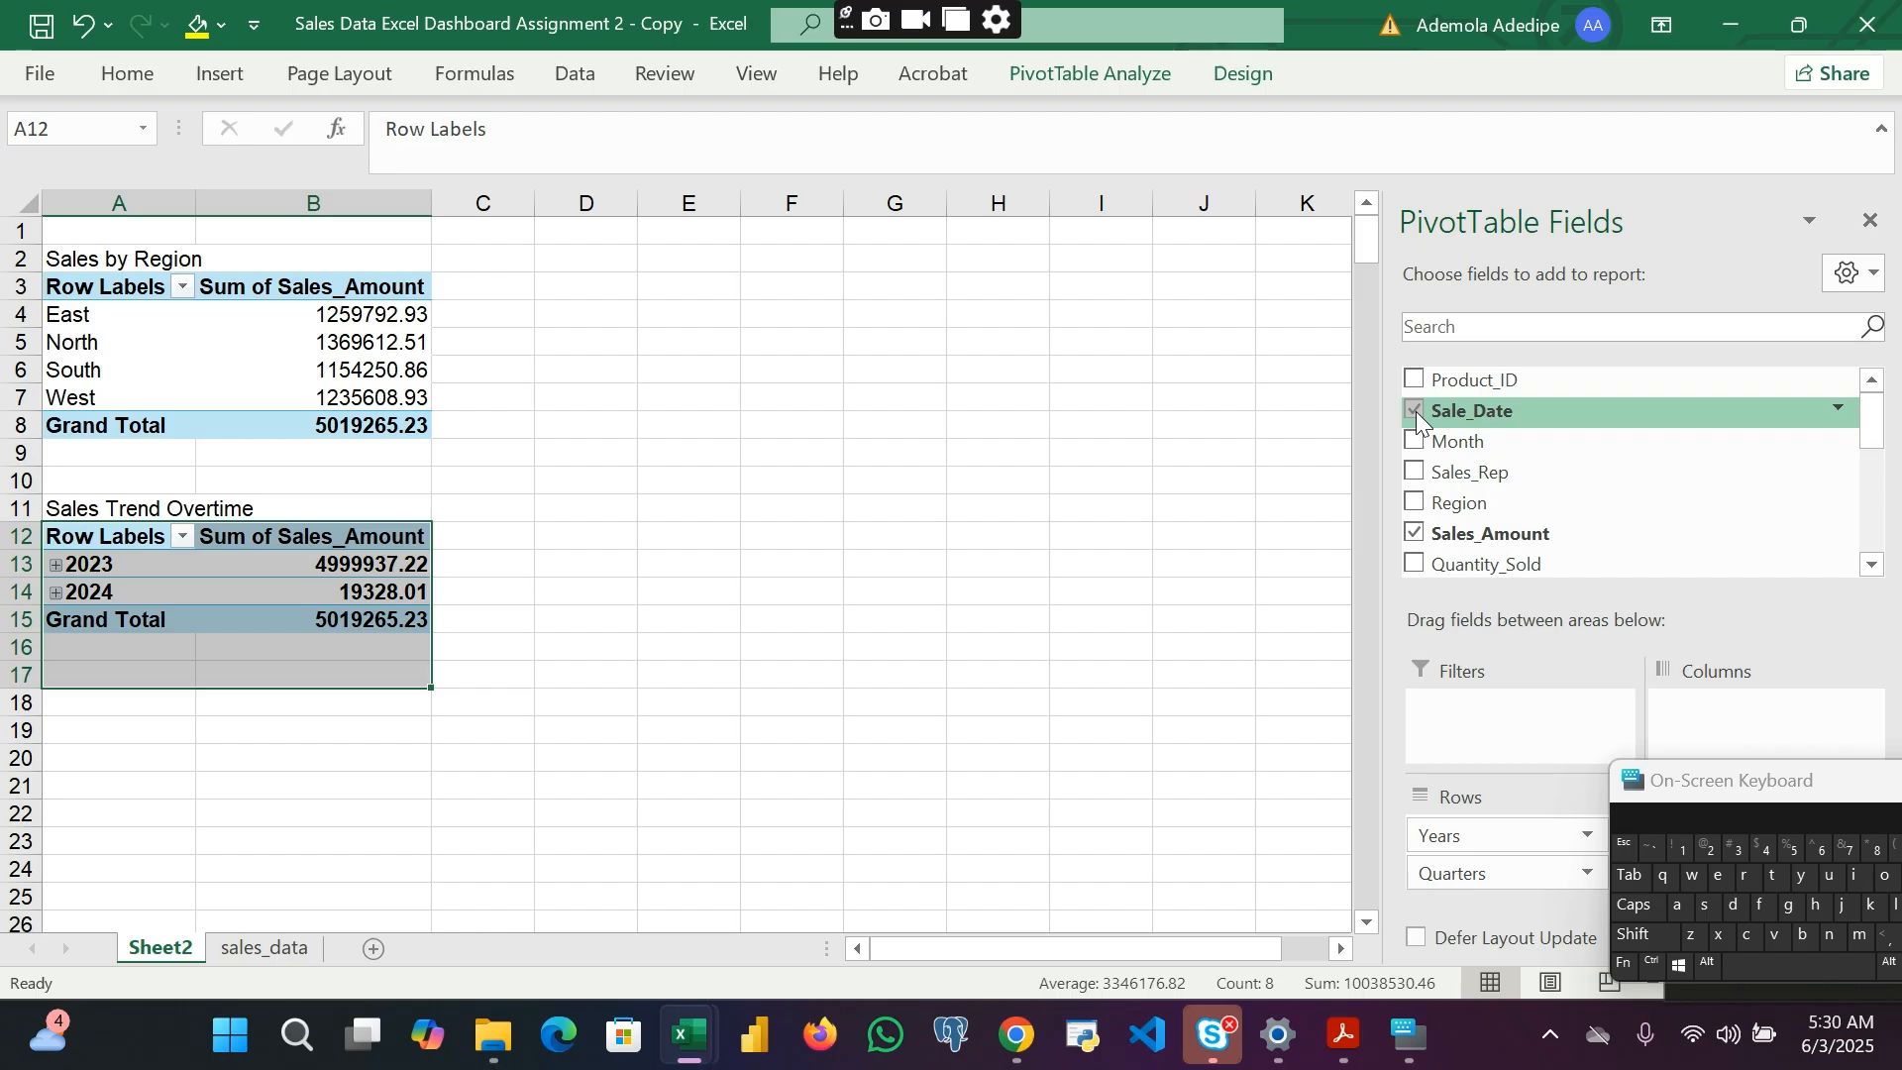
click(1417, 412)
click(1414, 413)
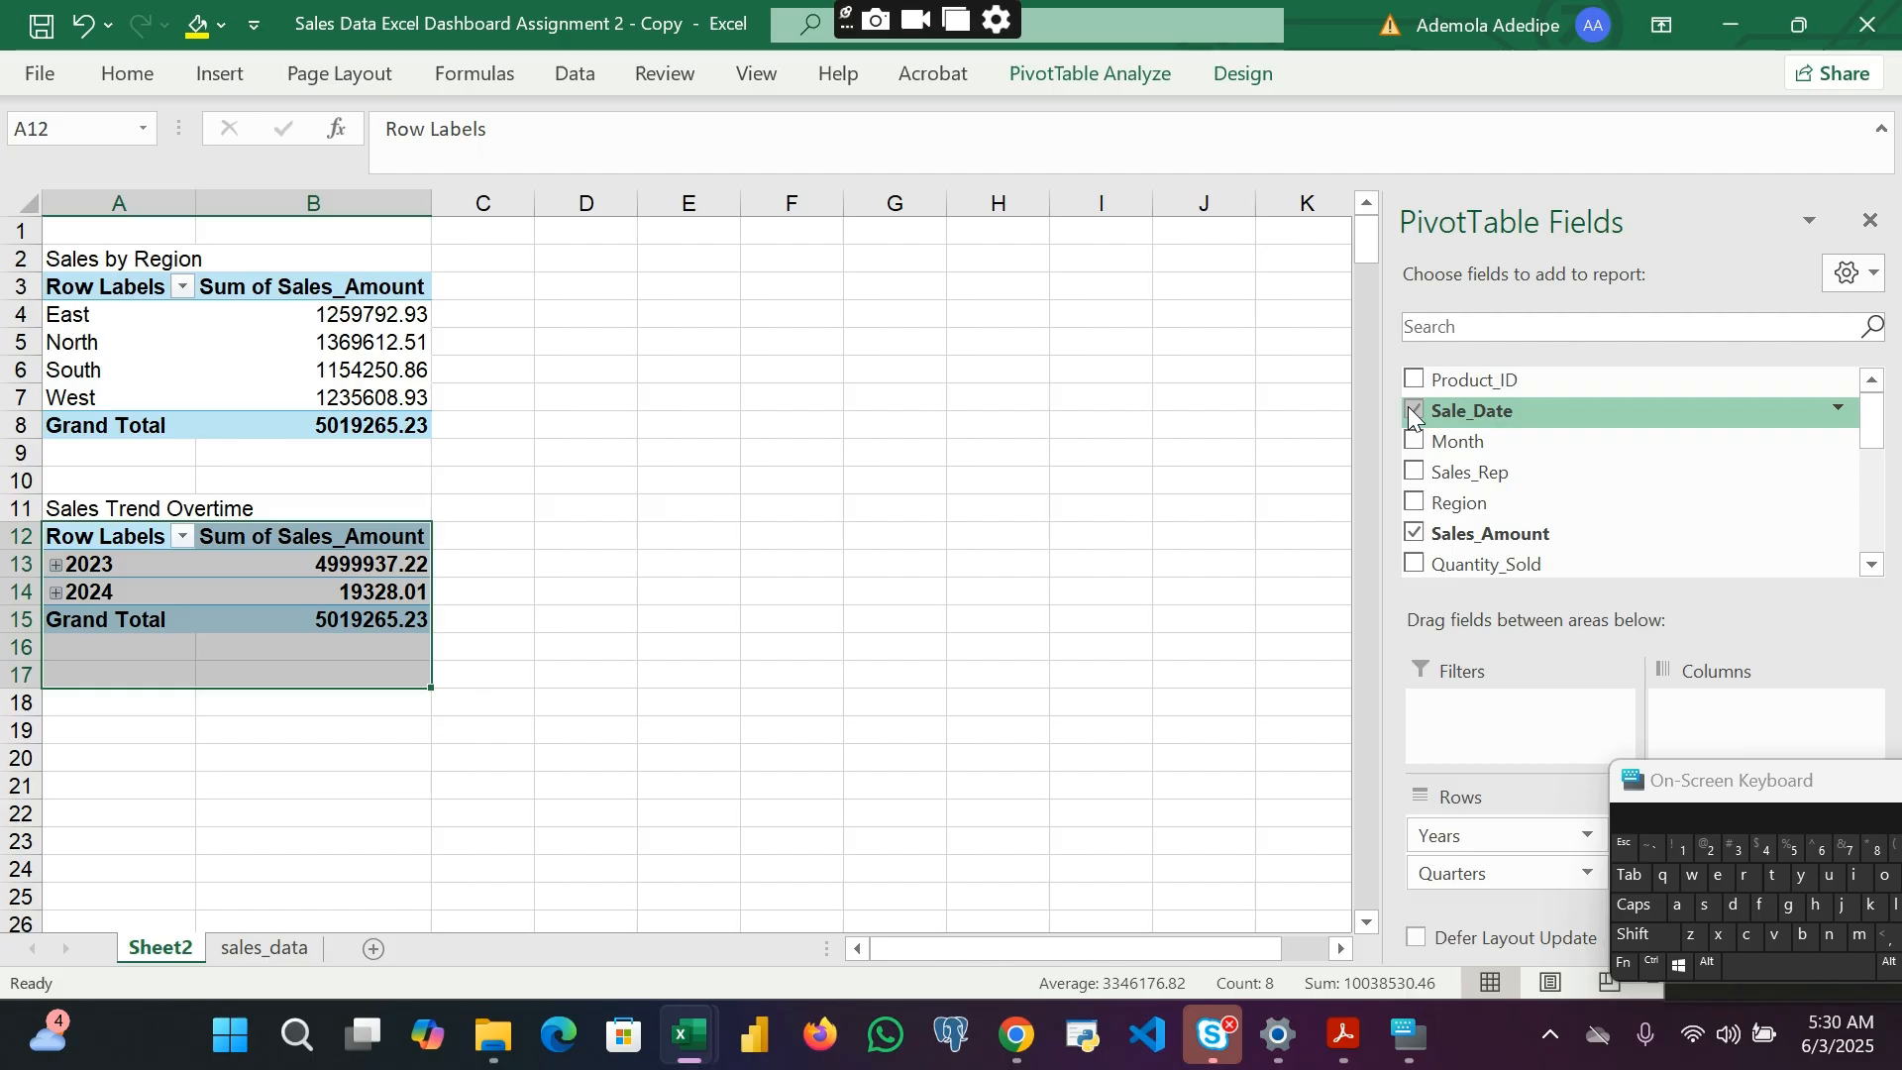
scroll(1491, 495, down, 3)
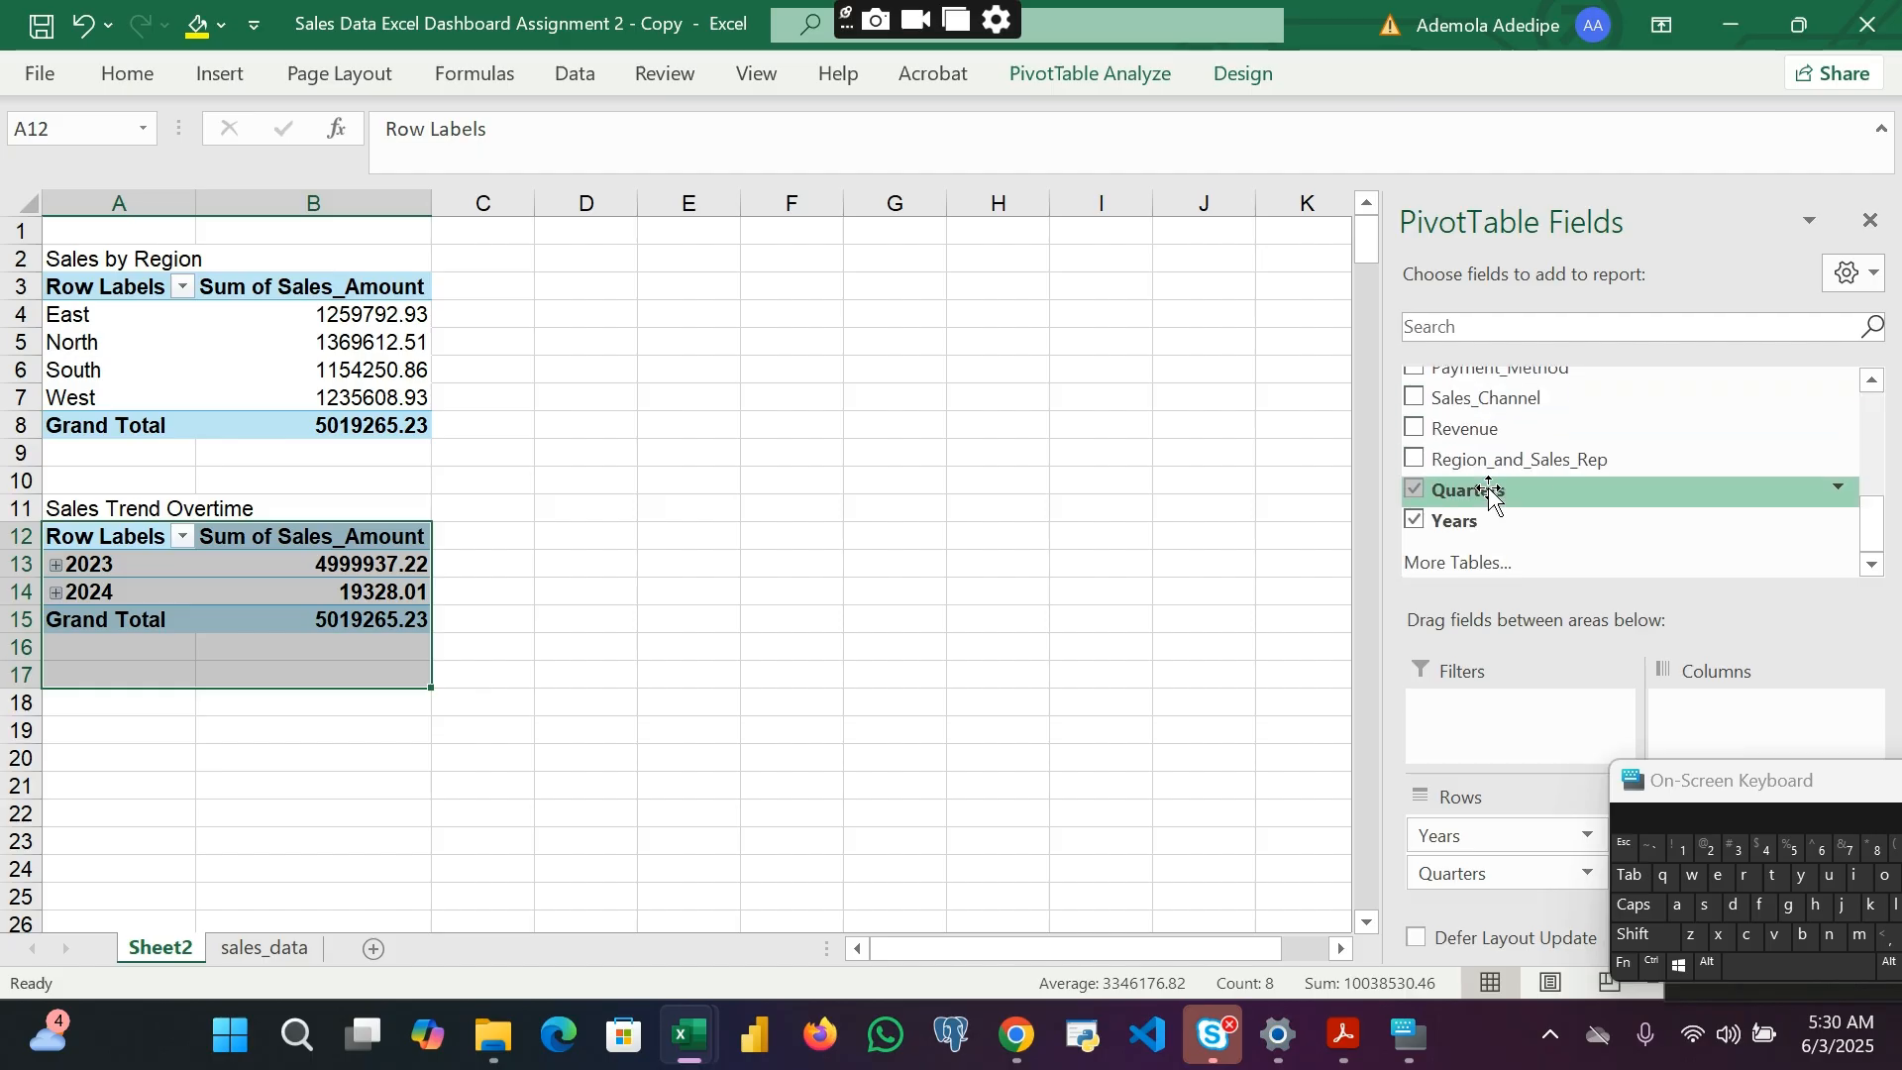
click(1414, 489)
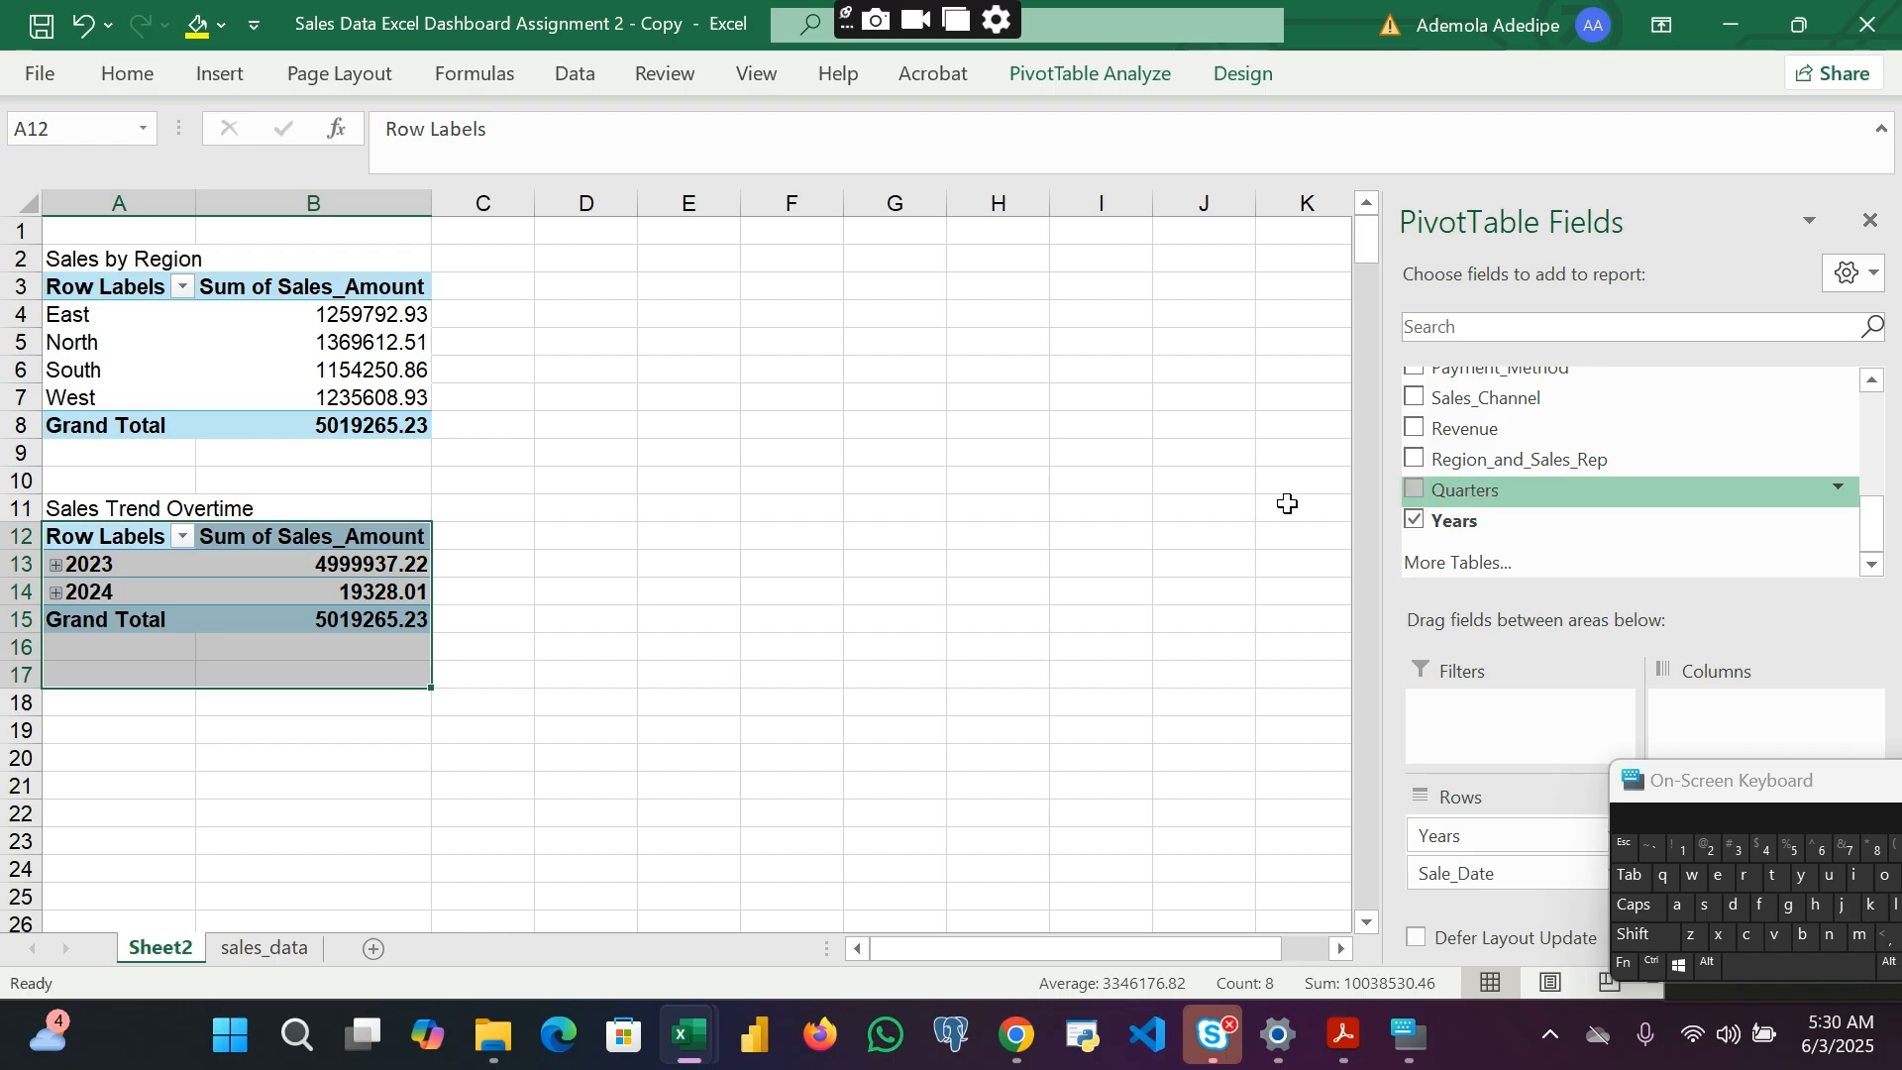
Step: Duplicate the Sales Trend Overtime PivotTable by copying A12:B15 and pasting it at cell A18
click(532, 563)
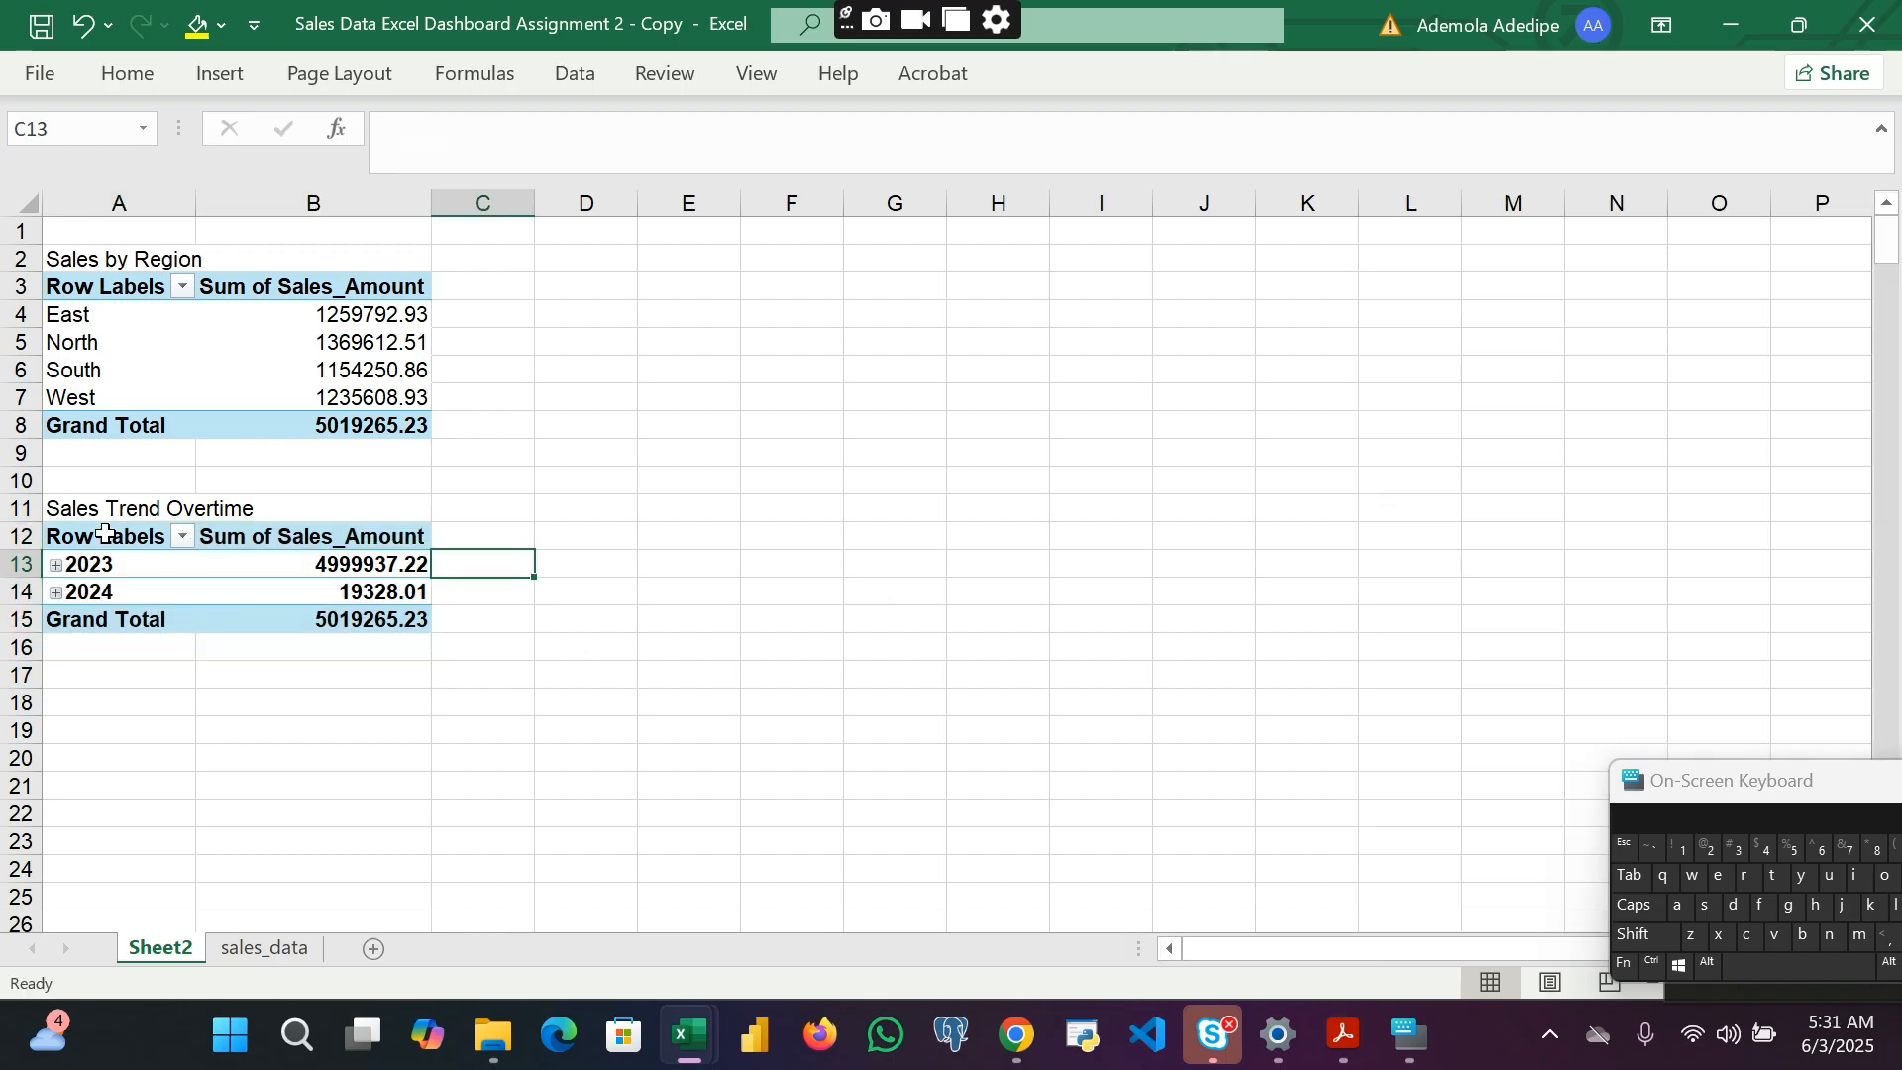
drag(105, 535, 344, 611)
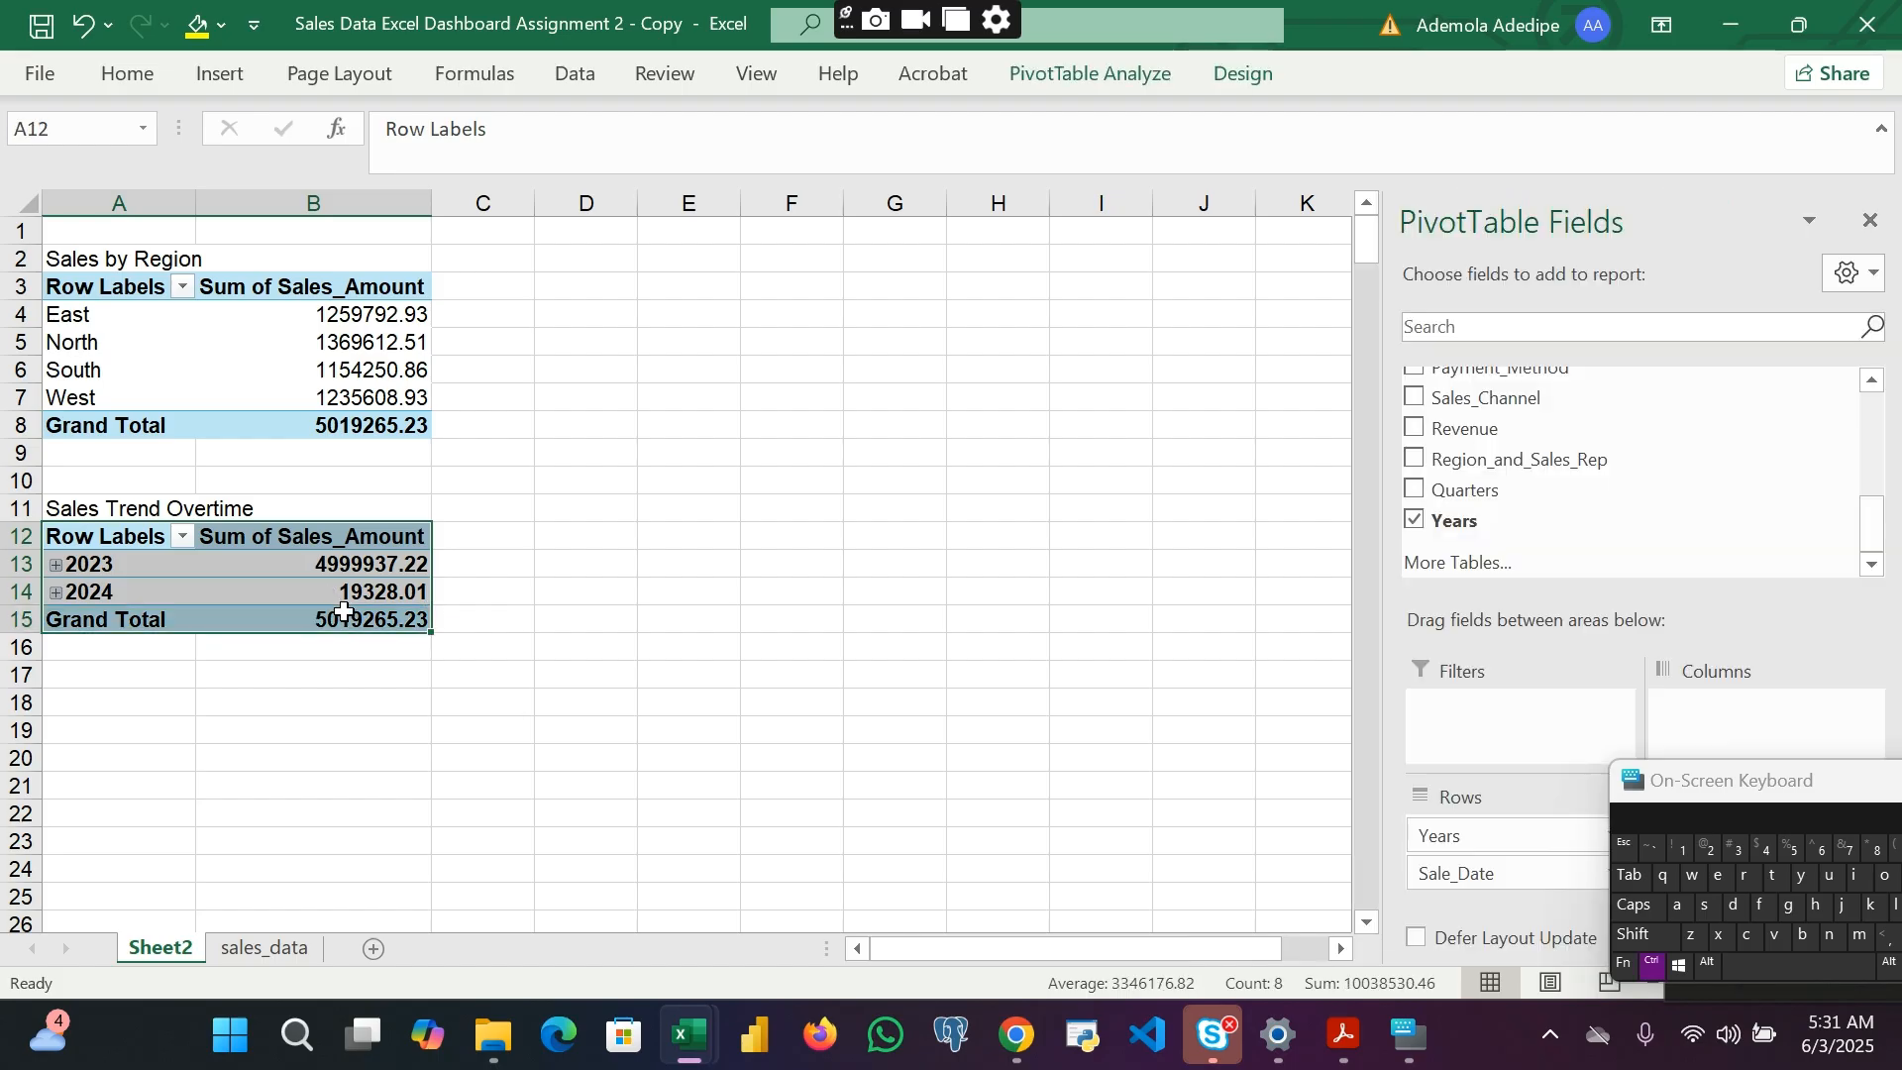
key(ctrl+c)
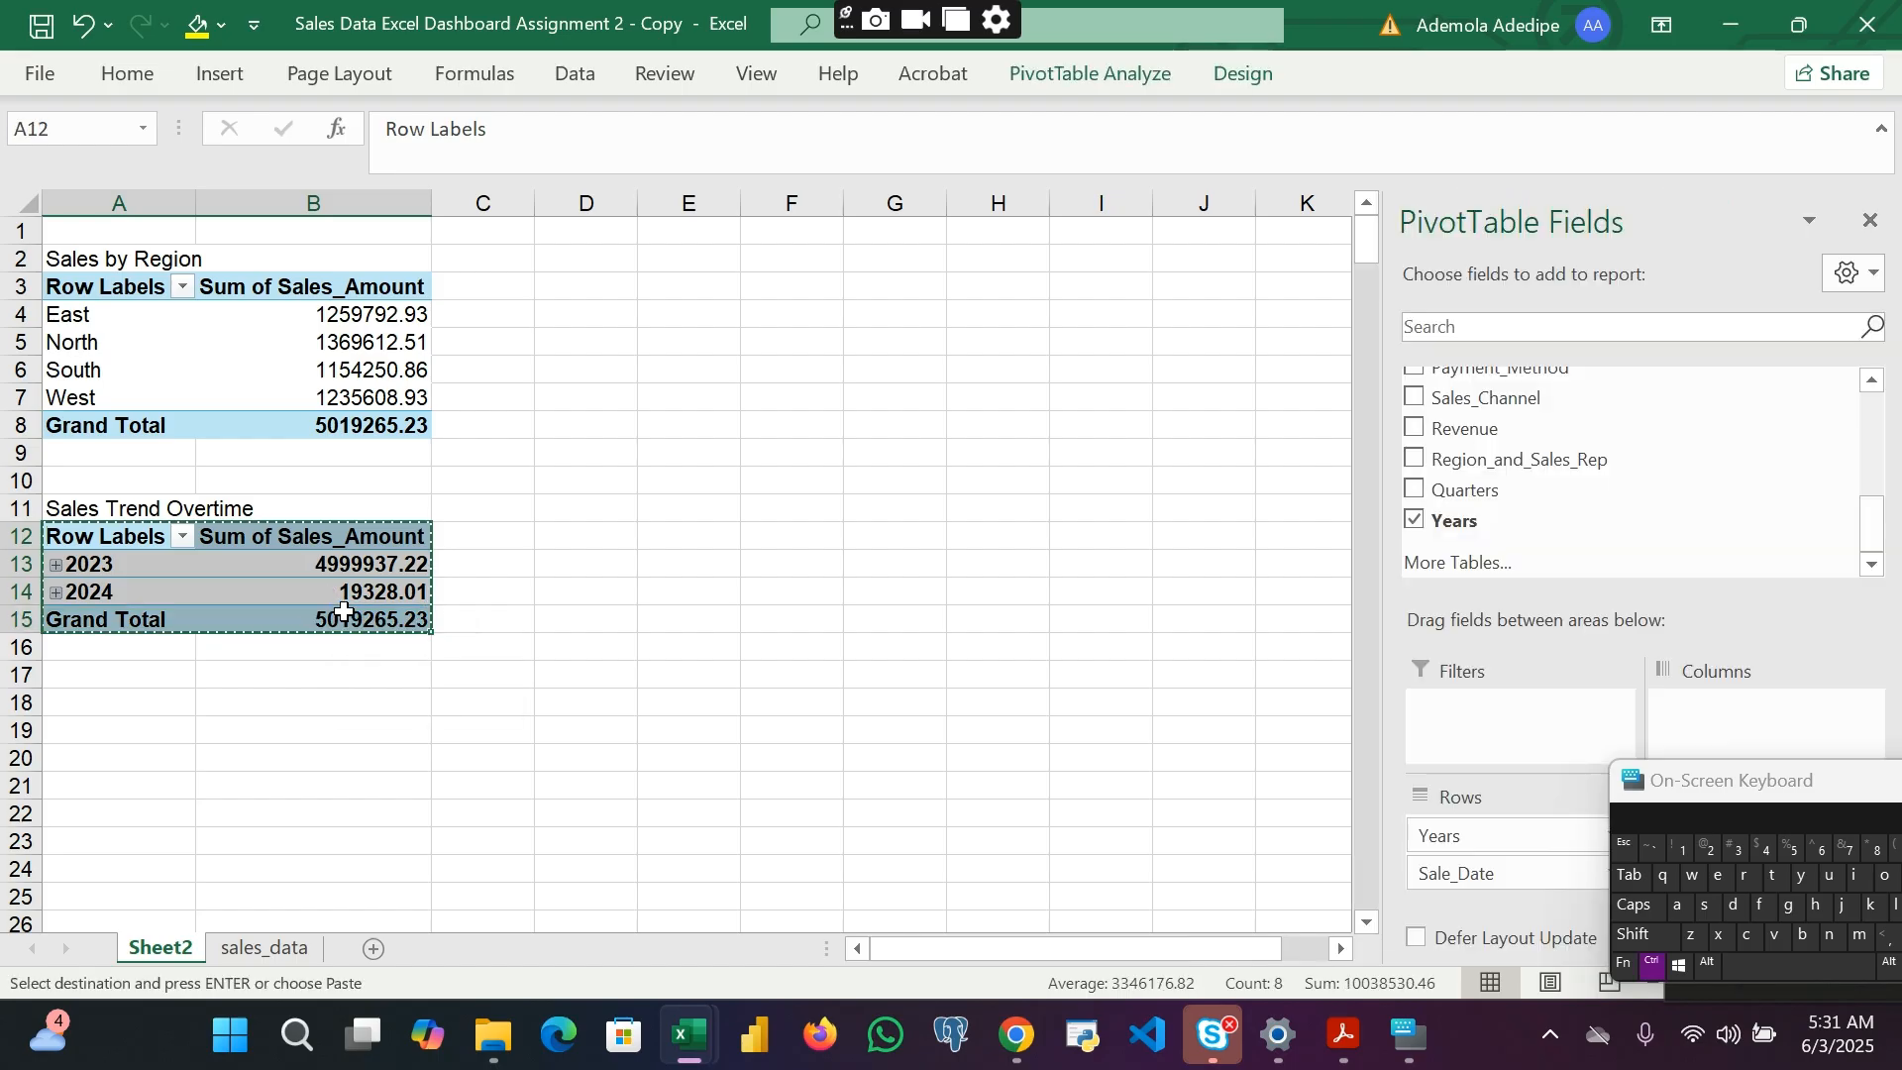
click(62, 704)
key(ctrl+v)
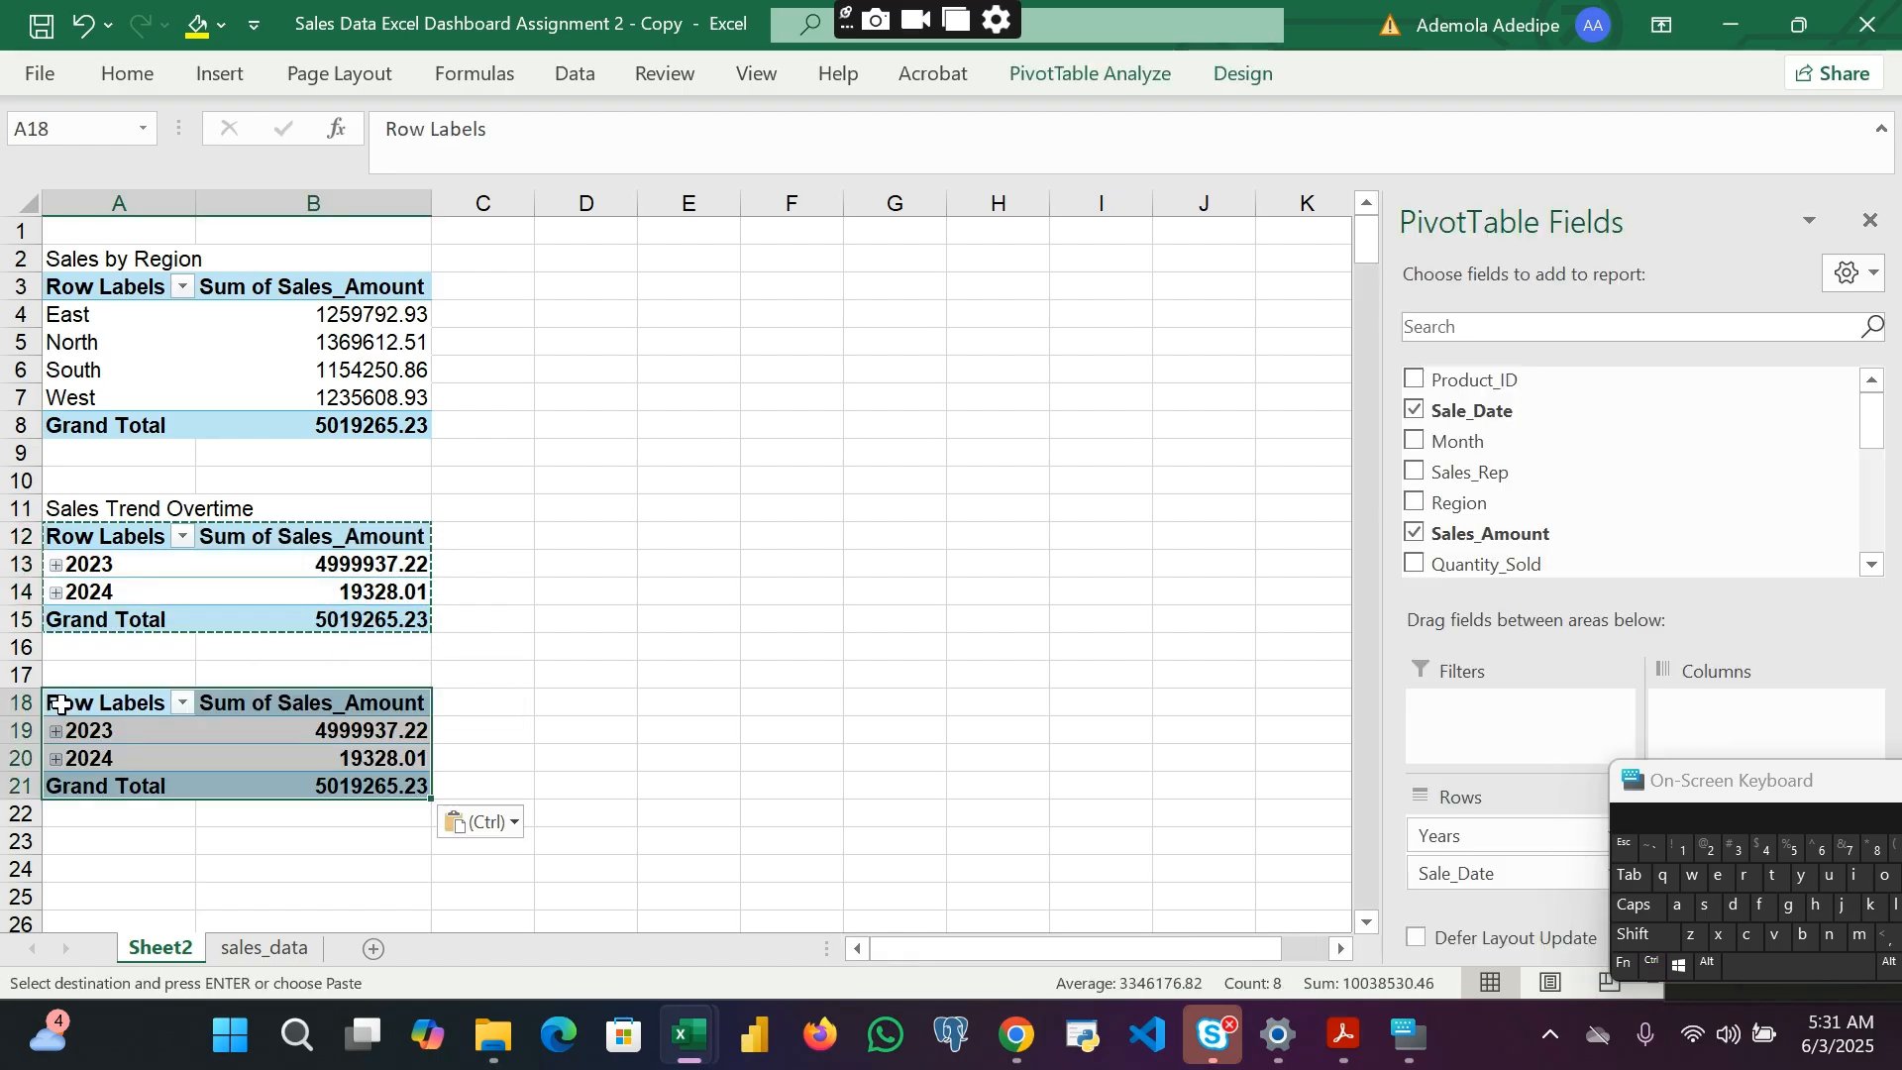
Step: Remove the Years field from the copied PivotTable at A18 to break sales down by month only
scroll(1495, 463, down, 5)
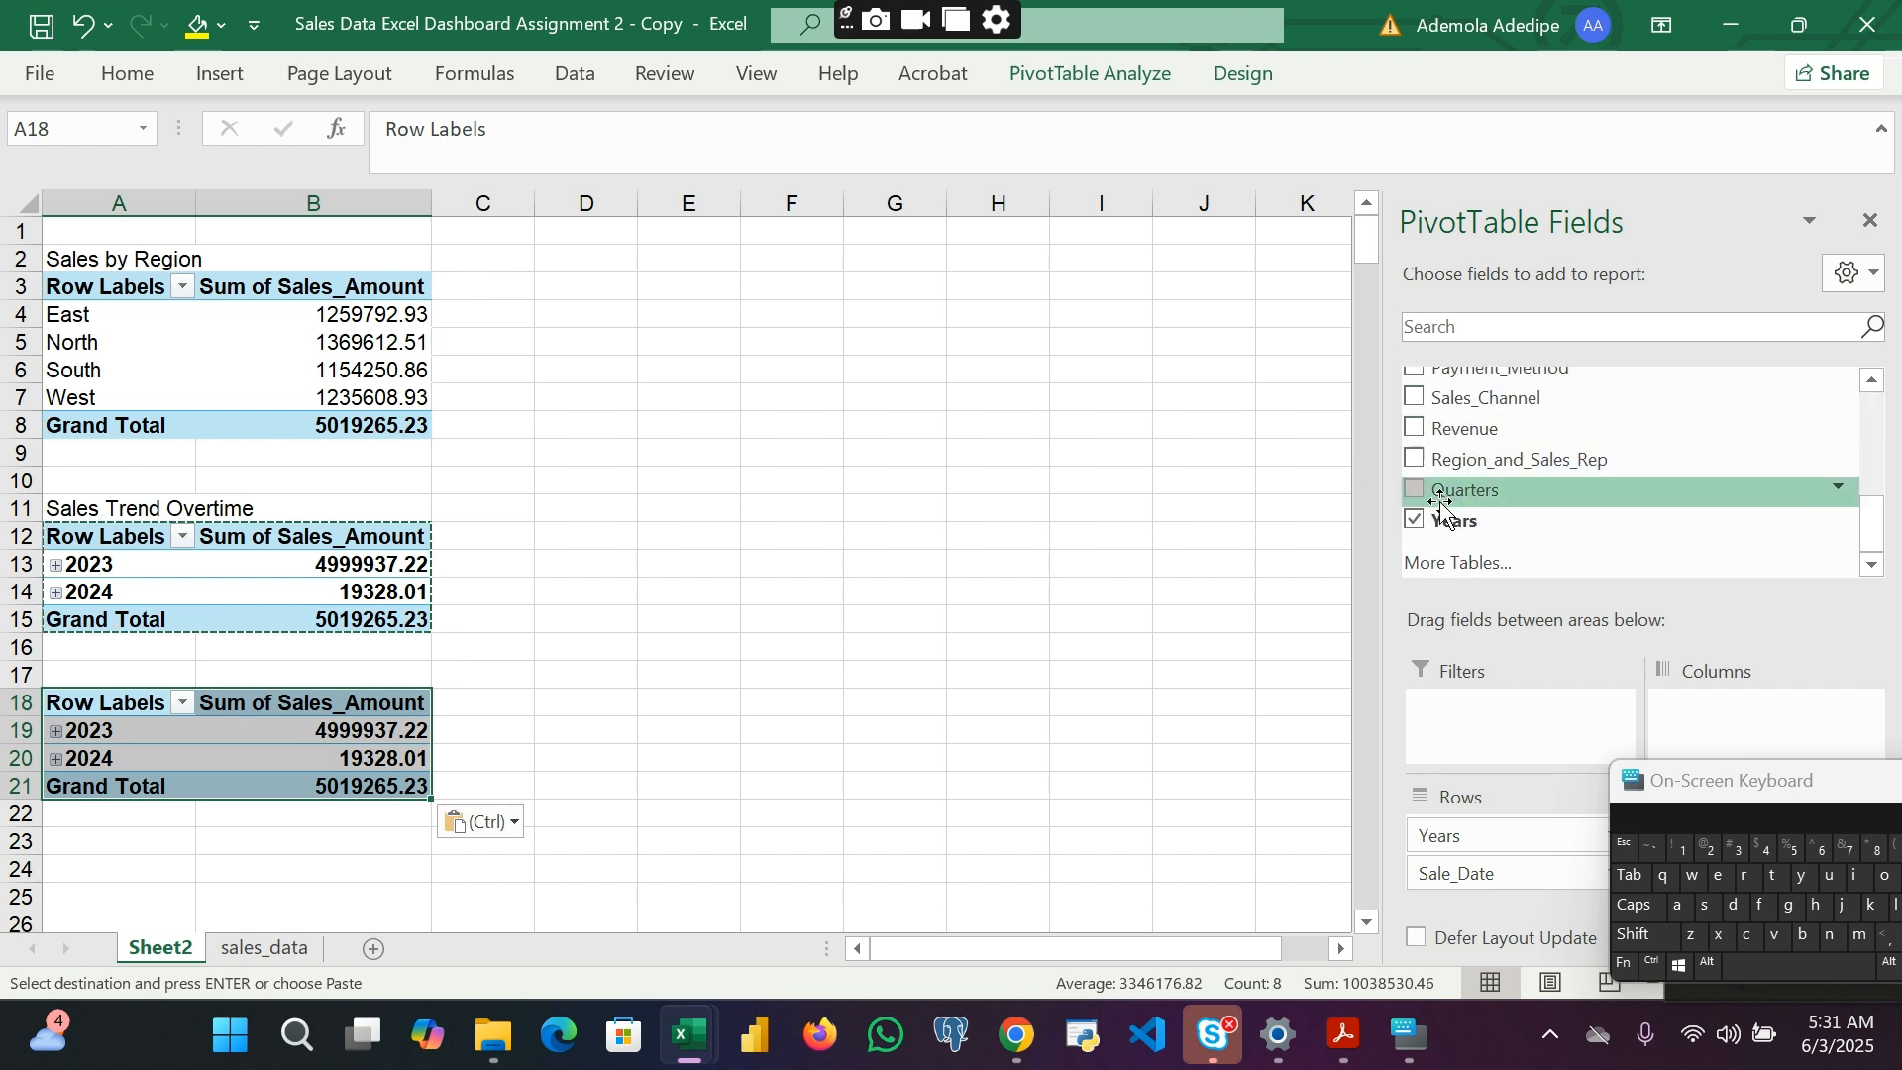
click(1416, 520)
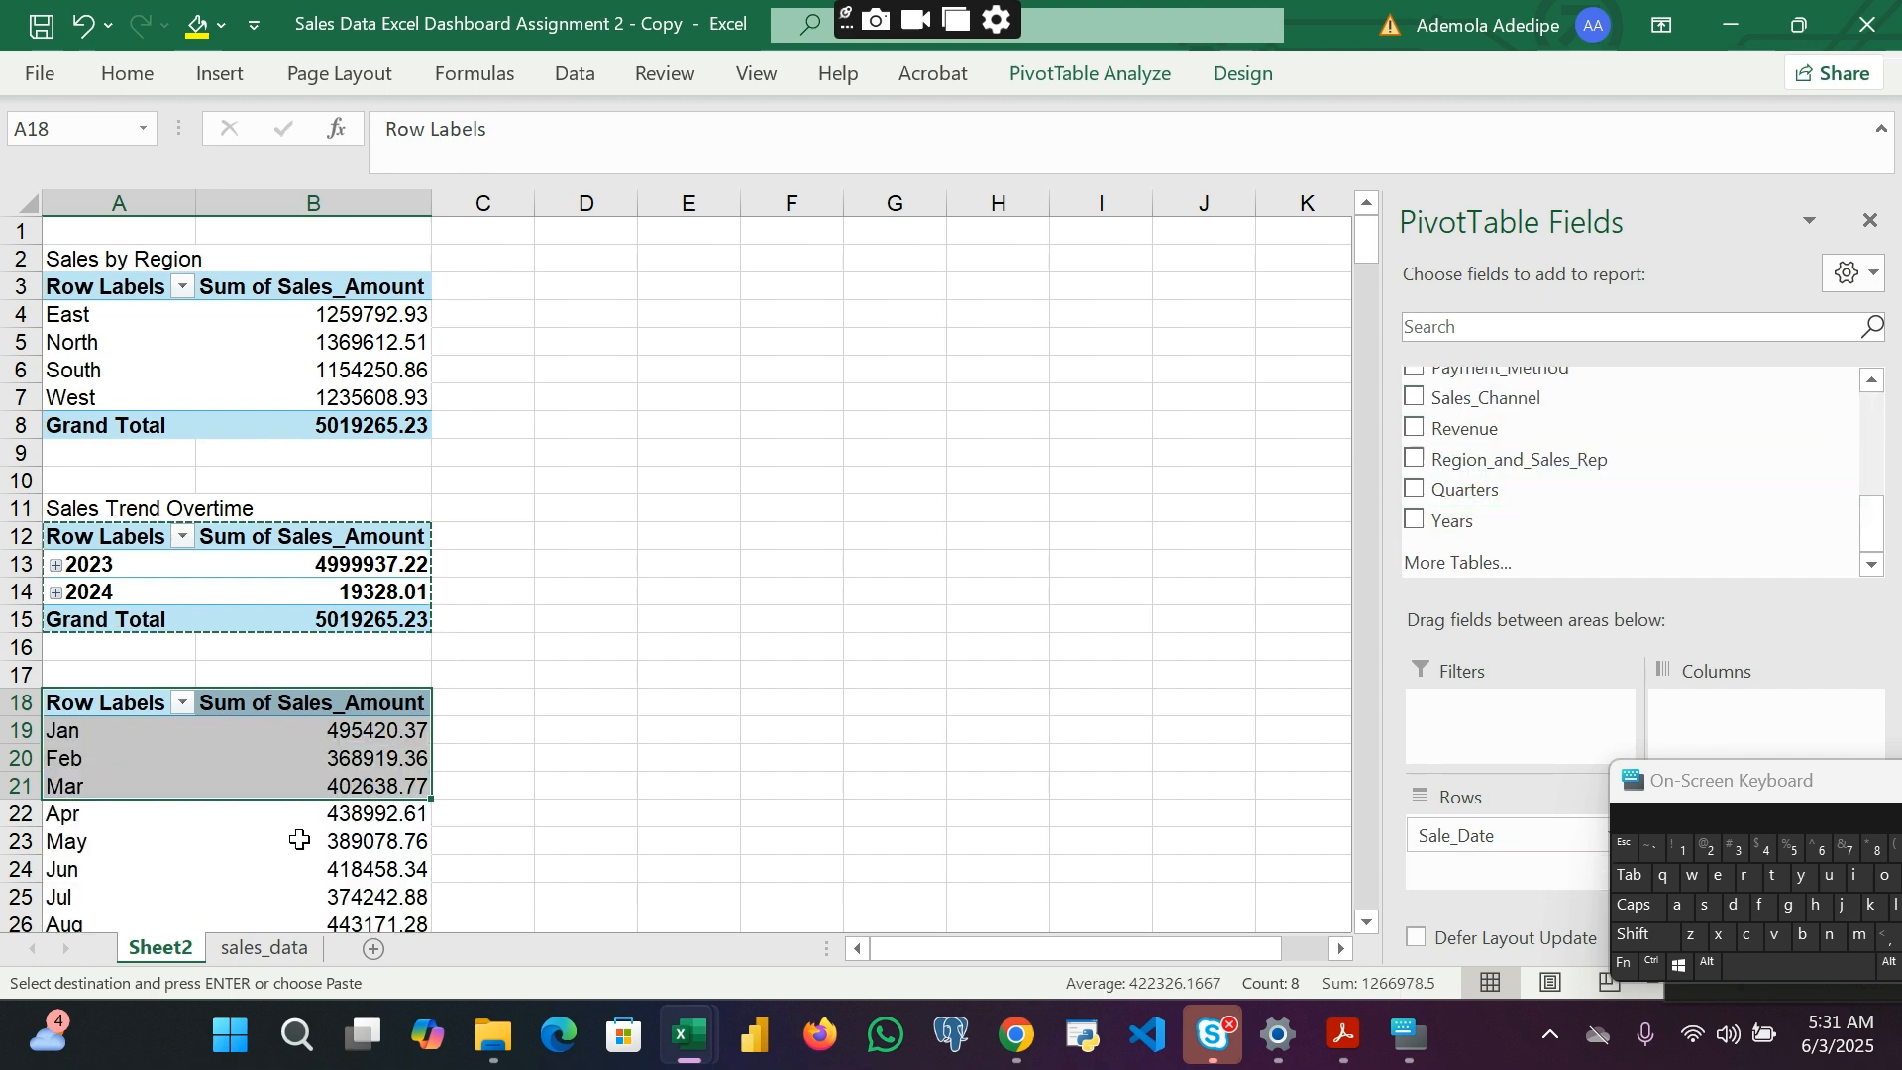
scroll(283, 743, down, 5)
scroll(283, 743, up, 2)
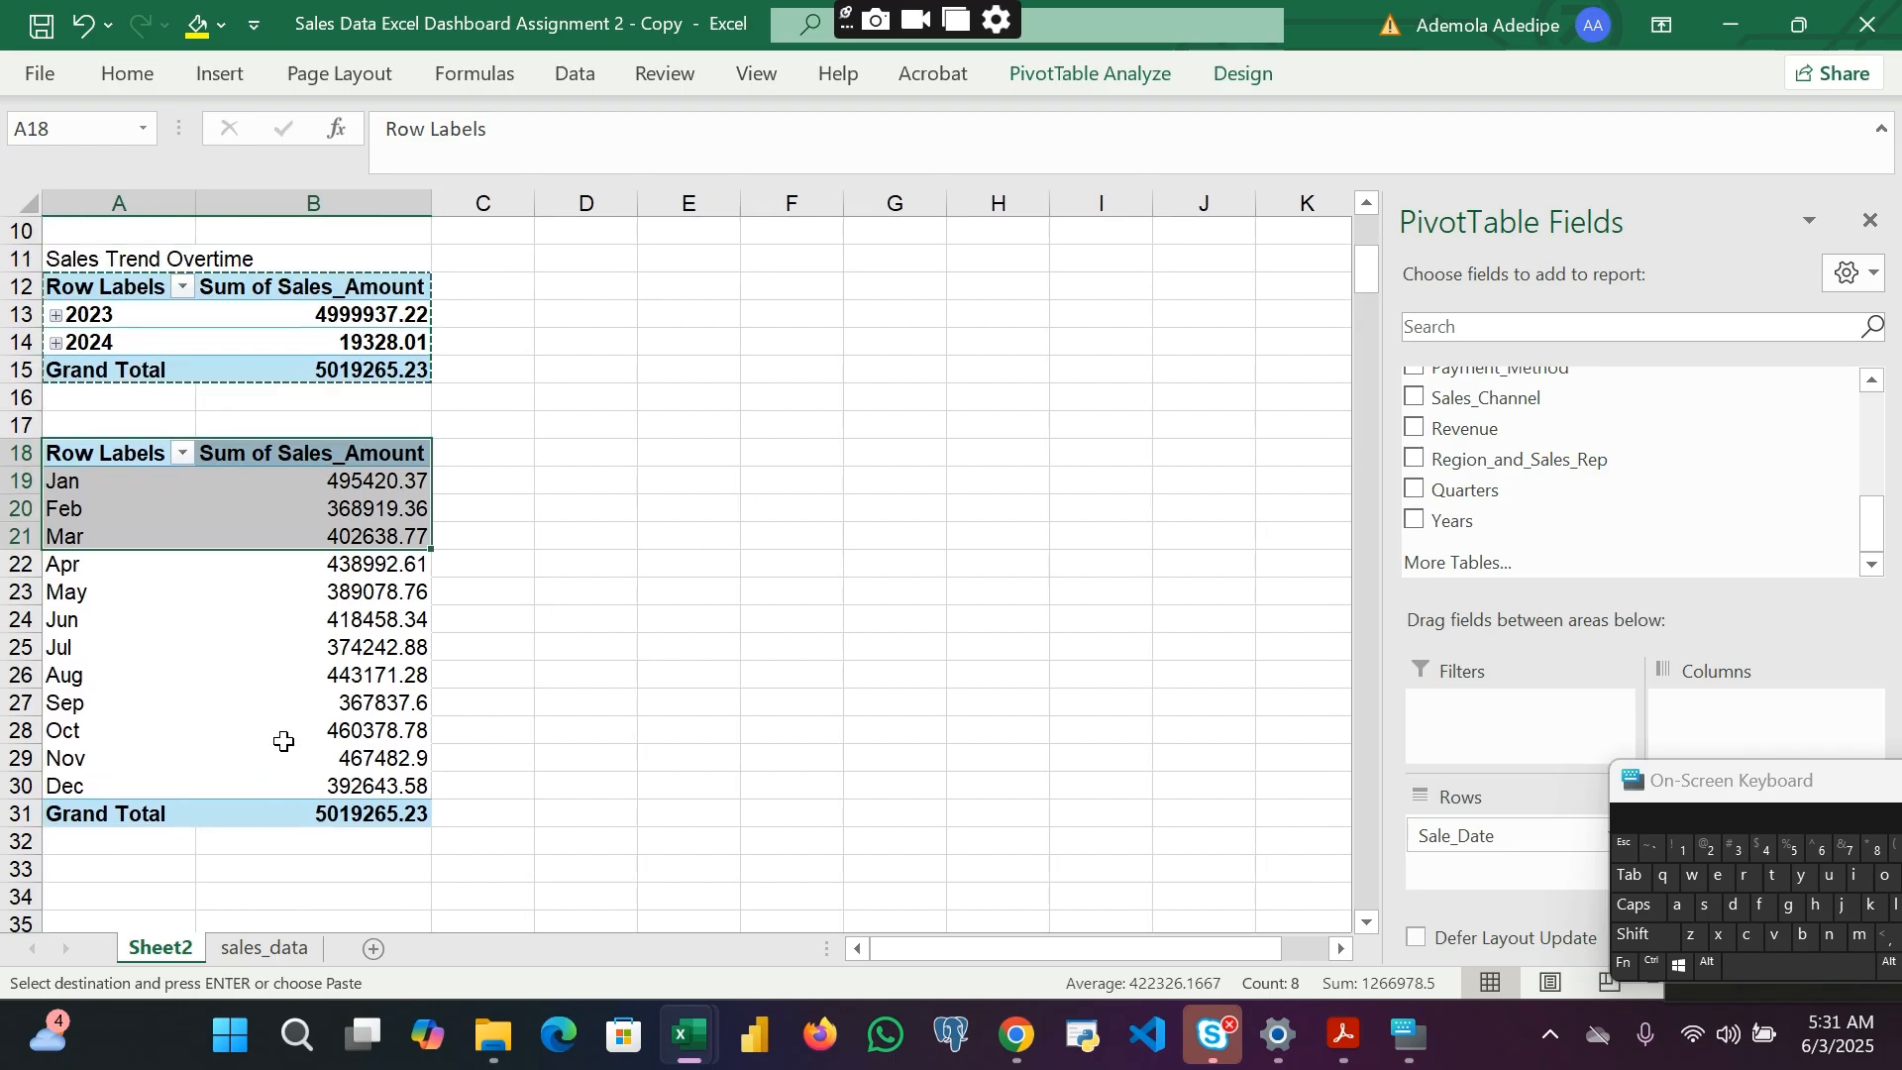
Step: Duplicate the monthly PivotTable by copying A18:B31 and pasting it at cell A35
scroll(284, 741, up, 1)
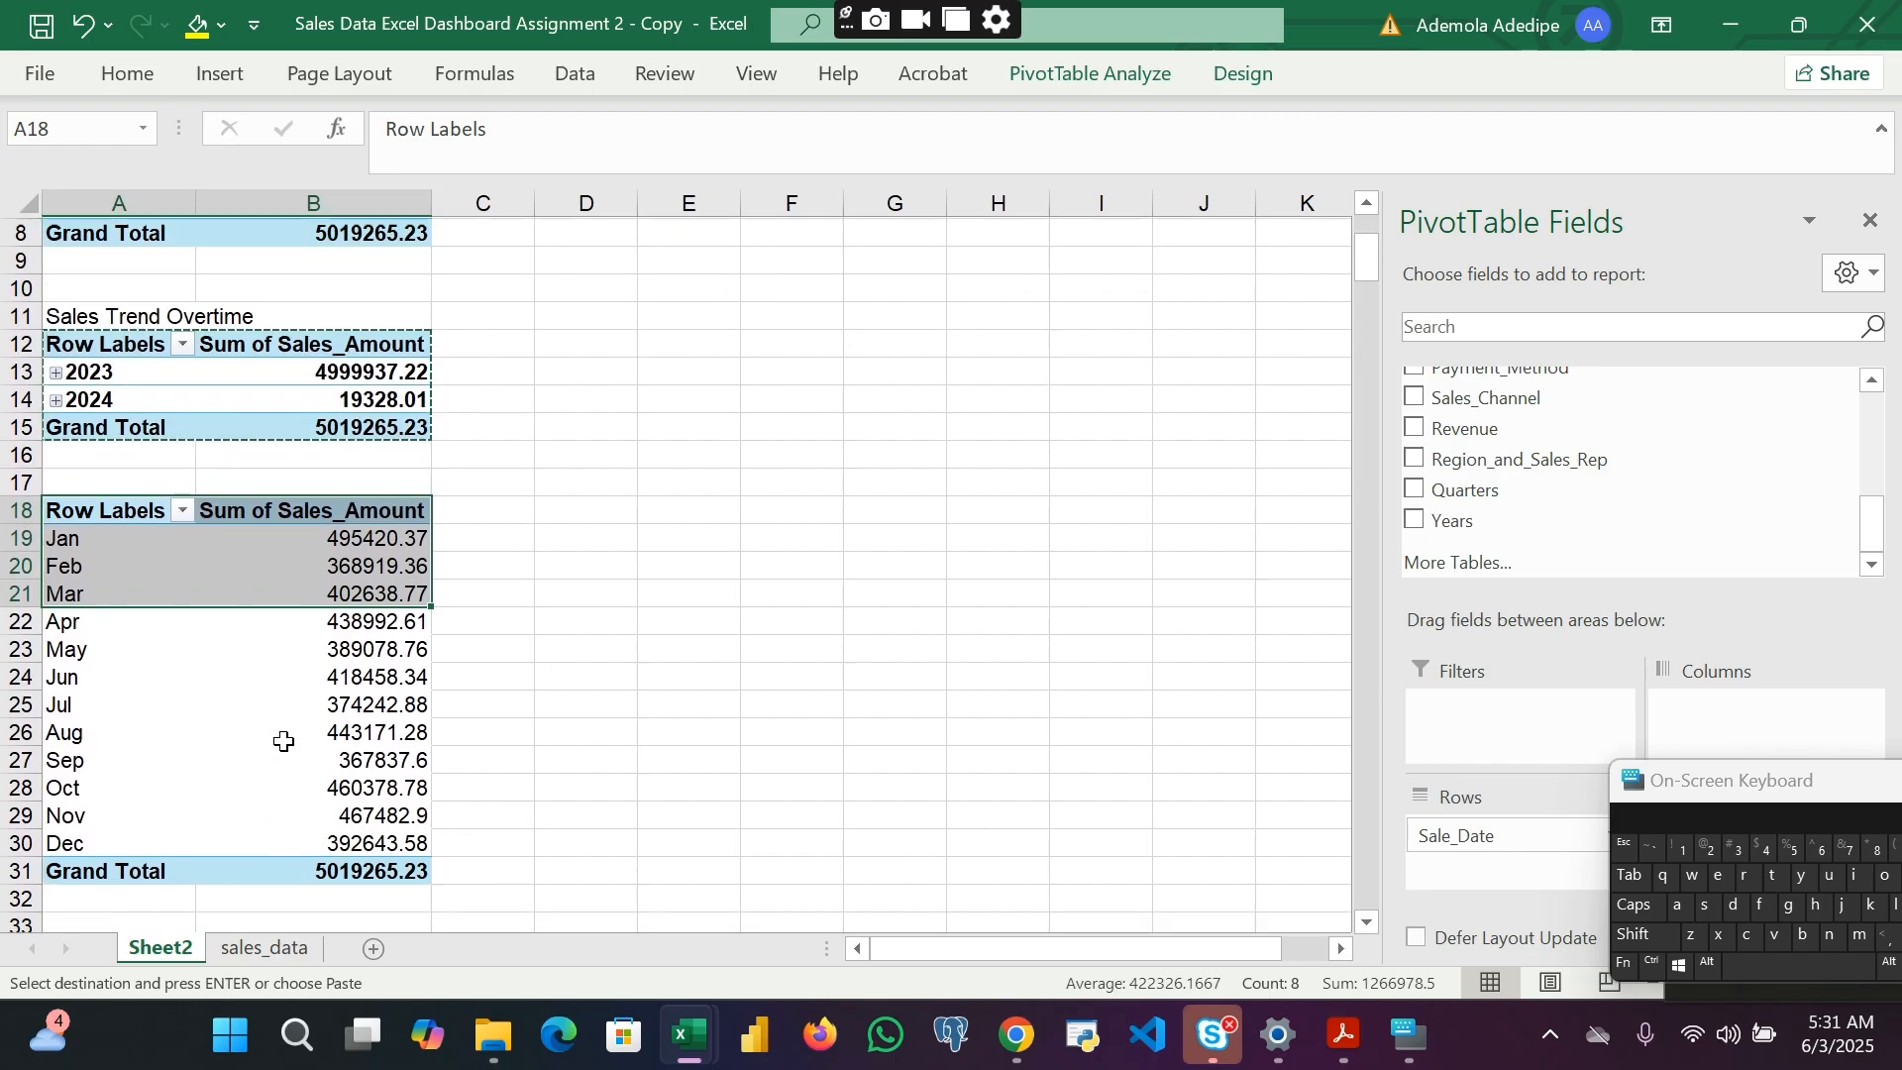
scroll(284, 741, down, 4)
scroll(283, 741, up, 3)
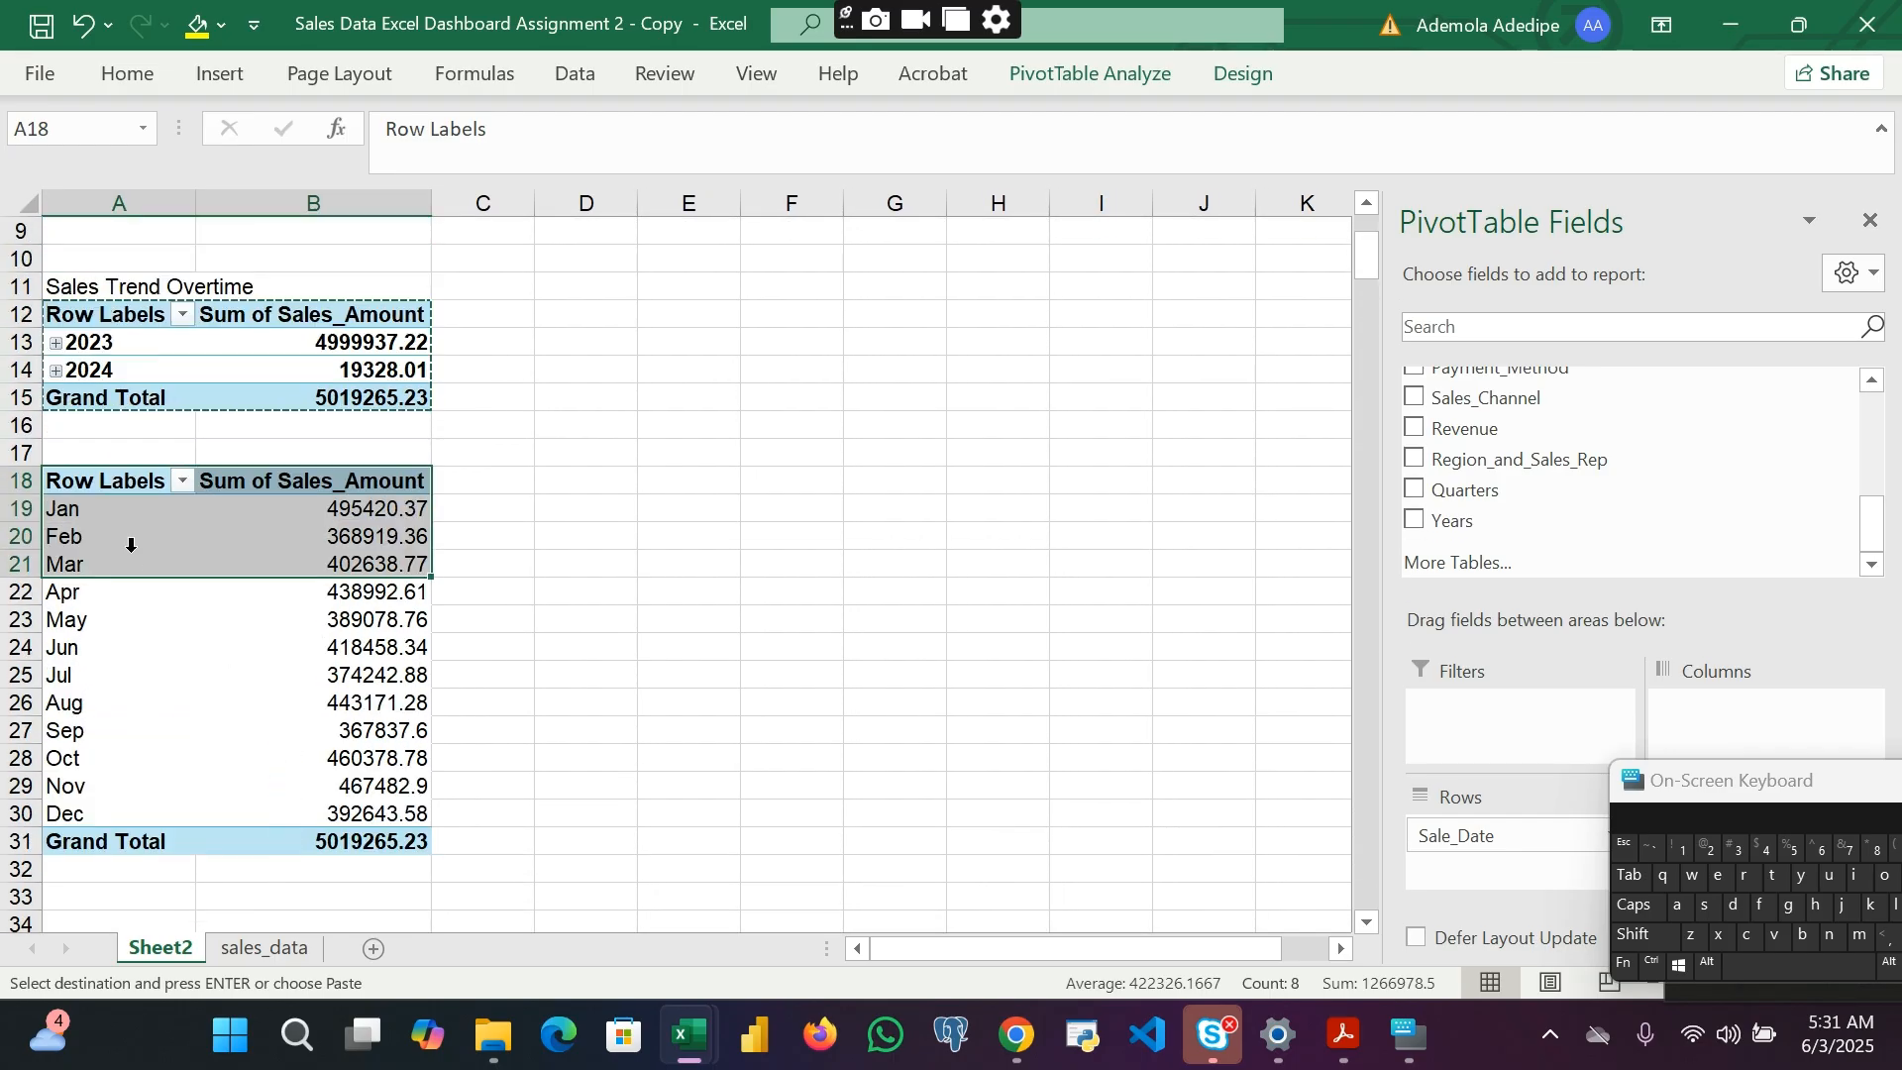
click(85, 486)
drag(86, 486, 372, 834)
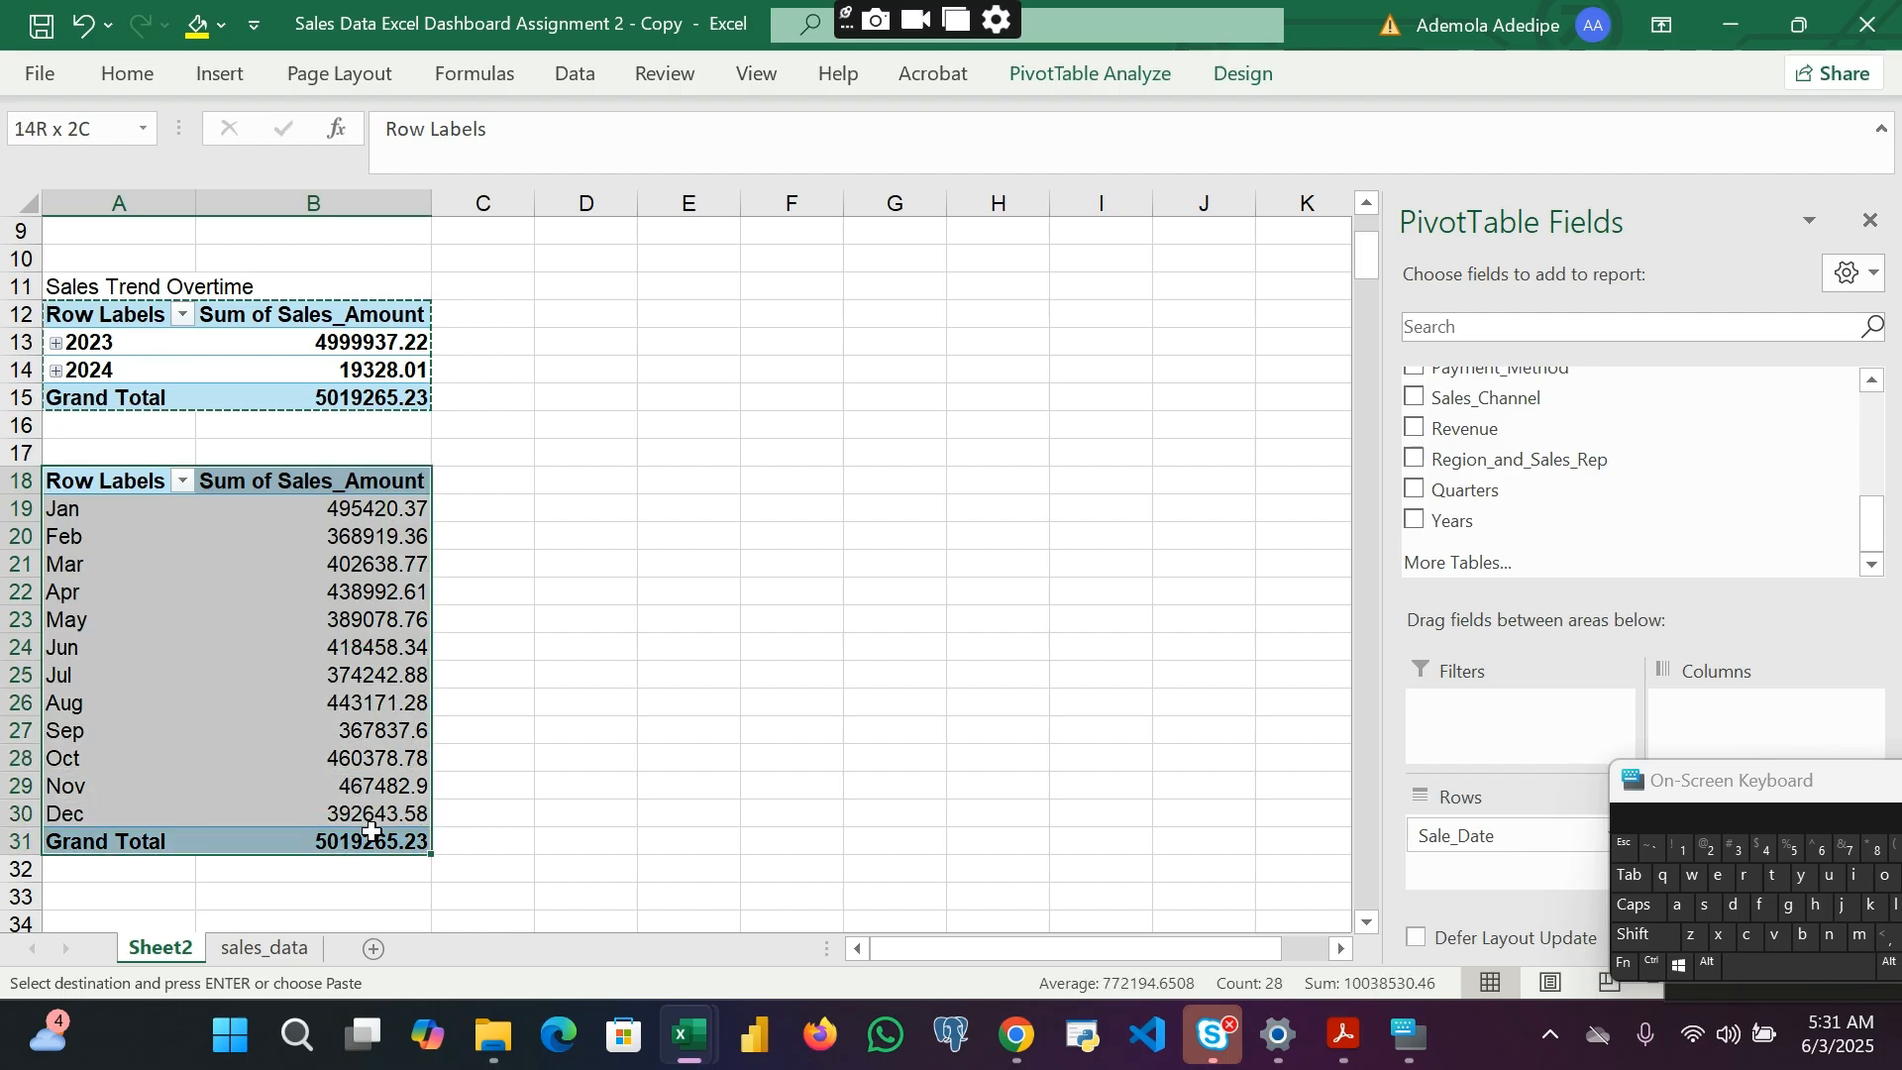
key(ctrl+c)
scroll(371, 834, down, 6)
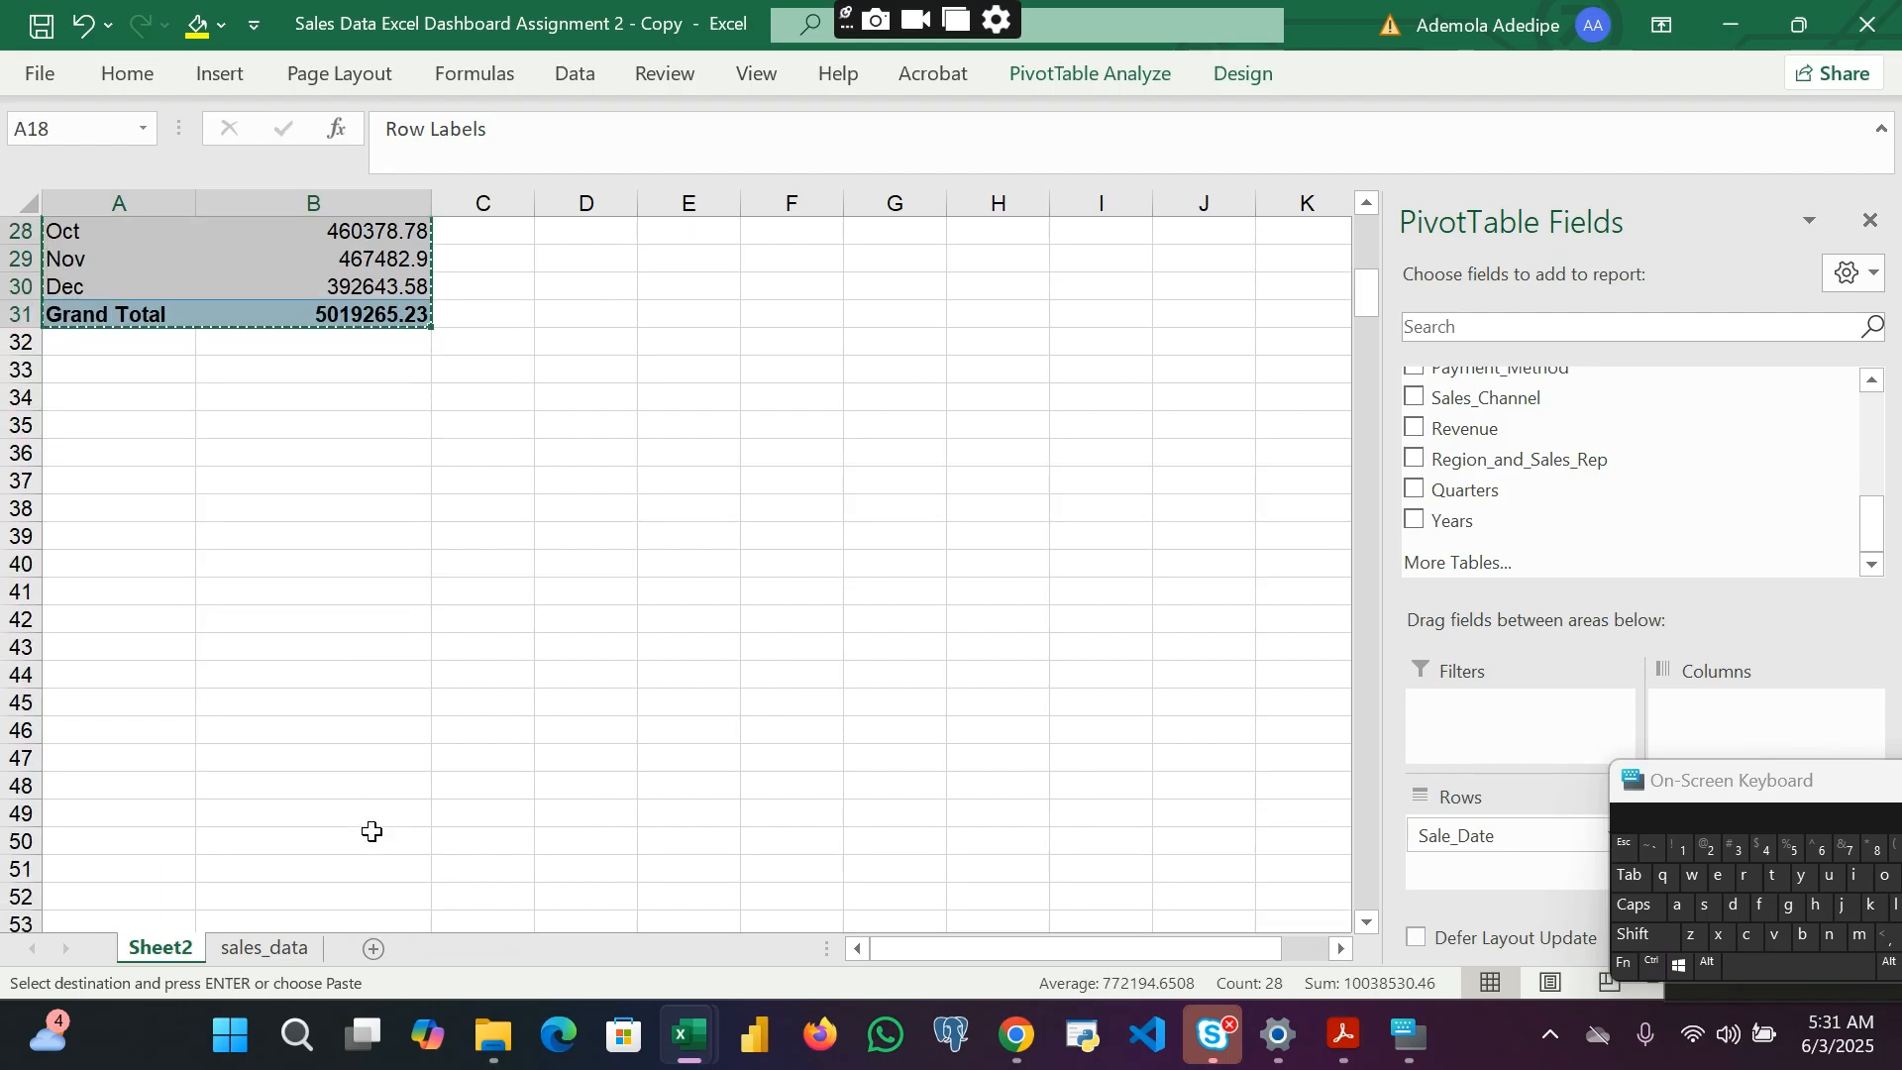
scroll(372, 833, up, 4)
scroll(371, 832, down, 2)
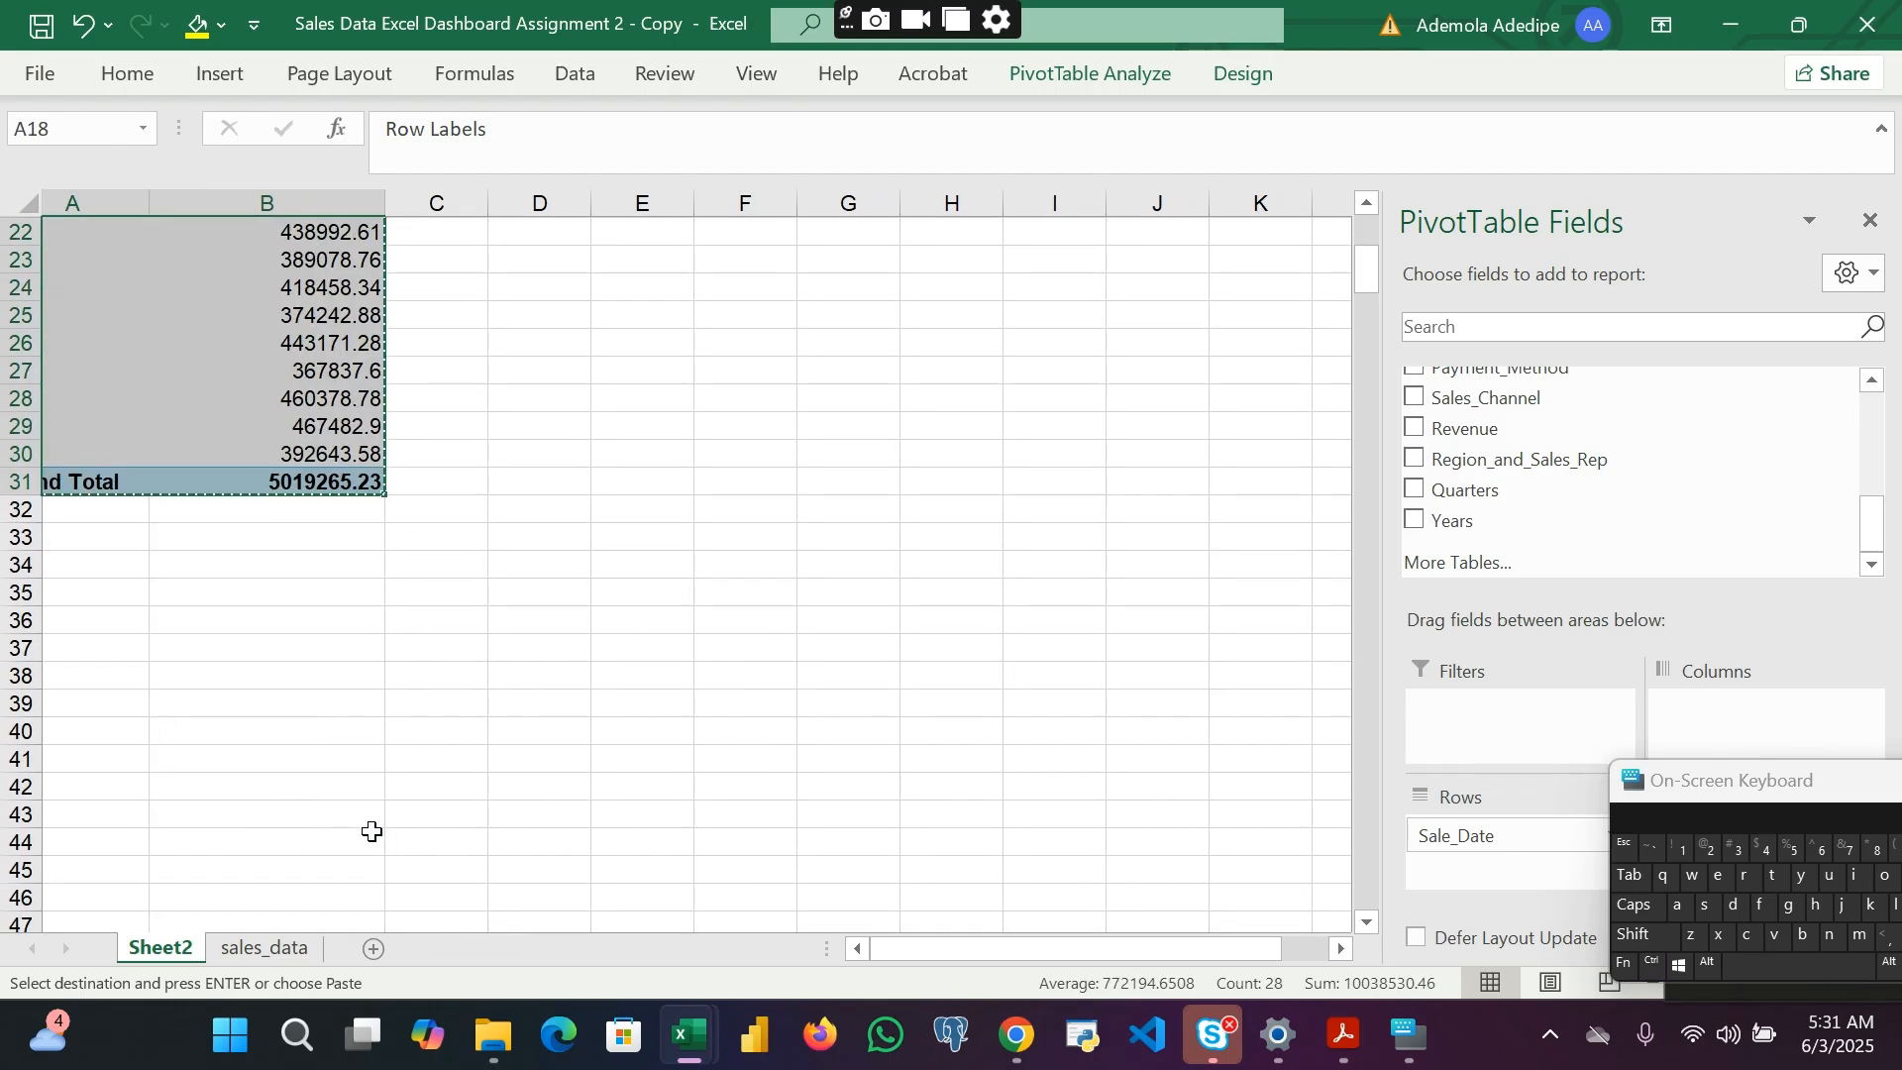
scroll(372, 832, up, 4)
scroll(383, 828, down, 3)
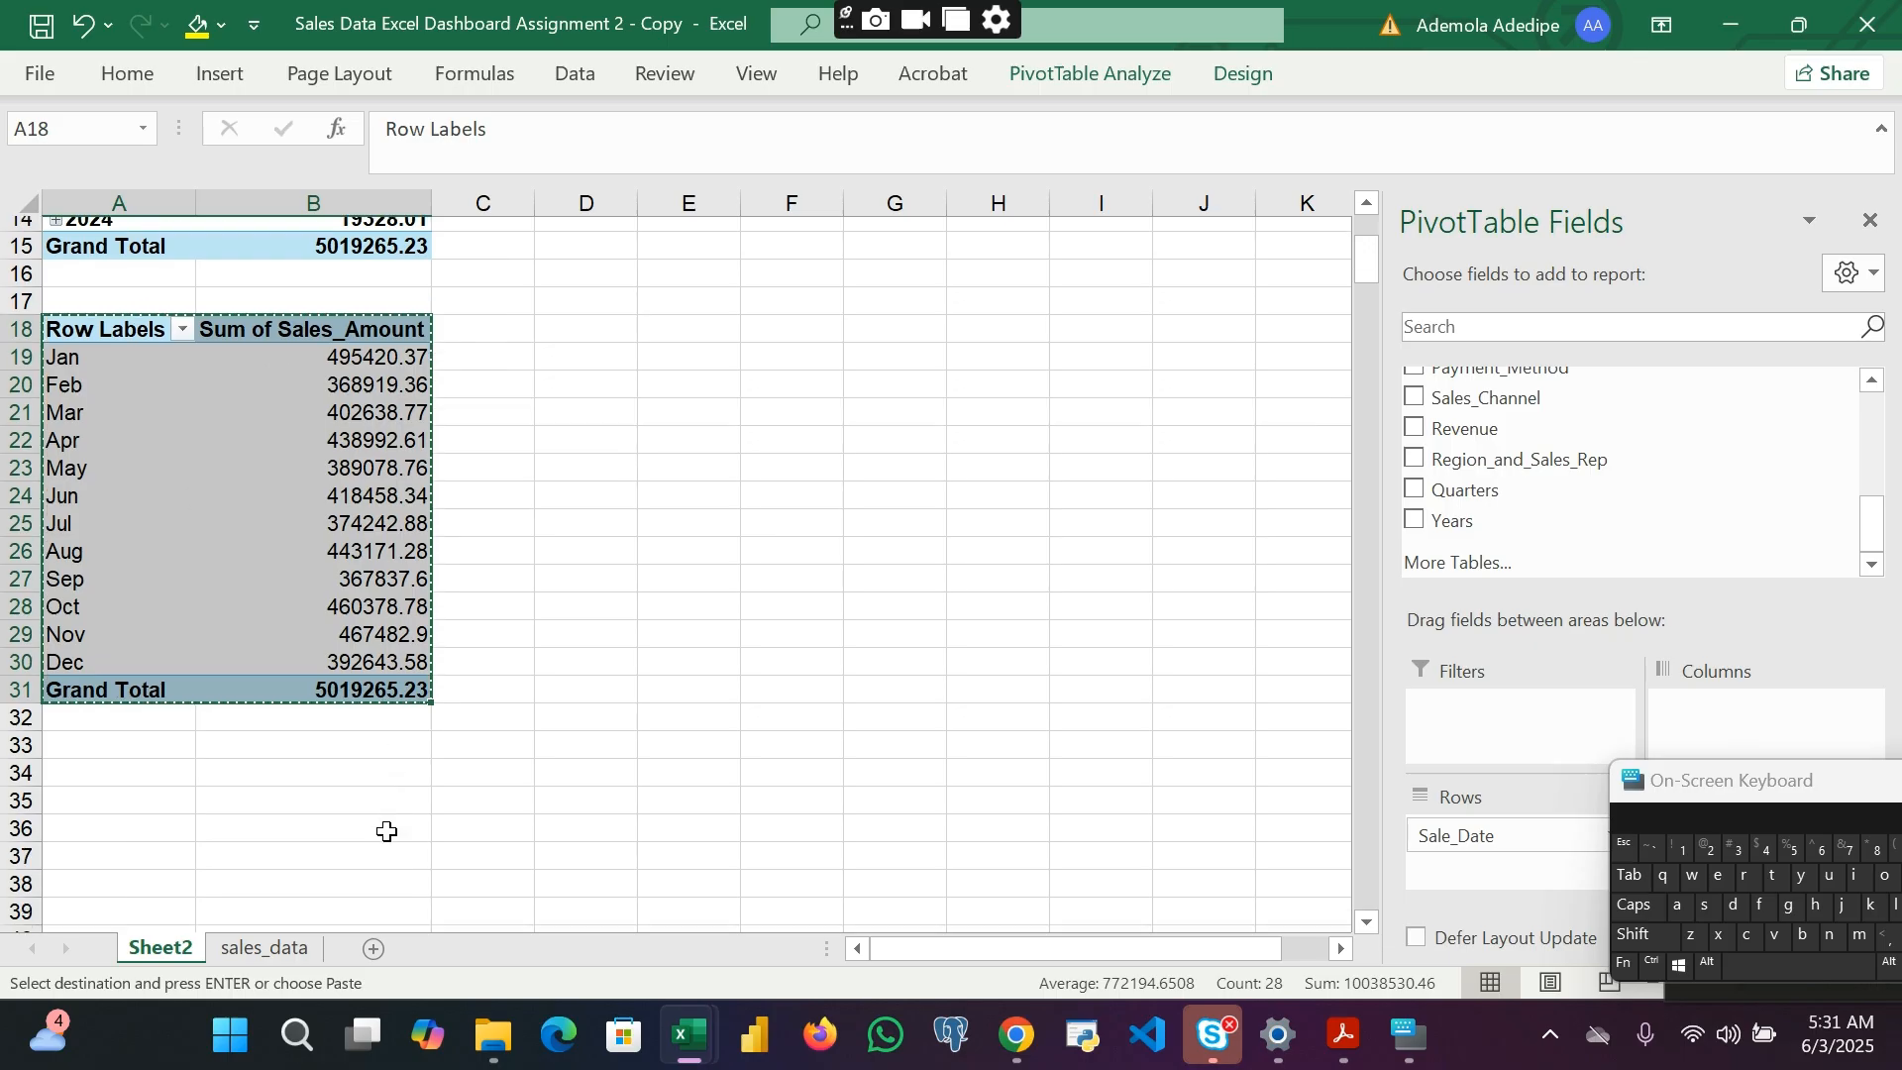
click(98, 619)
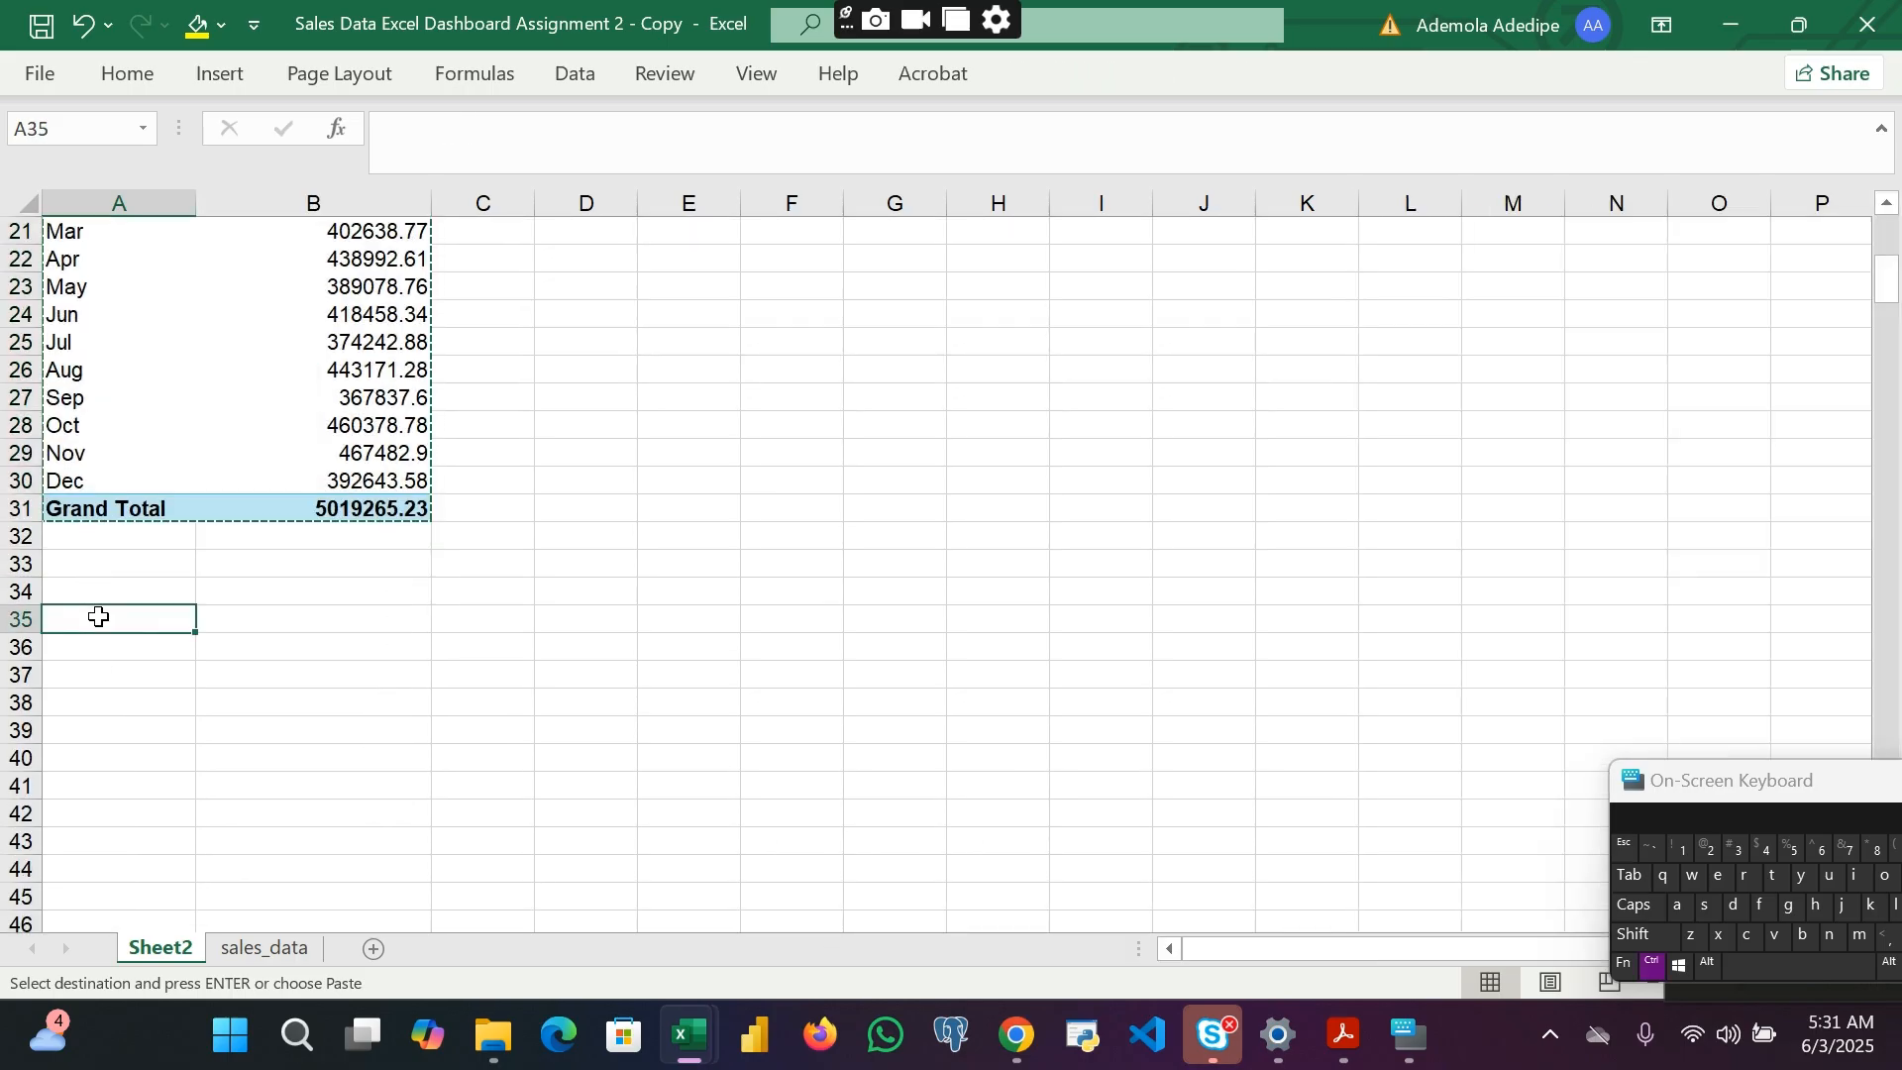
key(ctrl+v)
Step: Check the next insight in the assignment PDF and title the new PivotTable copy "Sales By Product Category" in cell A34
mouse_move(1355, 1056)
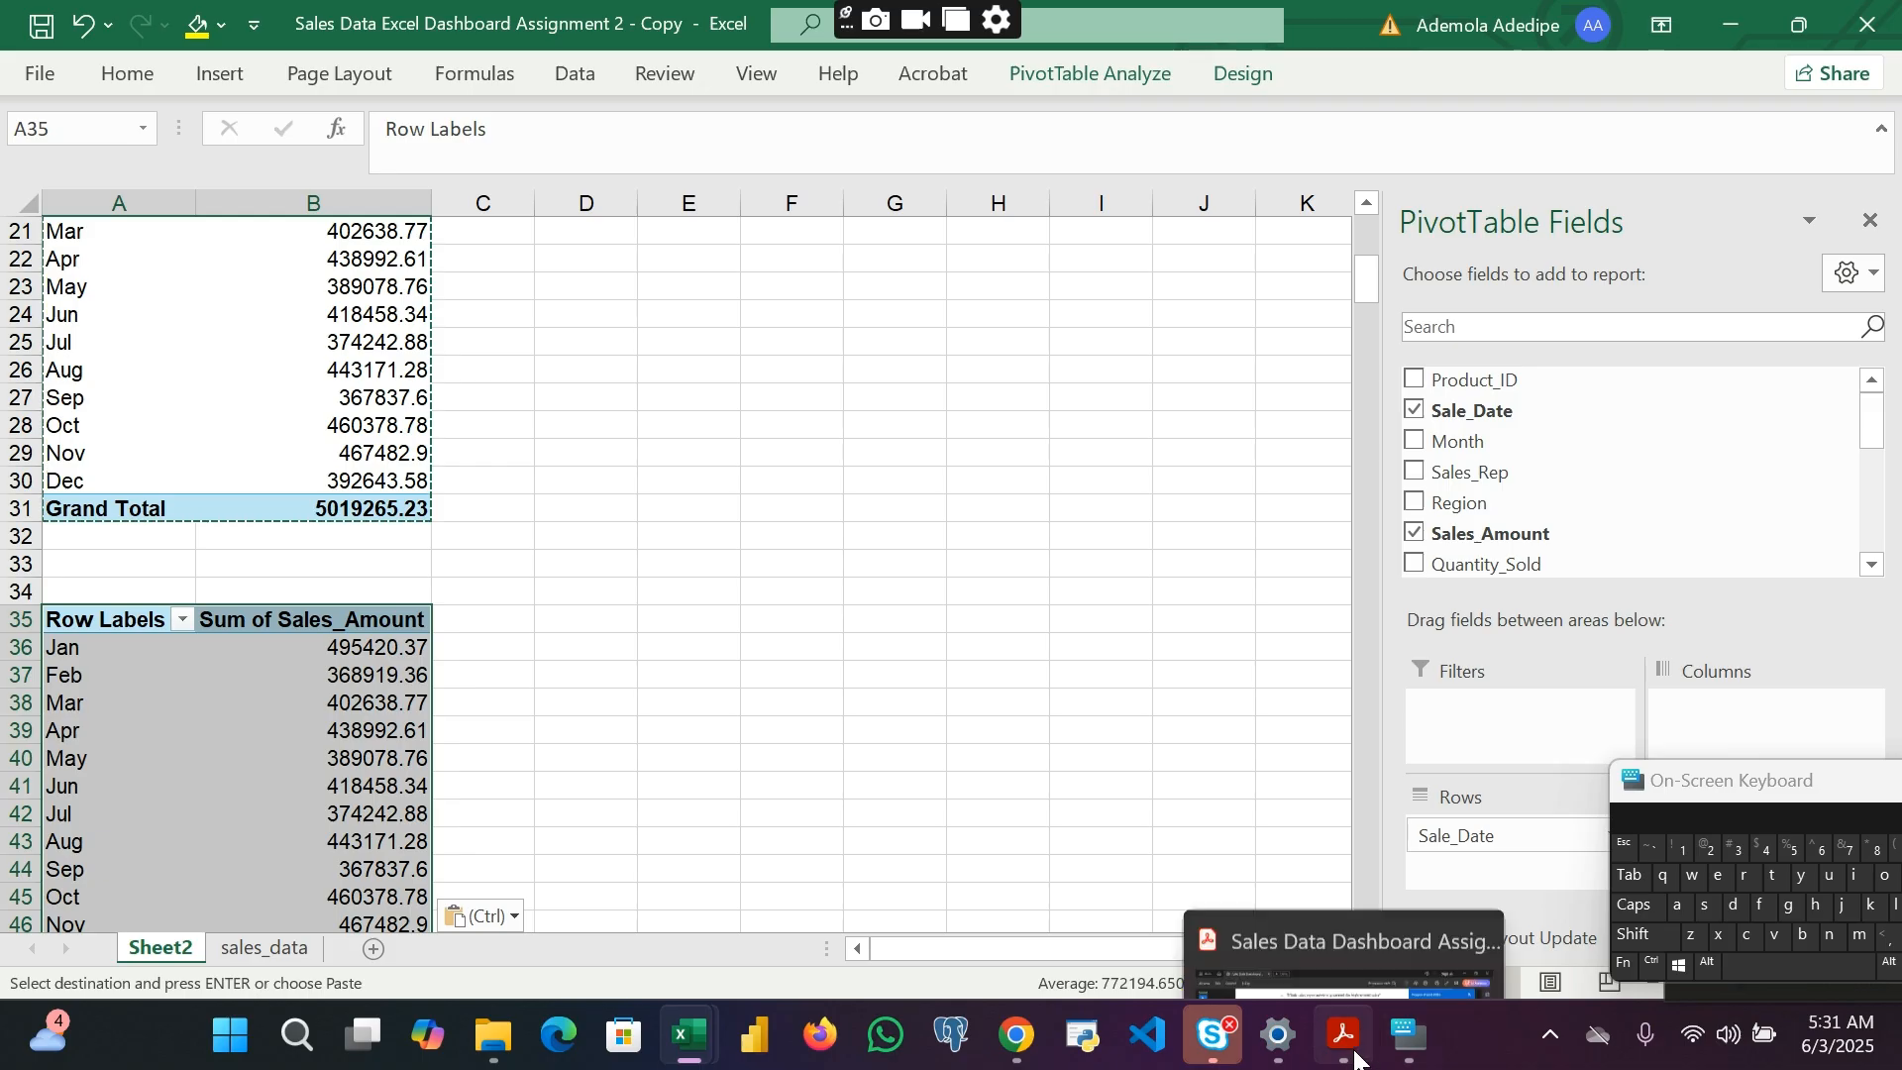
mouse_move(1328, 932)
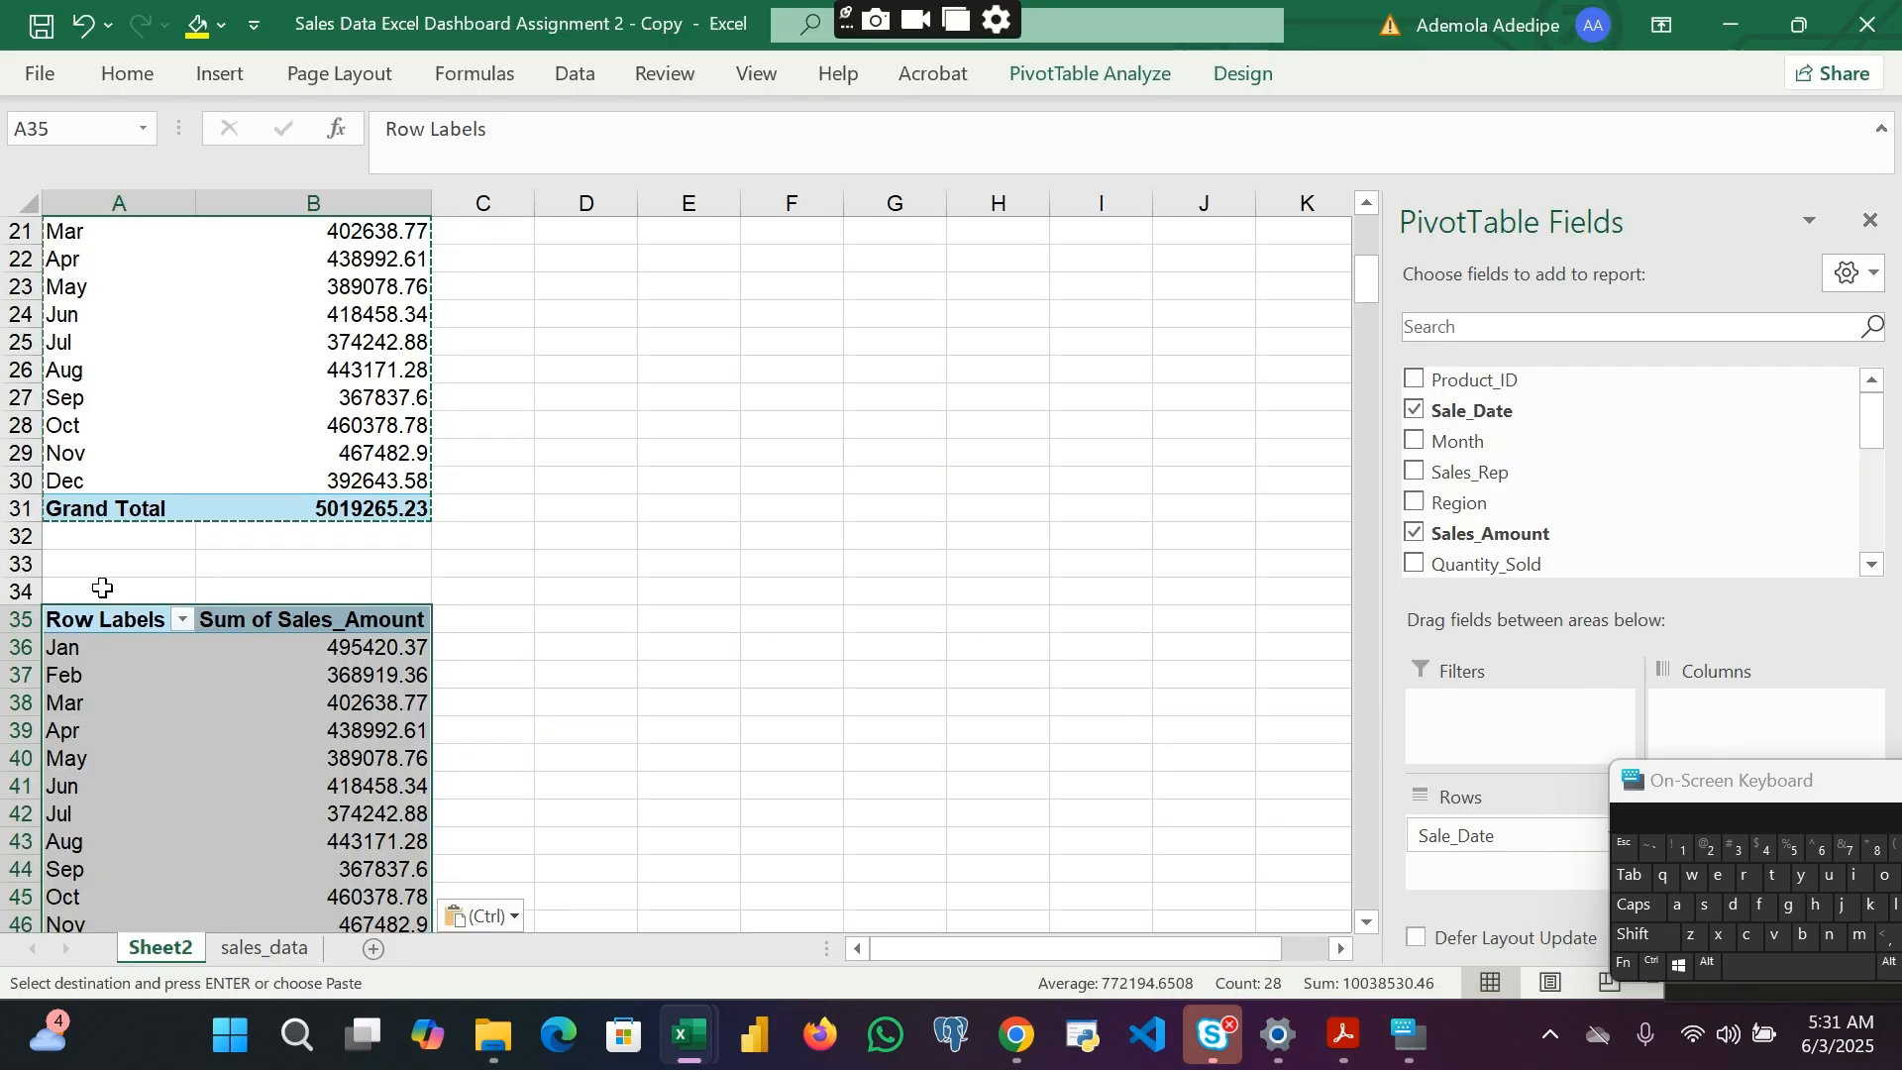
click(100, 591)
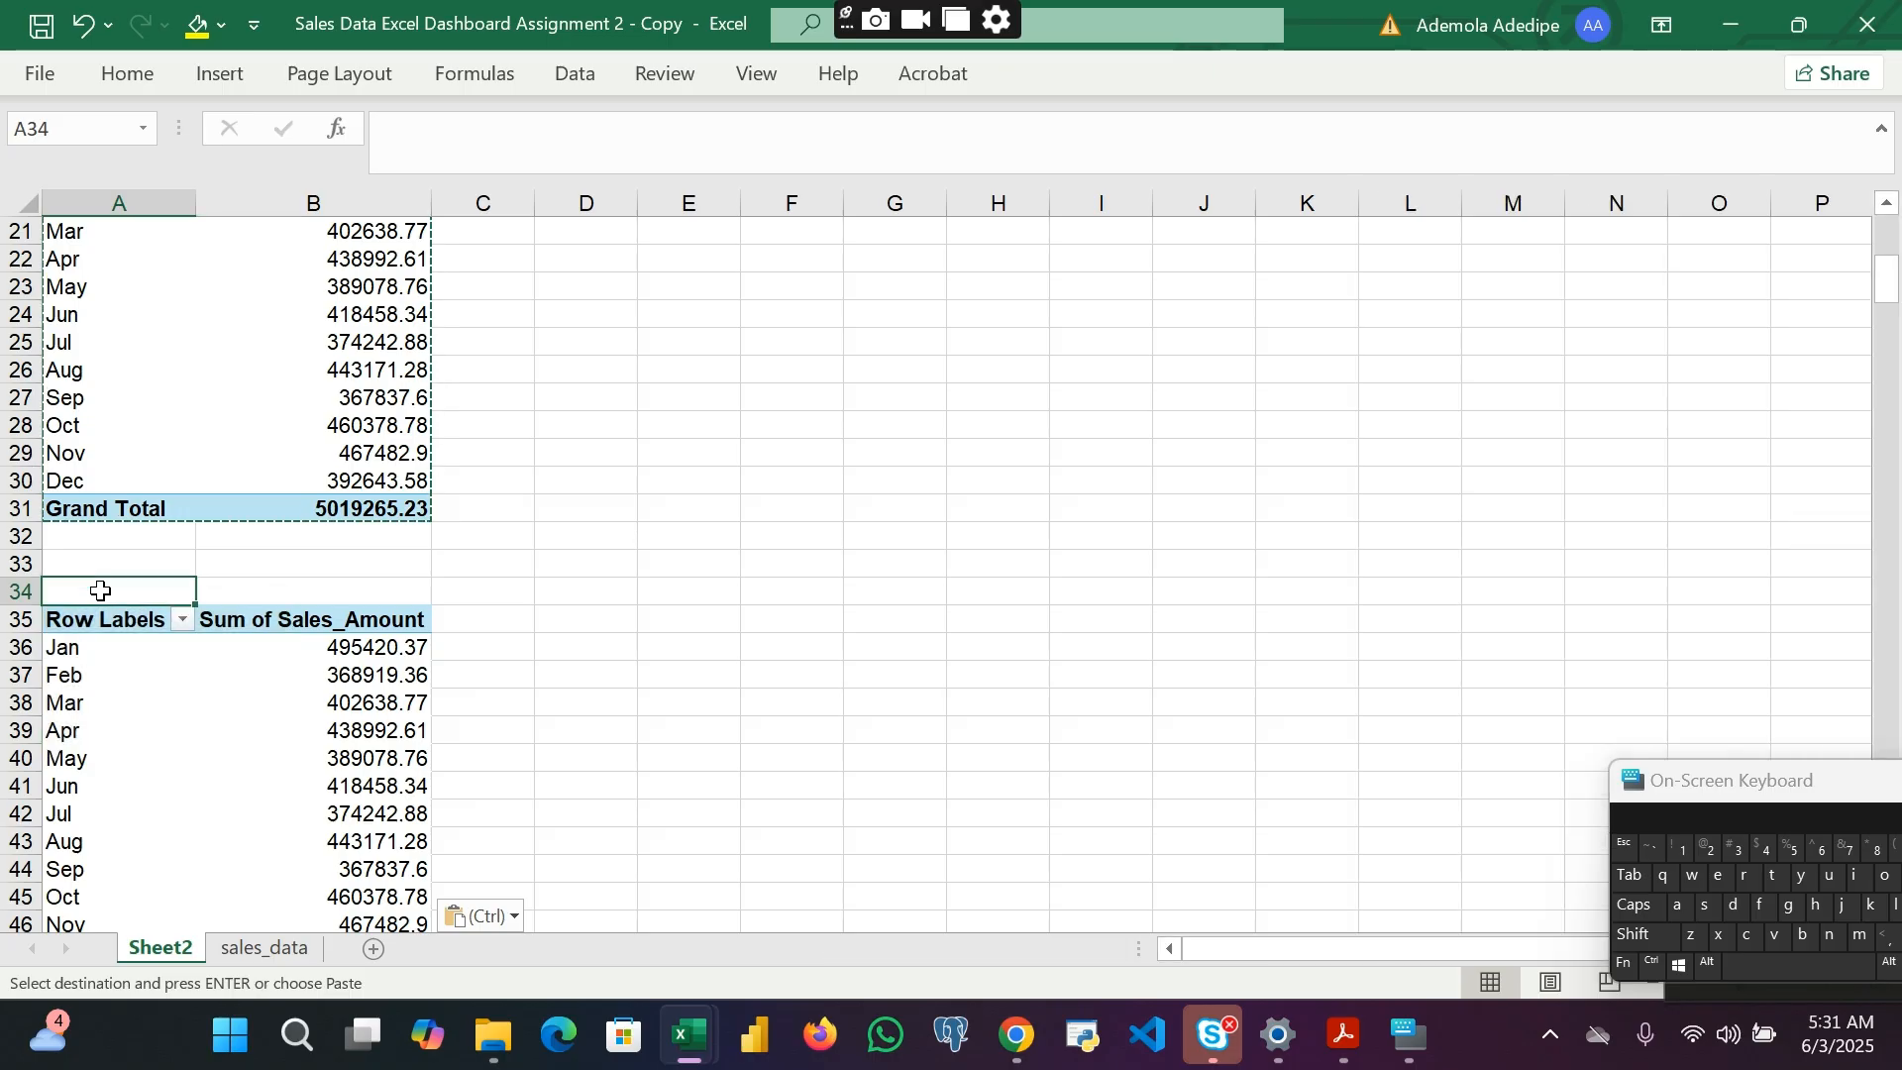
text(Sales B)
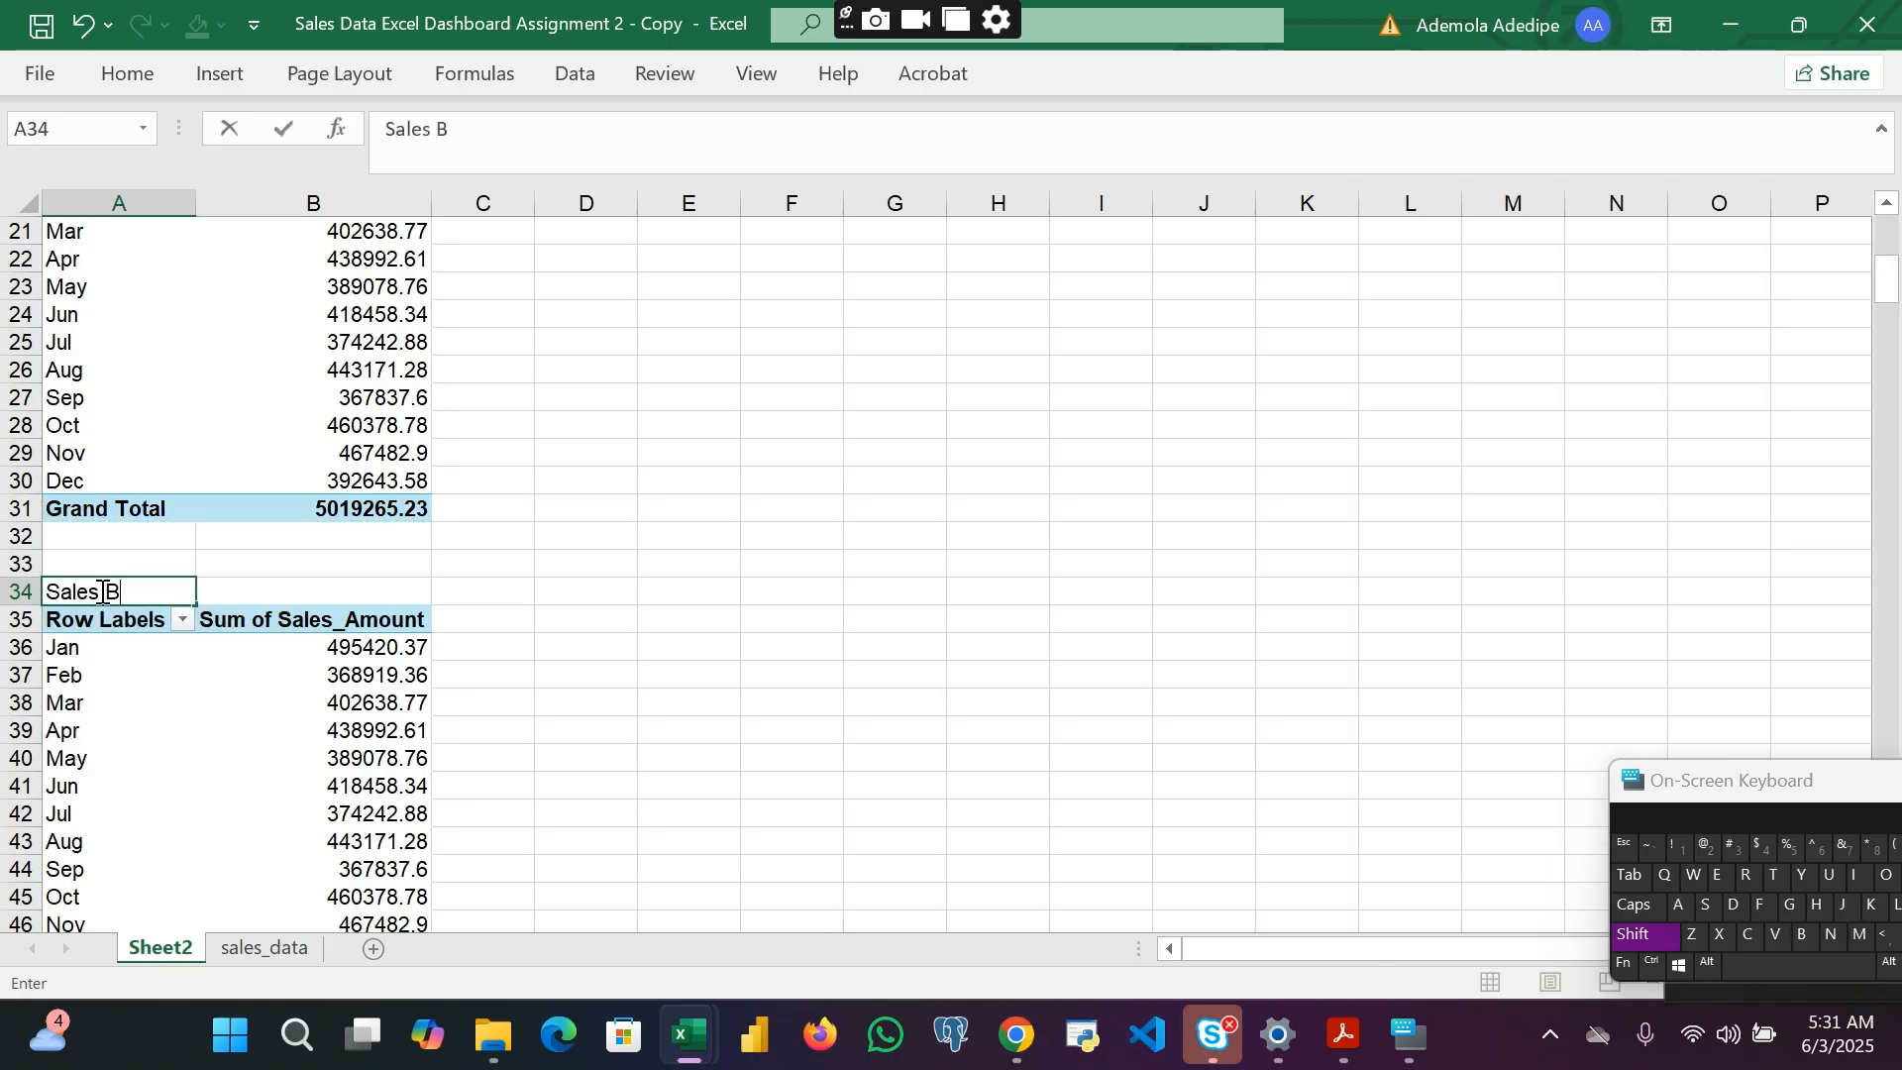
text(y Produc)
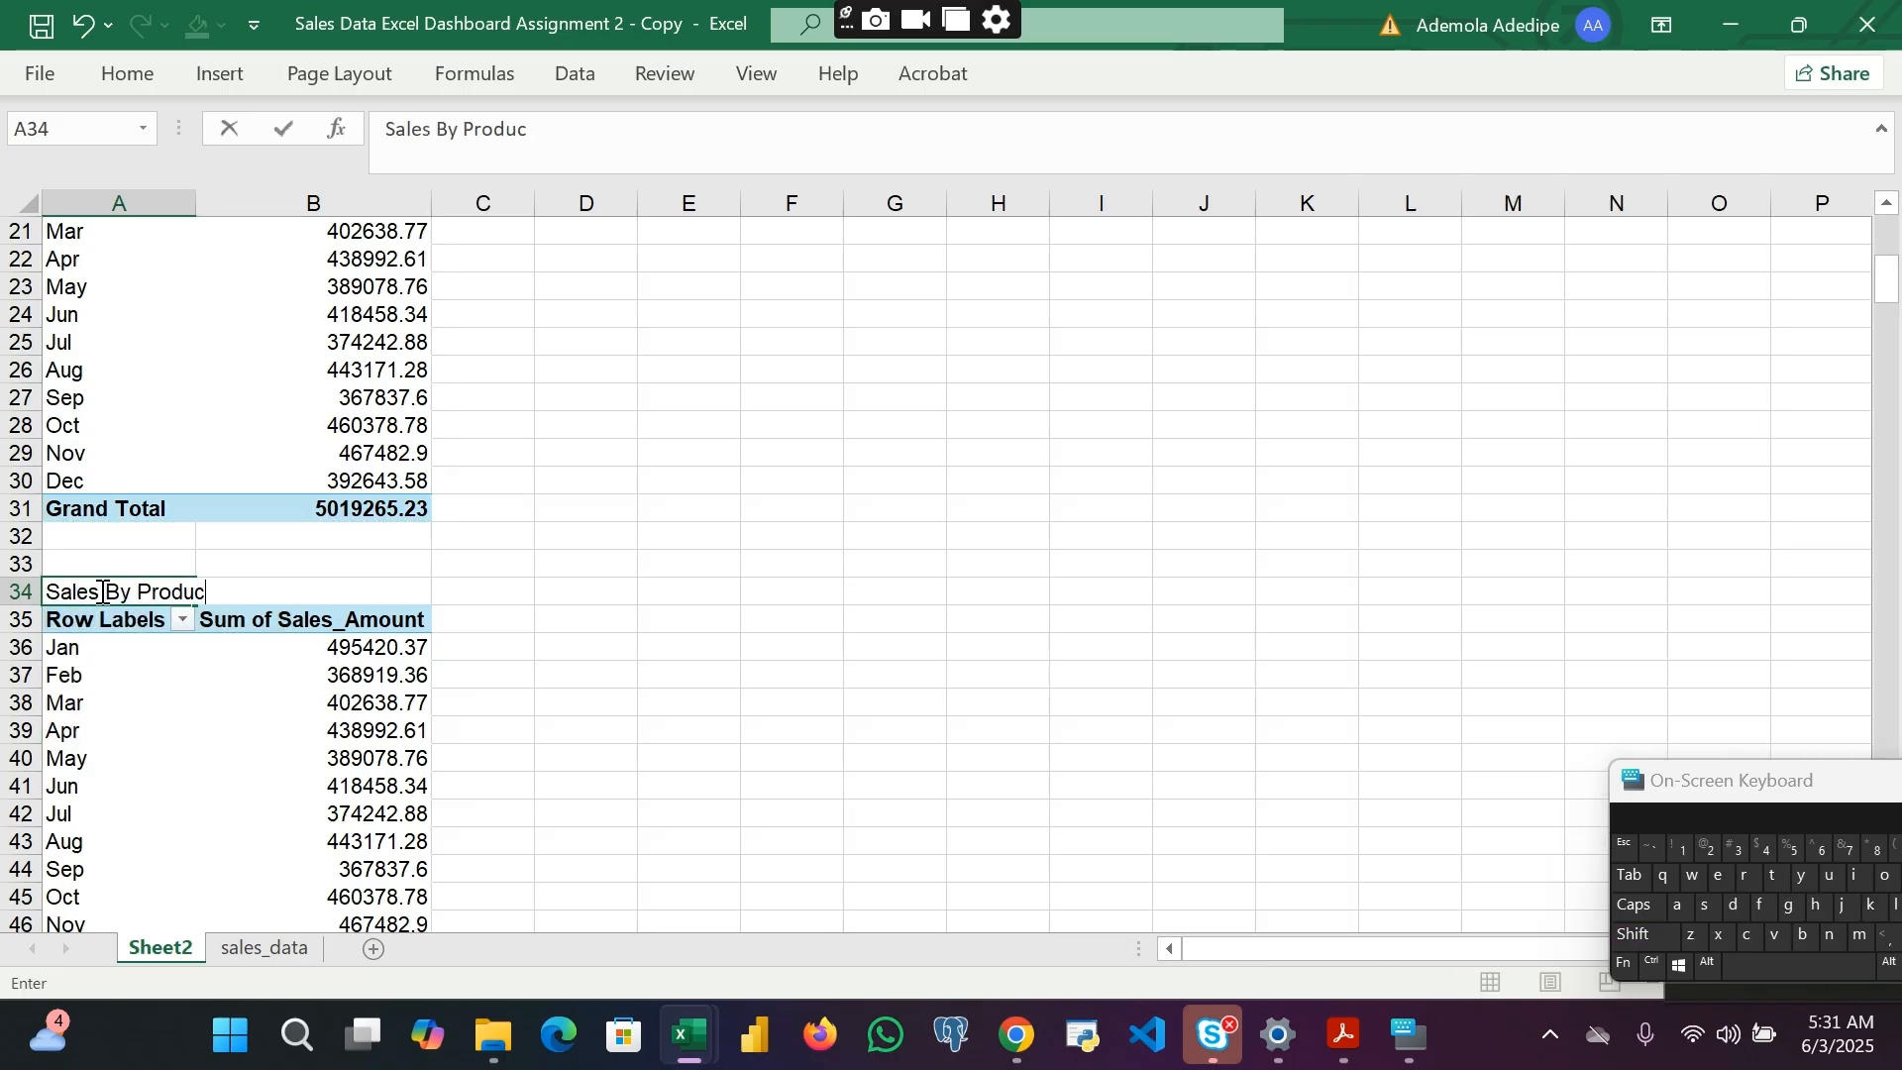
text(t Category)
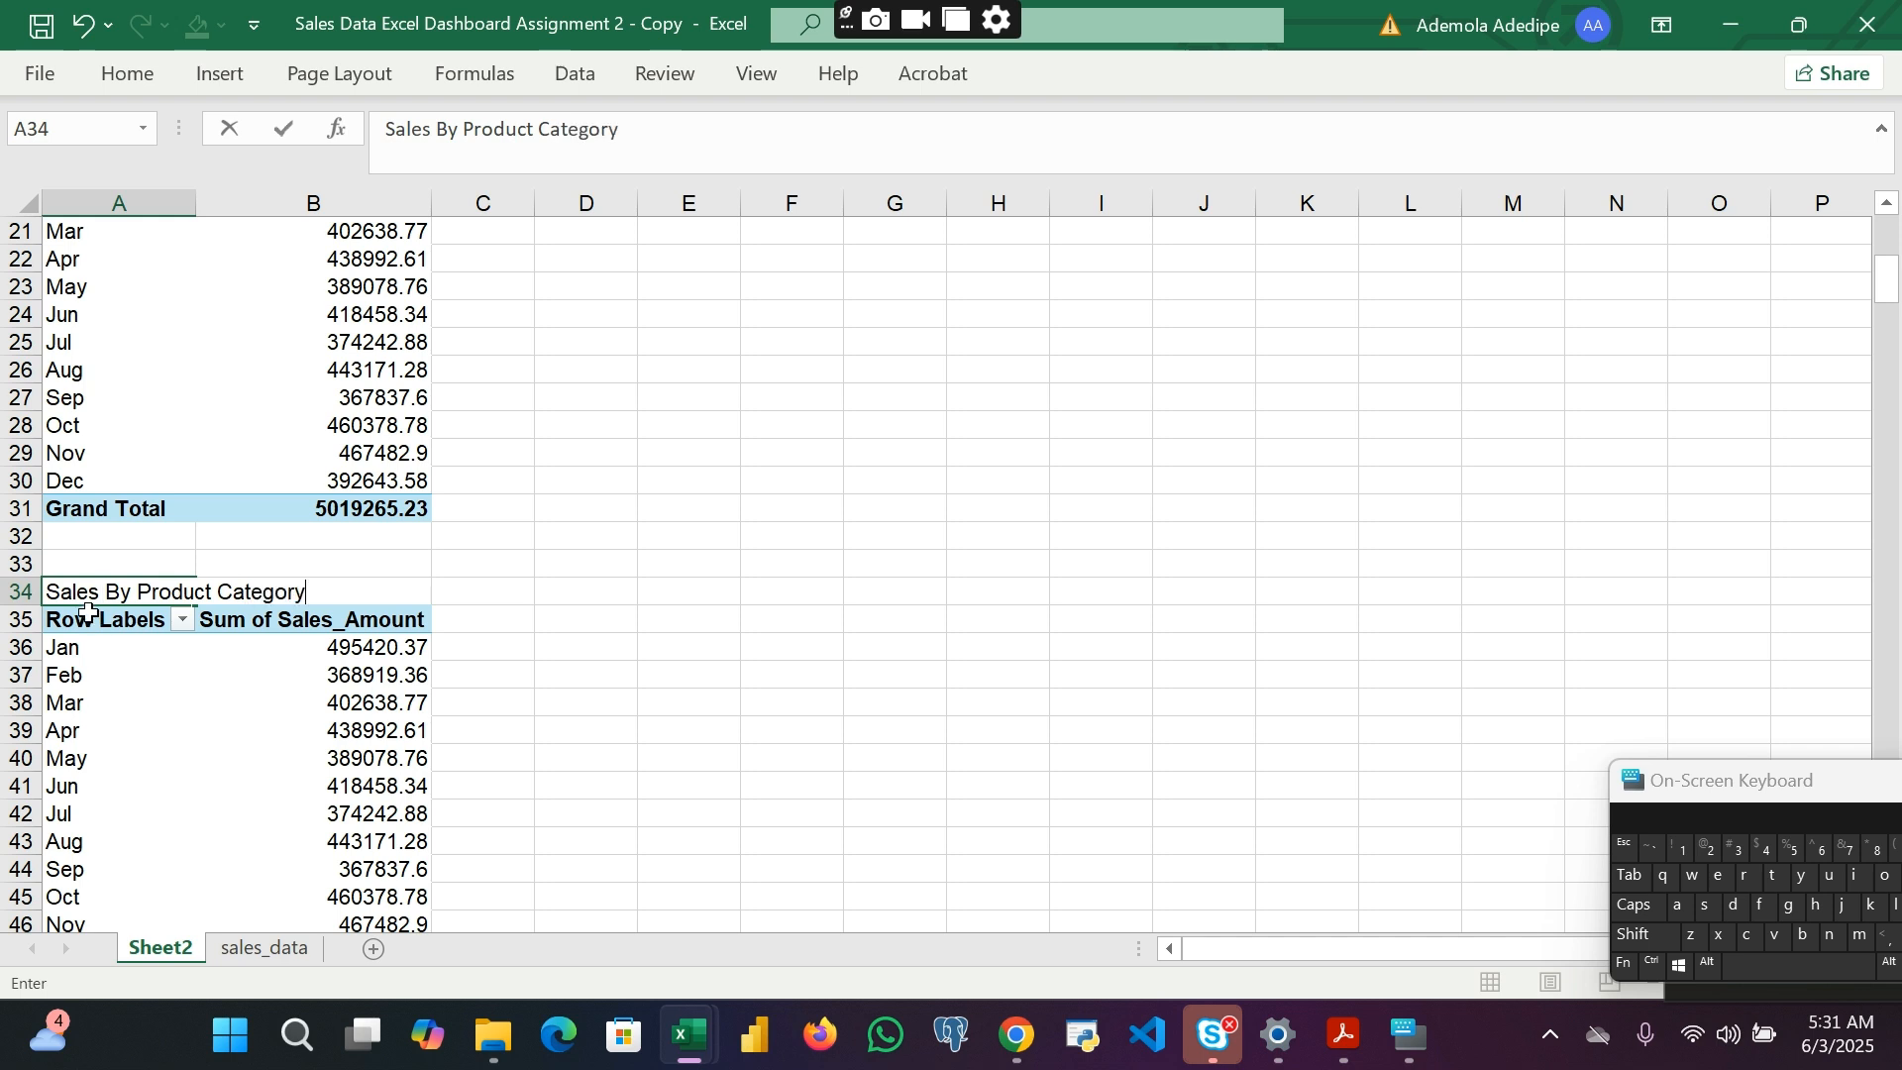
Step: Undo the Sales By Product Category title and the PivotTable copy at A35, keeping Years removed from the table at A18
drag(88, 612, 358, 890)
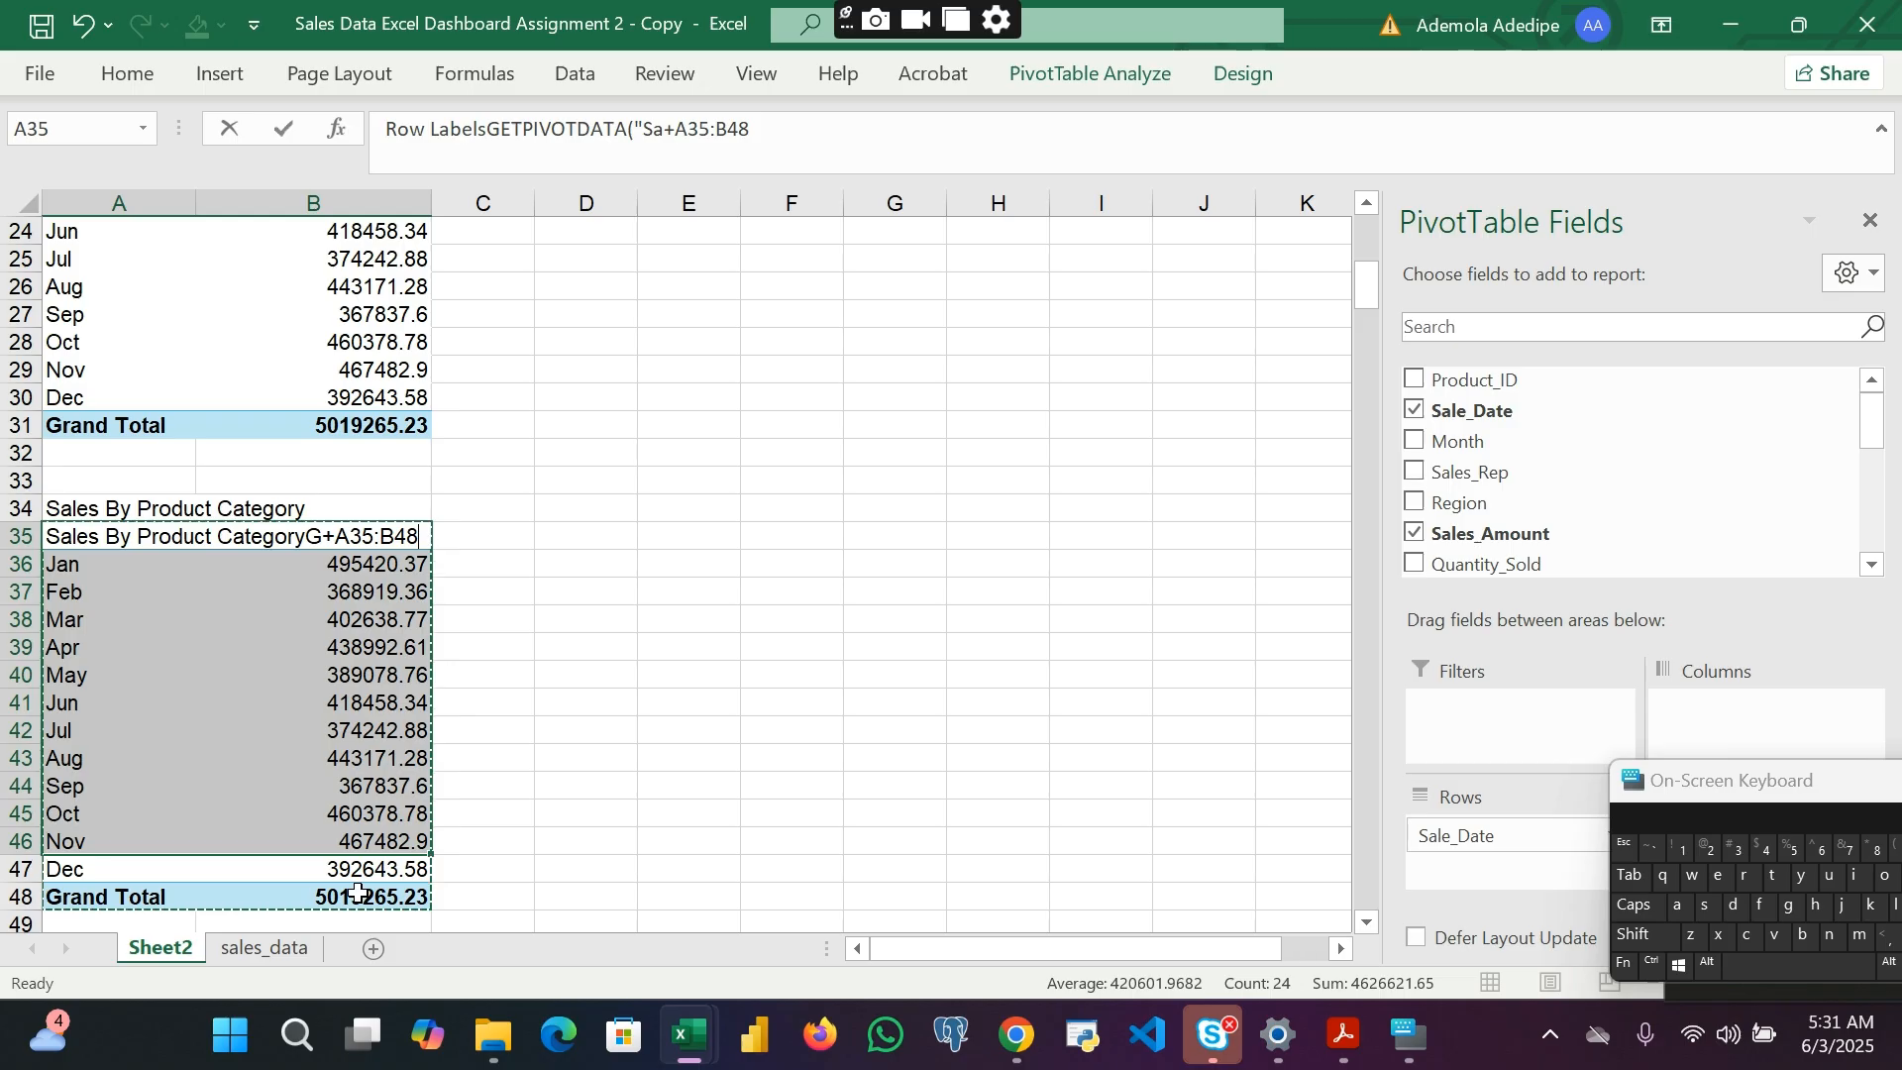
click(580, 641)
key(ctrl+z)
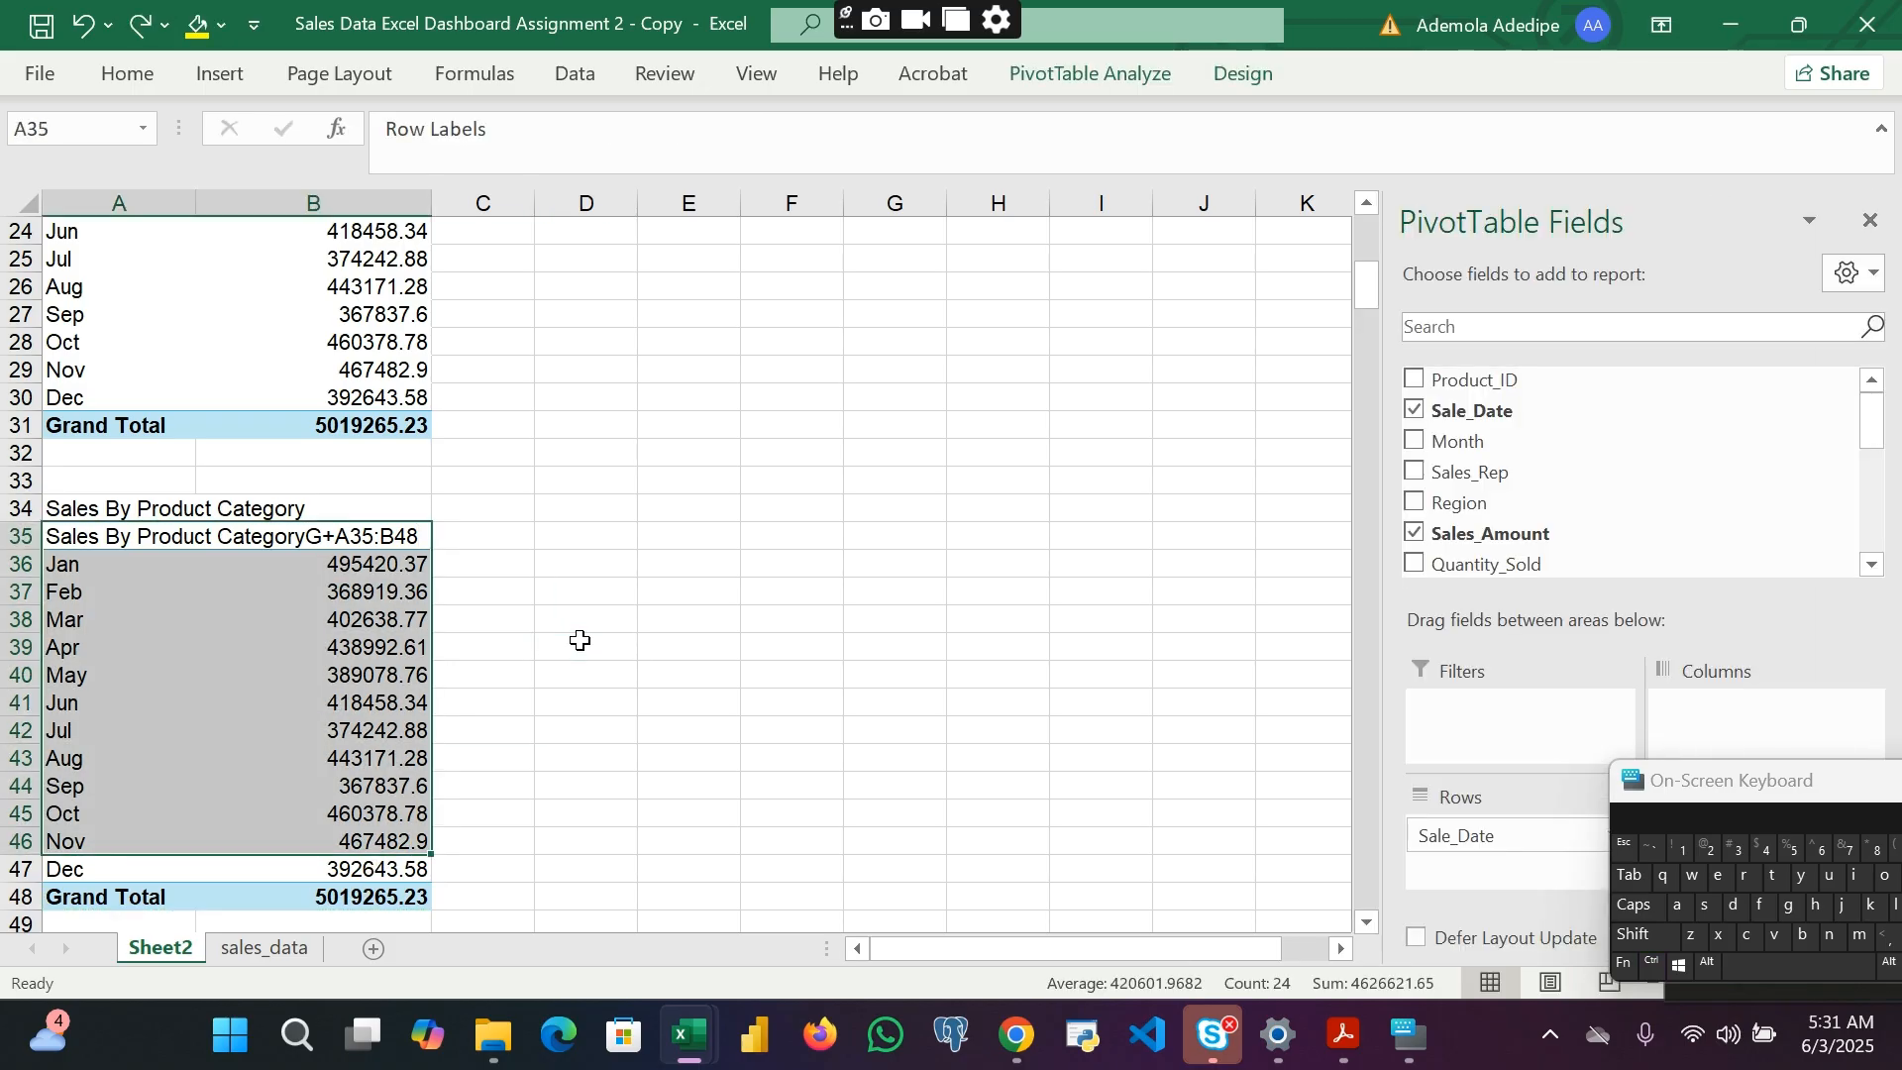
key(ctrl+z)
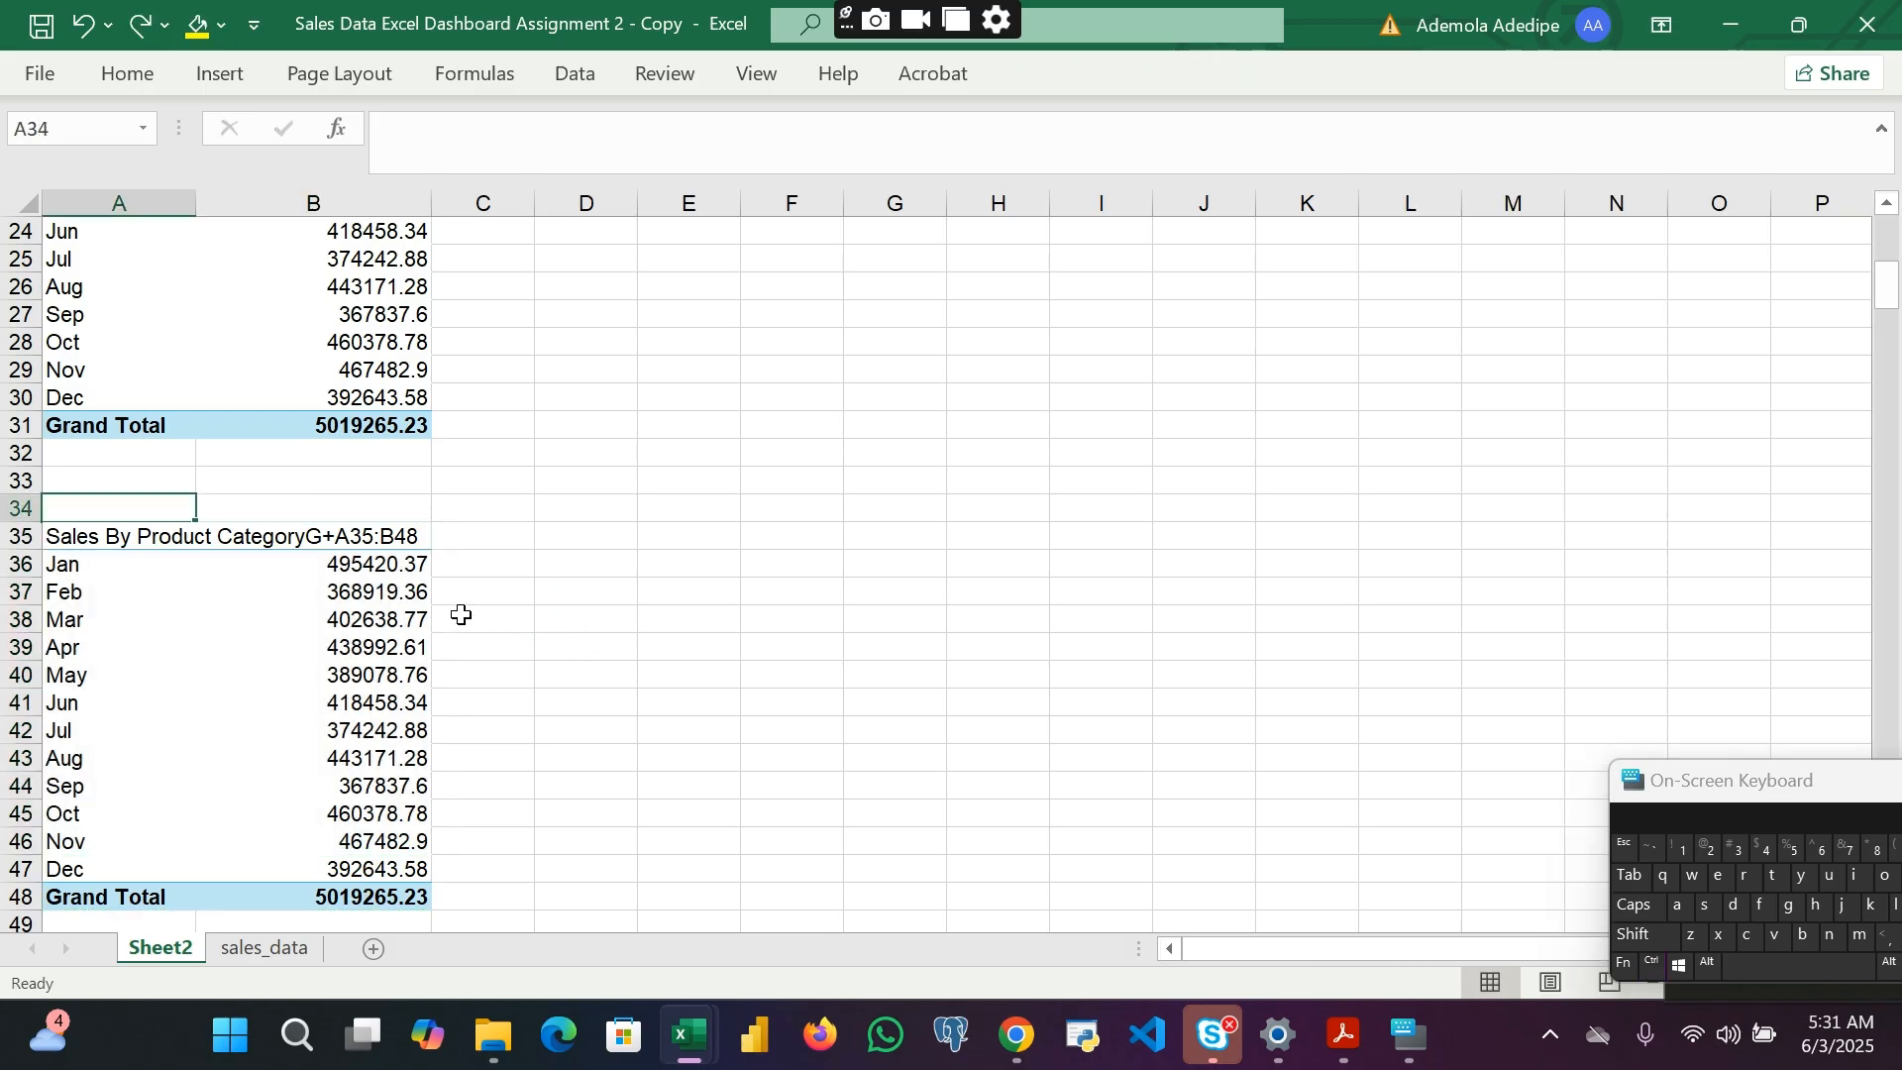
key(ctrl+z)
key(ctrl+z)
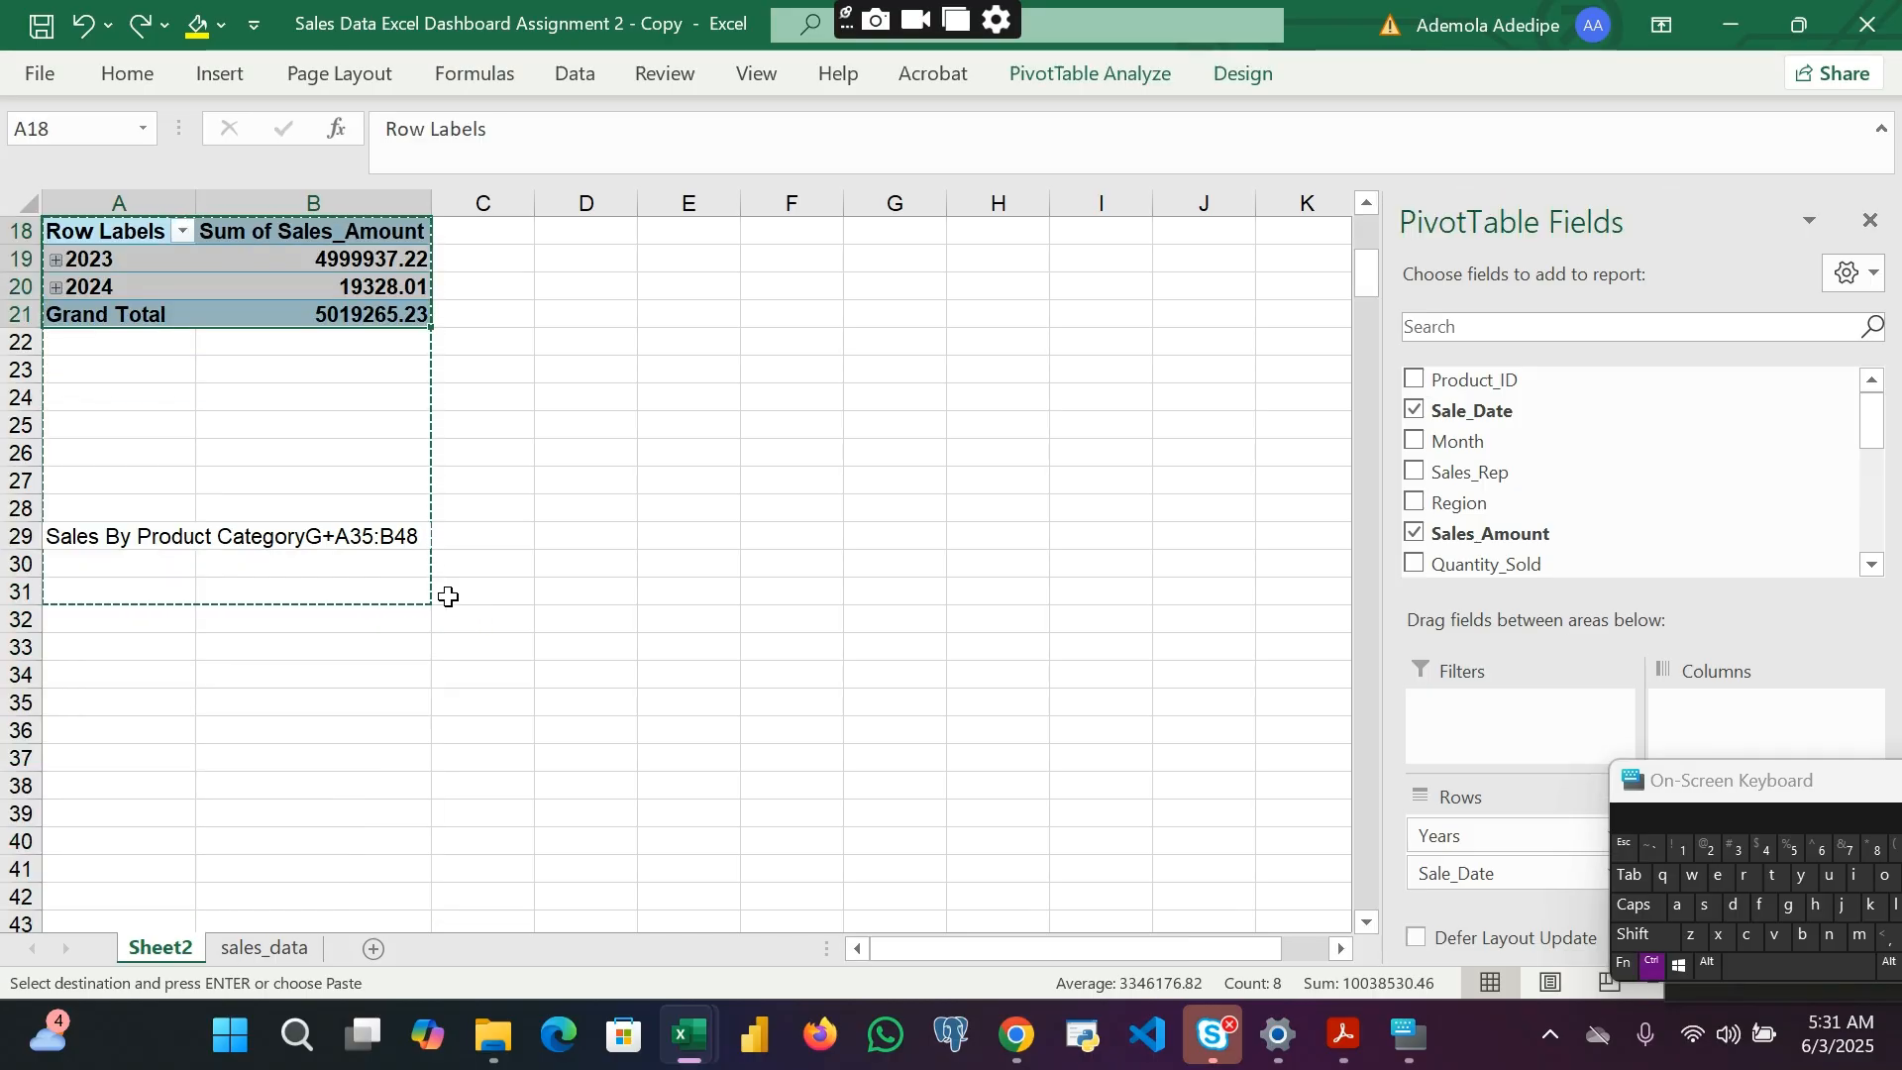
key(ctrl+y)
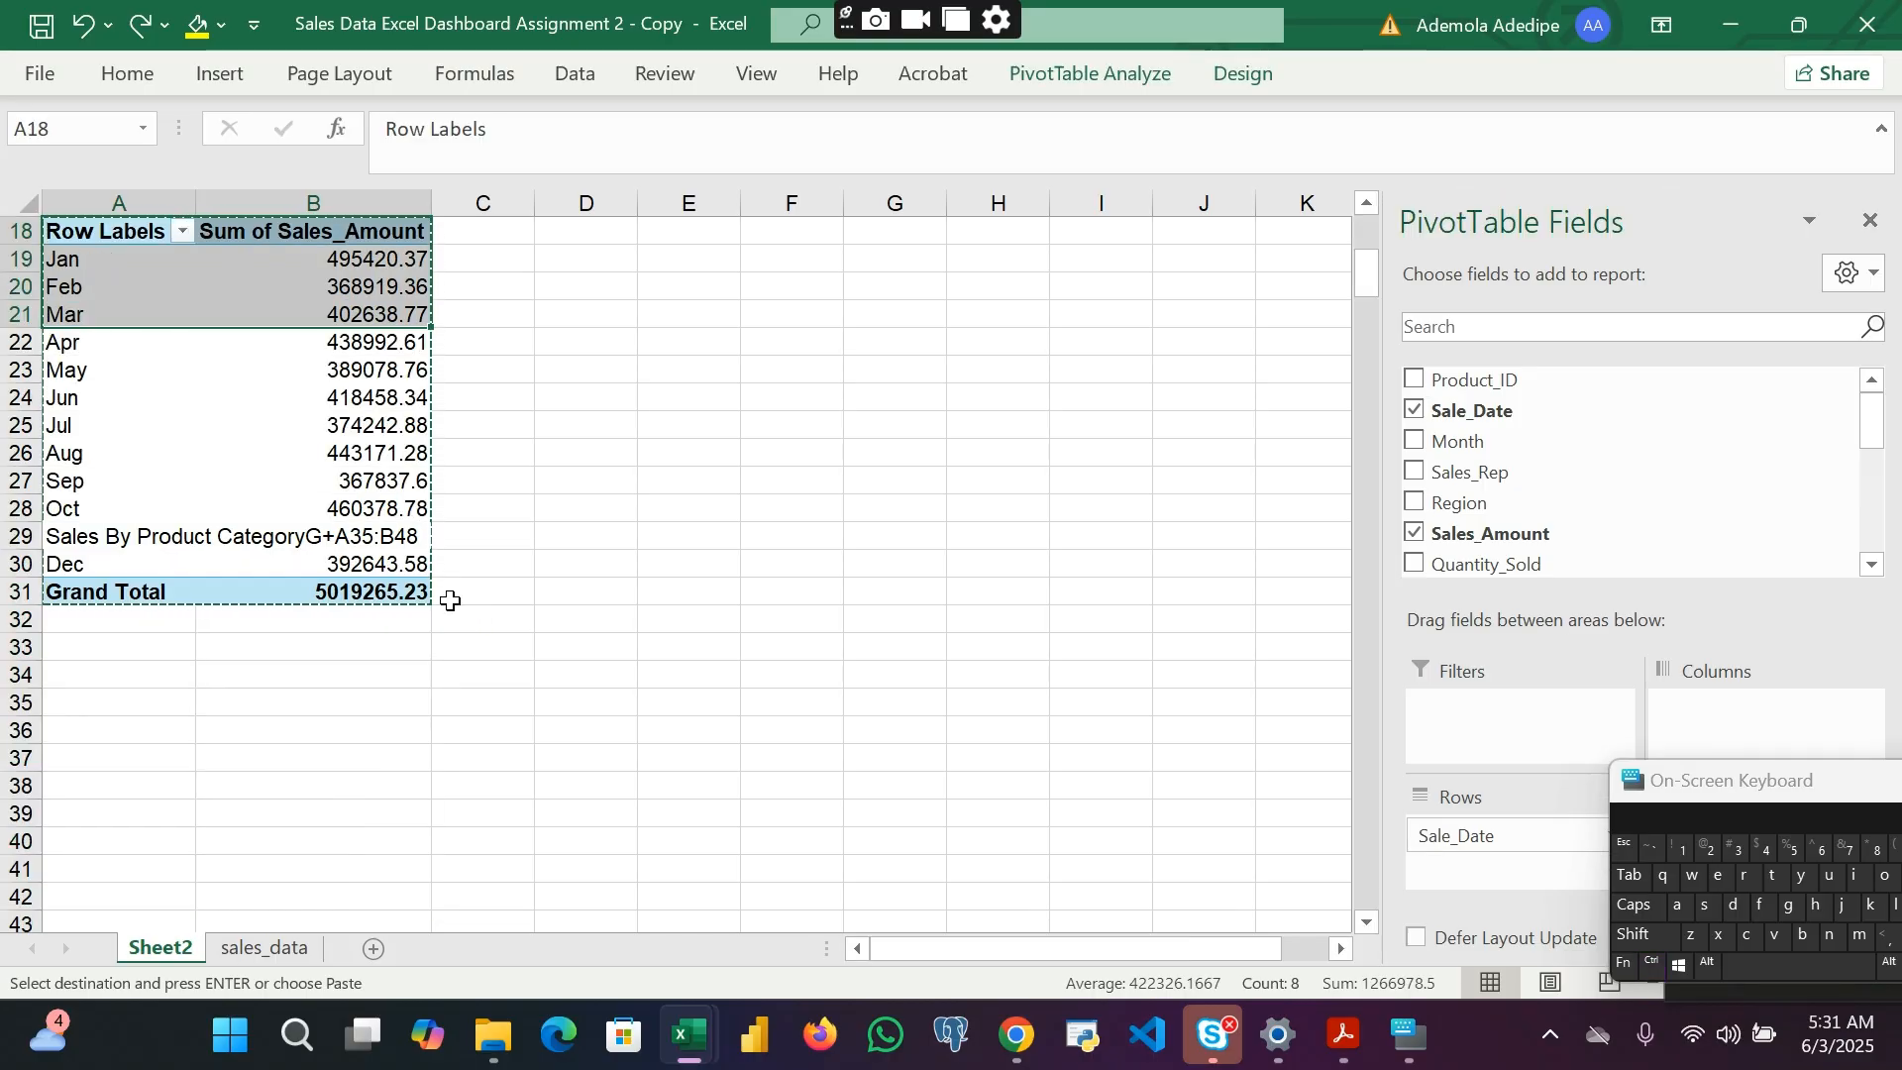
Step: Try to edit the stray "Sales By Product CategoryG+A35:B48" text over the header of the monthly PivotTable
scroll(449, 601, up, 4)
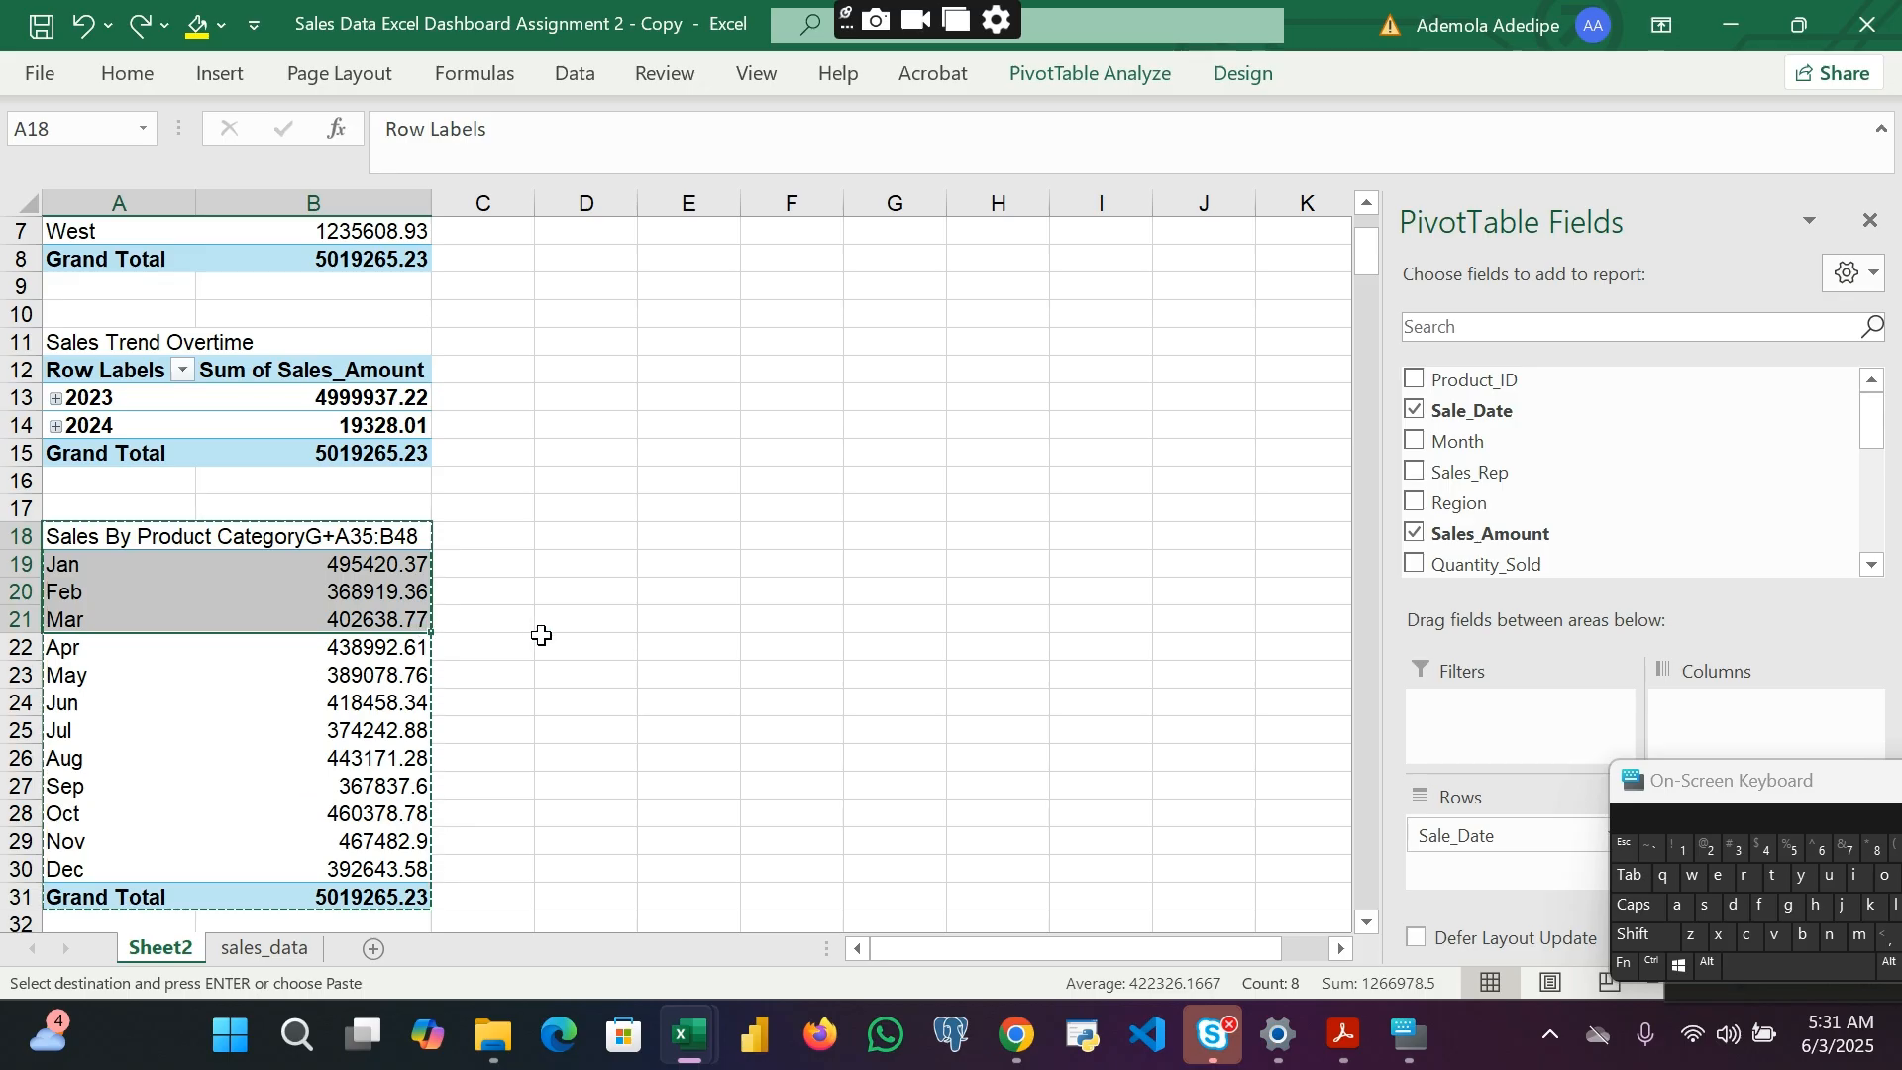
click(551, 648)
double_click(401, 535)
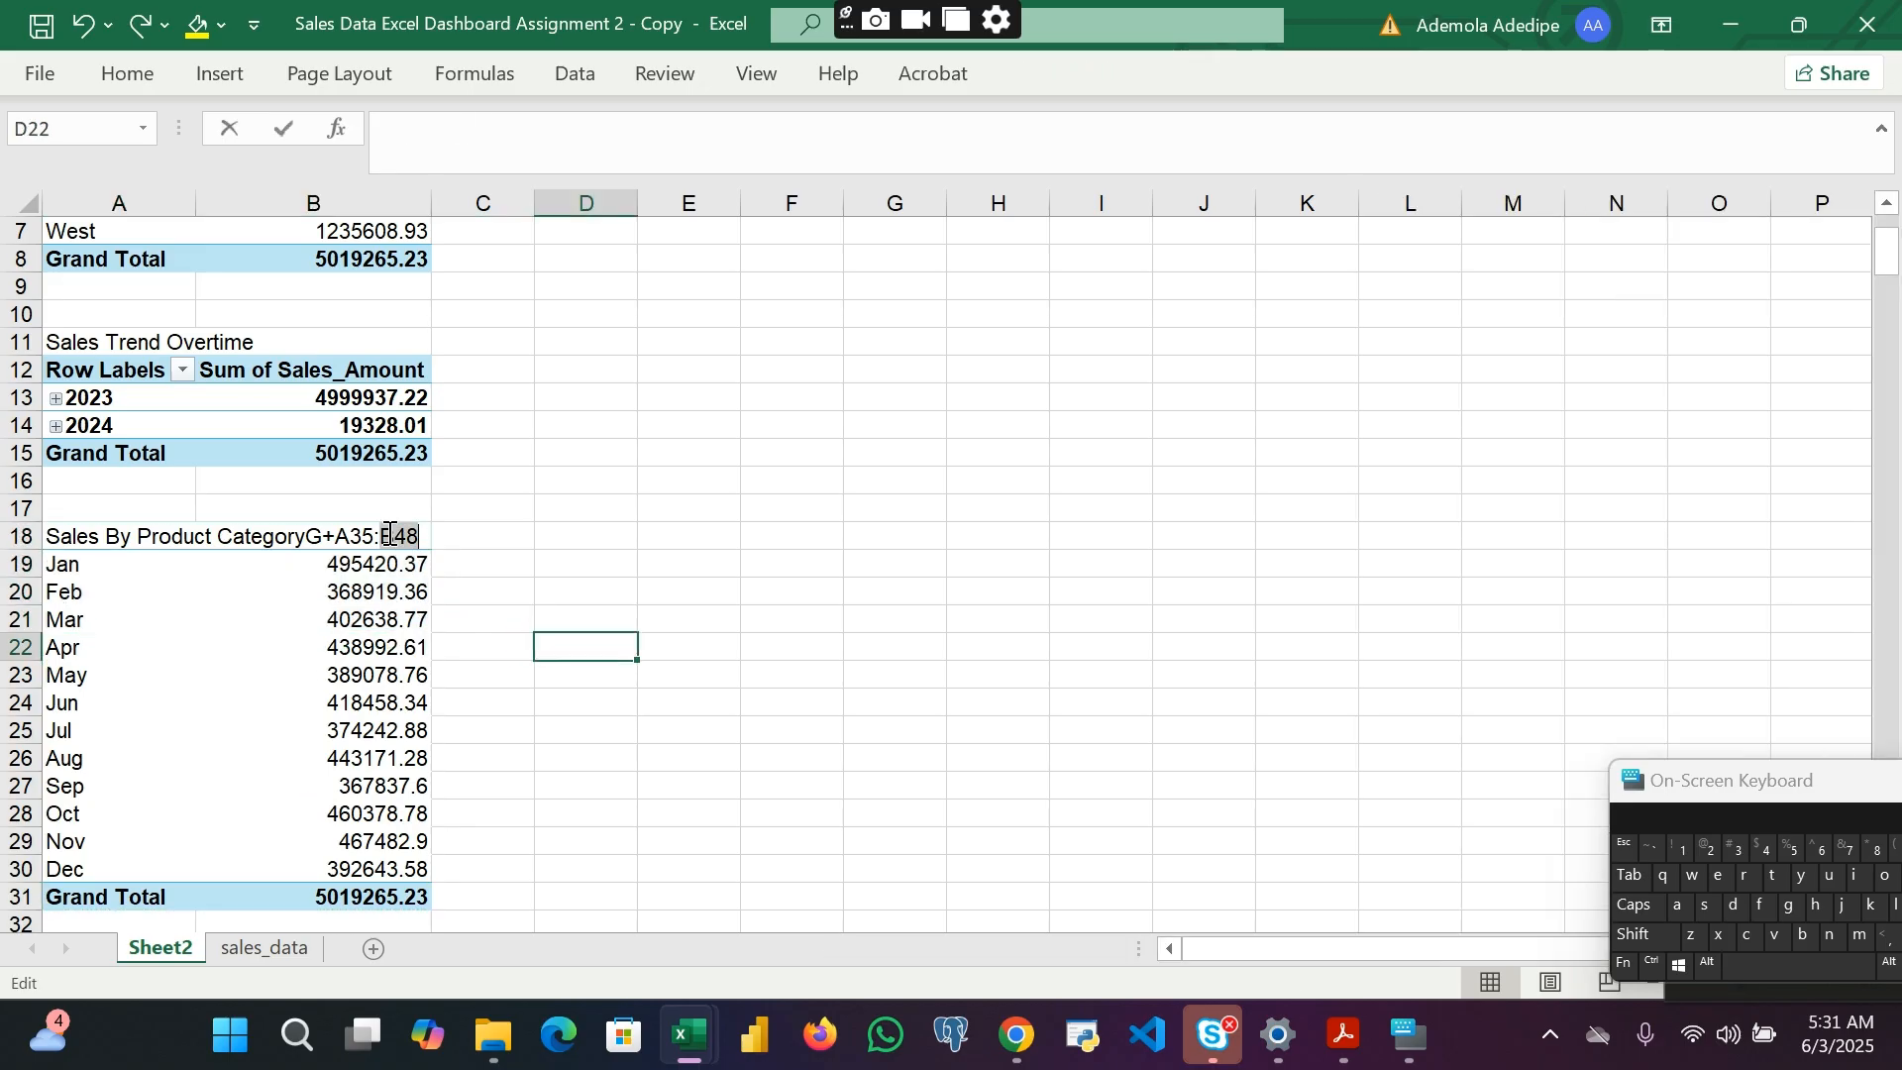
double_click(571, 643)
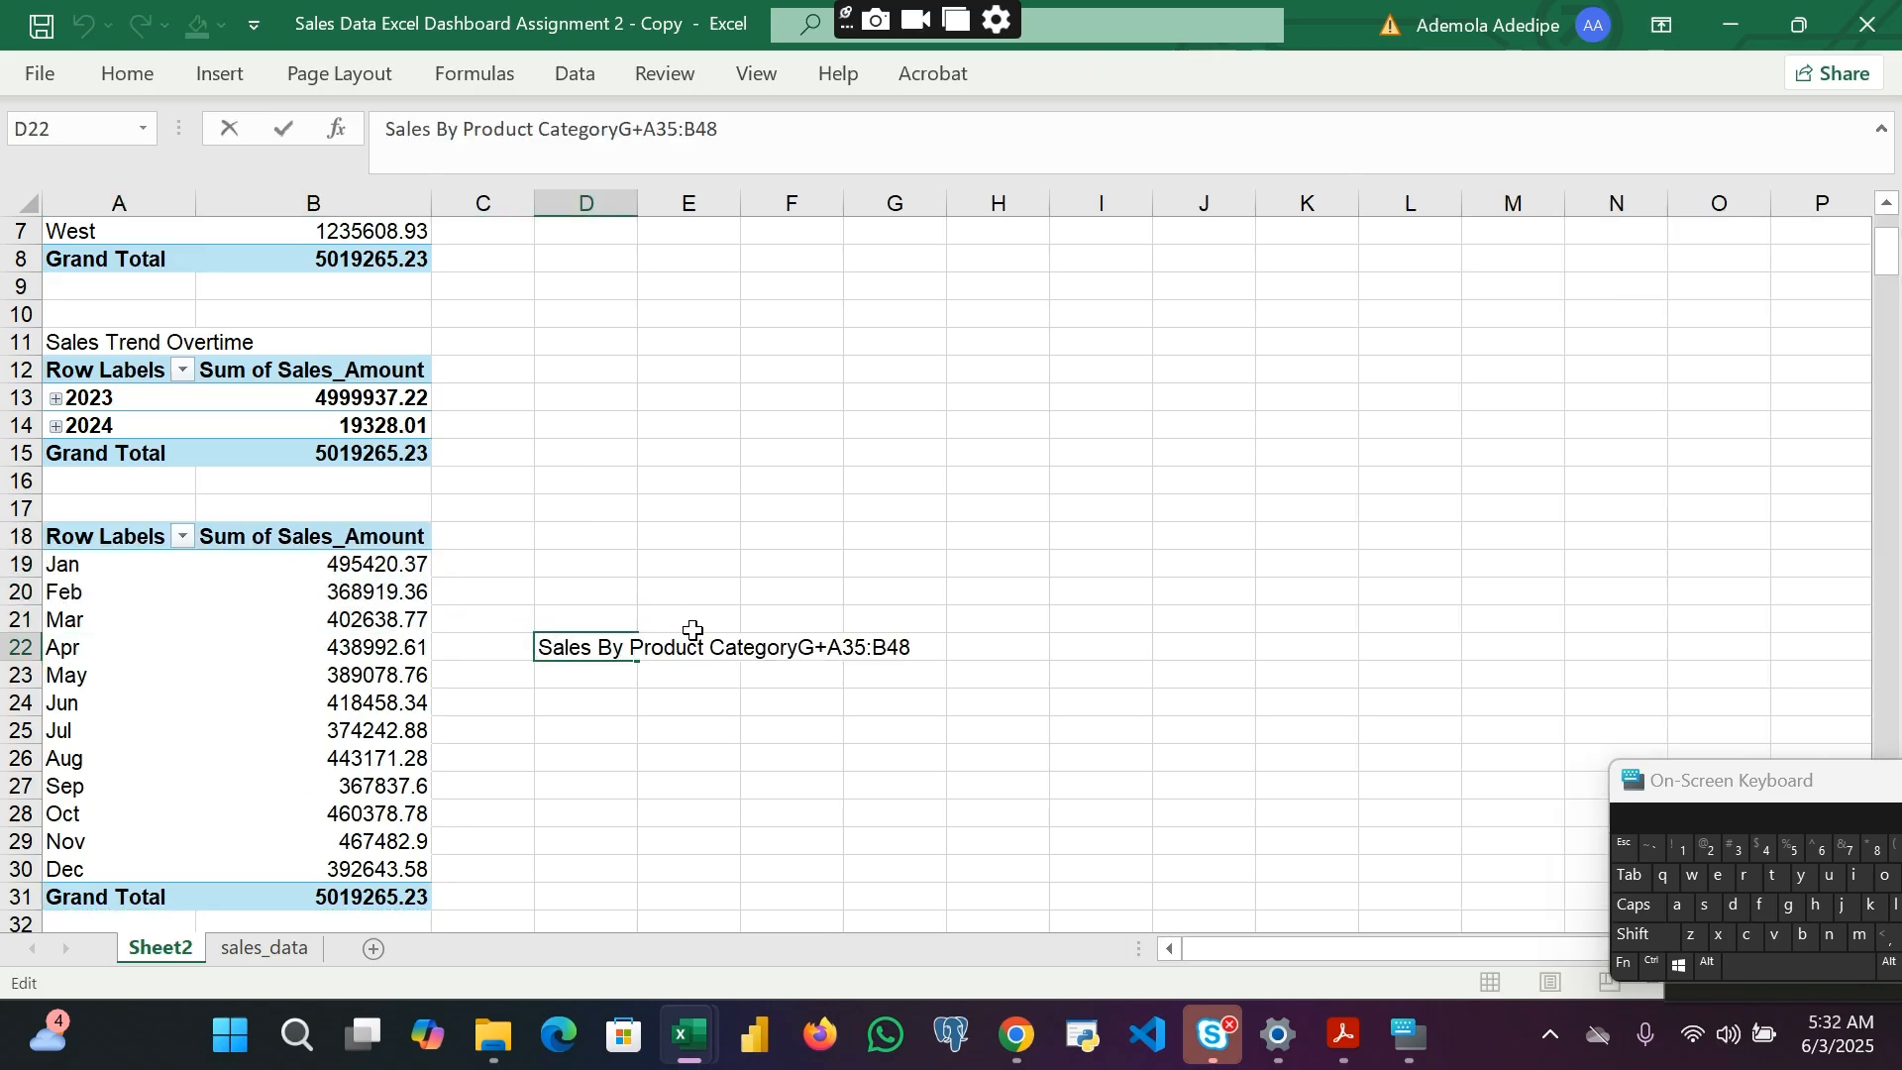
click(784, 562)
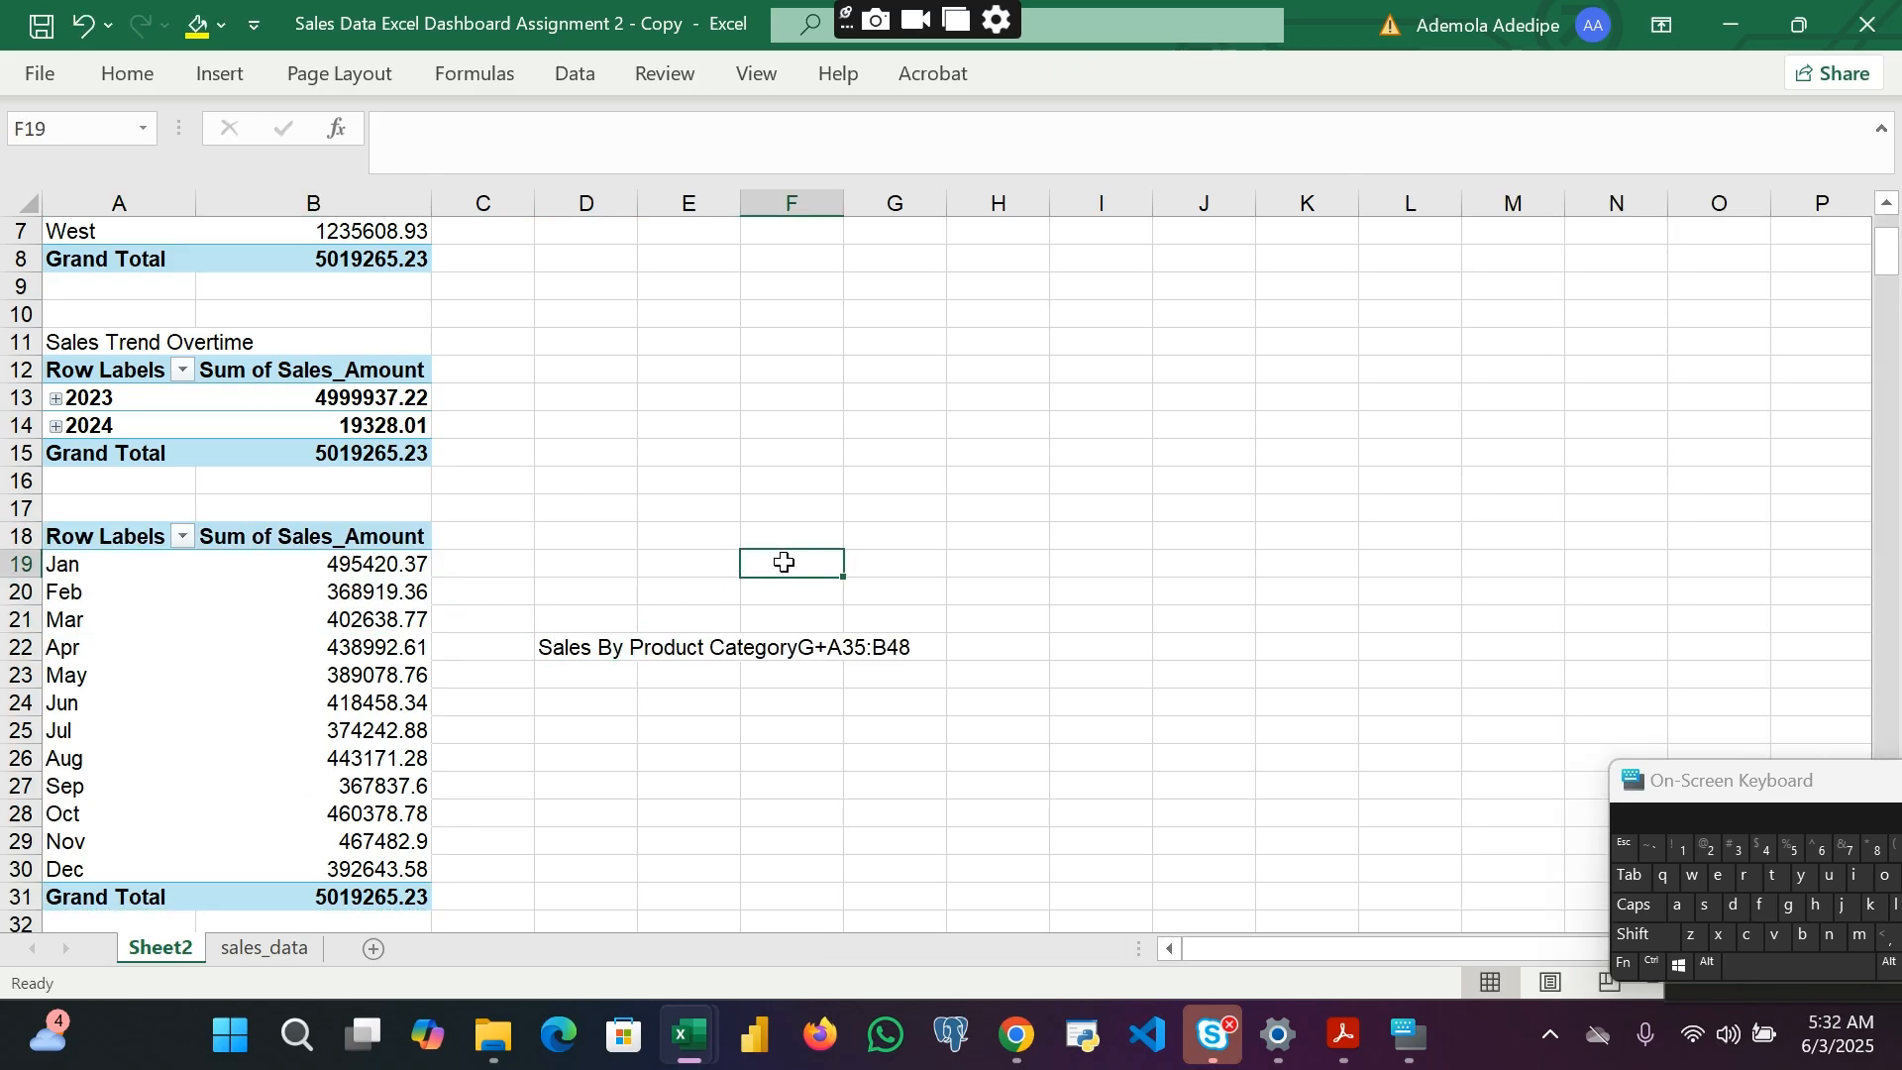
Step: Move the on-screen keyboard closer and try to cut the stray text from cell D22
click(580, 648)
drag(1701, 785, 1303, 747)
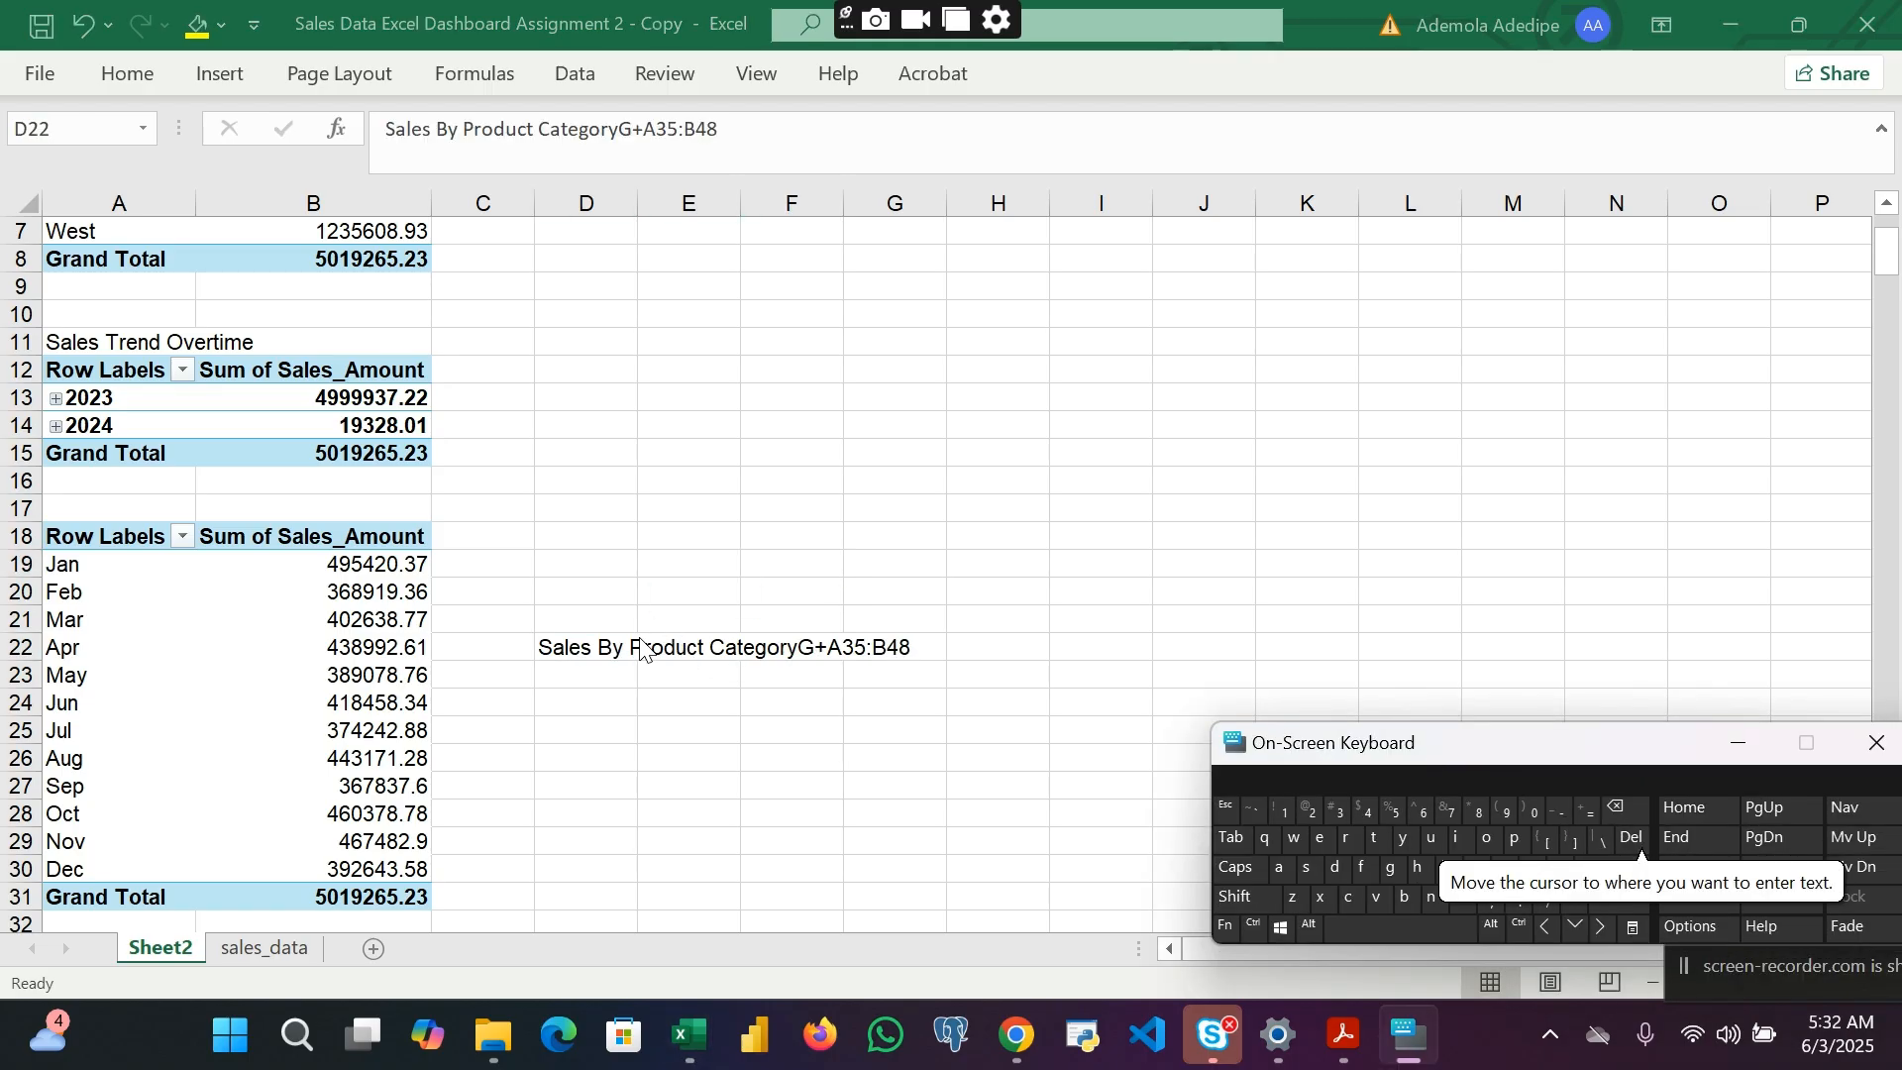
click(591, 647)
right_click(587, 652)
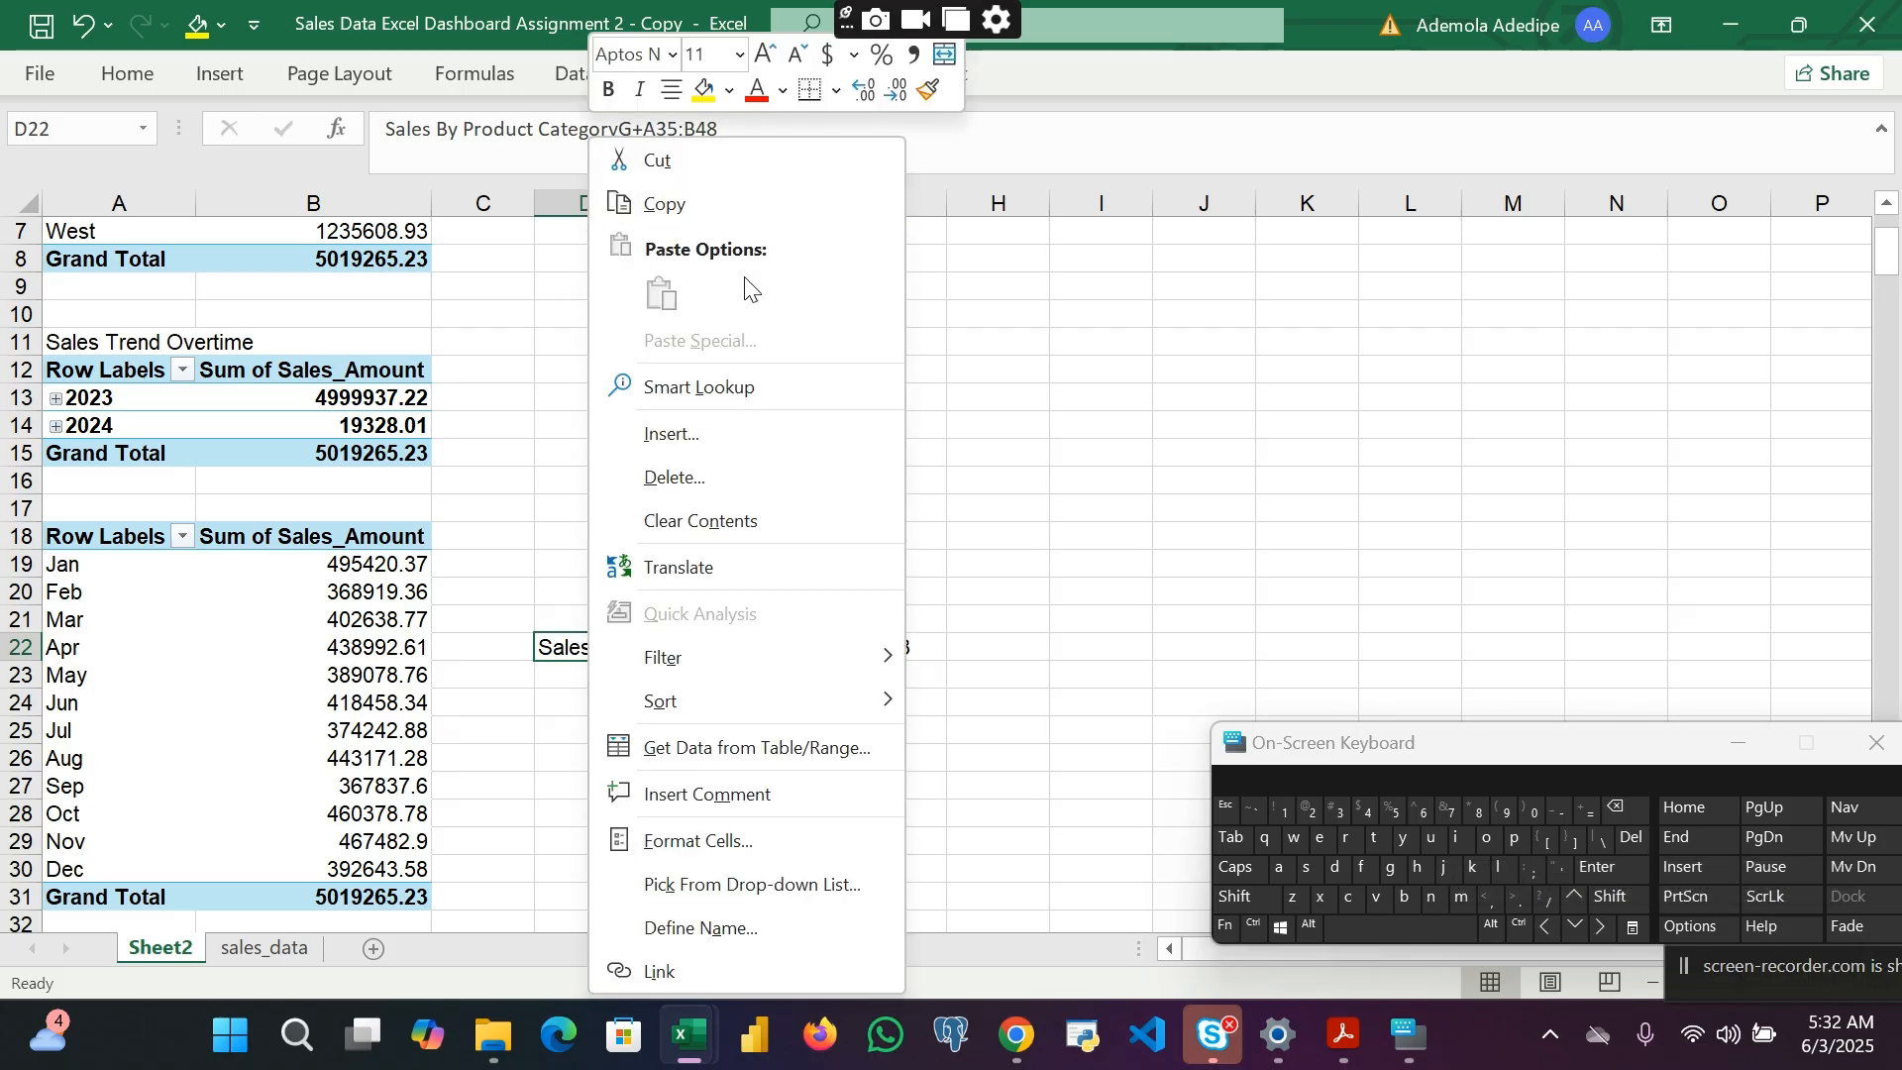
click(675, 164)
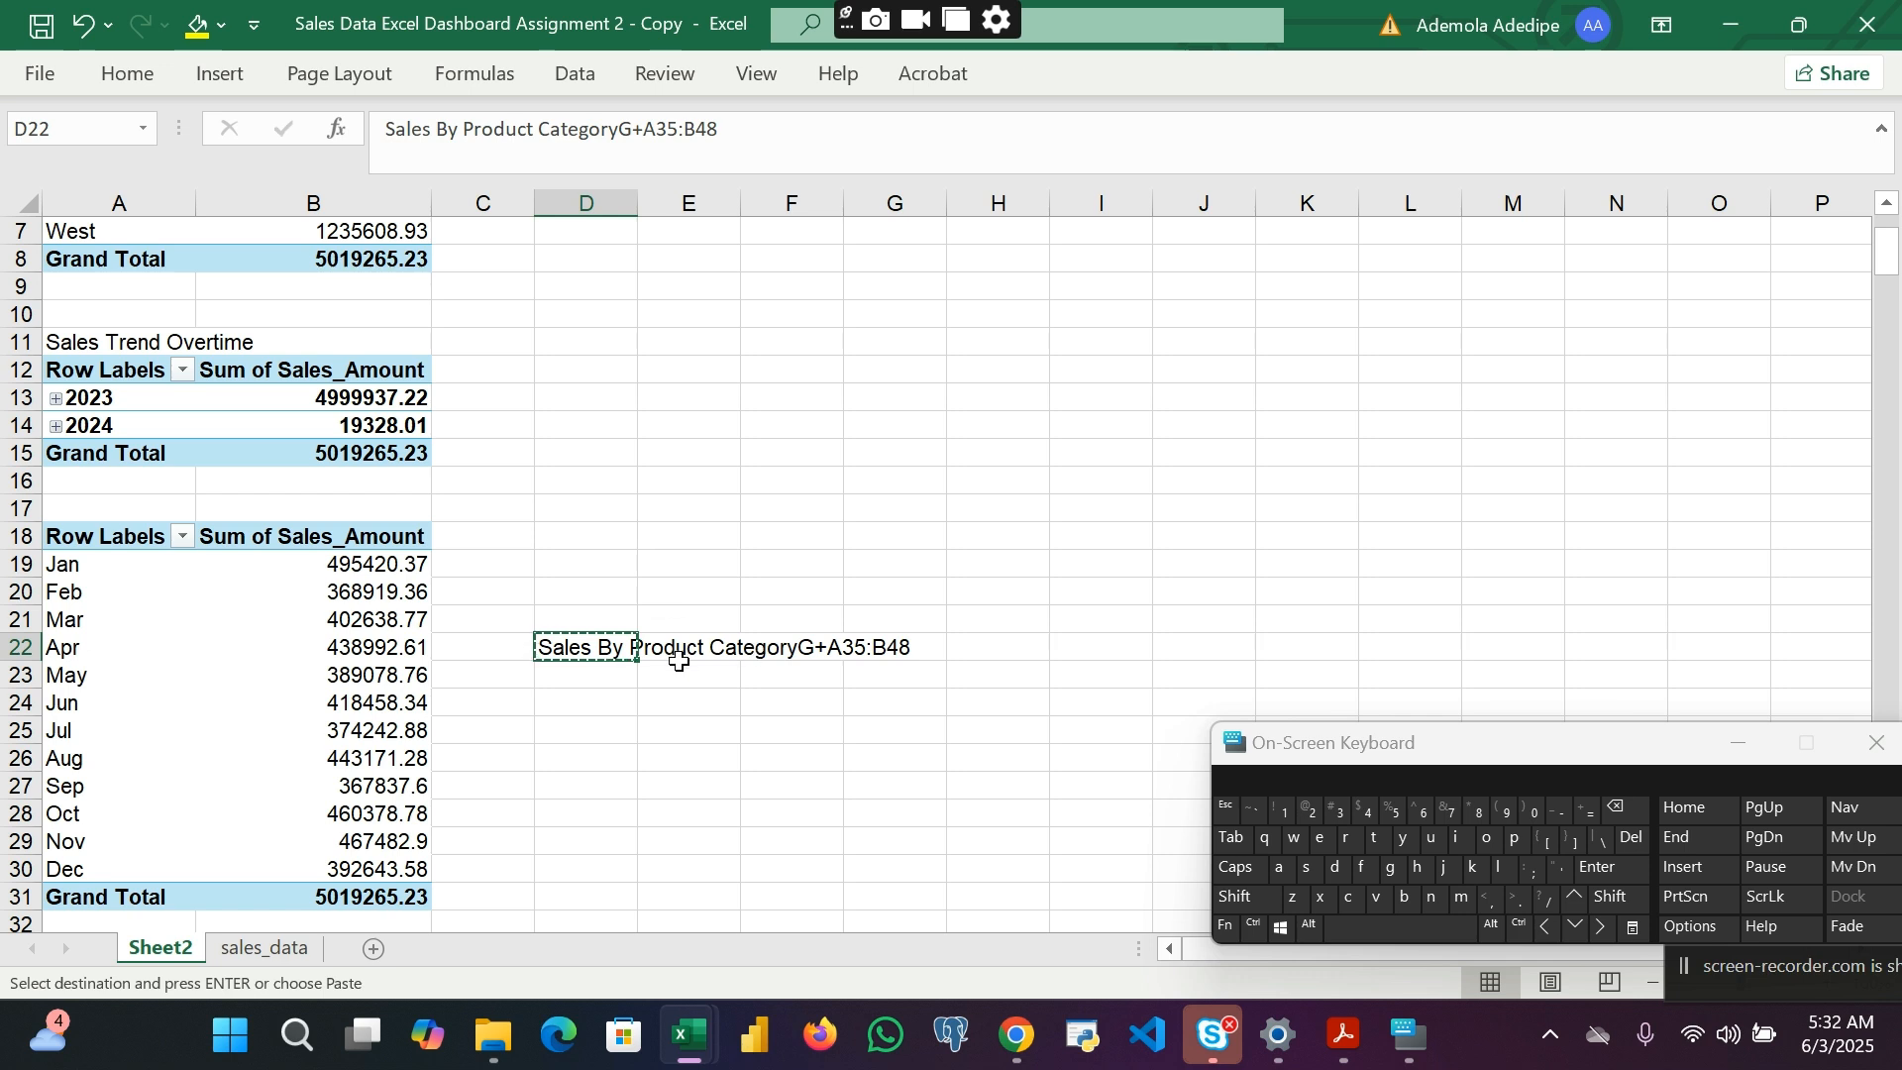
Step: Erase all of the stray "Sales By Product CategoryG+A35:B48" text from cell D22
double_click(605, 648)
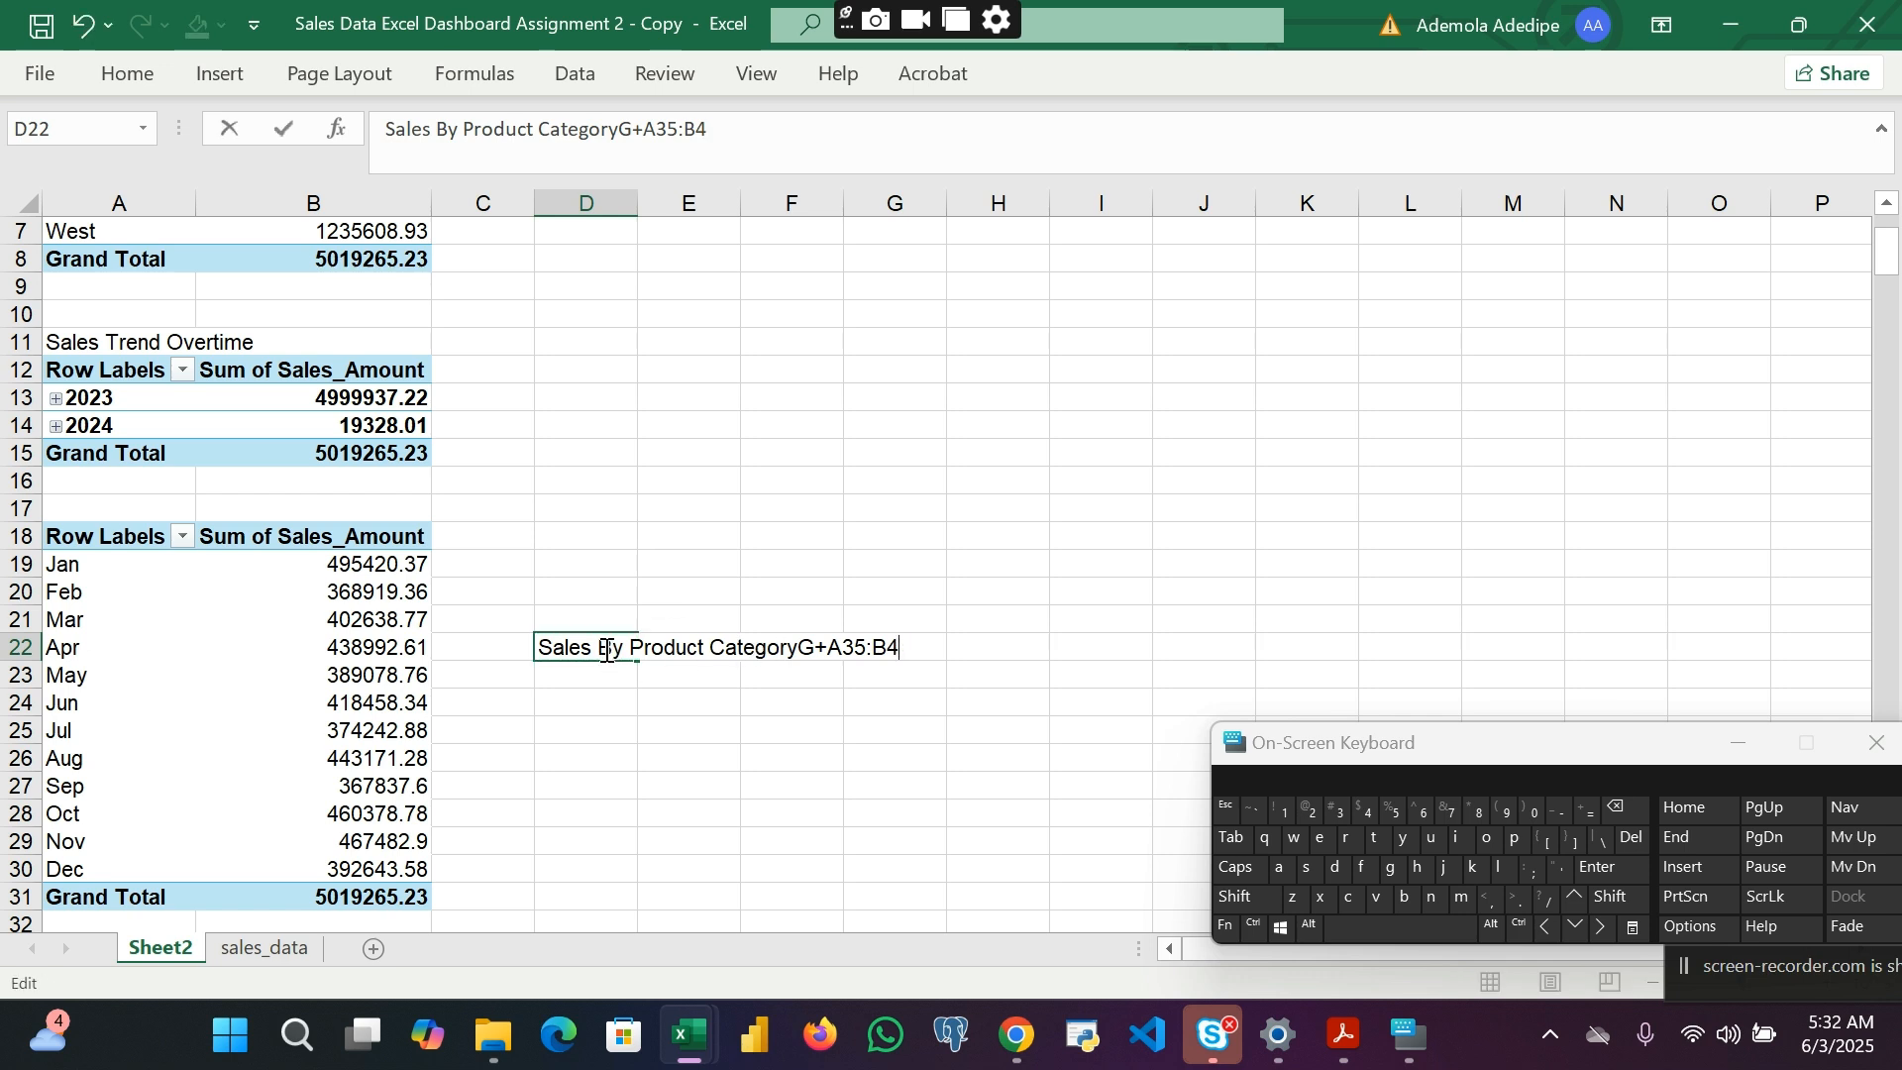
key(BackSpace)
key(BackSpace)
key(BackSpace)
key(BackSpace)
key(BackSpace)
key(BackSpace)
key(BackSpace)
key(BackSpace)
key(BackSpace)
key(BackSpace)
key(BackSpace)
key(BackSpace)
key(BackSpace)
key(BackSpace)
key(BackSpace)
key(BackSpace)
key(BackSpace)
key(BackSpace)
key(BackSpace)
key(BackSpace)
key(Return)
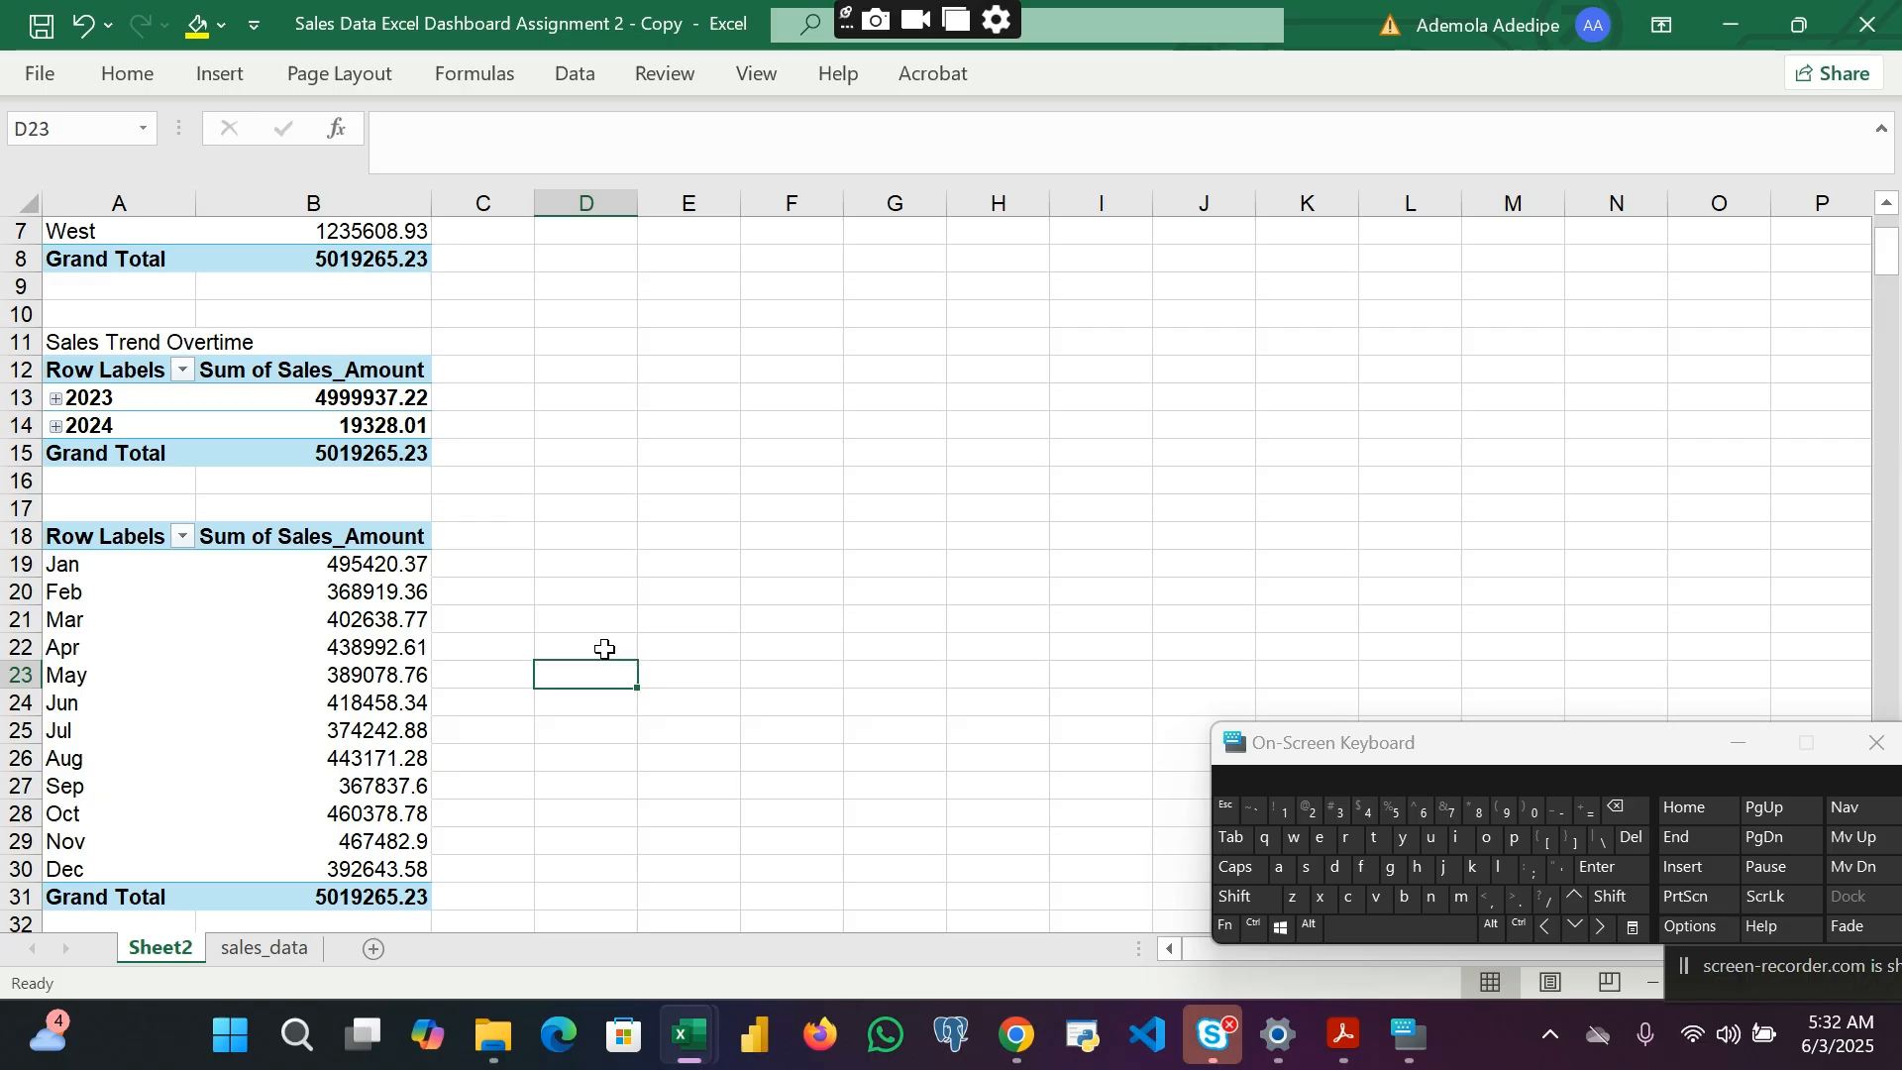
scroll(607, 587, down, 4)
scroll(201, 436, up, 1)
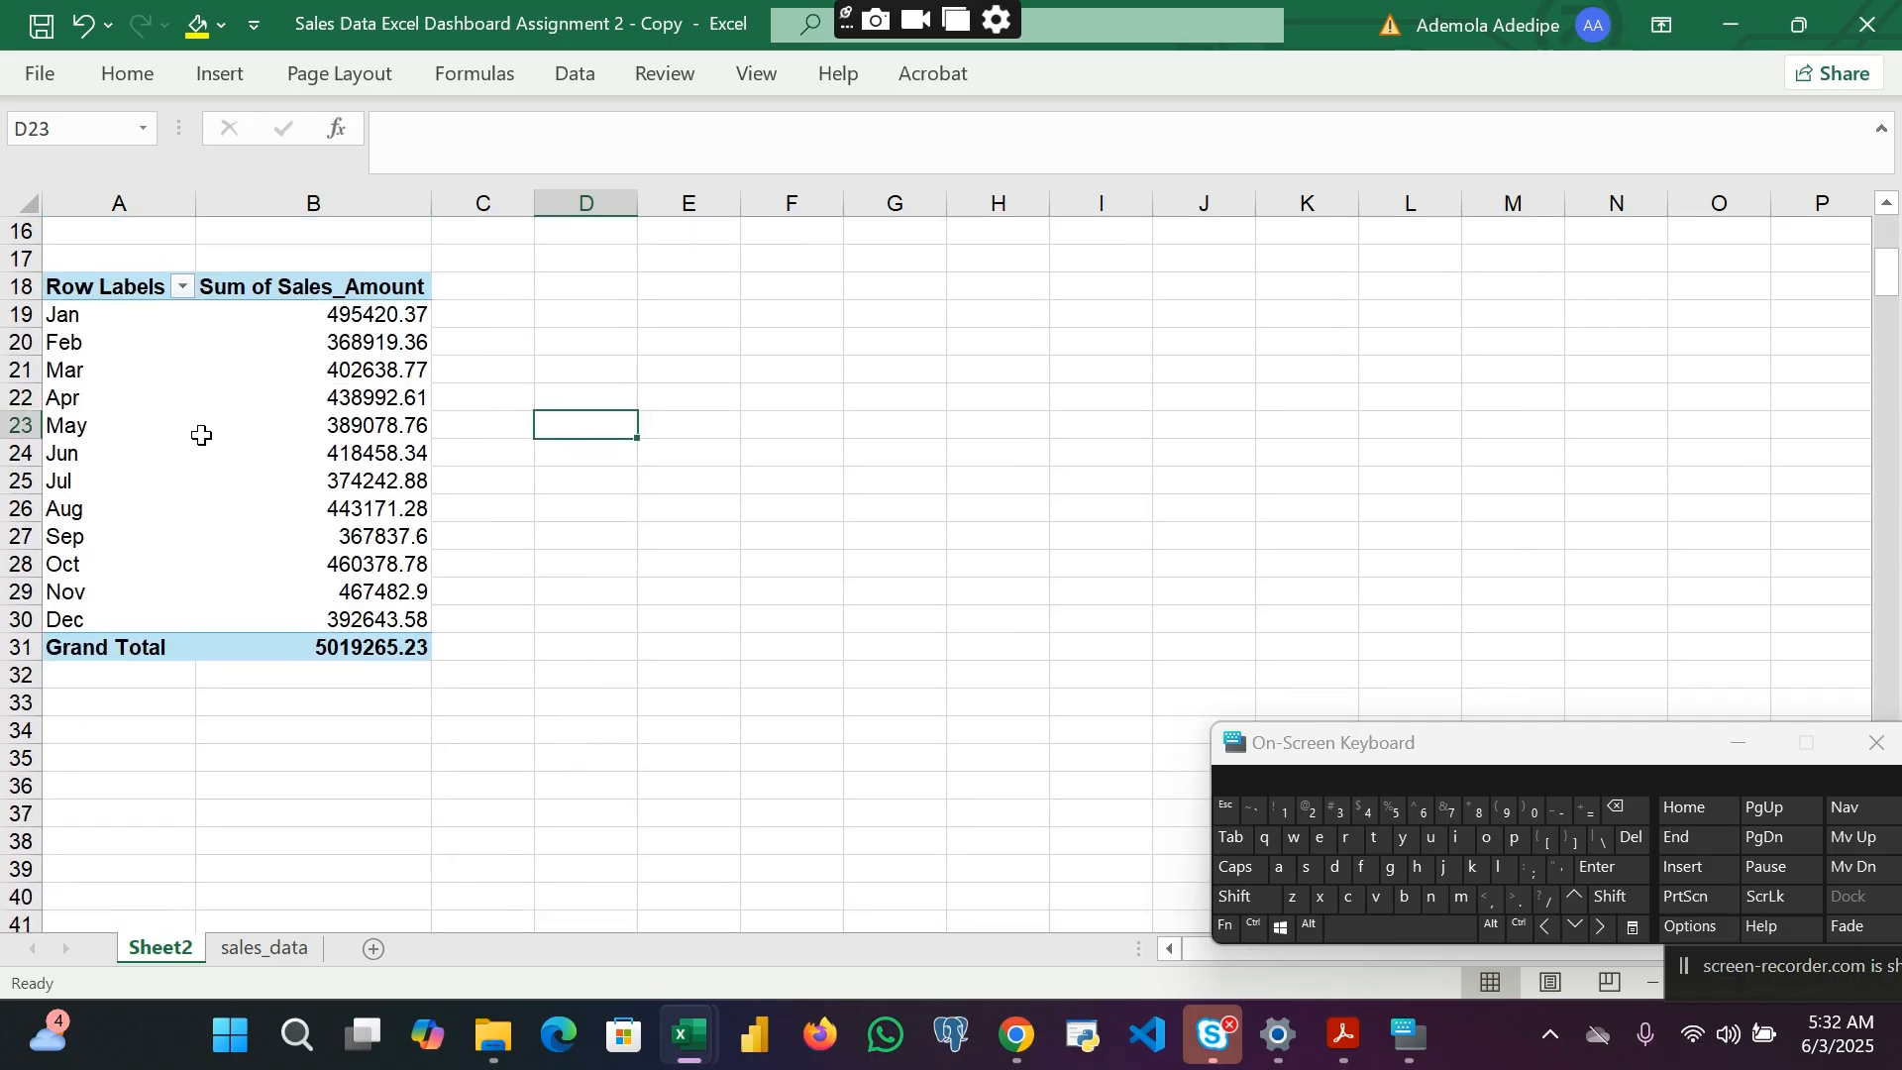
Step: Copy the monthly sales PivotTable in A18:B31 and paste it at cell A36
drag(82, 281, 351, 651)
key(ctrl+c)
click(129, 778)
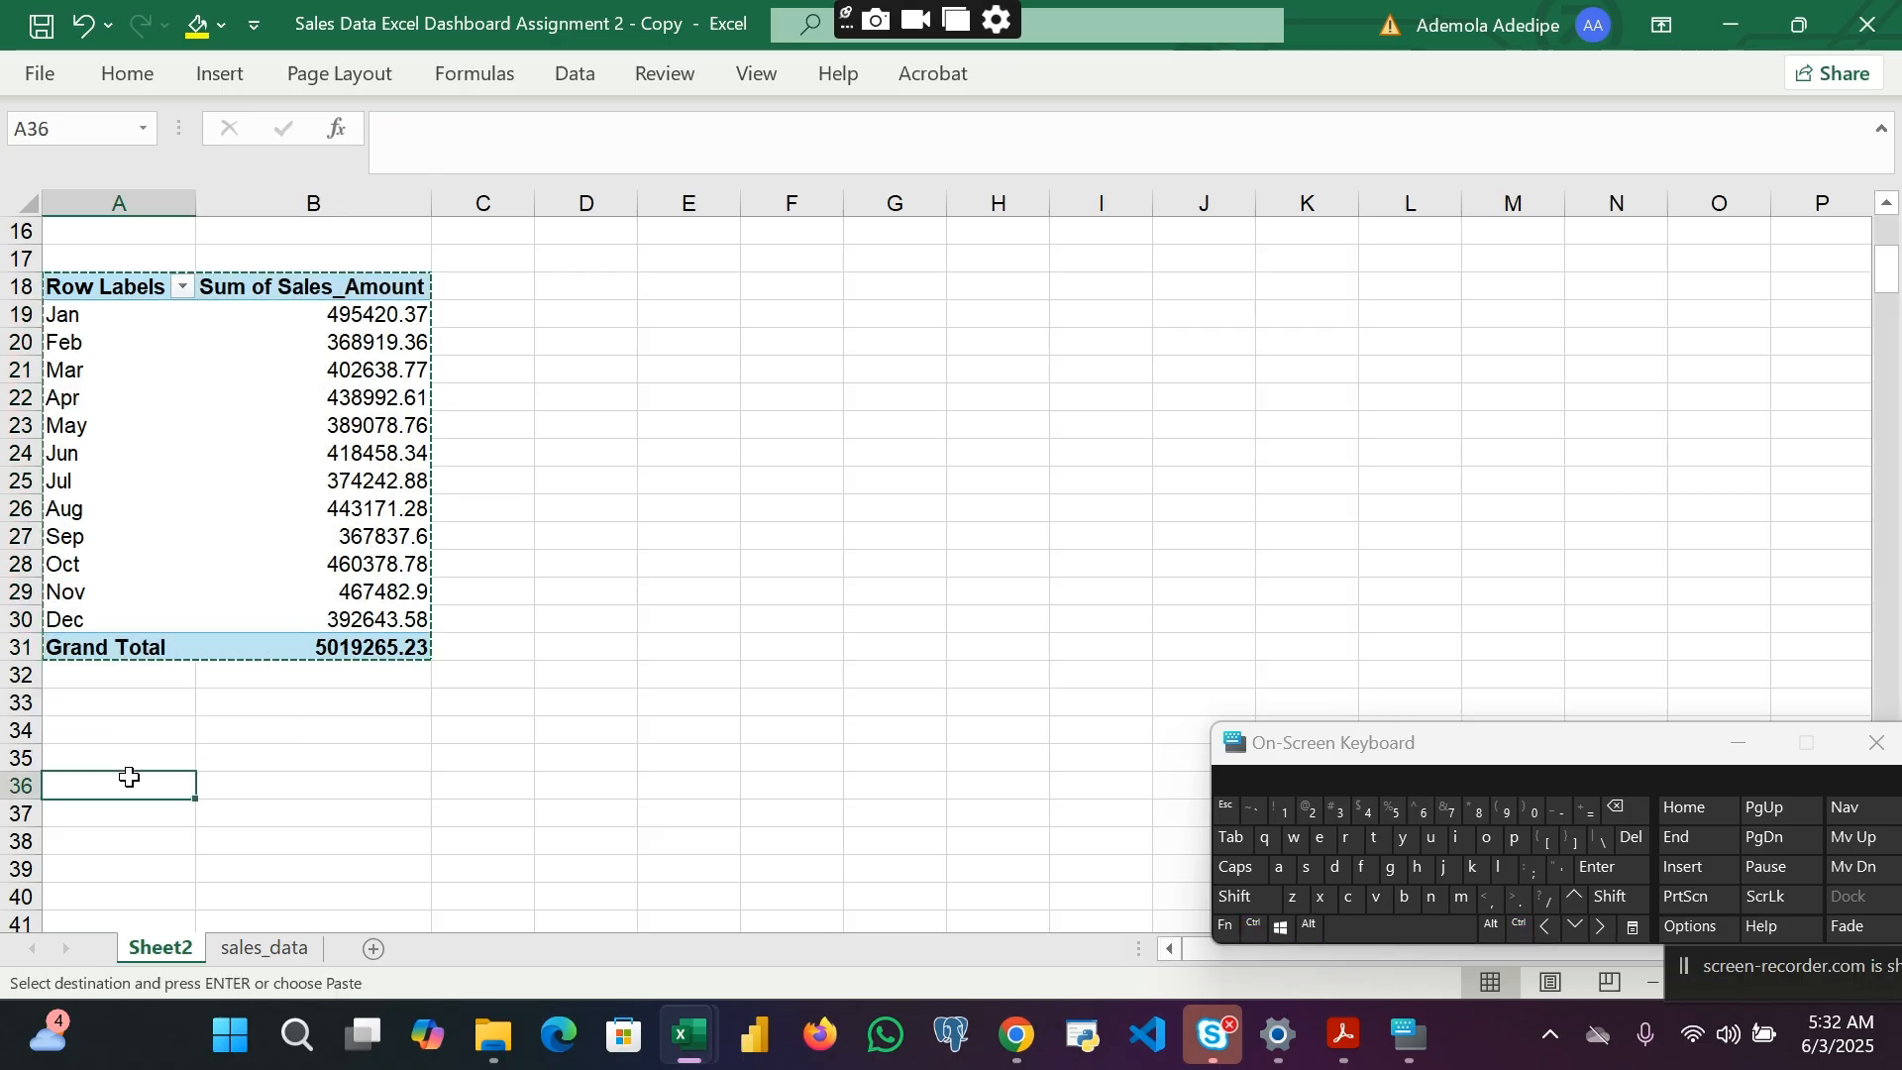
key(ctrl+v)
scroll(947, 382, down, 1)
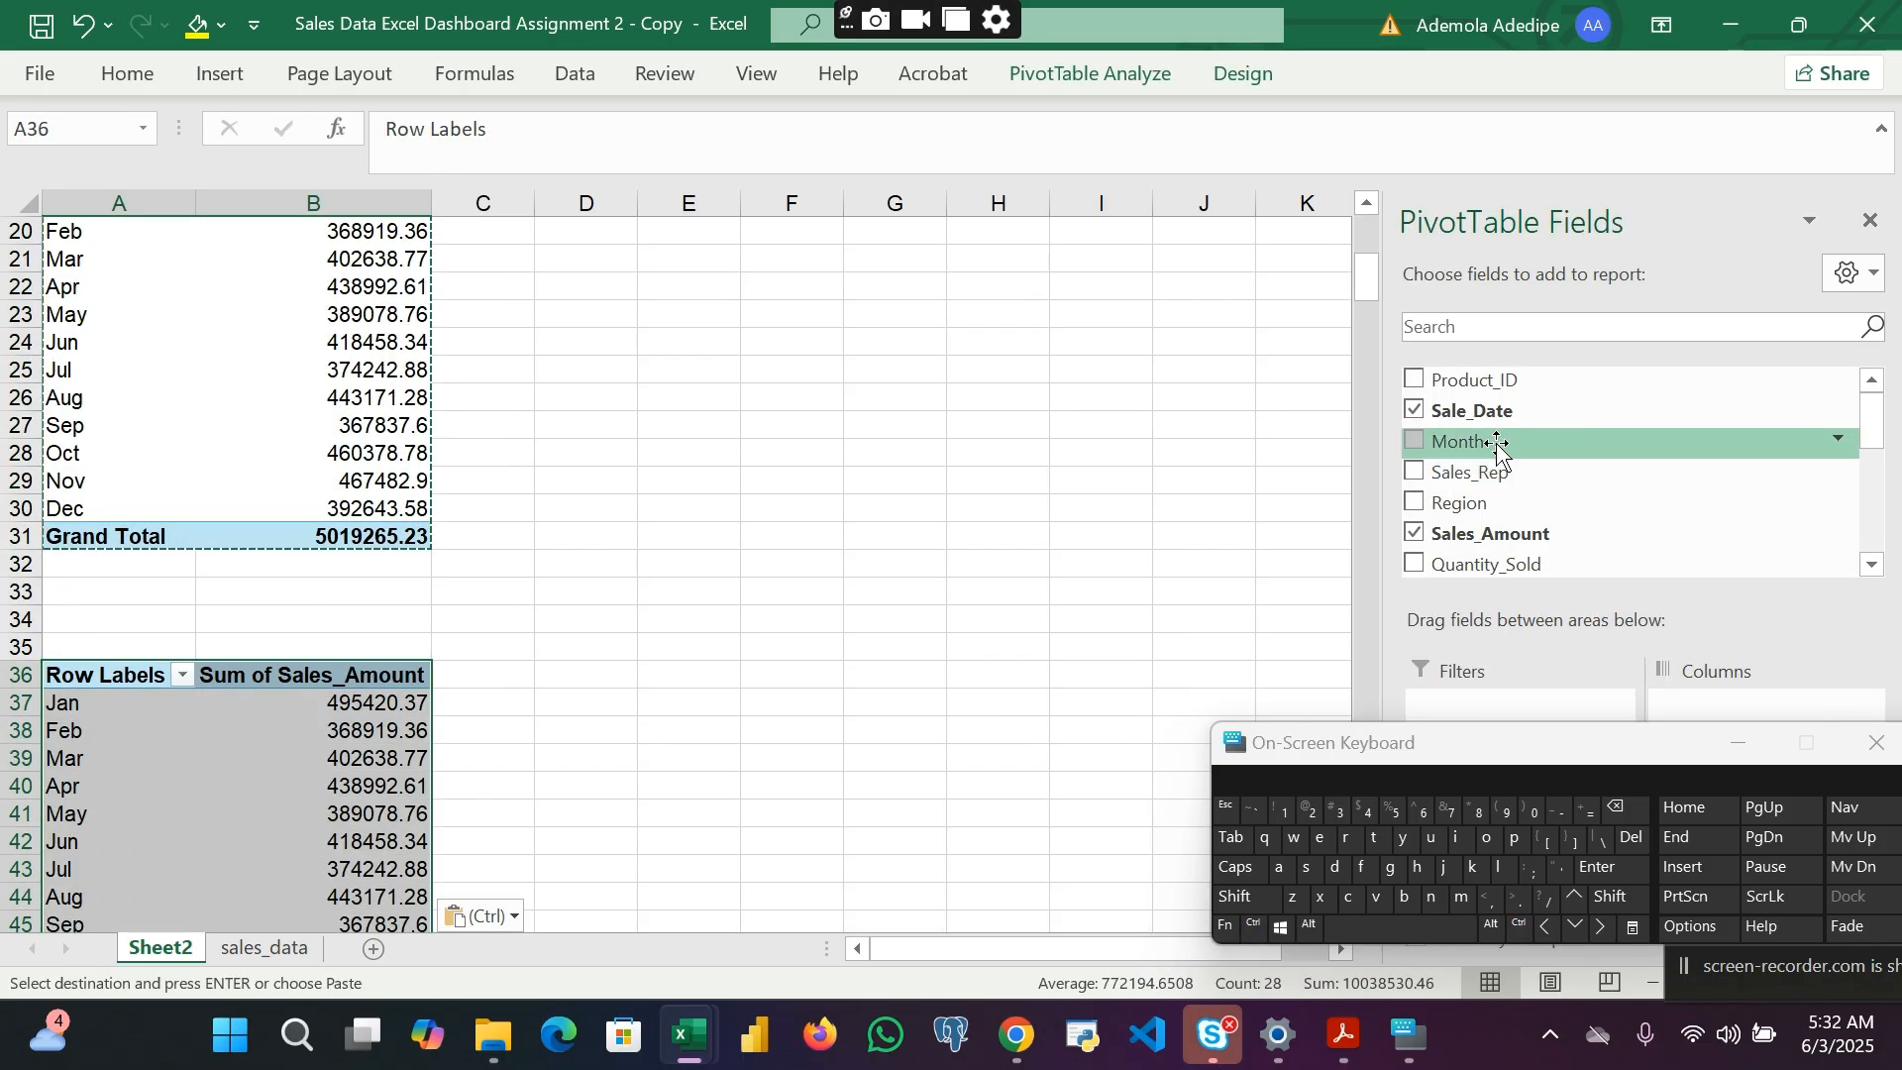
Step: Replace Sale_Date with Product_Category as the row field of the PivotTable at A36
click(1411, 406)
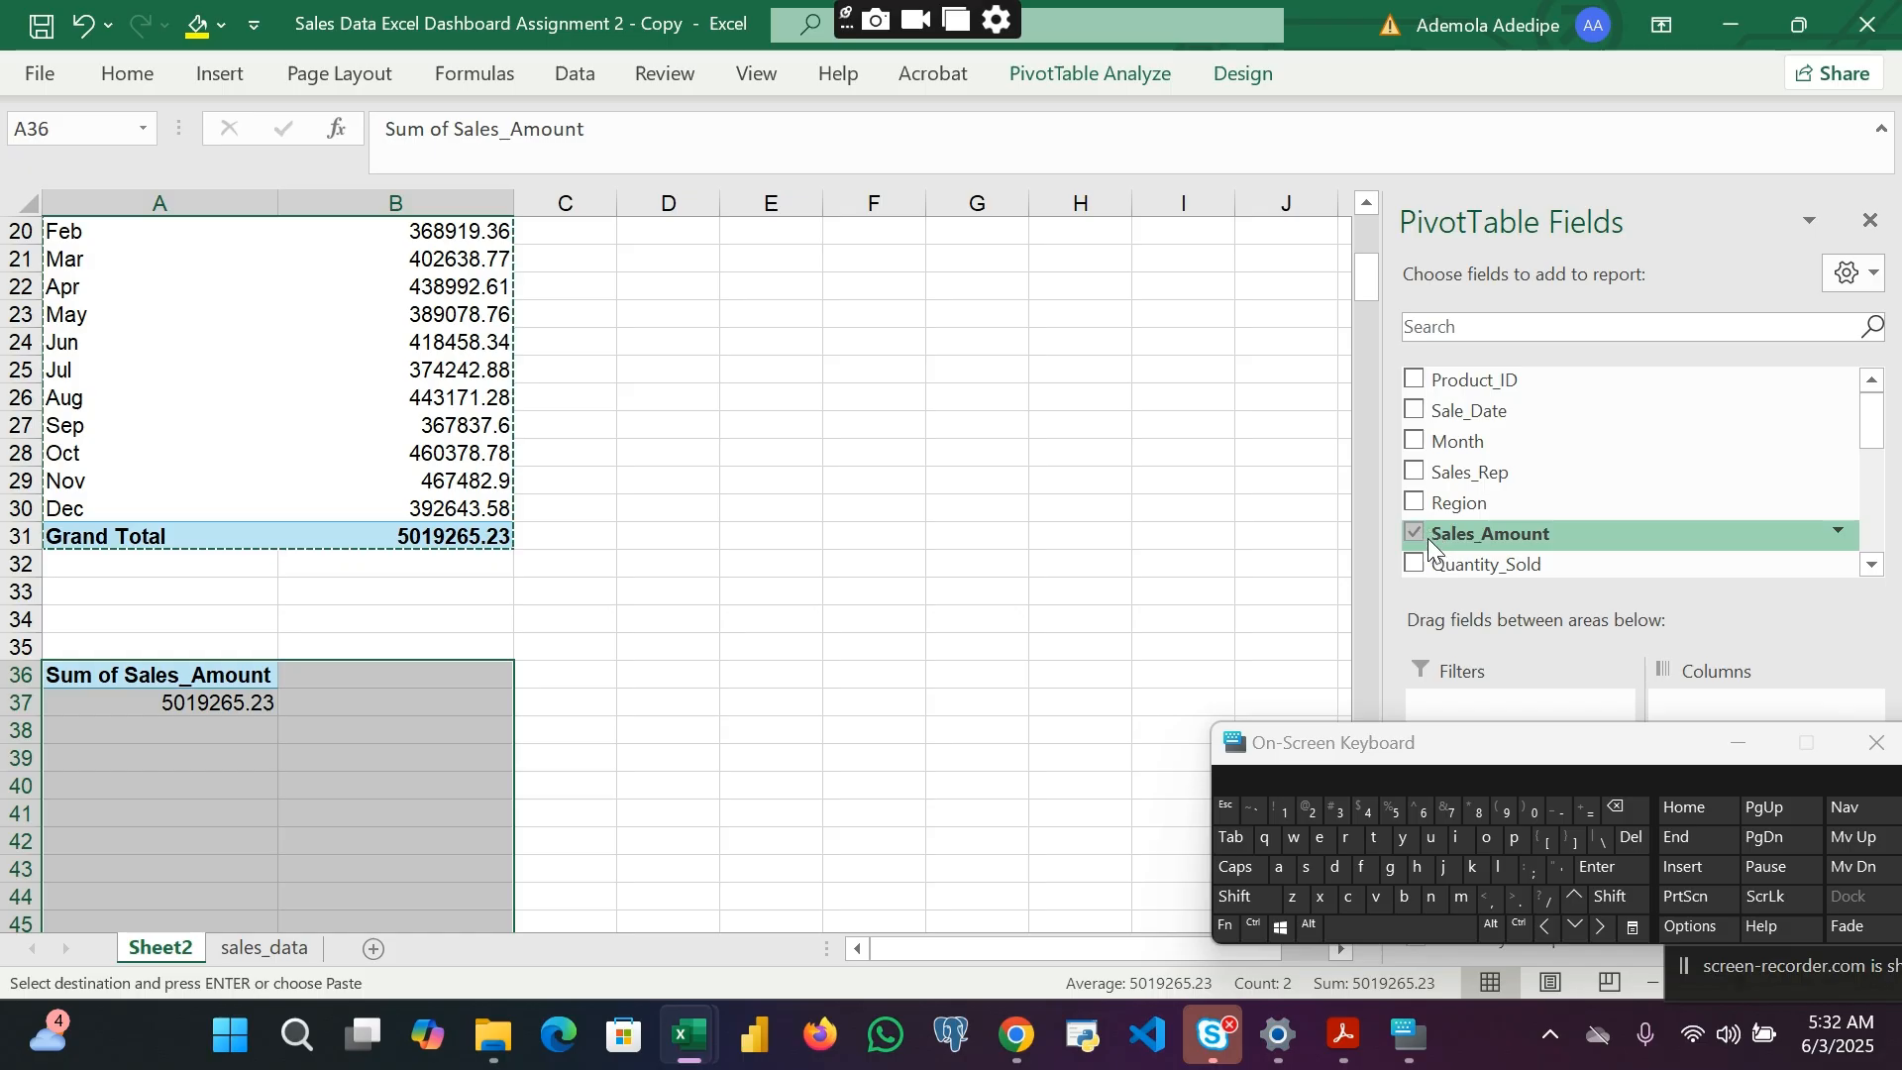
scroll(1495, 466, down, 3)
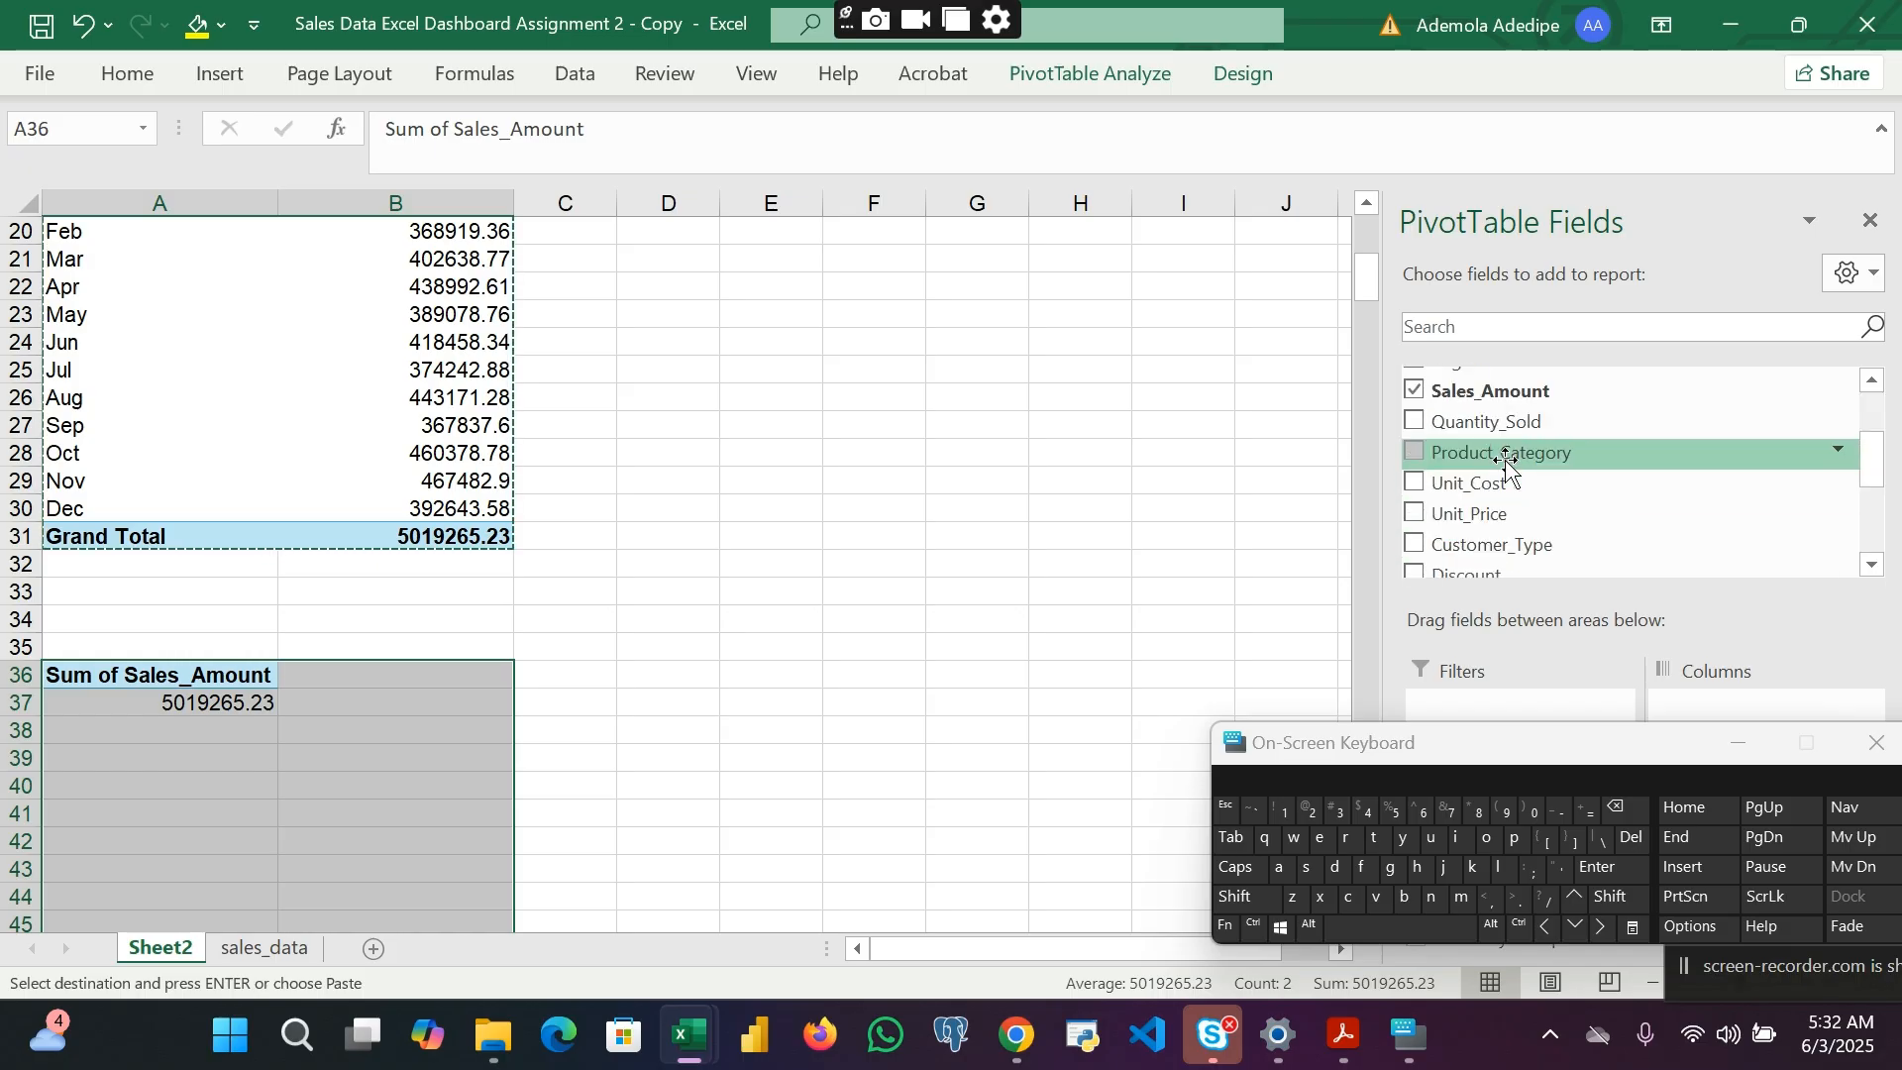
click(1417, 452)
scroll(116, 642, up, 3)
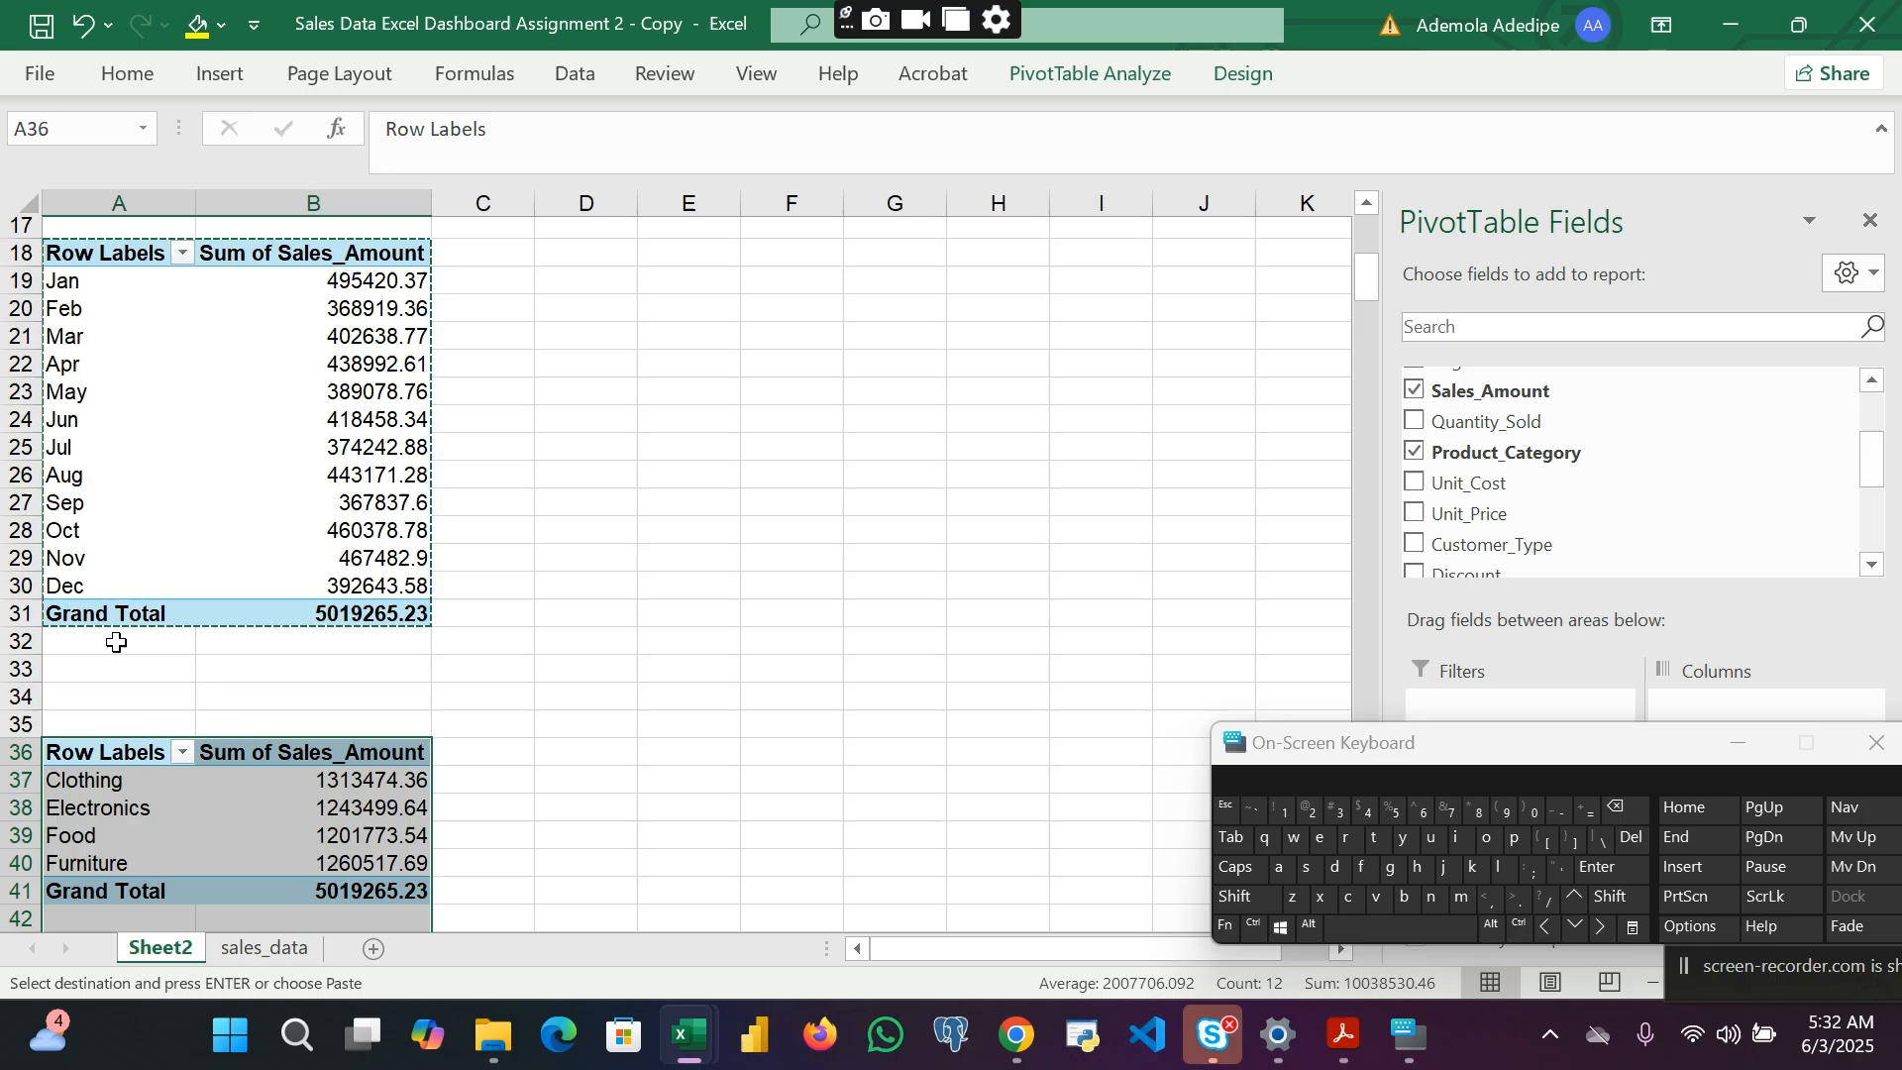
Step: Enter the title "Sales By Product Category" in cell A35 above the product category PivotTable
scroll(117, 642, up, 1)
scroll(117, 642, down, 4)
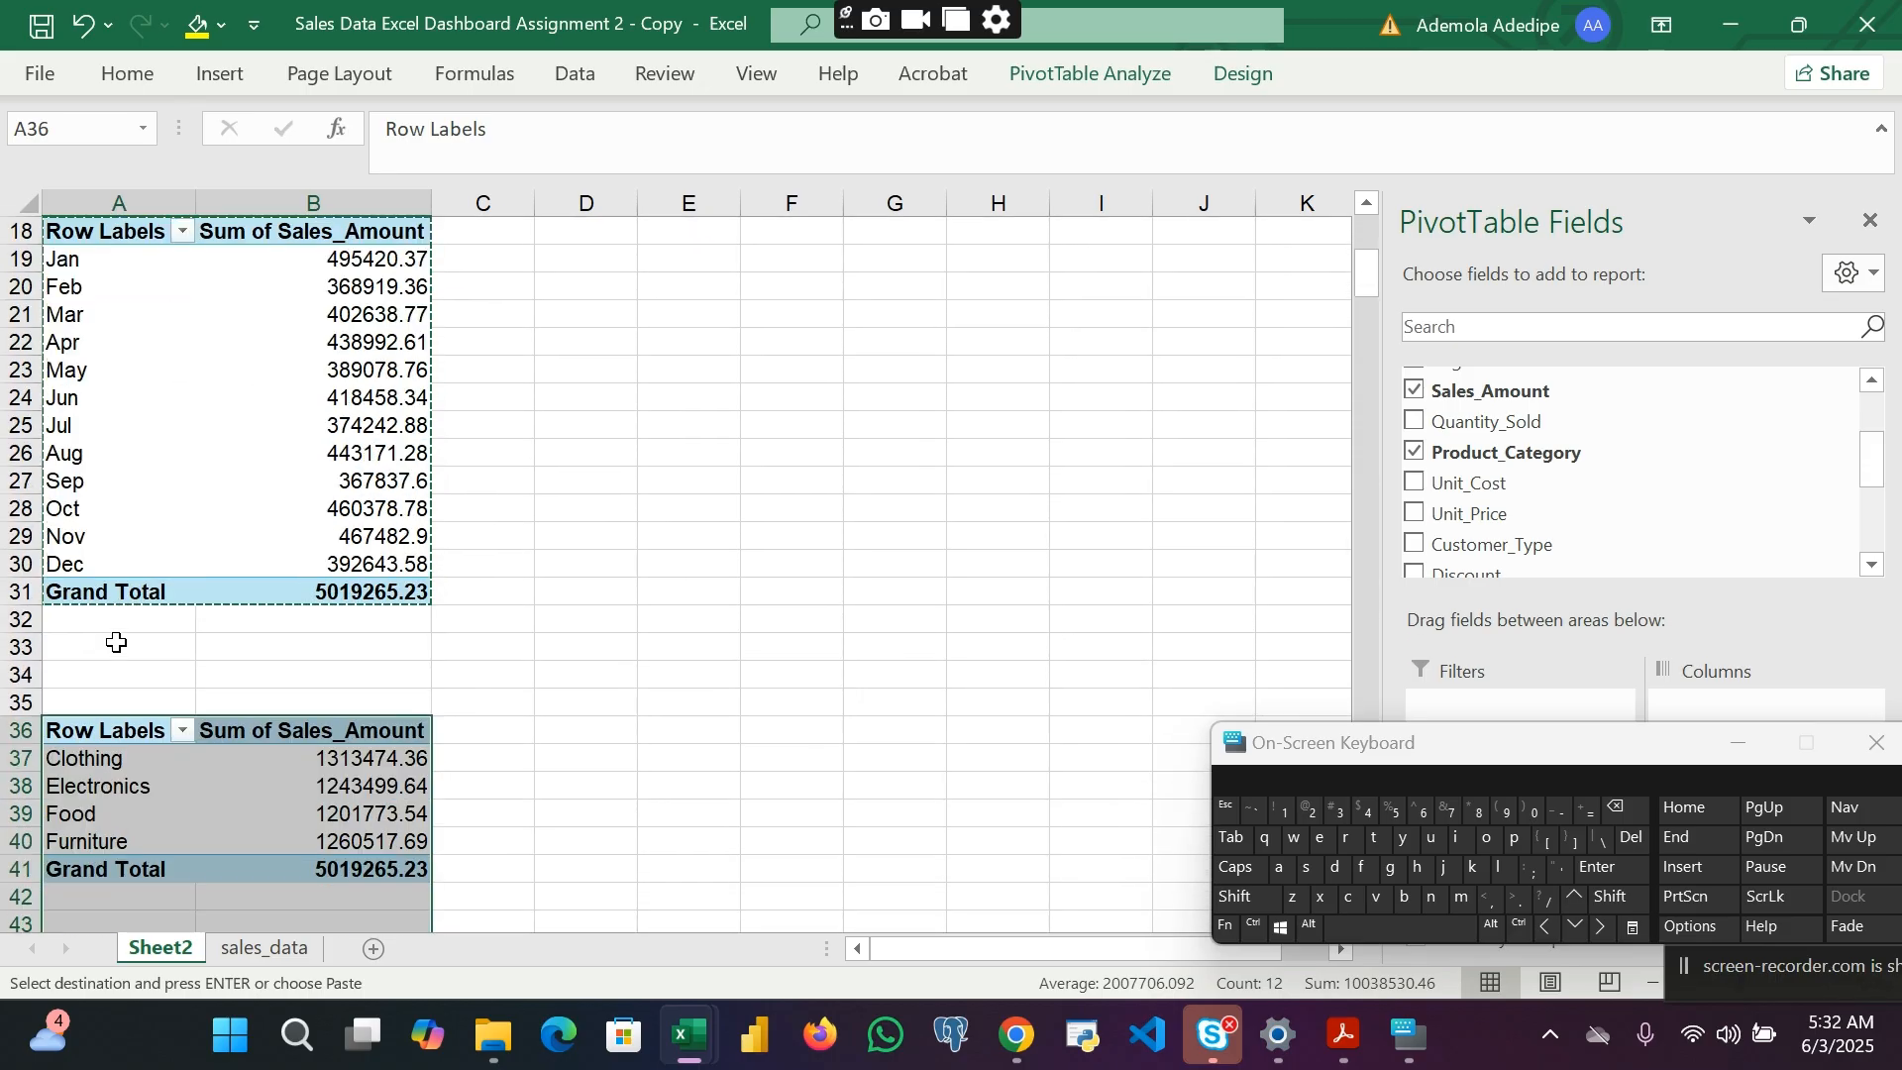
click(85, 698)
text(Sal)
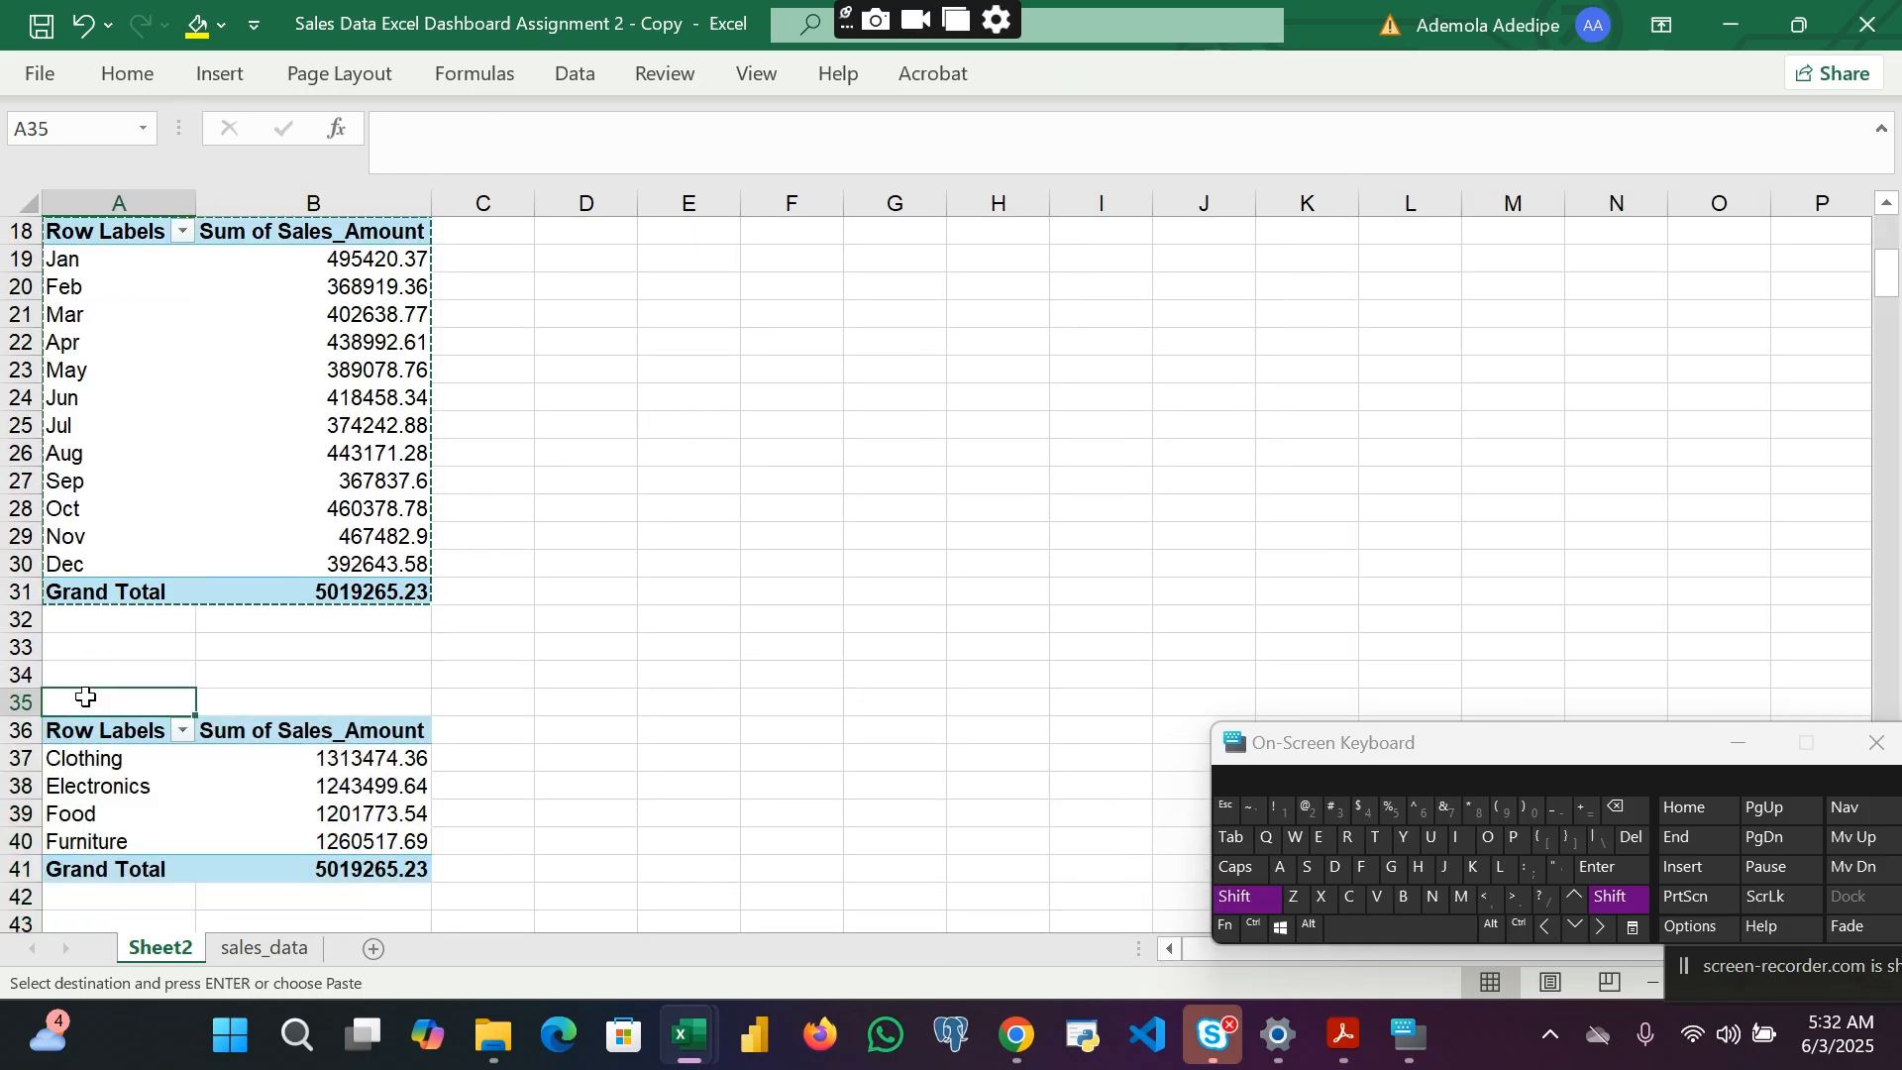
text(es By)
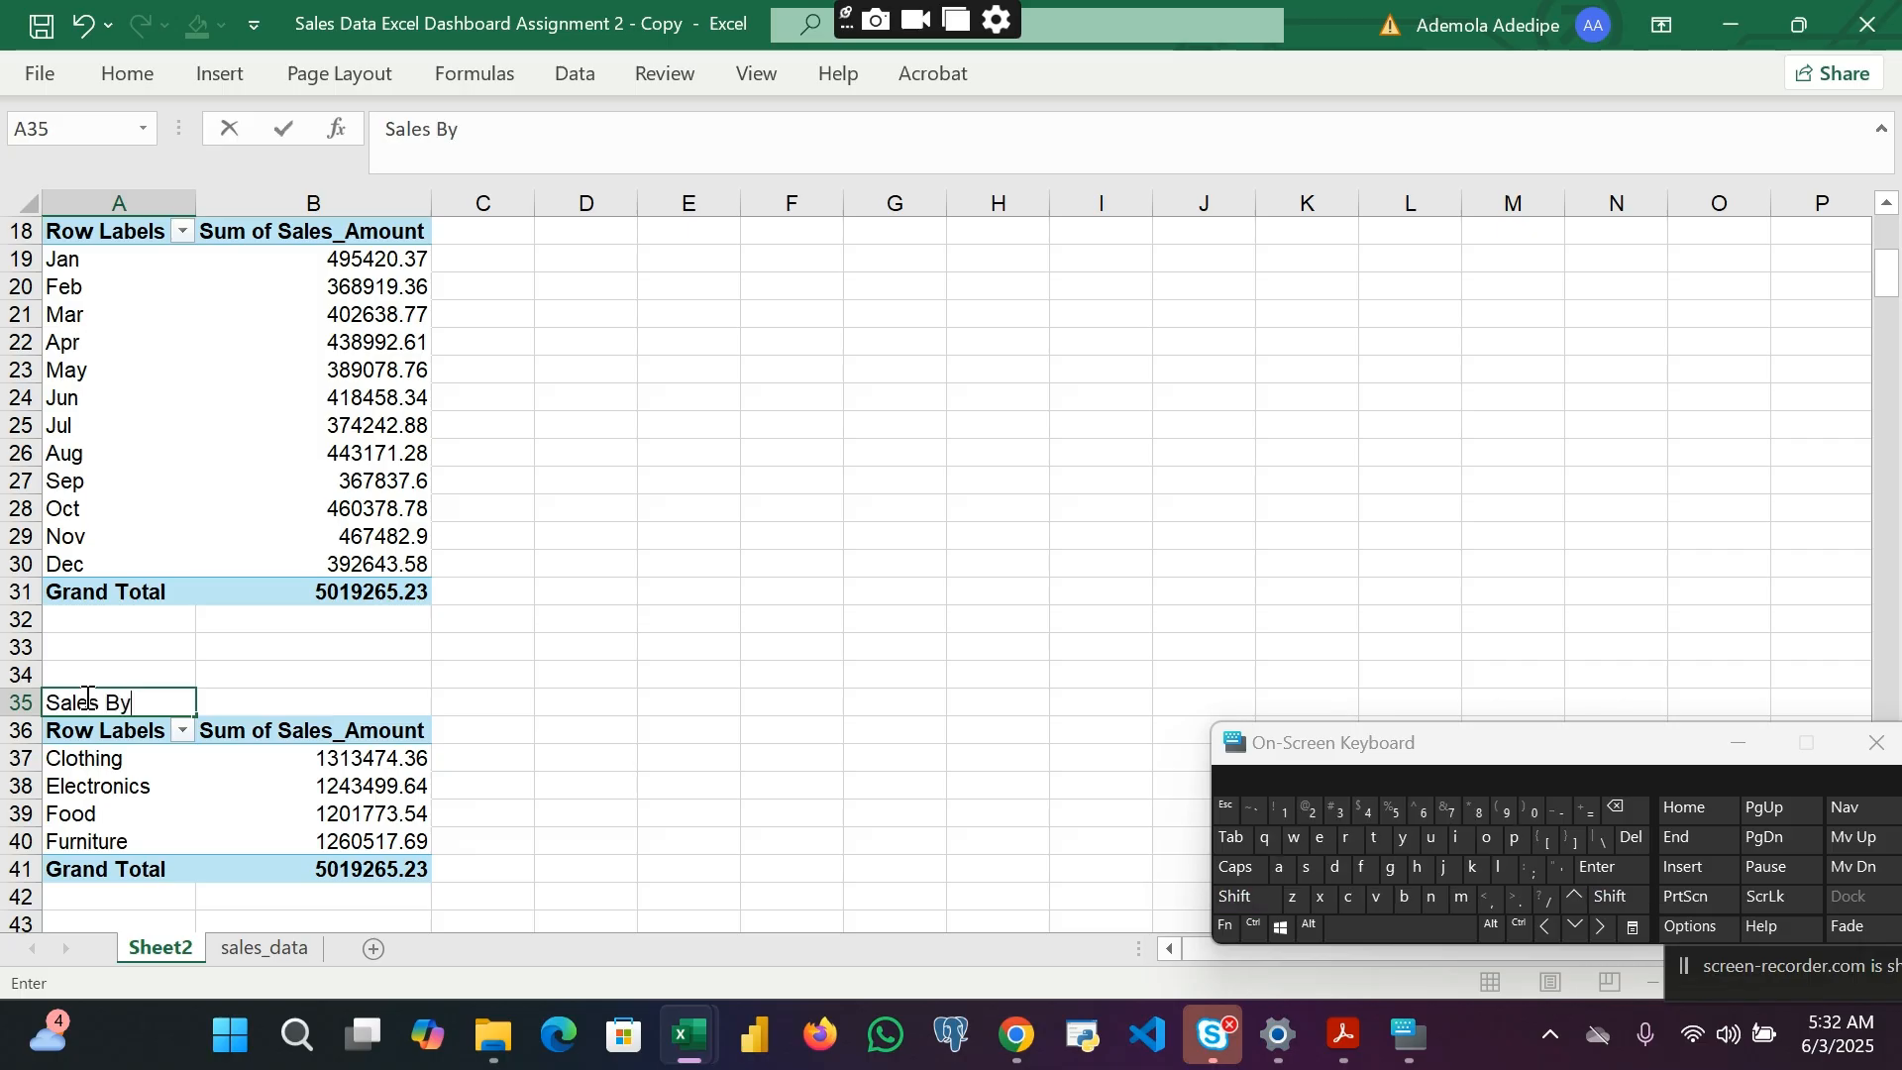
text( Product Ca)
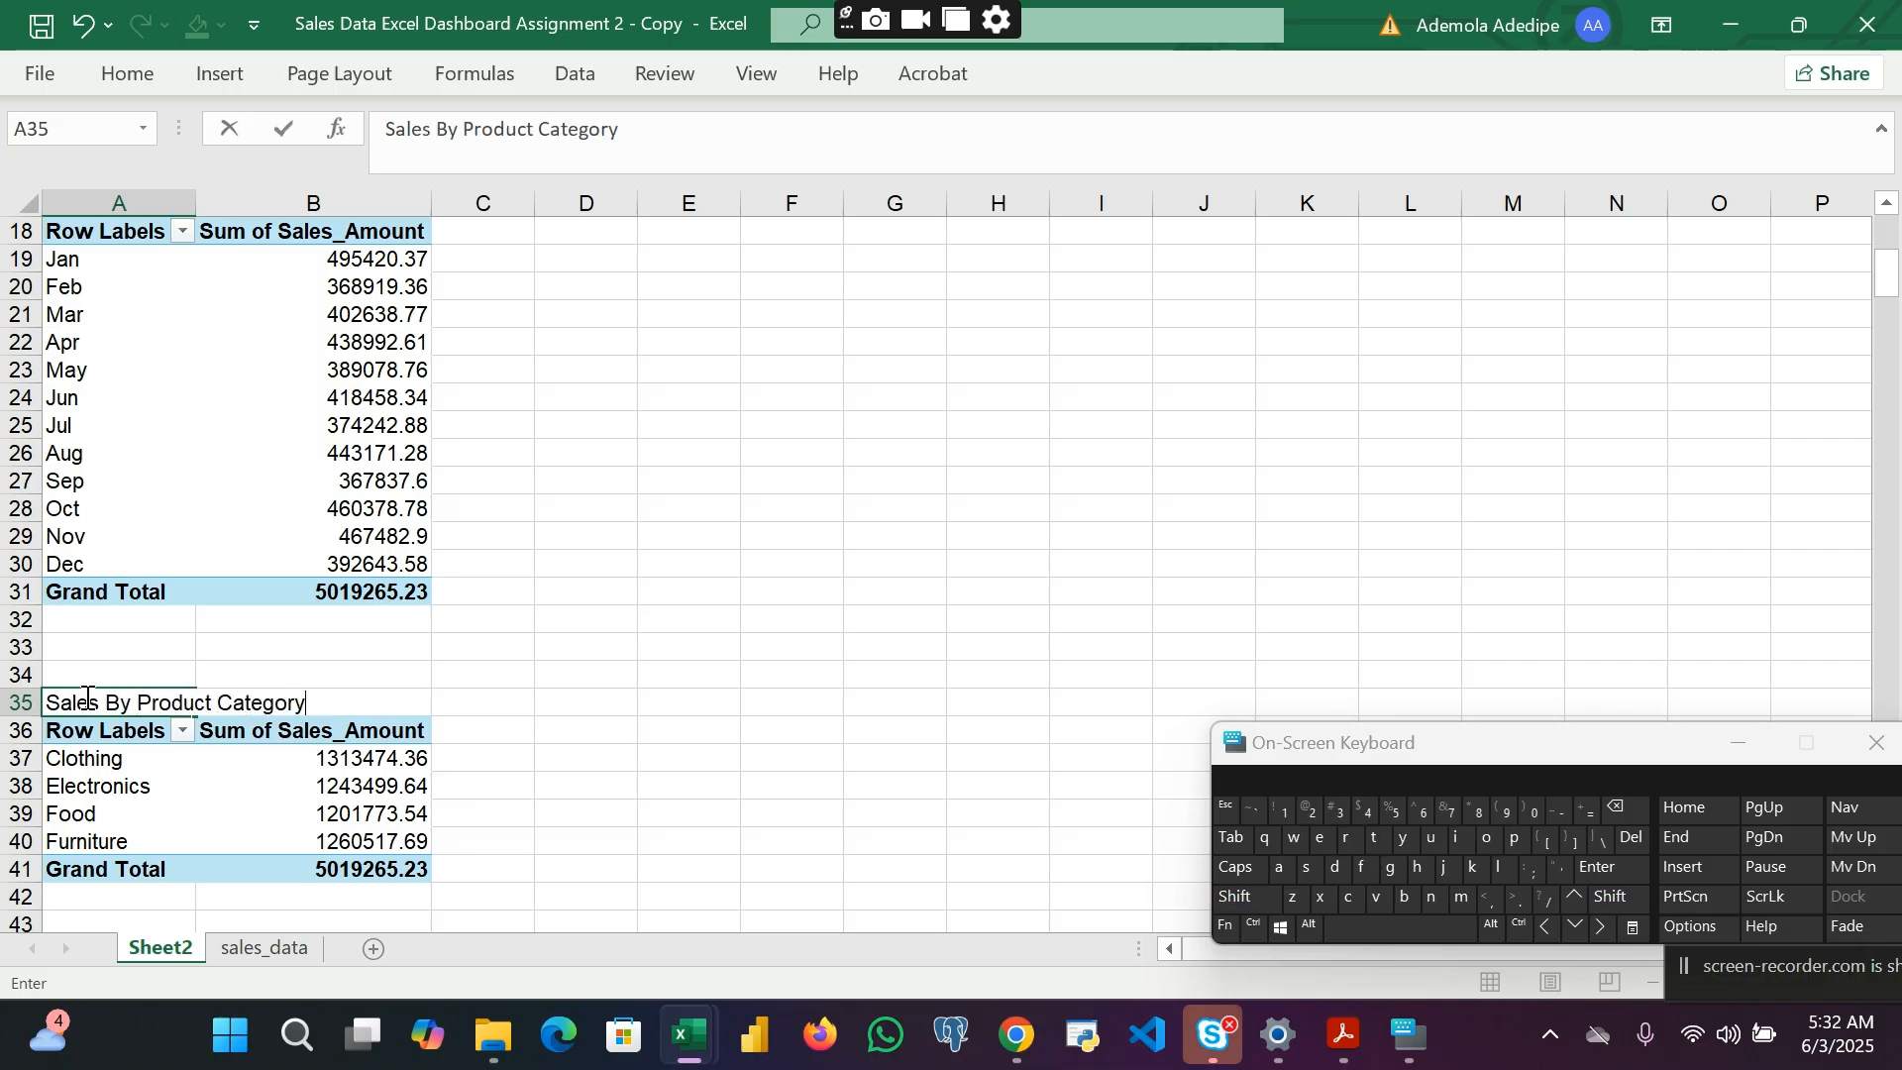
text(tegory)
Step: Copy the product category PivotTable in A36:B41 and paste it at cell A44
scroll(420, 713, down, 4)
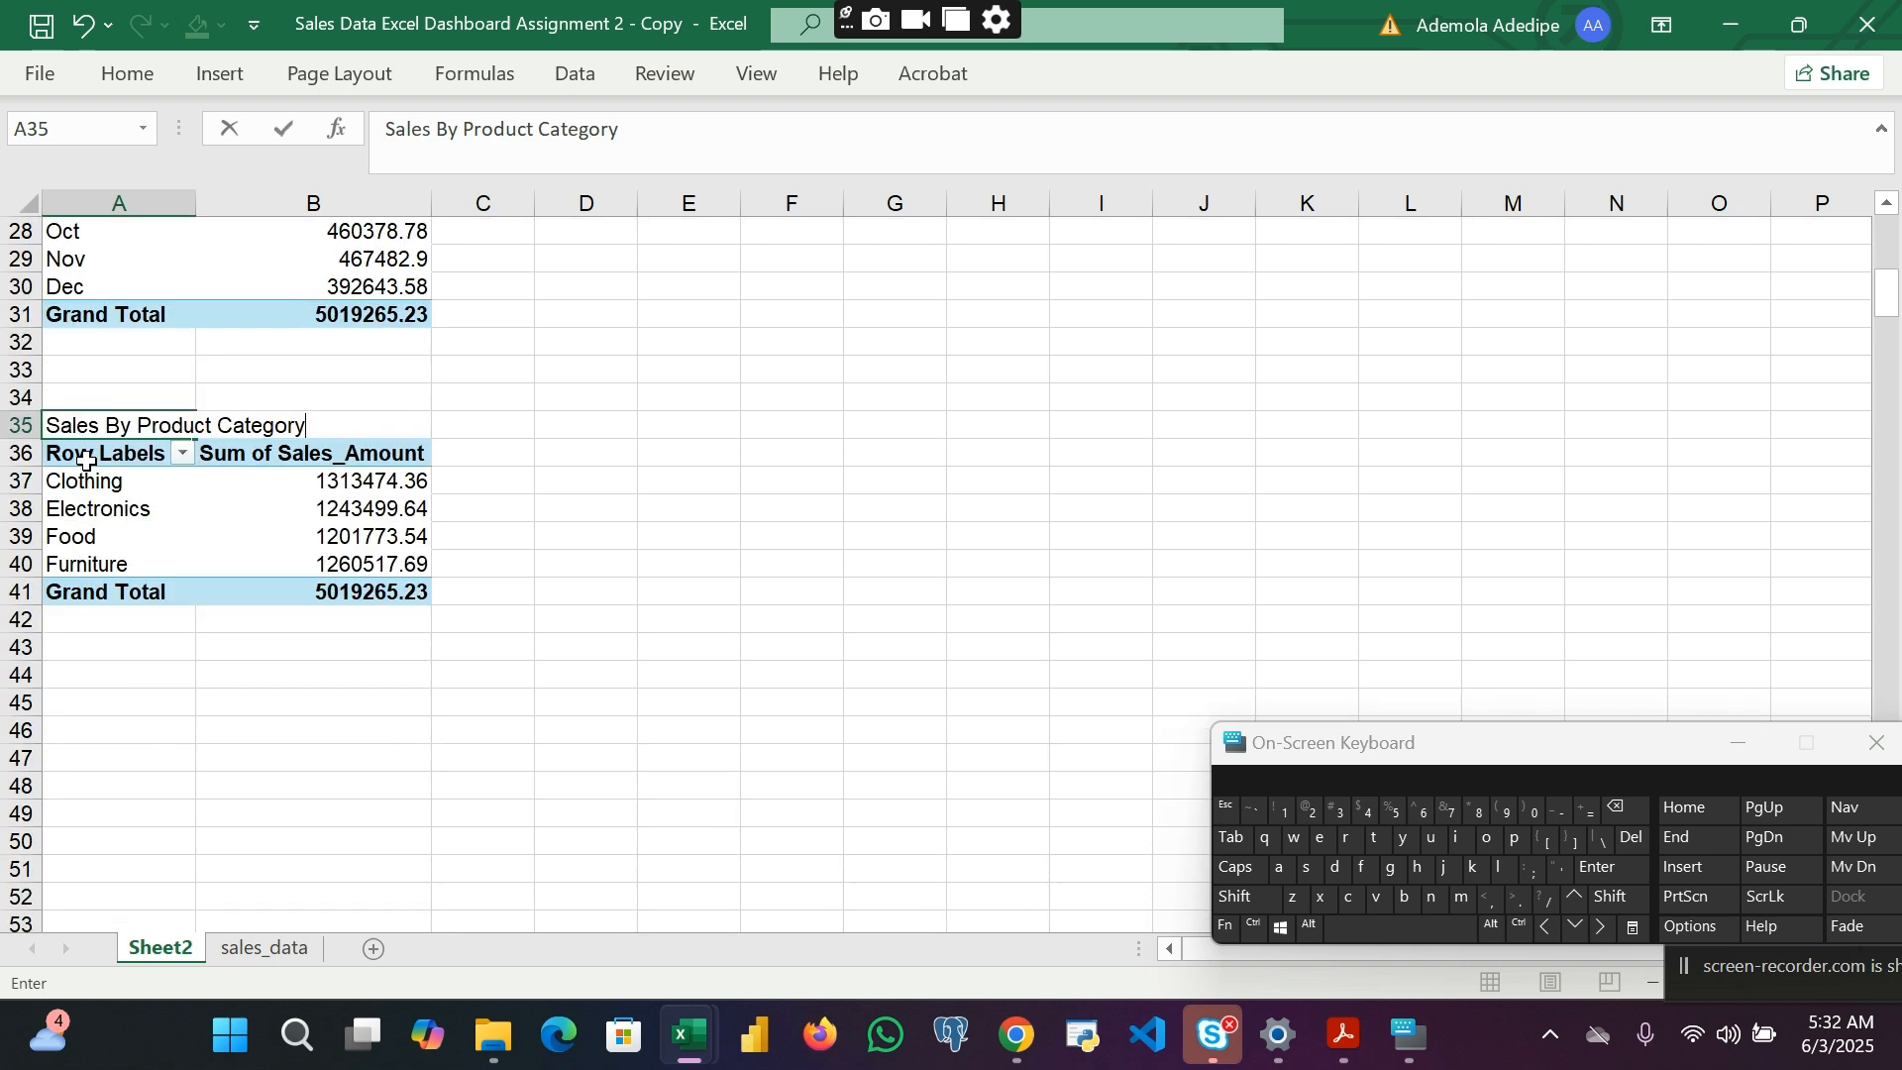
drag(87, 454, 360, 586)
key(ctrl+c)
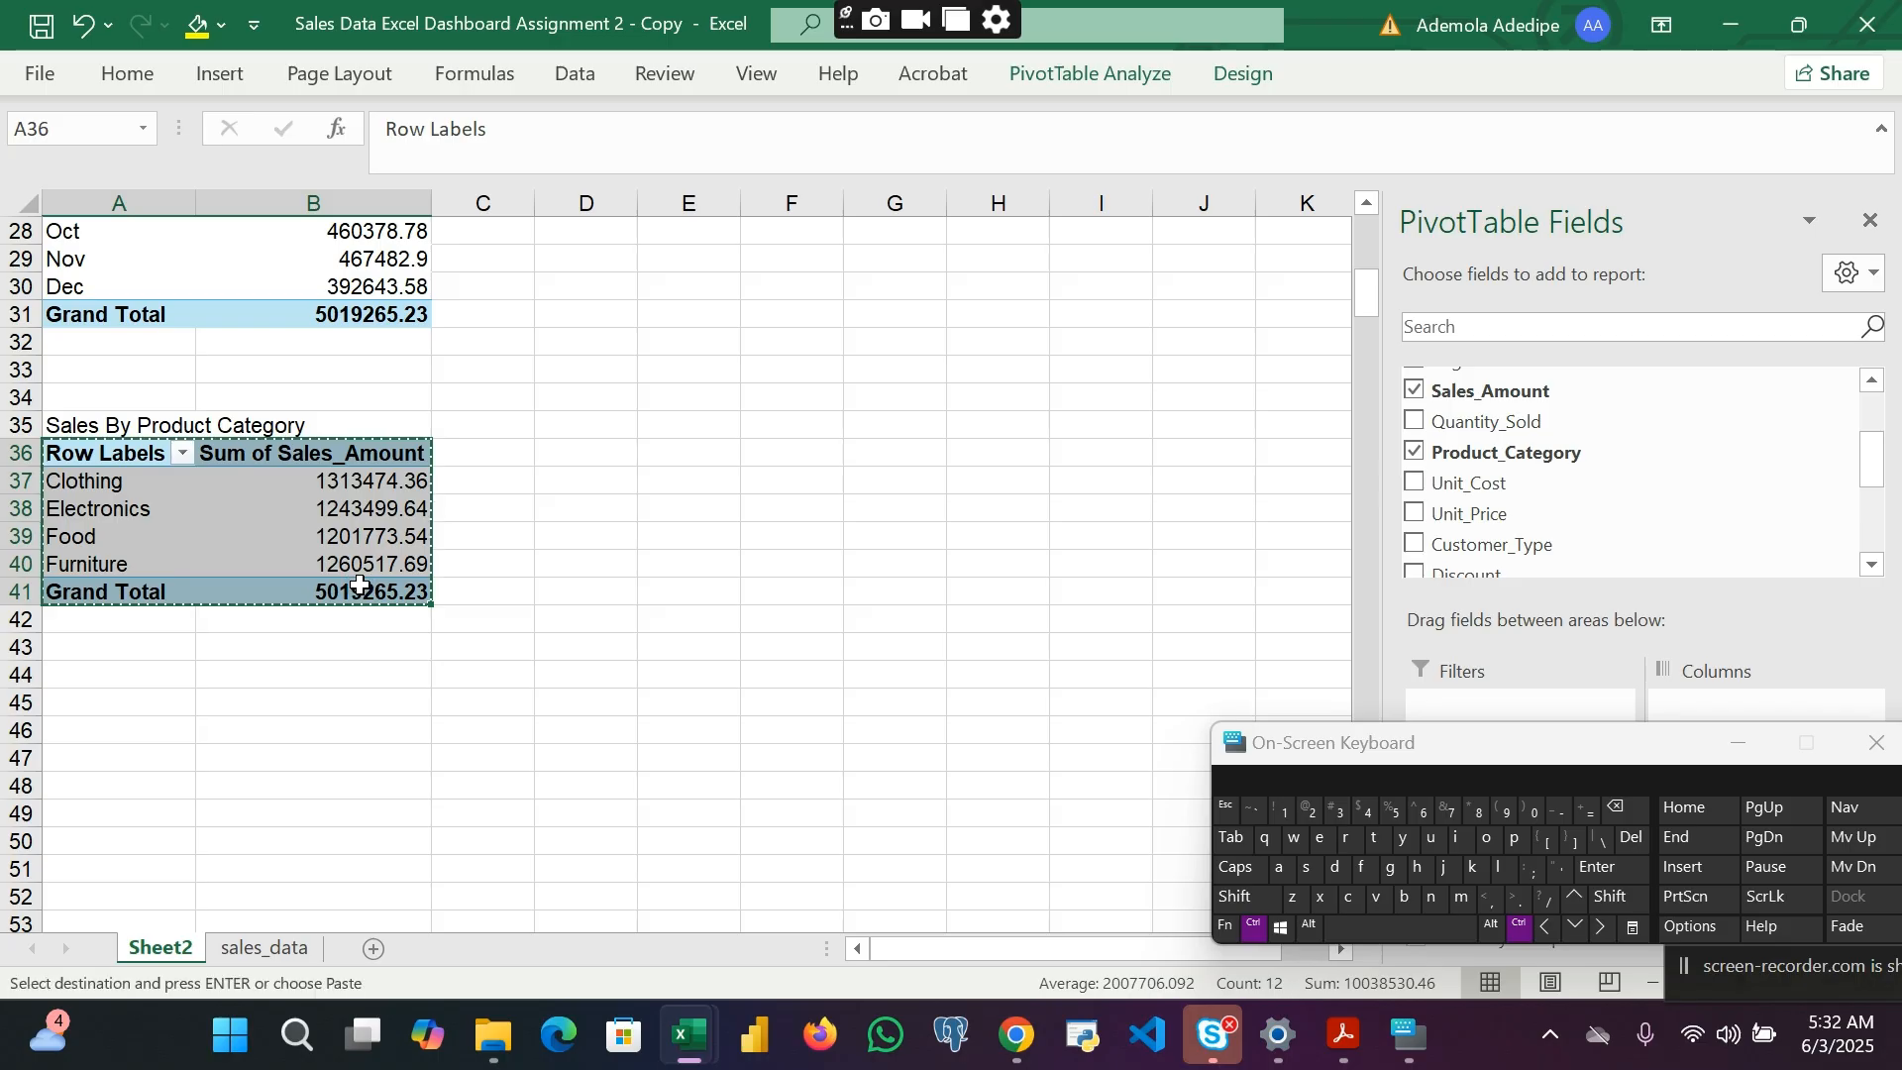
click(77, 674)
key(ctrl+v)
scroll(75, 671, down, 2)
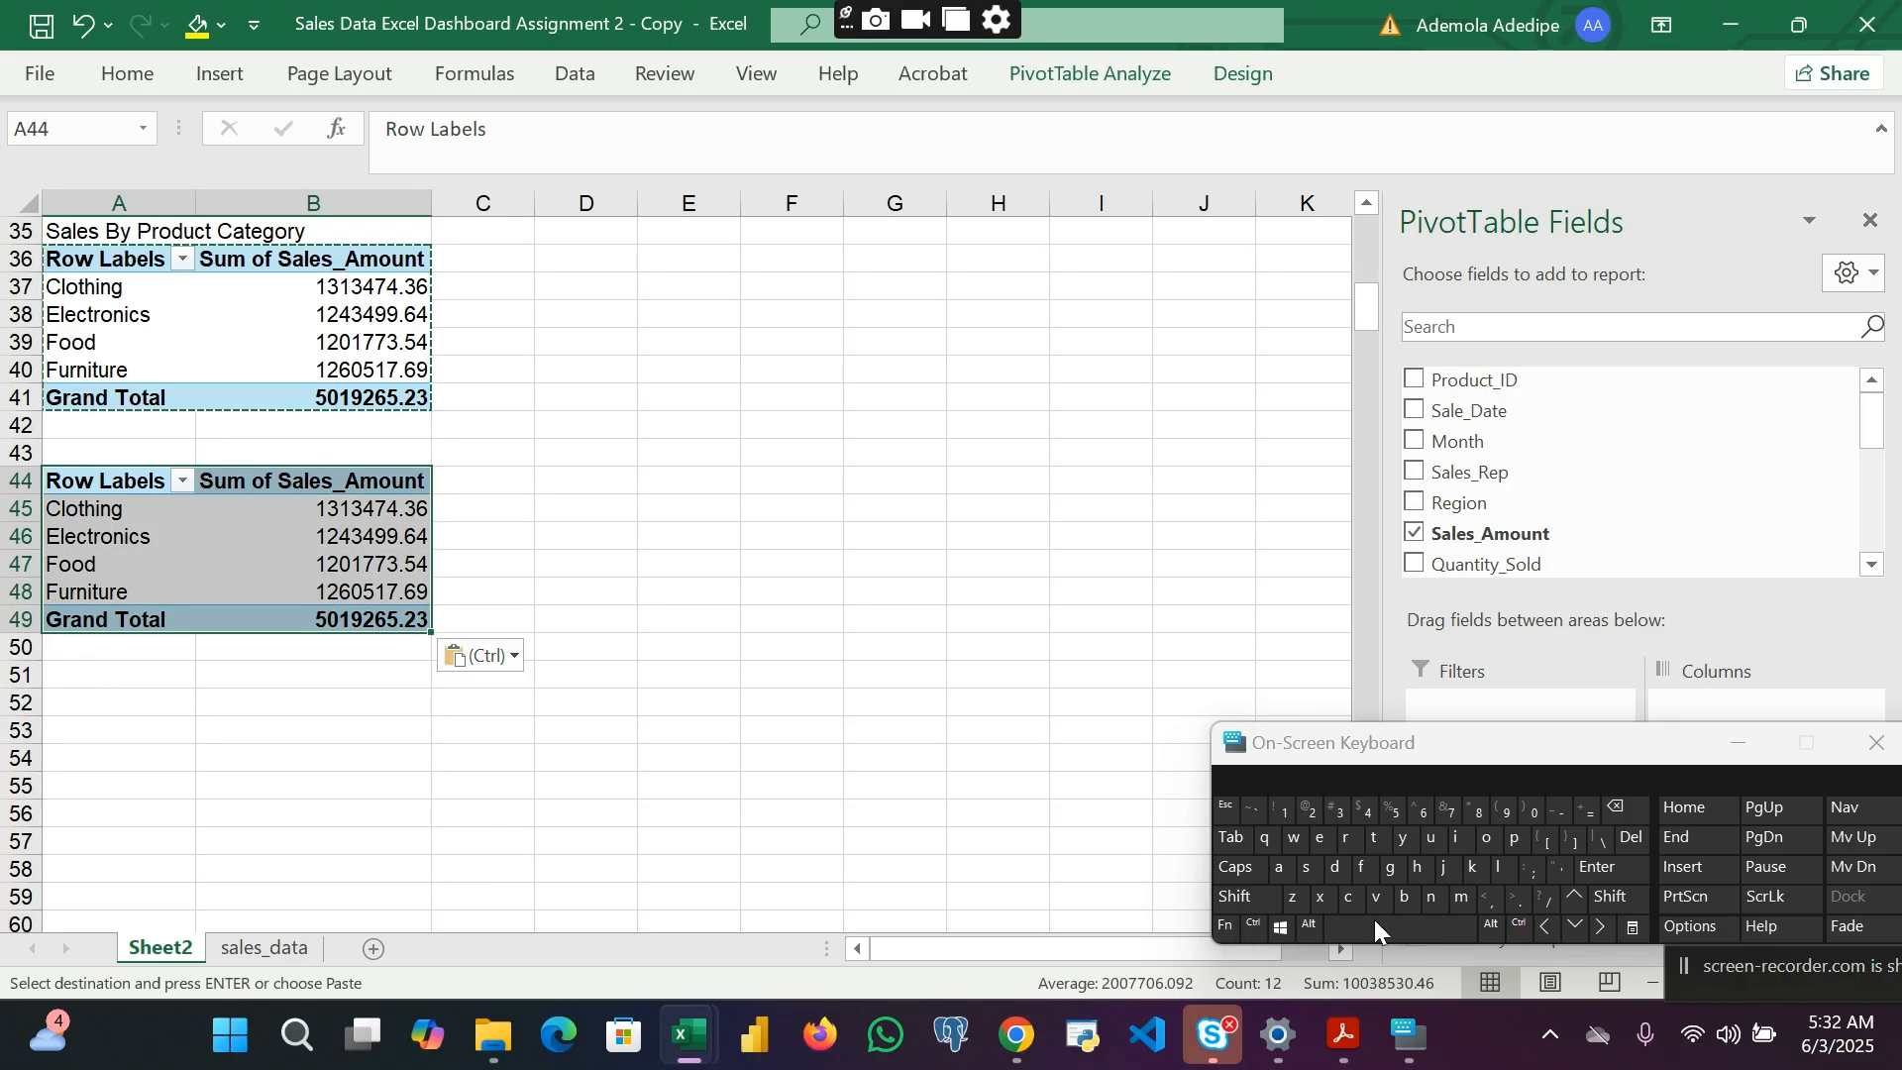
Step: Move the on-screen keyboard up and check the next required insight in the PDF assignment brief
mouse_move(1367, 1045)
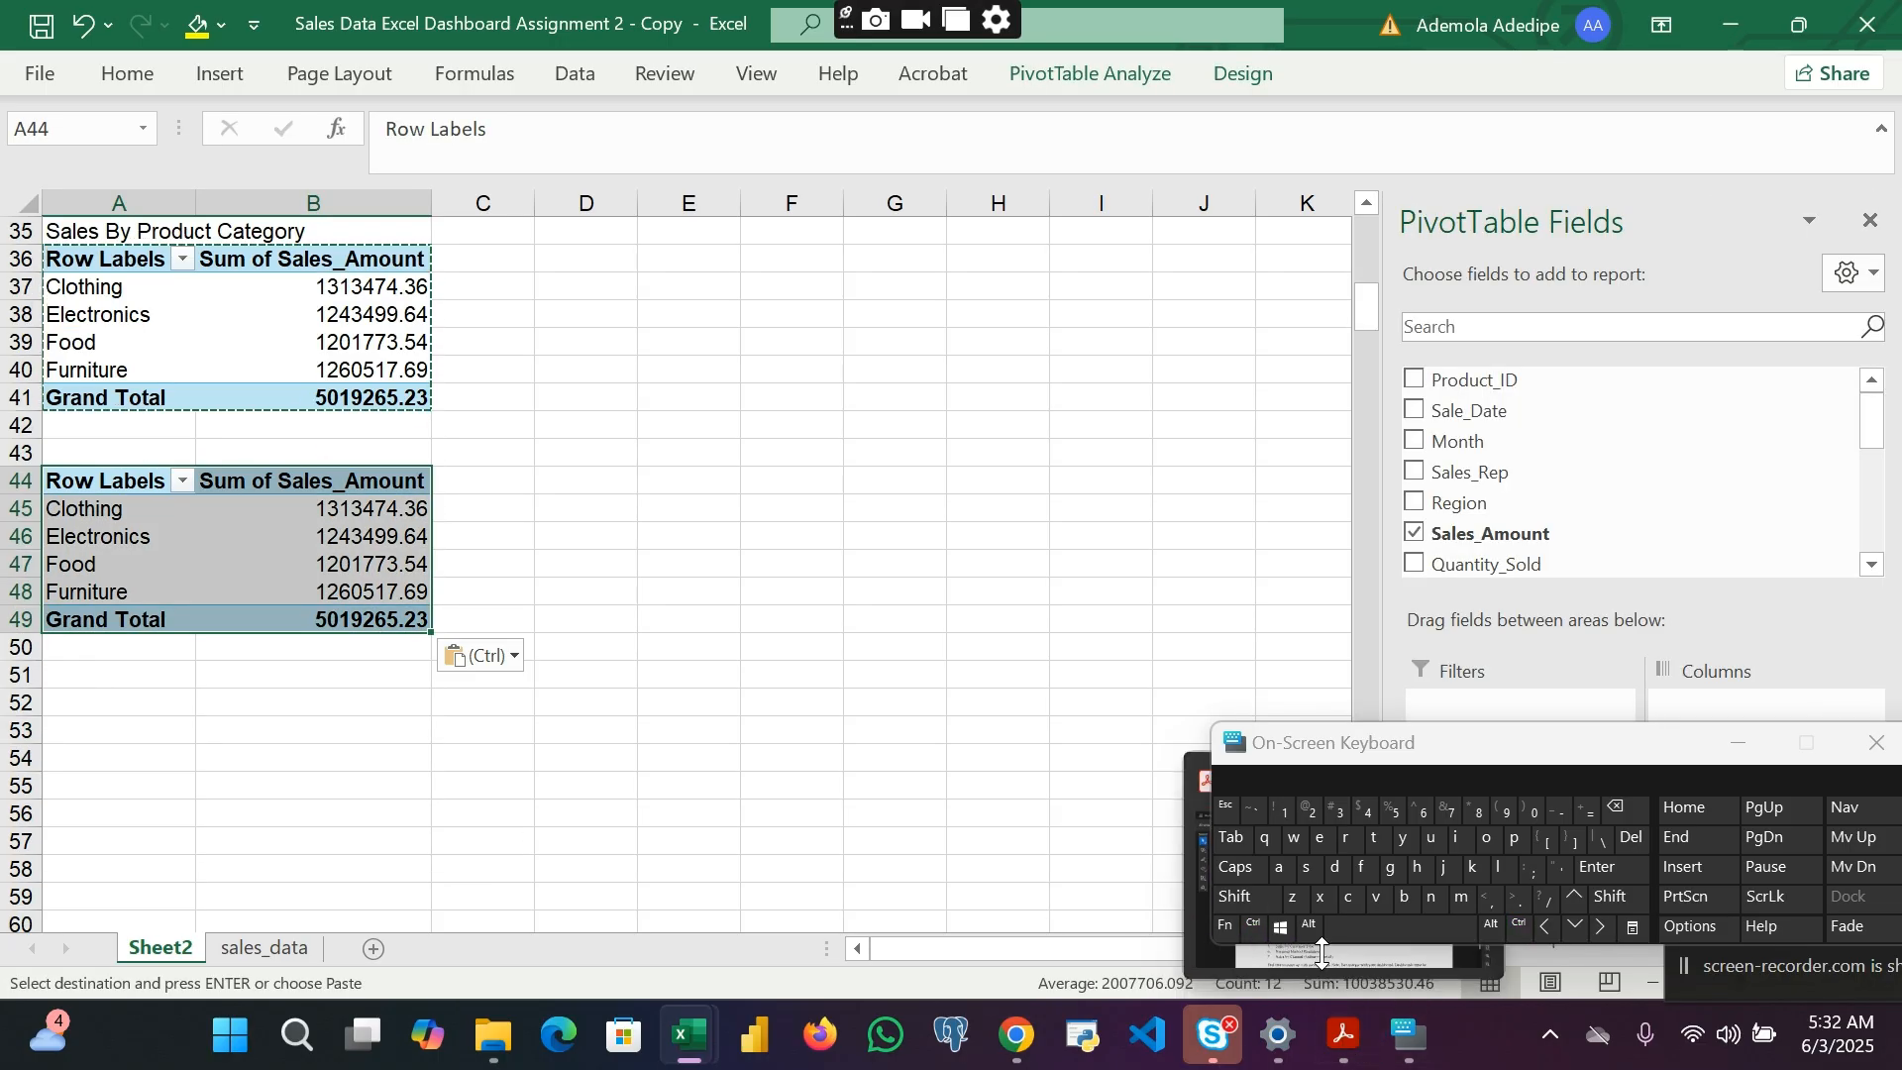
drag(1412, 739, 1415, 652)
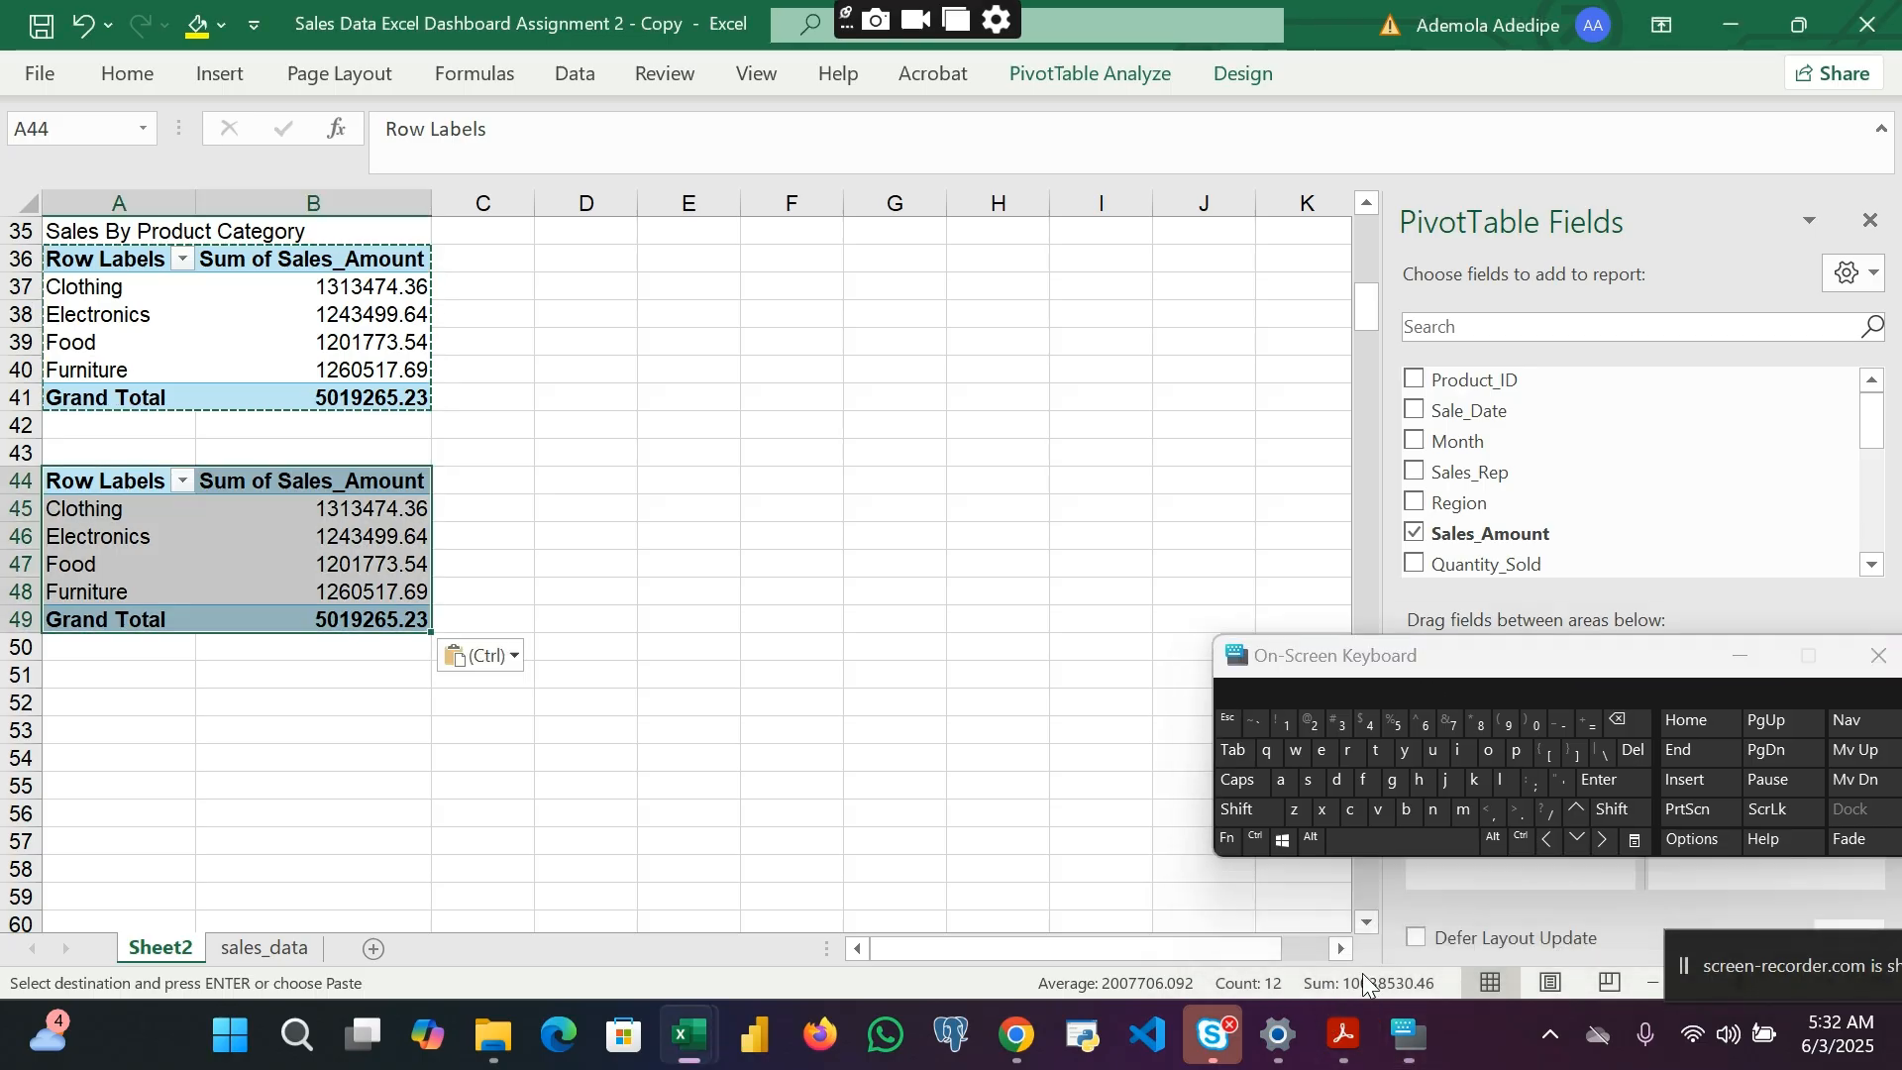
mouse_move(1344, 1038)
click(1332, 902)
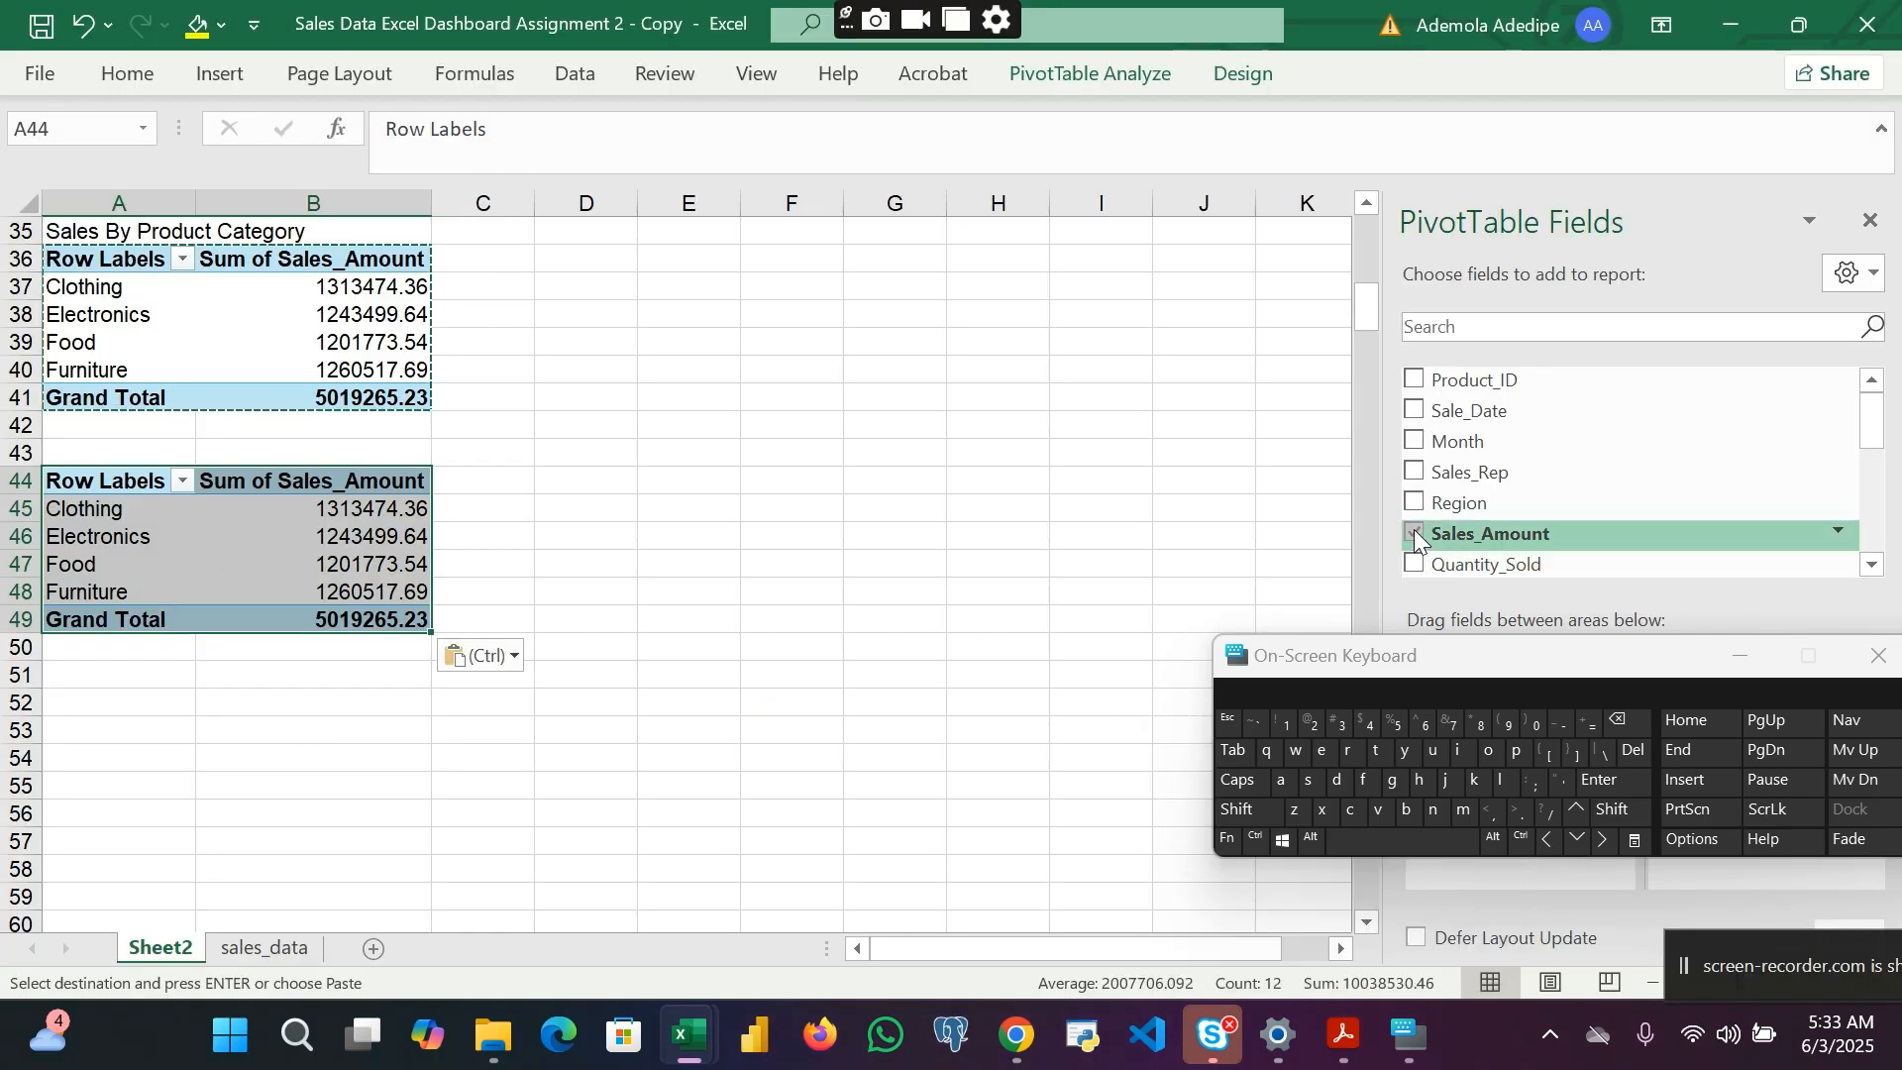
Step: Replace Product_Category with Sales_Rep as the row field of the PivotTable at A44
scroll(1413, 529, down, 3)
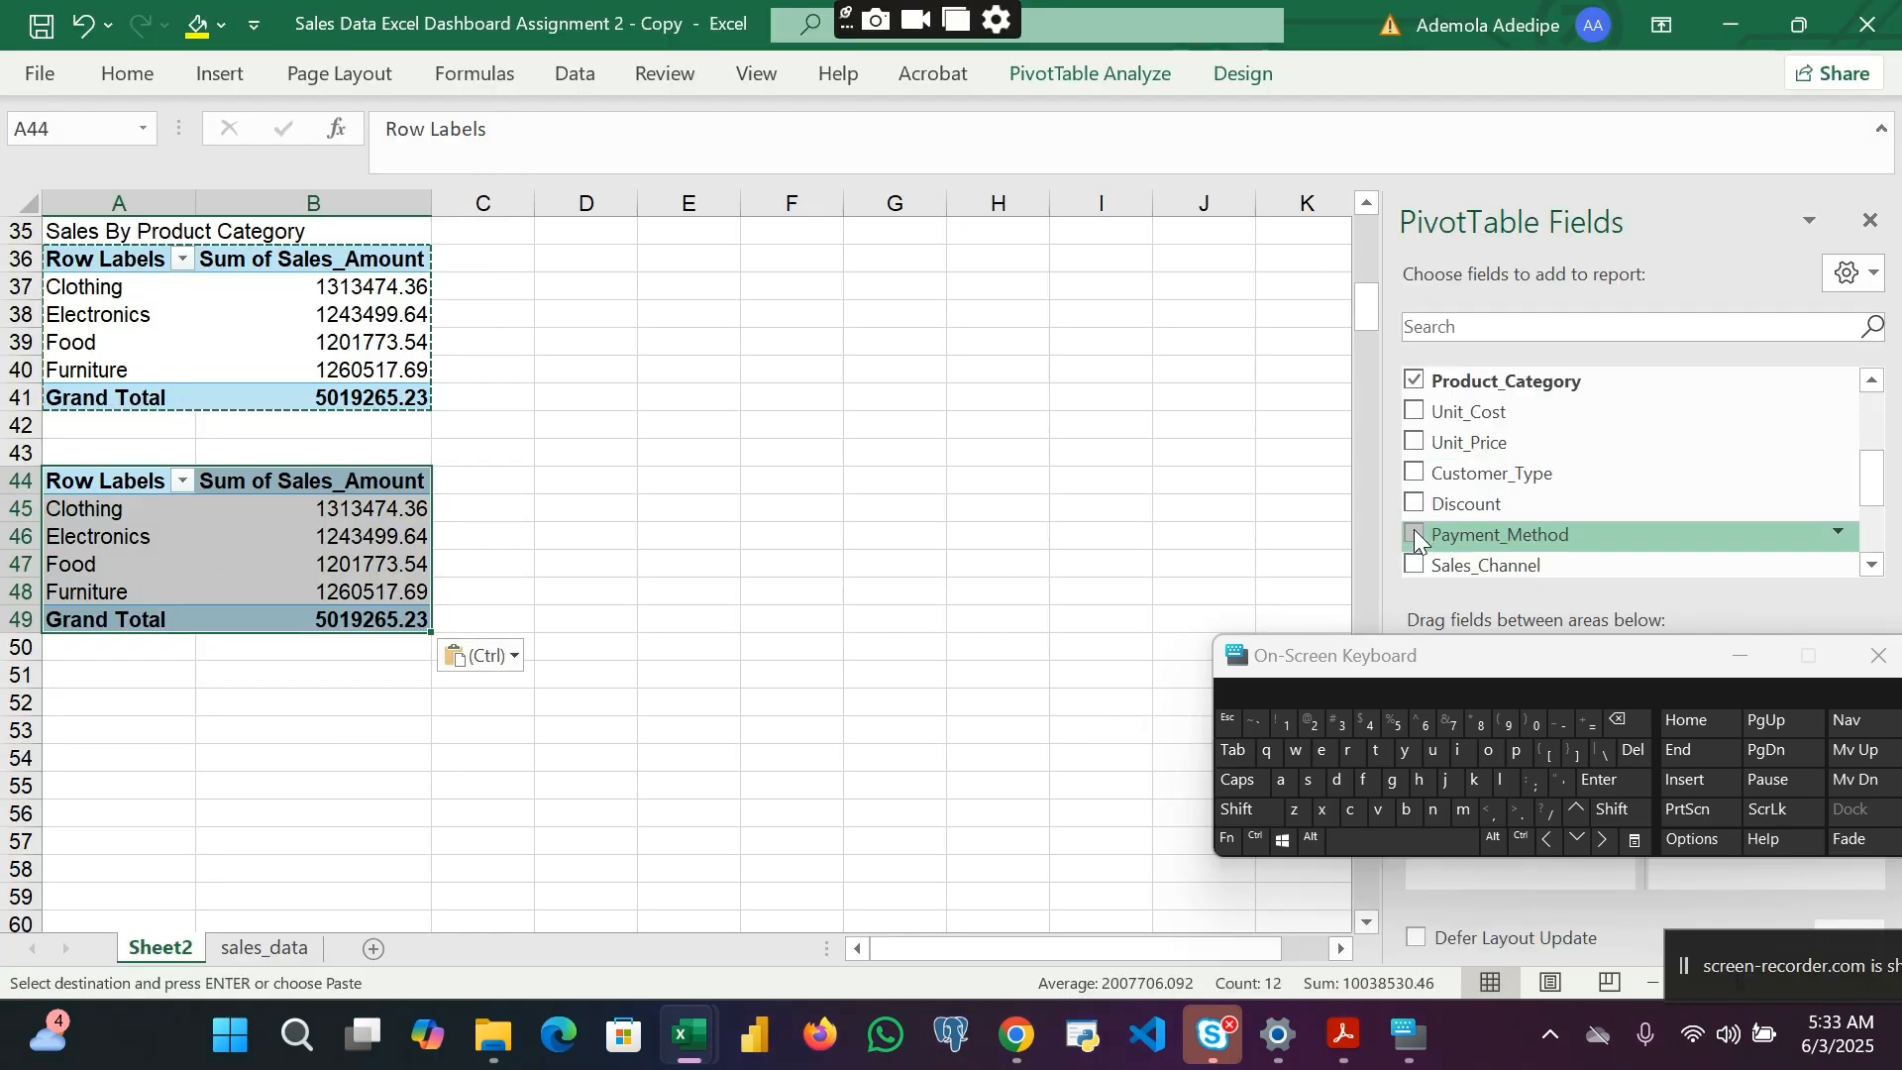
click(1414, 381)
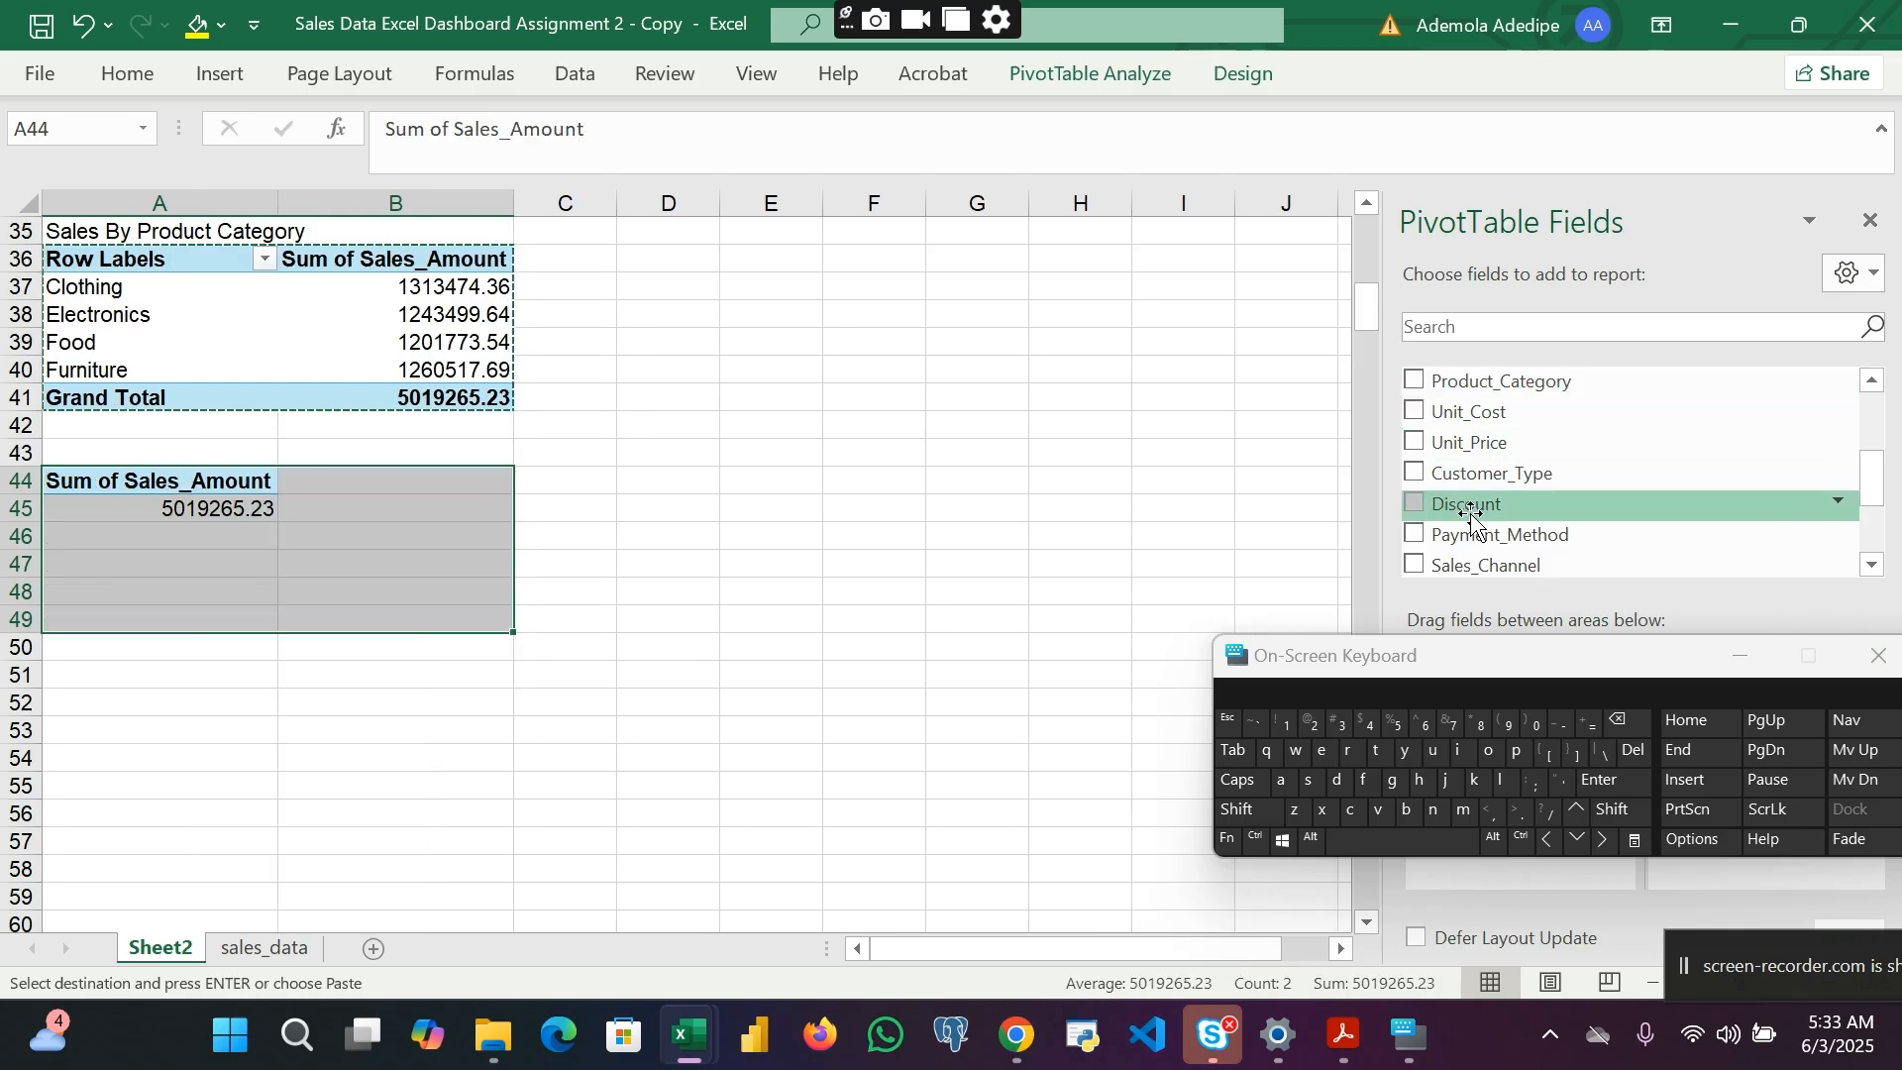
scroll(1472, 511, up, 2)
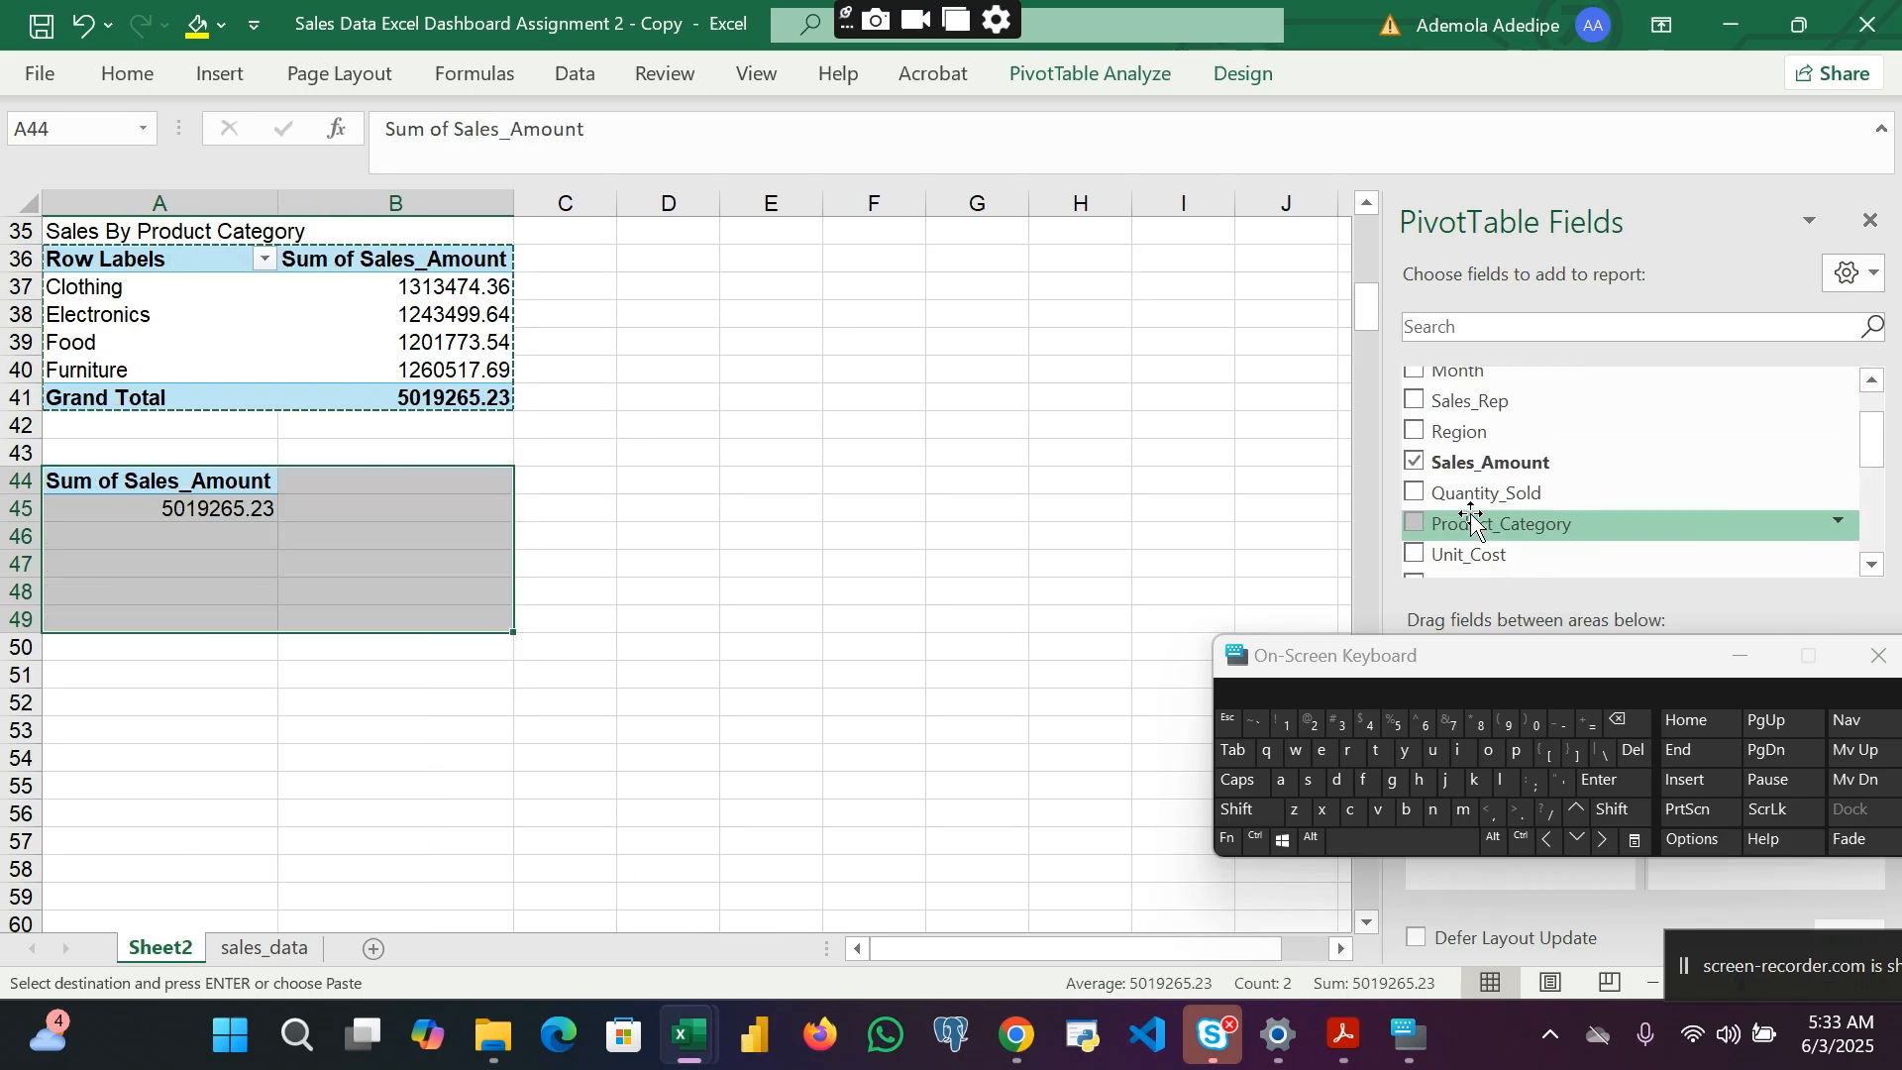
click(1414, 401)
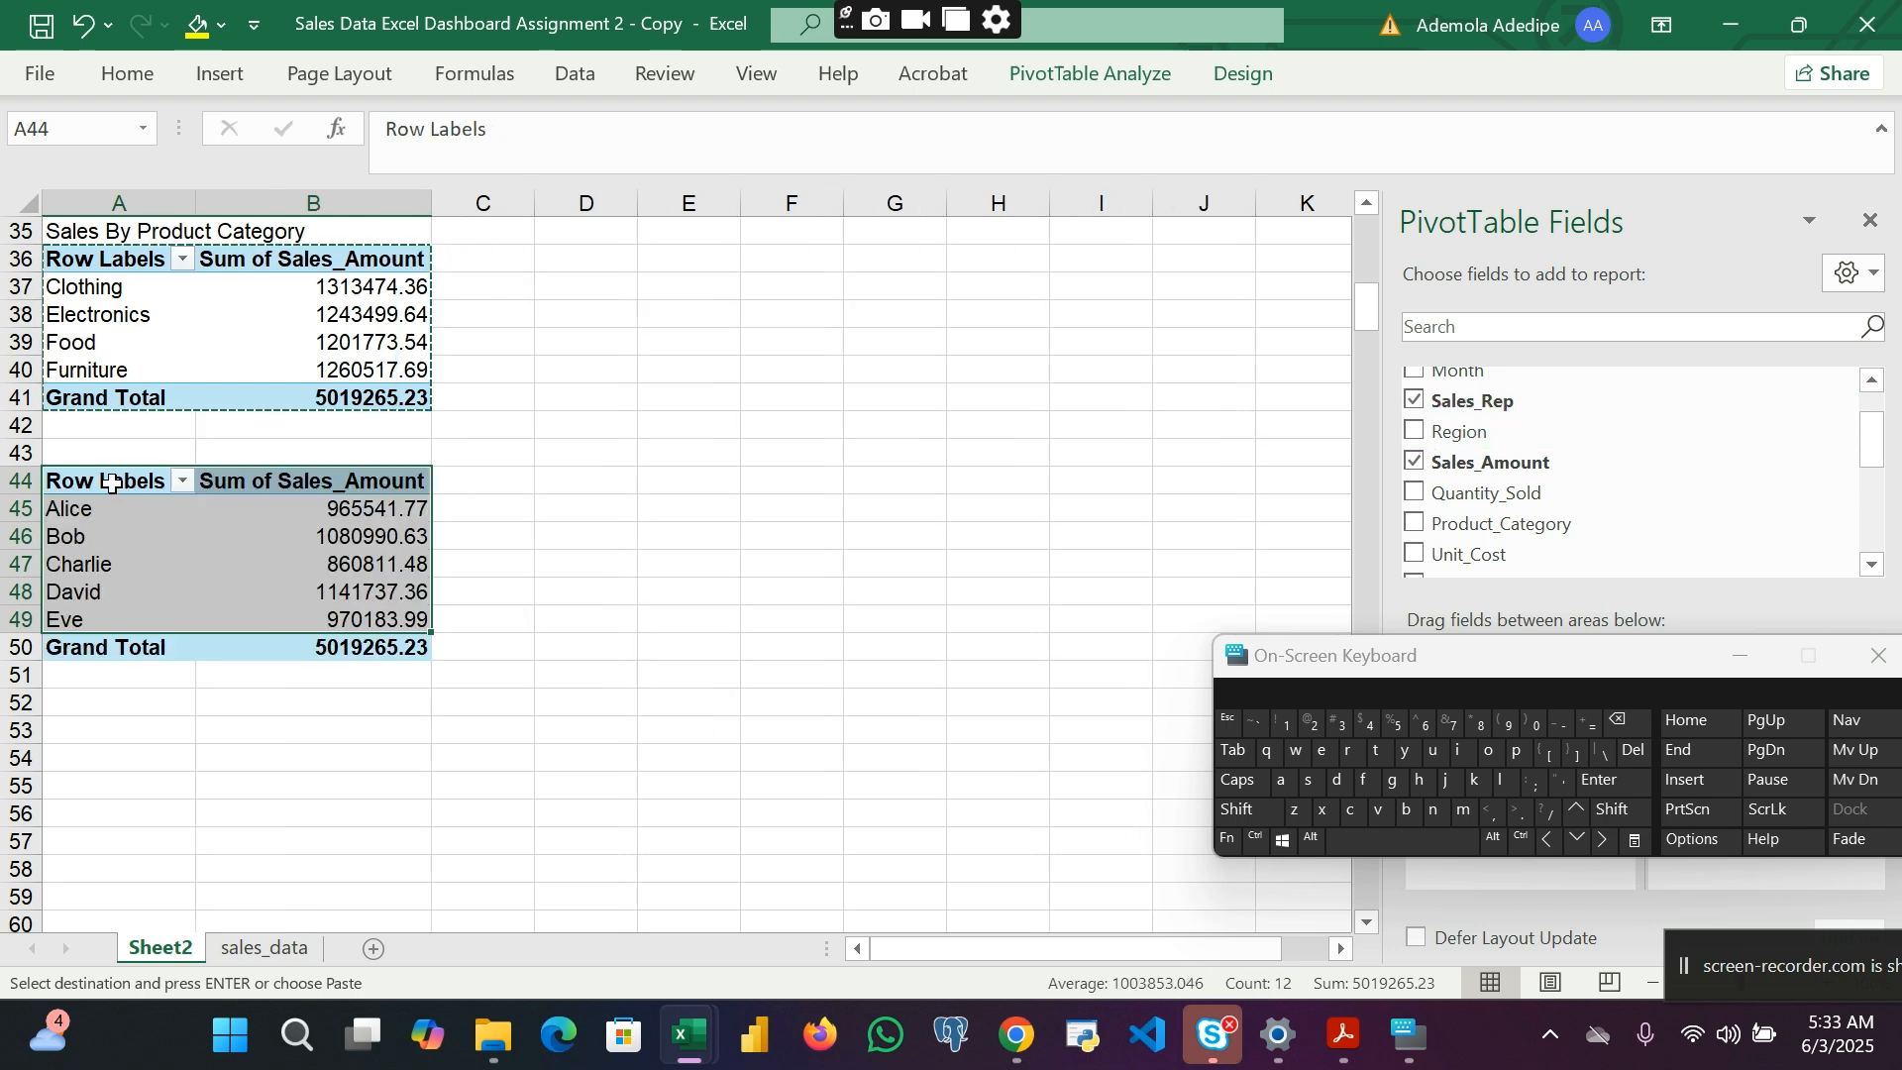
Step: Title the PivotTable at A44 by copying "Sales Performance by Sales Representative" from the PDF brief in Acrobat into cell A43 in Excel
click(87, 452)
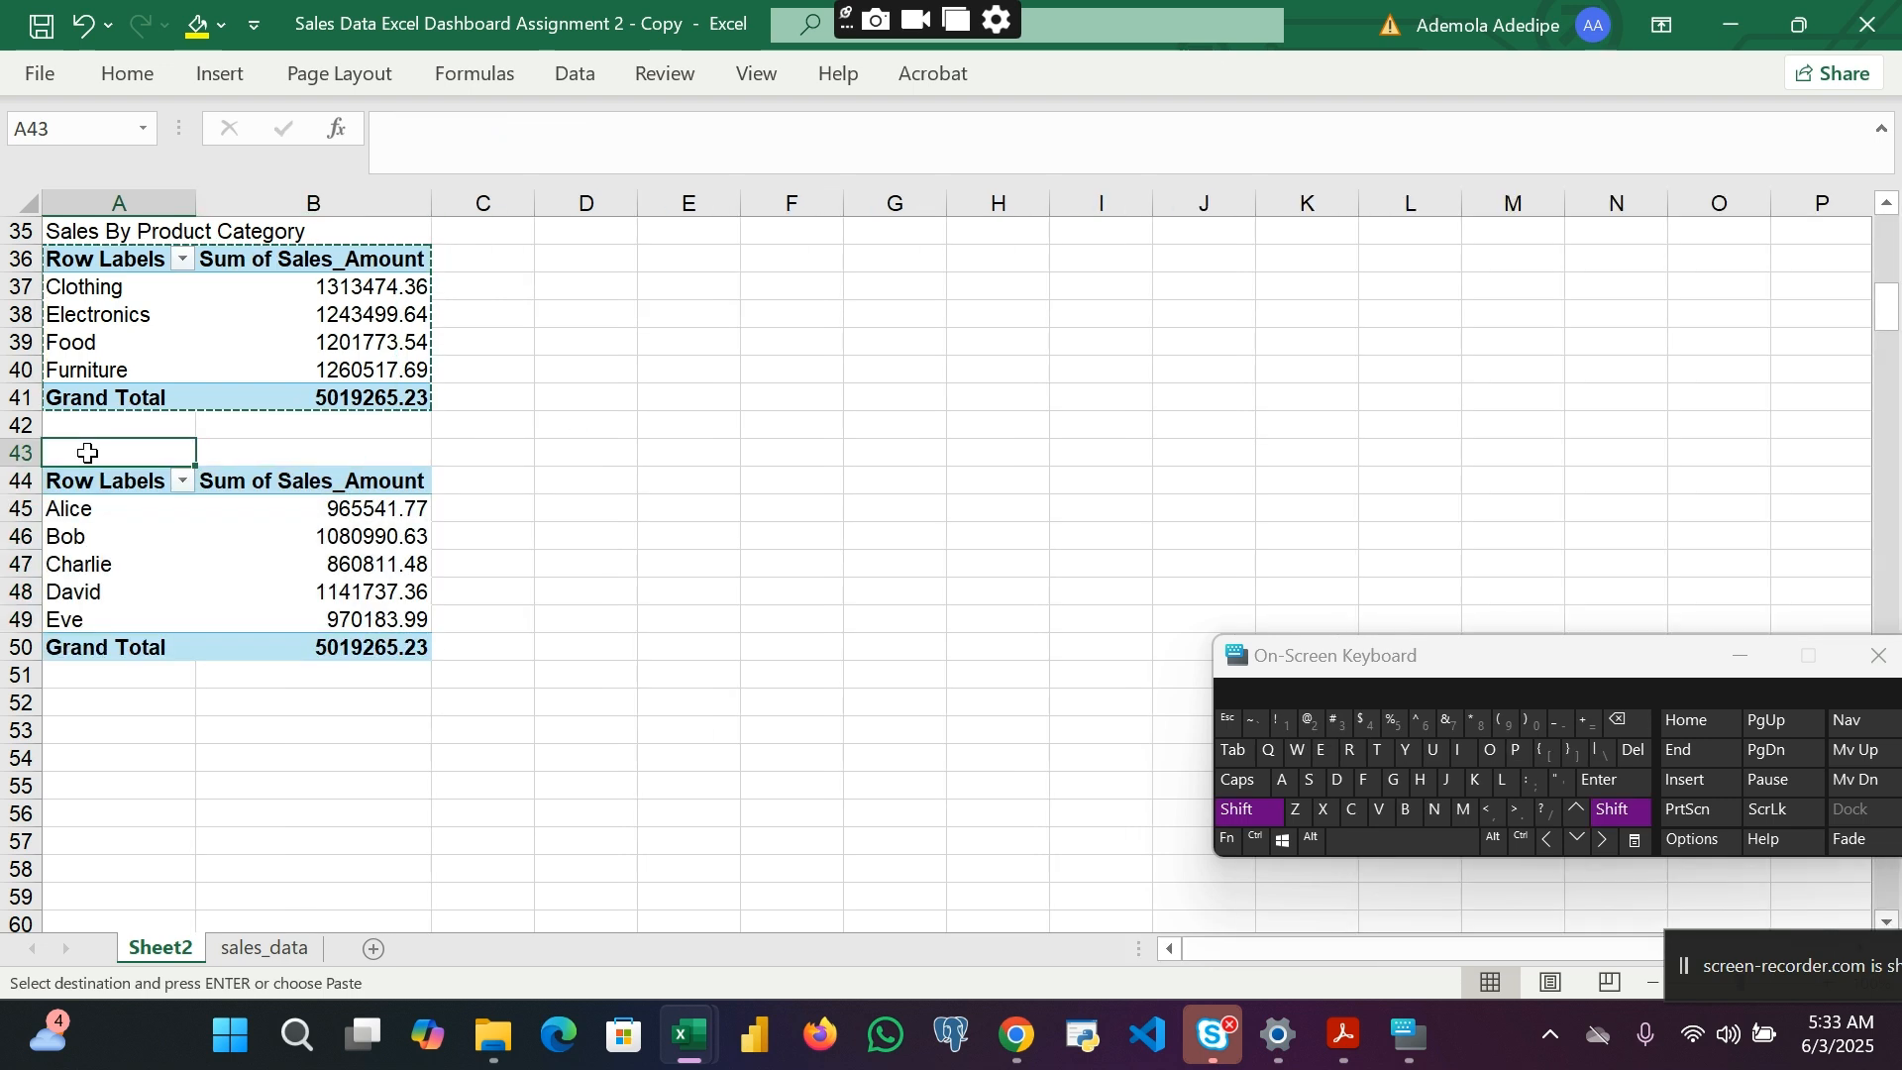
text(S)
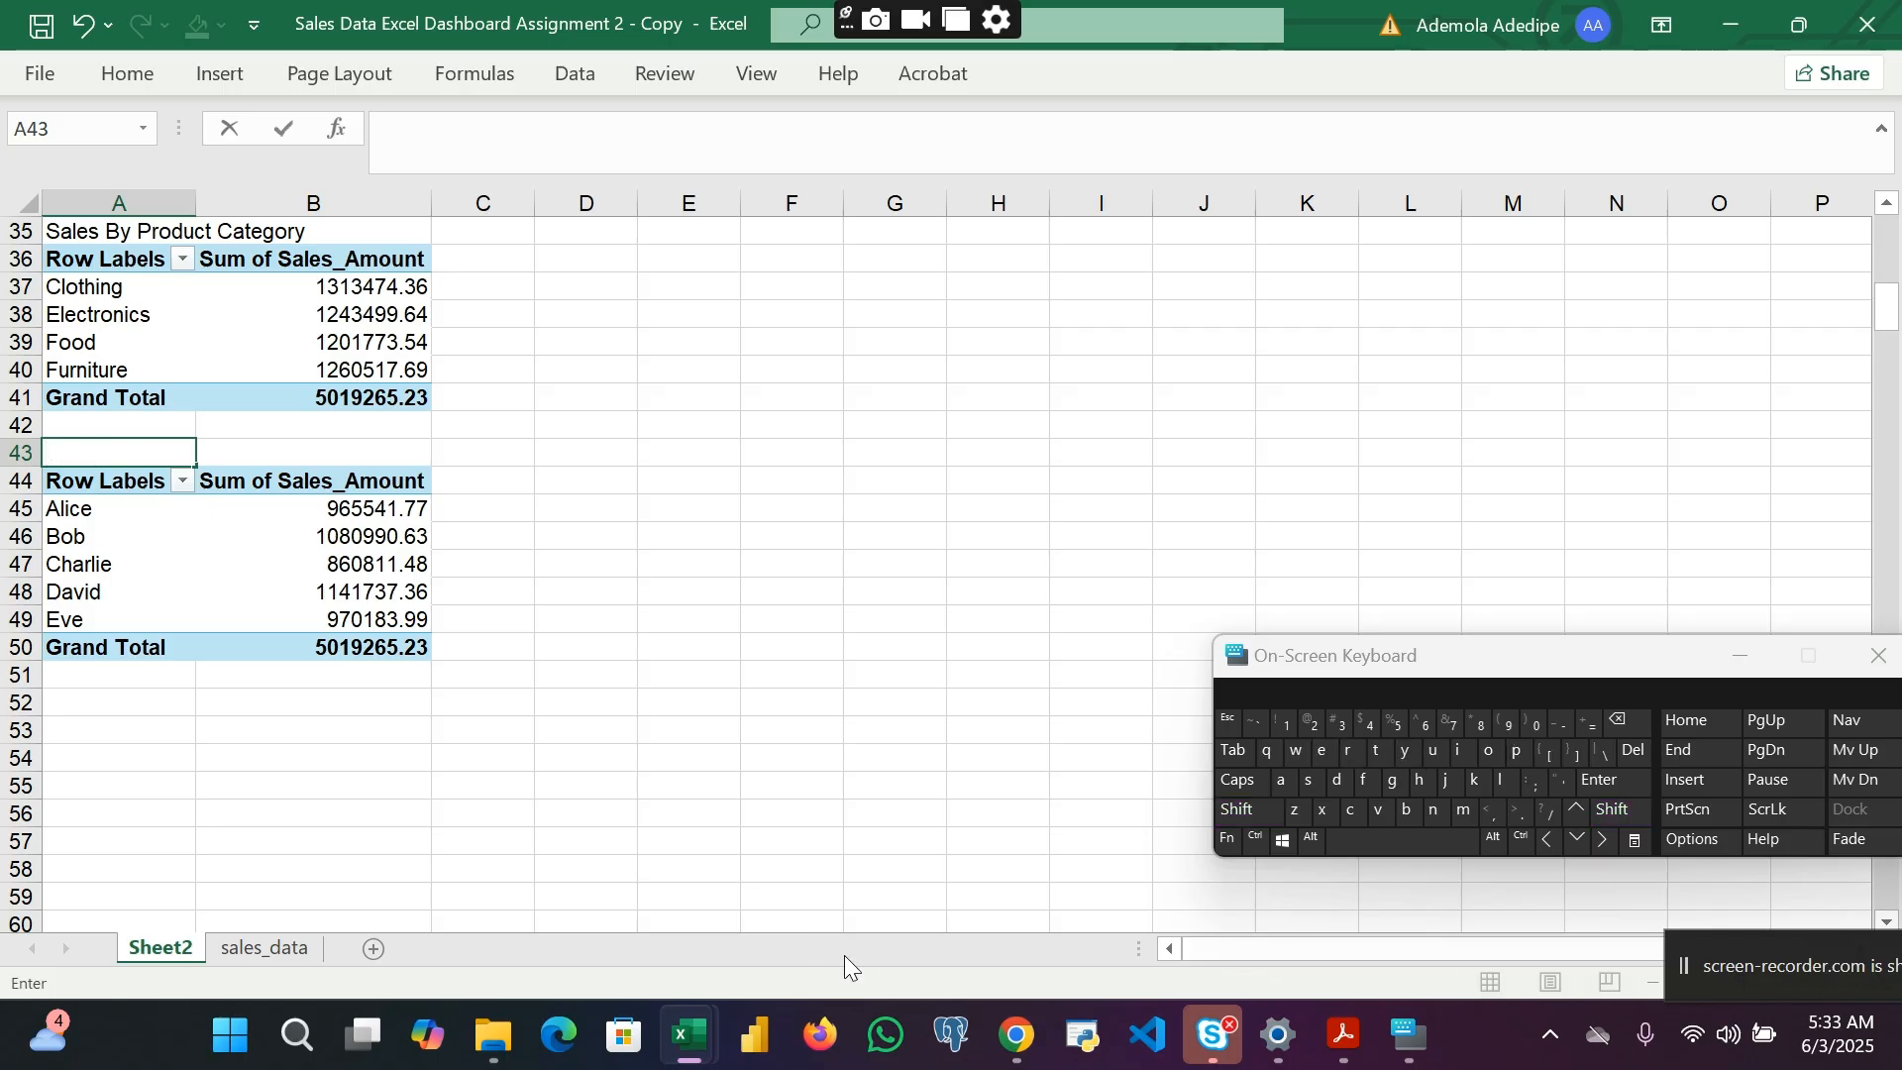
click(1344, 1035)
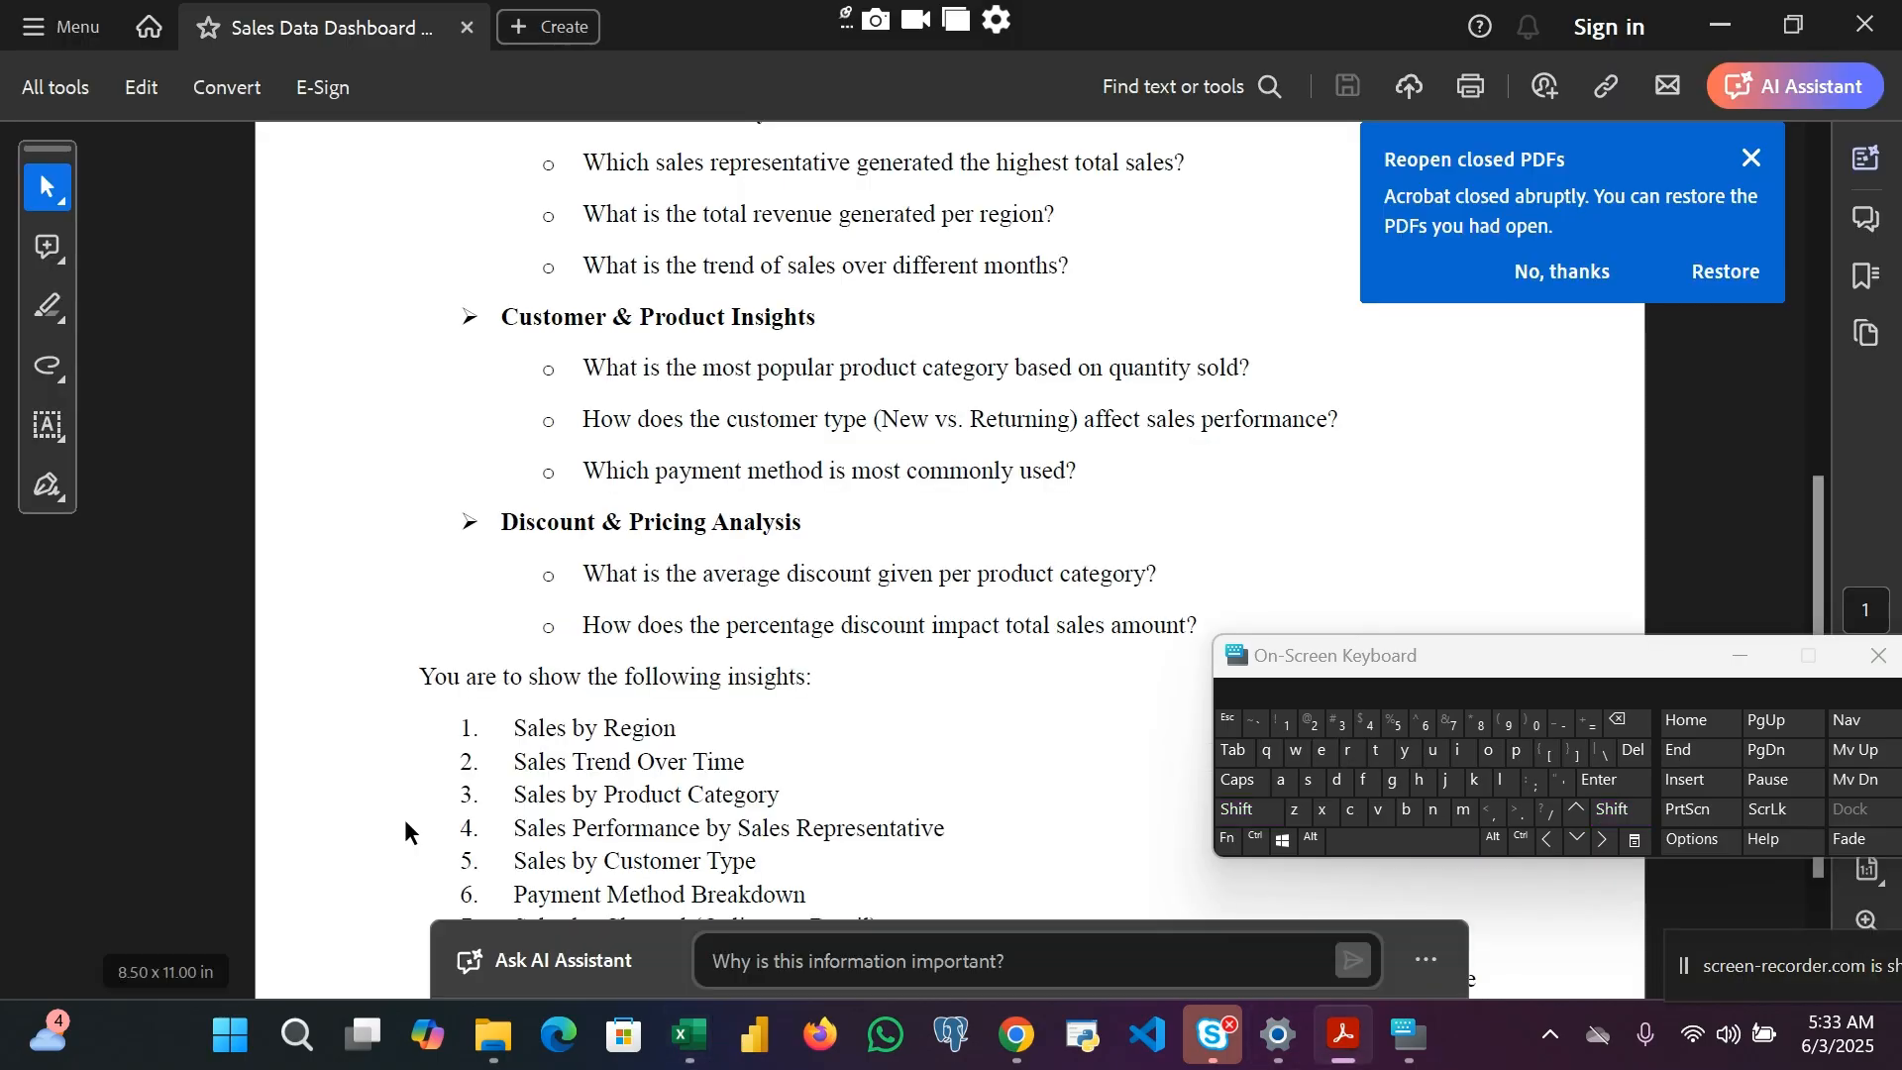
drag(513, 828, 903, 835)
key(ctrl+c)
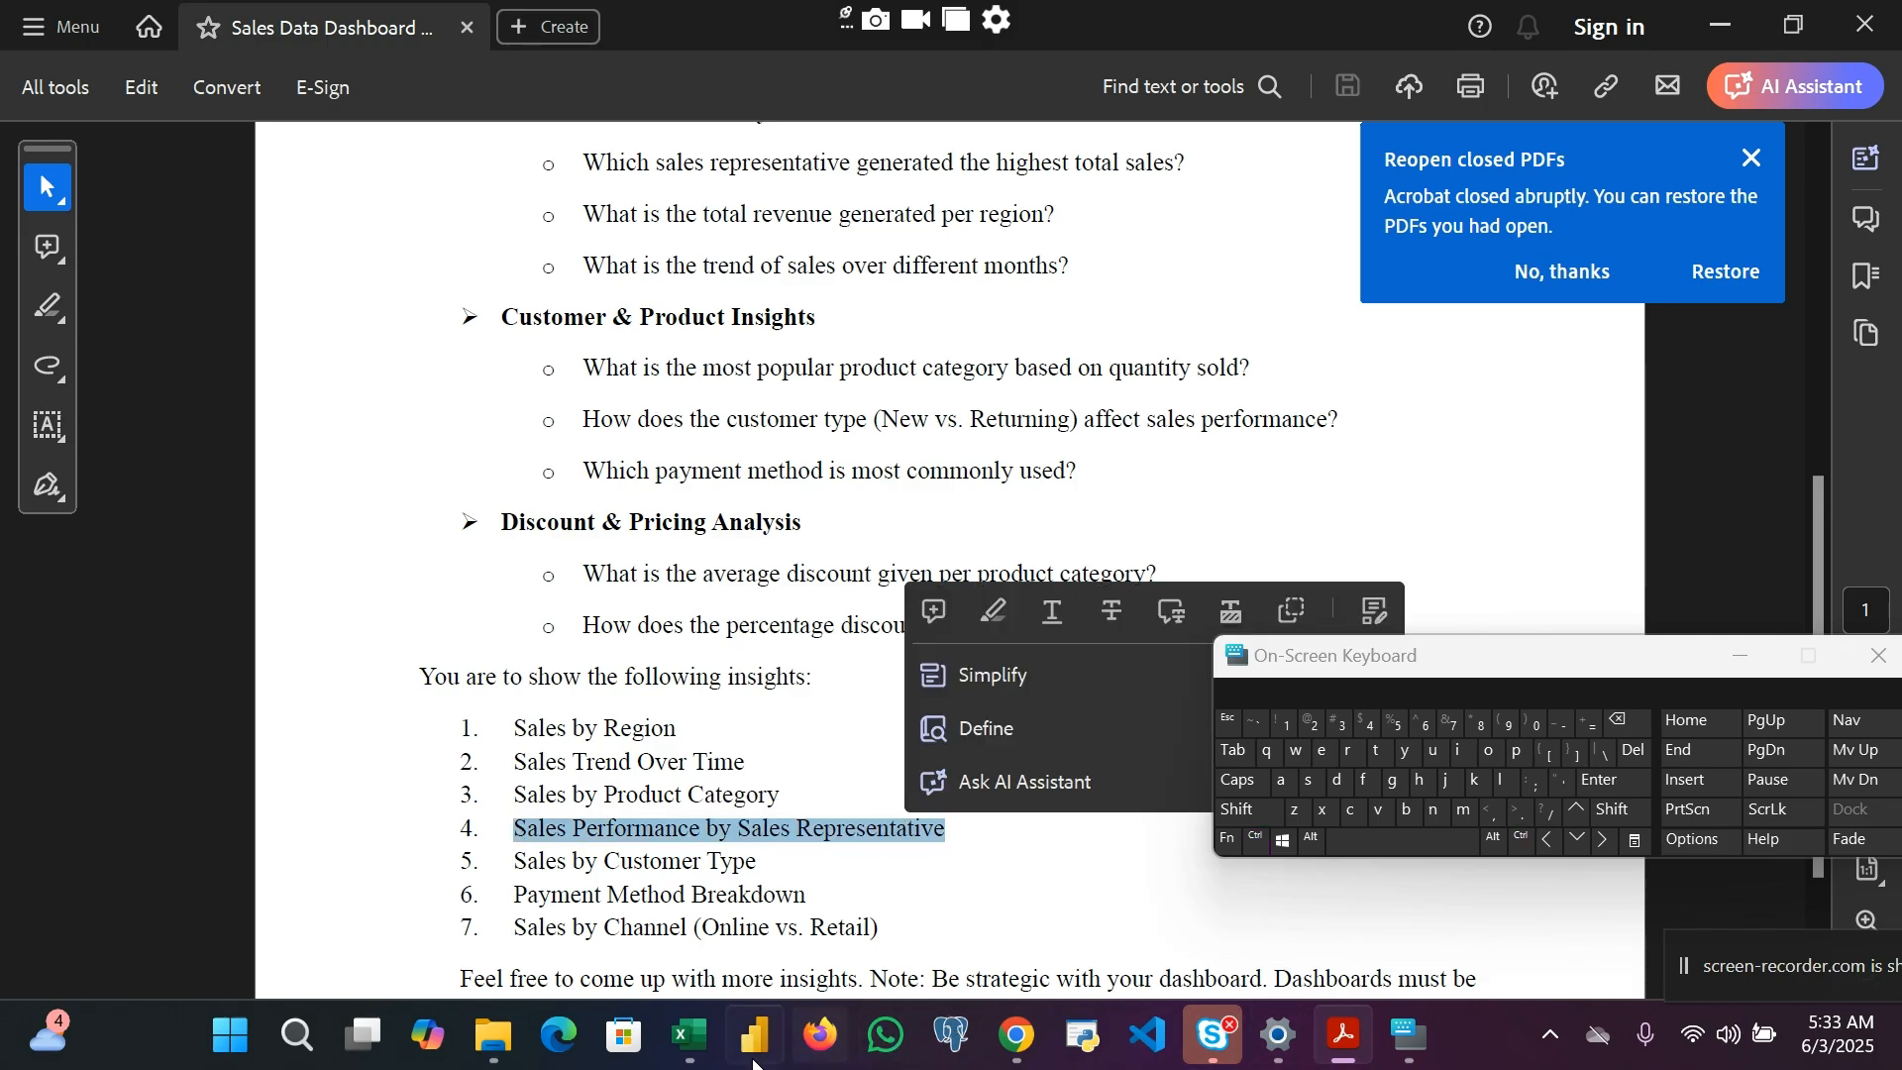
mouse_move(701, 1051)
click(763, 882)
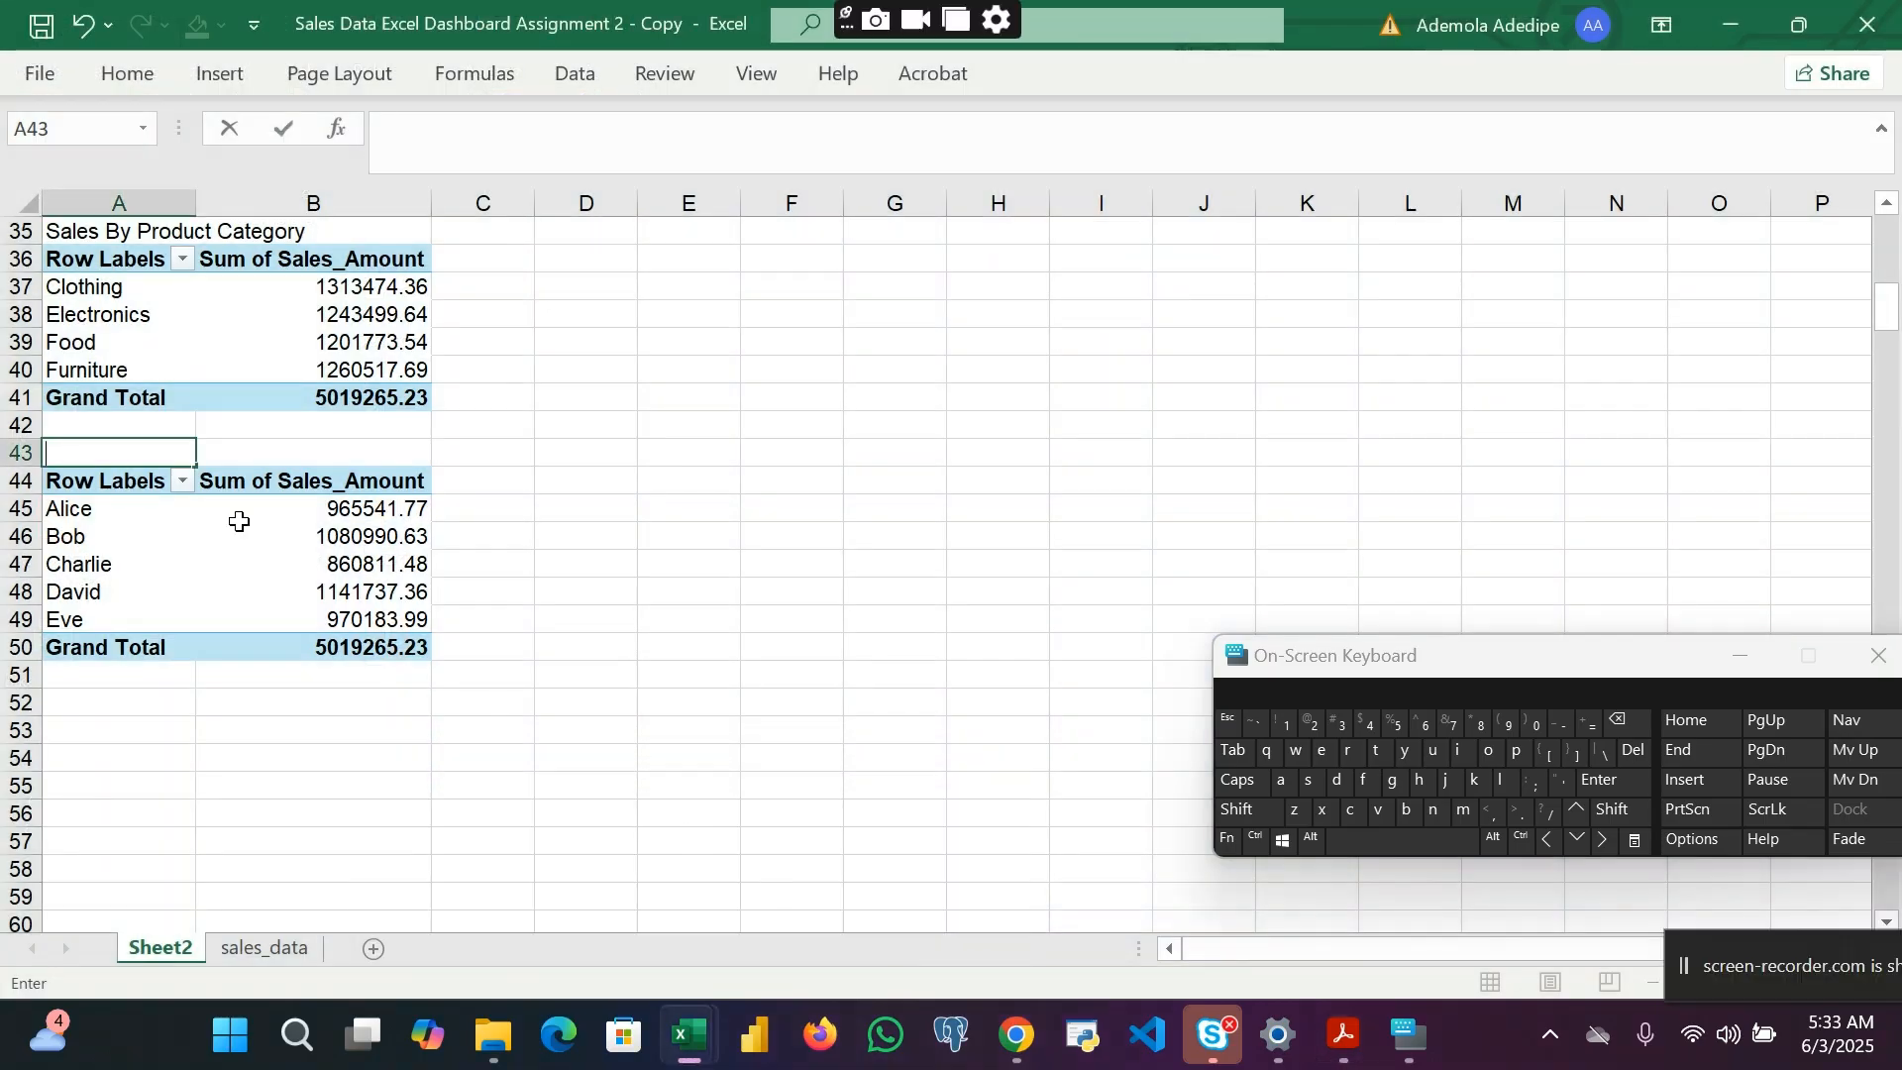
key(ctrl+v)
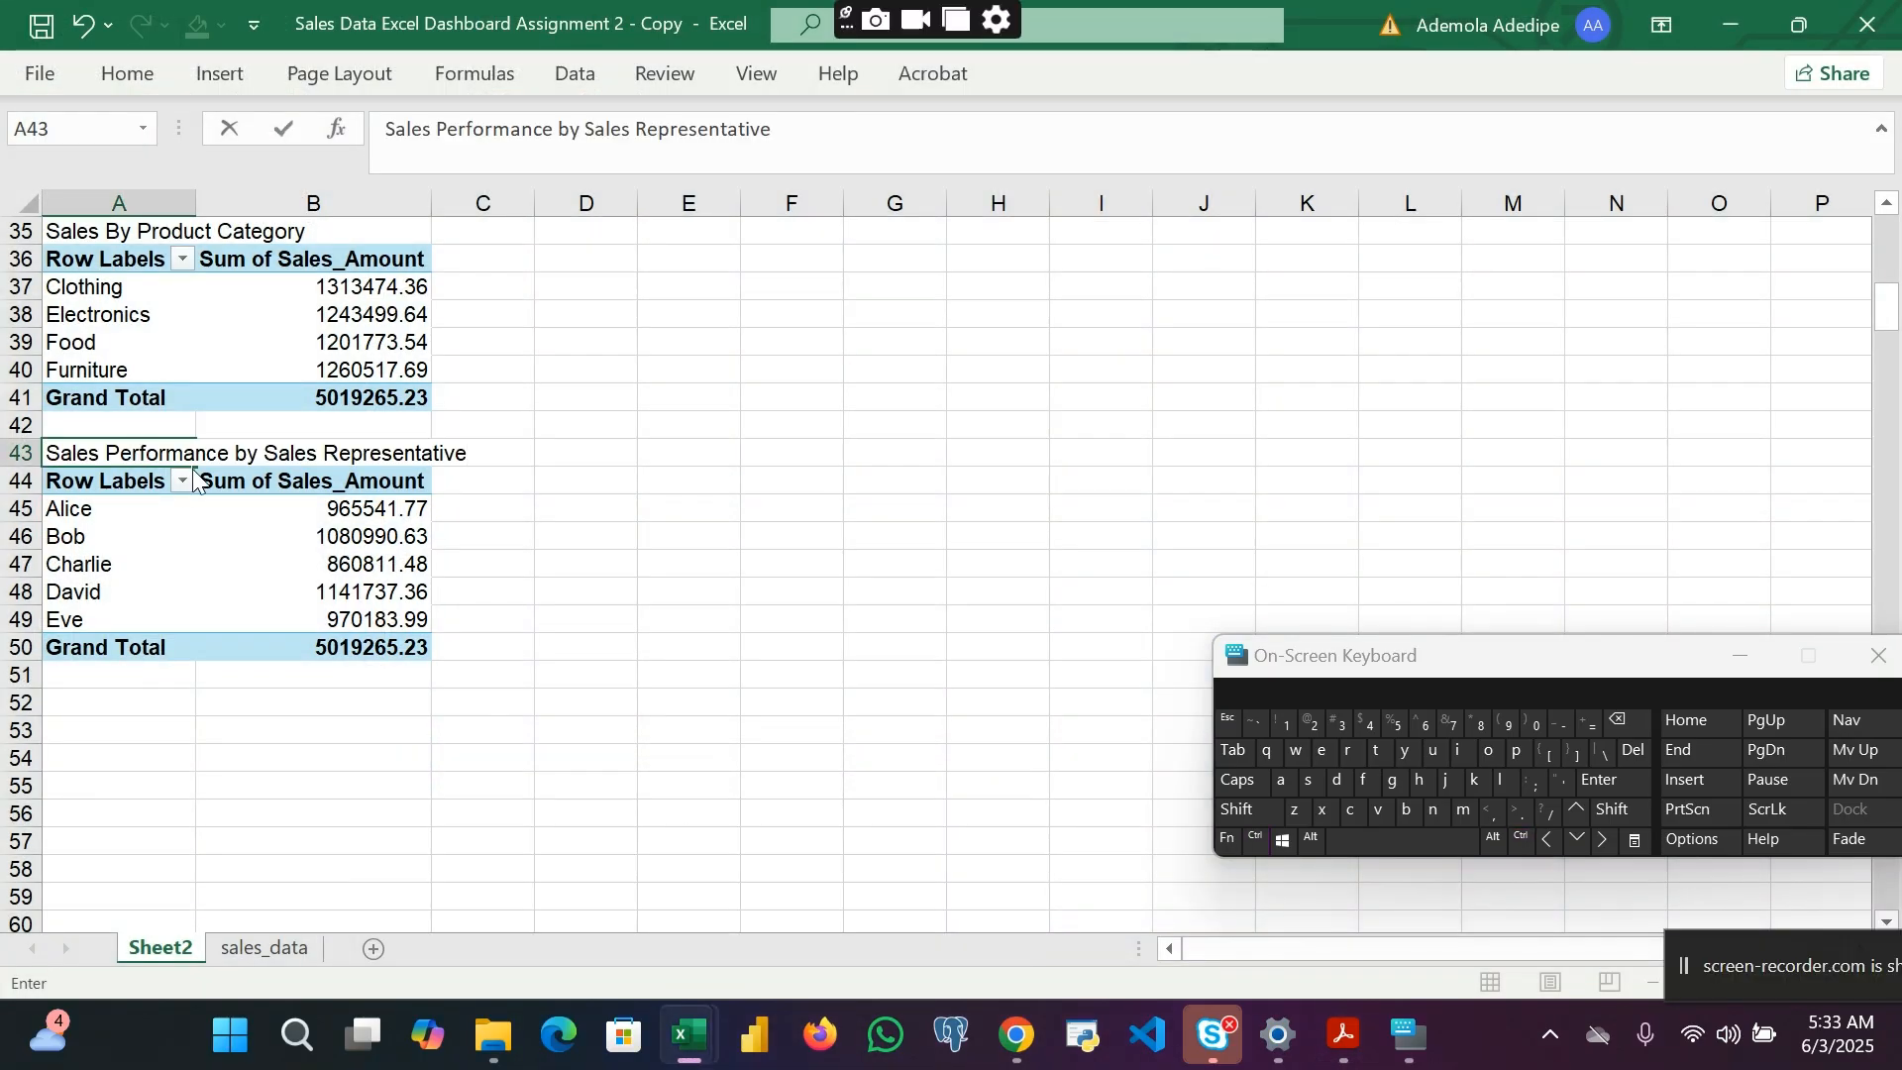
Step: Copy the sales representative PivotTable in A44:B50 and paste it at cell A53
drag(97, 482, 394, 659)
key(ctrl+c)
click(129, 735)
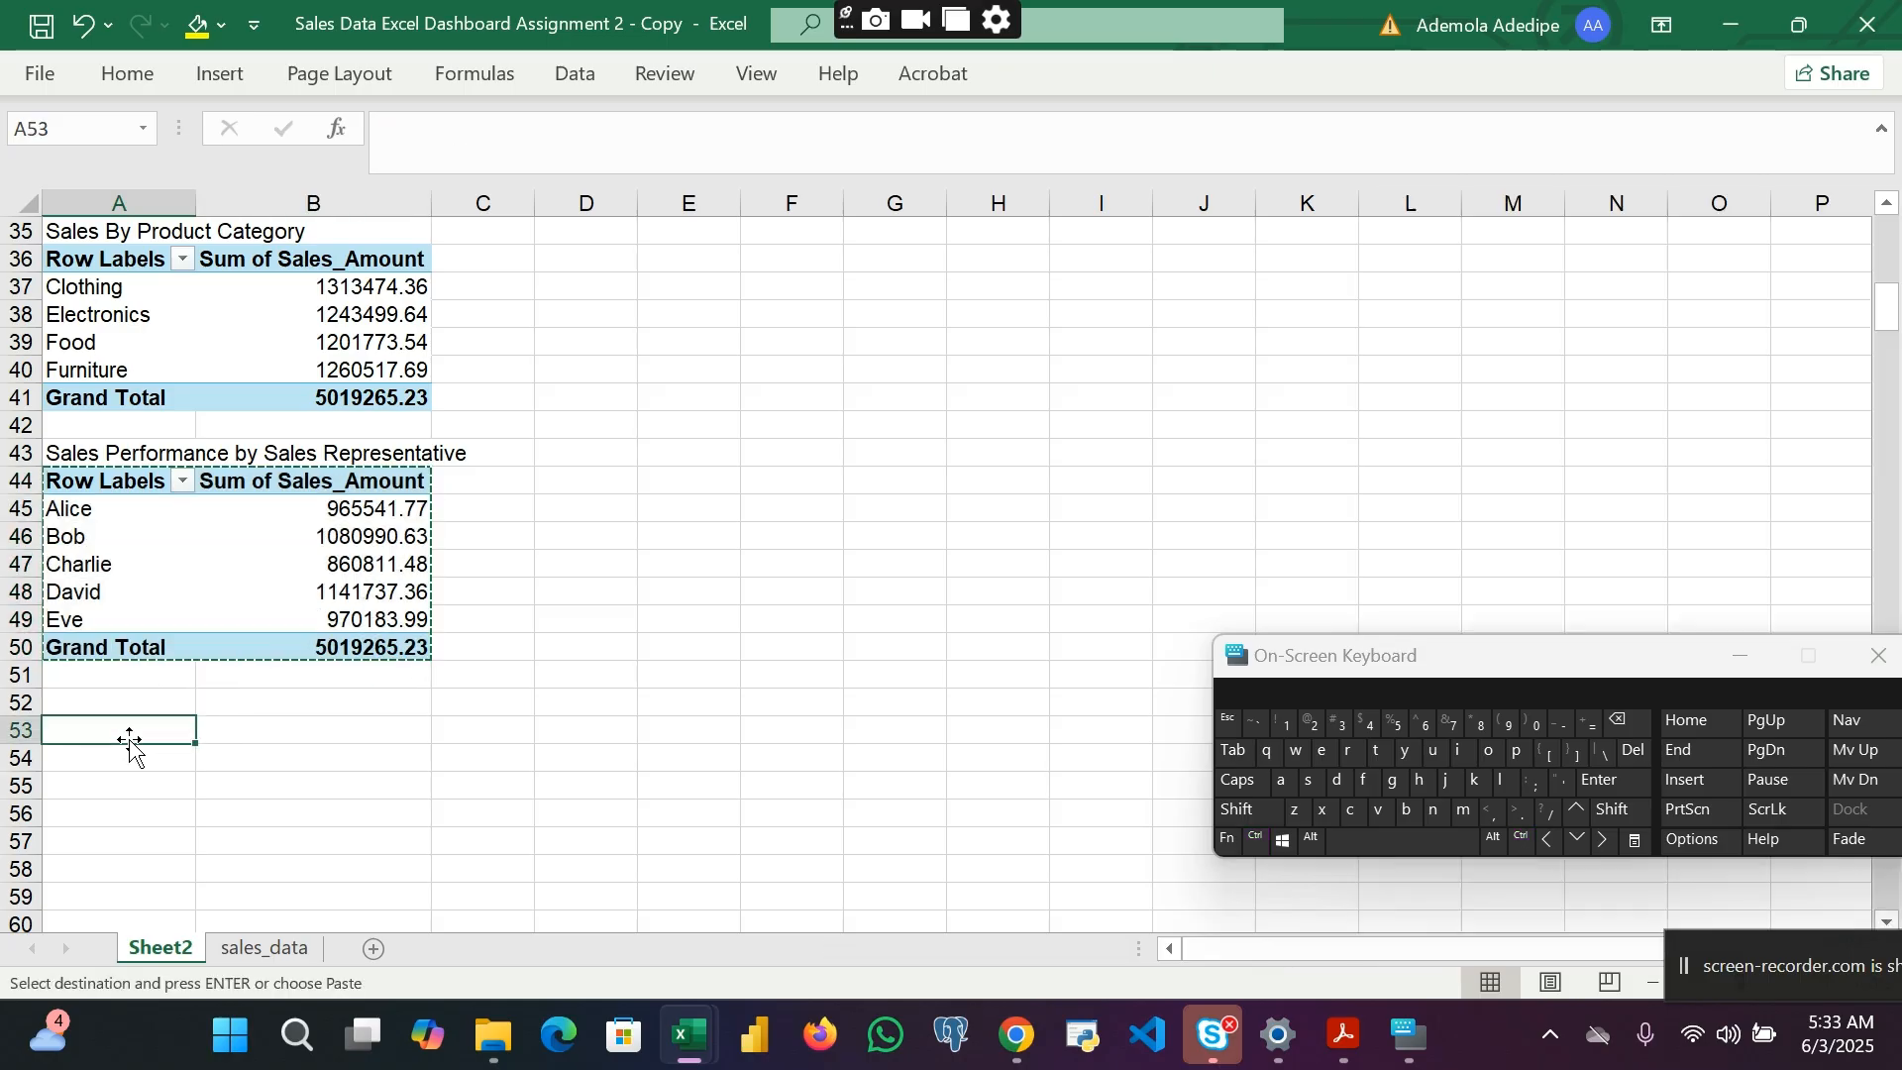
key(ctrl+v)
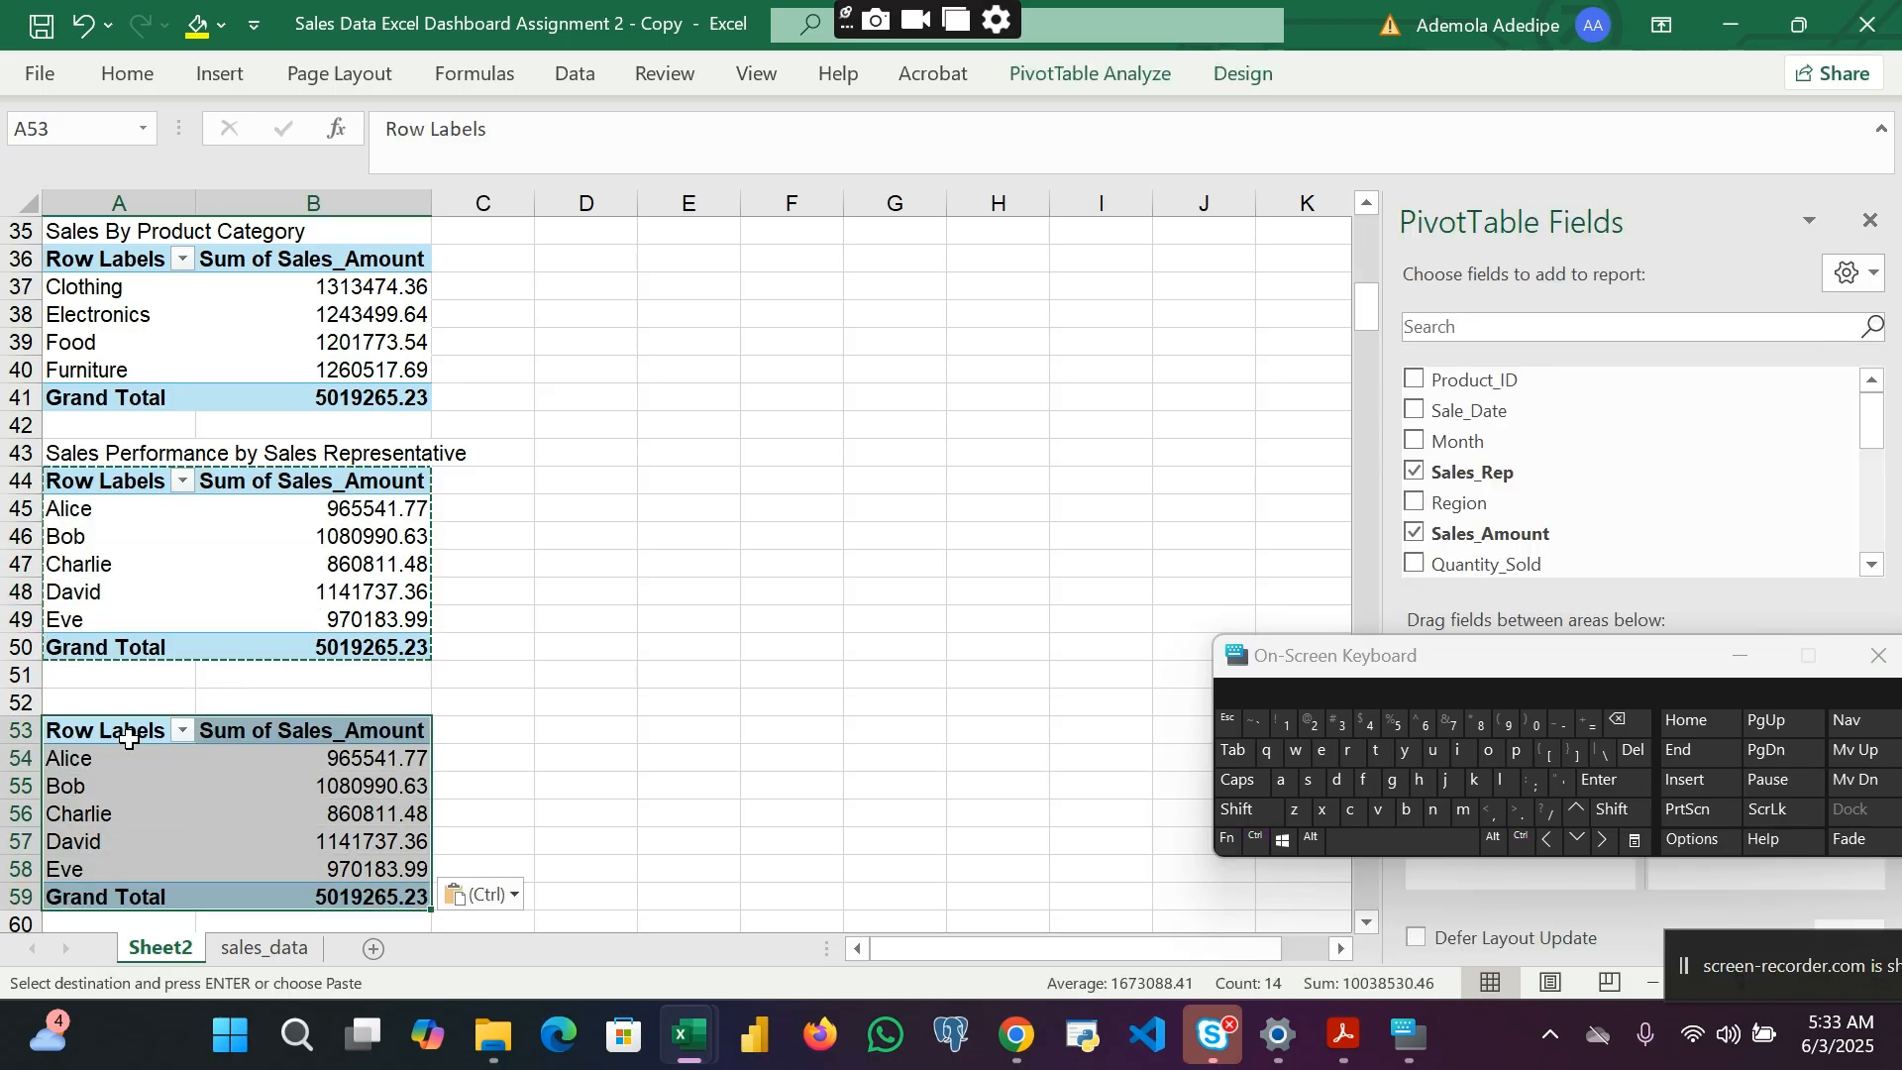
Step: Minimize the on-screen keyboard and enter the title "Sales By Customer Type" in cell A52
click(1739, 656)
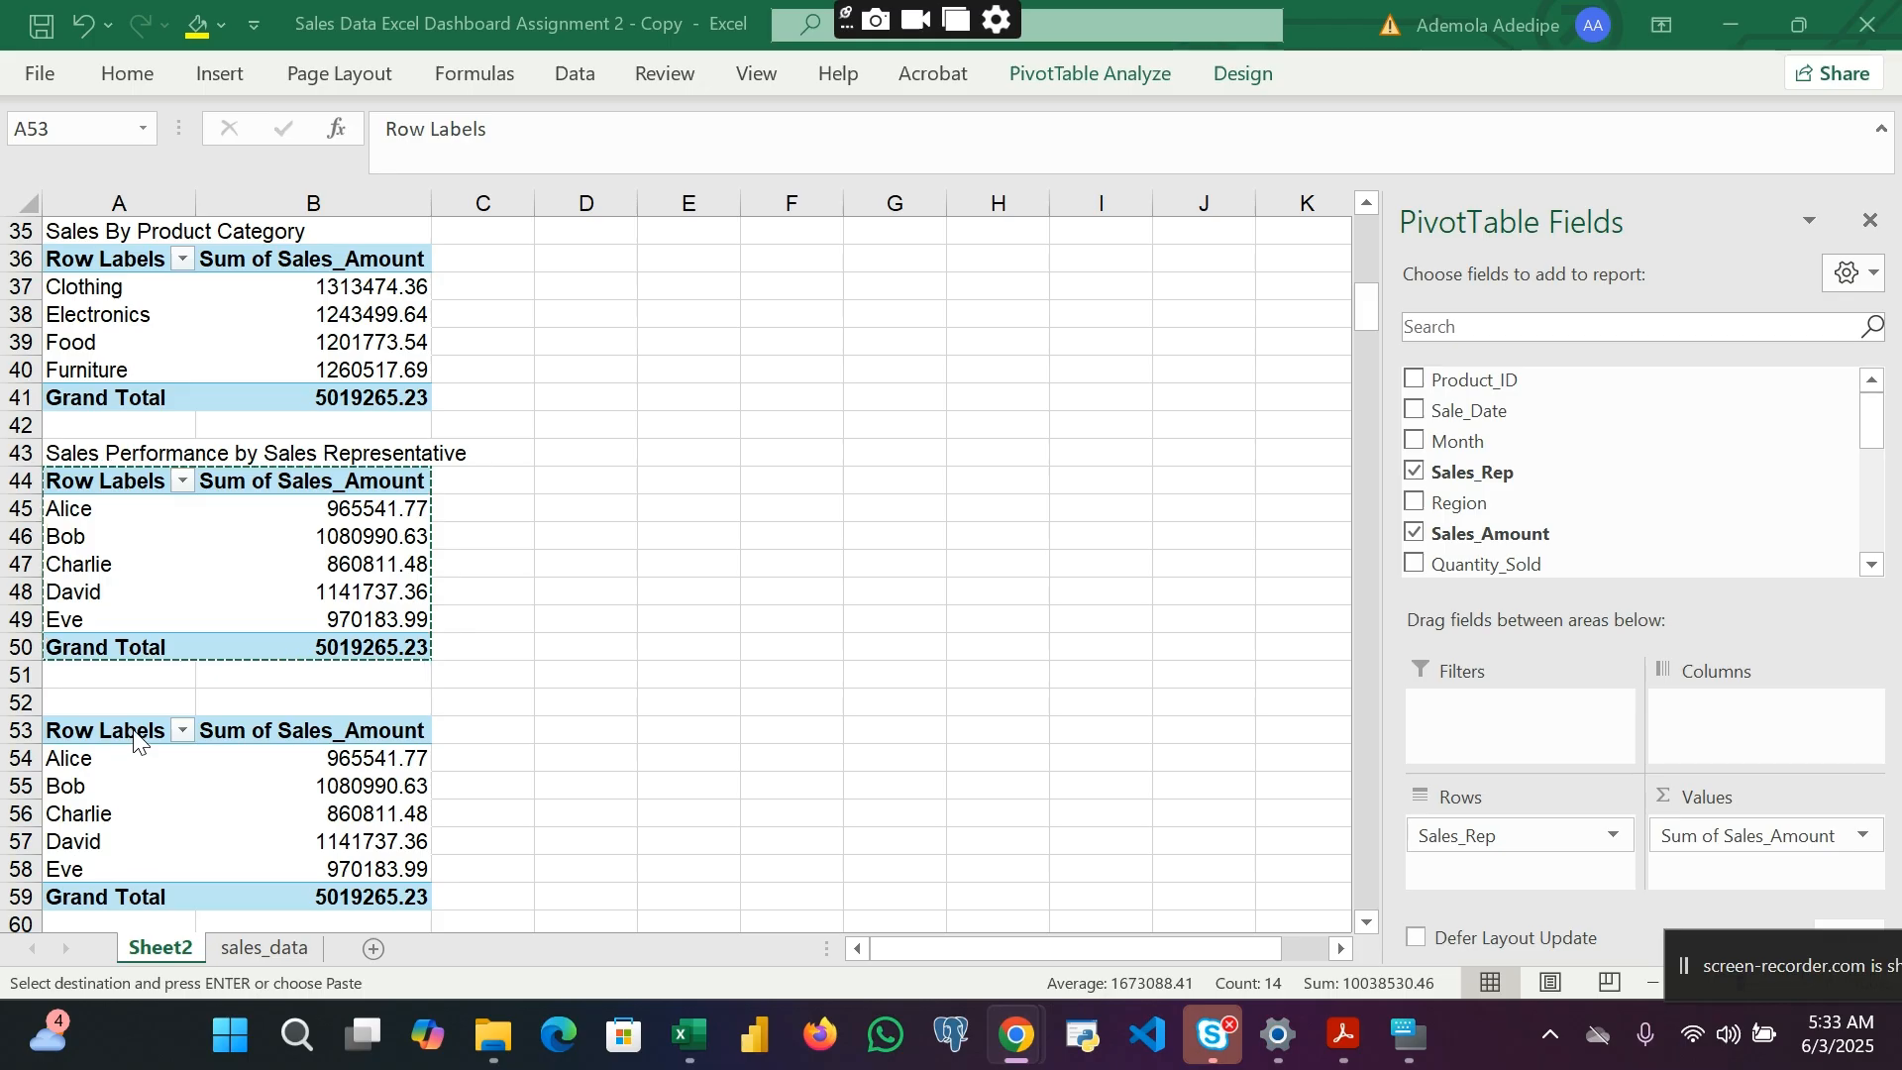
scroll(221, 739, down, 1)
mouse_move(1342, 1059)
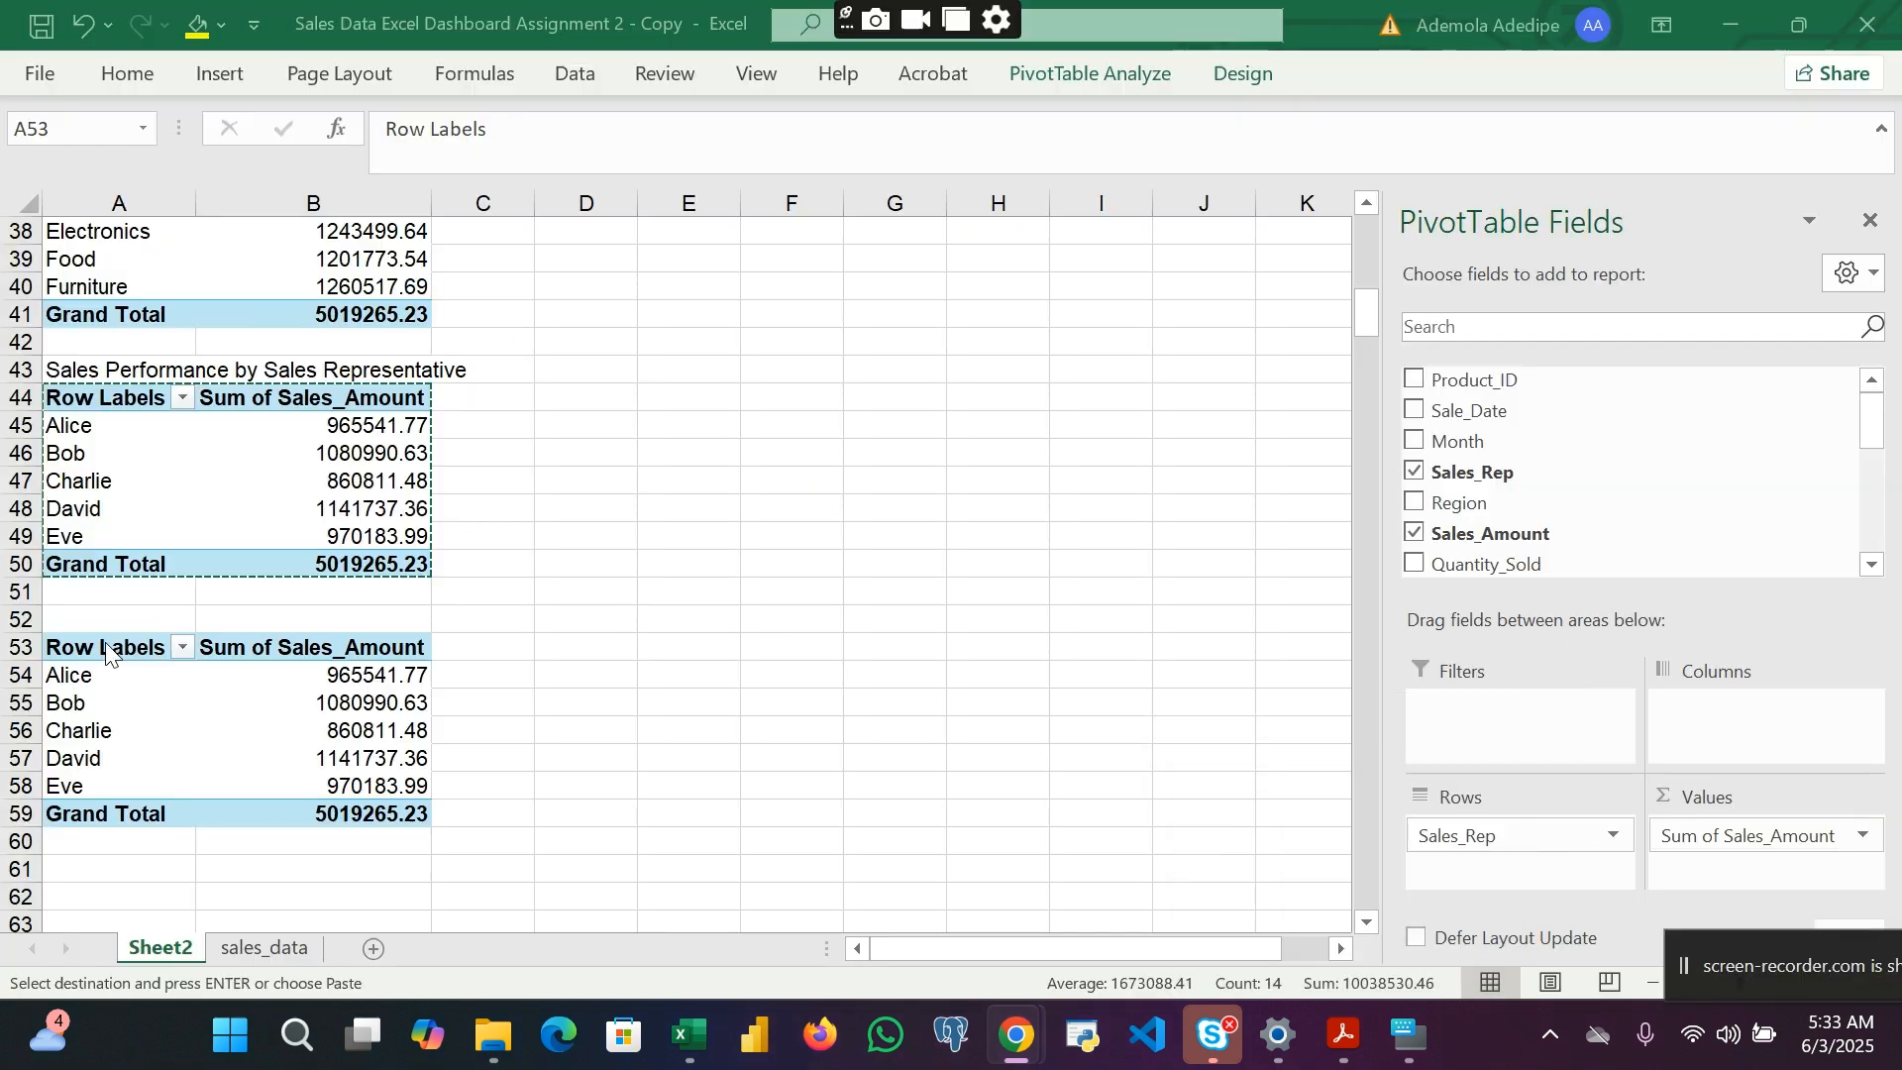
click(290, 737)
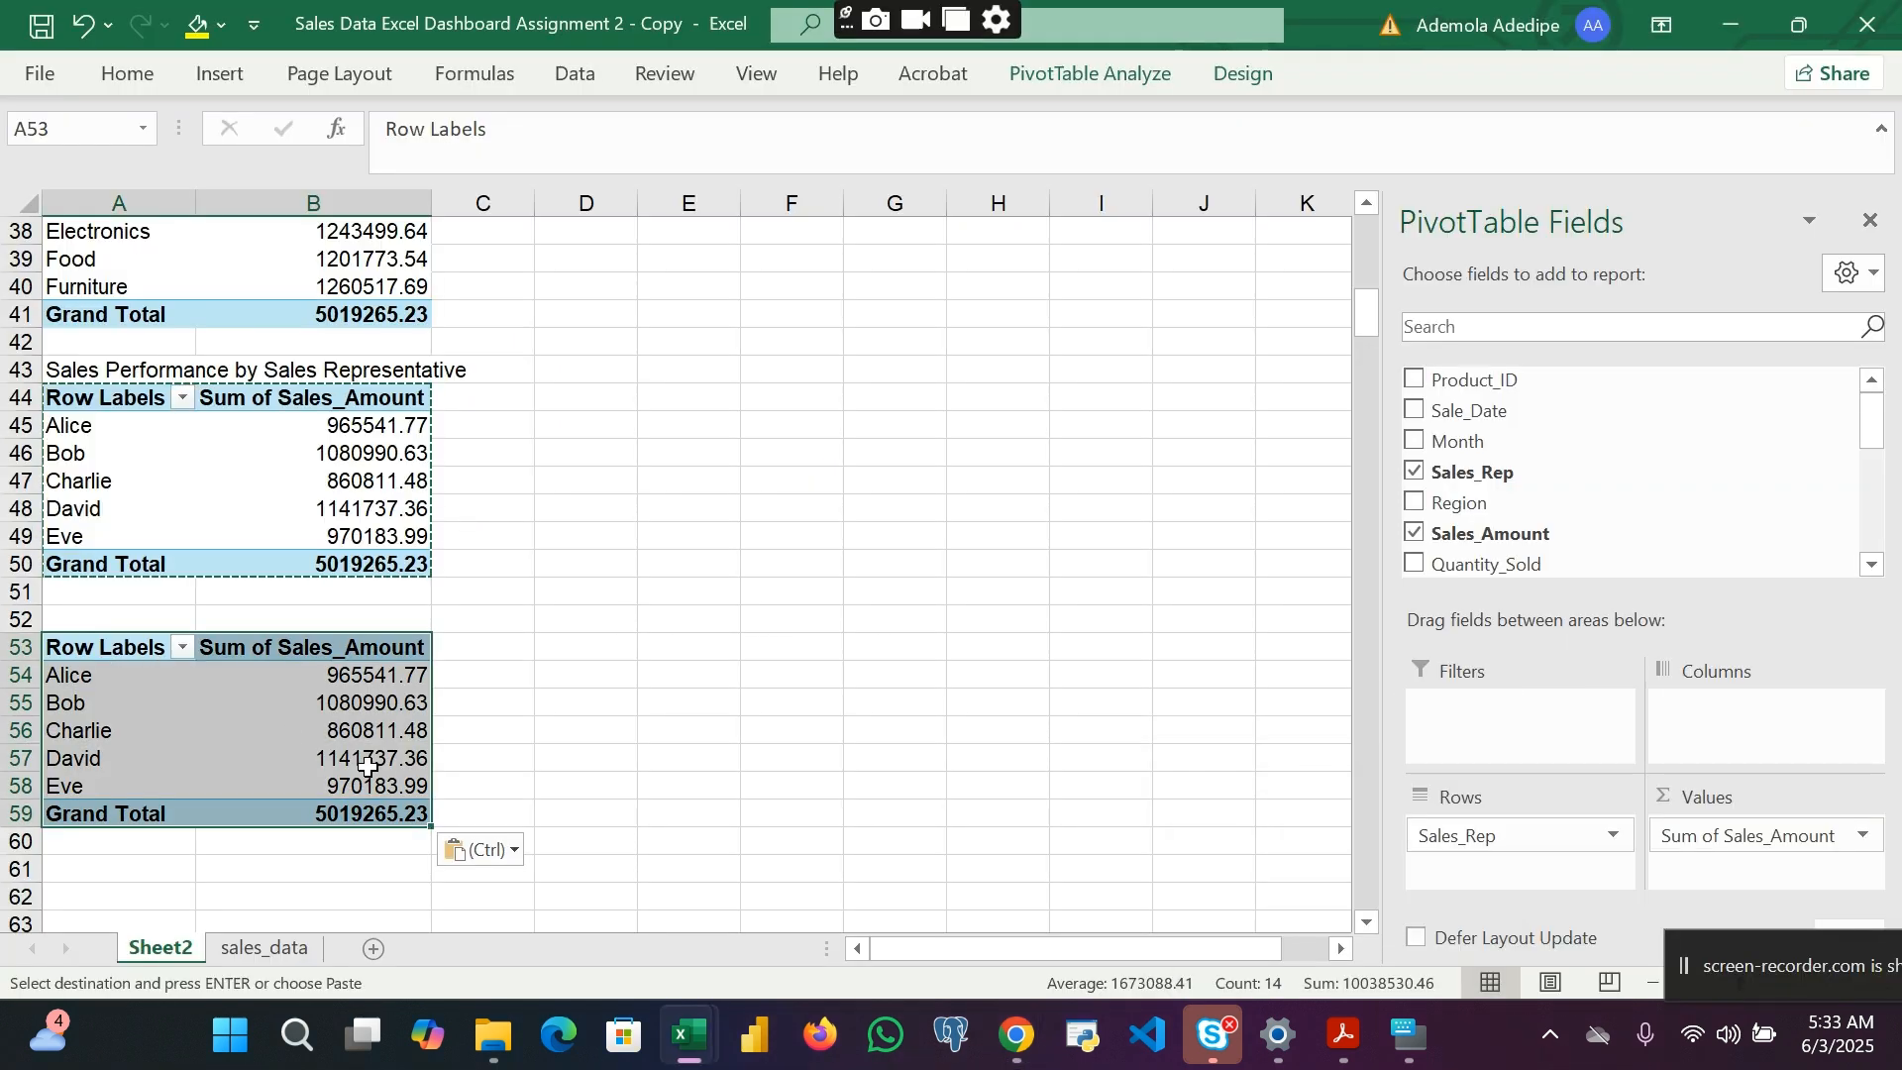
click(104, 621)
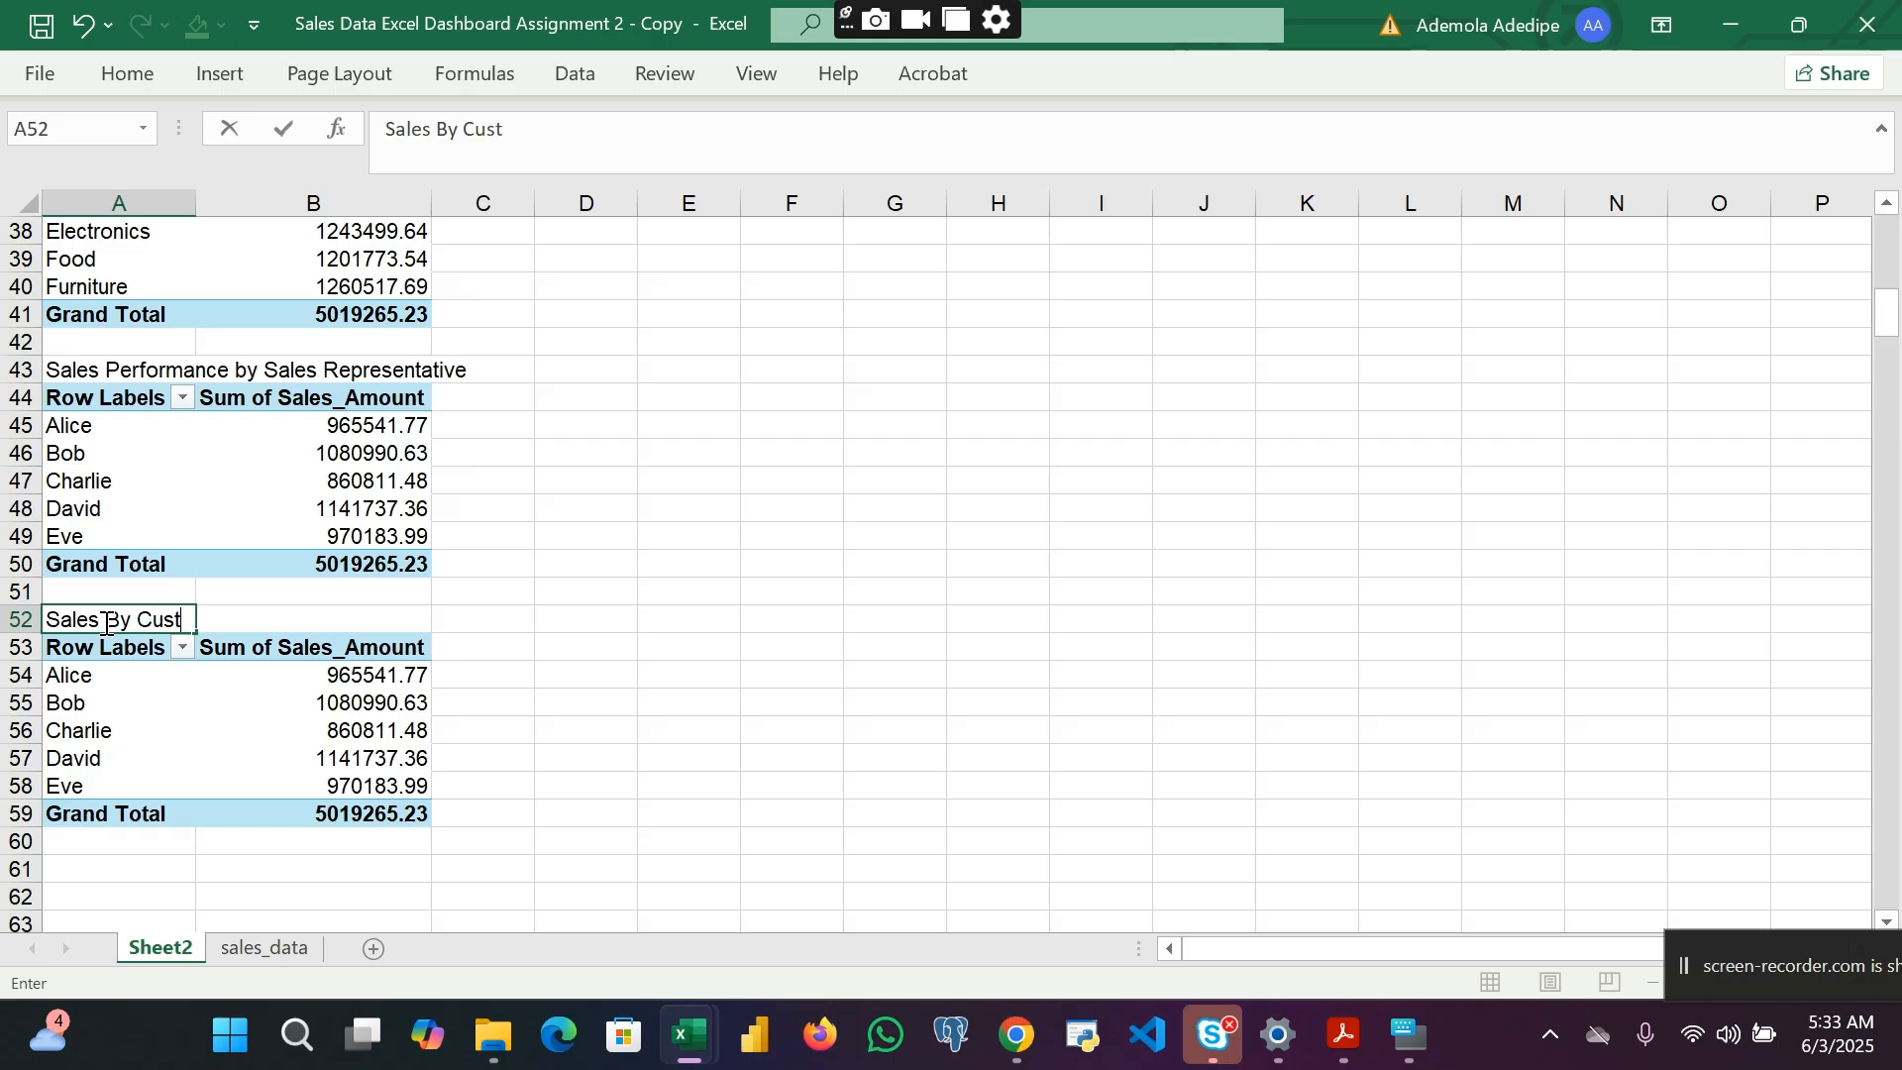
text(mer Type)
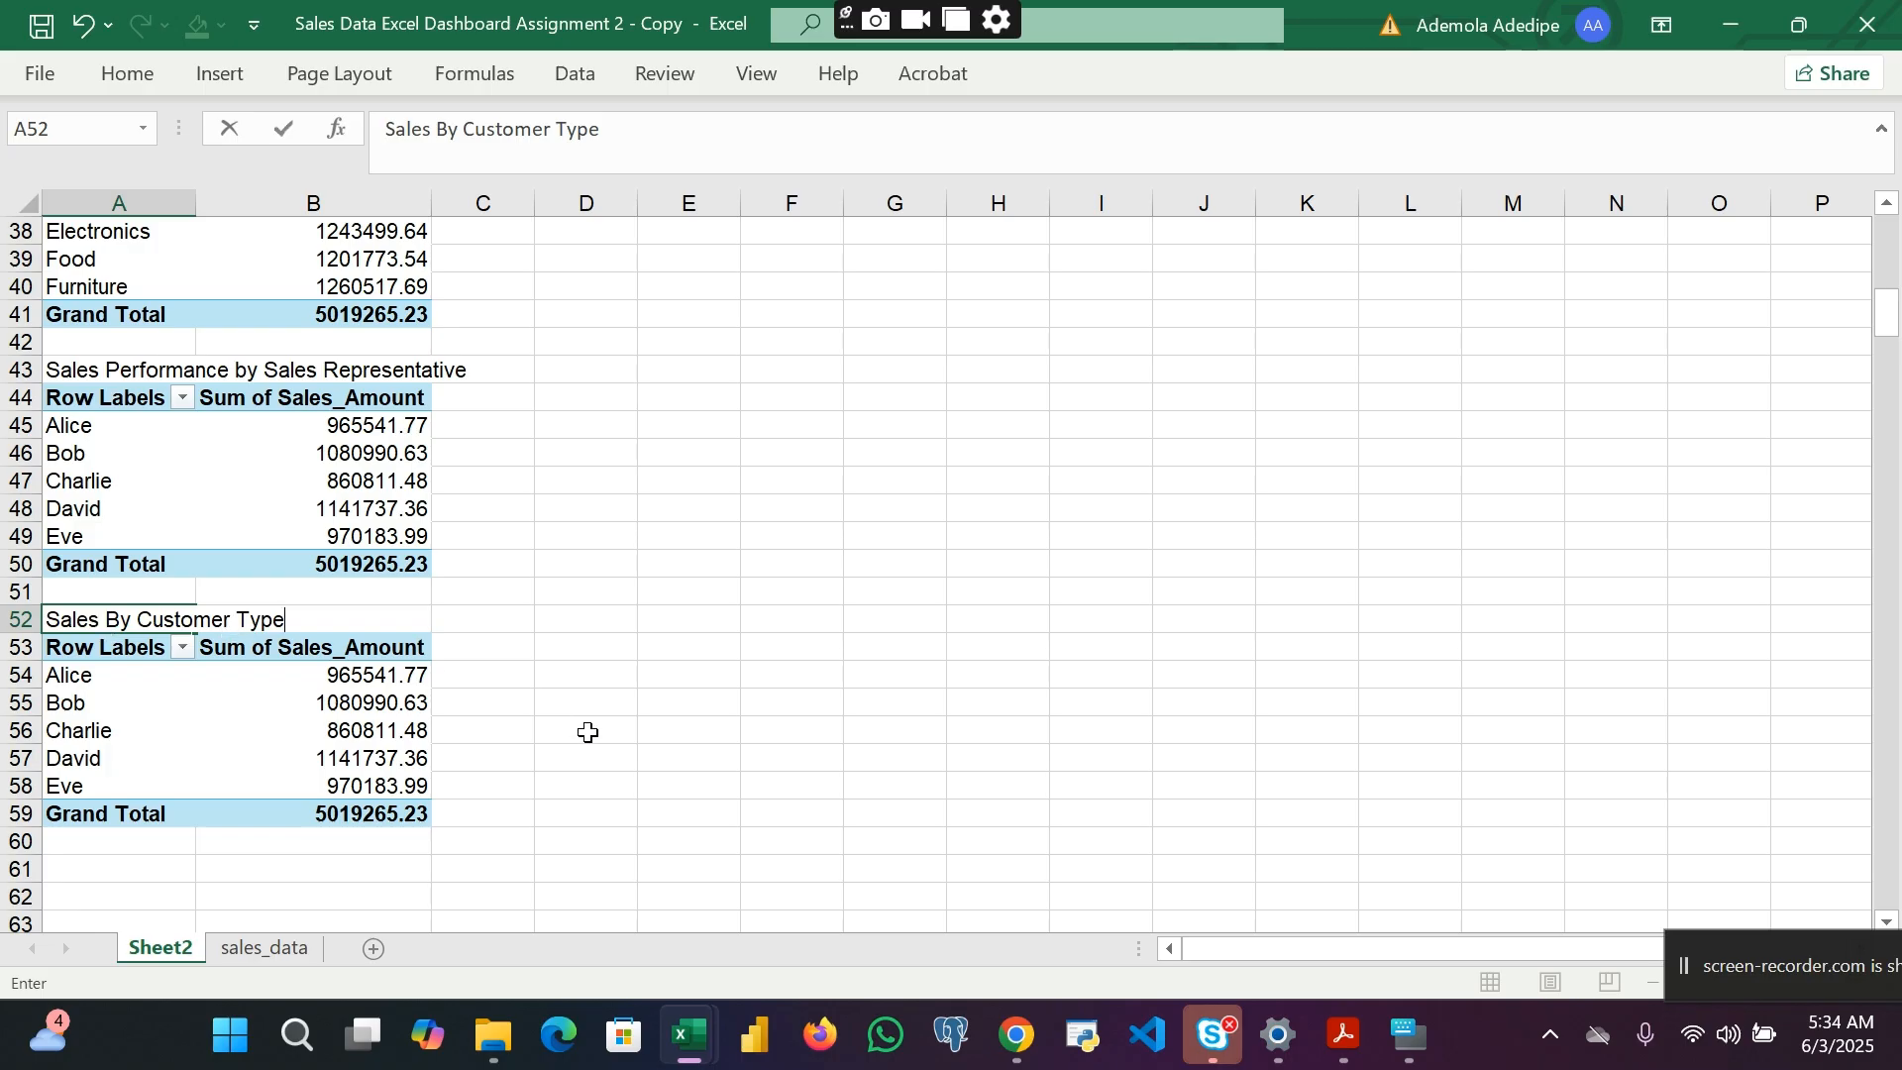
click(501, 778)
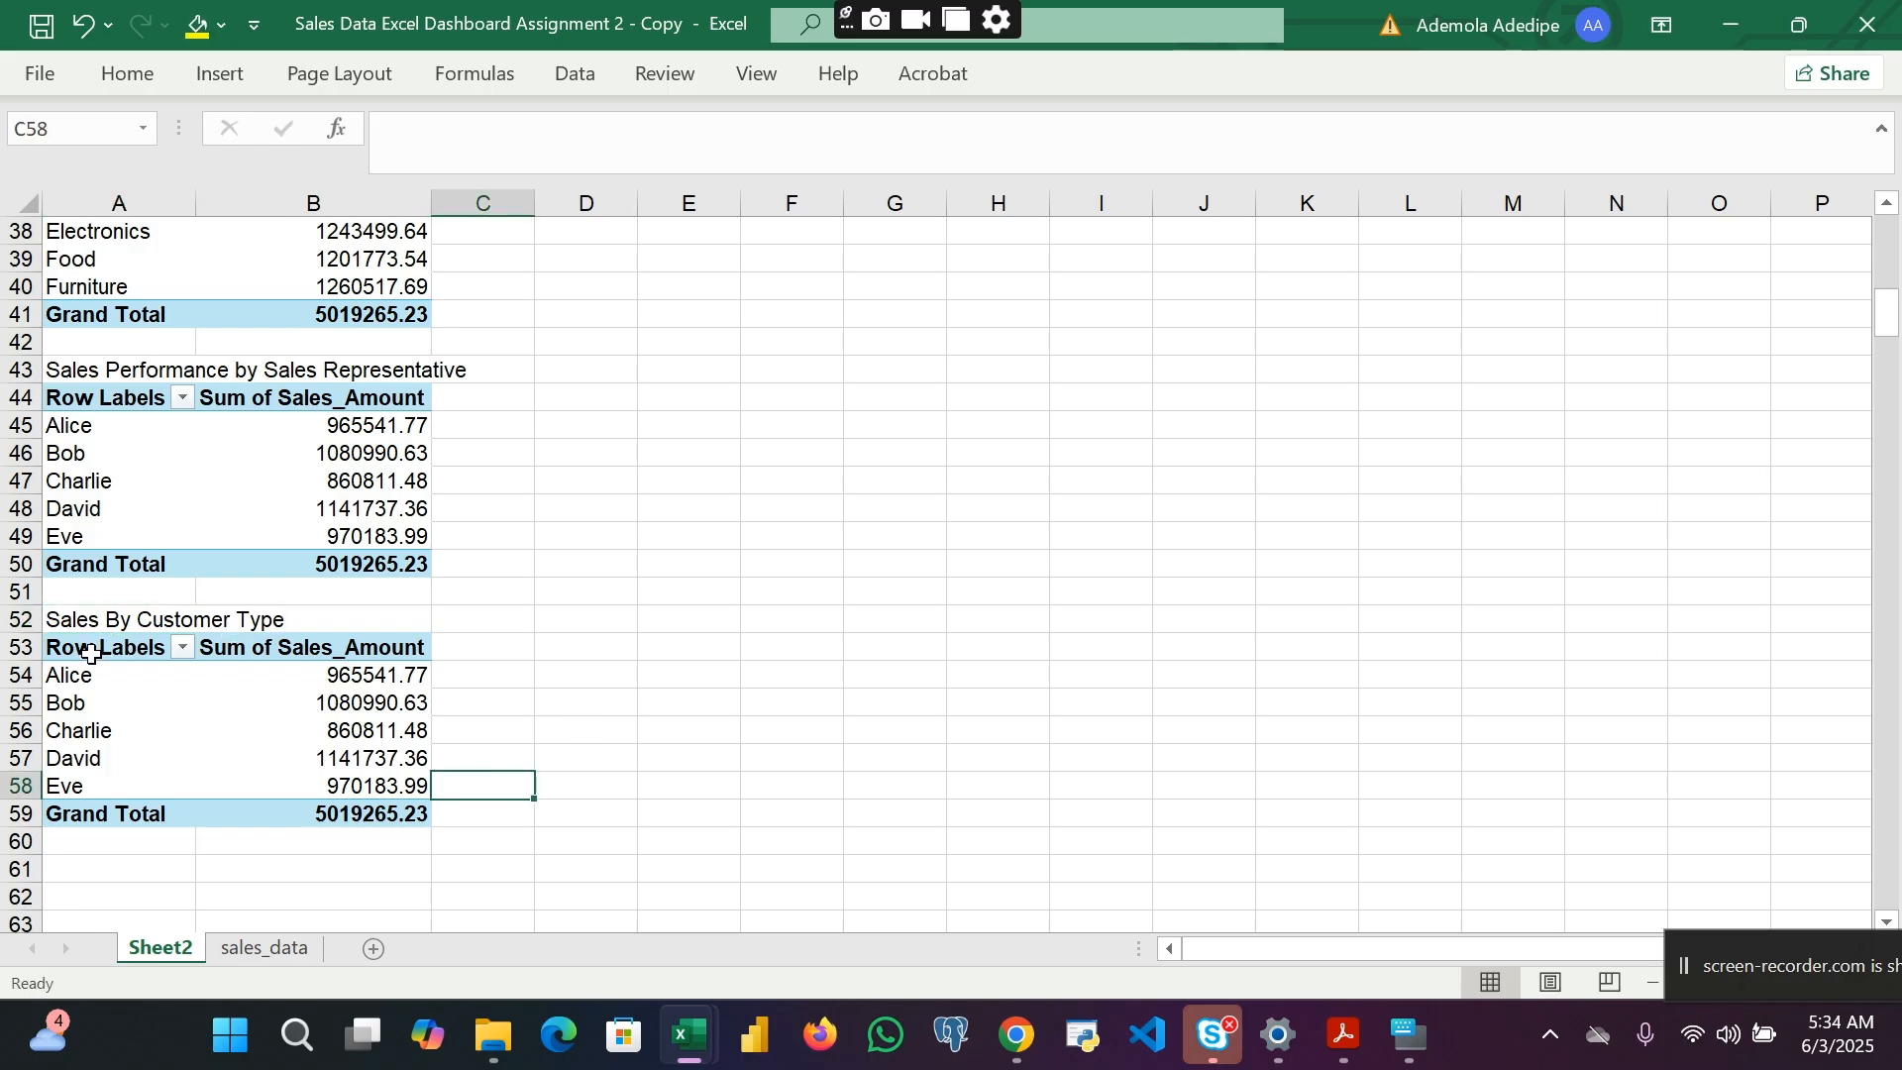
Step: Replace Sales_Rep with Customer_Type as the row field of the PivotTable at A53
drag(91, 654, 389, 822)
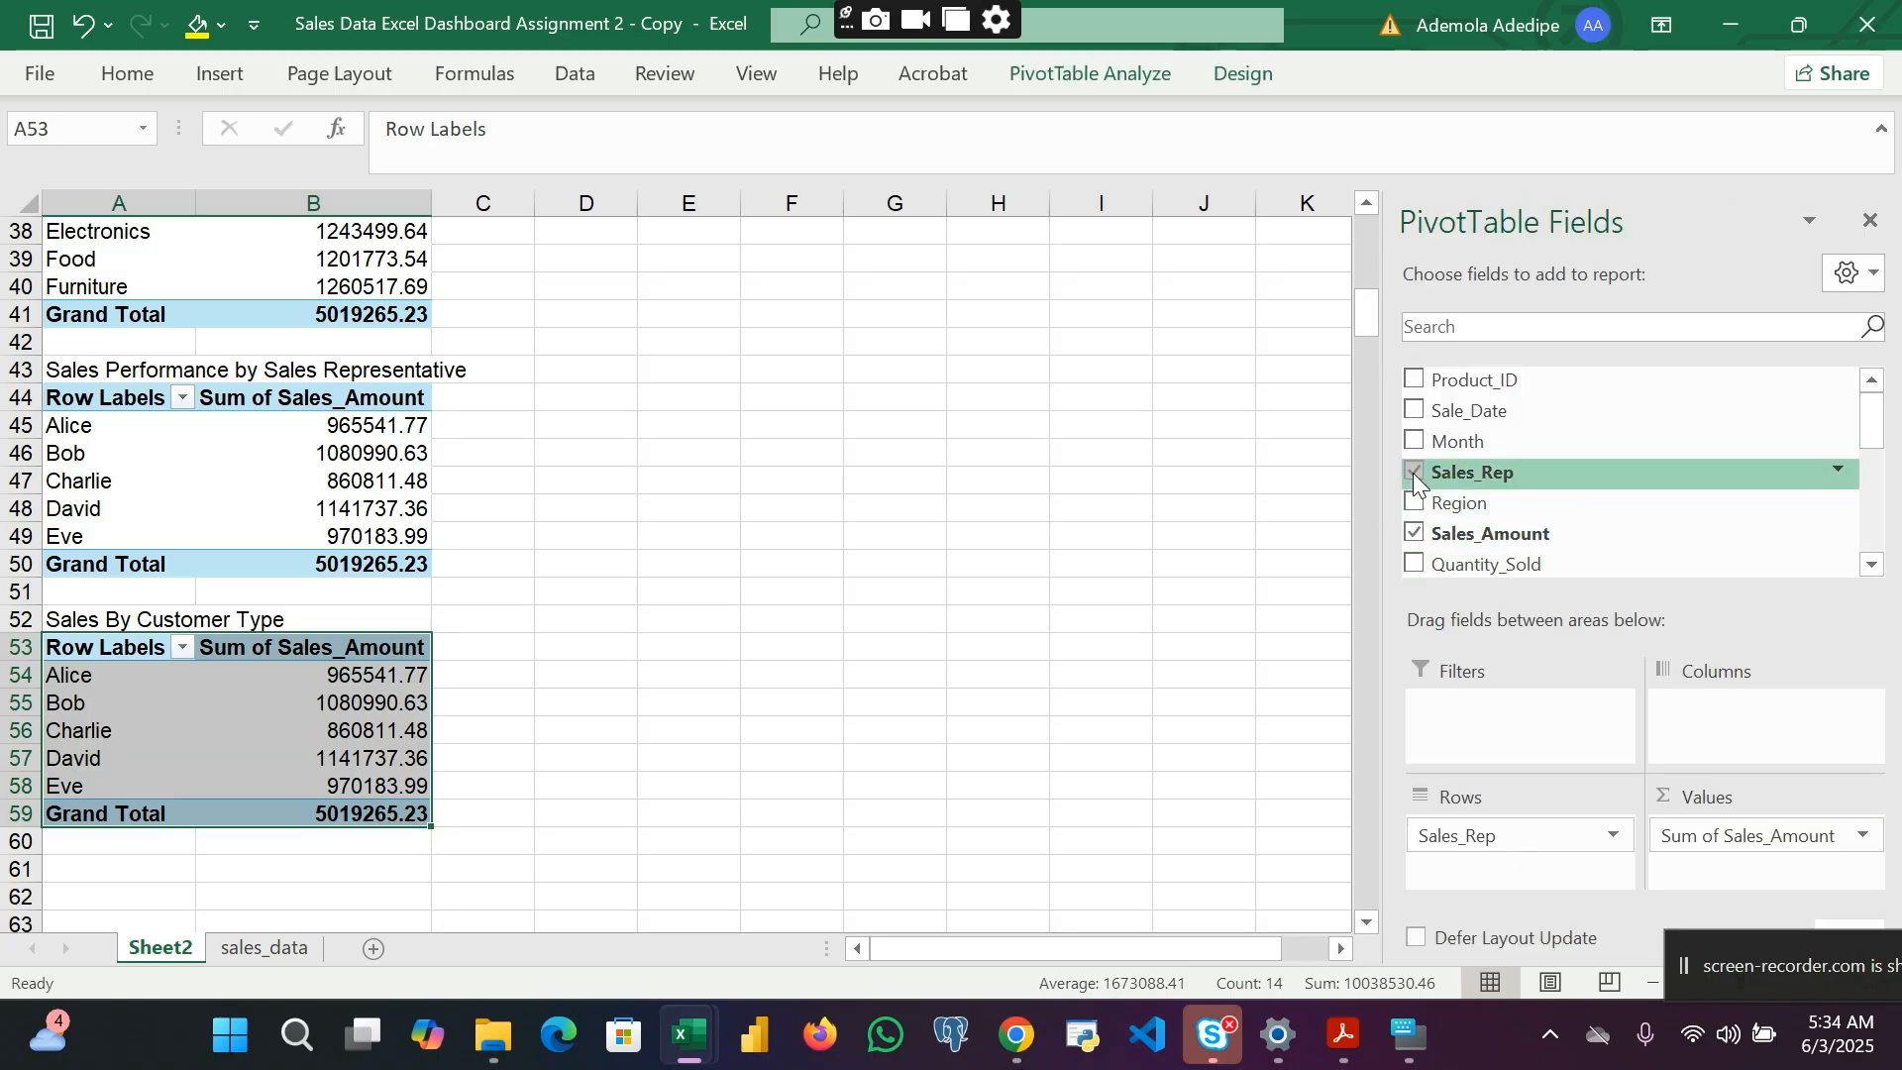
click(1414, 472)
scroll(1413, 473, down, 3)
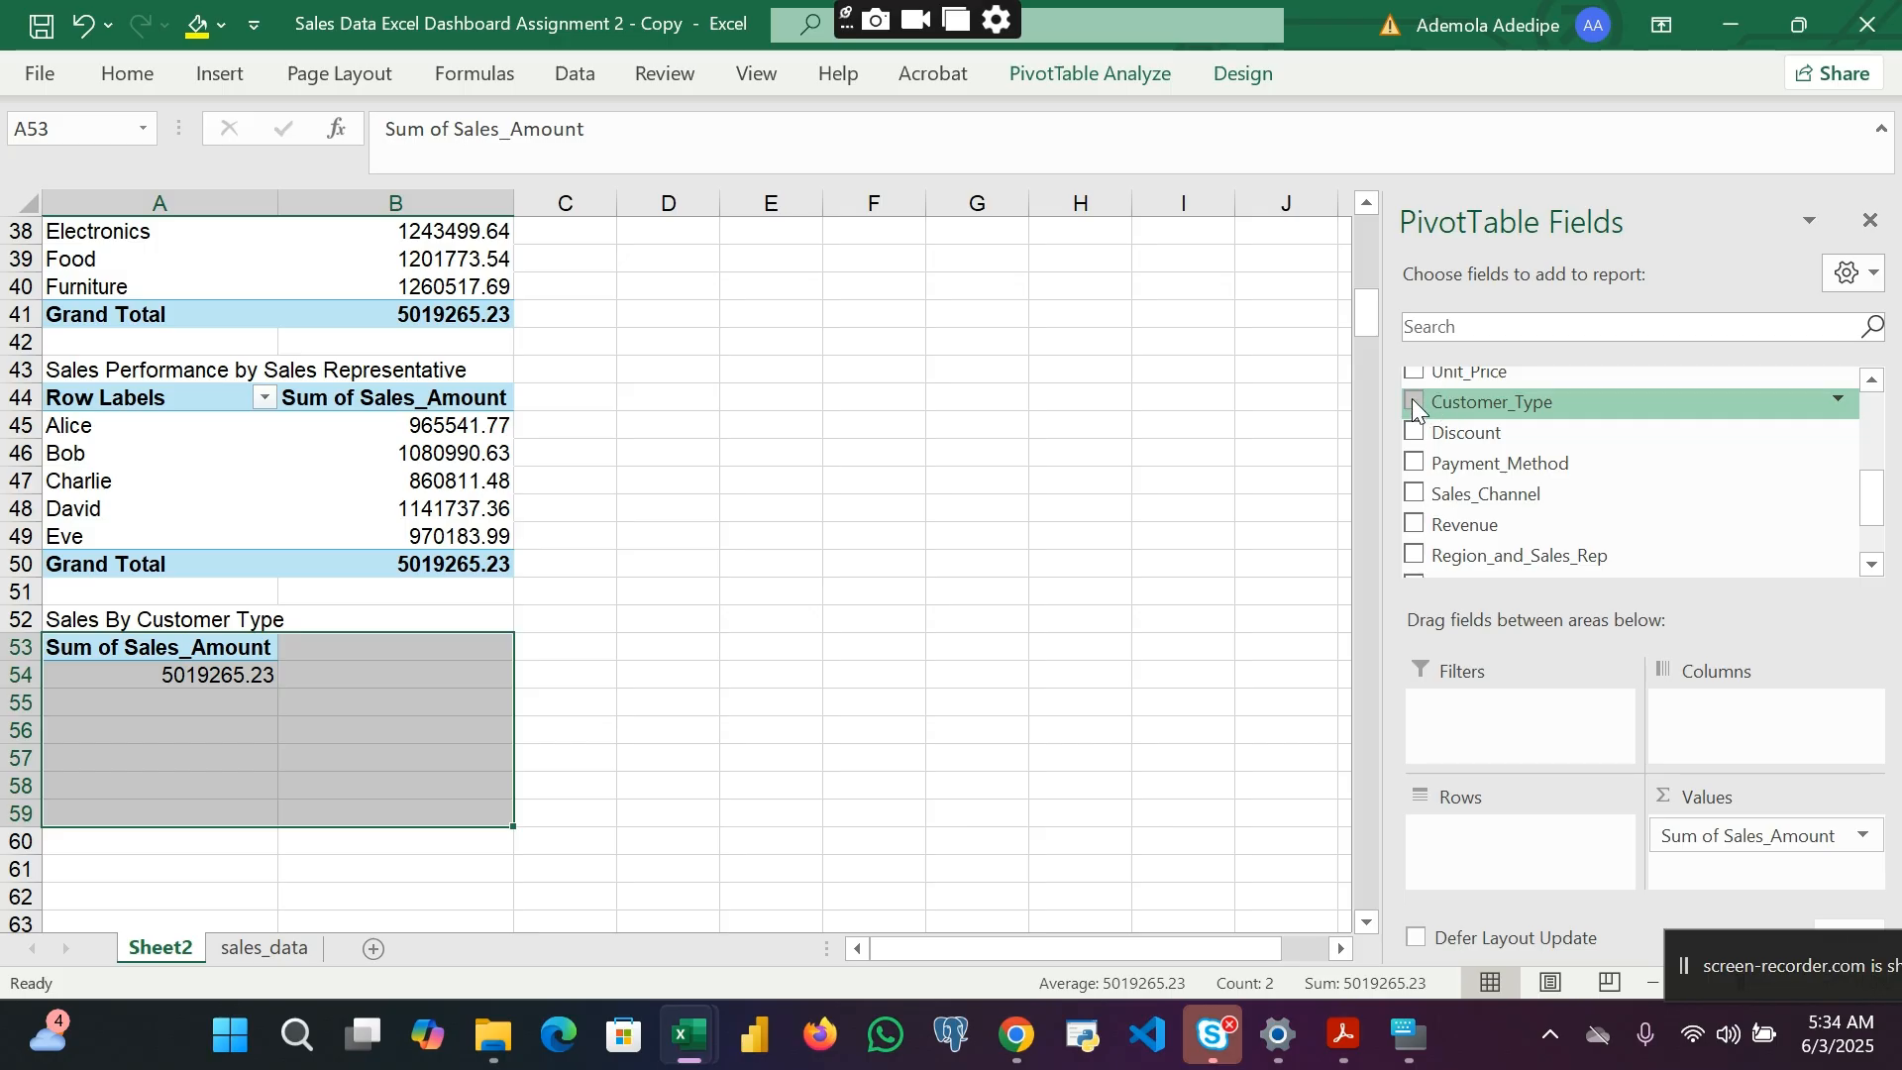
click(1414, 402)
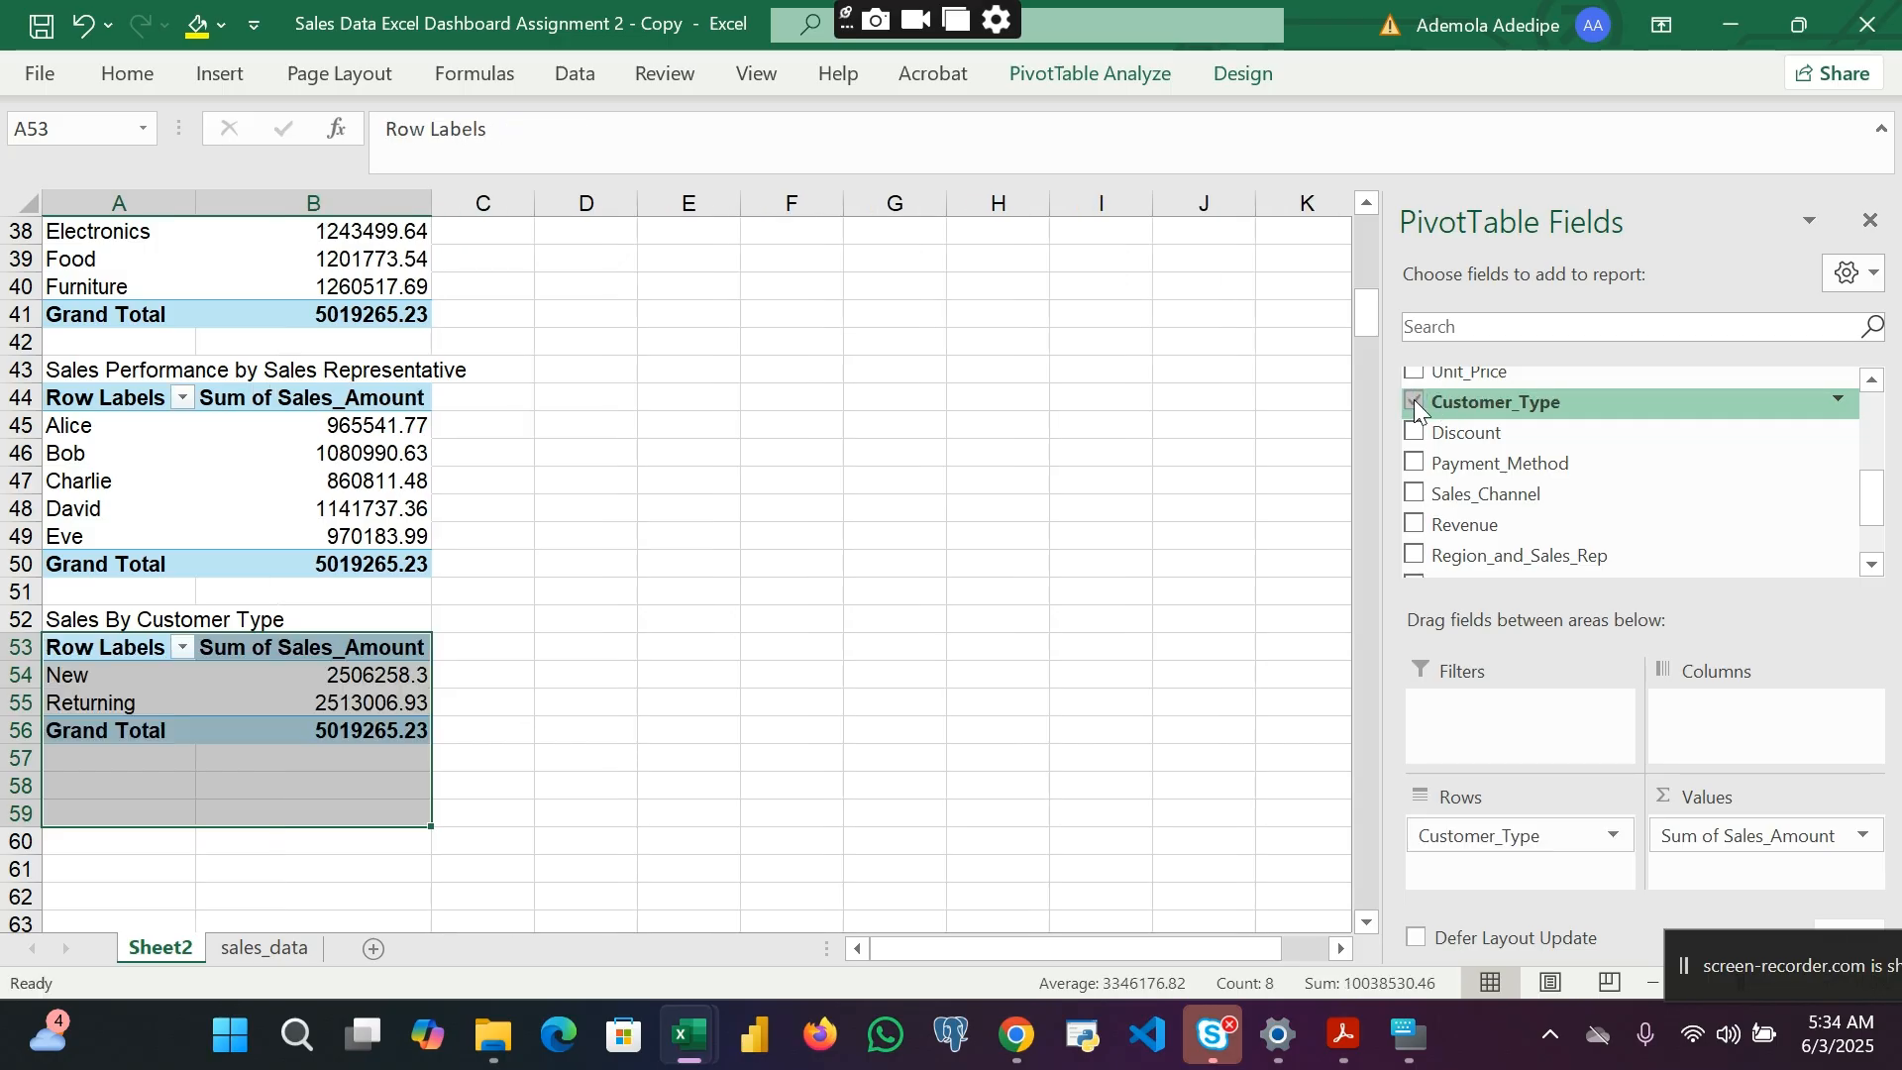
click(509, 709)
Step: Copy the customer type PivotTable in A53:B56 and paste it at cell A59
drag(88, 649, 318, 730)
key(ctrl+c)
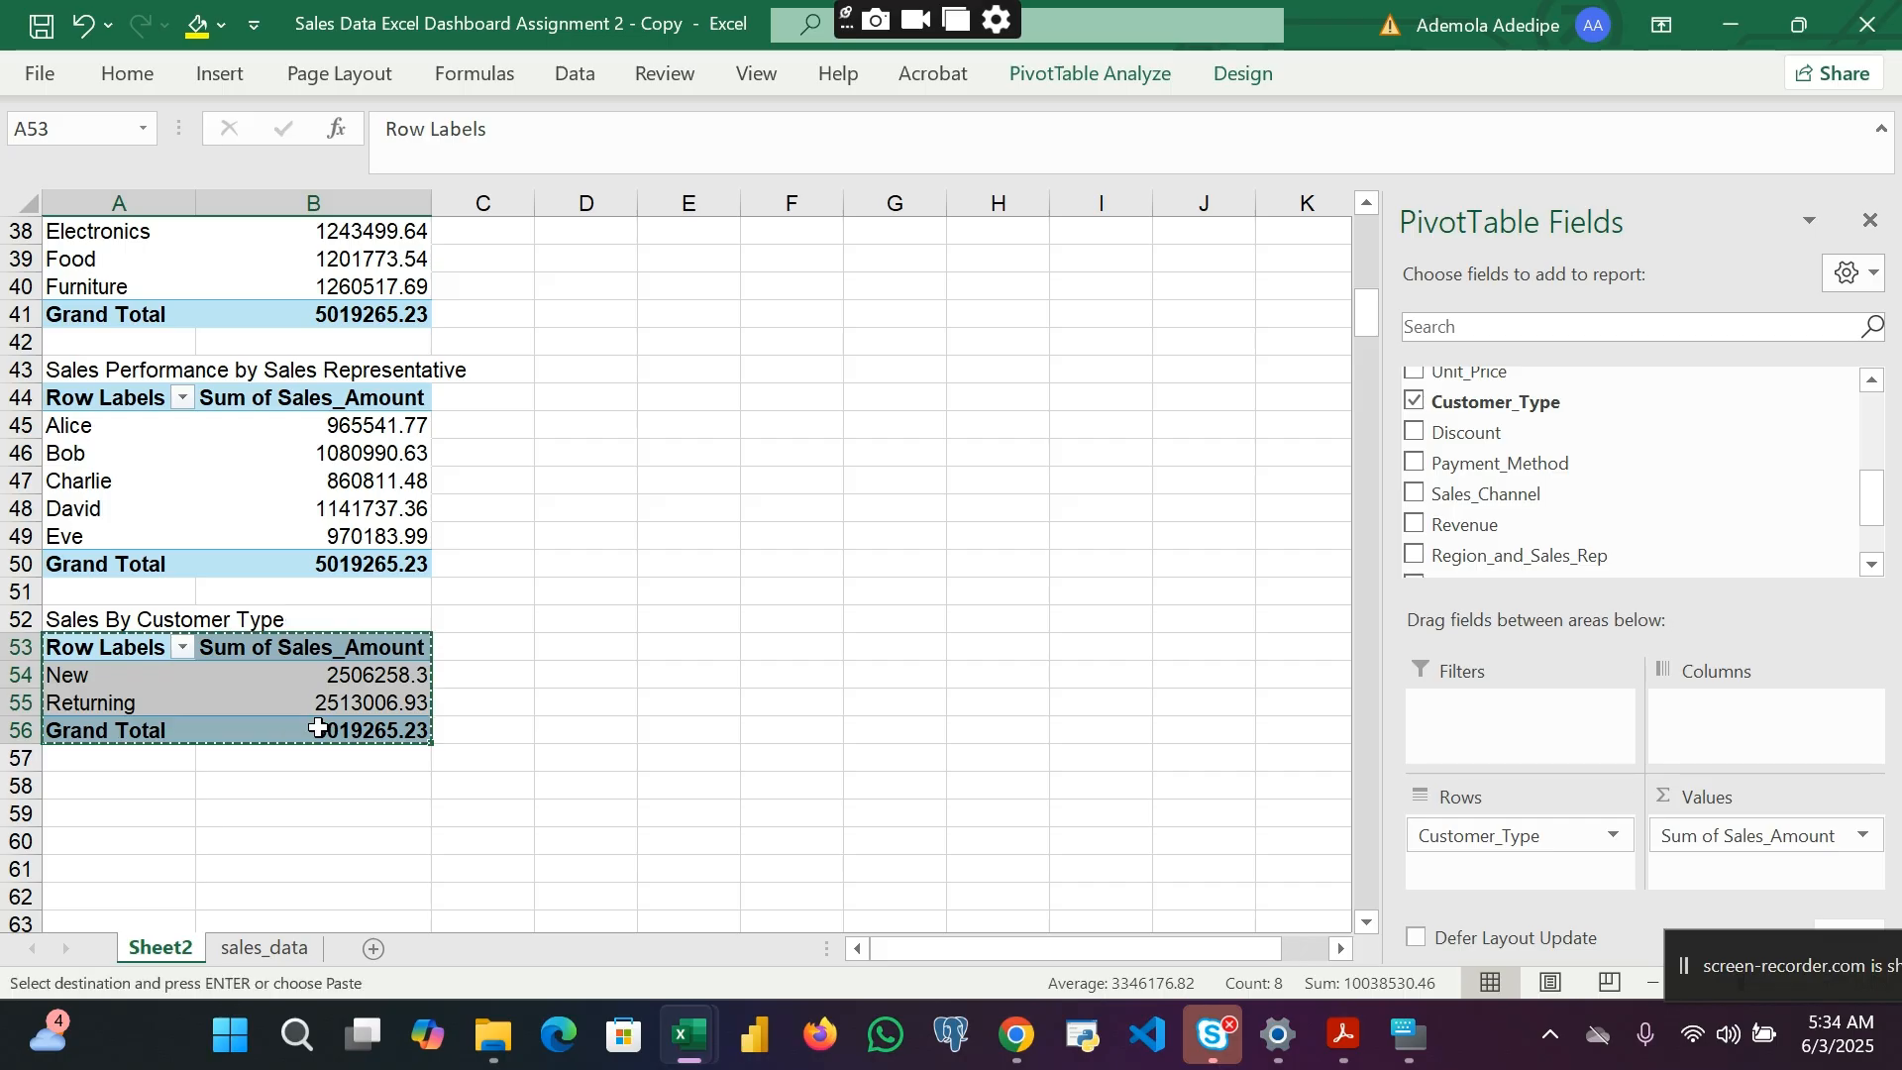
click(119, 825)
key(ctrl+v)
scroll(127, 806, down, 2)
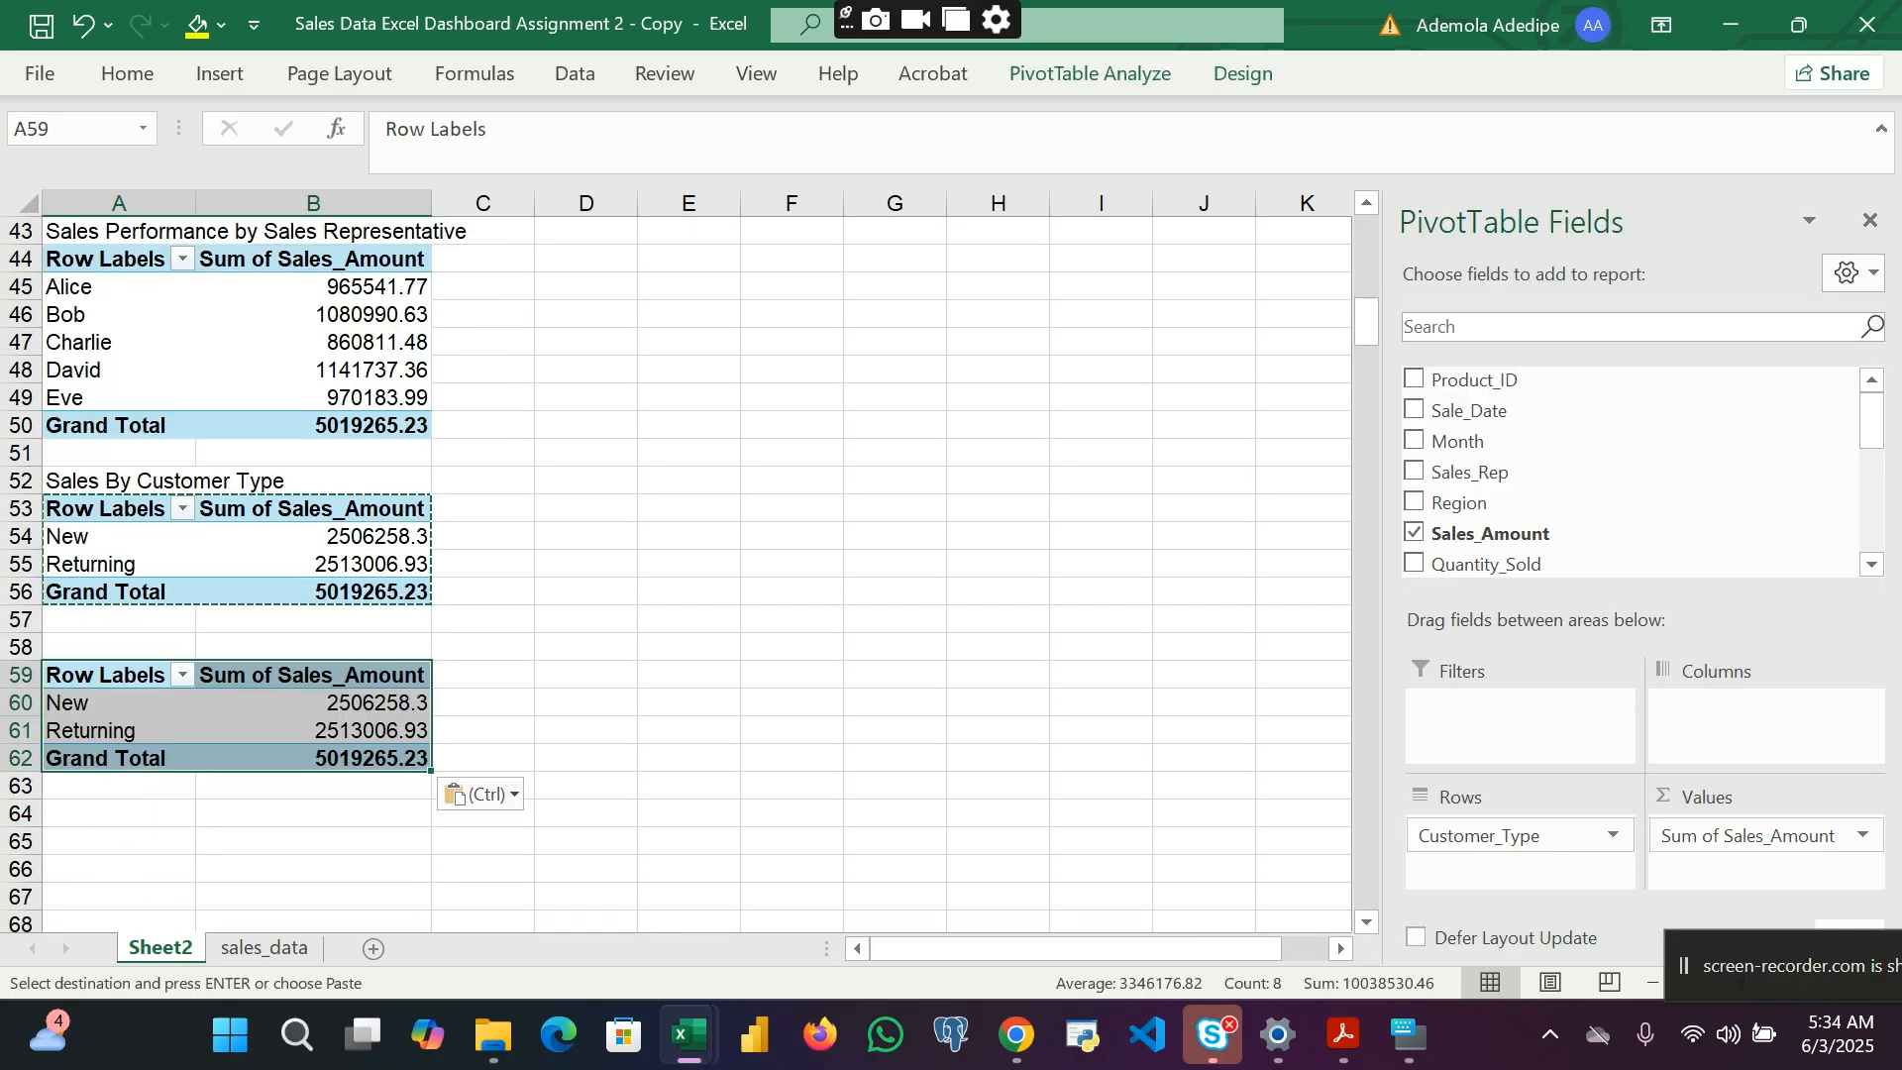
Step: Title the PivotTable at A59 by copying "Payment Method Breakdown" from the PDF brief in Acrobat into cell A58 in Excel
mouse_move(1343, 1035)
click(1315, 967)
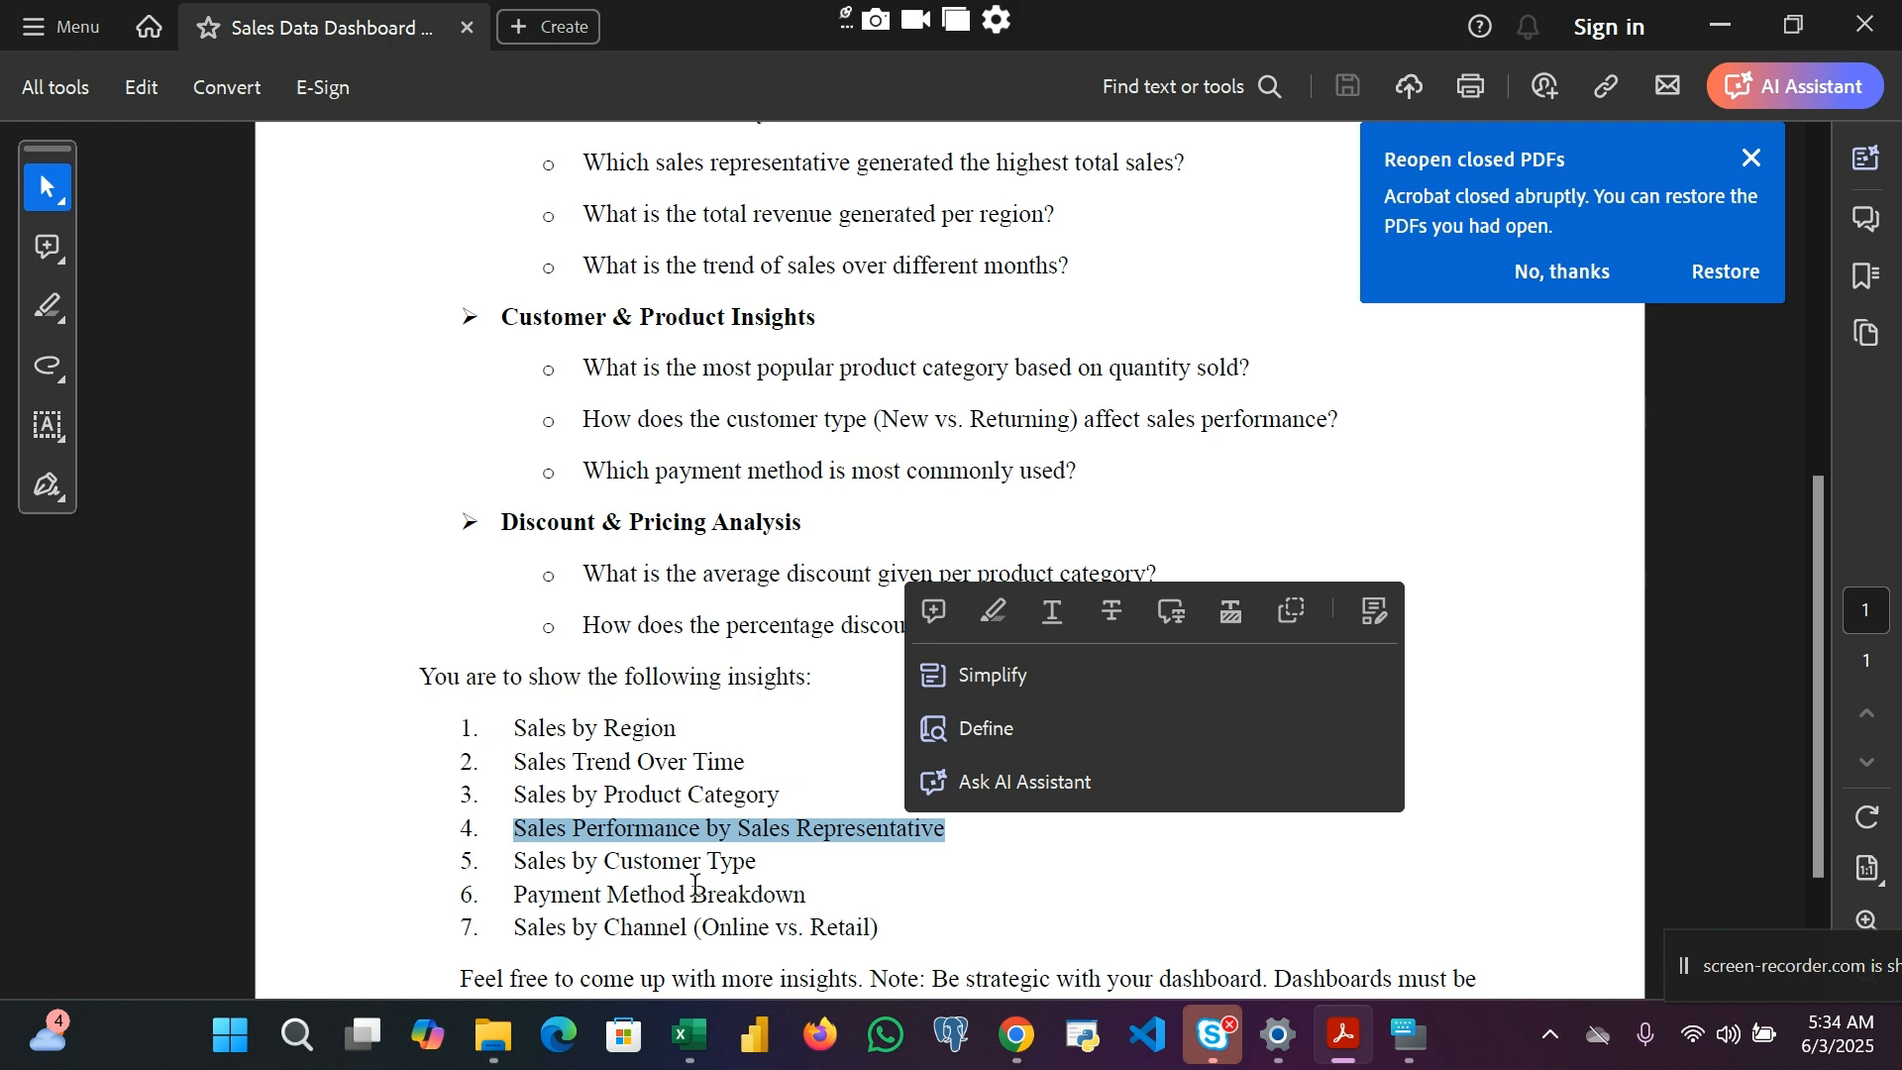
drag(518, 895, 779, 898)
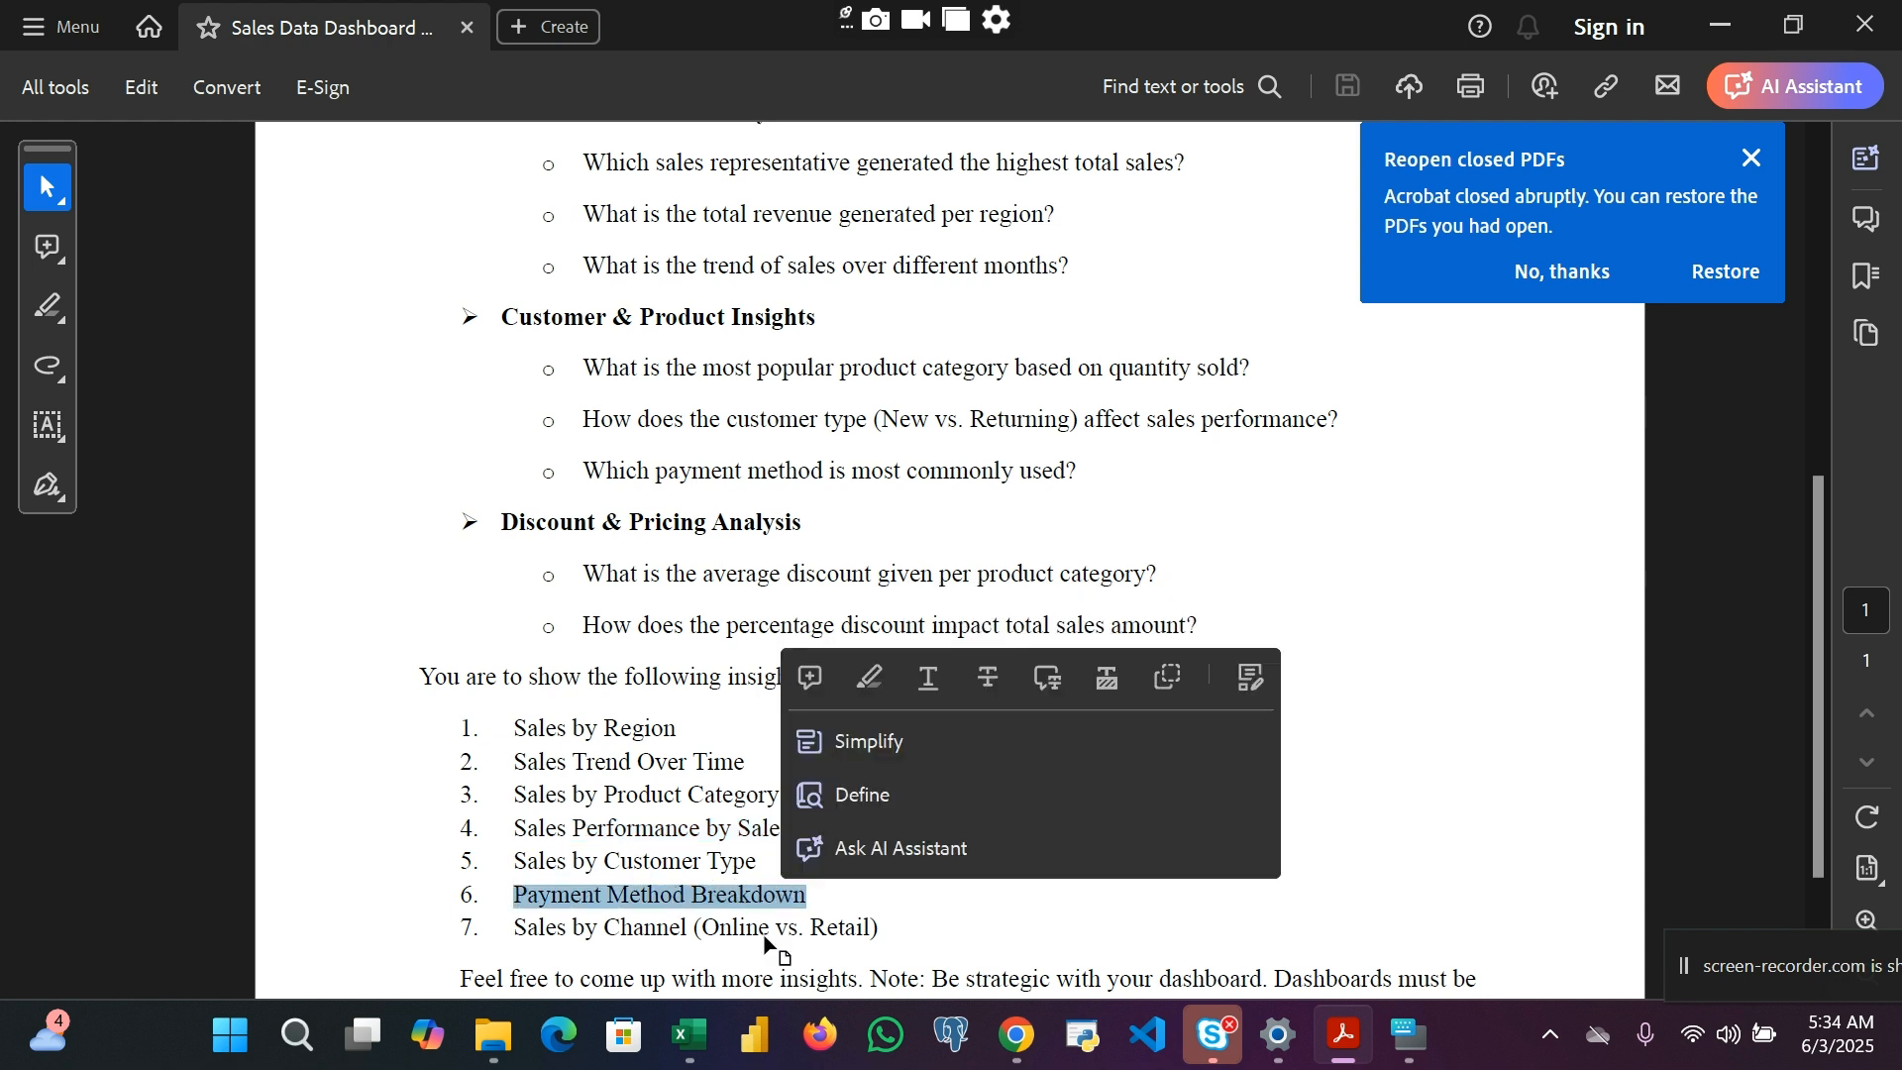
mouse_move(688, 1035)
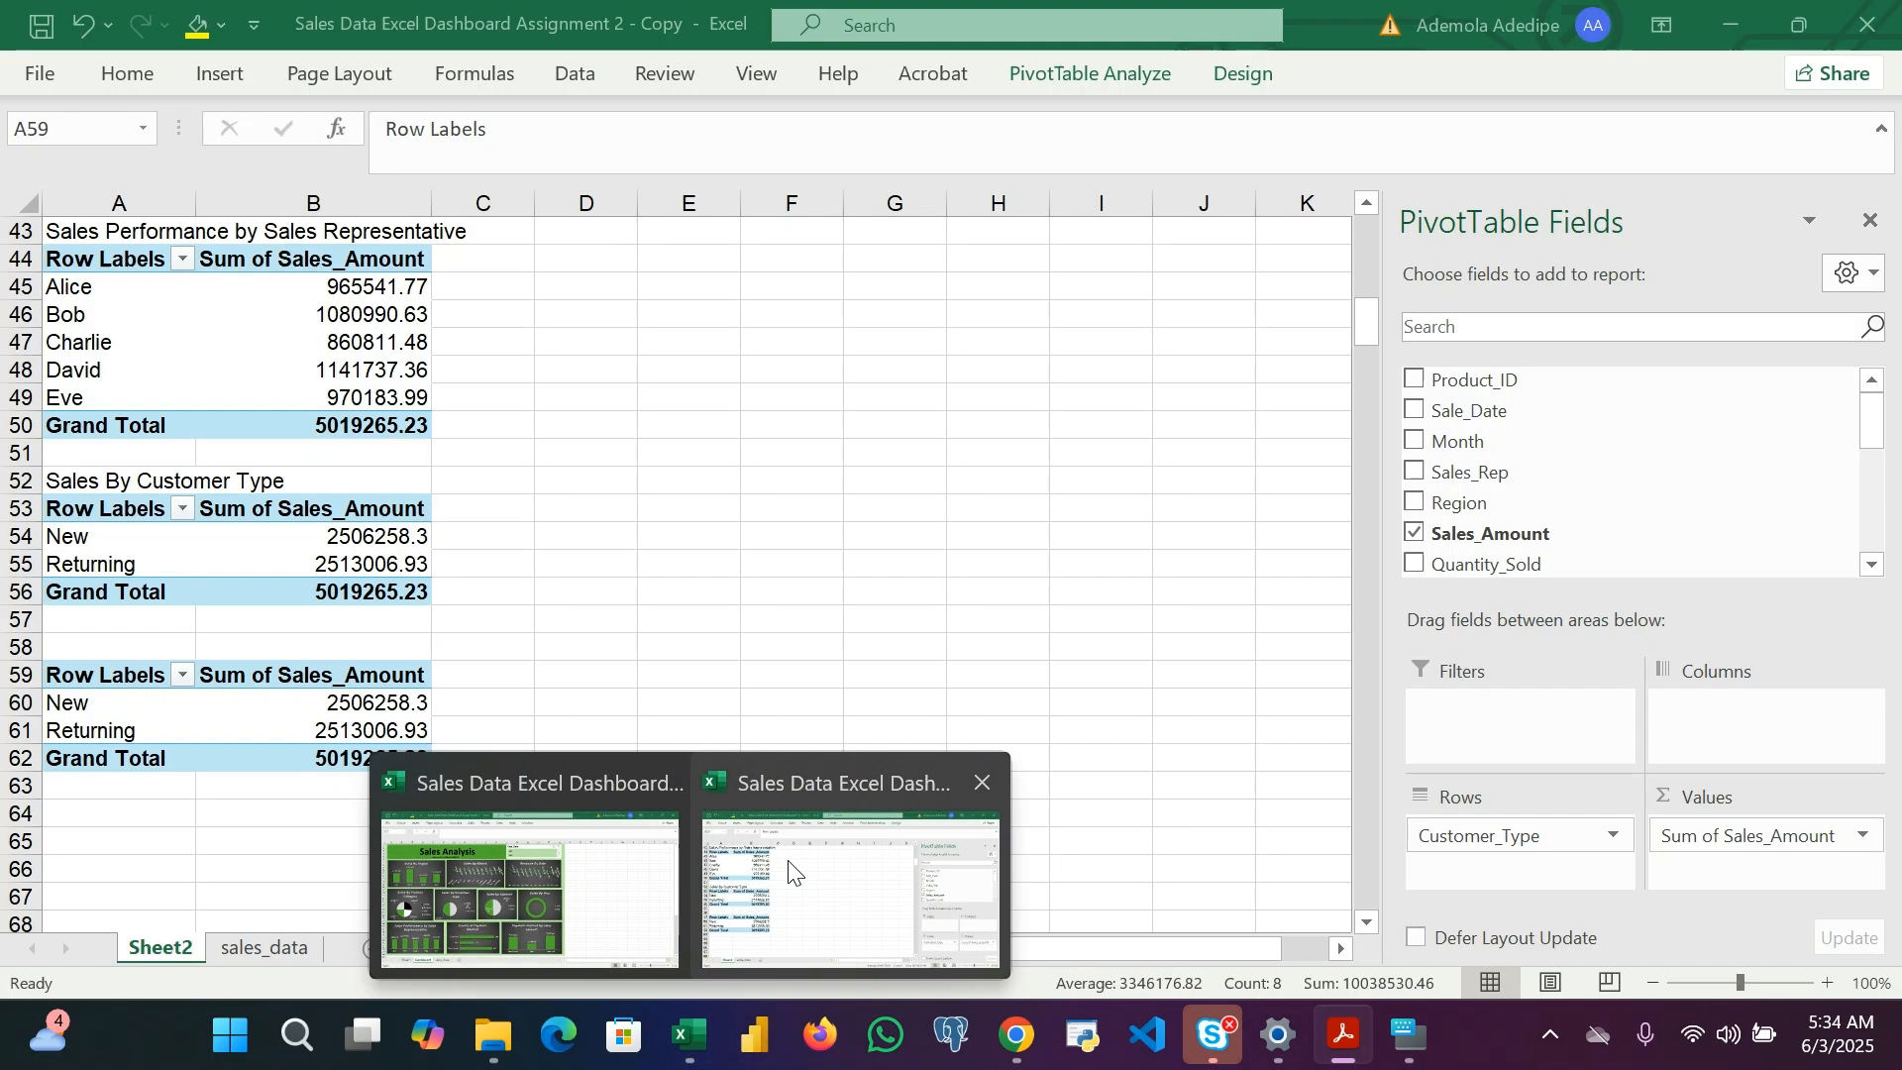
click(792, 872)
click(126, 654)
key(ctrl+v)
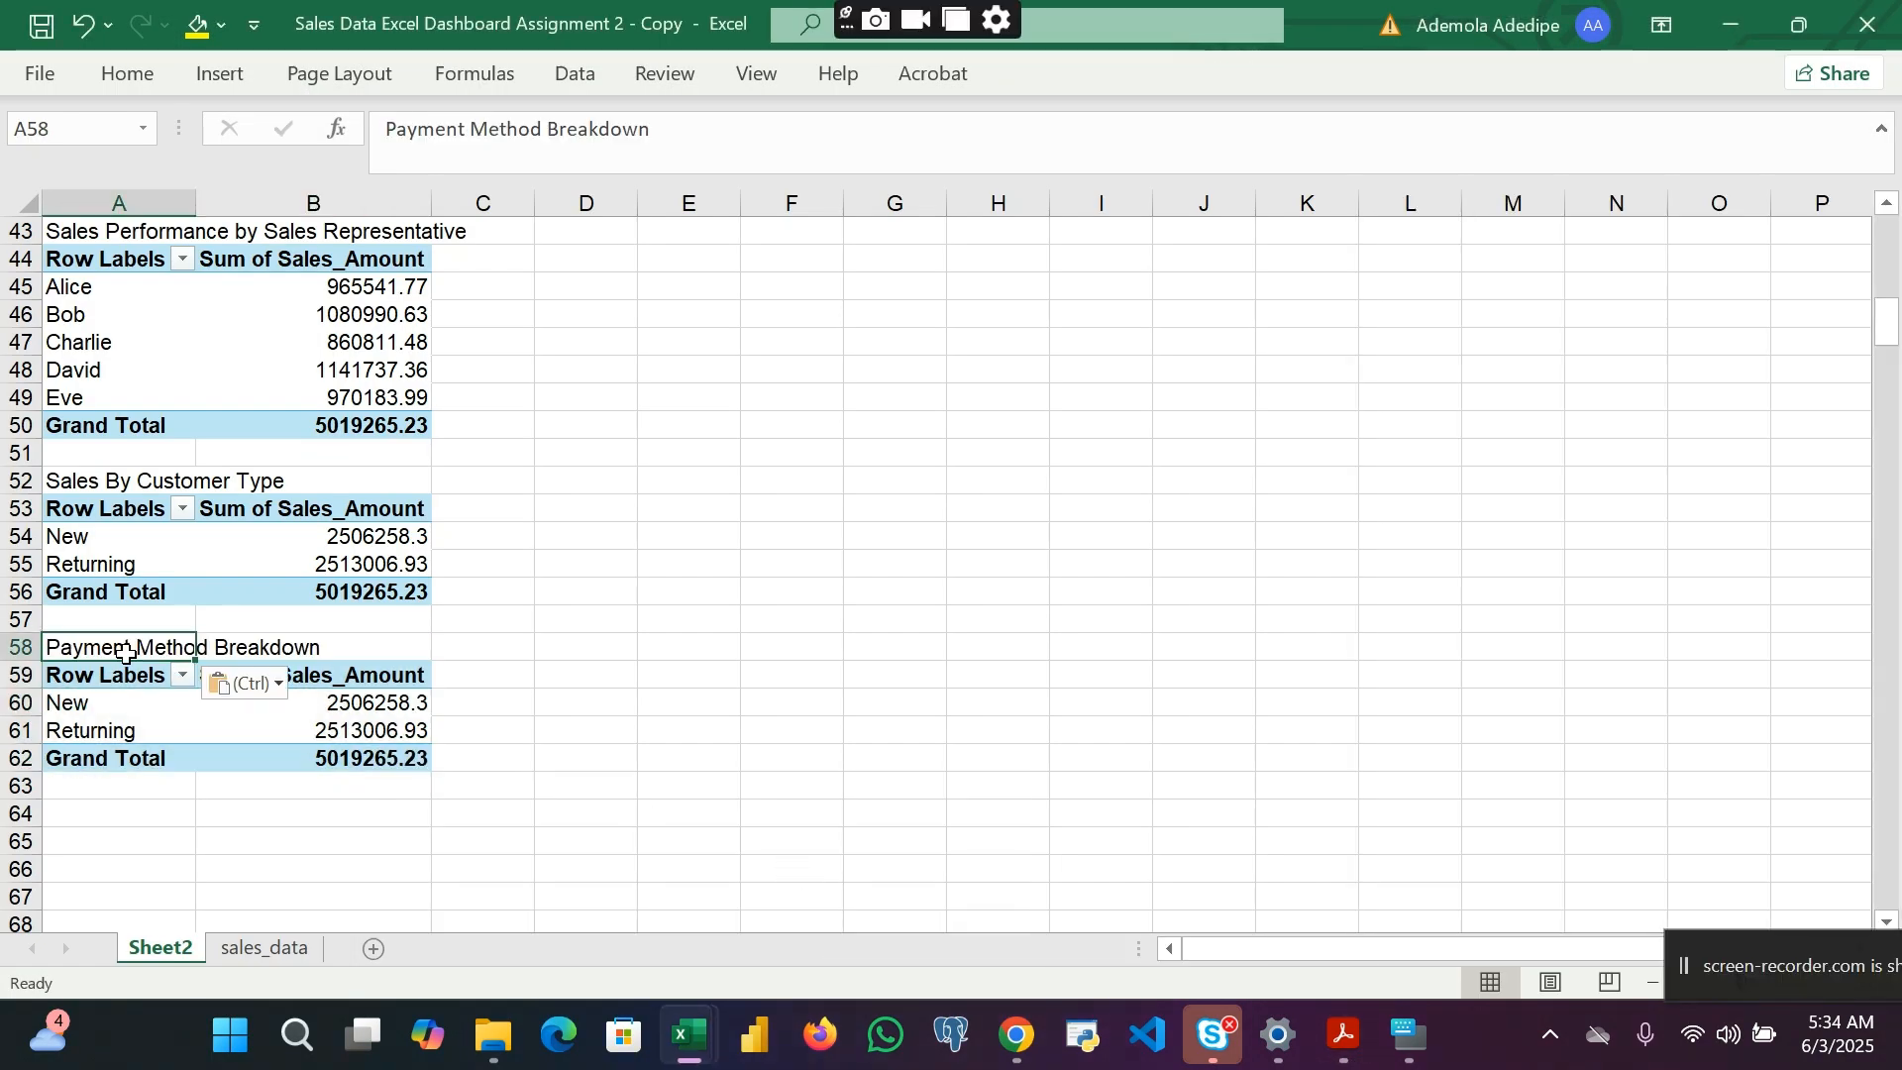
Step: Clear Sales_Amount and Customer_Type from the PivotTable at A59, and use Payment_Method as both the row field and the counted value
drag(152, 673, 349, 750)
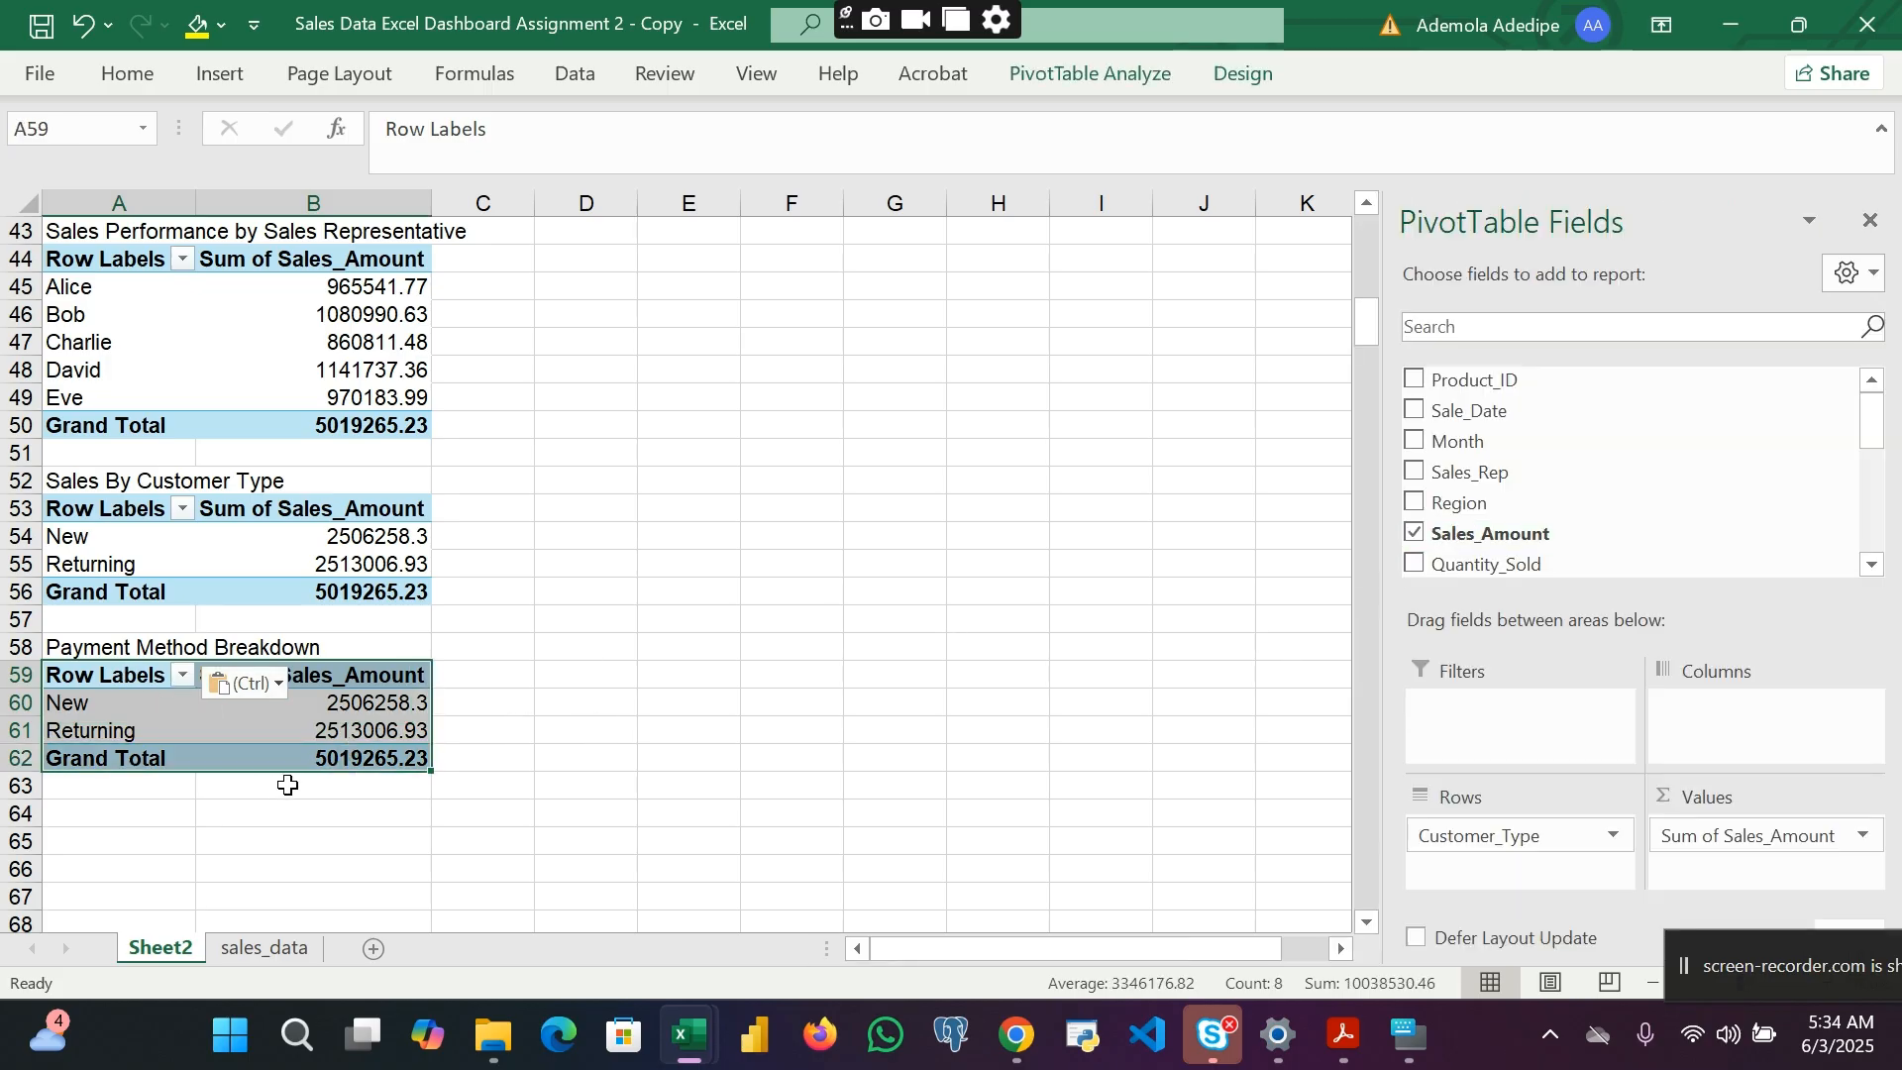
click(1407, 537)
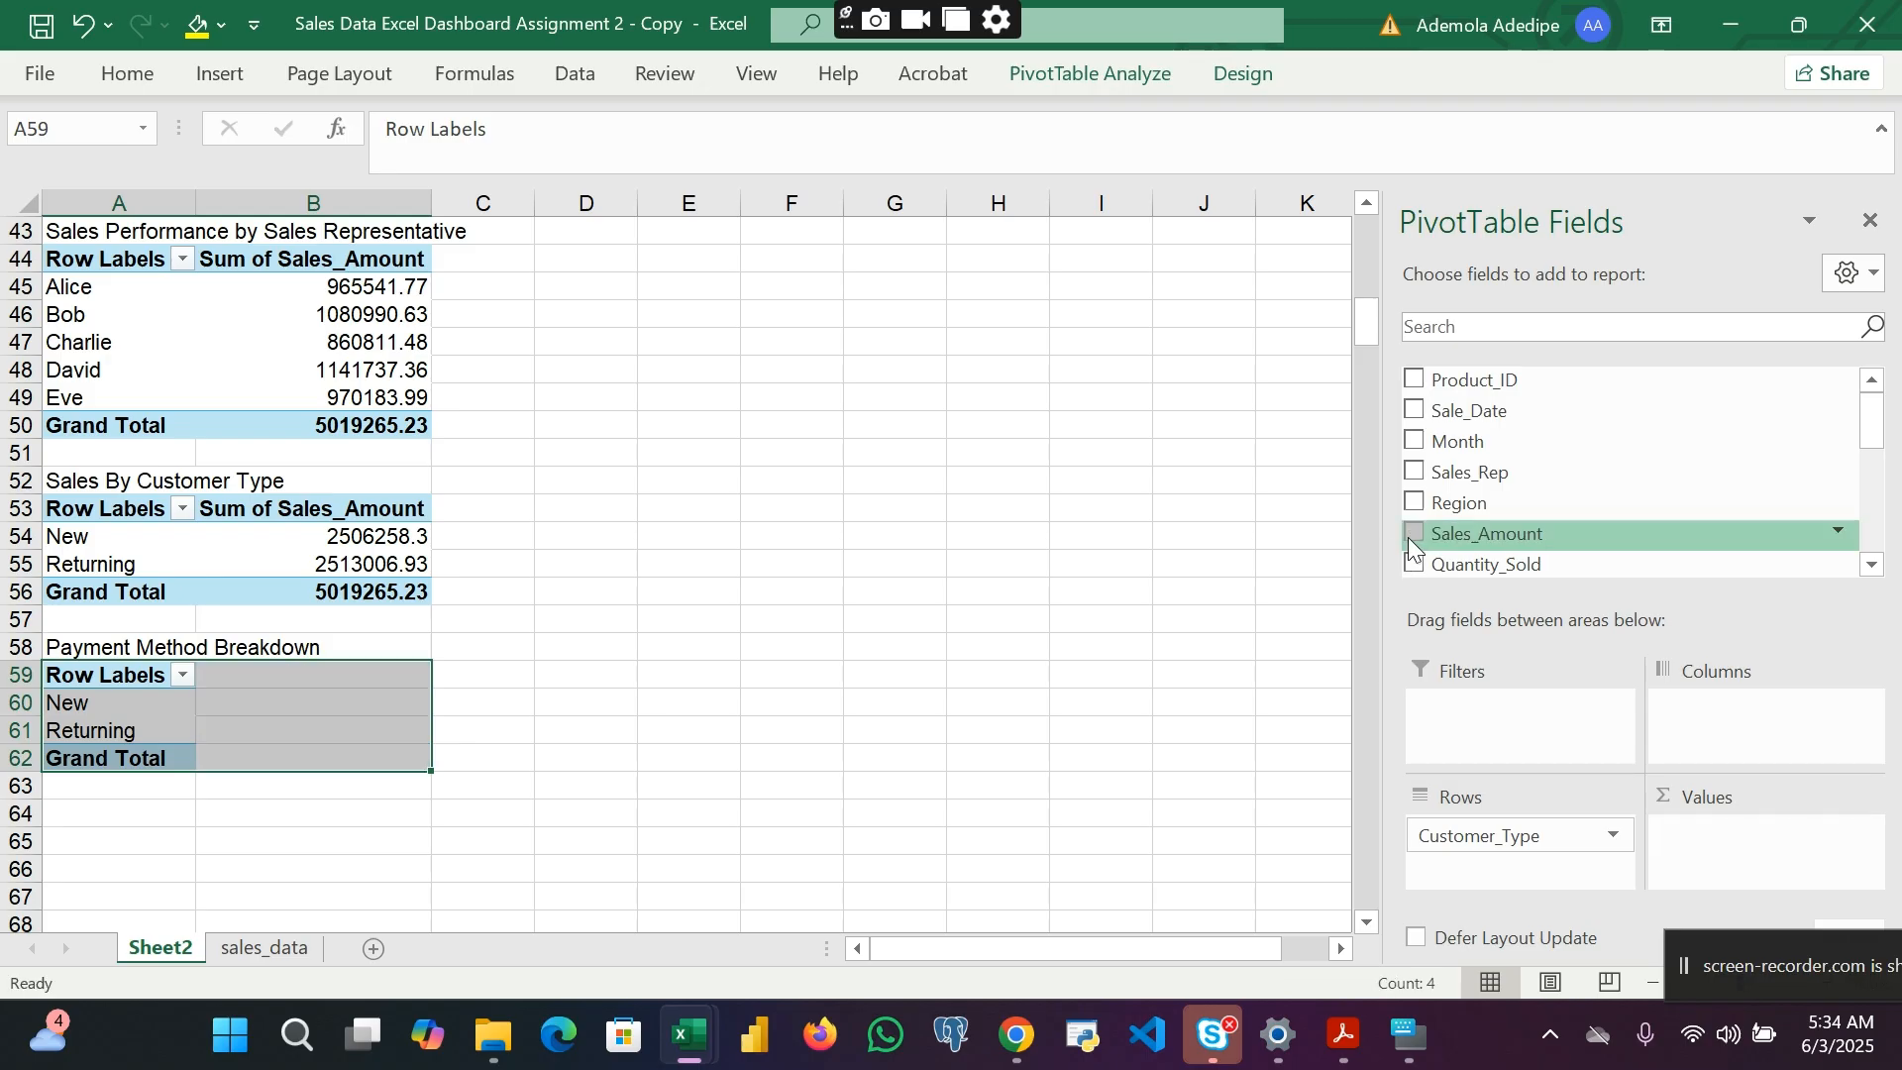
click(1415, 544)
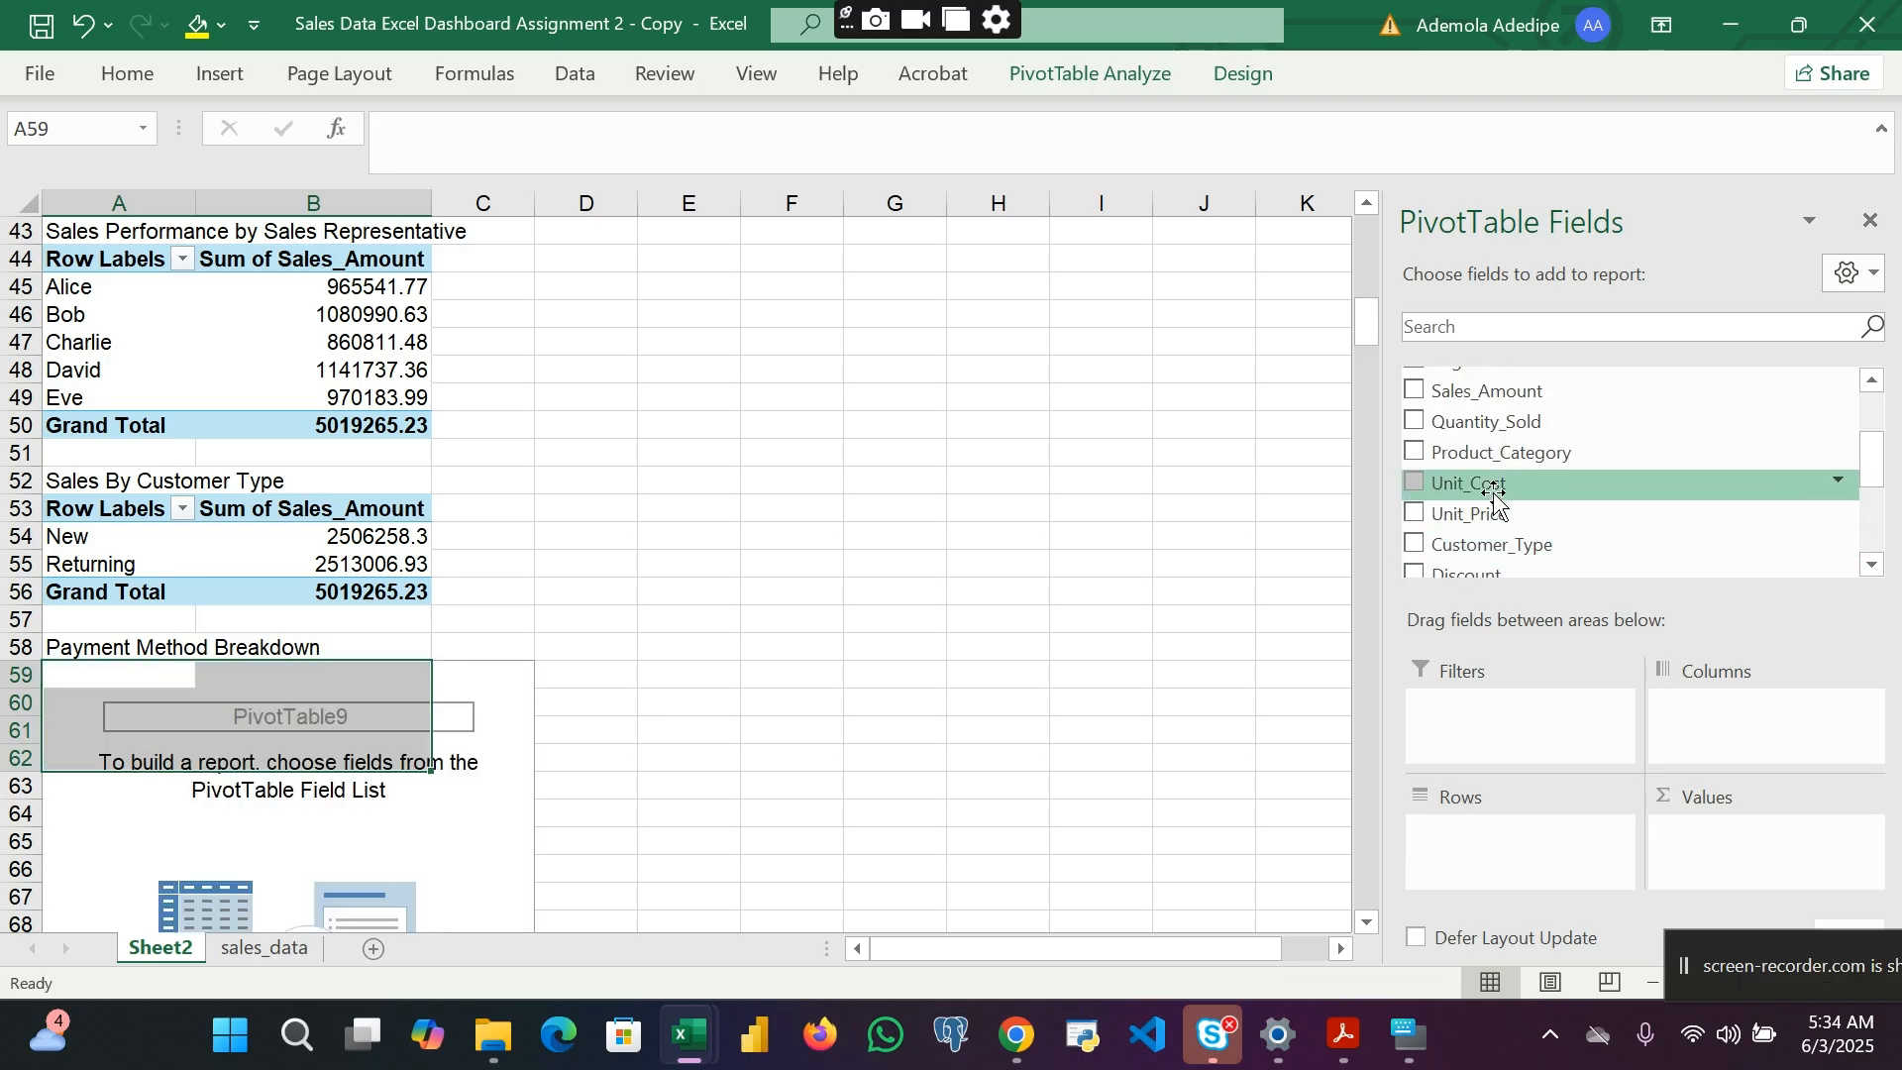
scroll(1495, 498, down, 1)
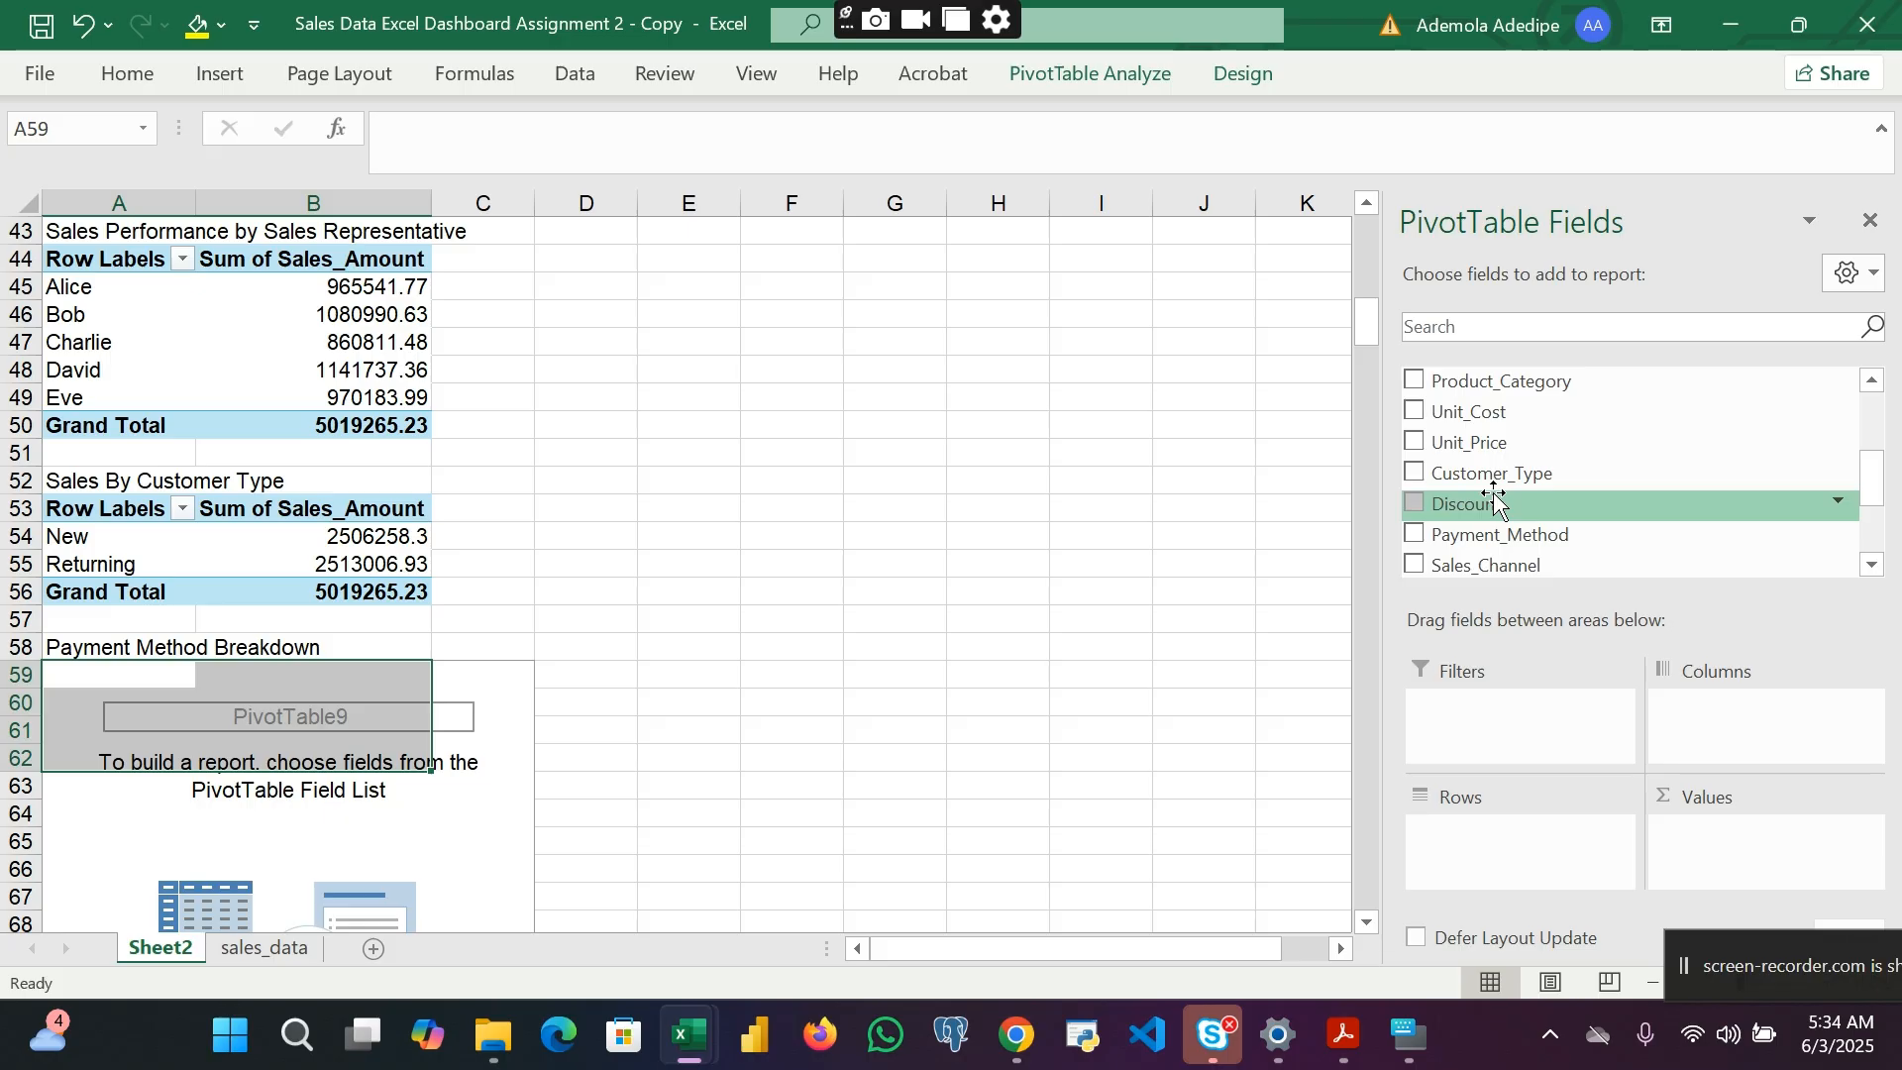
click(1415, 536)
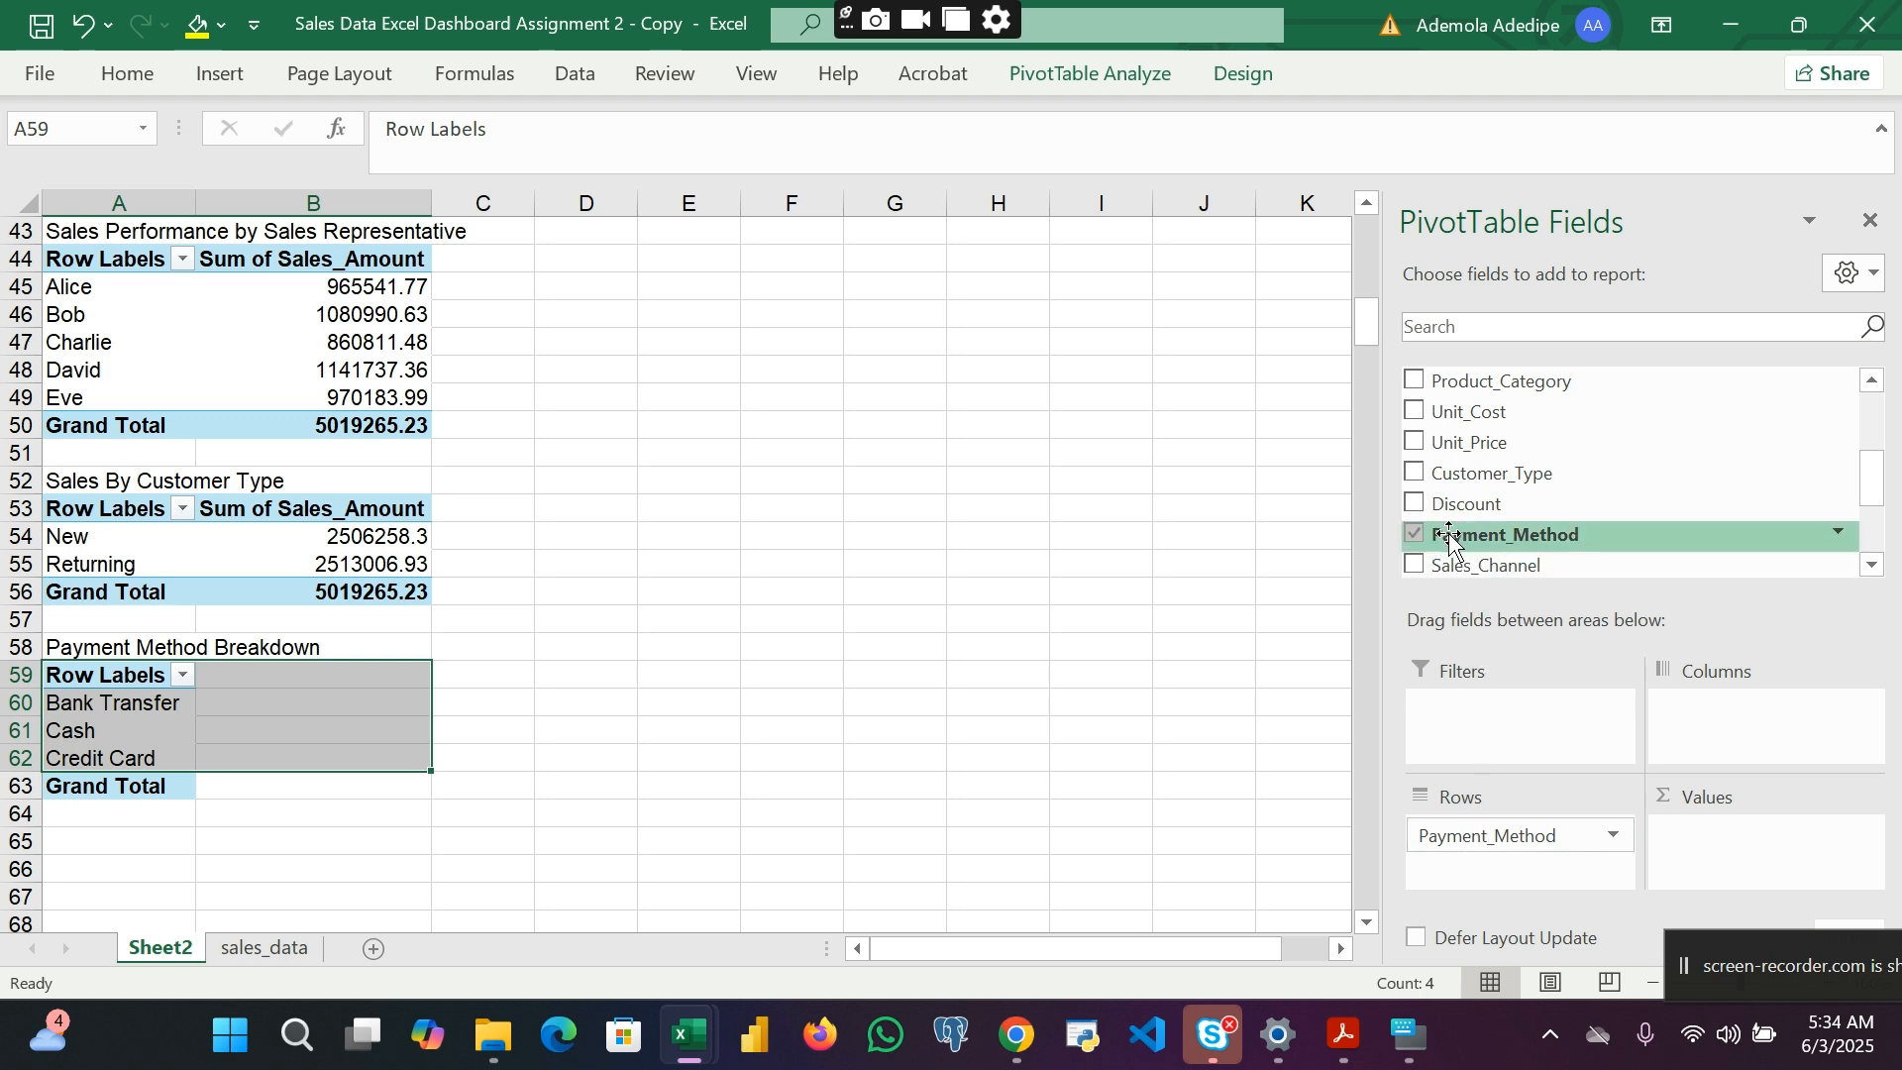
drag(1450, 538, 1750, 864)
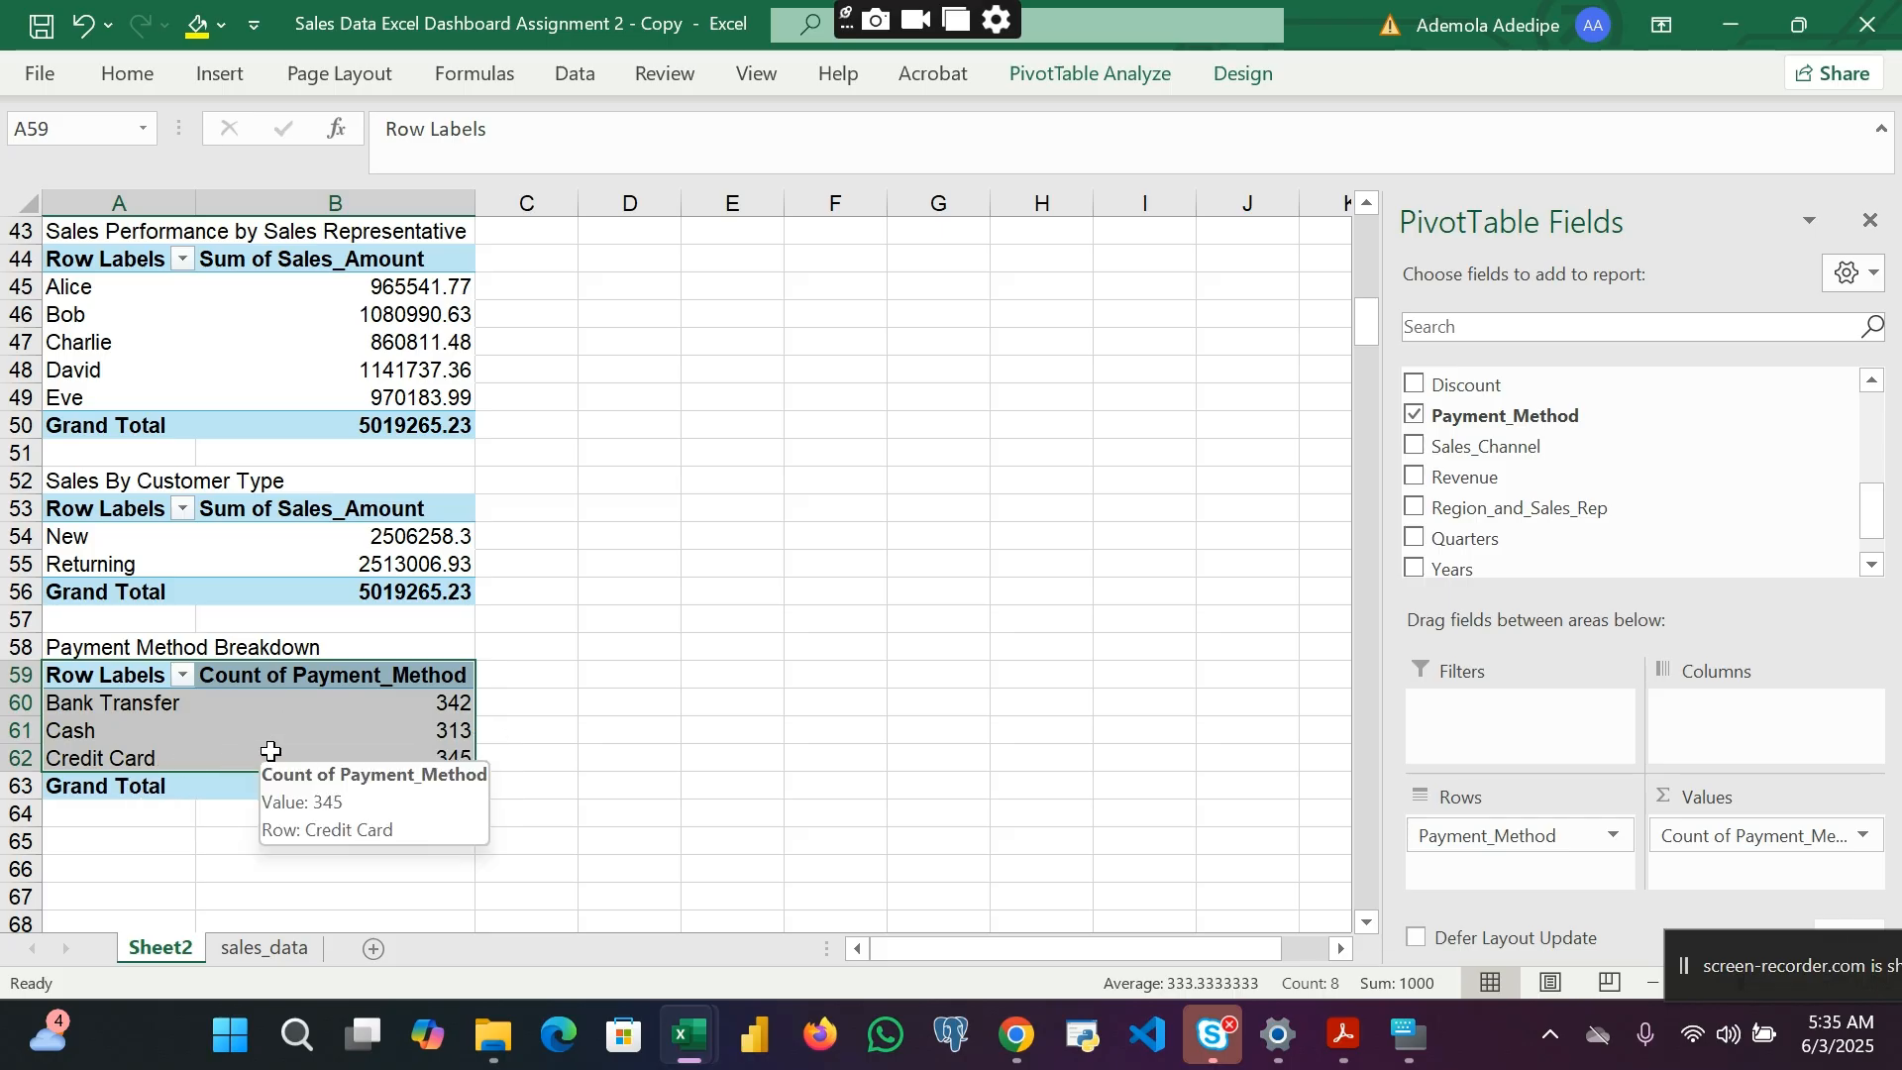
scroll(501, 654, down, 2)
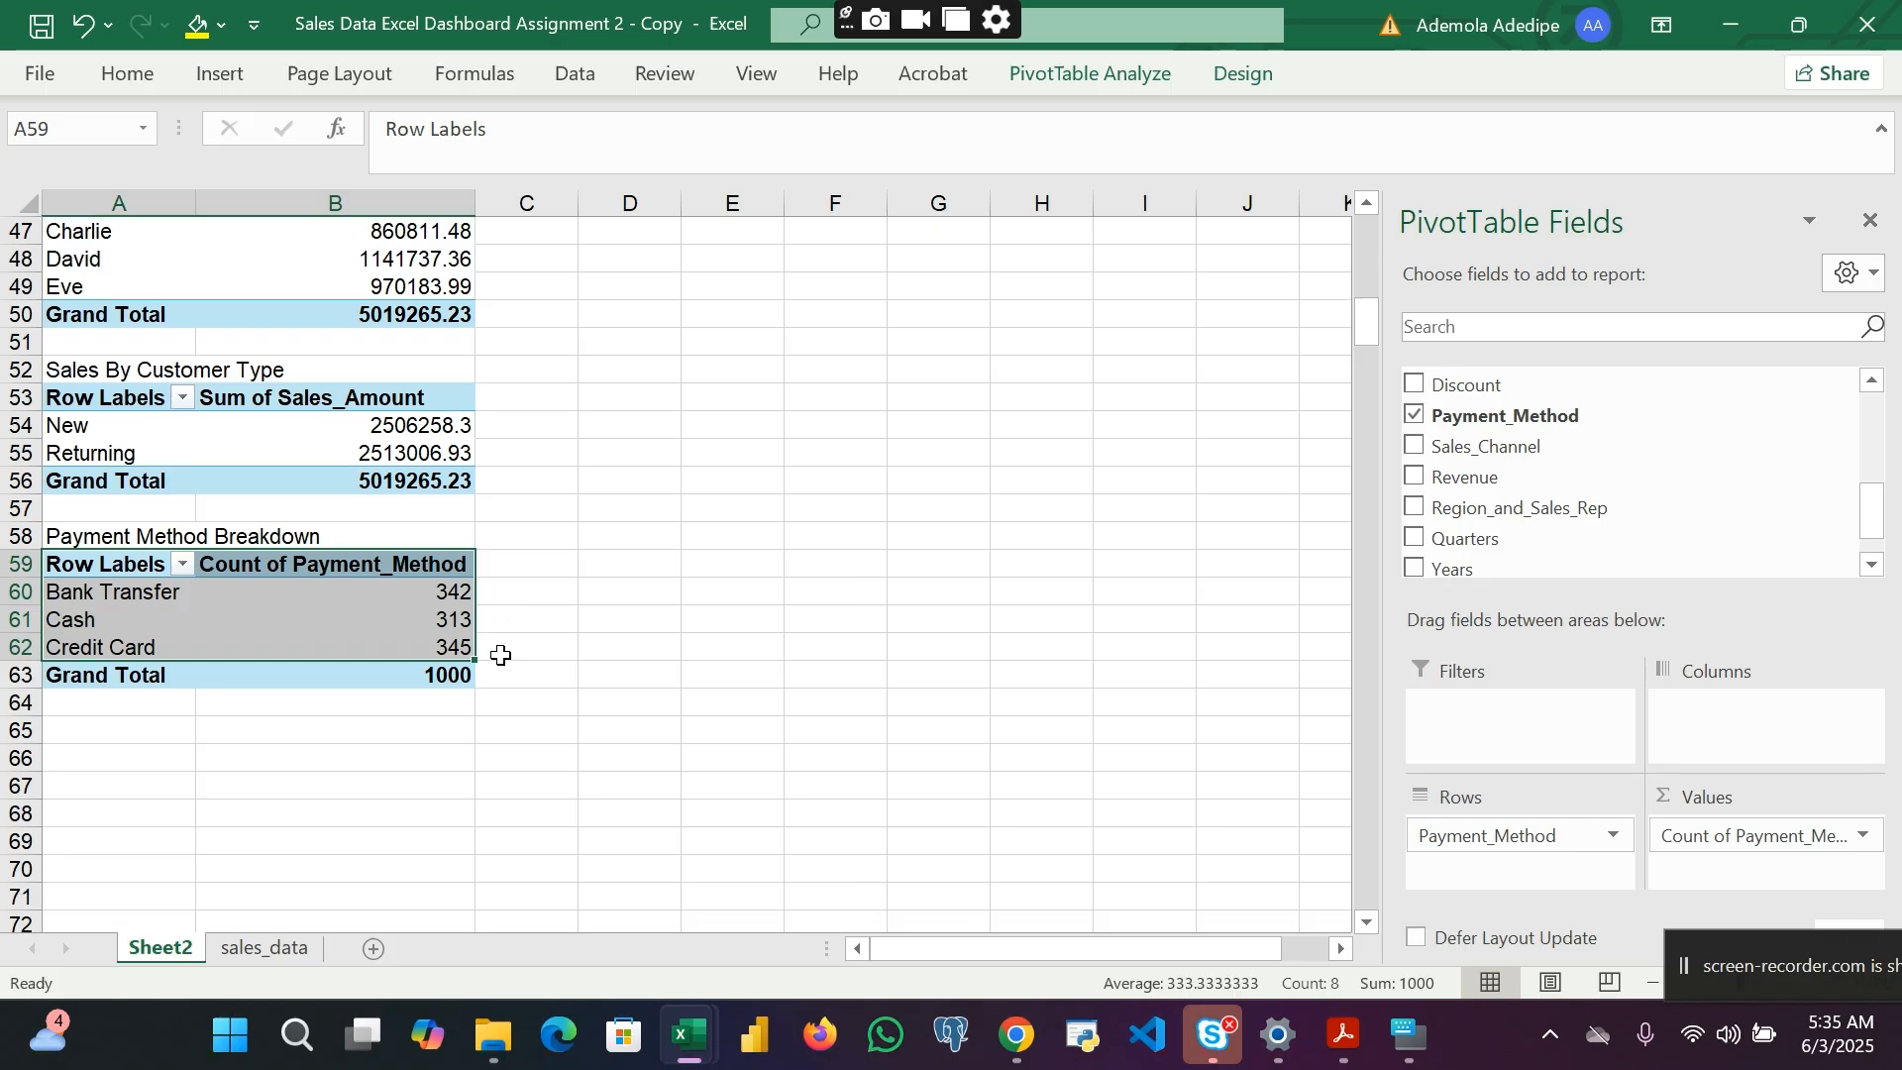
click(530, 591)
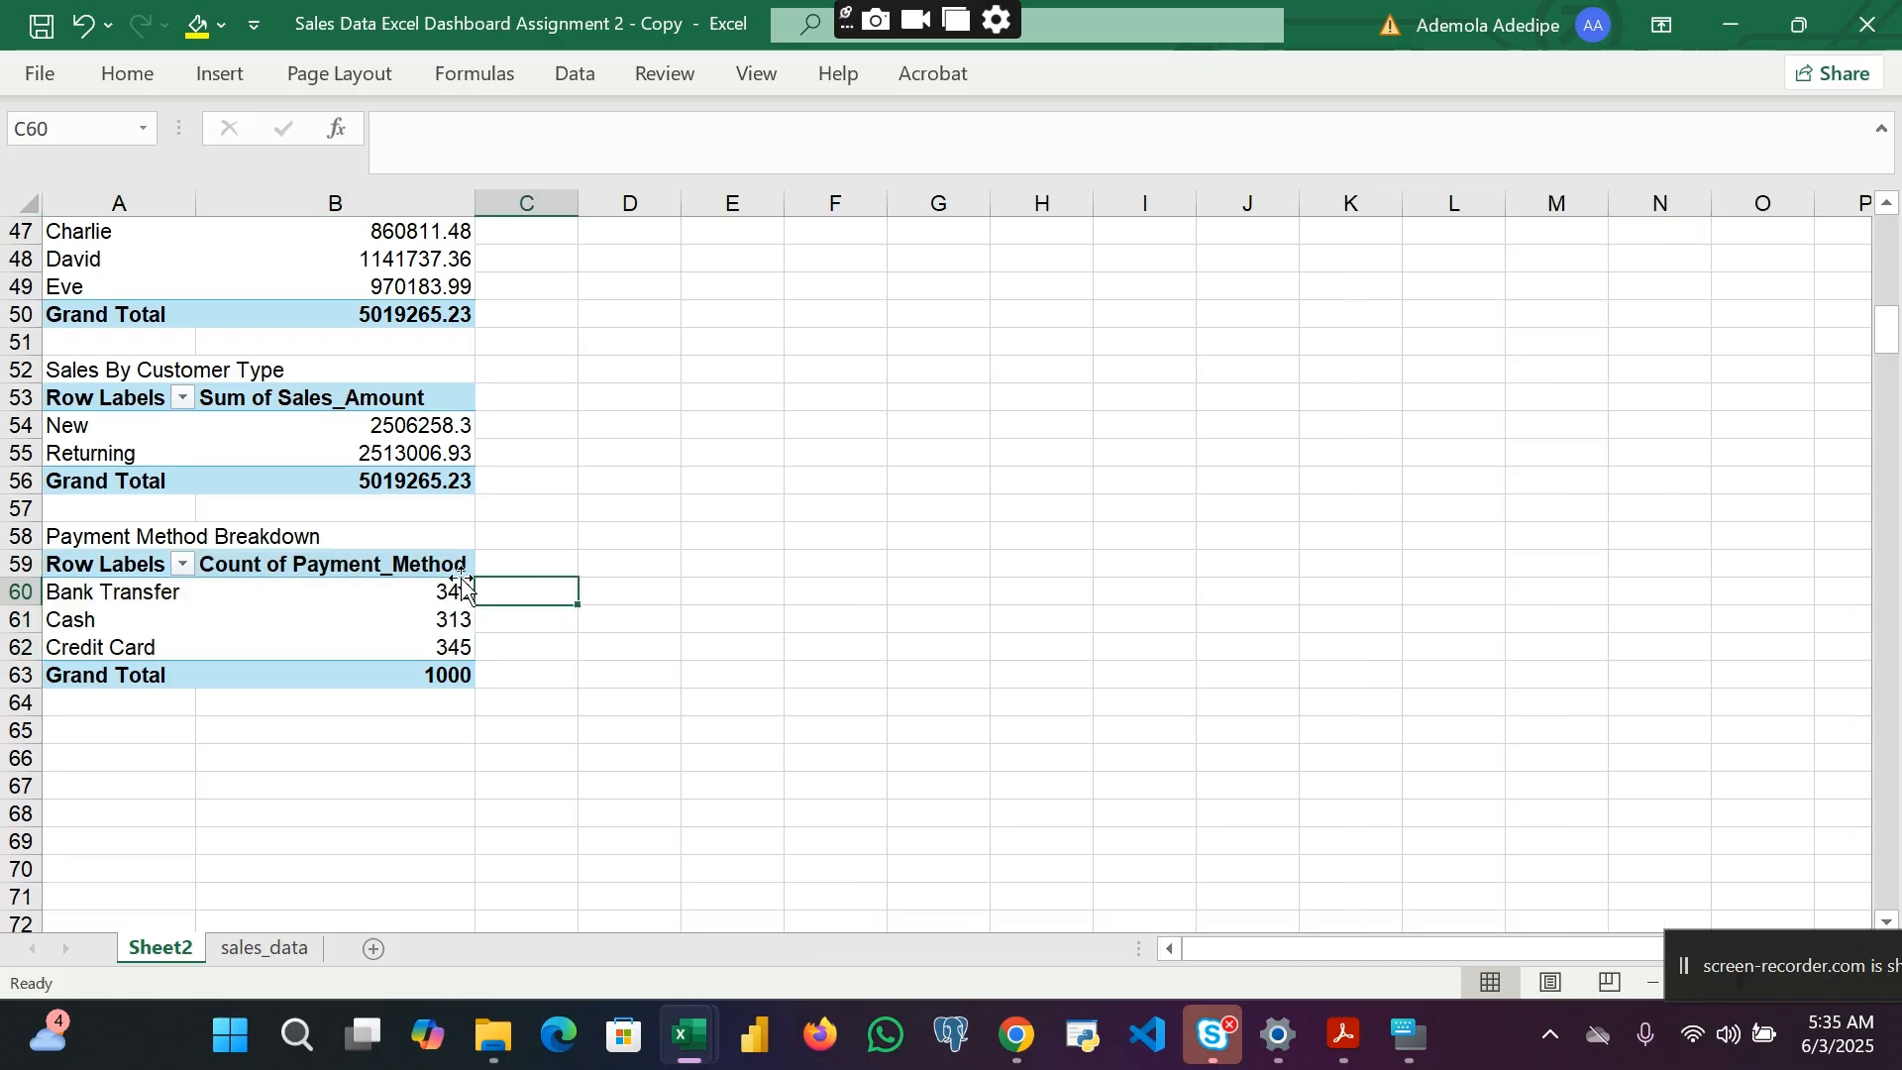
Step: Copy the payment method count PivotTable in A59:B63 and paste it at cell A66
drag(127, 561, 428, 677)
key(ctrl+c)
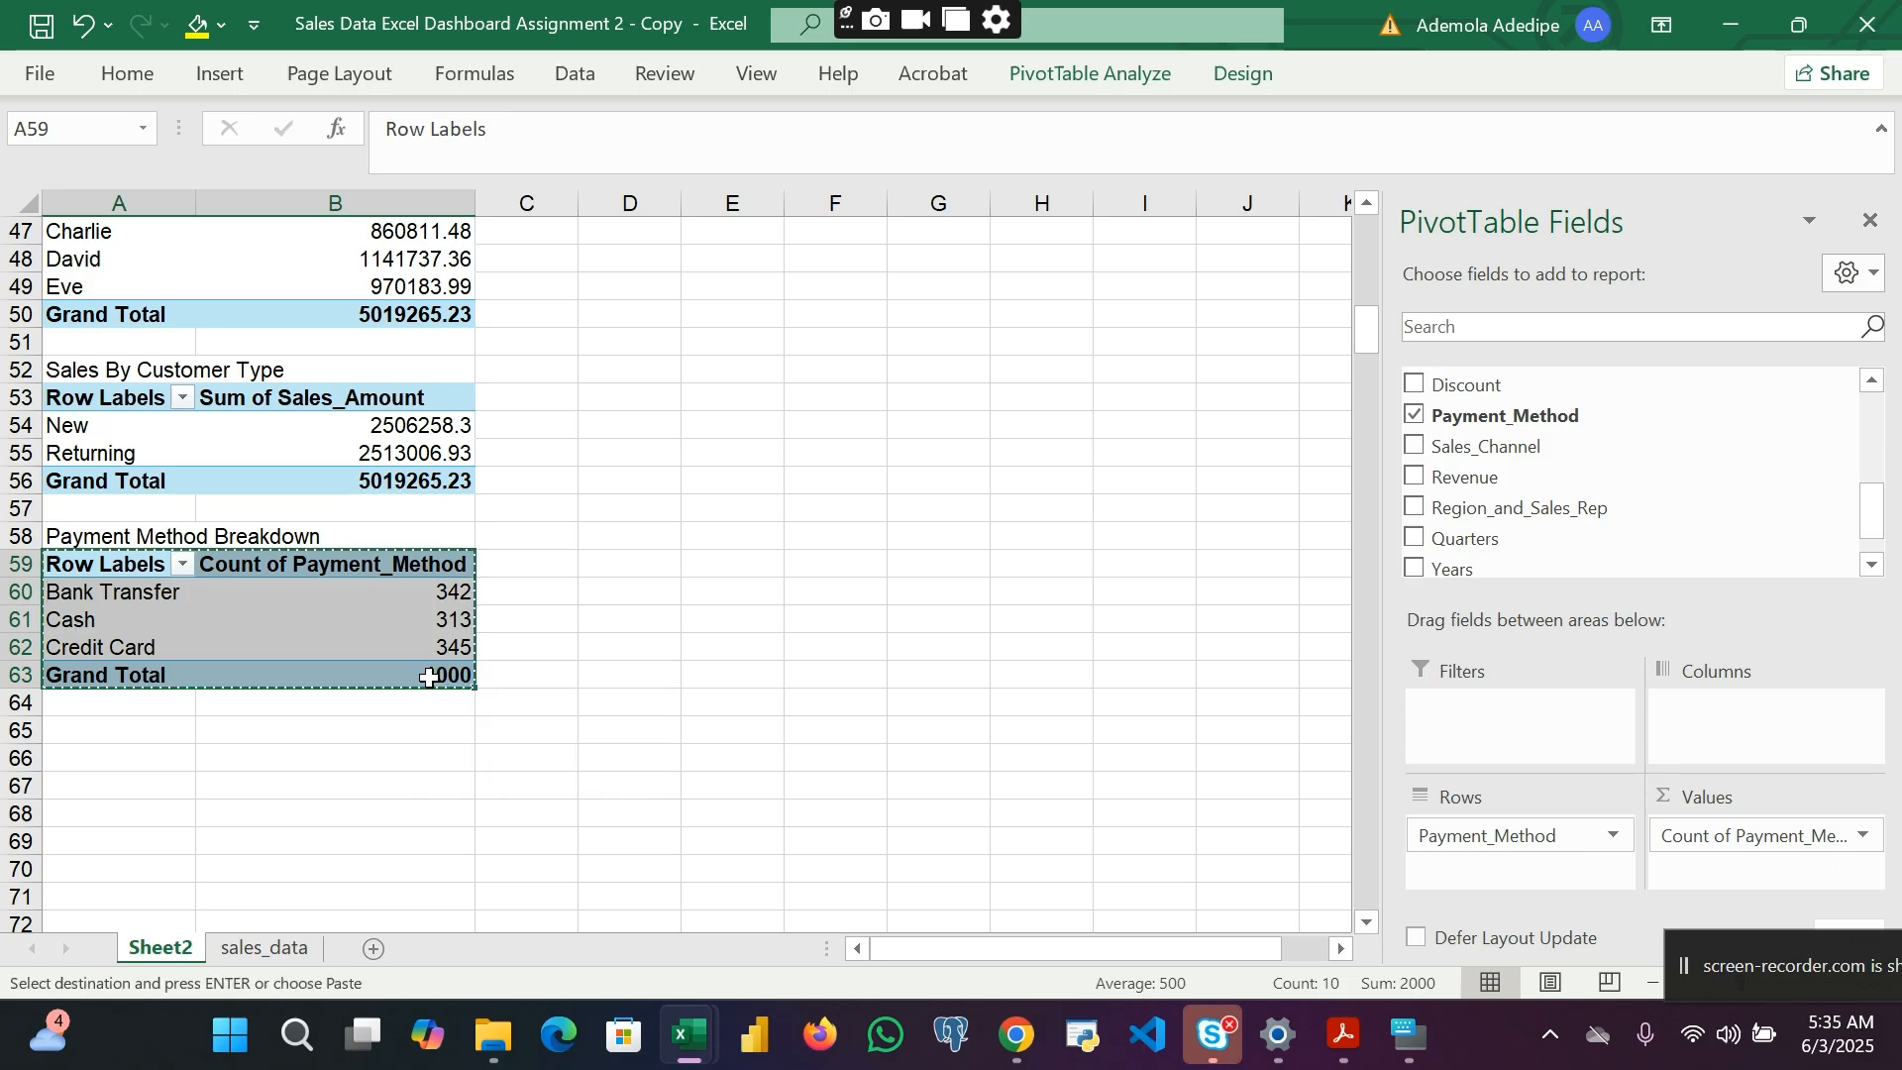
click(118, 759)
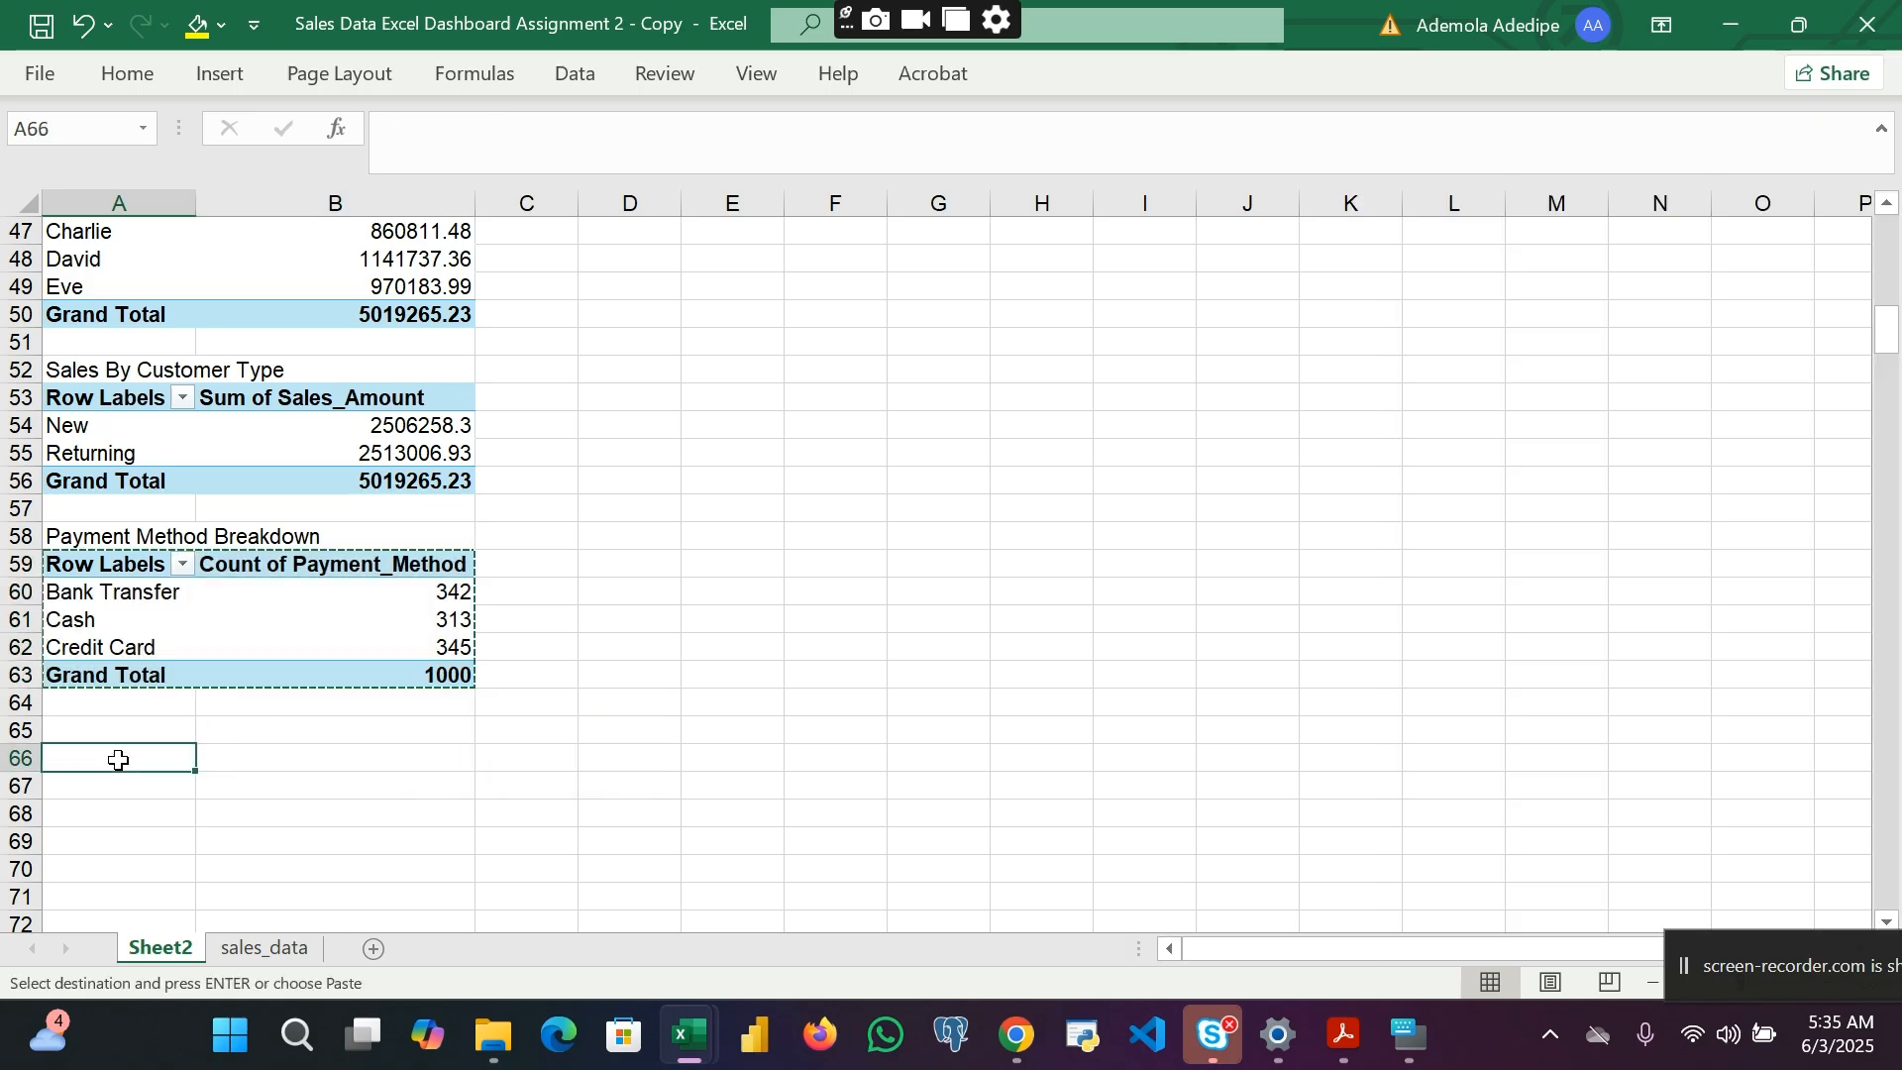
key(ctrl+v)
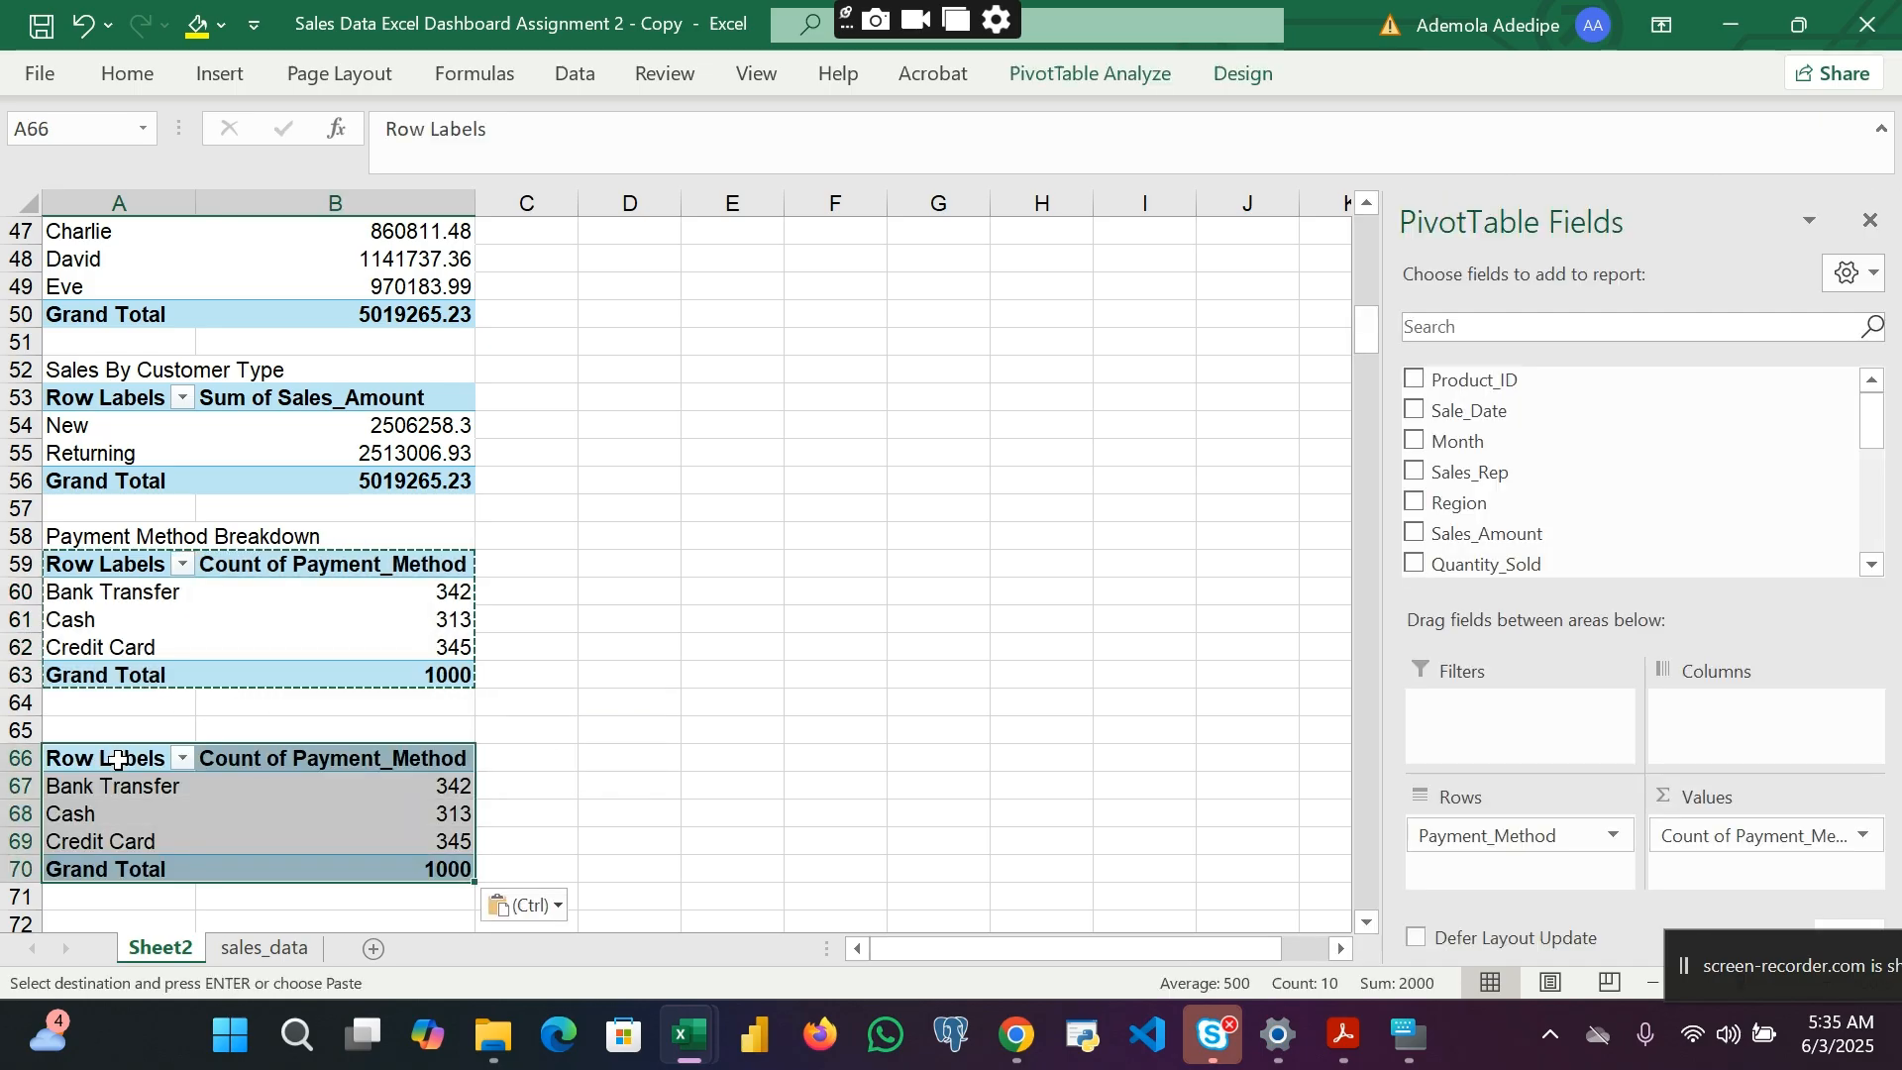
scroll(118, 760, down, 1)
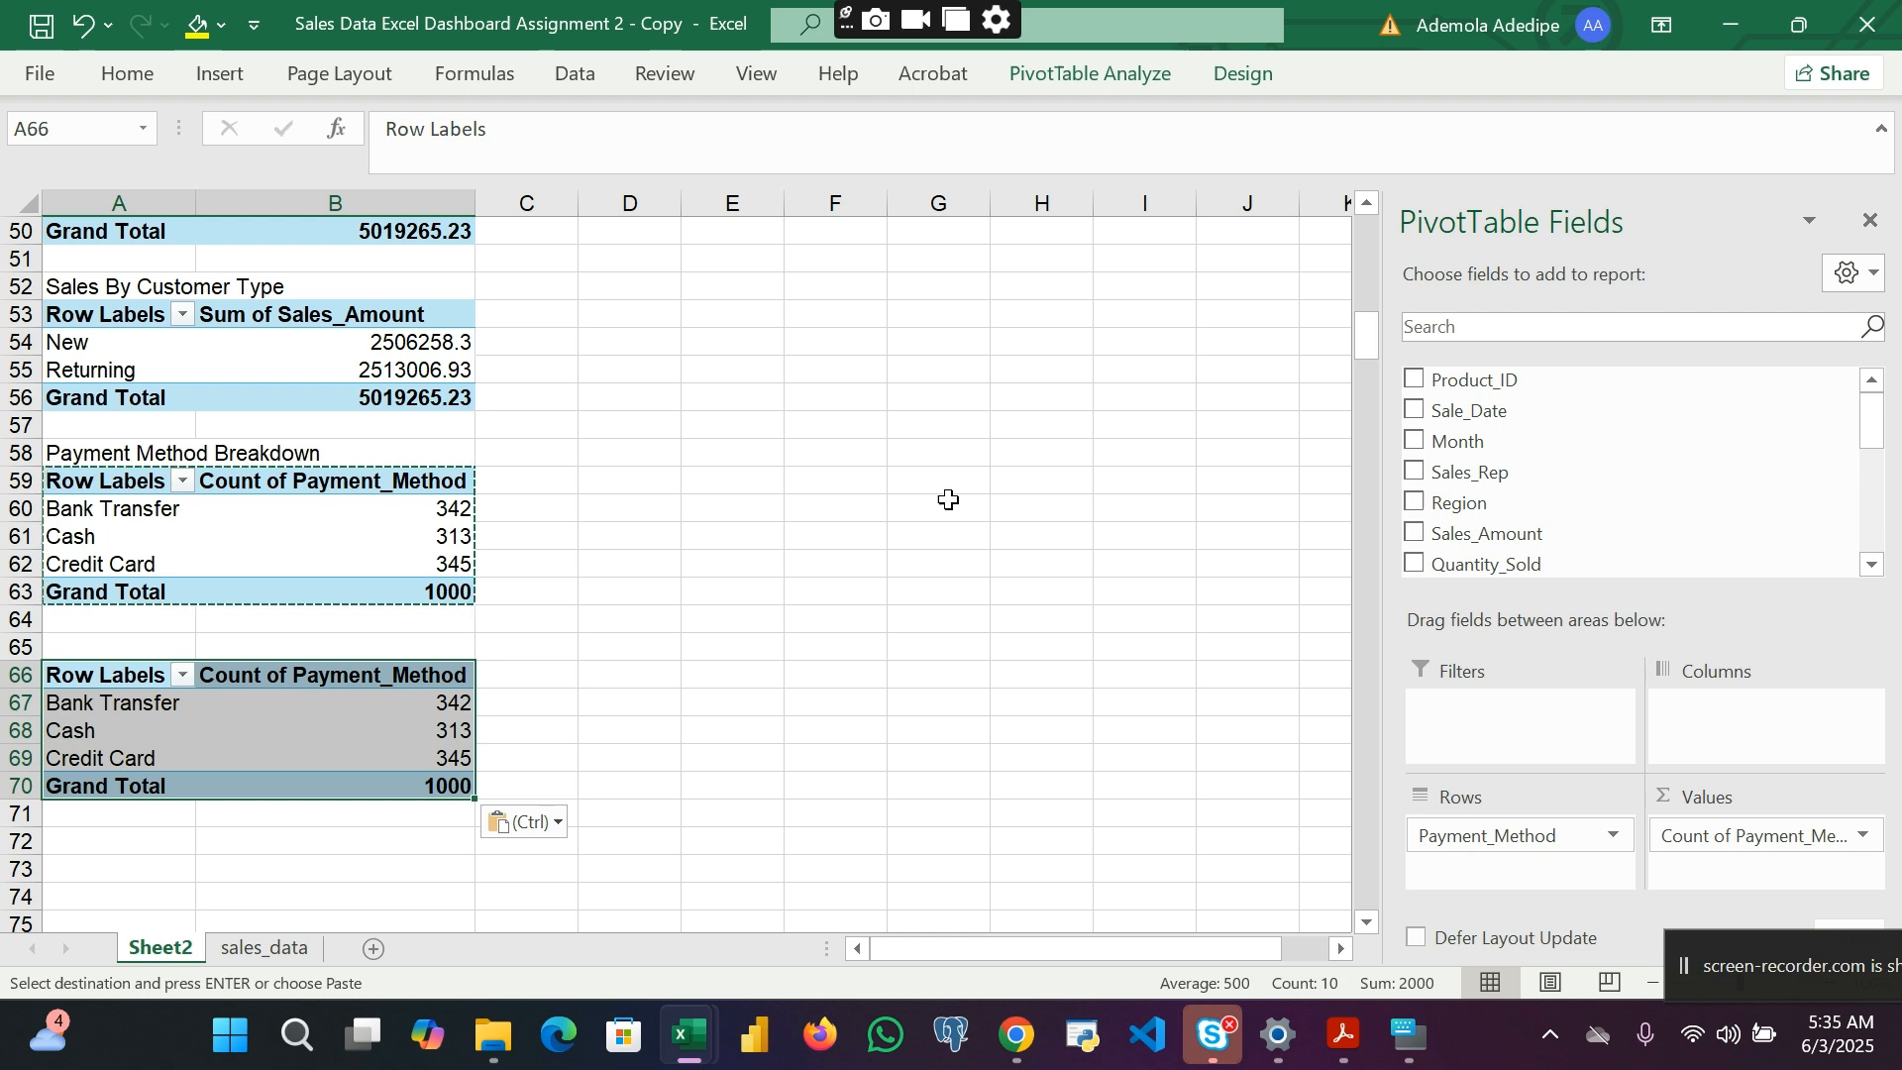
Step: Replace Count of Payment_Method with Sum of Sales_Amount as the value field of the PivotTable at A66
scroll(1530, 501, down, 5)
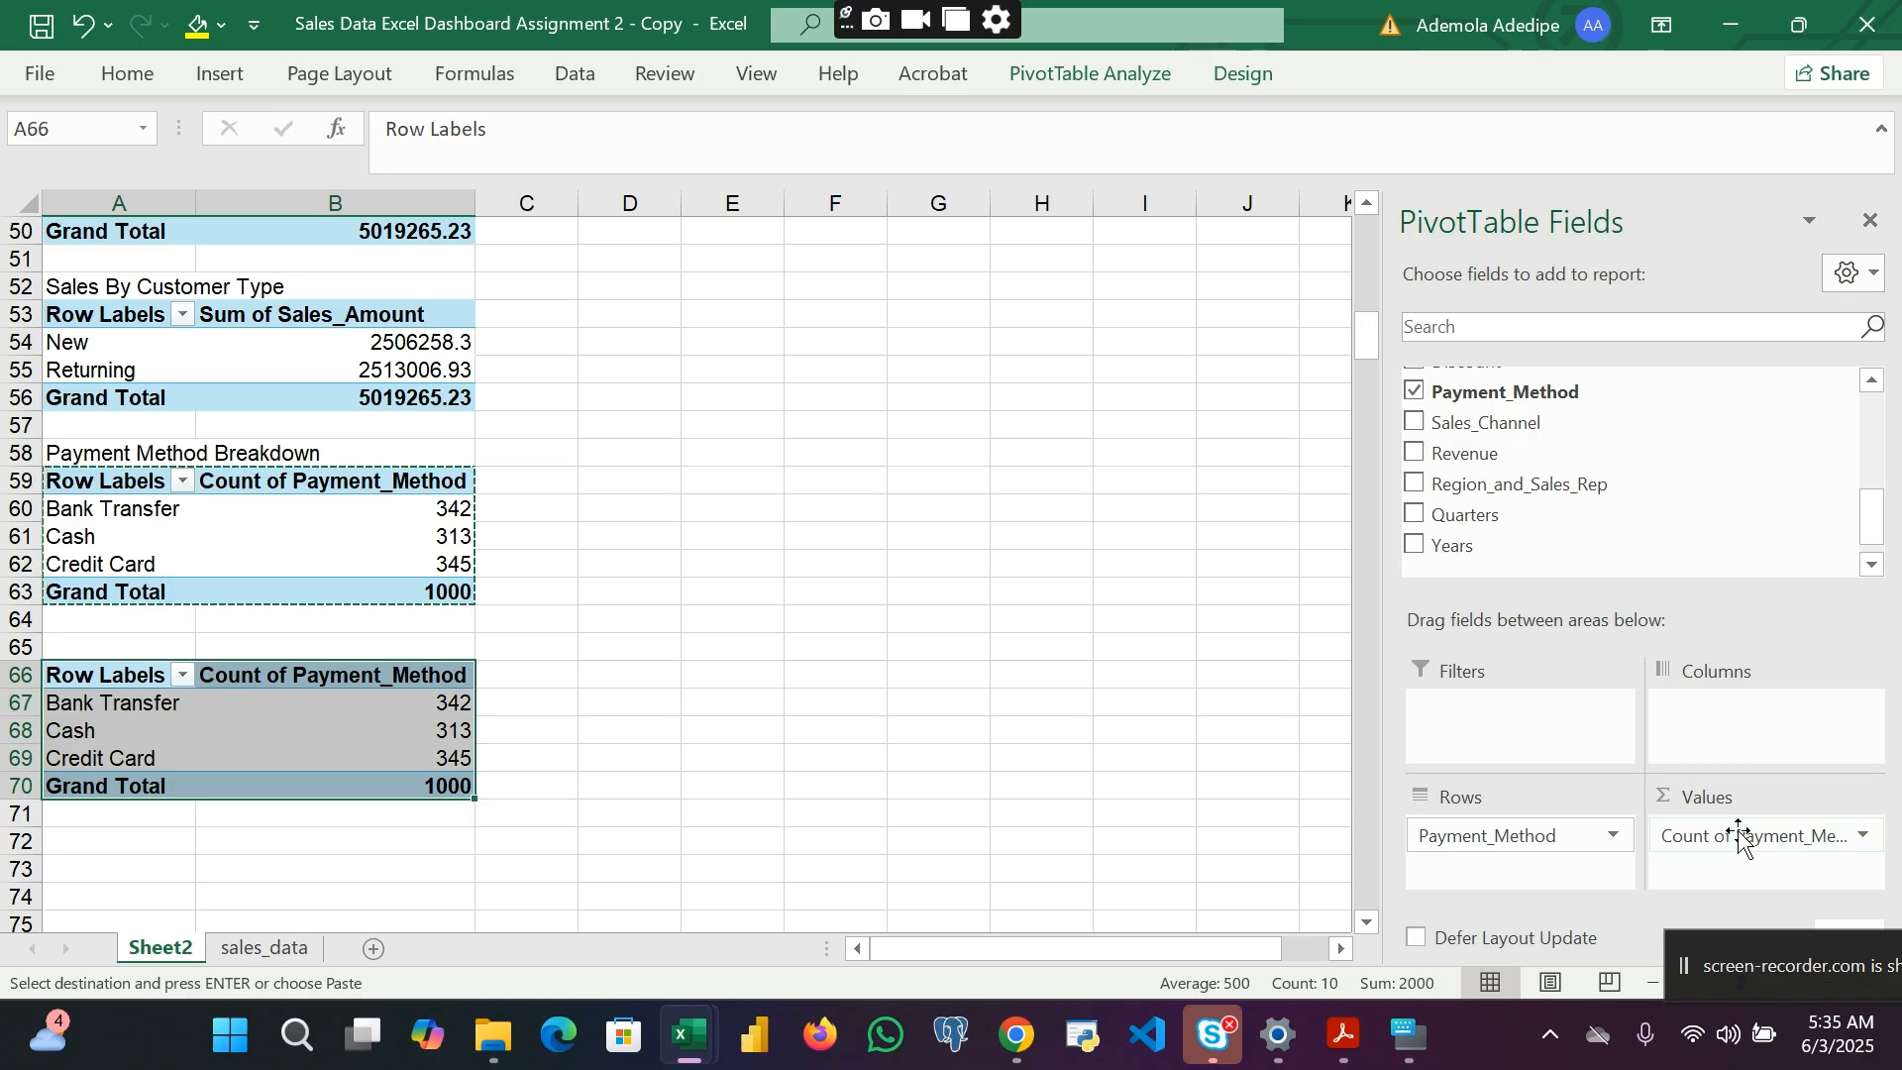
click(1740, 837)
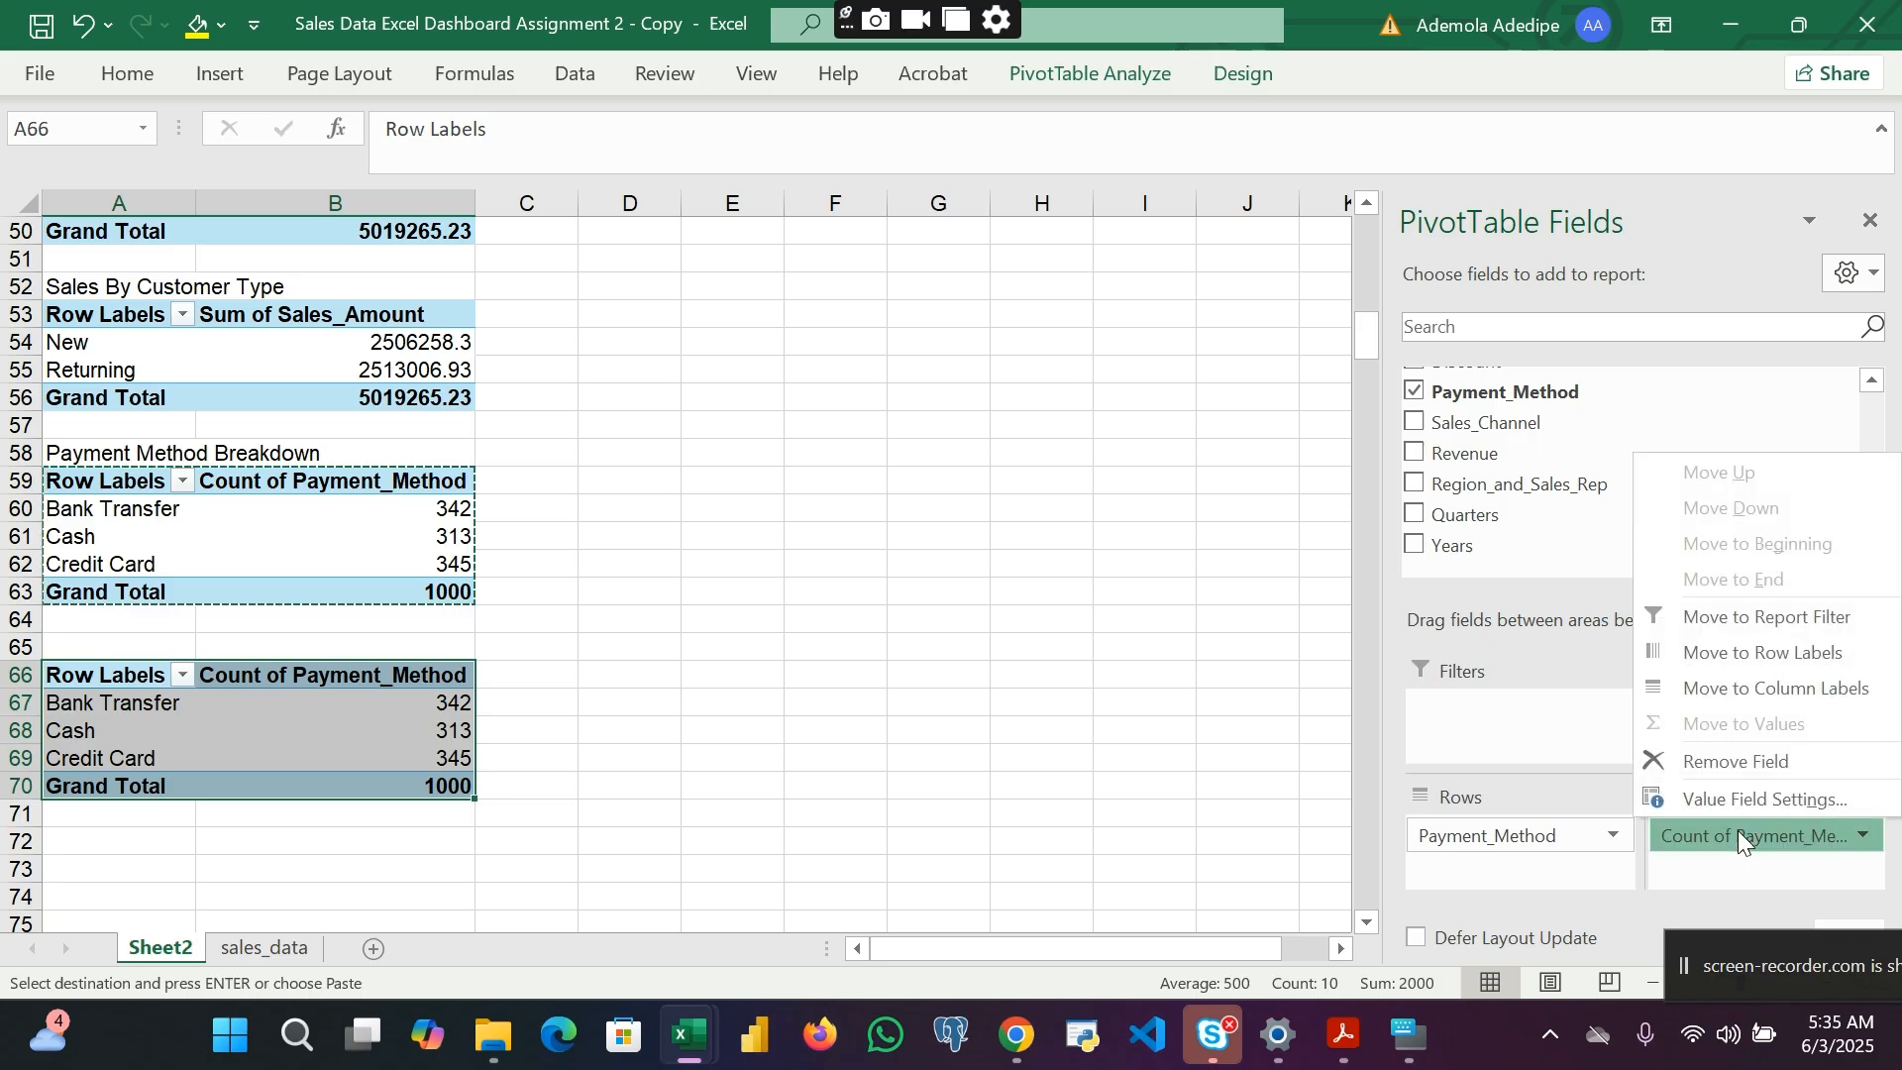
click(1734, 763)
scroll(1494, 485, up, 3)
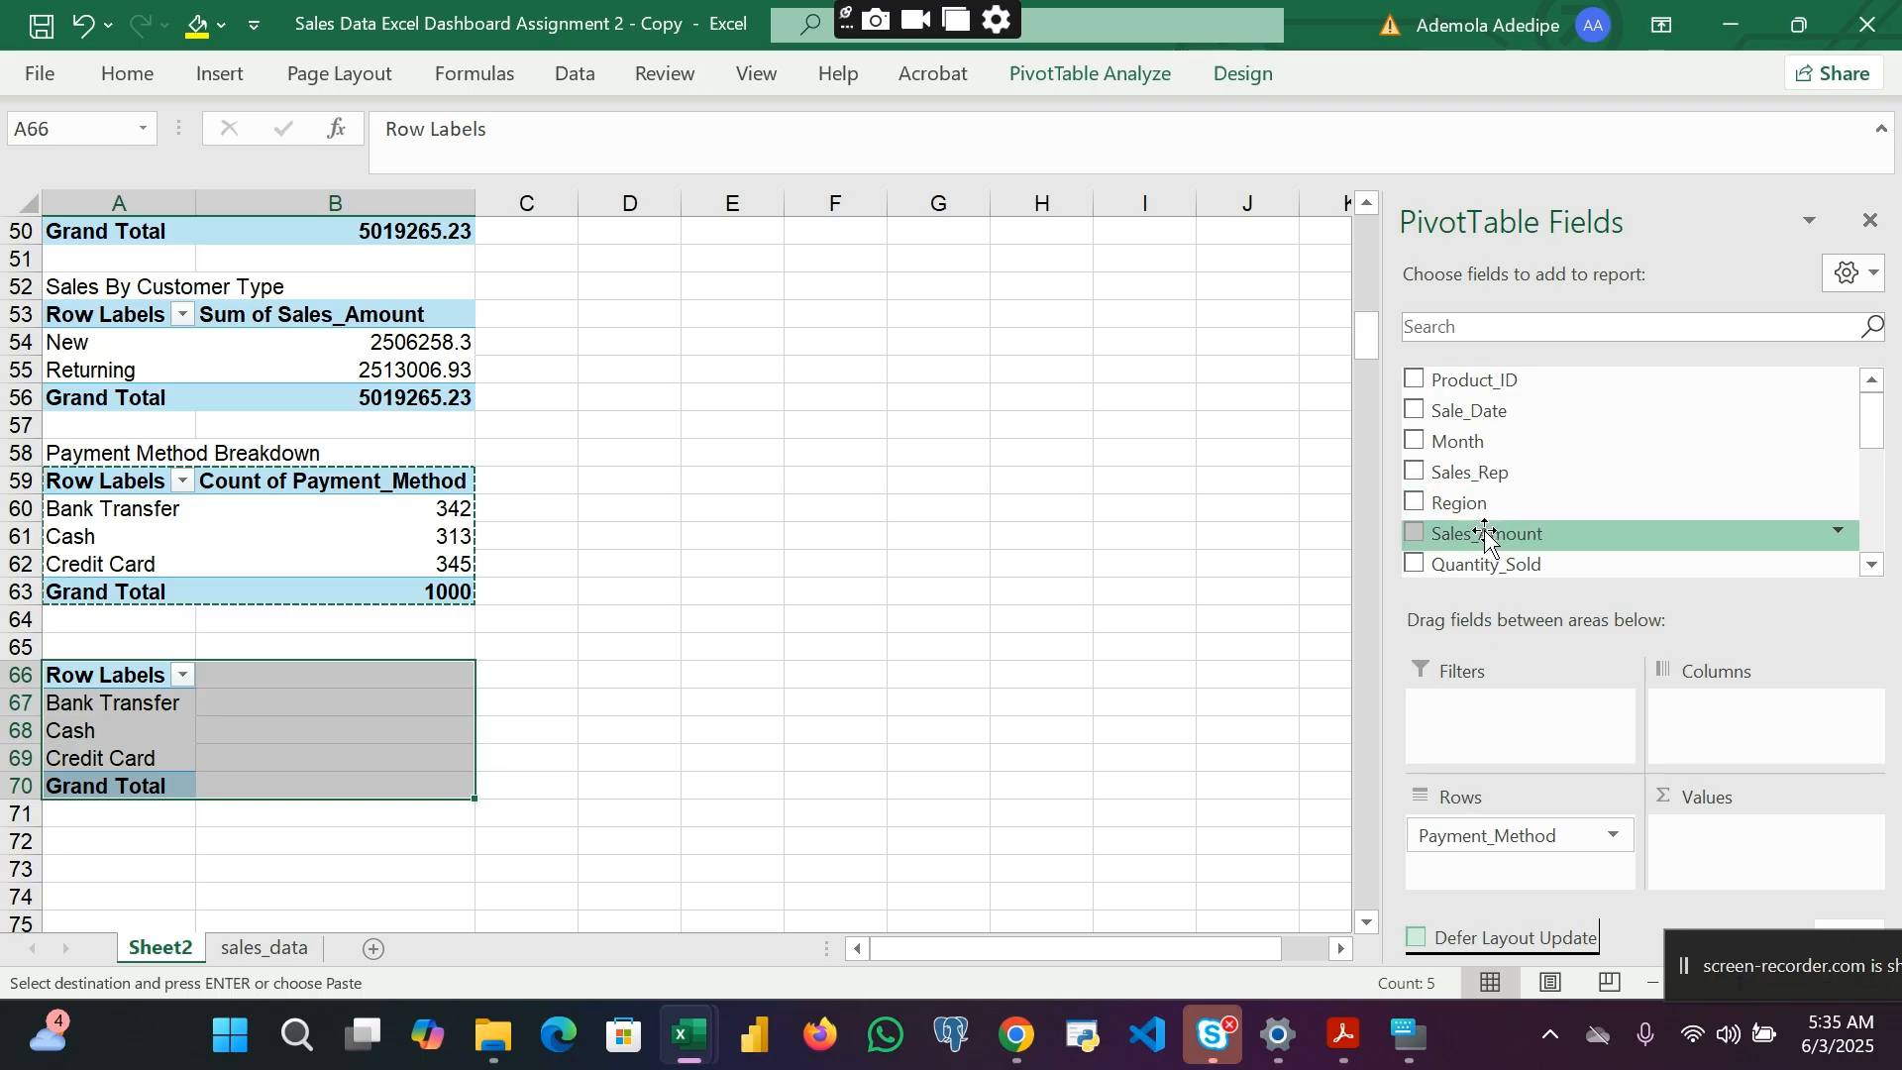
drag(1487, 535, 1750, 862)
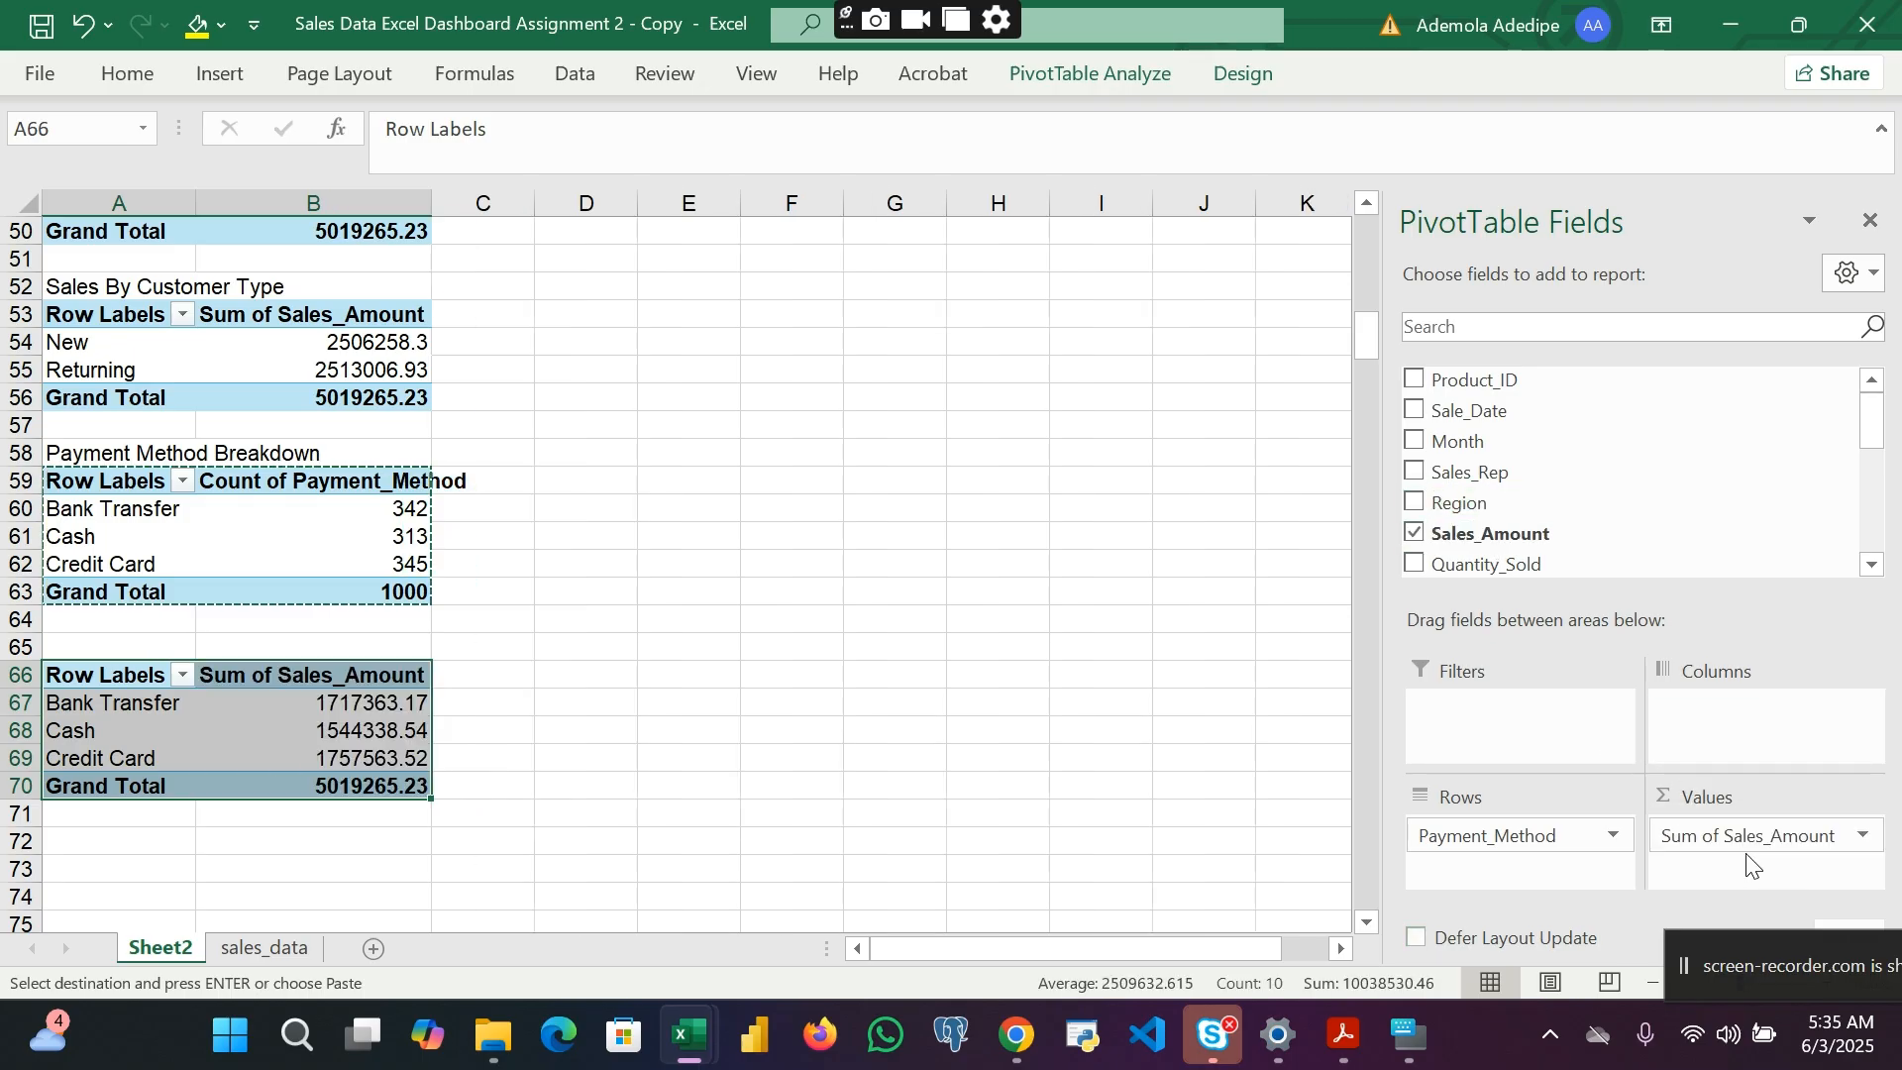
click(479, 715)
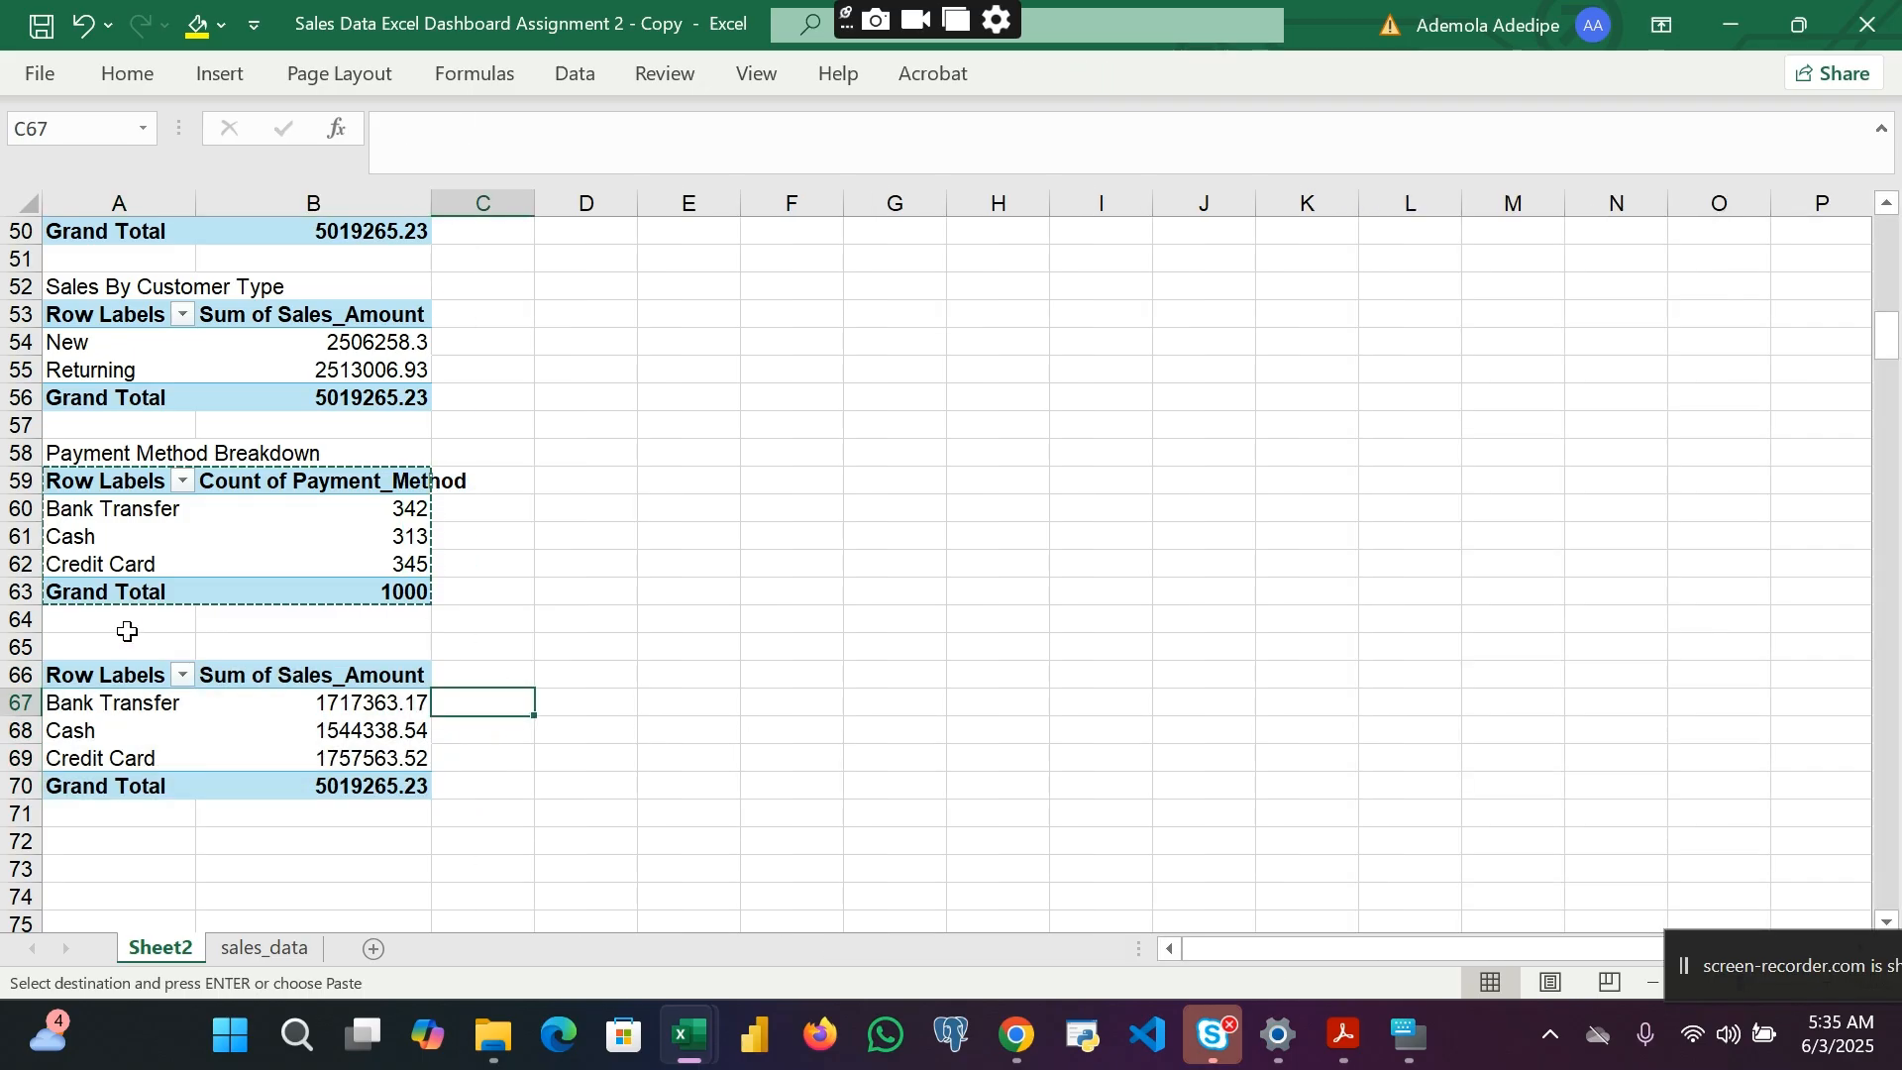
scroll(157, 718, down, 2)
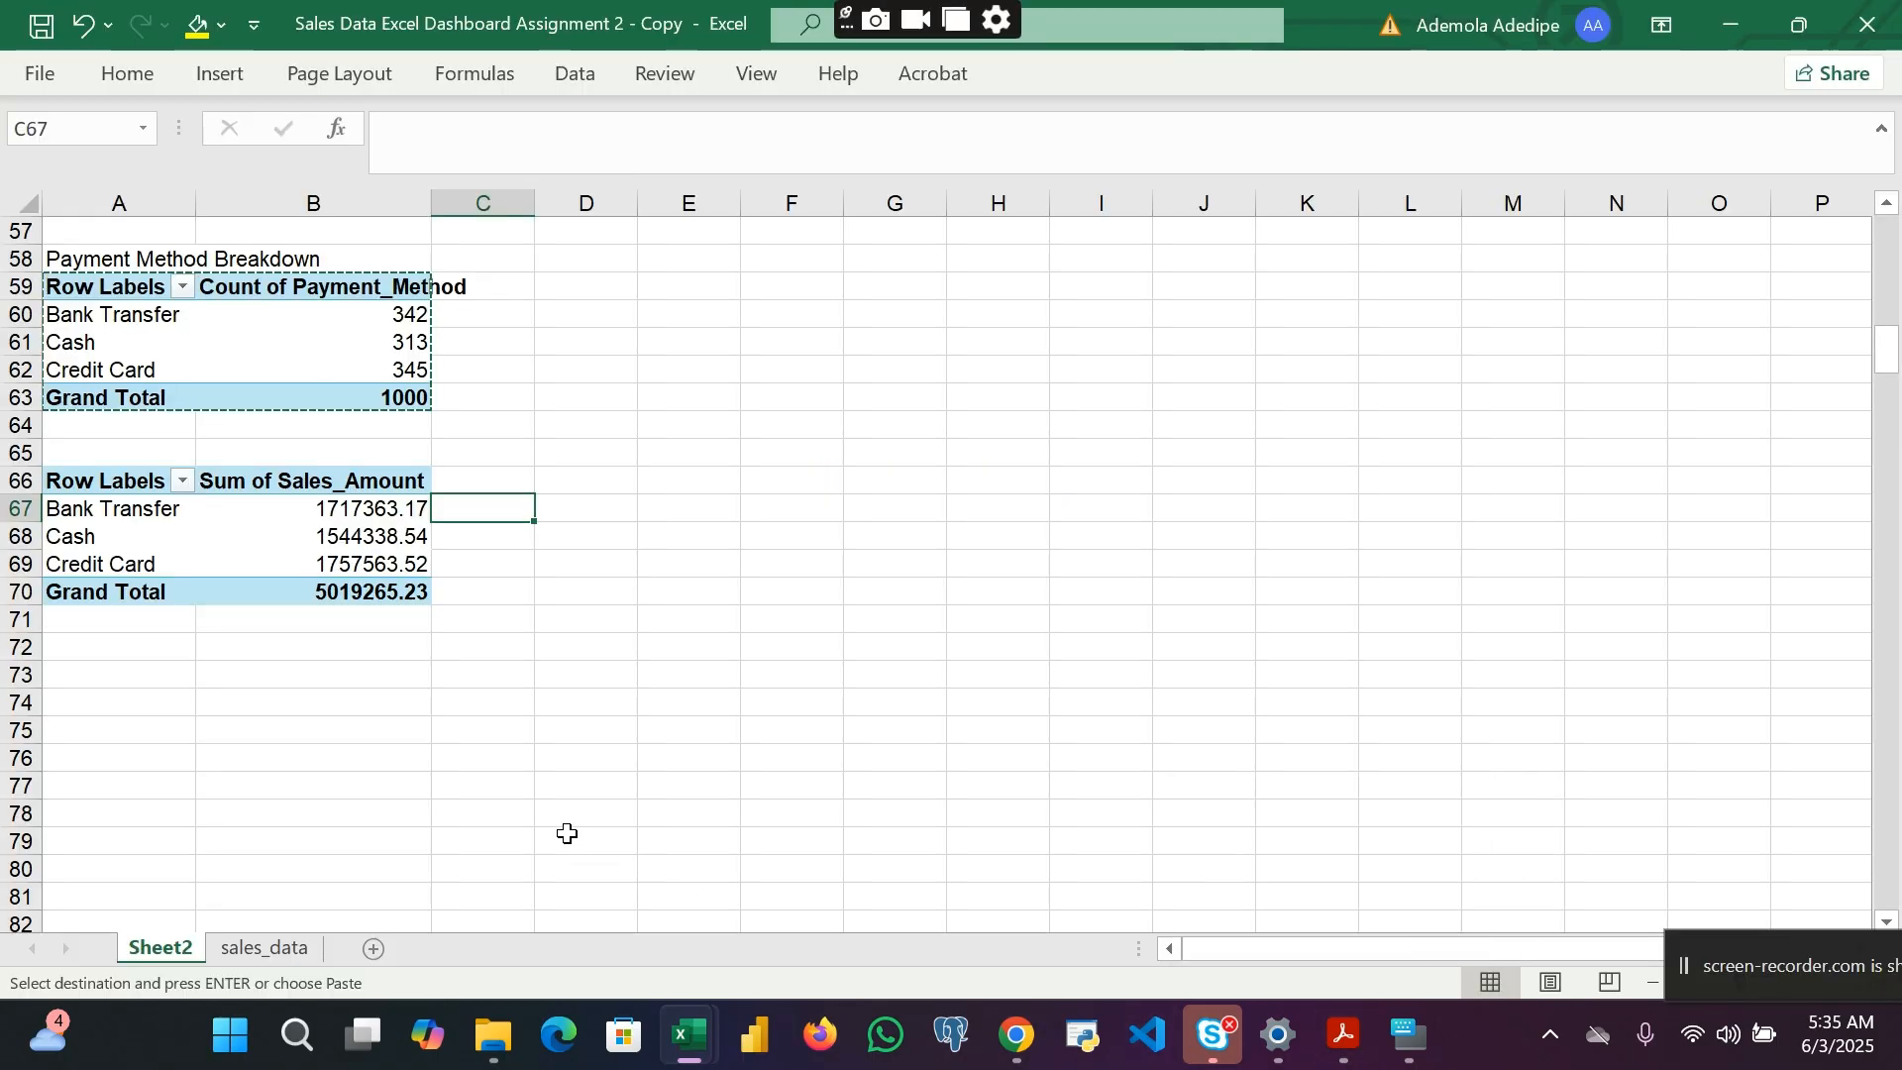
Step: Copy the payment method sales PivotTable in A66:B70 and paste it at cell A74
mouse_move(1341, 1042)
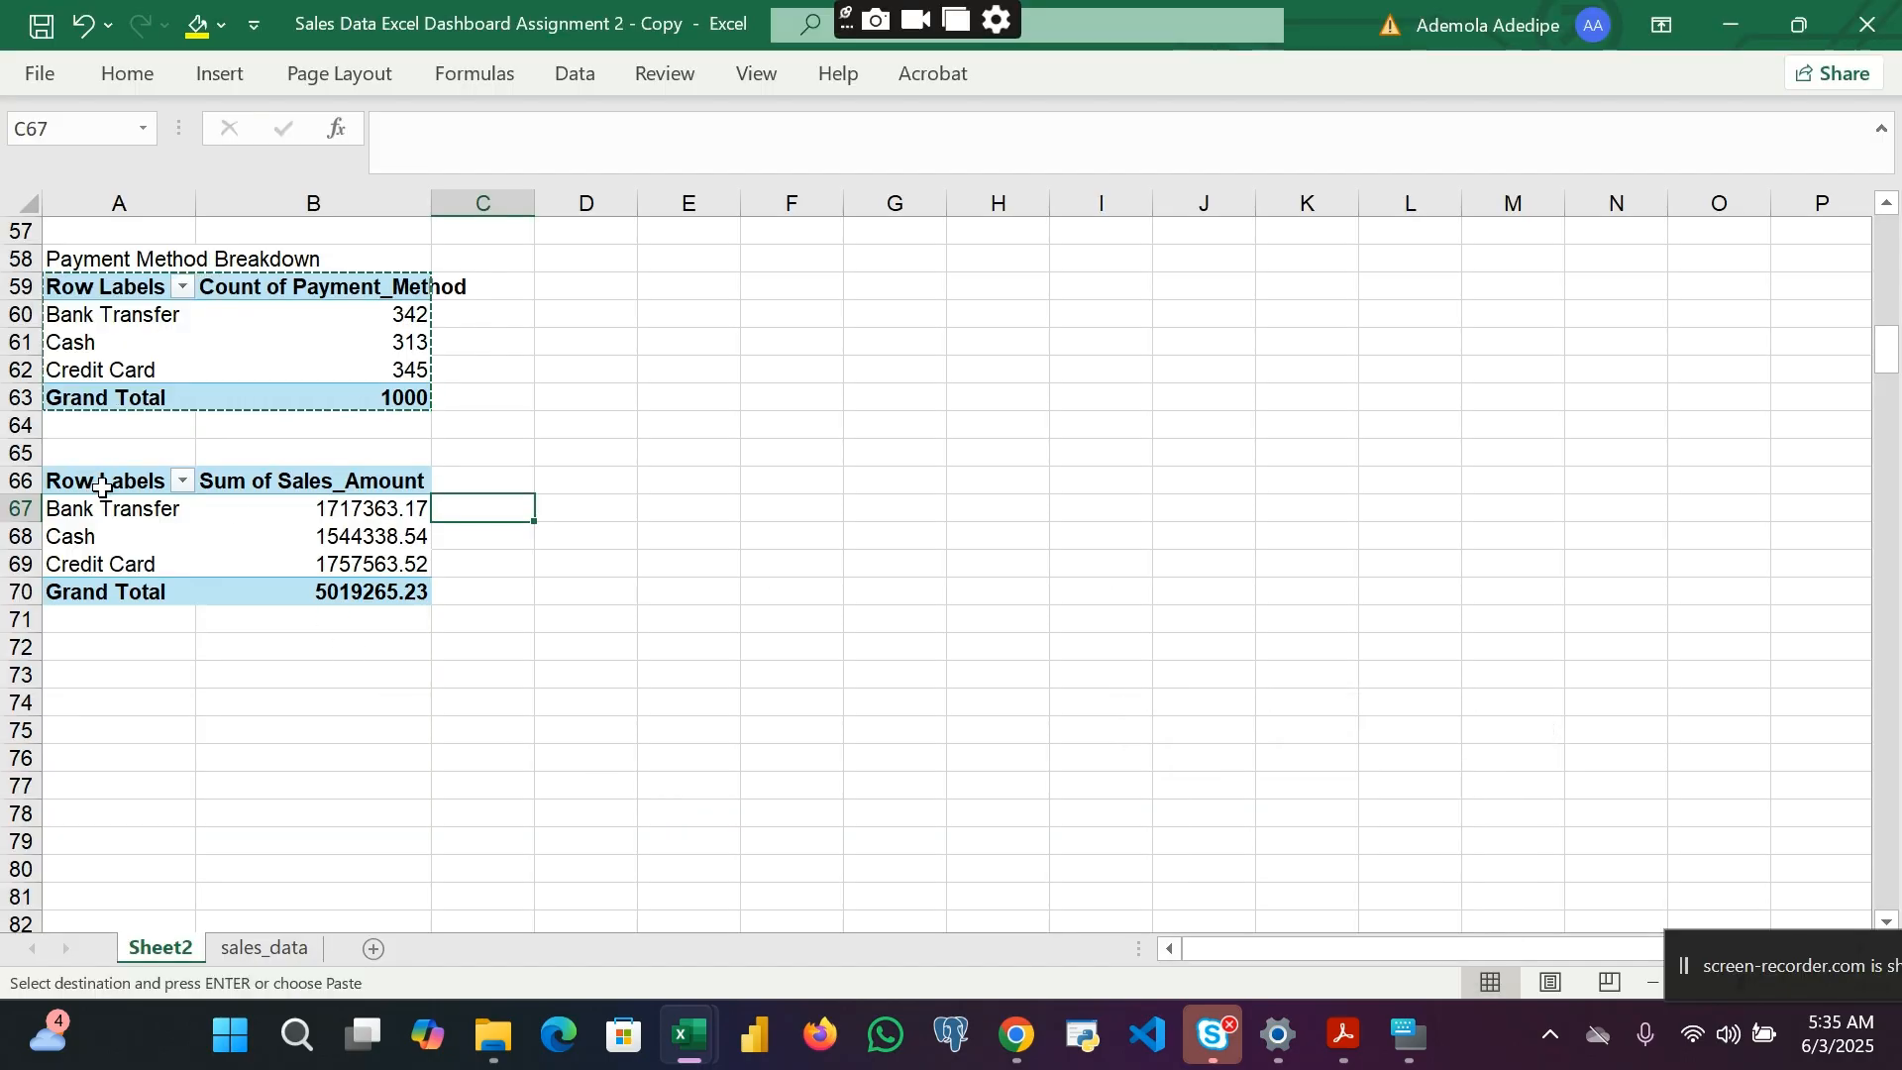
drag(102, 487, 370, 590)
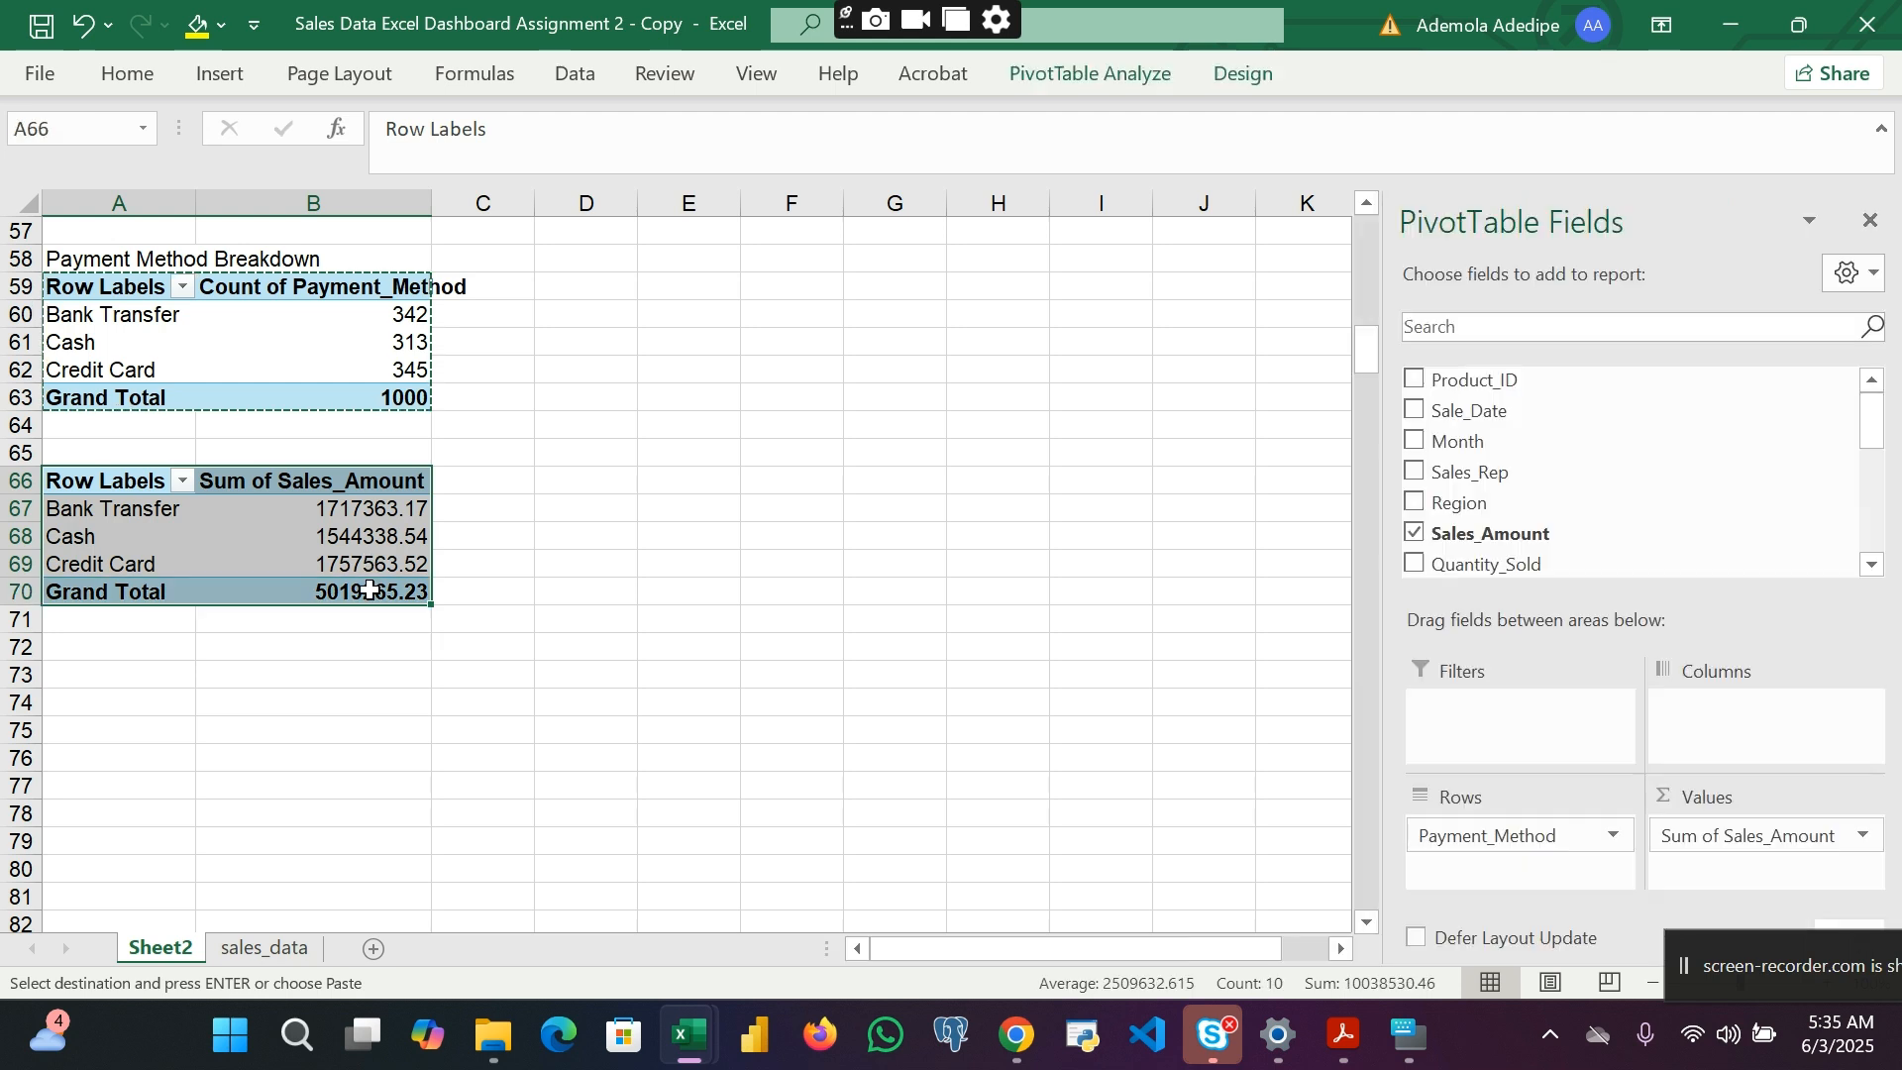
key(ctrl+c)
click(125, 706)
key(ctrl+v)
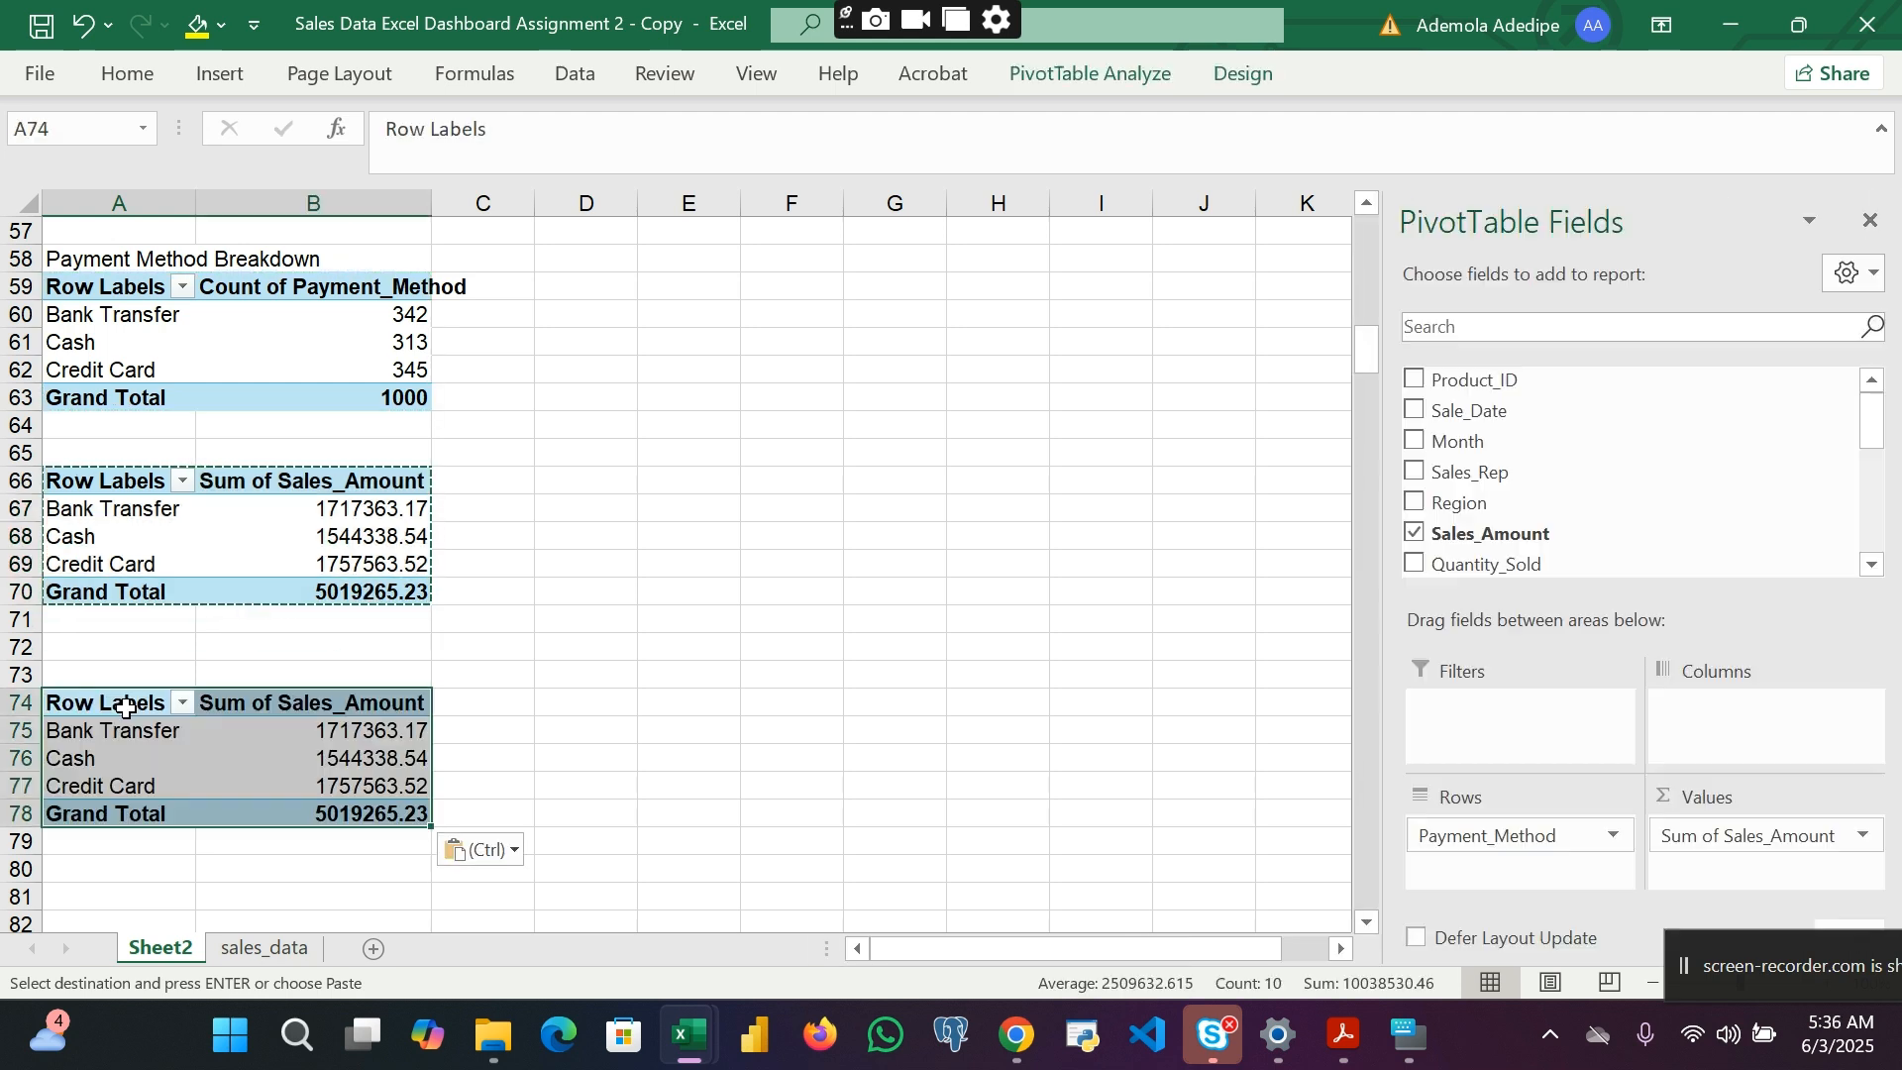
Step: Replace Payment_Method with Sales_Channel as the row field of the PivotTable at A74, keeping Sales_Amount as its value
scroll(126, 706, down, 2)
scroll(1470, 496, down, 3)
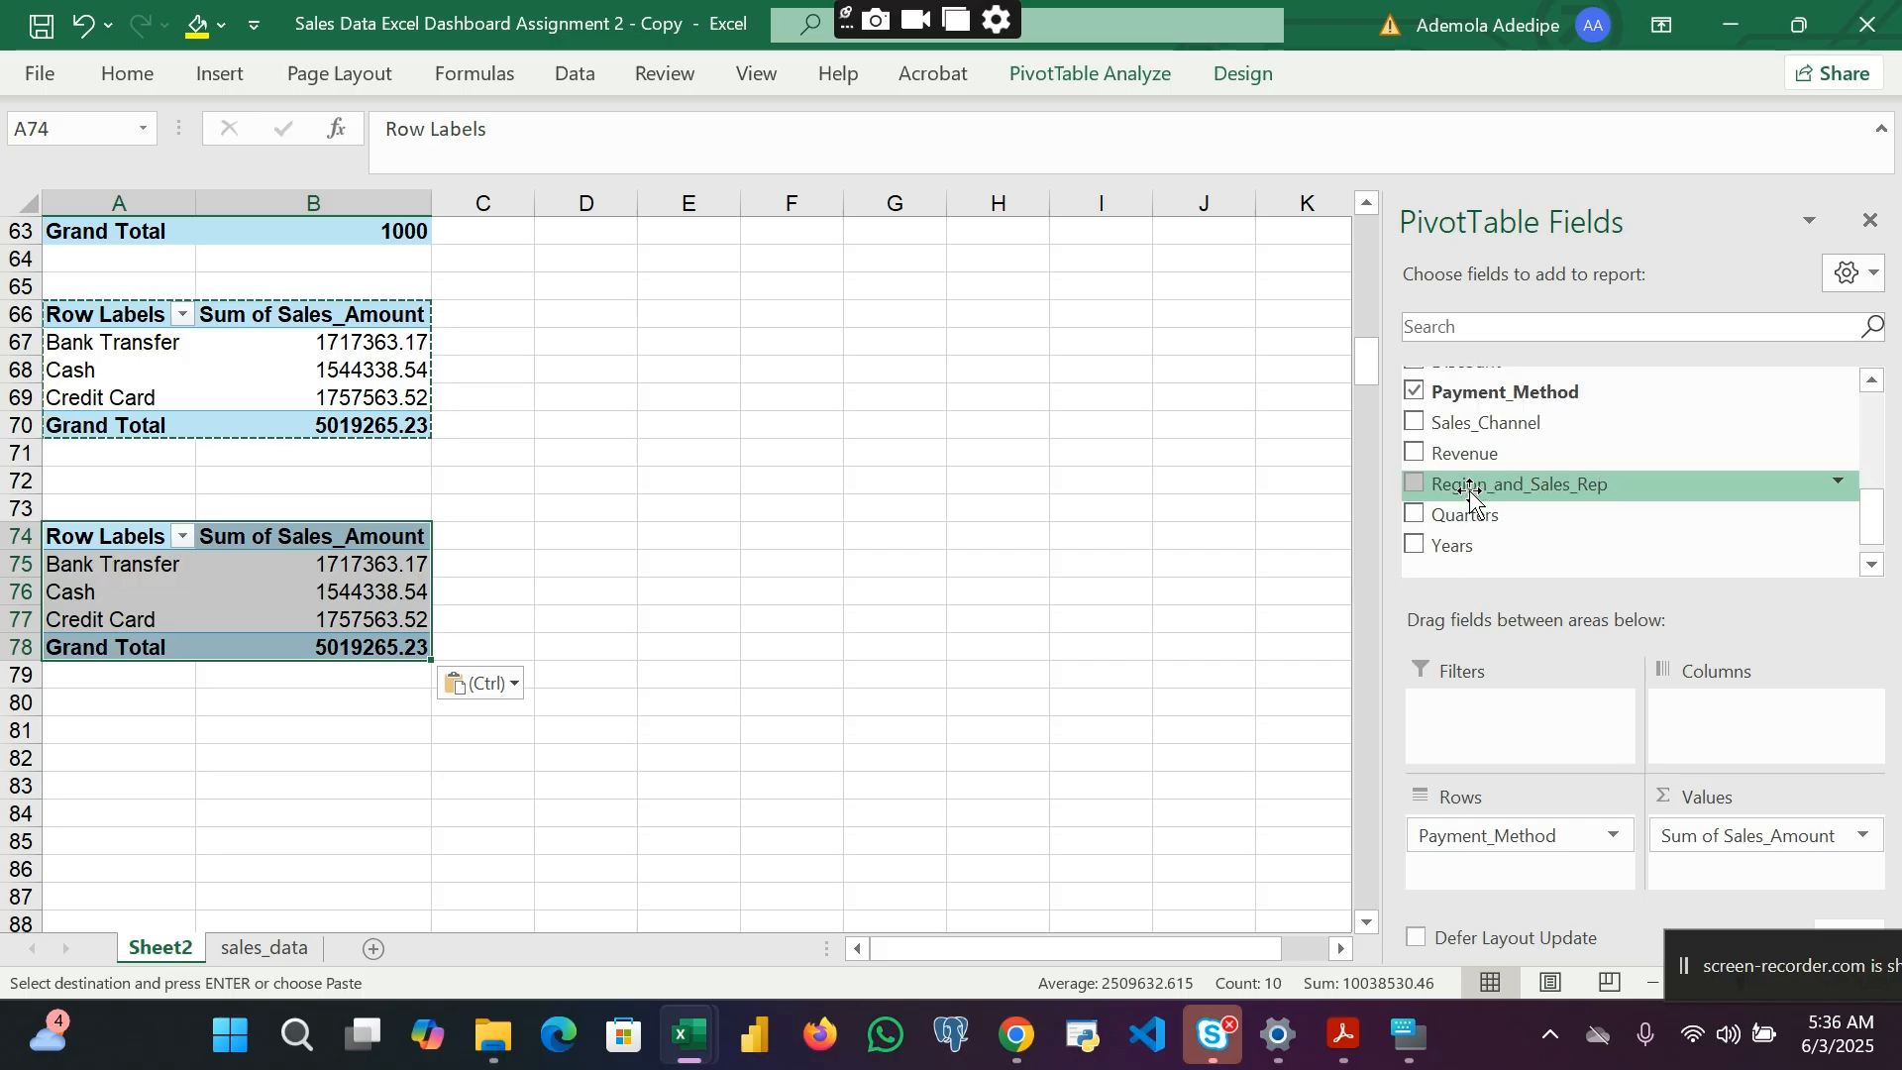
scroll(1470, 496, up, 2)
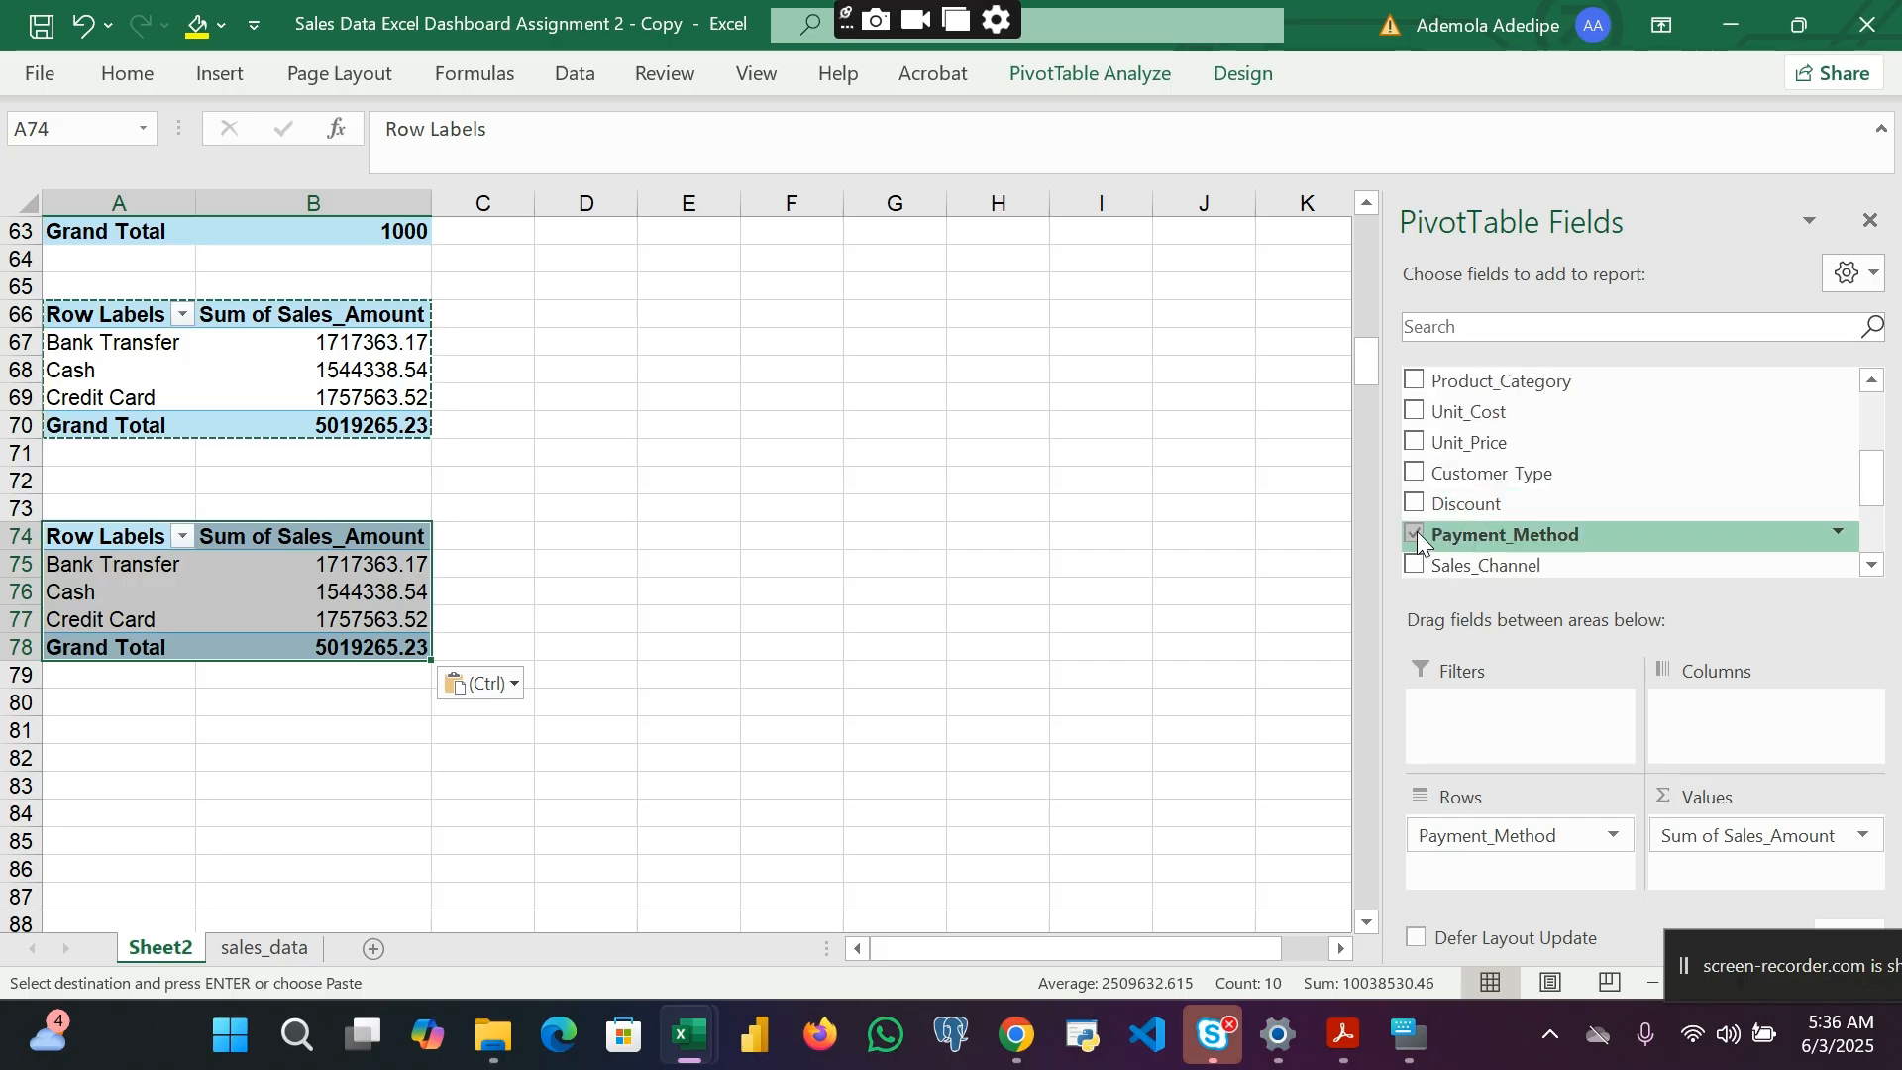
click(1415, 533)
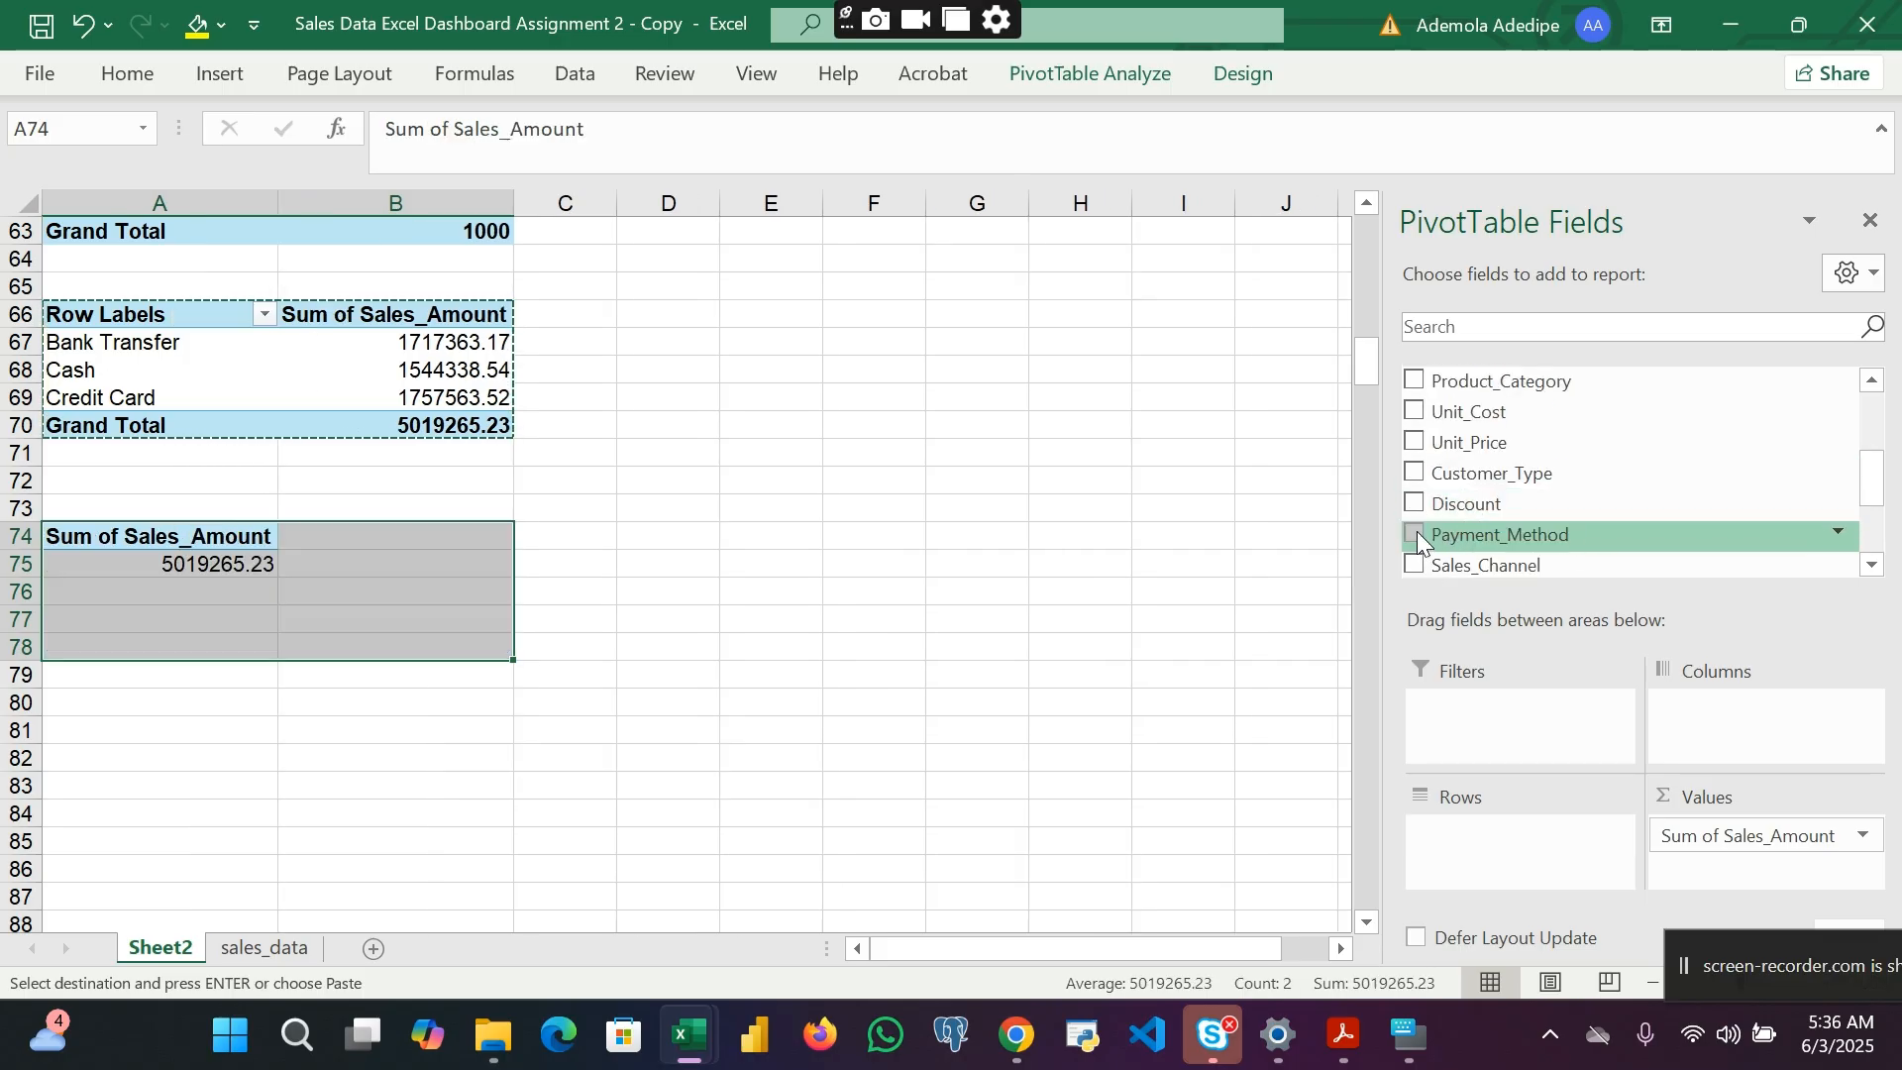
scroll(1473, 408, up, 3)
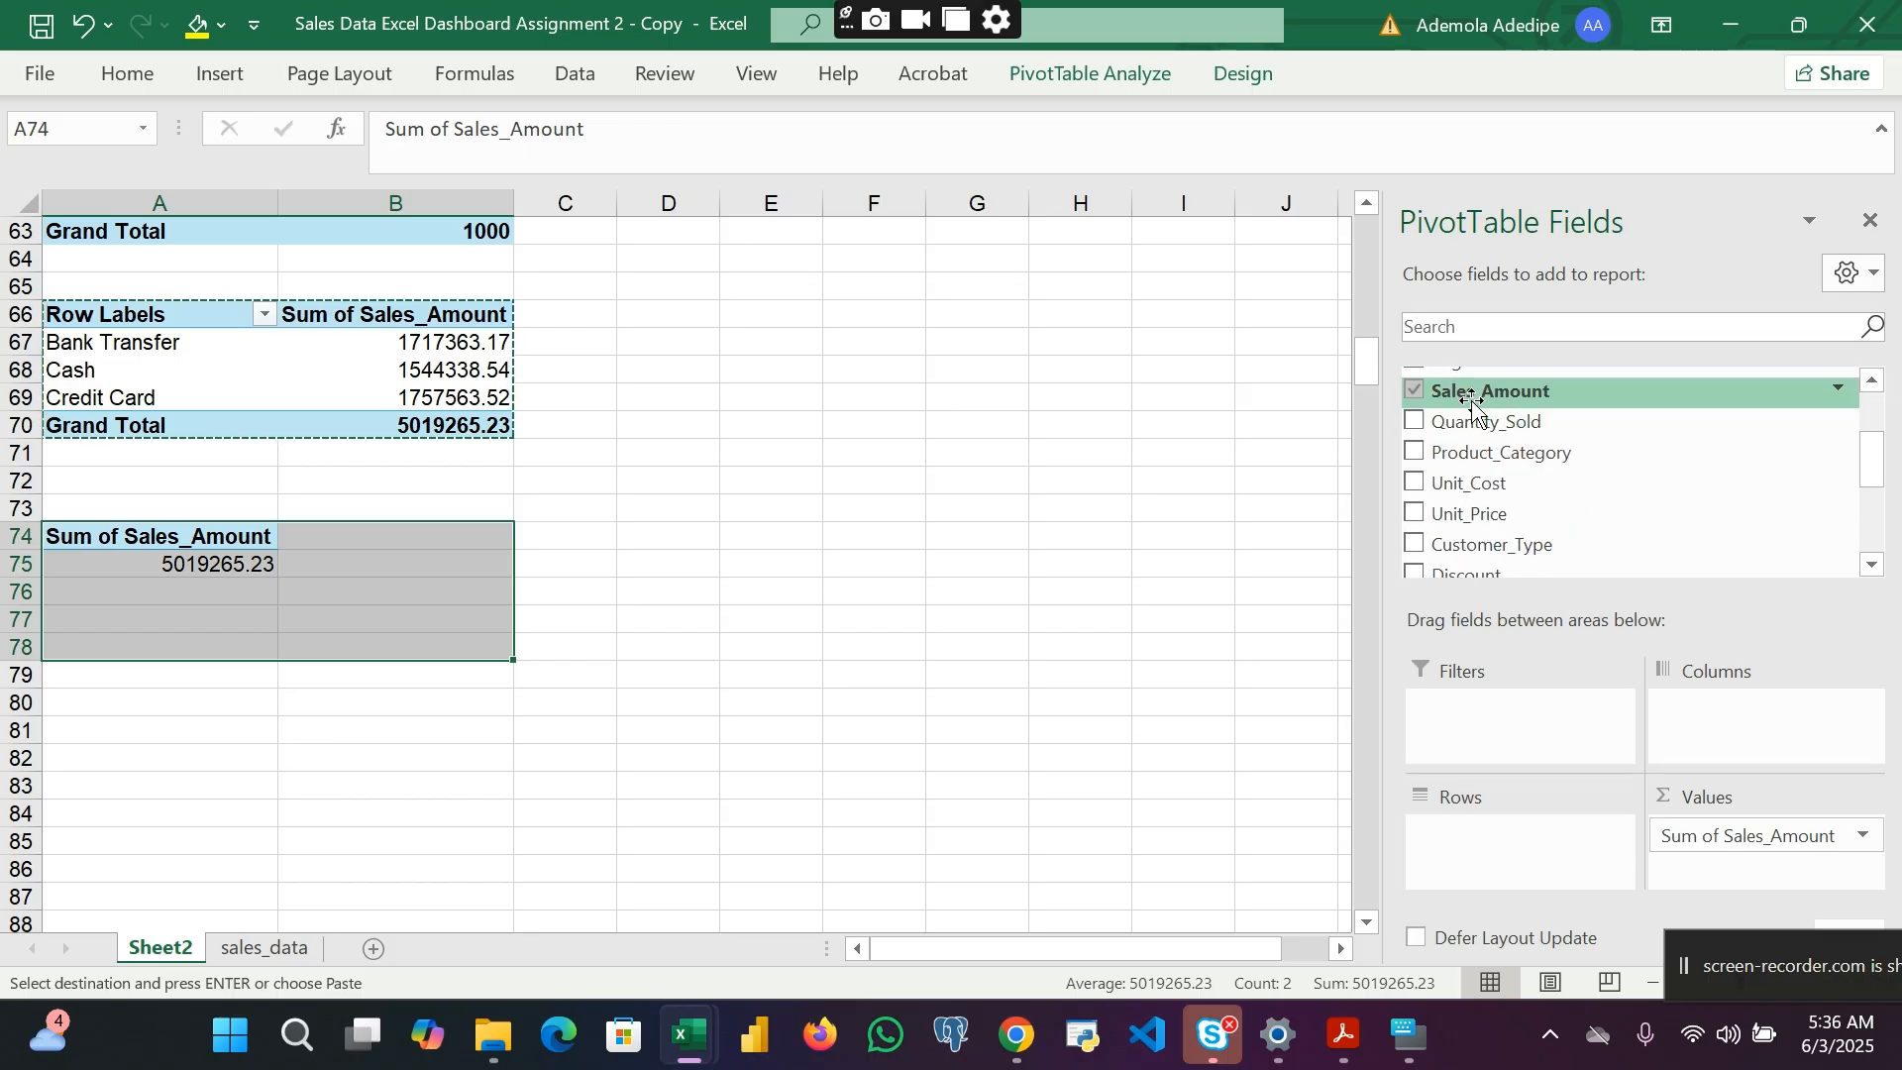
scroll(1473, 409, down, 3)
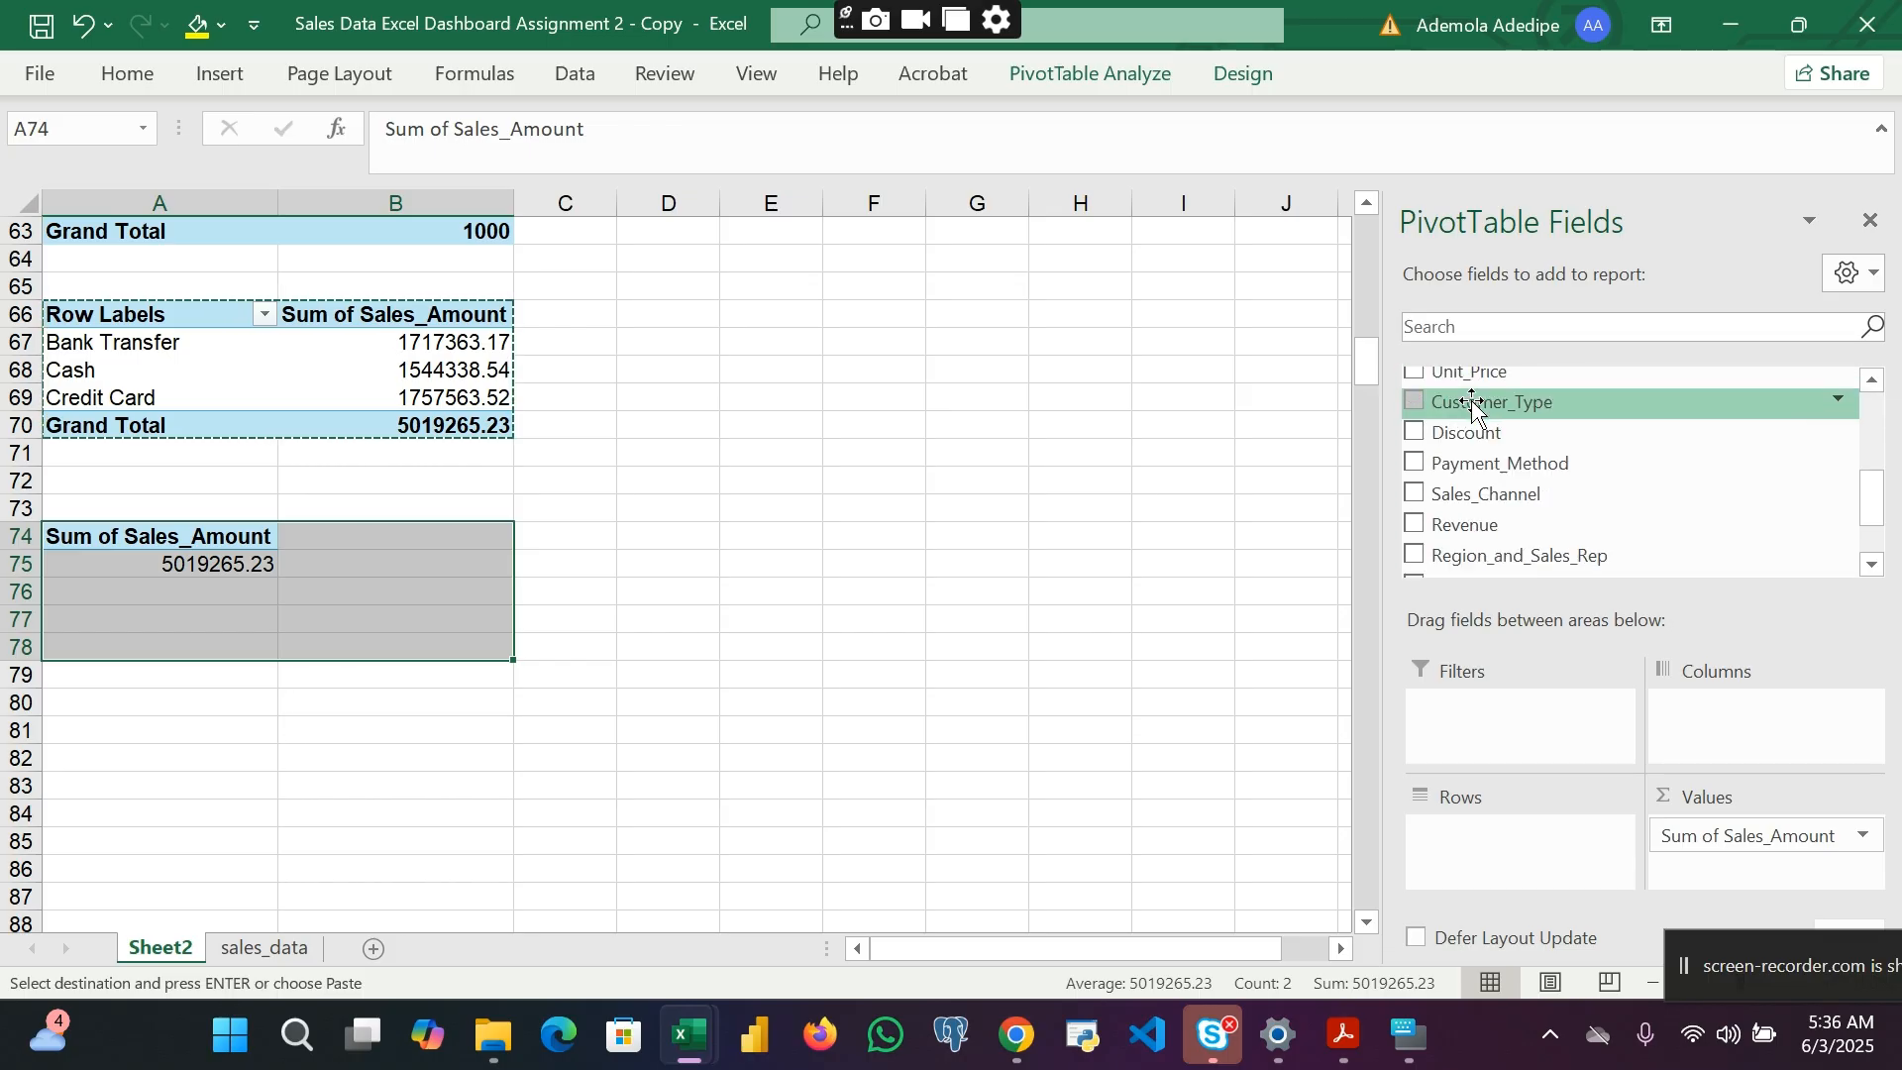
click(1413, 491)
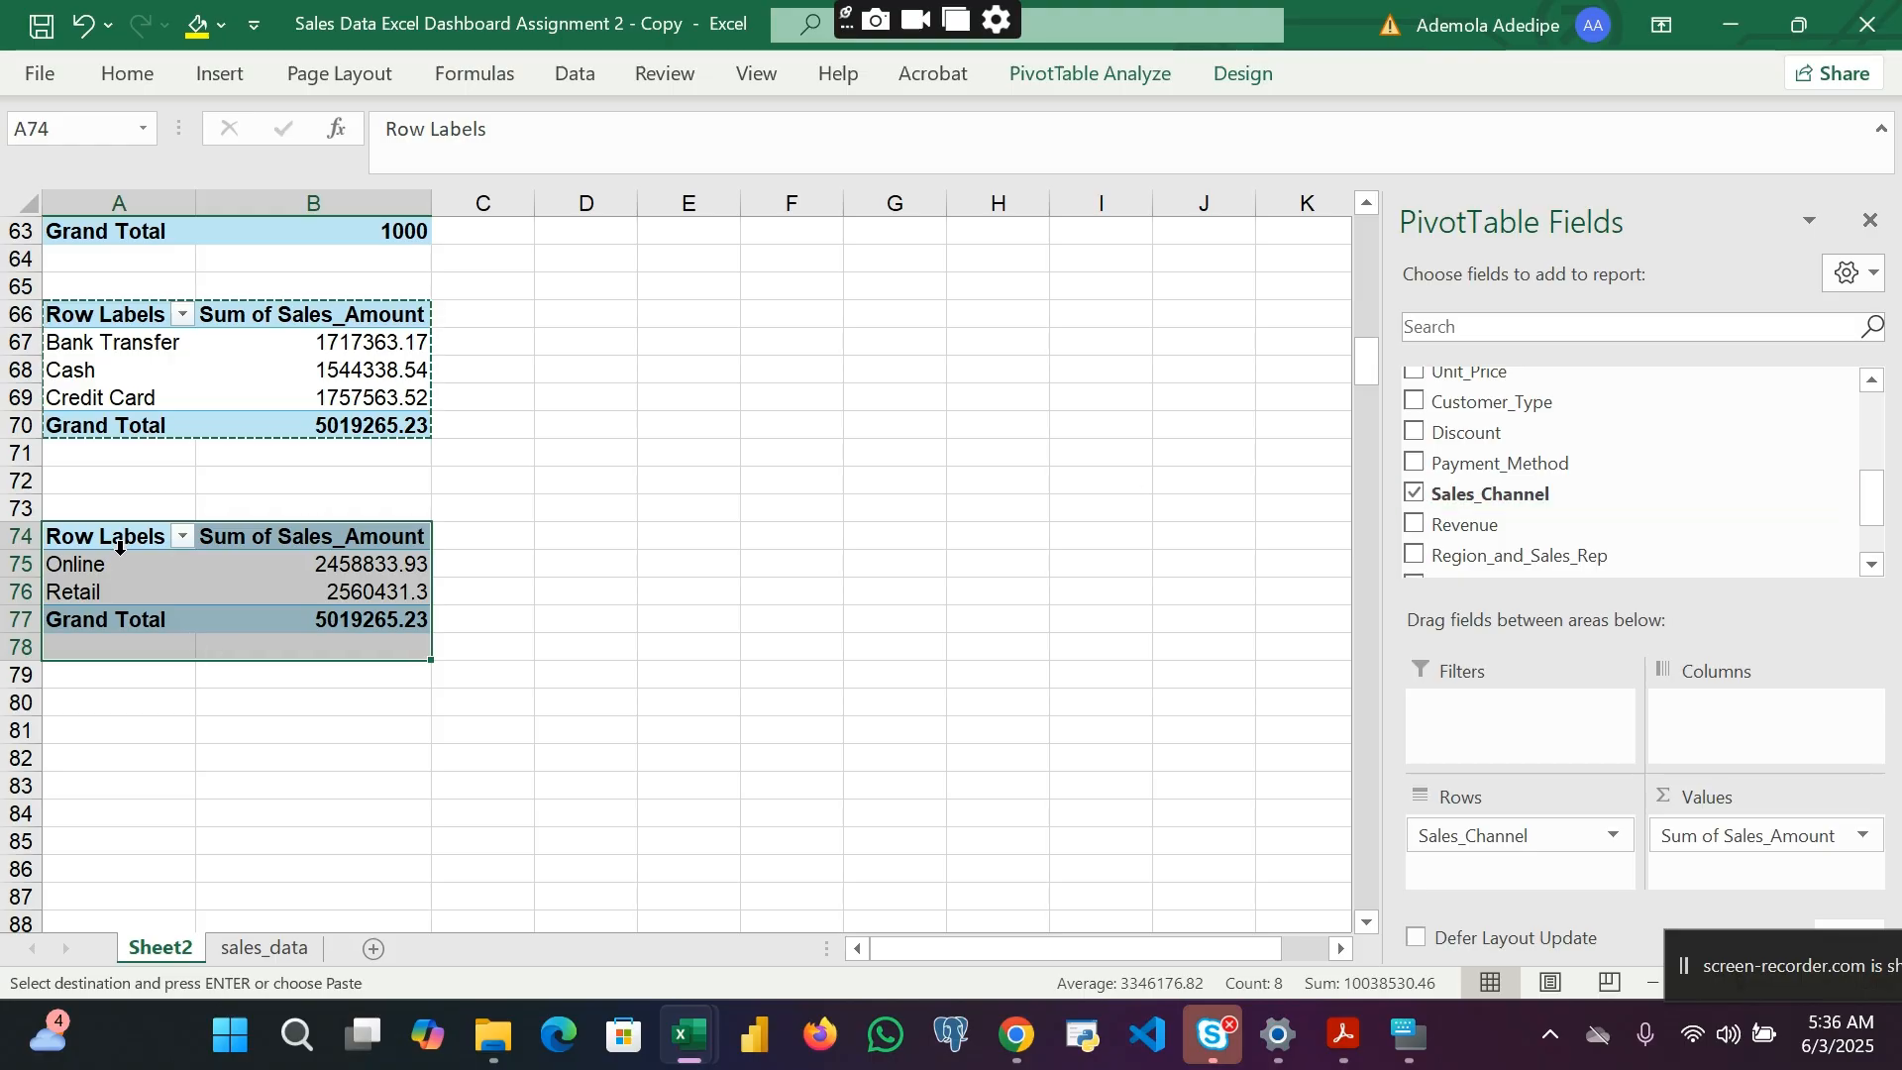
Step: Title the sales channel PivotTable "Sales By Channel" in cell A73, following the insight list in the assignment PDF
click(107, 509)
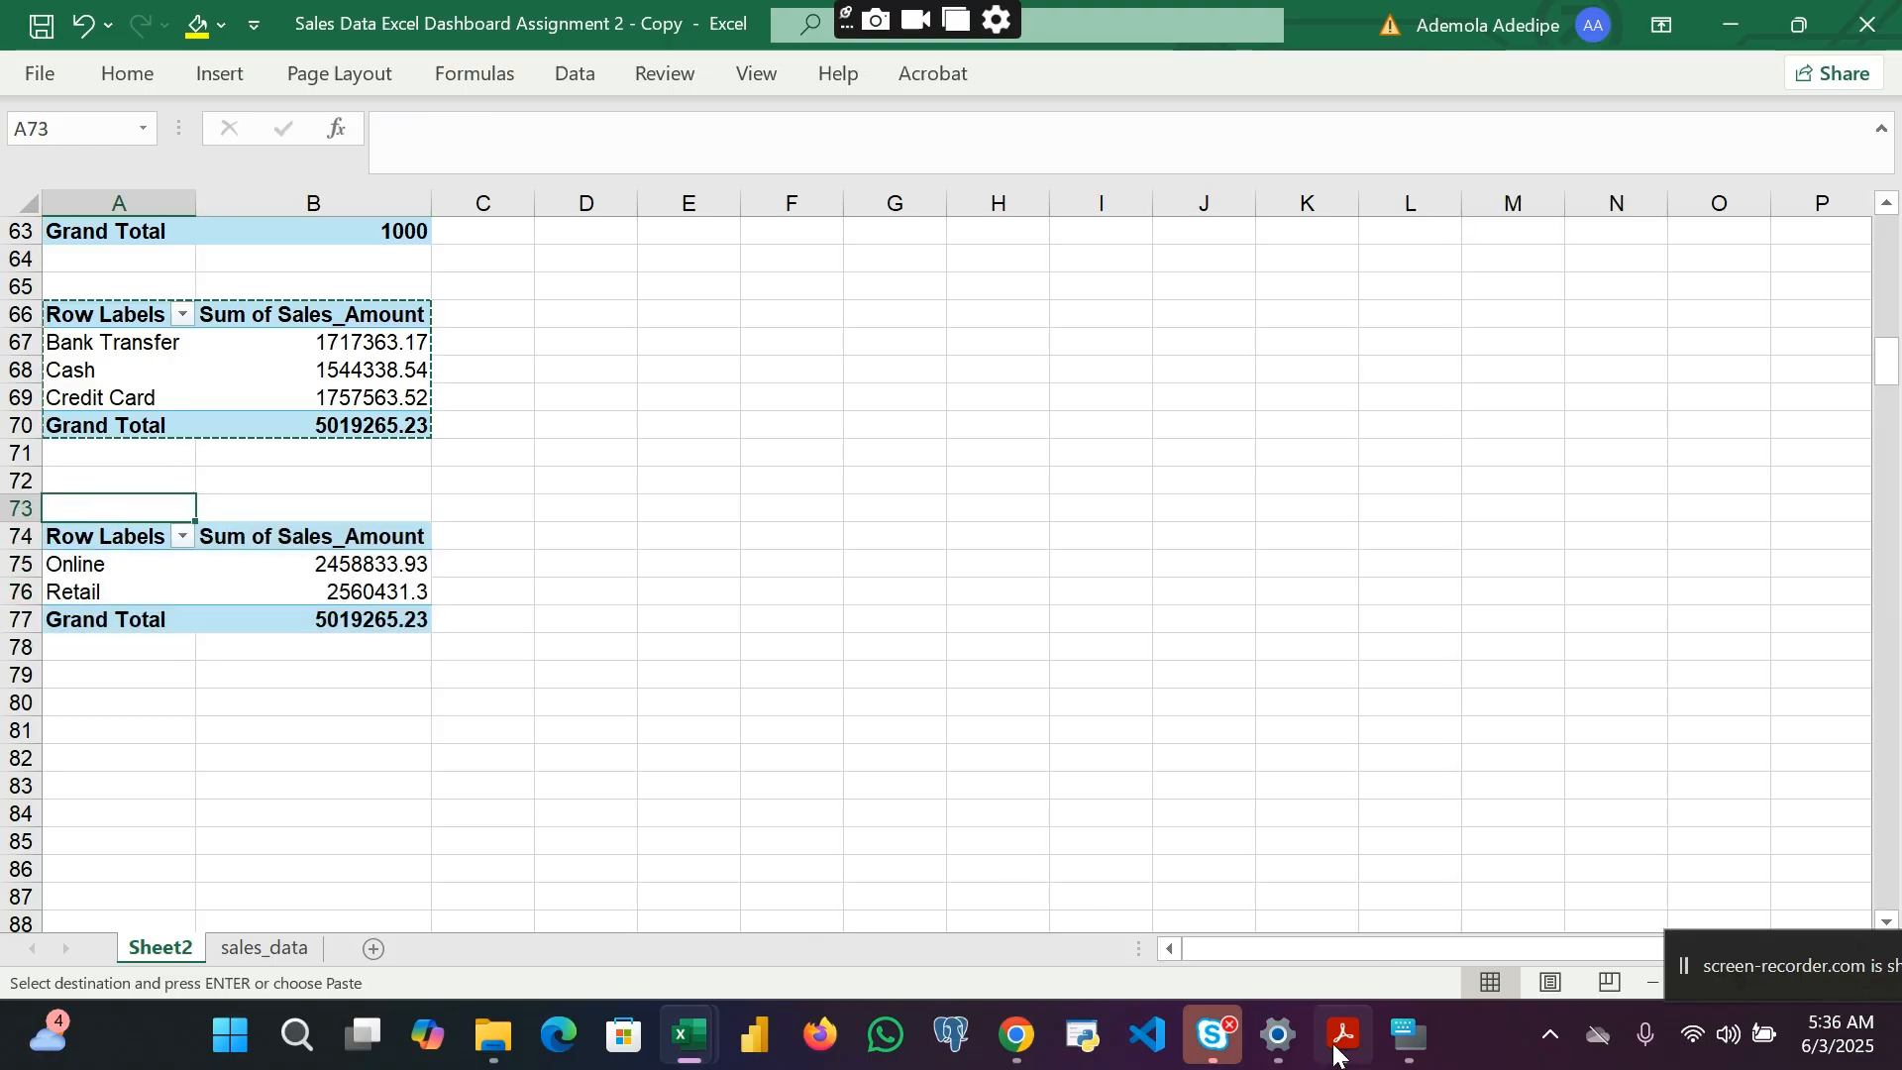
mouse_move(1317, 876)
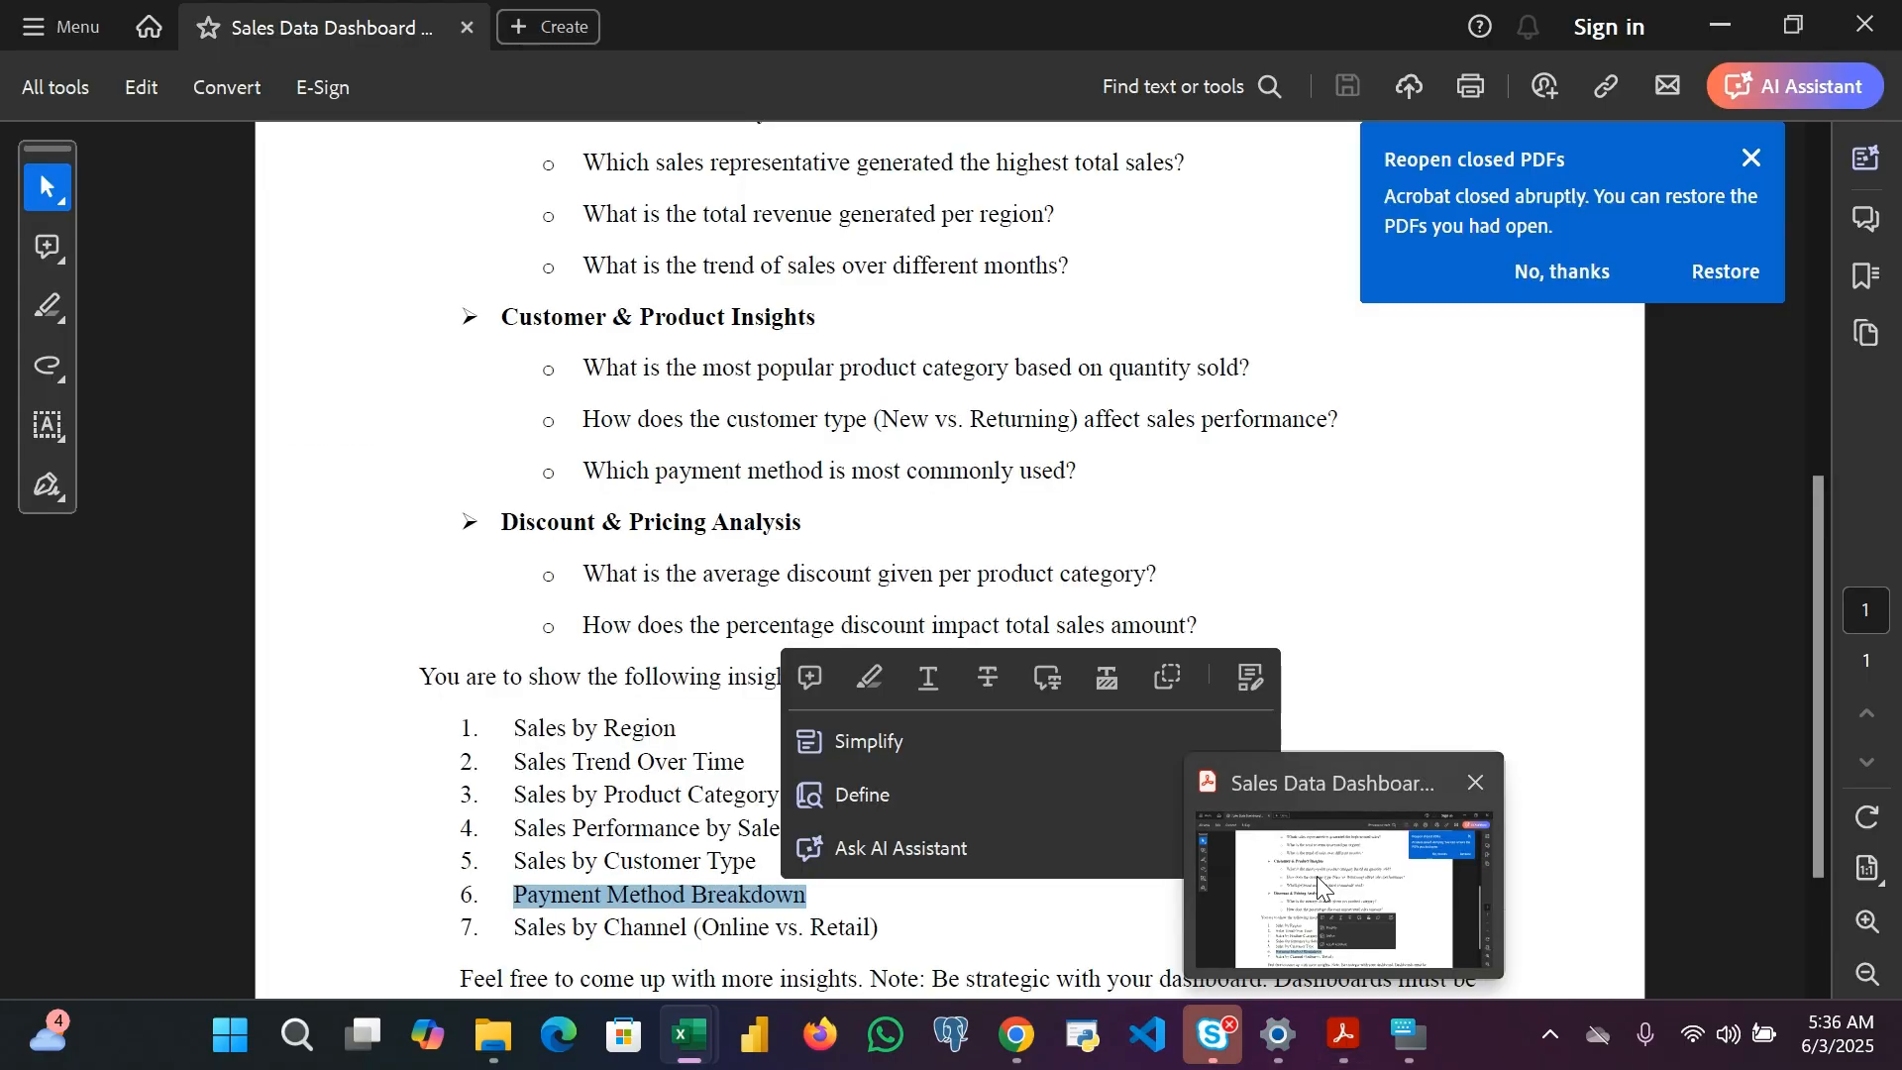
text(Sale)
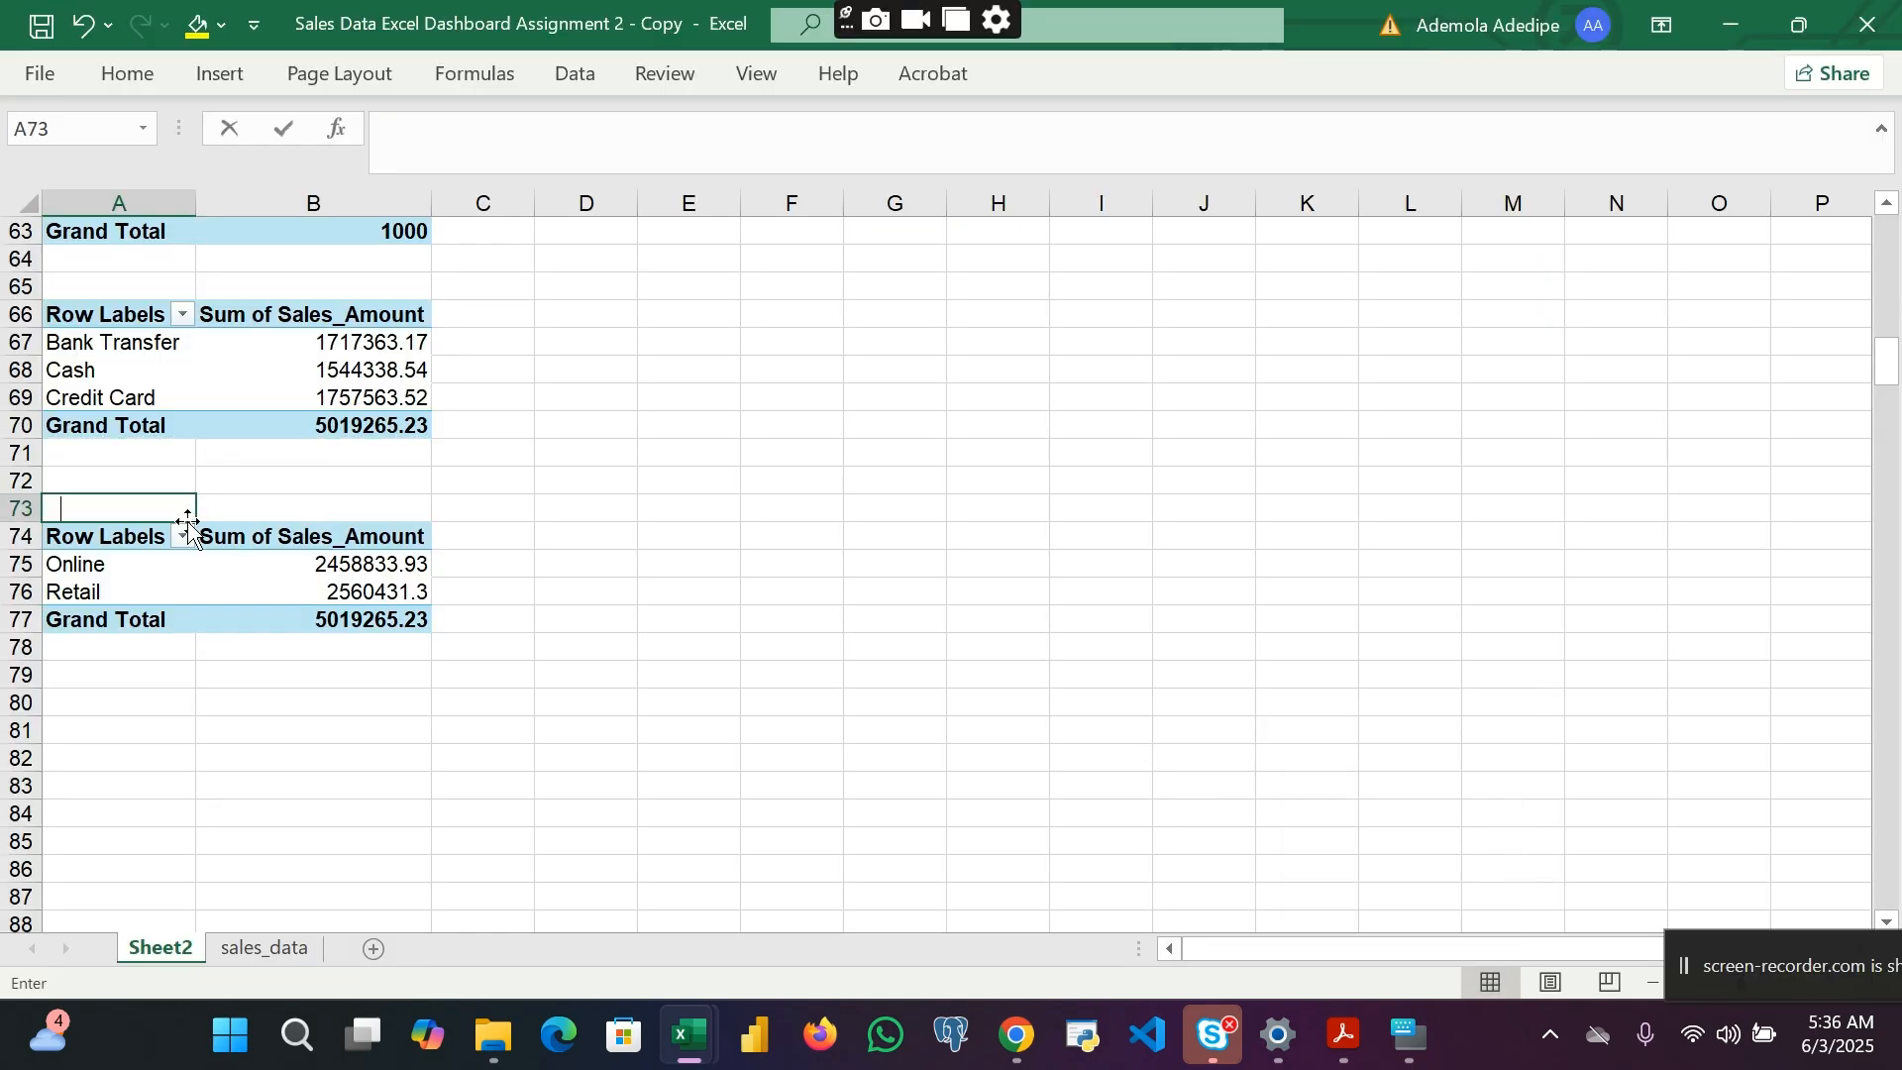
text(s By )
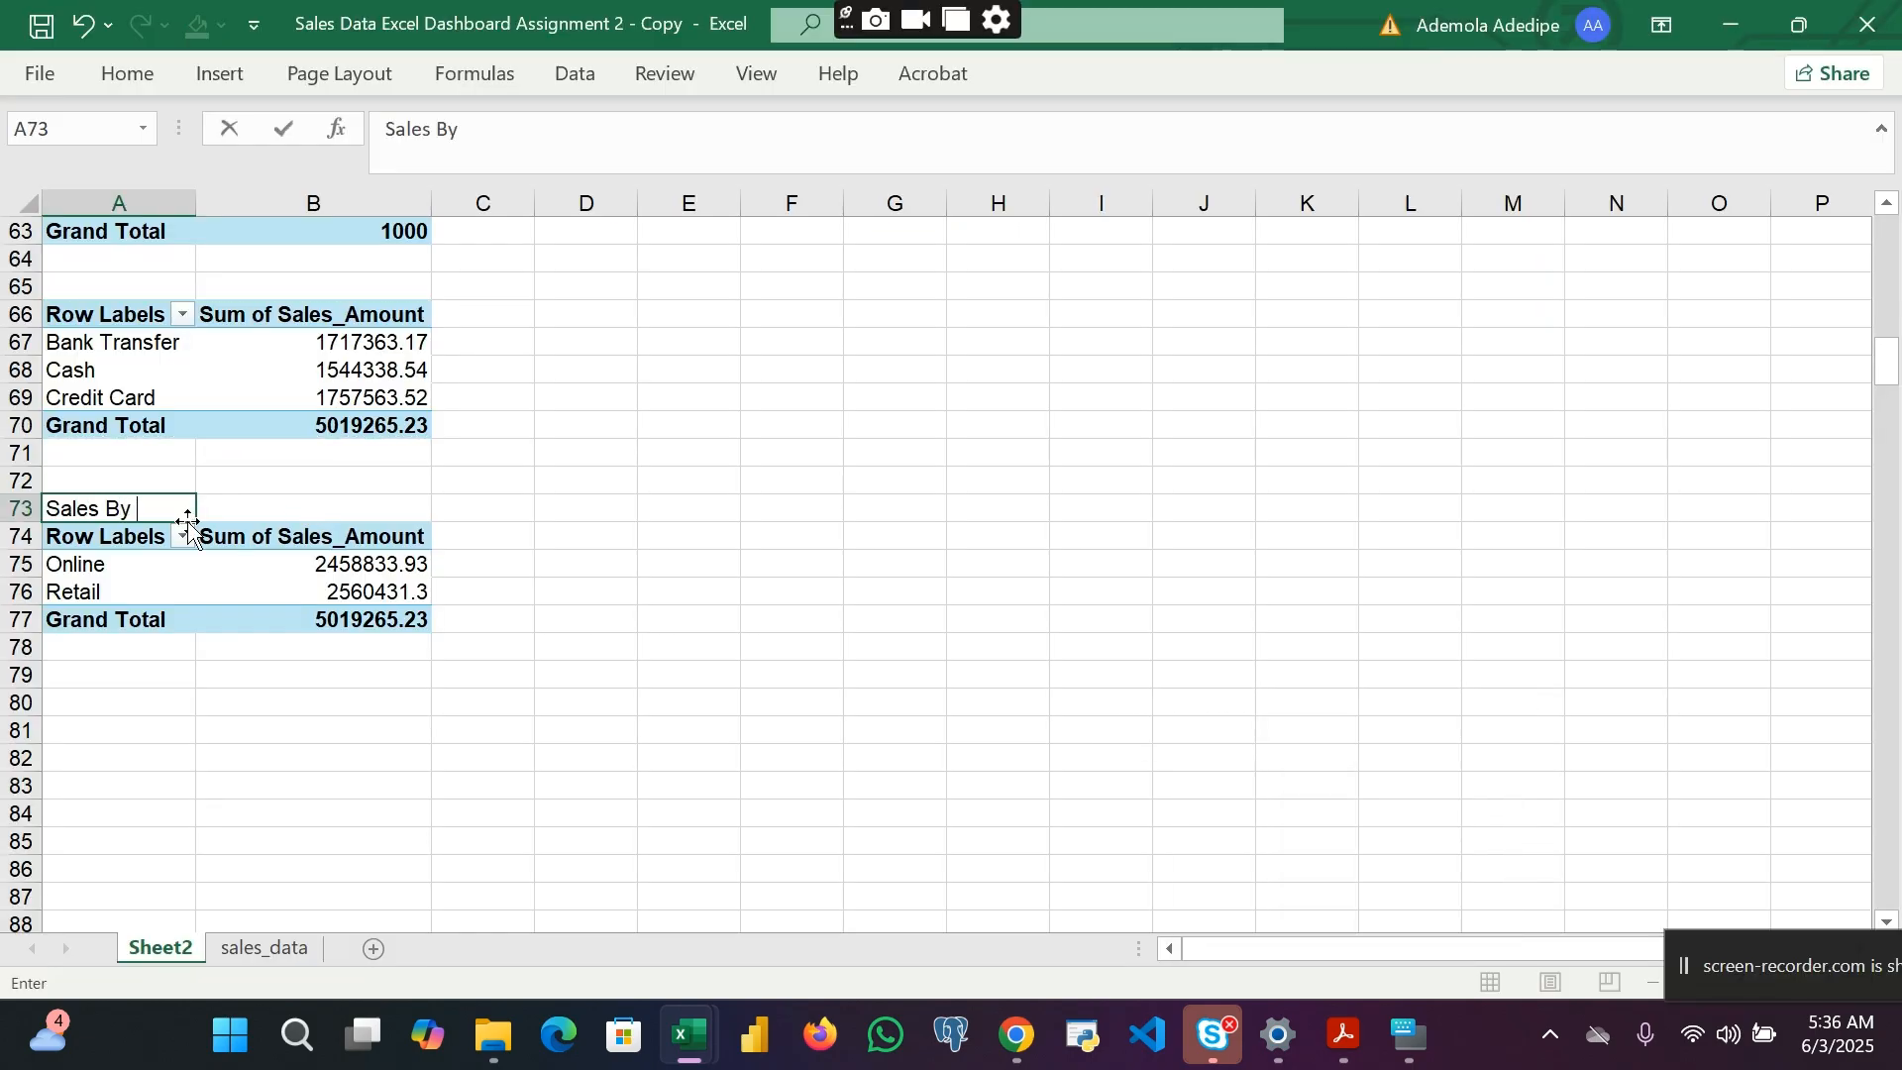
text(Channel)
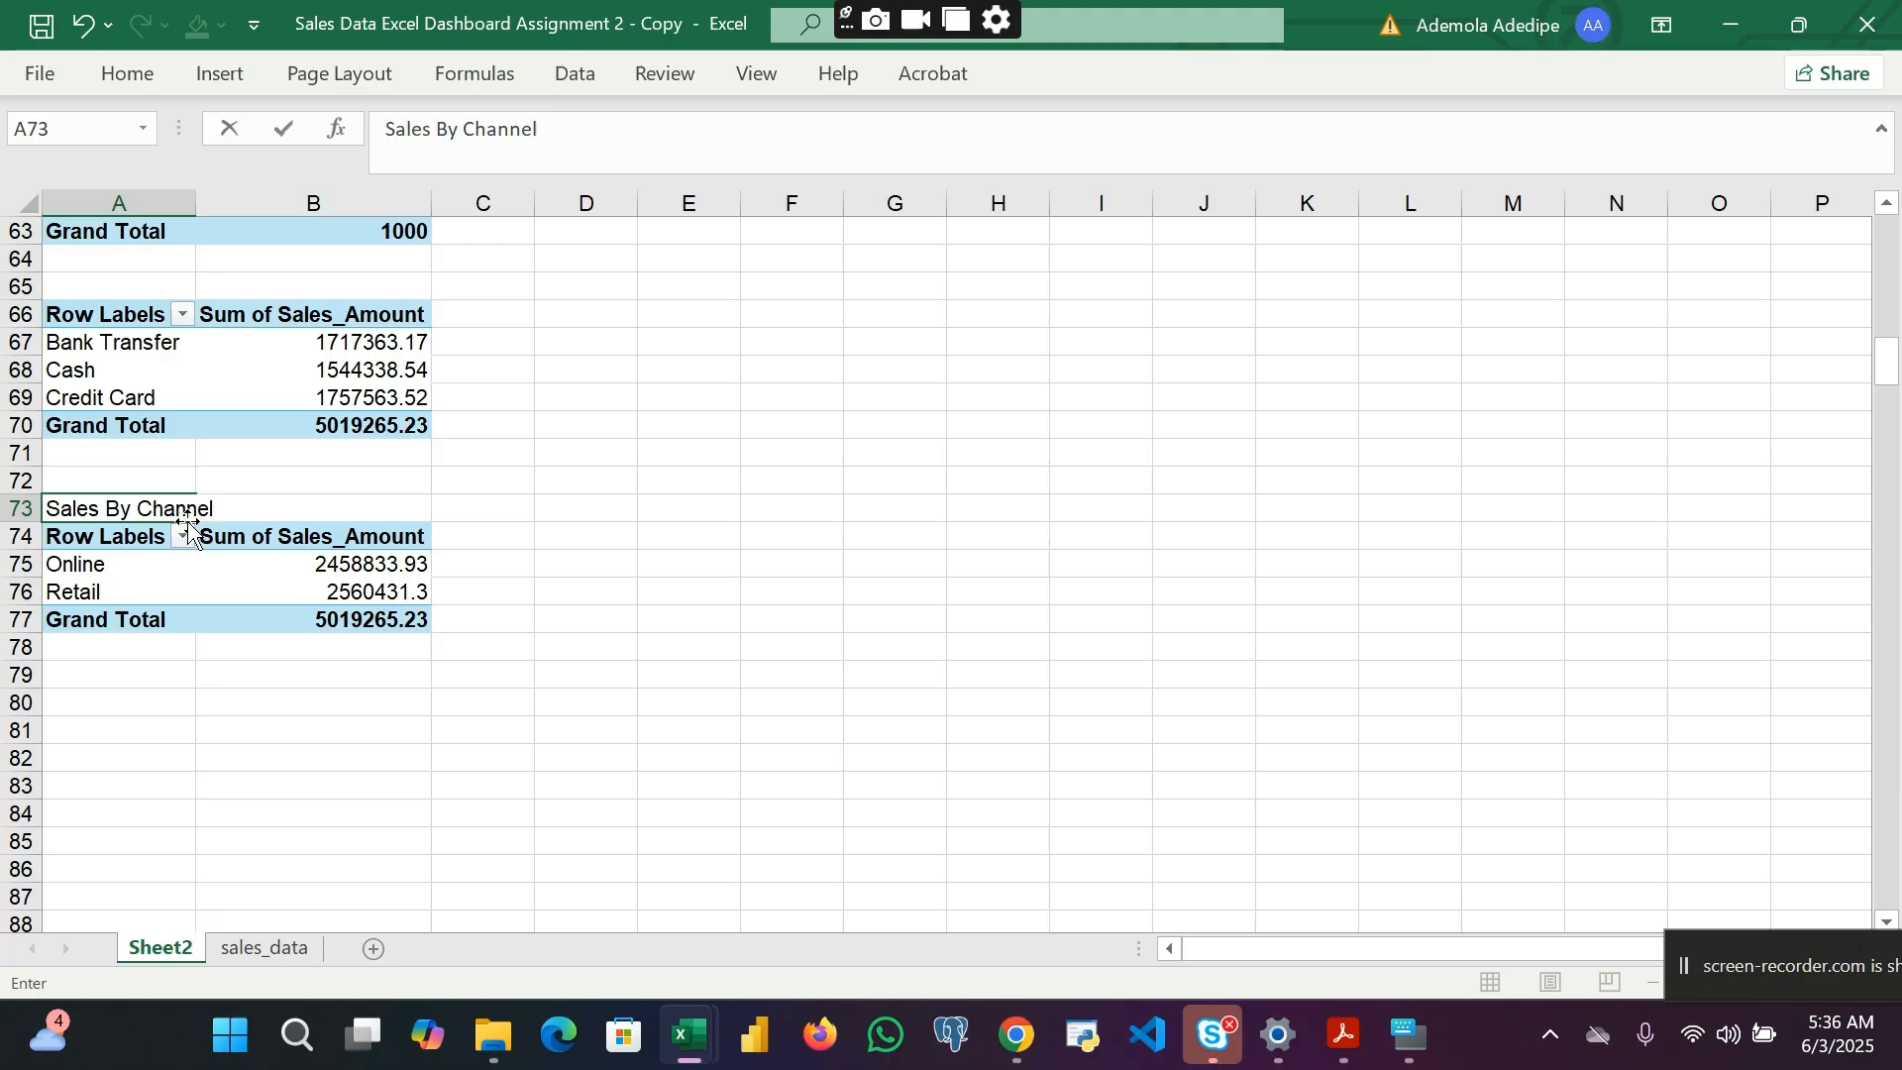
key(Return)
click(501, 505)
Step: Return to the start of the sheet and pin the ribbon so its commands stay expanded
scroll(505, 505, up, 3)
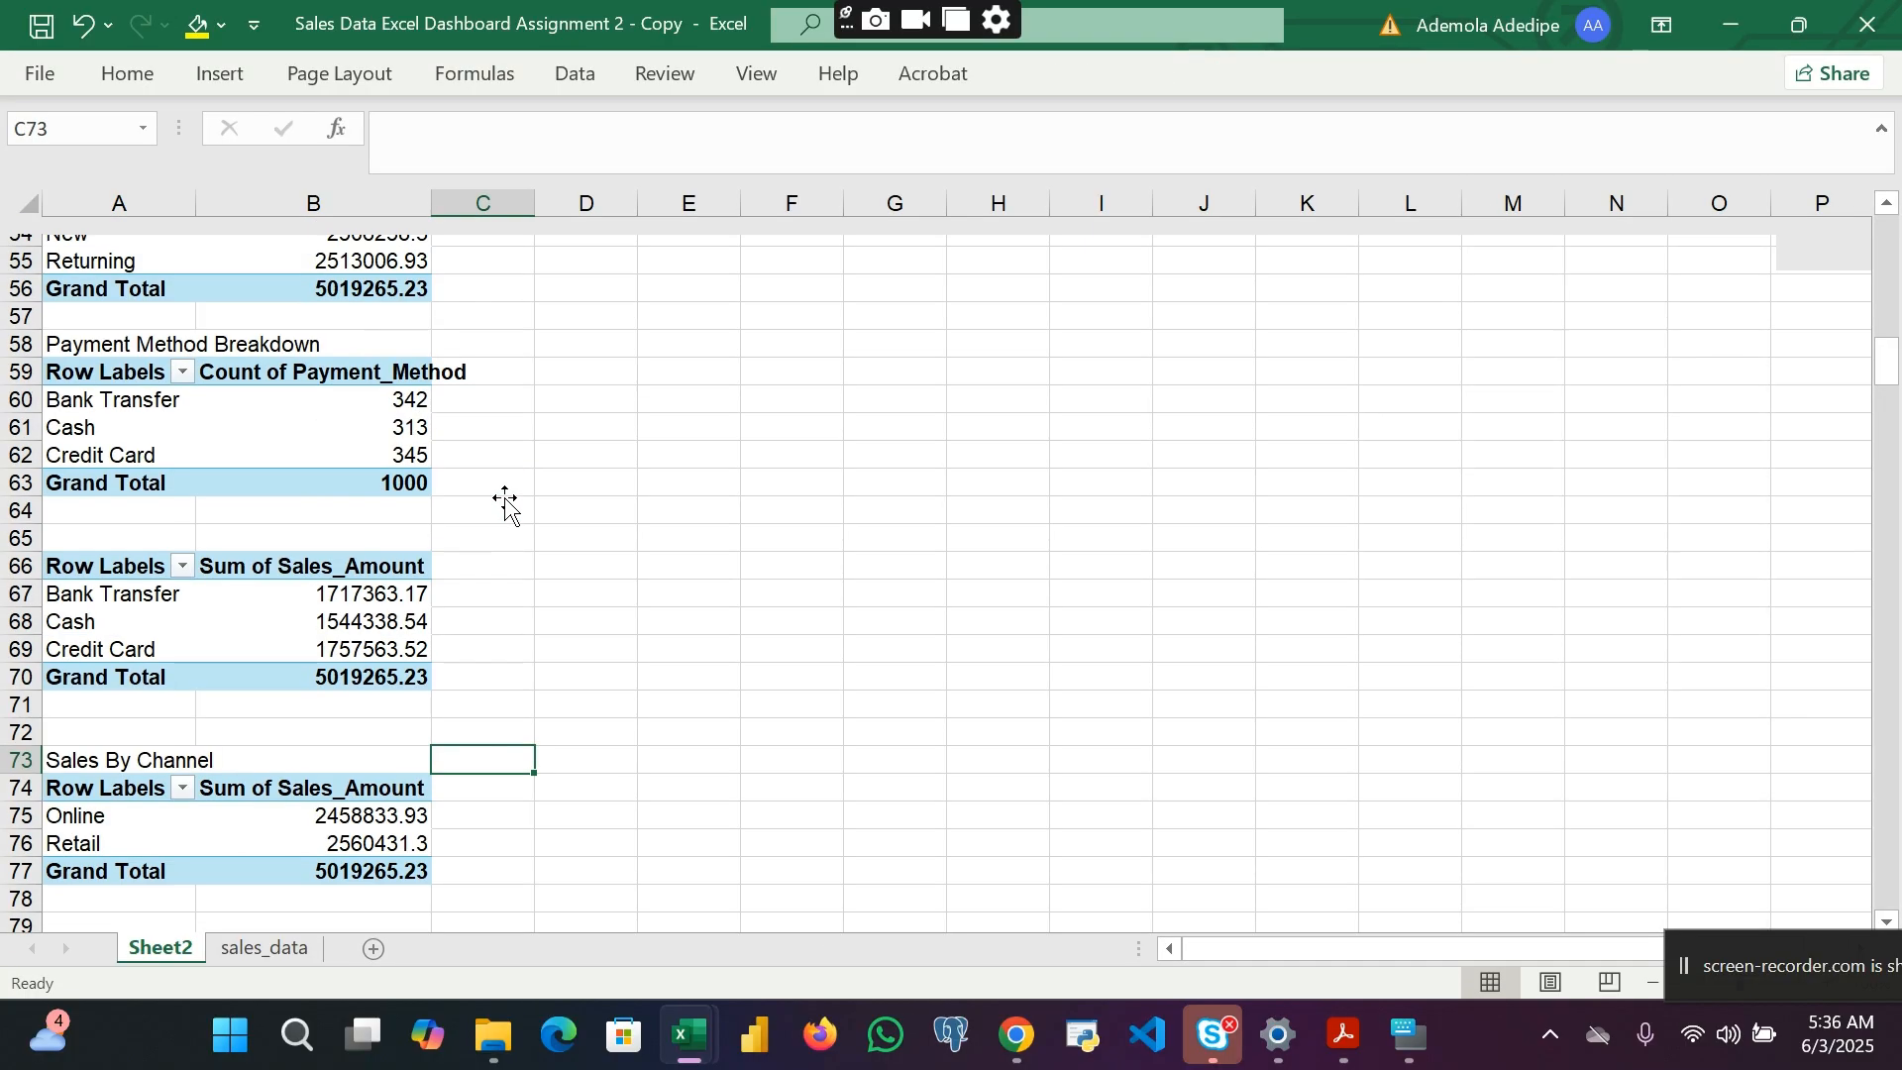
scroll(505, 500, up, 12)
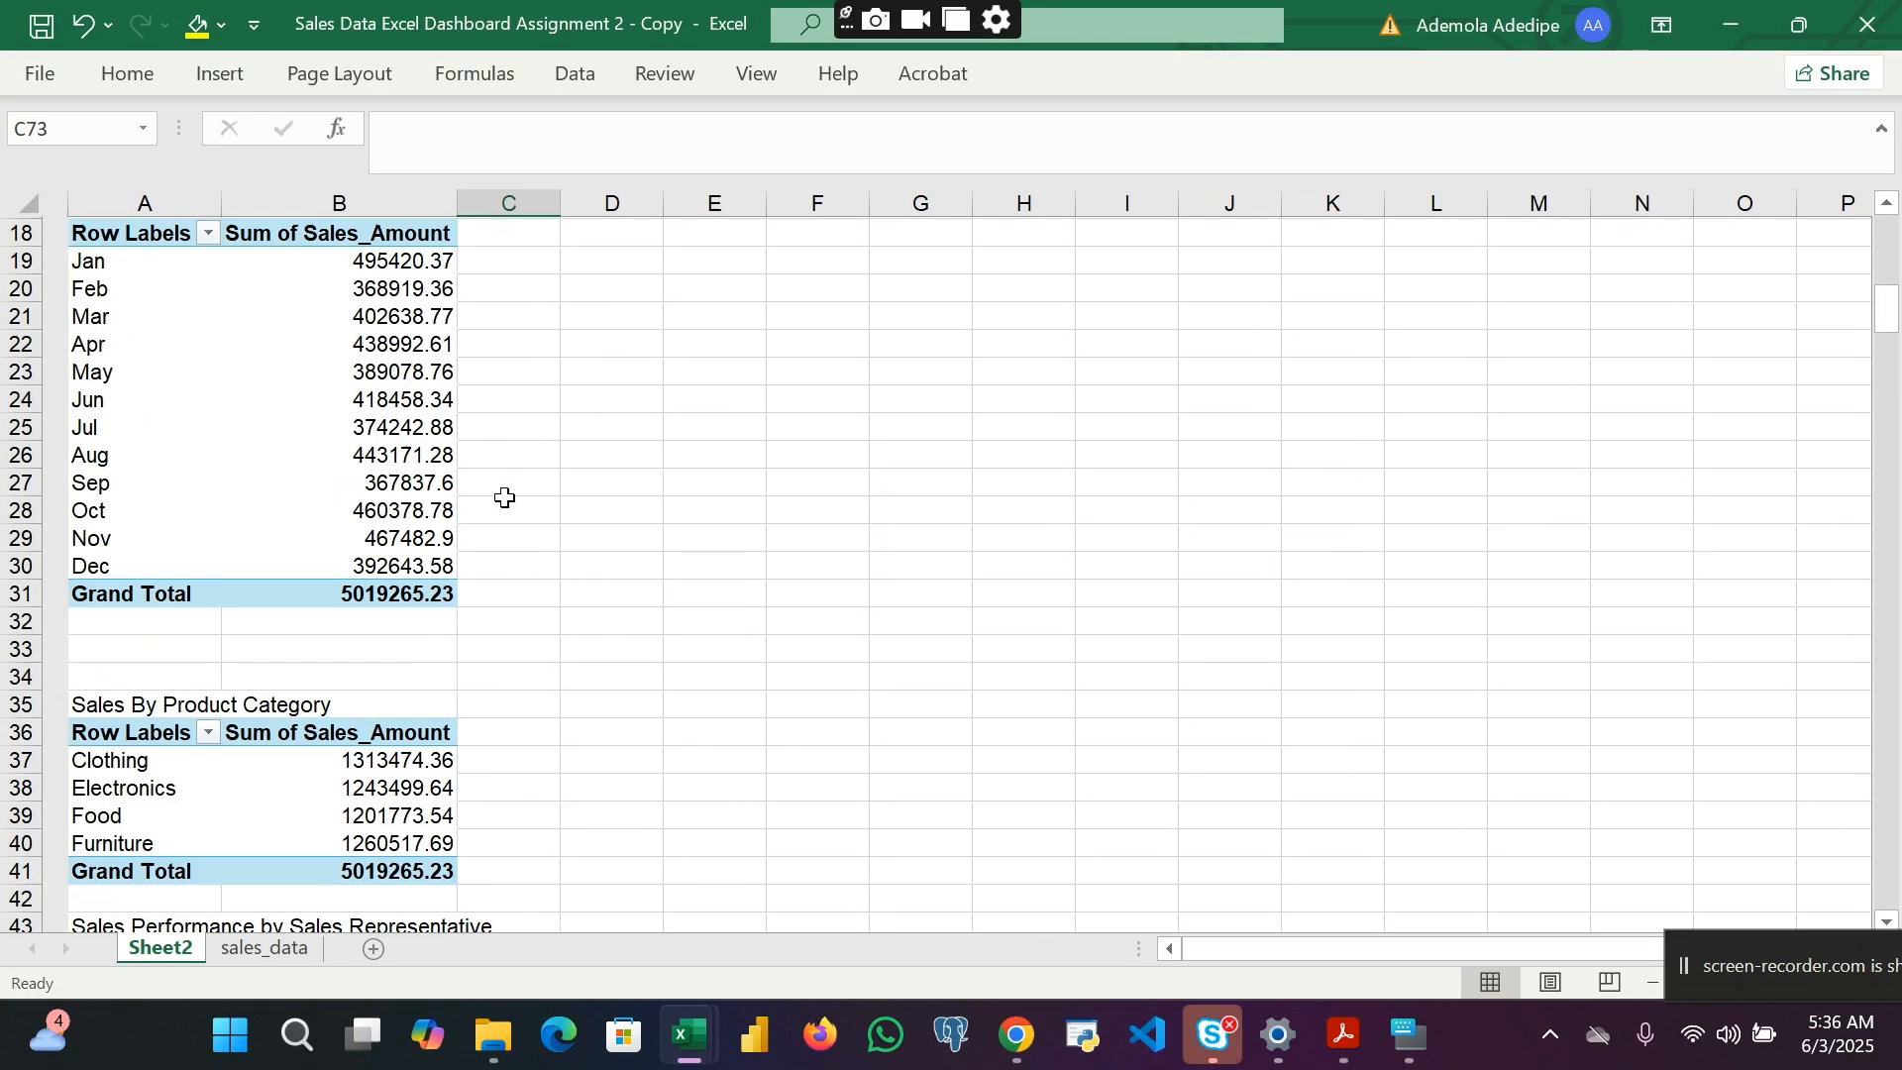
scroll(505, 497, up, 1)
scroll(506, 498, up, 5)
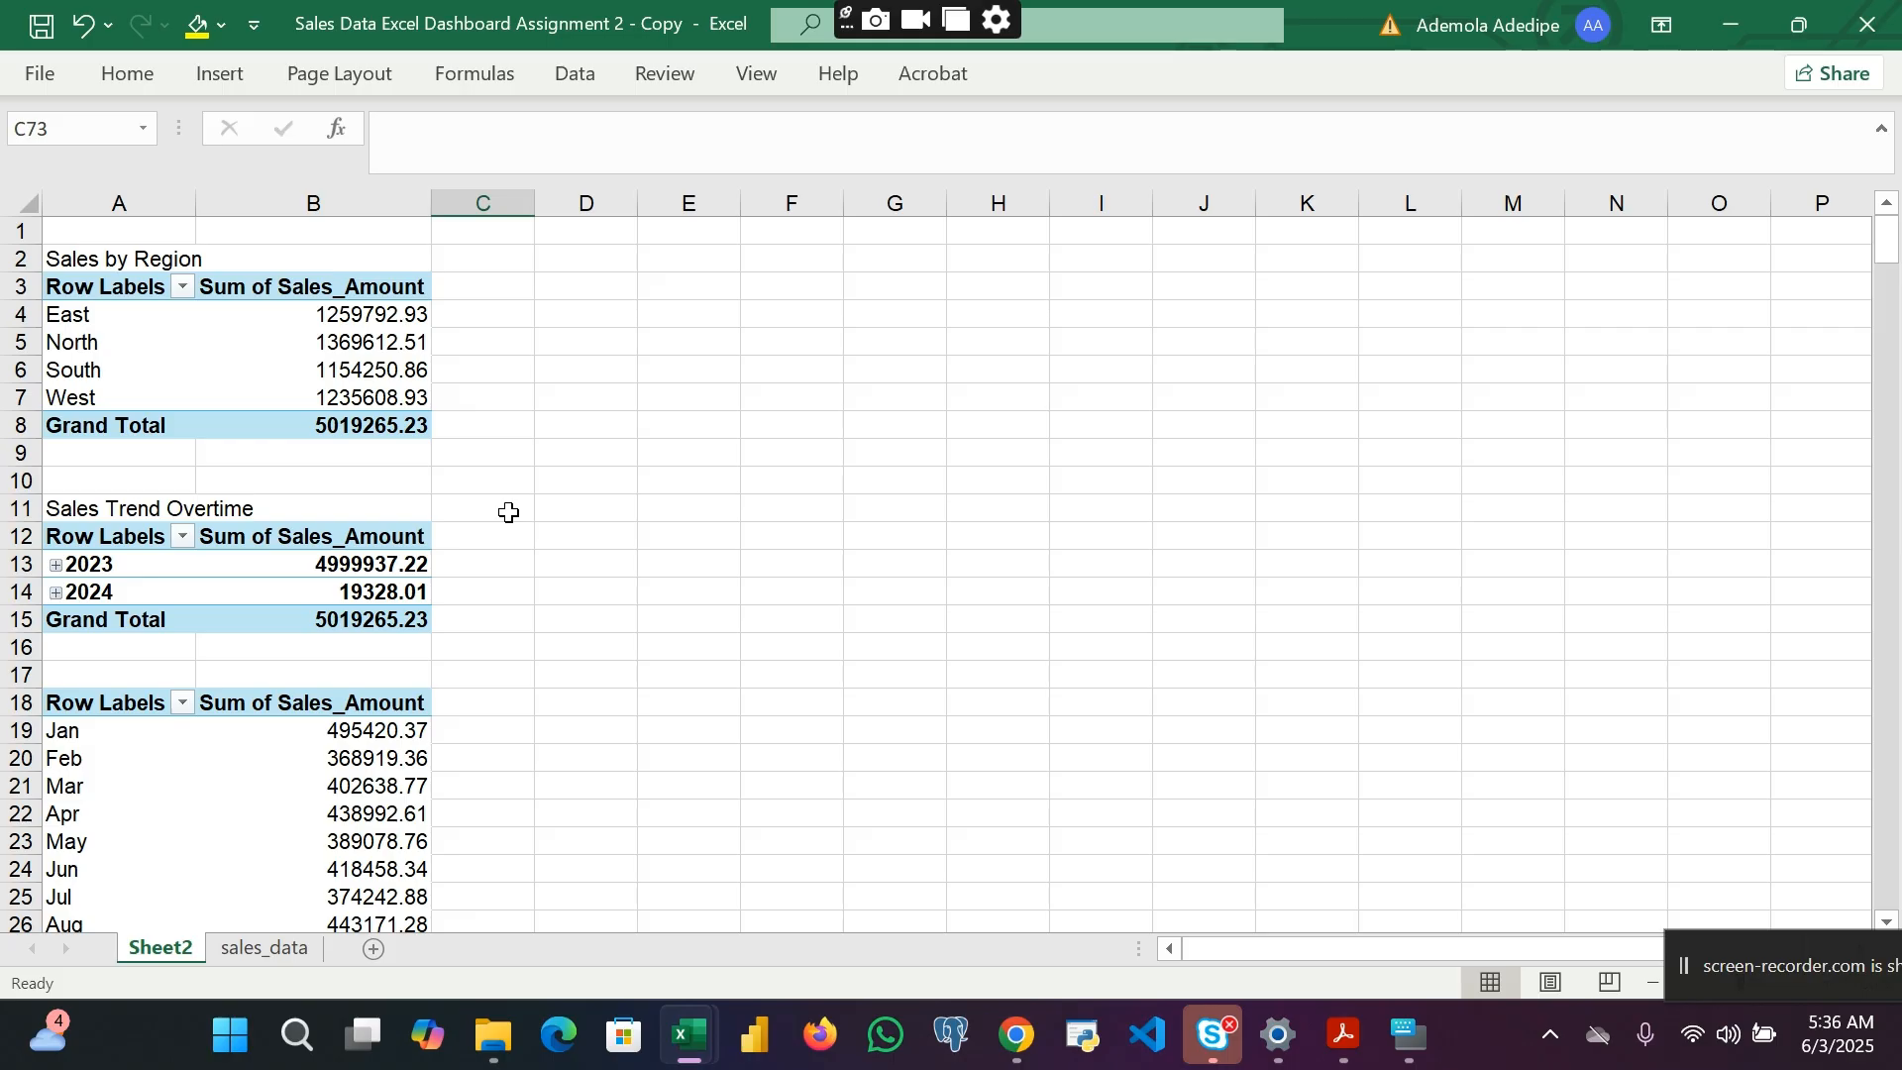
right_click(1050, 73)
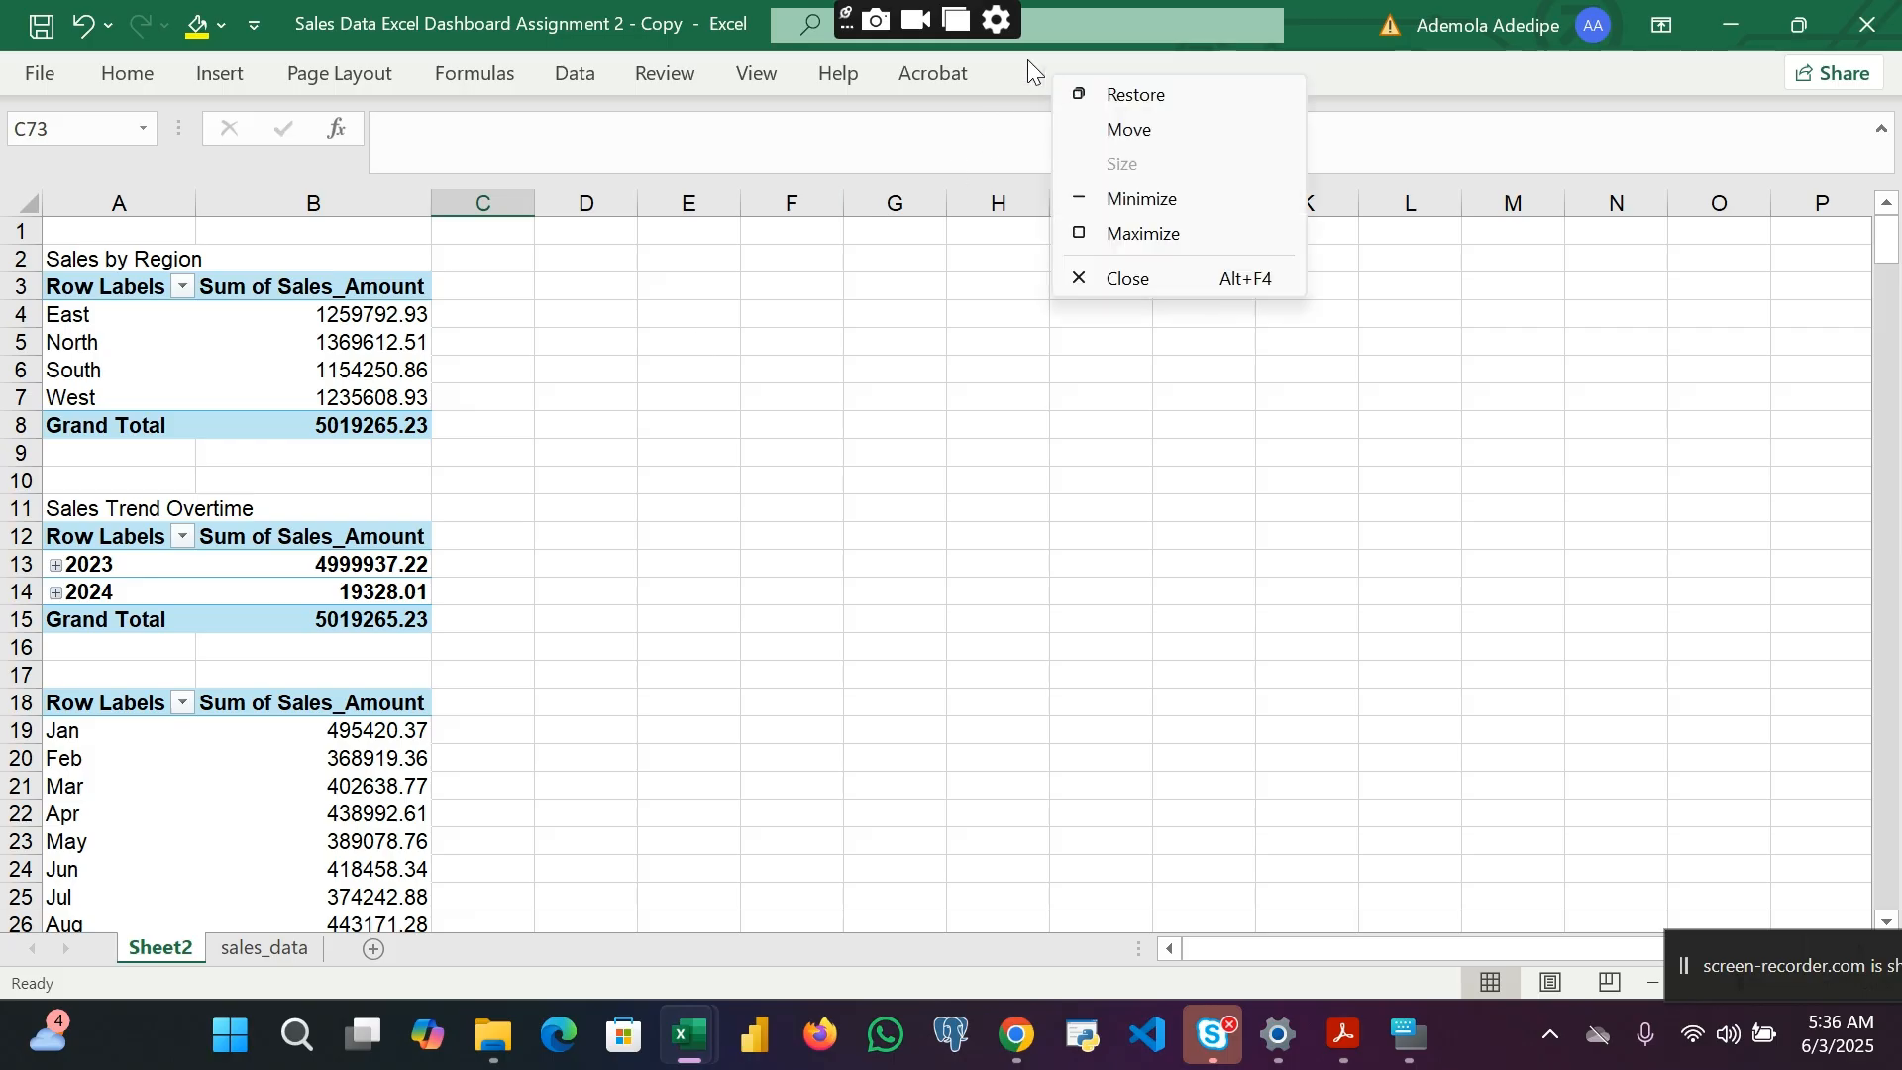
click(1027, 59)
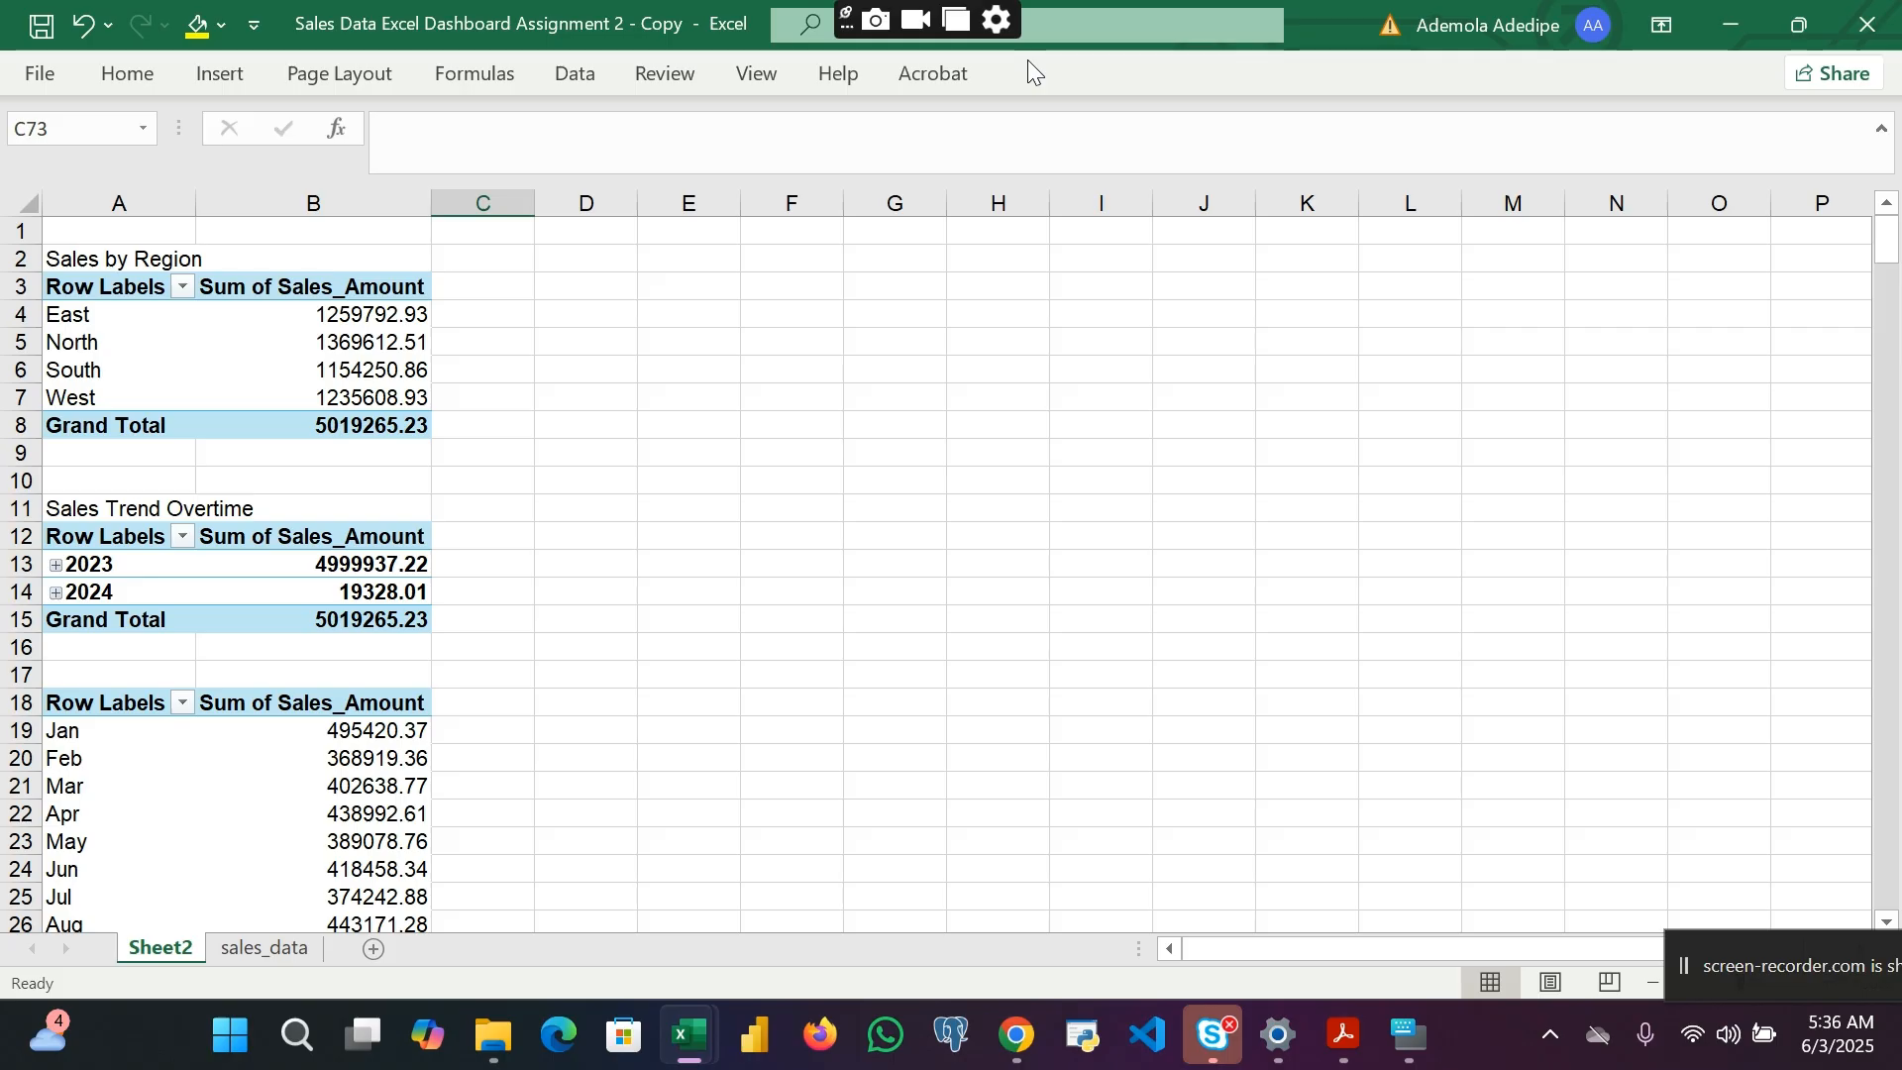
click(129, 77)
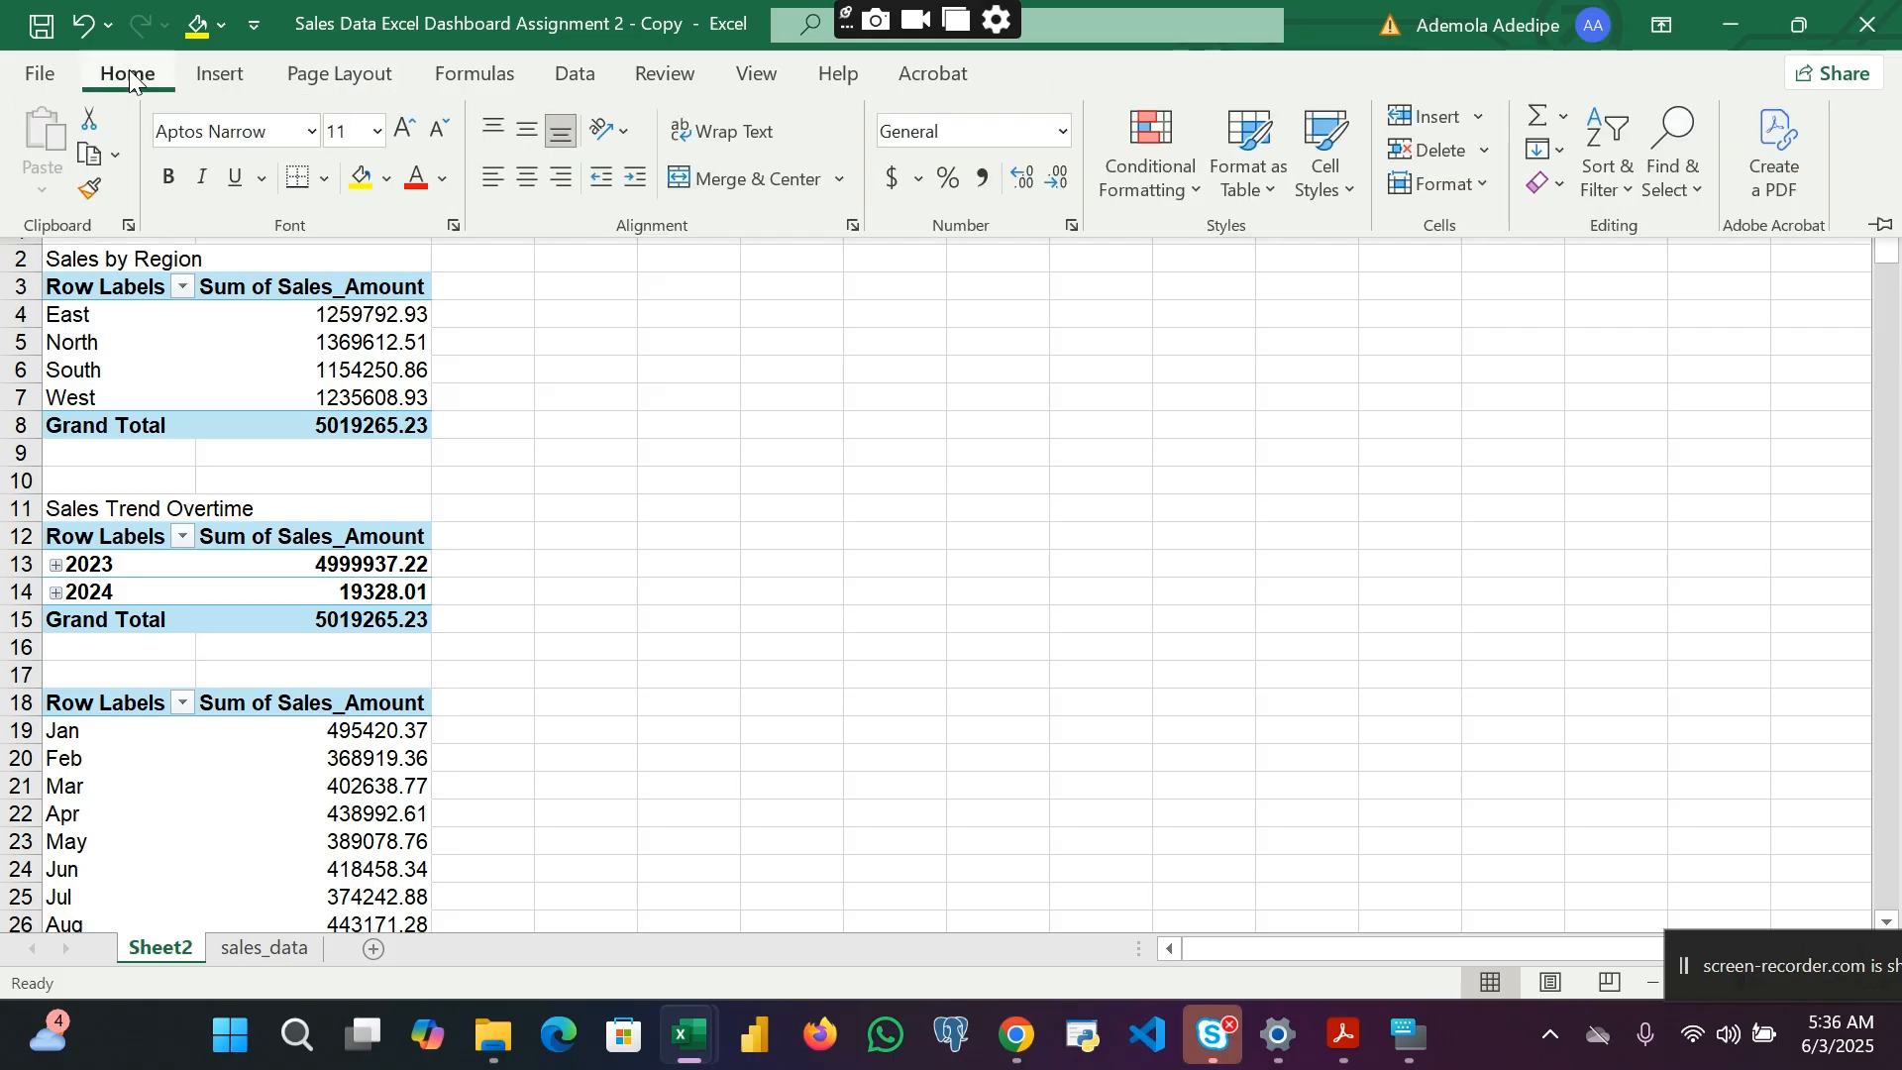
click(1883, 224)
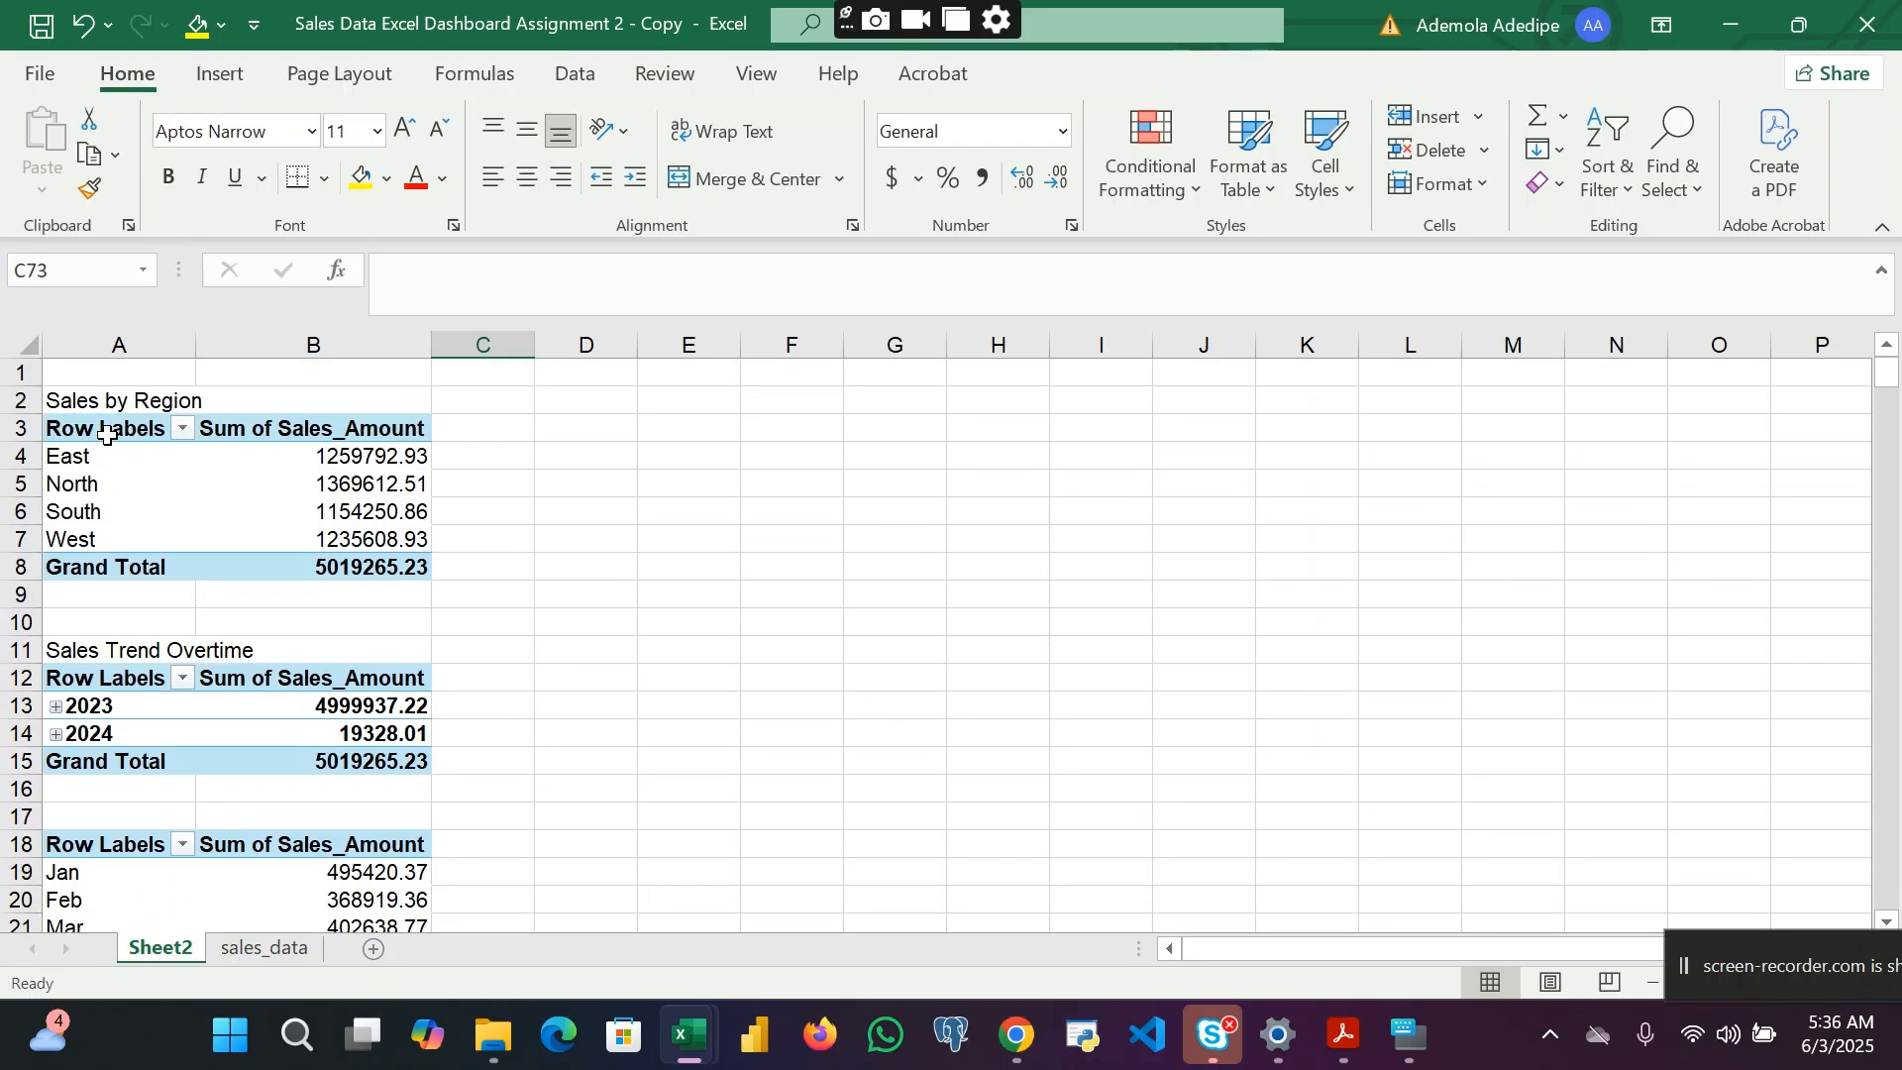
Step: Insert a clustered column PivotChart from the Sales by Region PivotTable in A3:B8, shrunk and placed beside it over about C1:G9
drag(106, 436, 363, 567)
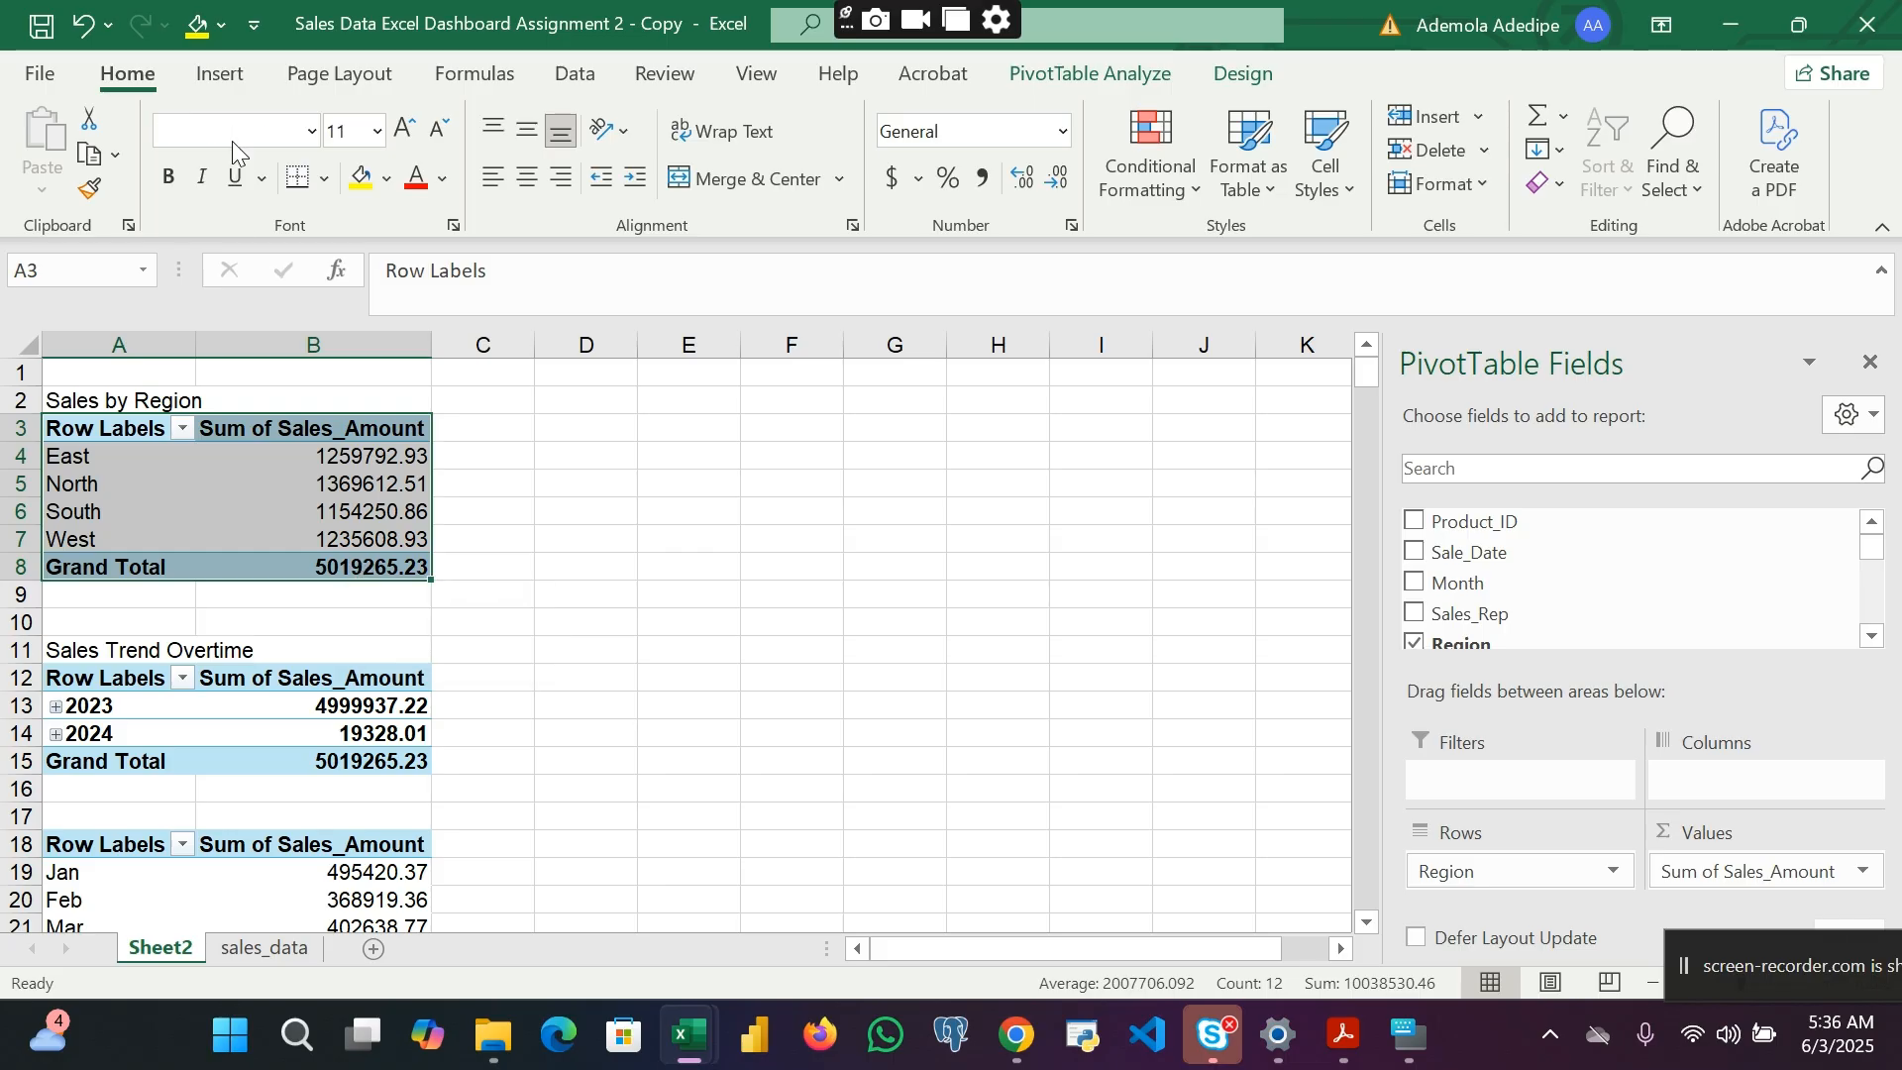
click(226, 76)
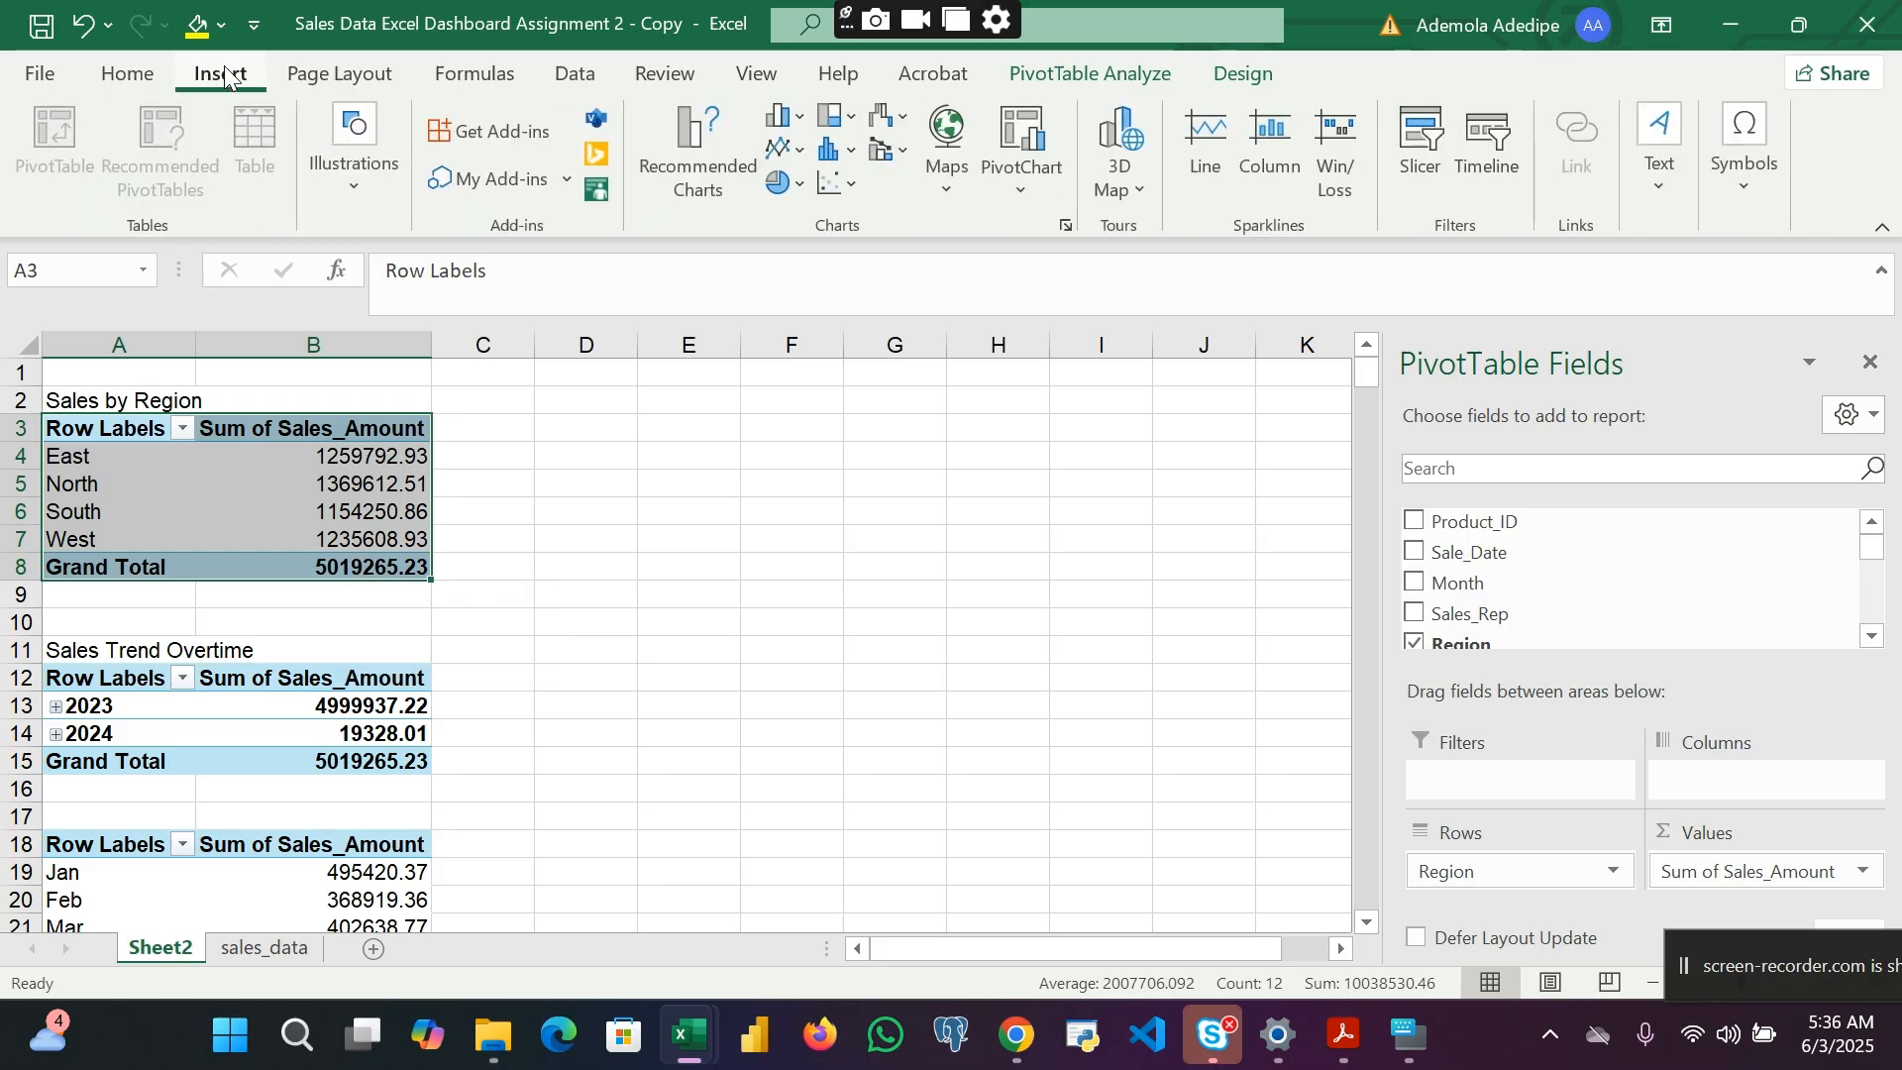
click(684, 180)
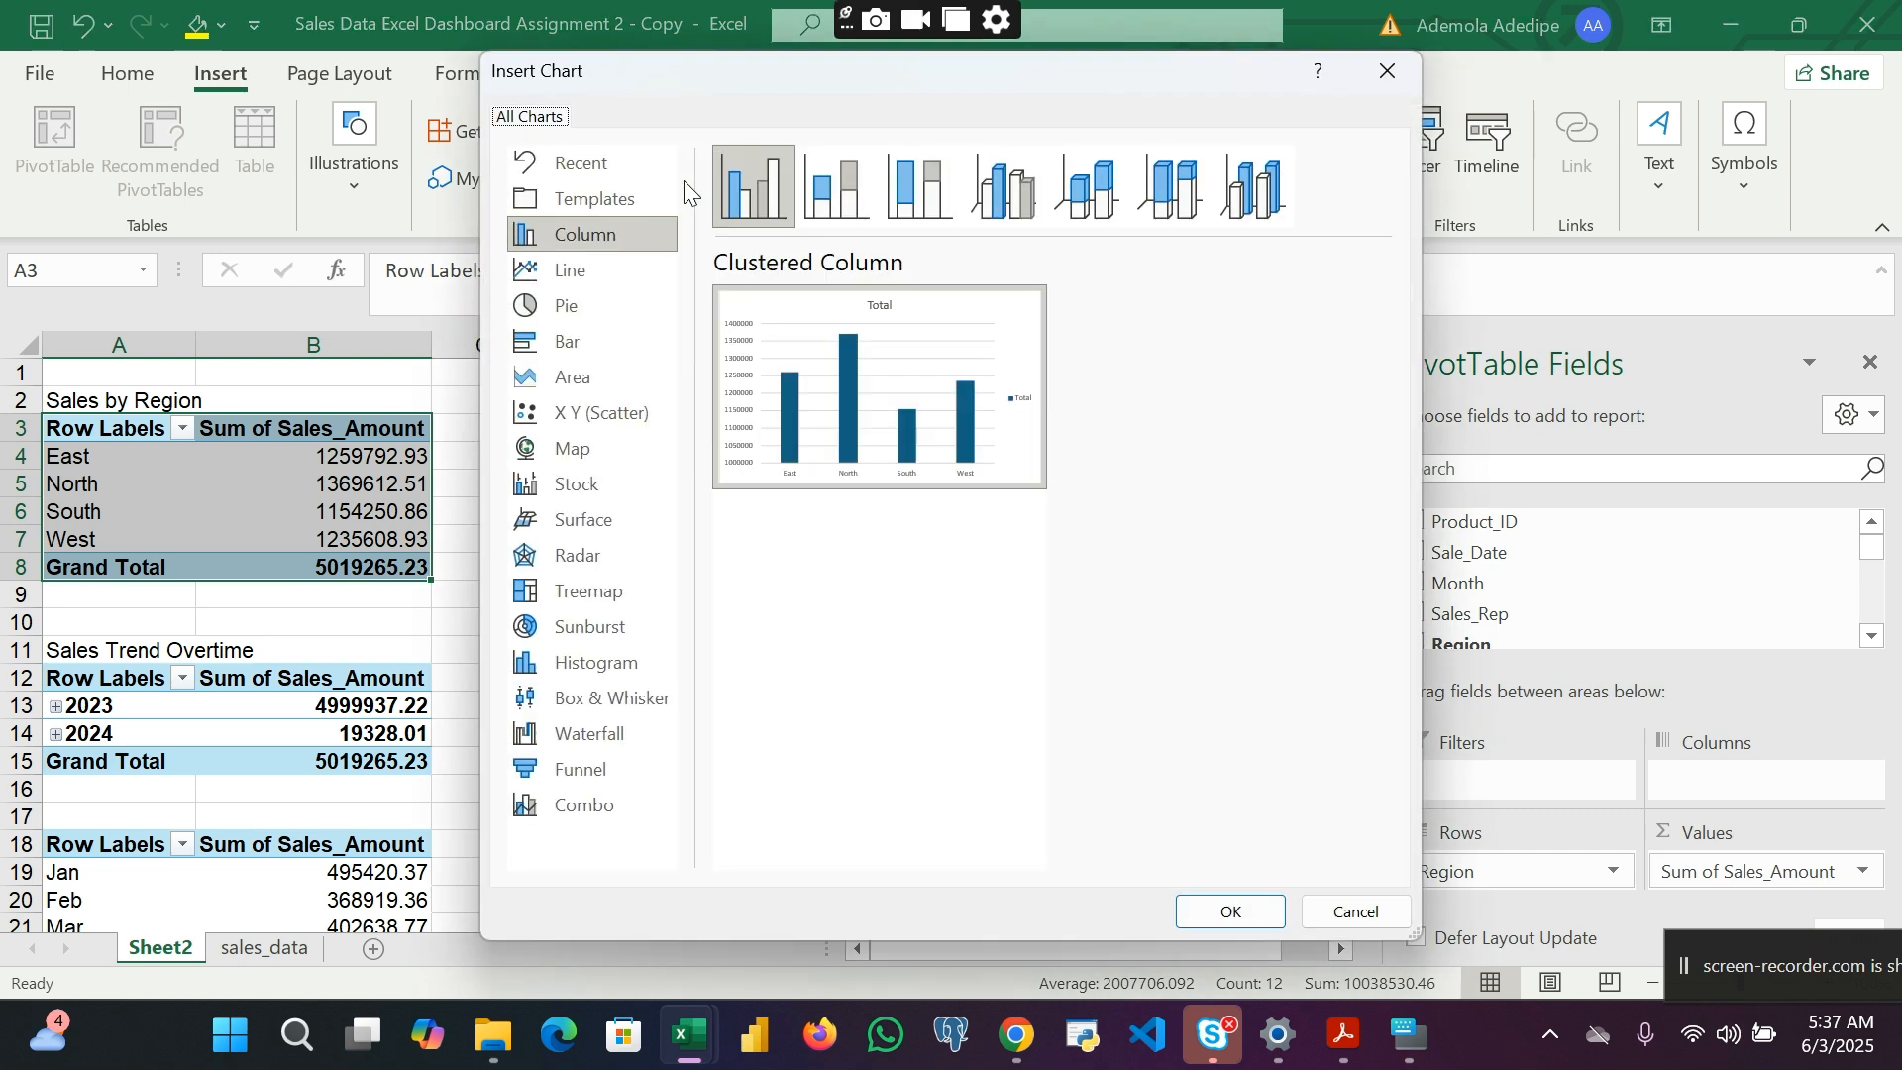
mouse_move(843, 432)
click(1259, 915)
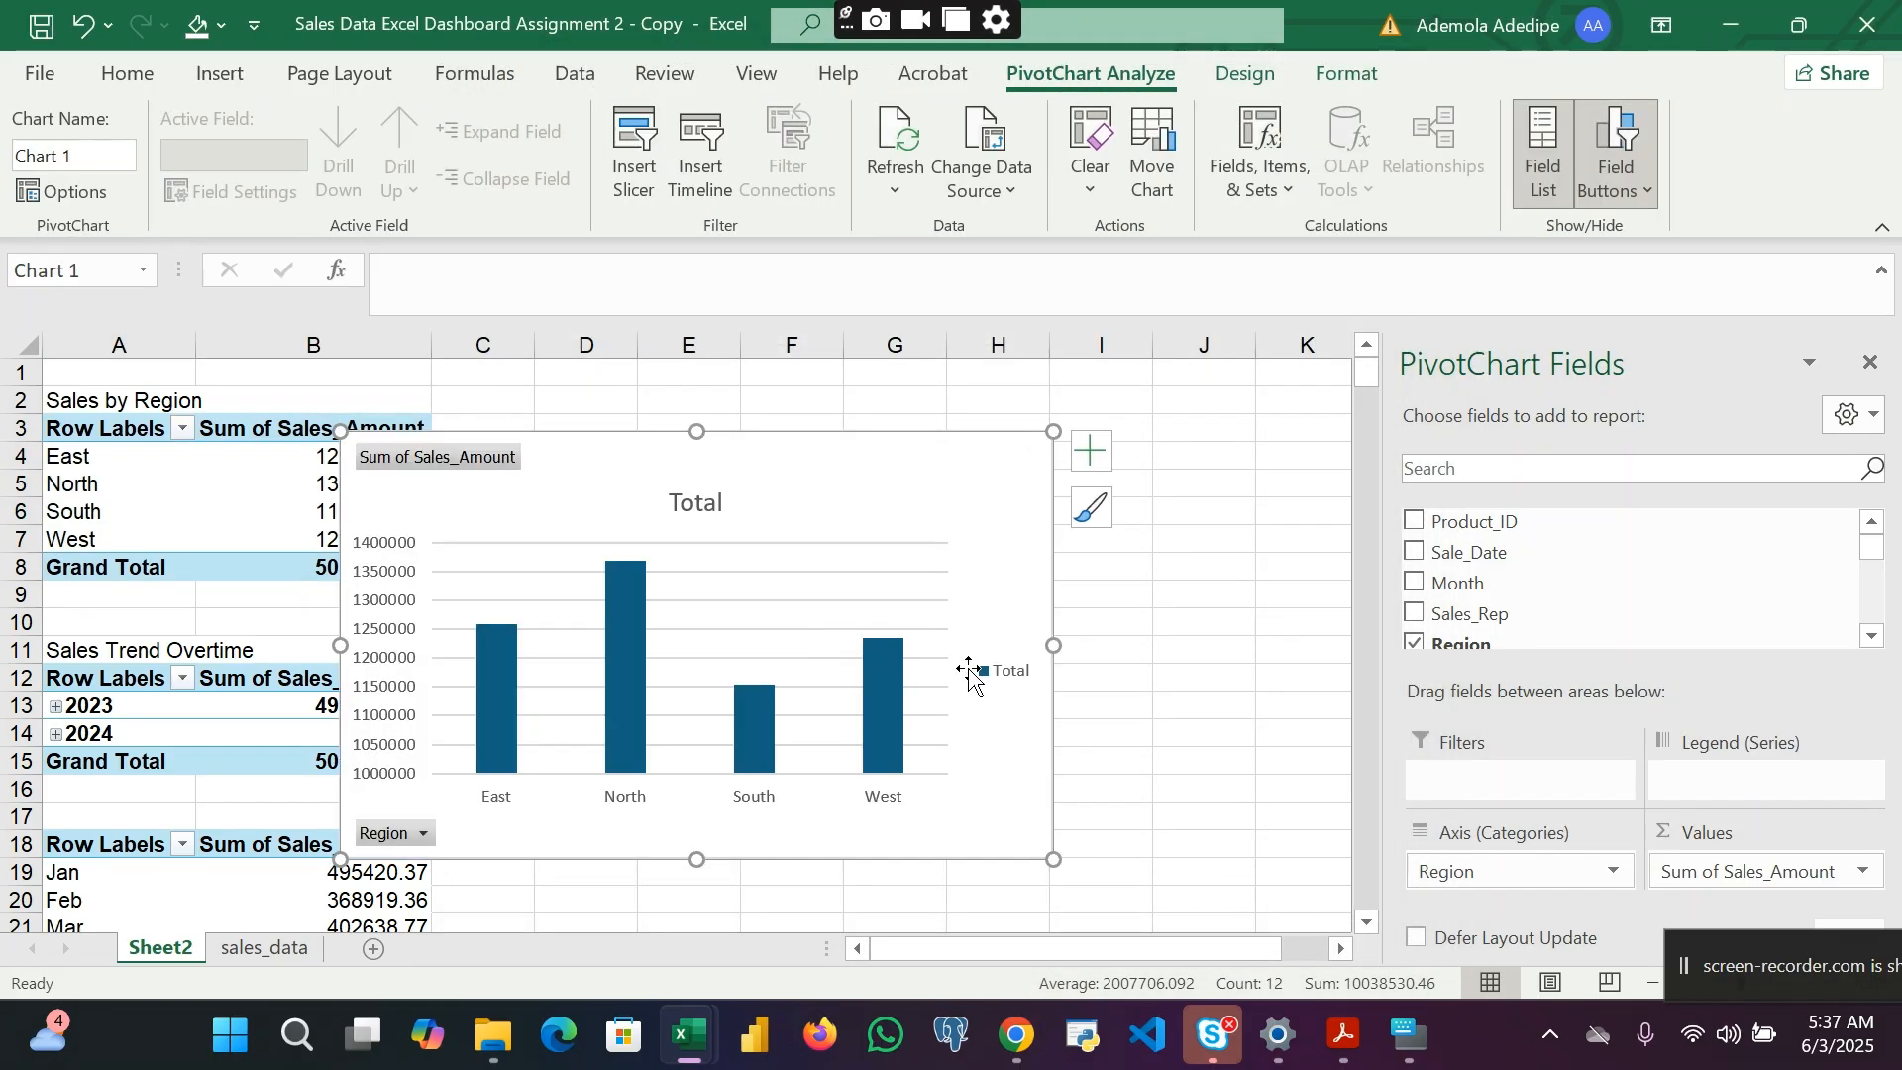
drag(1052, 857, 822, 698)
mouse_move(885, 605)
mouse_down()
mouse_move(918, 624)
mouse_move(889, 601)
mouse_up()
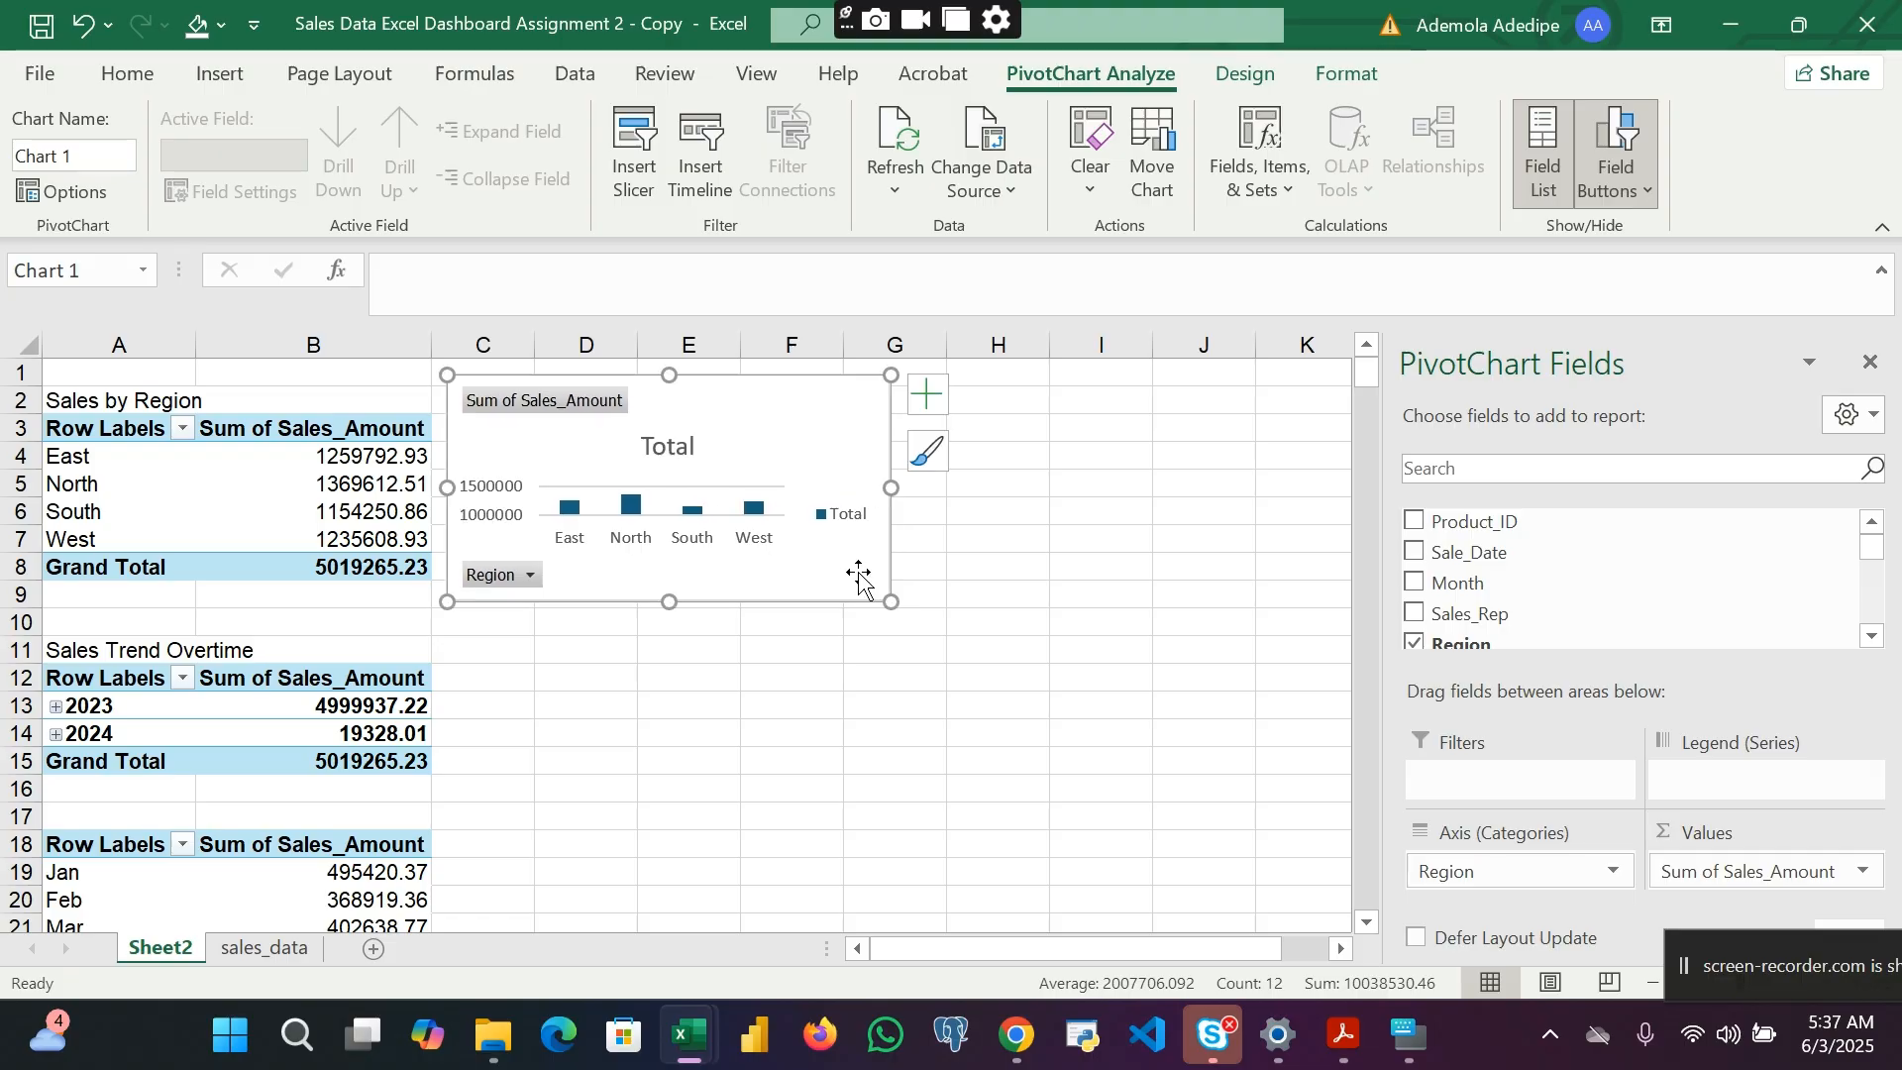
Step: Insert a clustered column PivotChart from the yearly Sales Trend PivotTable in A12:B15, shrunk and placed over about E10:I17
scroll(859, 575, down, 2)
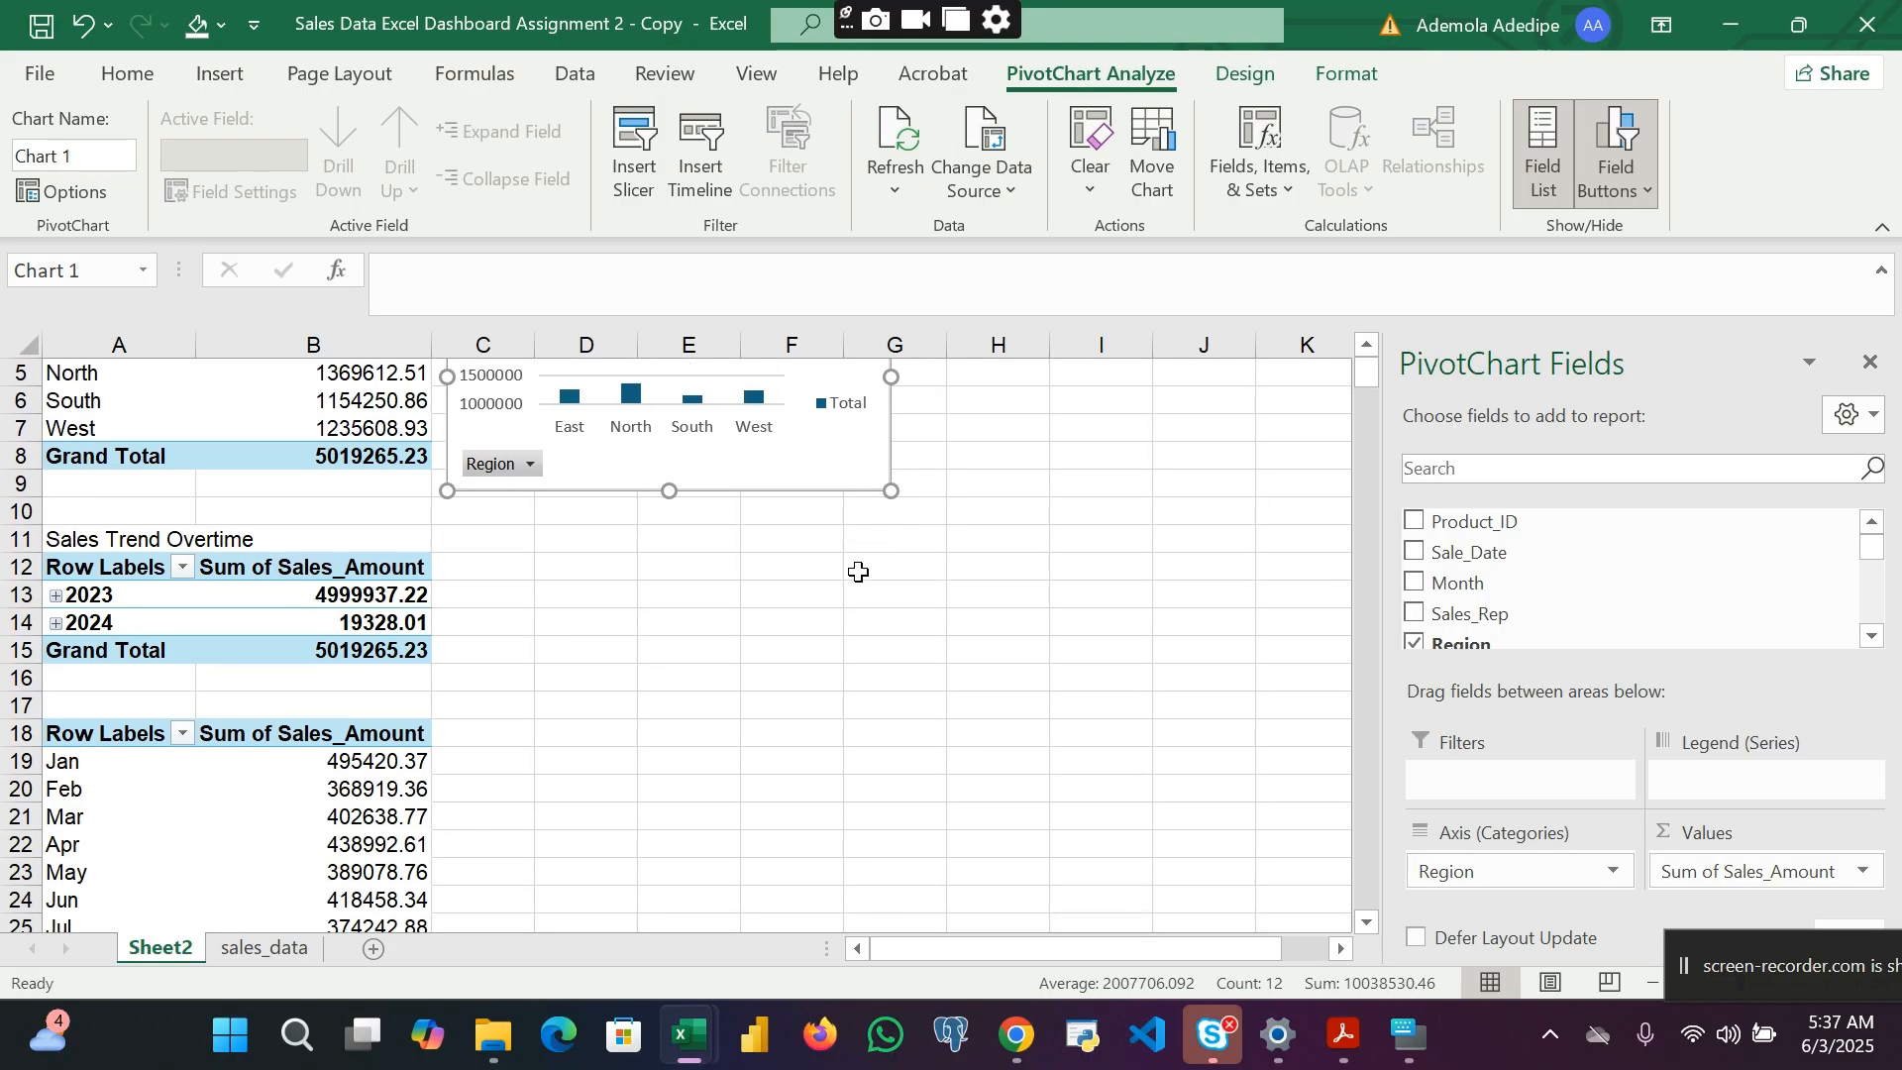
scroll(657, 551, down, 1)
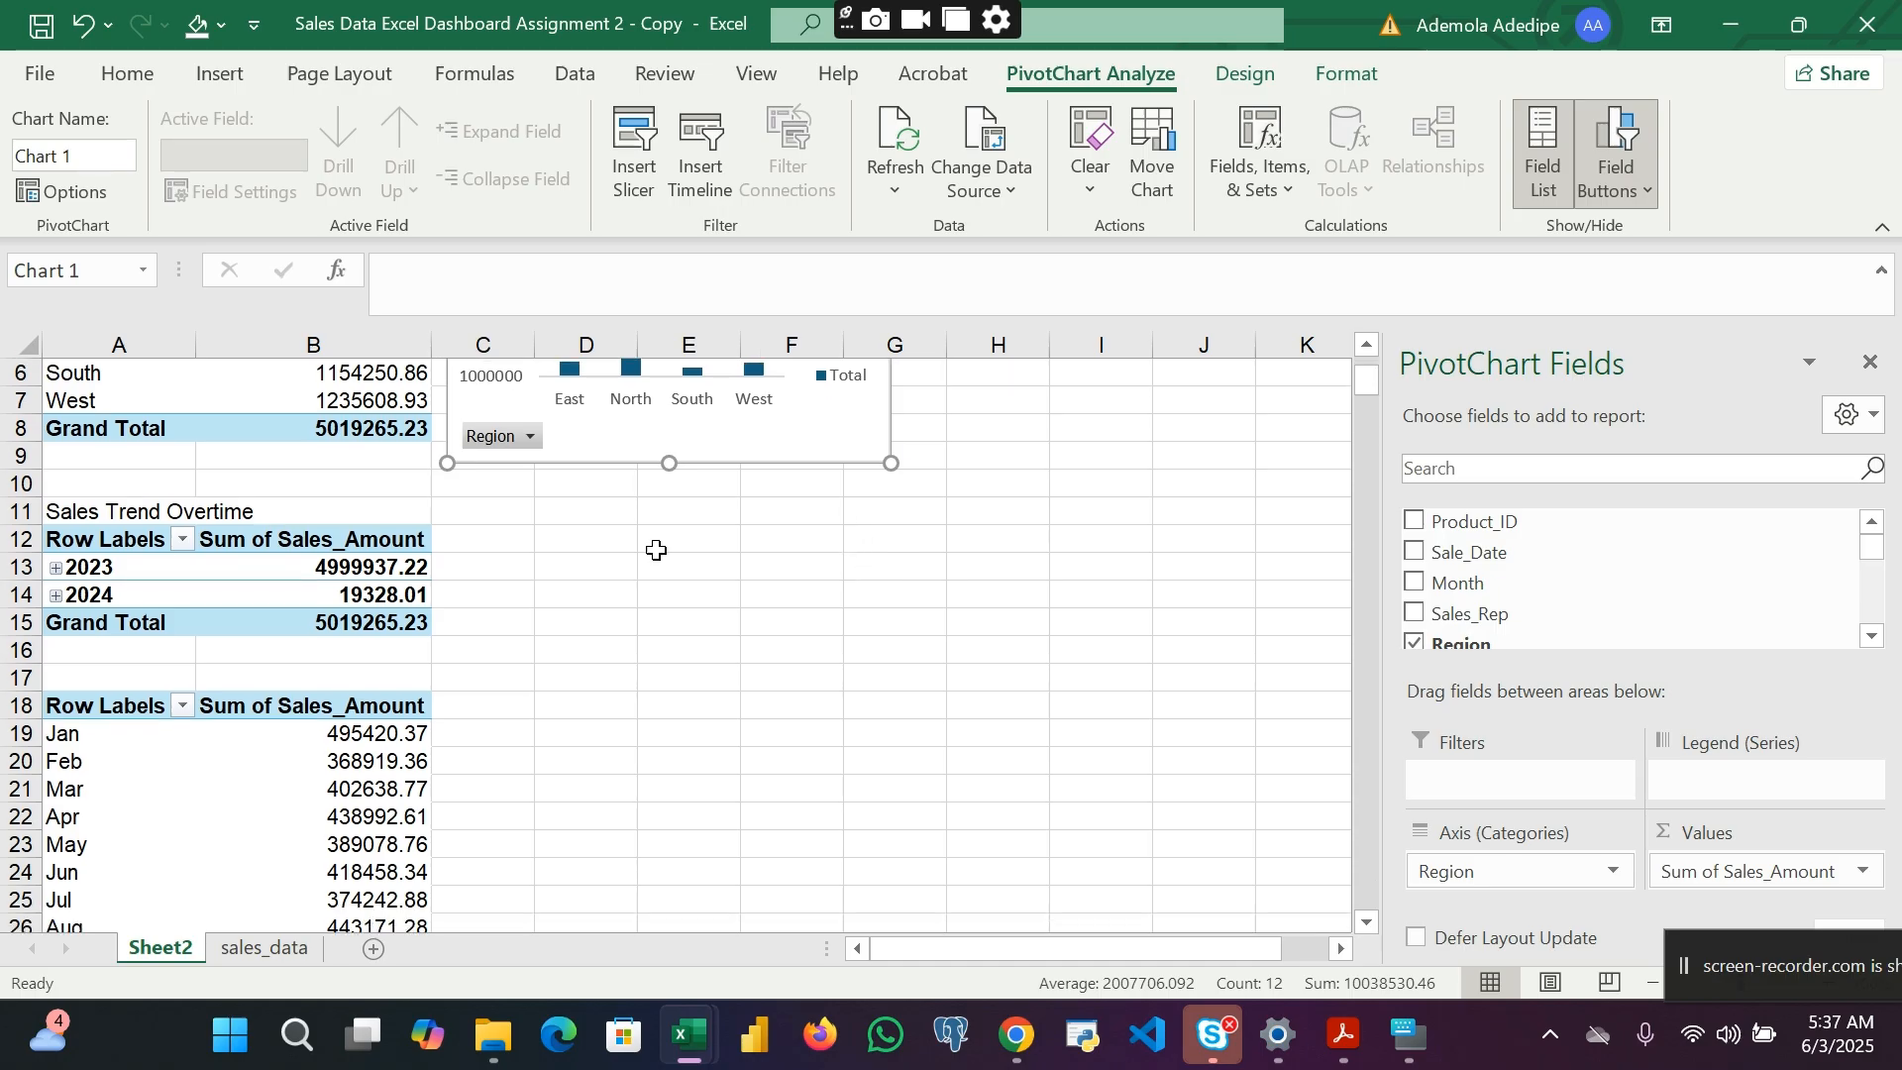
drag(113, 538, 333, 621)
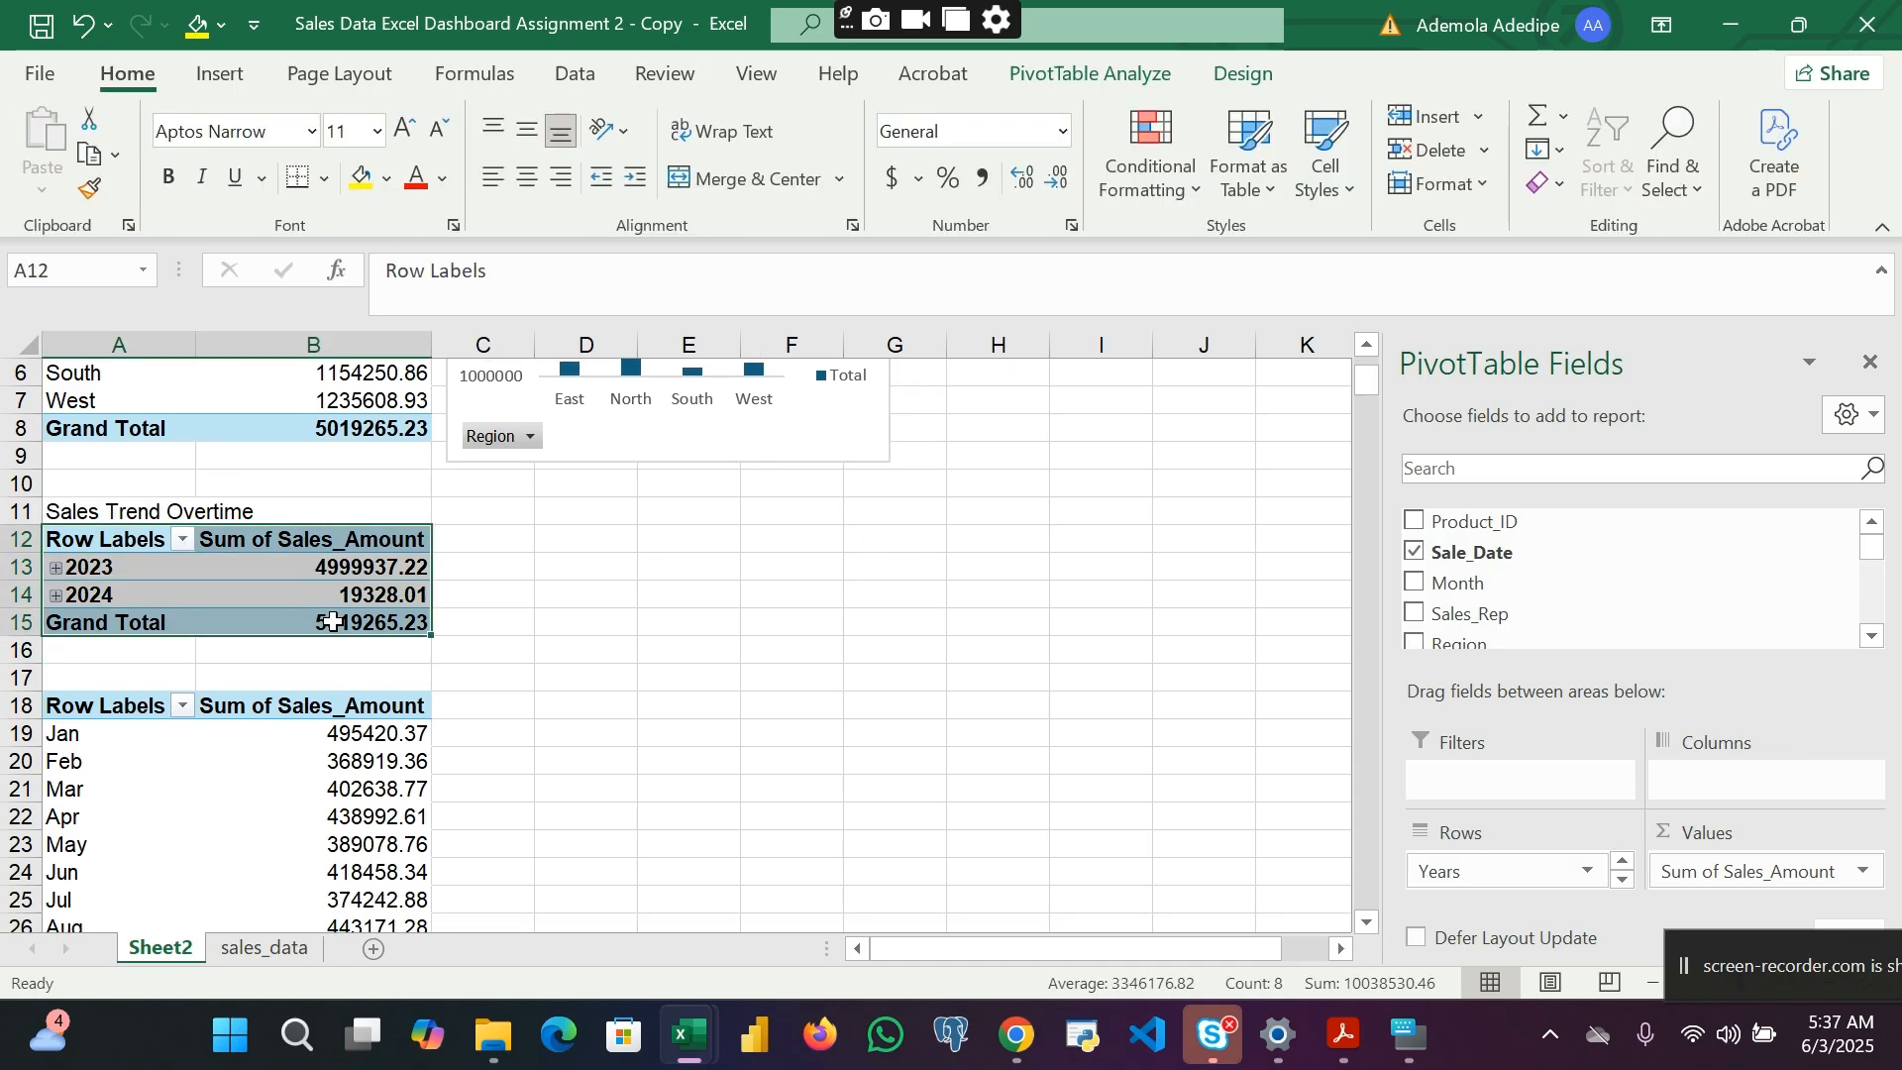
click(220, 75)
click(697, 188)
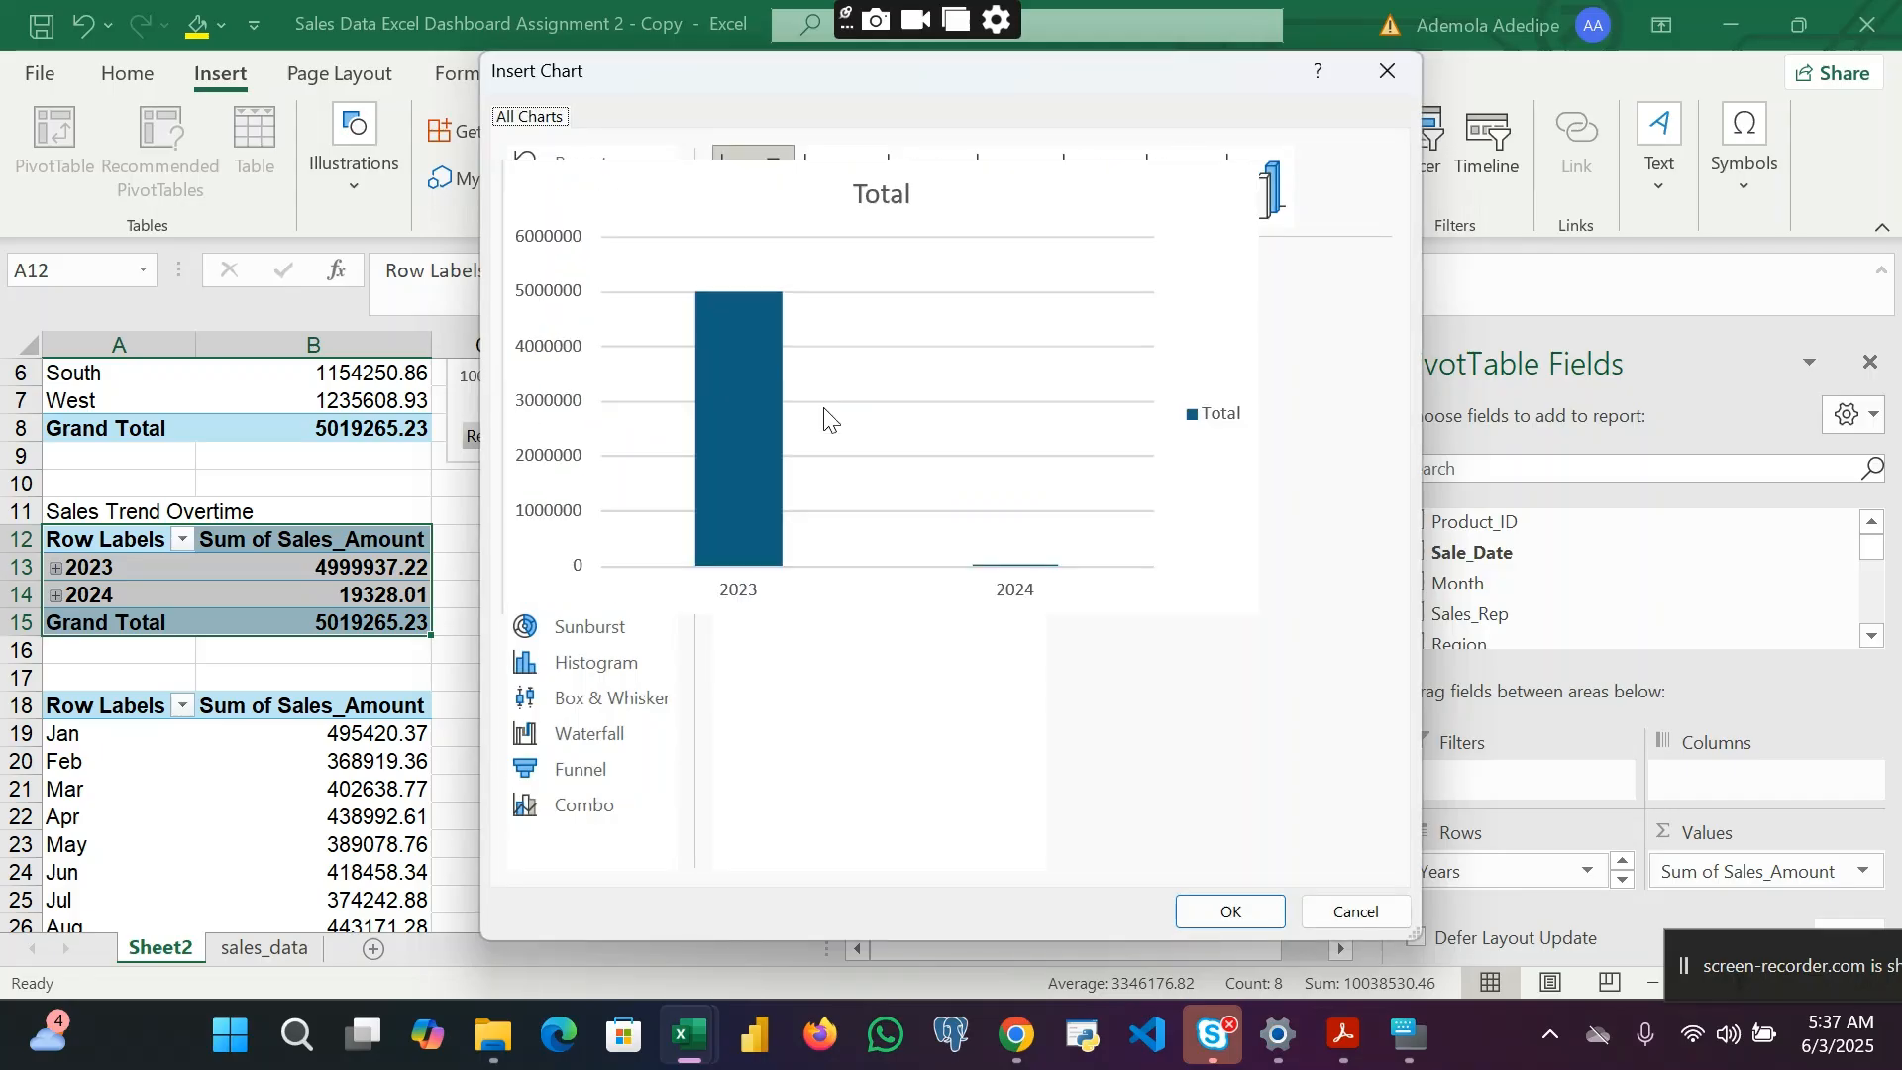
click(1225, 909)
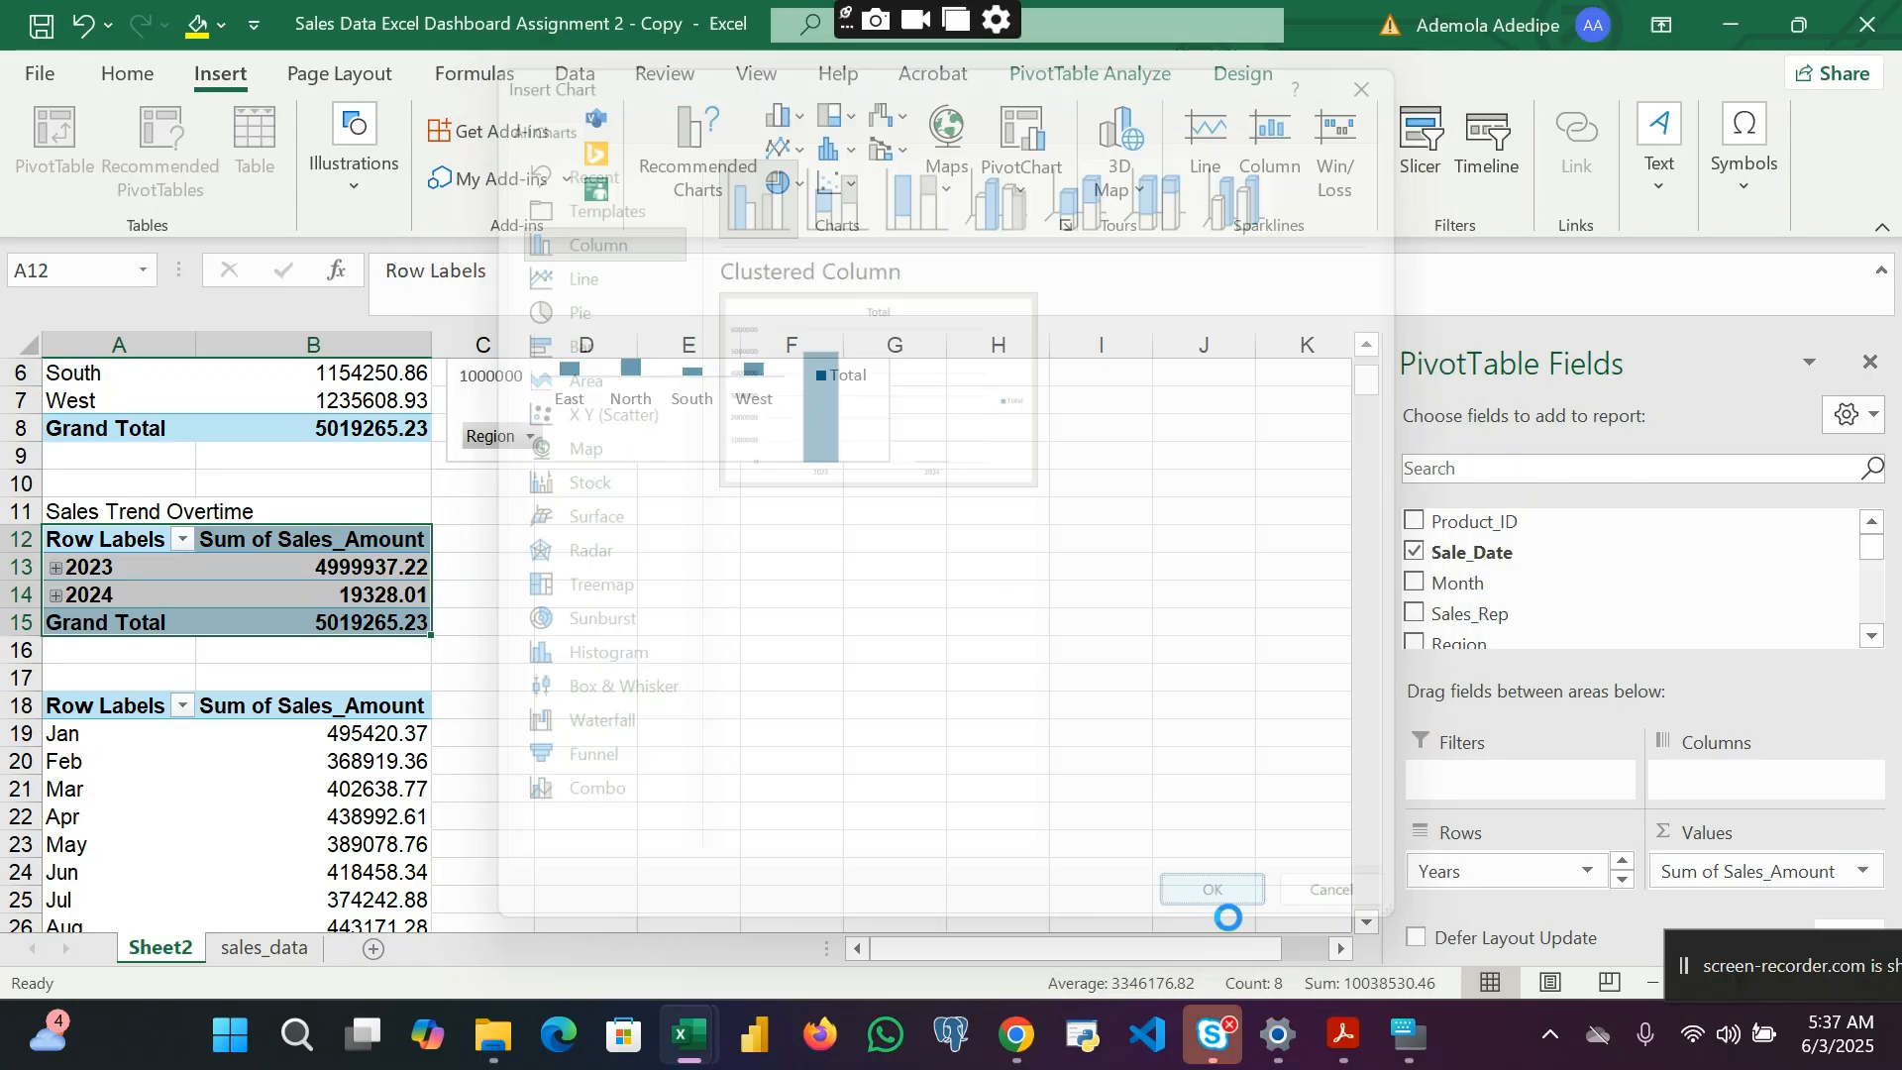
drag(1054, 860, 807, 649)
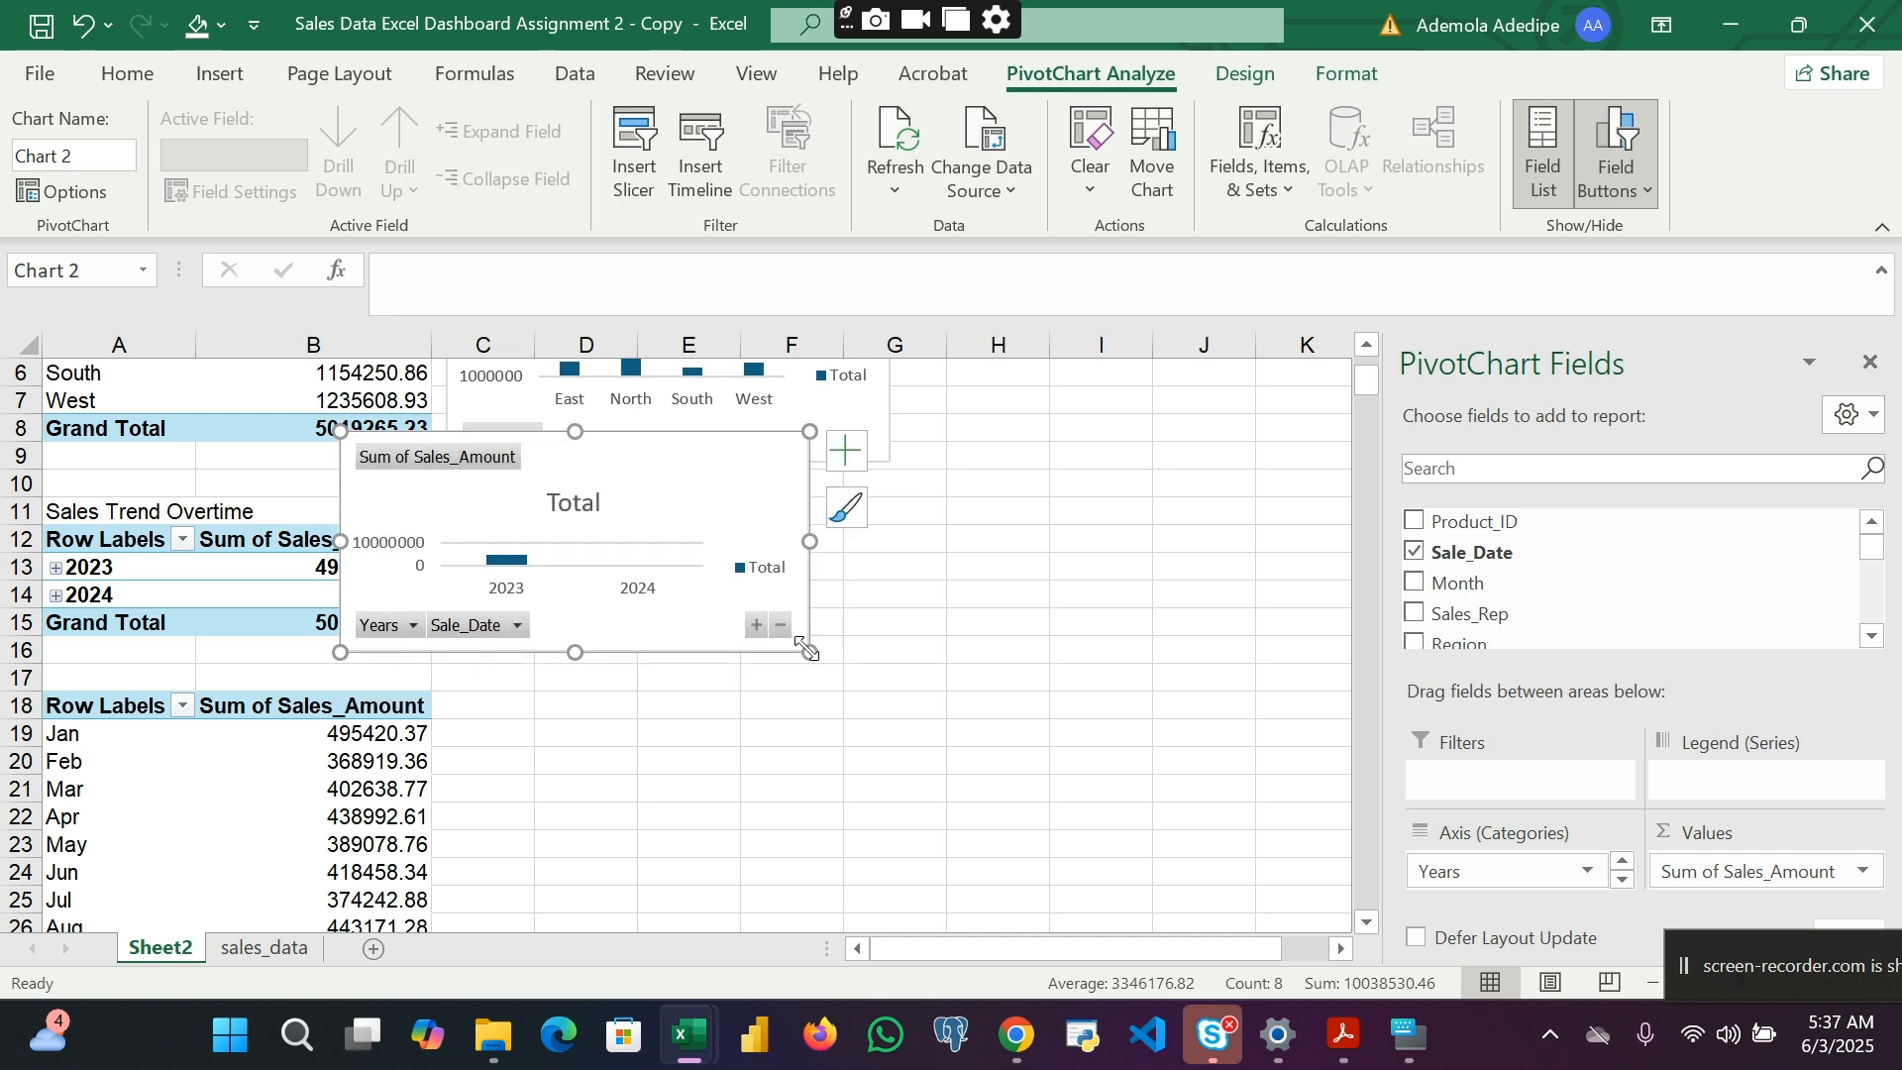
drag(759, 475, 1106, 495)
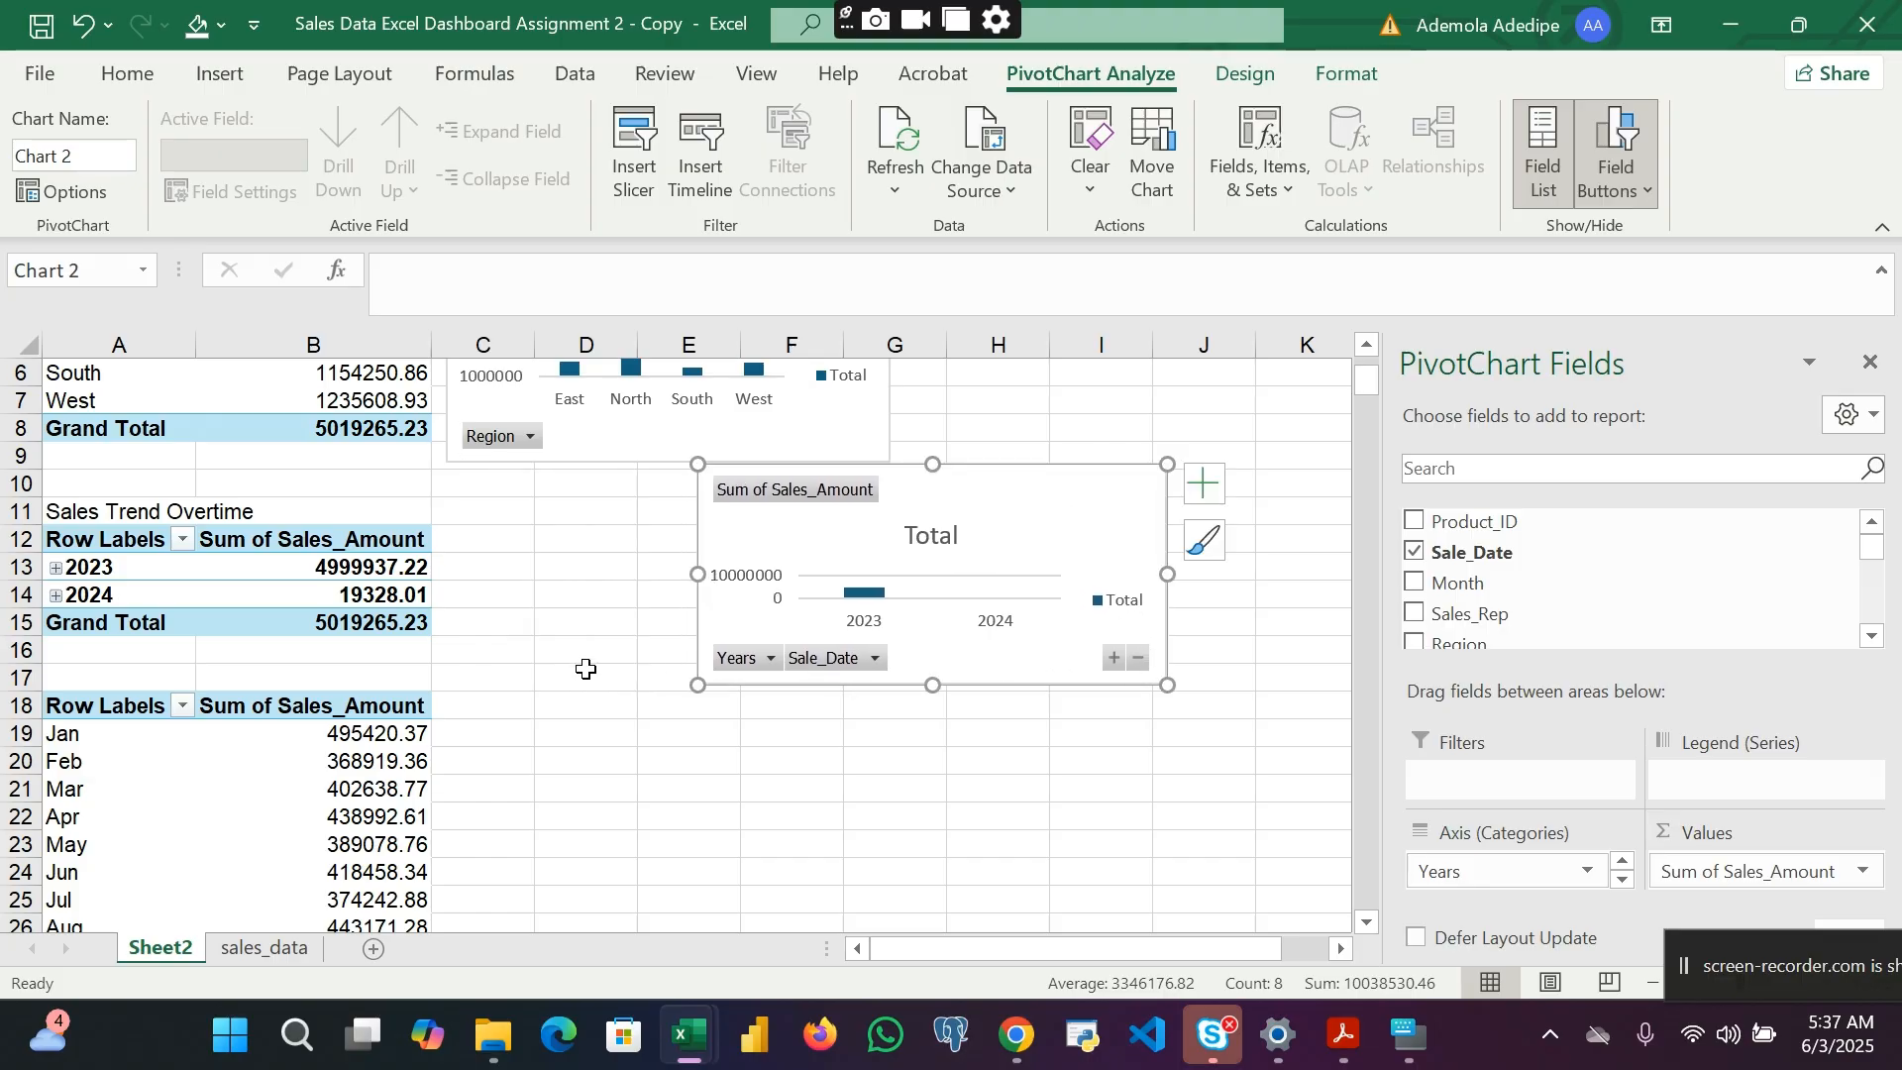
Step: Insert a line PivotChart from the monthly sales PivotTable in A18:B31, shrunk and placed beside it over about D18:I30
scroll(581, 667, down, 3)
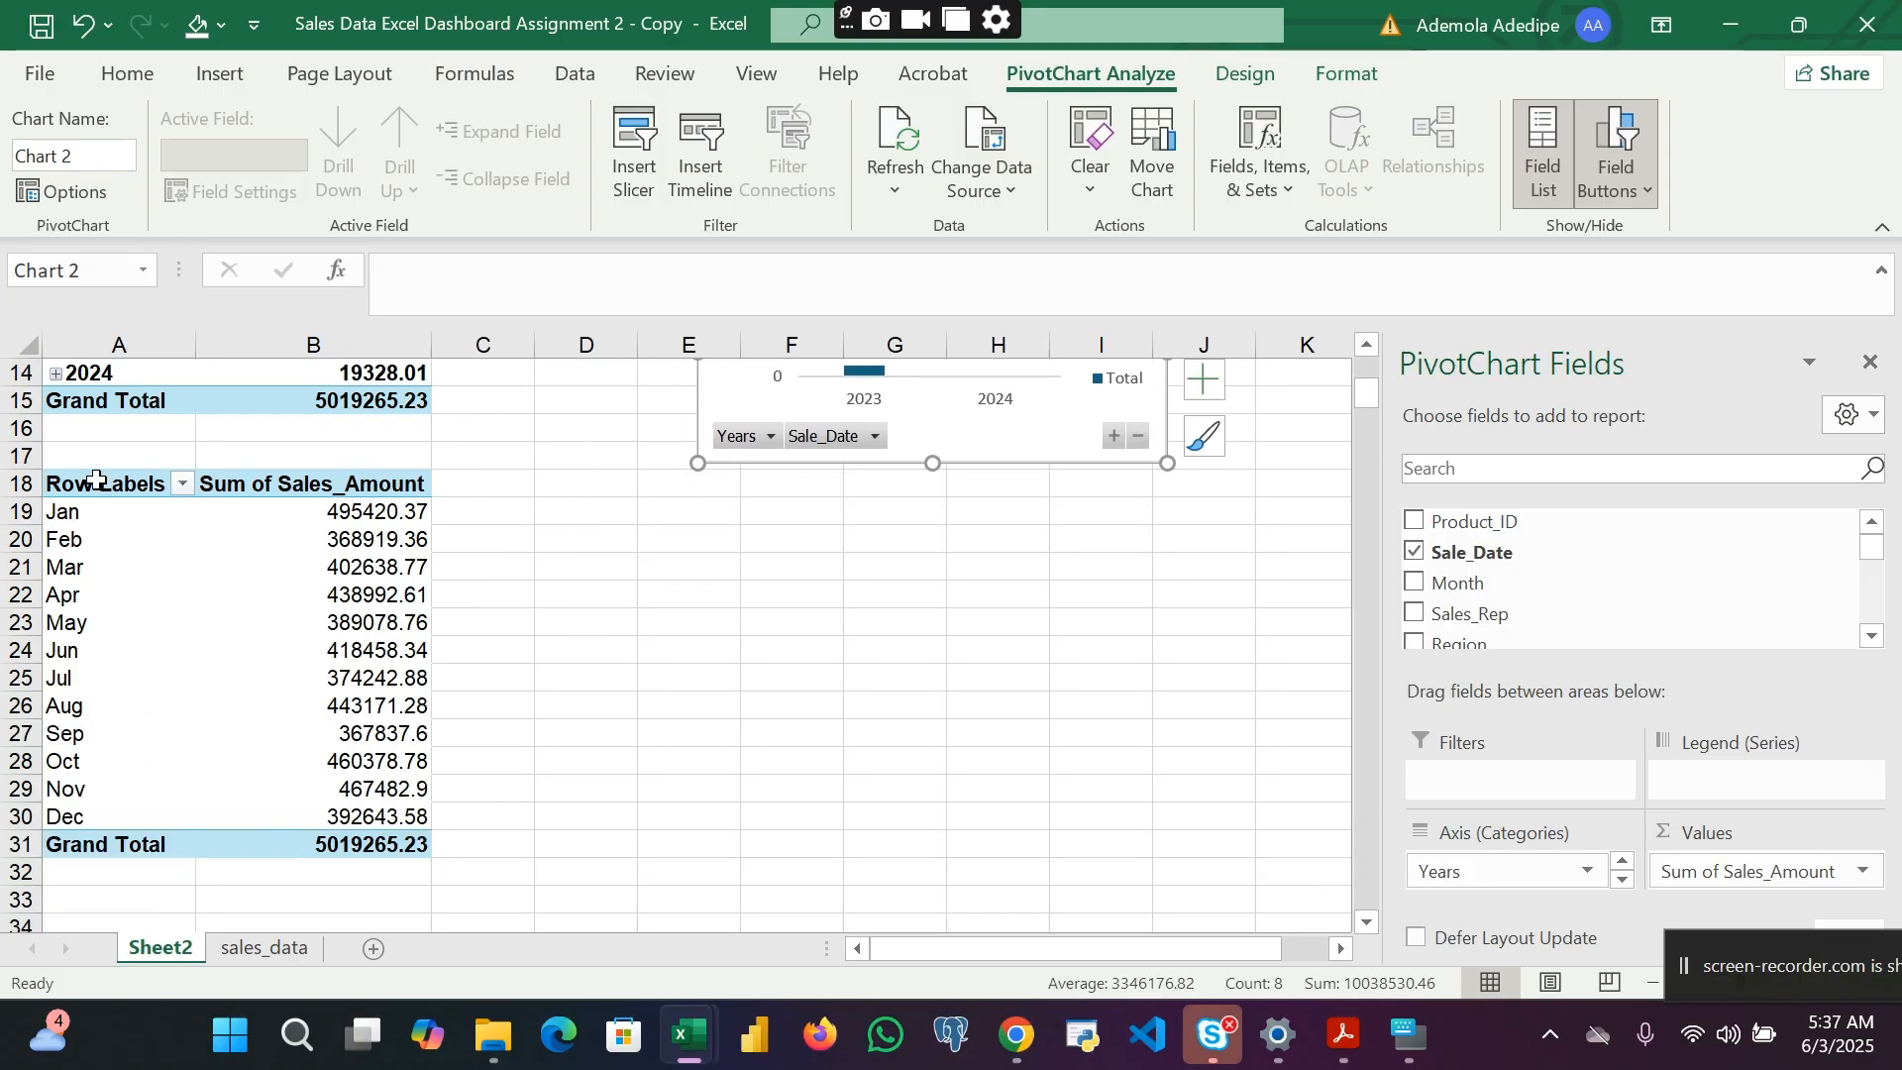
drag(96, 480, 357, 847)
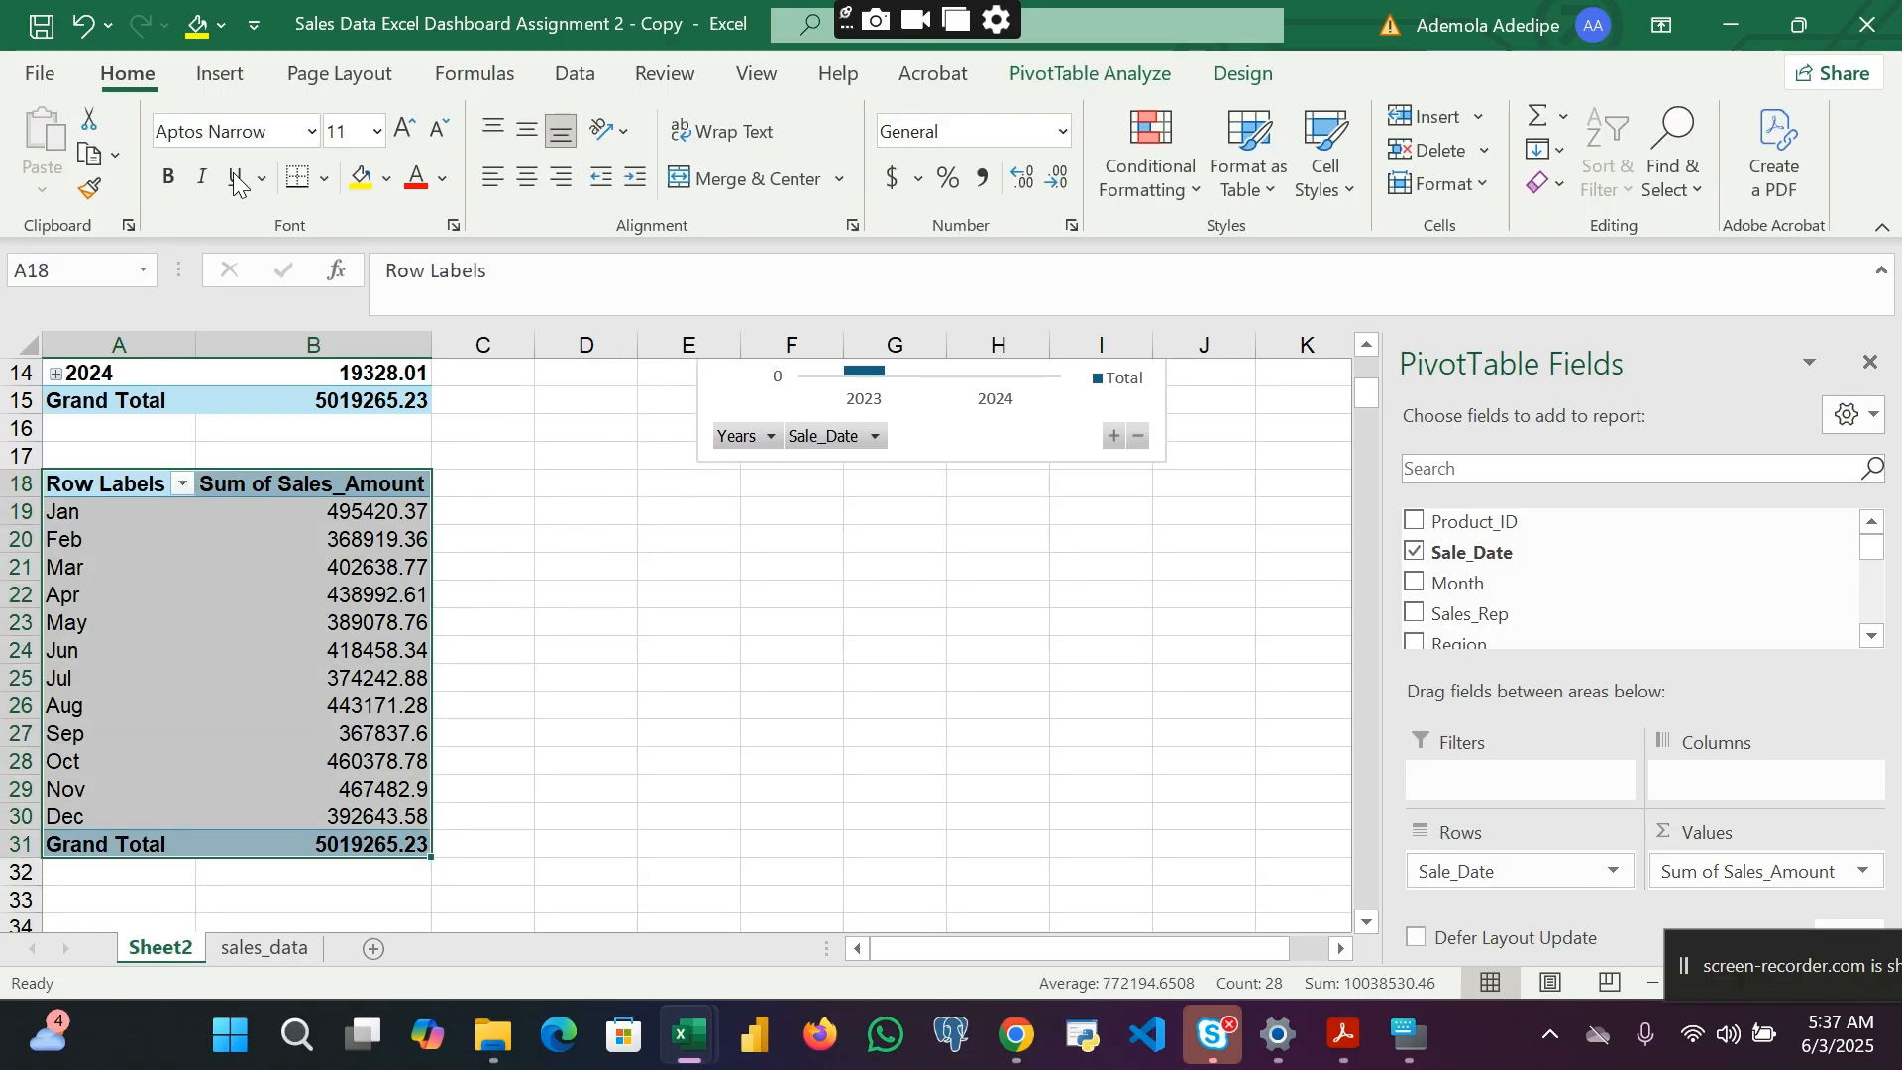
click(206, 79)
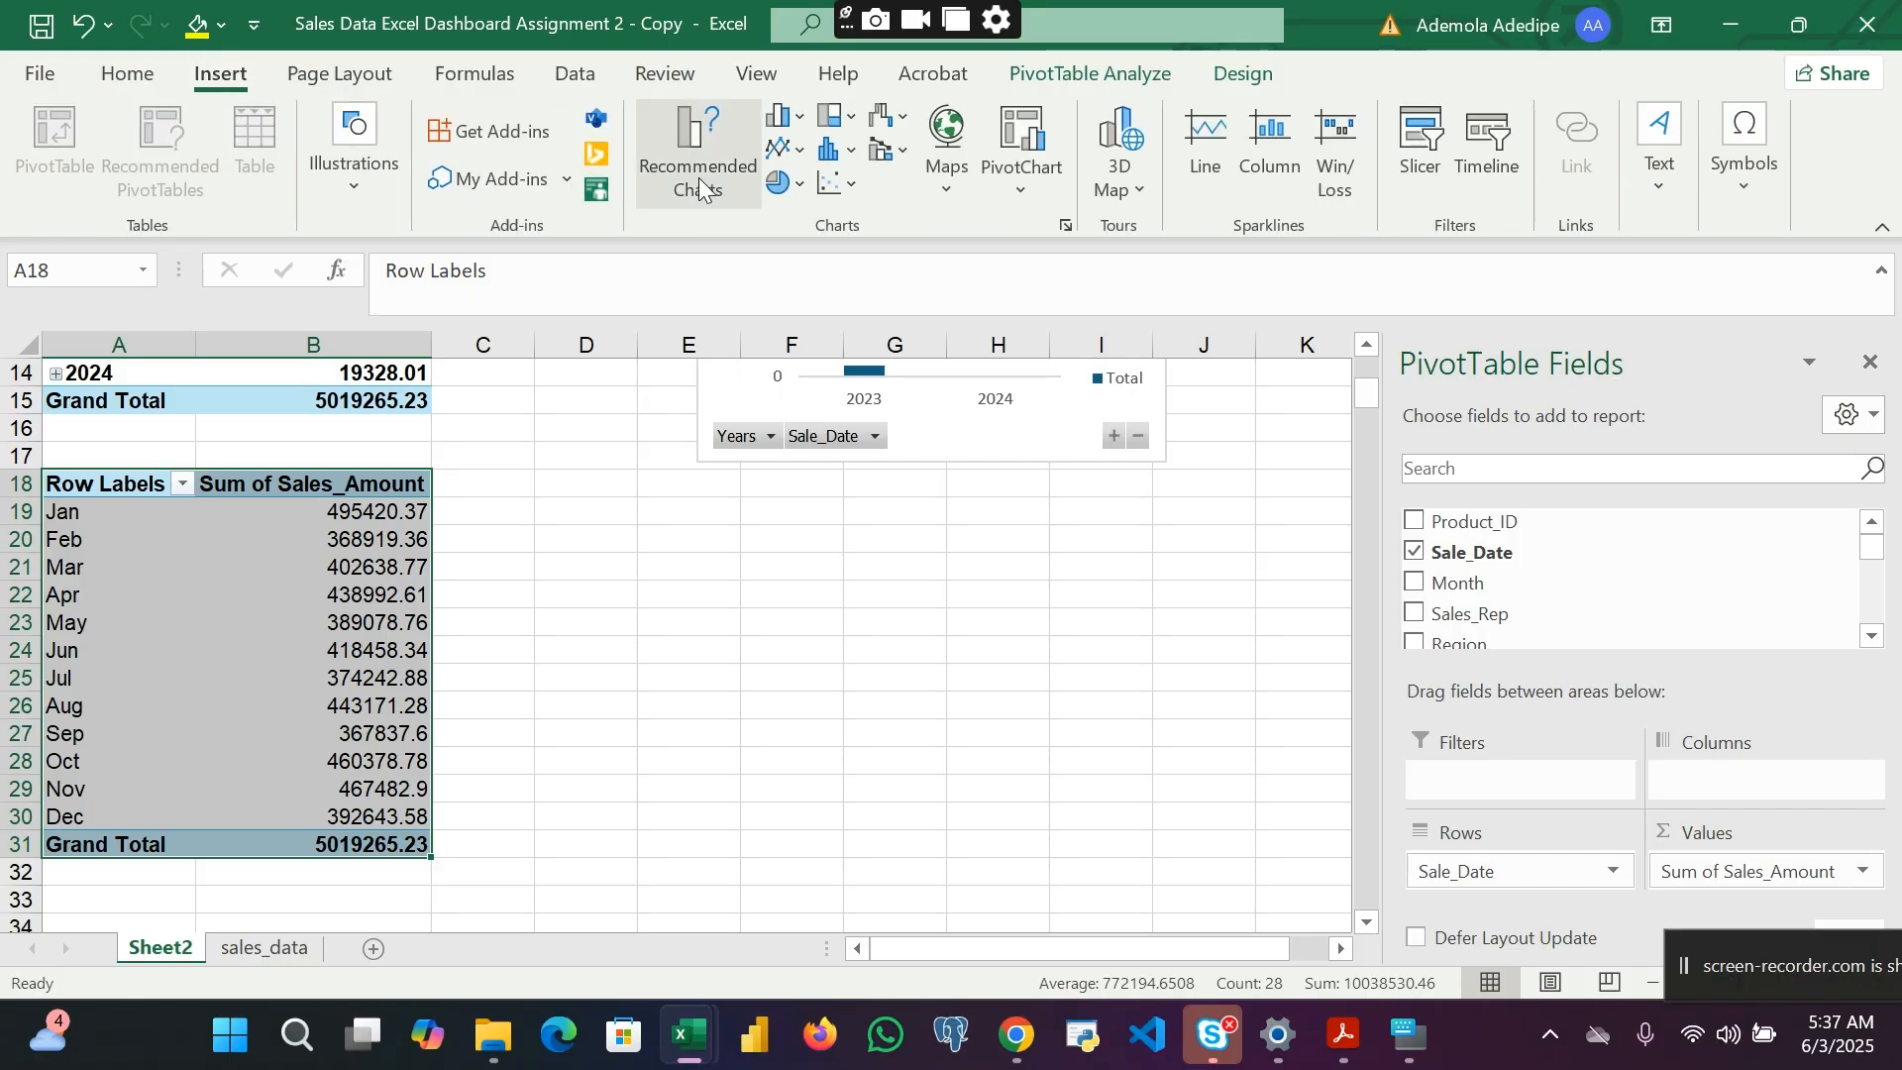
click(698, 184)
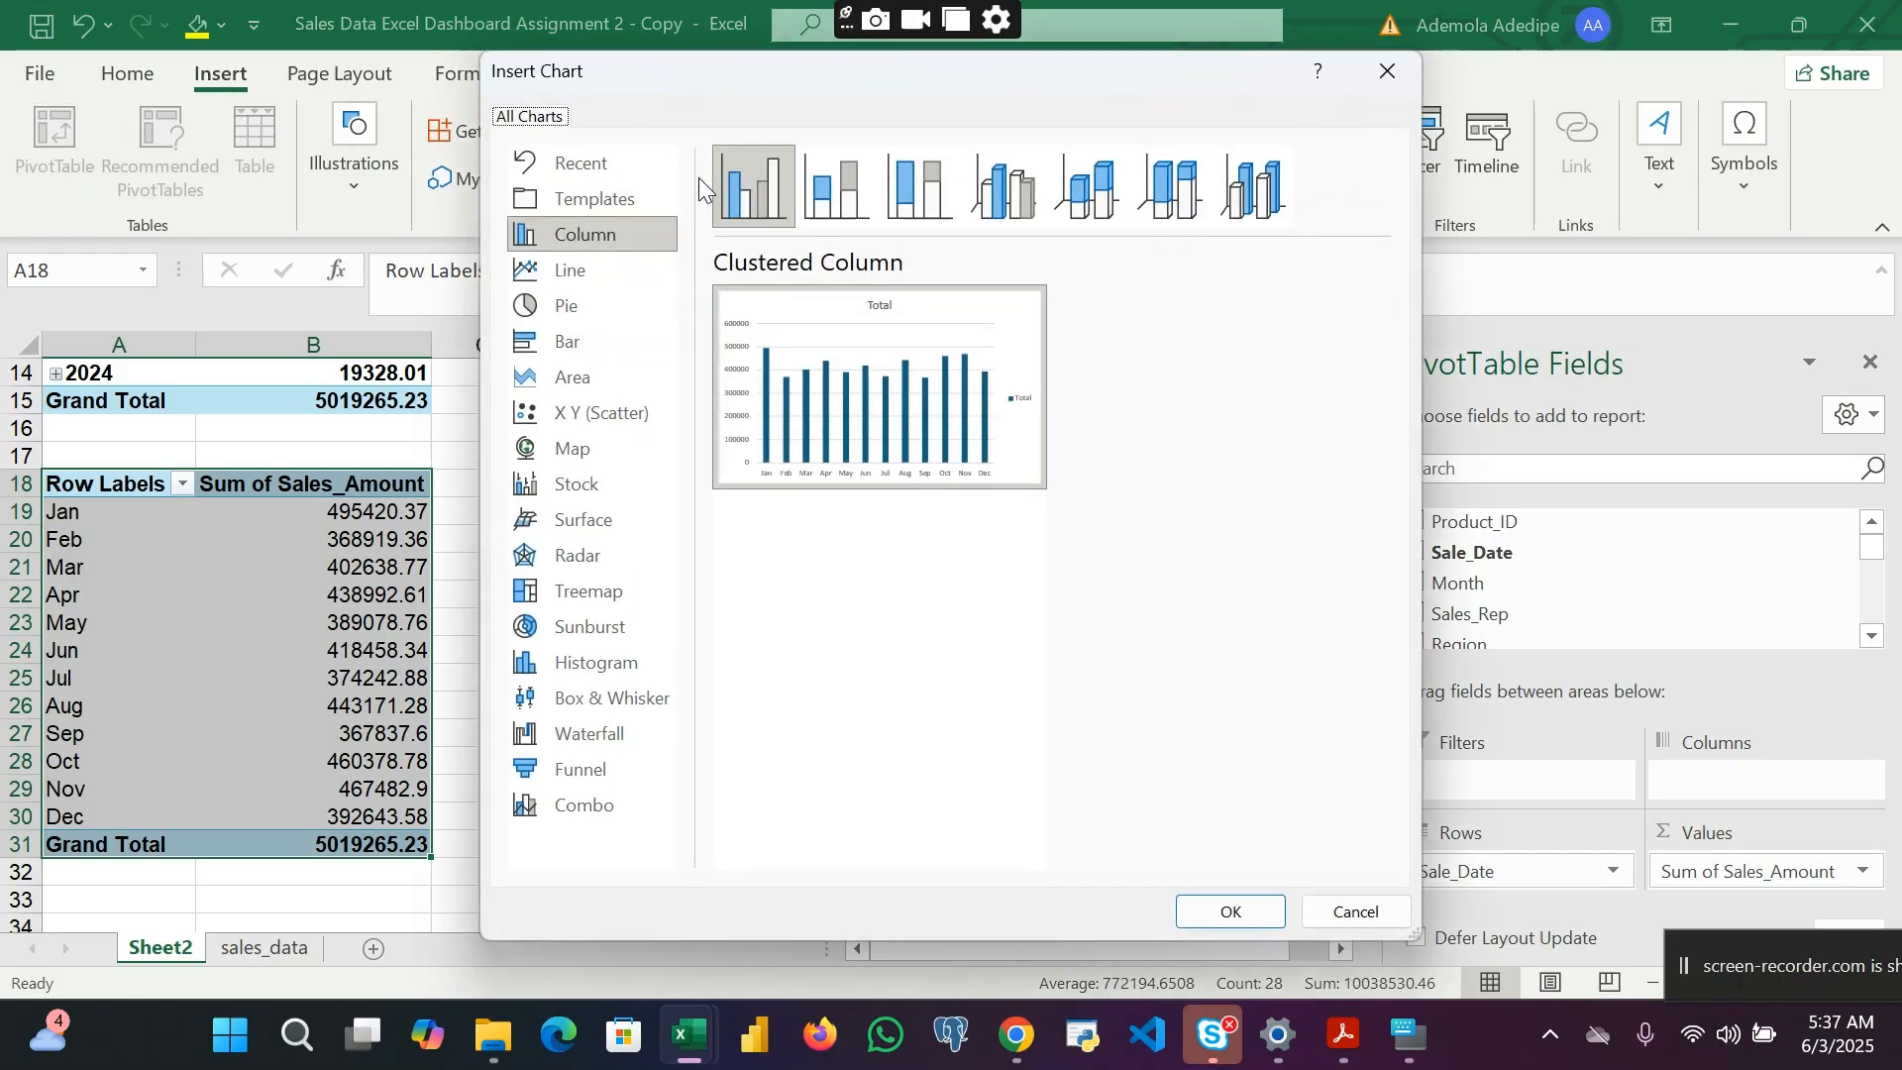
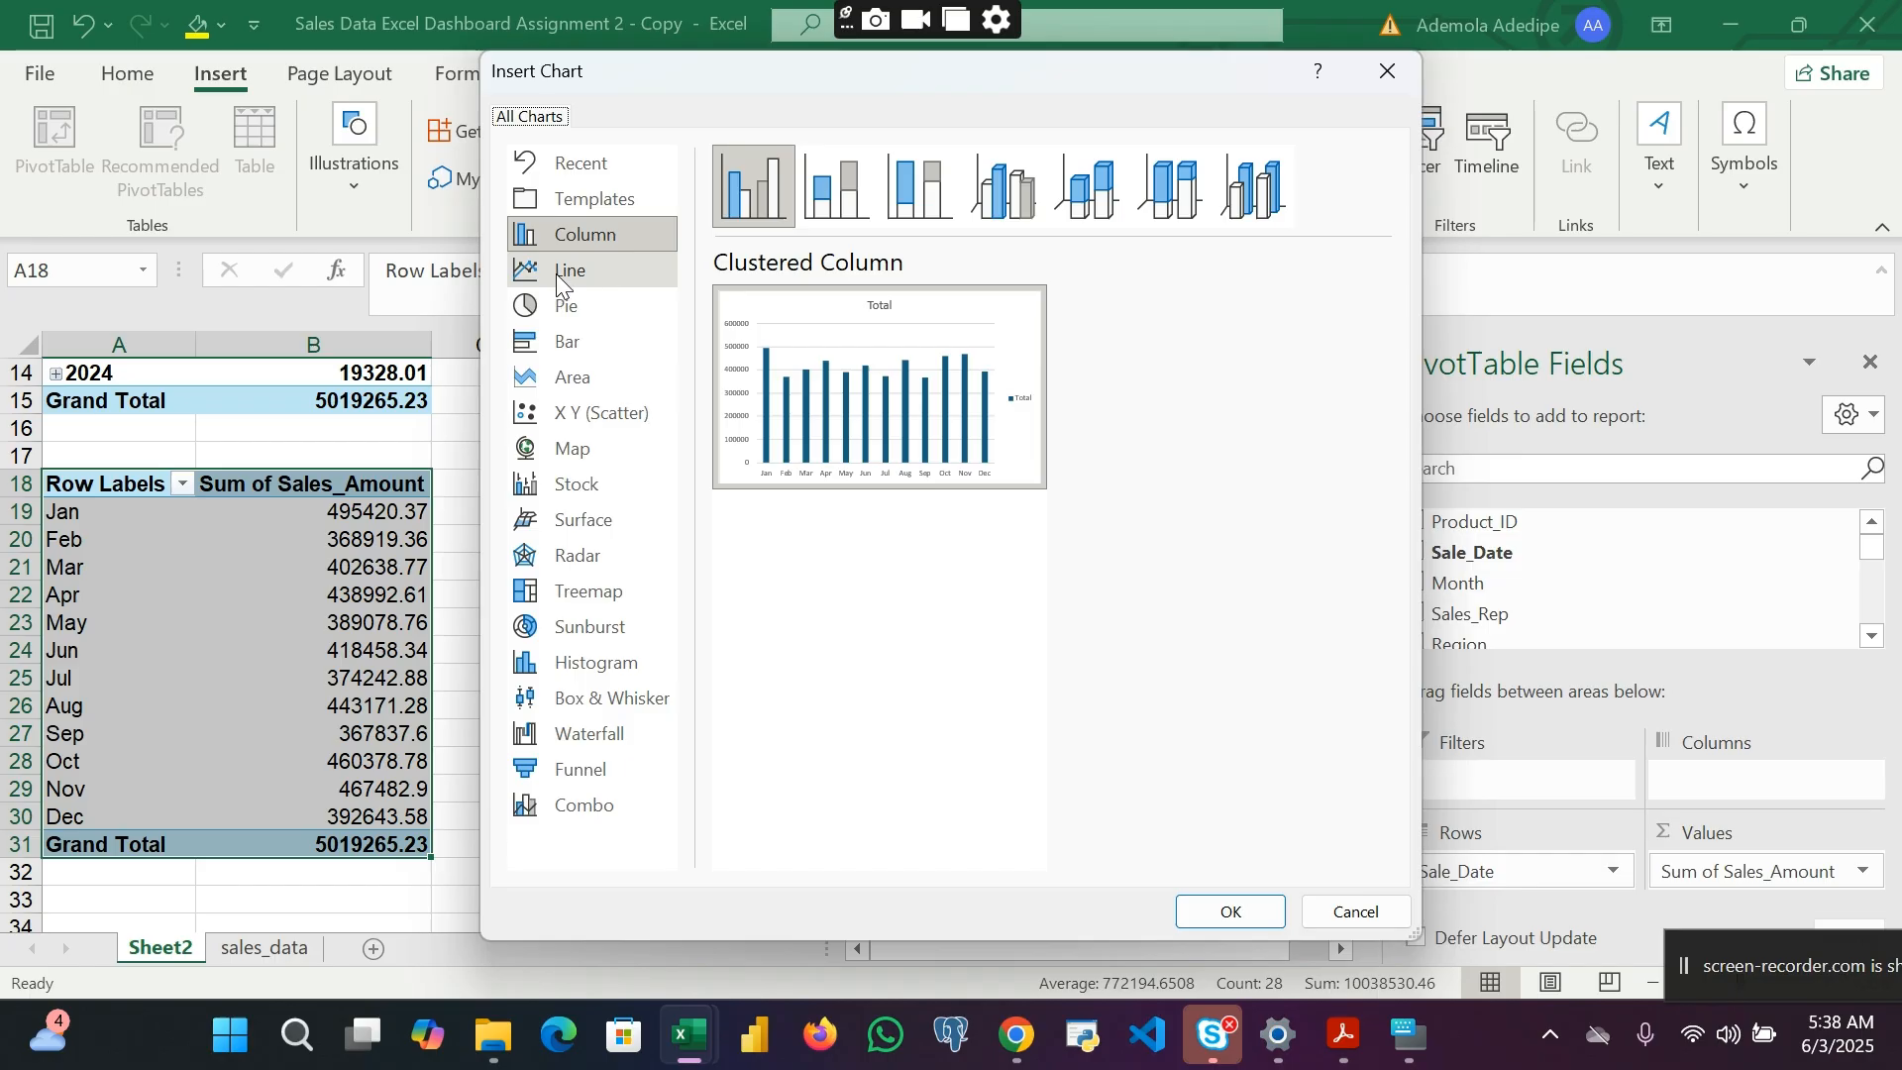
click(560, 282)
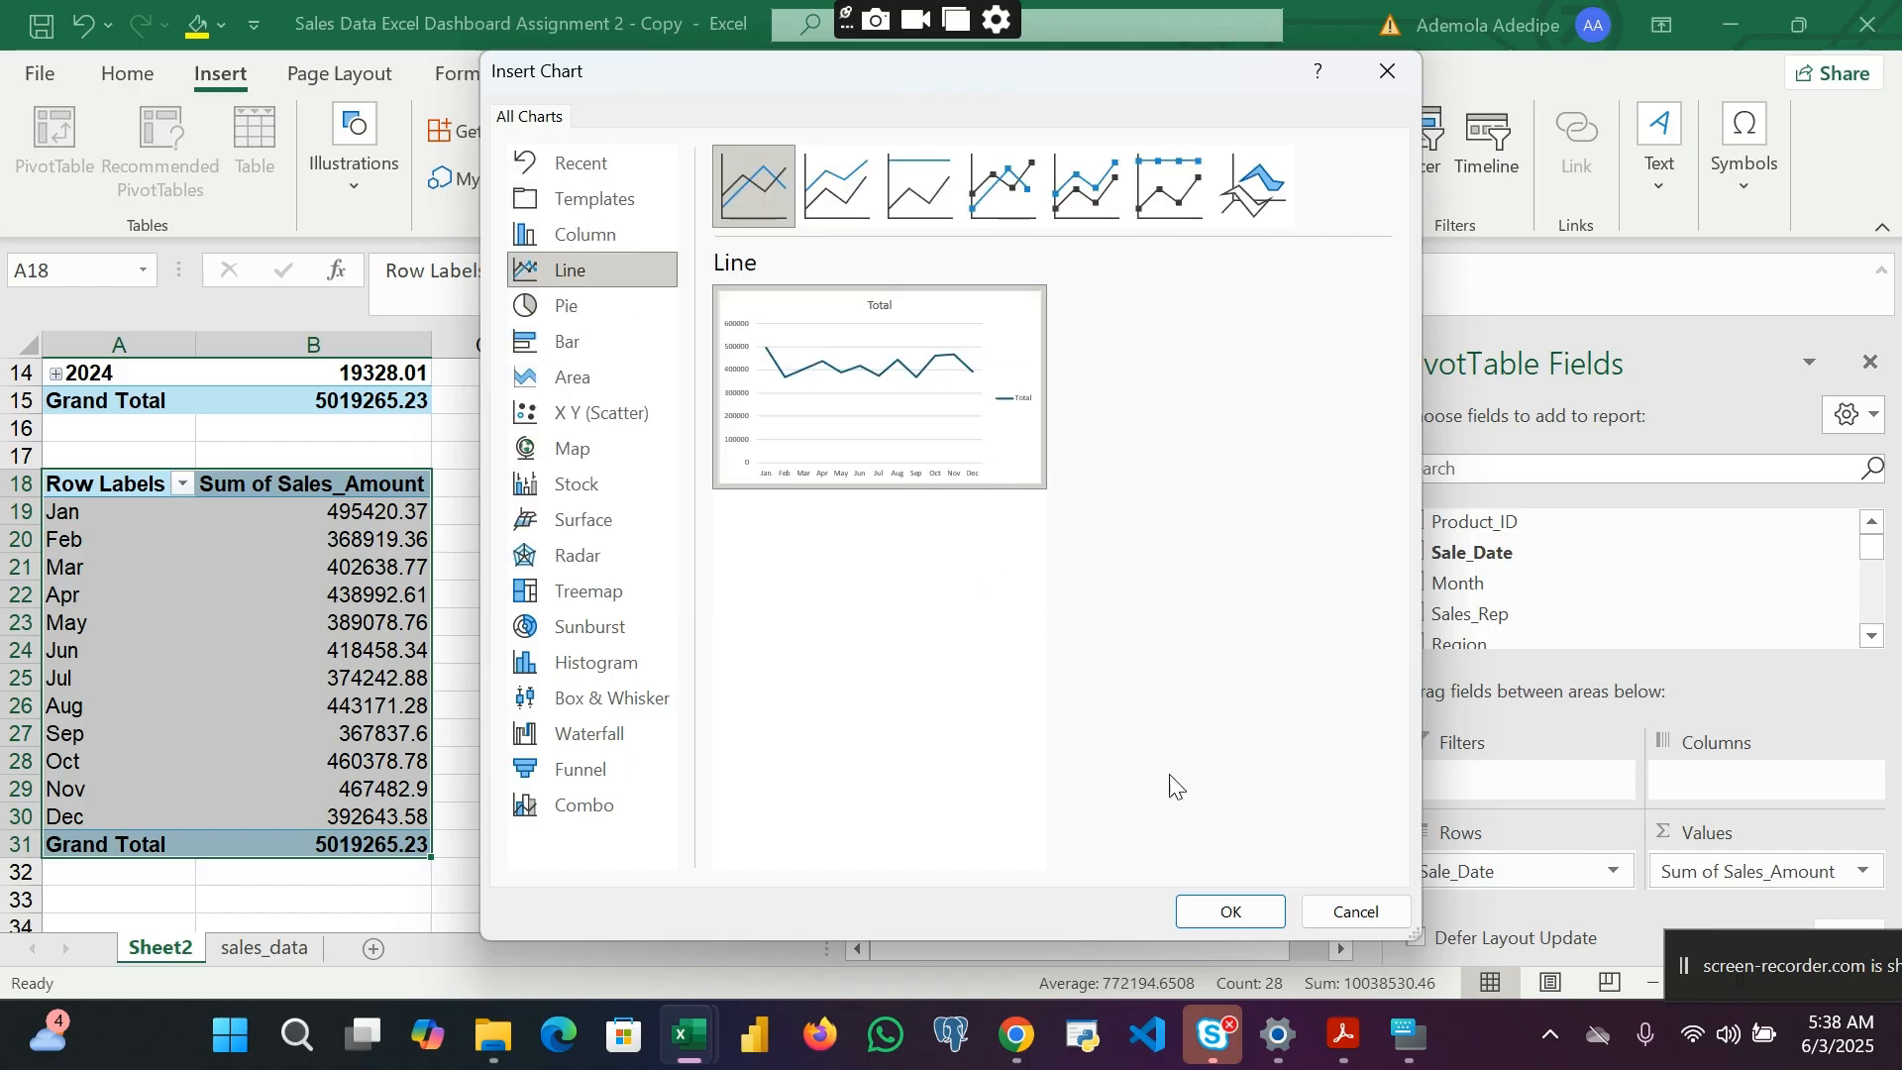
click(1232, 908)
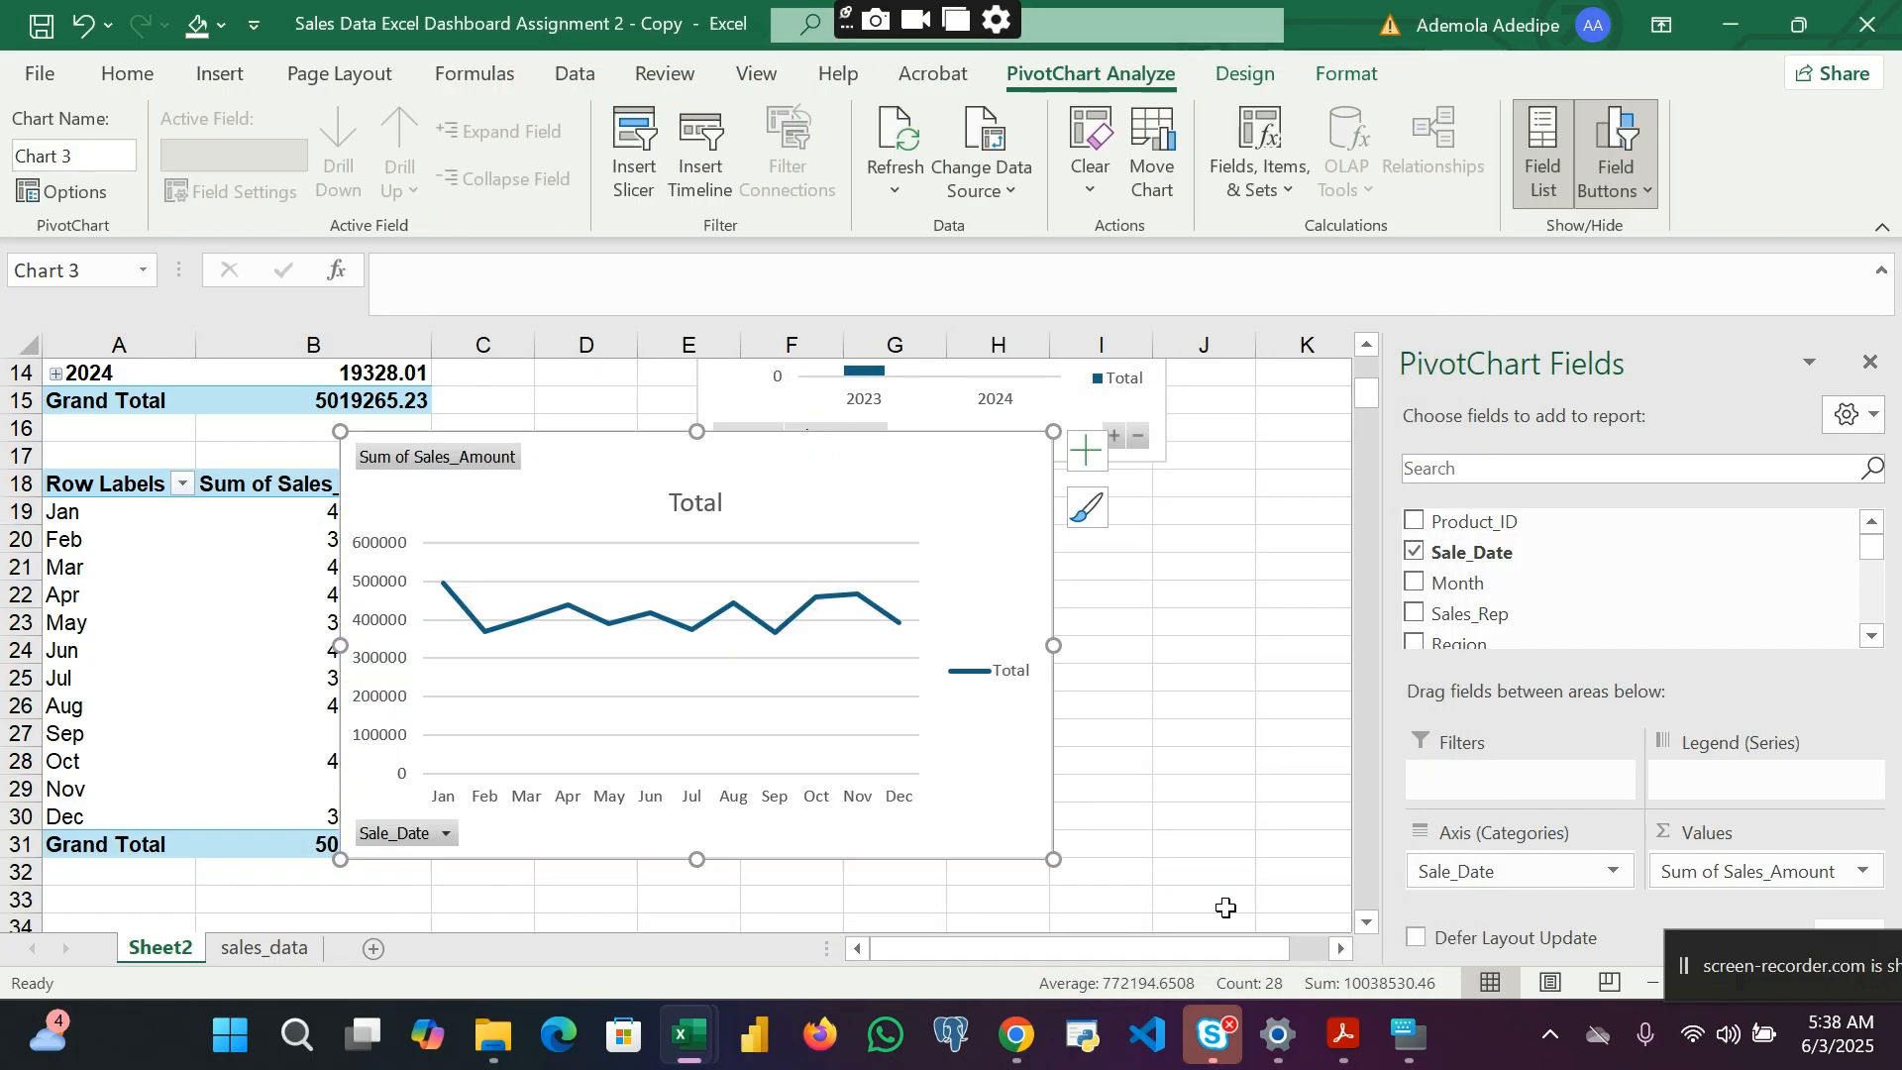
drag(1053, 860, 1031, 777)
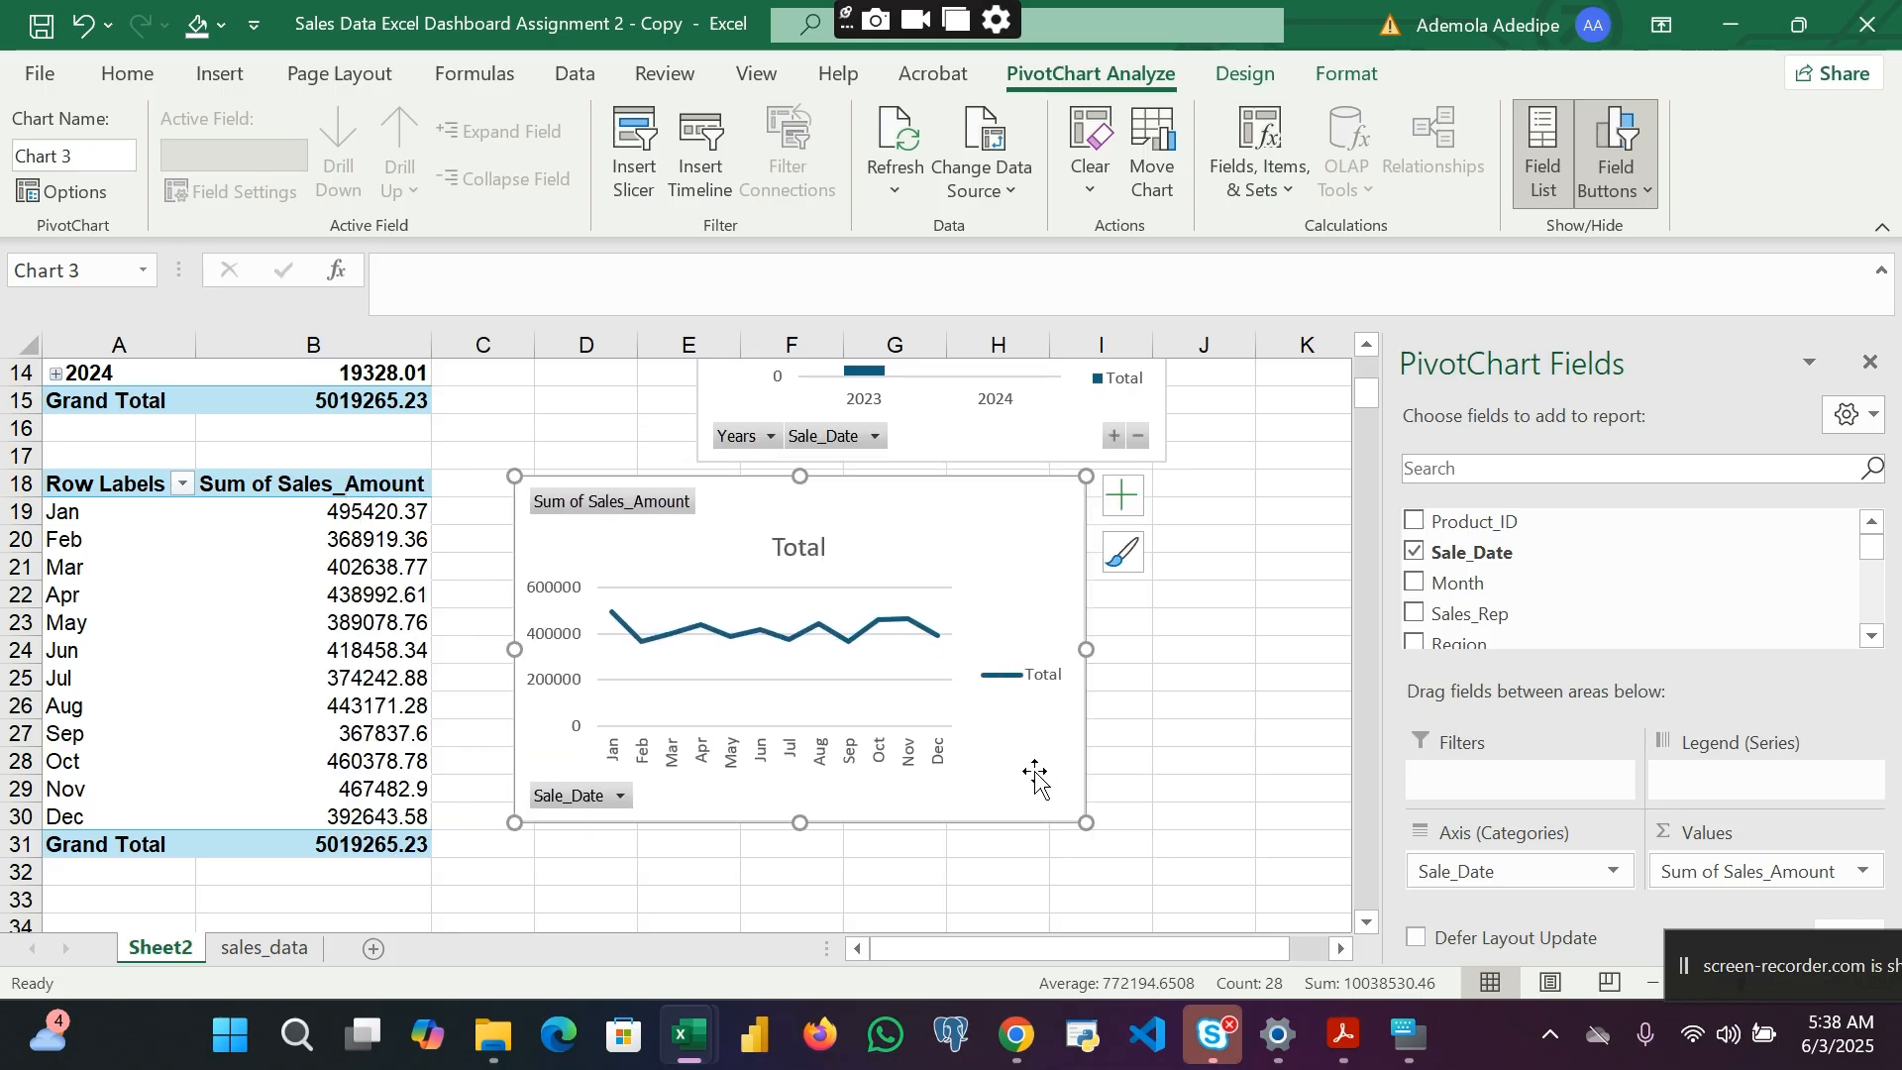
Step: Insert a clustered bar PivotChart from the Sales By Product Category PivotTable in A36:B41, shrunk and placed over about C31:H42
scroll(1031, 773, down, 4)
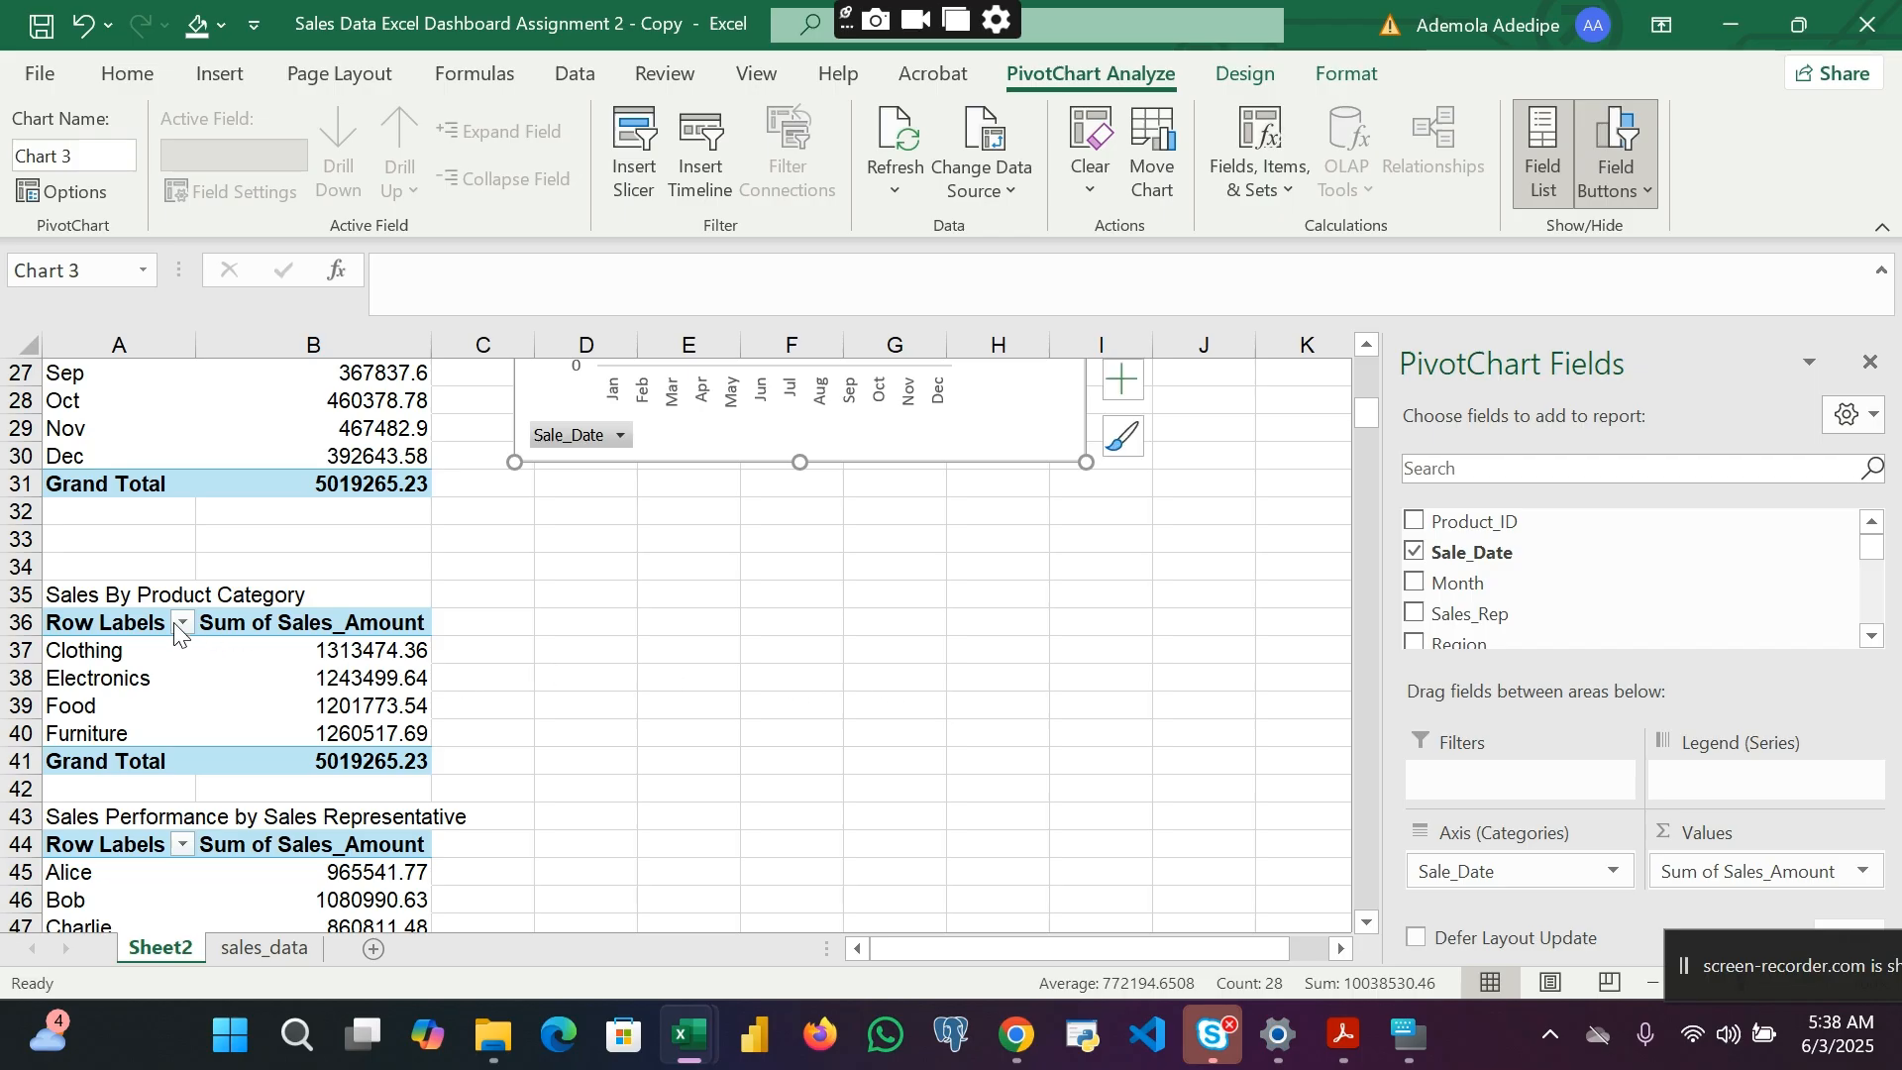
drag(111, 620, 407, 760)
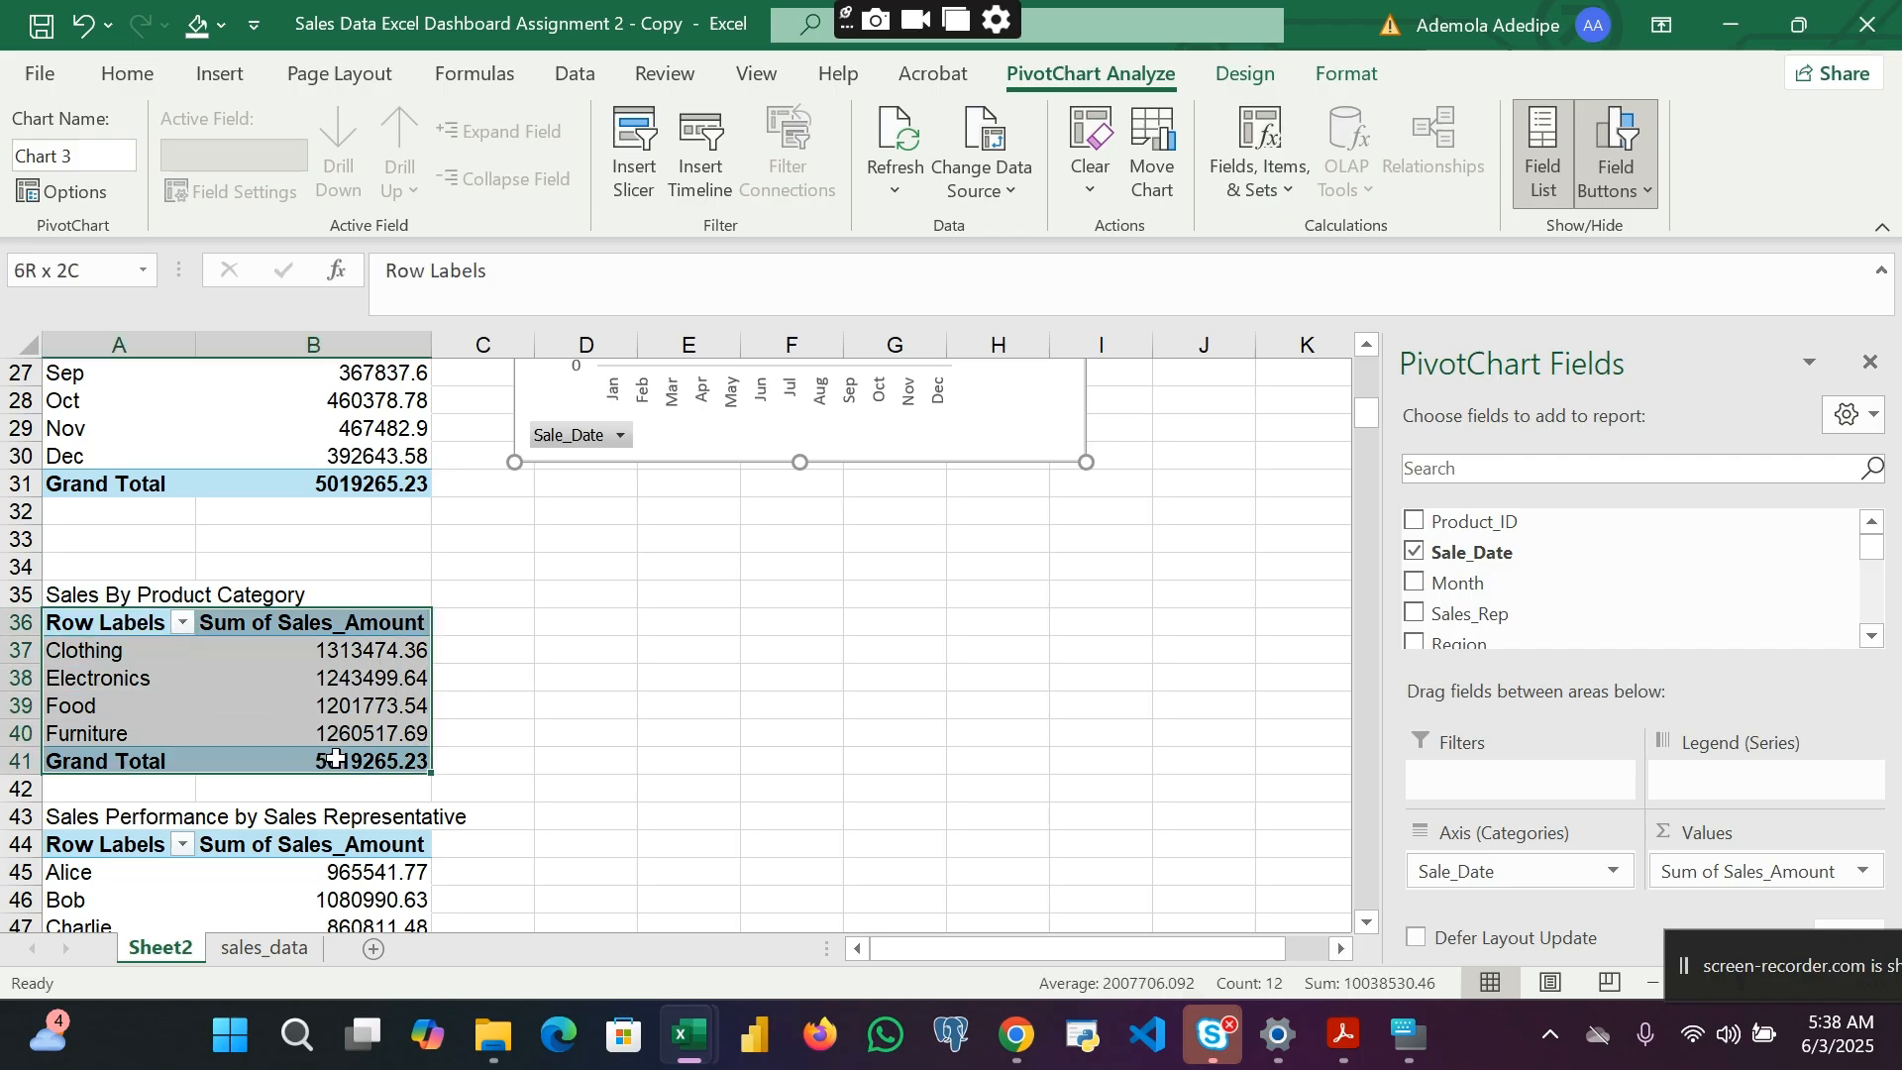
click(222, 79)
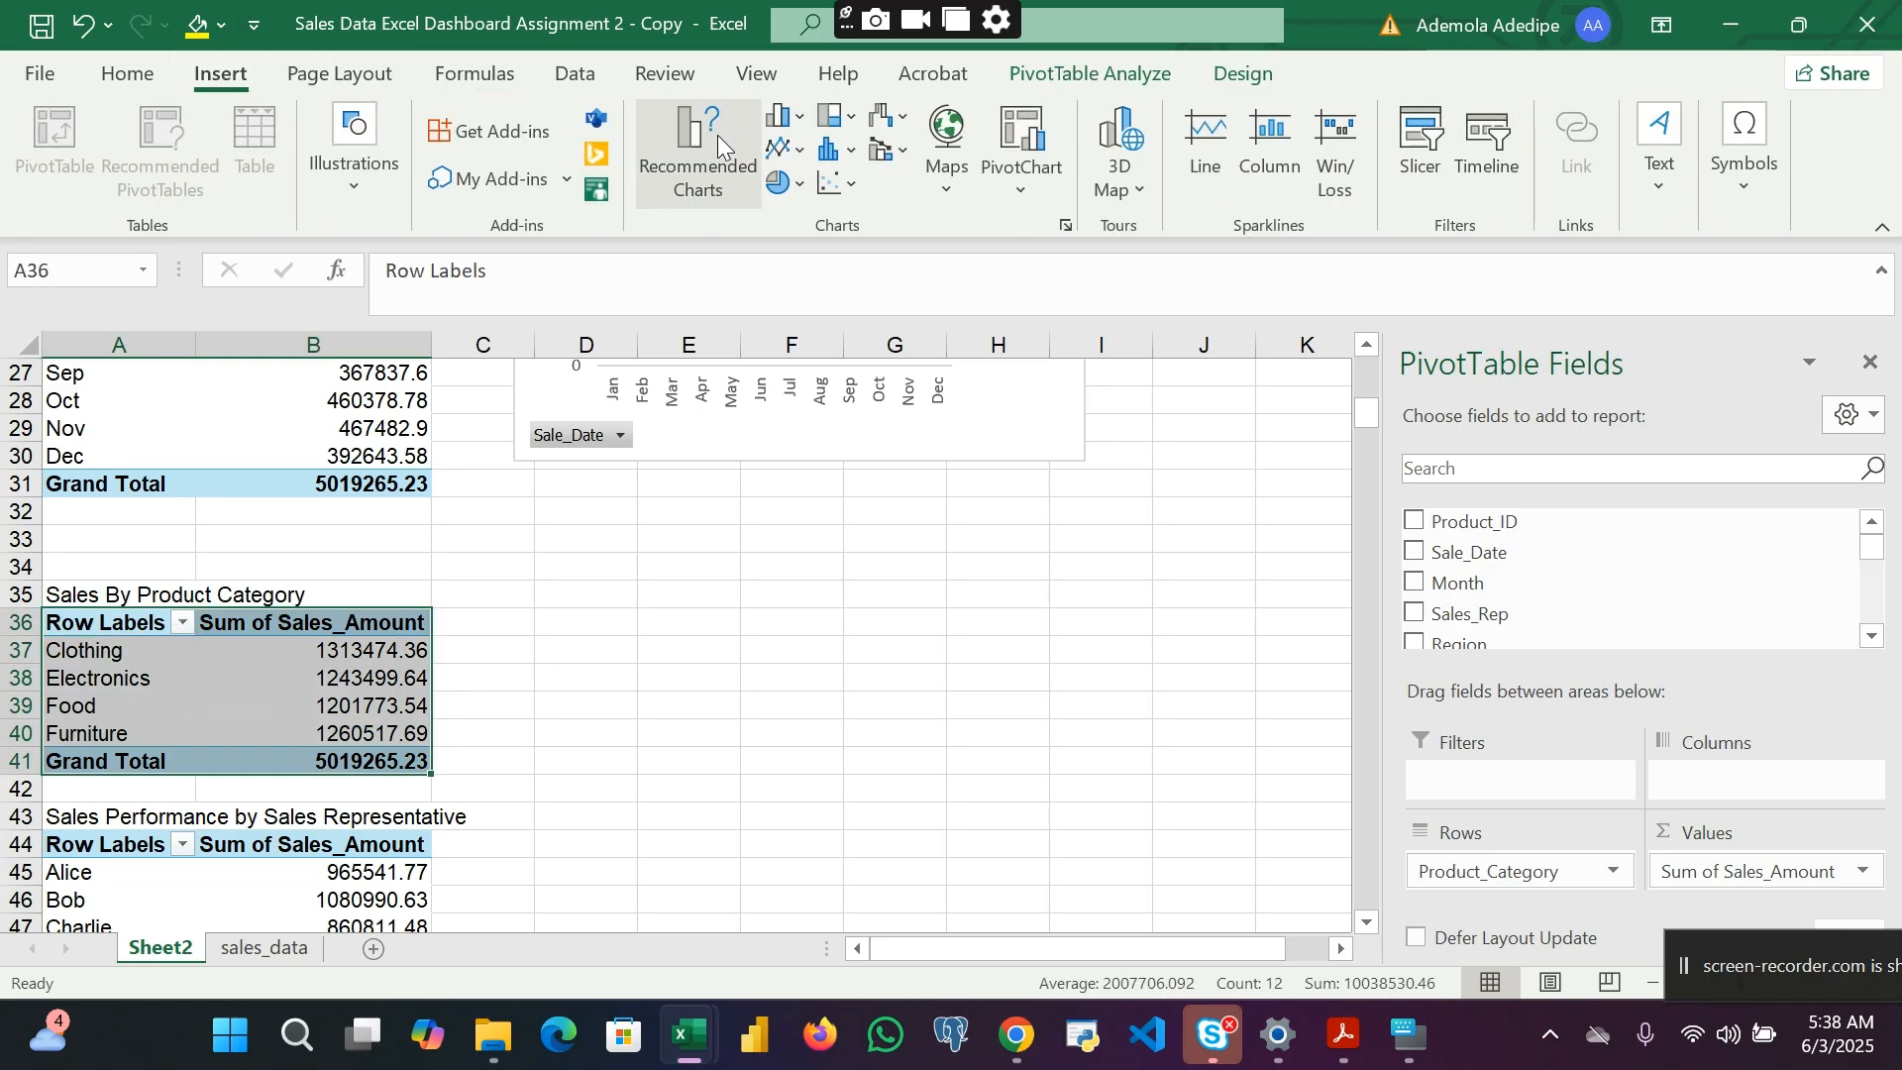
click(719, 159)
mouse_move(837, 470)
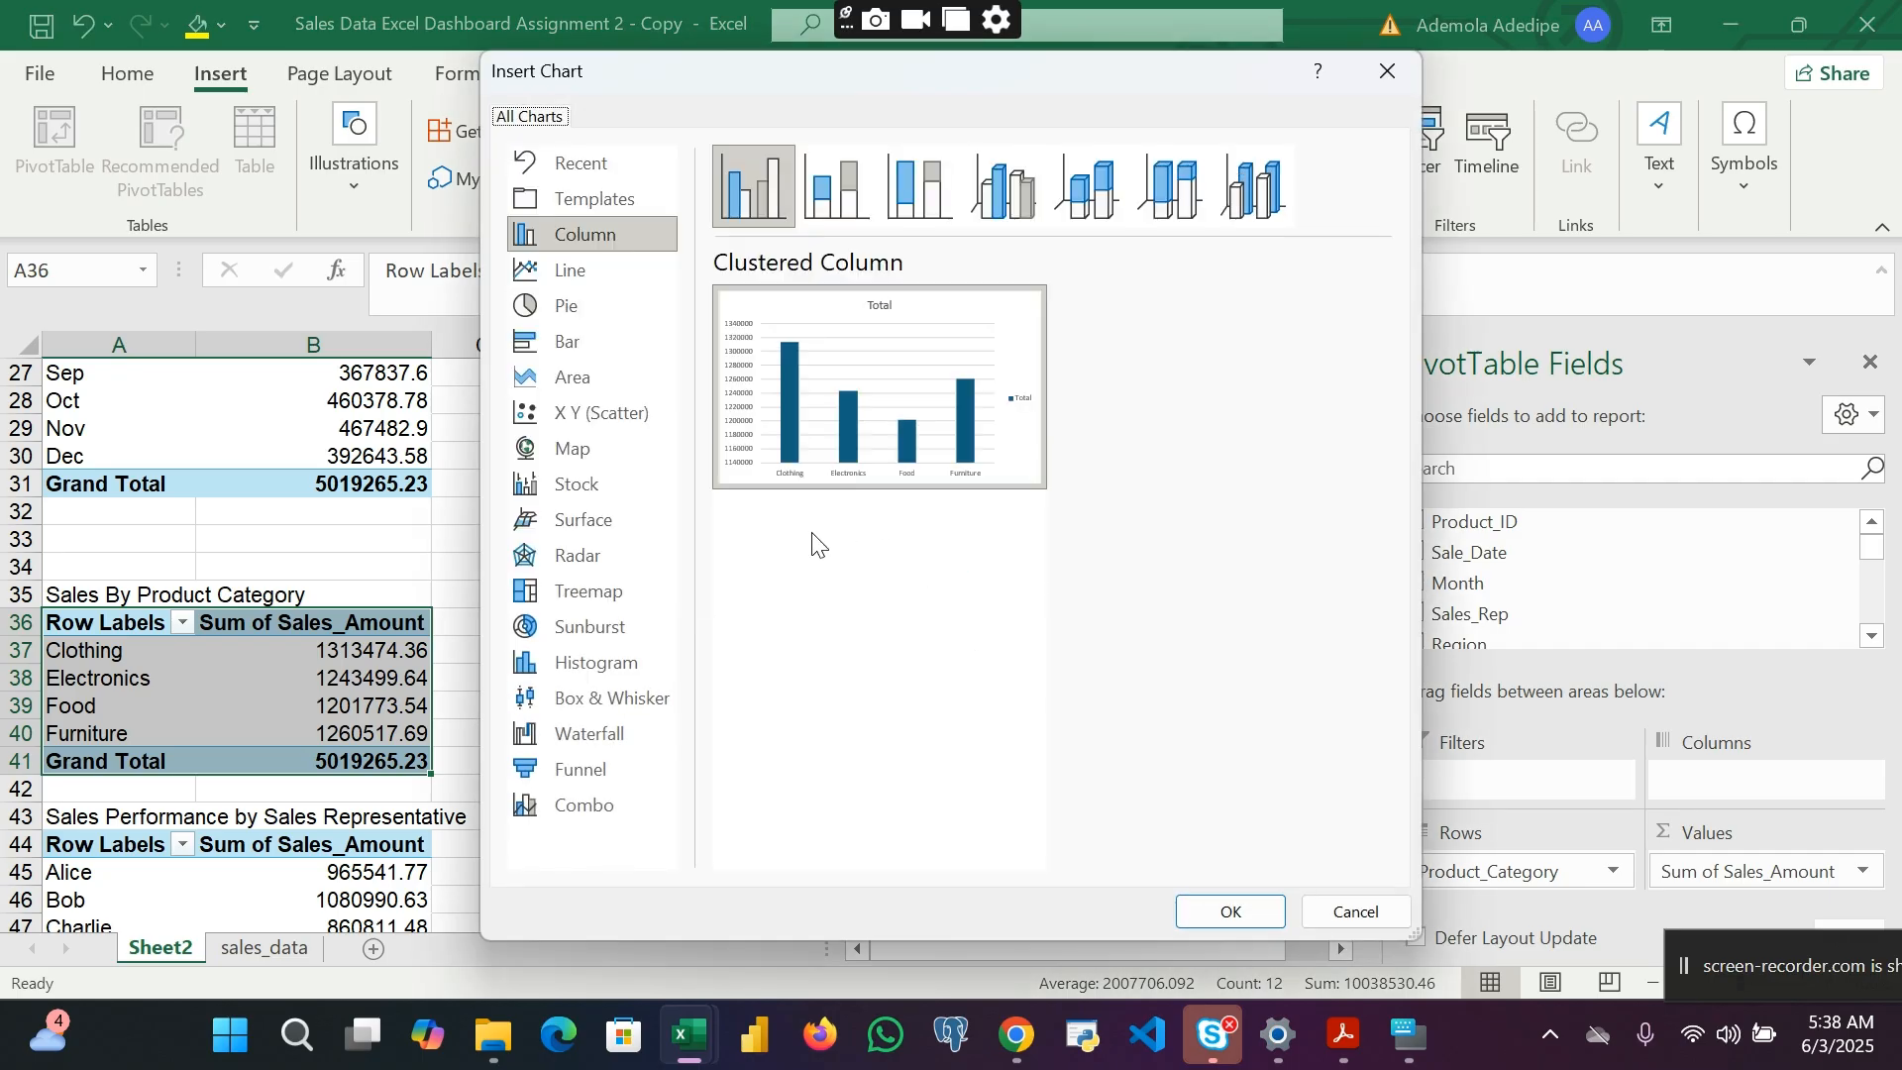
click(581, 343)
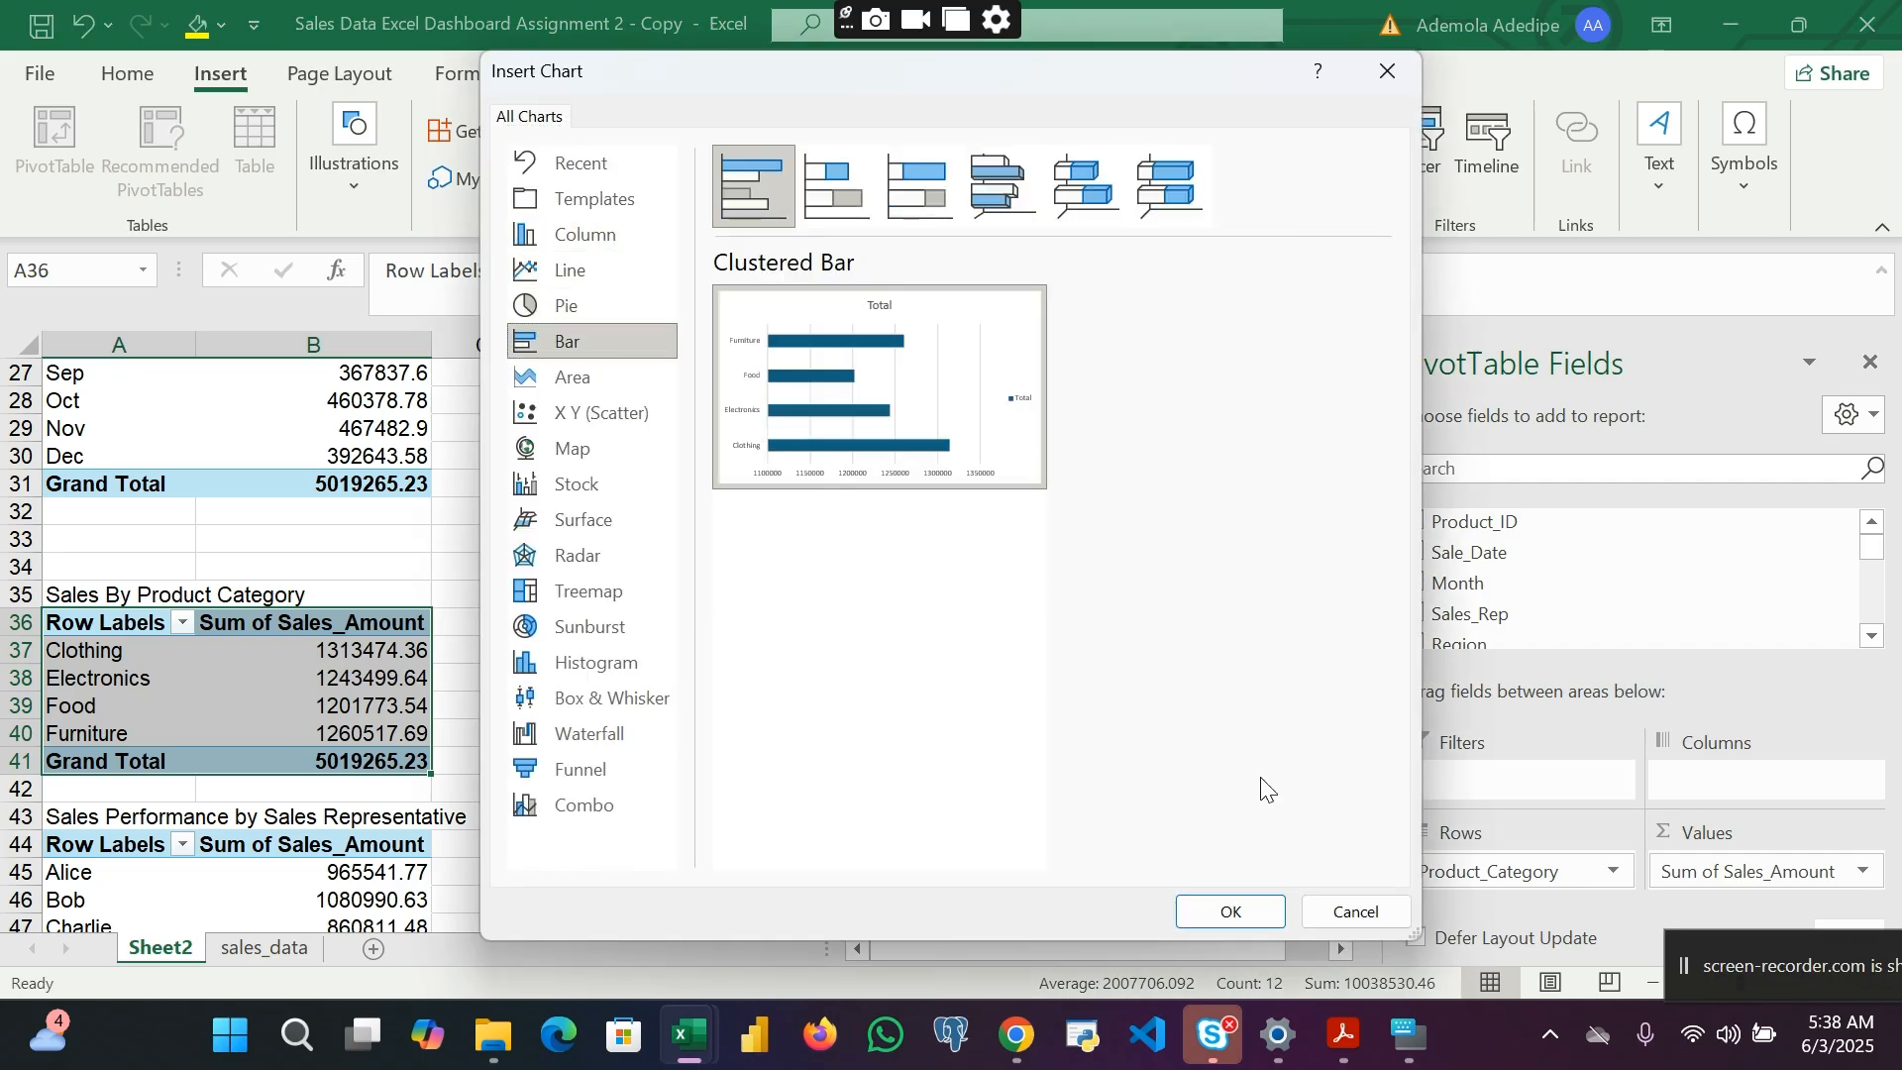
click(1233, 909)
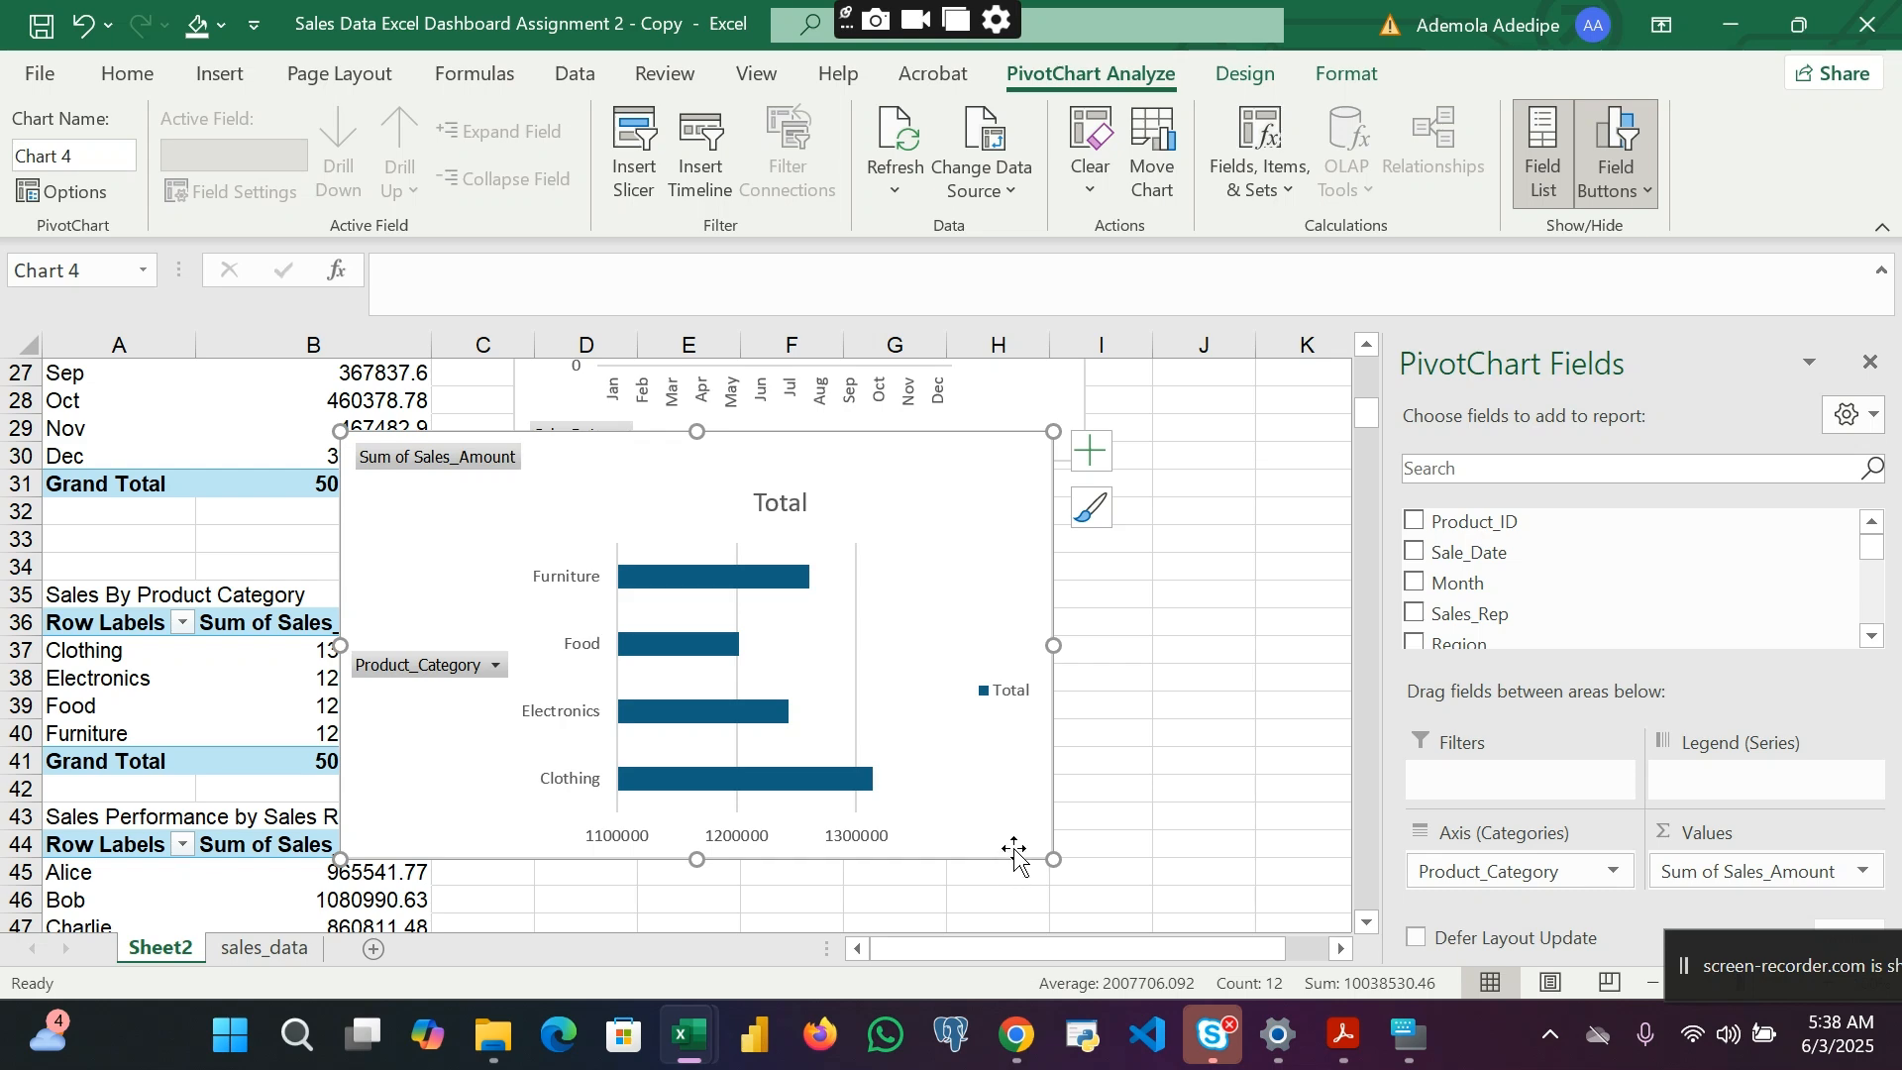
drag(1047, 854, 957, 742)
Step: Insert a clustered column PivotChart from the sales representative PivotTable in A44:B50, shrunk and placed over about C42:H51
scroll(773, 762, down, 3)
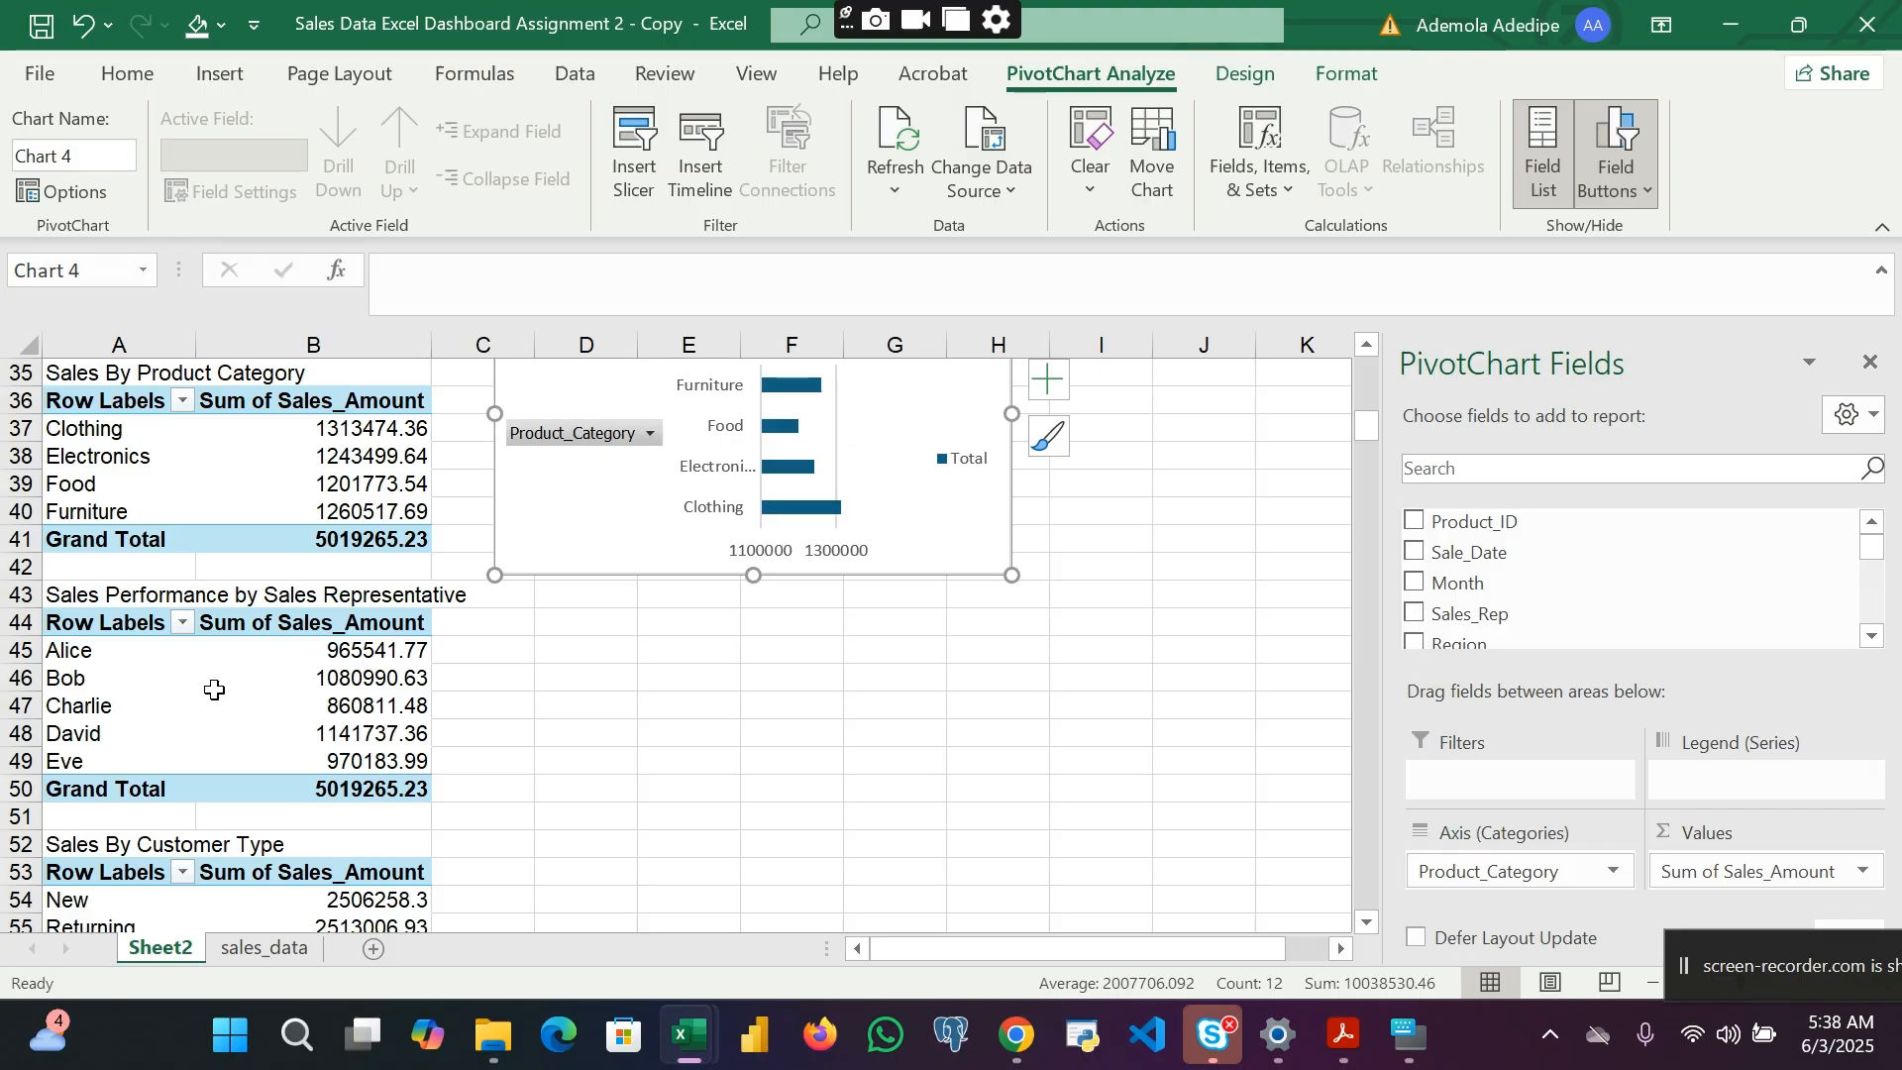
scroll(214, 689, up, 5)
scroll(214, 690, down, 4)
scroll(214, 689, down, 1)
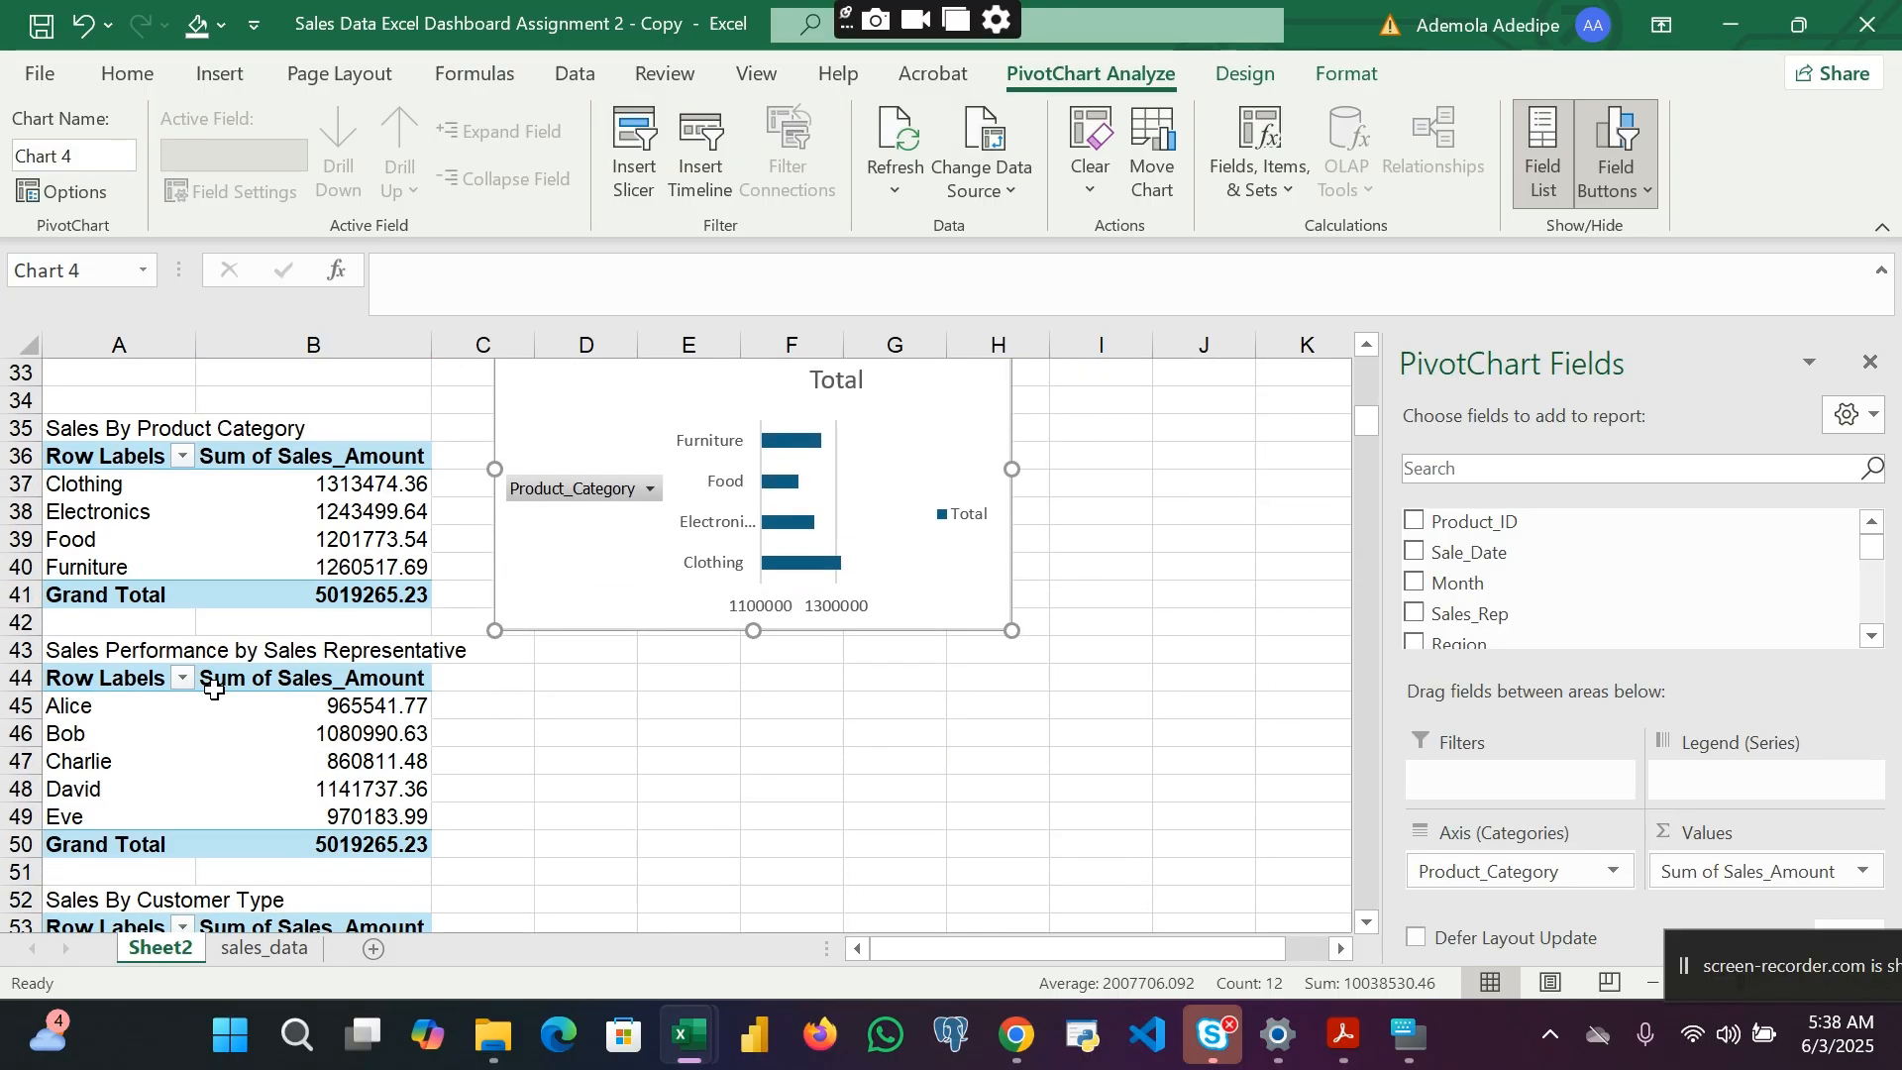
drag(91, 677, 368, 844)
click(219, 73)
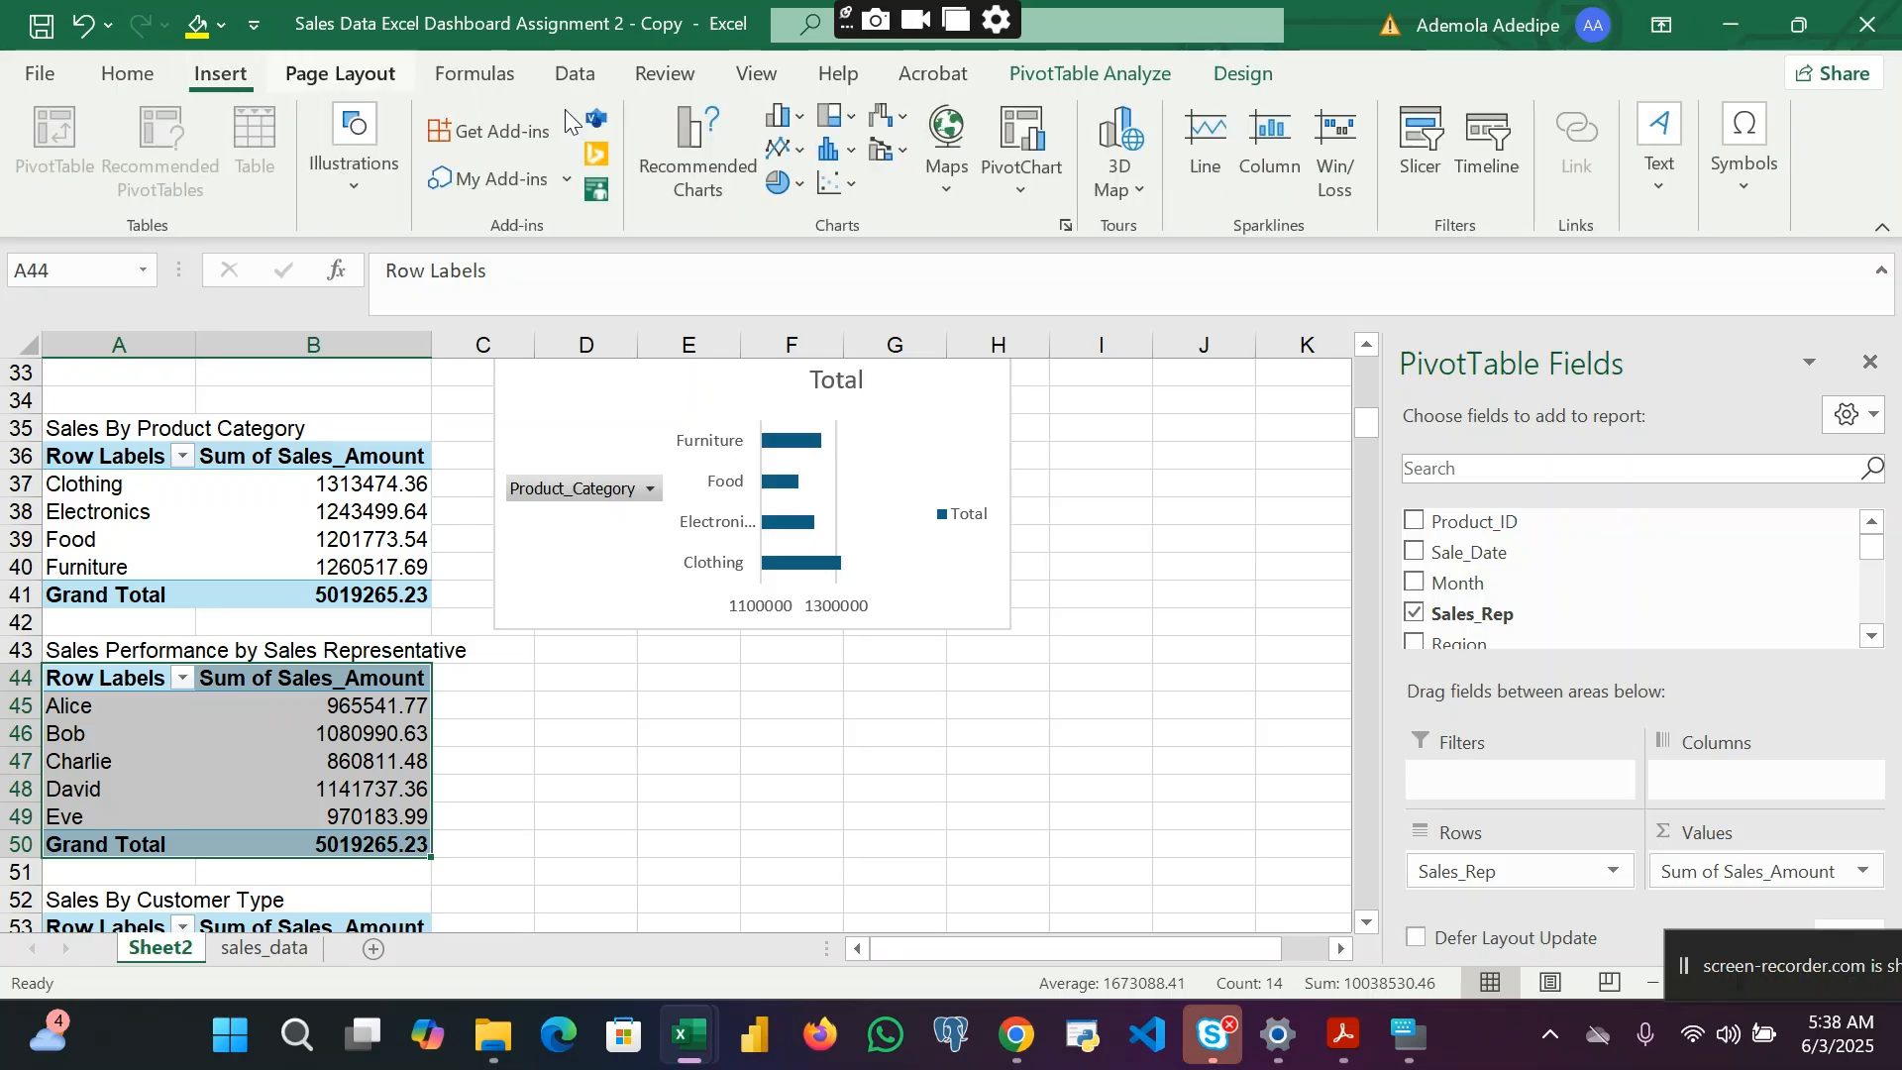
click(680, 169)
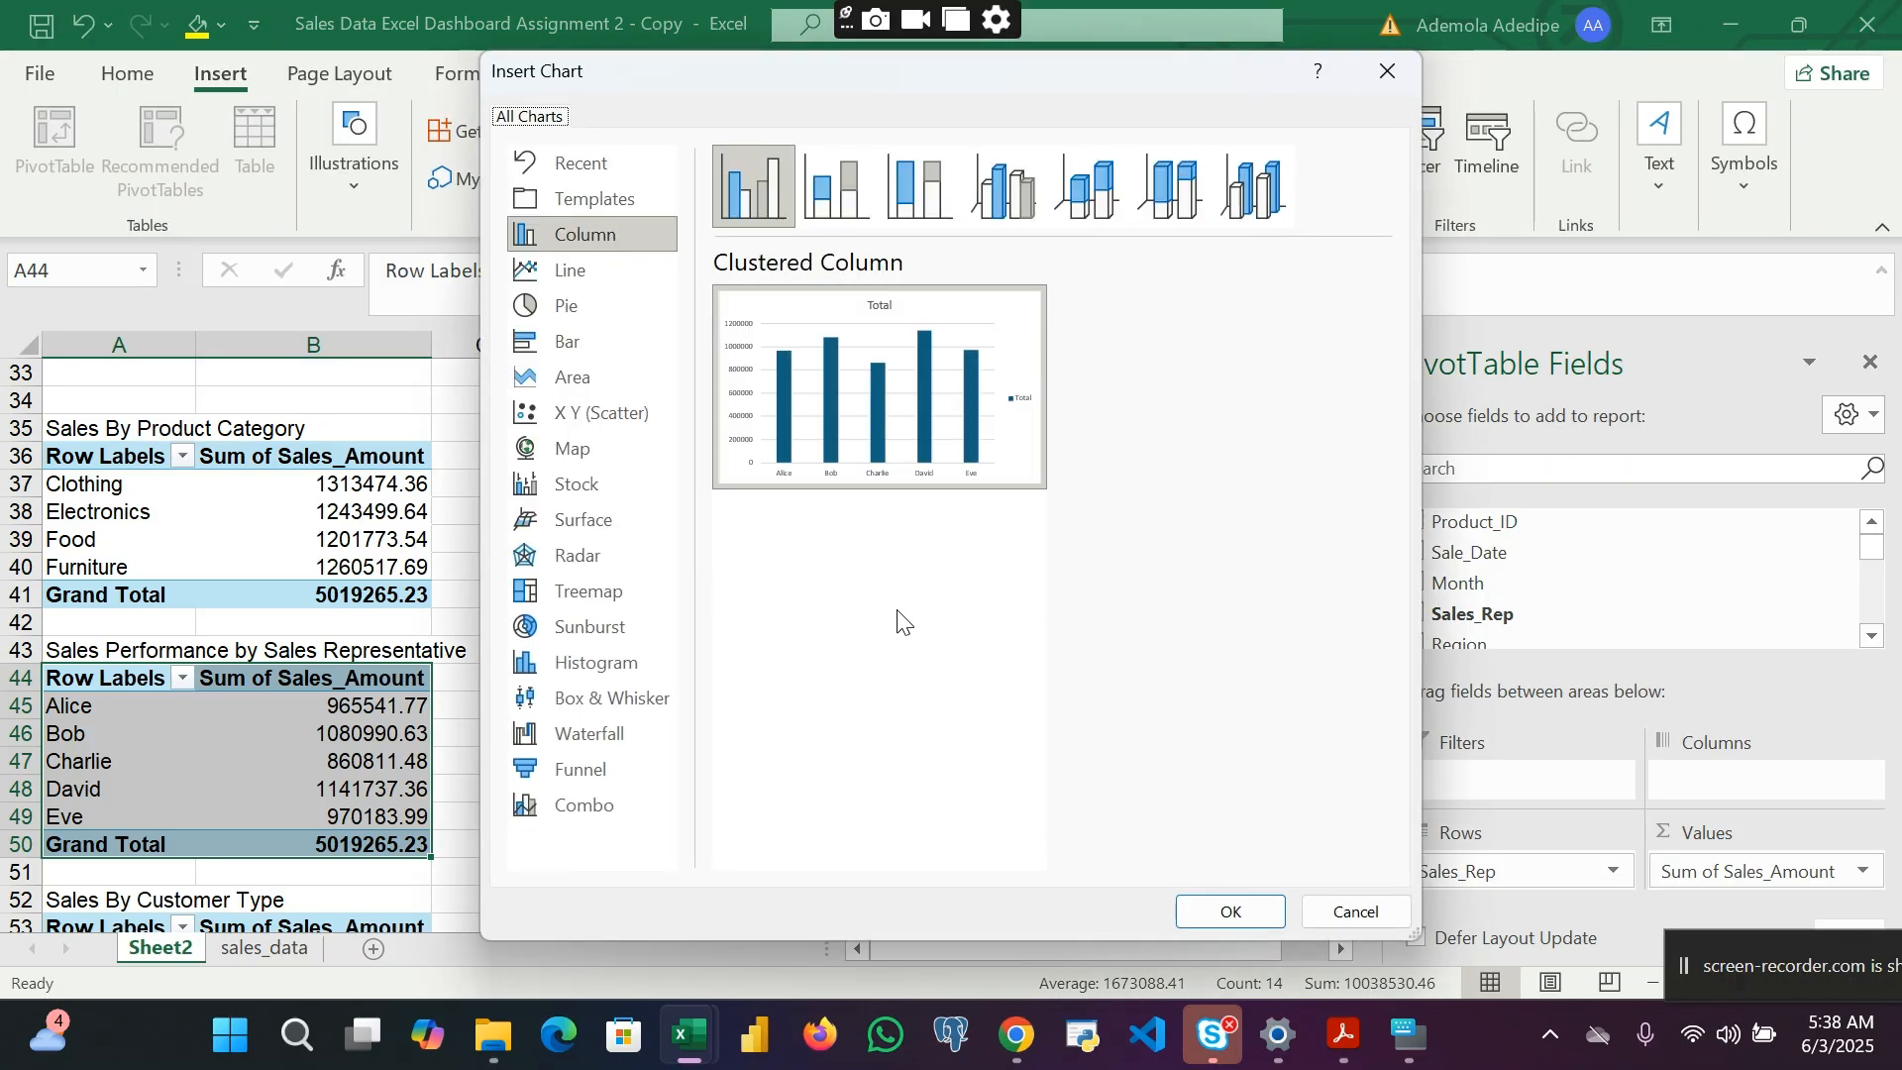
click(1218, 911)
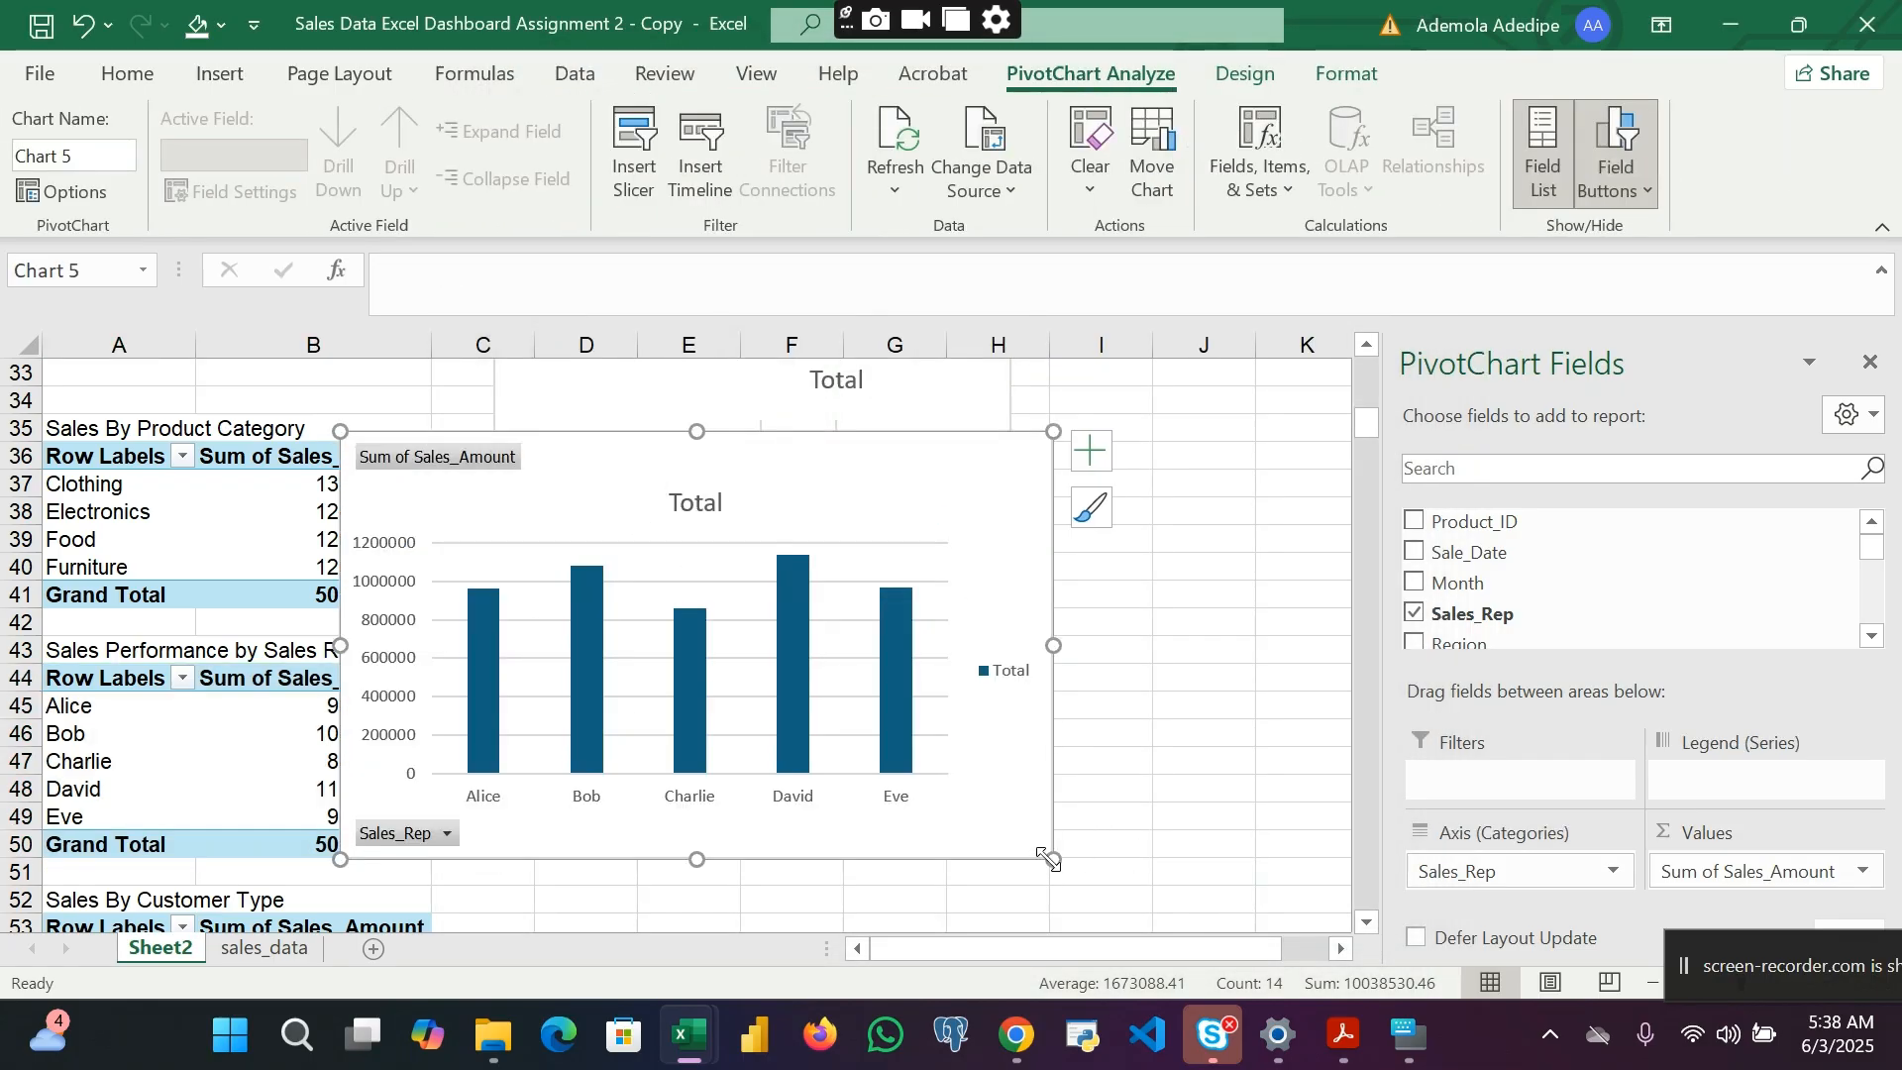
drag(1051, 860, 962, 869)
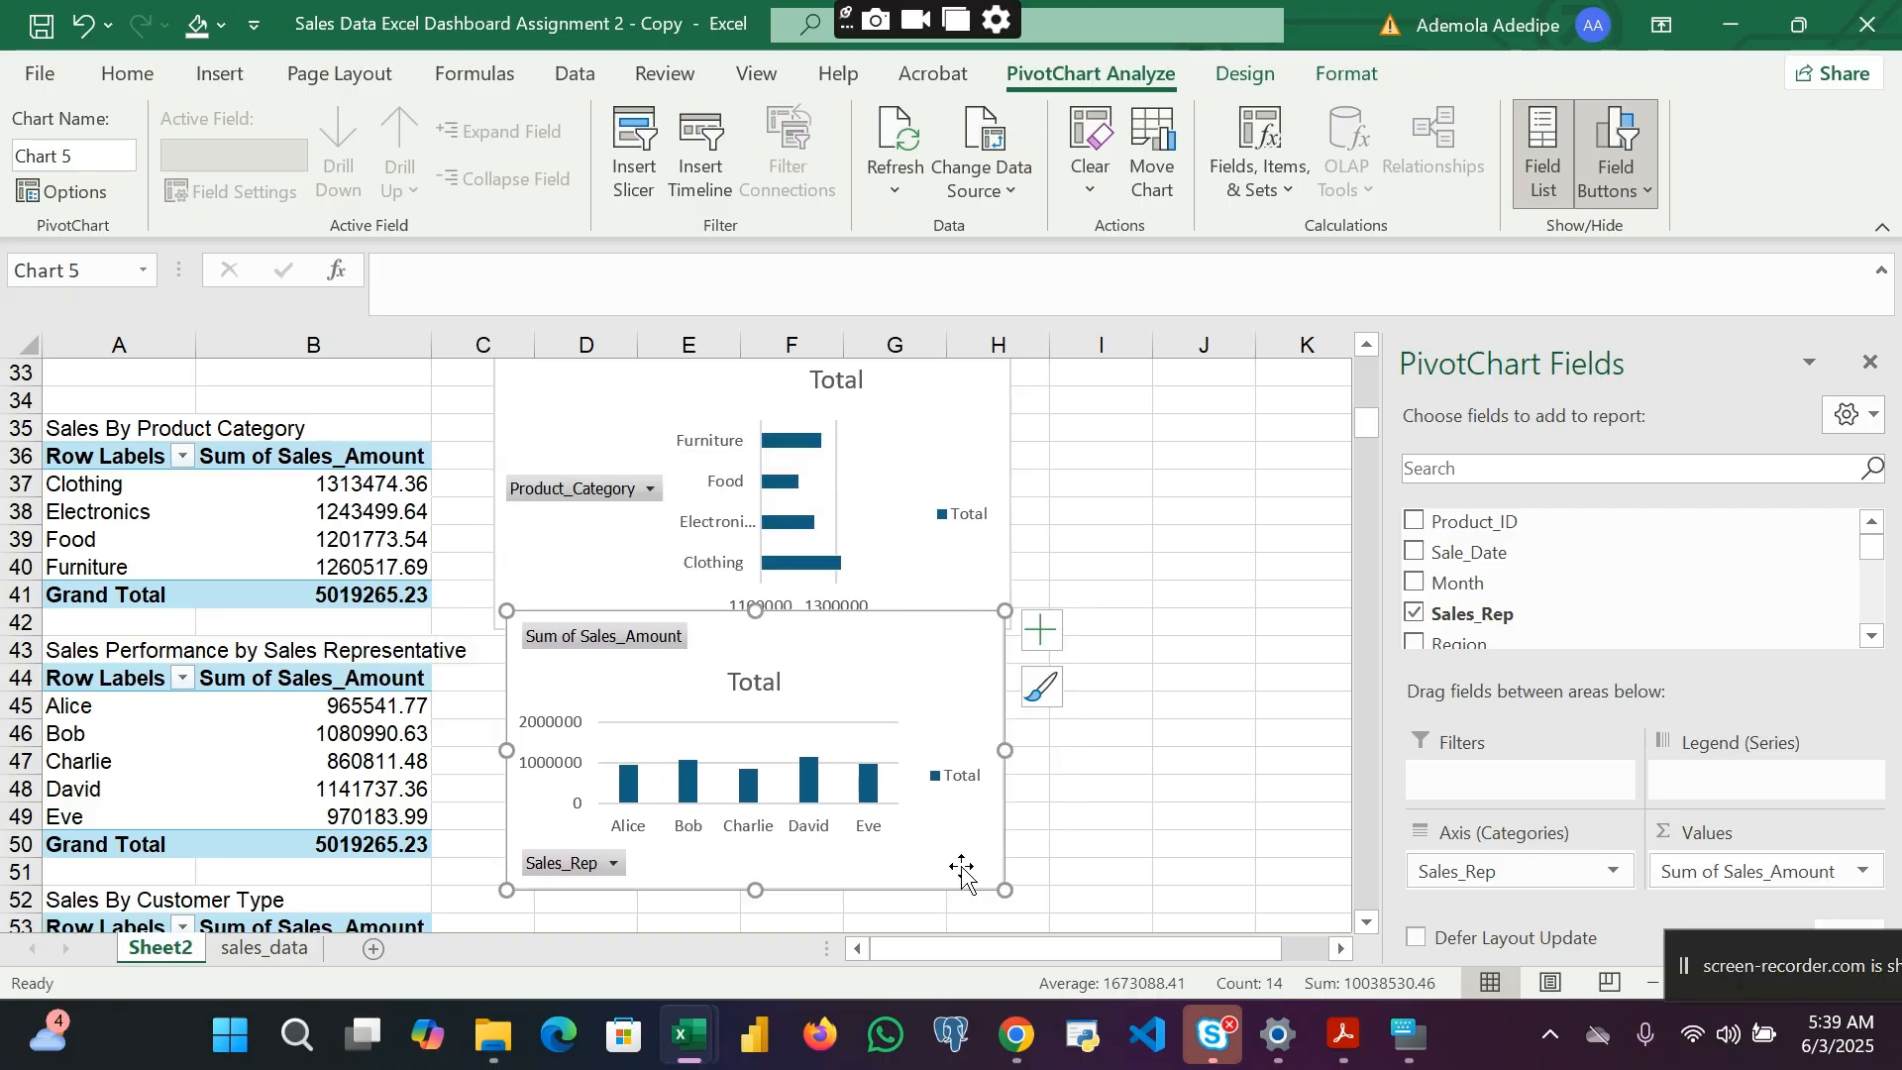
Step: Insert a pie PivotChart from the Sales By Customer Type PivotTable in A53:B56, shrunk and placed over about E50:I59
scroll(960, 870, down, 4)
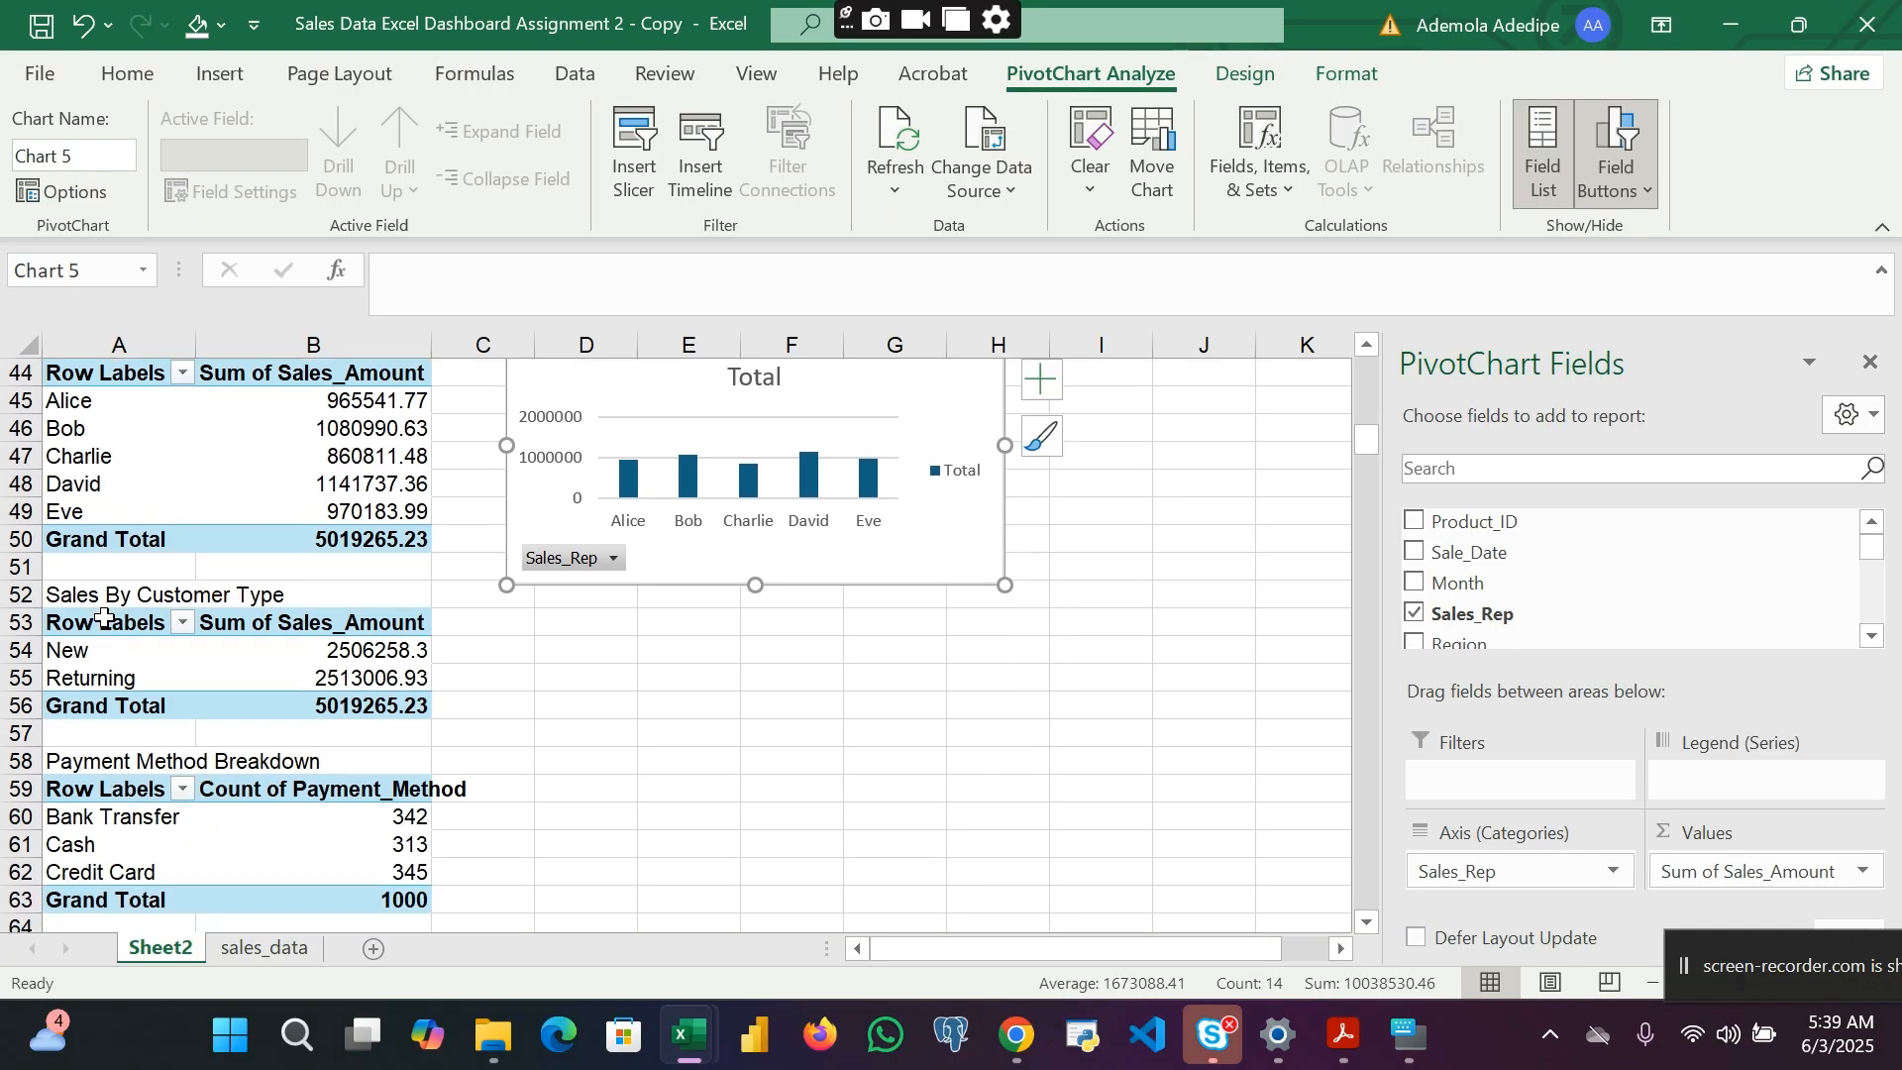
drag(104, 616, 376, 706)
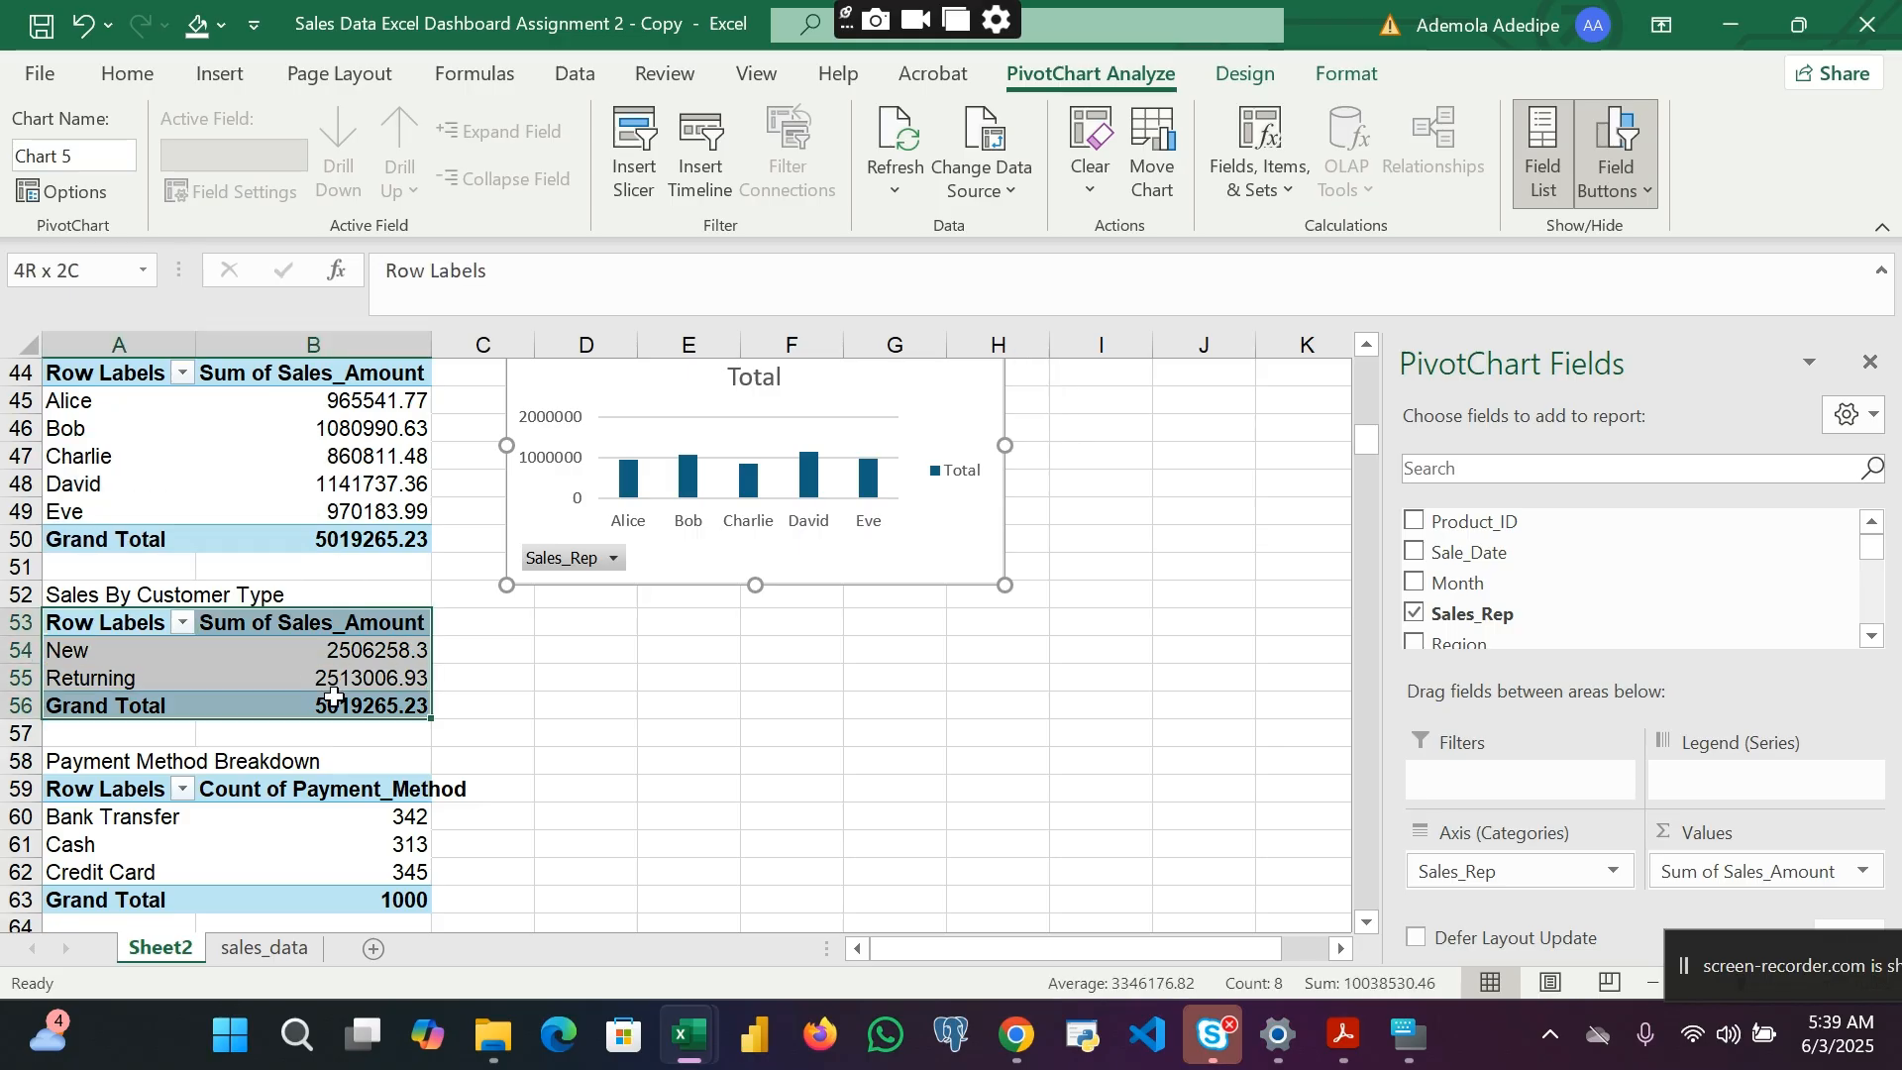
click(214, 80)
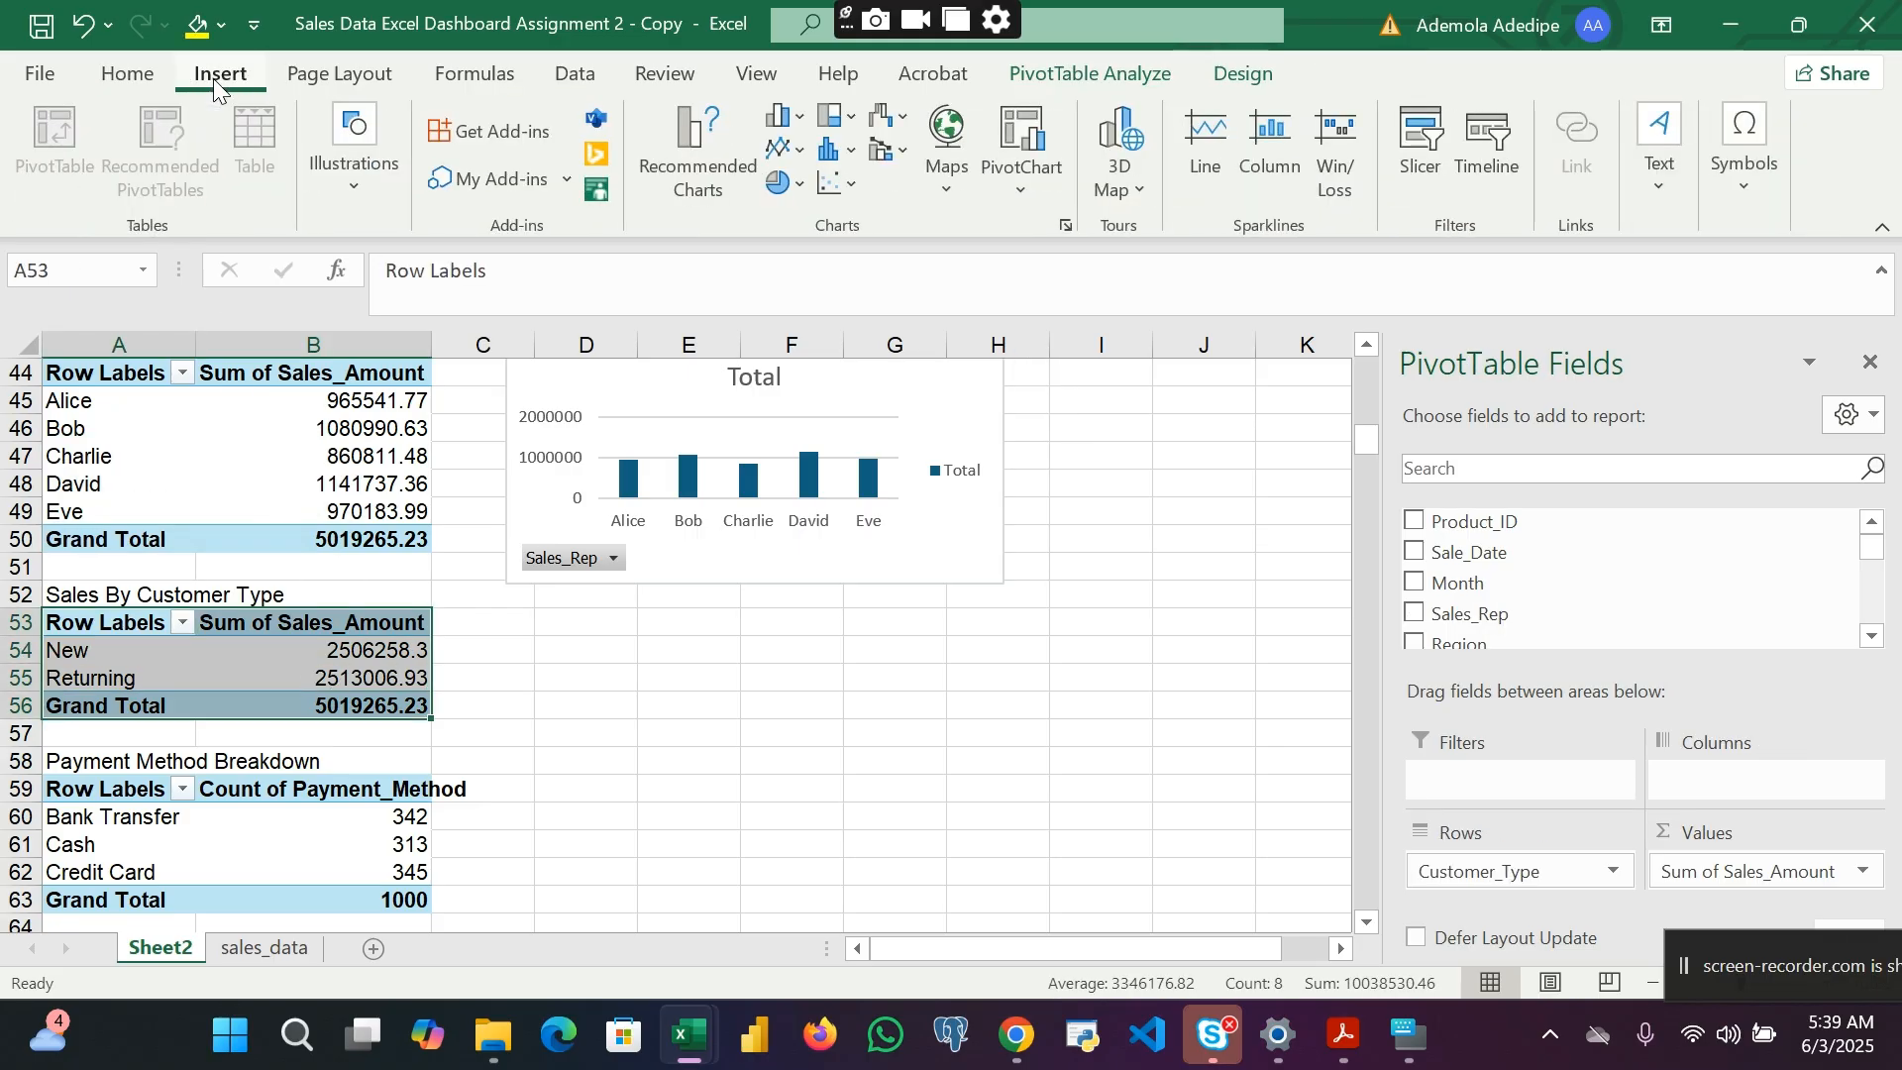
click(688, 184)
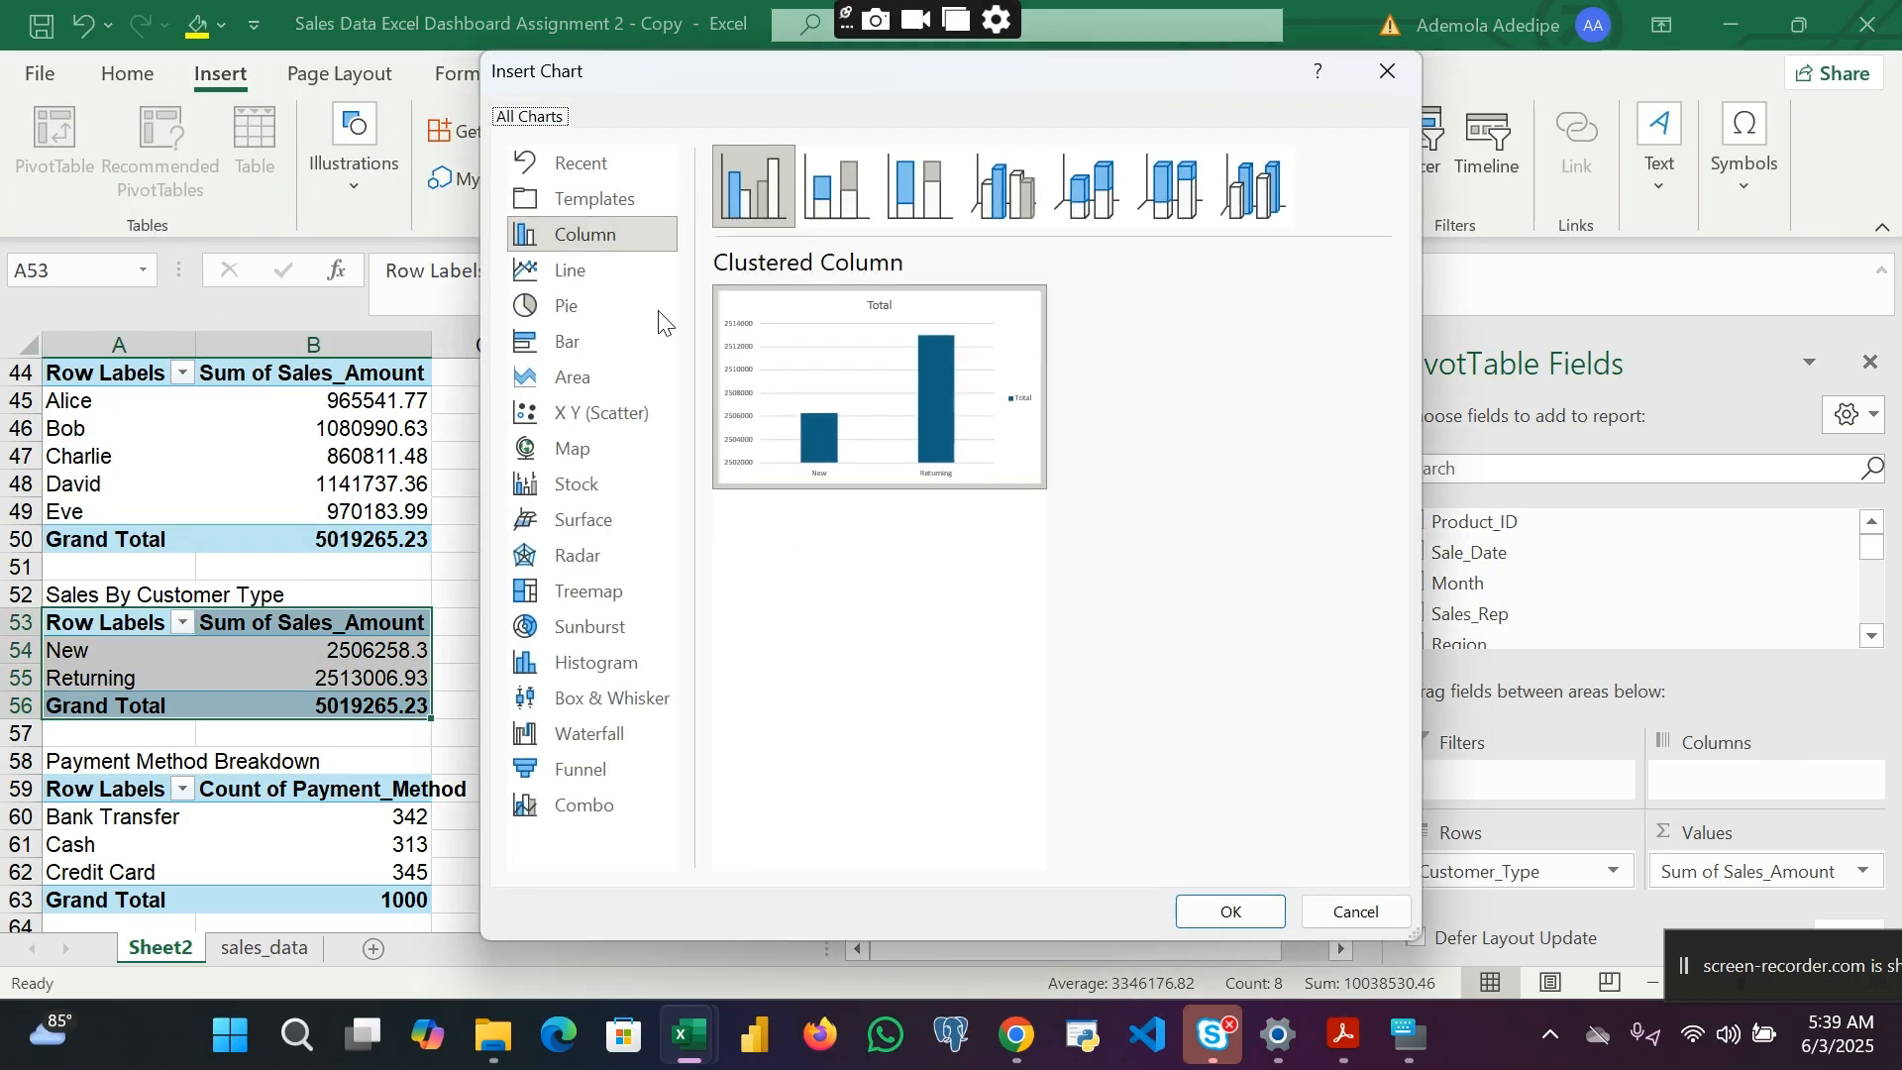
click(585, 305)
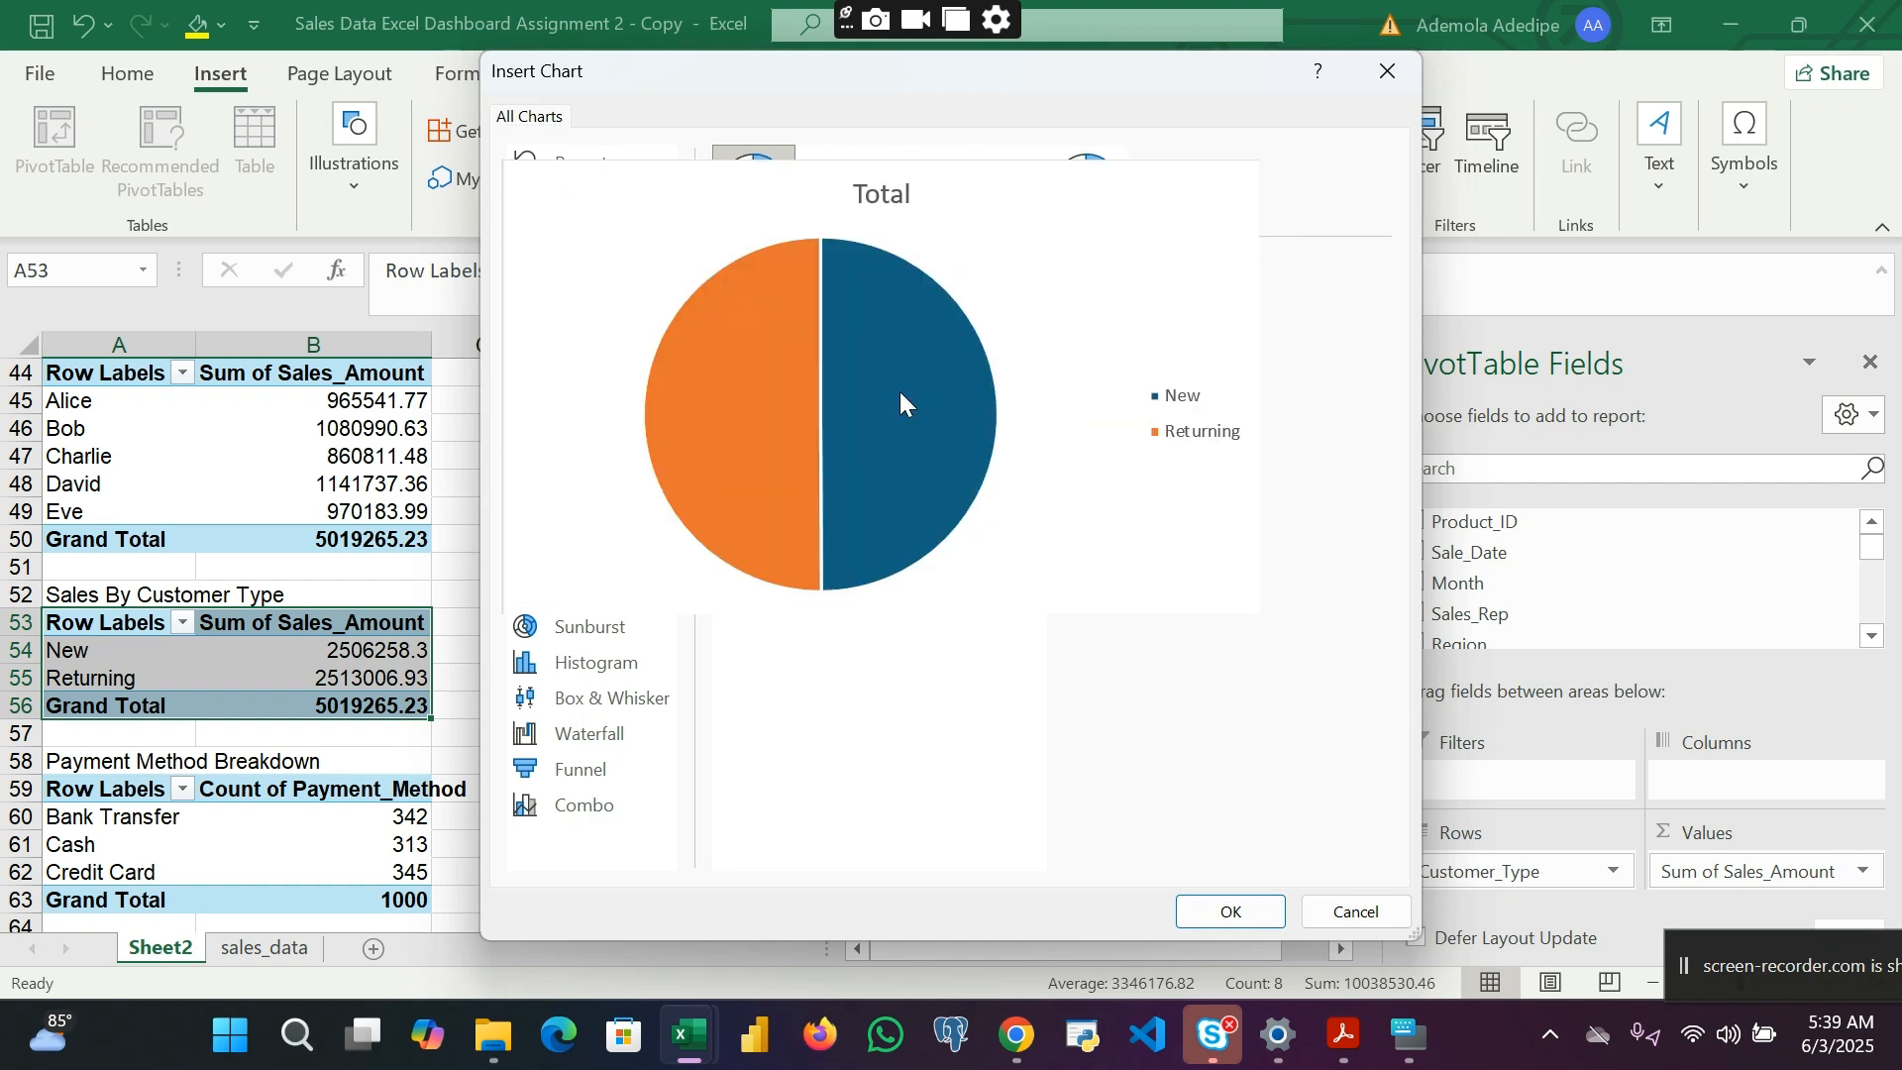
click(1229, 911)
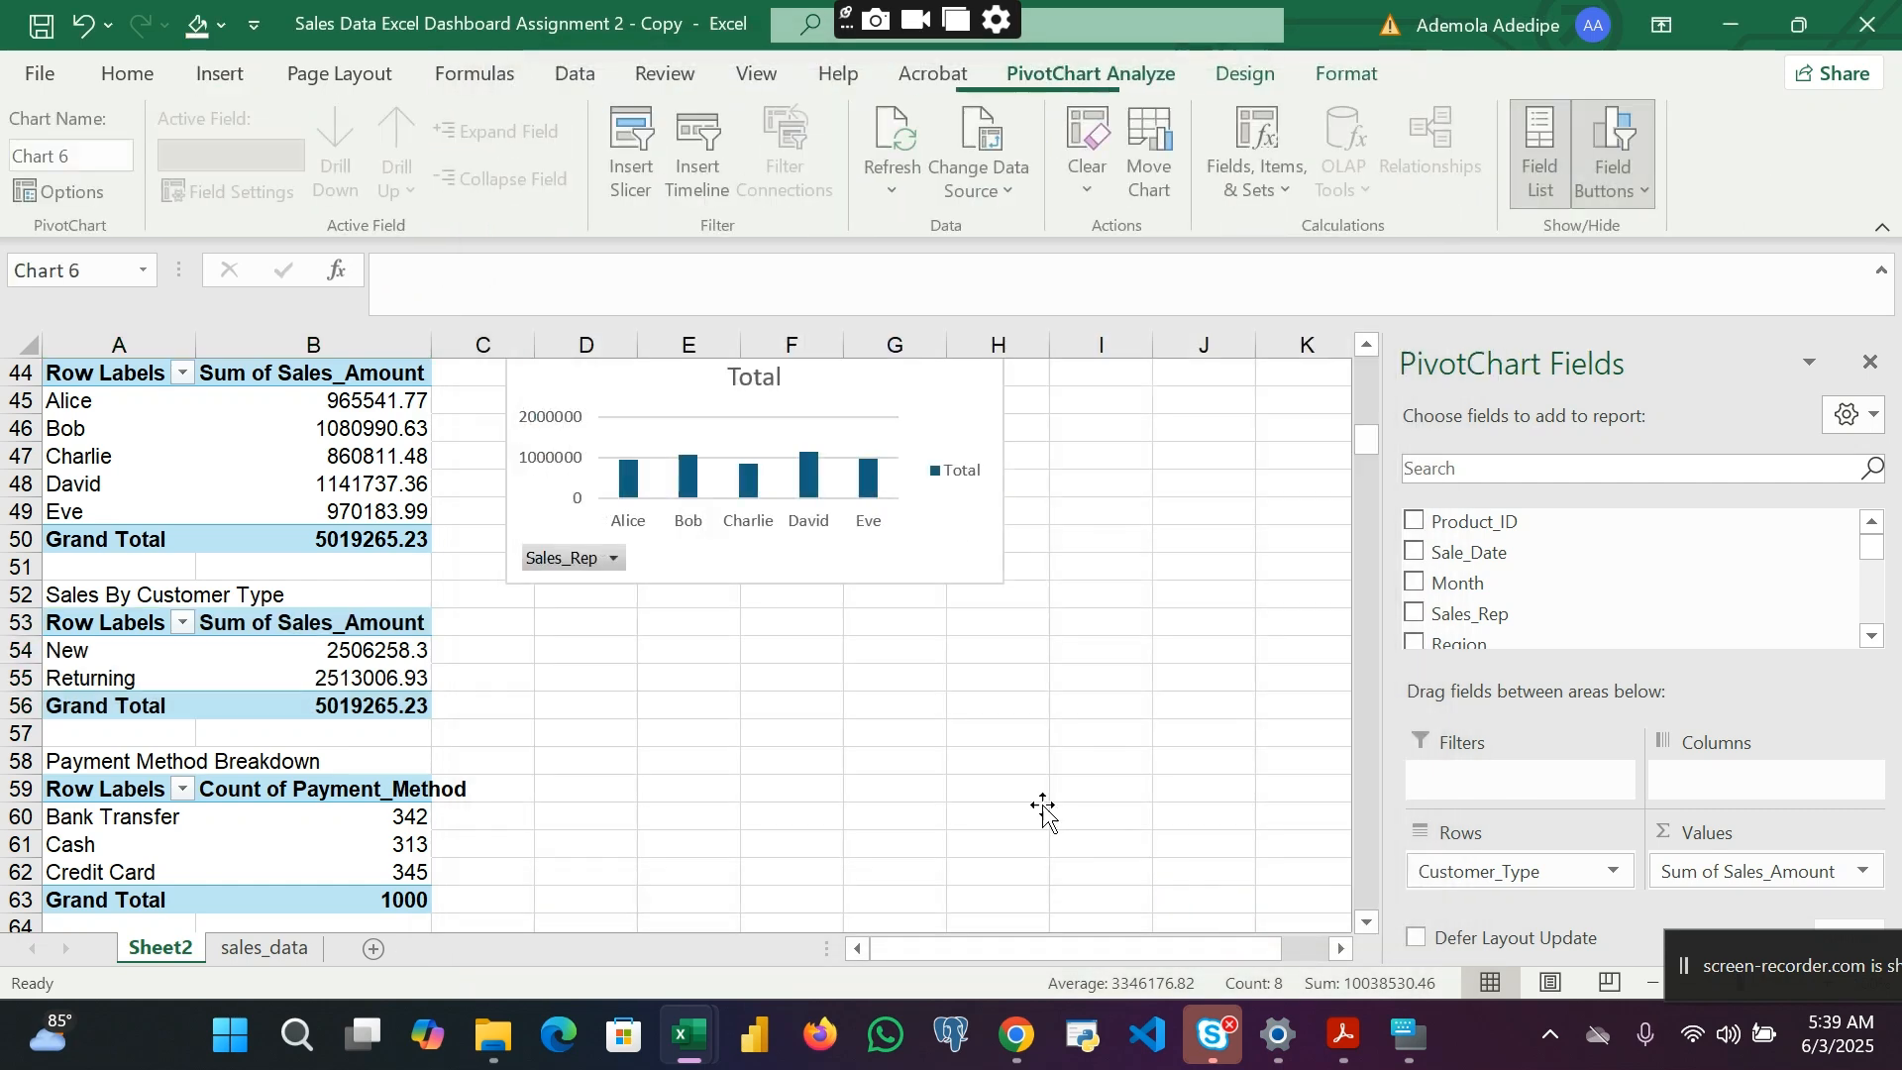
drag(1053, 859, 1065, 783)
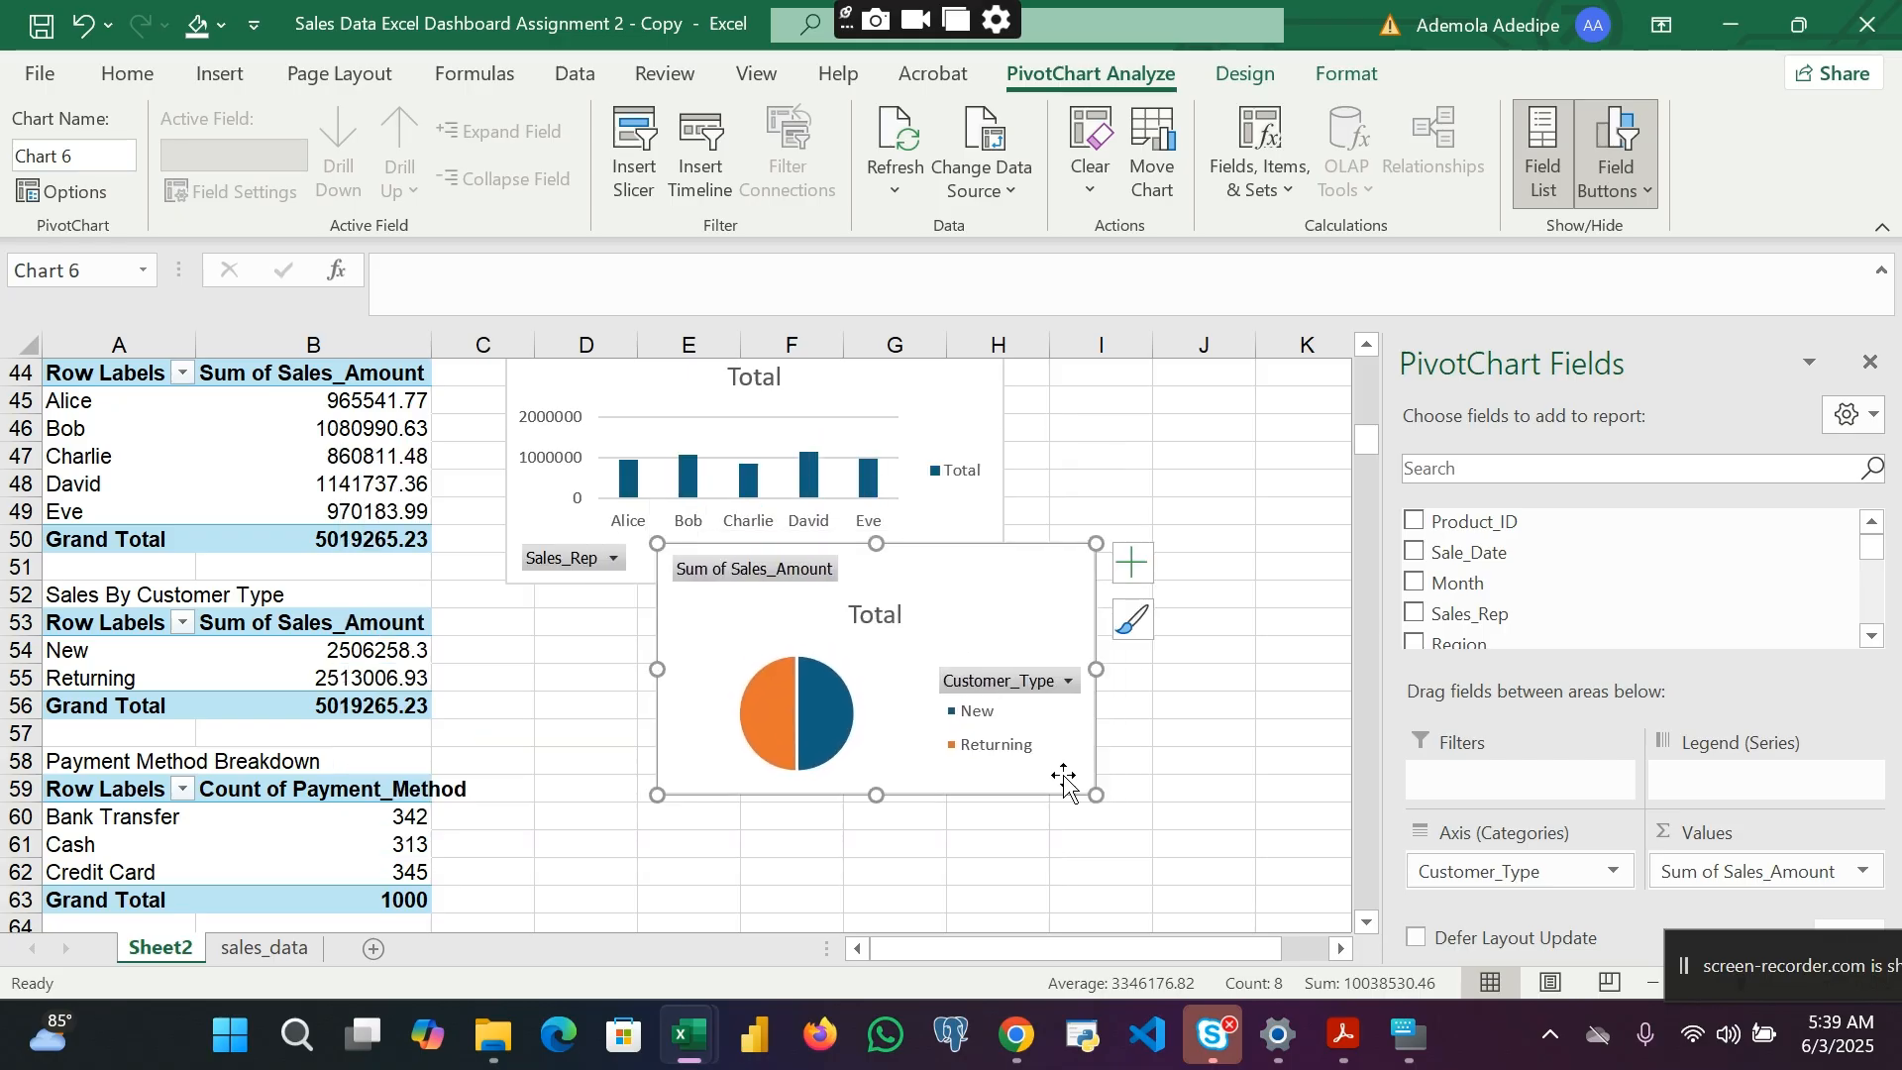
Step: Insert a doughnut PivotChart from the Payment Method Breakdown count PivotTable in A59:B63, shrunk and placed over about C56:G63
scroll(636, 800, down, 3)
drag(87, 543, 357, 646)
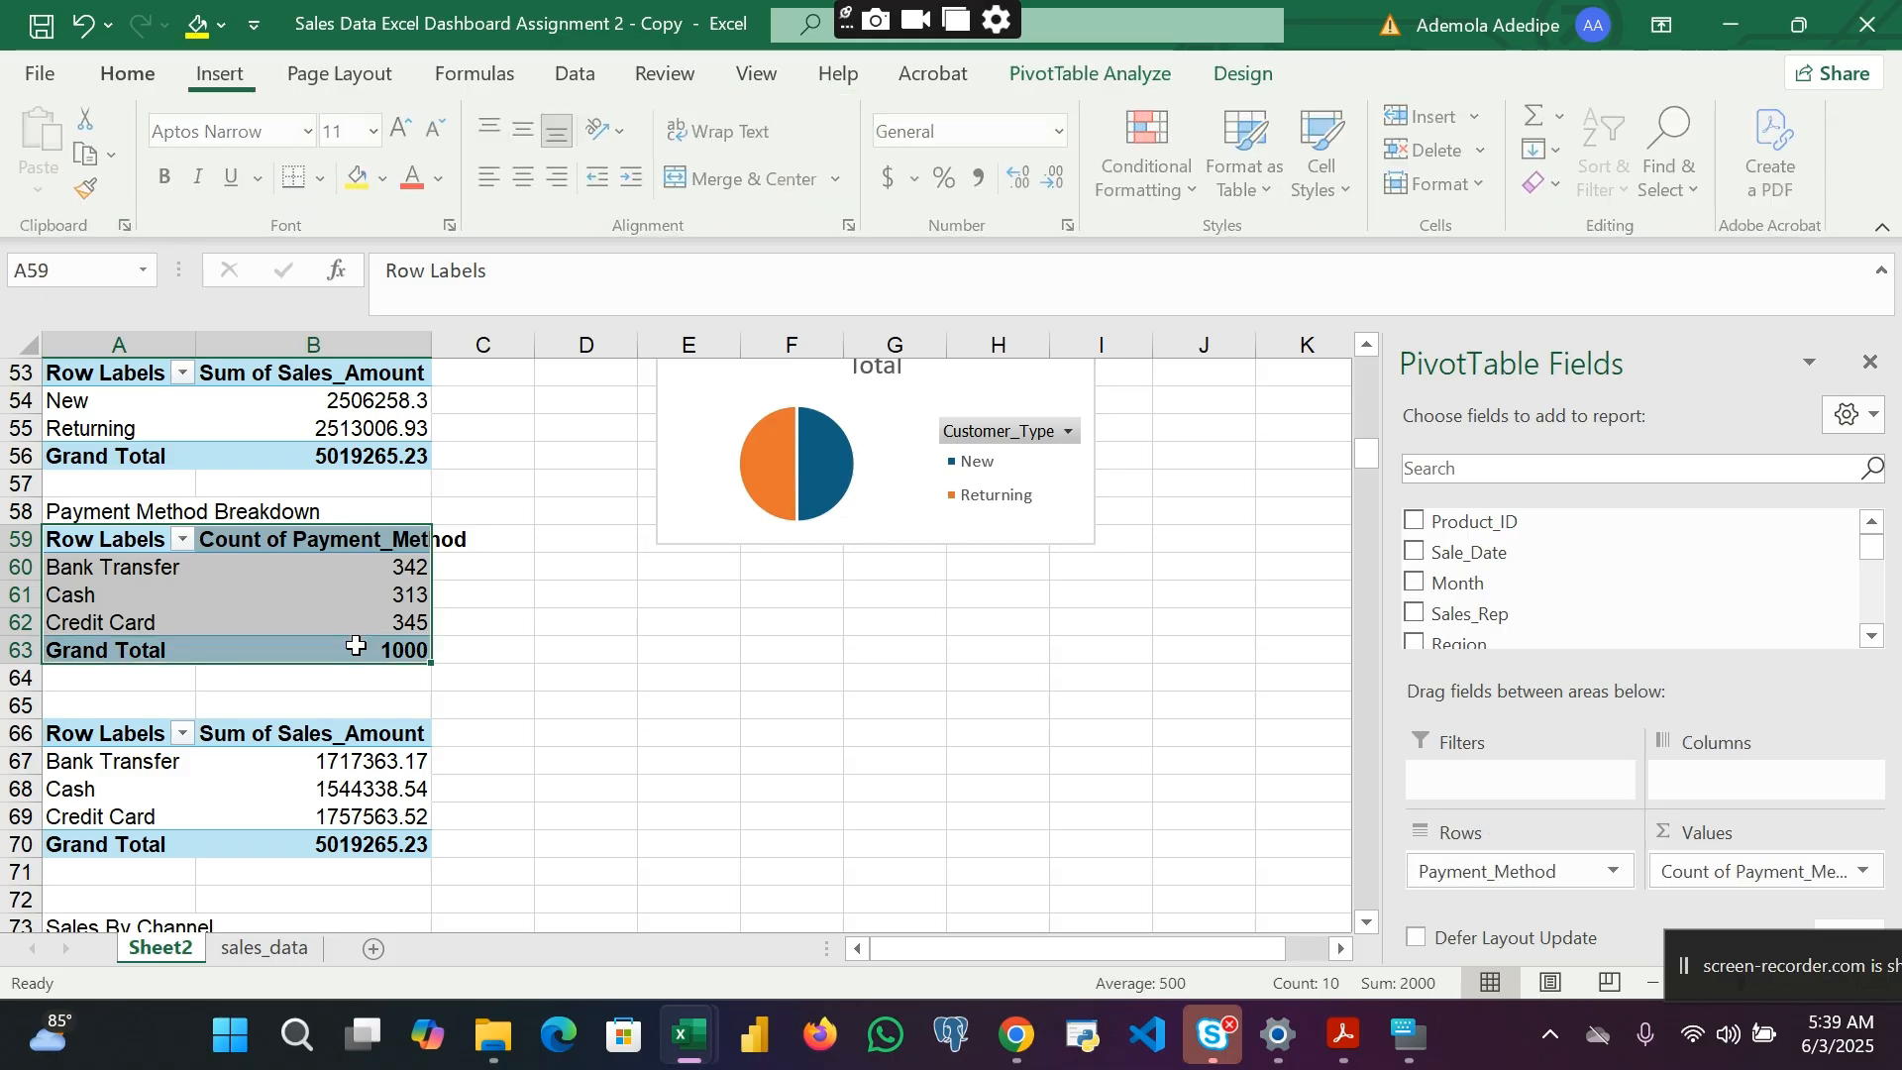
click(224, 85)
click(692, 174)
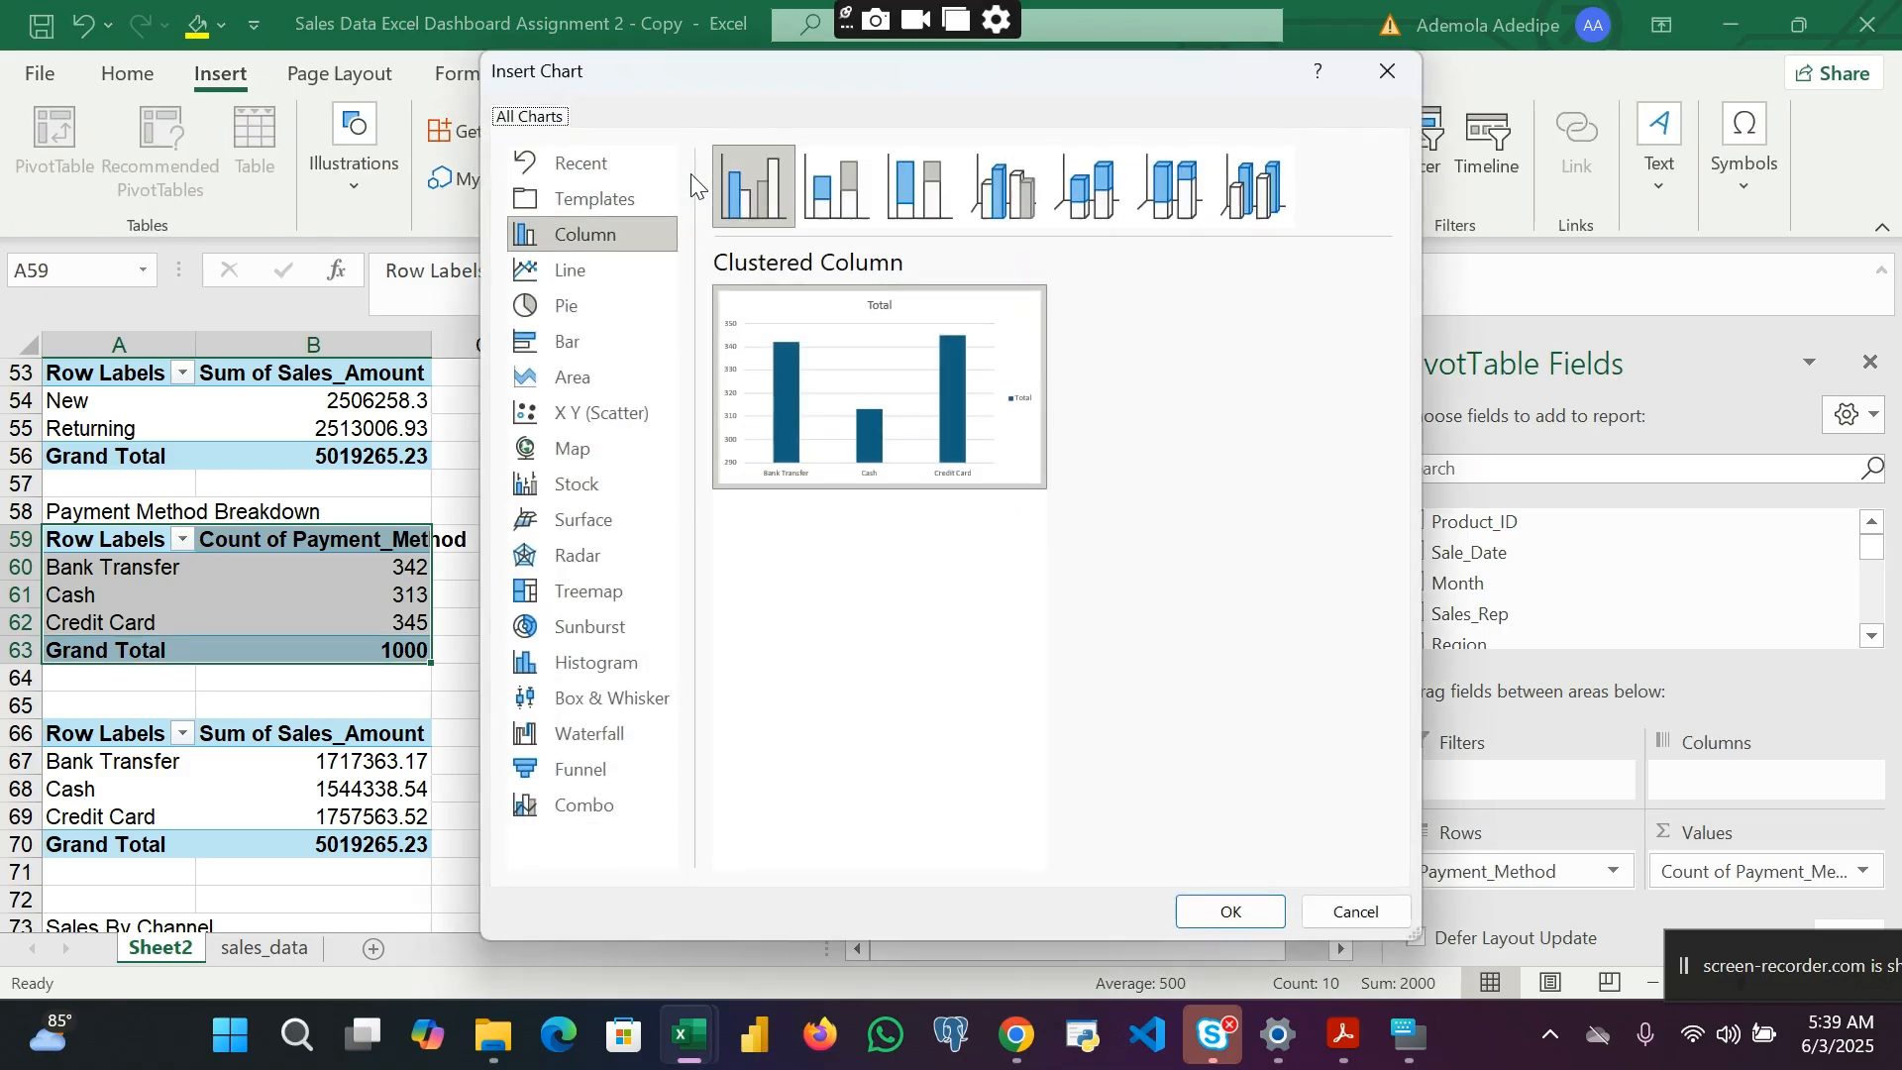
click(590, 348)
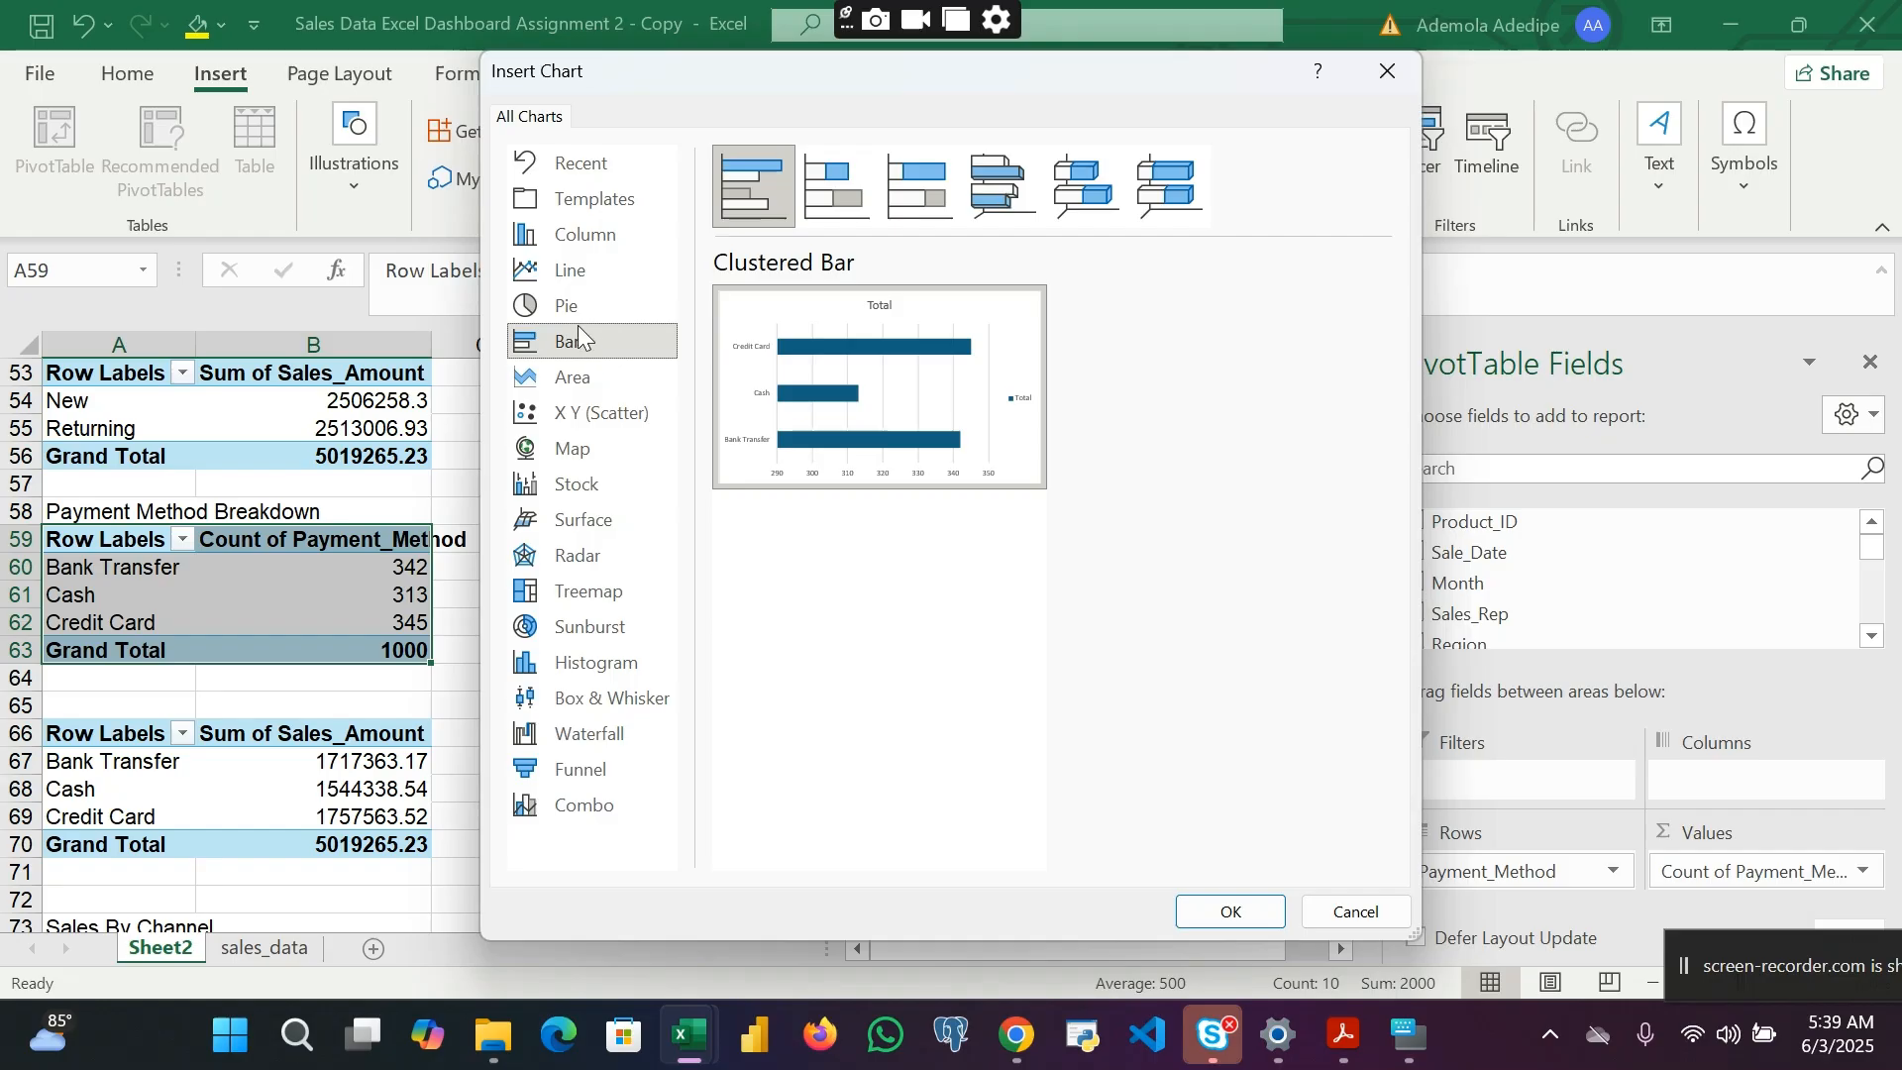
click(579, 309)
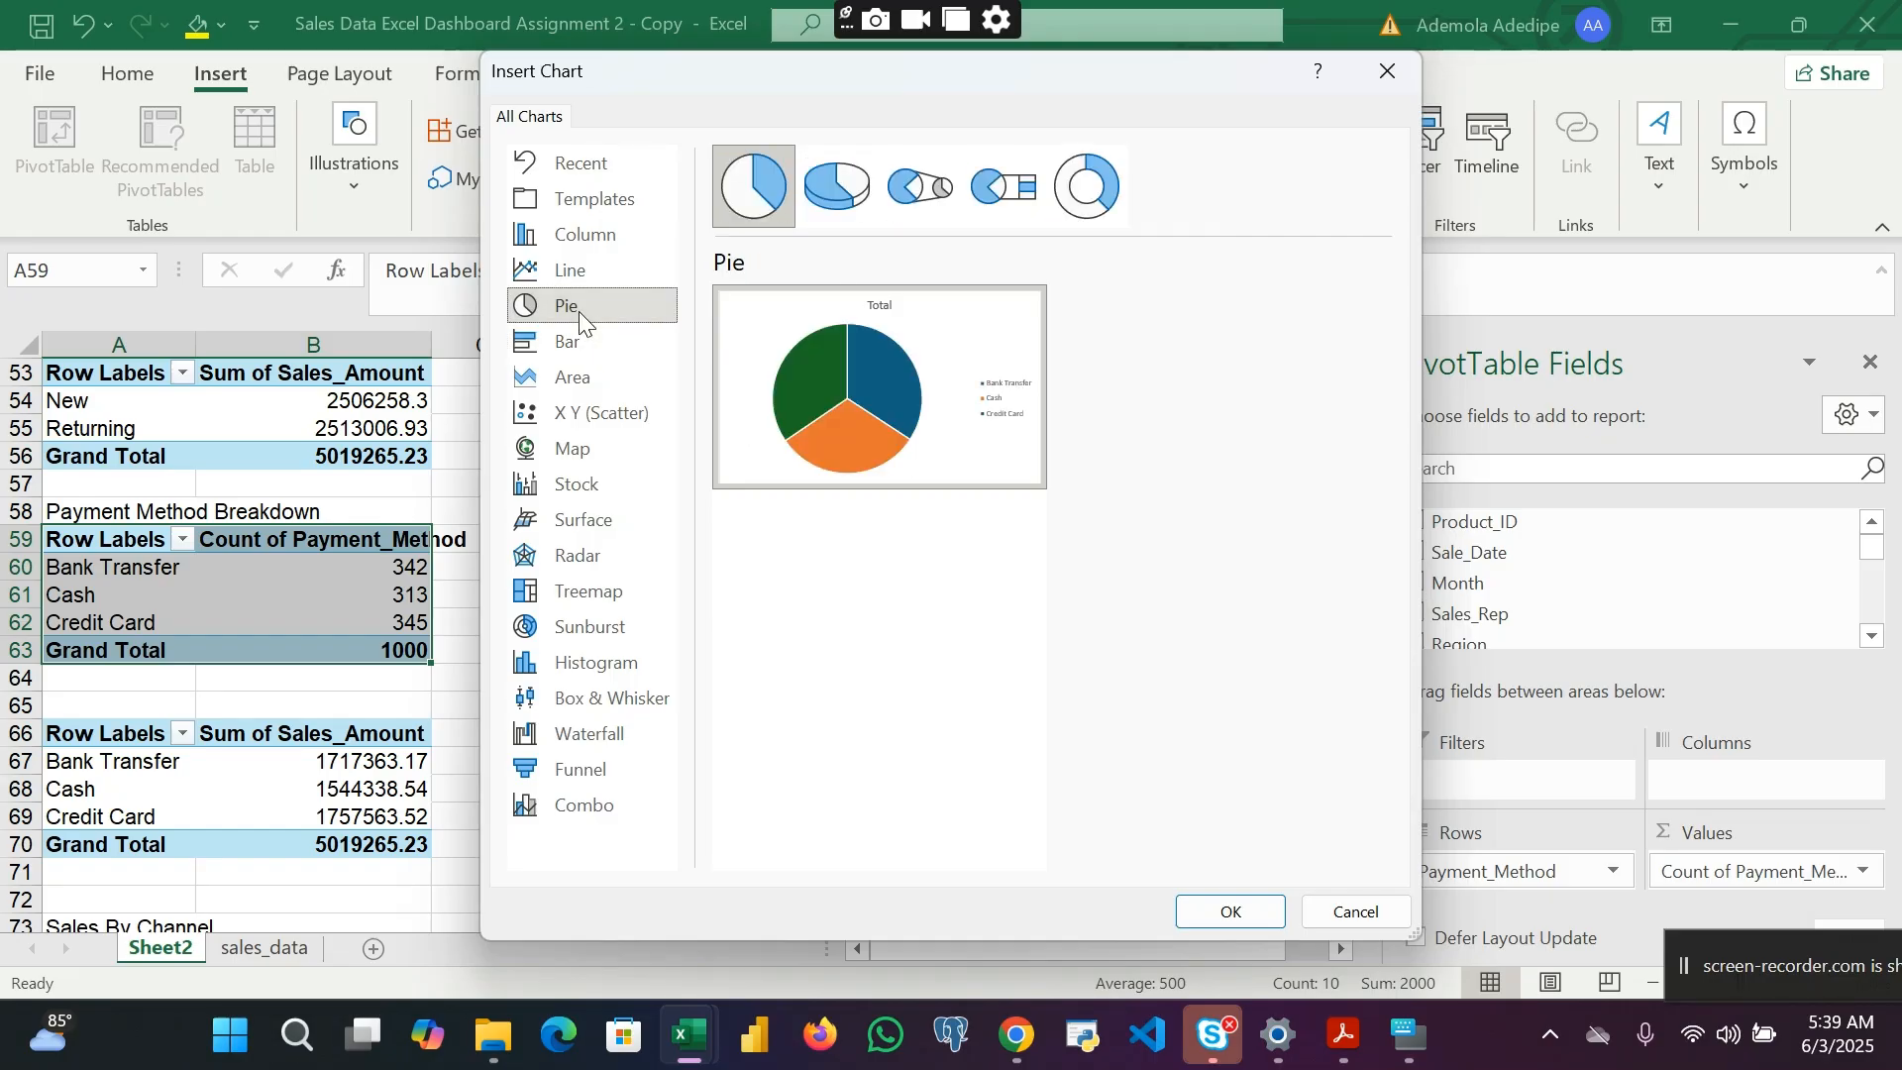
click(1089, 185)
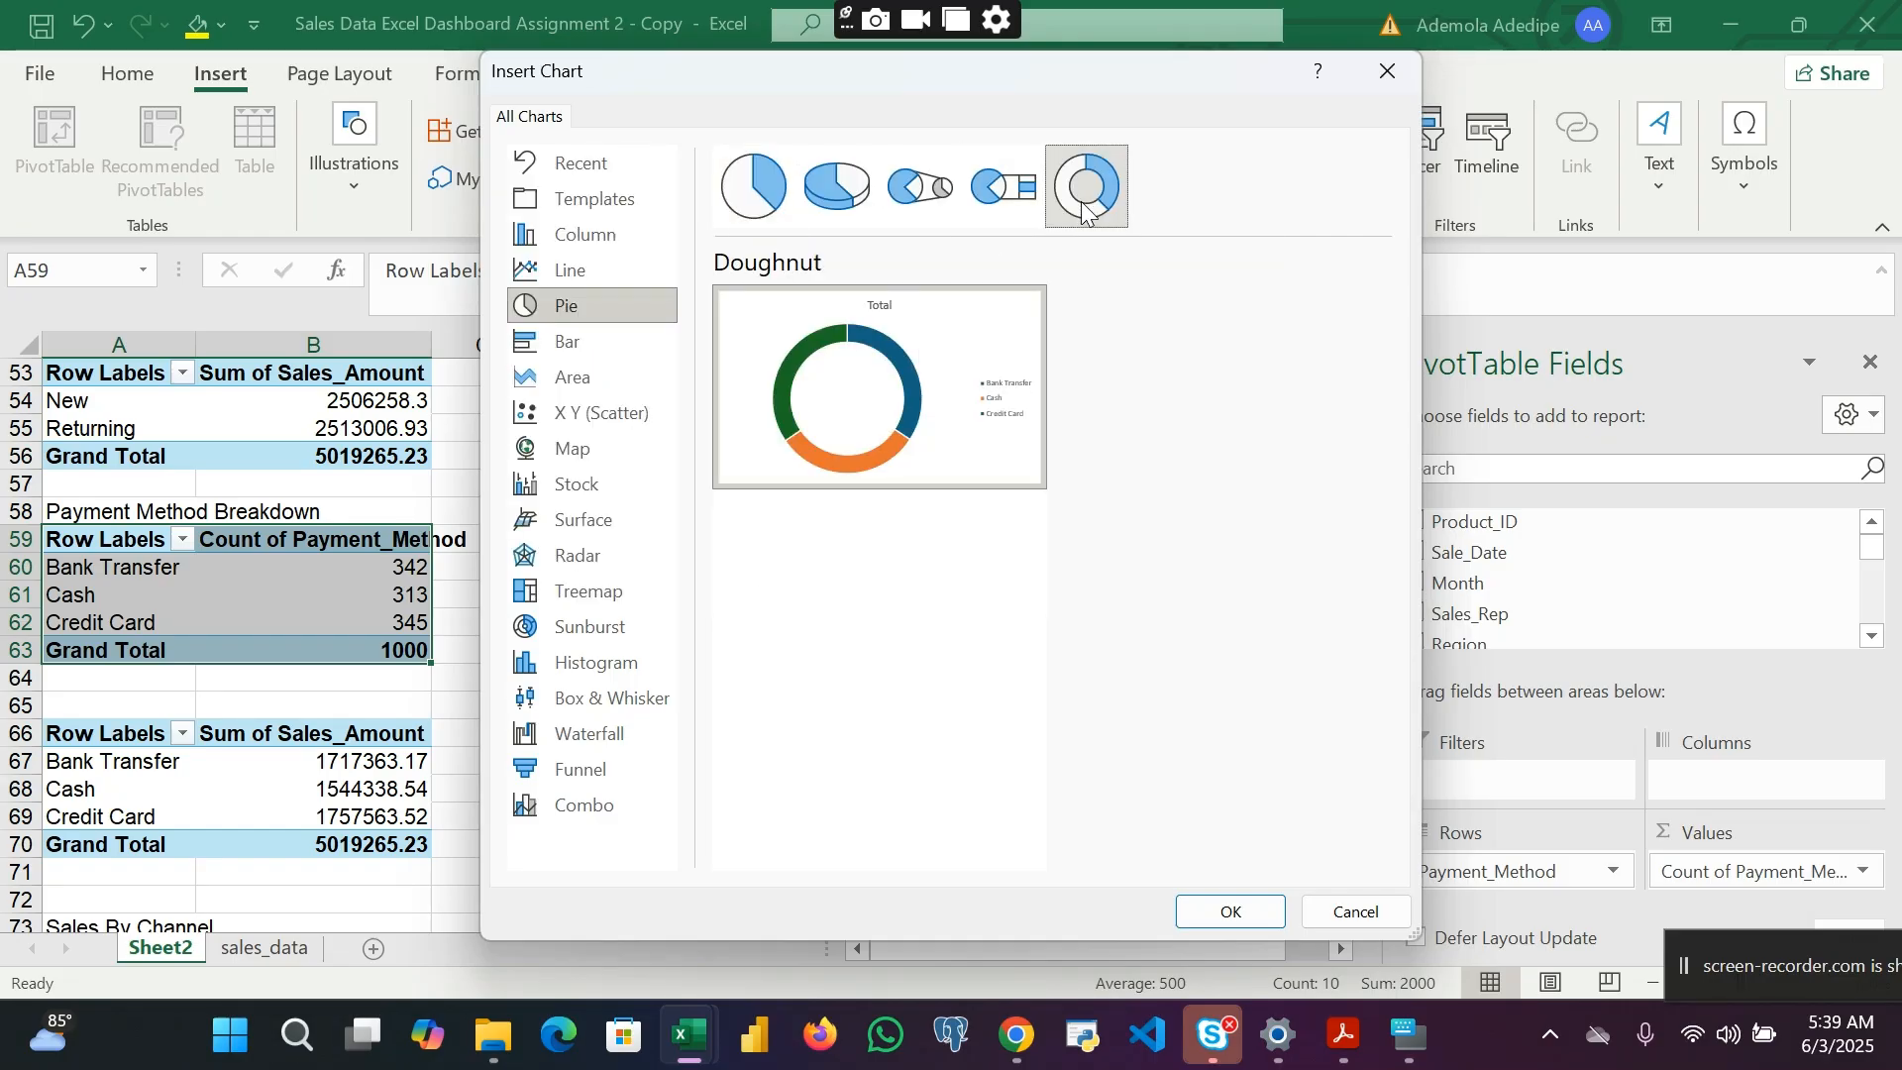
click(1225, 912)
drag(1054, 860, 1165, 727)
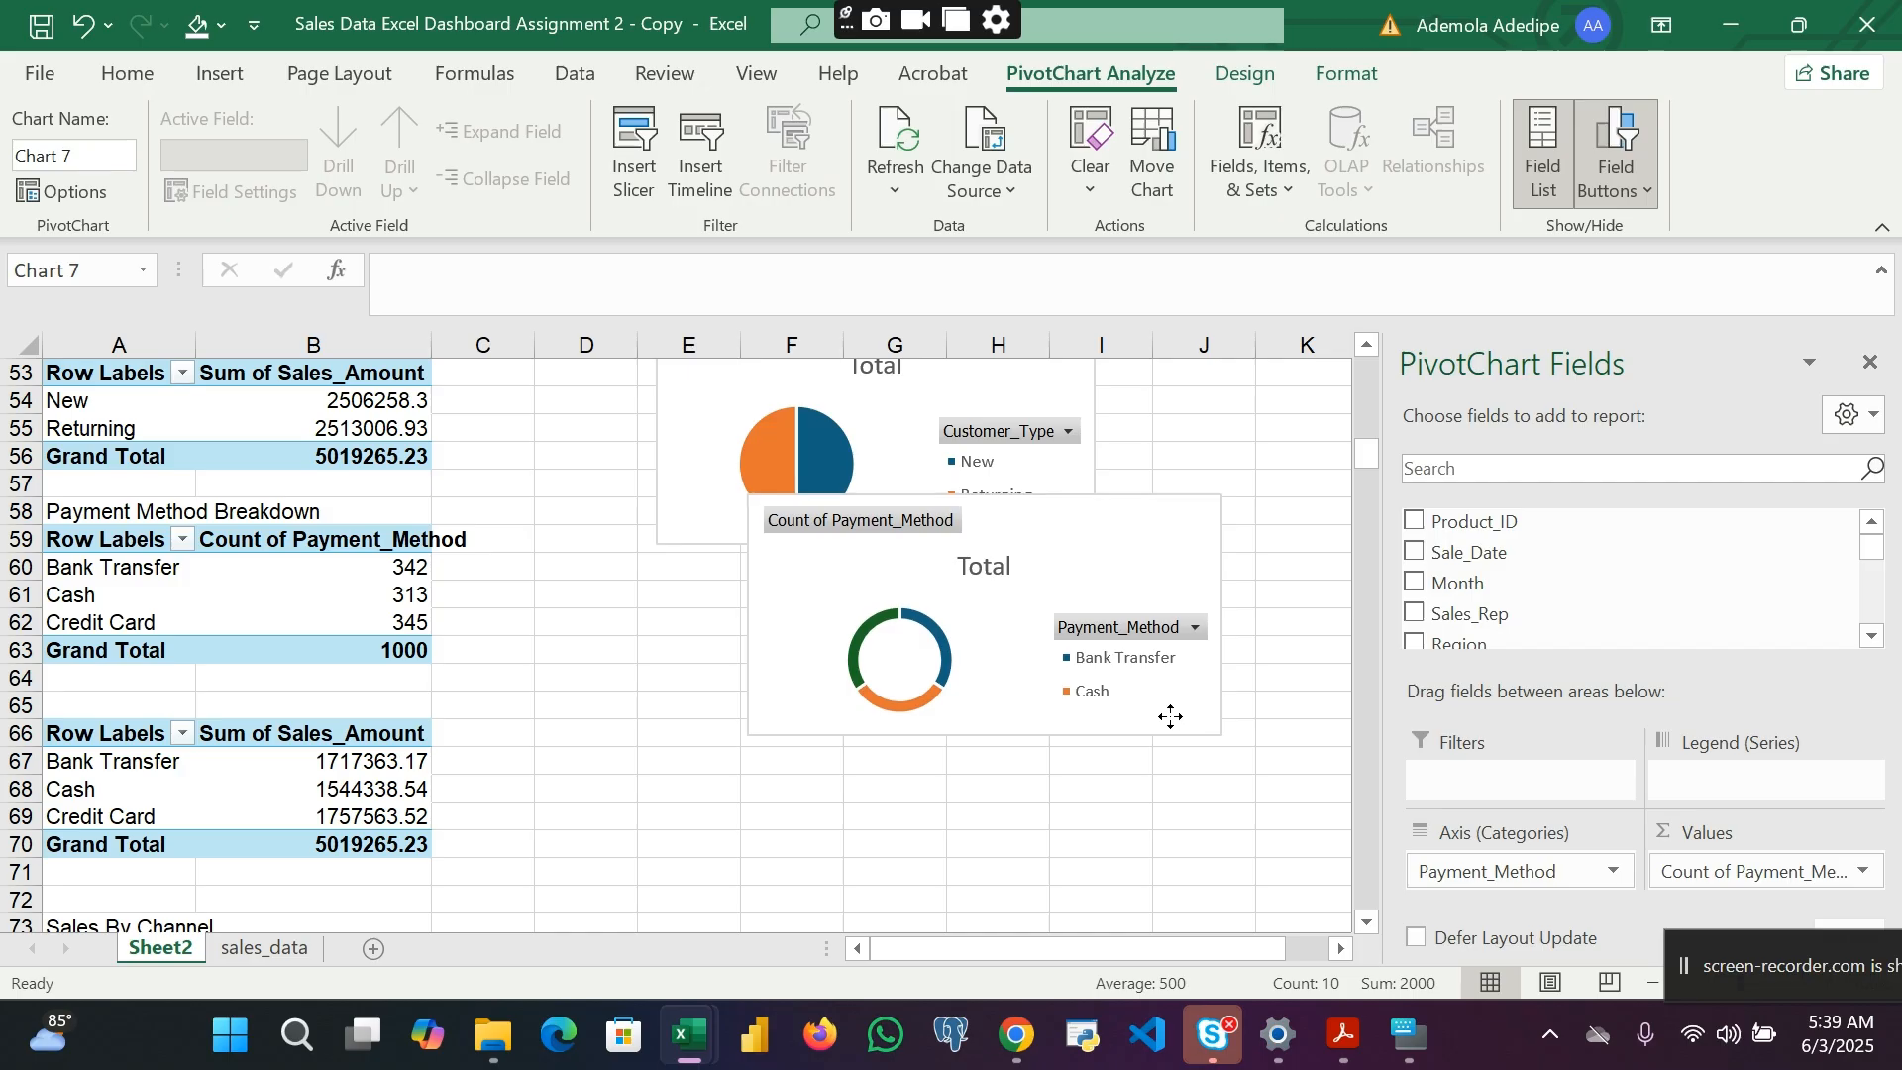
drag(818, 653, 534, 591)
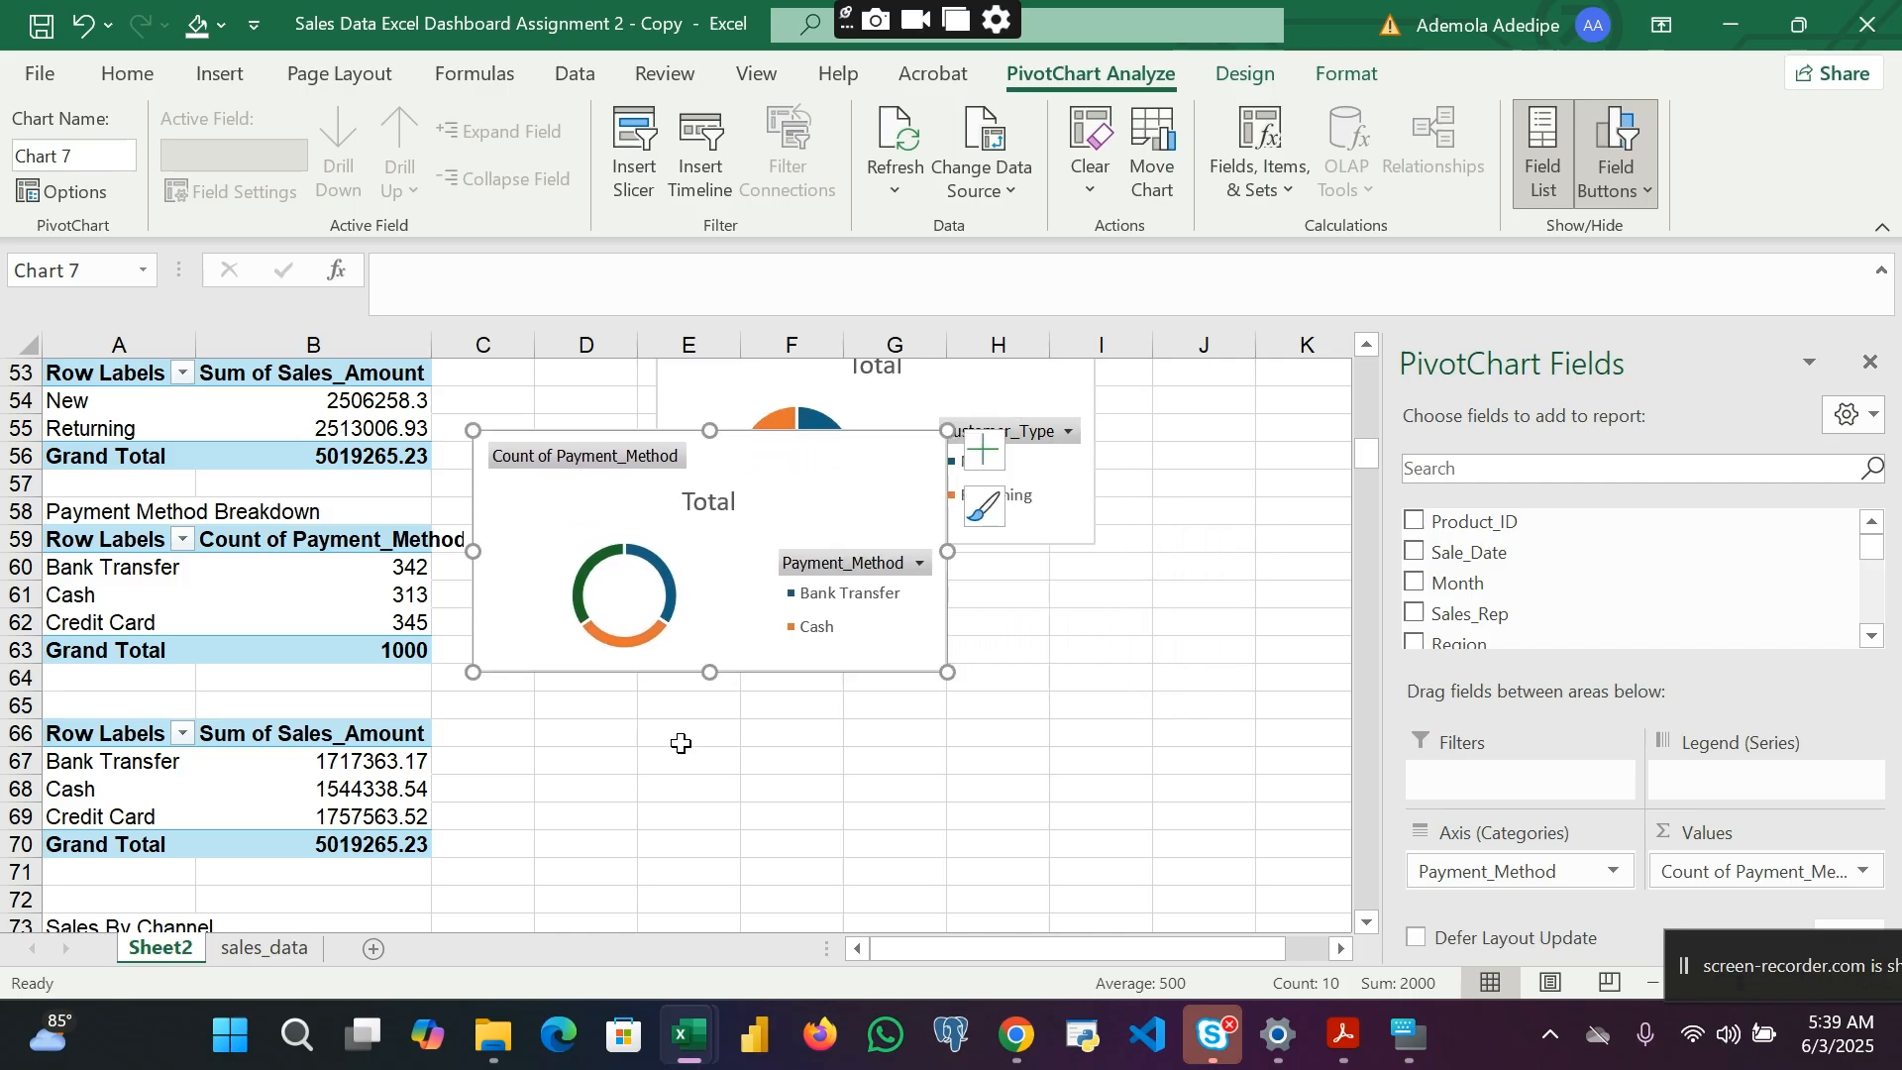
scroll(532, 765, down, 2)
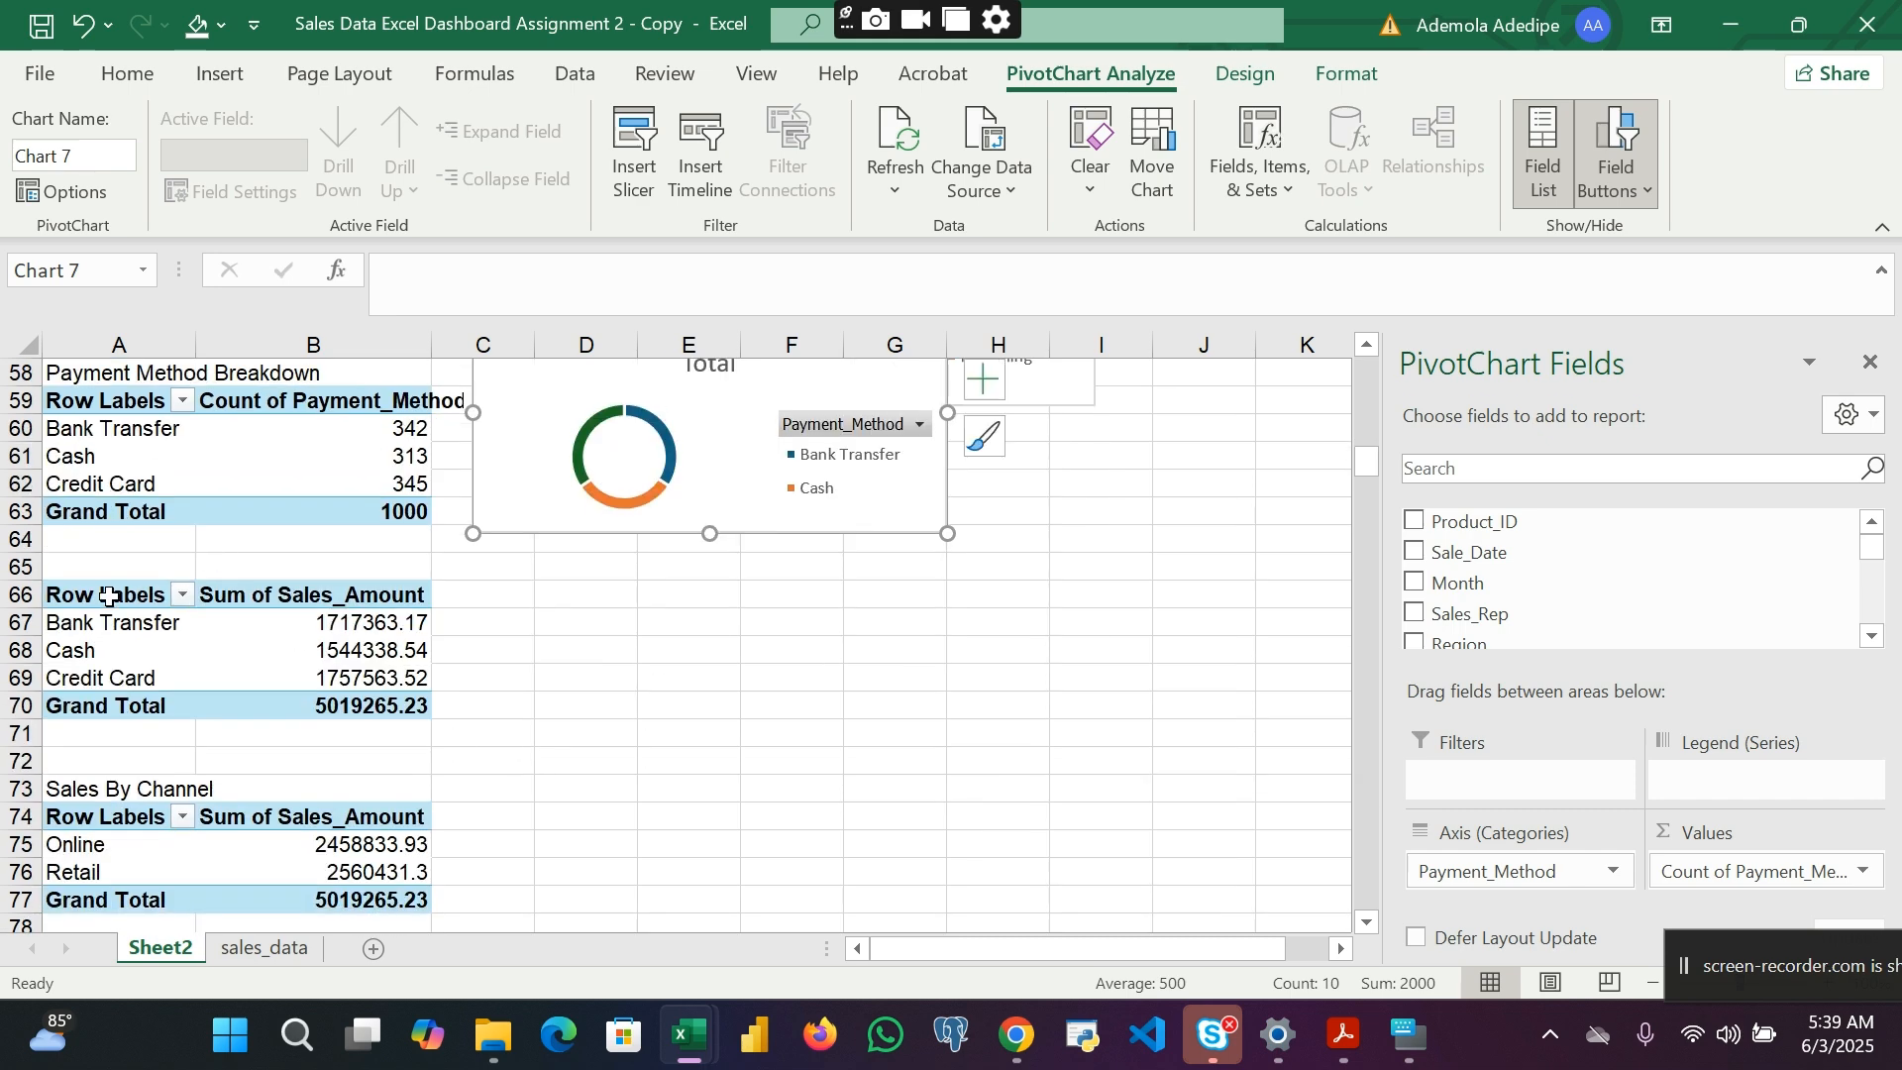
Step: Insert a pie PivotChart from the payment method sales PivotTable in A66:B70, shrunk and placed over about G60:K70
drag(109, 595, 396, 705)
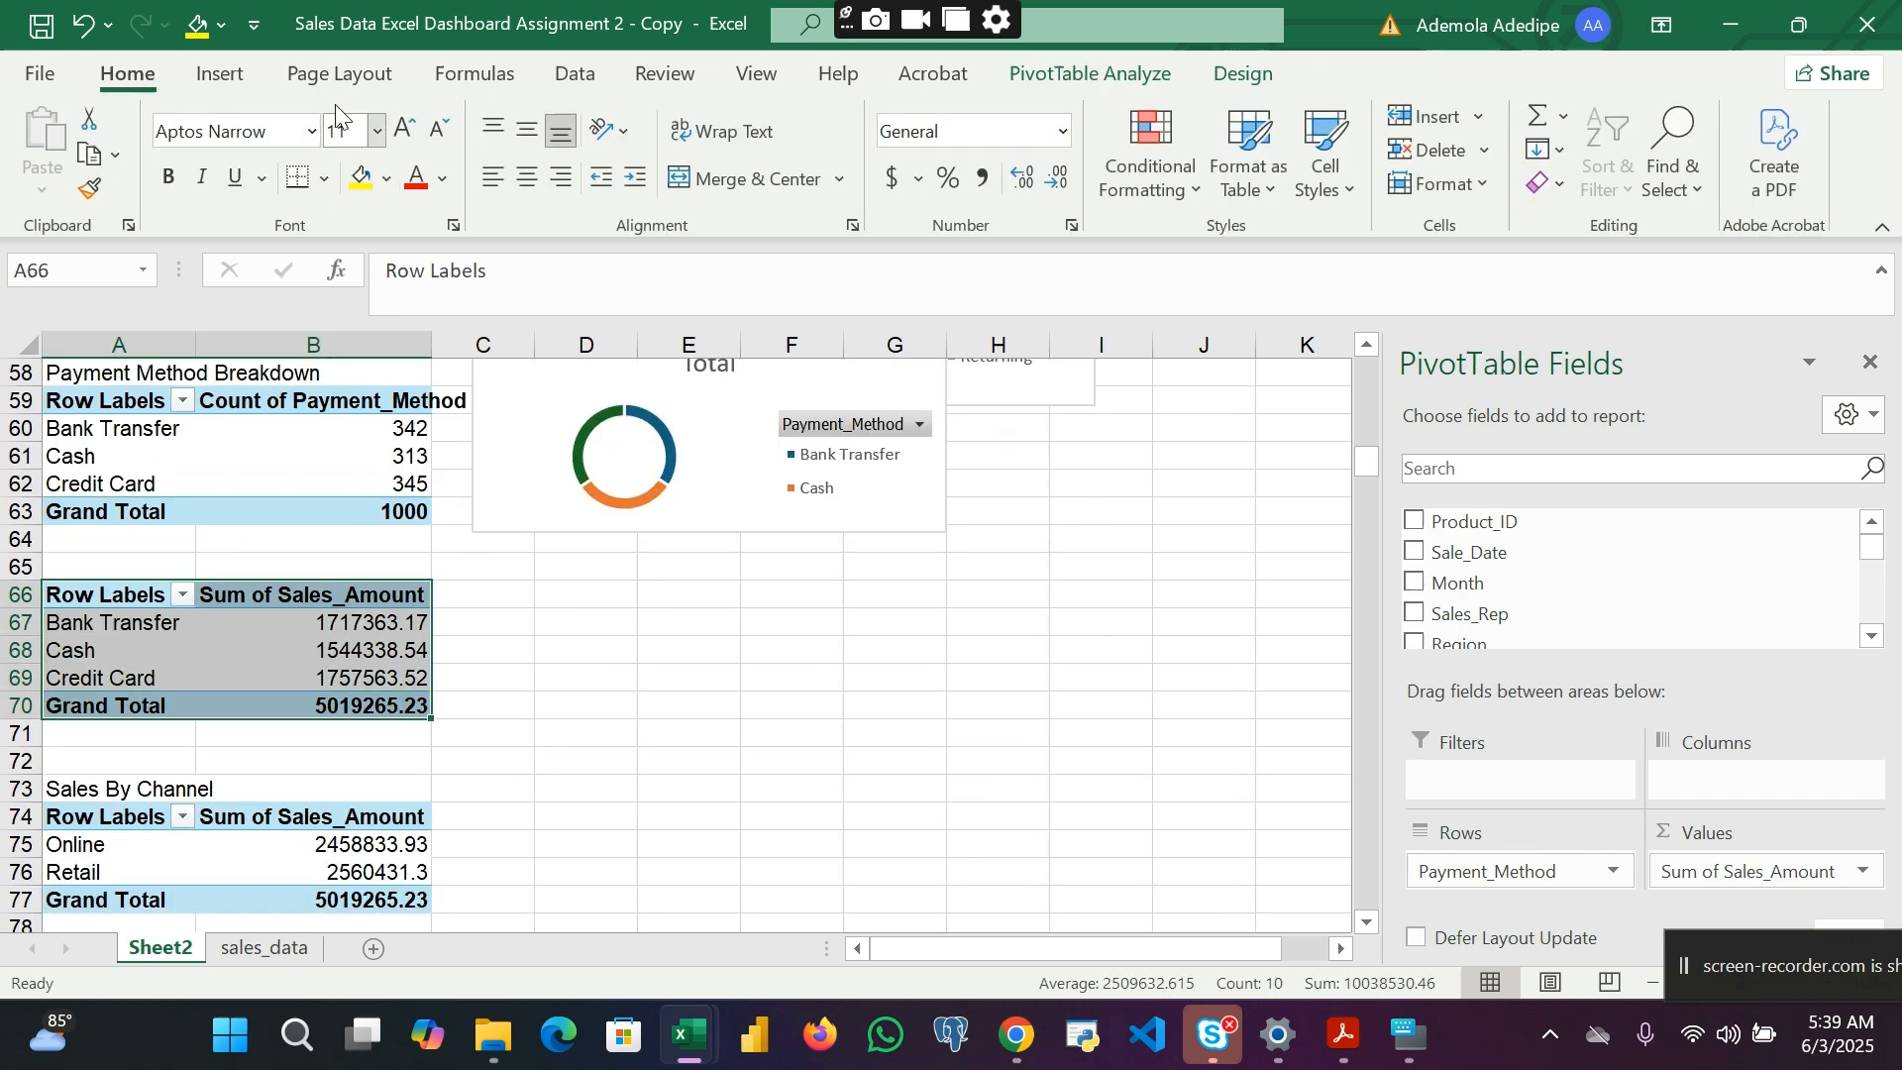
click(222, 75)
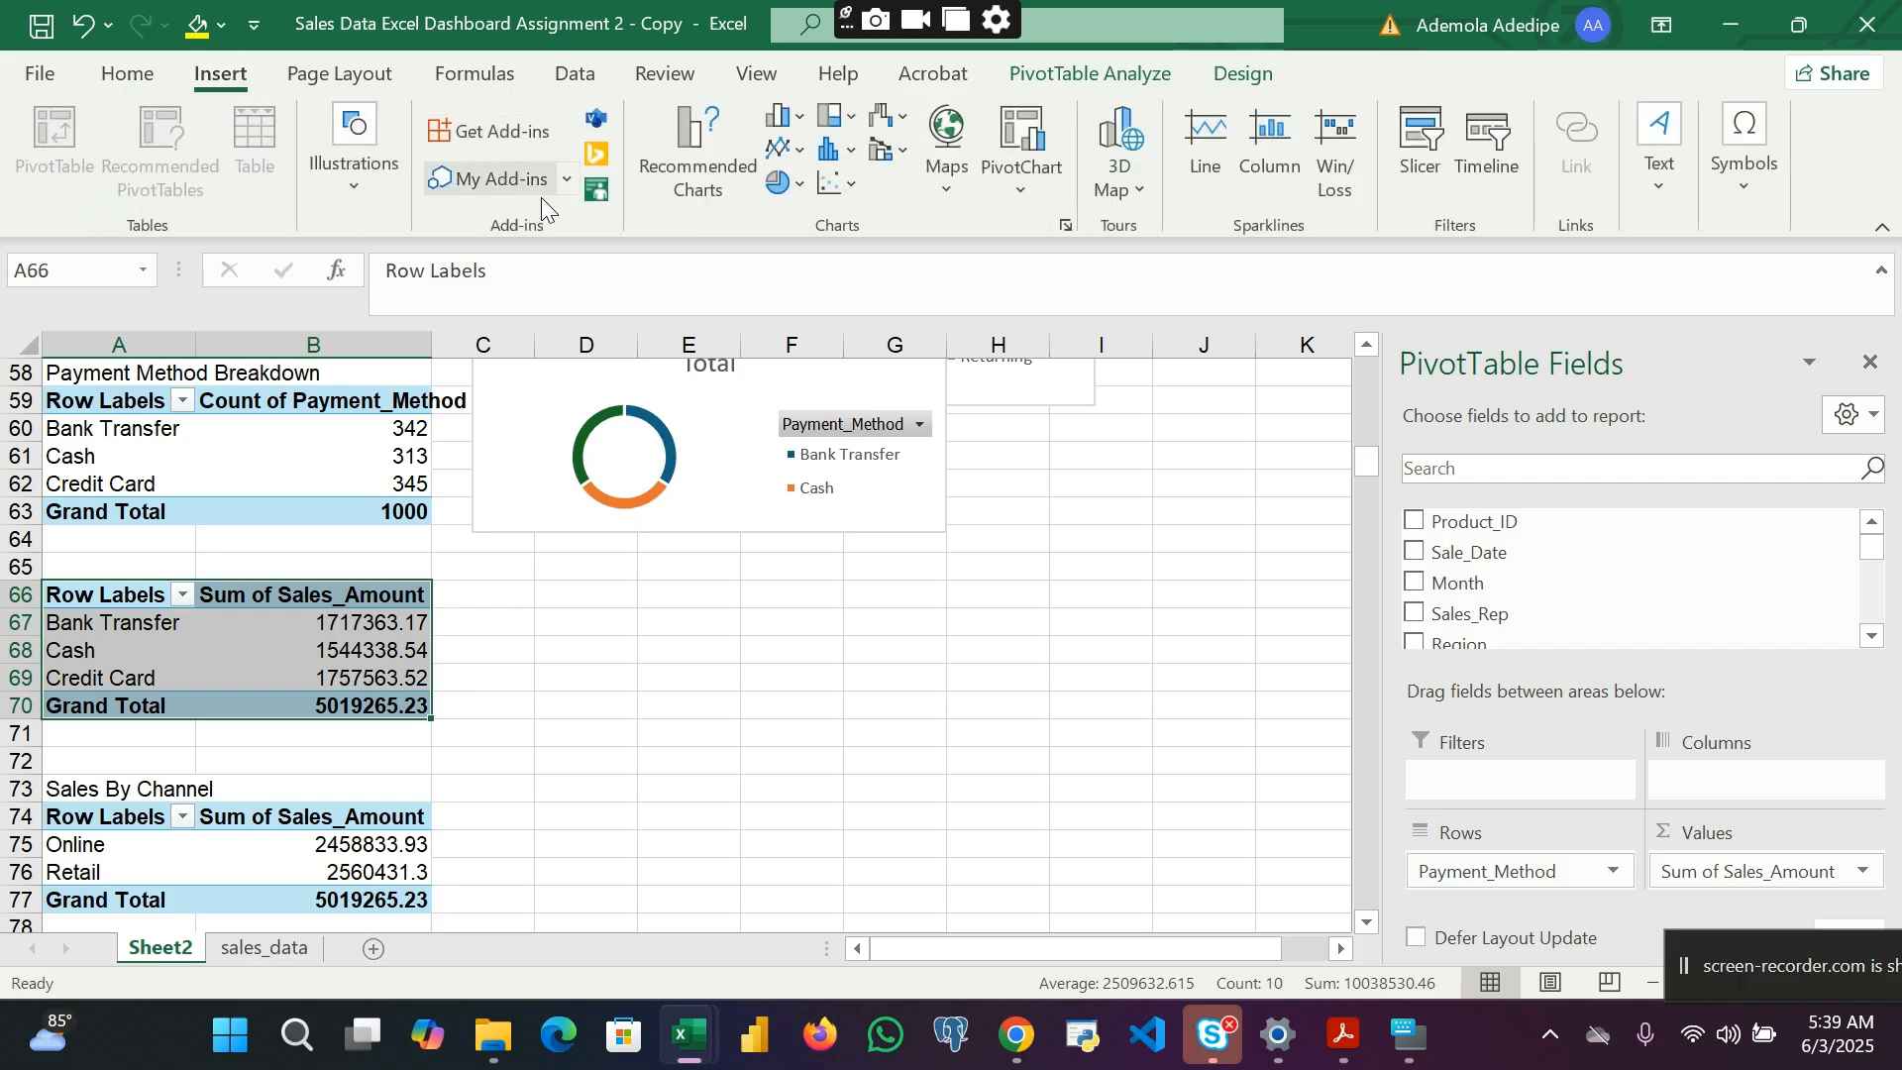
click(687, 188)
click(585, 307)
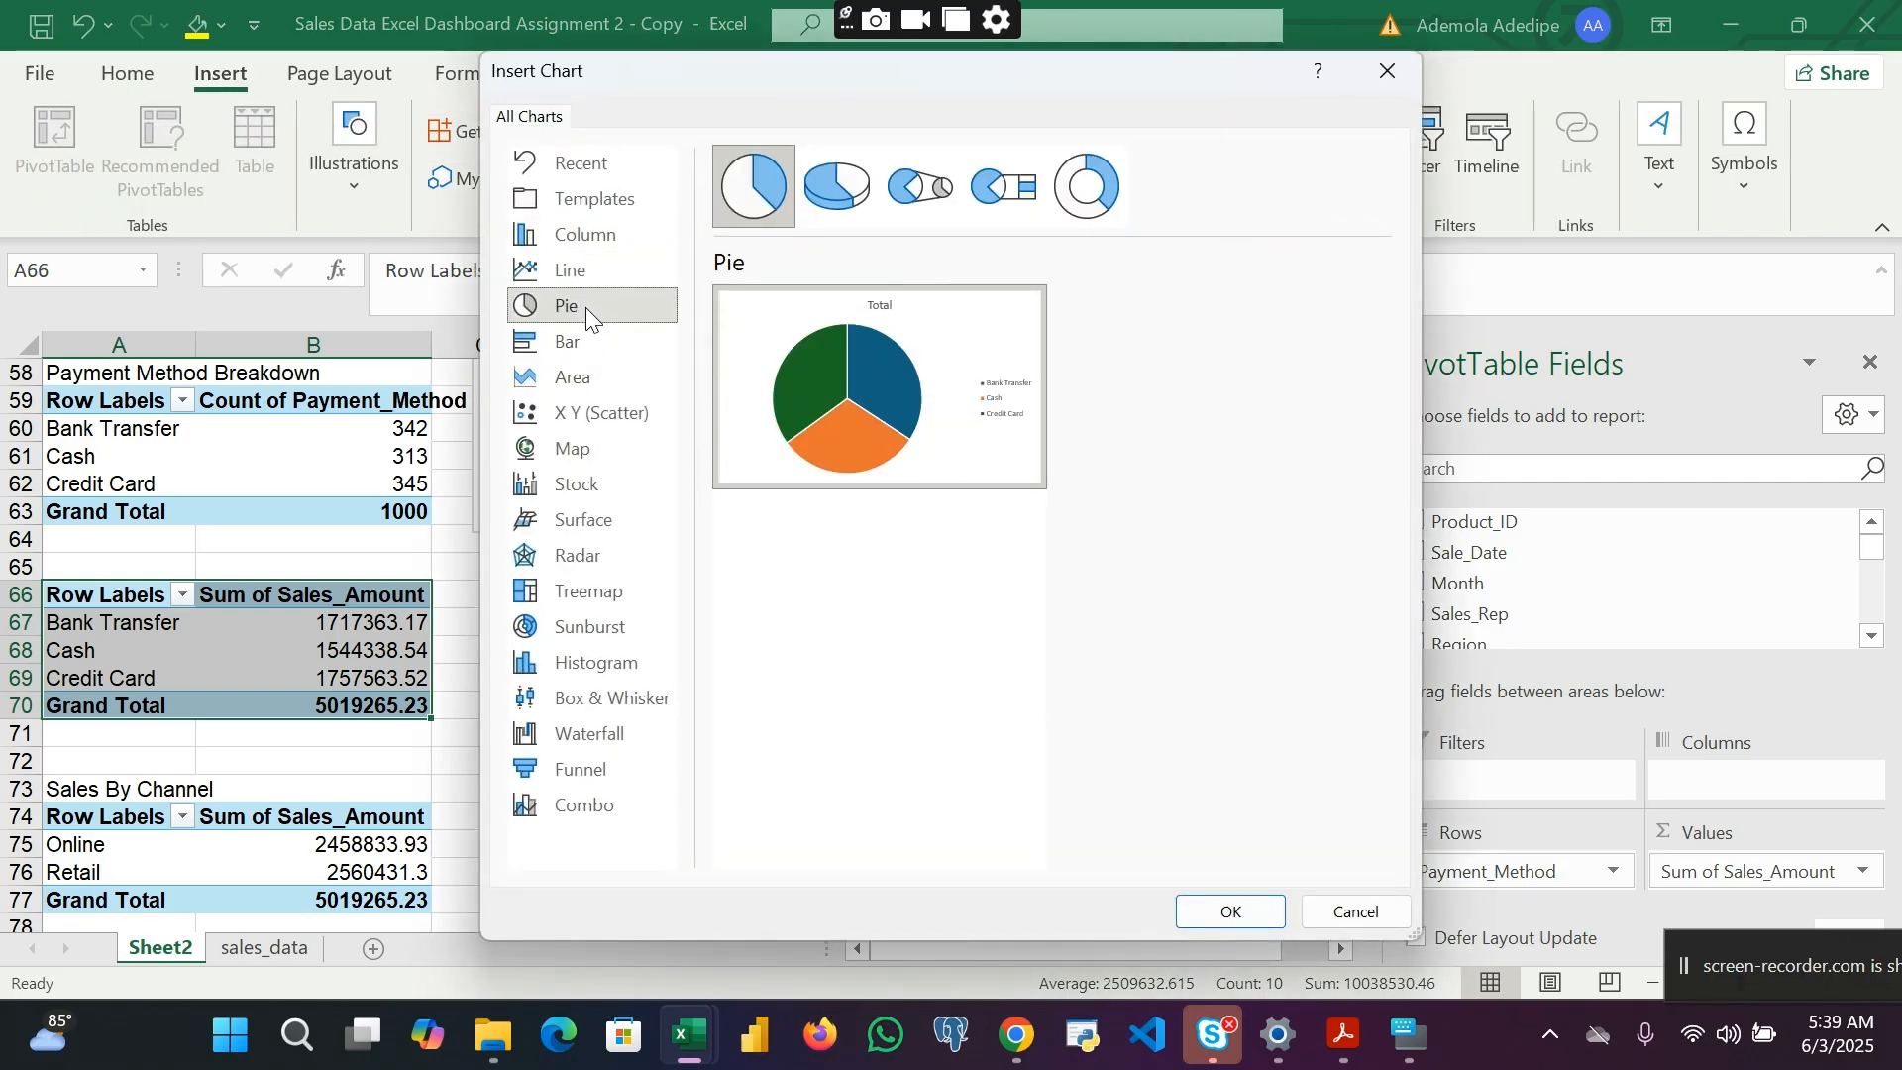
click(1251, 924)
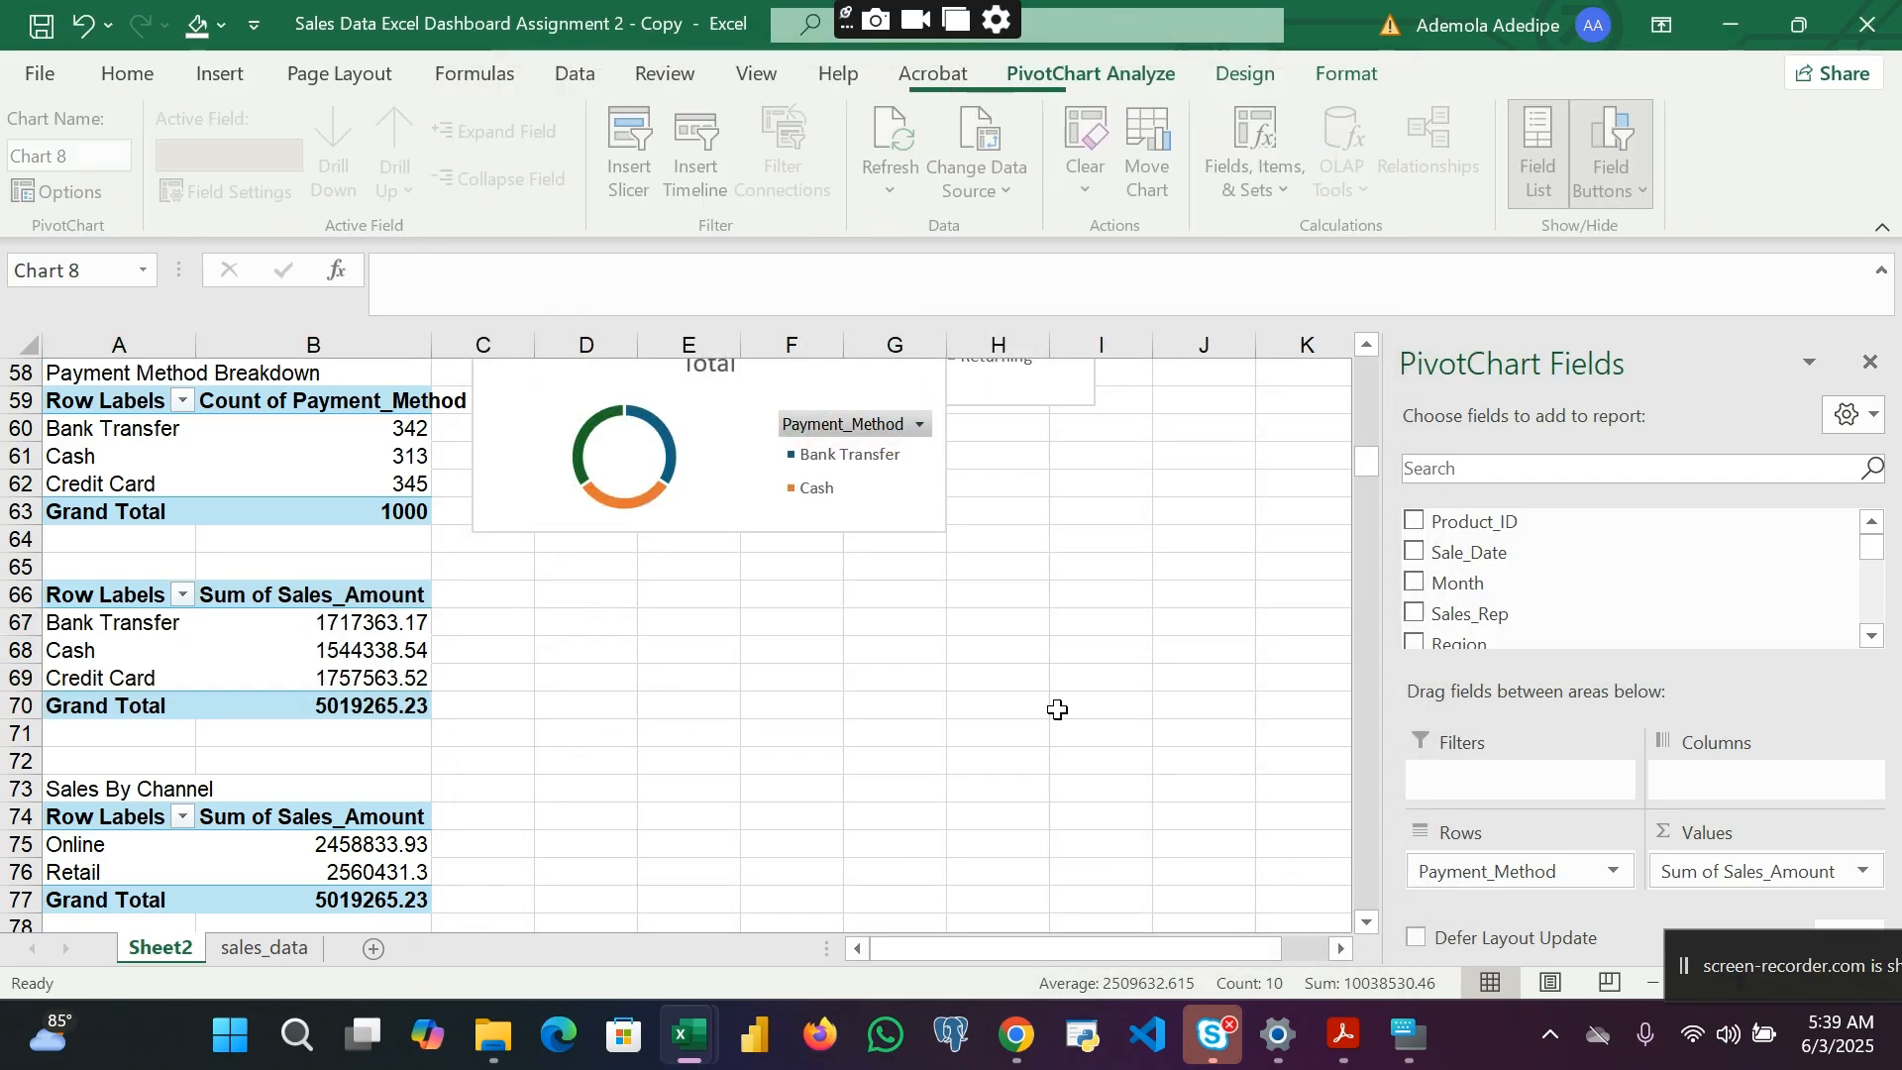
drag(1052, 862, 1251, 699)
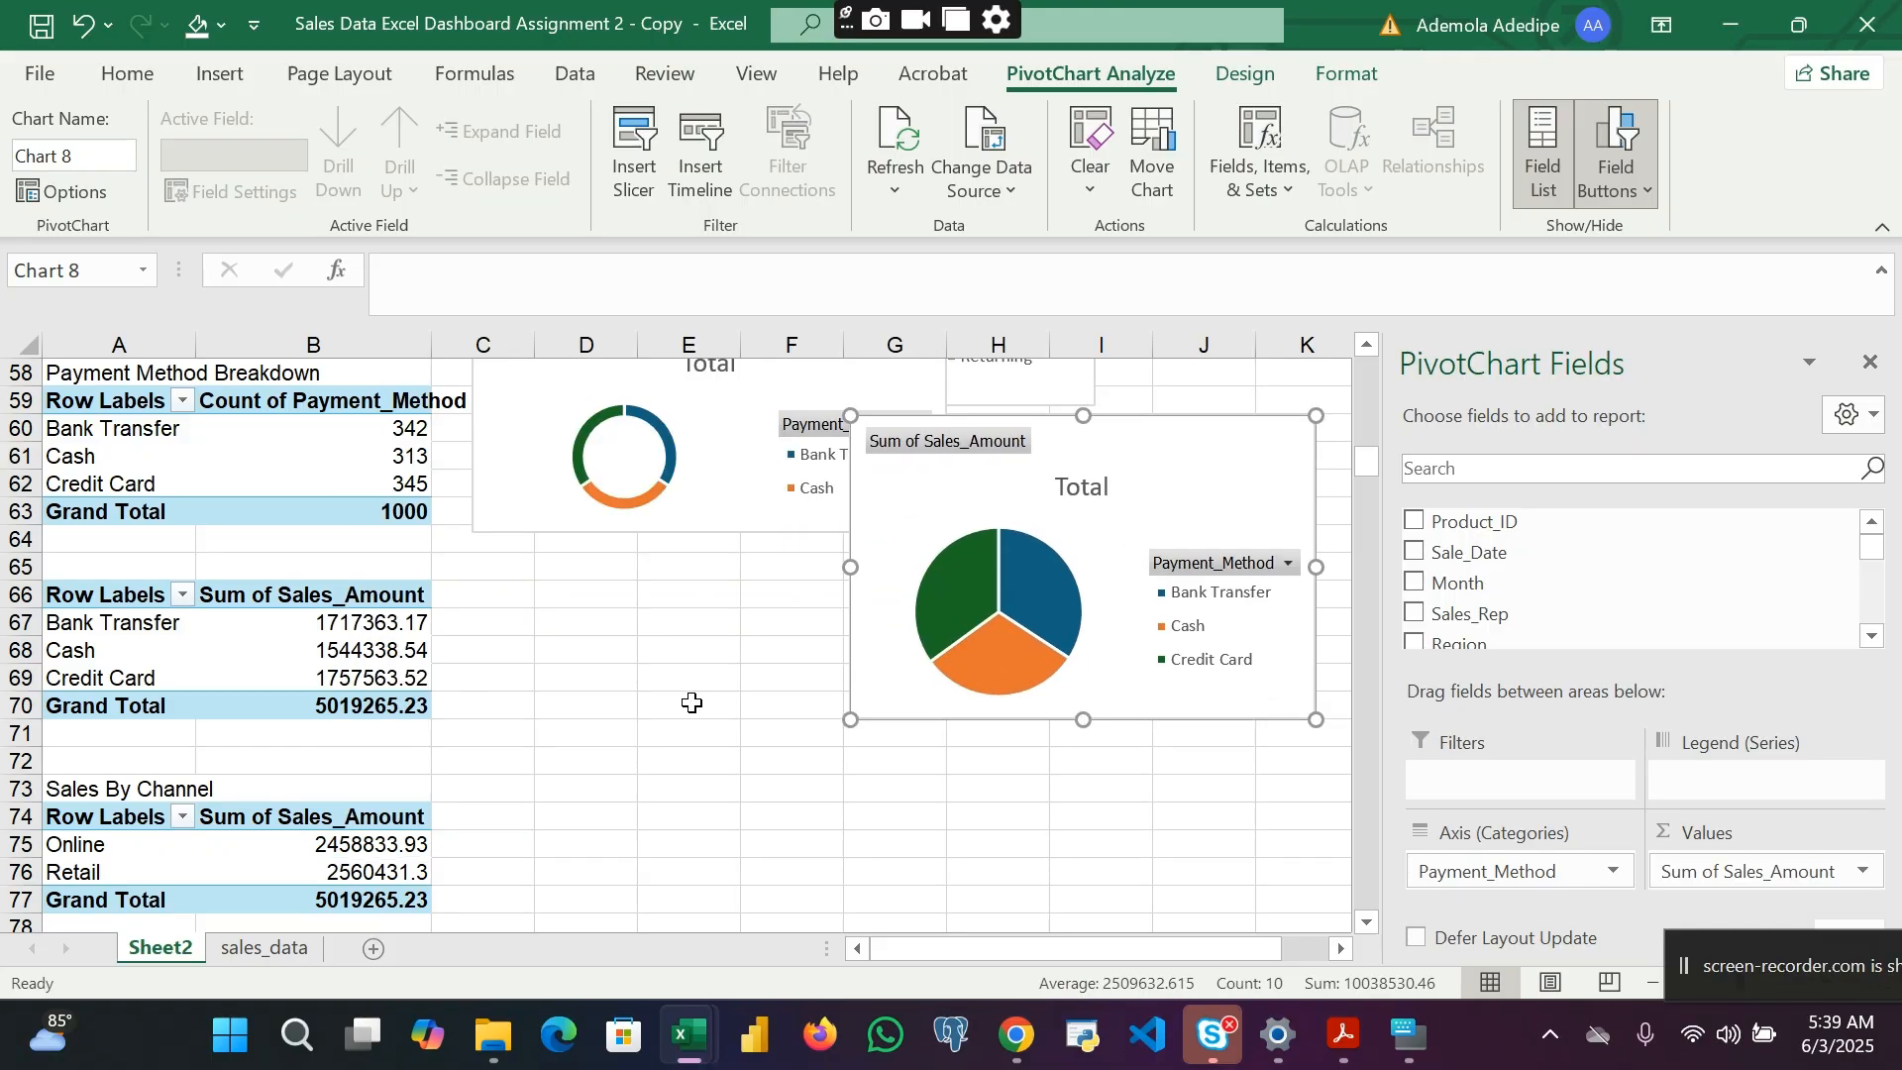
Step: Insert a pie PivotChart from the Sales By Channel PivotTable in A74:B77, shrunk and placed over about C70:G79
scroll(692, 700, down, 3)
drag(104, 604, 327, 679)
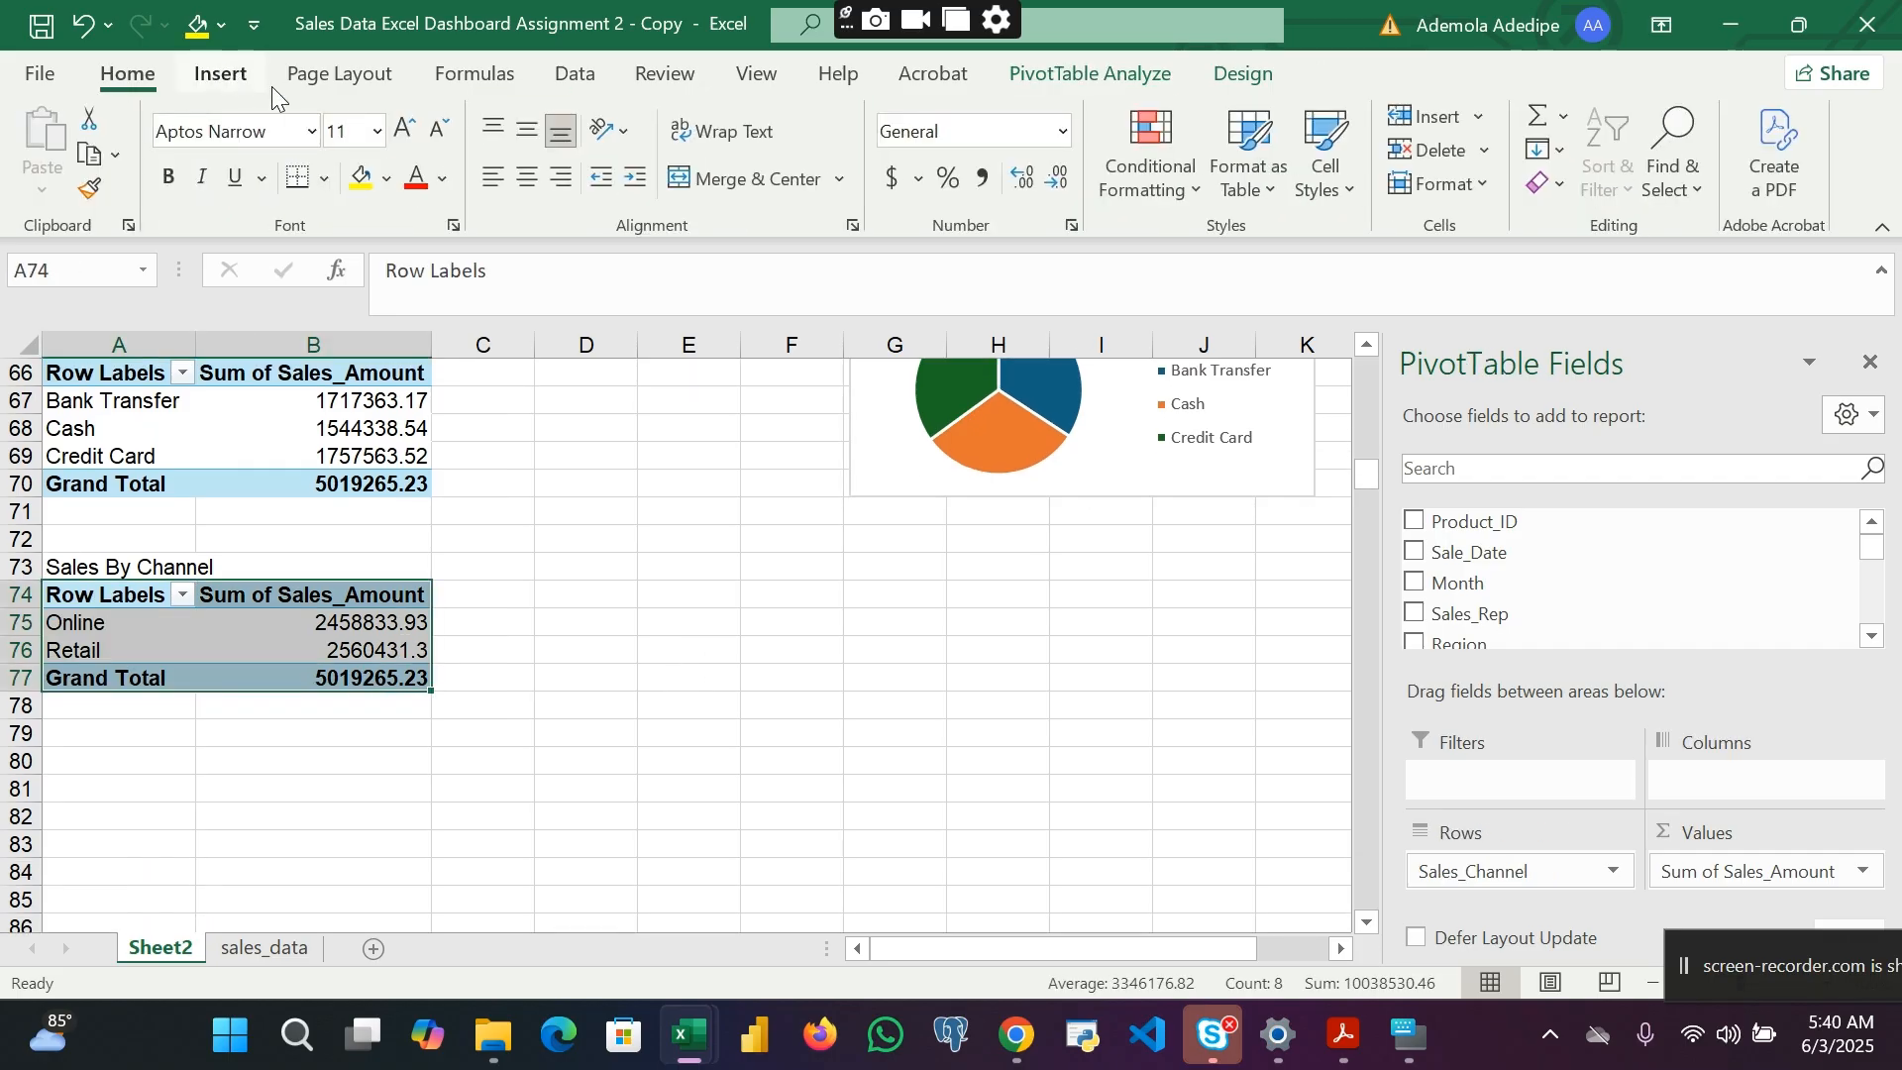
click(224, 84)
click(681, 174)
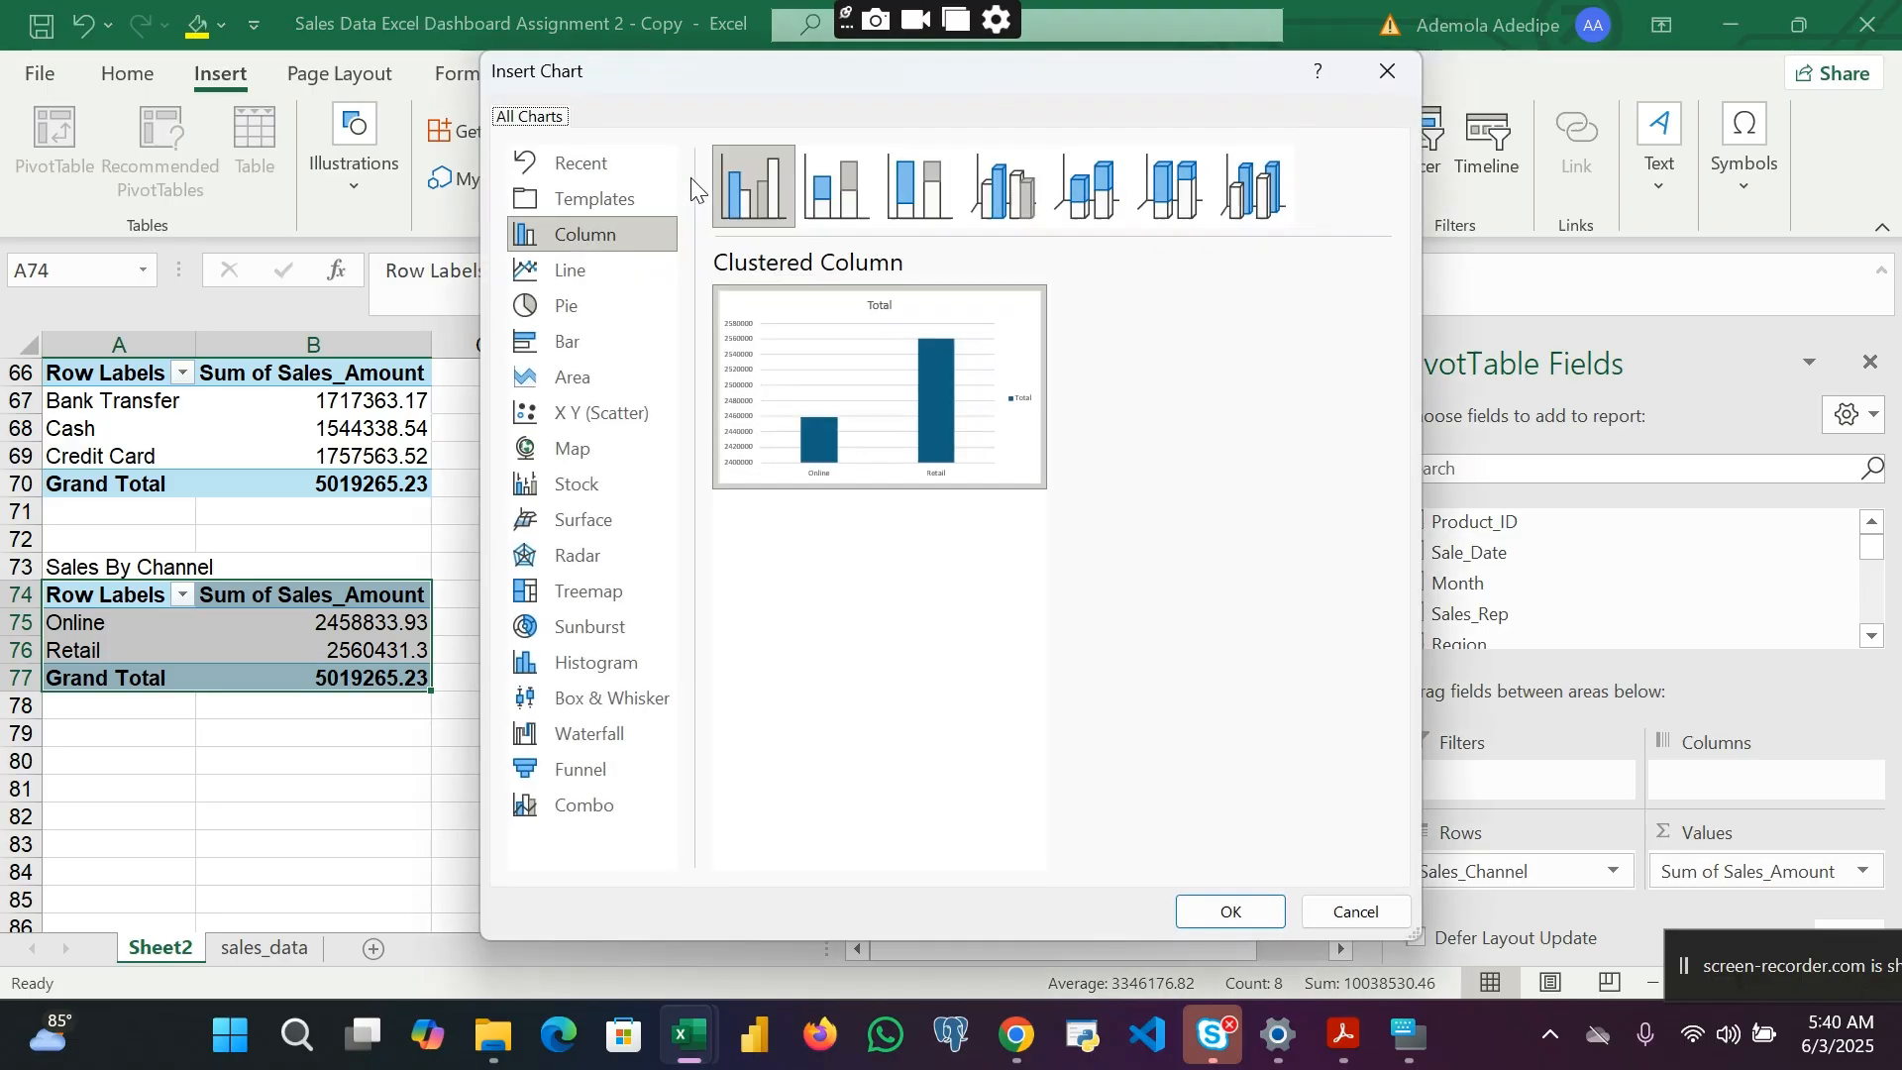
mouse_move(909, 454)
click(590, 315)
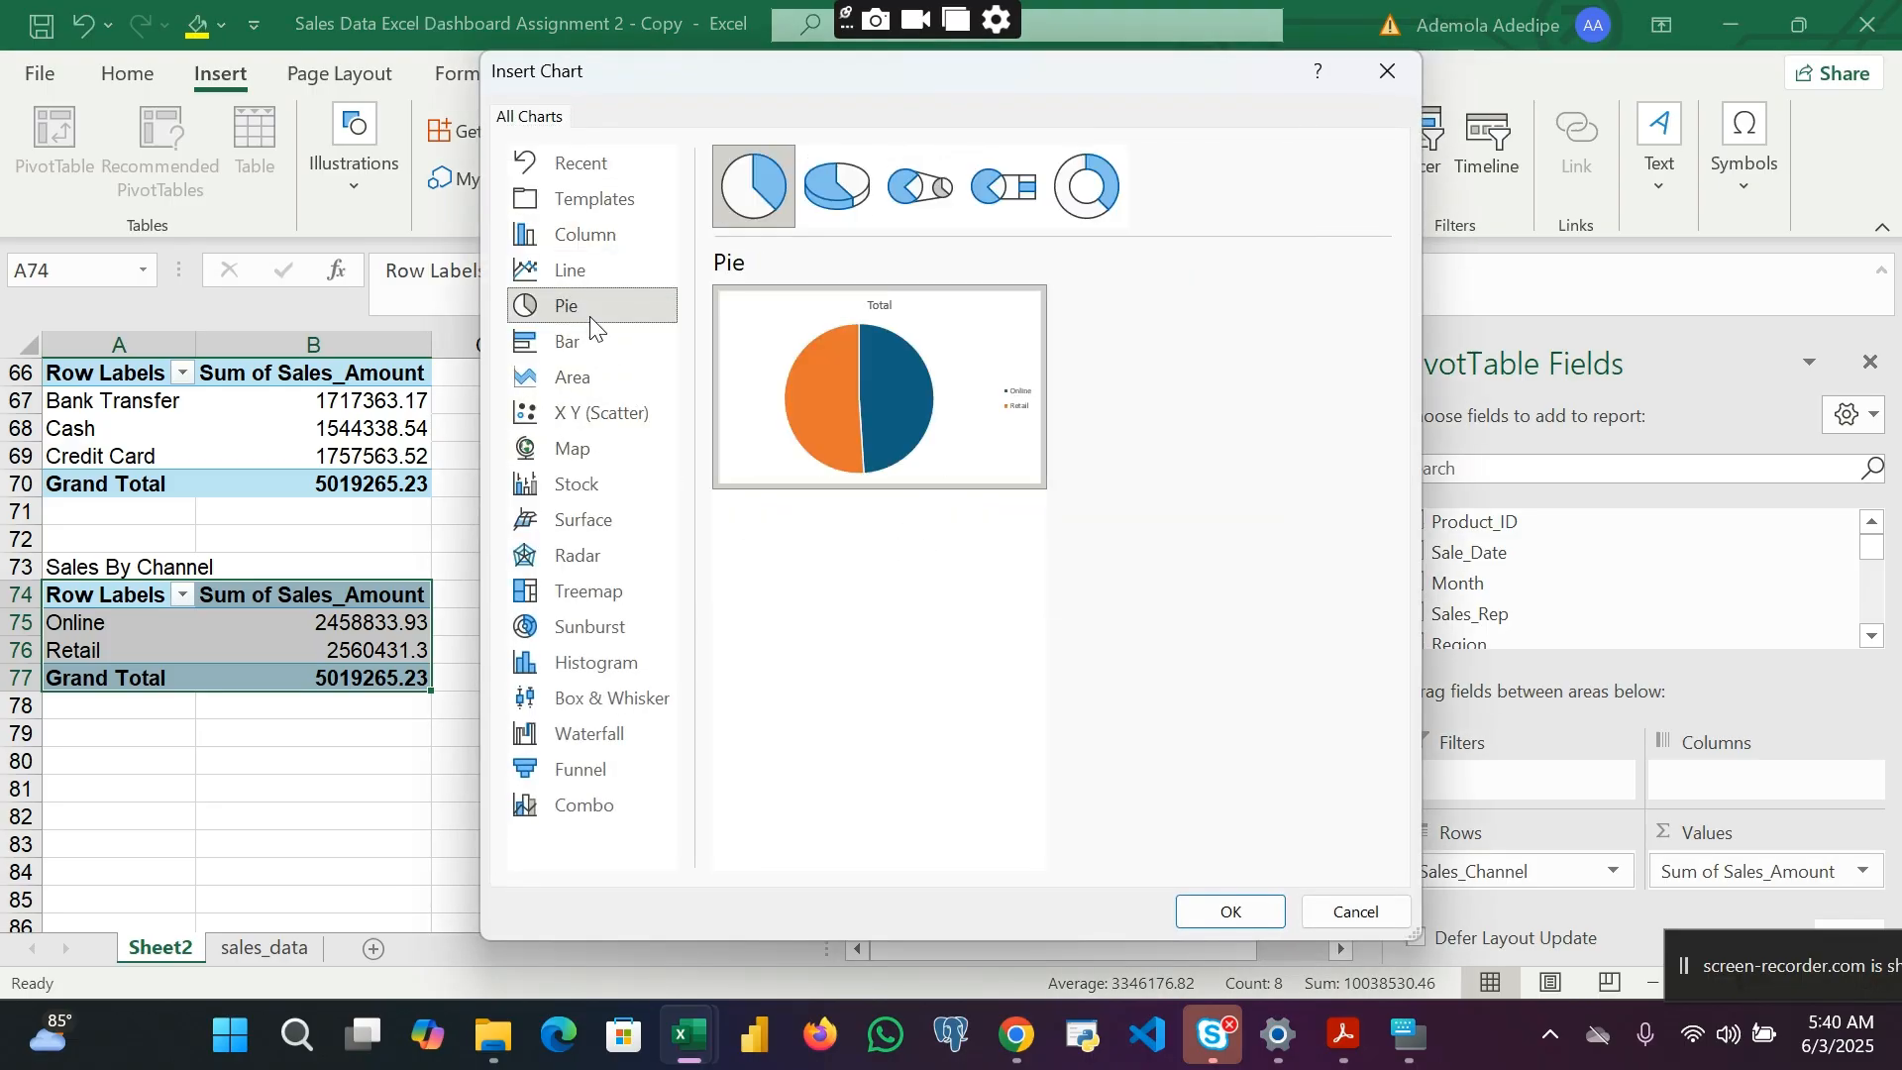
click(1232, 913)
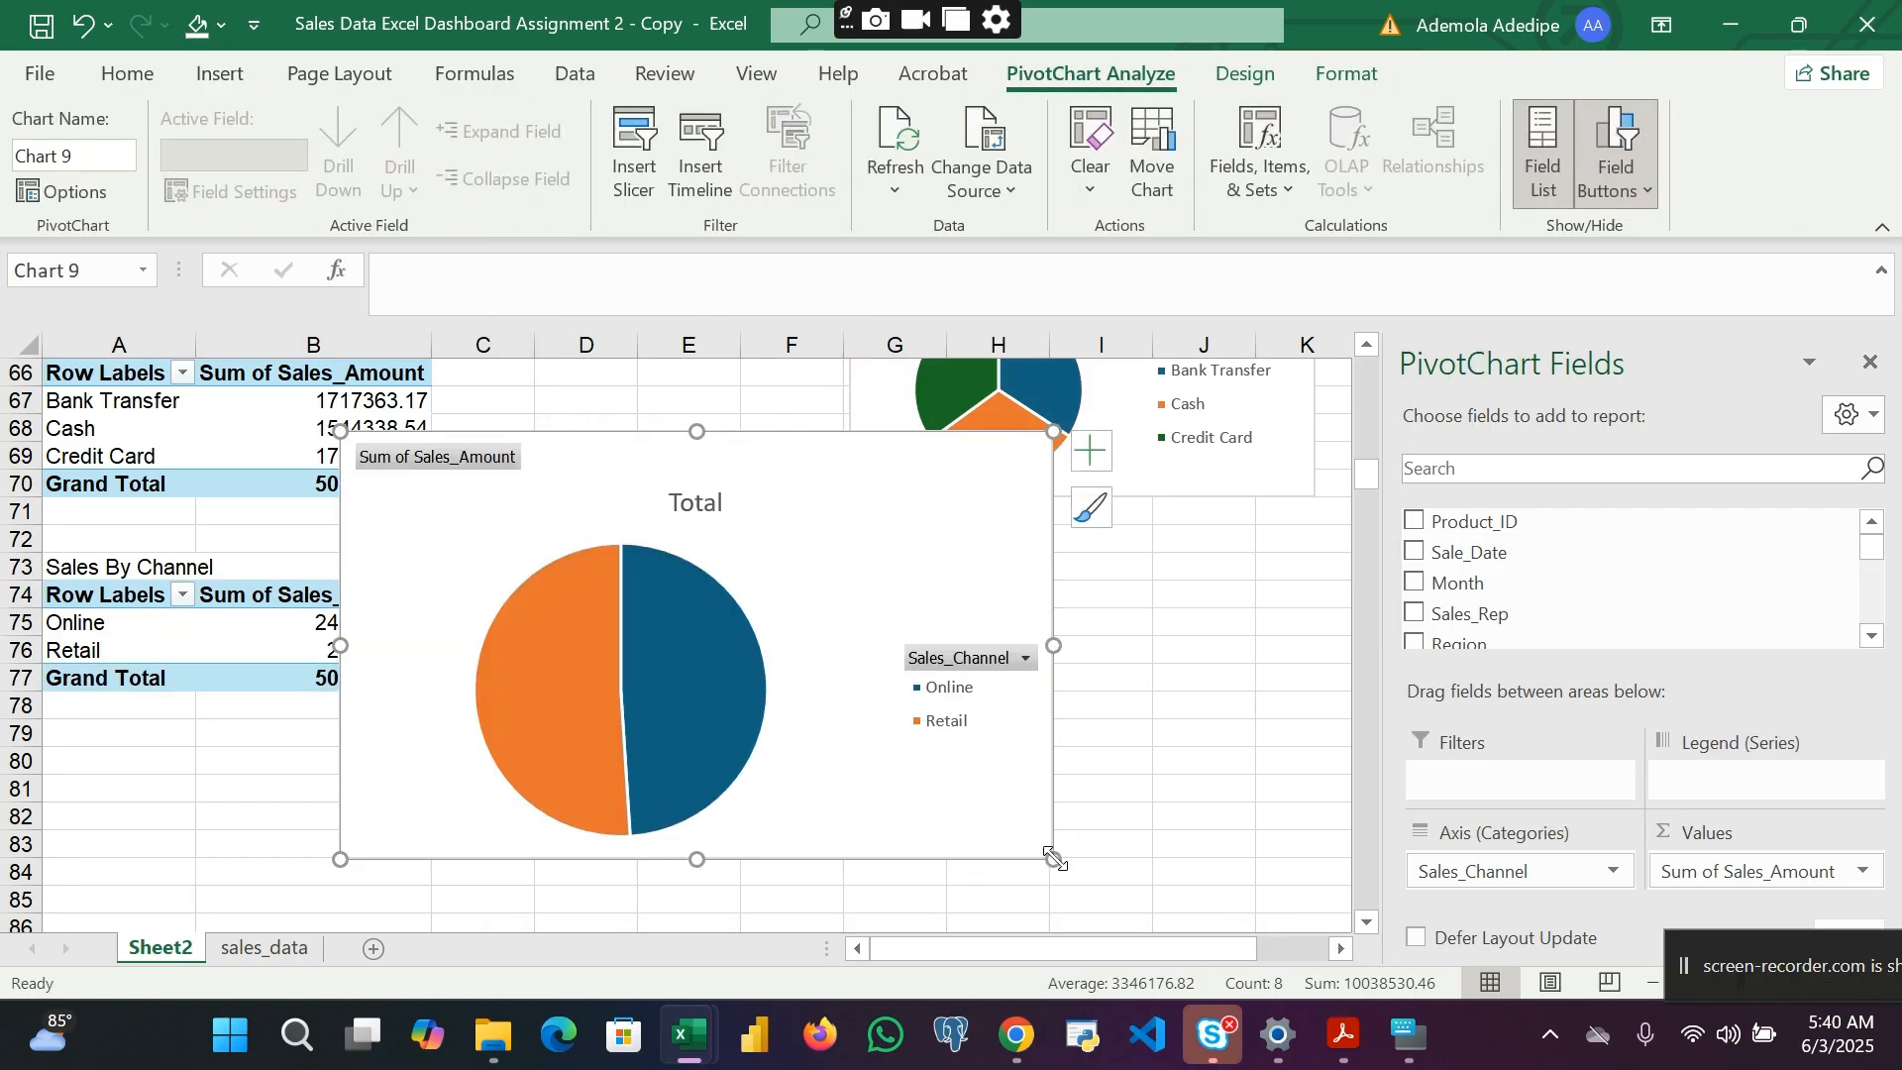
drag(1053, 859, 781, 699)
drag(618, 661, 750, 714)
scroll(750, 720, up, 1)
scroll(750, 720, up, 1)
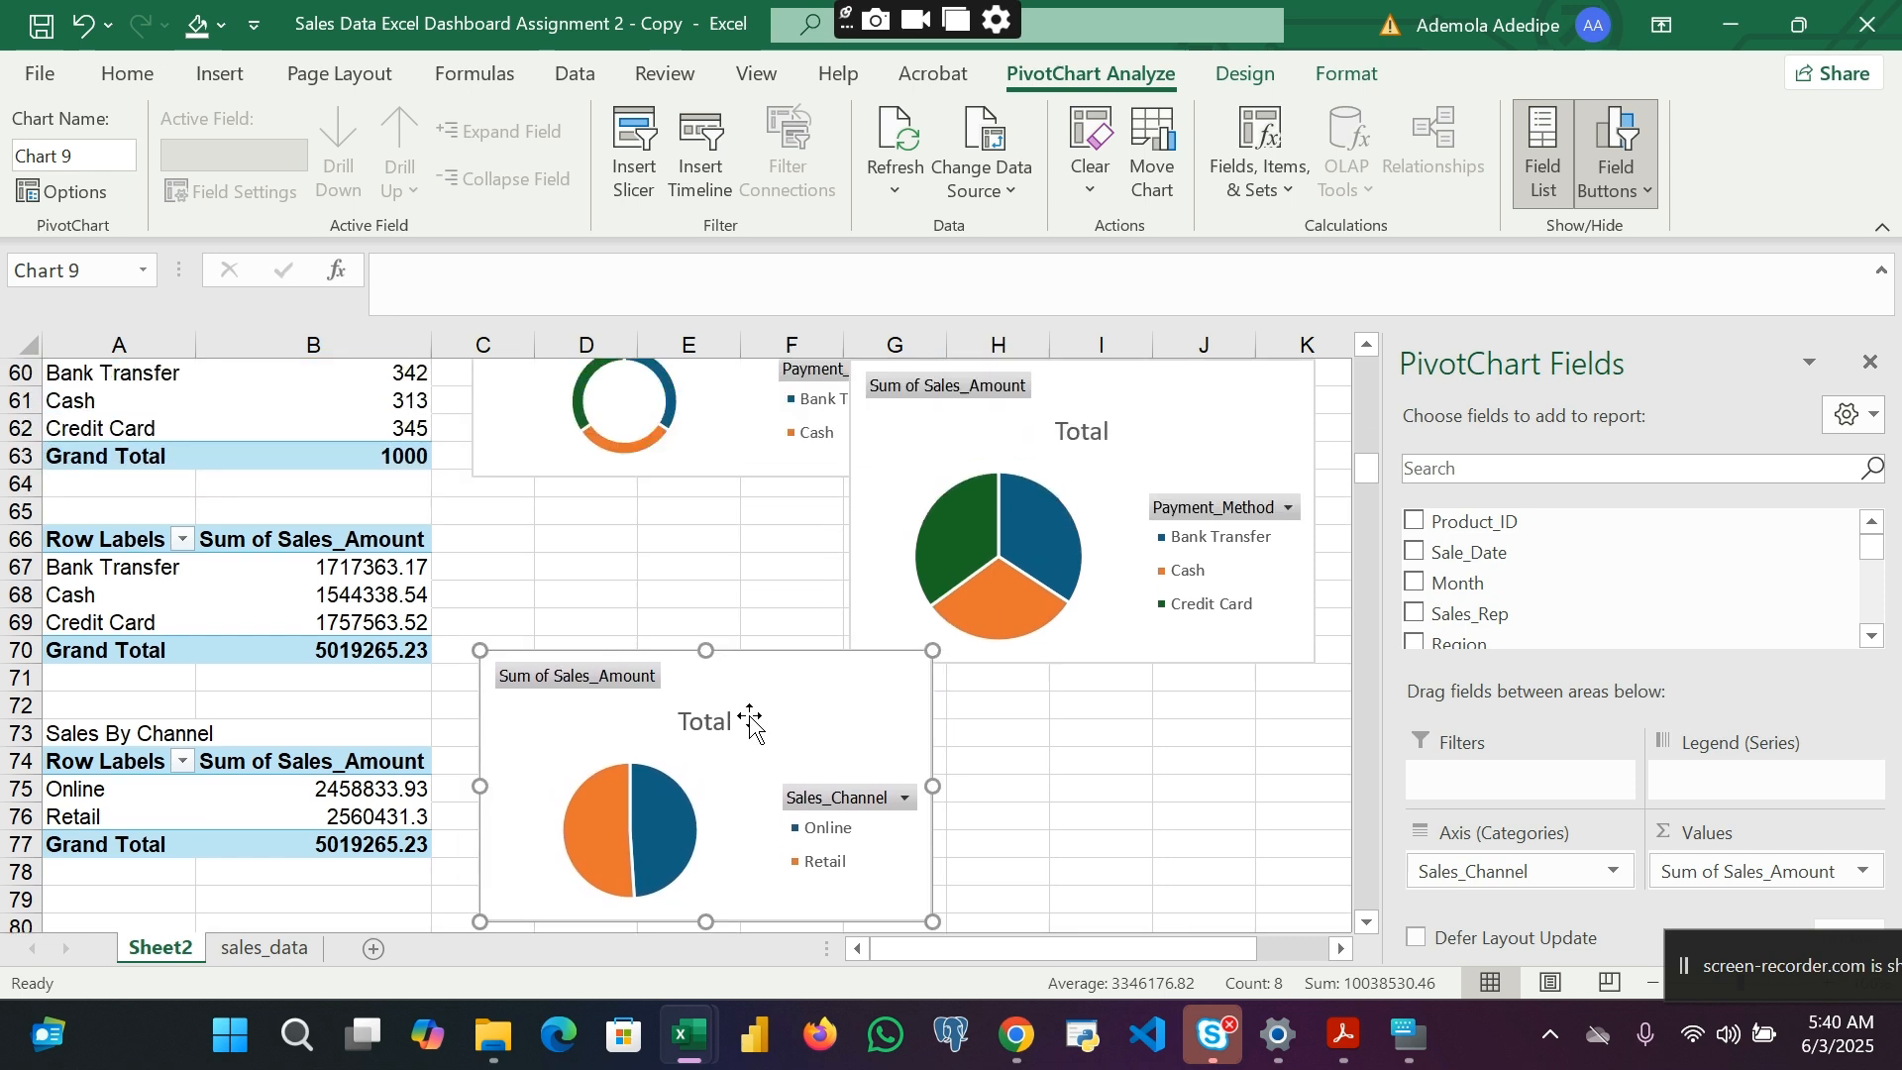
Step: Copy the heading text from A73 and use it to title the sales channel pie chart "Sales By Channel"
click(69, 741)
double_click(61, 734)
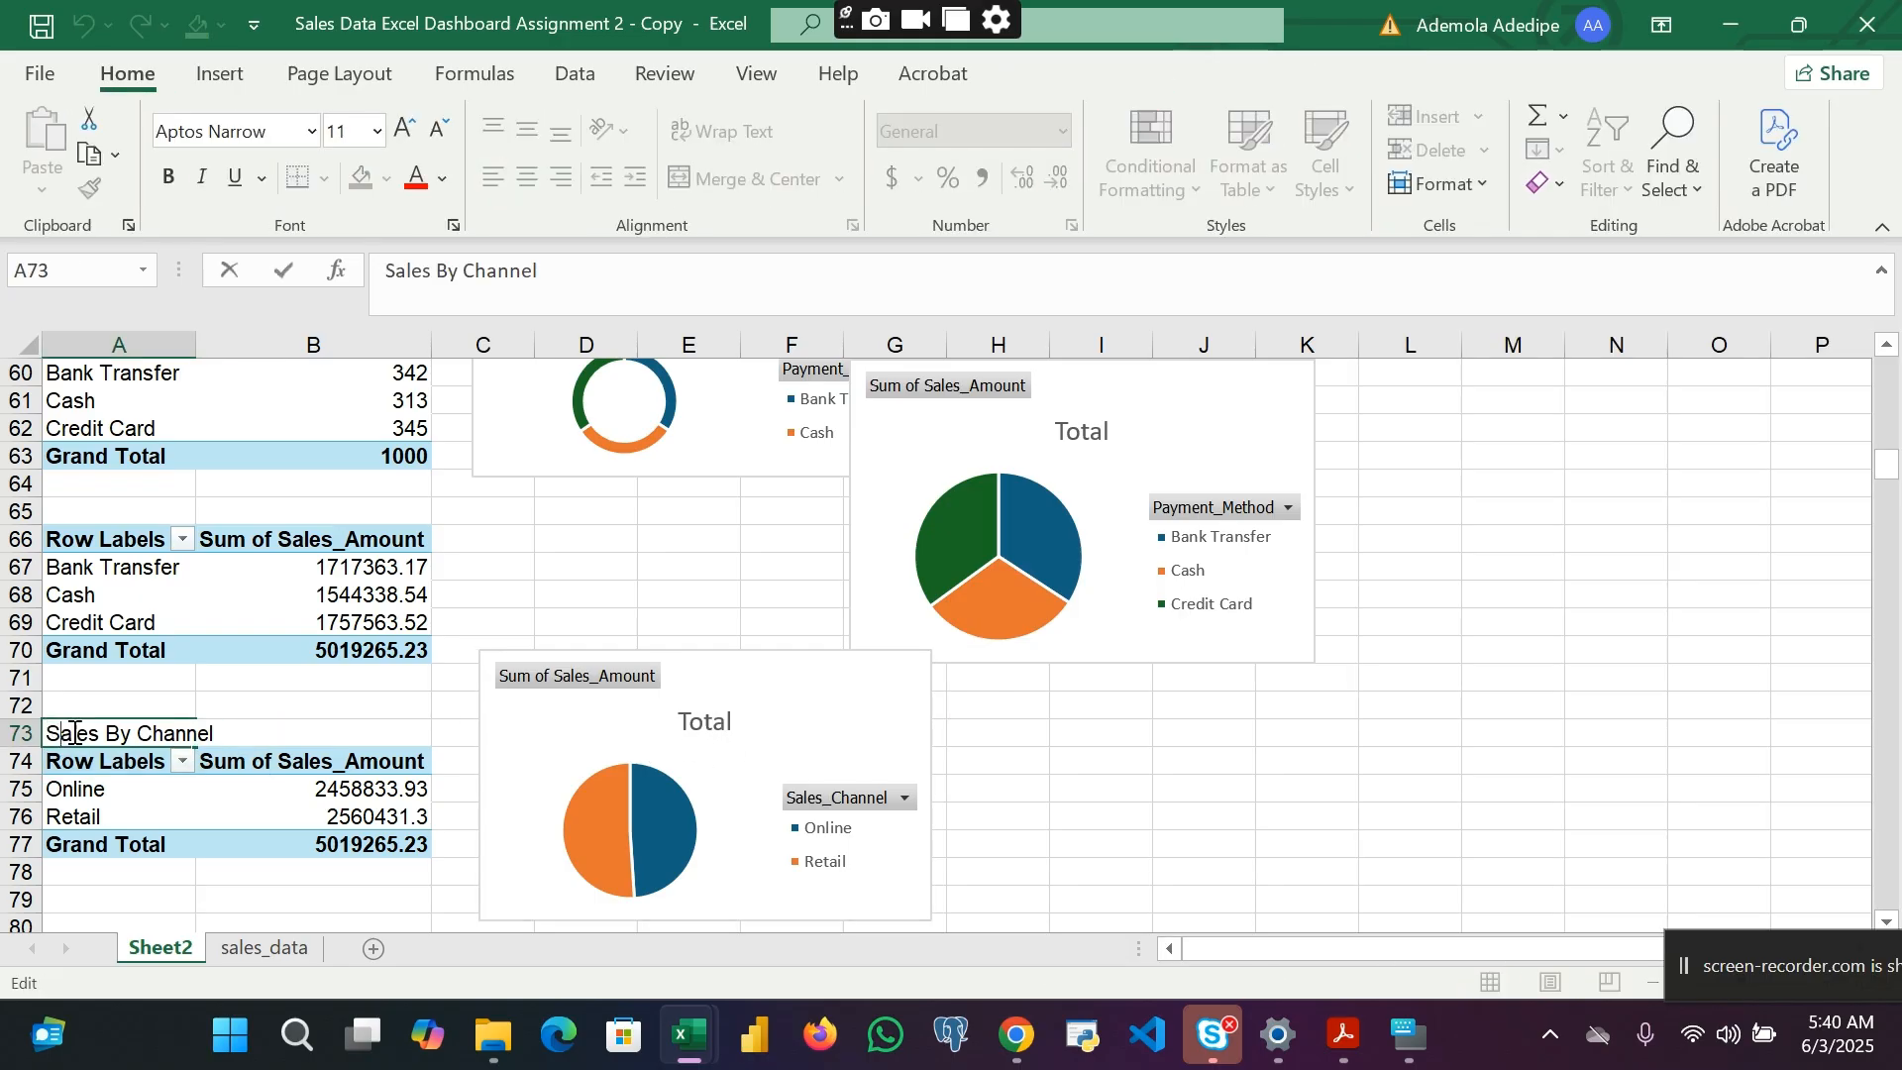
triple_click(86, 731)
key(ctrl+c)
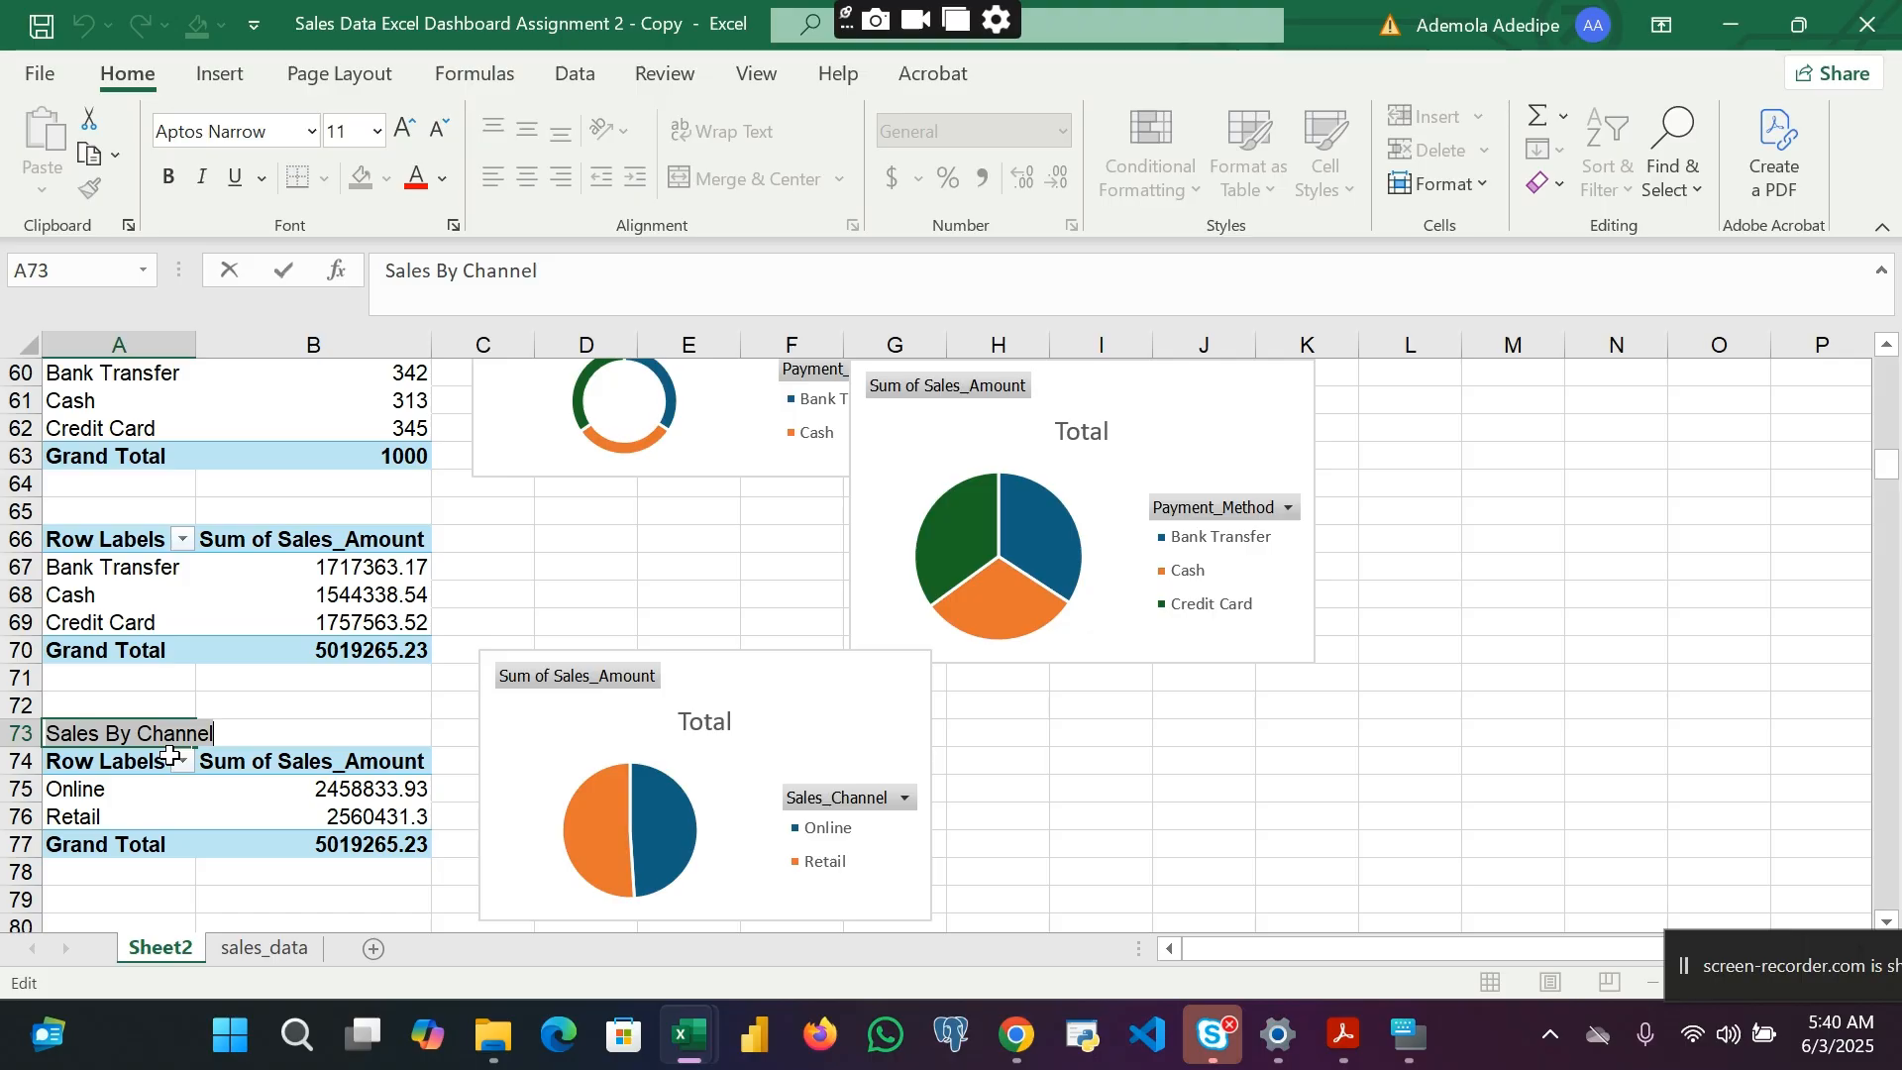
click(530, 727)
double_click(702, 722)
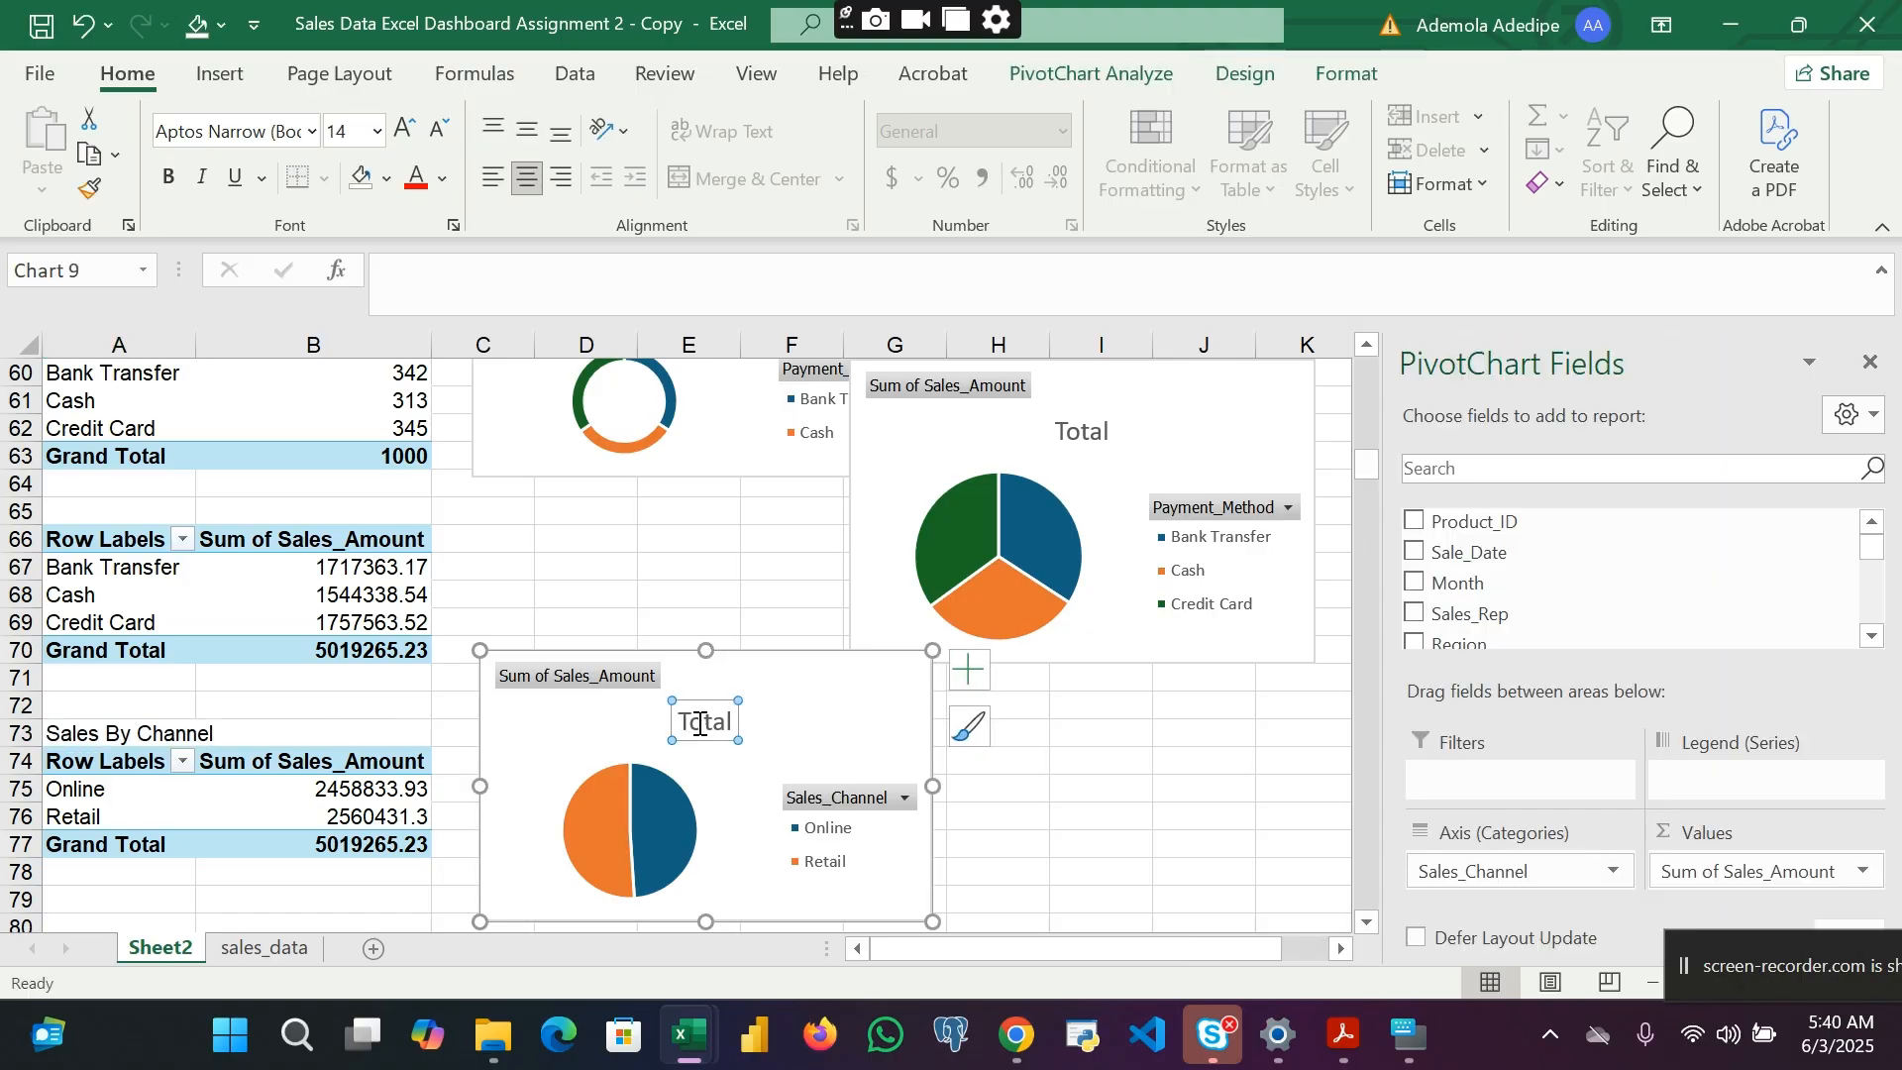
double_click(702, 722)
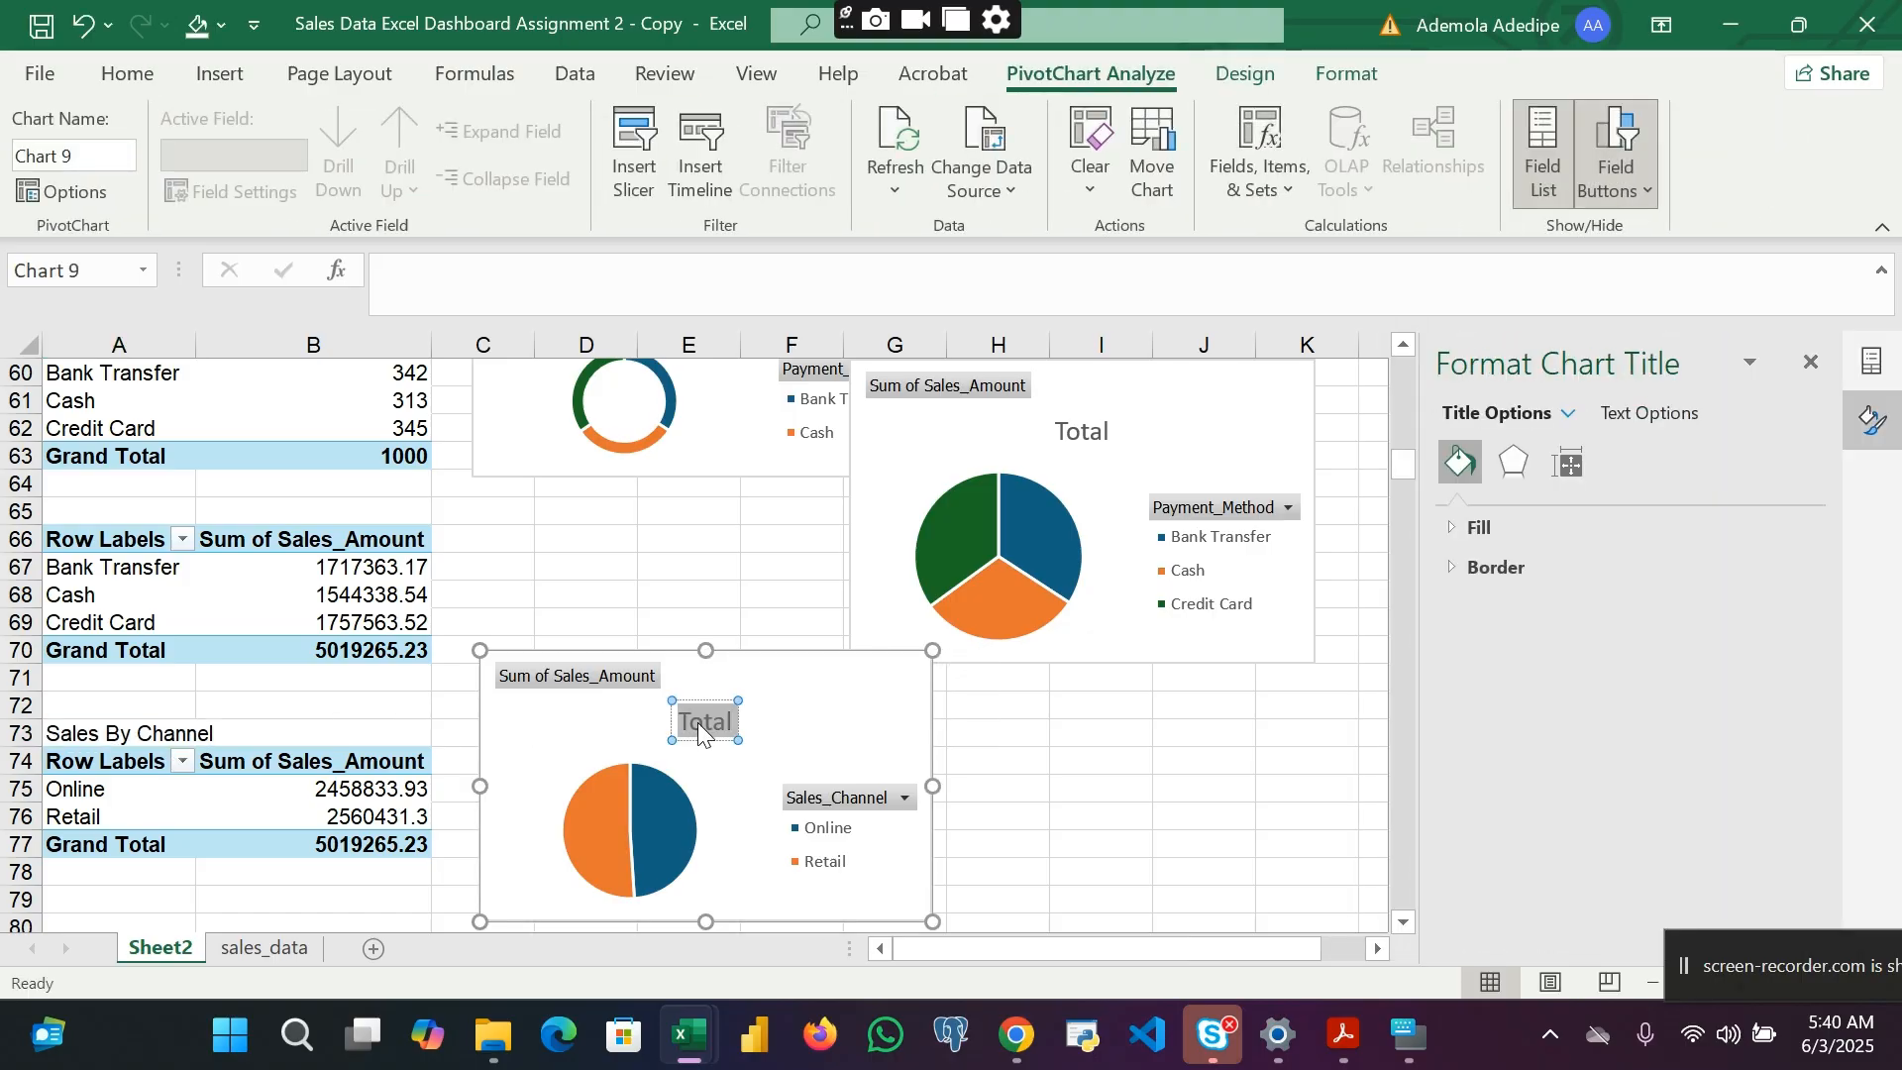
key(ctrl+v)
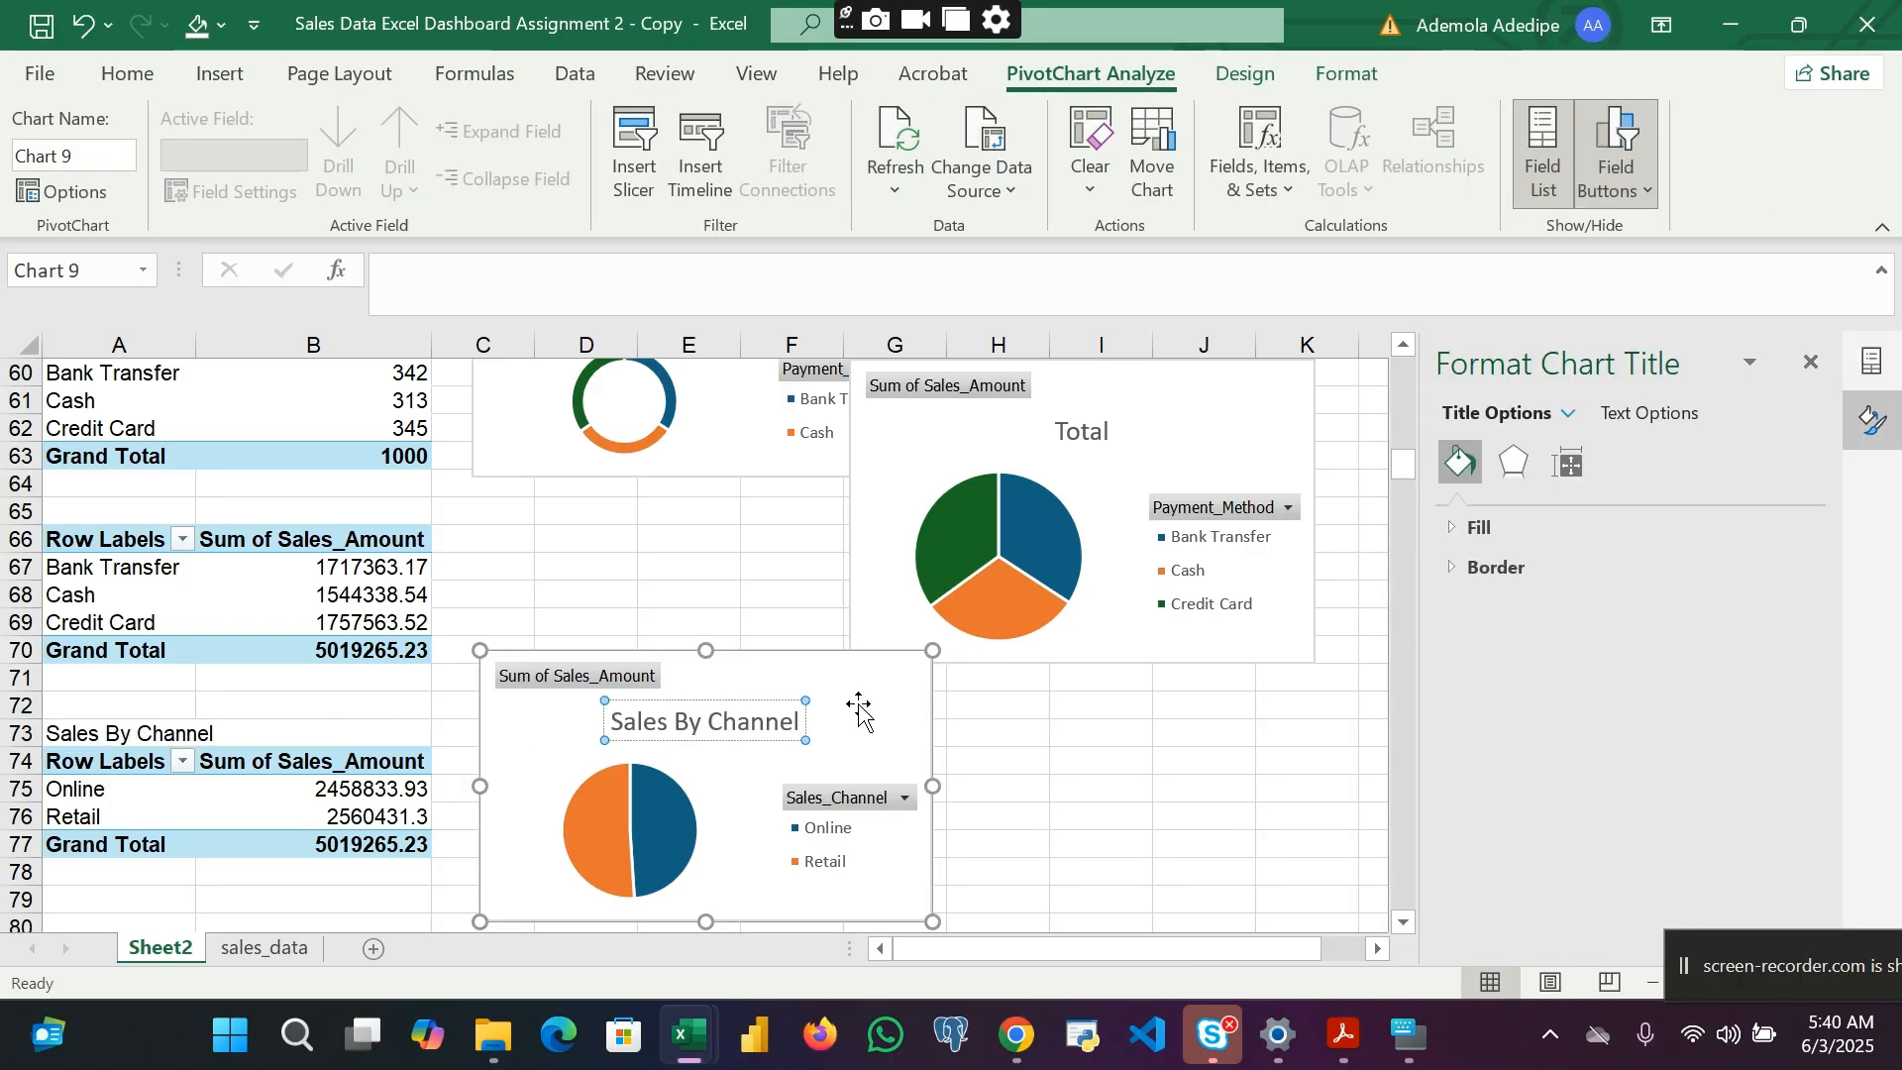
click(1053, 714)
Step: Replace the title of the payment method pie chart with "Payment Method By Sales"
scroll(1054, 719, up, 2)
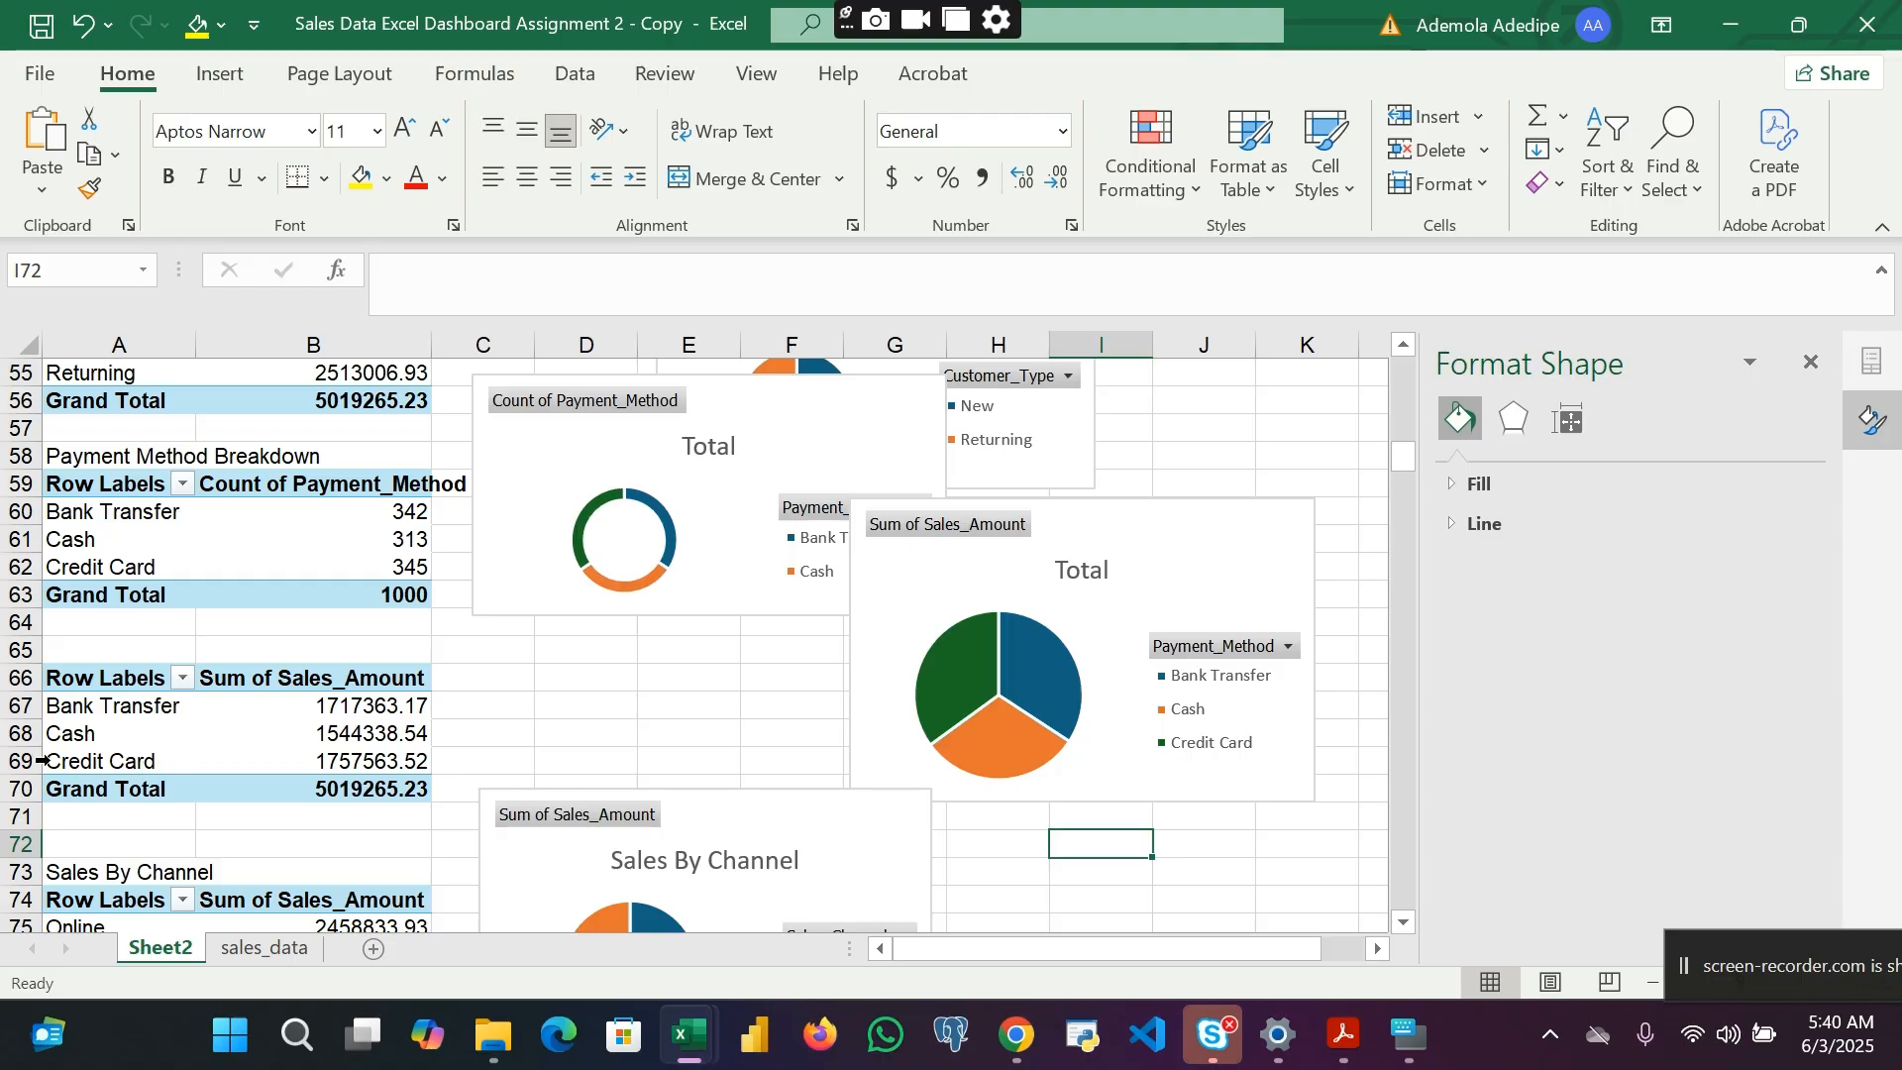
mouse_move(273, 751)
click(1090, 572)
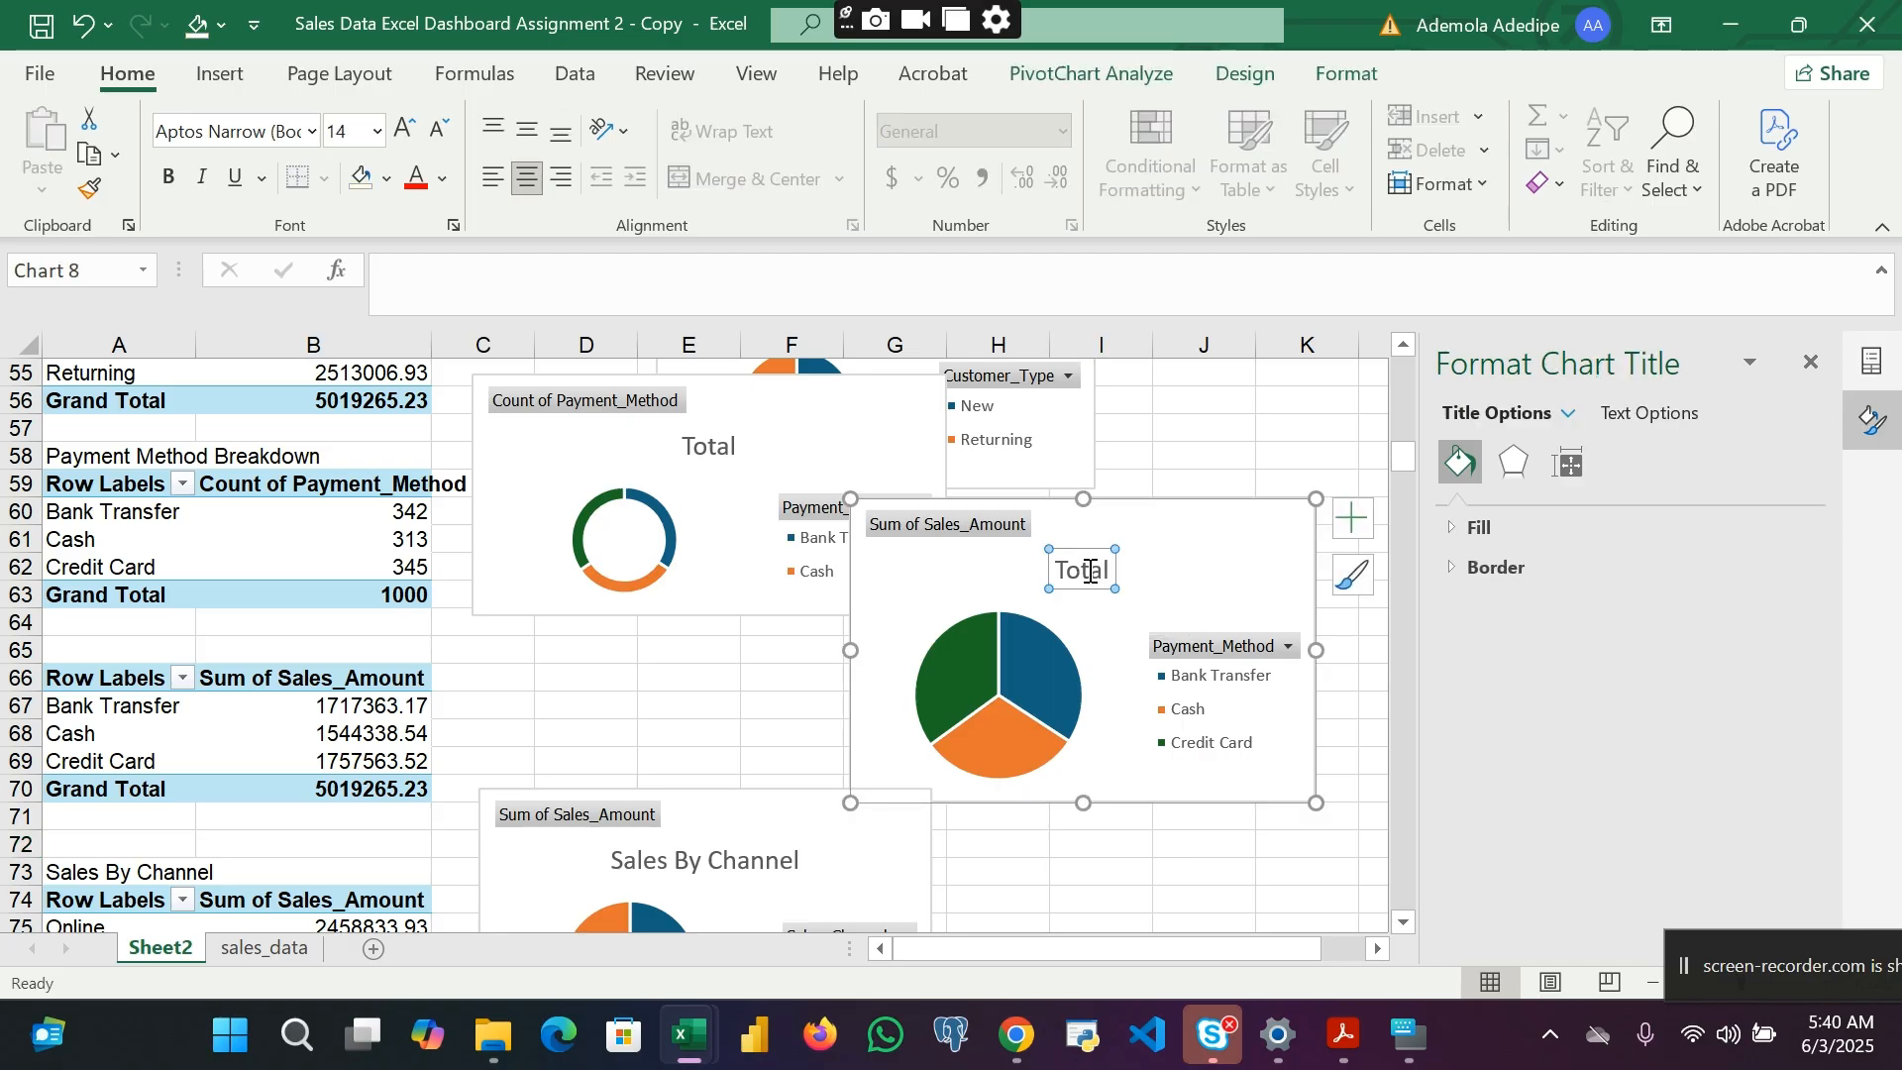
double_click(1088, 572)
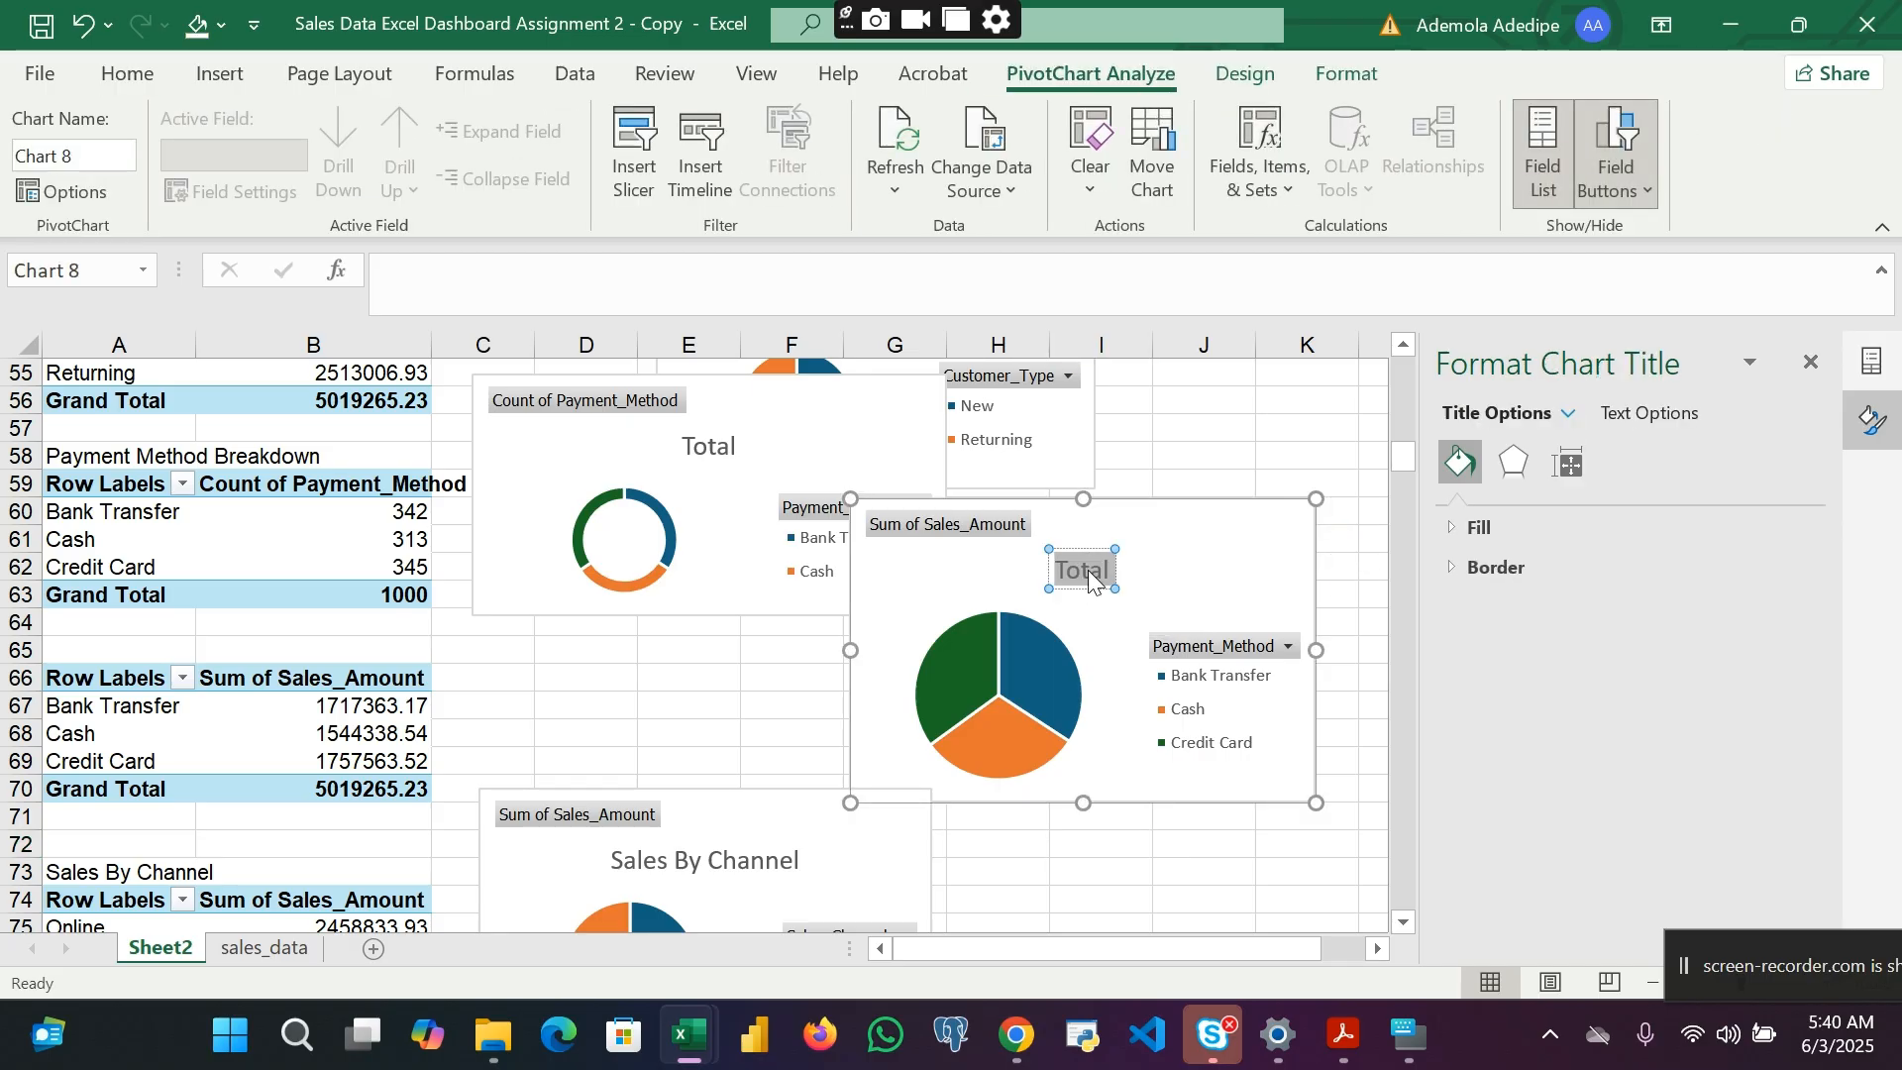
text(Payment M)
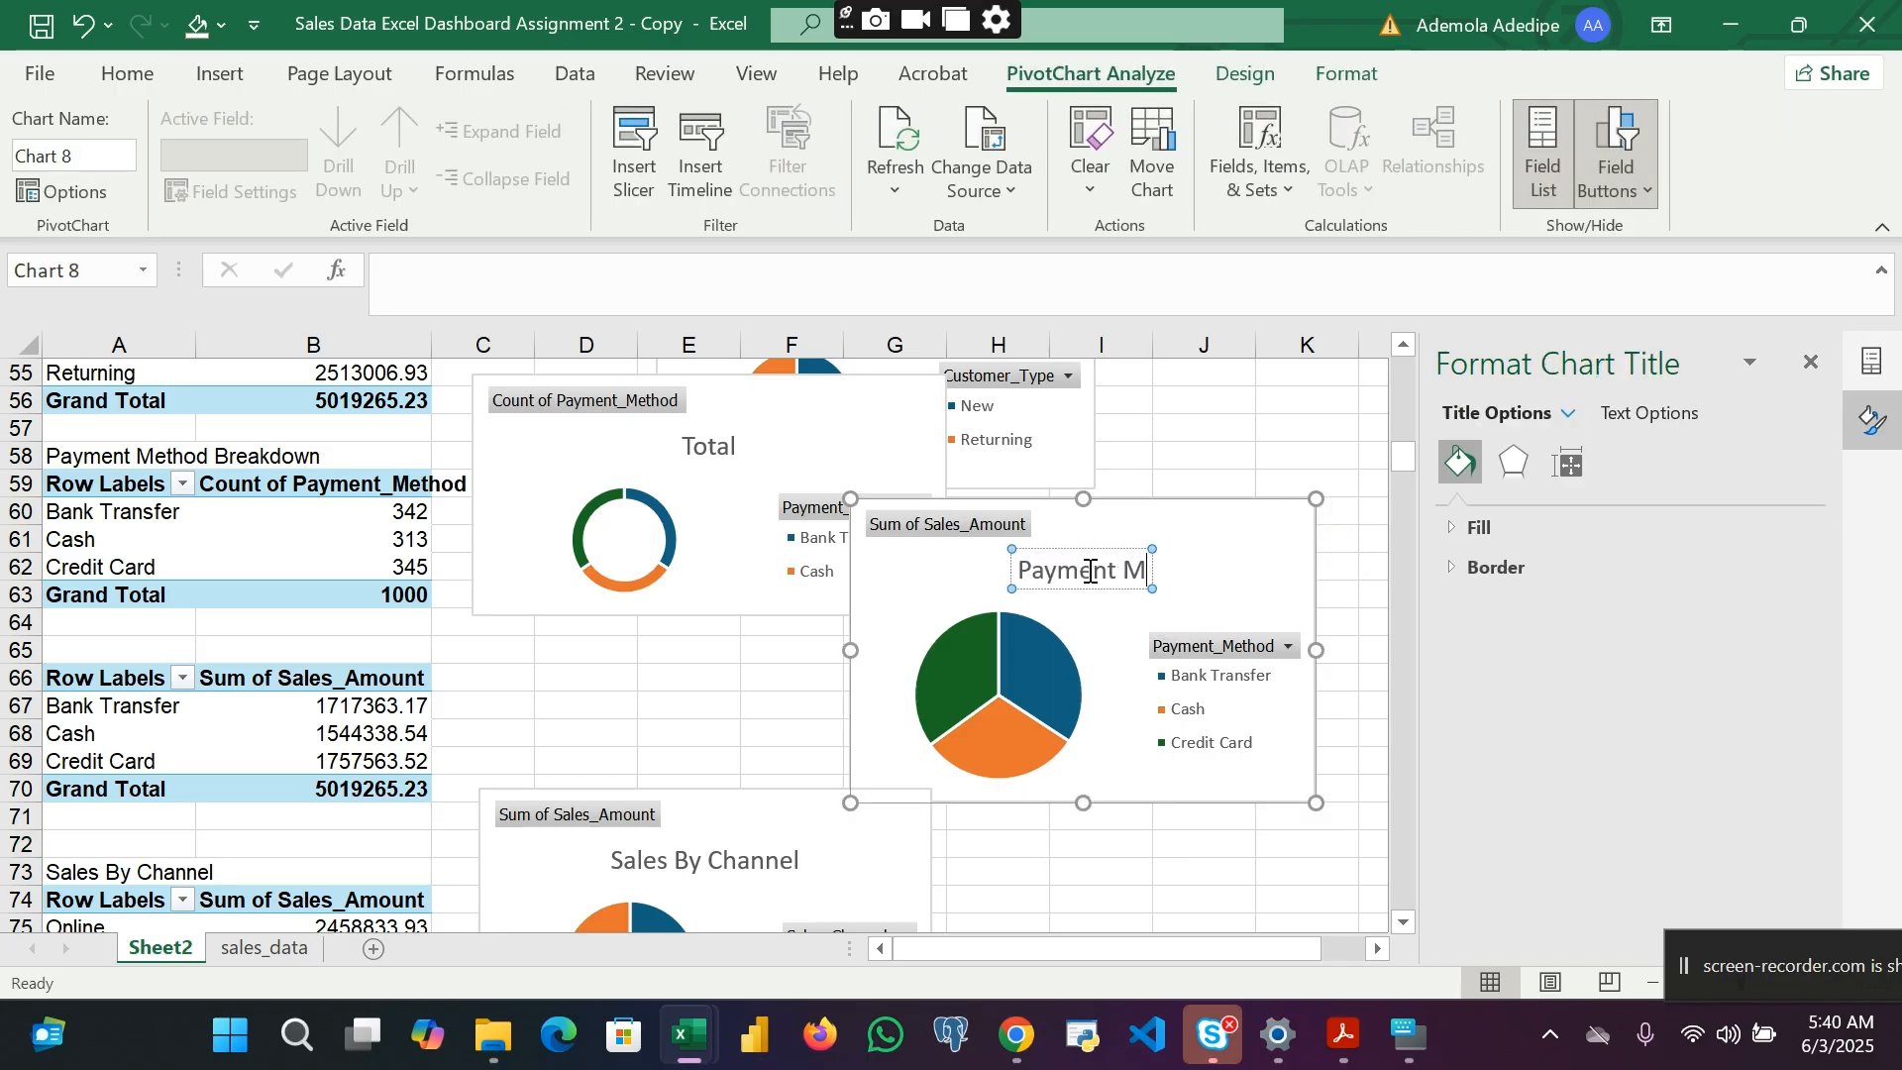
text(ethid)
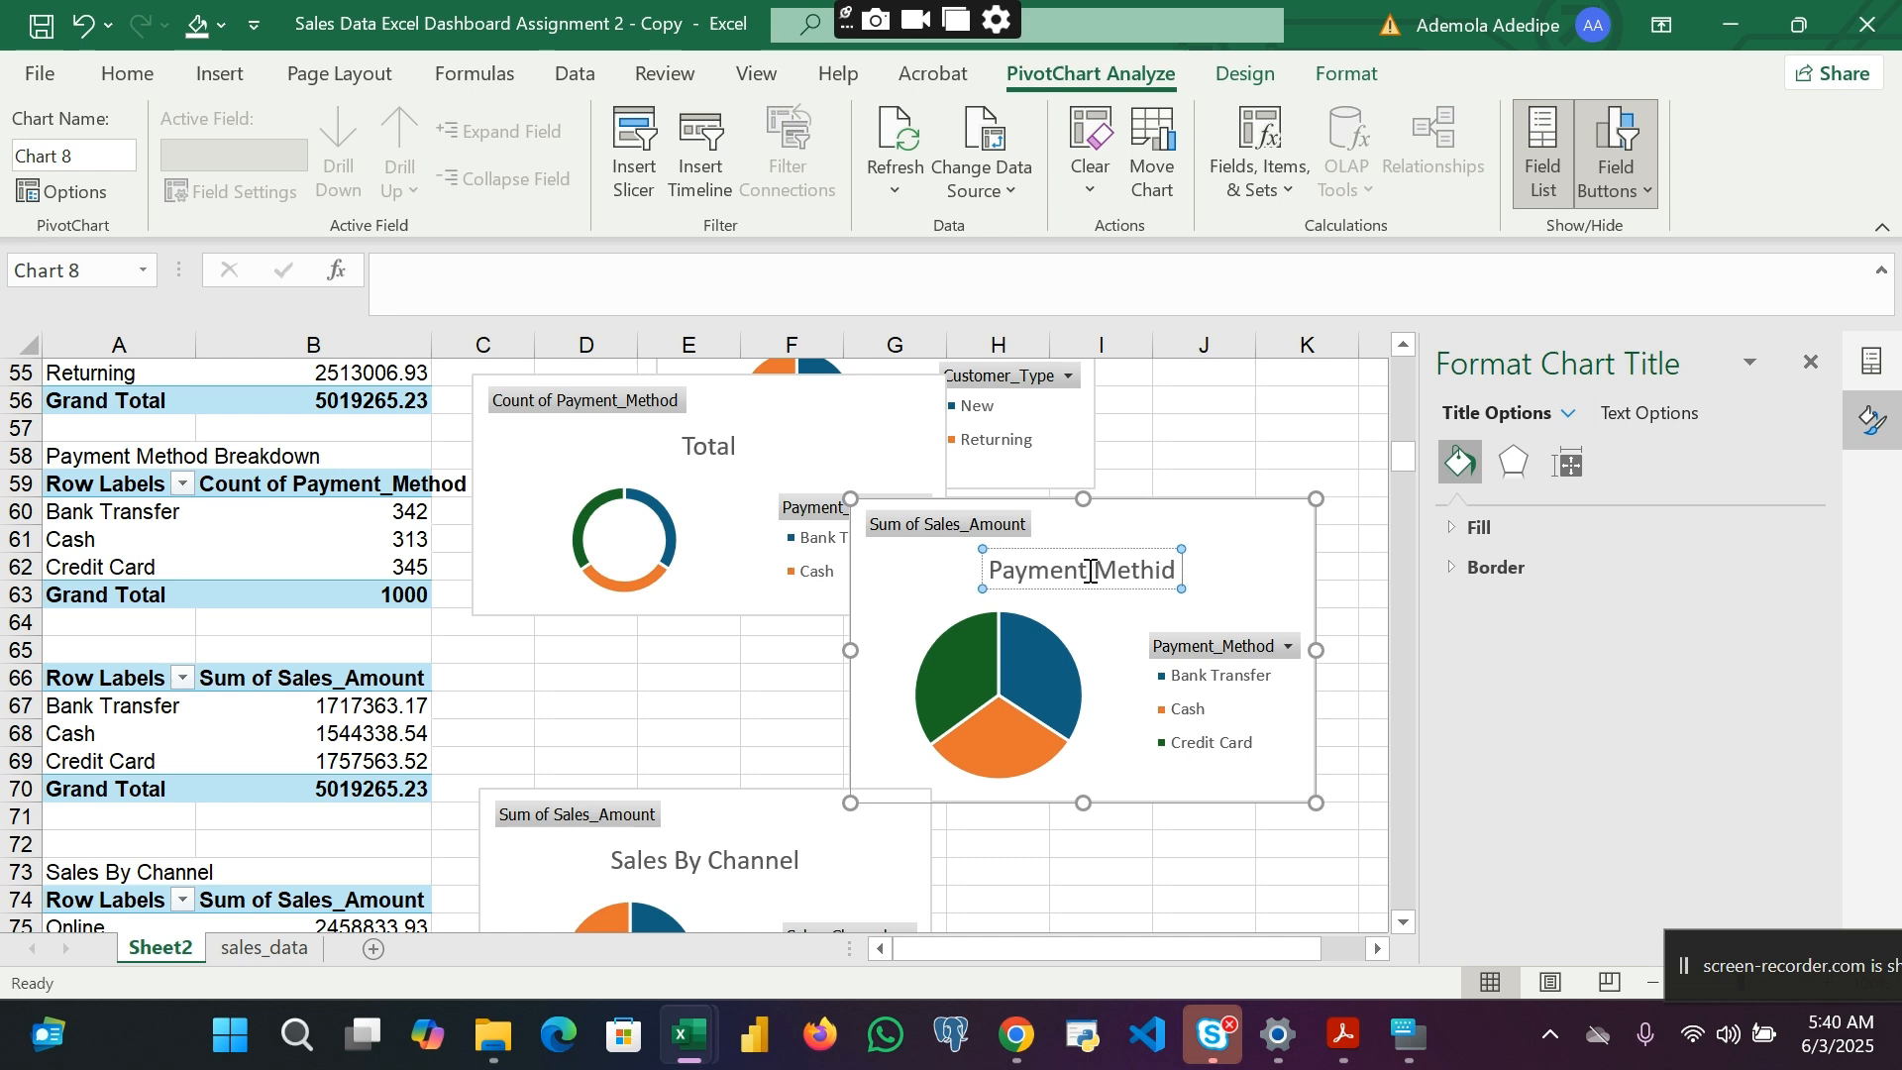
key(BackSpace)
key(BackSpace)
text(ot)
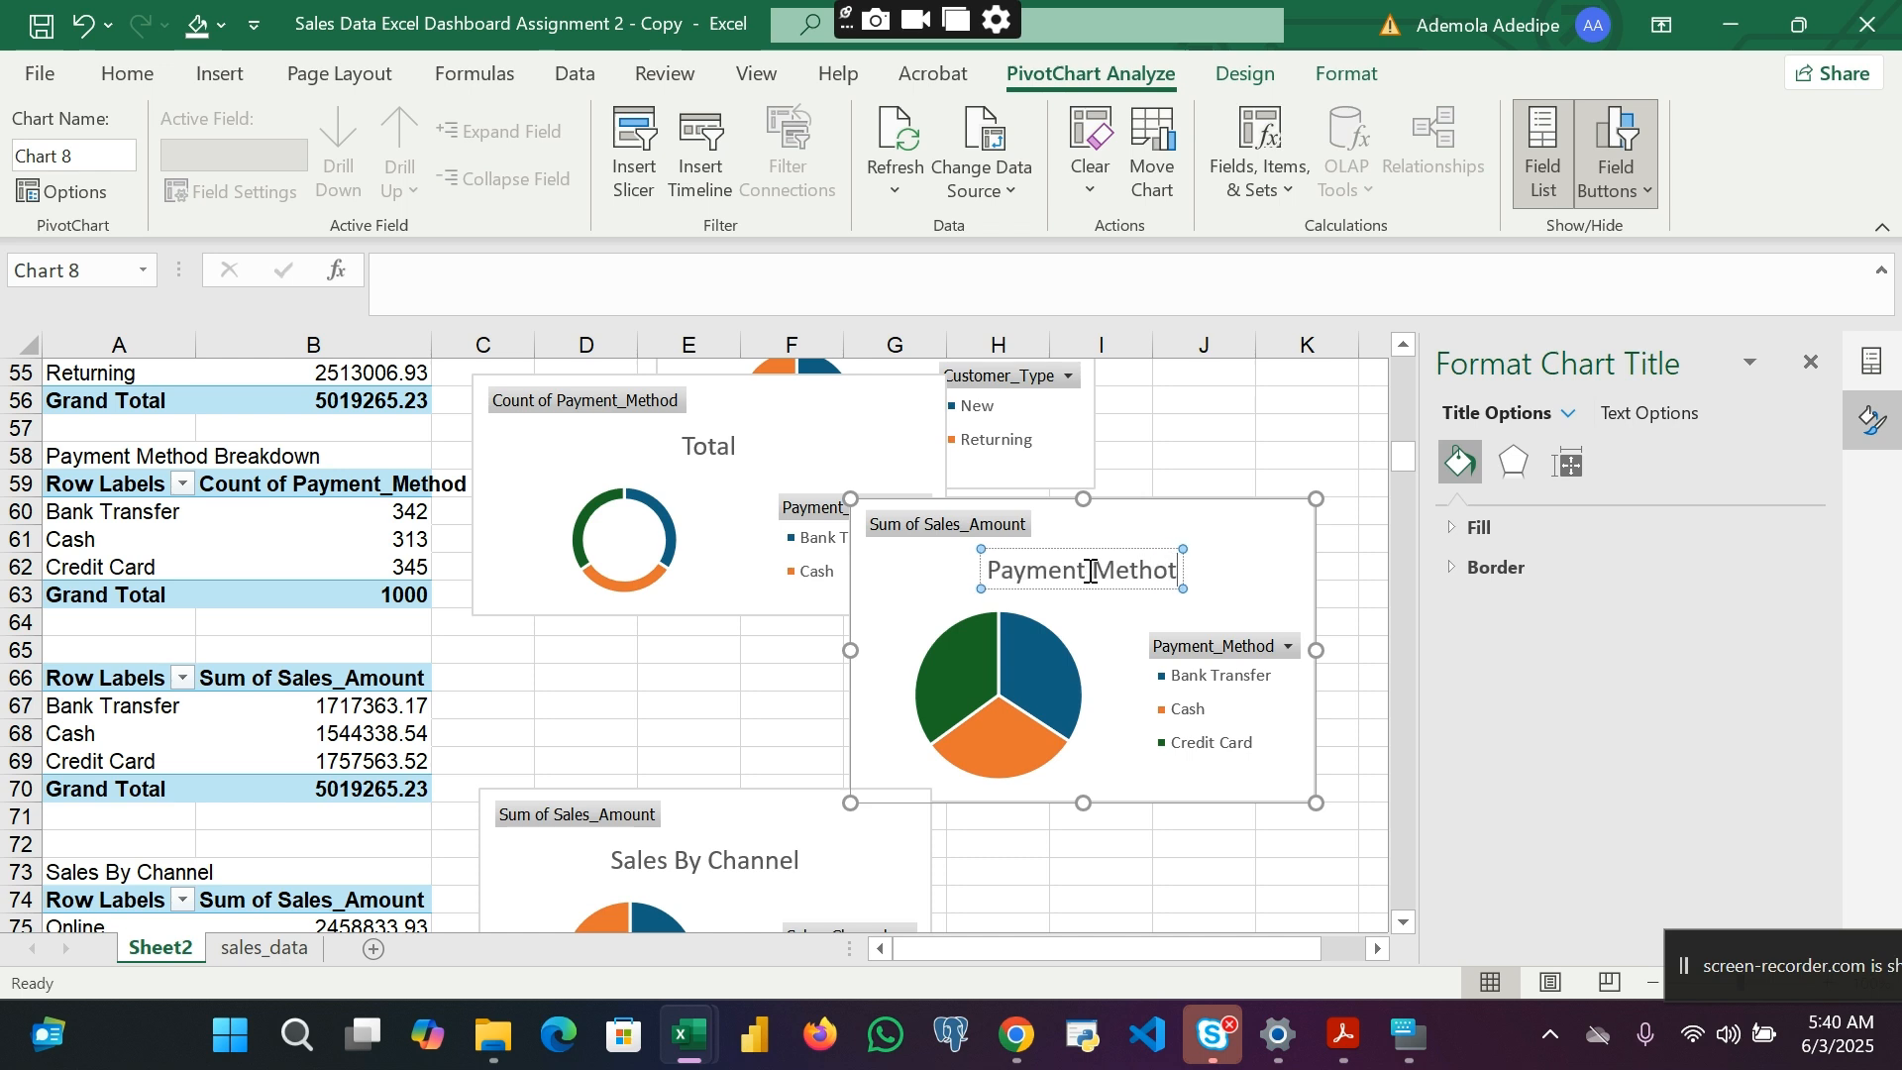
key(BackSpace)
text(d By Sal)
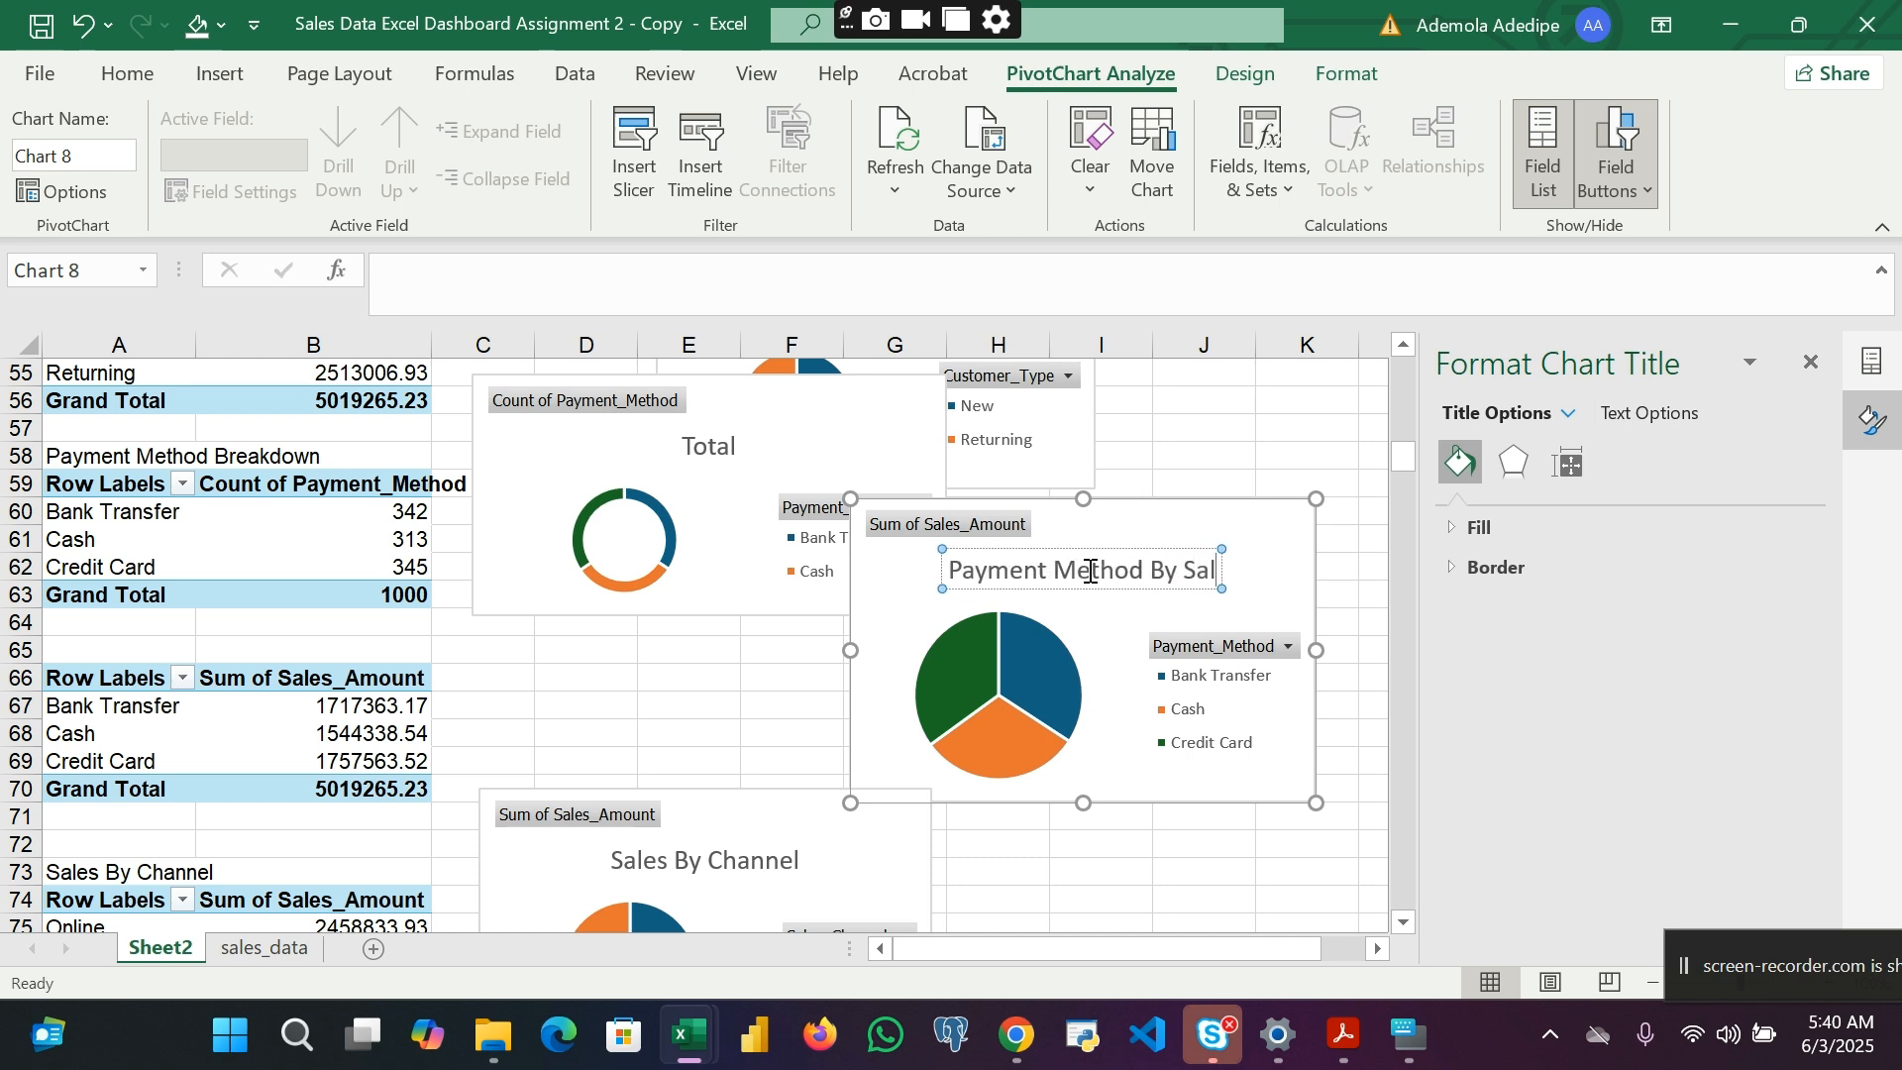
text(es)
click(1311, 458)
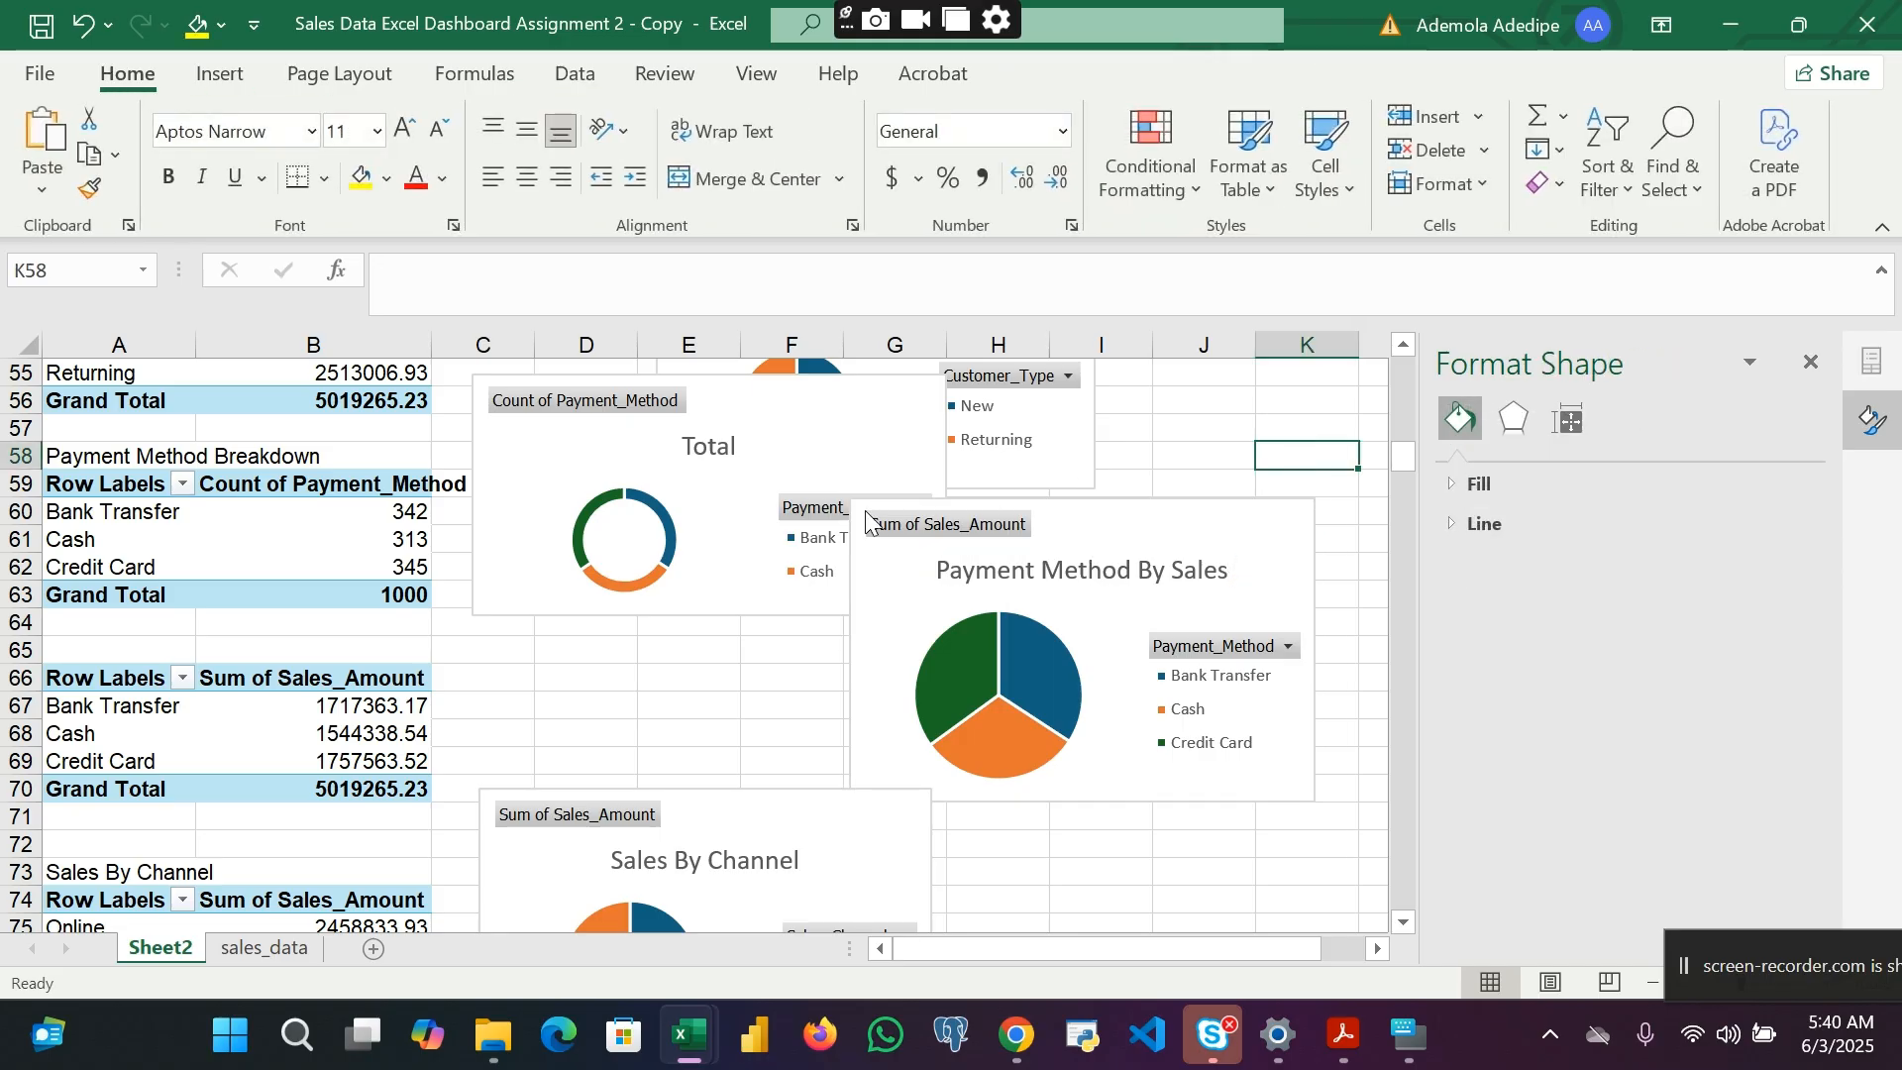
Step: Replace the title of the payment method doughnut chart with "Count of Payment Method"
scroll(778, 555, up, 2)
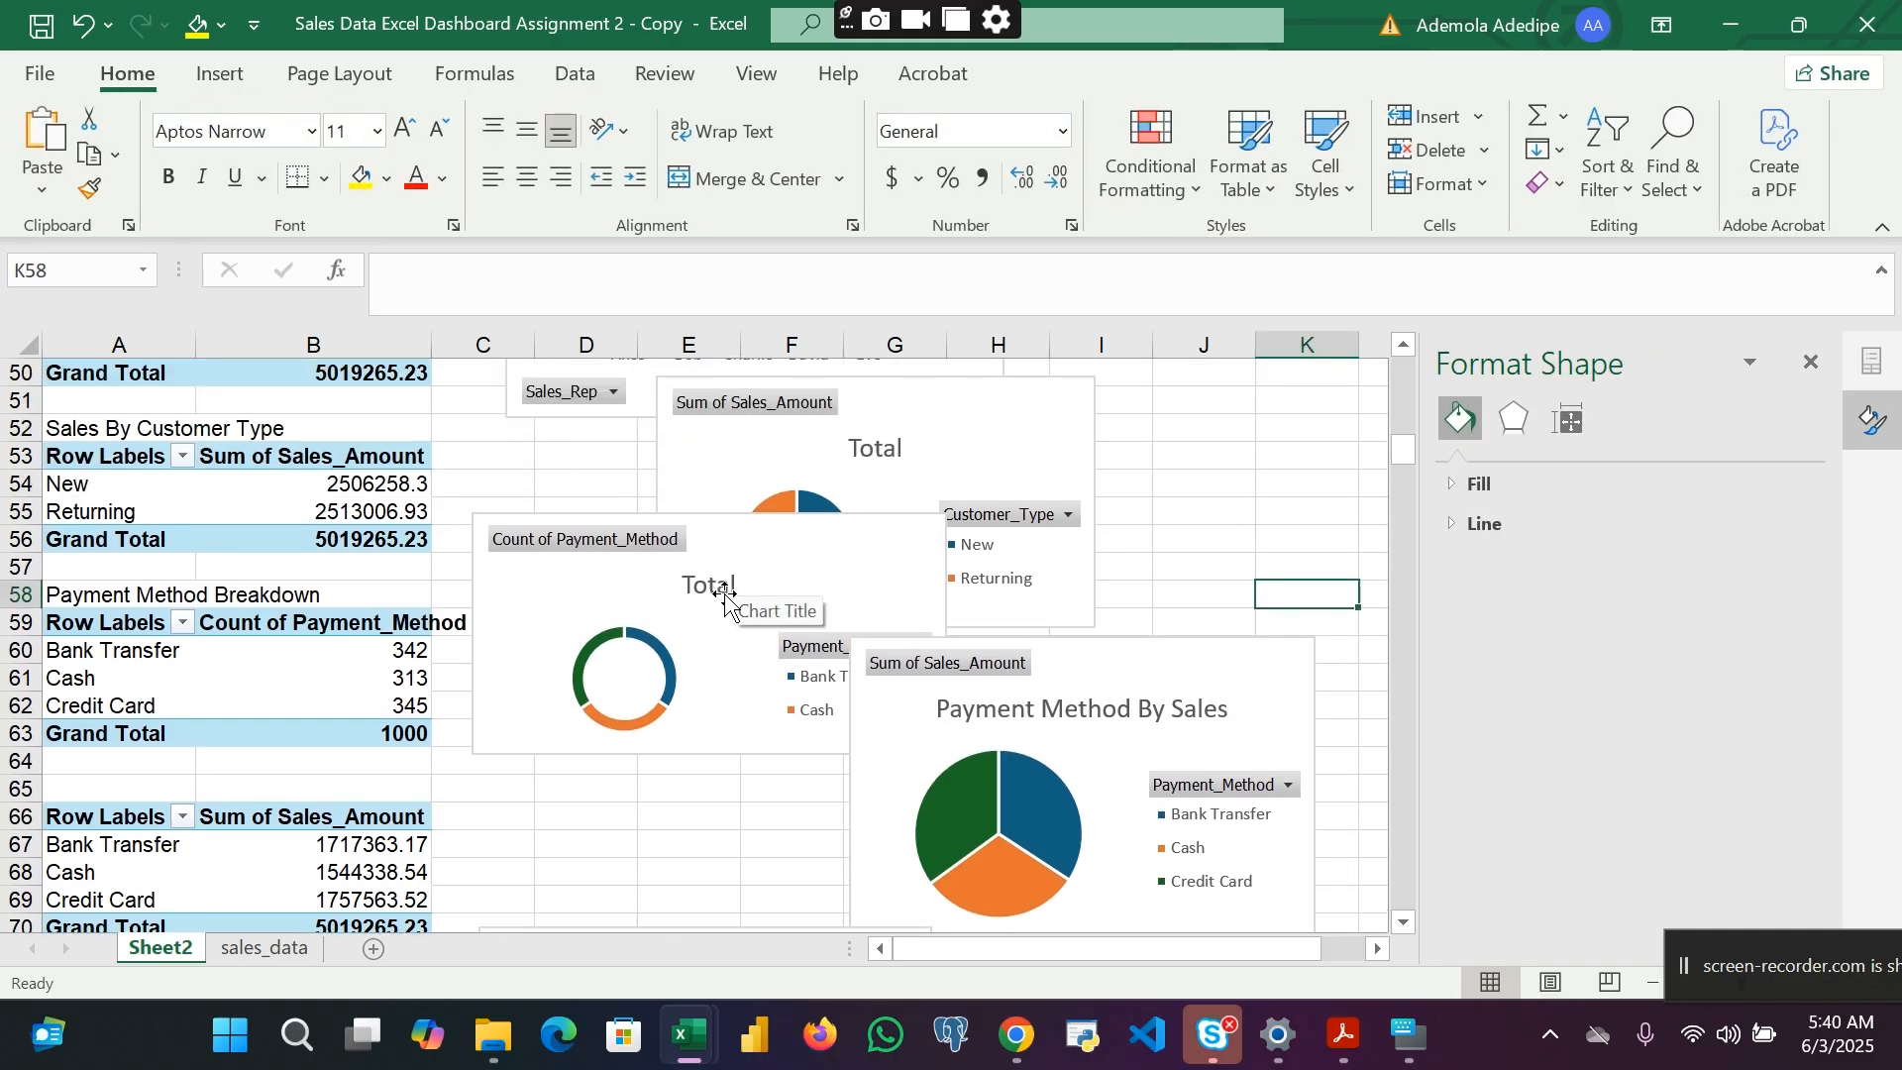
click(745, 568)
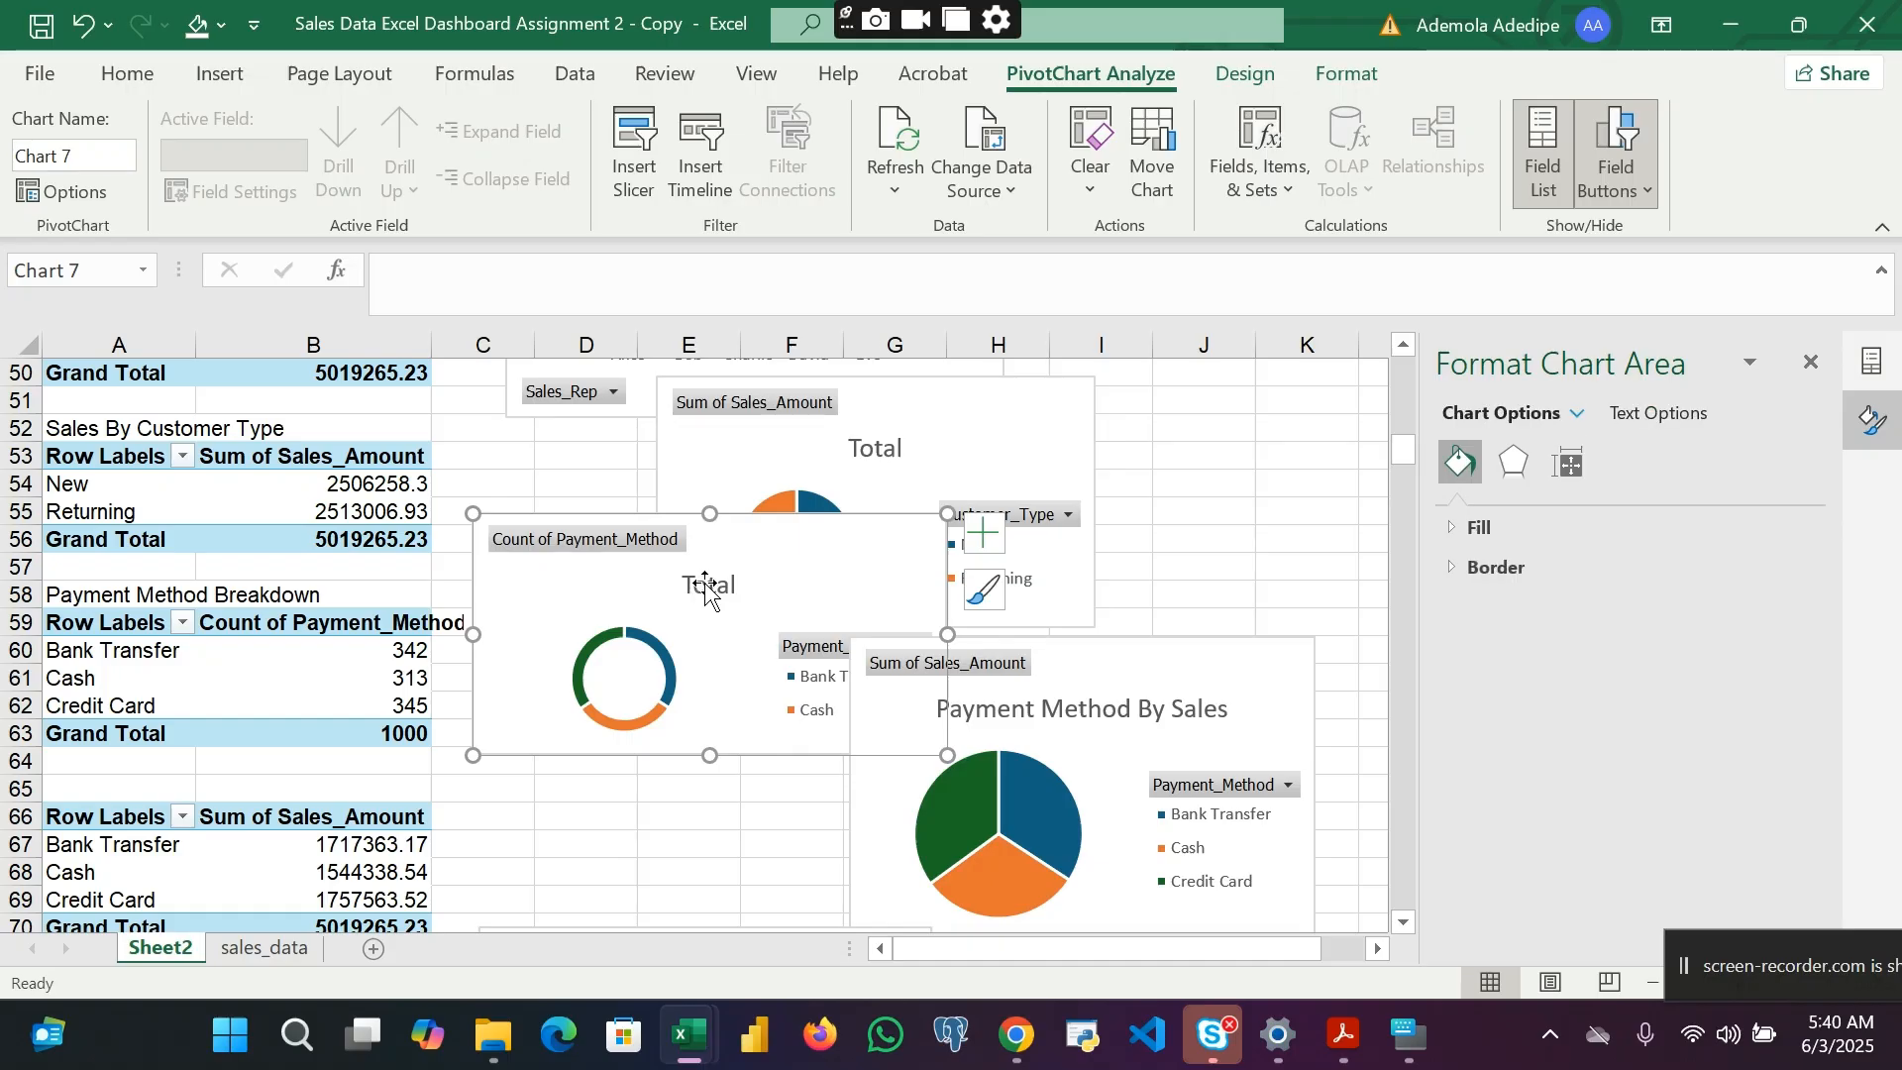
click(707, 584)
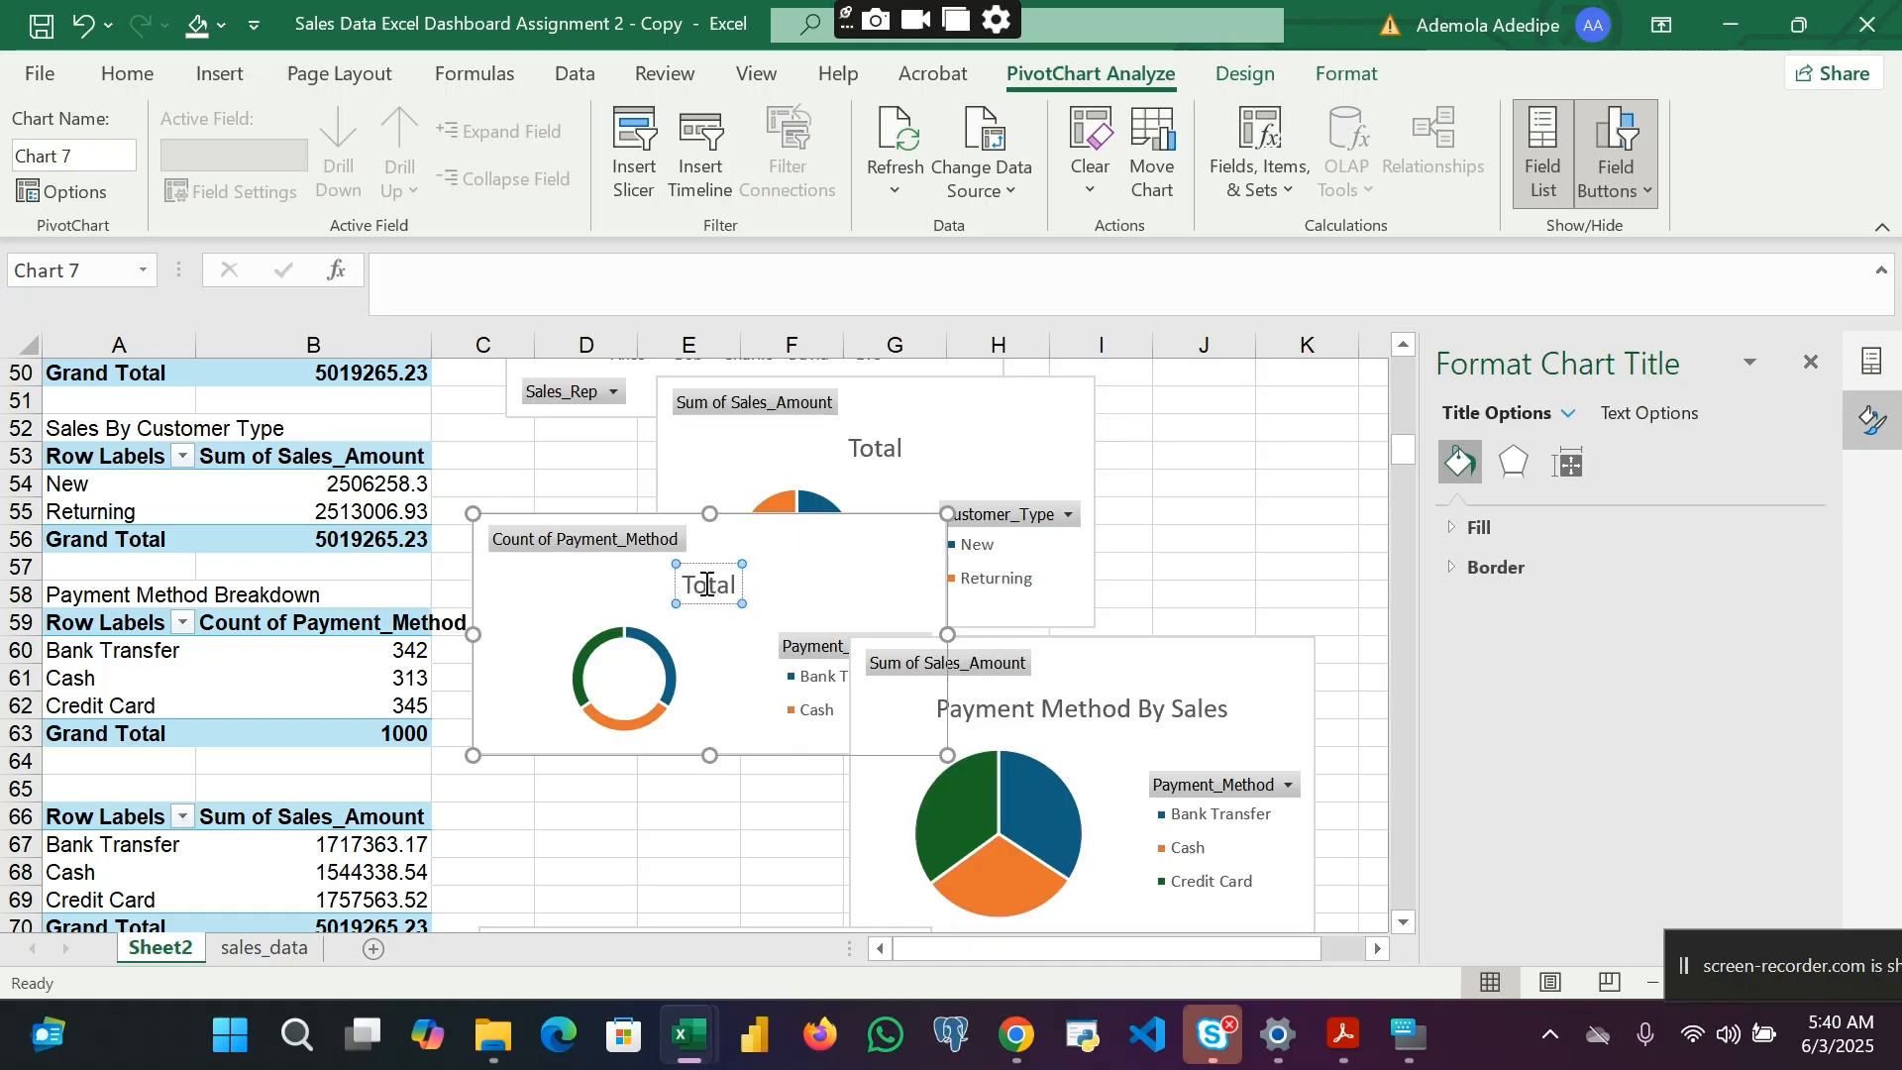
text(Count OF)
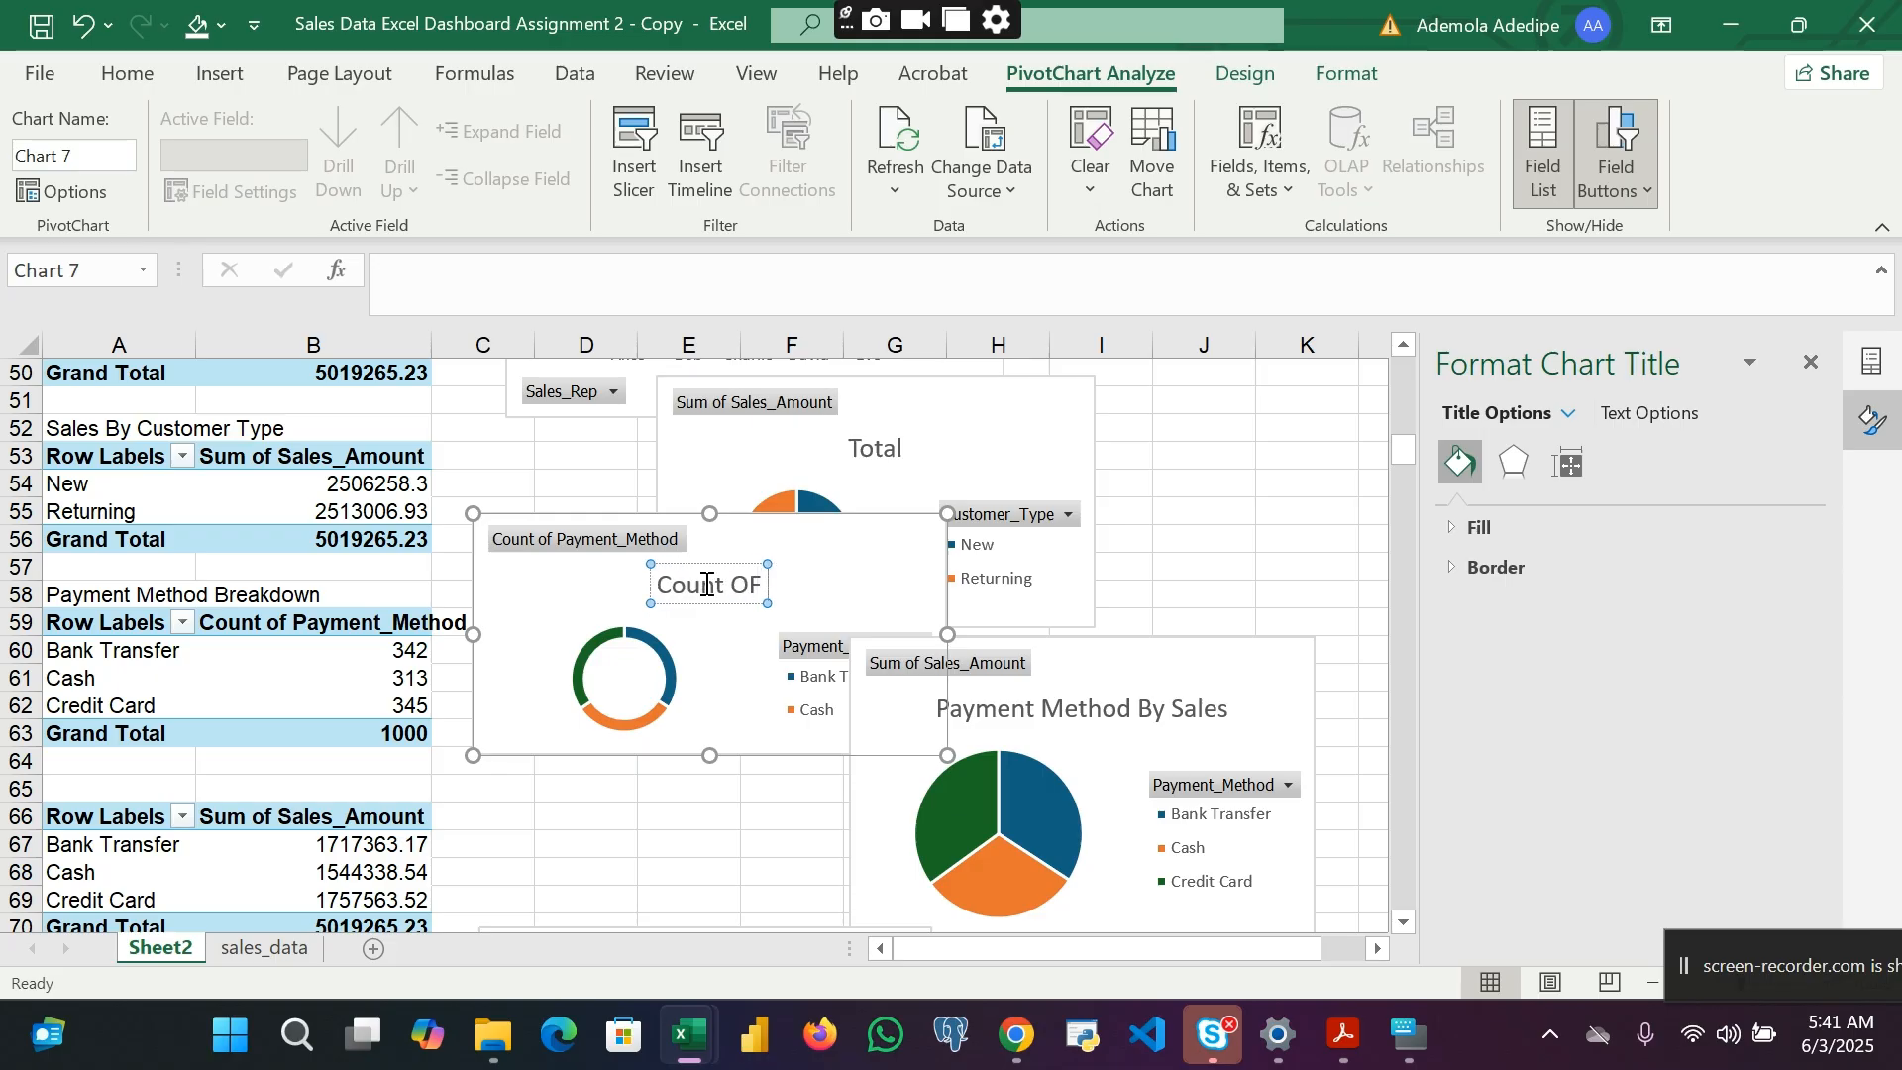
key(BackSpace)
key(BackSpace)
key(BackSpace)
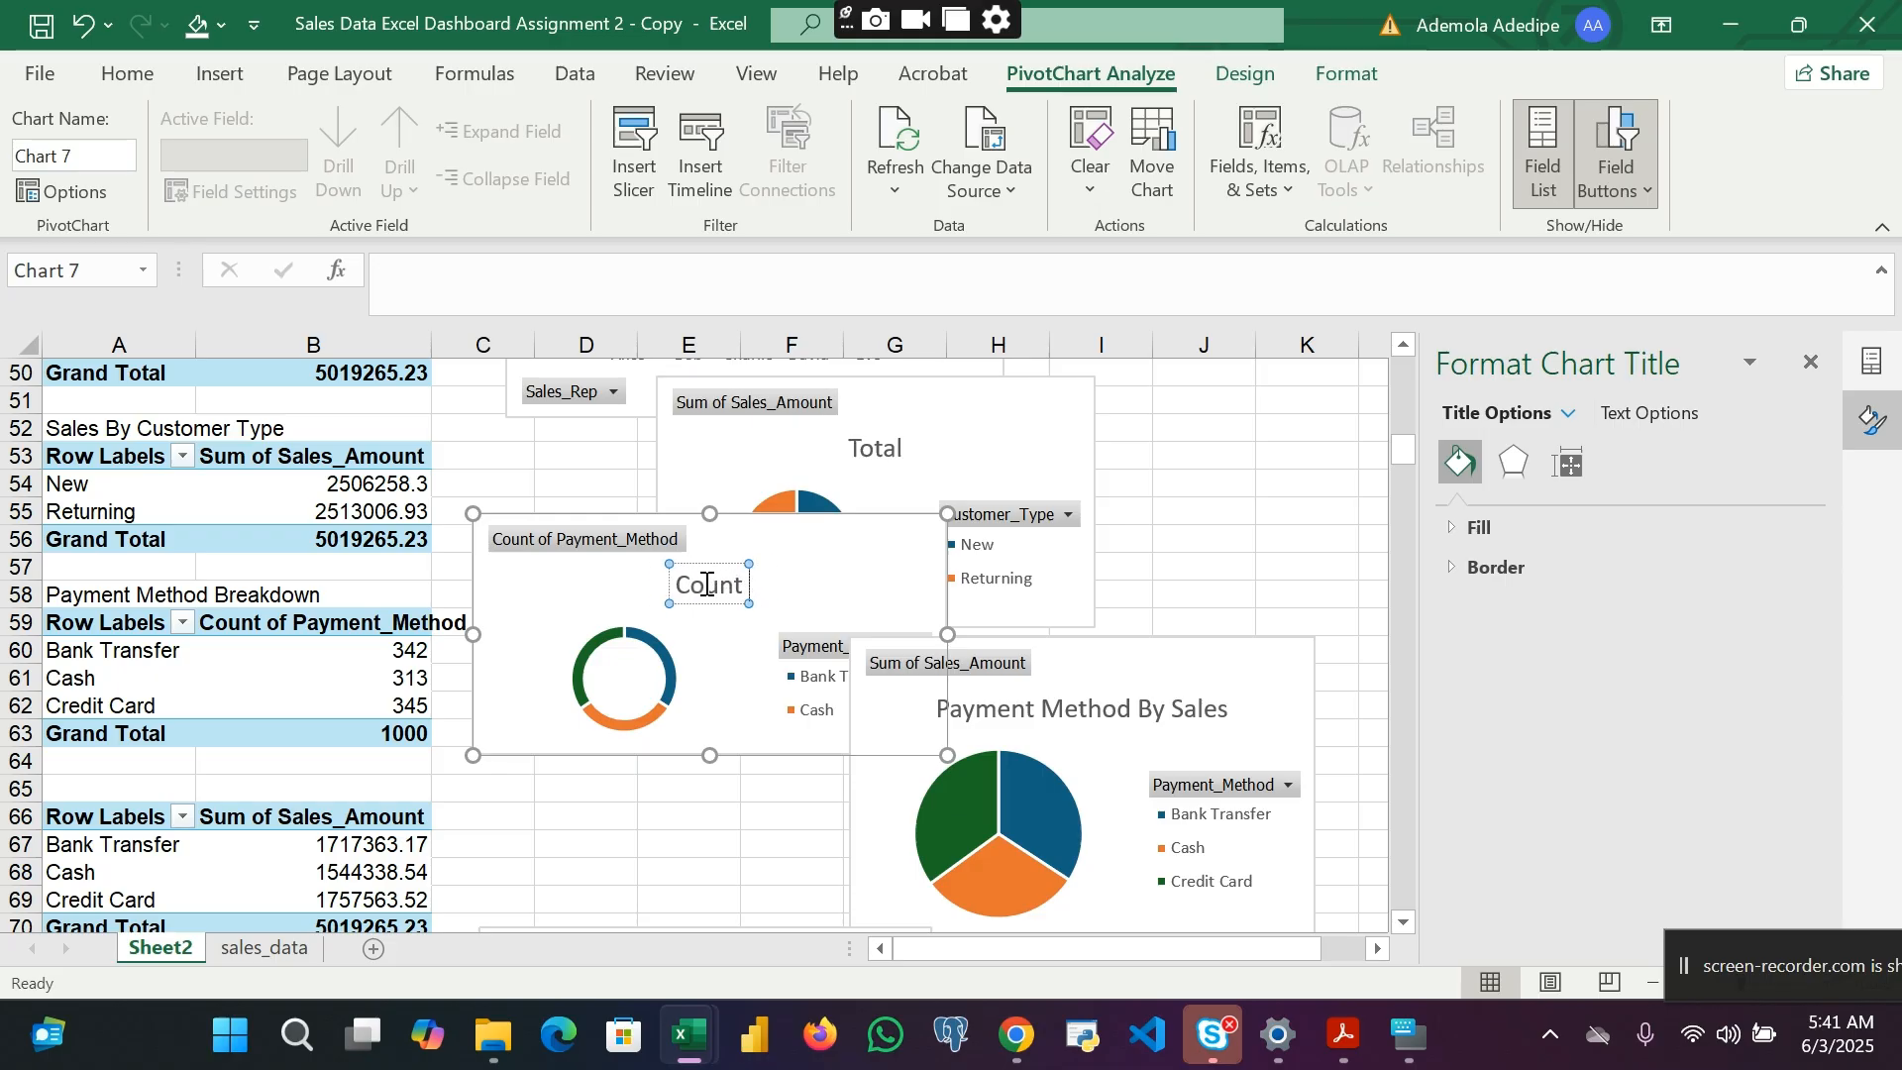
text(of Paymen)
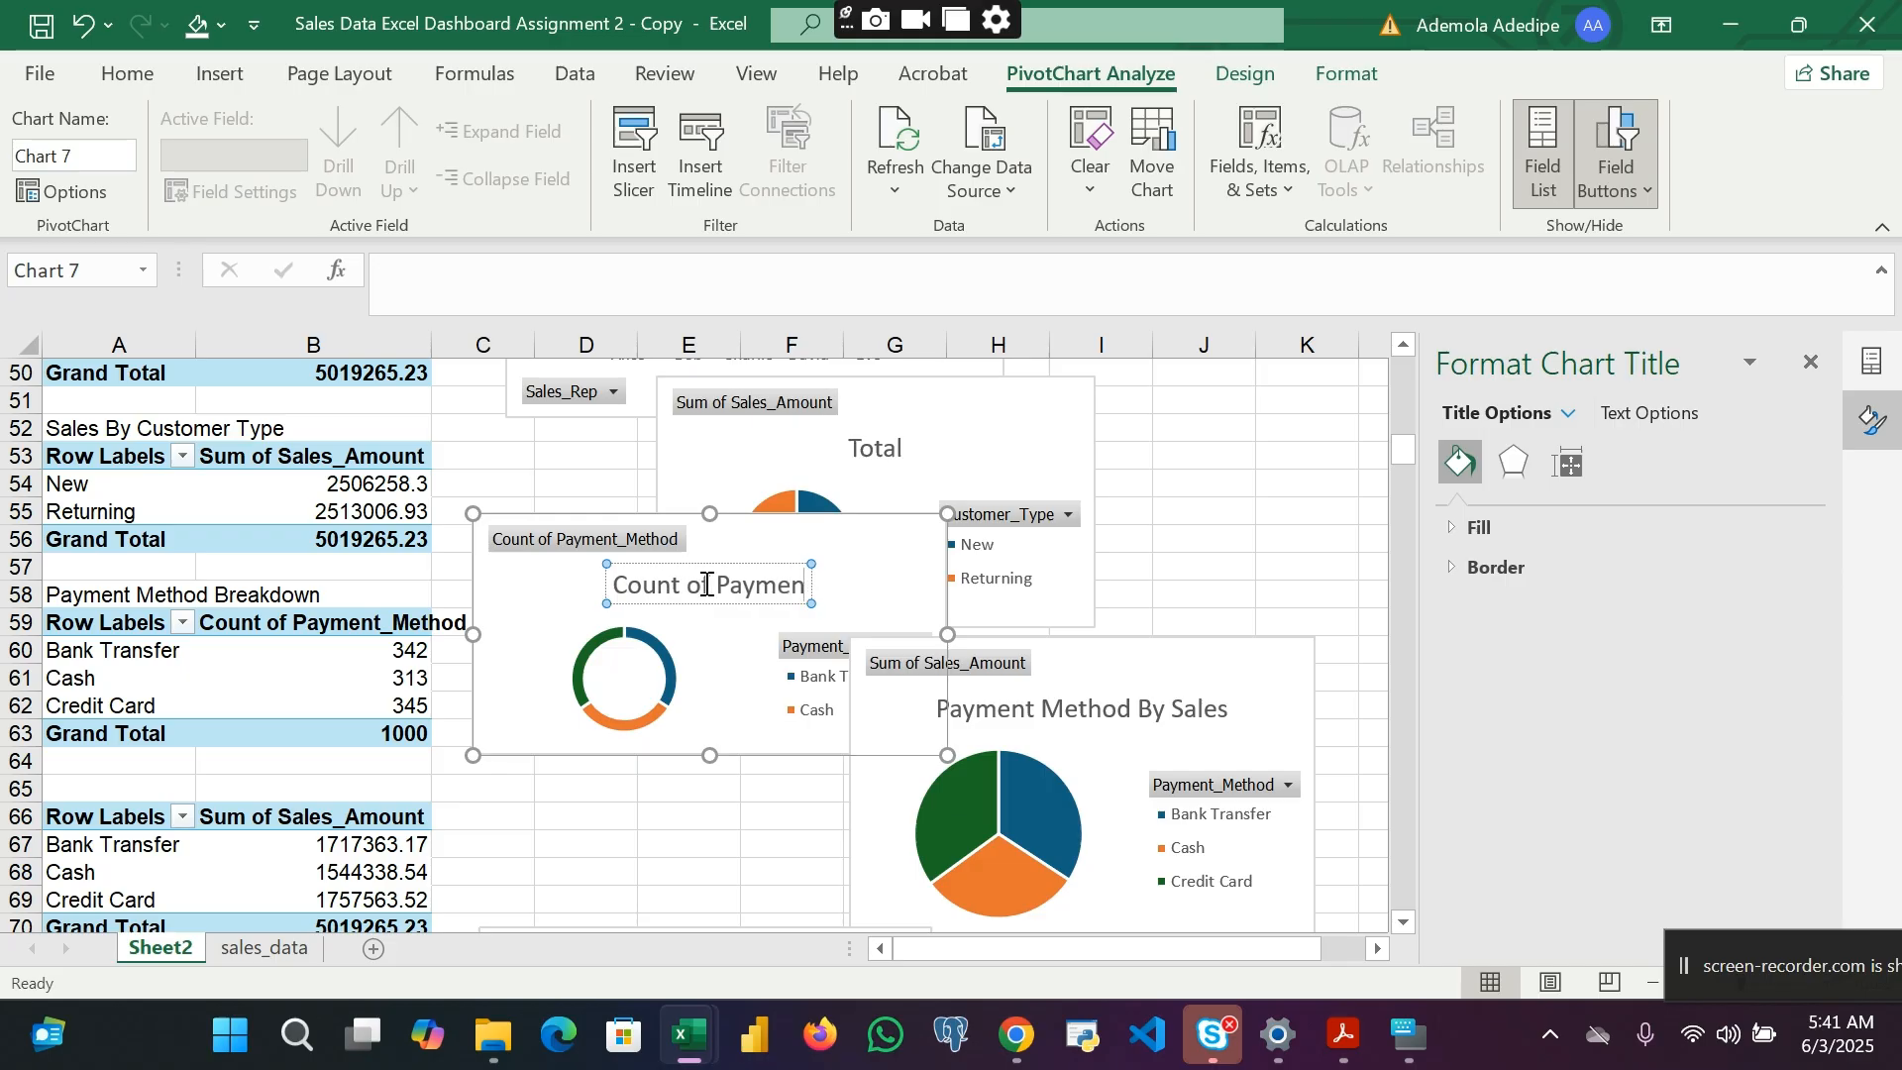
text(t Meth)
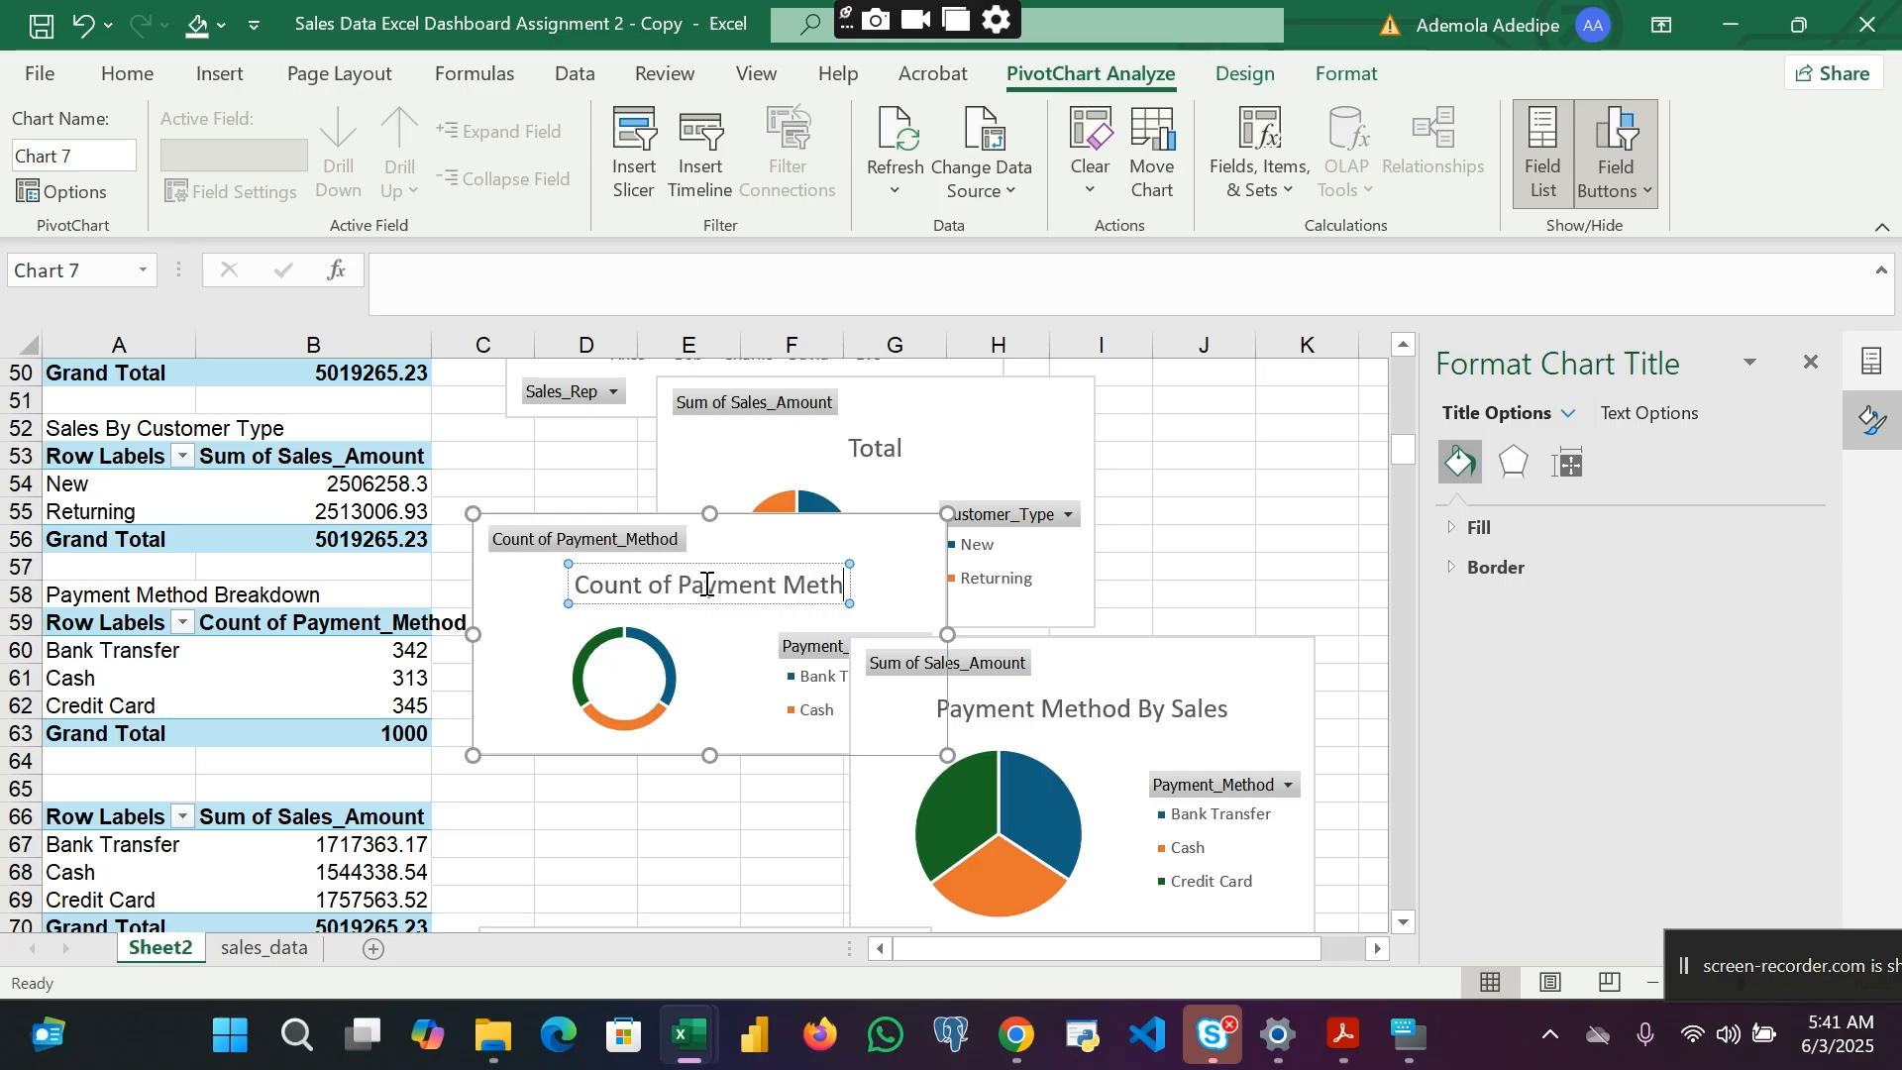
text(od)
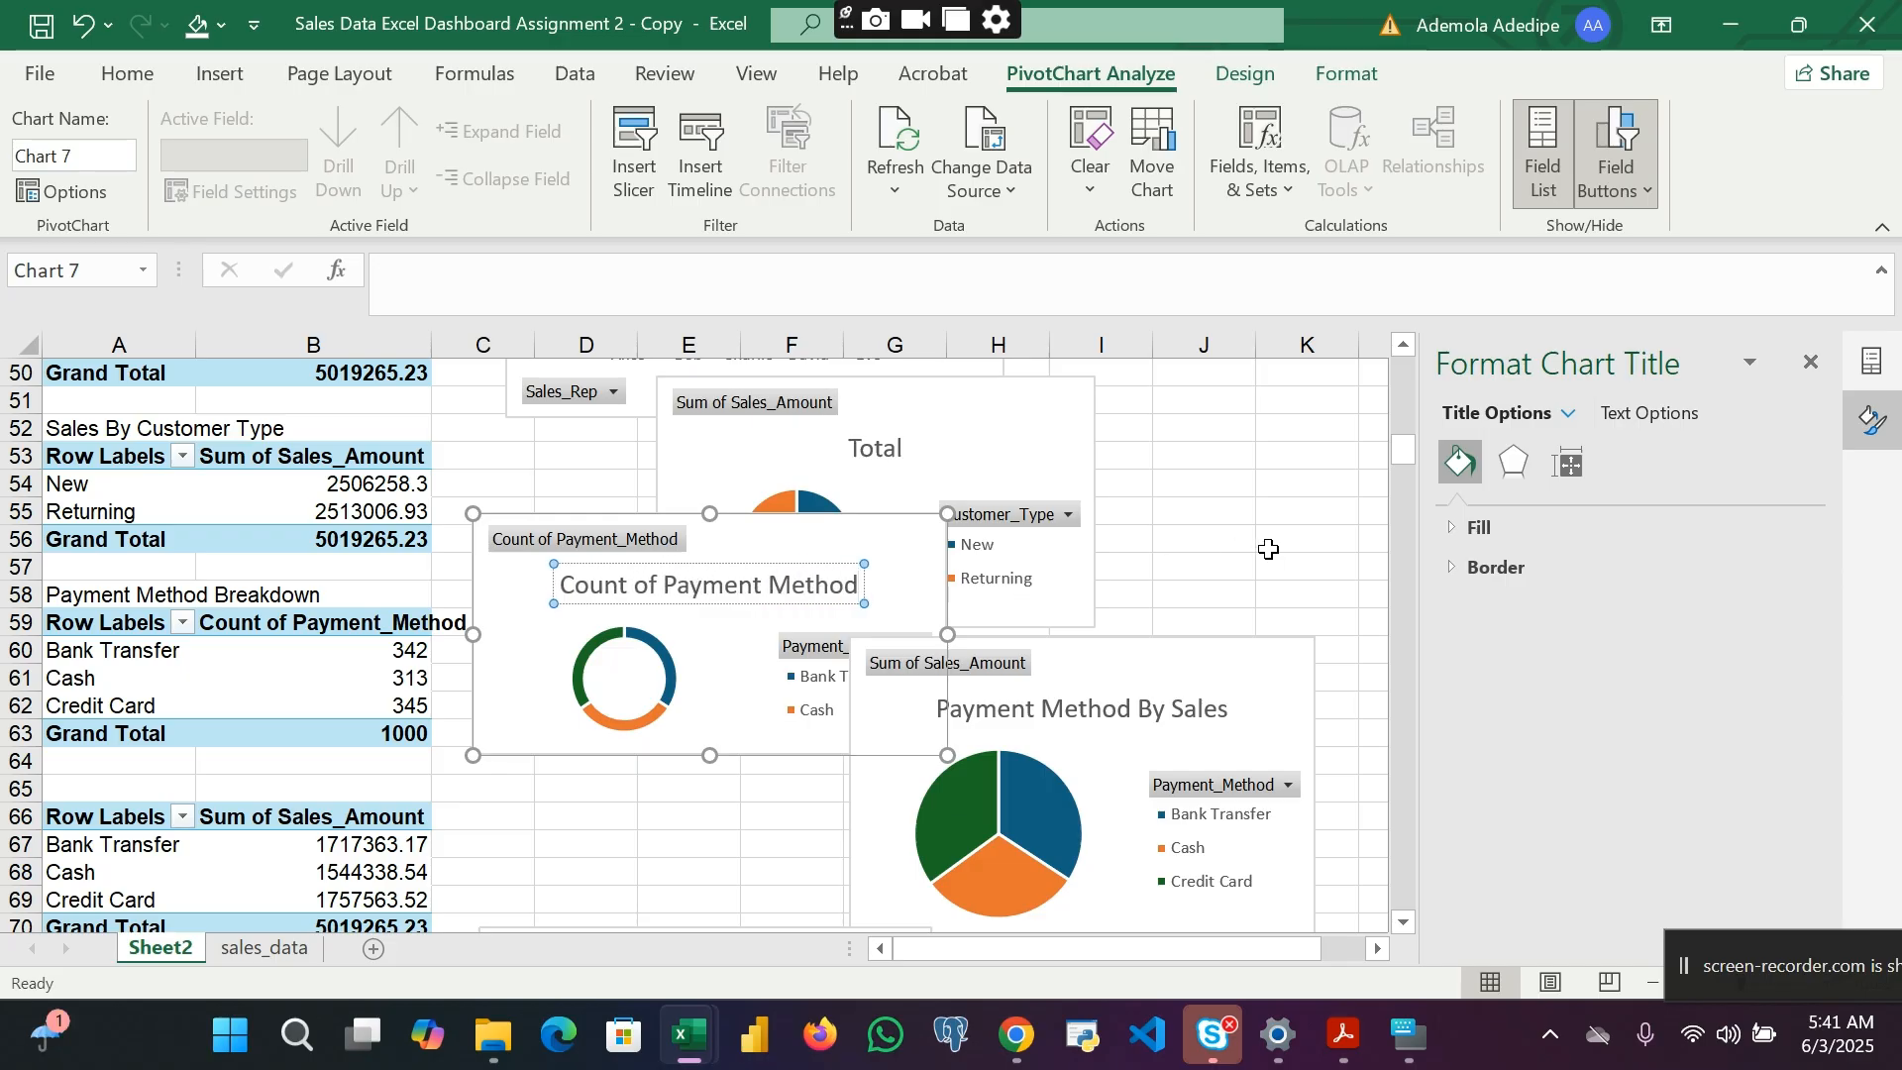
click(1269, 549)
Step: Copy the heading text from A52 and use it to title the customer type chart "Sales By Customer Type"
scroll(905, 446, up, 2)
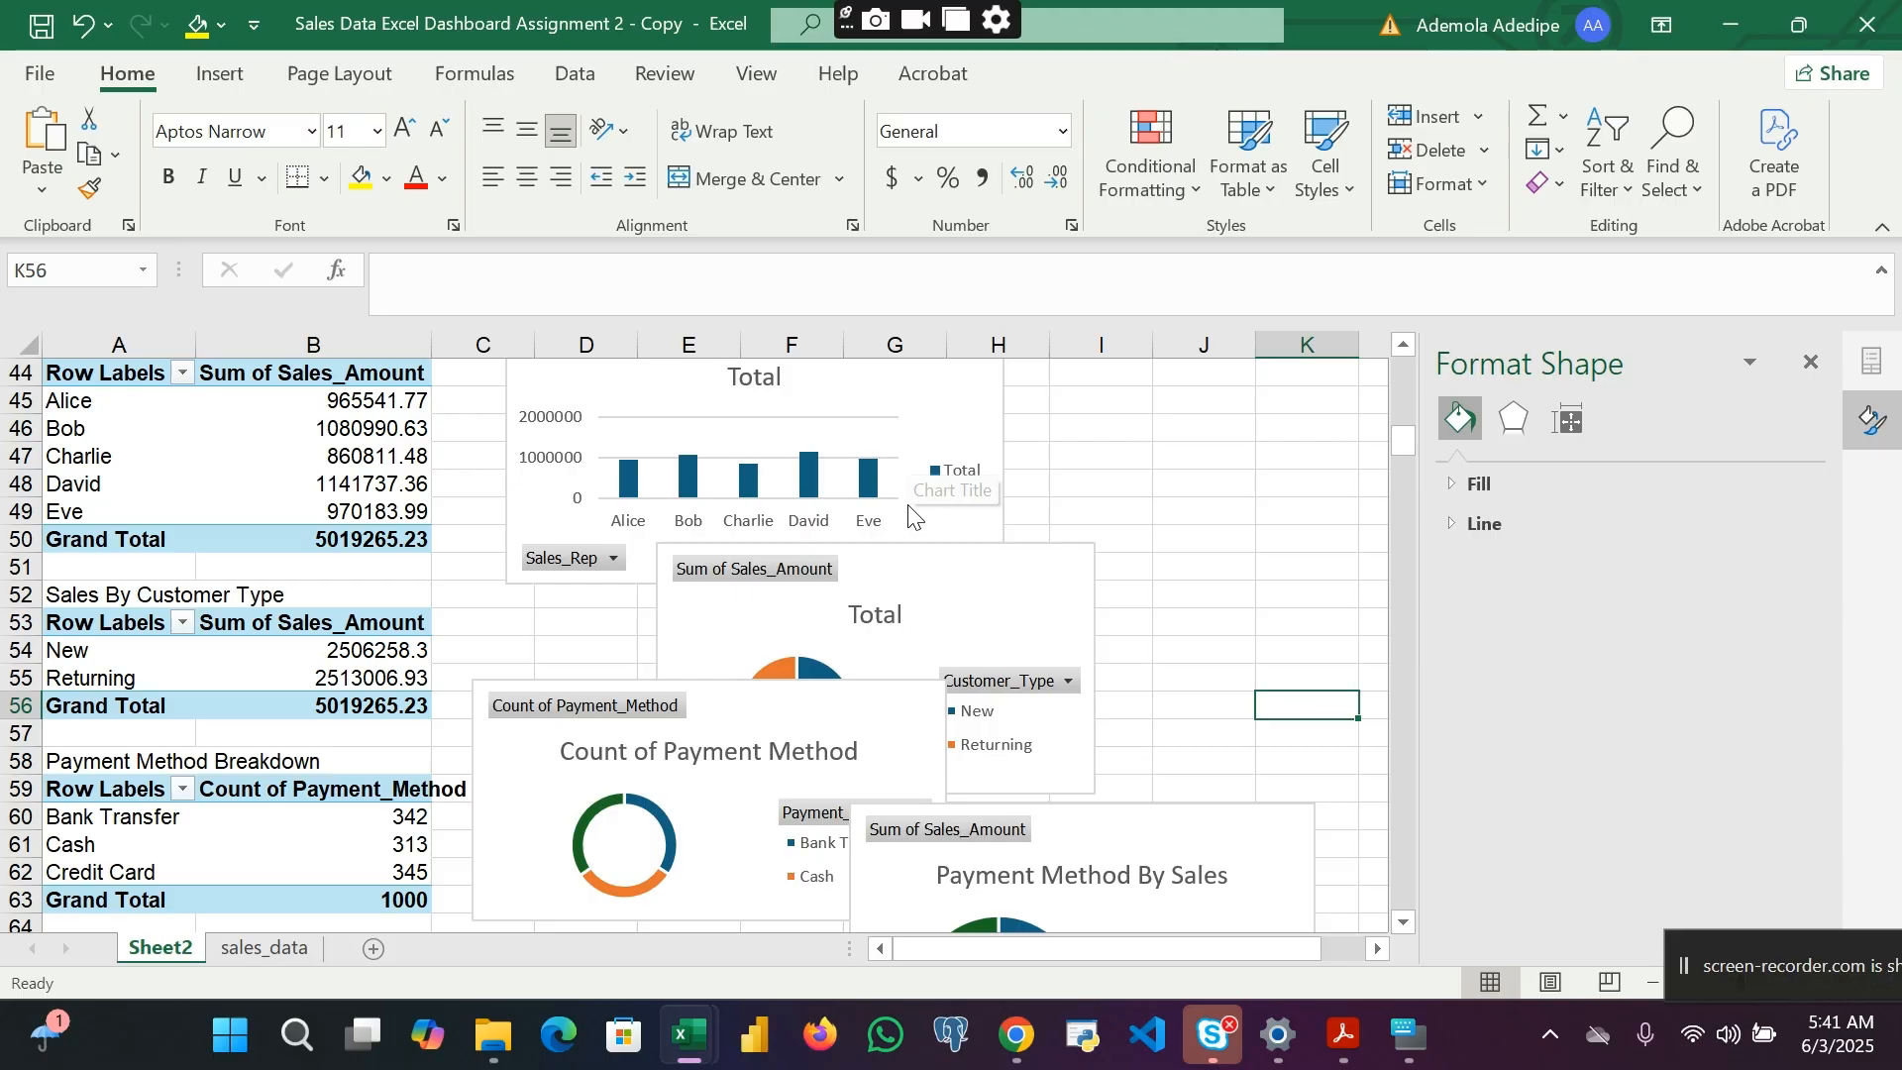
click(887, 616)
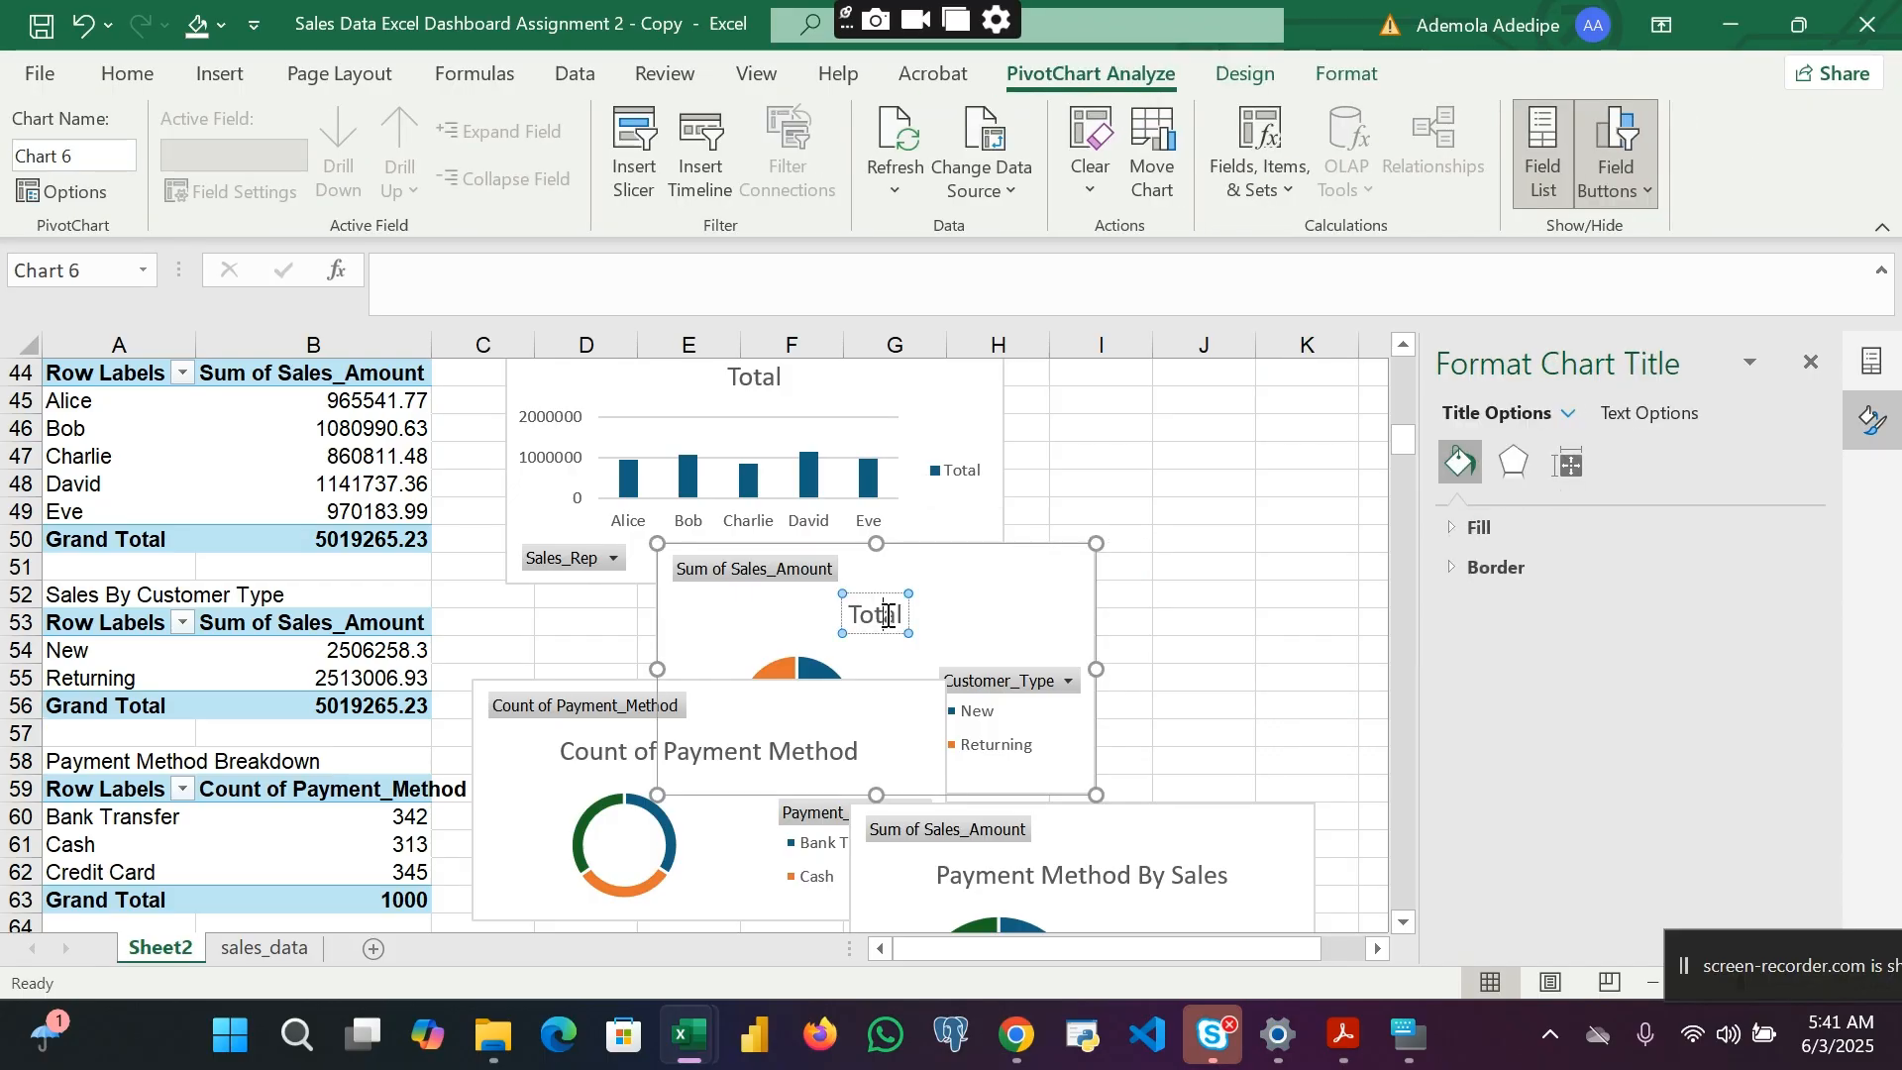
double_click(99, 601)
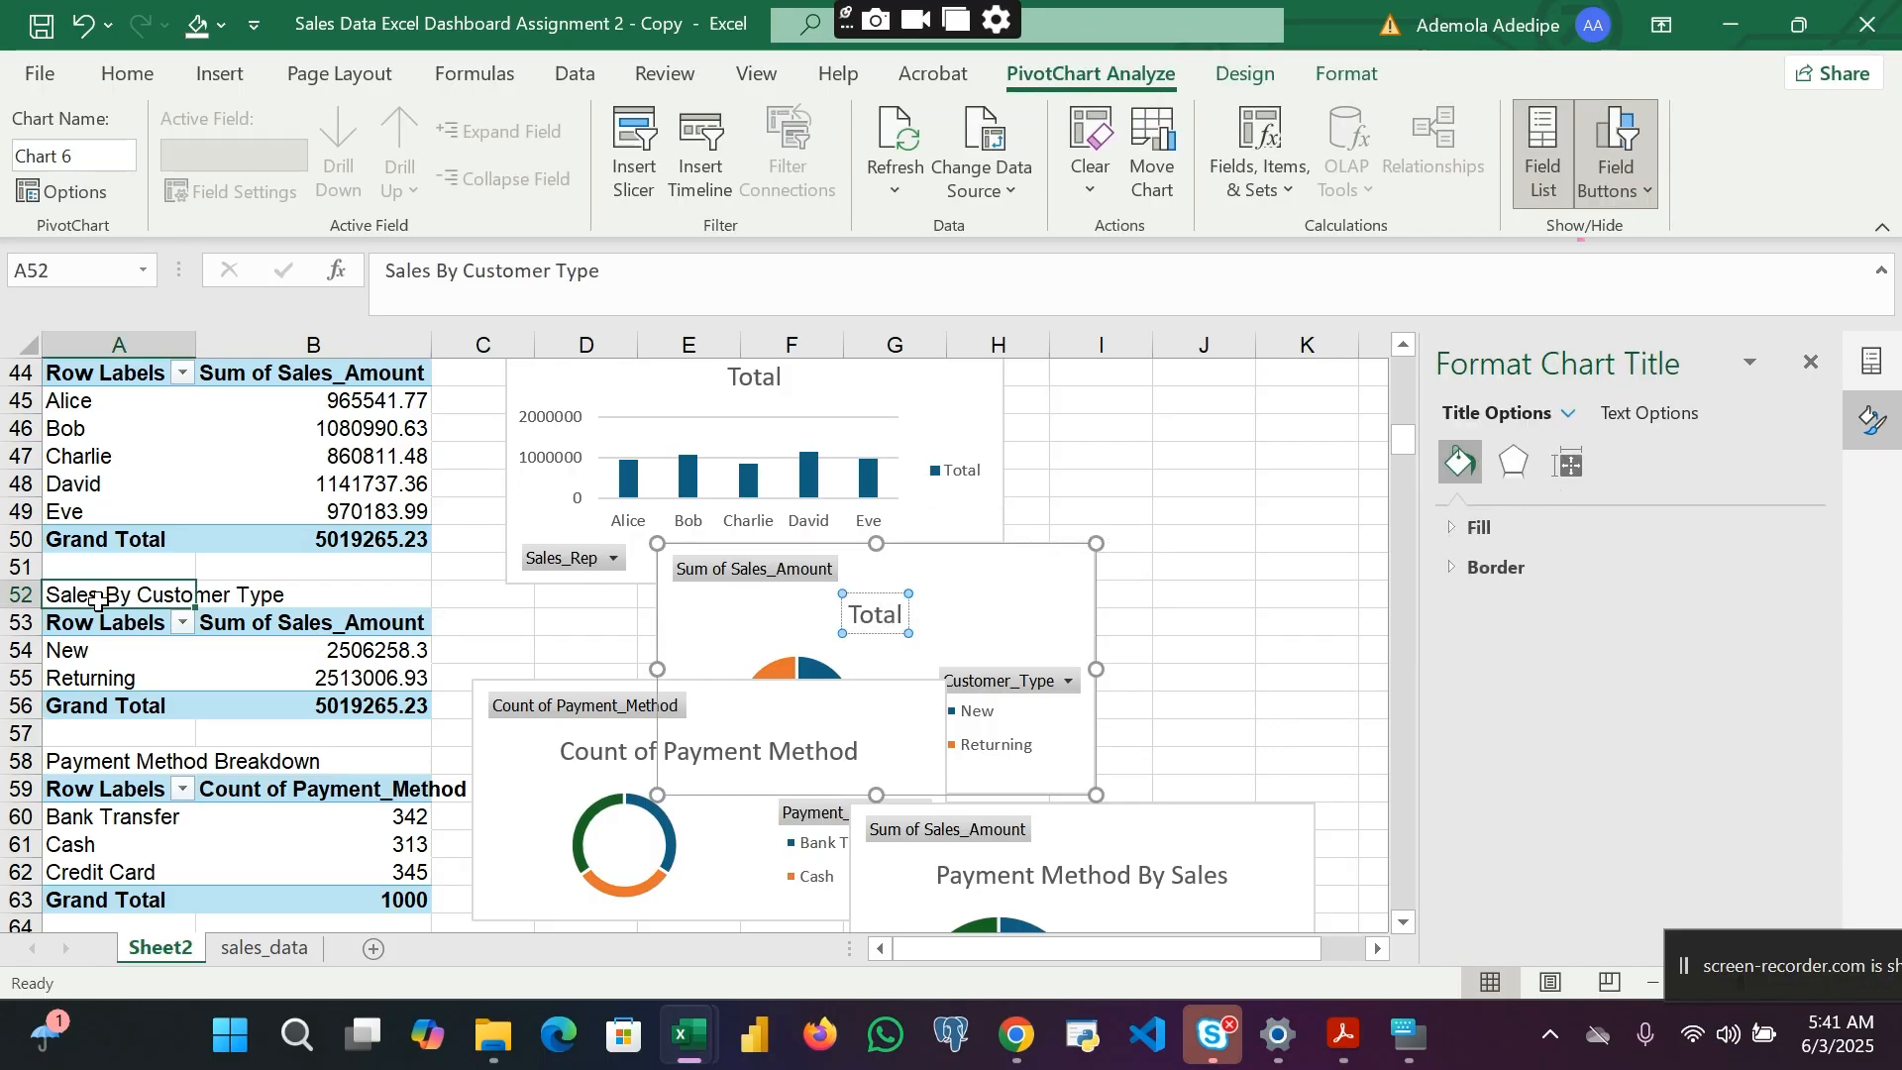
triple_click(99, 601)
key(ctrl+c)
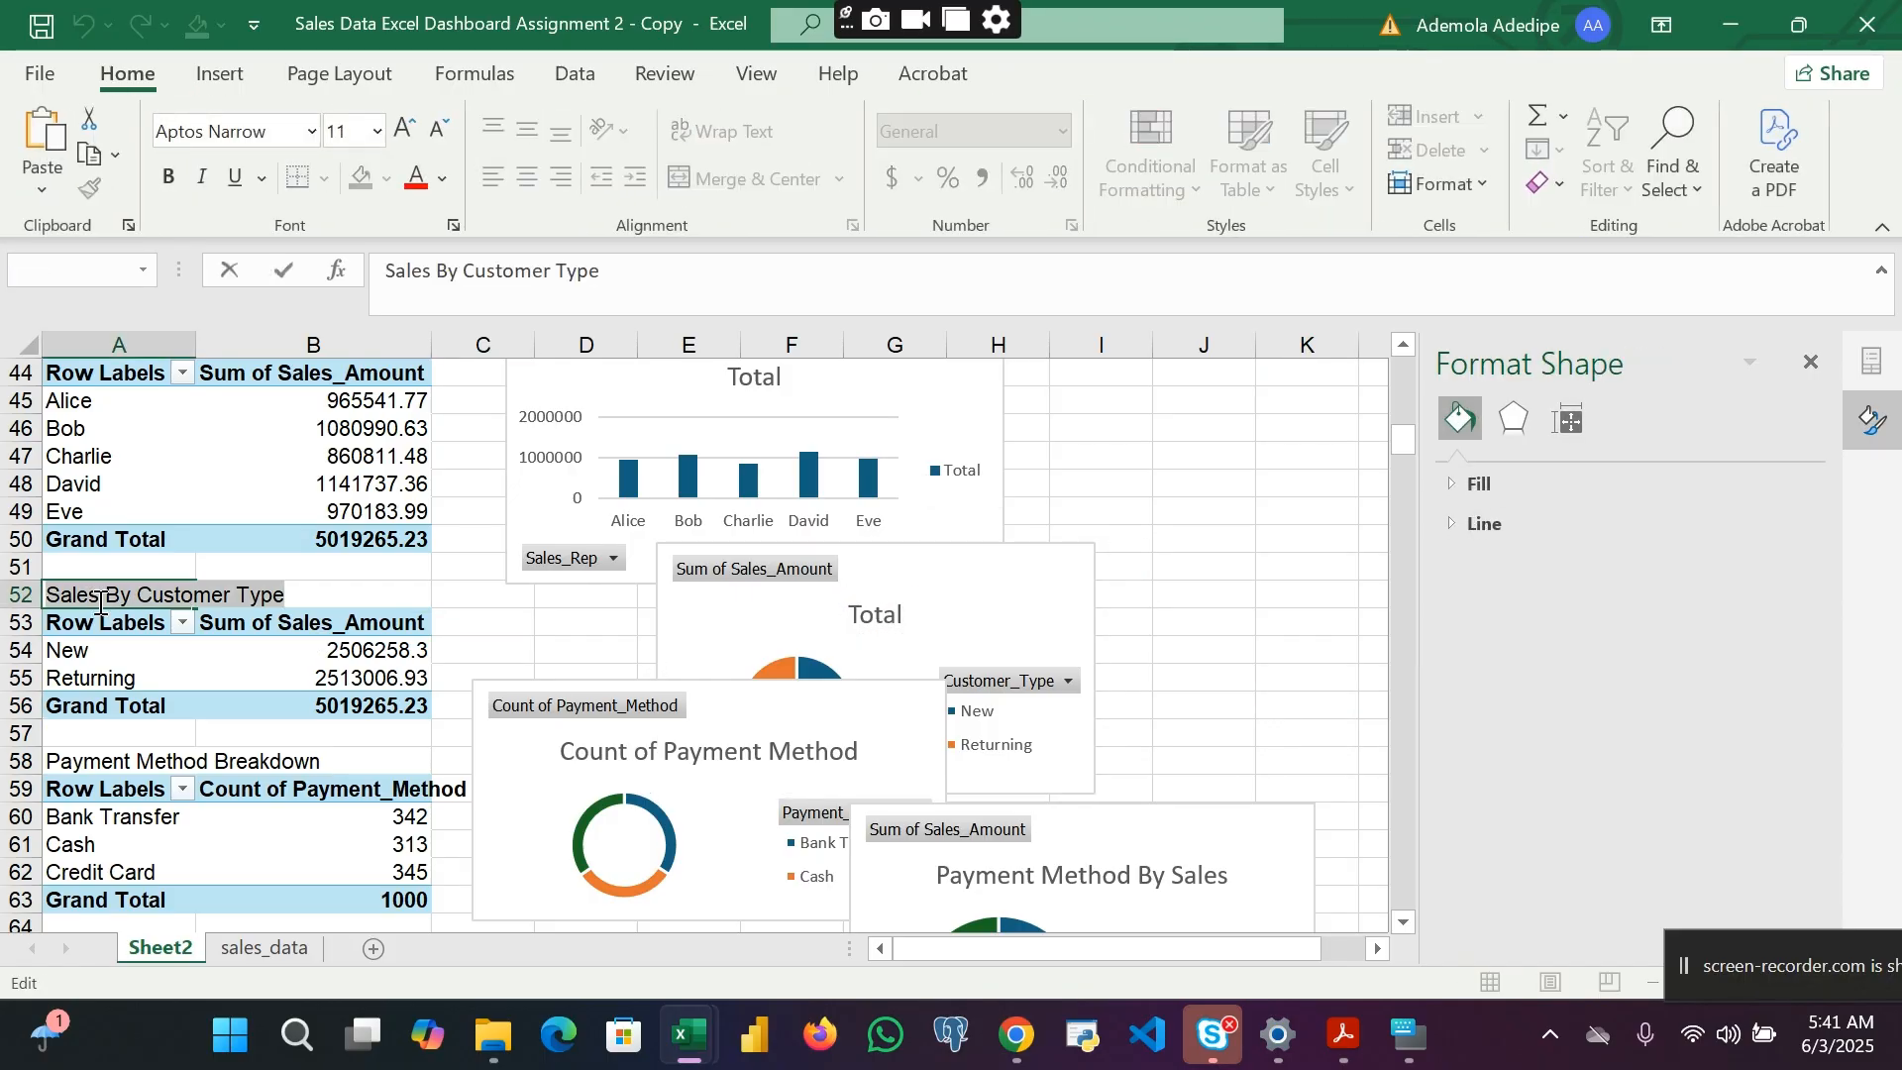
click(1011, 572)
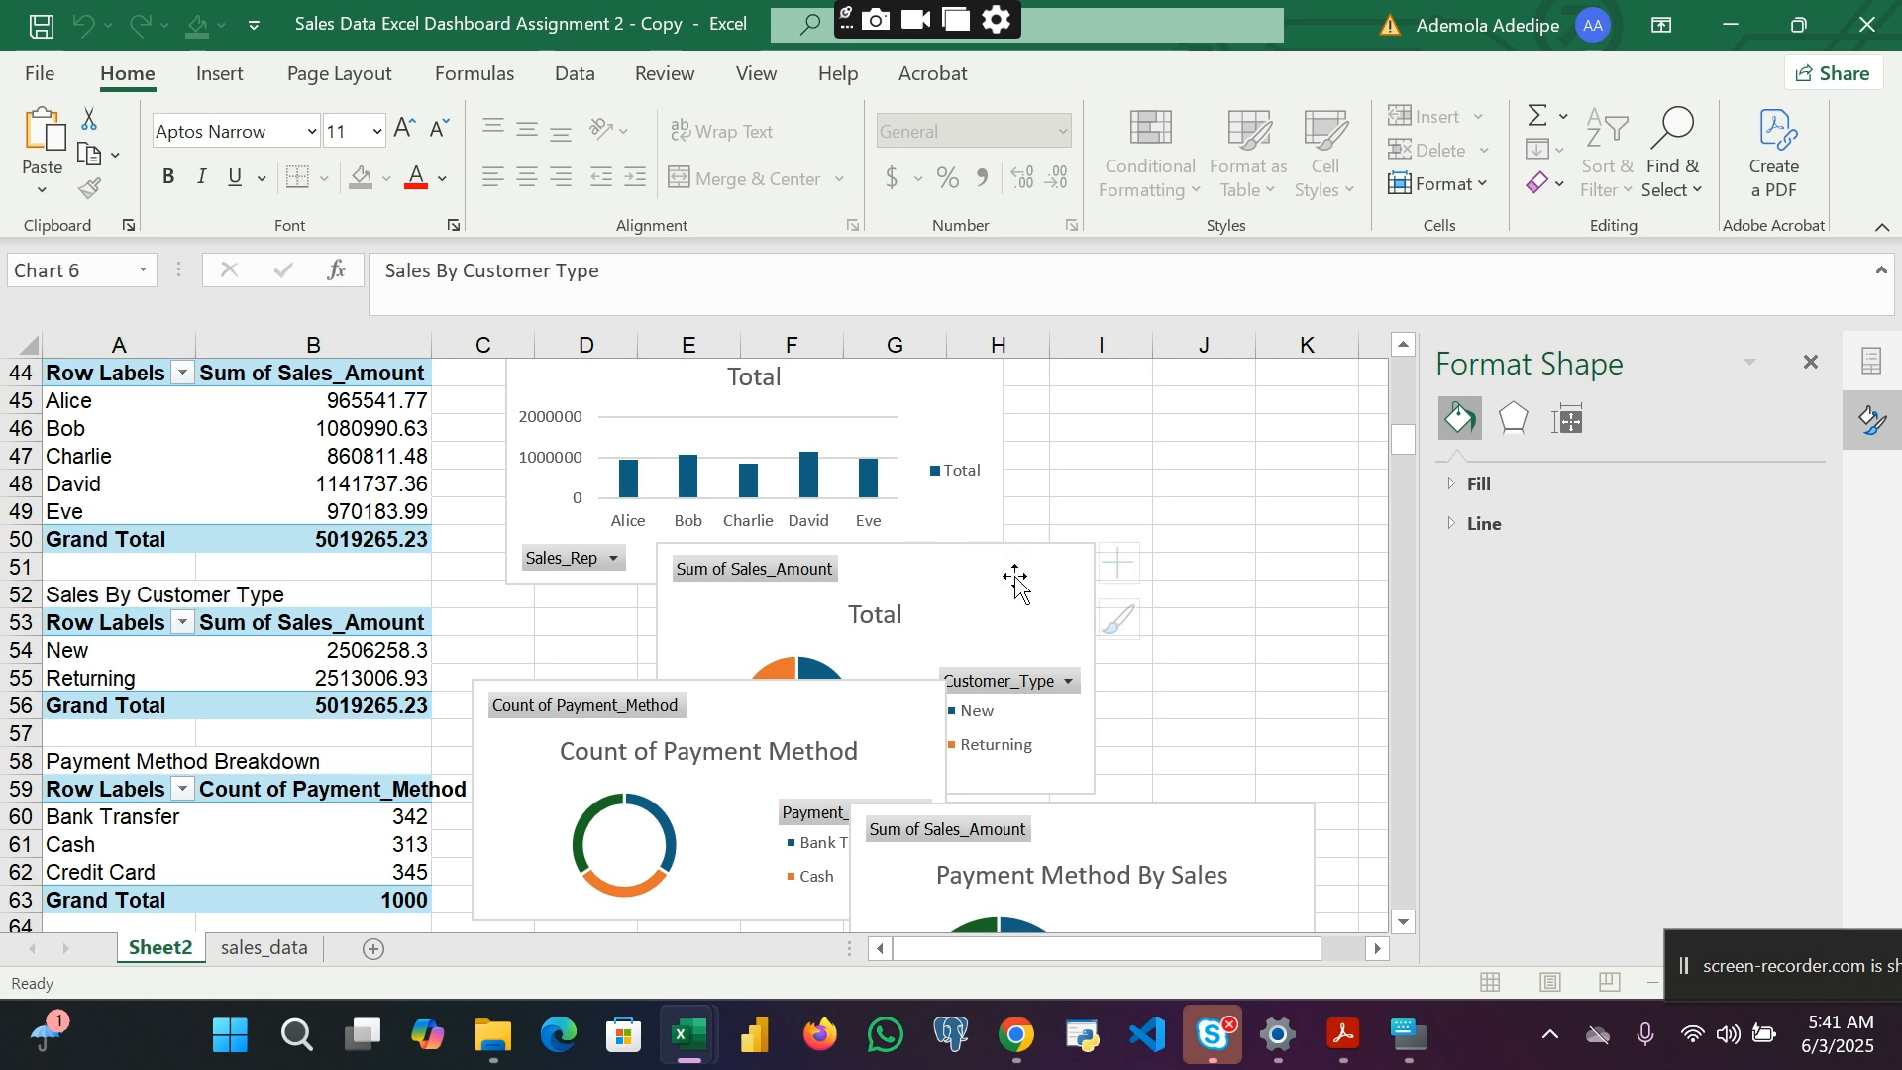
click(891, 617)
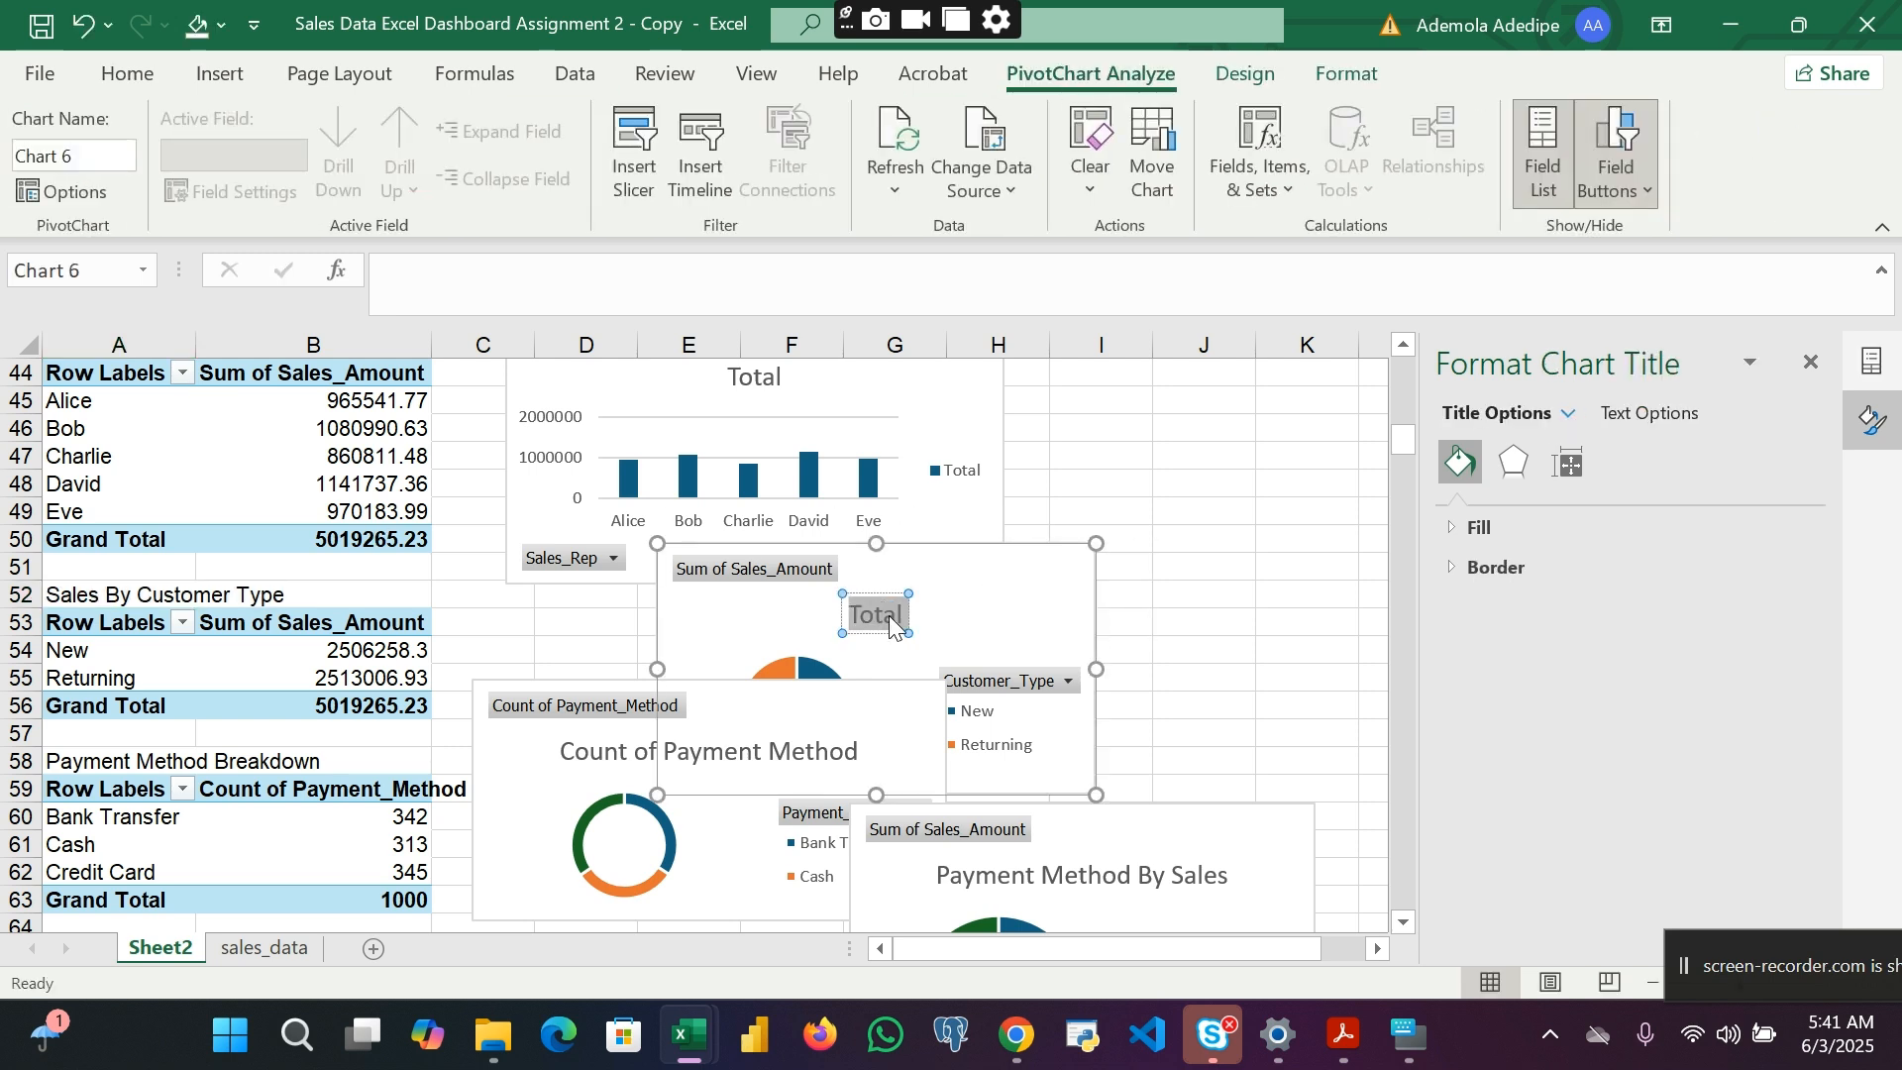
key(ctrl+v)
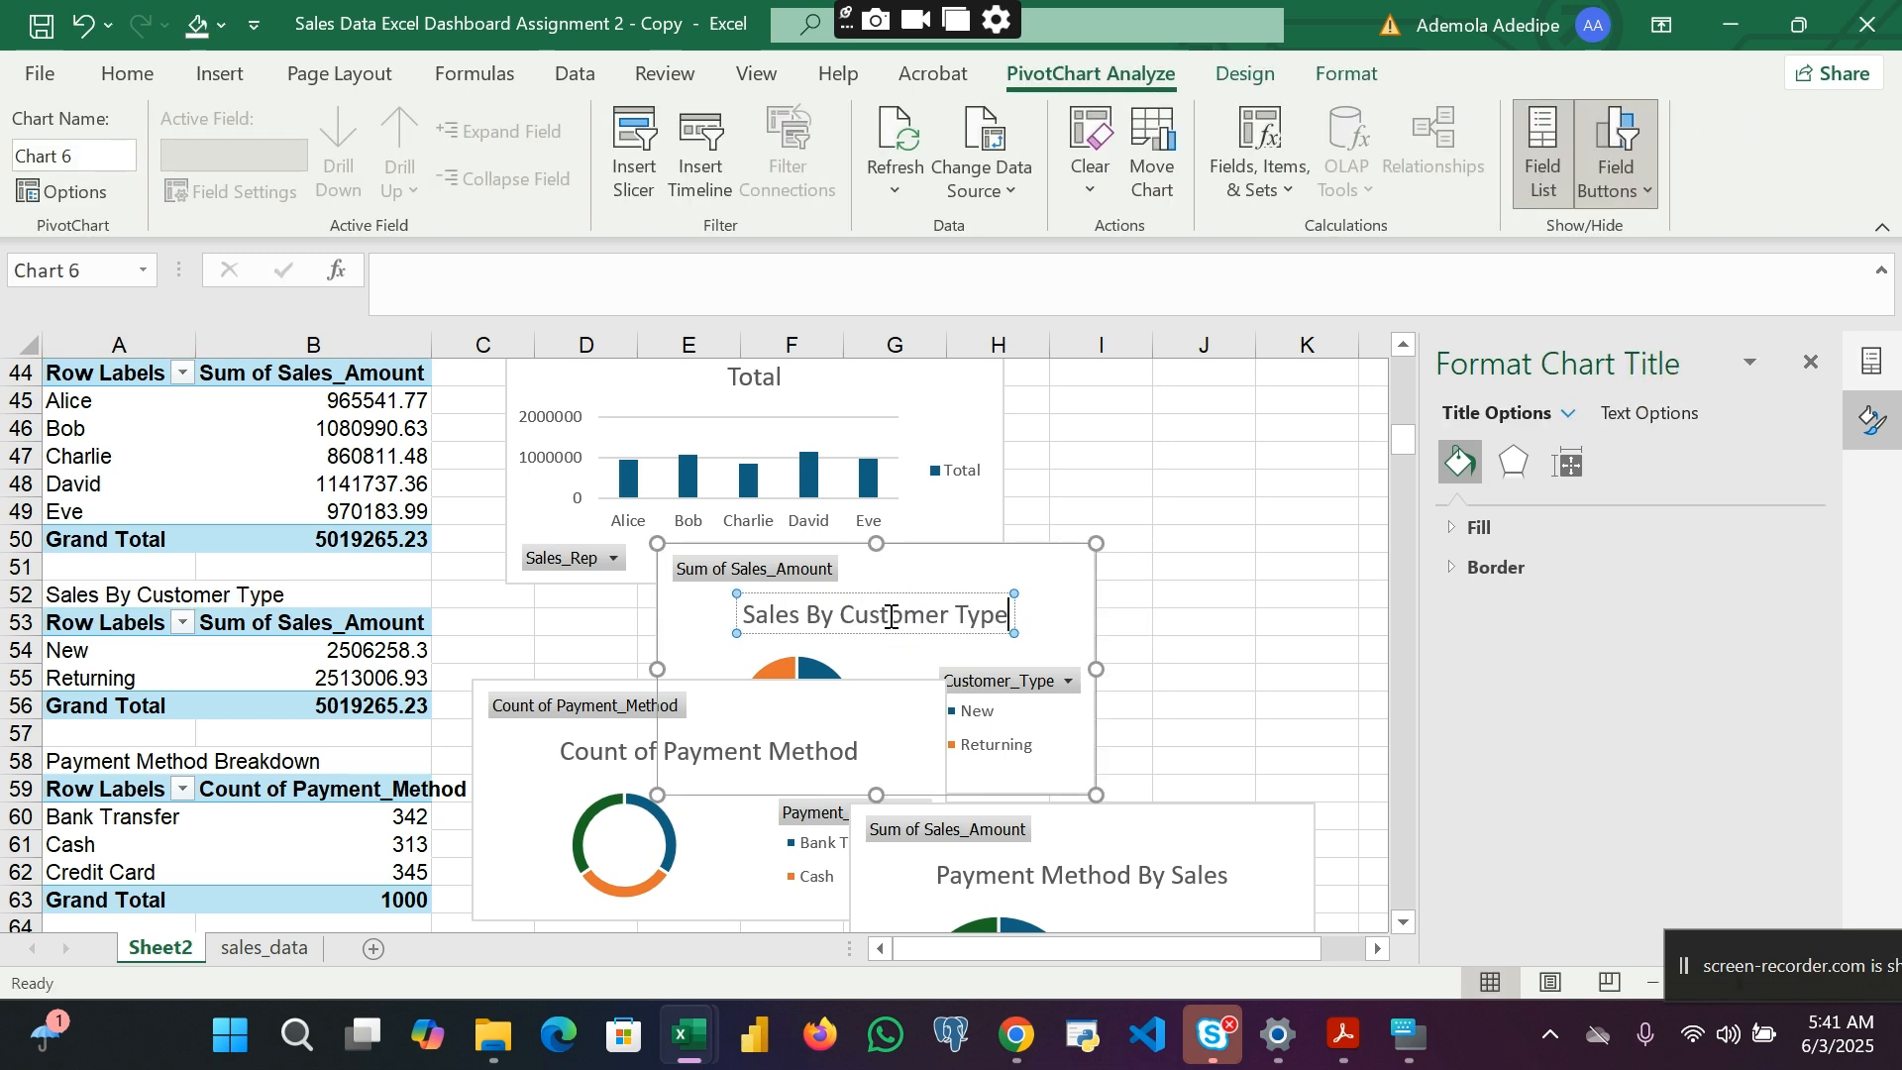
click(1235, 602)
Step: Copy the heading text from A43 and use it to title the sales rep column chart "Sales Performance by Sales Representative"
scroll(1231, 599, up, 3)
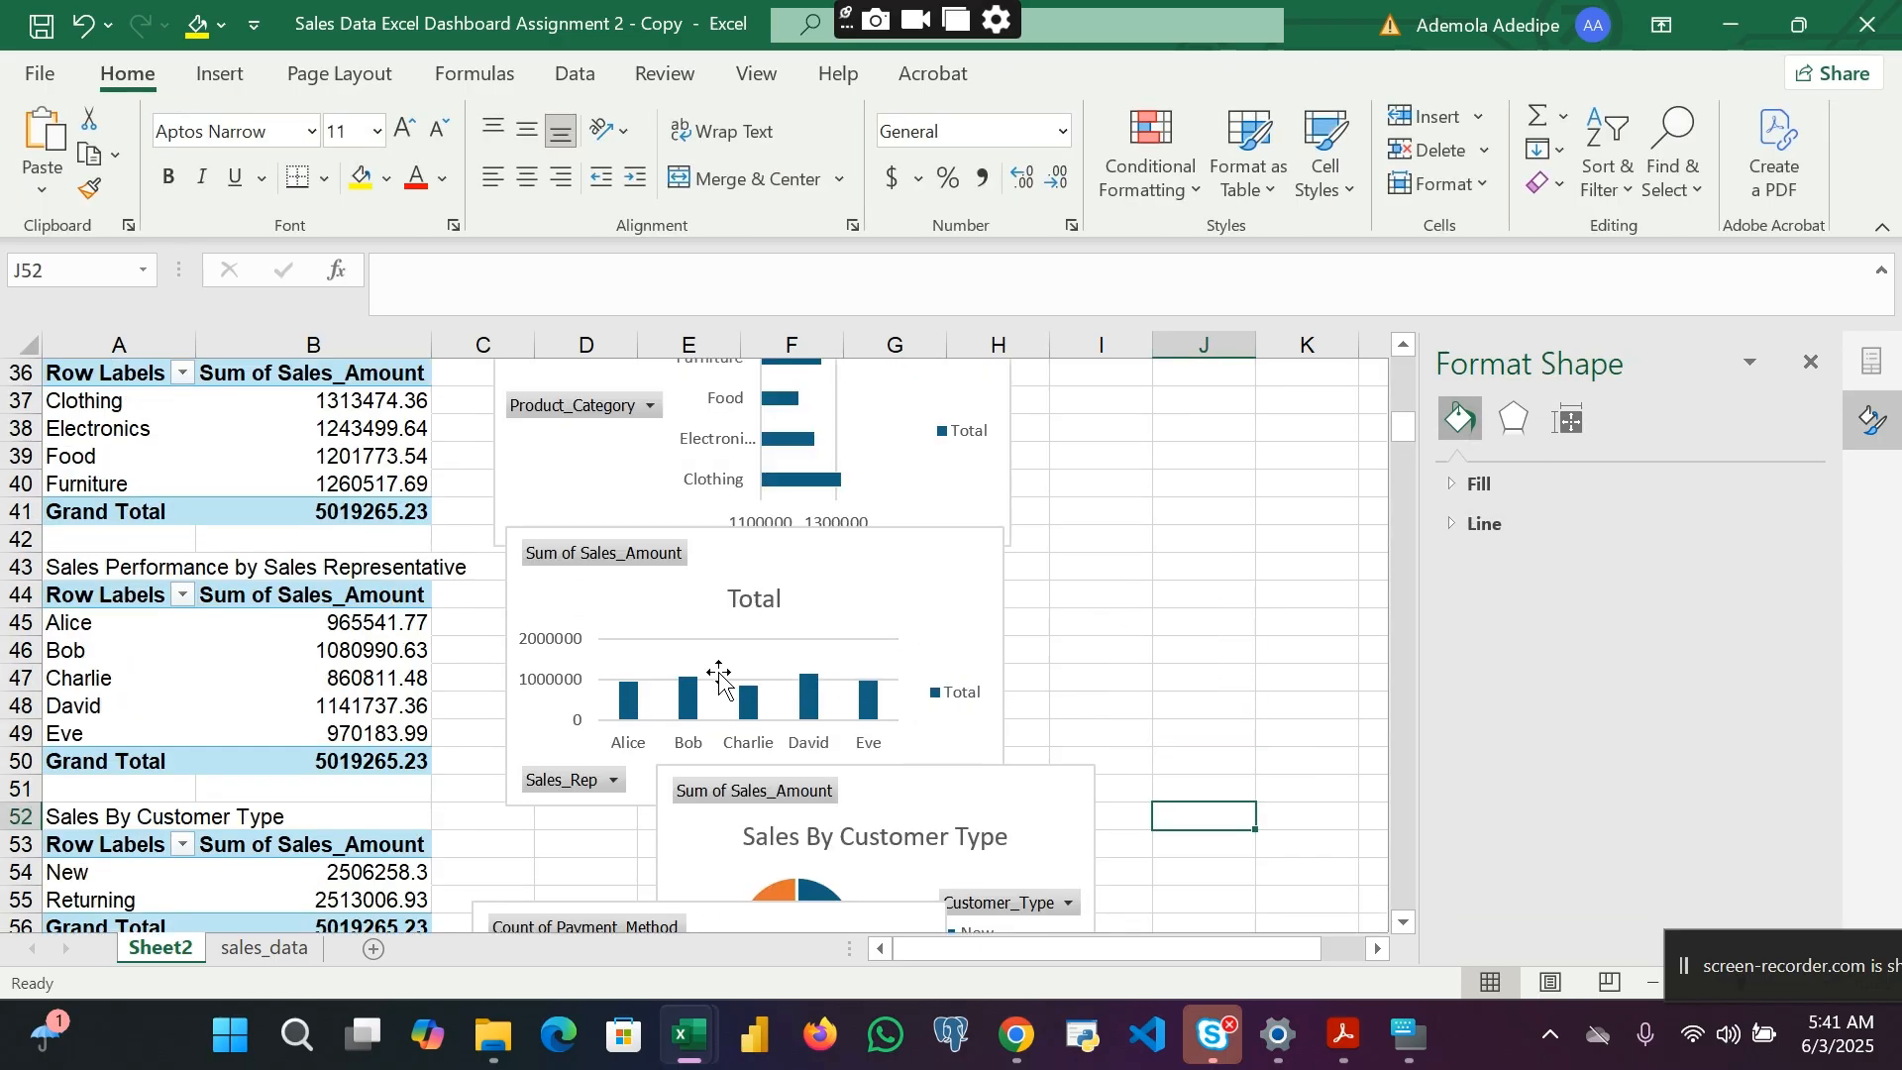
double_click(84, 570)
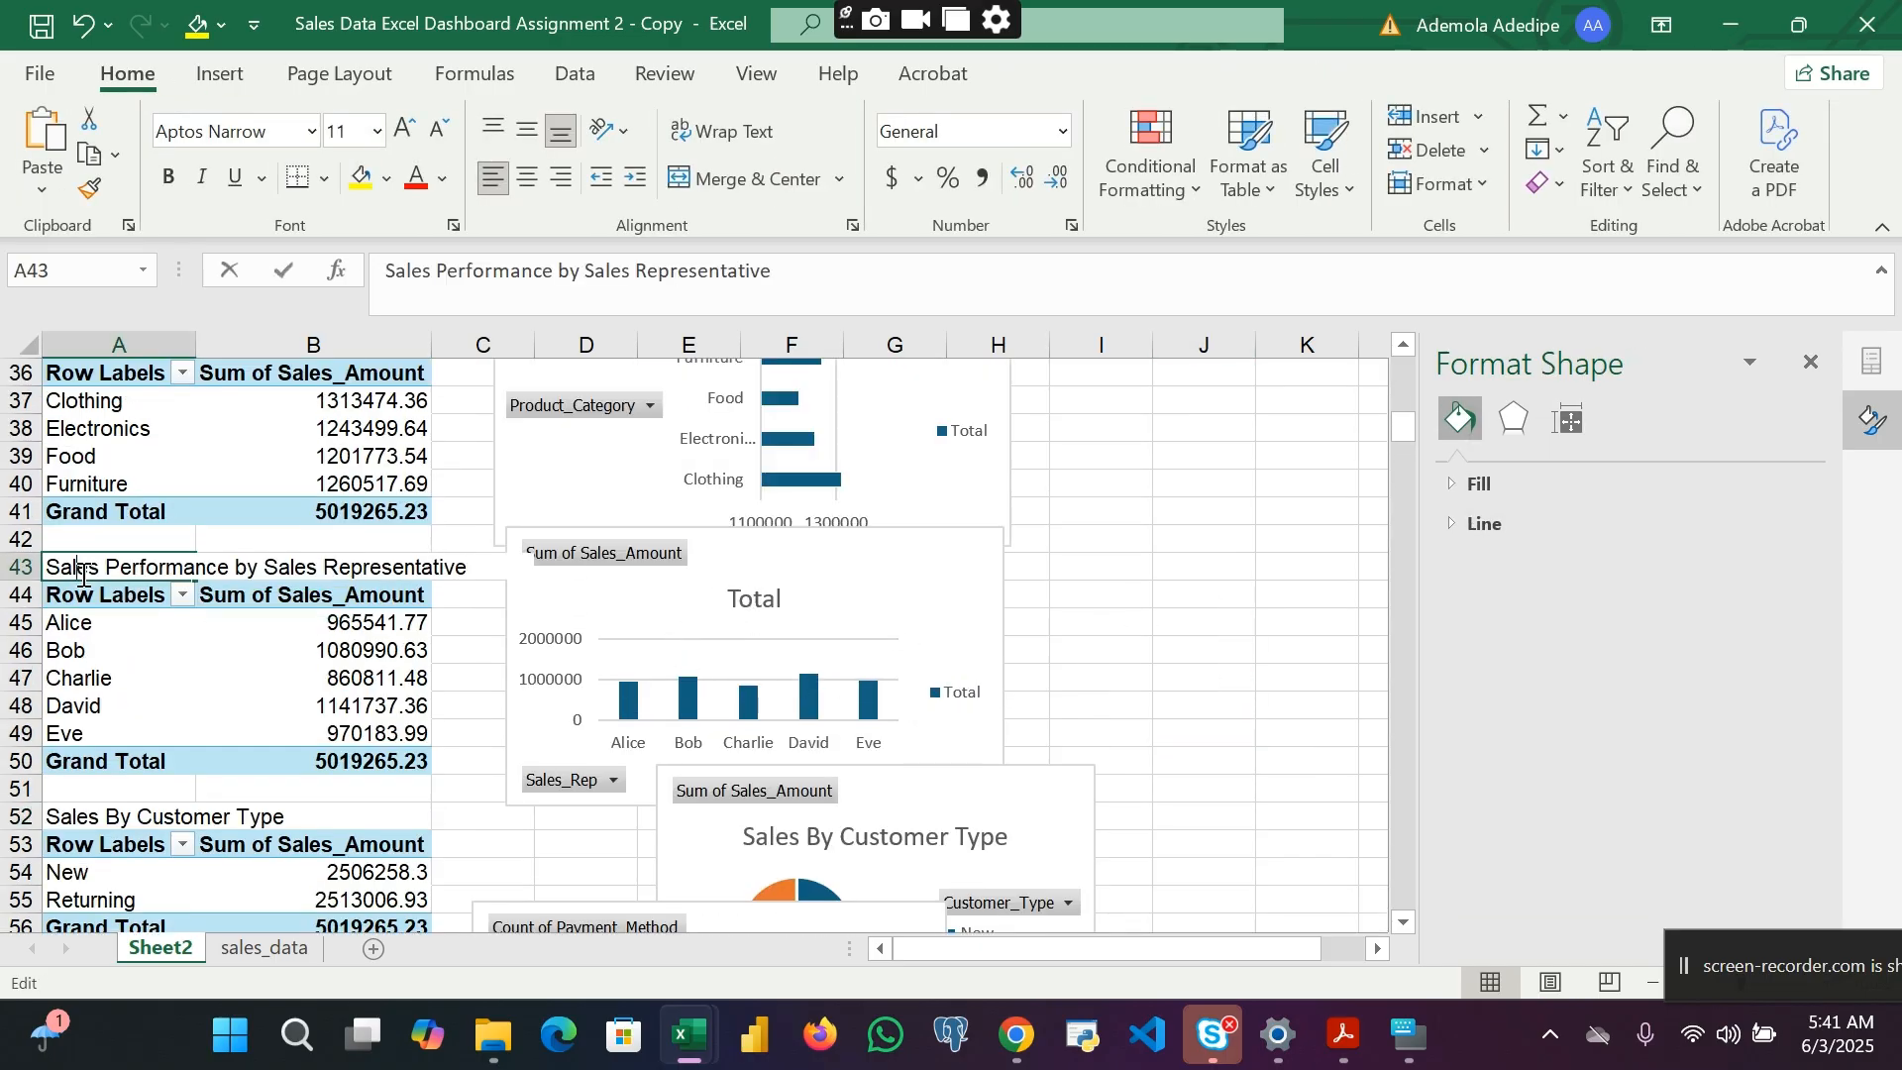
triple_click(86, 568)
key(ctrl+c)
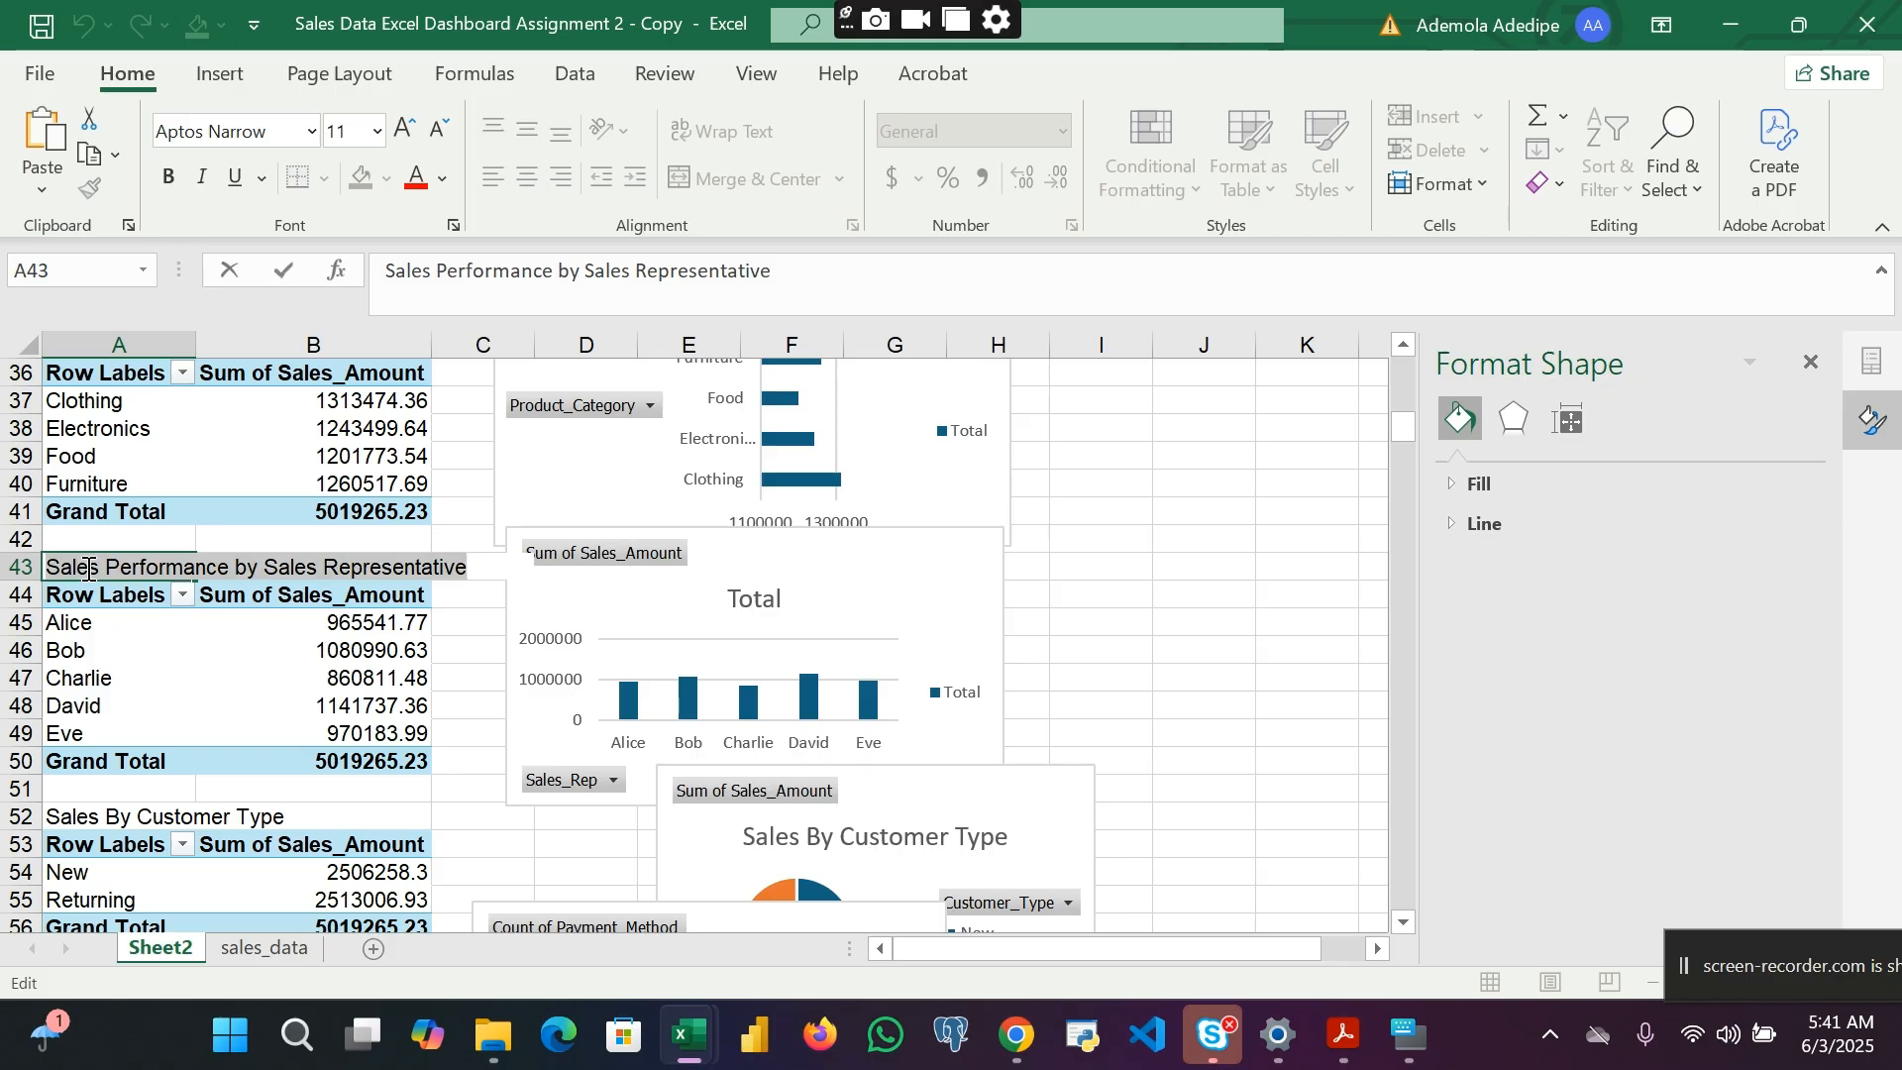
click(735, 606)
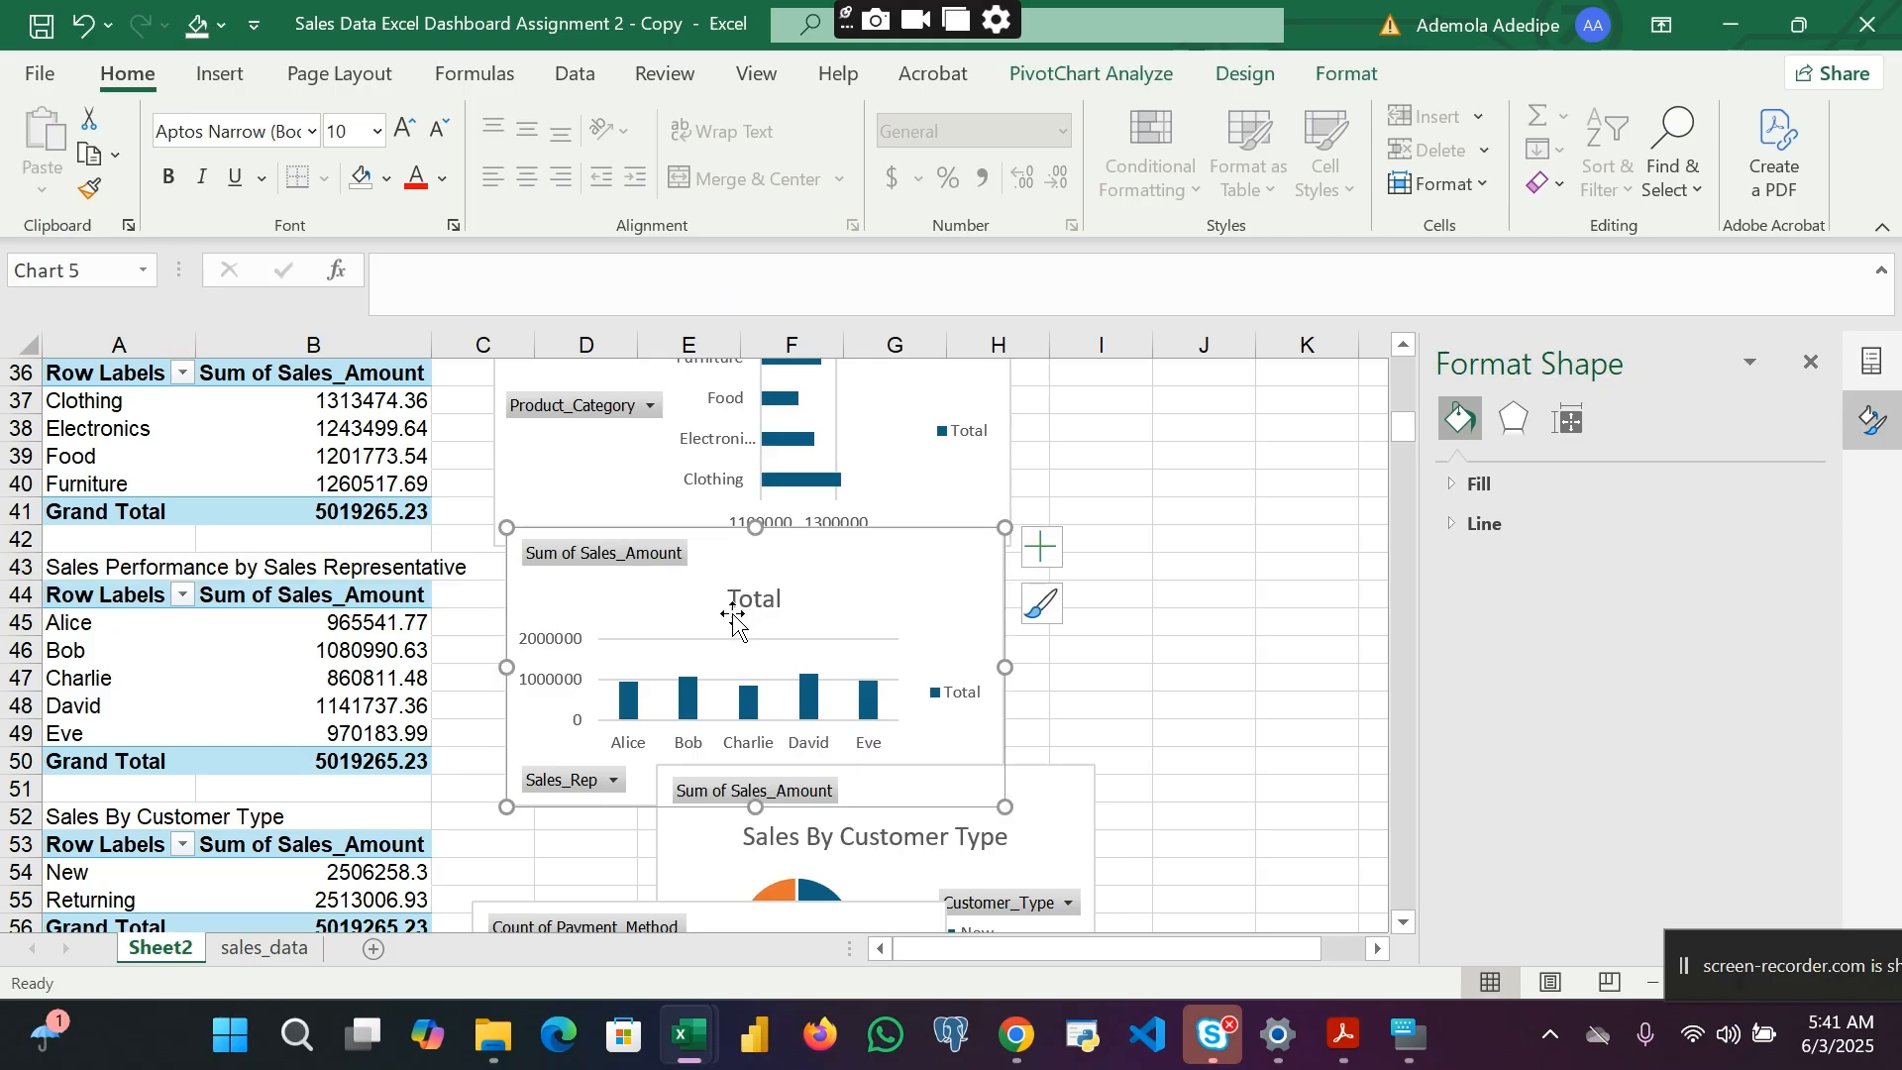
click(751, 600)
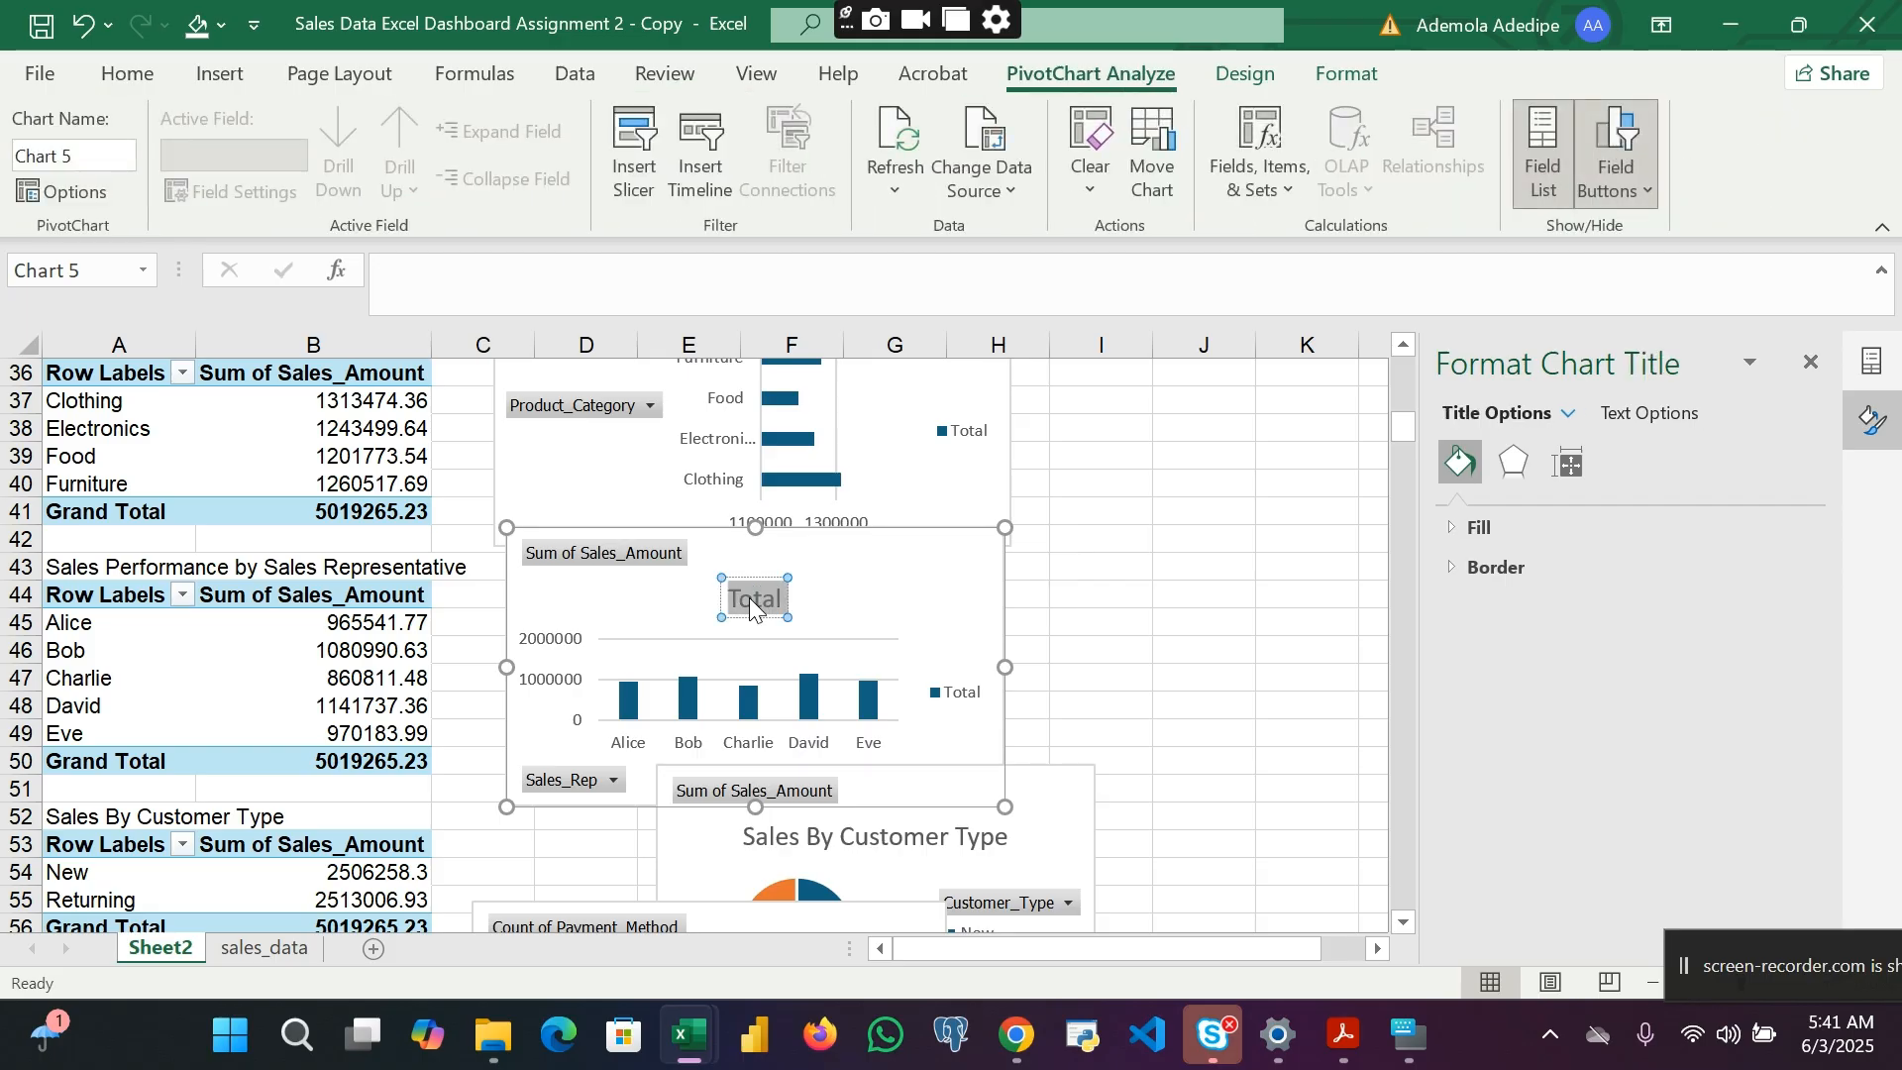
key(ctrl+v)
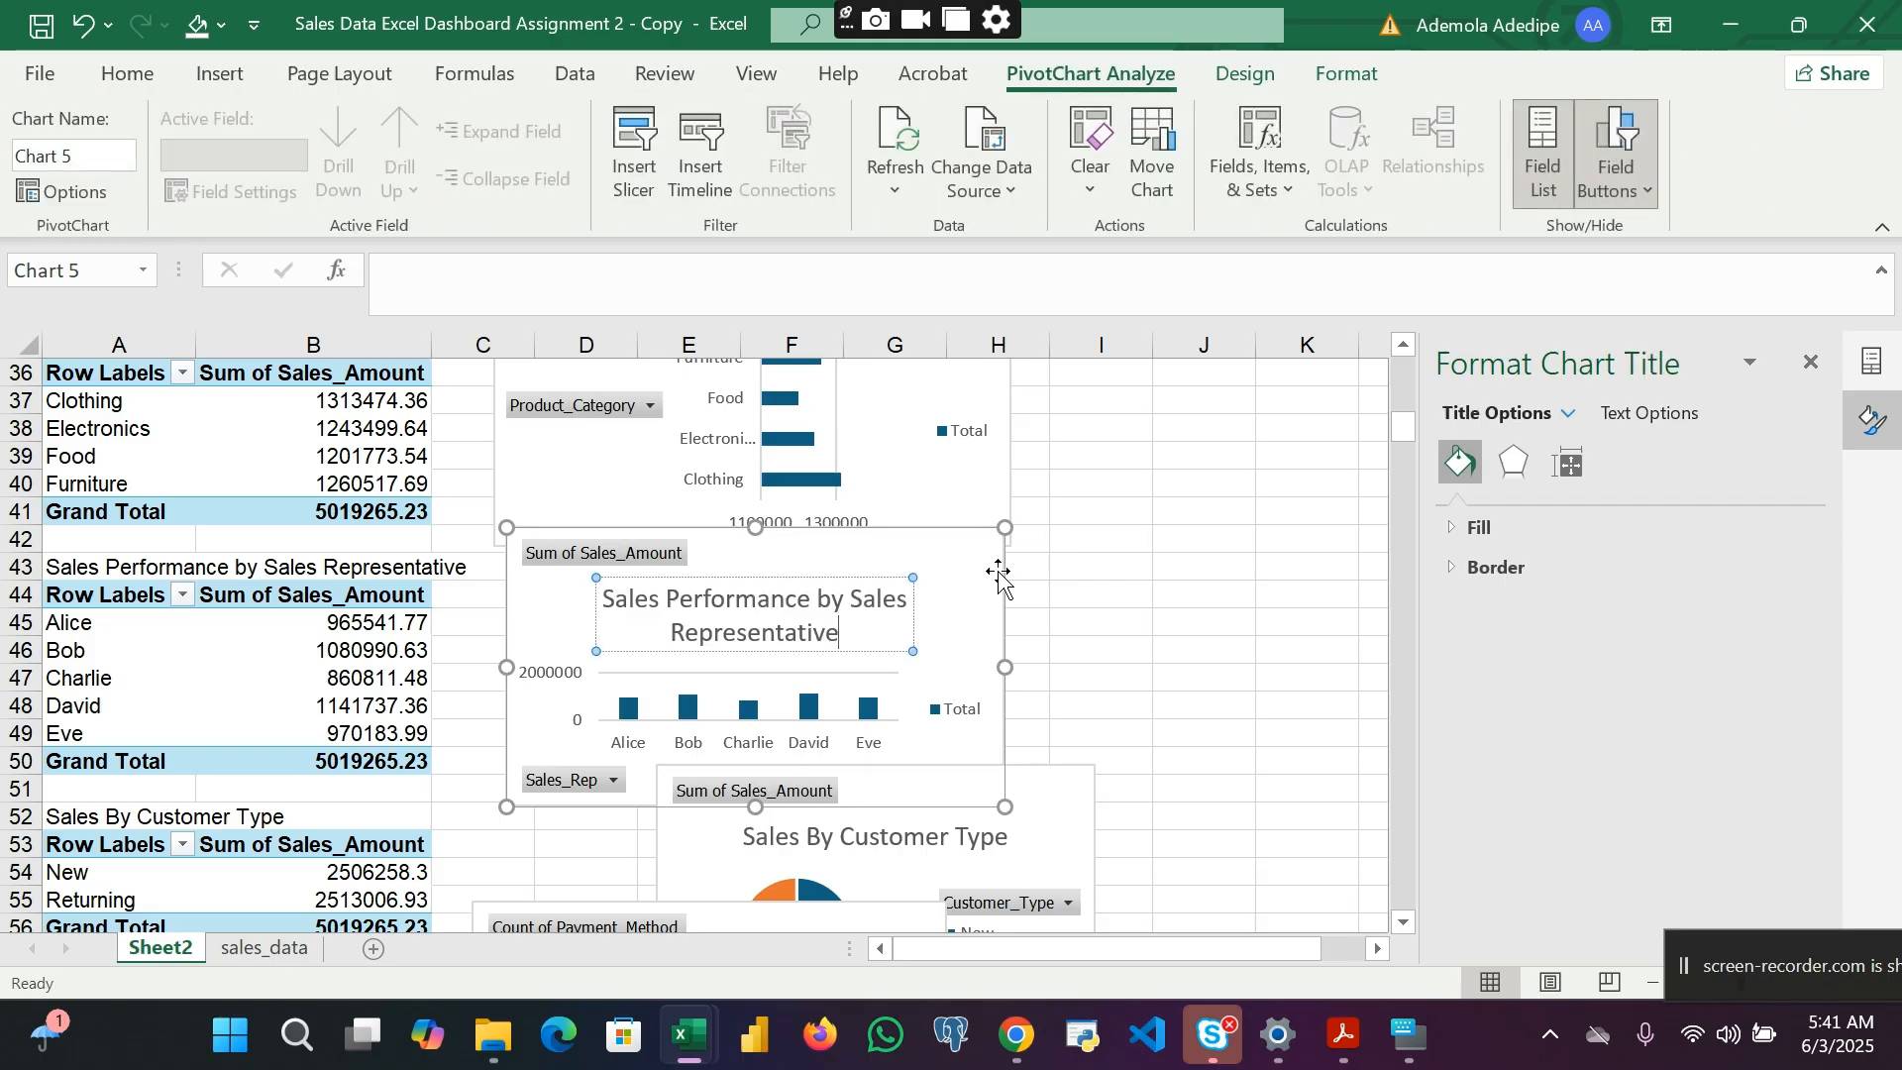
click(1072, 564)
Step: Replace the title of the product category bar chart with "Sales By Product Category"
scroll(1072, 564, up, 1)
scroll(1072, 560, up, 1)
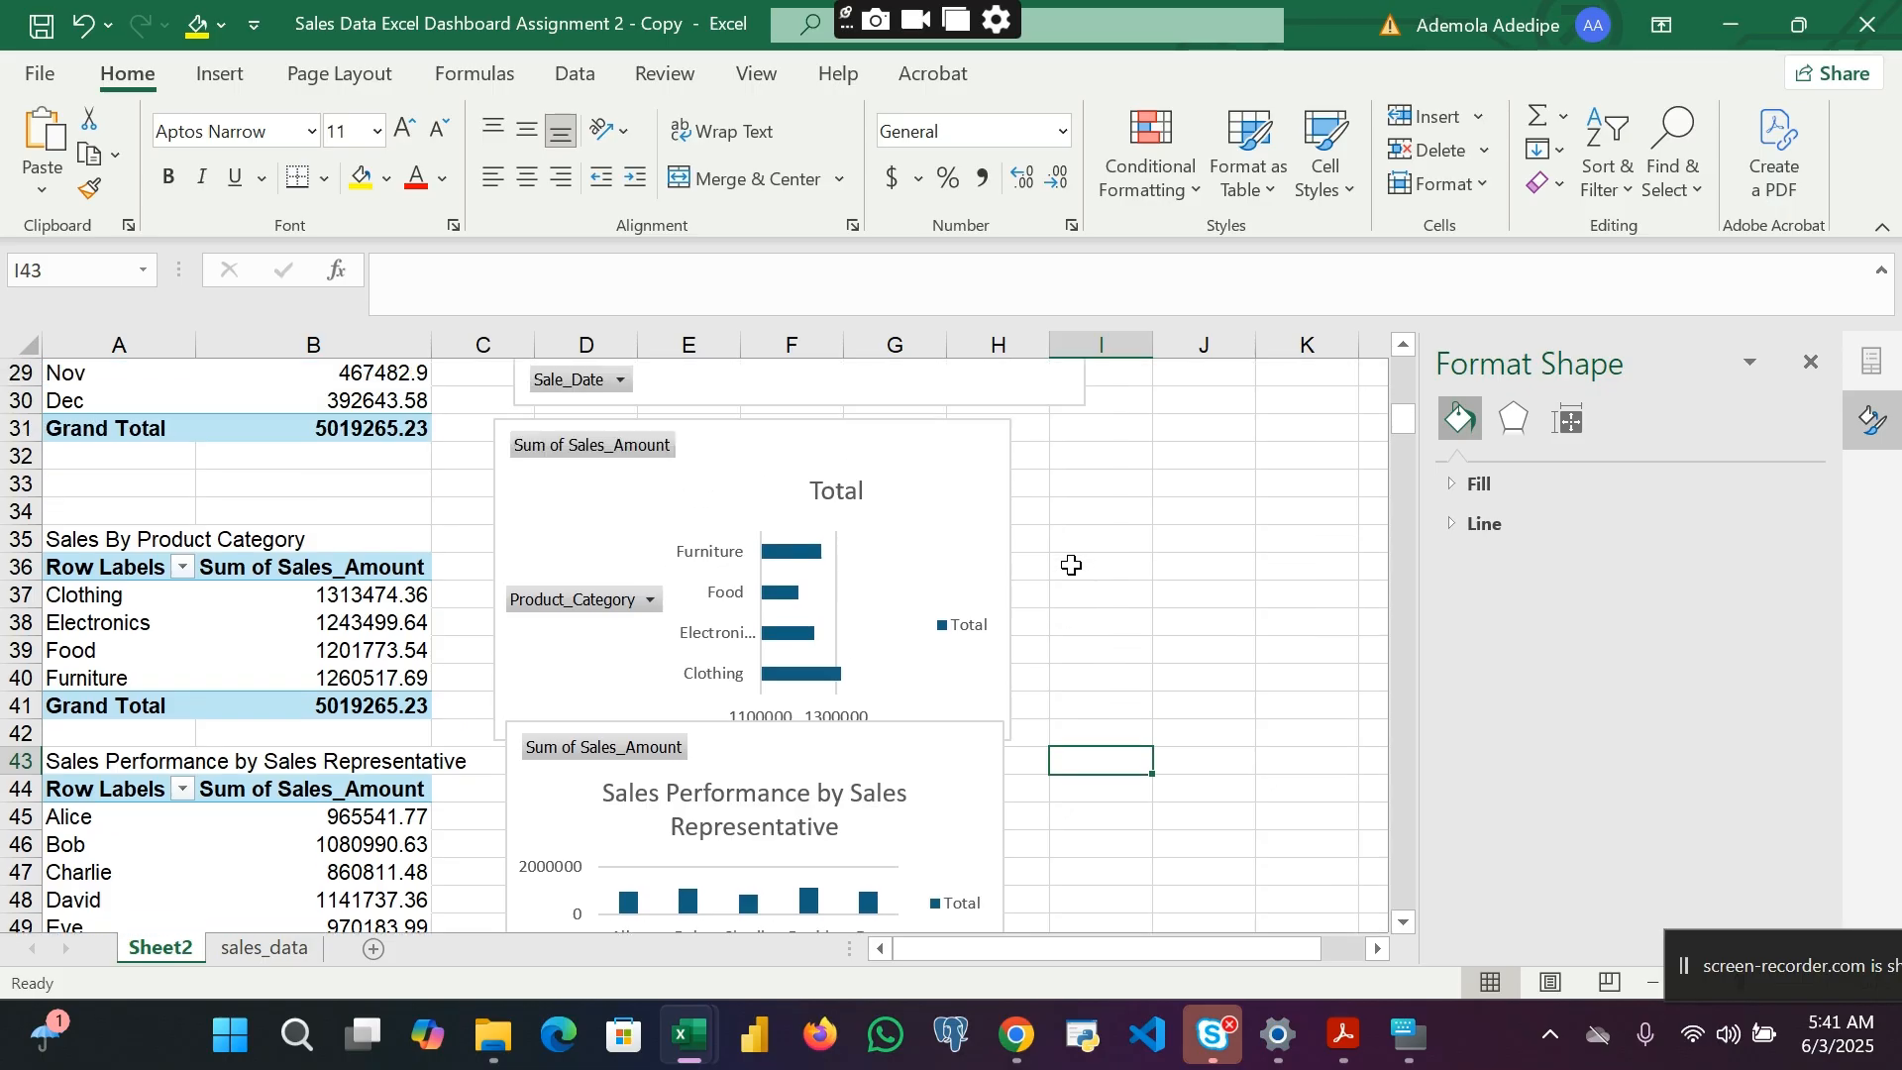
click(756, 484)
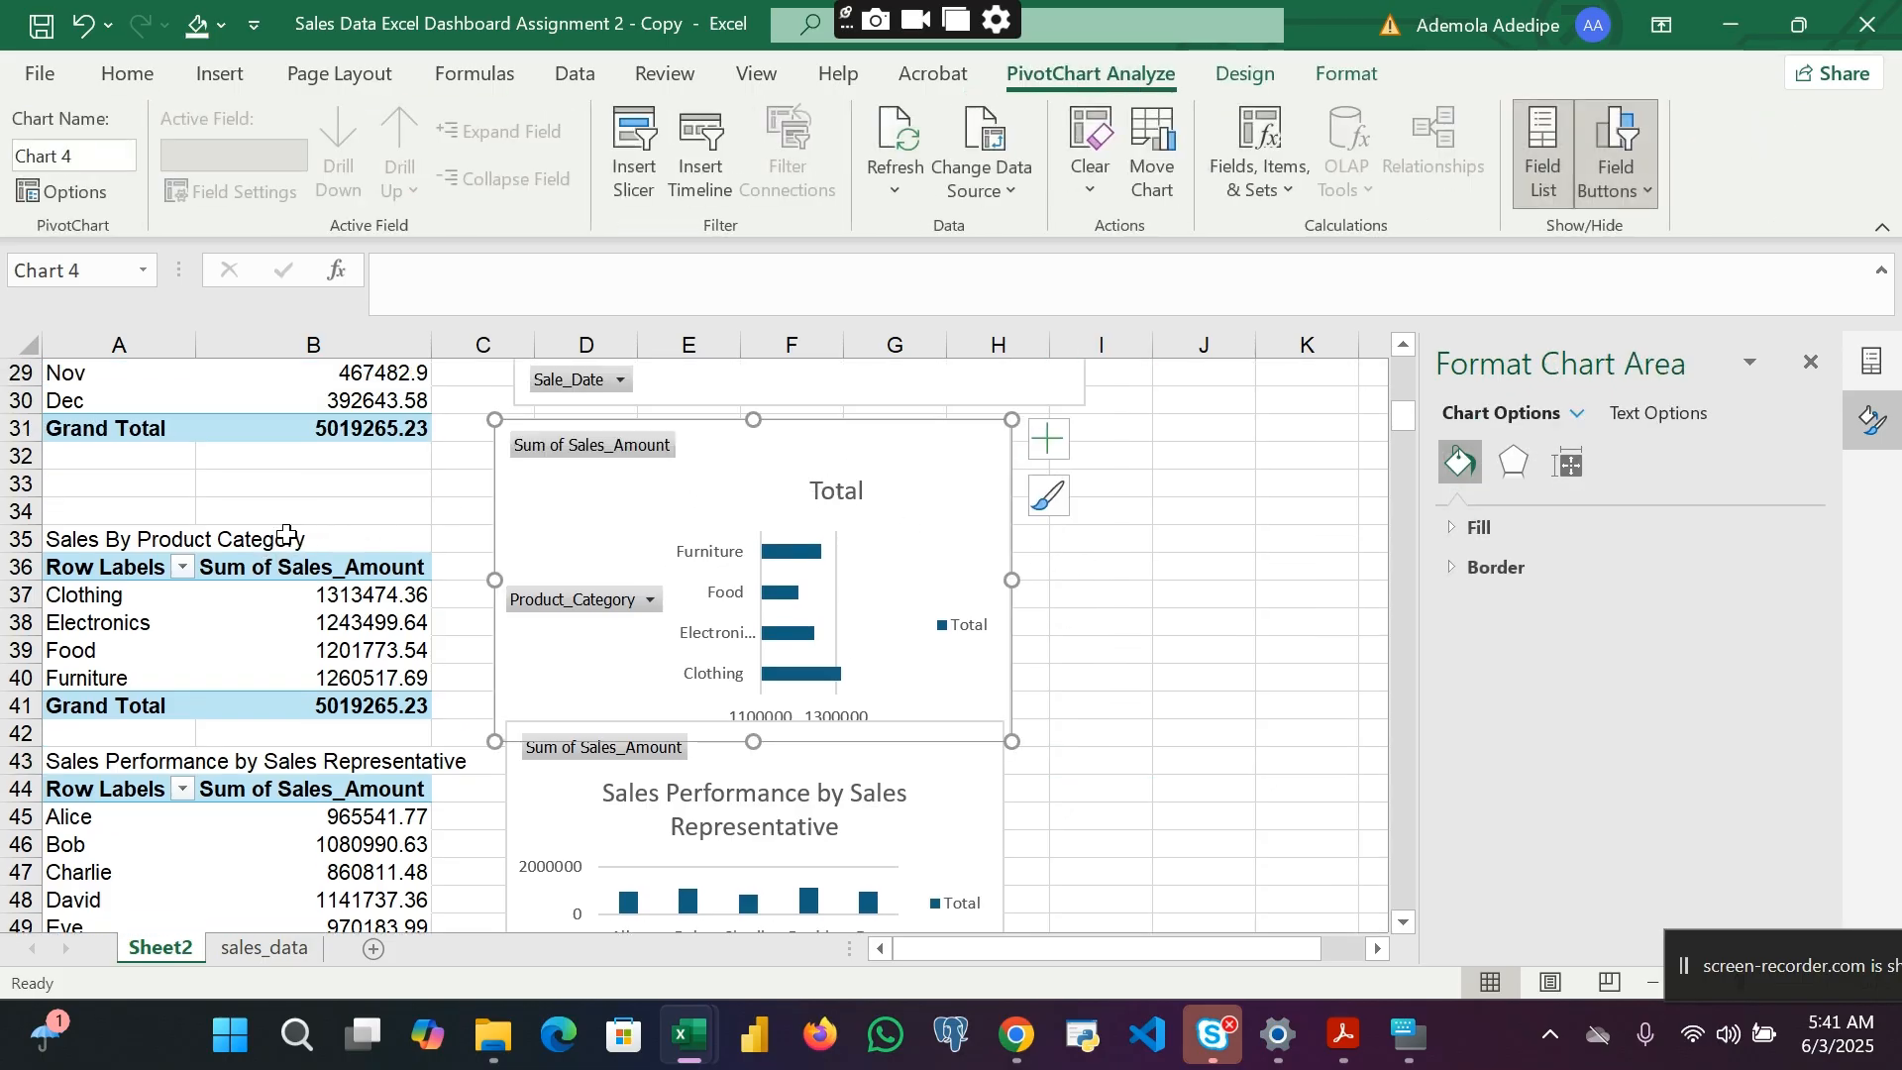
click(832, 488)
click(833, 489)
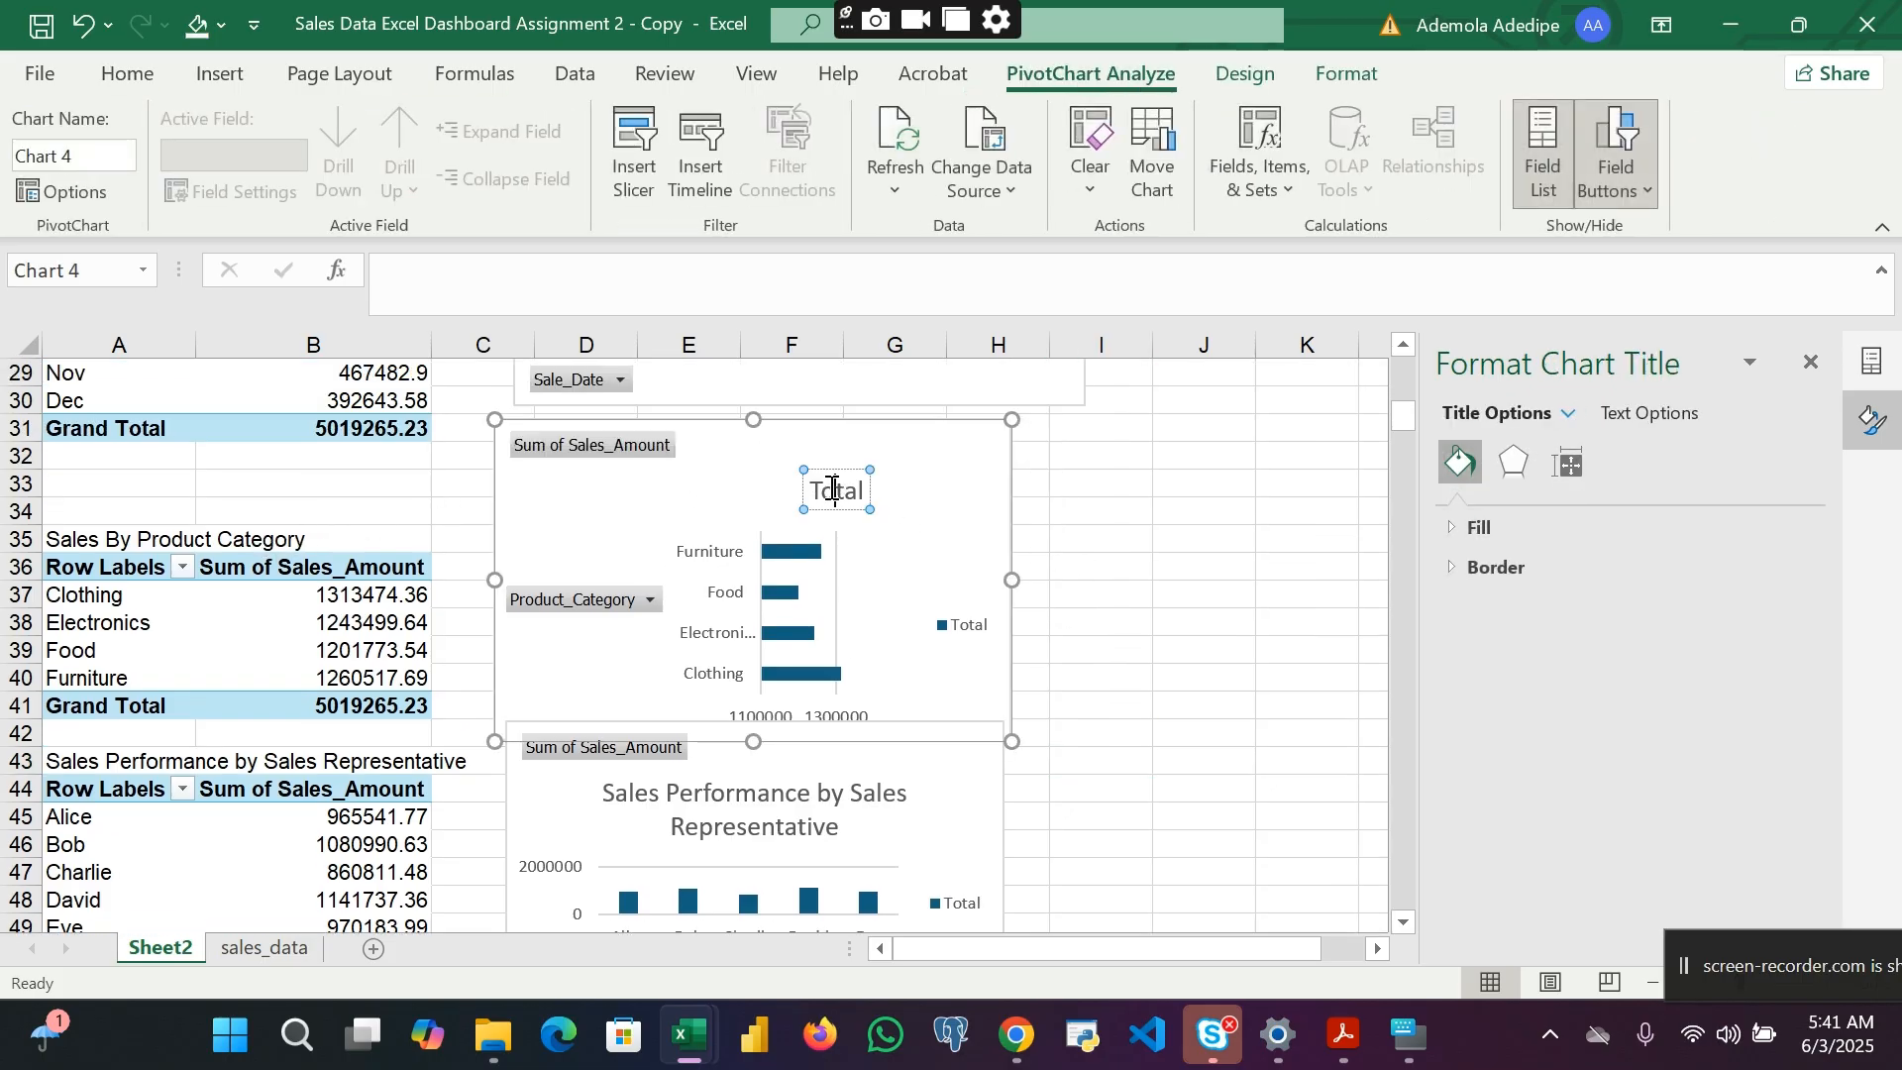
text(Sal)
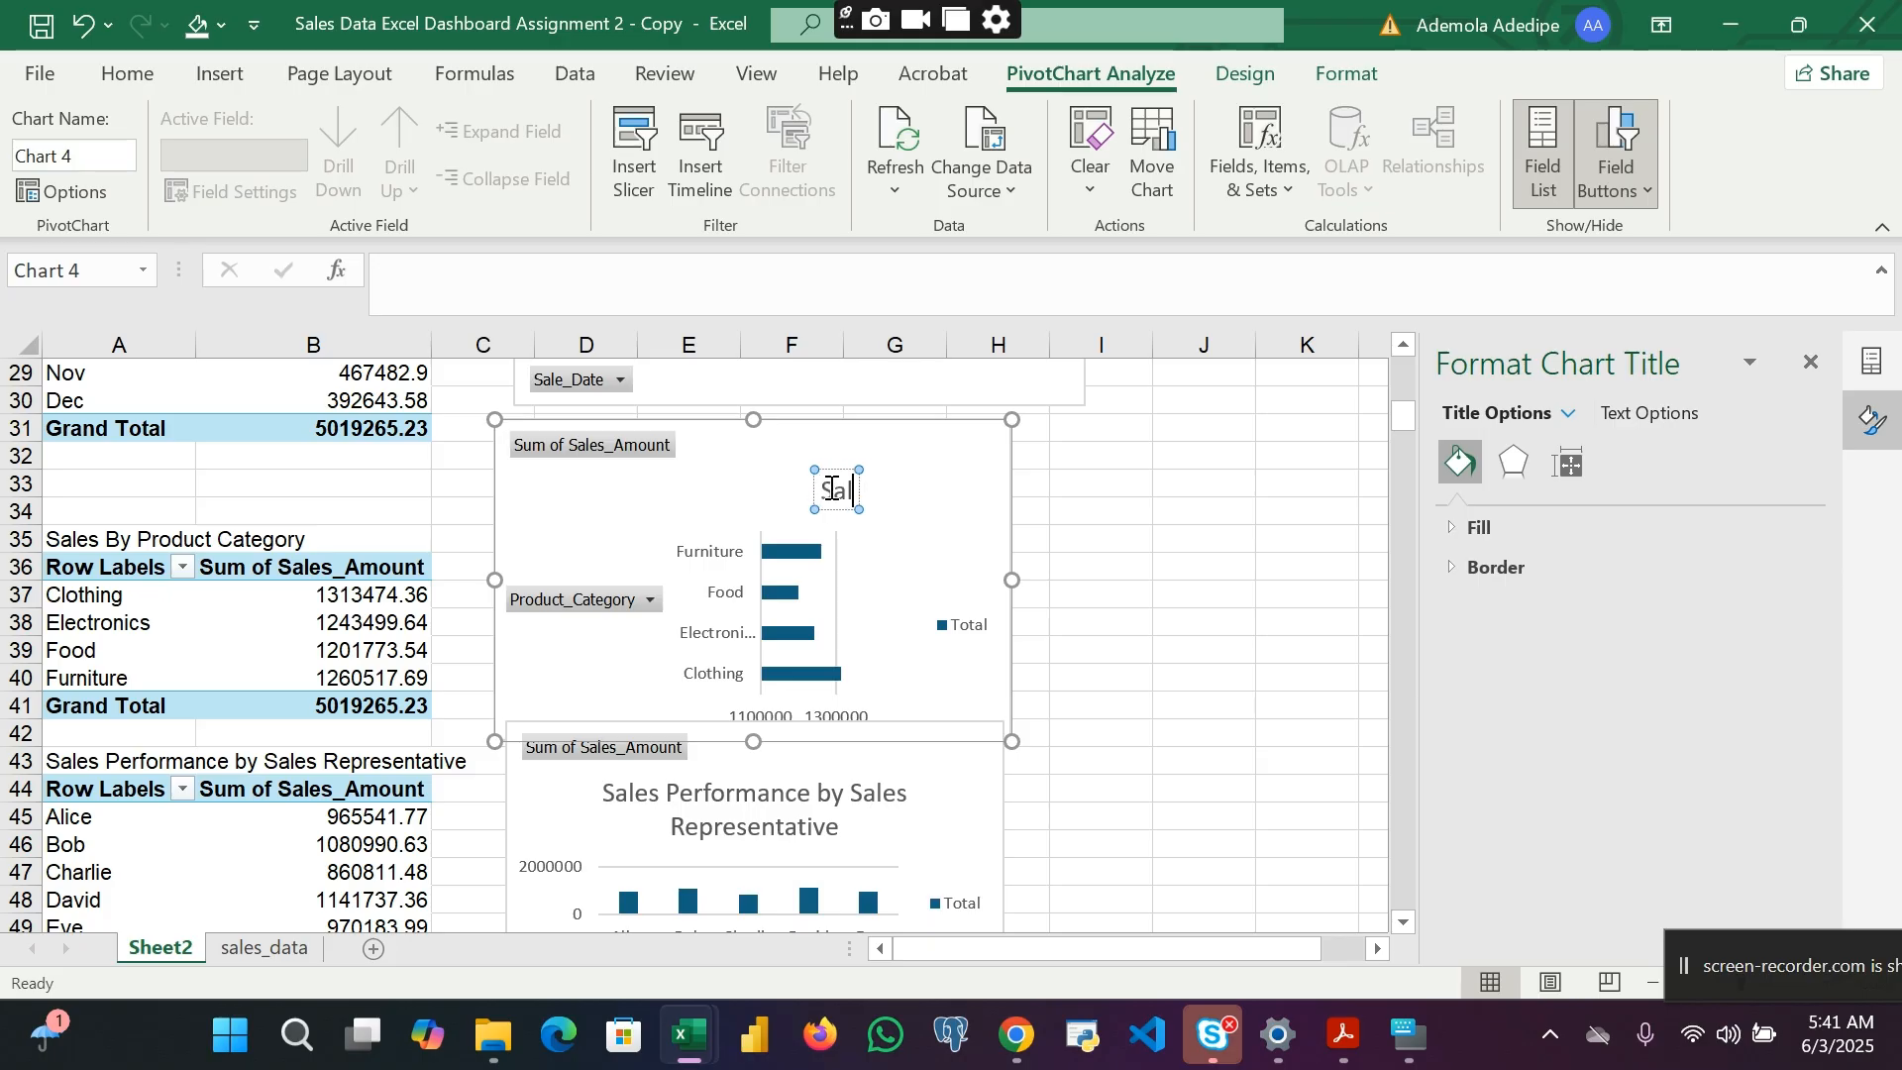
text(s)
key(BackSpace)
text(es By Pr)
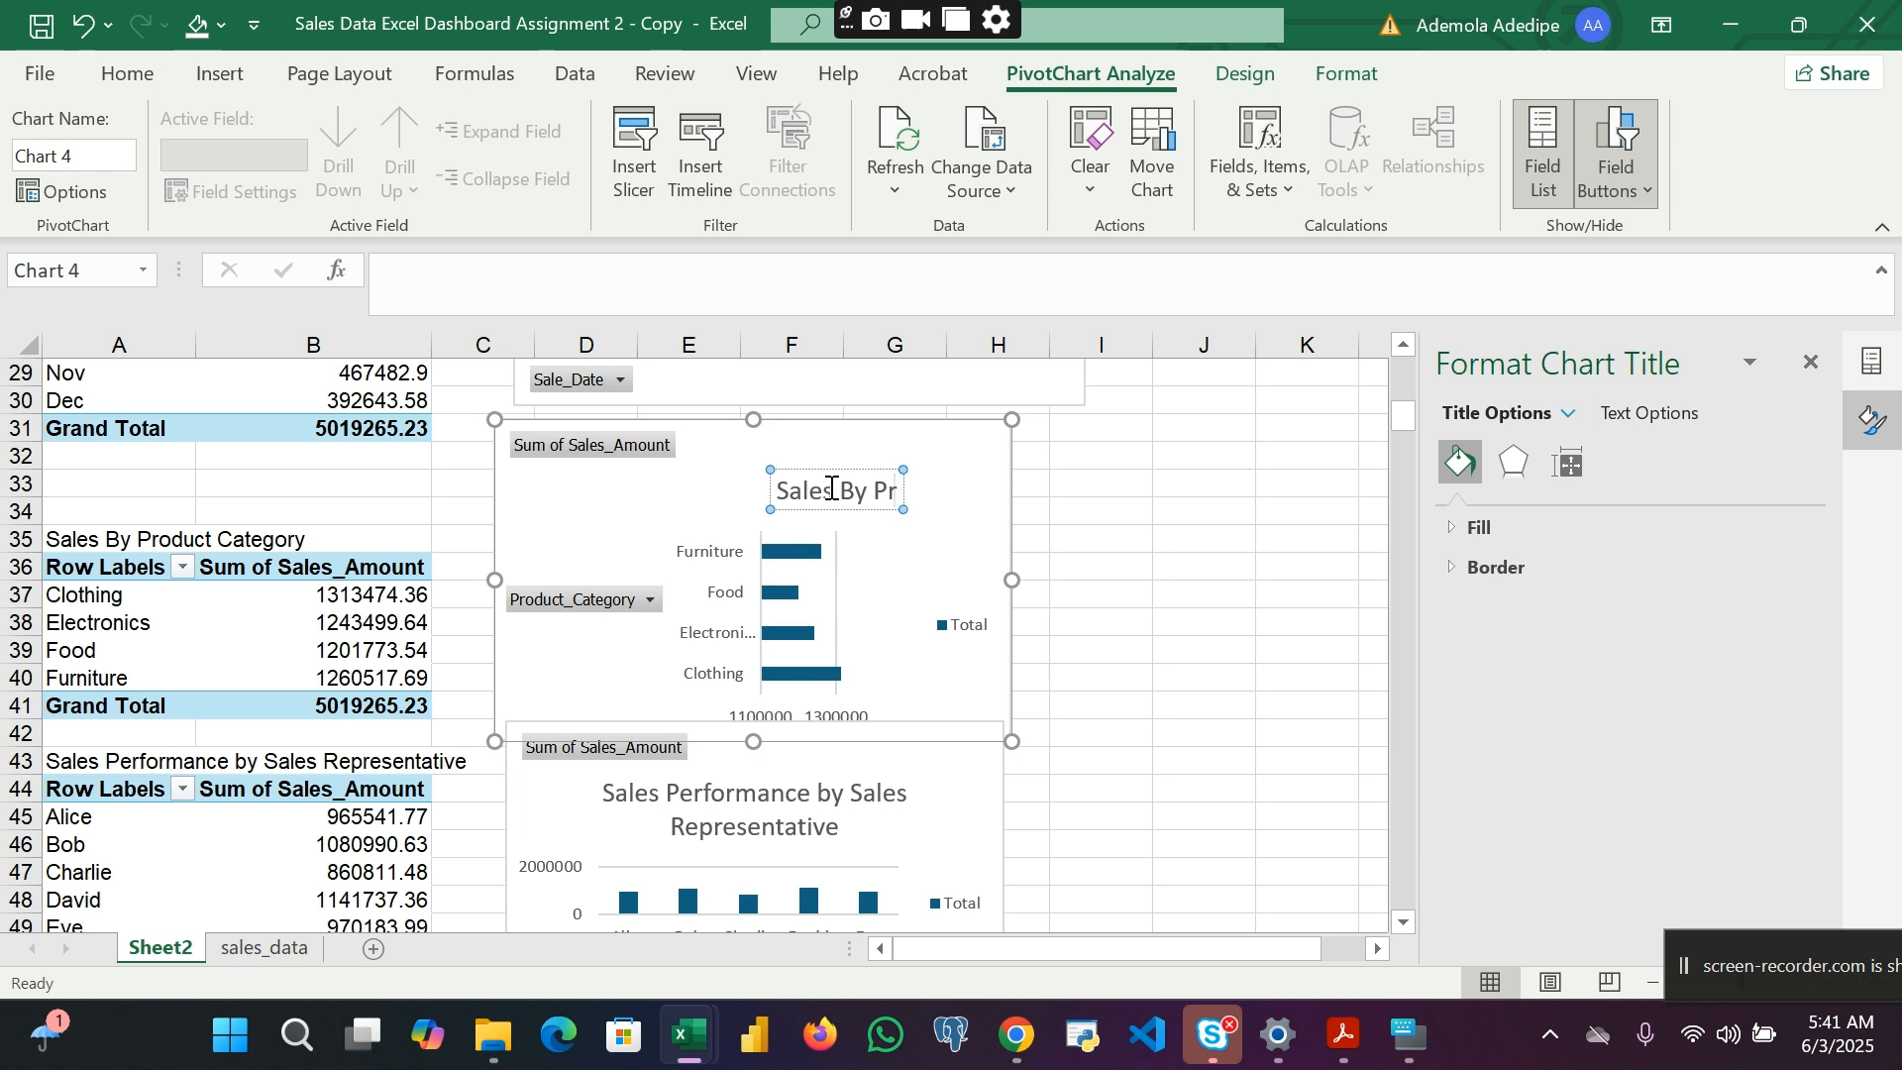
text(oduct Cathe)
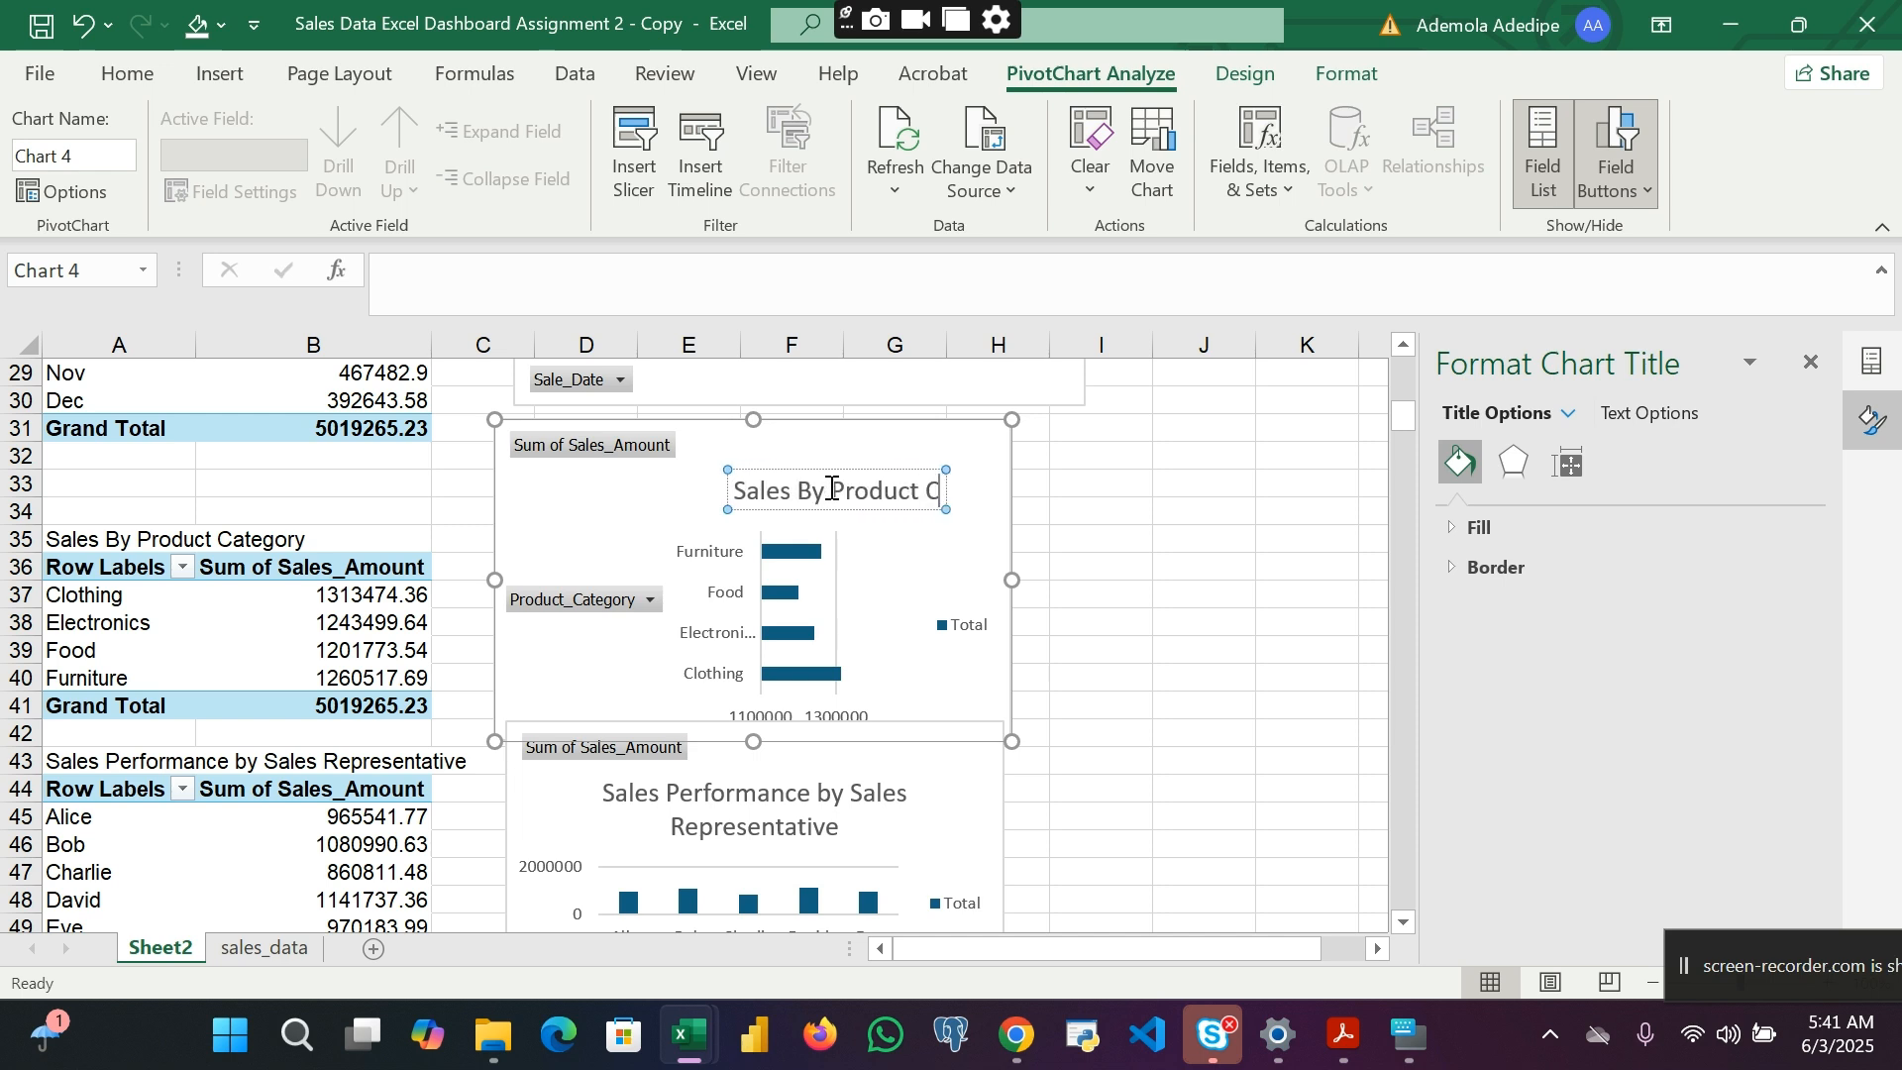
key(BackSpace)
key(BackSpace)
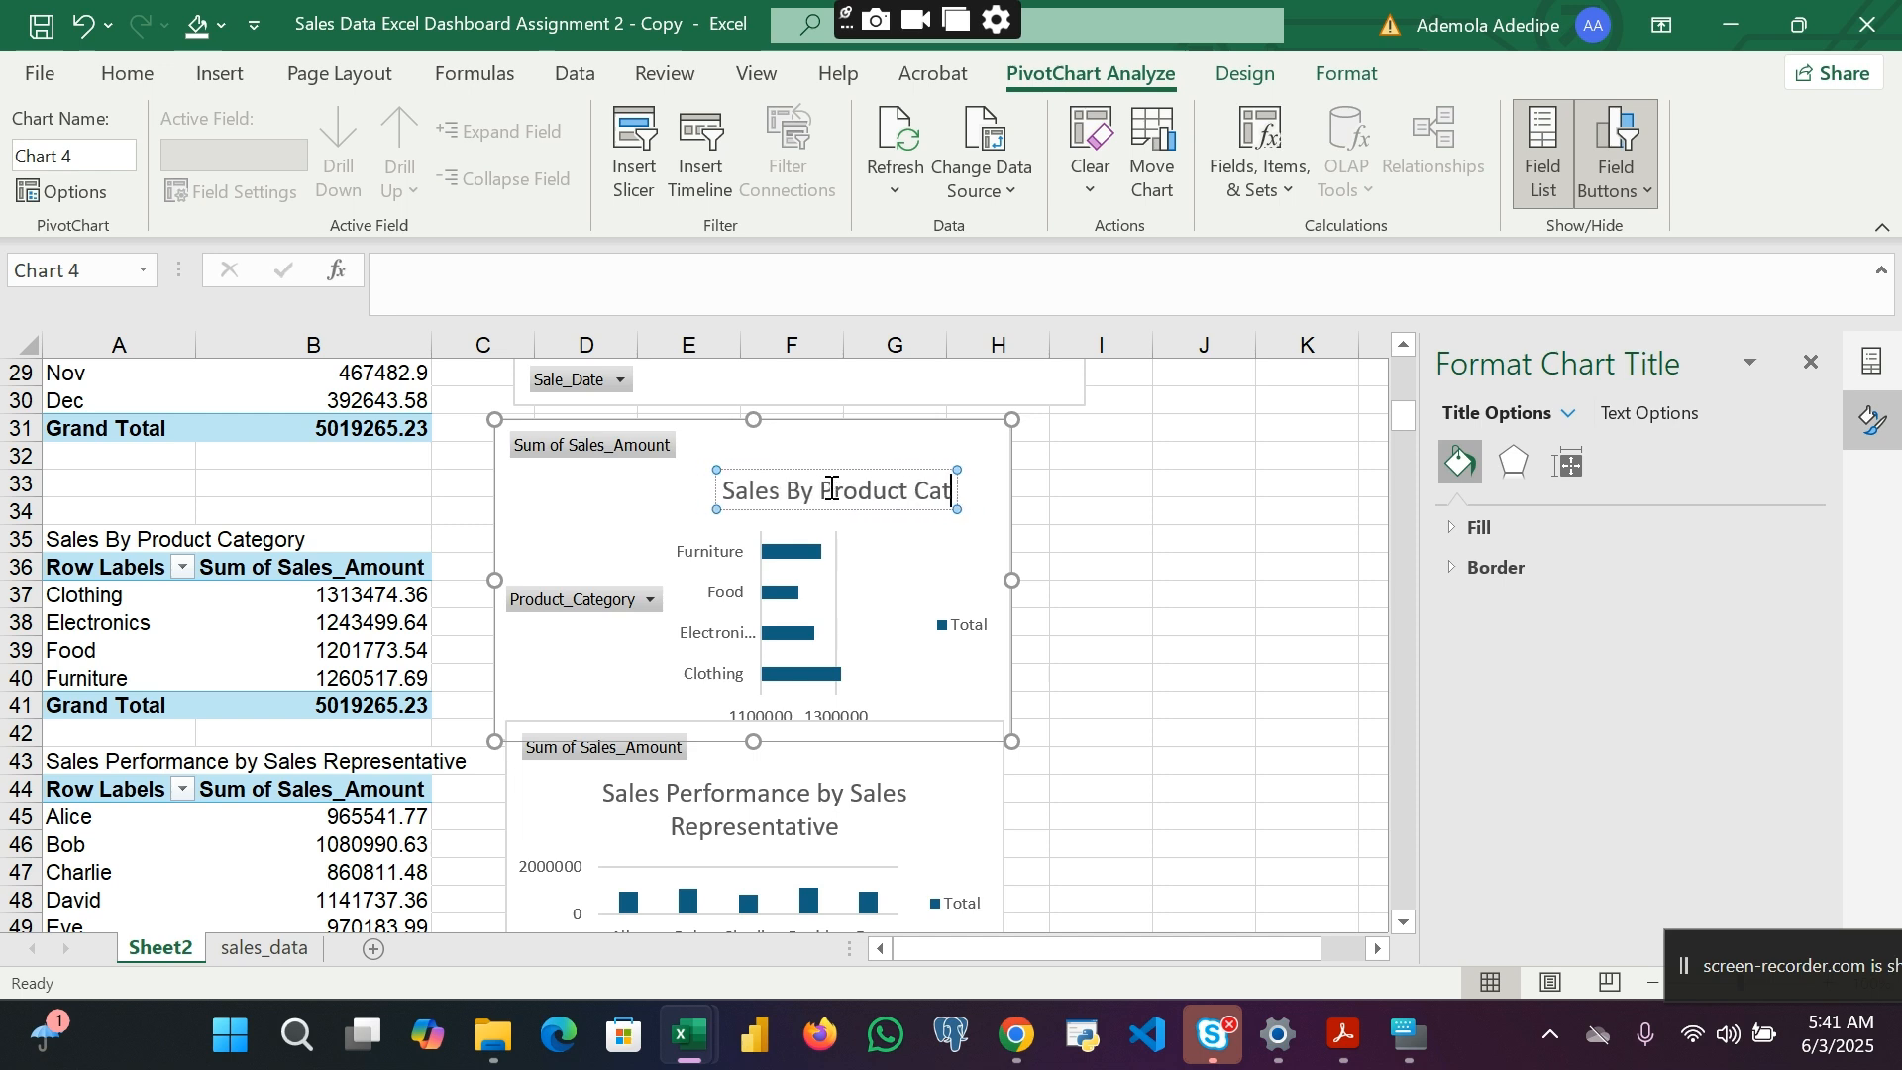
text(eo)
key(BackSpace)
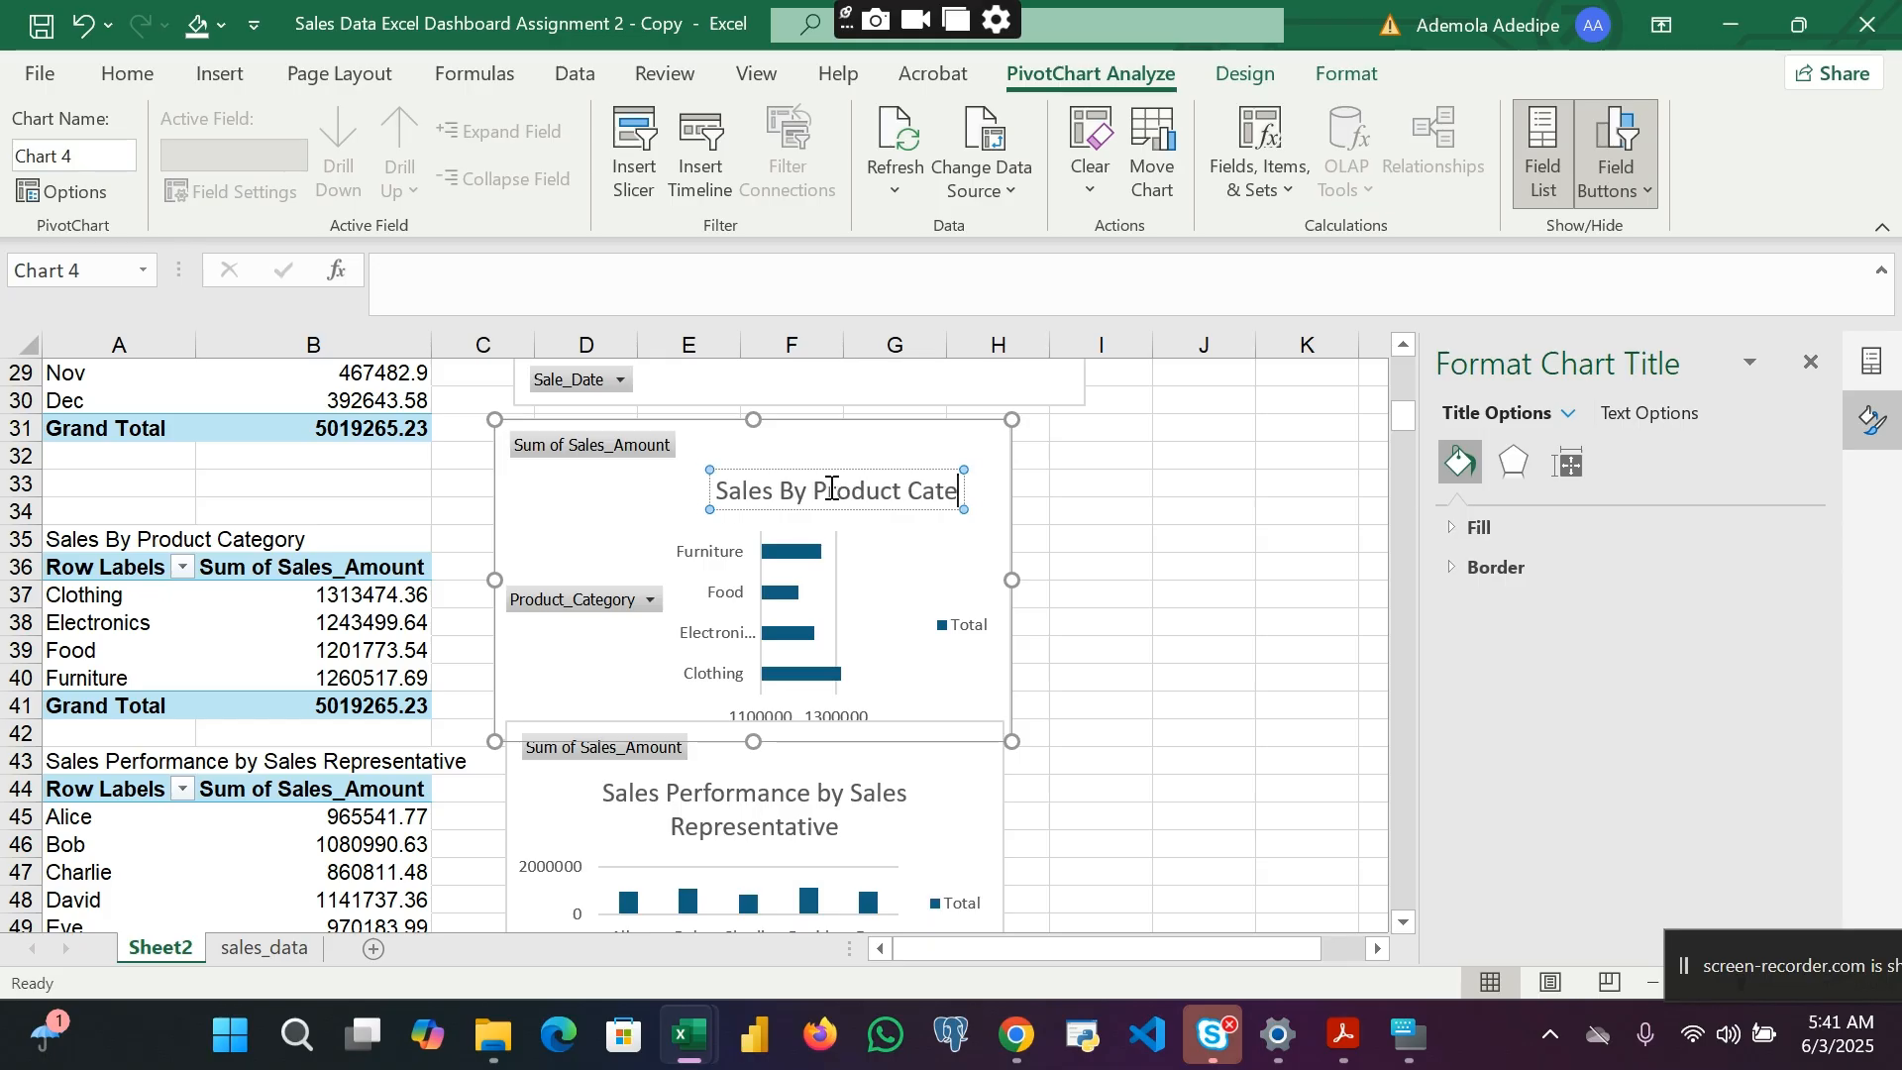
text(gory)
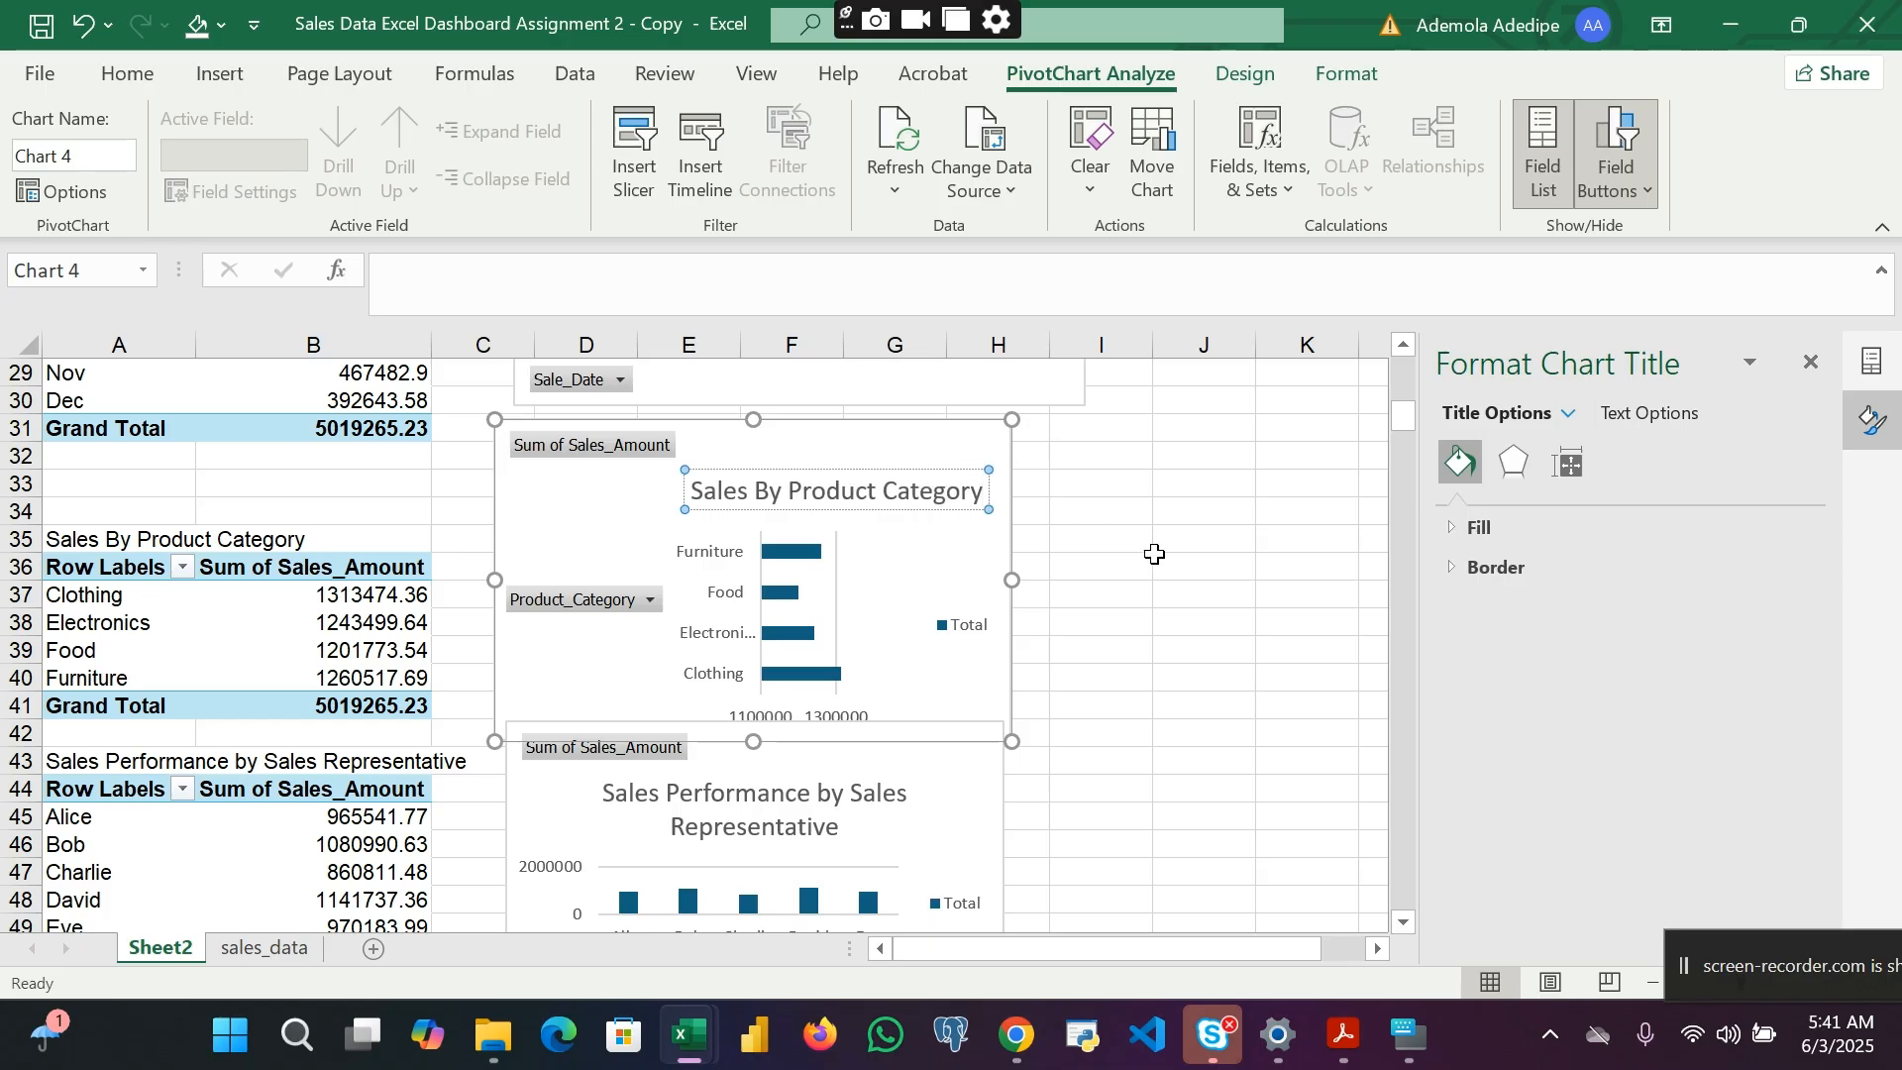
click(1155, 554)
Step: Replace the title of the monthly sales line chart with "Sales Trend By Month"
scroll(1155, 554, up, 5)
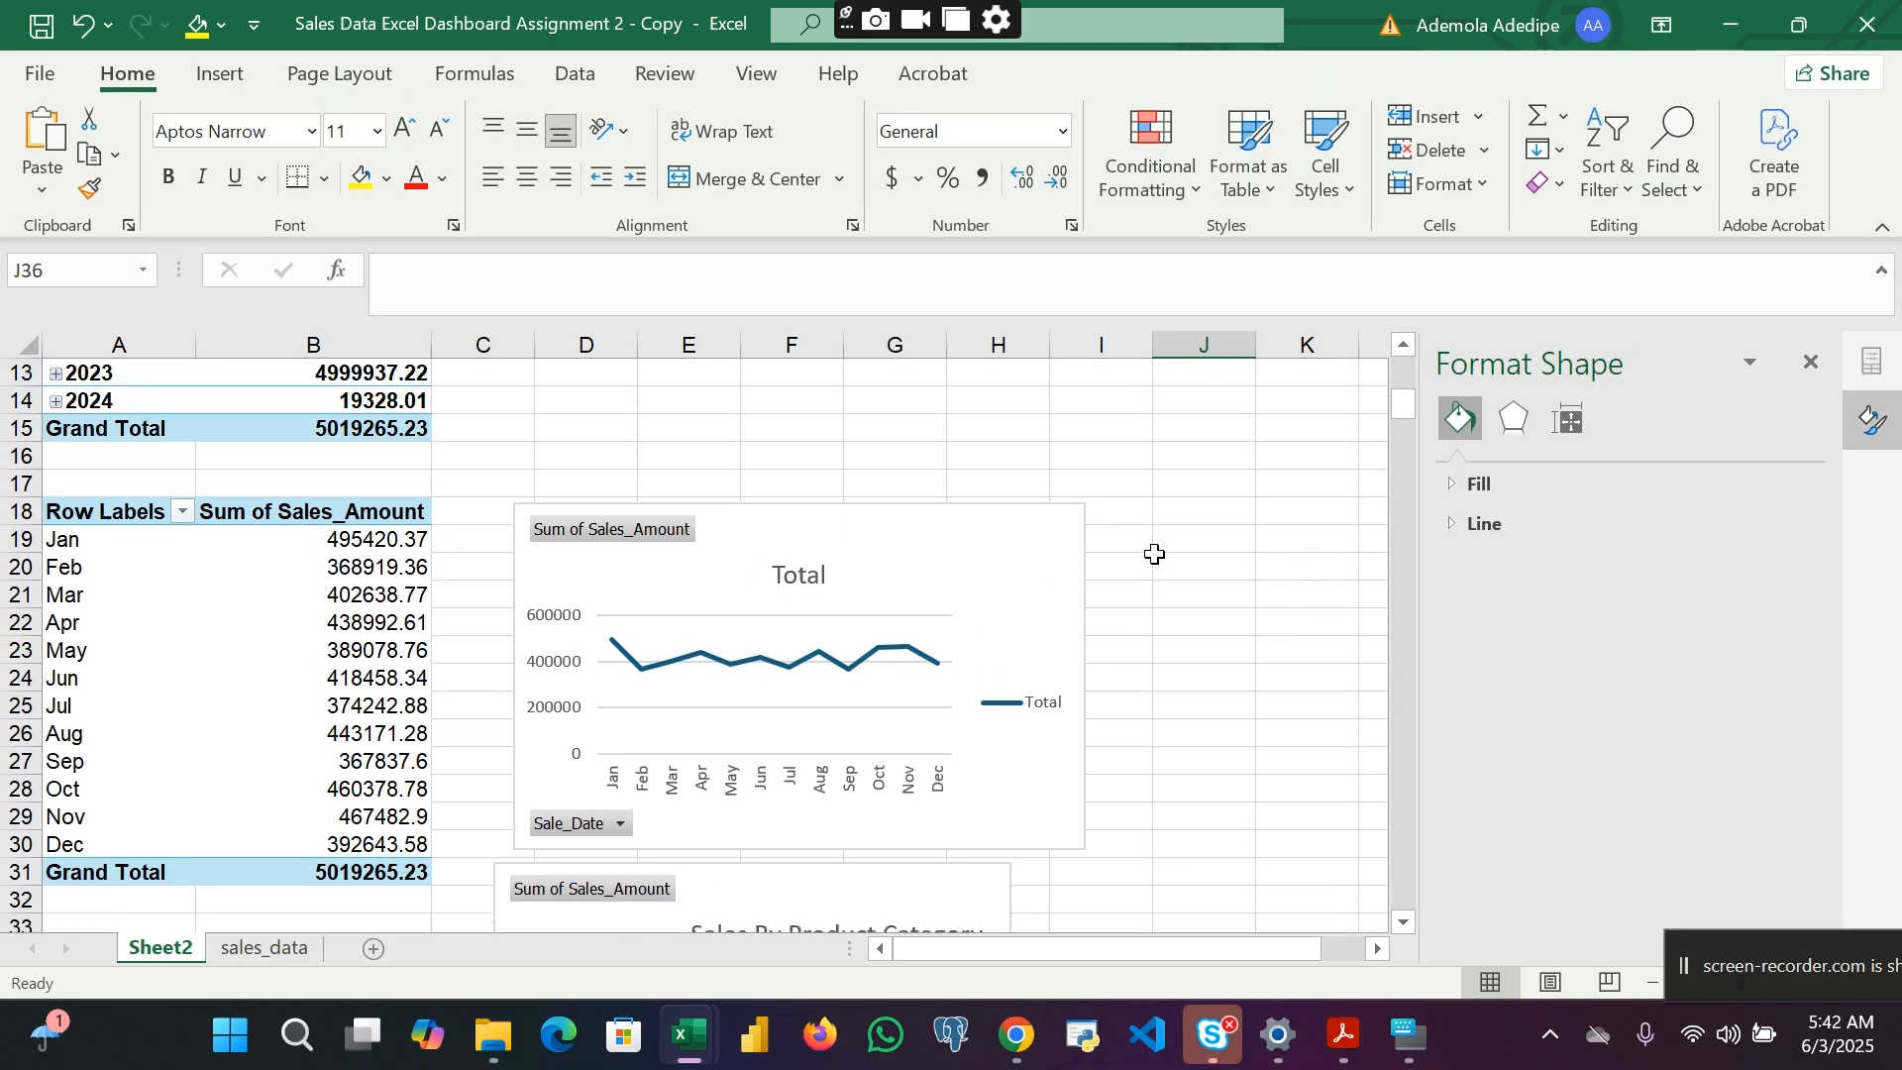
scroll(557, 502, up, 1)
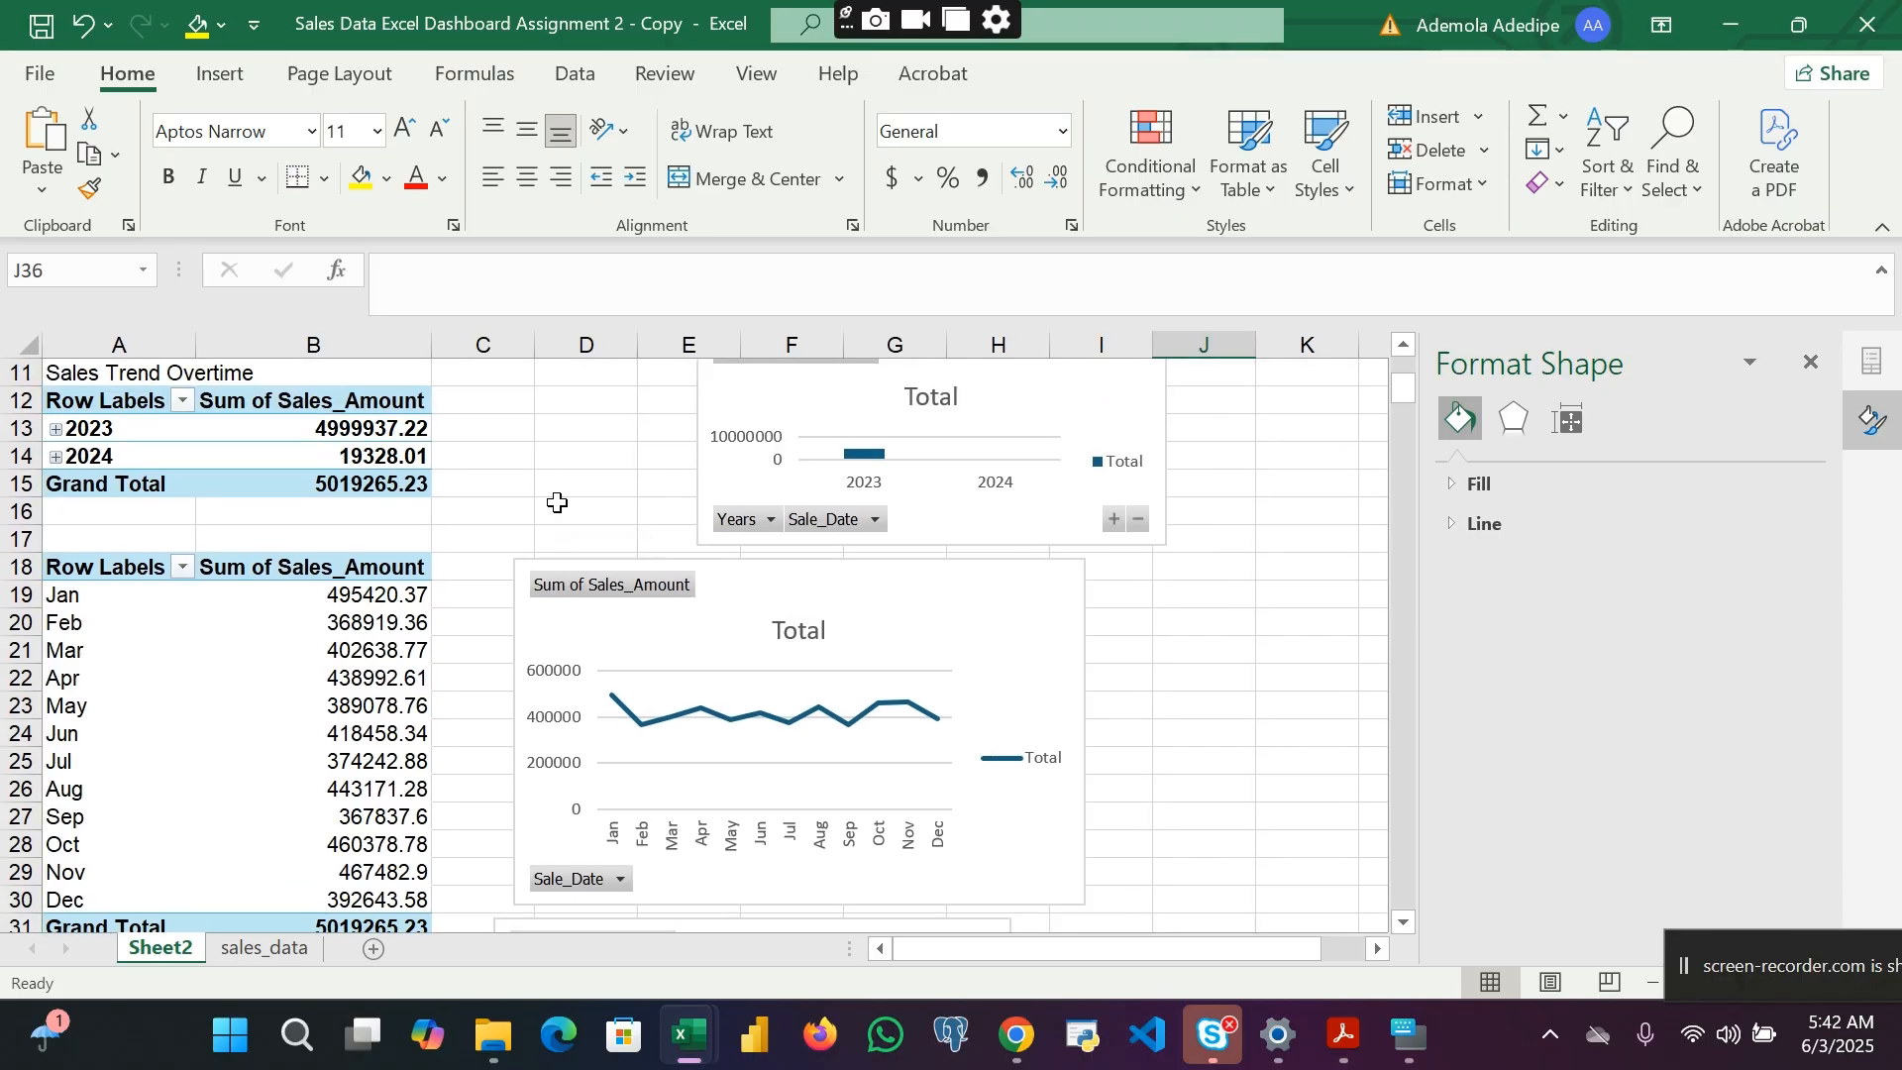
click(825, 586)
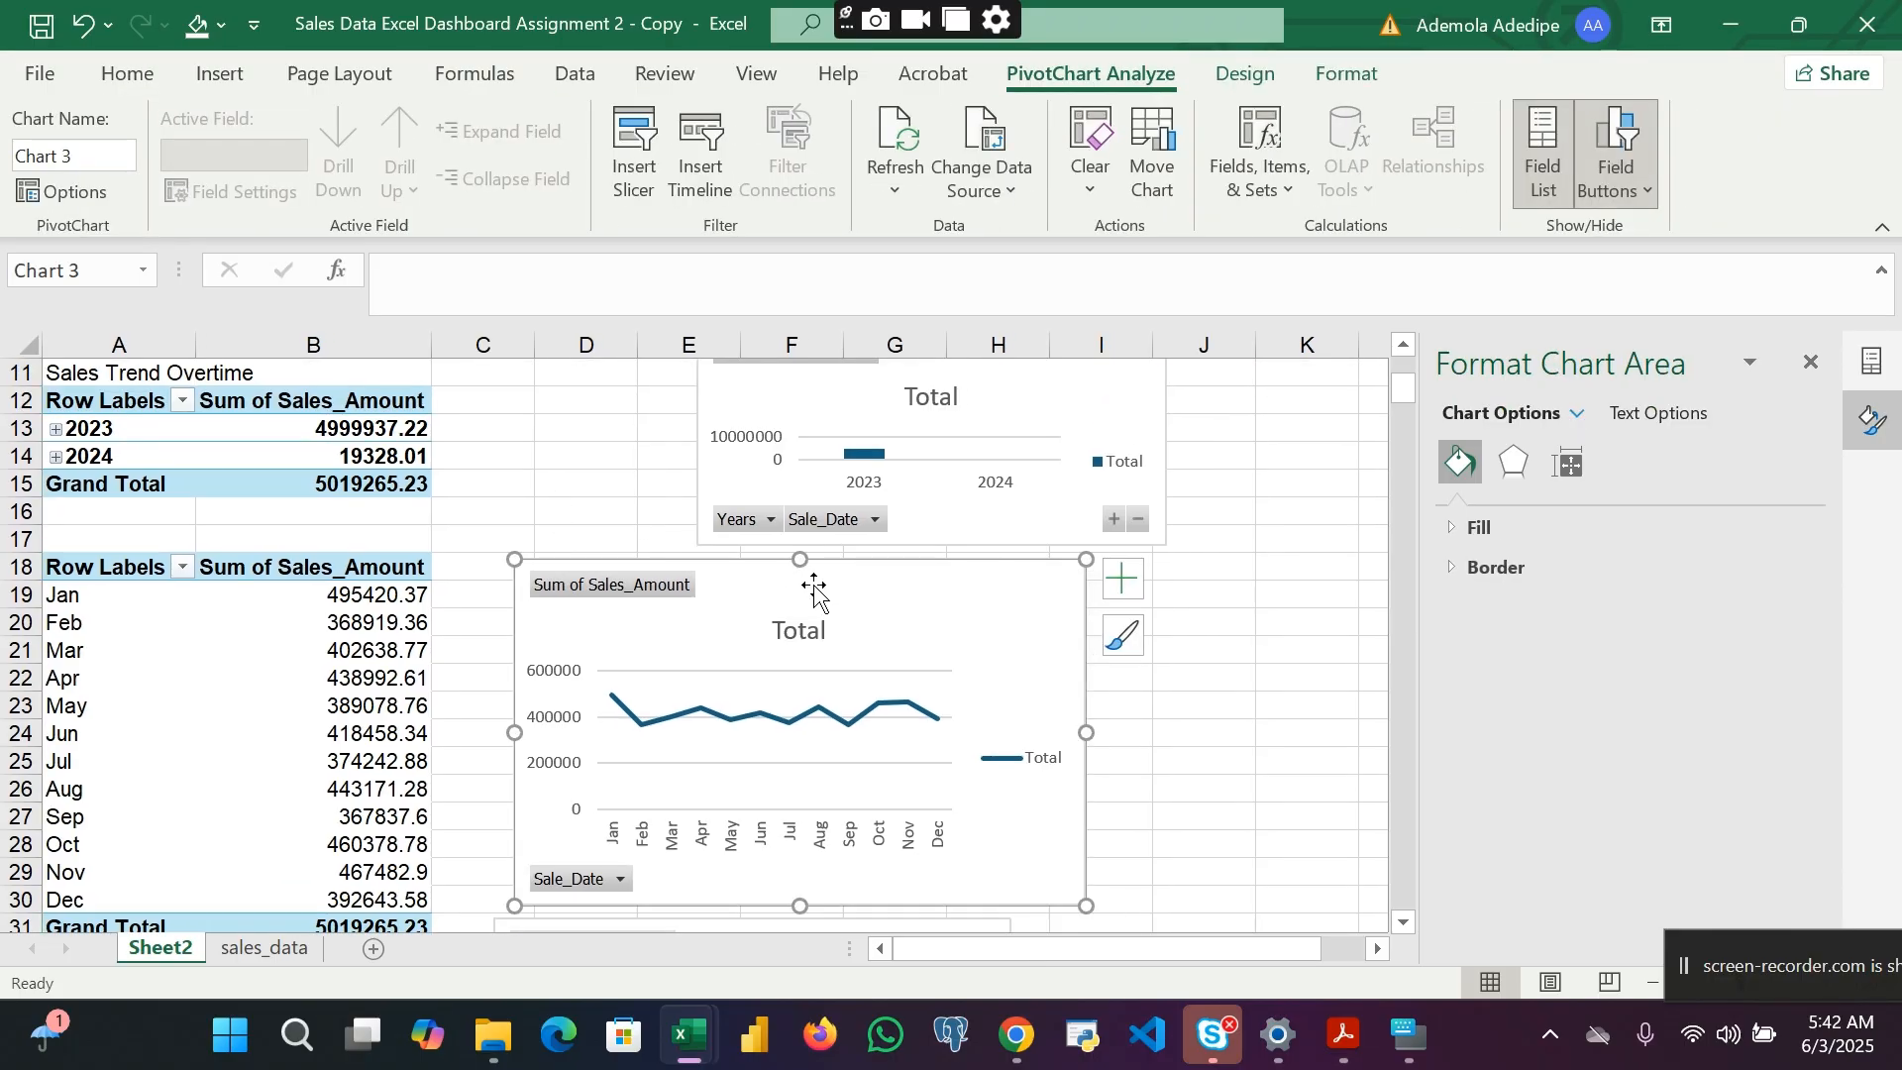
click(796, 631)
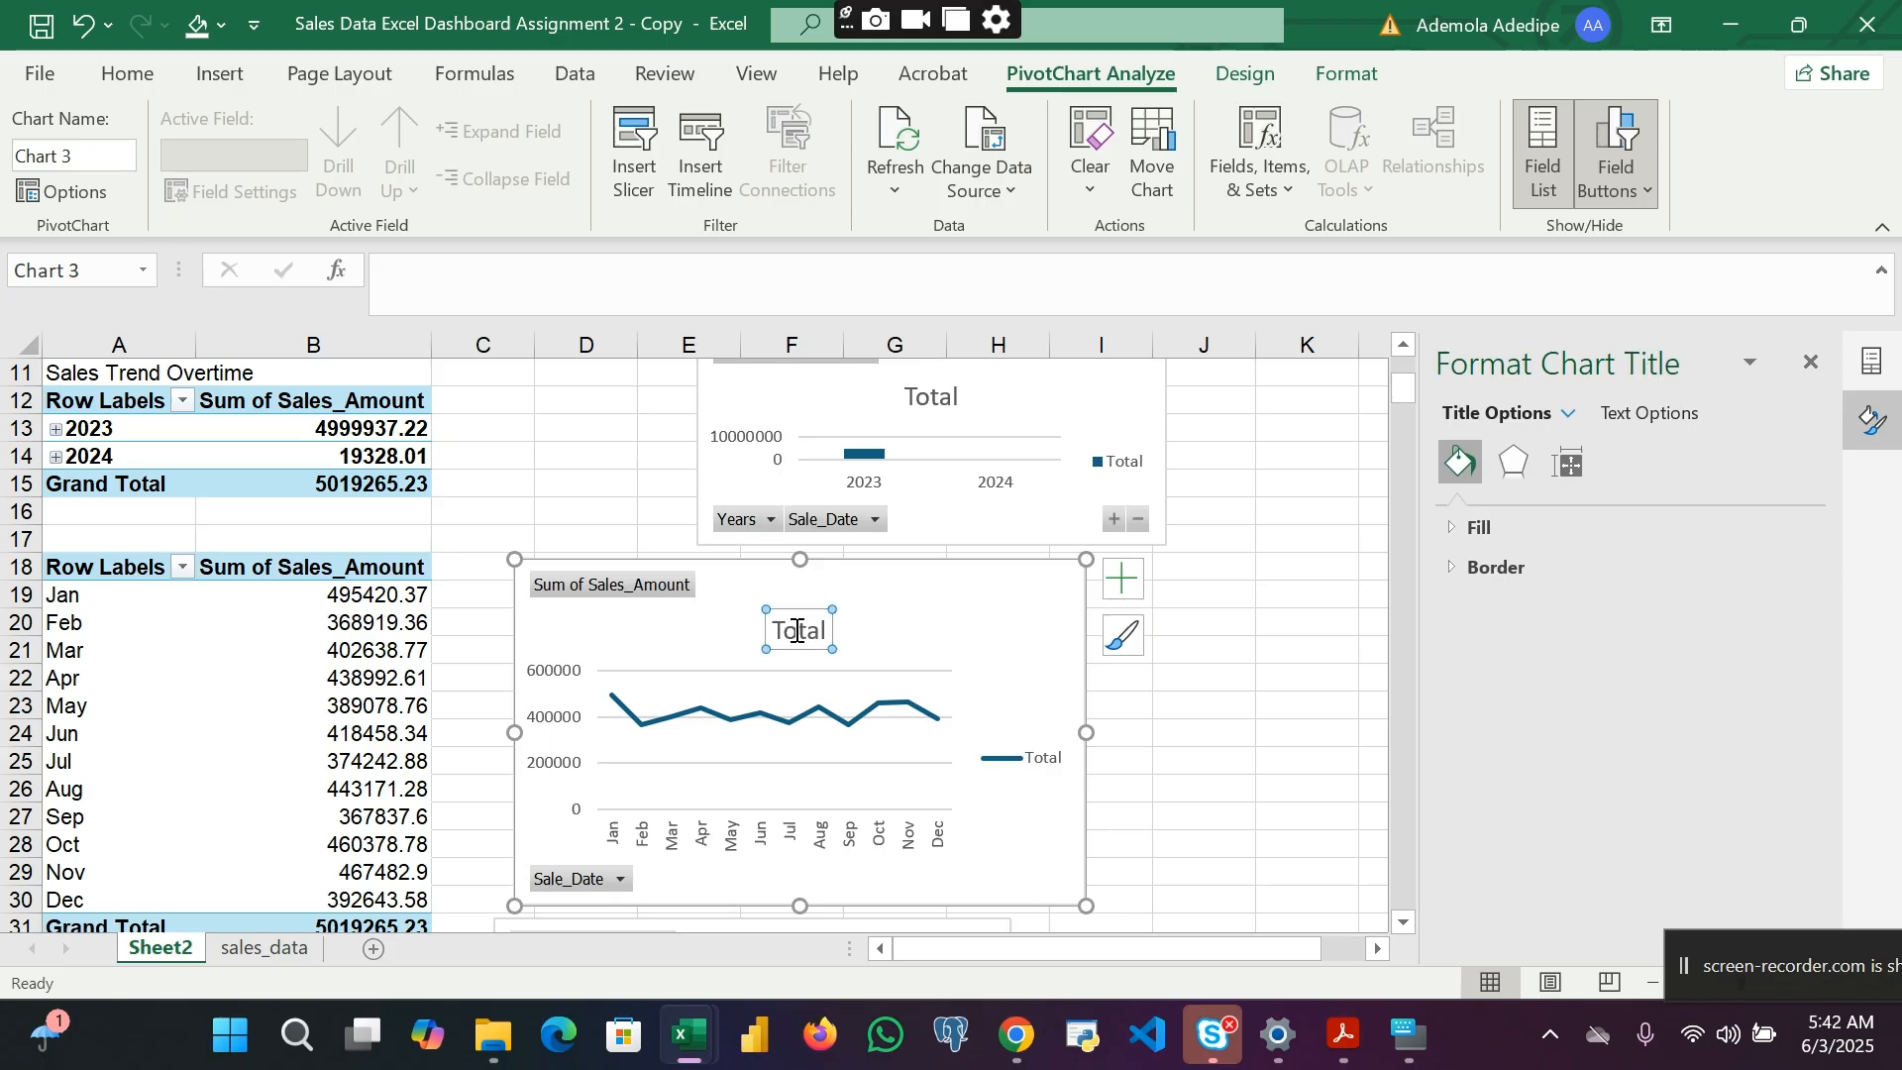
double_click(796, 631)
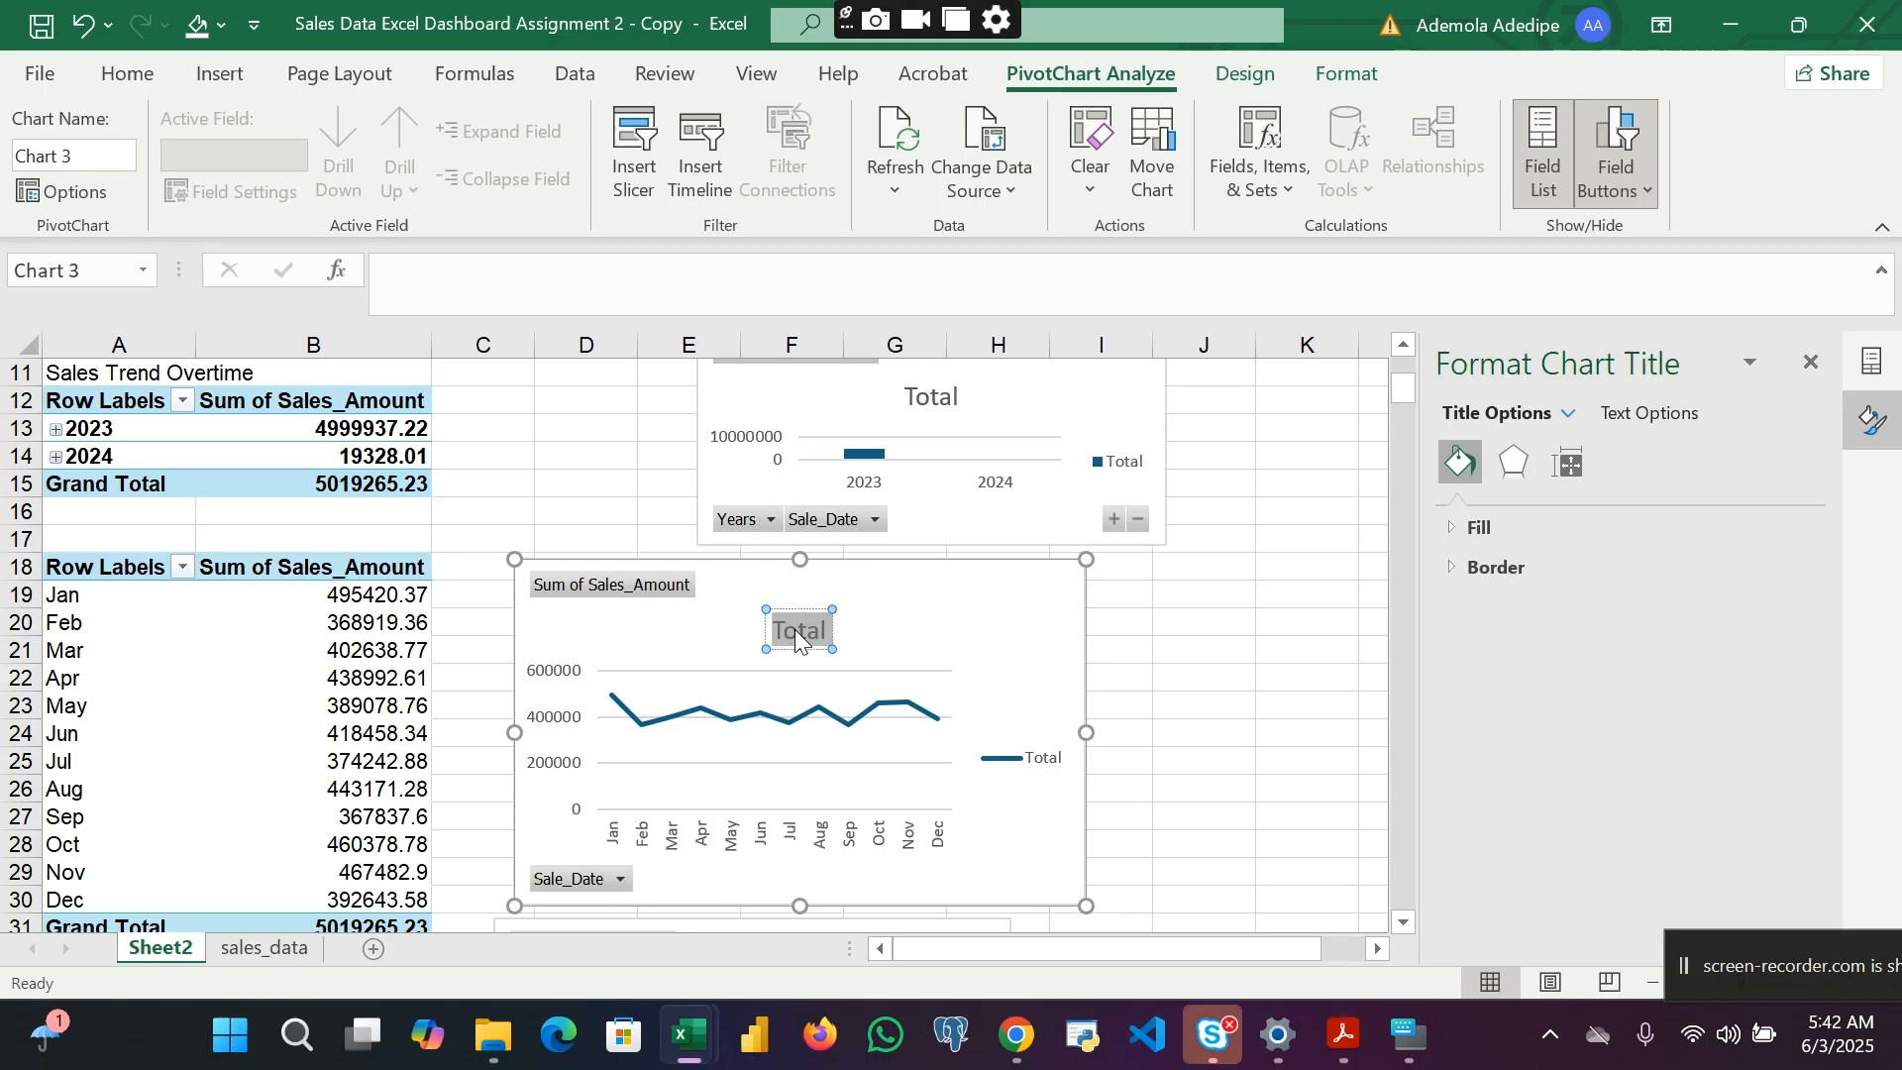
text(Sales Trend By Mo)
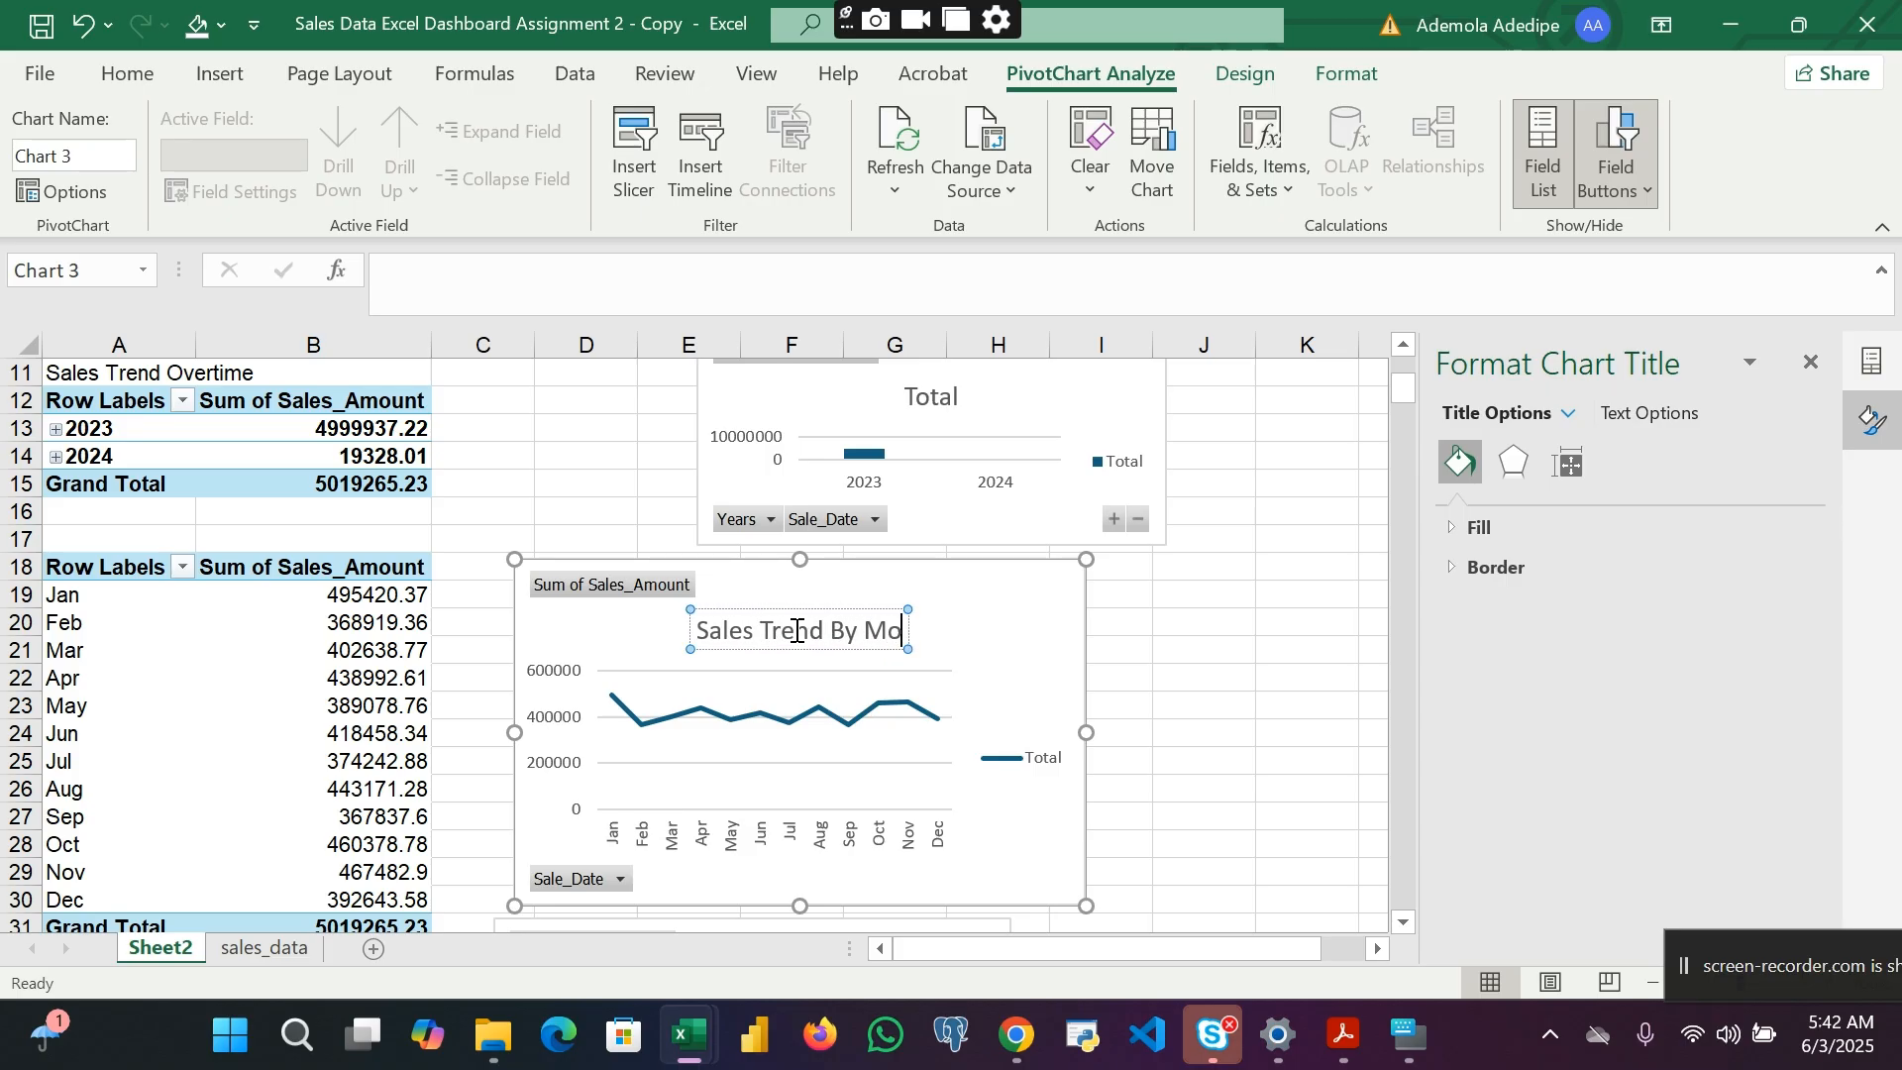
text(nth)
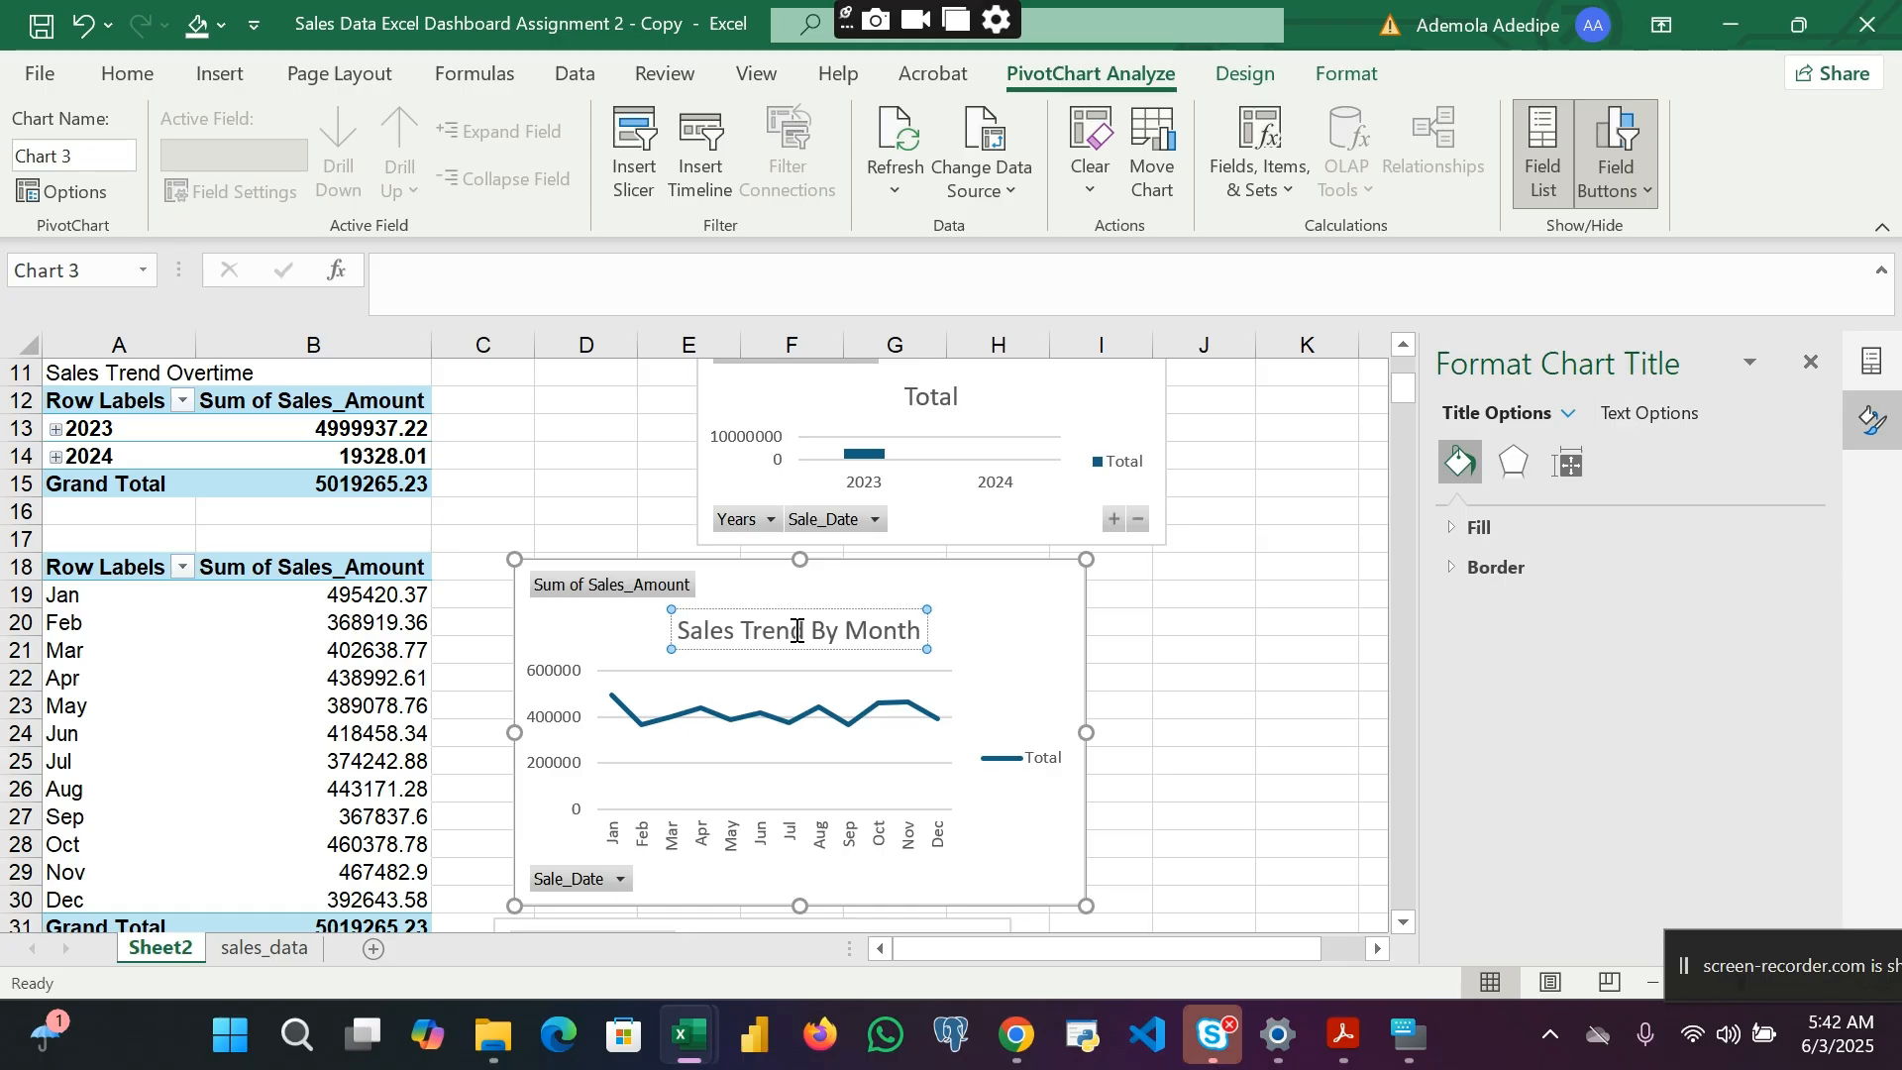
click(1128, 684)
Step: Replace the title of the yearly sales column chart with "Sales Trend By Year"
scroll(1129, 694, up, 1)
scroll(1130, 691, up, 2)
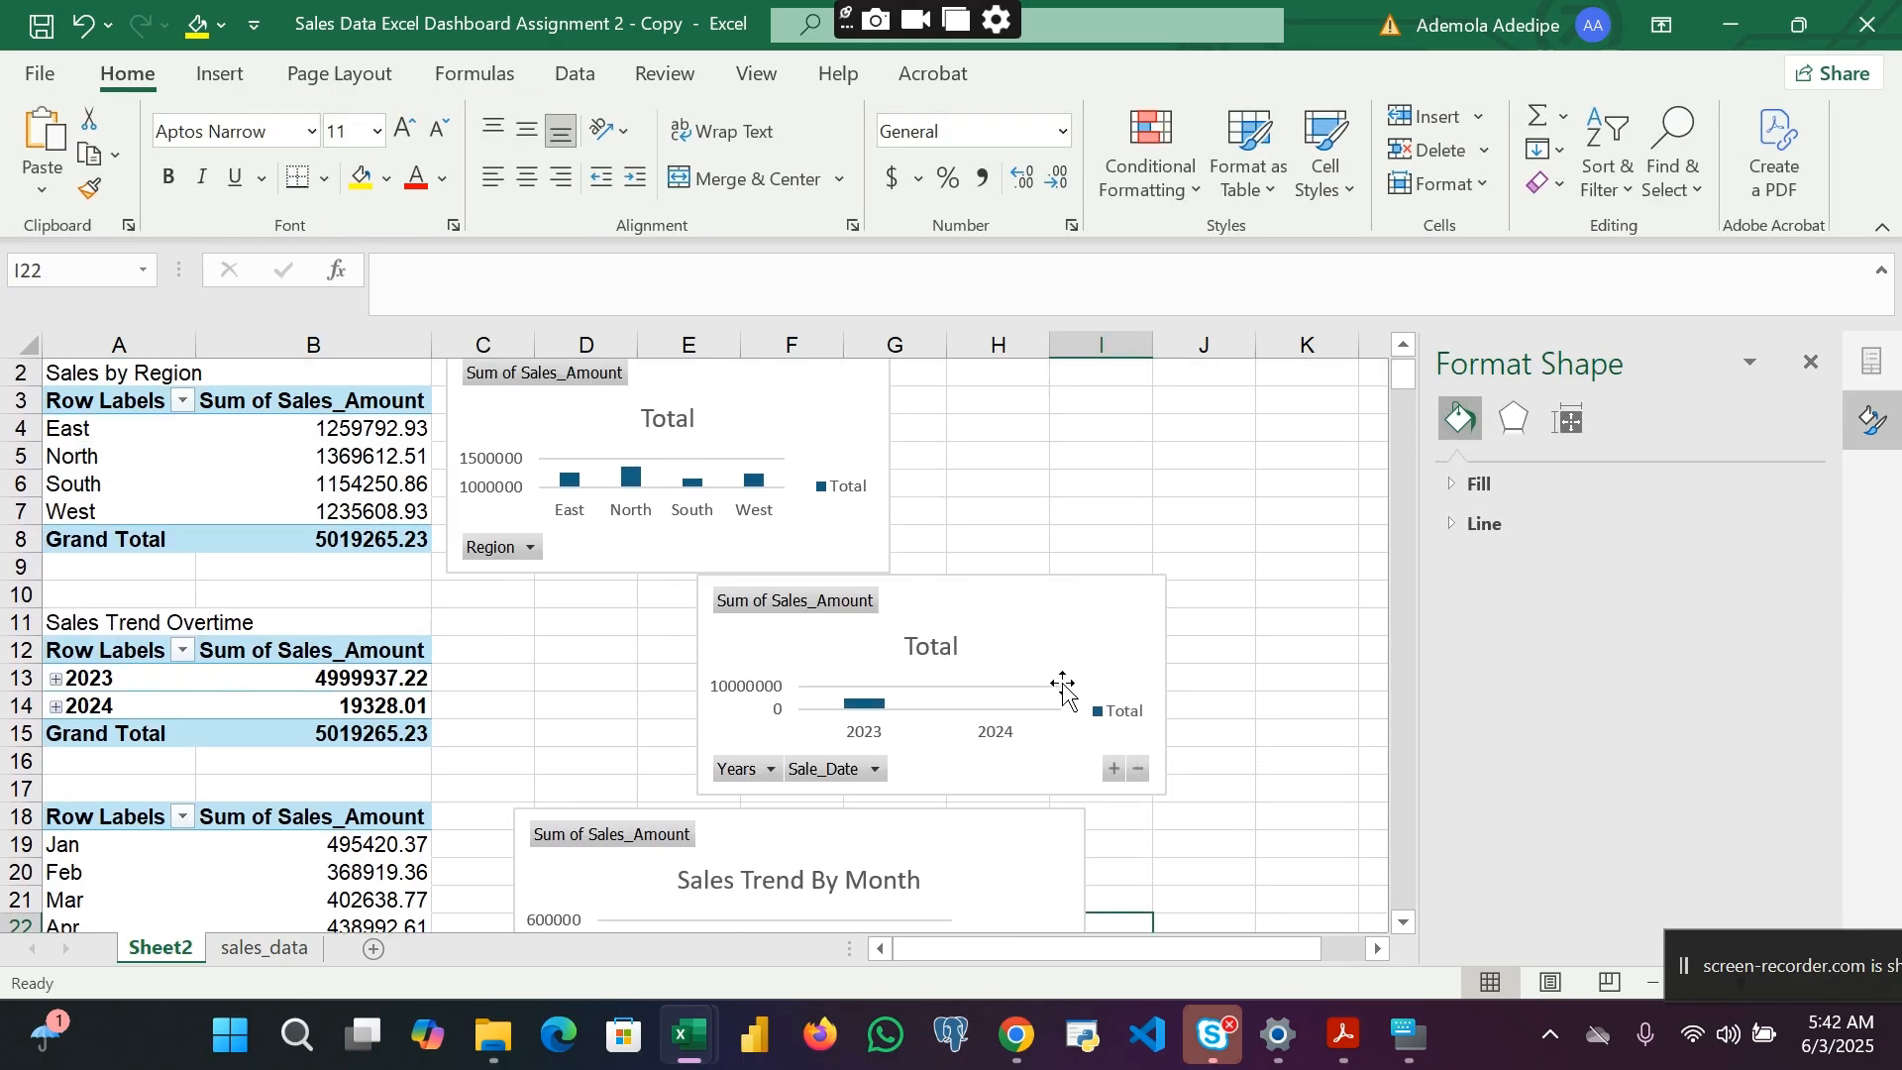
click(946, 649)
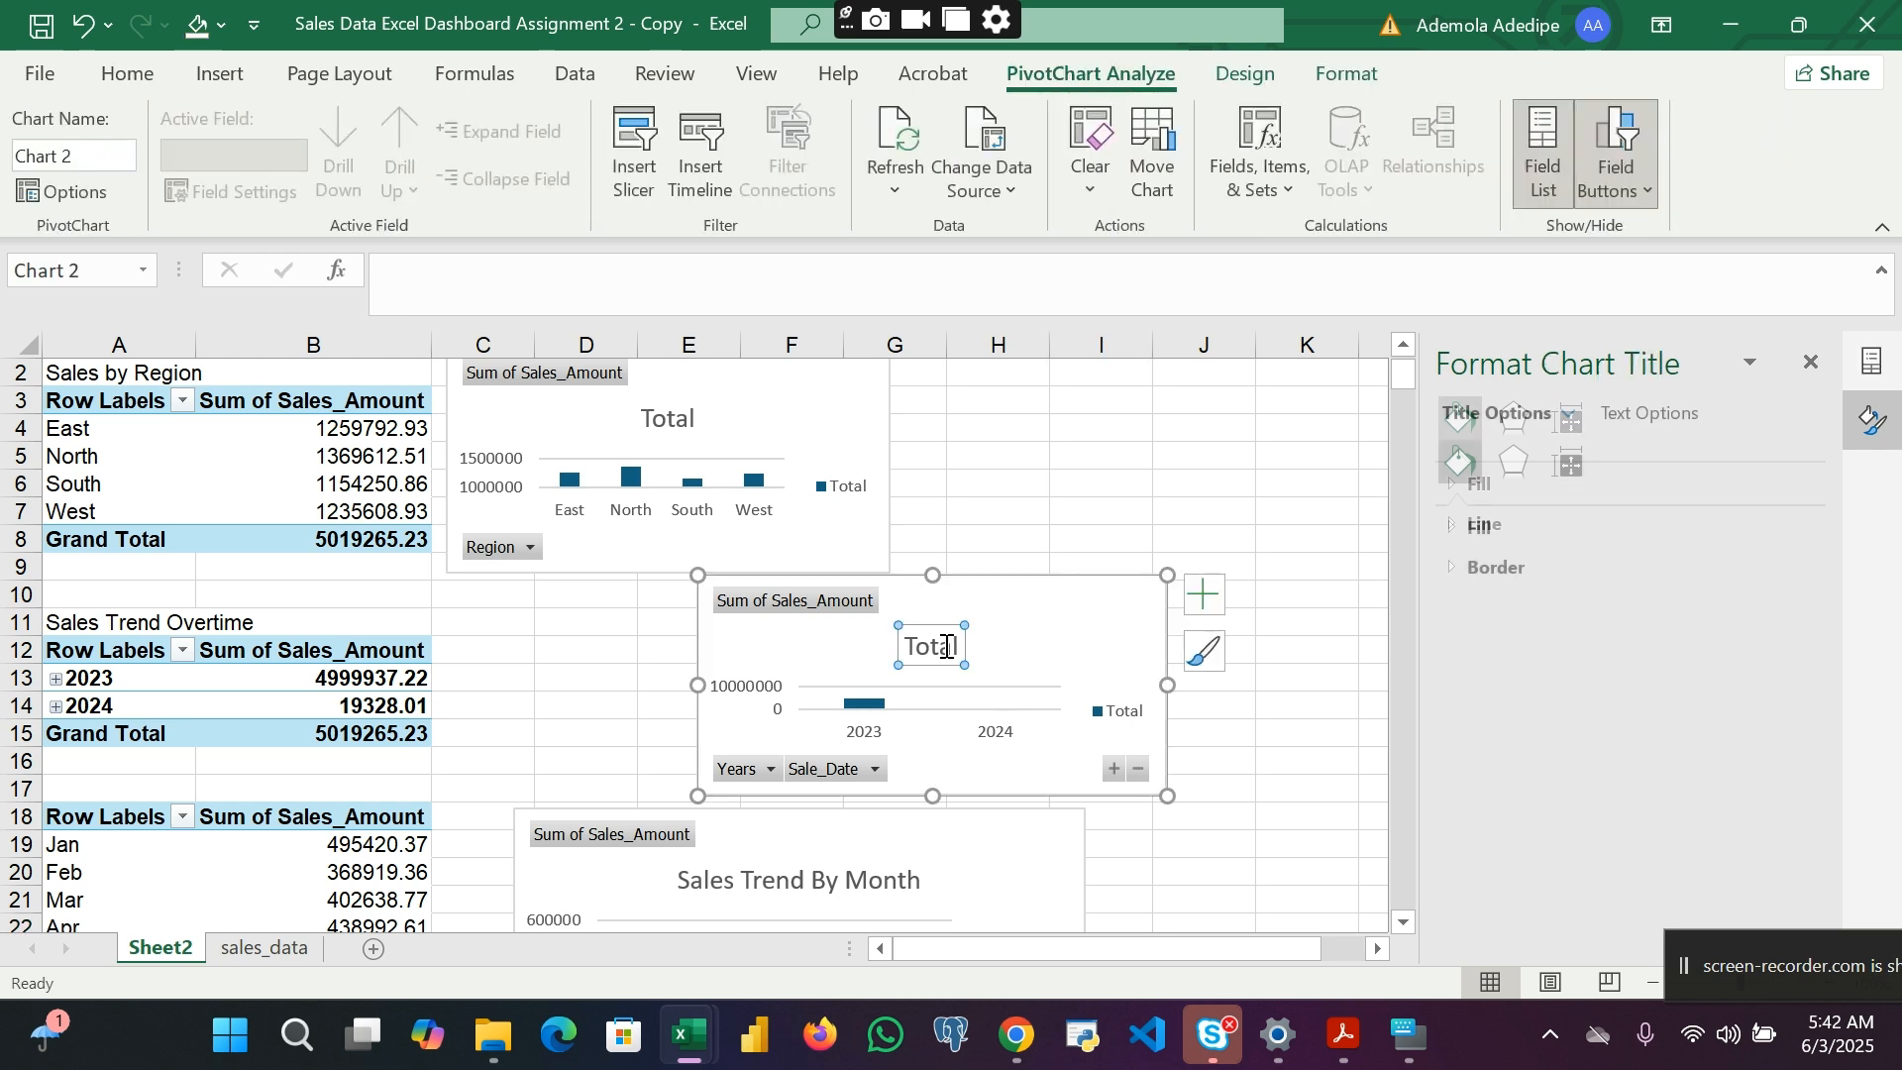
double_click(946, 647)
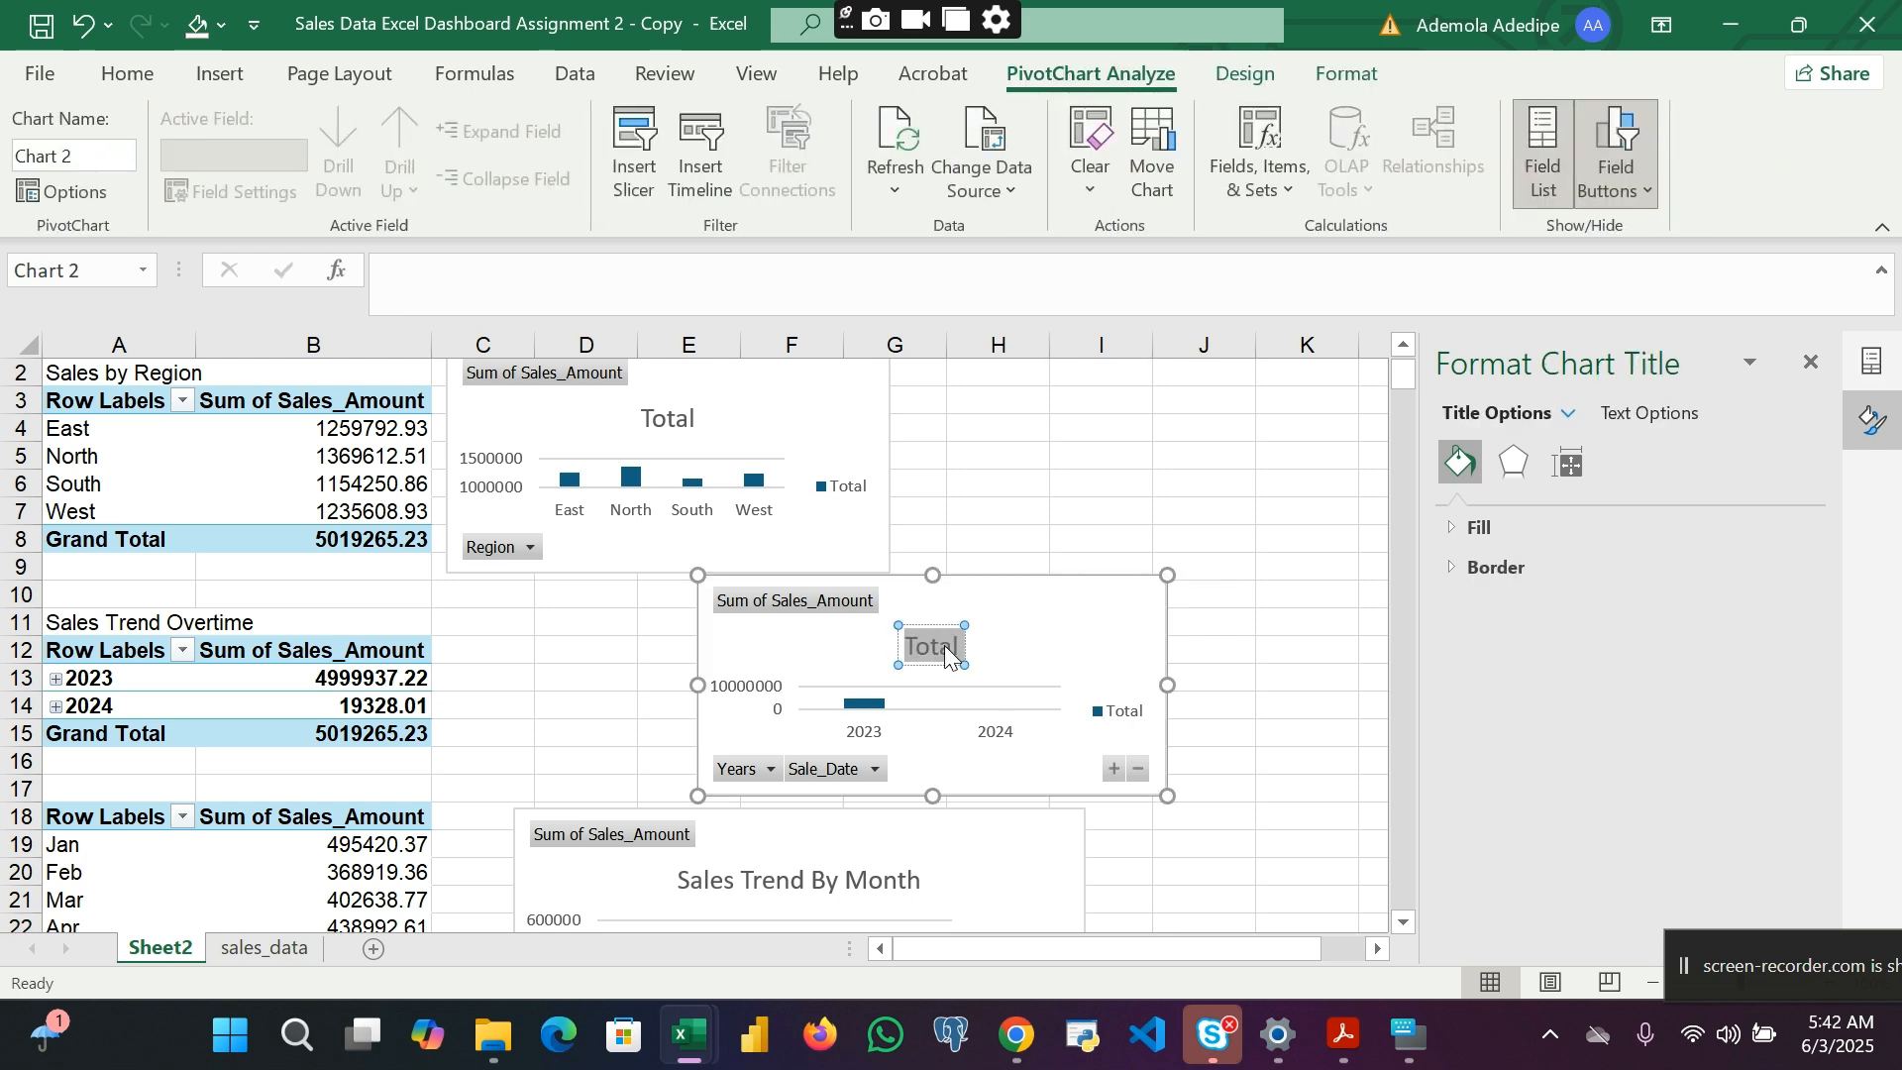
text(Sales)
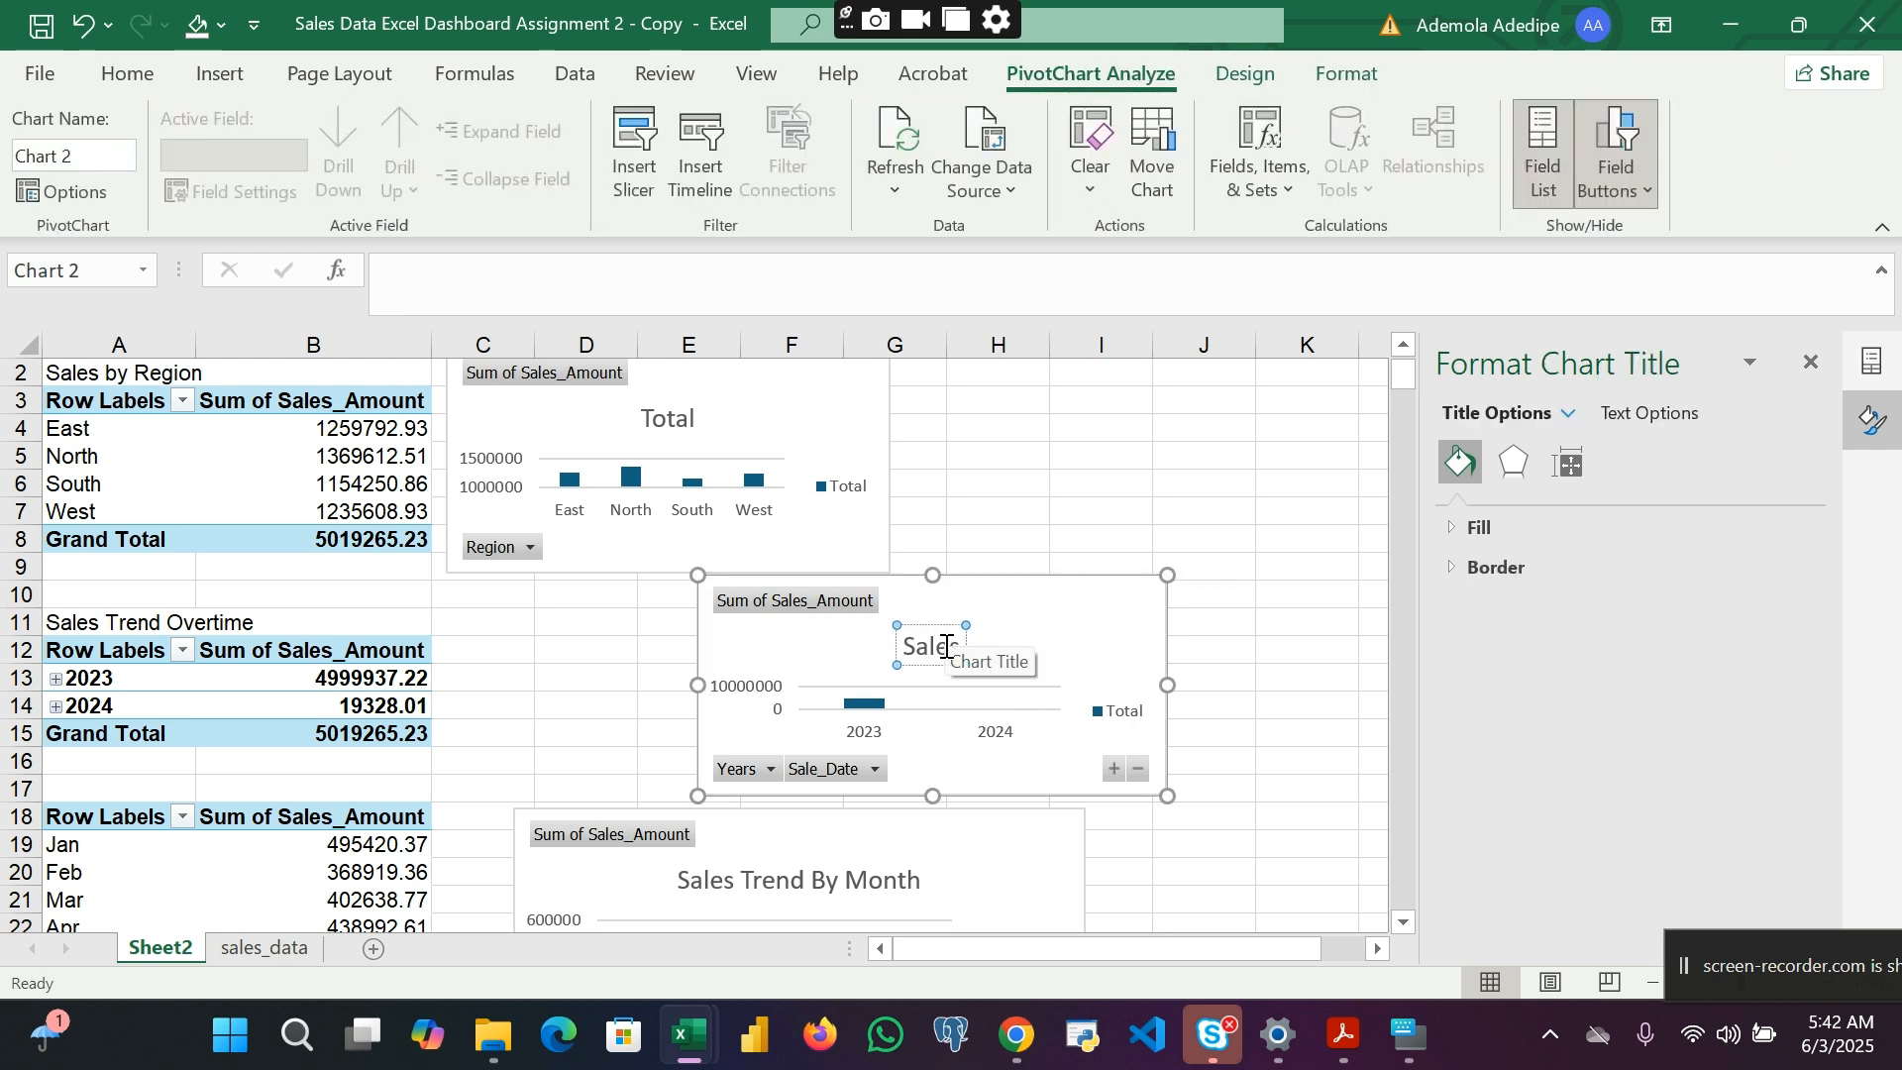
text( Trend)
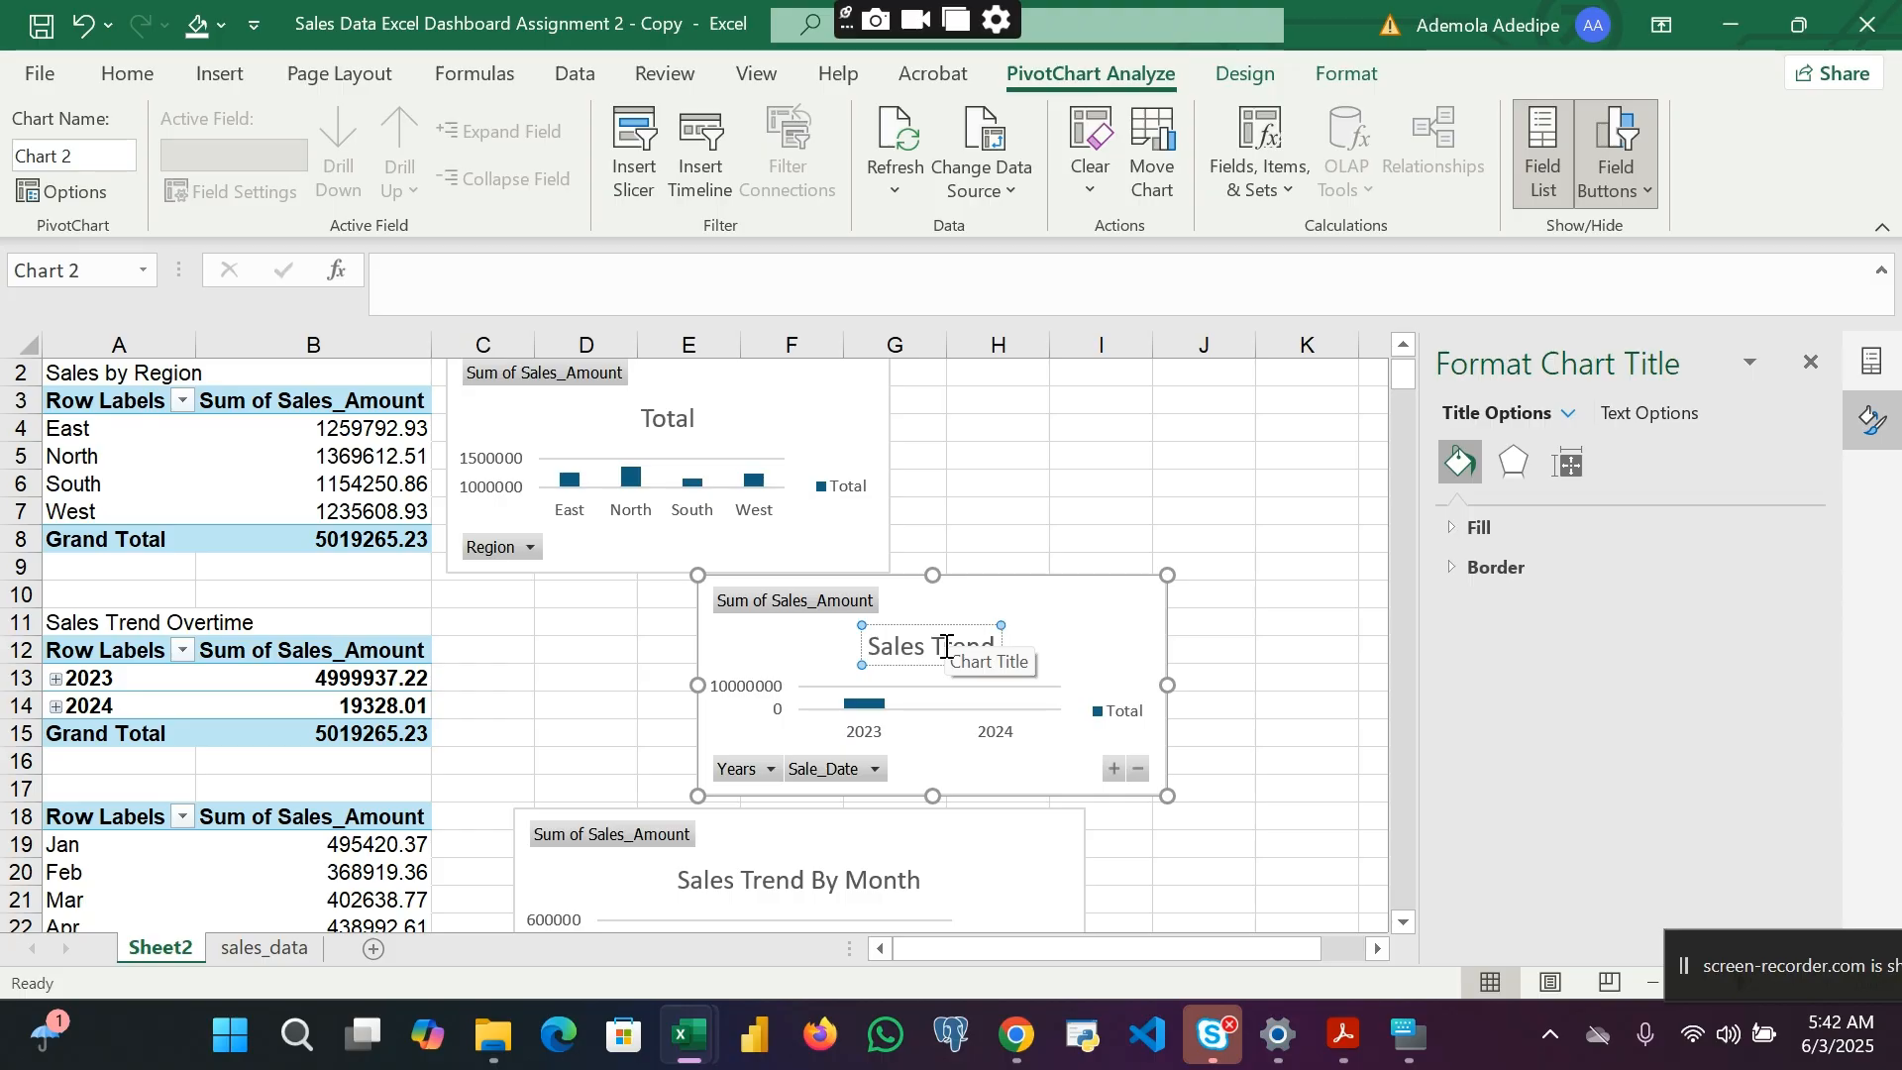
text(  By Year)
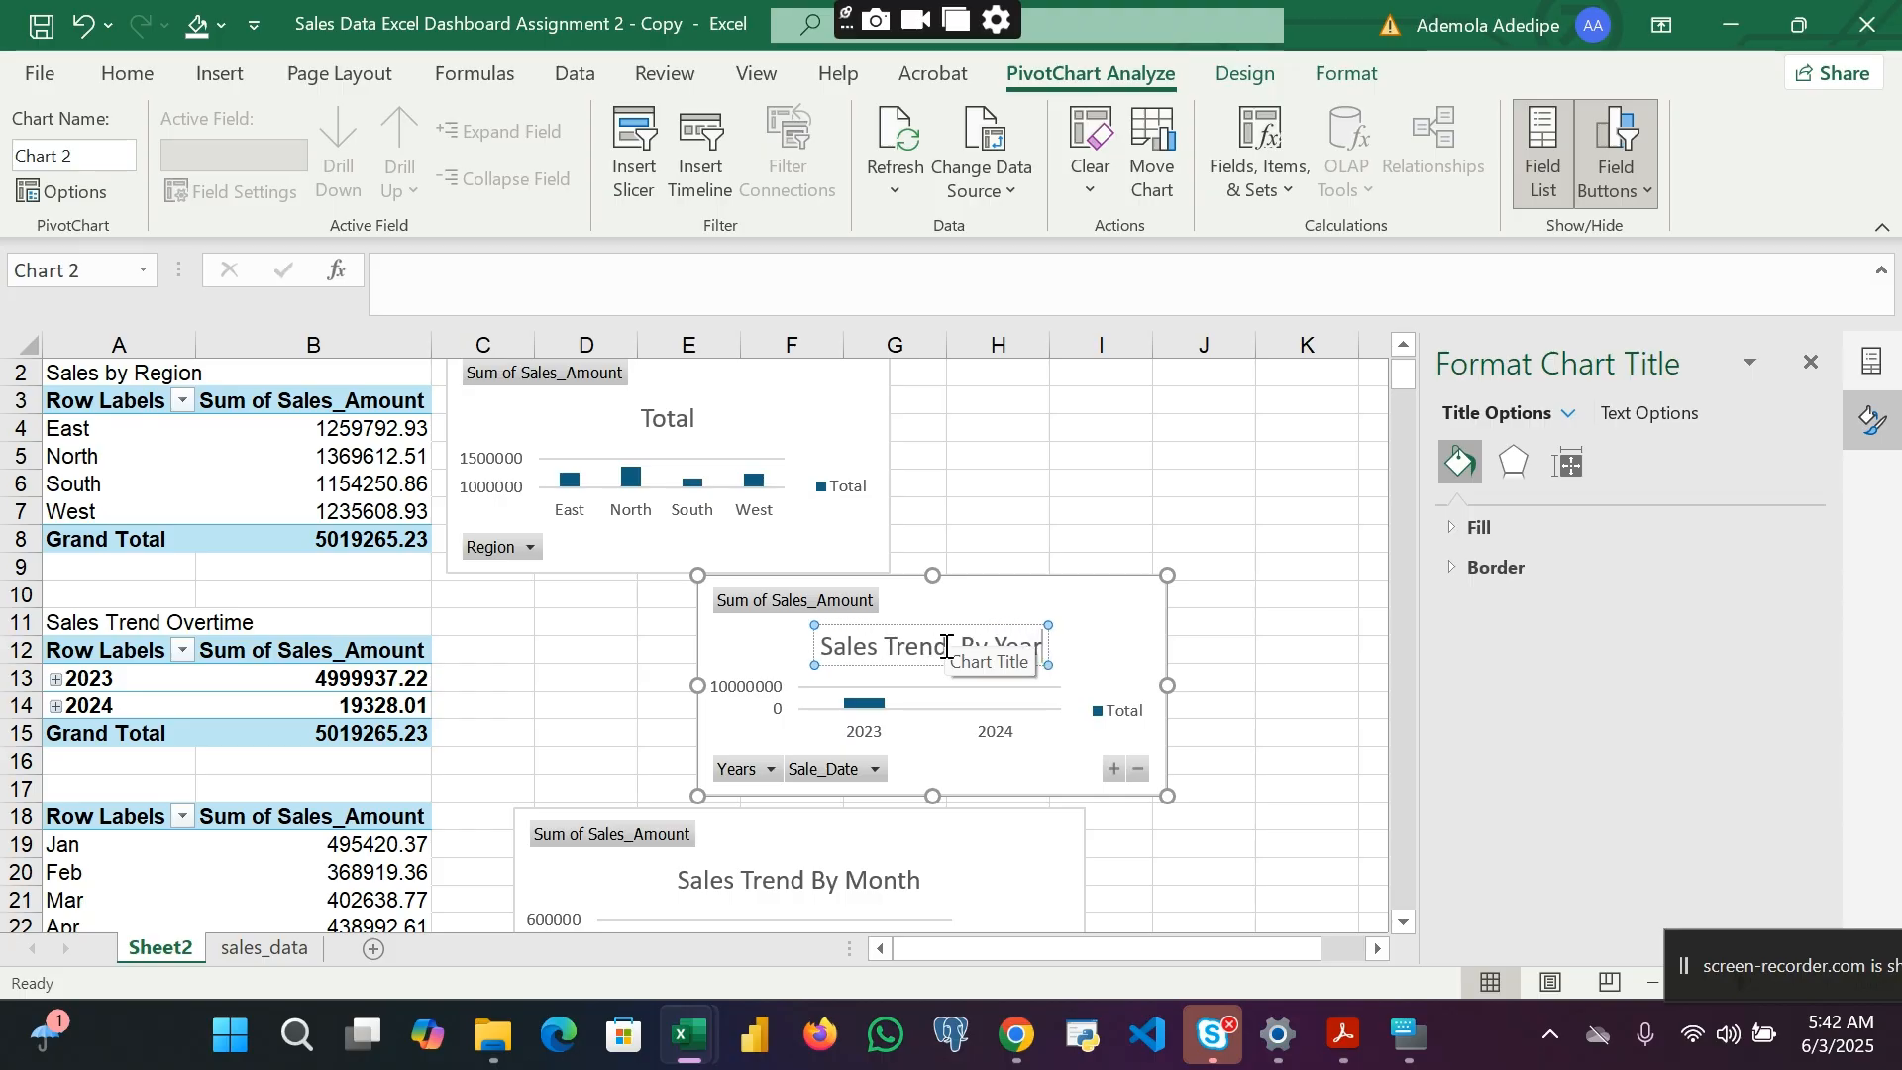
Step: Replace the title of the regional sales column chart with "Sales By Region"
scroll(1113, 629, up, 1)
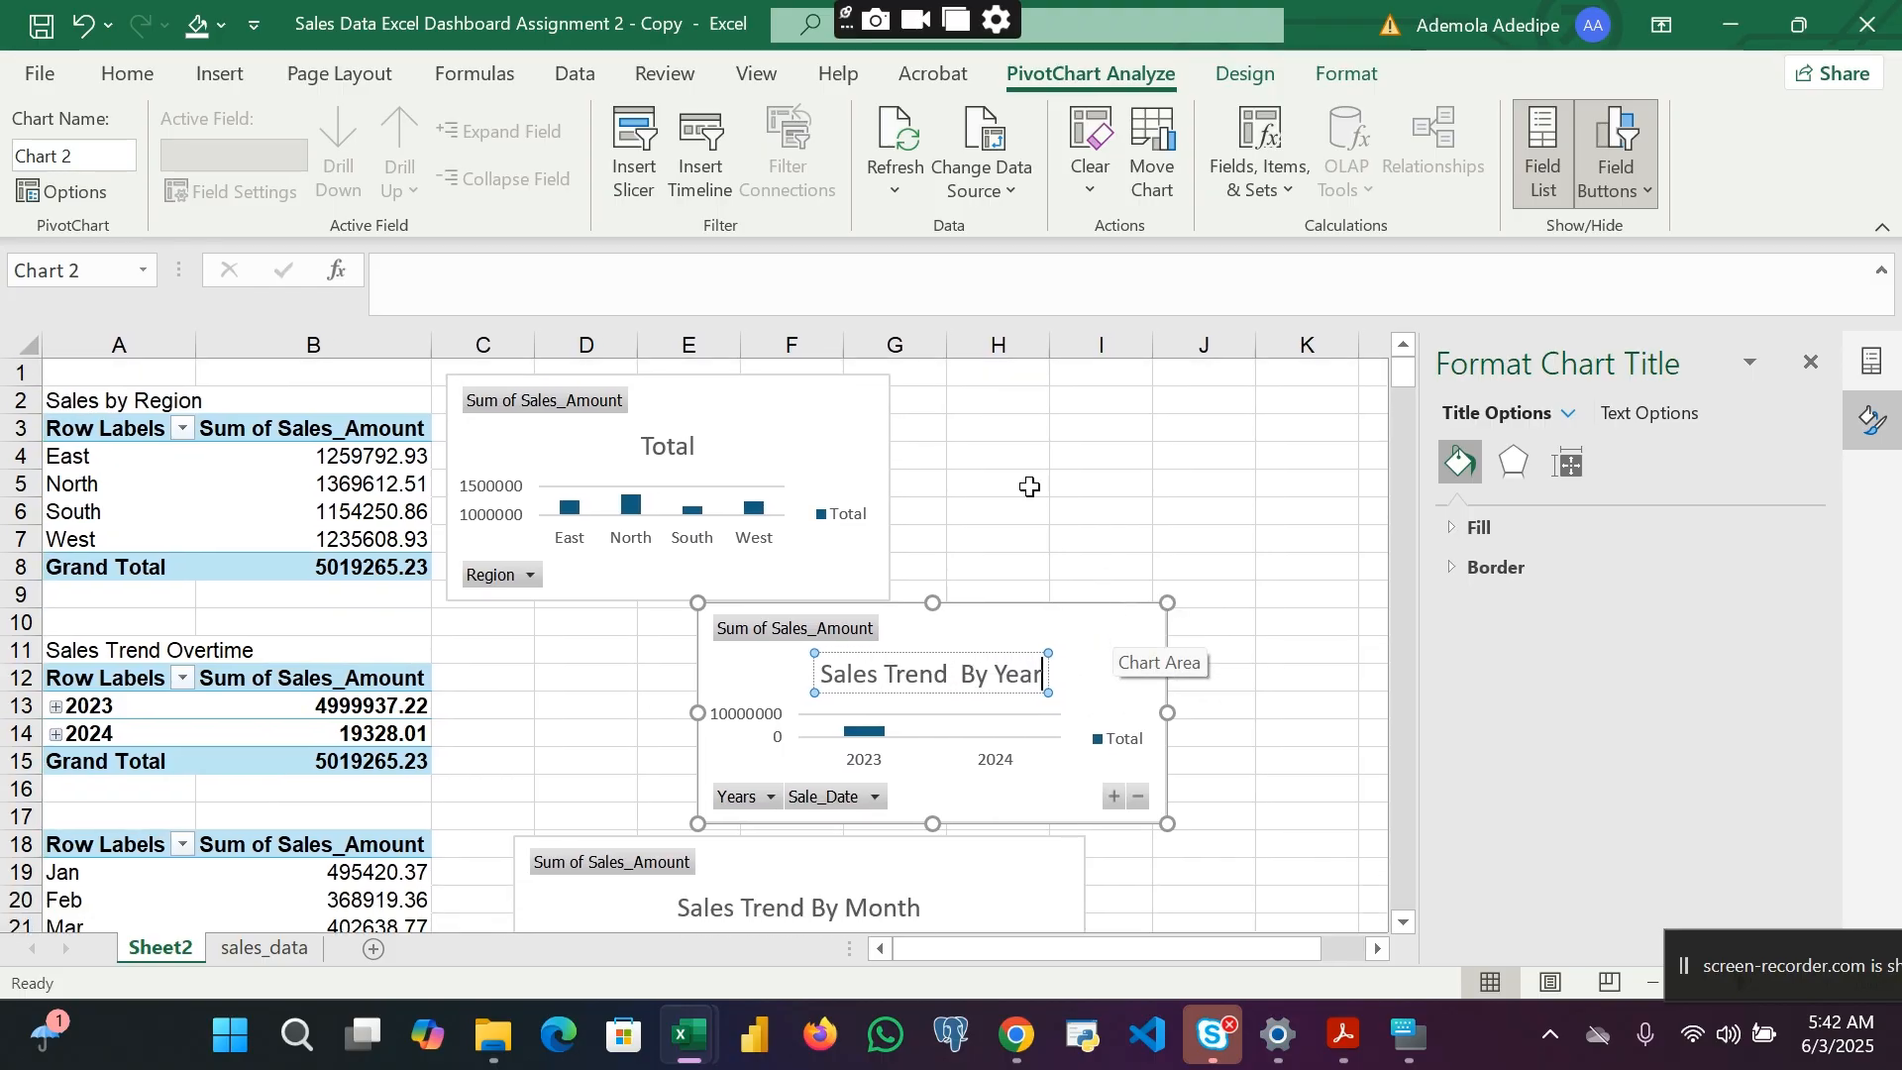
click(1000, 428)
click(723, 416)
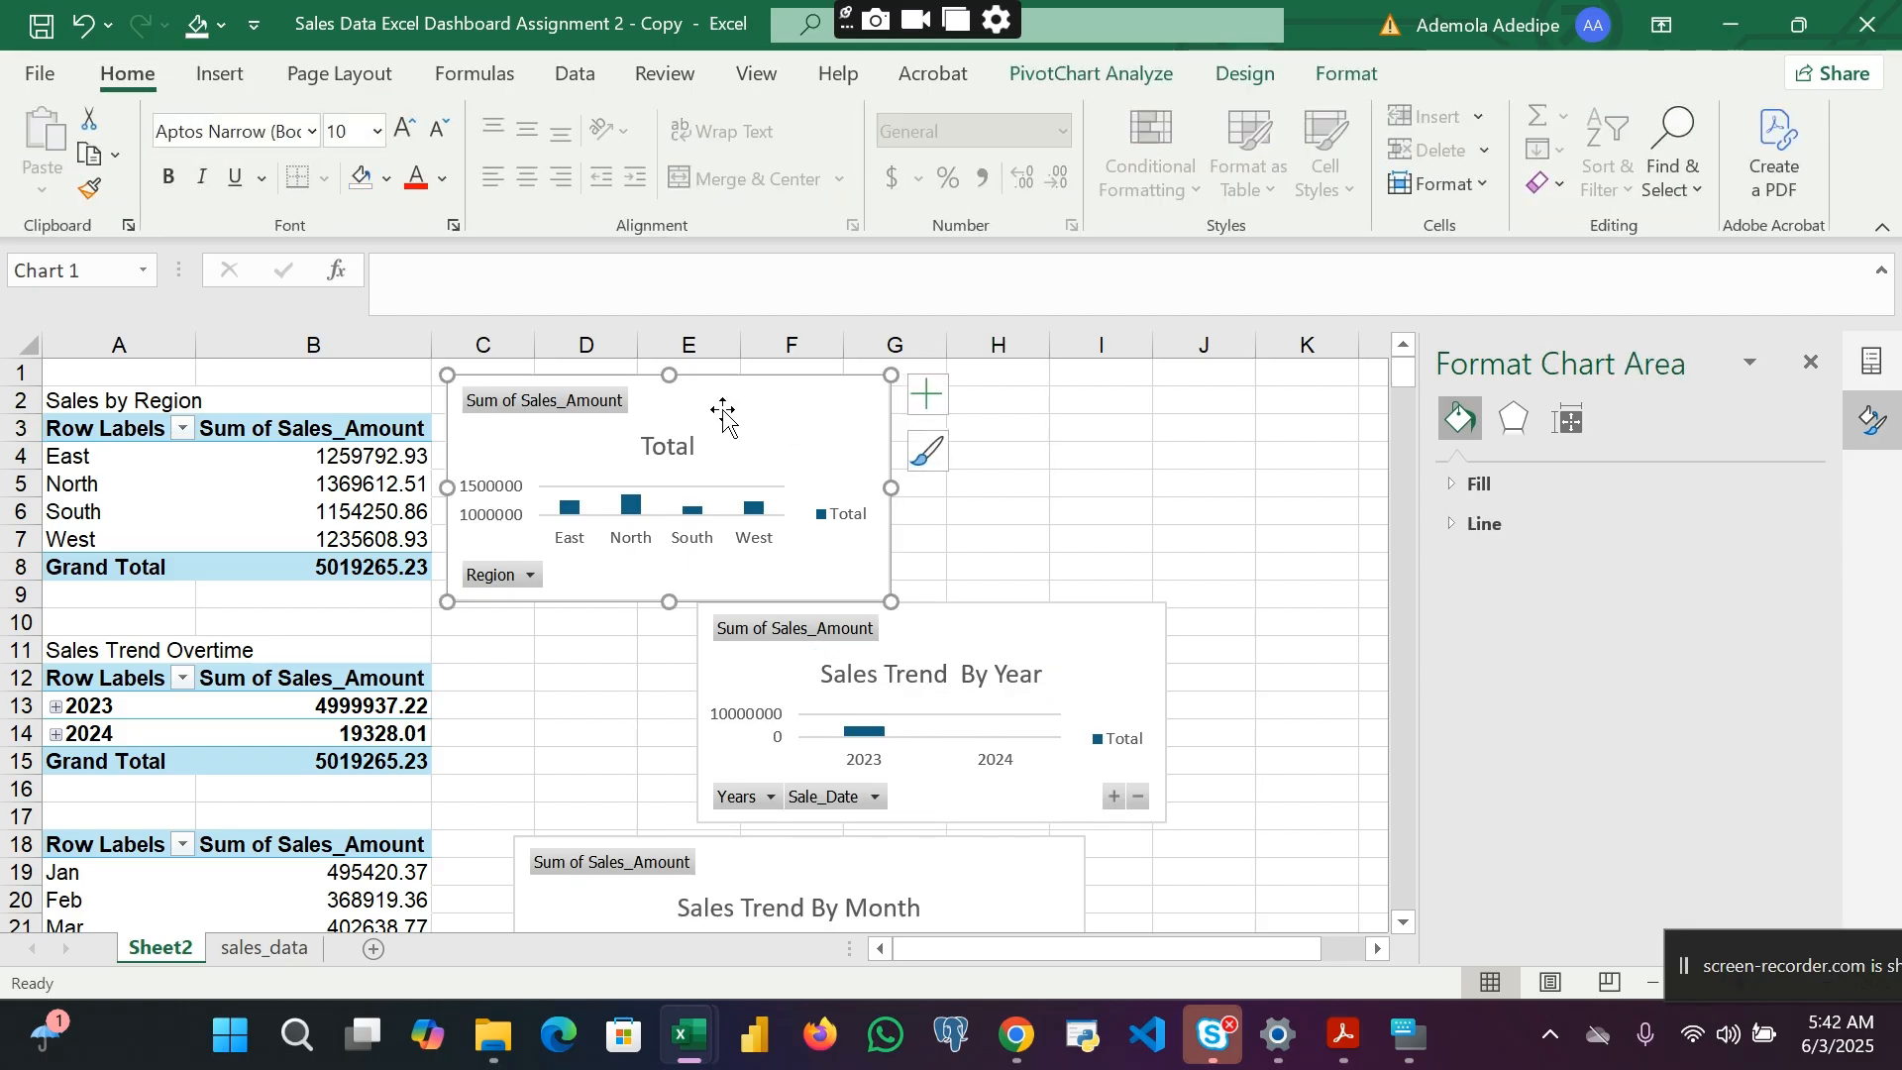
click(680, 436)
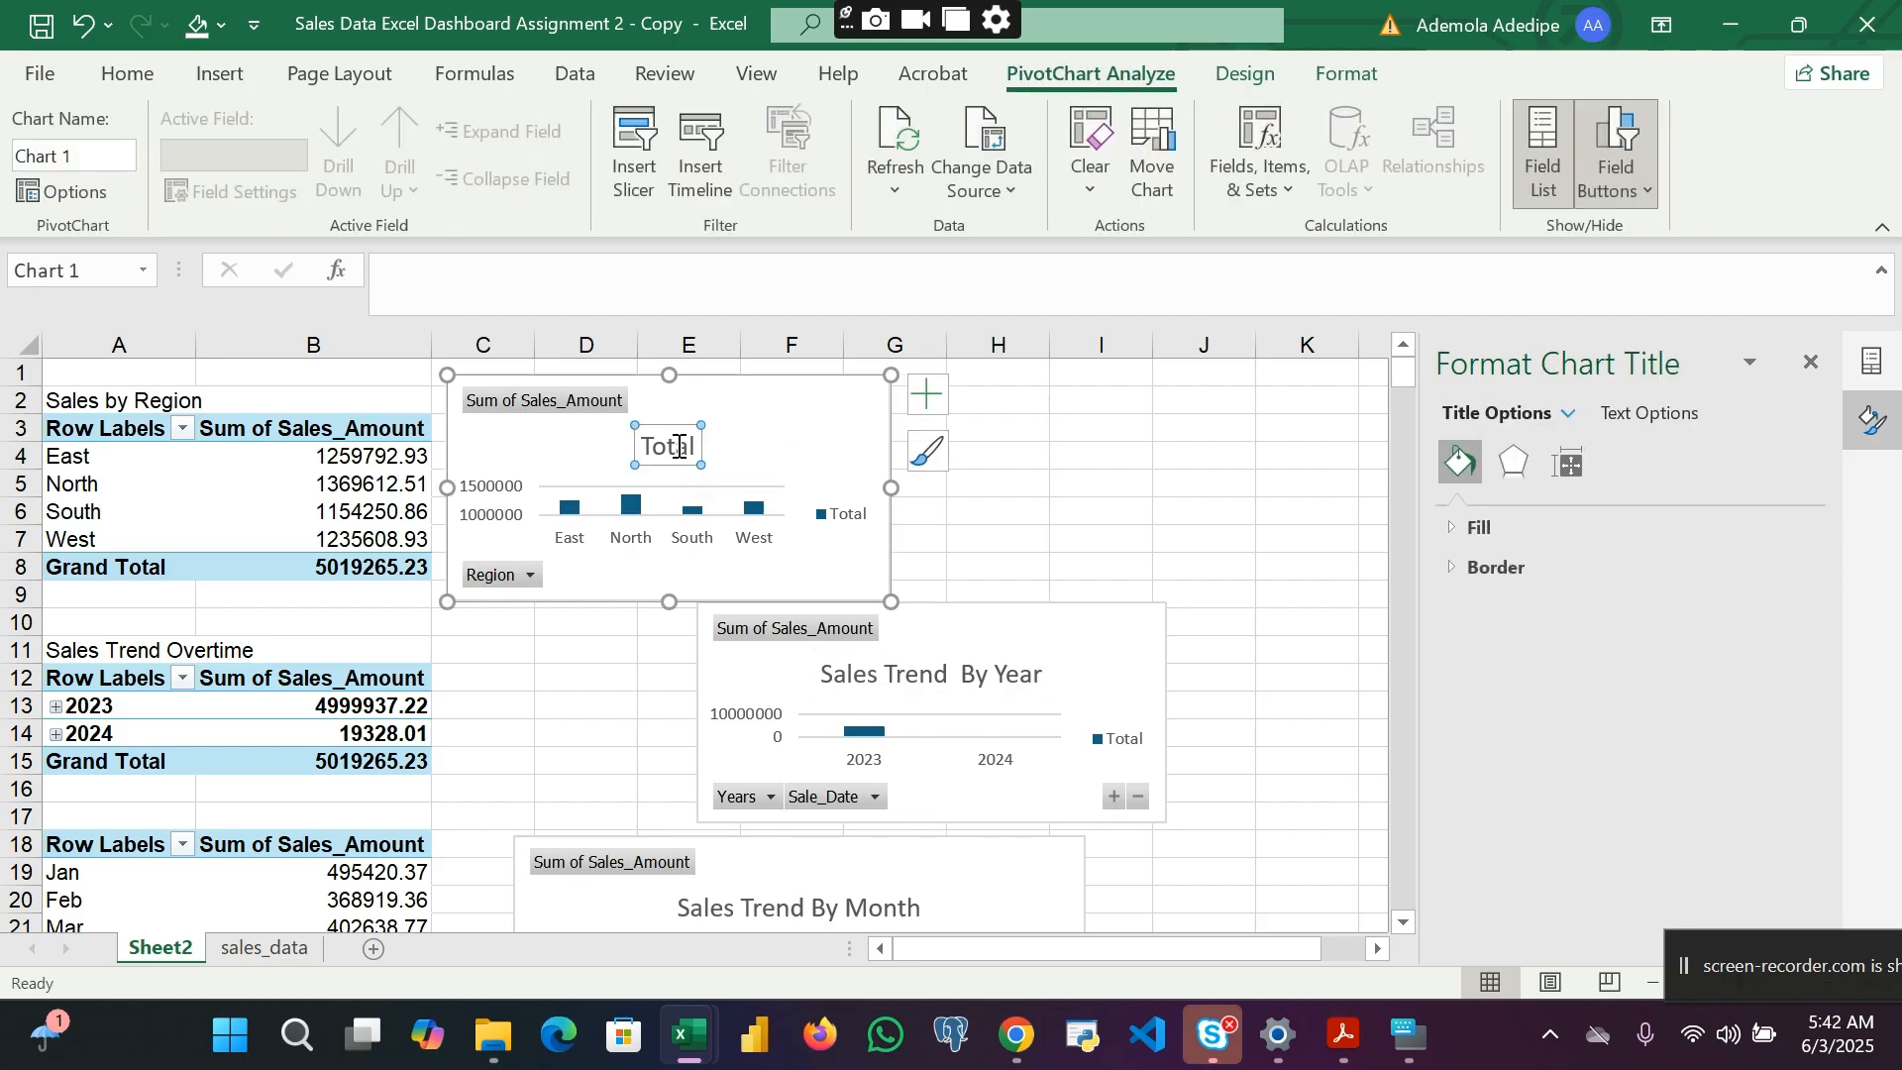
double_click(679, 447)
text(Sa)
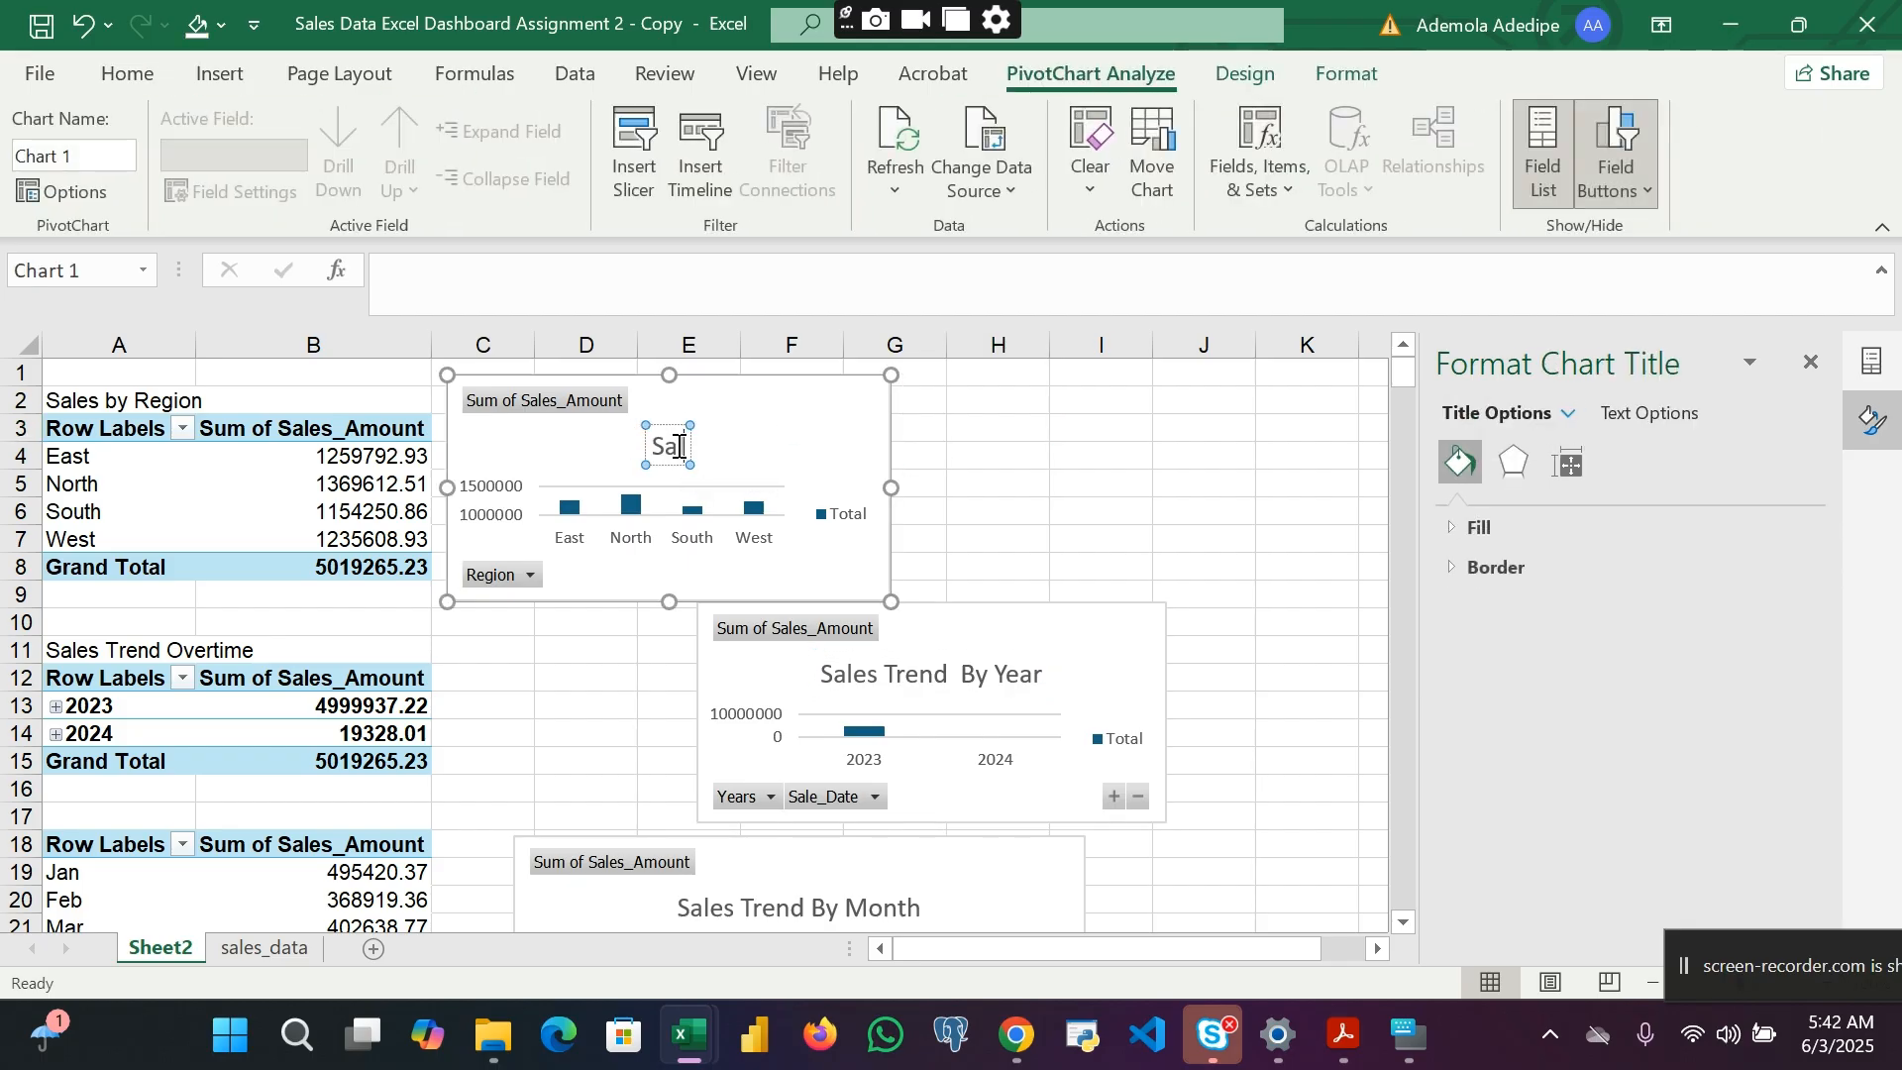
text(les By Re)
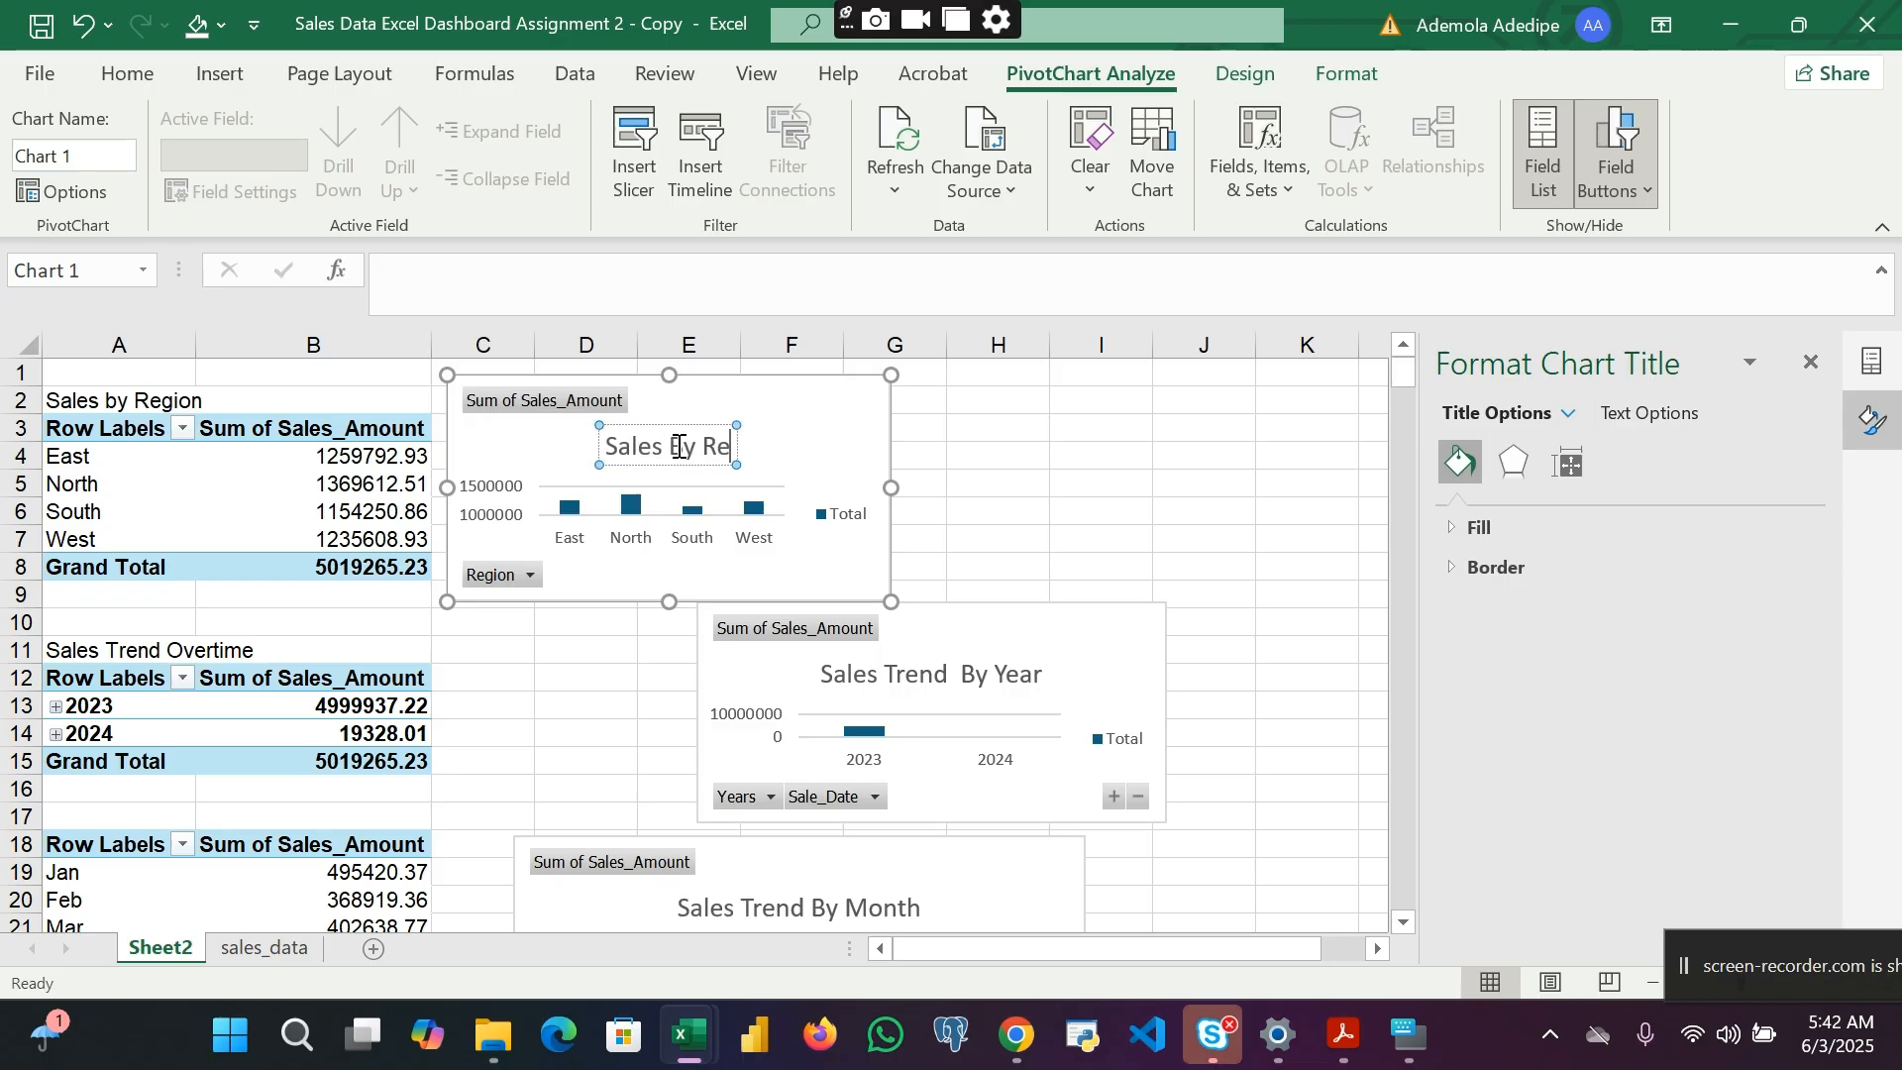
text(gion)
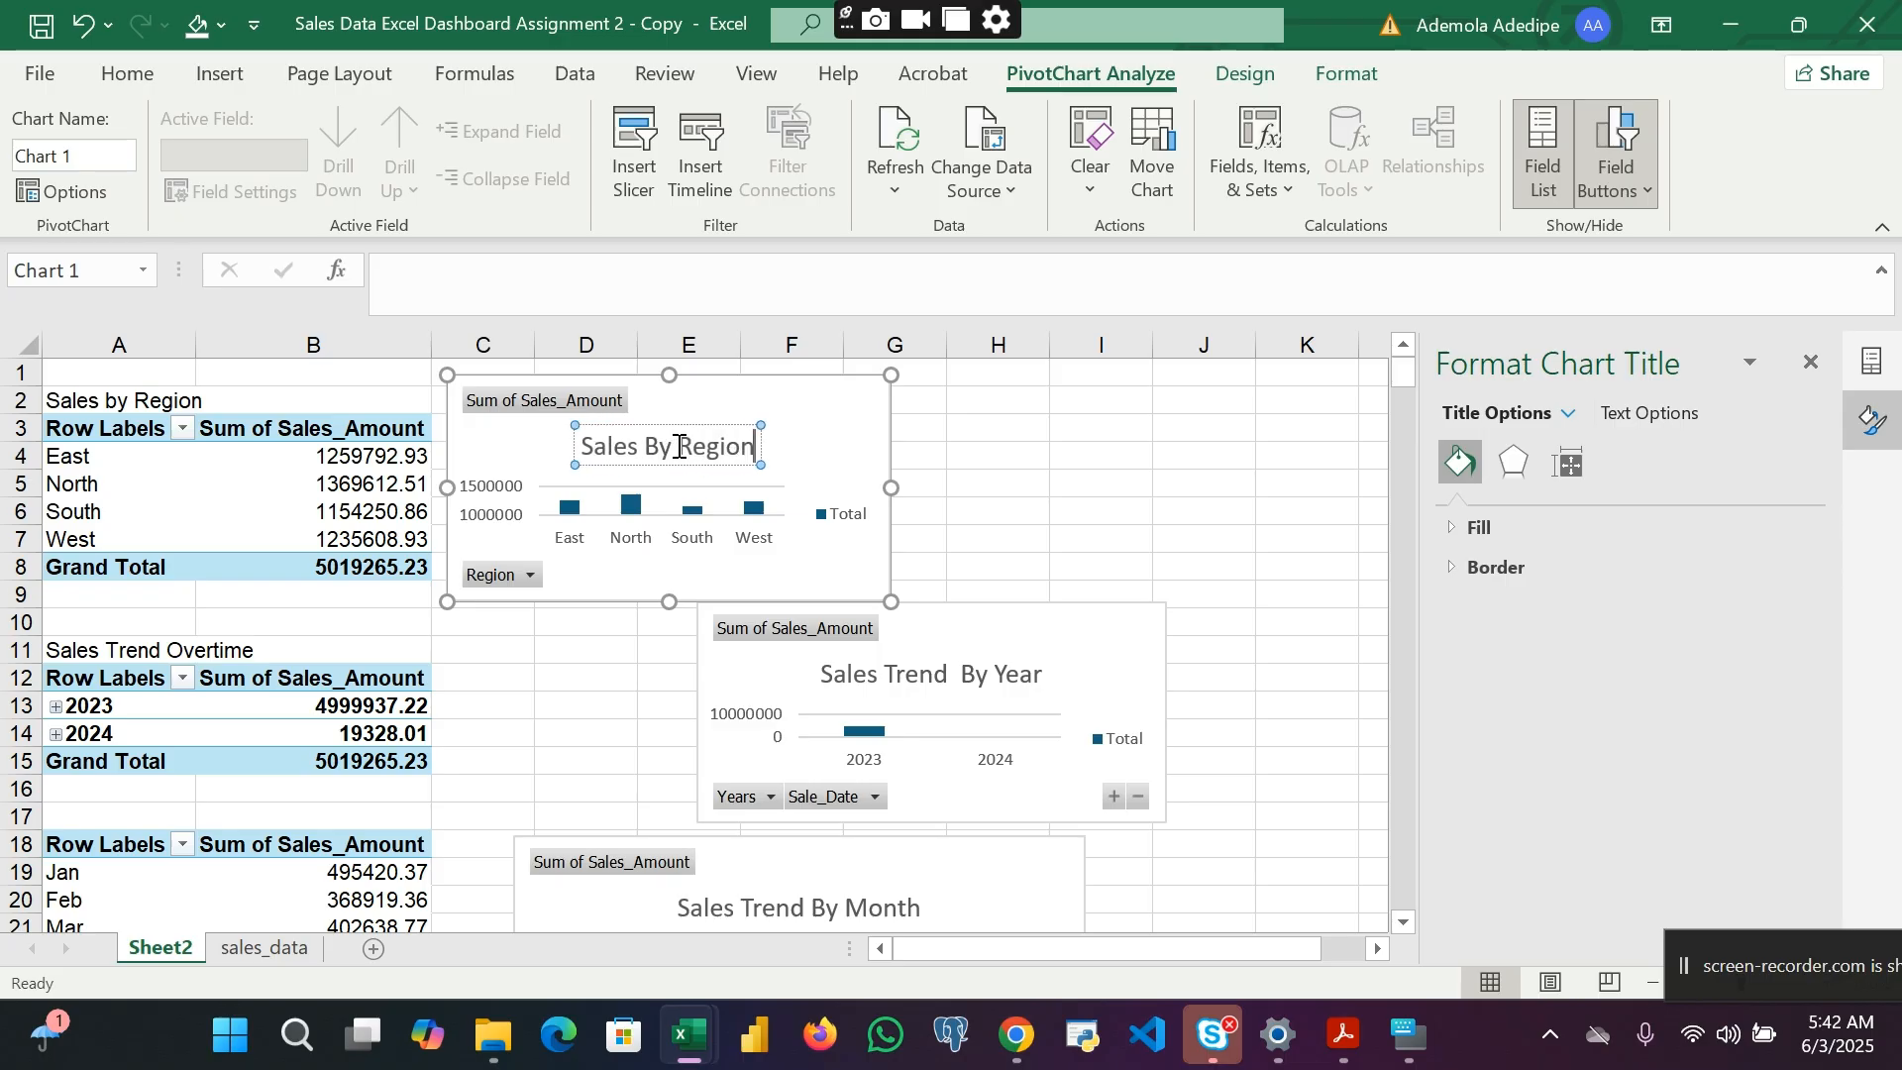
Step: Look through all the pivot tables and pivot charts on Sheet2, from Sales By Region down to Sales By Channel
click(957, 448)
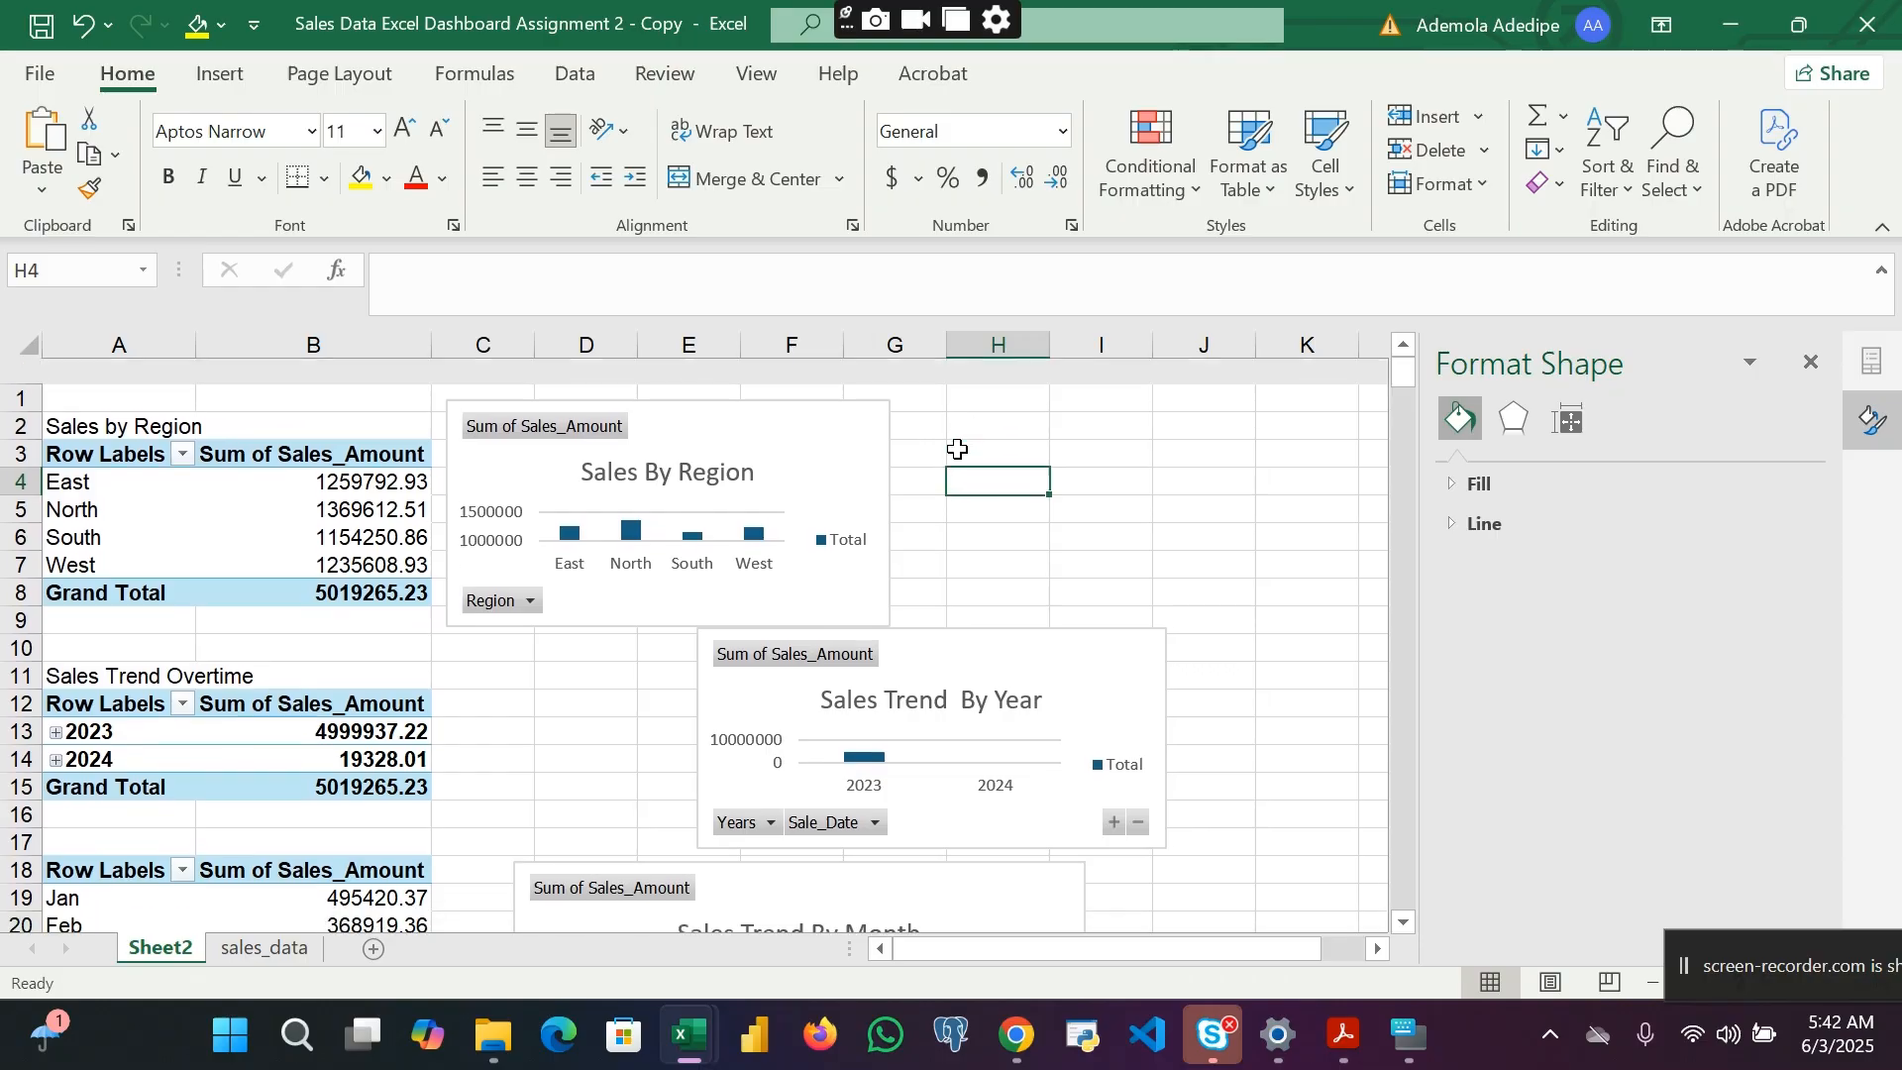
scroll(957, 448, down, 3)
scroll(957, 449, down, 2)
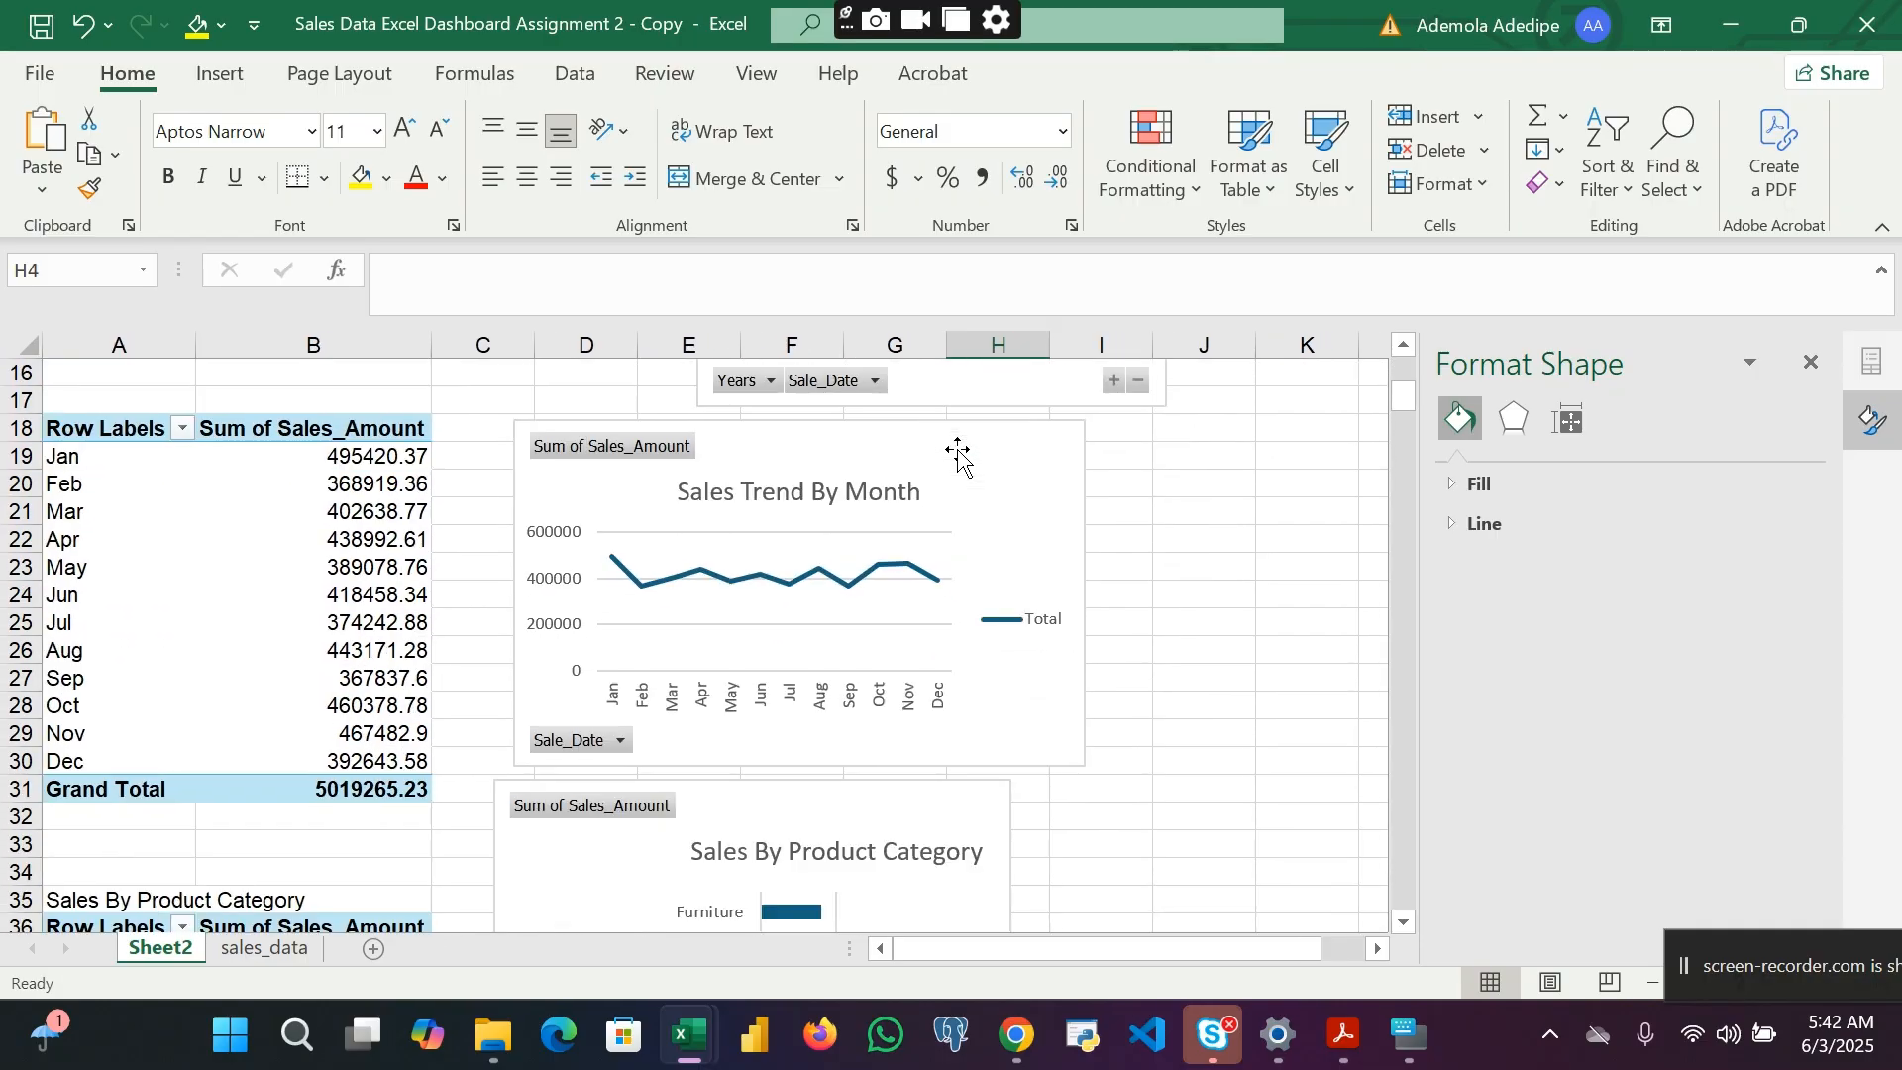
scroll(957, 451, down, 2)
scroll(957, 451, down, 7)
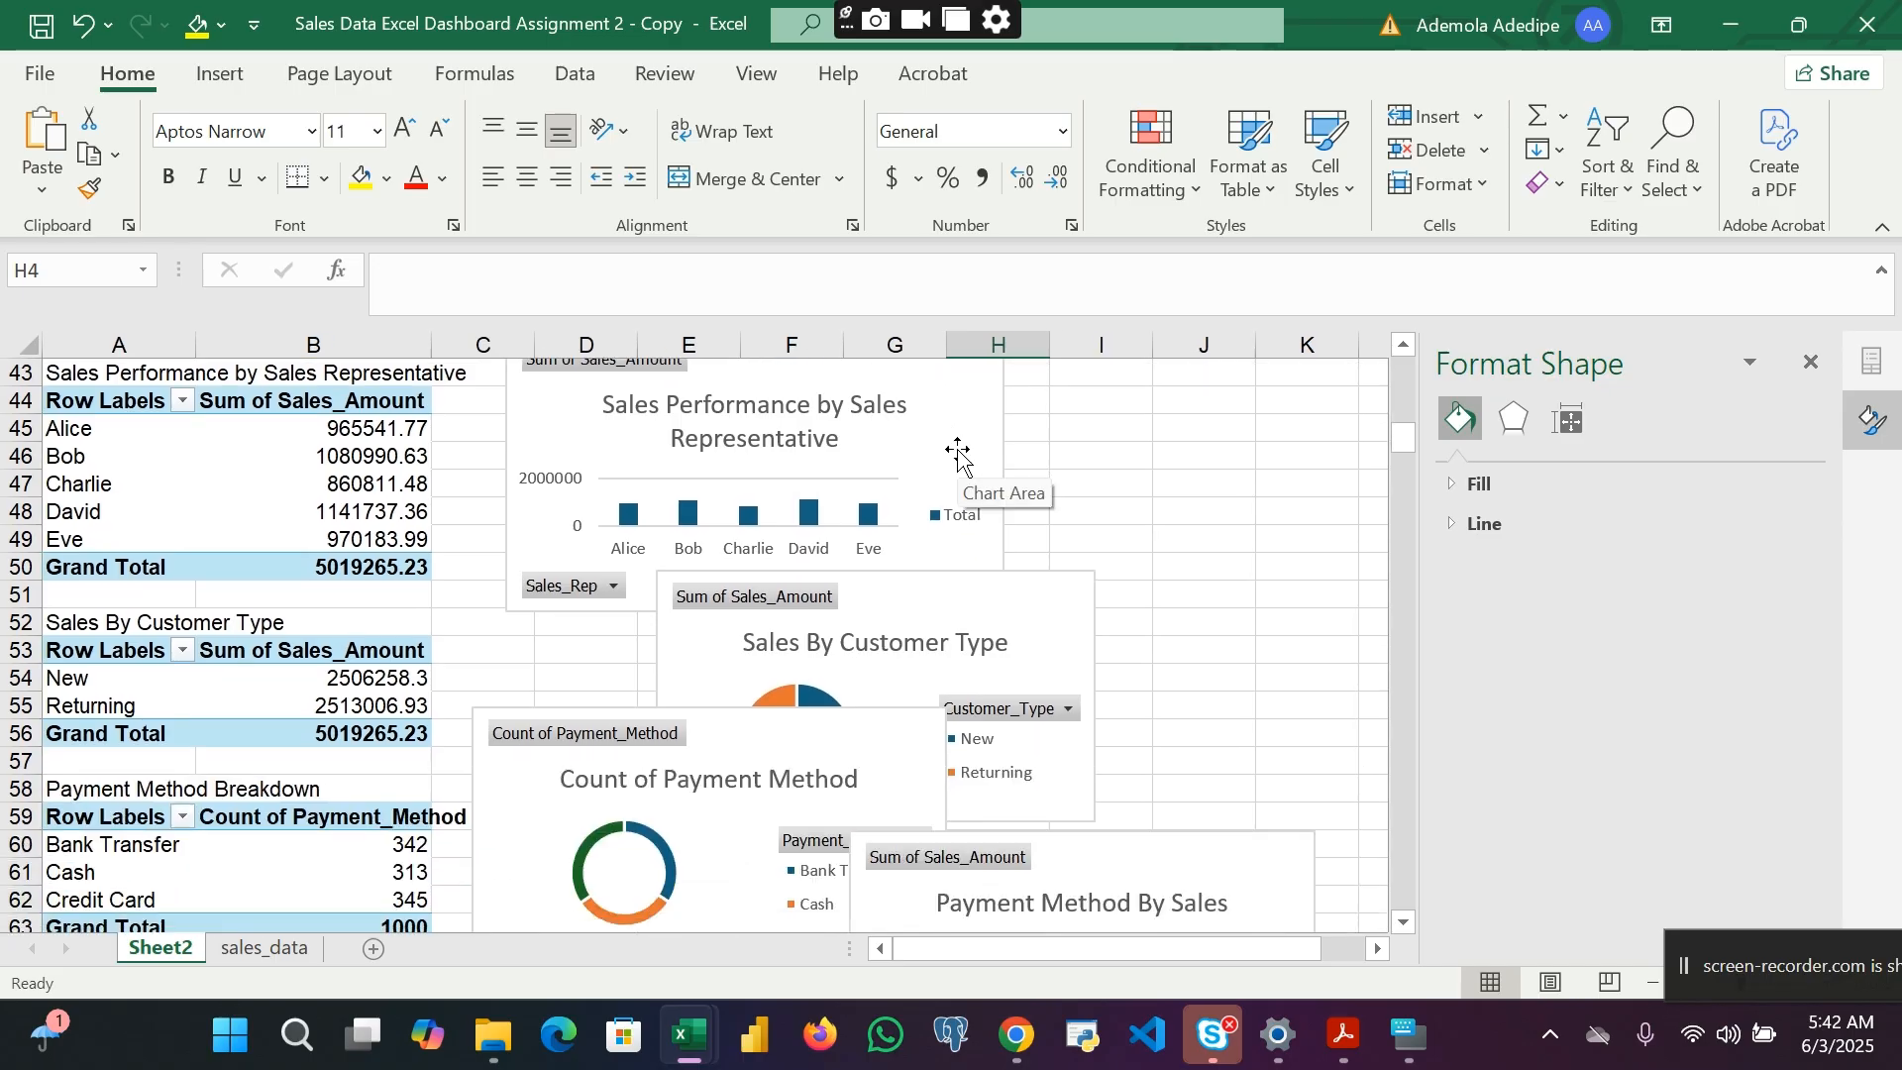
click(1188, 573)
scroll(1189, 580, down, 6)
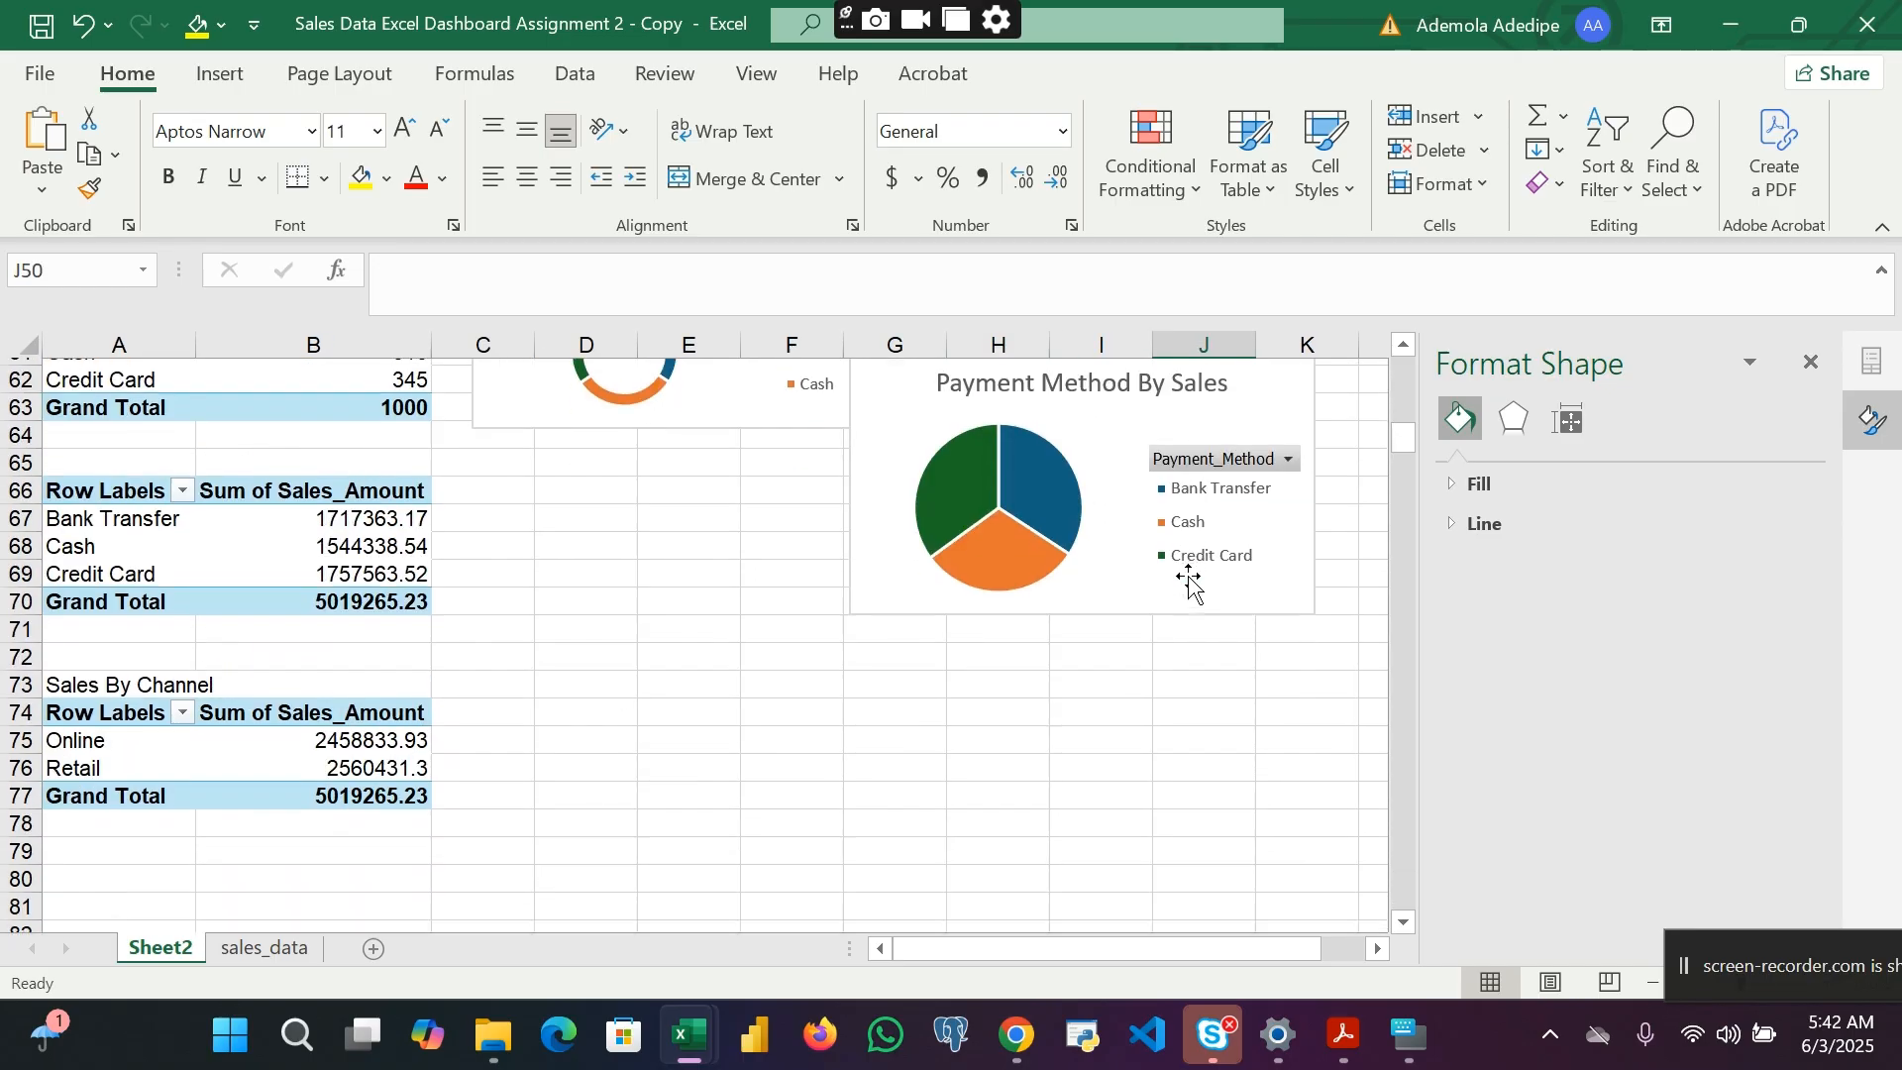
scroll(1189, 580, down, 2)
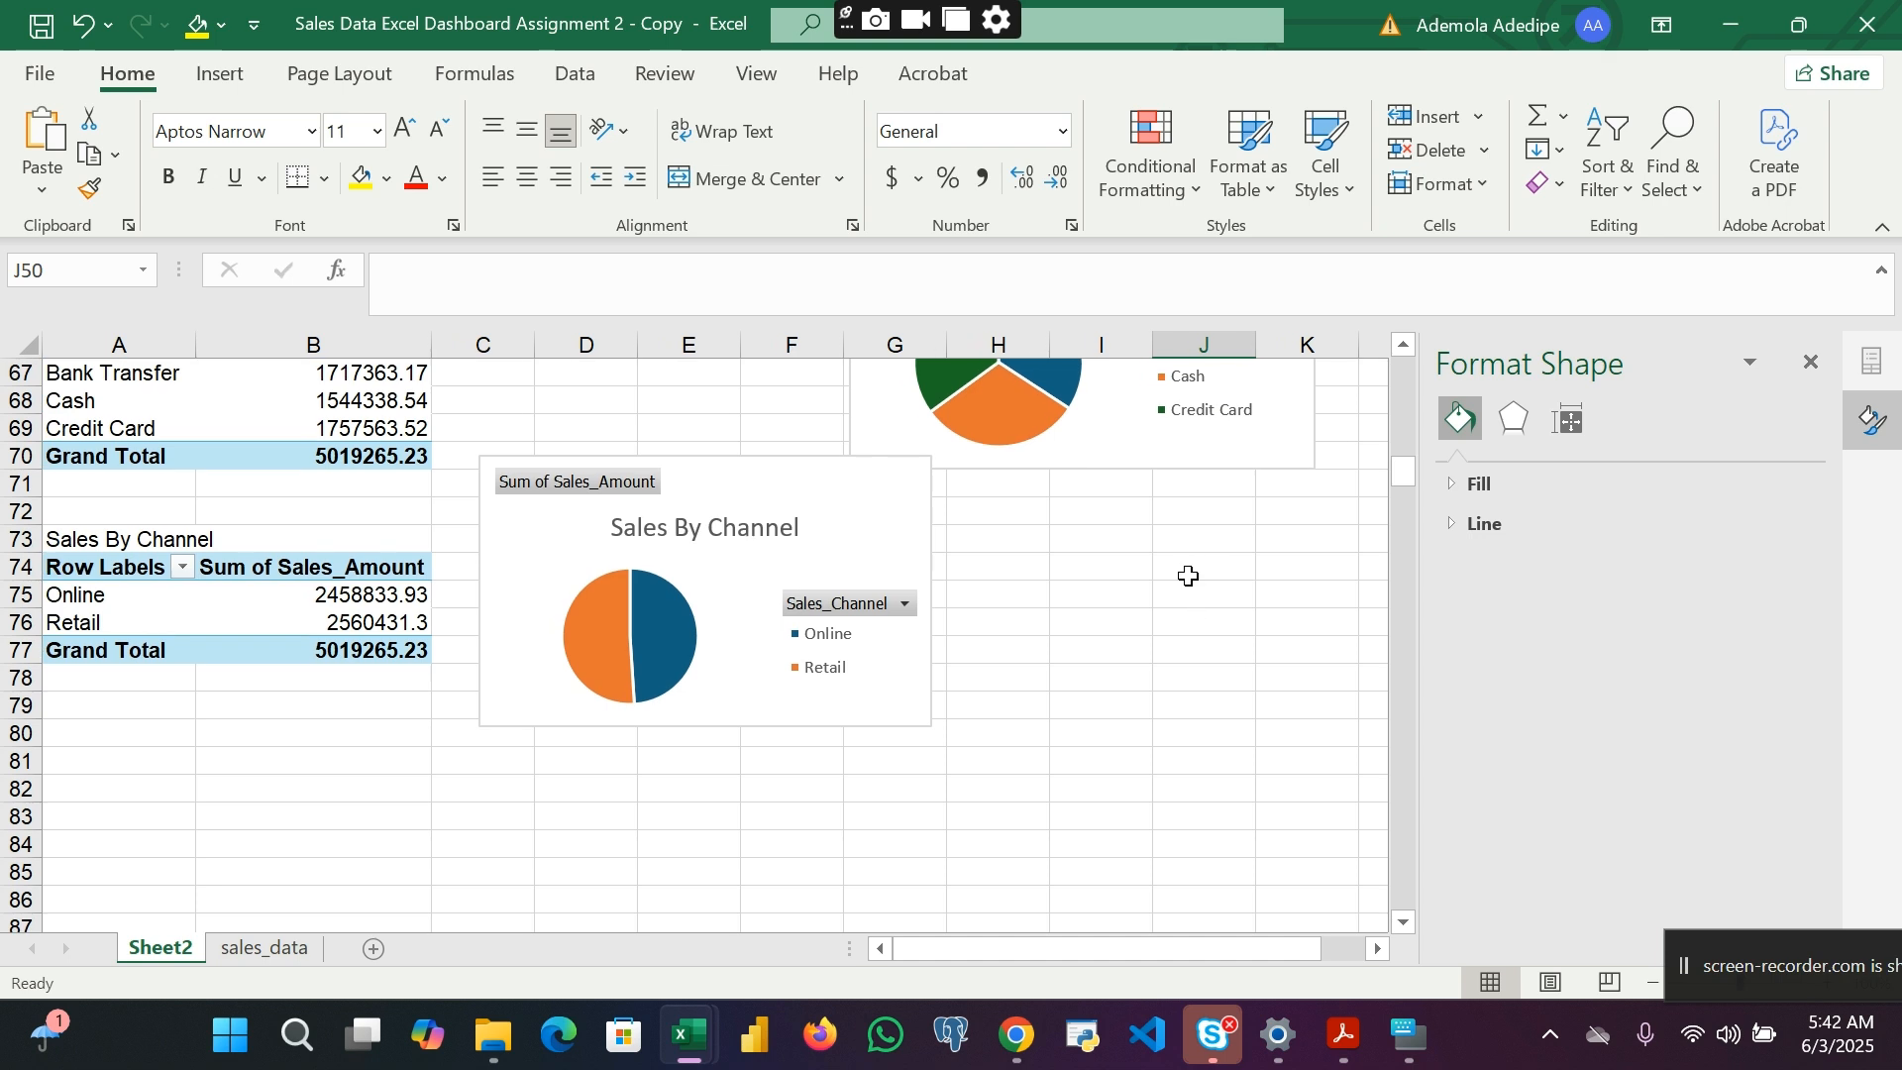
Step: Add a new blank worksheet after Sheet2 and close the Format Shape pane
click(375, 950)
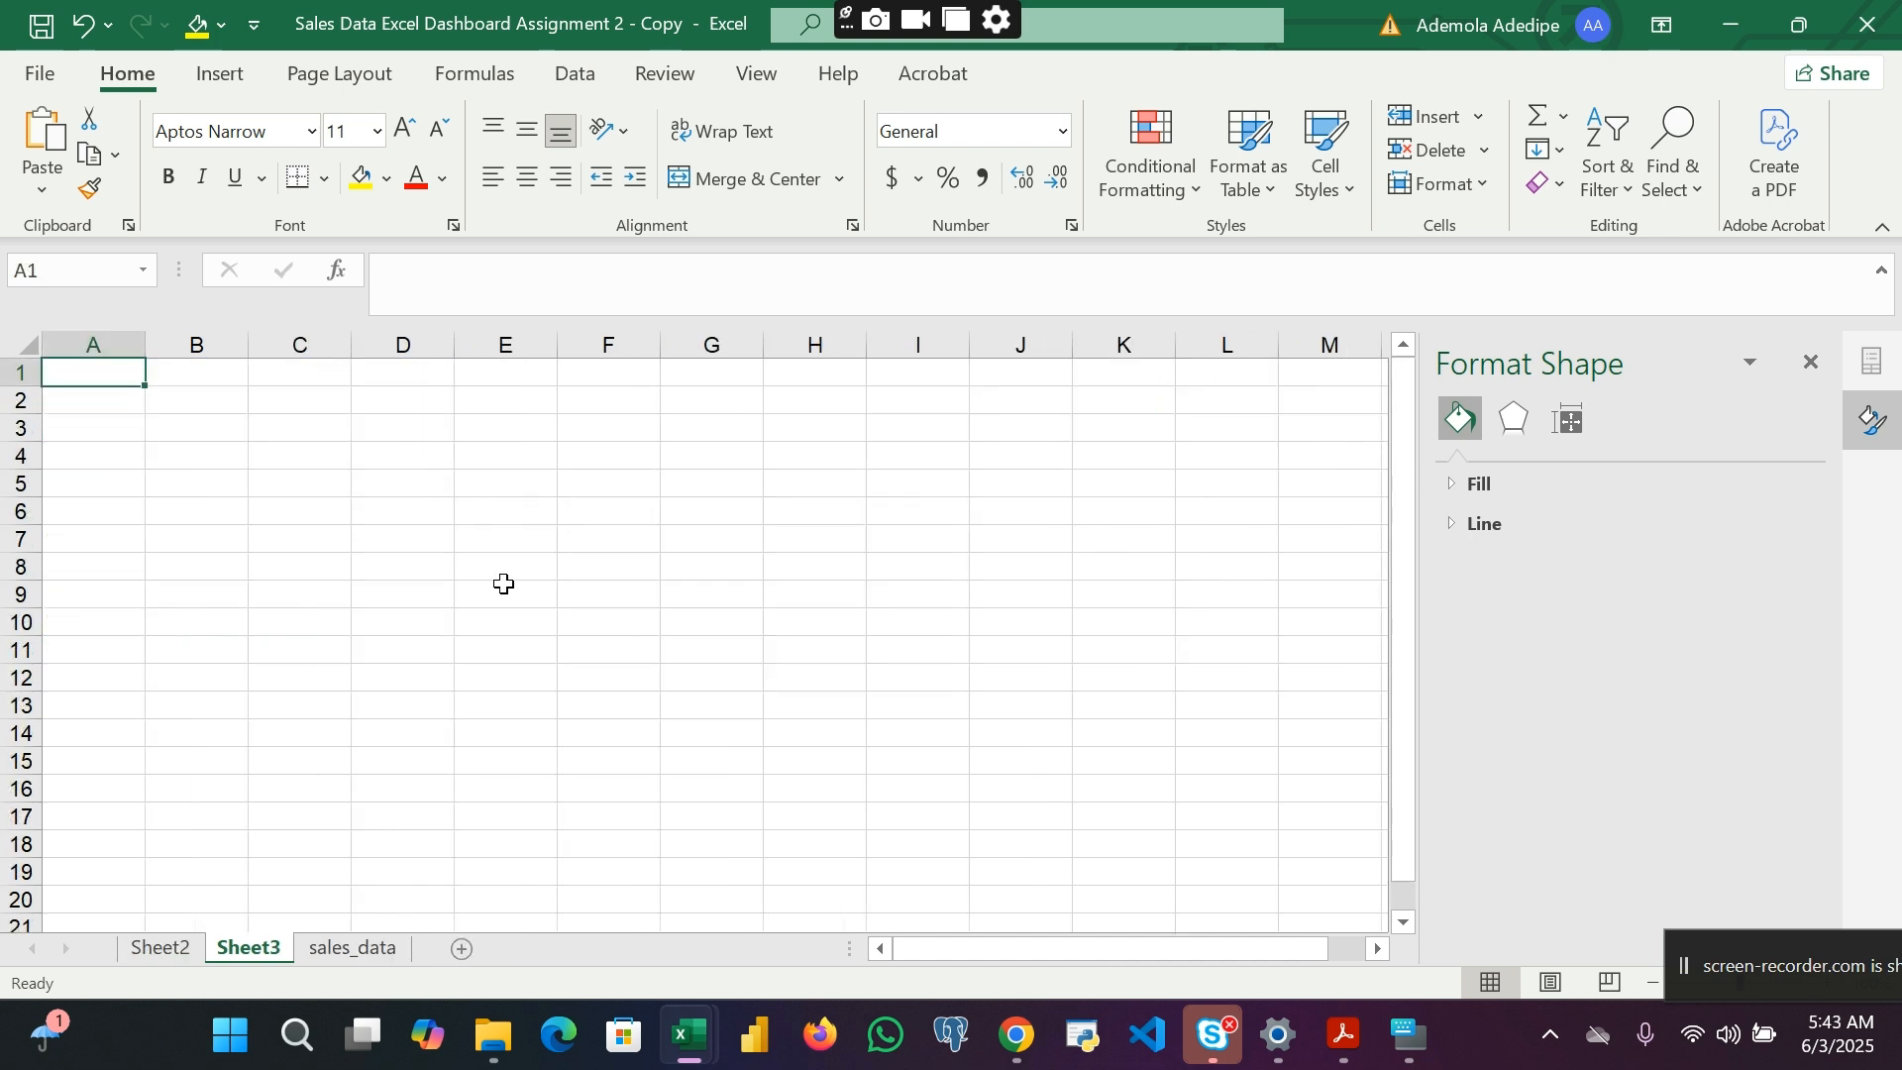
click(1813, 359)
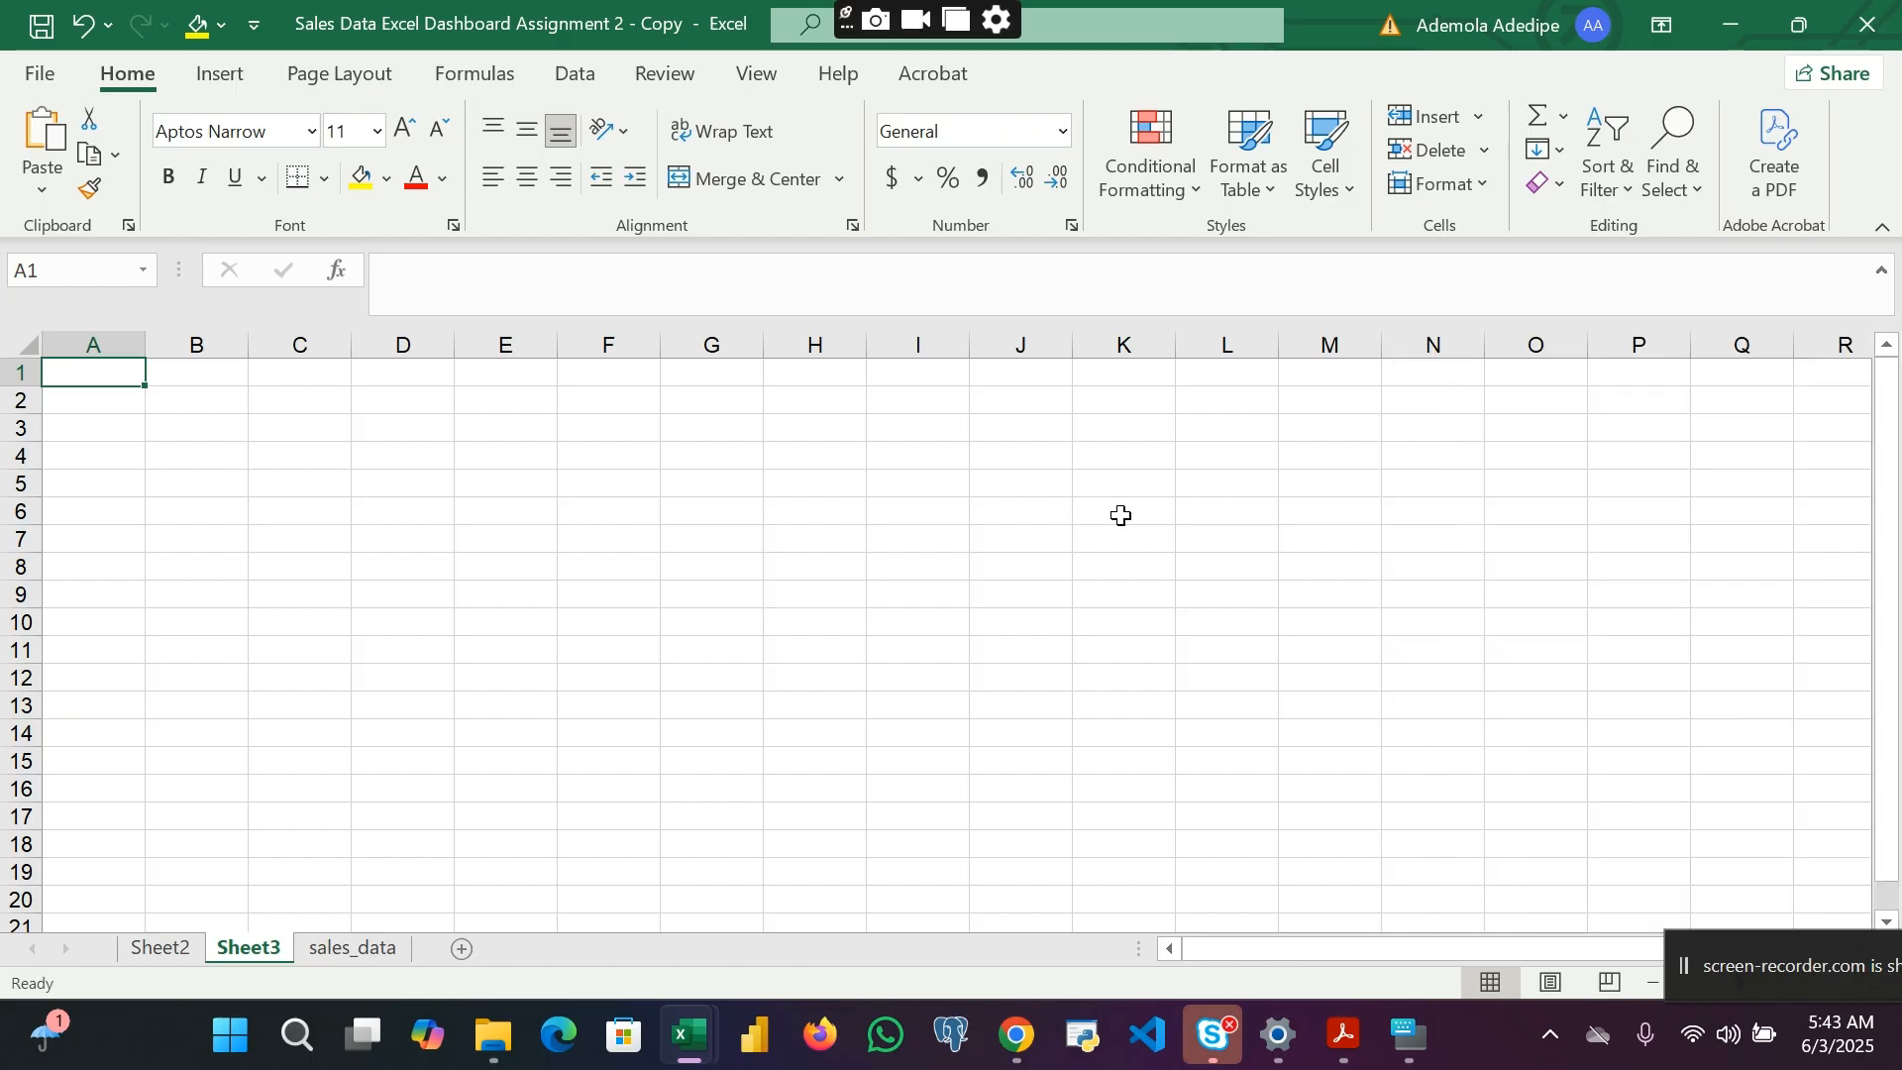
Step: Fill the range A1:Q40 on the new sheet with Dark Blue, Accent 1, Lighter 60% as a dashboard background
ctrl+scroll(1120, 515, down, 5)
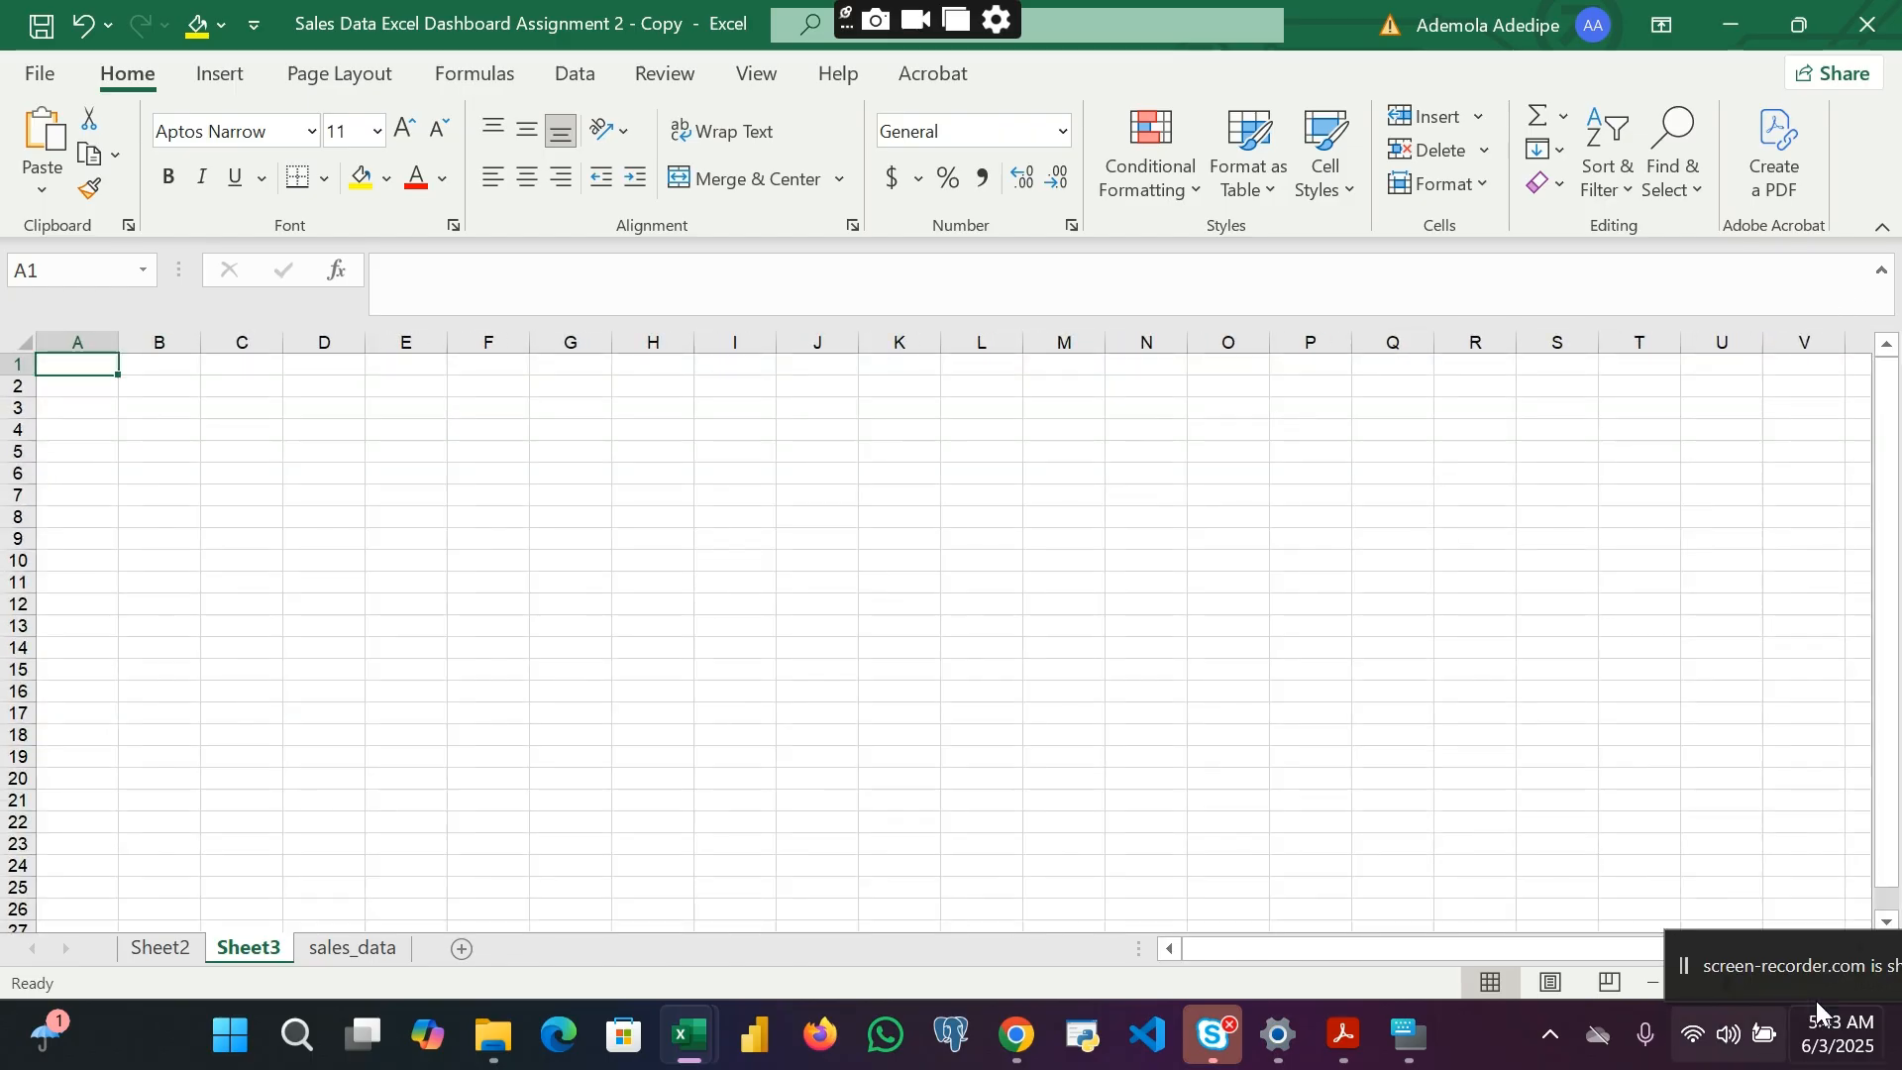
drag(1804, 938, 1839, 751)
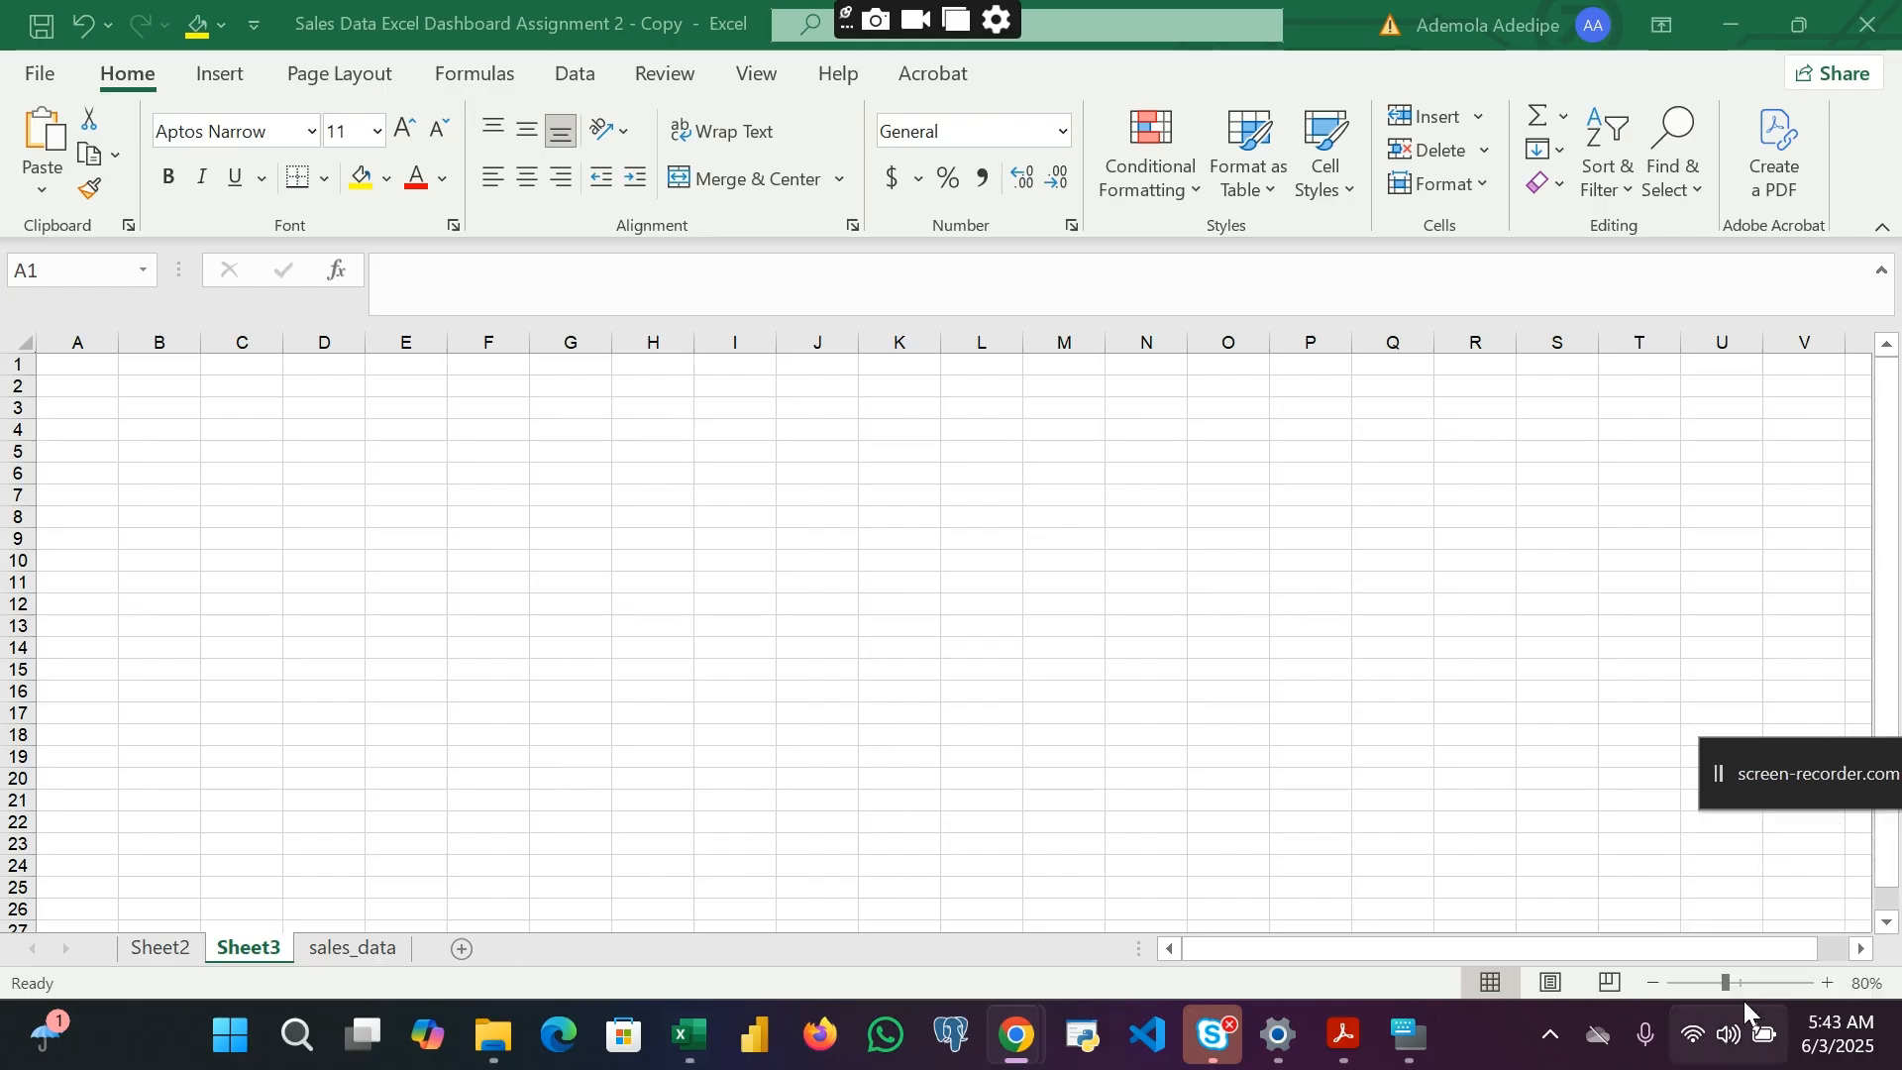
click(1650, 983)
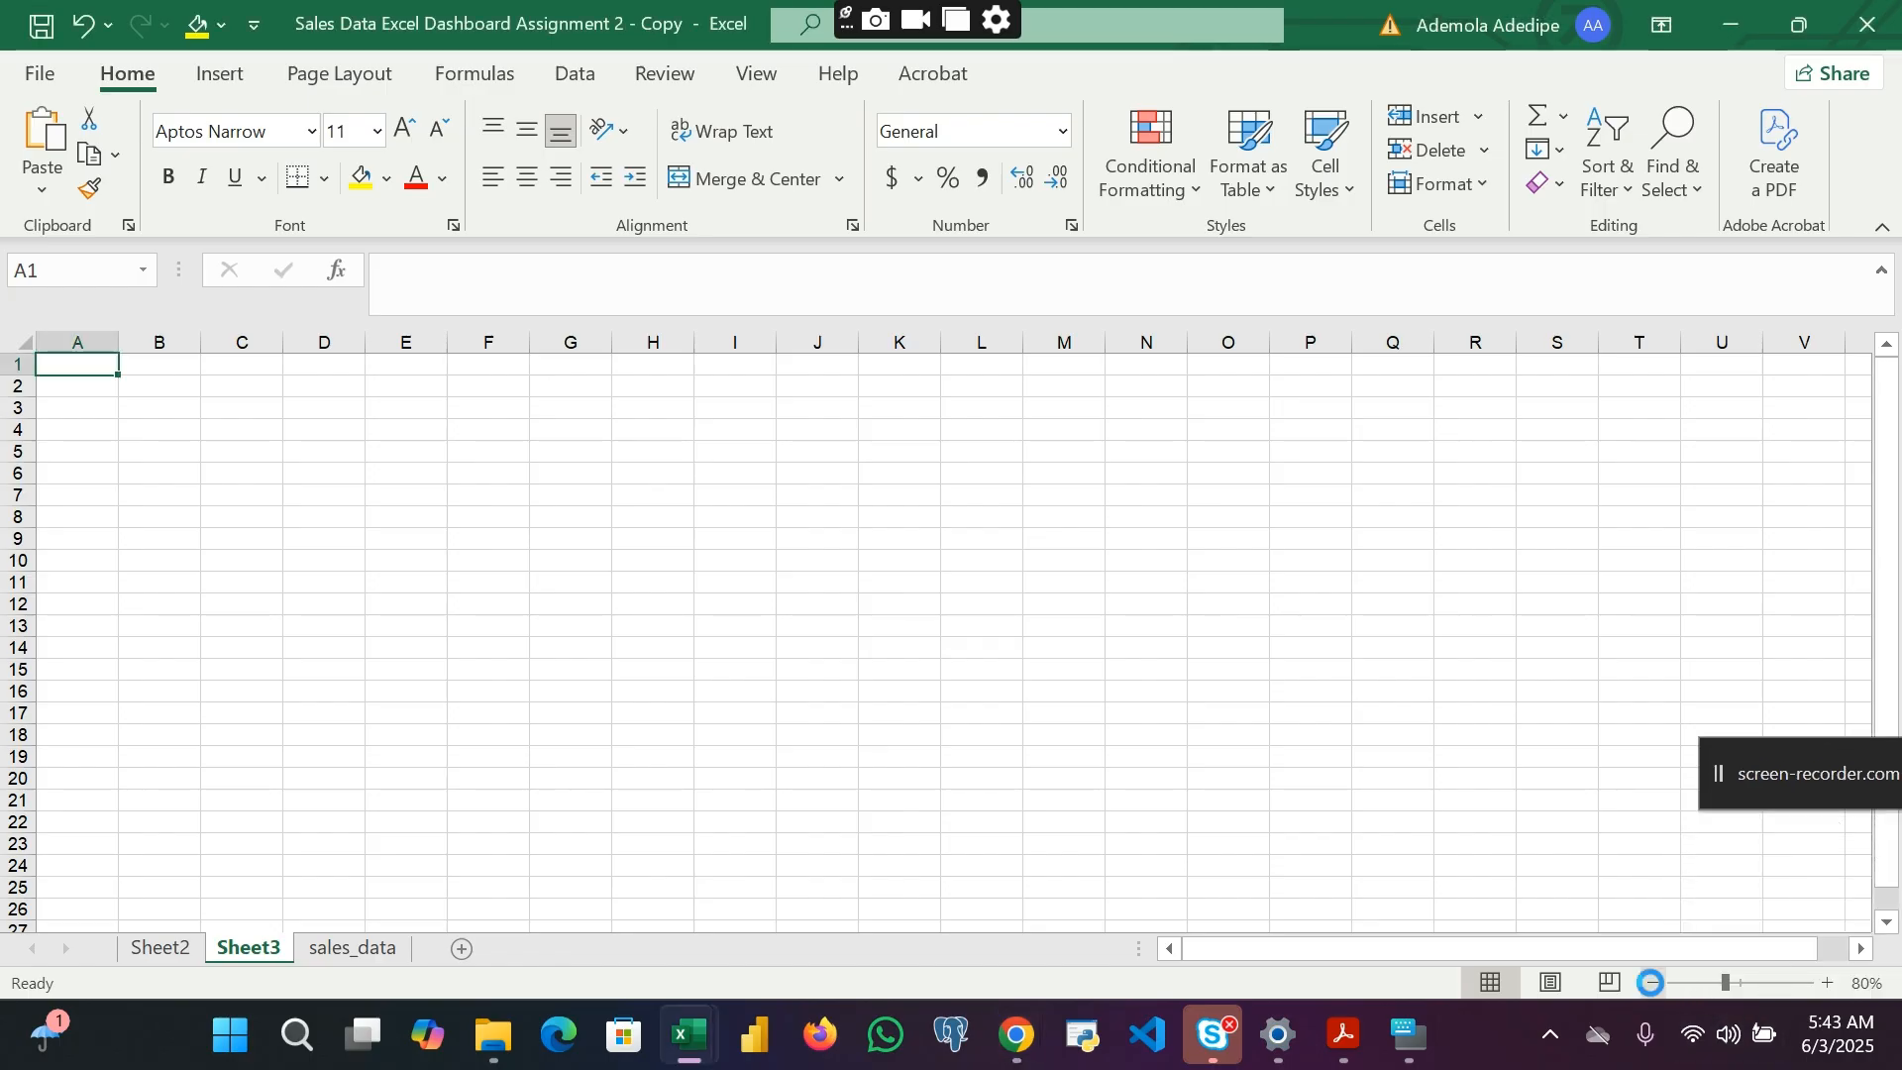
click(1651, 983)
click(1651, 983)
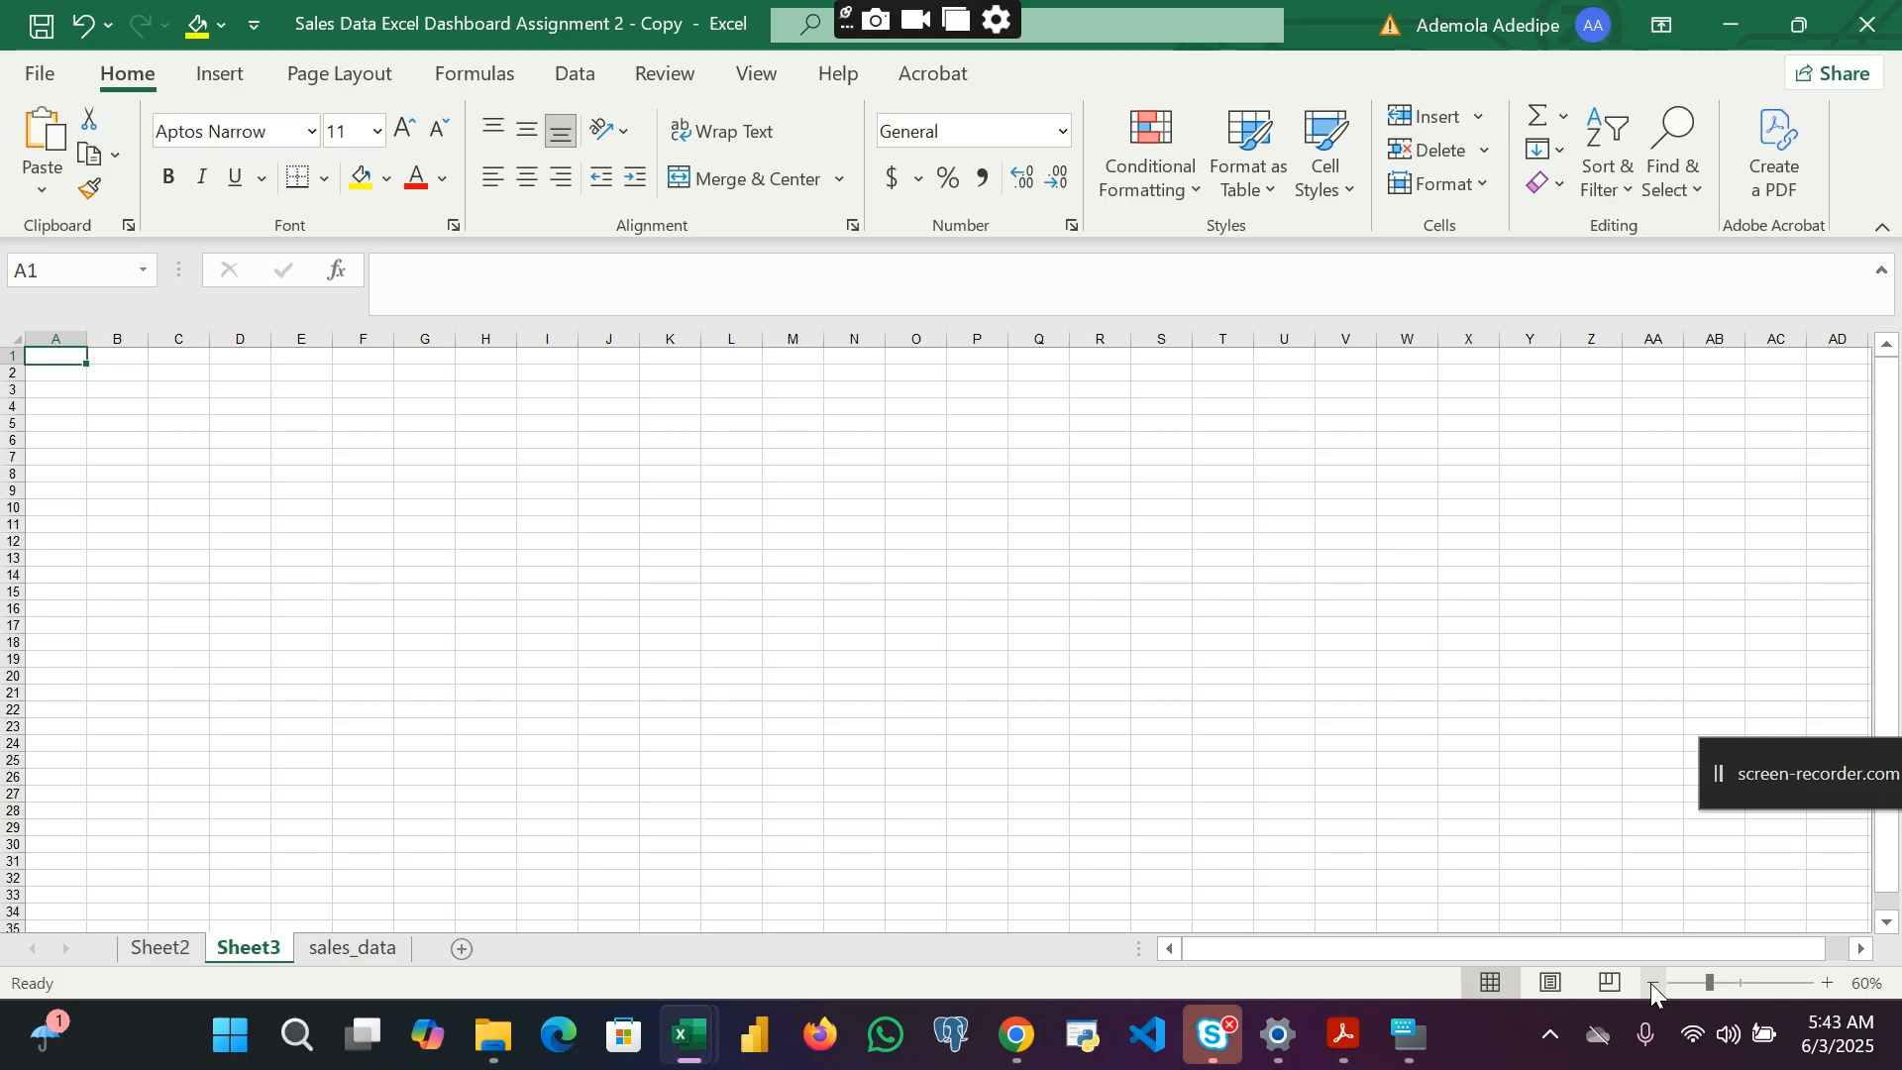
click(1650, 983)
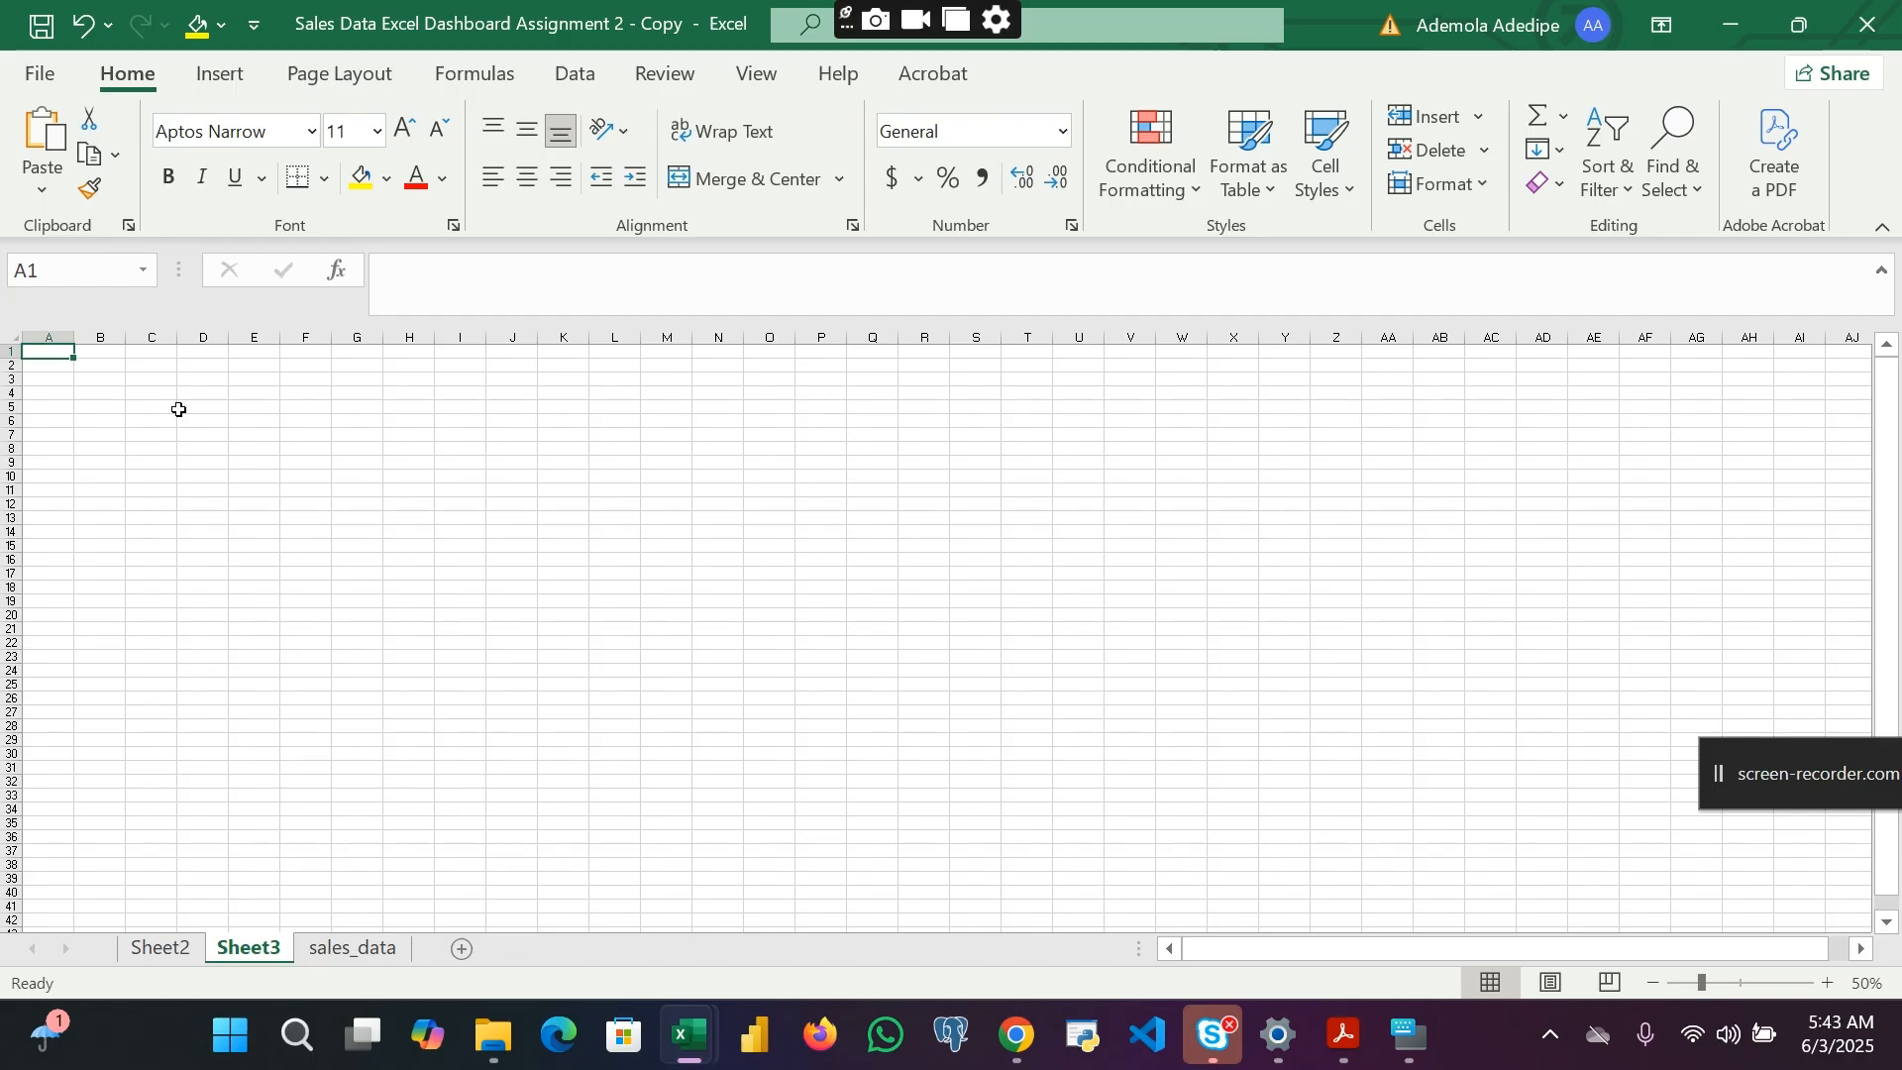
drag(178, 409, 858, 883)
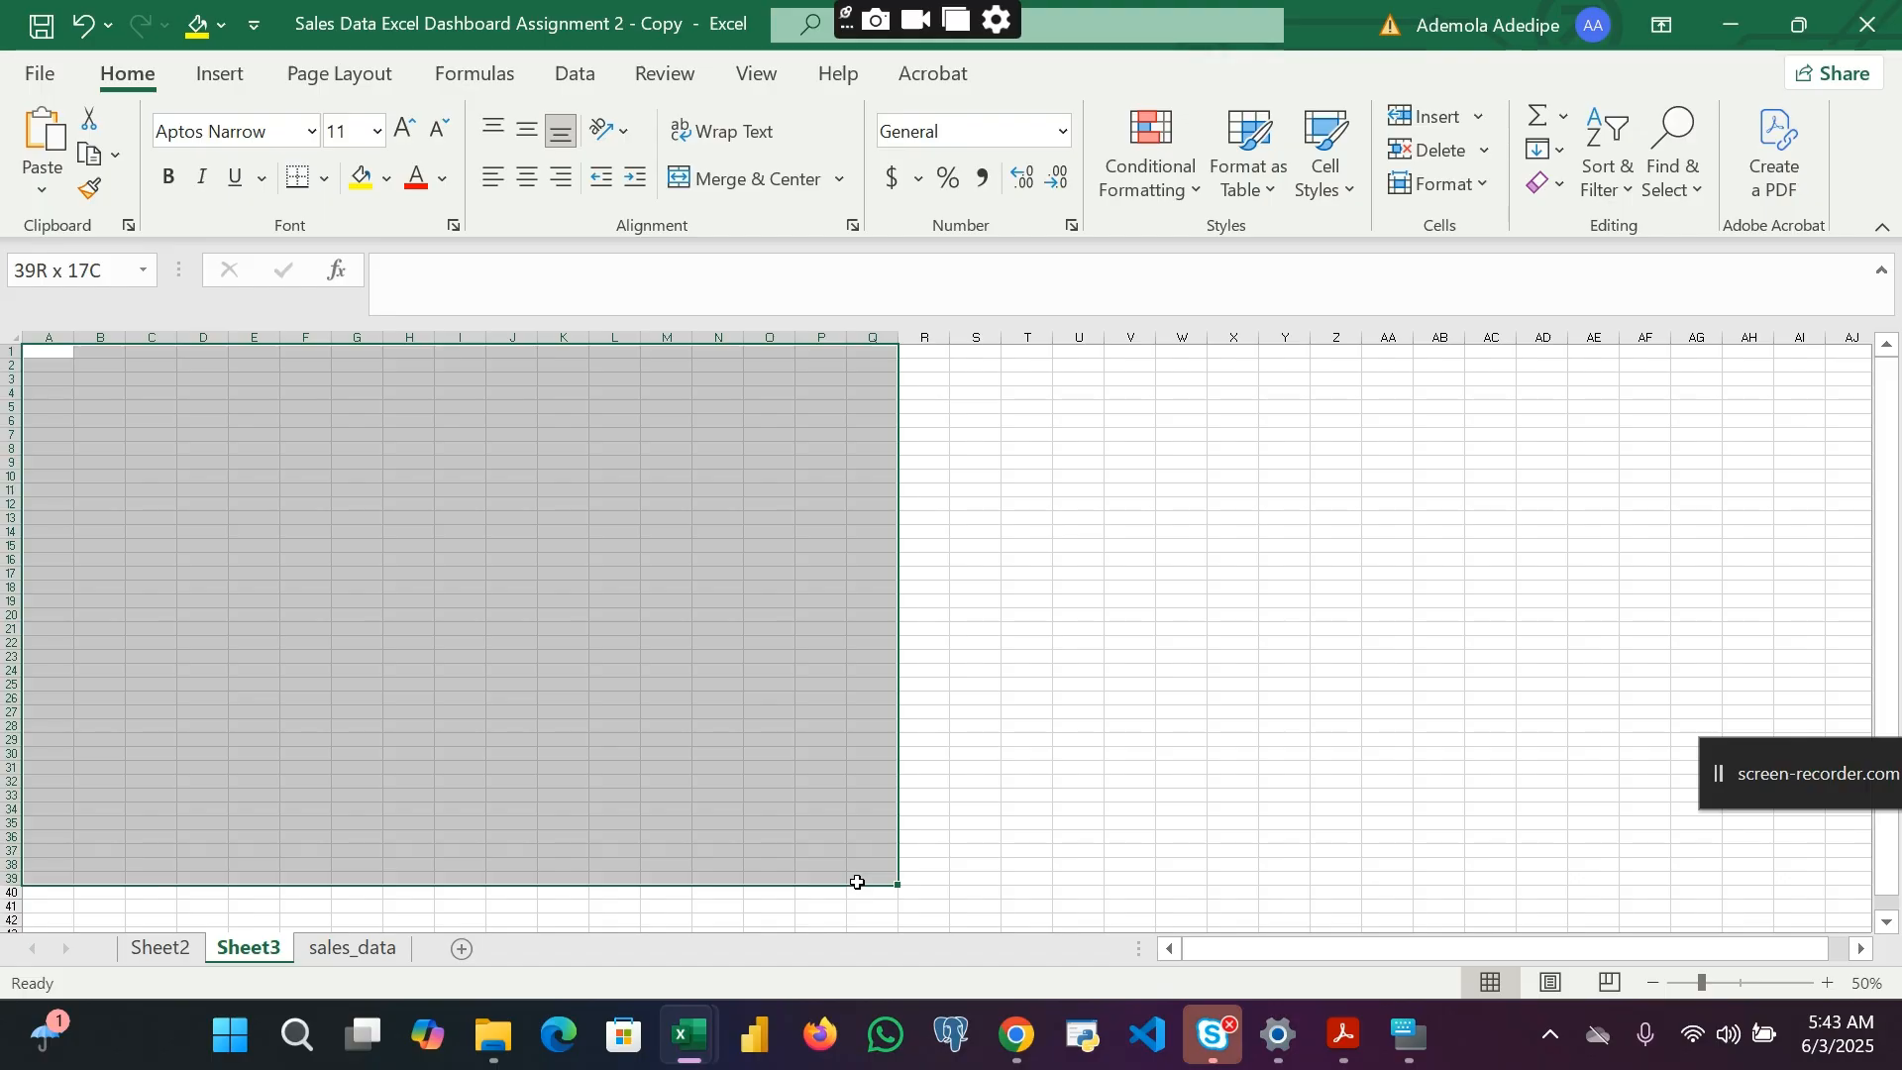
drag(858, 883, 861, 888)
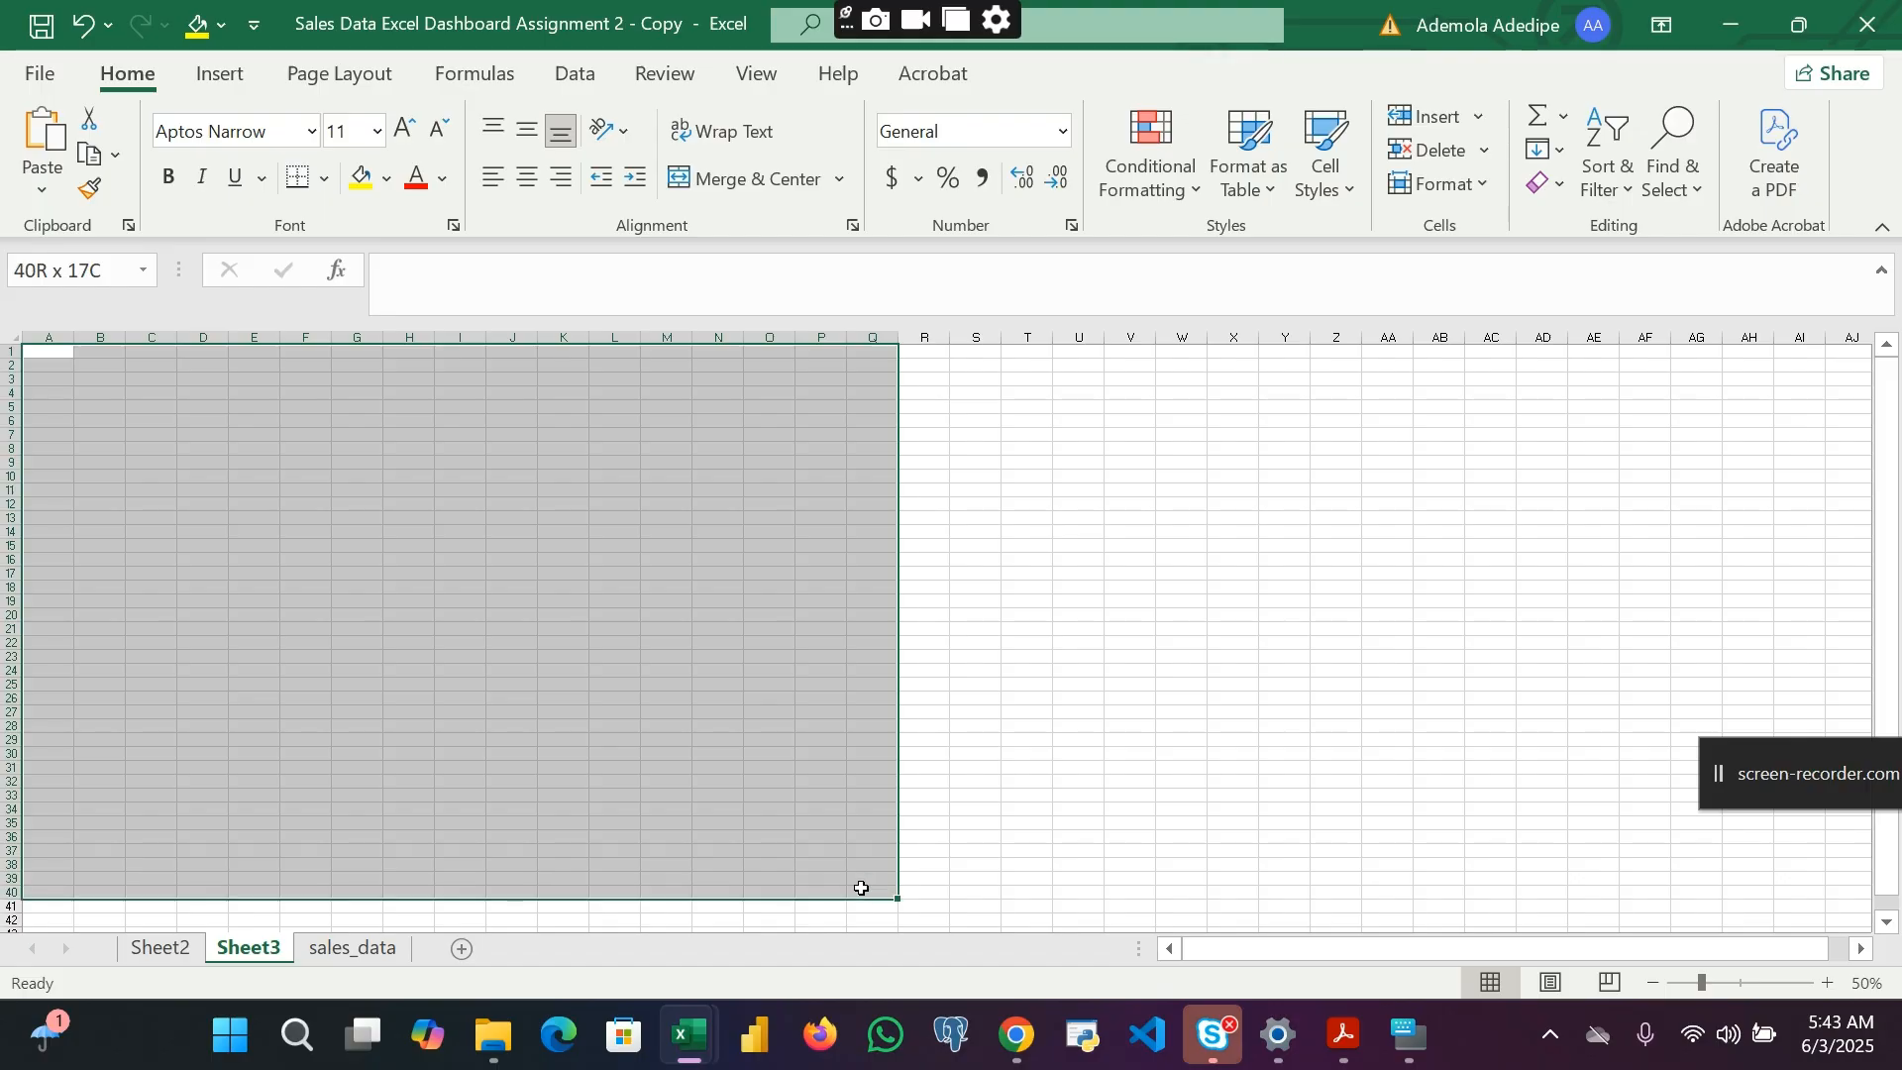
drag(860, 888, 861, 889)
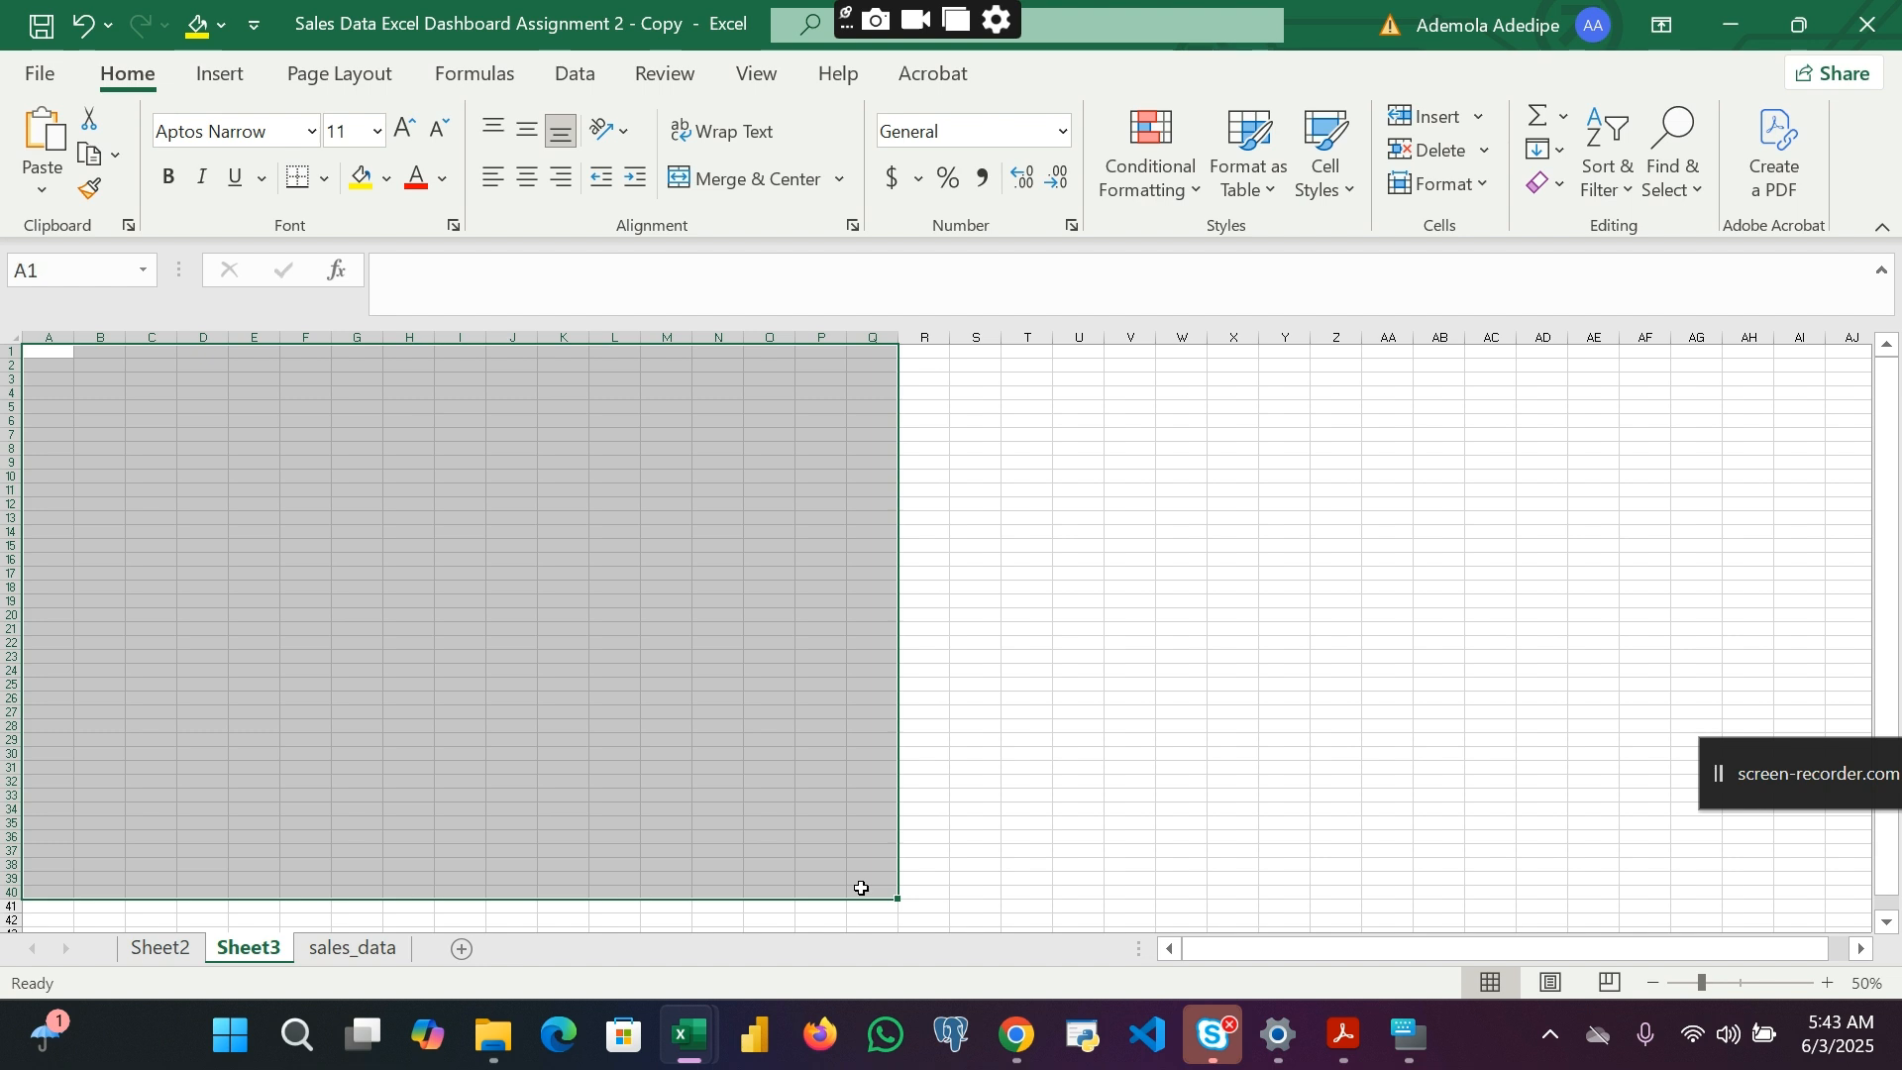
click(387, 181)
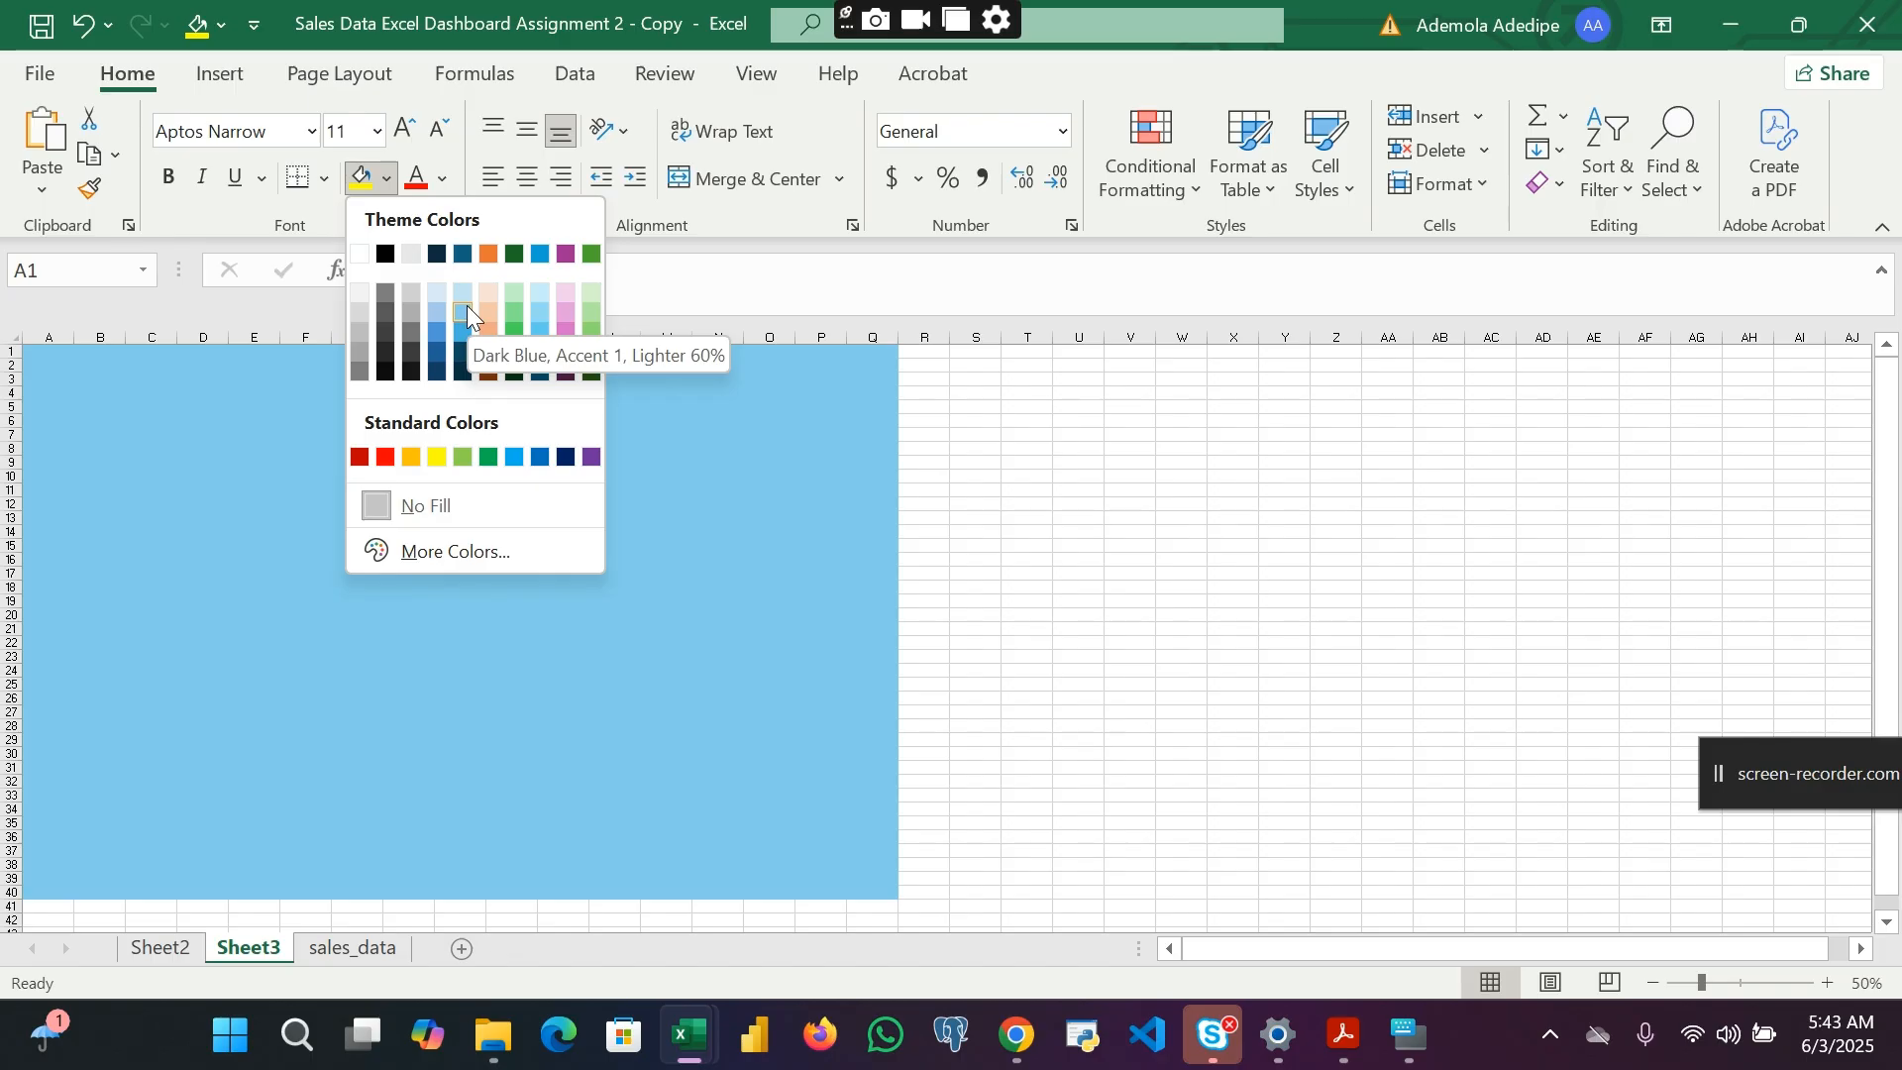
click(467, 306)
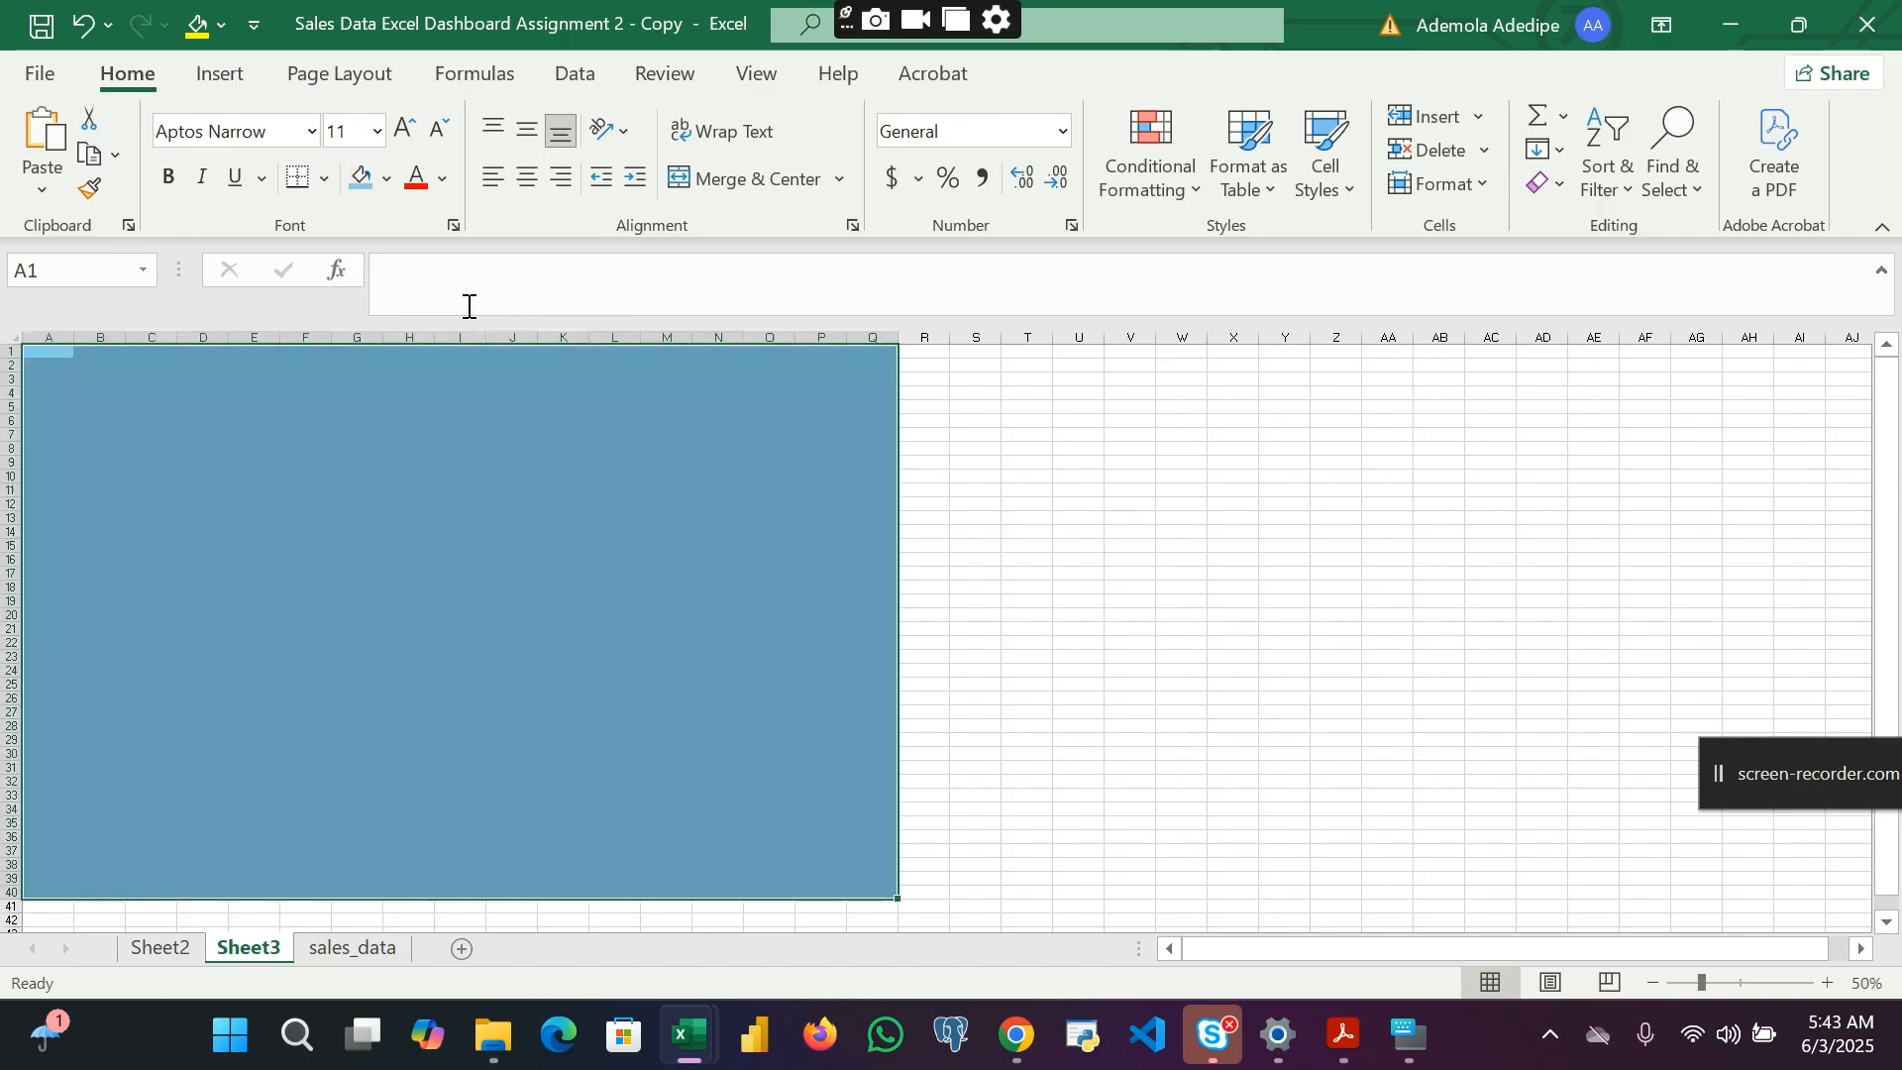
click(997, 568)
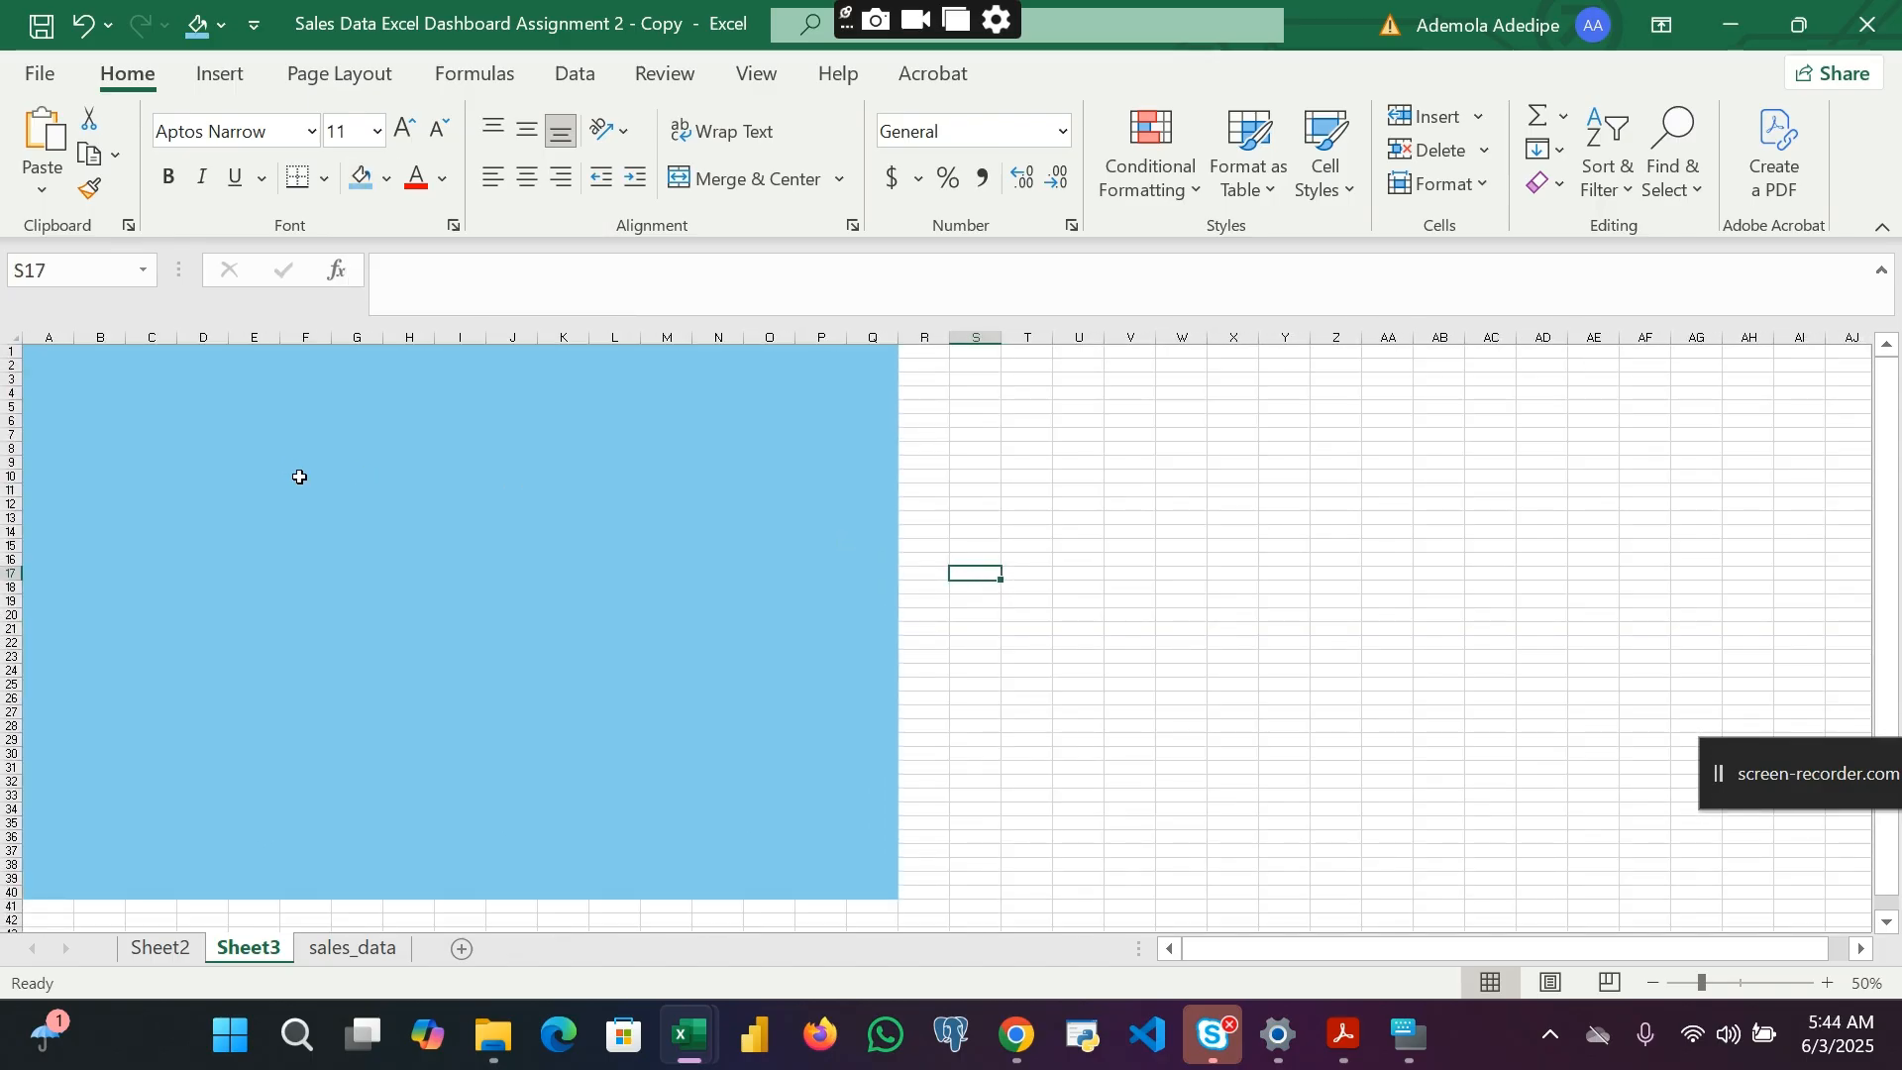
Step: Insert a text box across the top of the blue area, spanning about A1:Q5, and enter "Sales Analysis" in it
click(218, 79)
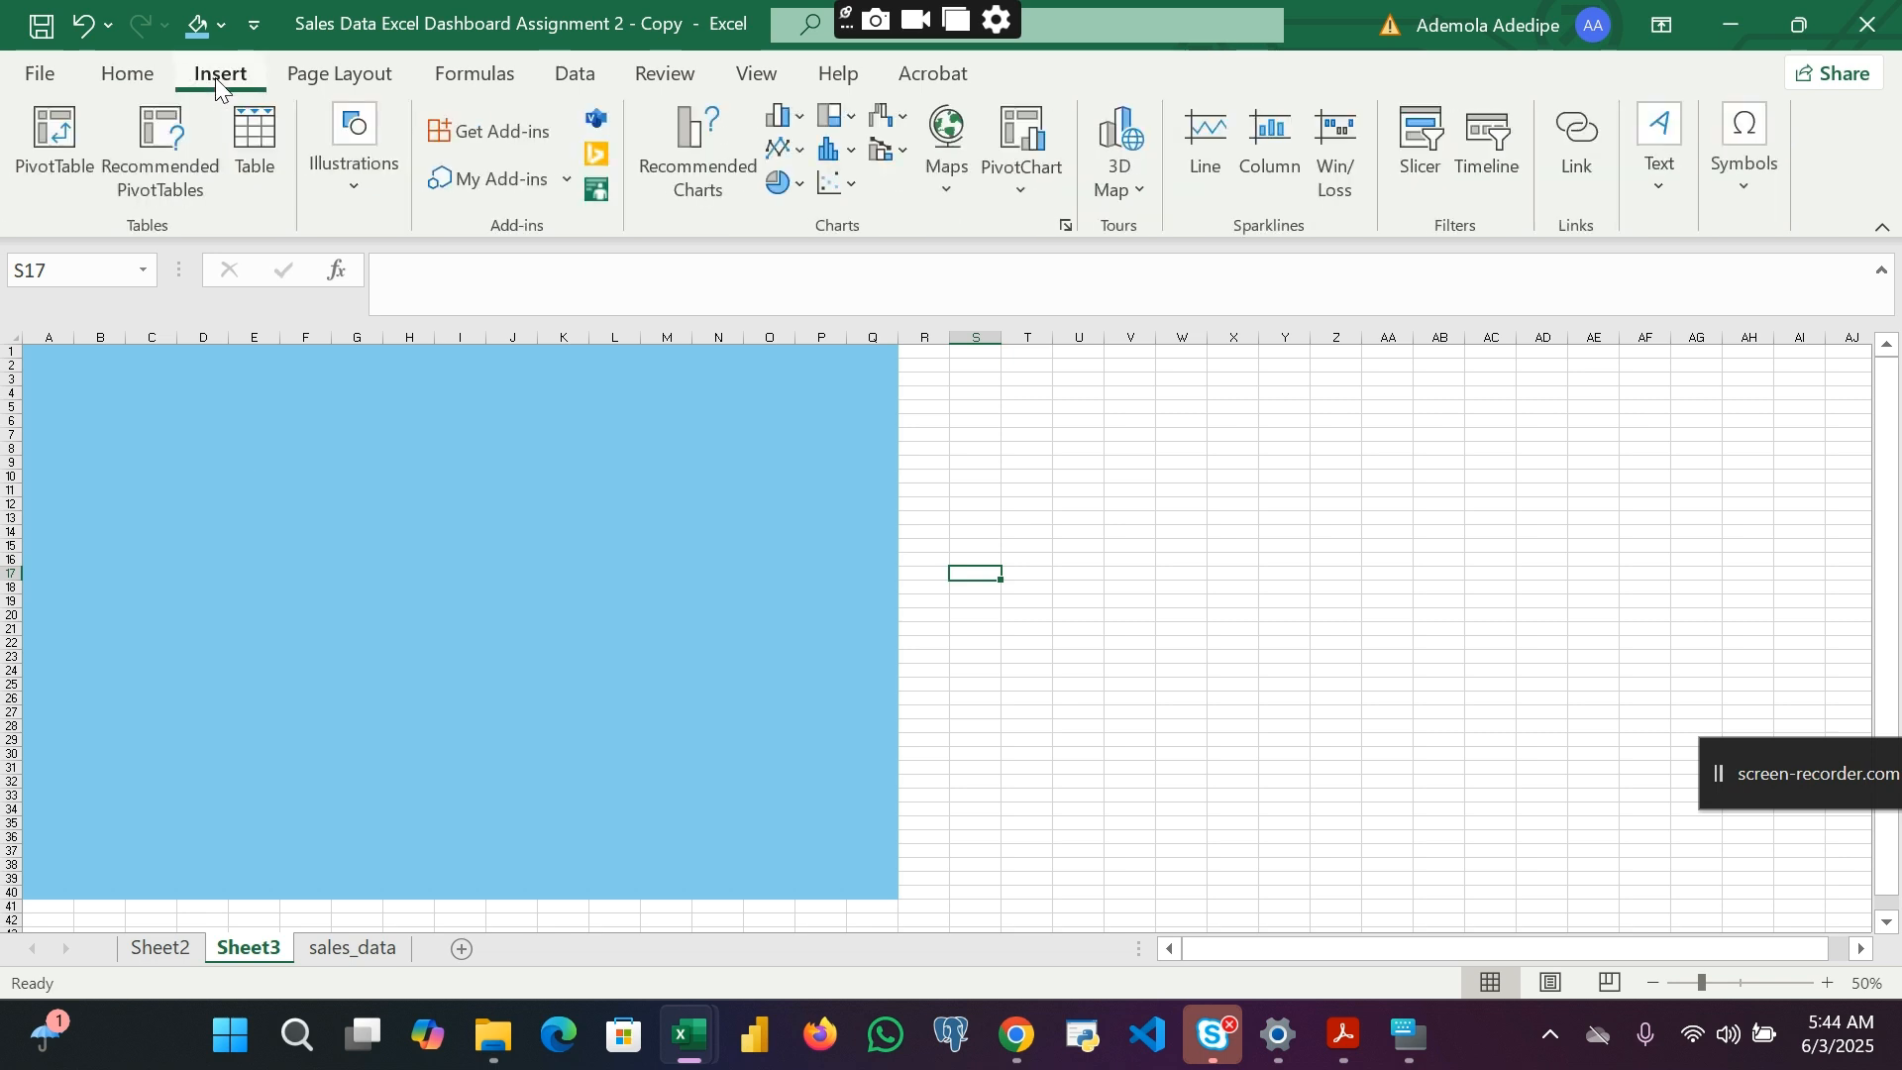
click(1657, 188)
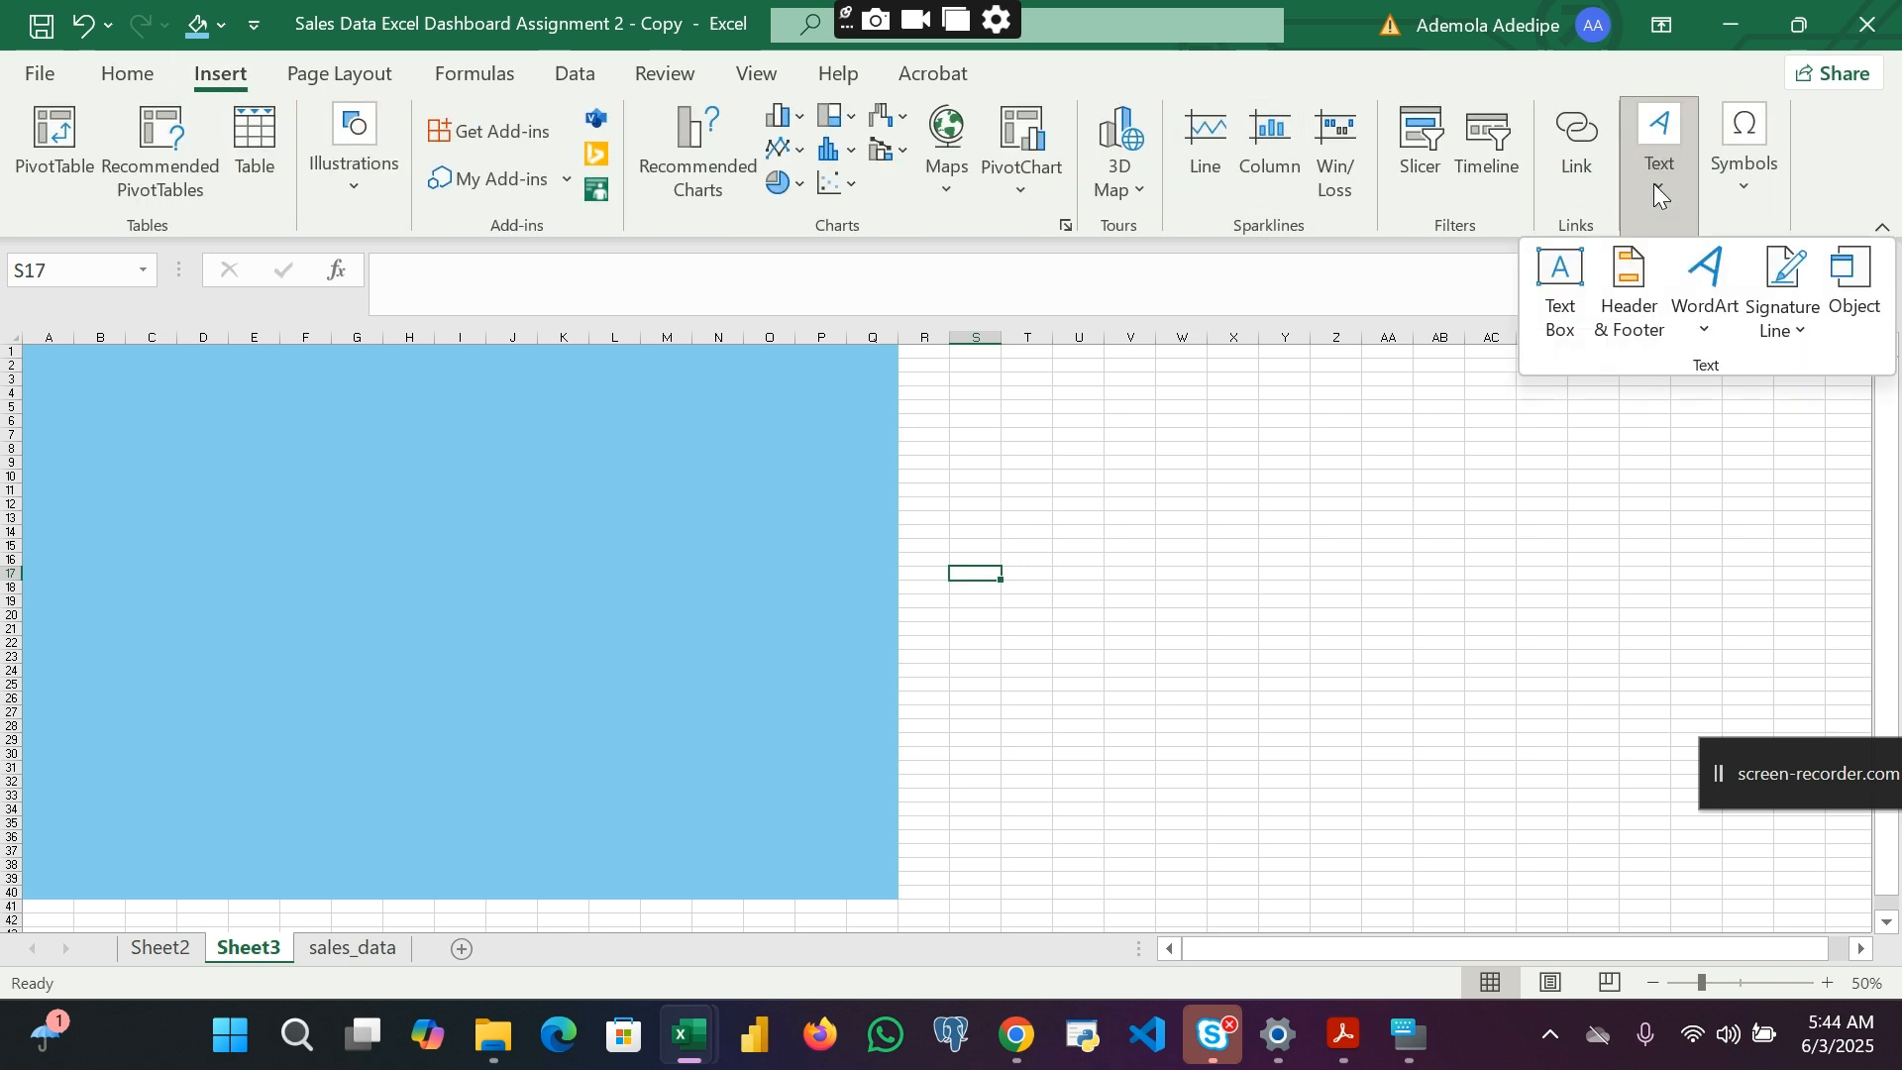
click(1563, 297)
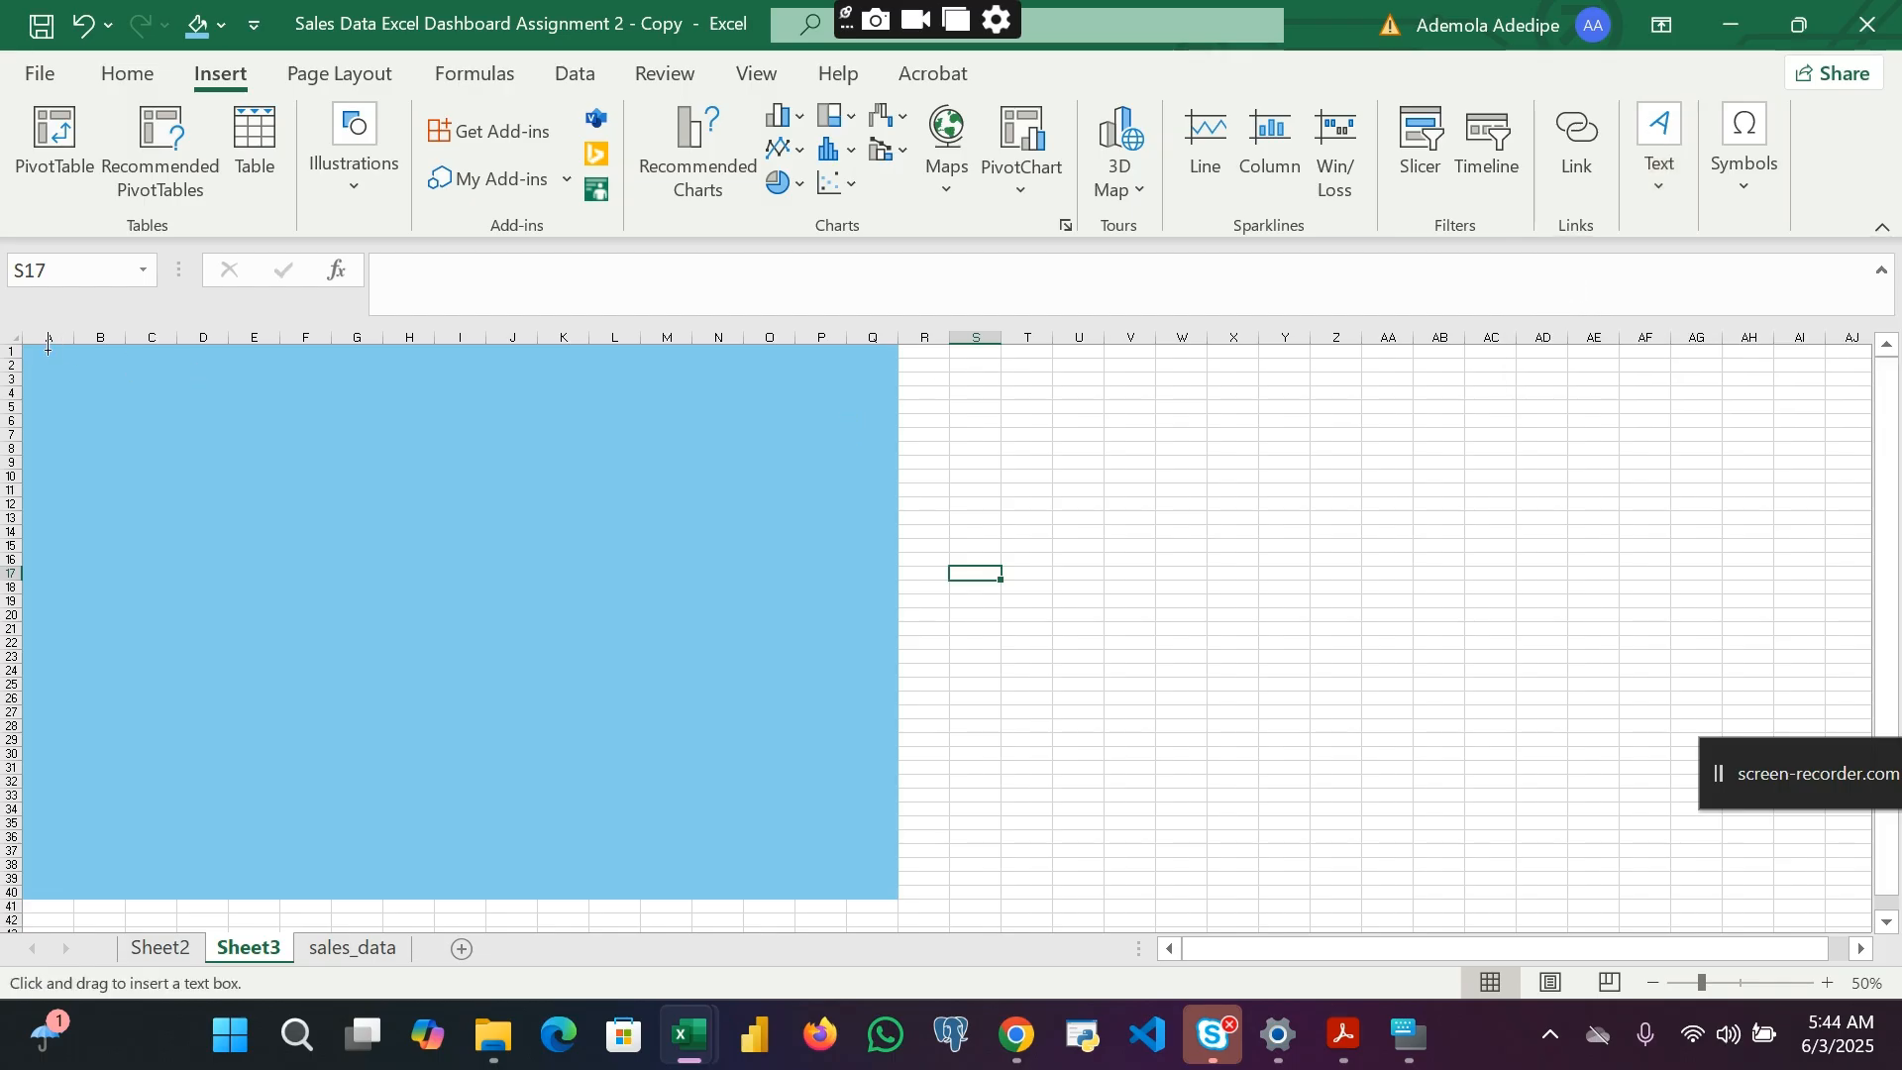
drag(26, 346, 877, 406)
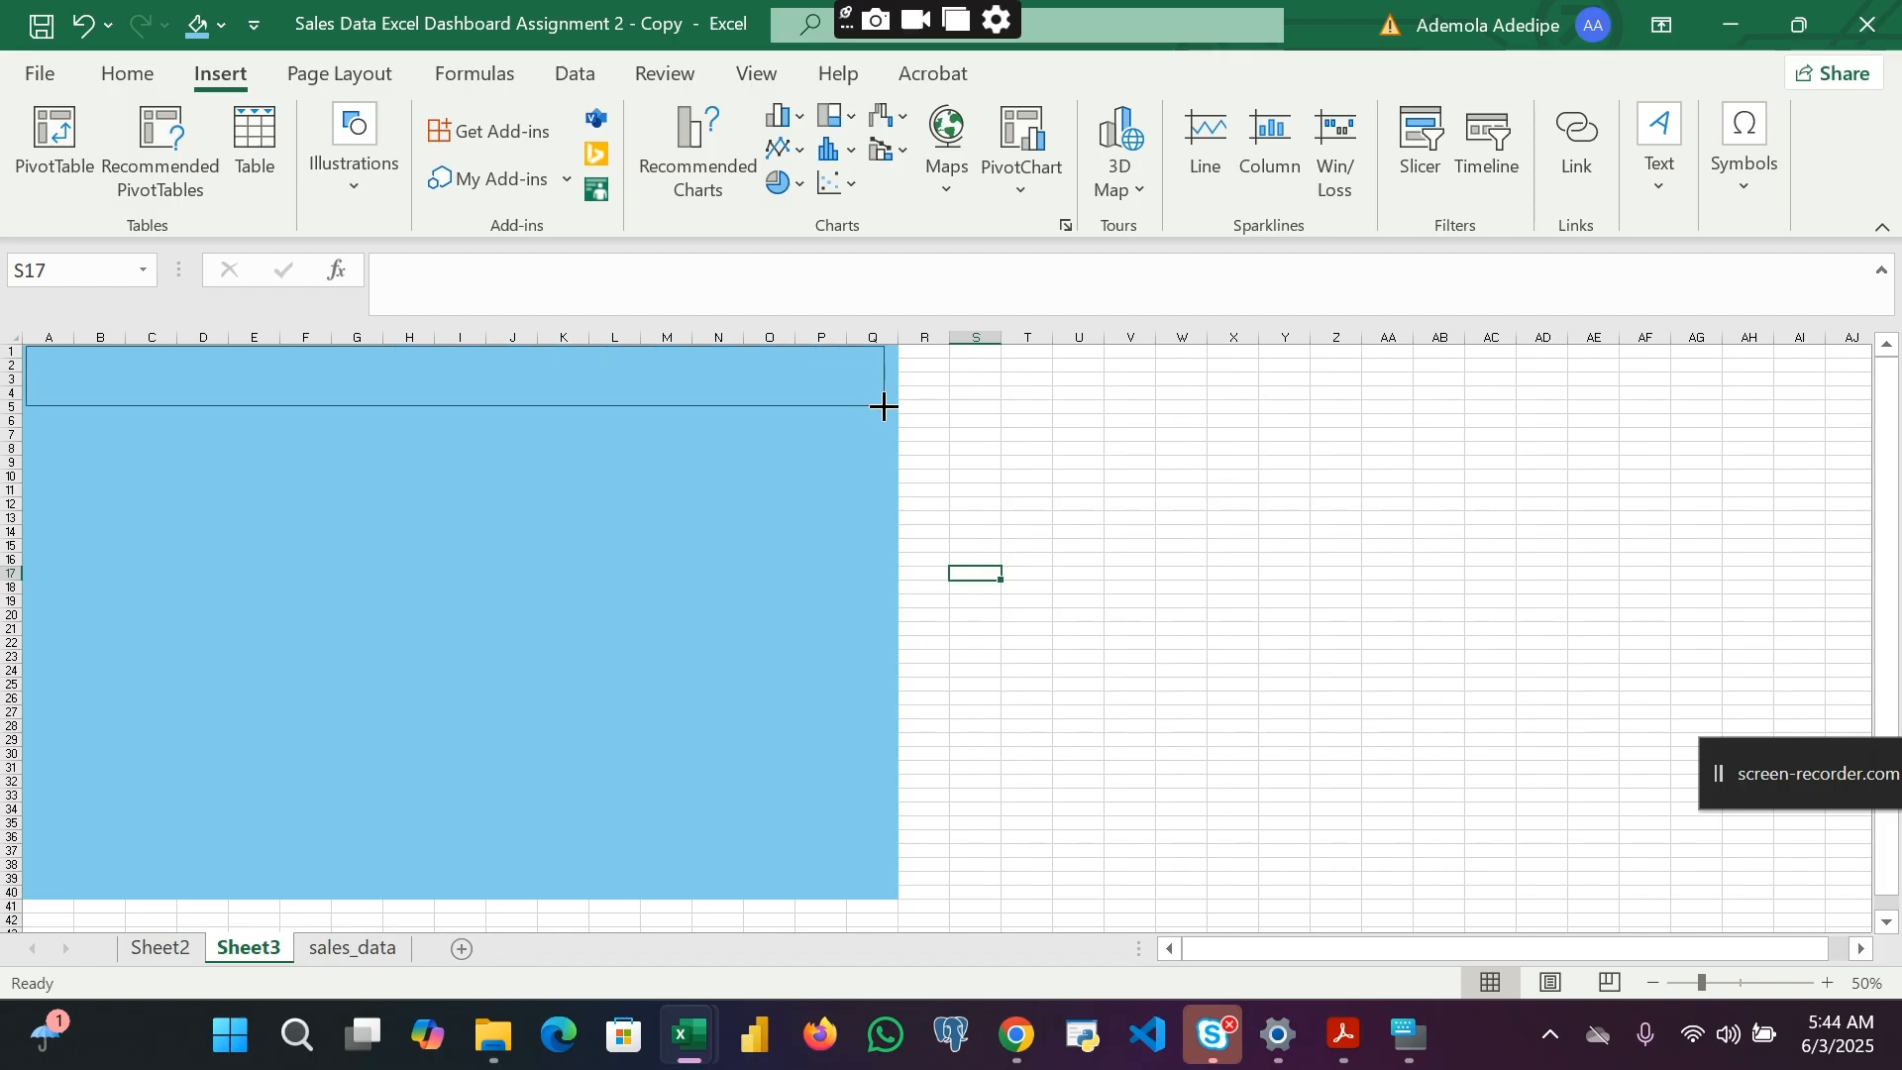
drag(886, 407, 889, 410)
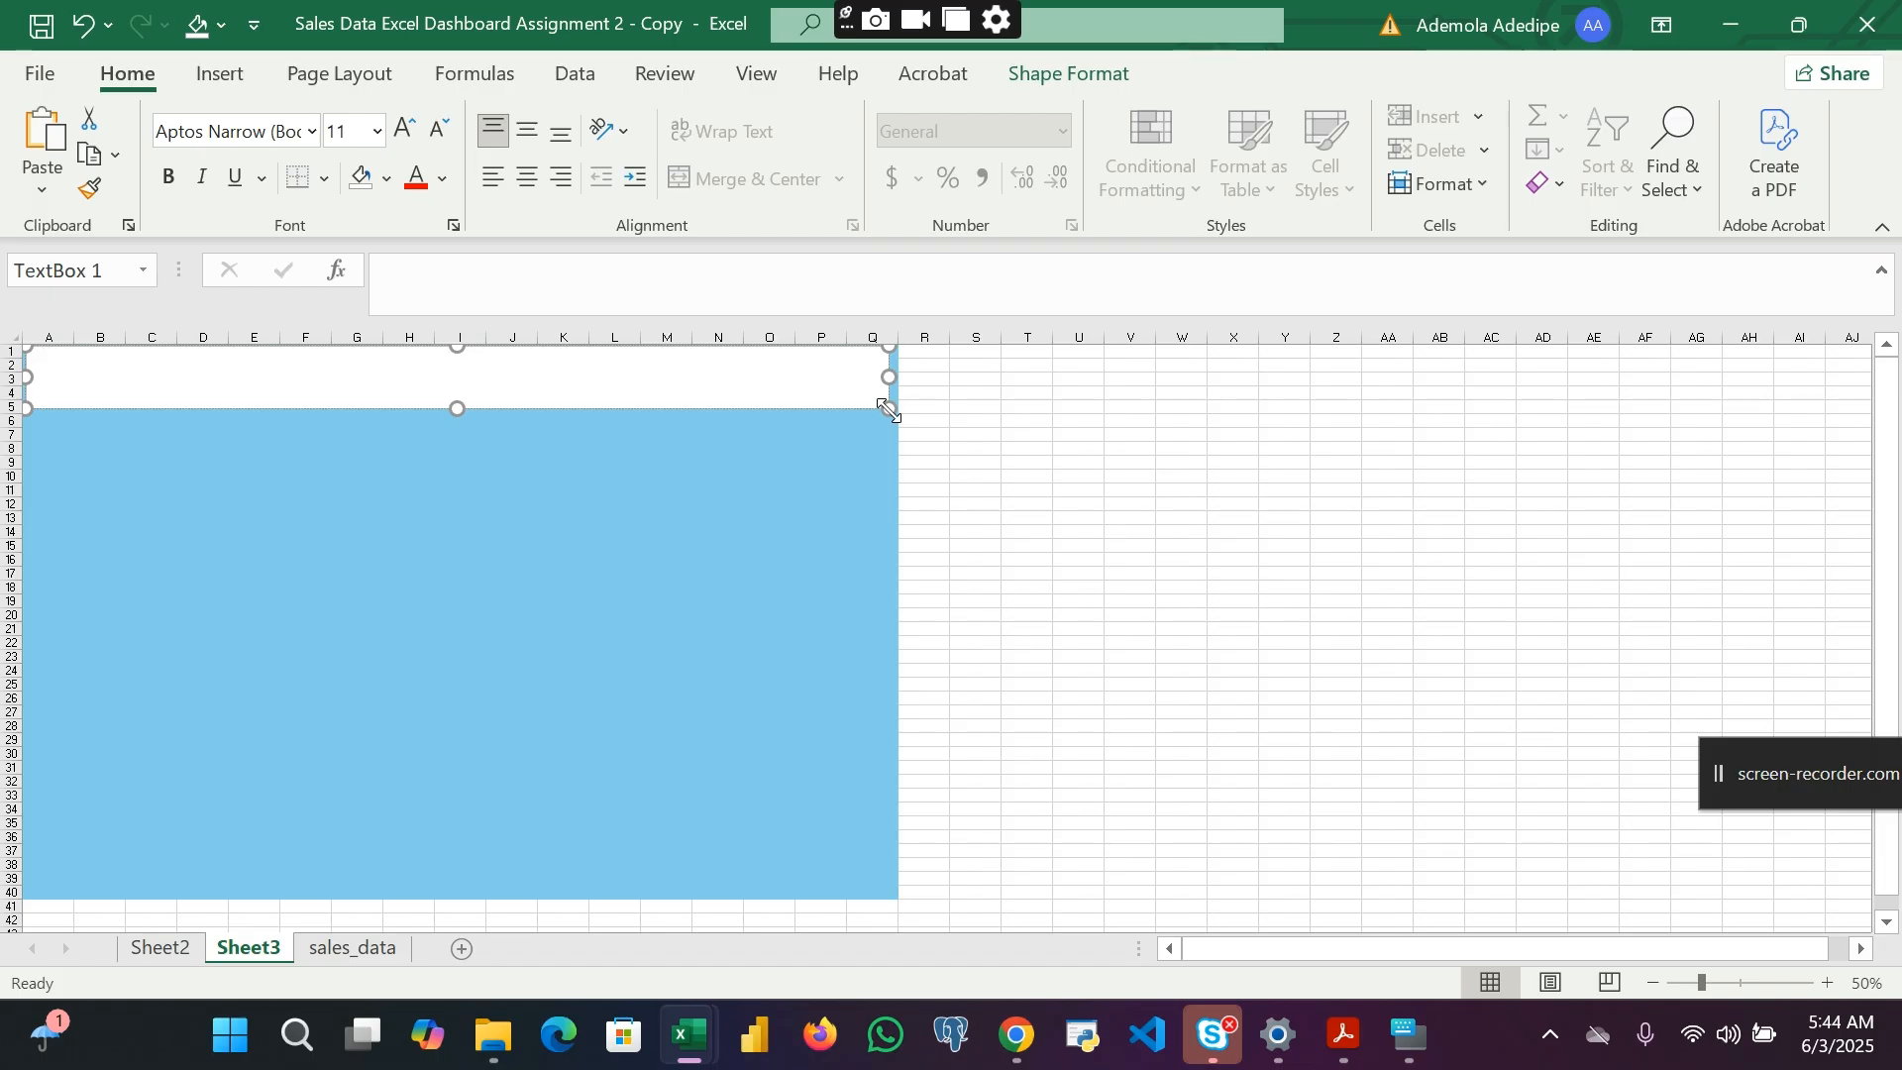
click(417, 386)
text(s Analysis)
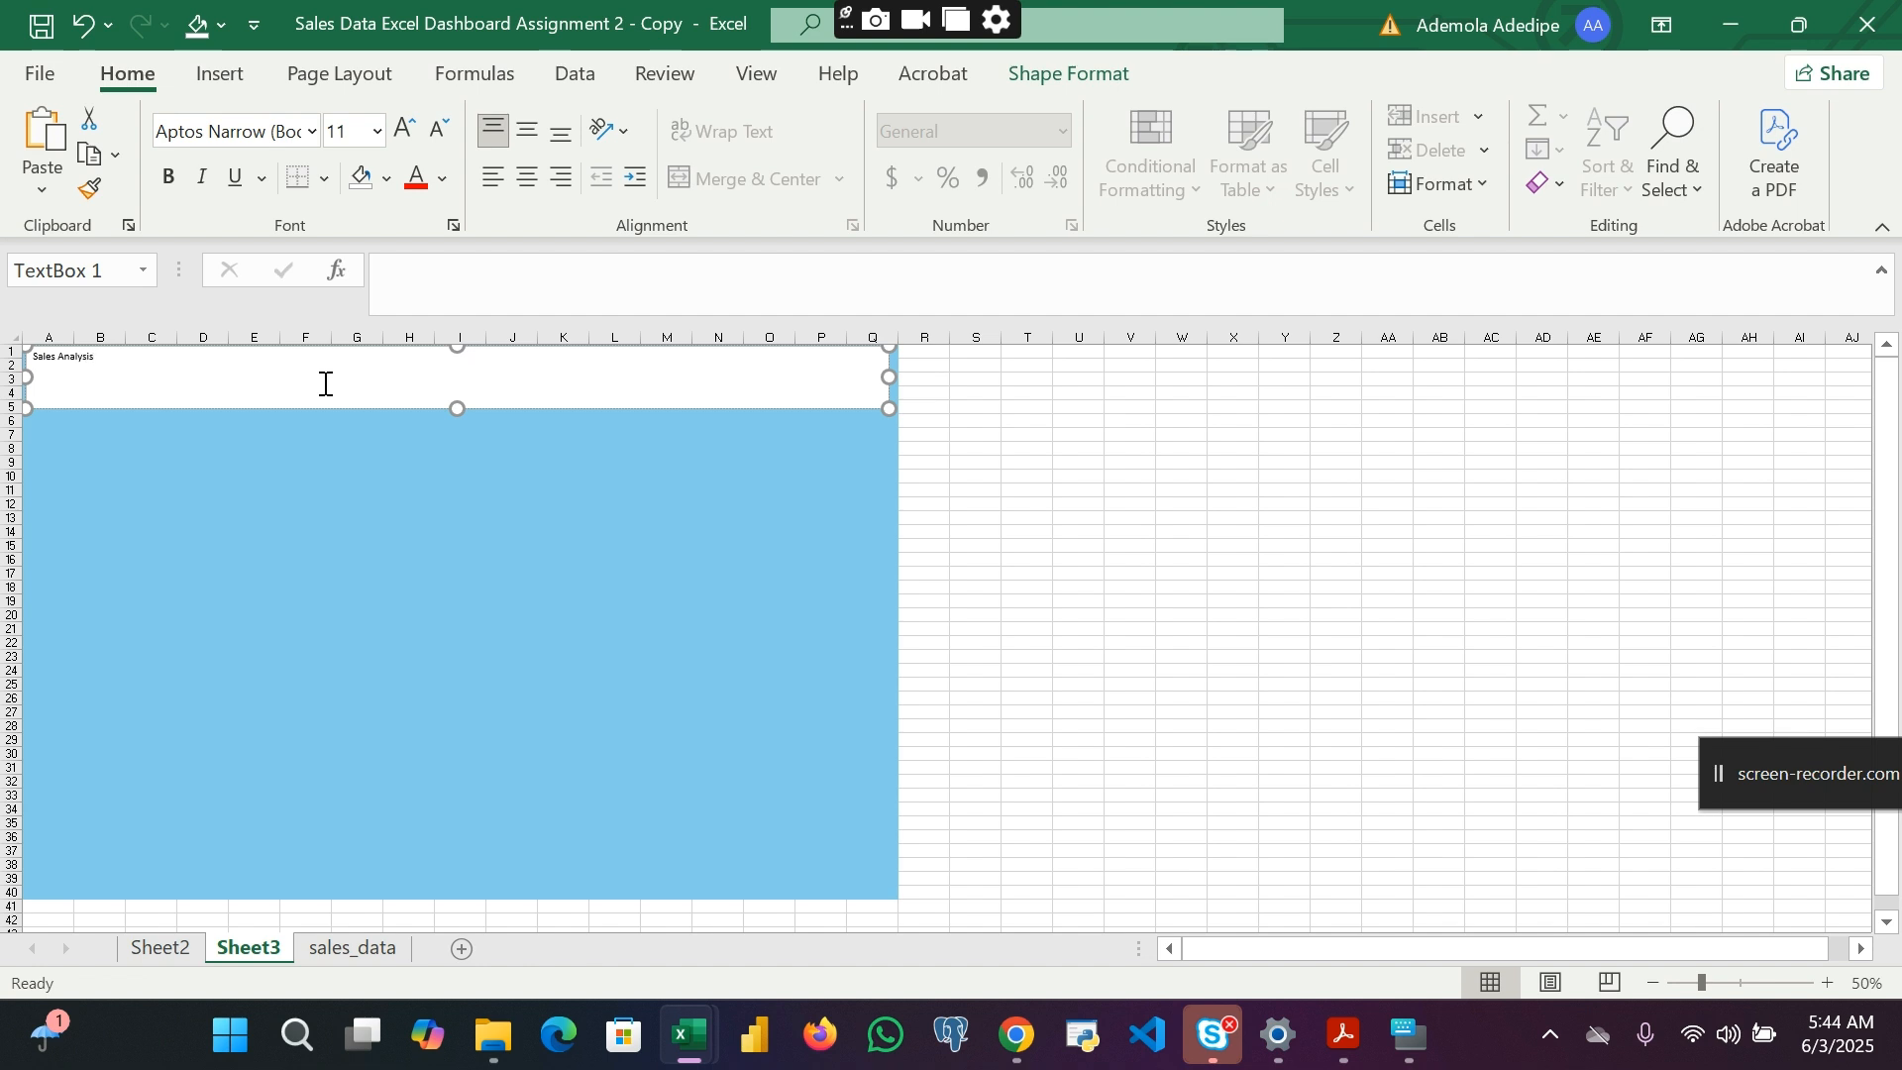
Step: Format the "Sales Analysis" title text as 44-point bold Arial, centred in its text box
key(ctrl+a)
click(377, 133)
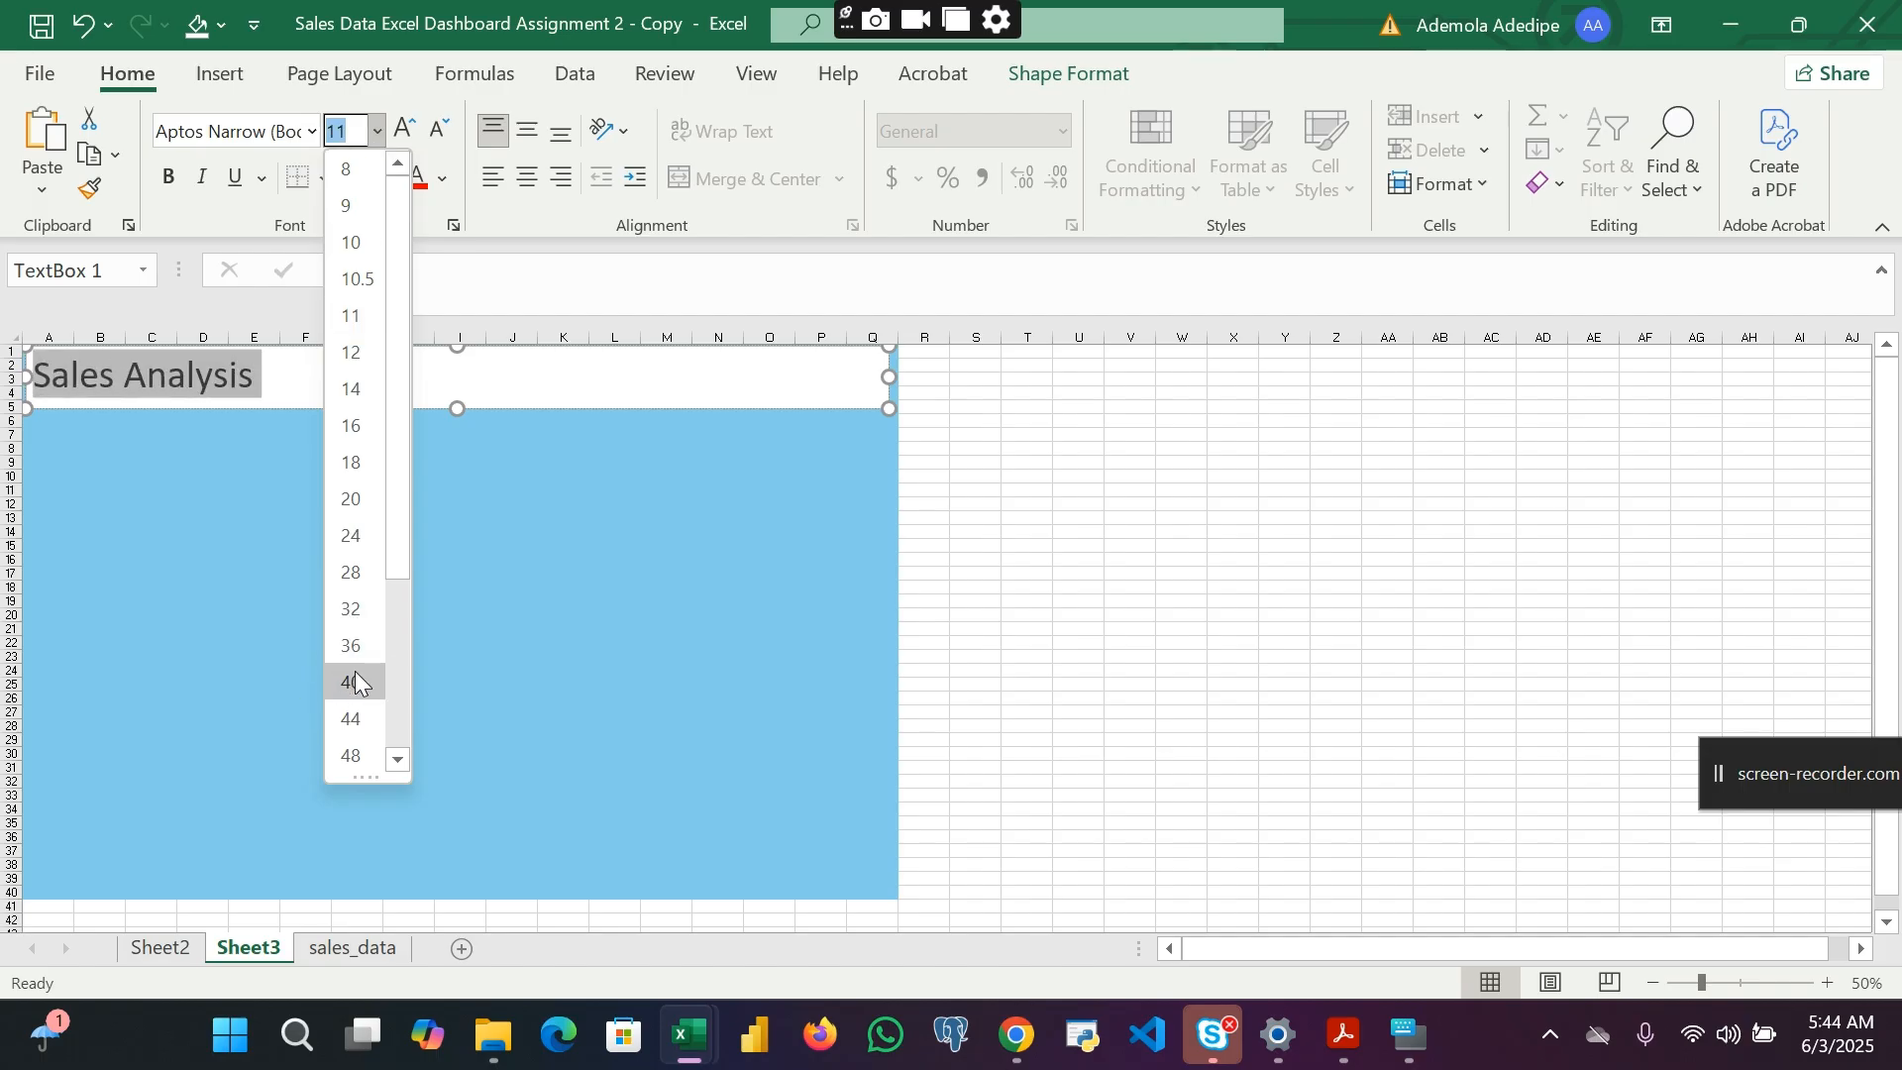
click(357, 705)
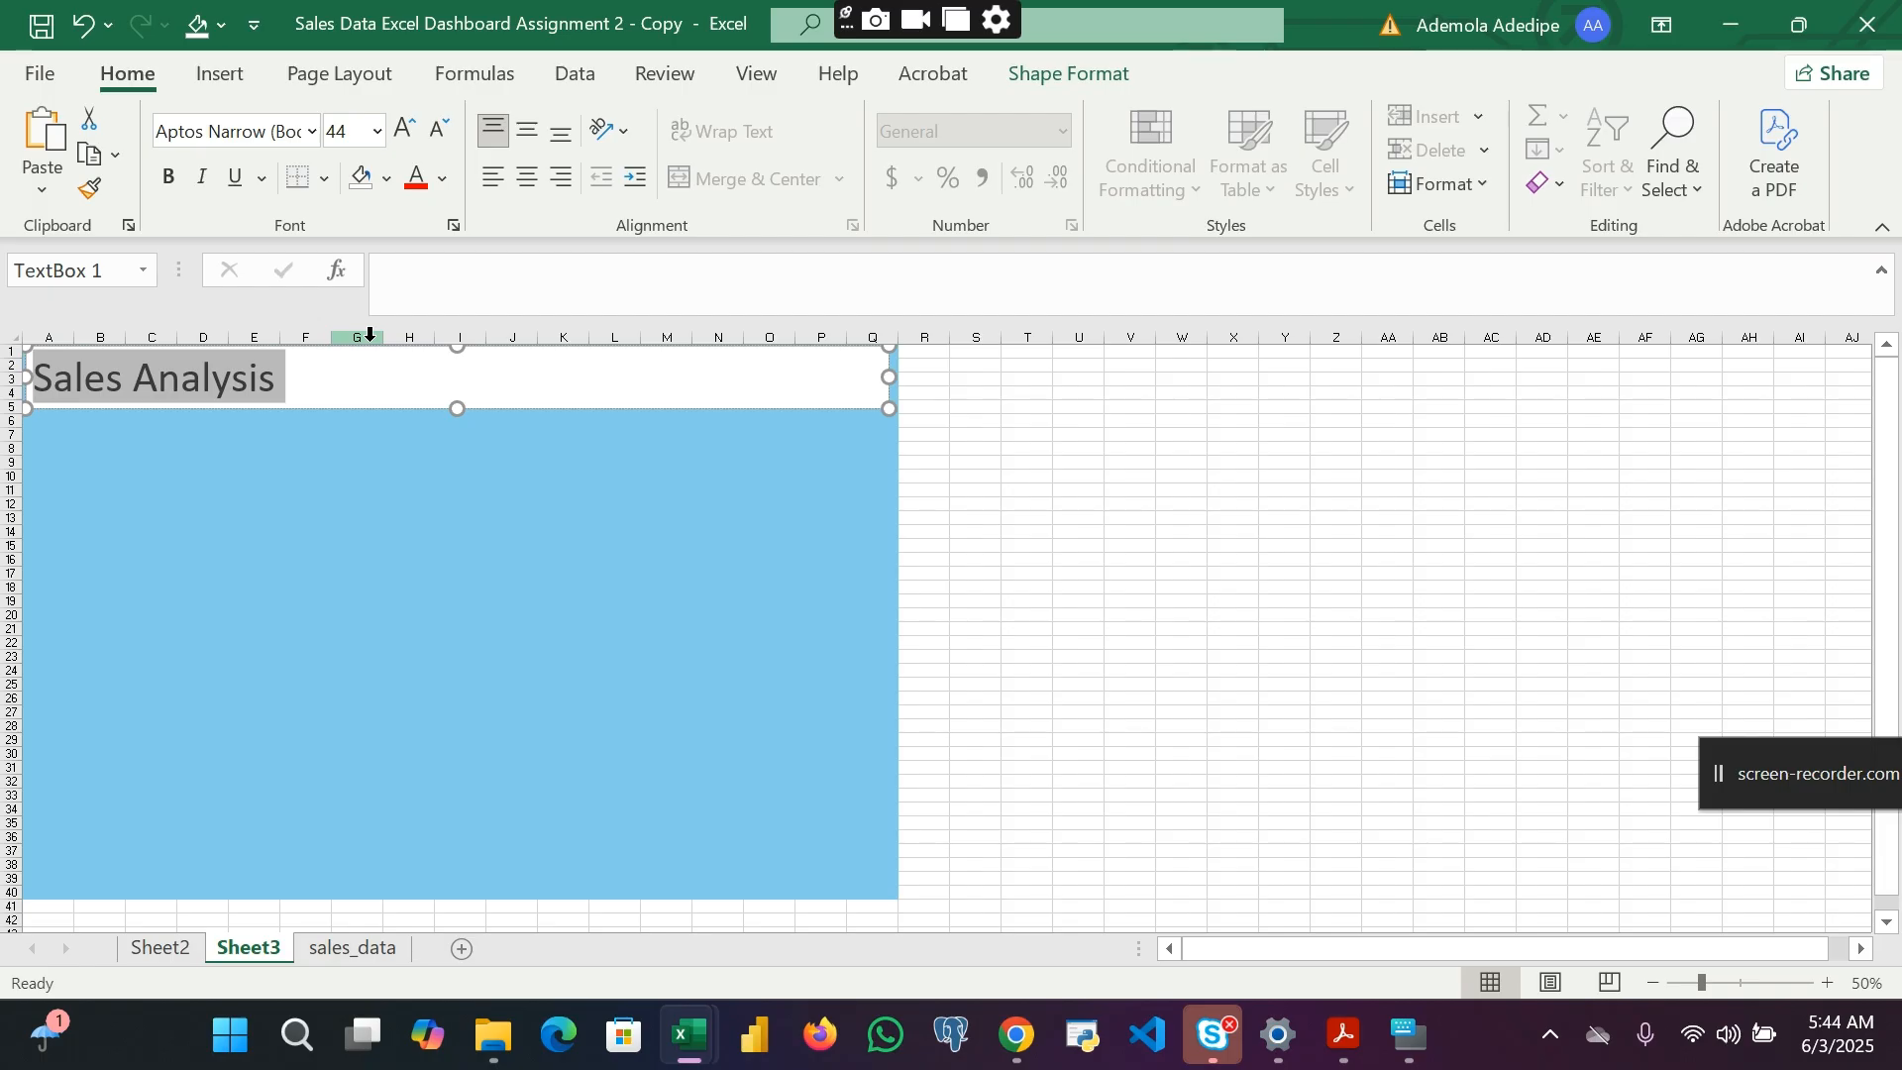
key(ctrl+e)
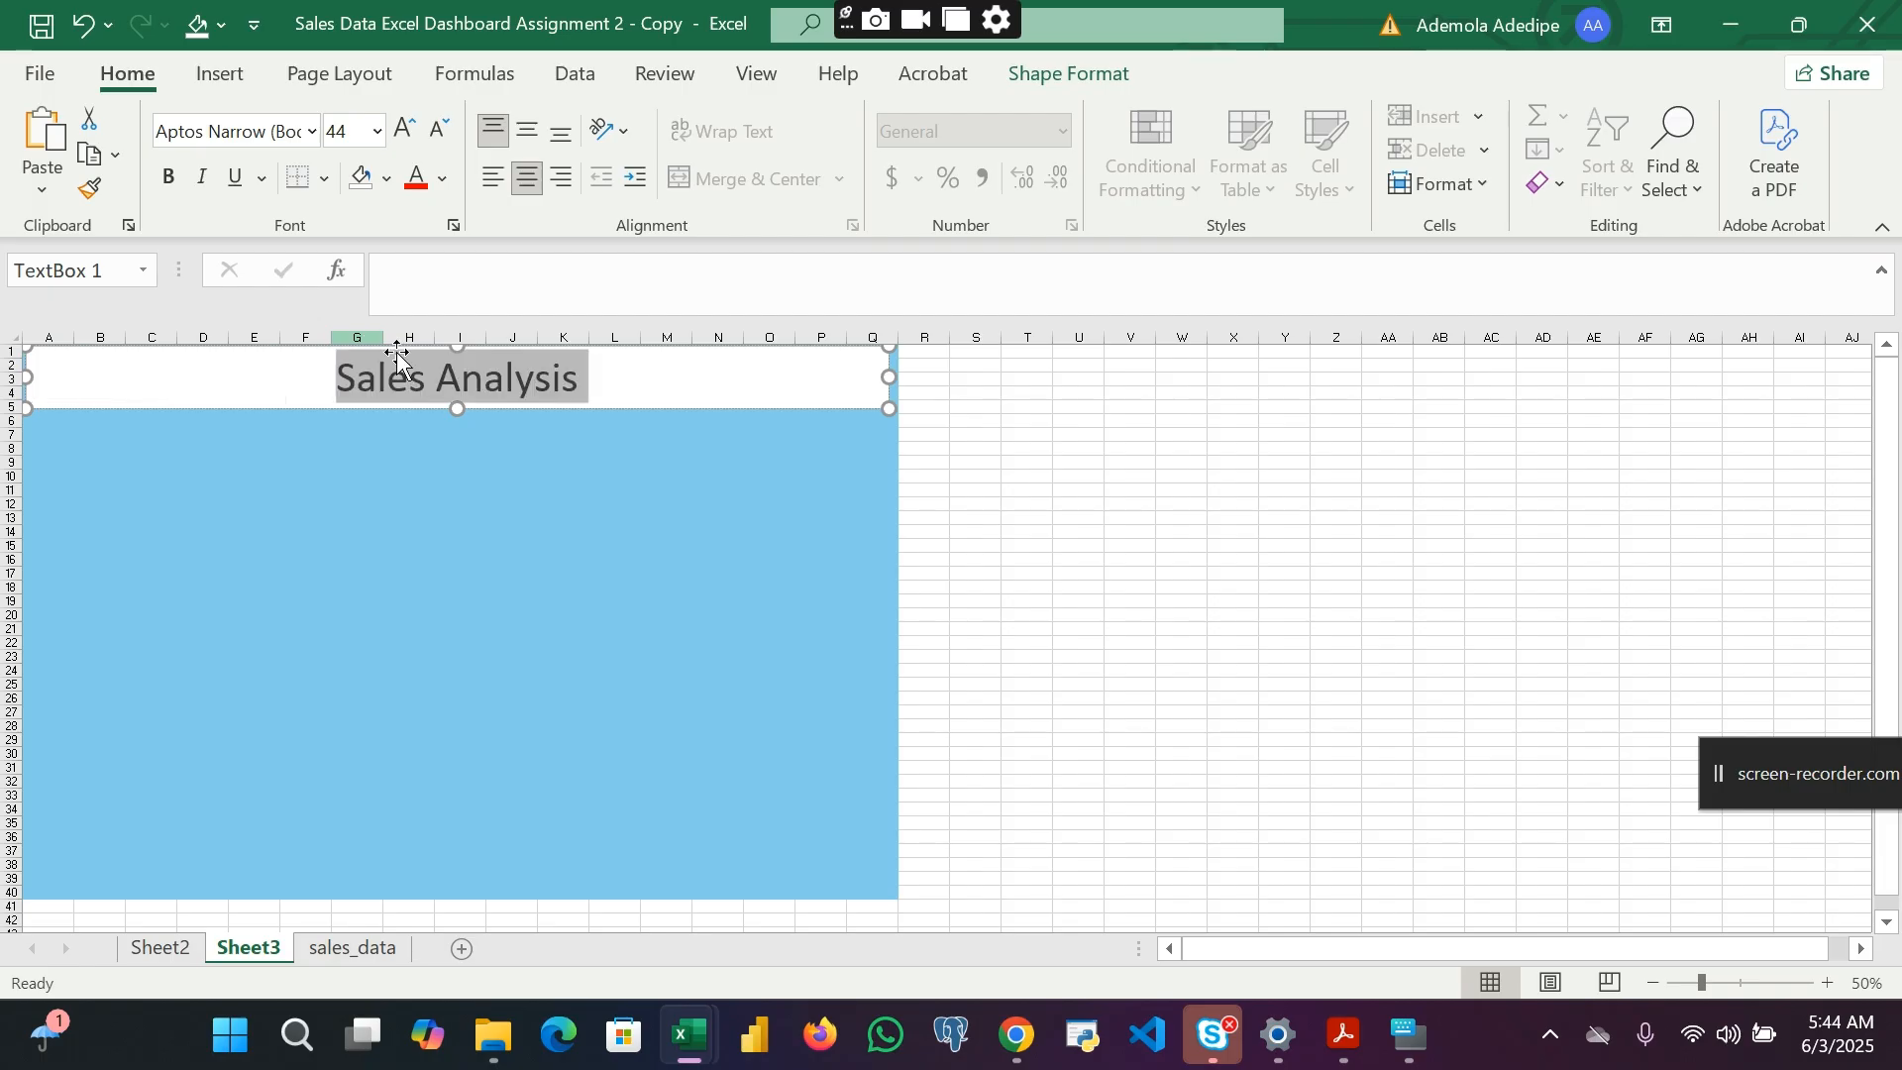
key(ctrl+b)
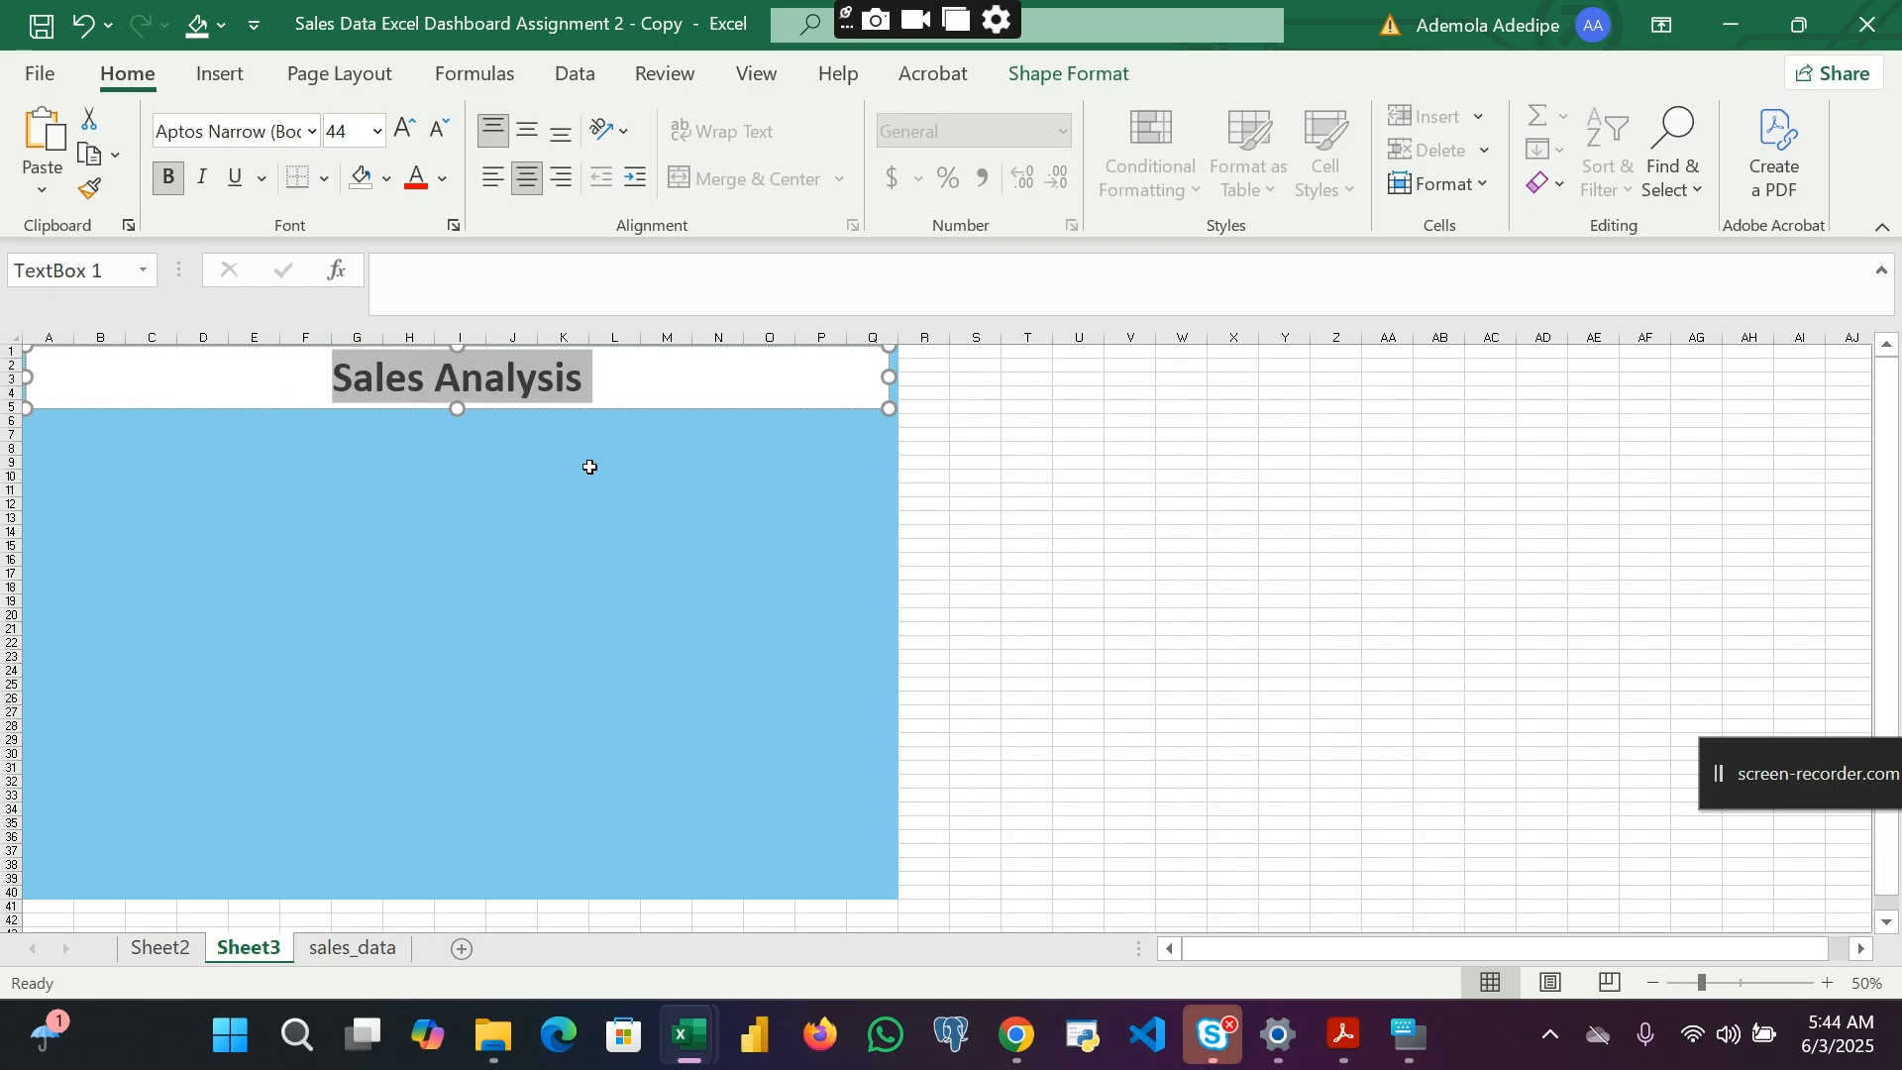
click(312, 130)
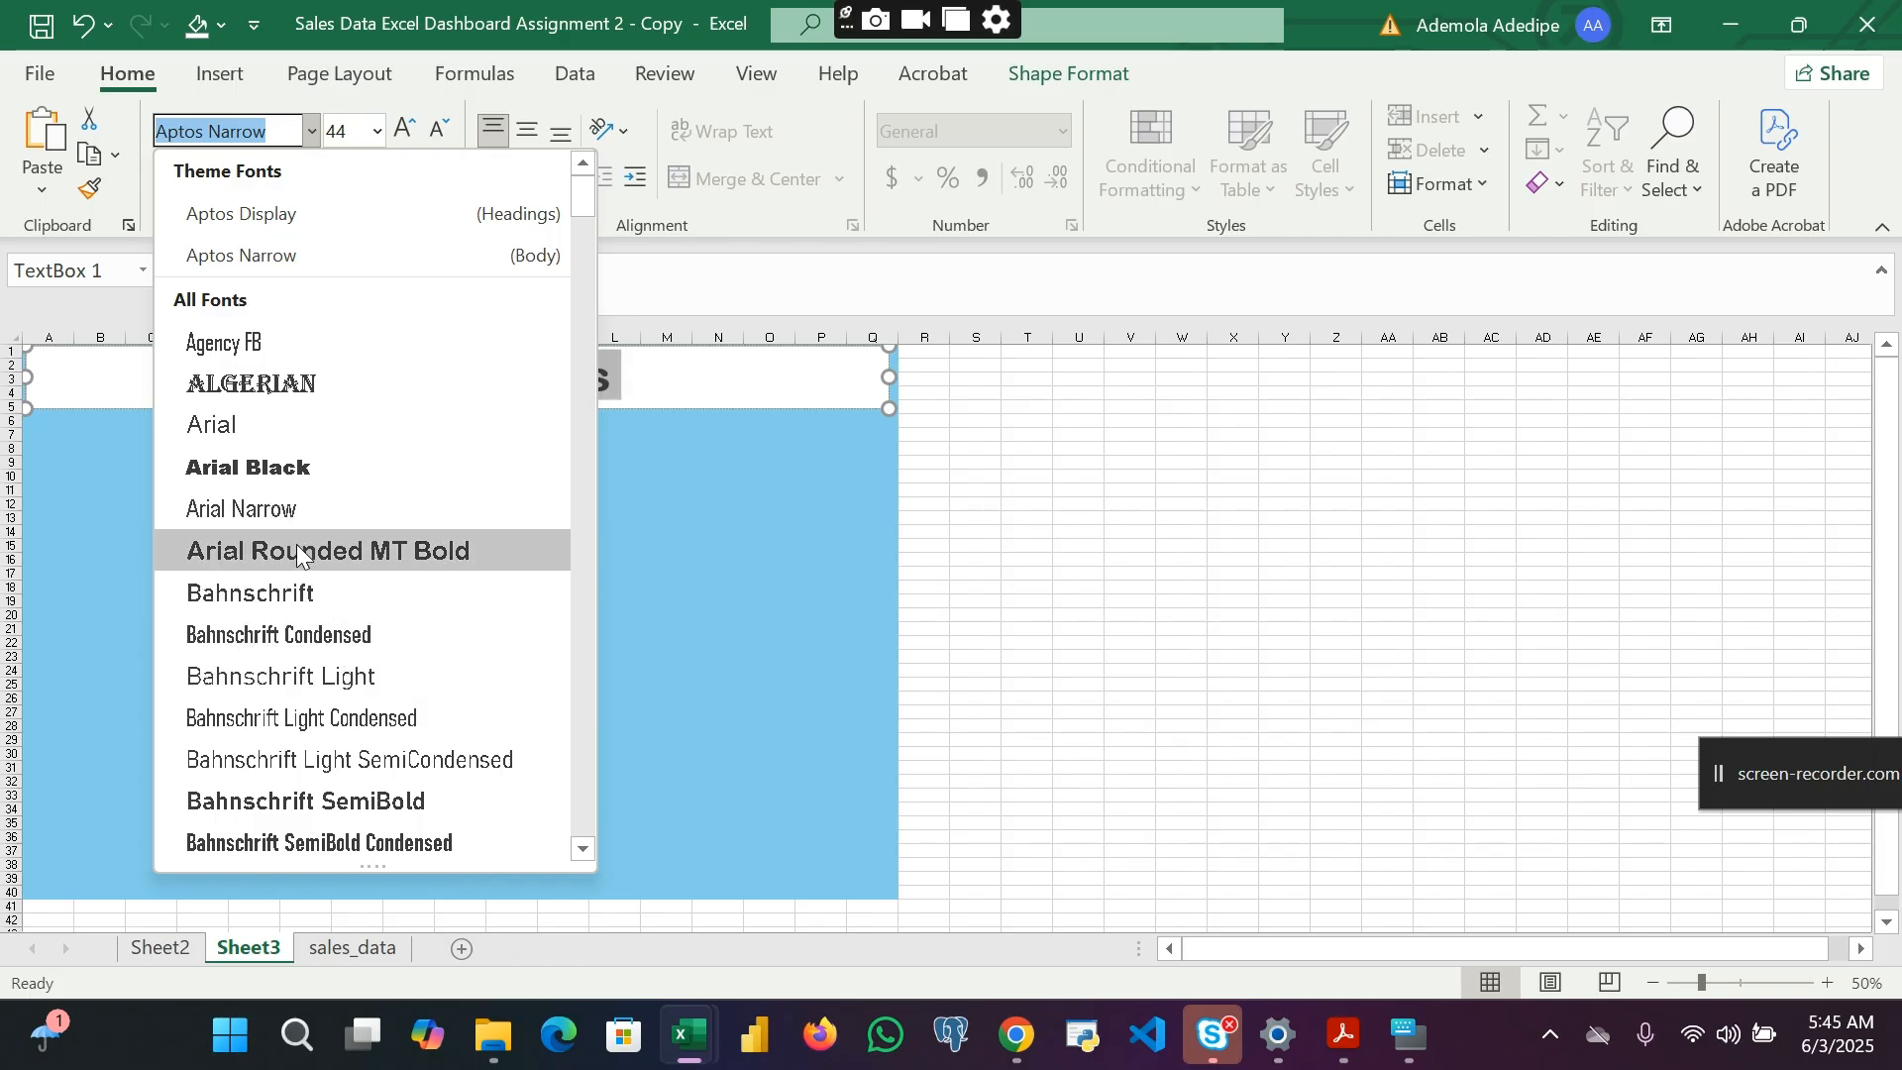
click(271, 420)
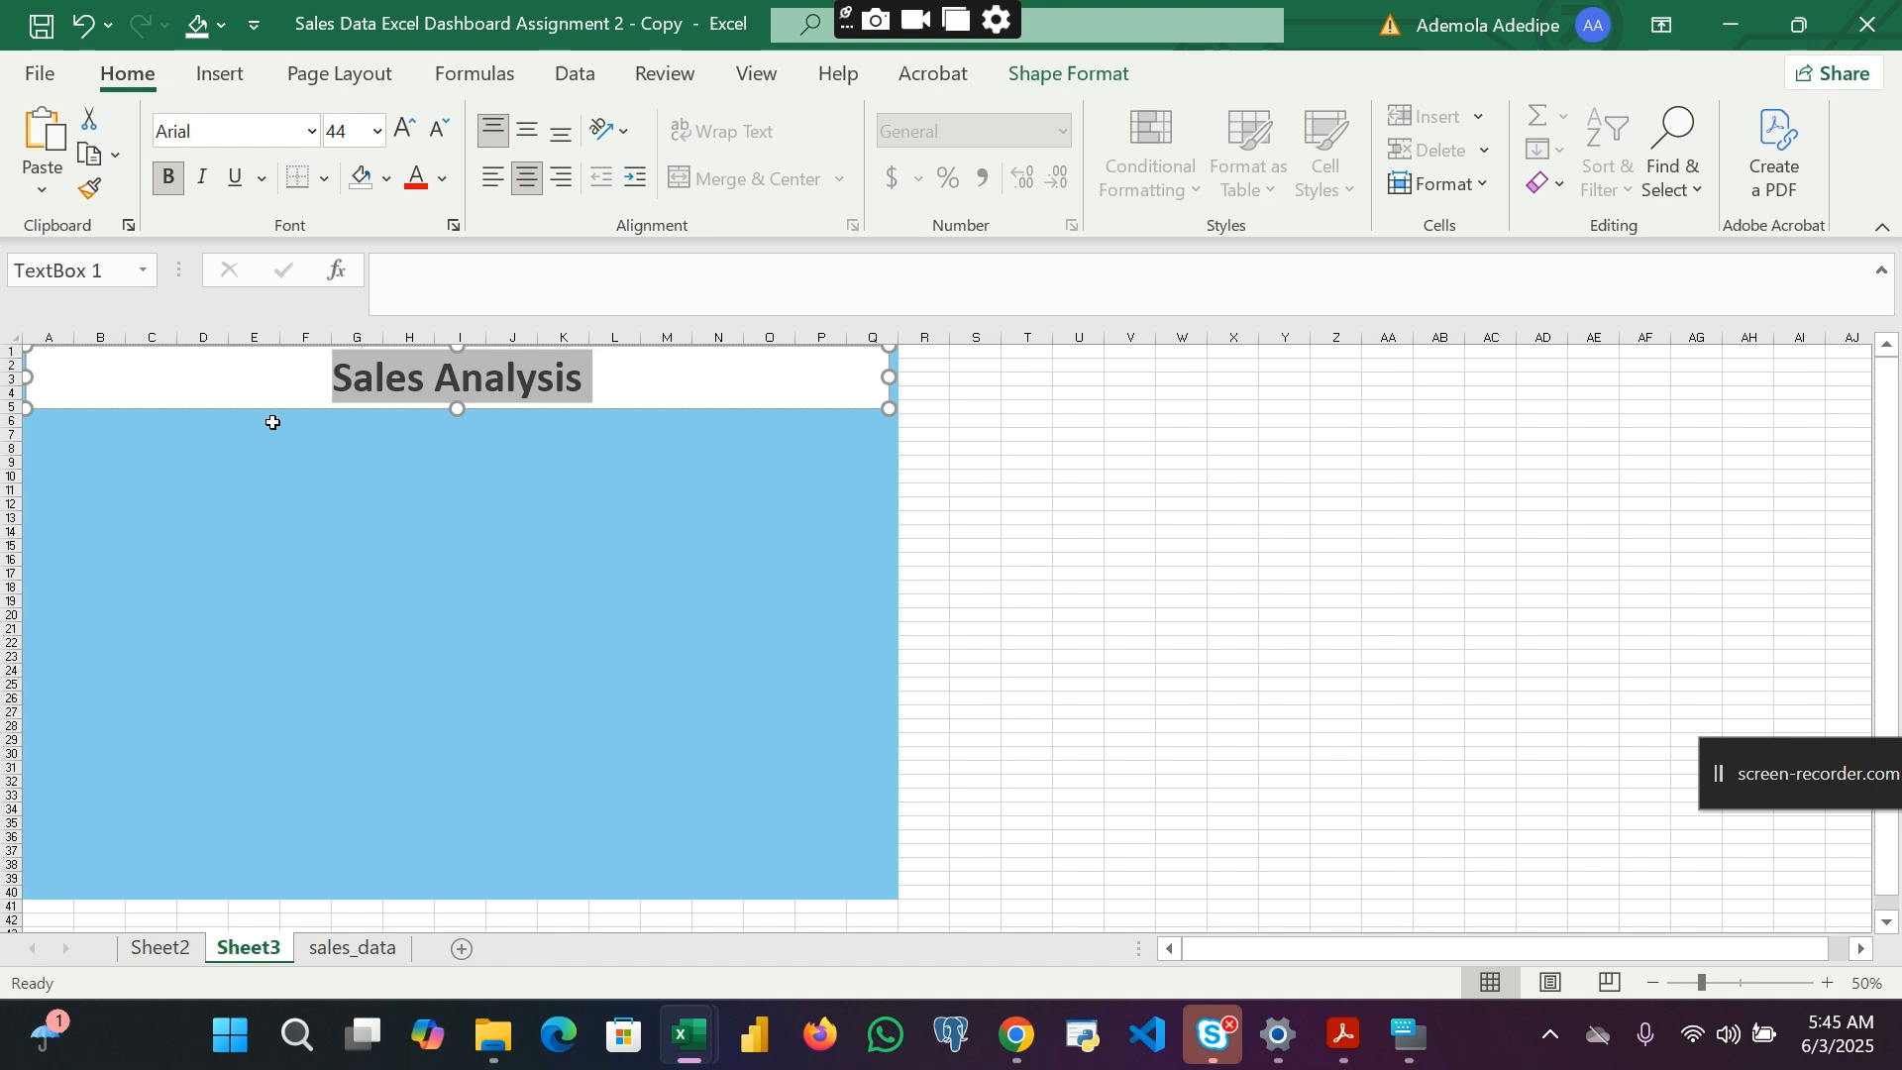
click(565, 598)
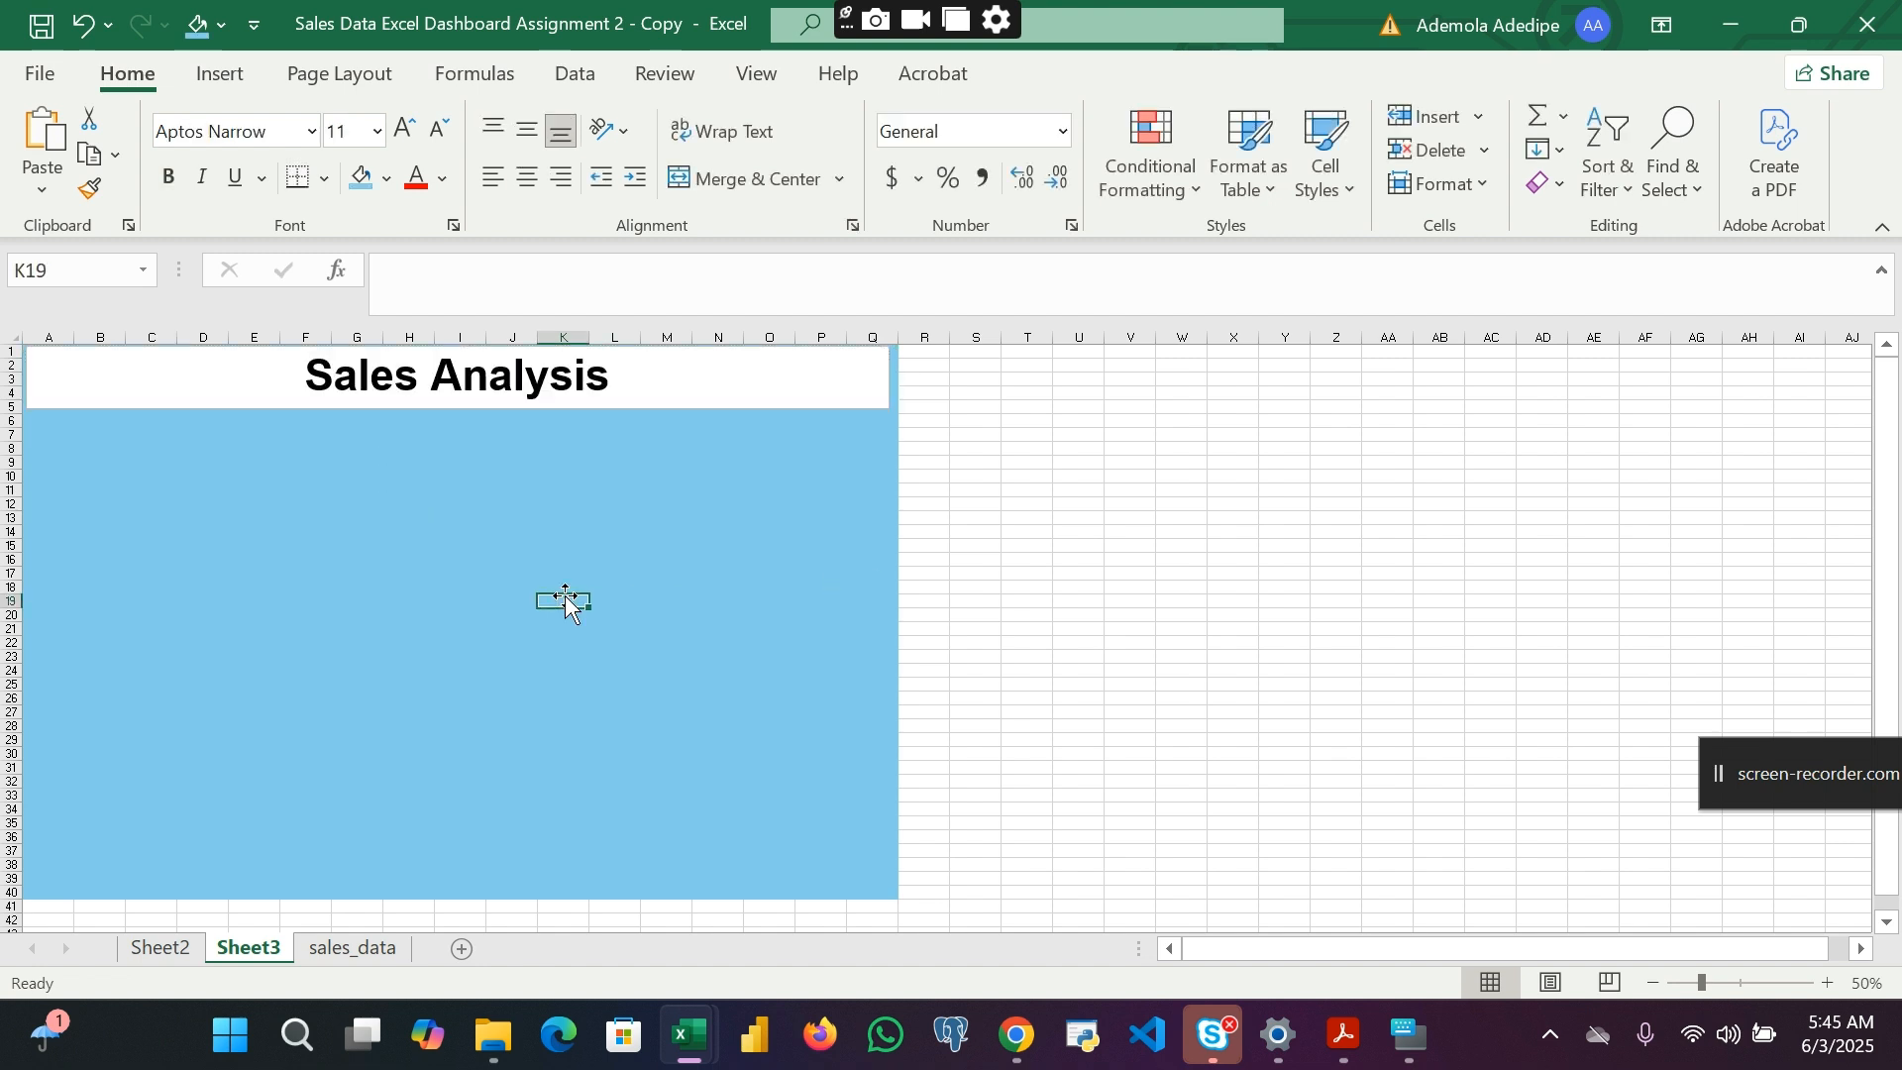
Step: Move the title text box slightly down from the upper edge of the blue background and deselect it
click(672, 407)
click(664, 410)
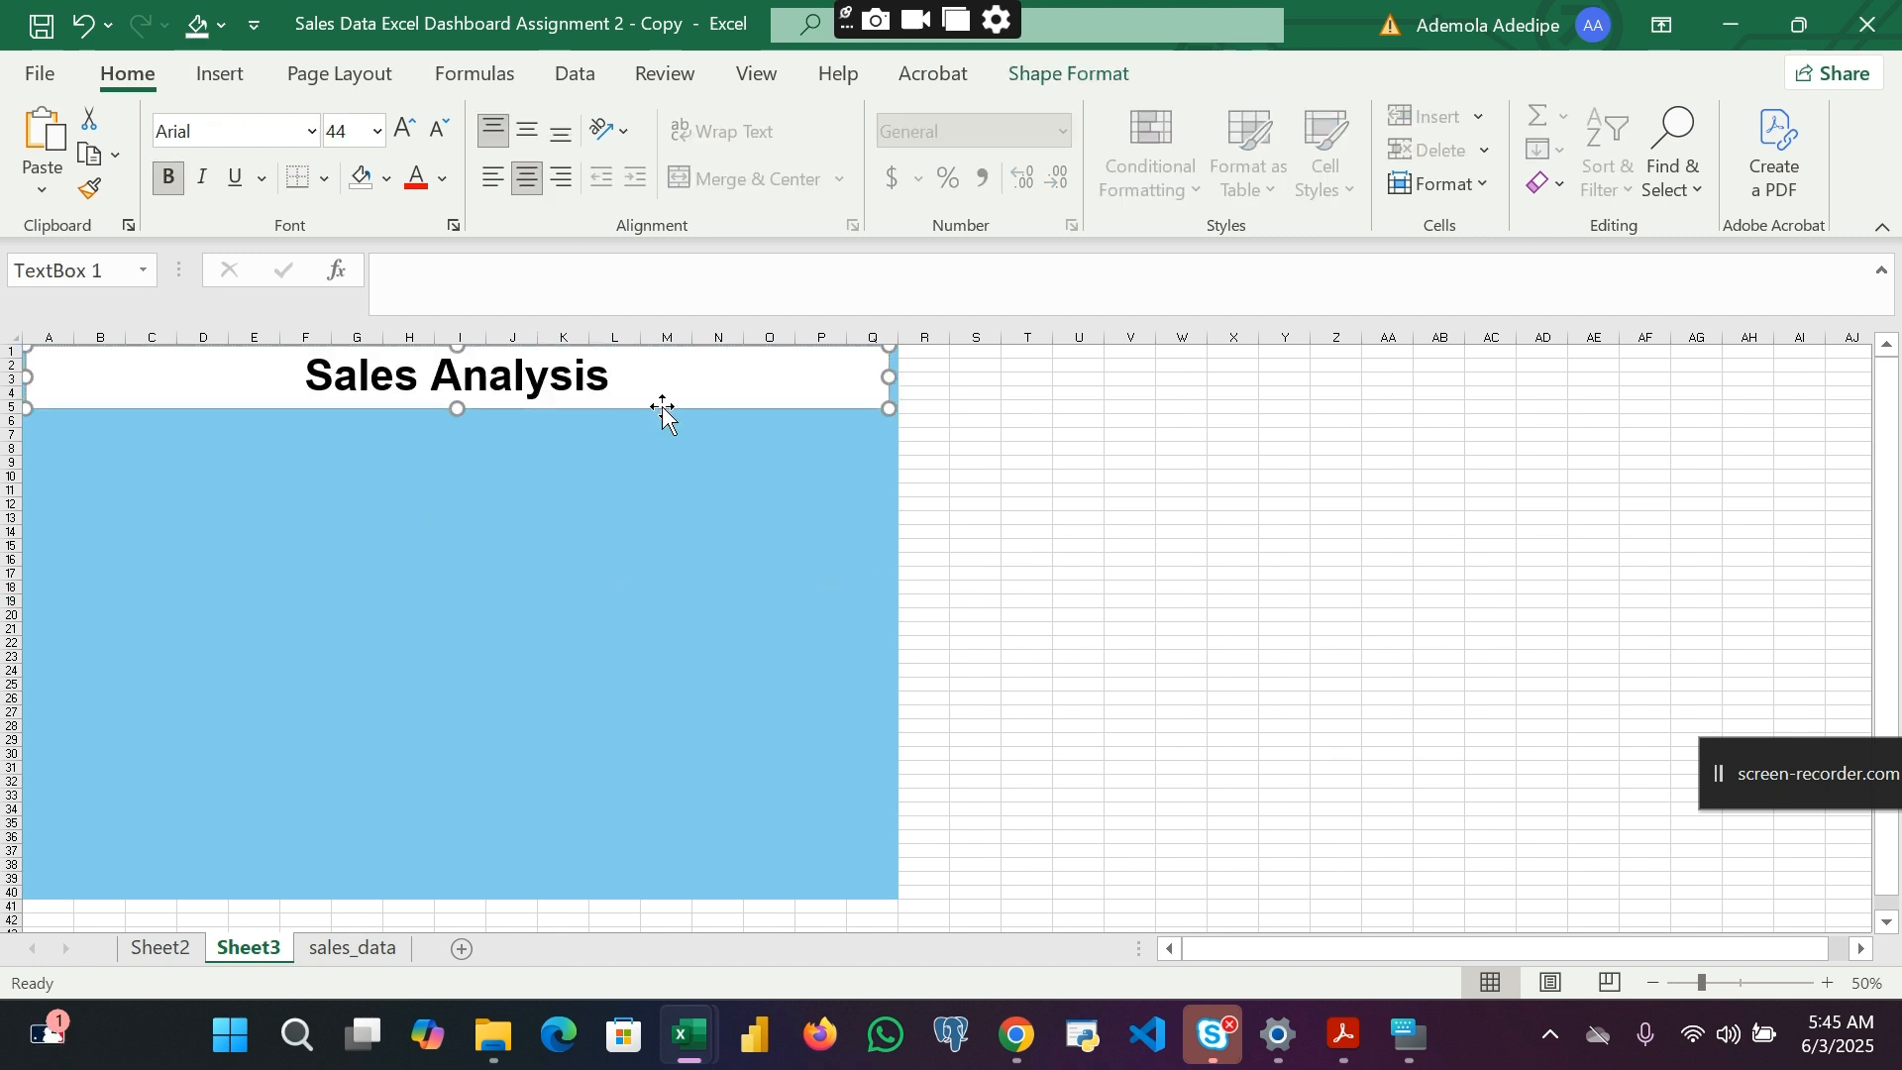
drag(662, 407, 662, 409)
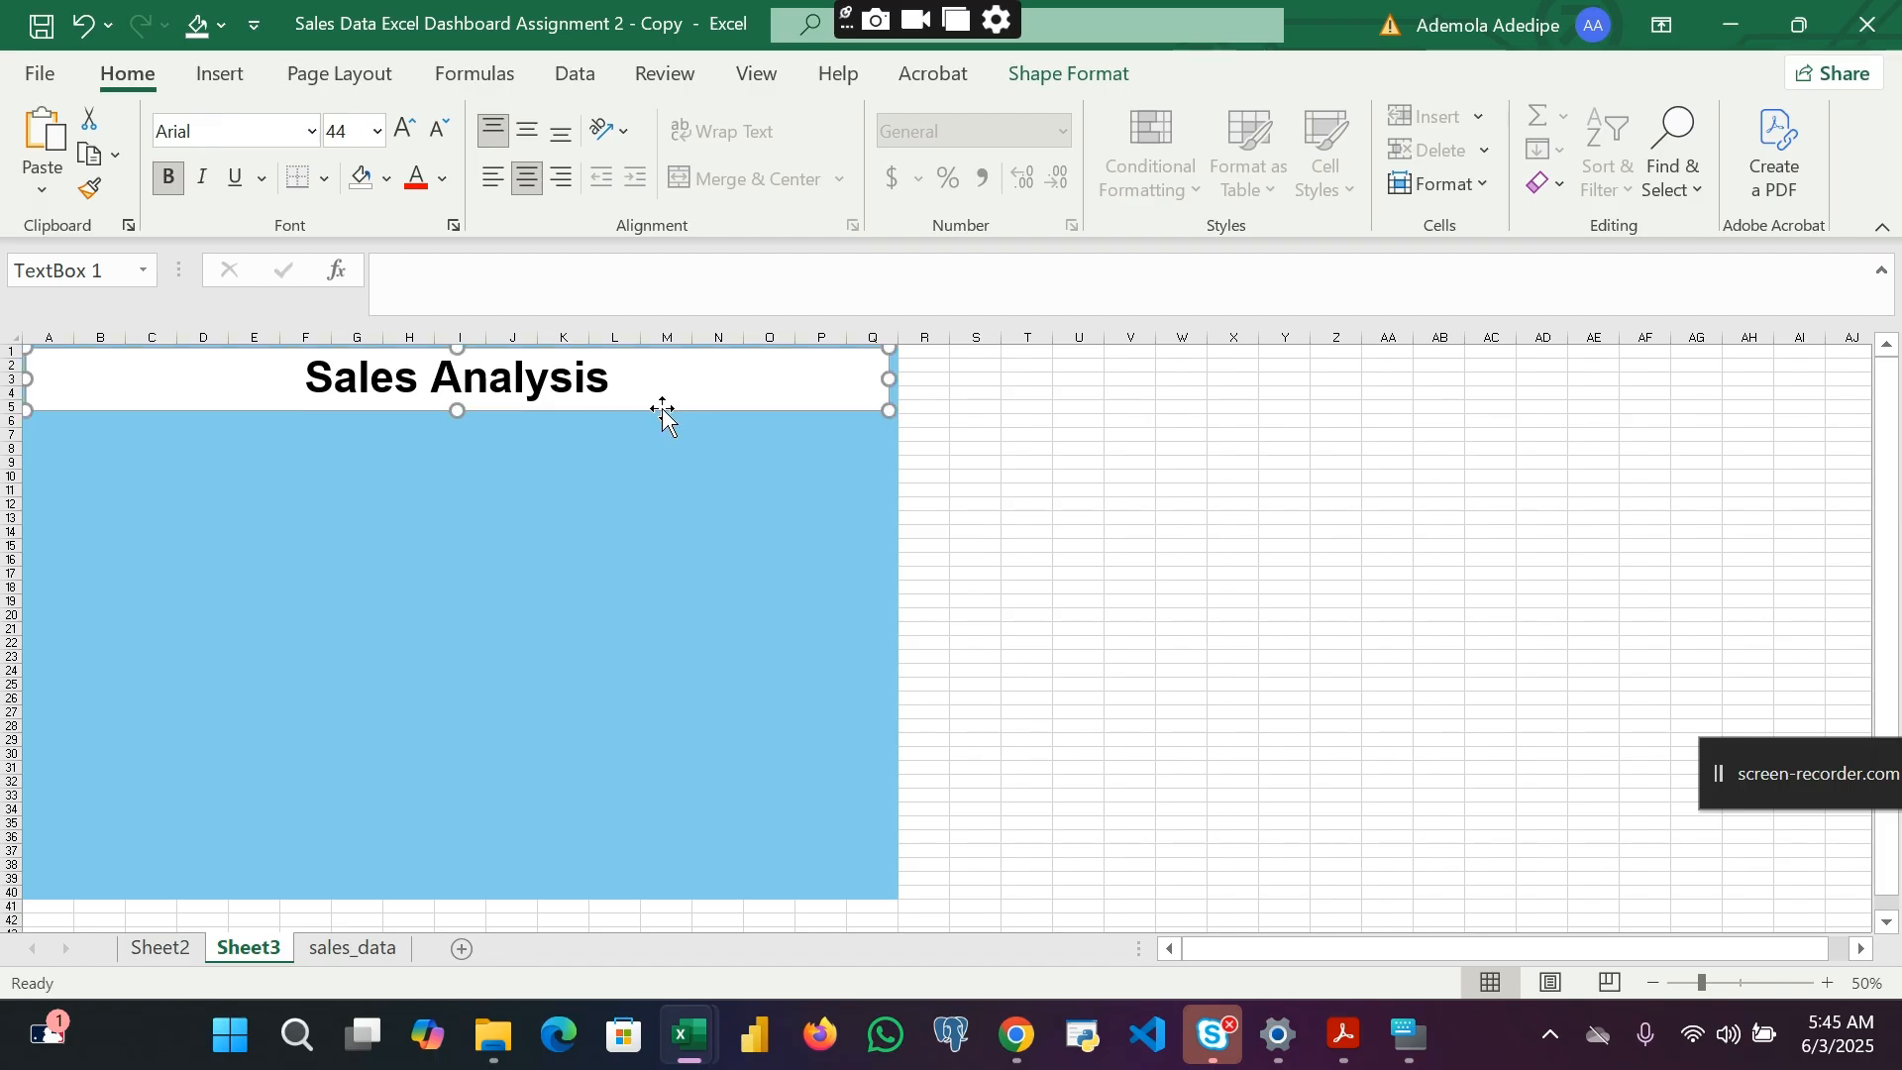
click(987, 598)
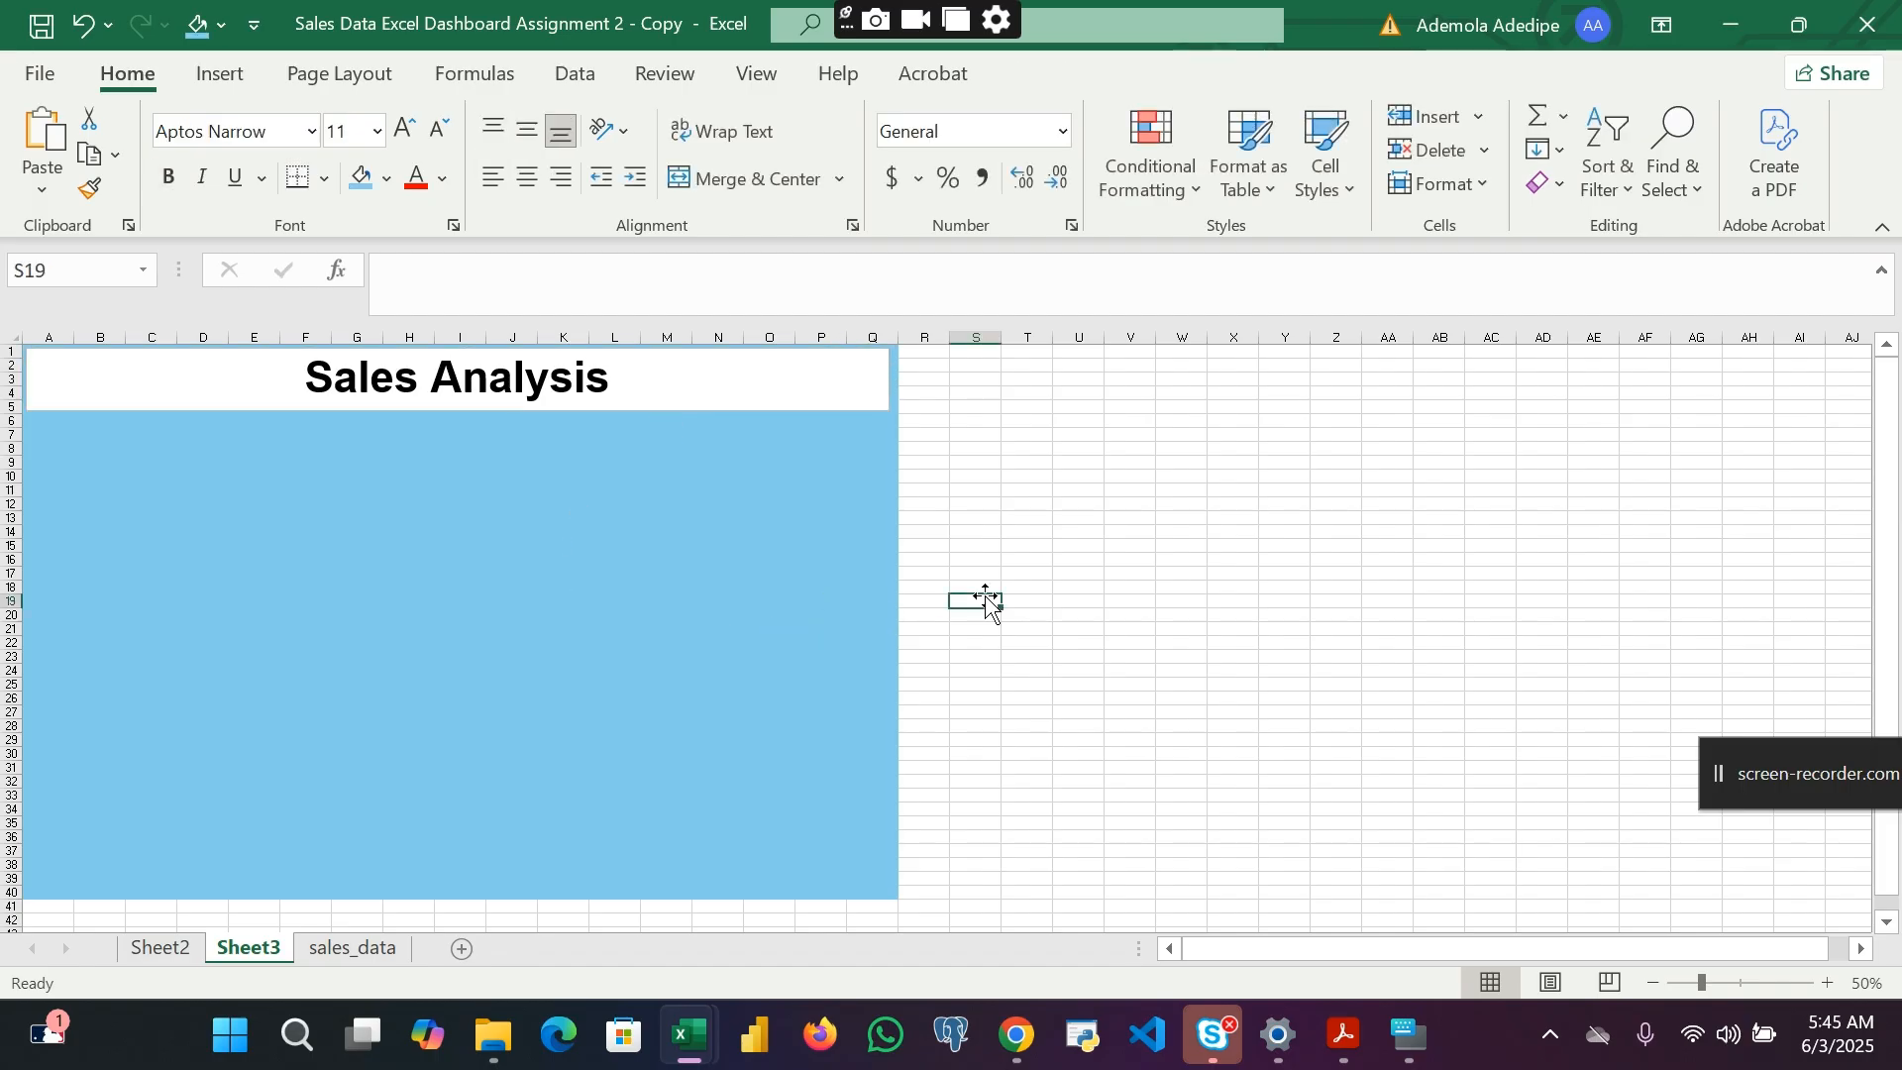
Step: Select and copy all nine pivot charts on Sheet2, from Sales By Channel up to Sales By Region
click(188, 947)
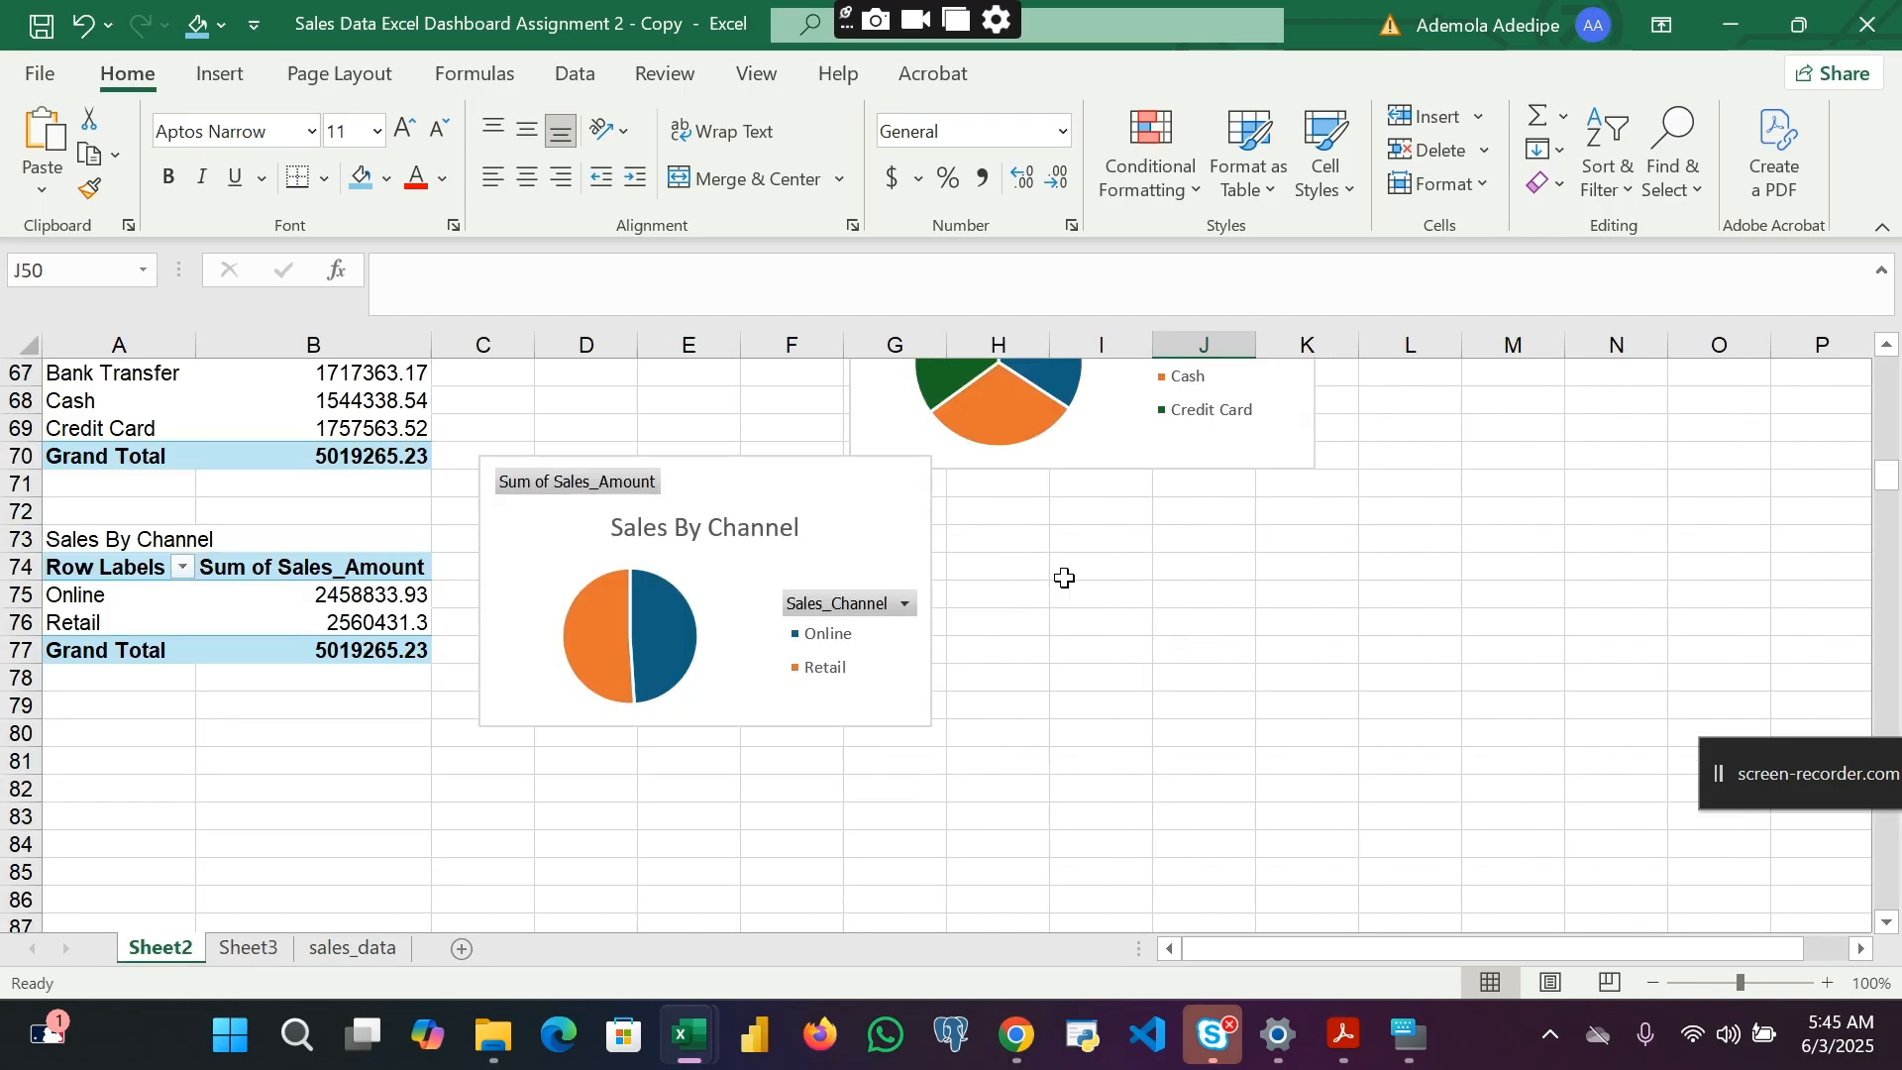
click(888, 700)
scroll(888, 700, up, 3)
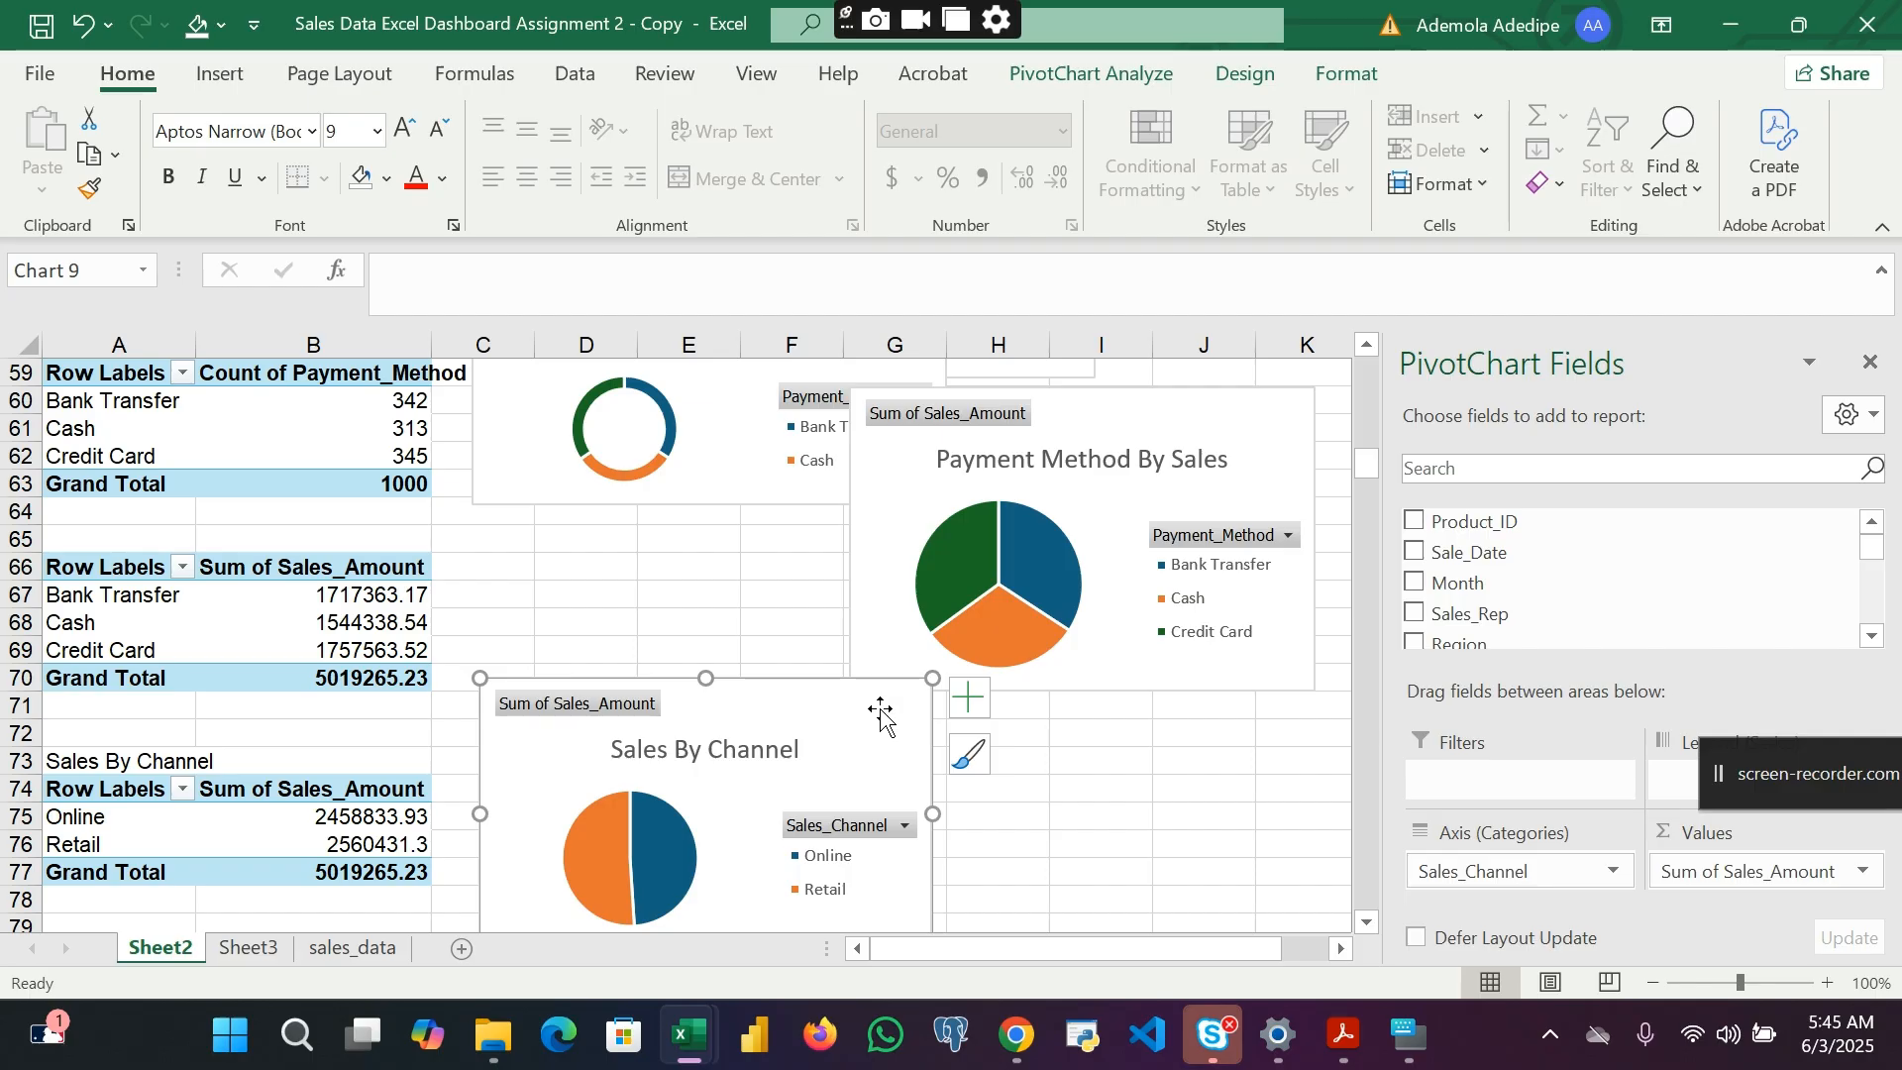
ctrl+click(892, 580)
scroll(893, 579, up, 4)
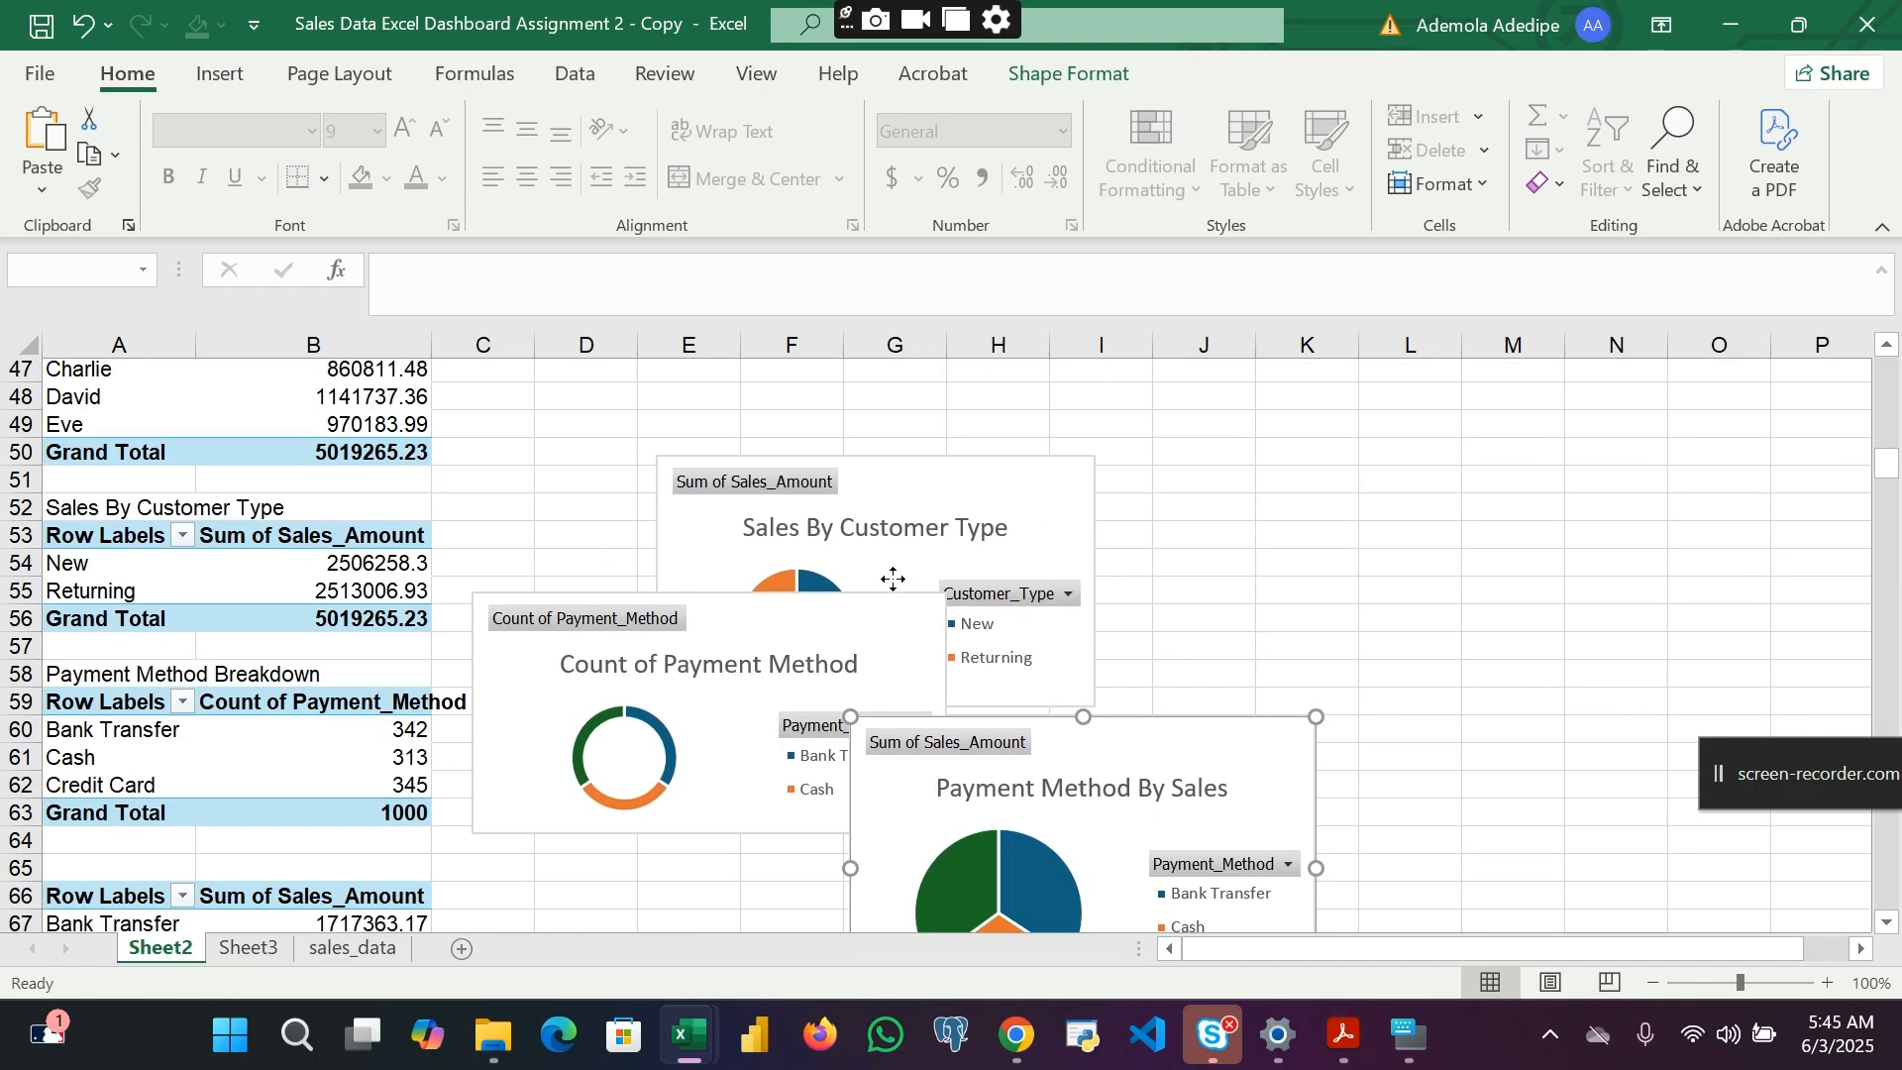
ctrl+click(887, 630)
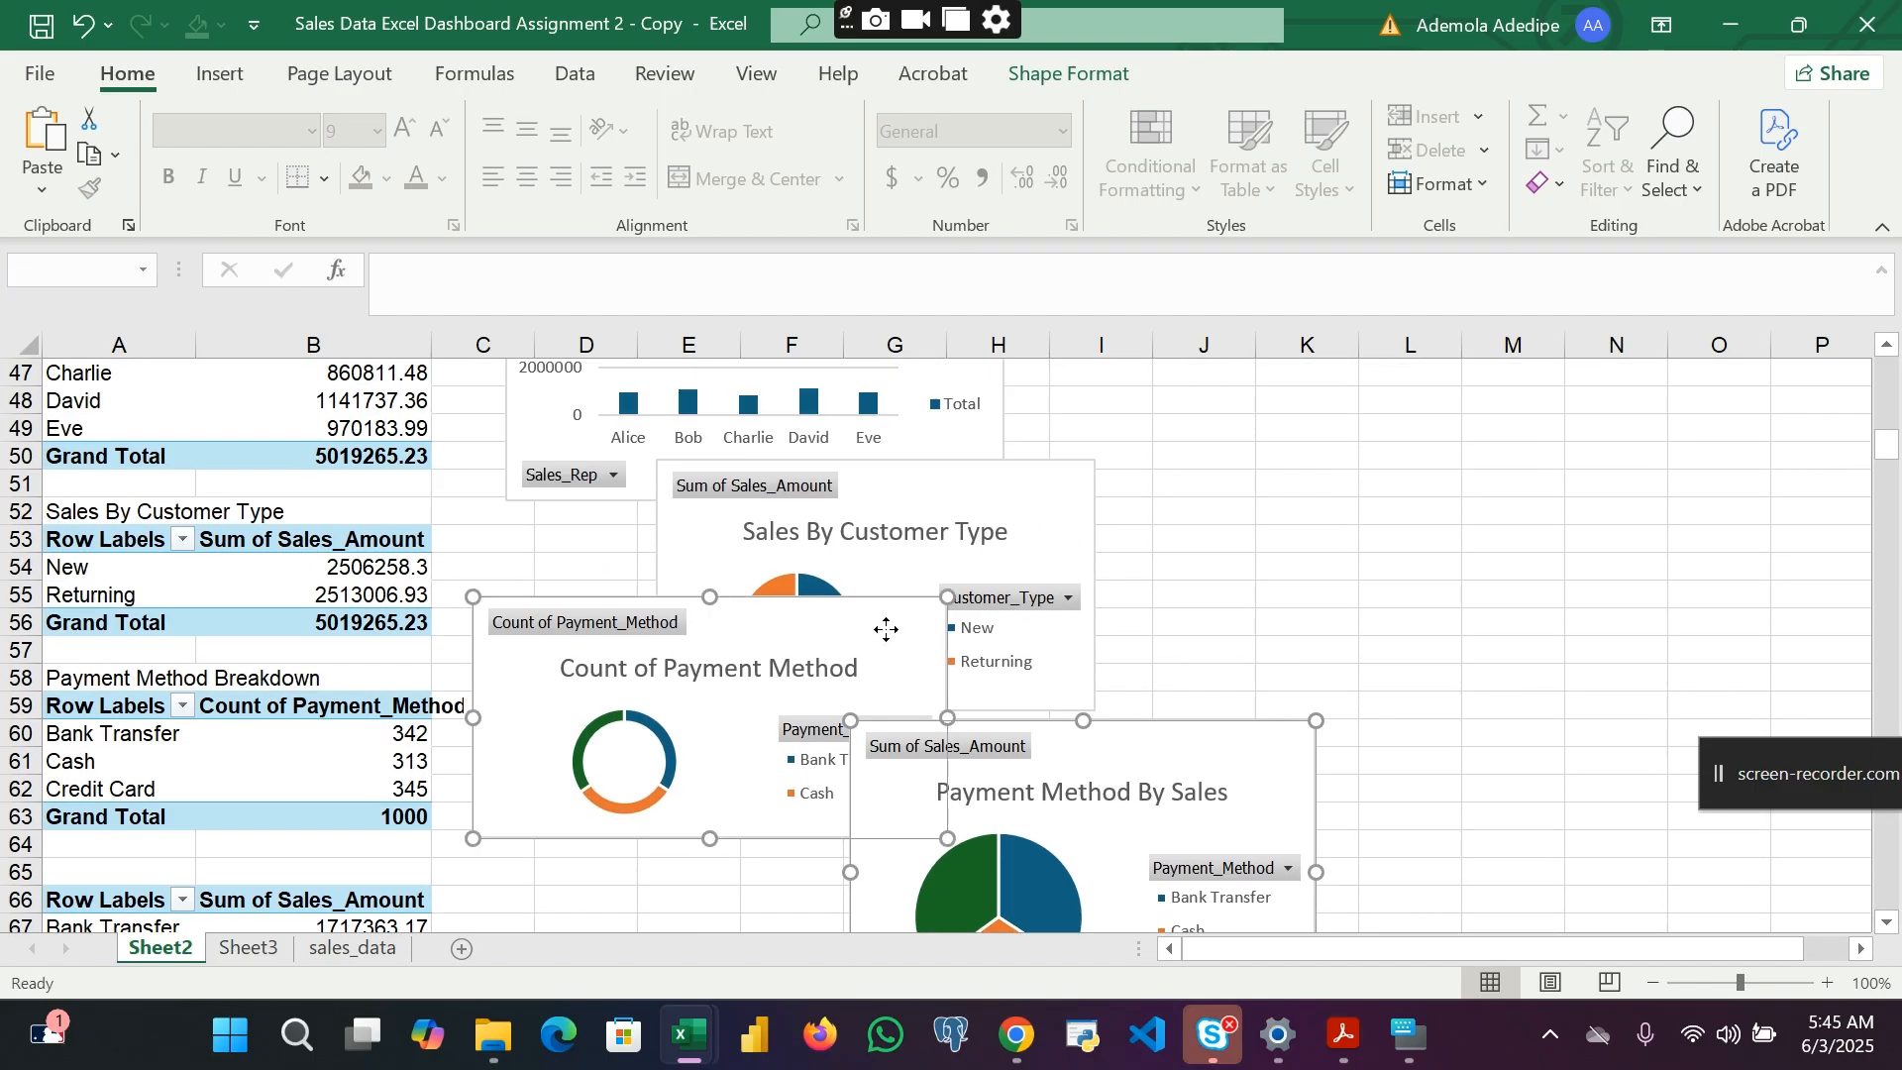
ctrl+click(1025, 495)
scroll(1024, 496, up, 3)
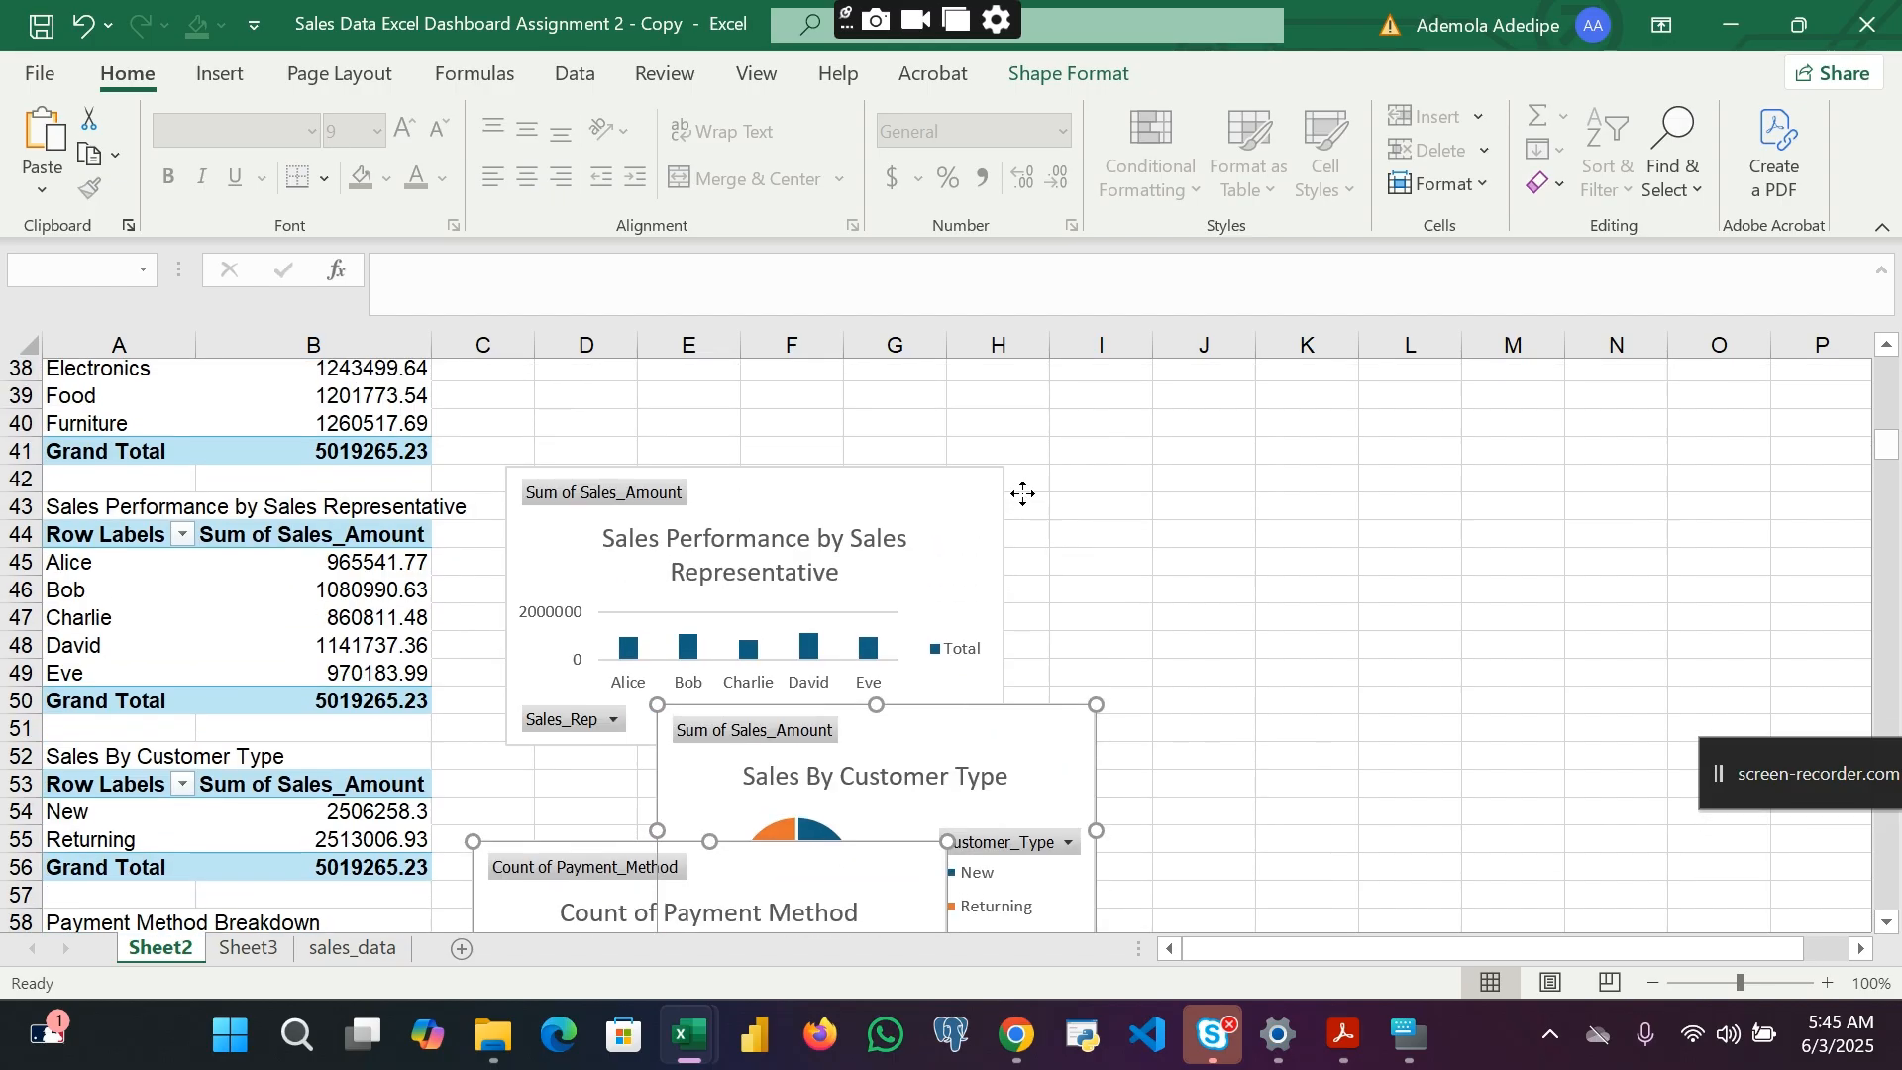
ctrl+click(984, 525)
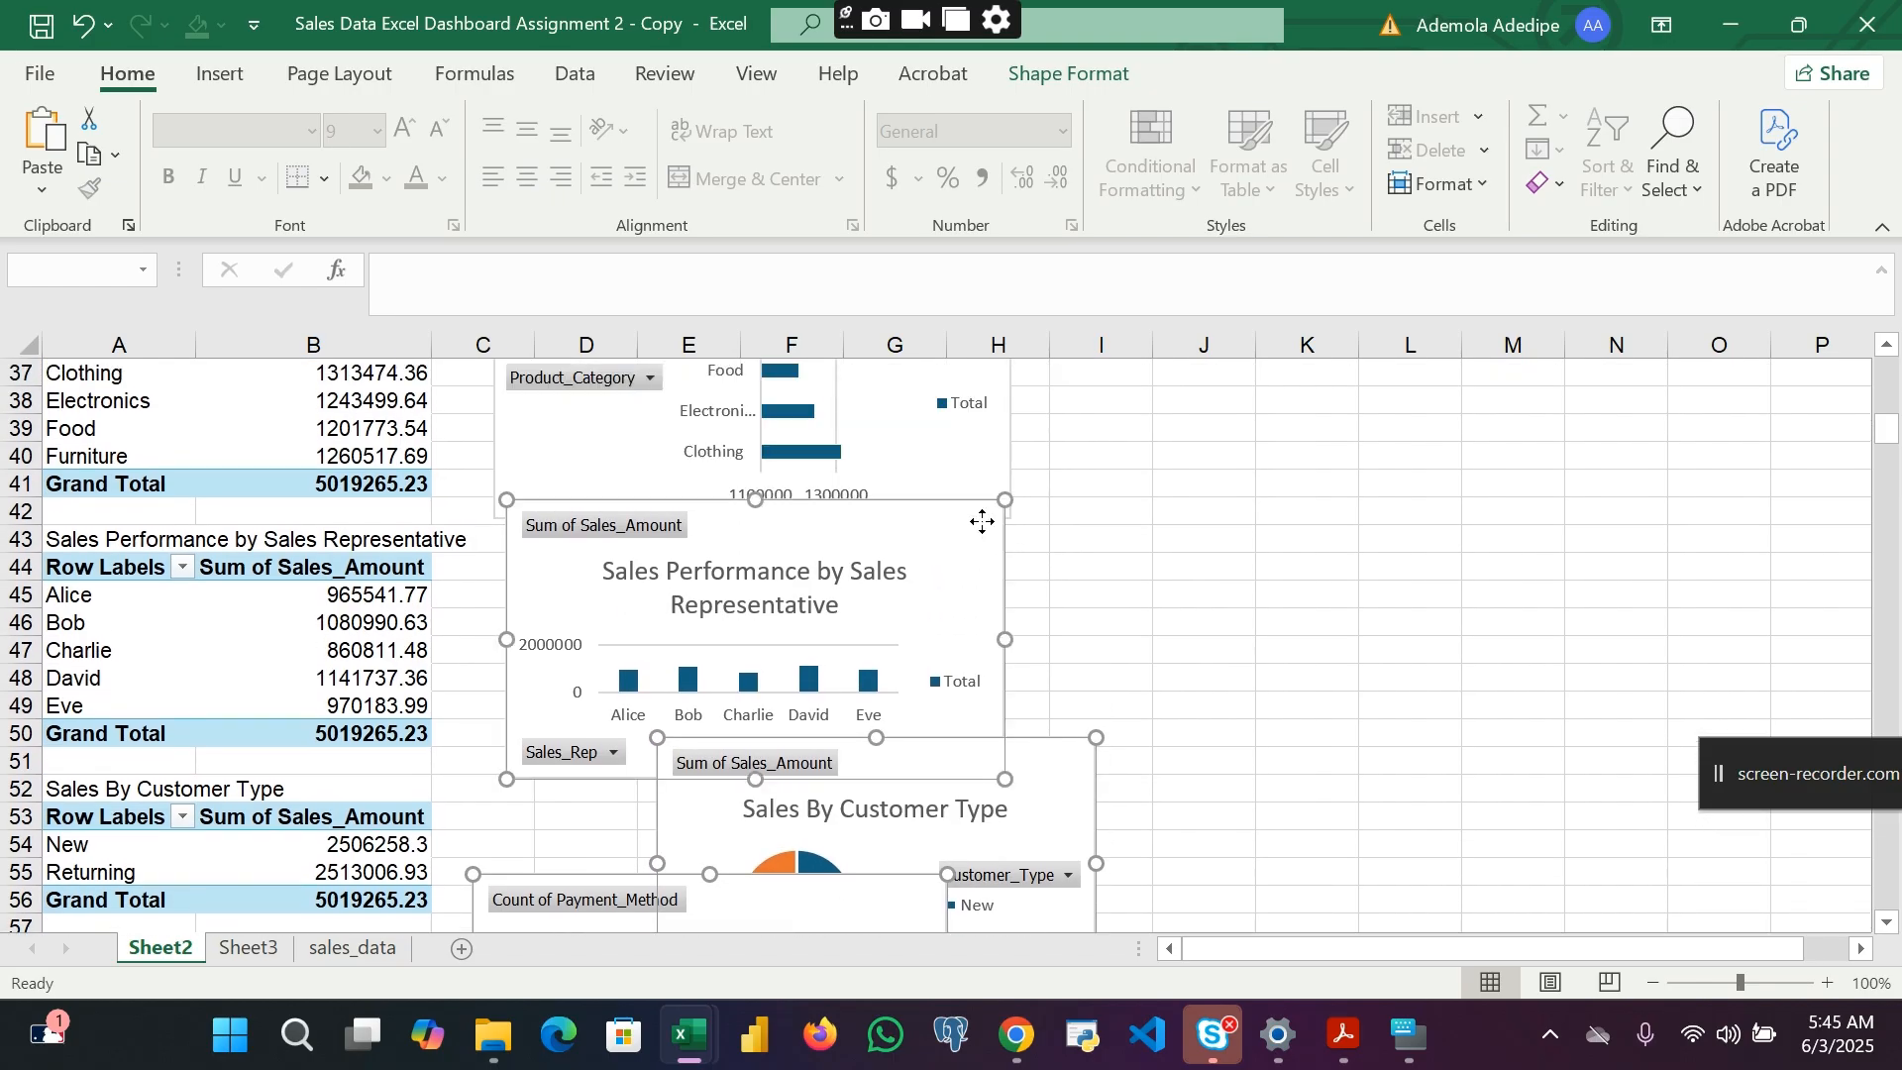
scroll(984, 523, up, 4)
ctrl+click(983, 522)
scroll(983, 522, up, 4)
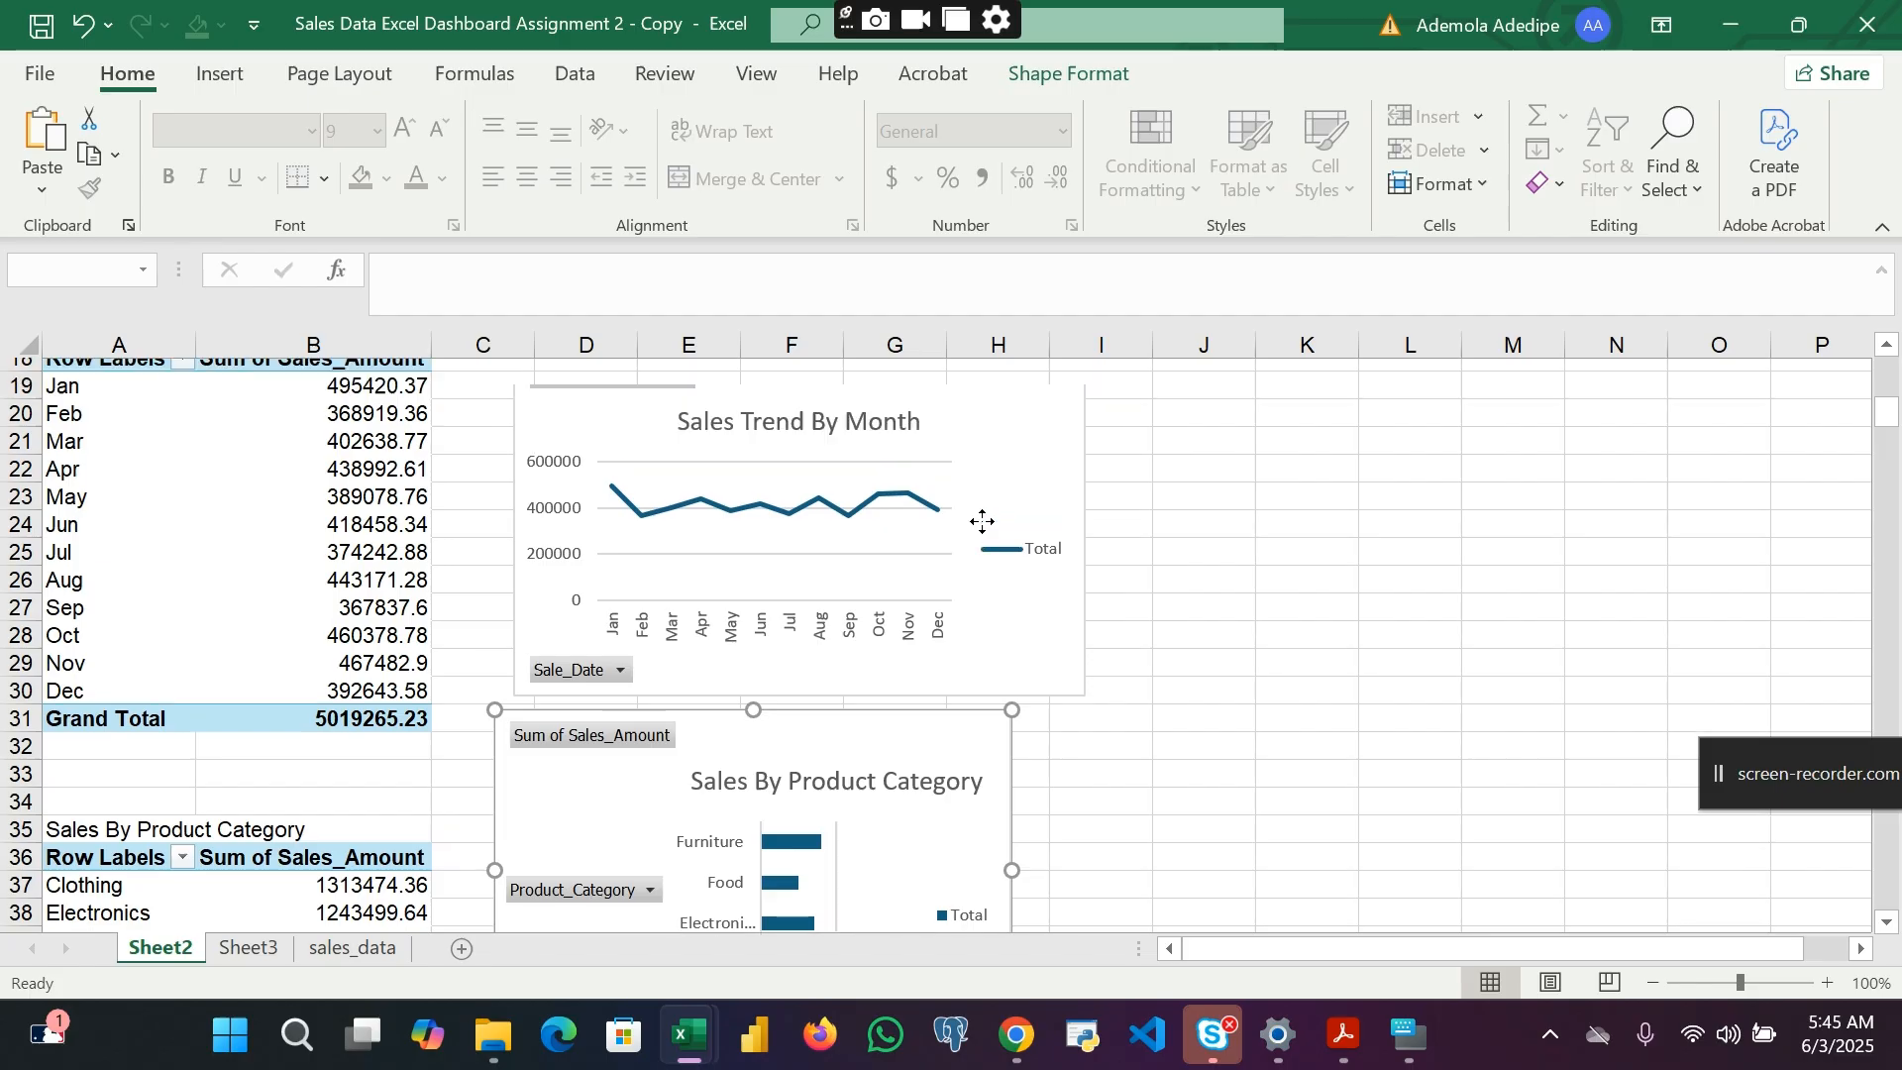
ctrl+click(983, 522)
scroll(983, 522, up, 3)
scroll(983, 522, up, 2)
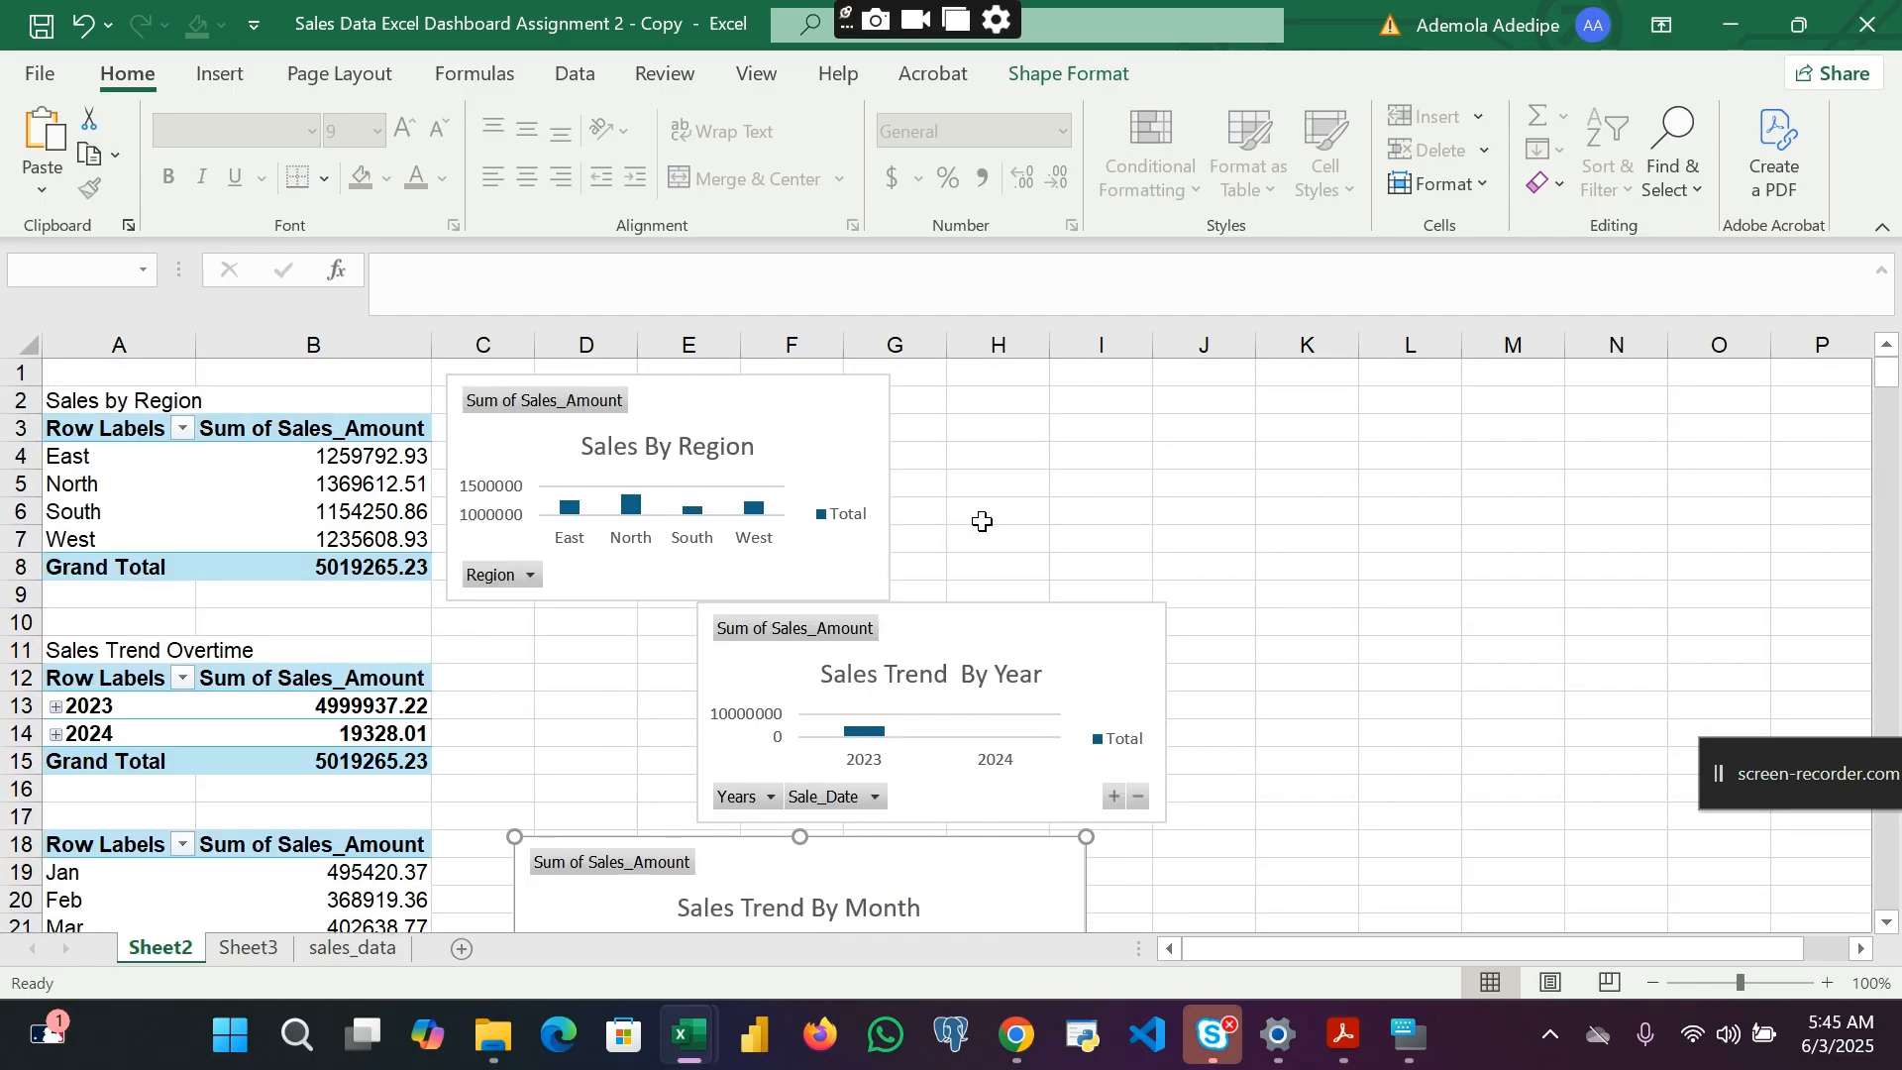
ctrl+click(1031, 632)
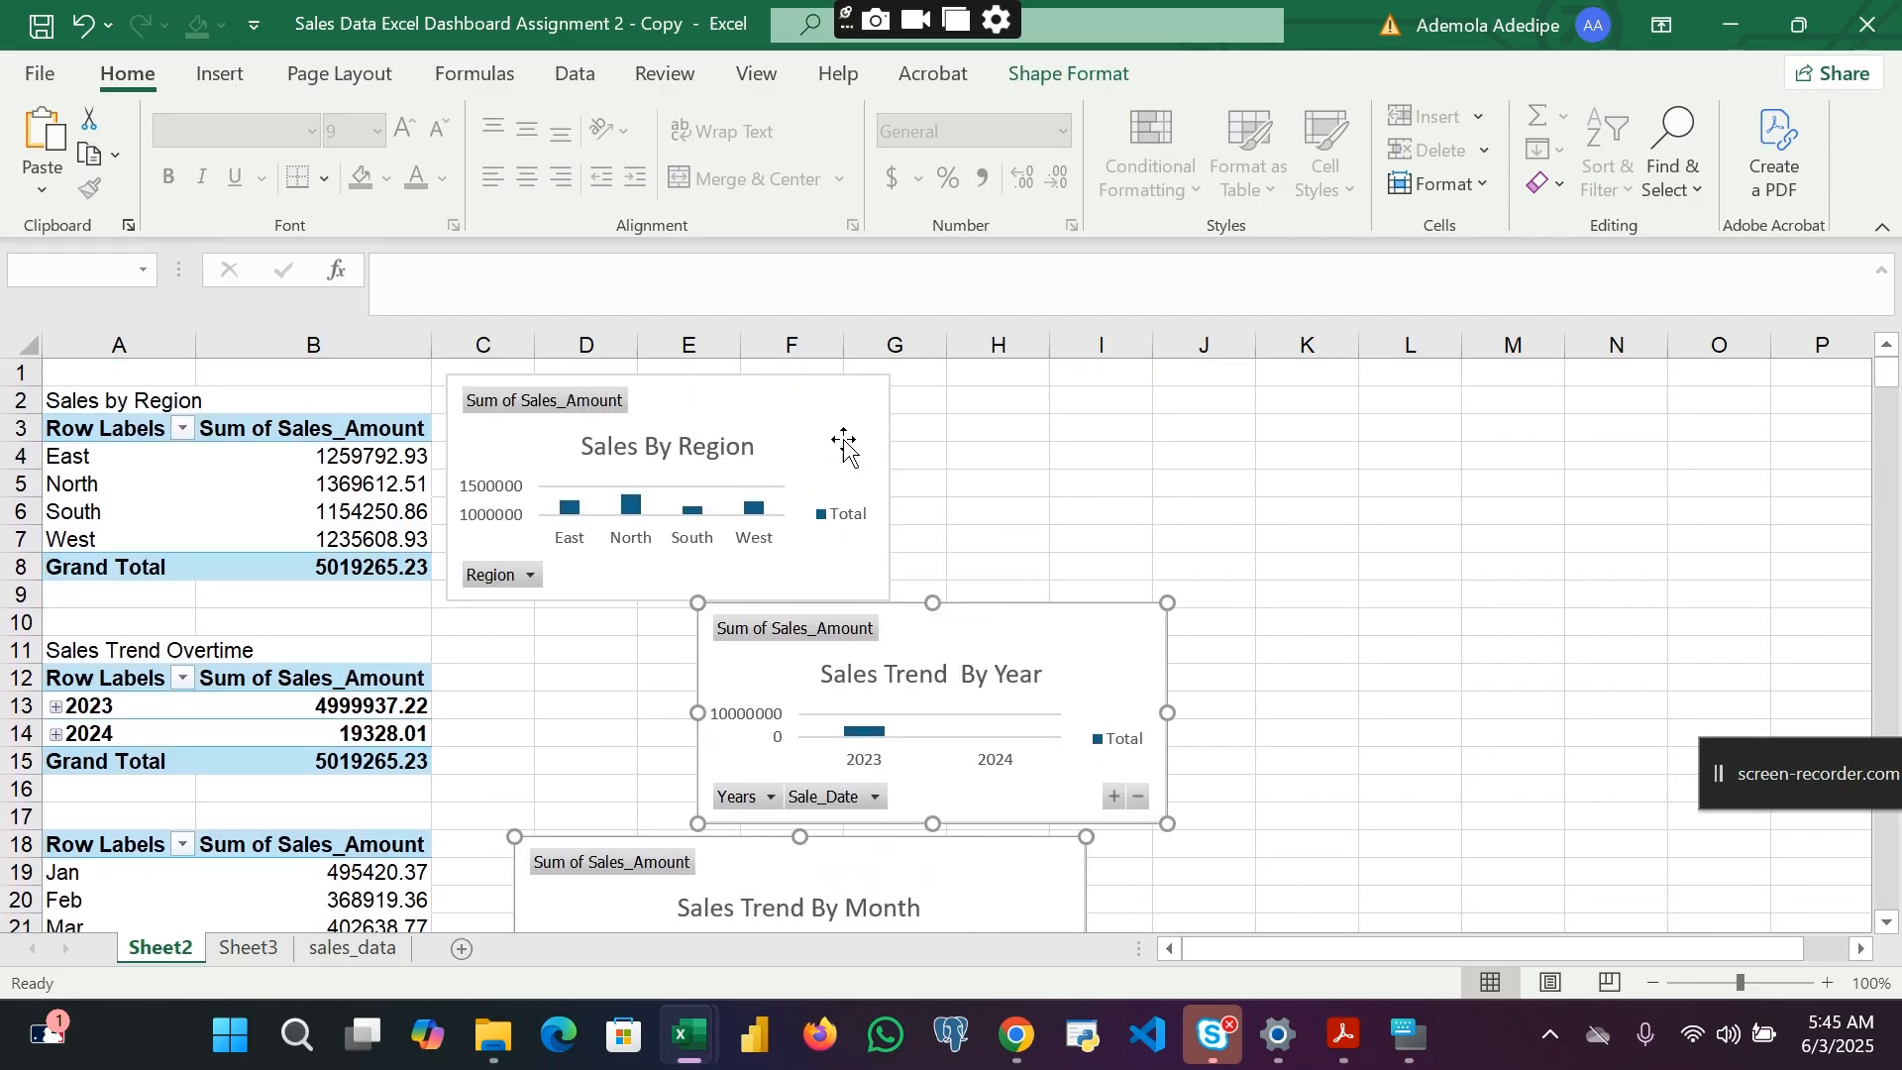
ctrl+click(849, 428)
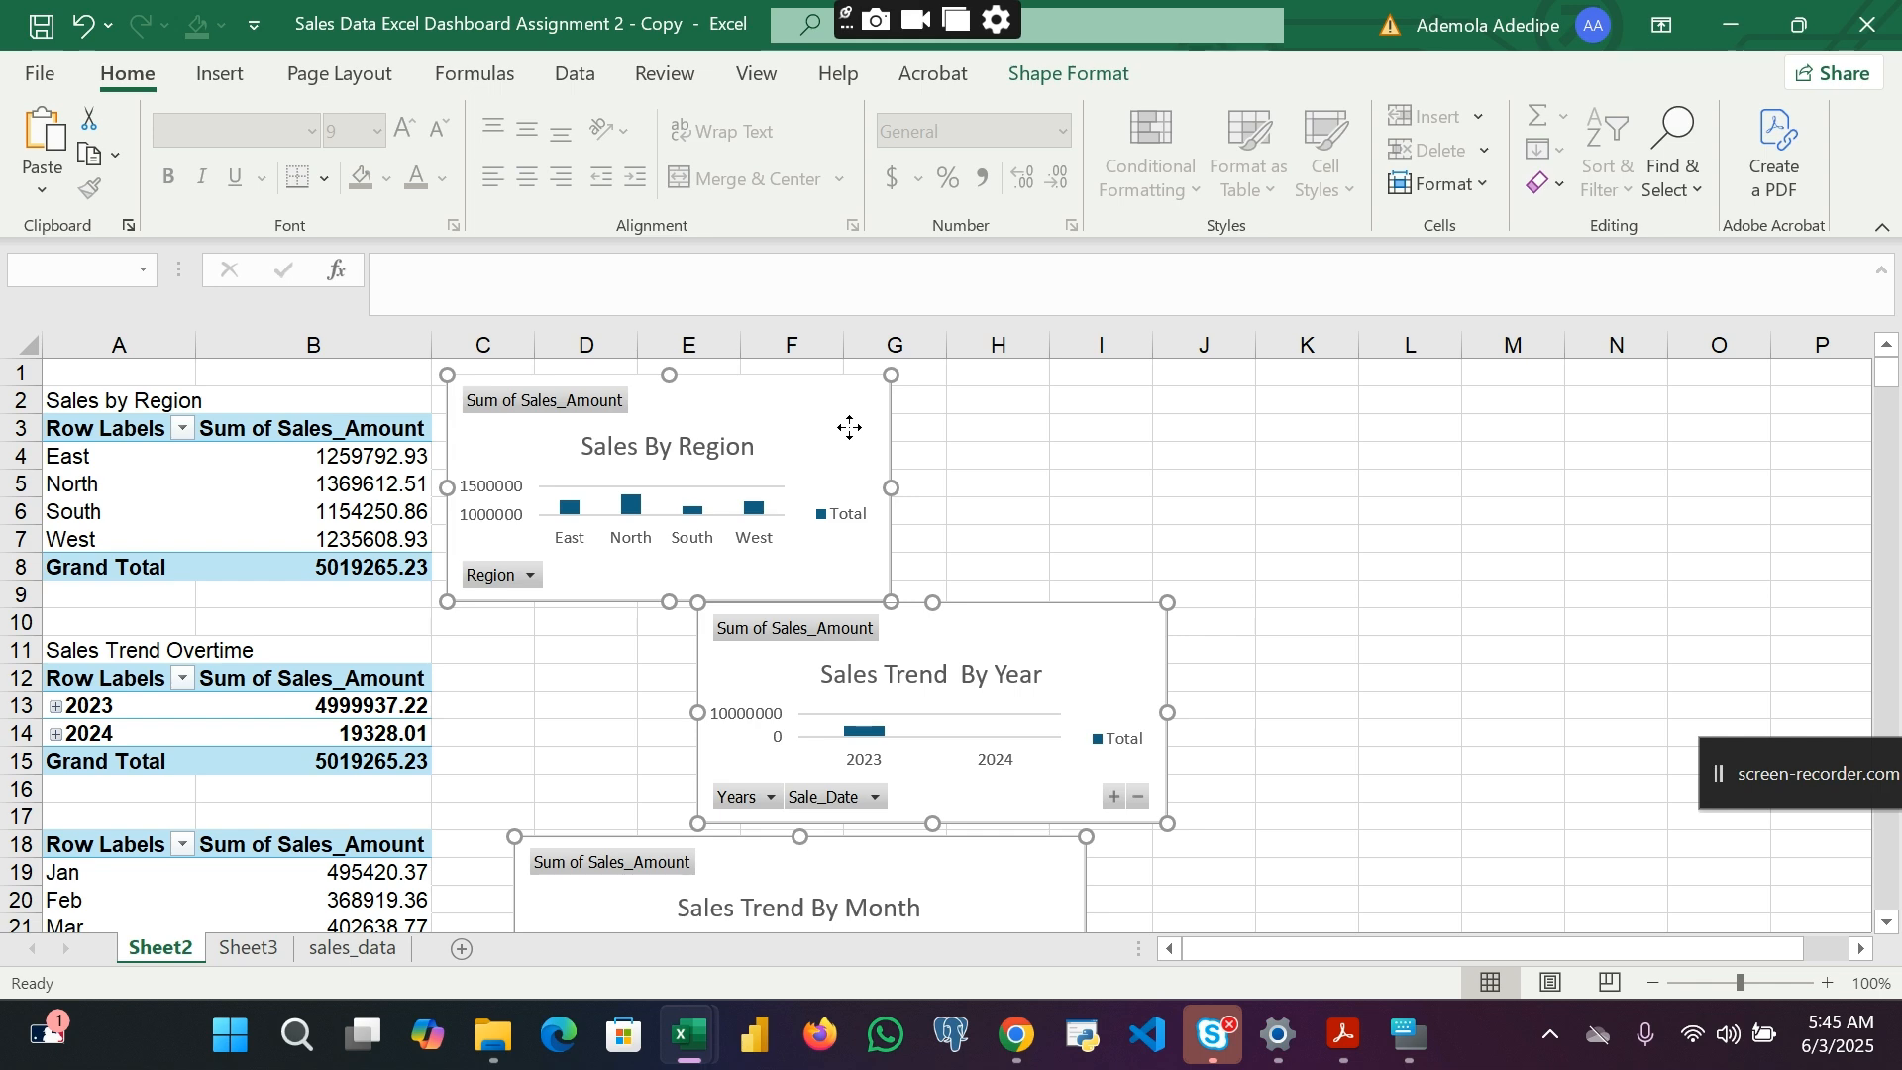
Step: Paste the copied pivot charts onto Sheet3 at cell R1, beside the blue background, and deselect them
click(372, 945)
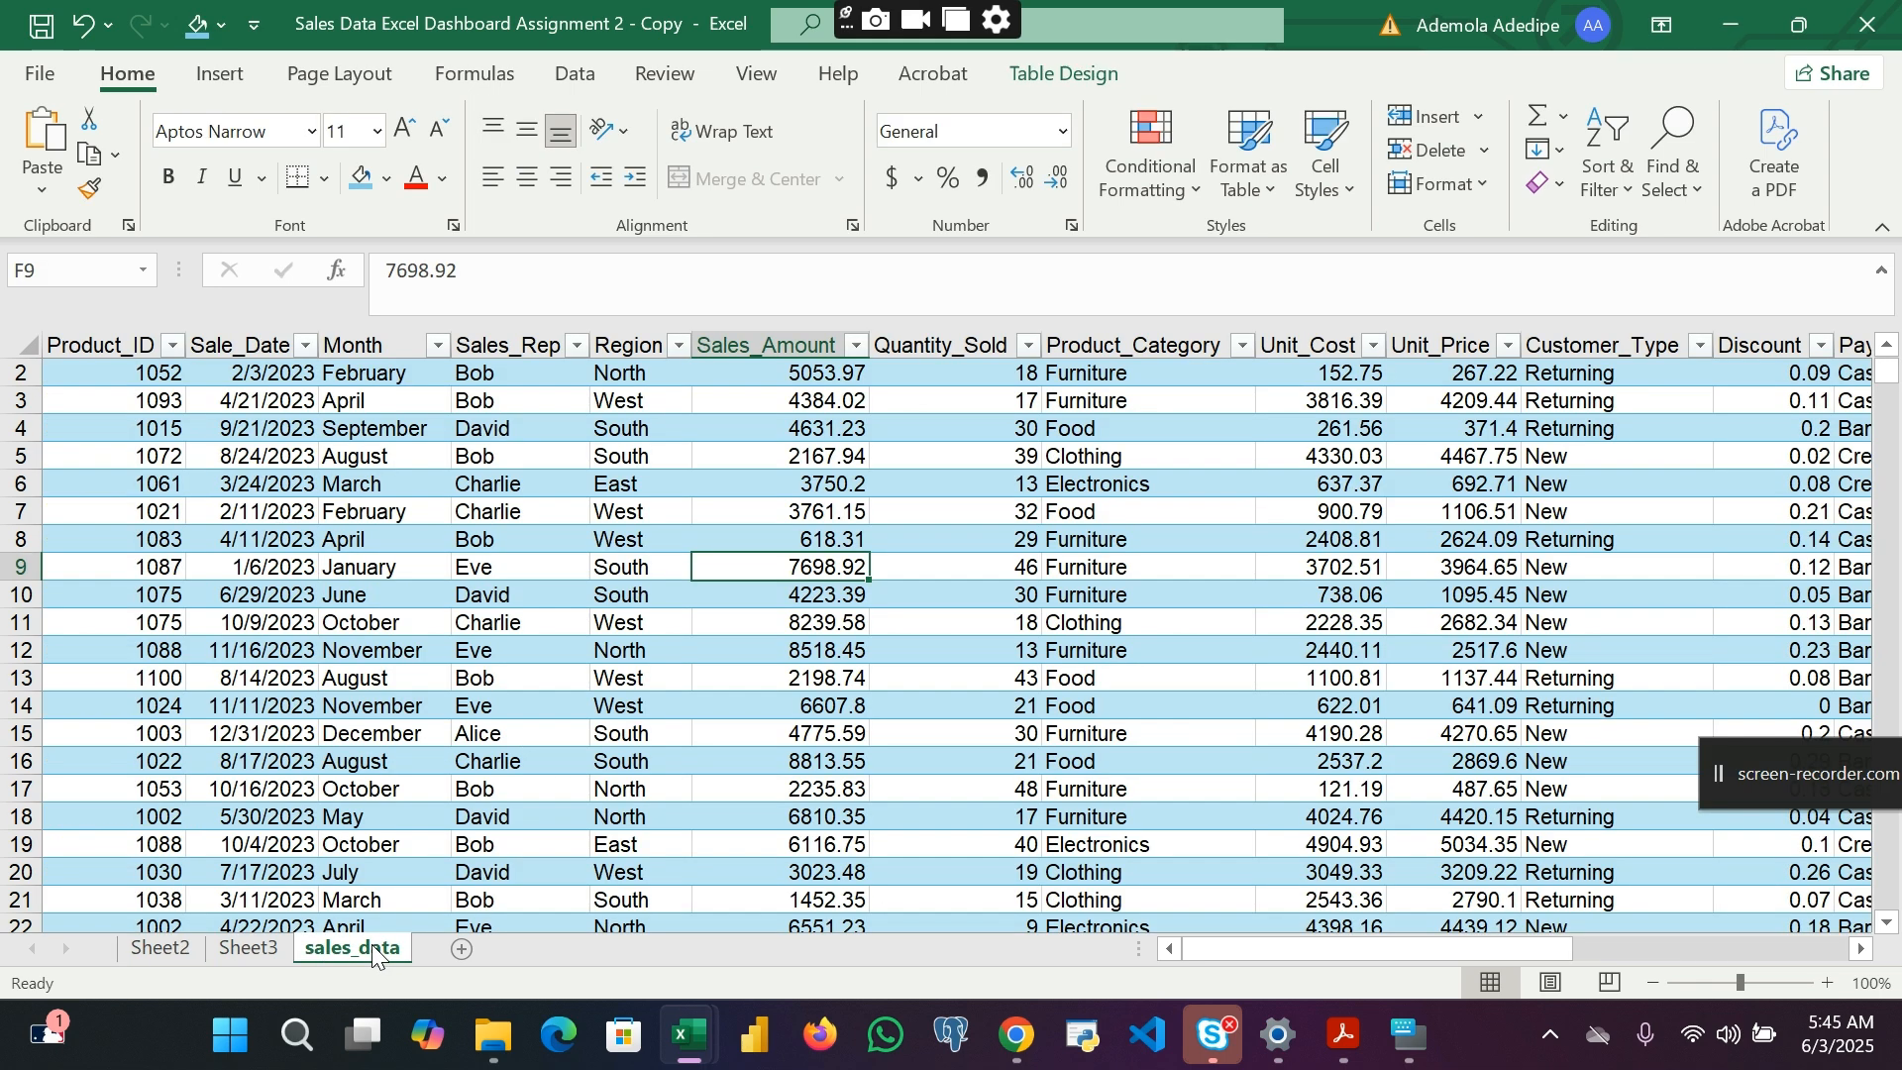
click(263, 948)
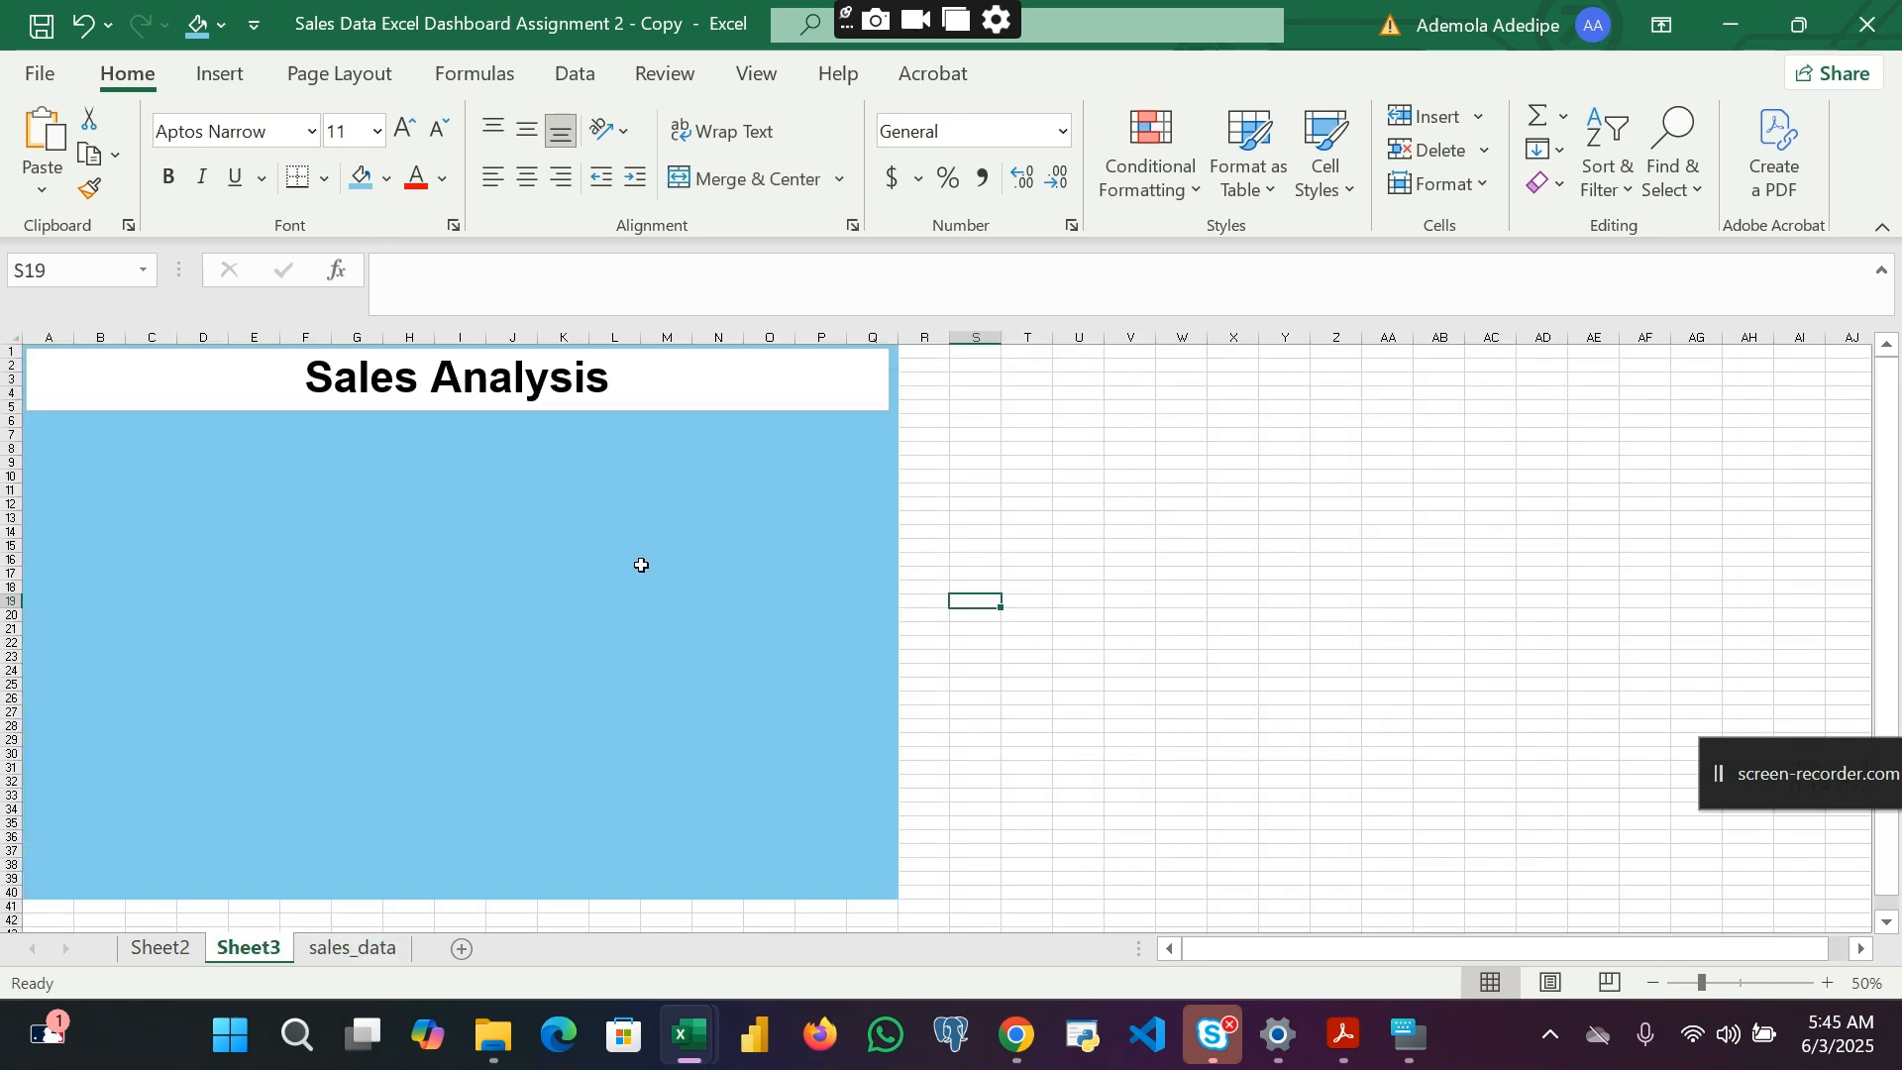
click(925, 354)
key(ctrl+v)
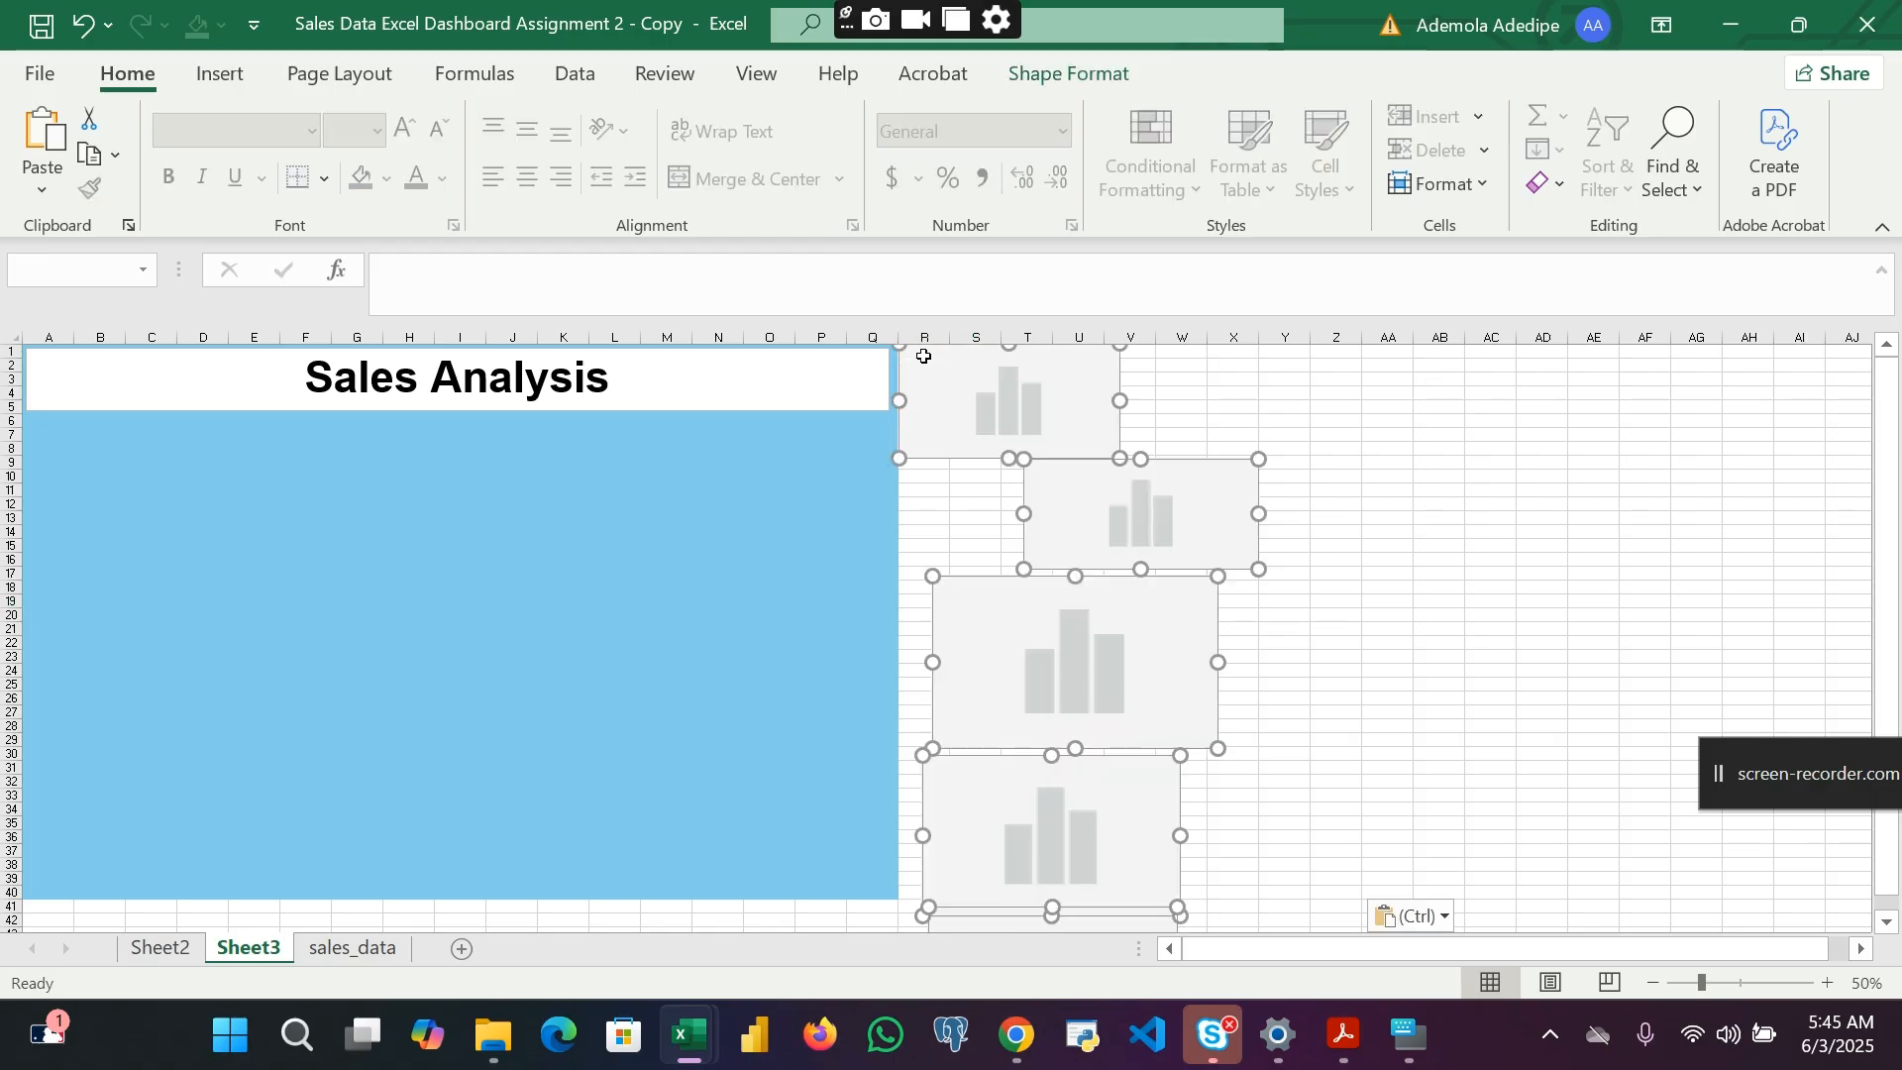
scroll(1399, 659, down, 15)
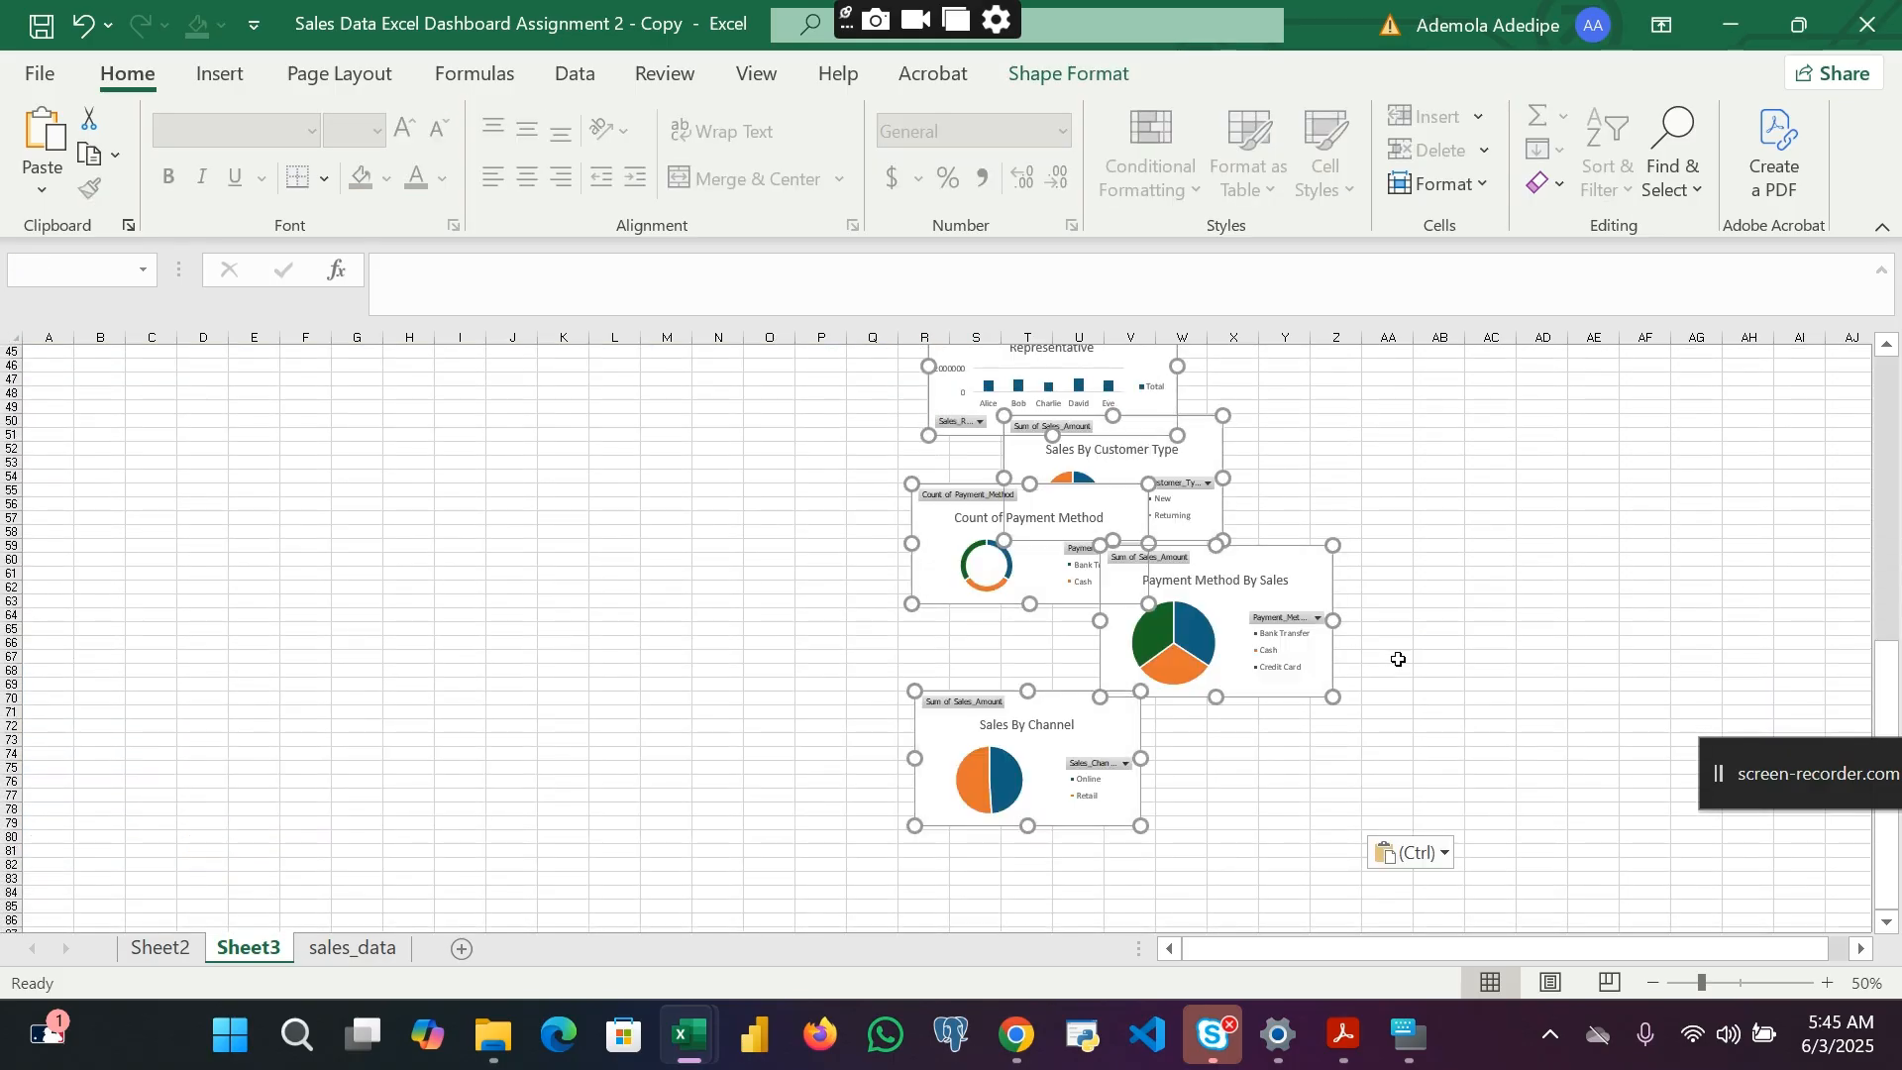
scroll(1399, 659, up, 15)
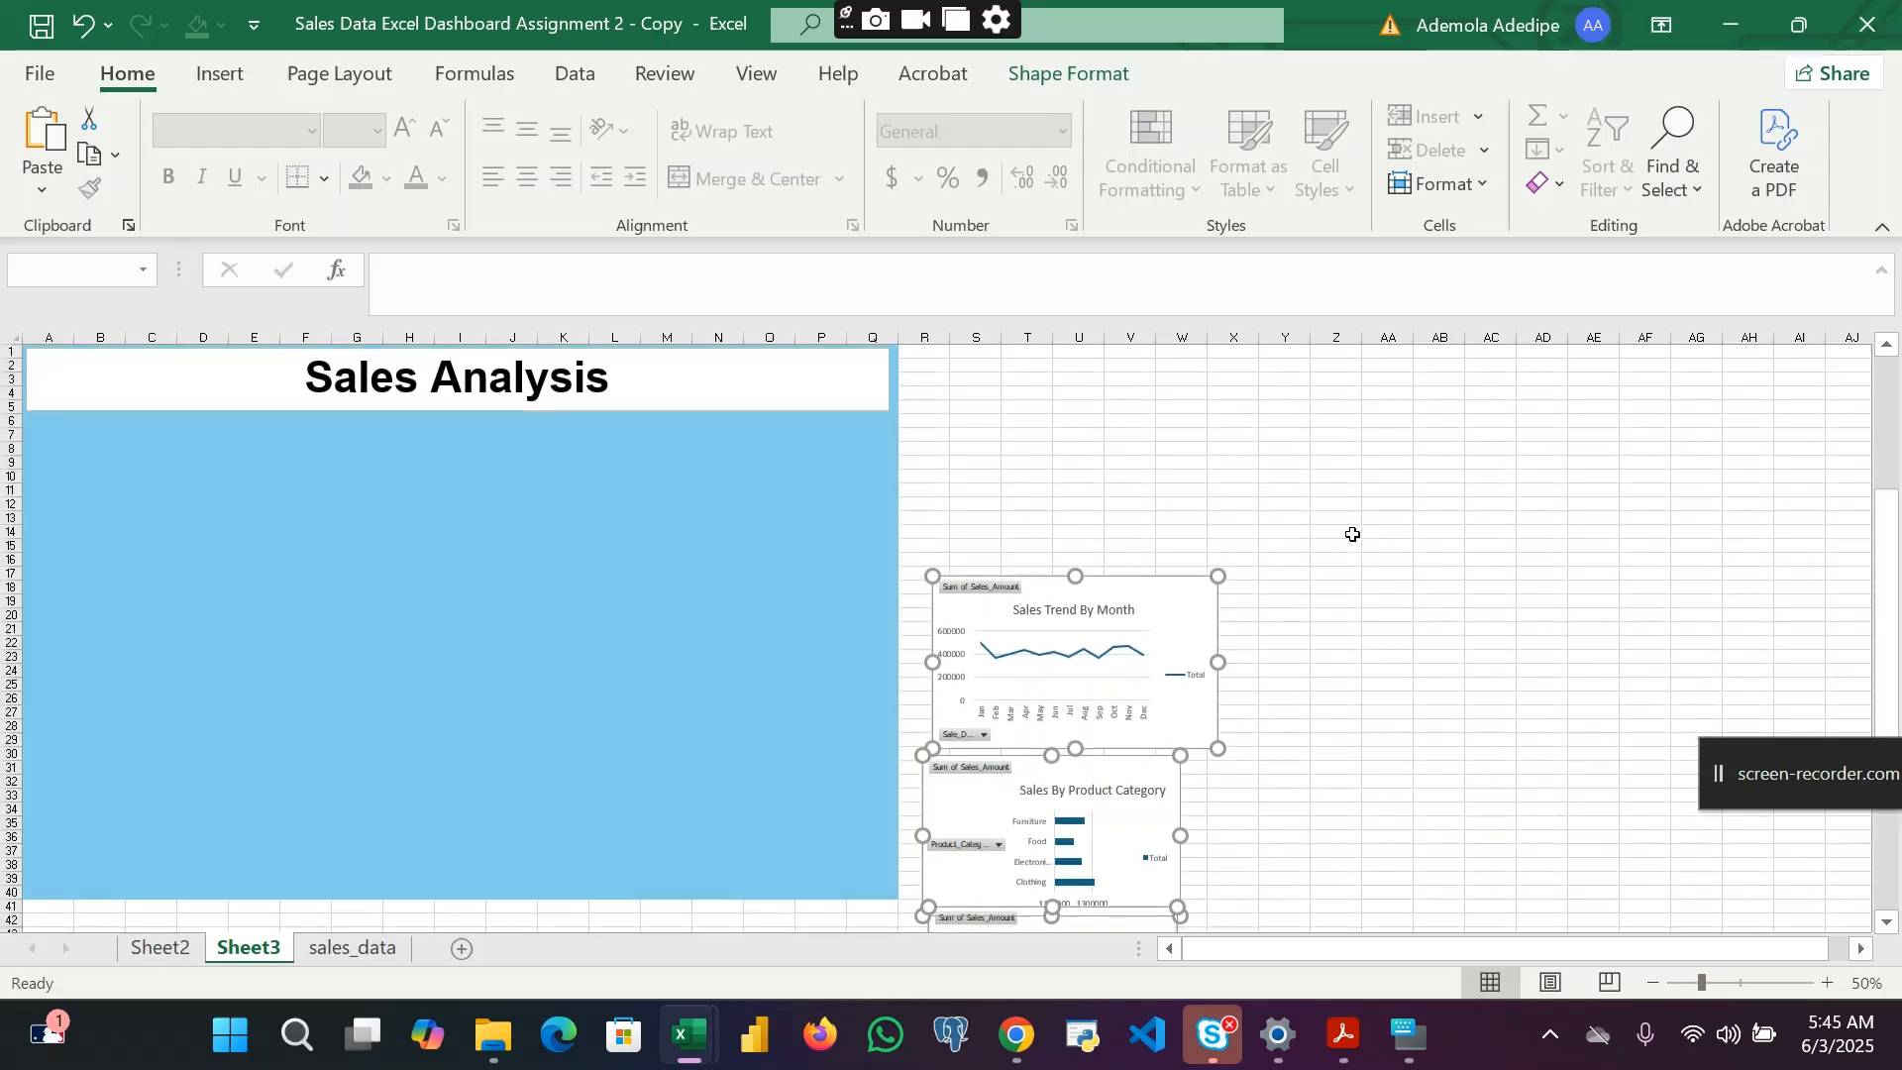
click(1354, 535)
Step: Move the Sales By Region, Sales Trend By Year and Sales Trend By Month charts into a row directly under the Sales Analysis title
scroll(1349, 526, down, 10)
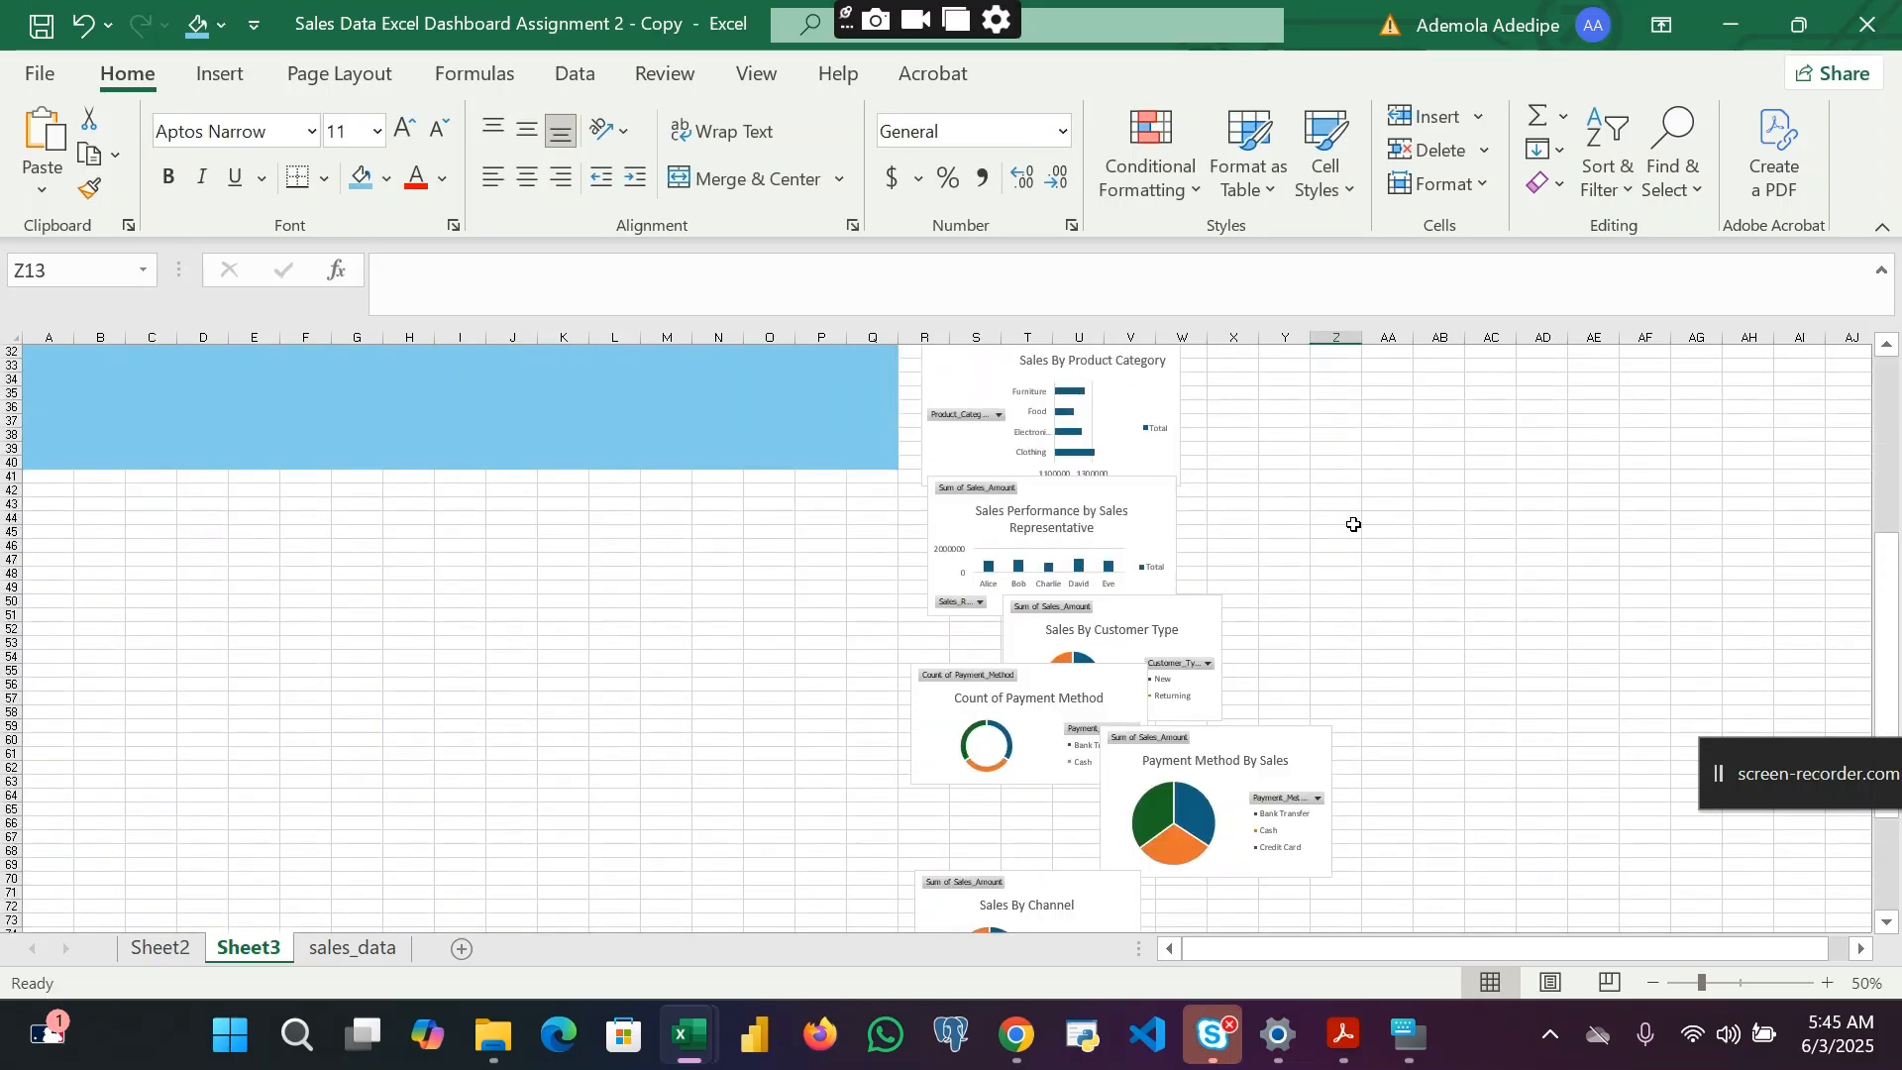
scroll(1302, 663, down, 7)
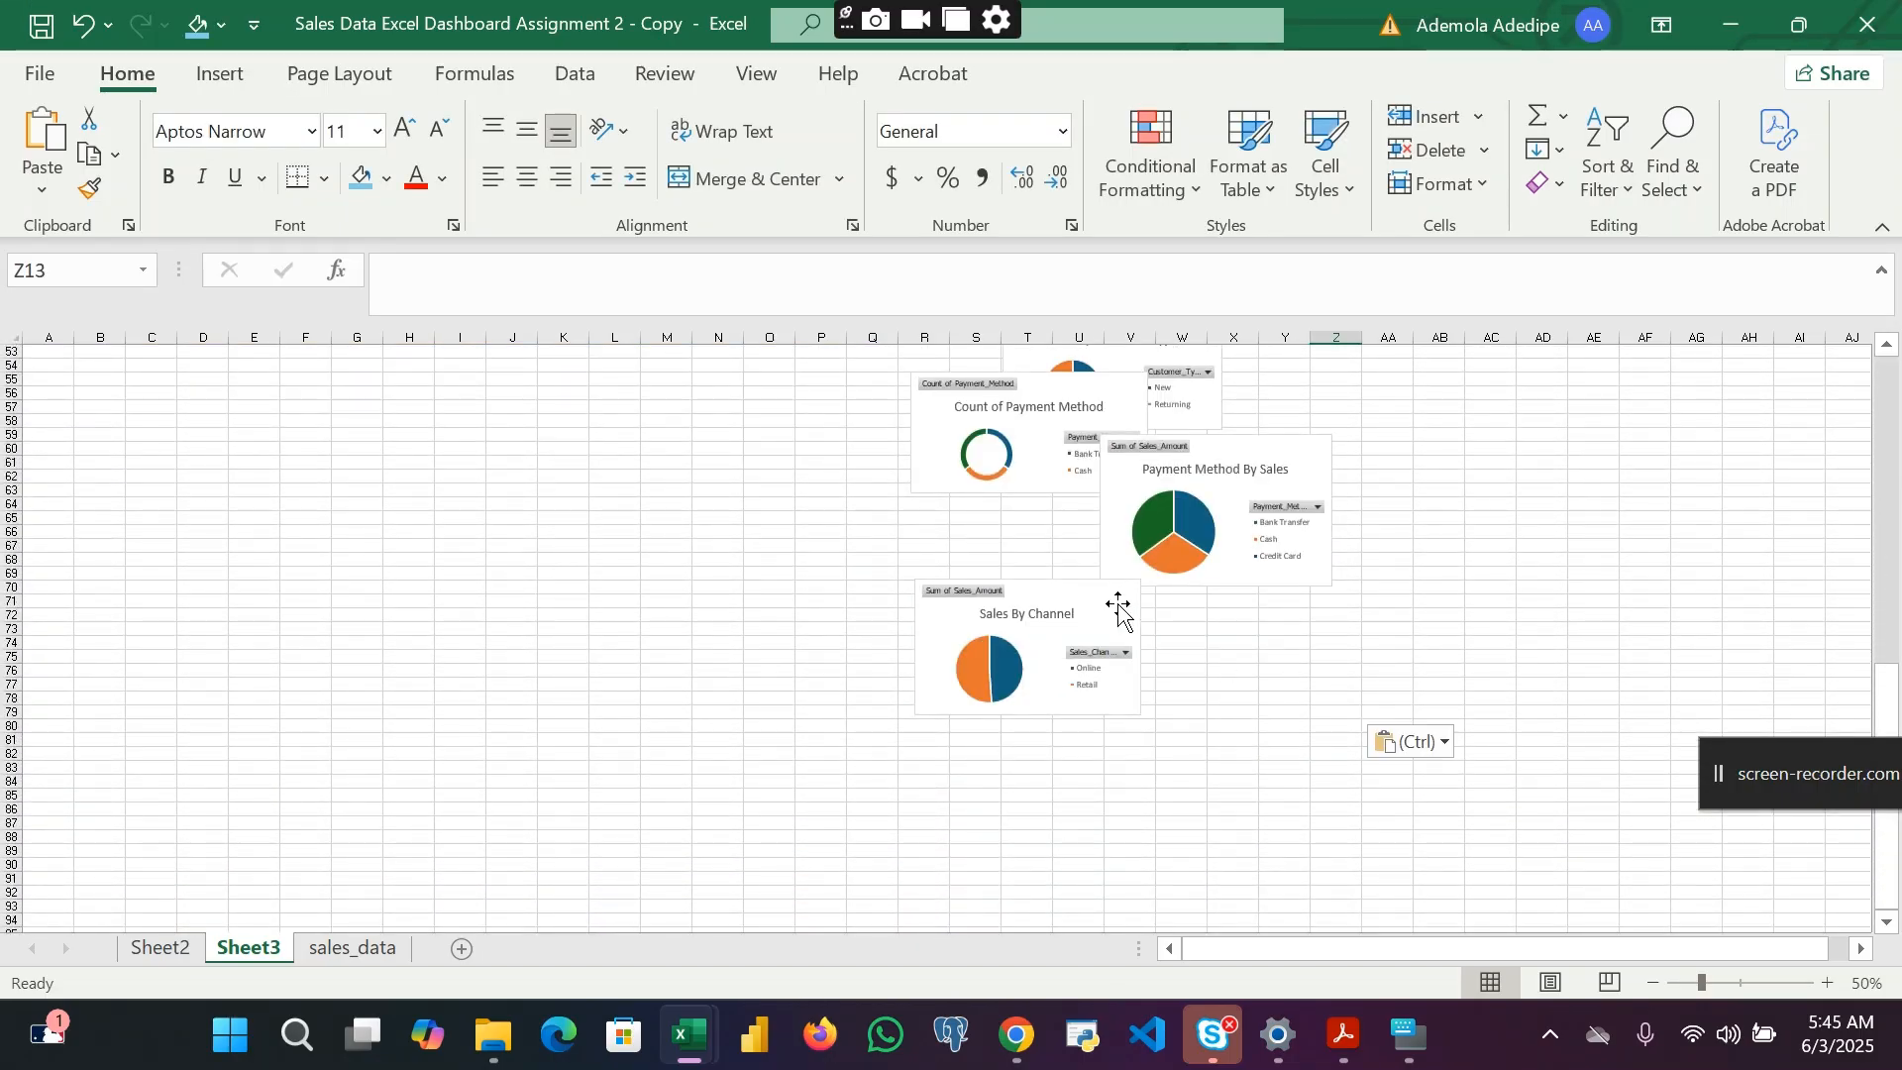
scroll(1118, 612, up, 18)
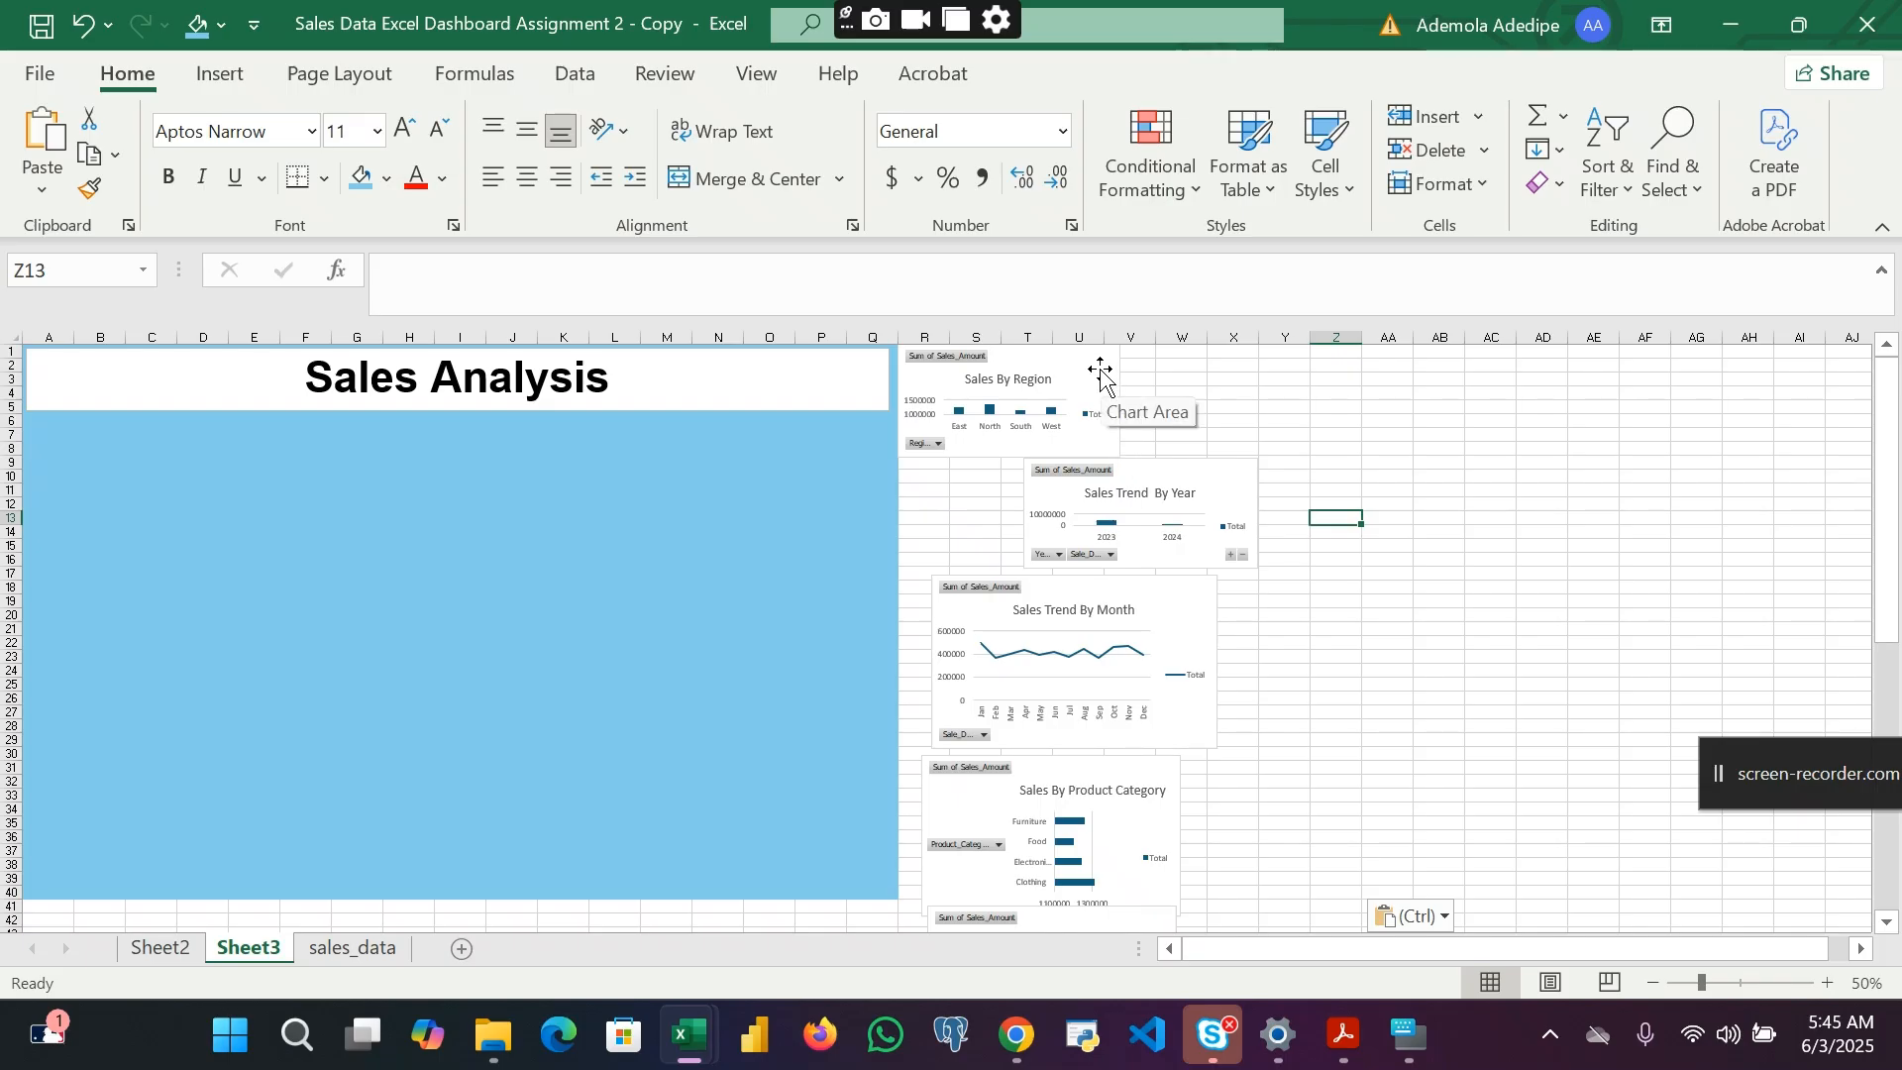
drag(1102, 372, 227, 442)
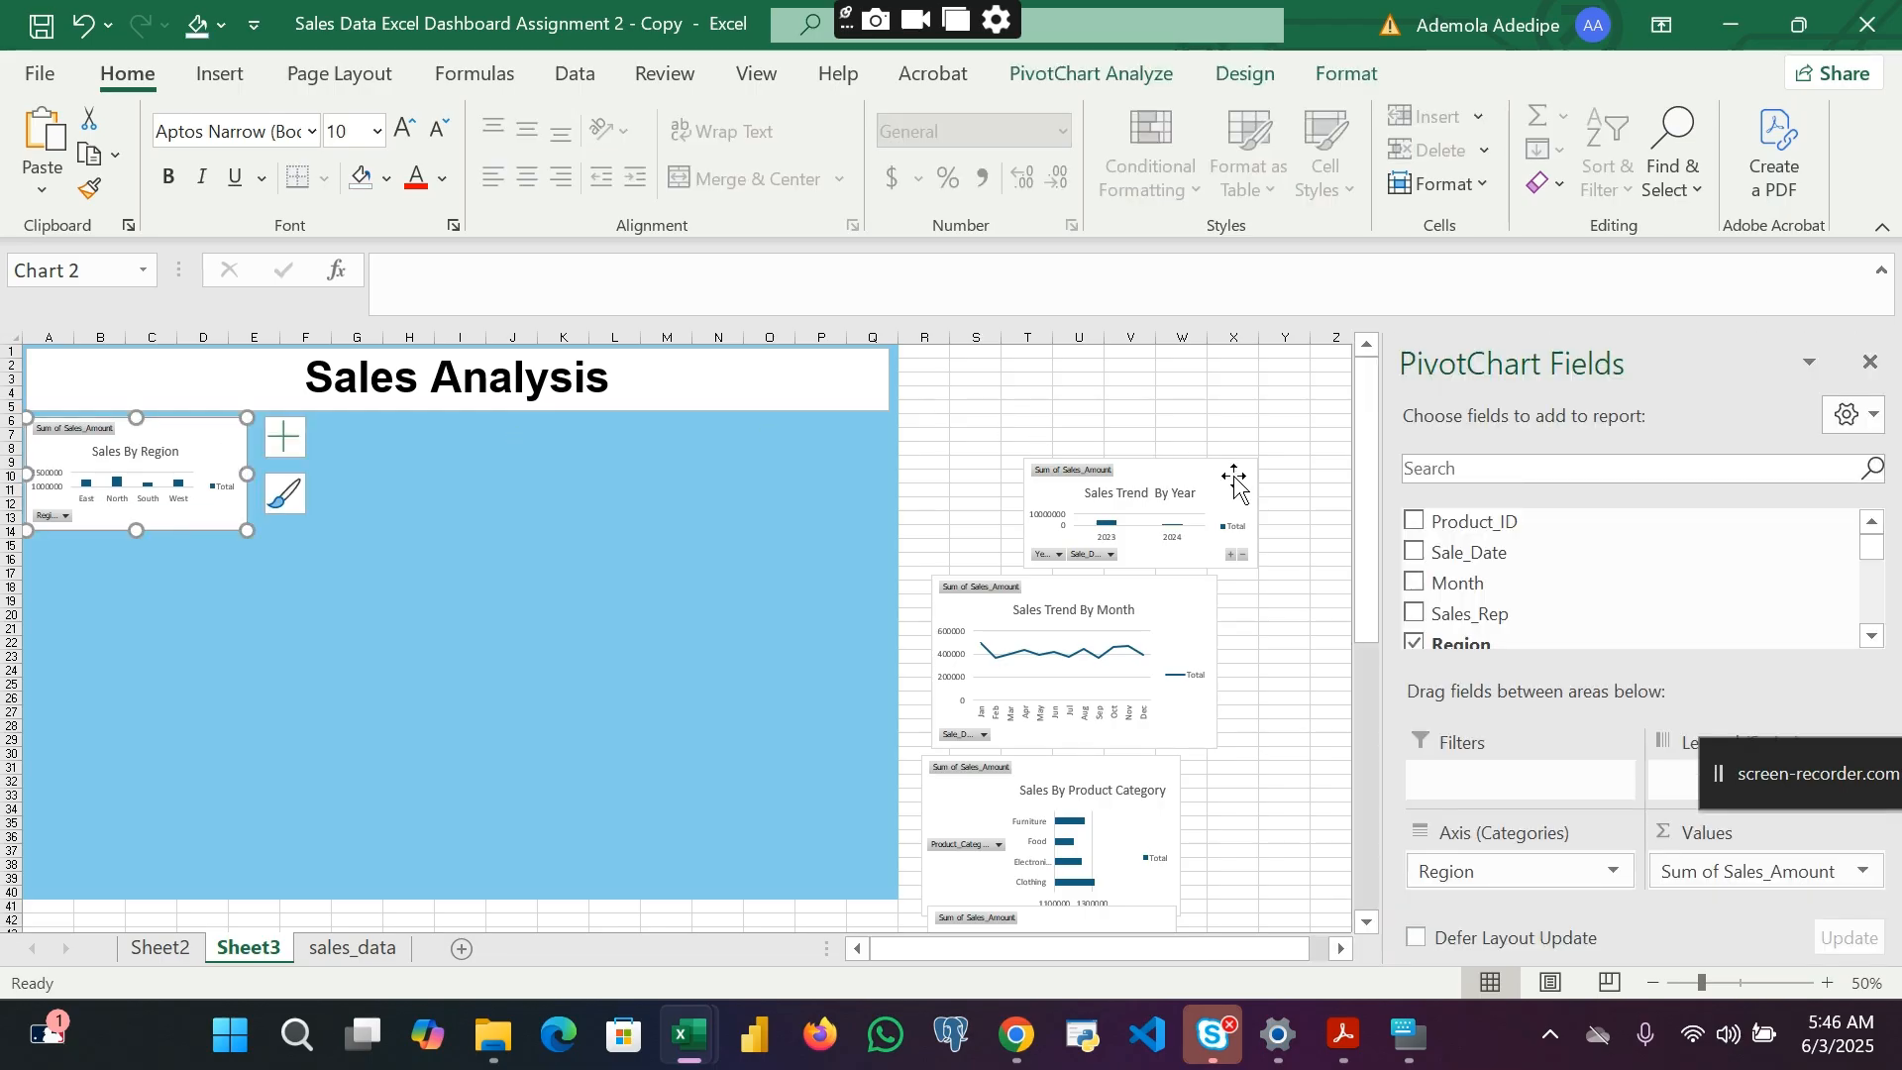
drag(1231, 480, 467, 443)
drag(1191, 604, 766, 448)
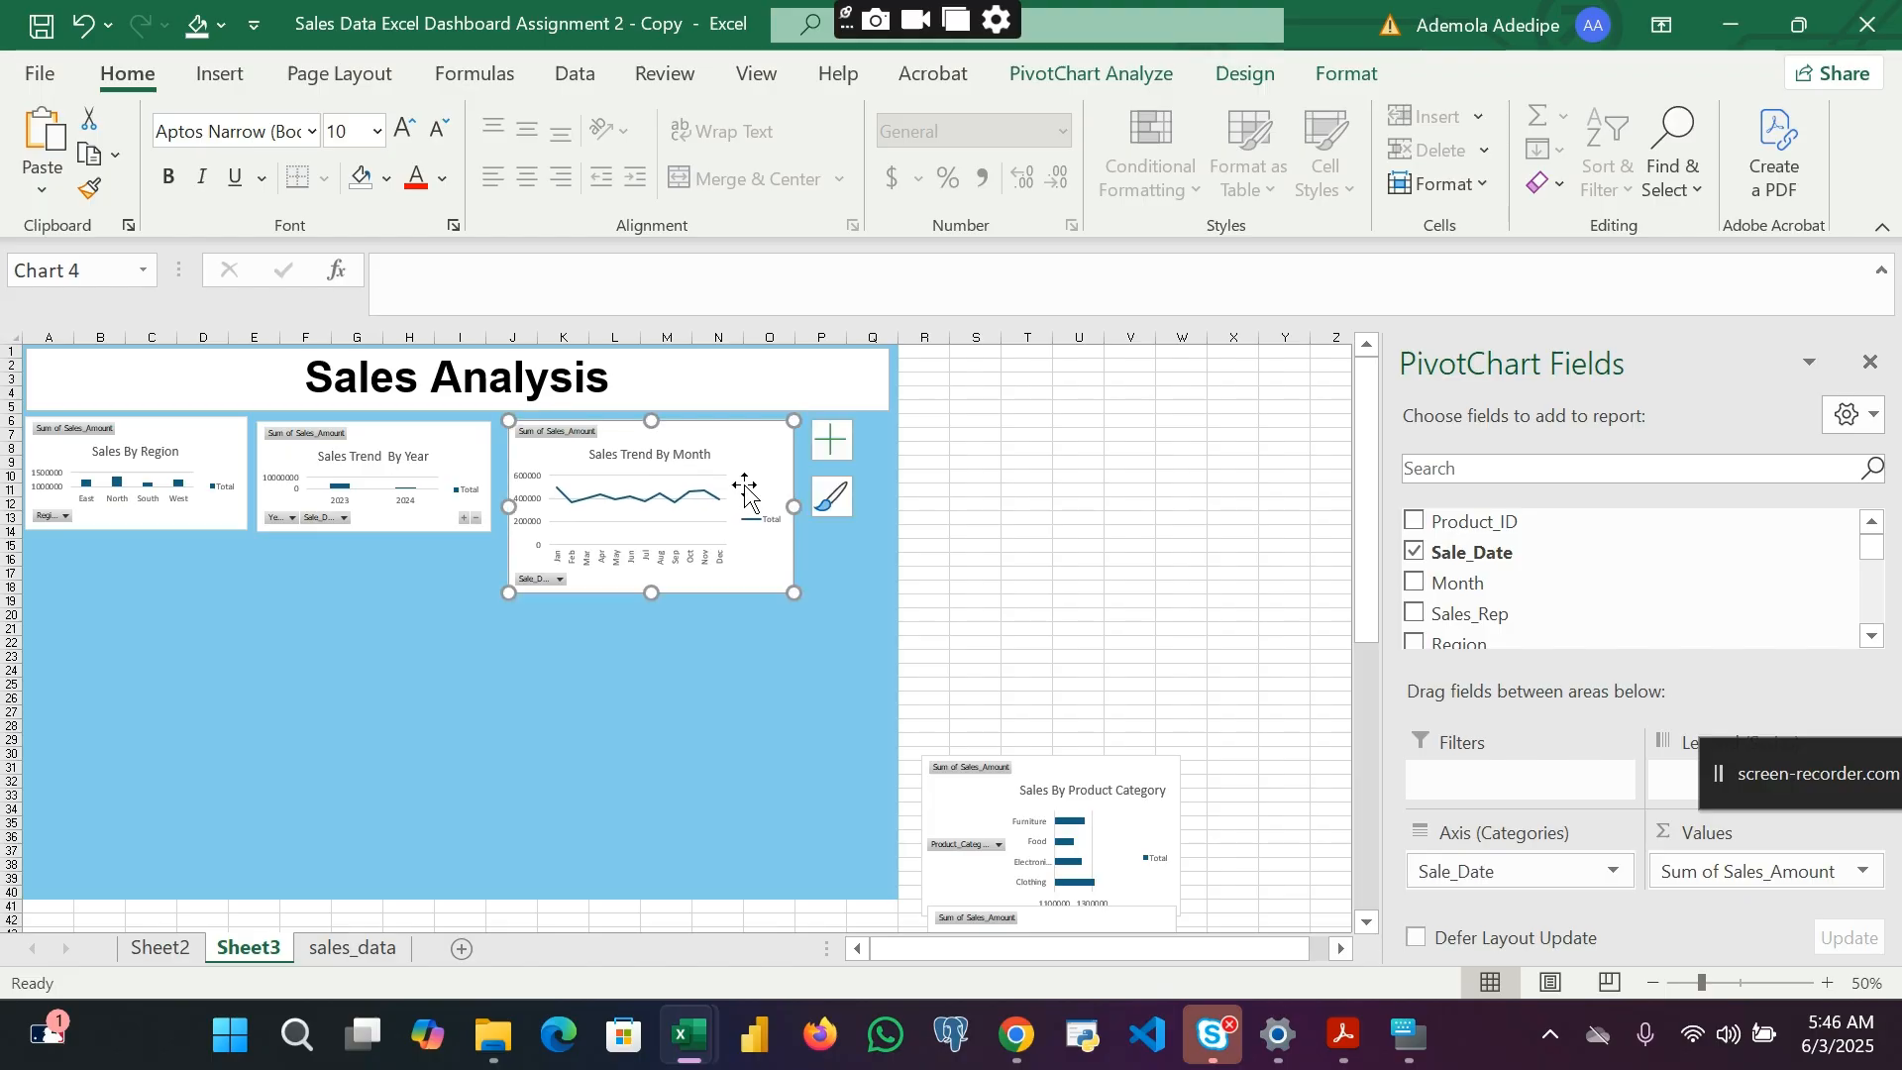
Step: Place the Sales By Product Category, Sales Performance by Sales Representative and Sales By Customer Type charts as a second row on the blue background
drag(1136, 773, 240, 560)
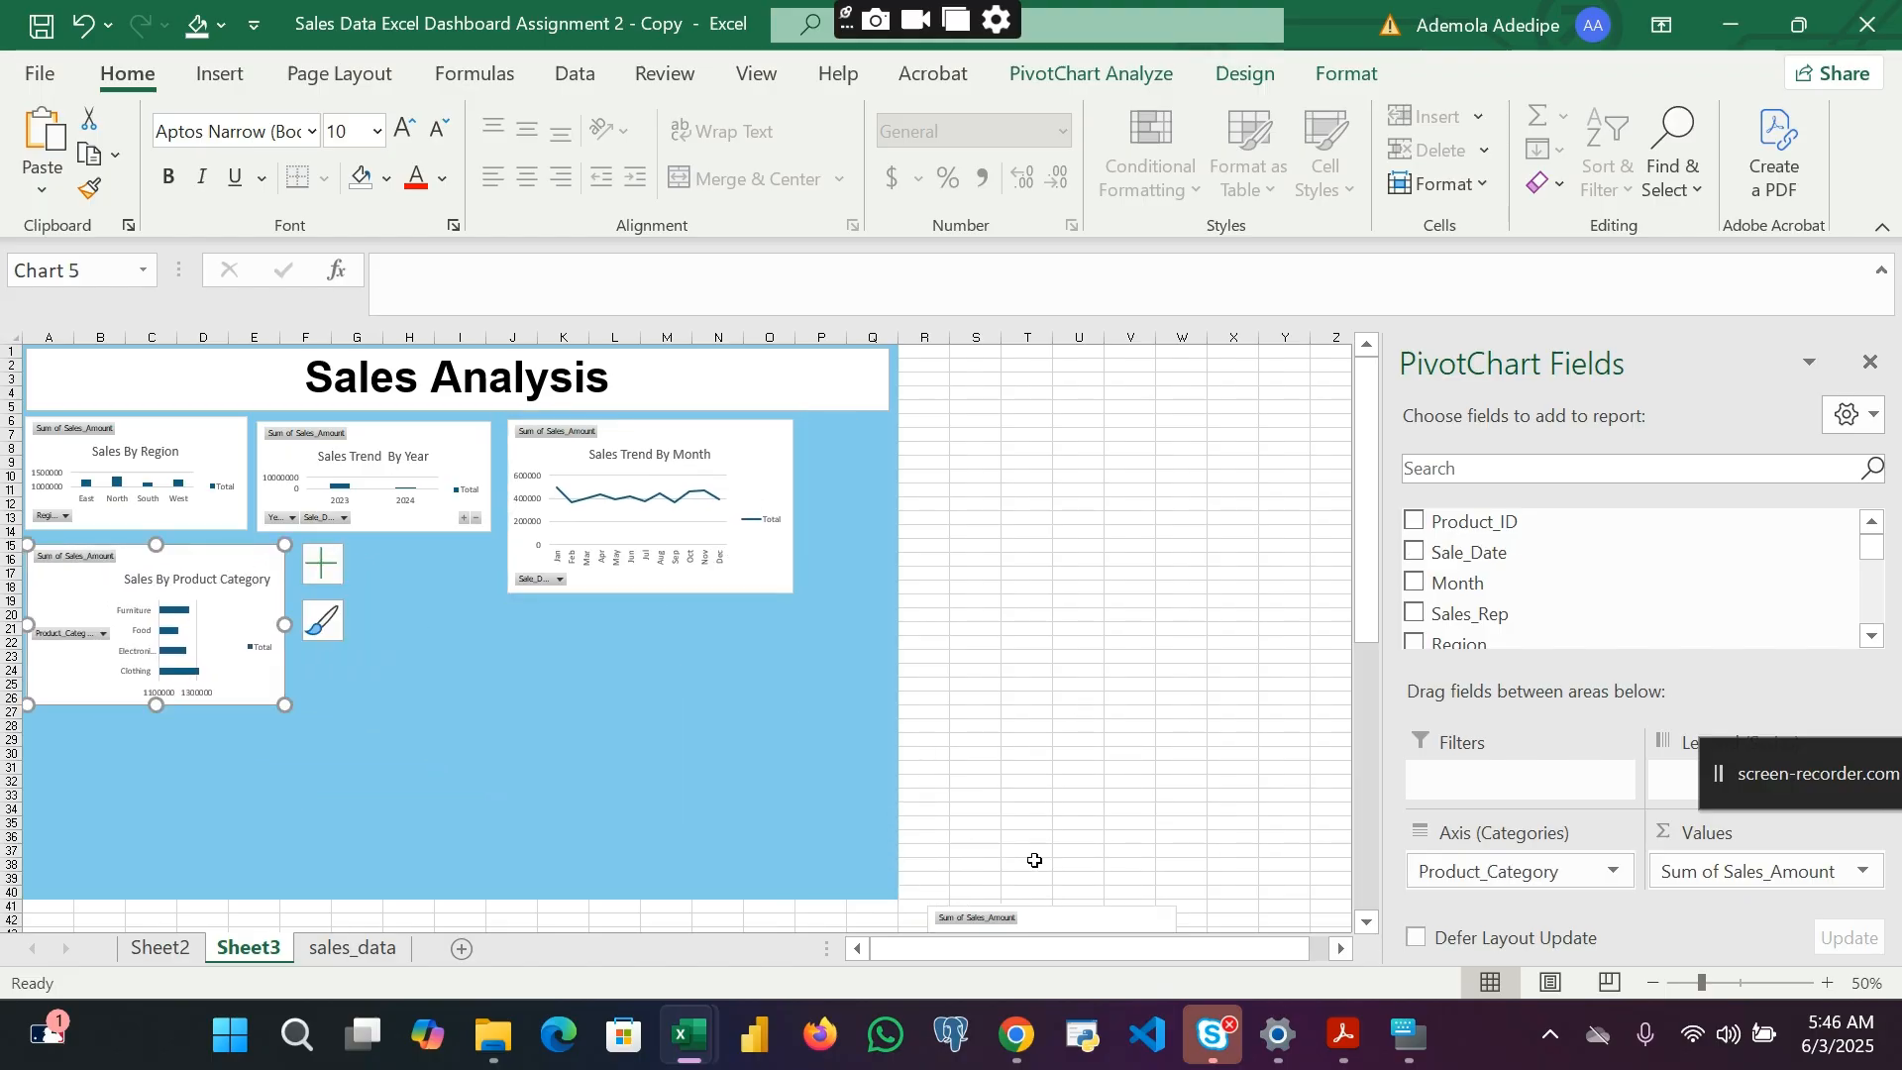
scroll(1035, 860, down, 5)
drag(1146, 743, 508, 432)
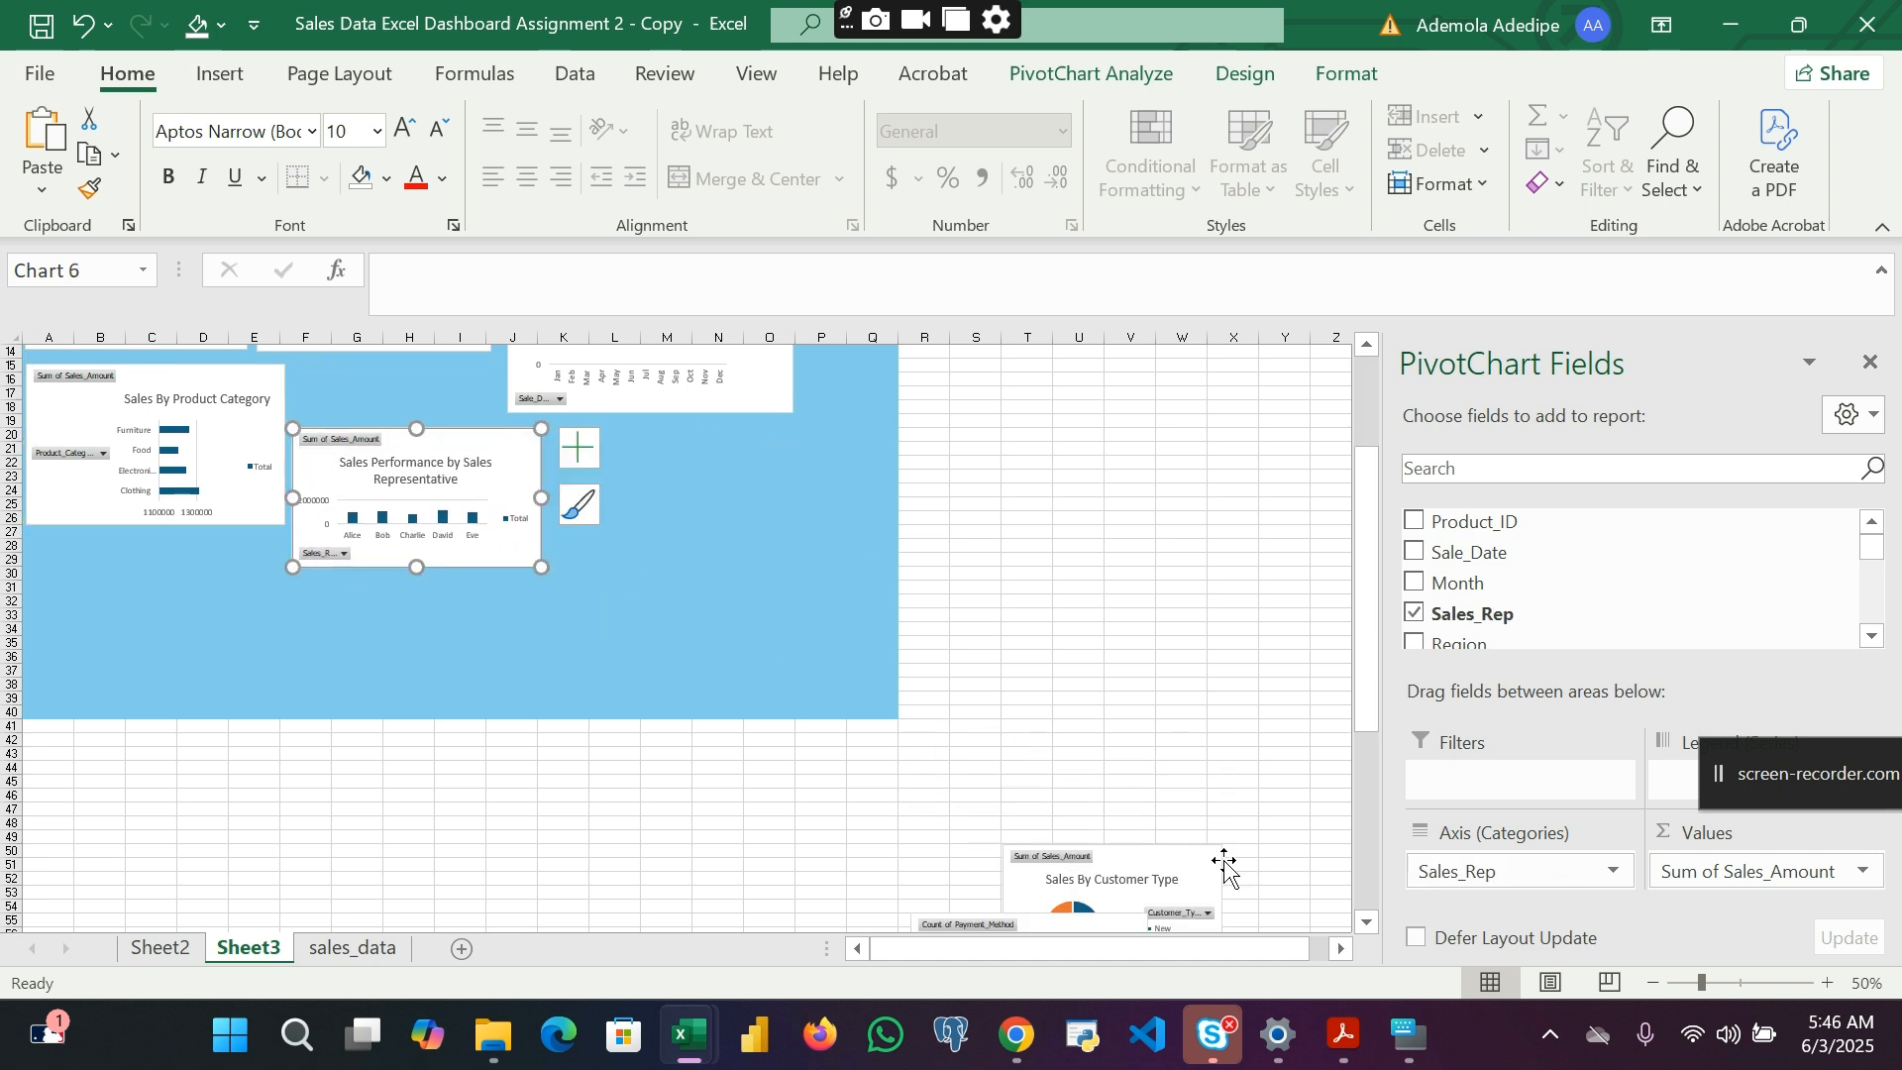
drag(1225, 865, 820, 417)
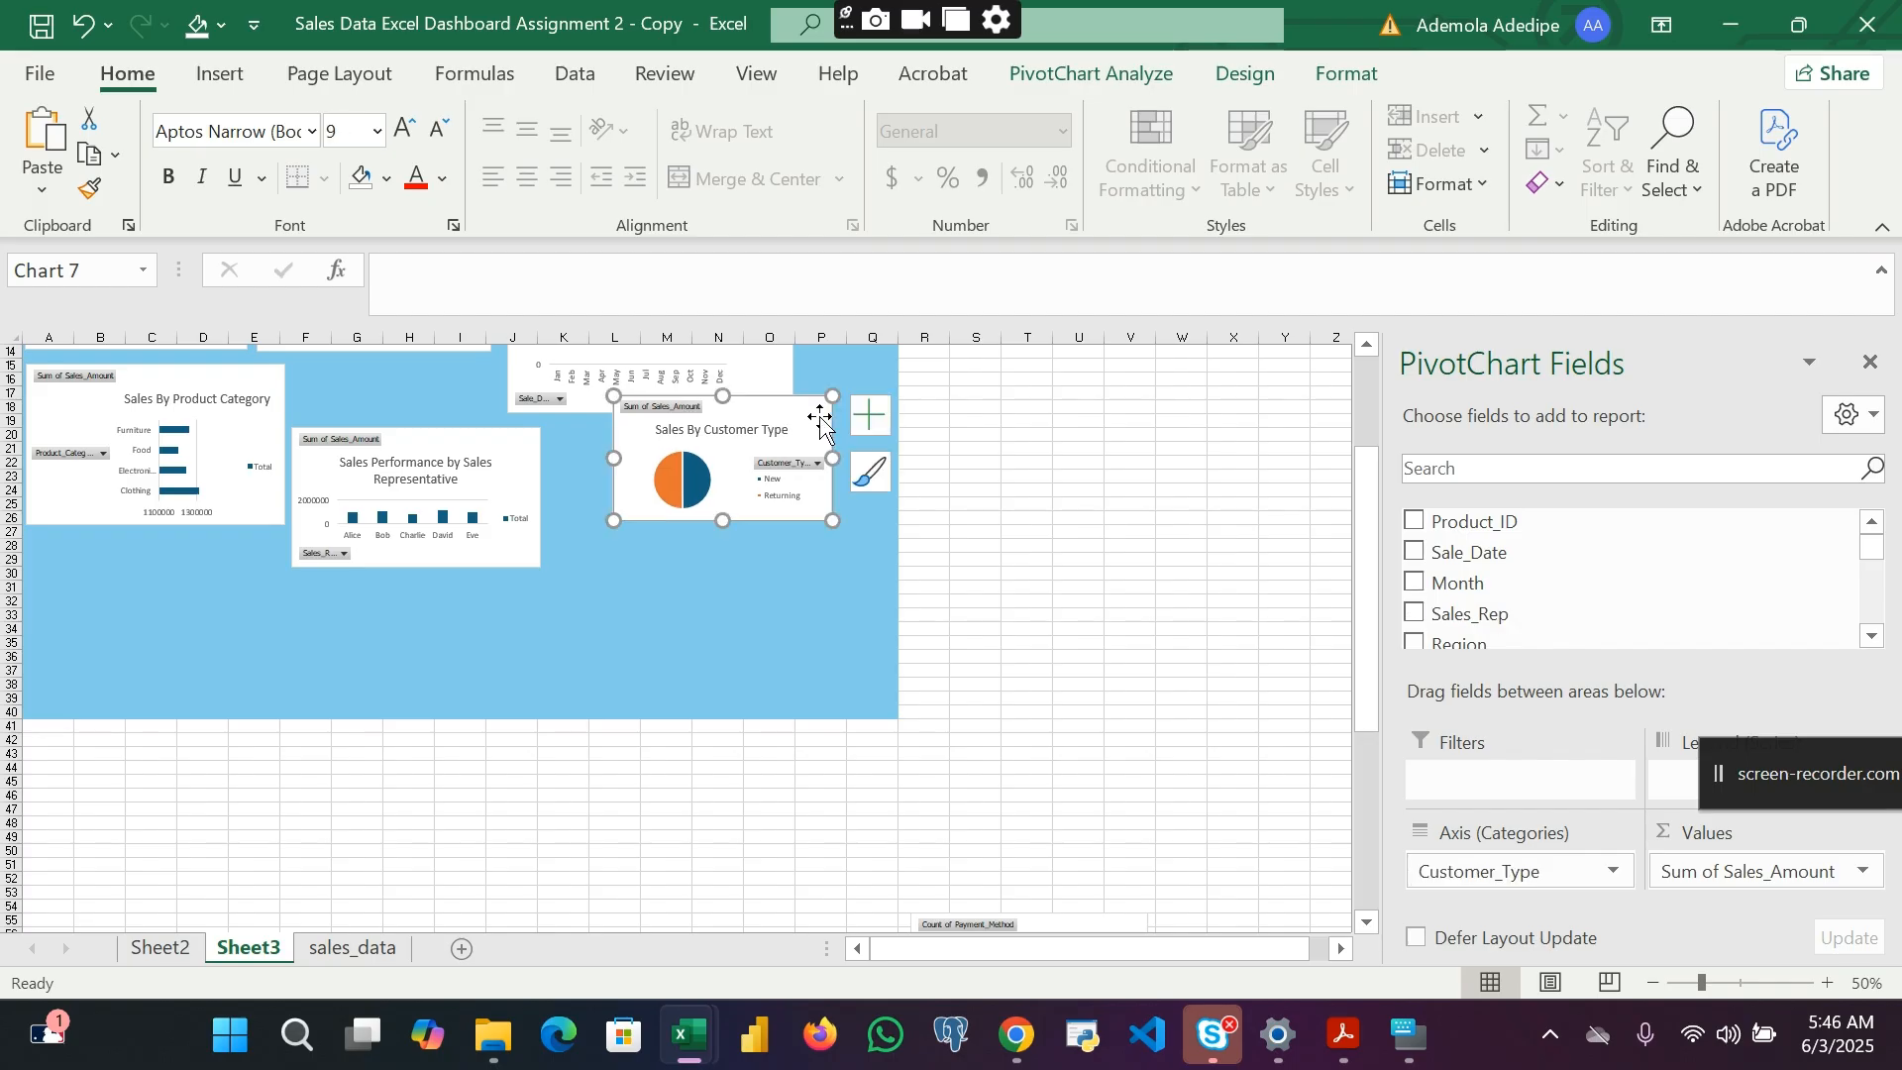
Step: Move the Count of Payment Method, Payment Method By Sales and Sales By Channel charts up to the lower edge of the blue background
scroll(1068, 706, down, 7)
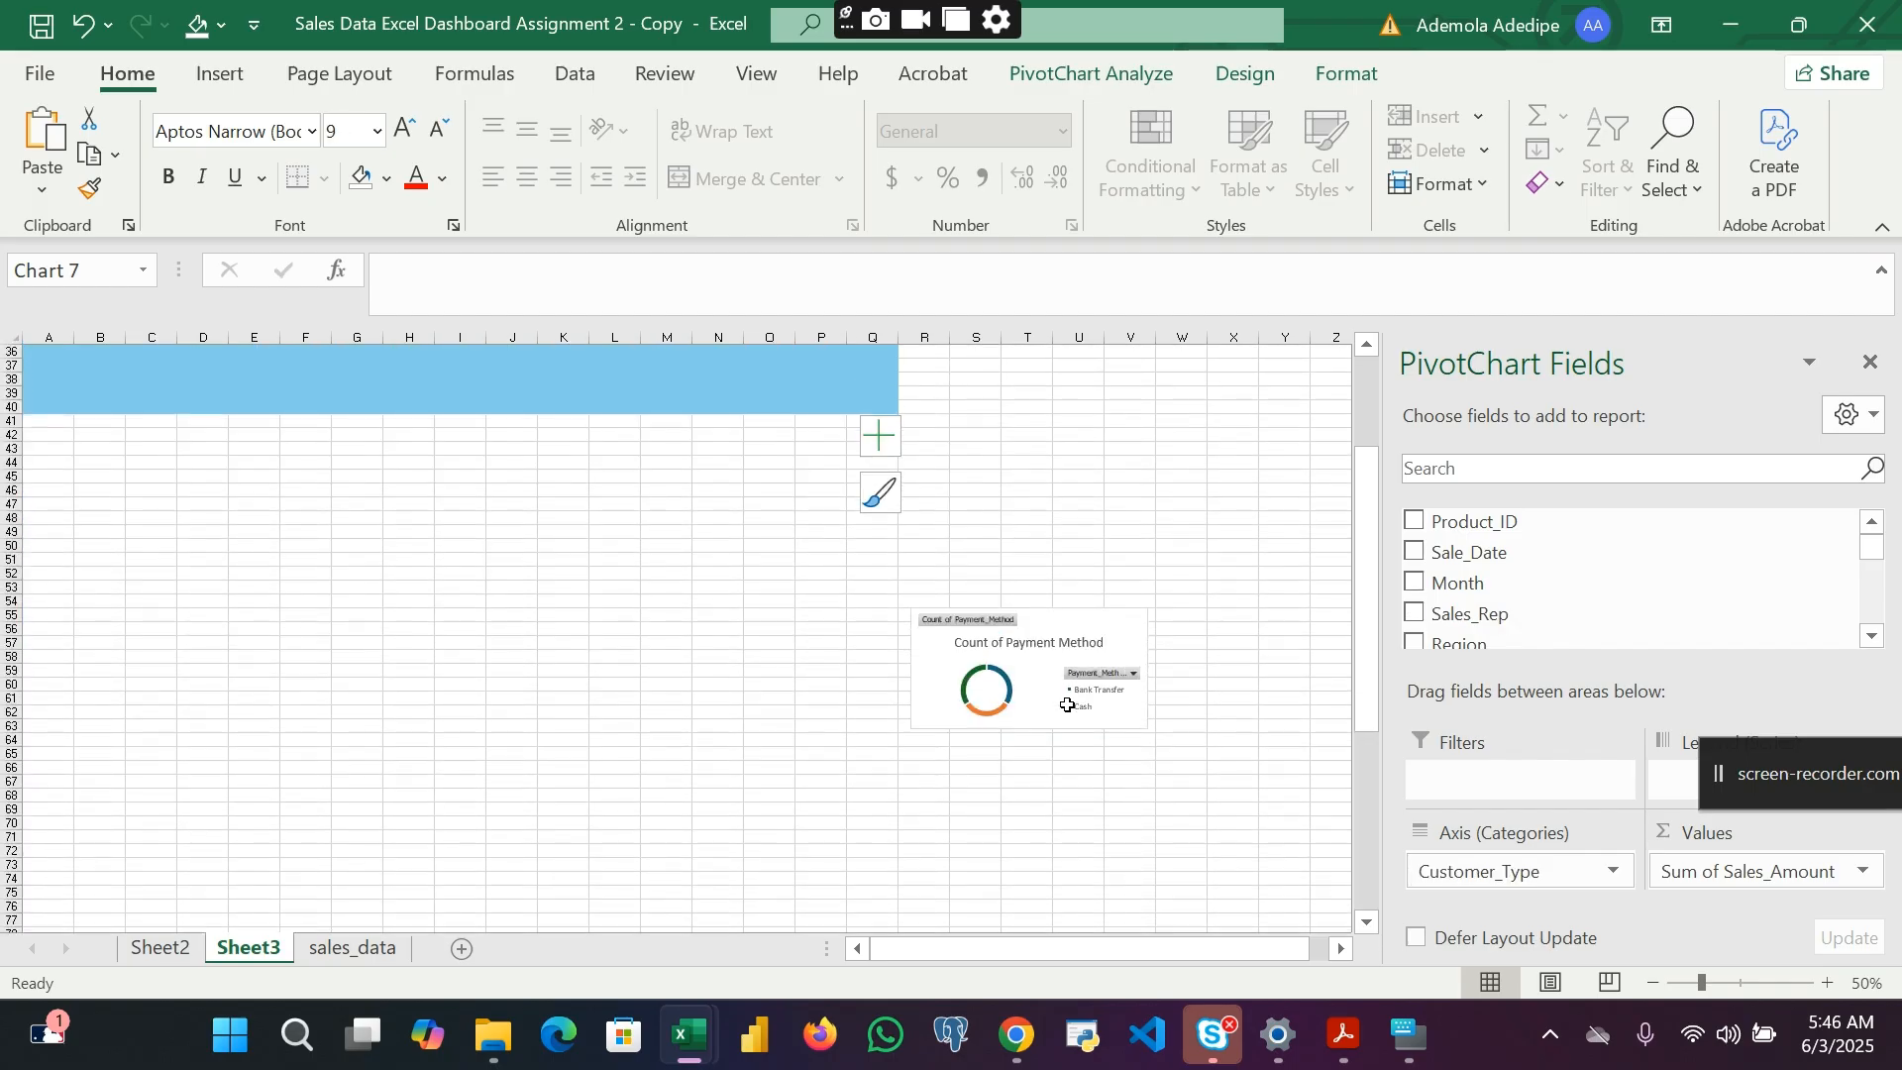
drag(1106, 635, 365, 383)
drag(1309, 704, 597, 382)
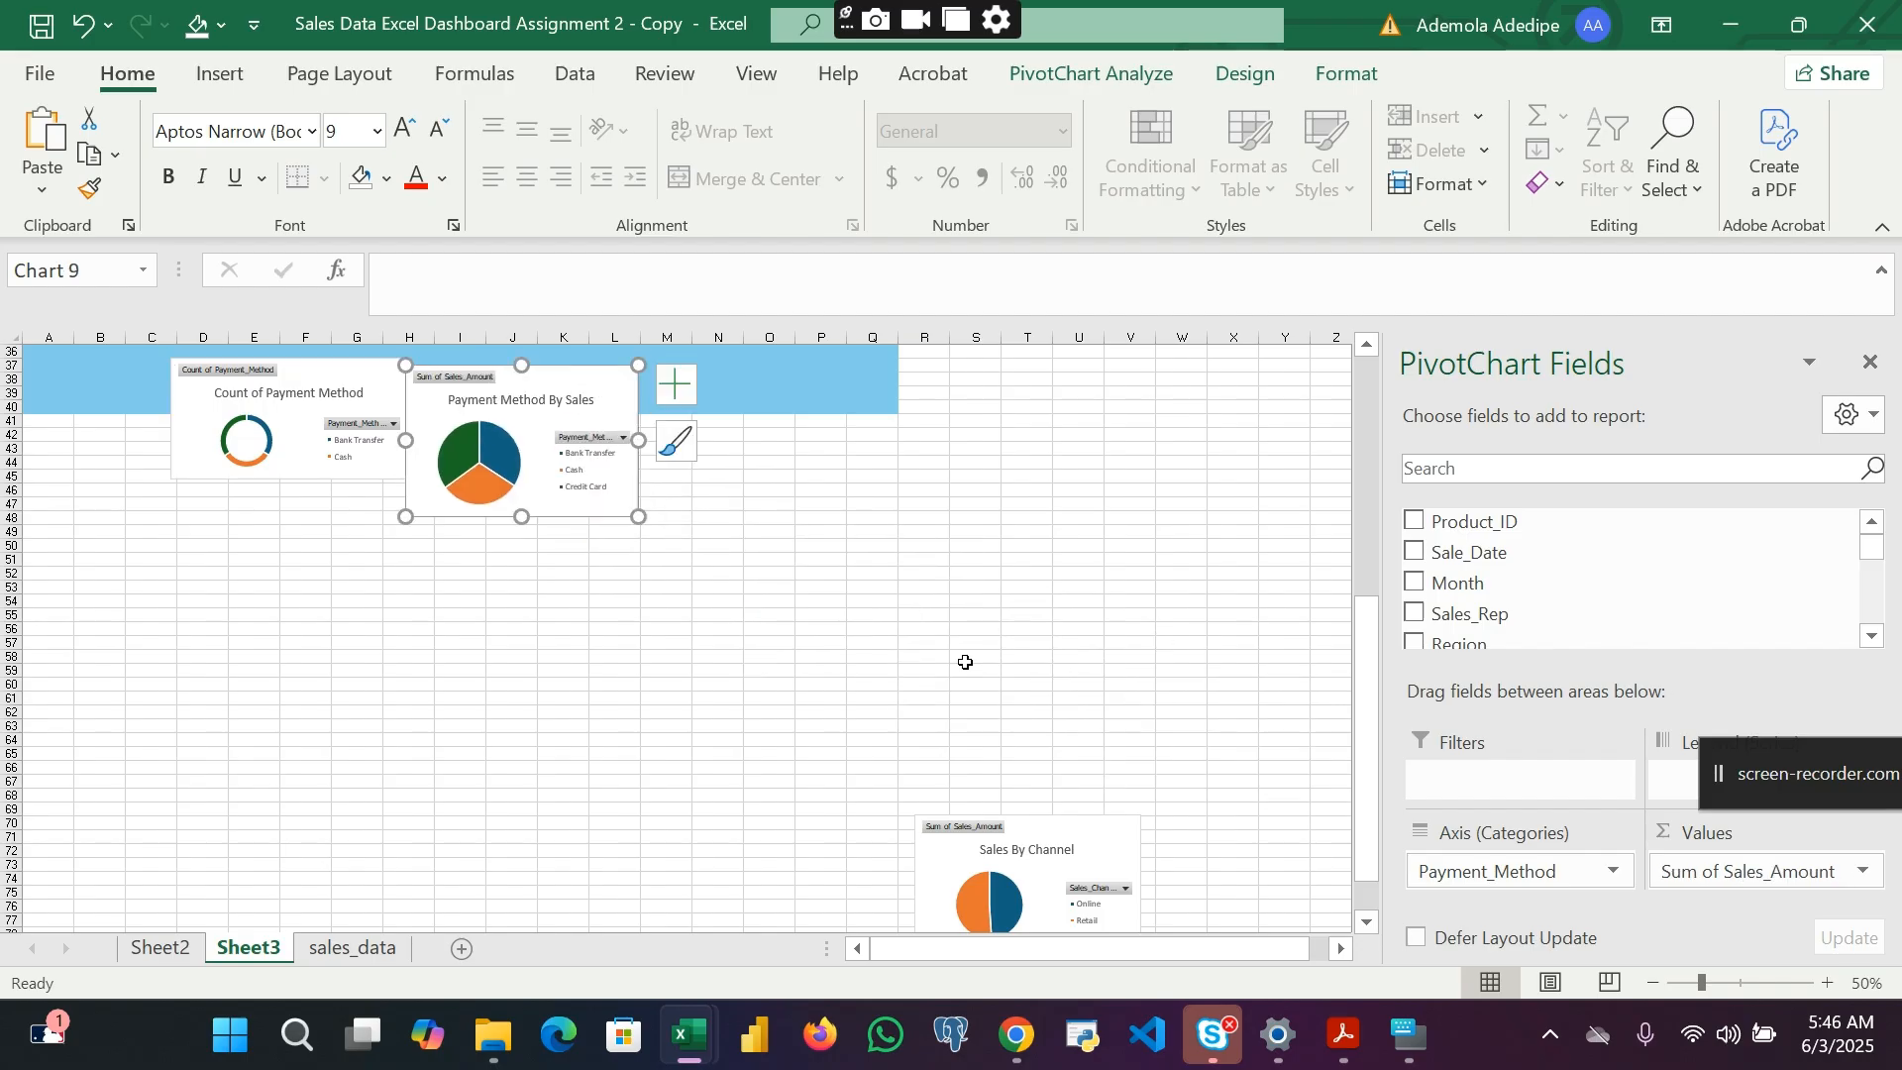
drag(1078, 845, 876, 384)
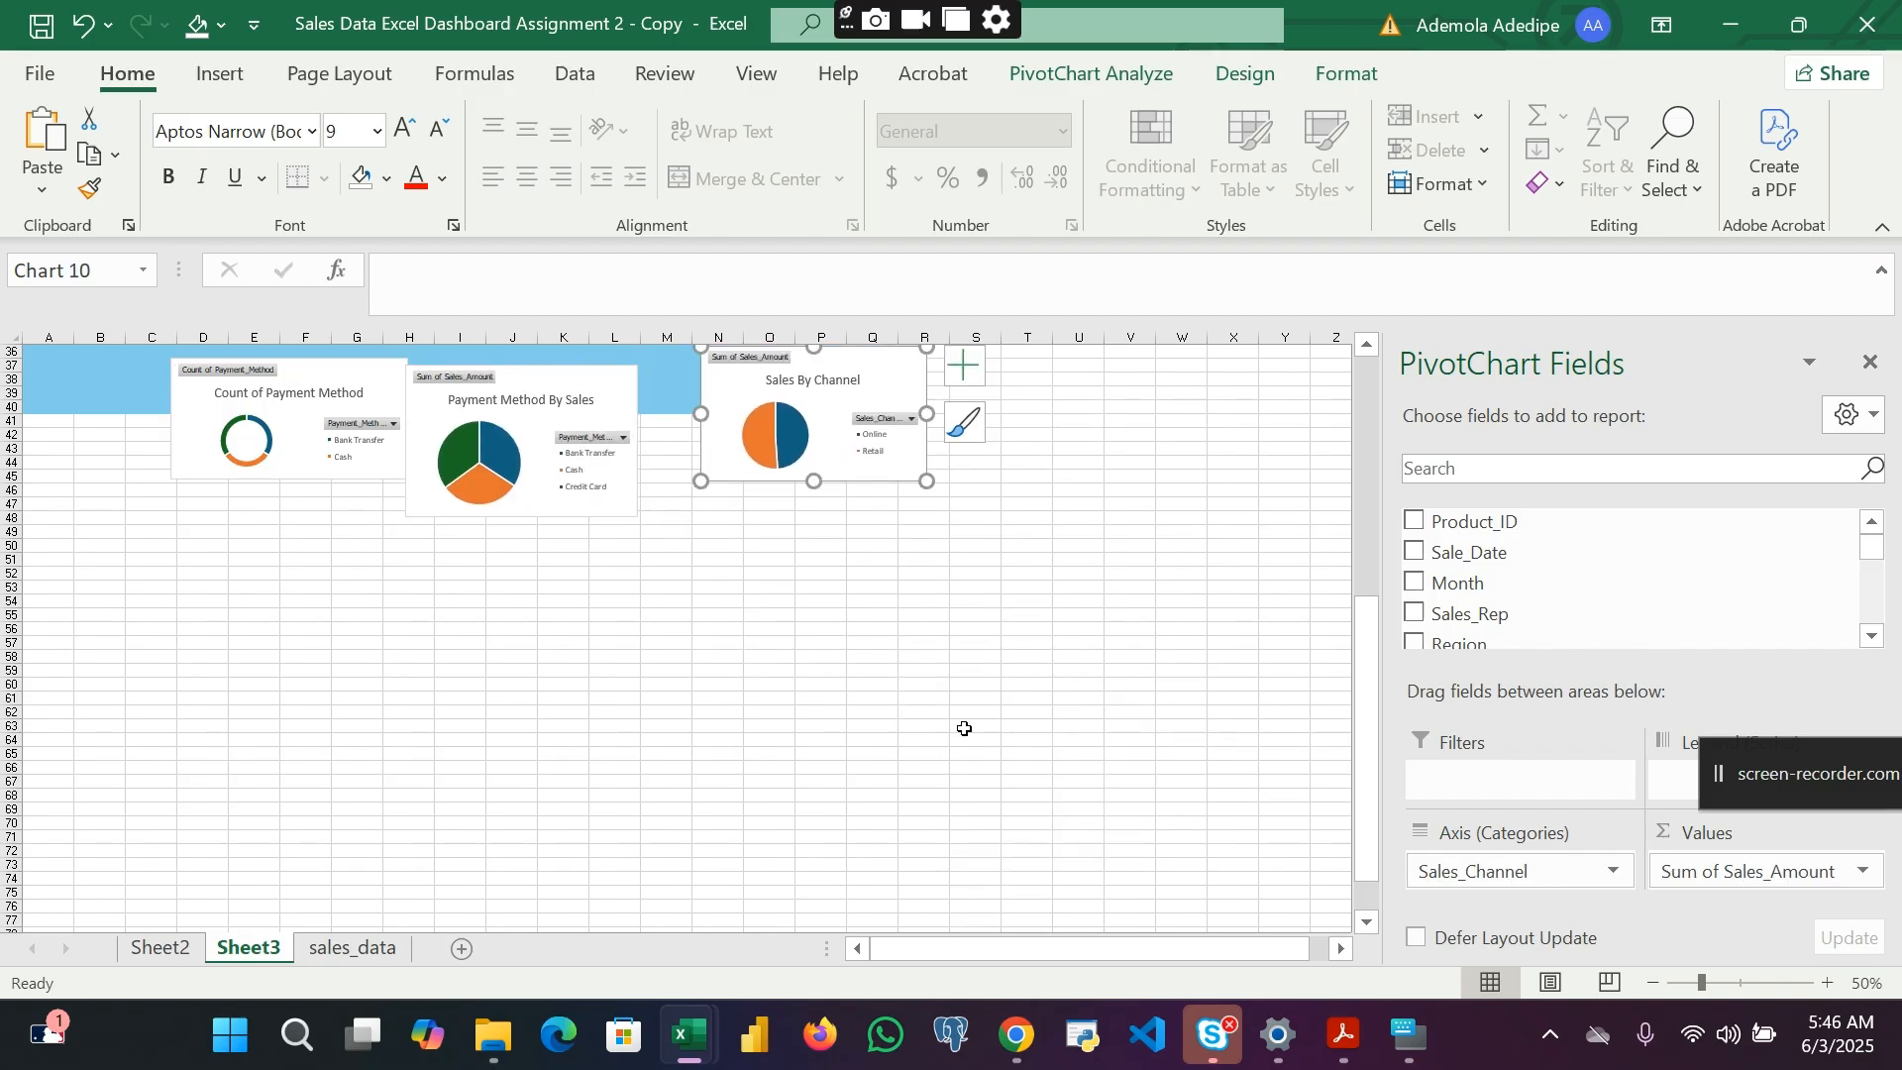
Step: Check the rows below the dashboard area on Sheet3 for any charts still to place
scroll(964, 730, down, 6)
scroll(1075, 847, up, 15)
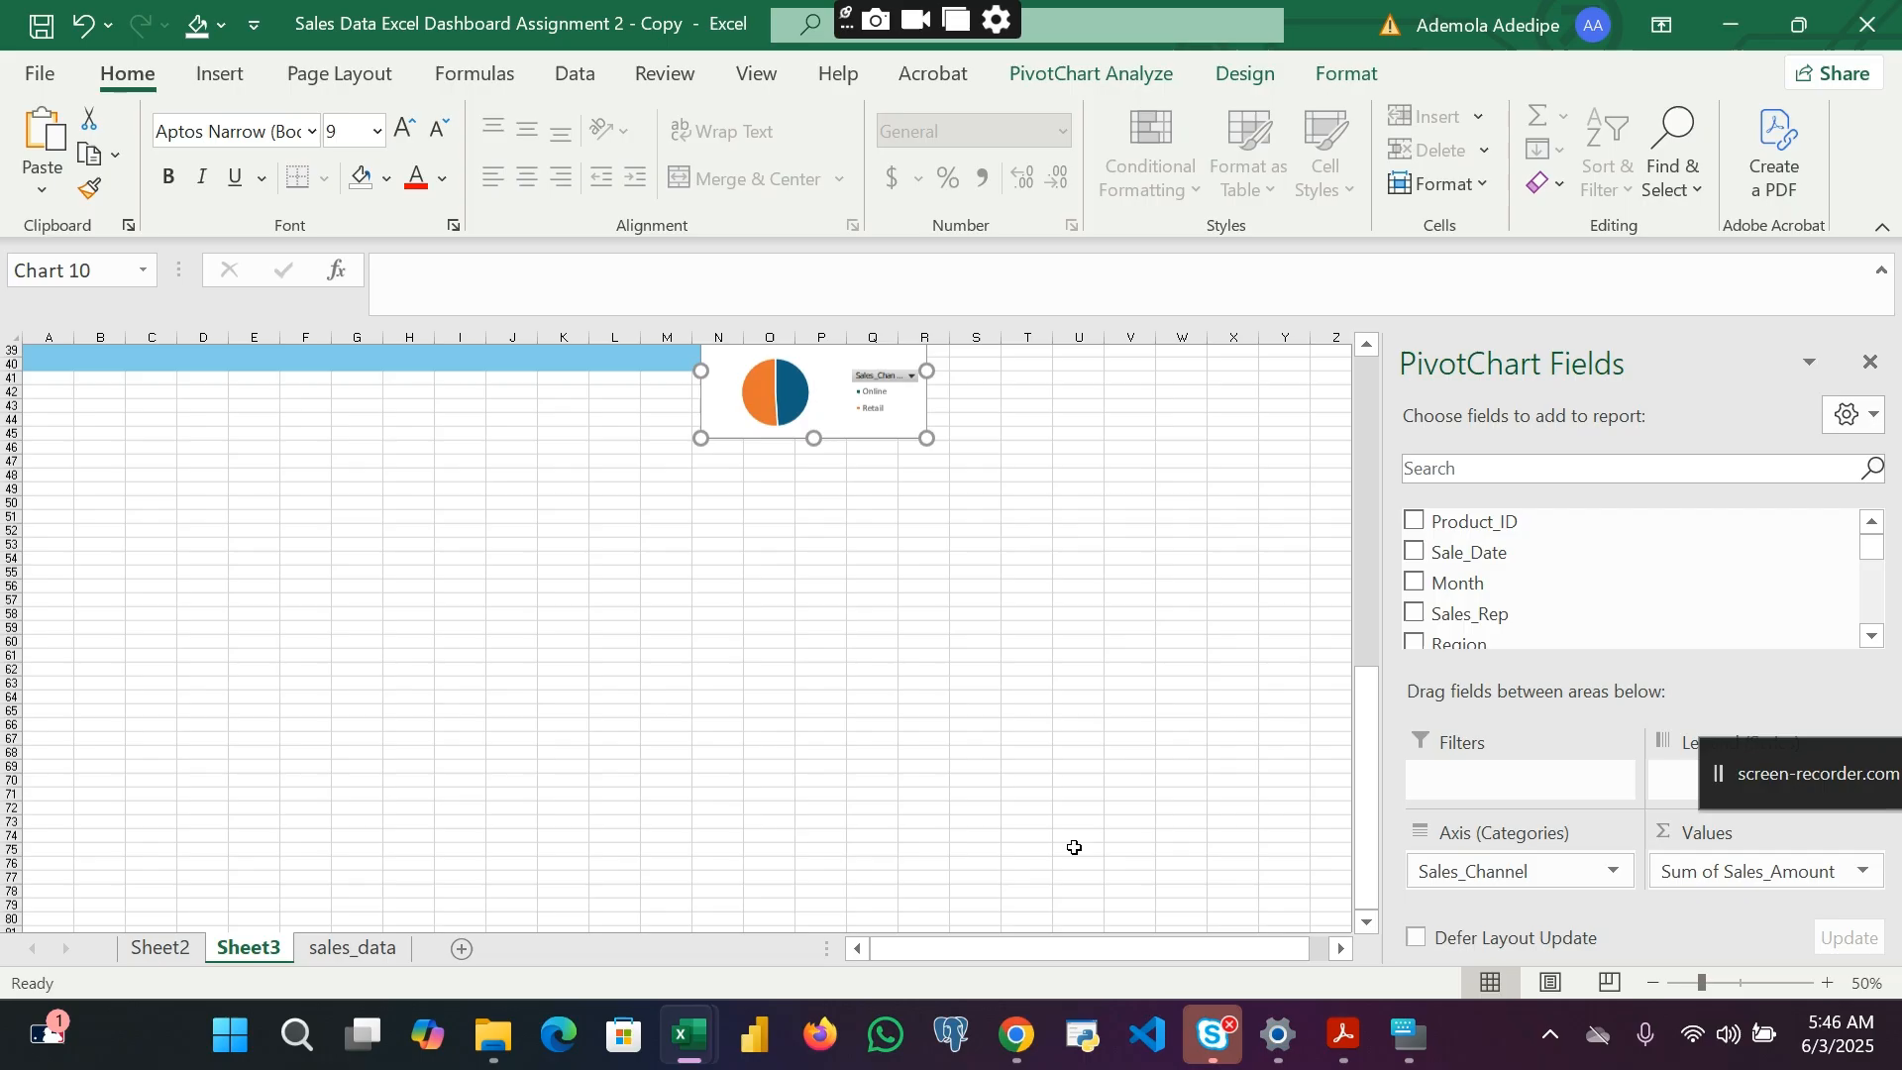
scroll(1075, 847, down, 20)
scroll(1075, 847, down, 1)
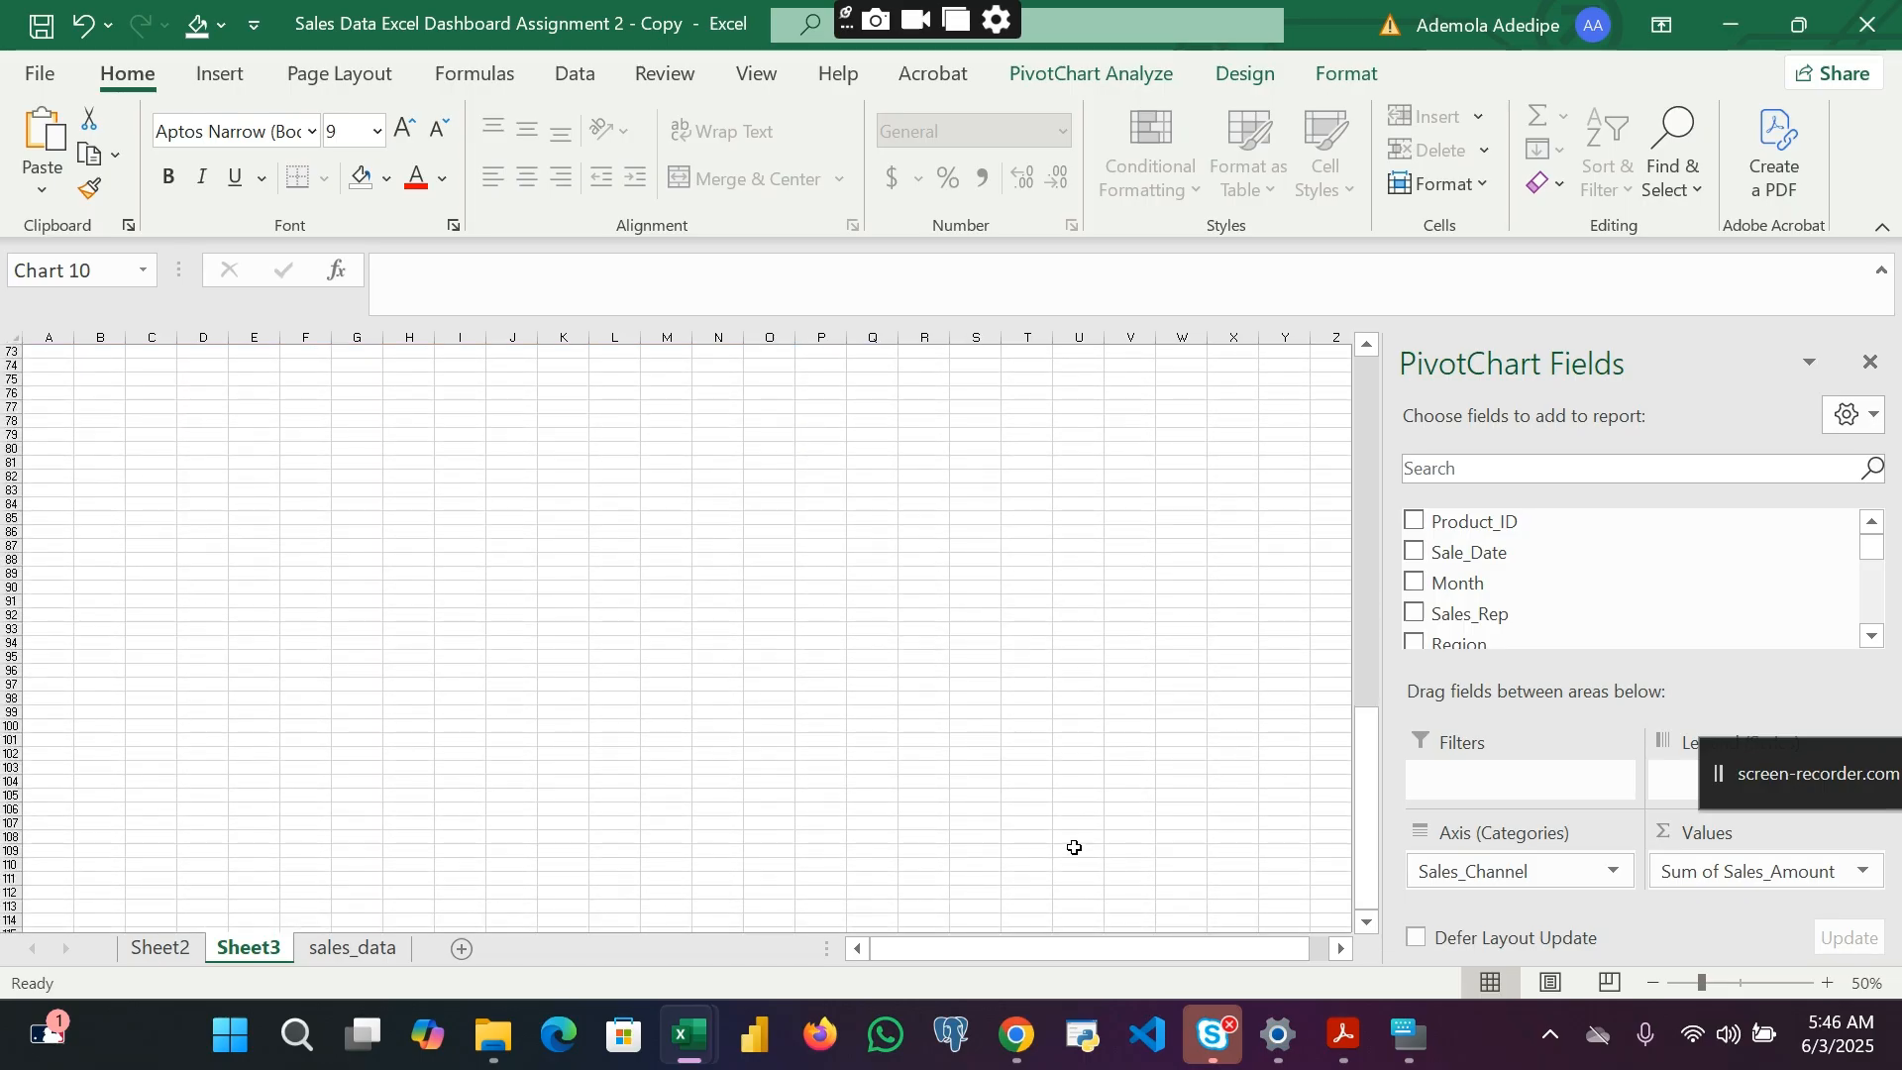
scroll(1075, 847, down, 7)
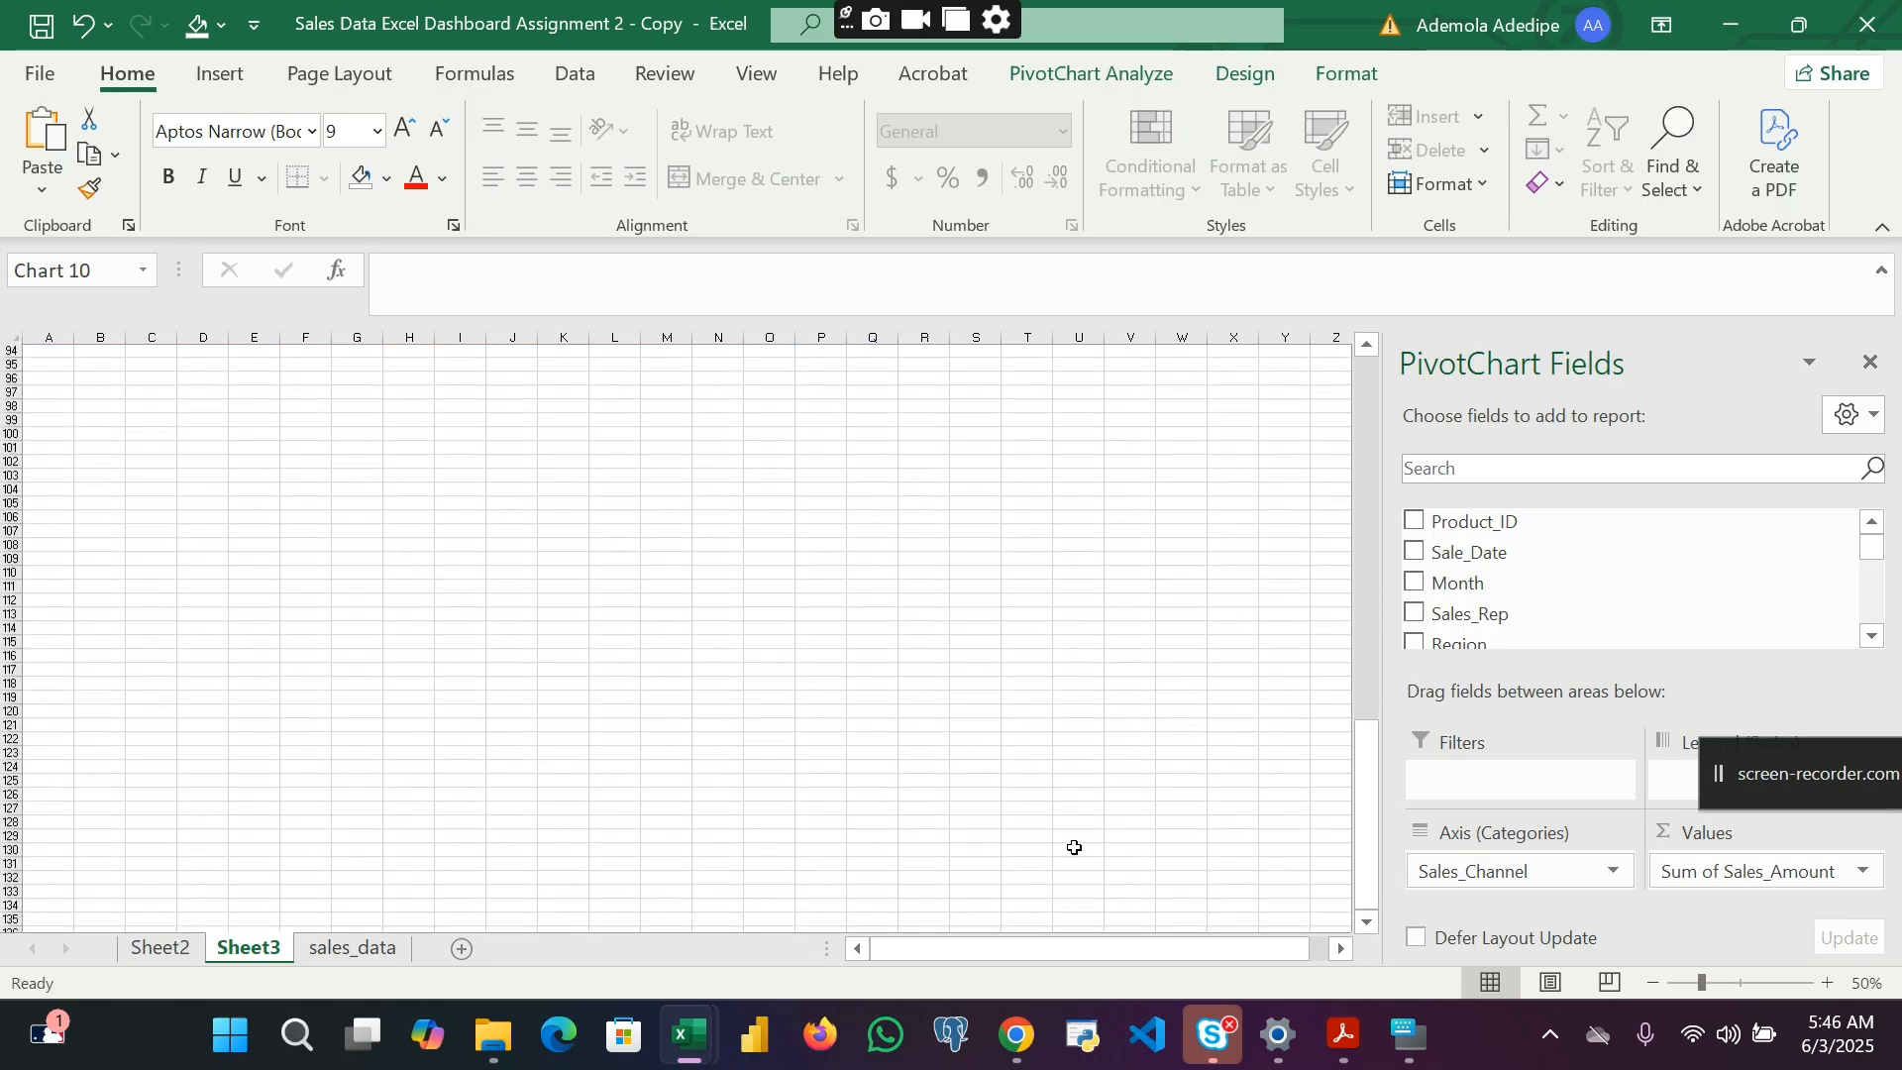
scroll(1075, 847, up, 18)
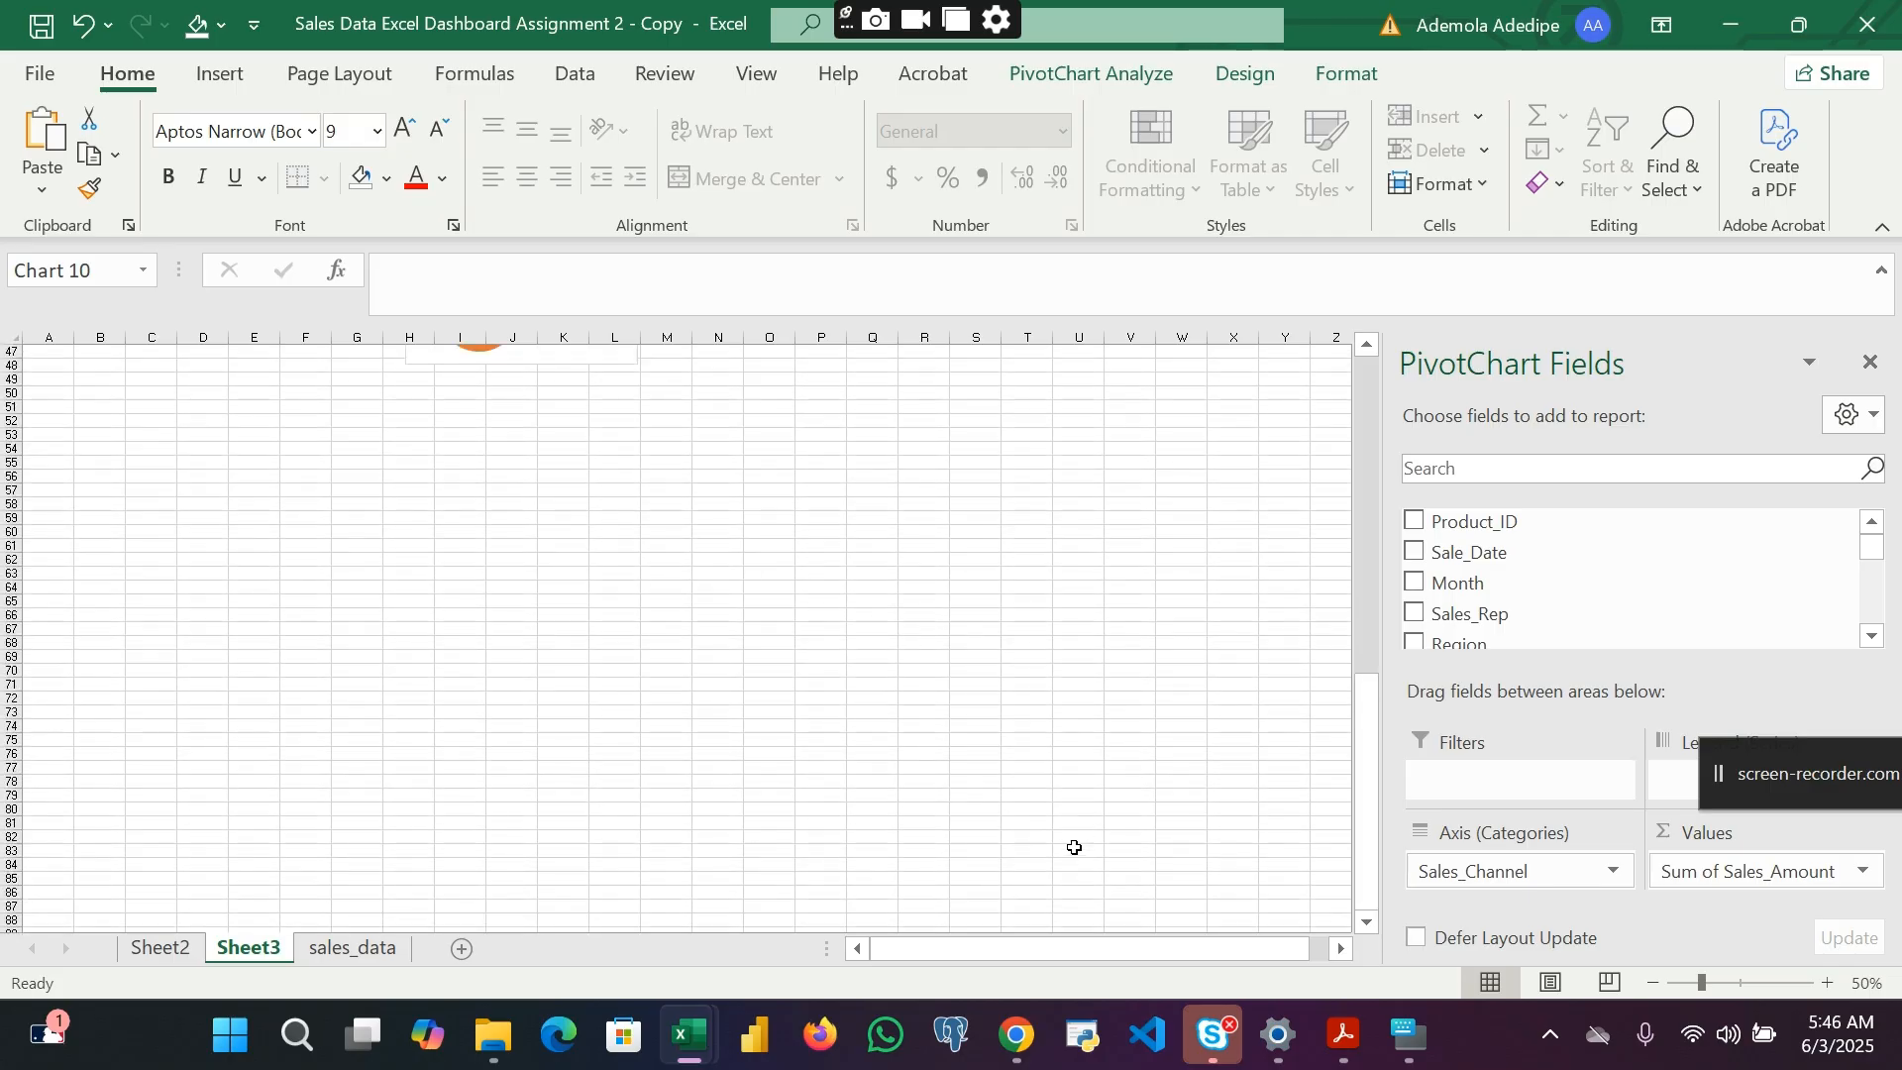
scroll(1075, 847, up, 13)
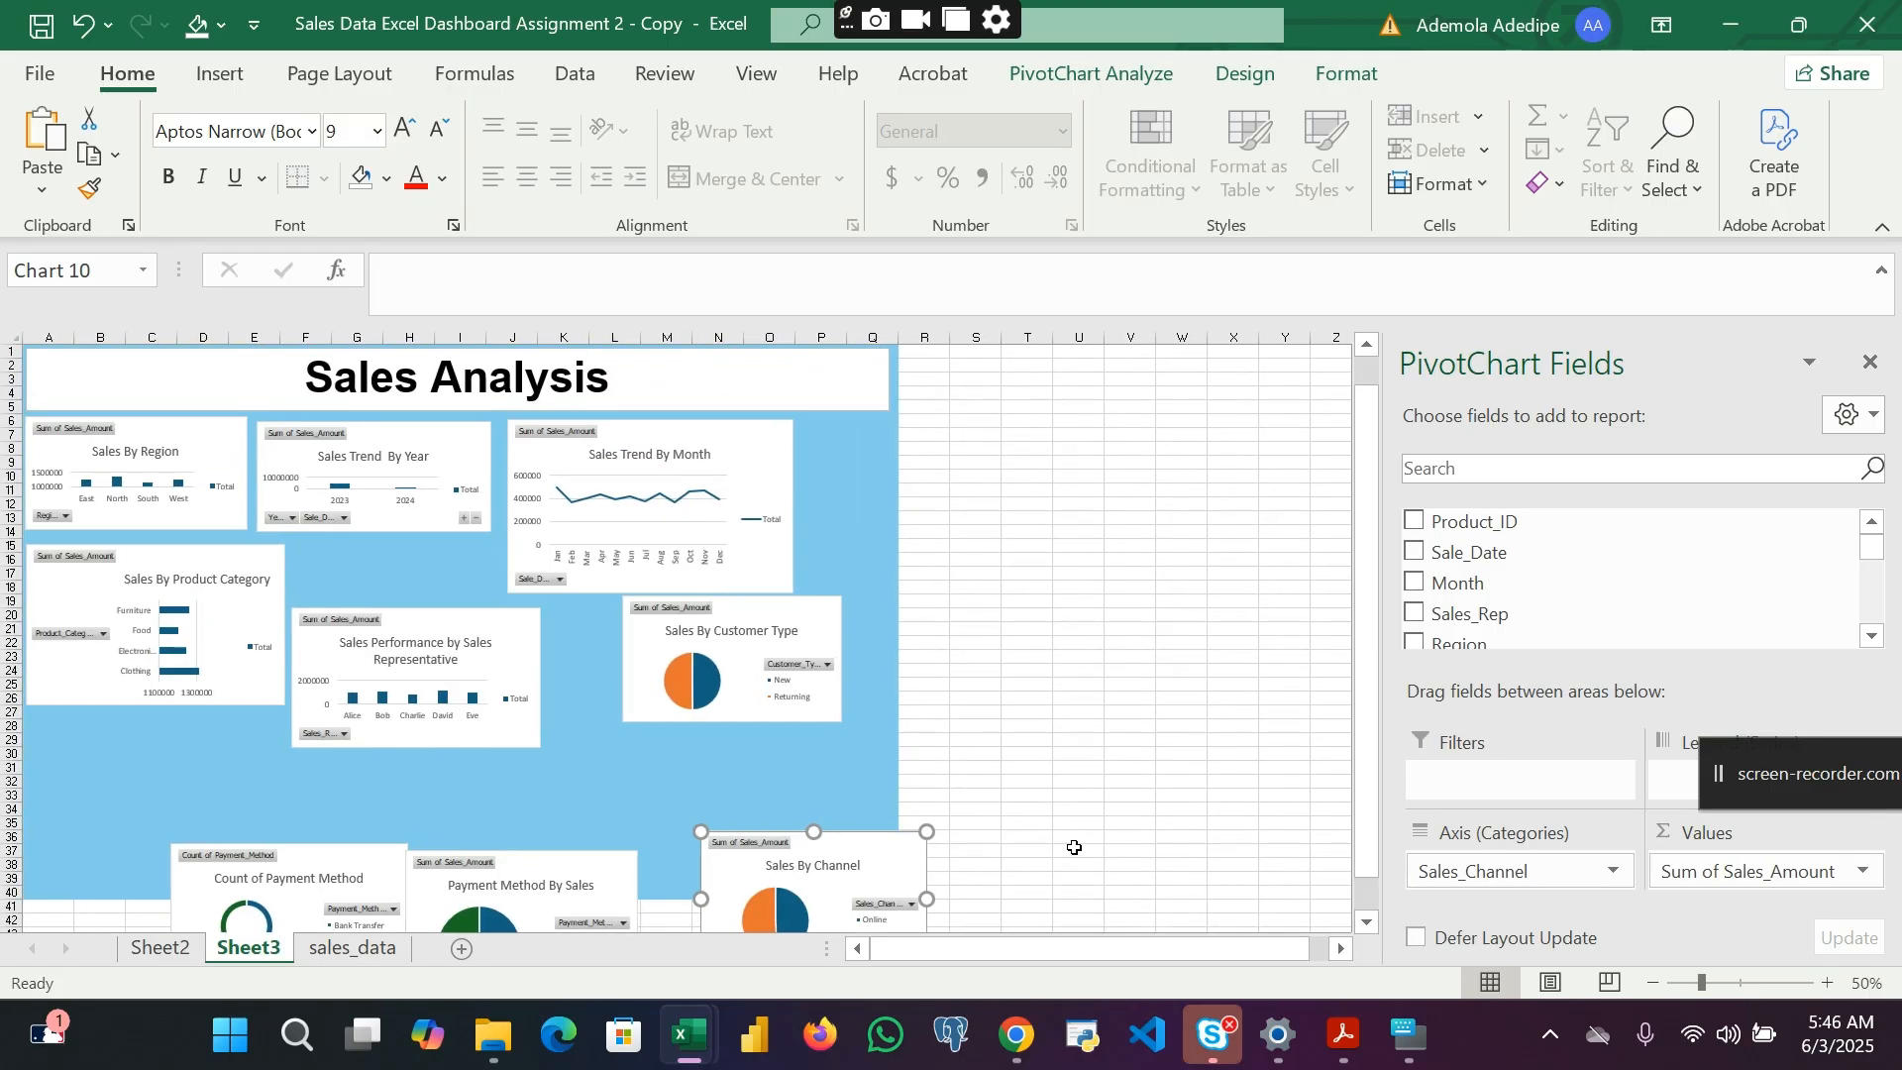
Step: Align the Sales By Customer Type and Sales Trend By Month charts with the background's right edge and reduce the month chart's height
scroll(1075, 847, down, 2)
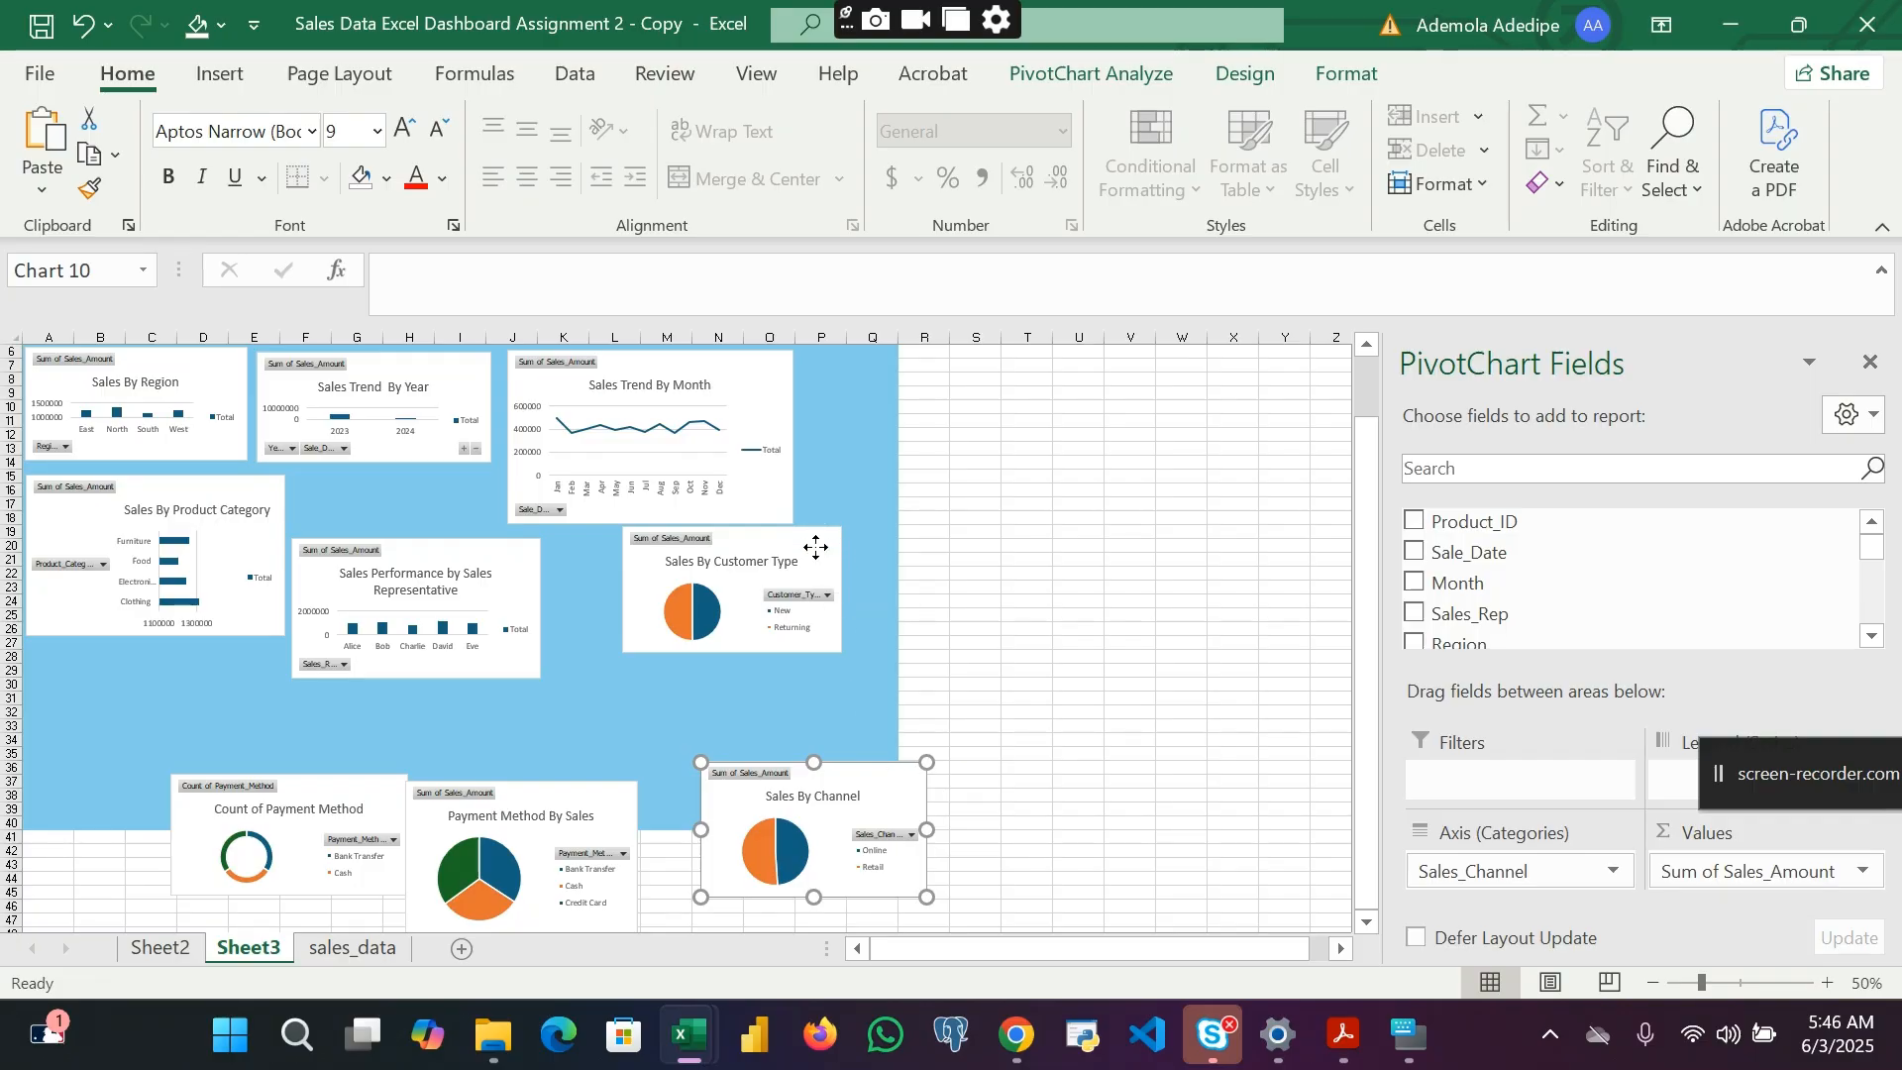
drag(815, 547, 861, 594)
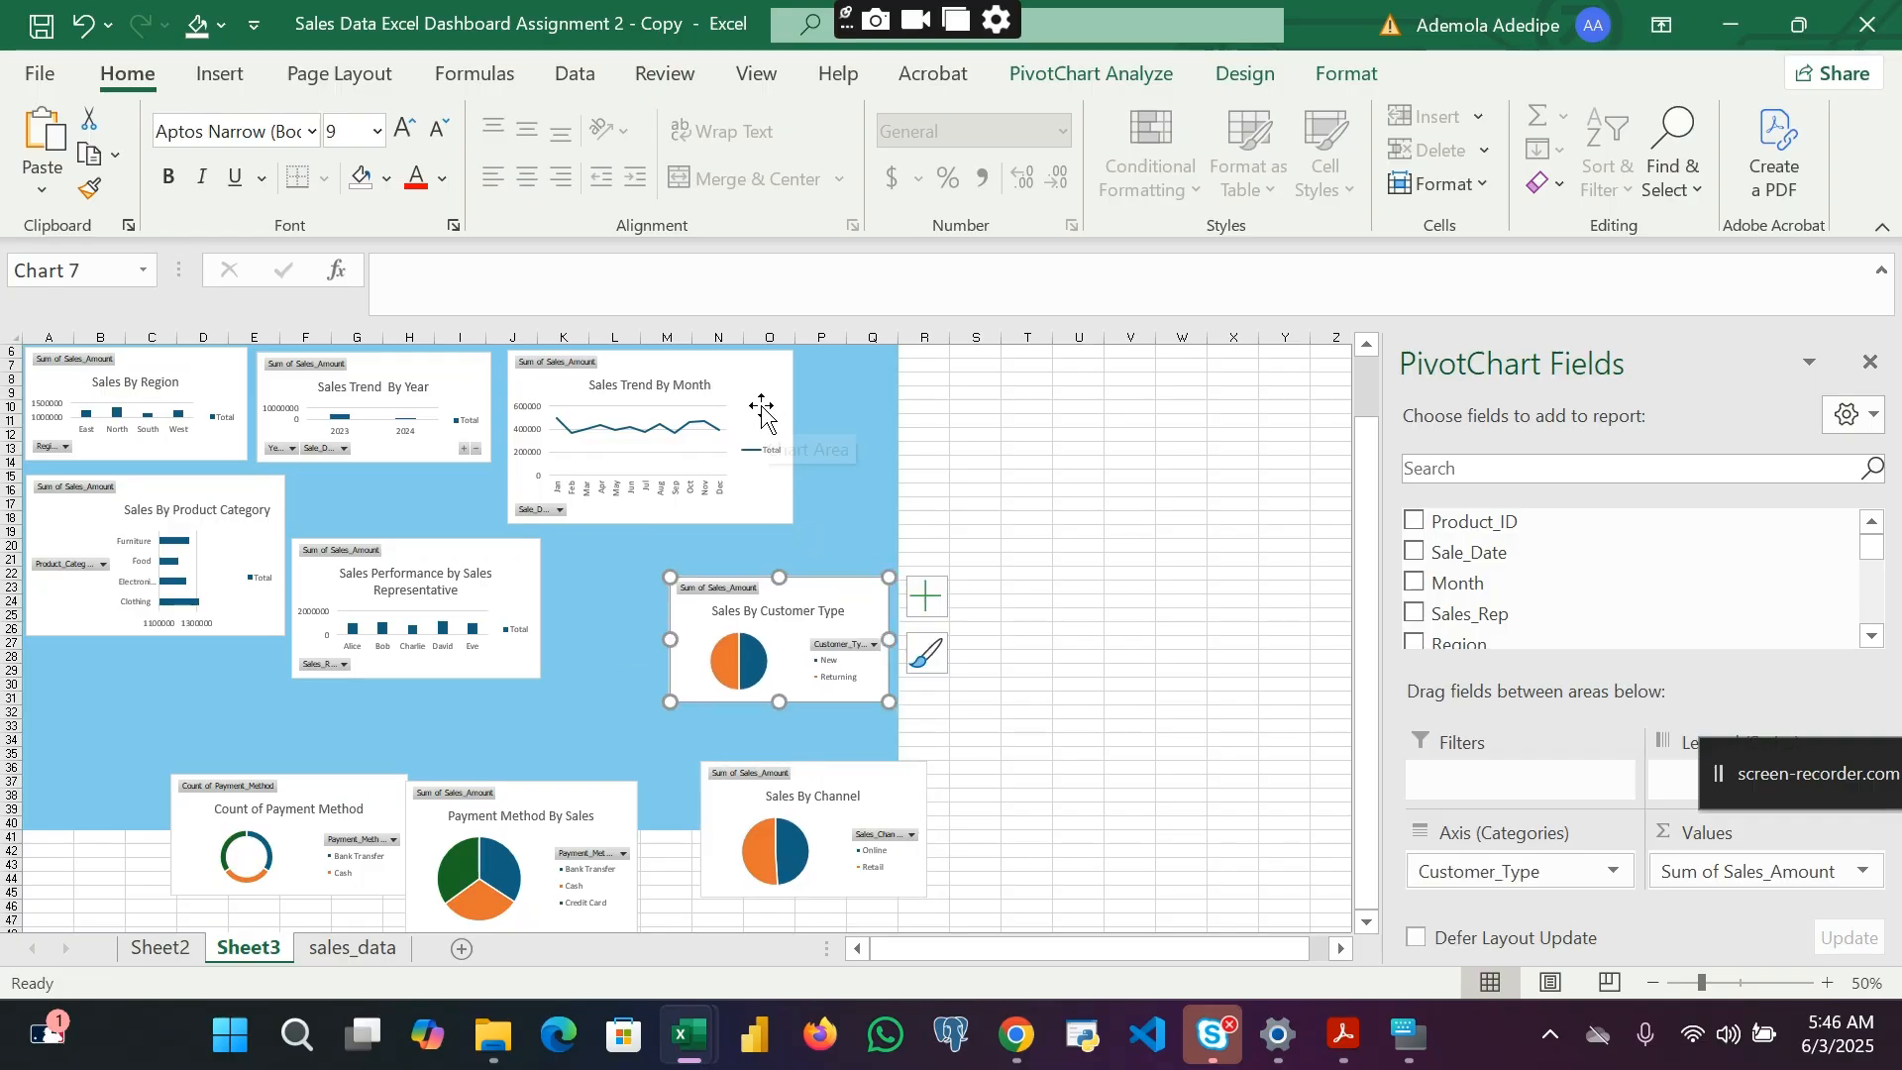
scroll(761, 410, up, 2)
drag(773, 453, 858, 447)
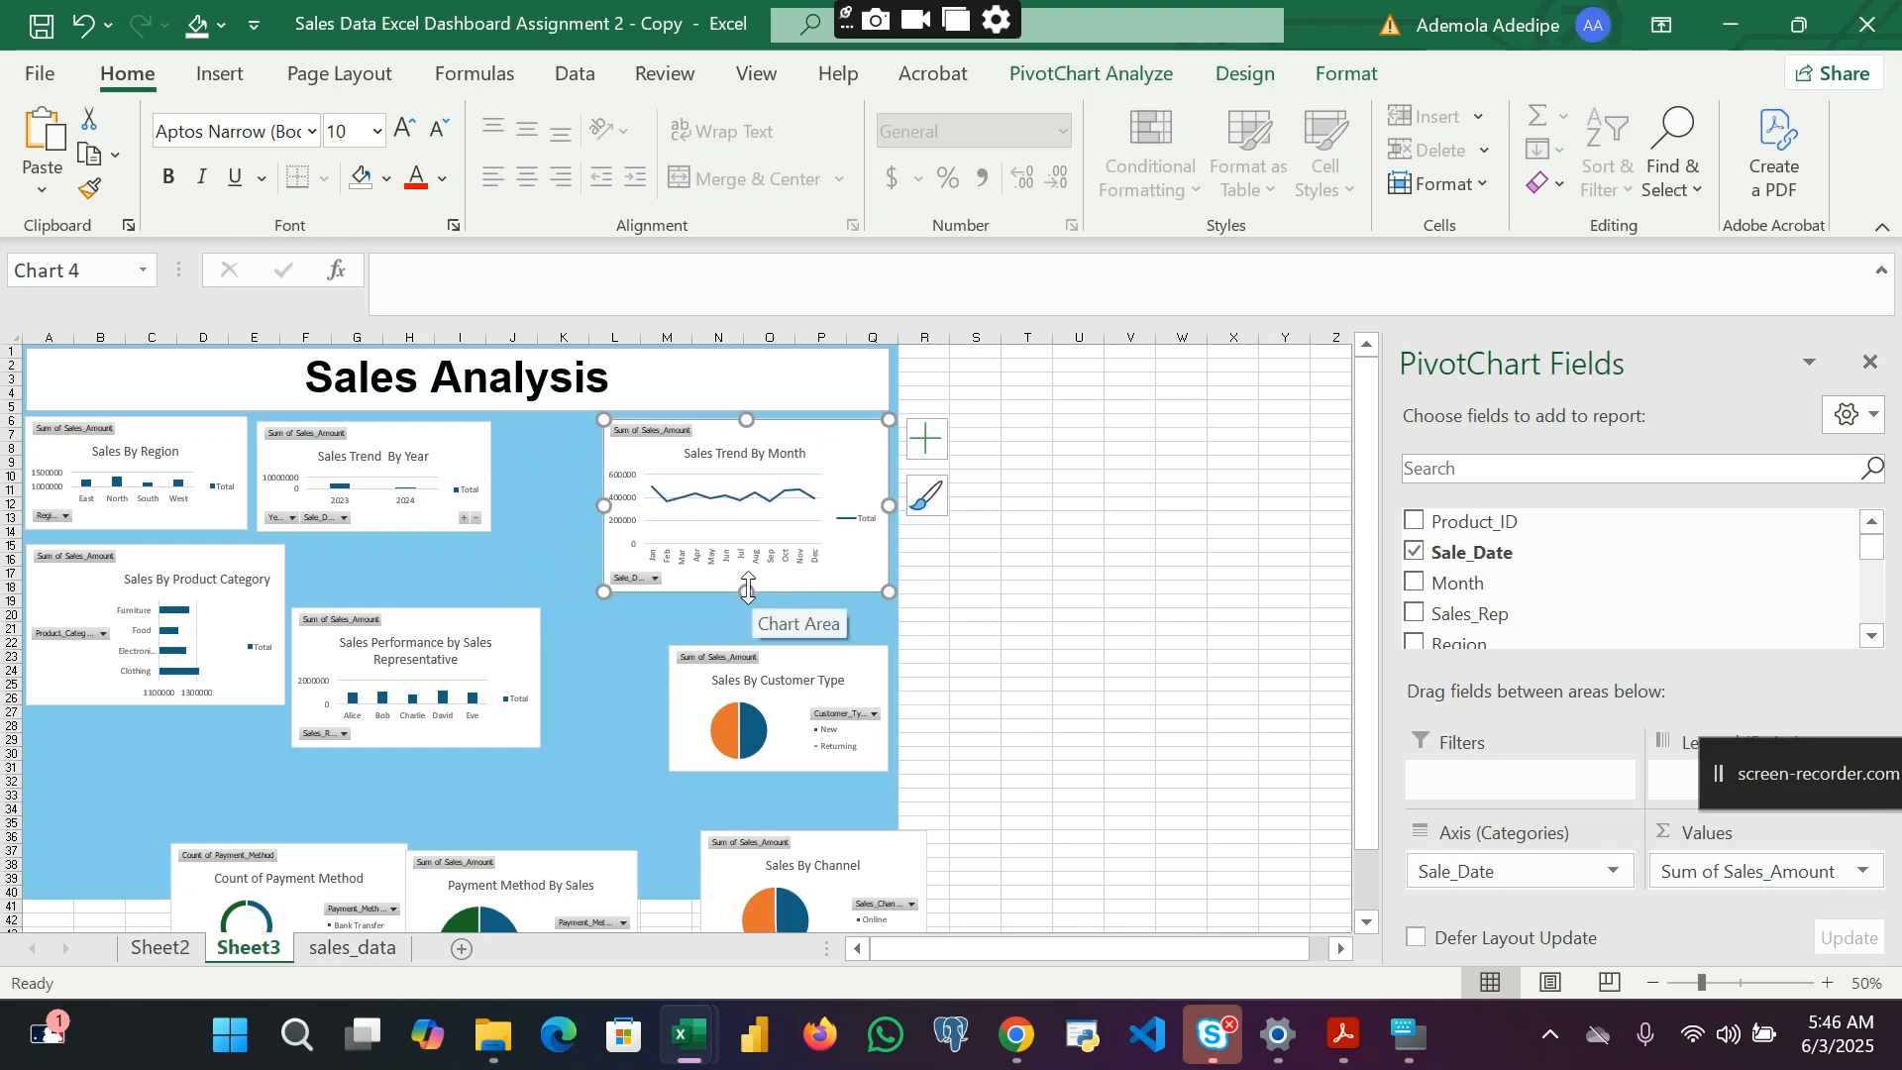
drag(747, 591, 753, 563)
Step: Stack Sales By Customer Type and Sales By Channel beneath the month chart, and move the Sales Representative chart up beneath Sales Trend By Year
drag(876, 669, 876, 597)
drag(888, 851, 850, 727)
drag(522, 627, 537, 574)
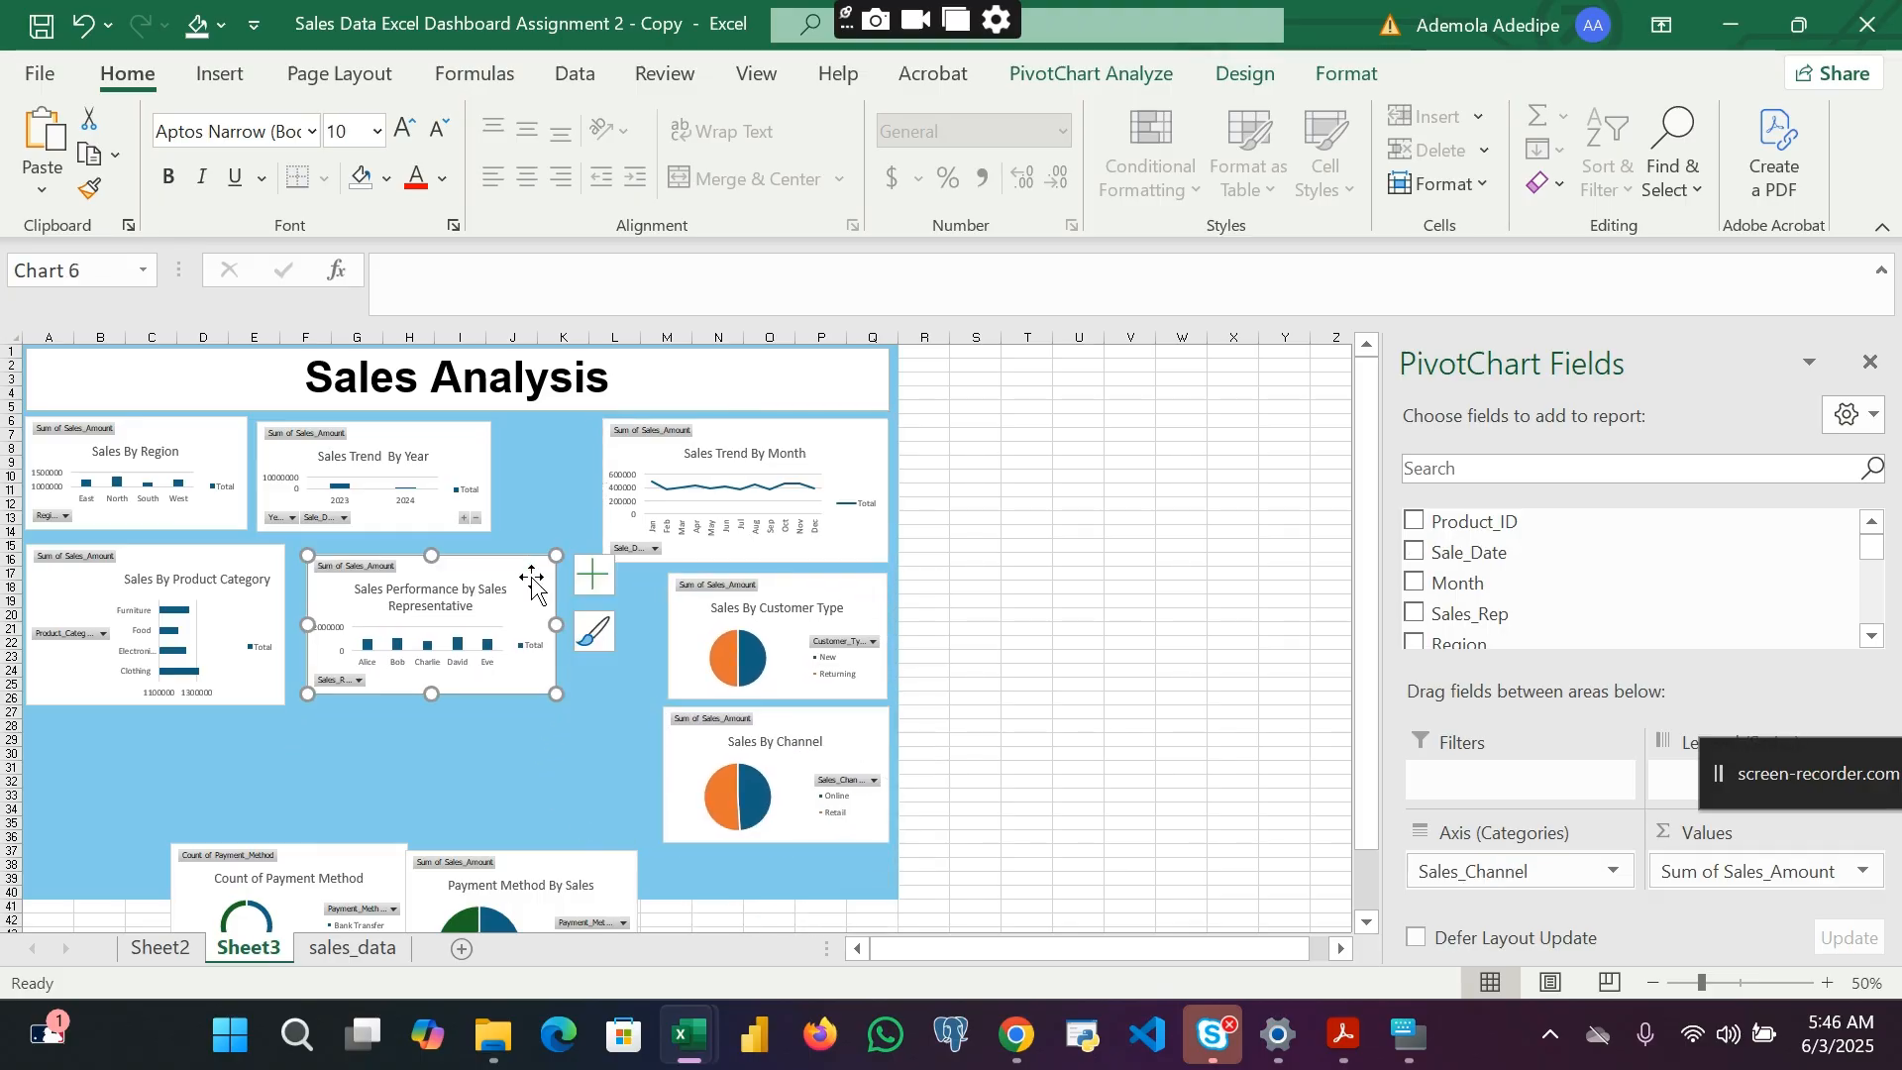
Step: Move the Count of Payment Method chart beneath Sales By Product Category and the Payment Method By Sales chart beneath the Sales Representative chart
click(1114, 68)
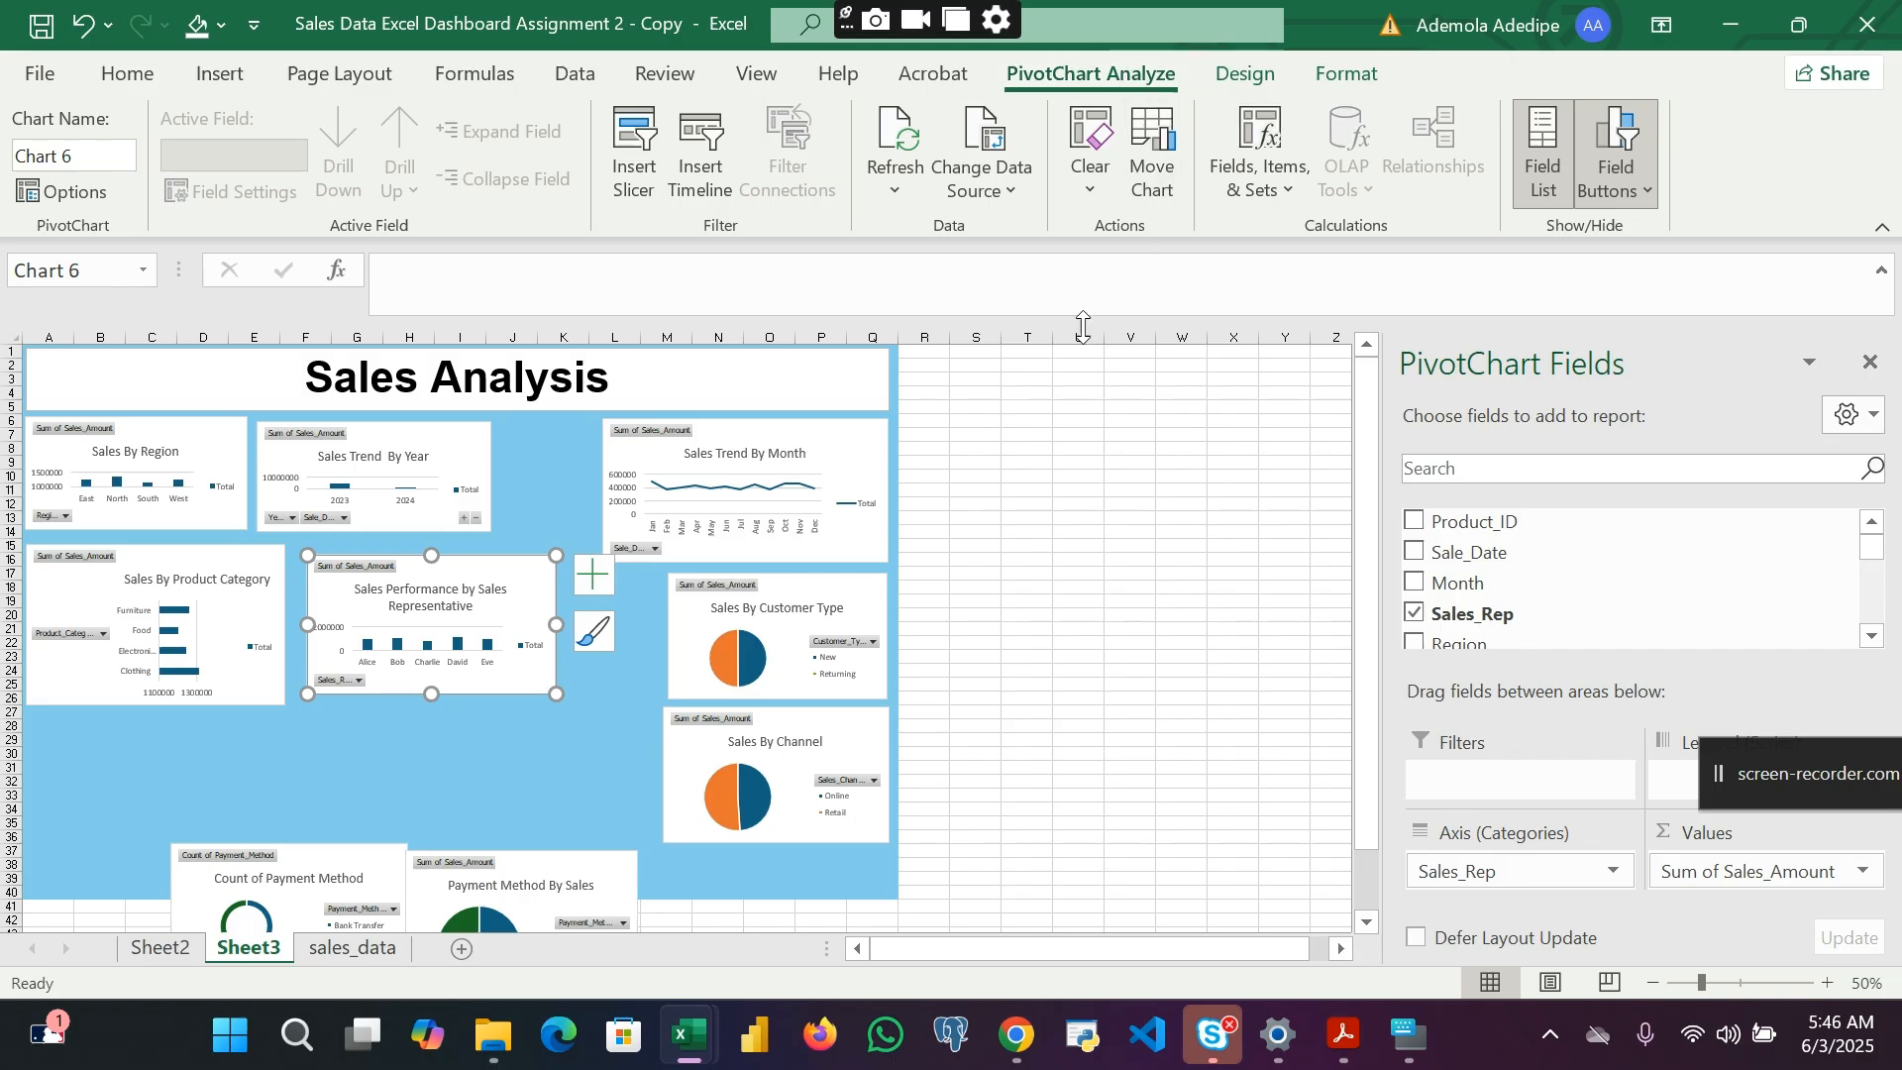
drag(352, 842, 215, 714)
drag(584, 863, 476, 778)
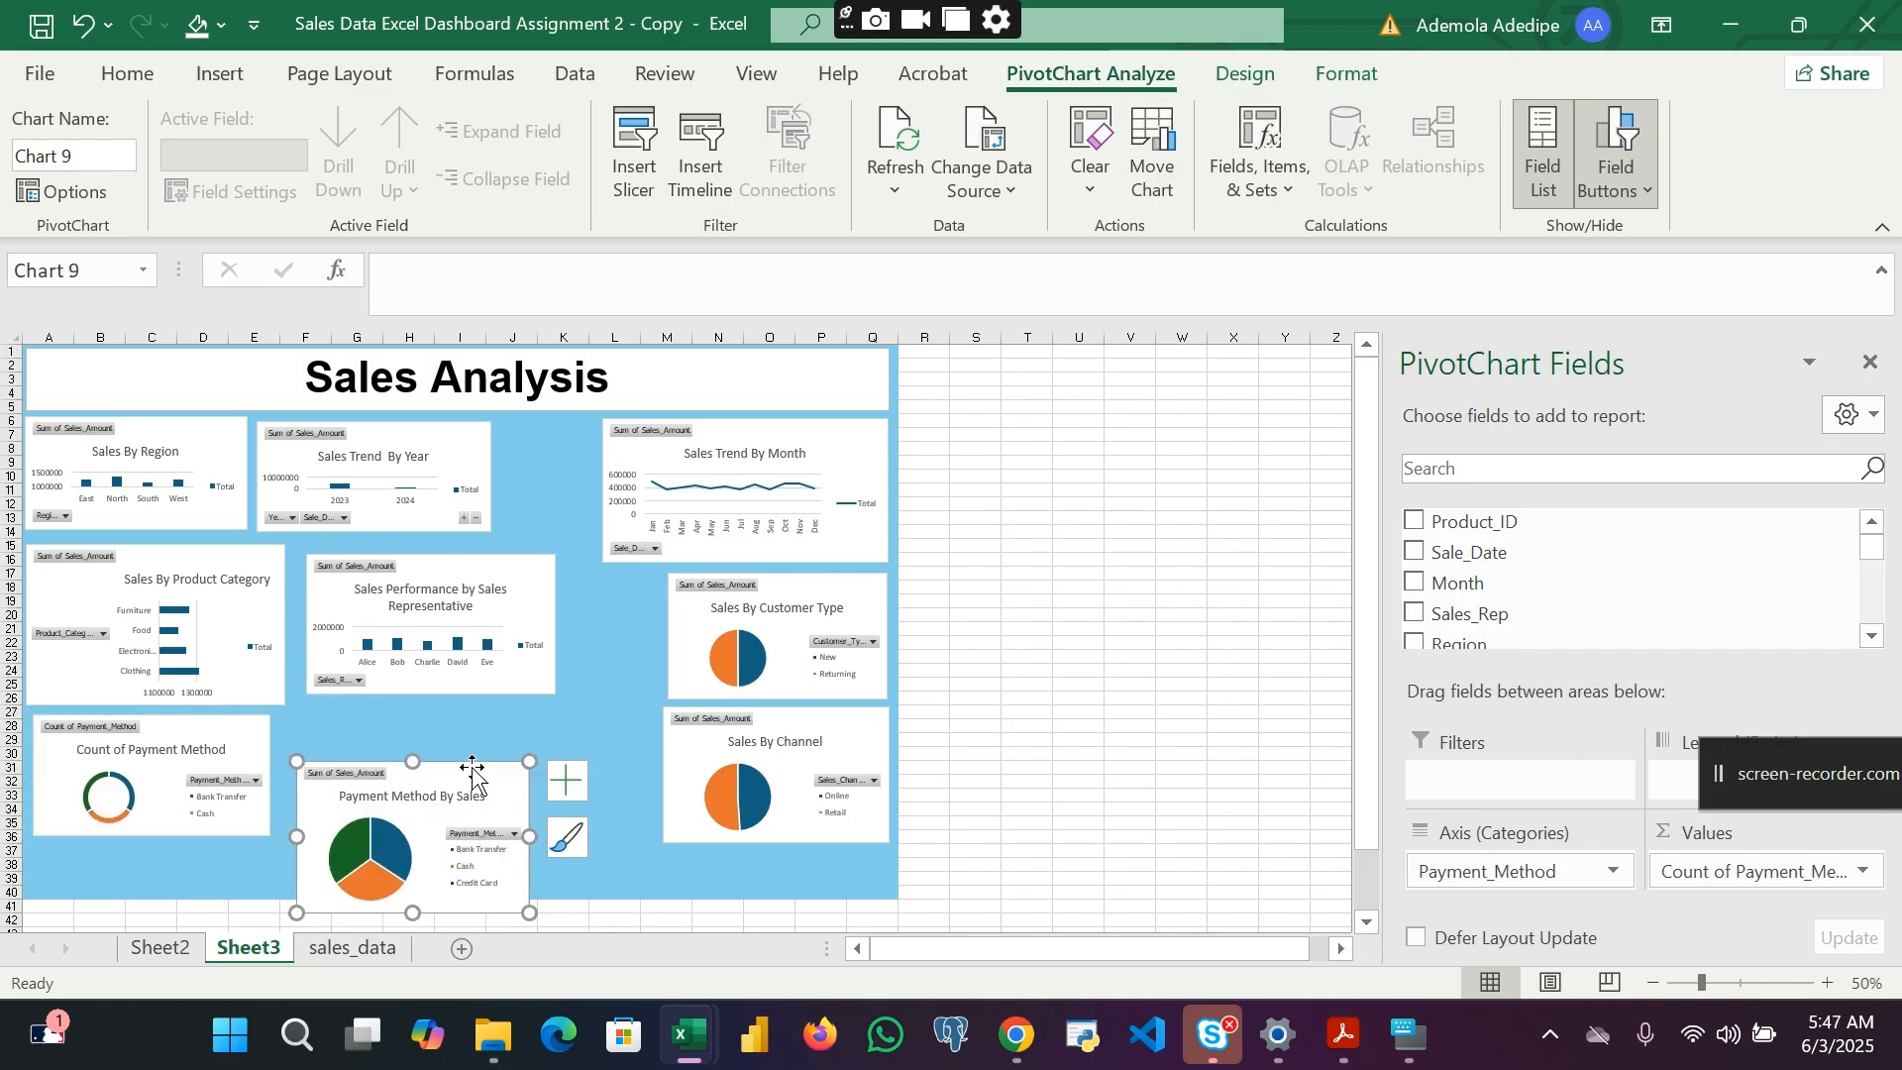
scroll(565, 777, down, 3)
scroll(681, 793, down, 5)
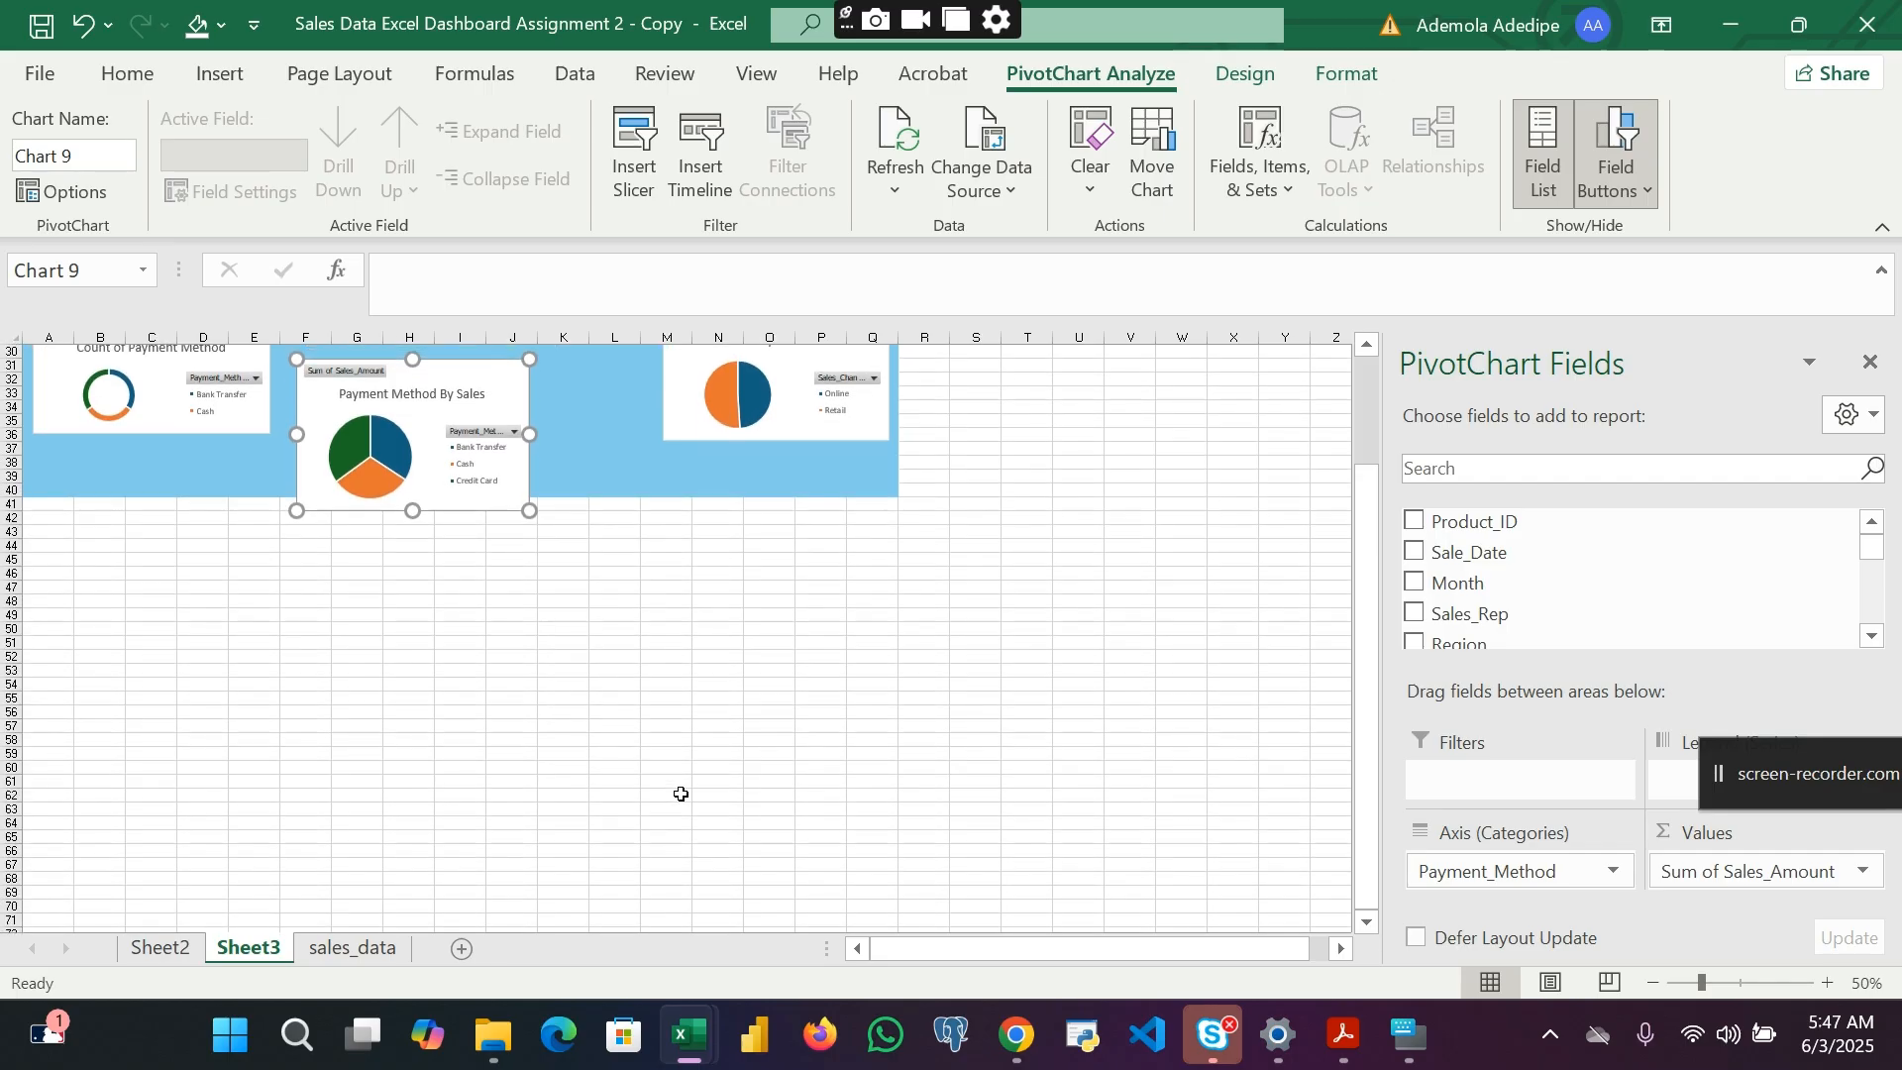
scroll(643, 783, up, 8)
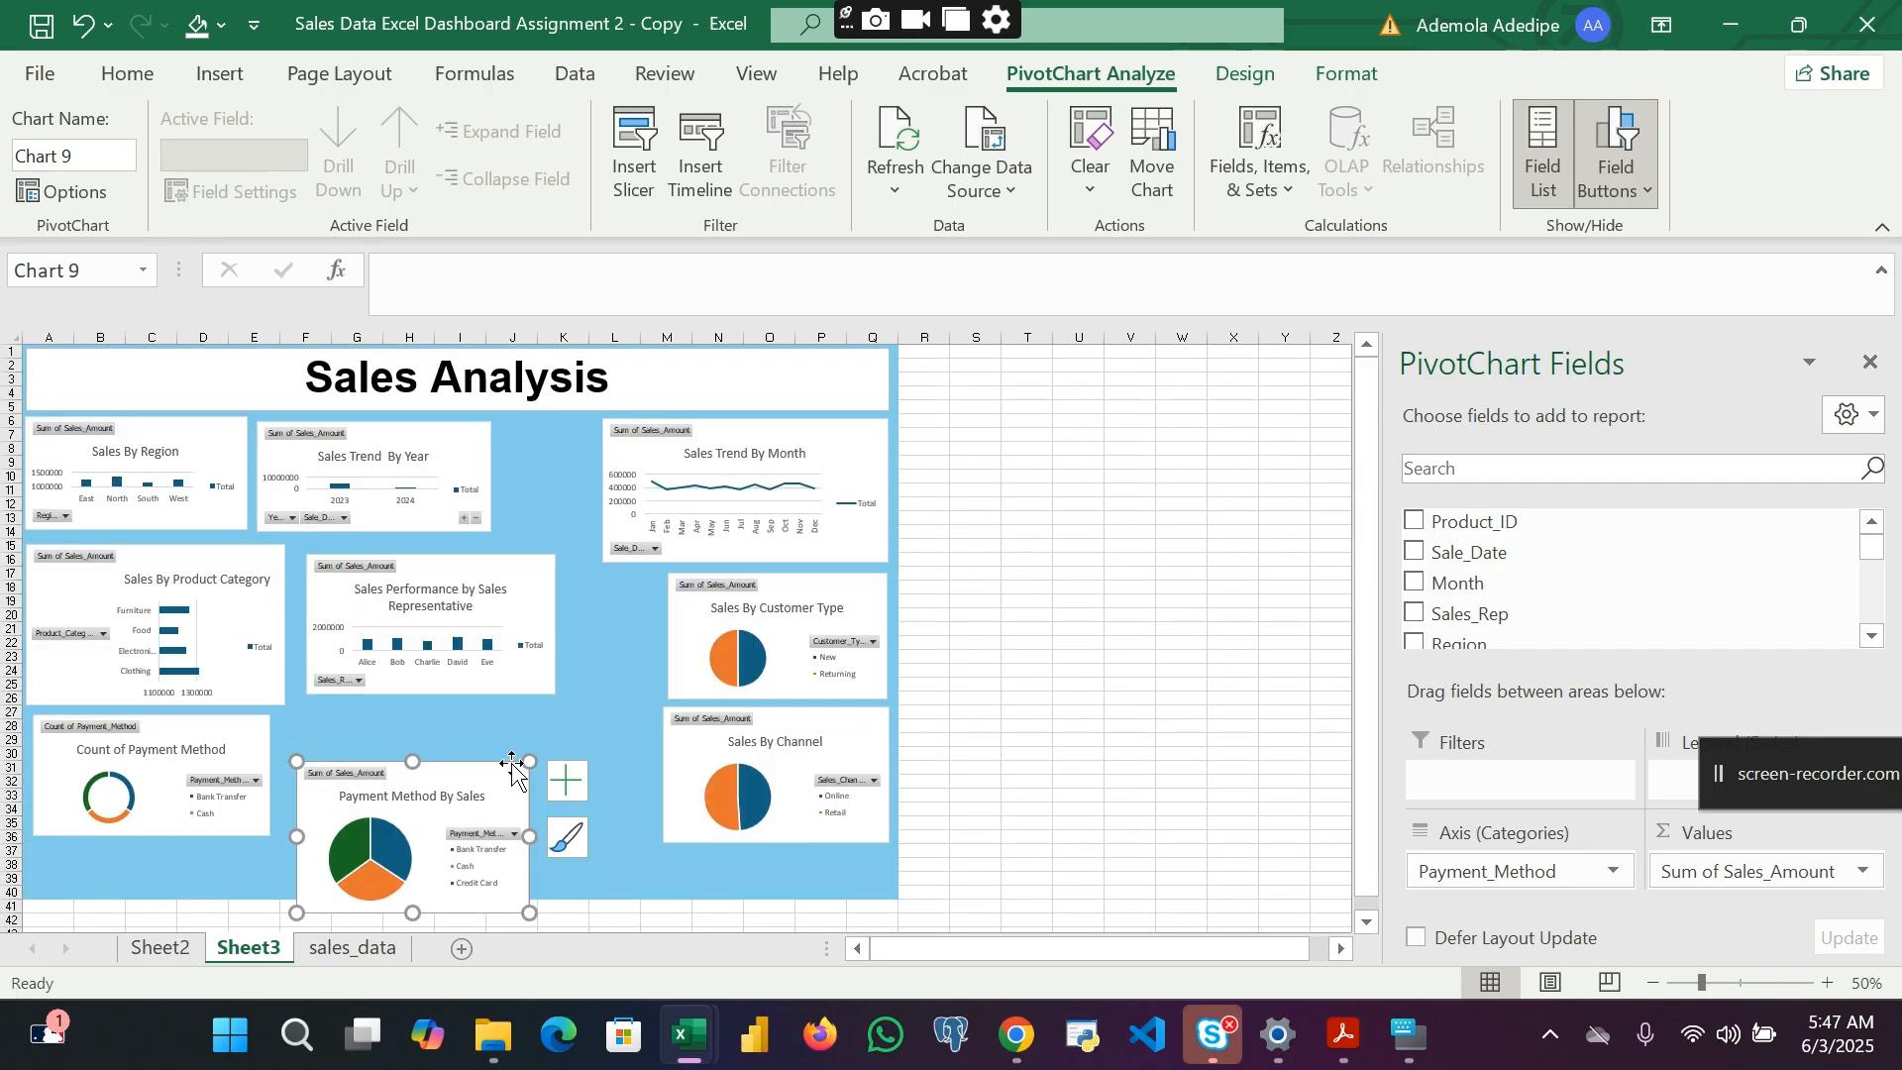
ctrl+click(551, 596)
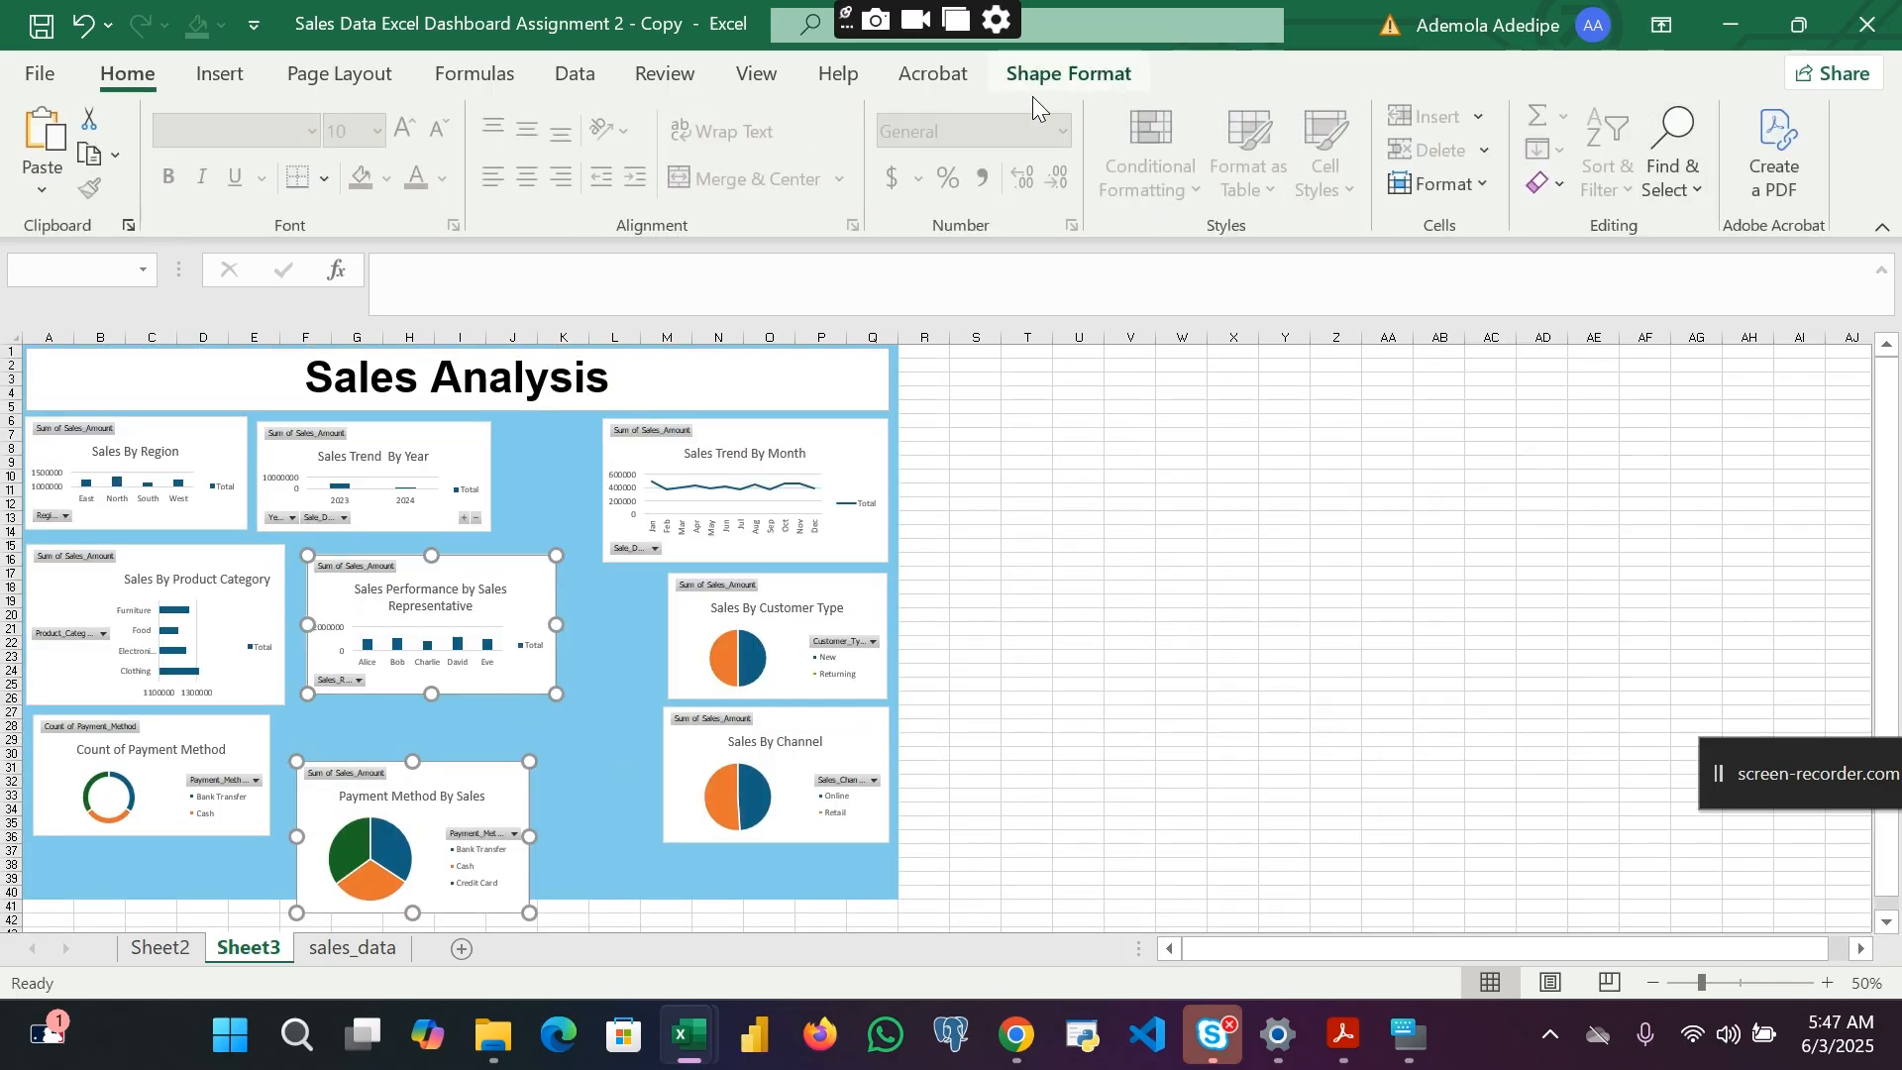
click(575, 727)
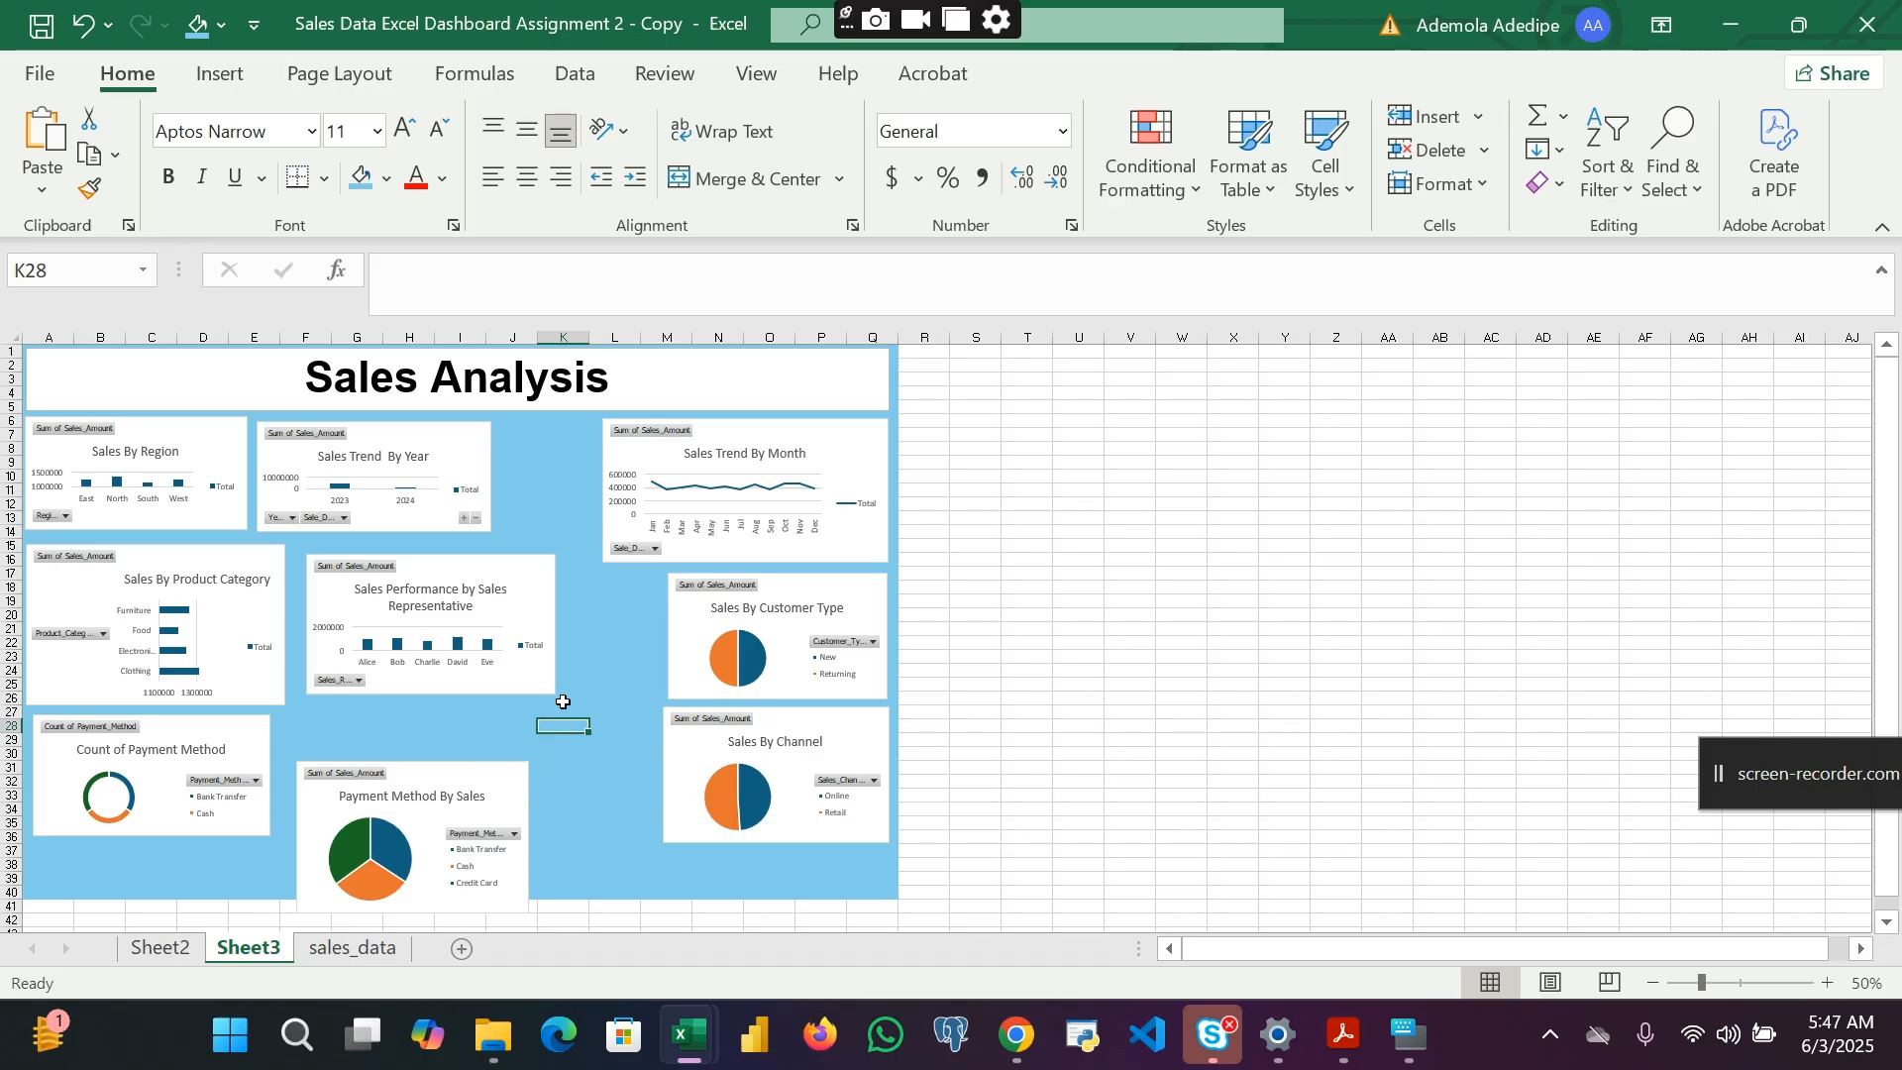
scroll(561, 701, down, 5)
scroll(561, 700, up, 5)
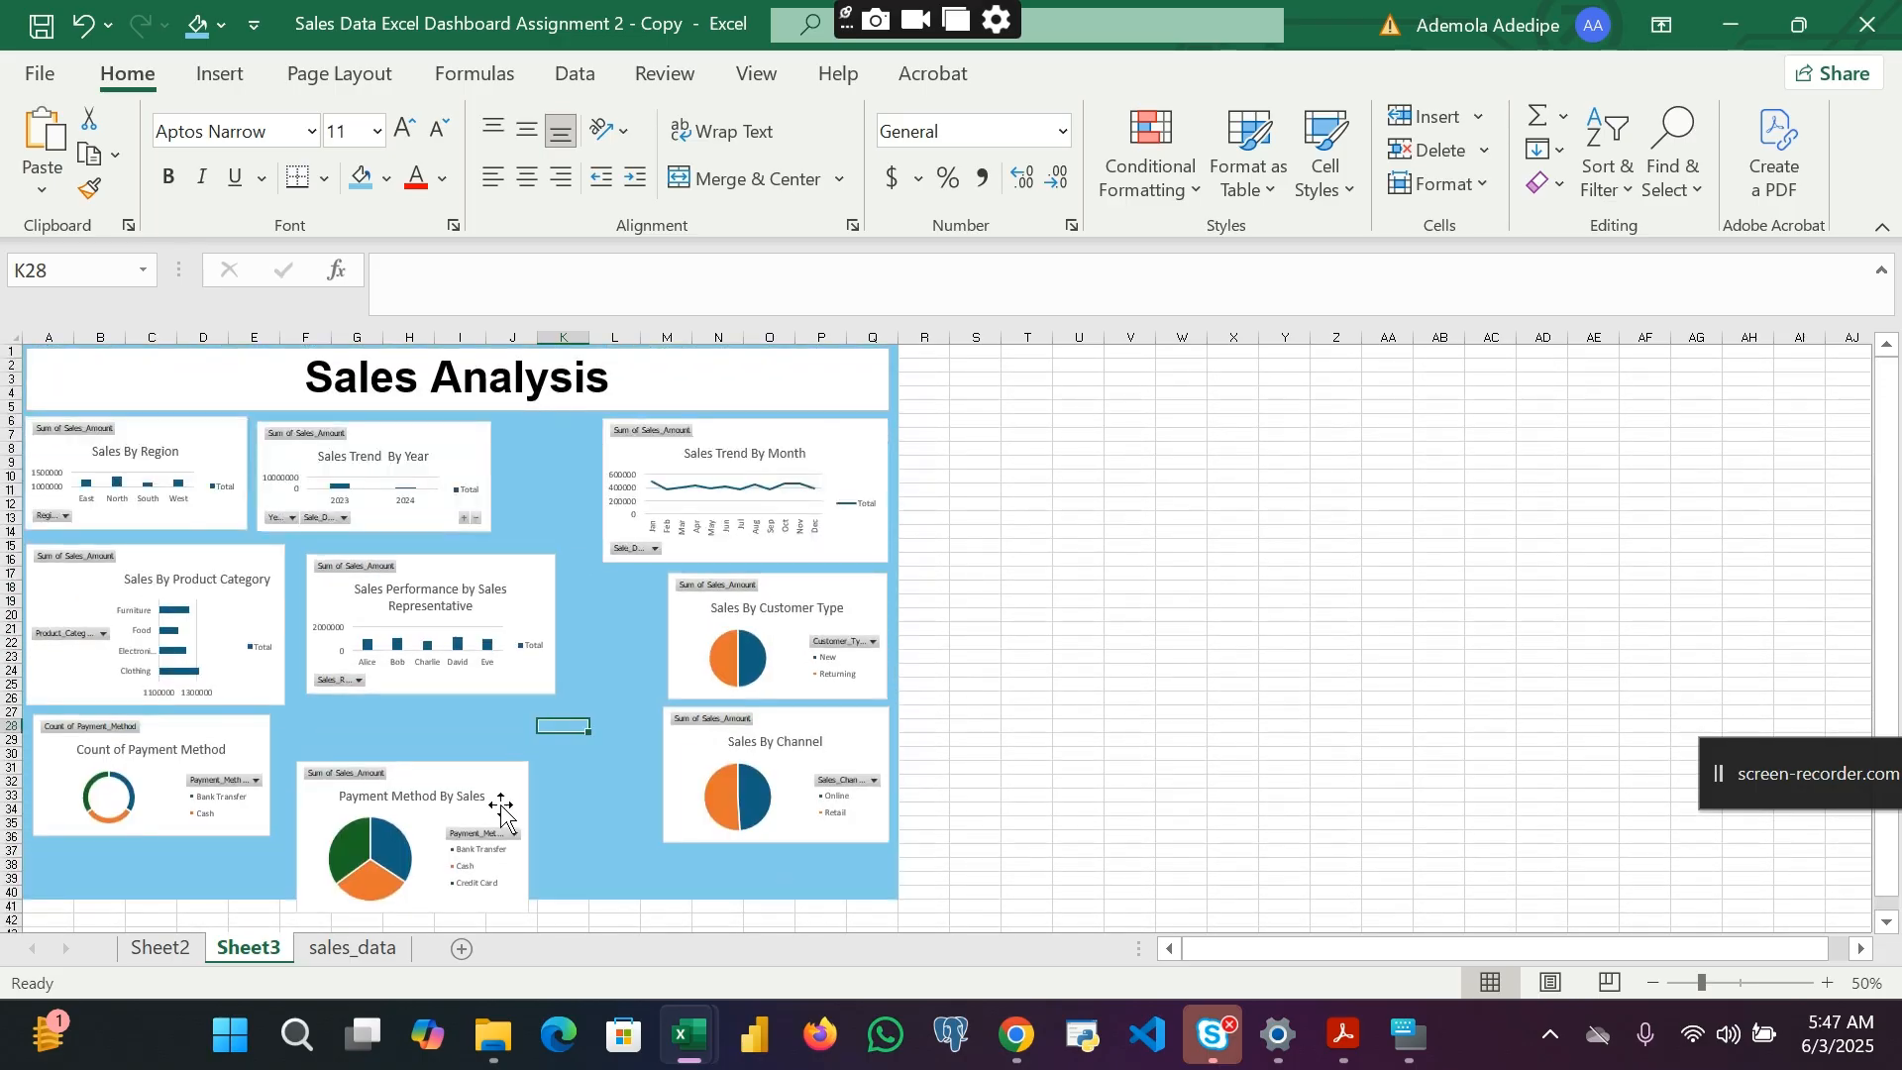
Step: Hide all field buttons on the Payment Method By Sales chart and move it up inside the blue background
click(514, 783)
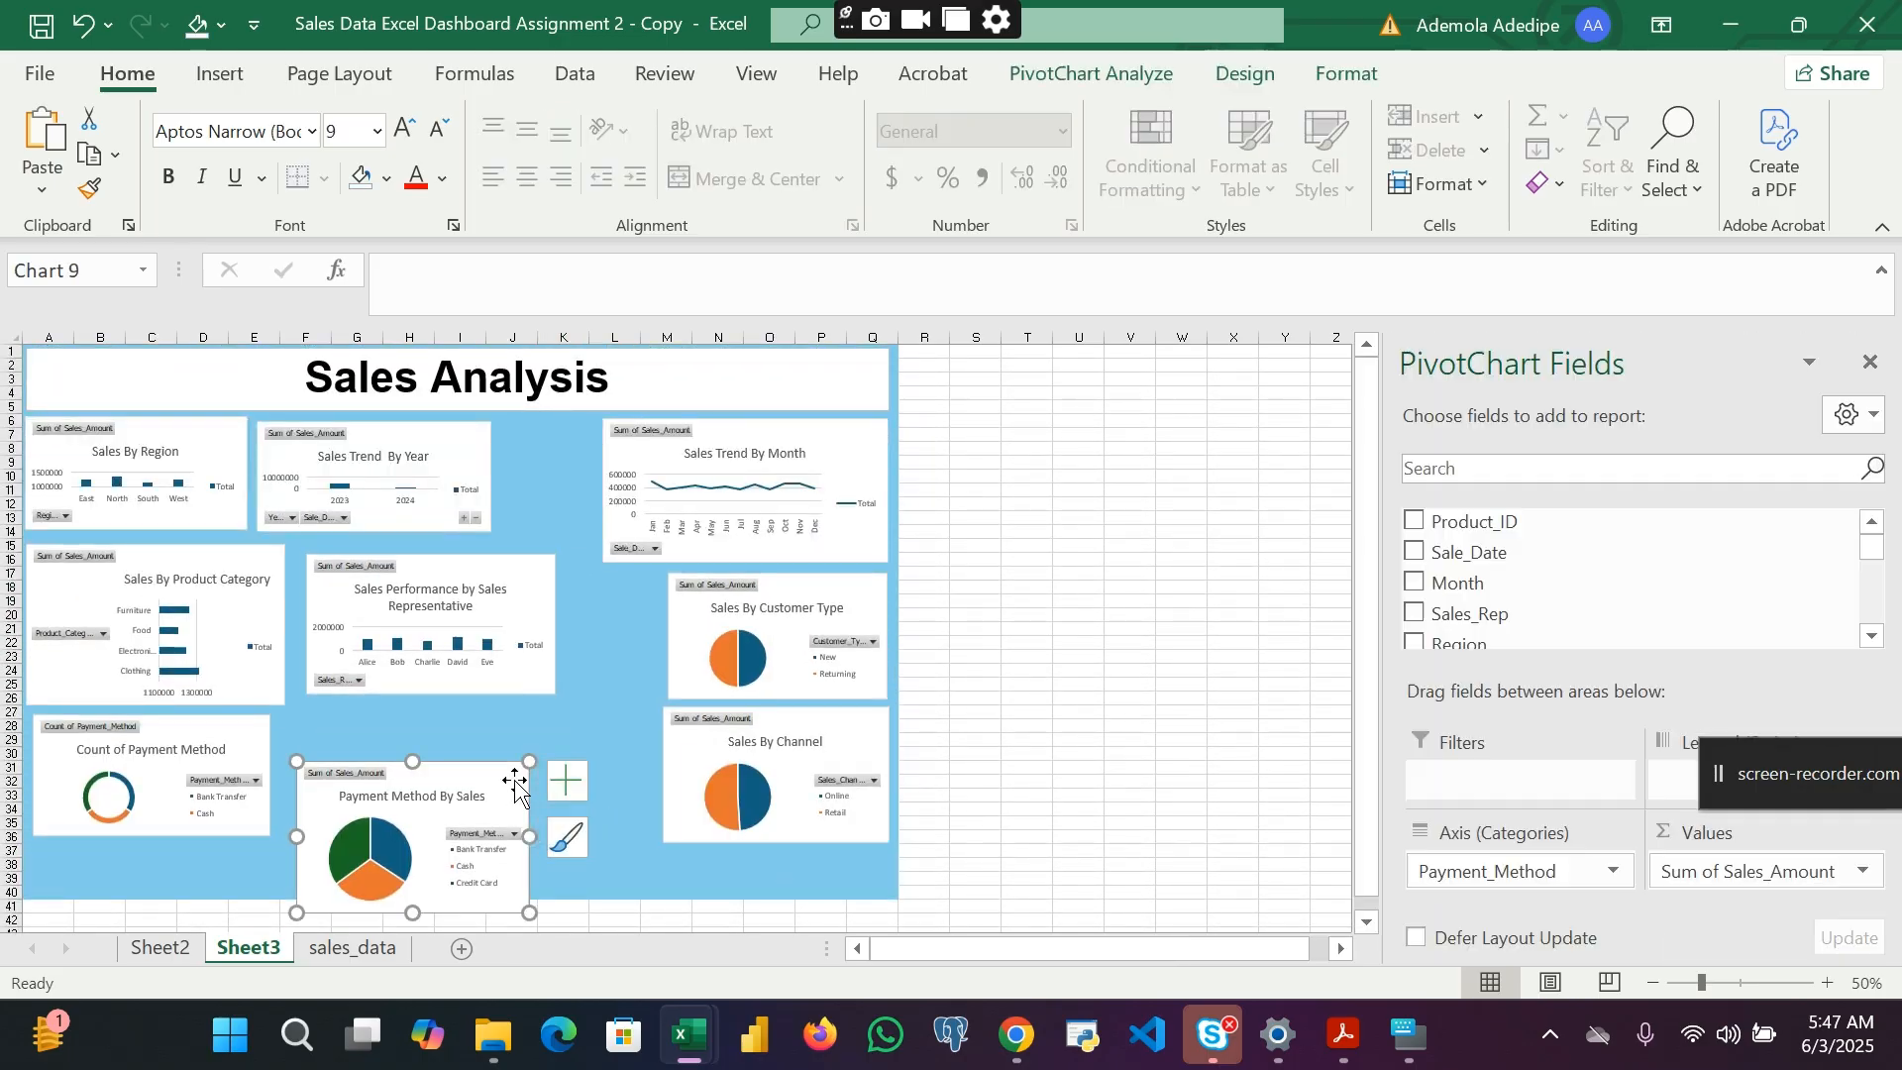
click(1090, 89)
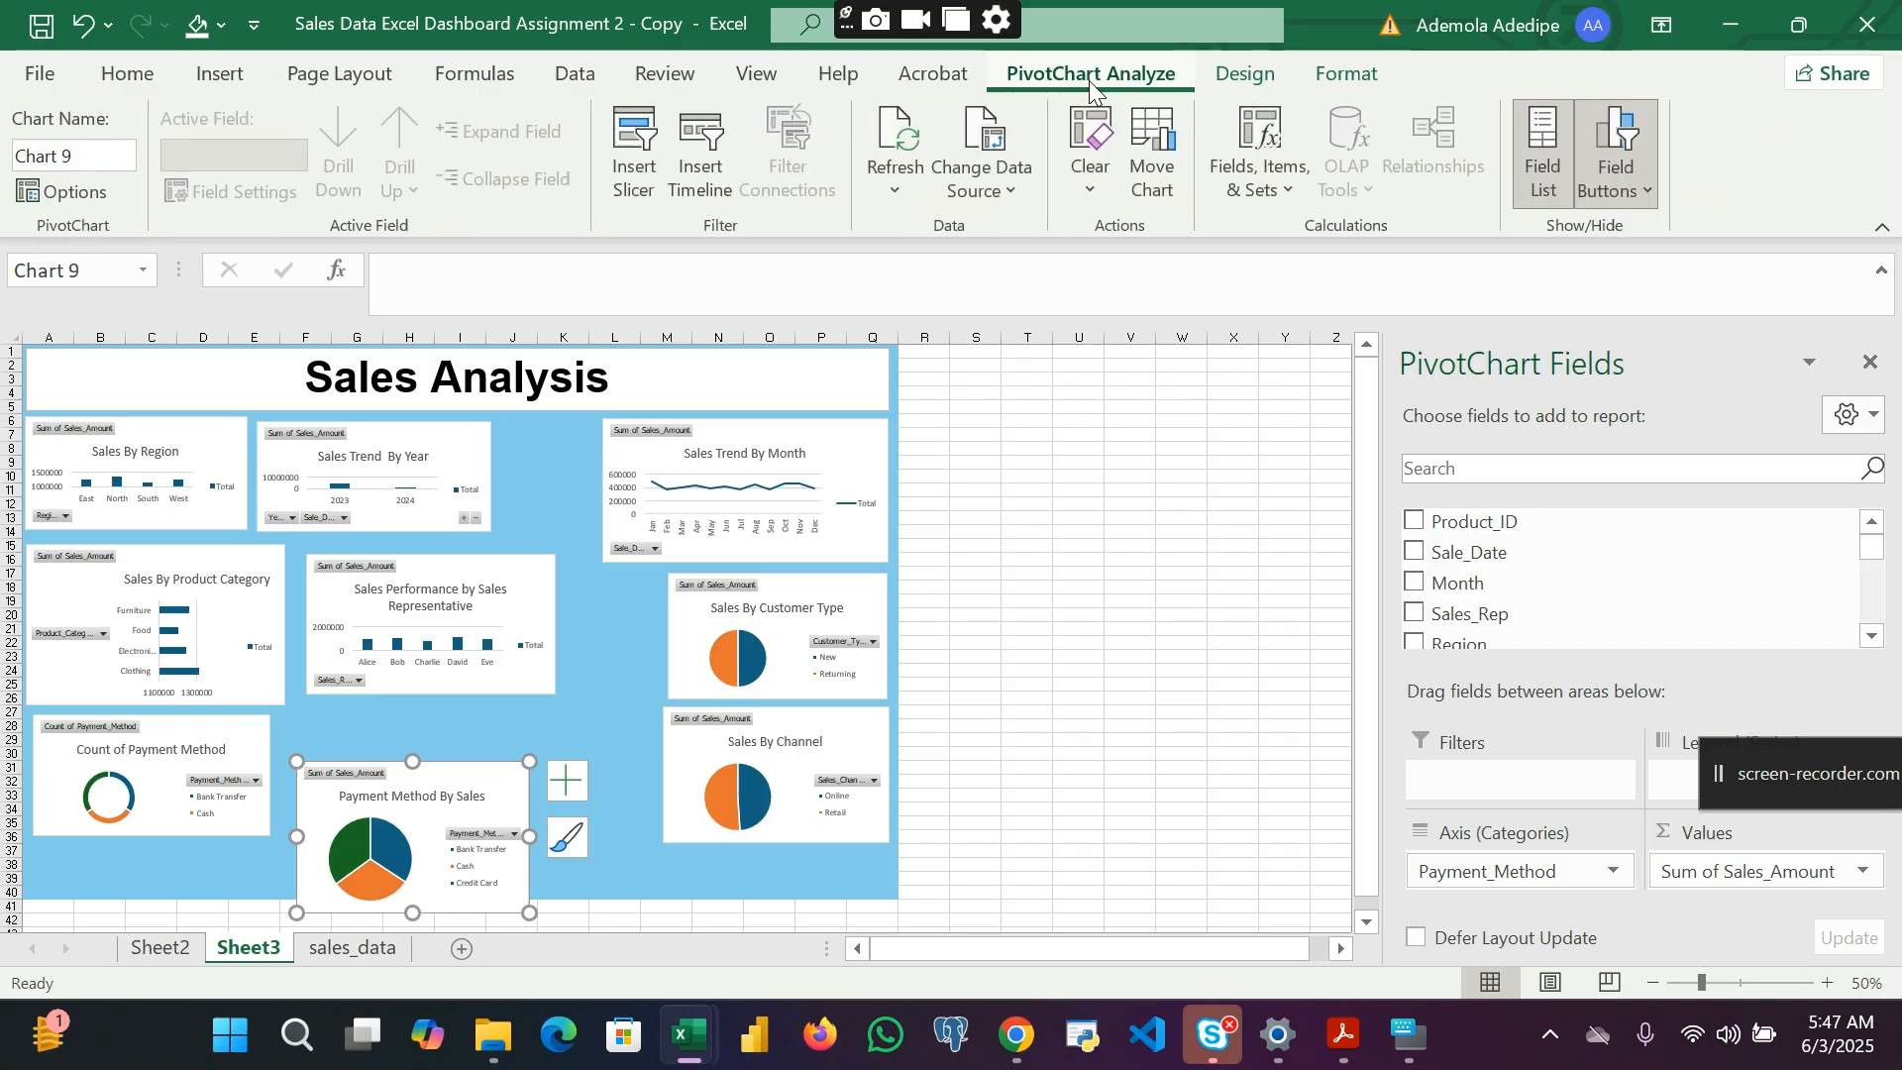
click(1613, 183)
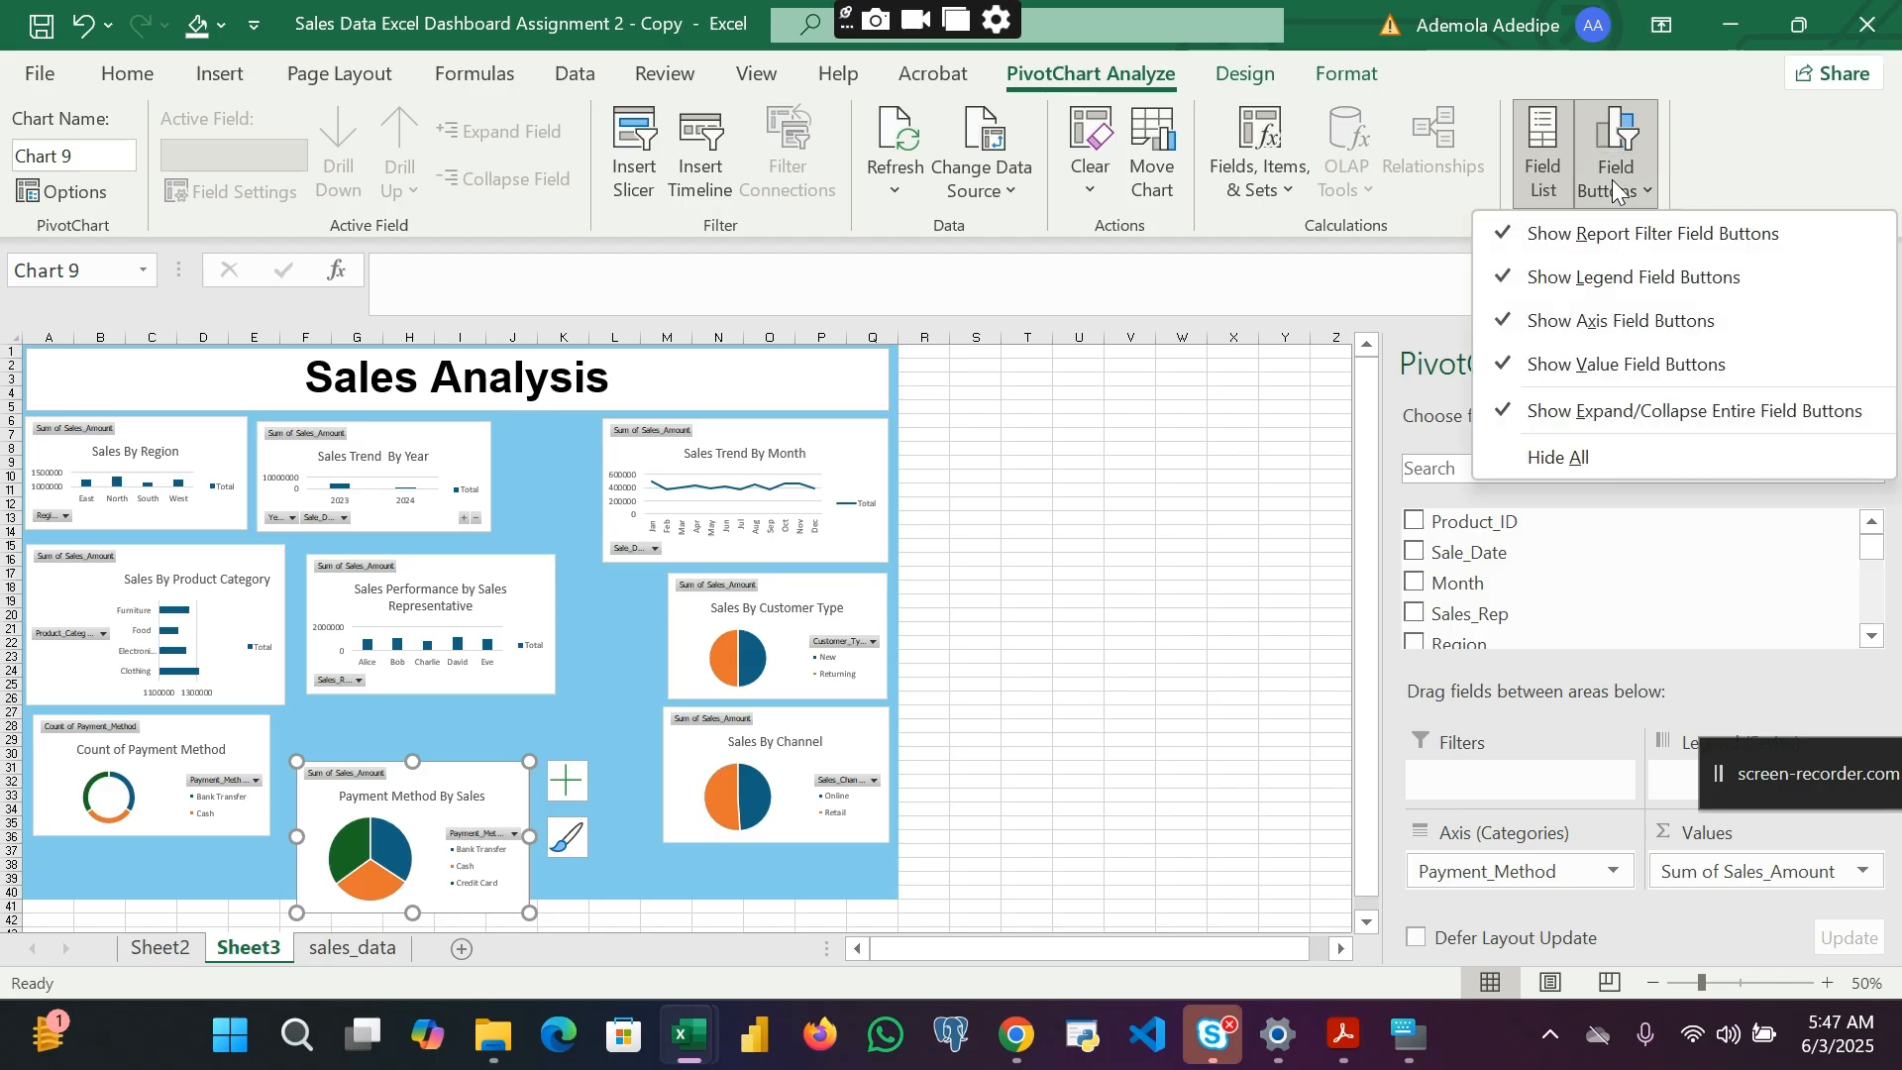
click(1599, 456)
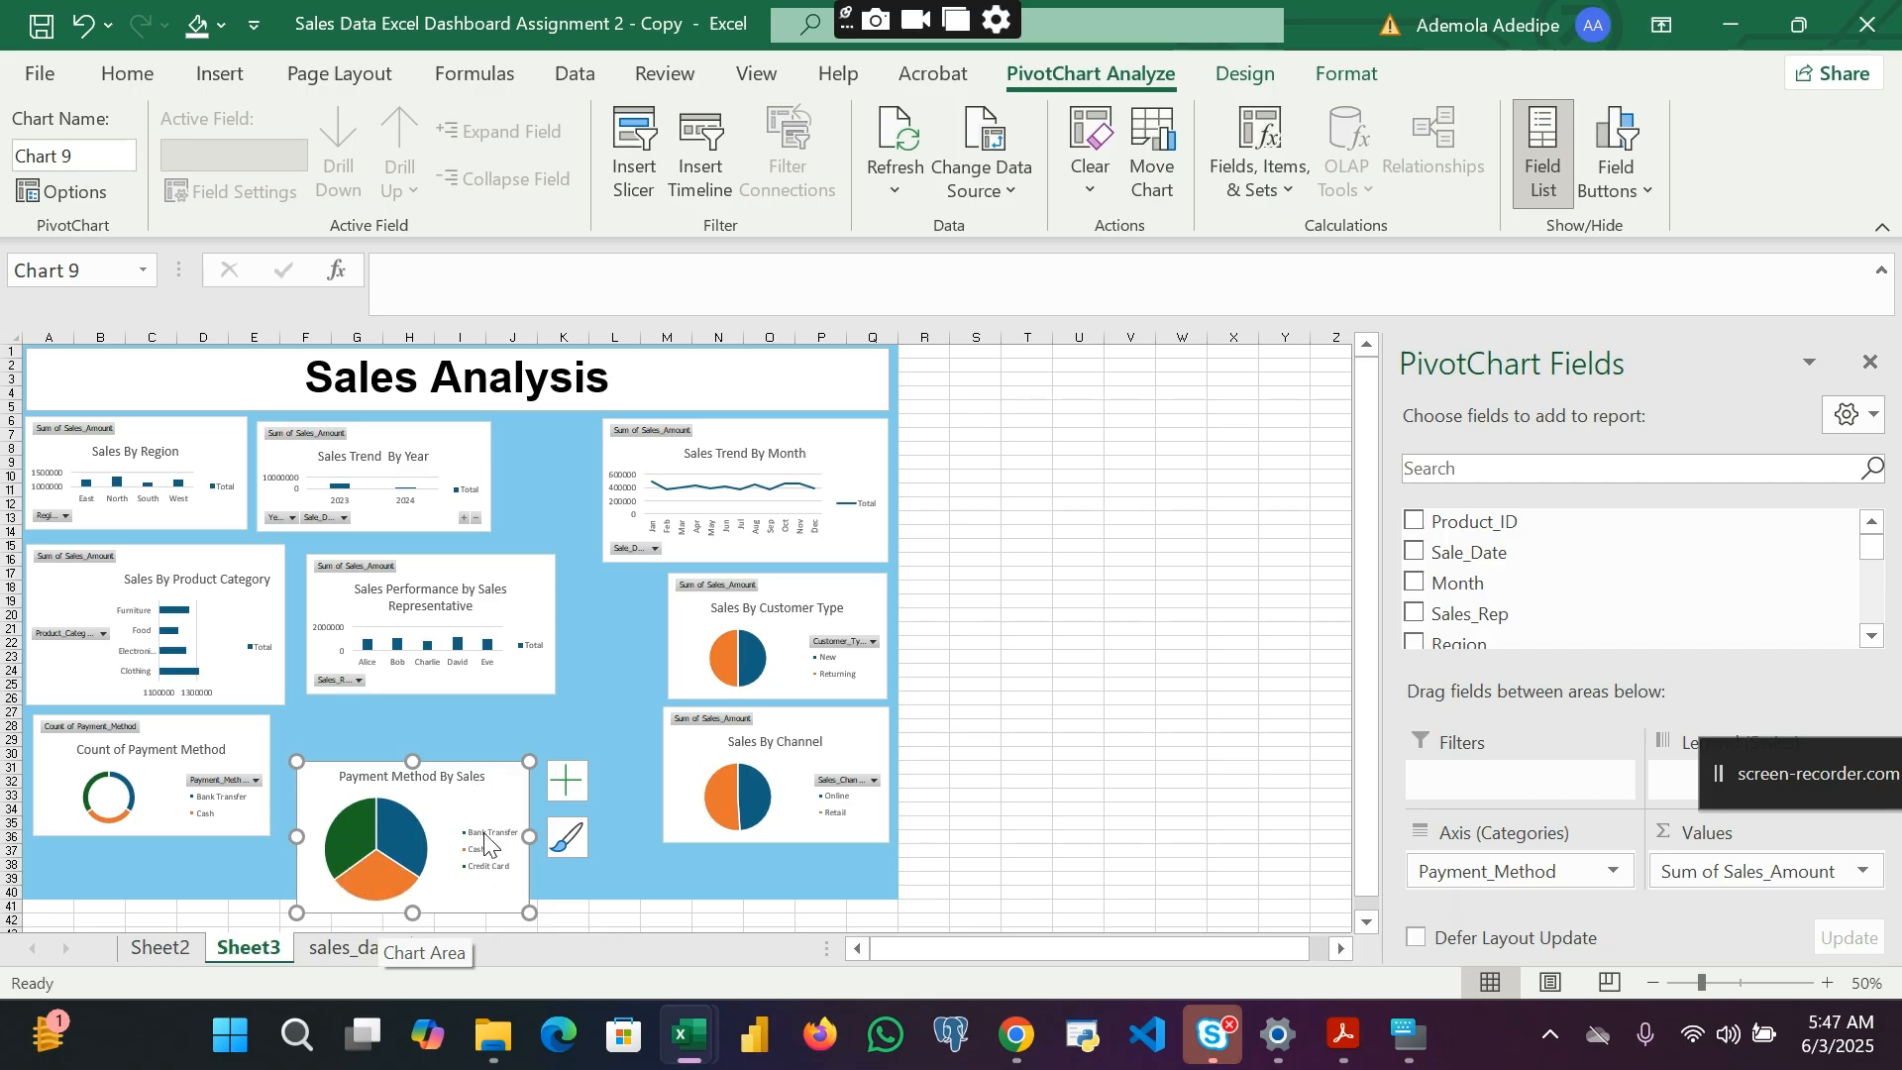
drag(481, 811, 494, 788)
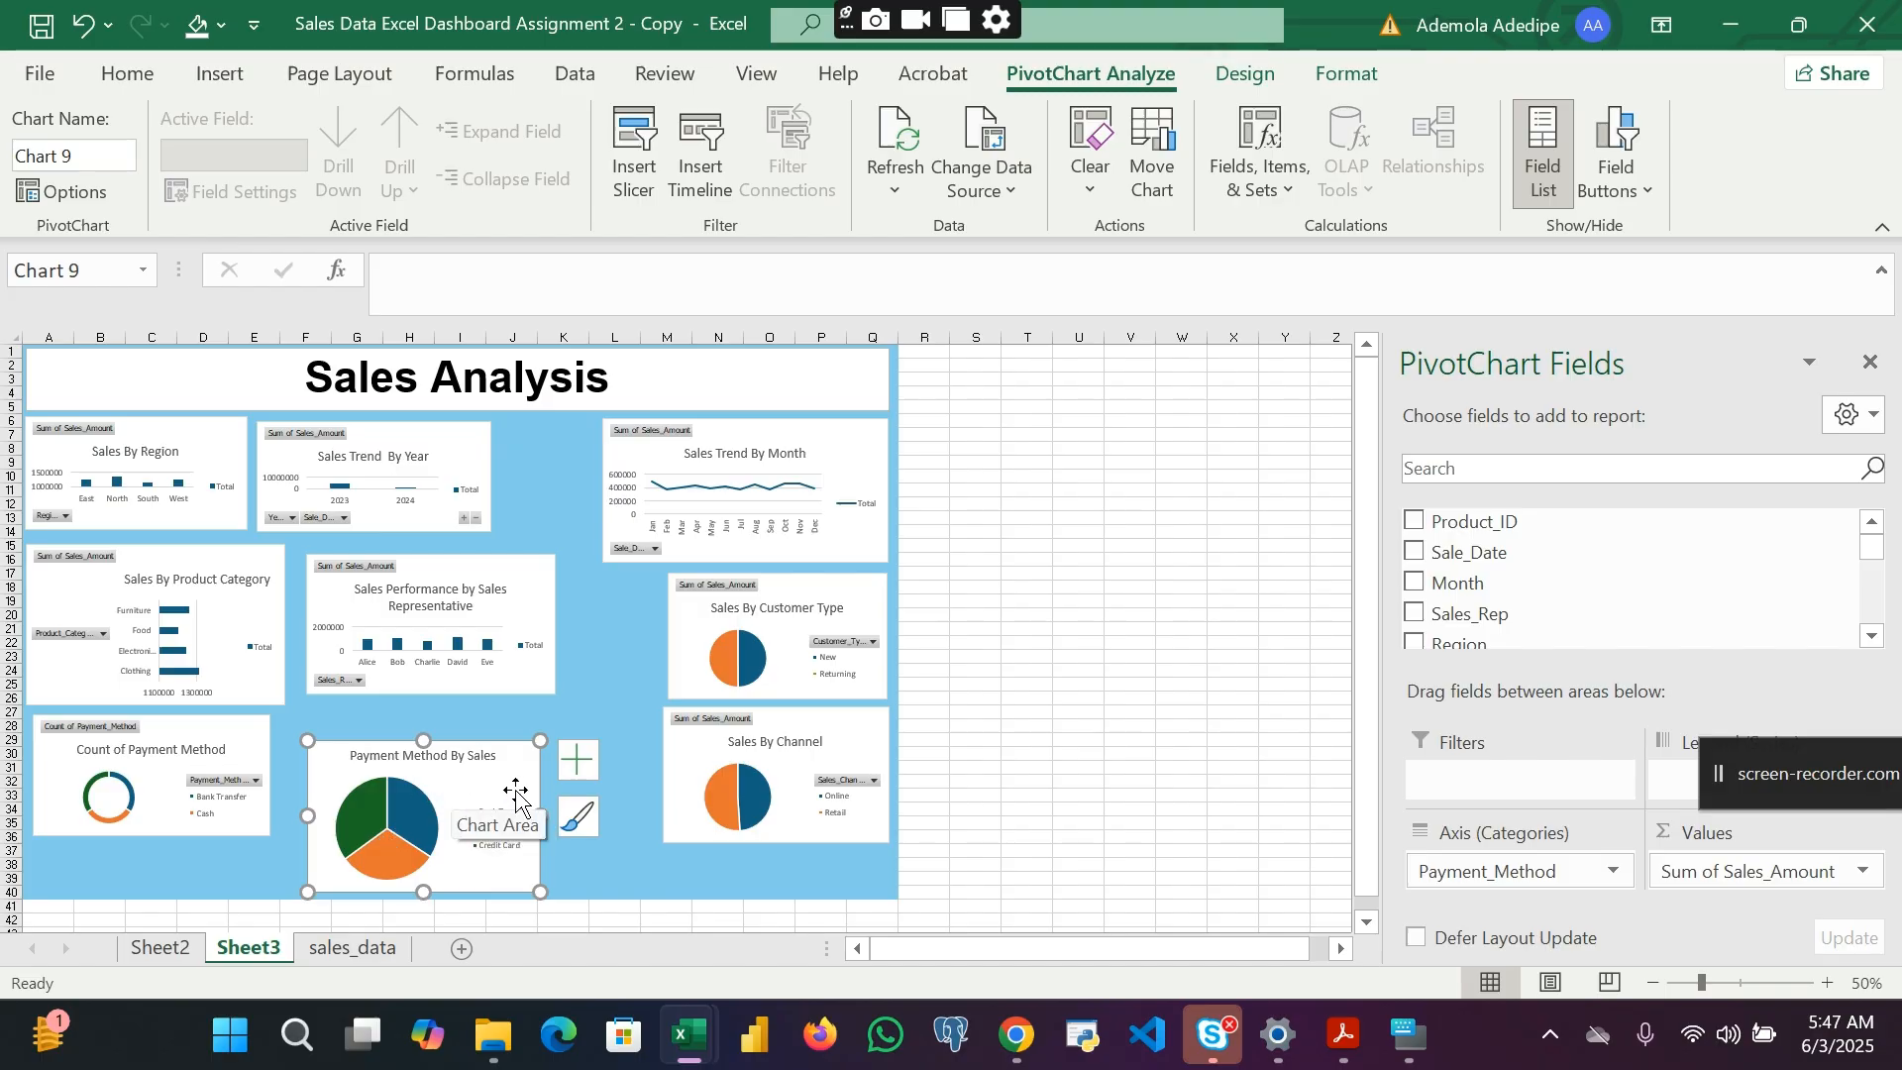
right_click(424, 817)
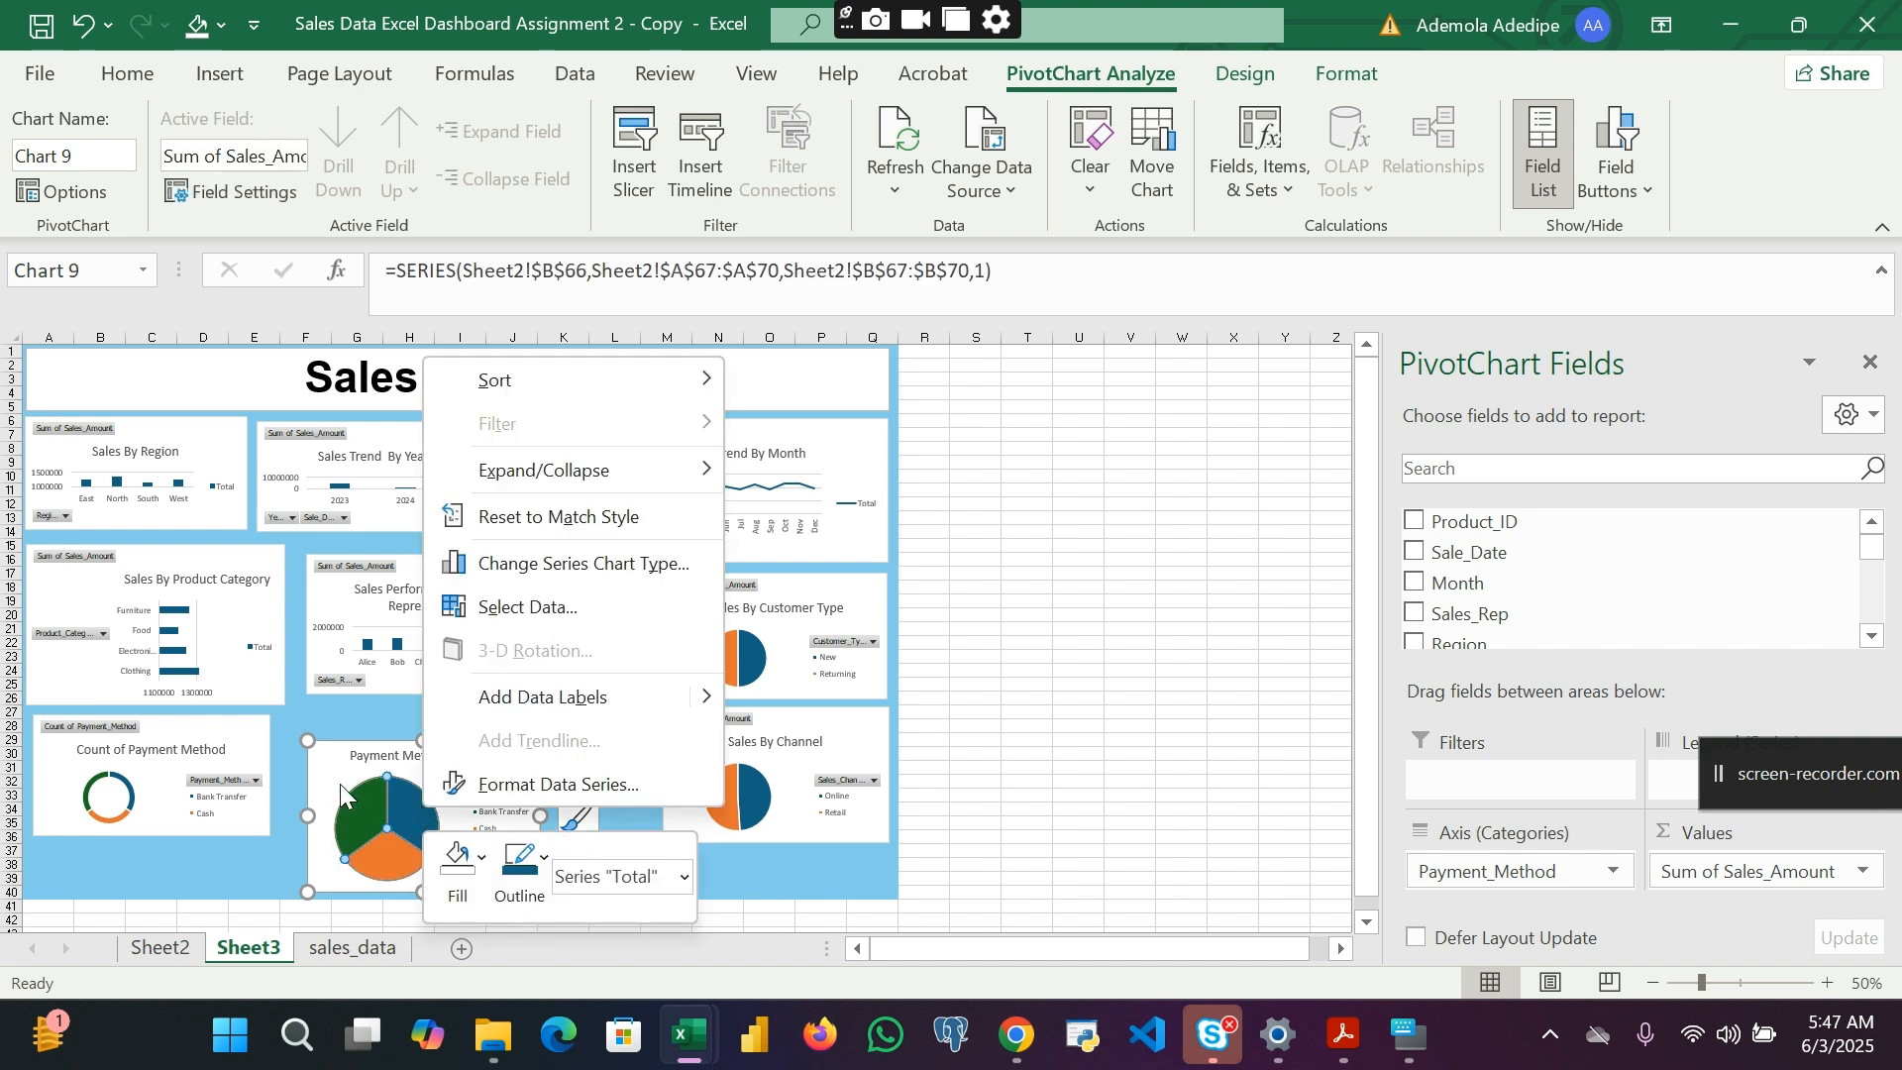
key(Escape)
click(463, 785)
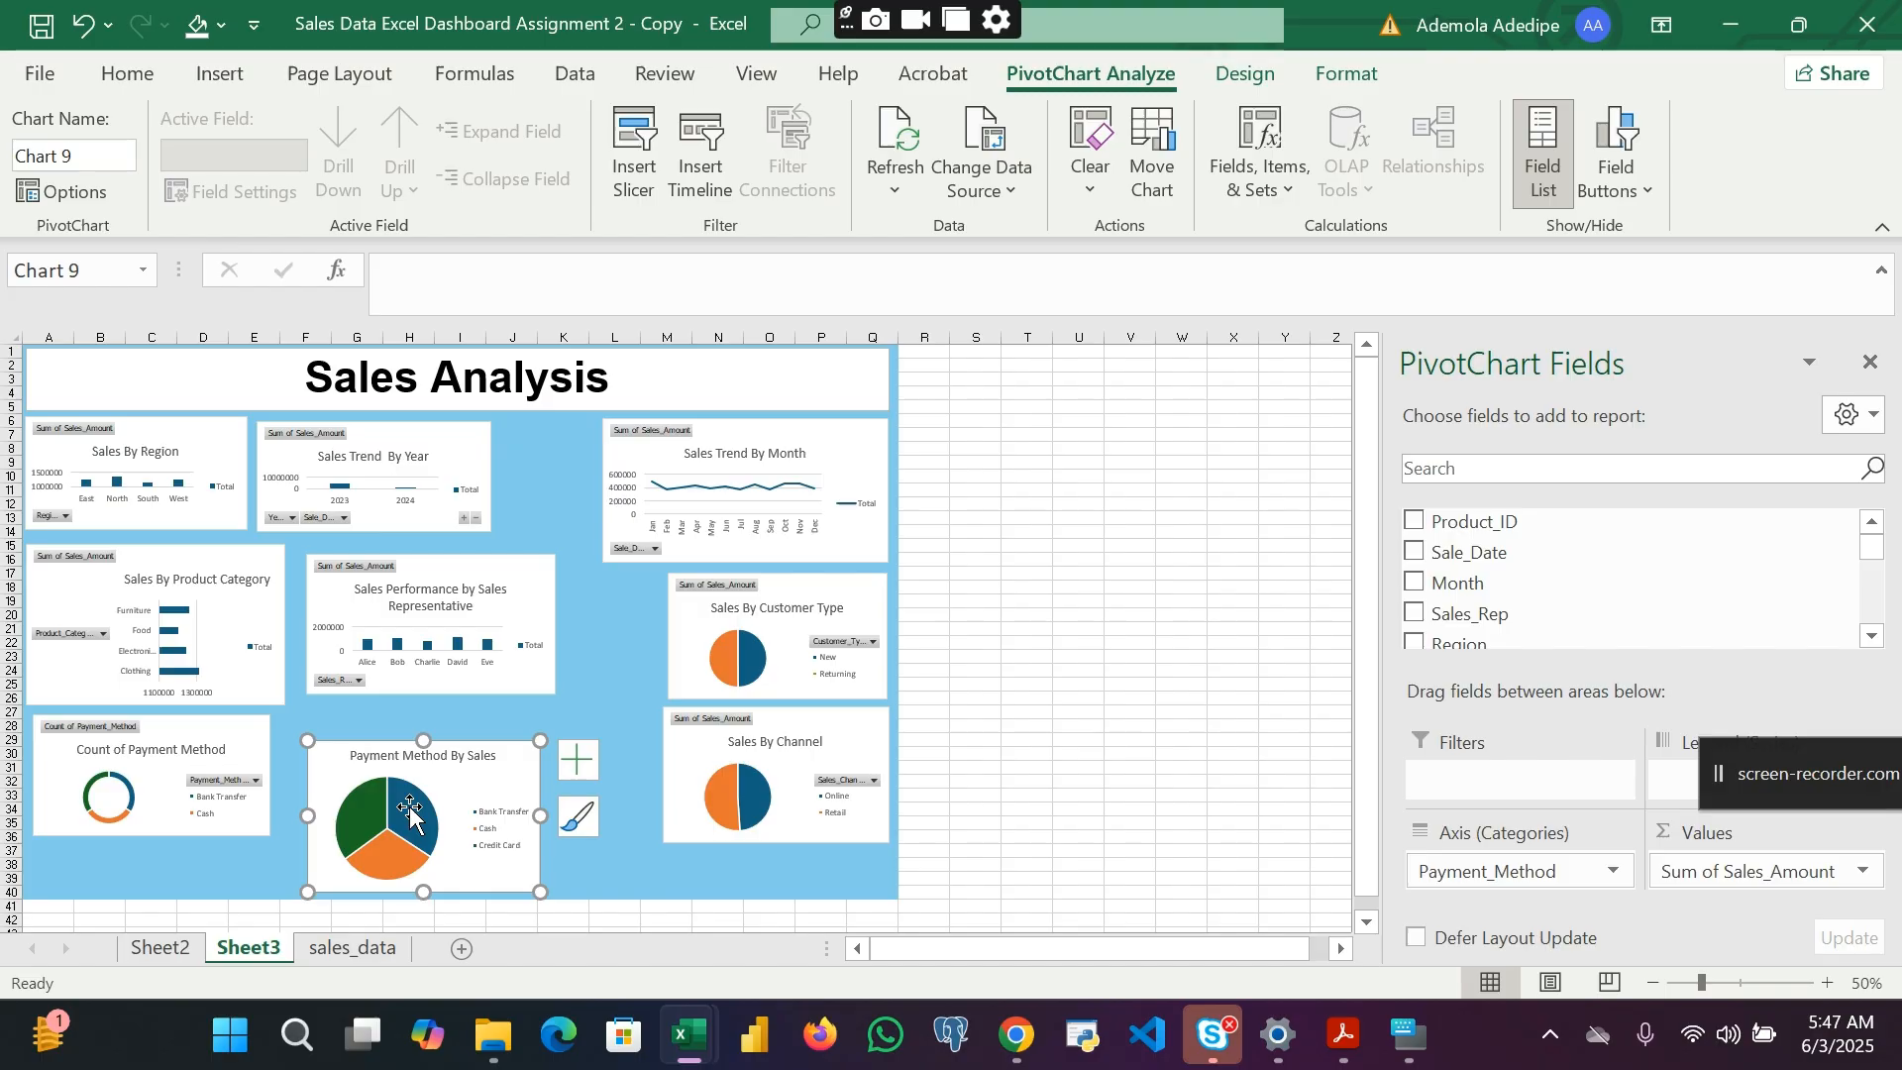
Step: Move the Payment Method By Sales chart closer beneath the Sales Representative chart and add data labels to its pie
mouse_move(410, 810)
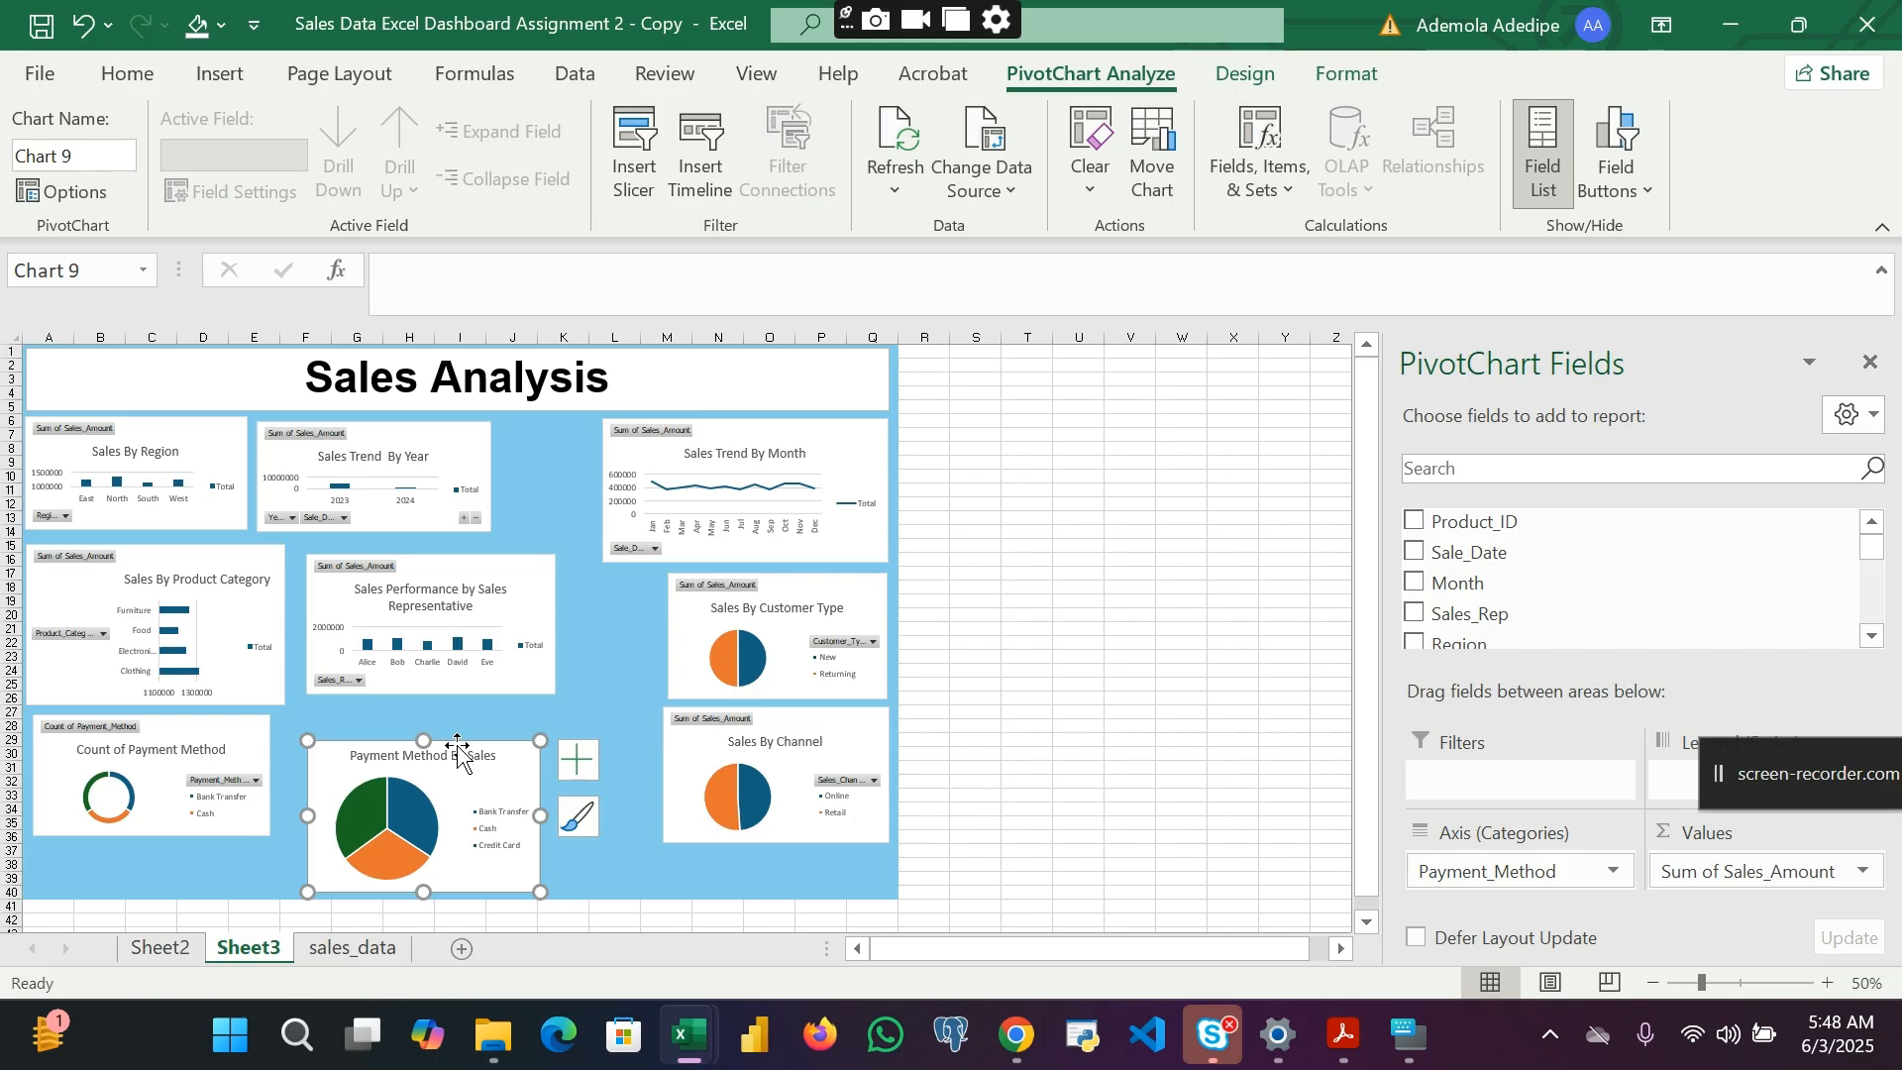
drag(466, 776, 464, 754)
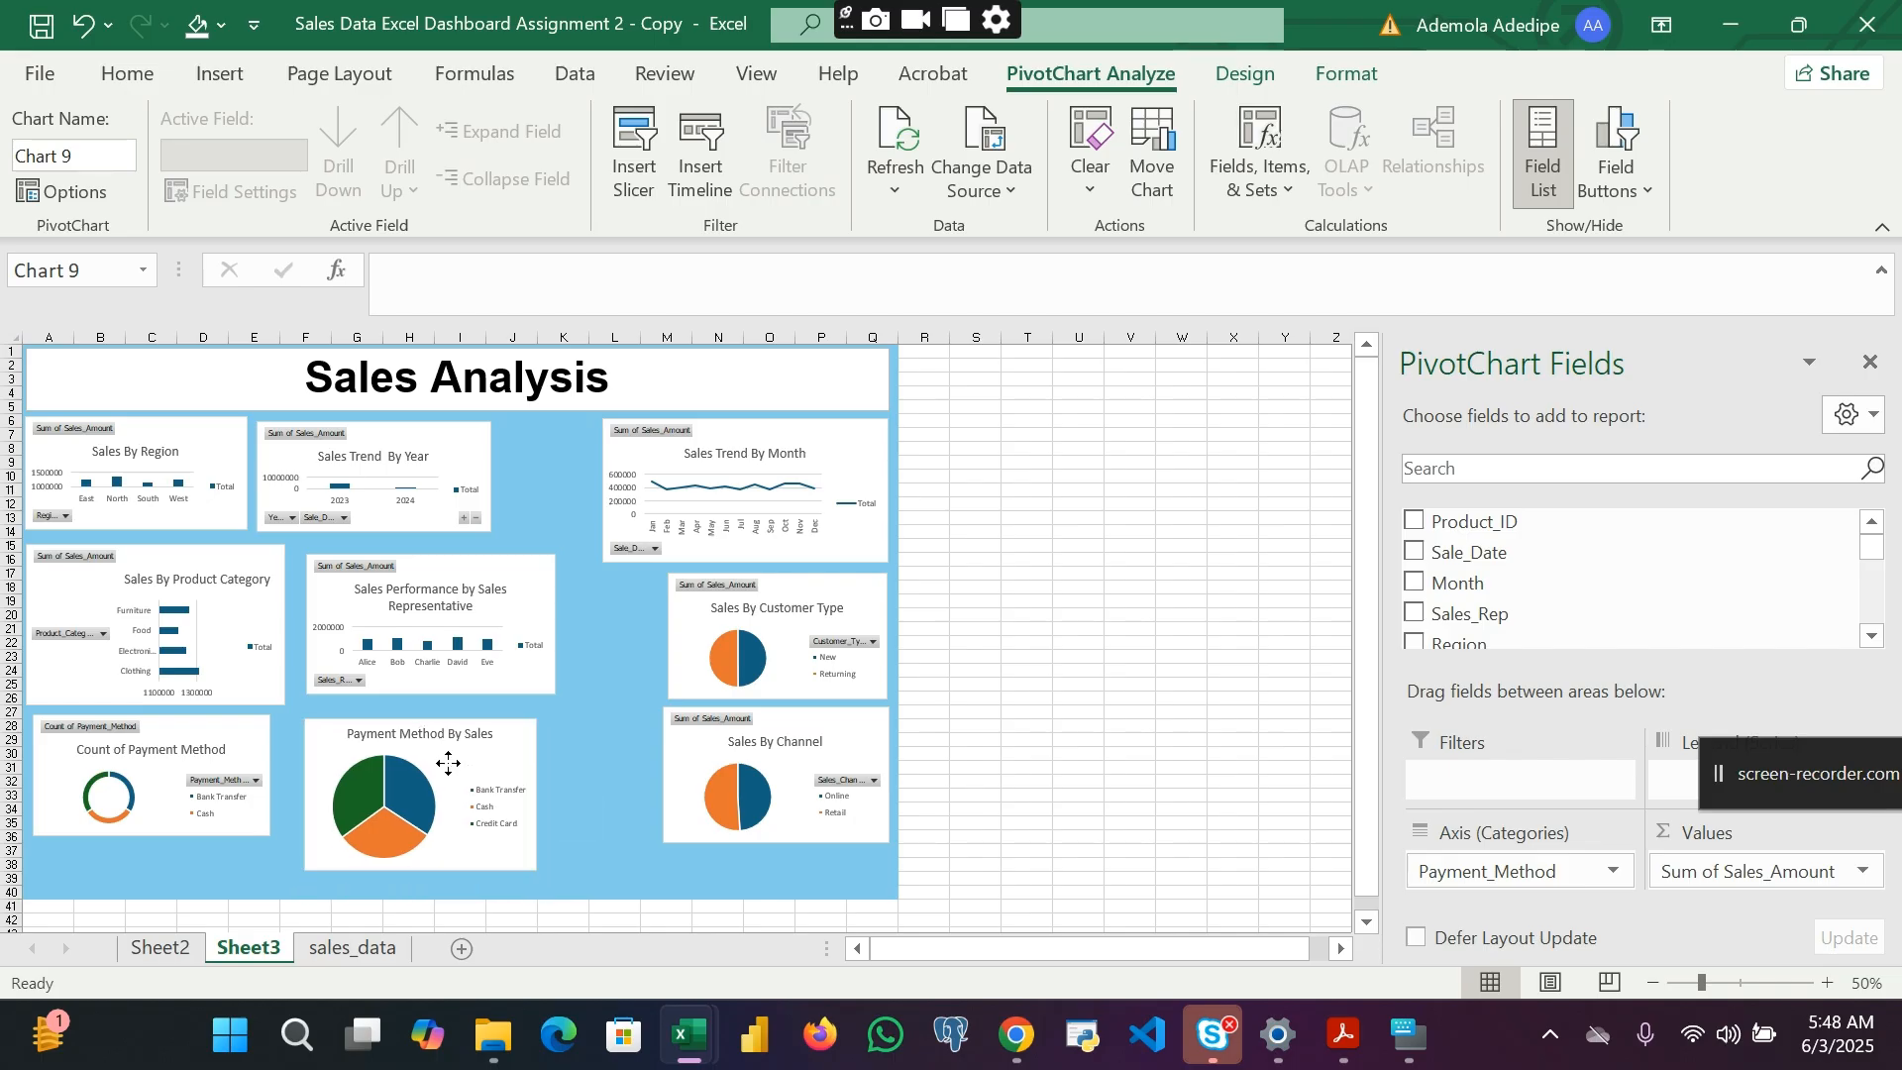
right_click(409, 801)
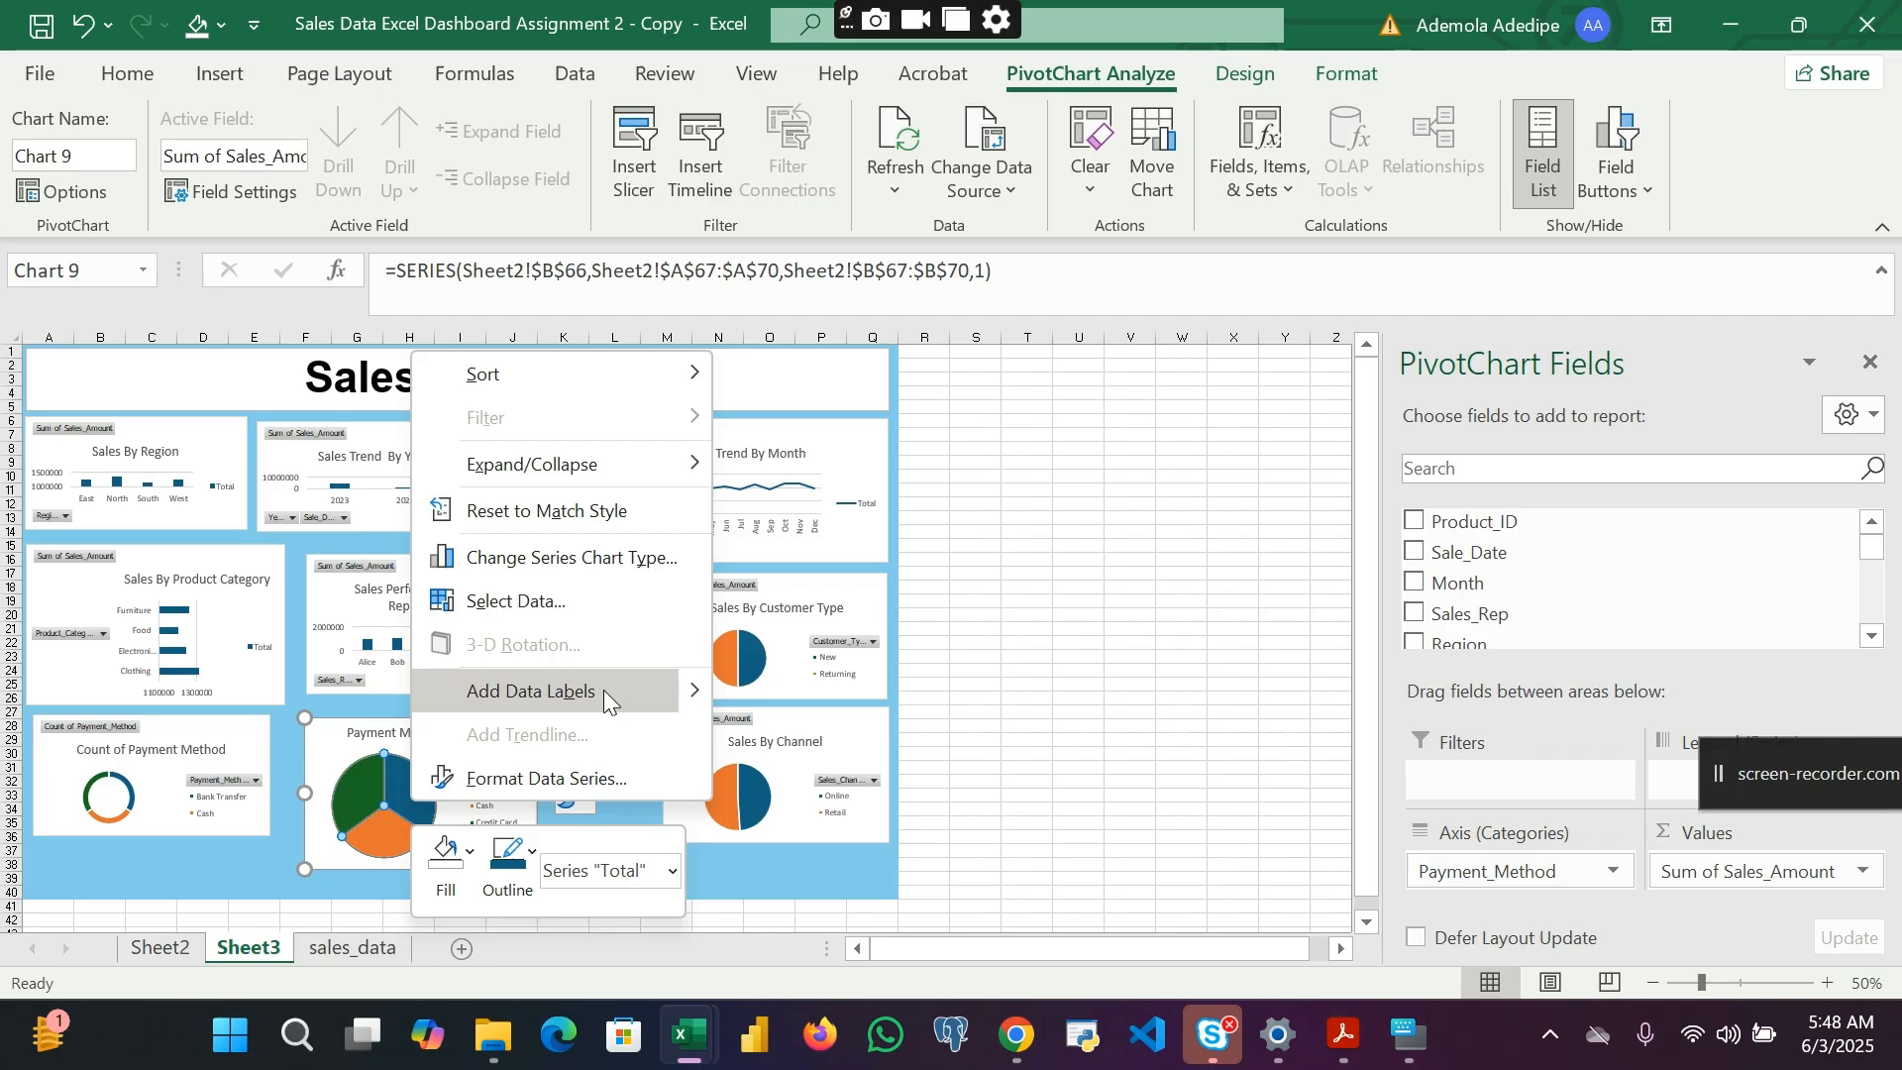
mouse_move(692, 684)
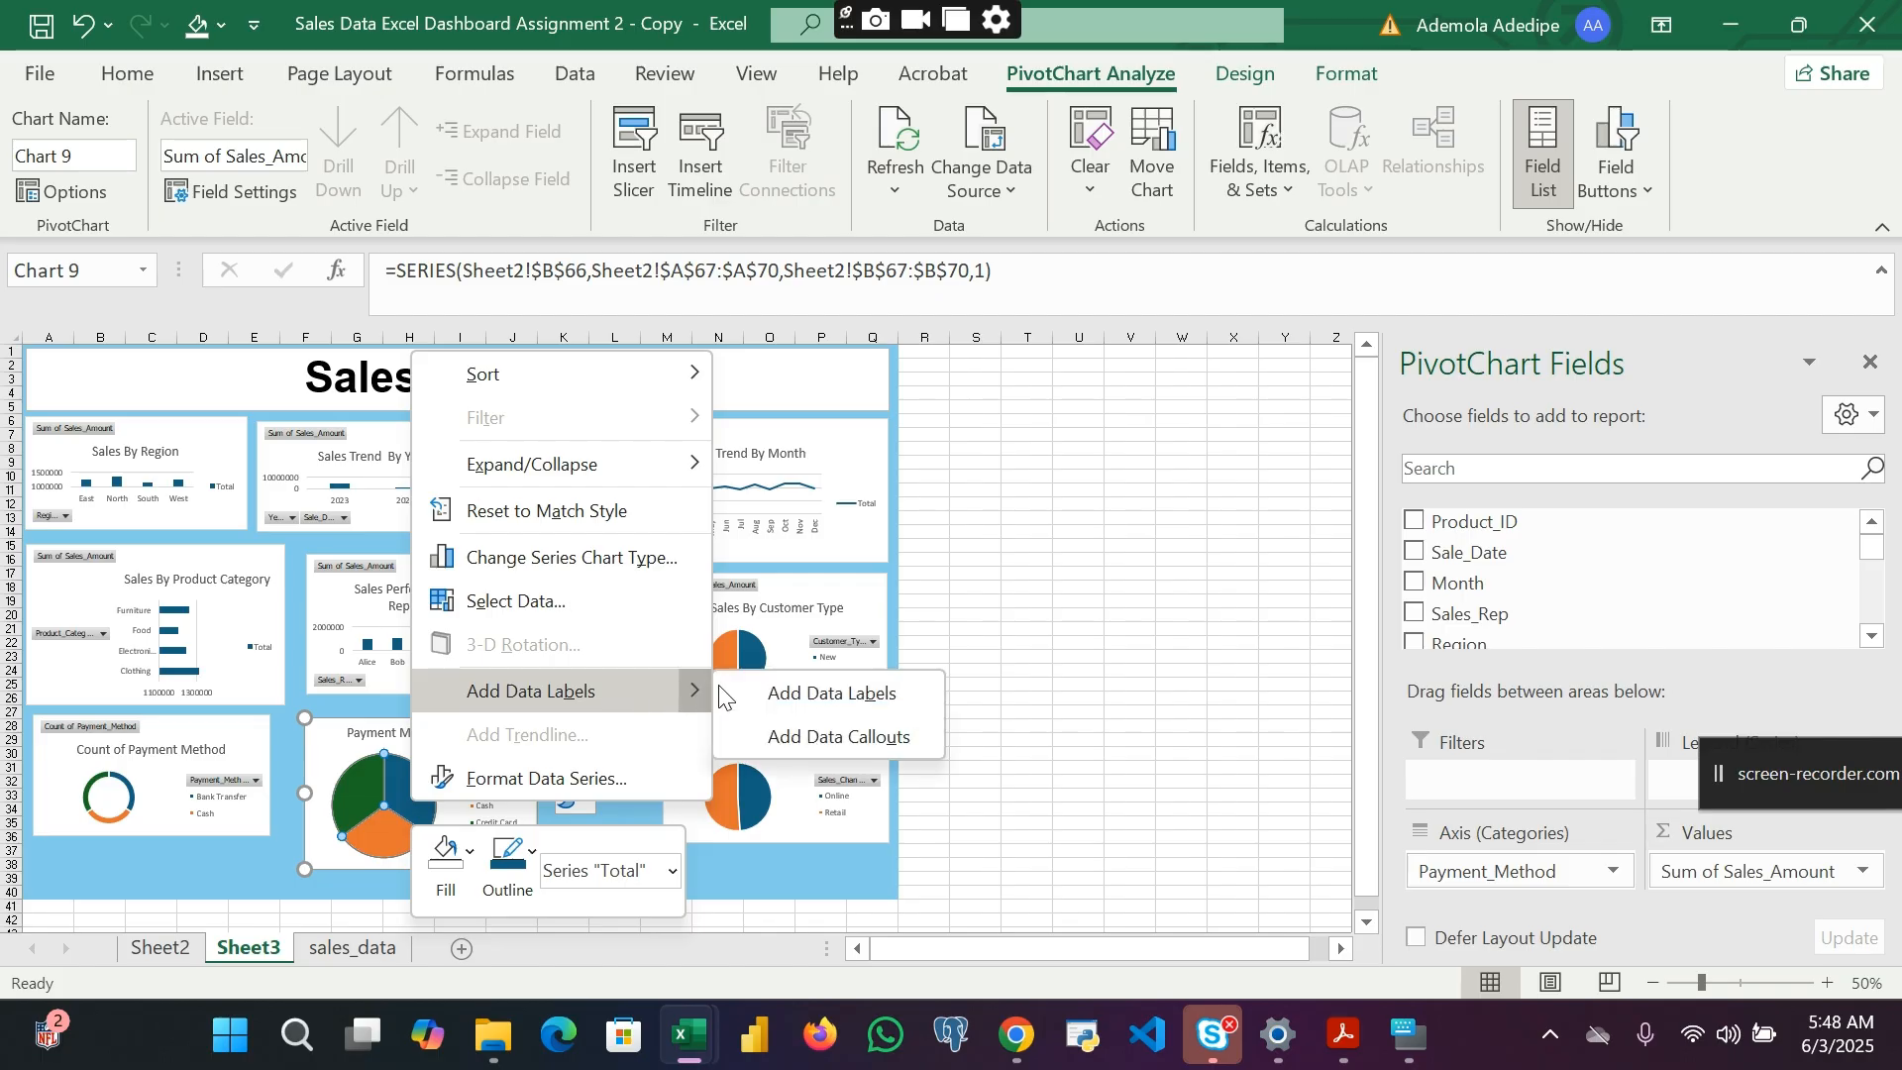
click(789, 697)
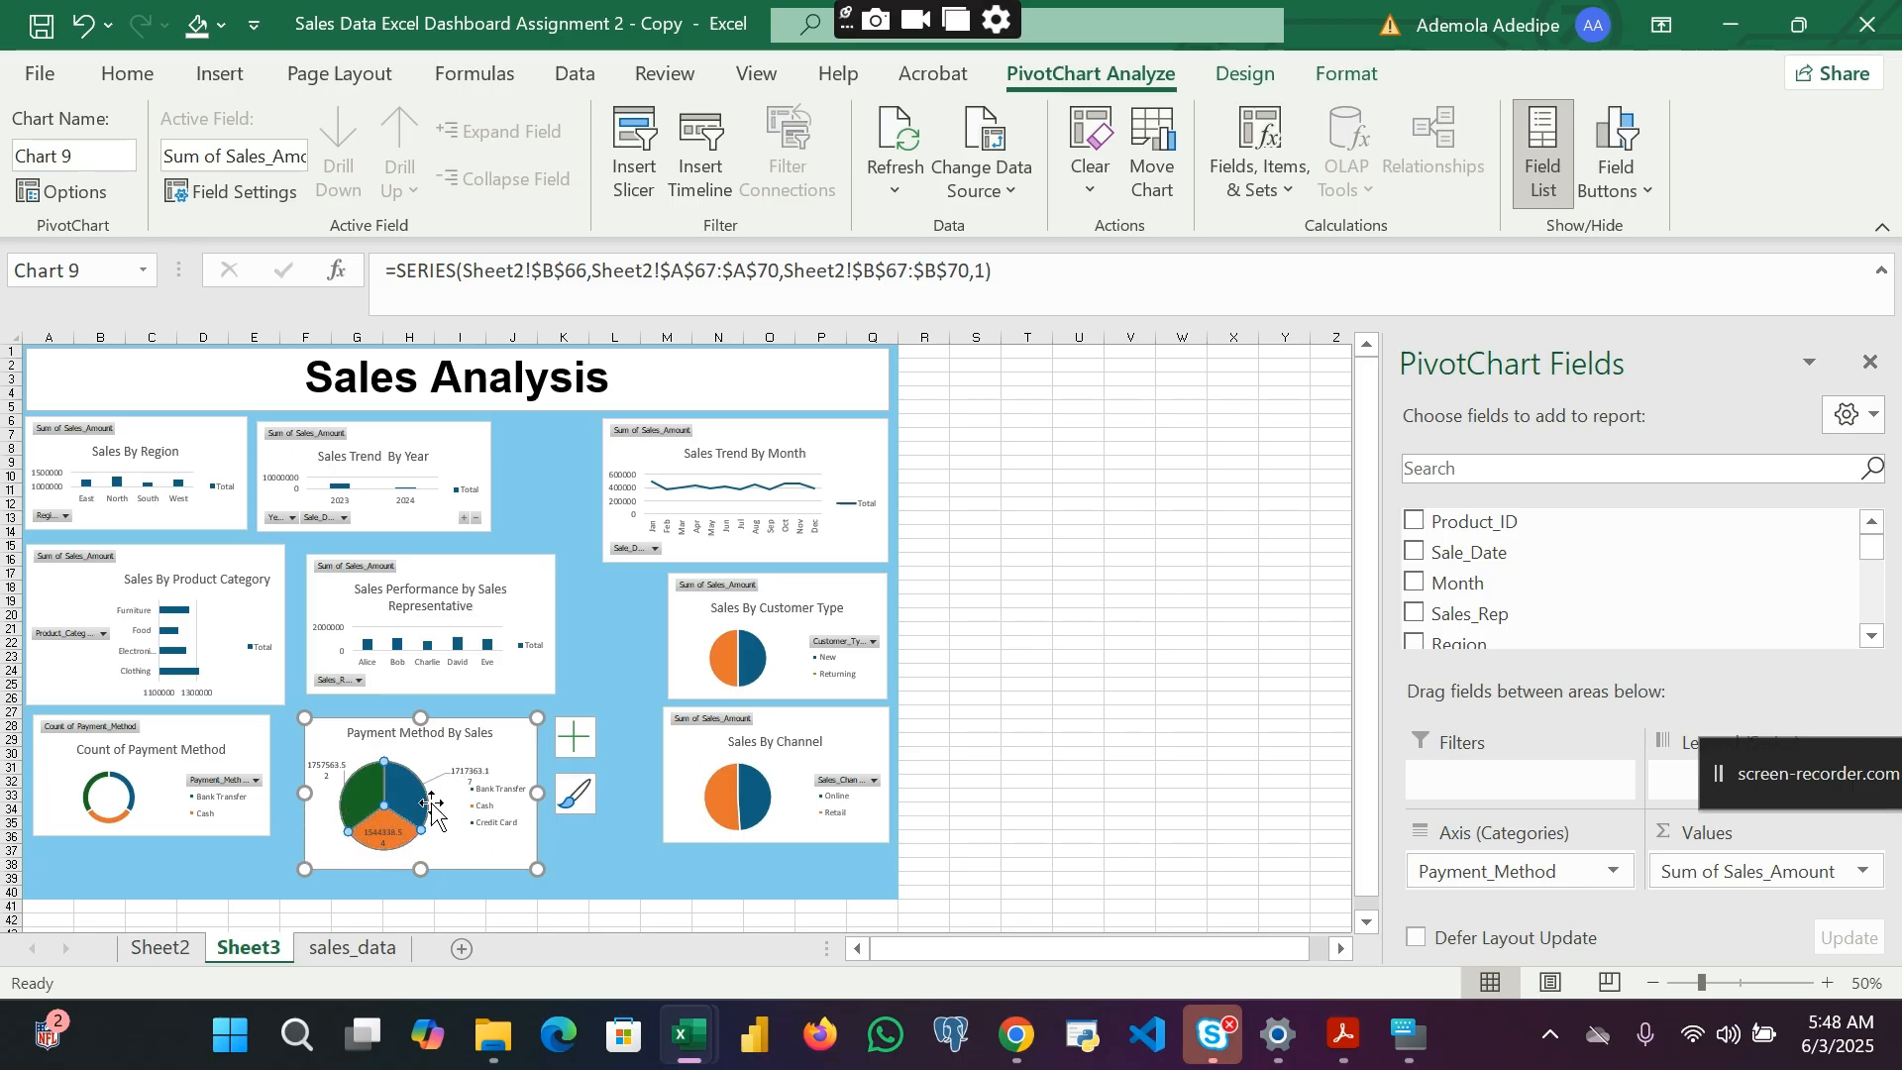
click(460, 854)
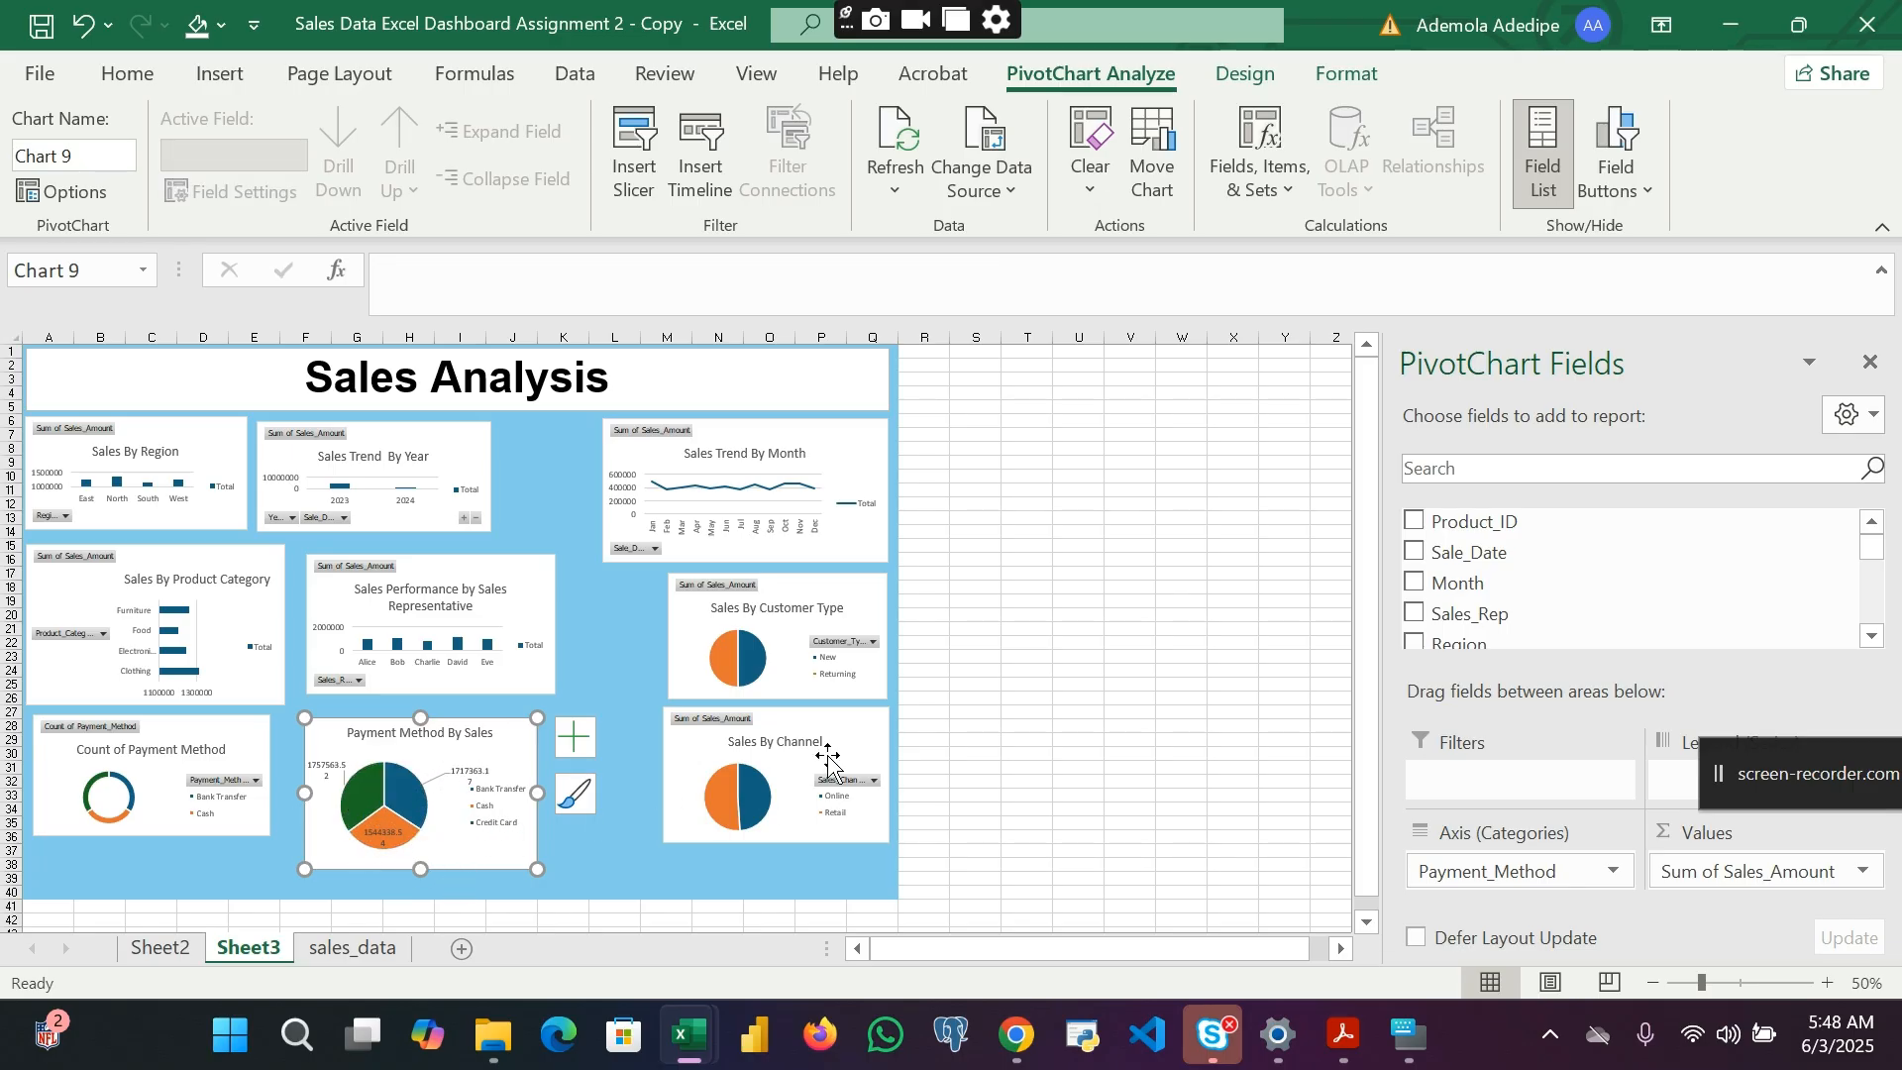
Step: Hide all field buttons on the Sales By Channel chart and add data labels to its pie
click(849, 730)
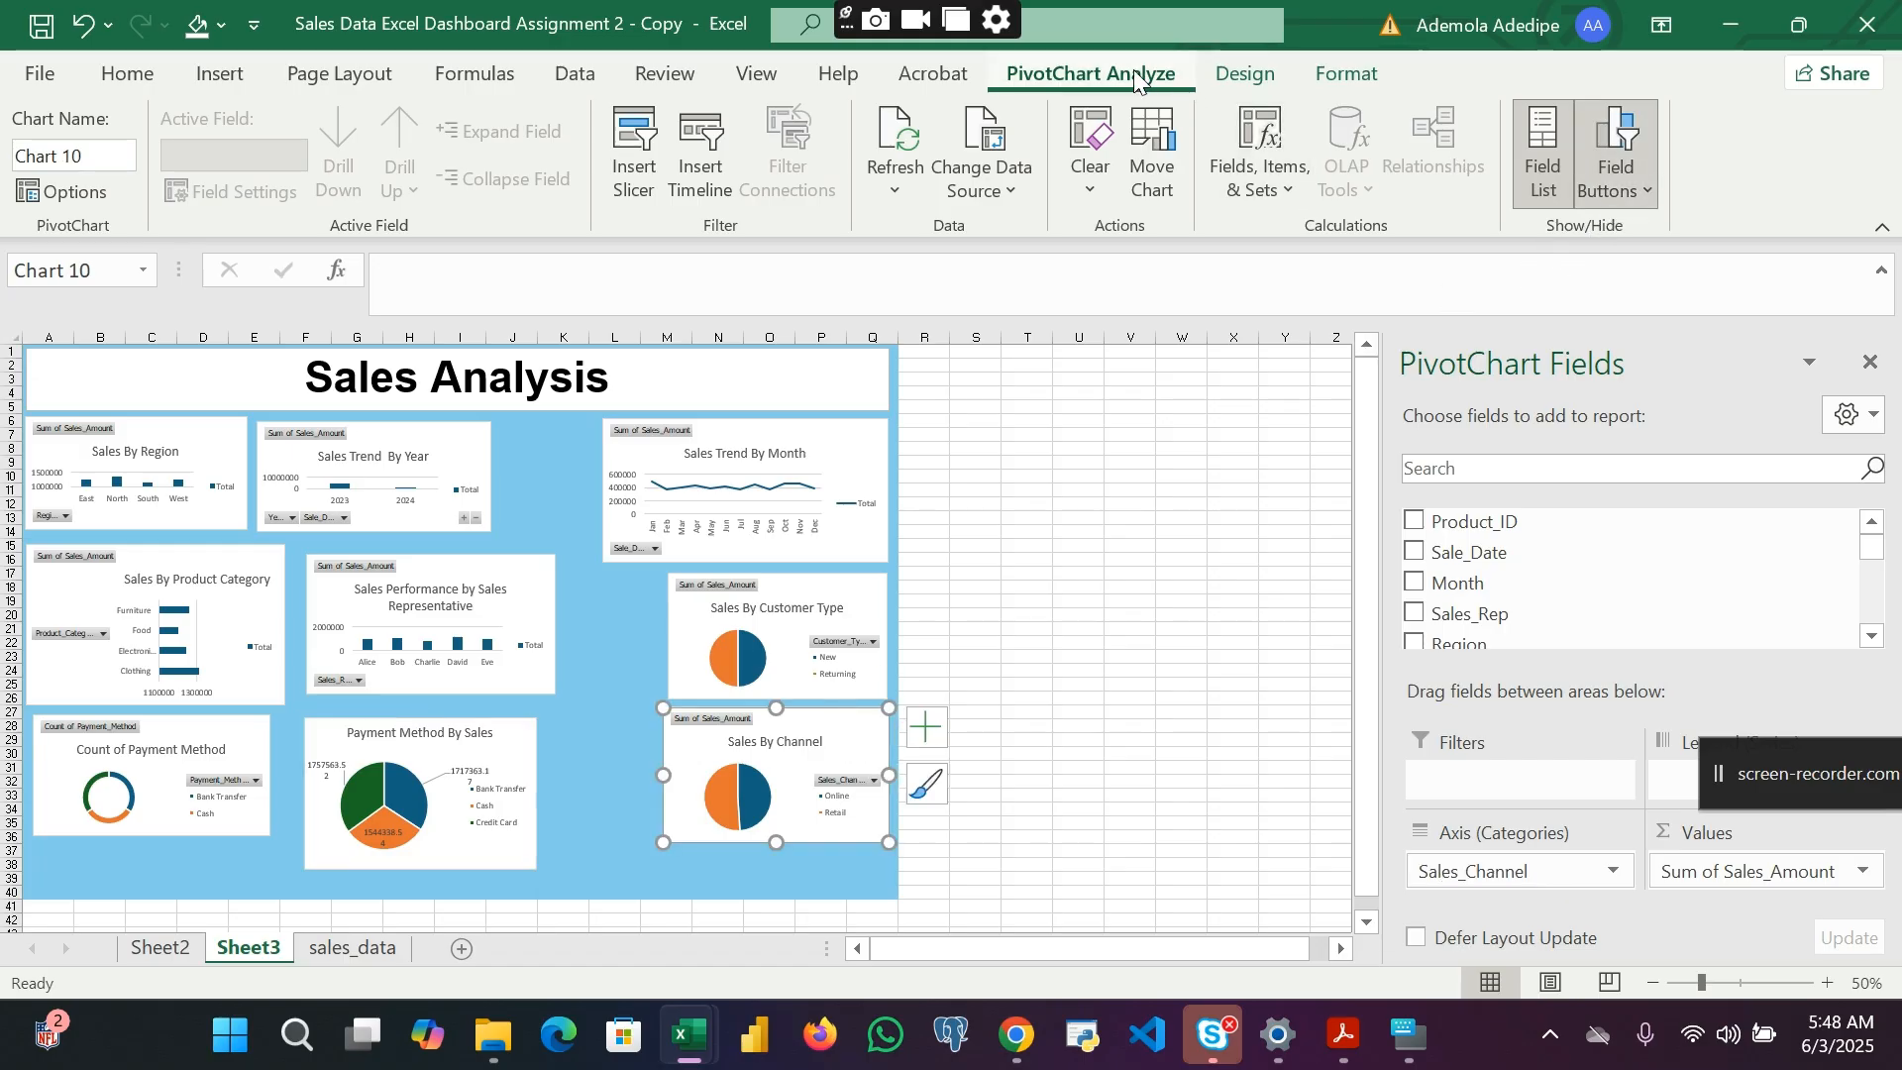
click(1628, 195)
click(1557, 460)
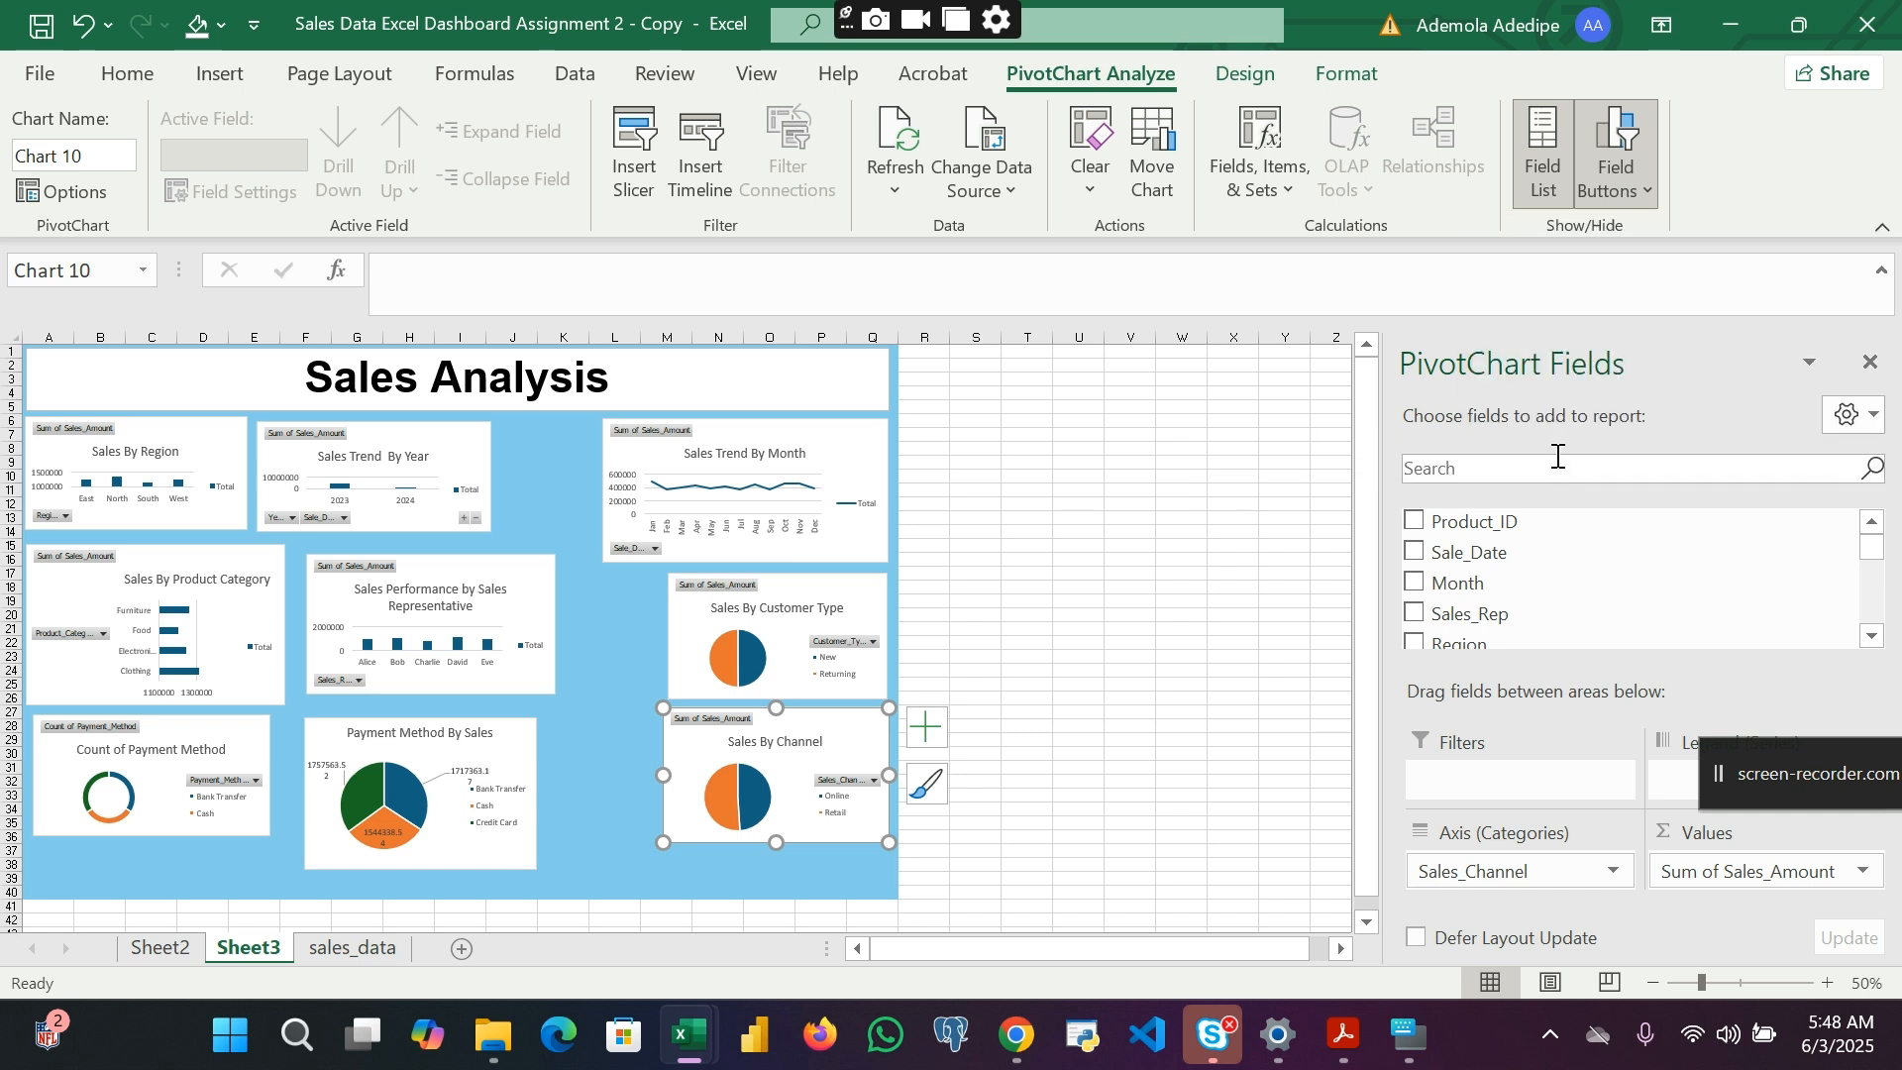
mouse_move(759, 778)
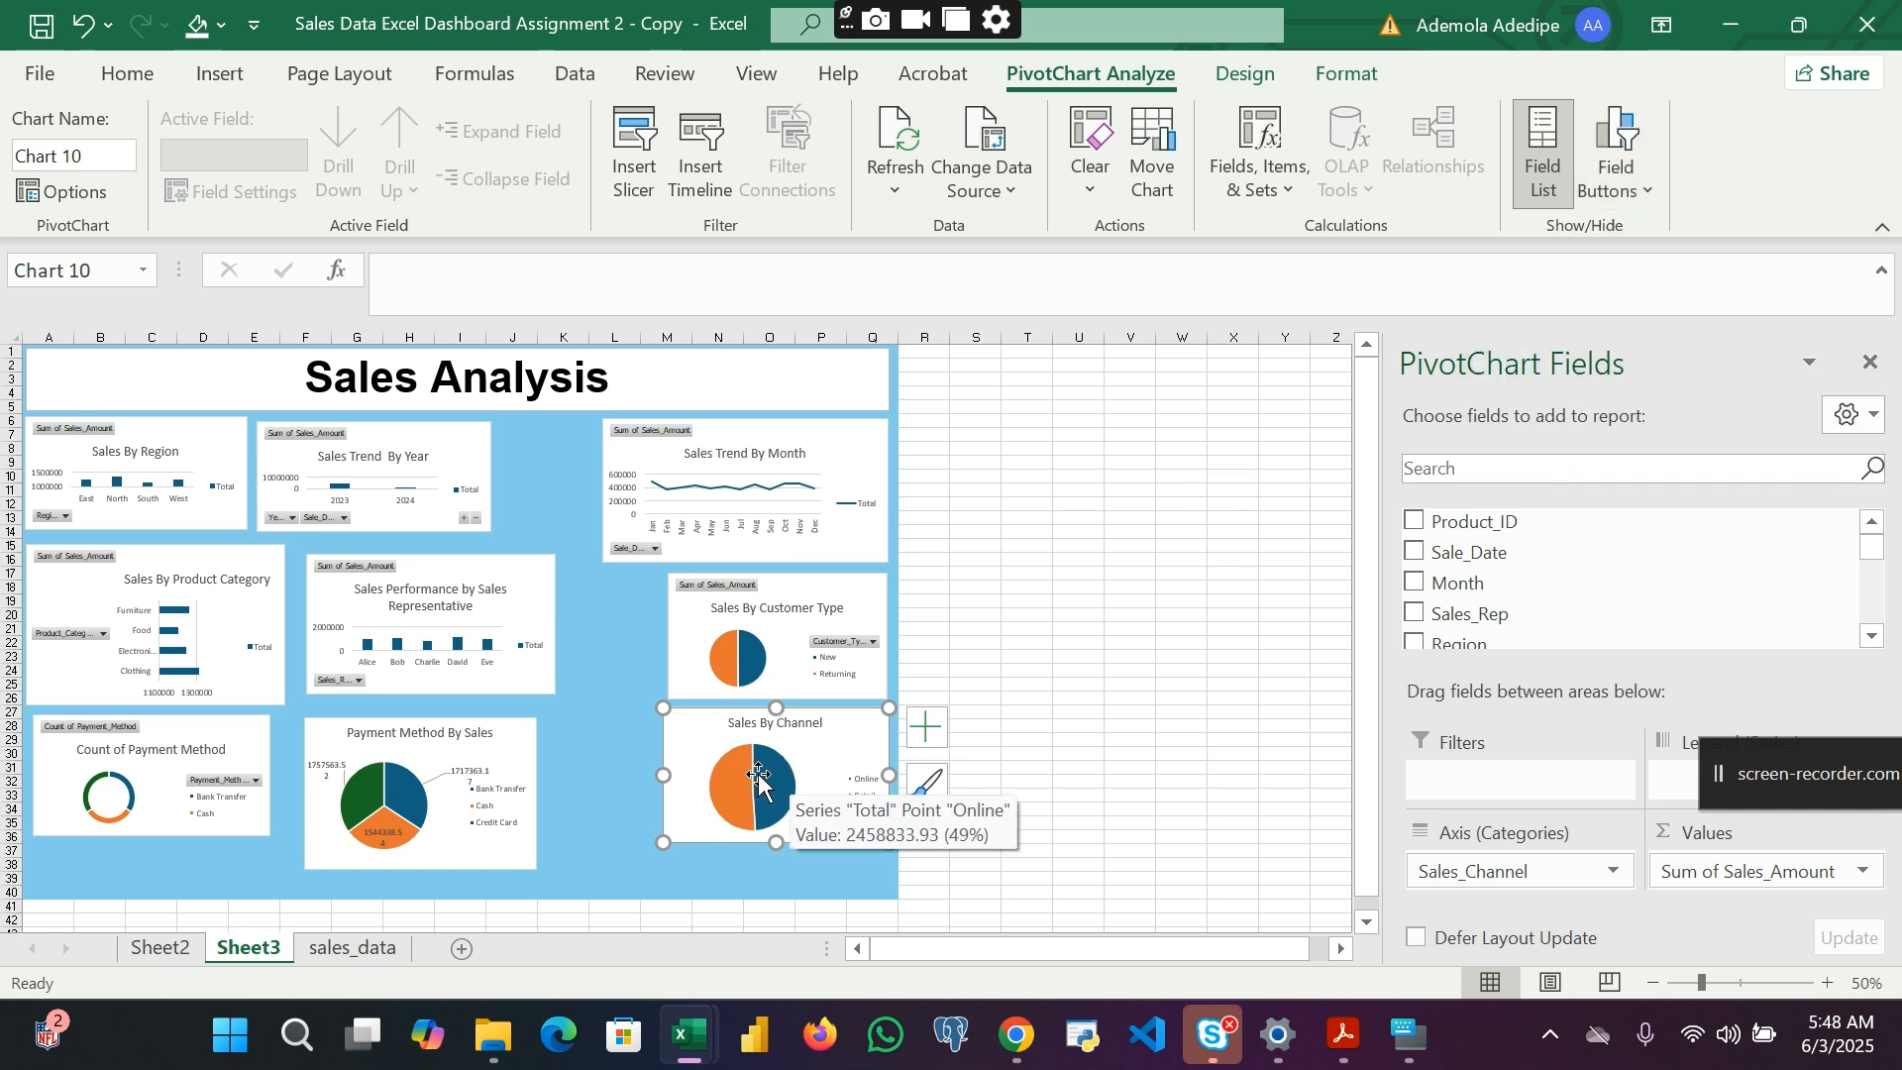
right_click(768, 781)
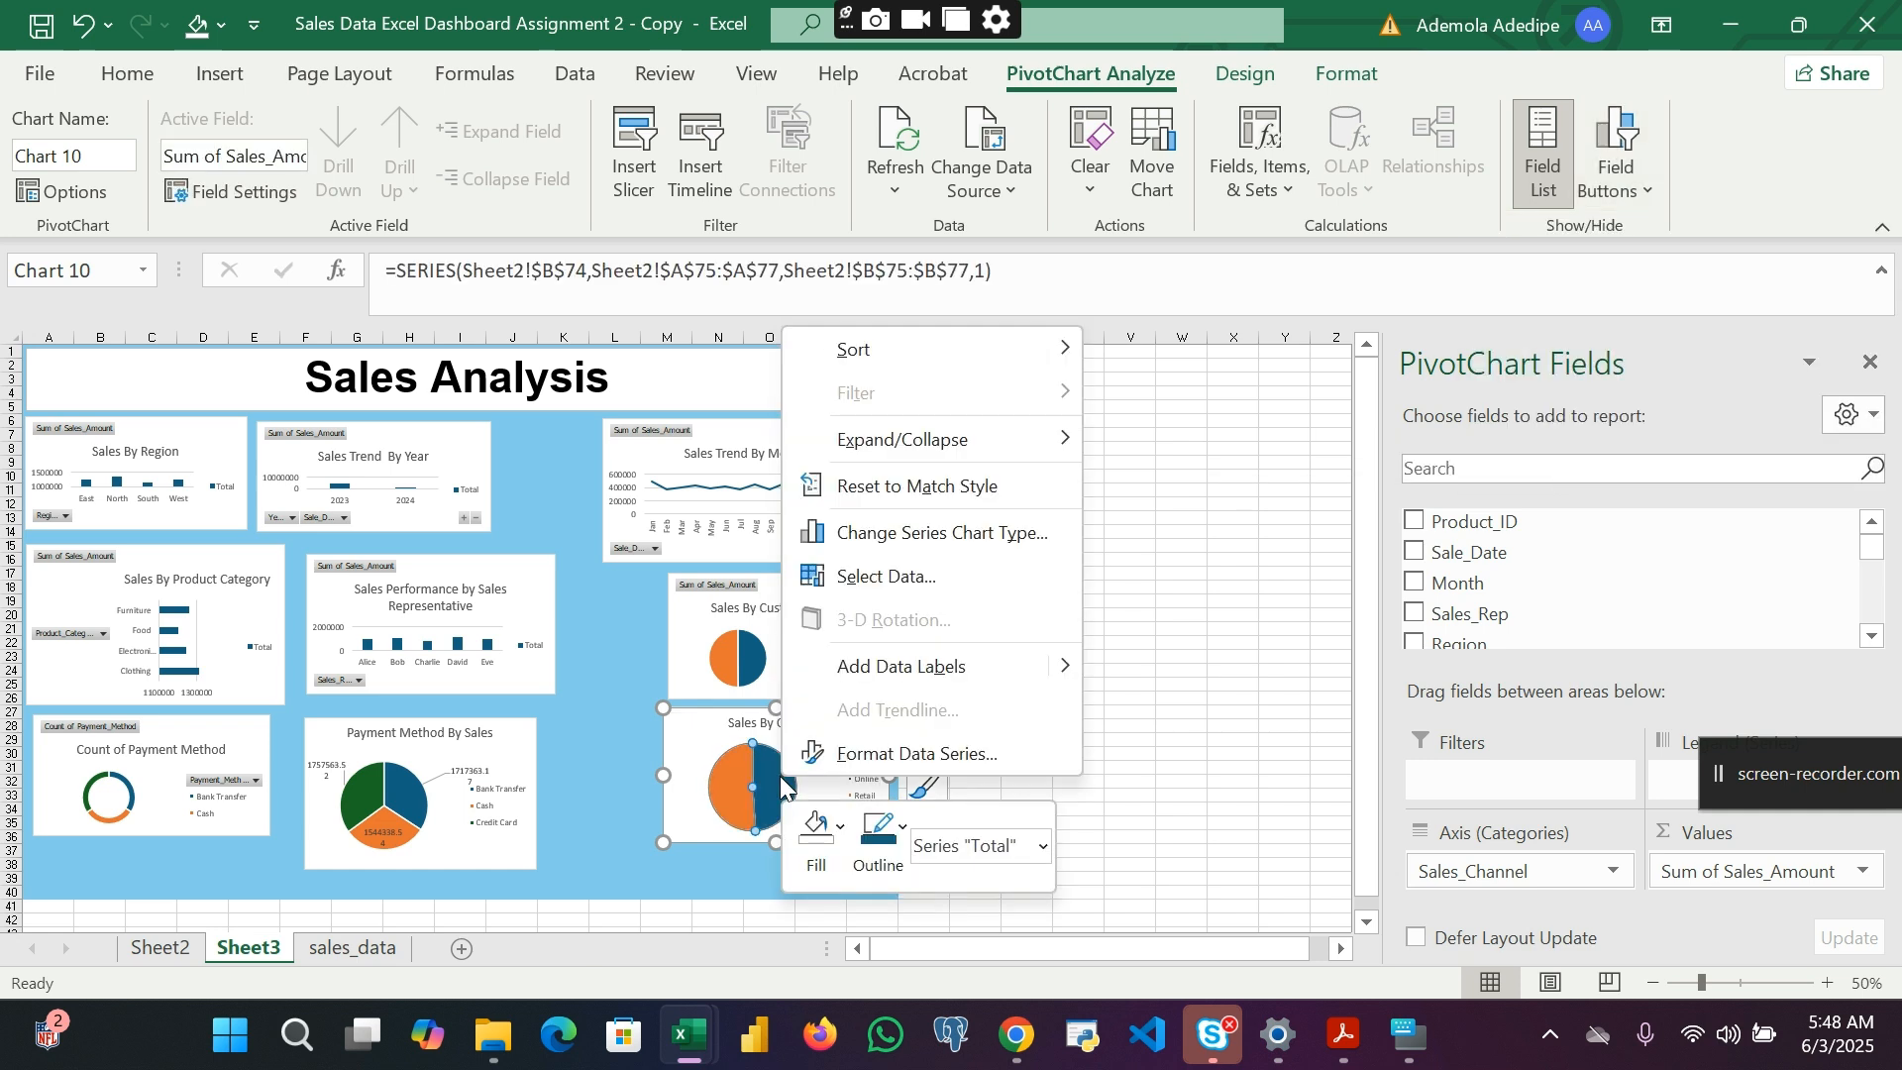
mouse_move(1078, 676)
click(1169, 670)
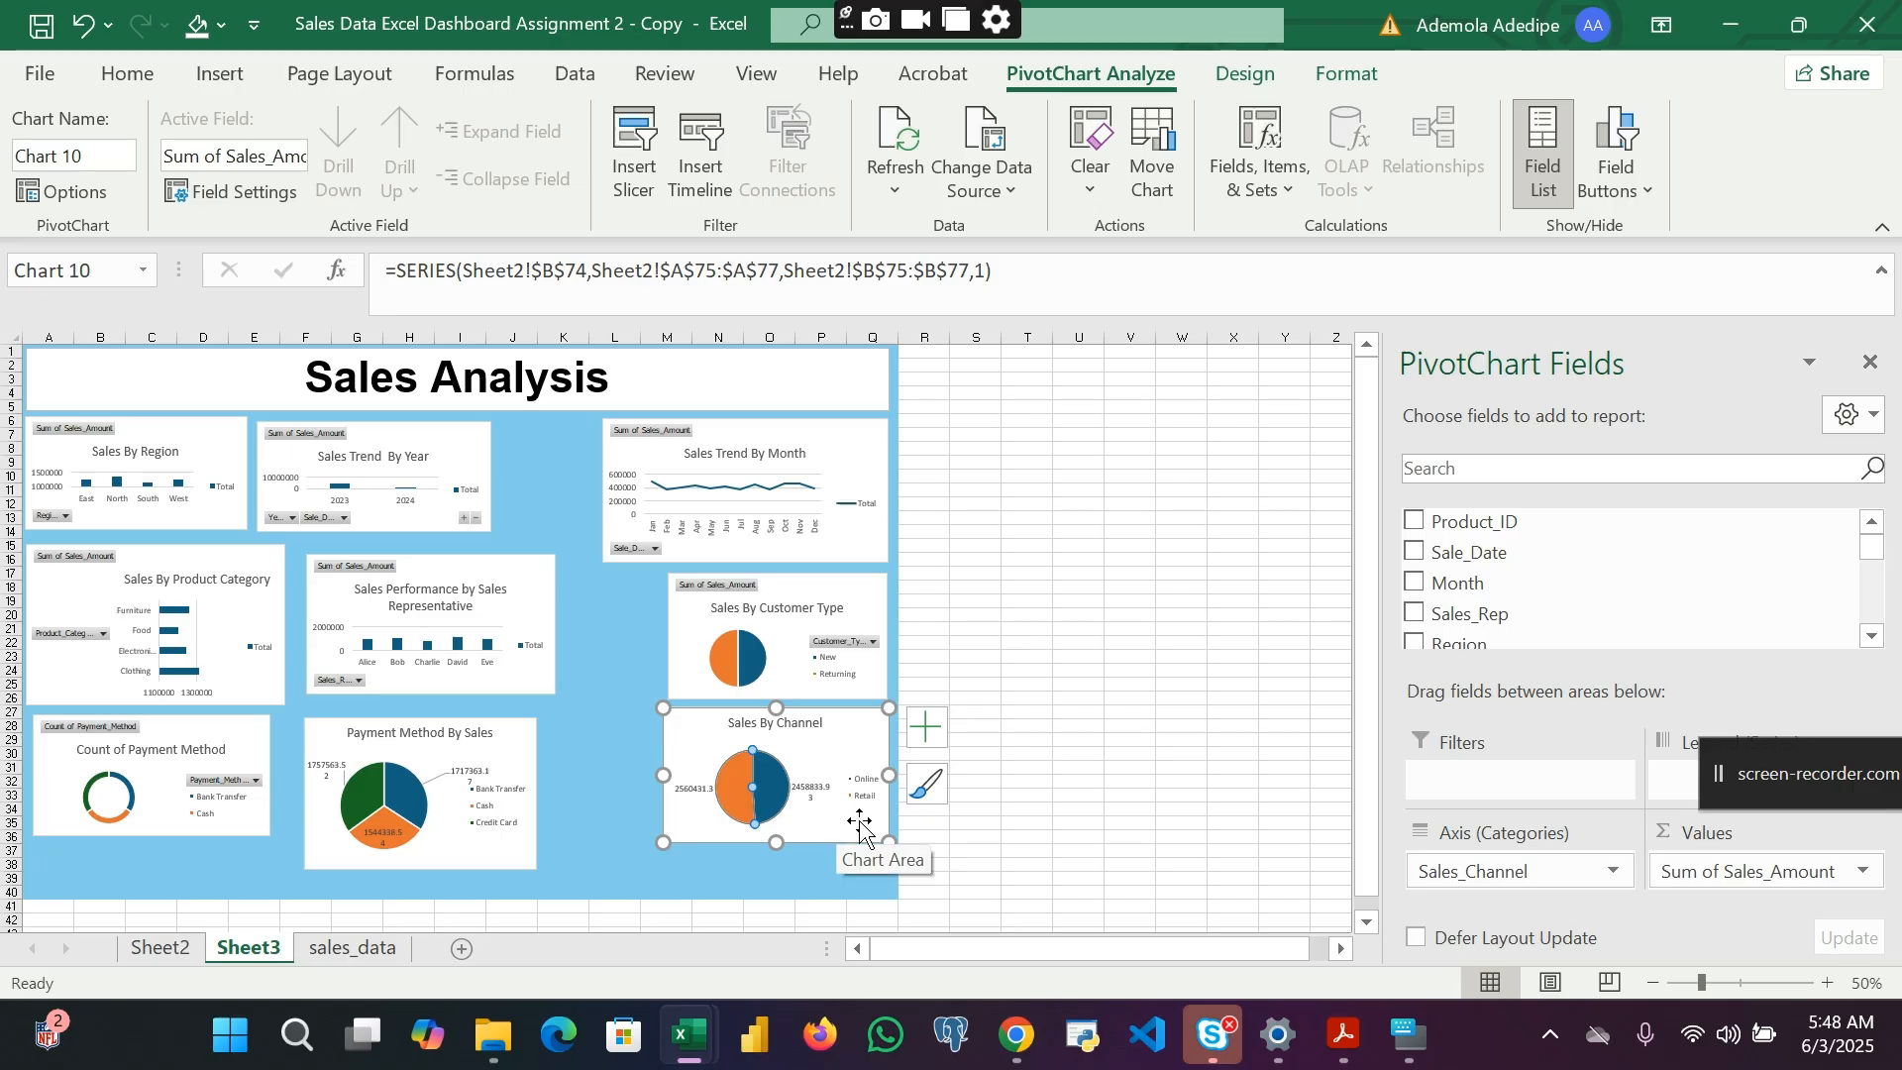
Step: Format the Sales By Channel chart's data labels with the Currency number category
click(814, 790)
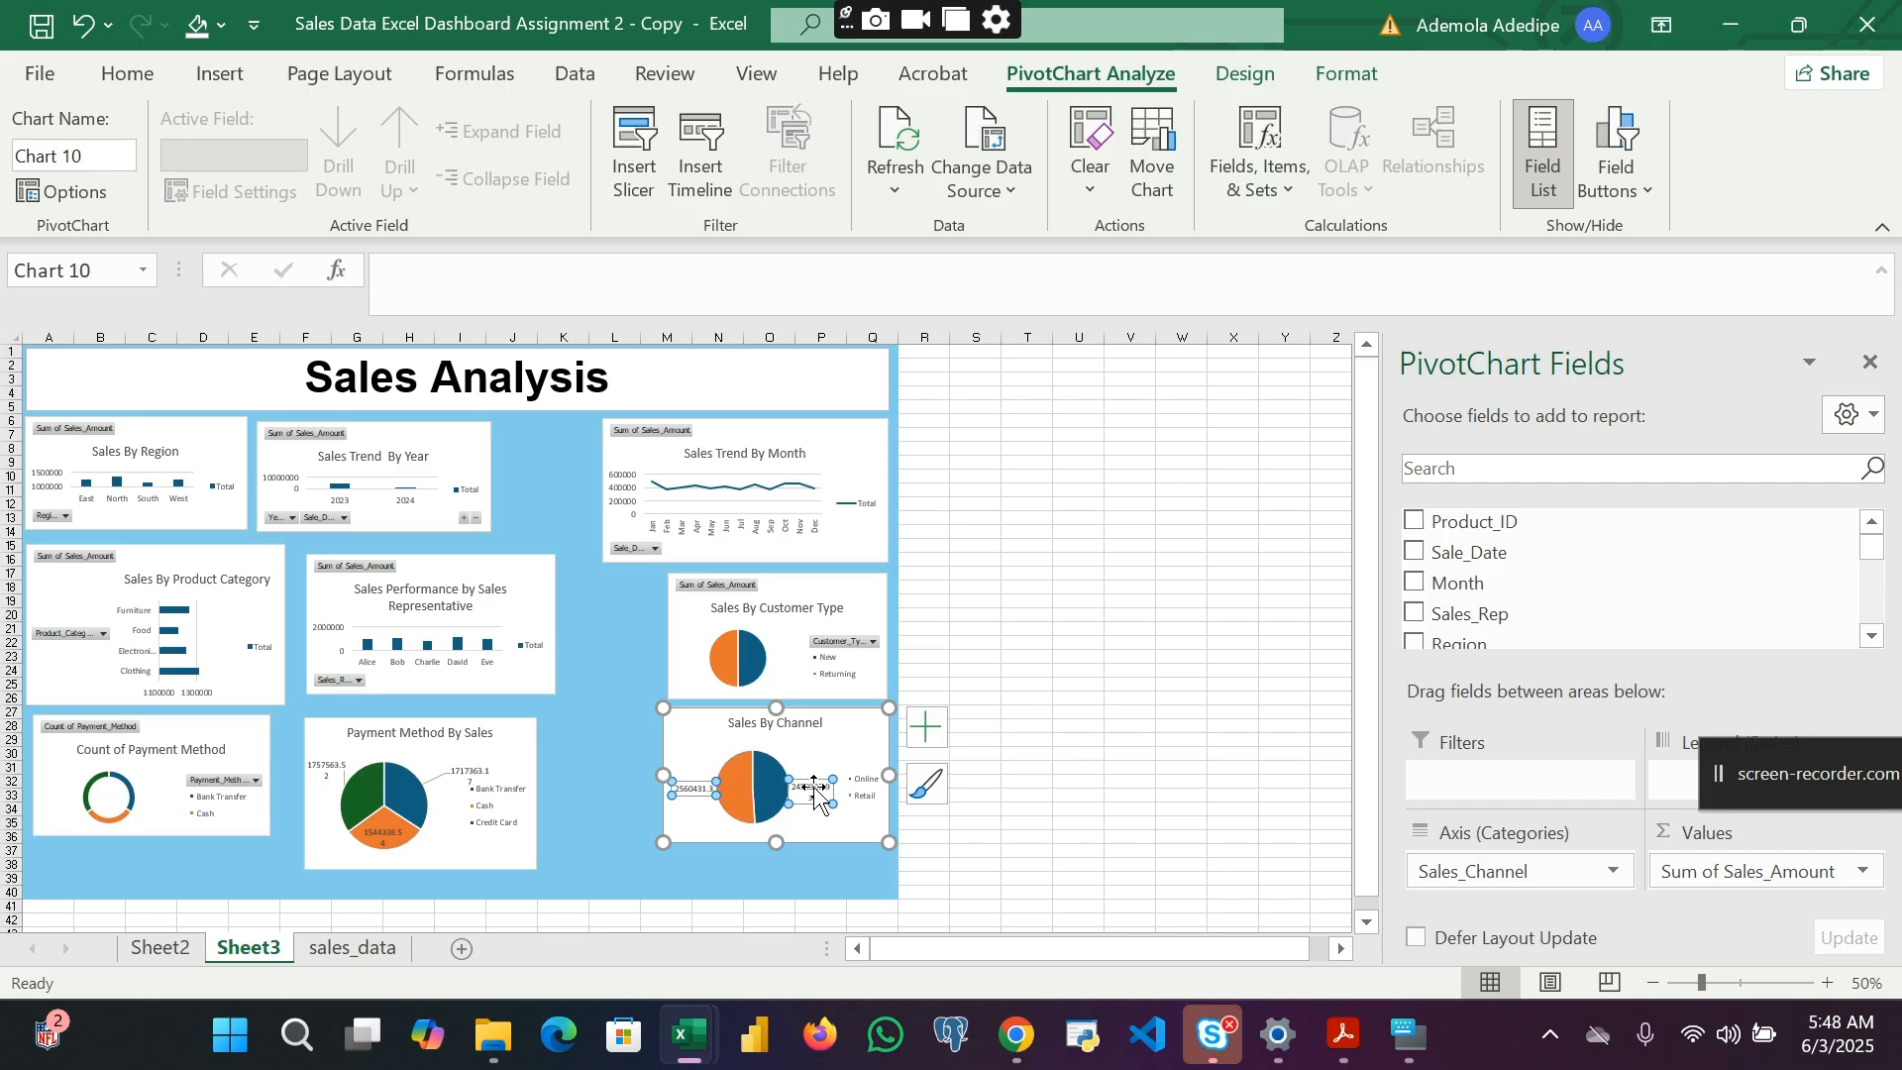
right_click(815, 792)
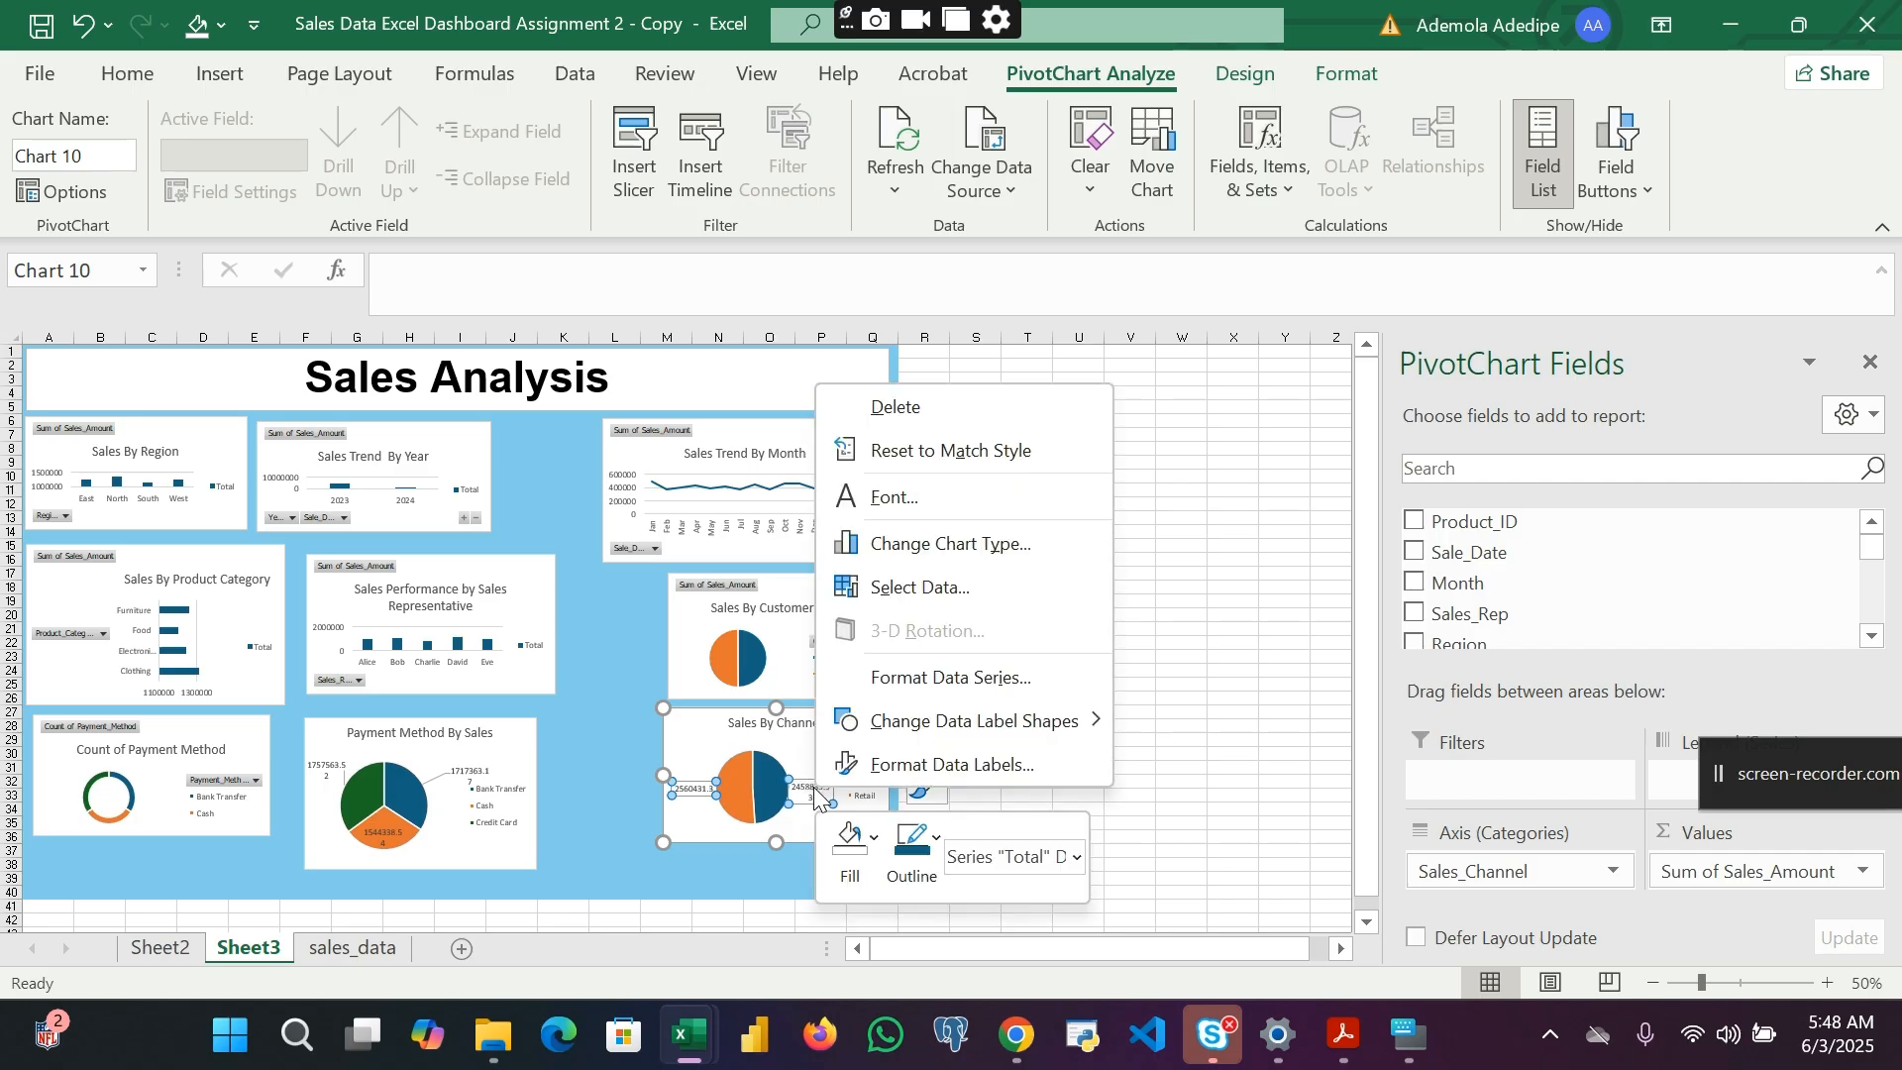
click(963, 762)
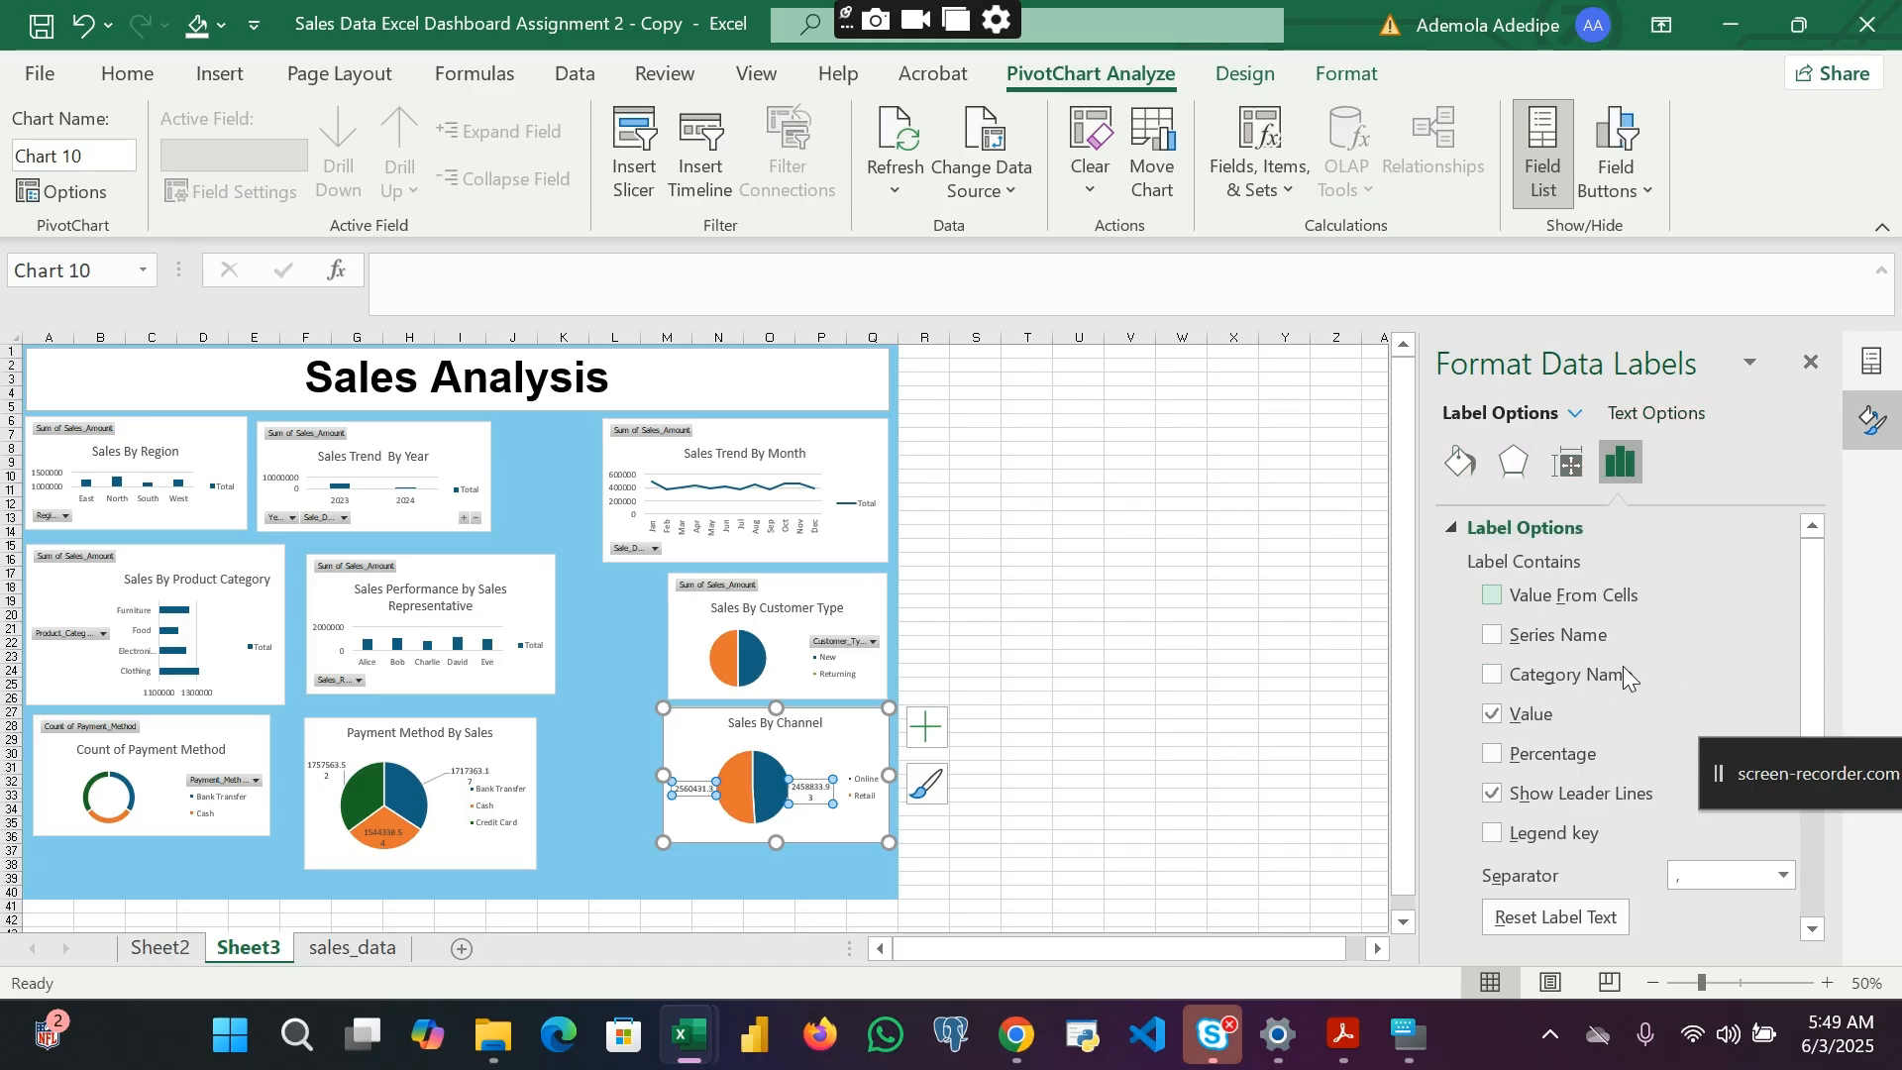
scroll(1644, 583, down, 3)
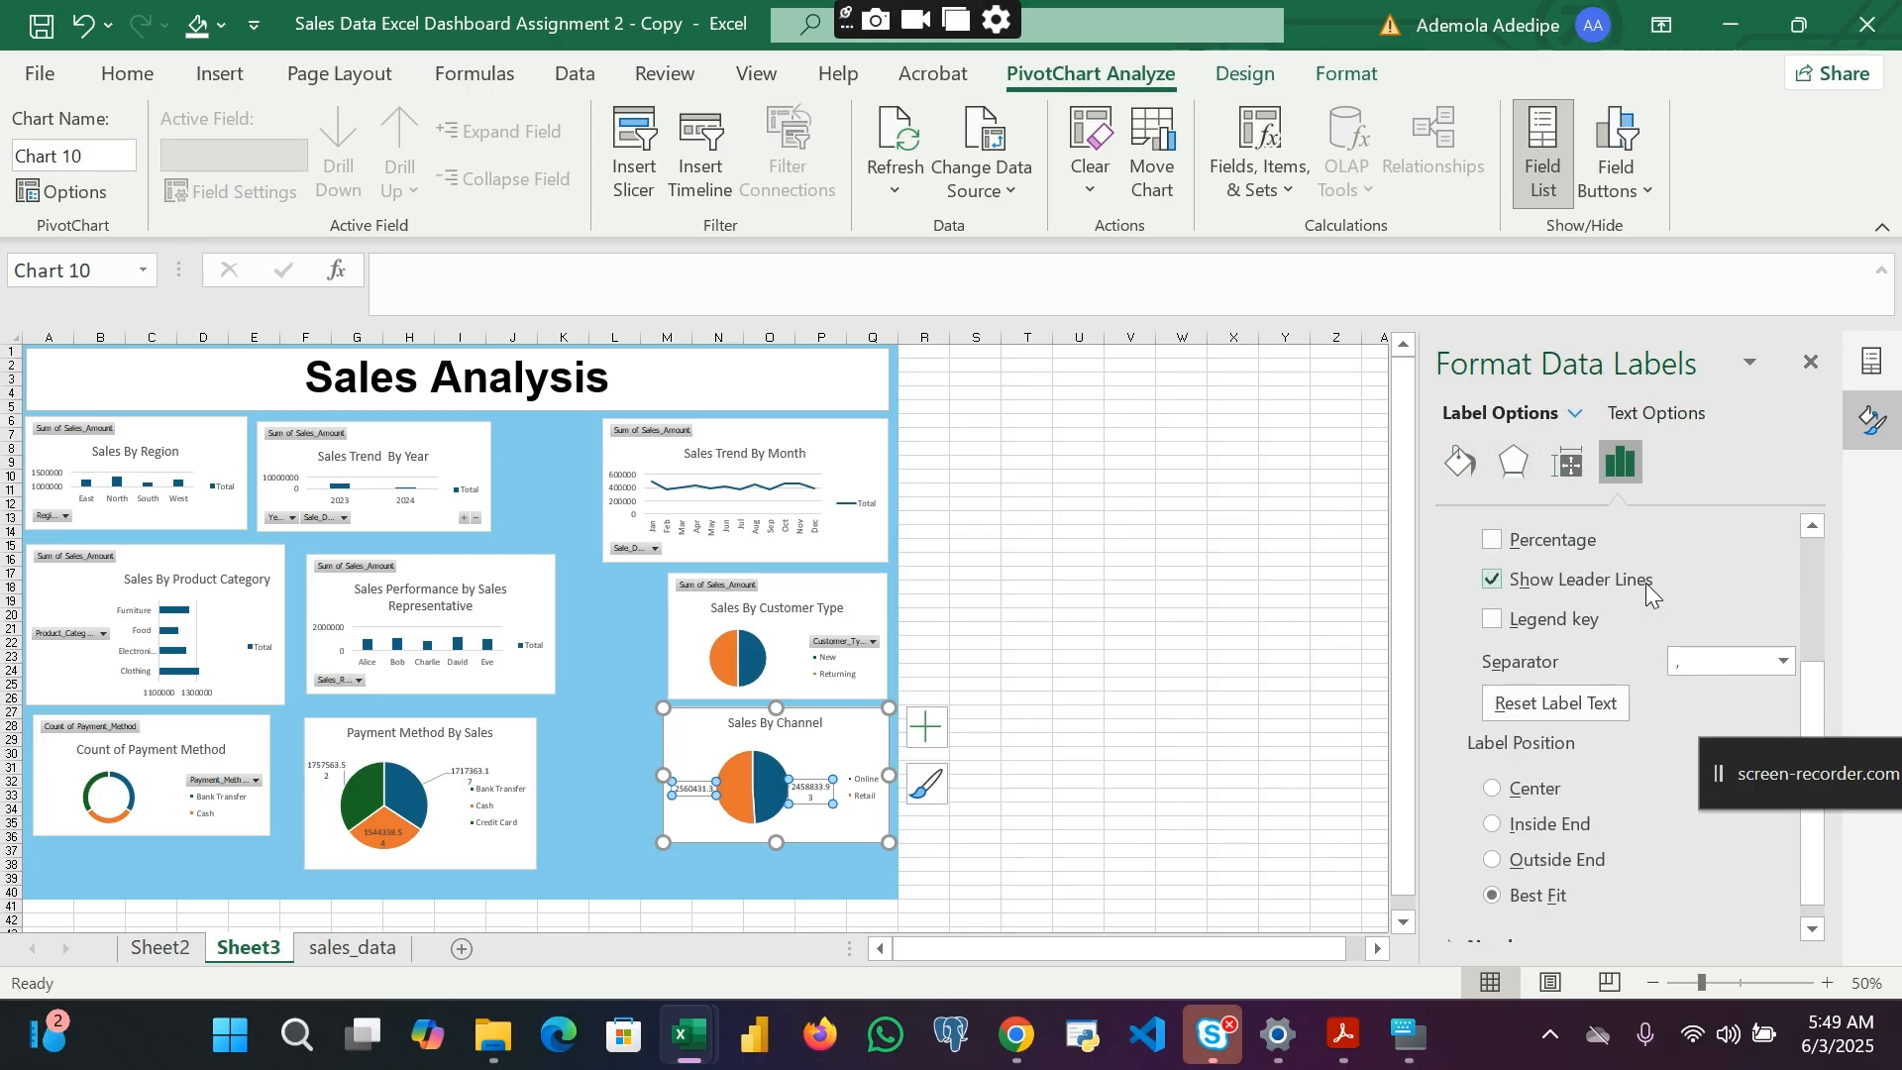
scroll(1514, 926, down, 1)
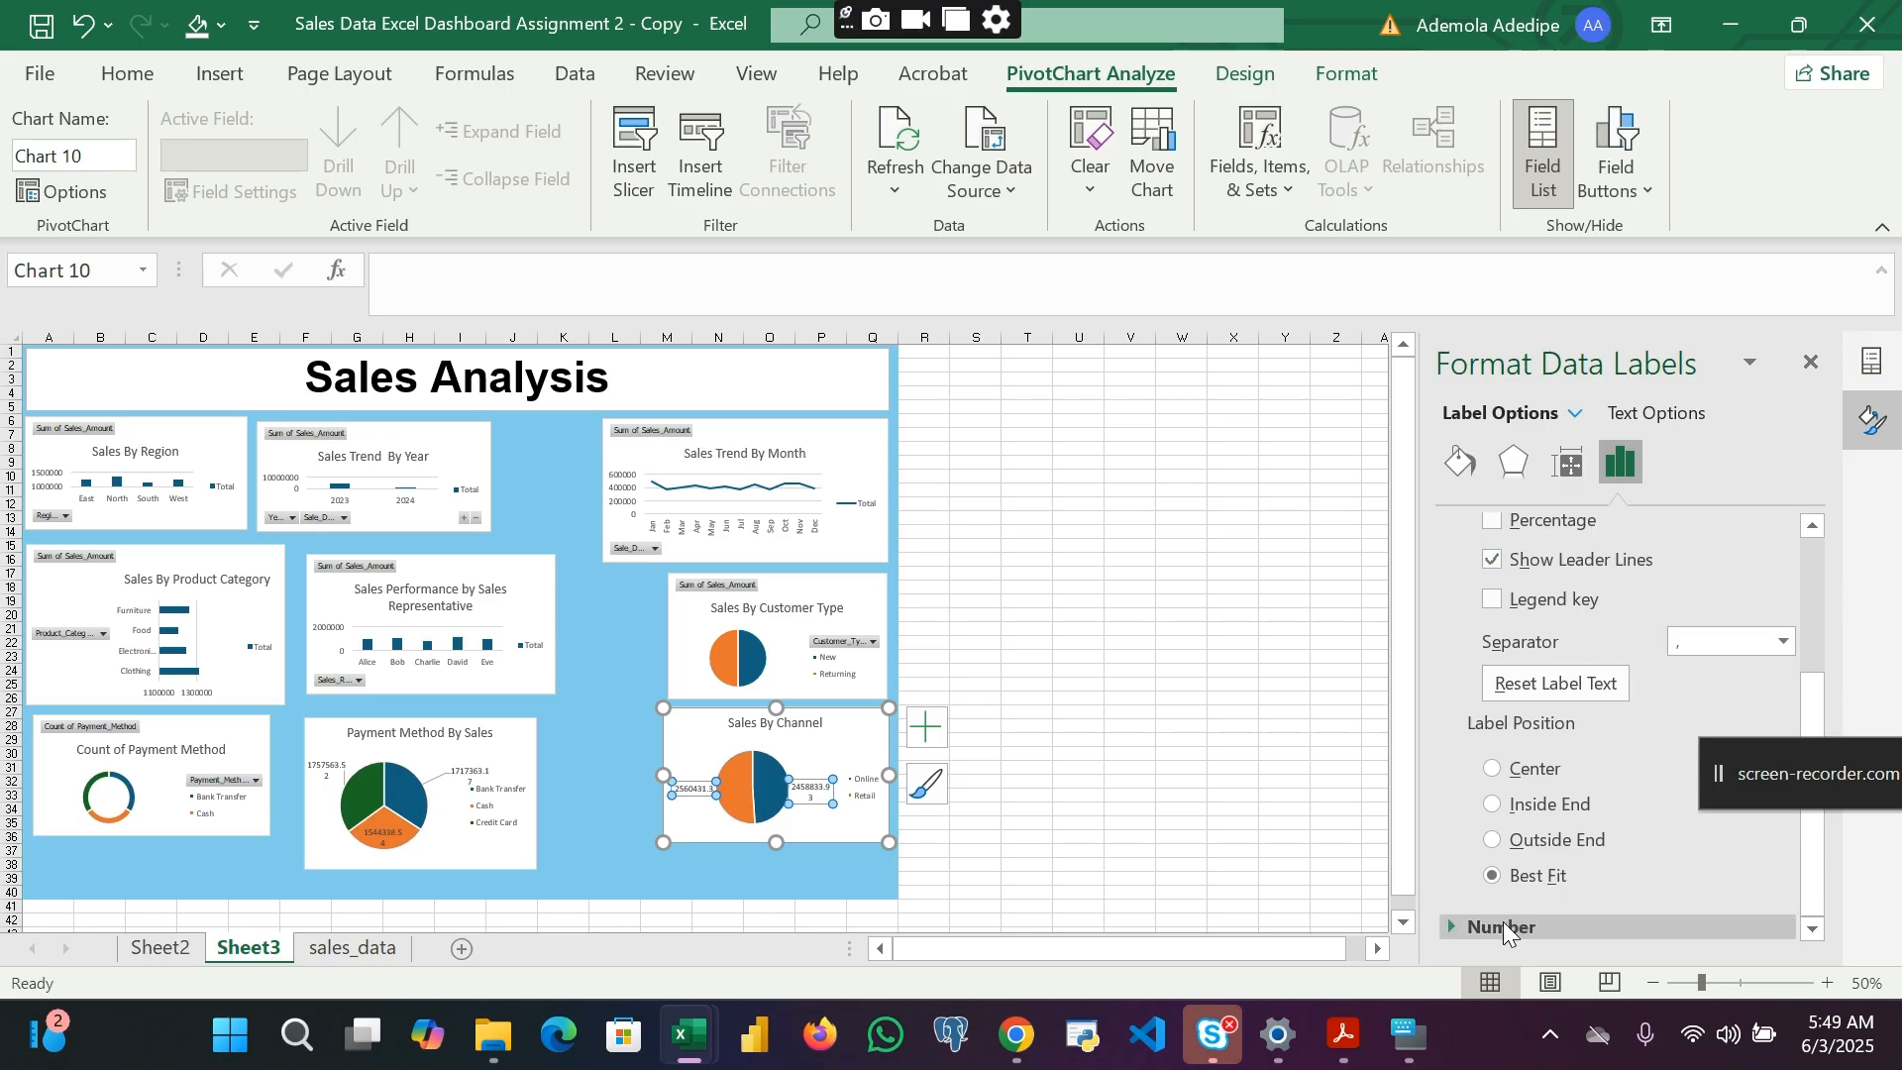
click(1504, 928)
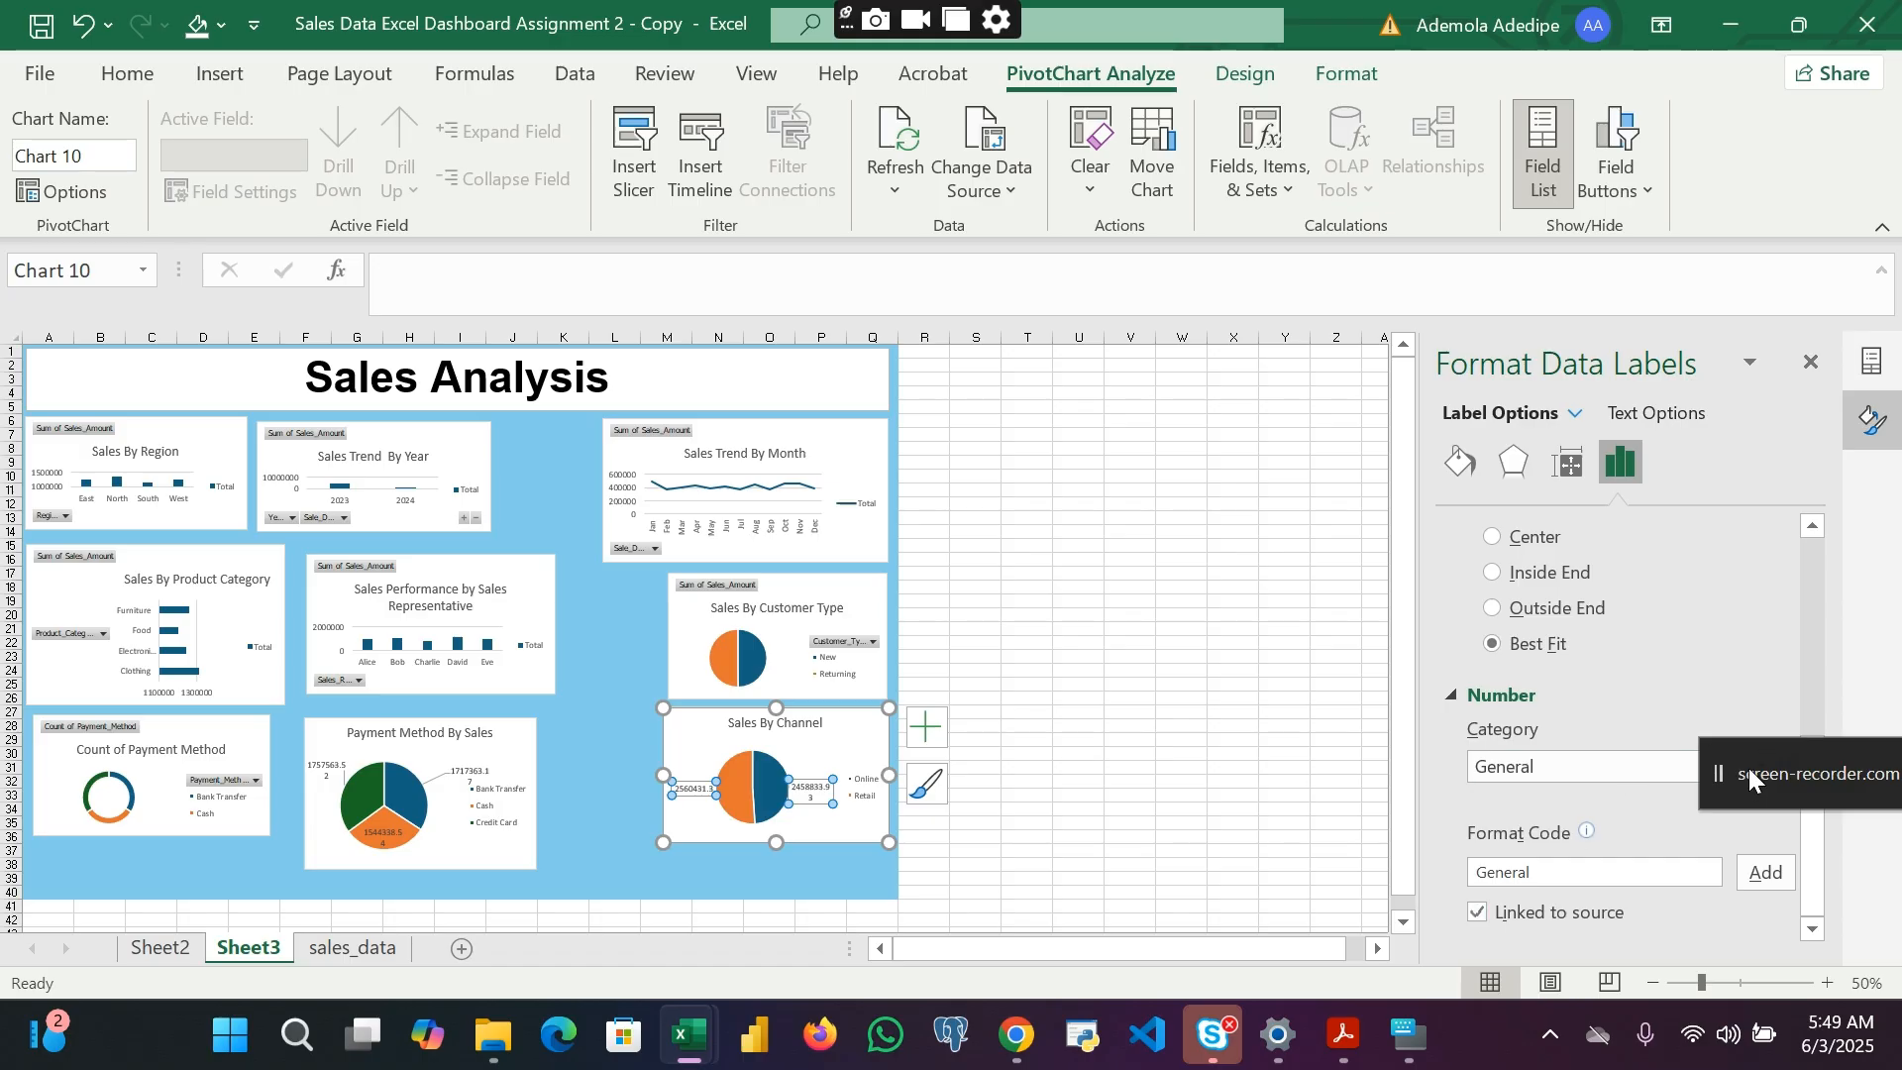
drag(1749, 773, 1786, 619)
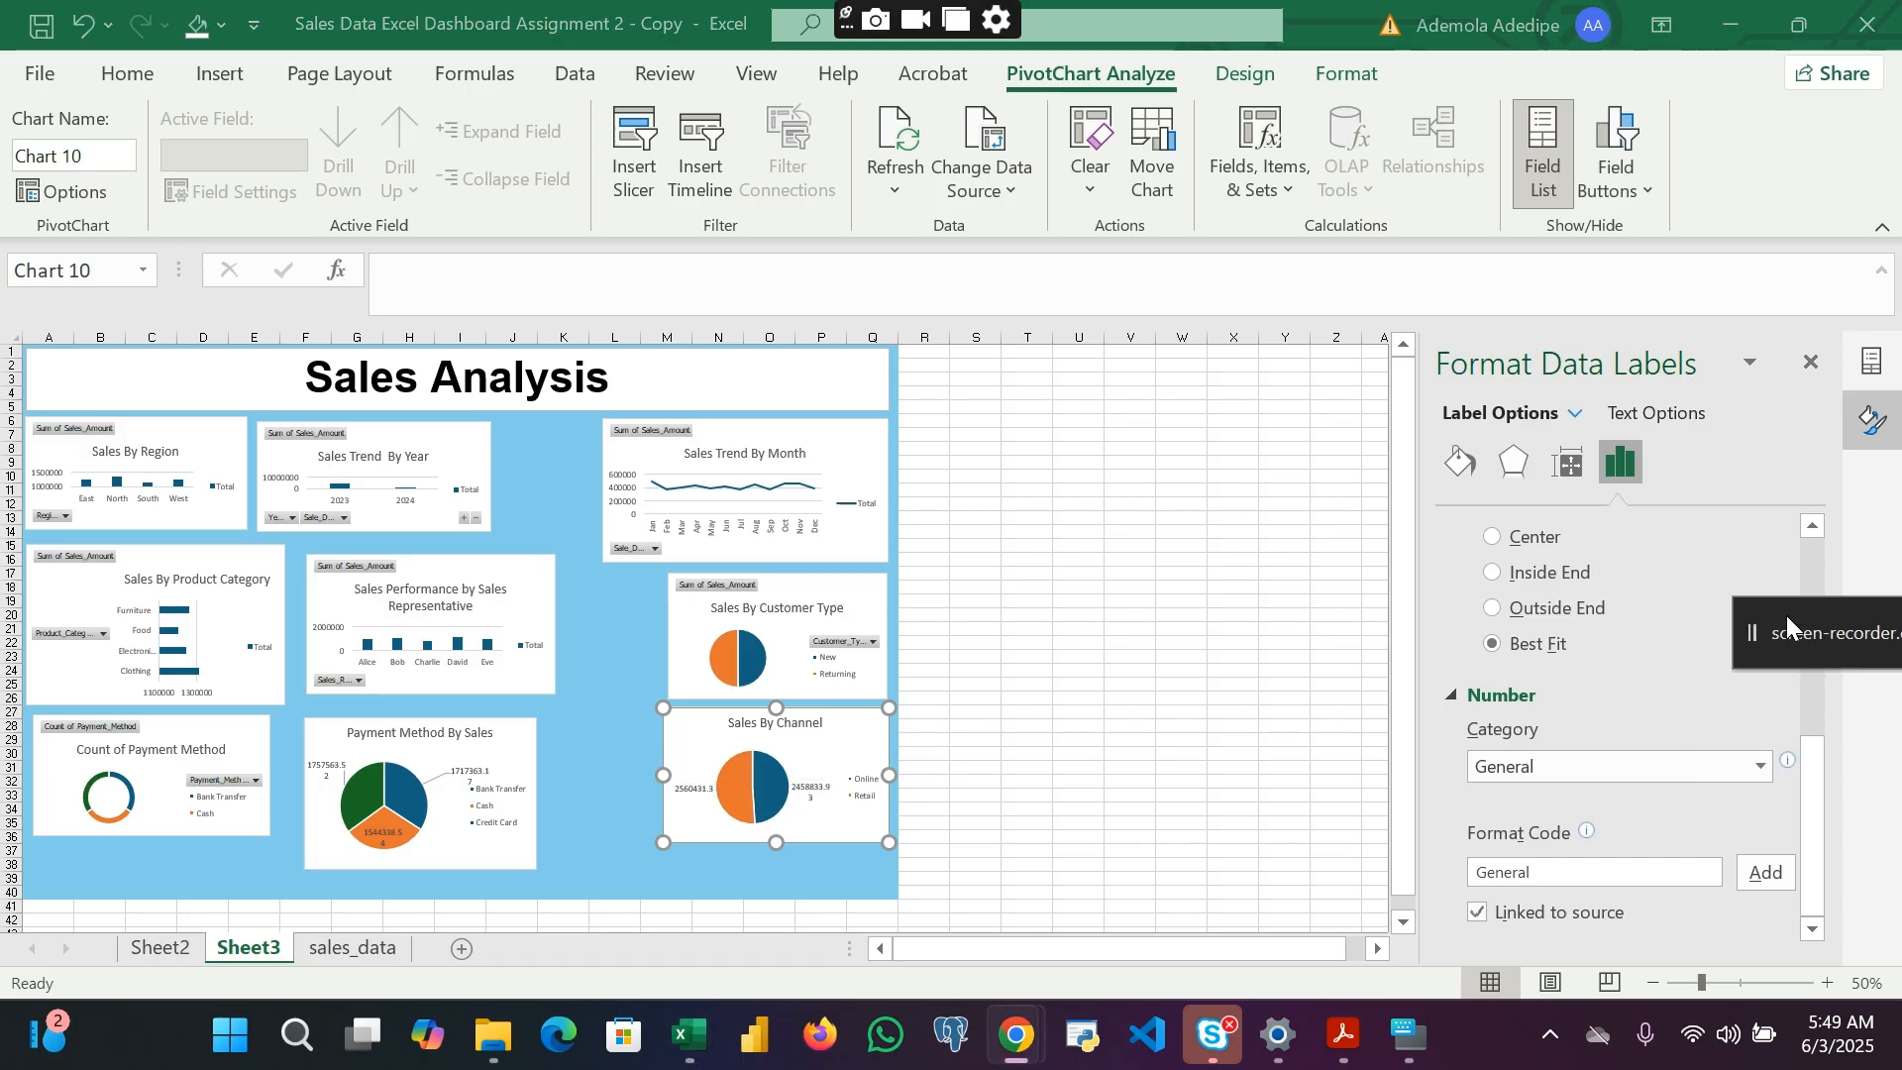
click(1762, 767)
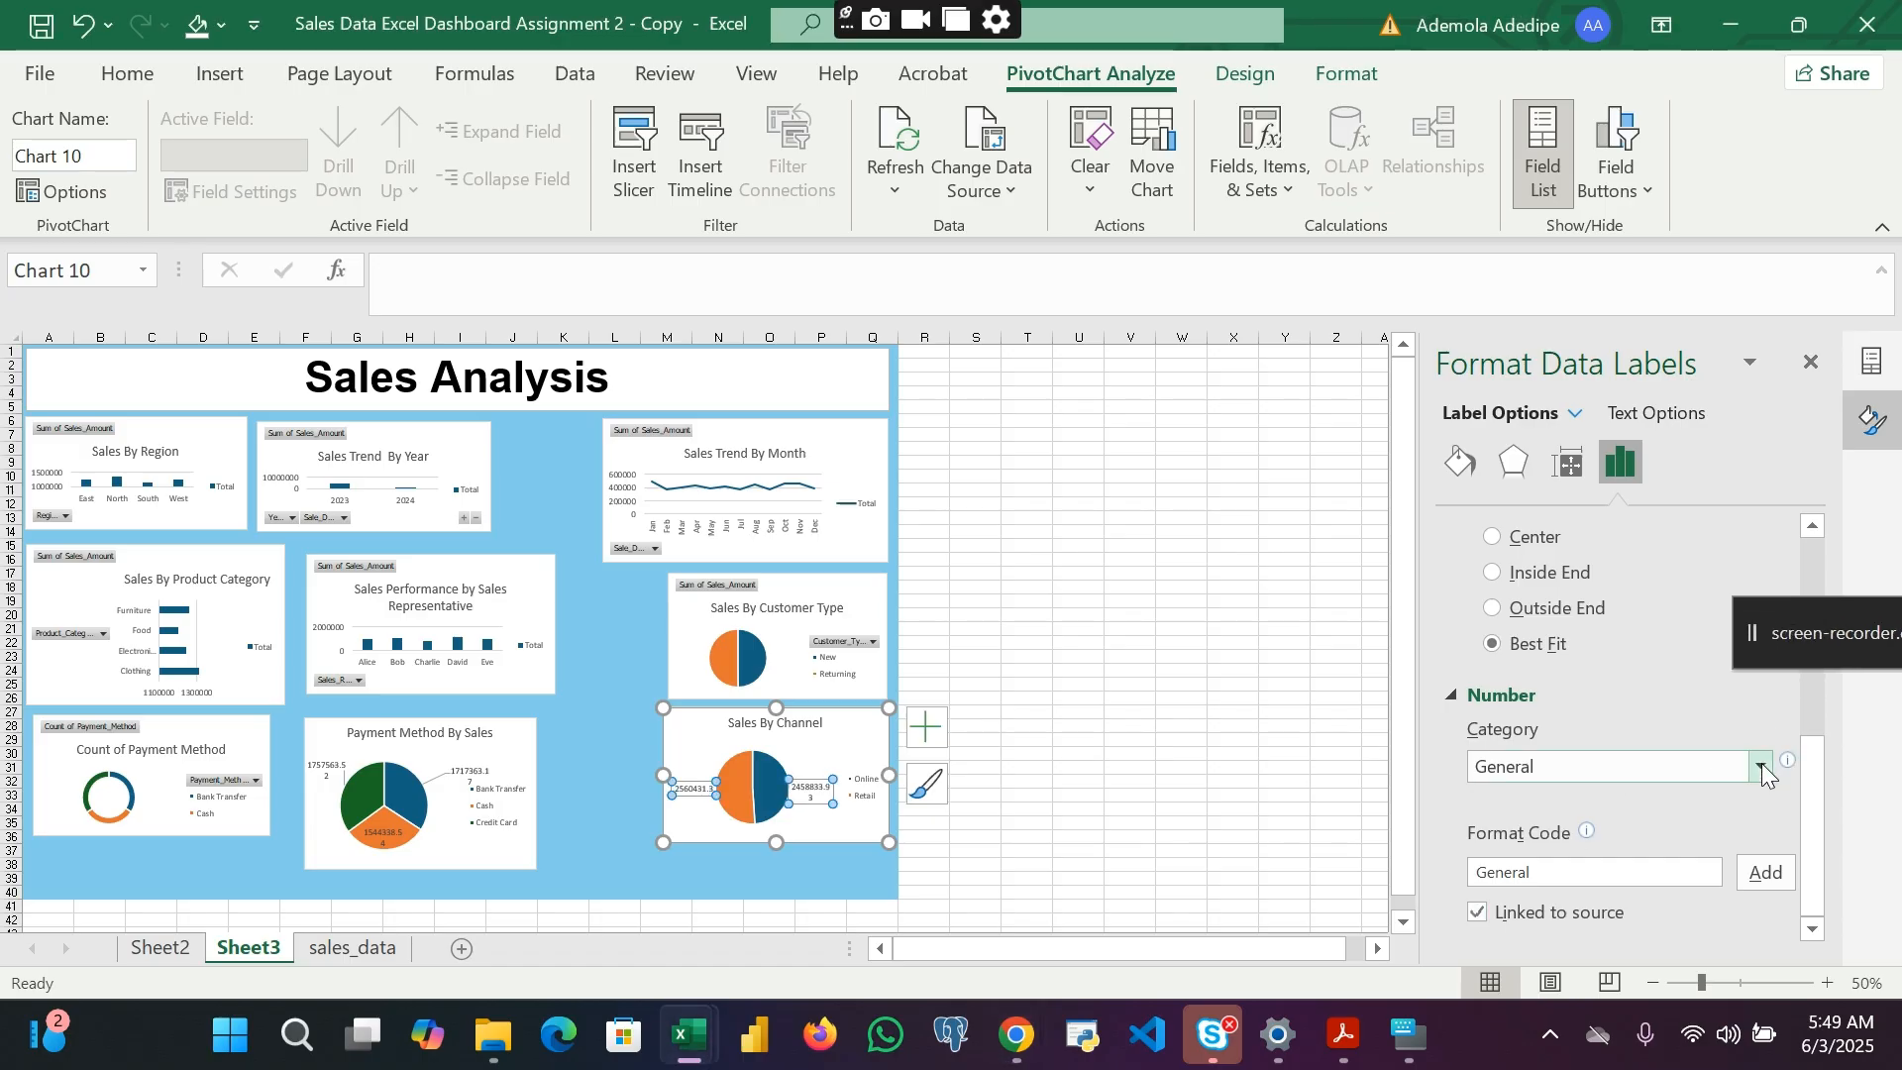
click(1761, 764)
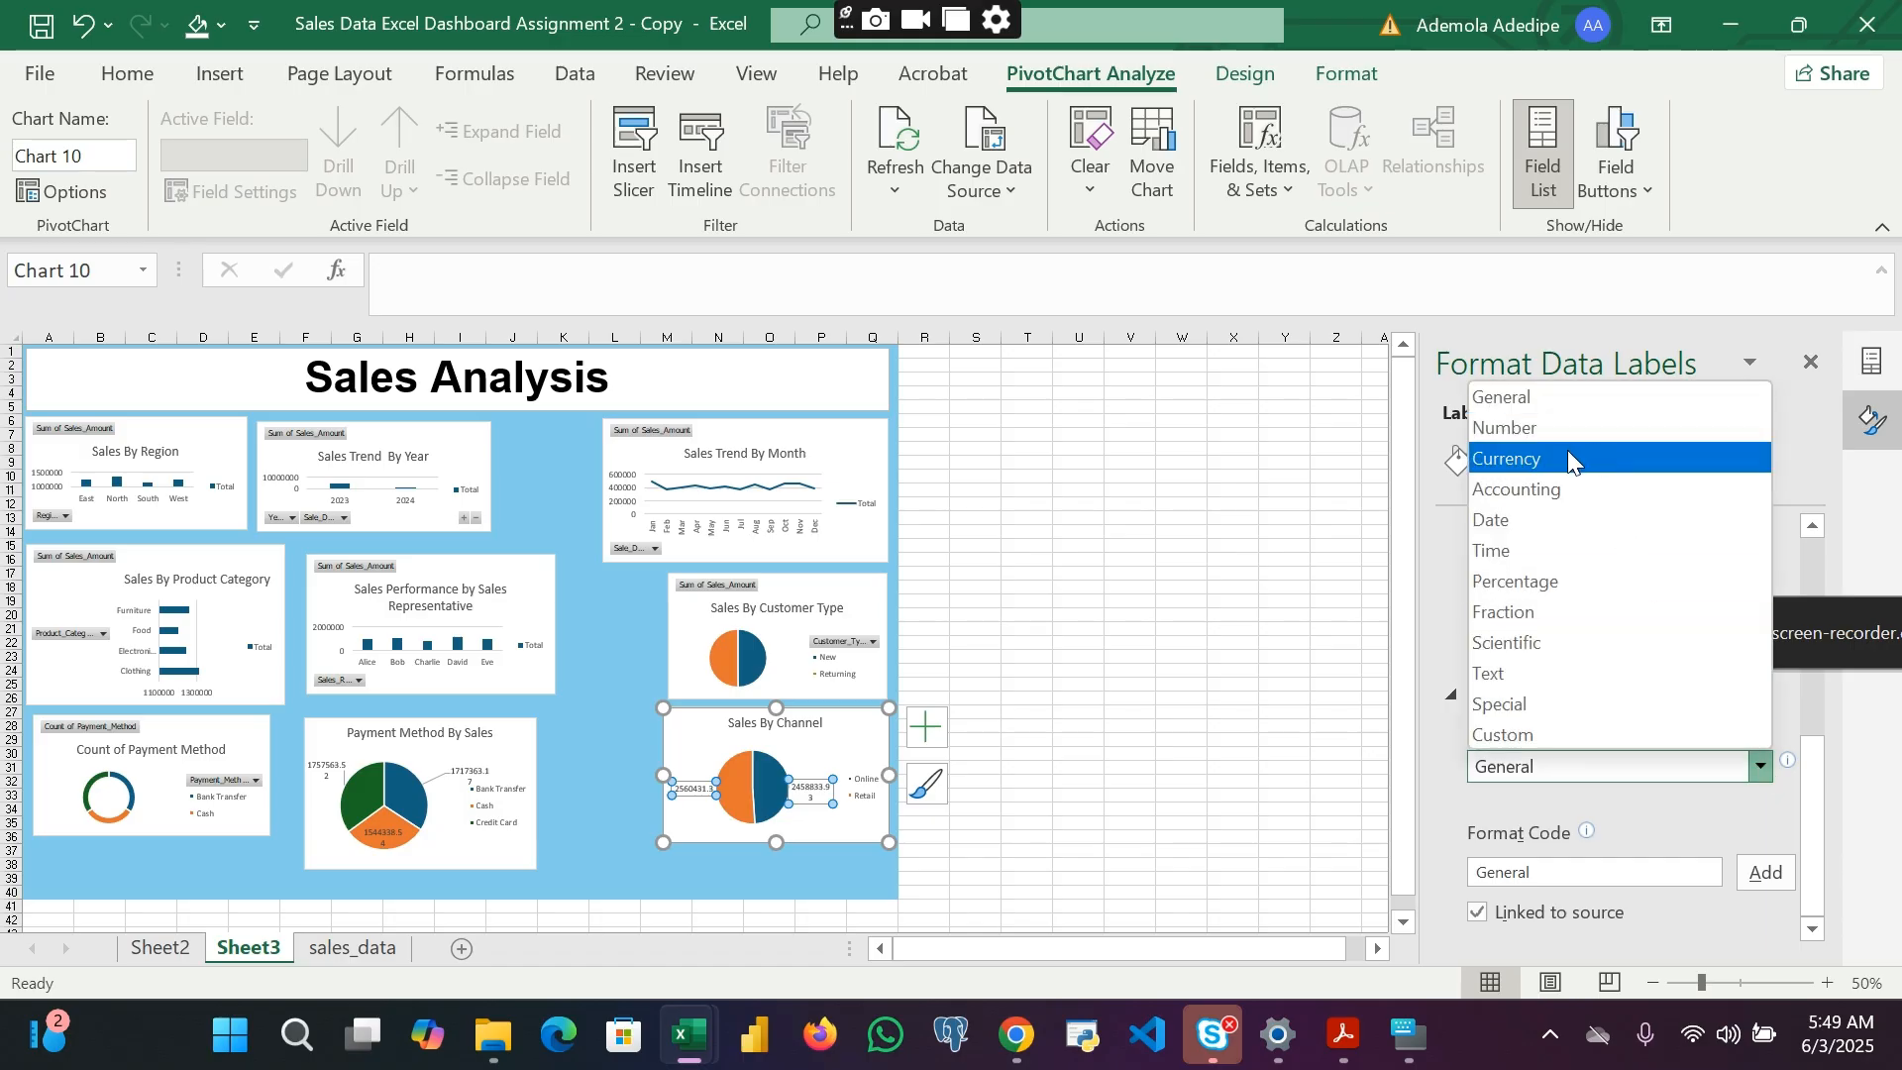
click(1530, 462)
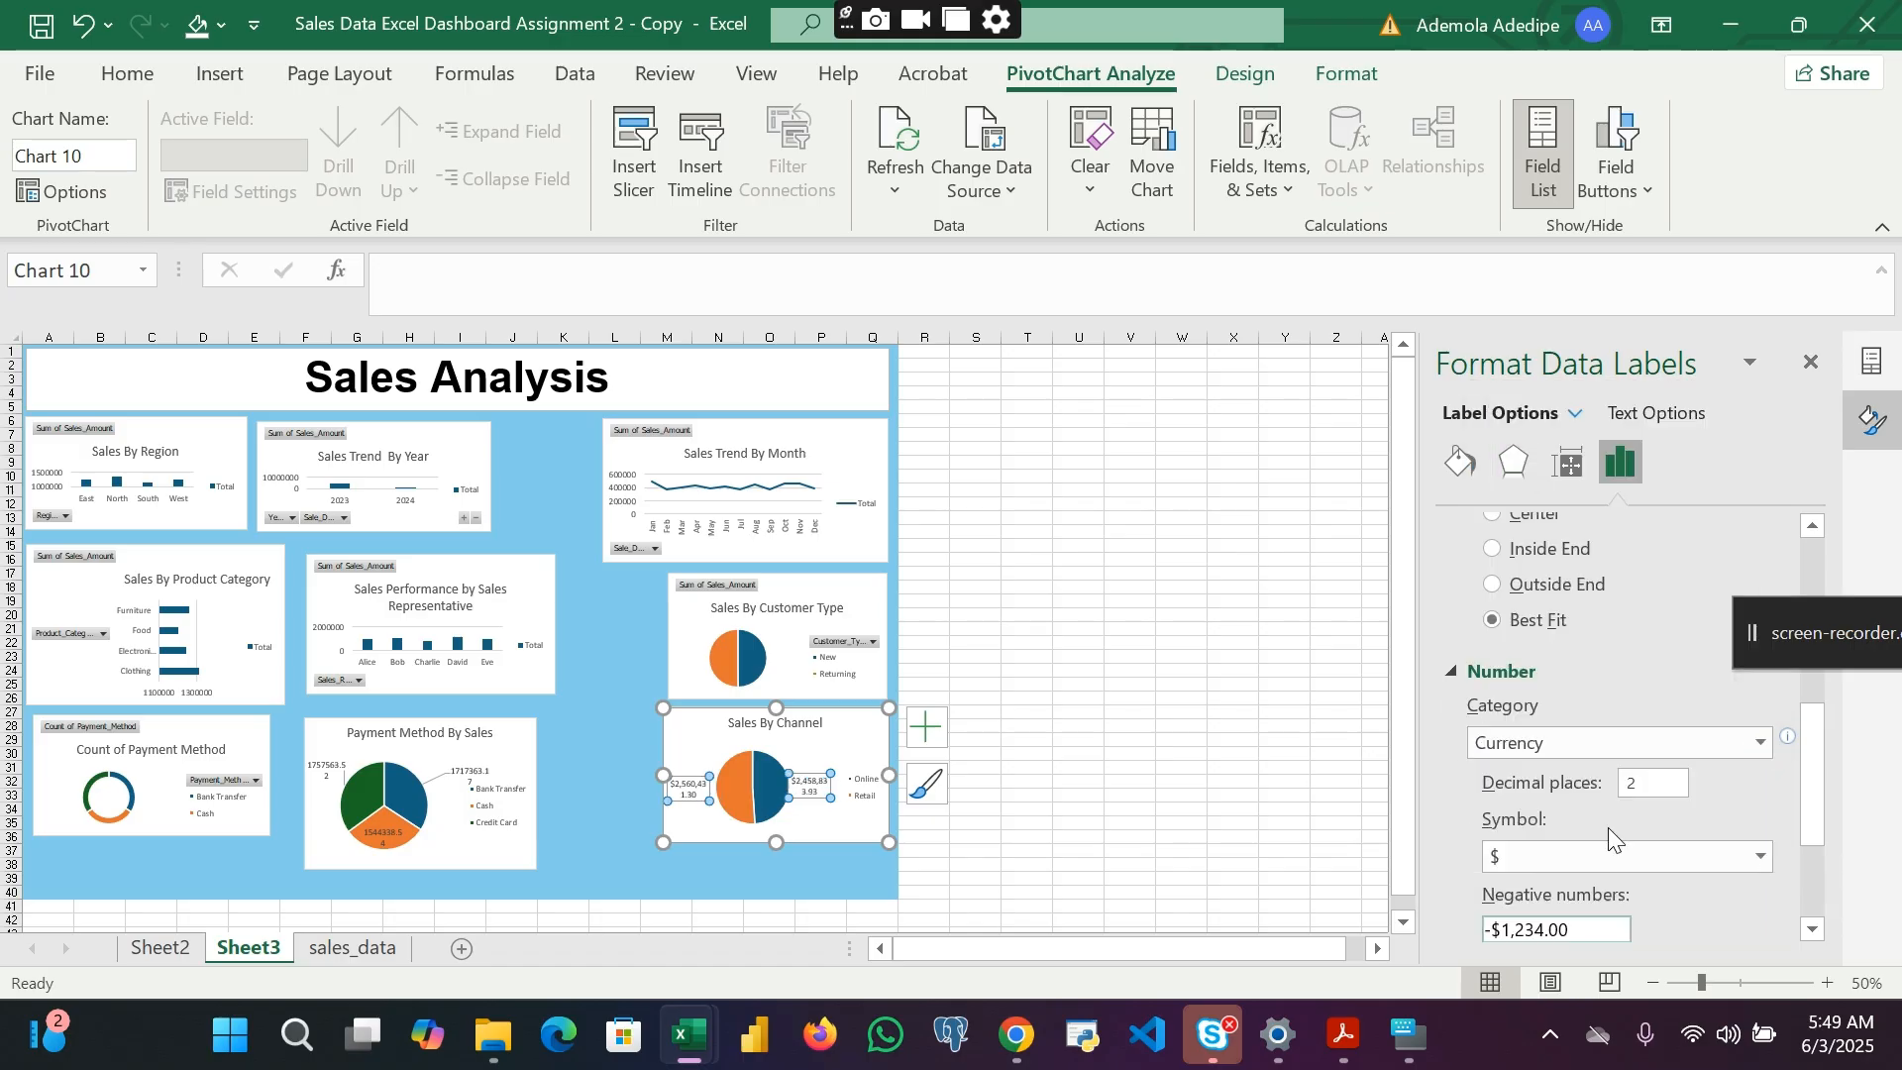
Step: Set the Sales By Channel data labels to 0 decimal places and move the chart down, away from the Sales By Customer Type chart
click(1647, 783)
key(Return)
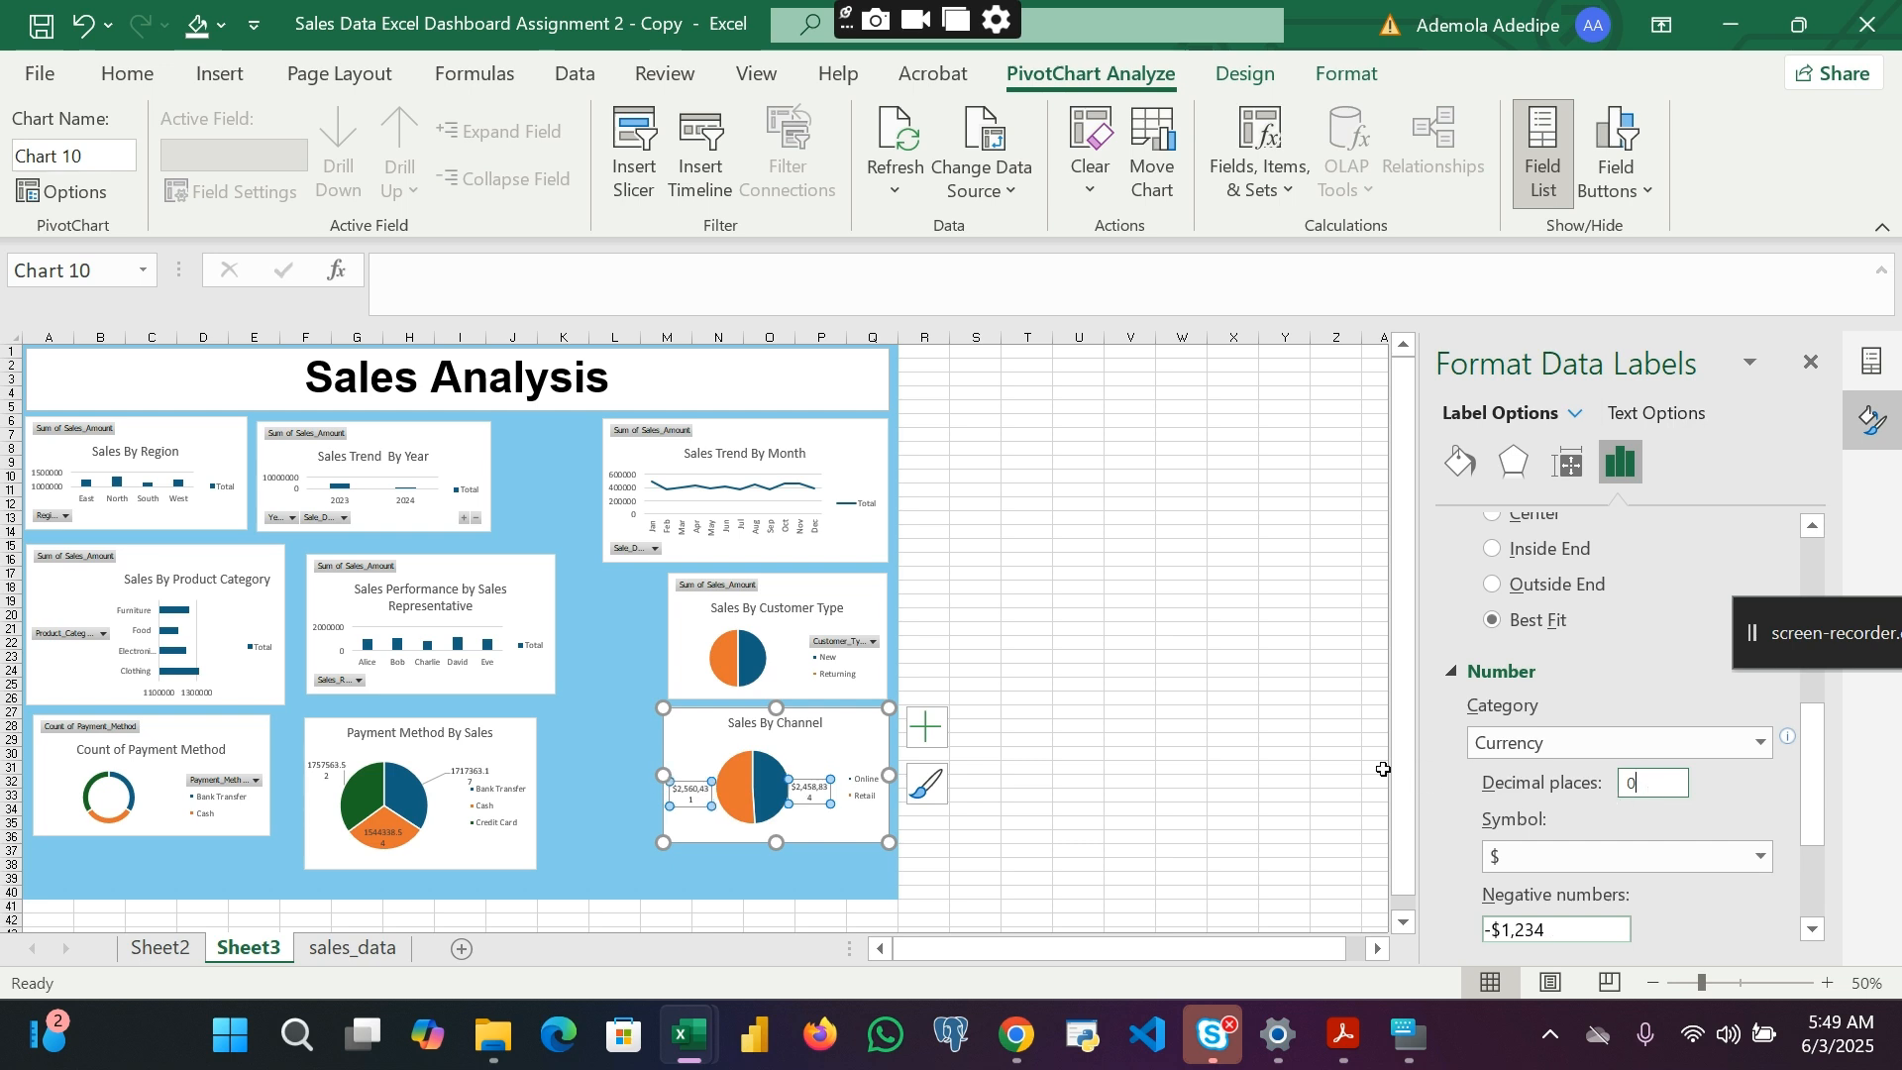
click(835, 750)
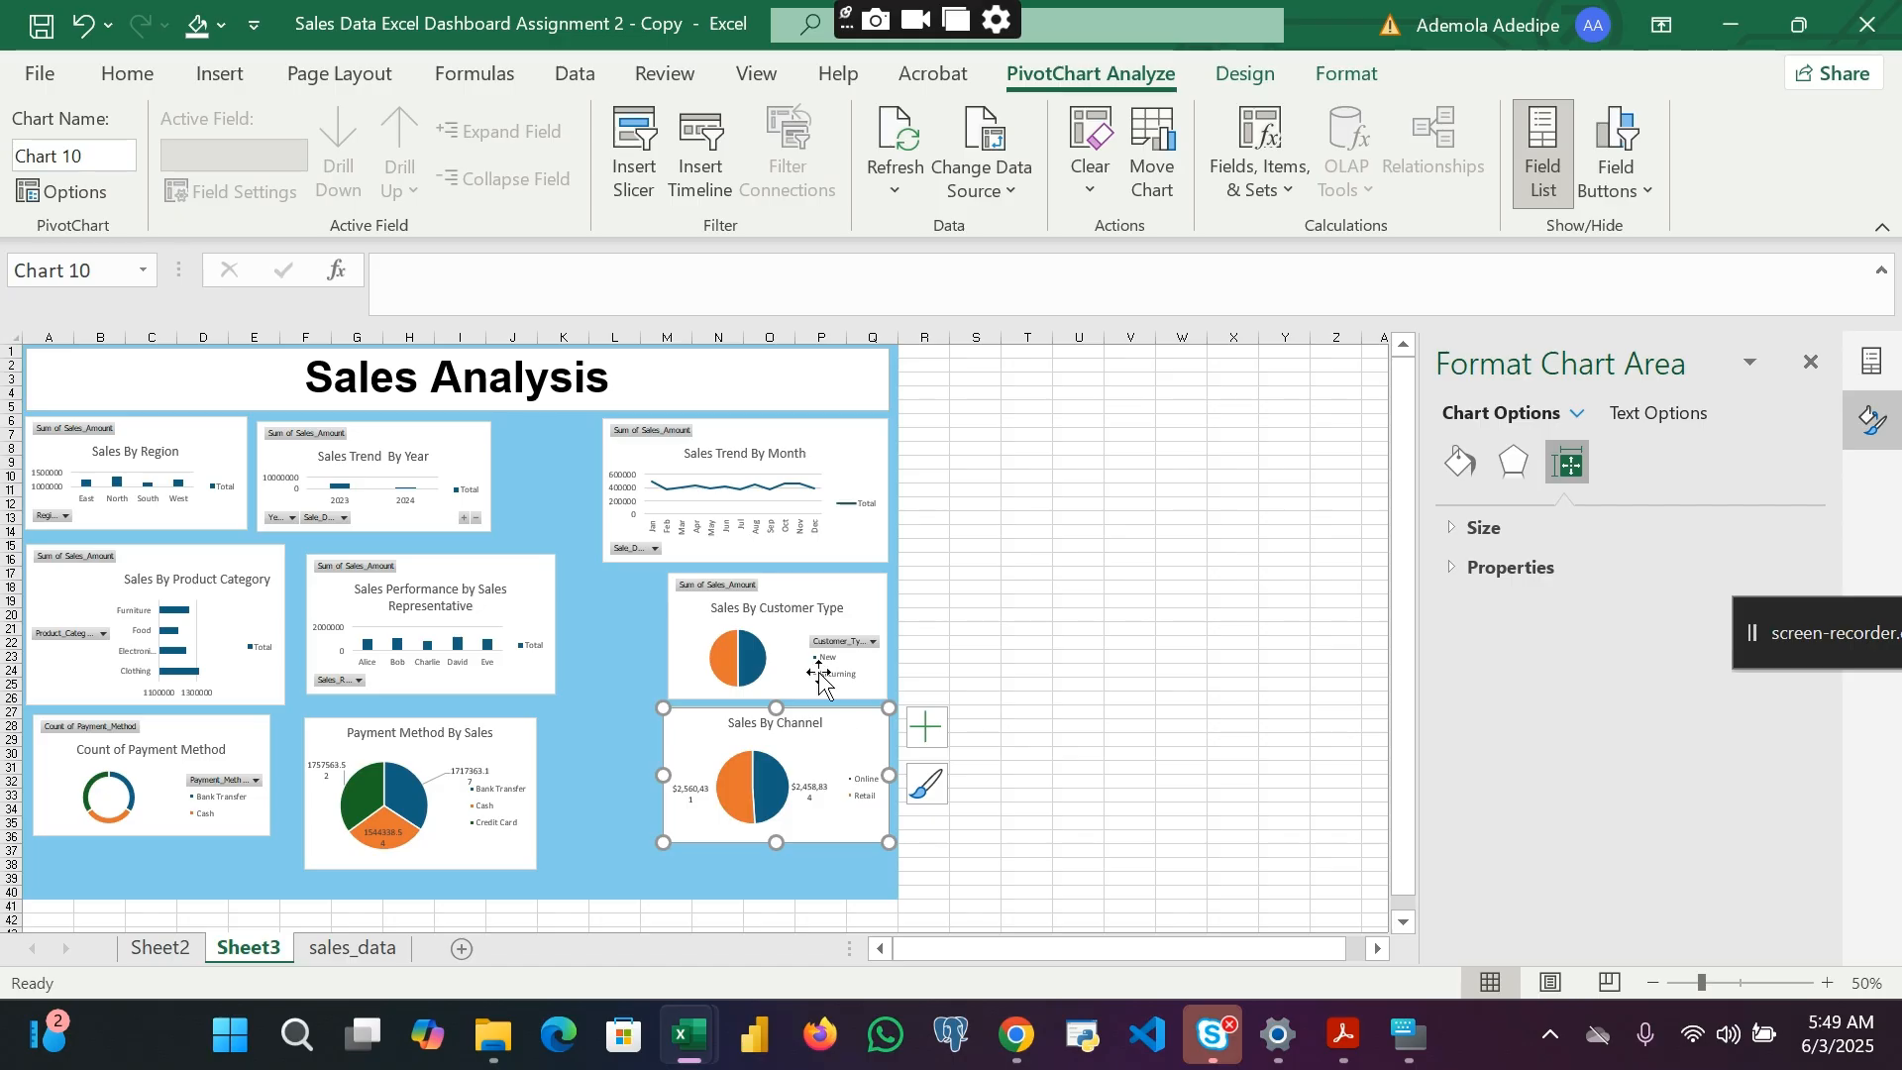
drag(838, 750, 841, 785)
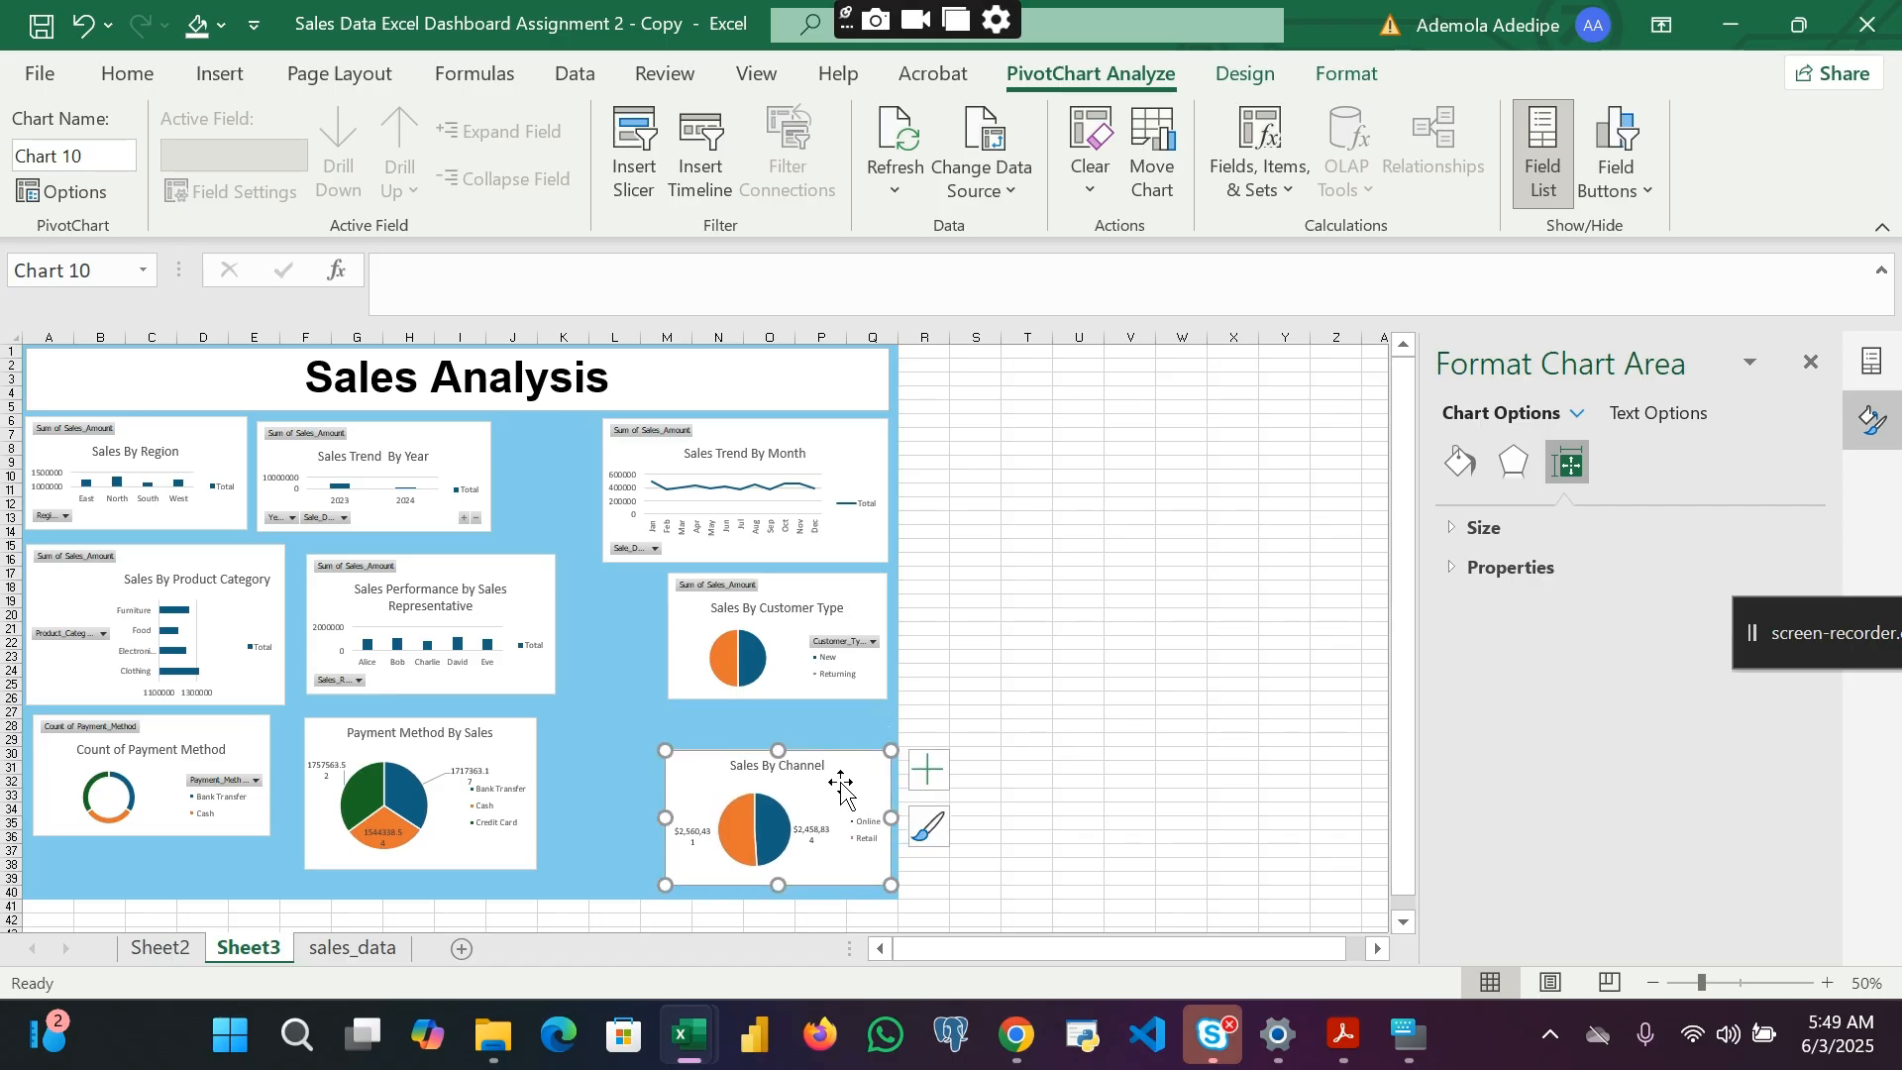
Step: Enlarge the Sales By Customer Type chart to match the width of the Sales Trend By Month chart and extend its bottom edge downward
click(680, 637)
drag(667, 633, 602, 626)
drag(743, 698, 749, 726)
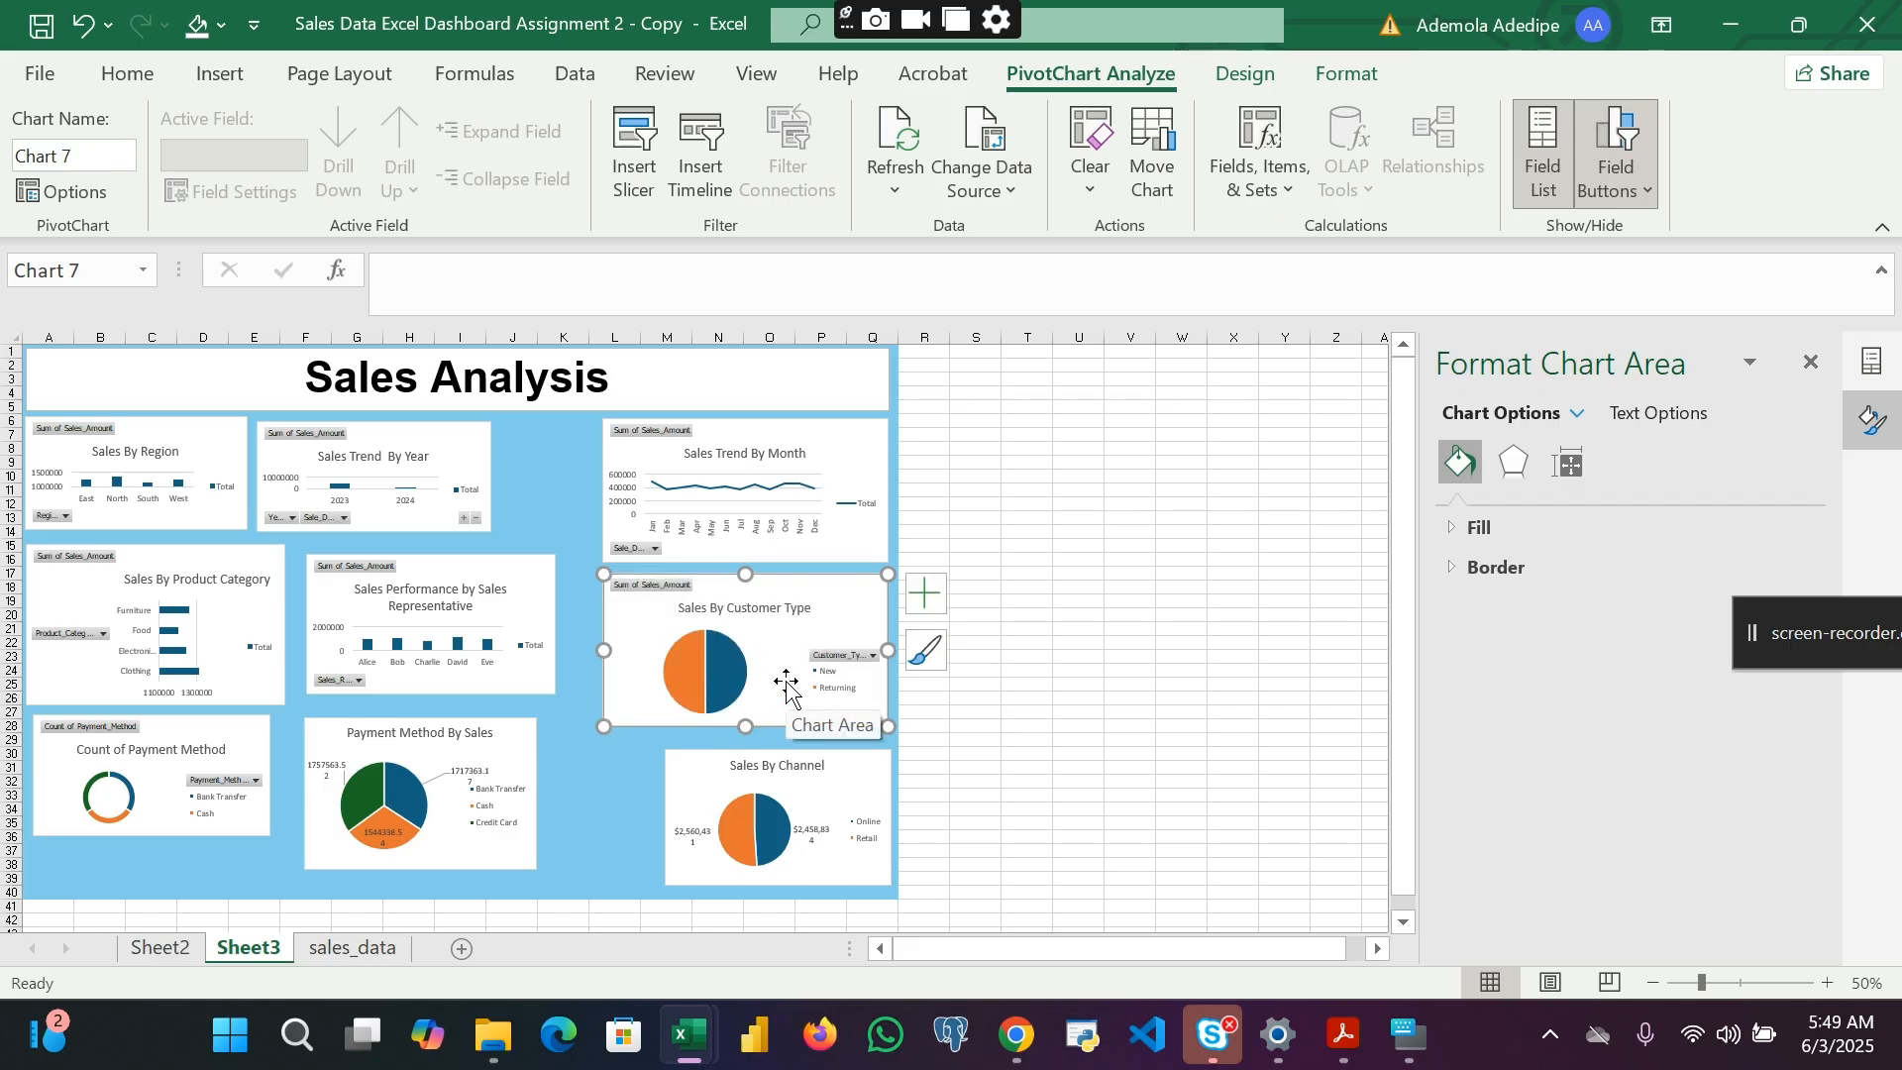
Step: Hide all field buttons on the Sales By Customer Type chart and add data labels to its pie
click(1644, 170)
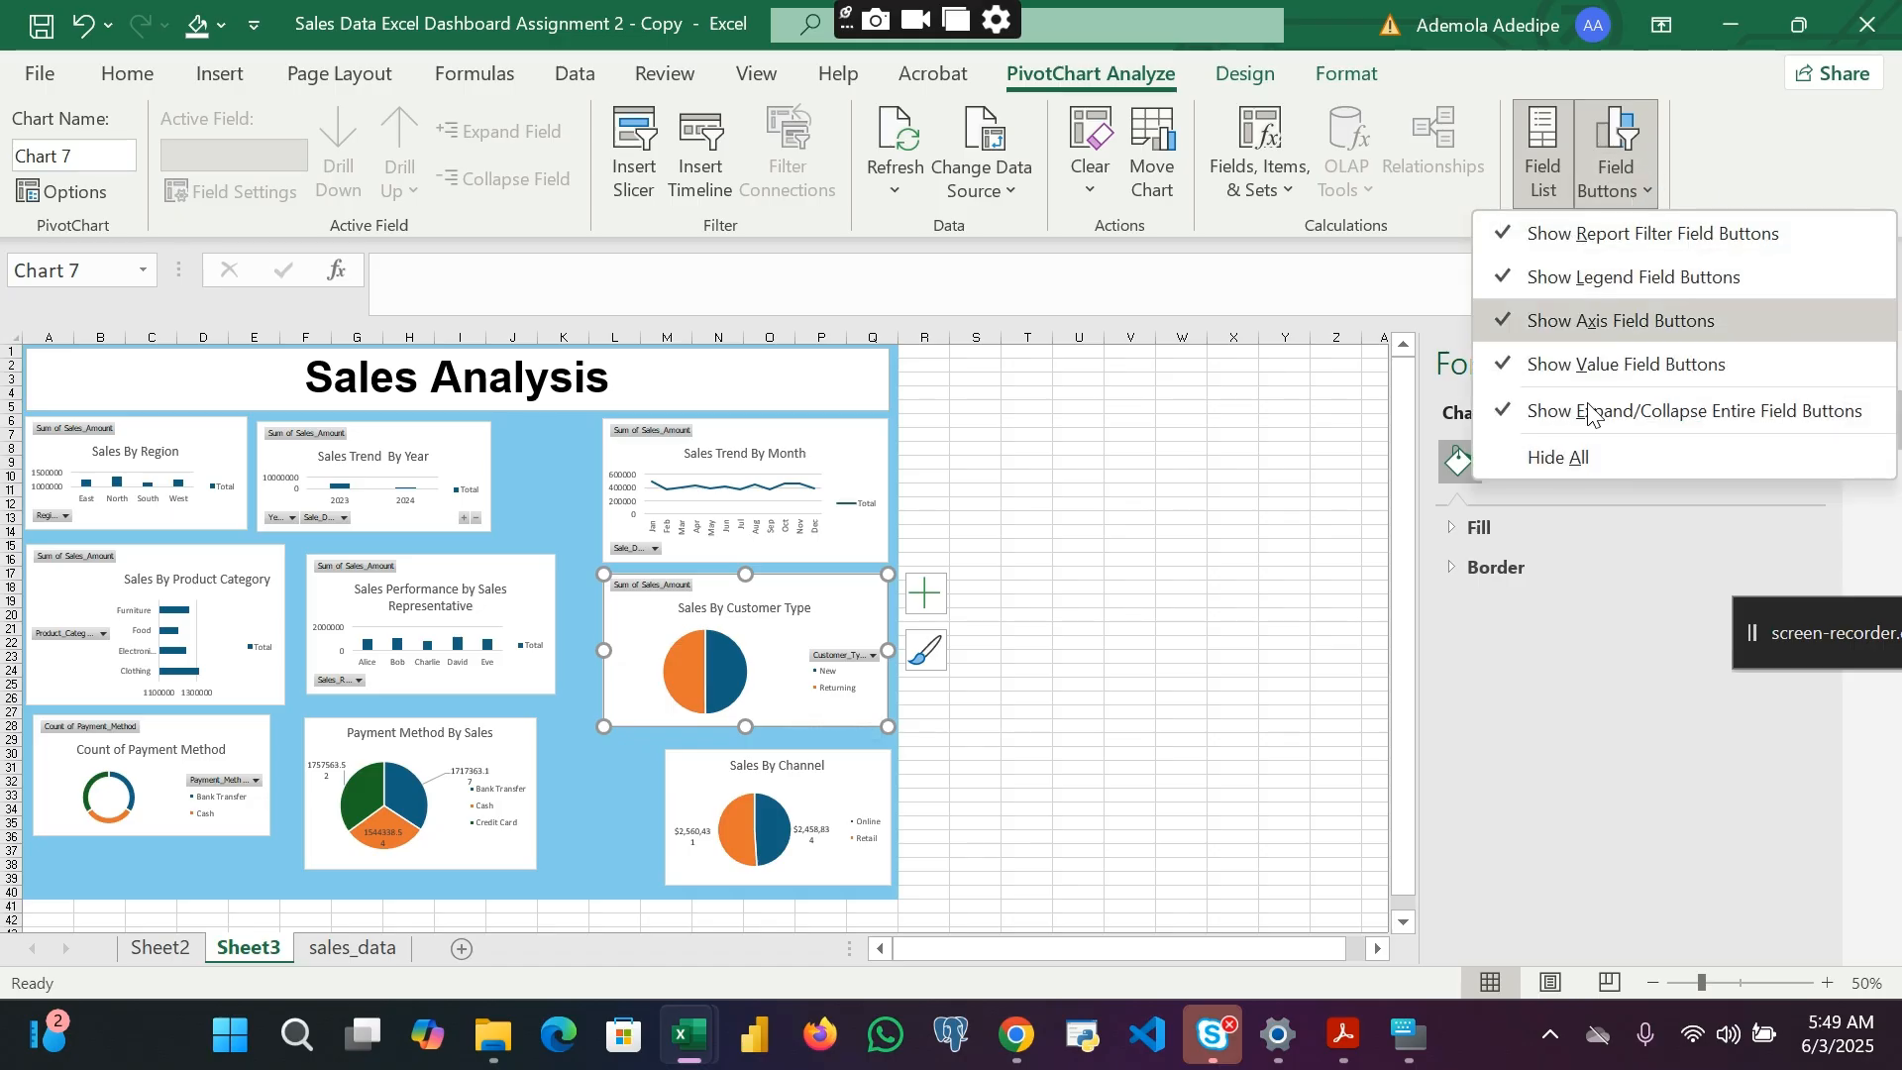
click(1579, 460)
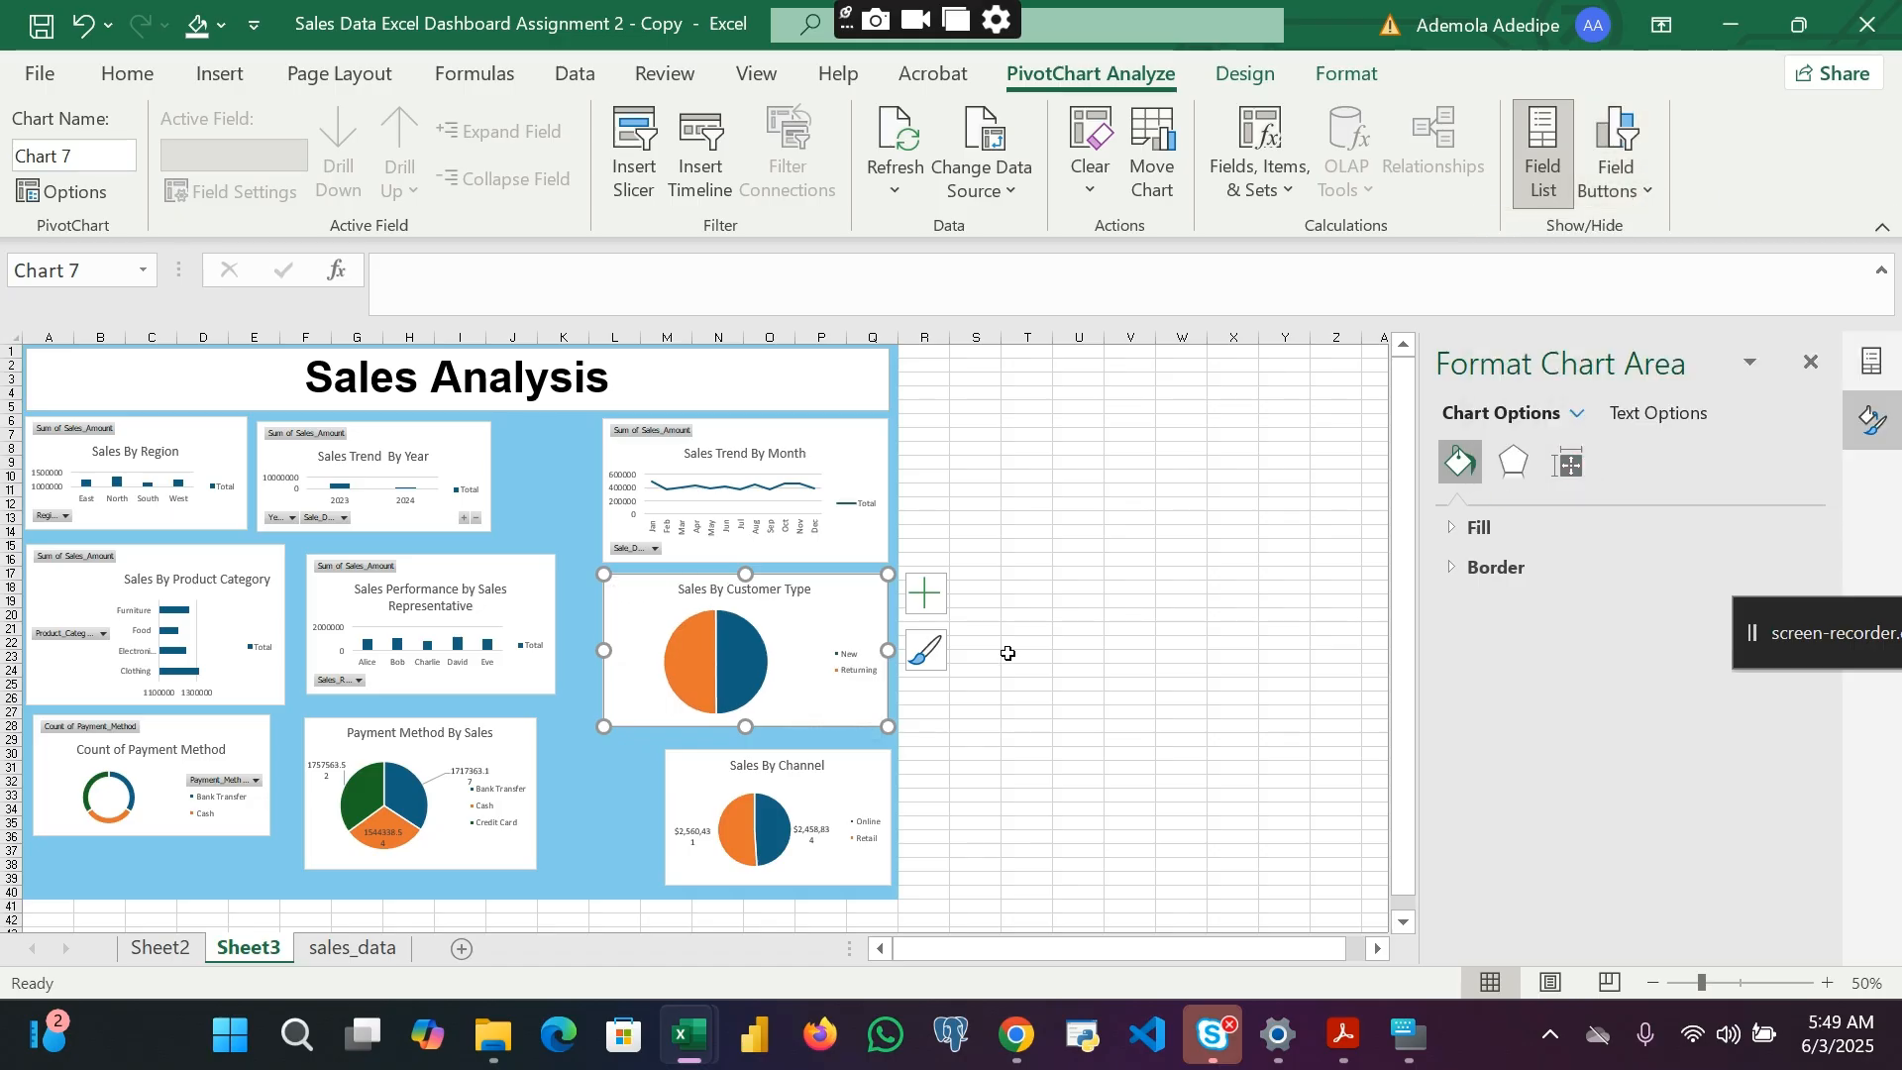
right_click(755, 662)
mouse_move(1020, 547)
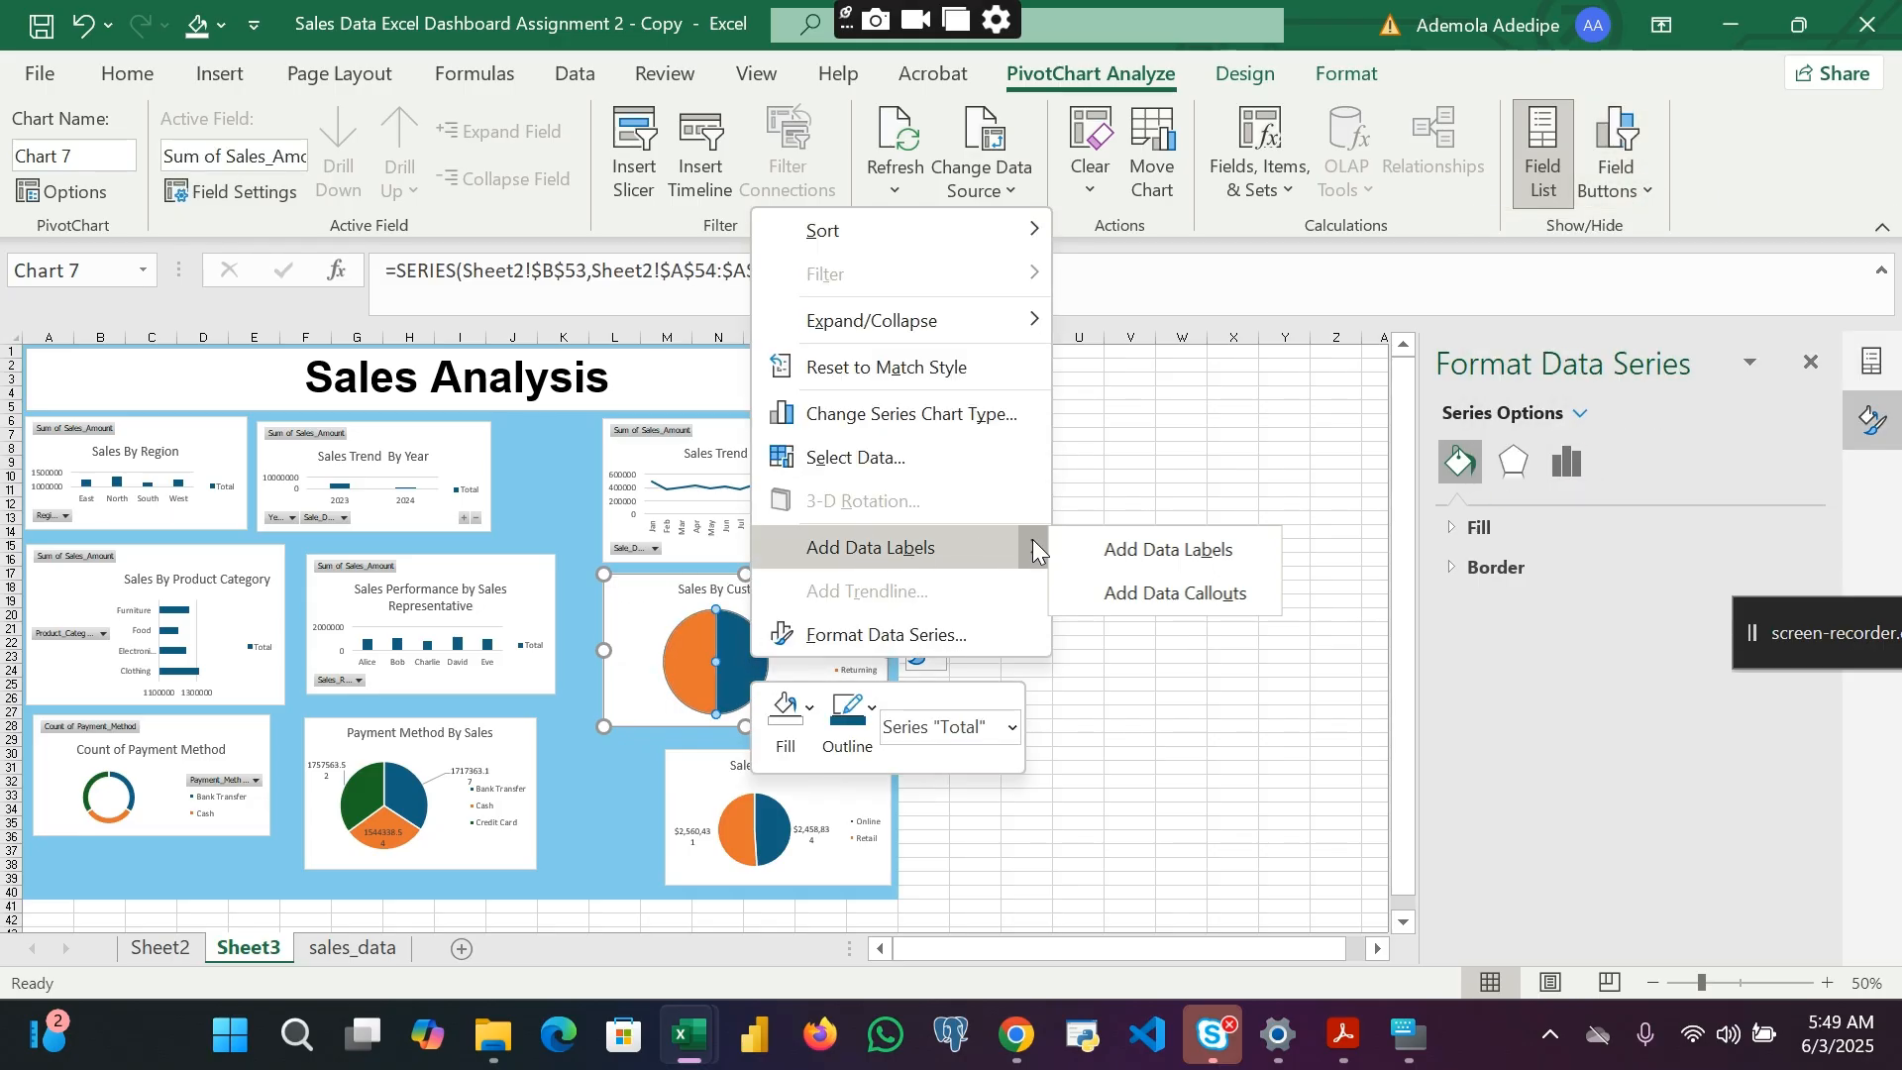
click(1096, 551)
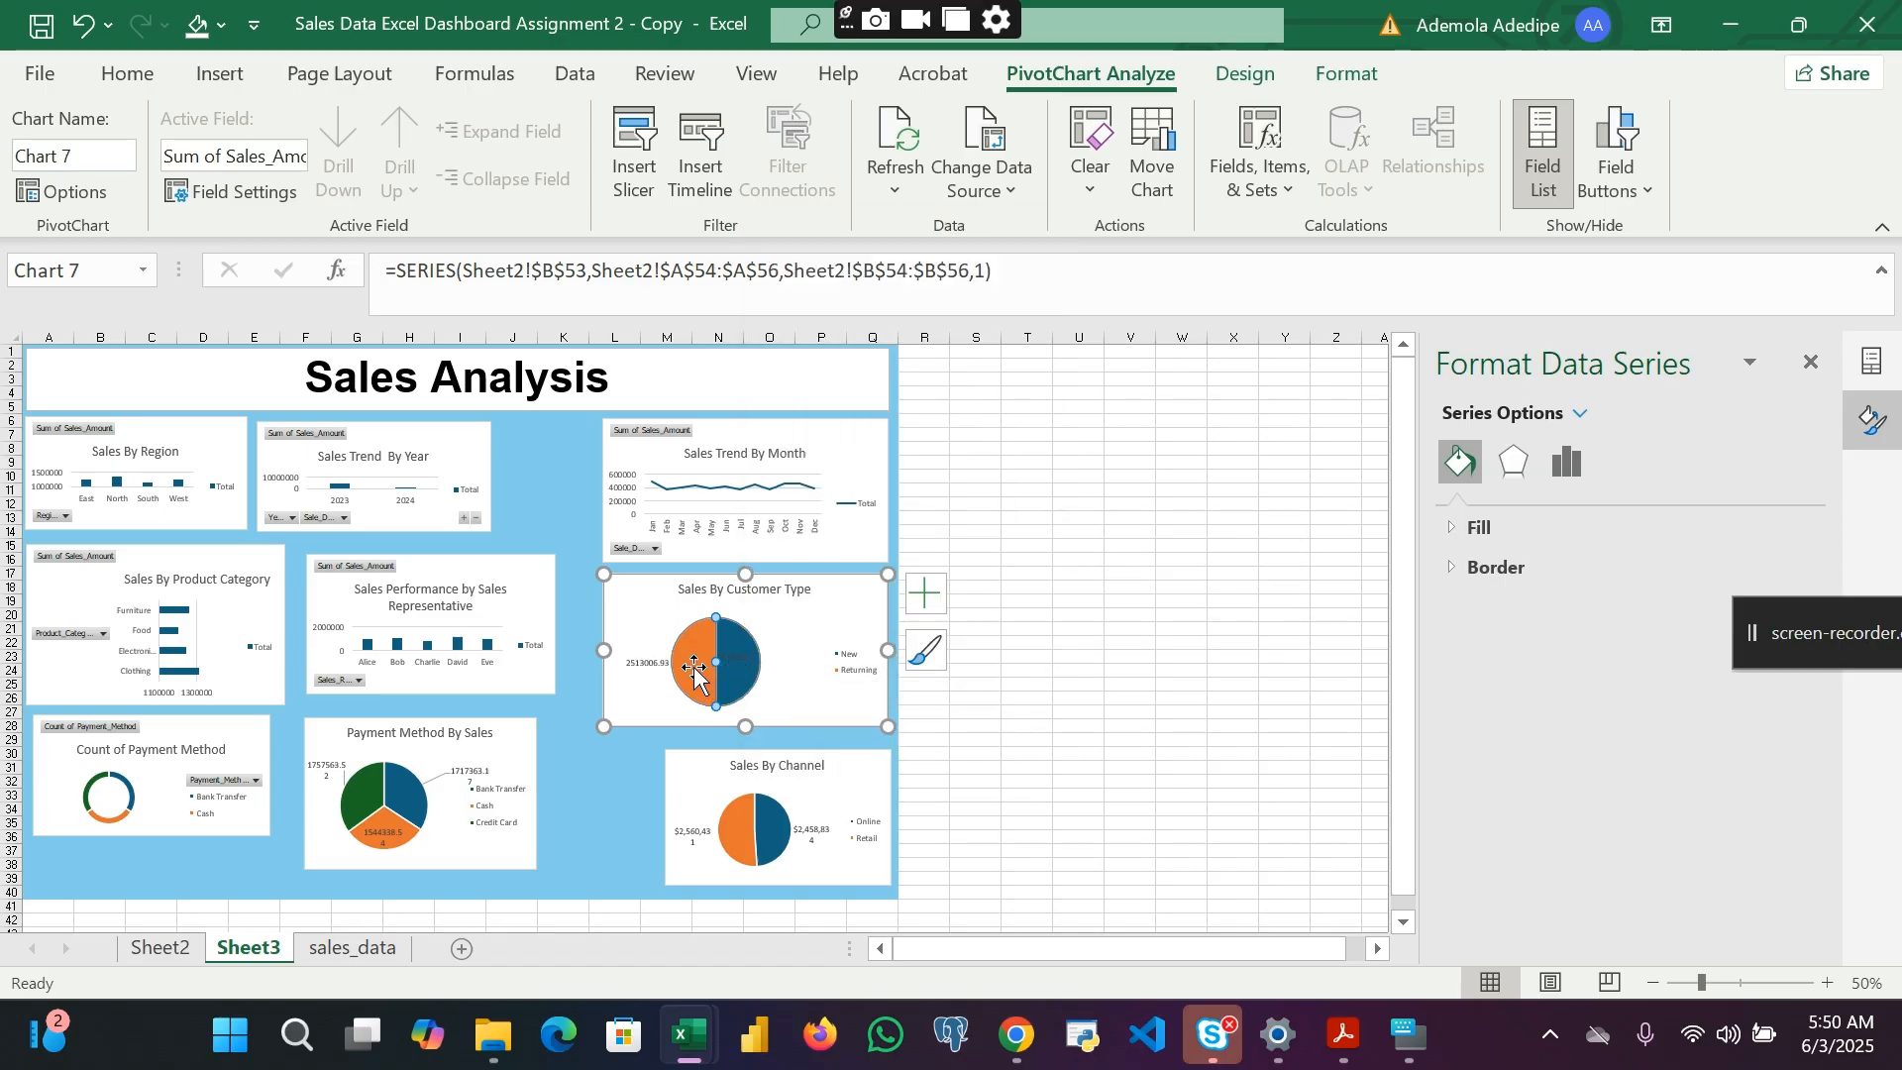
Step: Format the Sales By Customer Type chart's data labels as Currency with 0 decimal places
click(654, 664)
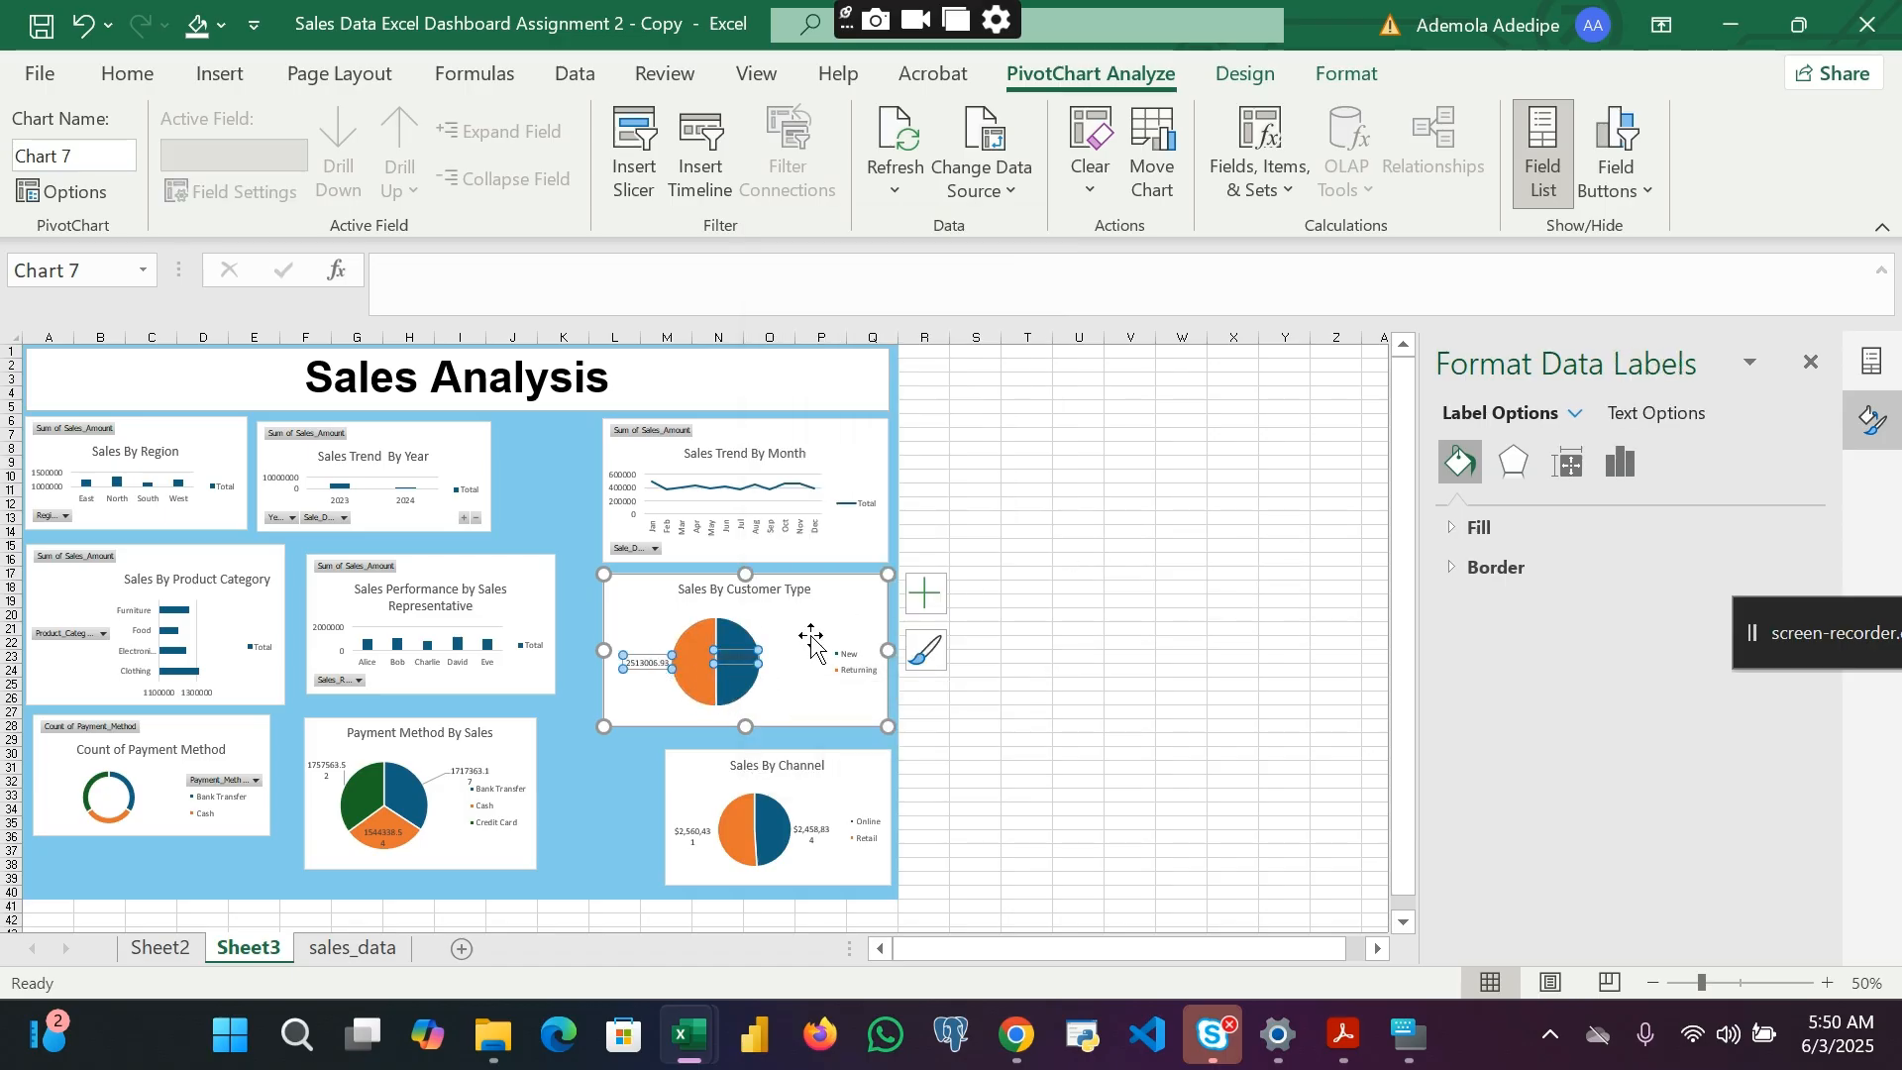
right_click(644, 663)
click(781, 640)
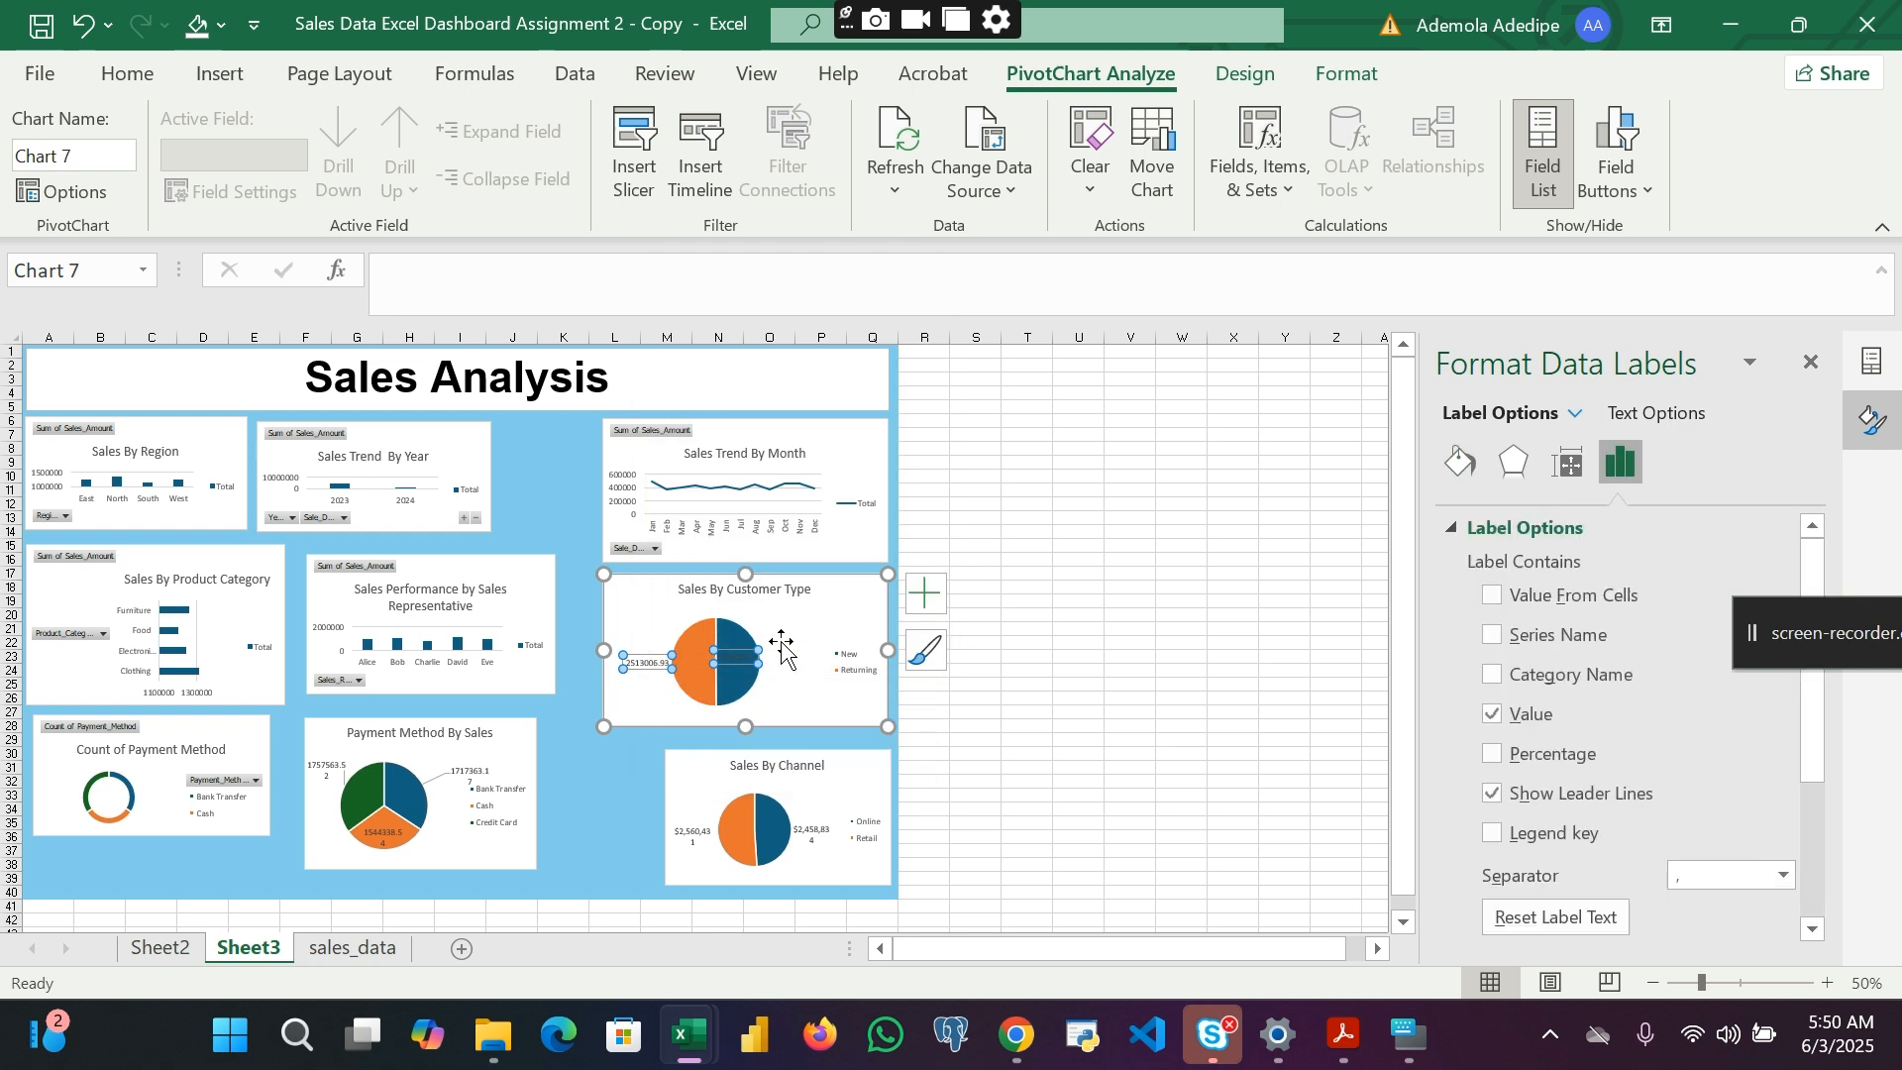
scroll(1591, 763, down, 3)
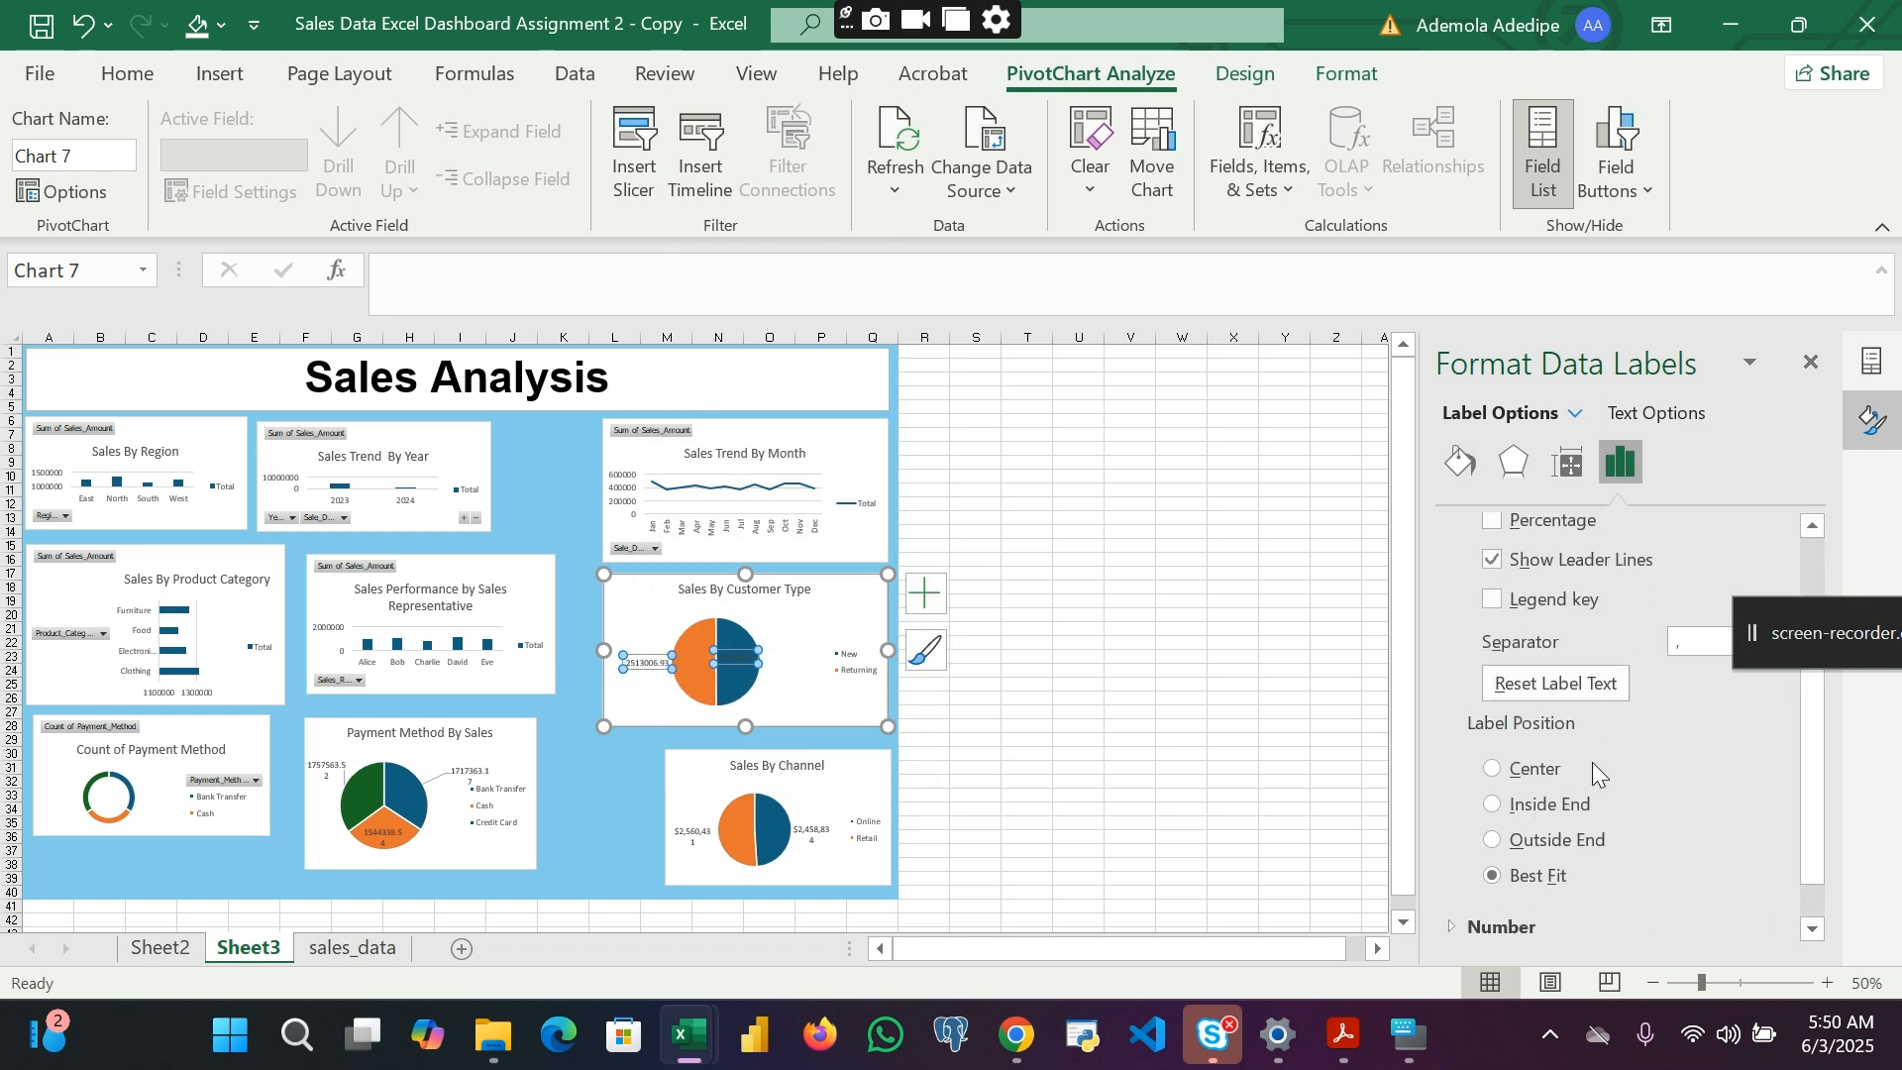
click(1484, 936)
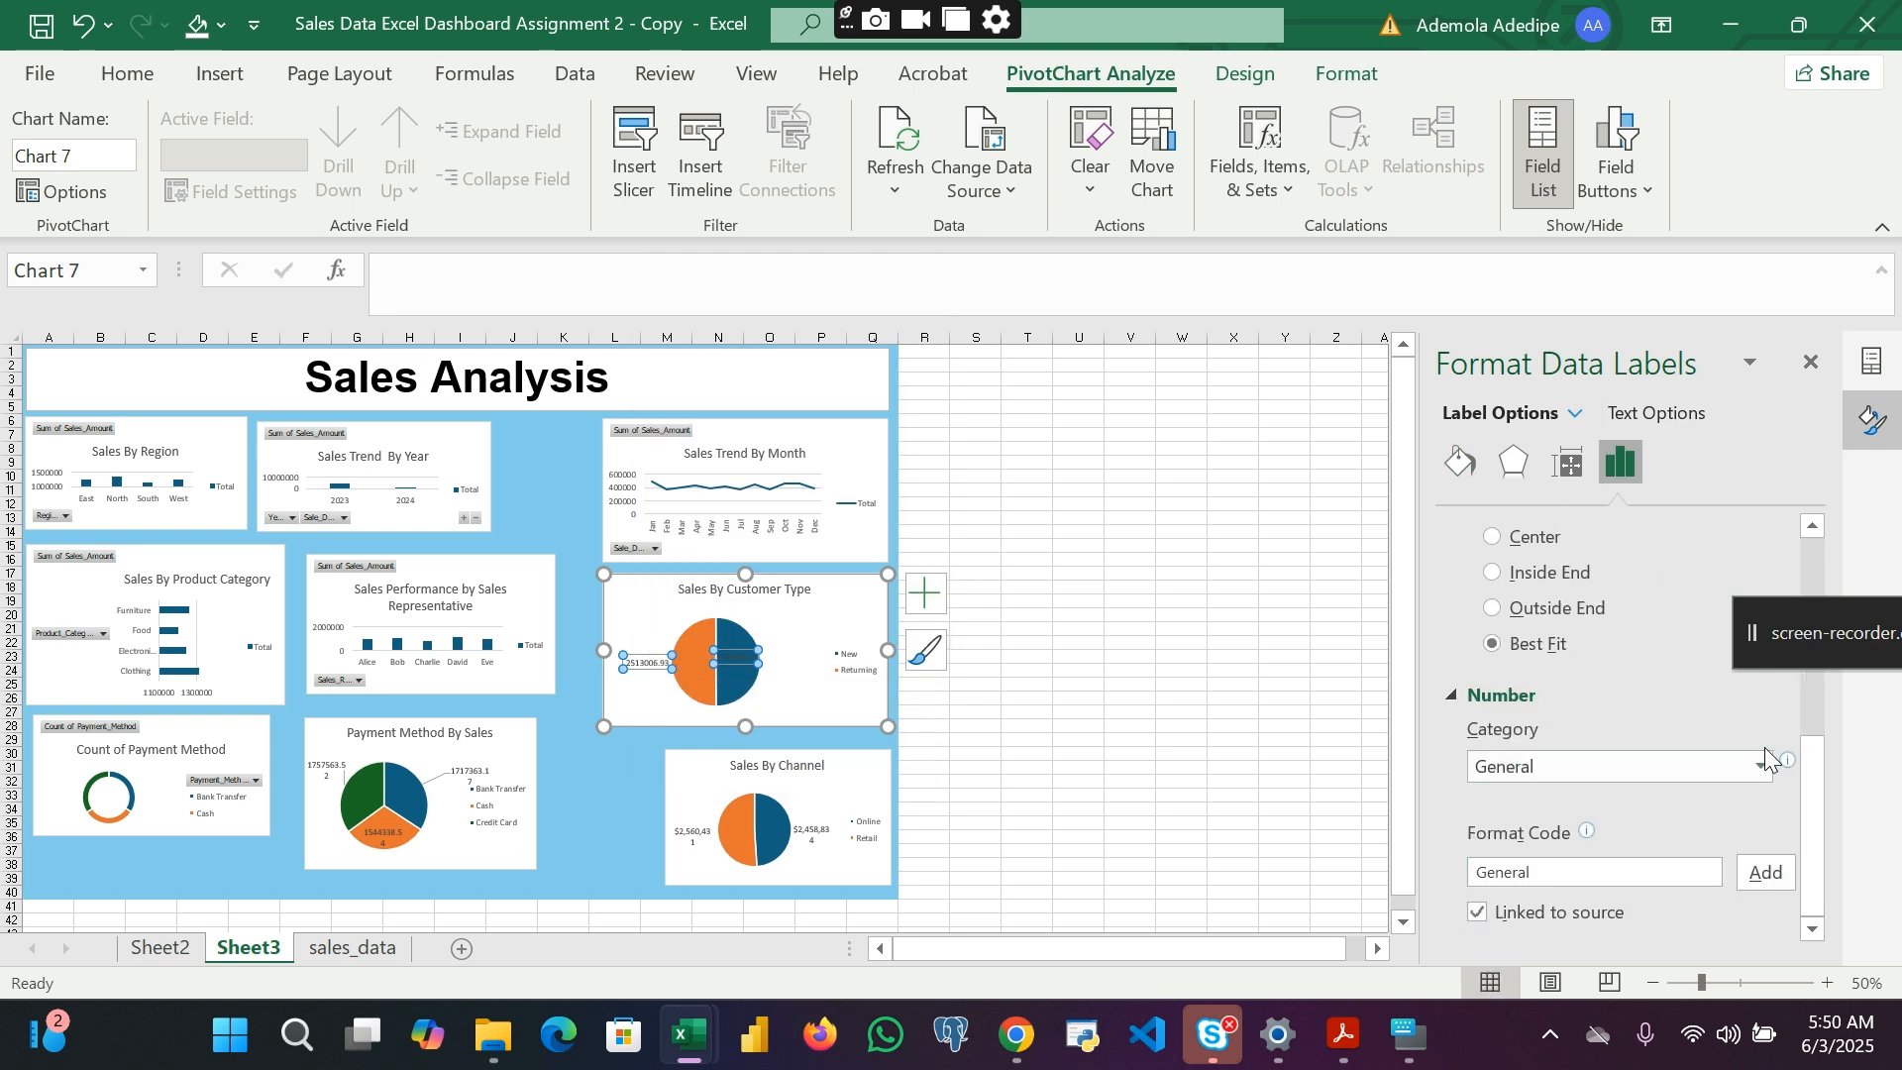
click(1760, 767)
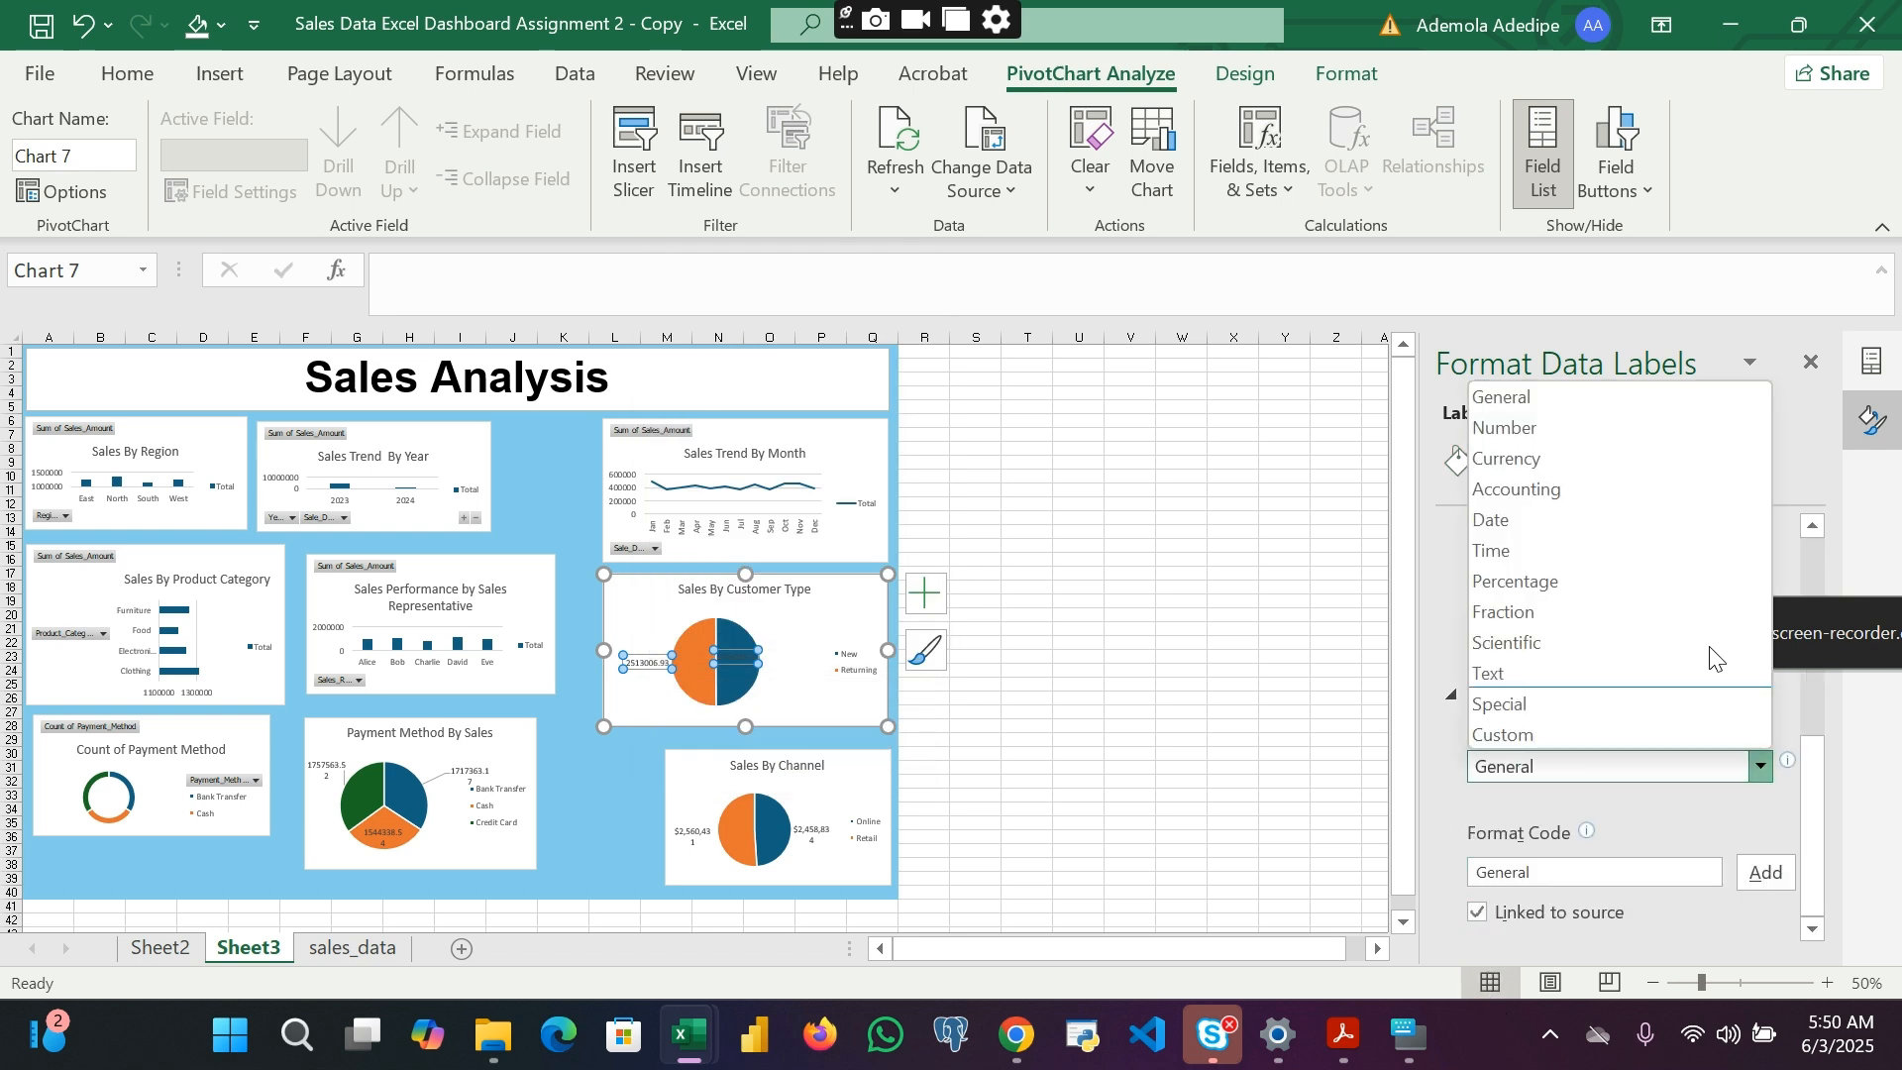
click(1547, 453)
click(1670, 781)
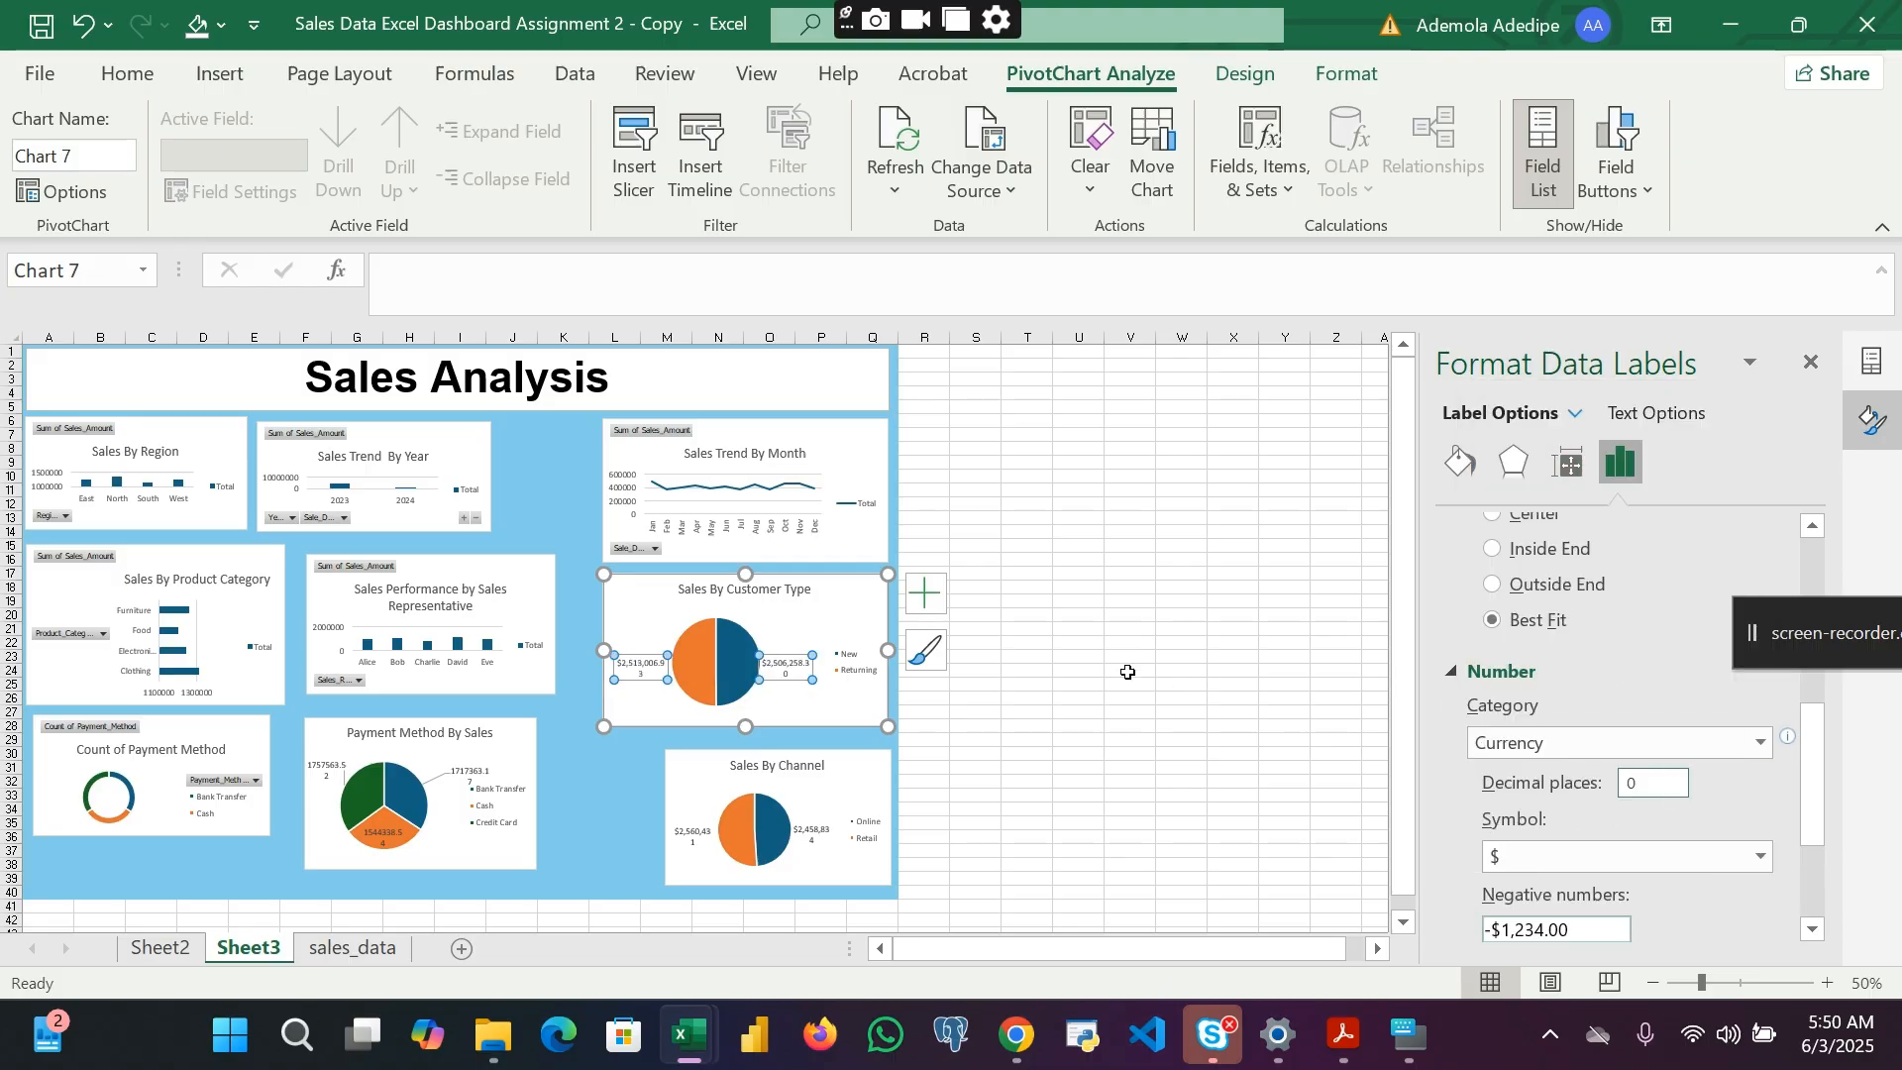
key(Return)
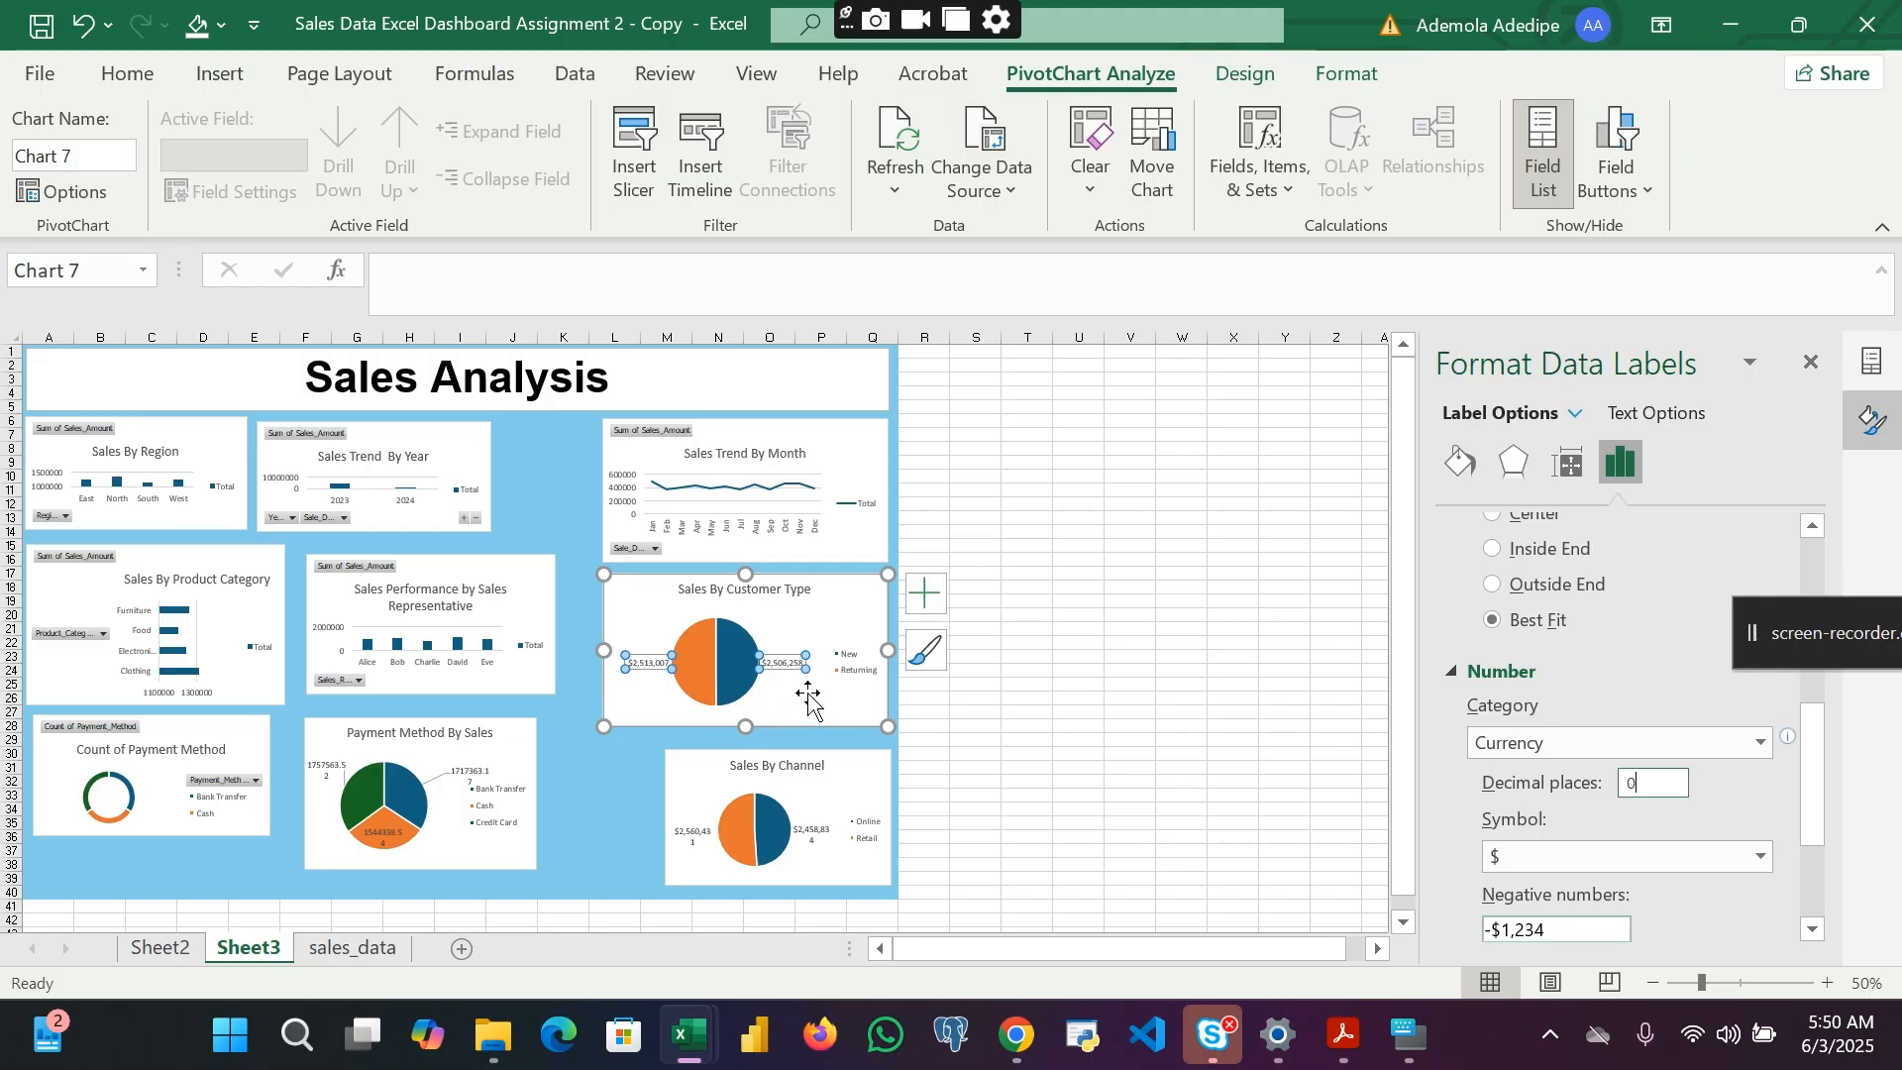
click(831, 711)
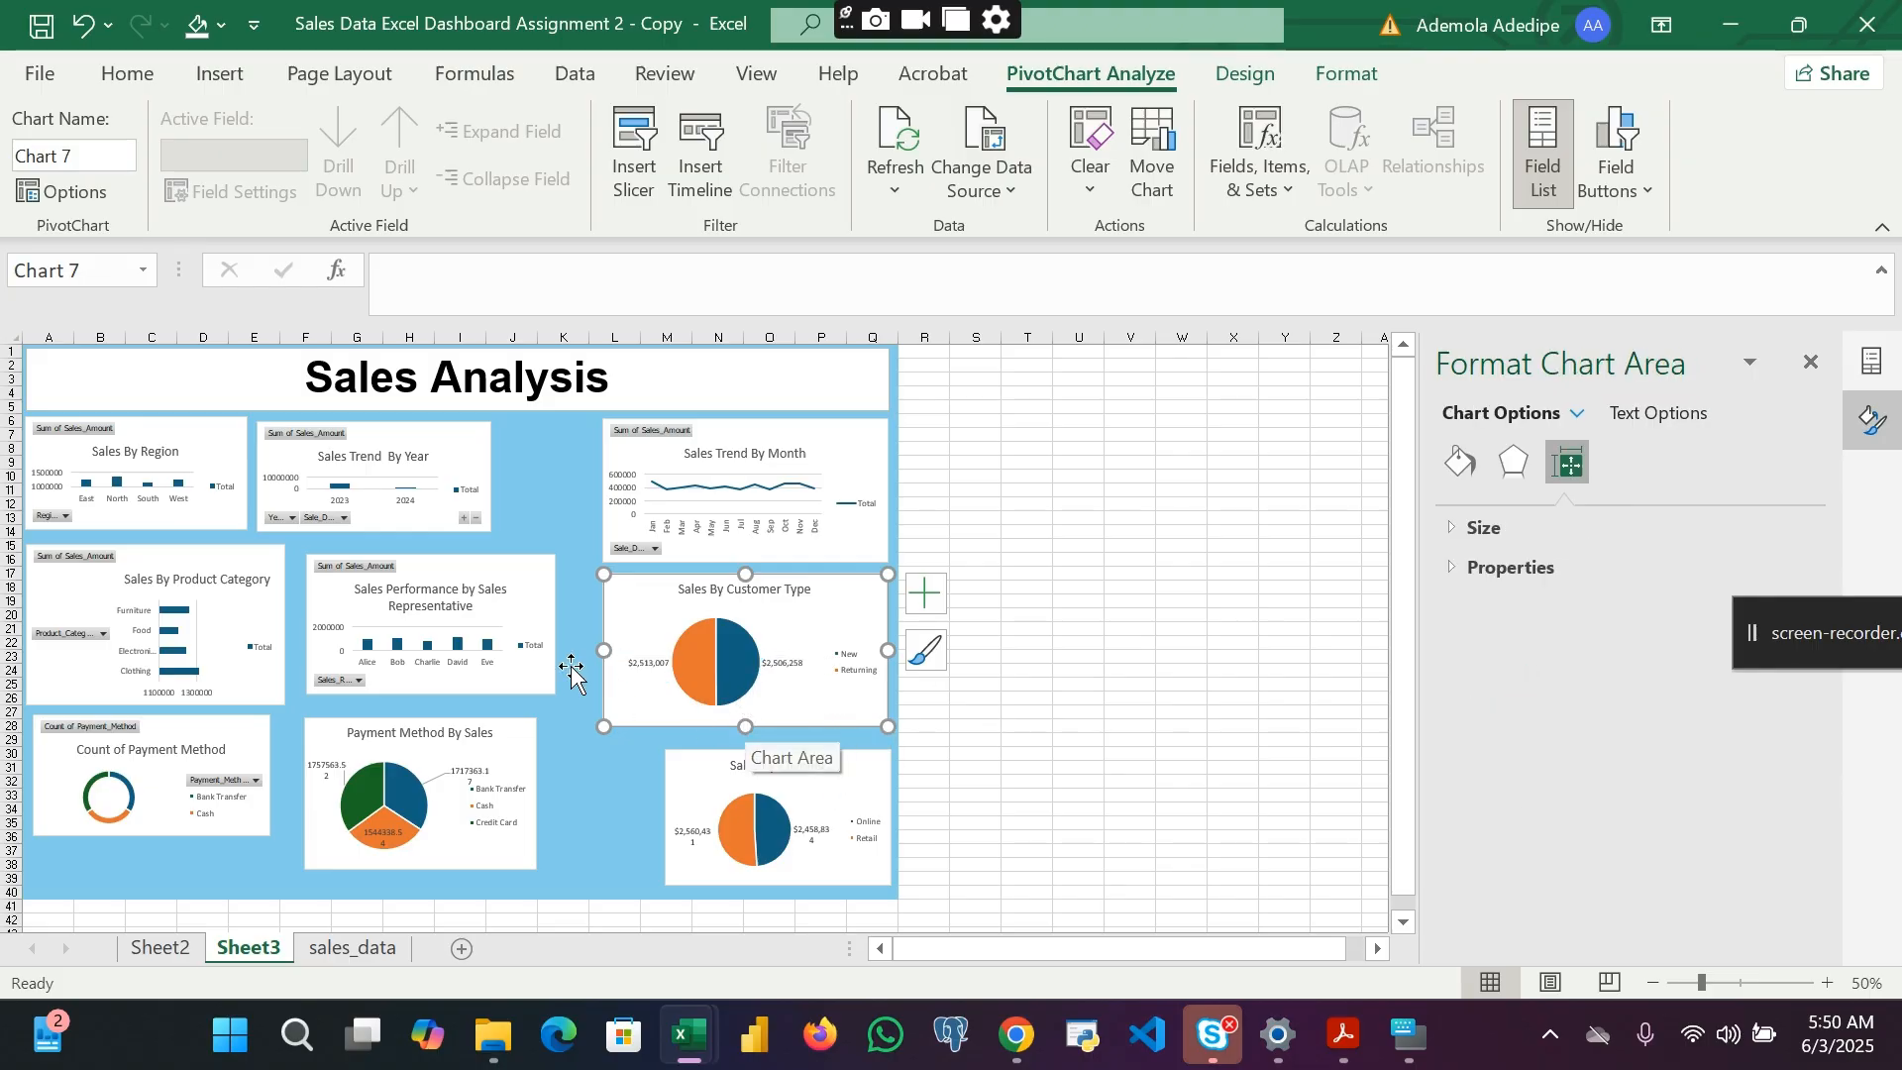
Step: Hide all field buttons on the Sales Performance by Sales Representative chart
click(538, 594)
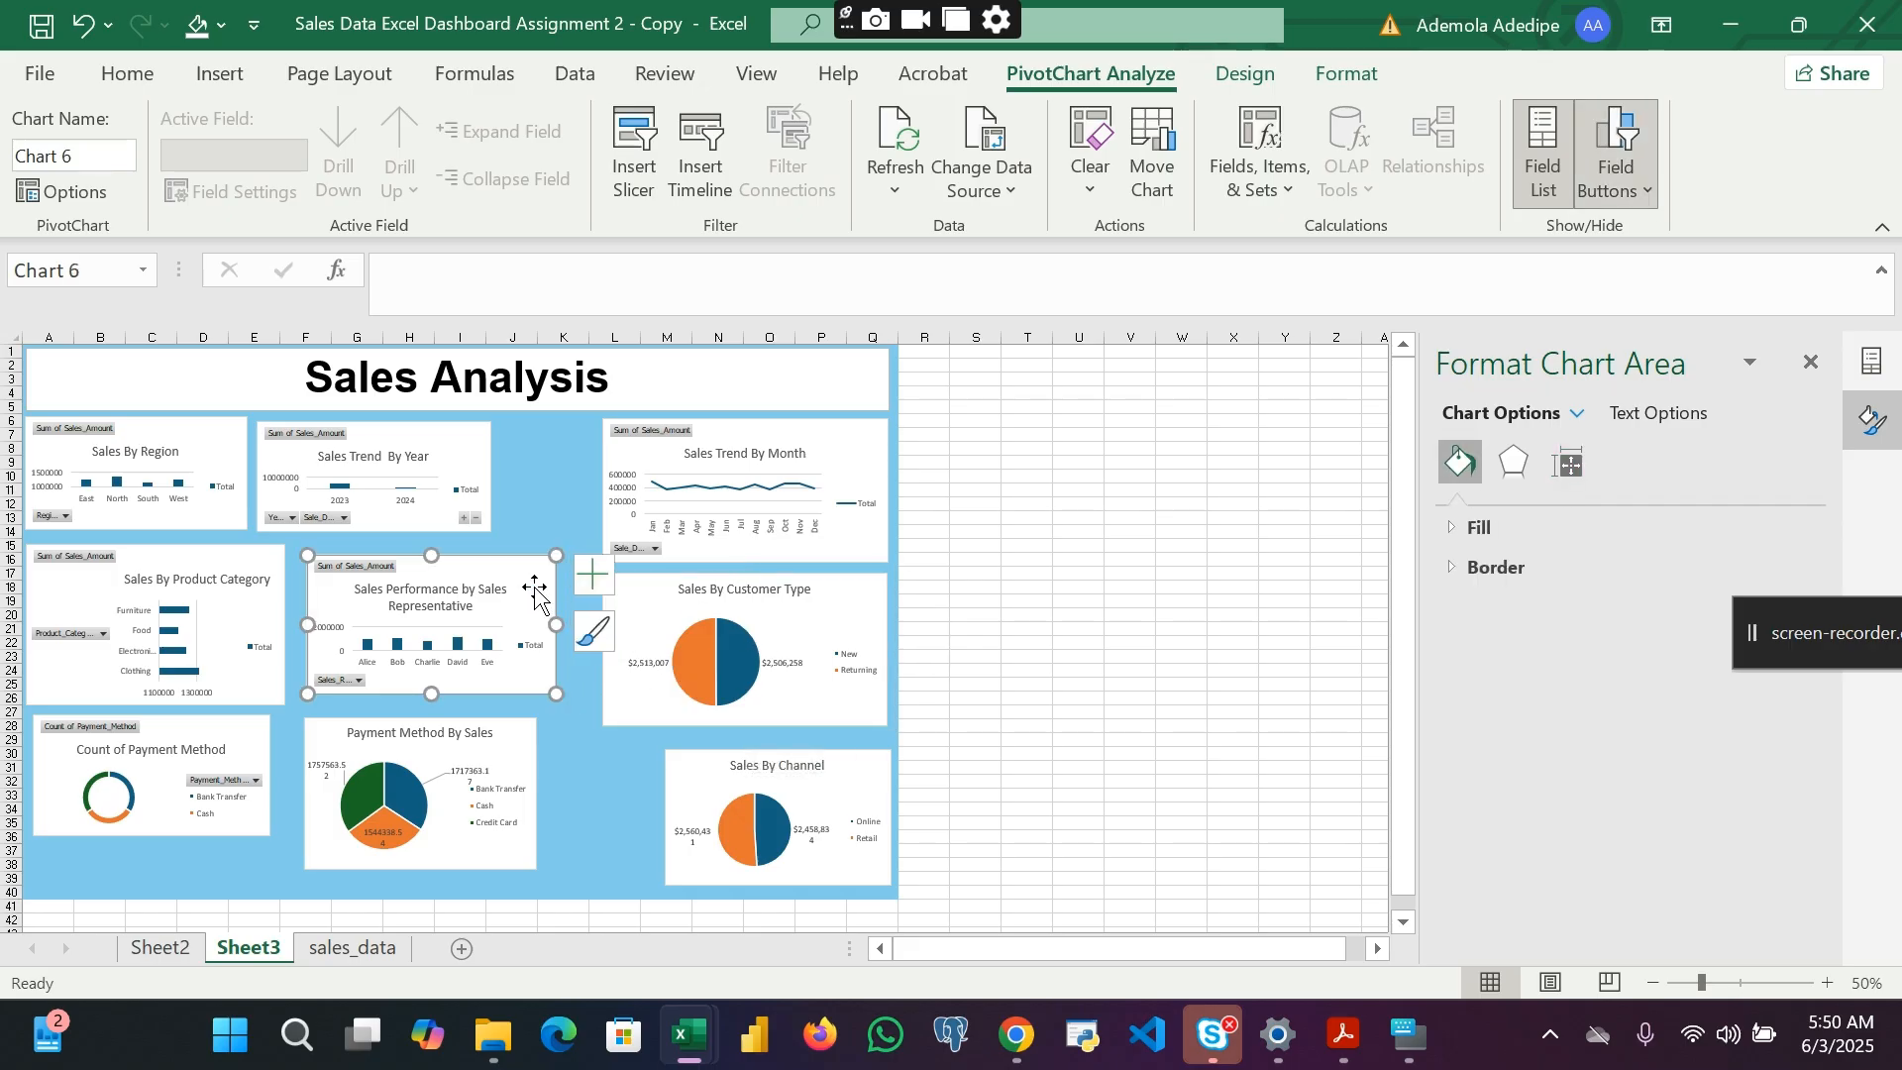
click(1617, 187)
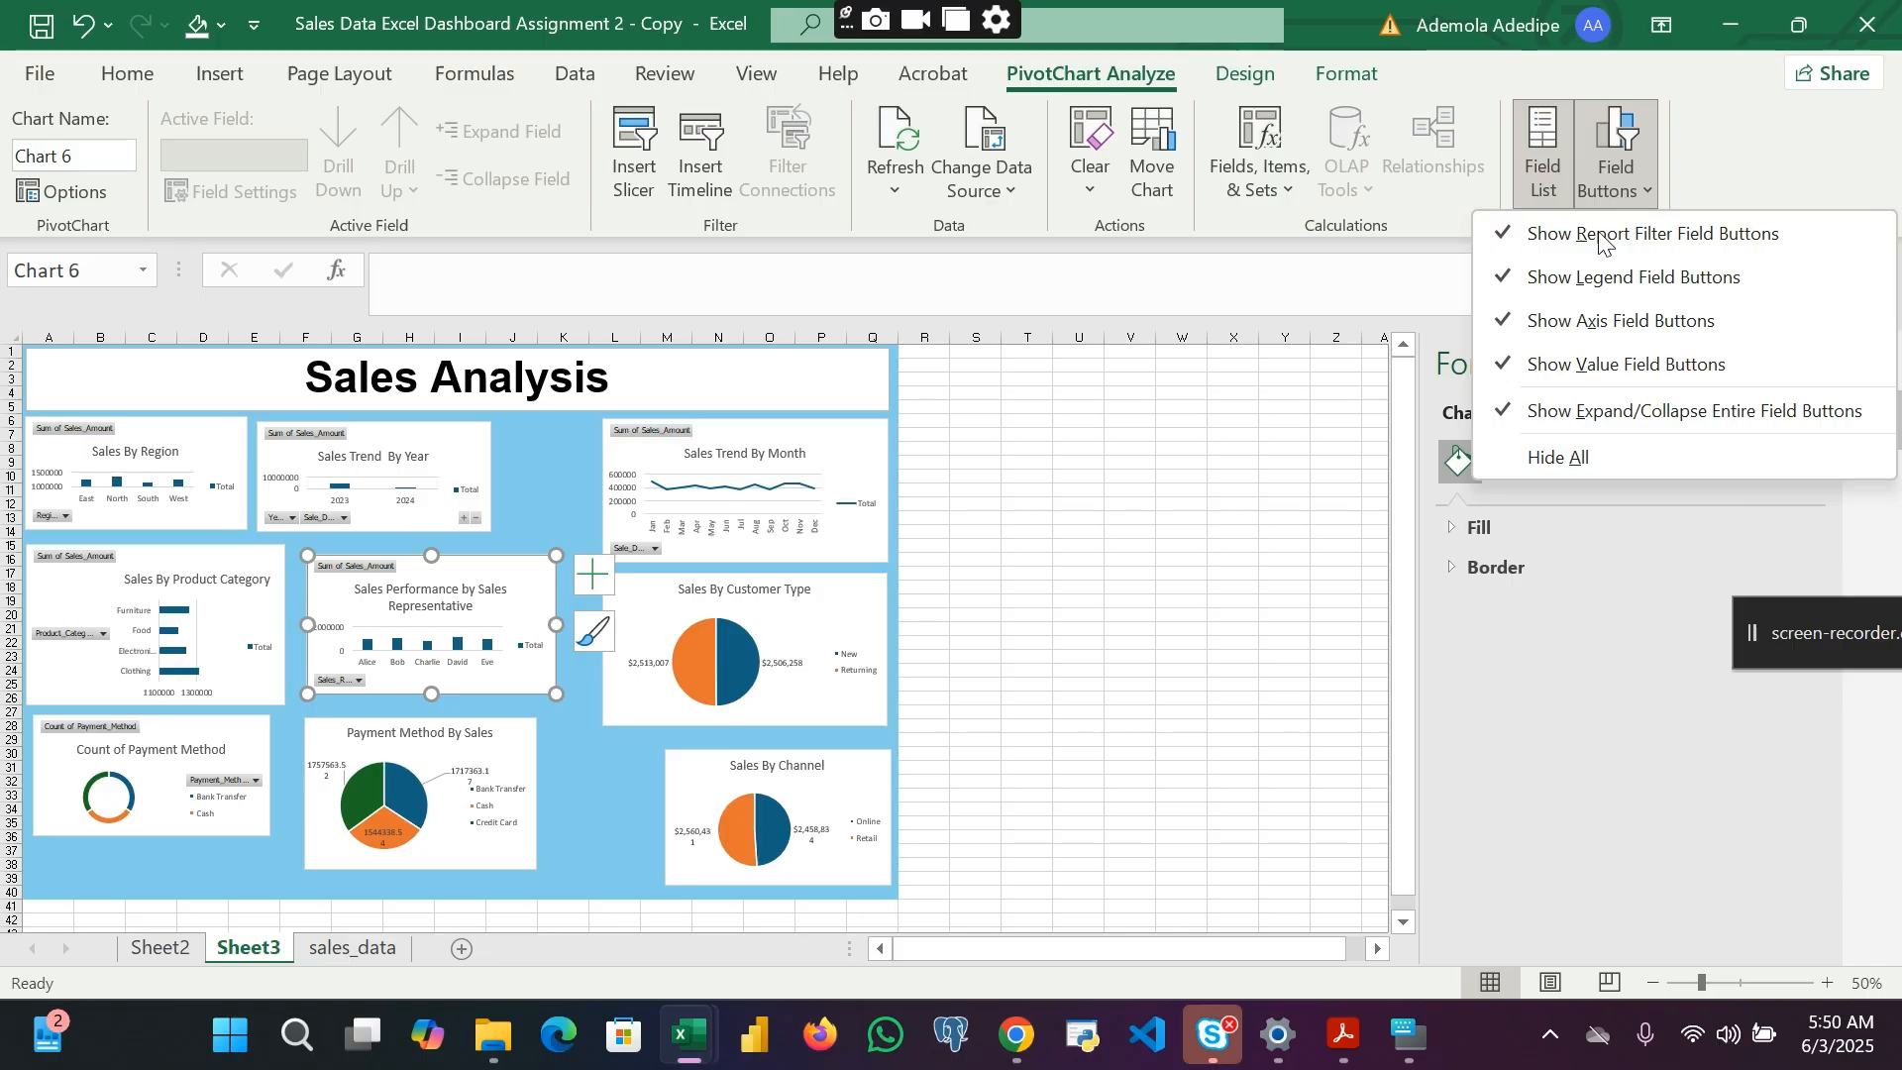
click(1558, 456)
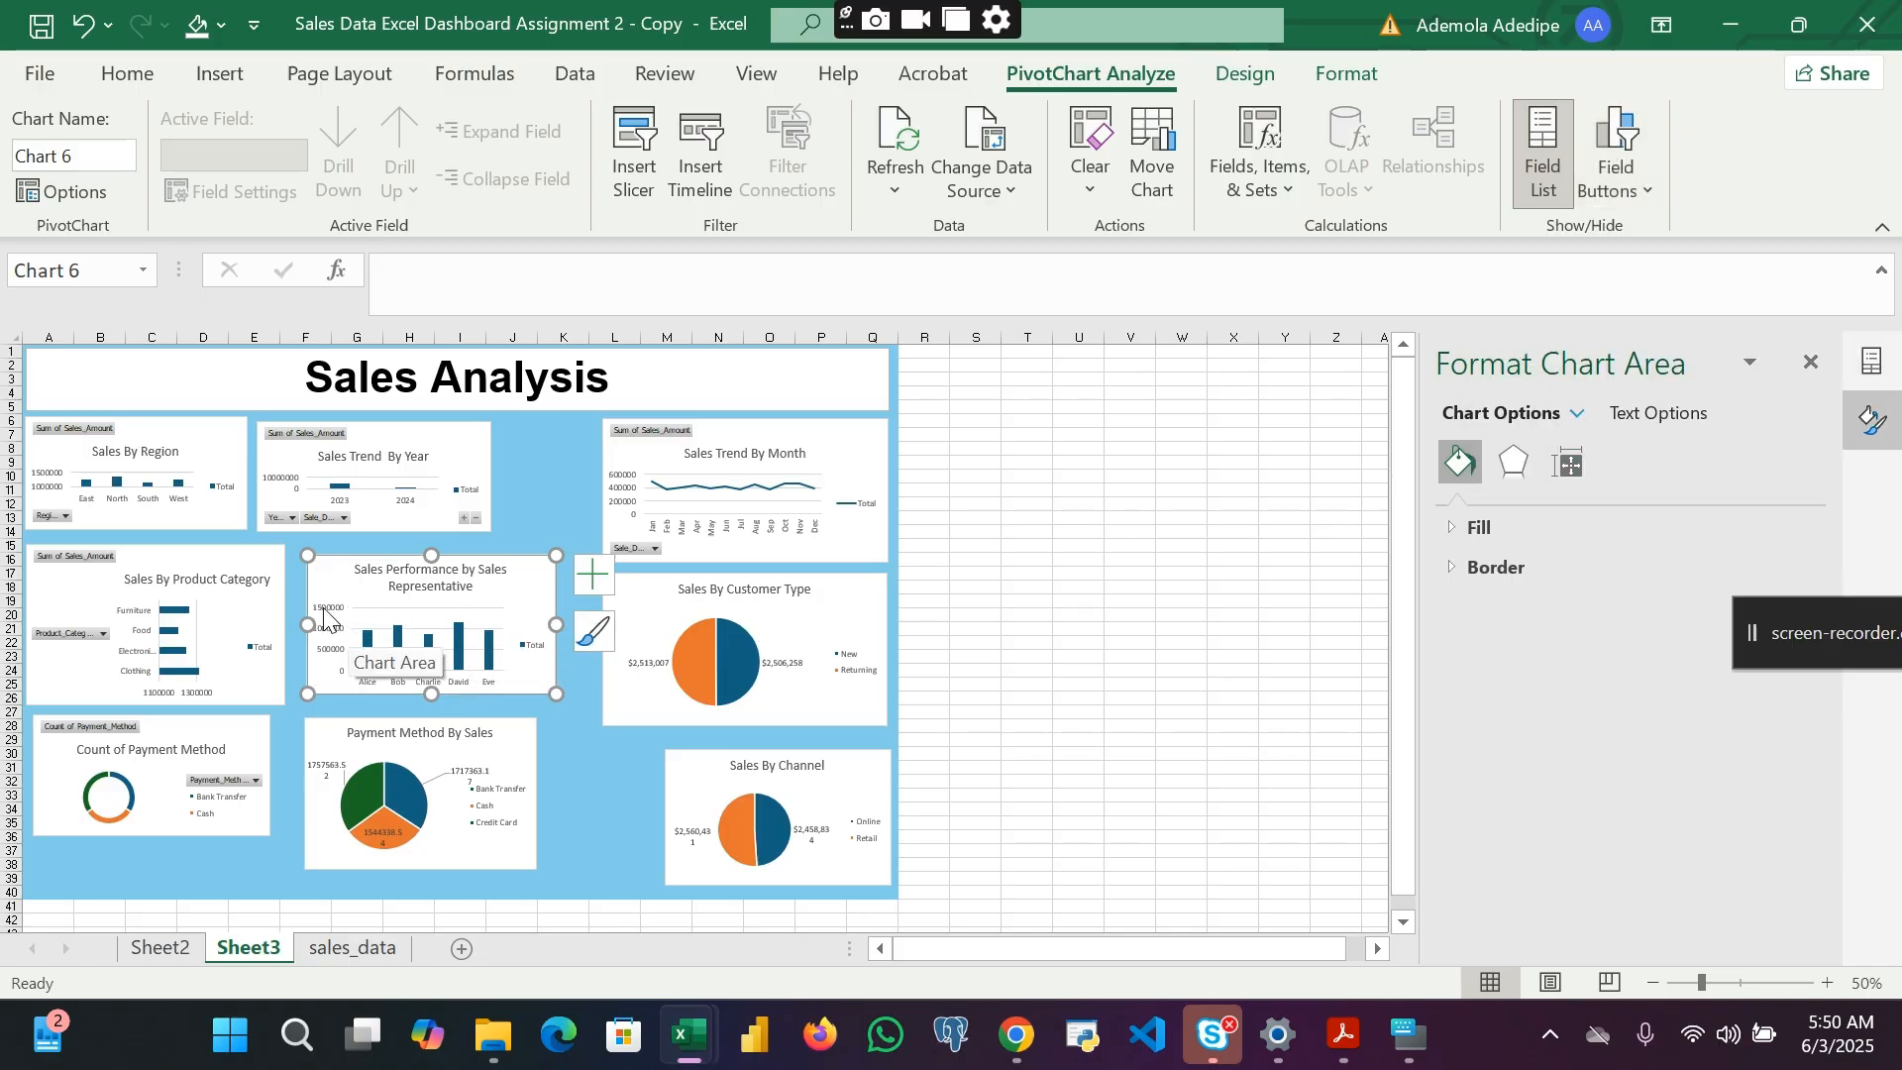
Step: Delete the legend and the vertical value axis from the Sales Performance by Sales Representative chart
right_click(539, 646)
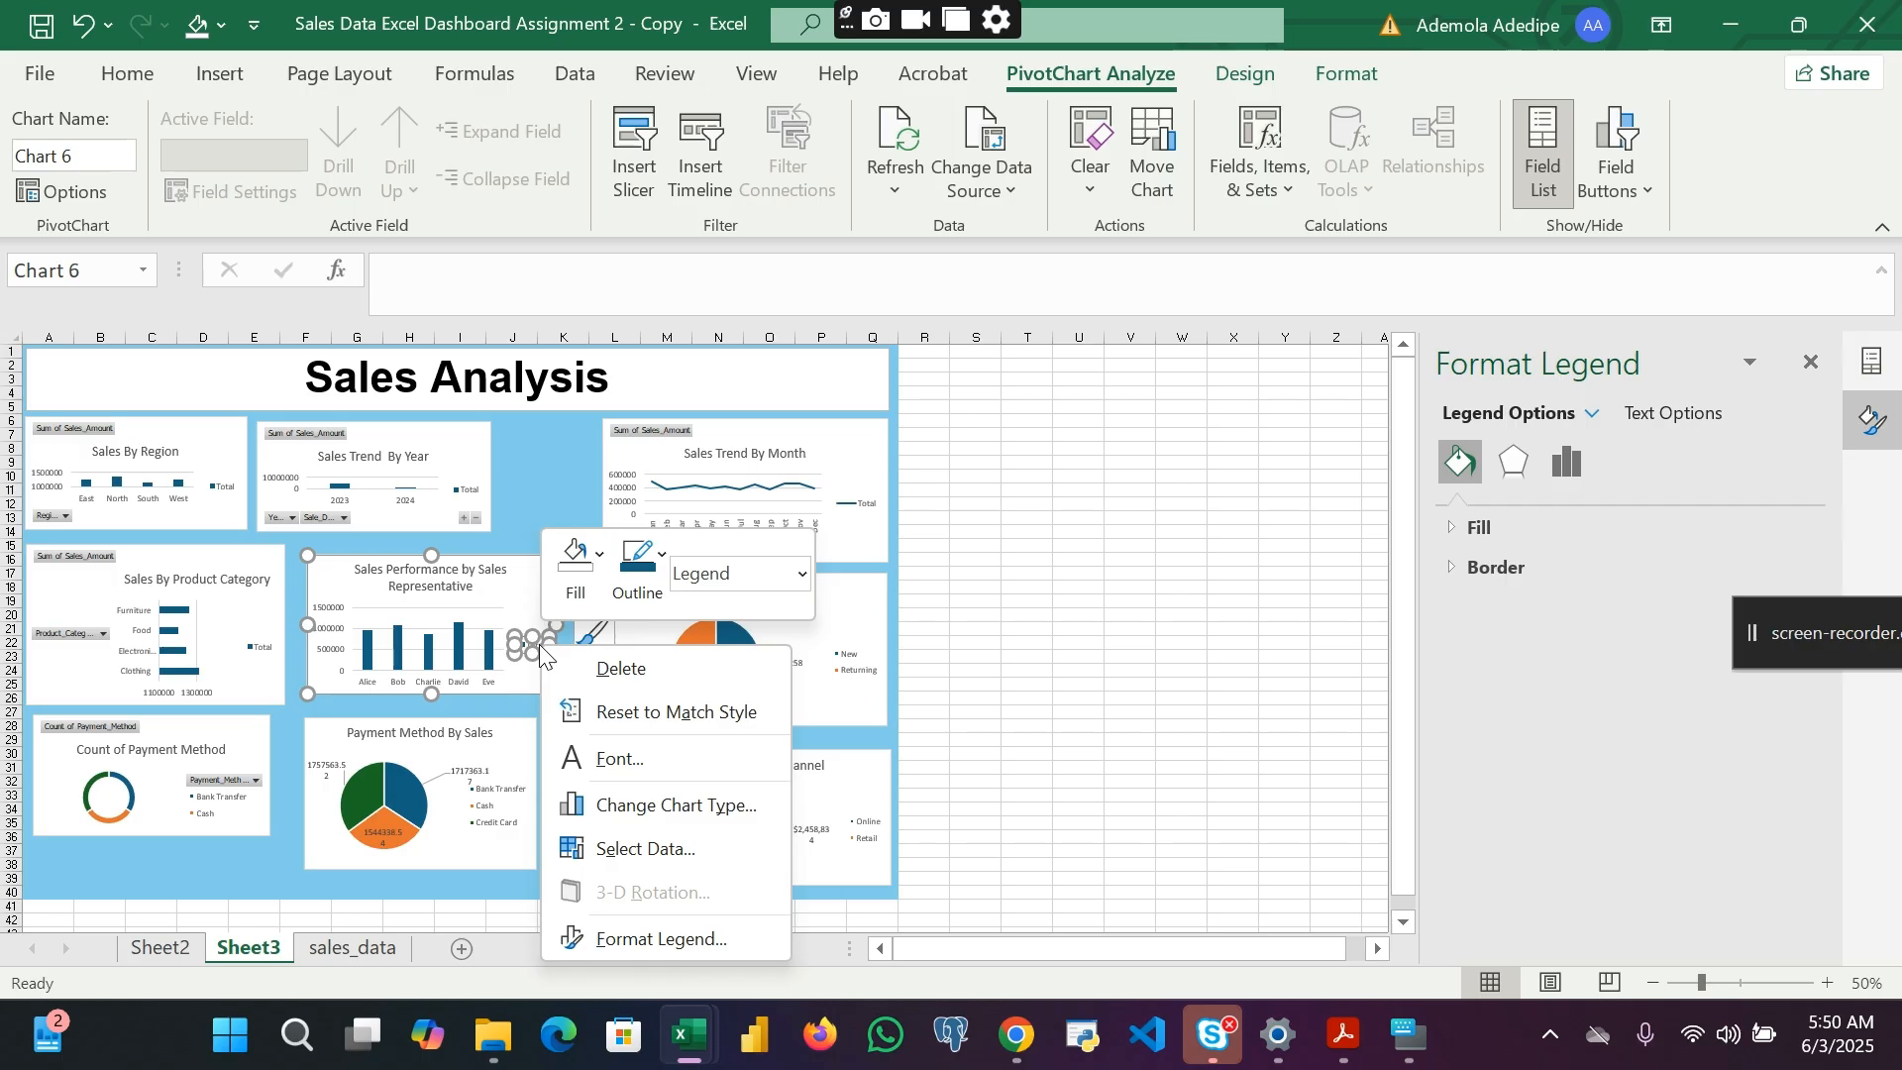
click(616, 667)
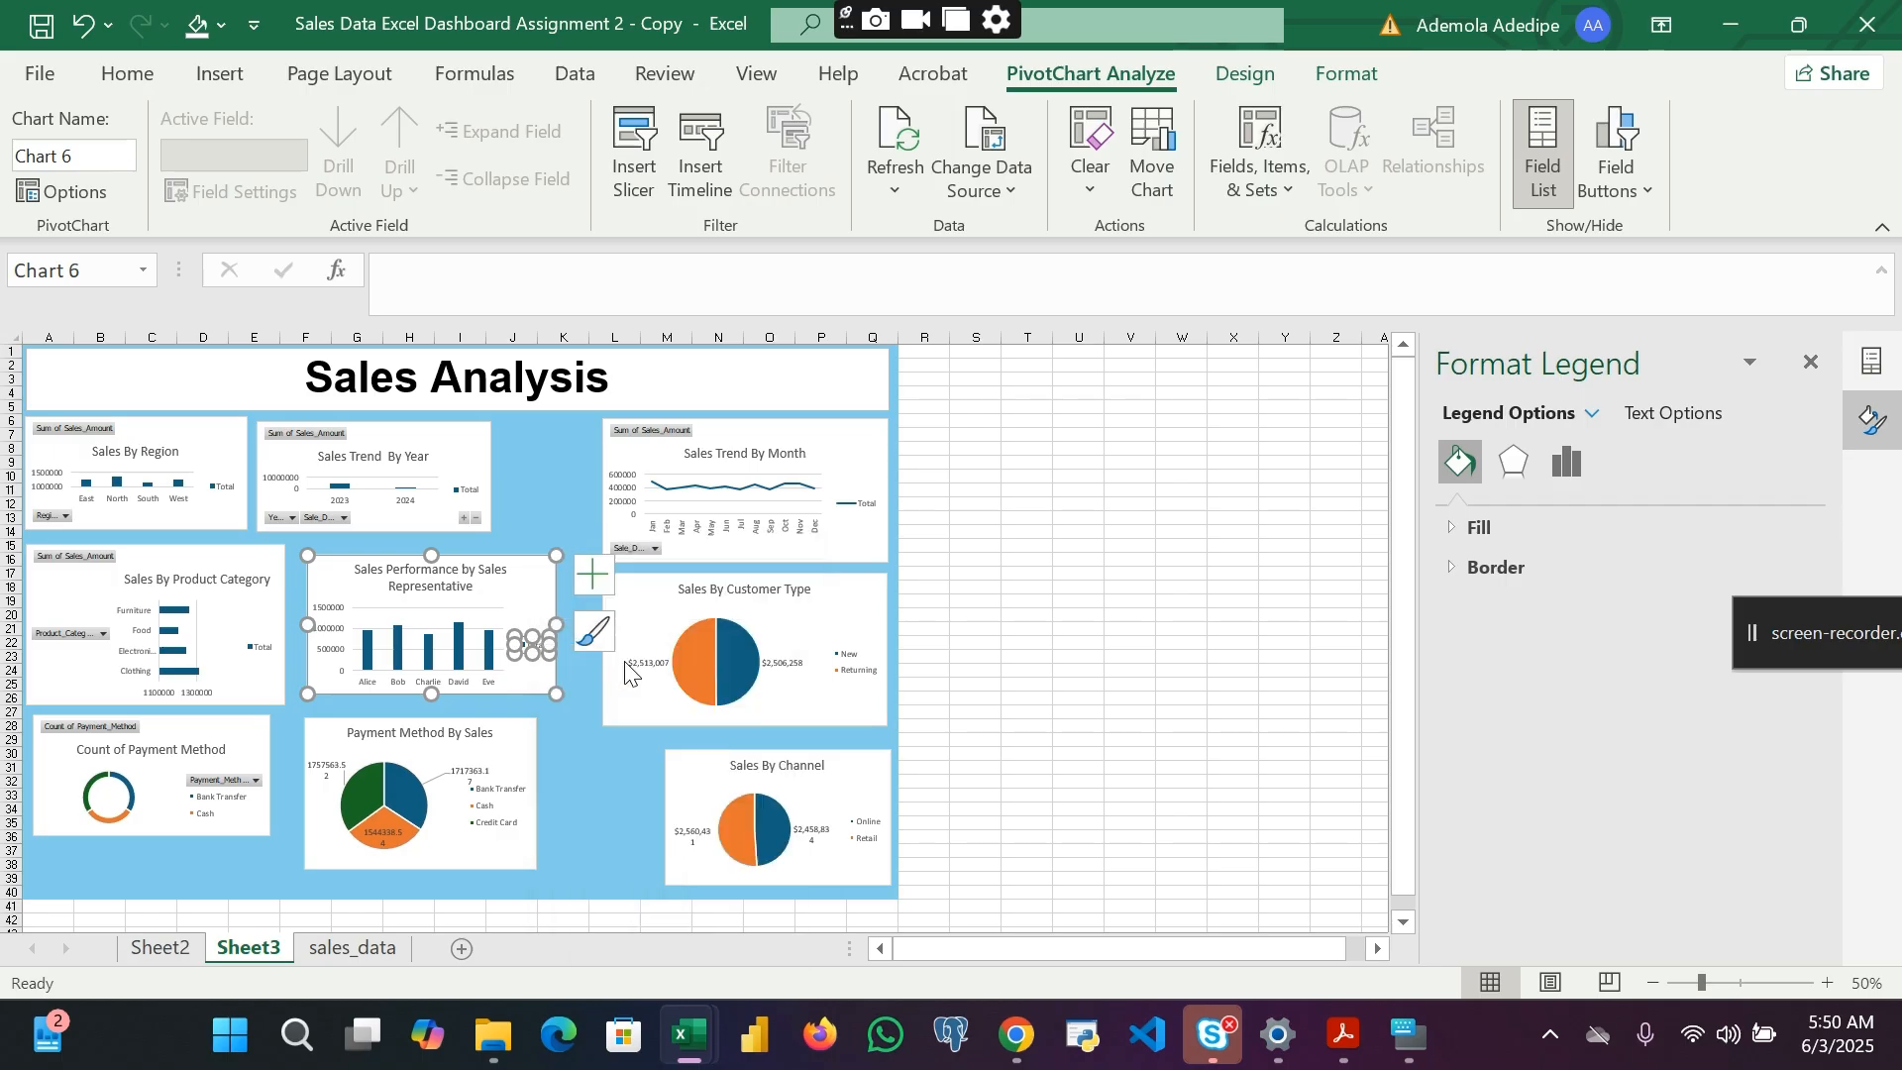
right_click(319, 616)
click(443, 233)
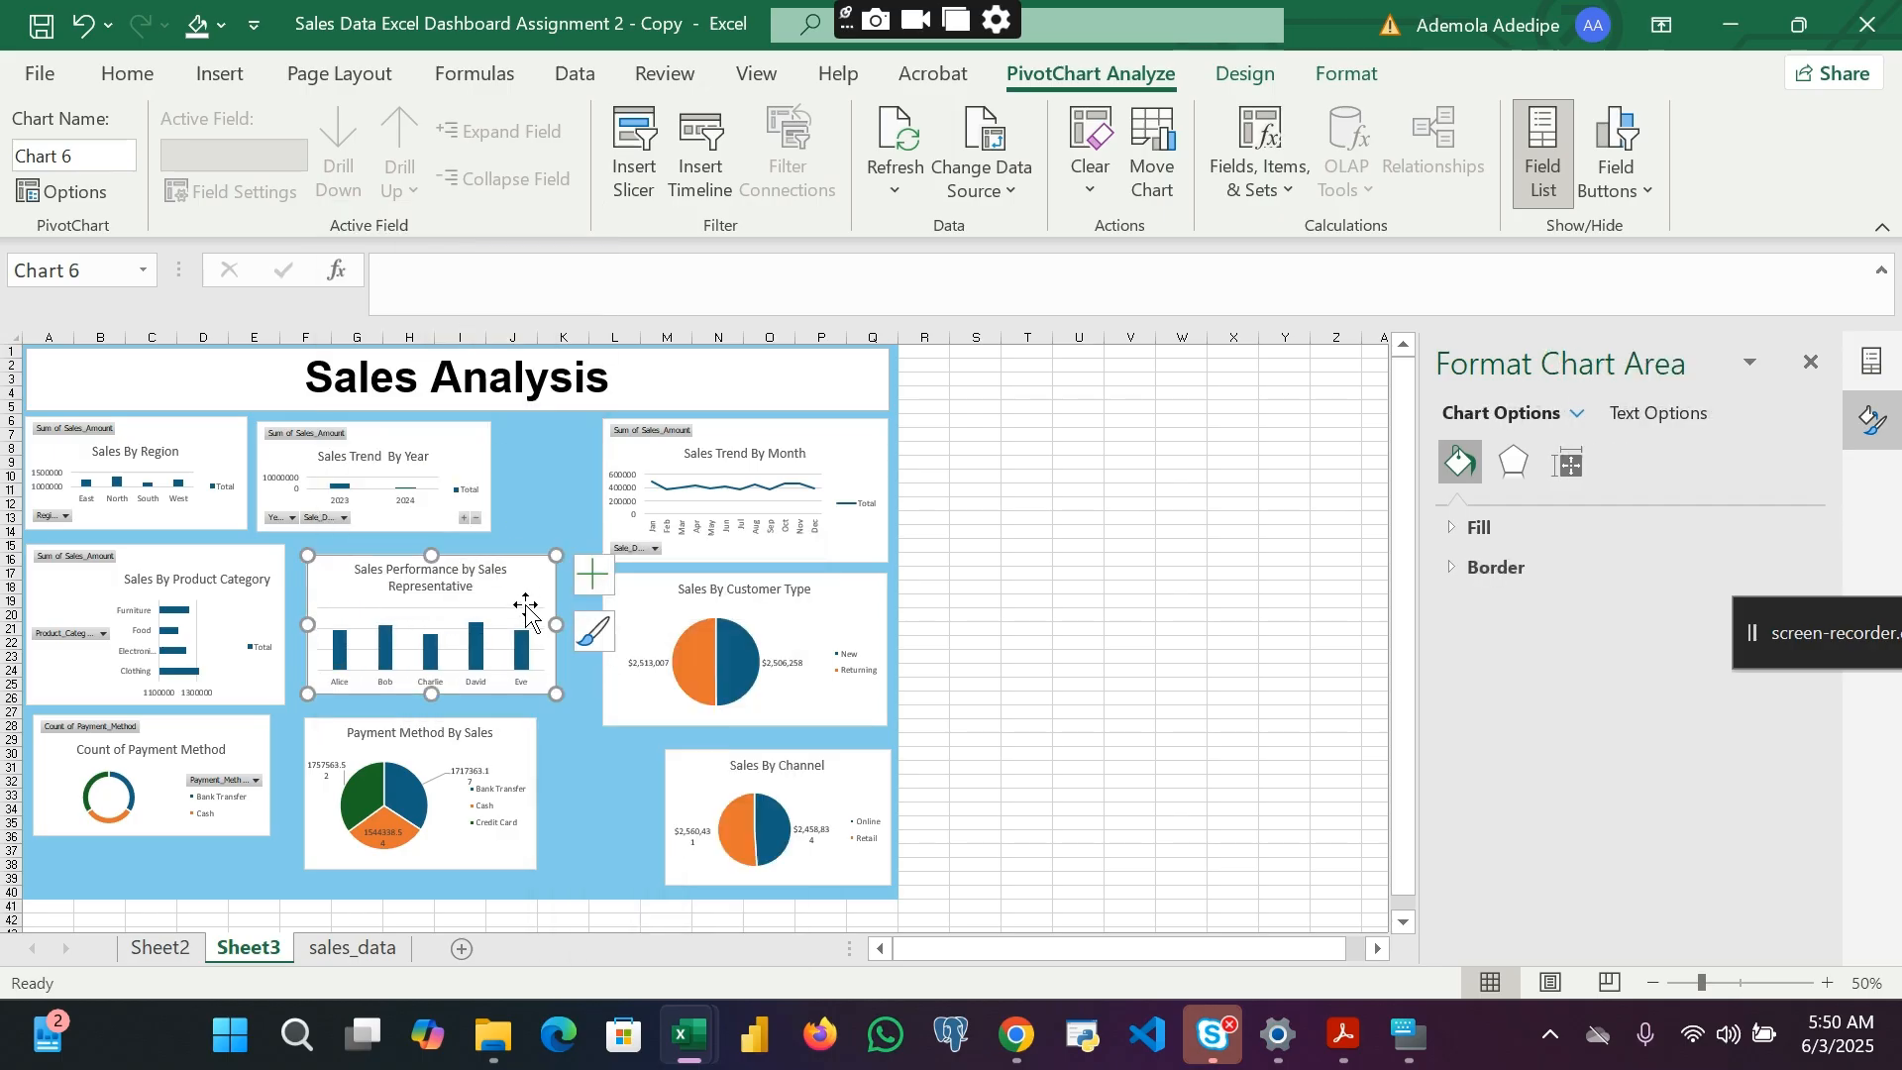
Step: Add data labels to the columns of the Sales Performance by Sales Representative chart
right_click(478, 651)
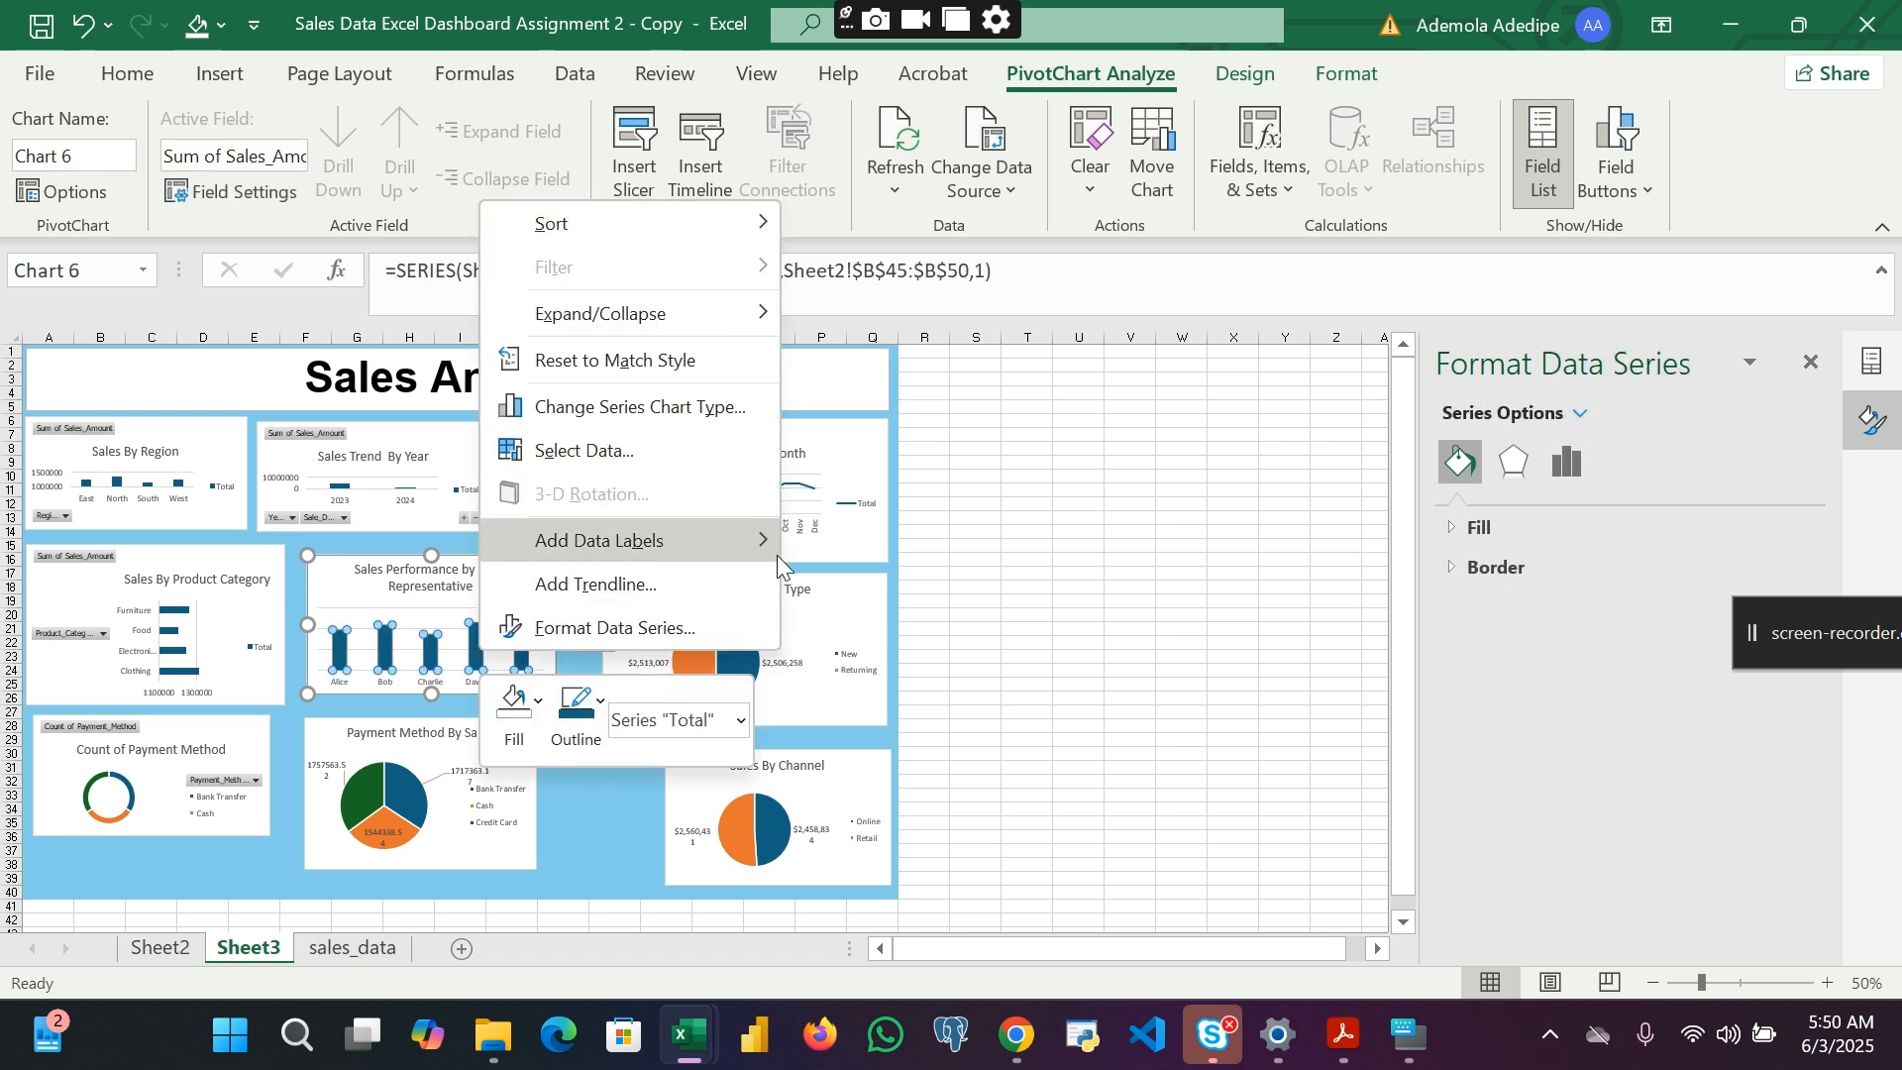
mouse_move(776, 551)
click(872, 541)
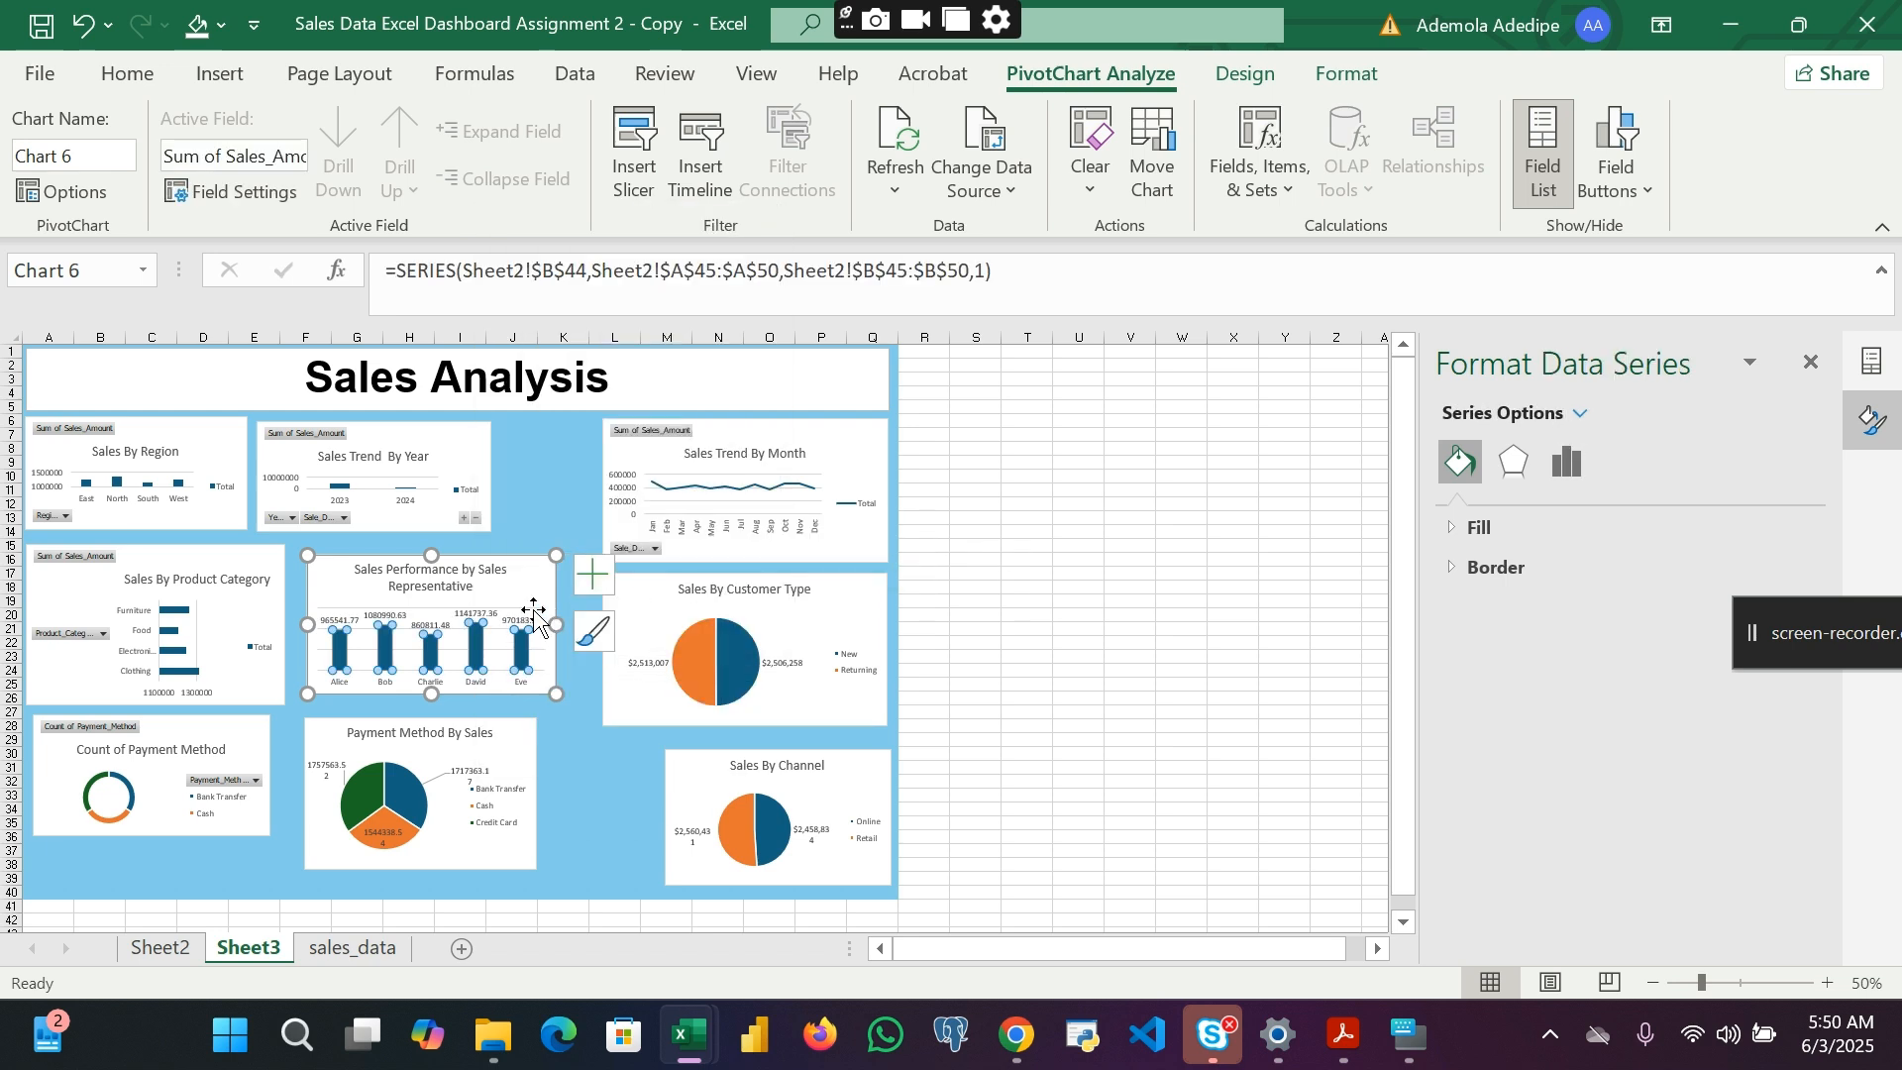
Step: Format the Sales Representative chart's data labels as Currency with 0 decimal places
click(532, 620)
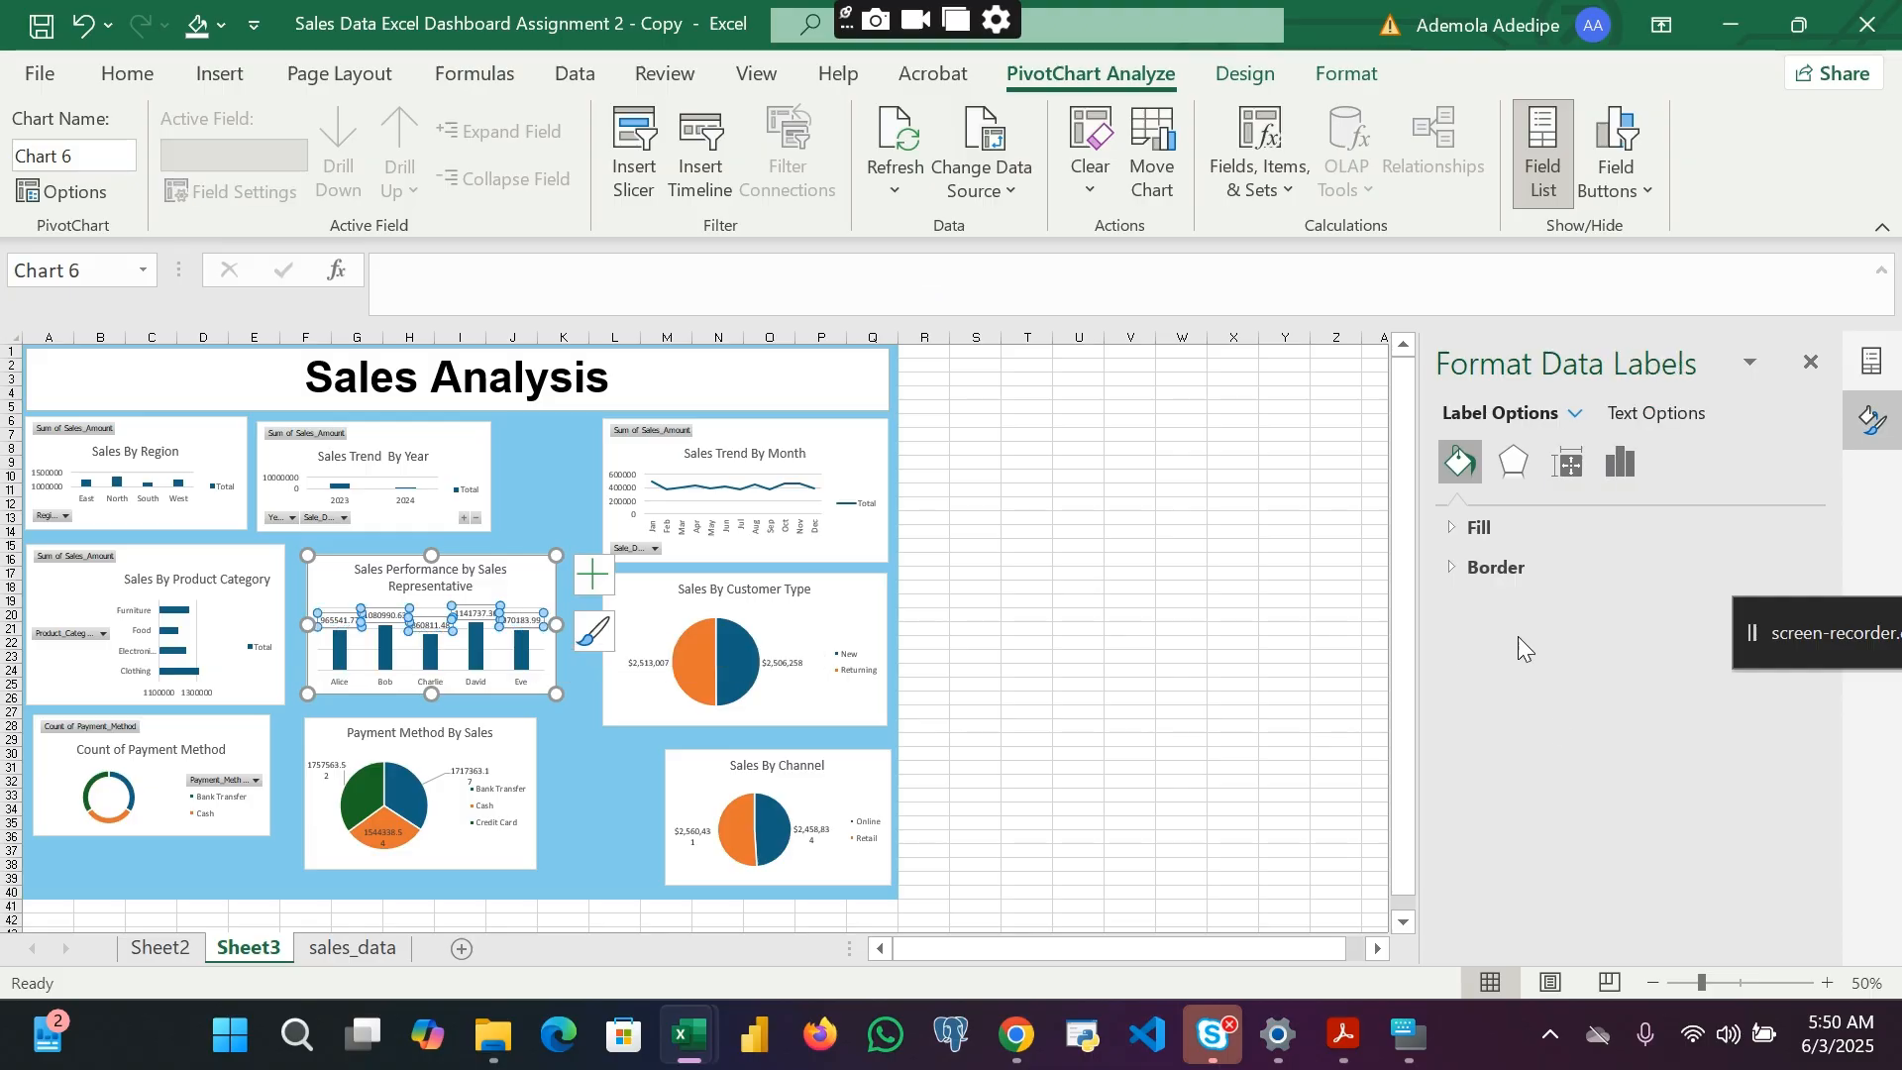
right_click(532, 623)
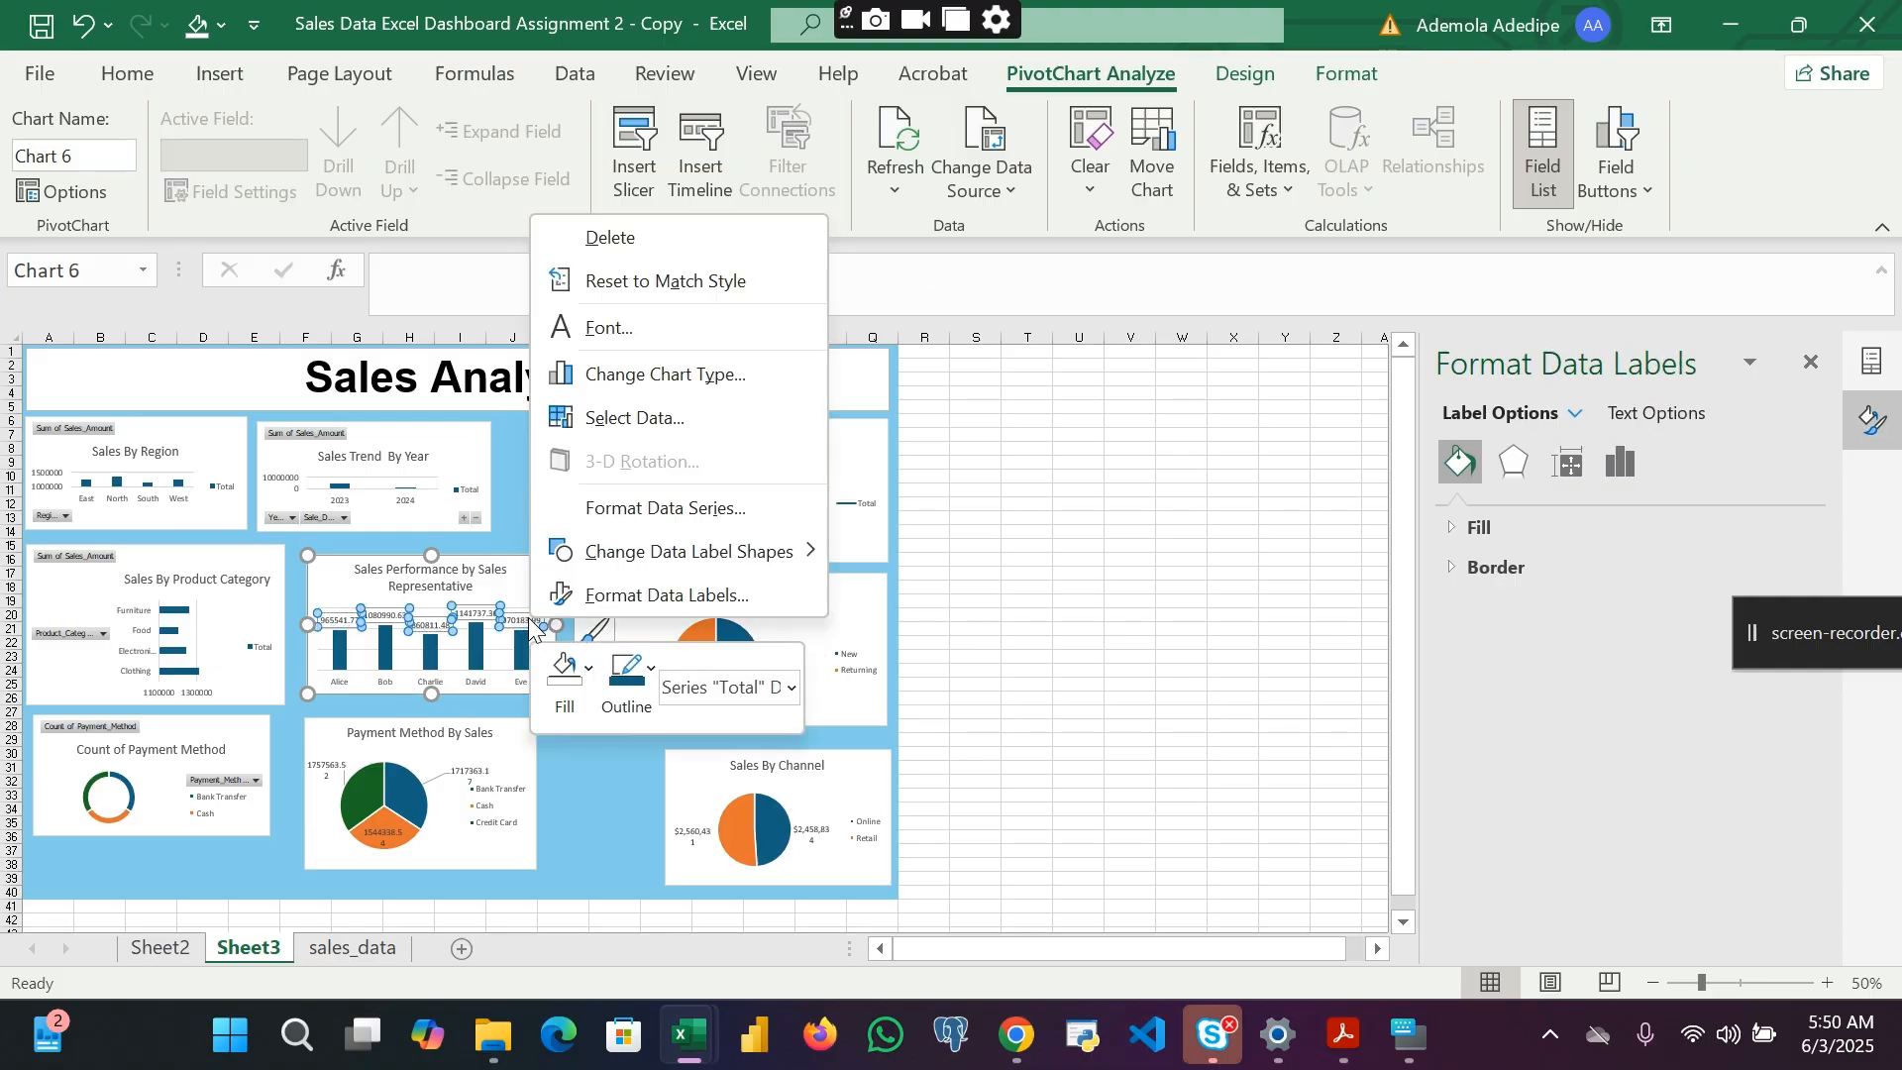
click(625, 596)
scroll(1654, 733, down, 3)
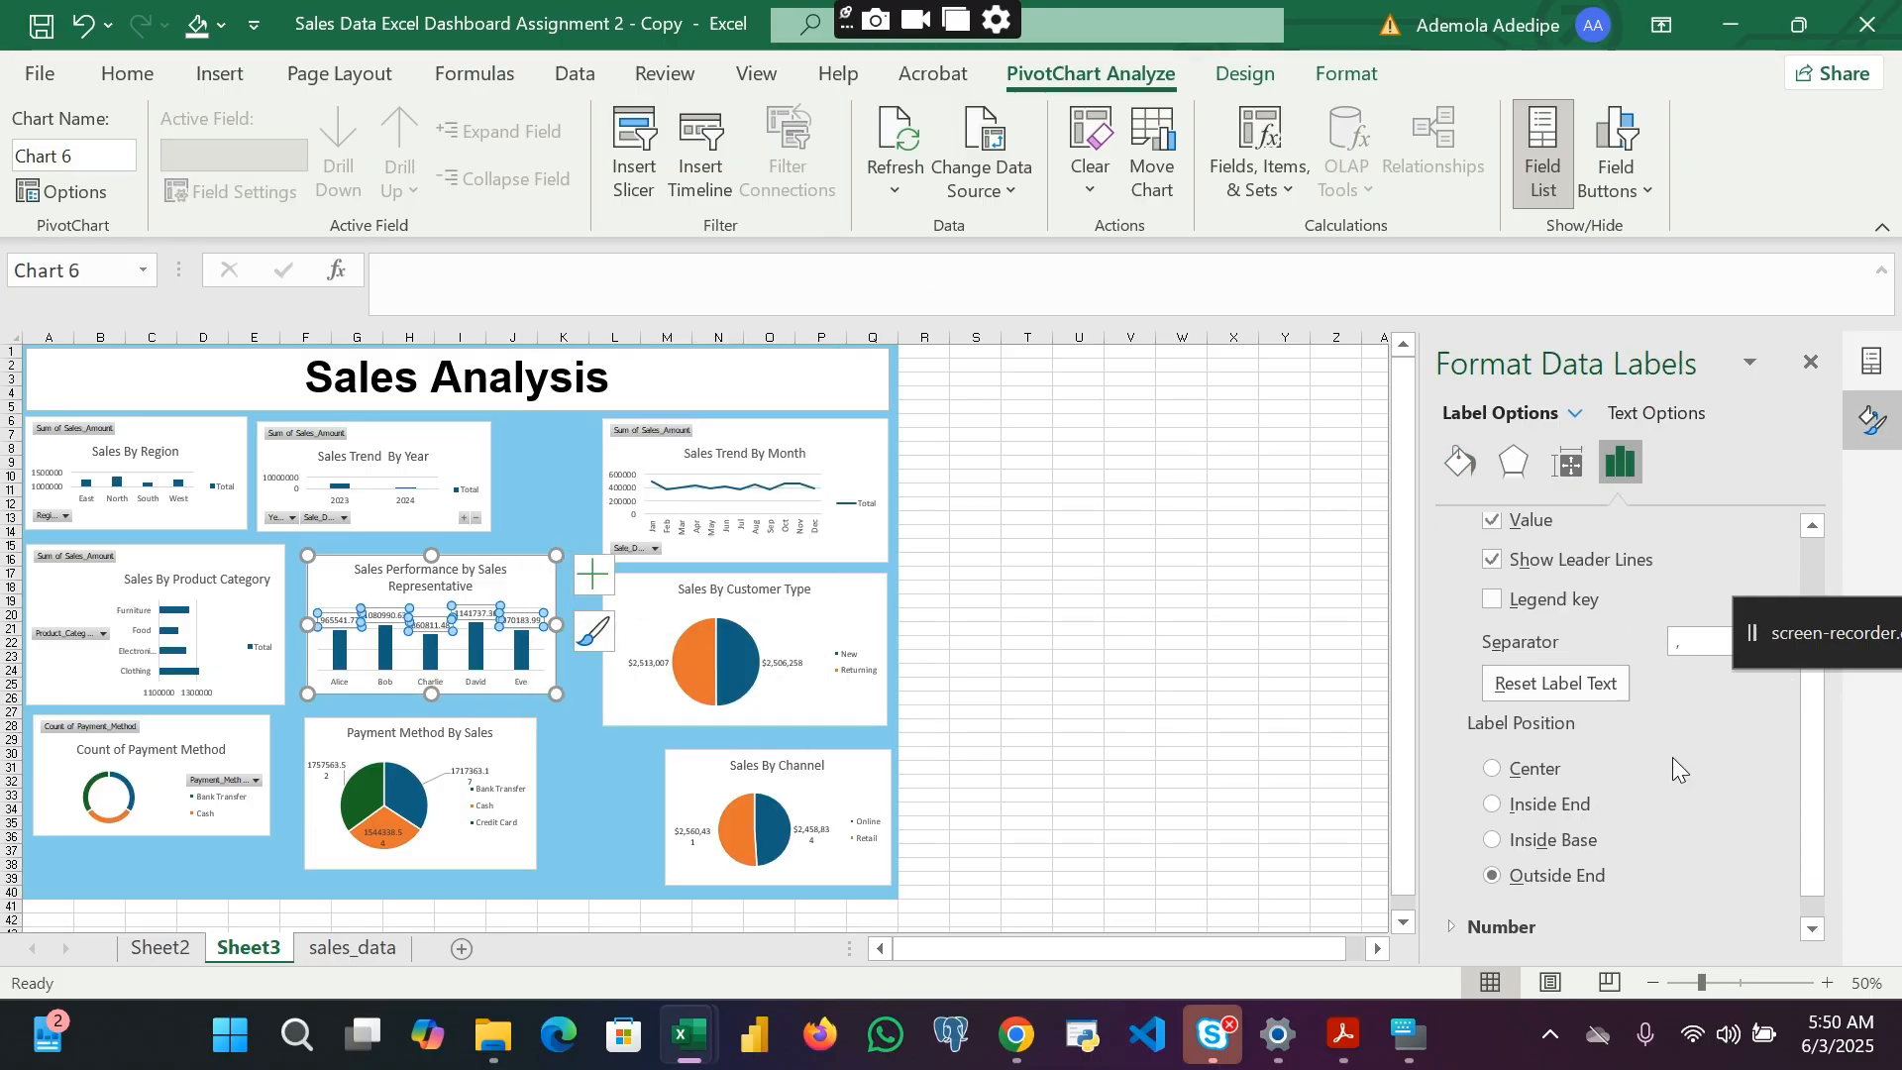
click(1472, 937)
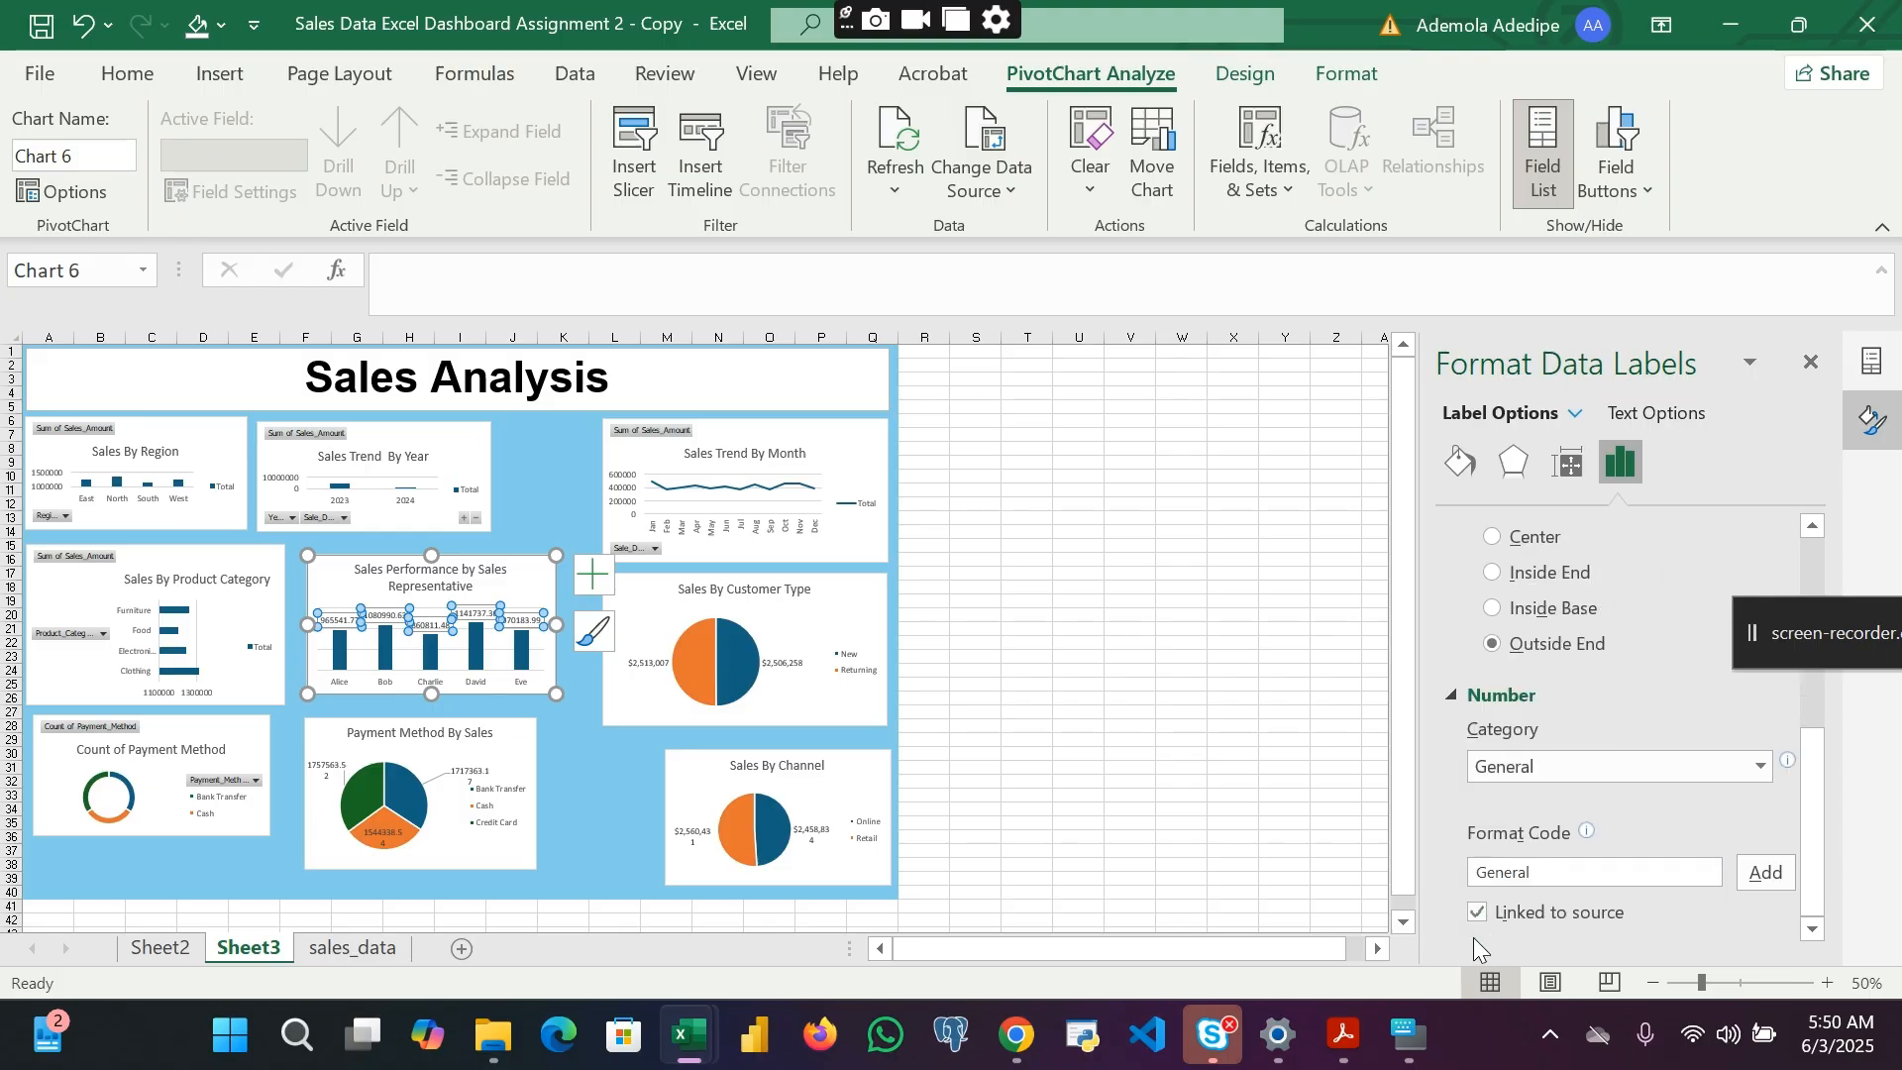
click(1758, 768)
click(1573, 458)
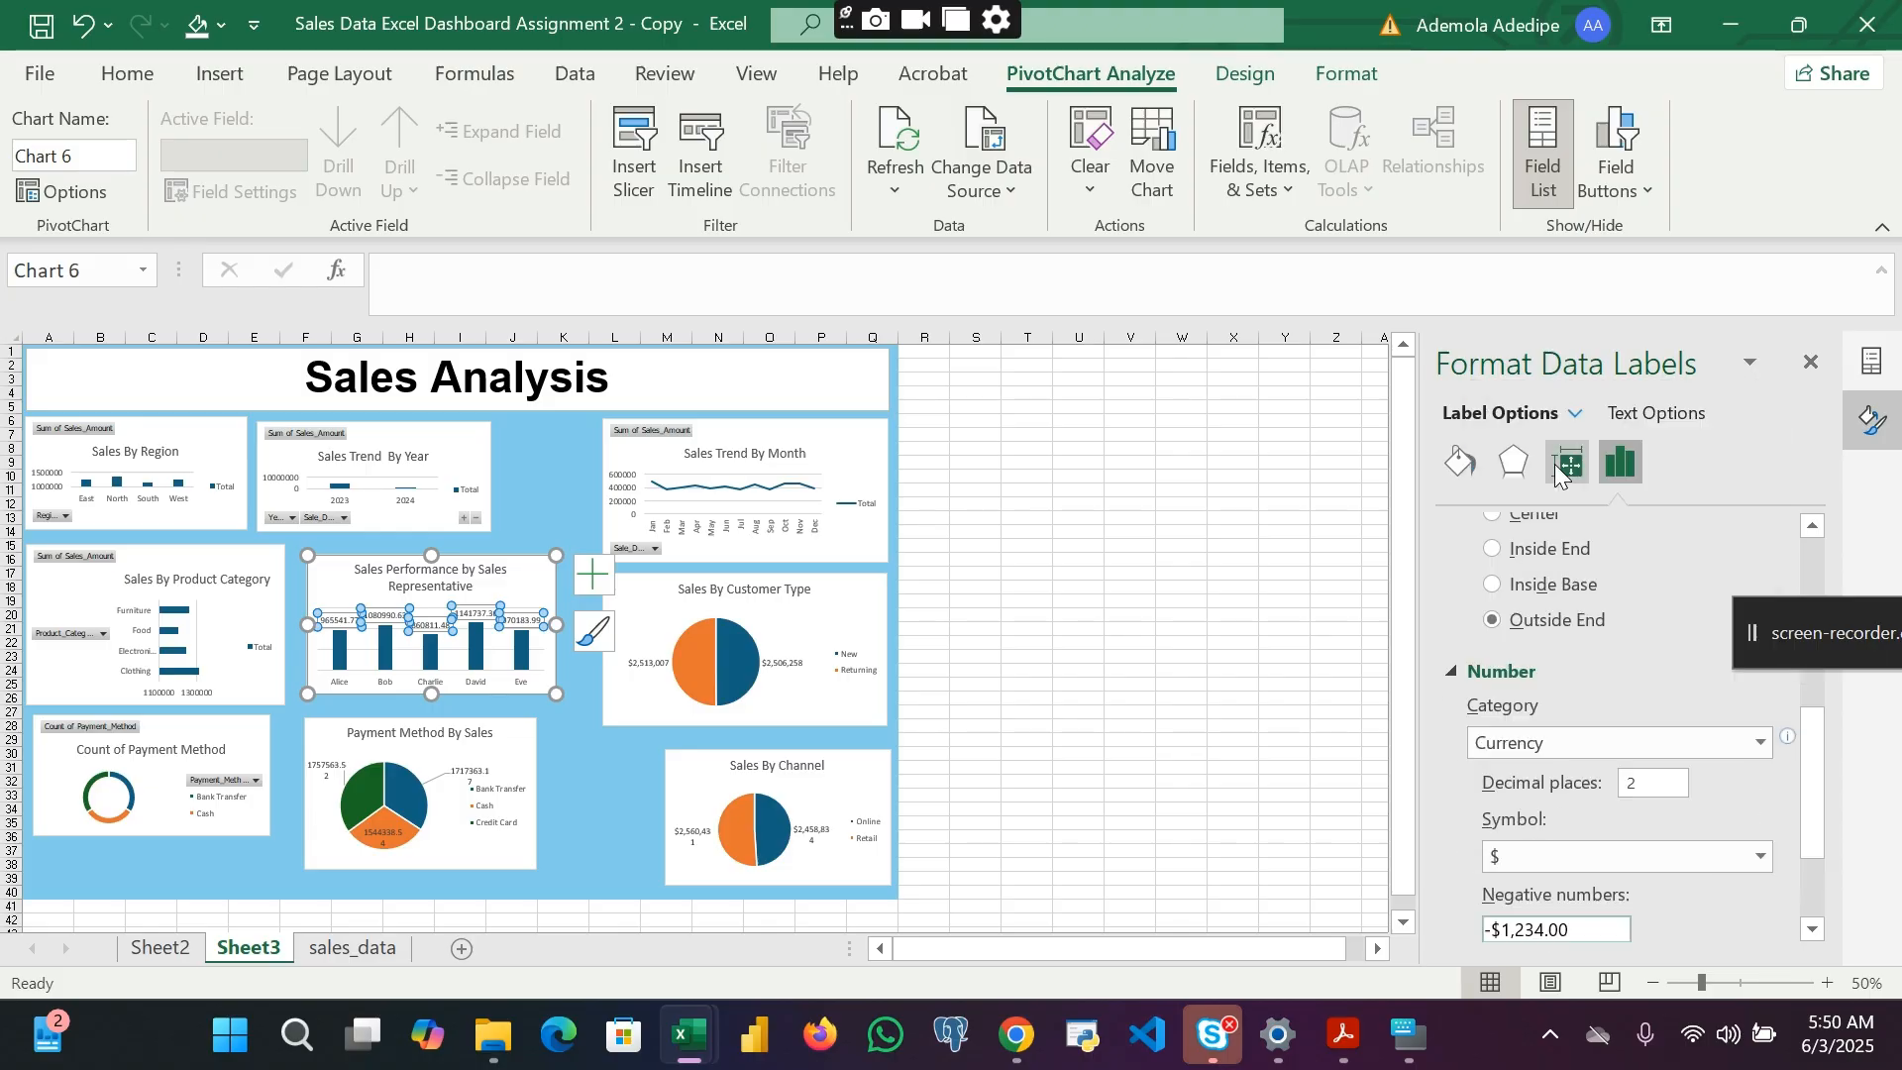
click(1654, 783)
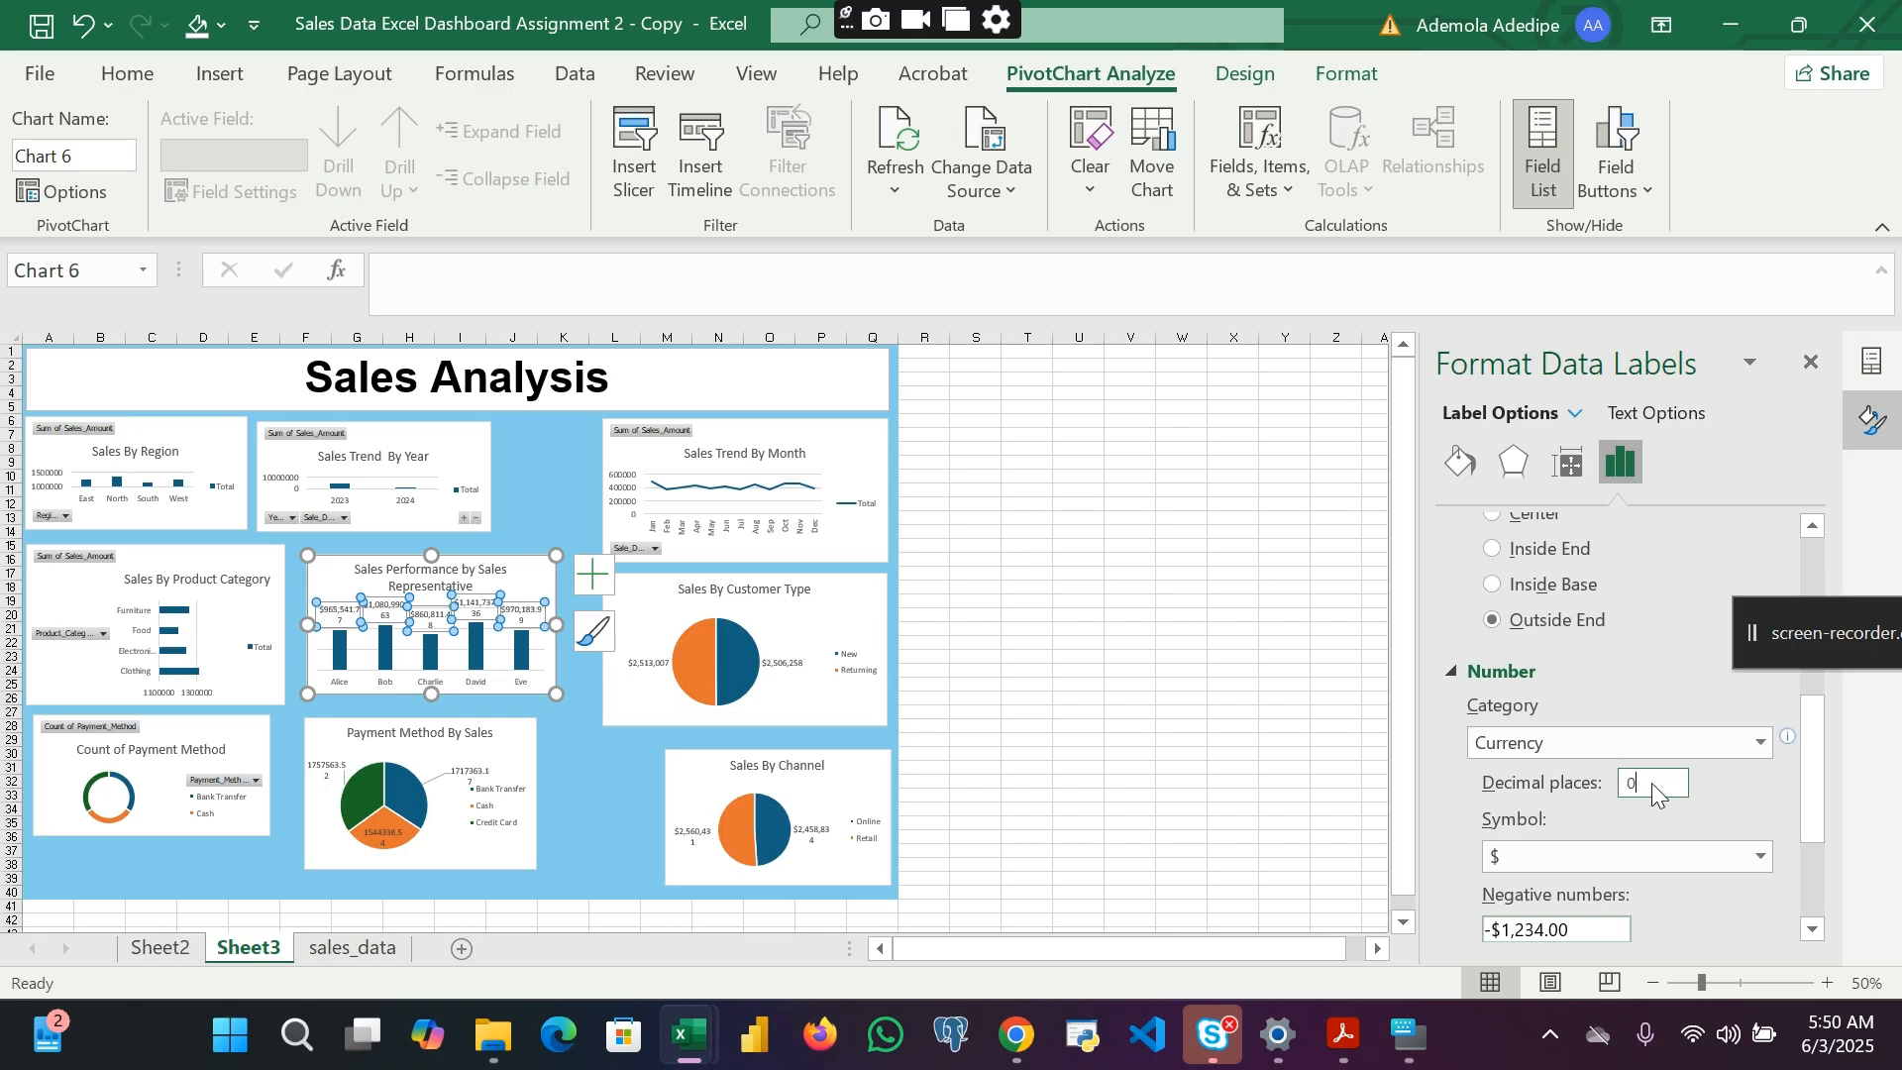
text(0)
key(Return)
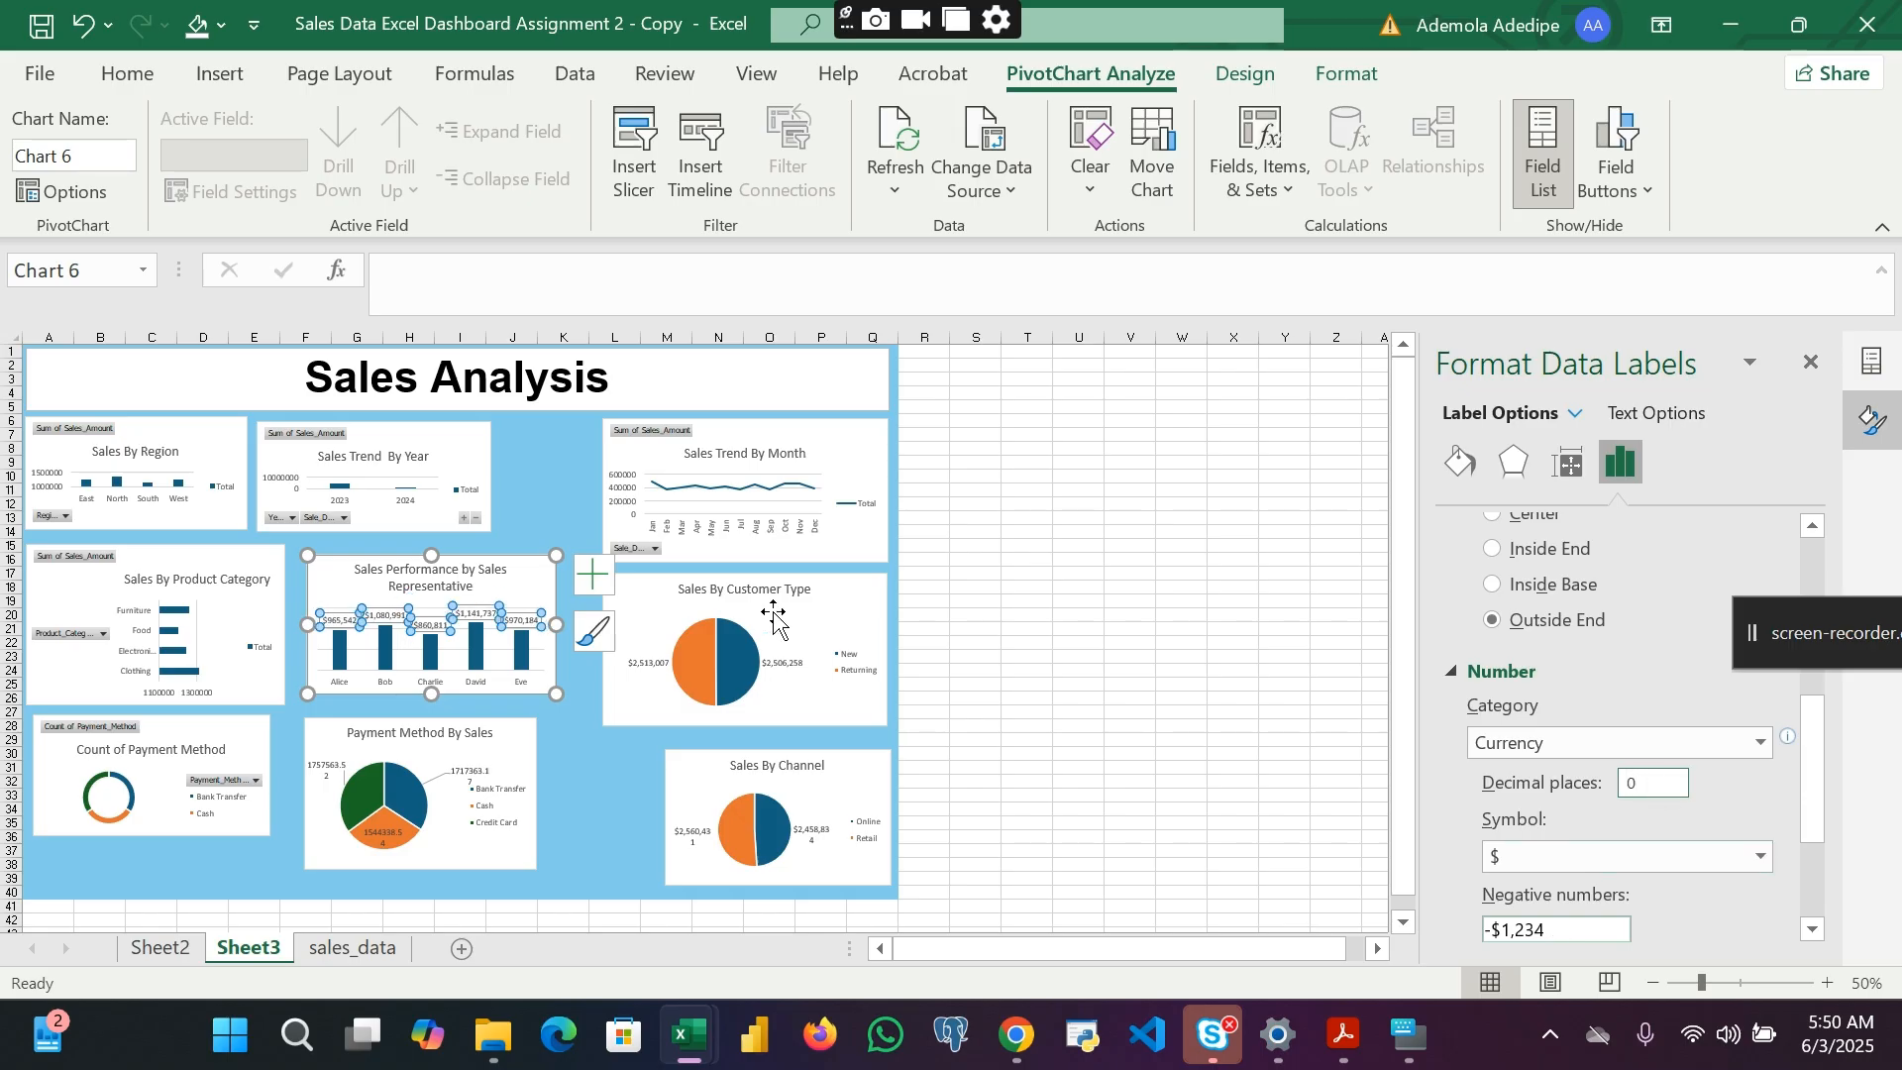
click(533, 586)
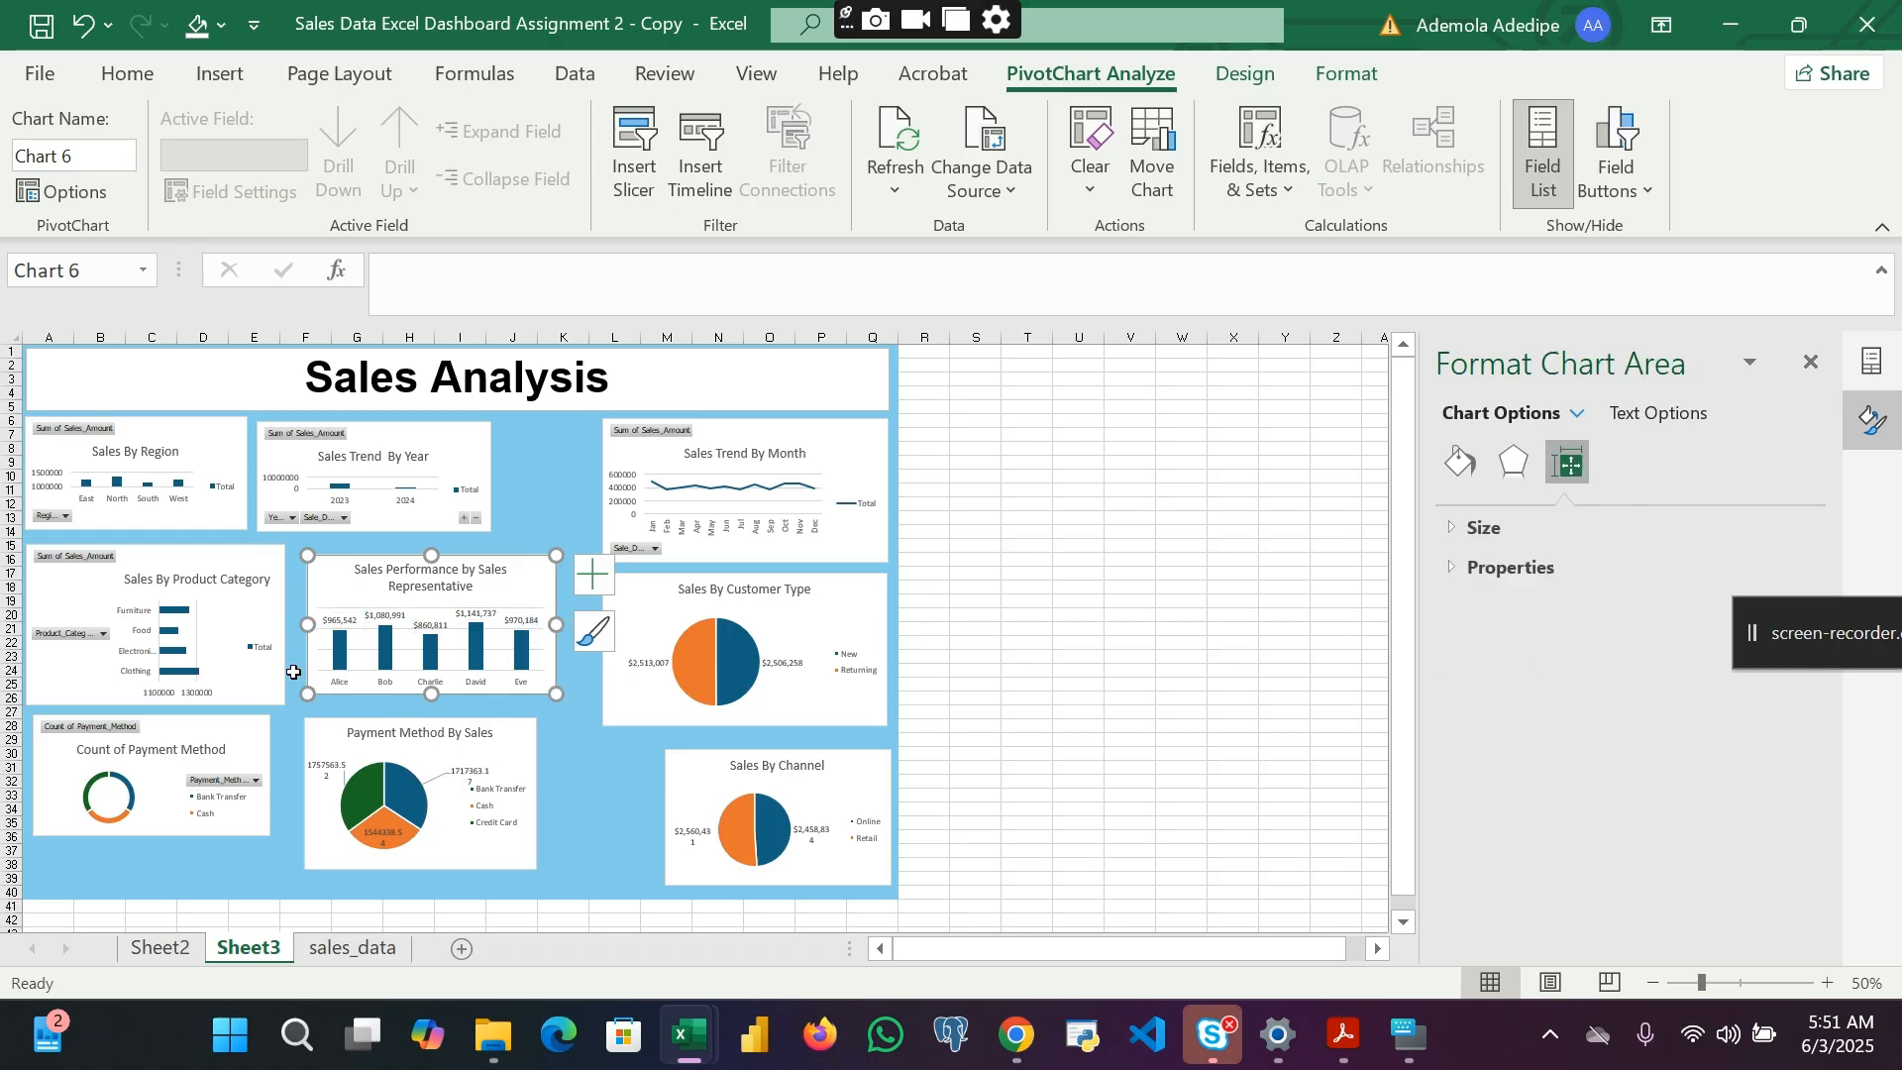
Step: Hide all field buttons on the Sales By Product Category chart
click(235, 631)
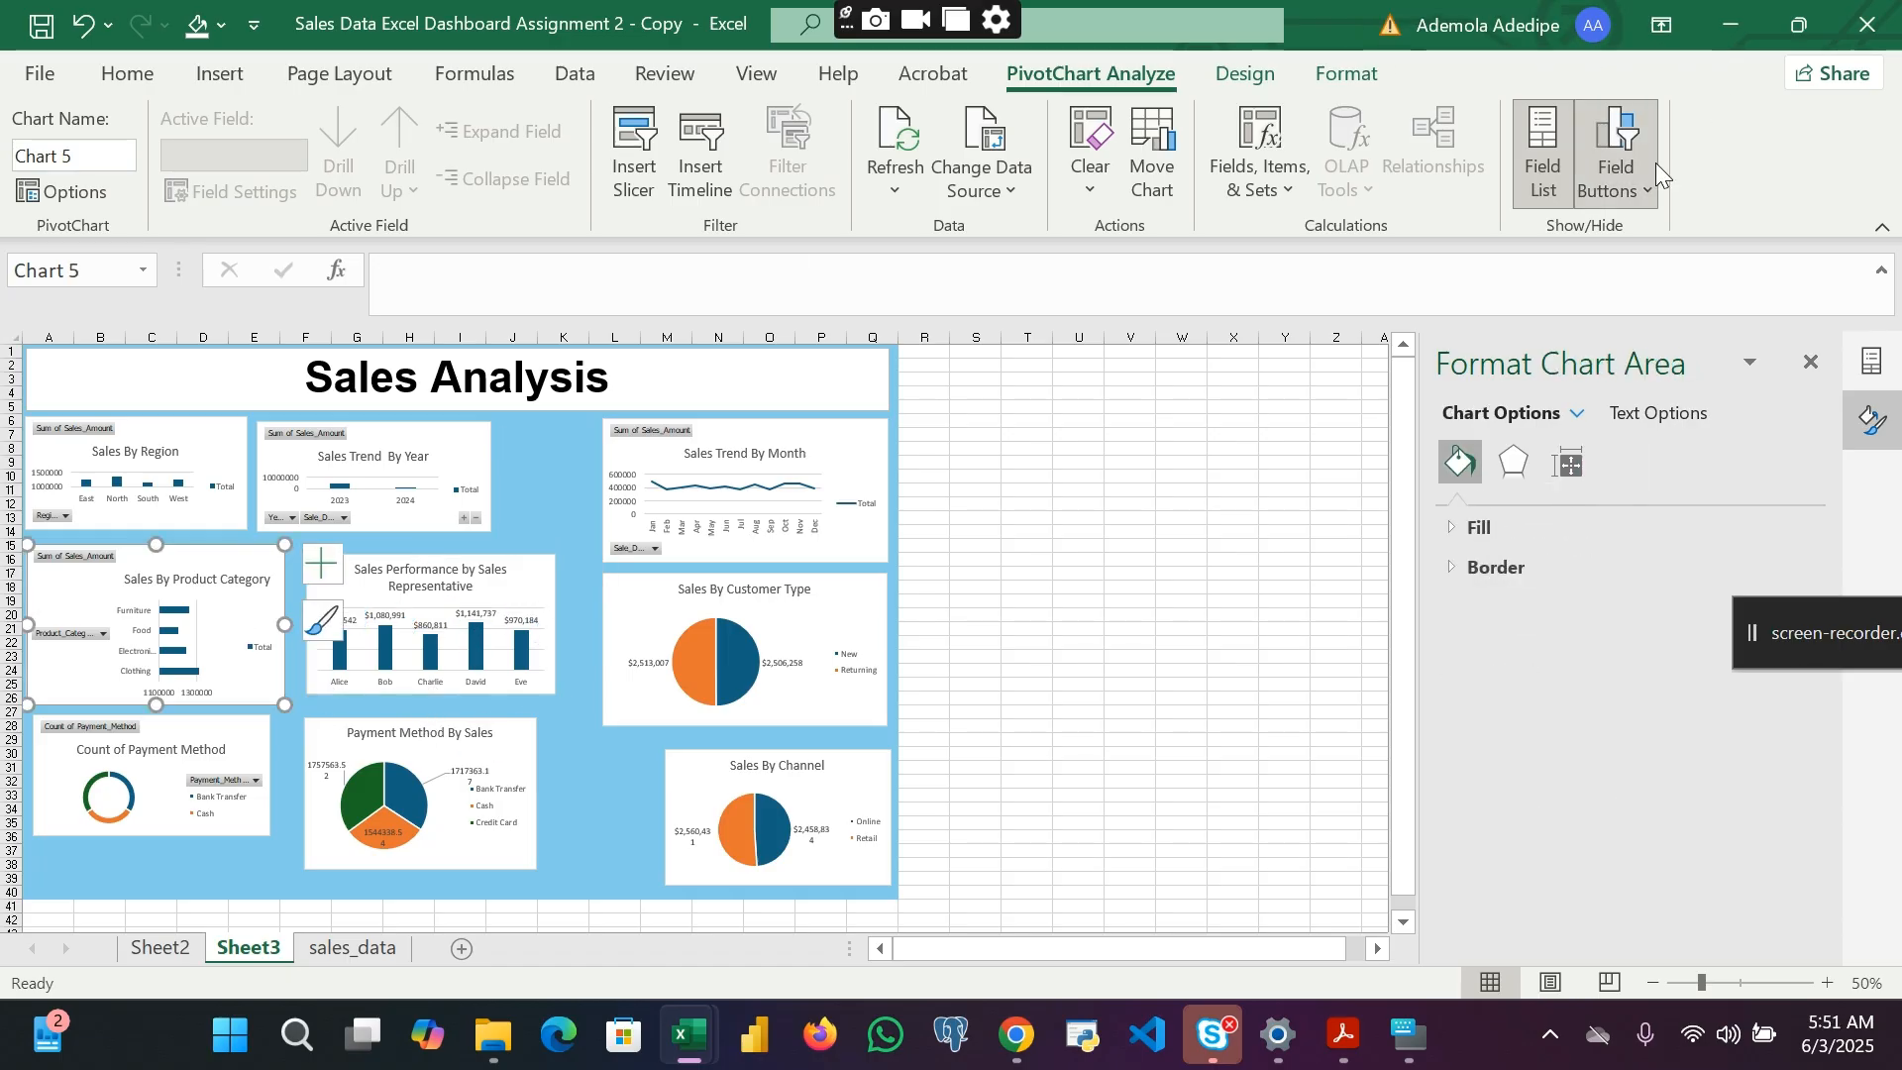
click(1618, 169)
click(1563, 462)
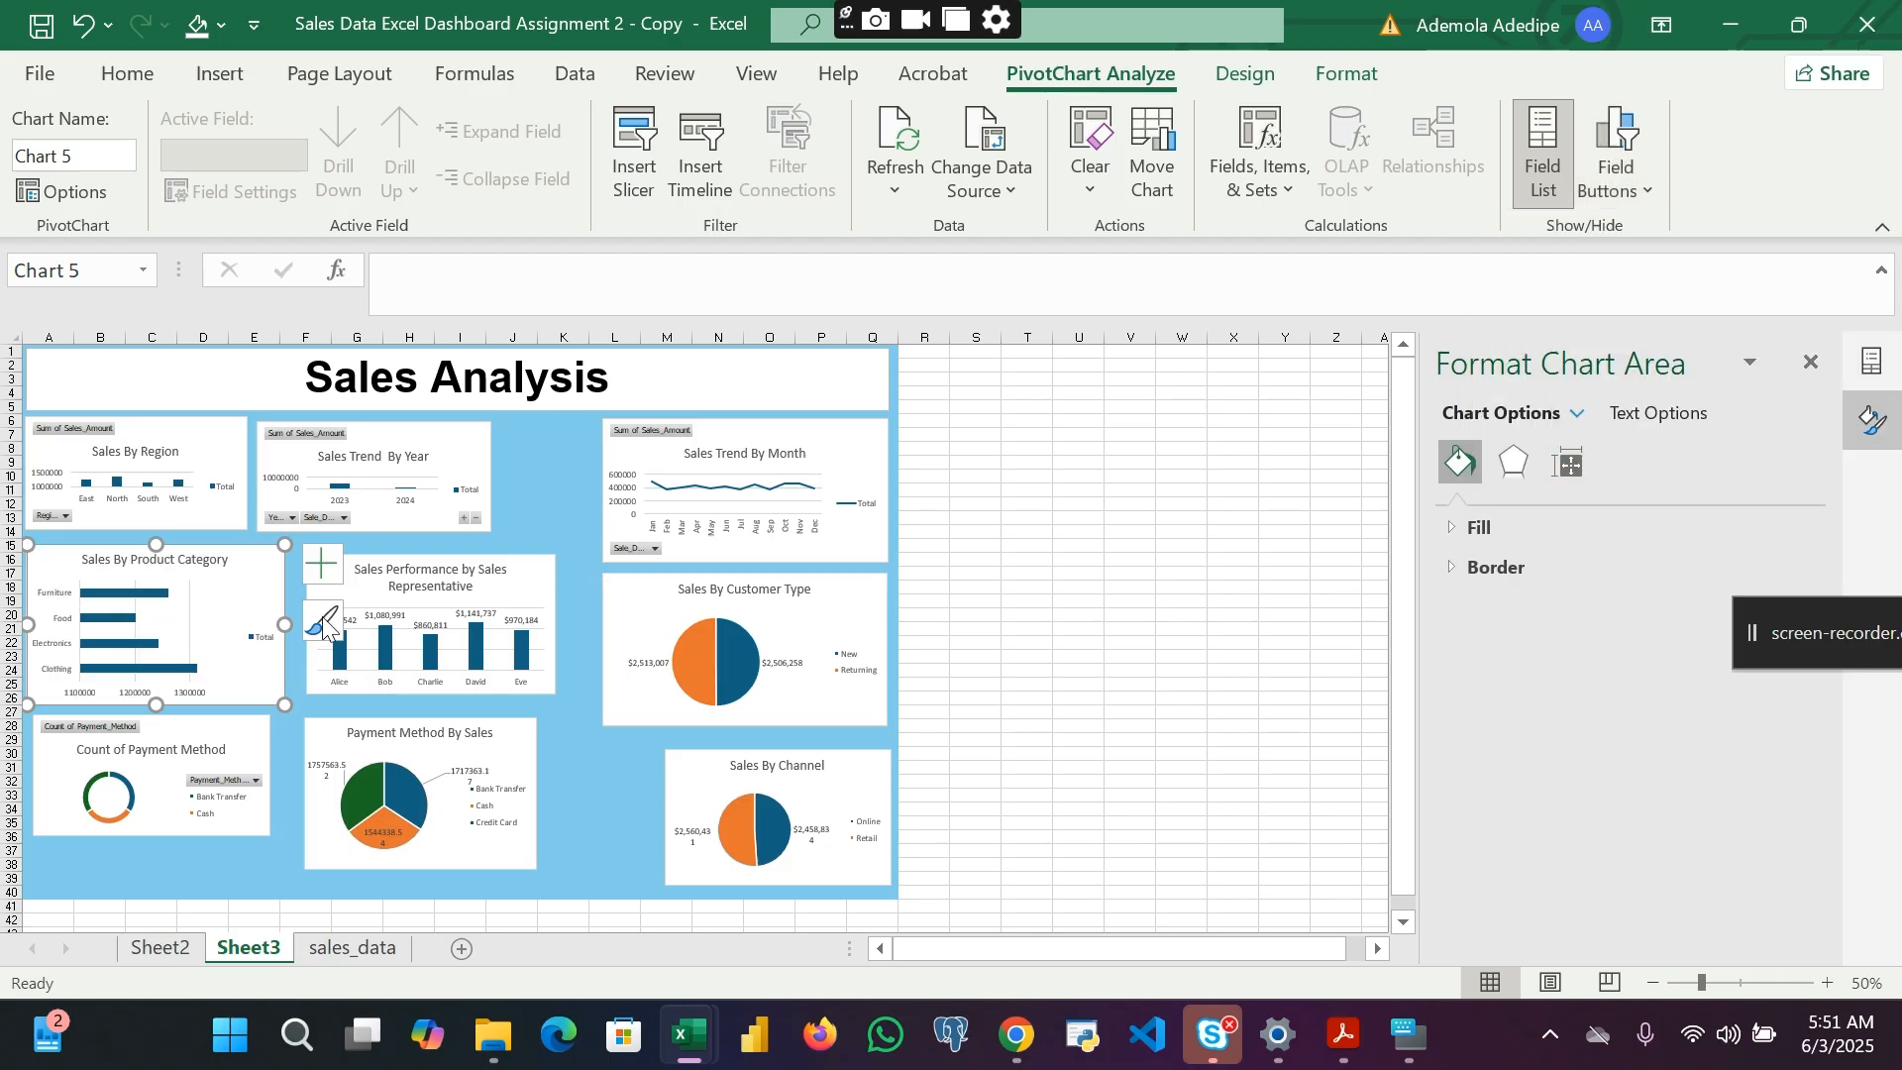
Step: Delete the legend and the horizontal value axis from the Sales By Product Category chart
right_click(259, 639)
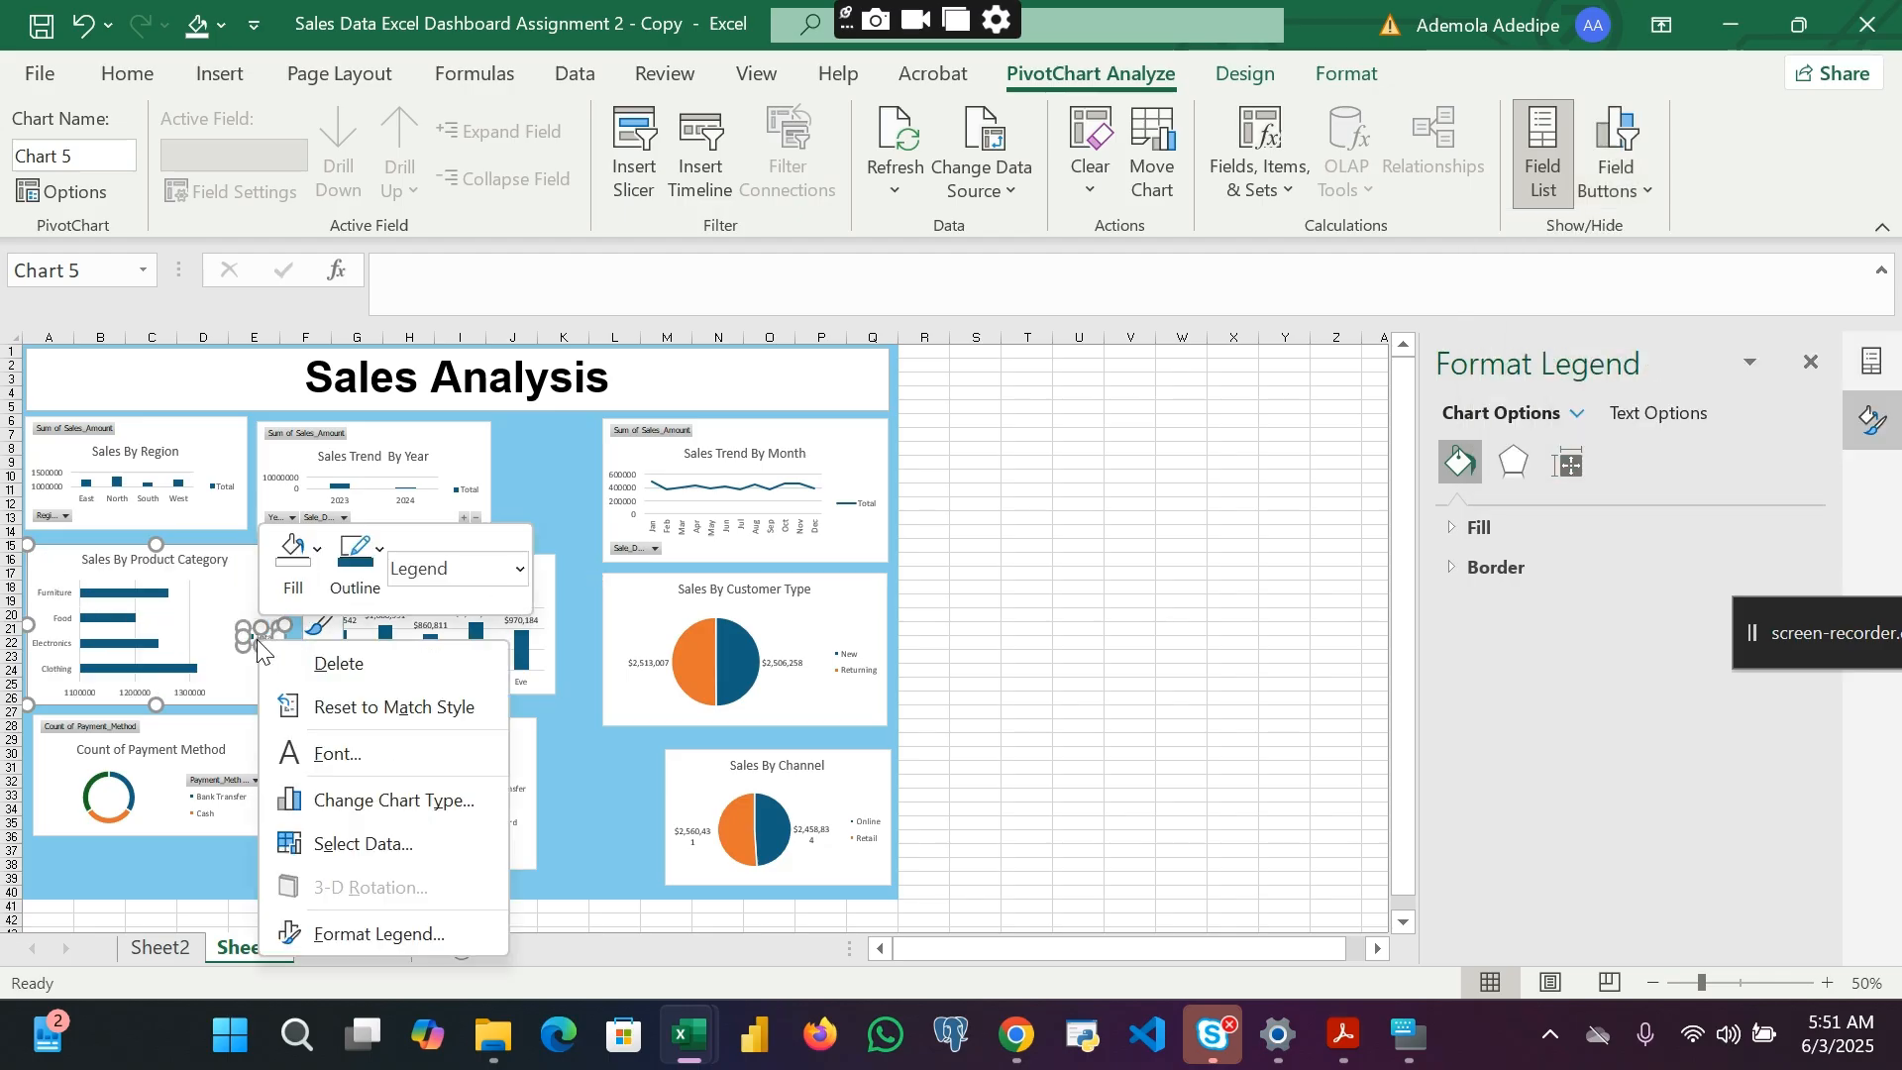
click(366, 654)
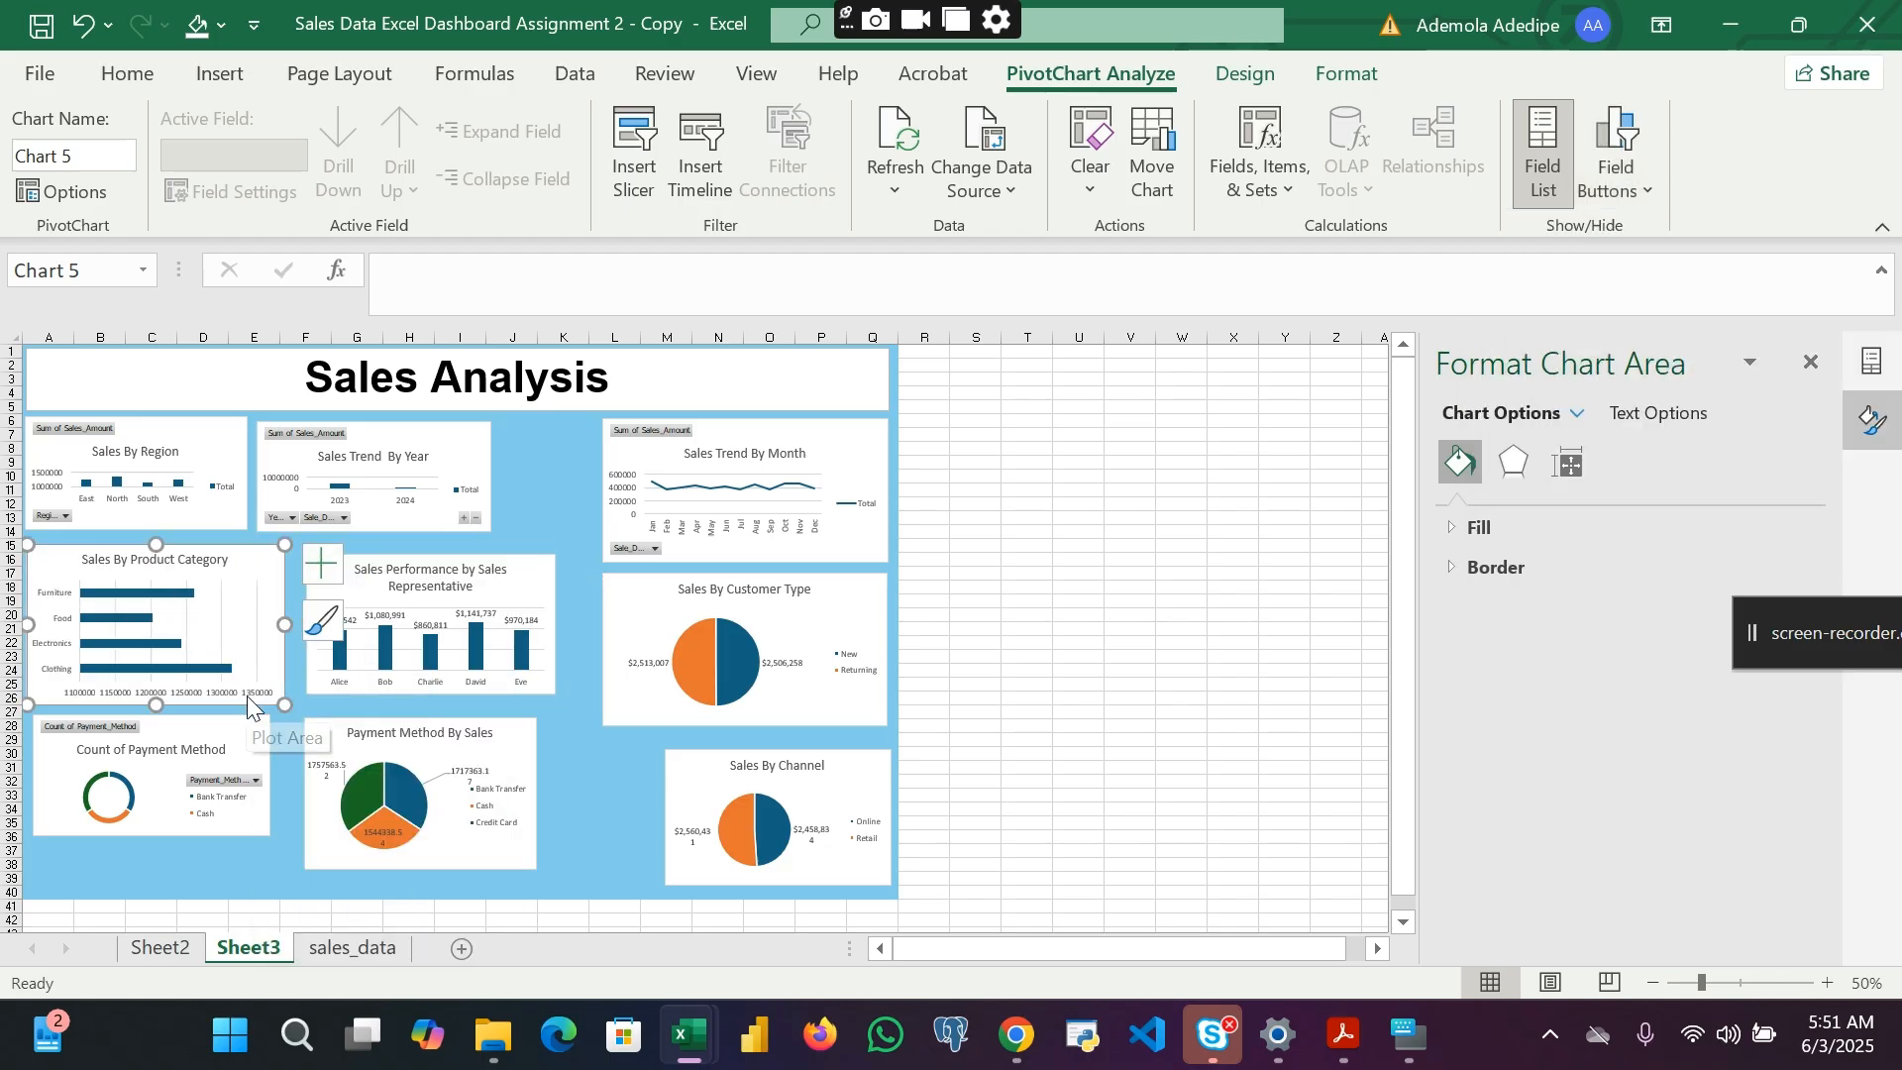
right_click(247, 696)
click(361, 318)
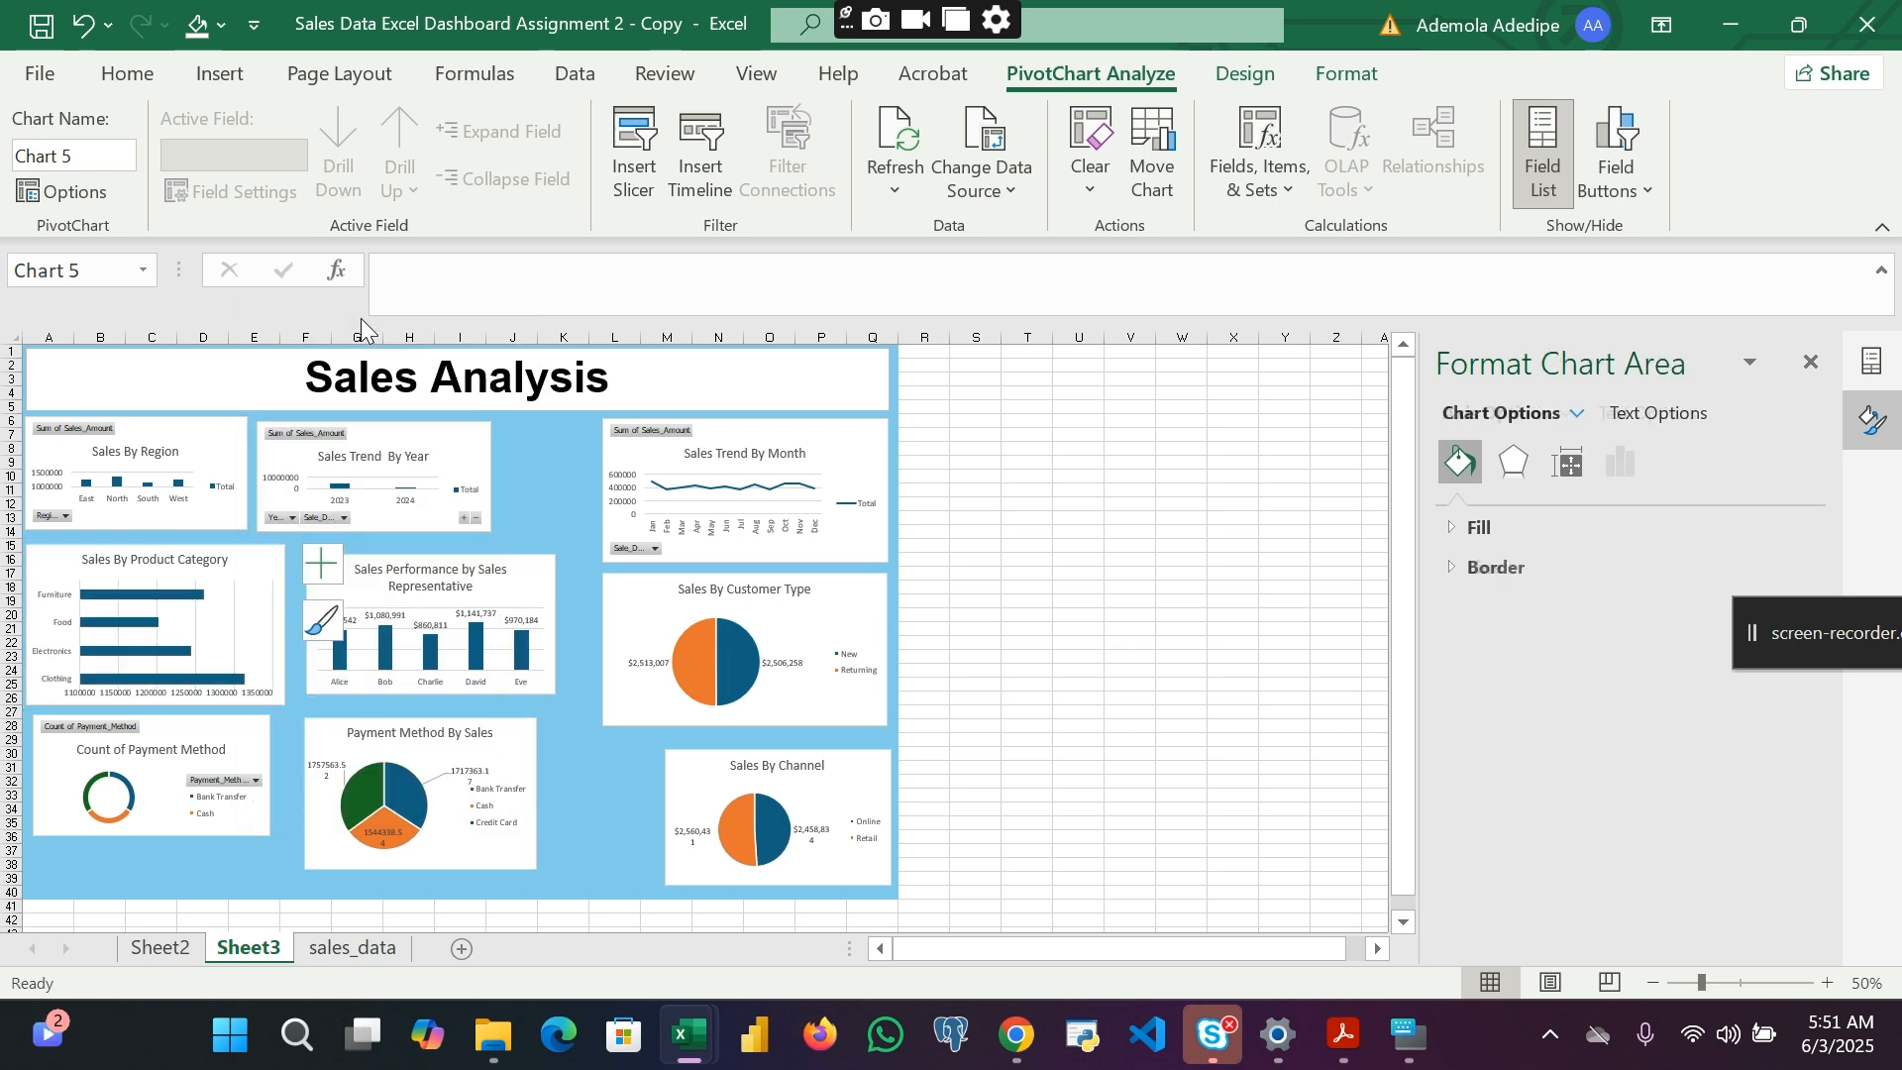
Step: Add data labels to the bars of the Sales By Product Category chart
click(187, 601)
right_click(187, 601)
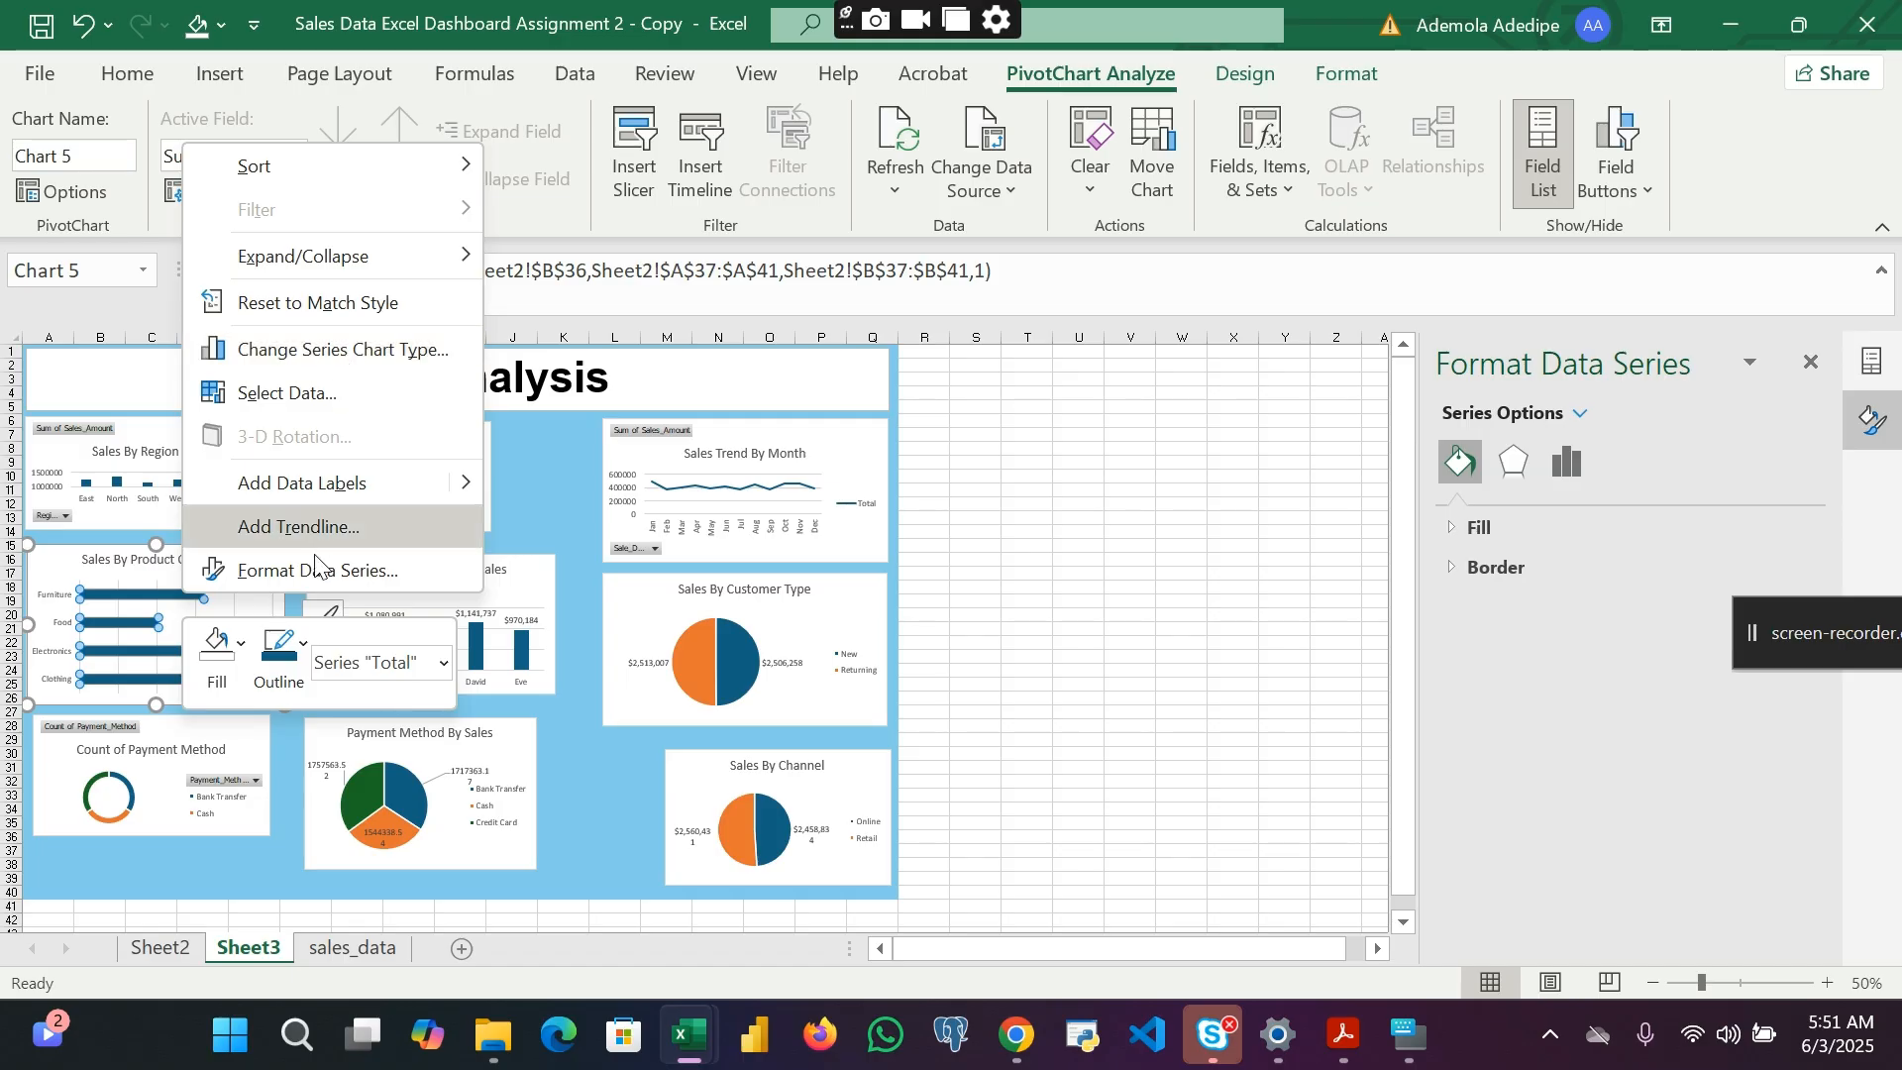
mouse_move(466, 486)
click(557, 484)
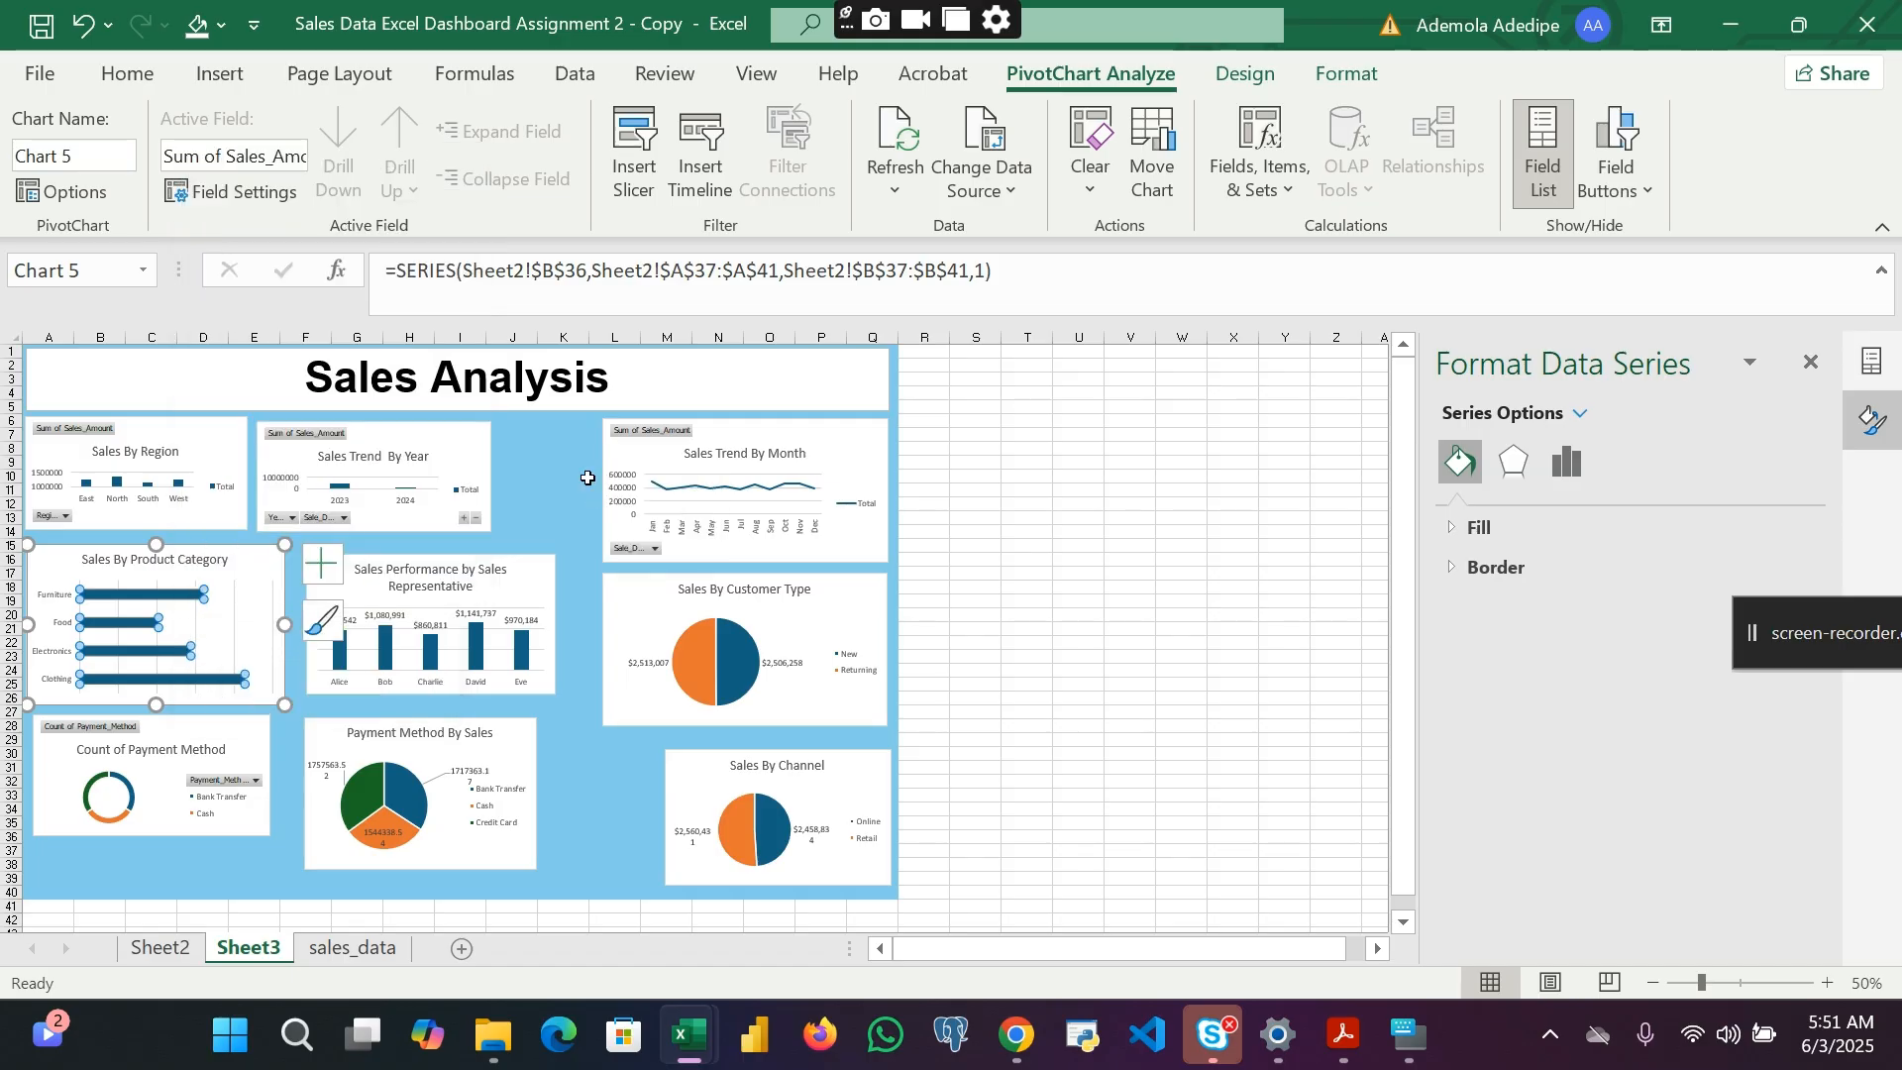
Step: Format the Sales By Product Category chart's data labels as Currency with 0 decimal places
right_click(253, 599)
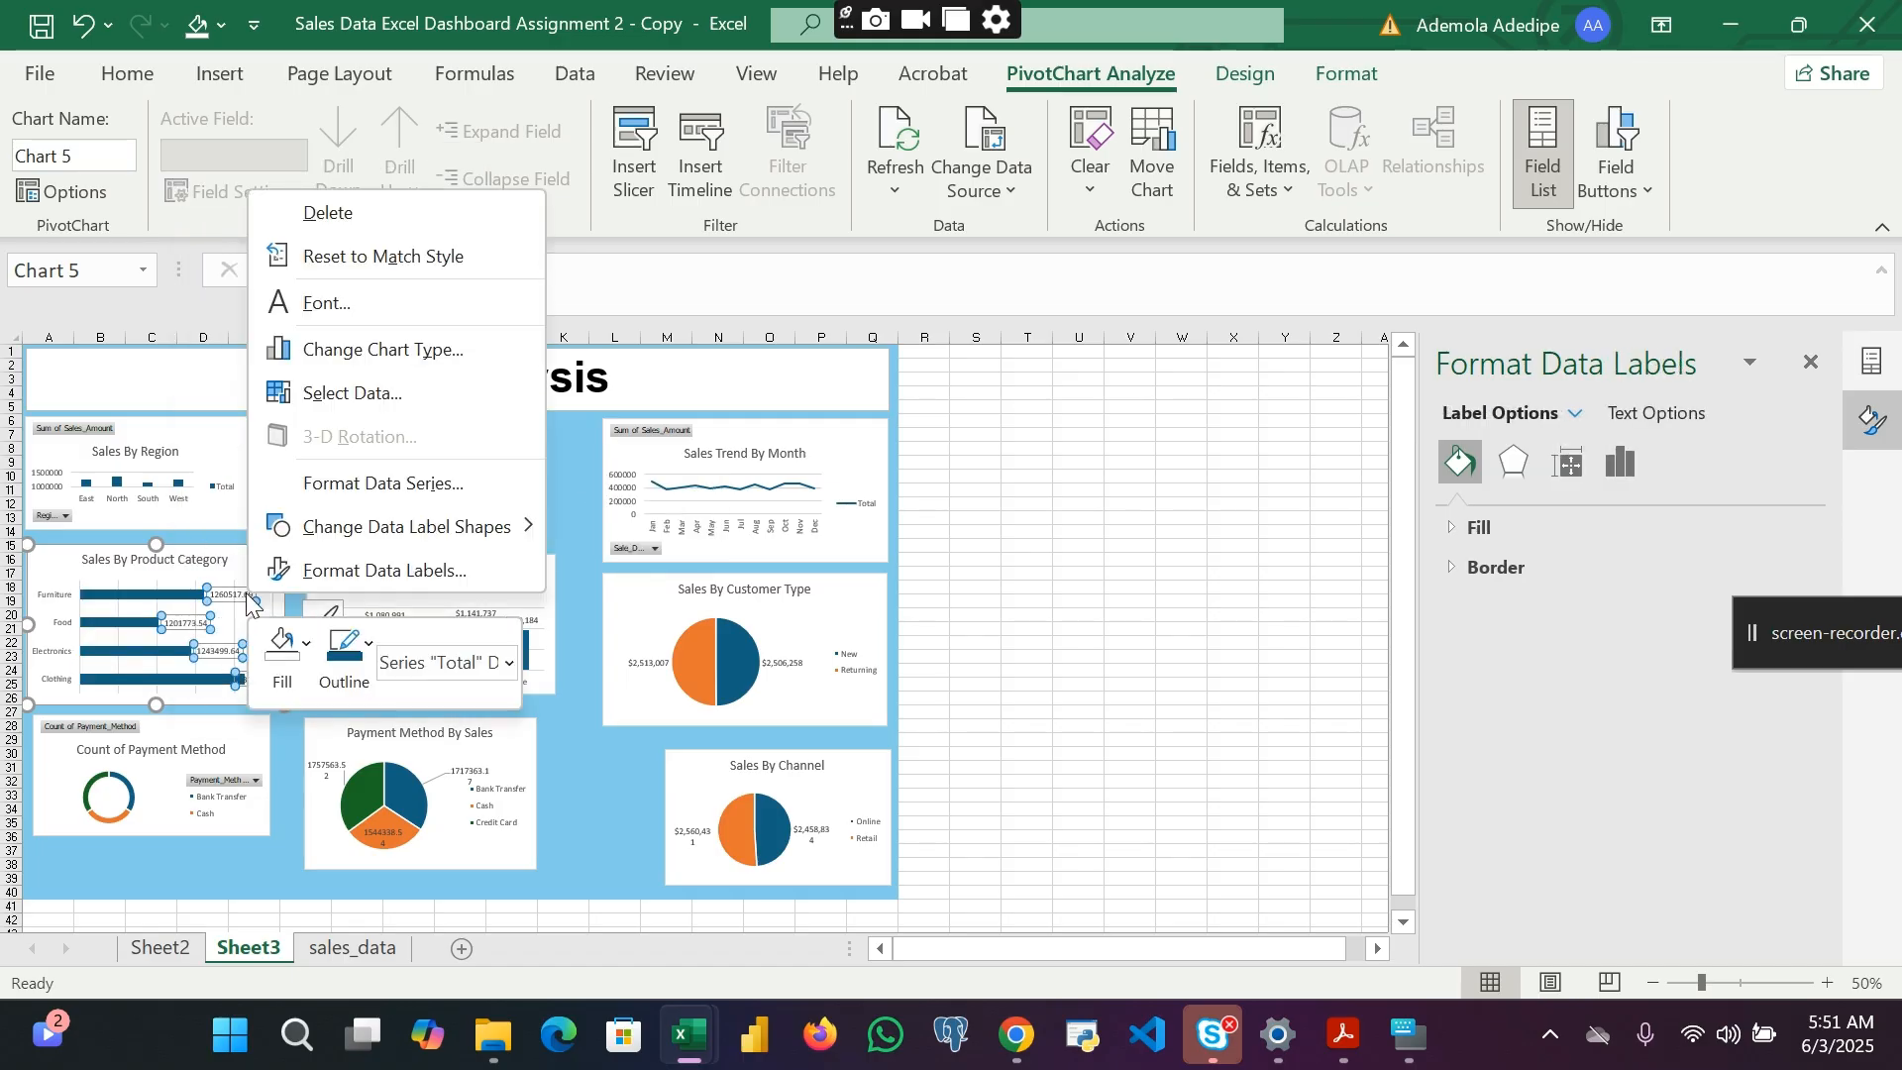
click(467, 573)
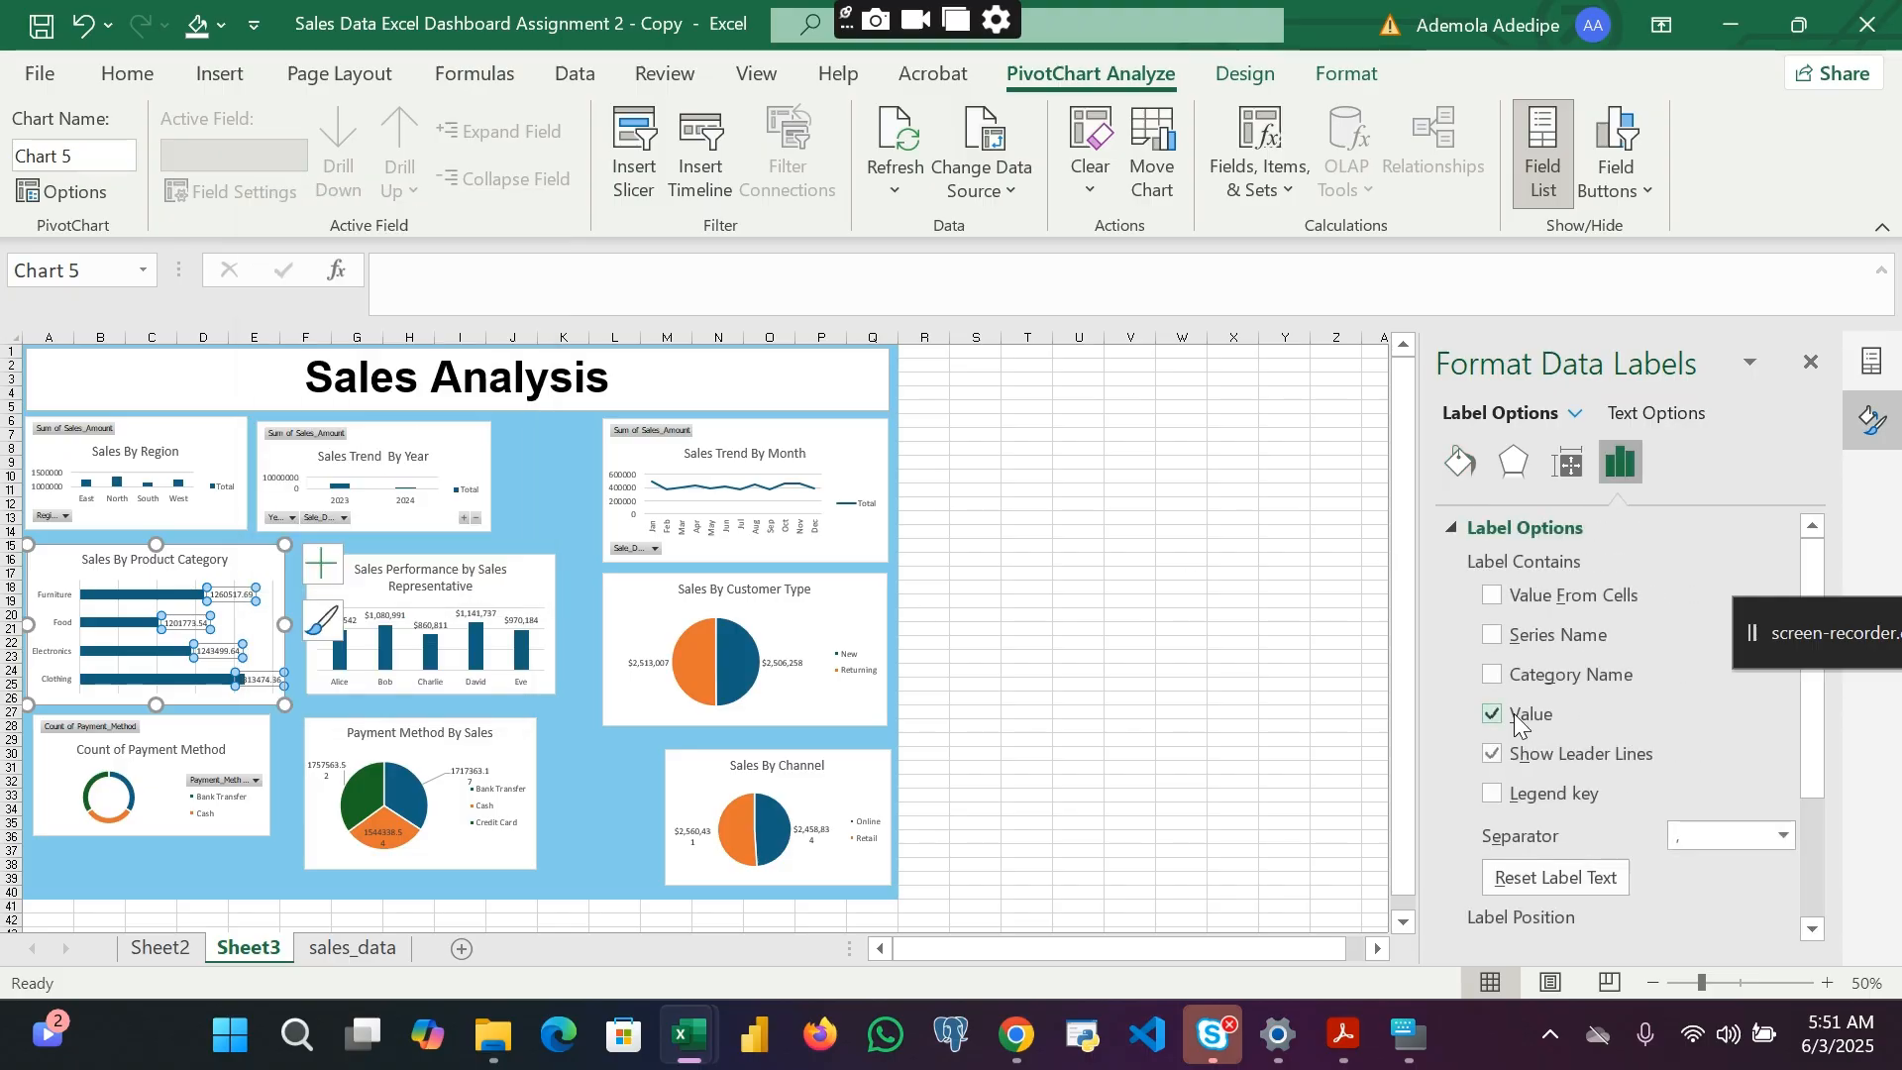
scroll(1516, 721, down, 3)
click(1502, 926)
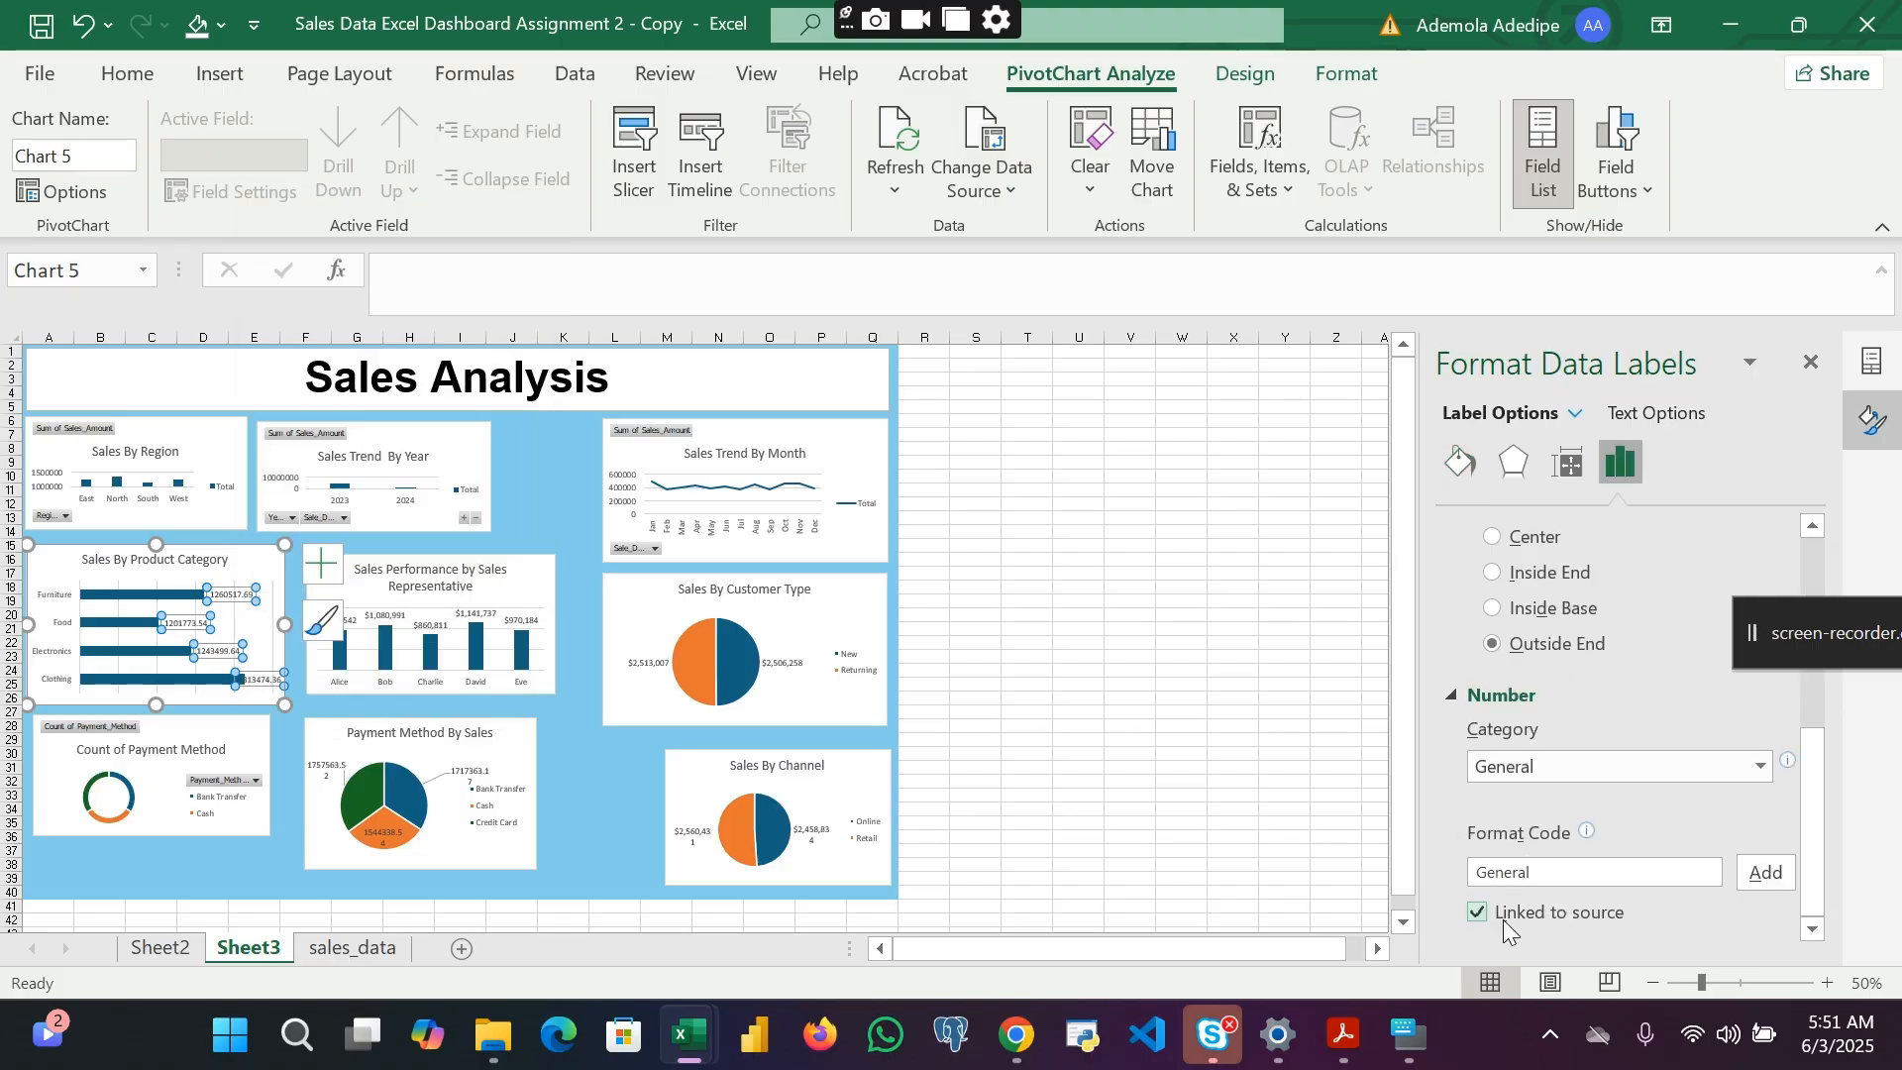
click(1649, 763)
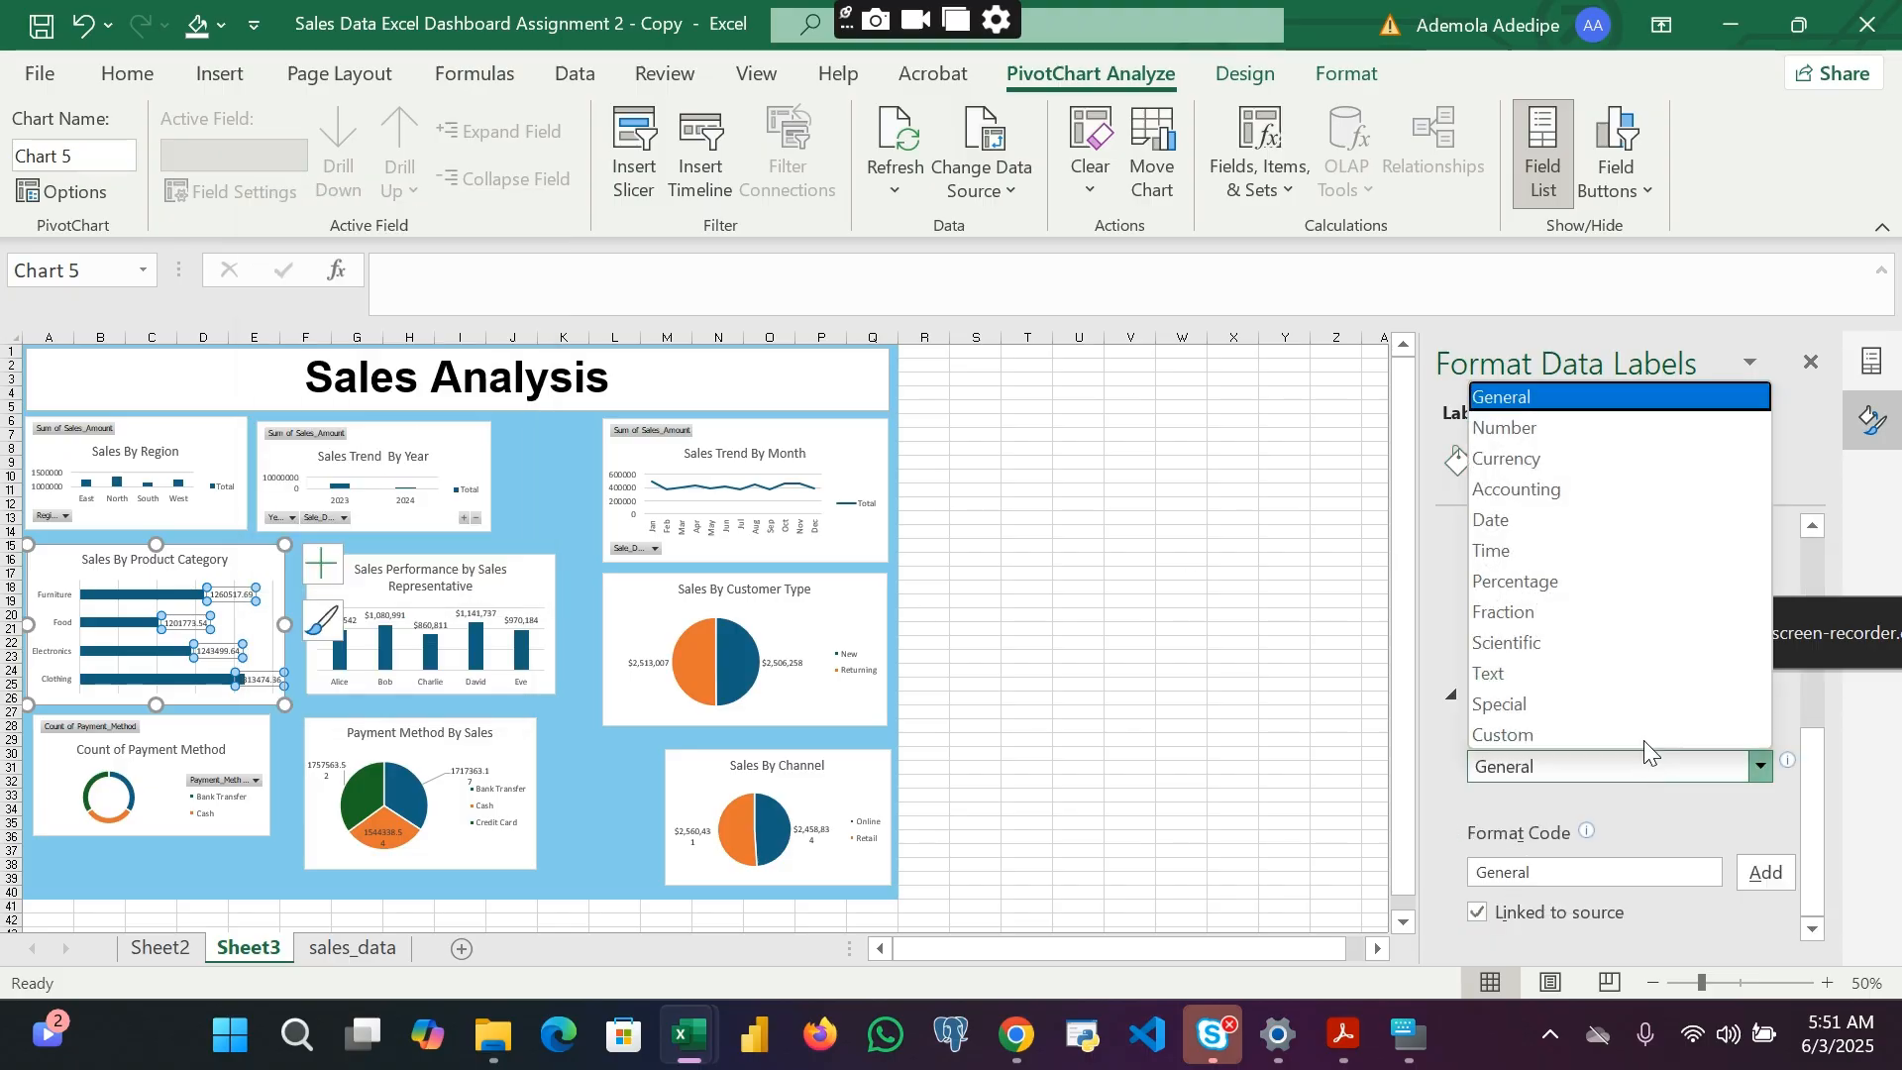
click(1557, 458)
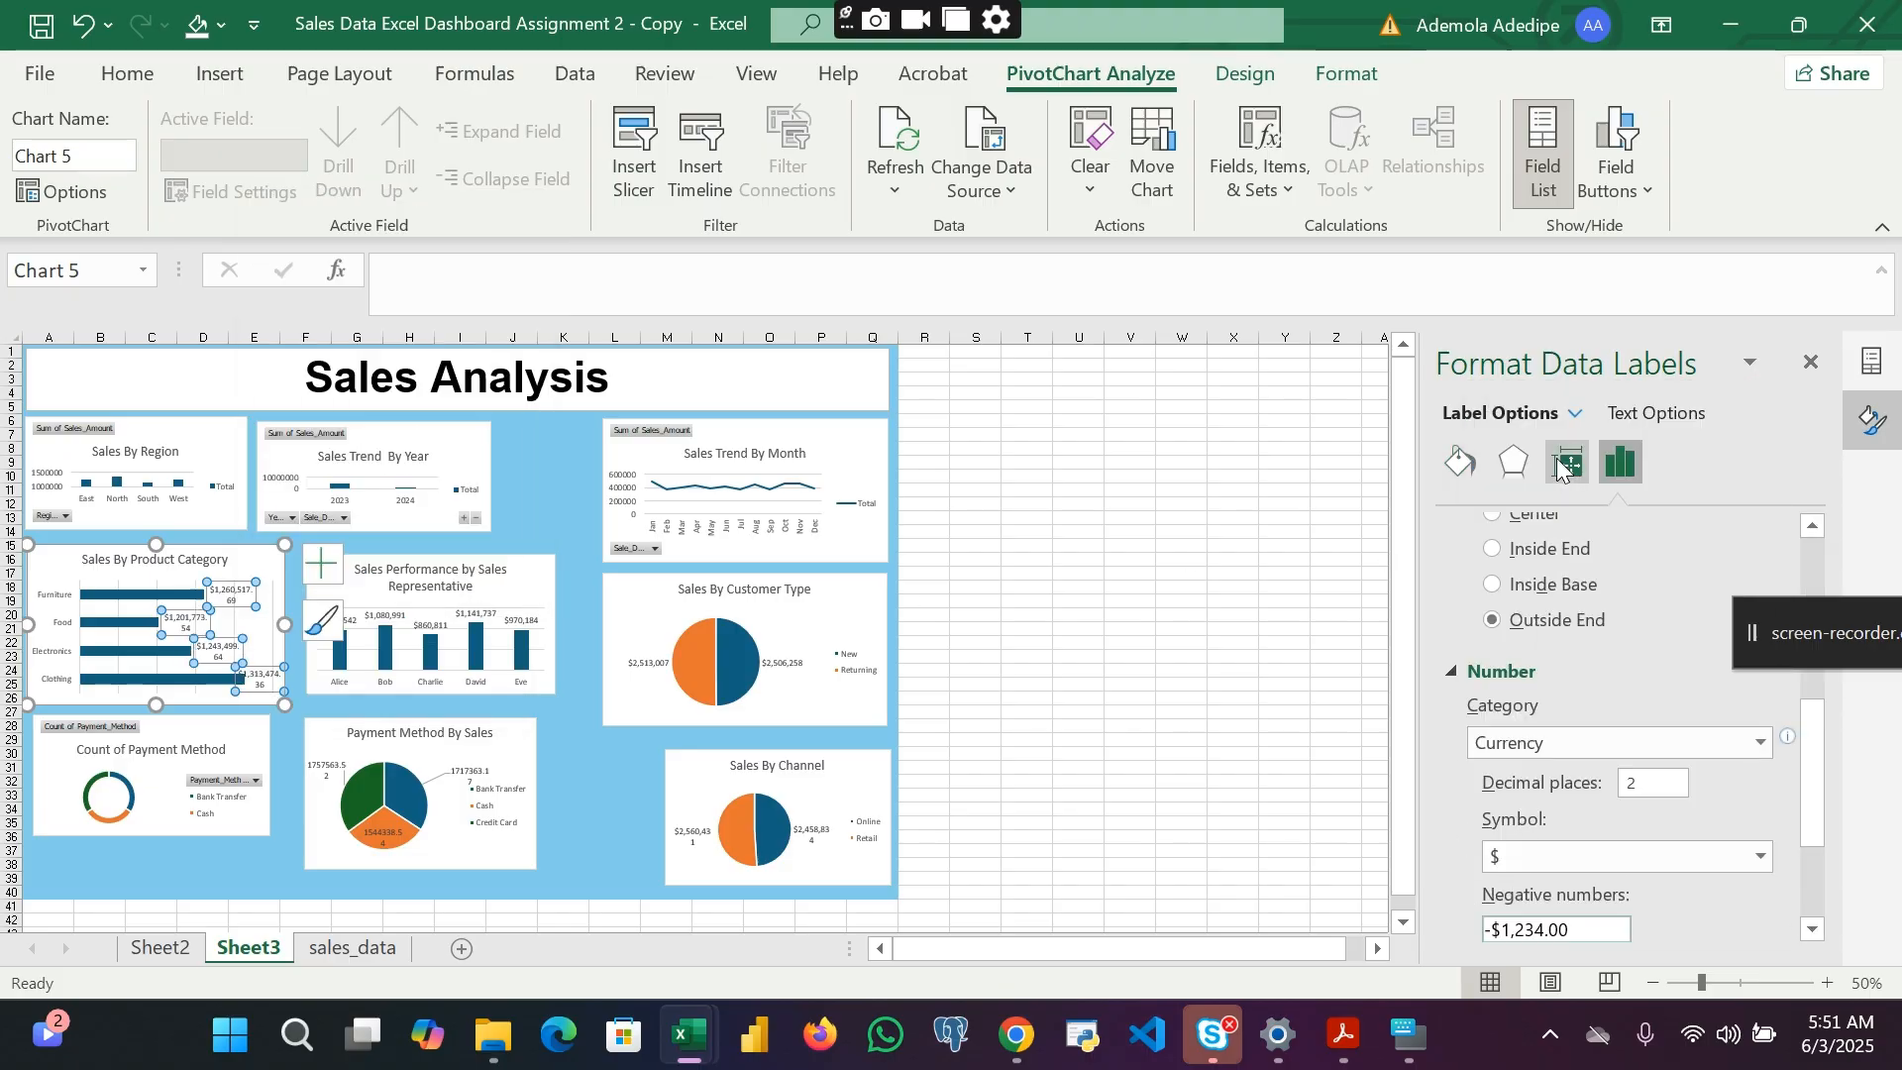
click(1651, 776)
text(0)
key(Return)
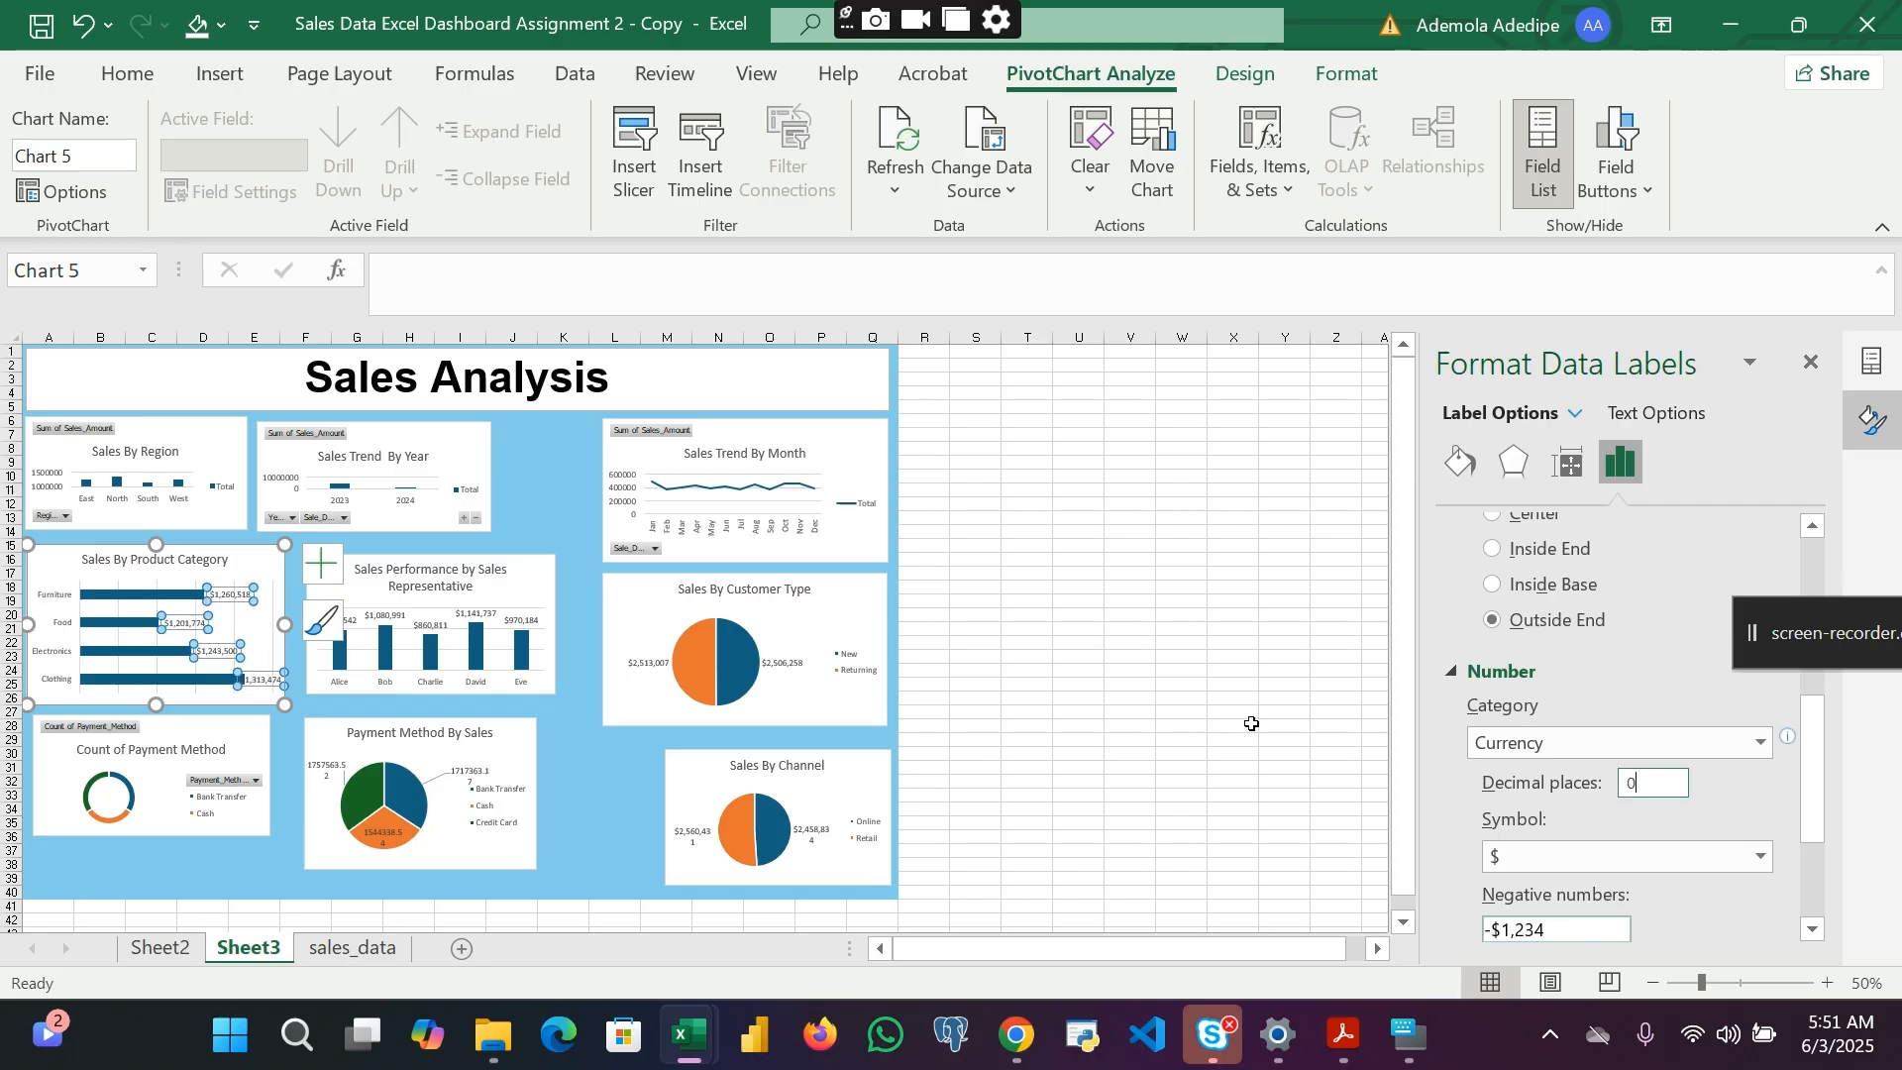
click(243, 575)
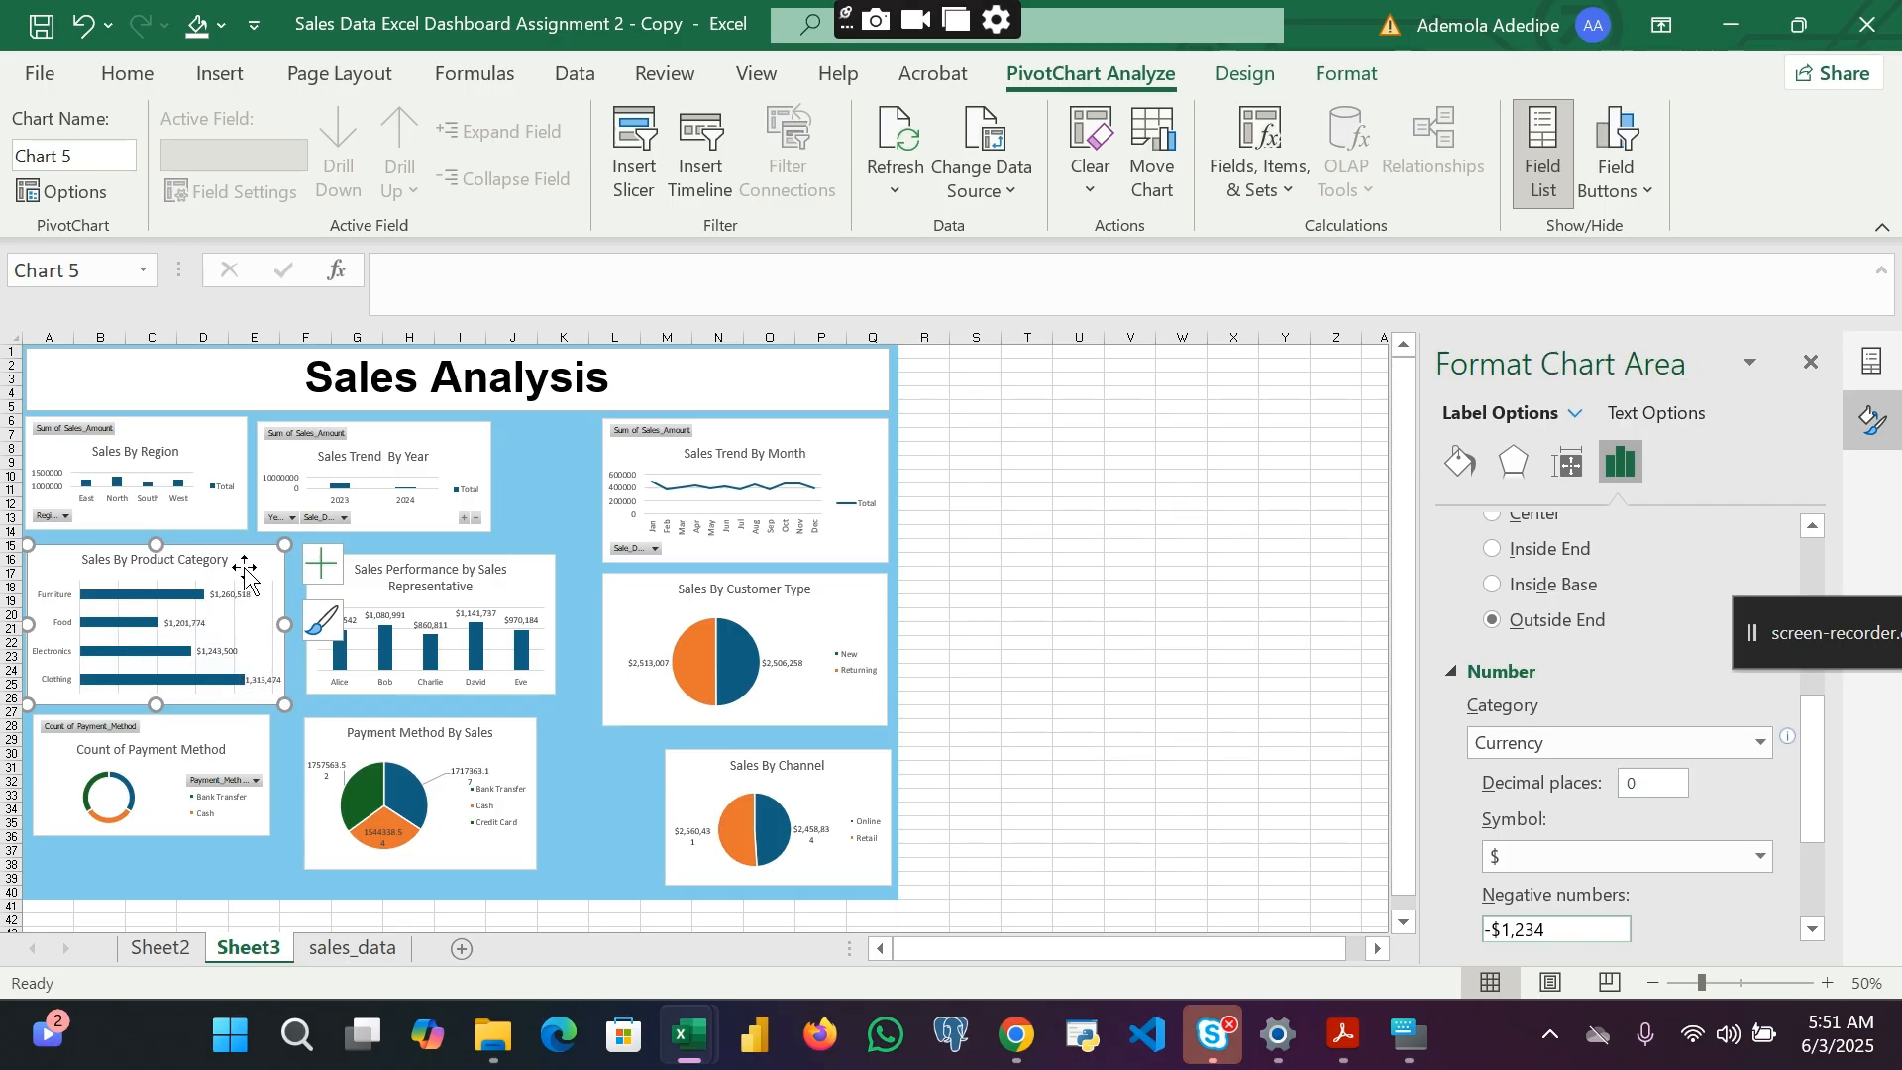
Step: Hide all field buttons on the Sales Trend By Month chart
click(860, 451)
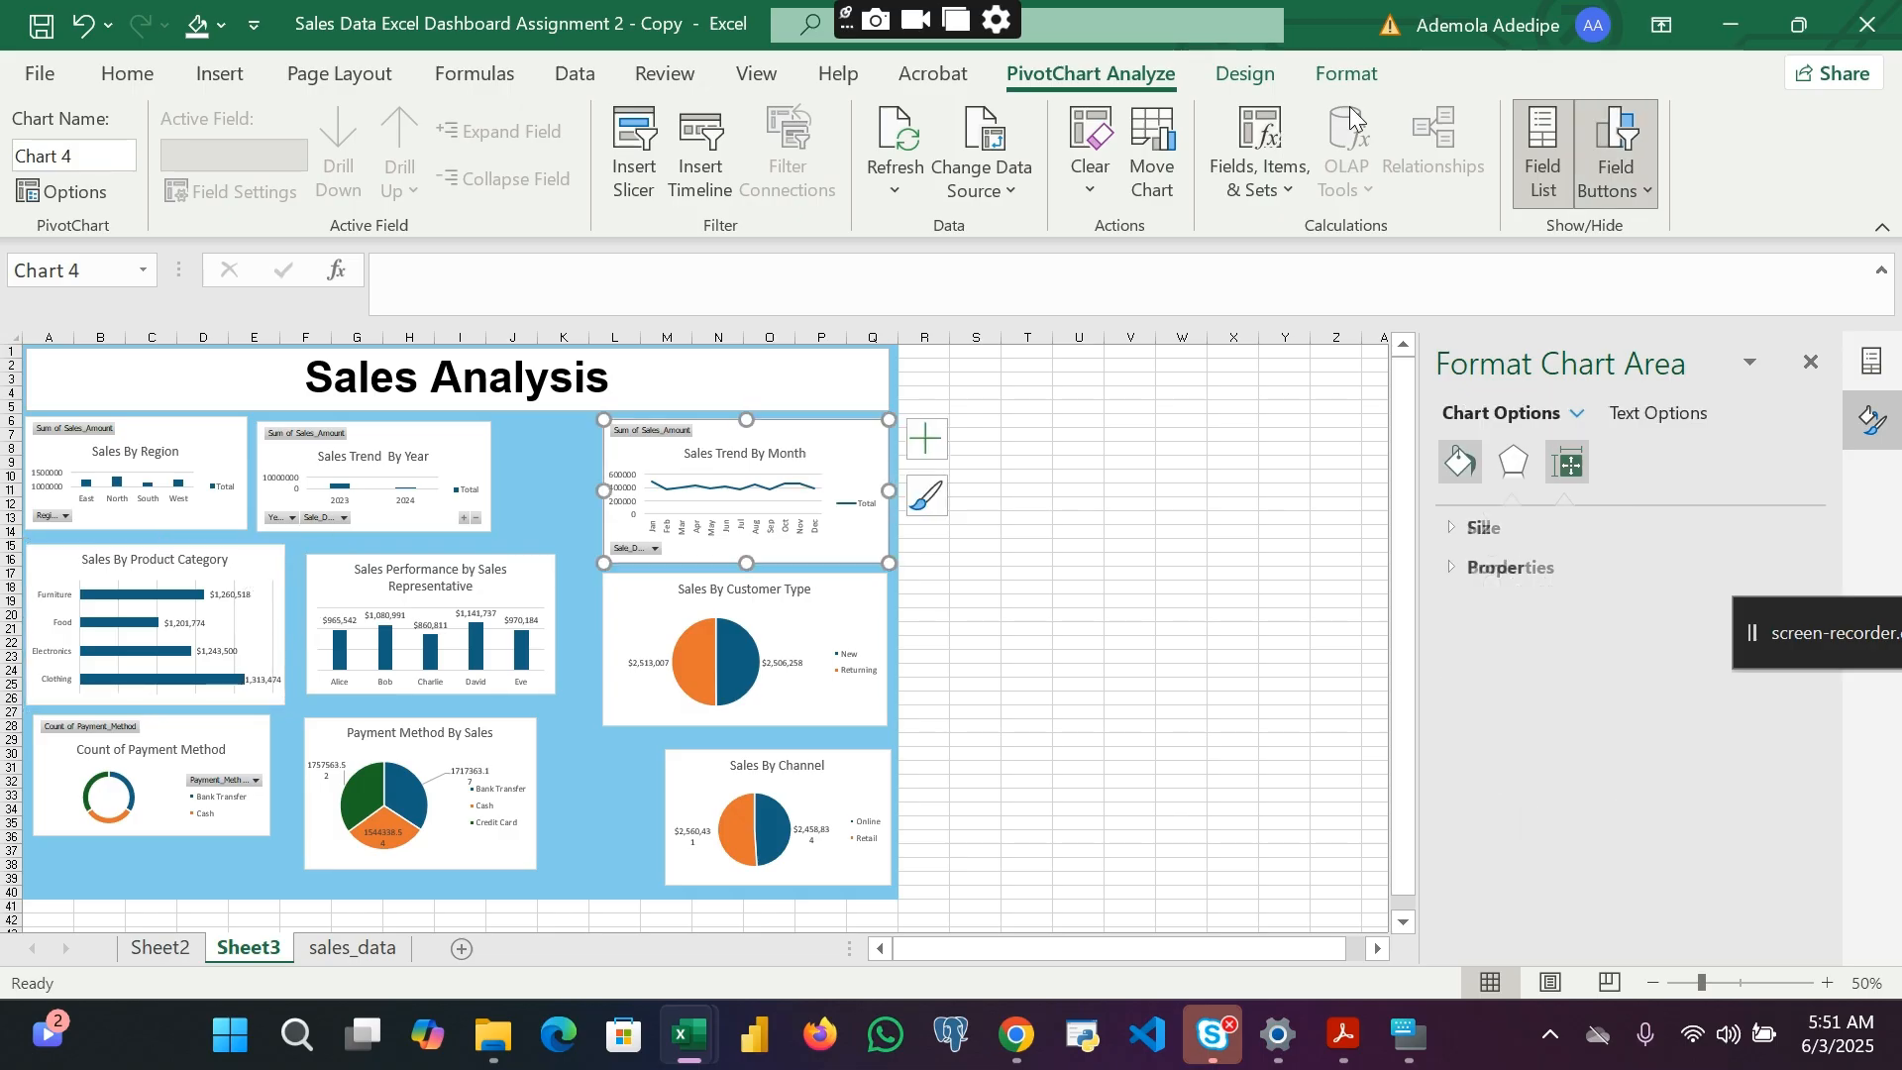
click(1625, 174)
click(1561, 463)
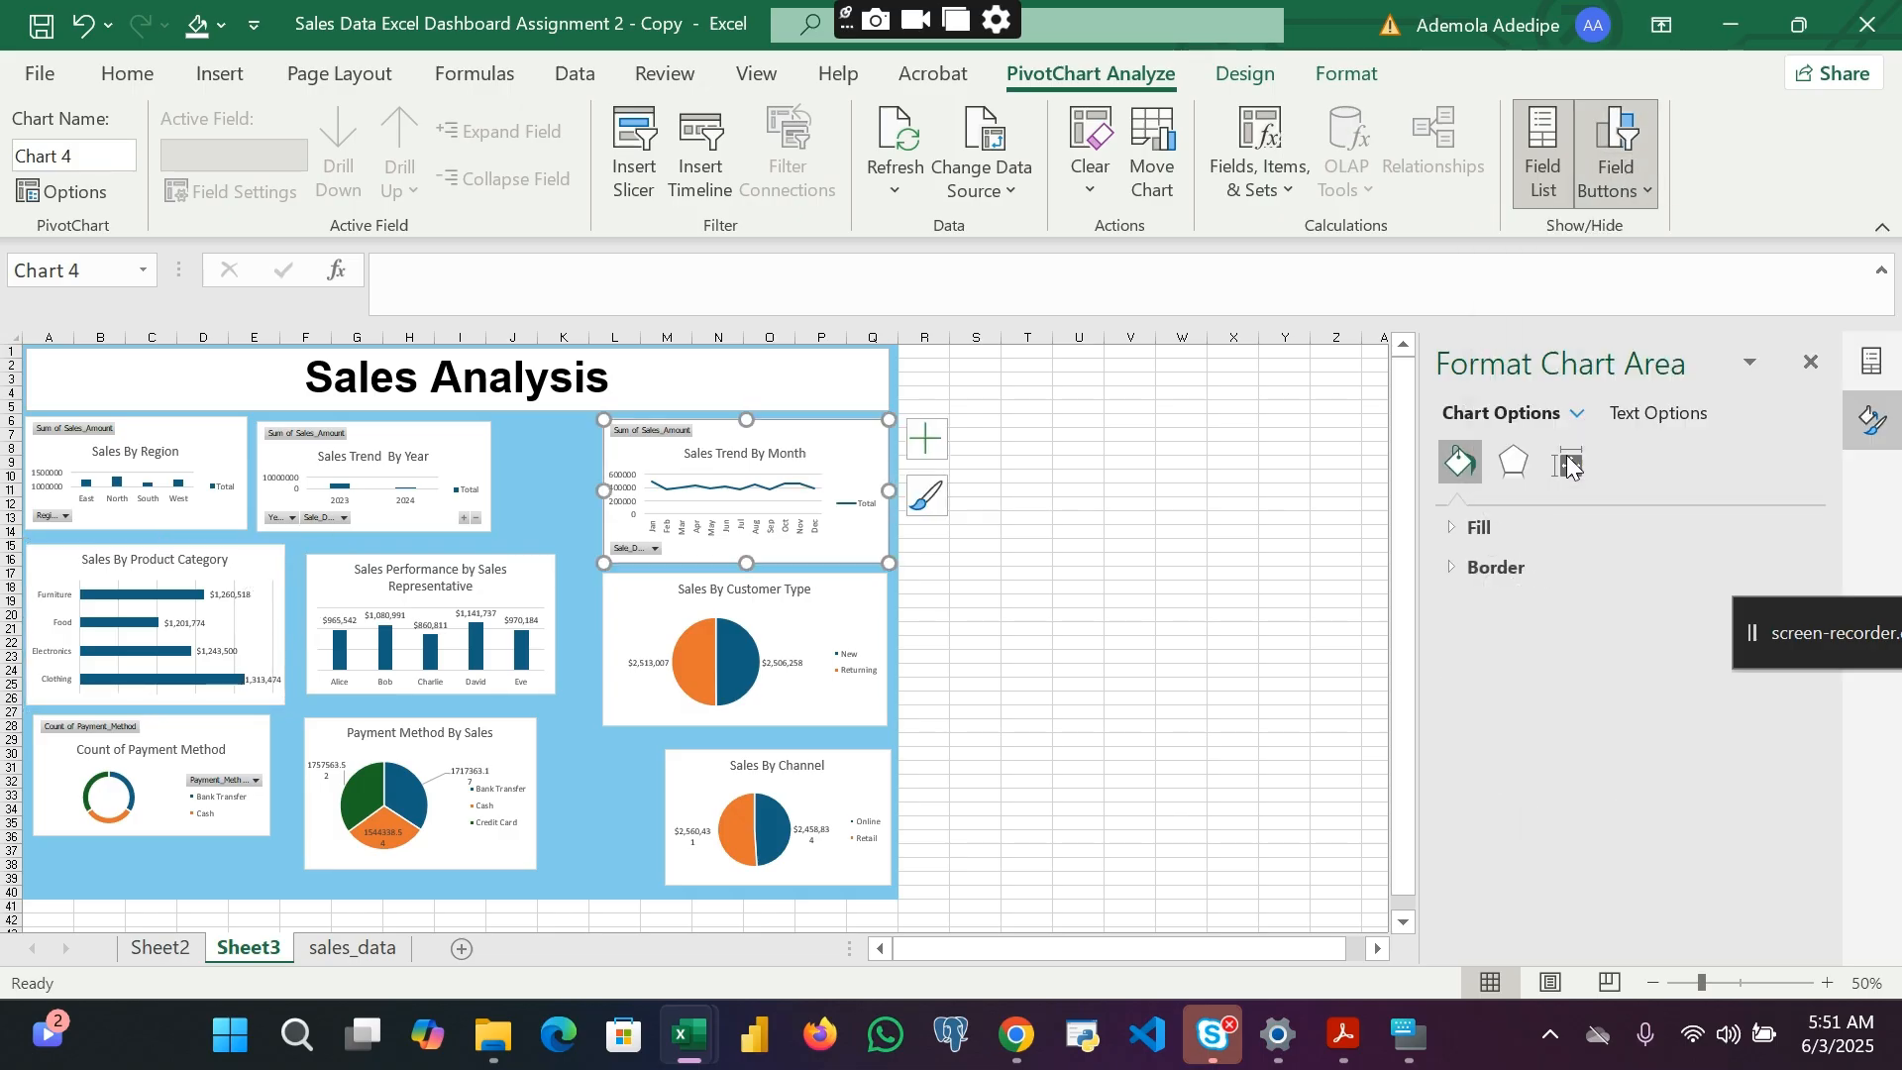
Step: Delete the legend and the vertical value axis from the Sales Trend By Month chart
right_click(860, 501)
click(931, 522)
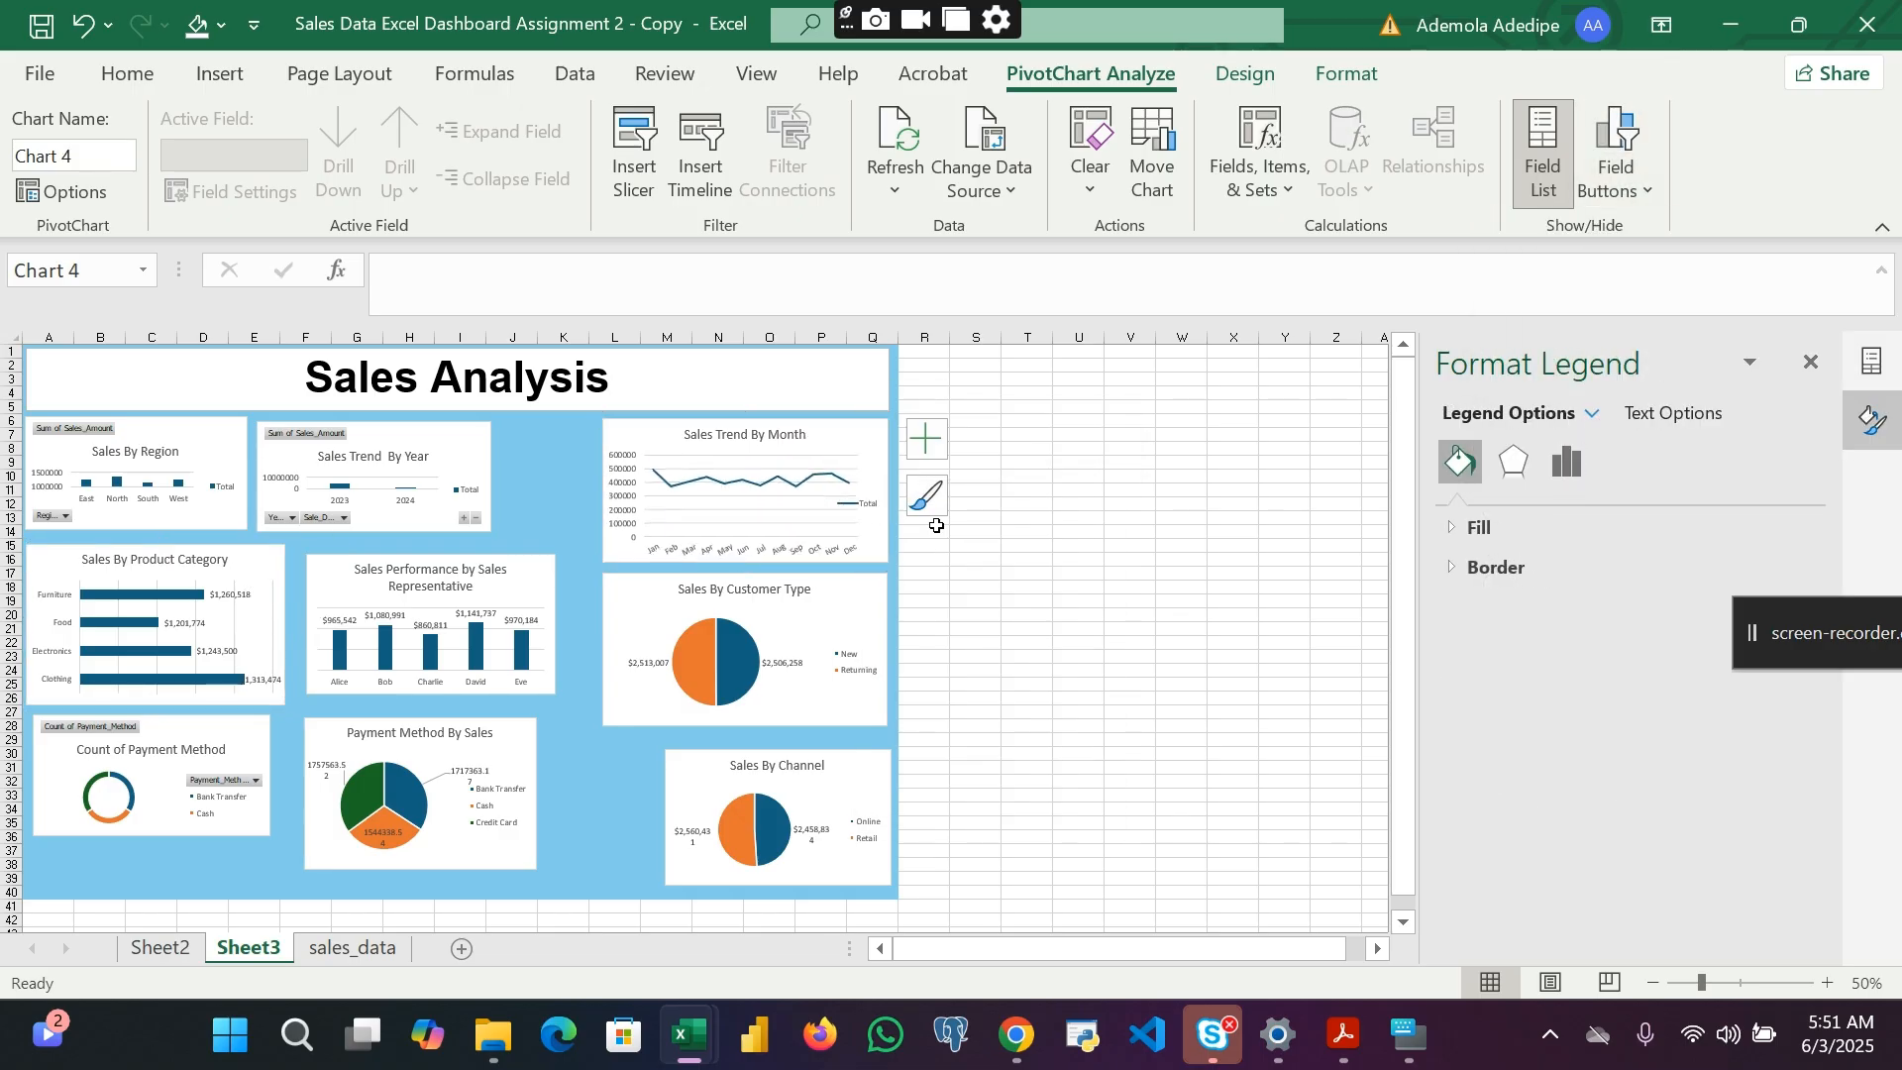
right_click(619, 492)
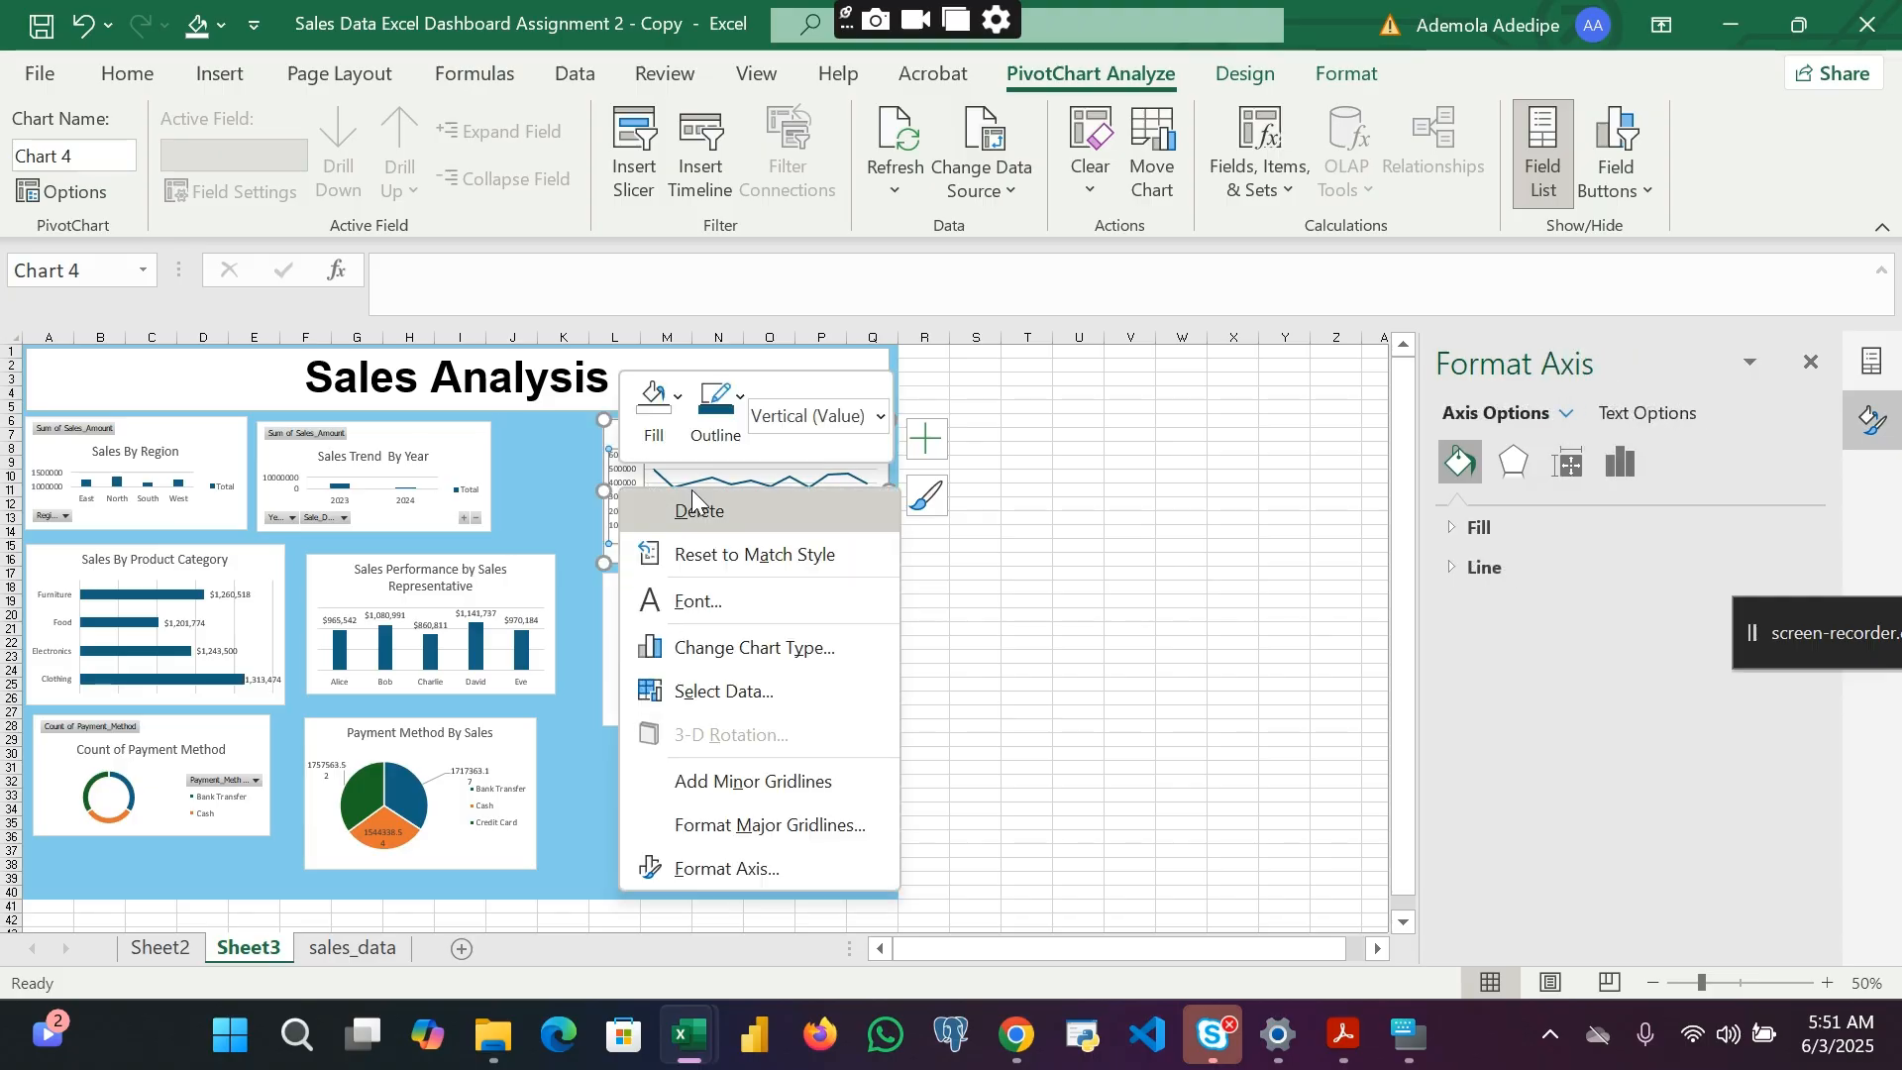
click(692, 501)
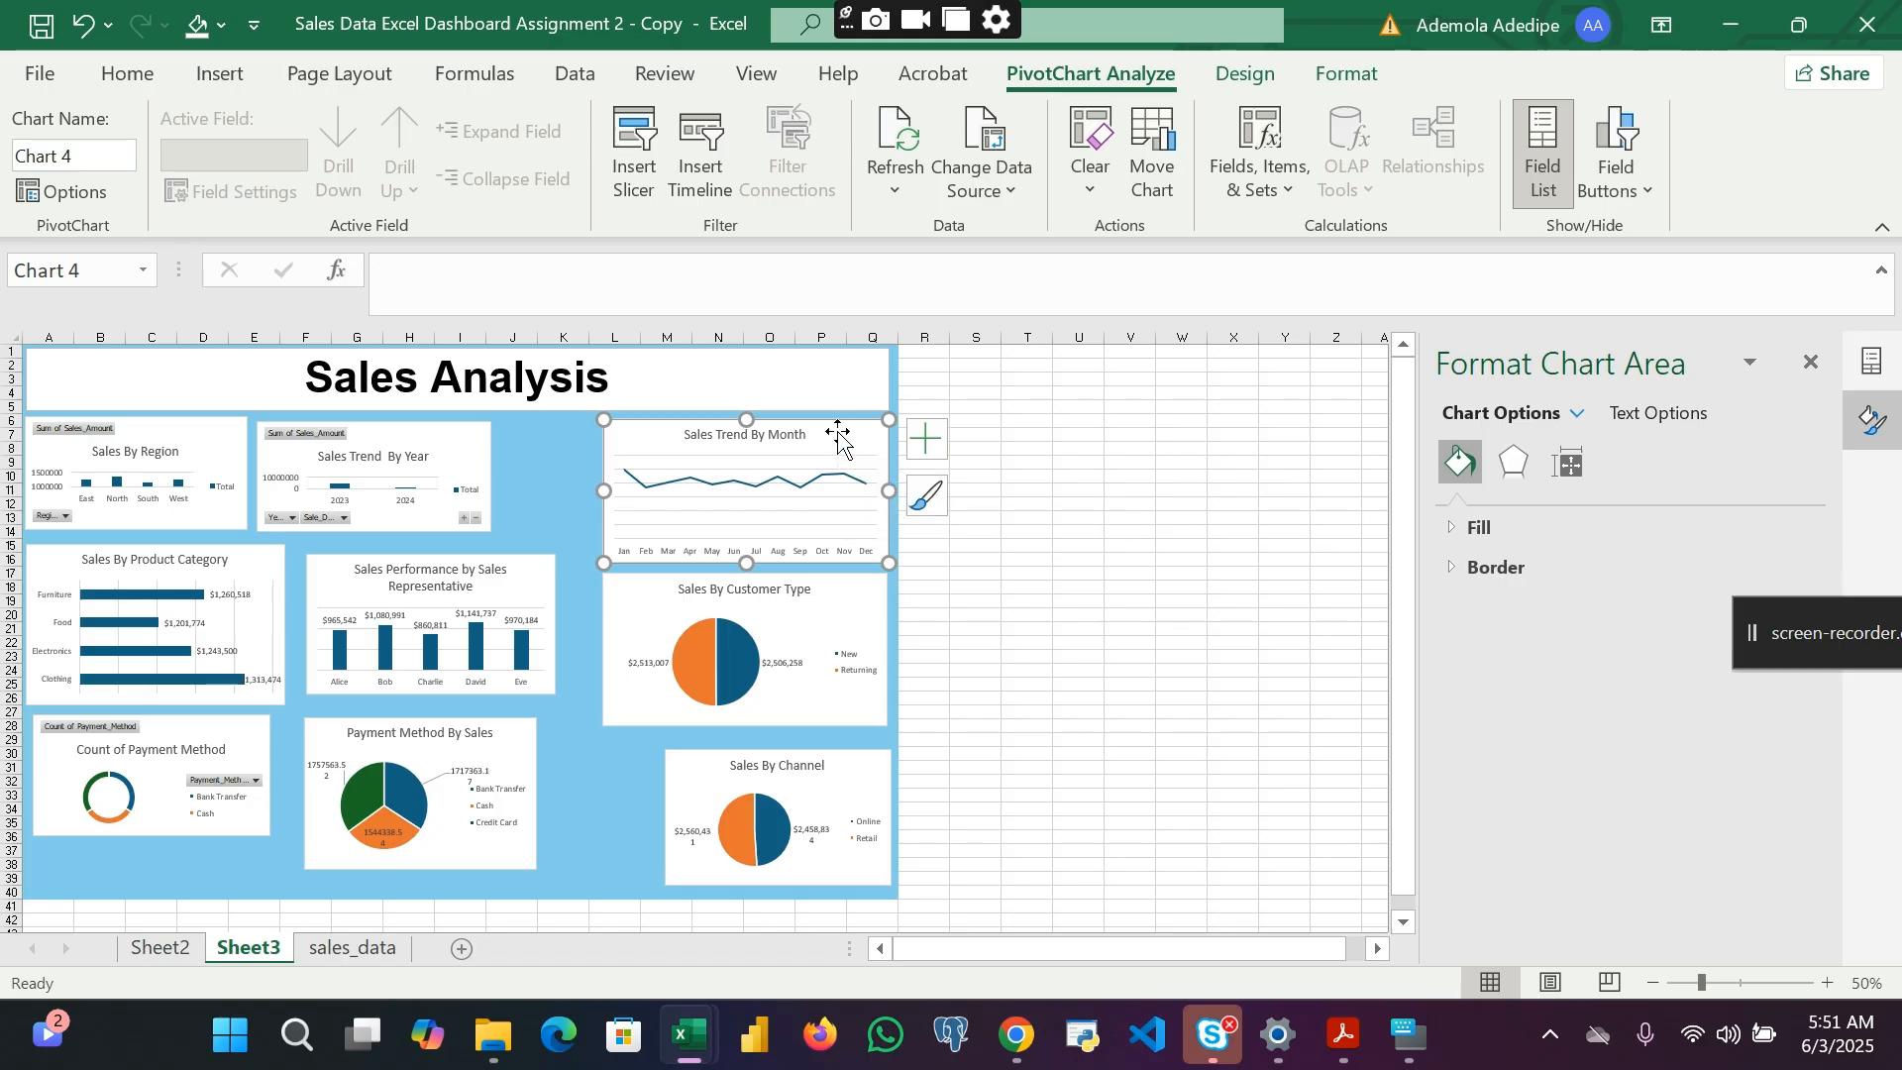
Step: Add data labels to the line of the Sales Trend By Month chart
right_click(818, 485)
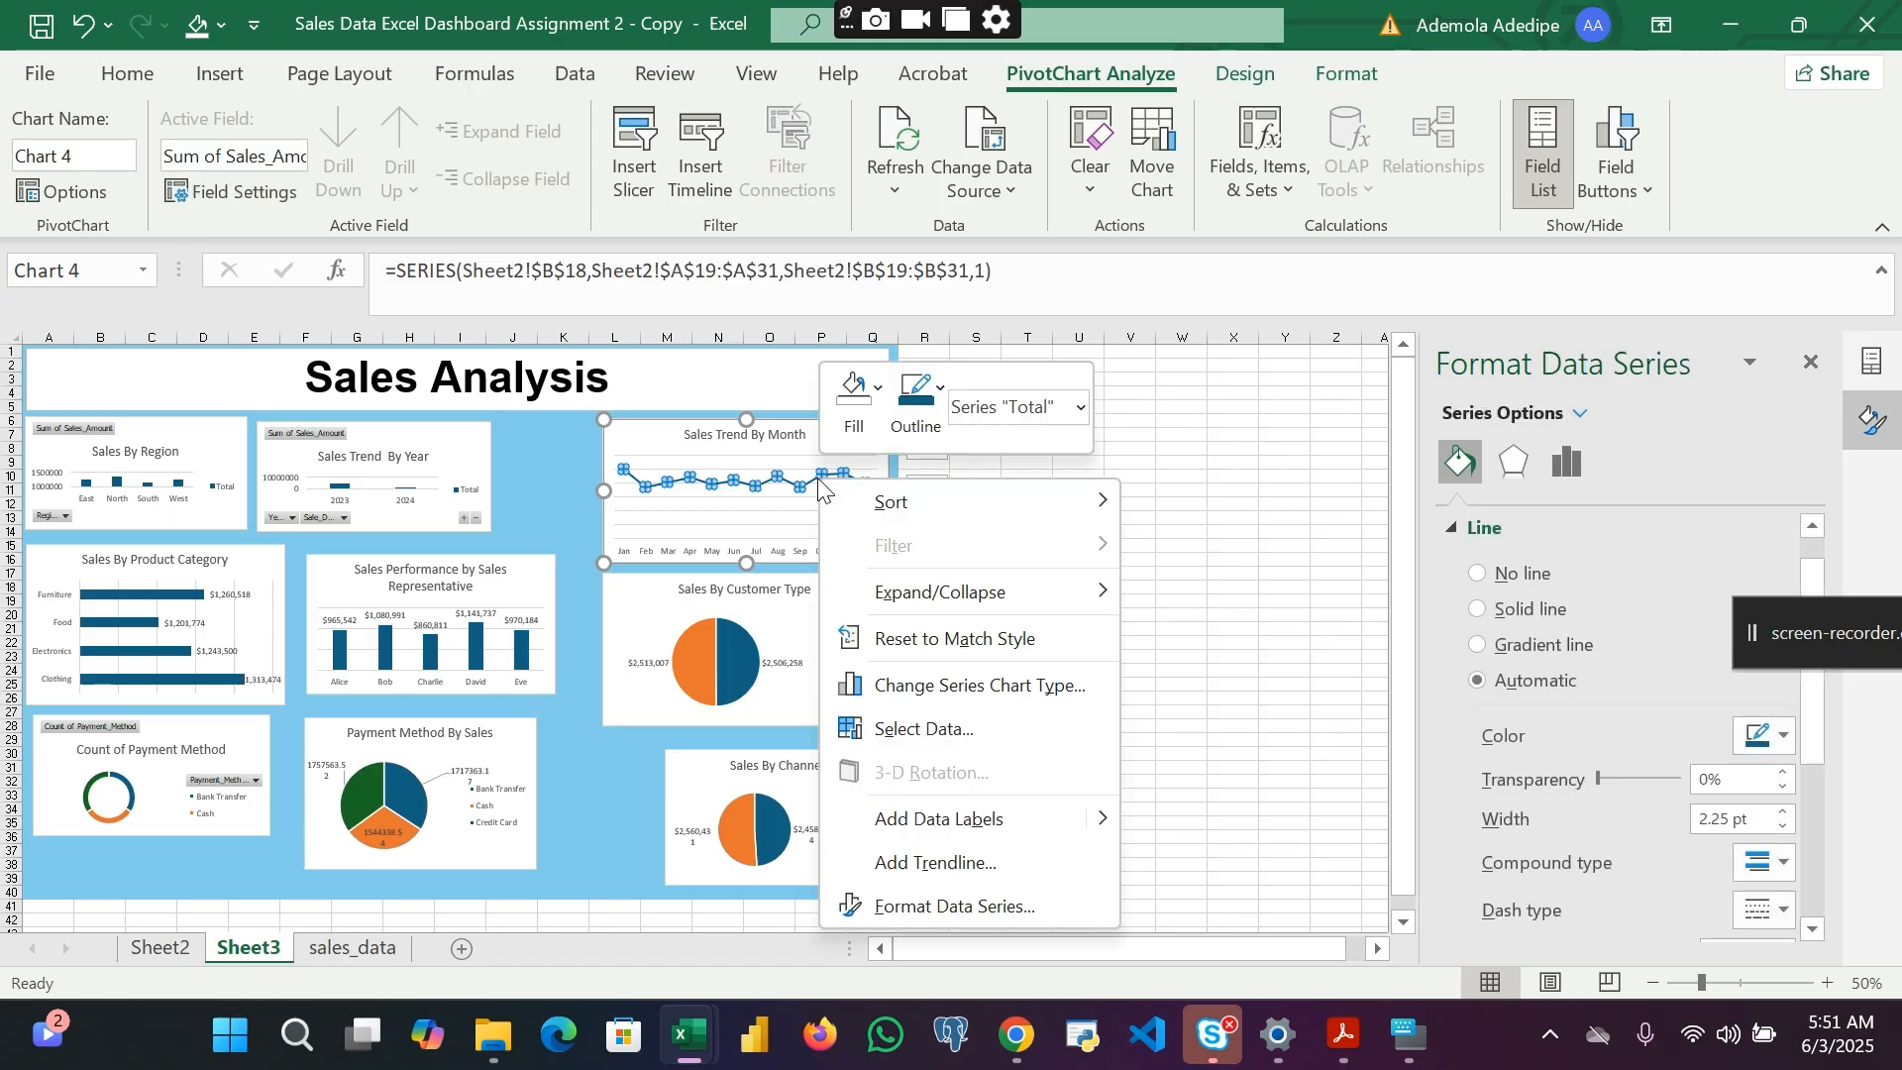
mouse_move(1109, 800)
click(1250, 818)
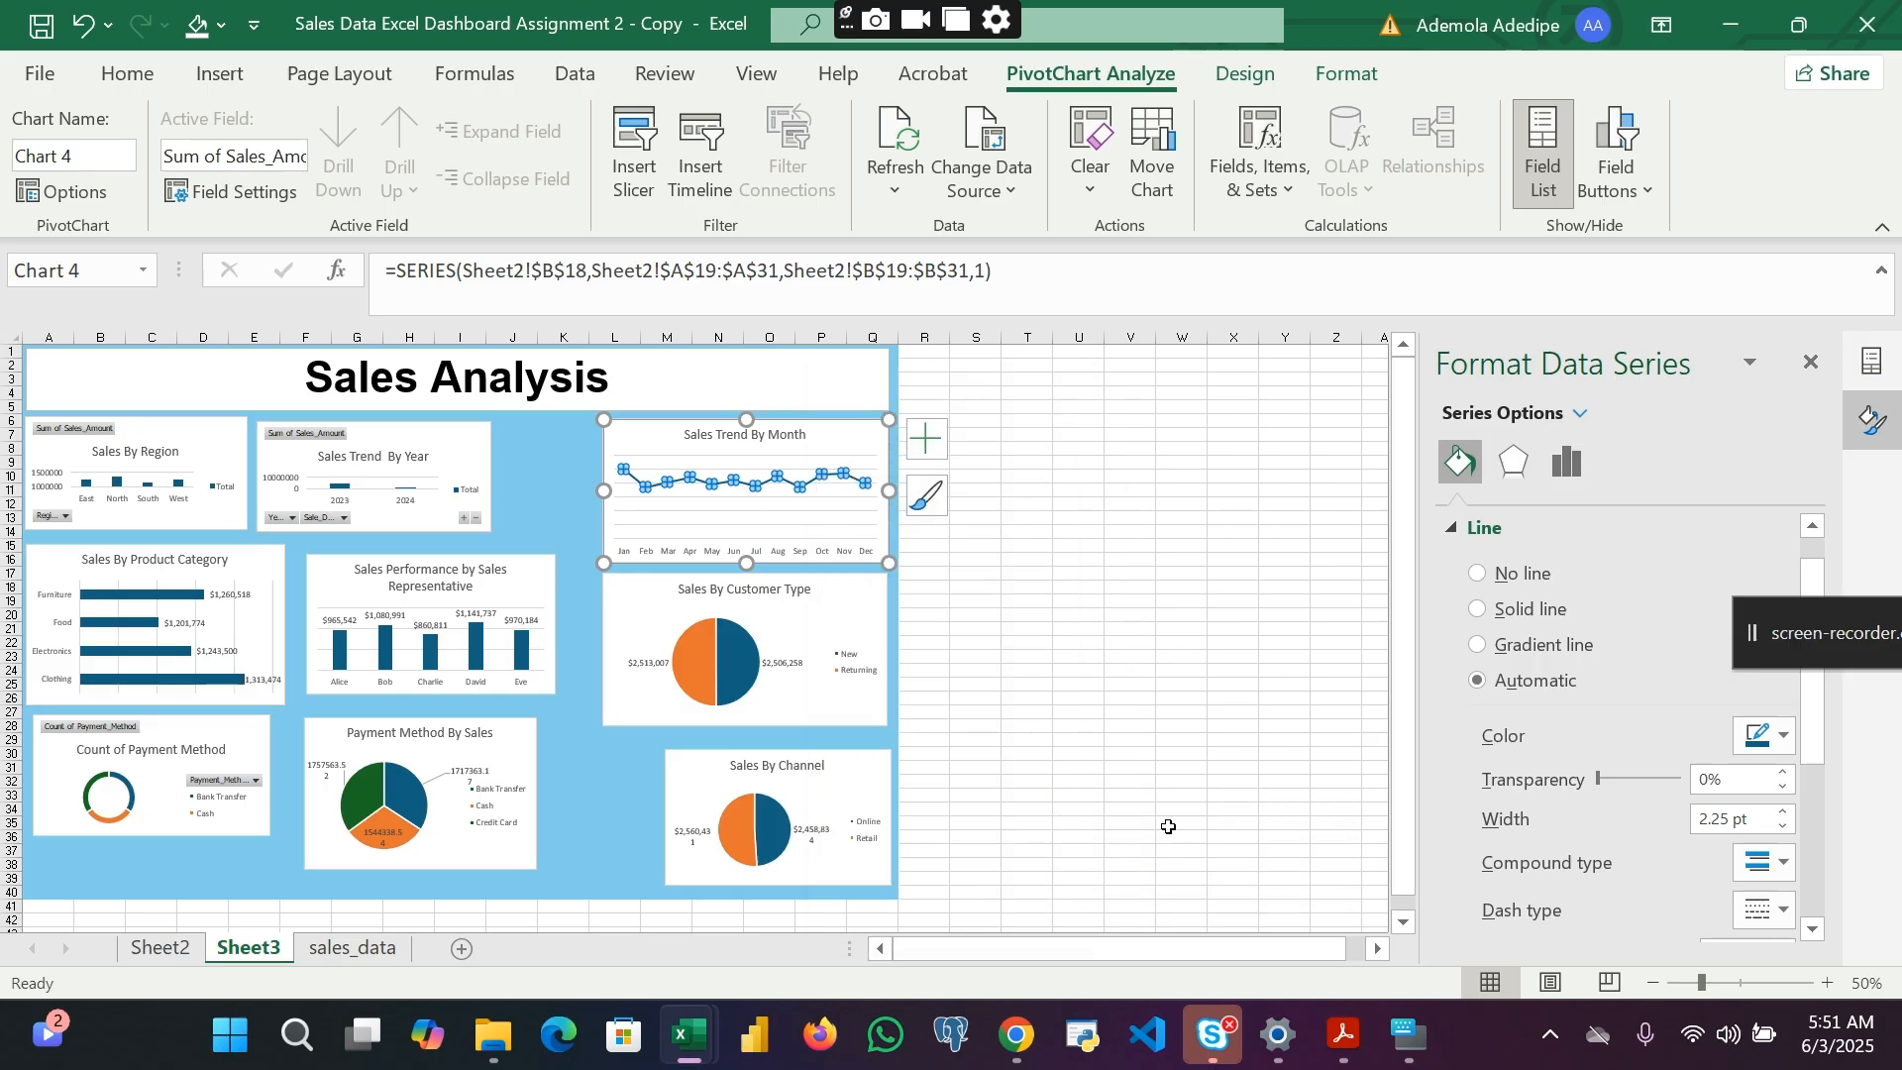
click(858, 448)
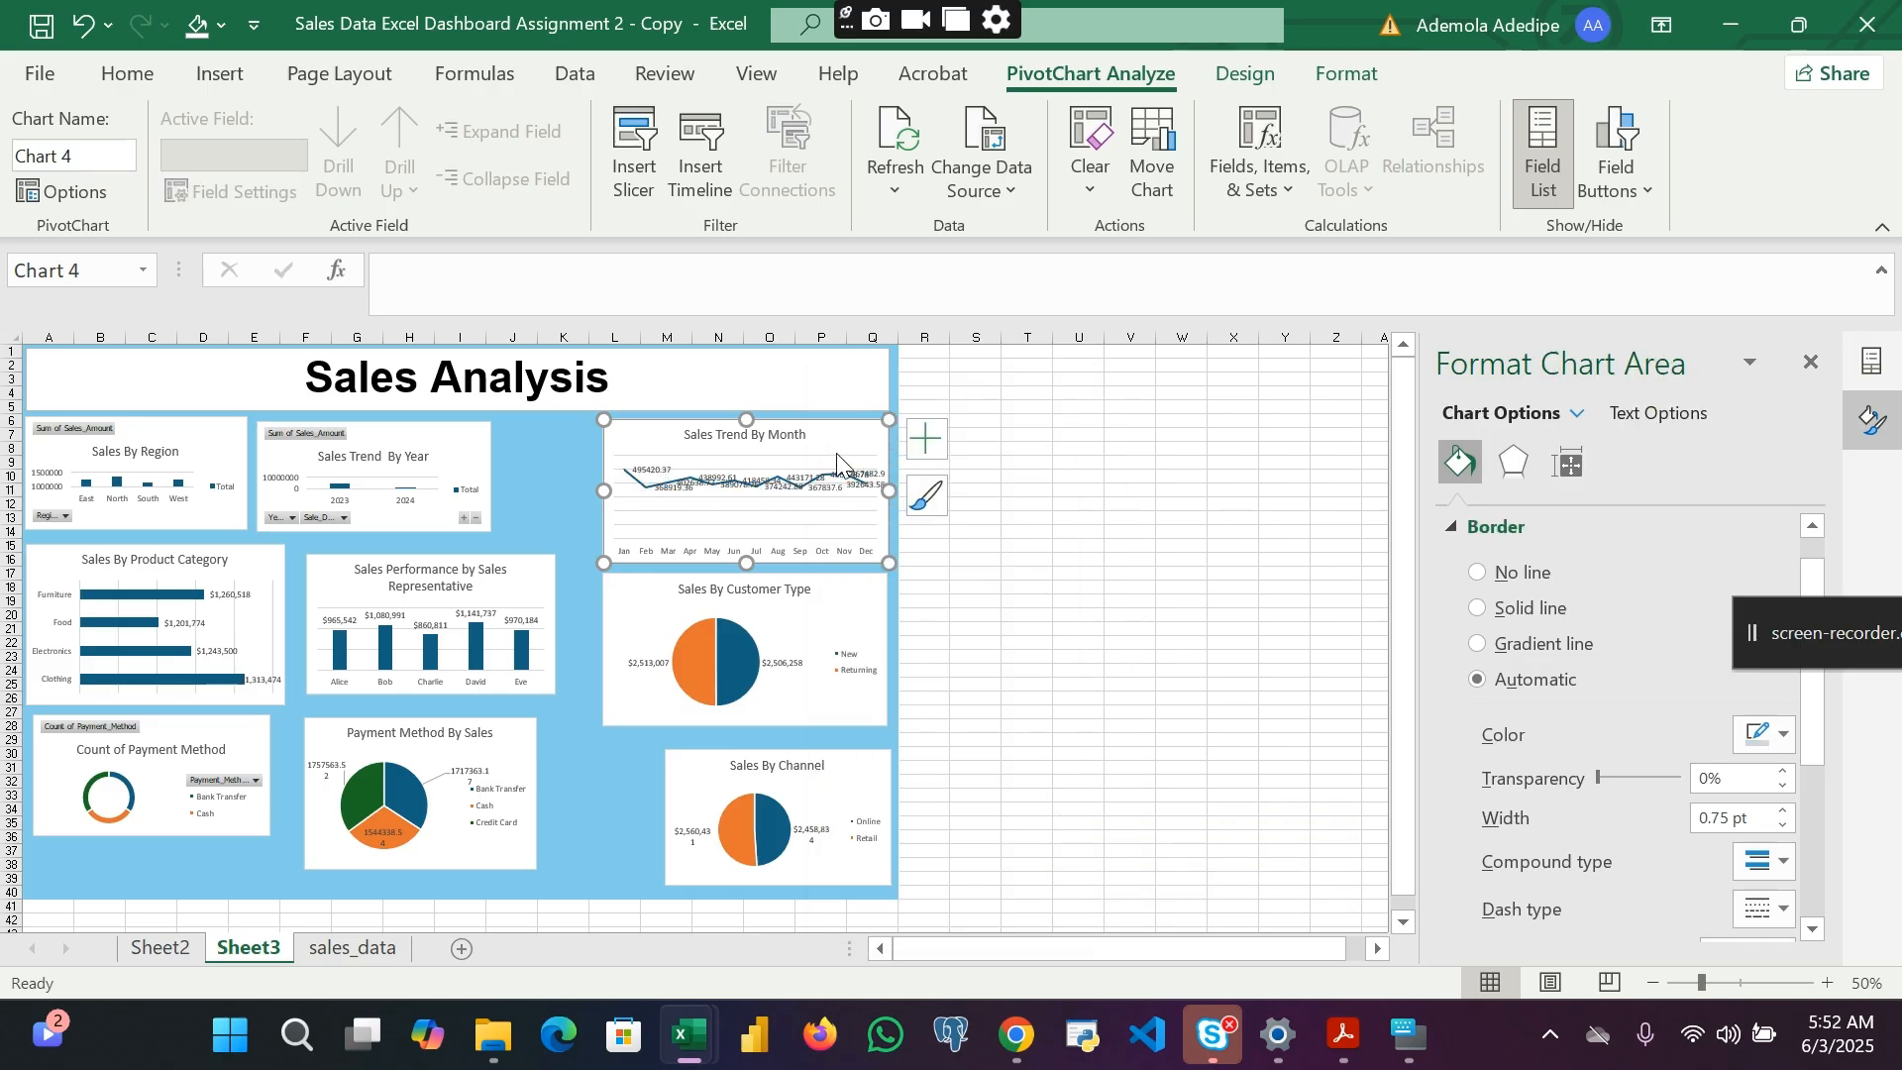
Step: Format the Sales Trend By Month chart's data labels as Currency with 0 decimal places
click(800, 481)
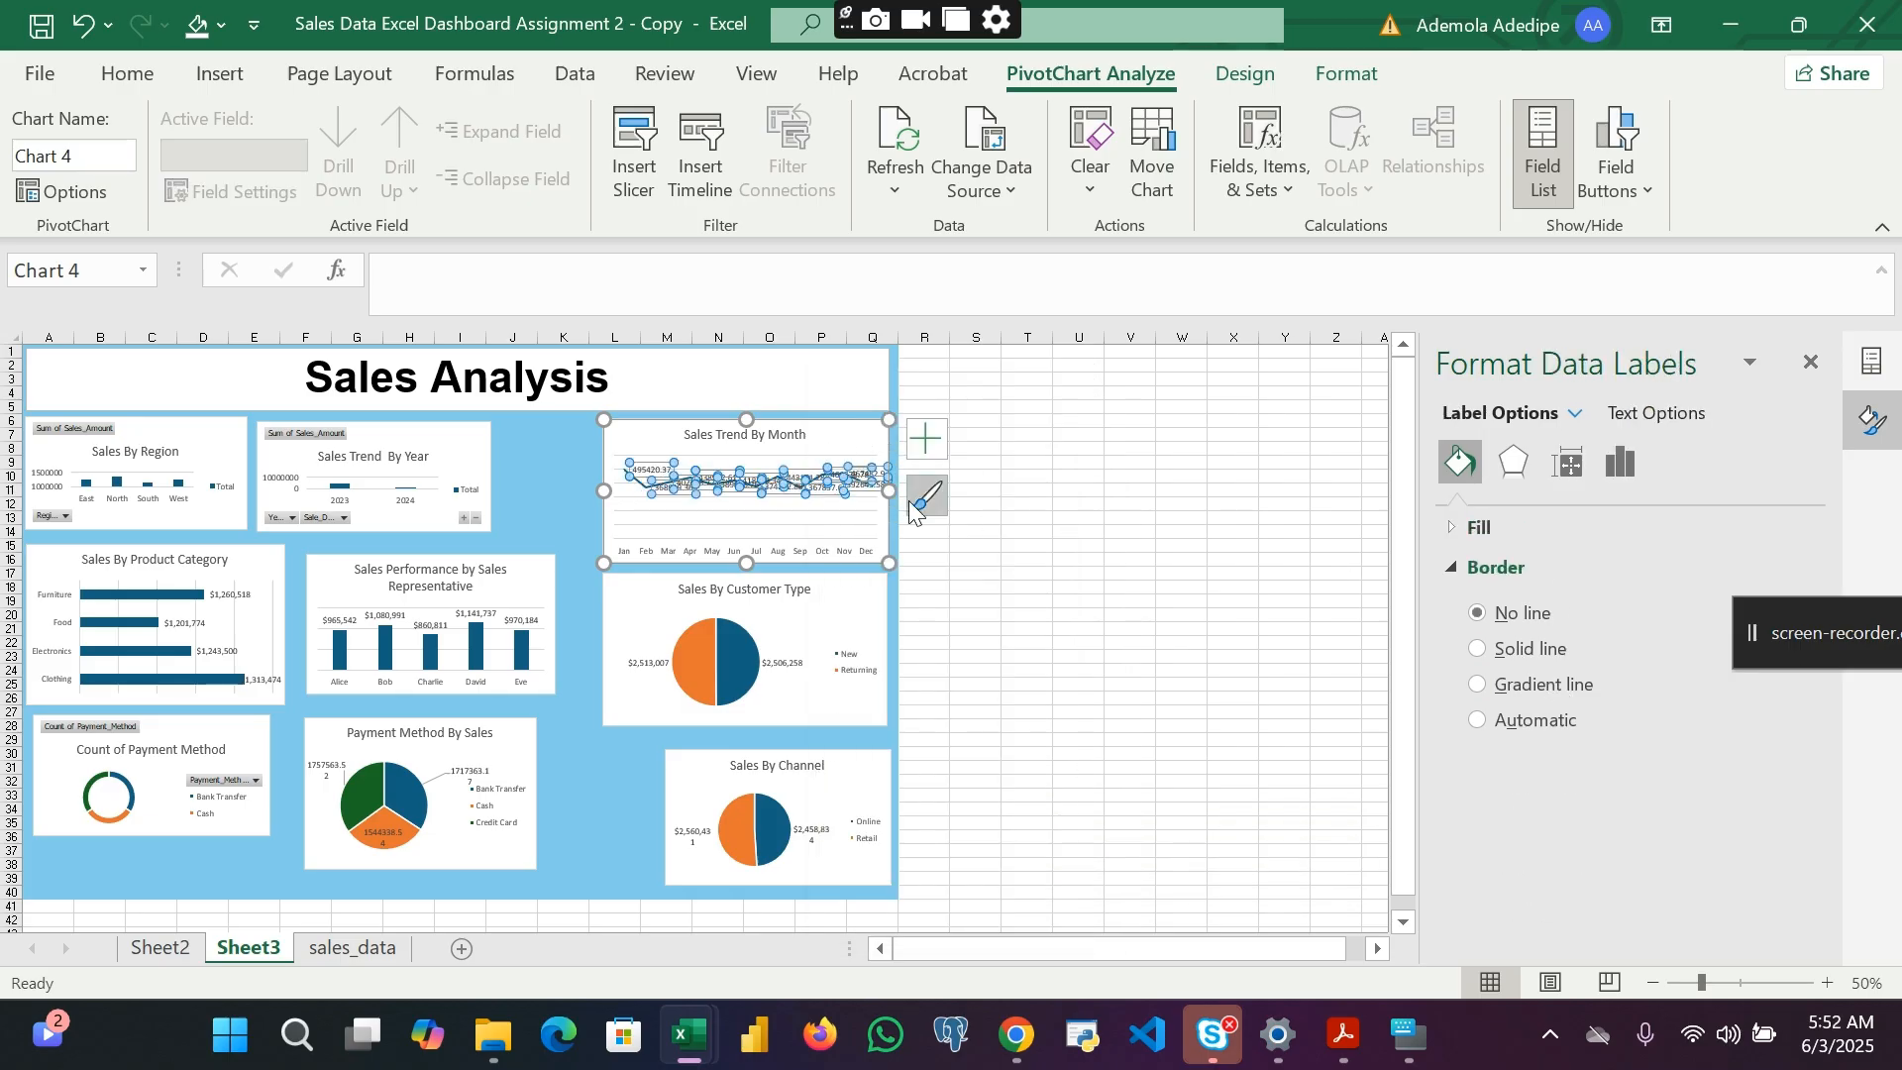
click(795, 482)
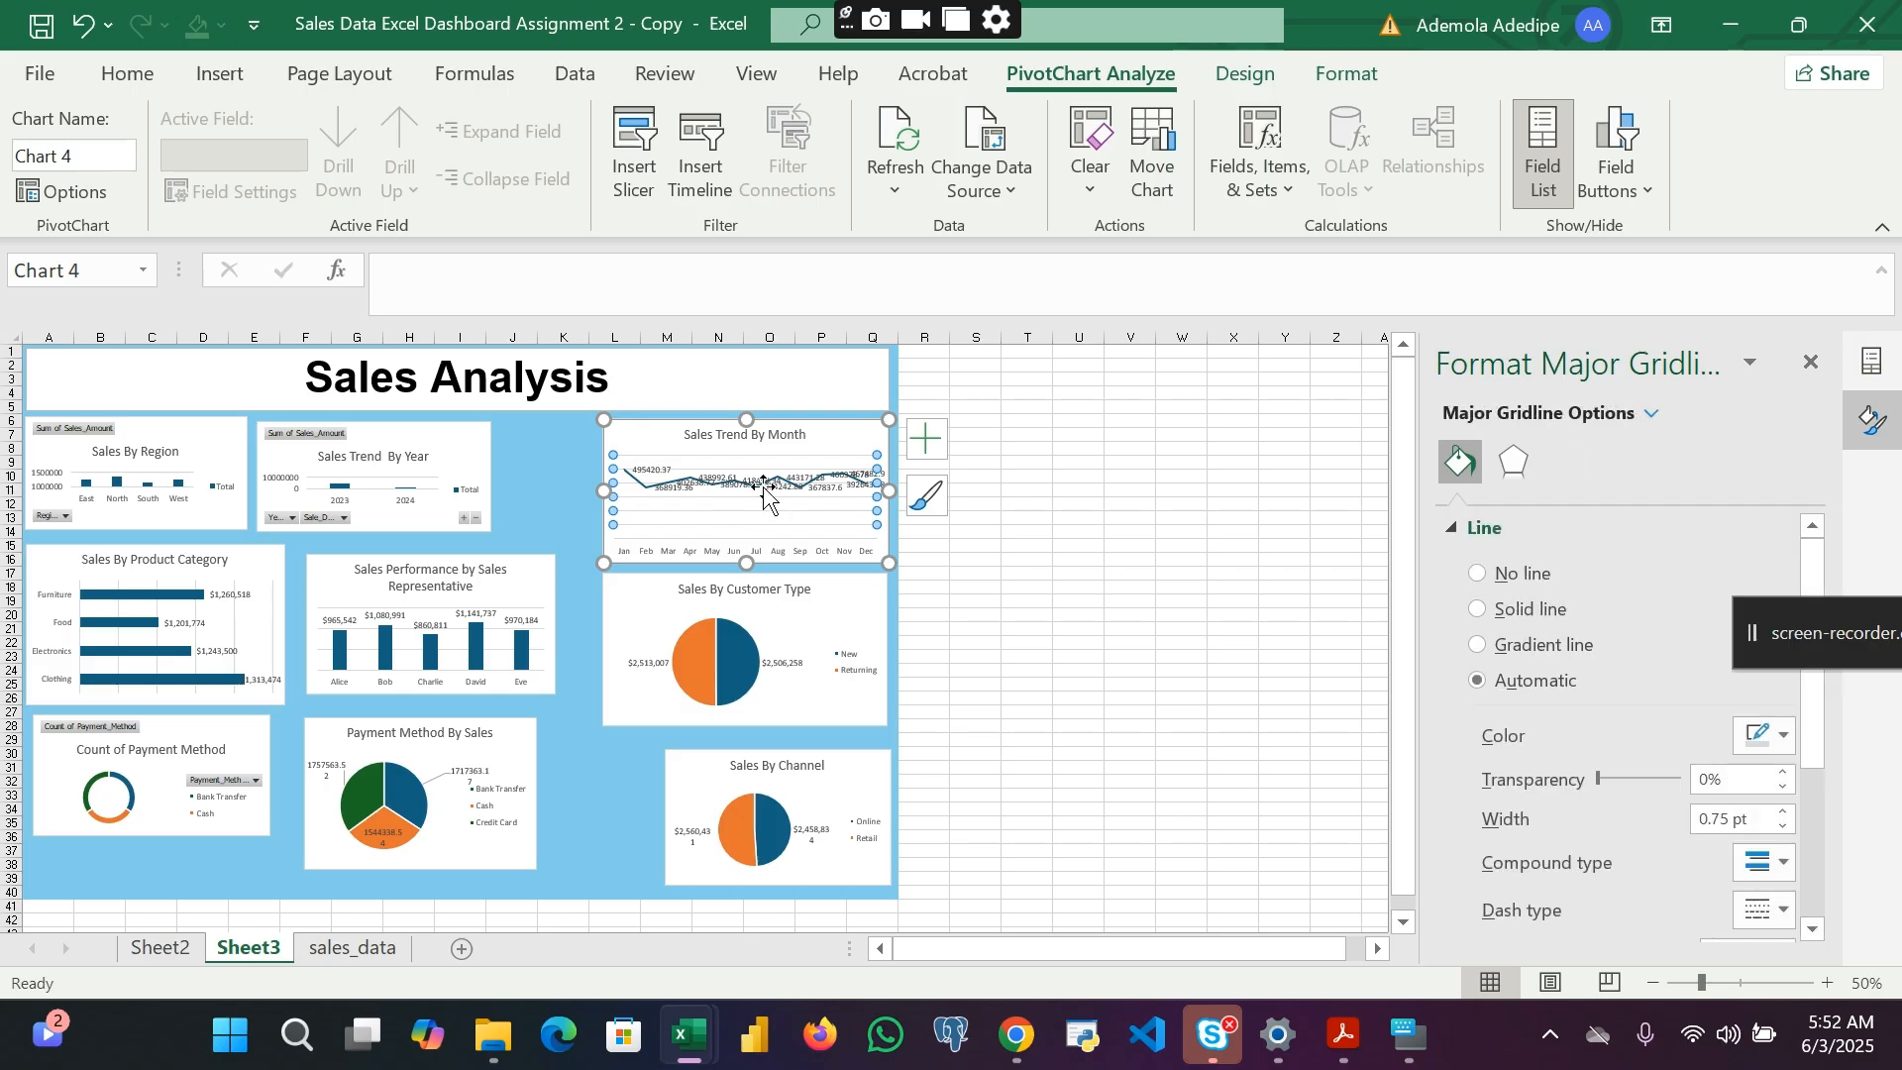
right_click(798, 478)
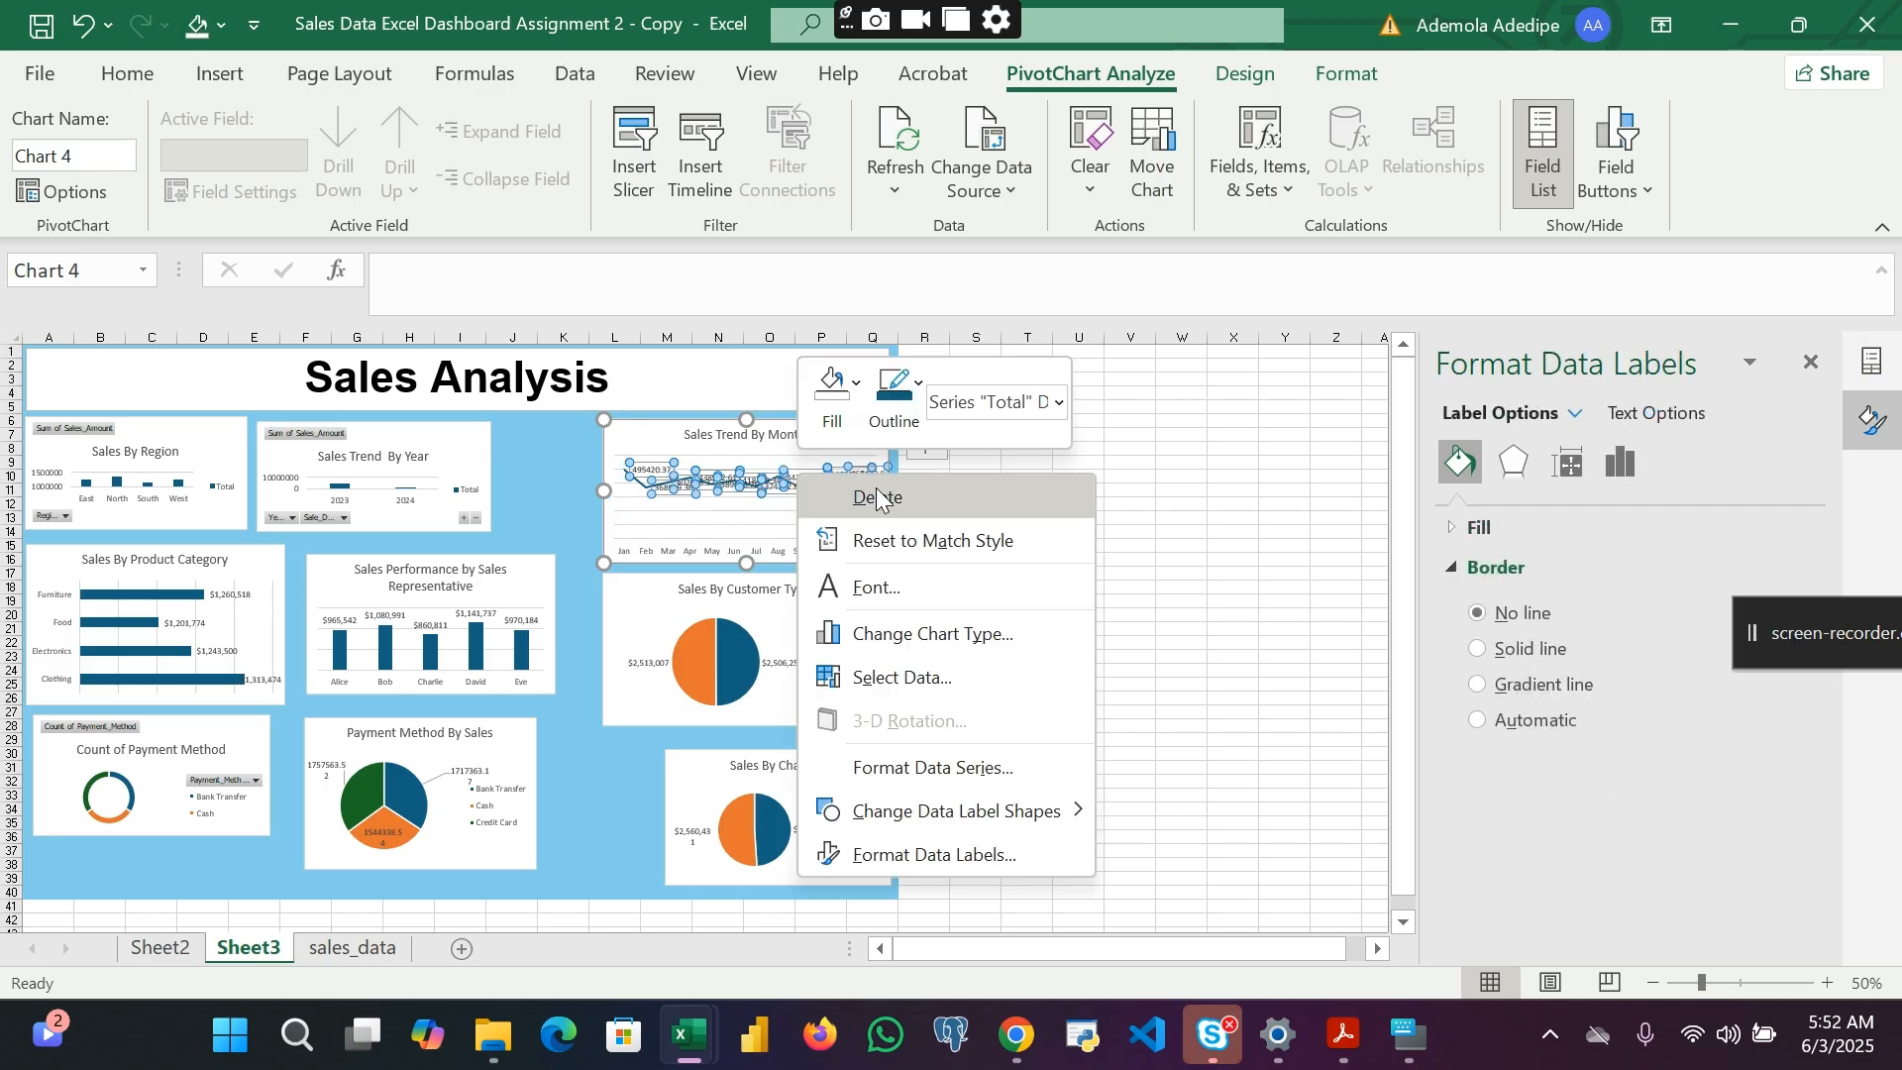
click(1007, 840)
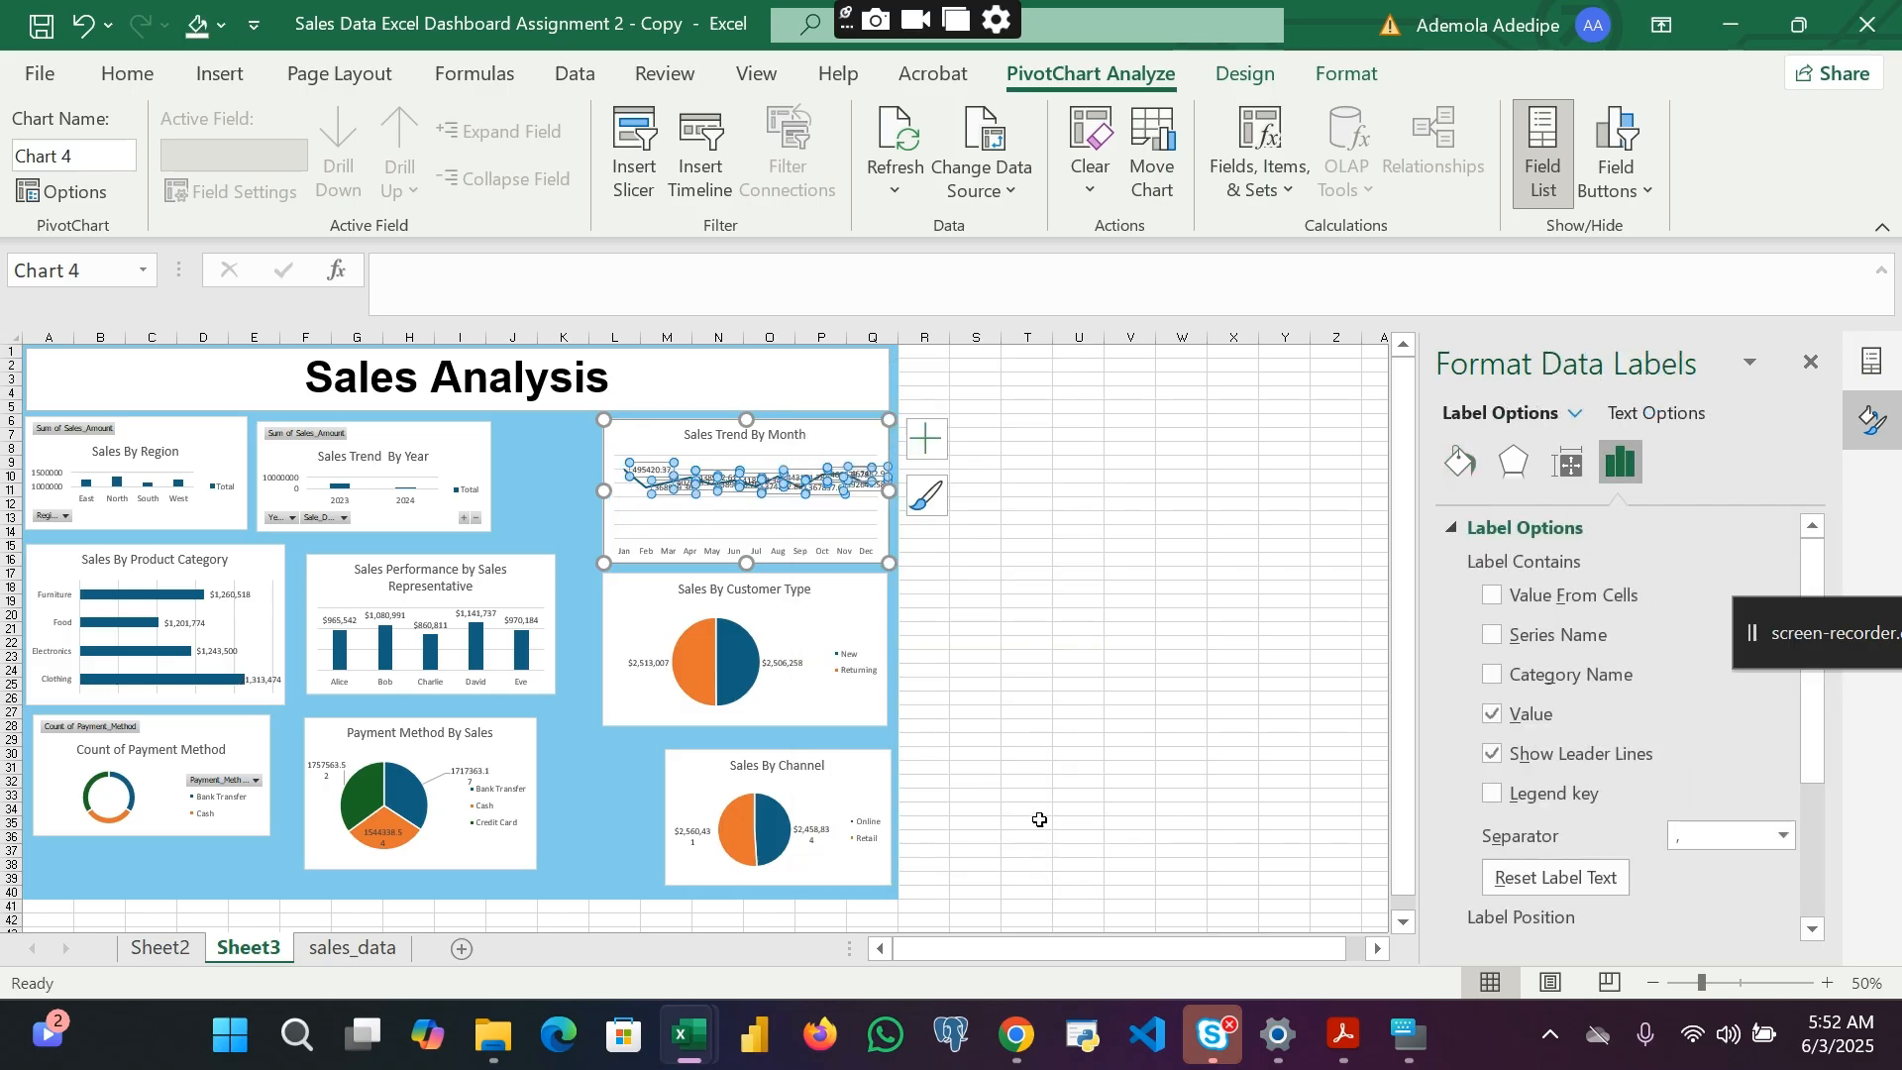
scroll(1578, 775, down, 3)
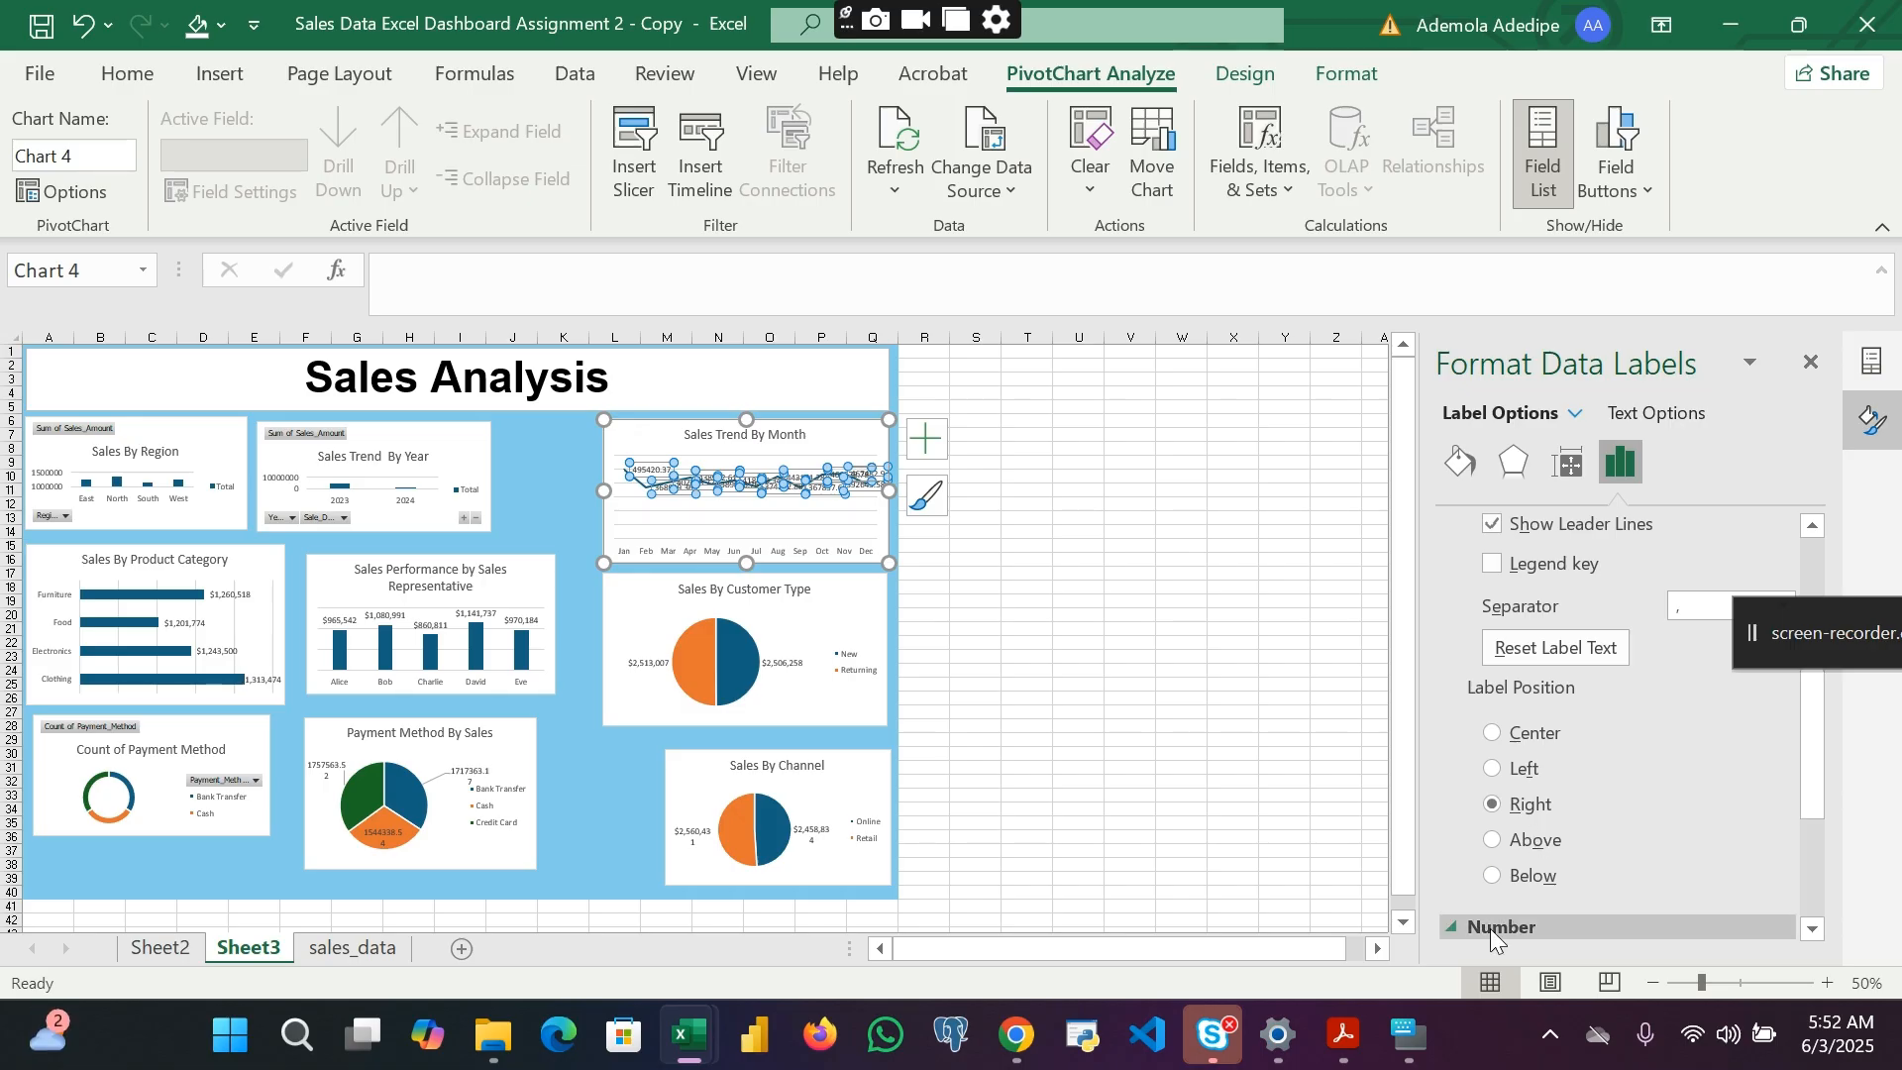
scroll(1490, 930, down, 3)
click(1674, 763)
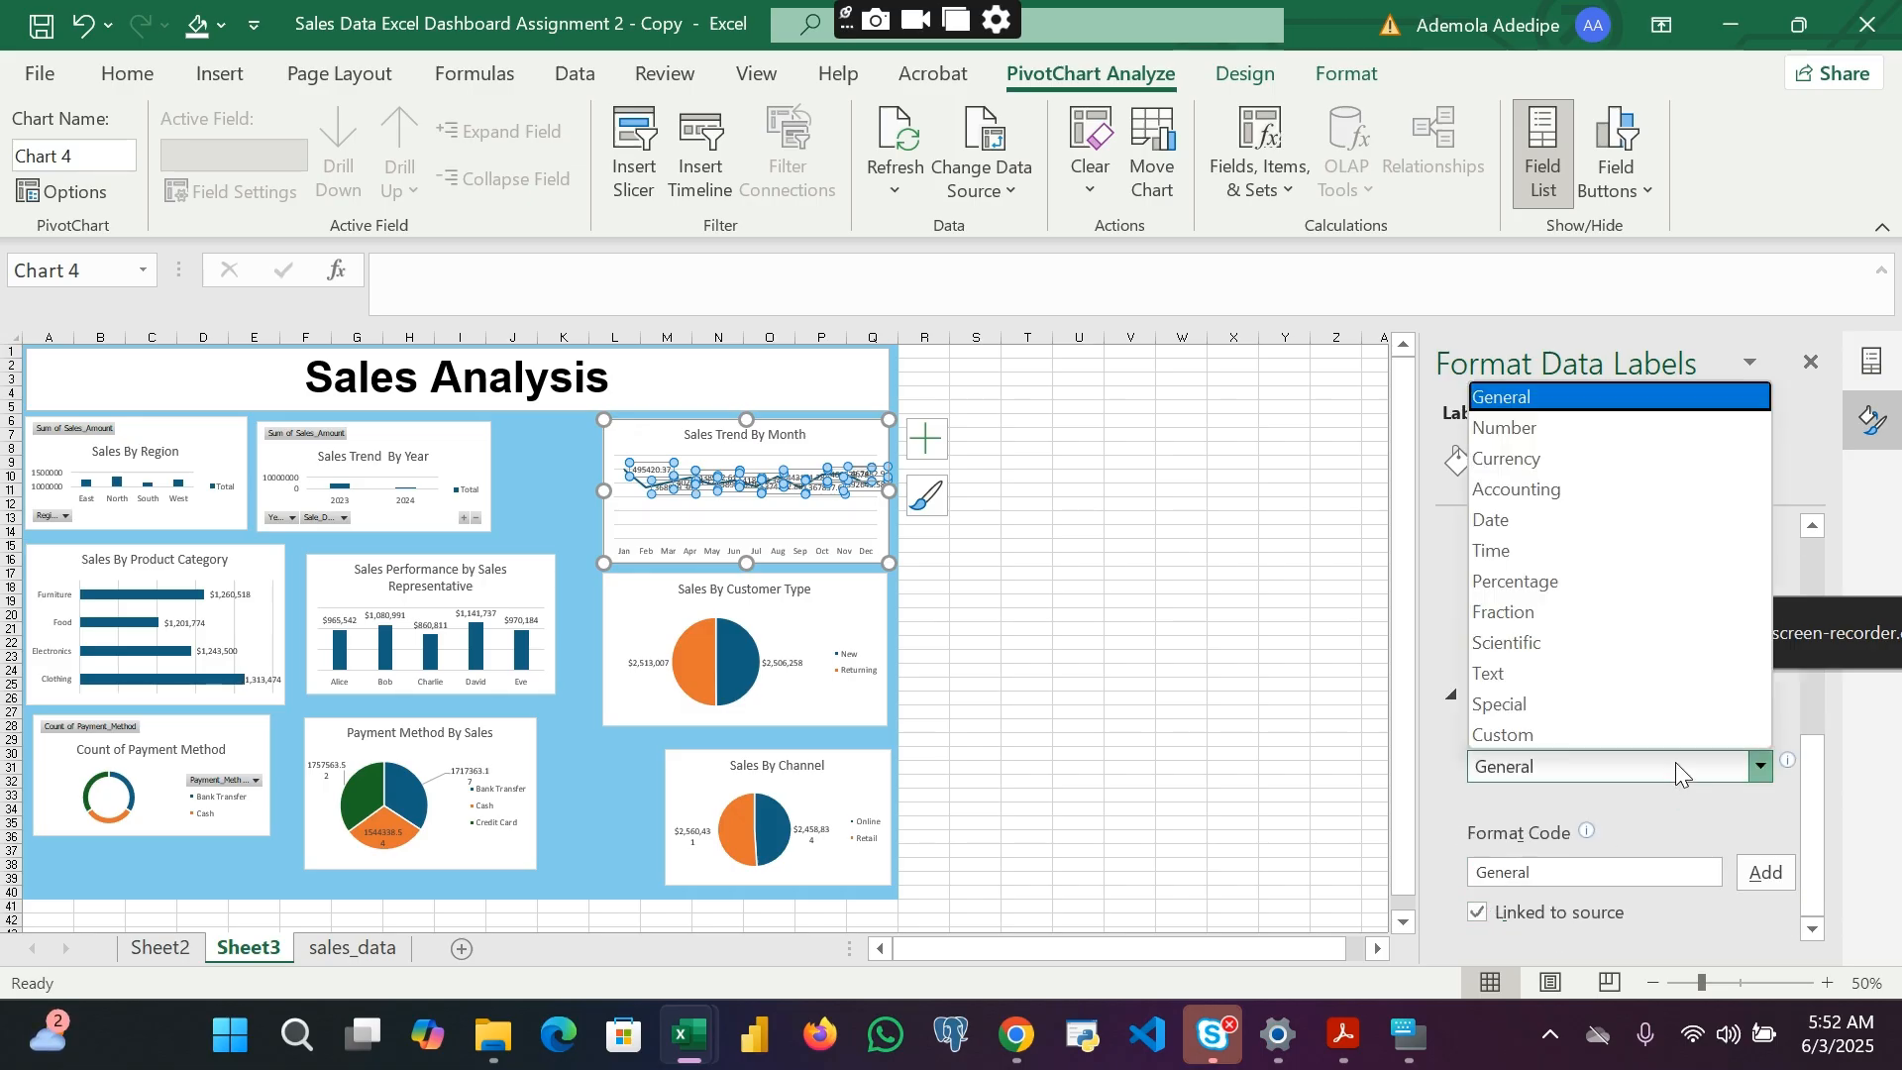
click(1595, 454)
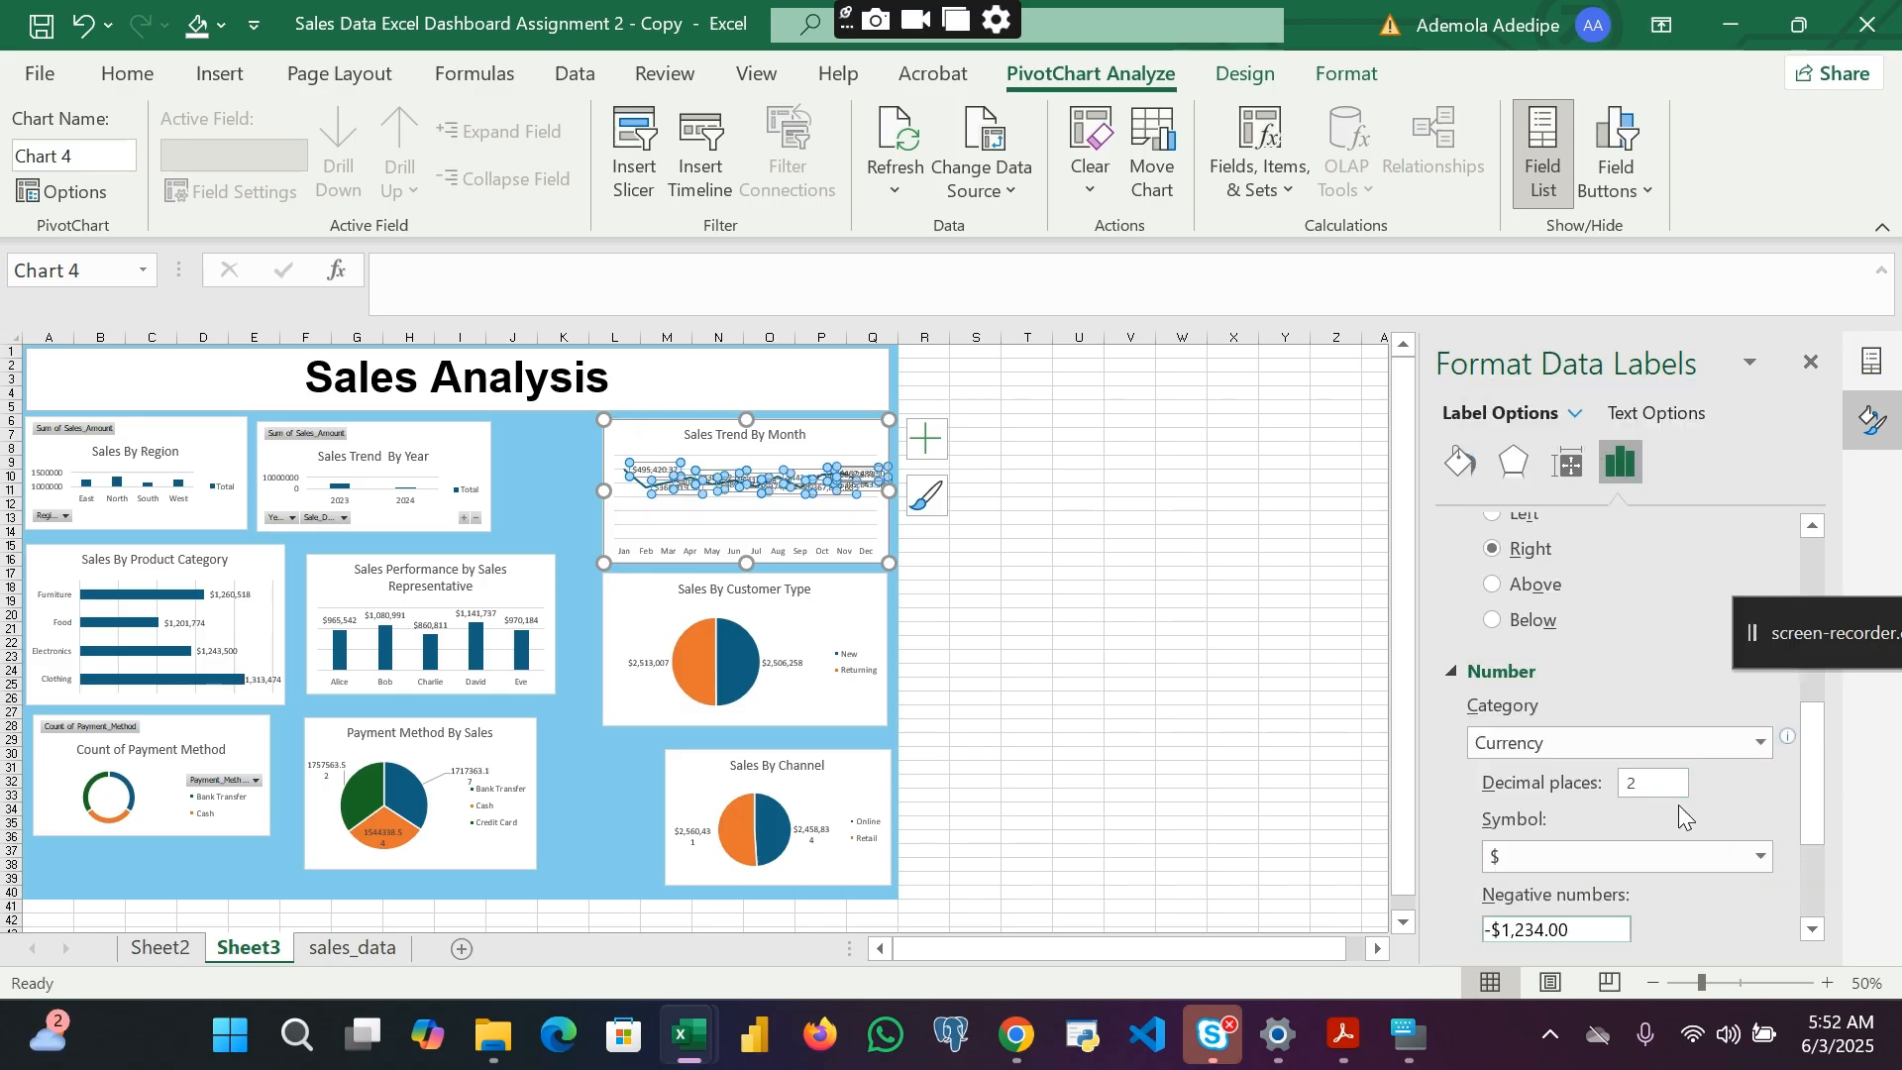
key(BackSpace)
text(0)
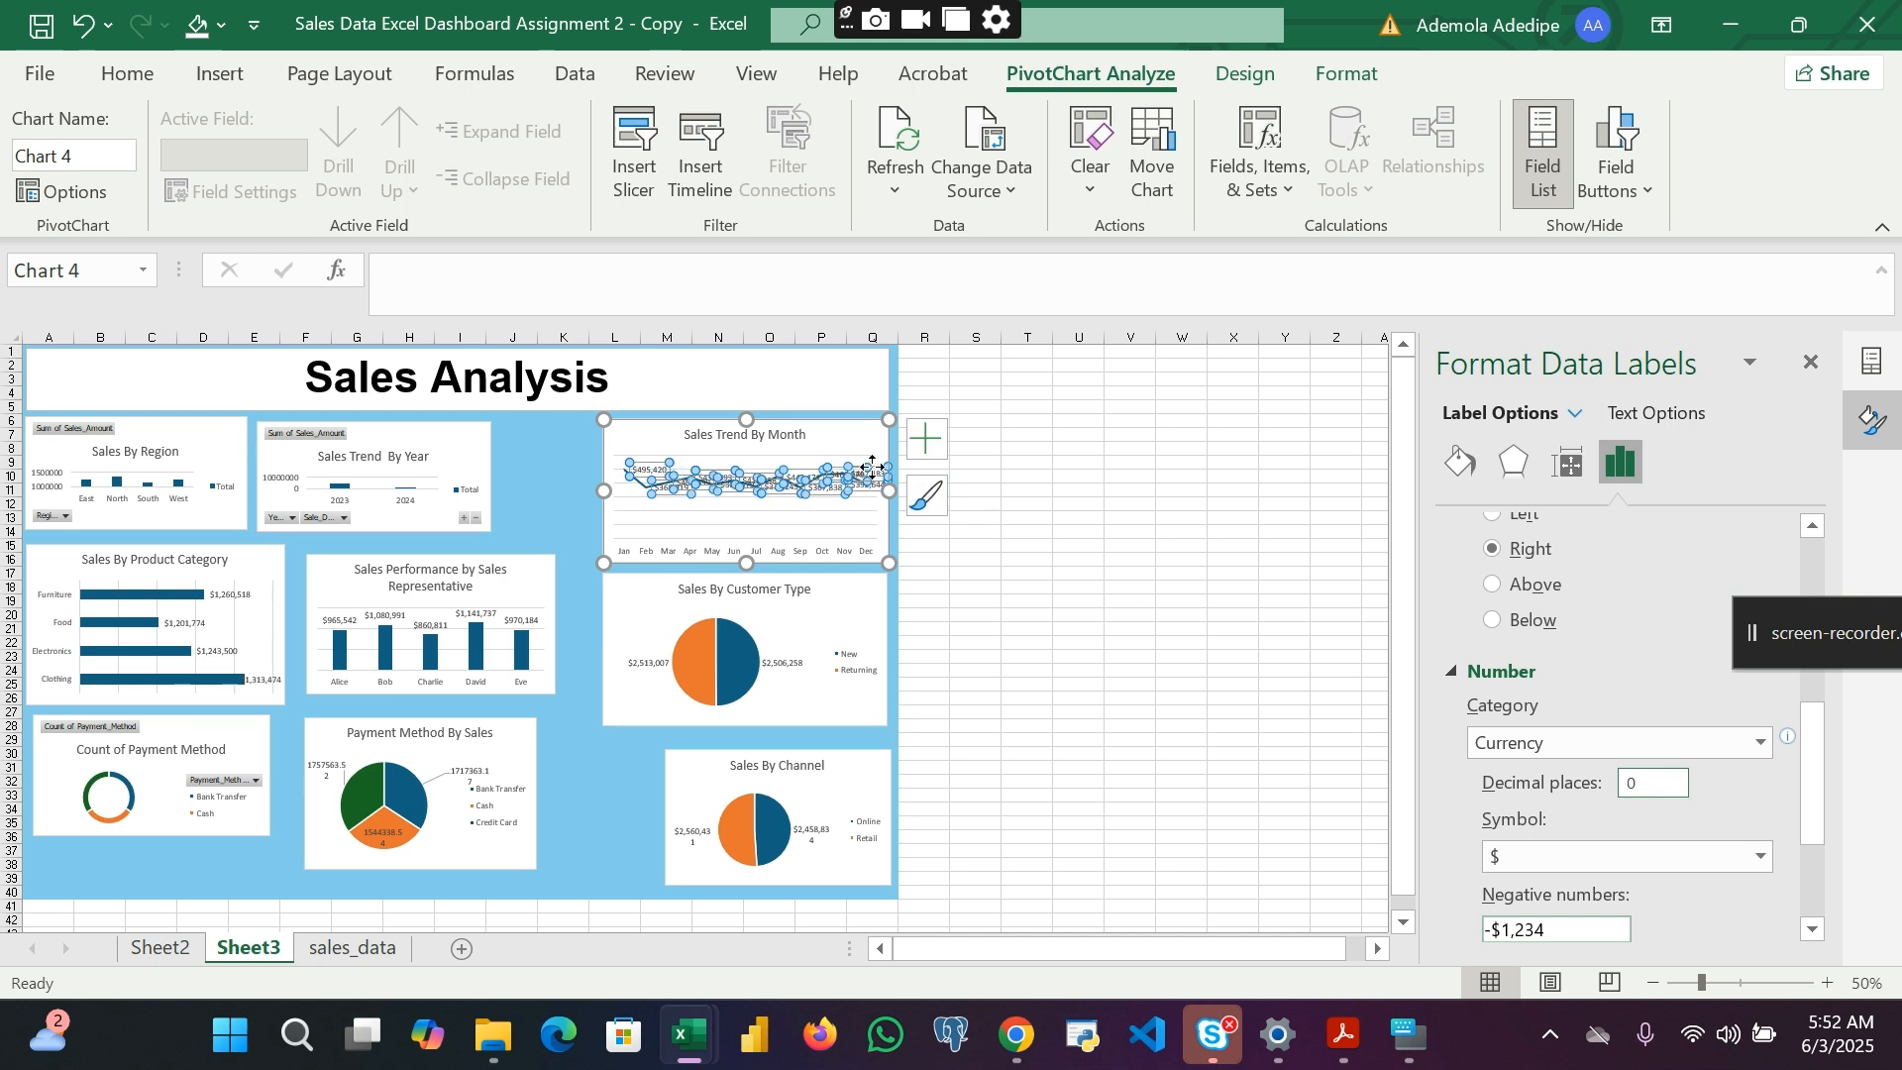
click(1549, 473)
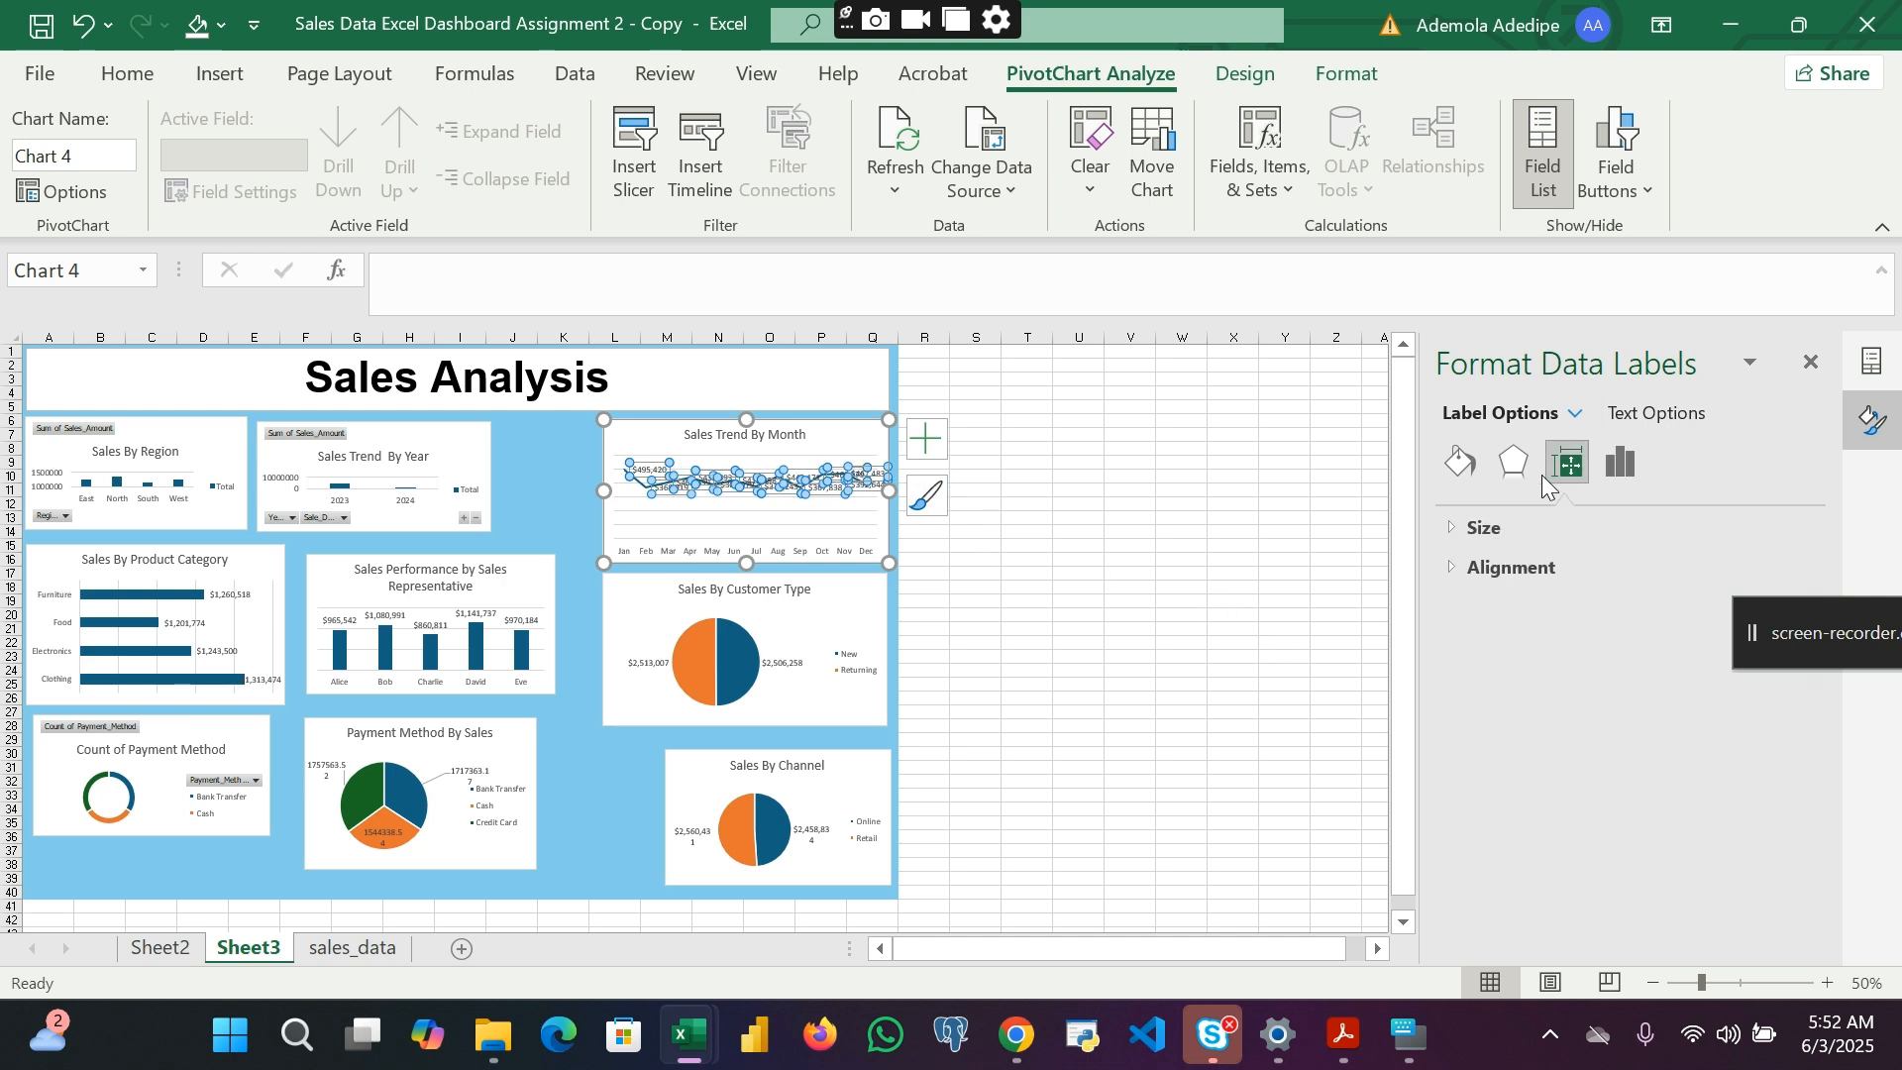
click(1506, 461)
click(1476, 460)
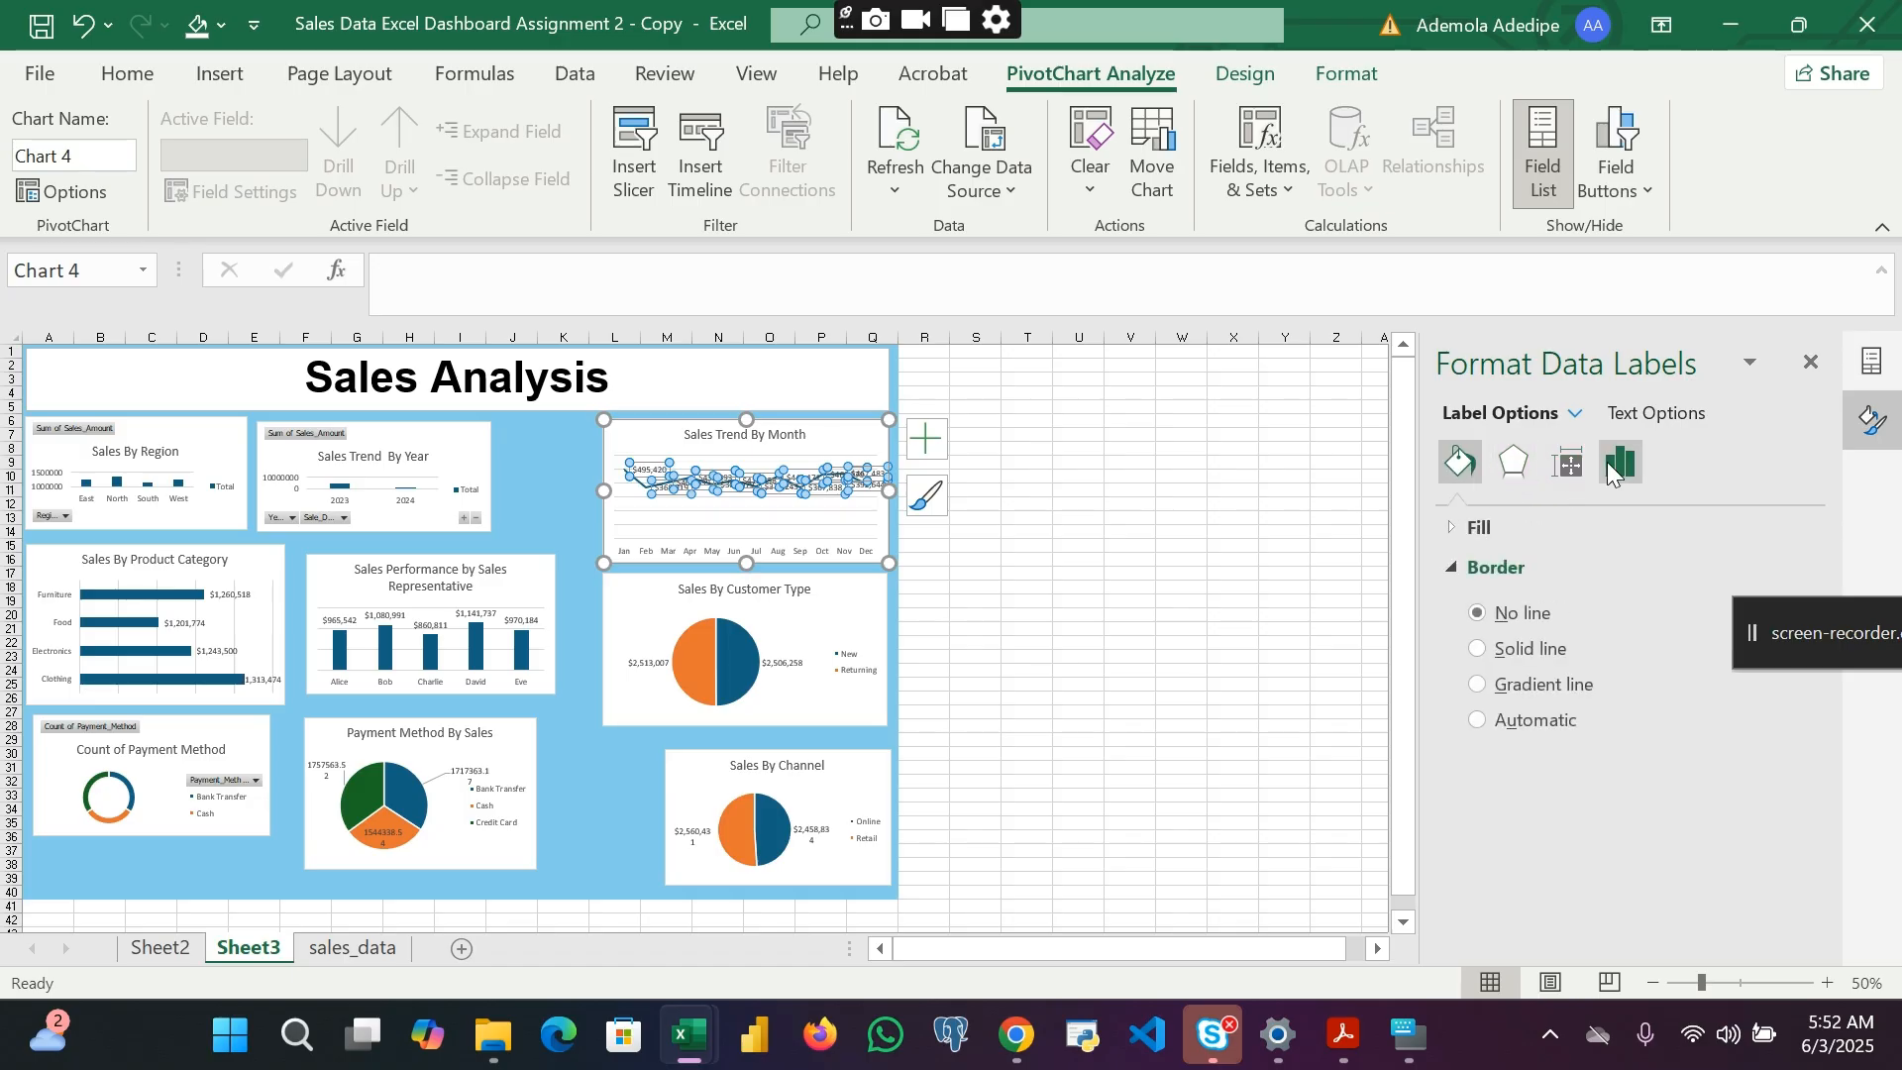
click(1613, 462)
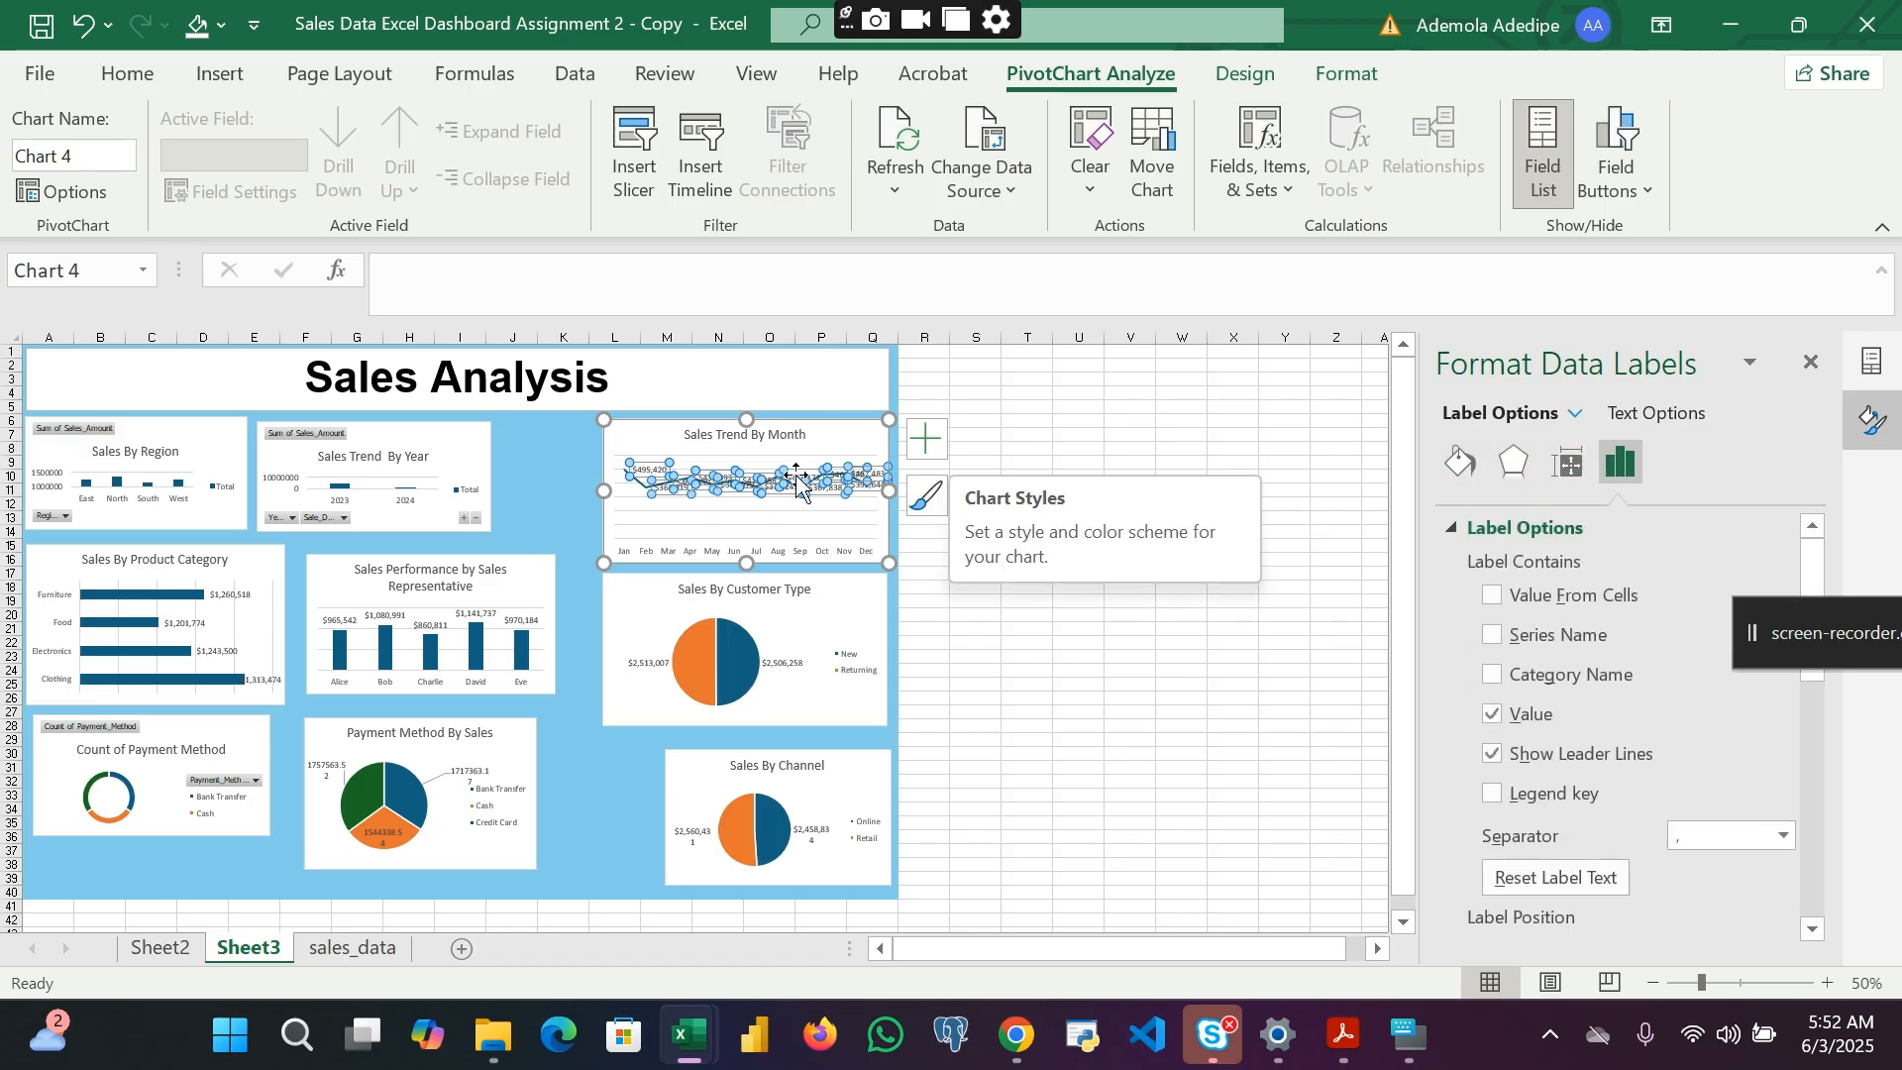
click(988, 614)
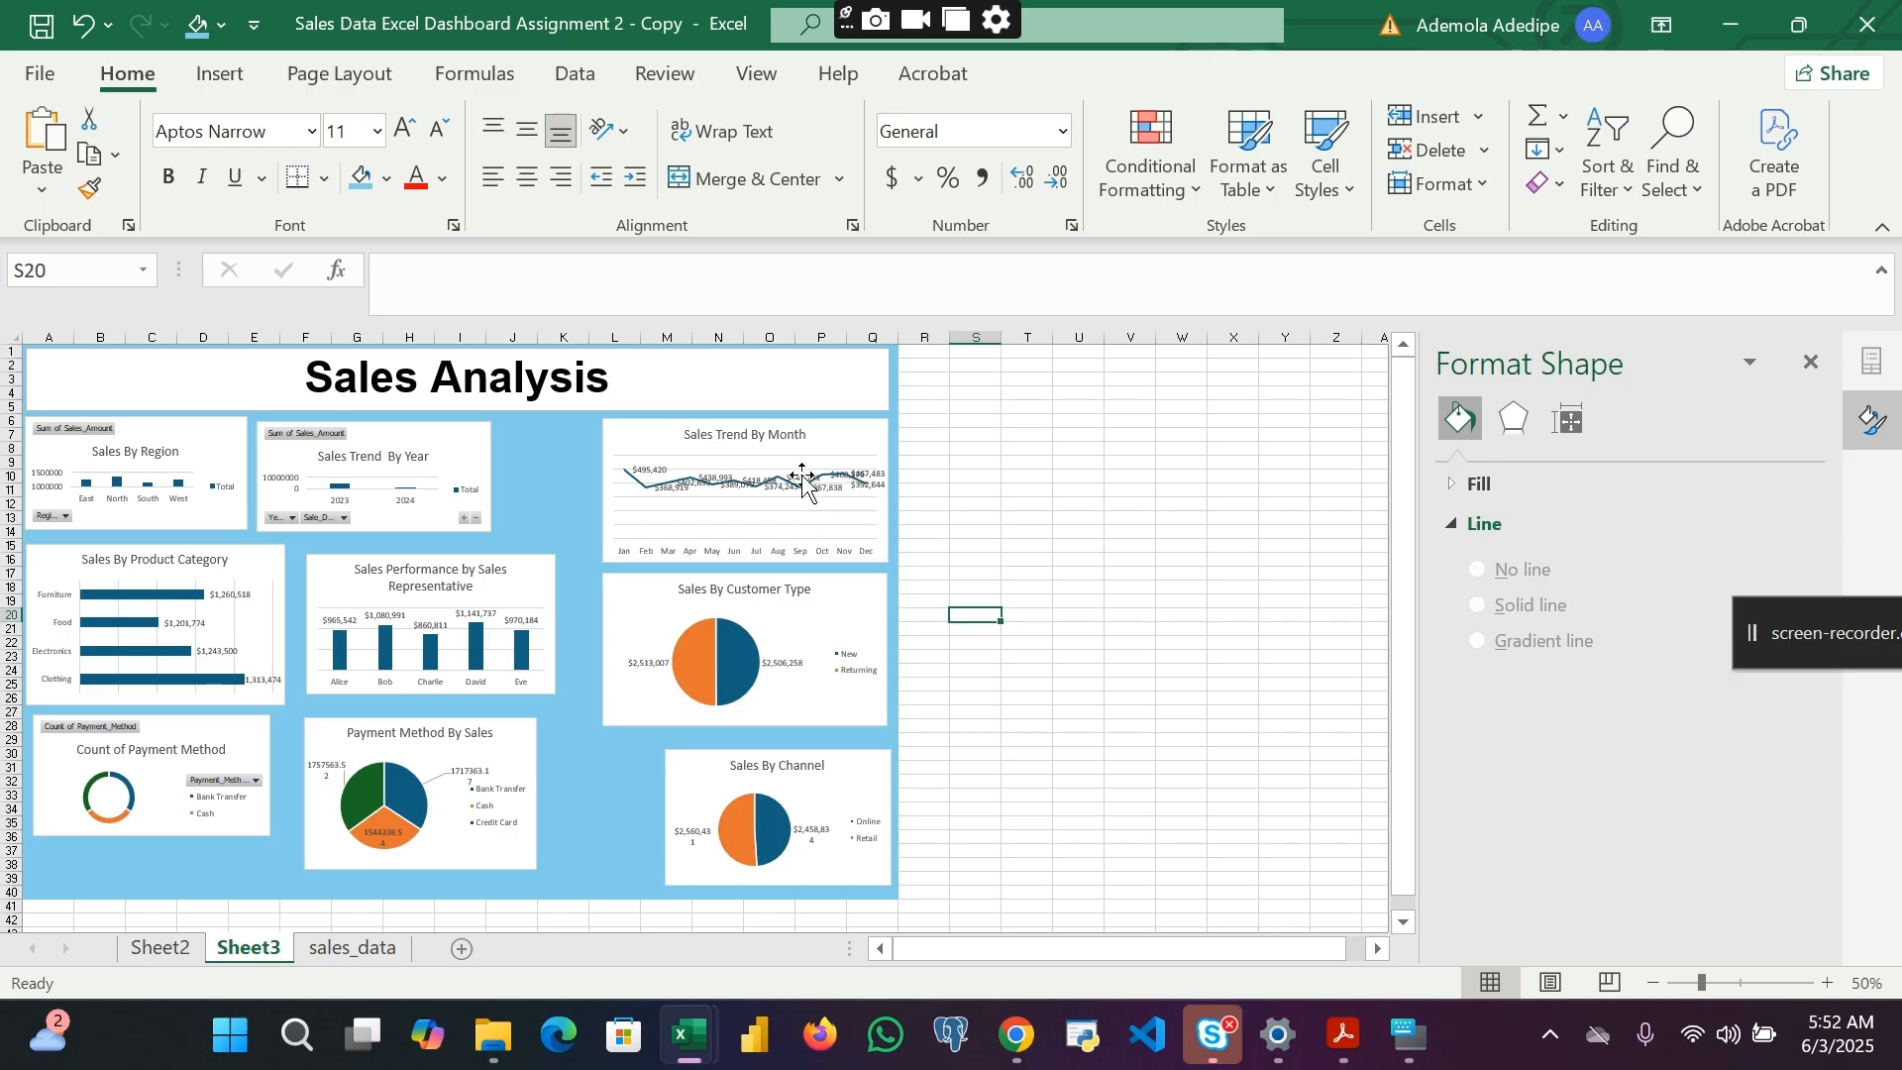
click(800, 481)
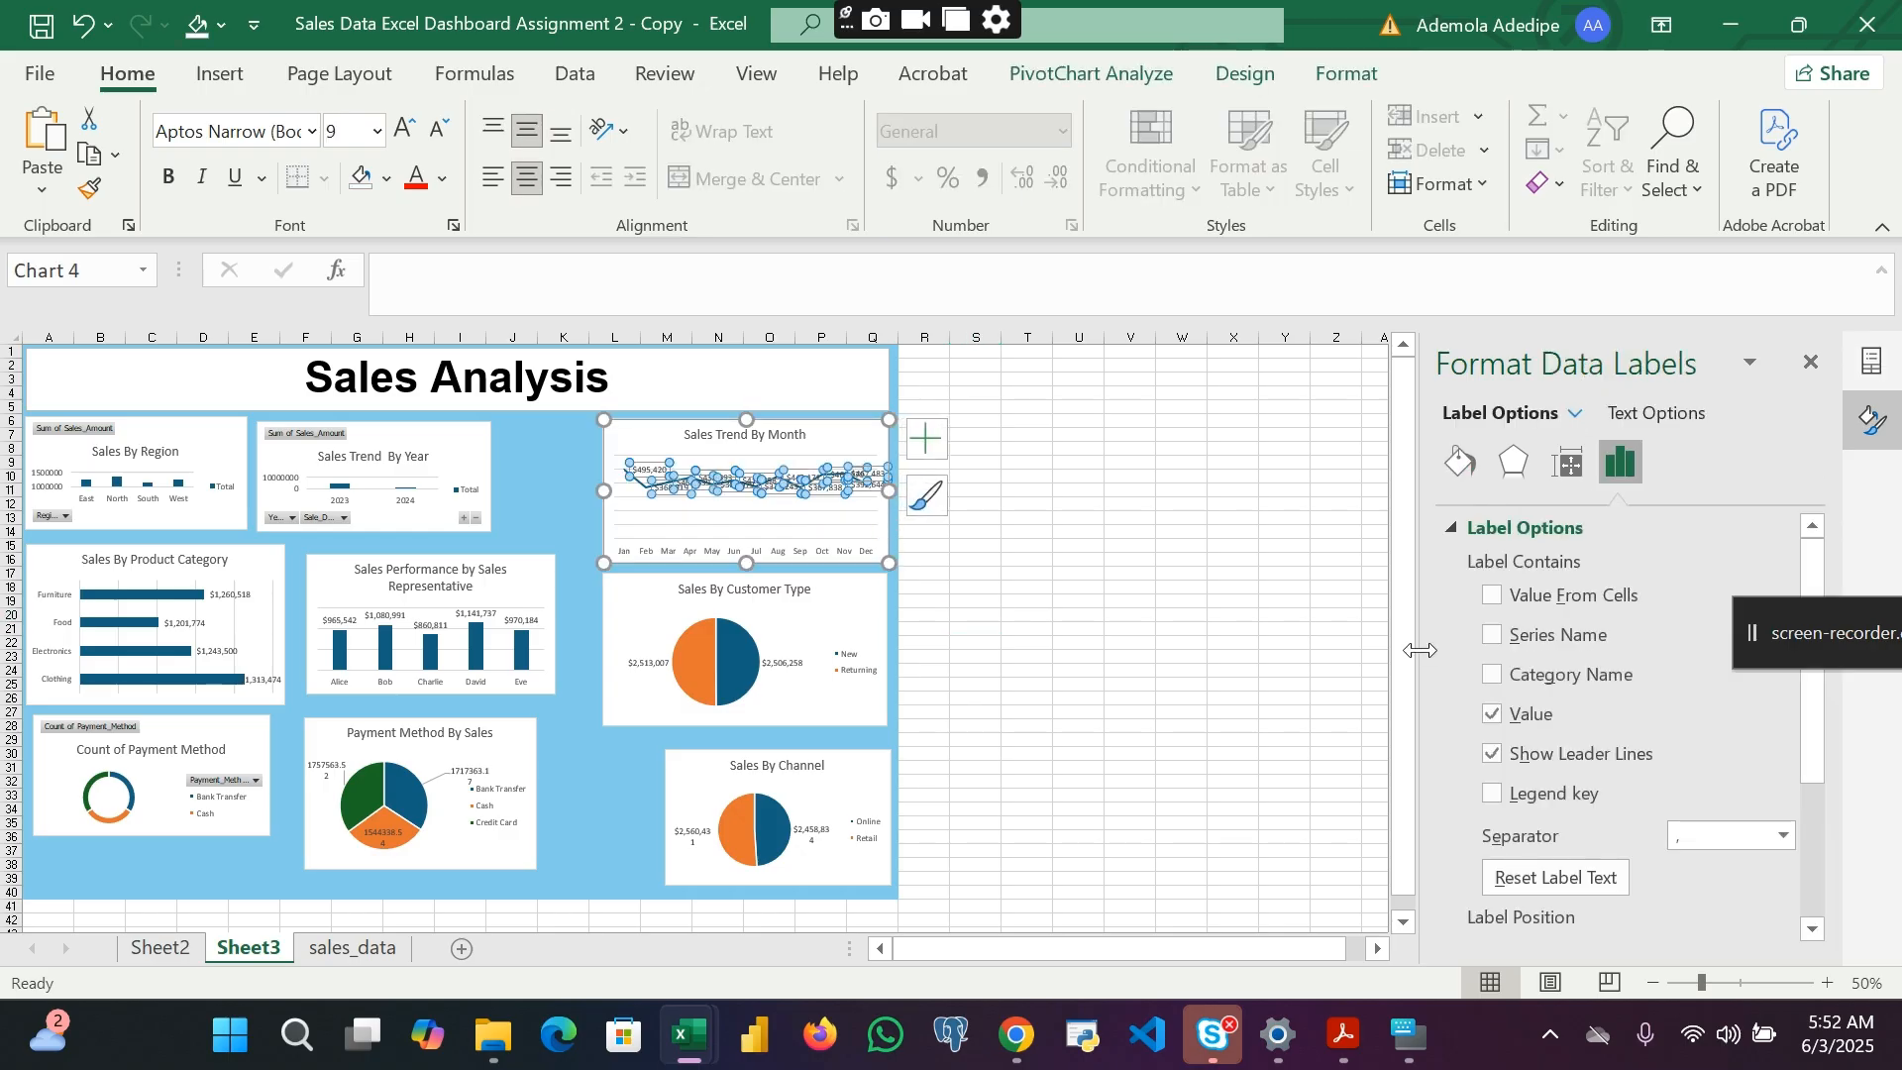
Step: Look through the label, size and alignment options for the Sales Trend By Month chart's data labels
scroll(1596, 729, down, 3)
scroll(1595, 729, up, 1)
scroll(1595, 729, down, 1)
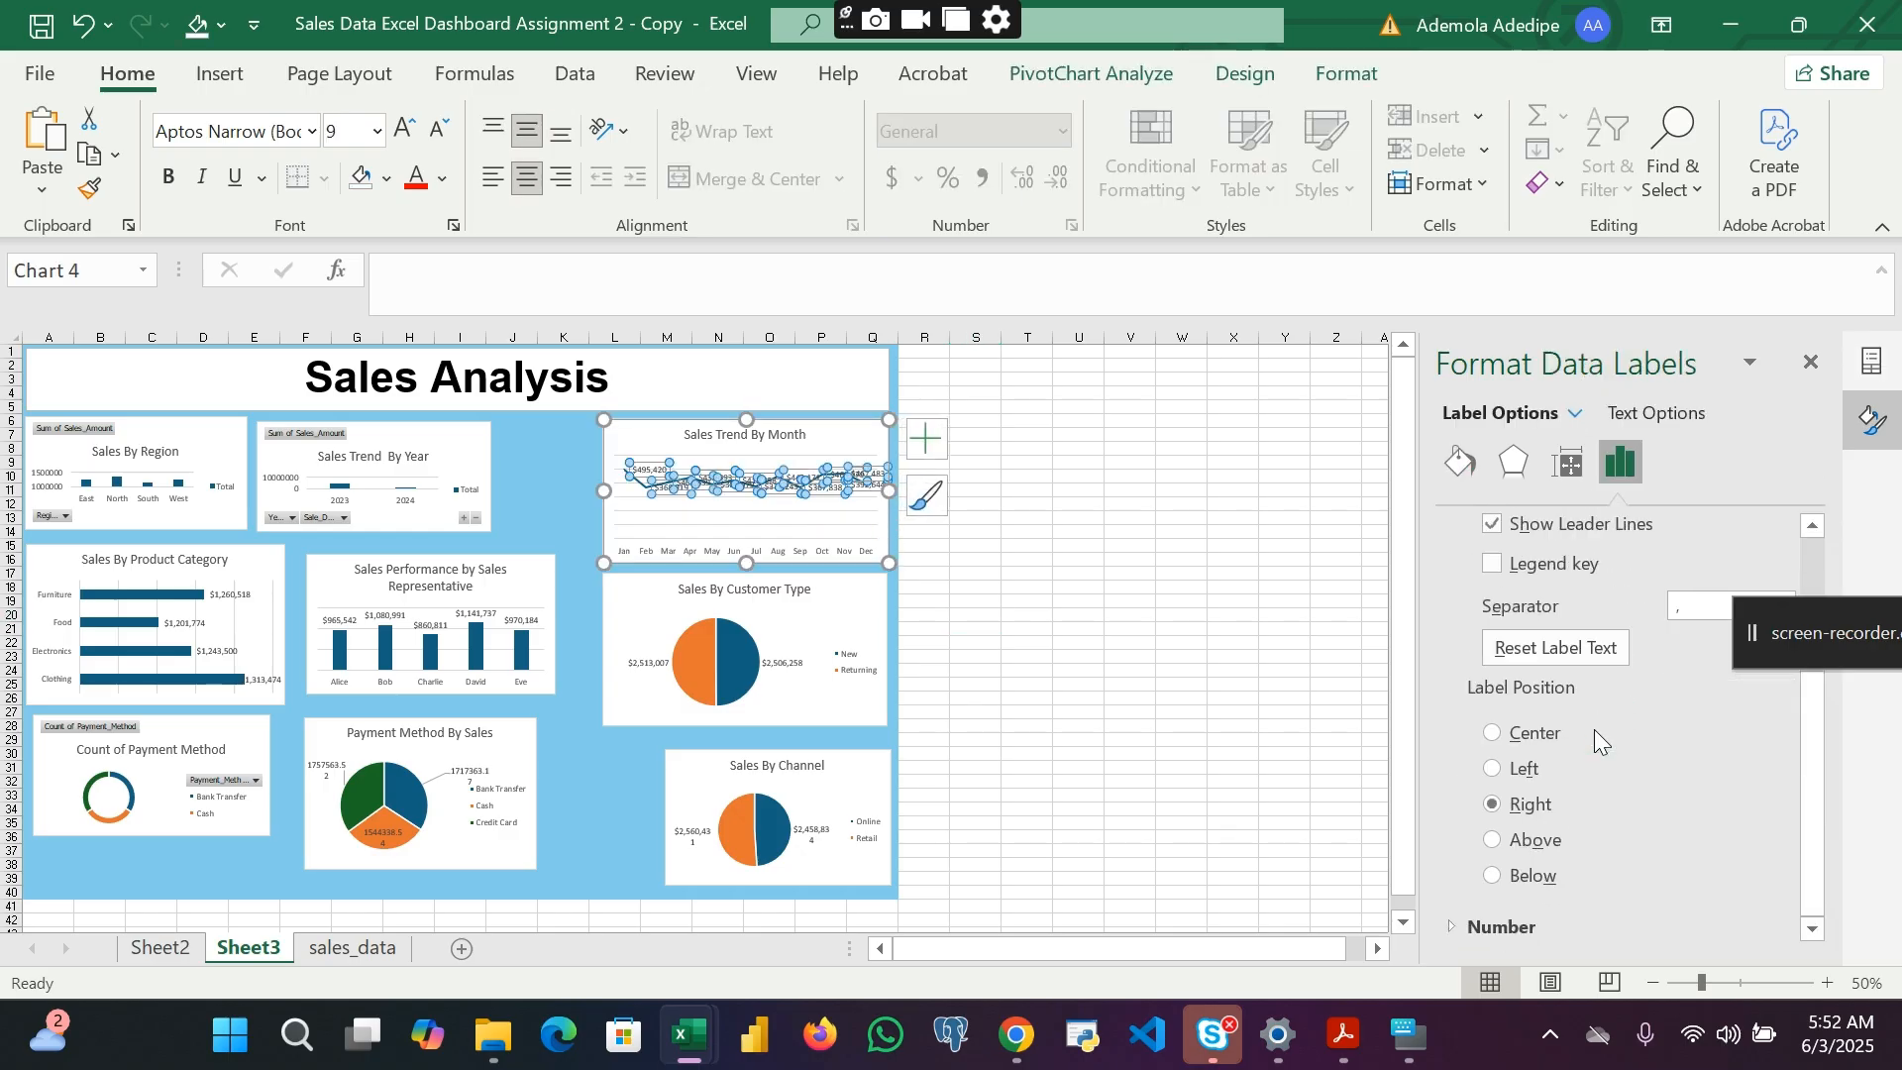
scroll(1595, 729, up, 3)
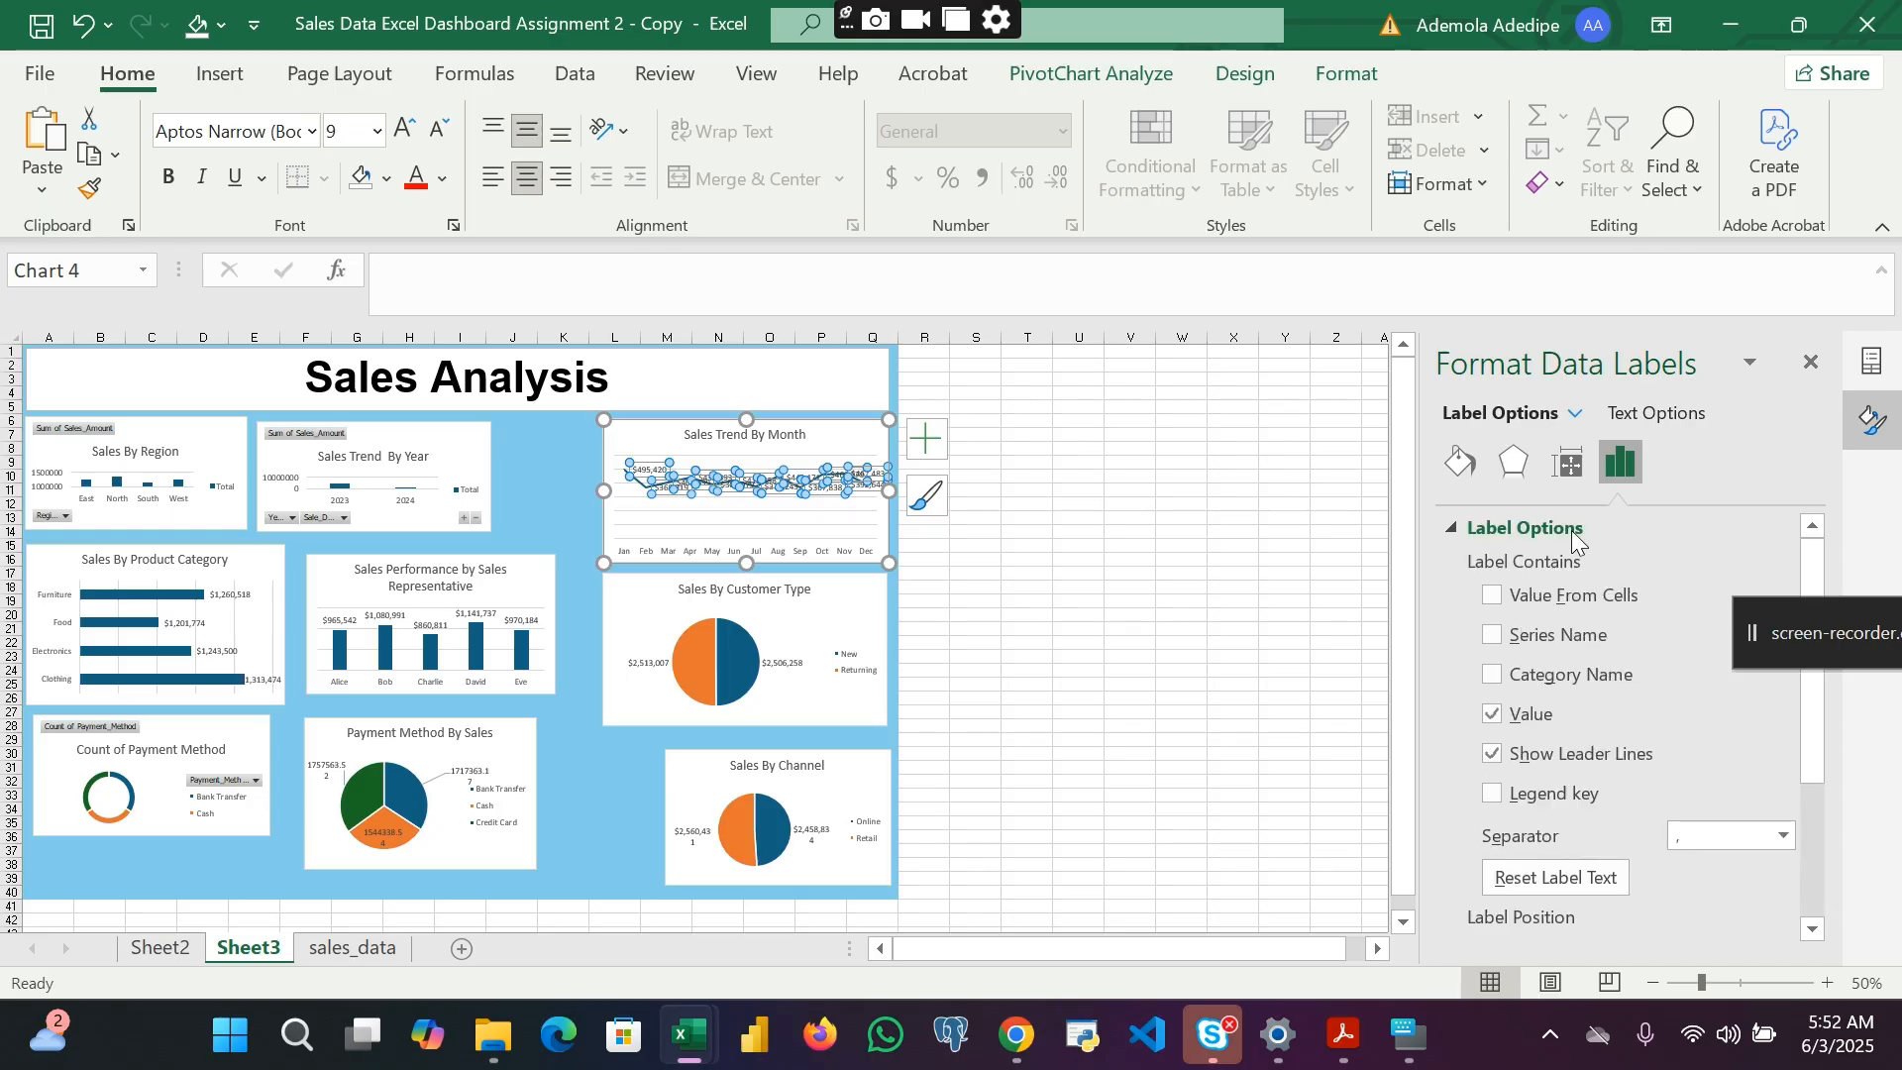
click(1573, 466)
click(1460, 528)
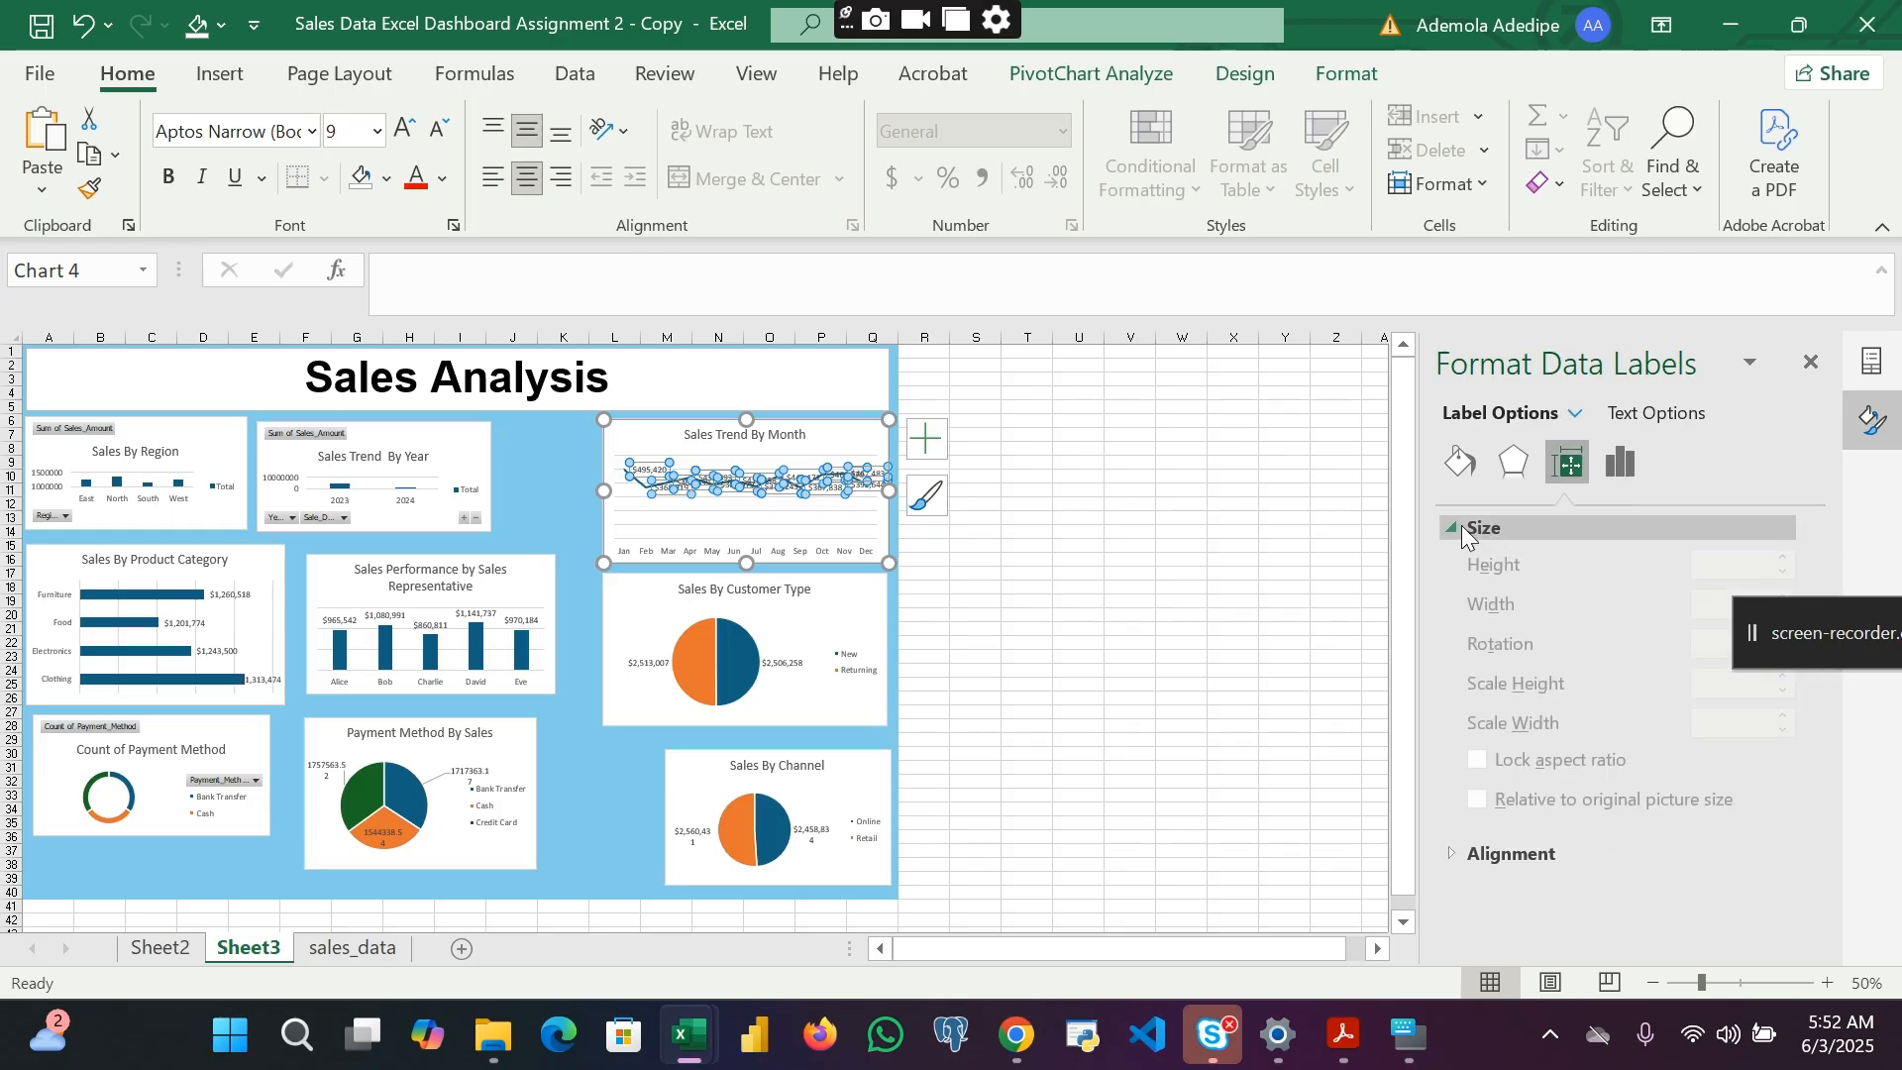
click(1460, 527)
click(1467, 567)
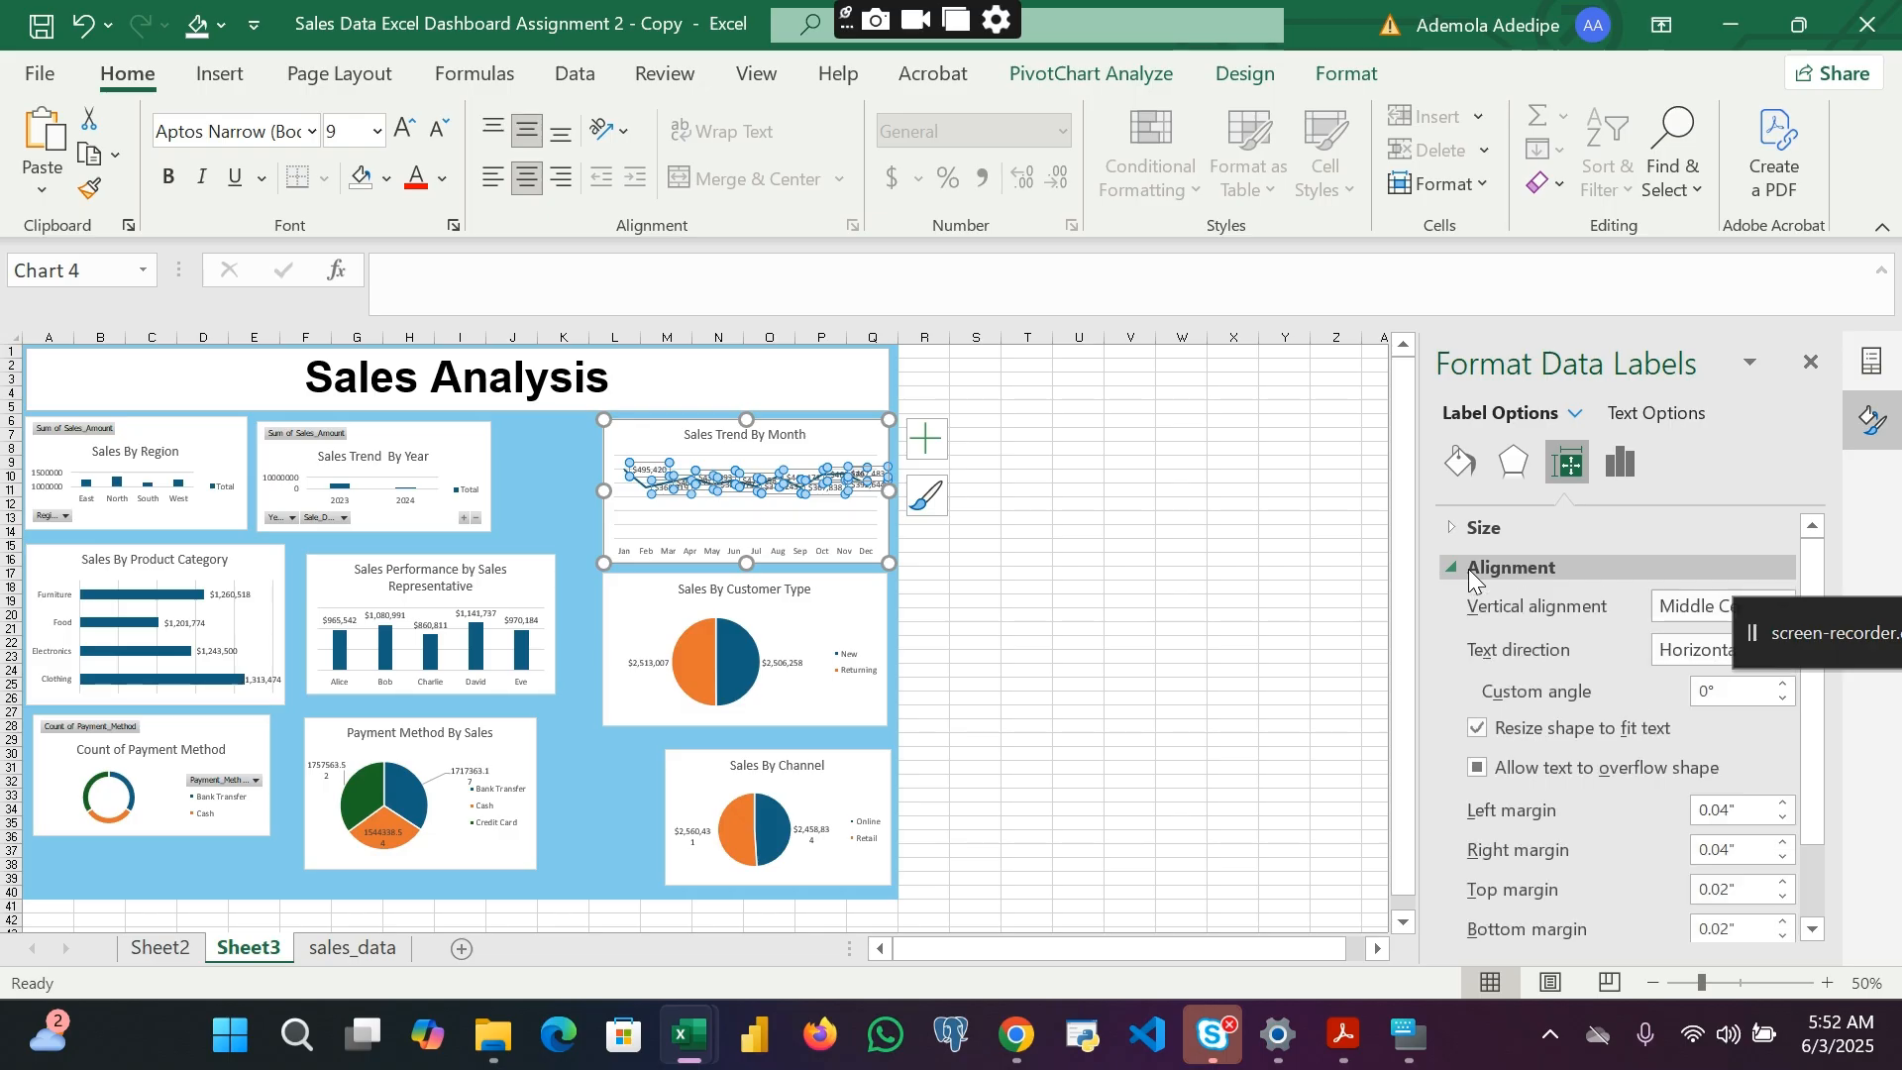
click(1460, 573)
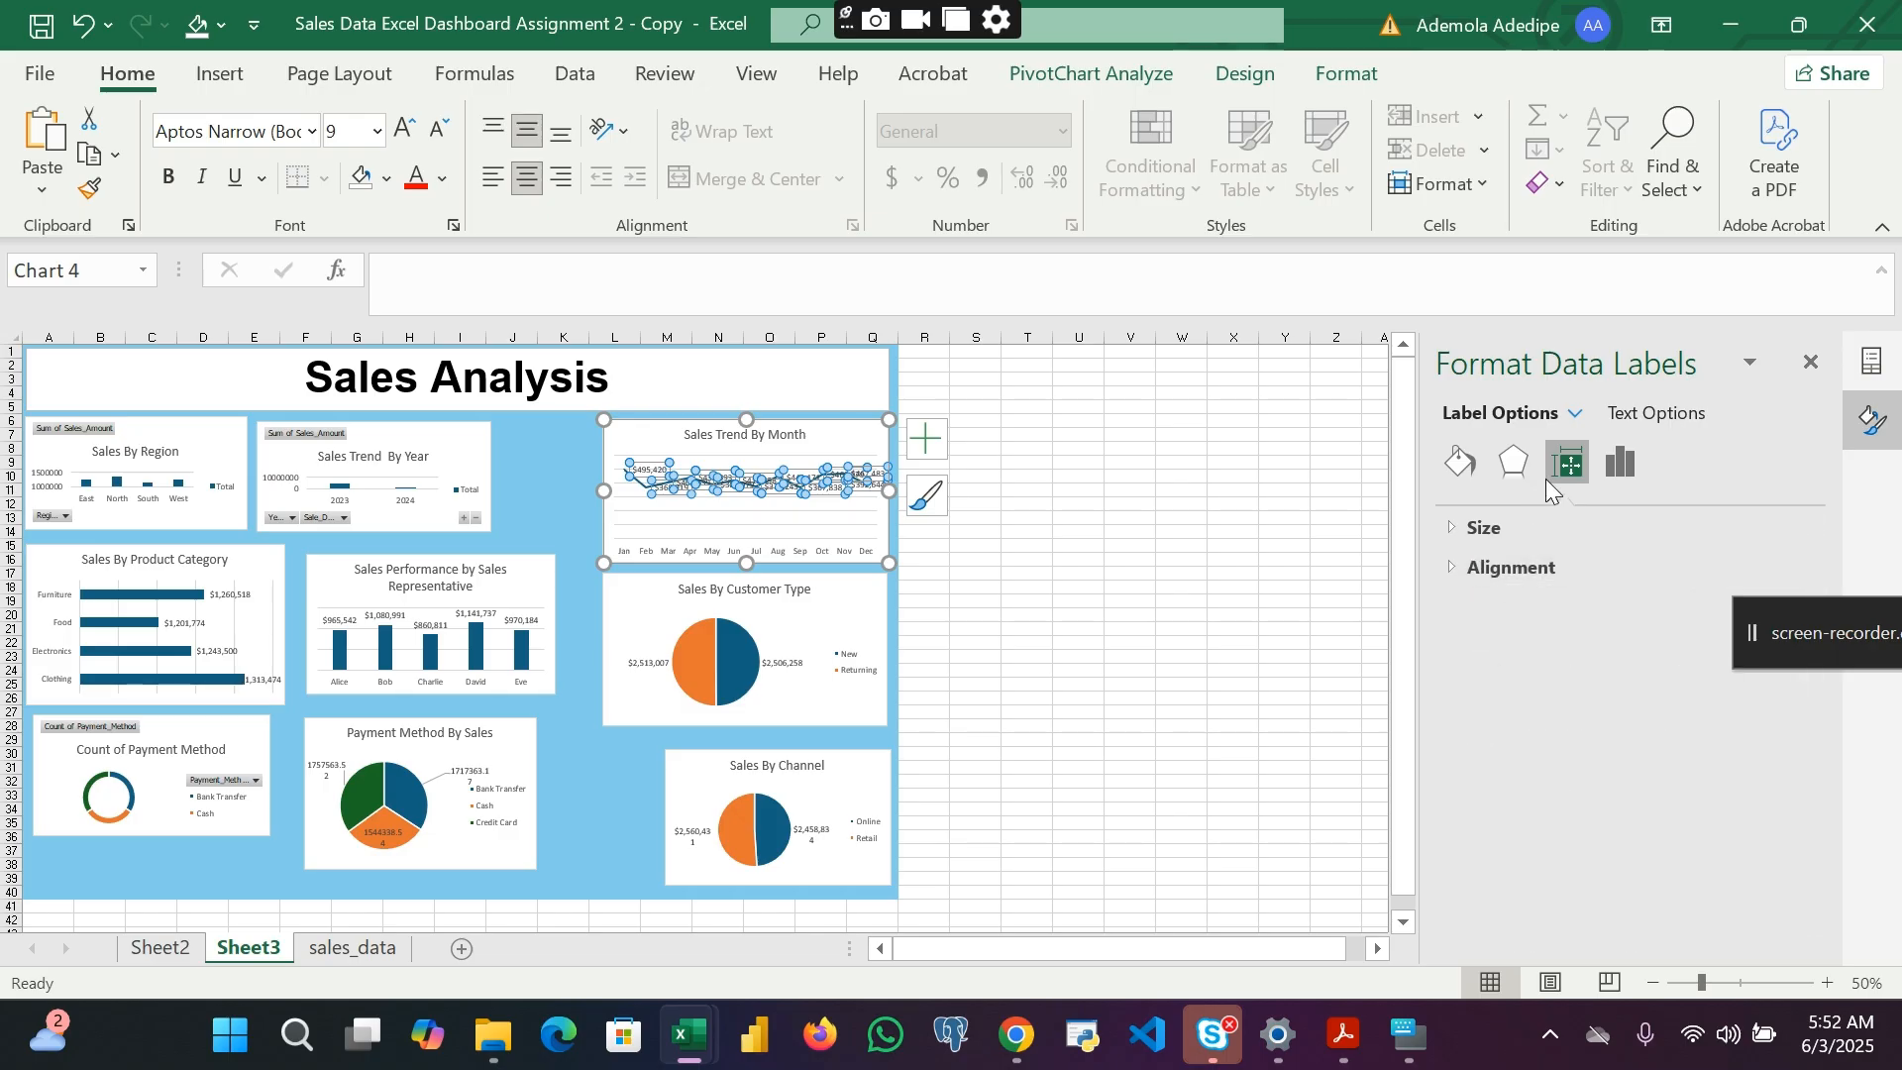
click(1619, 461)
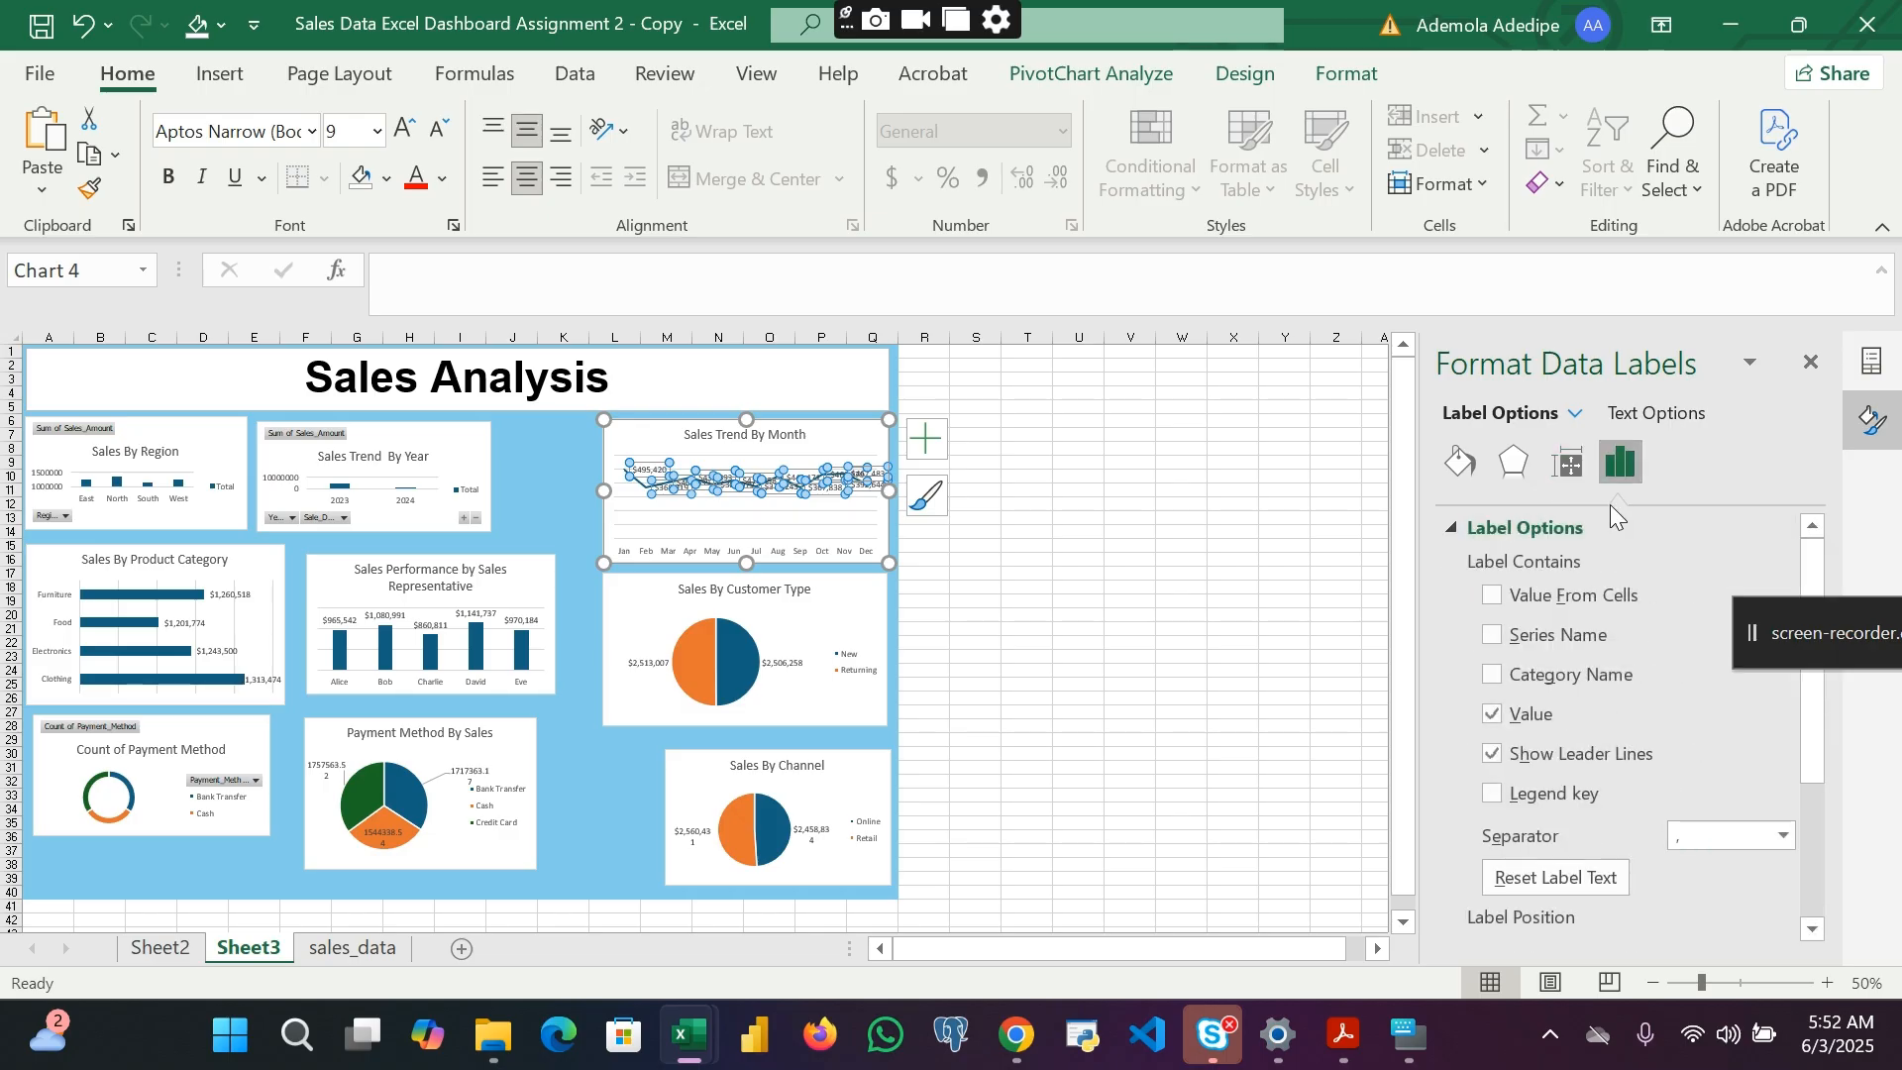
Step: Set the custom text angle of the Sales Trend By Month chart's data labels to 60°
click(1567, 466)
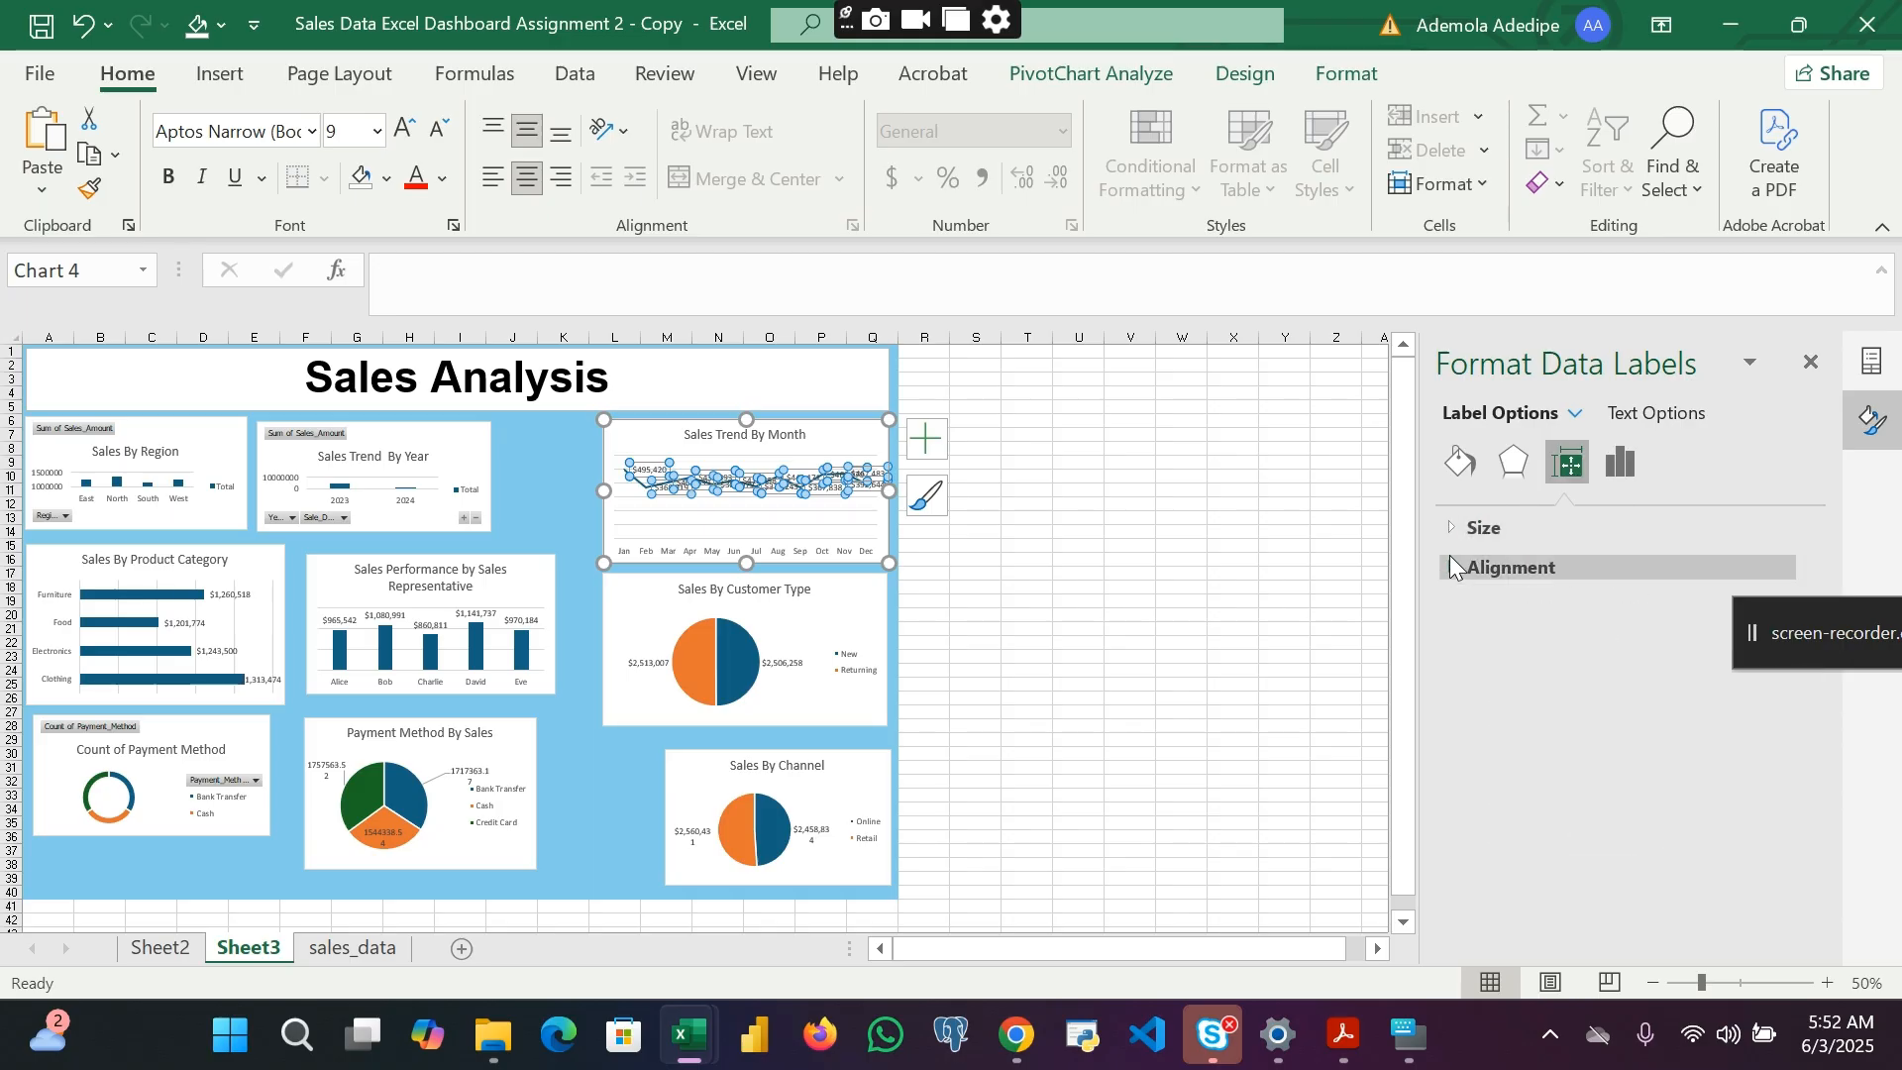
click(1449, 560)
click(1712, 694)
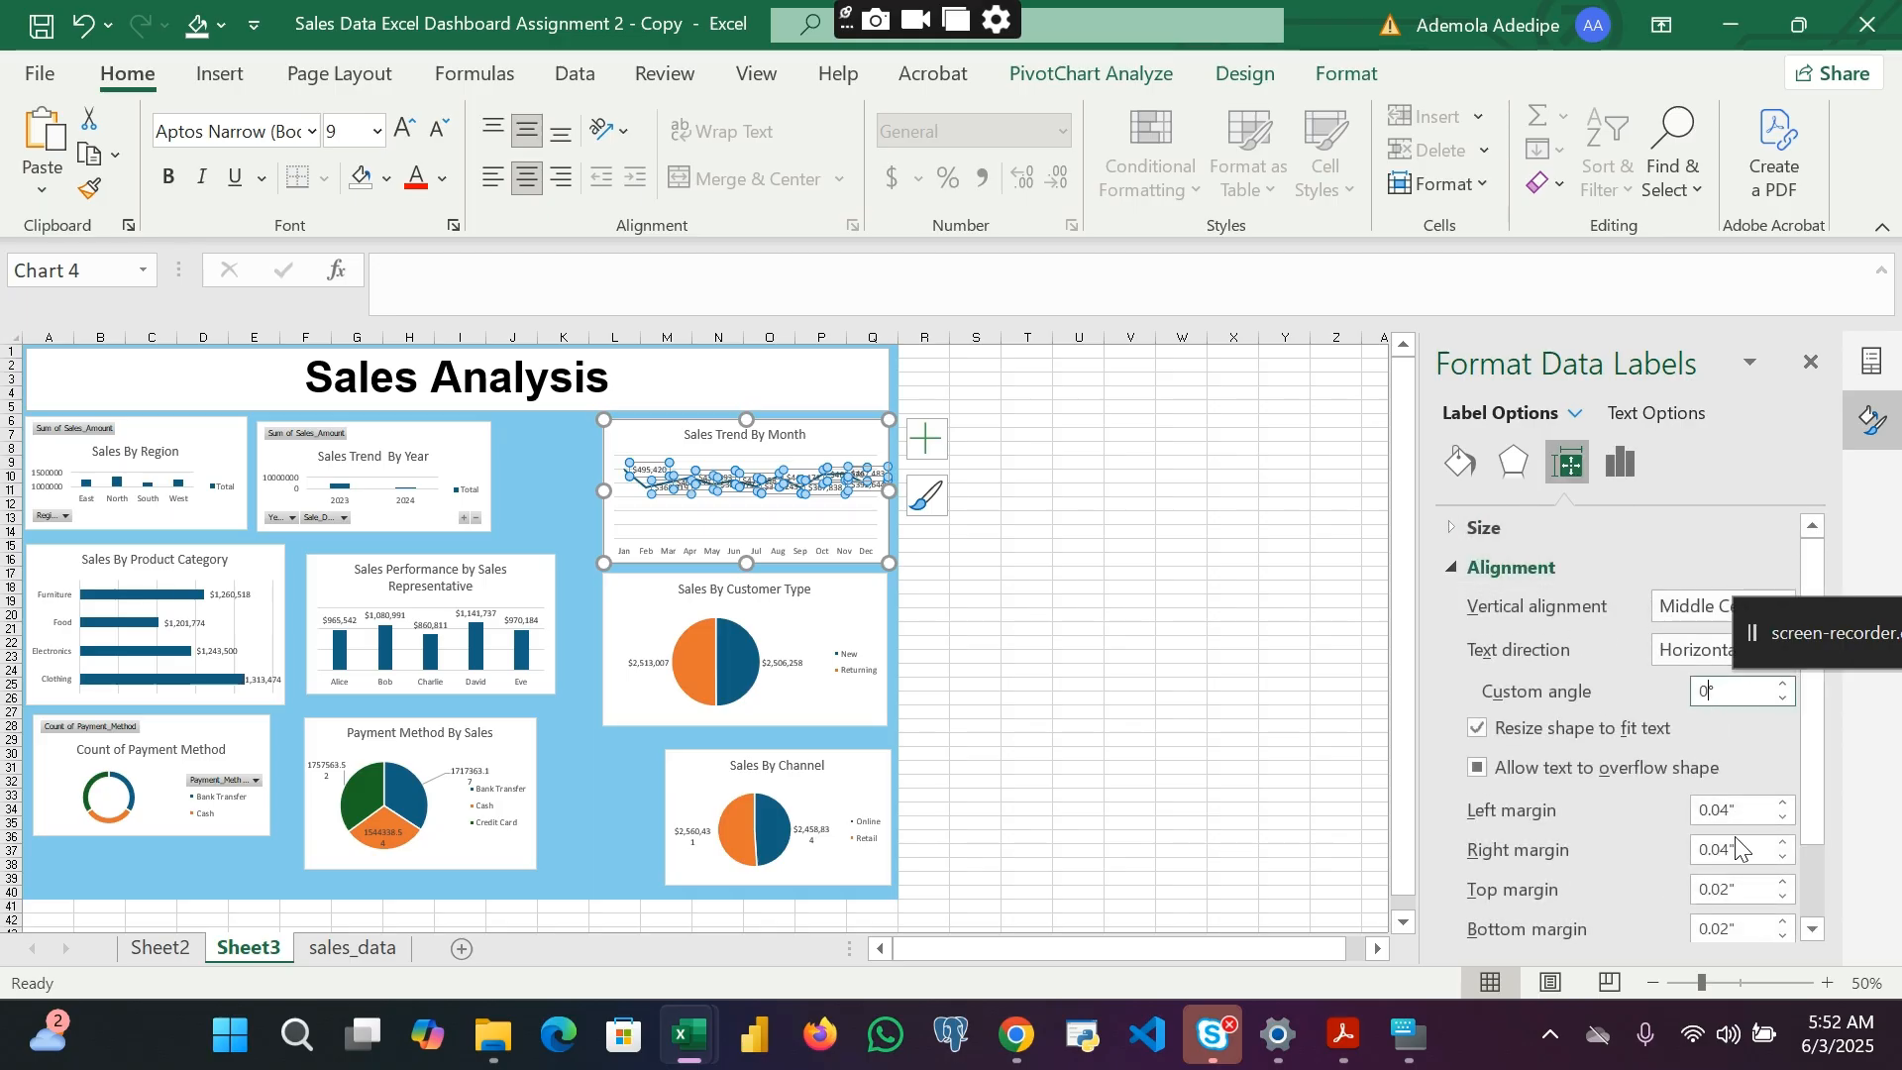
text(60)
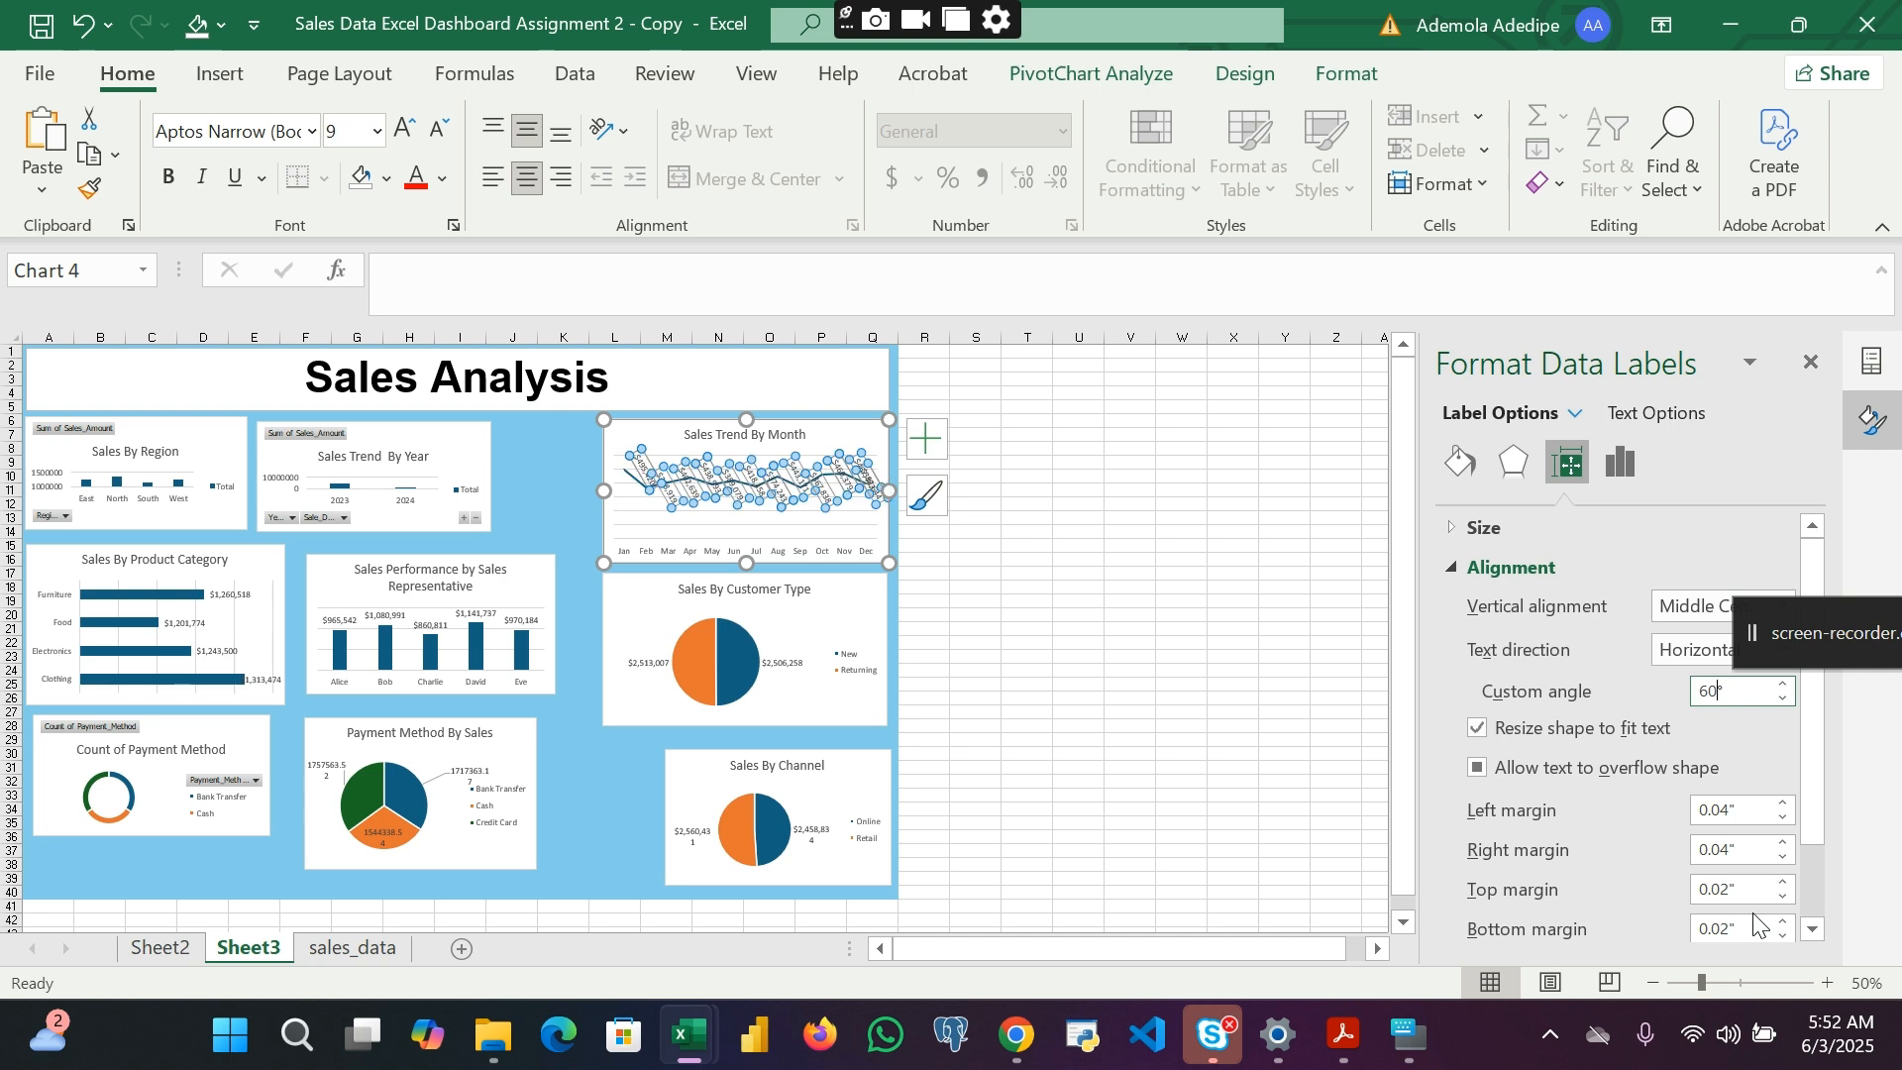
click(905, 552)
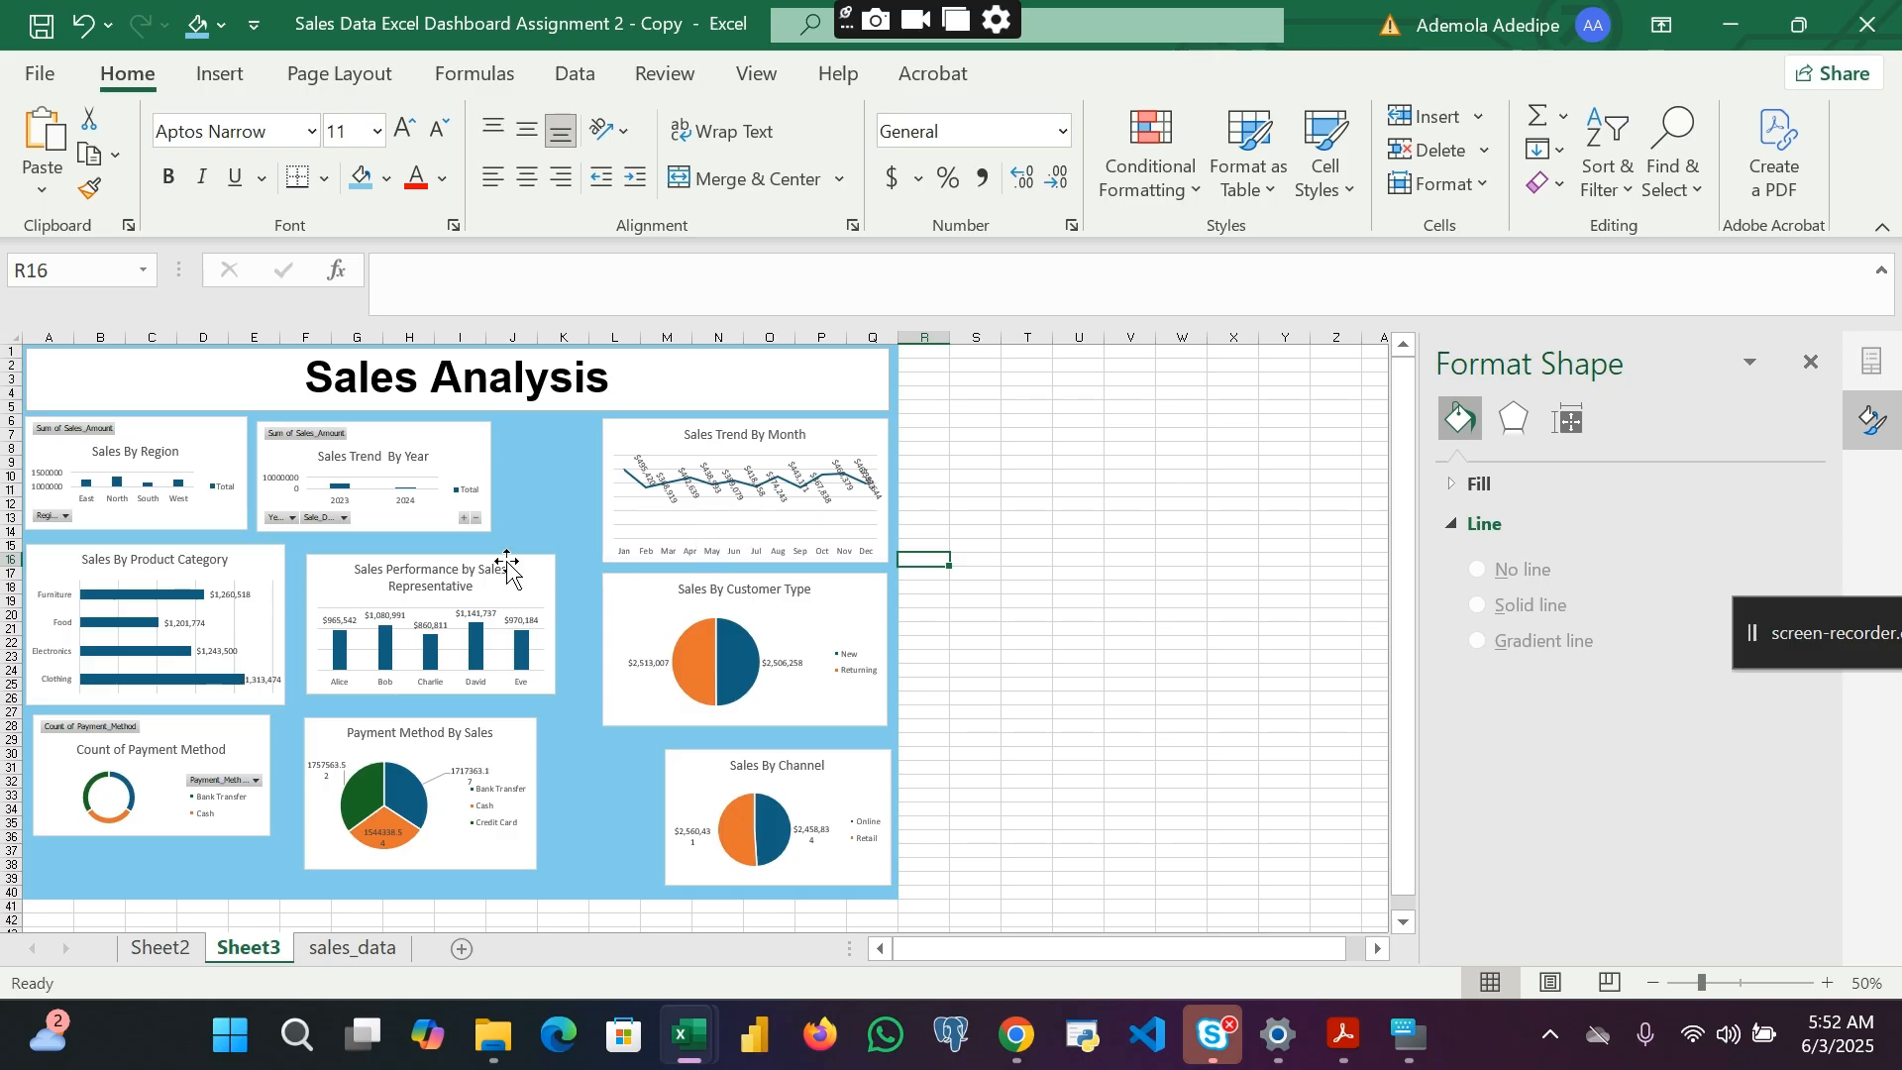
Step: Hide all field buttons on the Sales Trend By Year chart
click(467, 440)
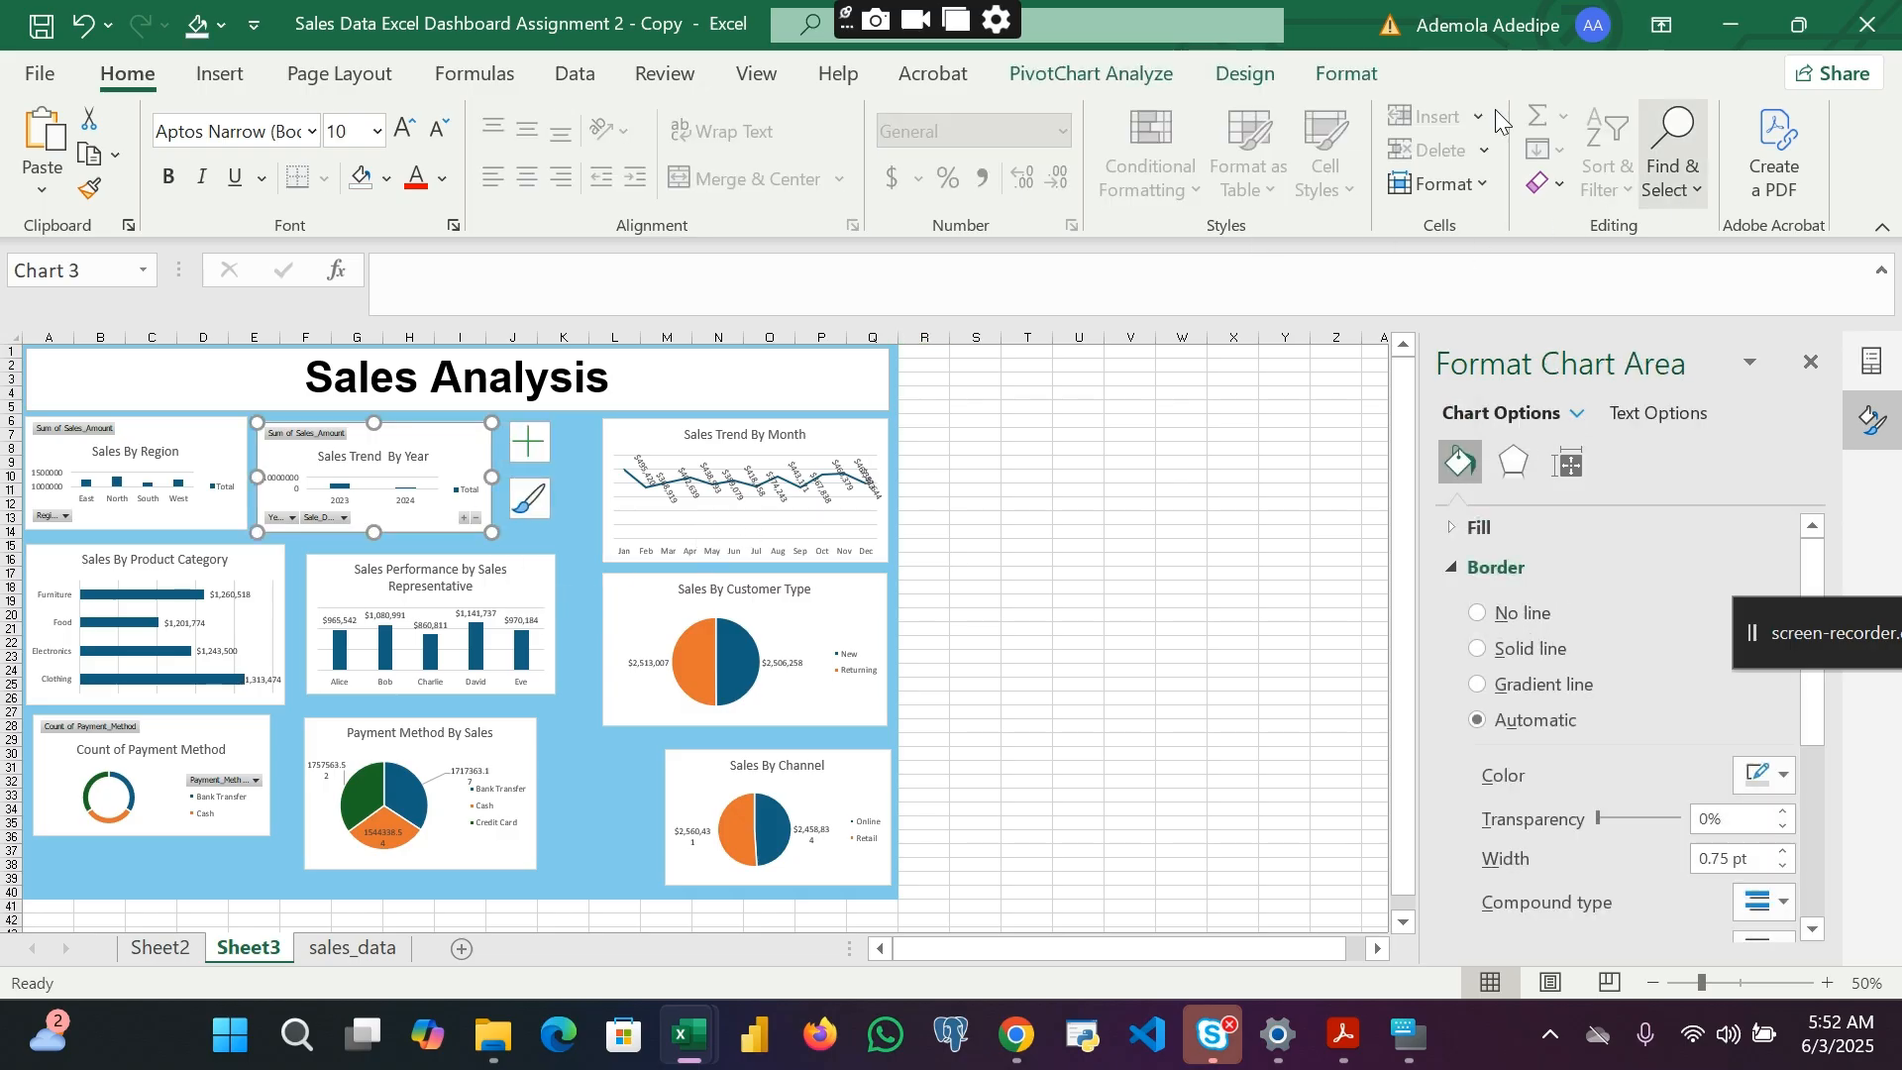
click(1137, 75)
click(1615, 179)
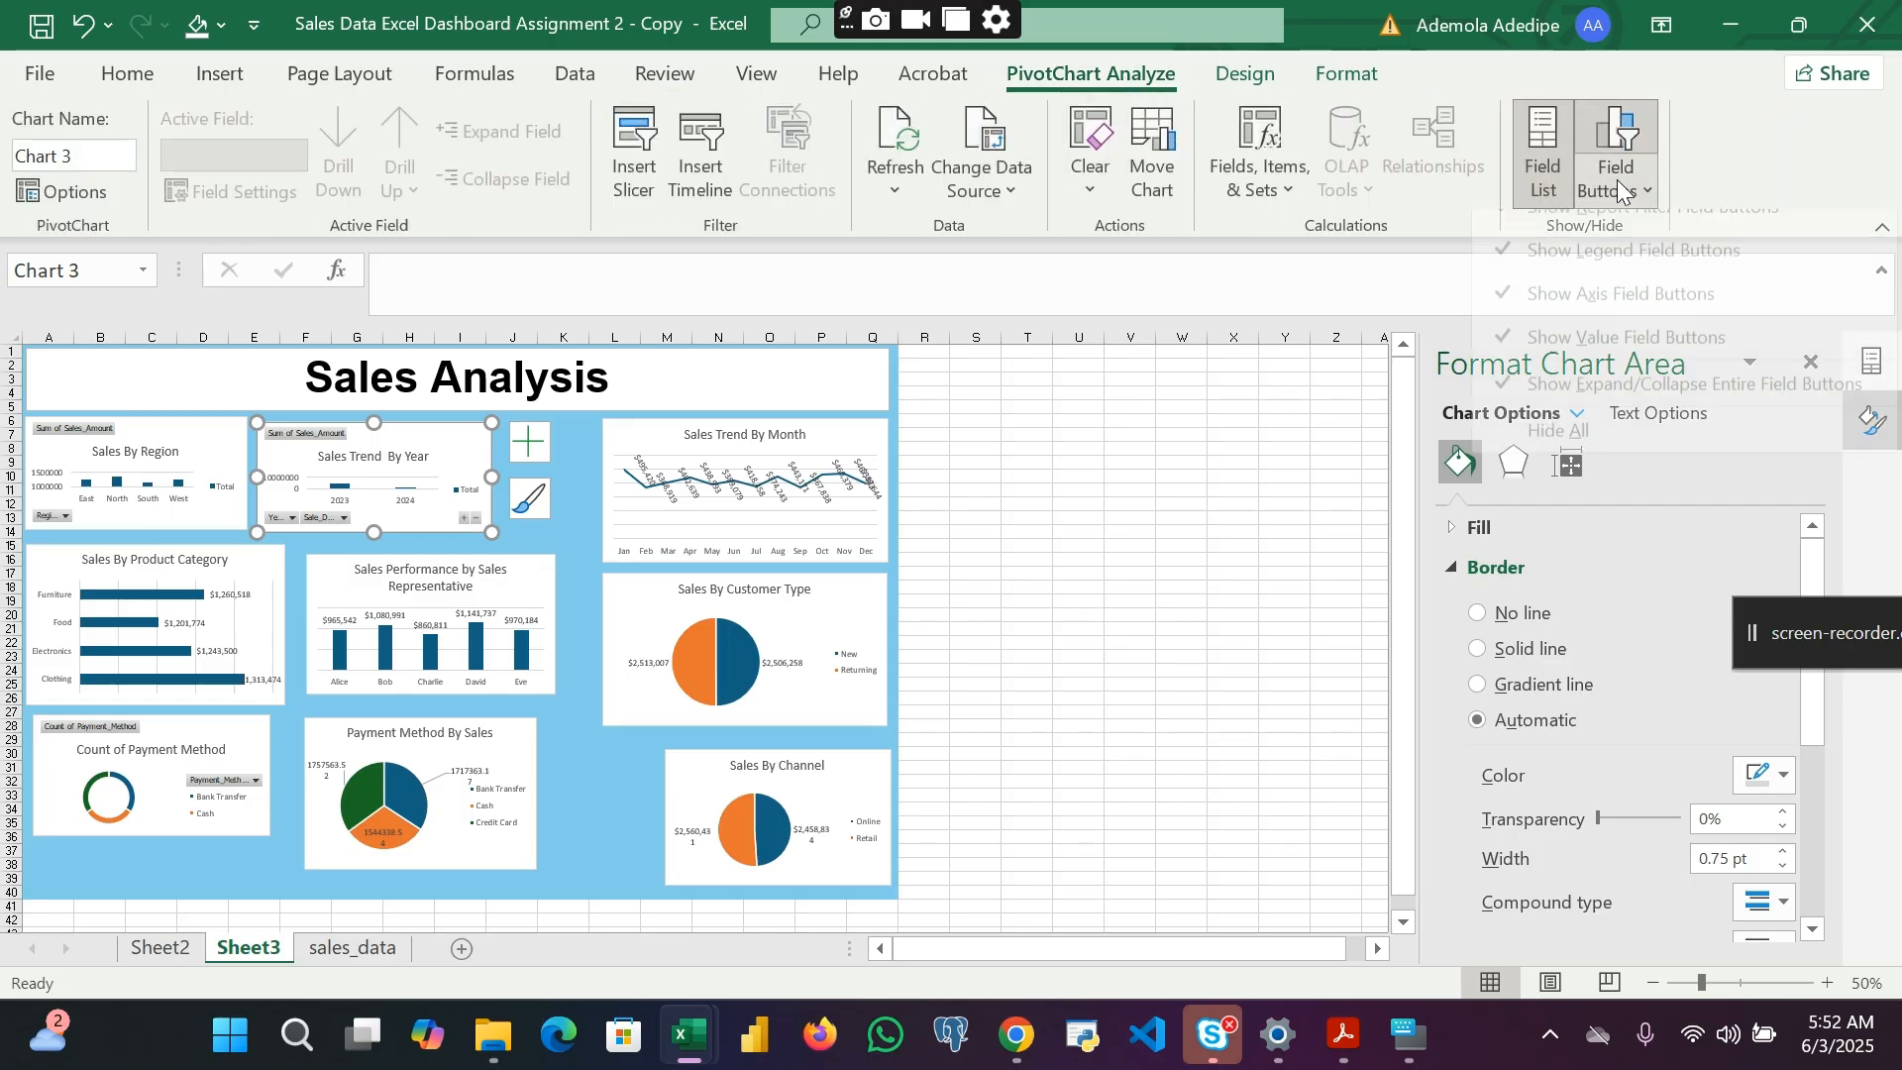
click(1619, 462)
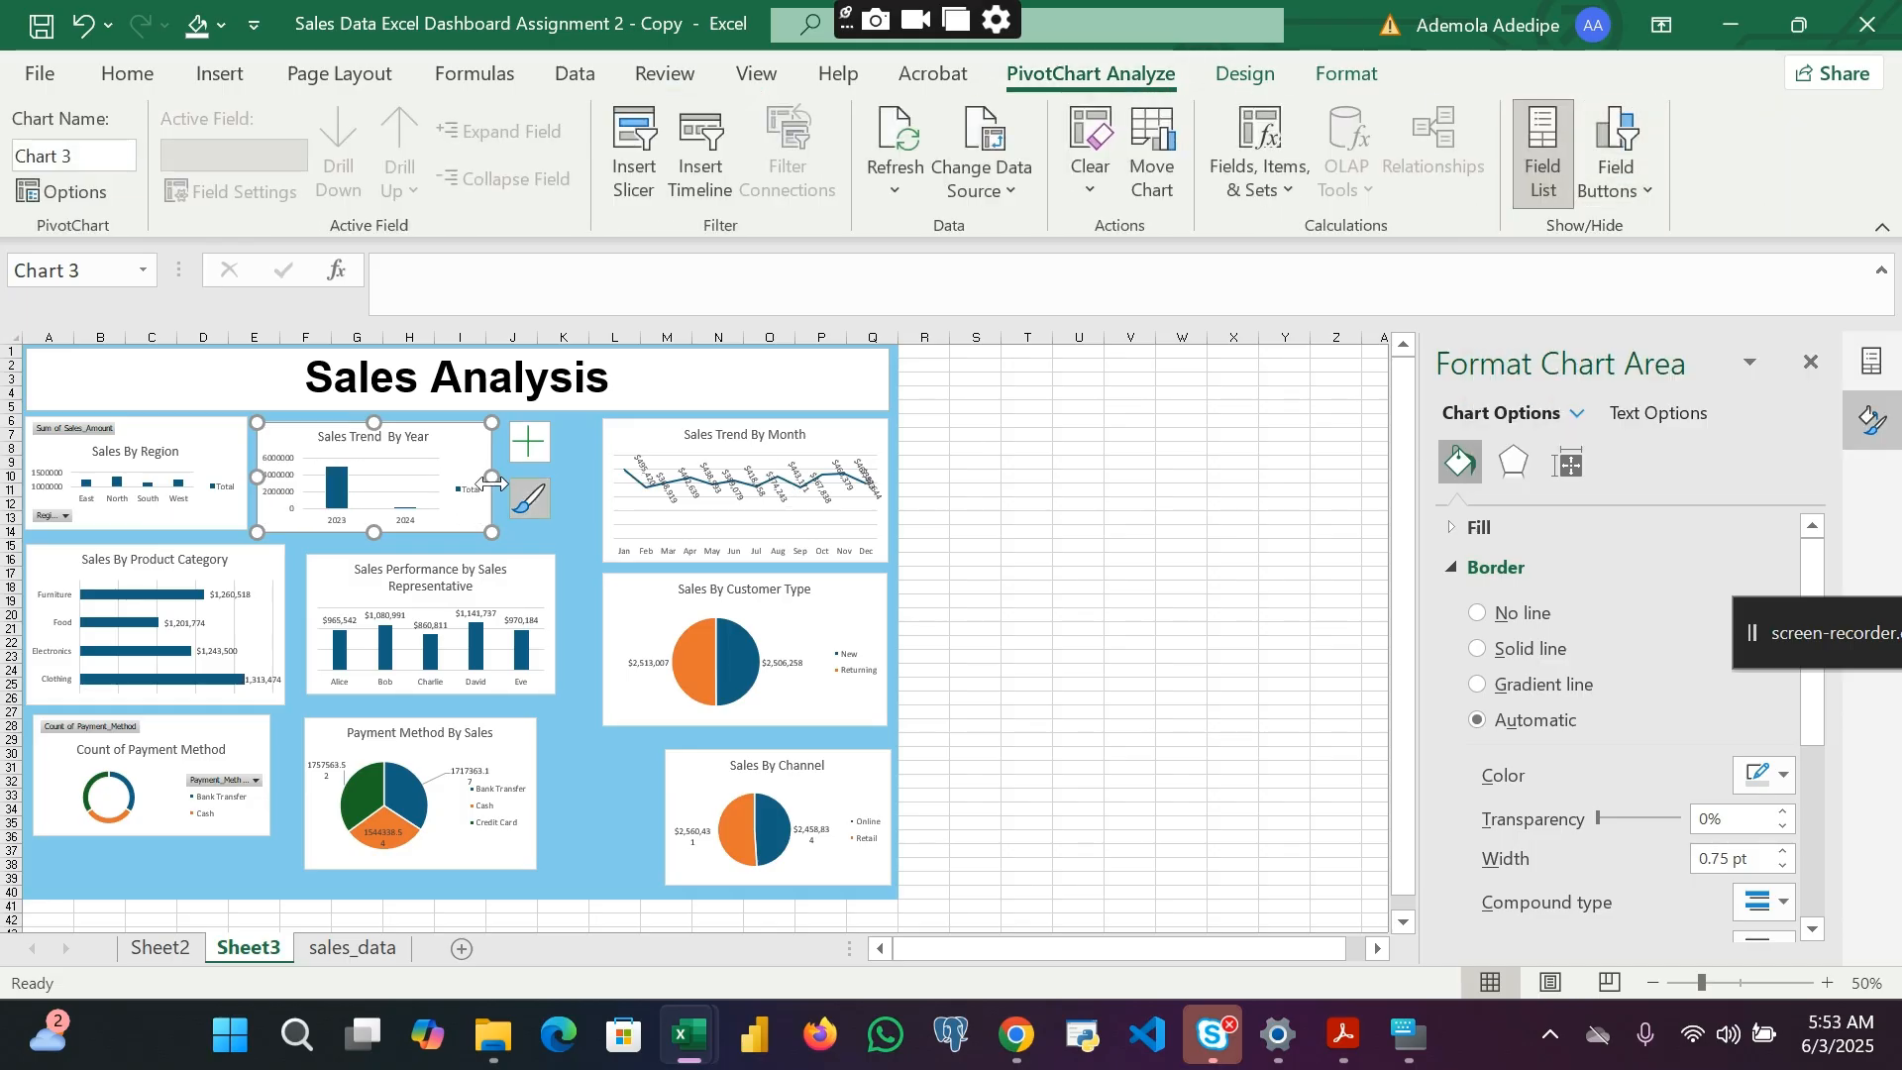
Step: Delete the vertical value axis and the legend from the Sales Trend By Year chart
click(288, 474)
right_click(289, 473)
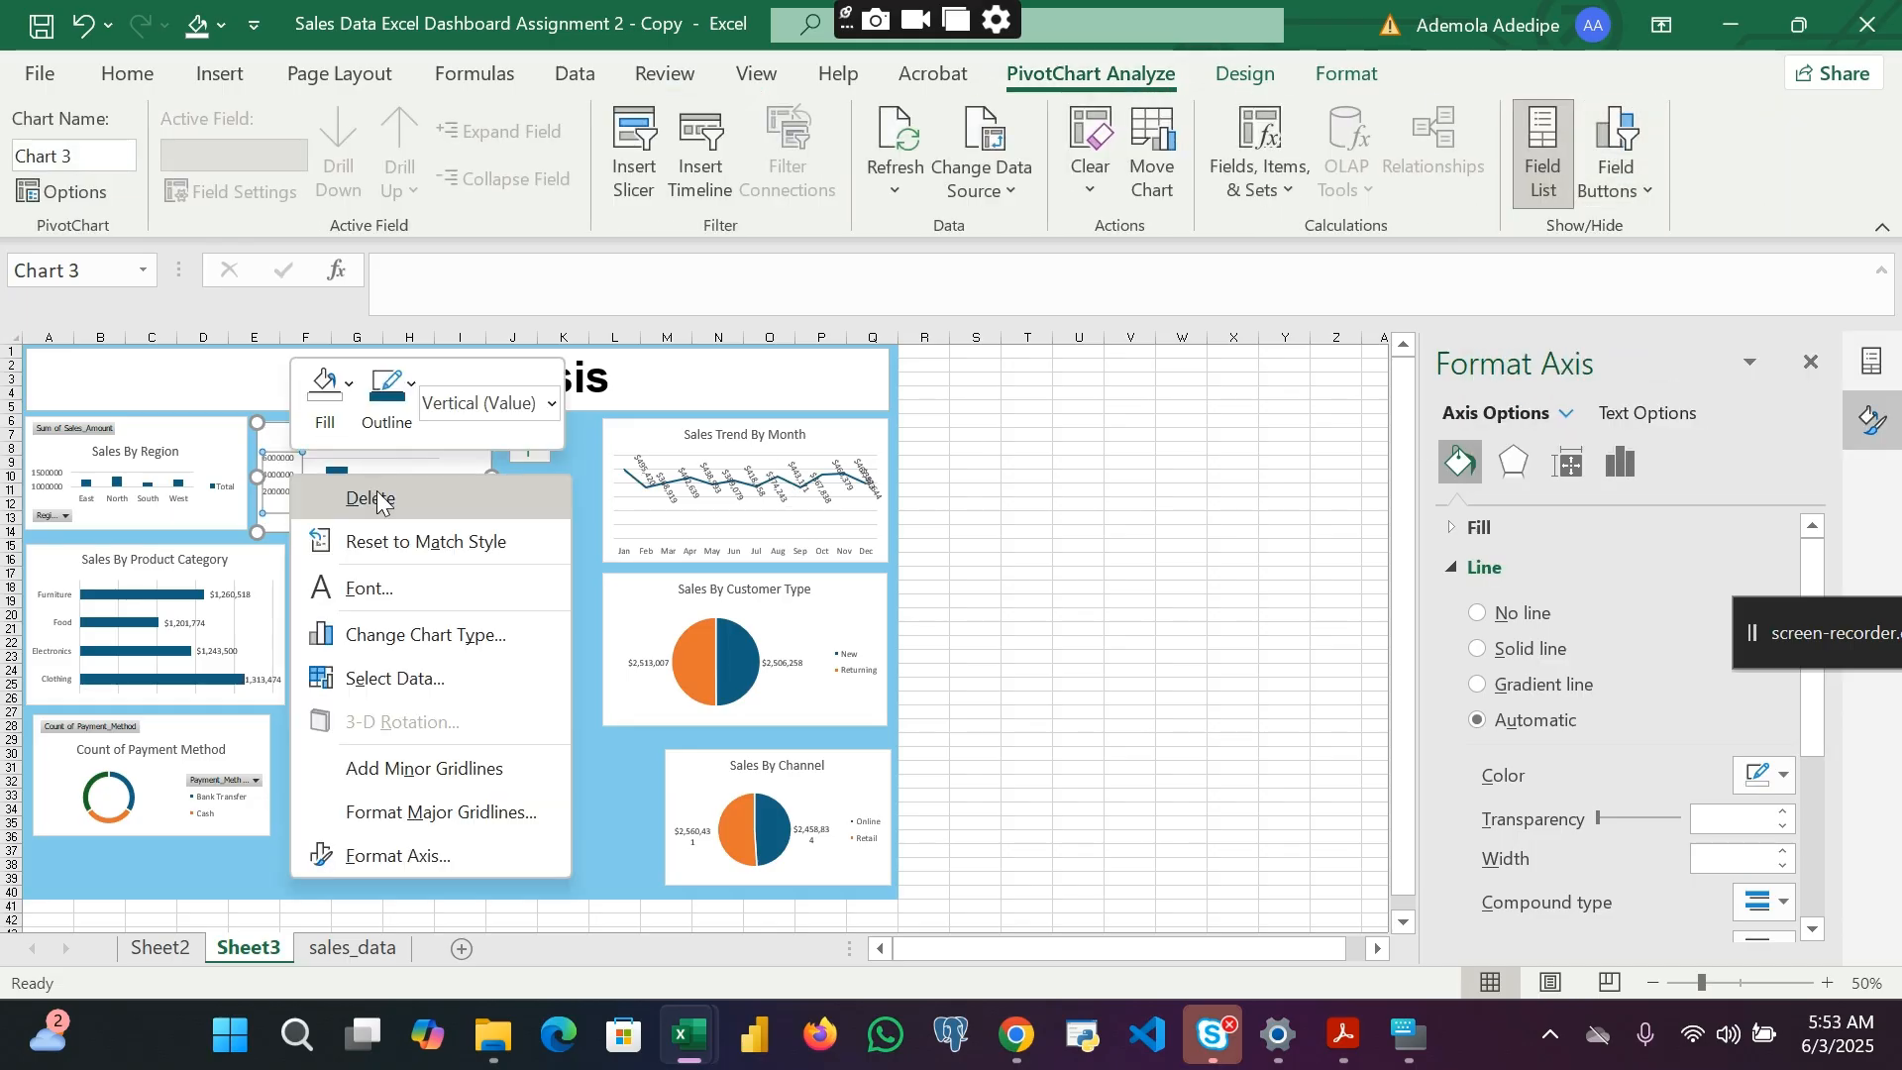
click(454, 493)
click(466, 490)
right_click(466, 489)
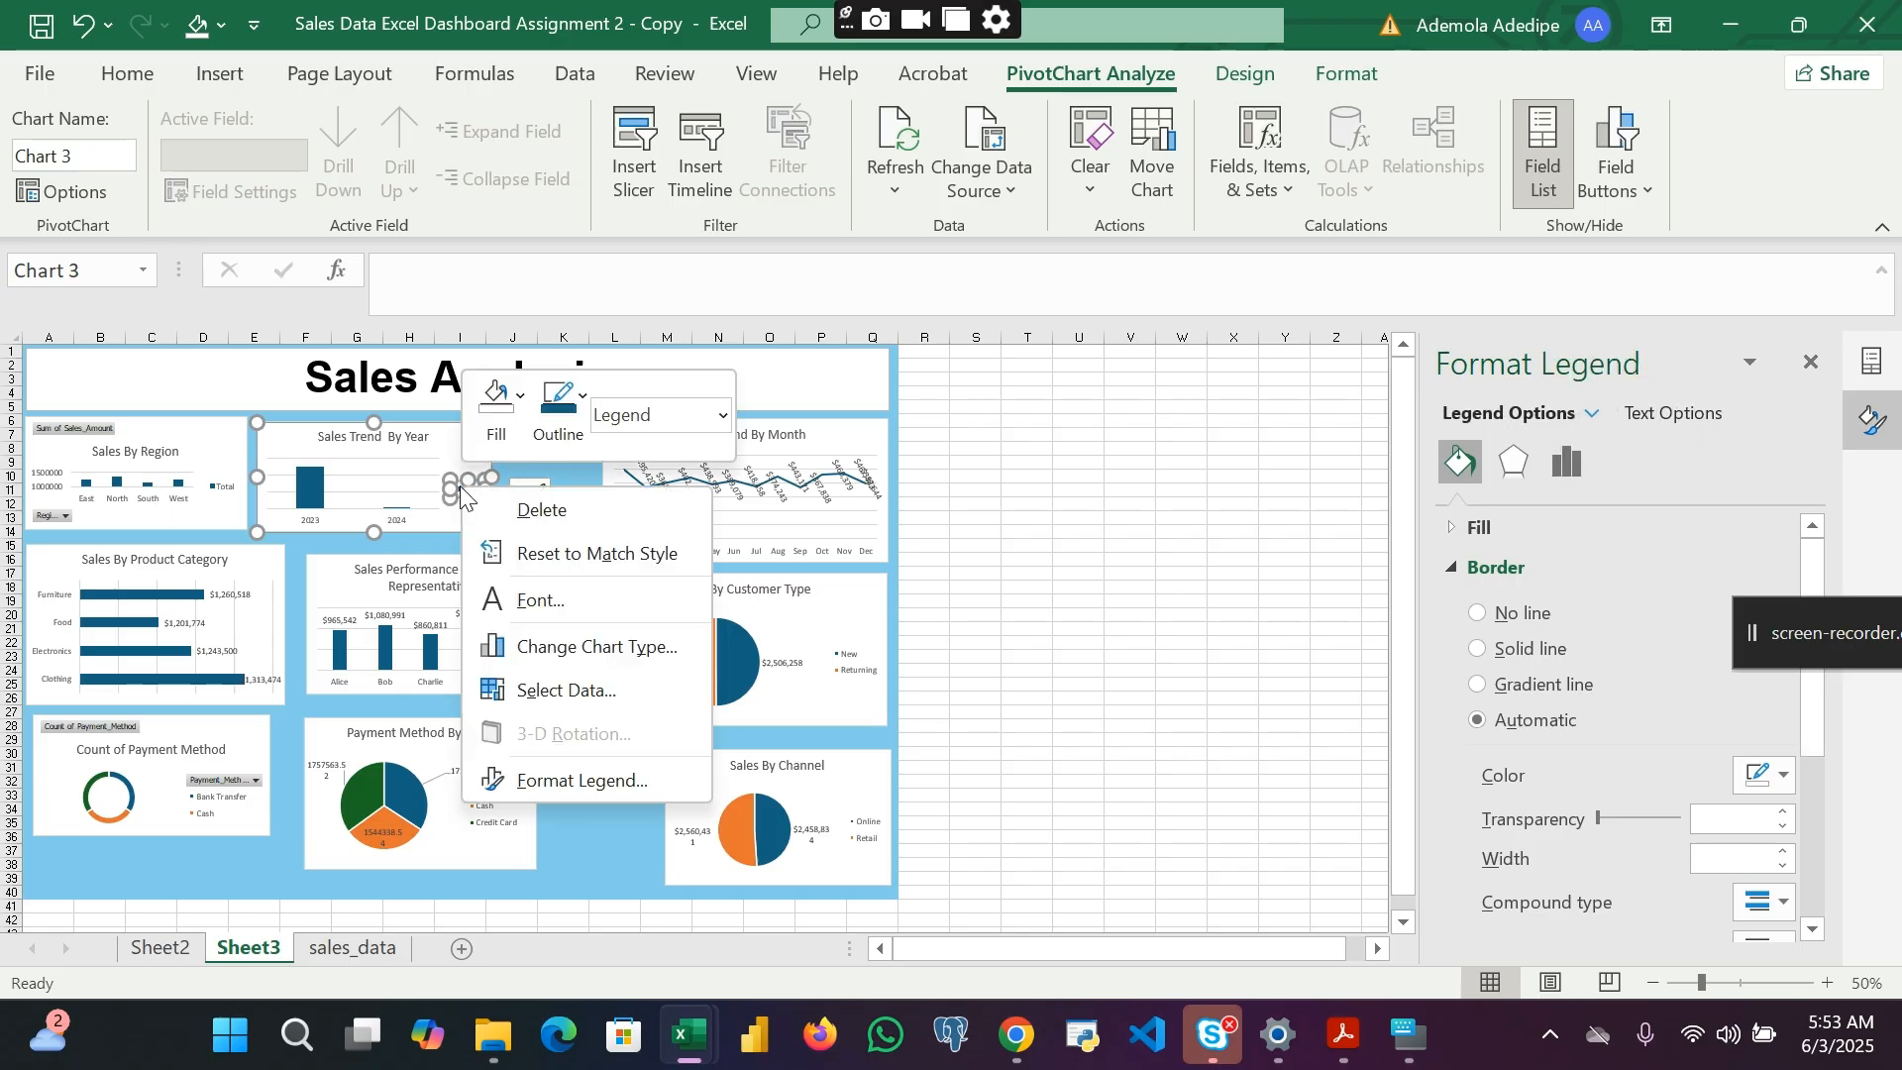
click(543, 504)
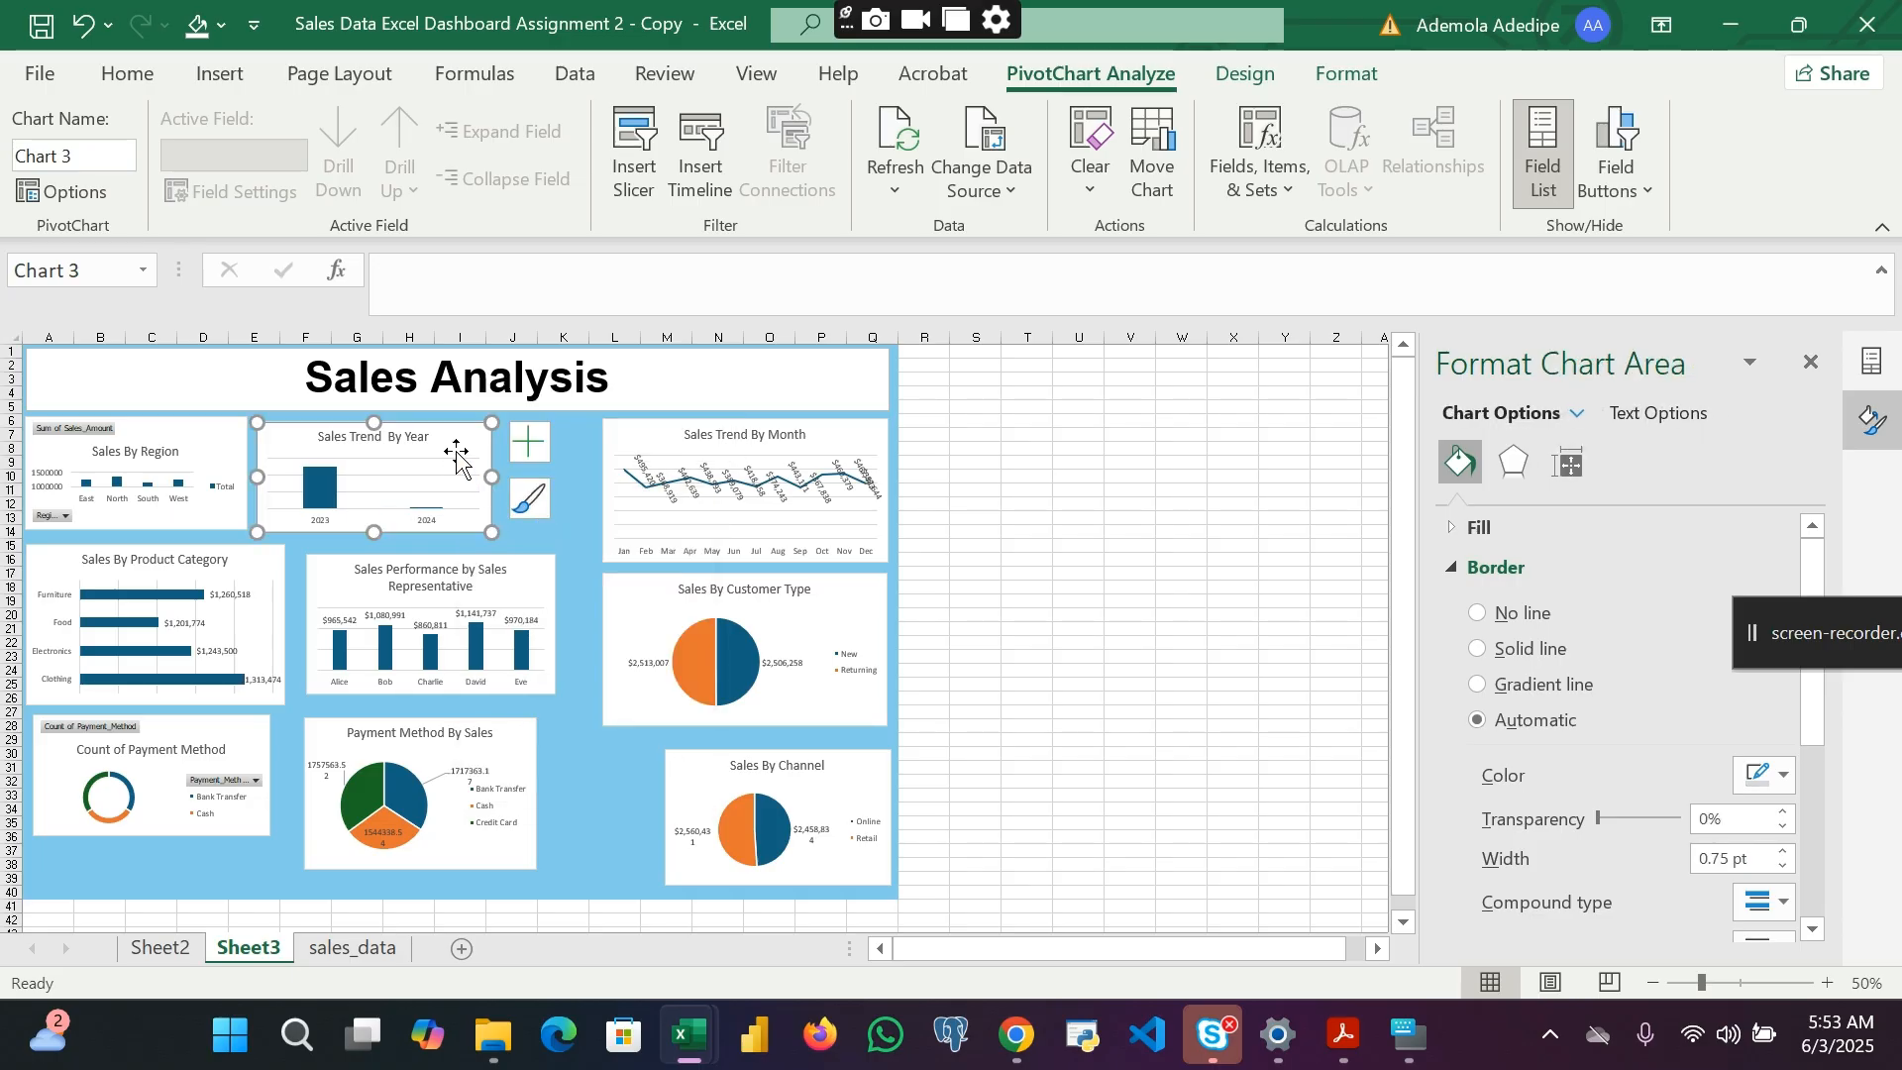
Step: Add data labels to the columns of the Sales Trend By Year chart
right_click(325, 481)
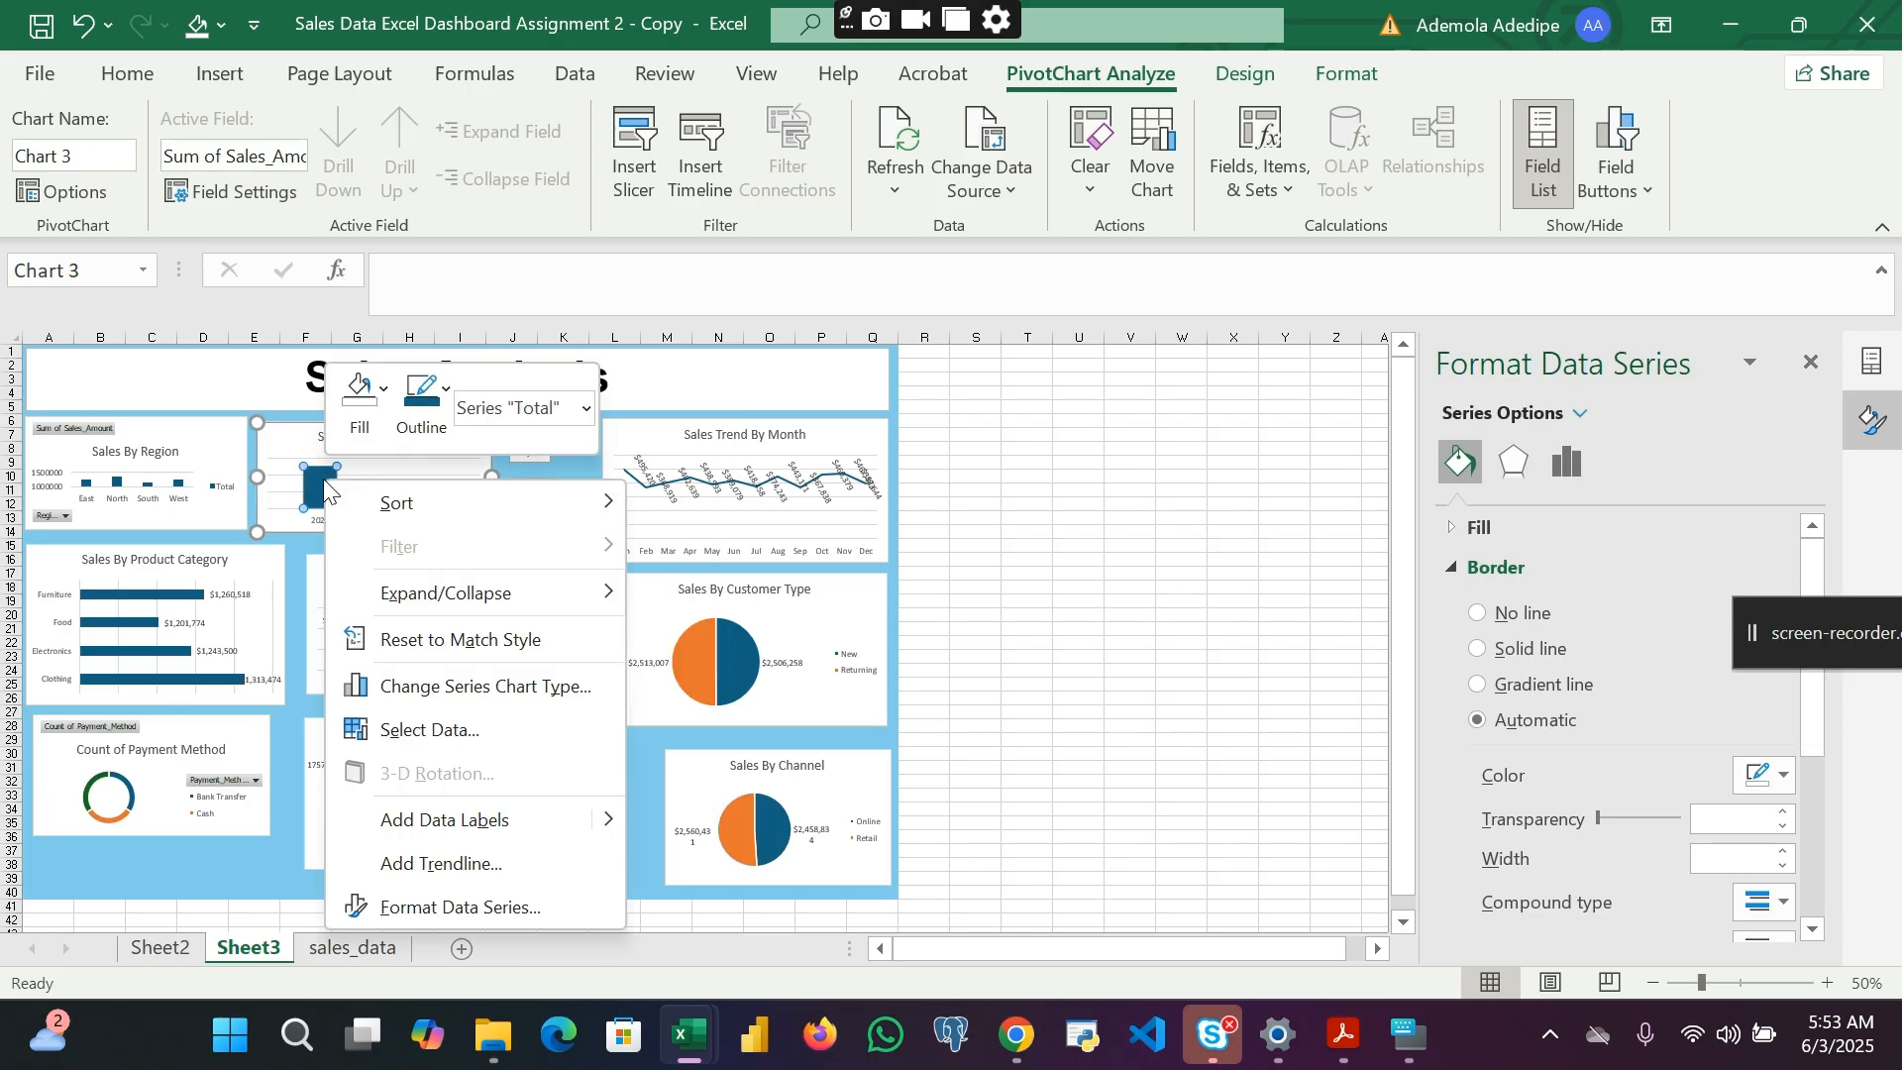
mouse_move(608, 837)
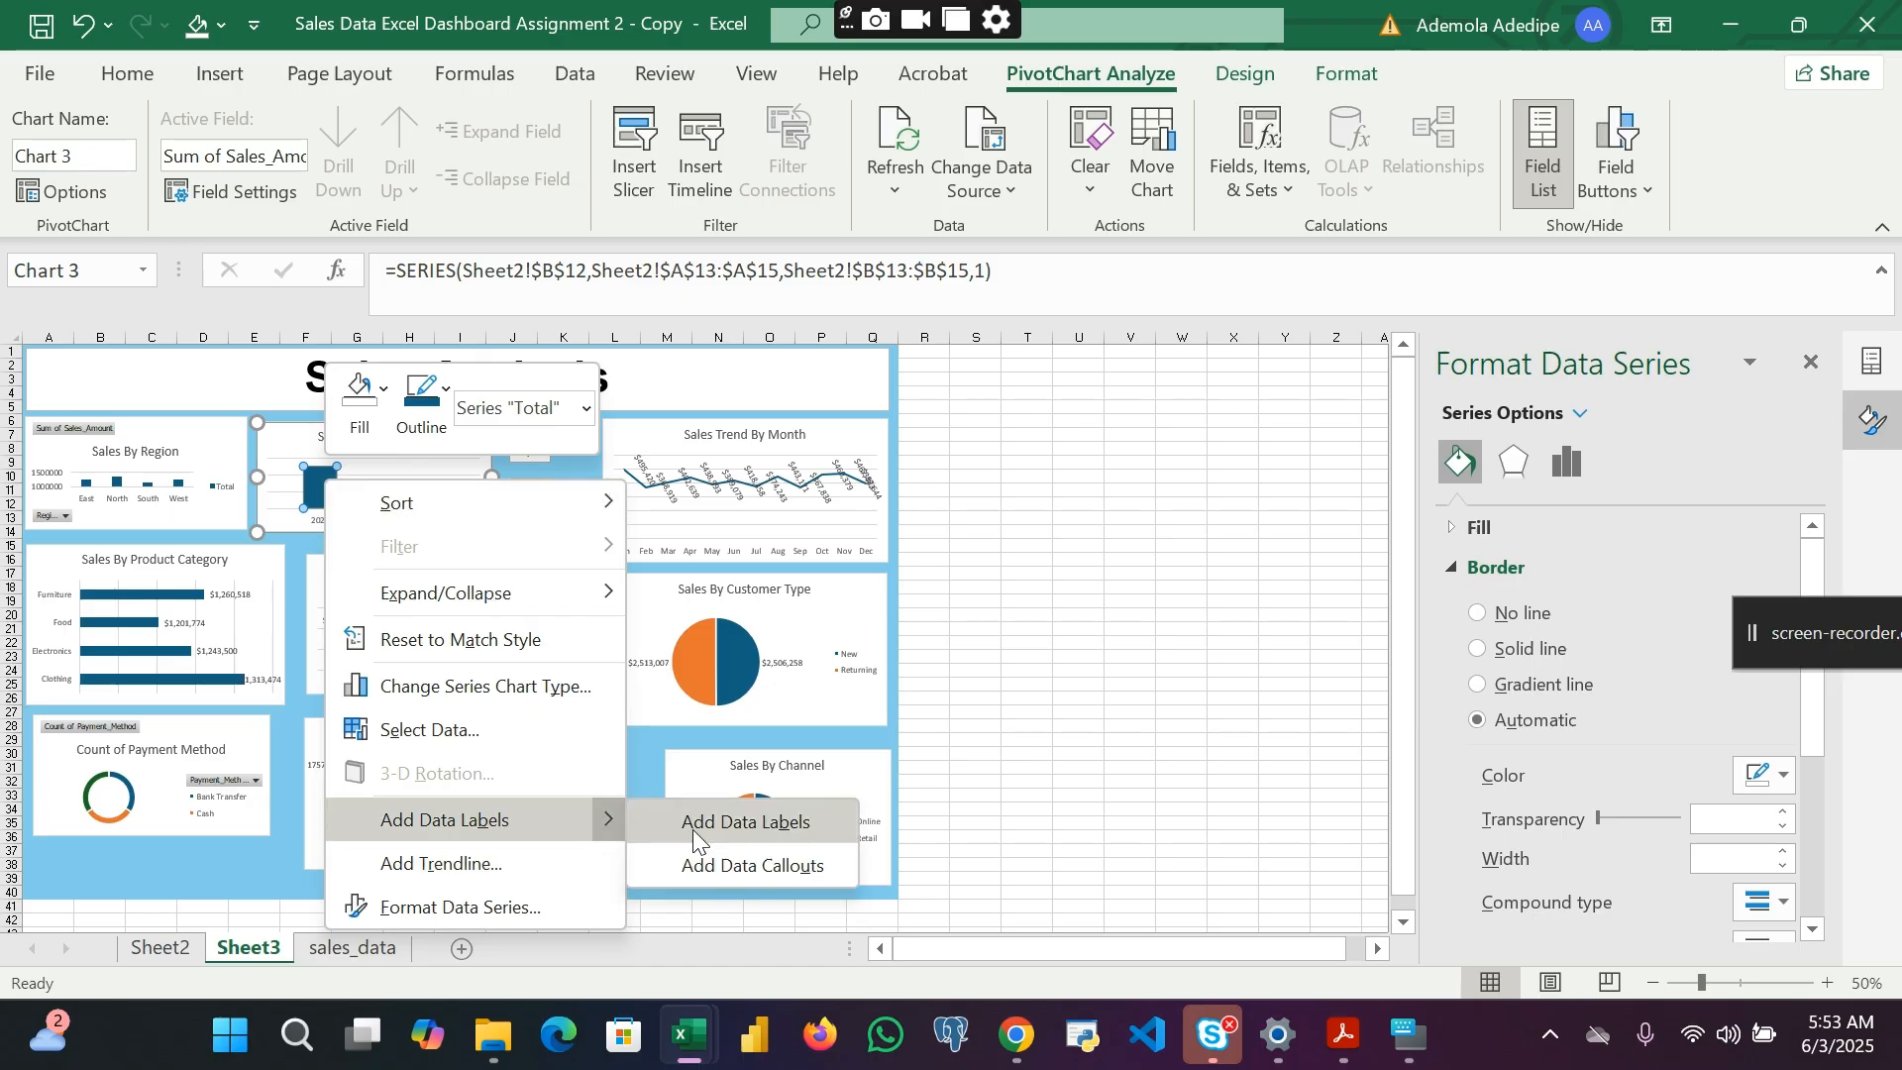
click(756, 819)
Step: Format the Sales Trend By Year chart's data labels as Currency with 0 decimal places
click(313, 446)
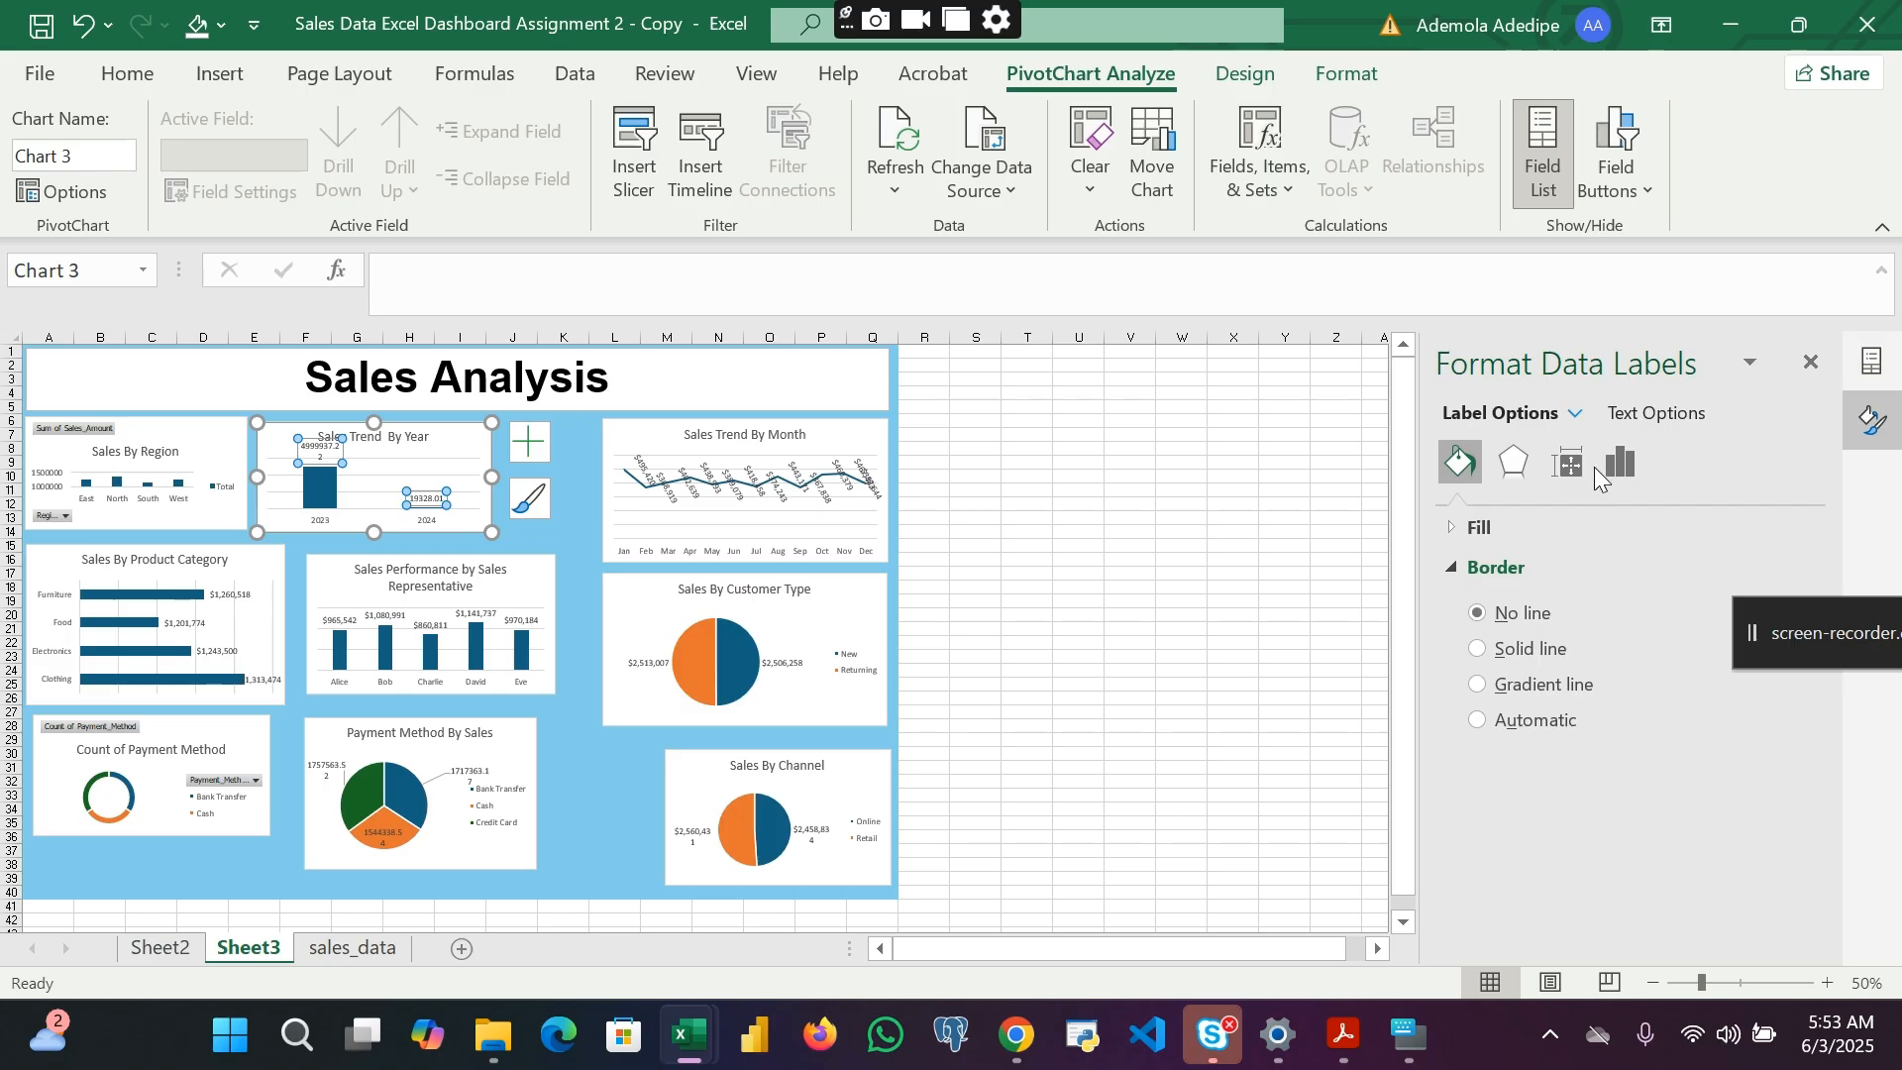
click(1619, 463)
click(1488, 565)
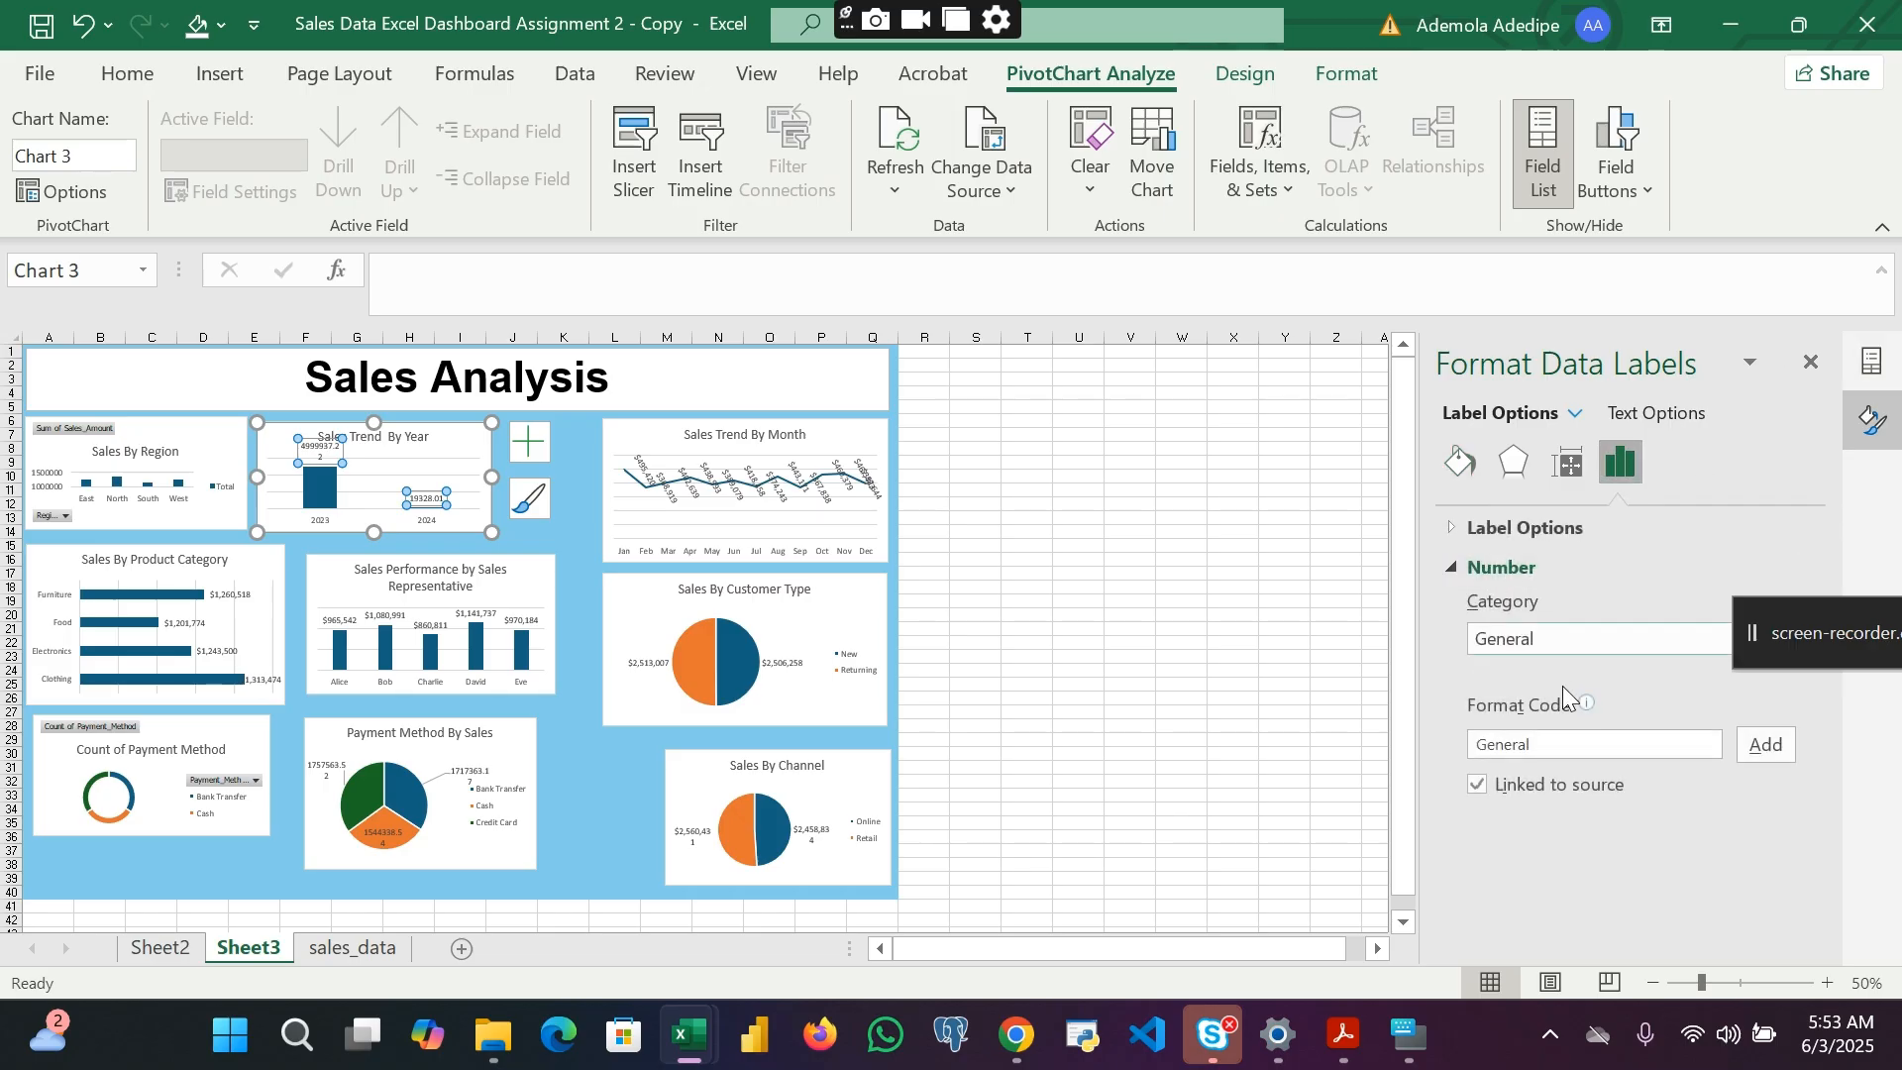
click(1597, 634)
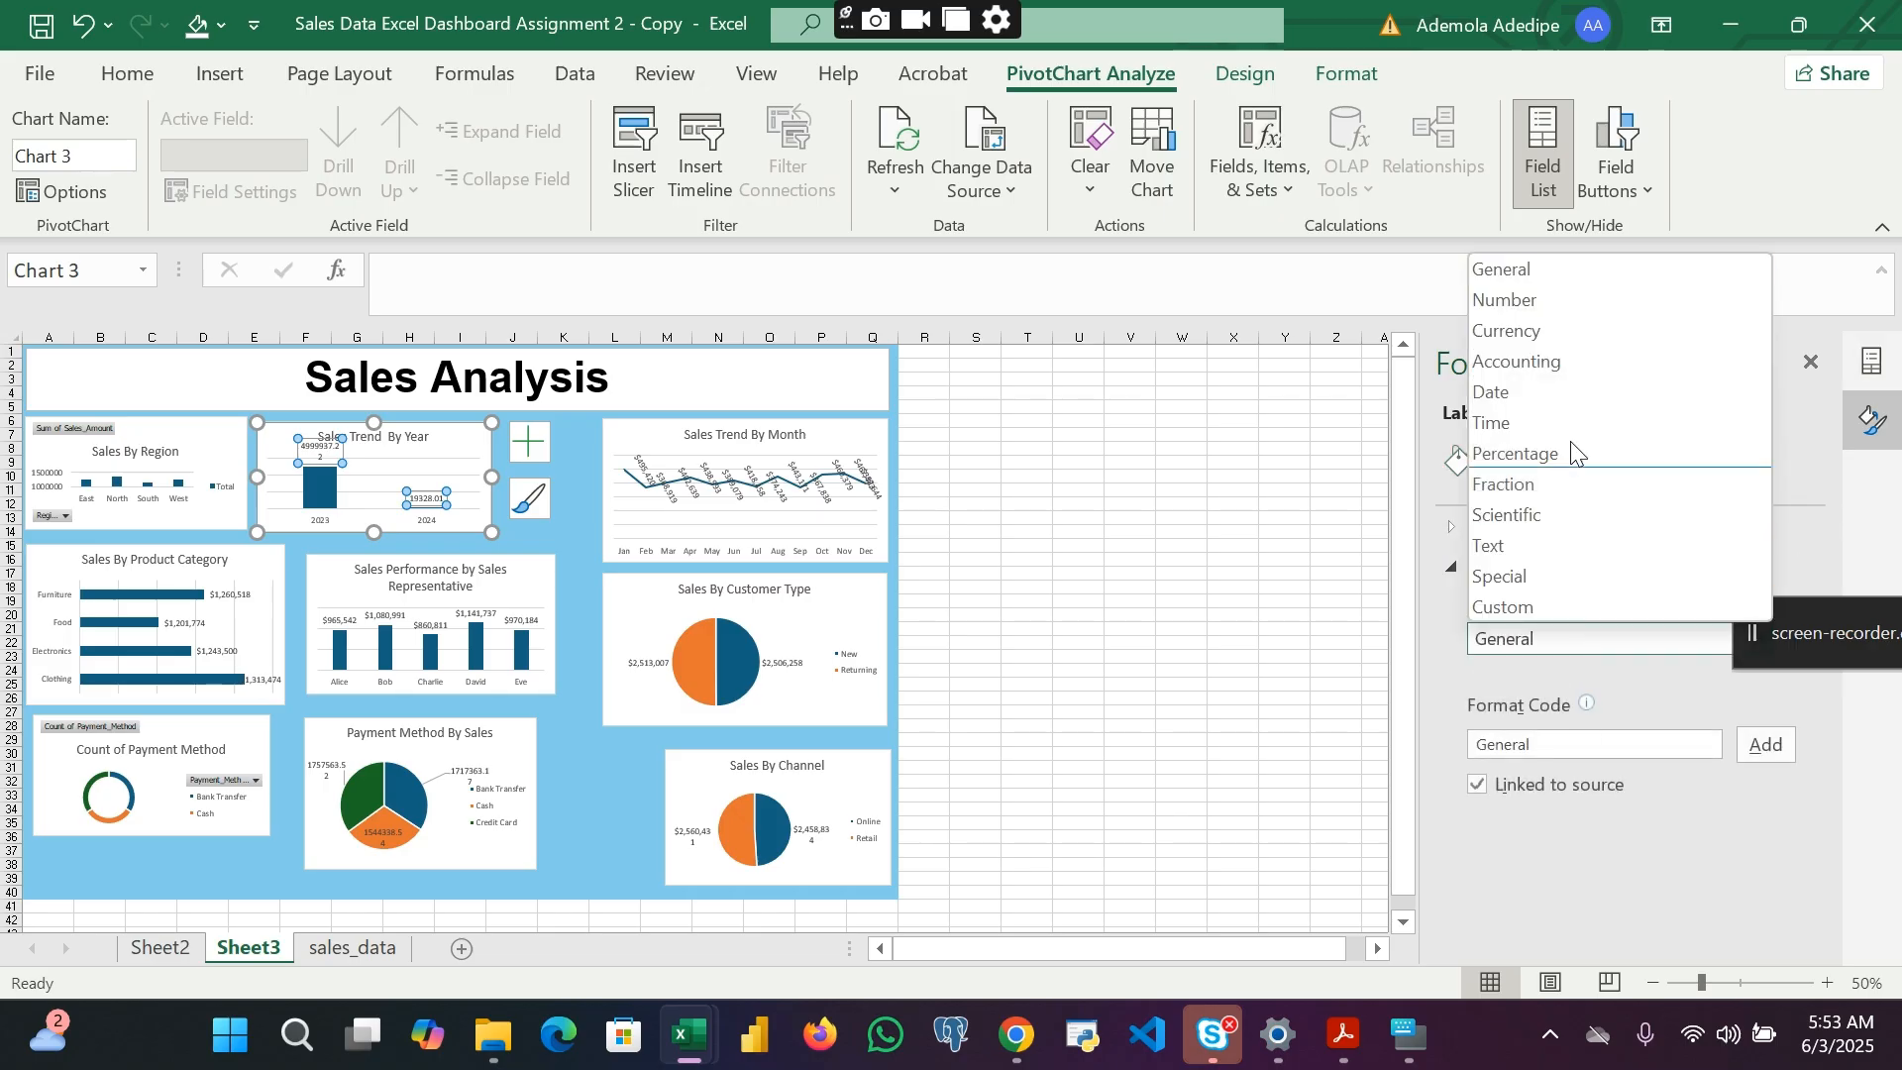
click(1553, 338)
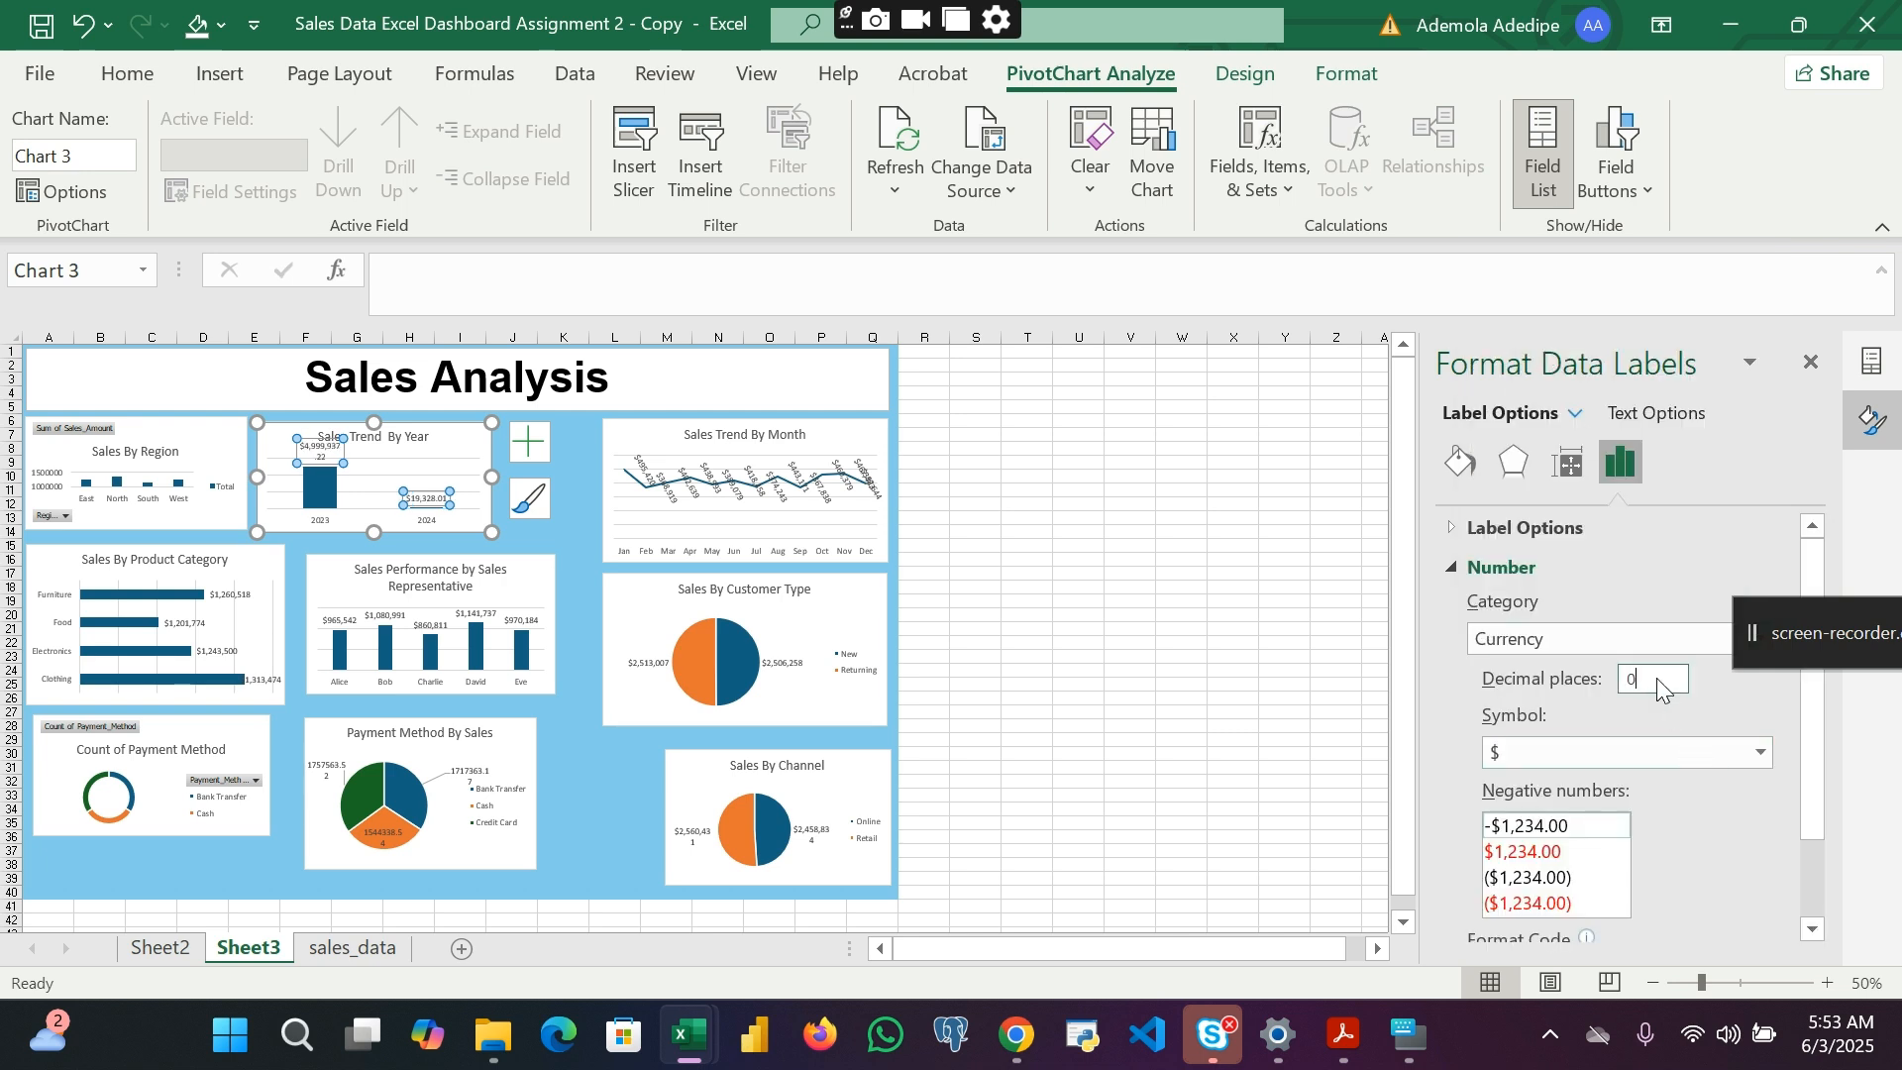
key(Return)
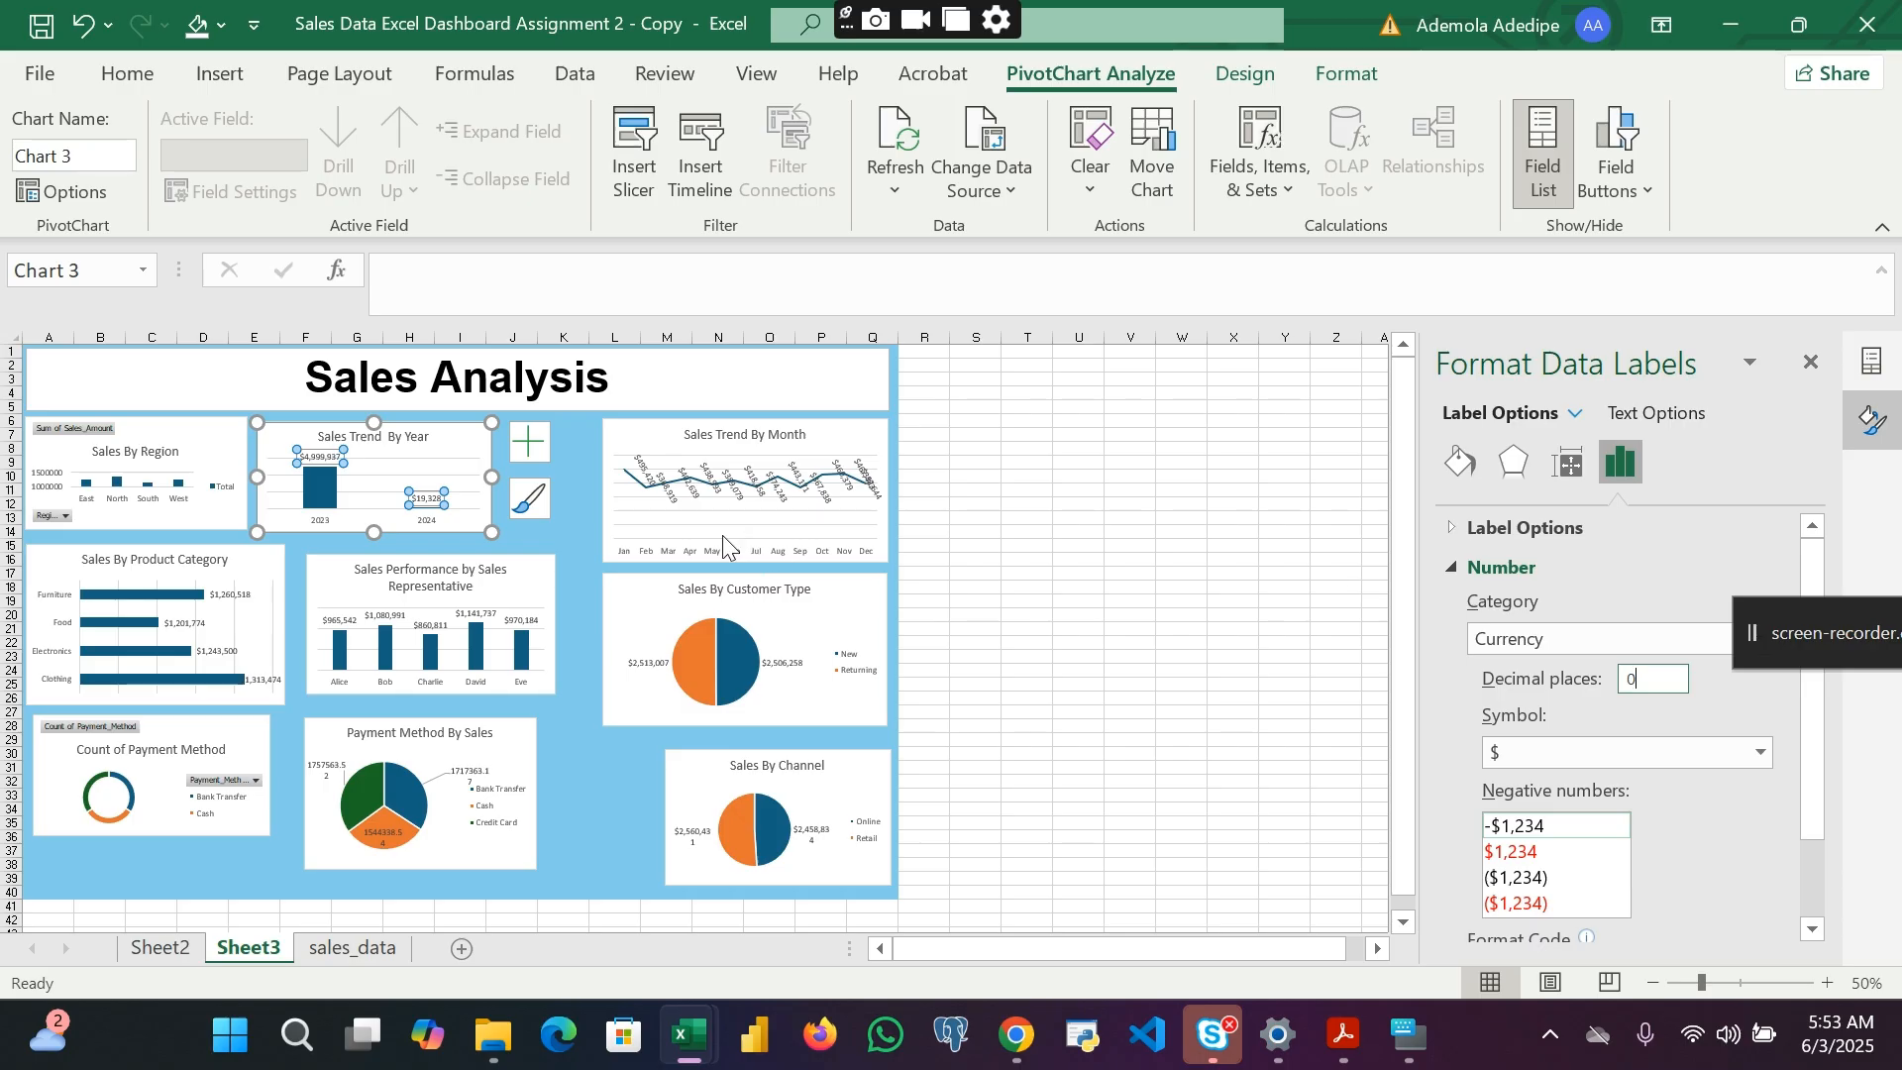
click(476, 486)
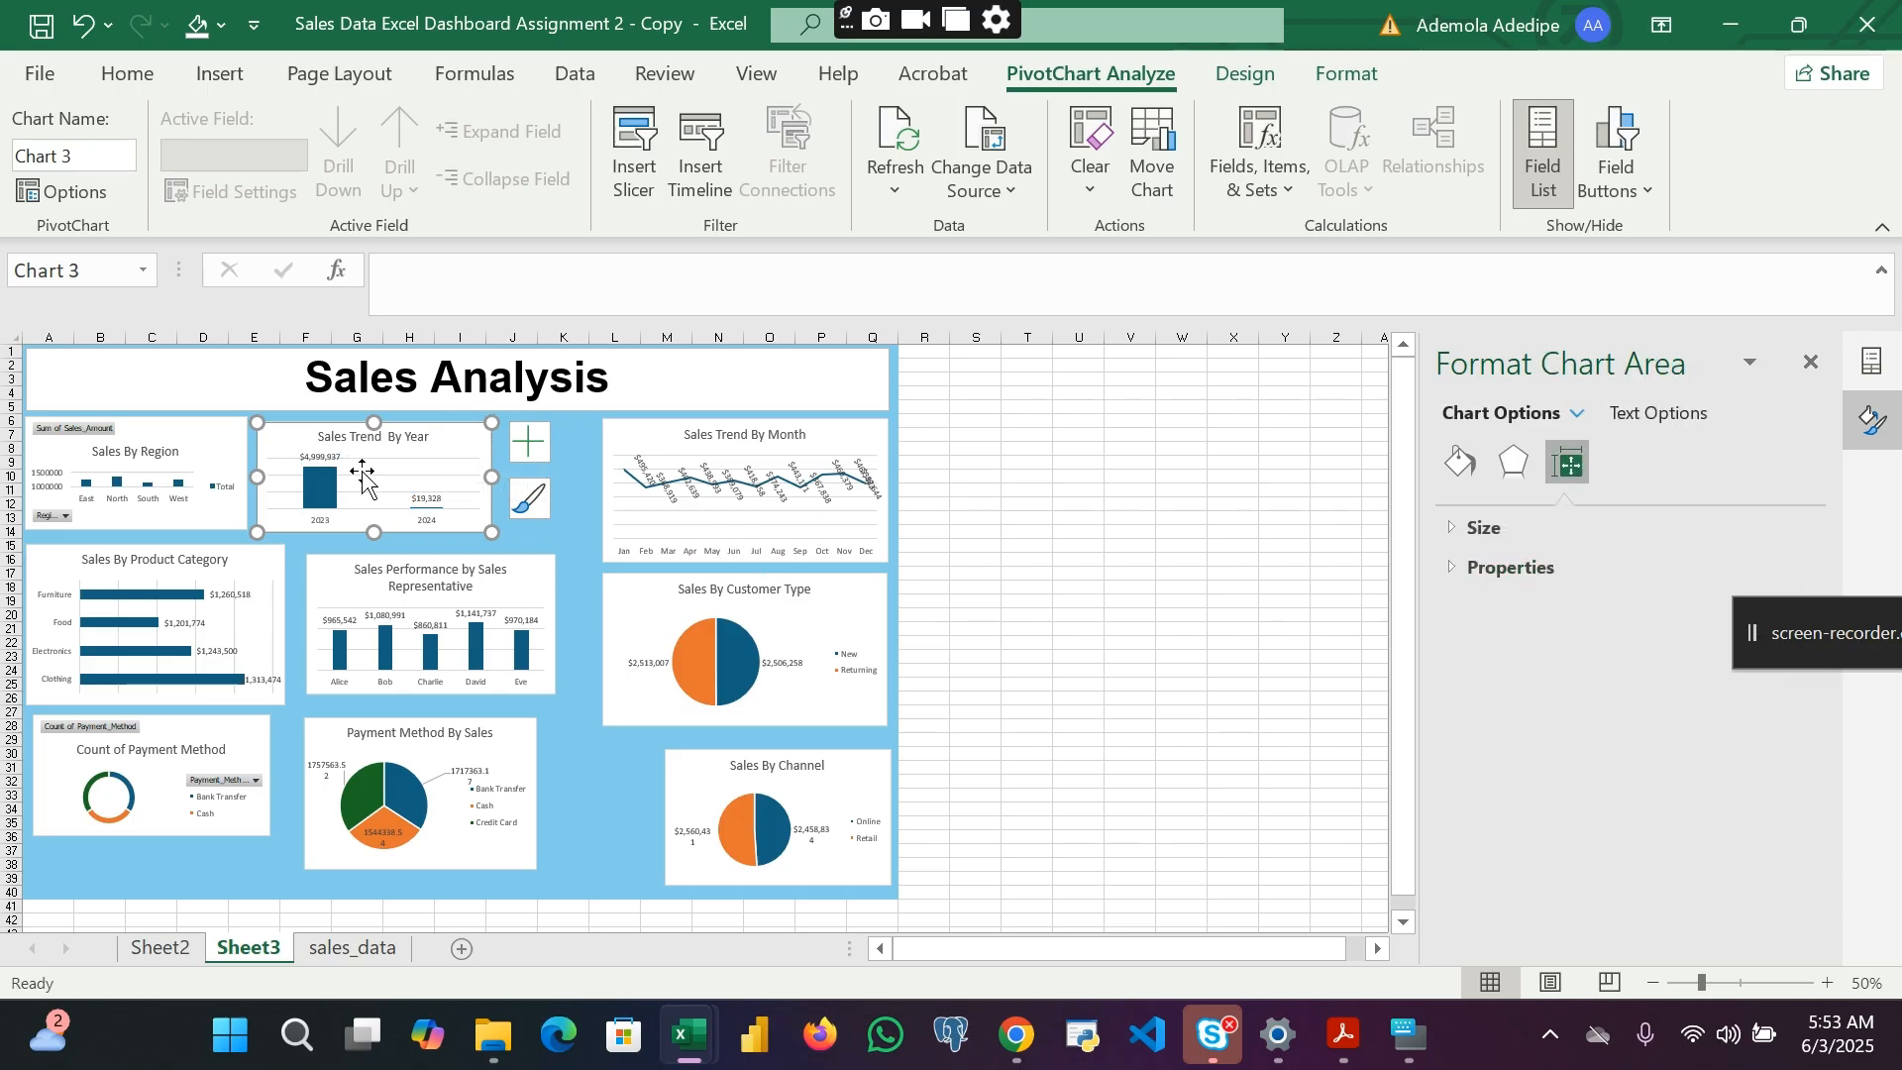
Step: Hide all field buttons on the Sales By Region chart
click(193, 441)
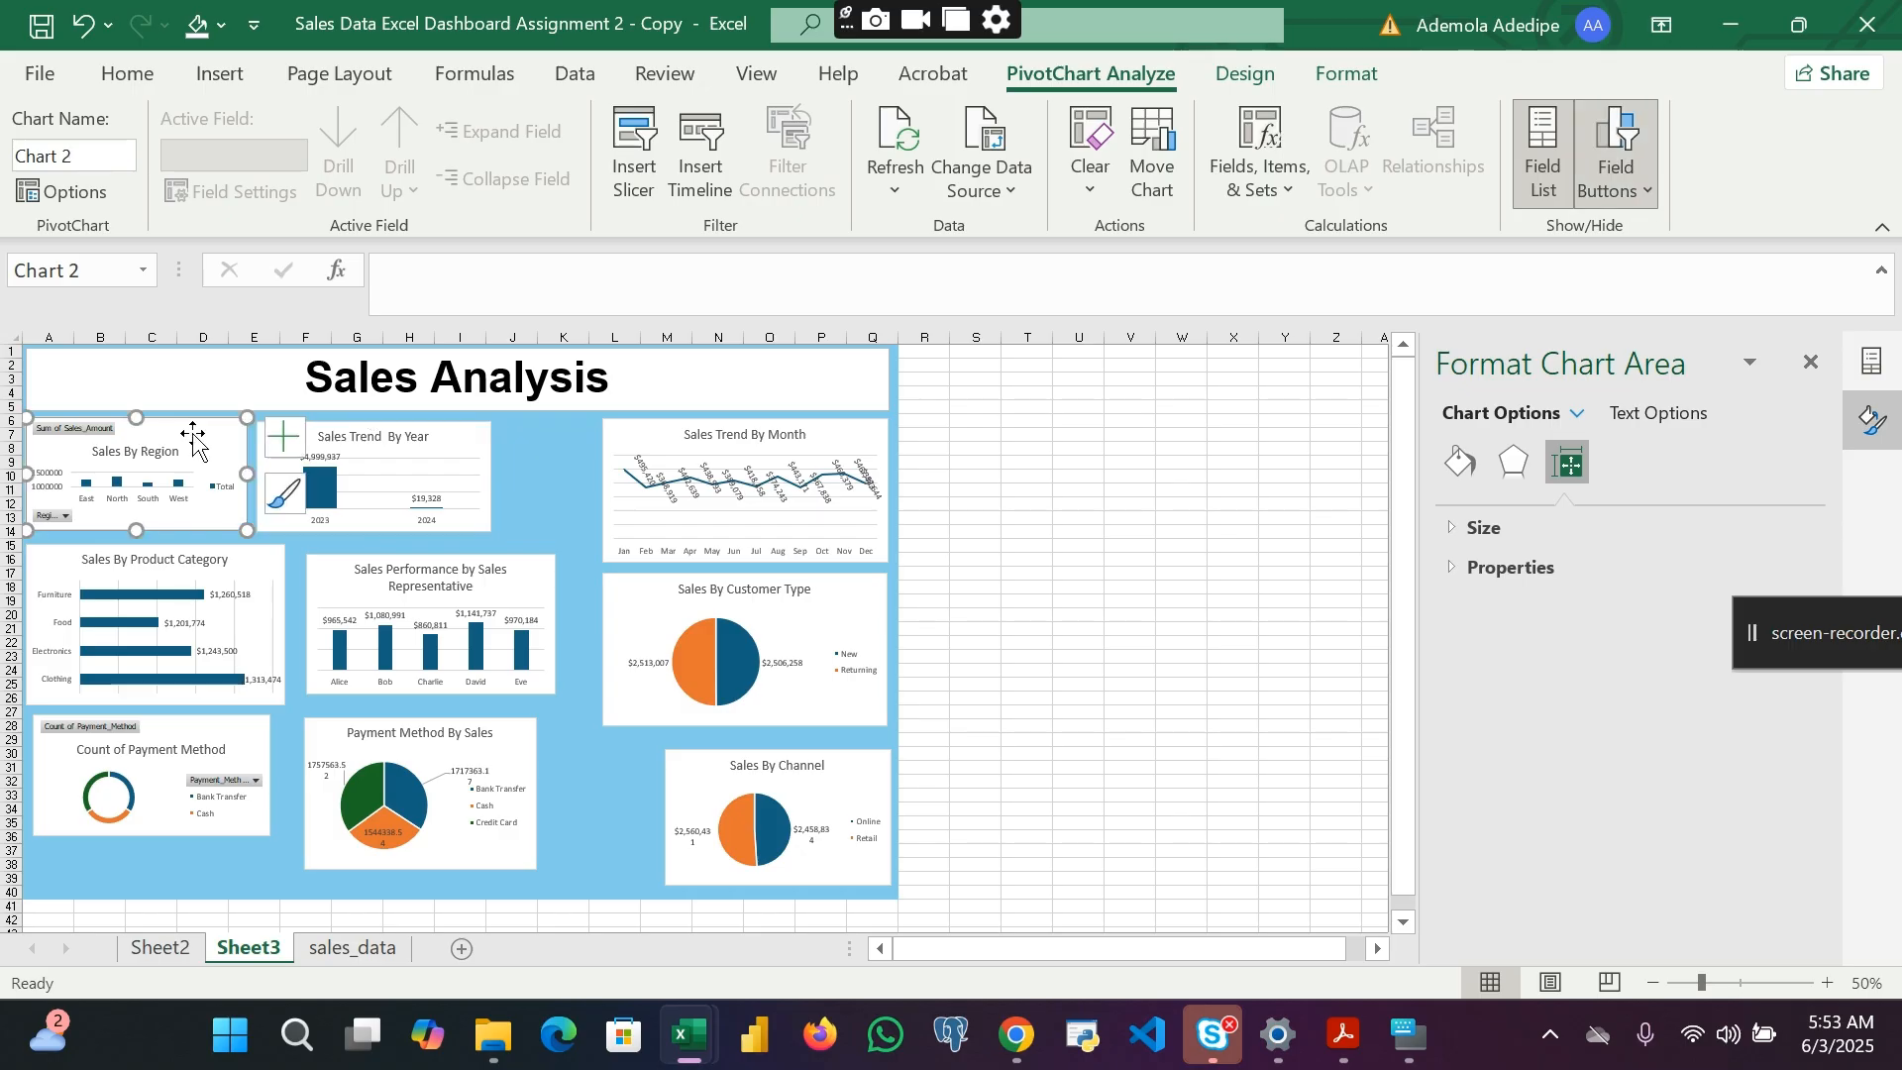
click(1640, 171)
click(1578, 470)
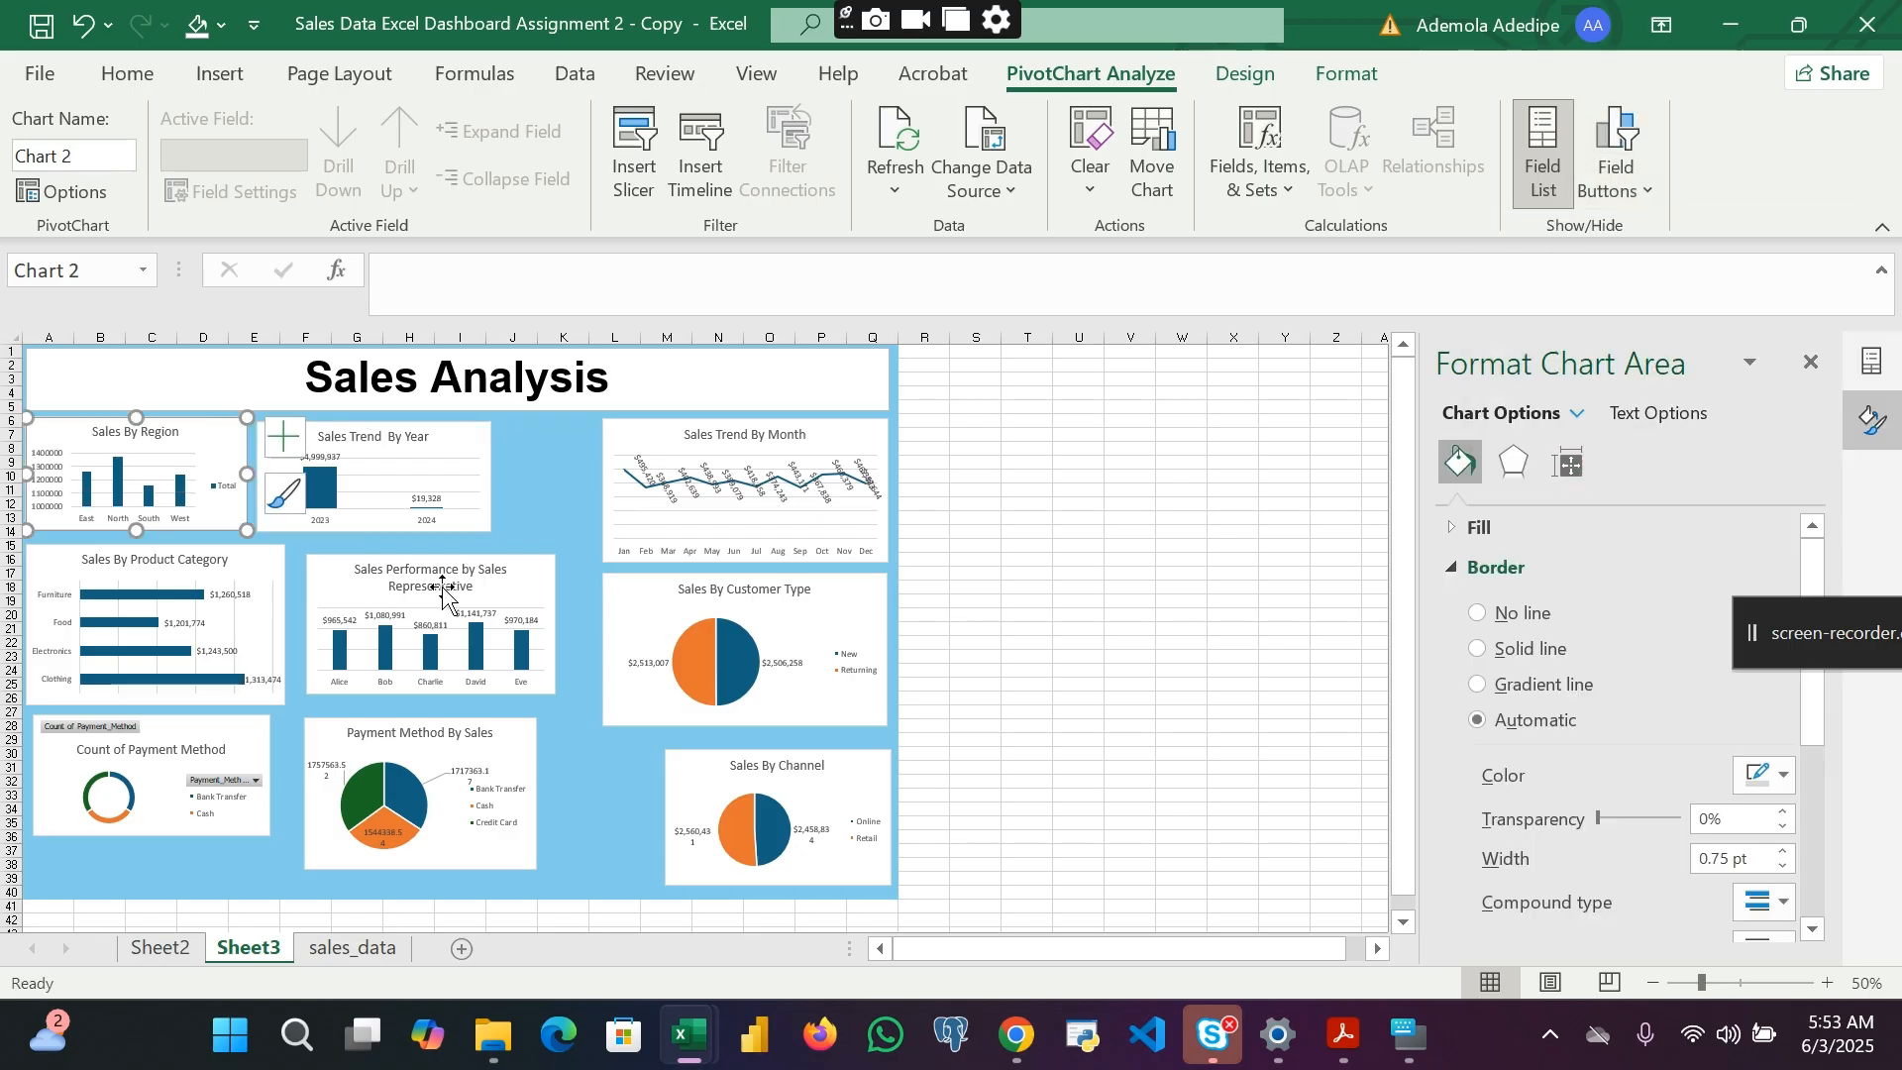
Step: Delete the legend and the vertical value axis from the Sales By Region chart
click(226, 483)
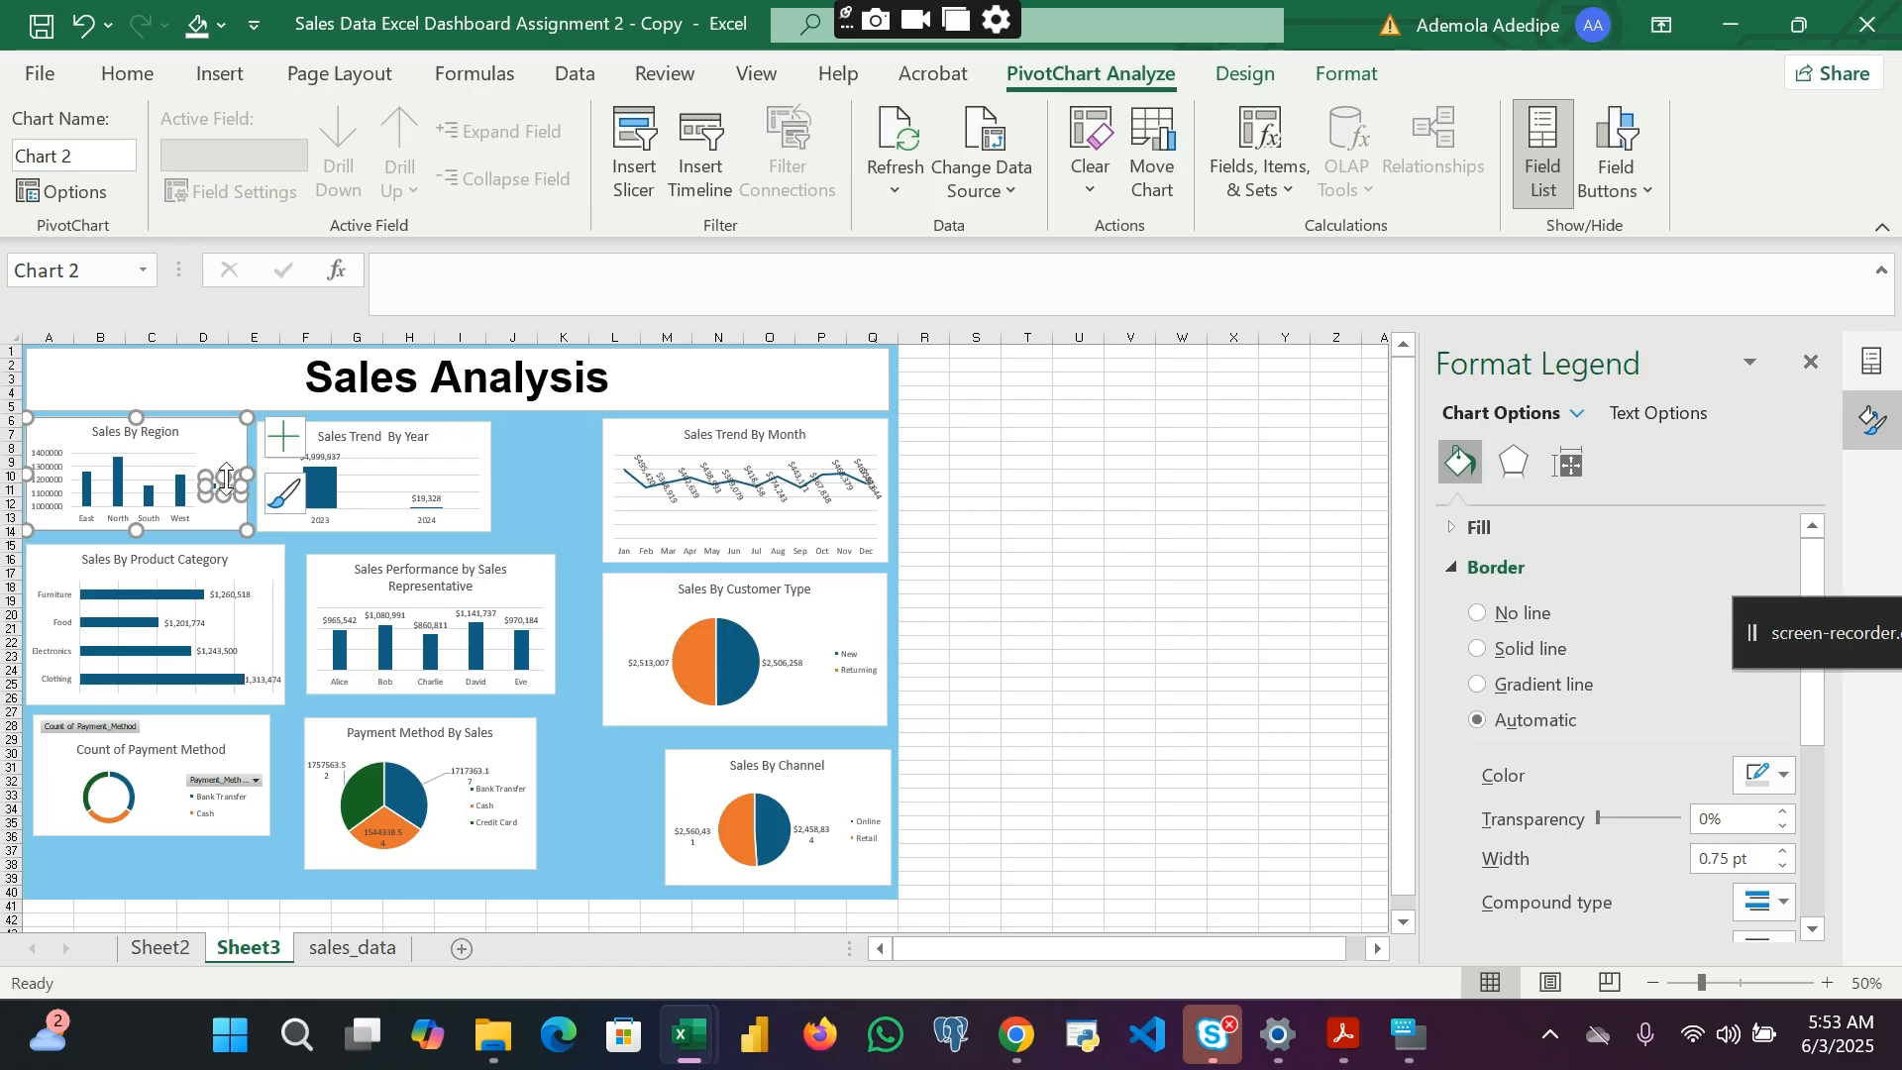
right_click(226, 483)
click(288, 495)
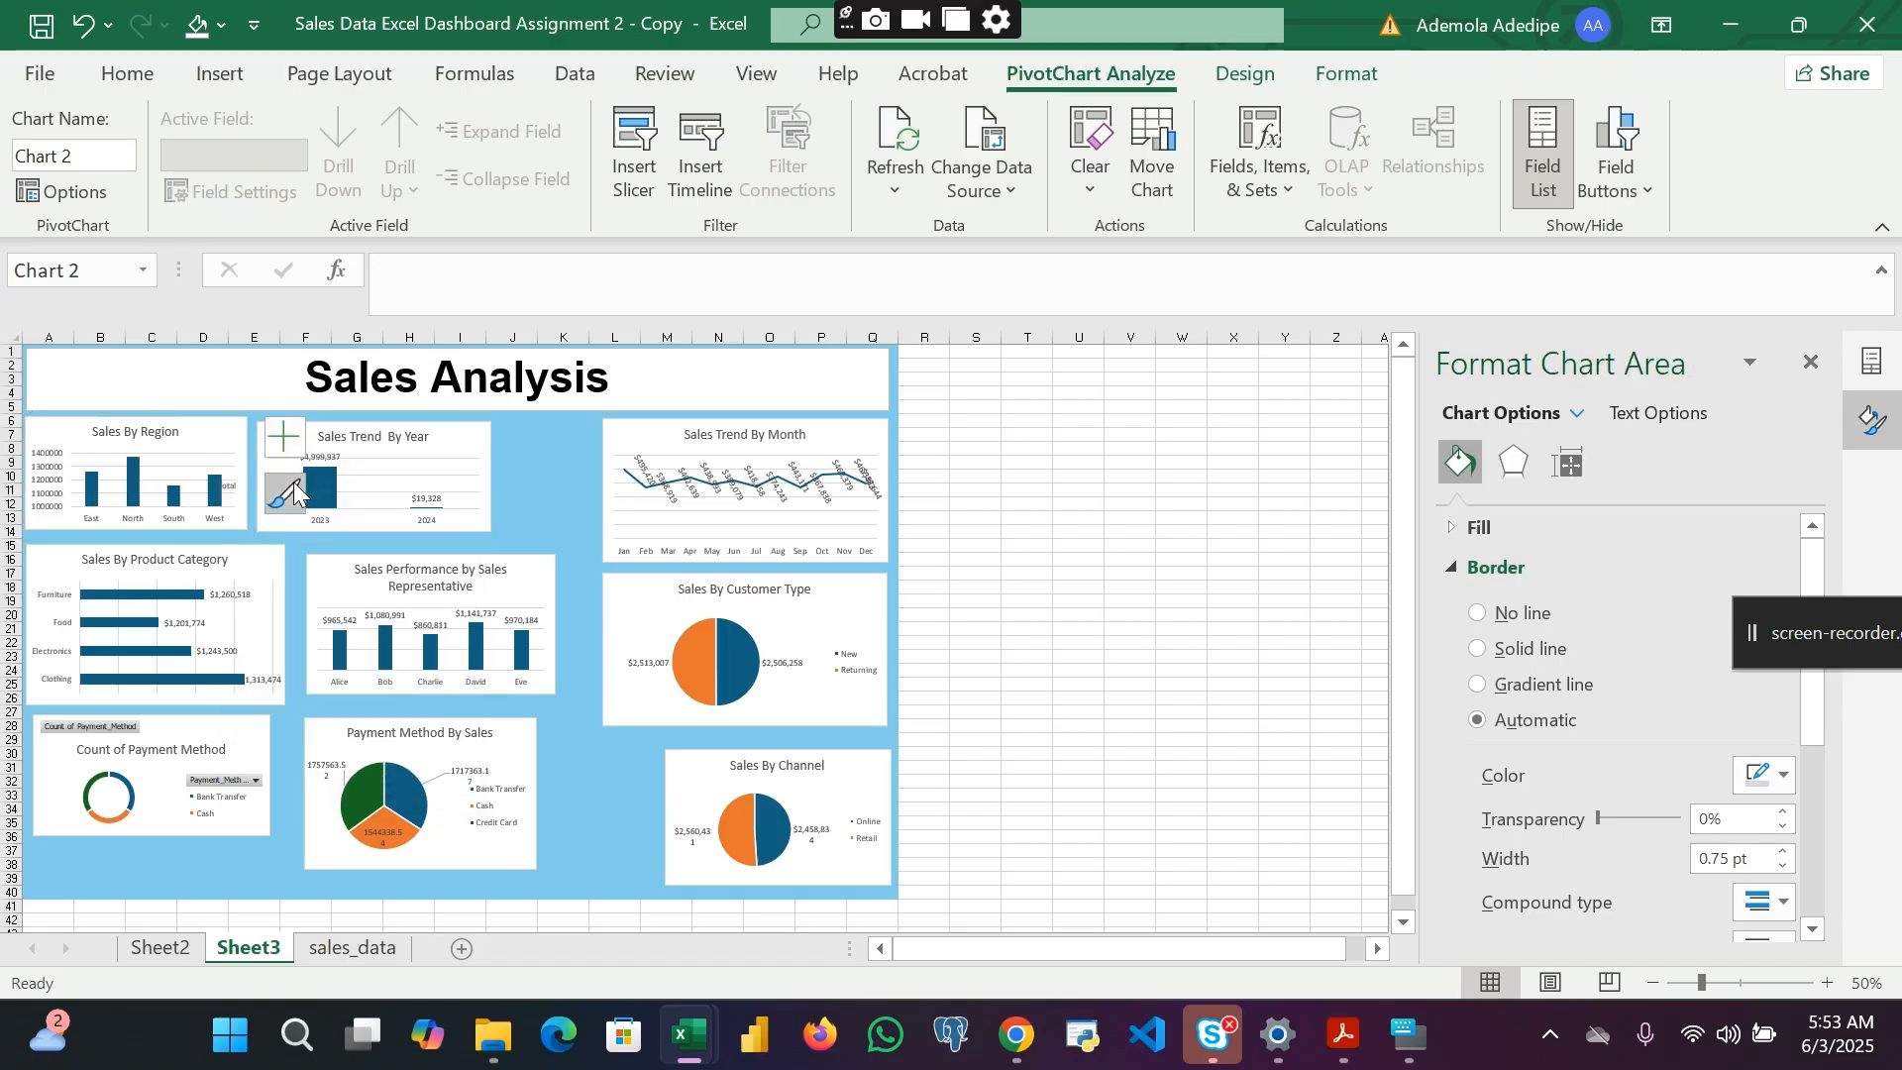
click(45, 463)
right_click(44, 463)
click(157, 466)
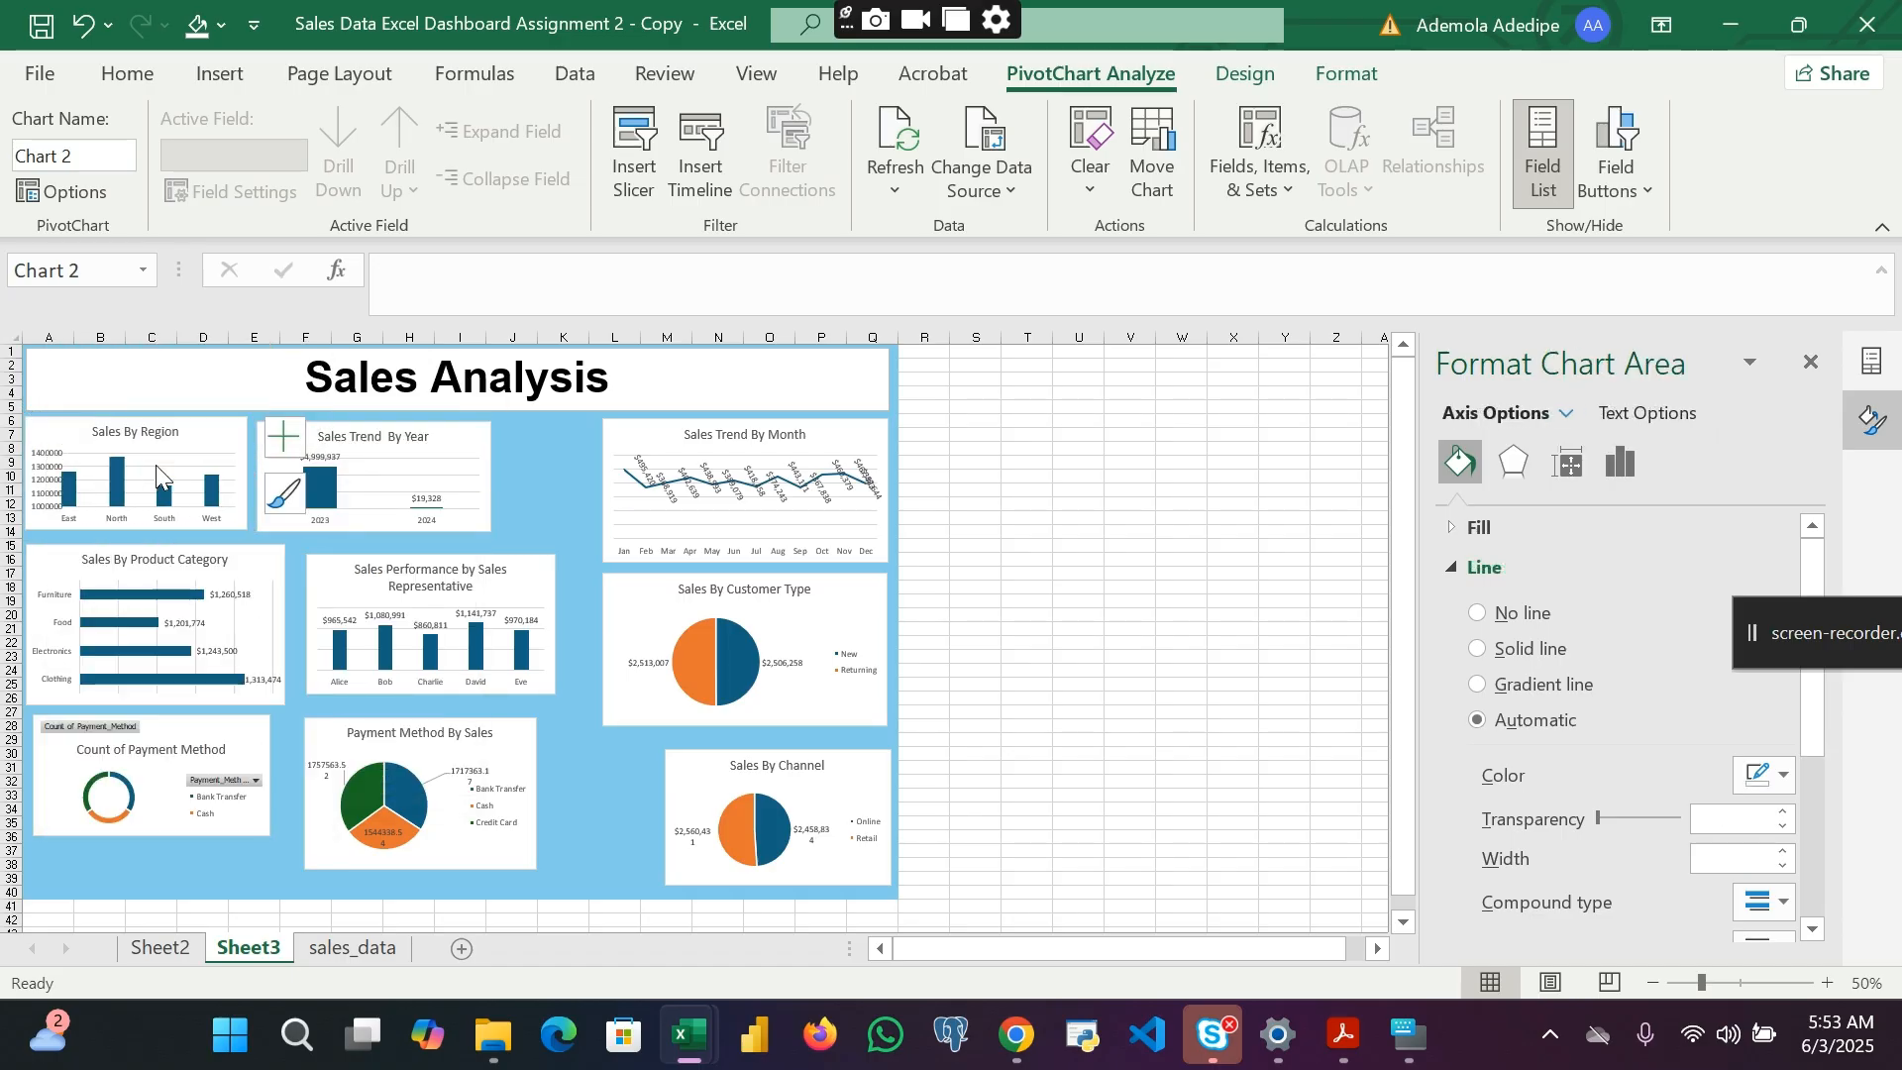
Step: Add data labels to the columns of the Sales By Region chart
click(113, 491)
right_click(113, 490)
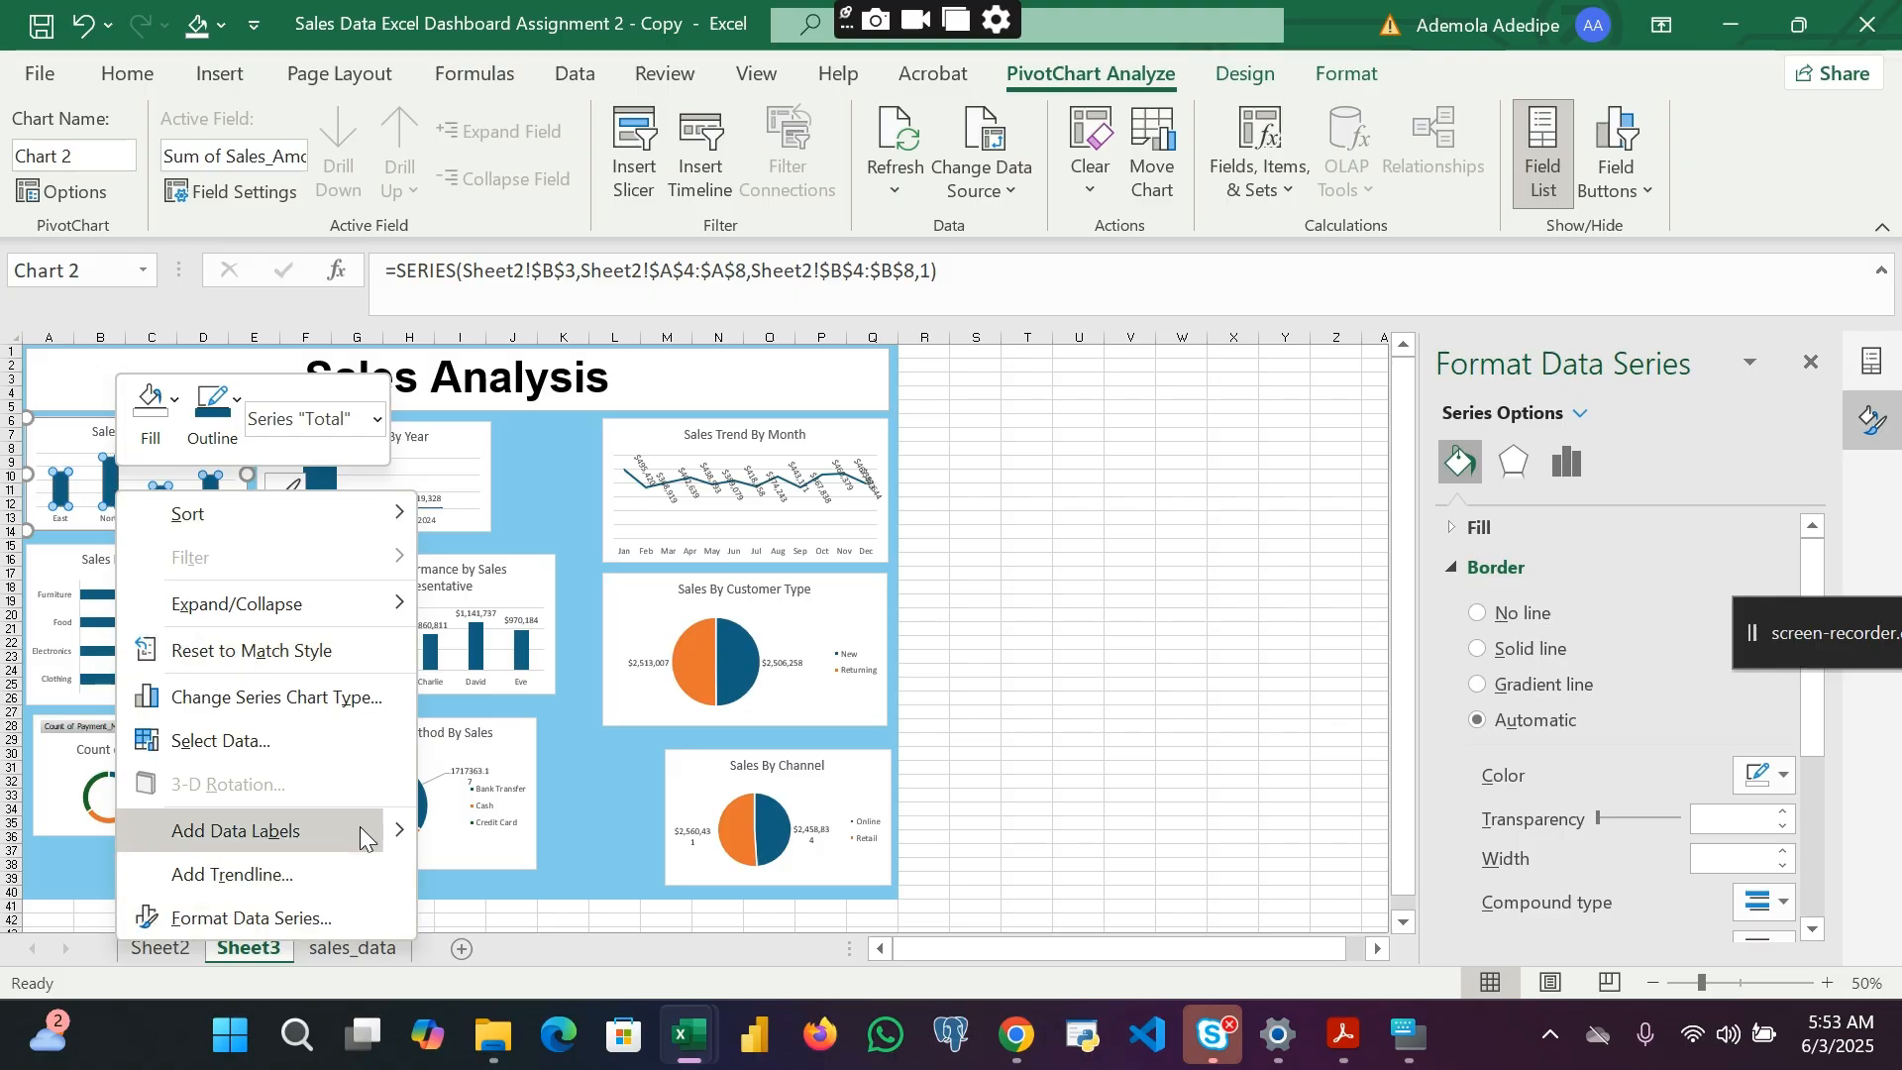
mouse_move(395, 832)
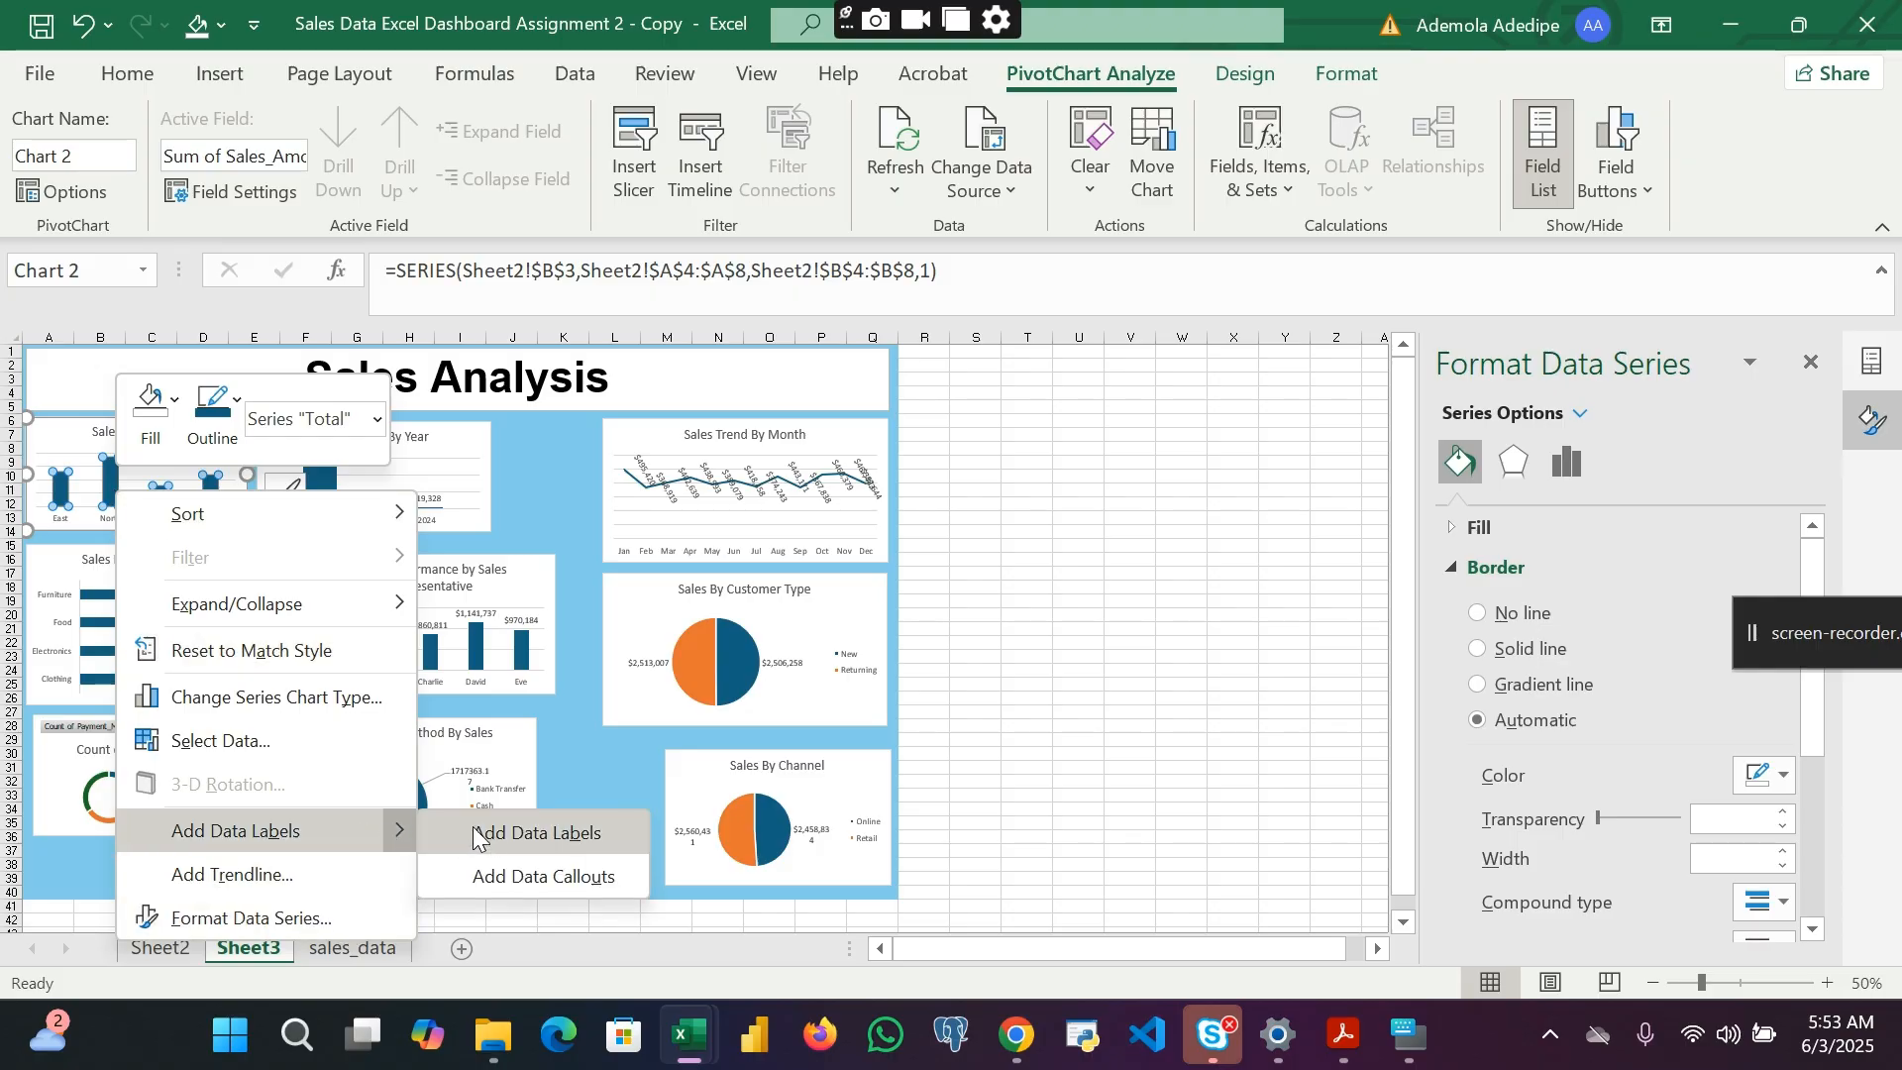
click(486, 835)
Step: Format the Sales By Region chart's data labels as Currency with 0 decimal places
click(158, 466)
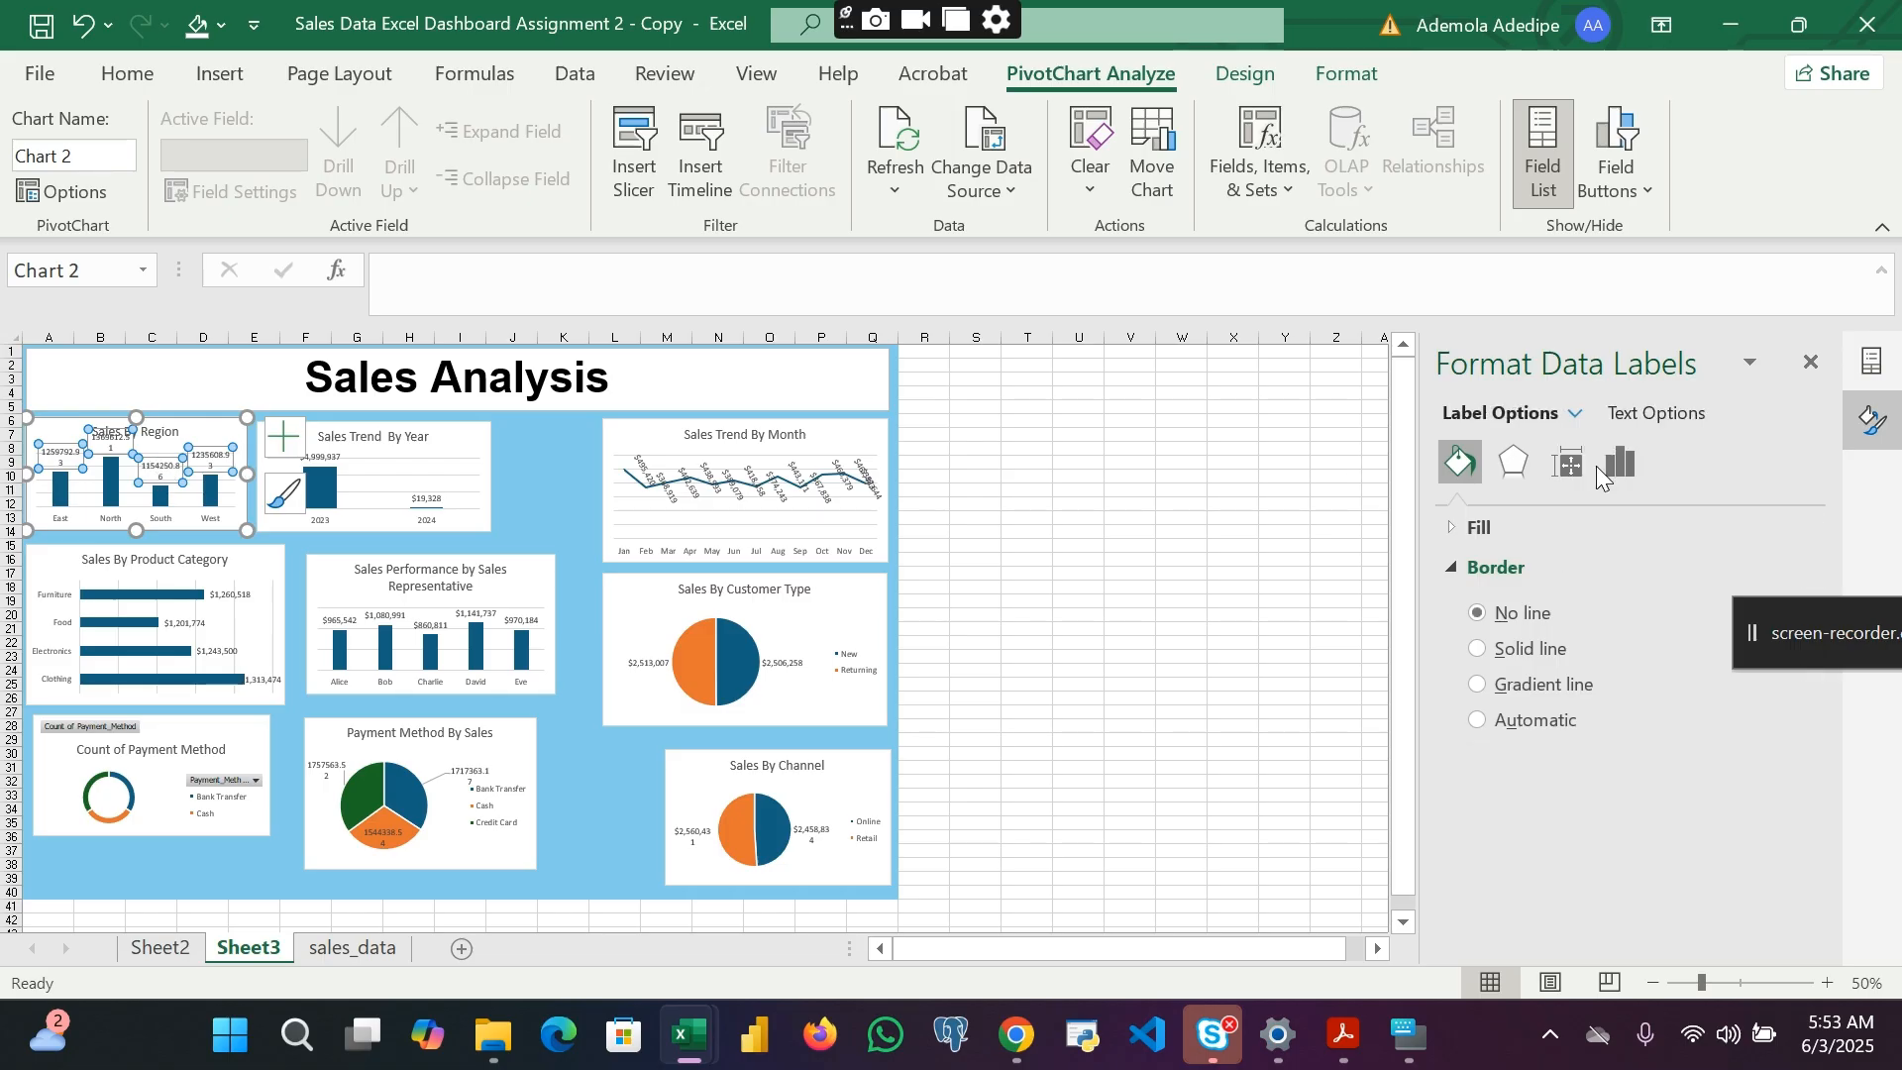
click(1615, 466)
click(1510, 567)
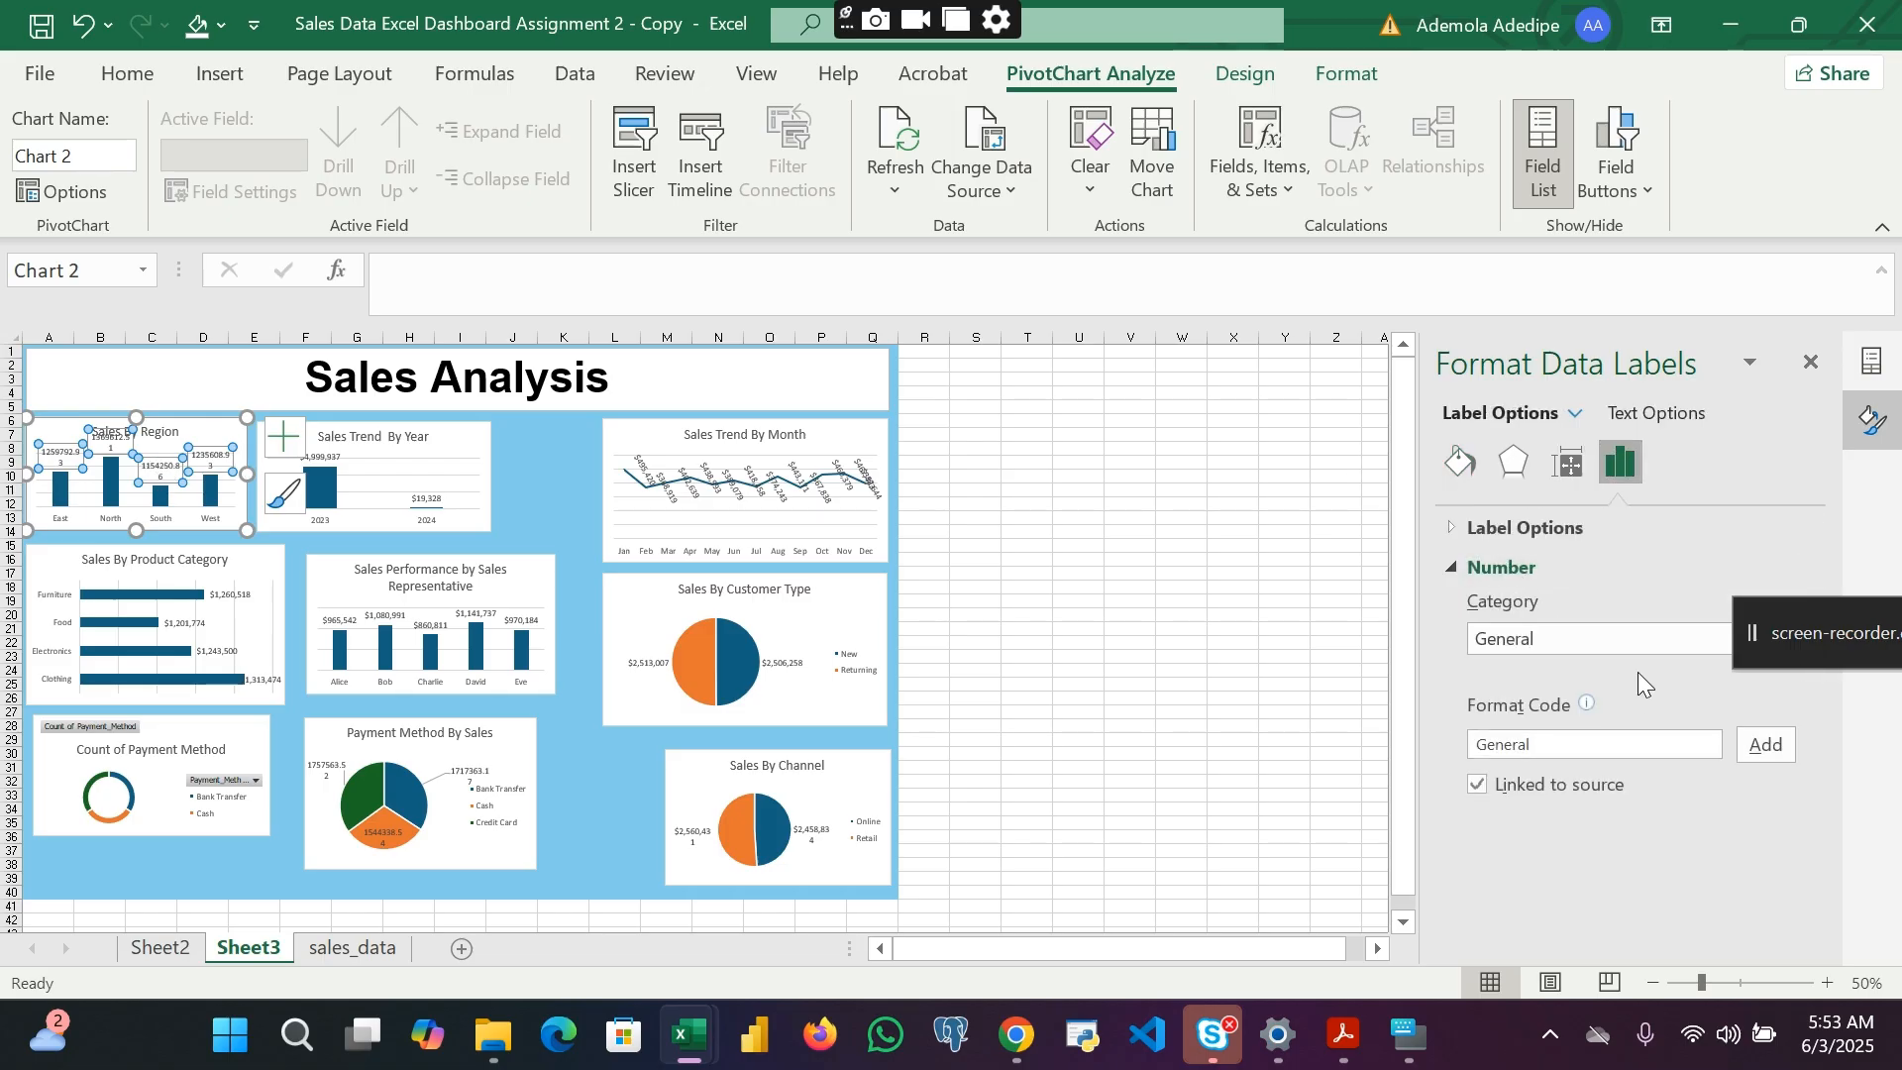
click(1644, 639)
click(1538, 327)
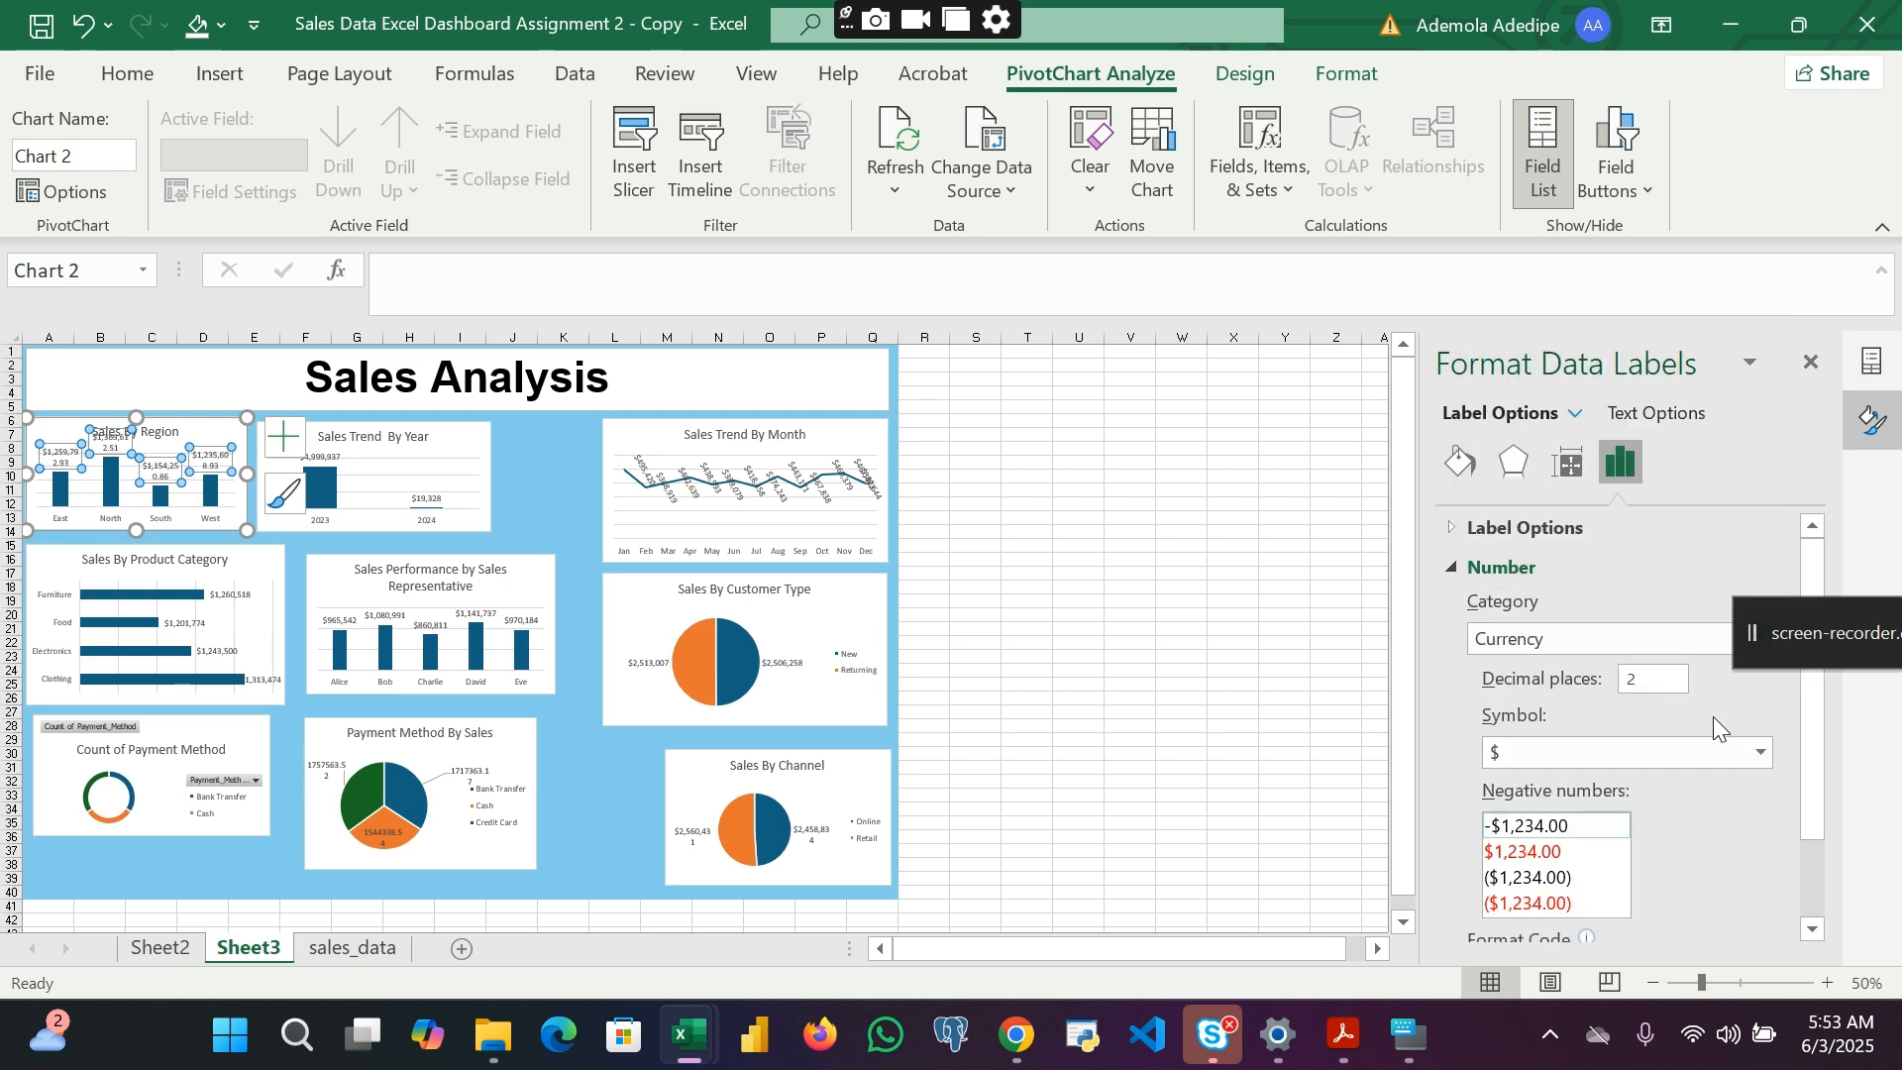
click(1679, 678)
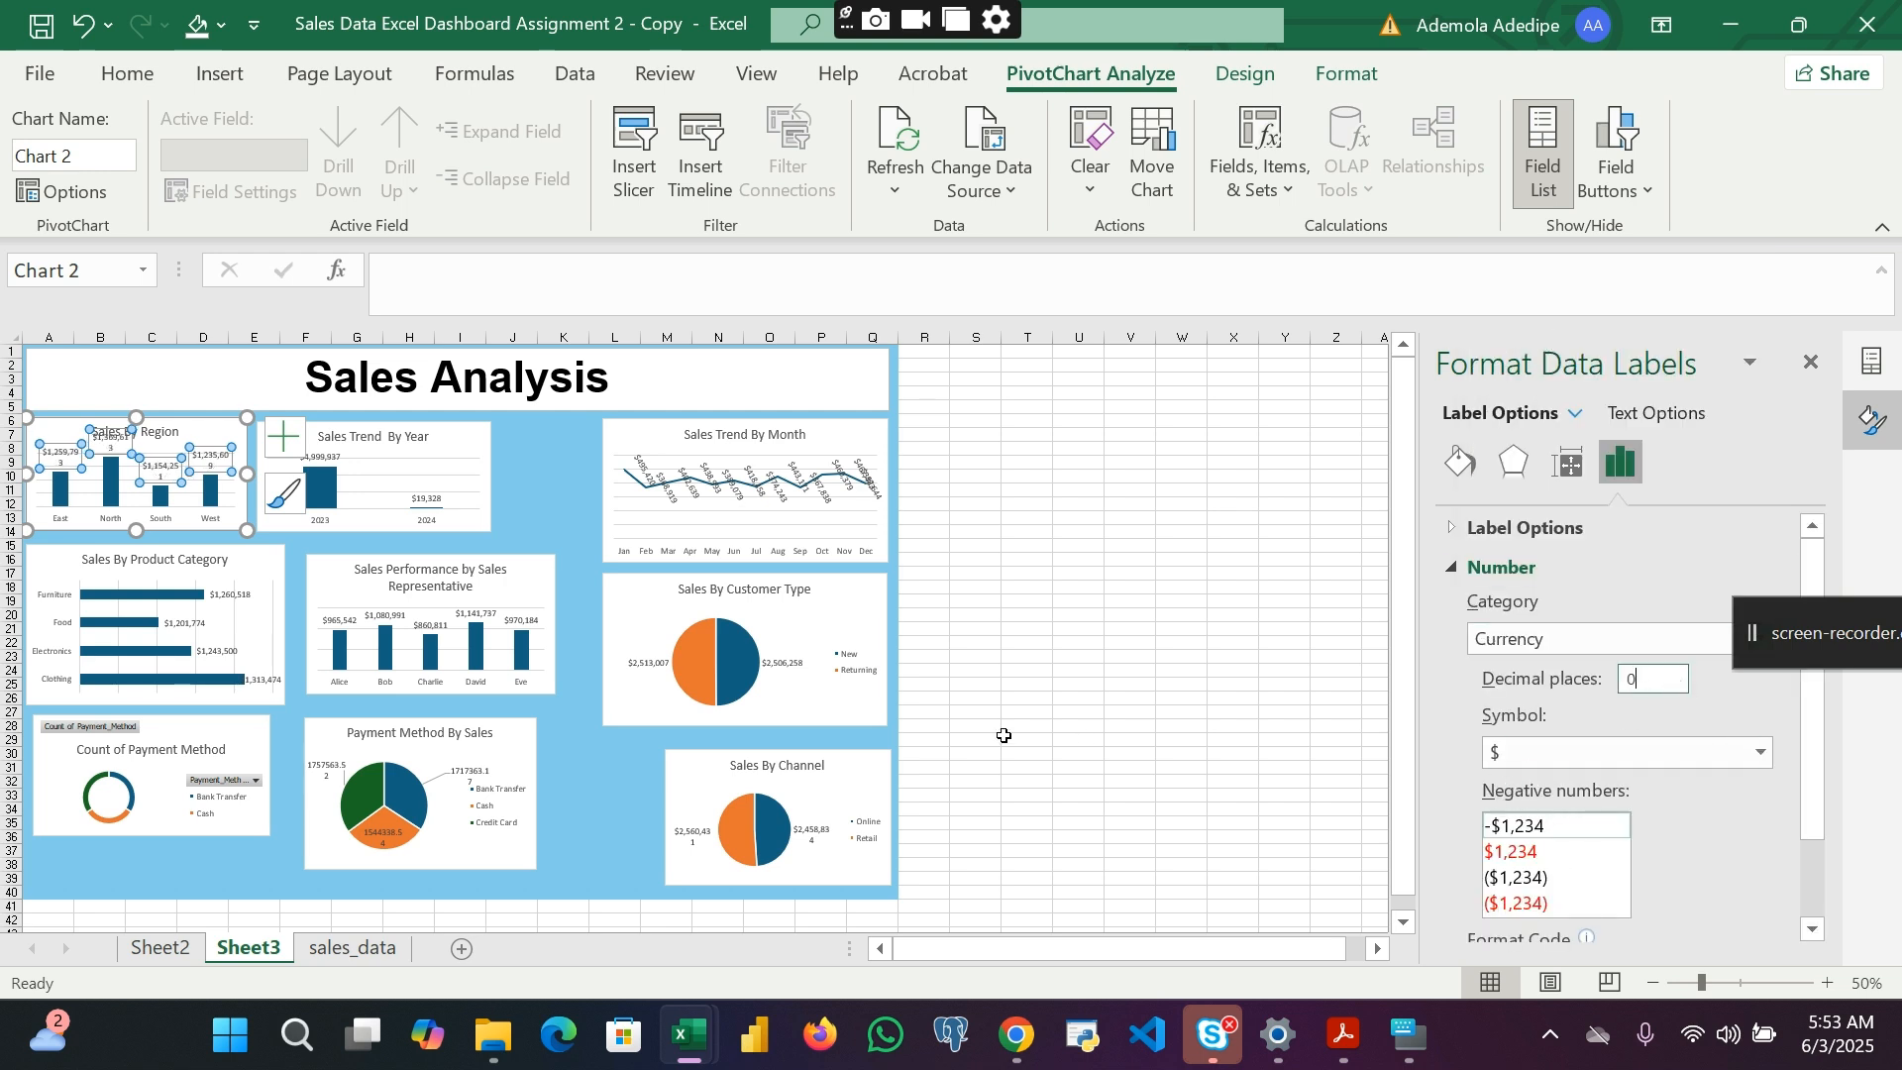
Step: Stretch the Sales By Region chart slightly taller by extending its lower edge toward the Sales By Product Category chart
click(981, 688)
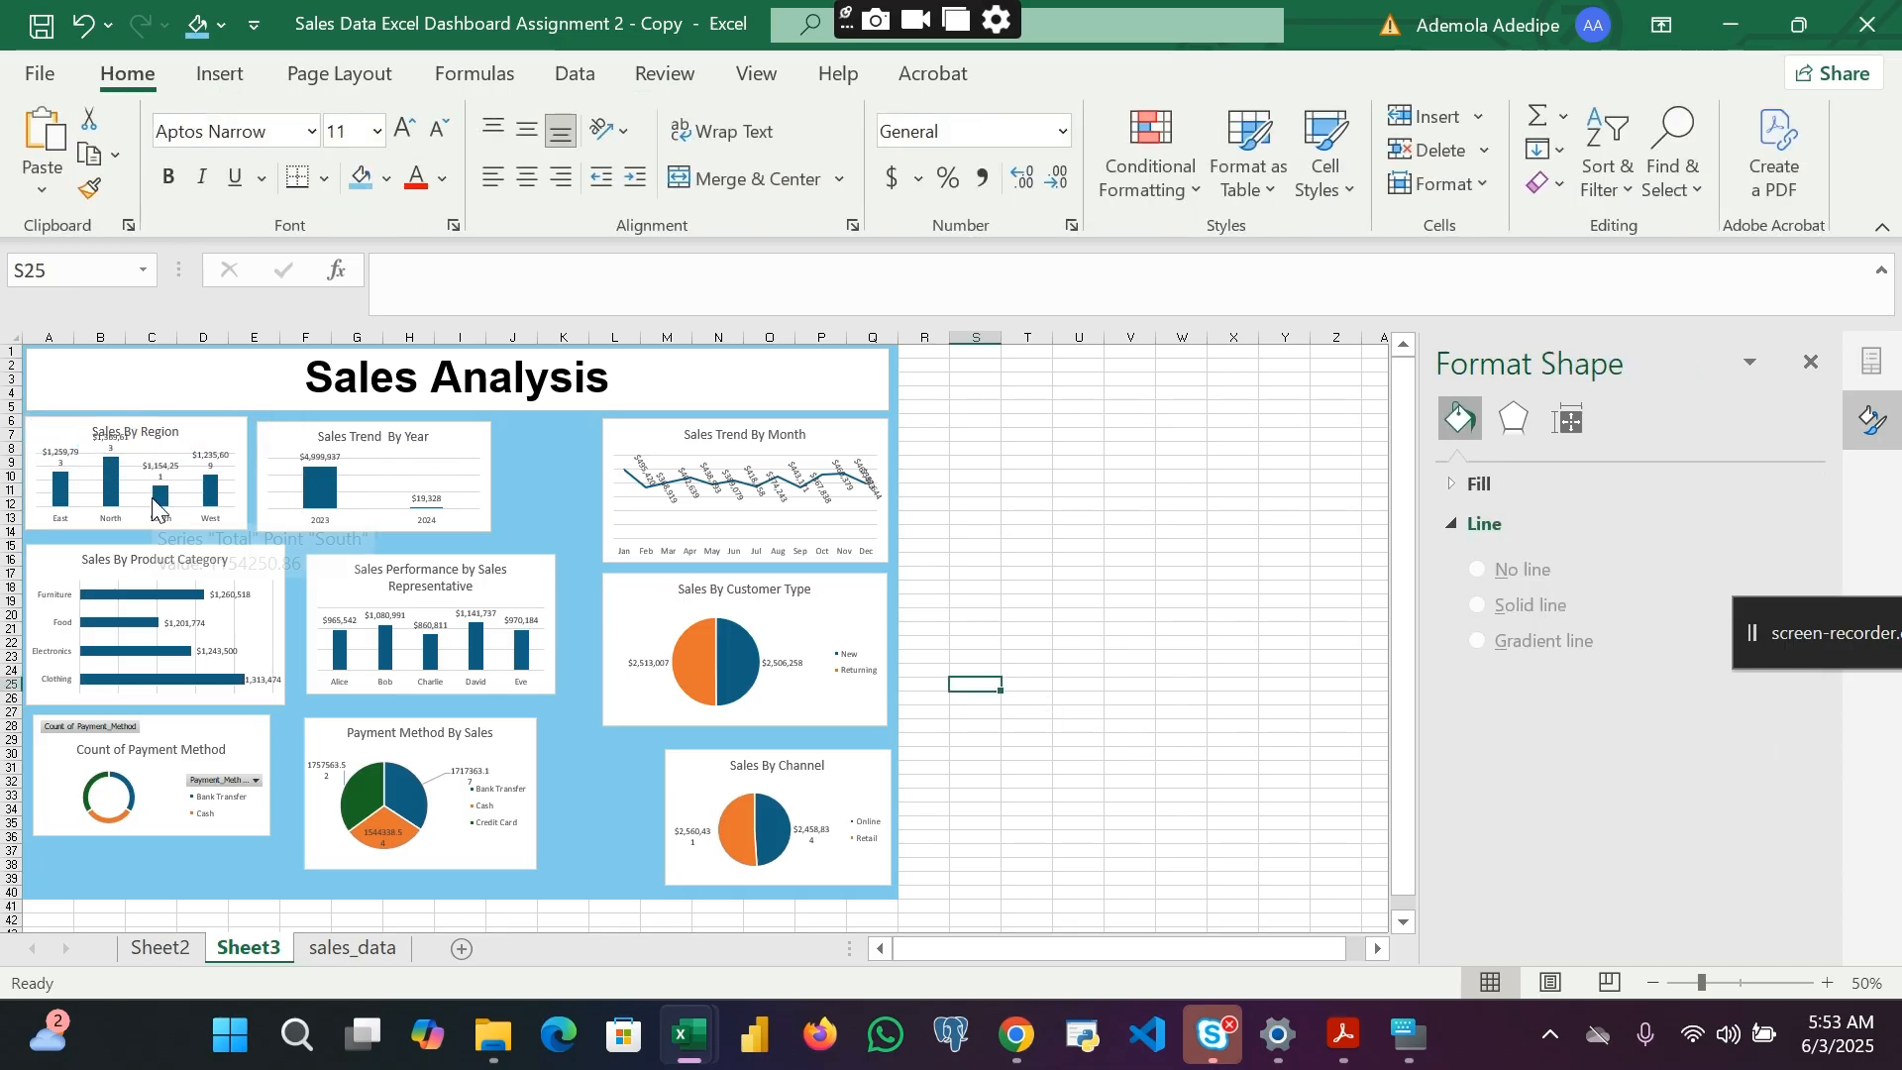
mouse_move(157, 498)
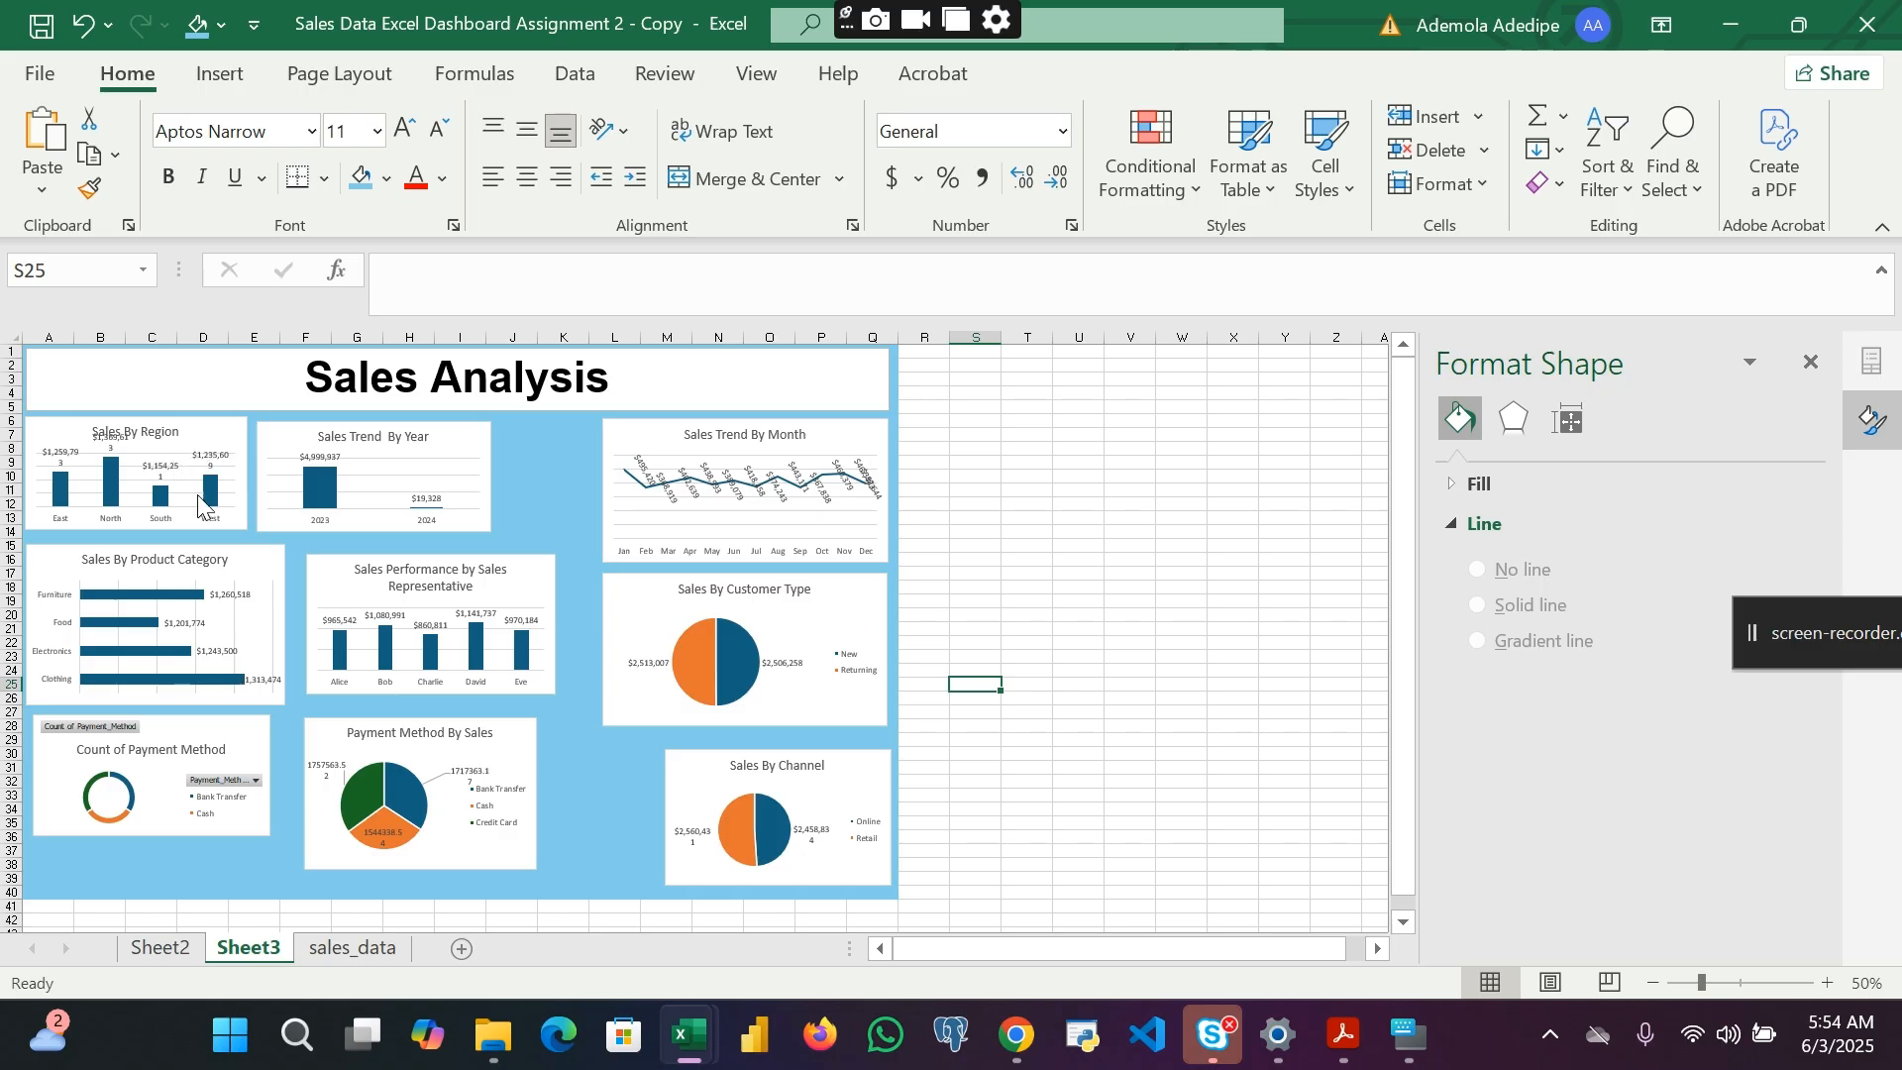
click(144, 532)
drag(138, 532, 140, 540)
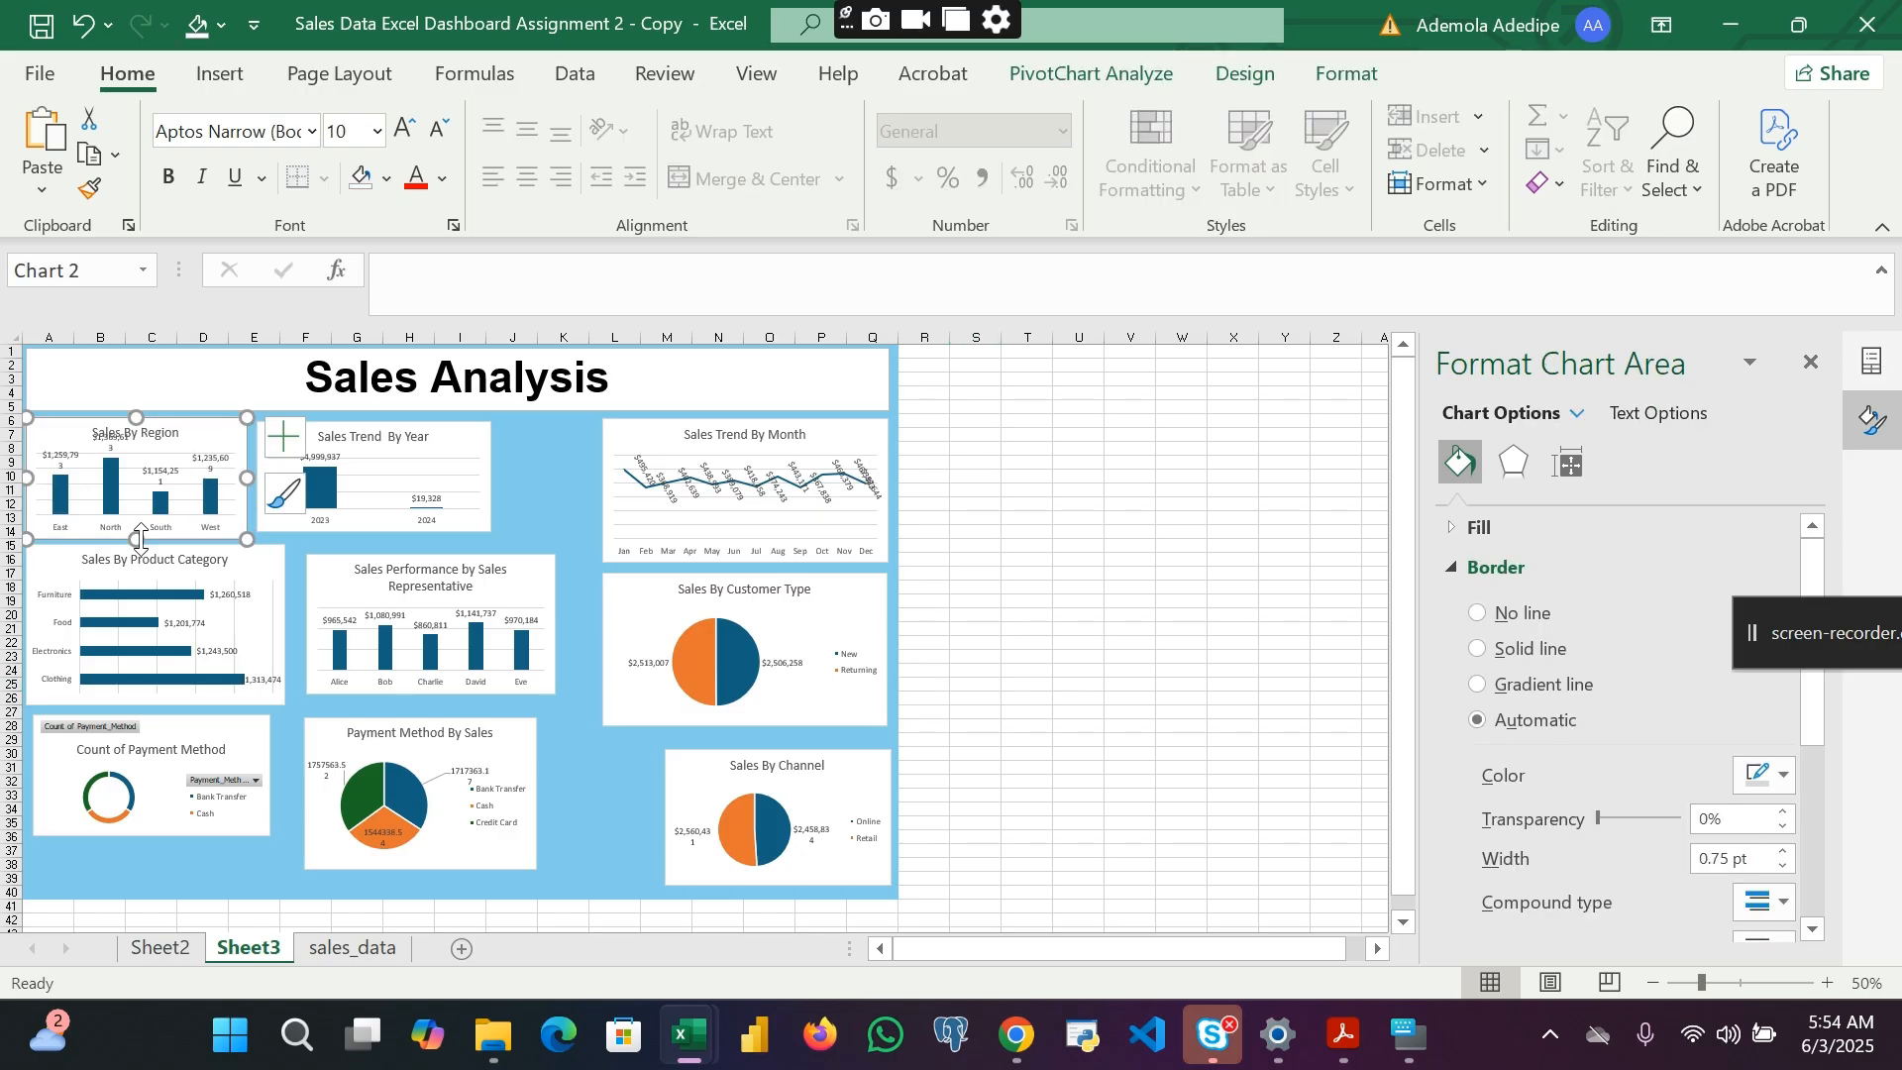
Step: Hide all field buttons on the Count of Payment Method chart
click(225, 730)
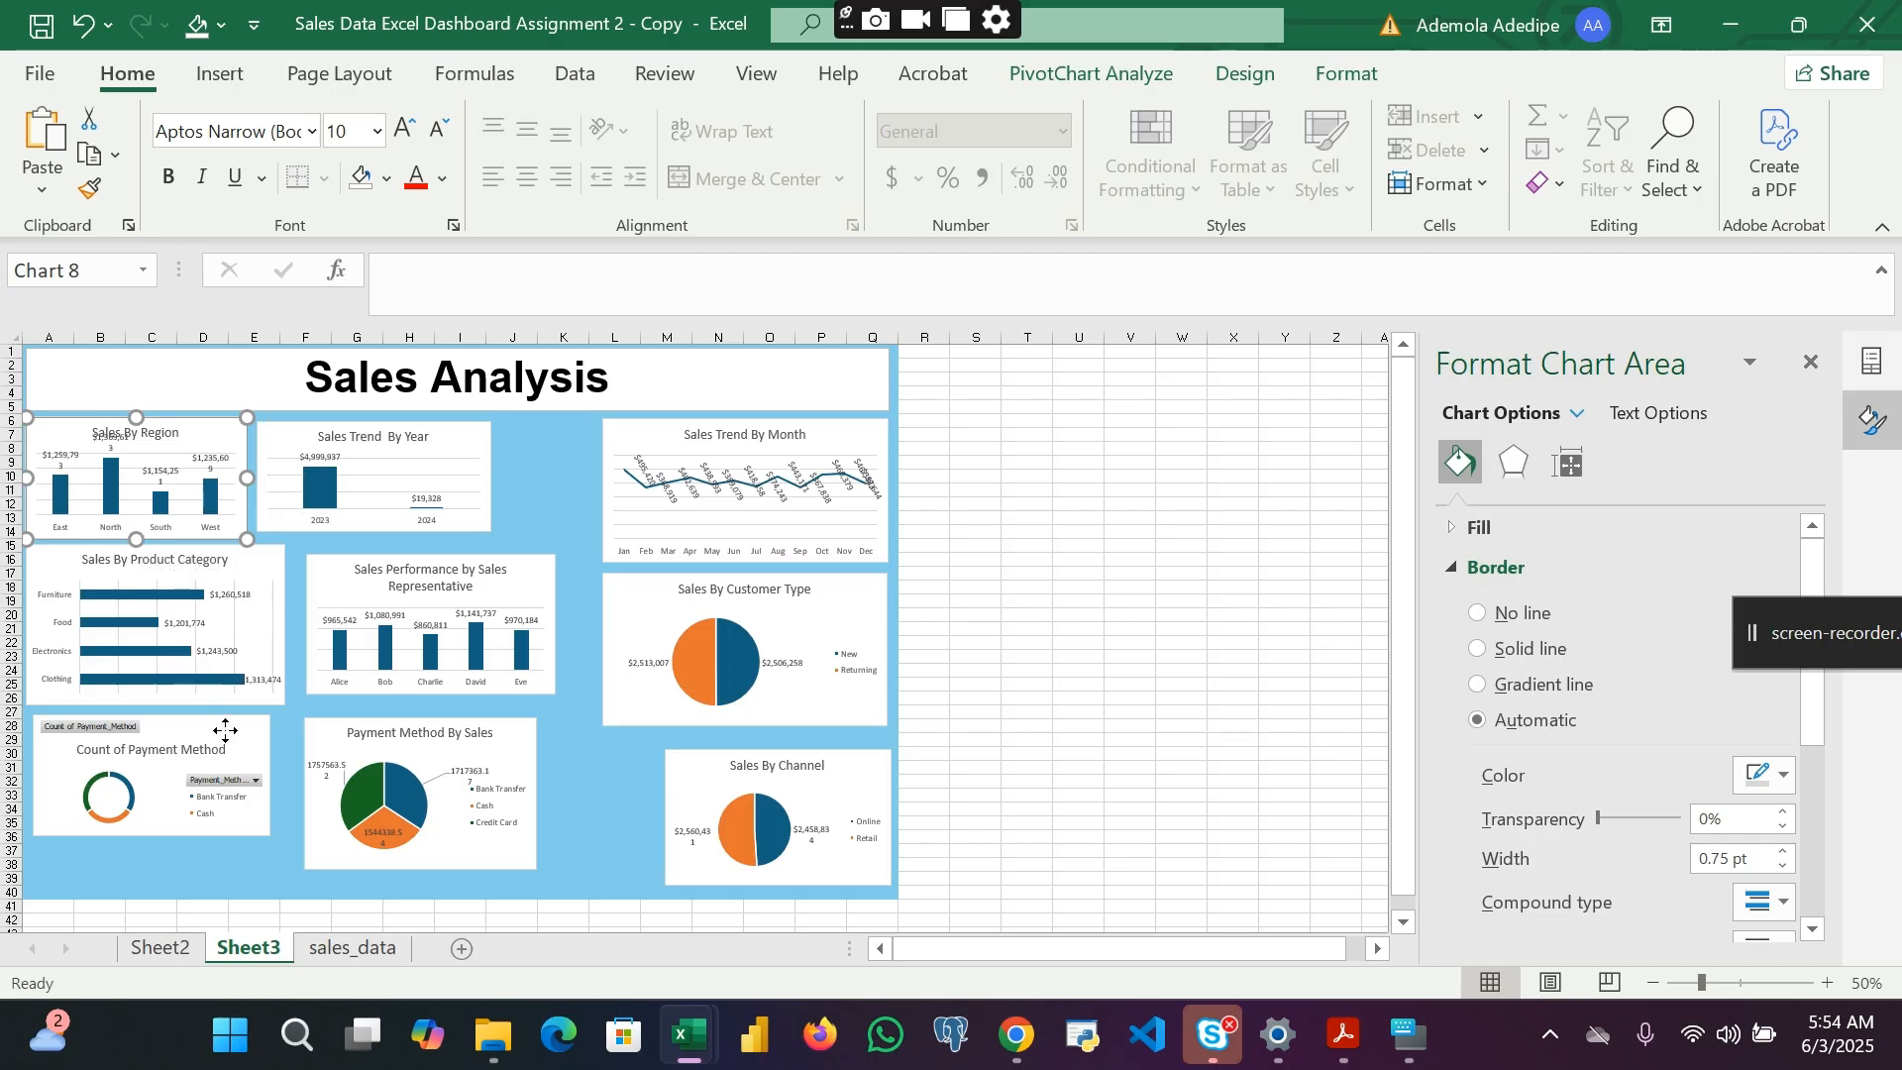
click(1094, 81)
click(1592, 169)
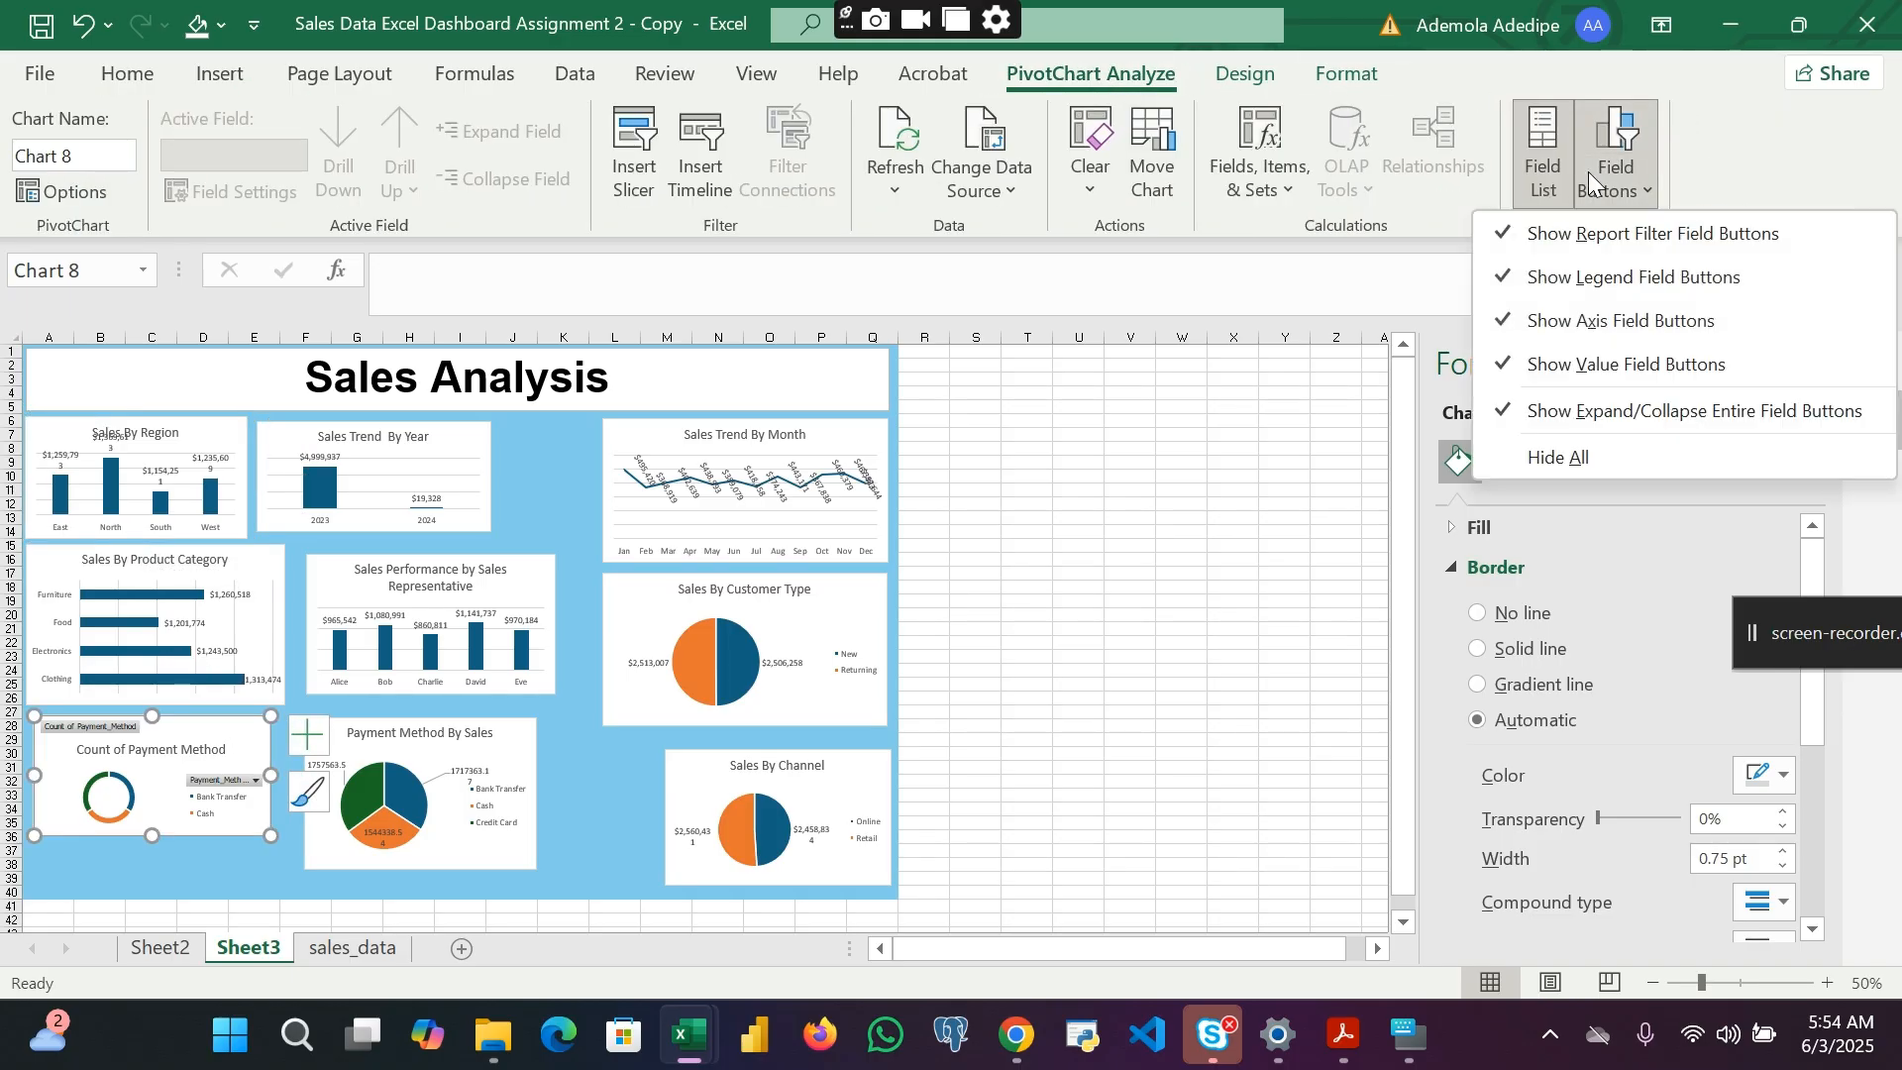
click(1601, 459)
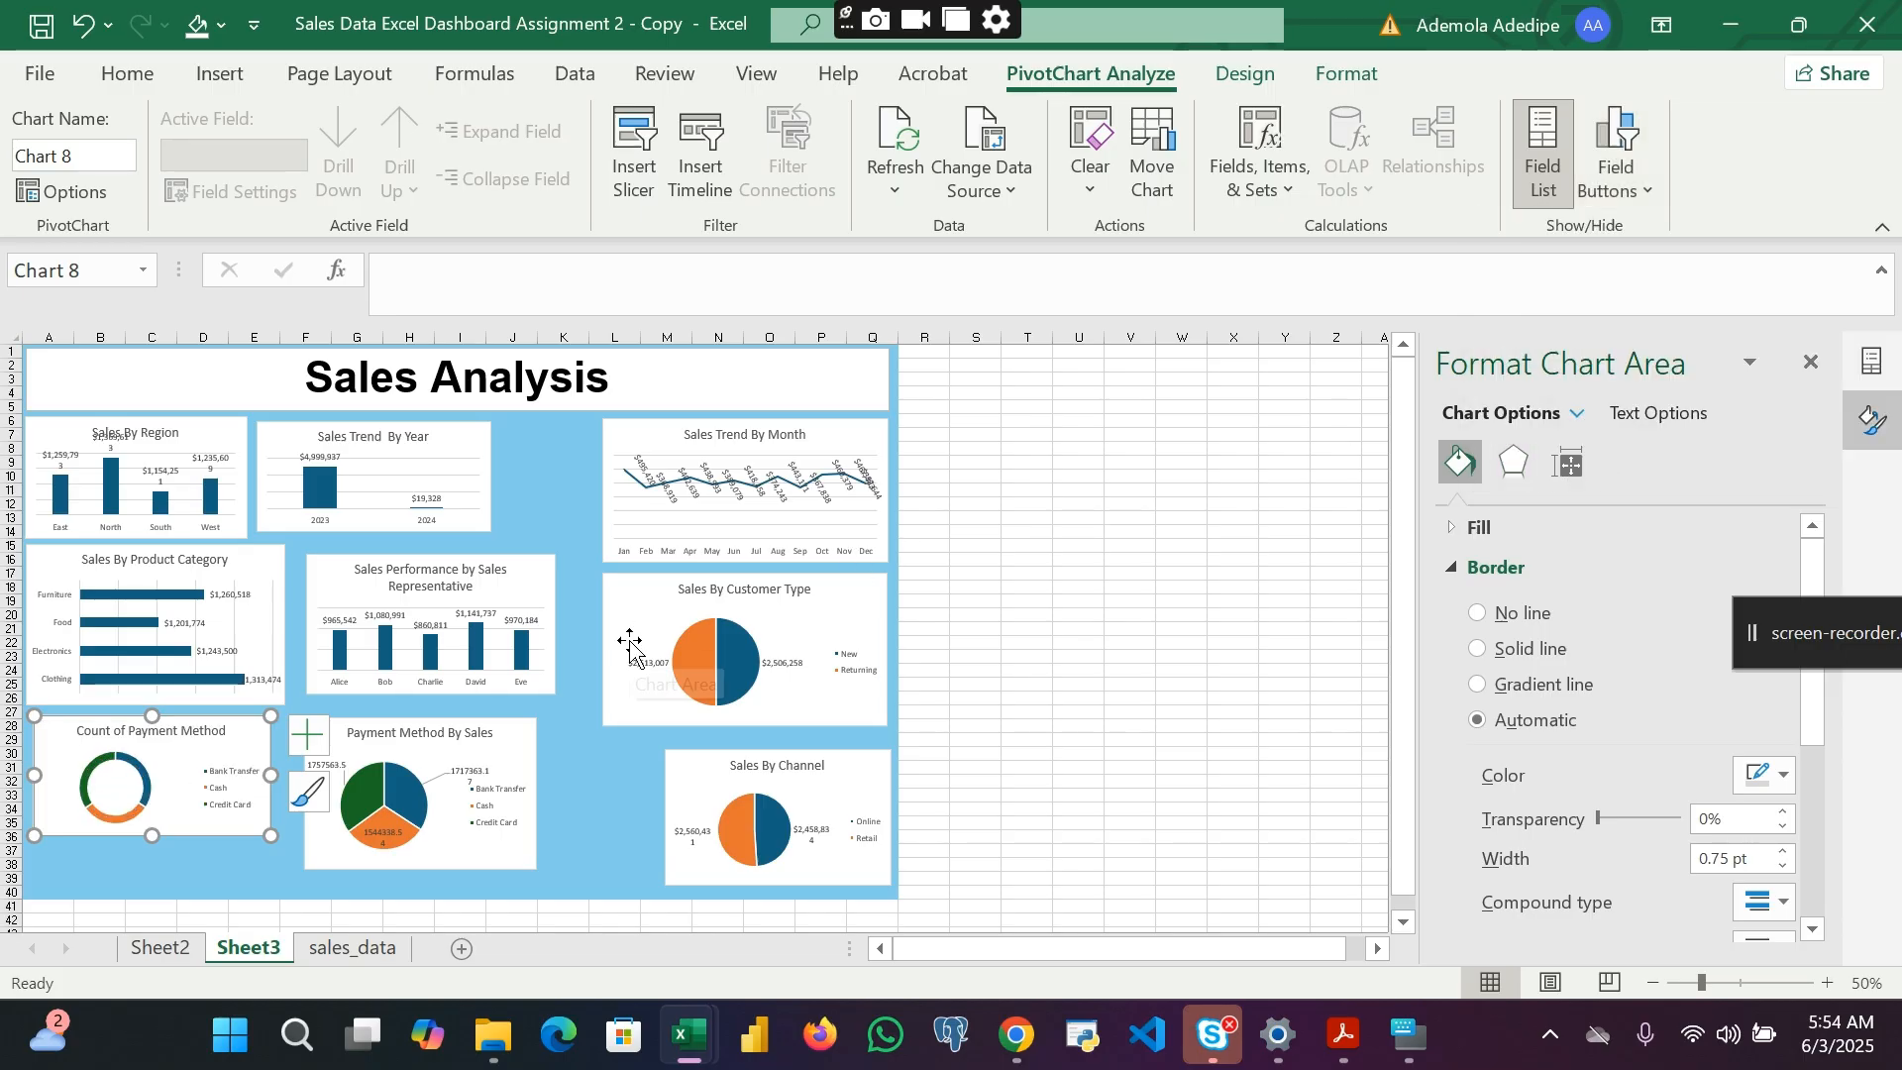
Step: Add data labels to the doughnut ring of the Count of Payment Method chart
click(149, 788)
right_click(148, 789)
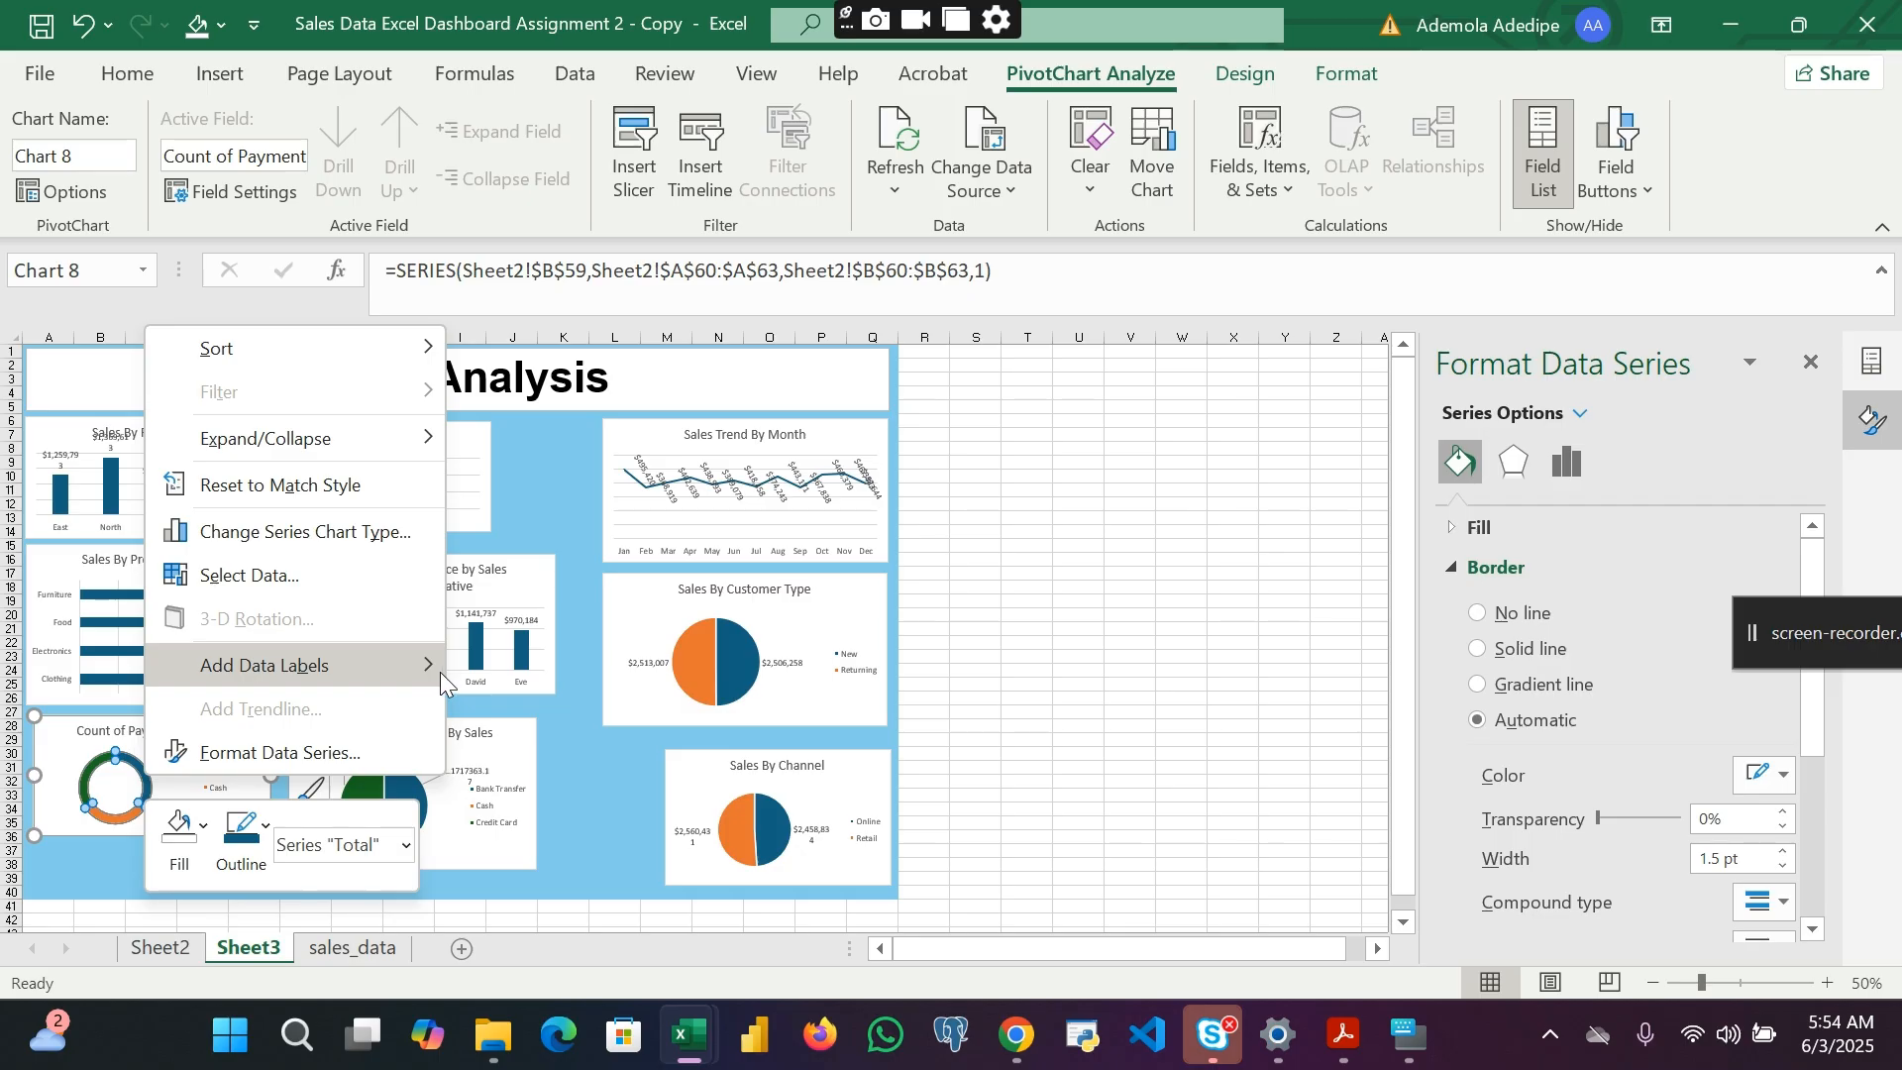
mouse_move(440, 671)
click(532, 666)
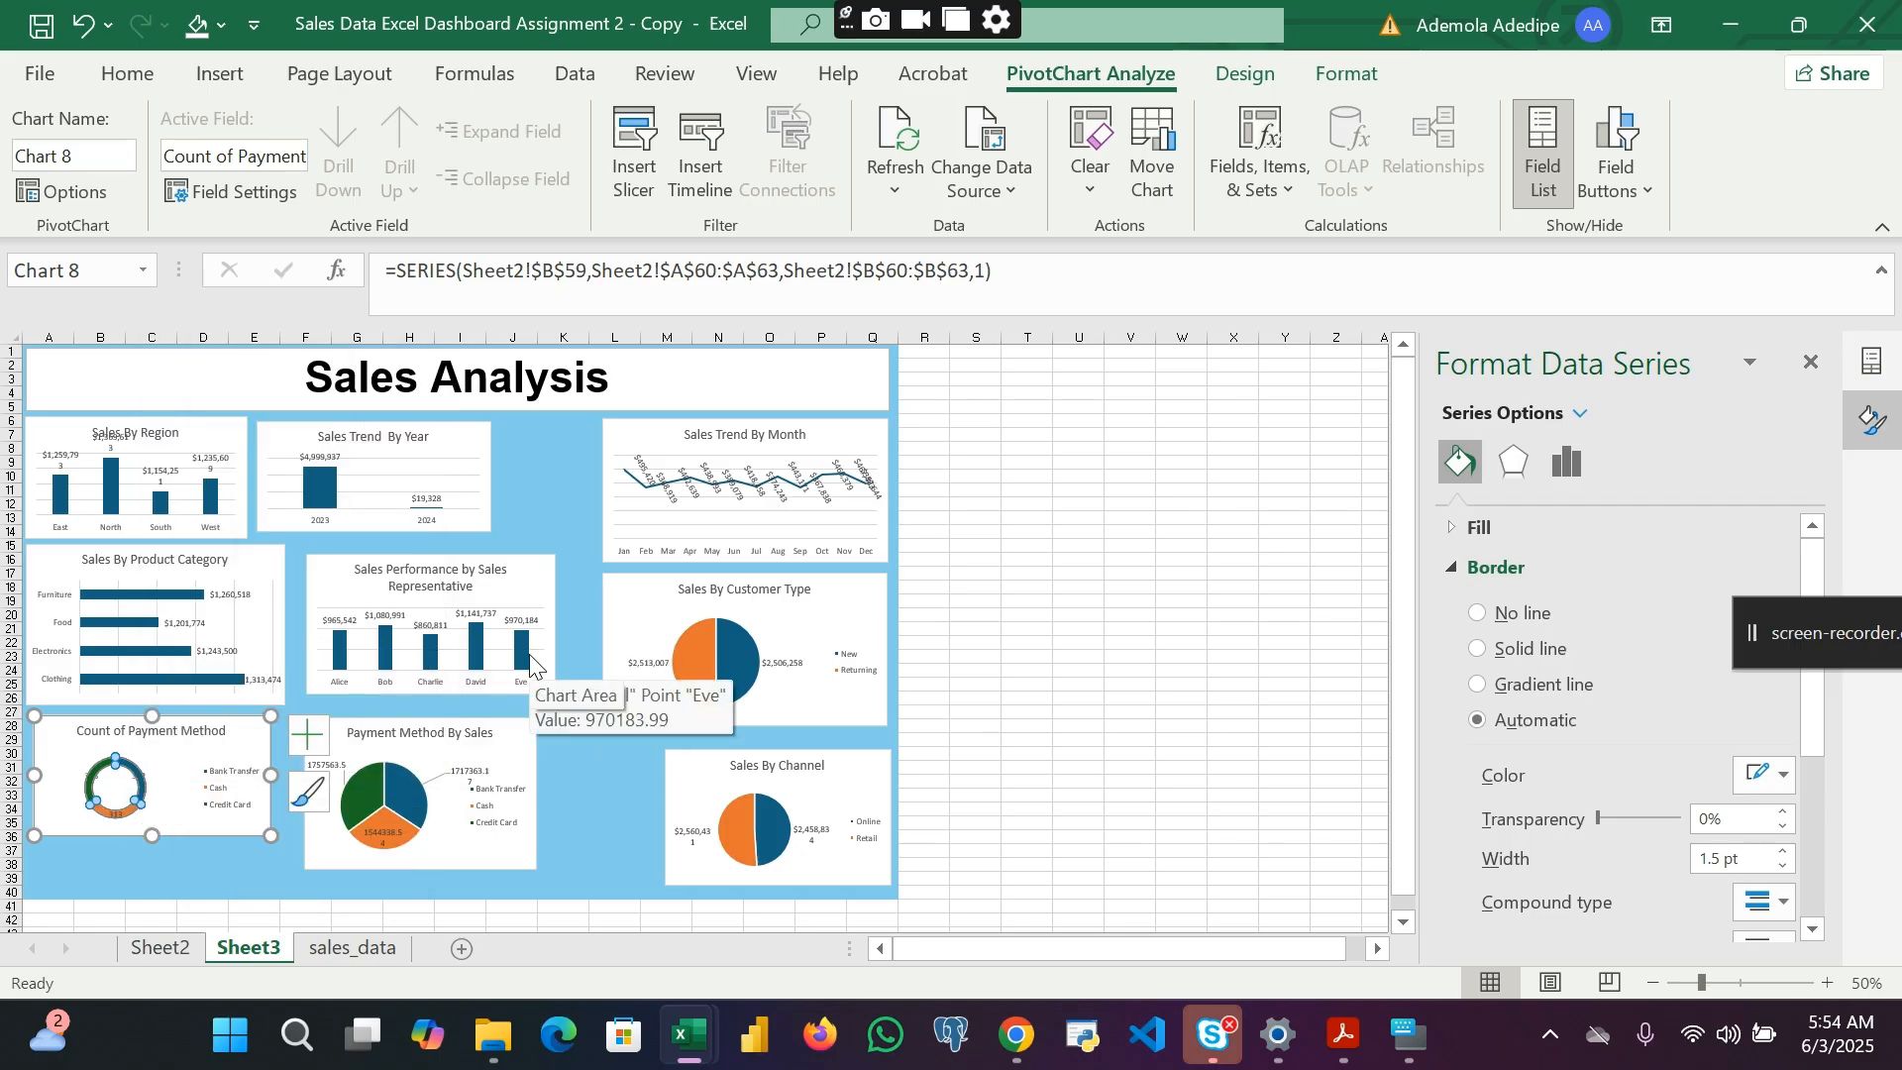
Step: Format the Count of Payment Method chart's data labels as Currency with 0 decimal places
click(142, 786)
click(157, 770)
right_click(142, 777)
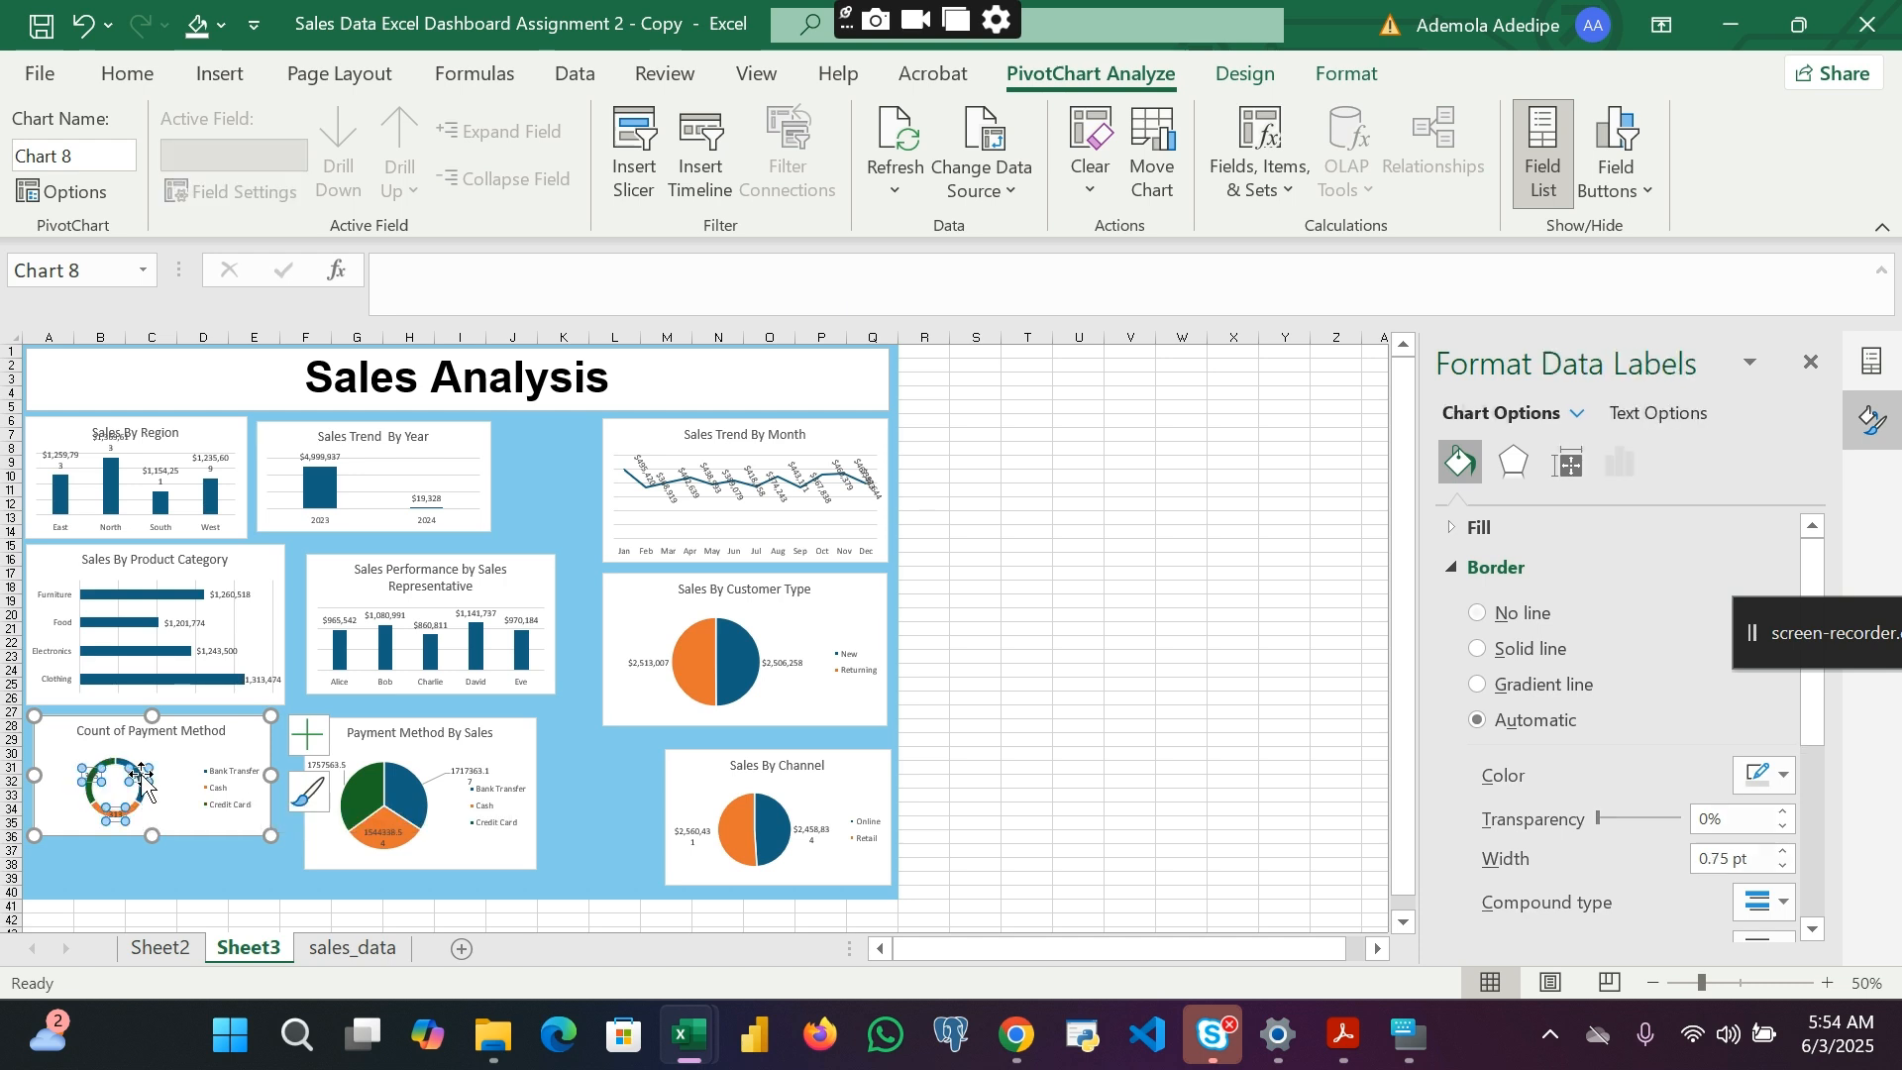
click(289, 751)
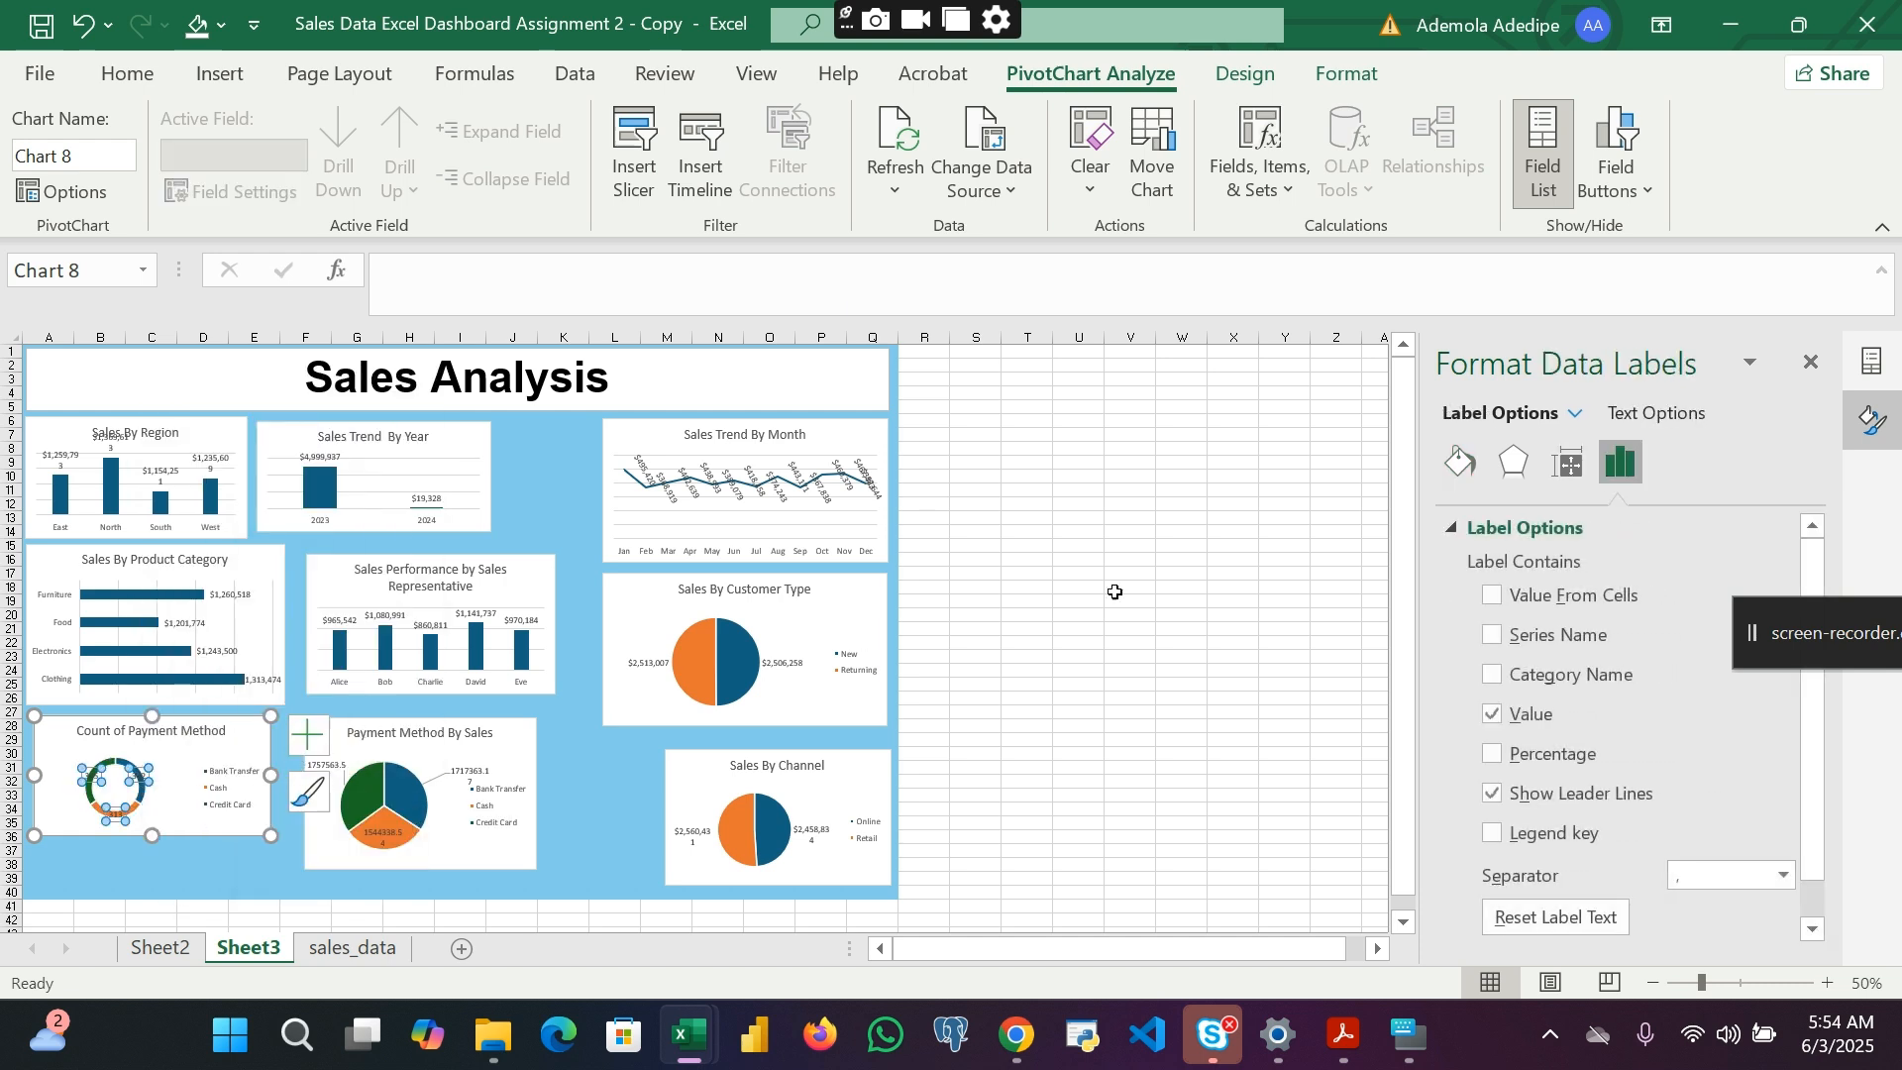
scroll(1636, 737, down, 1)
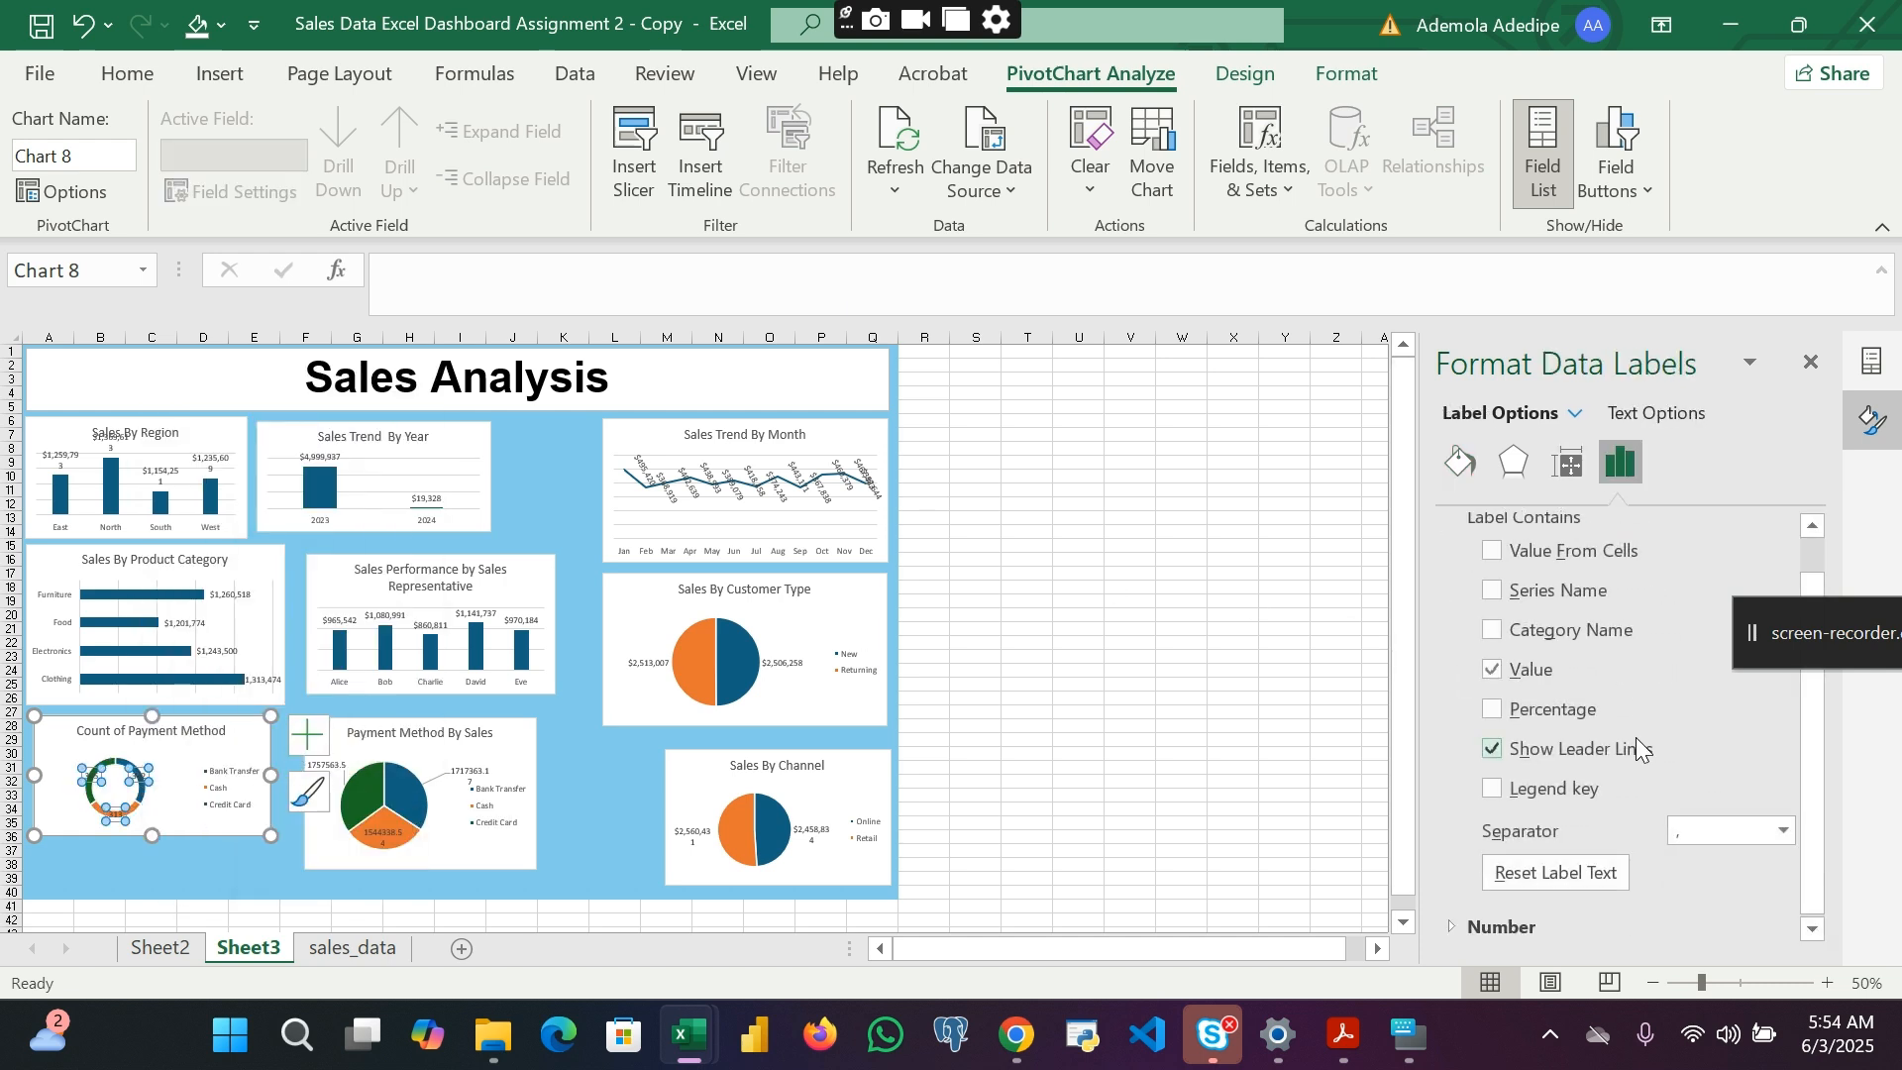
click(1507, 925)
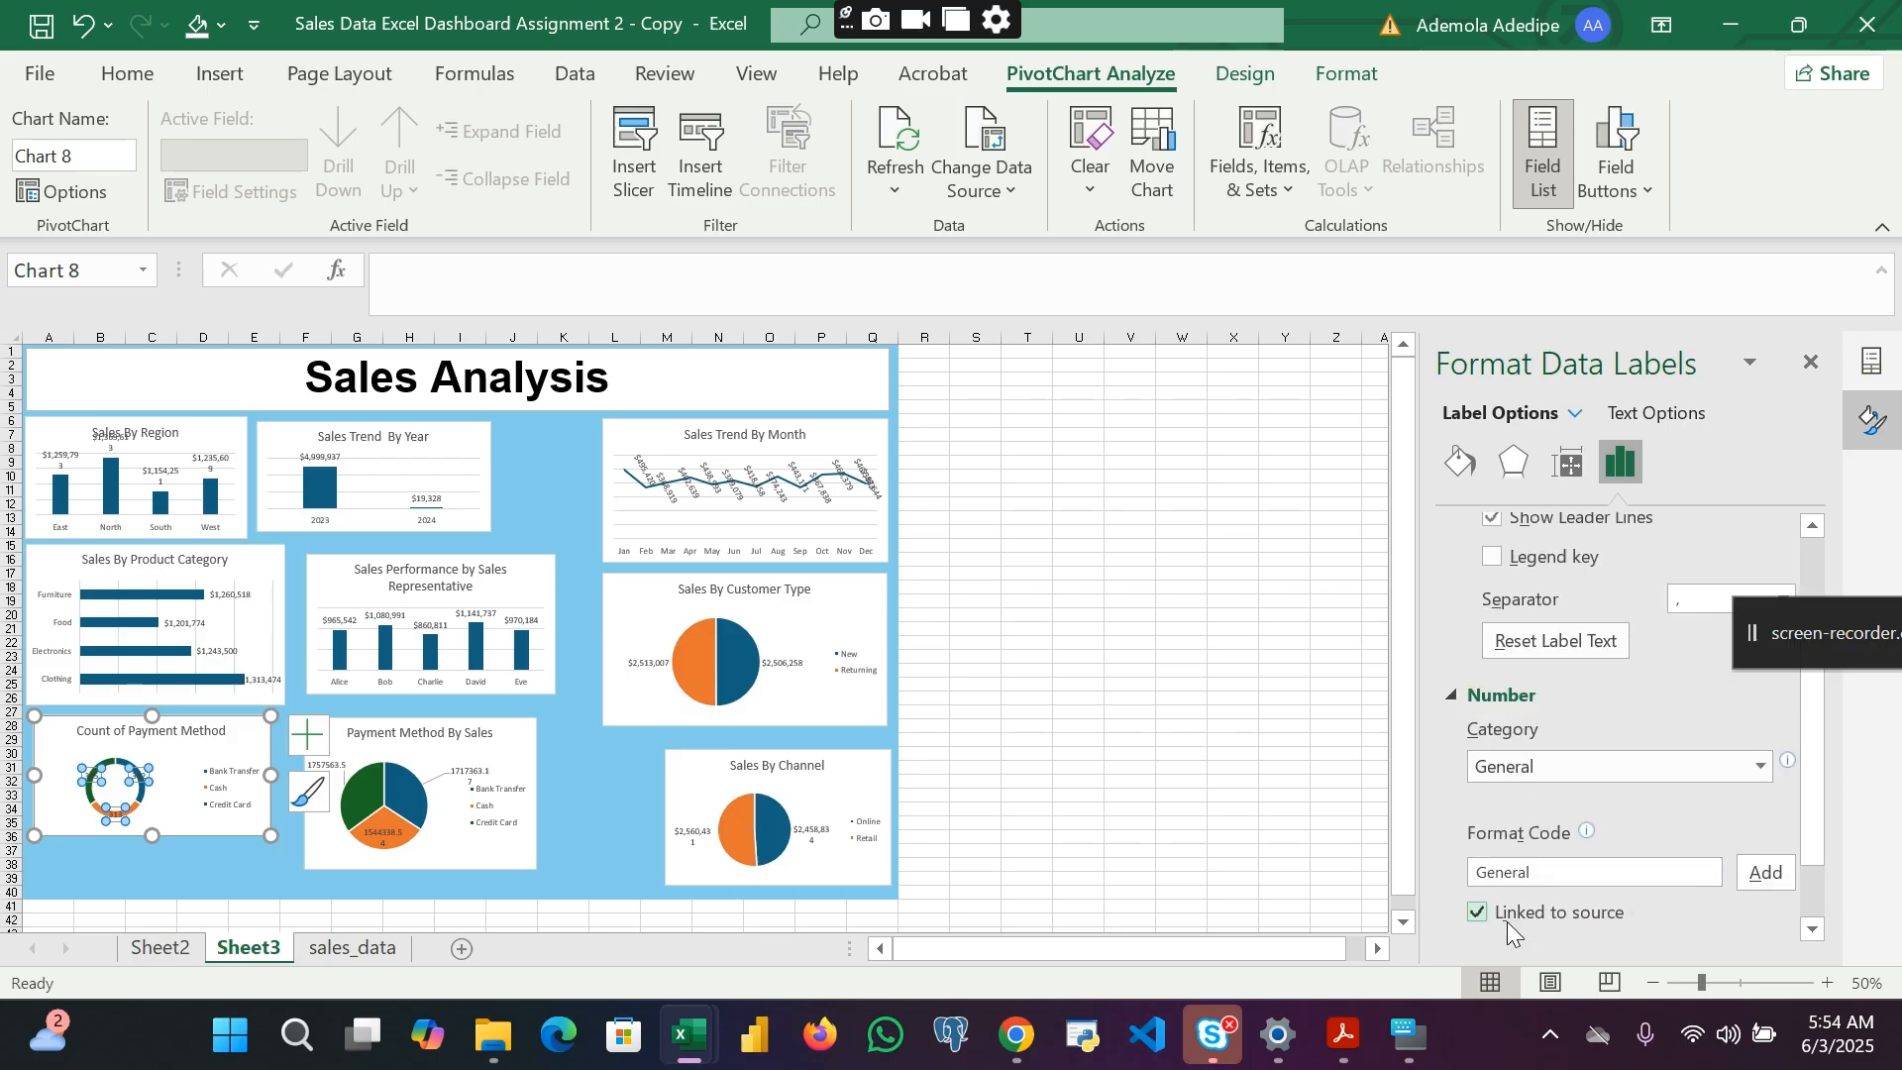
click(1732, 765)
click(1585, 458)
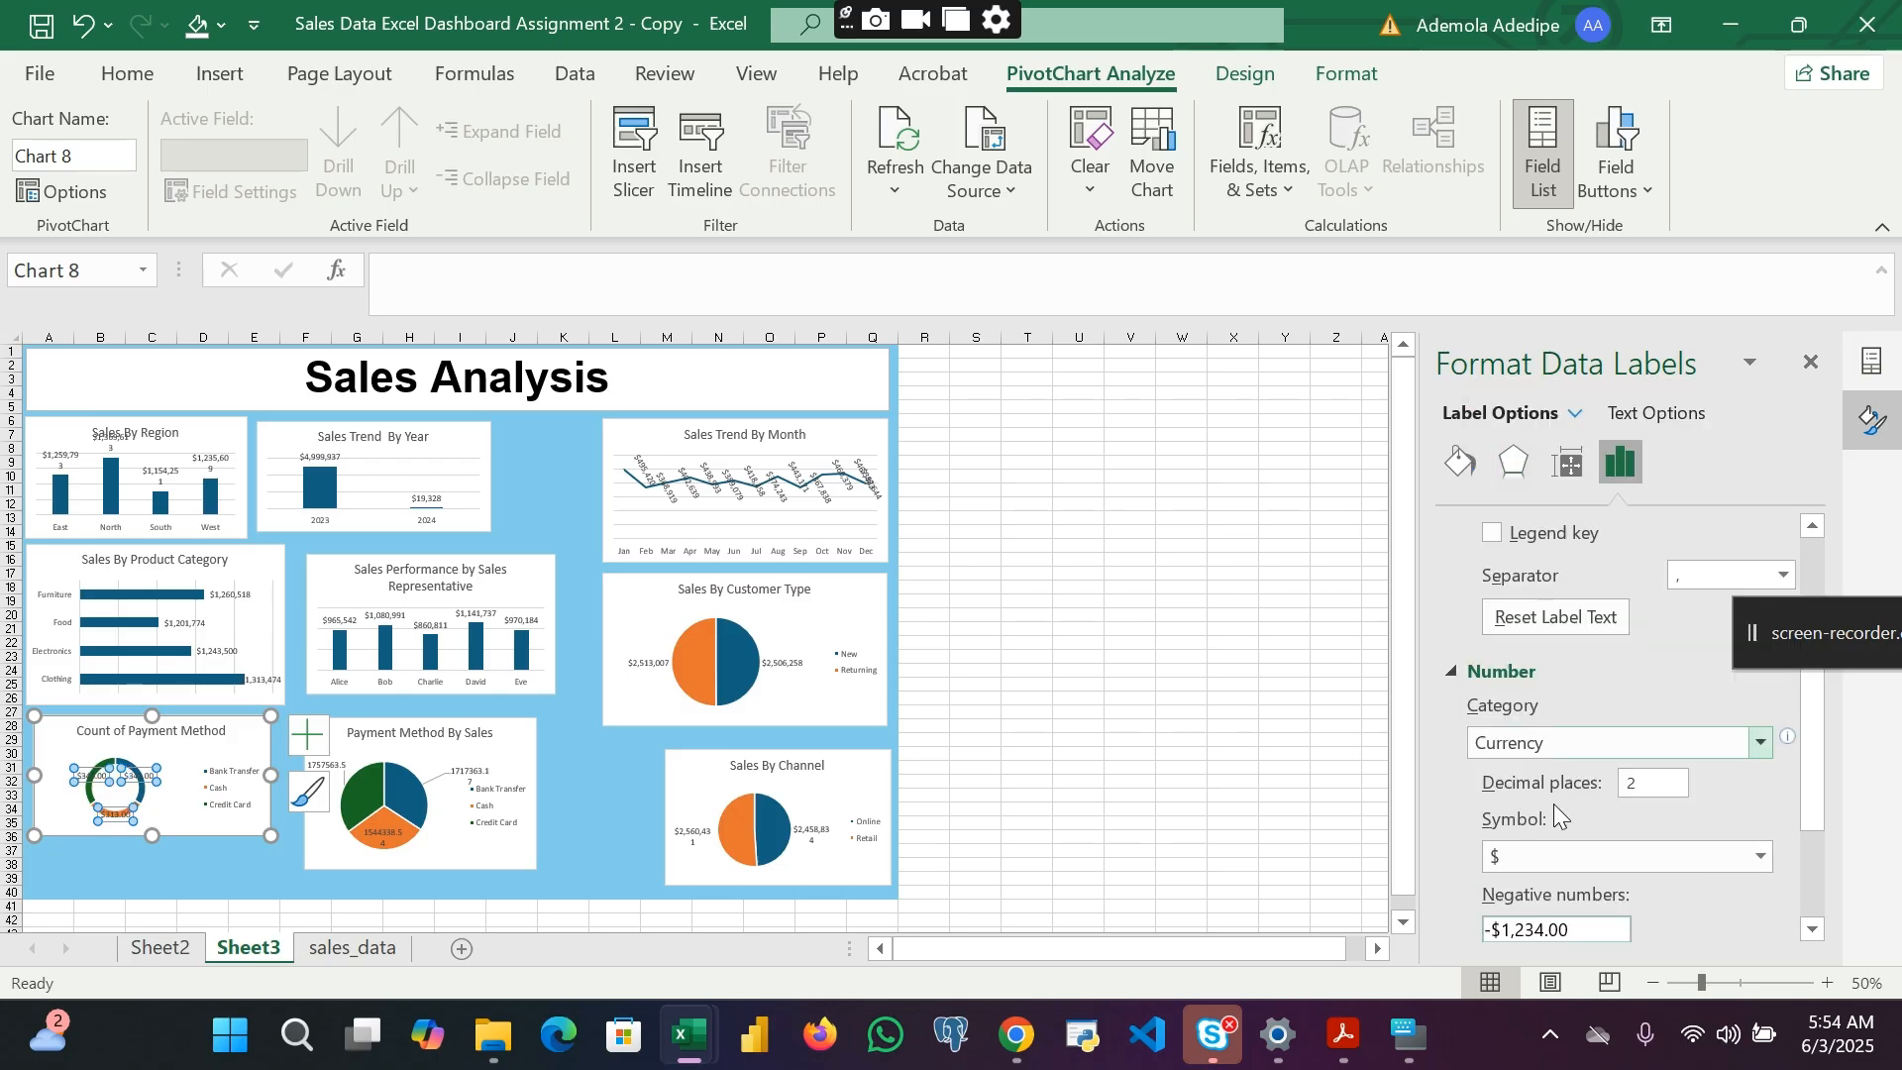
text(0)
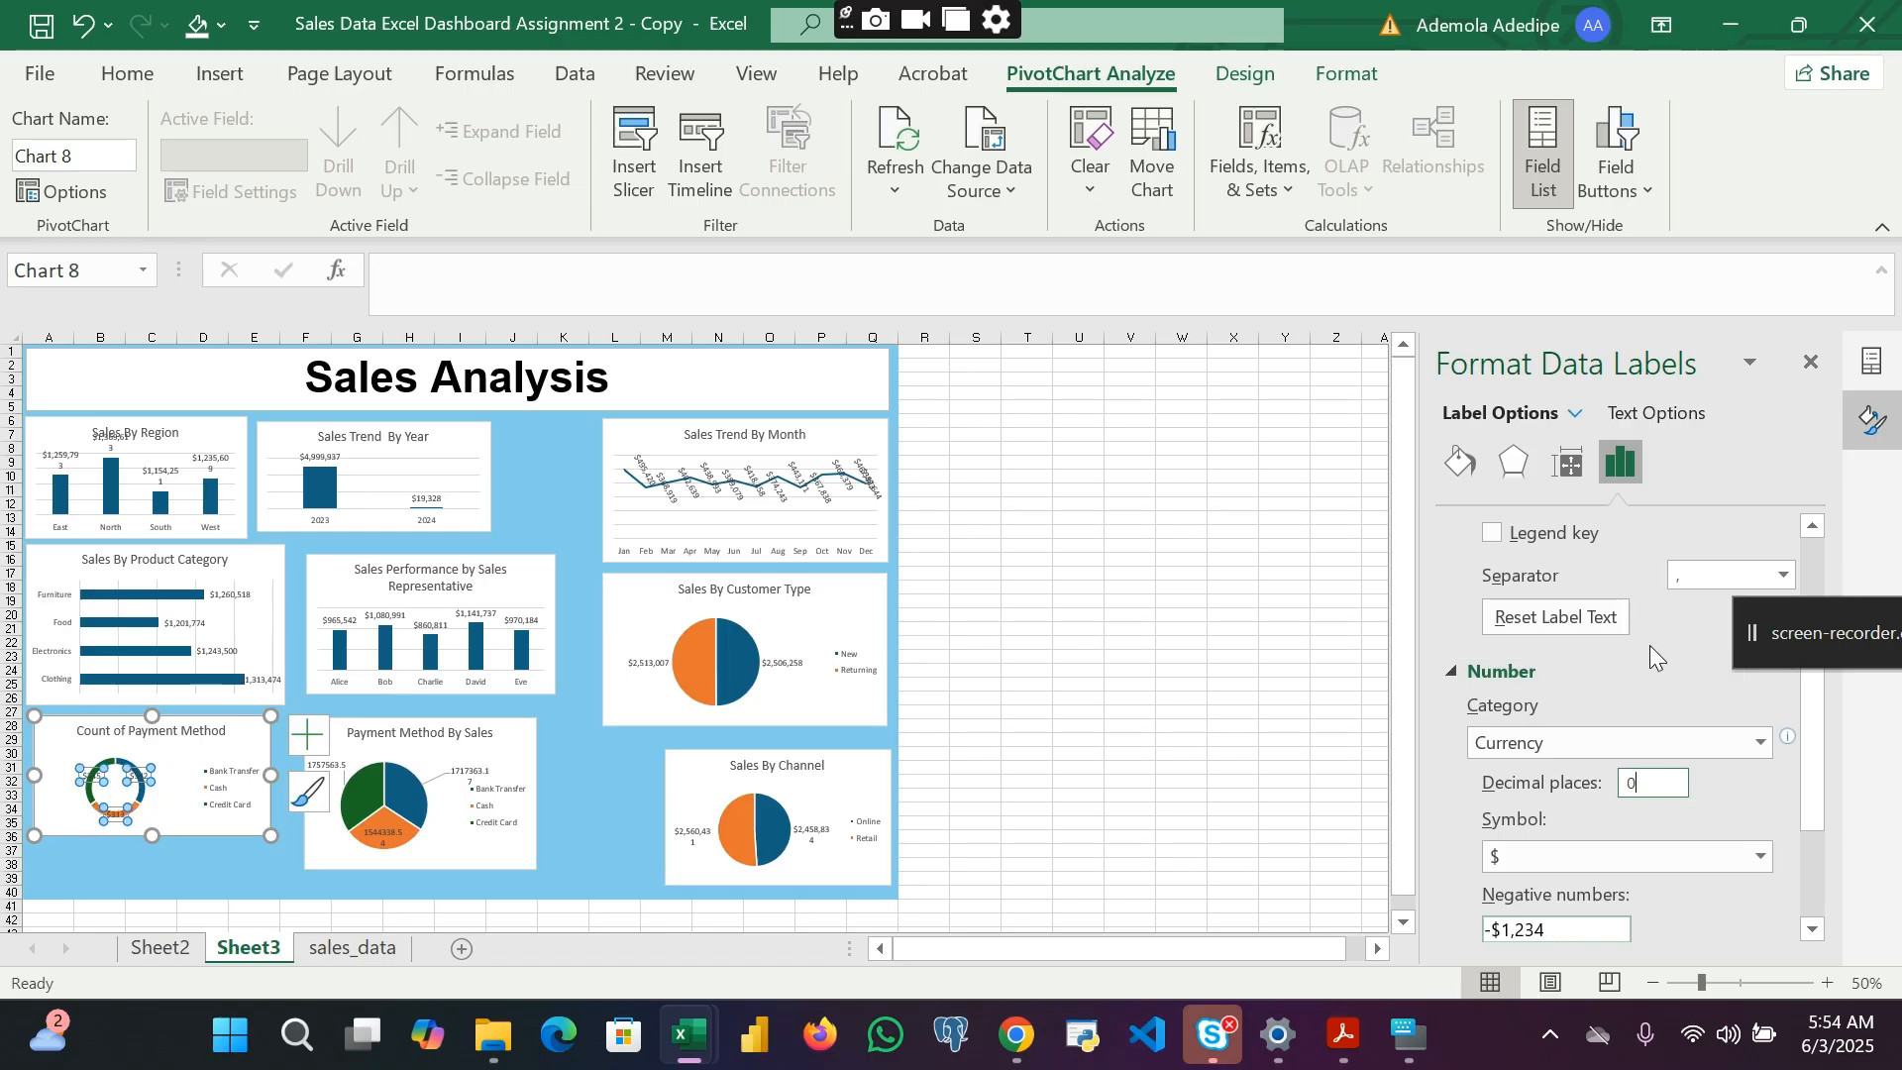
Step: Examine the size, alignment, label content and number format settings of the Count of Payment Method chart's data labels
click(1570, 464)
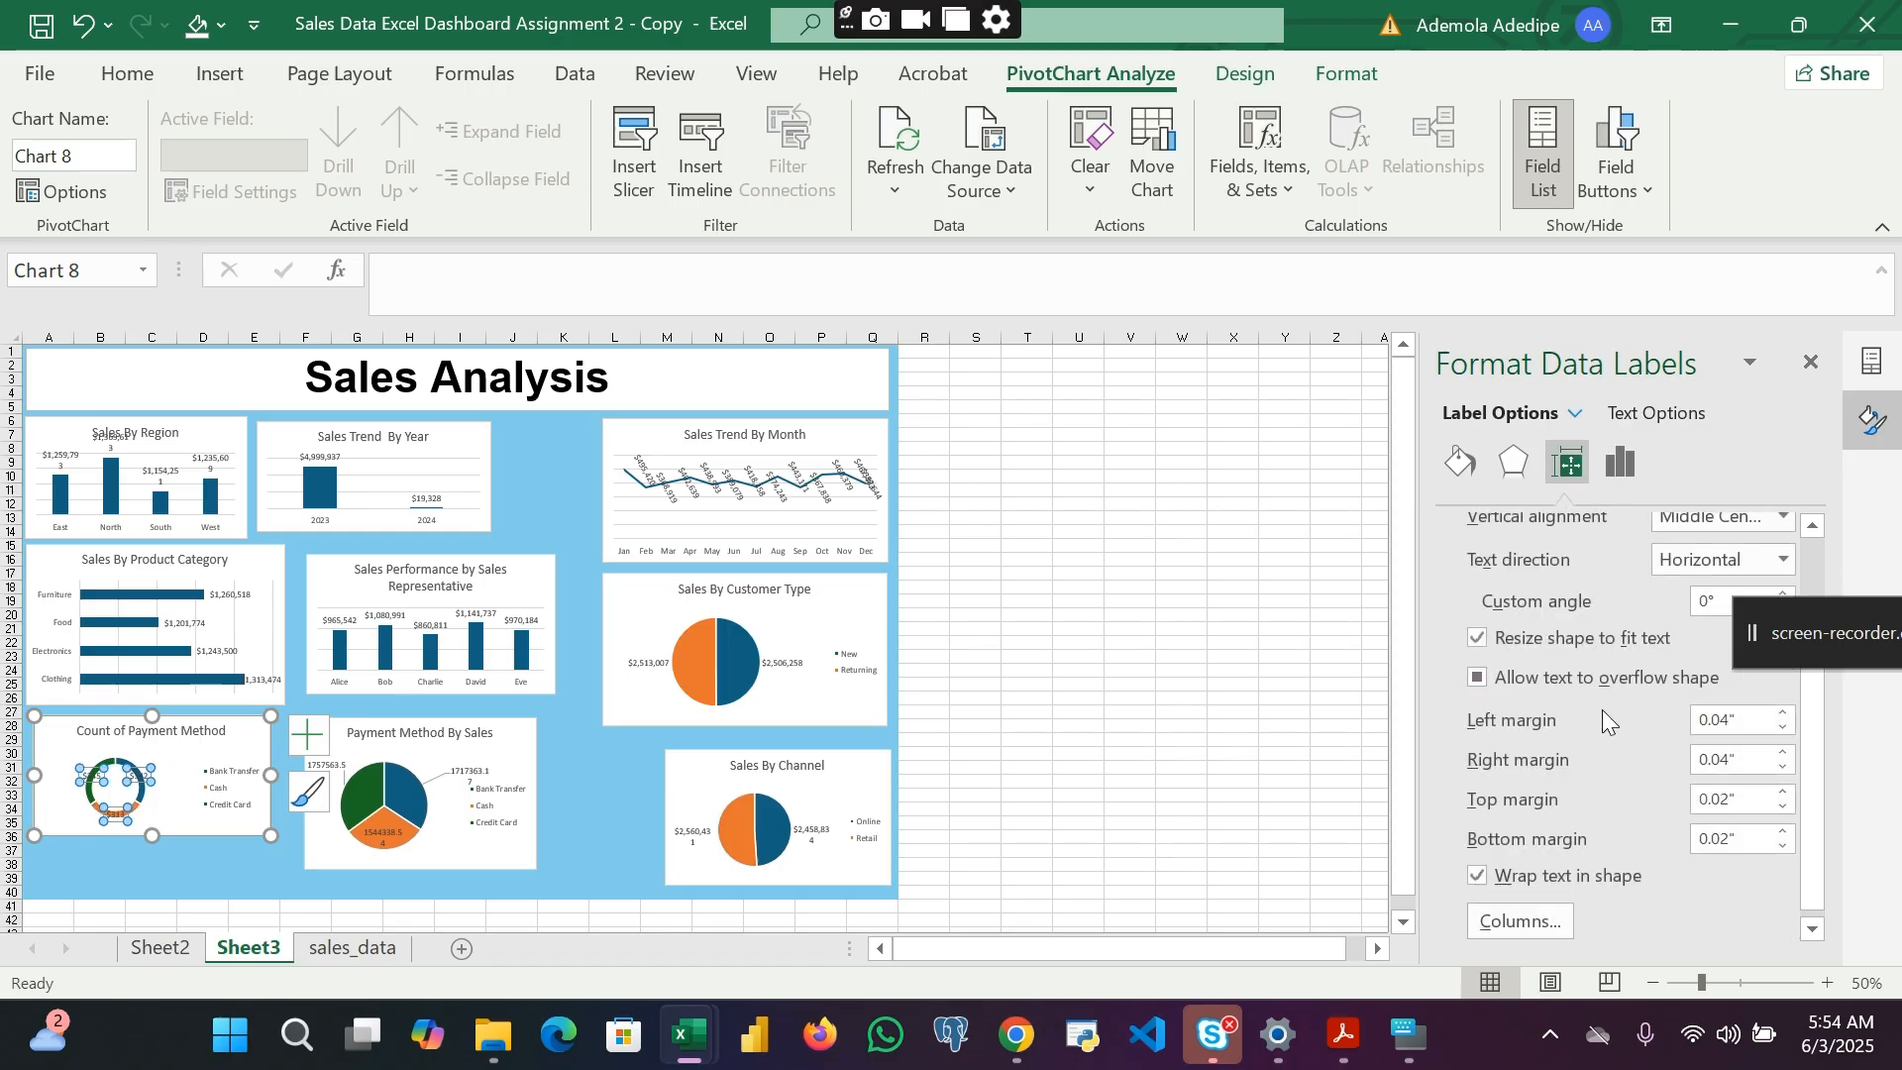
scroll(1602, 722, down, 1)
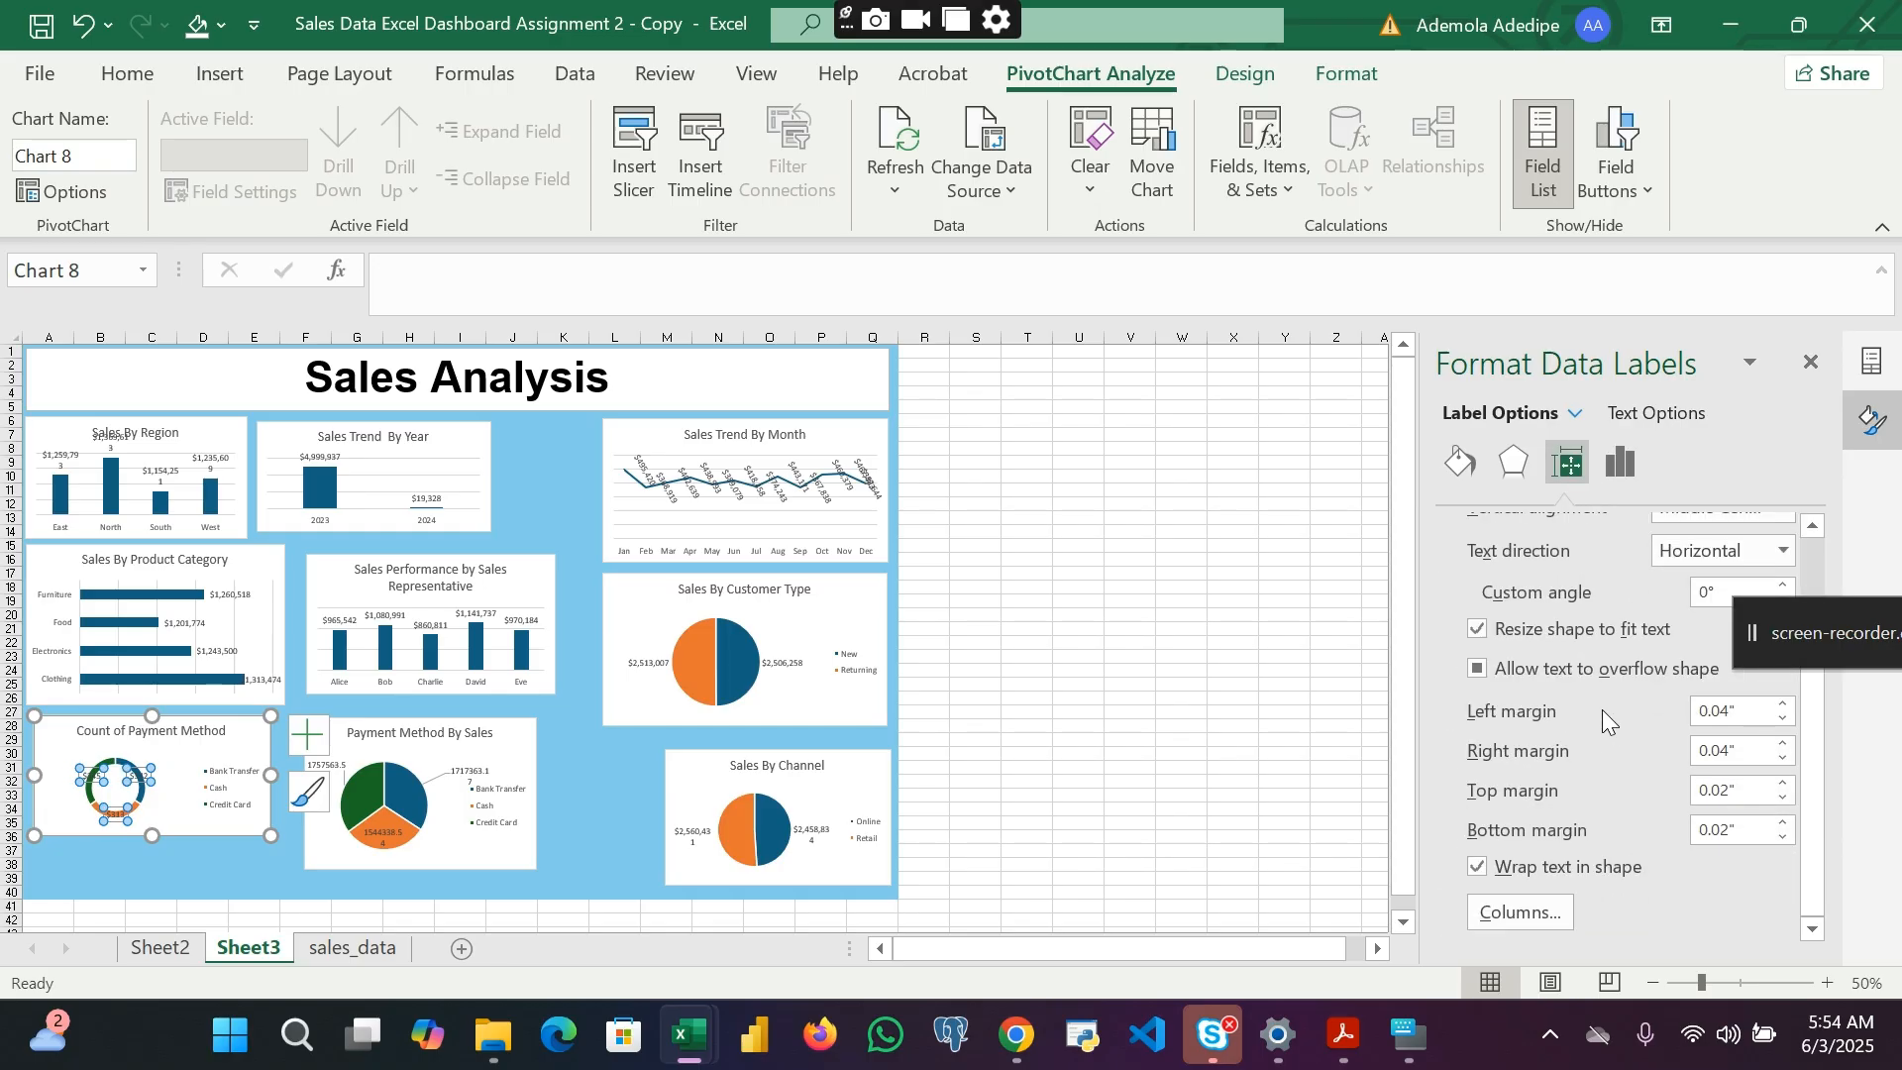
scroll(1602, 709, up, 1)
click(1513, 465)
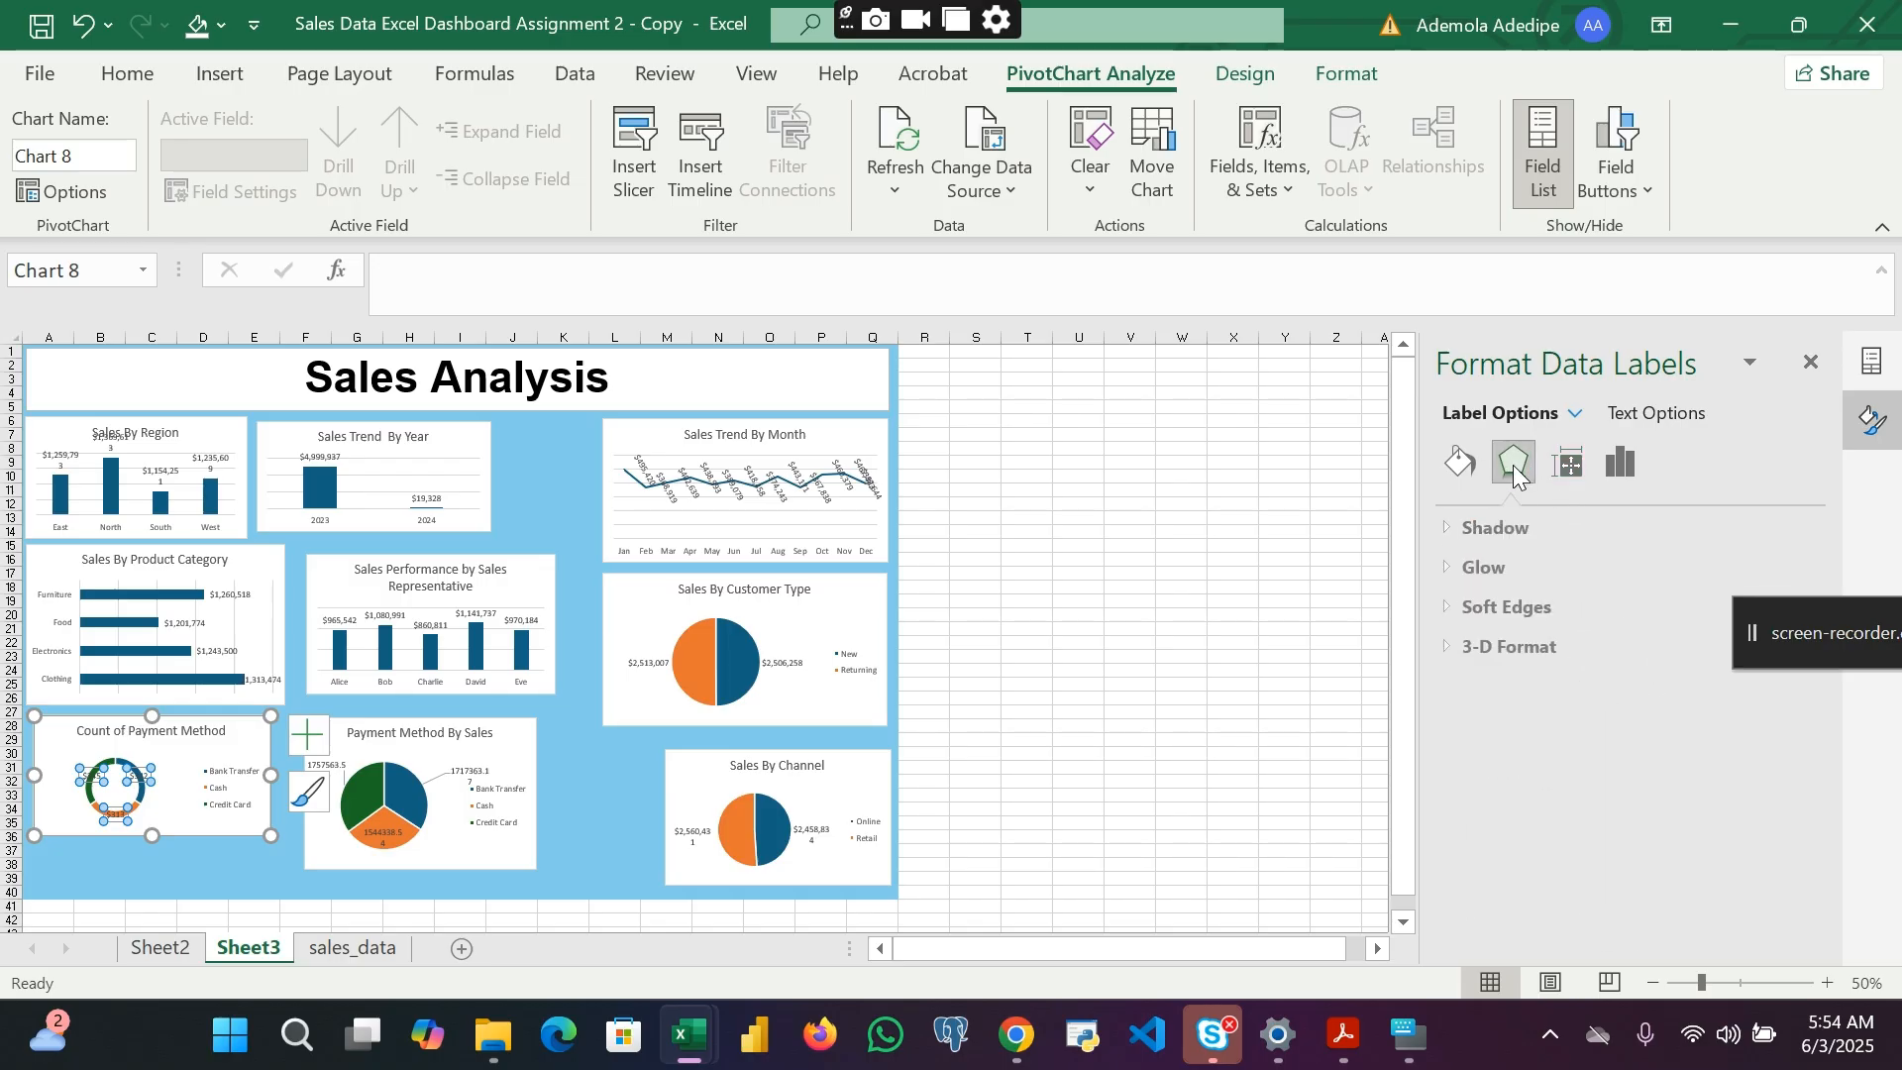
click(1459, 462)
click(1623, 464)
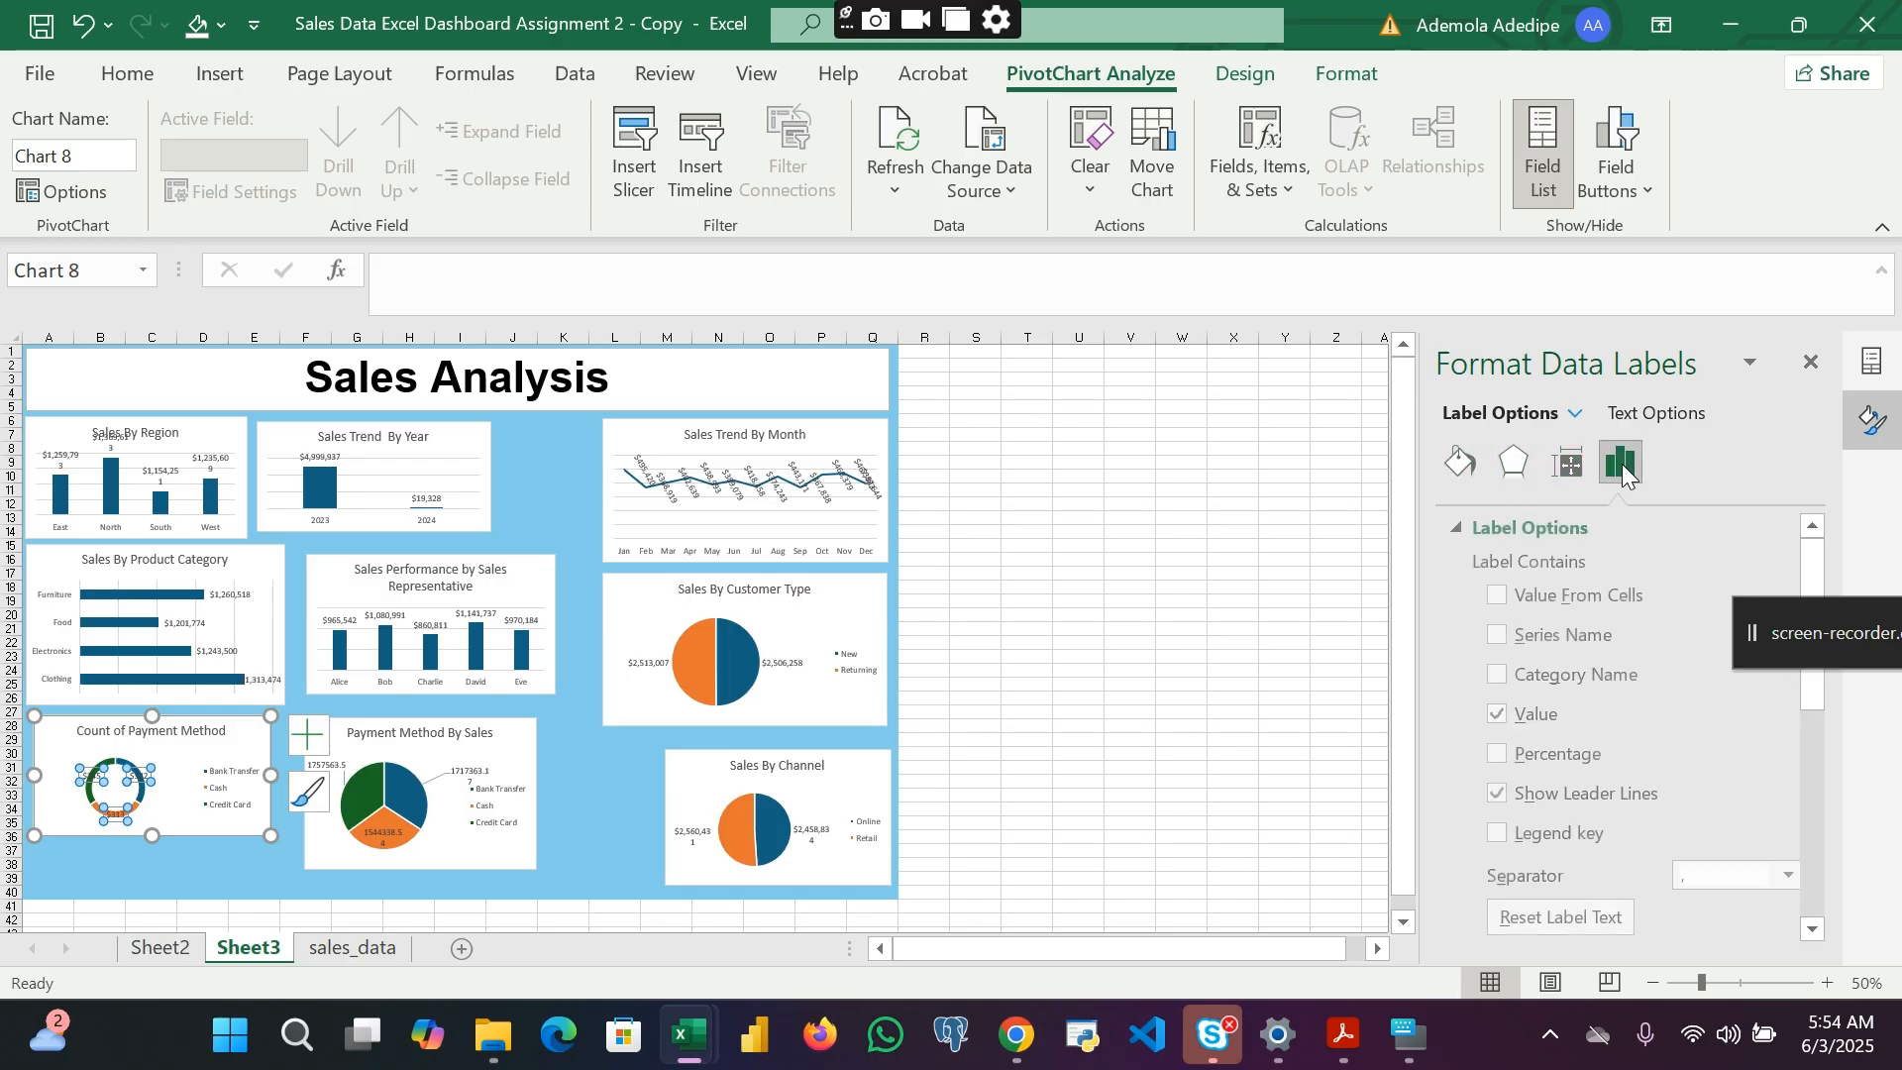
scroll(1637, 759, down, 5)
scroll(1637, 758, up, 5)
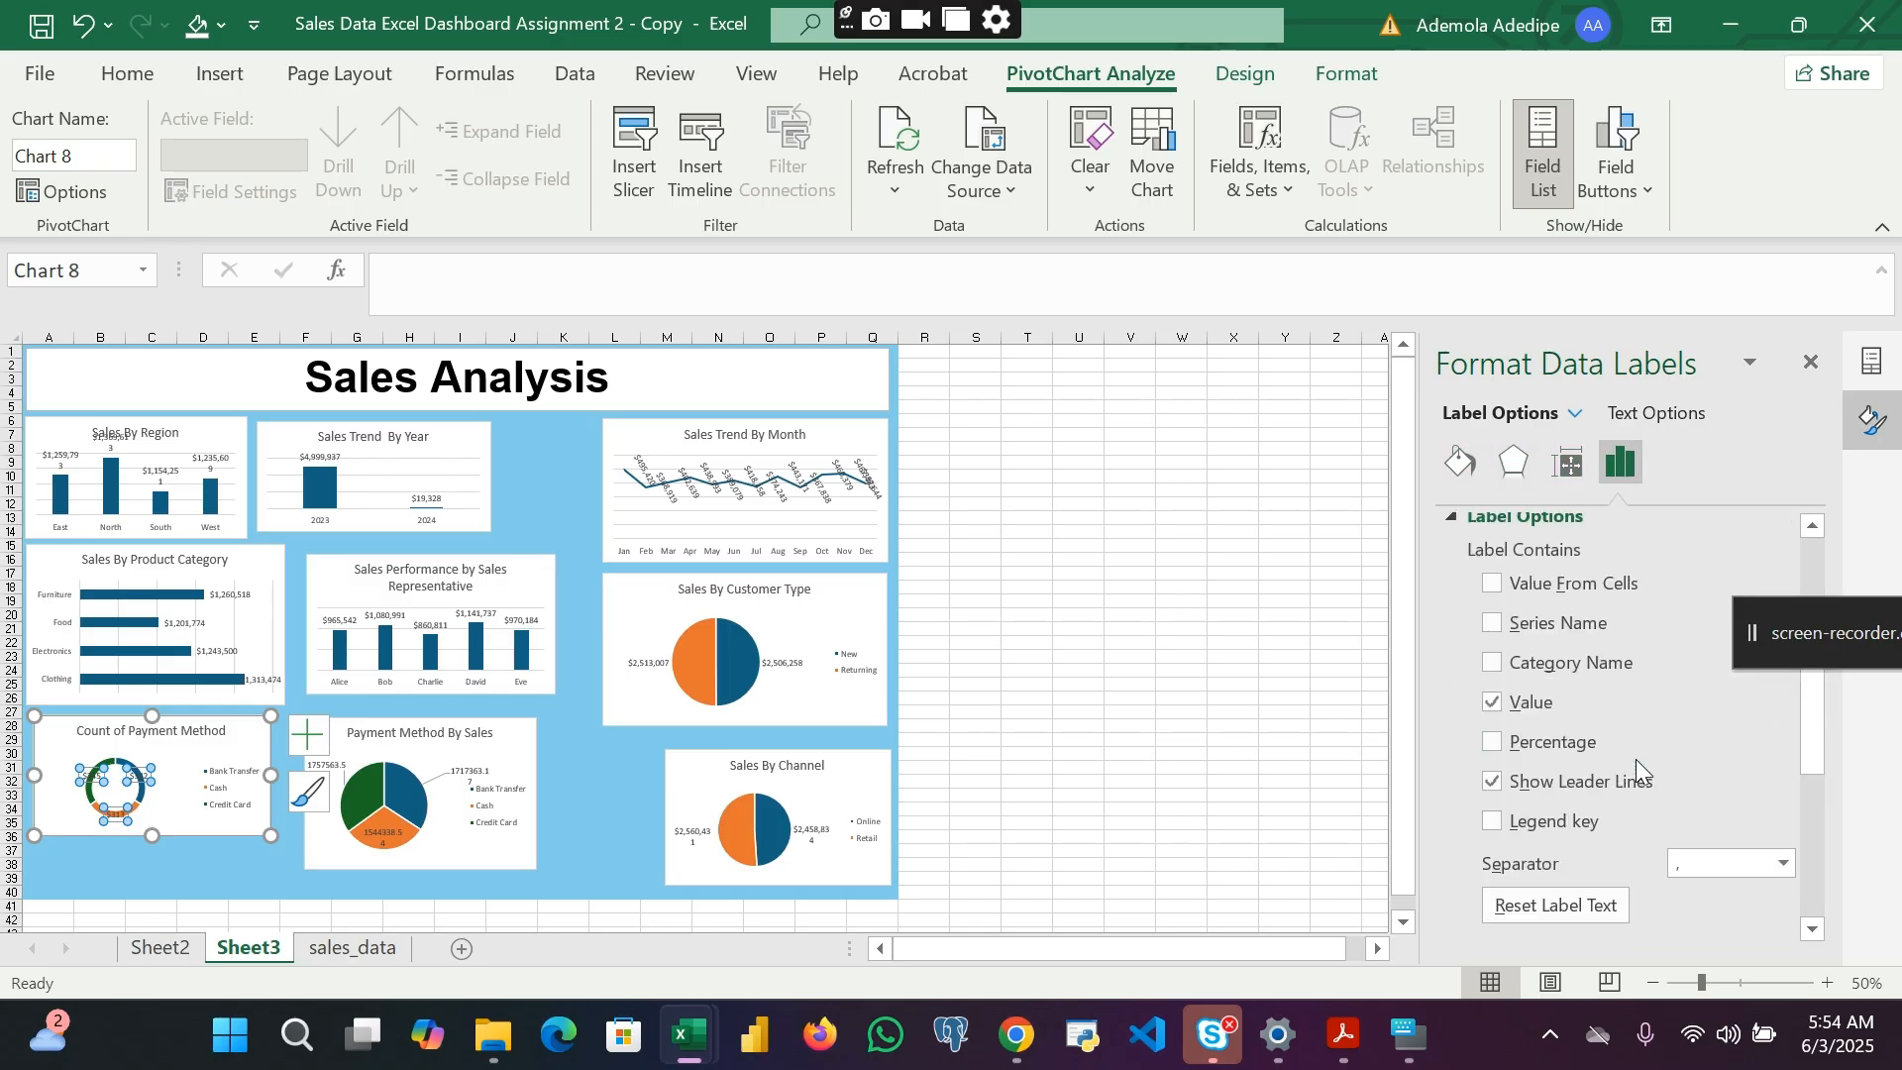
click(1451, 526)
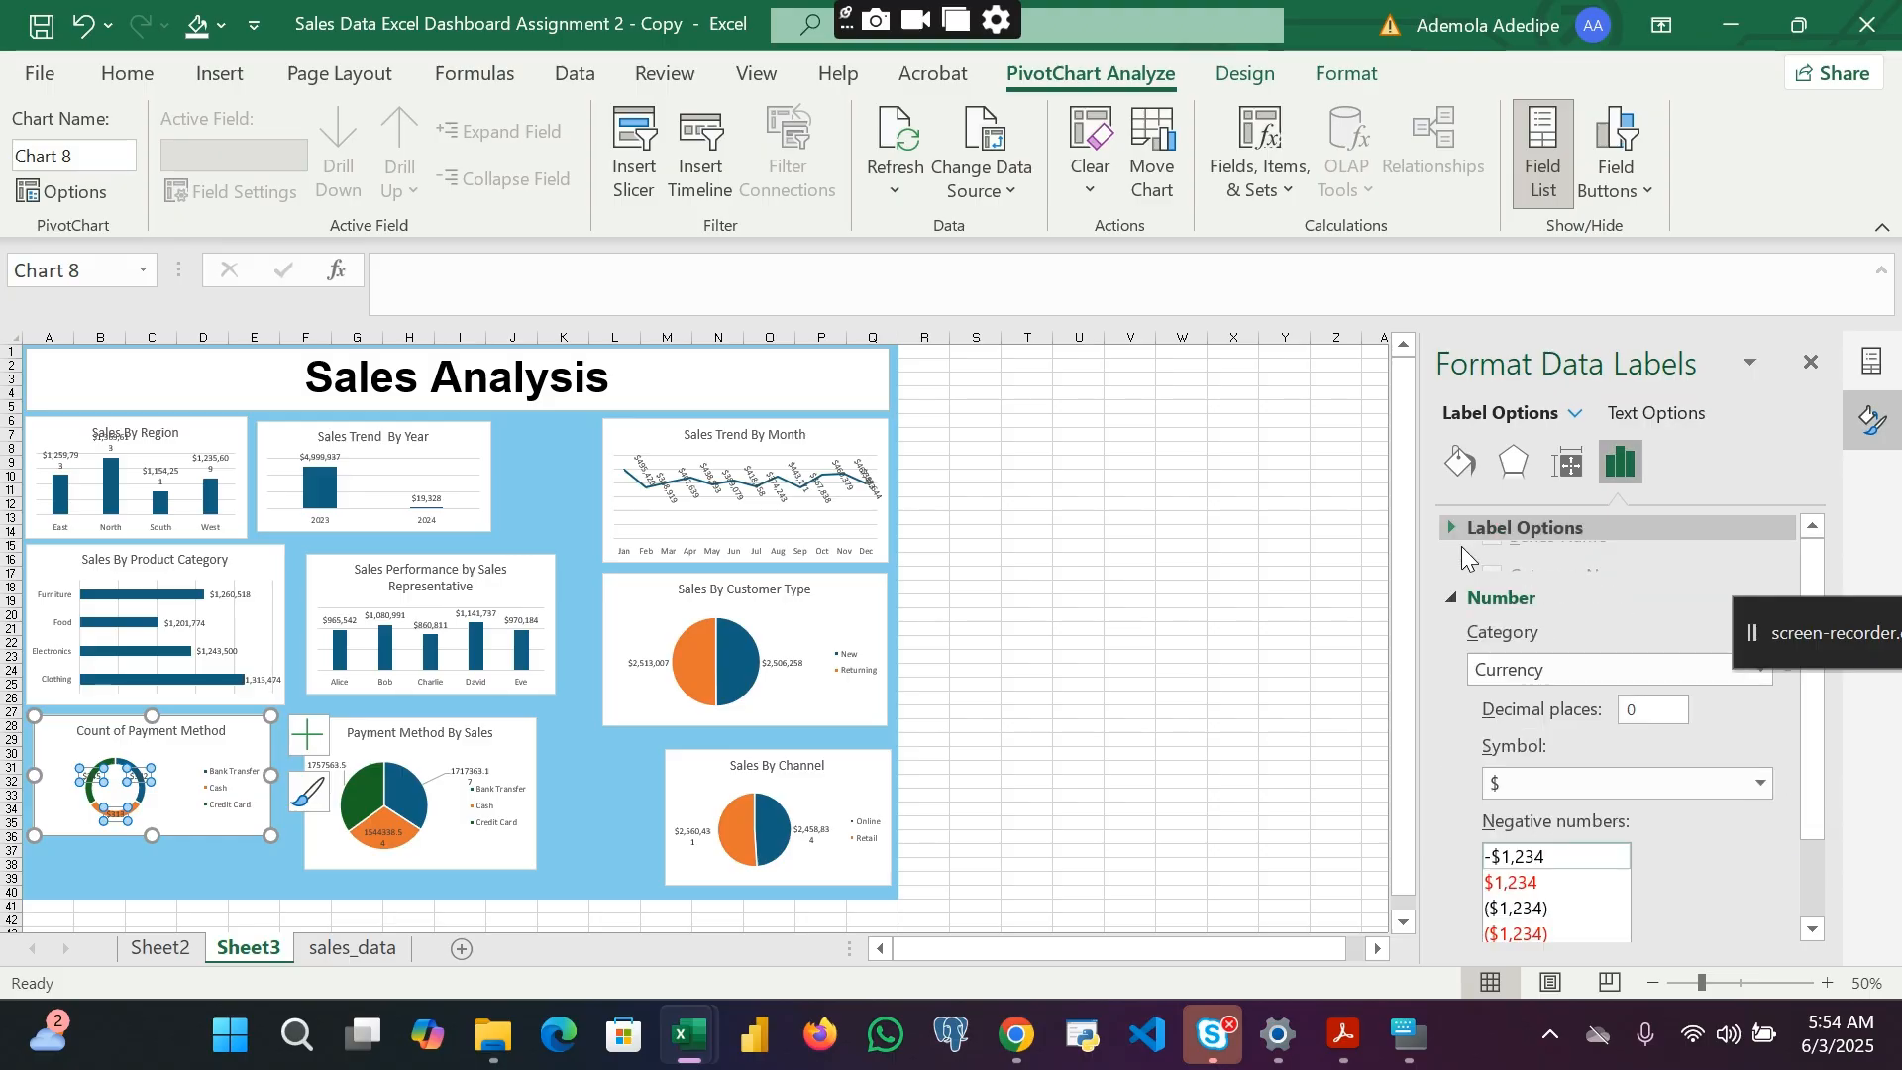
scroll(1478, 645, down, 2)
scroll(1479, 644, up, 2)
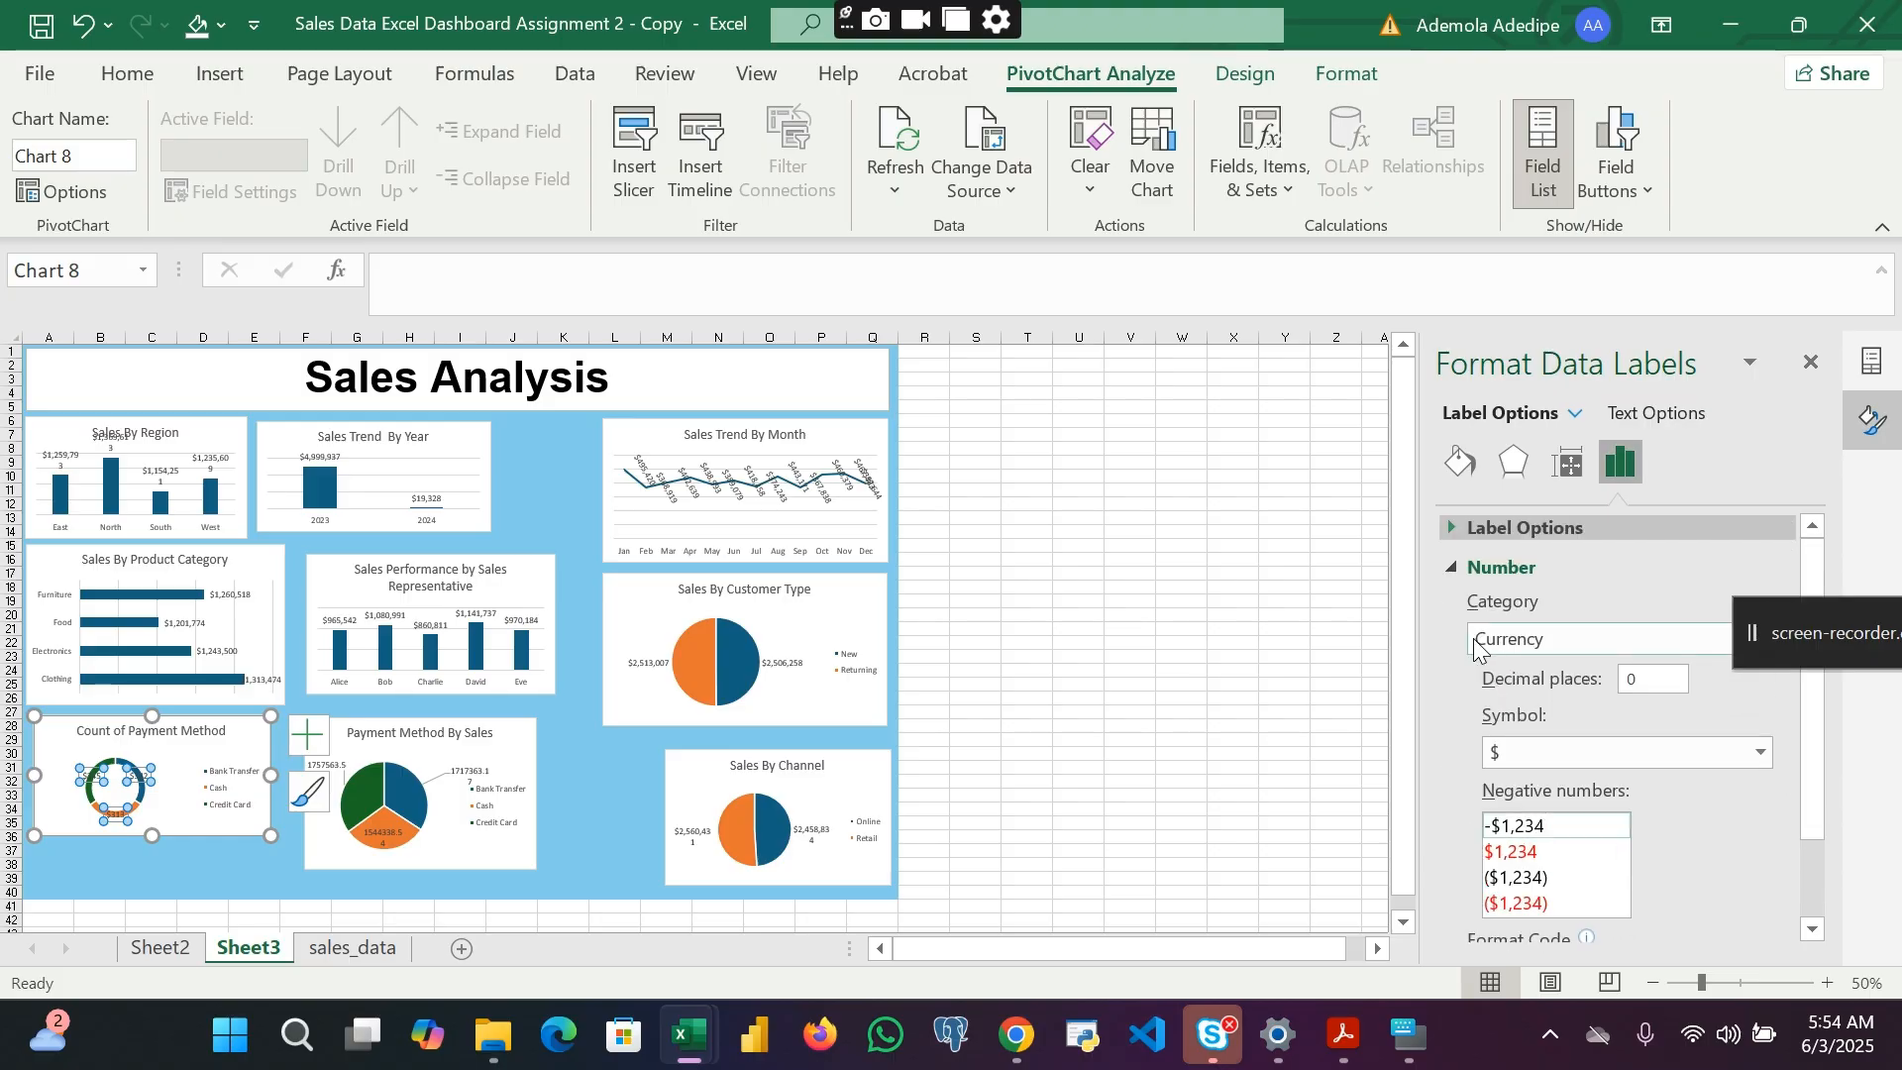
click(1453, 566)
click(1575, 470)
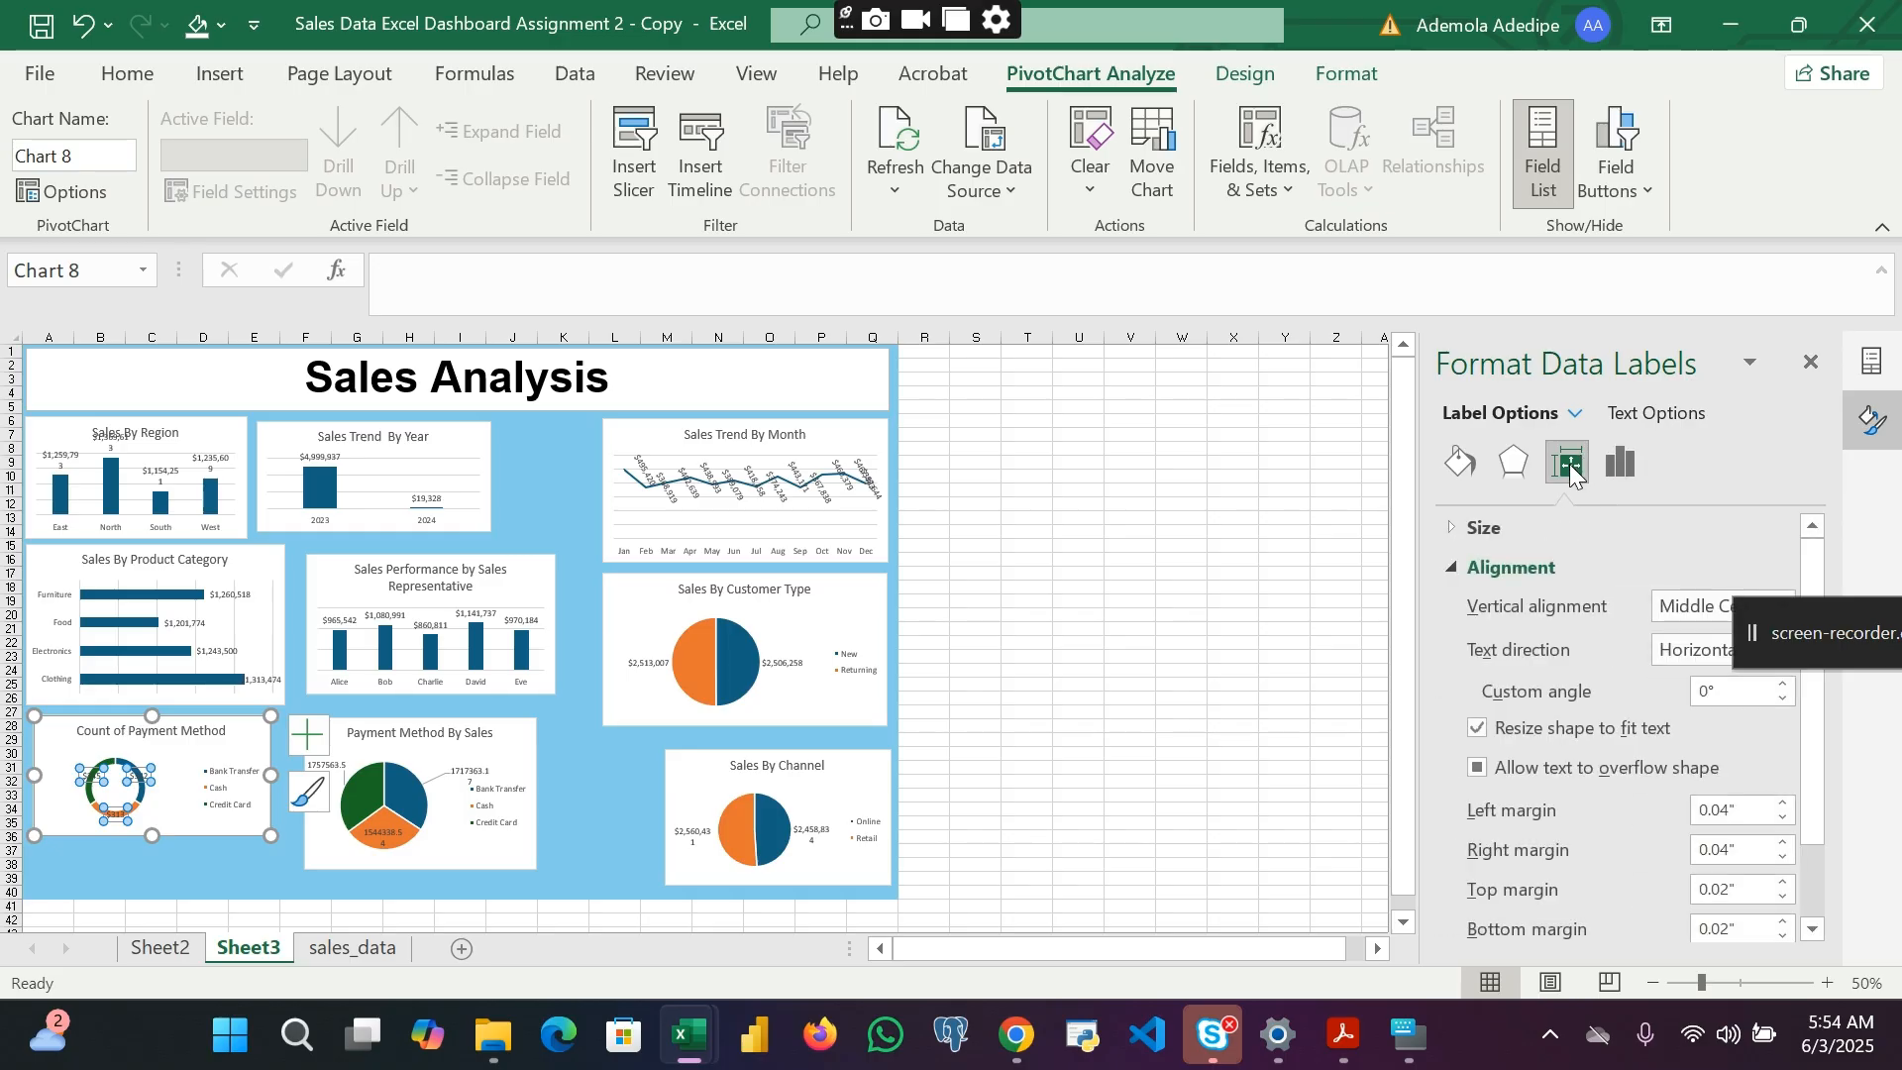
scroll(1649, 759, down, 2)
scroll(1649, 758, up, 1)
scroll(1469, 631, down, 1)
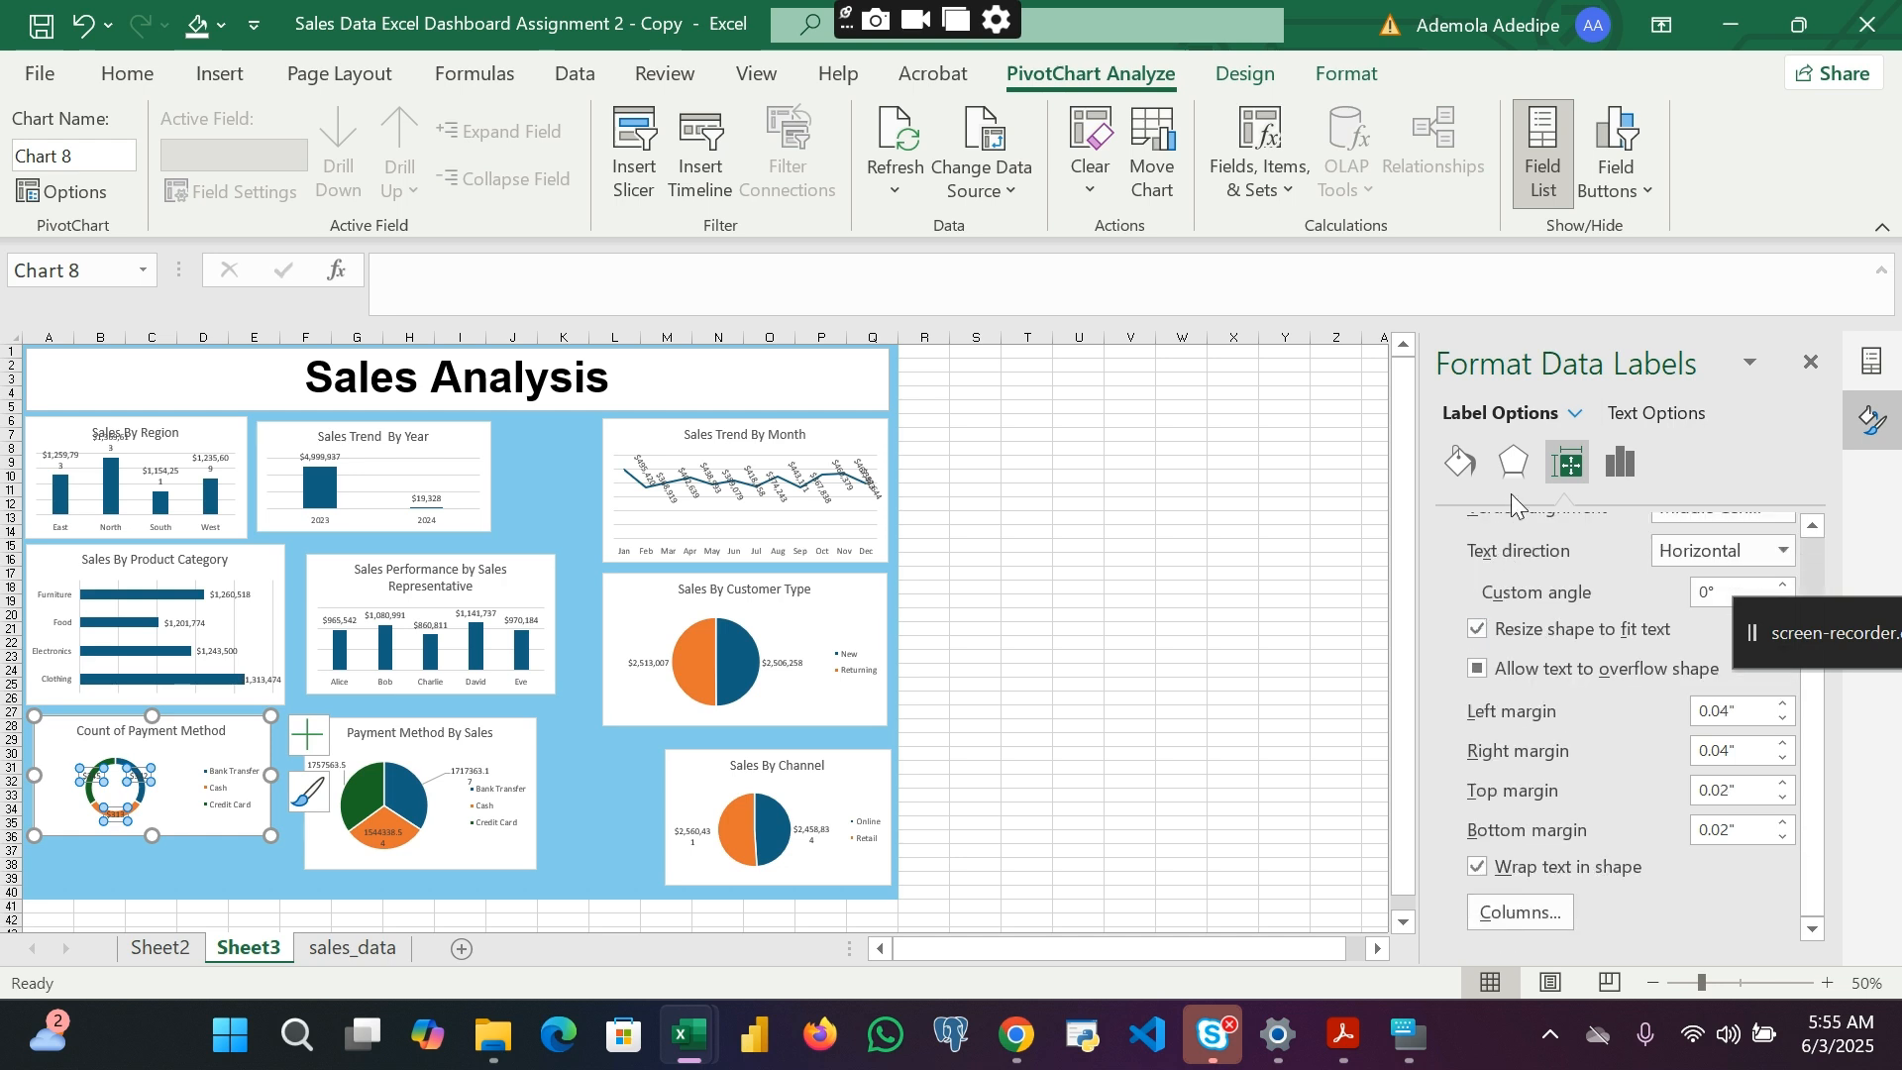
scroll(1469, 630, up, 1)
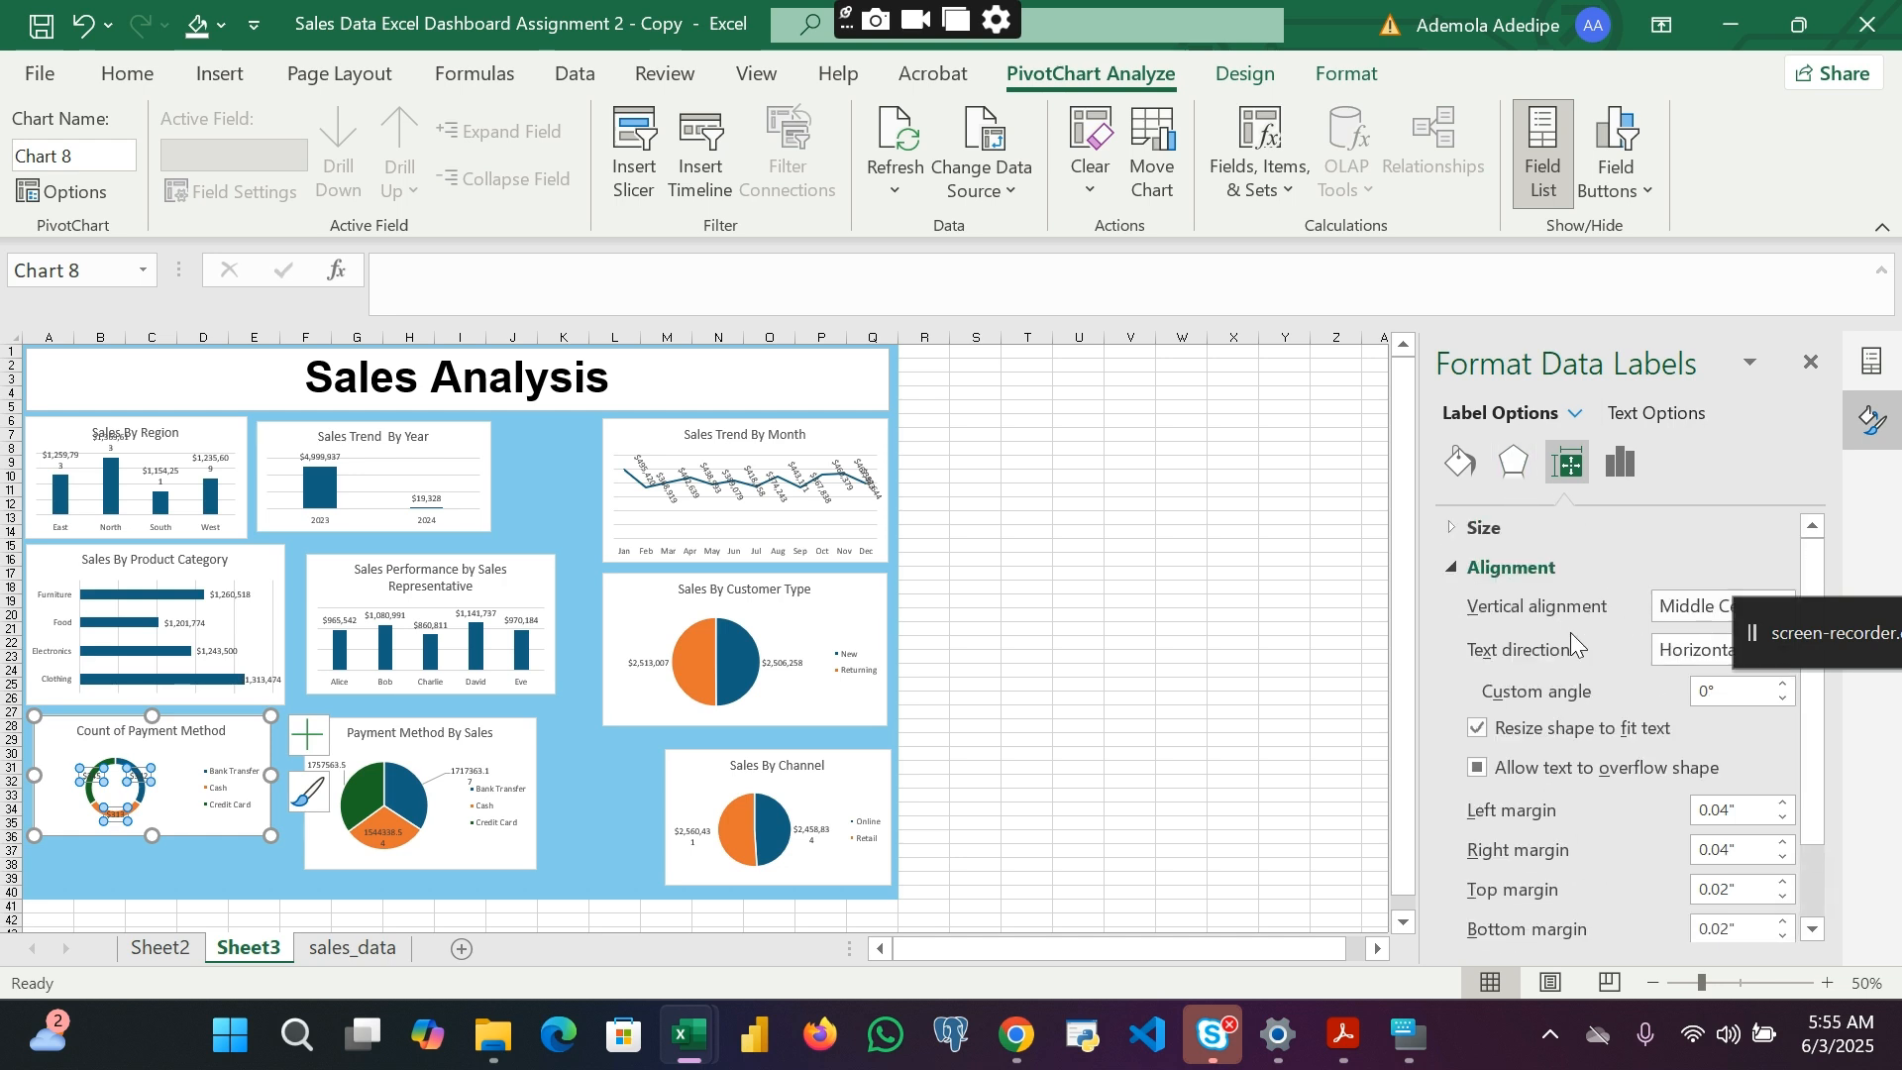
click(1451, 561)
Step: Inspect the shadow, glow, soft edges and 3-D format settings of the Count of Payment Method chart's data labels
click(1515, 459)
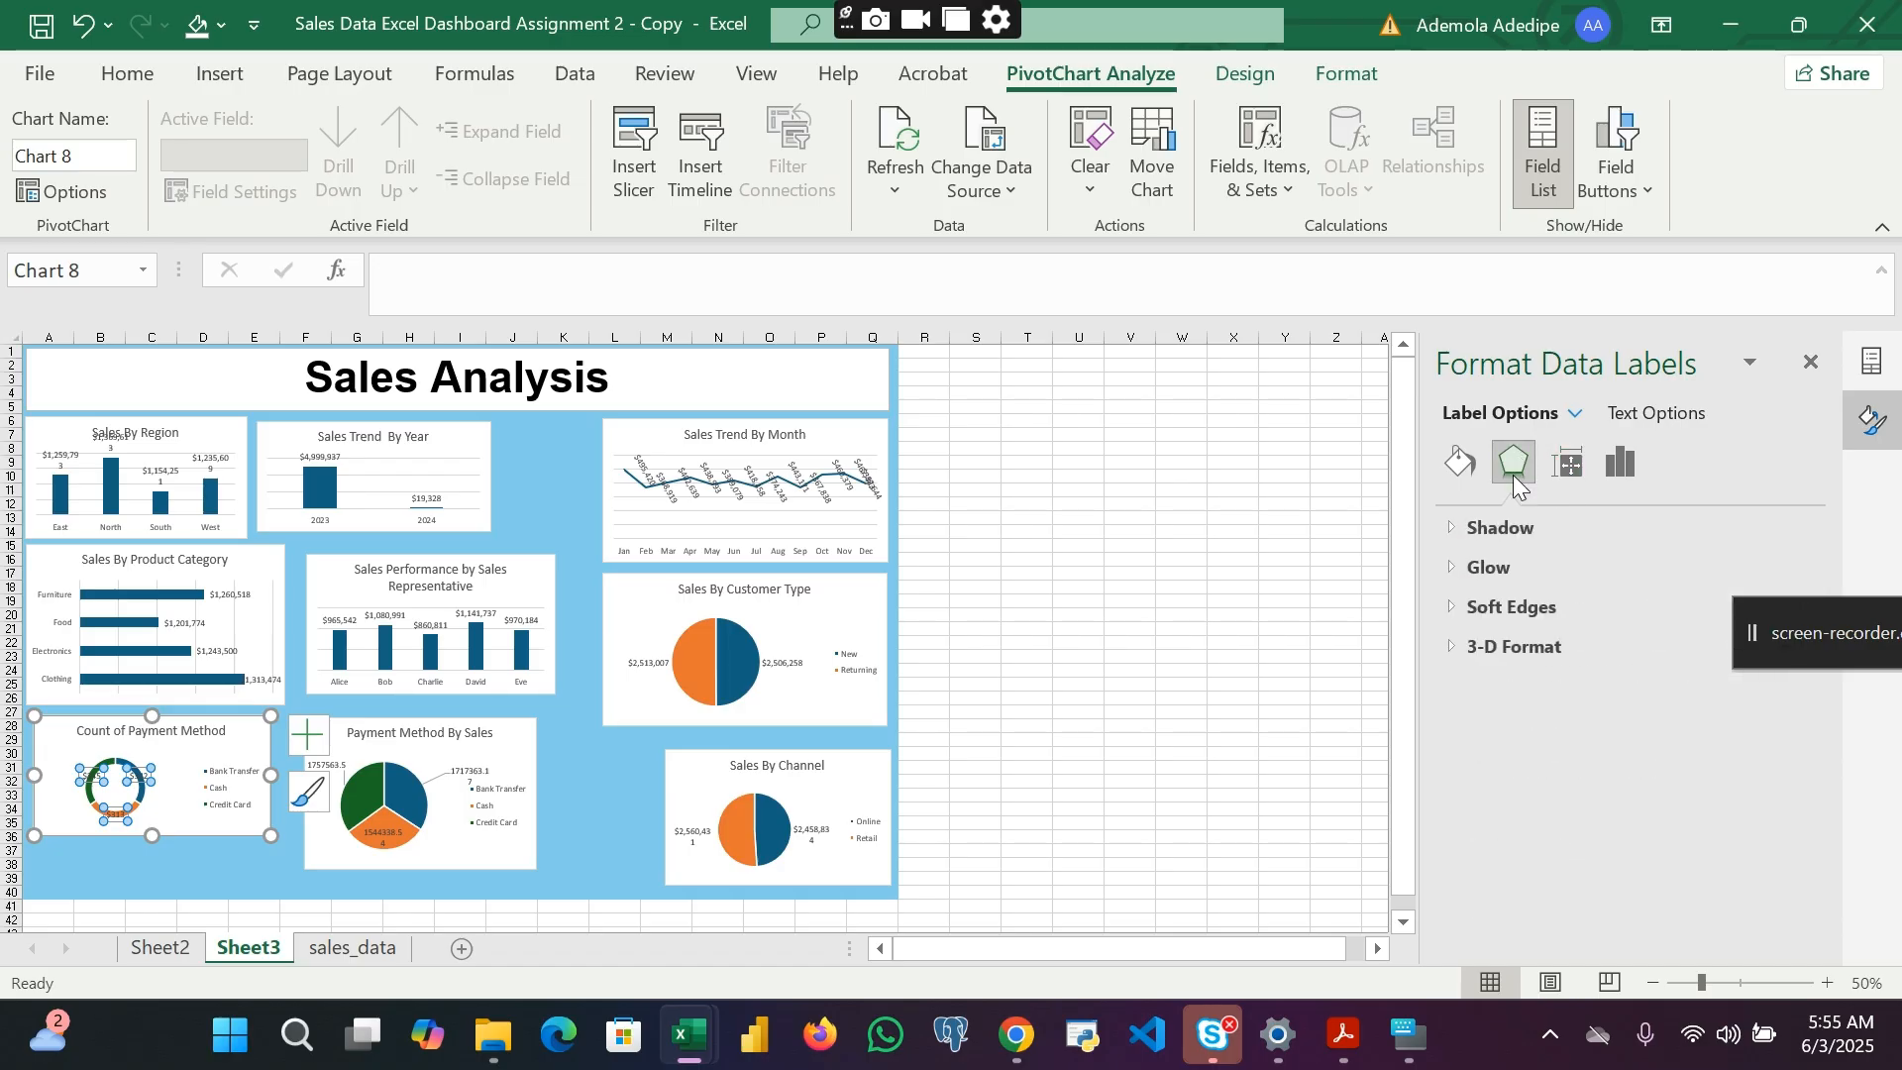
click(1456, 528)
click(1456, 529)
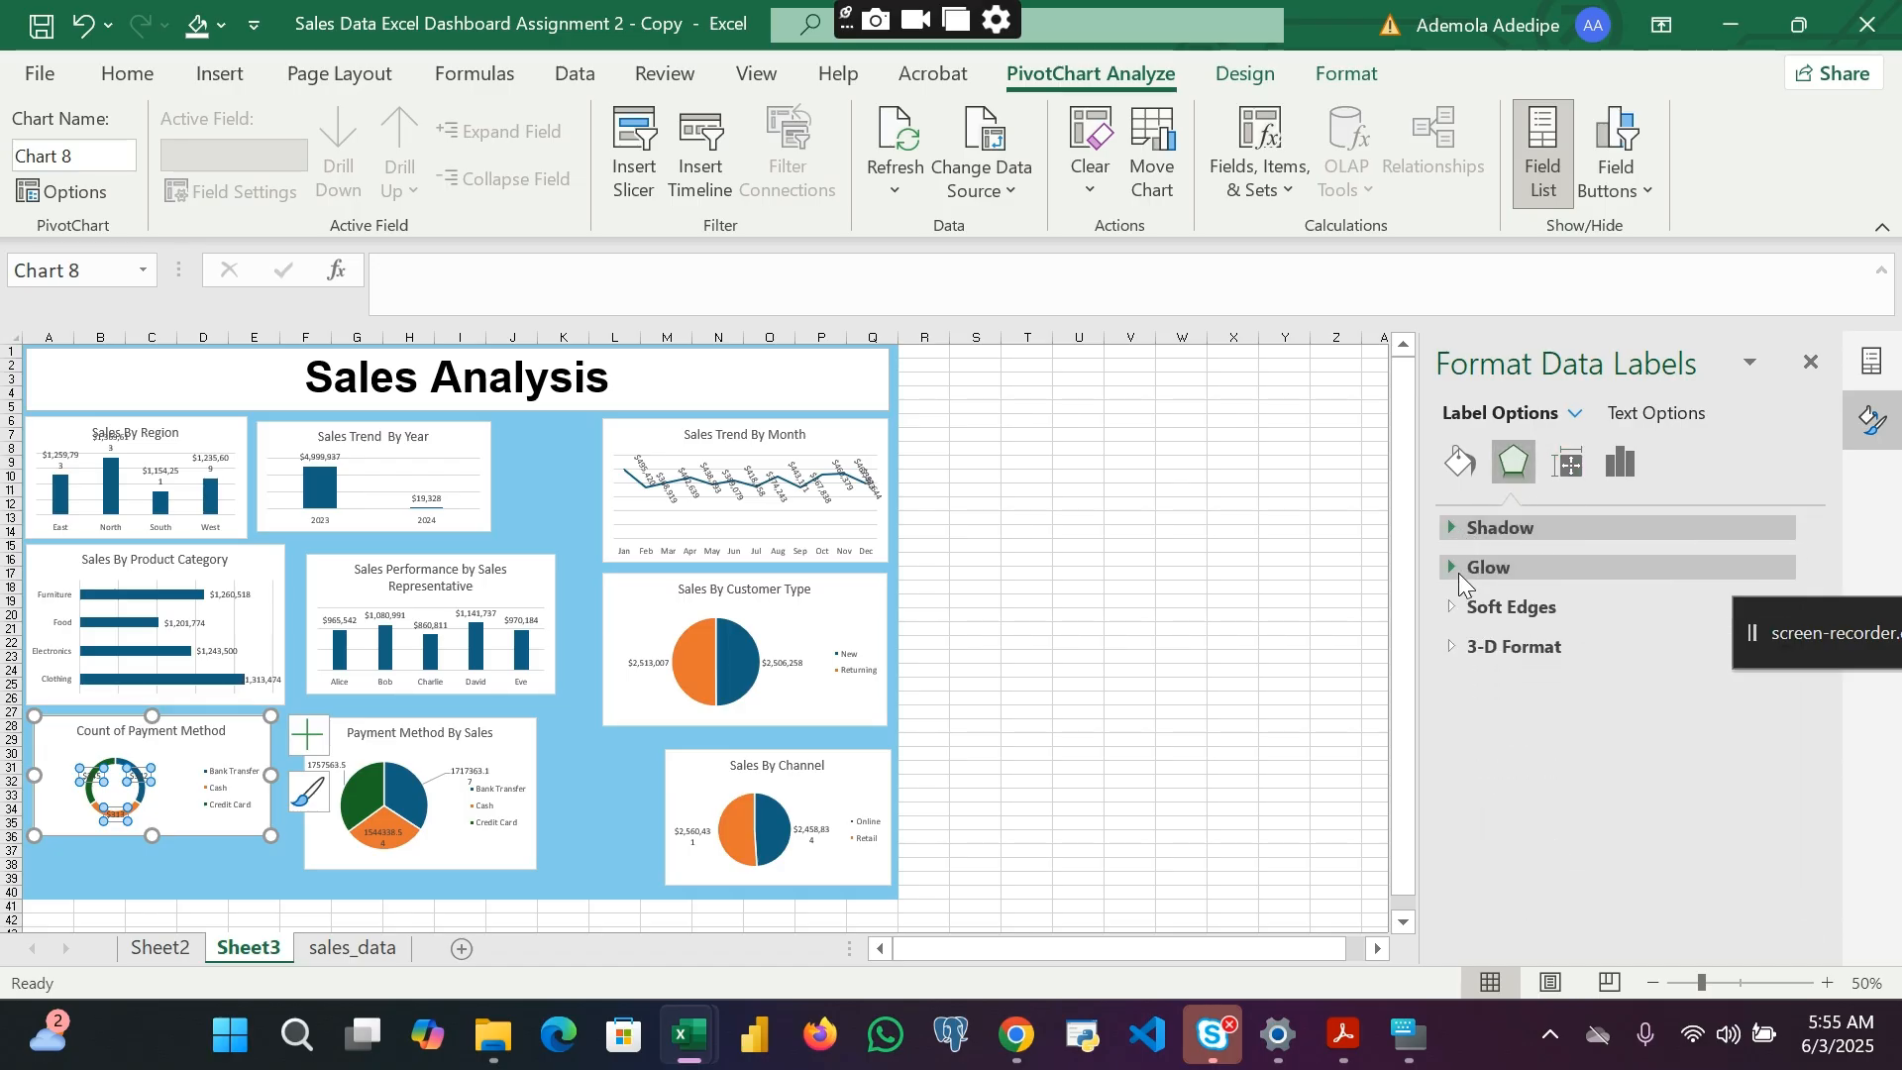
click(1458, 570)
click(1459, 572)
click(1456, 611)
click(1454, 614)
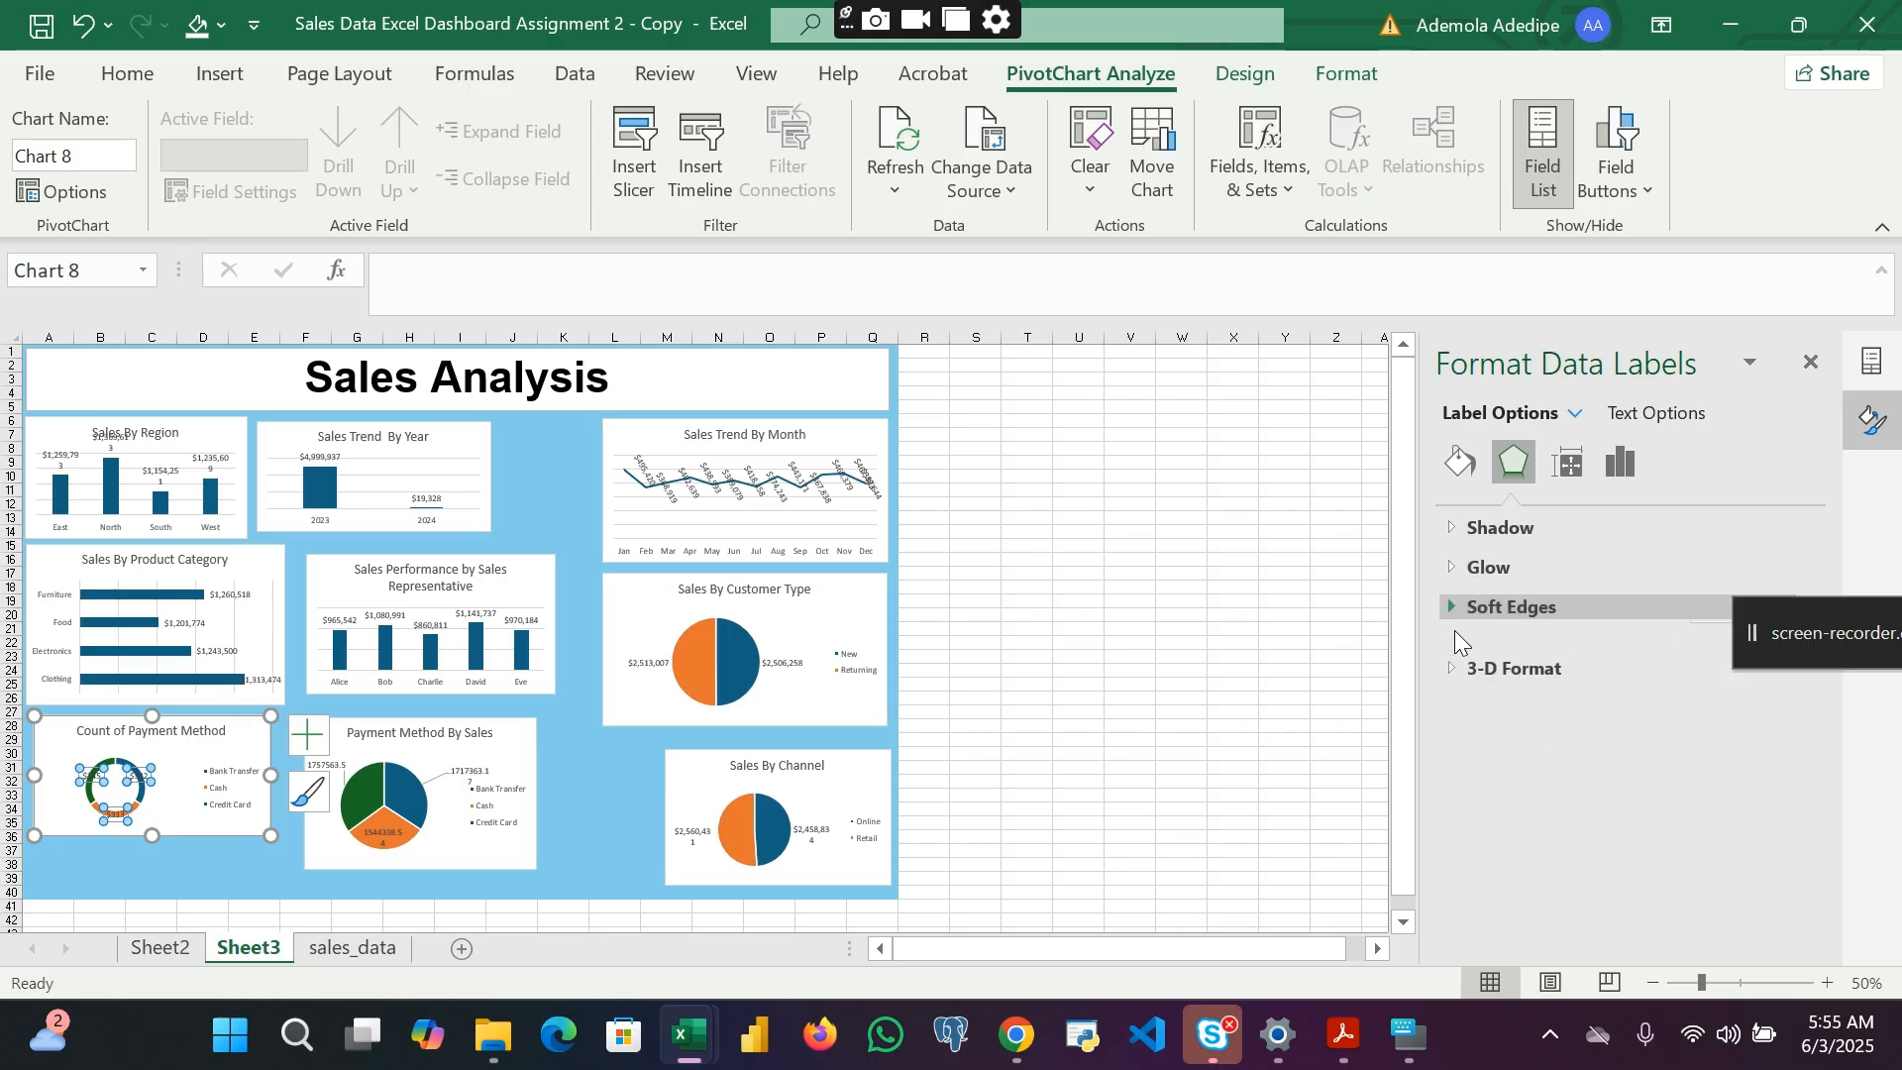
click(1452, 646)
click(1452, 646)
click(1568, 463)
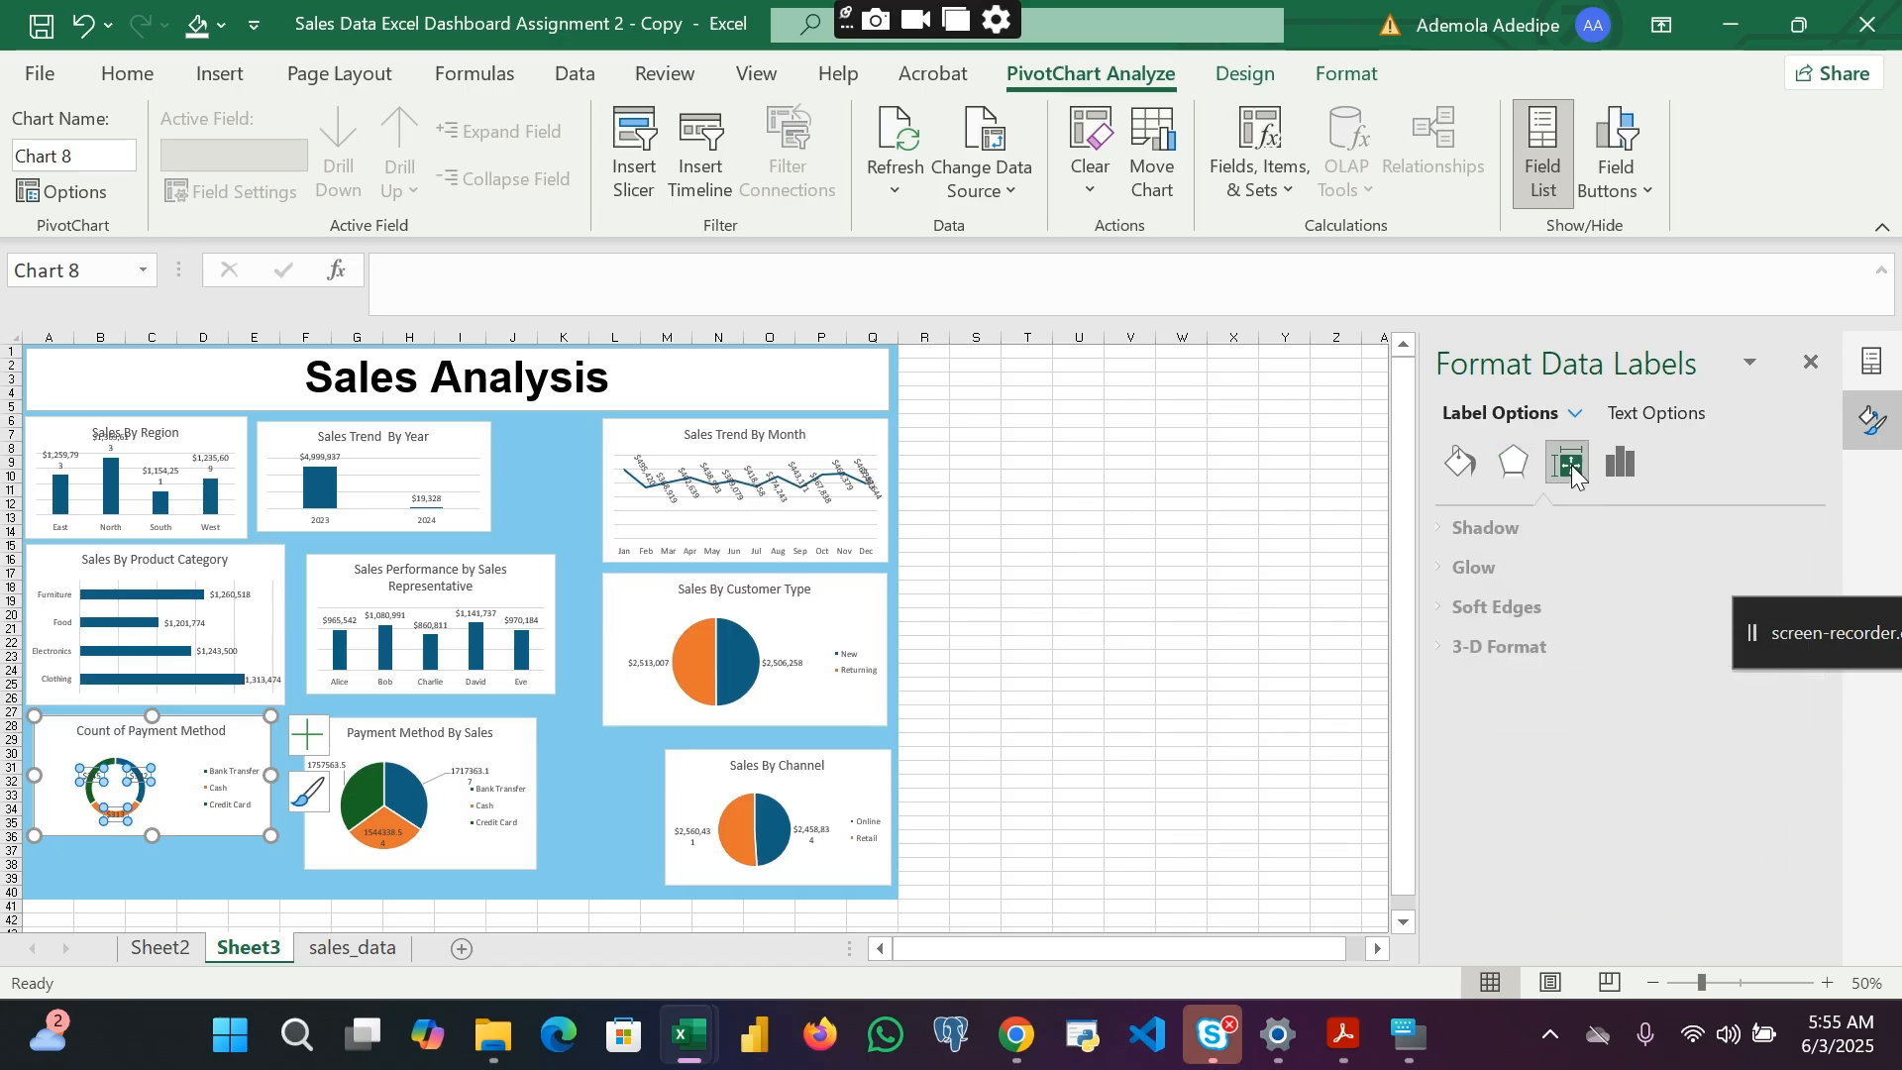
Step: Review the text fill, text outline, text effects and text box settings of the Count of Payment Method chart's data labels
click(1575, 416)
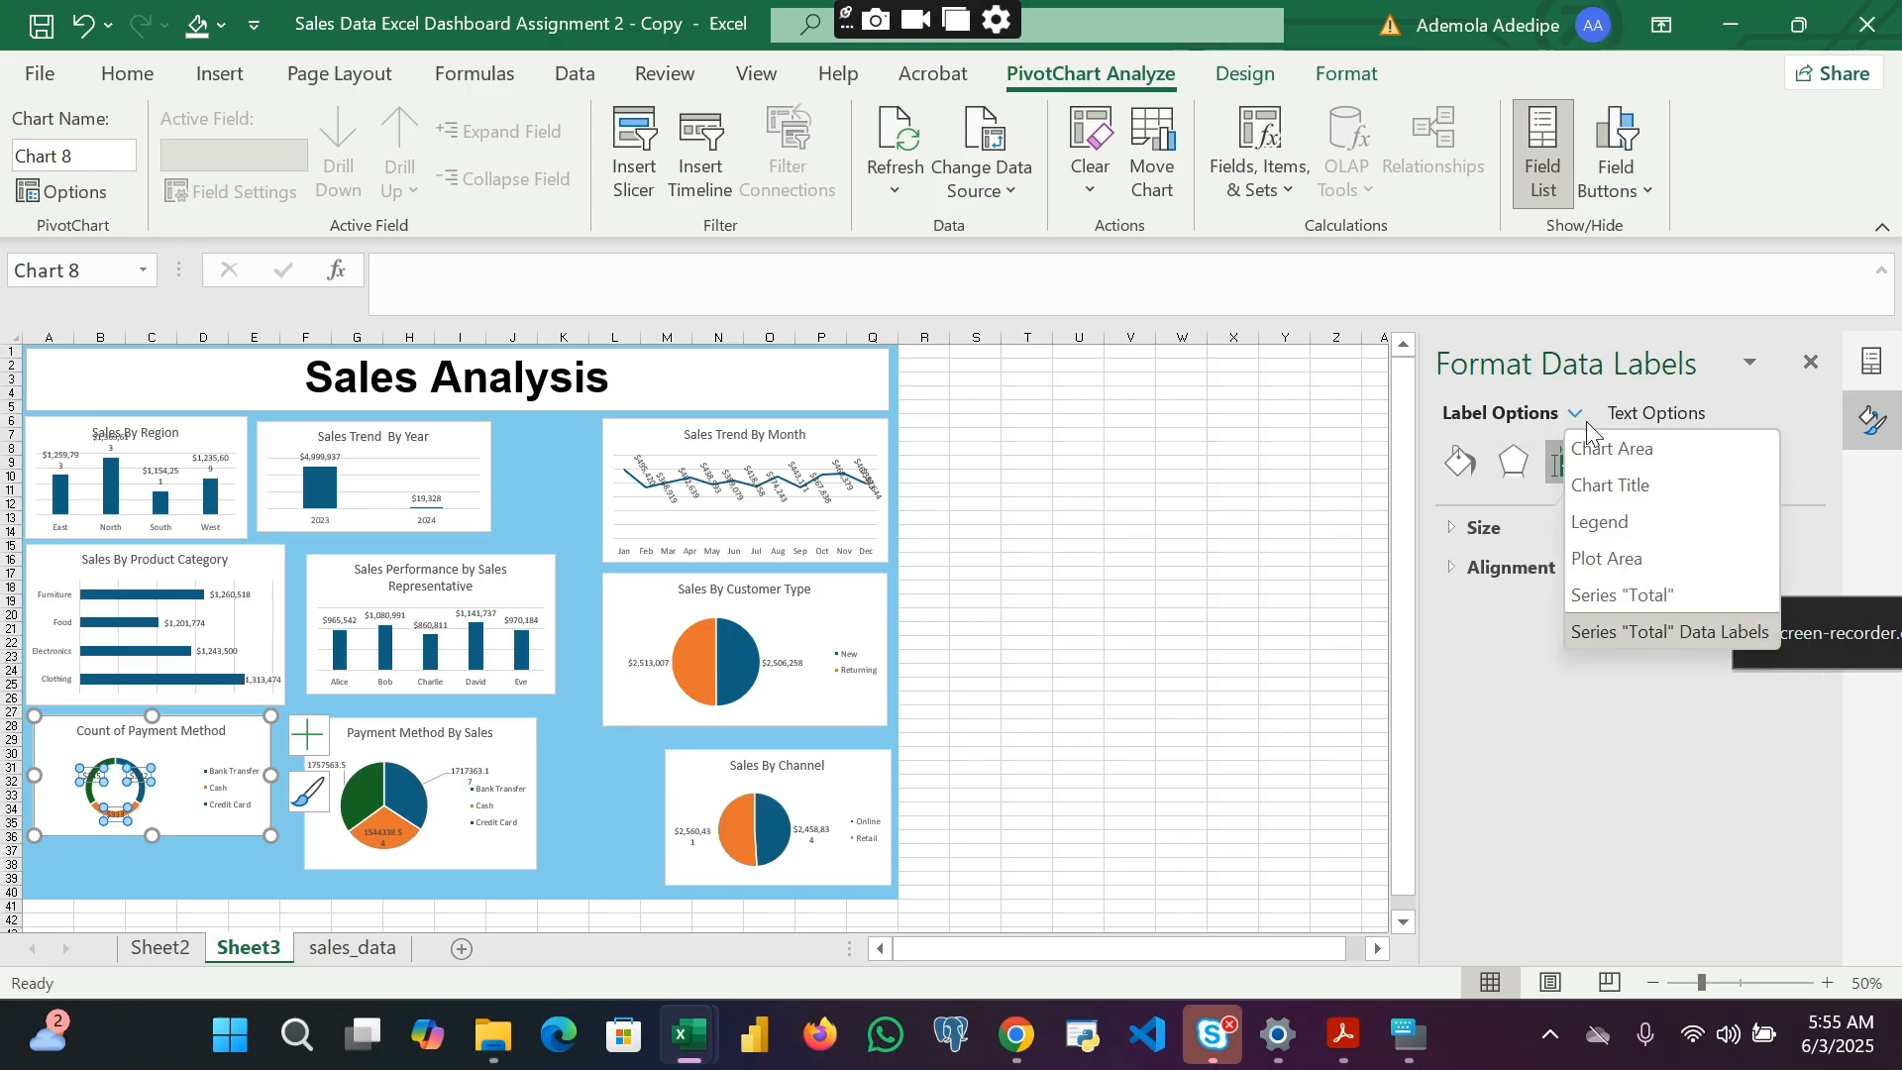
click(1636, 412)
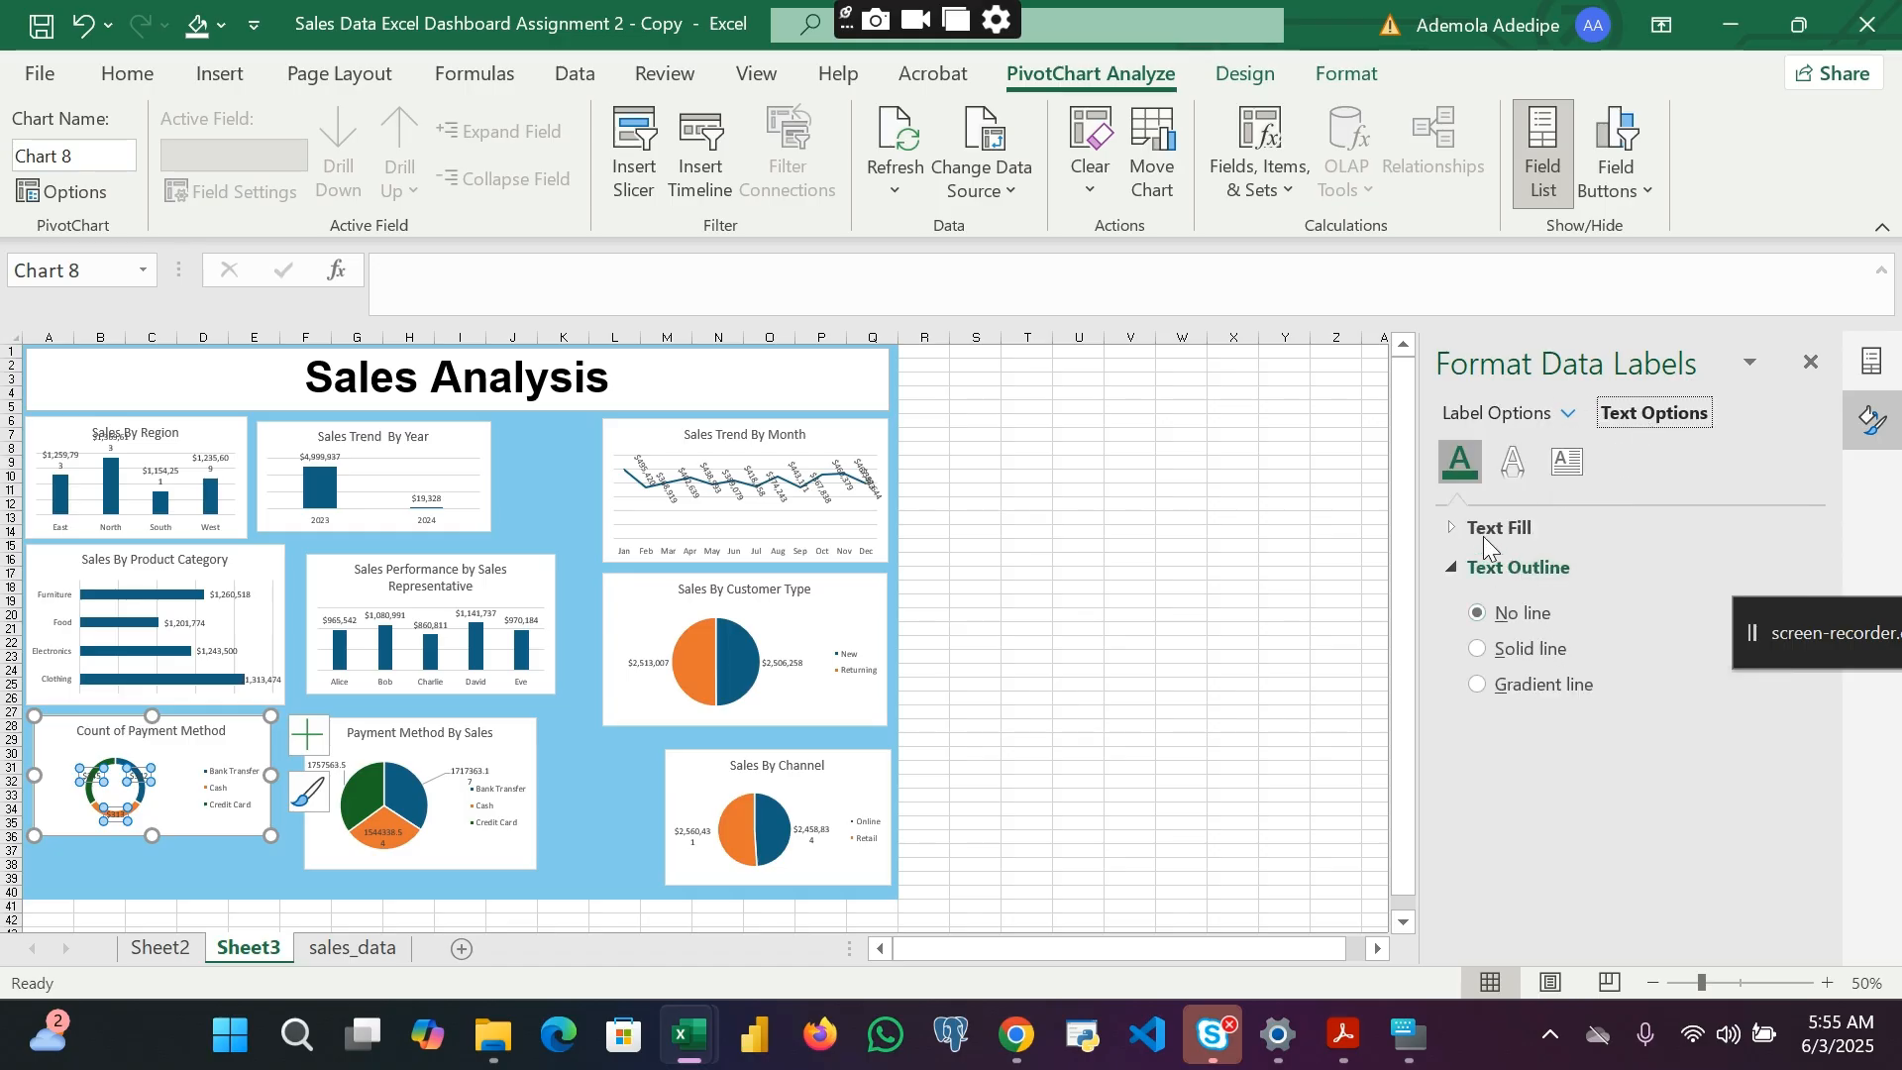
click(1460, 527)
click(1460, 527)
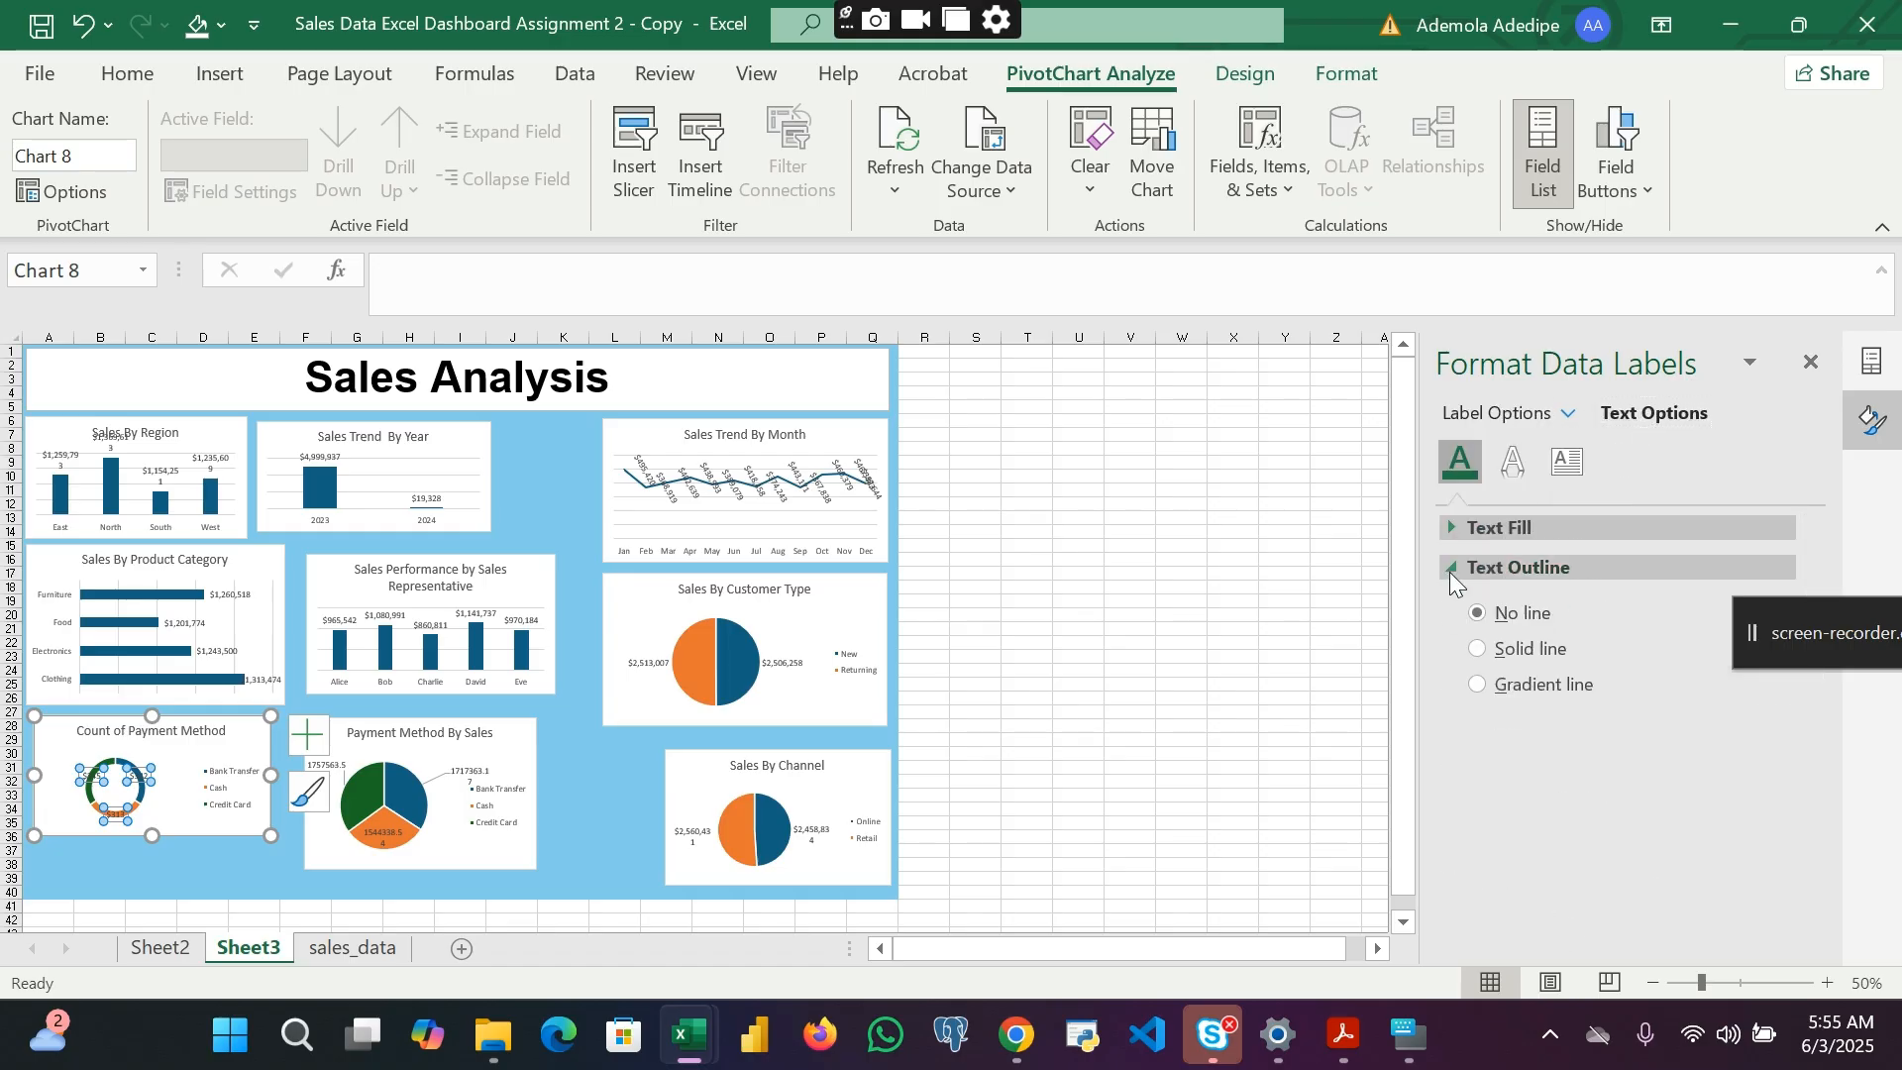
click(1450, 569)
click(1564, 463)
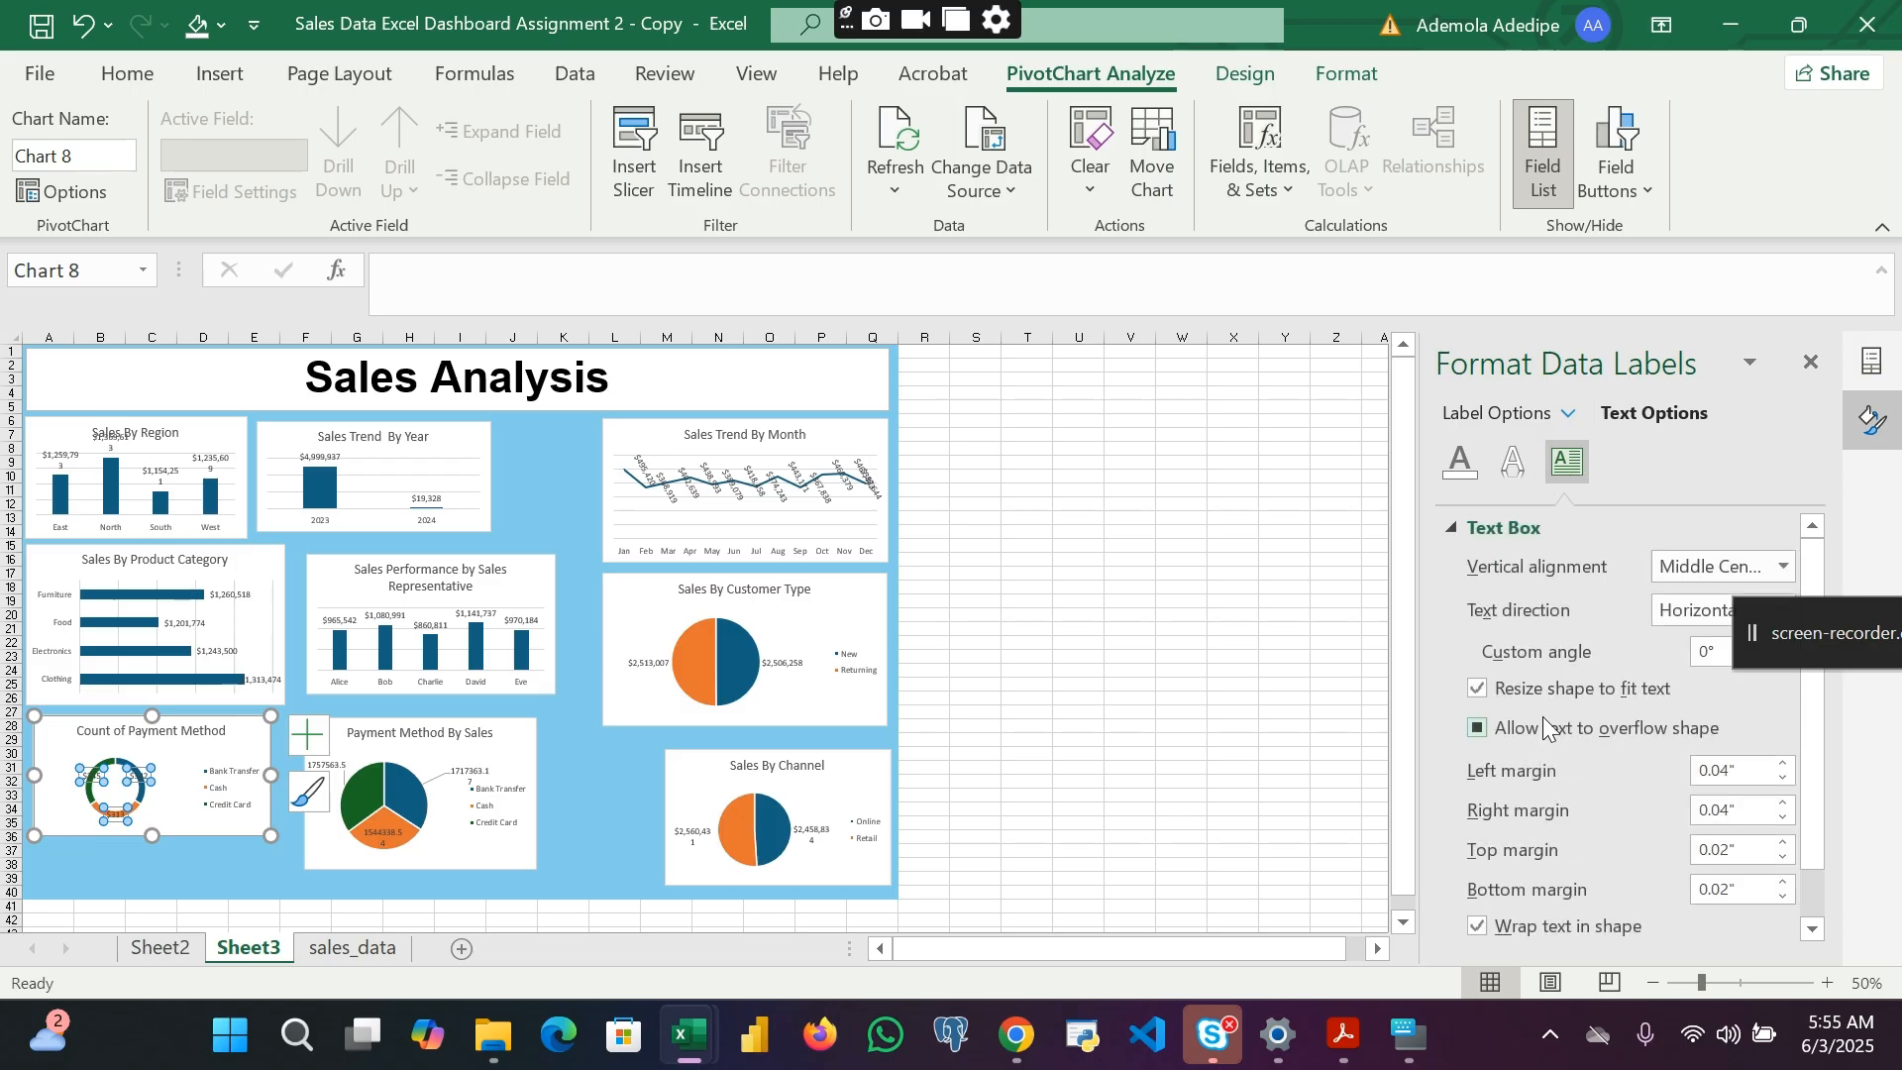
scroll(1542, 716, down, 1)
scroll(1543, 716, up, 1)
click(1512, 460)
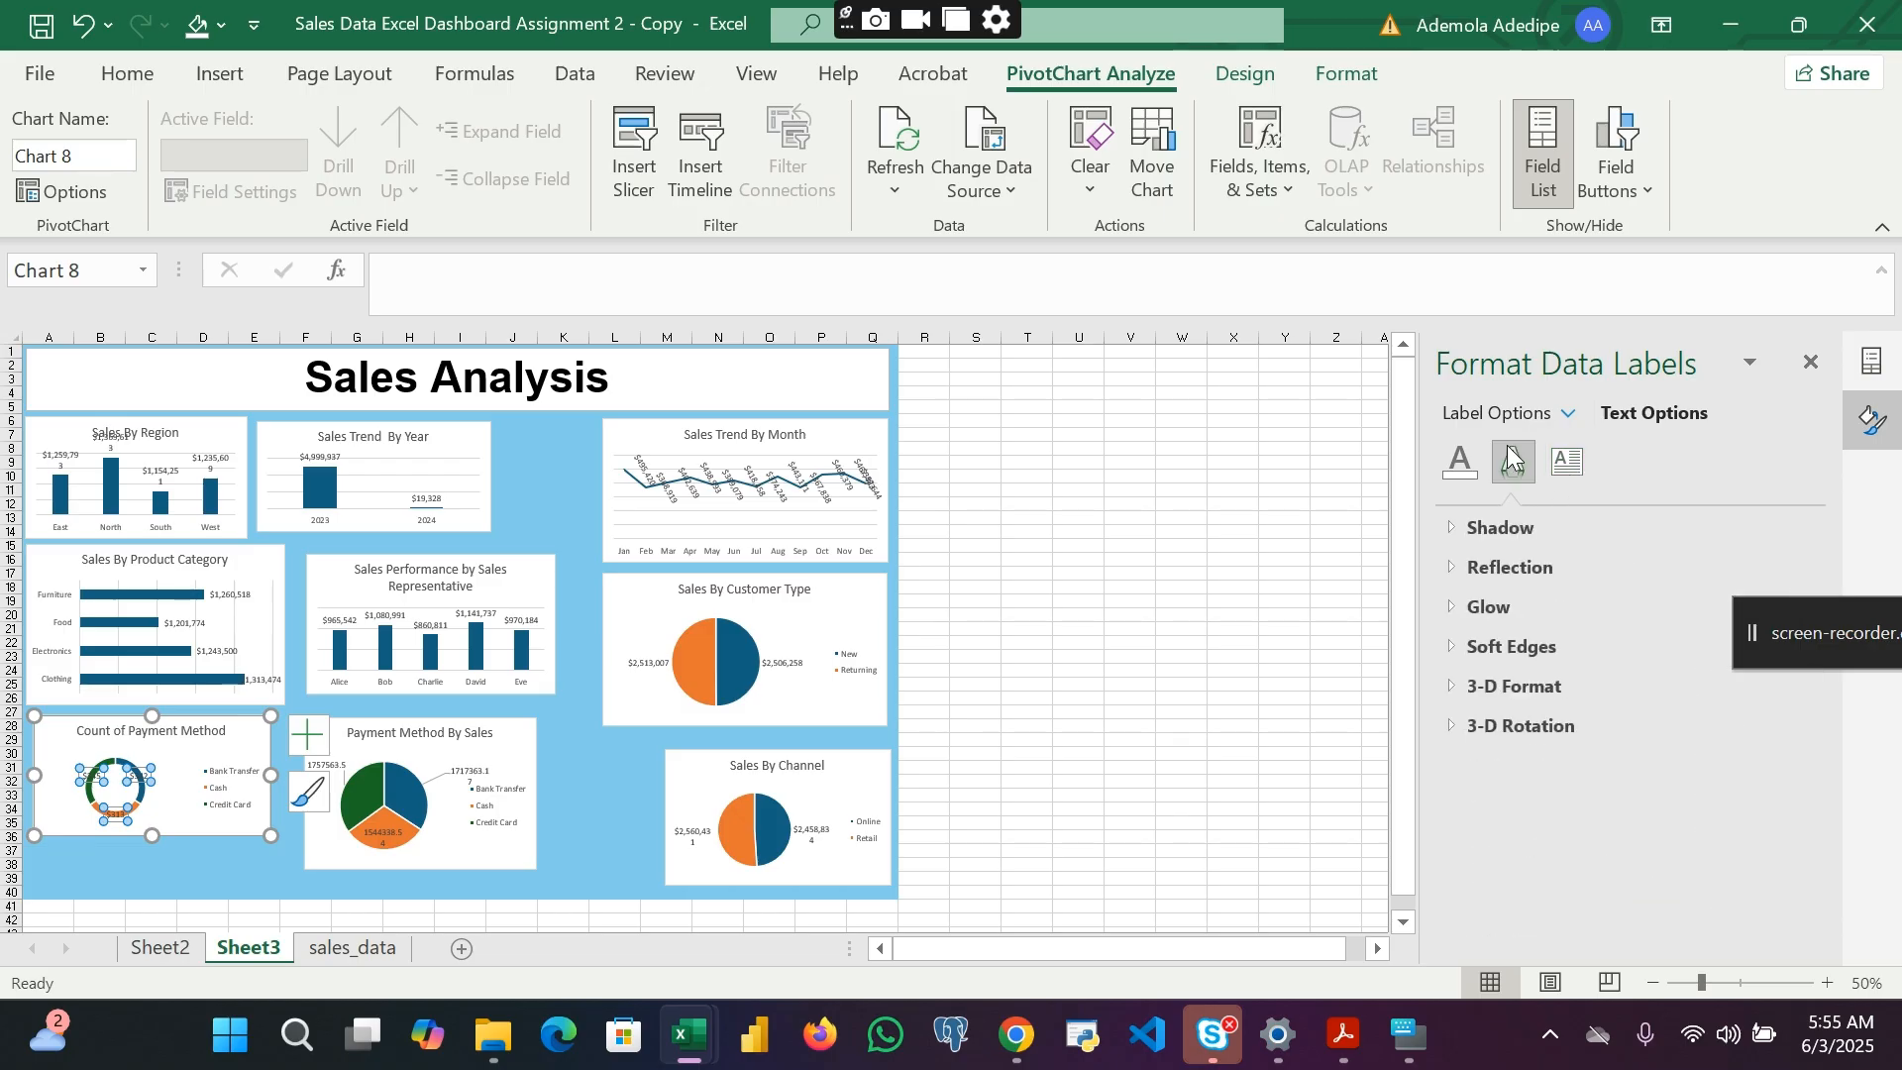
click(1567, 463)
scroll(1567, 752, down, 1)
scroll(1567, 753, up, 1)
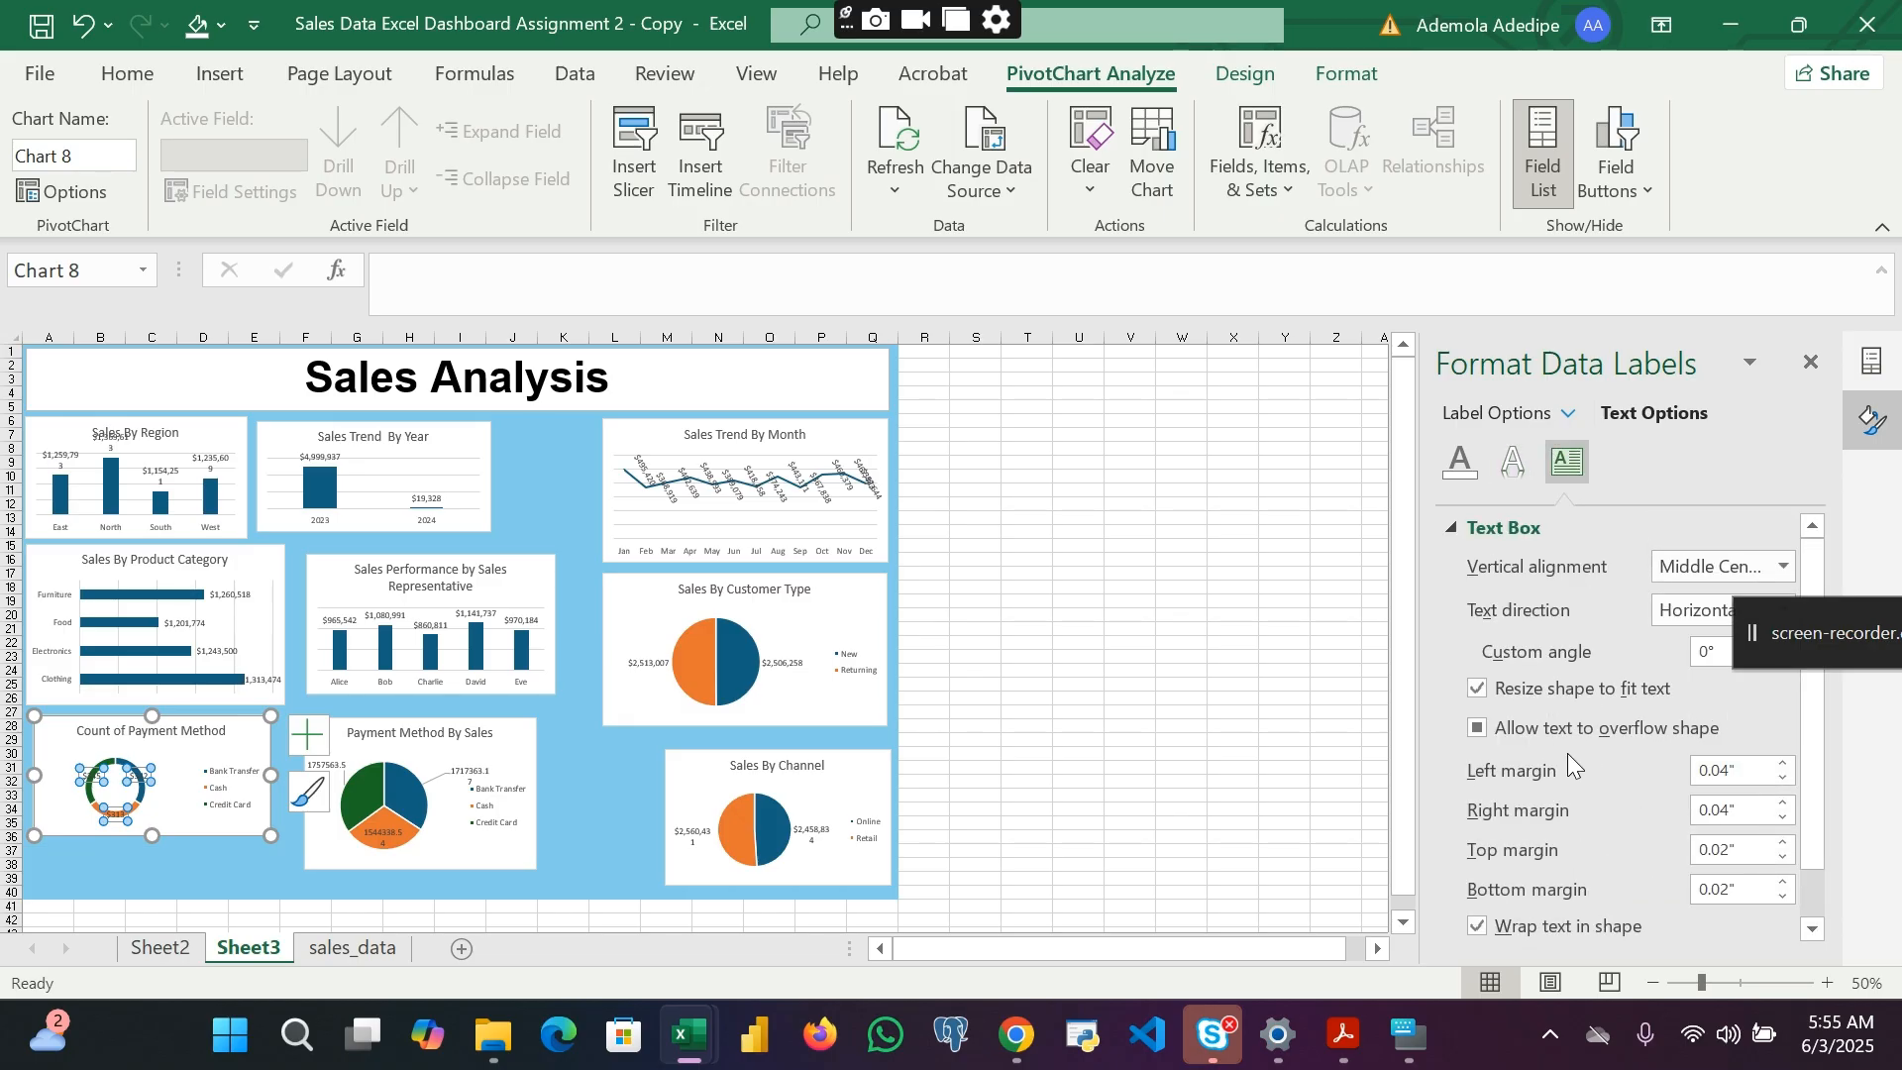
click(1462, 466)
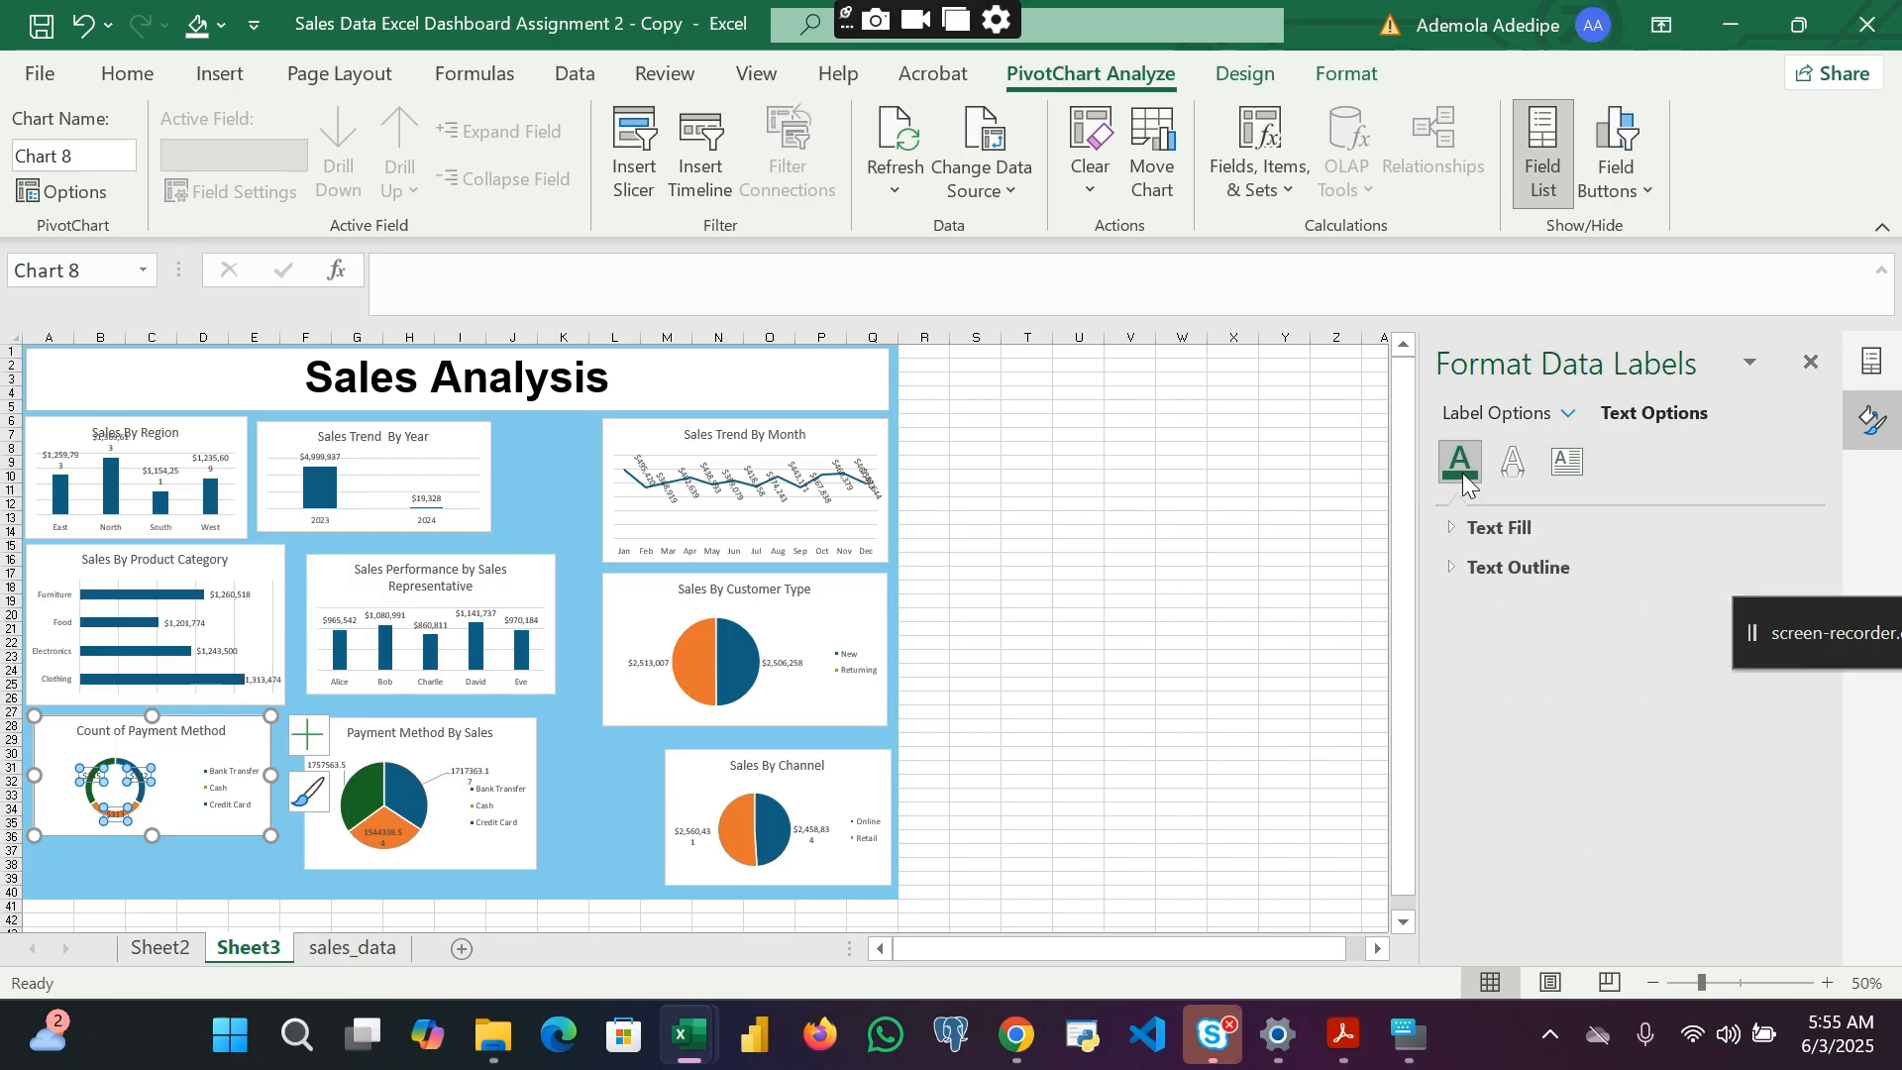
Step: Examine the legend position options and the data label alignment settings of the Count of Payment Method chart
click(214, 802)
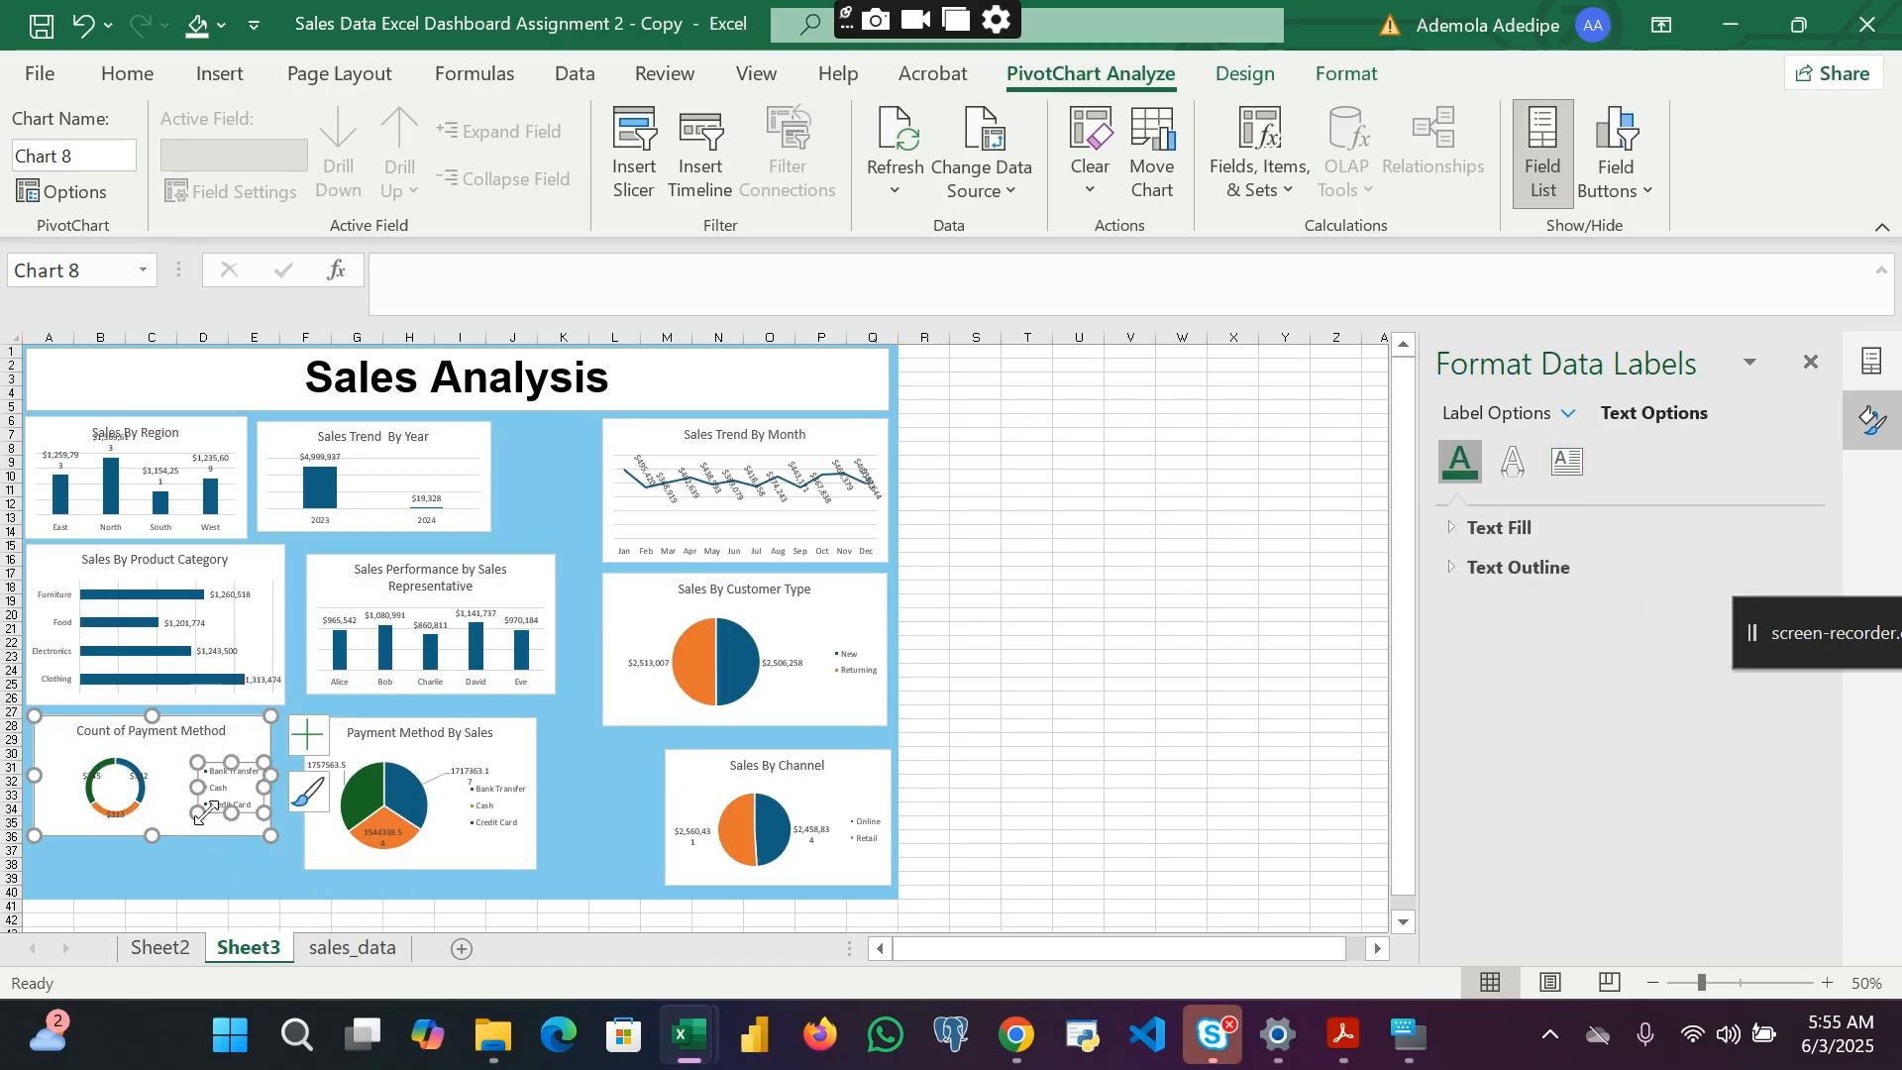
right_click(140, 792)
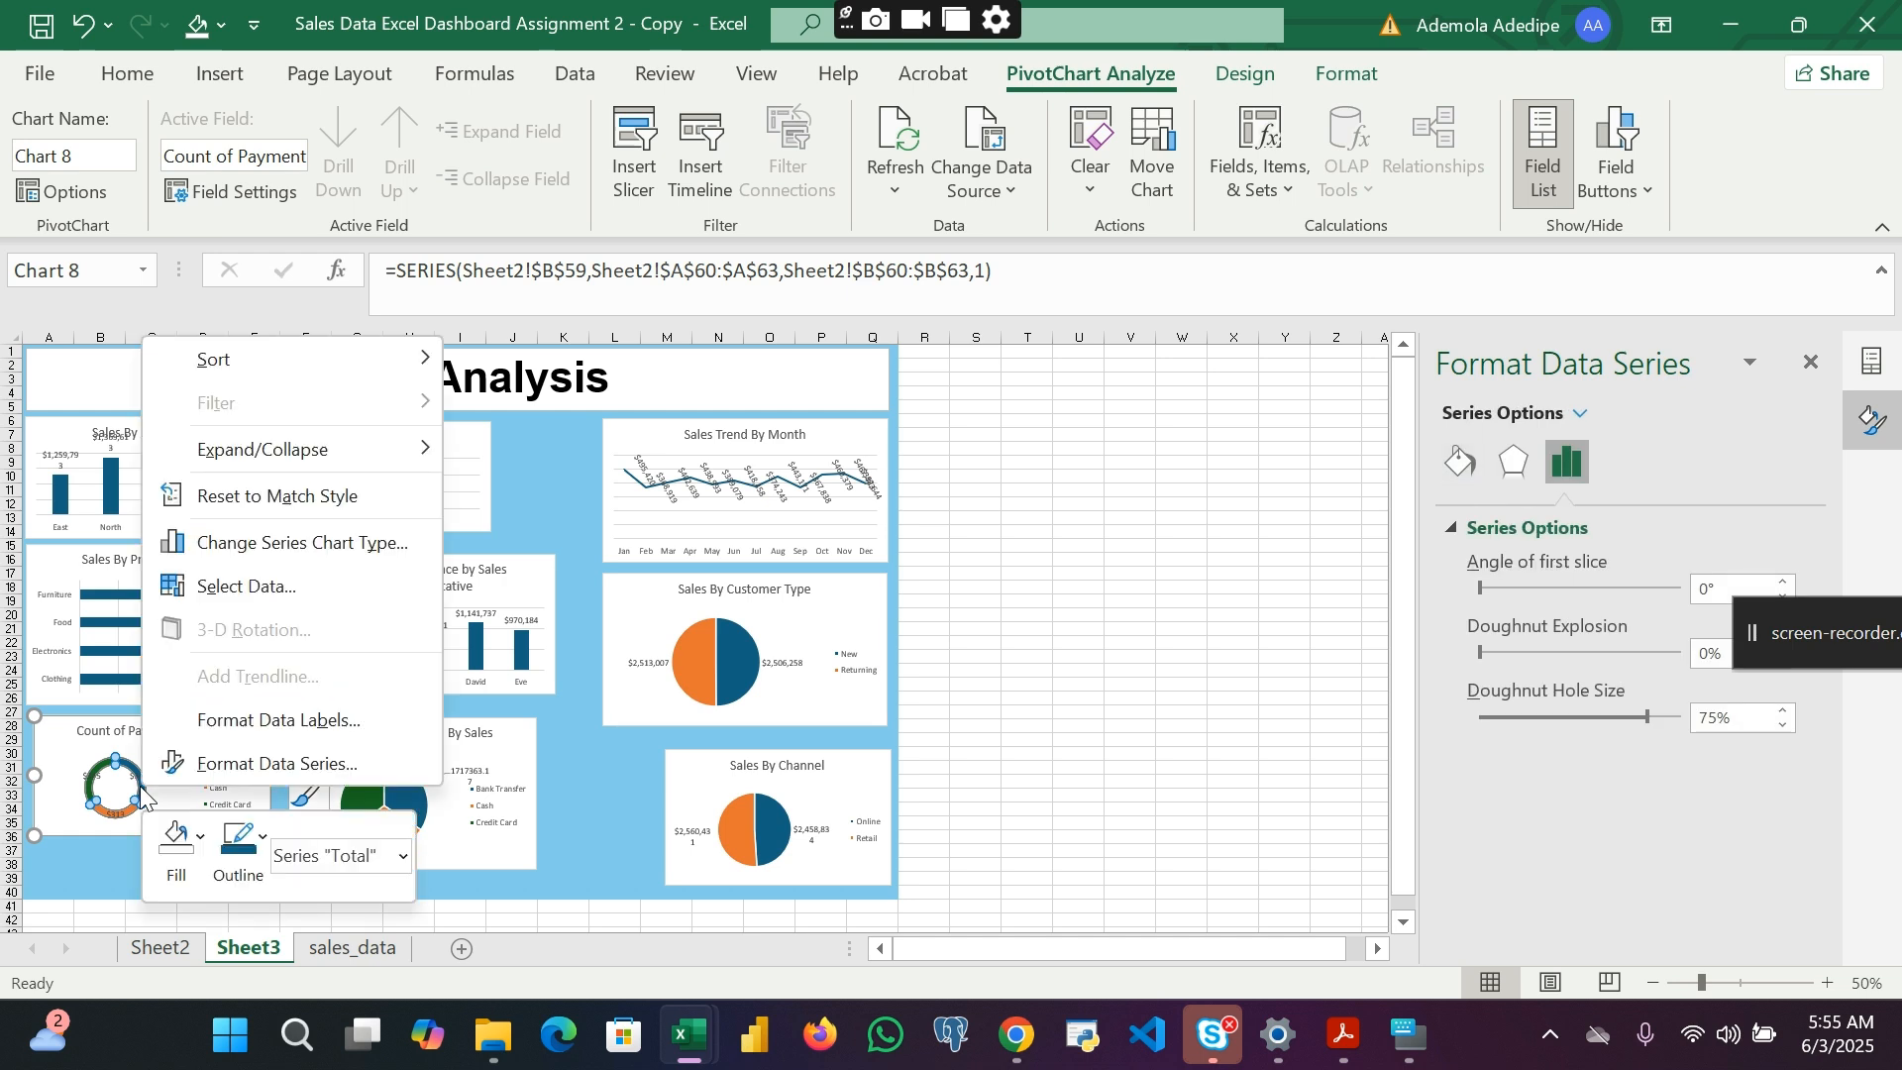
click(233, 764)
click(234, 783)
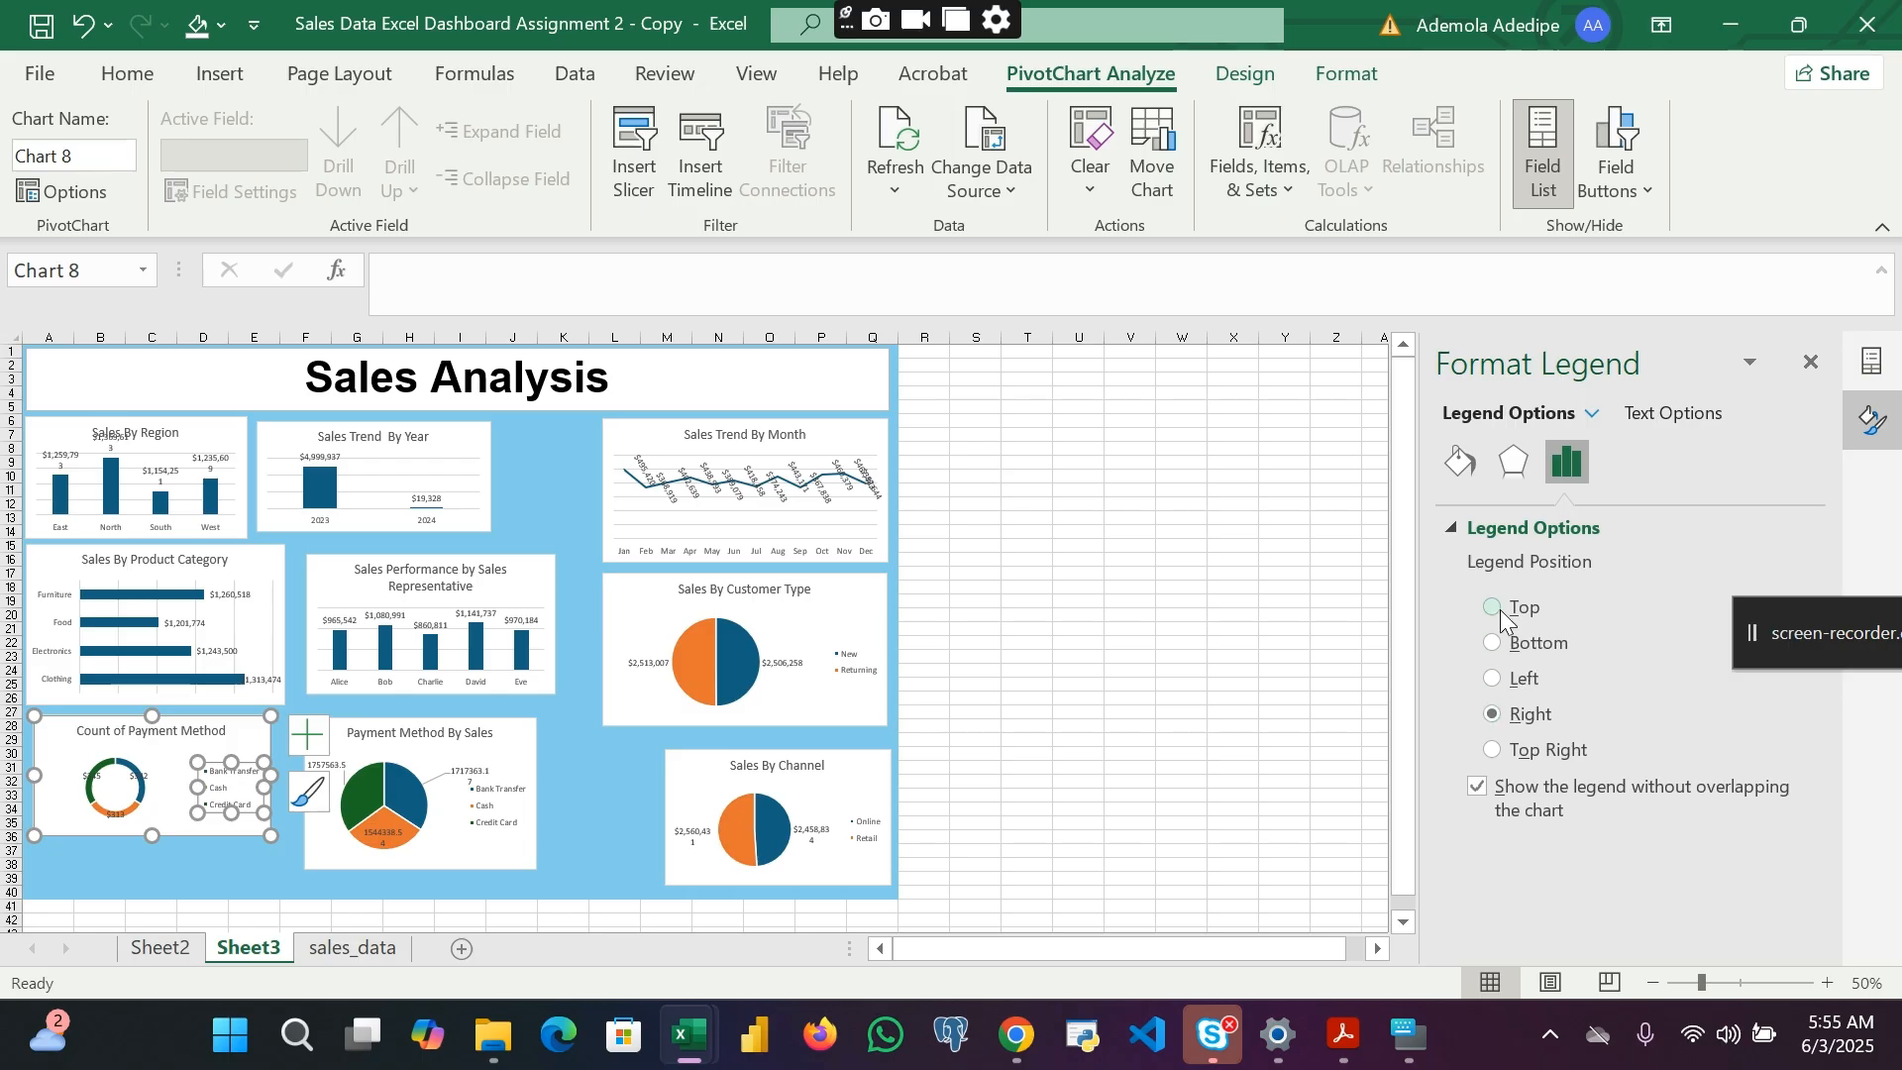
click(137, 771)
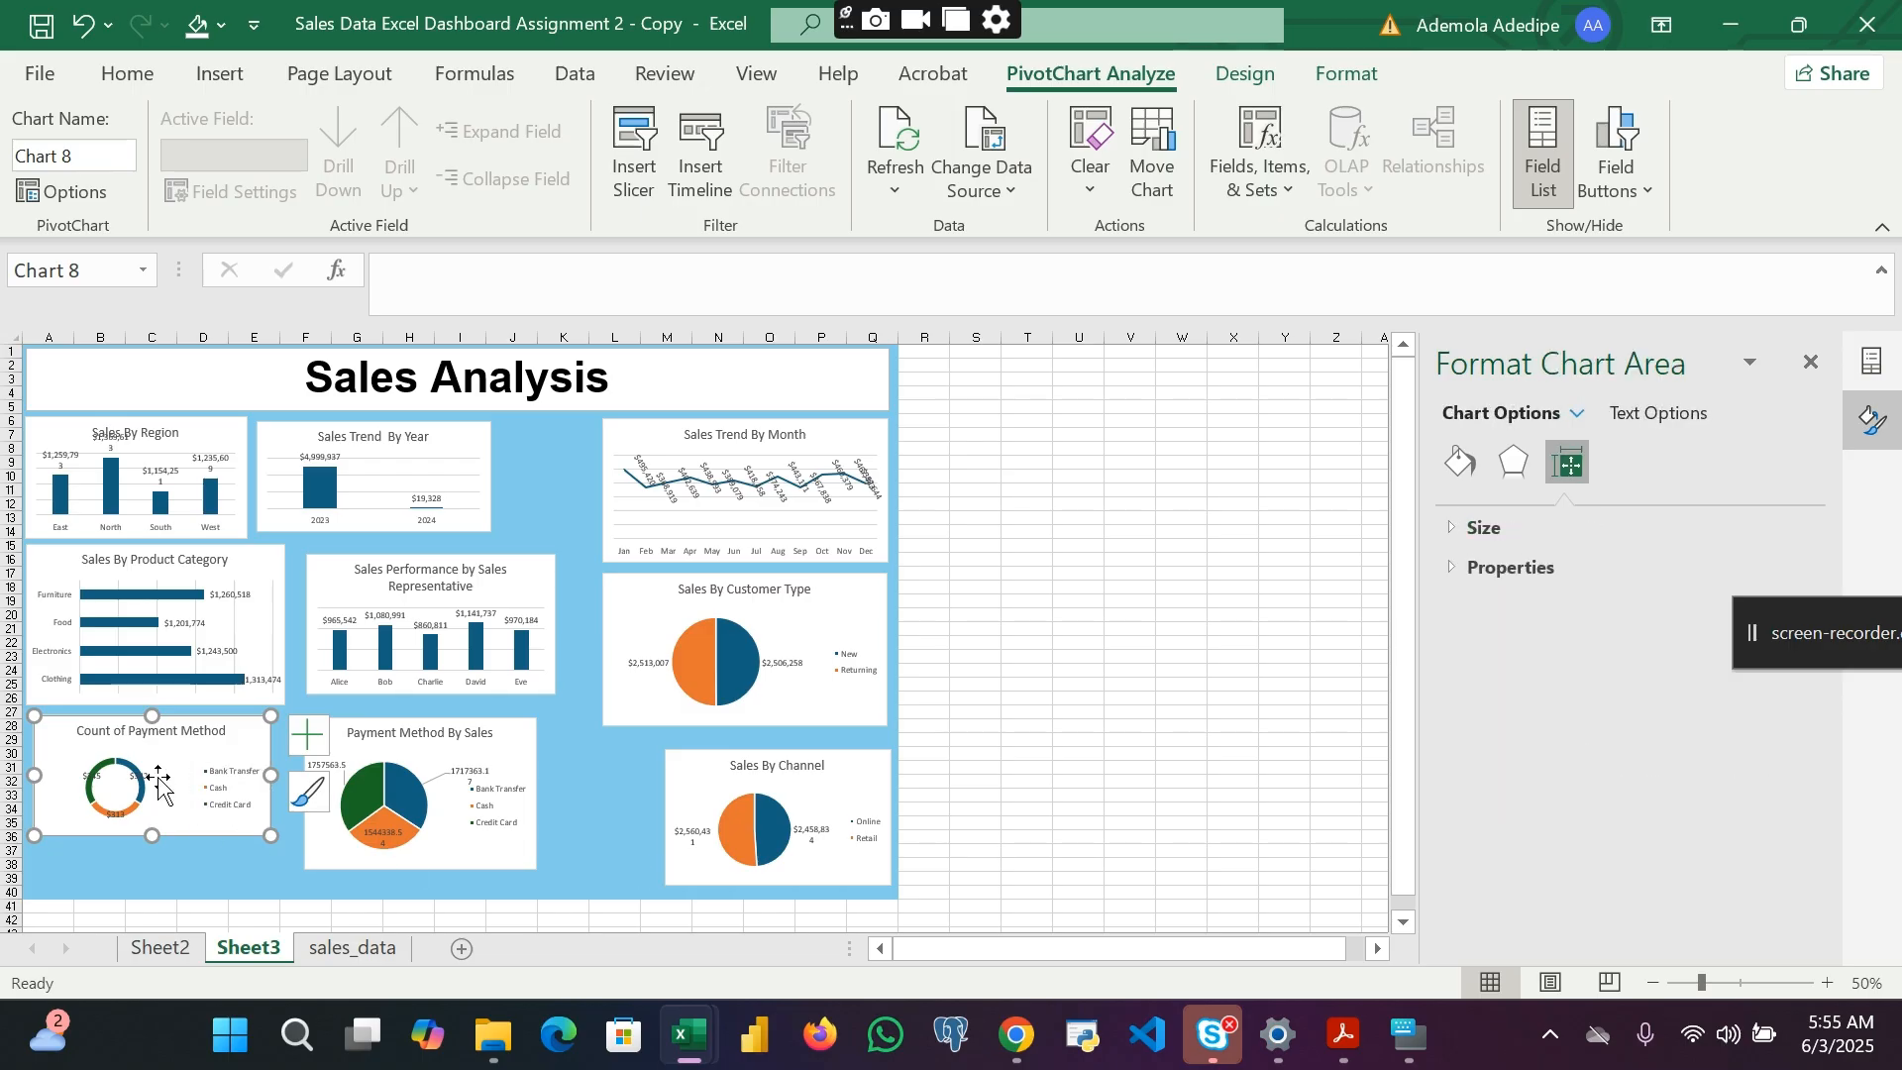
click(141, 778)
right_click(144, 782)
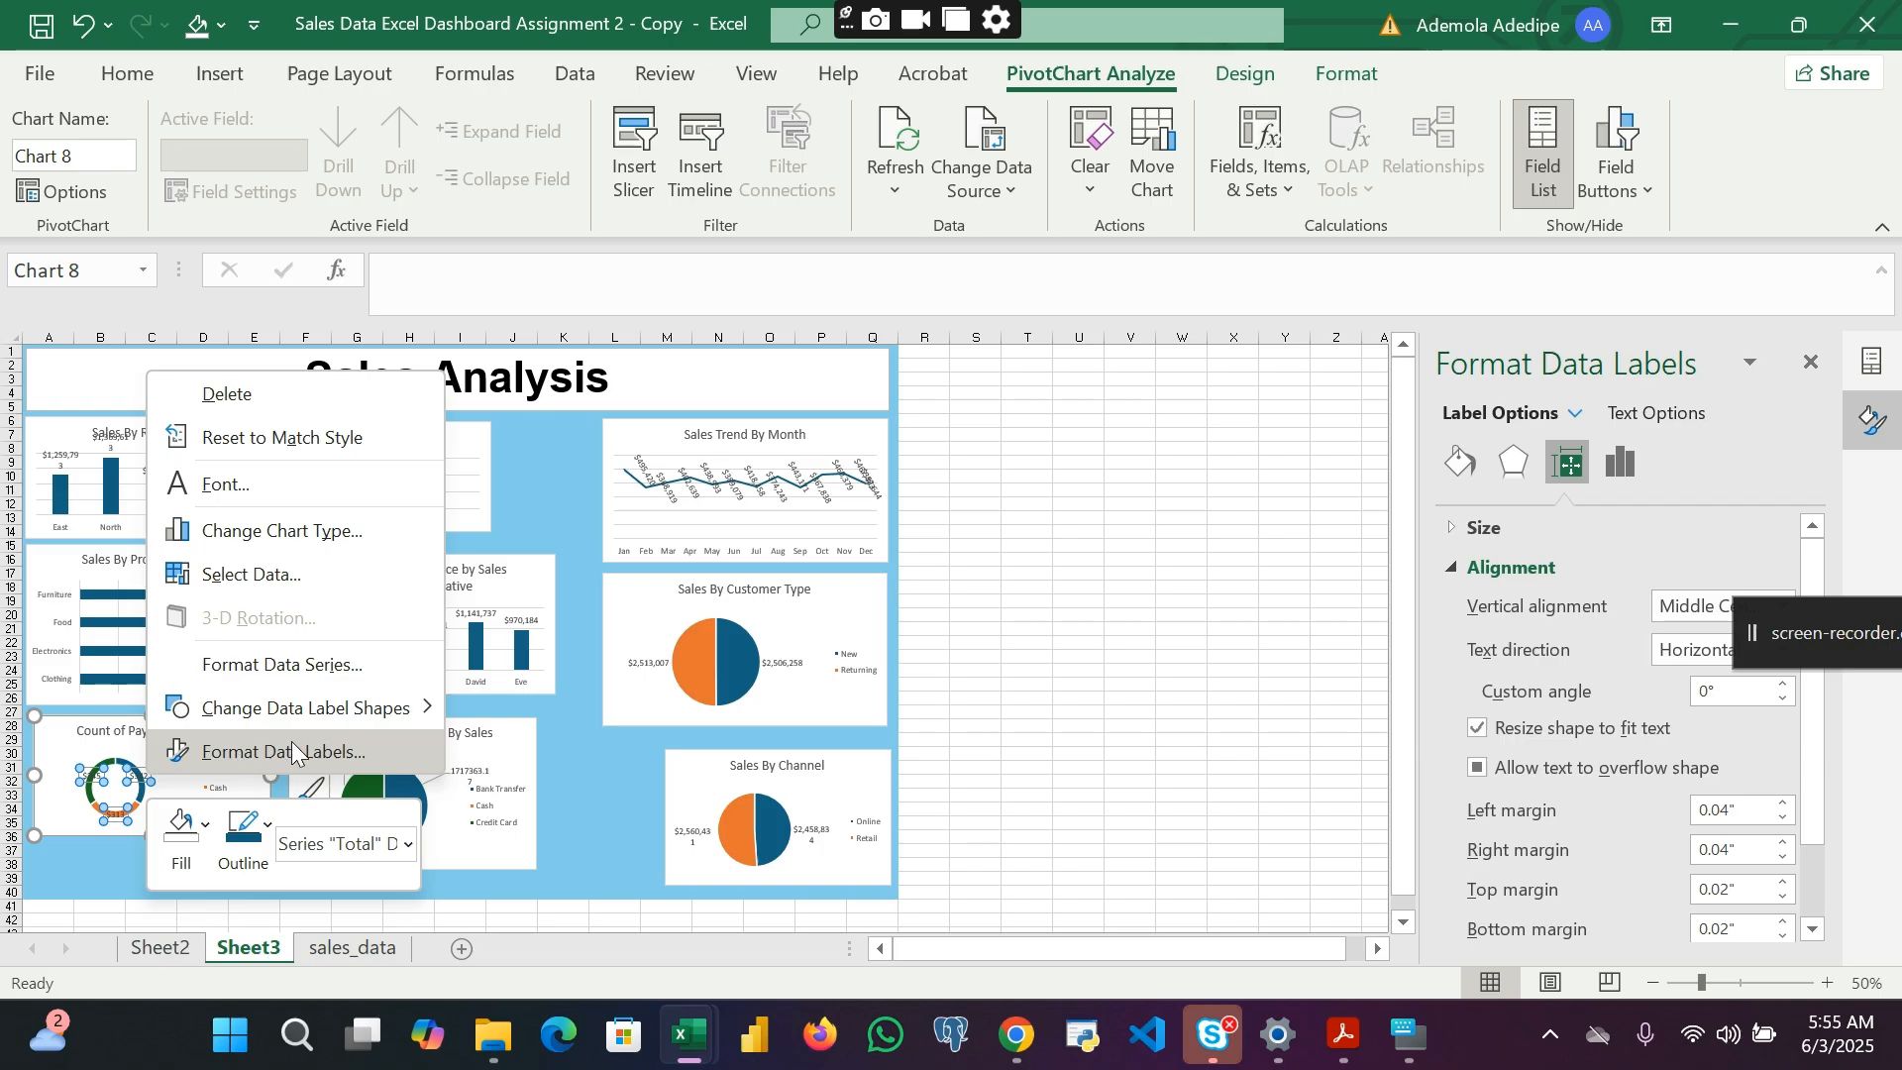
scroll(1646, 690, down, 2)
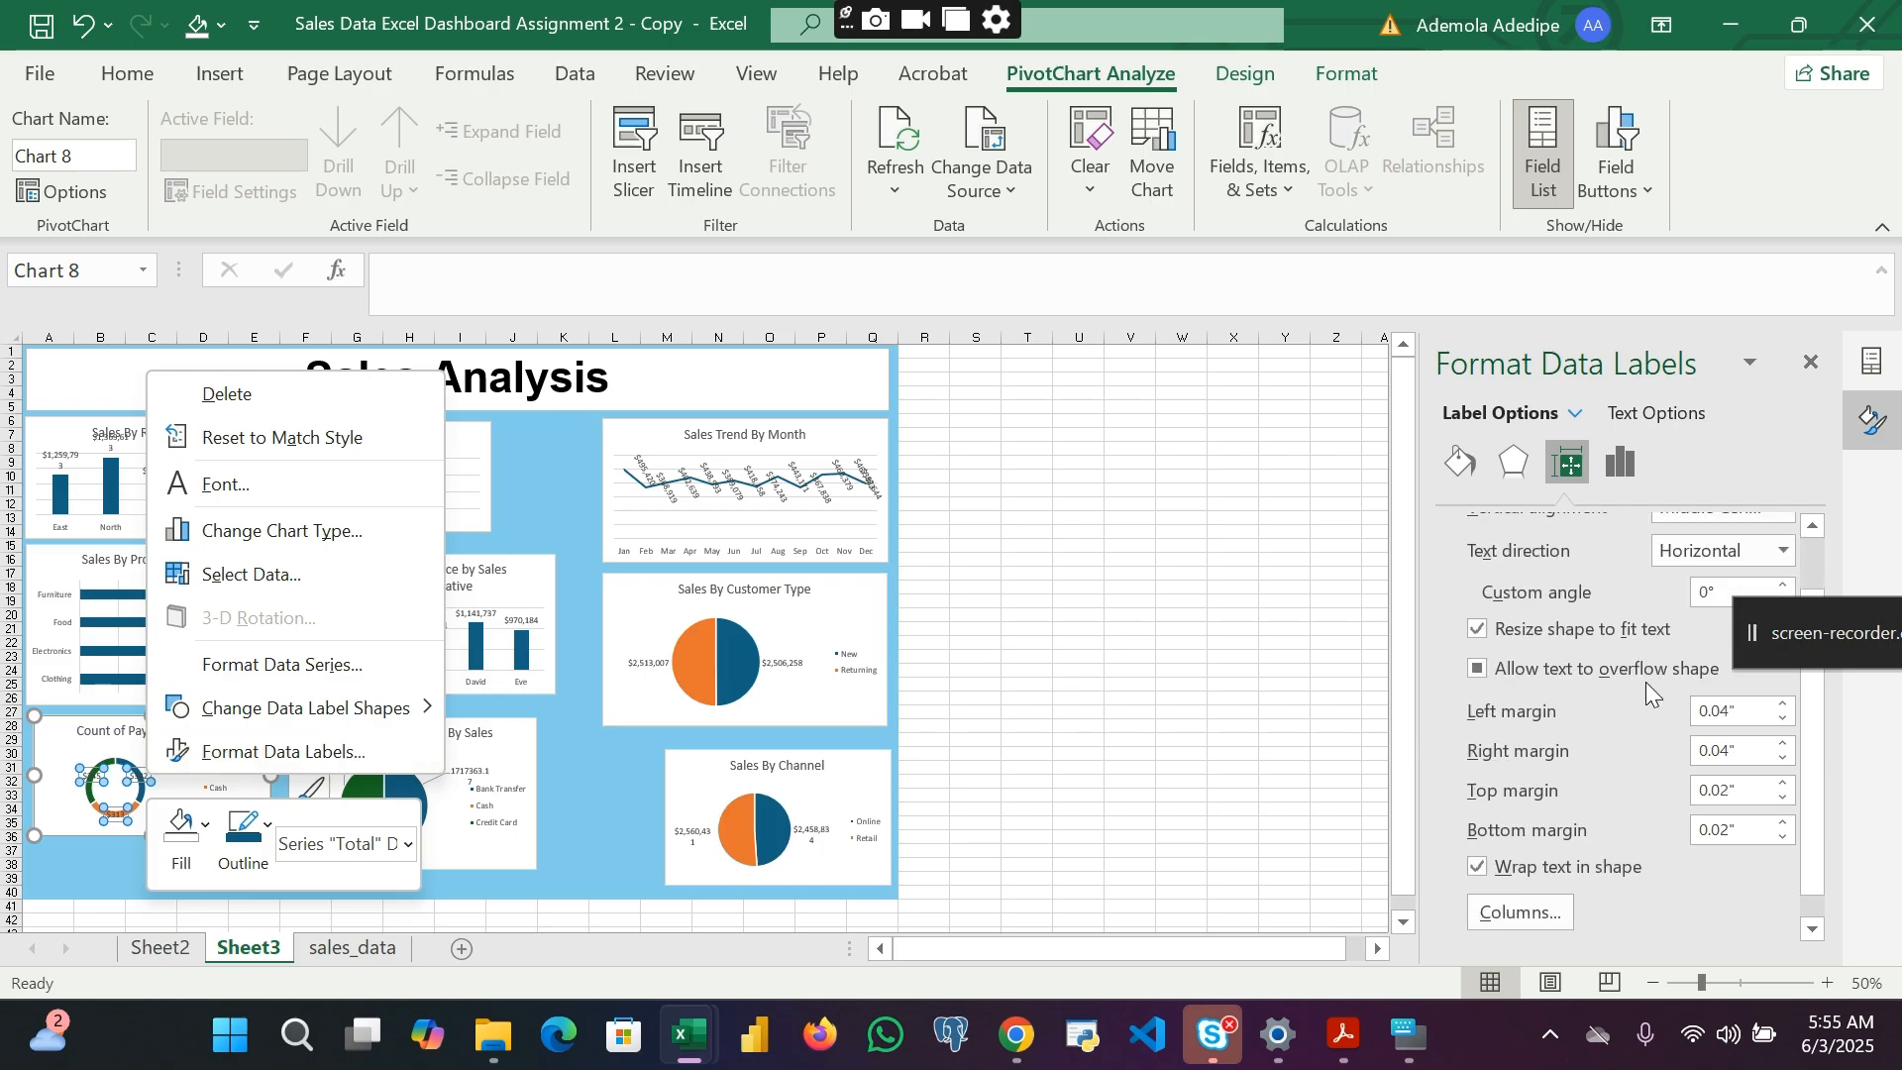
scroll(1647, 690, up, 2)
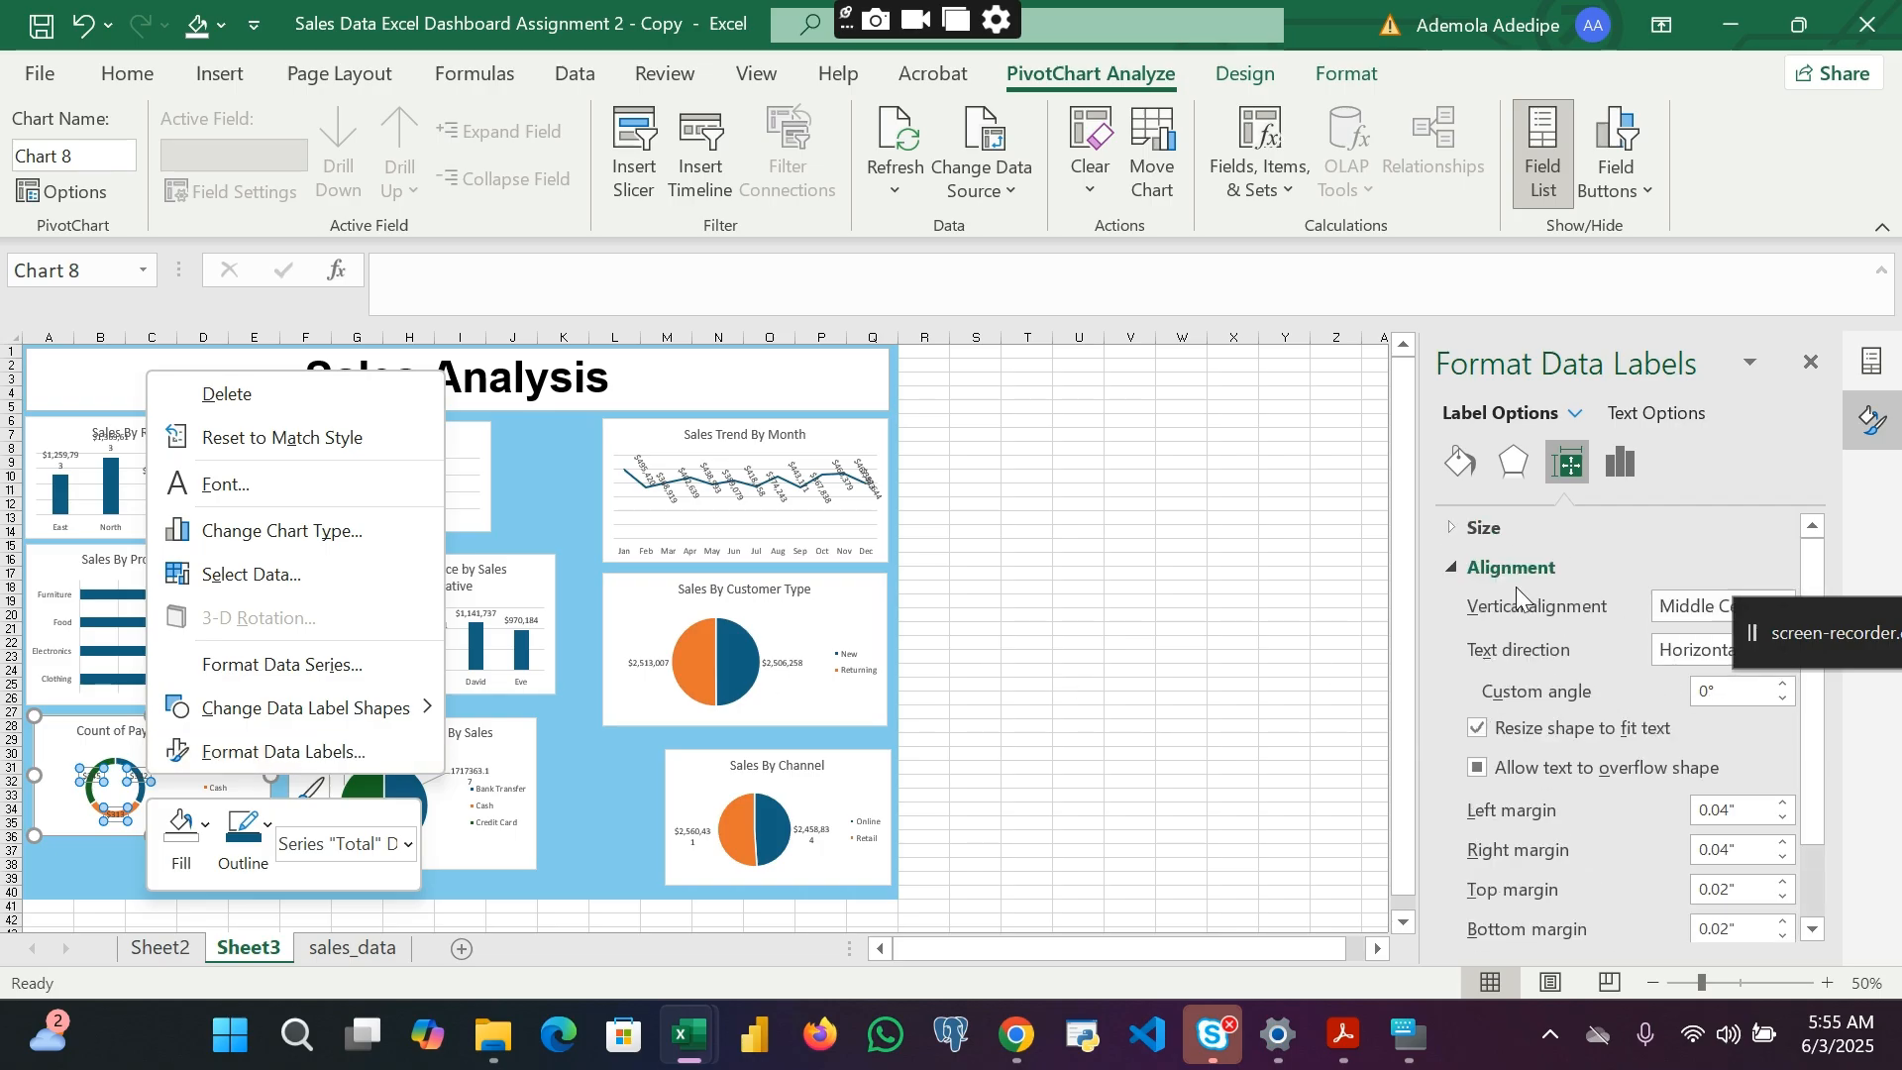
click(1615, 805)
click(121, 778)
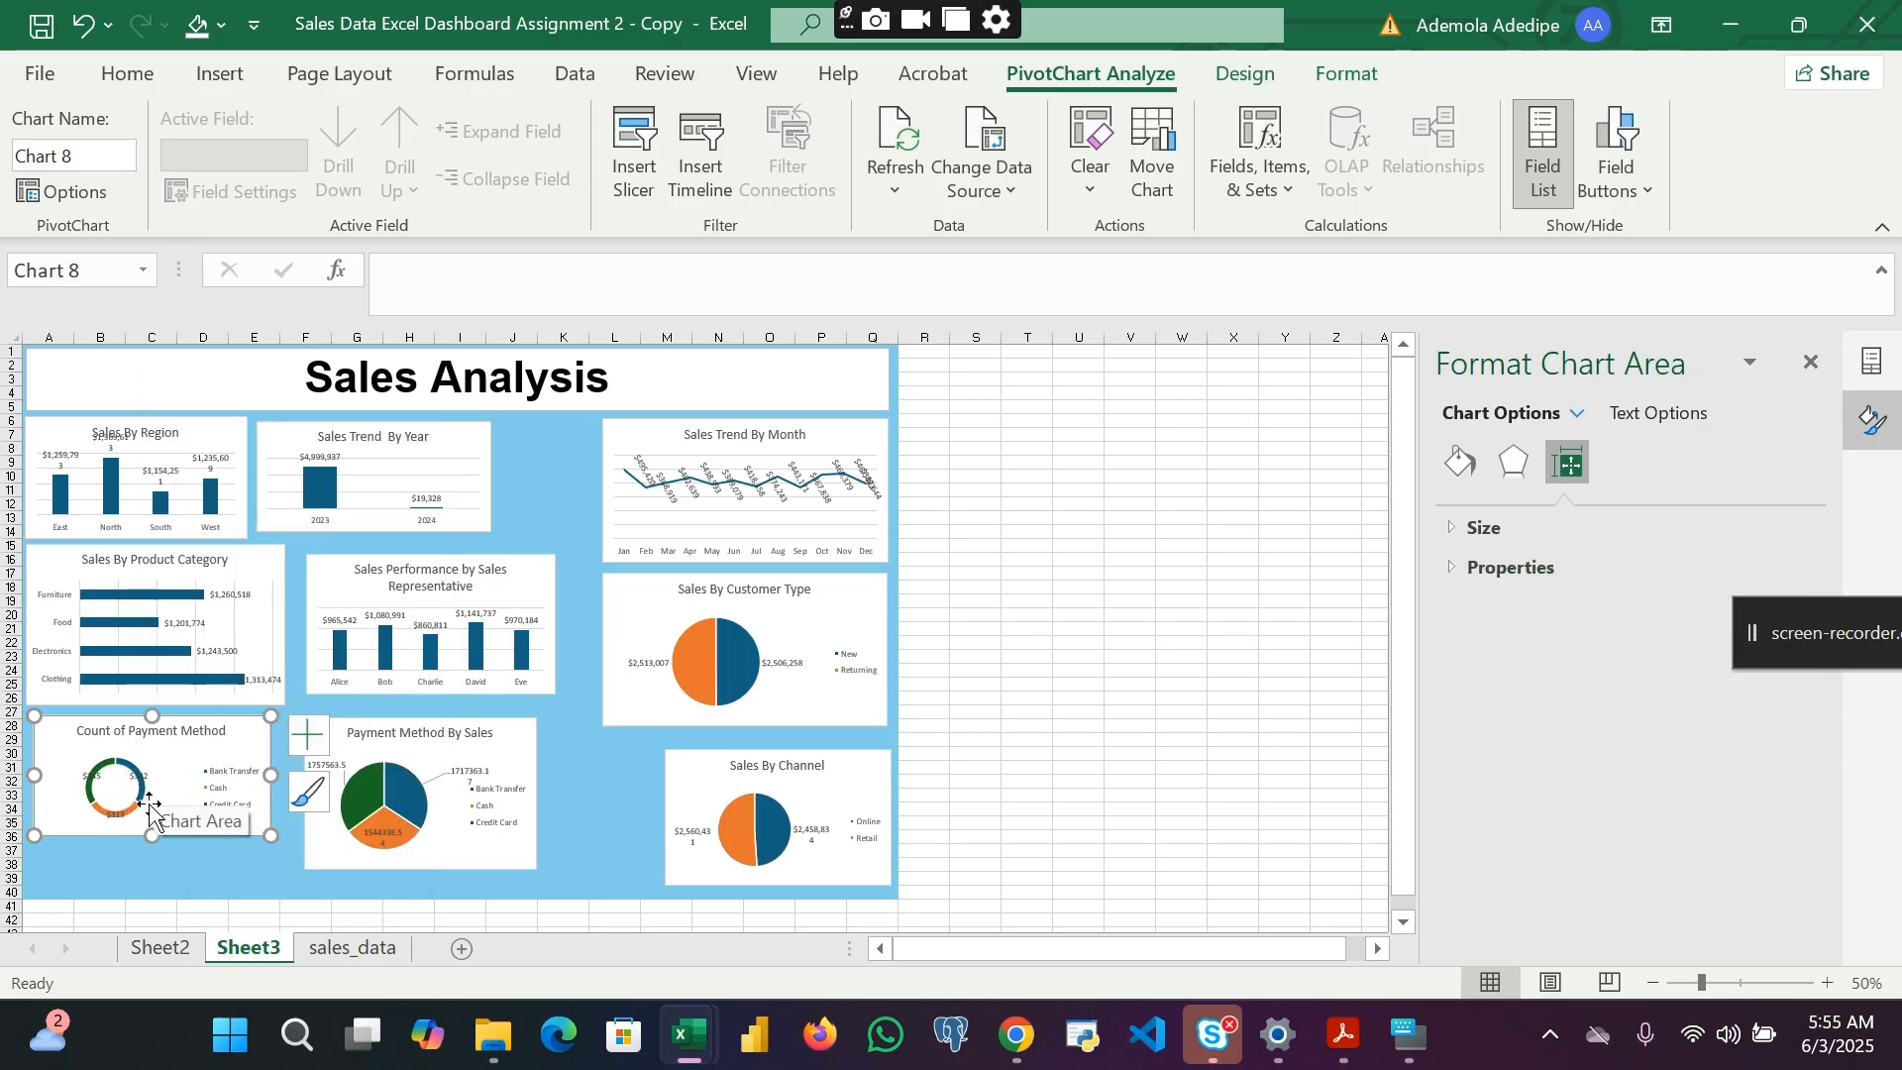
Step: Check the label content and number format options of the Count of Payment Method chart's data labels
click(139, 780)
right_click(137, 779)
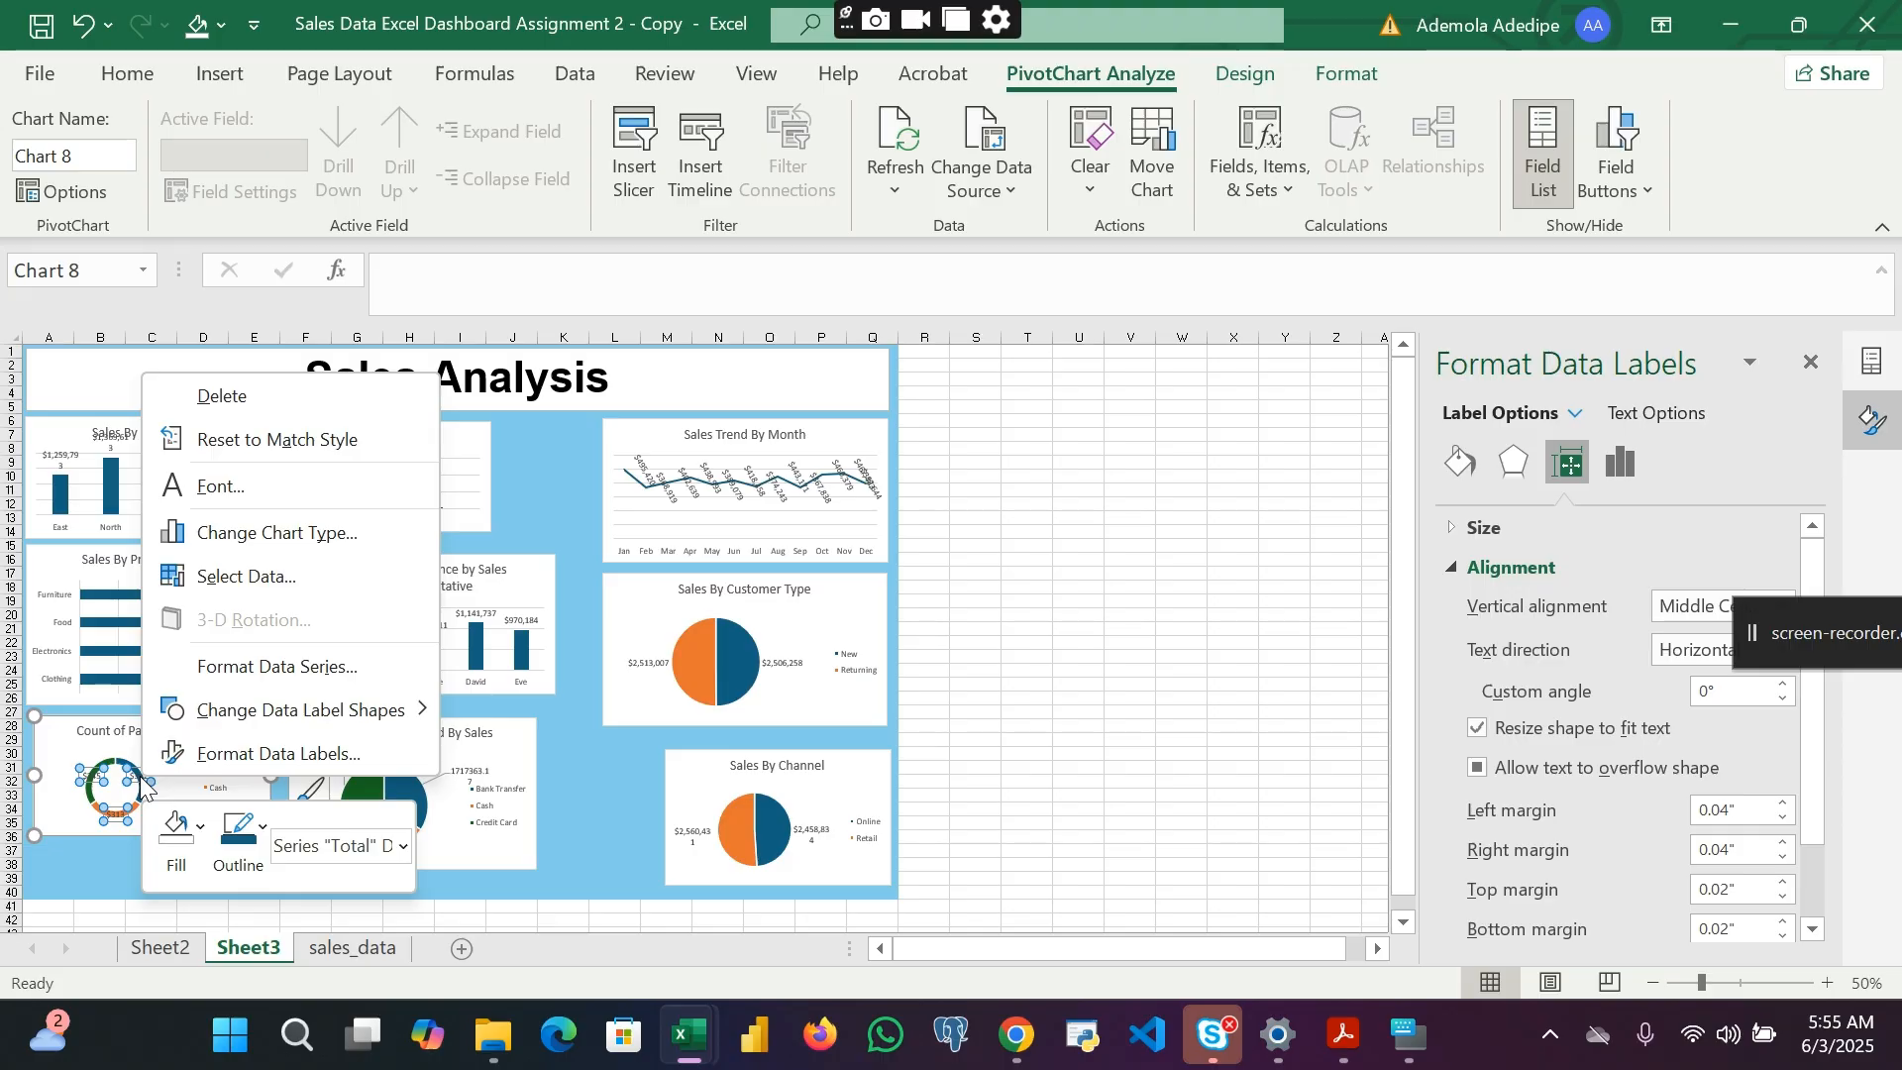
mouse_move(362, 718)
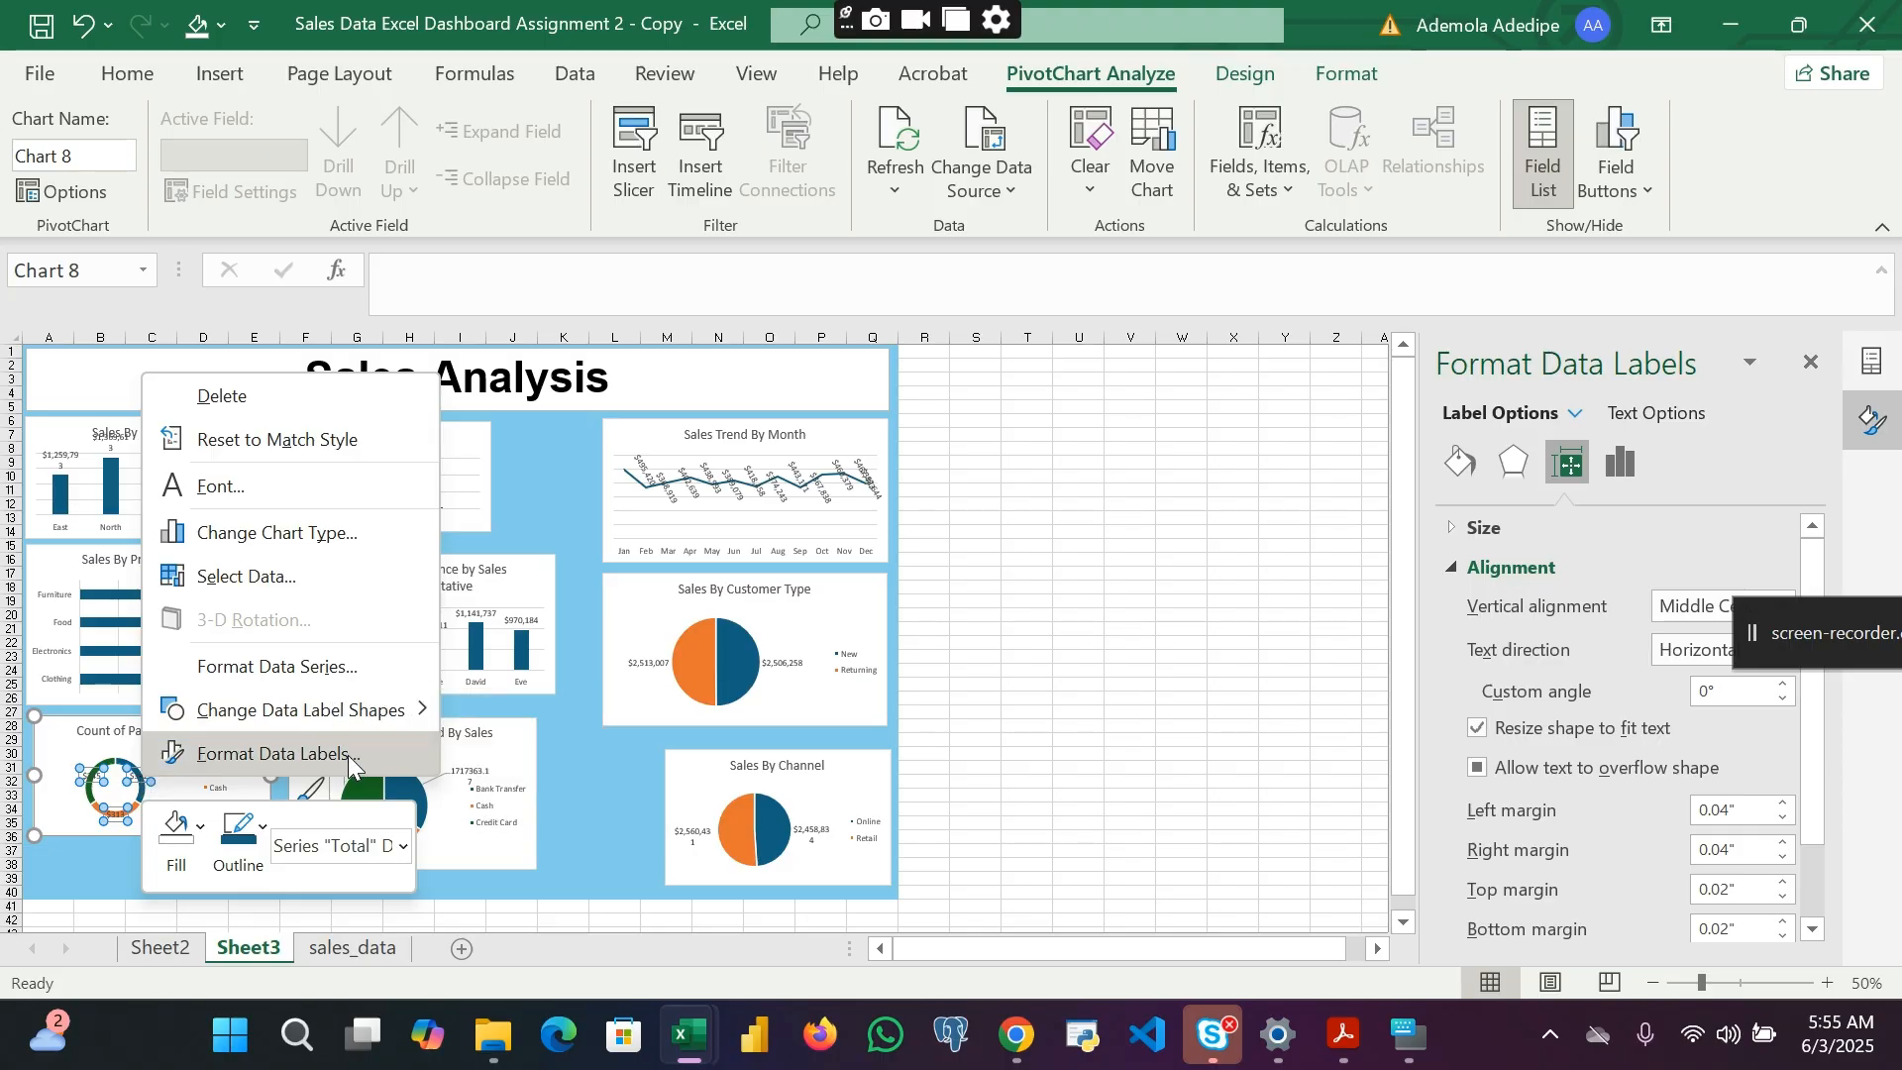
click(347, 755)
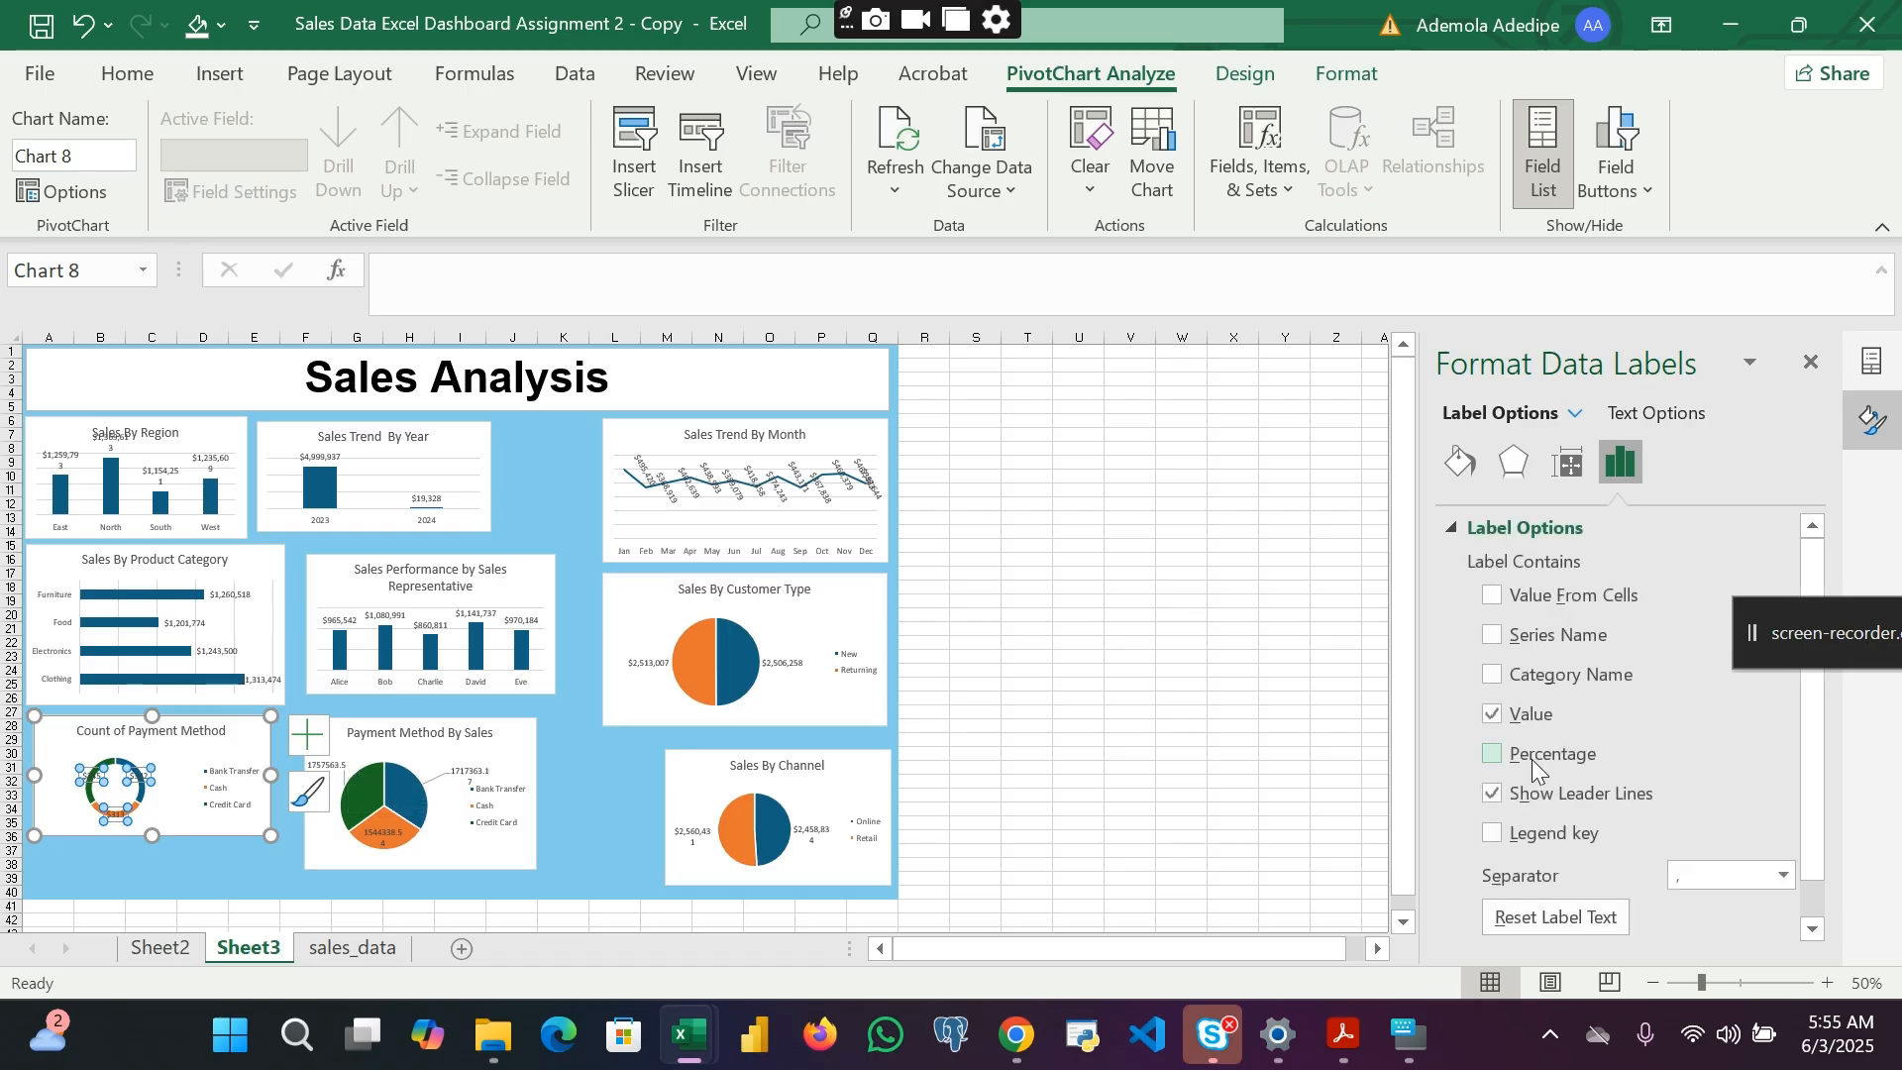
scroll(1532, 759, down, 1)
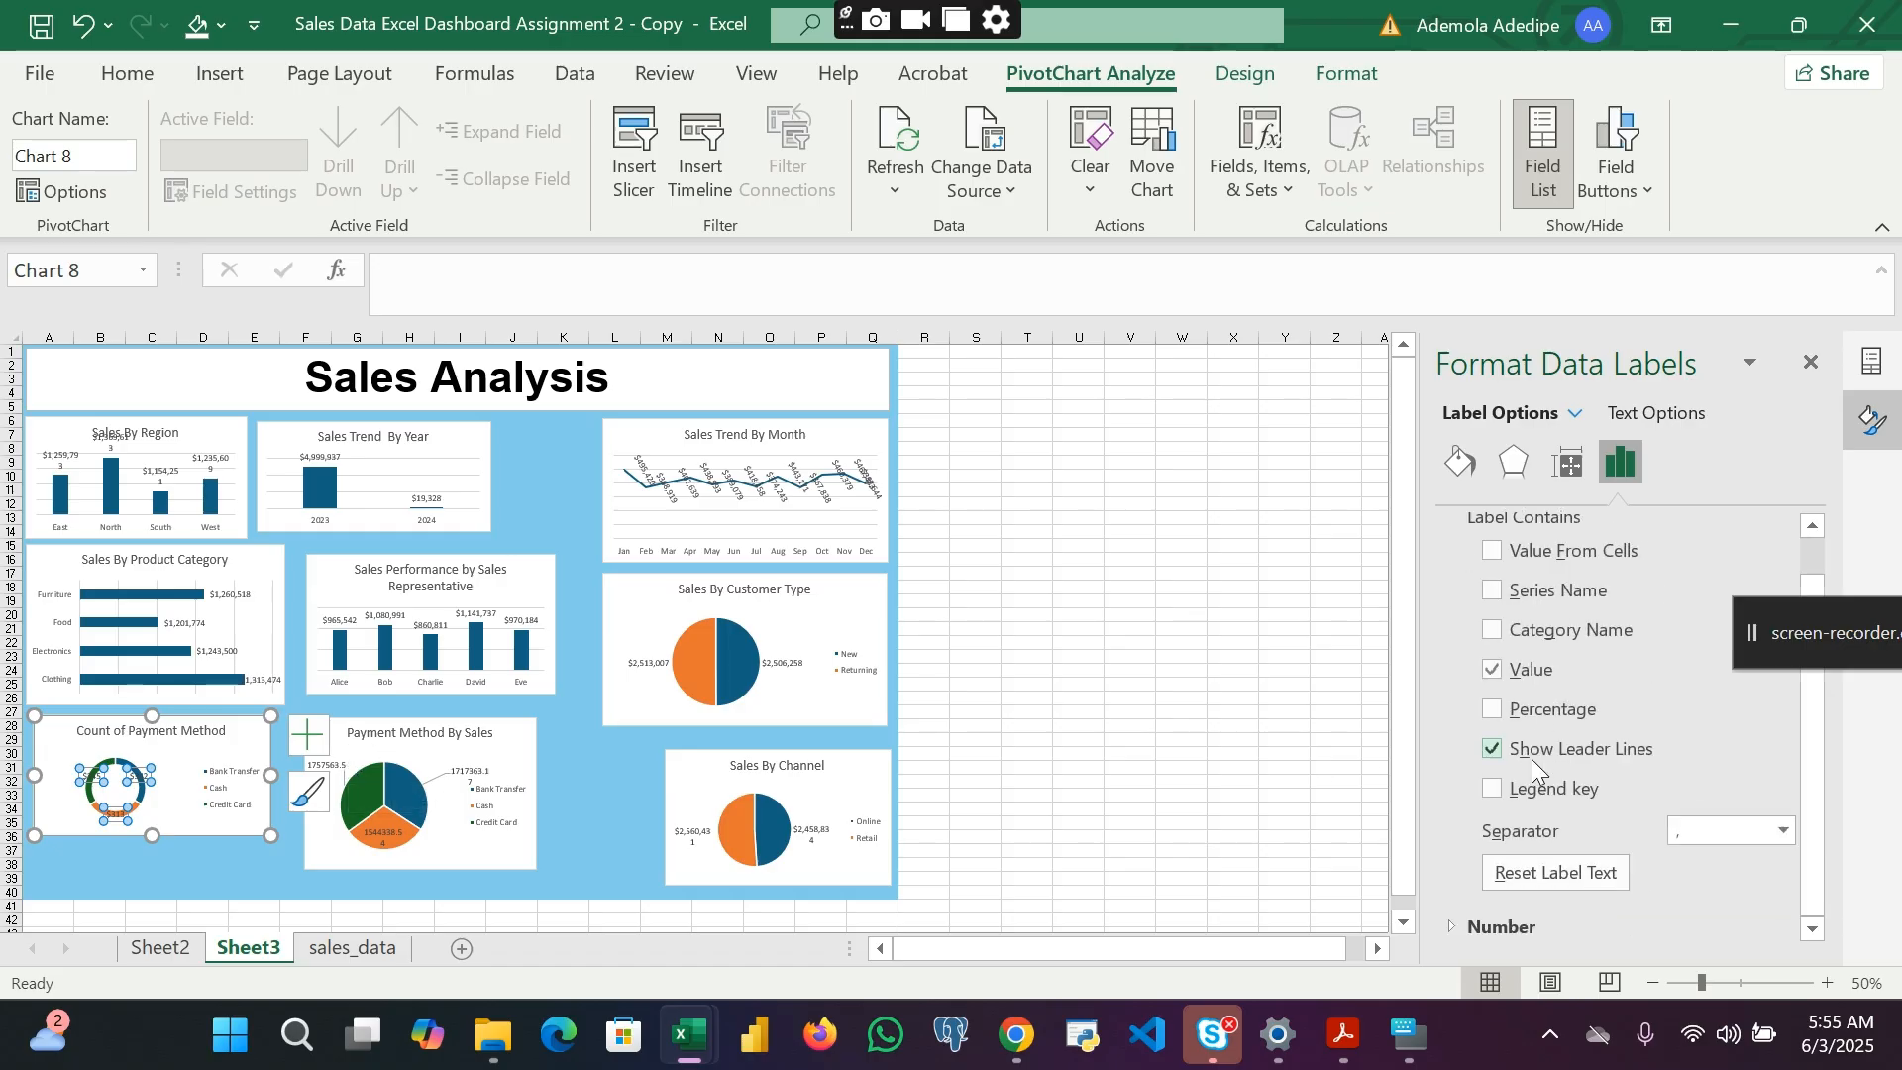
scroll(1532, 759, up, 1)
scroll(1532, 759, down, 1)
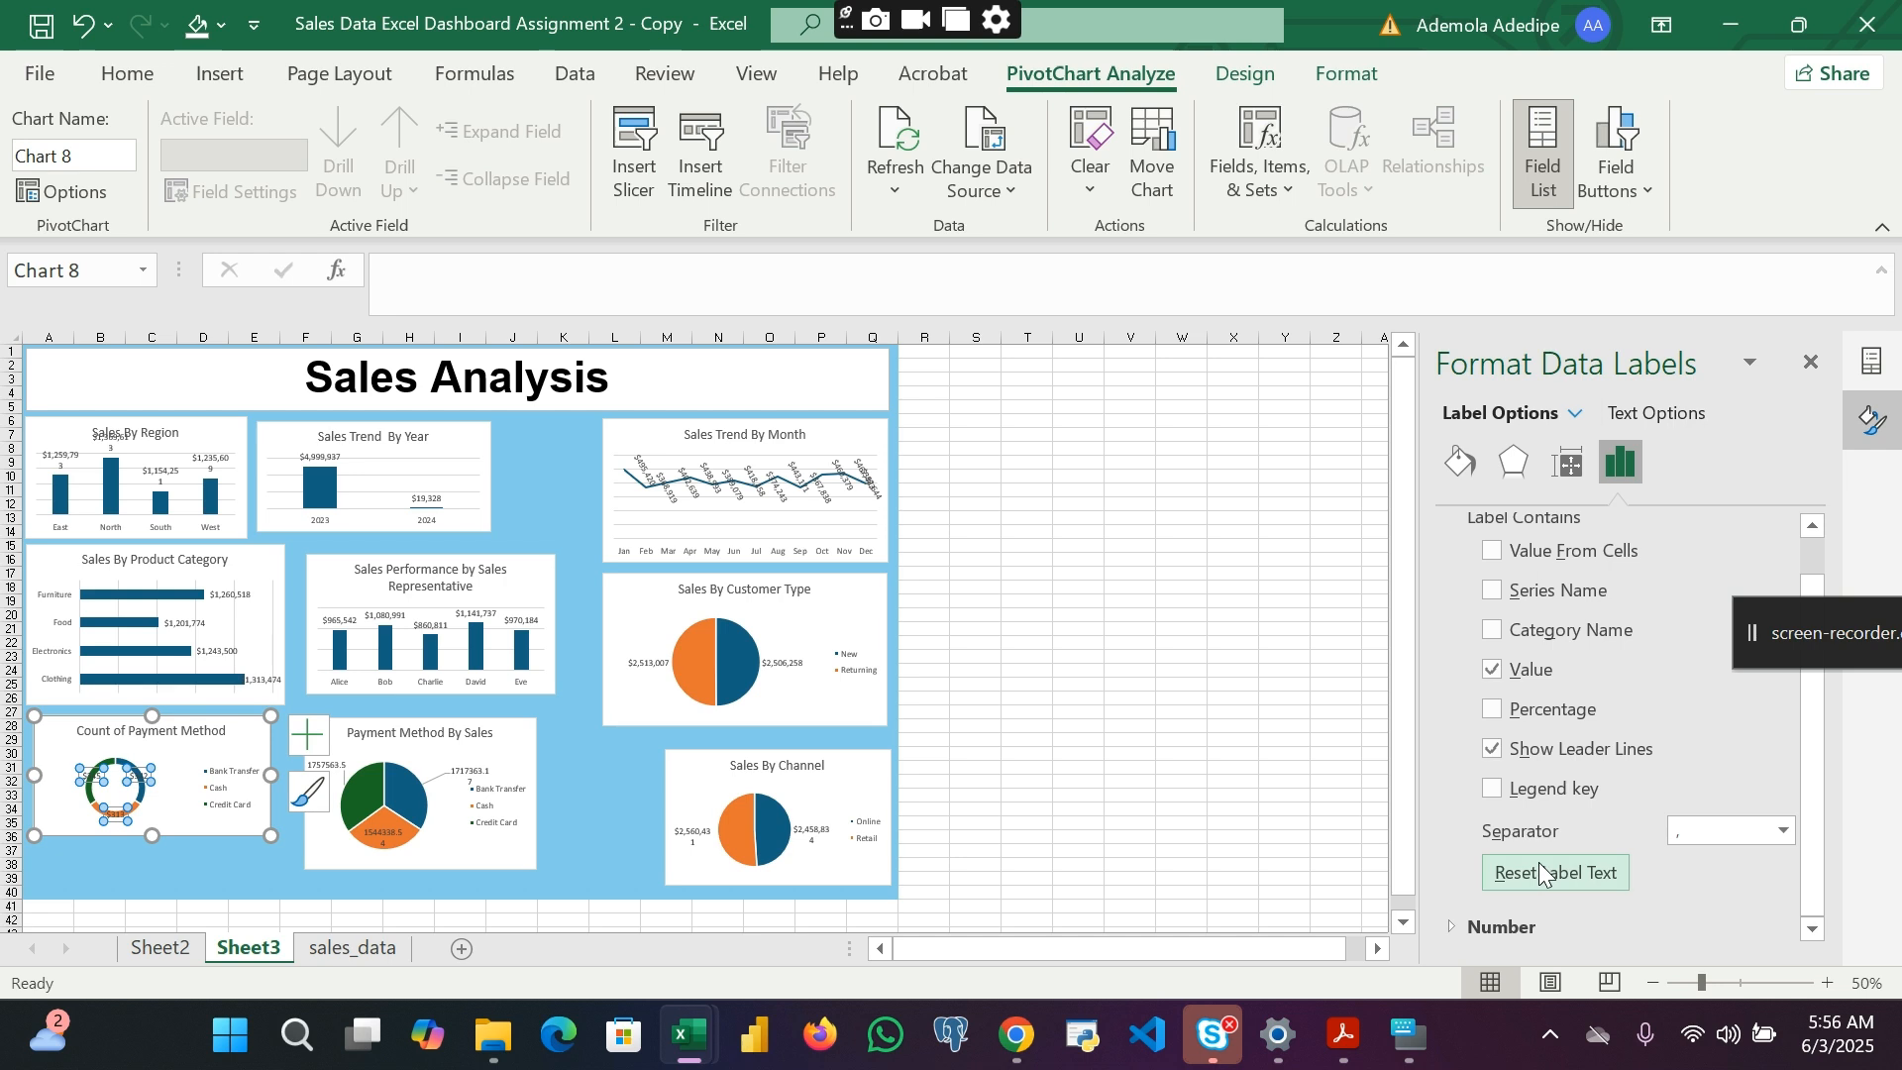
click(1500, 930)
scroll(1500, 929, up, 10)
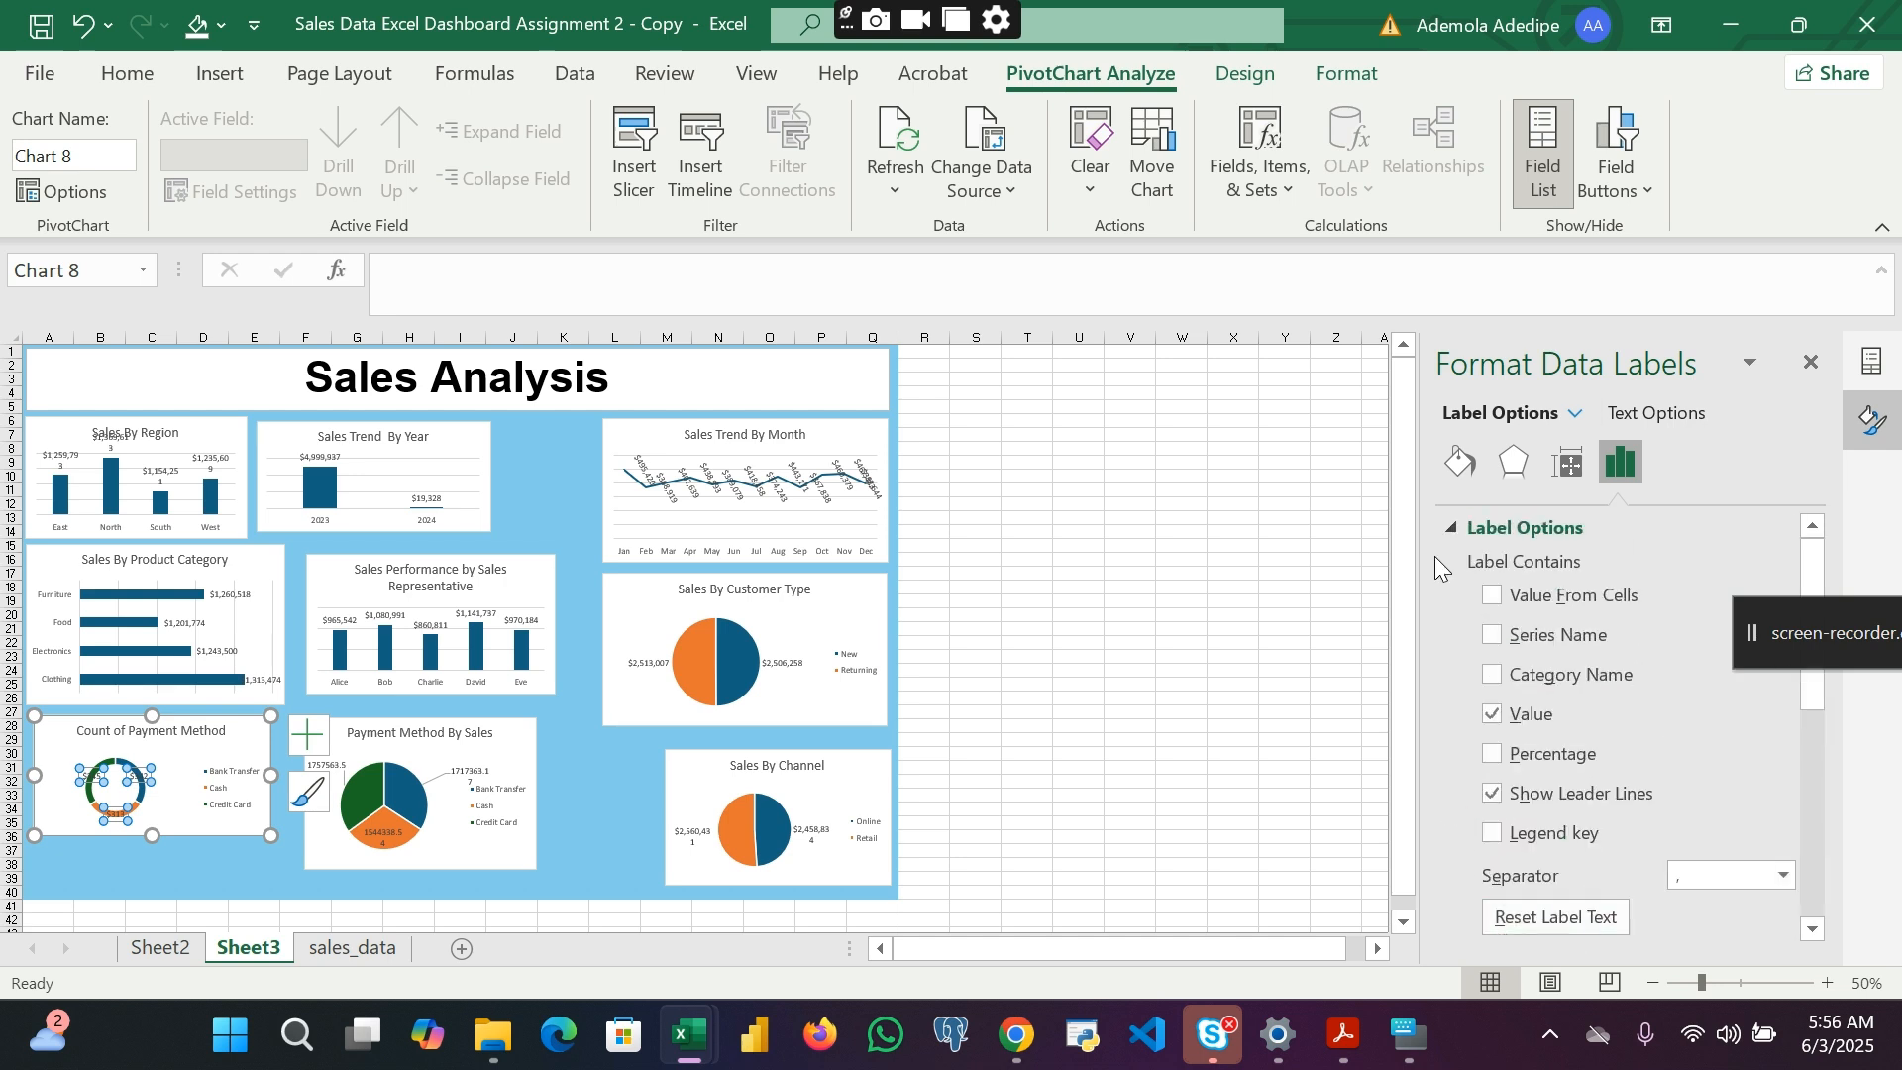
click(1451, 527)
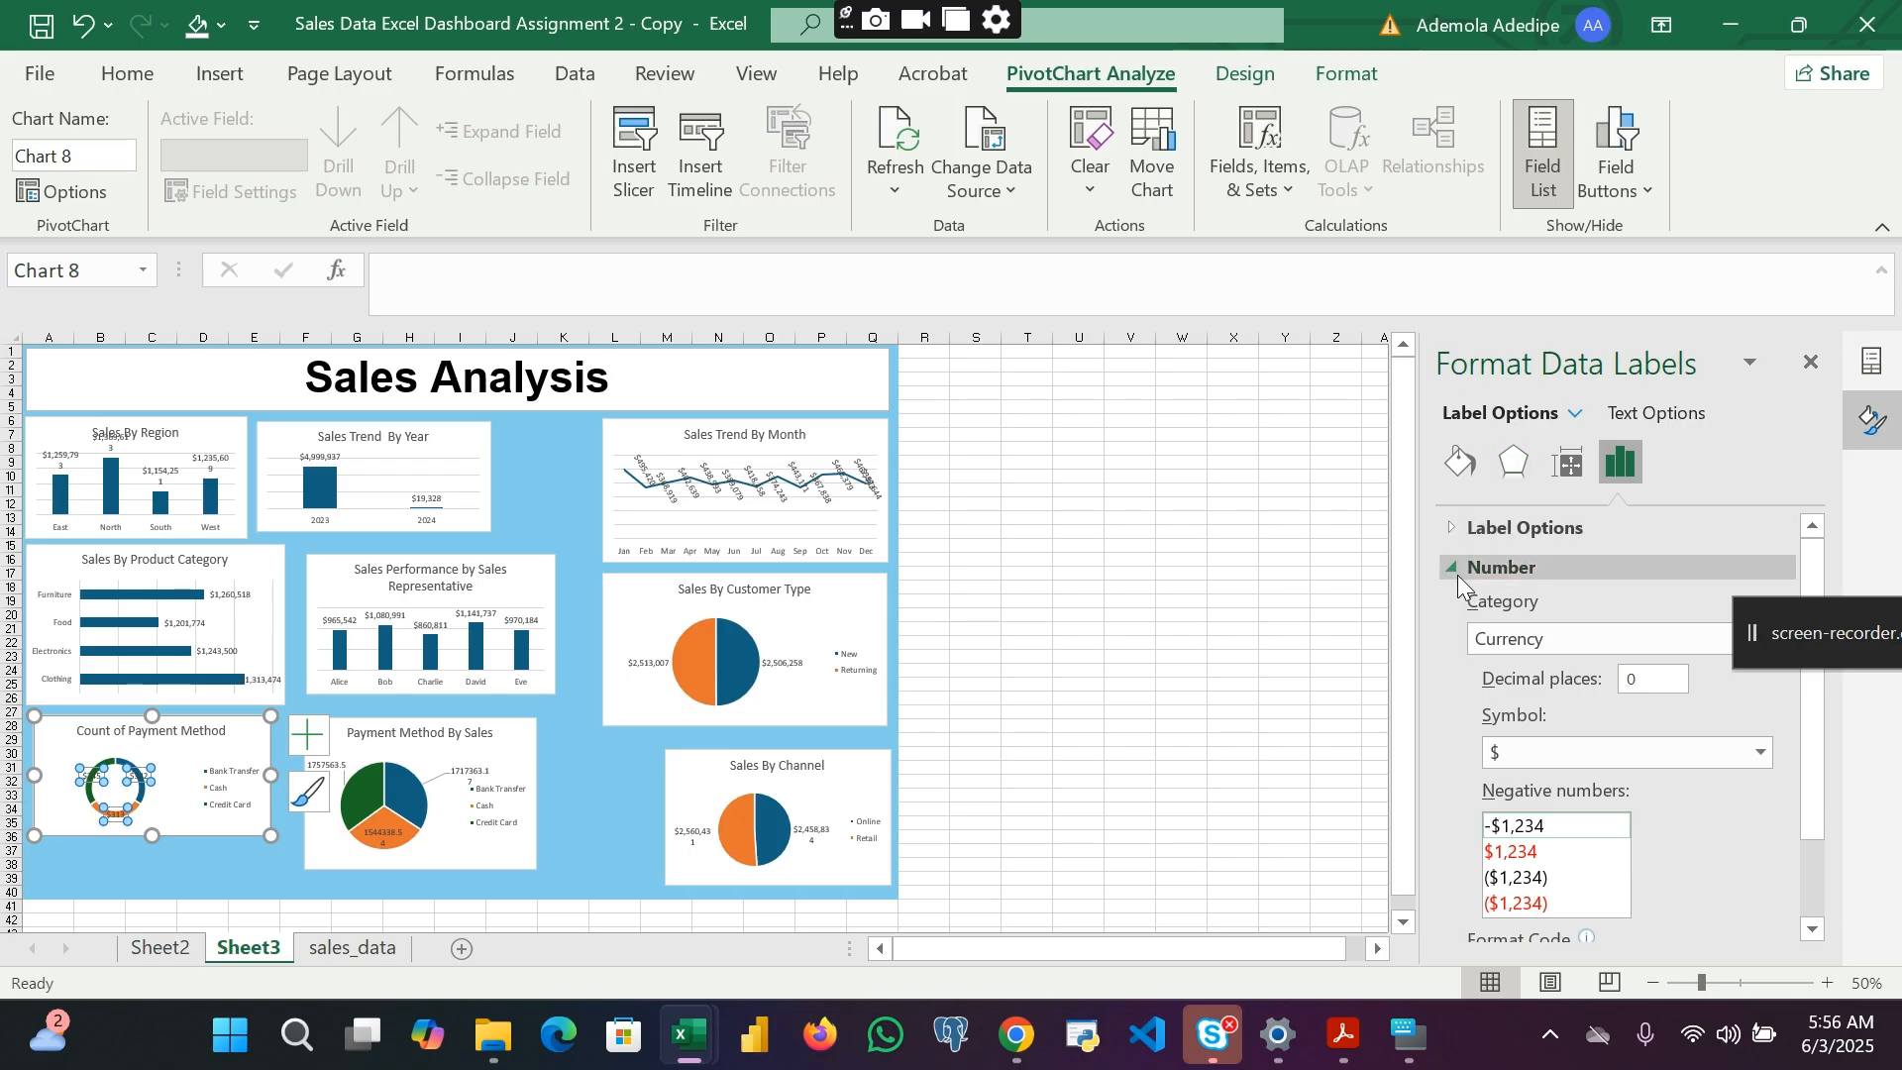
click(1454, 561)
Step: Set the left margin of the Count of Payment Method chart's data labels to 0.3"
click(1558, 479)
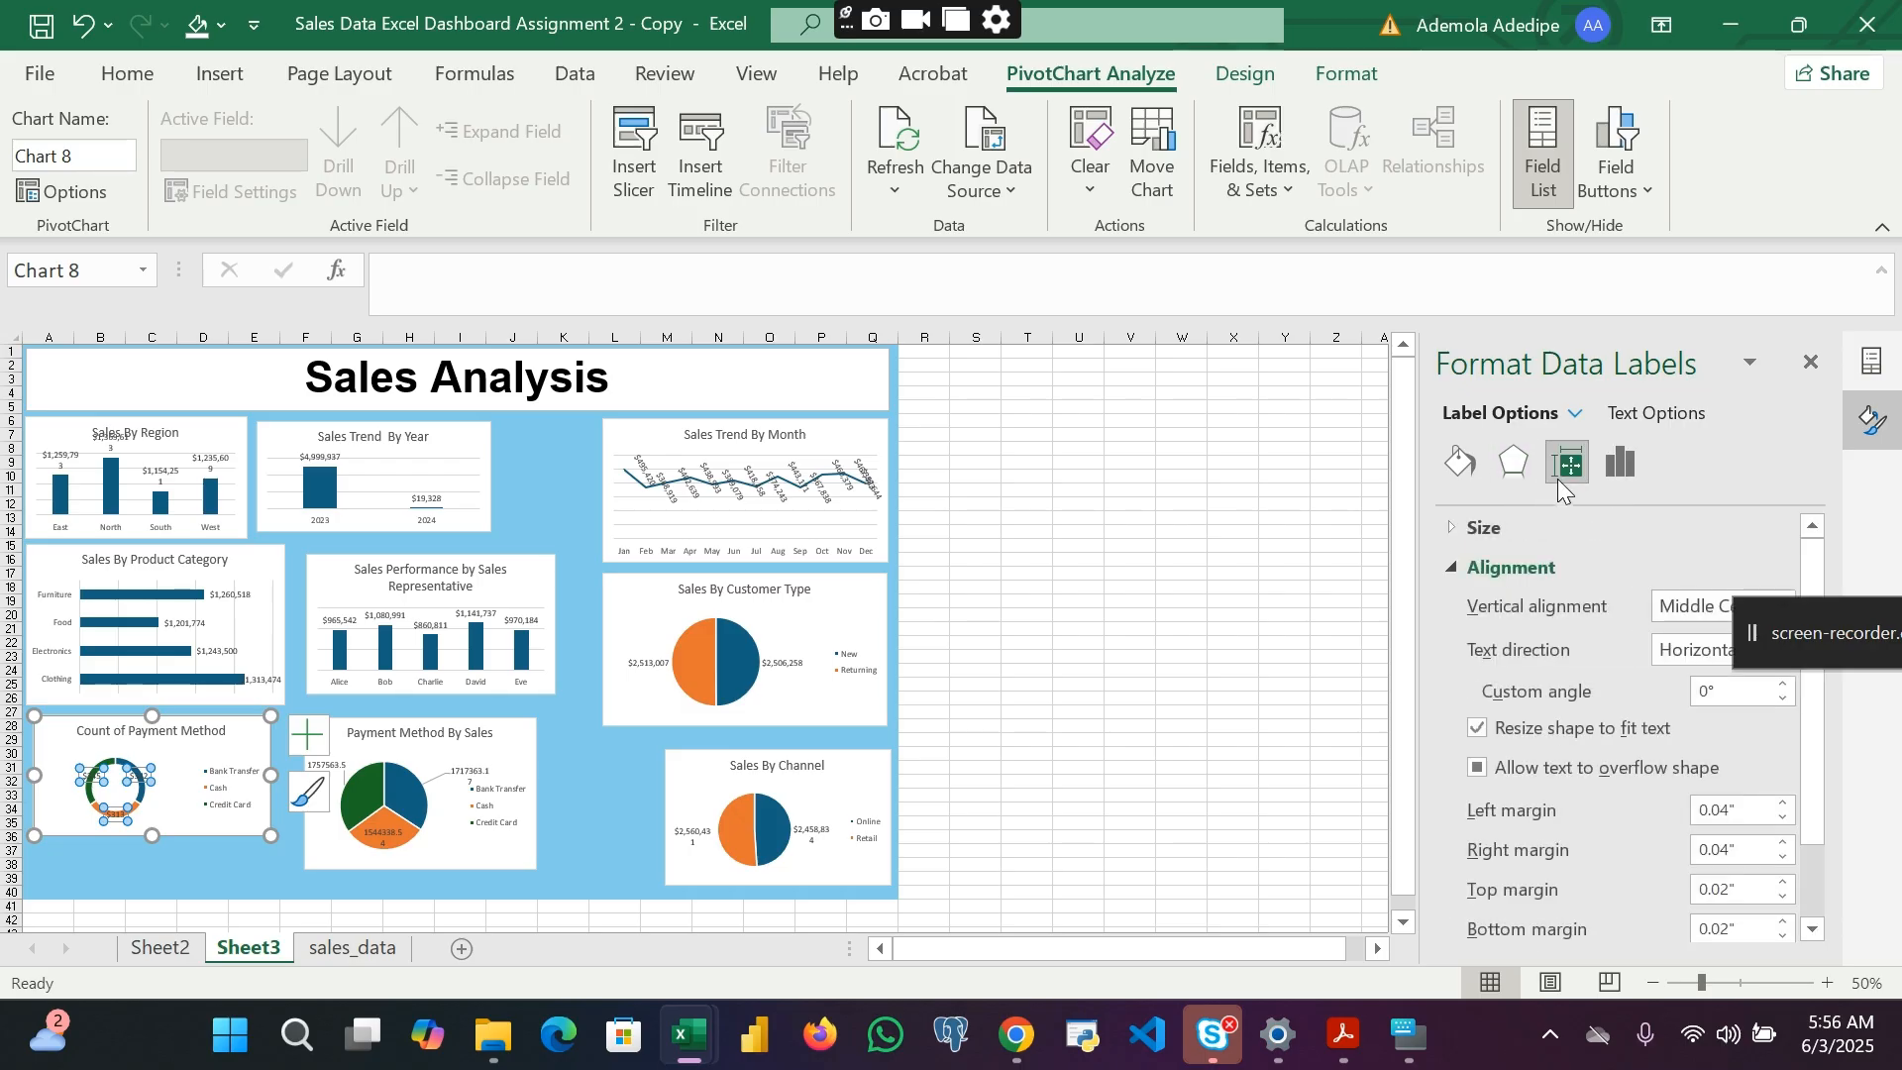
click(1823, 626)
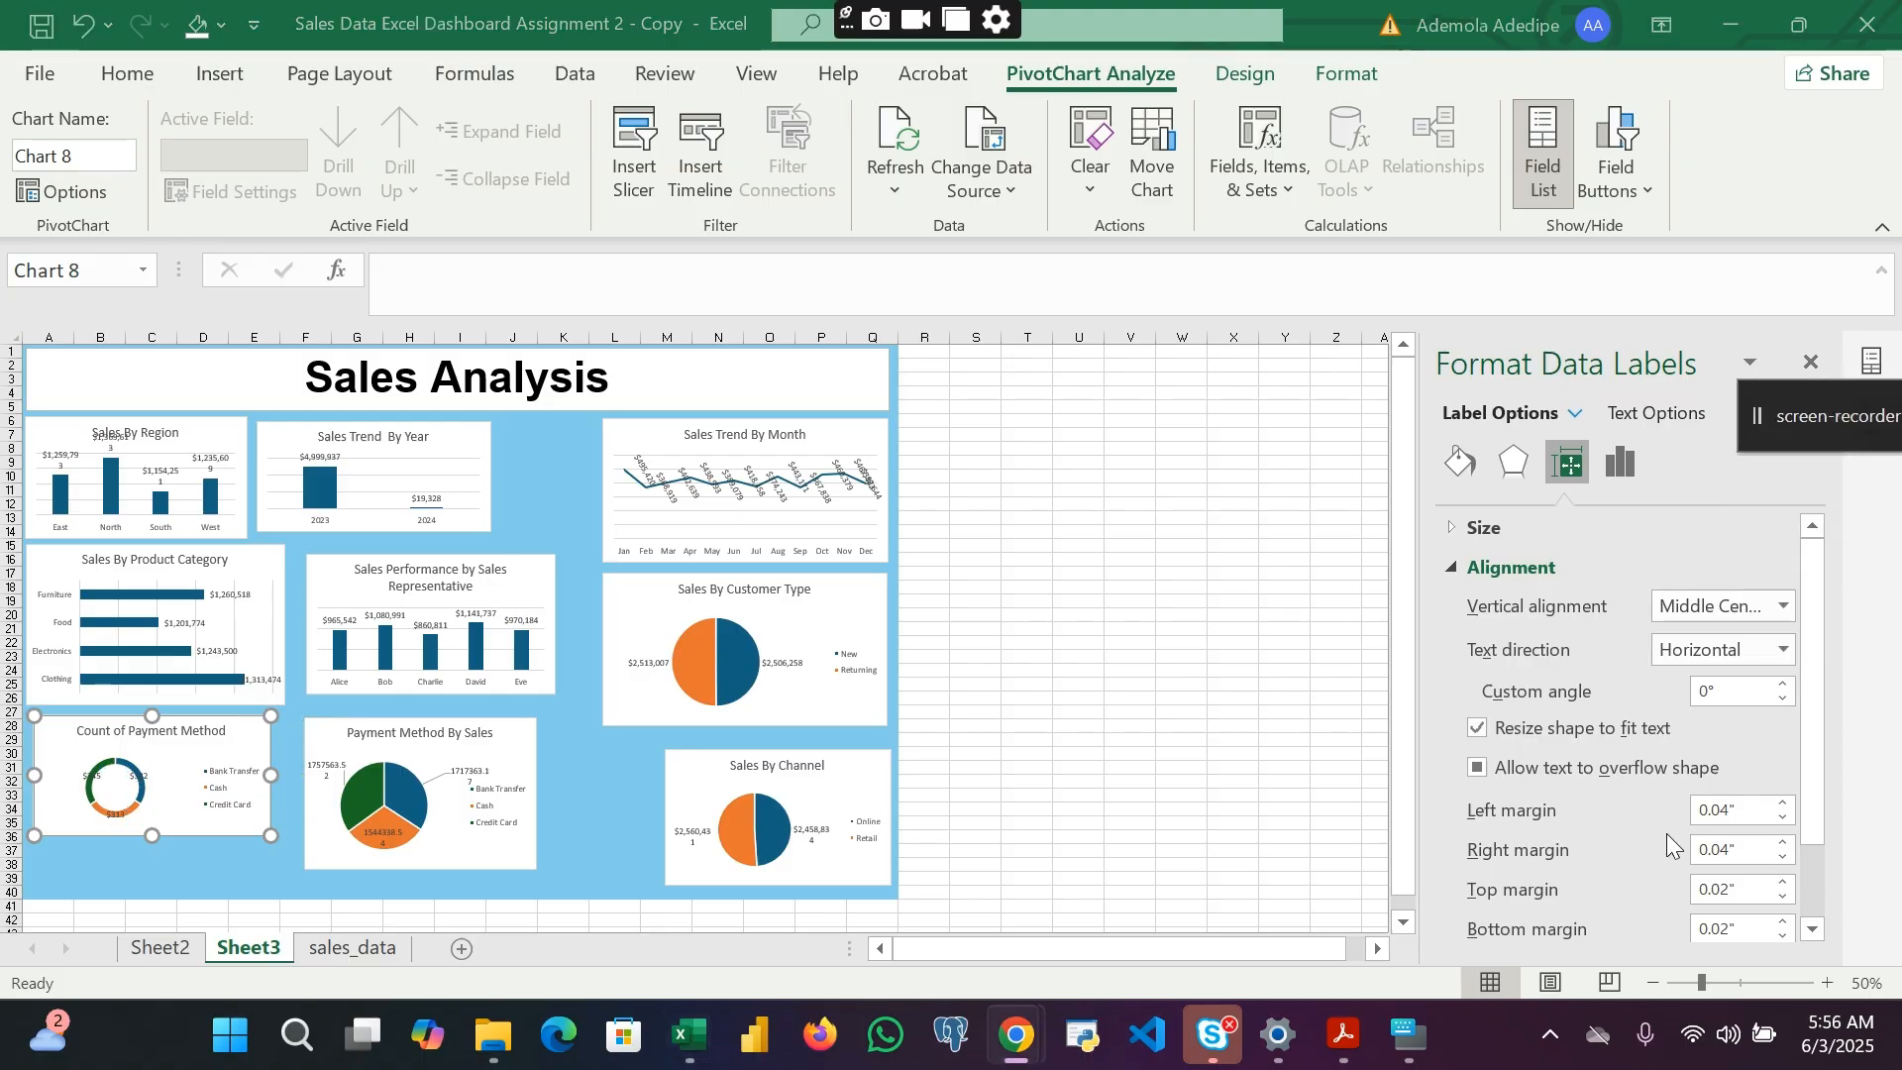
scroll(1625, 836, down, 3)
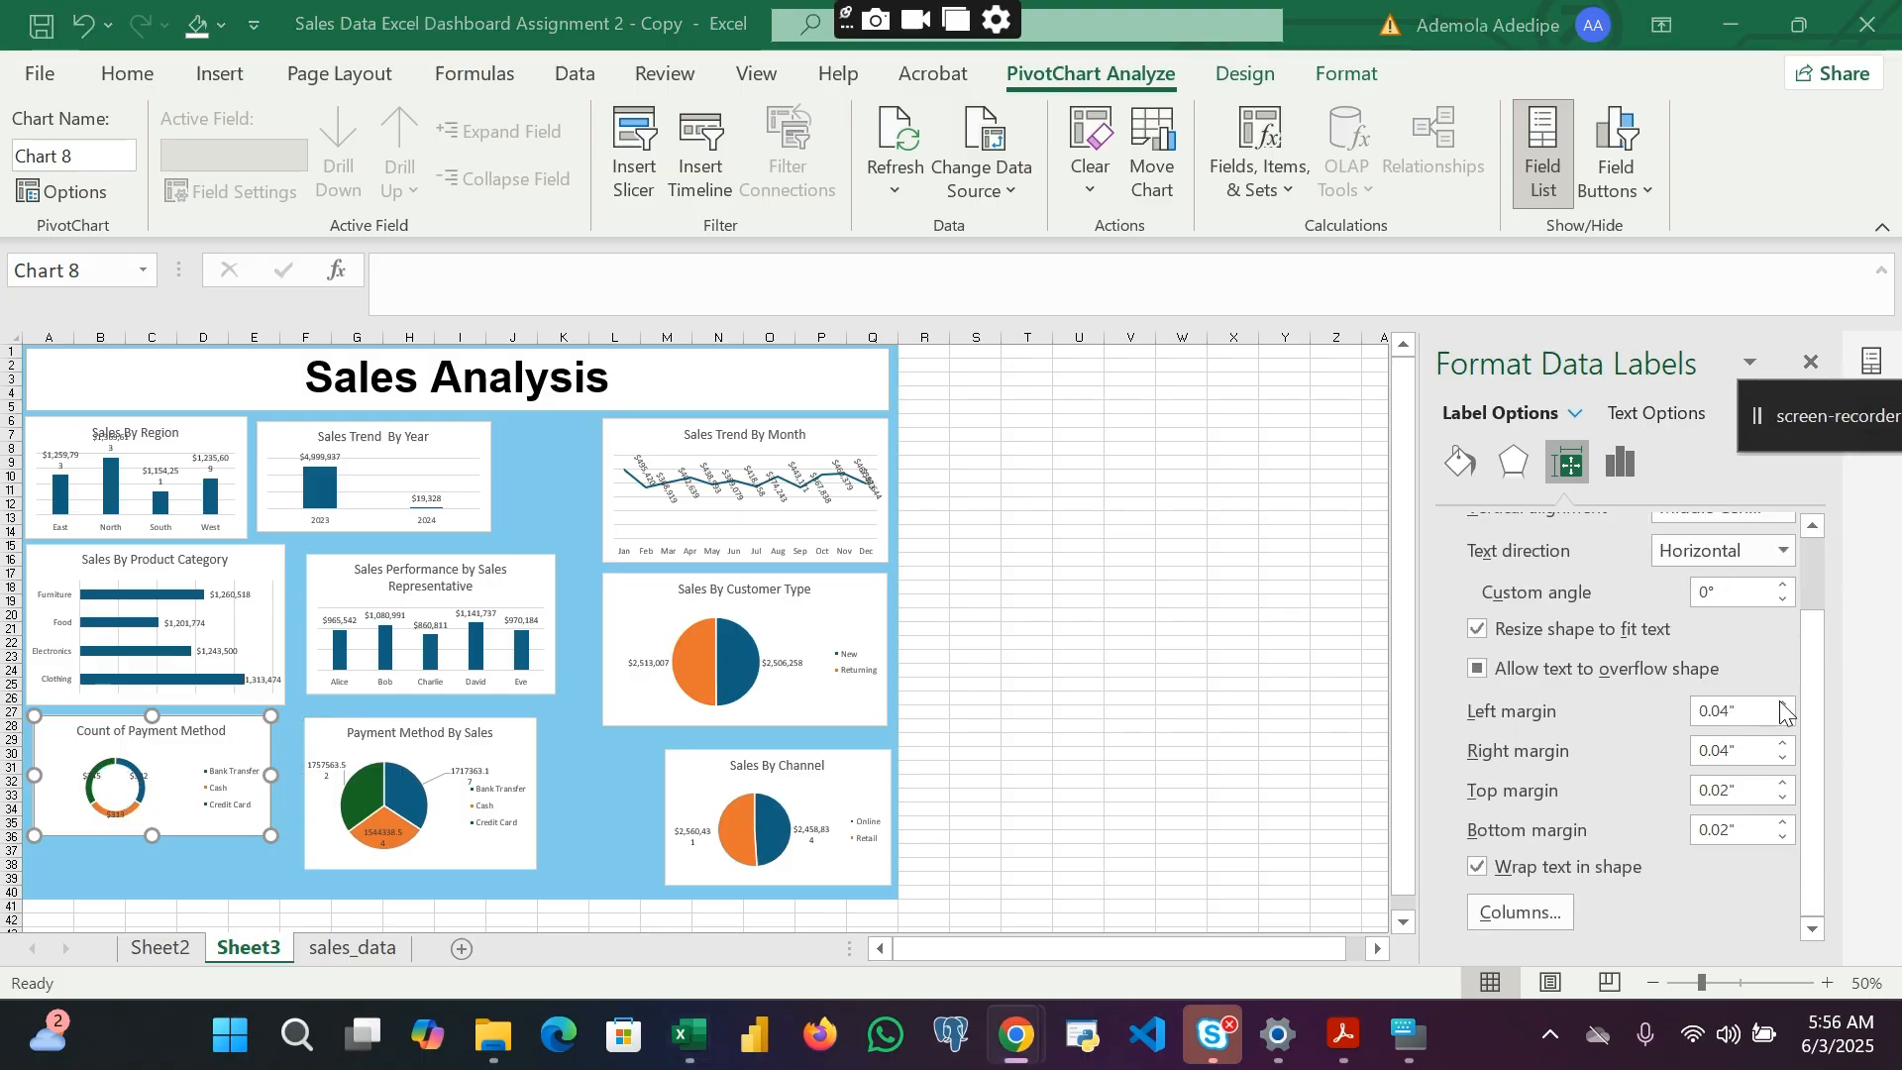
click(1780, 703)
click(1780, 703)
click(1780, 704)
click(1781, 703)
click(1780, 703)
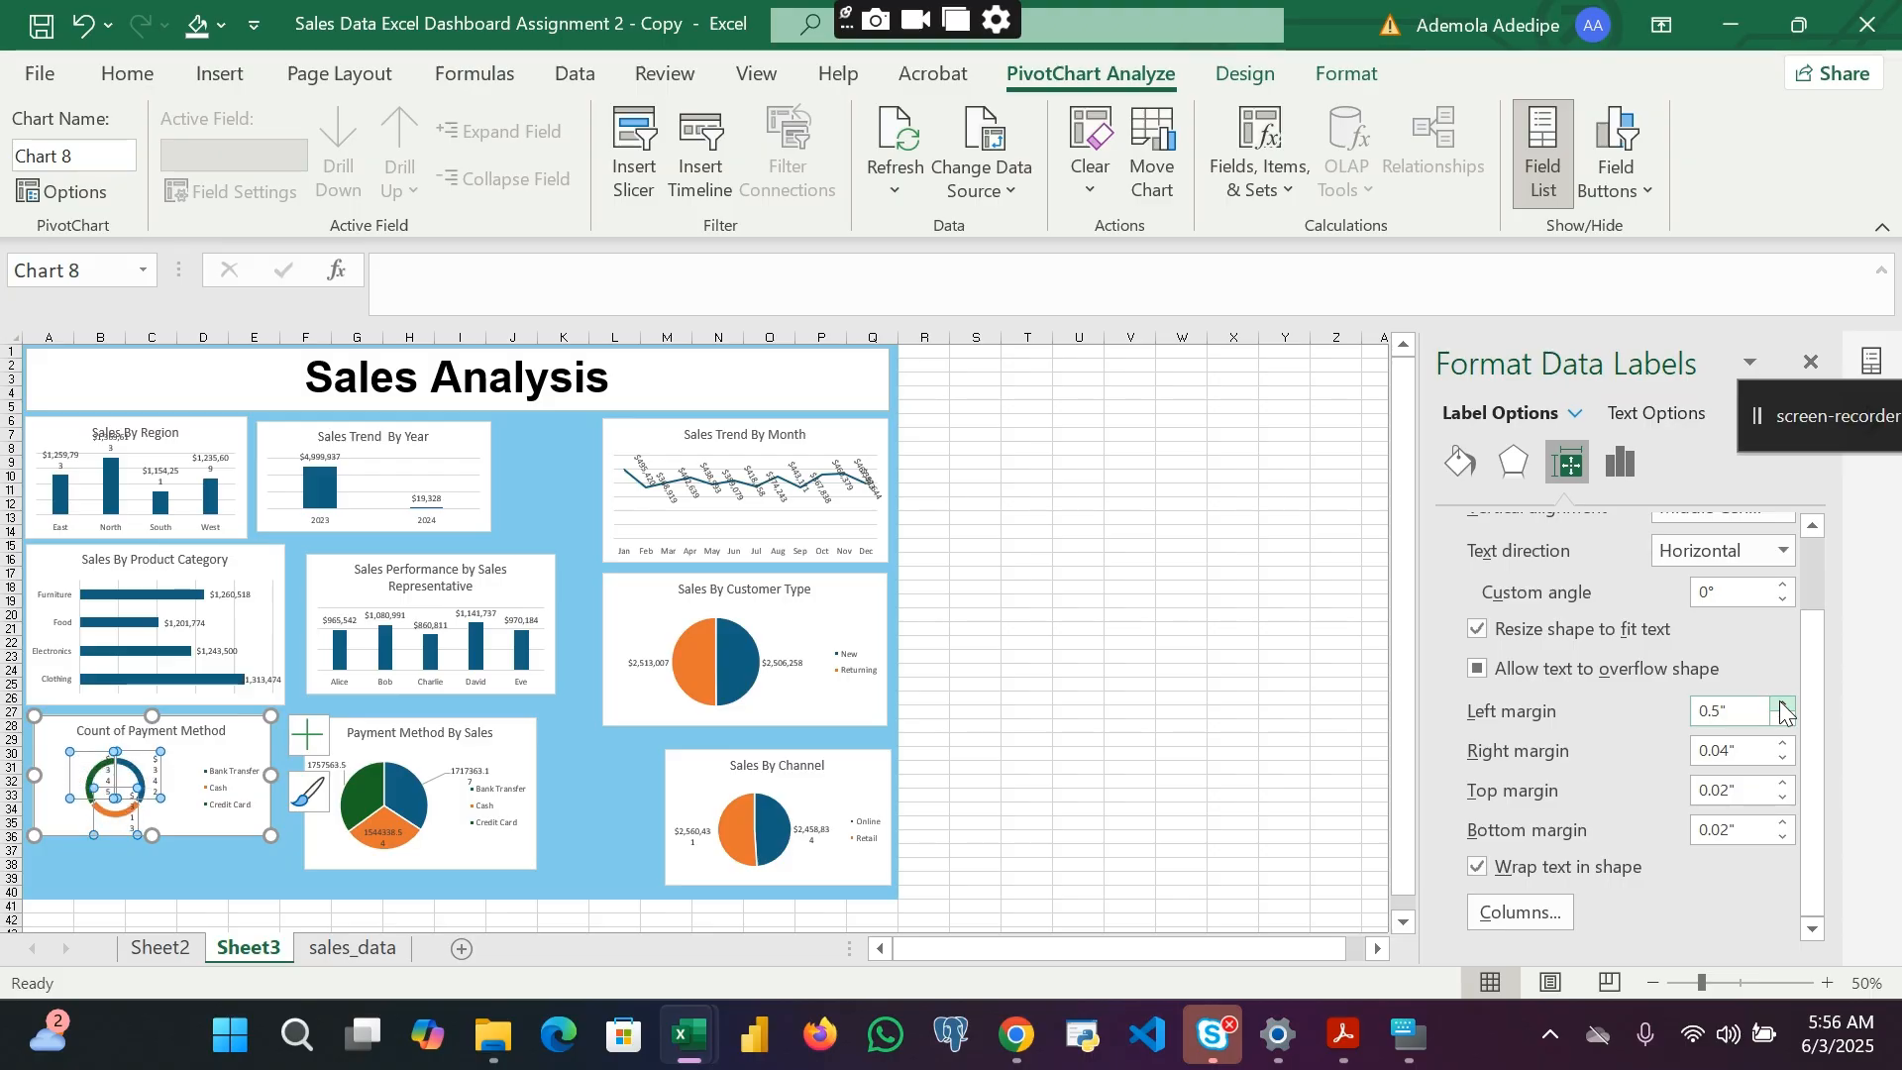
click(1780, 703)
click(1782, 720)
click(1783, 720)
click(1783, 719)
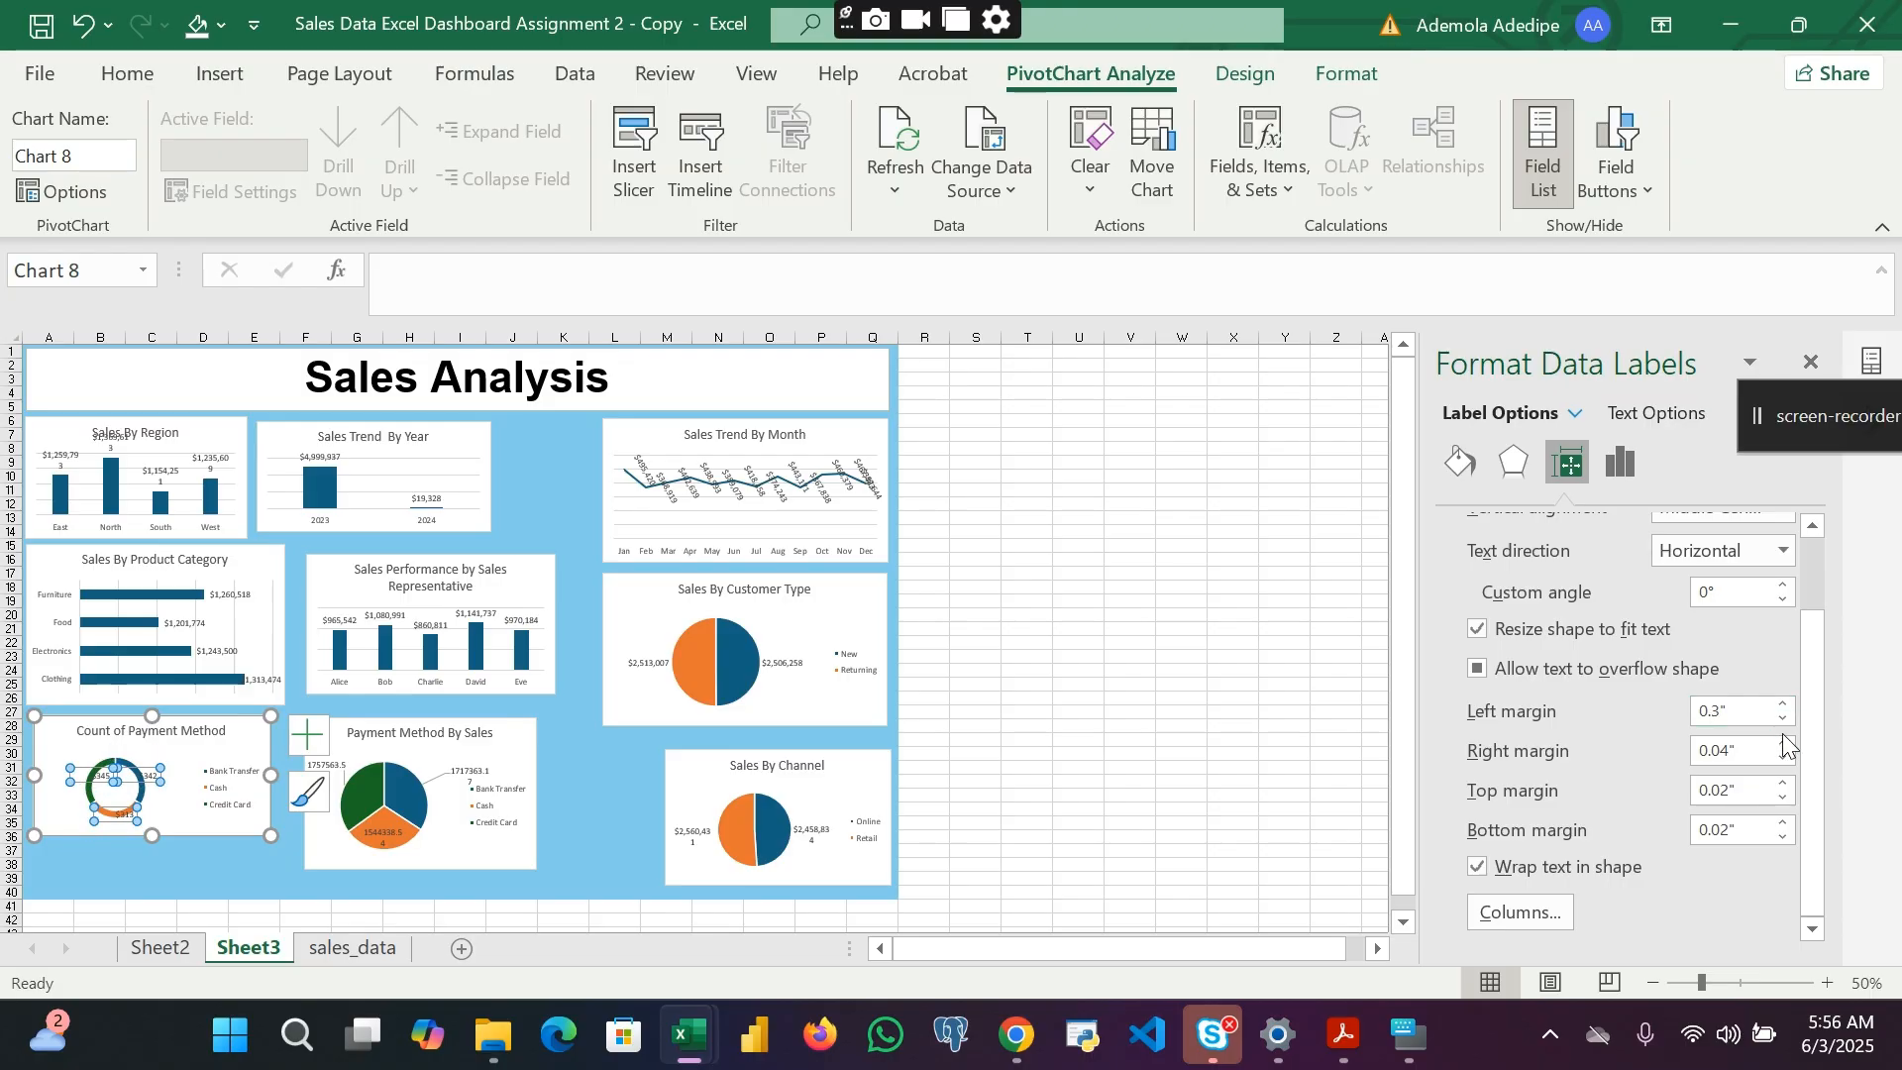
Step: Set the right margin of the Count of Payment Method chart's data labels to 0.2"
click(1784, 759)
click(1784, 742)
click(1785, 742)
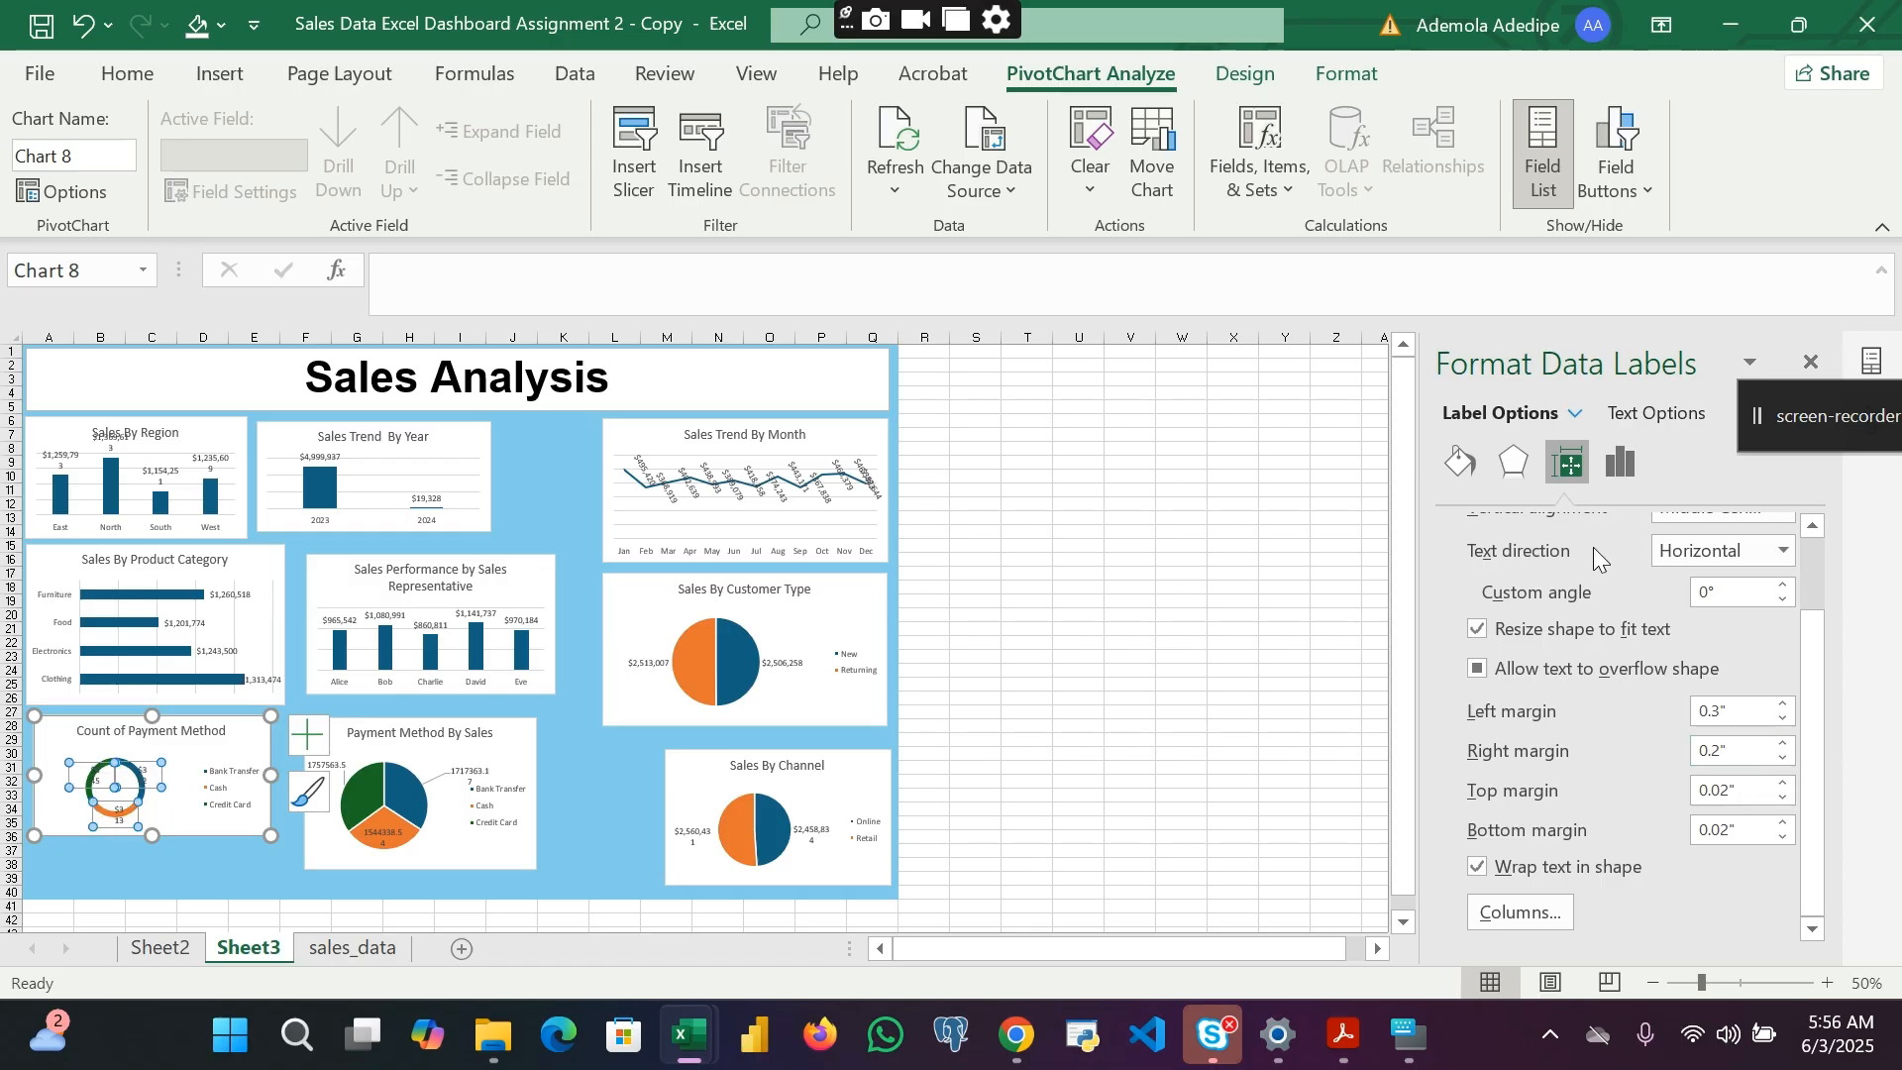
Step: Look through the effects, text fill, text effects and text box settings of the Count of Payment Method chart's data labels
click(1513, 460)
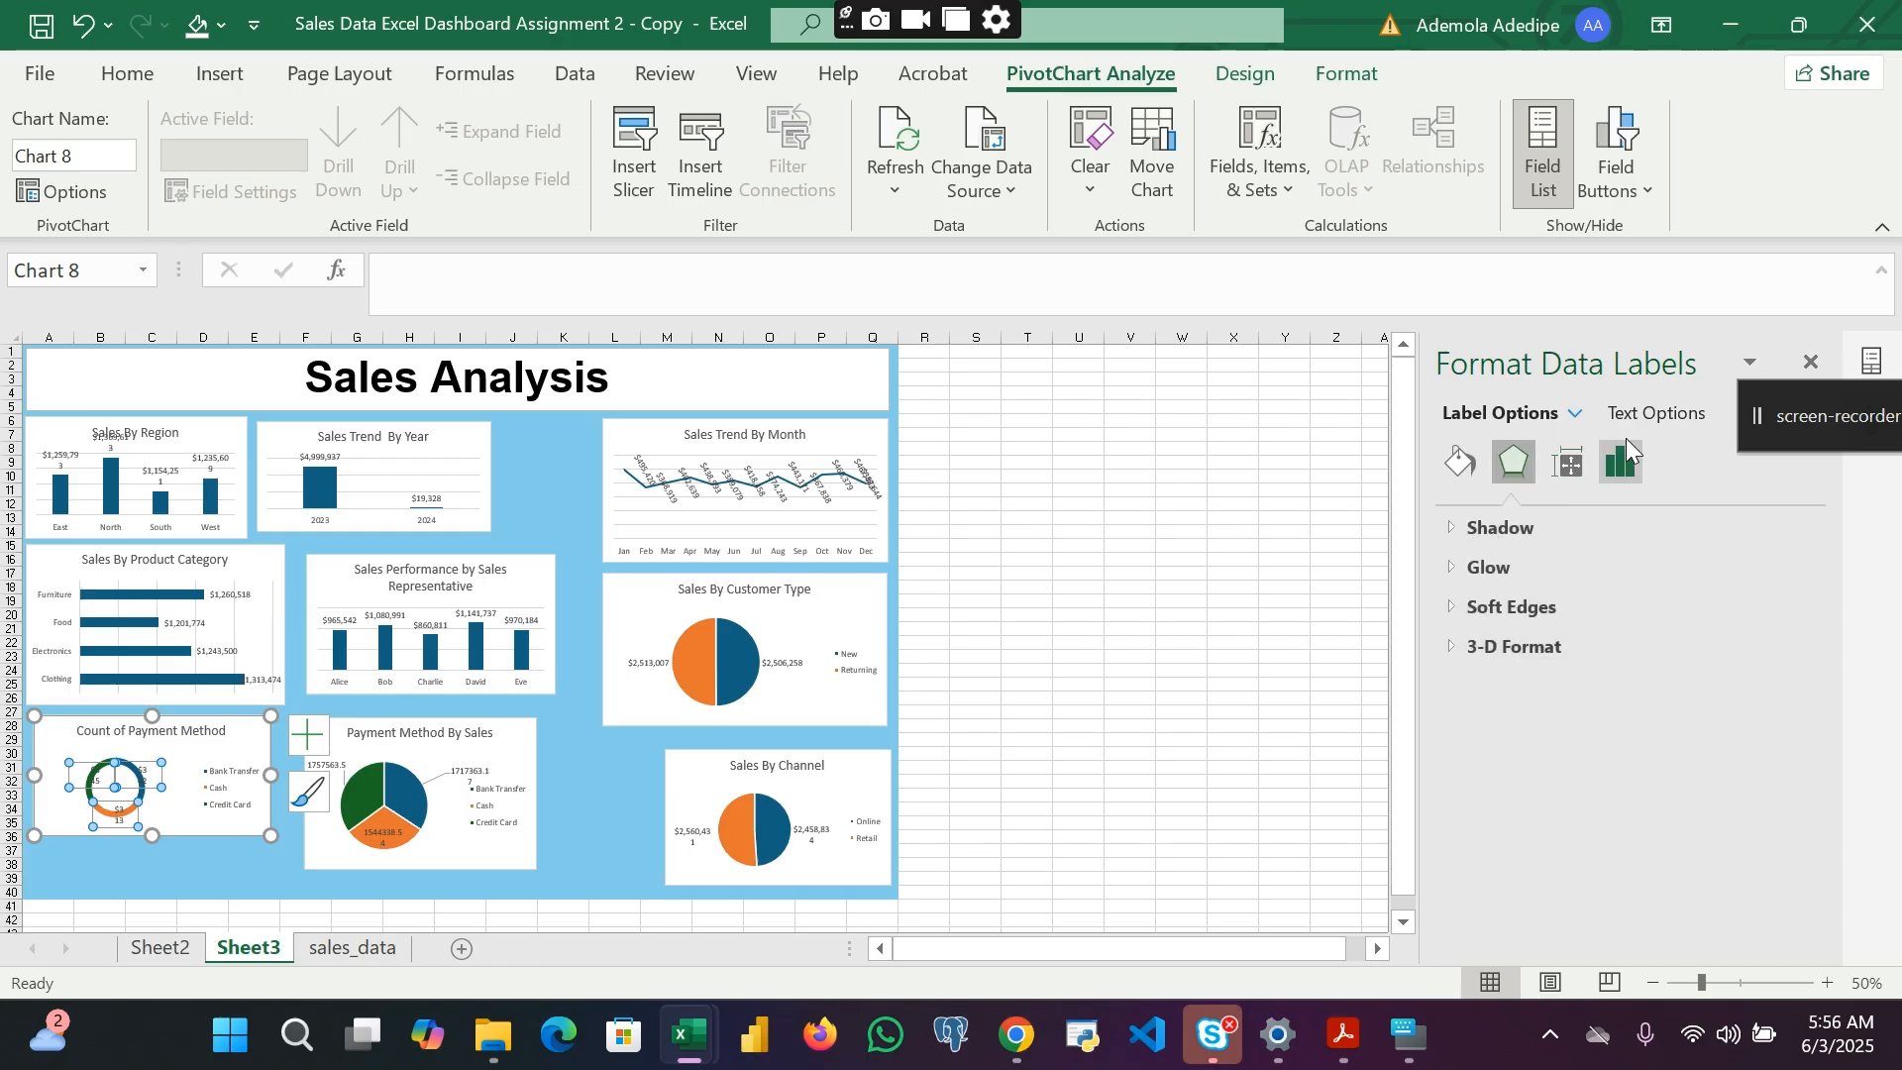
click(1654, 407)
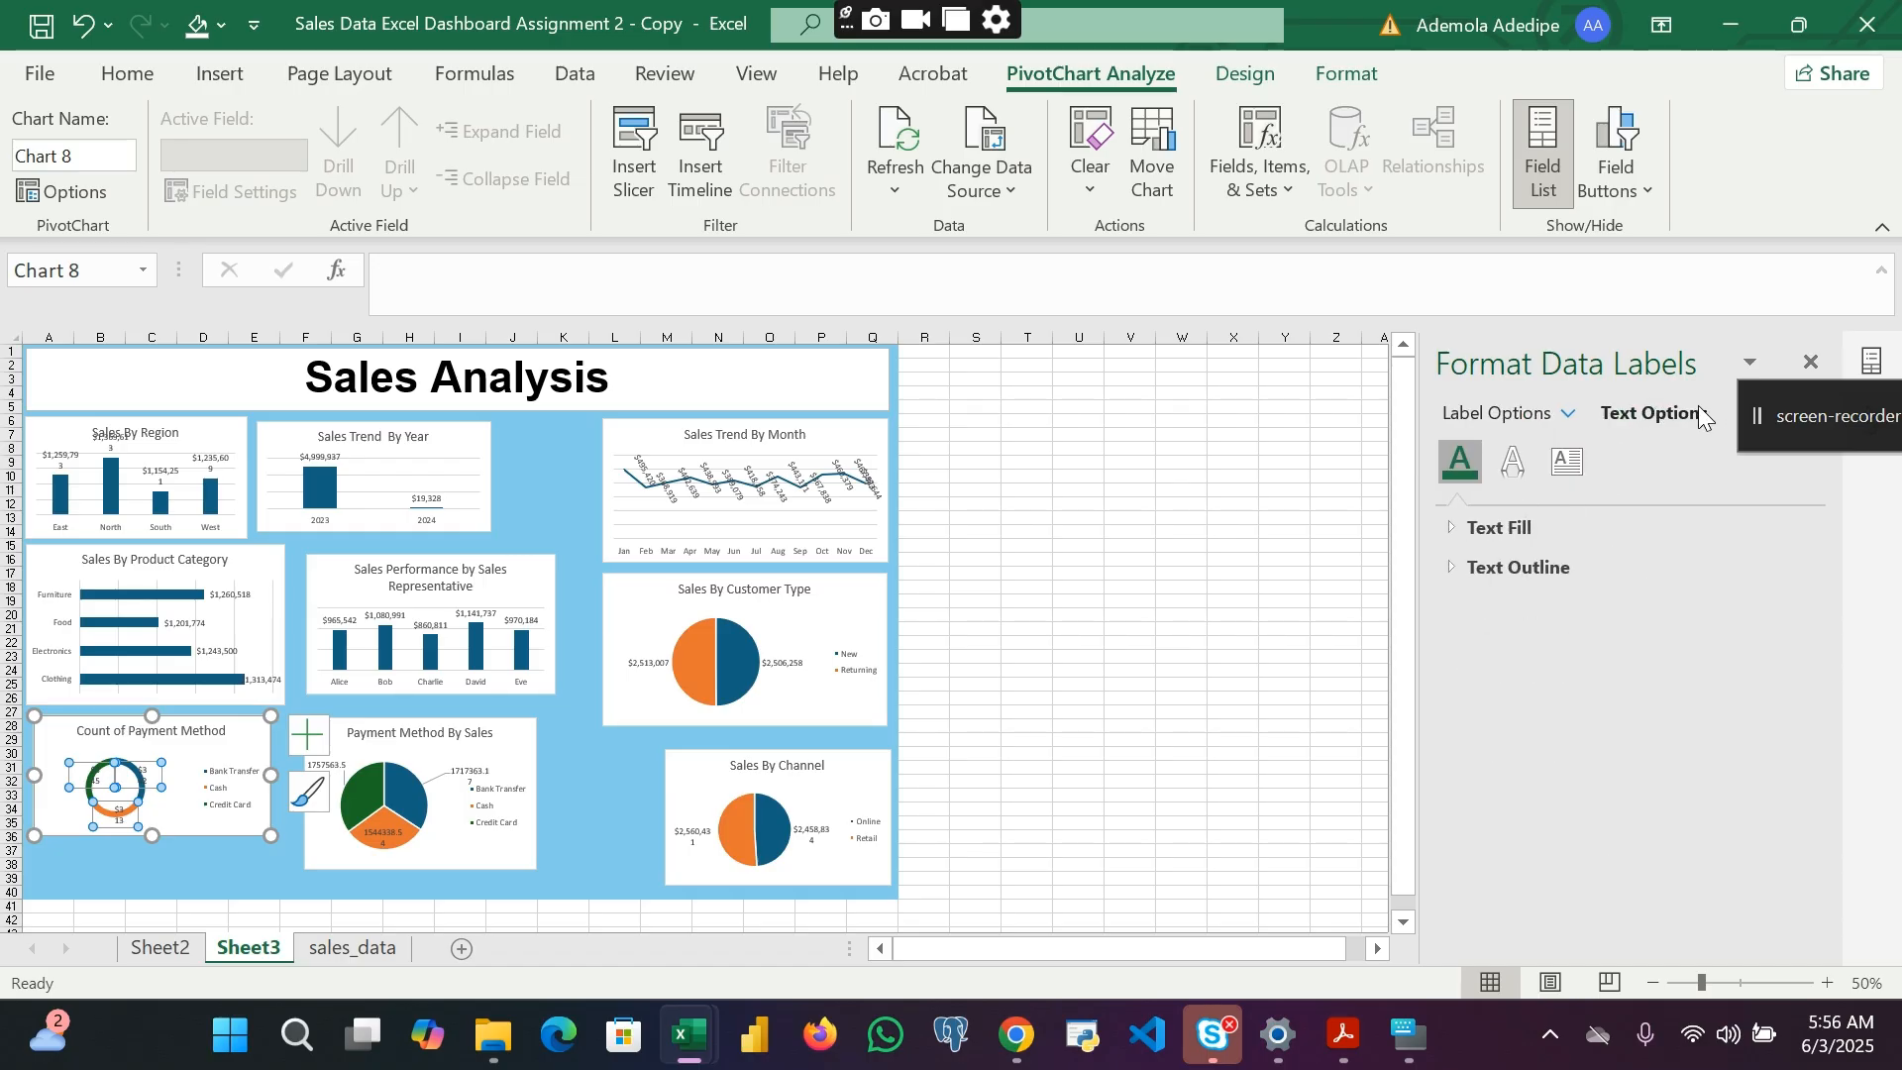
click(1513, 459)
click(1567, 459)
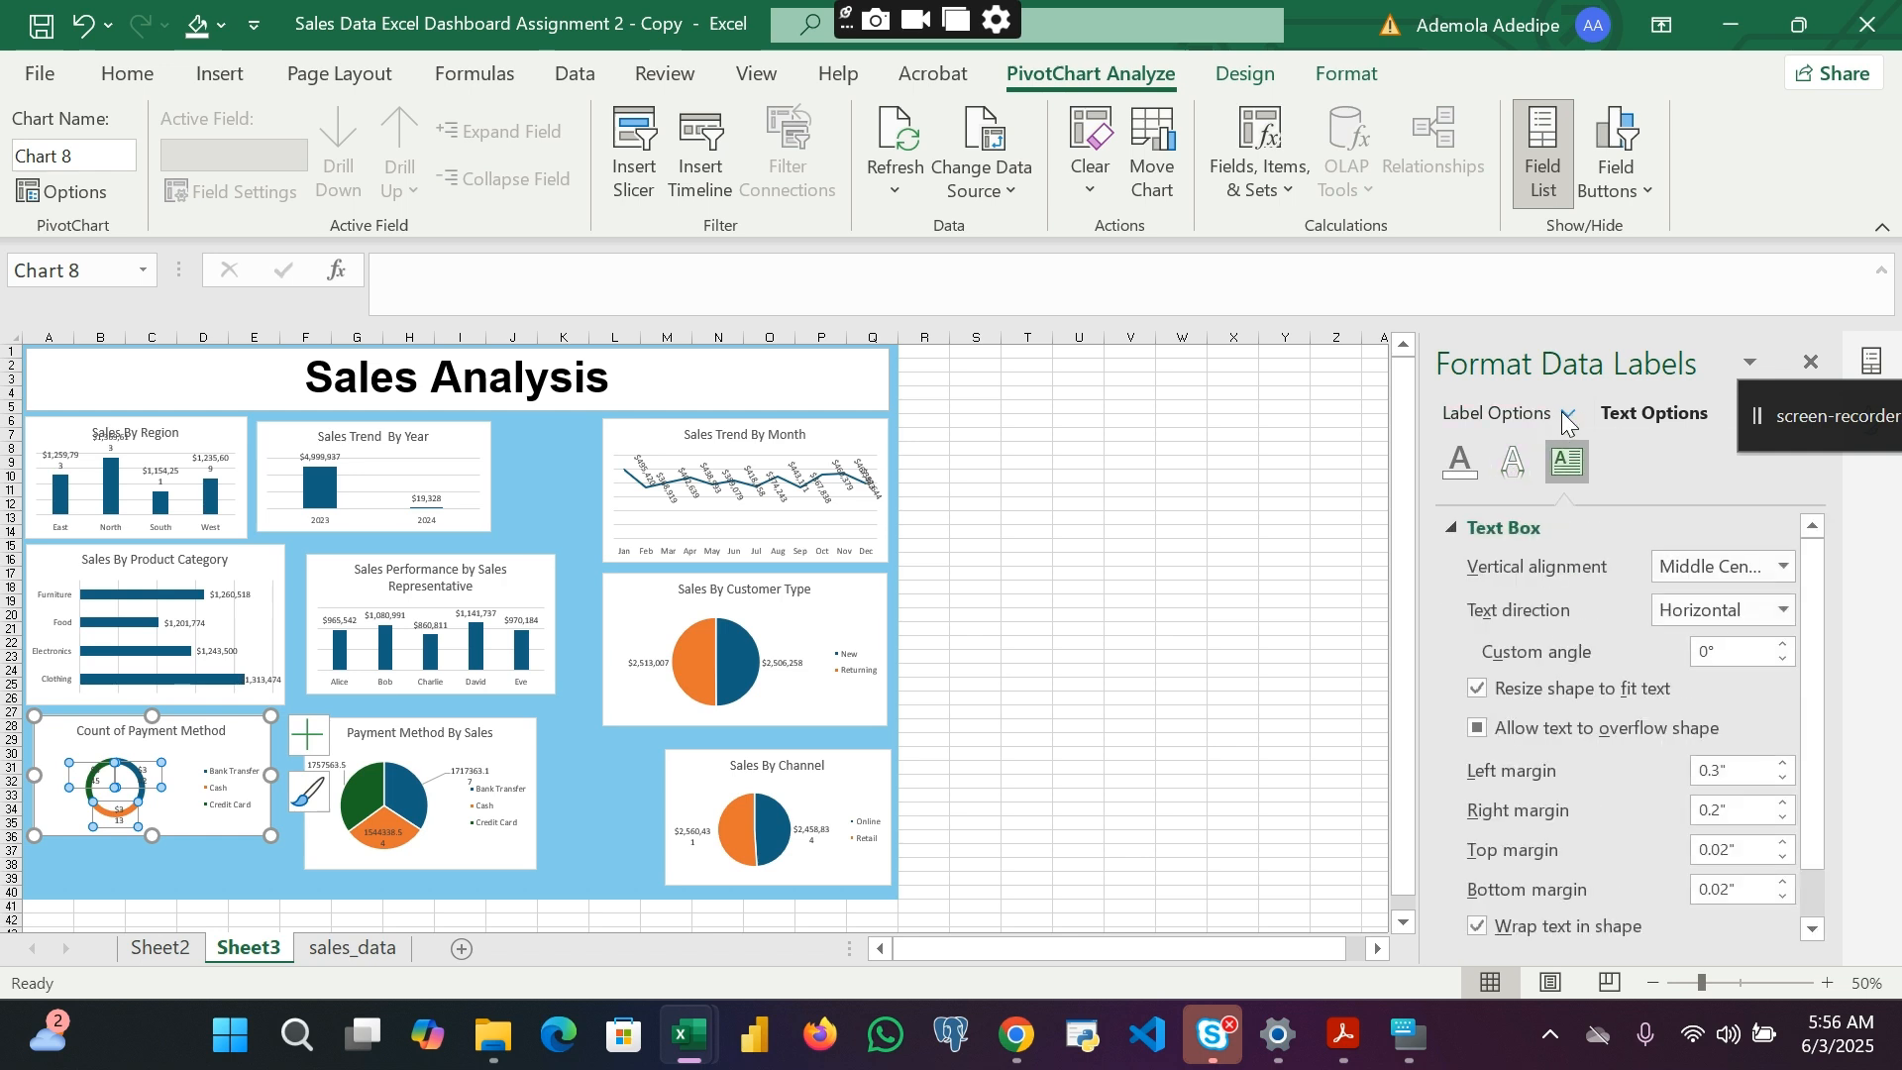
Step: Examine the border and fill settings of the Count of Payment Method chart's plot area
click(1565, 414)
click(1603, 558)
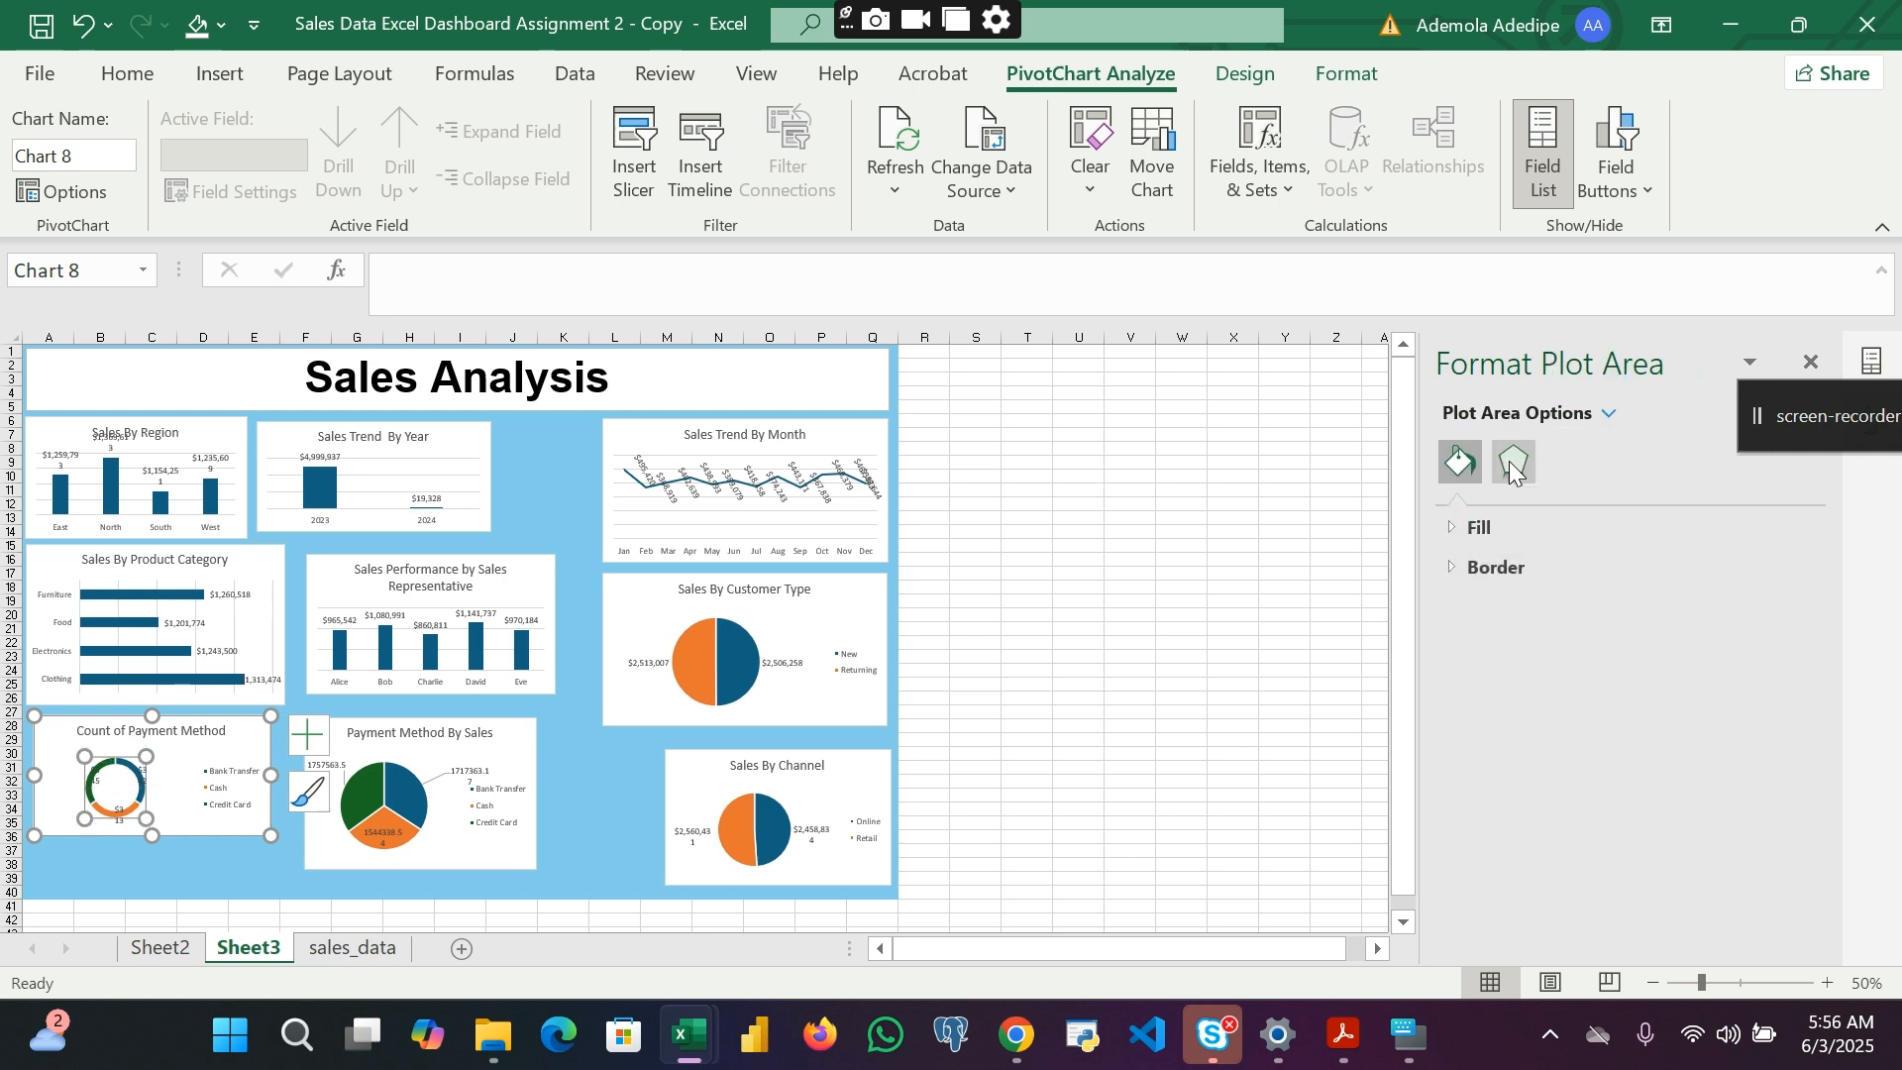
click(1456, 569)
scroll(1650, 706, down, 3)
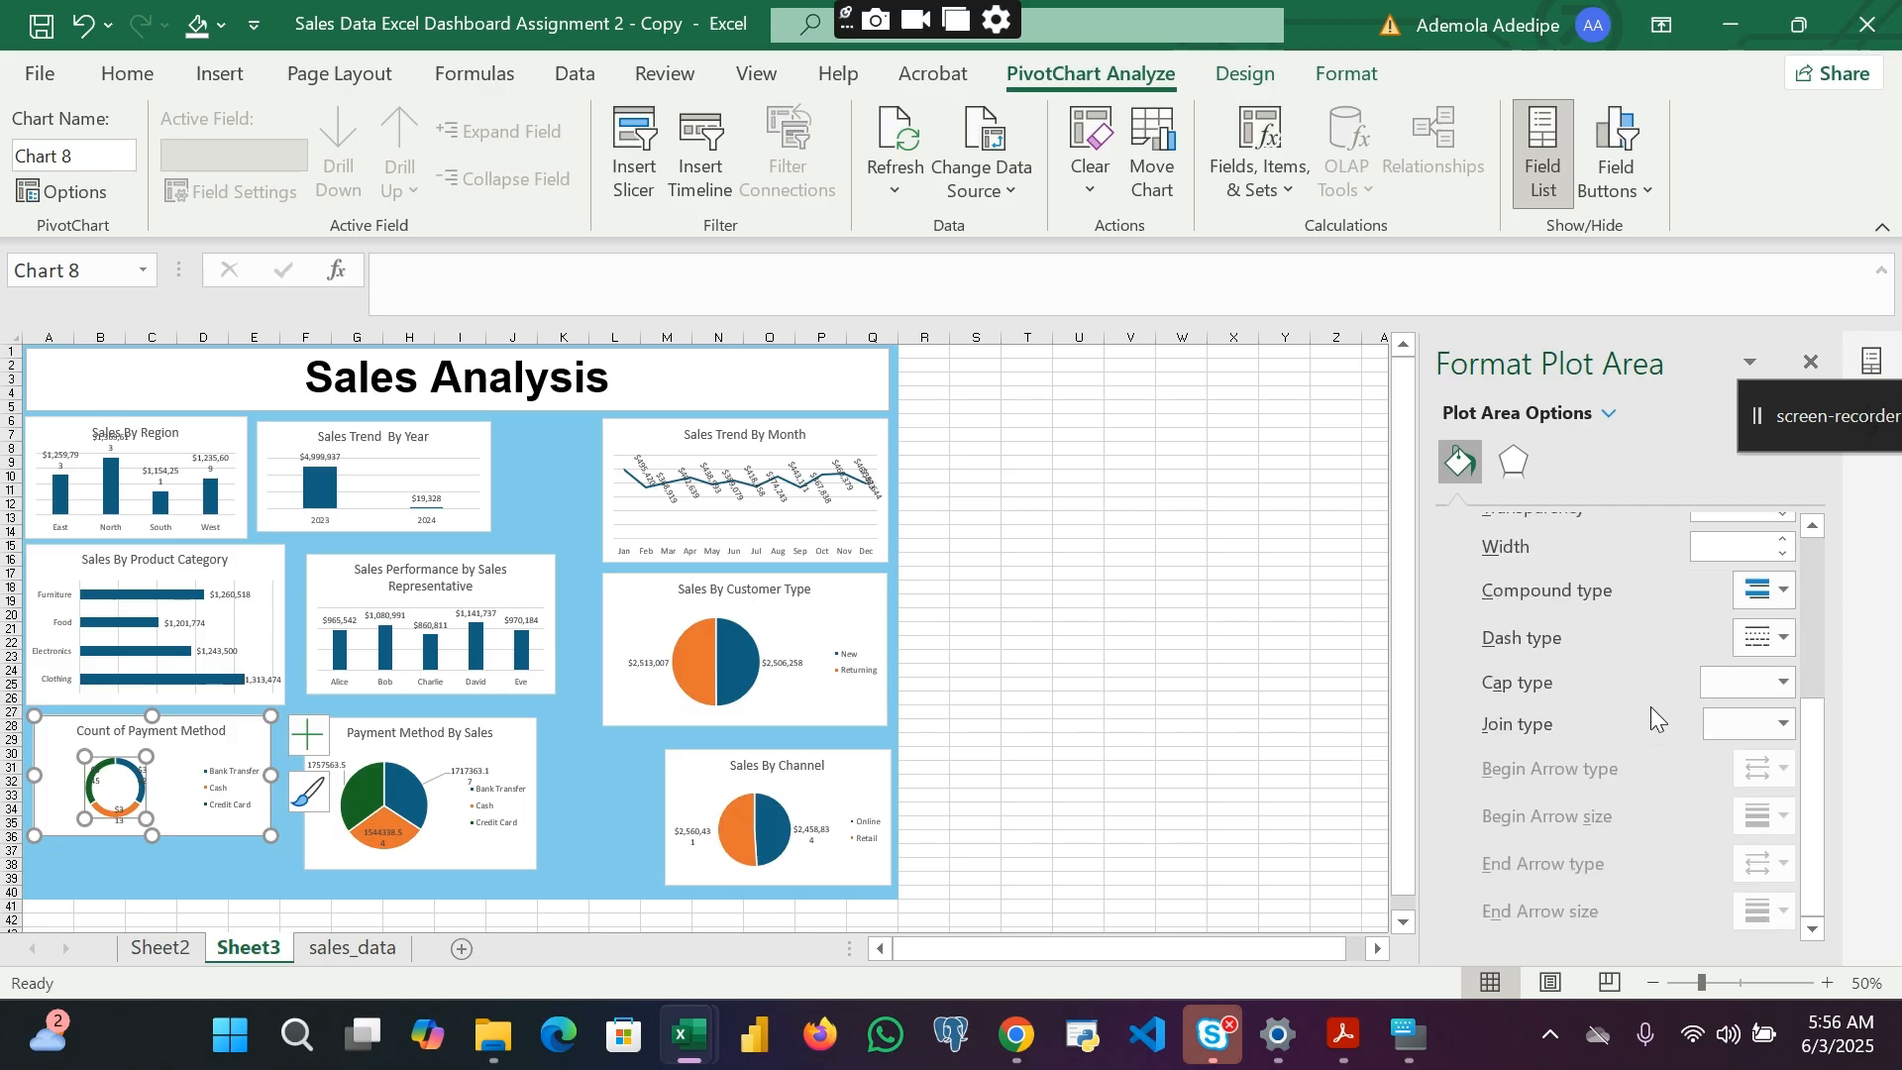
scroll(1651, 705, up, 2)
scroll(1651, 705, down, 3)
scroll(1650, 706, up, 4)
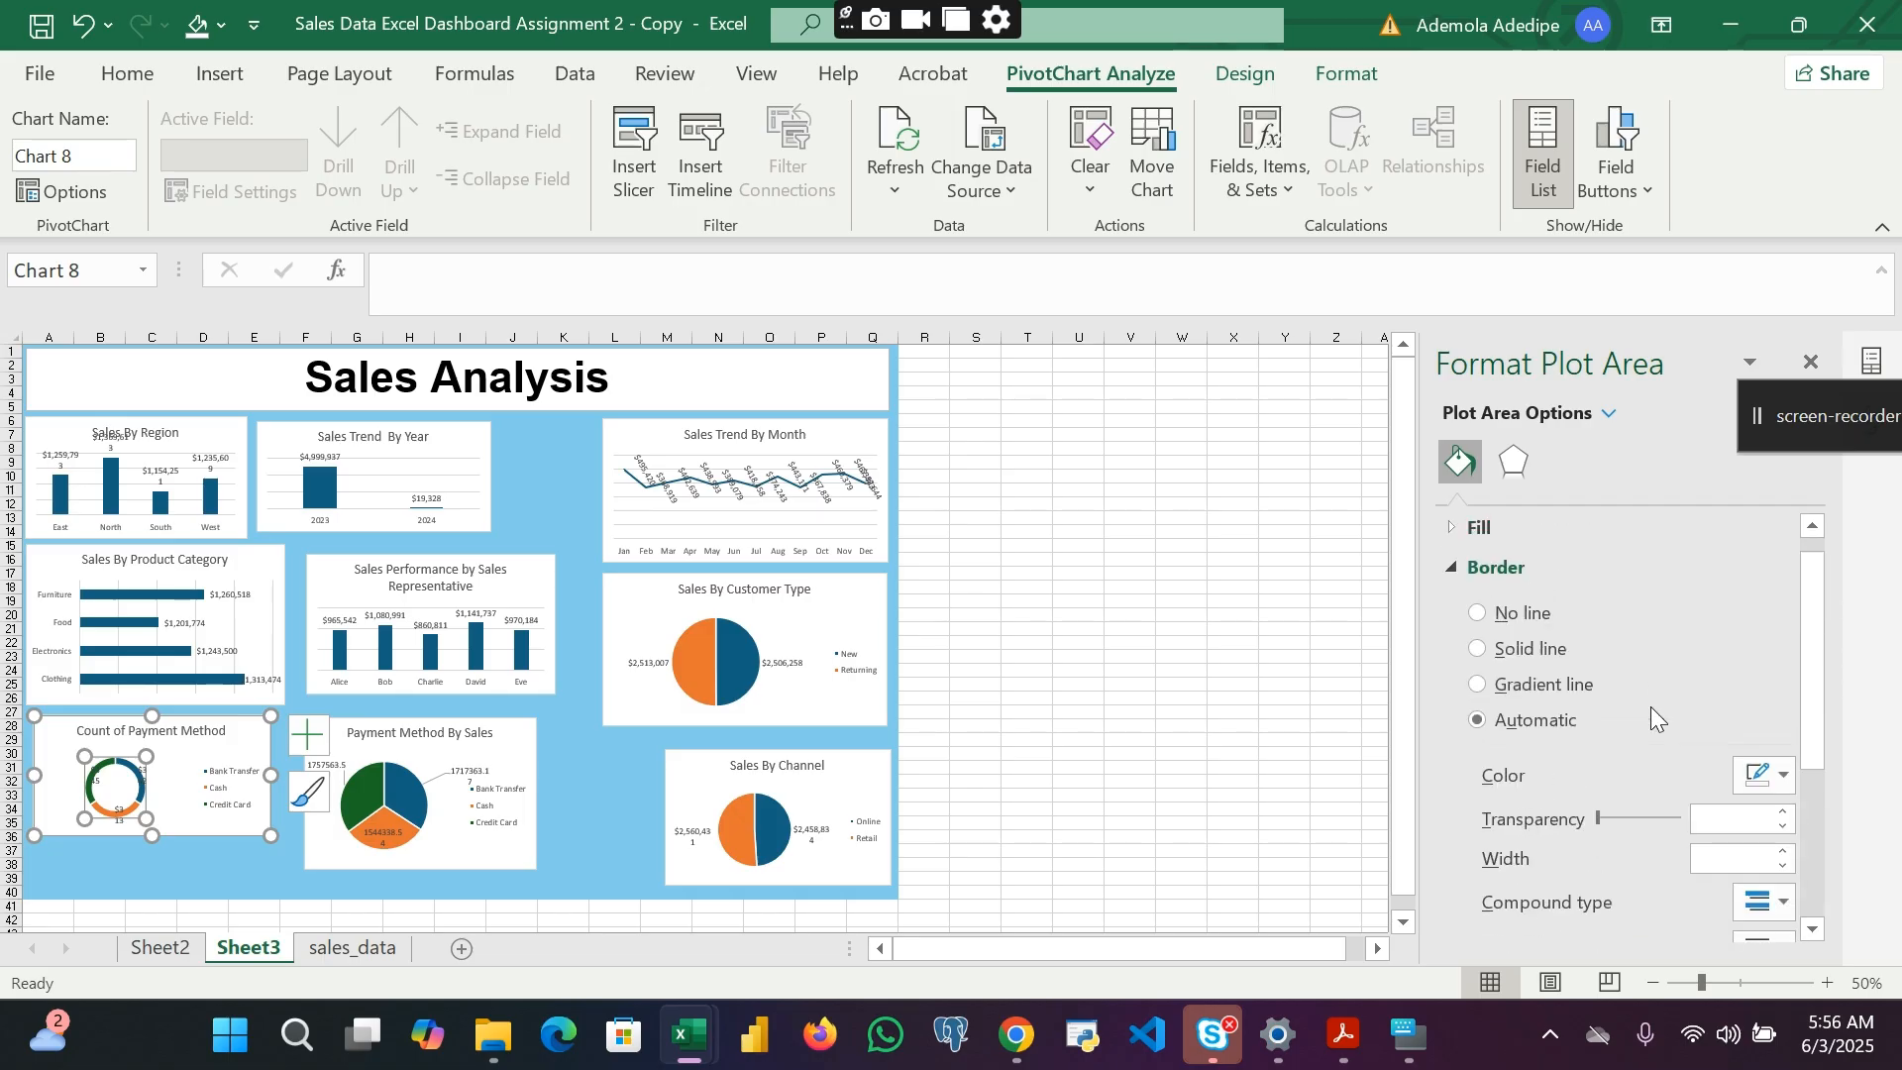
click(1453, 562)
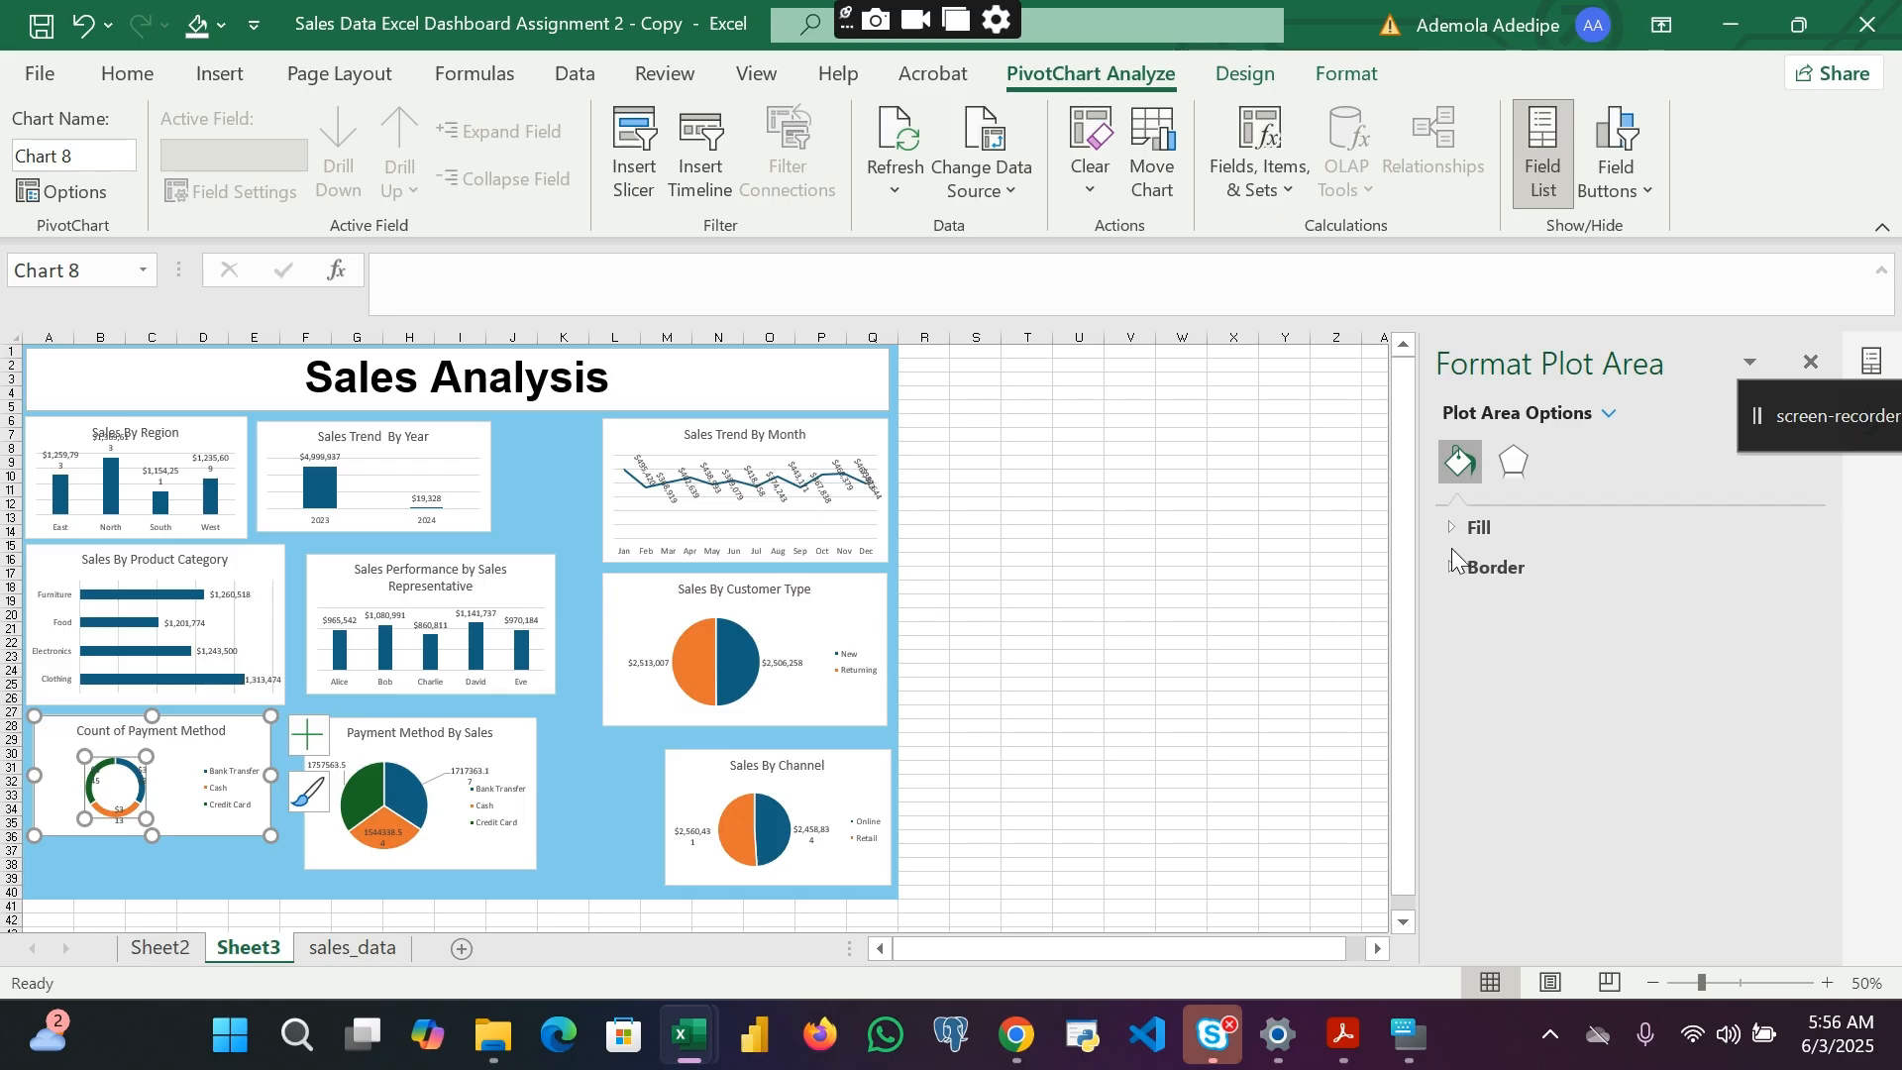
click(1452, 531)
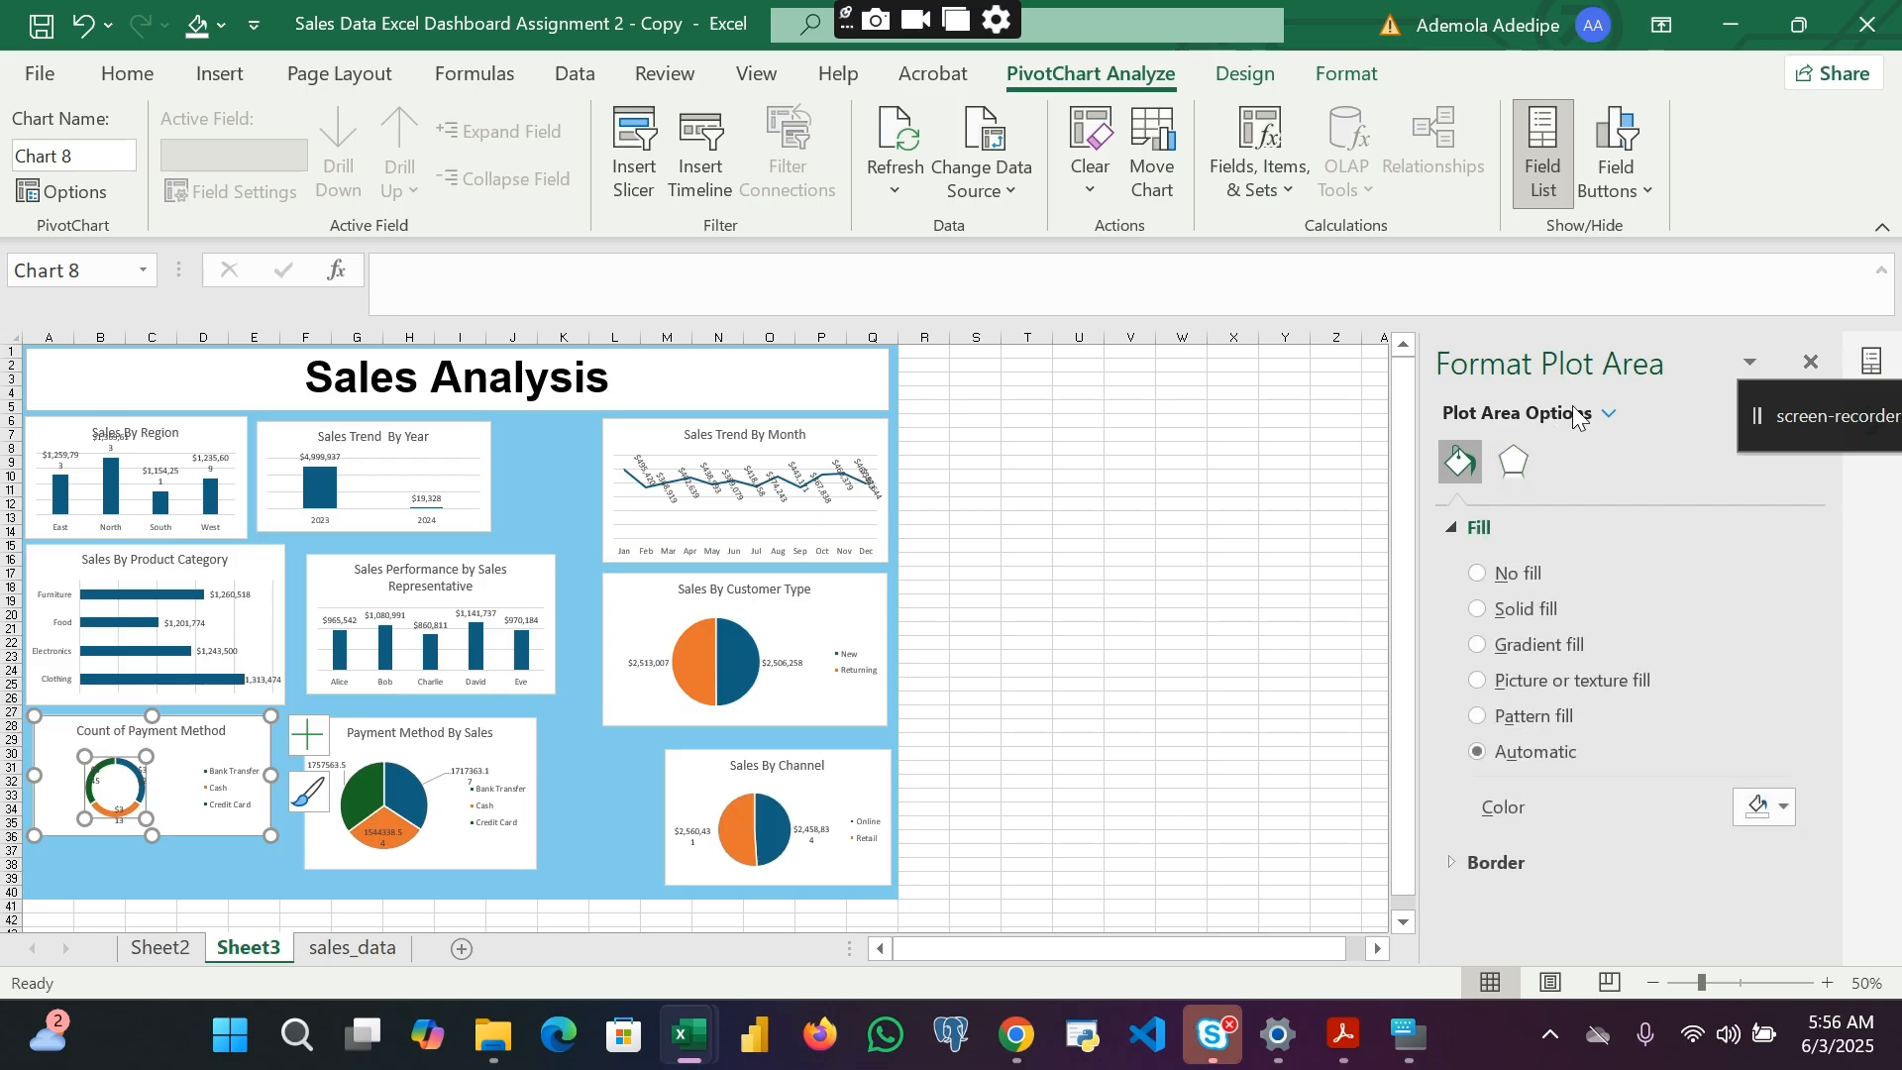
Step: Inspect the fill settings of the Count of Payment Method chart's title and the fill and border settings of its chart area
click(1605, 413)
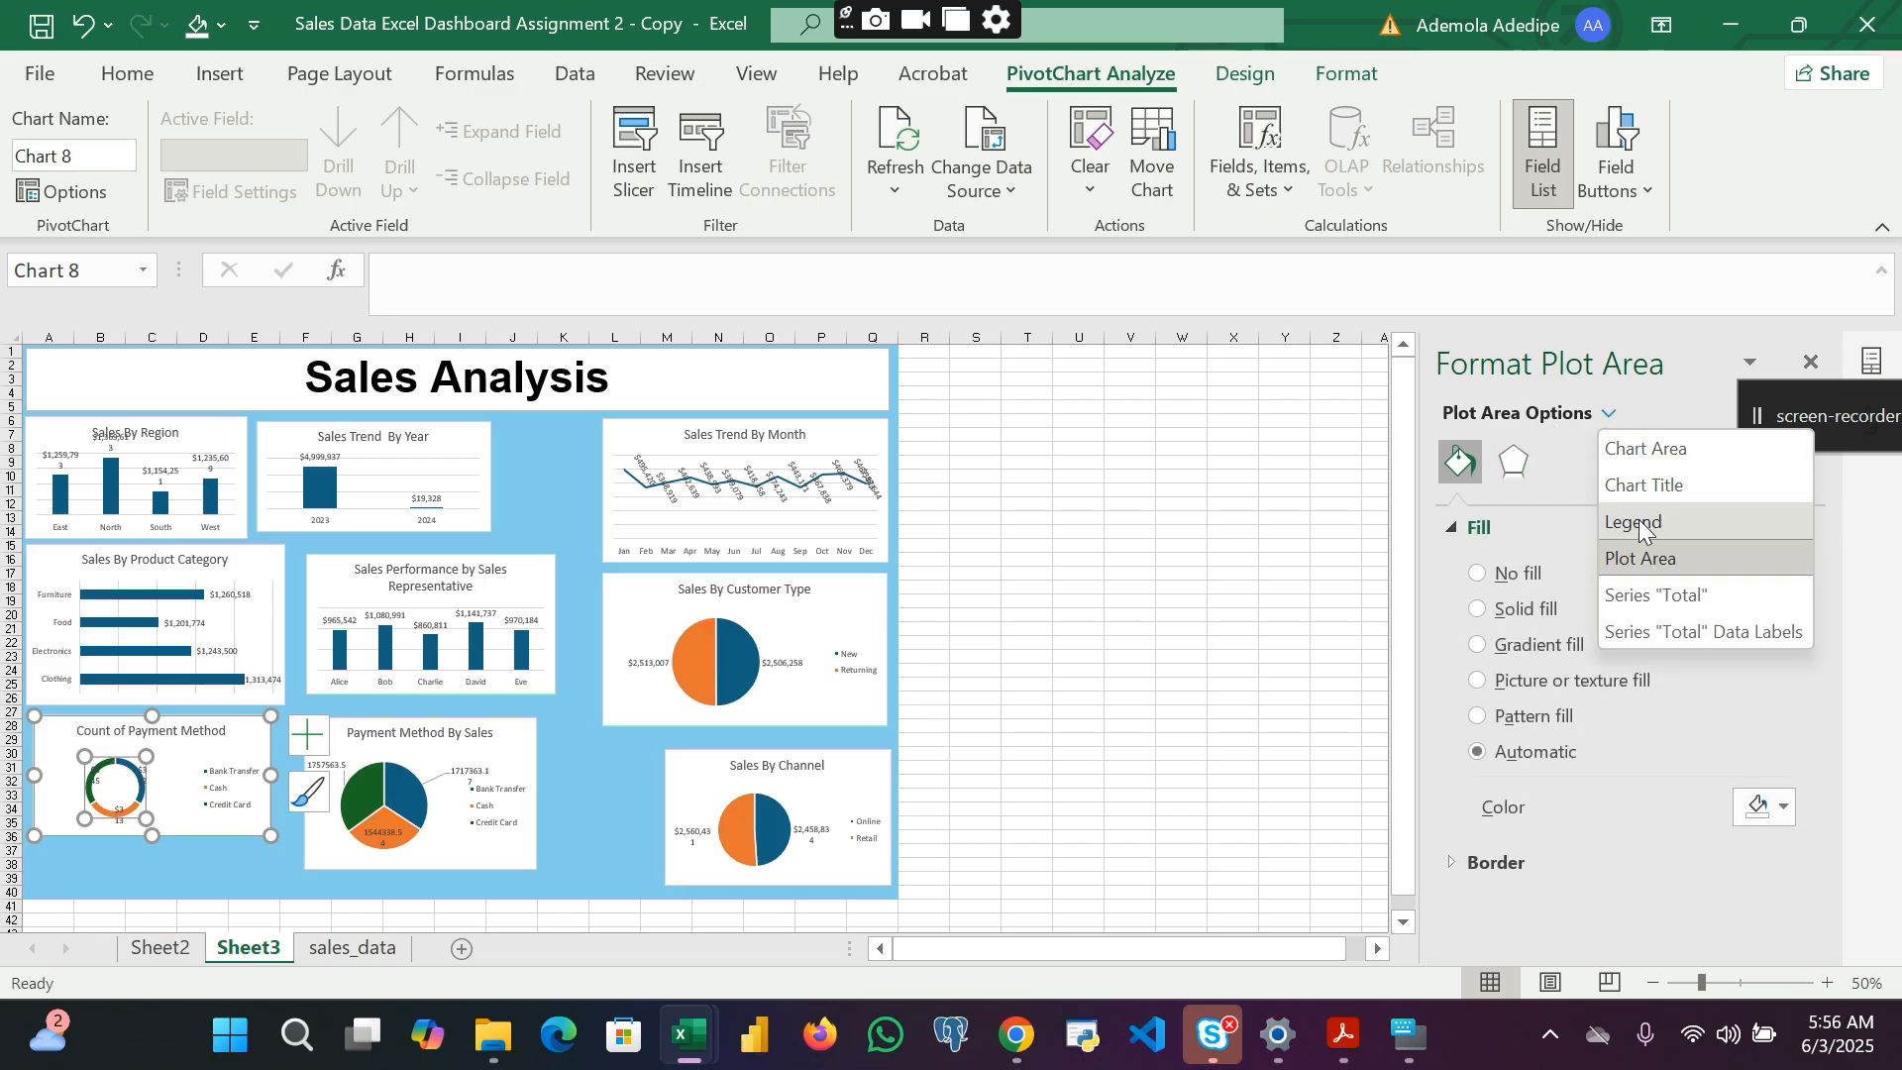
click(1644, 484)
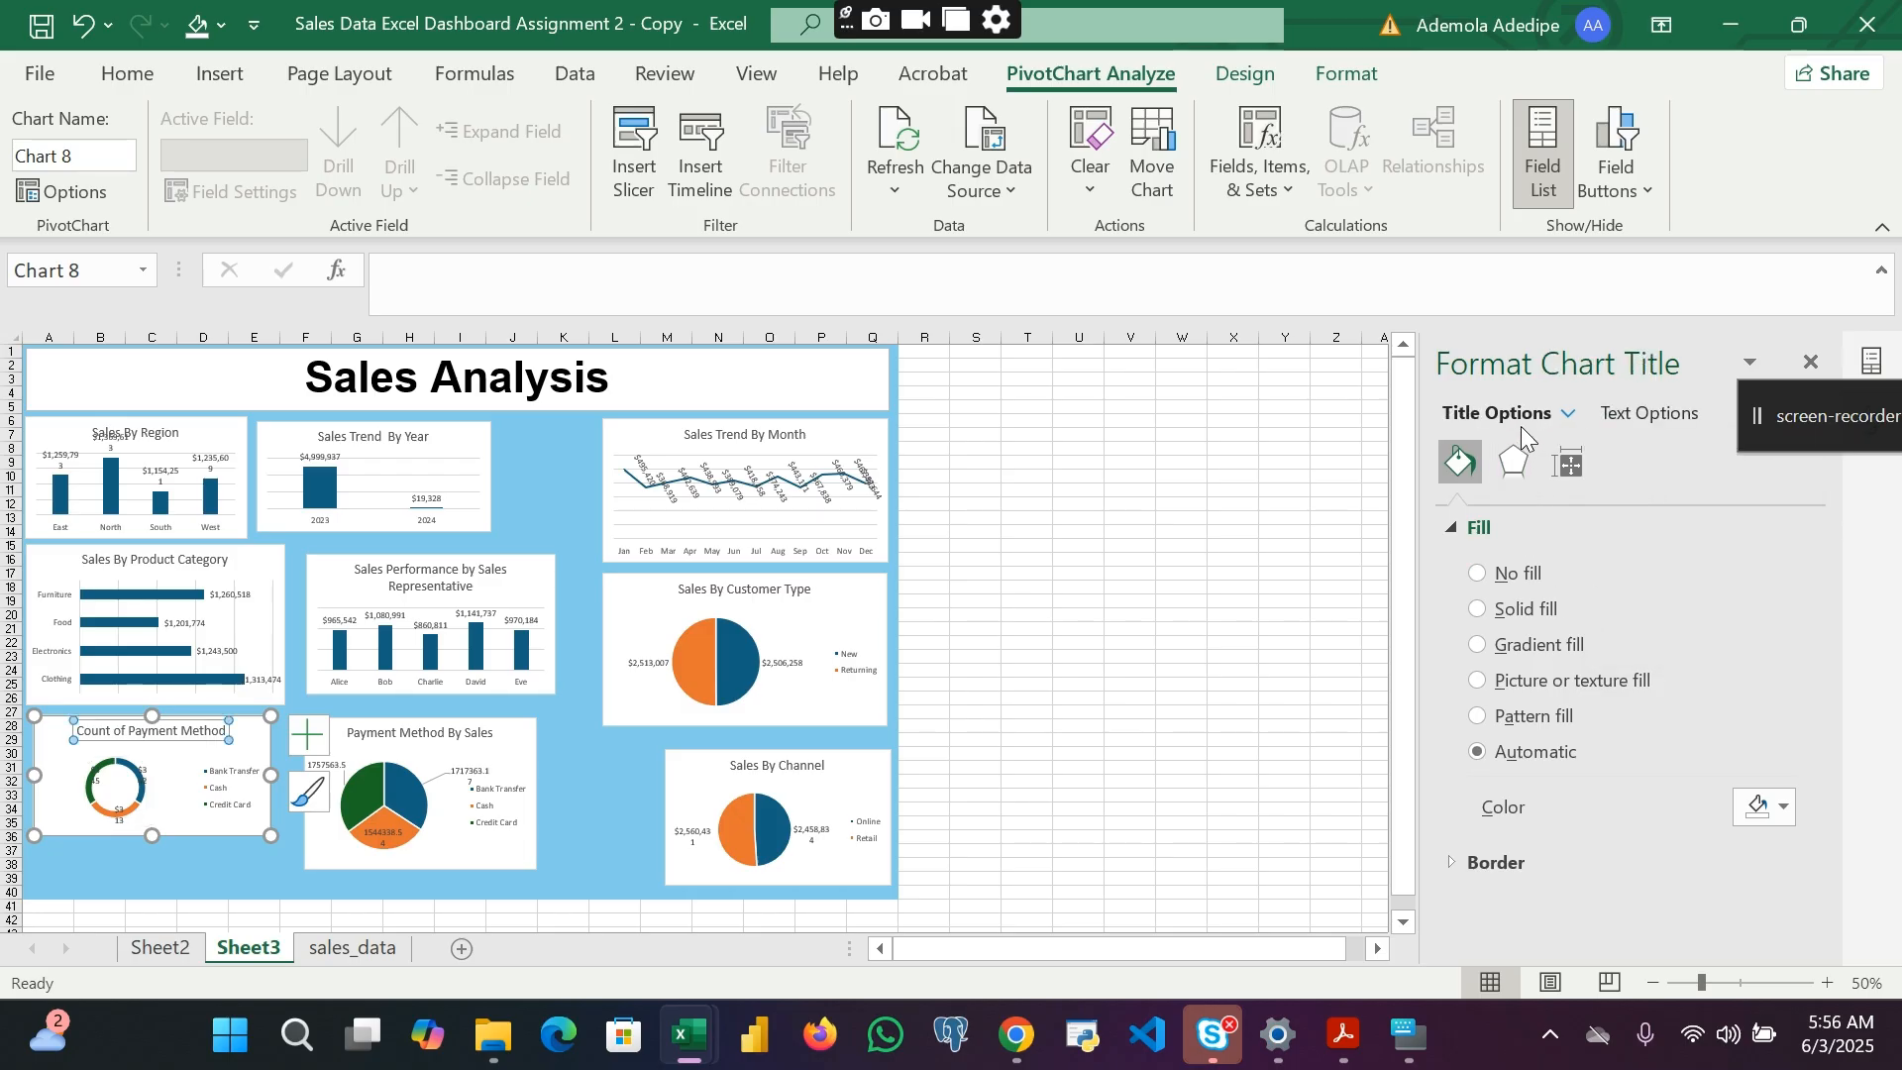
click(1555, 414)
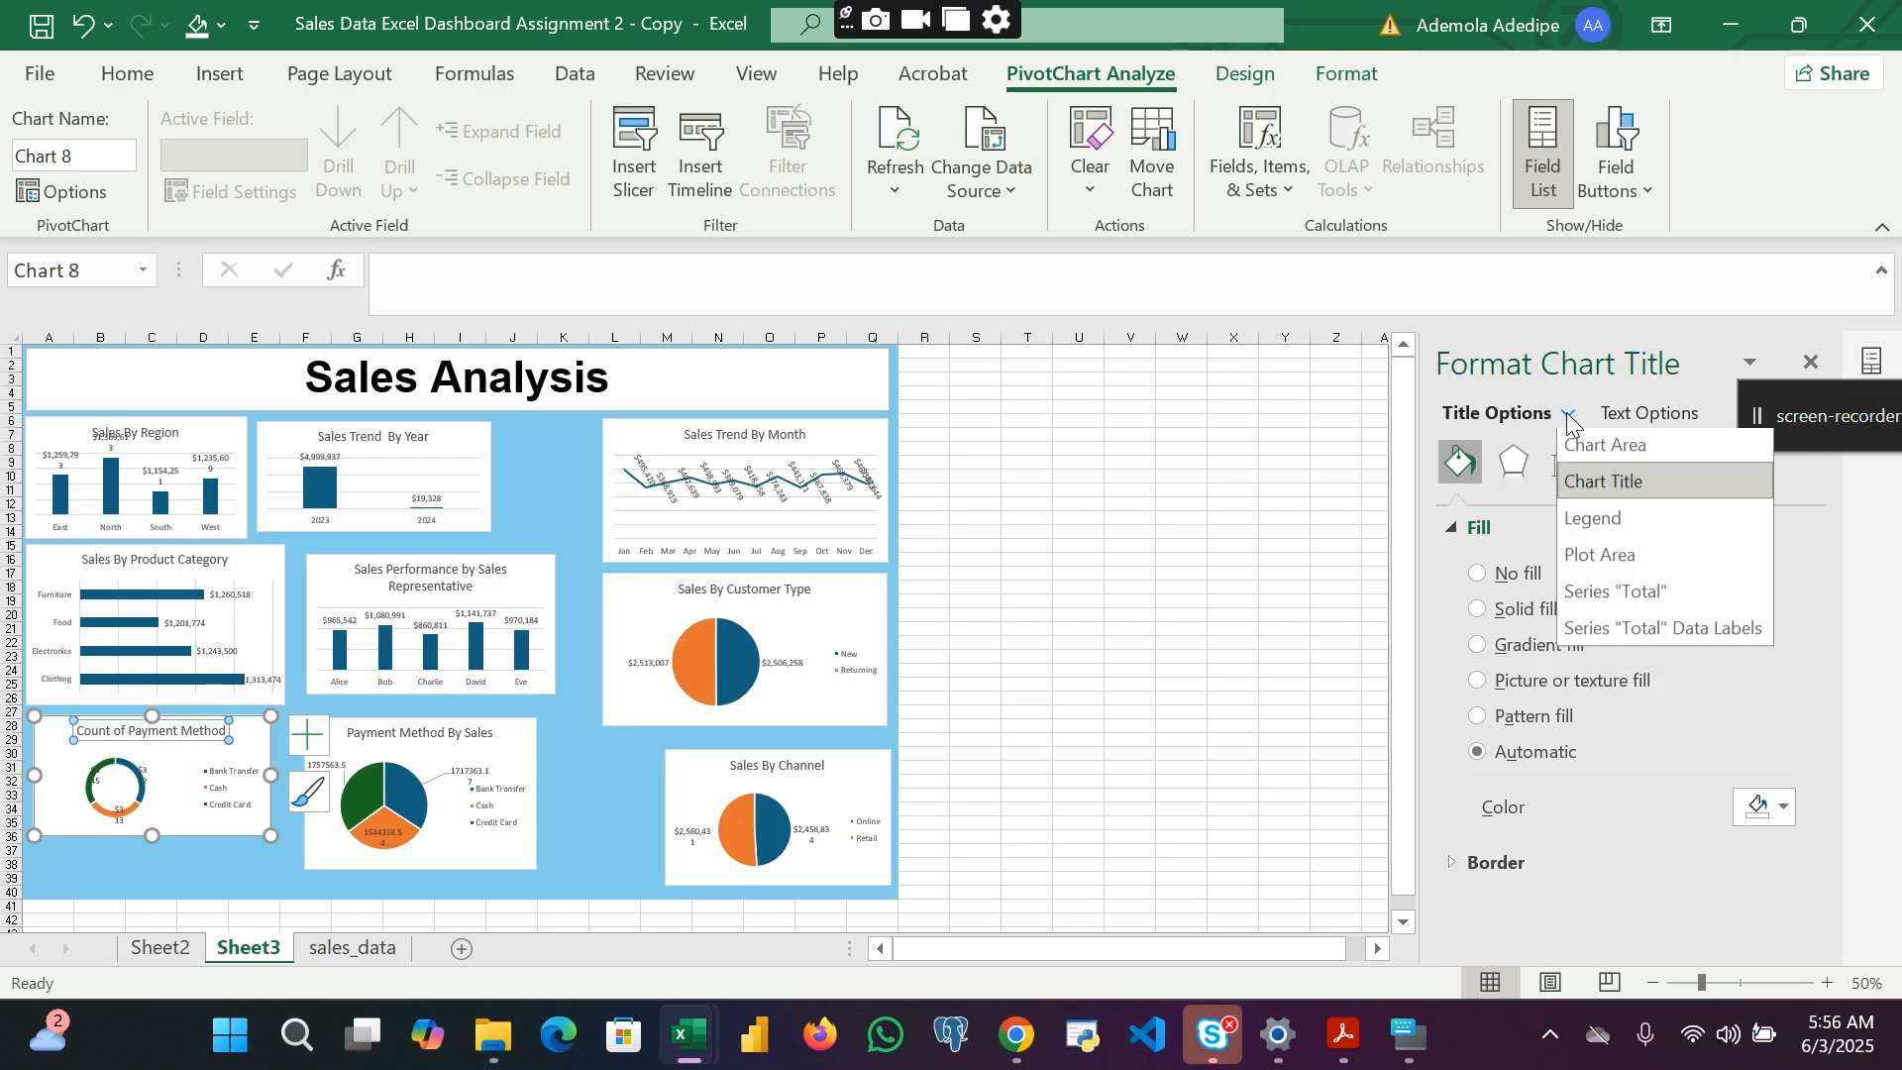
click(1601, 441)
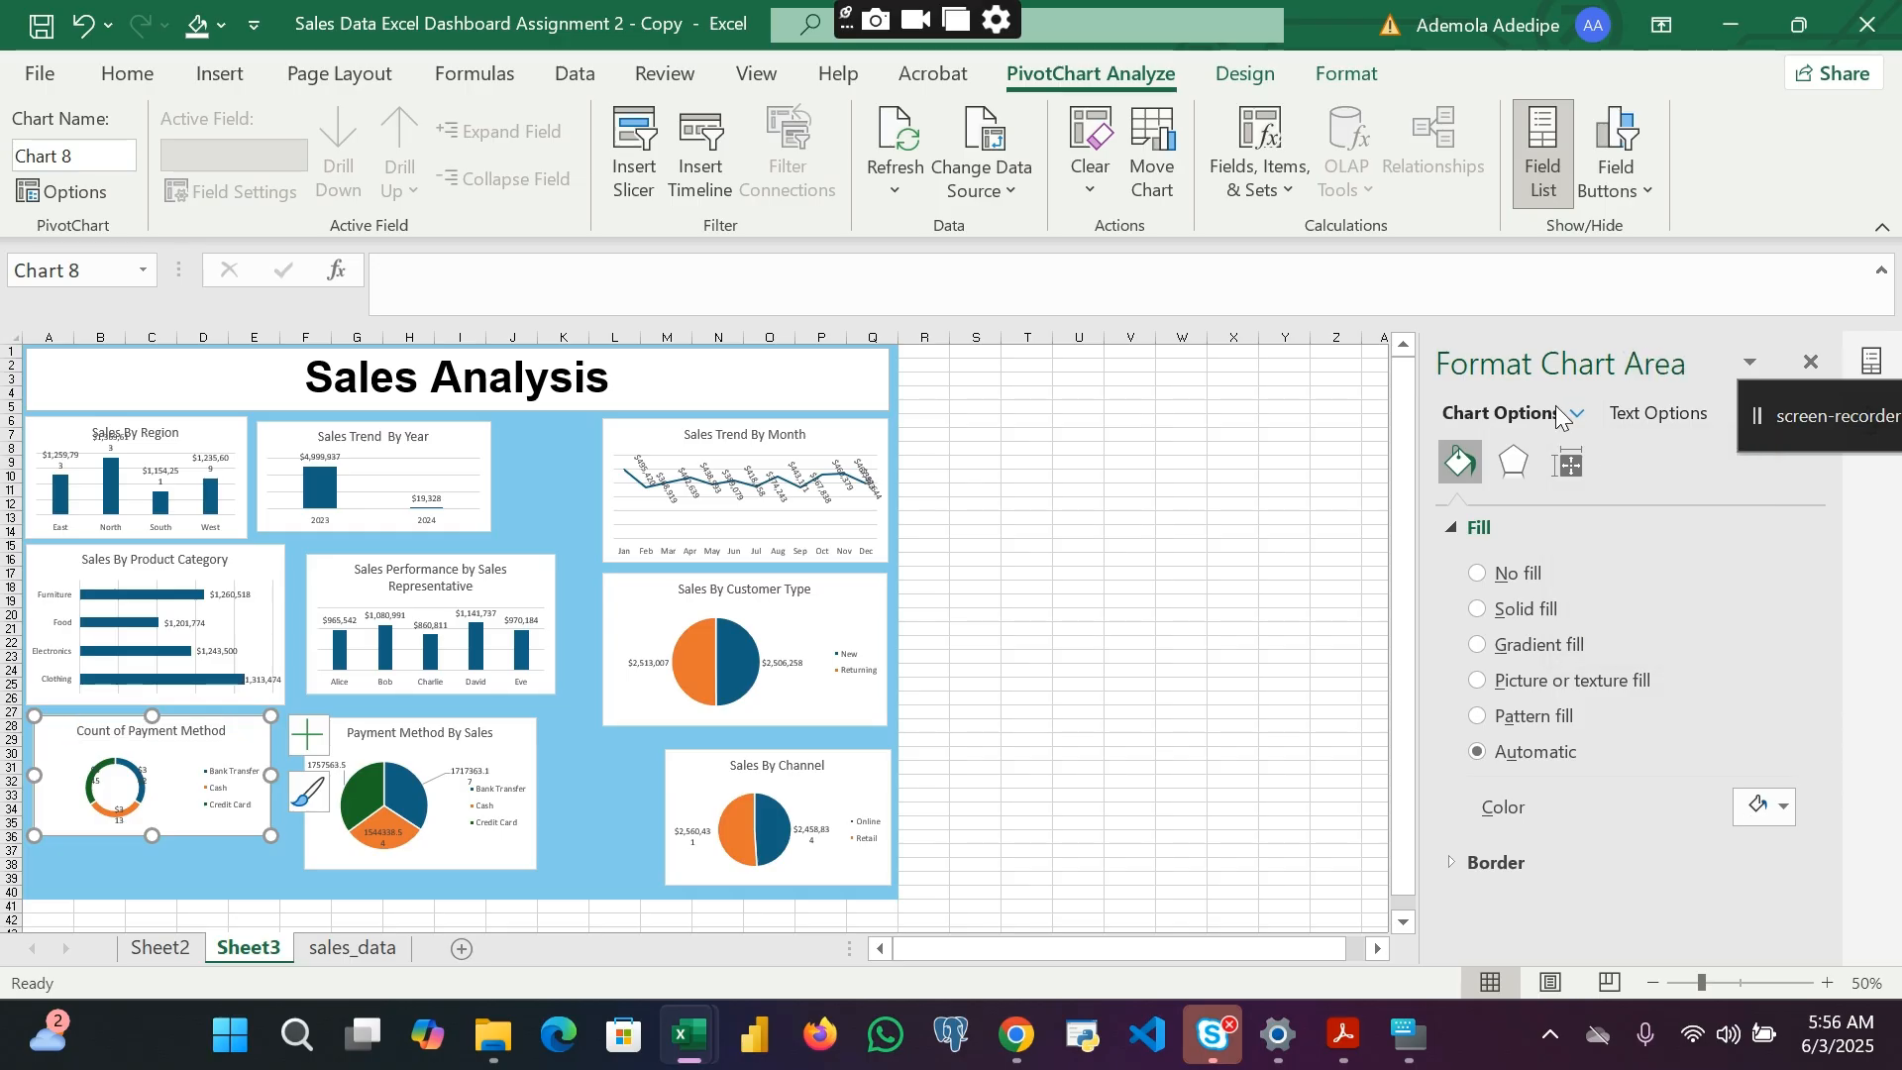
click(1453, 528)
click(1454, 566)
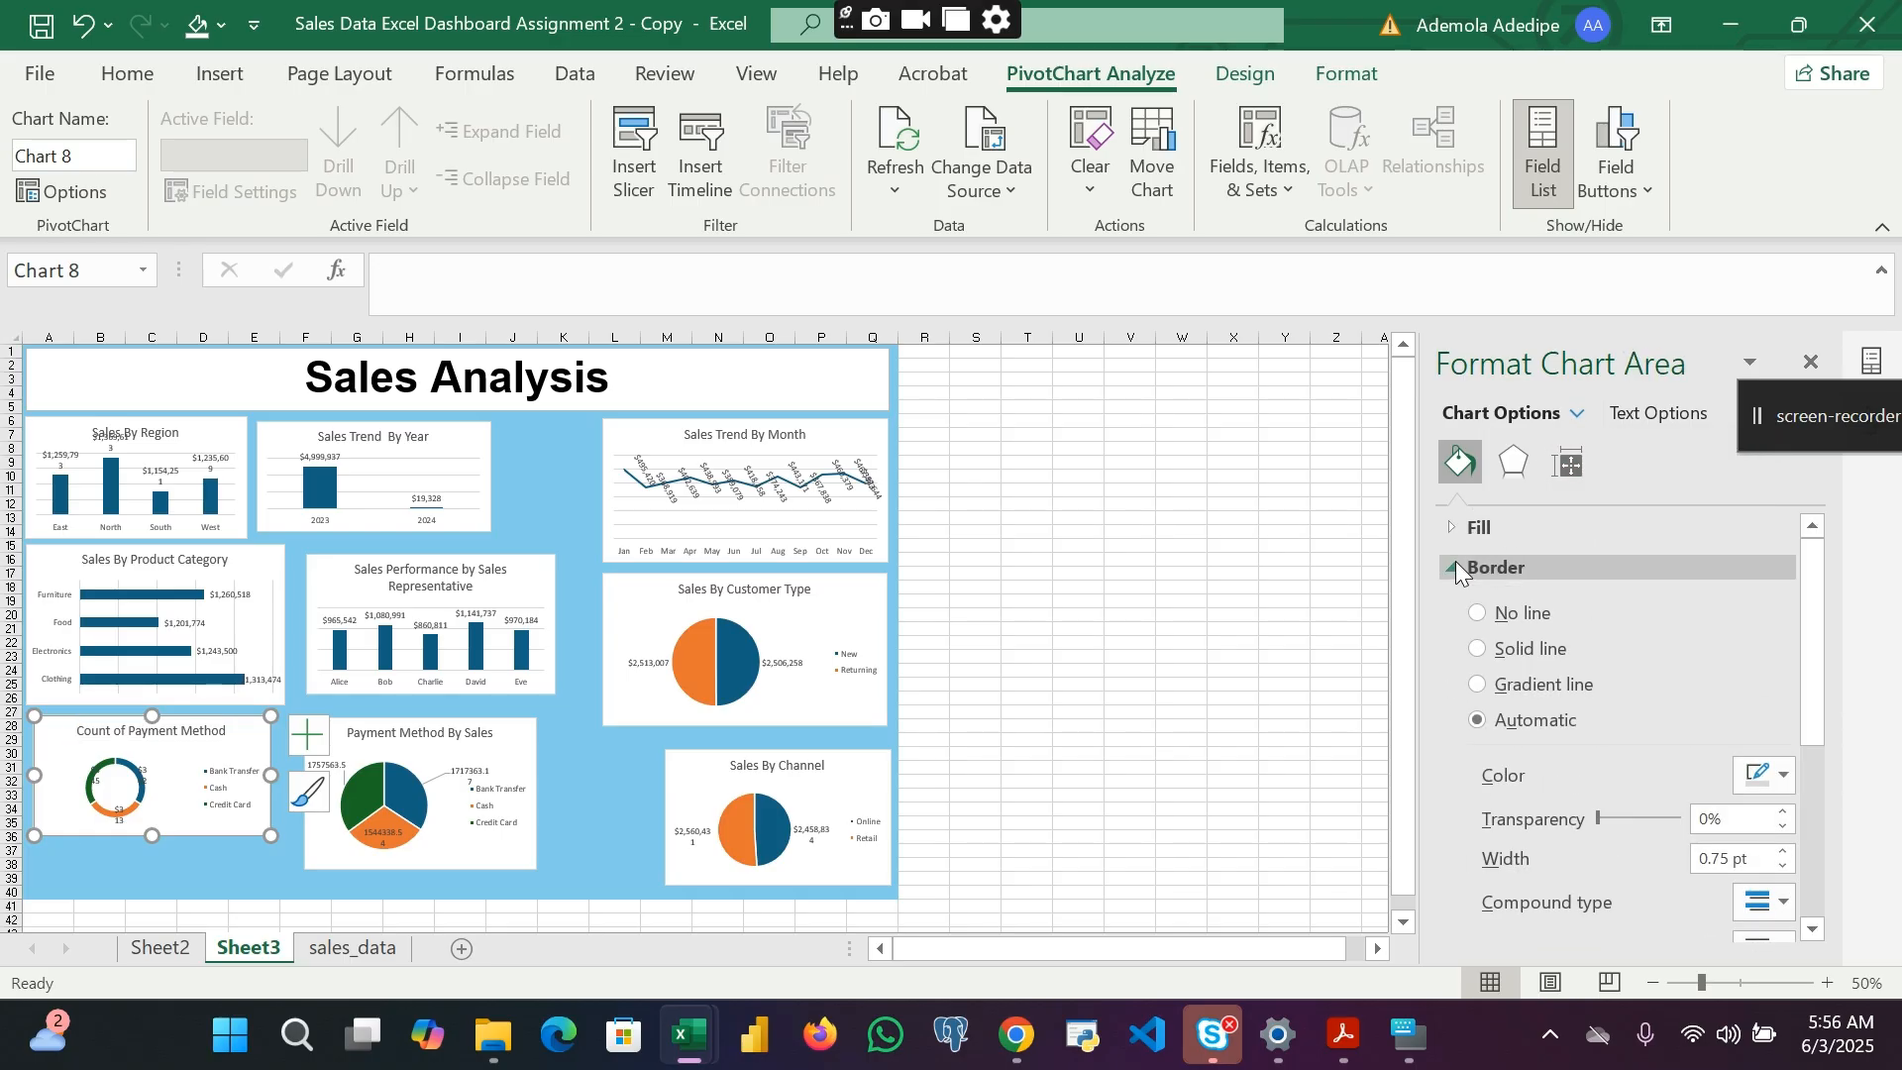
scroll(1550, 844, down, 5)
scroll(1550, 844, up, 5)
click(1458, 563)
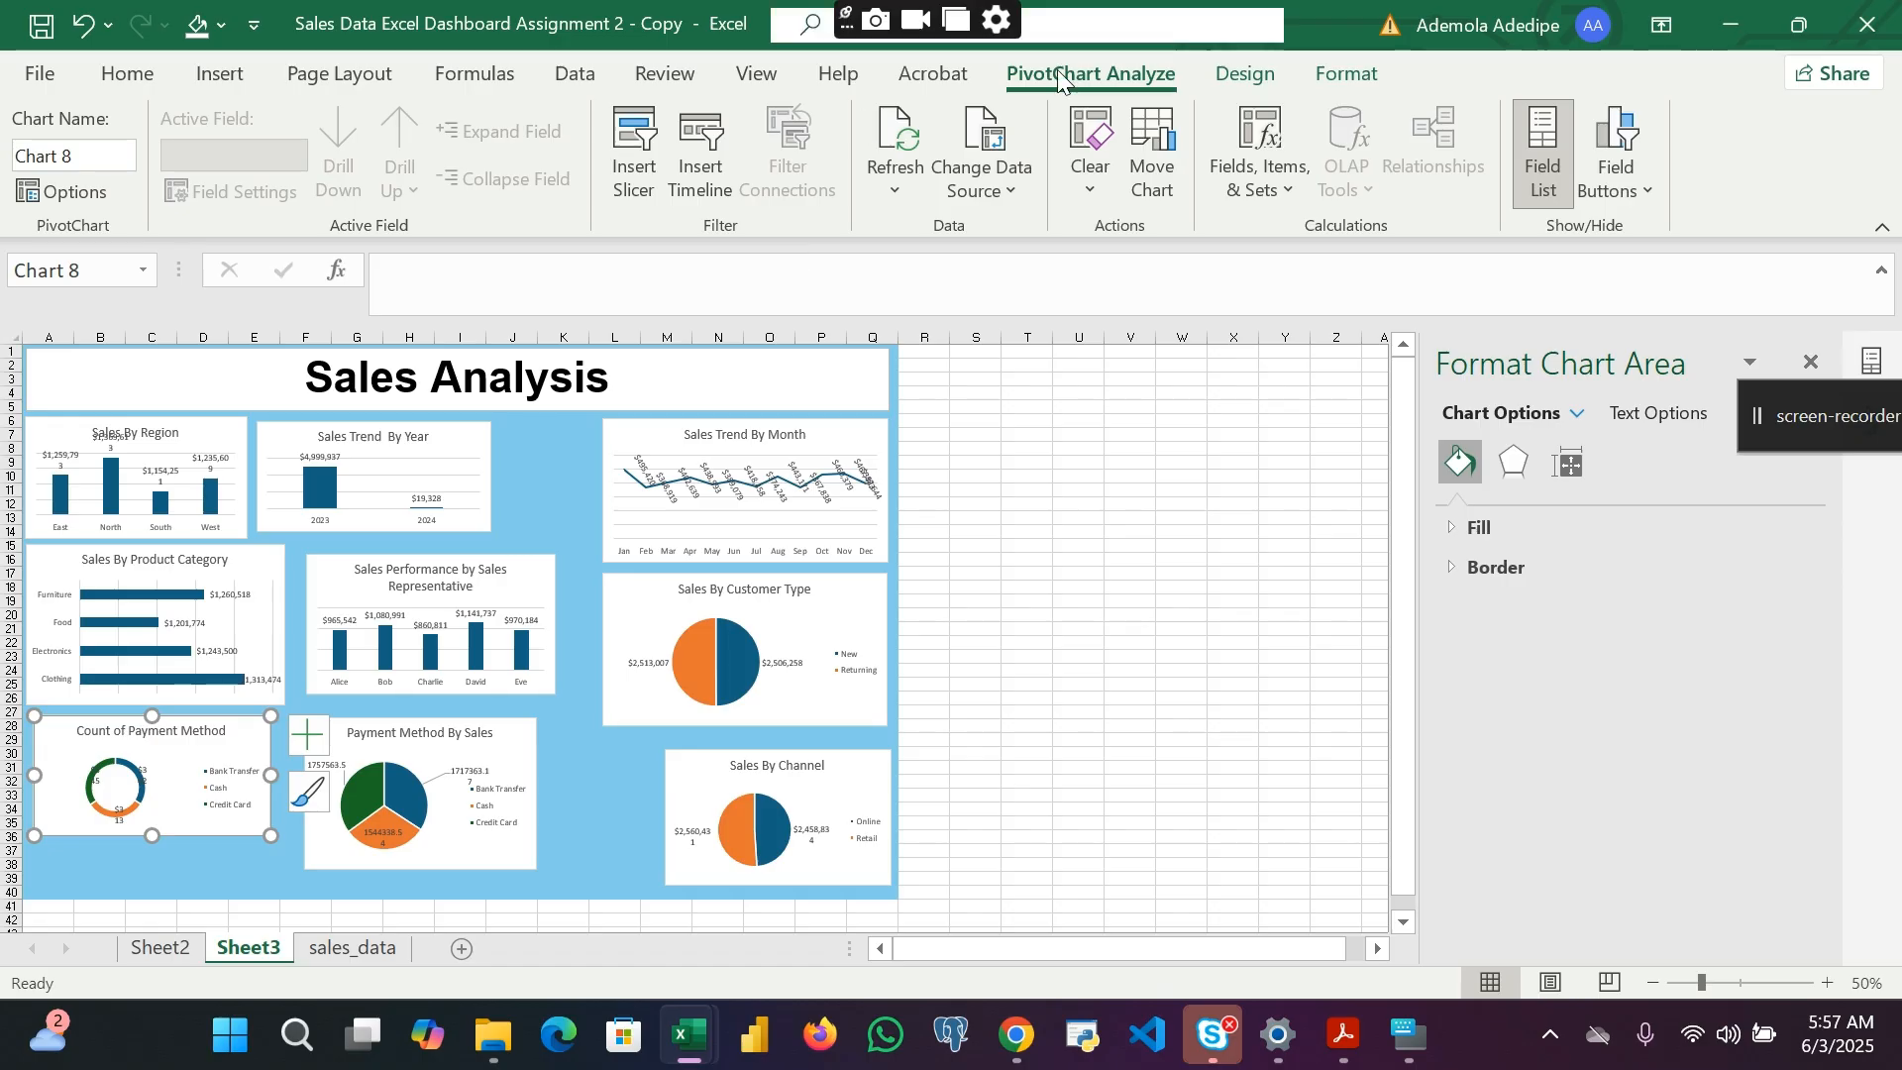
click(1232, 66)
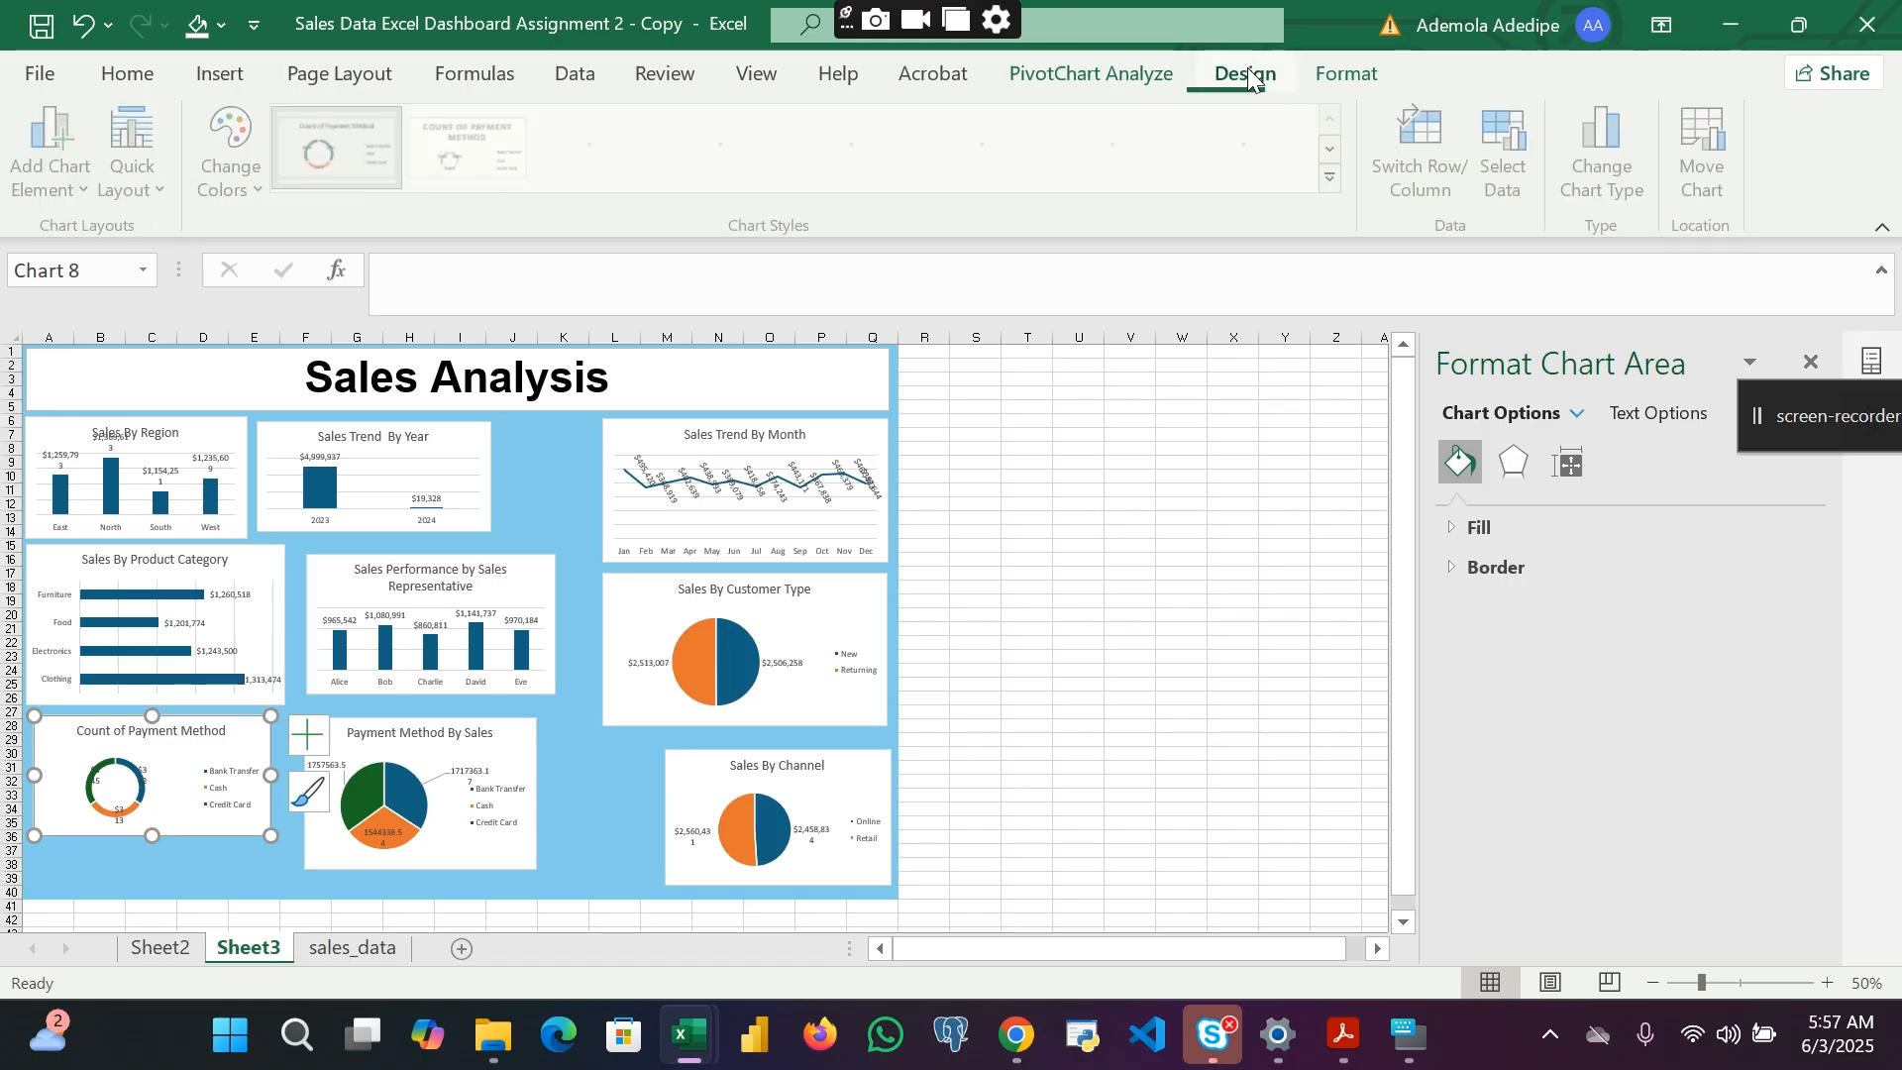
click(1353, 77)
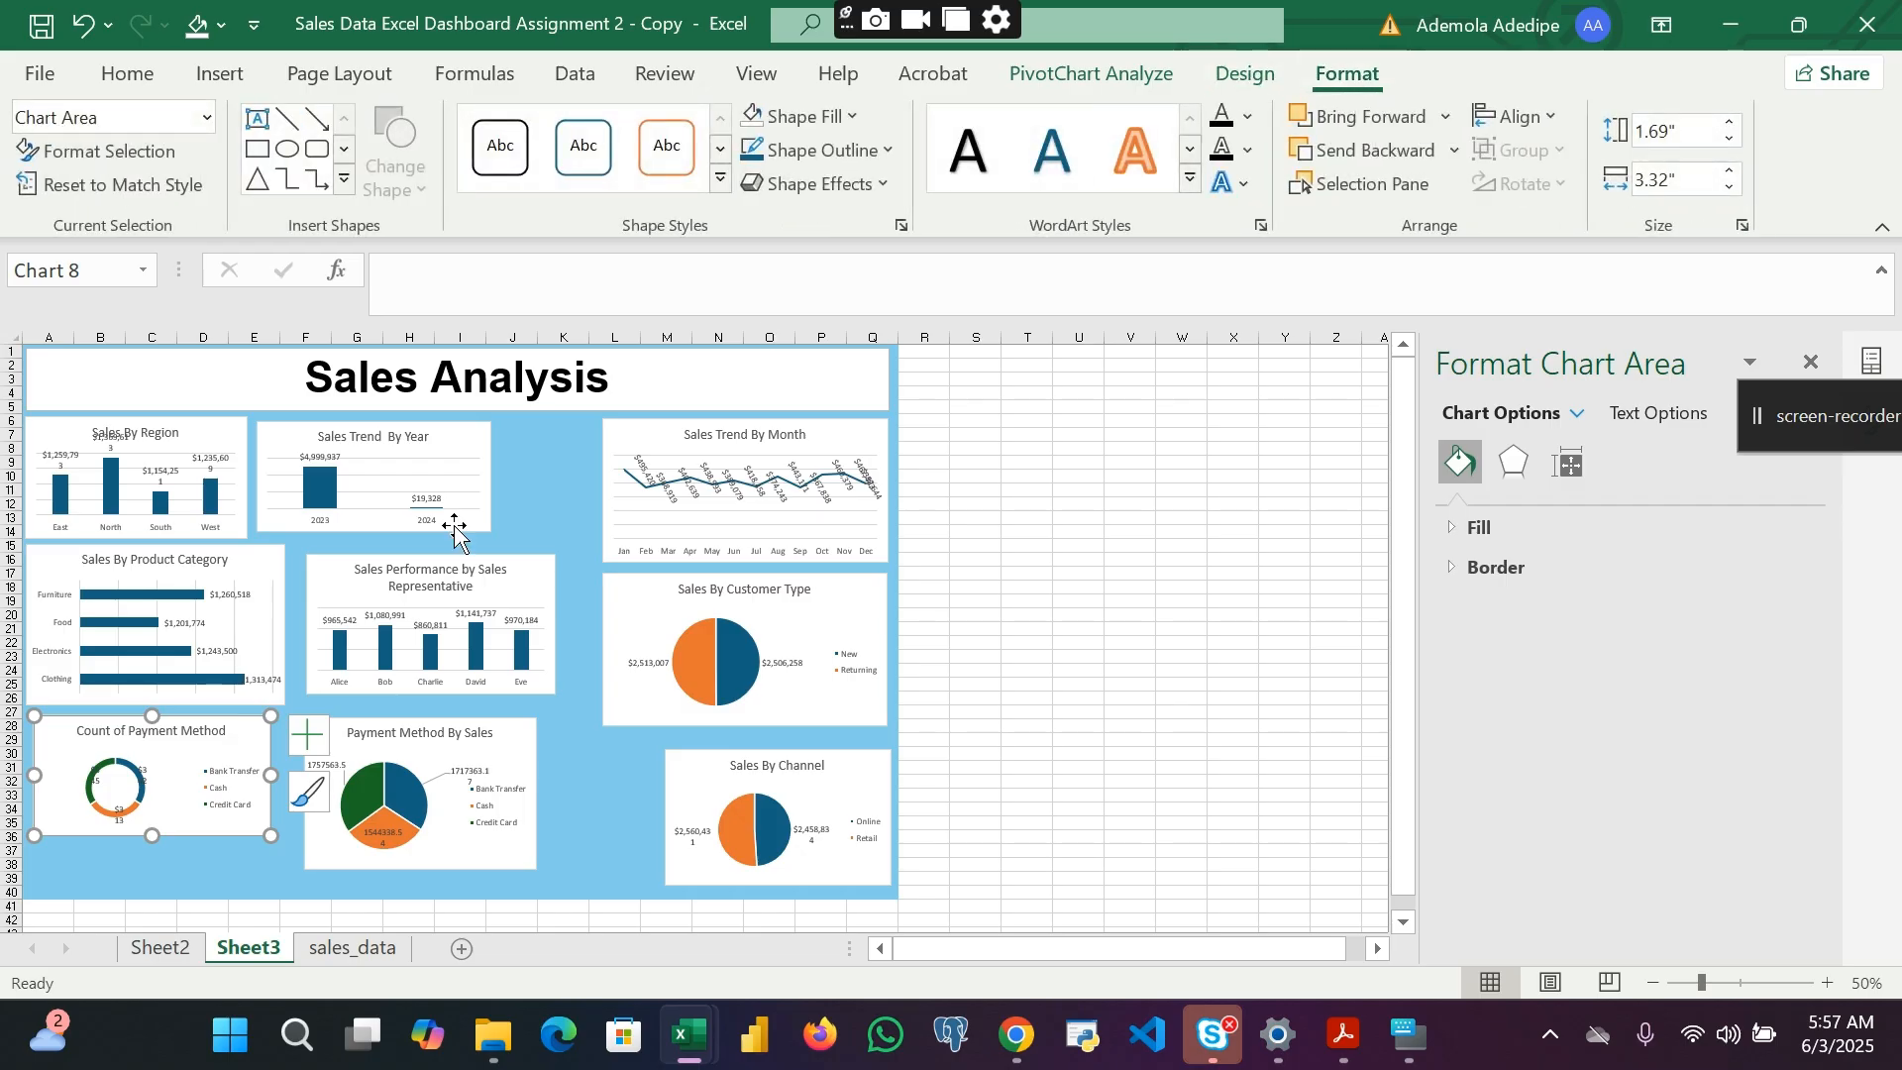
click(305, 740)
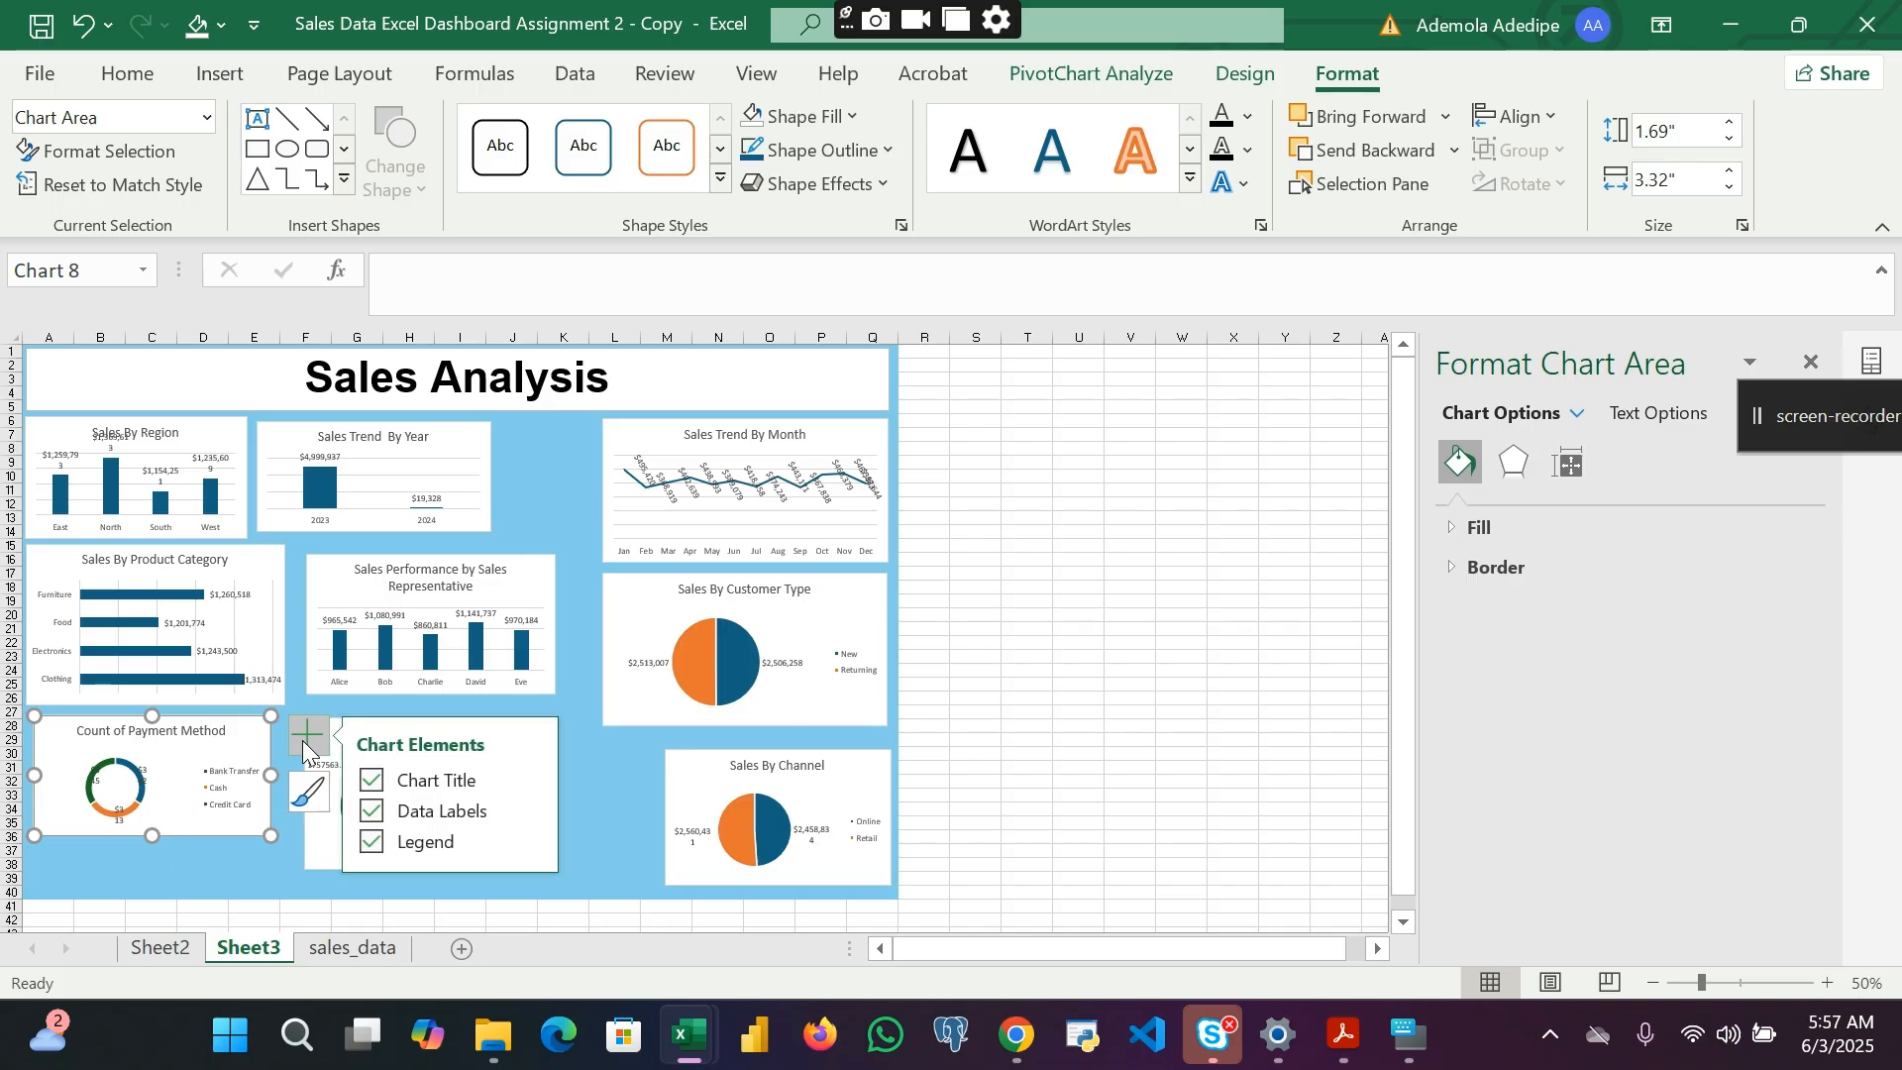
right_click(222, 760)
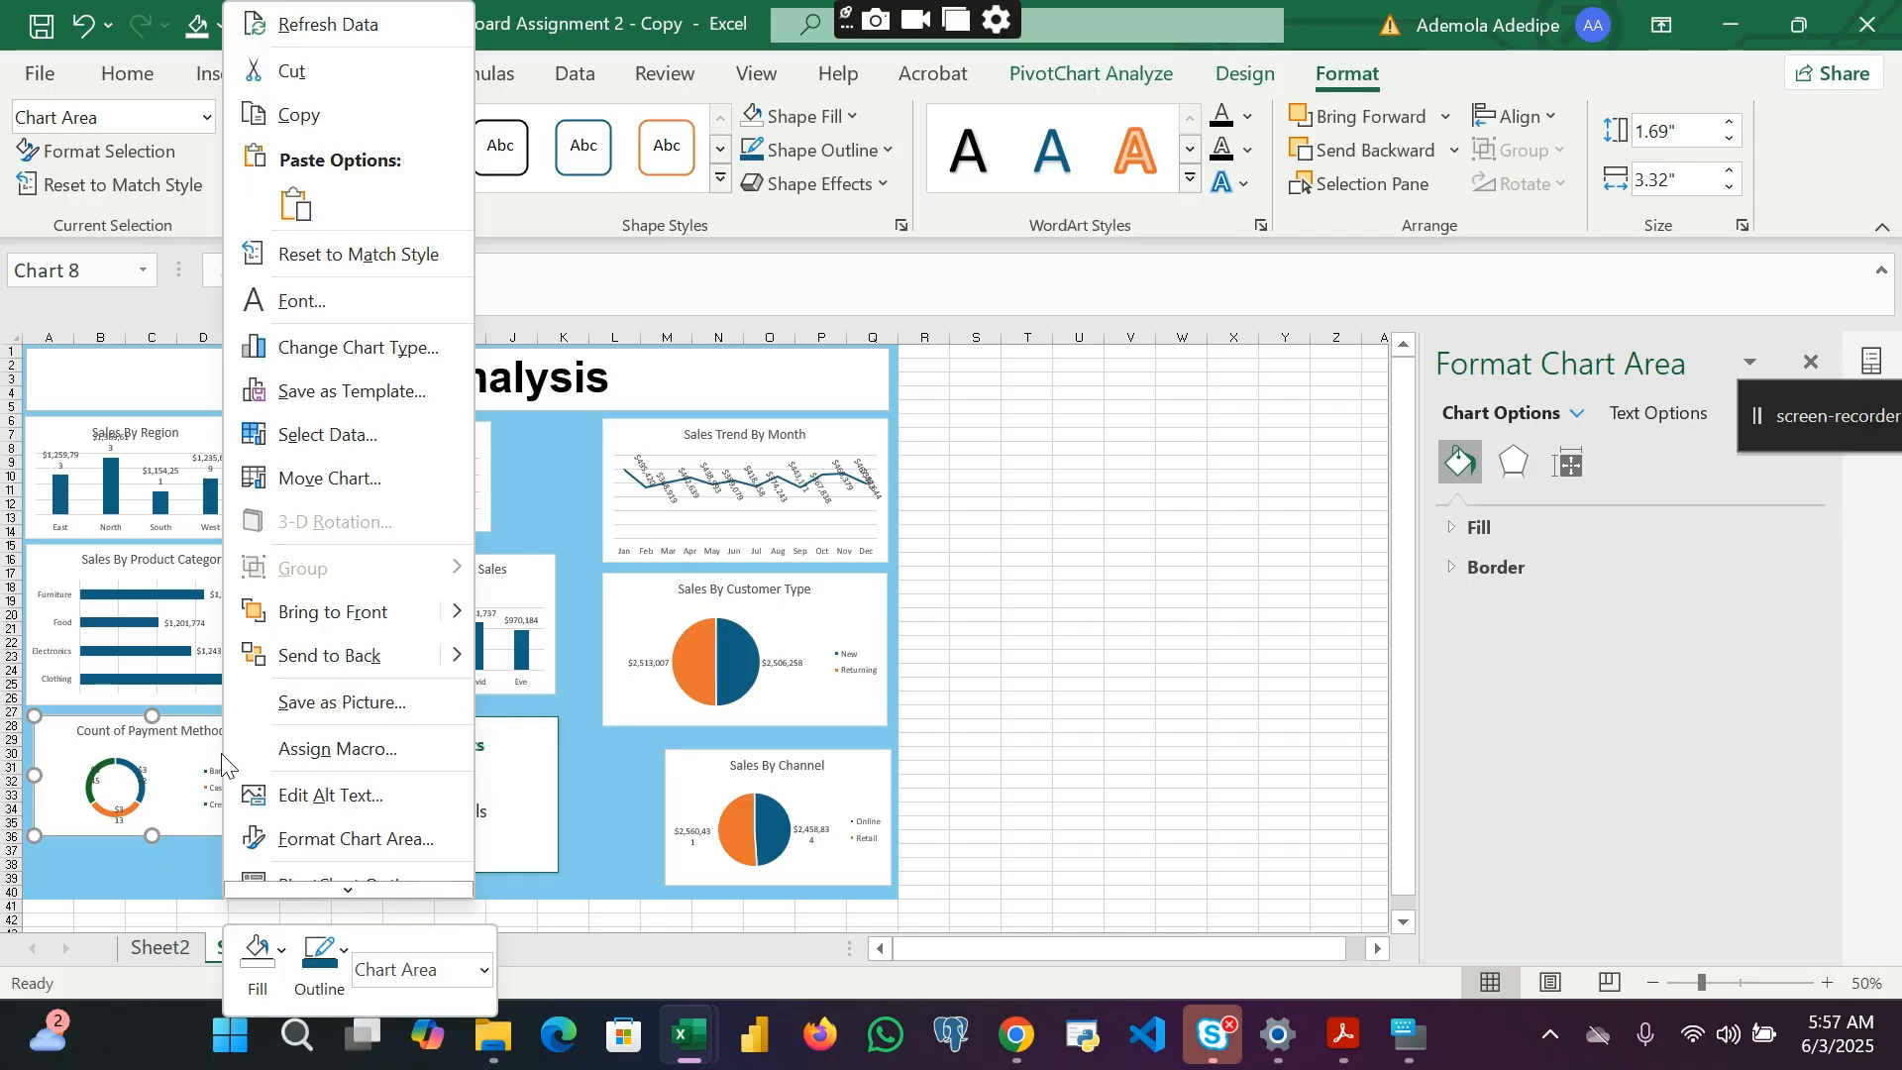
key(Escape)
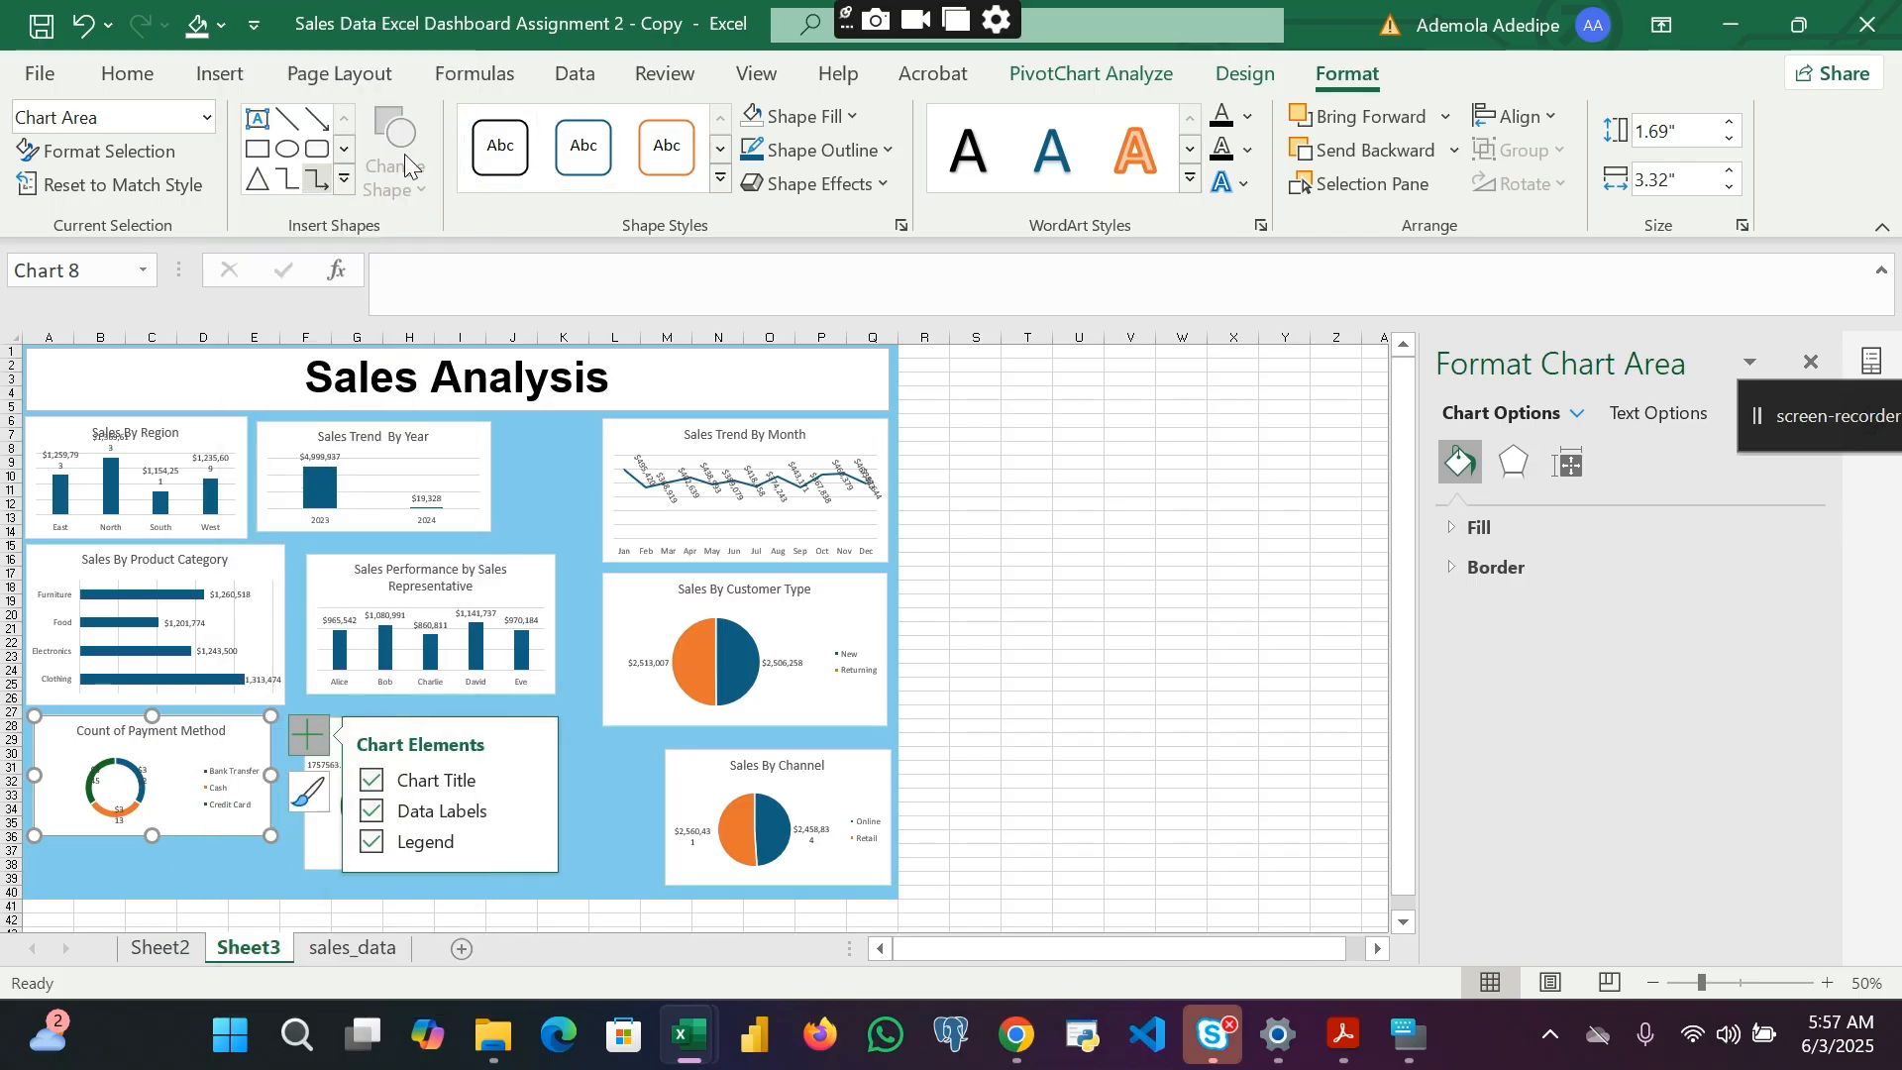
click(211, 117)
click(211, 117)
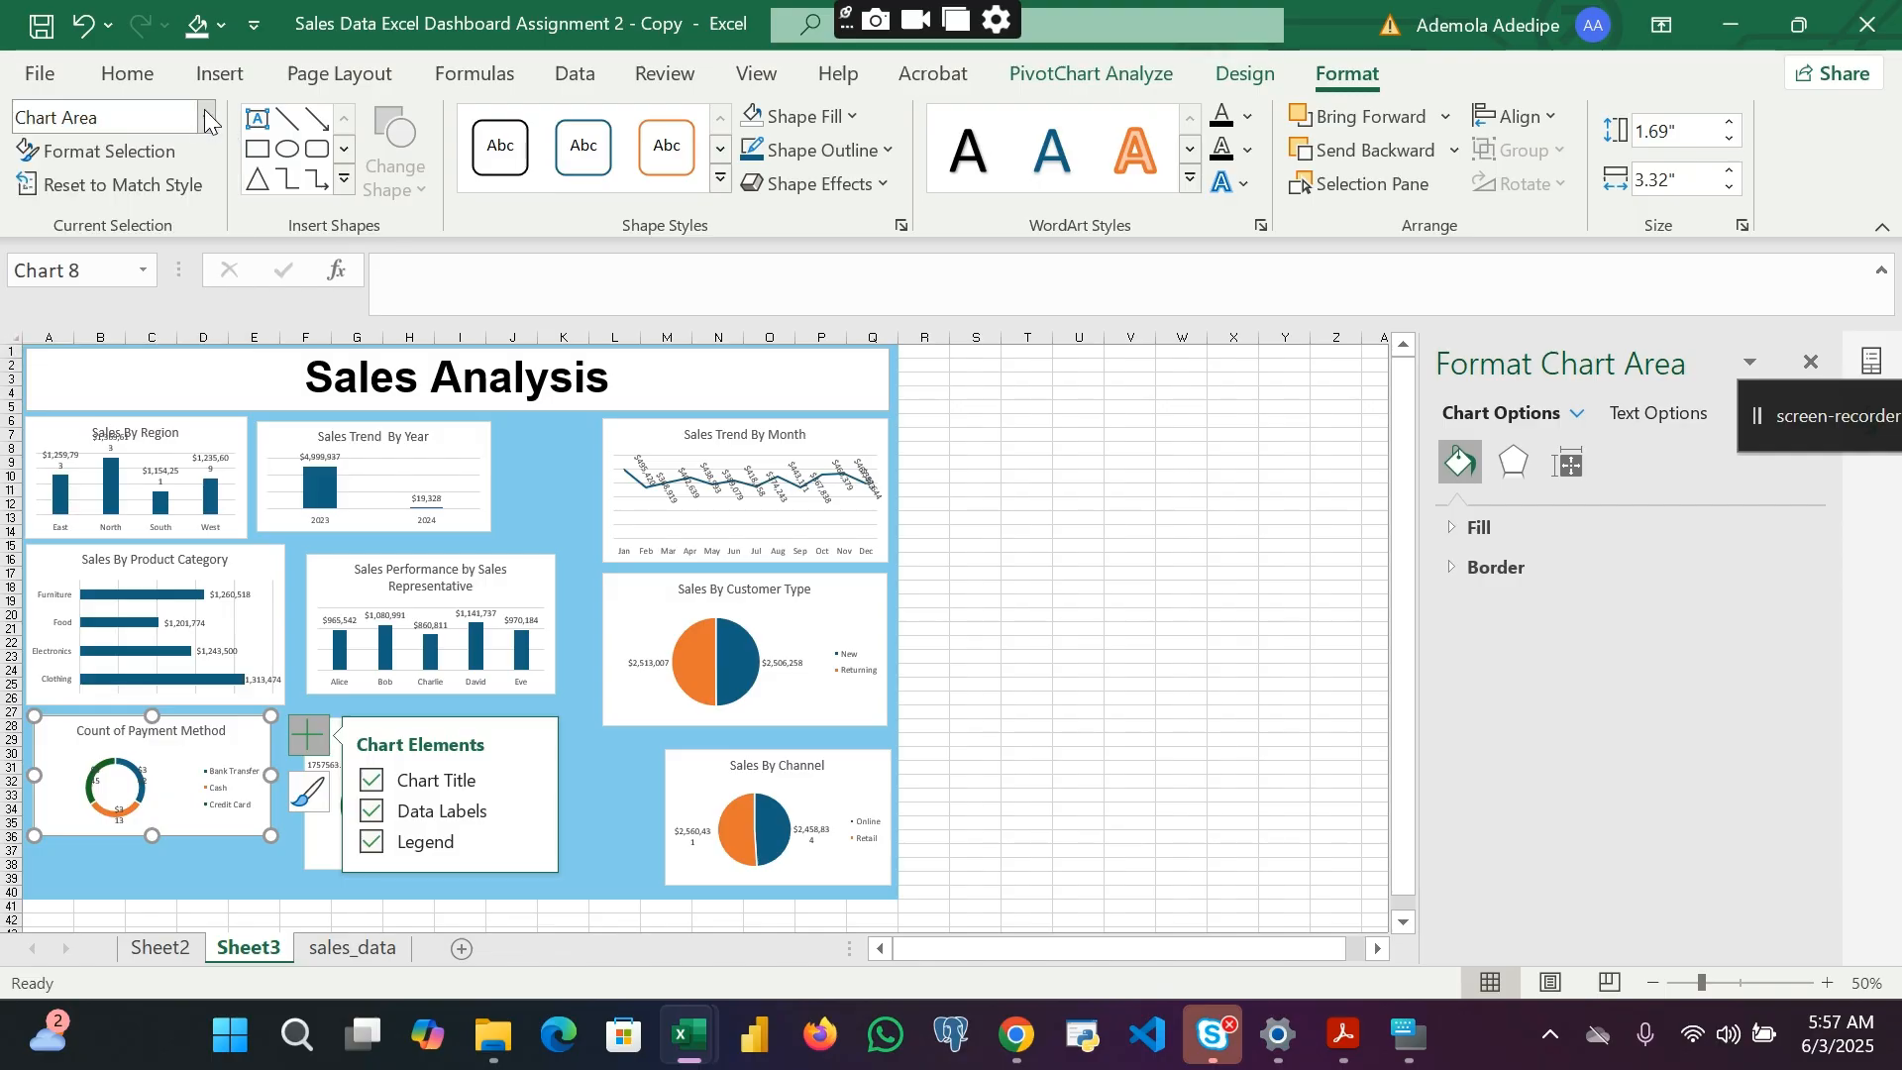
click(1050, 72)
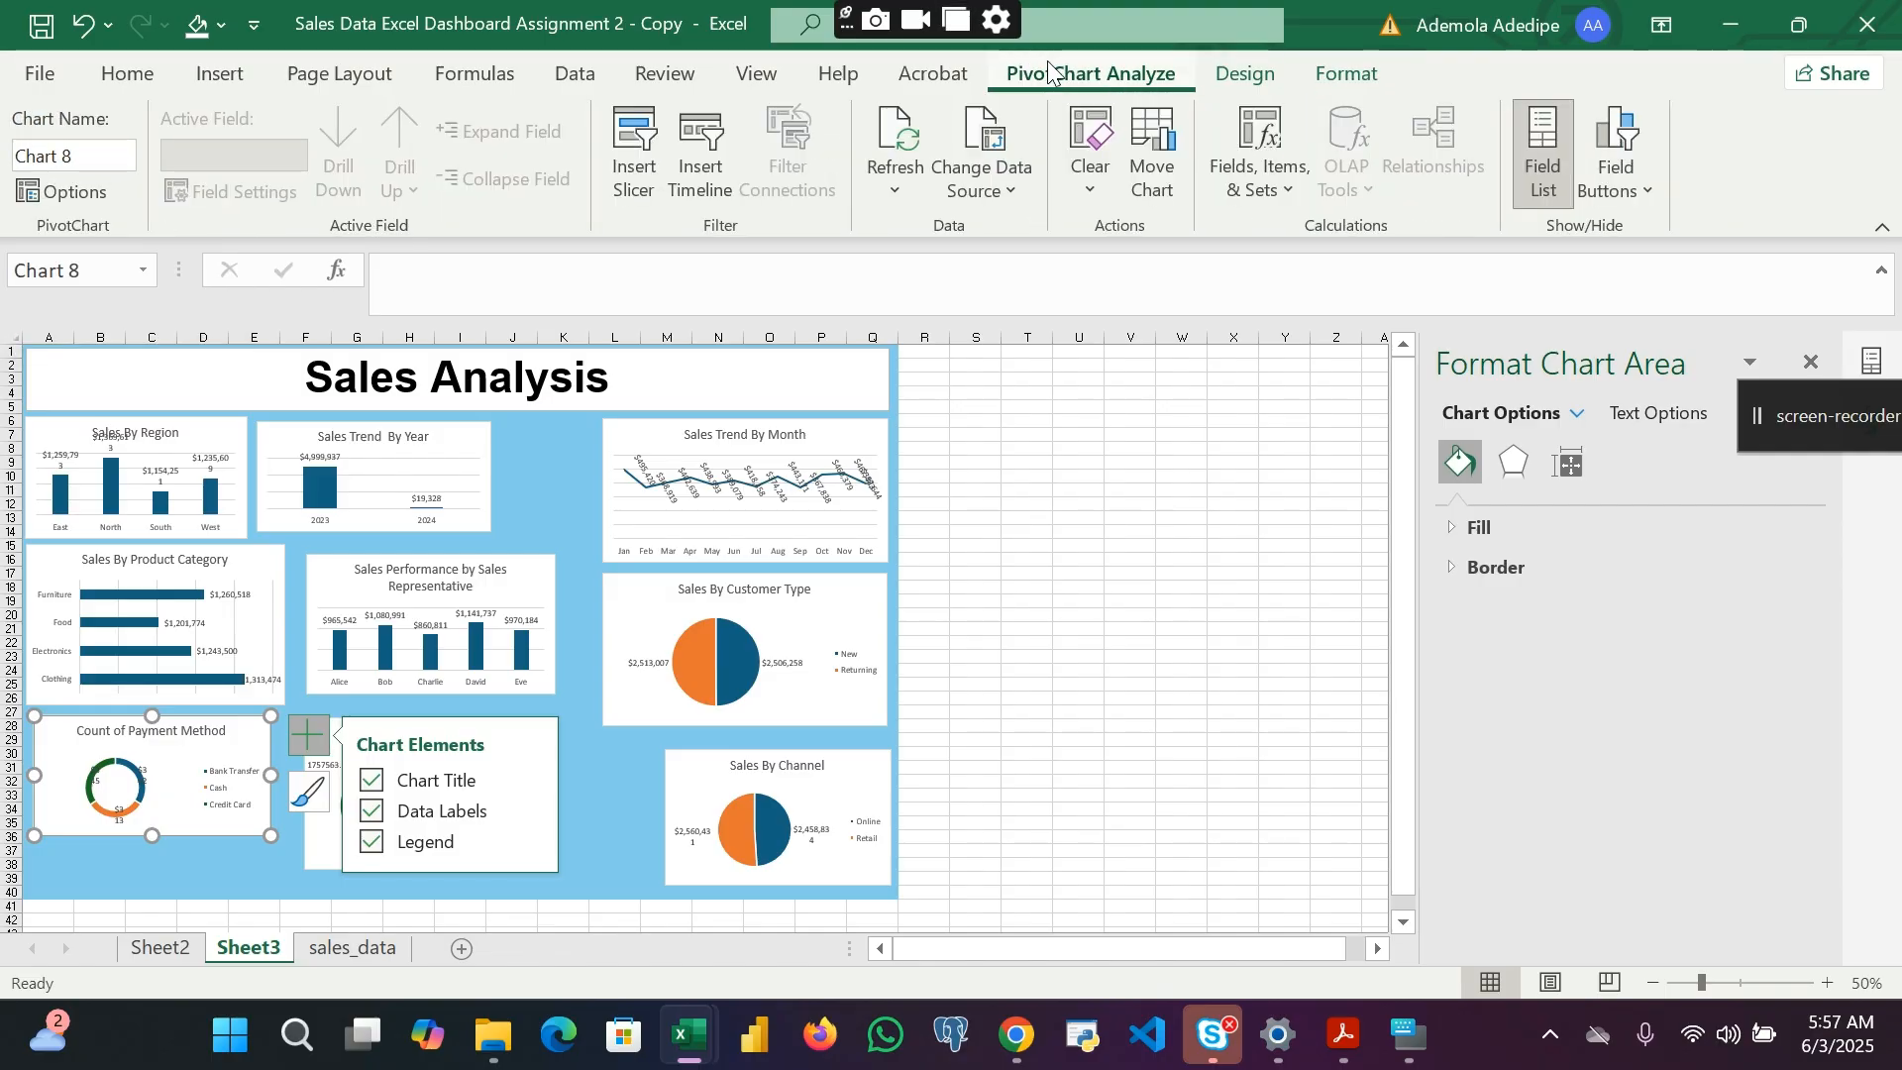
click(430, 81)
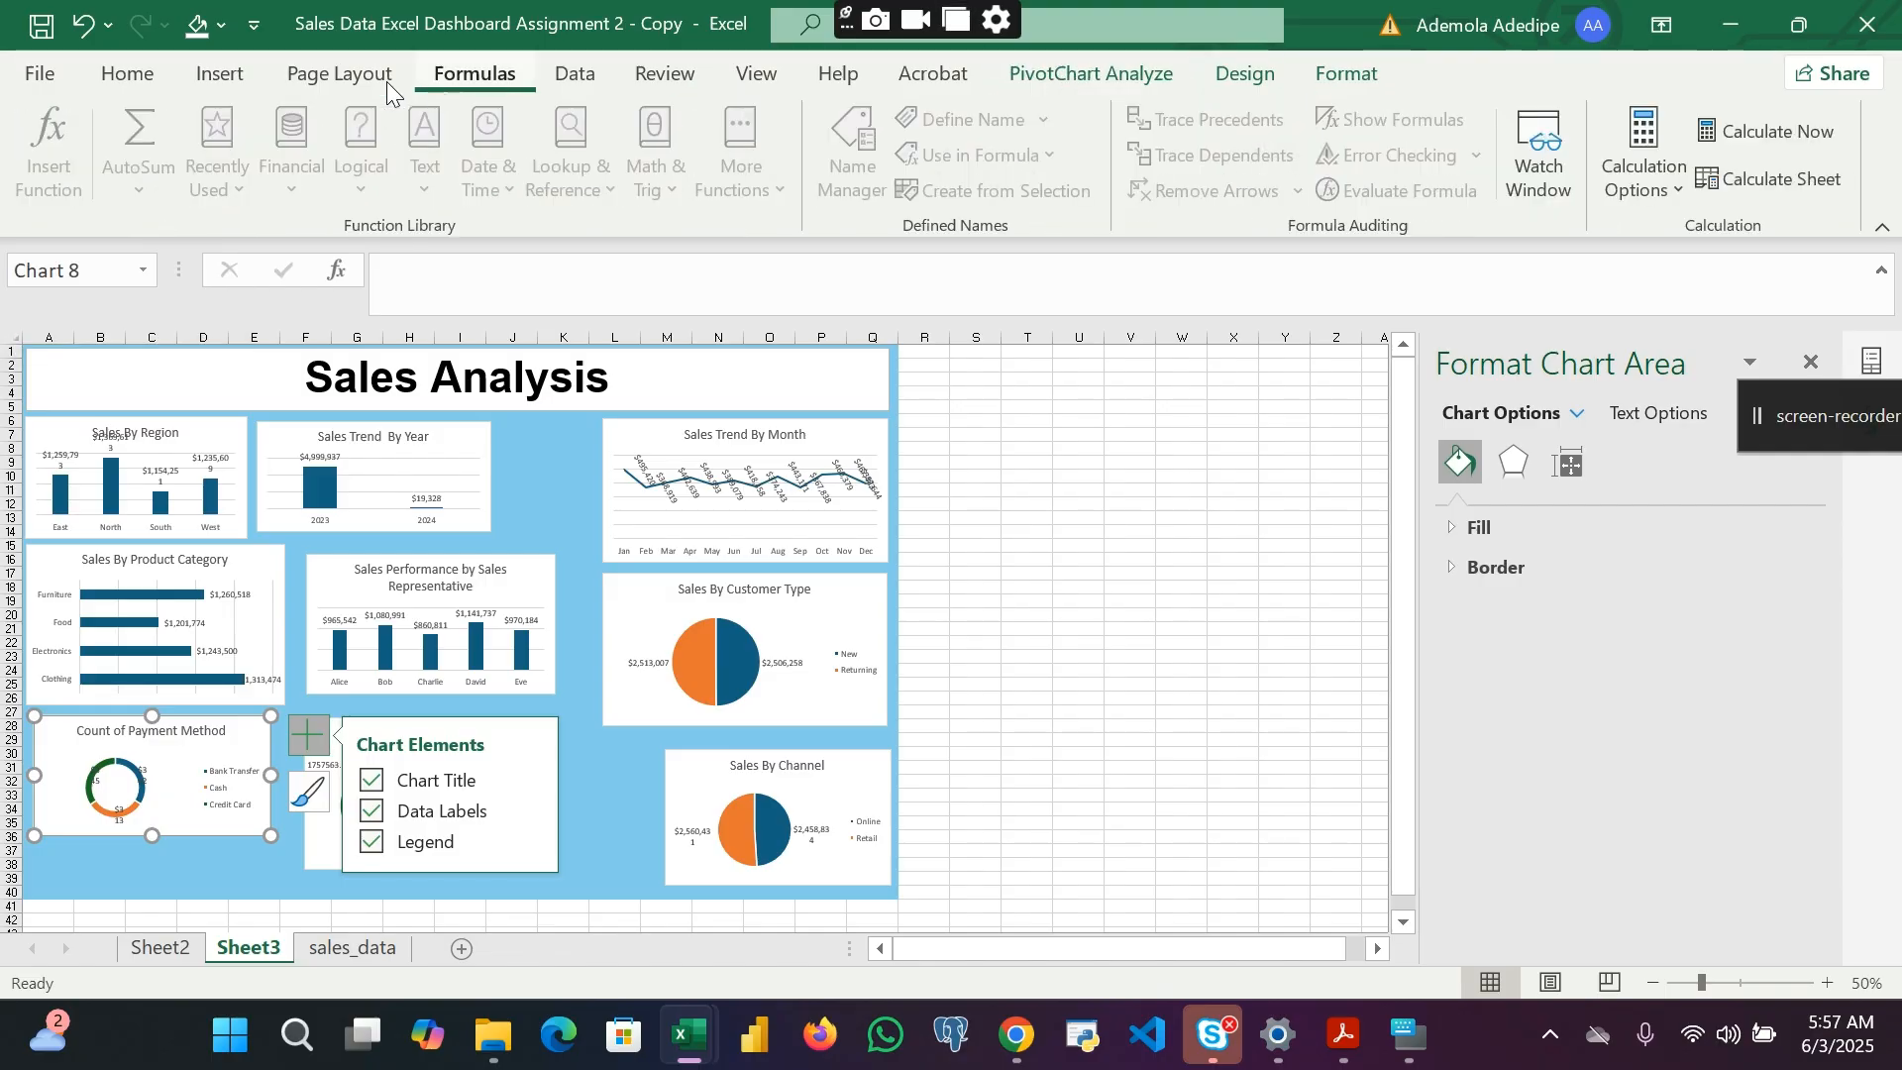
Step: Change the Count of Payment Method chart from a doughnut to a standard pie chart
click(220, 76)
click(706, 173)
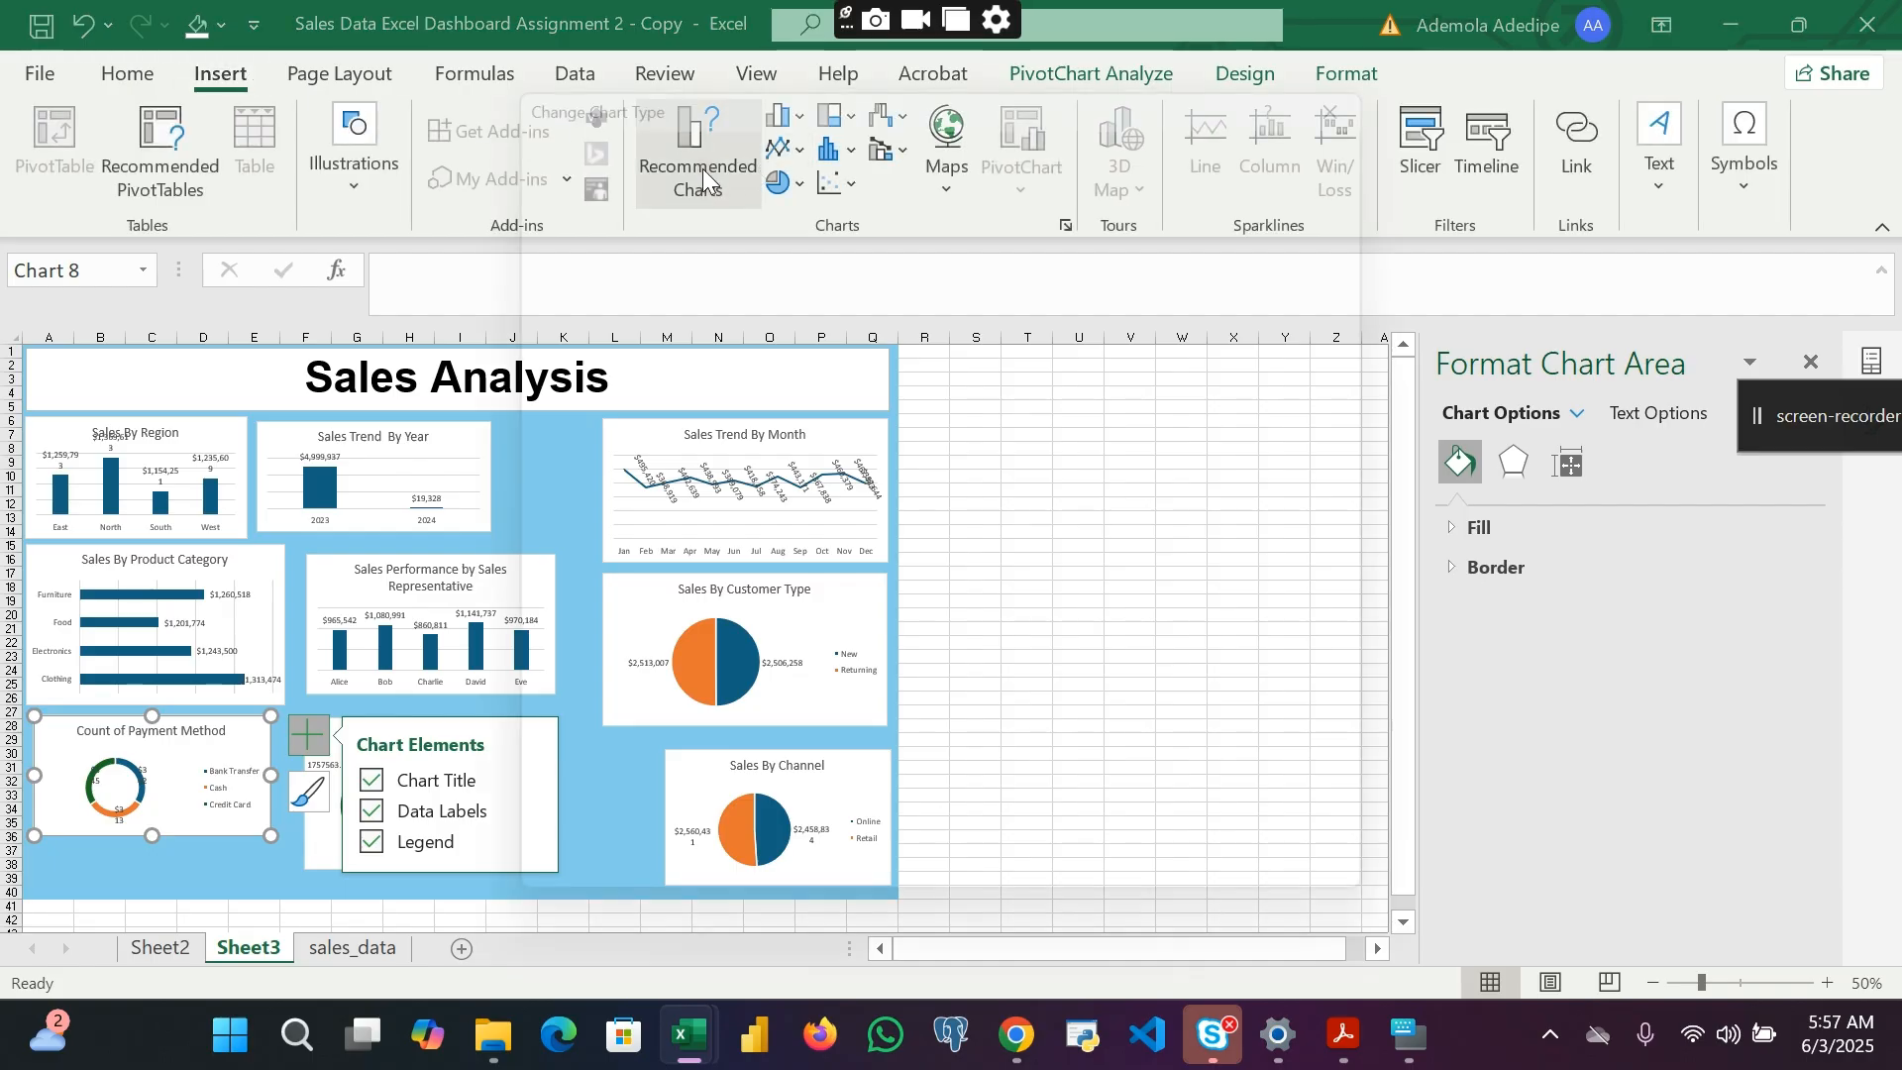
click(719, 191)
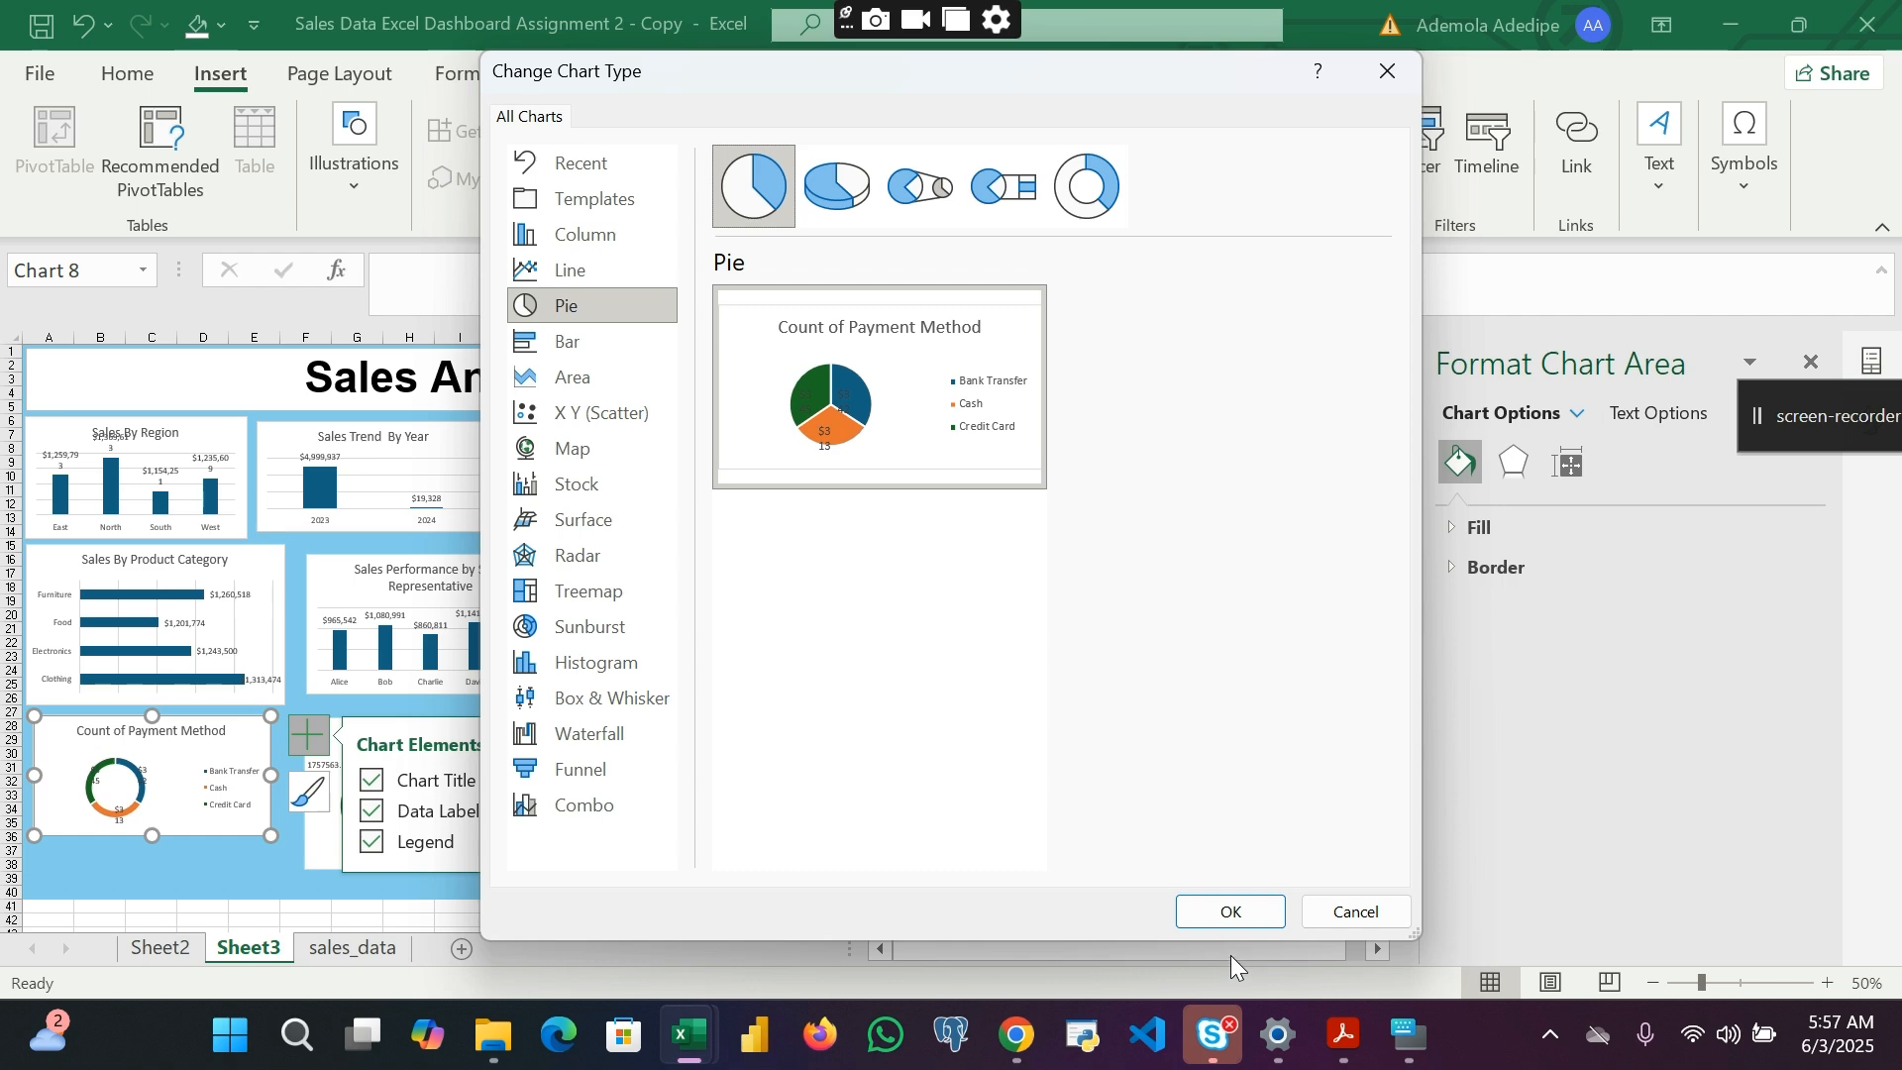
click(1240, 916)
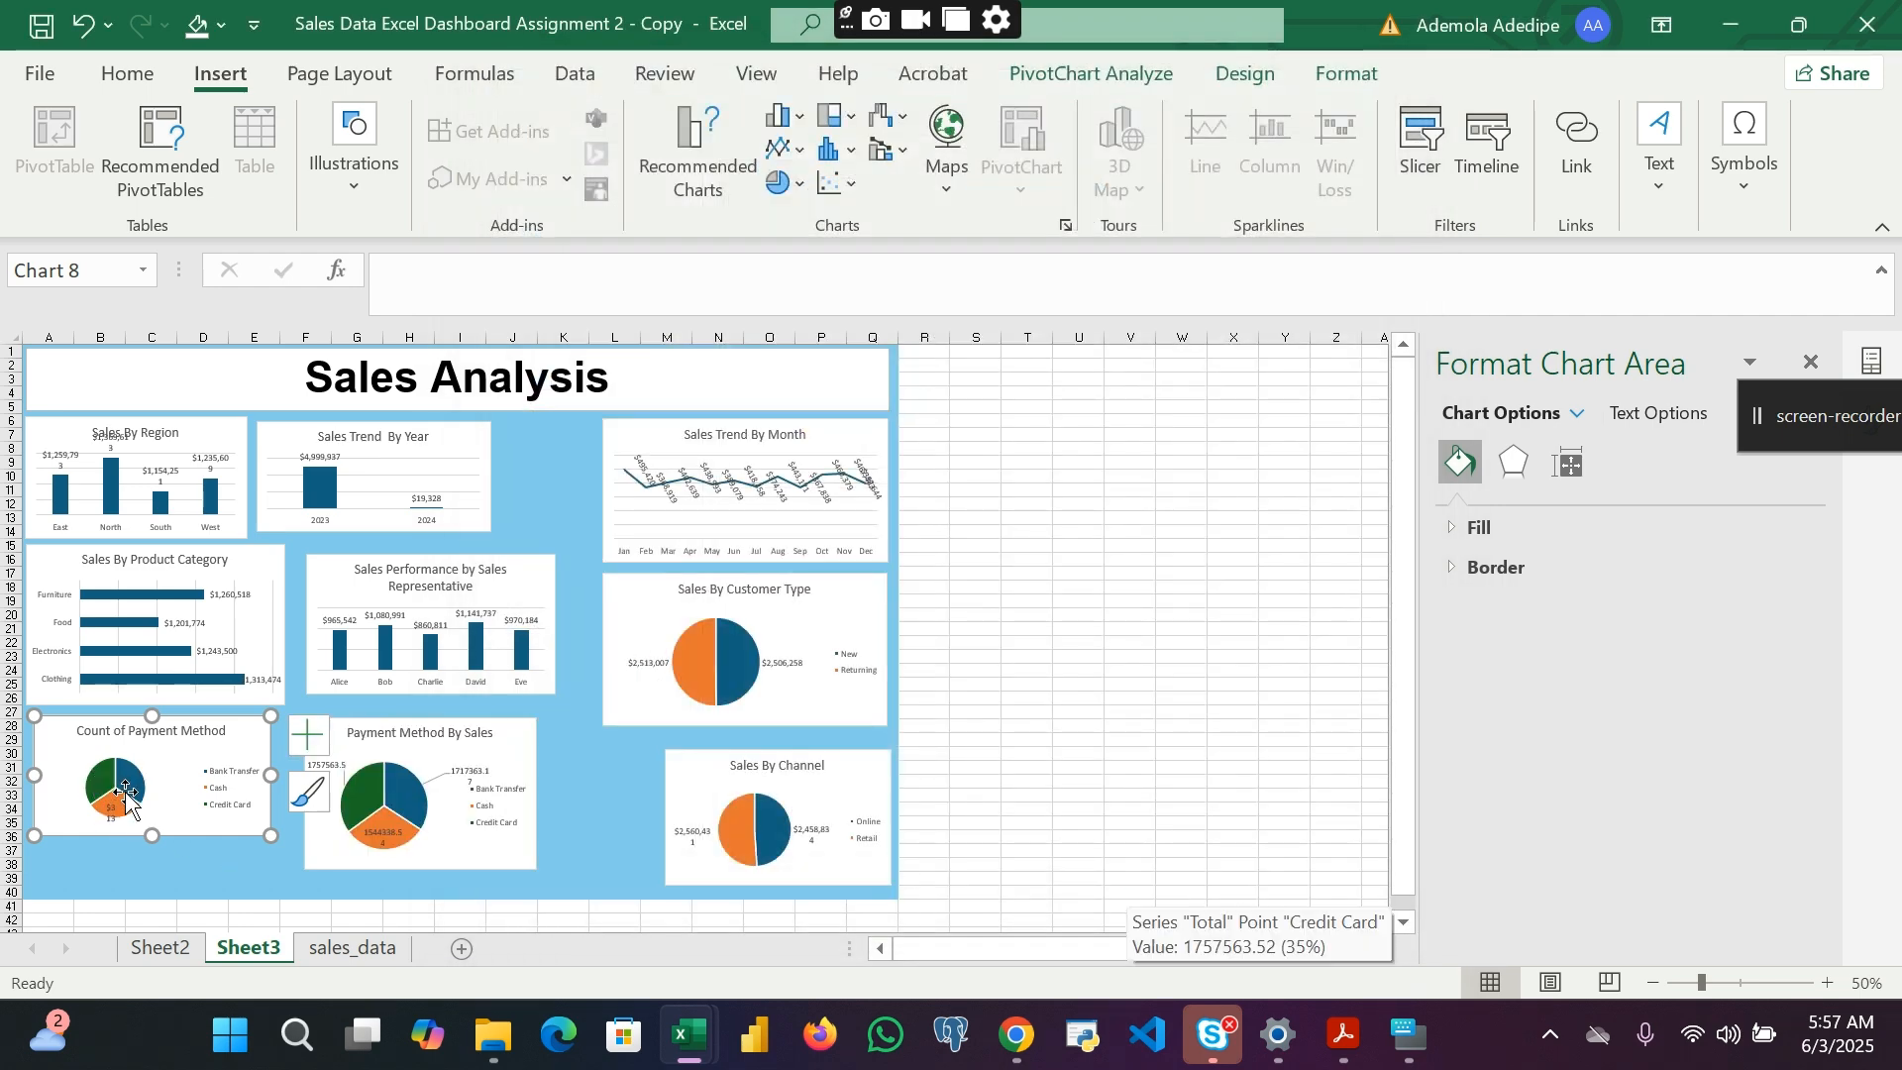
Step: Reset the Count of Payment Method chart's formatting to match its style and enlarge the chart to about row 39
click(119, 784)
right_click(120, 783)
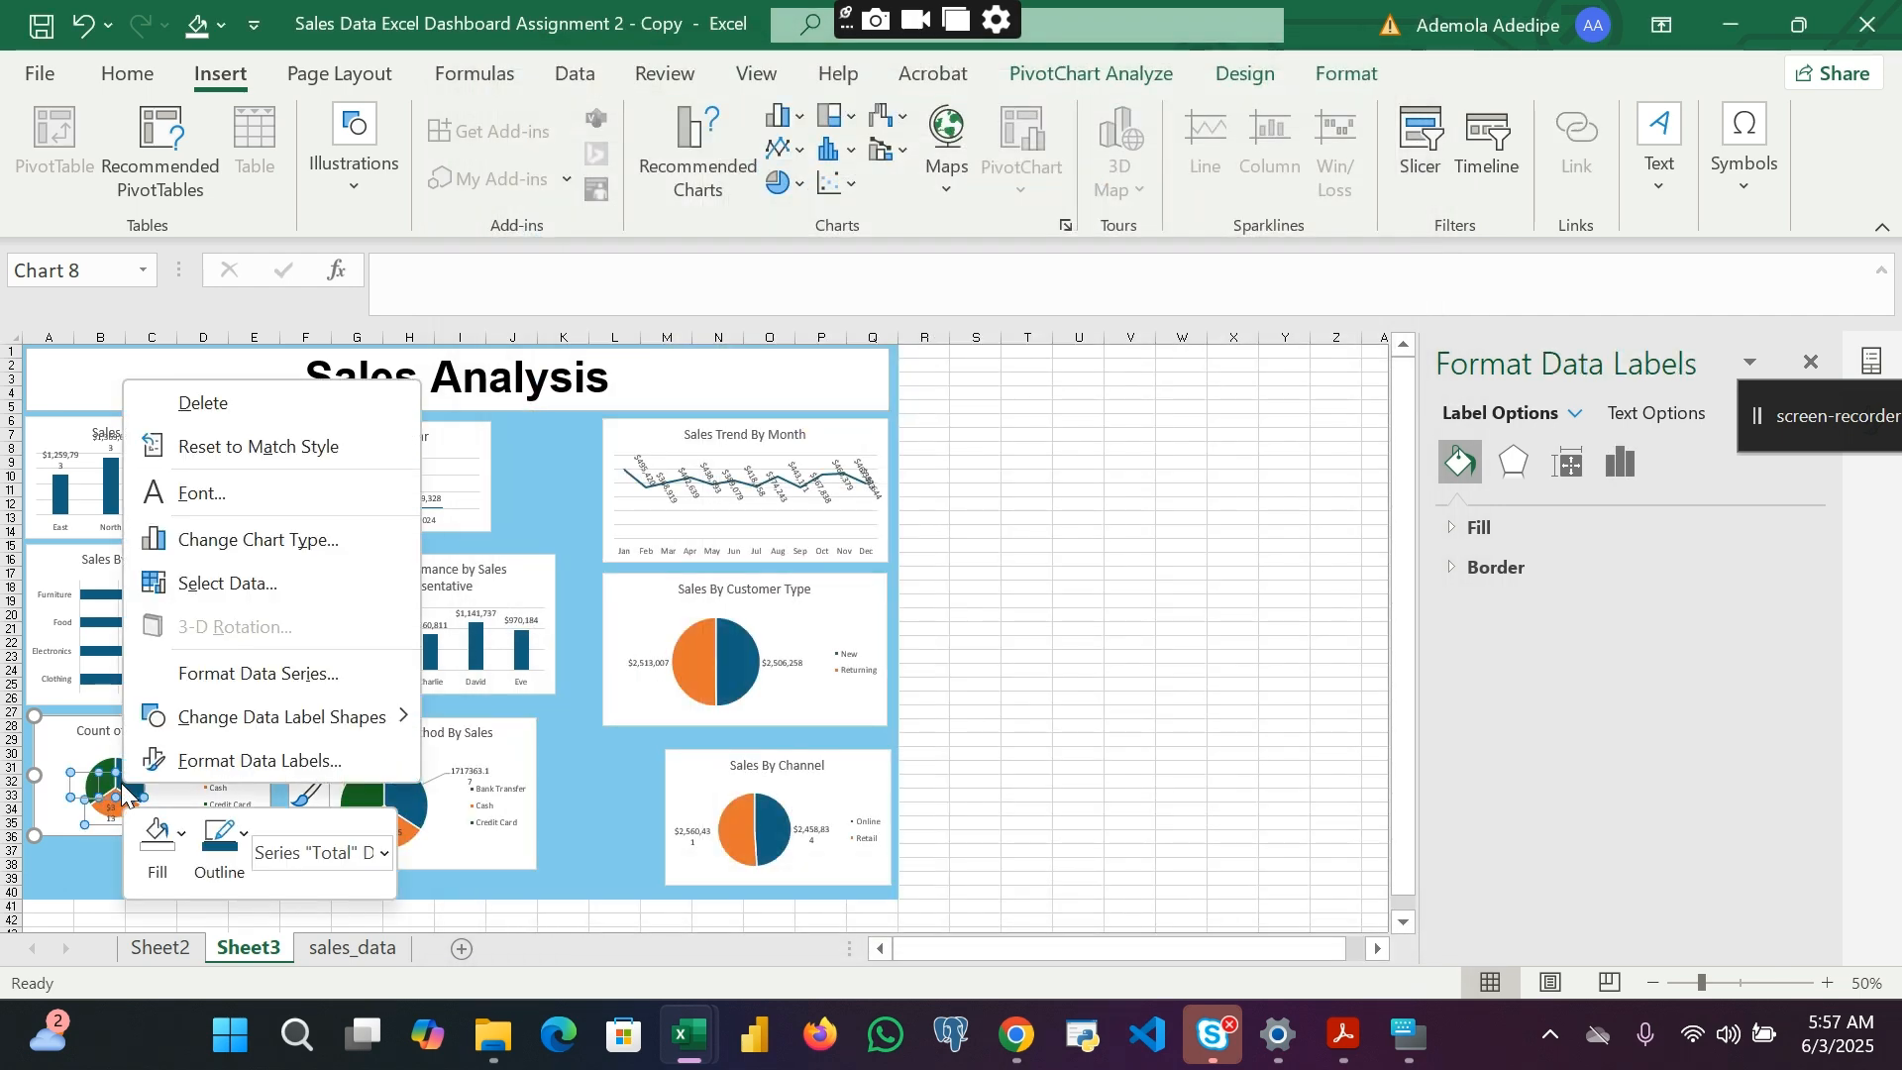
click(78, 730)
right_click(186, 739)
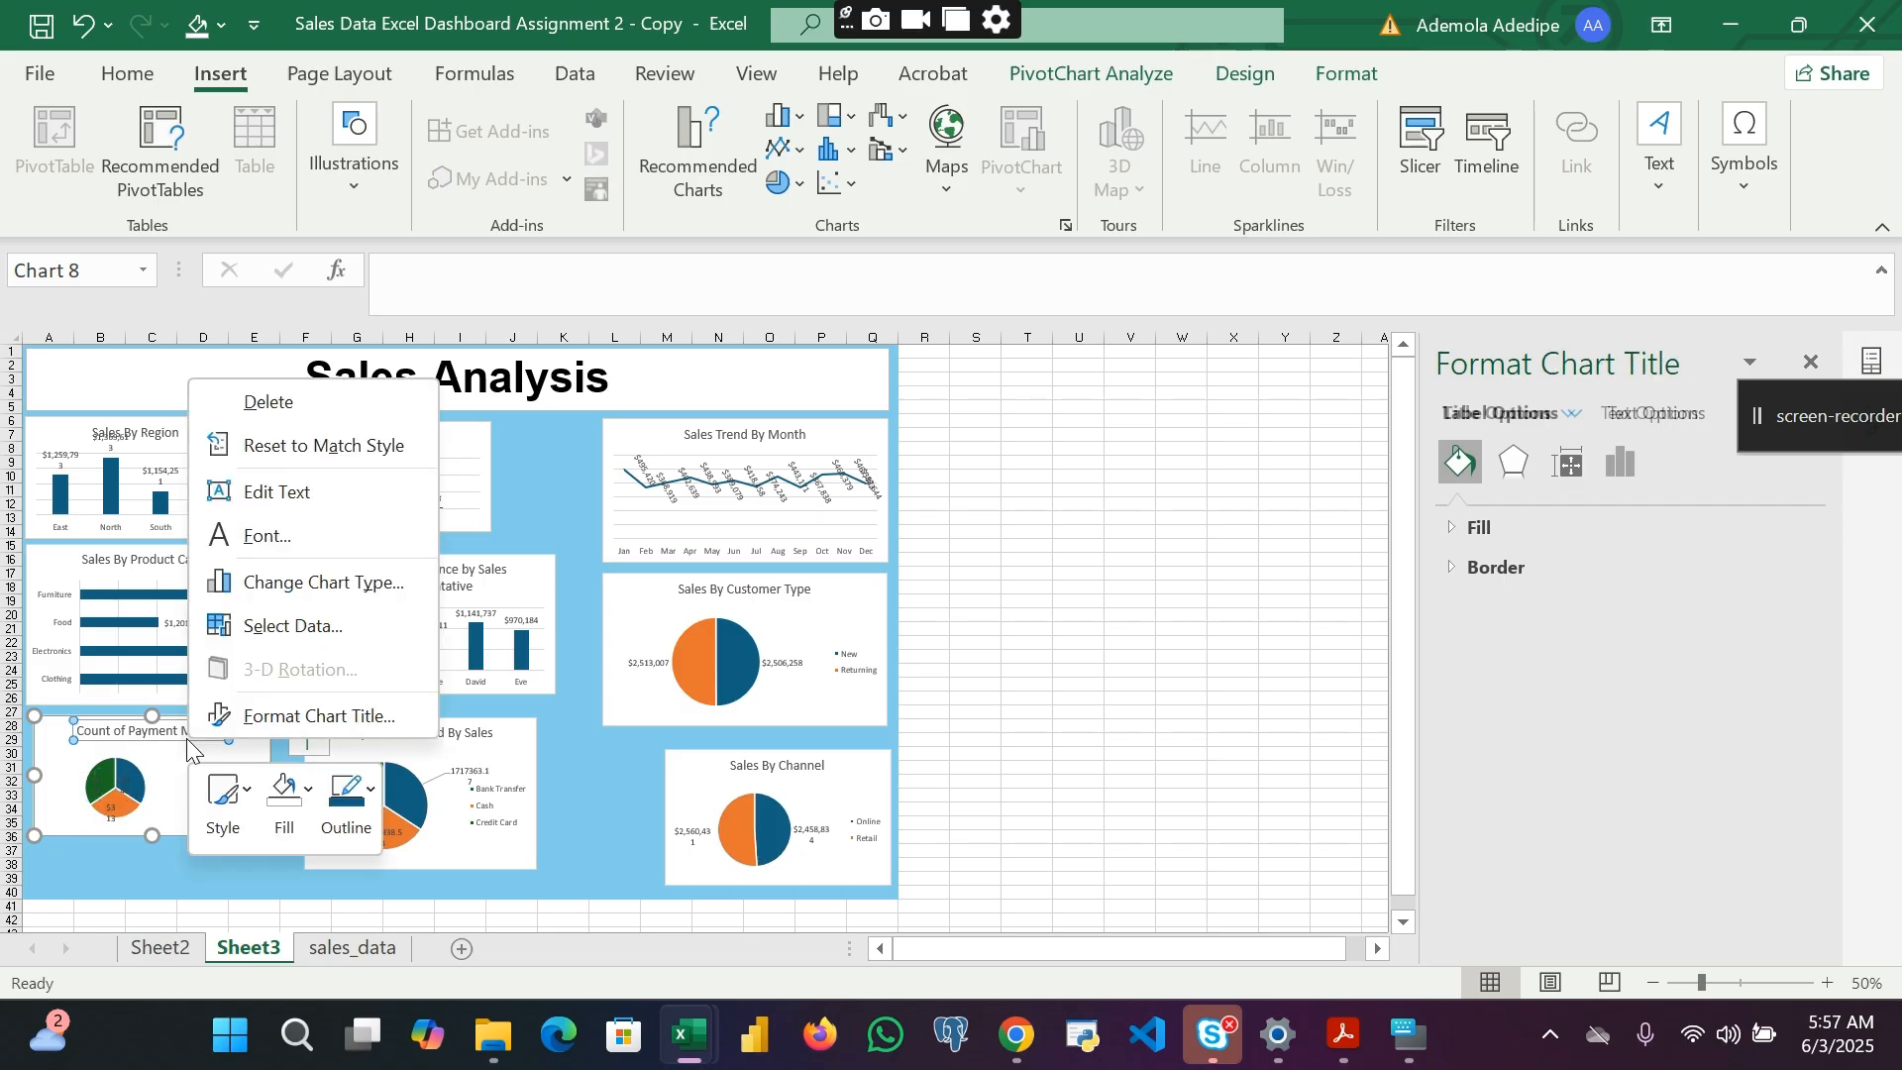
click(175, 771)
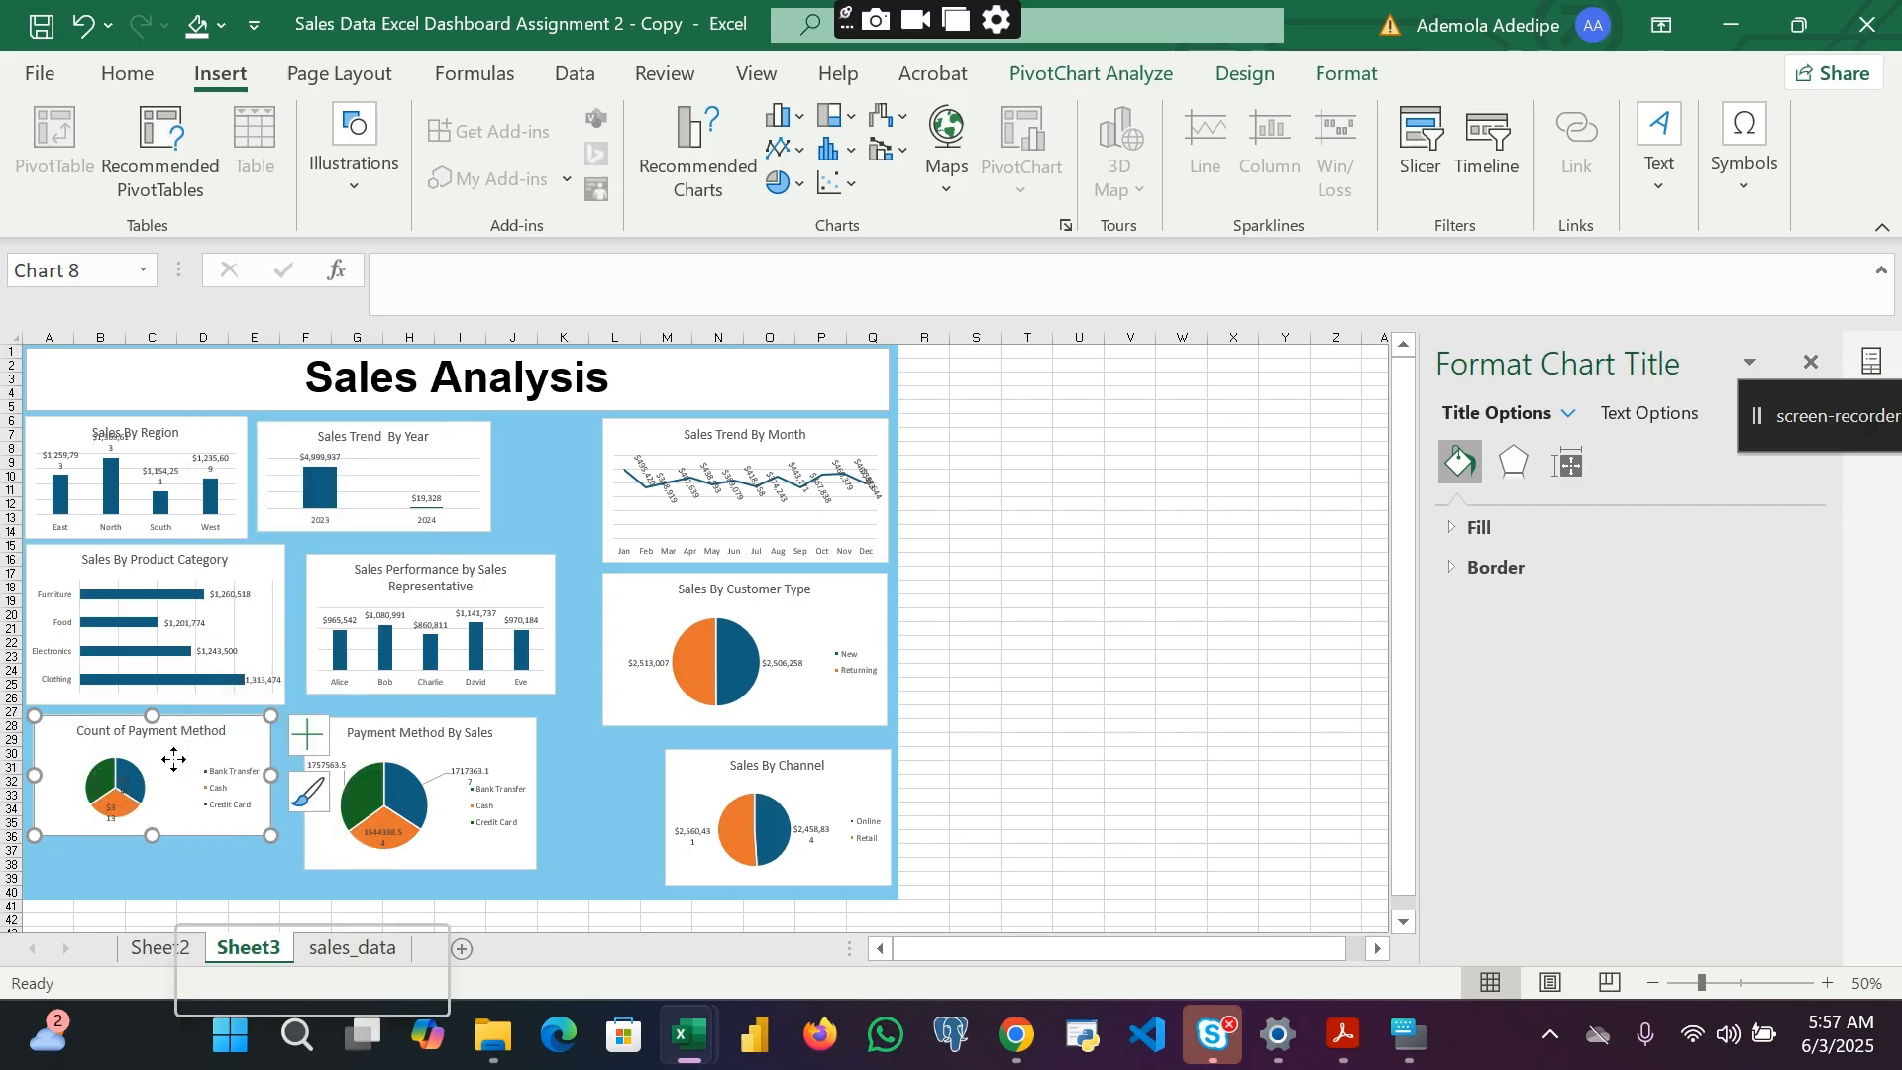
right_click(174, 770)
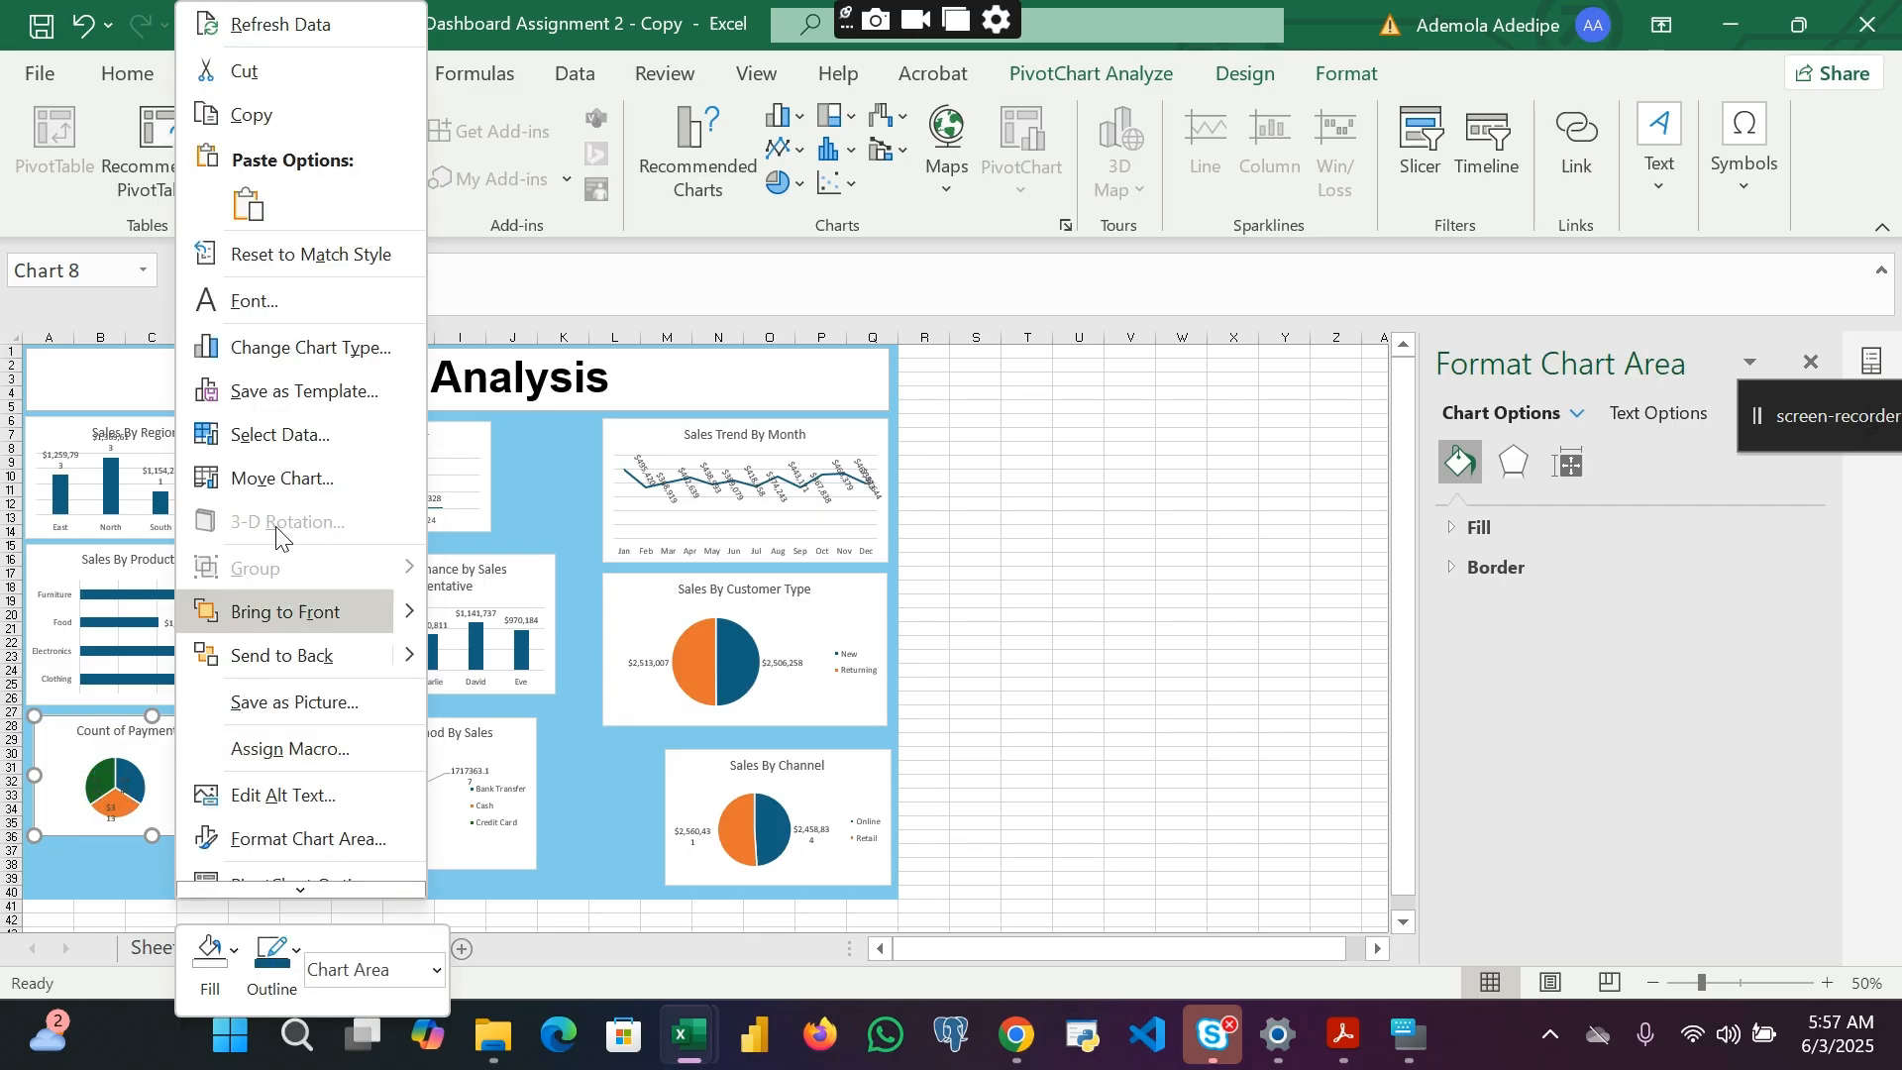
click(342, 266)
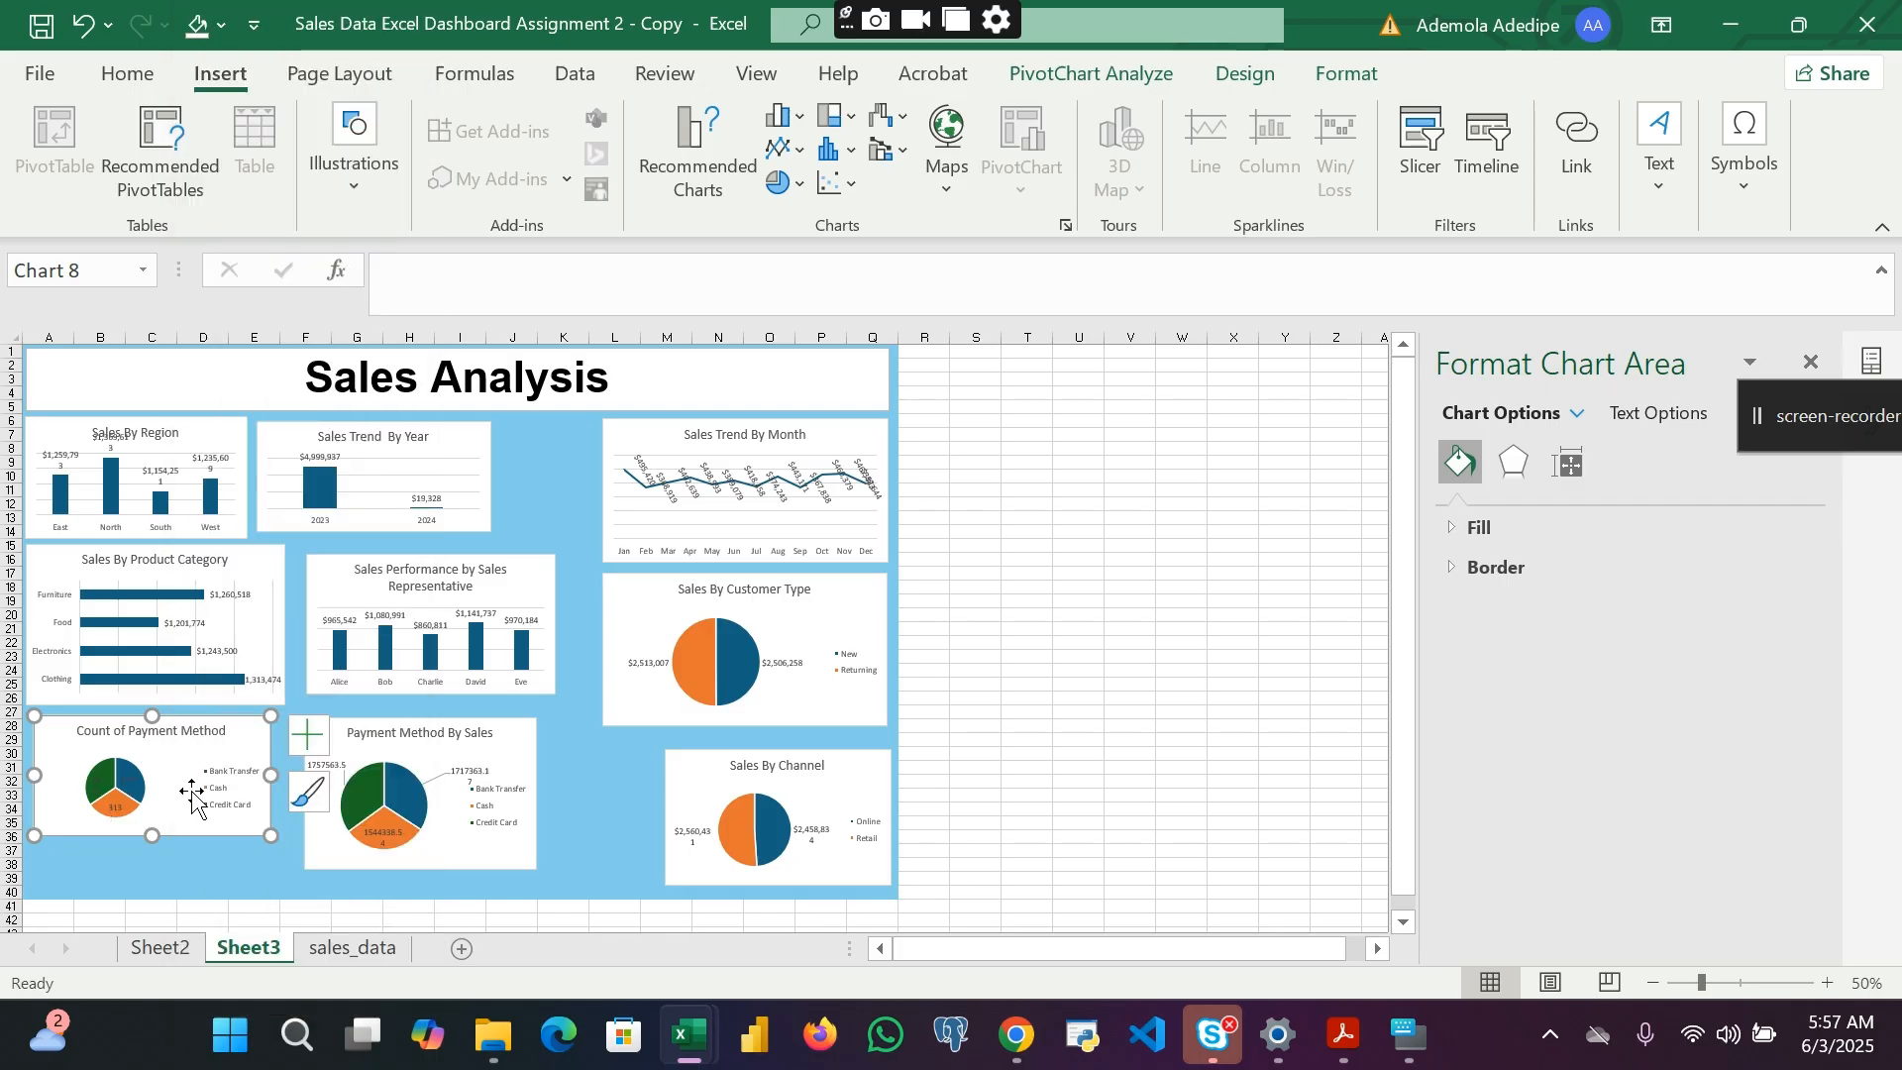
drag(271, 836, 303, 886)
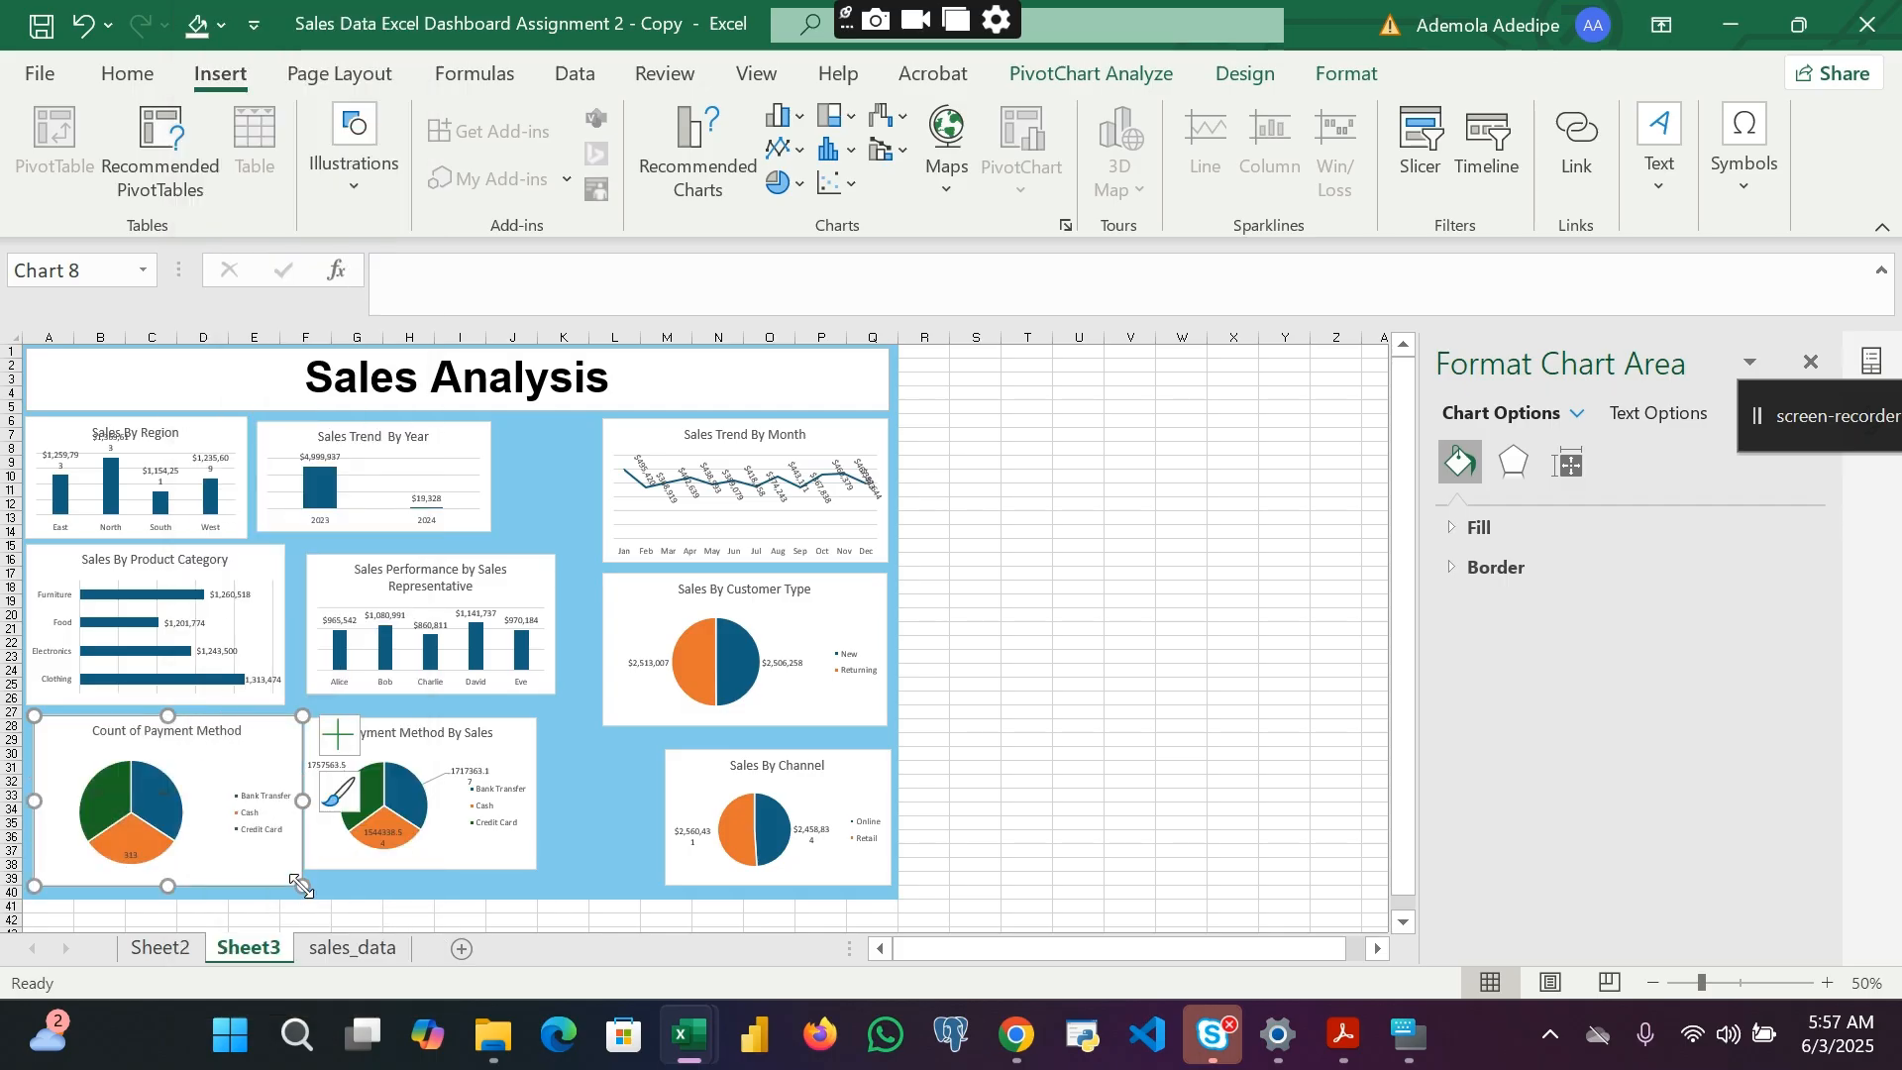
Step: Set the font colour of the Count of Payment Method chart's data labels to white
click(165, 790)
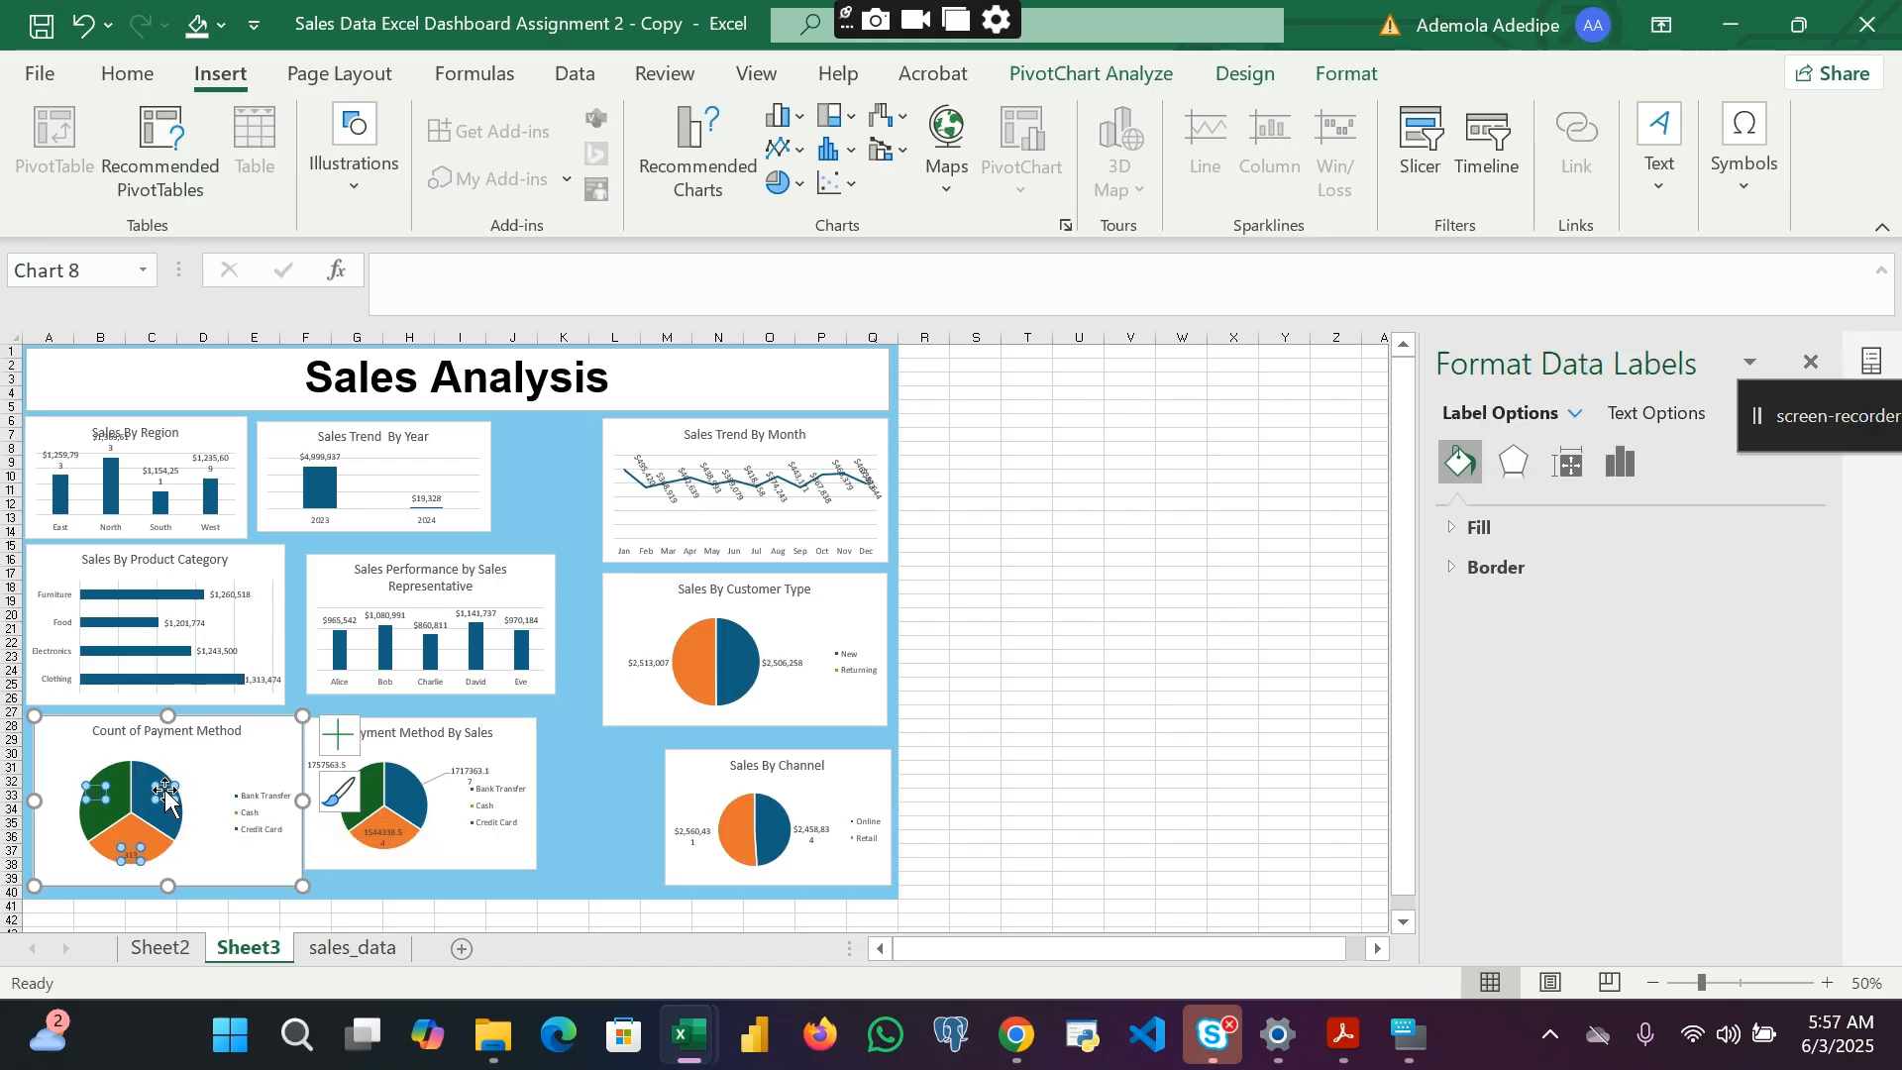
click(126, 74)
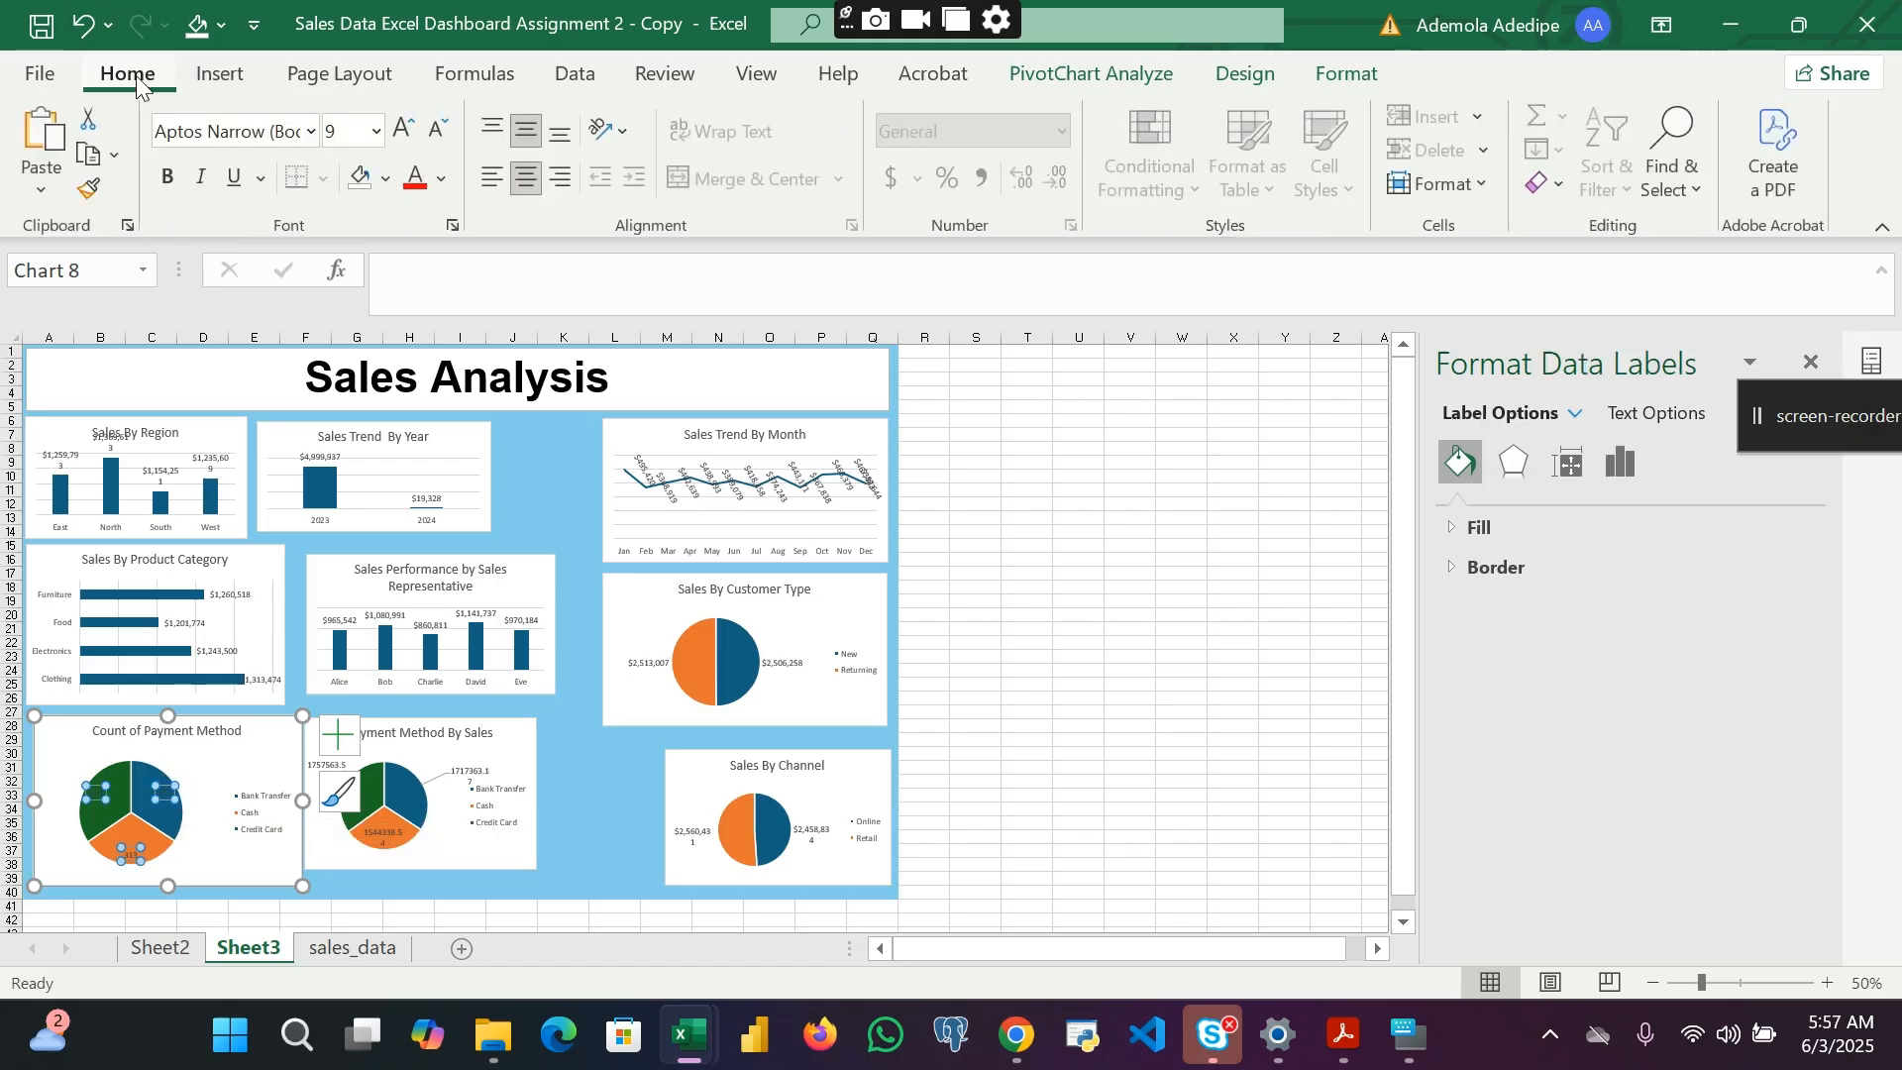
click(436, 176)
click(424, 300)
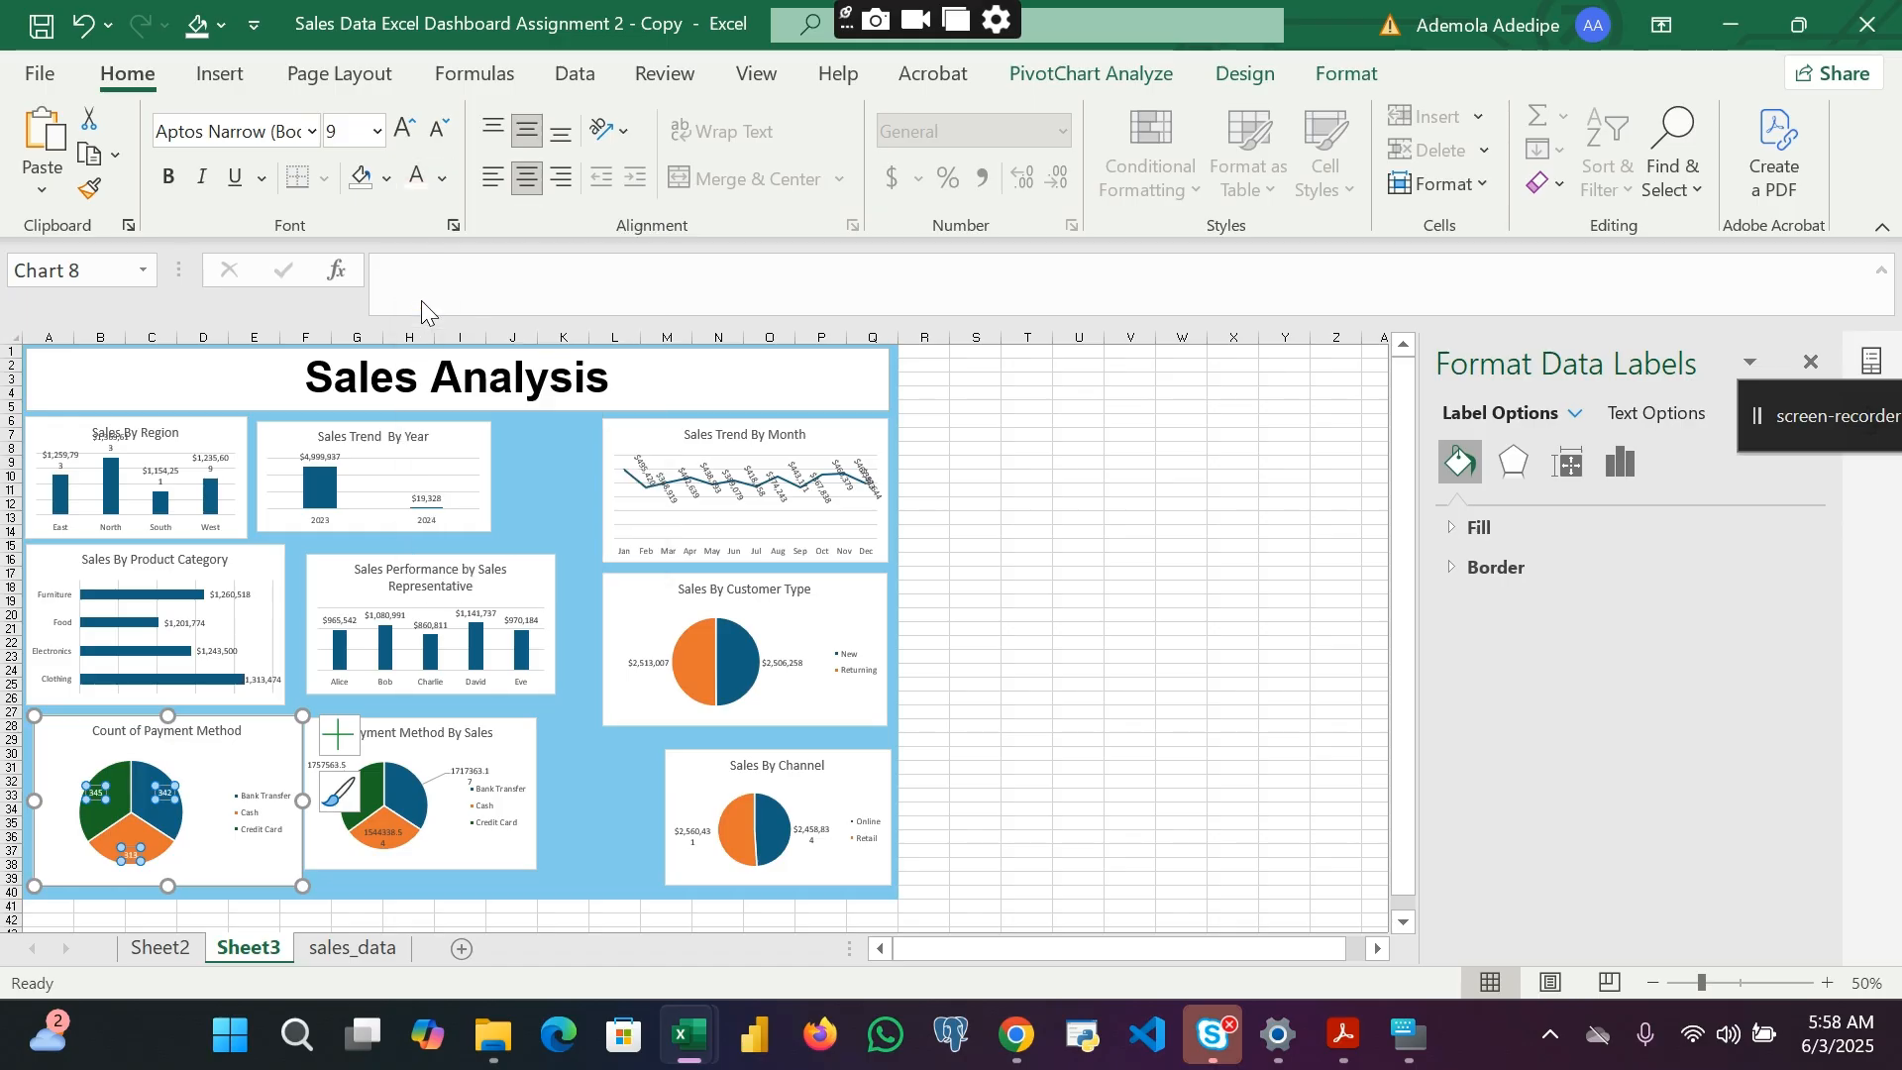
Step: Try white for the Payment Method By Sales chart's data labels and settle on a black font colour
click(391, 834)
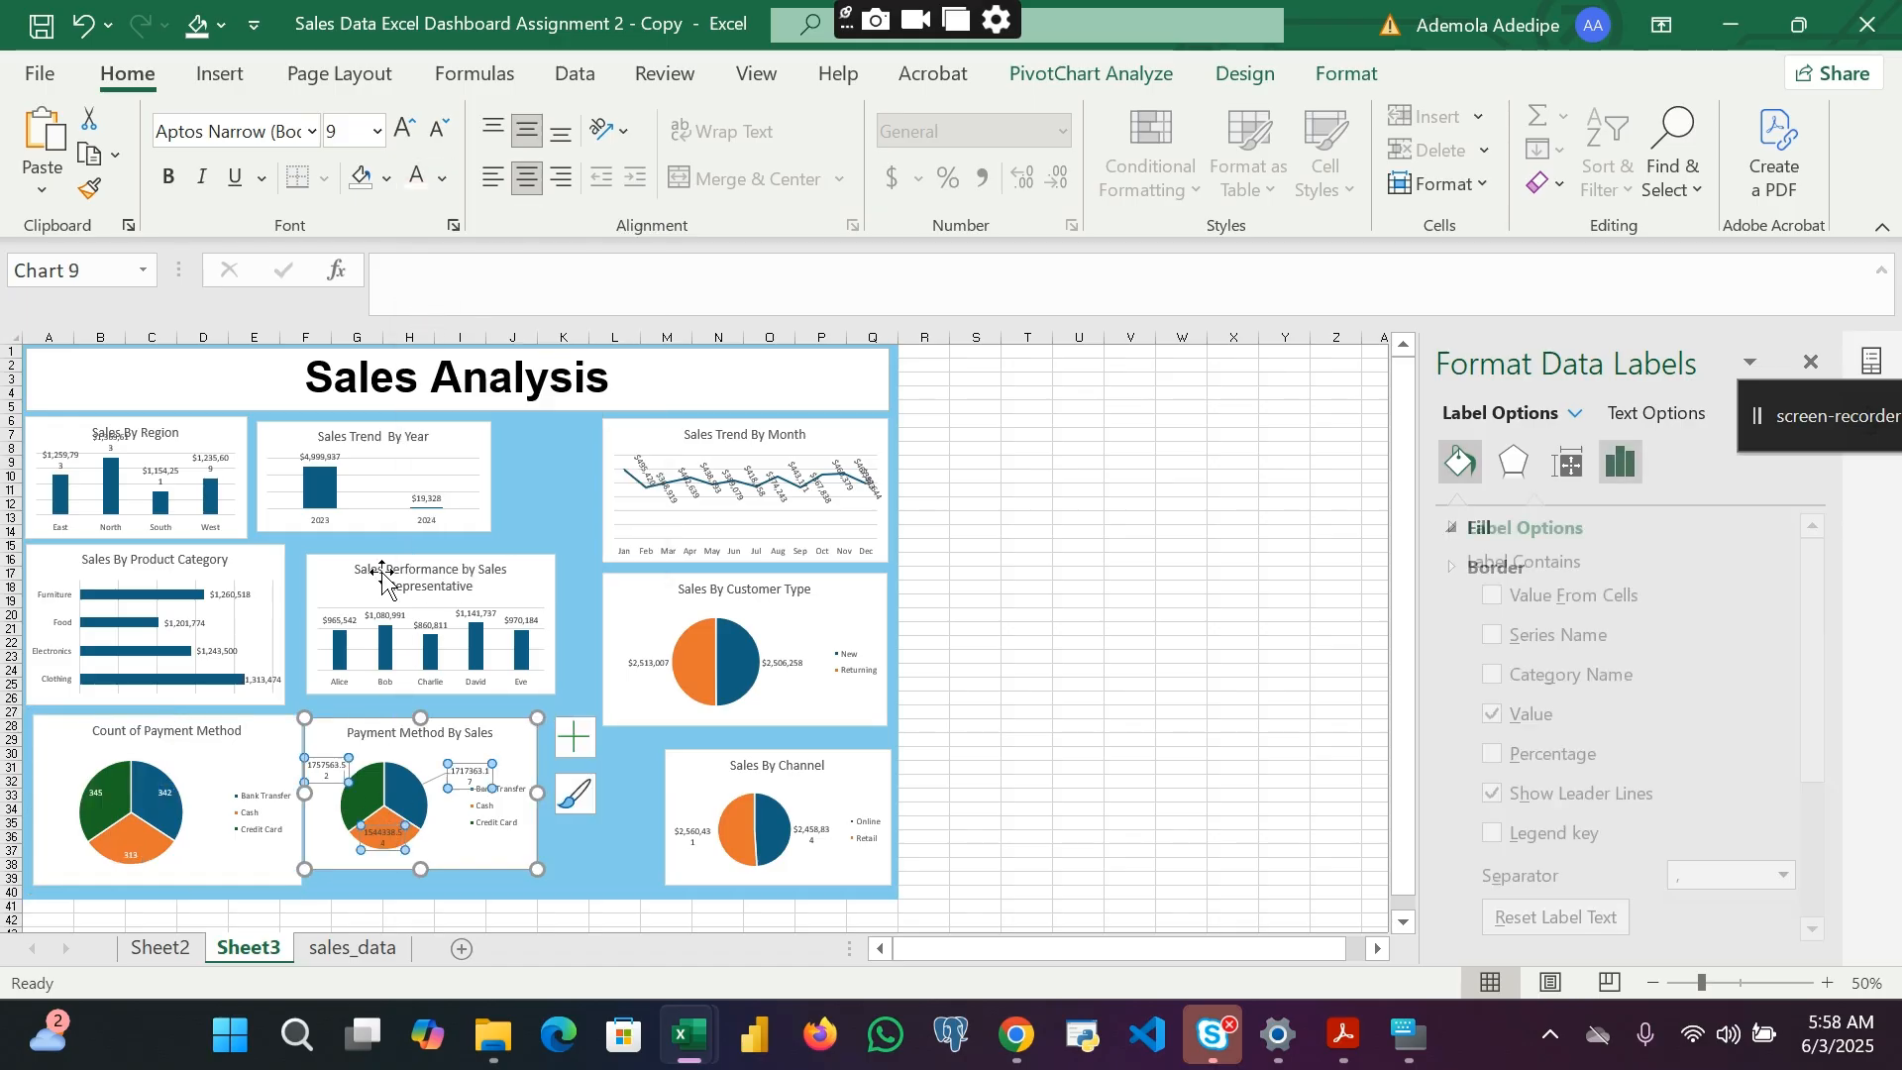
click(422, 180)
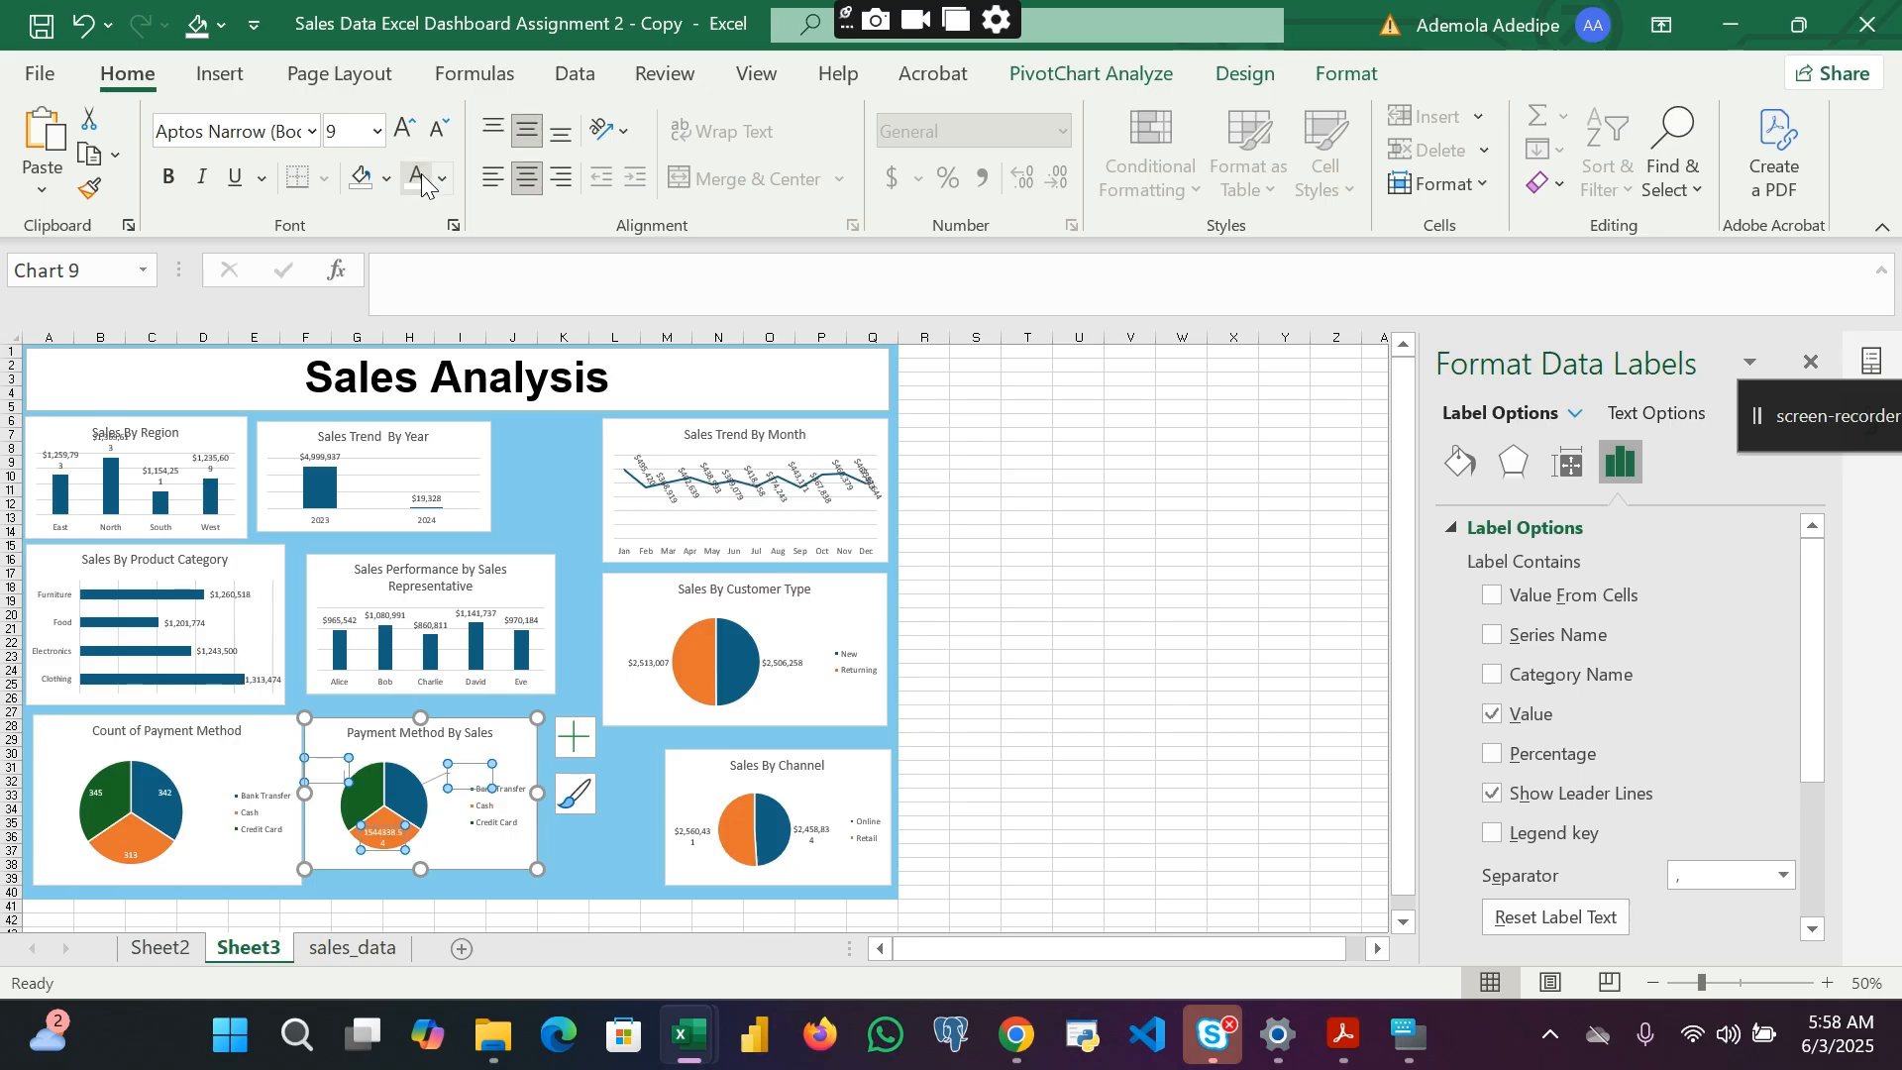
click(399, 793)
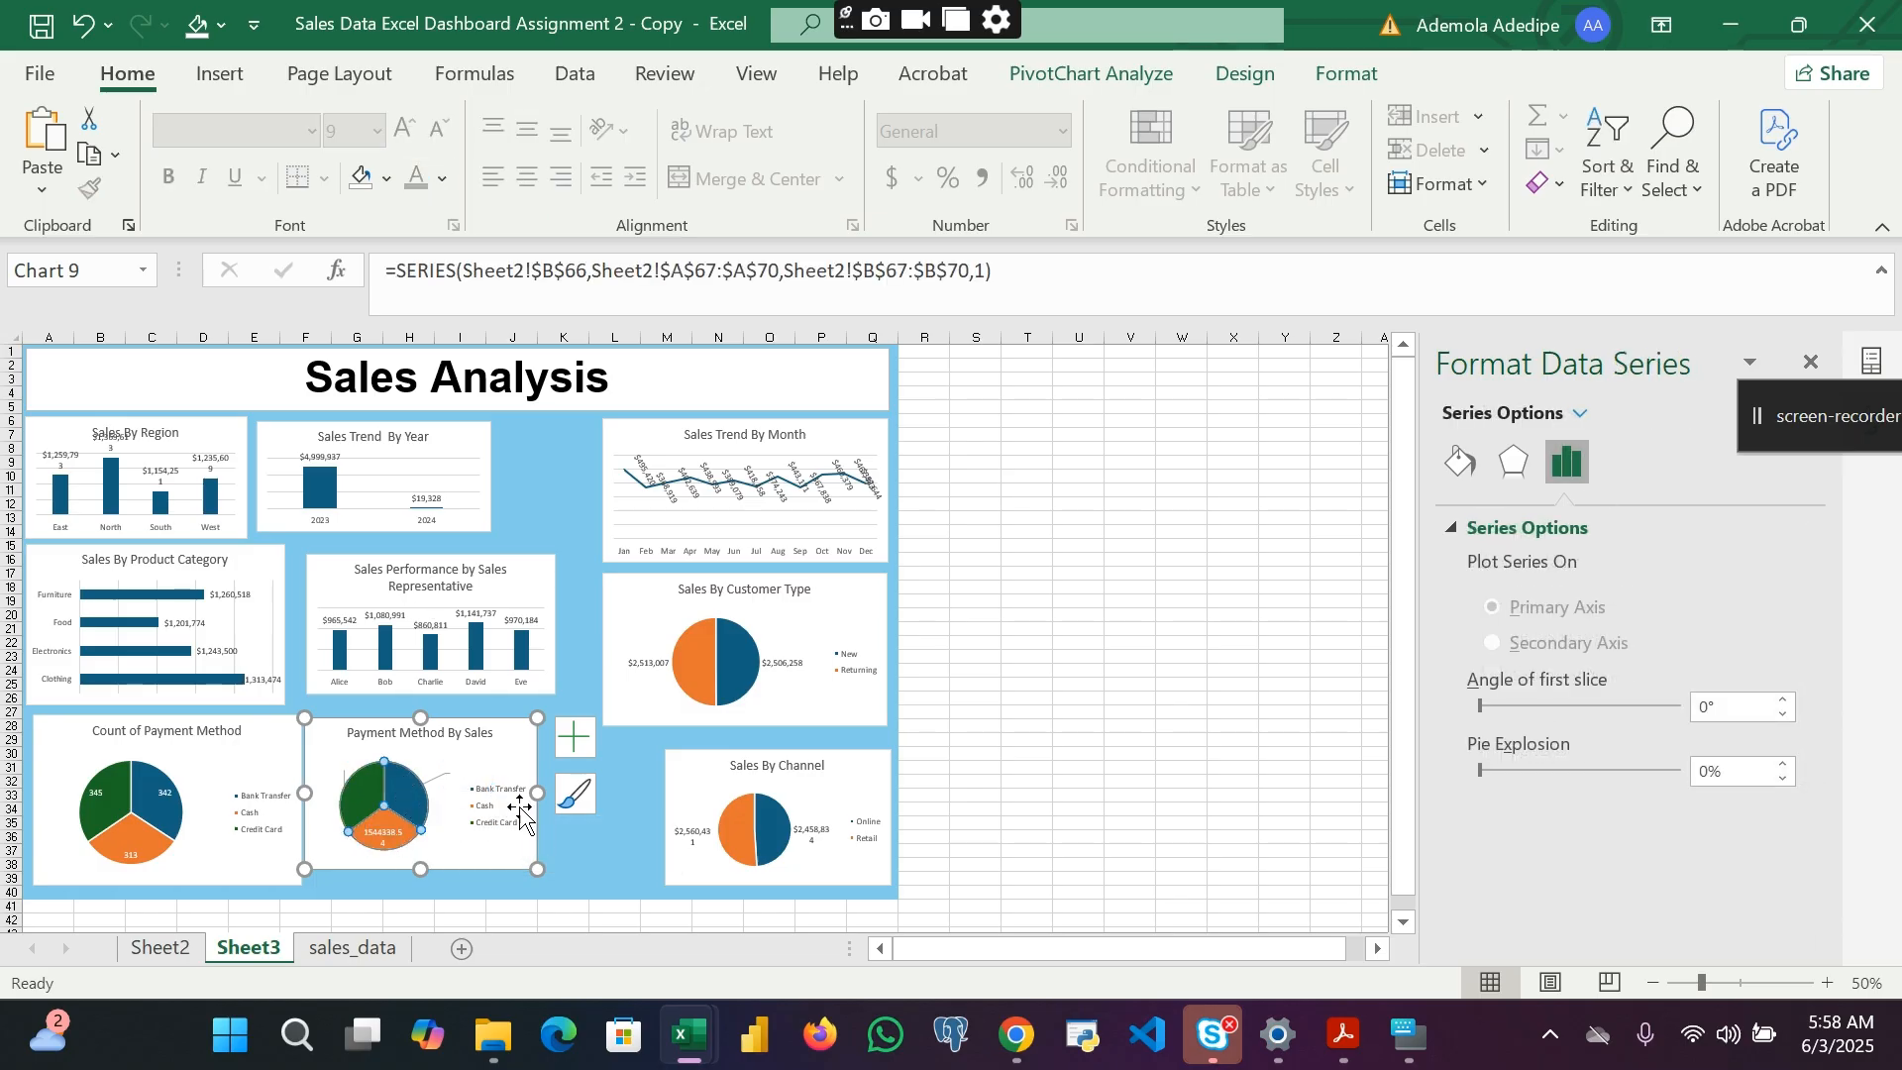
click(471, 777)
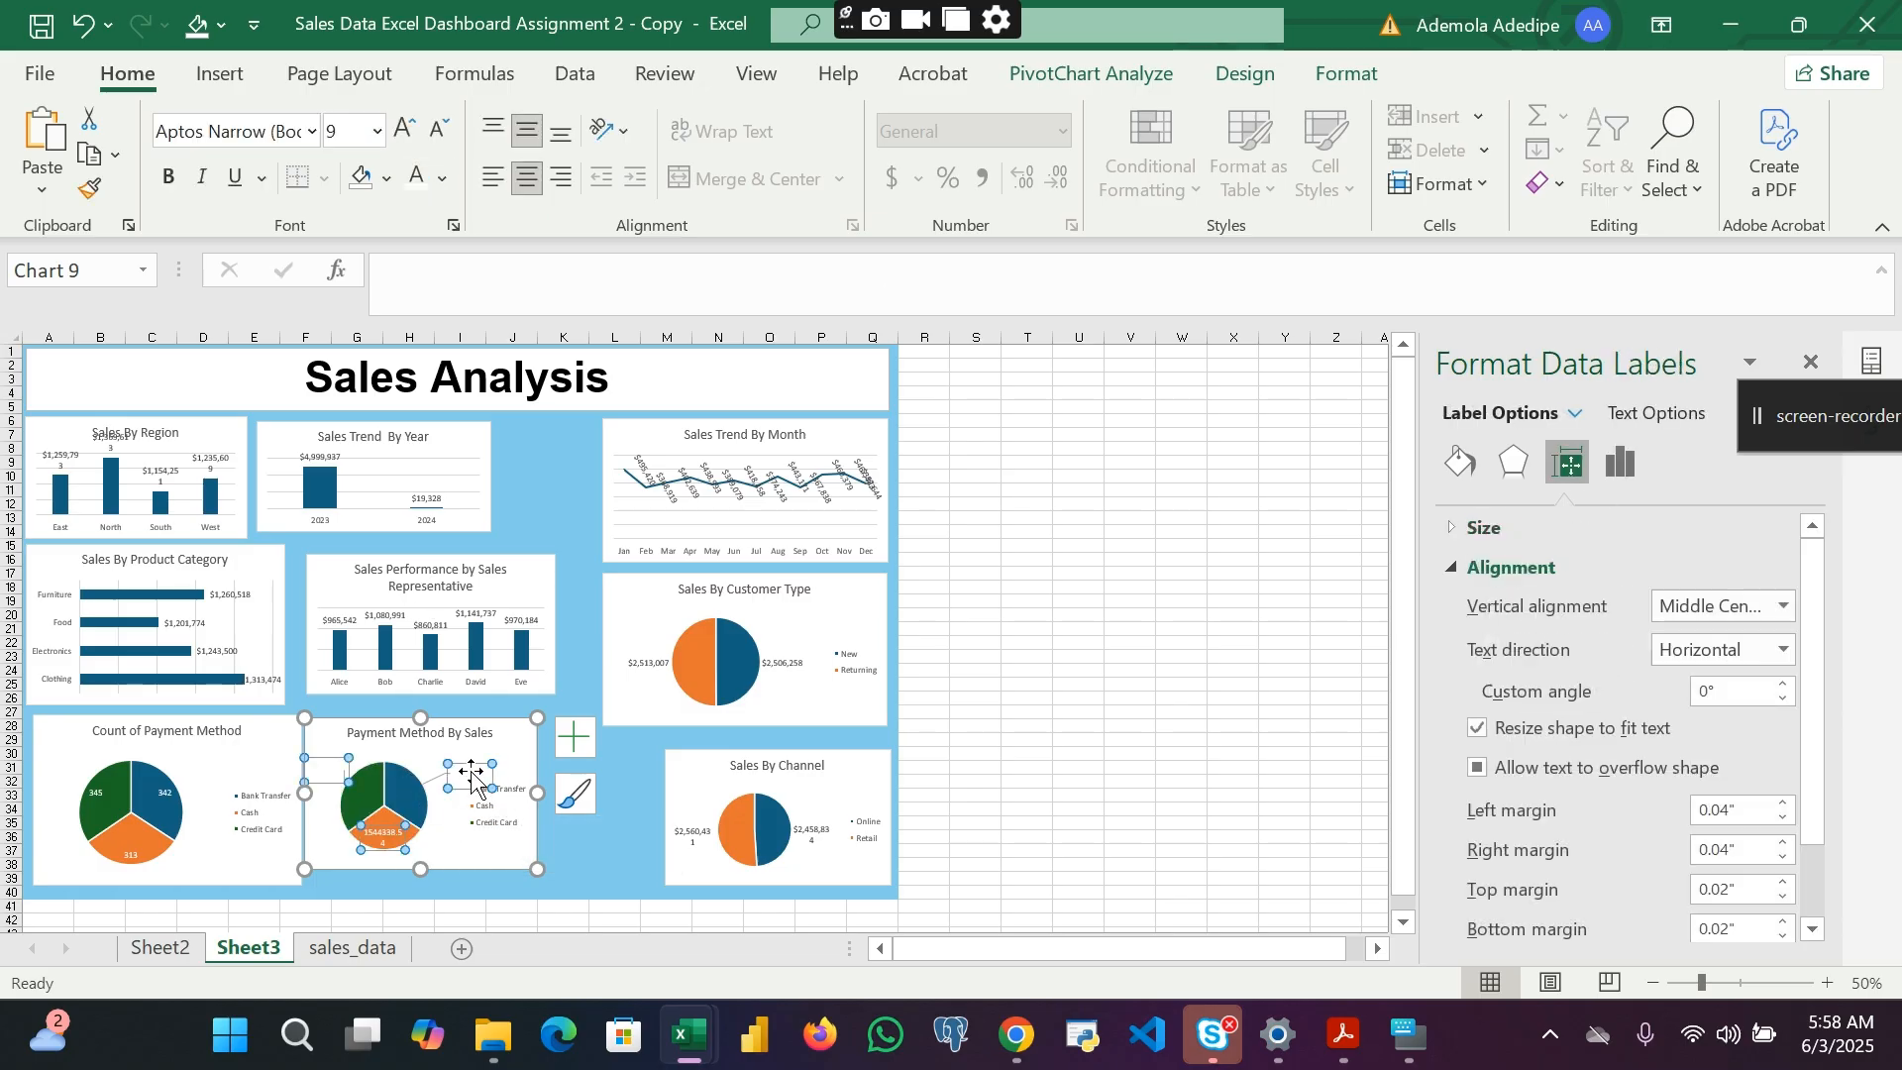
click(443, 186)
click(443, 298)
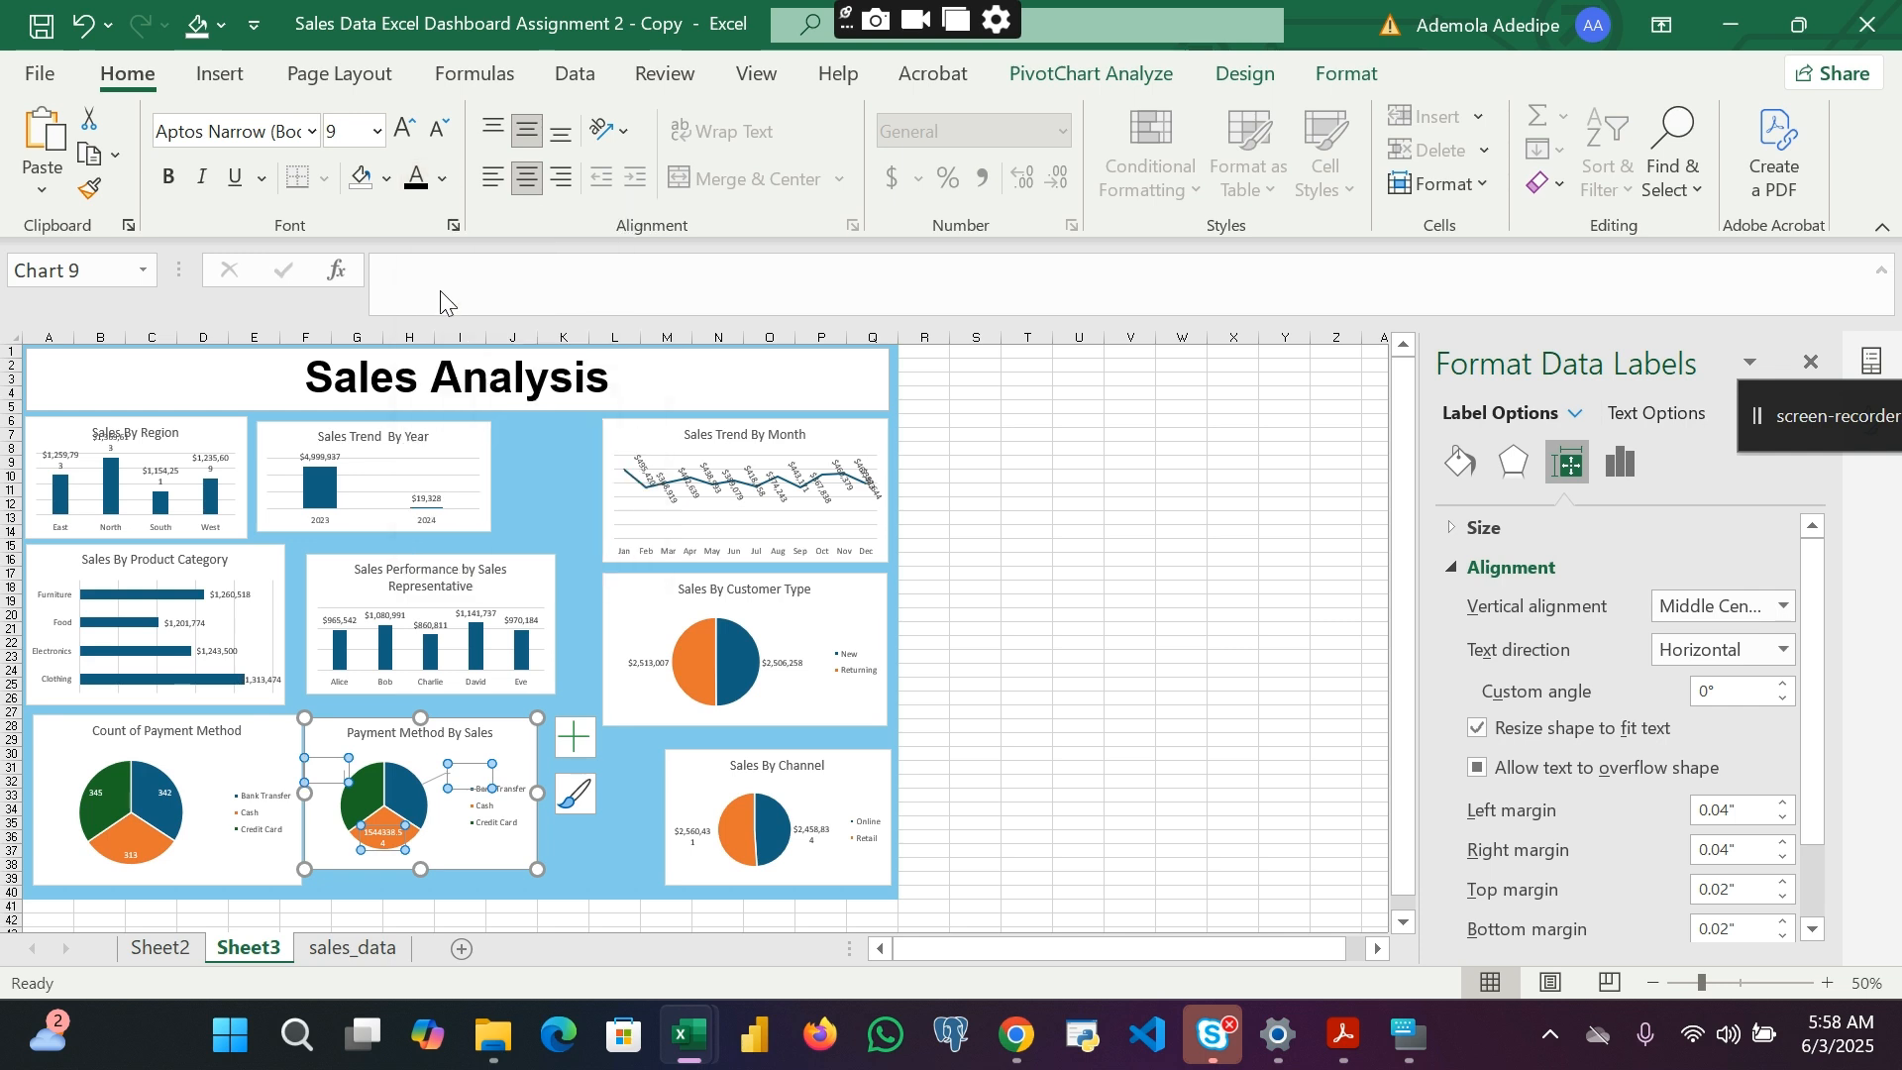
click(458, 847)
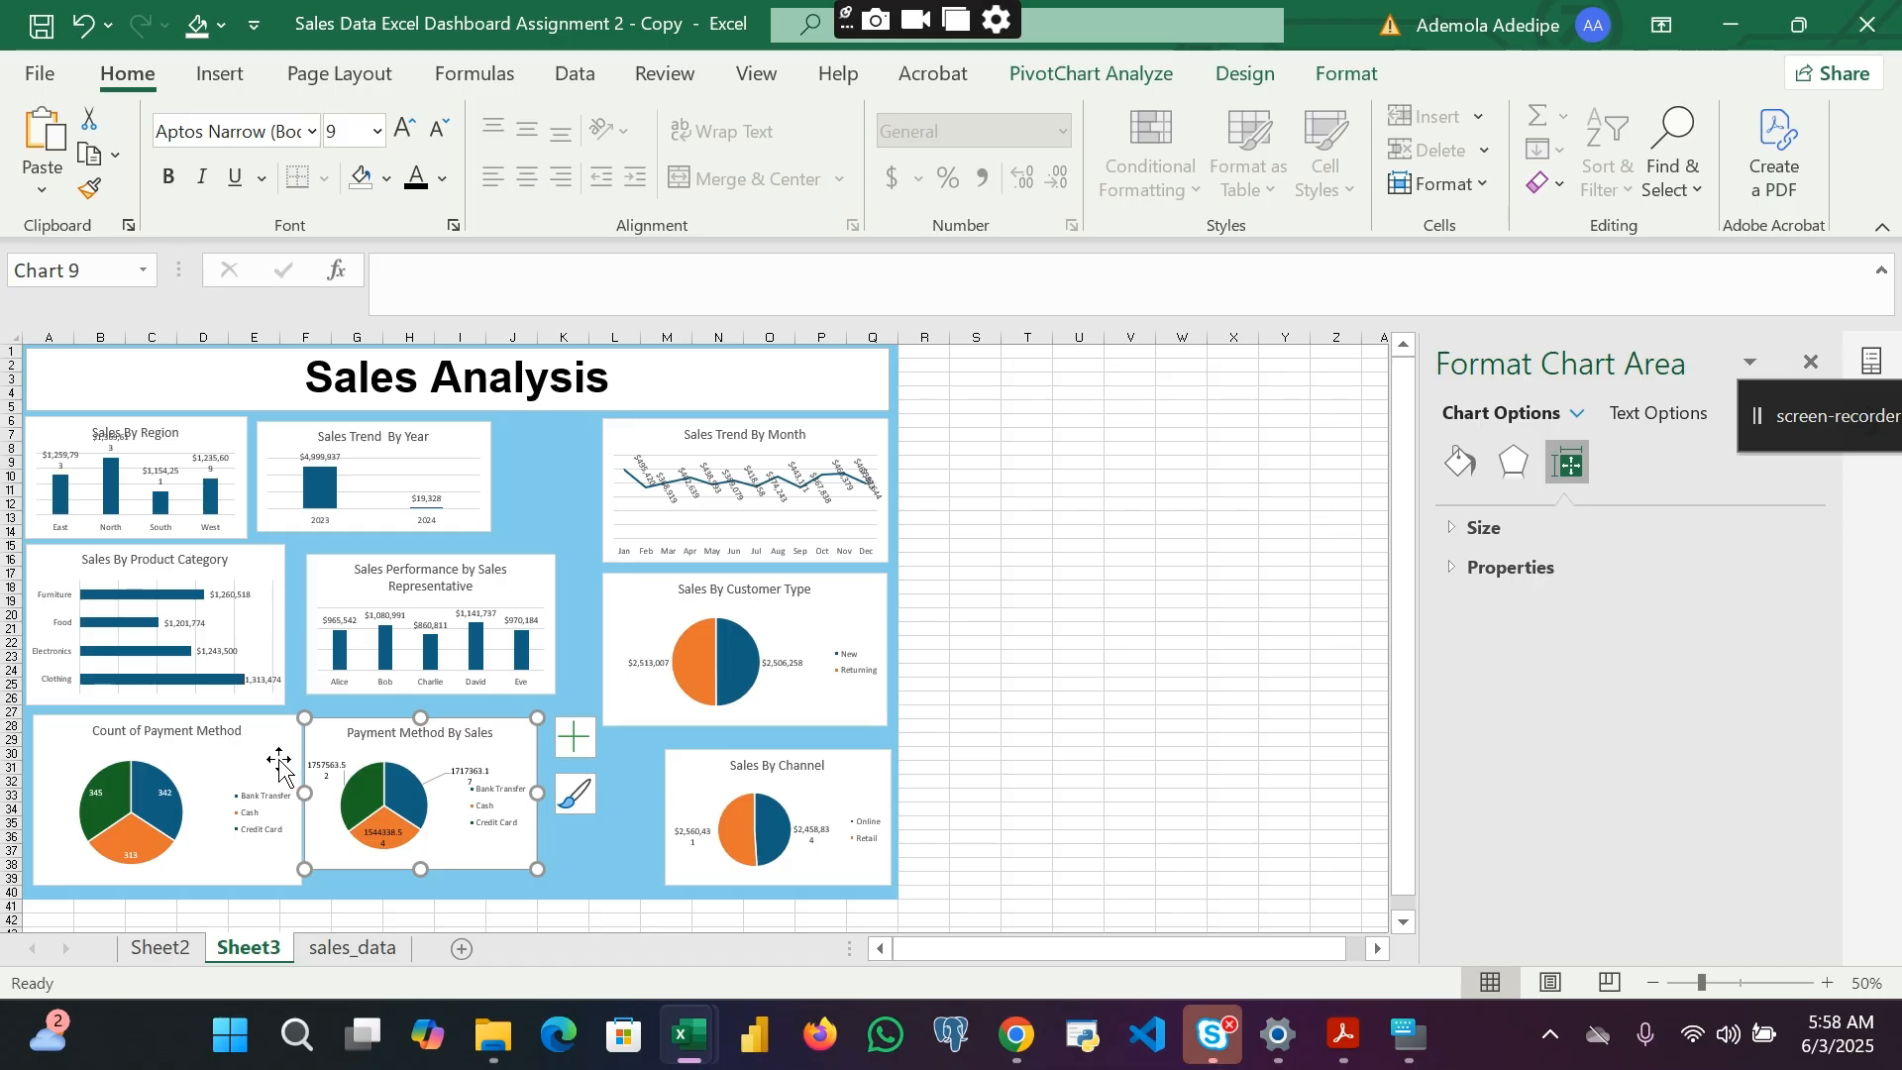
Step: Nudge the Count of Payment Method chart under Sales By Product Category and widen the category chart to match its right edge
drag(280, 764, 274, 761)
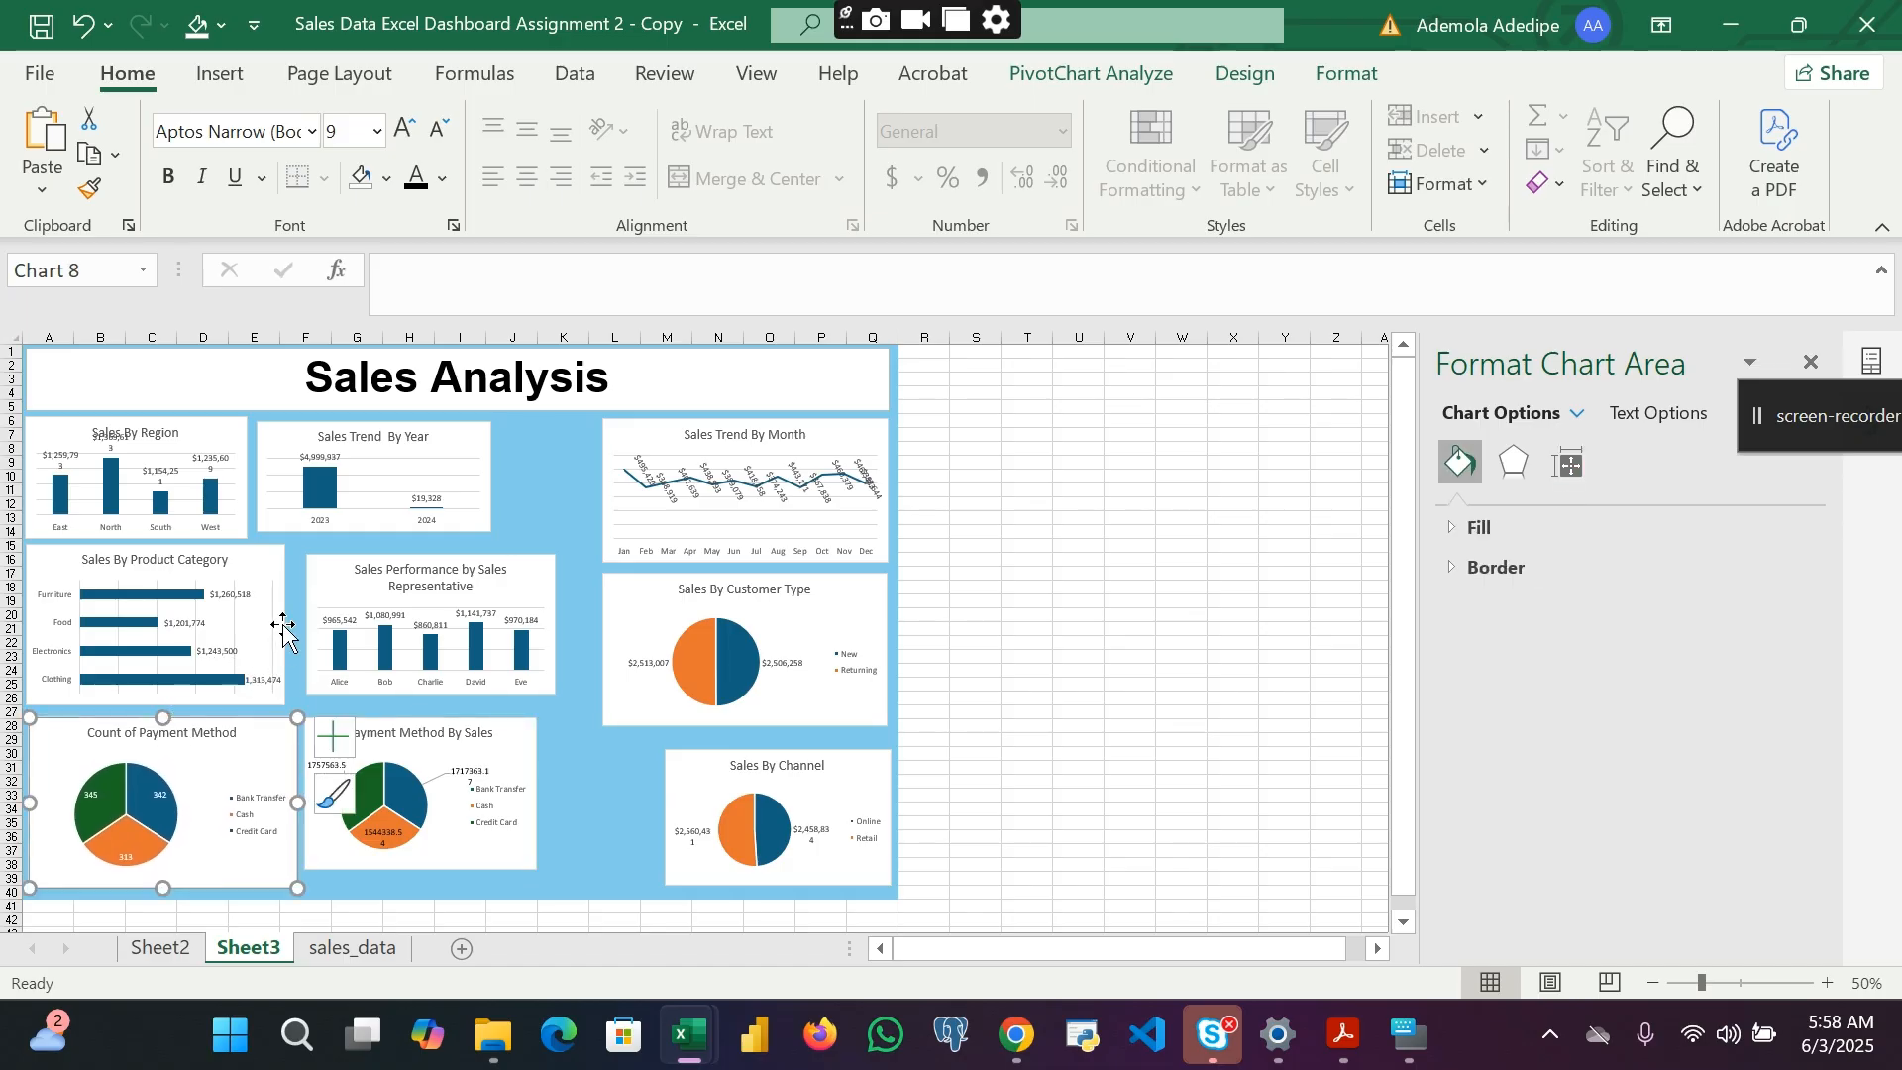
click(271, 590)
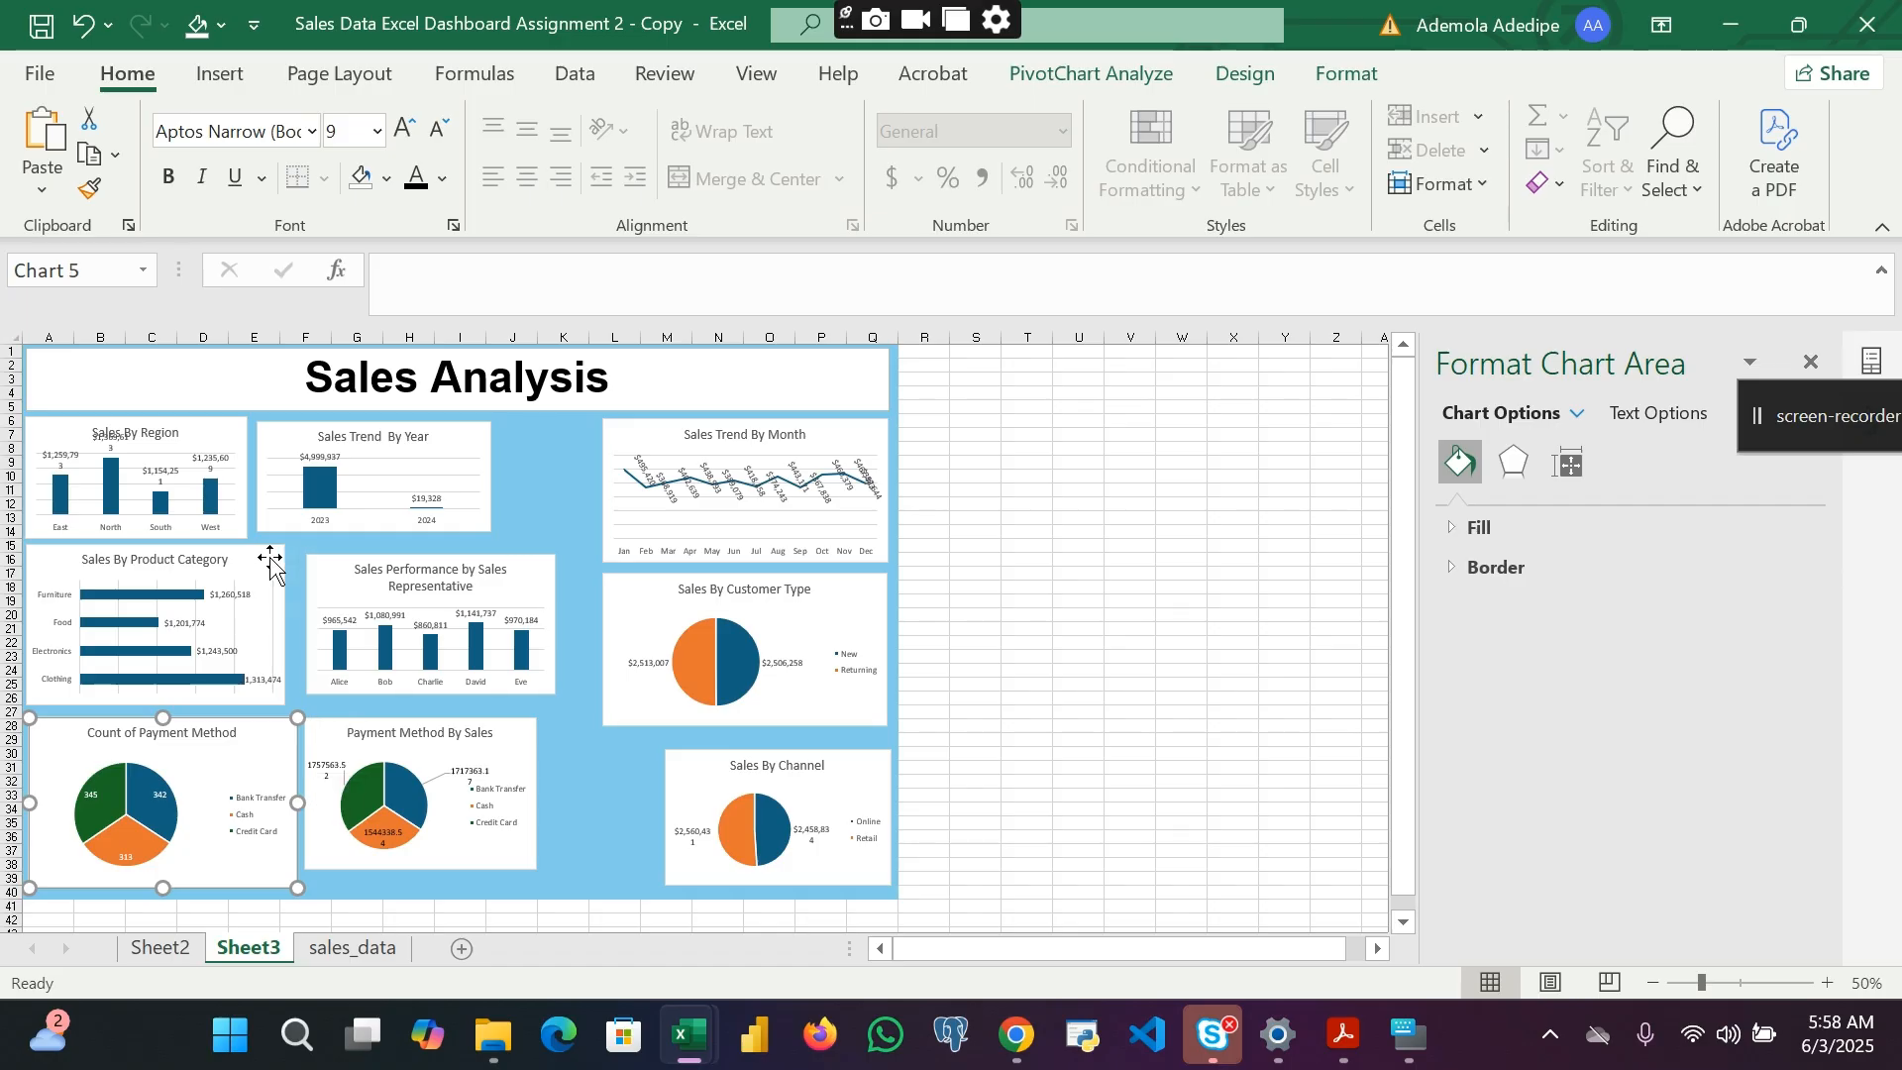
drag(285, 626, 299, 632)
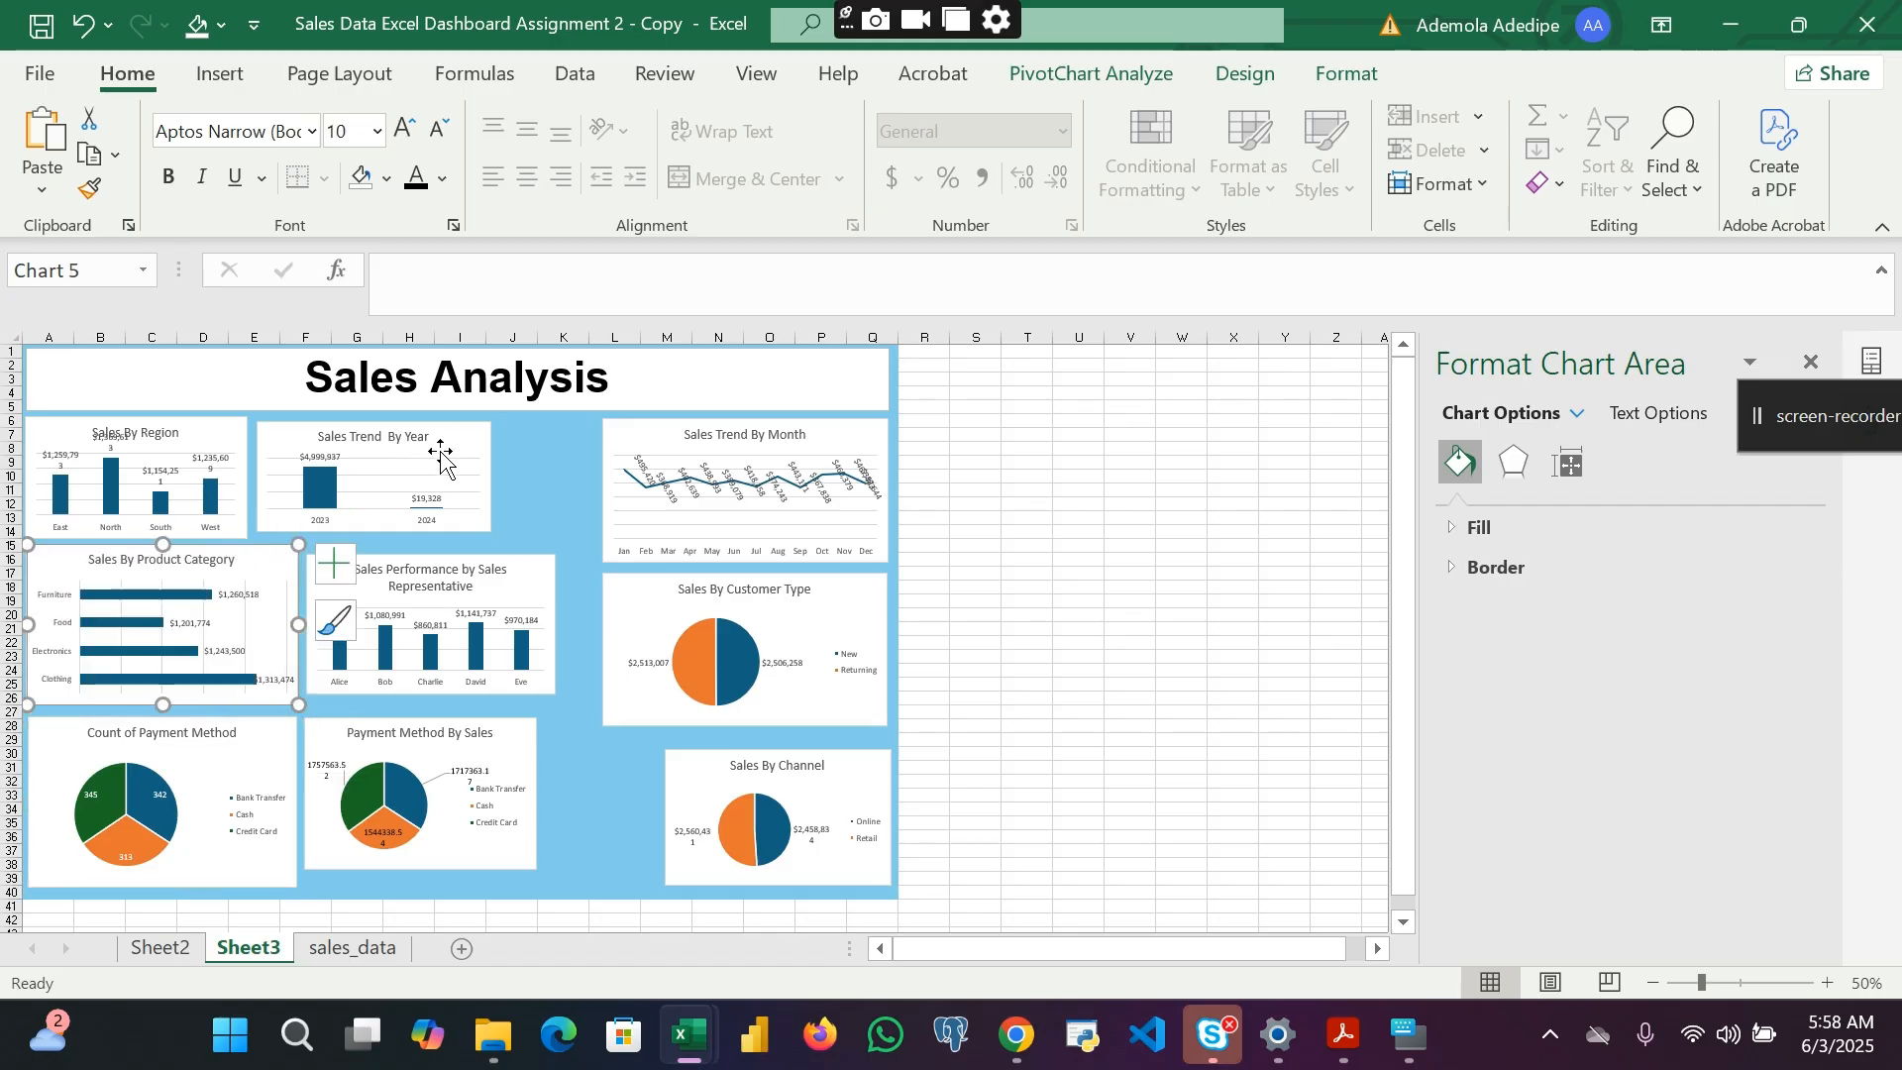
Step: Move the Sales Trend By Year chart beside Sales Trend By Month and the Sales Performance chart beside Sales By Customer Type
drag(441, 455, 544, 468)
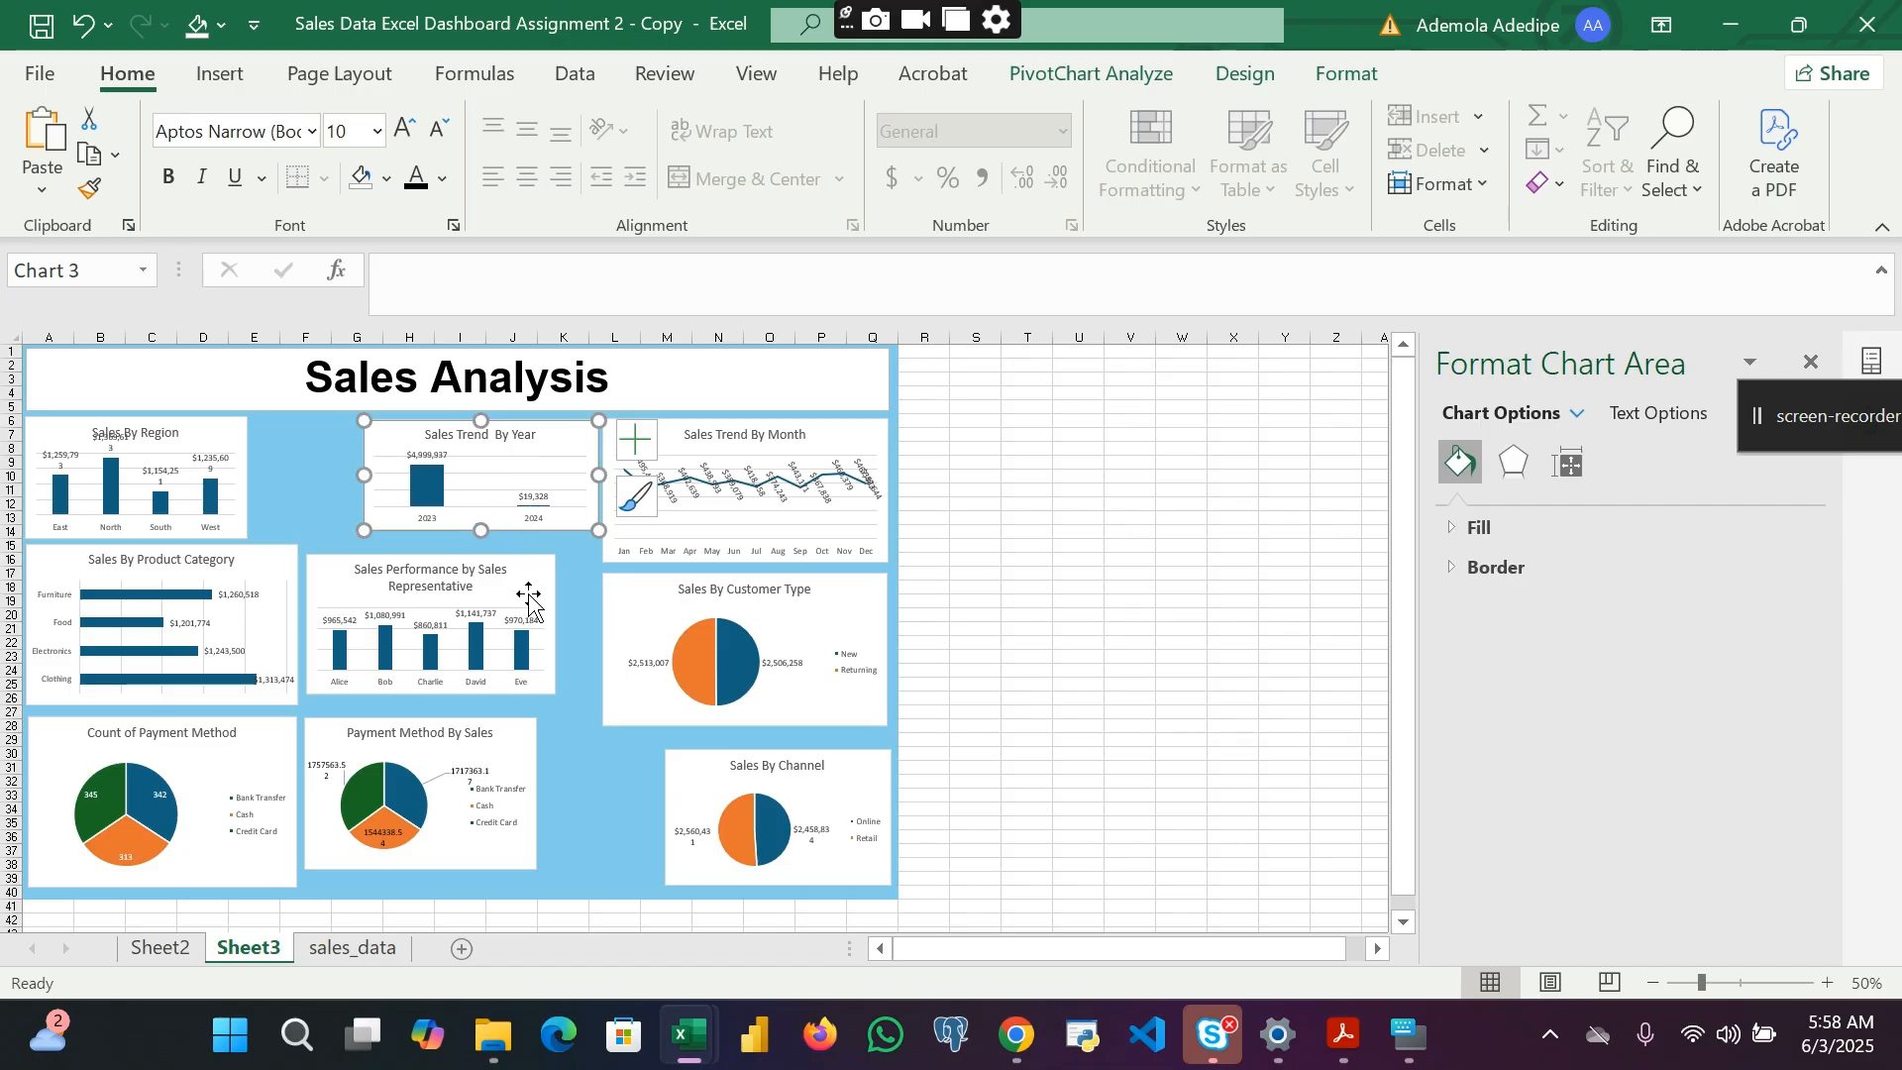
drag(545, 570, 577, 586)
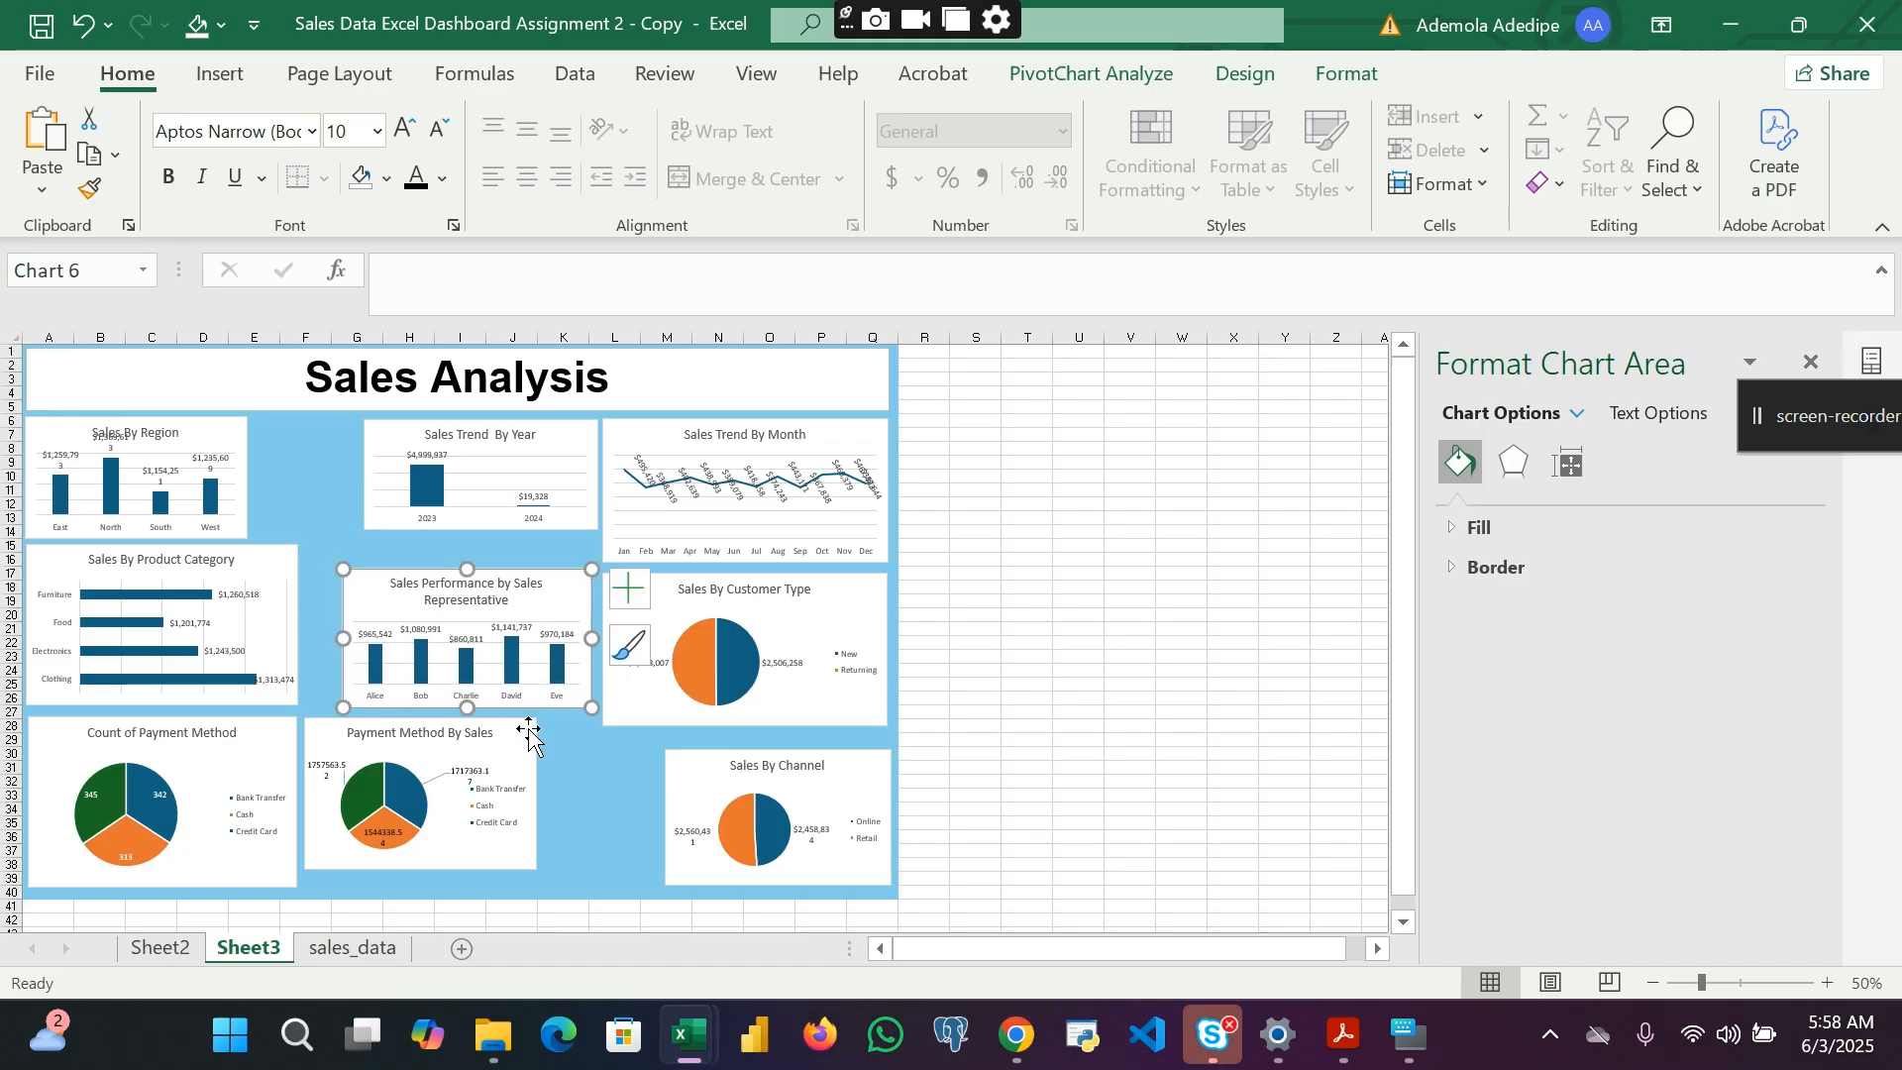
Step: Enlarge the Payment Method By Sales chart to fill its space and shorten Sales By Customer Type to the Sales Performance chart's lower edge
drag(528, 733, 596, 824)
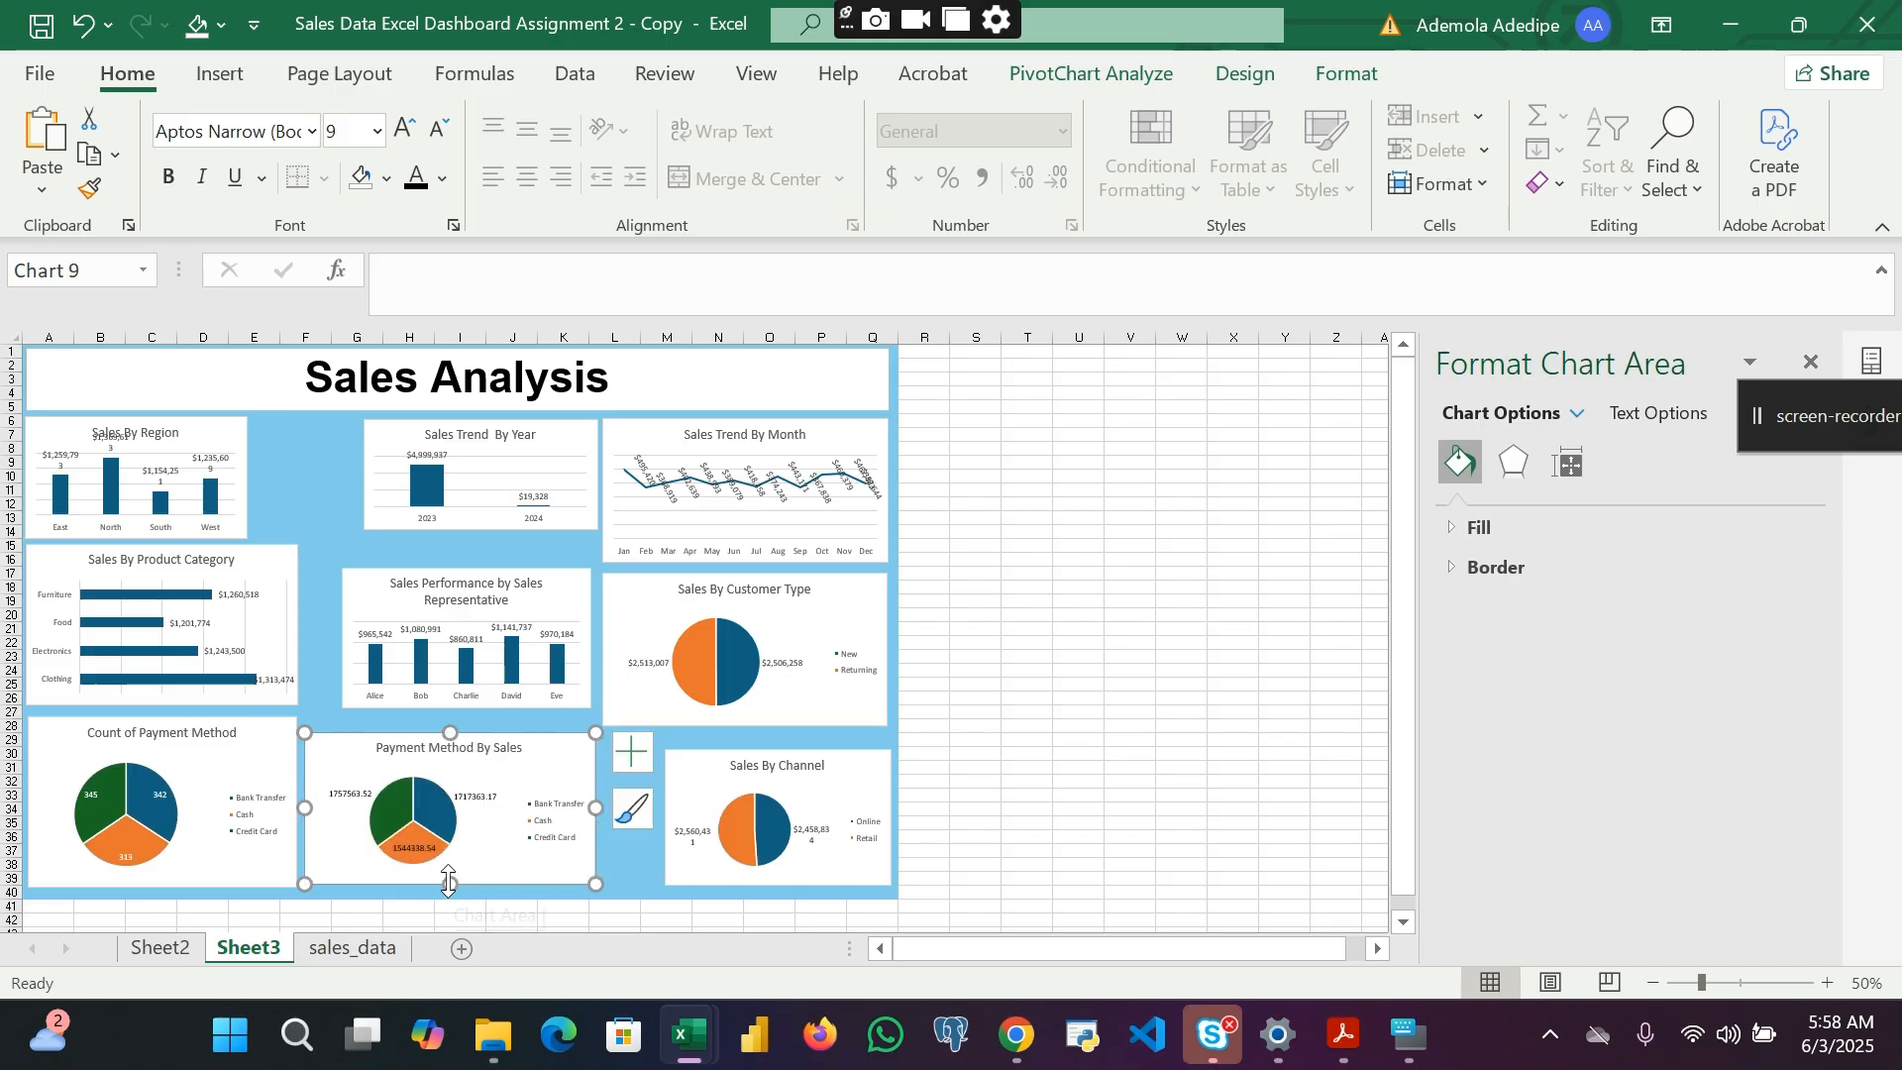
drag(451, 732, 450, 722)
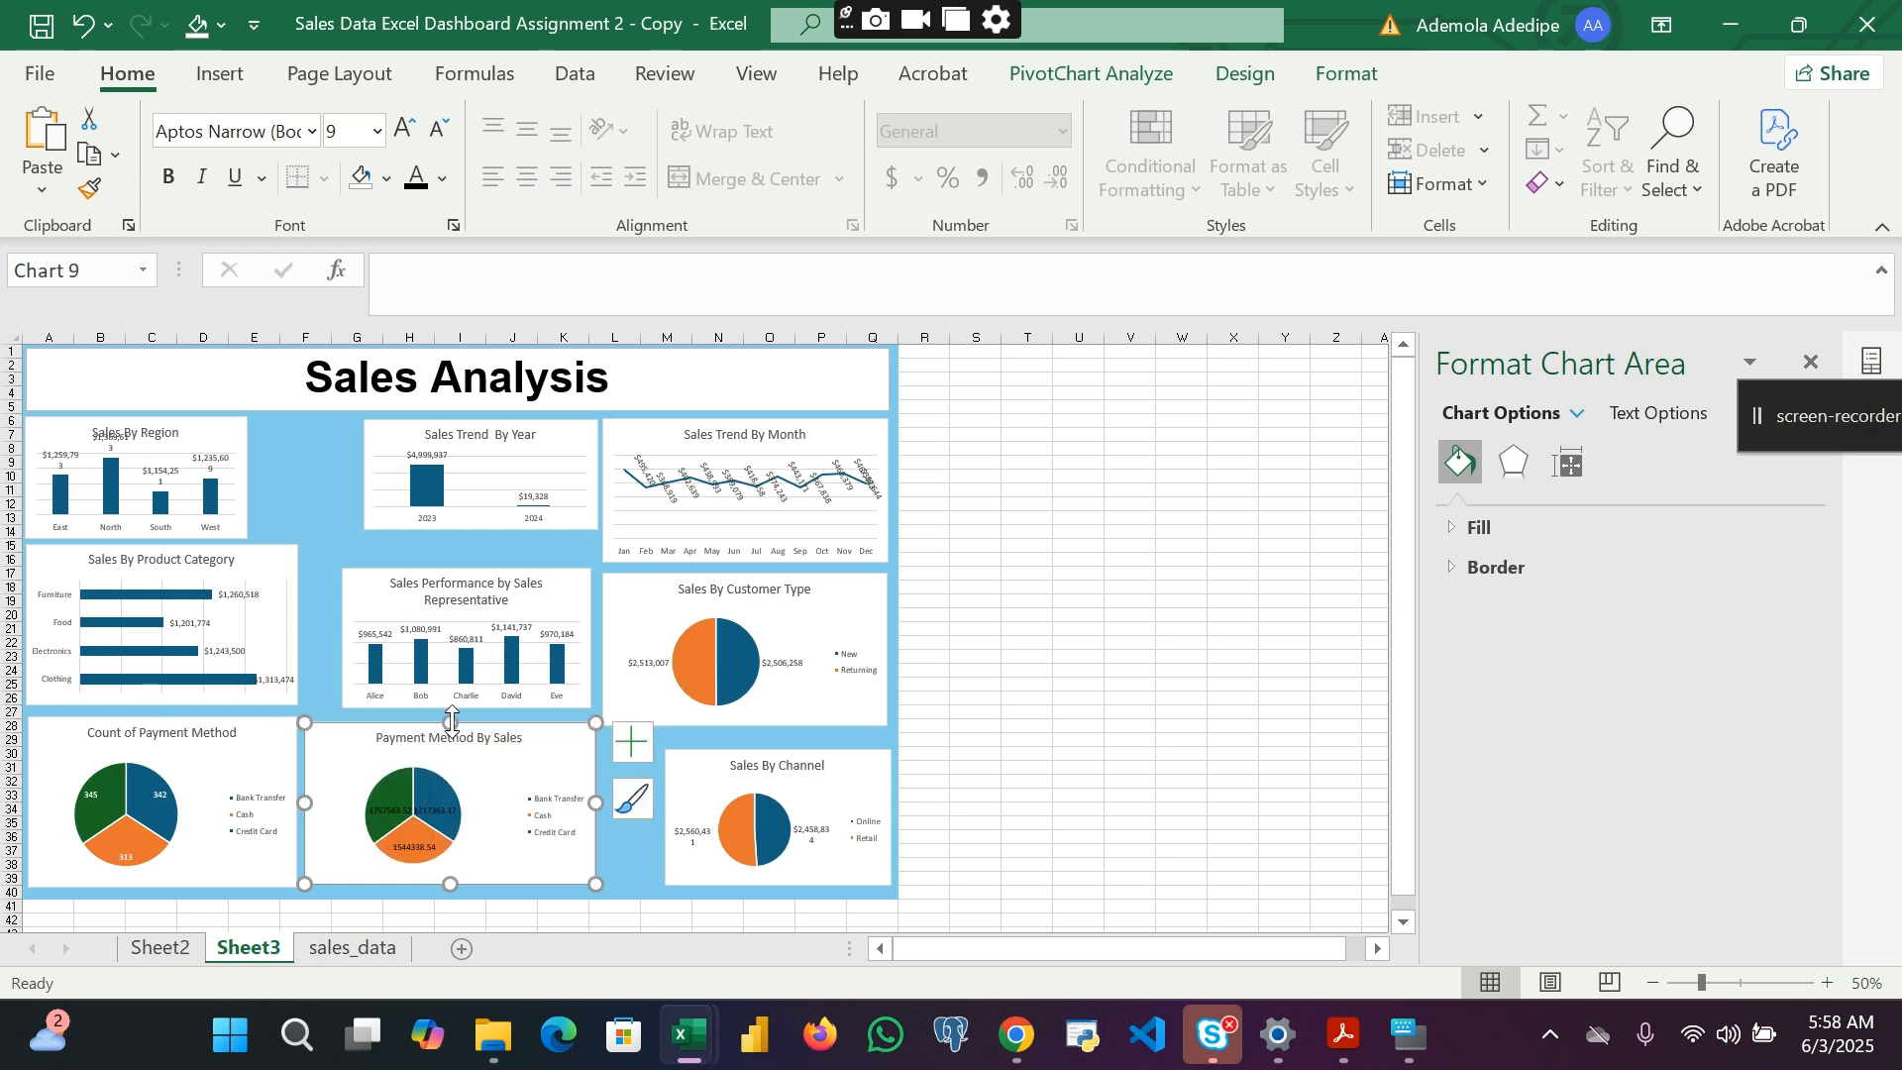
click(770, 711)
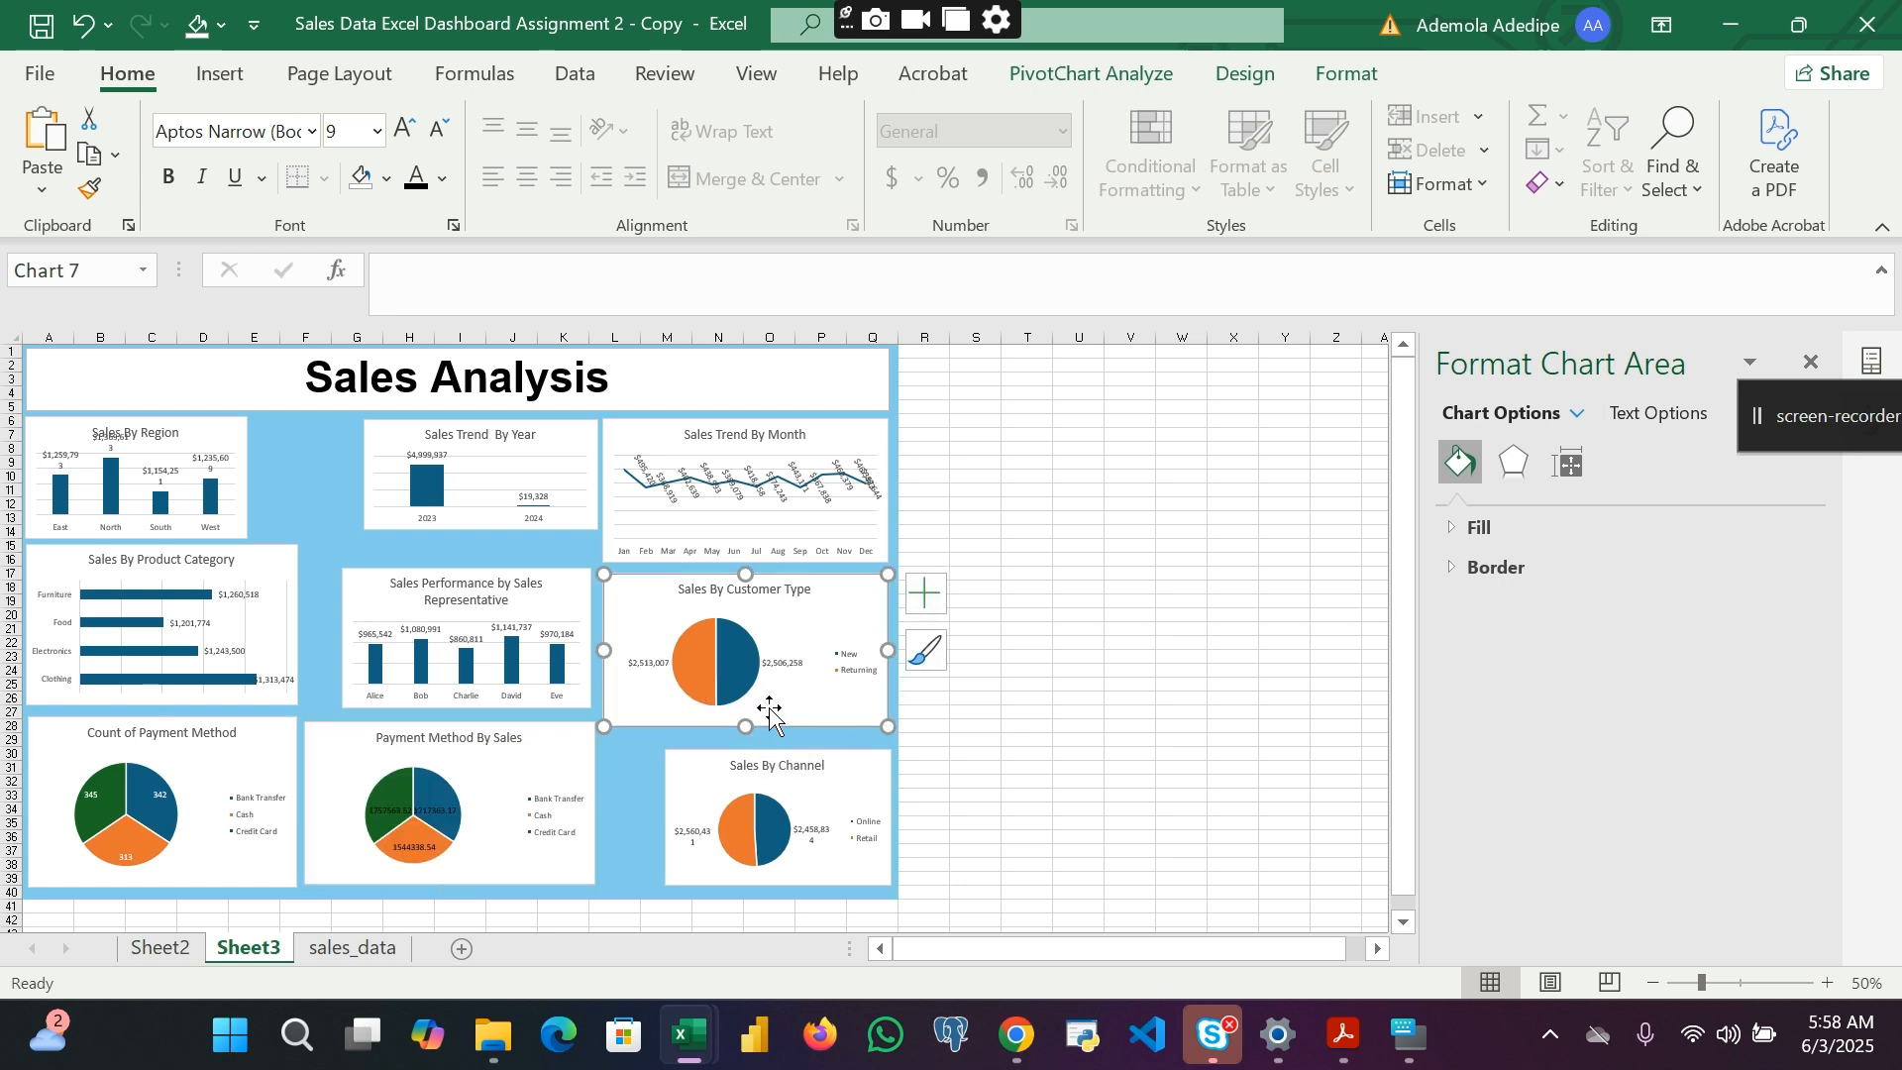
drag(746, 726, 760, 708)
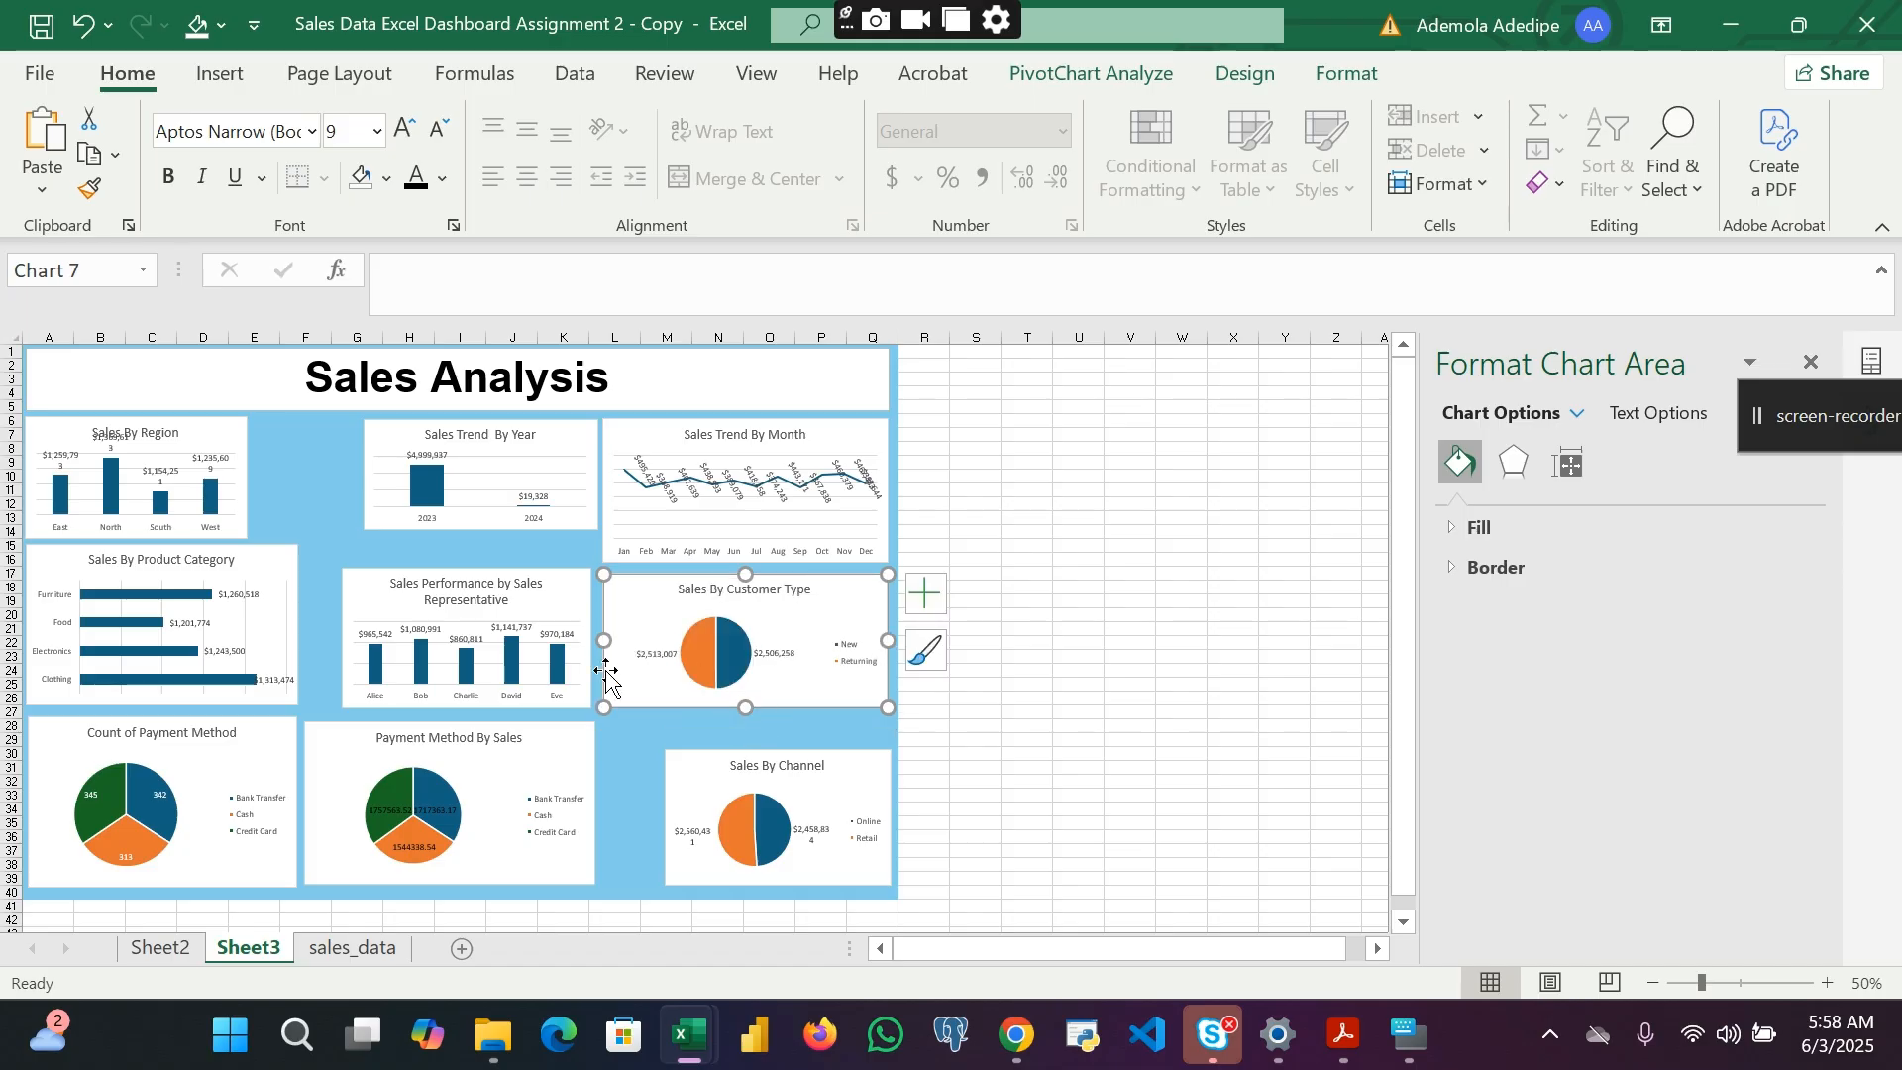
Step: Enlarge the Sales Performance chart leftward and upward towards the Sales By Product Category chart, raising its lower edge slightly
click(423, 630)
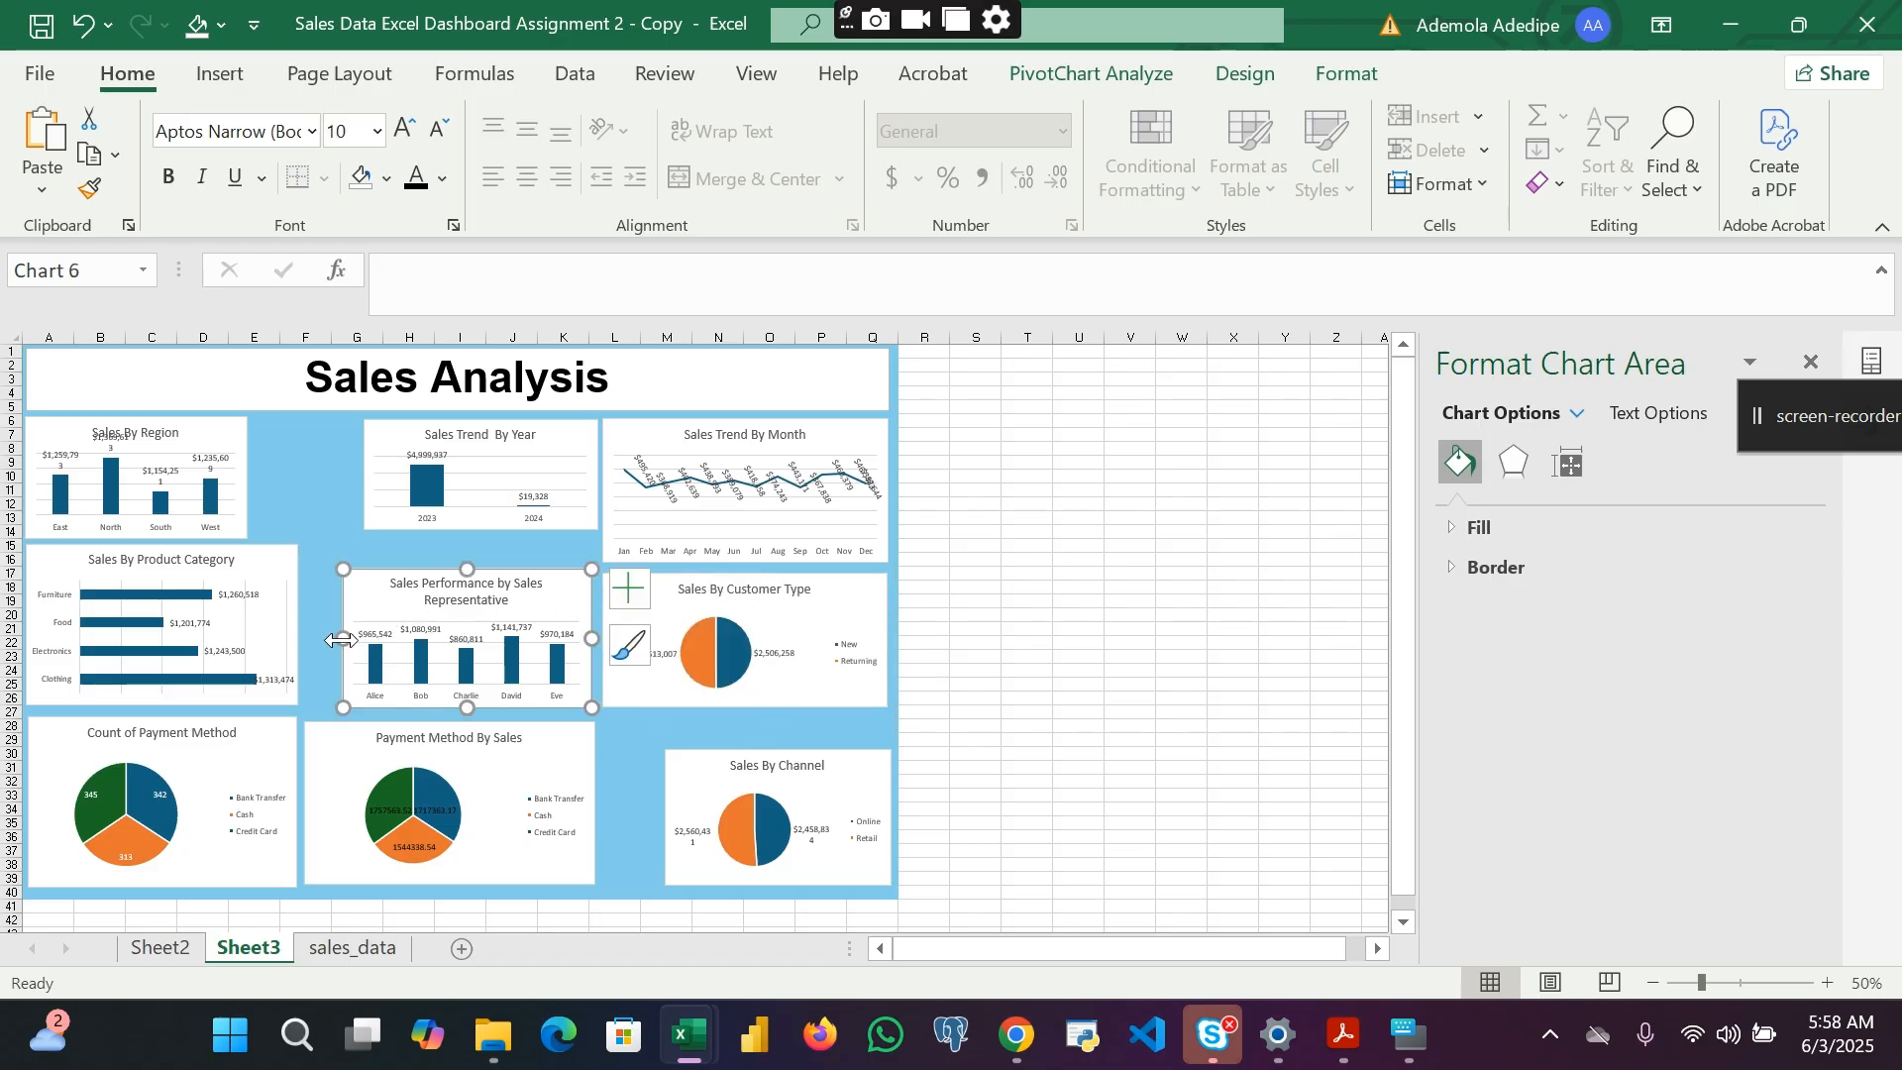
drag(466, 707, 467, 698)
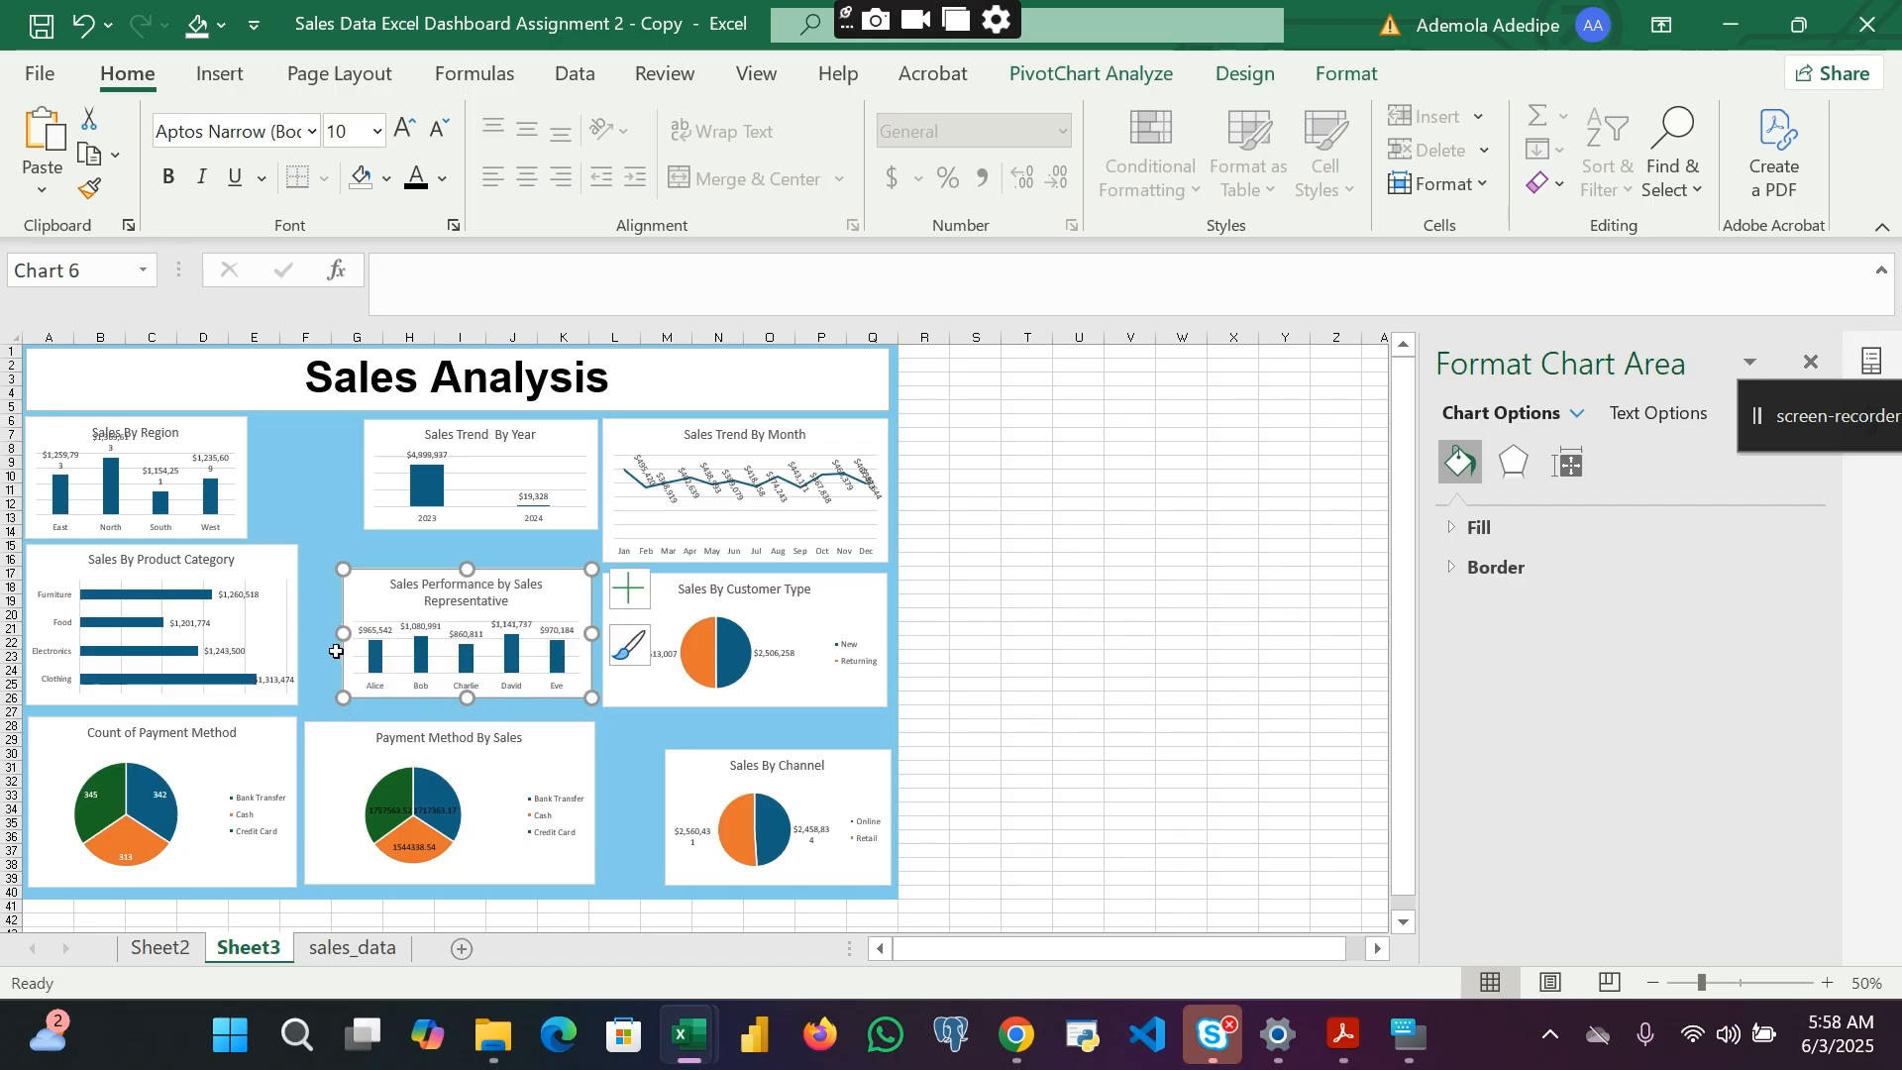
drag(343, 637, 317, 637)
drag(452, 564, 458, 548)
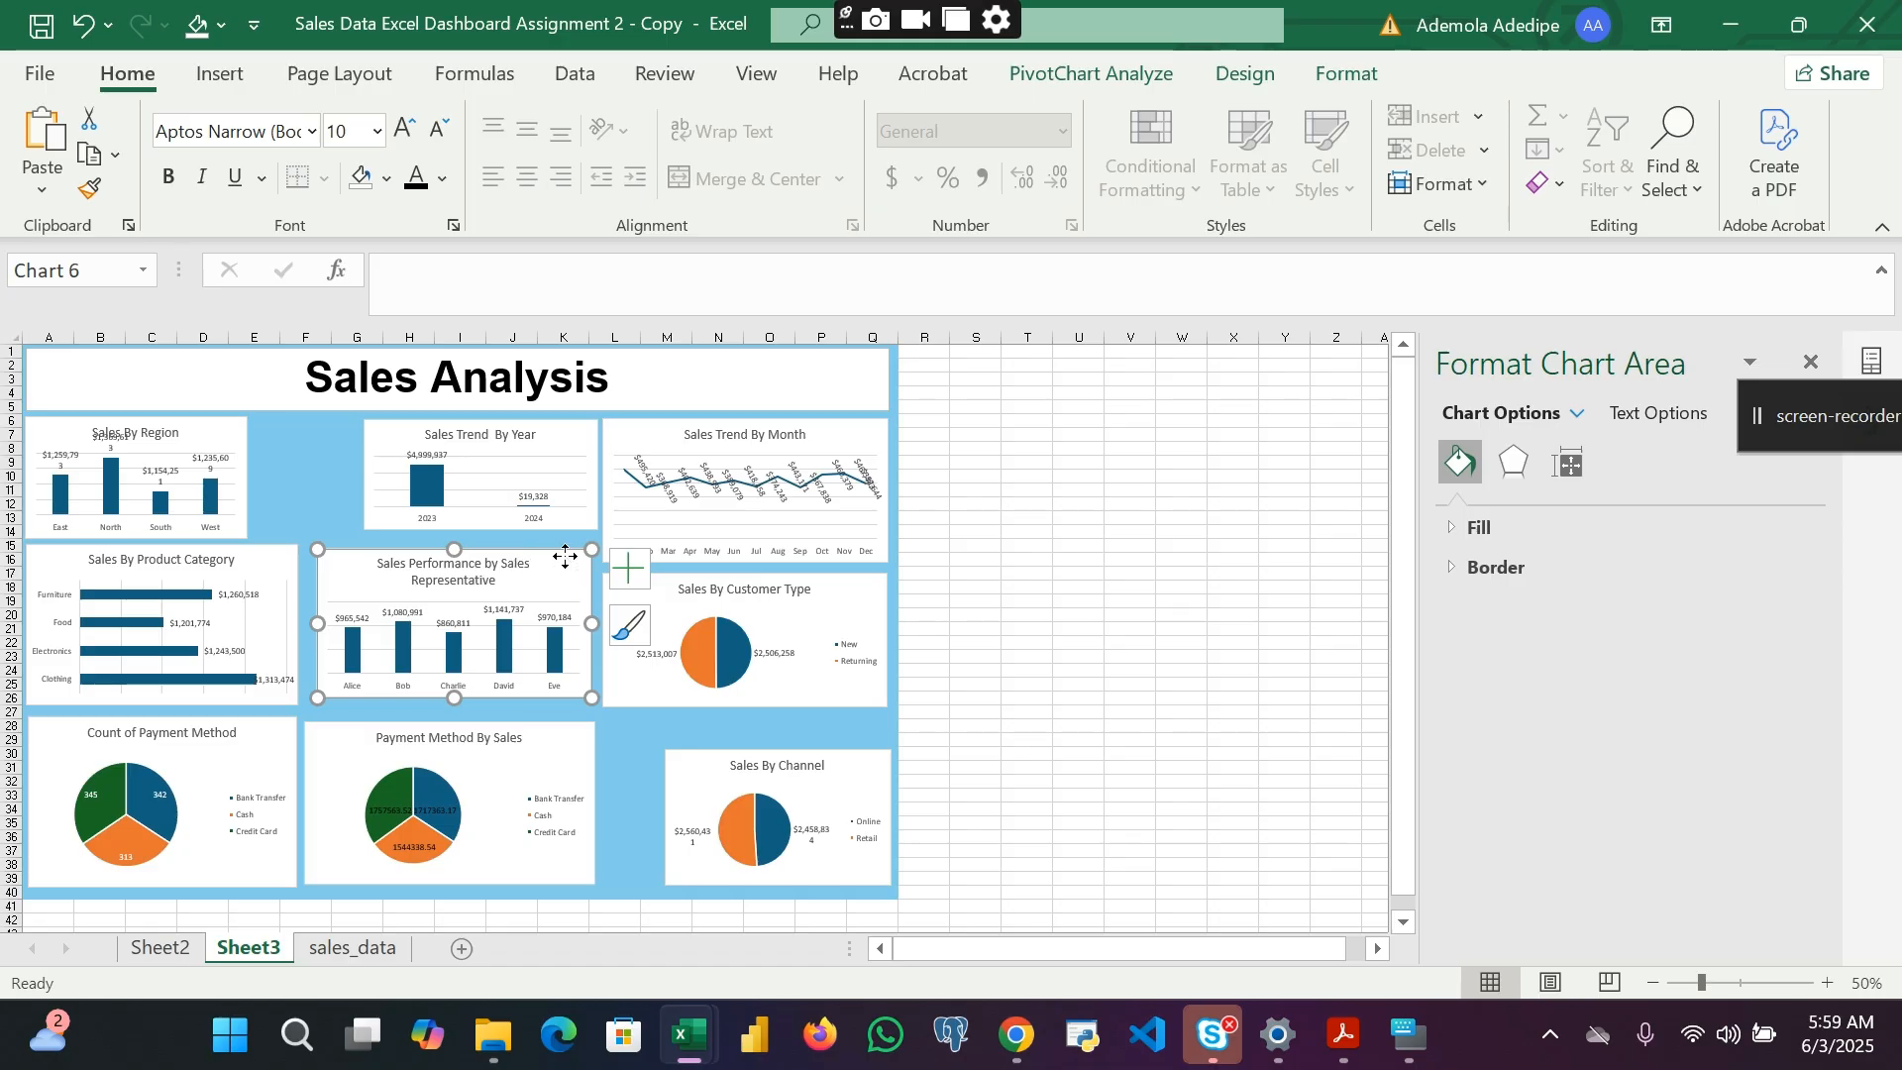
Step: Nudge the Sales By Product Category chart down and extend the Sales Performance chart to its lower edge and closer to its side
click(282, 558)
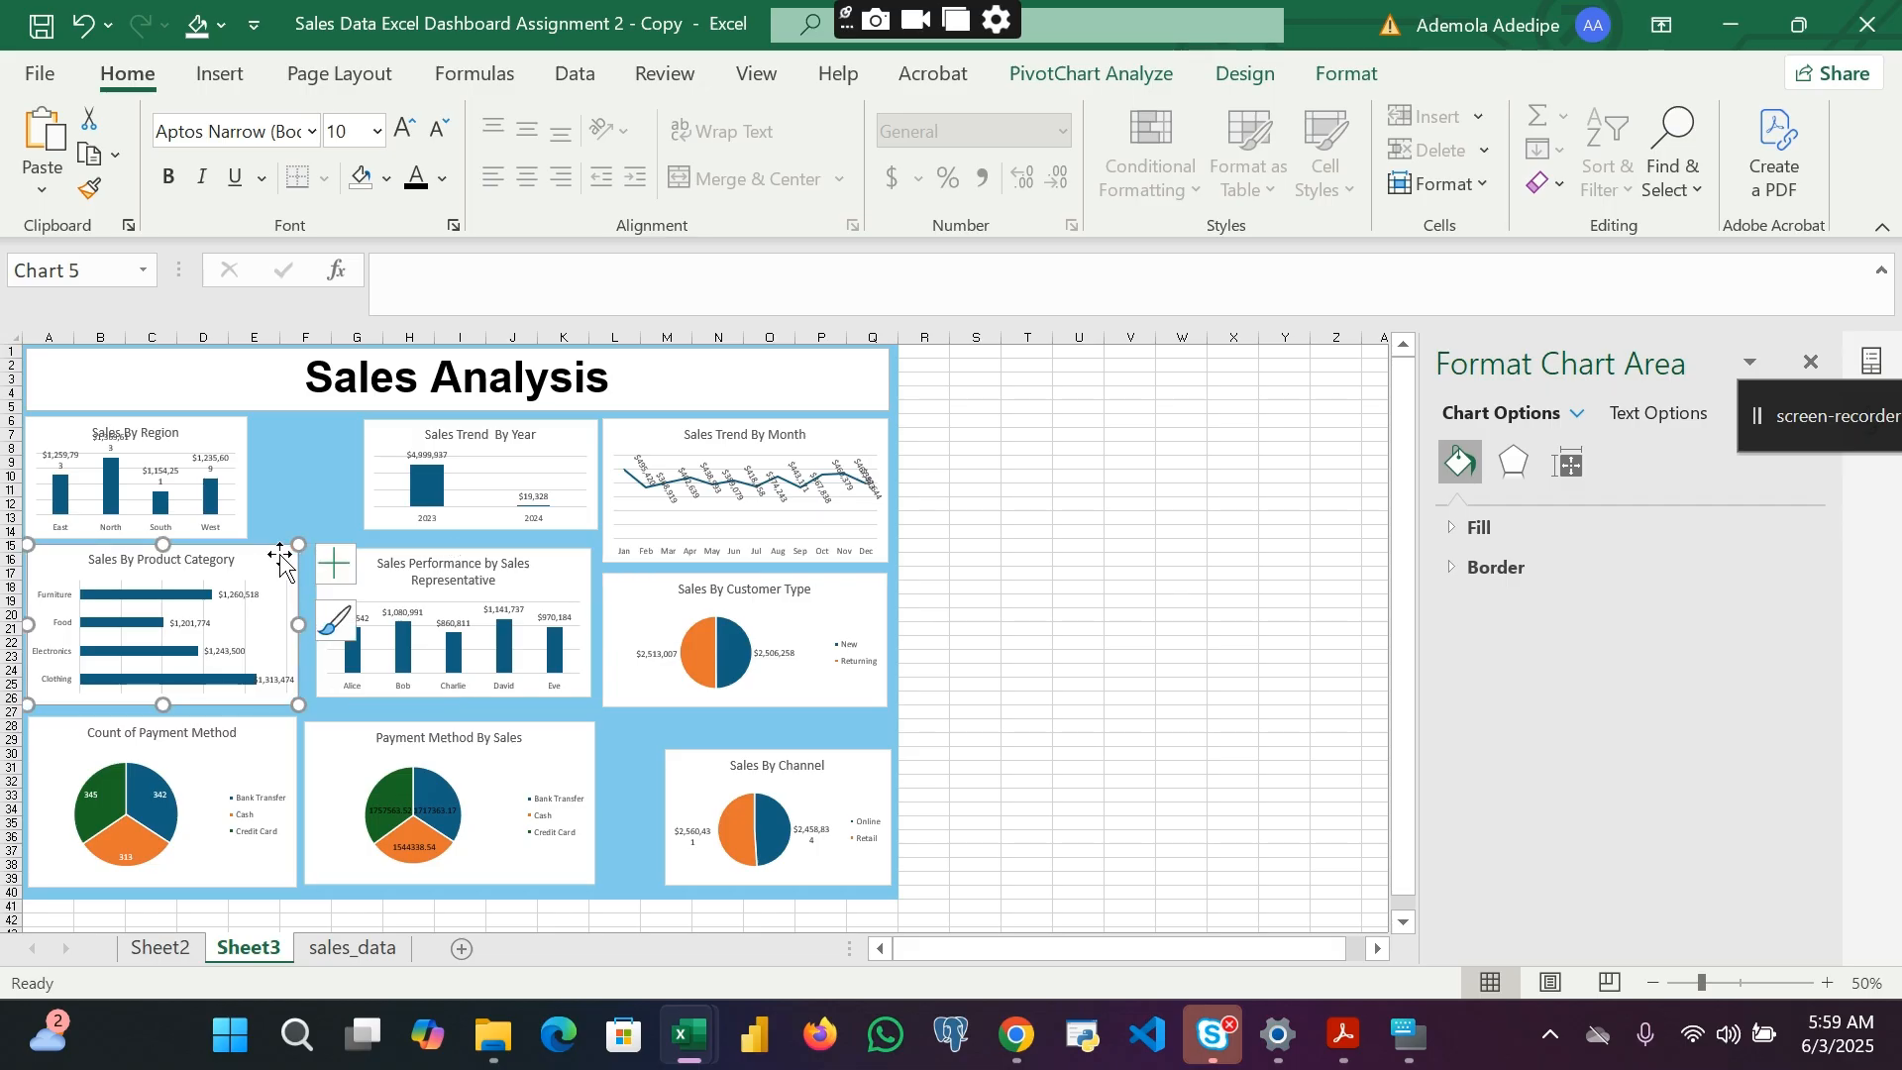
drag(279, 556, 283, 563)
click(576, 693)
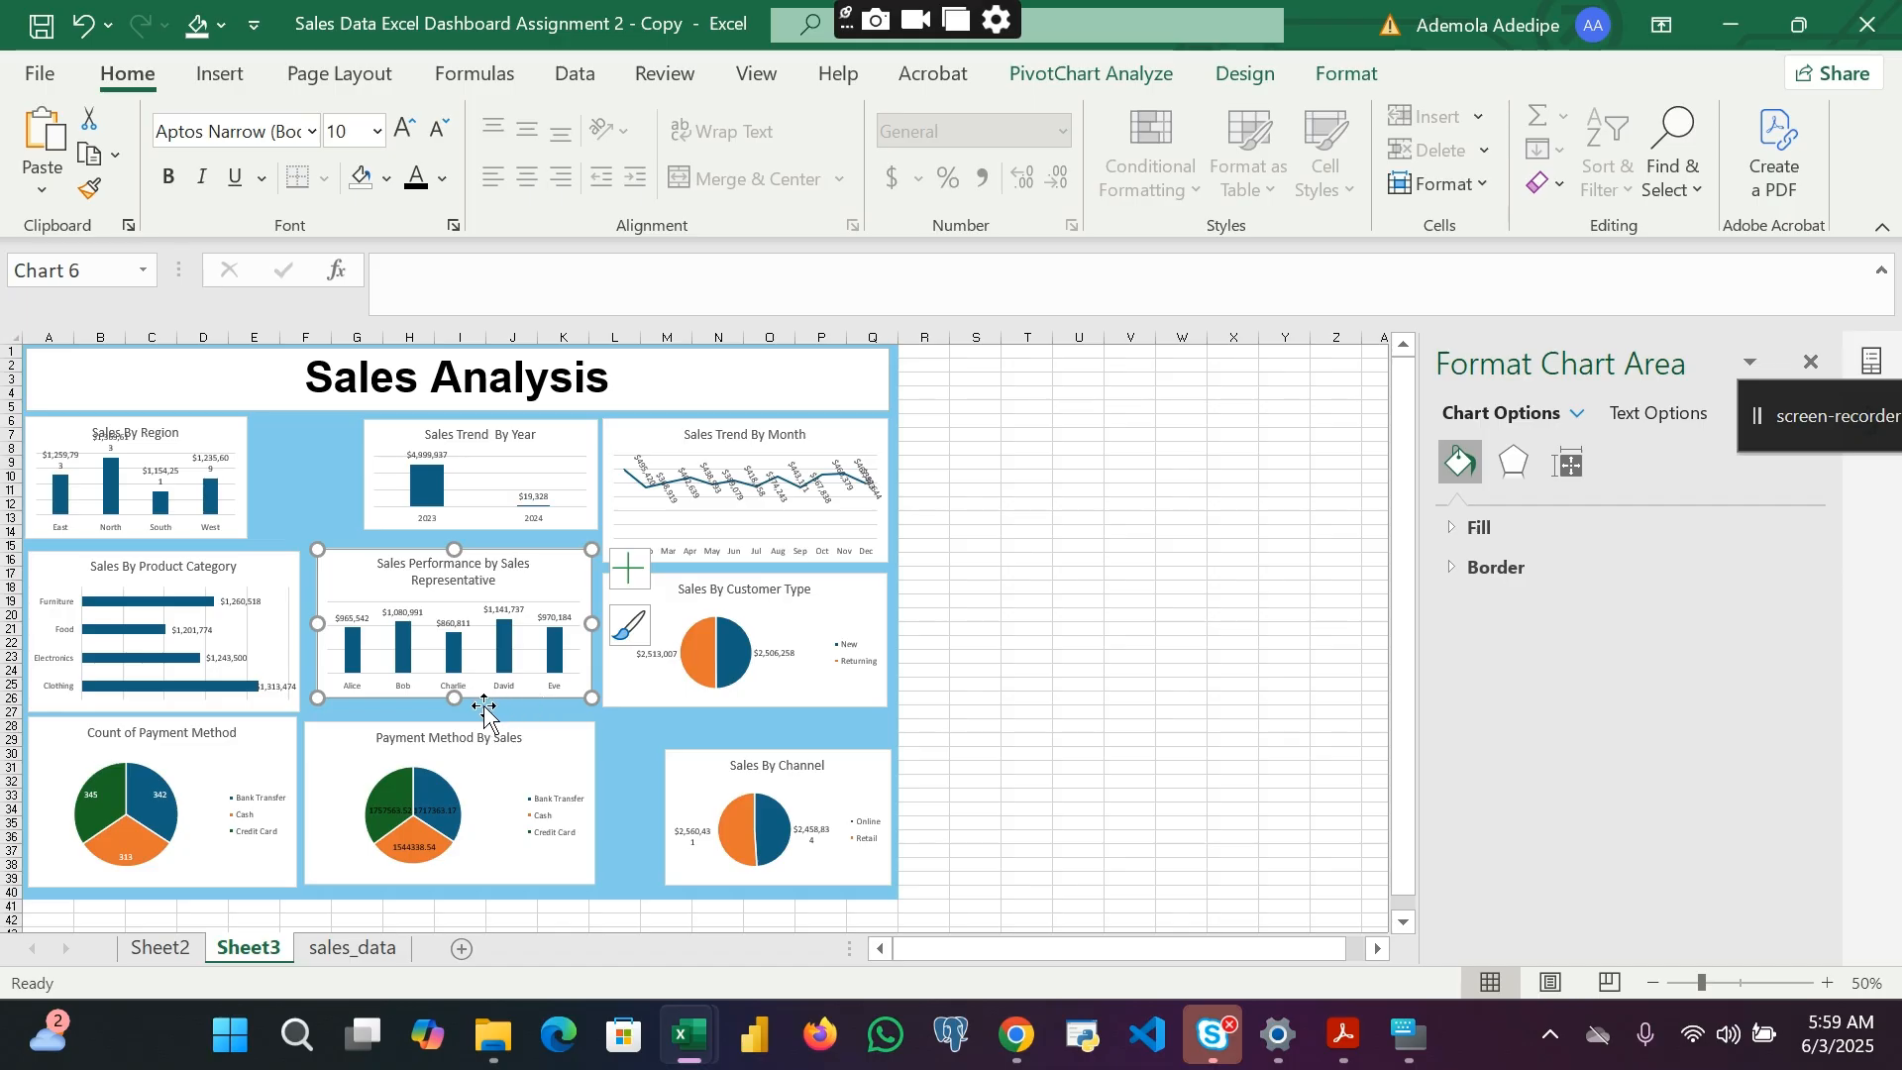
drag(453, 698, 449, 714)
drag(319, 634, 306, 630)
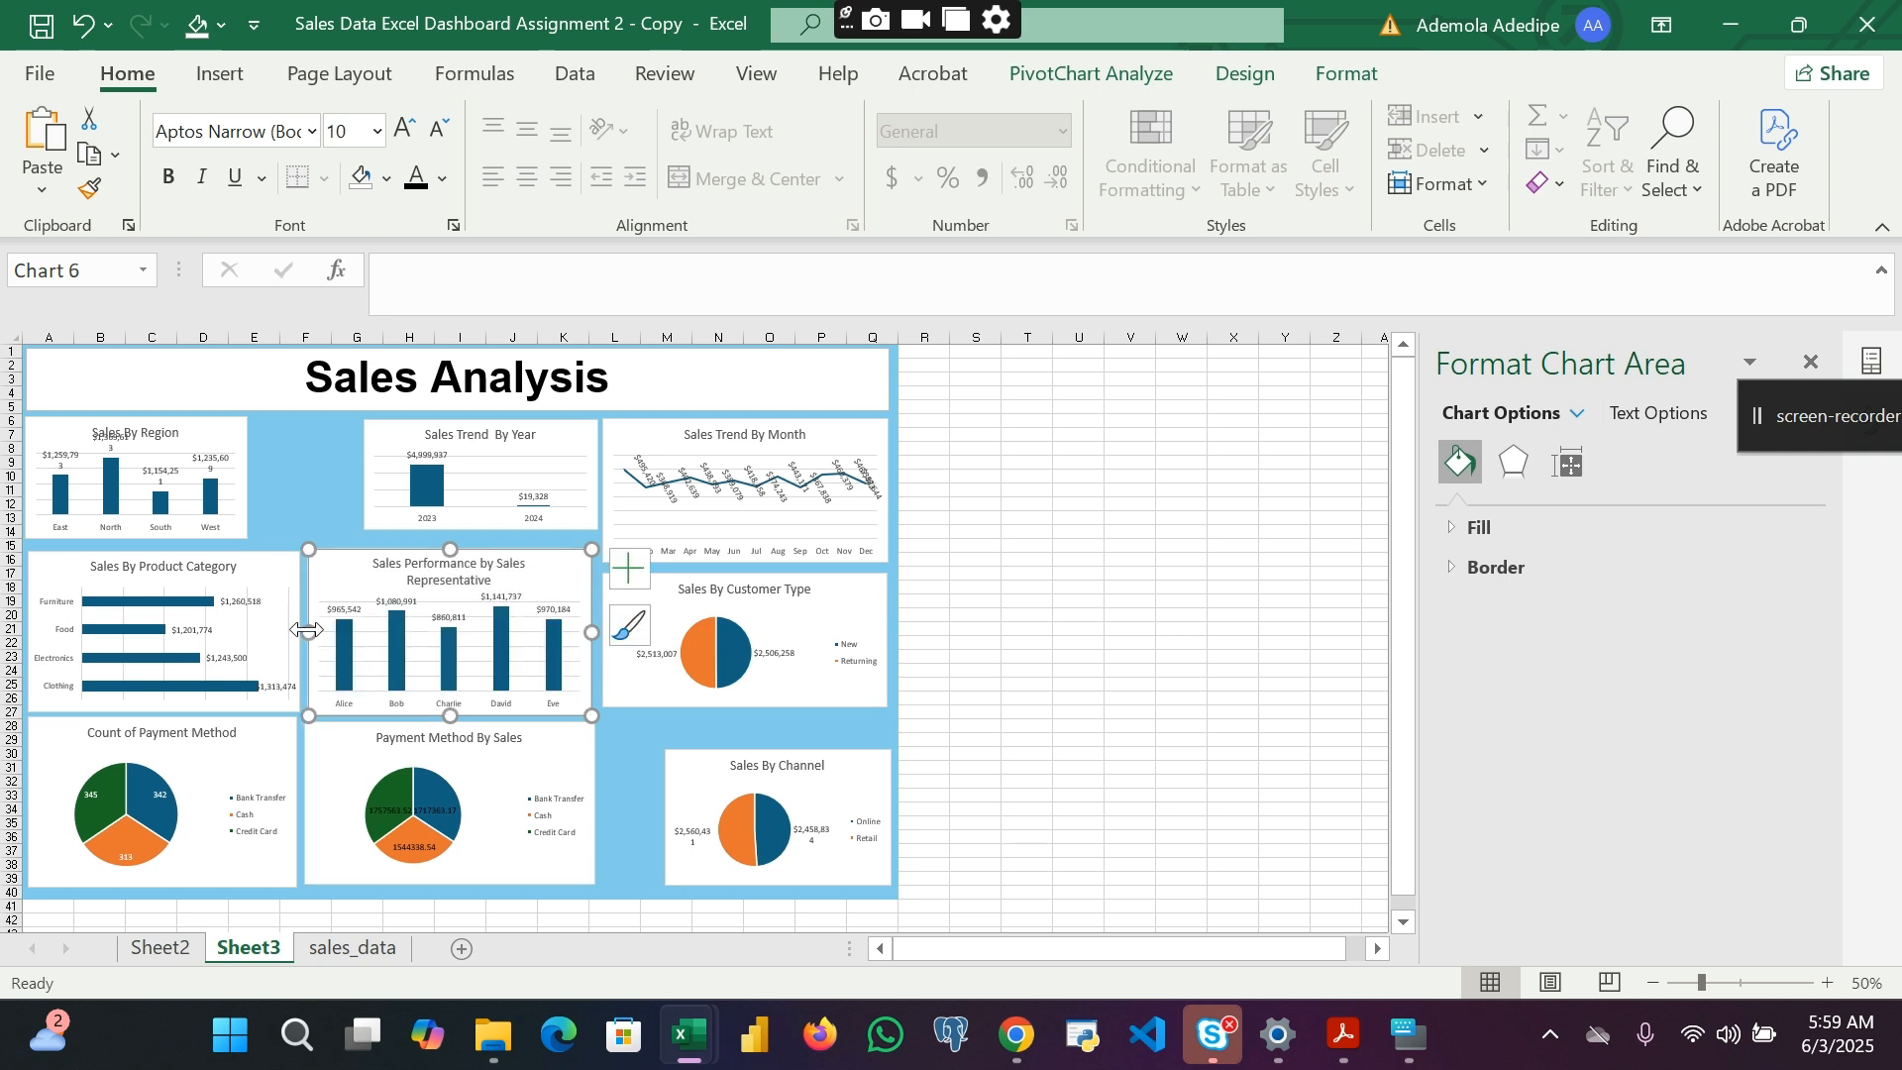
Step: Enlarge the Sales By Channel chart to fill the space beside Payment Method By Sales and extend Sales By Customer Type down towards it
click(845, 775)
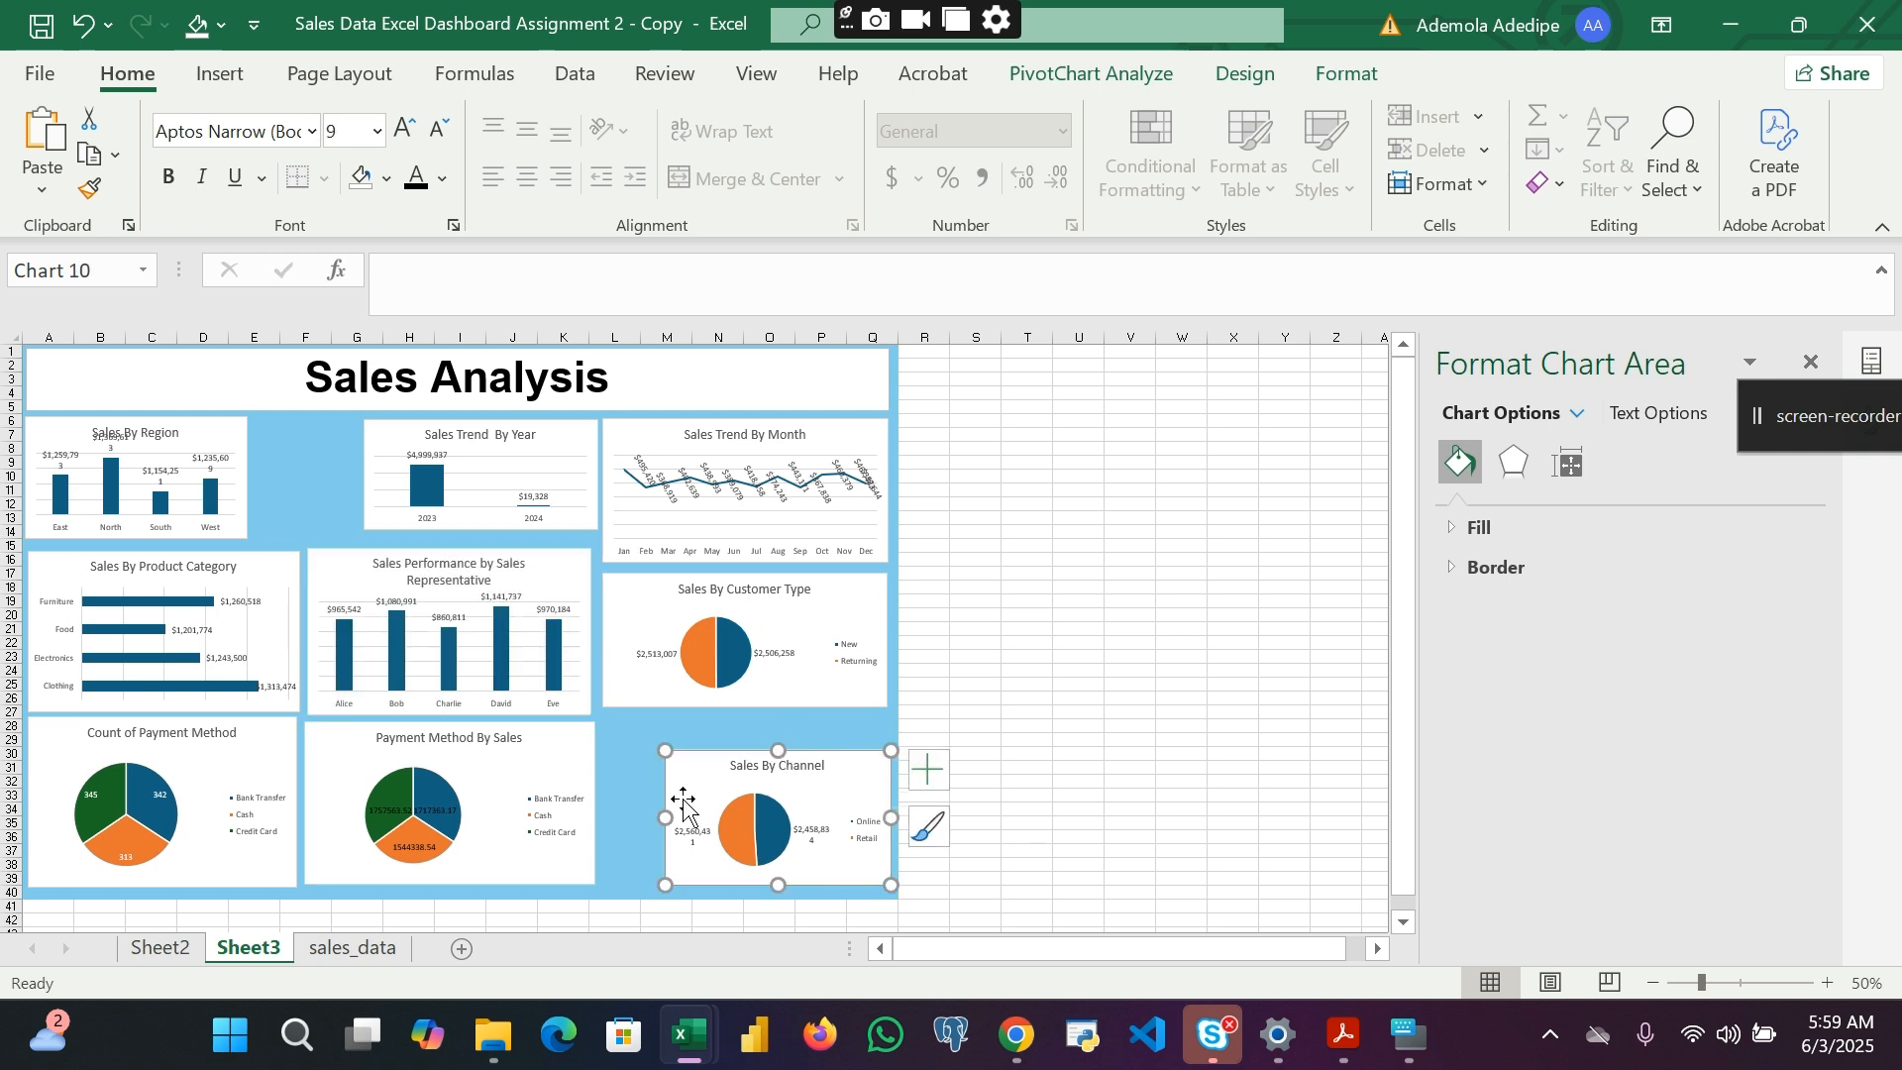
drag(667, 814, 611, 810)
drag(751, 750, 750, 728)
drag(606, 810, 603, 809)
drag(748, 726, 745, 723)
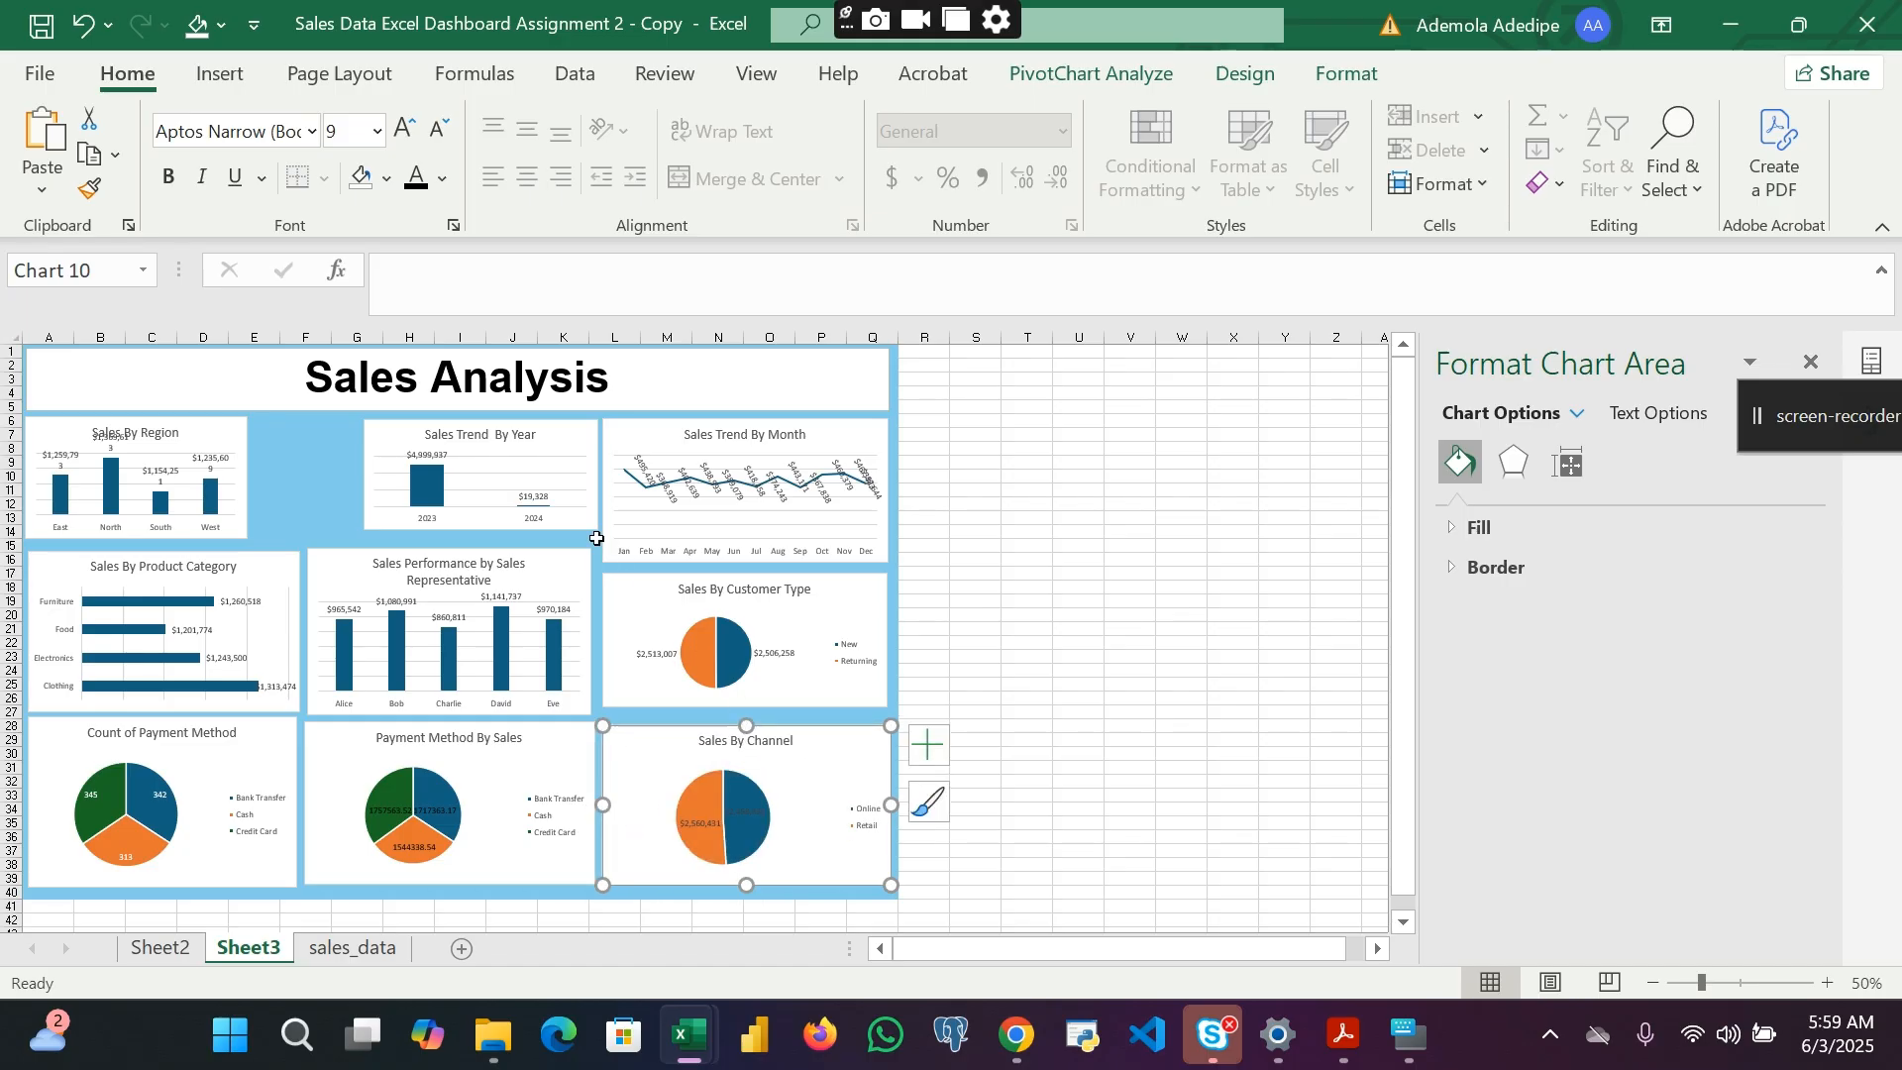
click(693, 701)
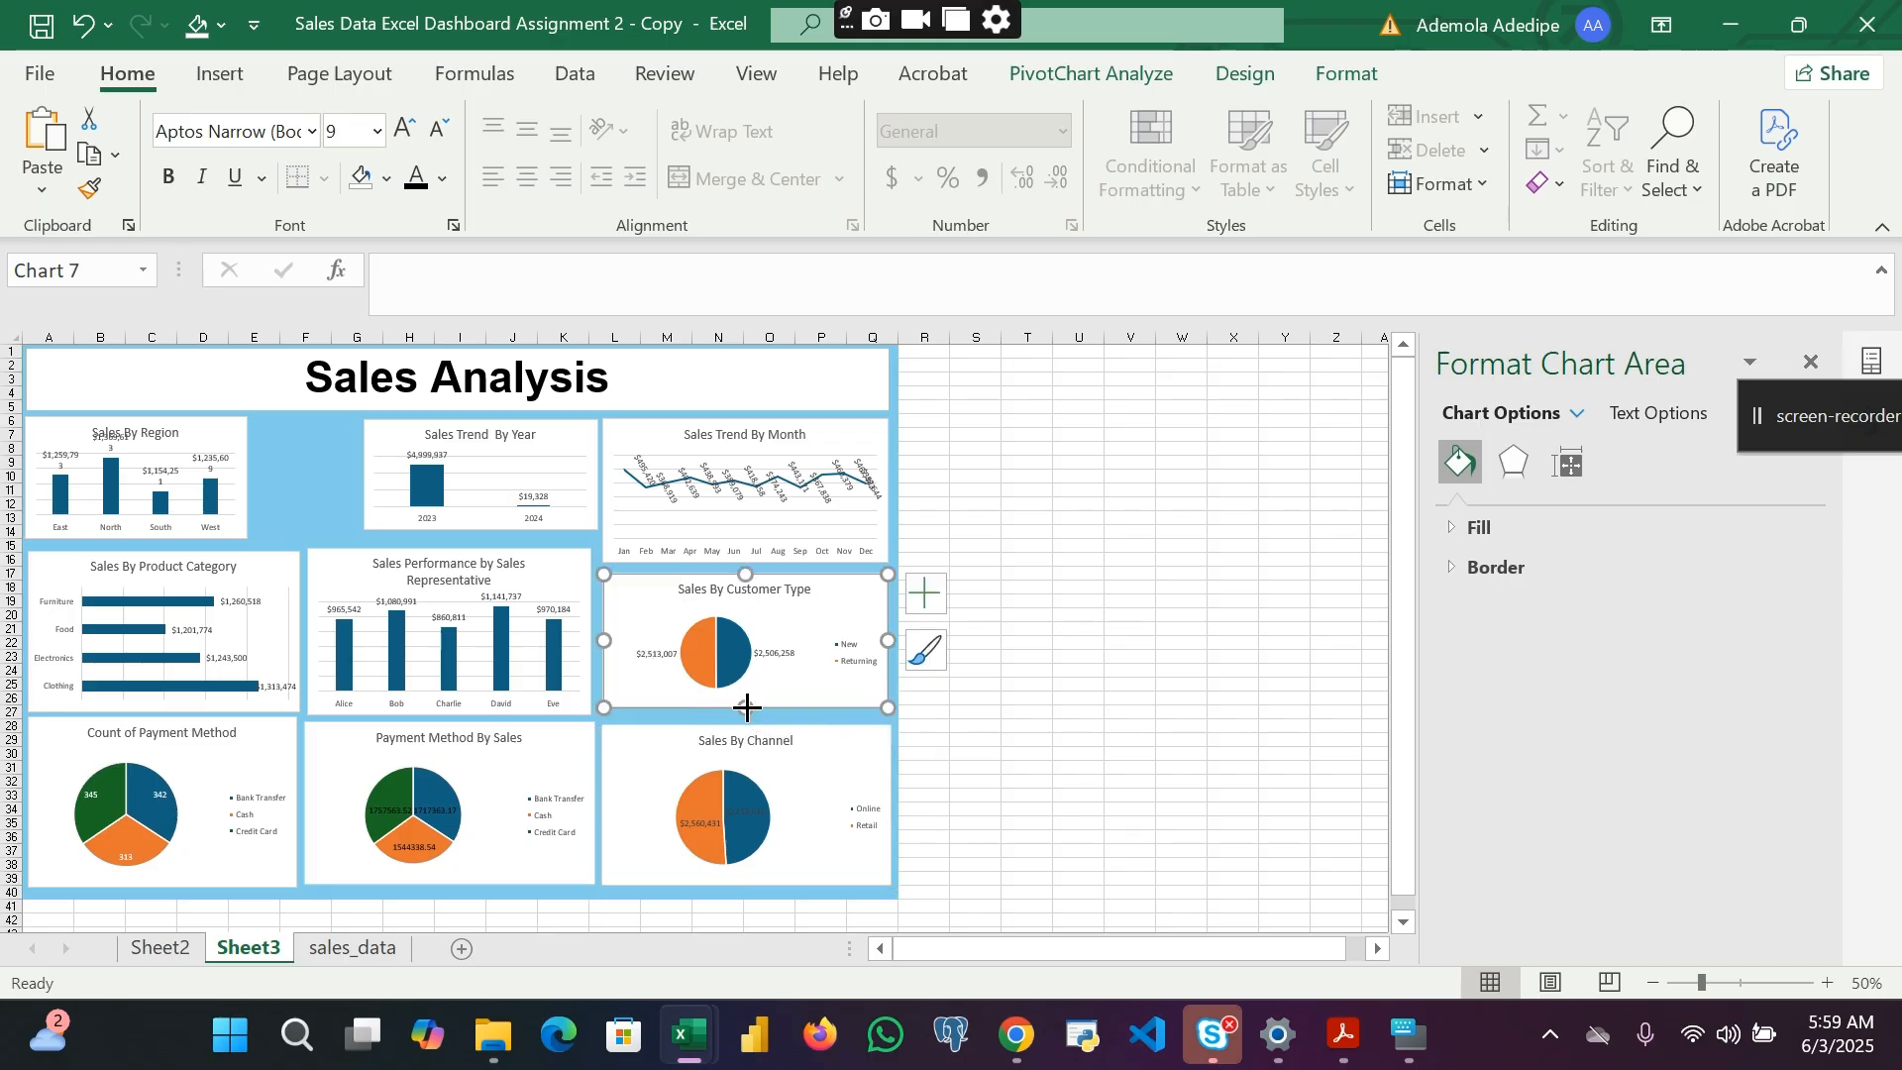
drag(746, 708, 746, 714)
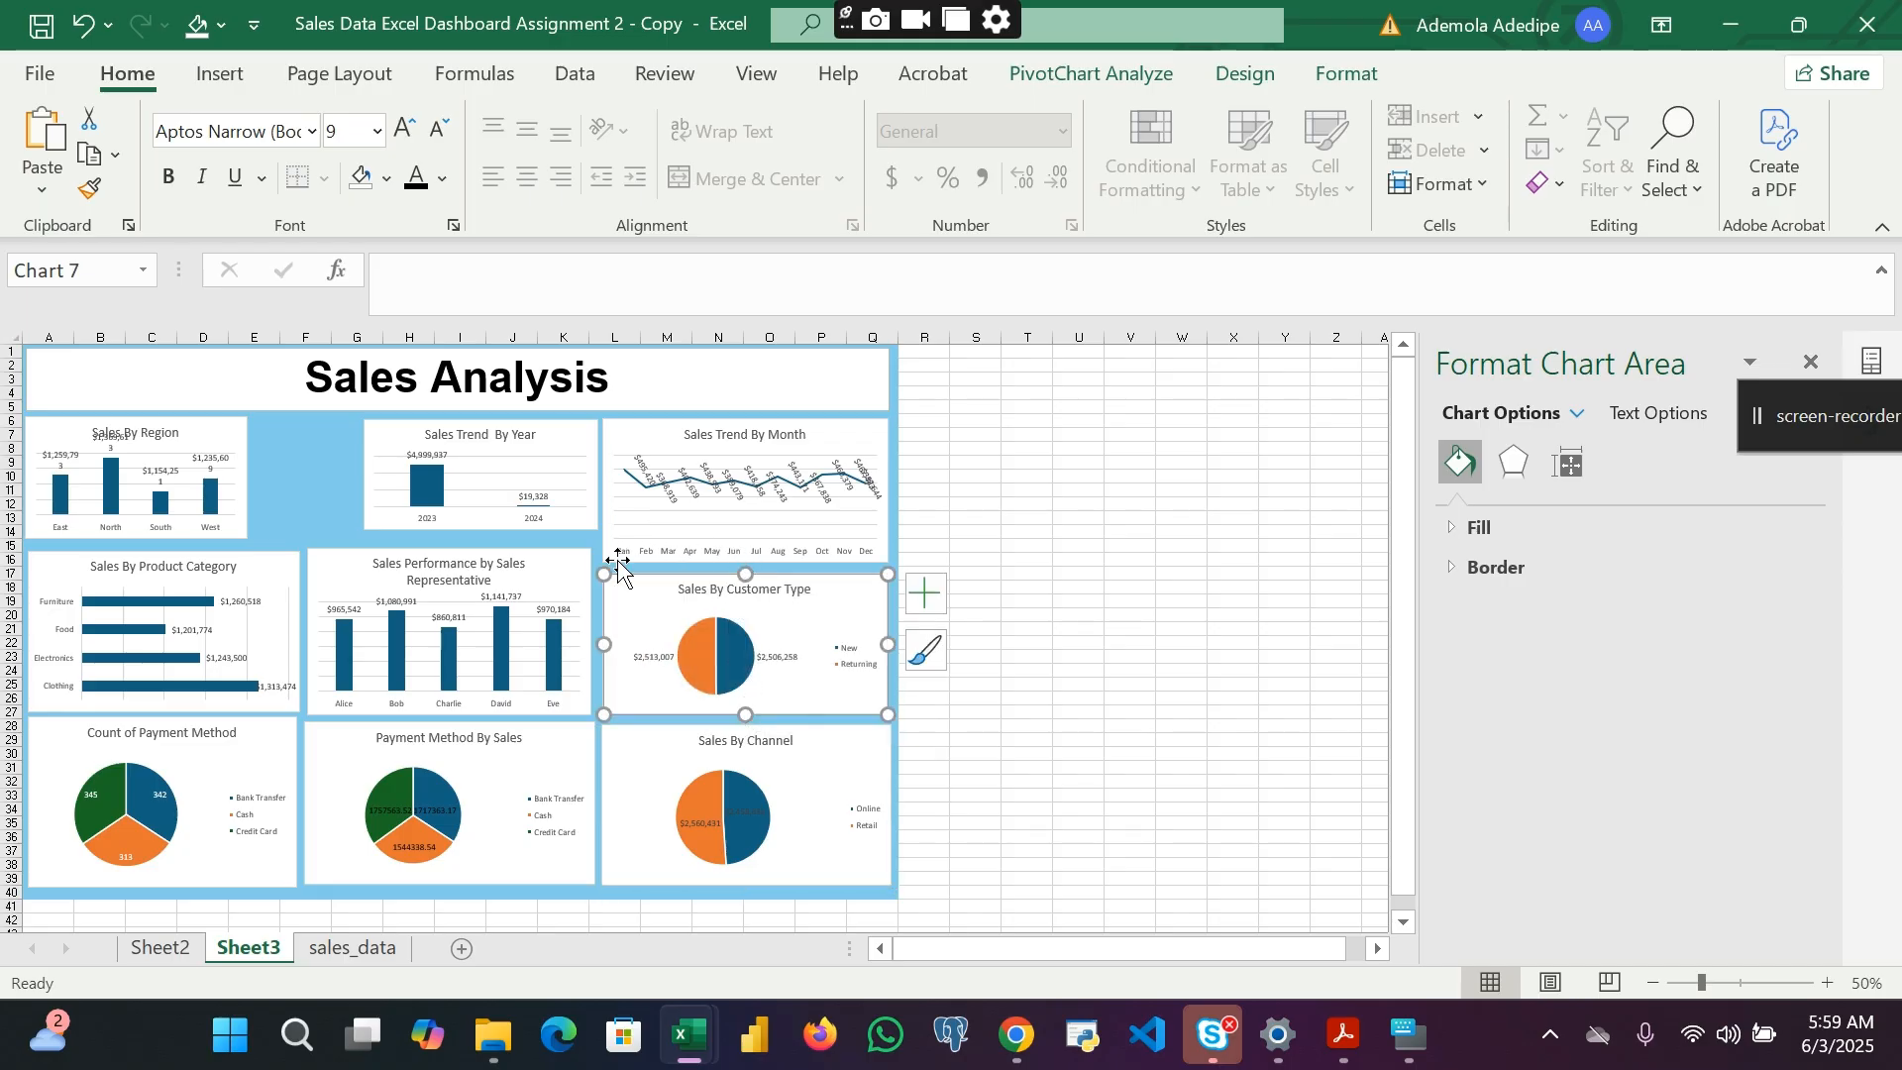
Step: Lower the upper edges of the Sales Performance, Sales By Product Category and Sales By Customer Type charts to align the middle row
click(516, 580)
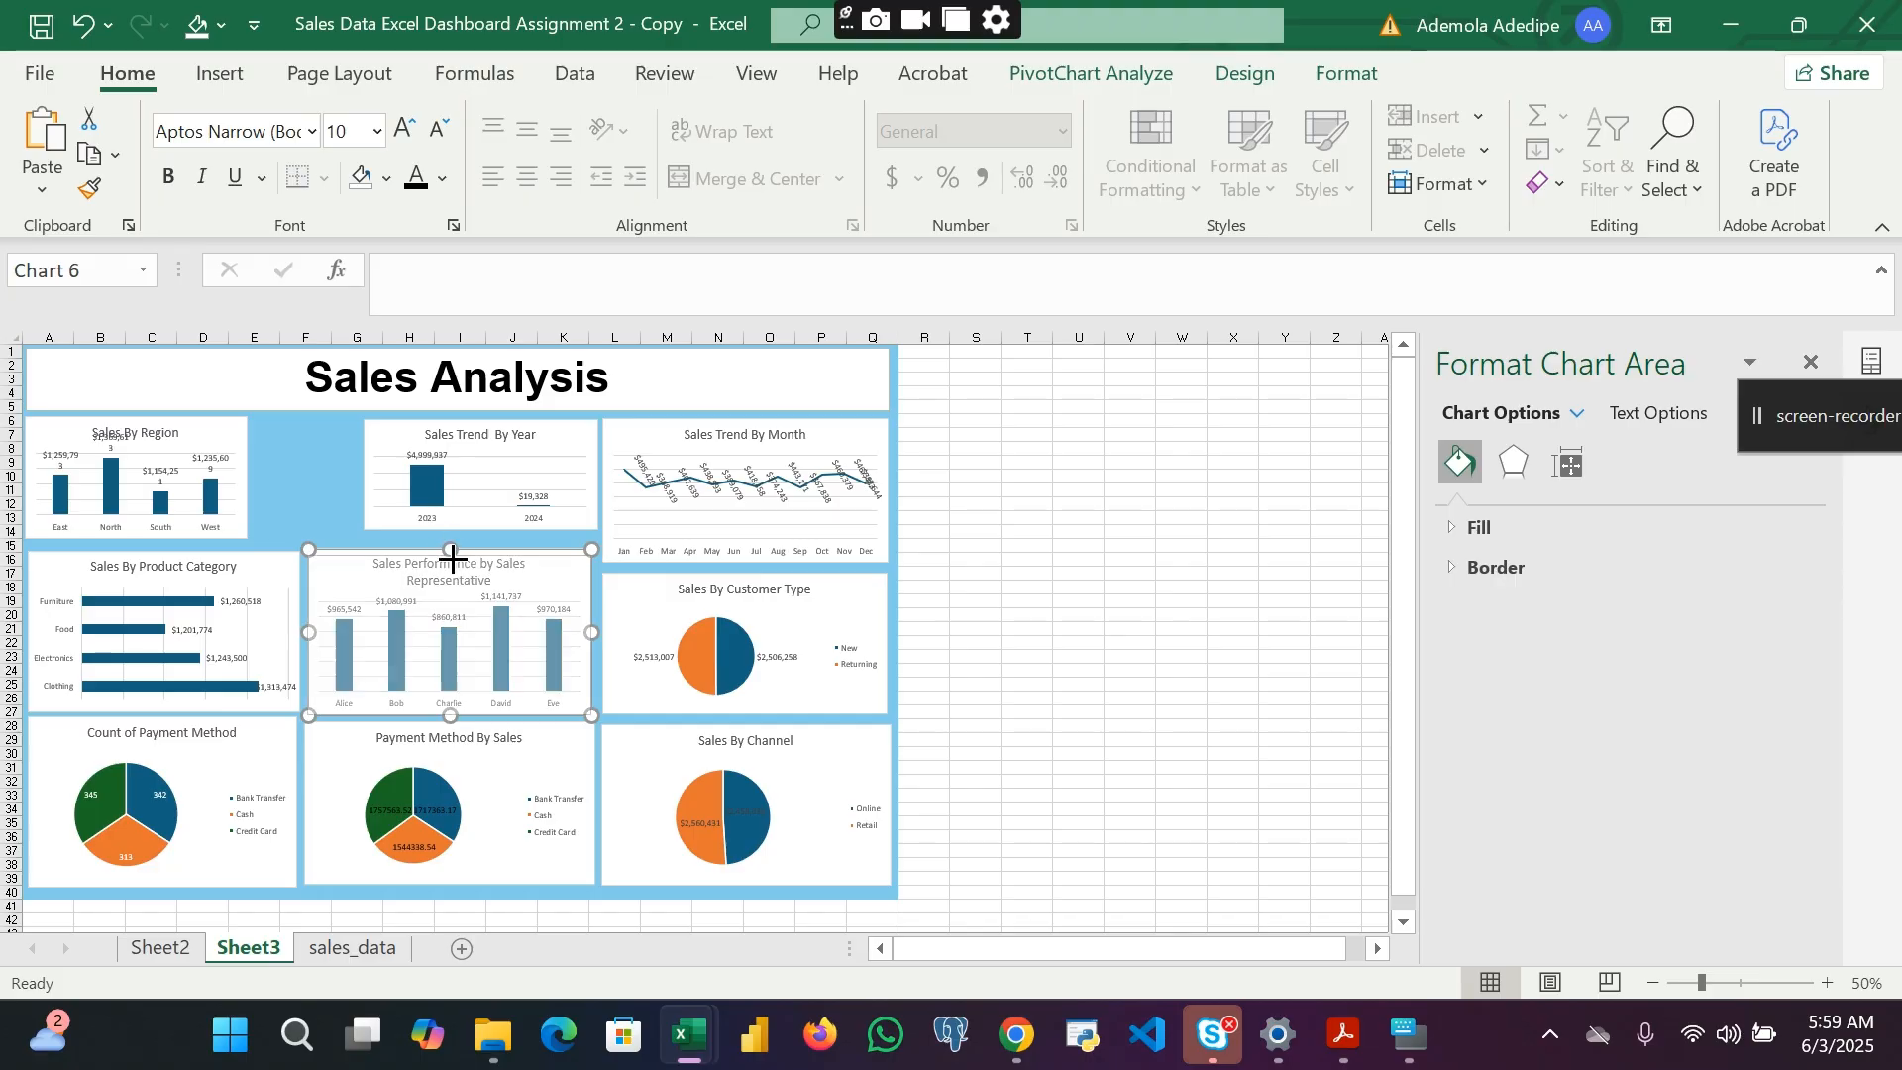
drag(452, 551, 452, 586)
click(223, 575)
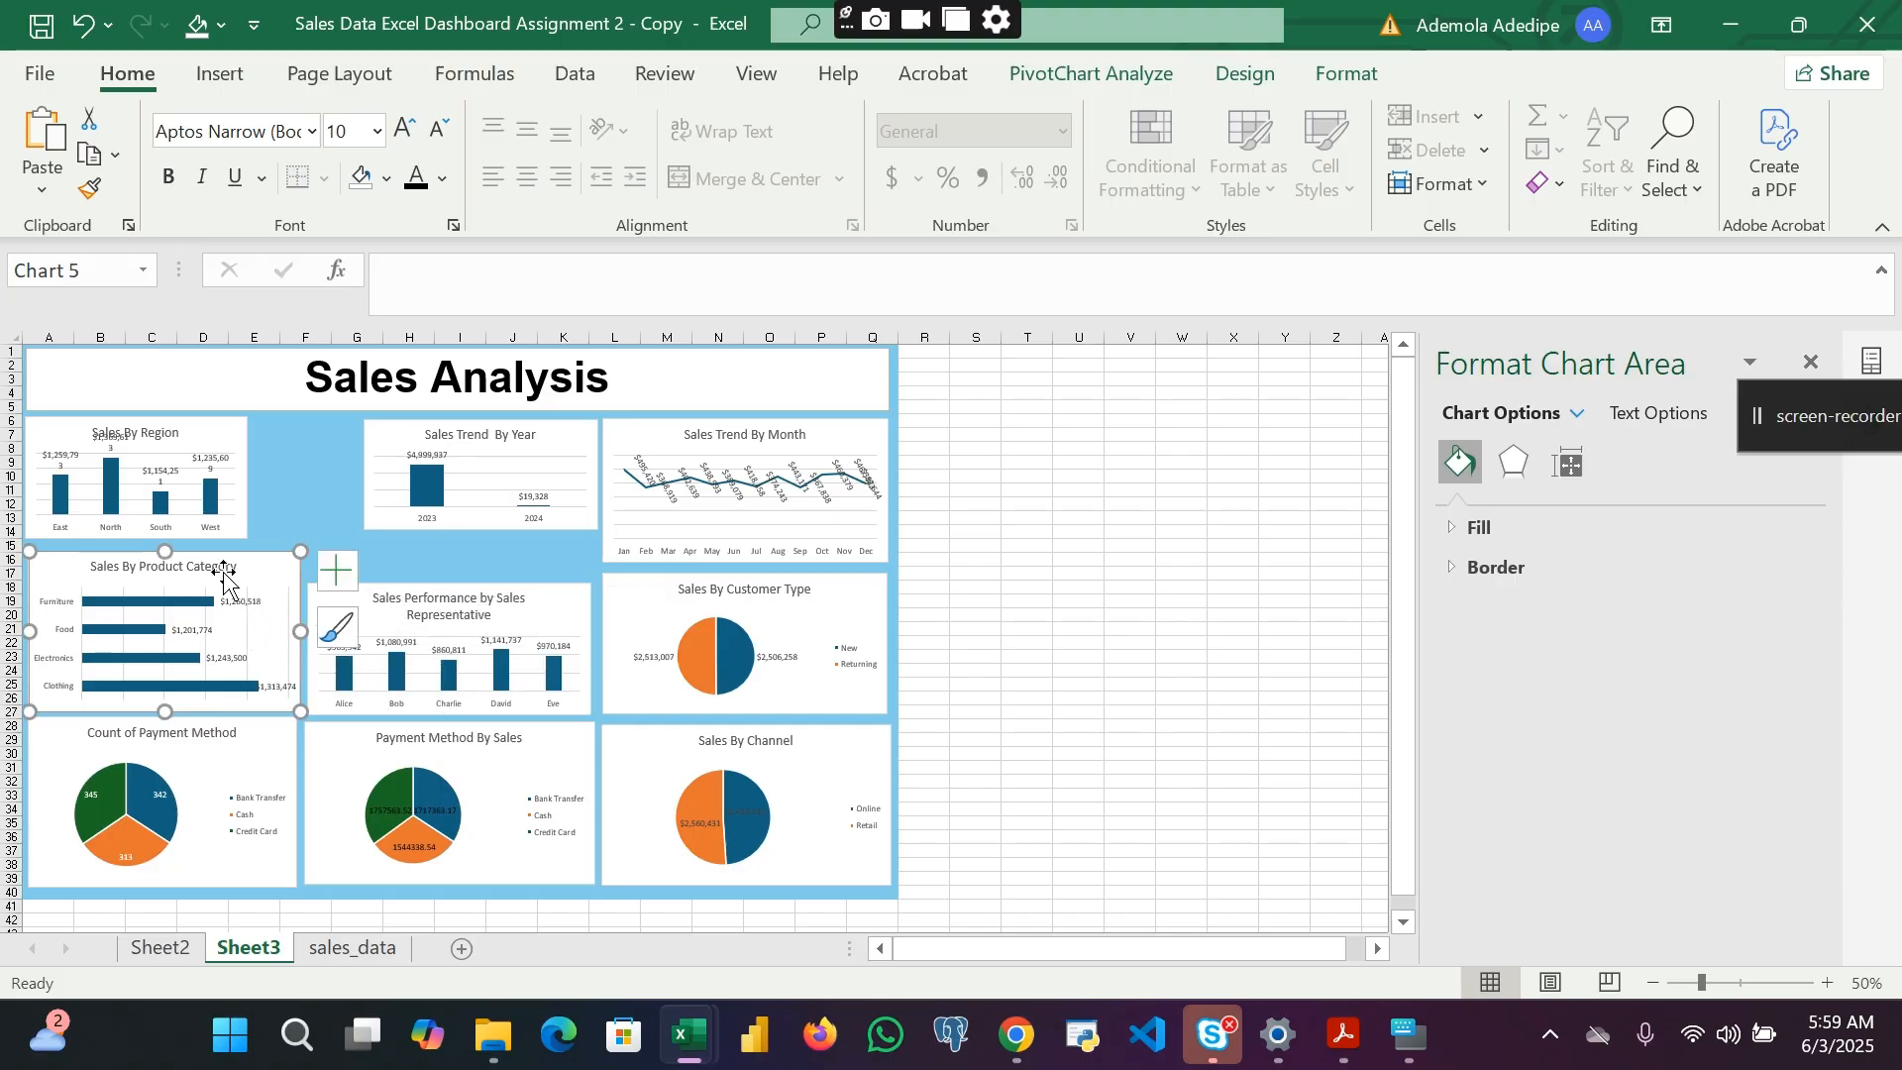
drag(165, 551, 163, 587)
click(854, 604)
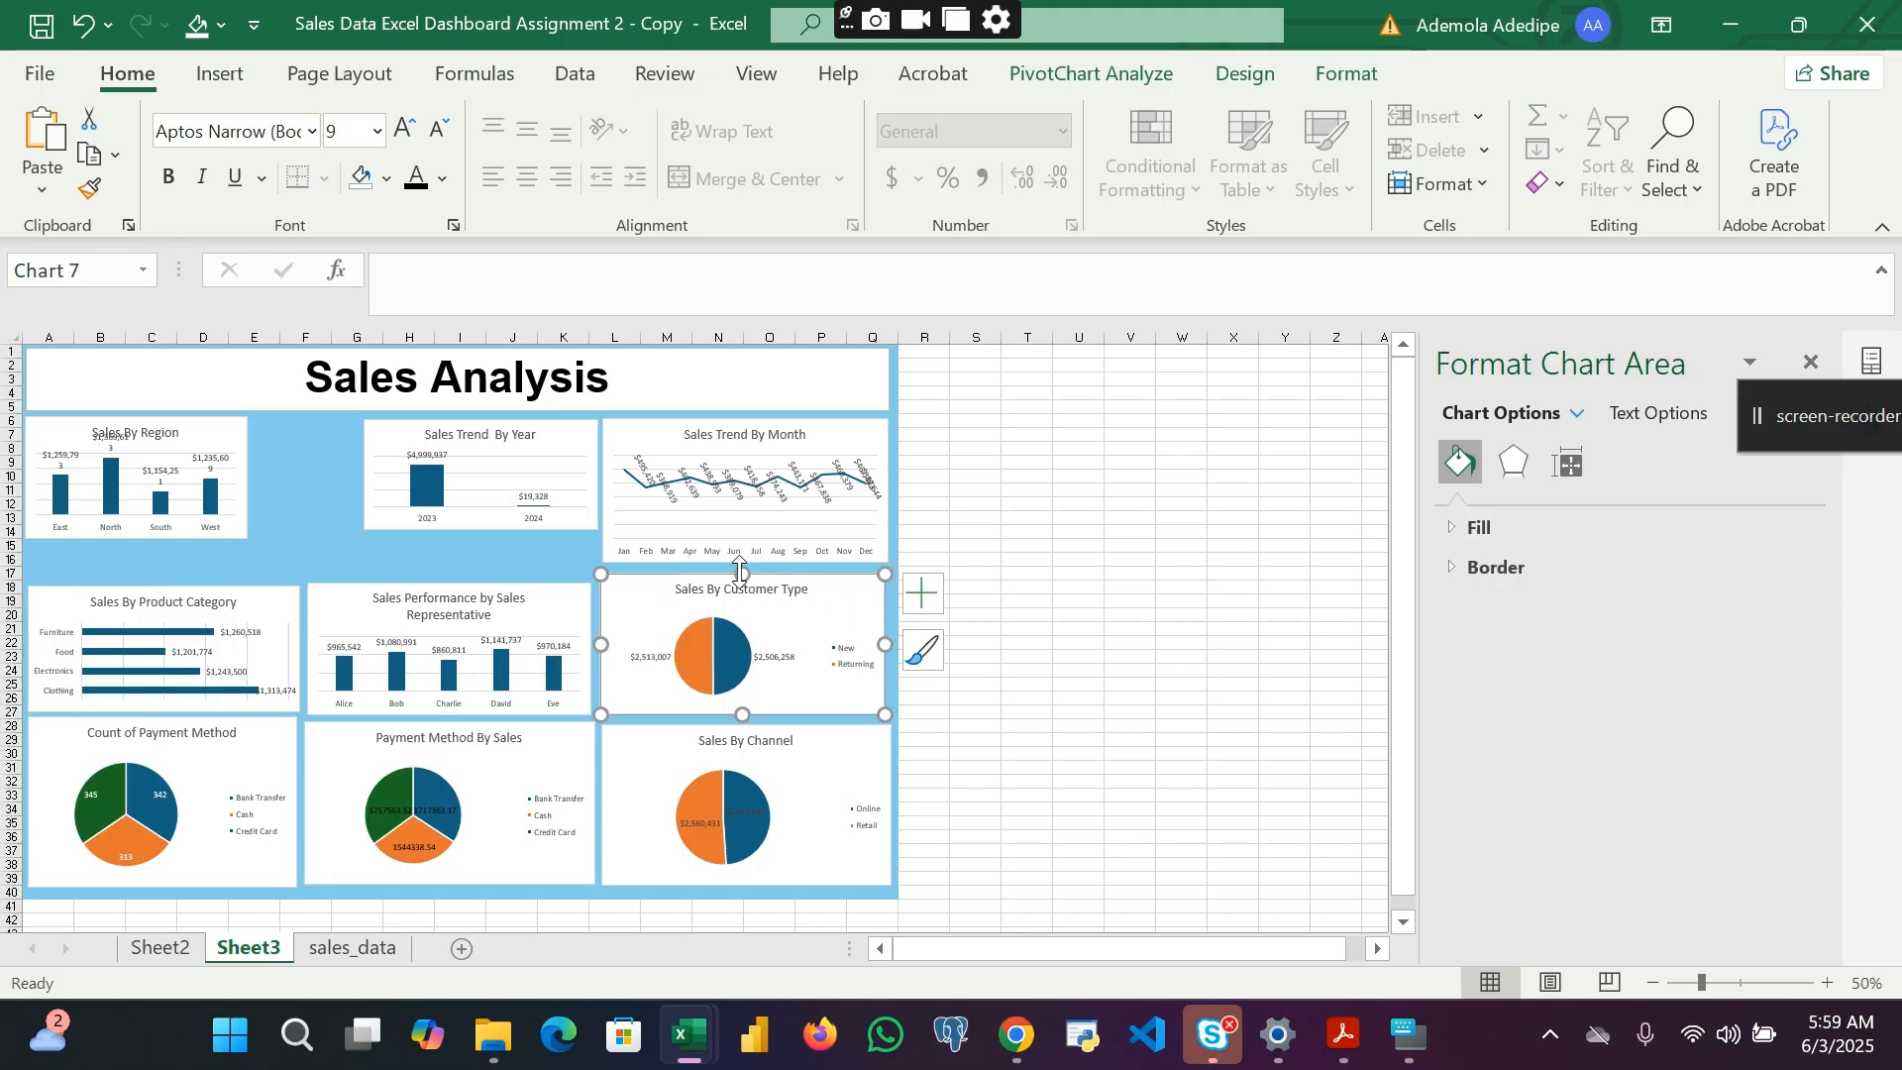
drag(744, 577, 744, 591)
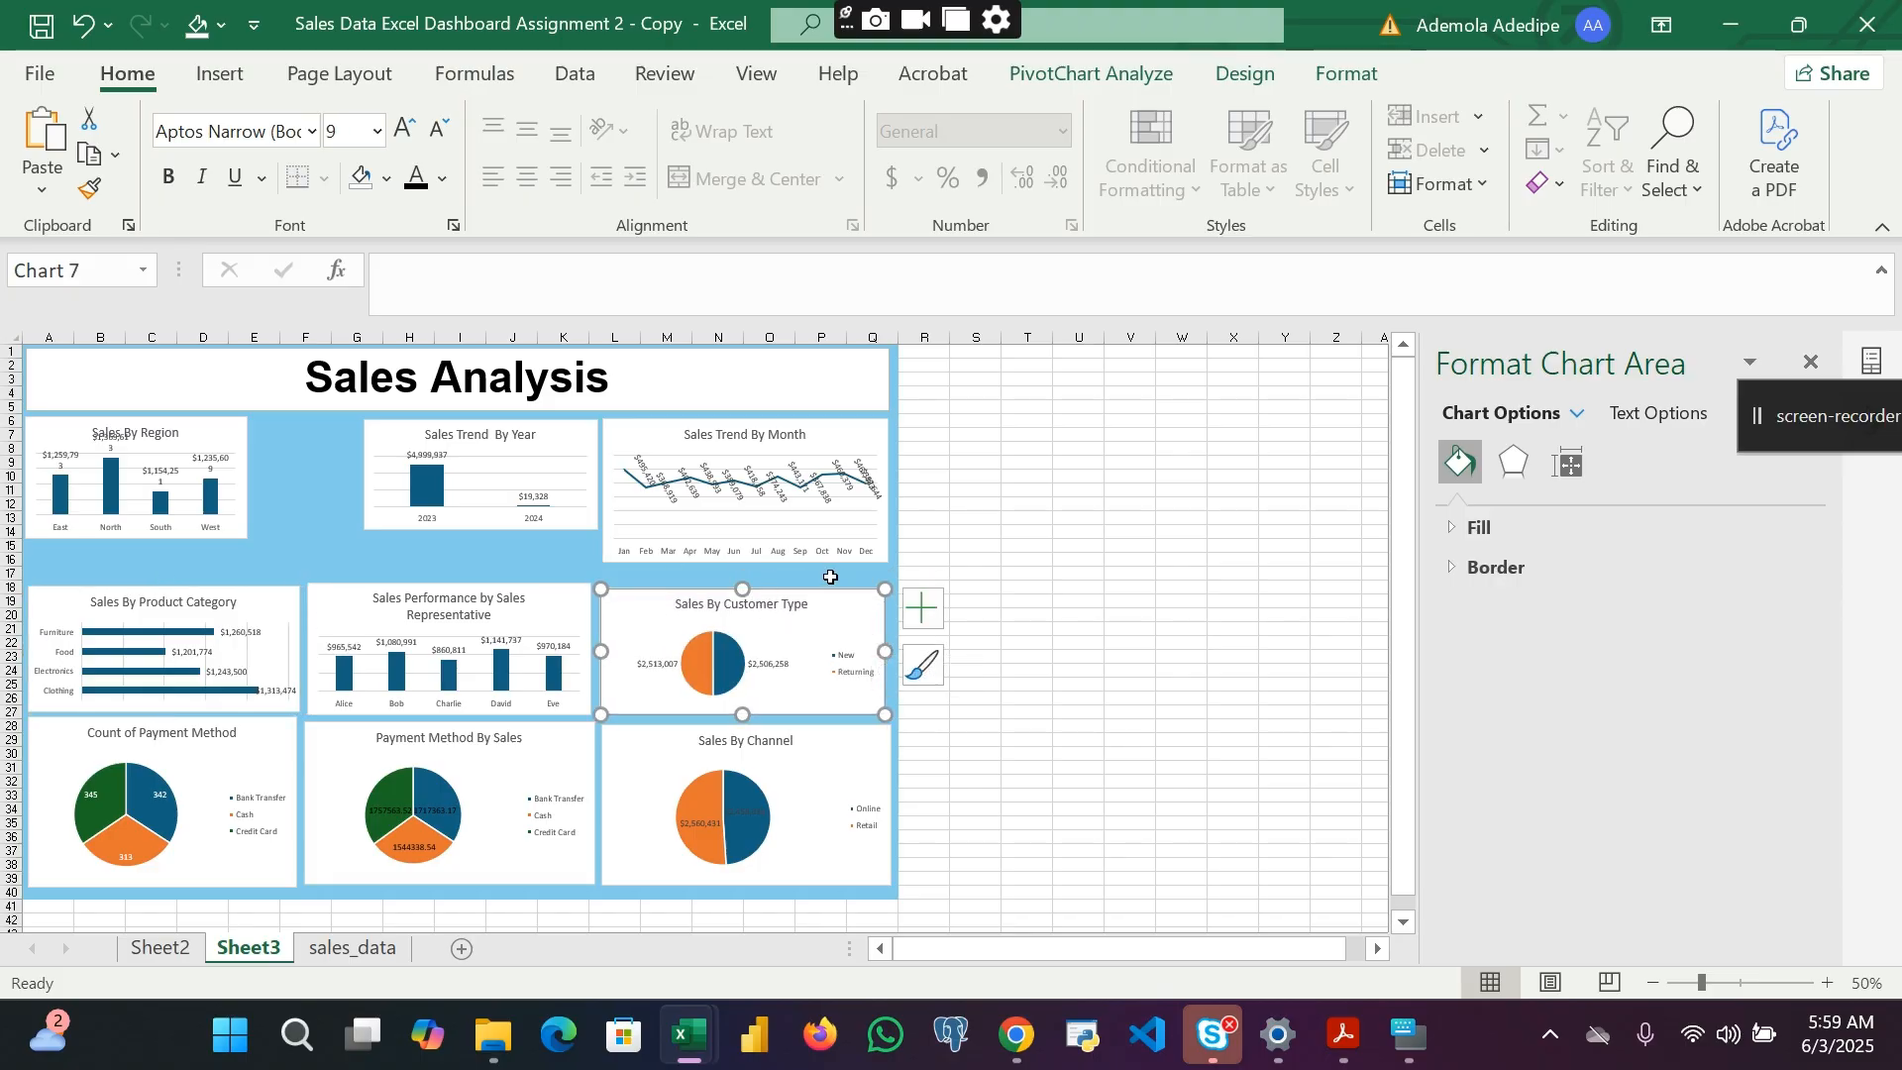
click(526, 561)
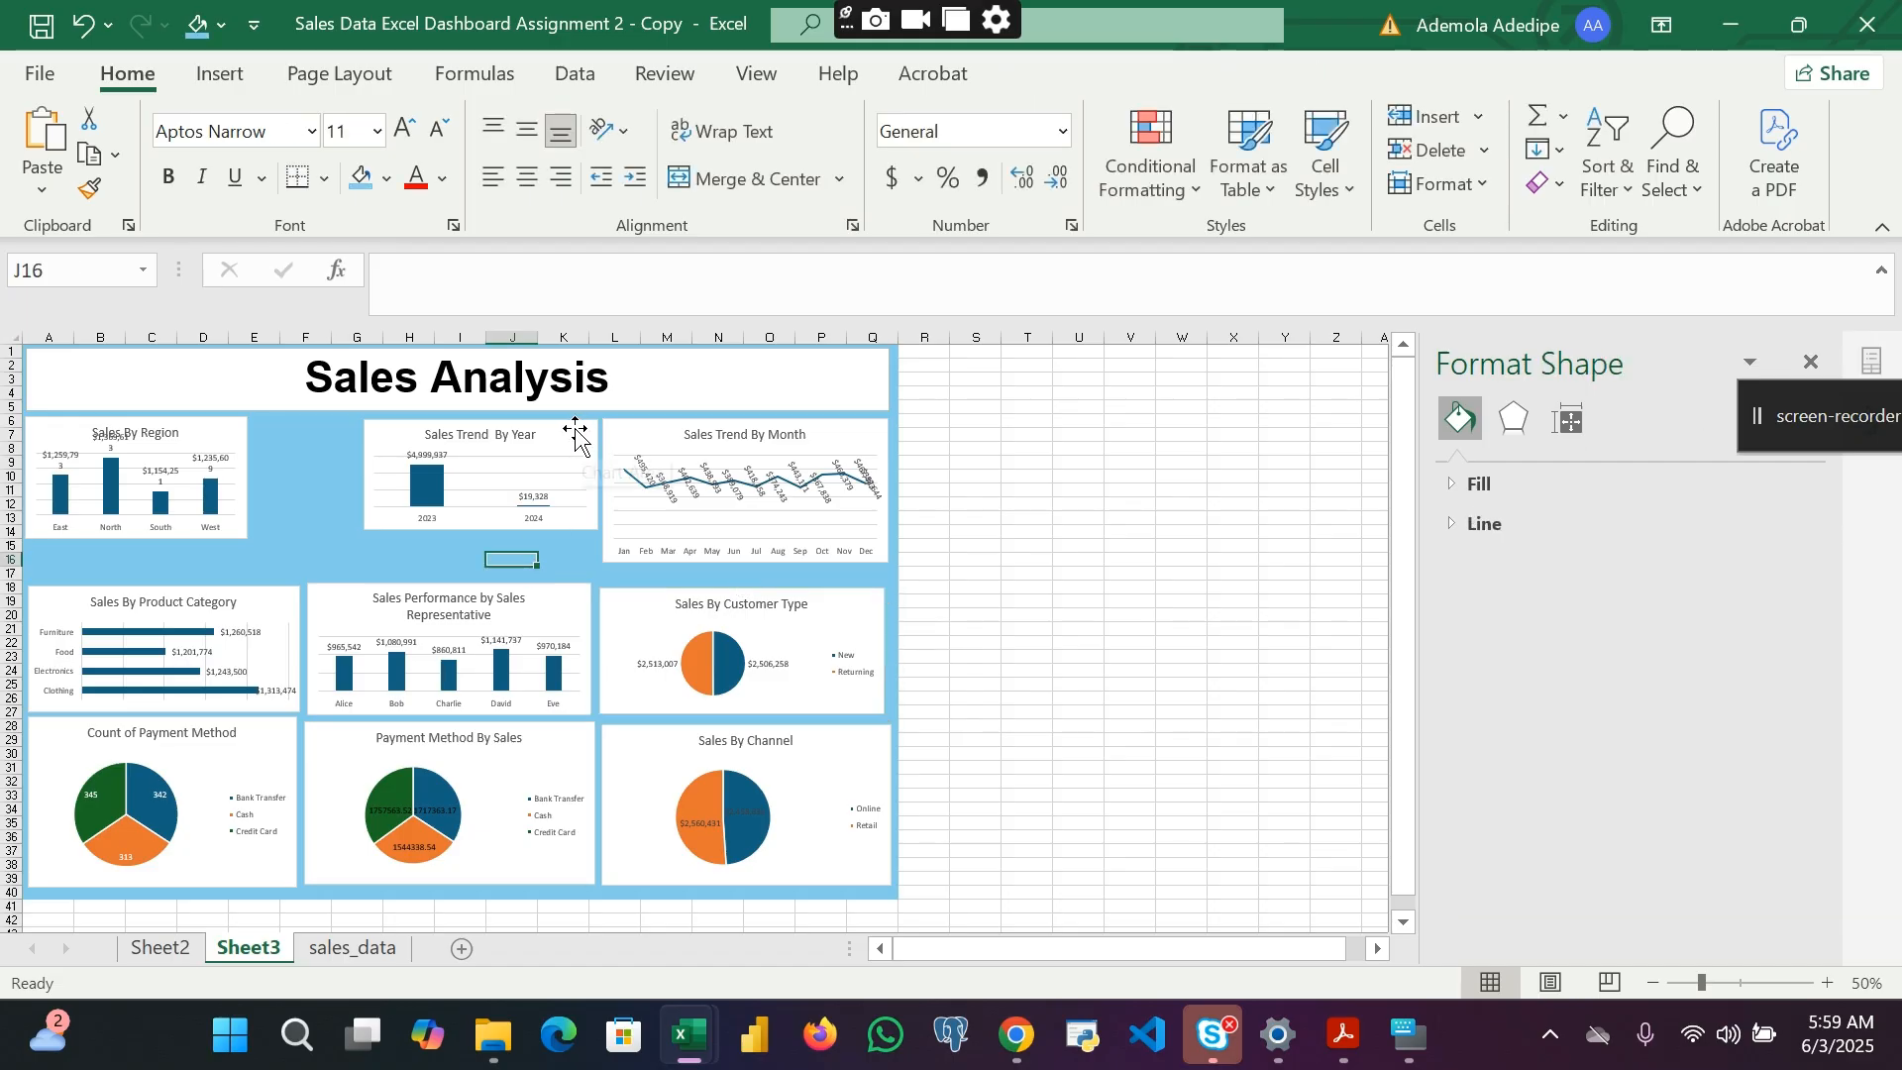
Step: Enlarge the Sales Trend By Year and Sales By Region charts to fill the first chart row down to about row 17
click(574, 433)
drag(478, 532, 493, 565)
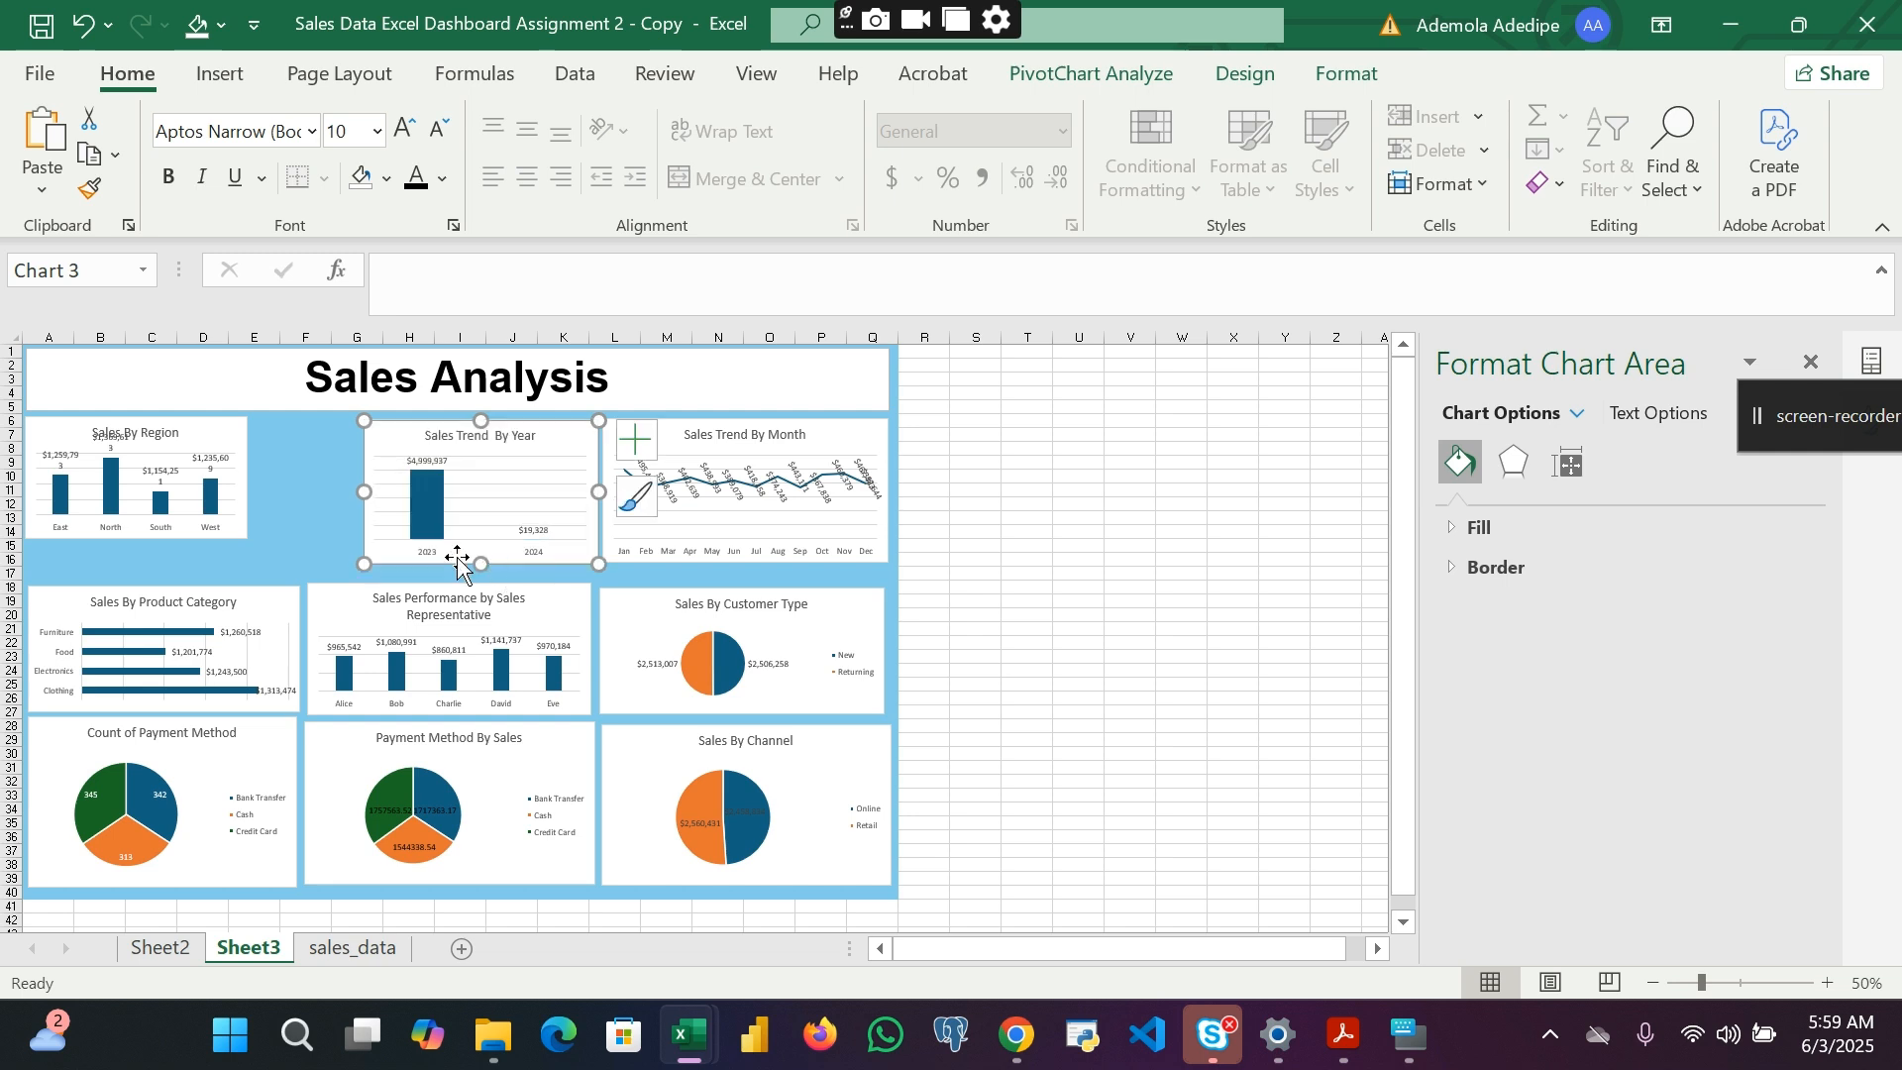
drag(364, 492, 309, 500)
drag(460, 558, 455, 566)
click(228, 436)
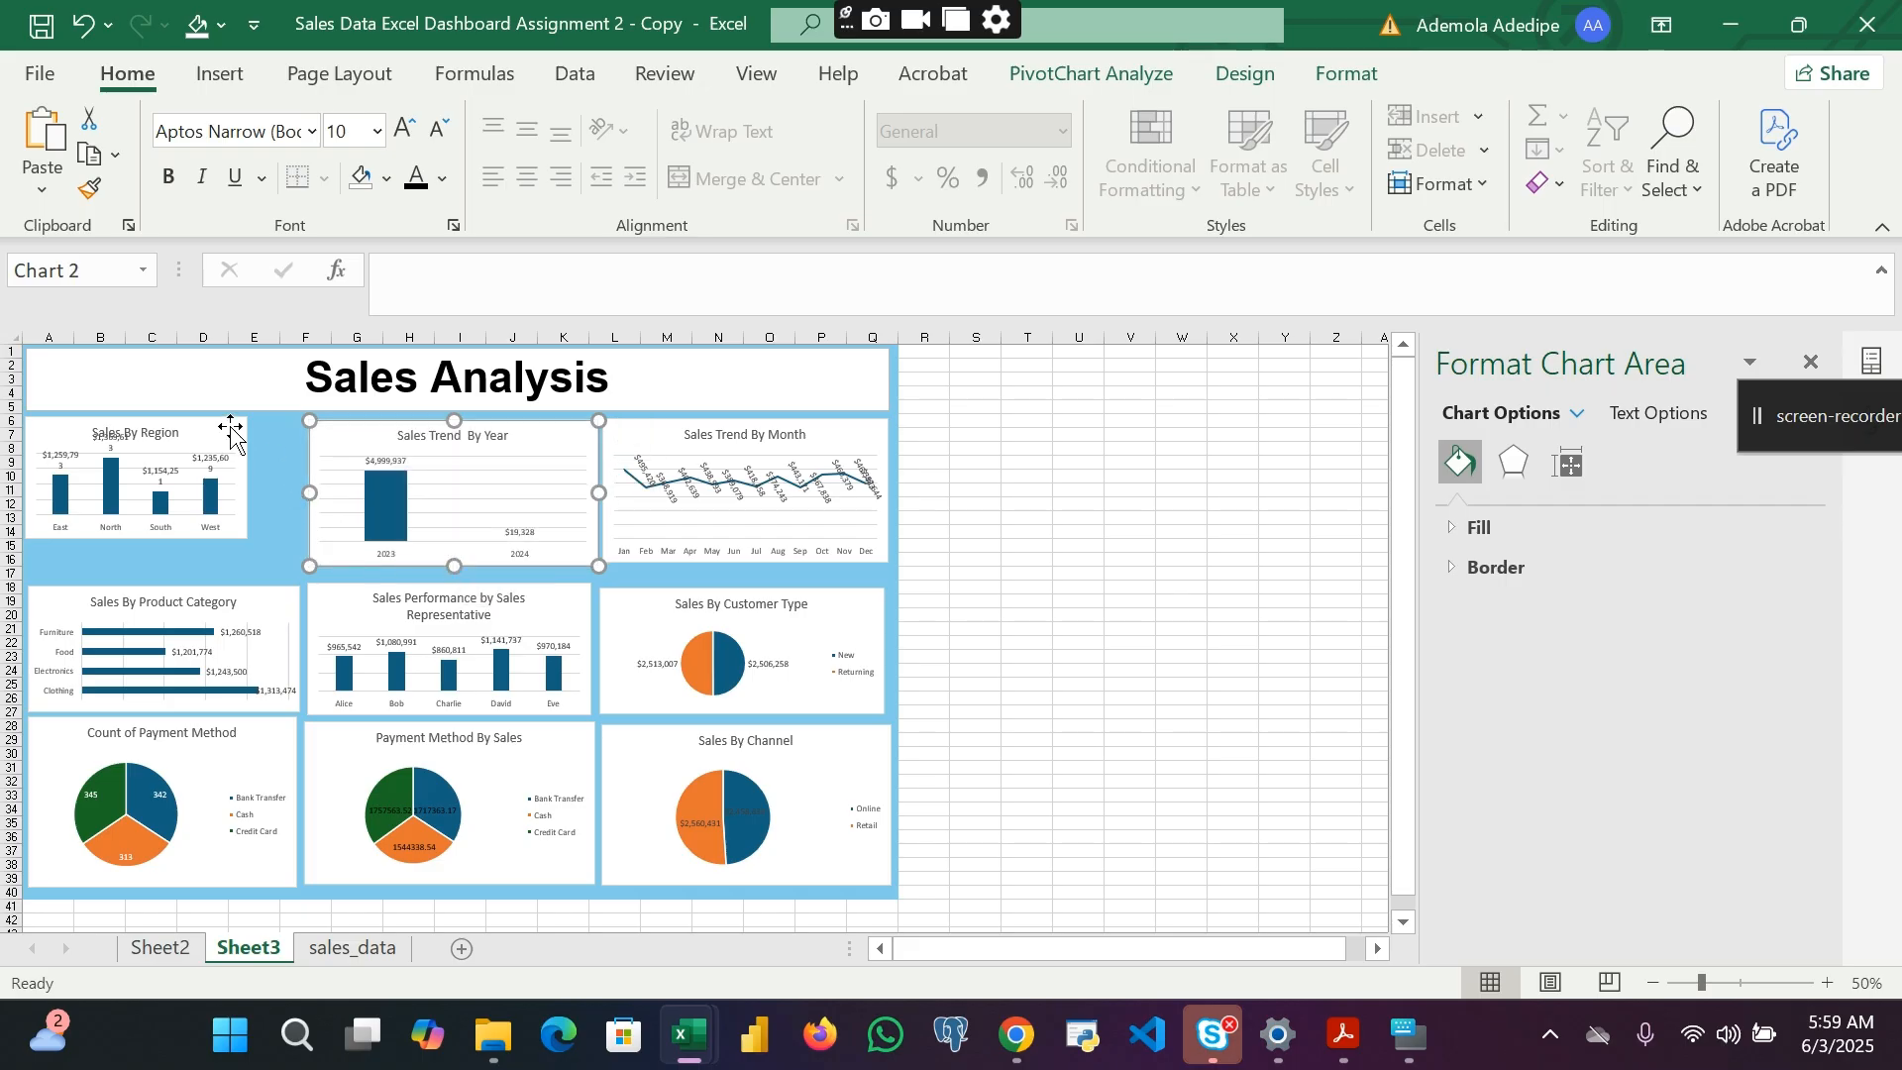
drag(244, 538, 301, 573)
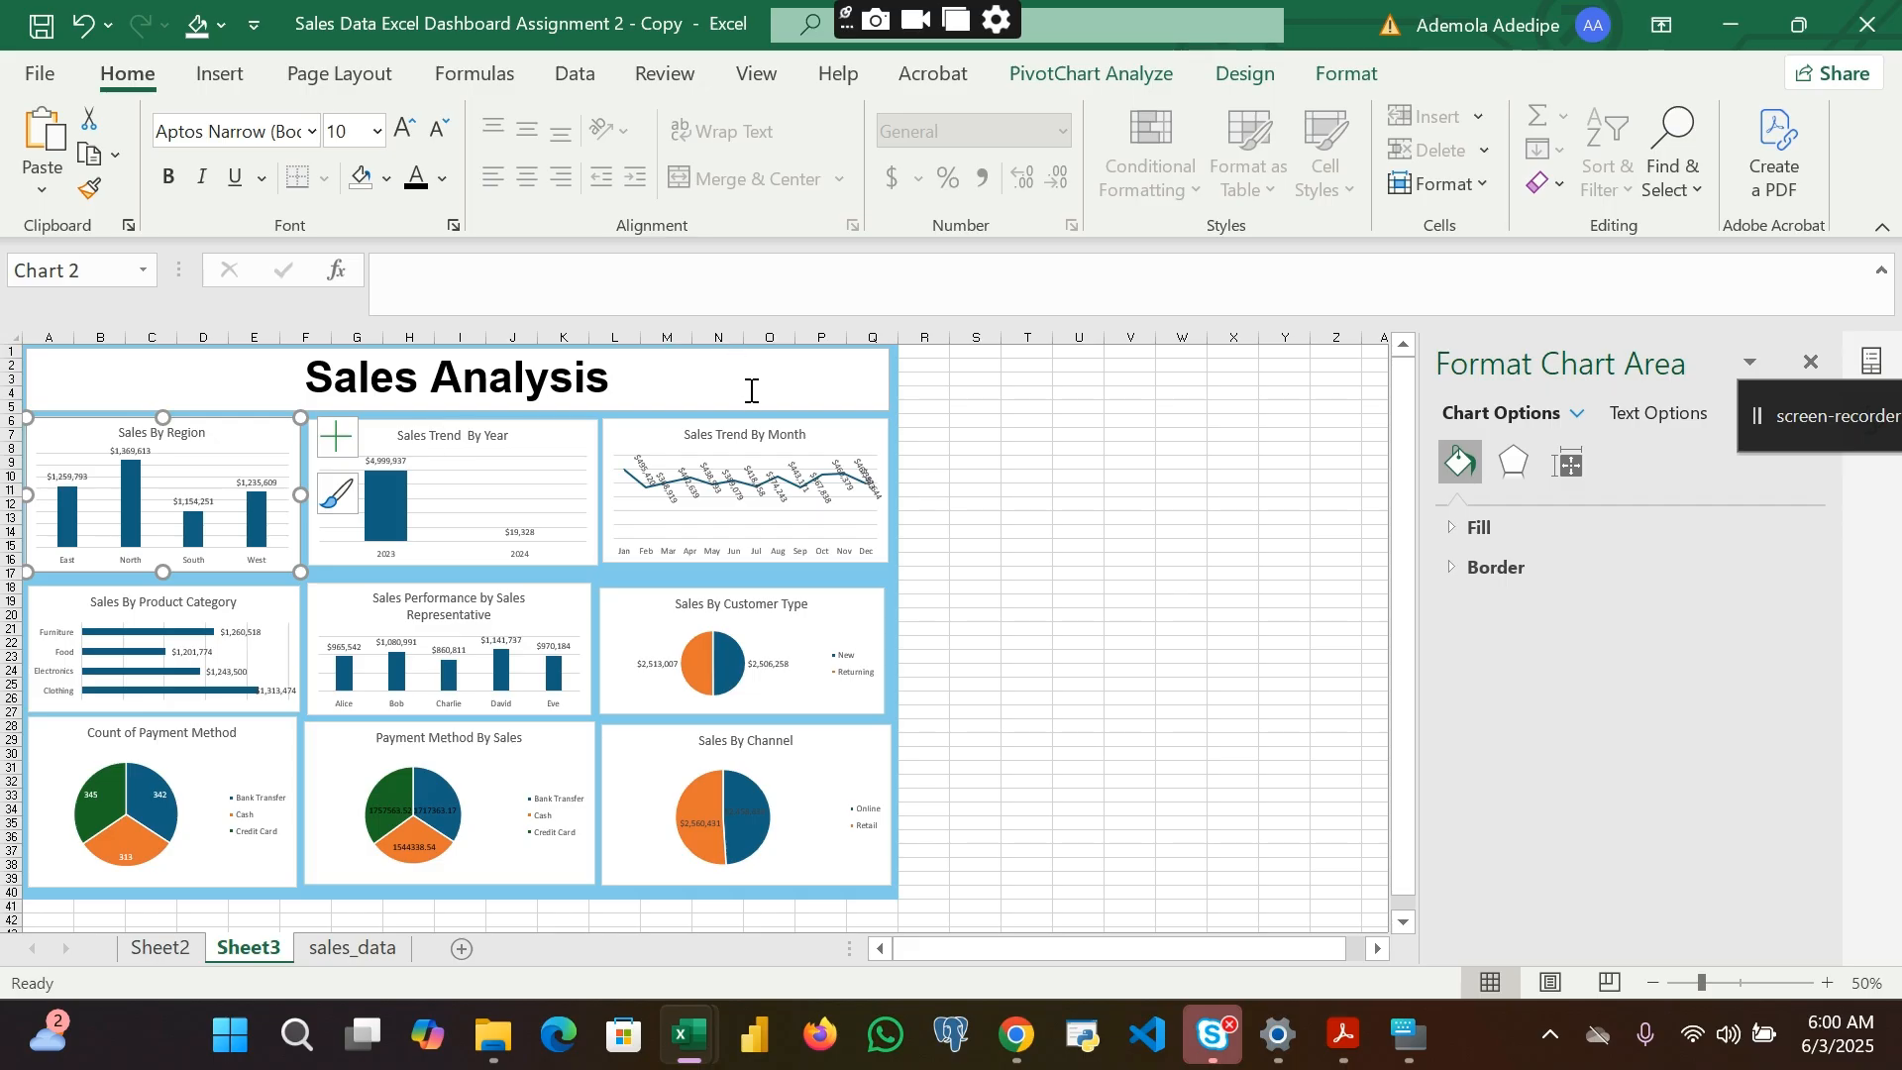
Step: Extend the Sales Trend By Month chart down to the row's lower edge and slightly narrow the Sales Trend By Year chart
click(872, 441)
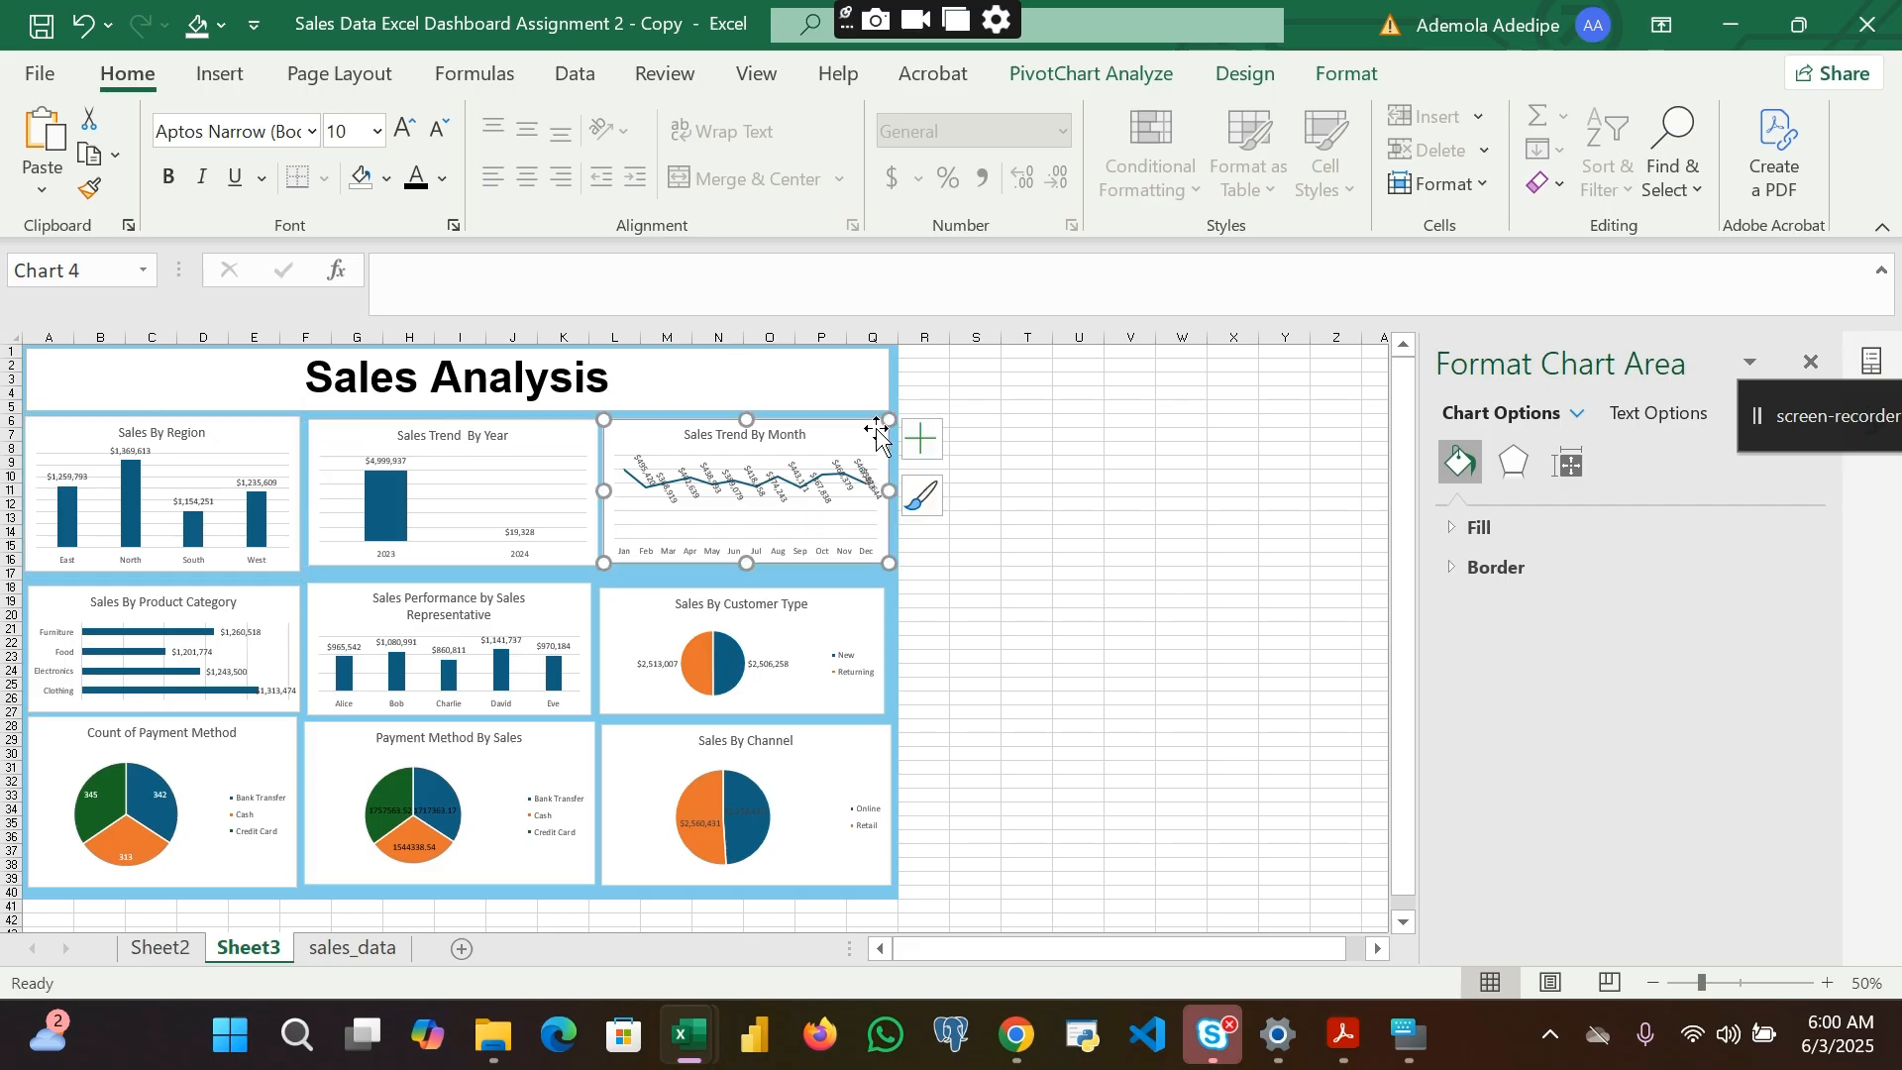
drag(746, 561, 751, 572)
click(585, 448)
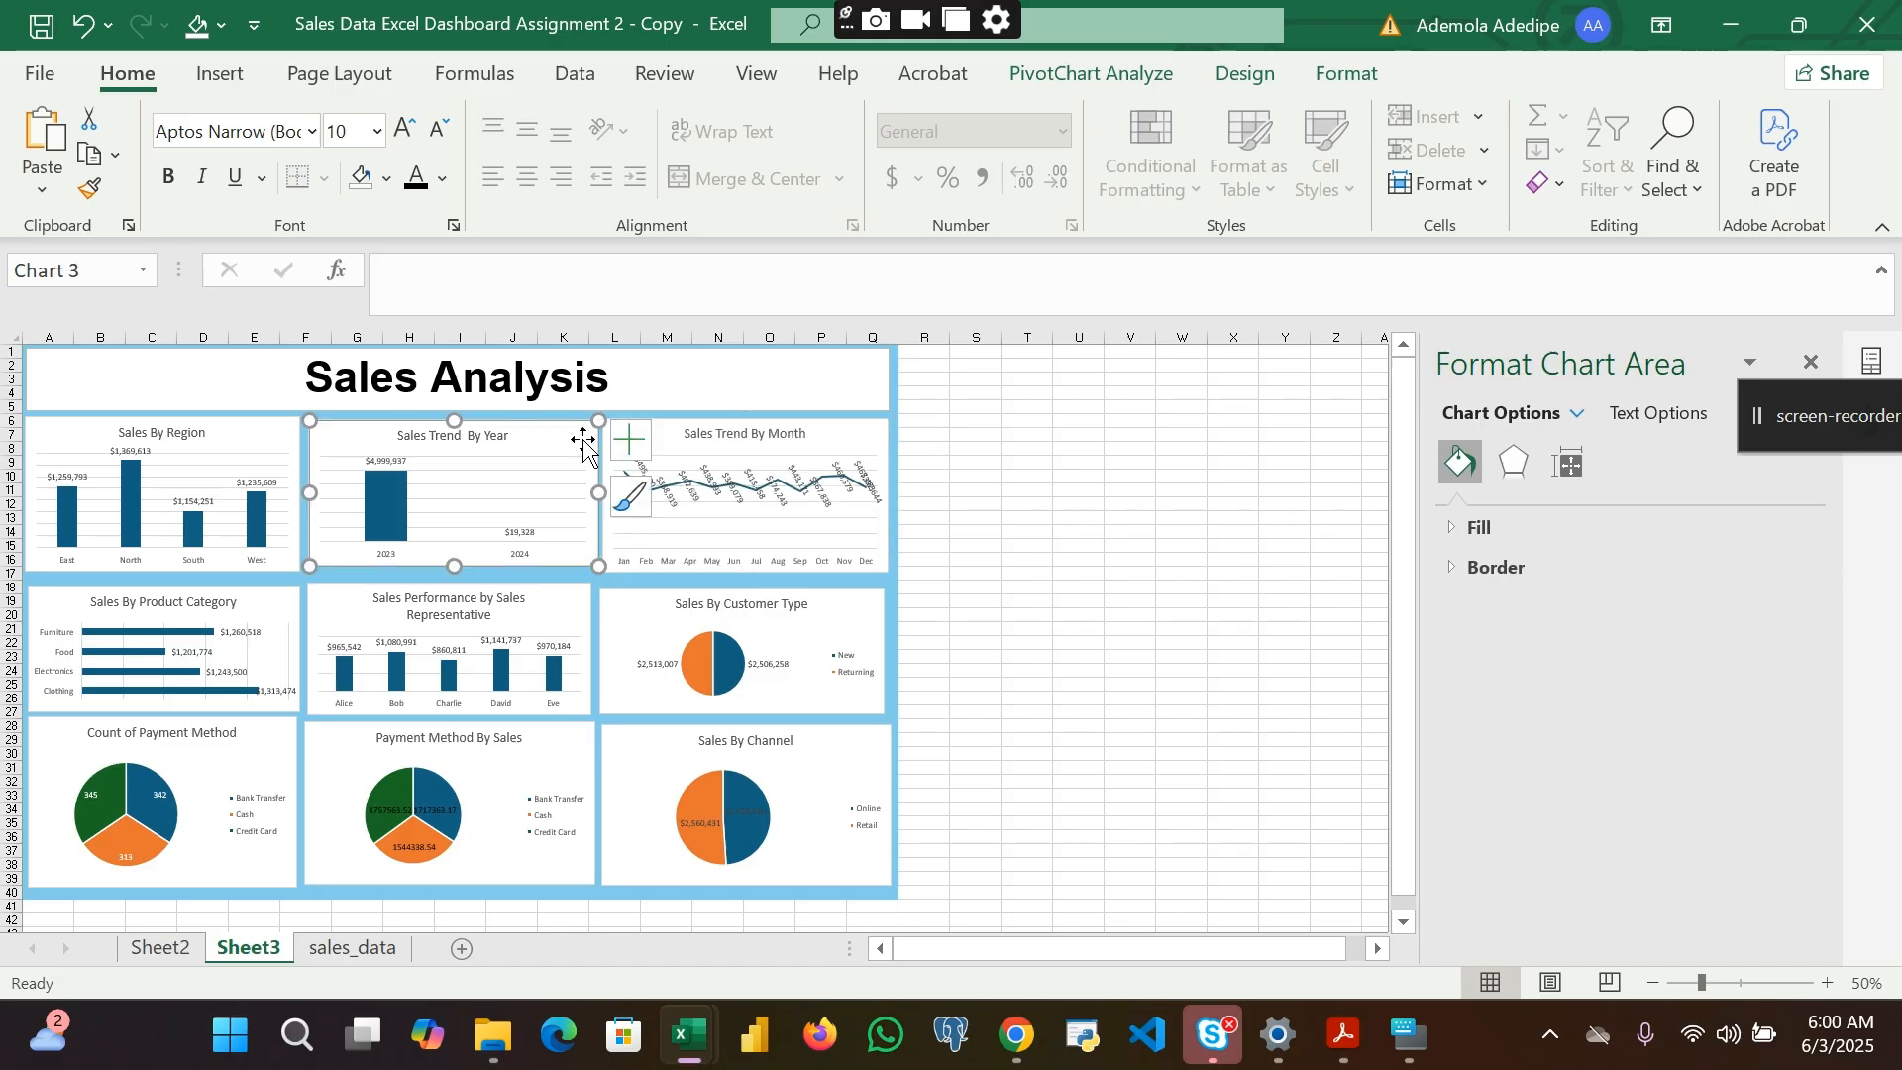
drag(599, 494, 585, 496)
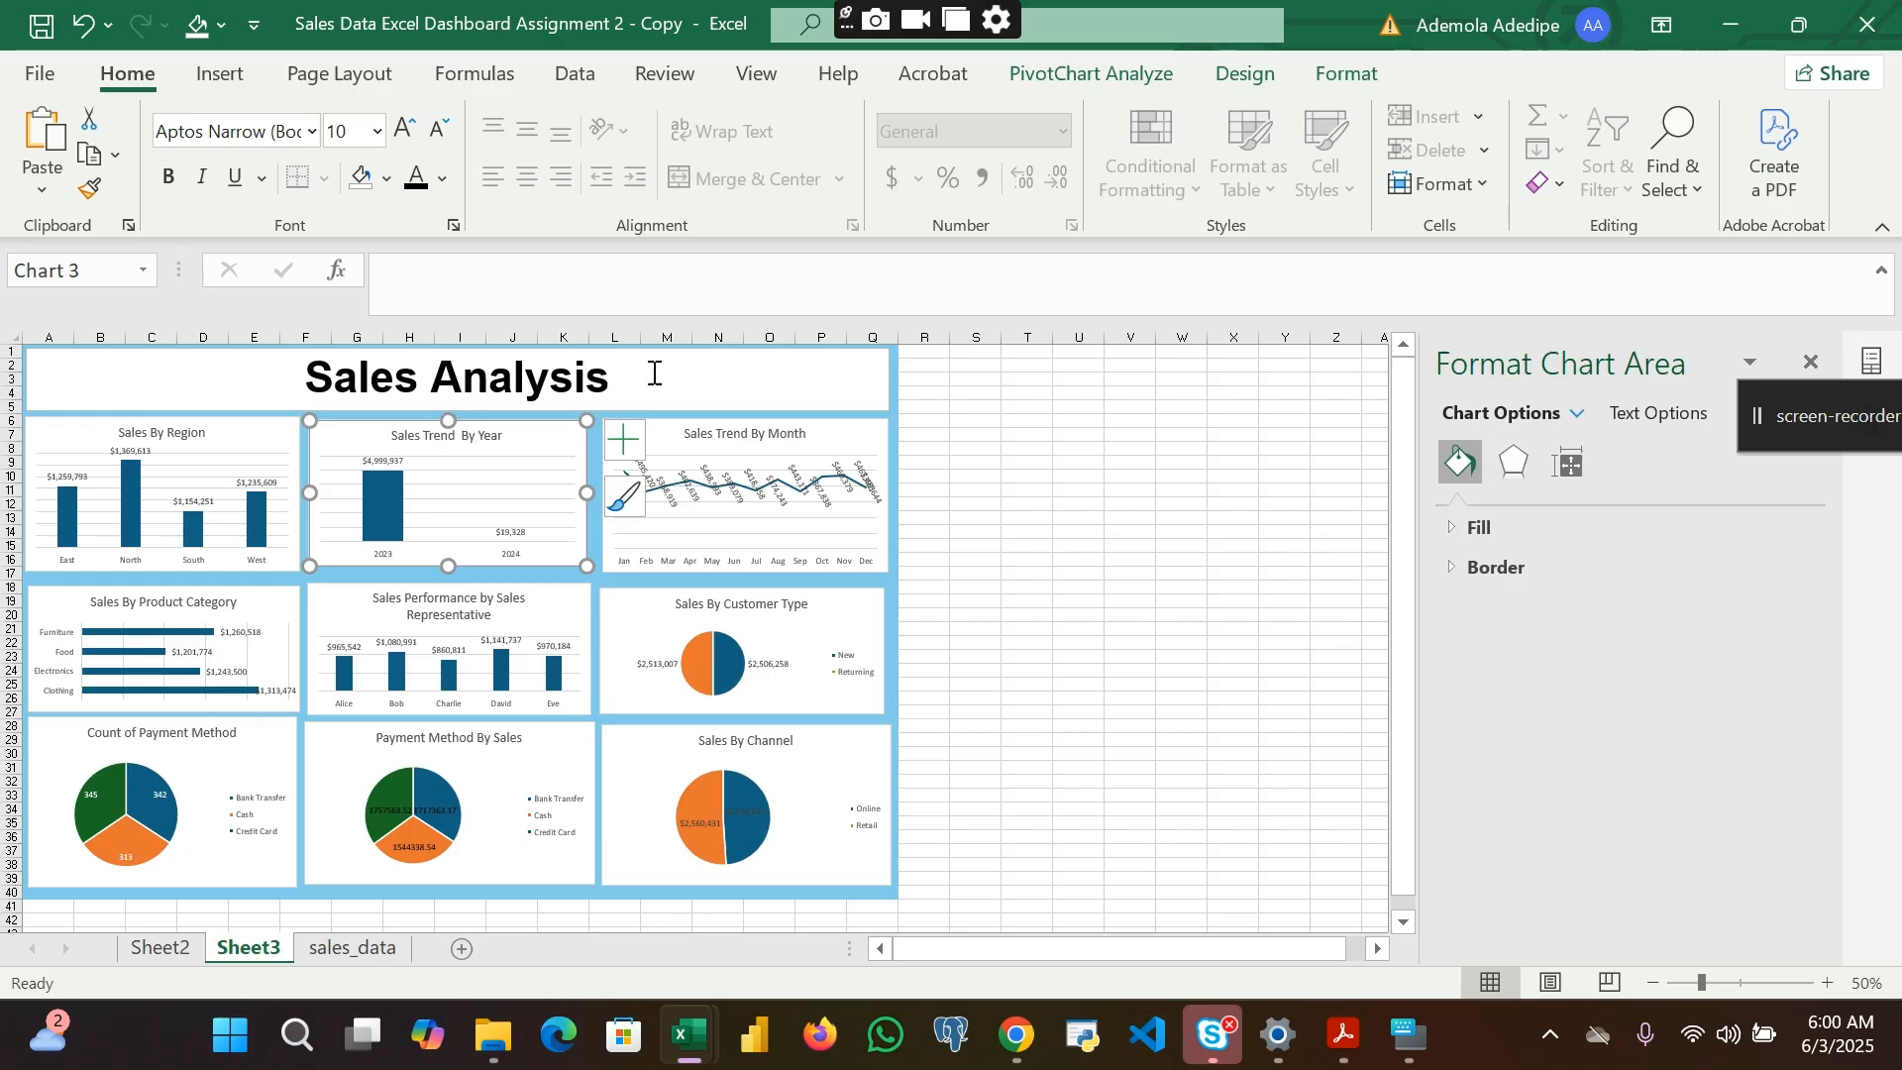
Step: Narrow the Sales Analysis title box to the Sales Trend By Month chart's left edge and slightly widen and lengthen Sales Trend By Year
click(744, 403)
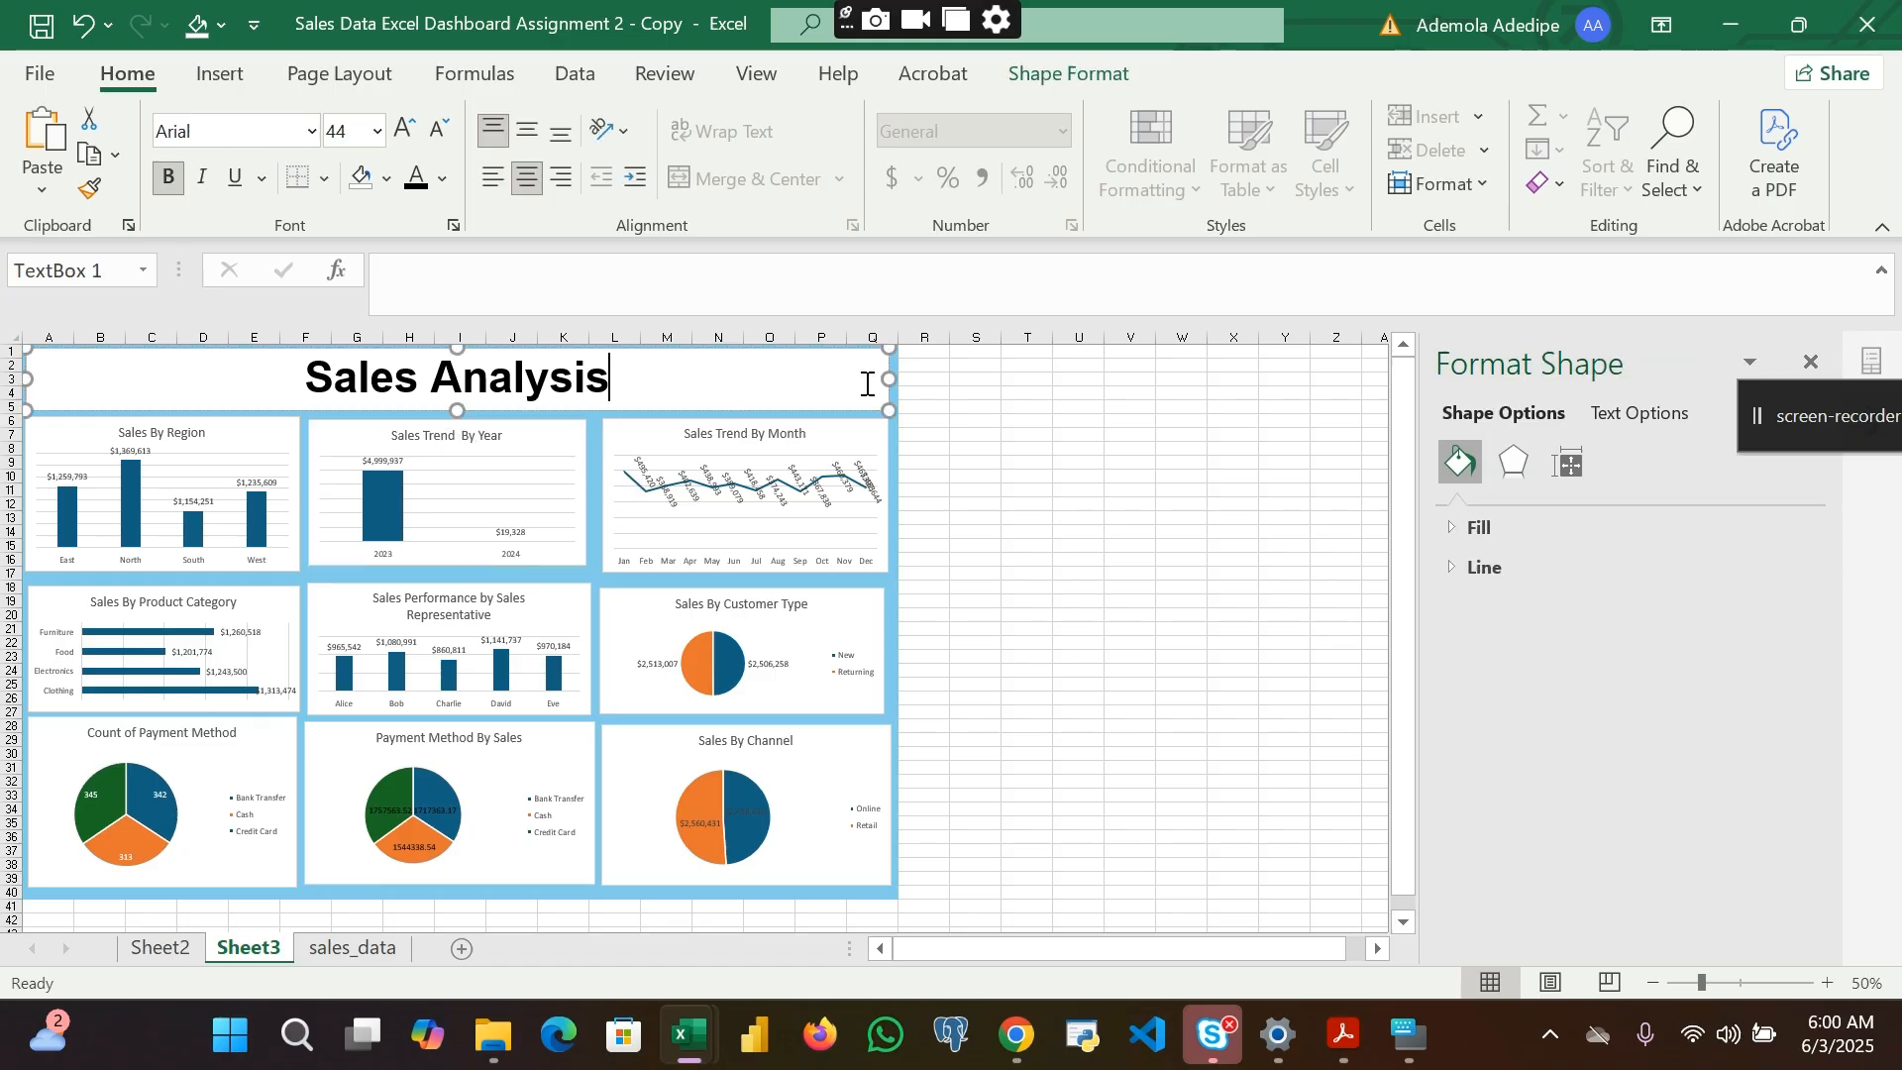
drag(889, 379, 602, 380)
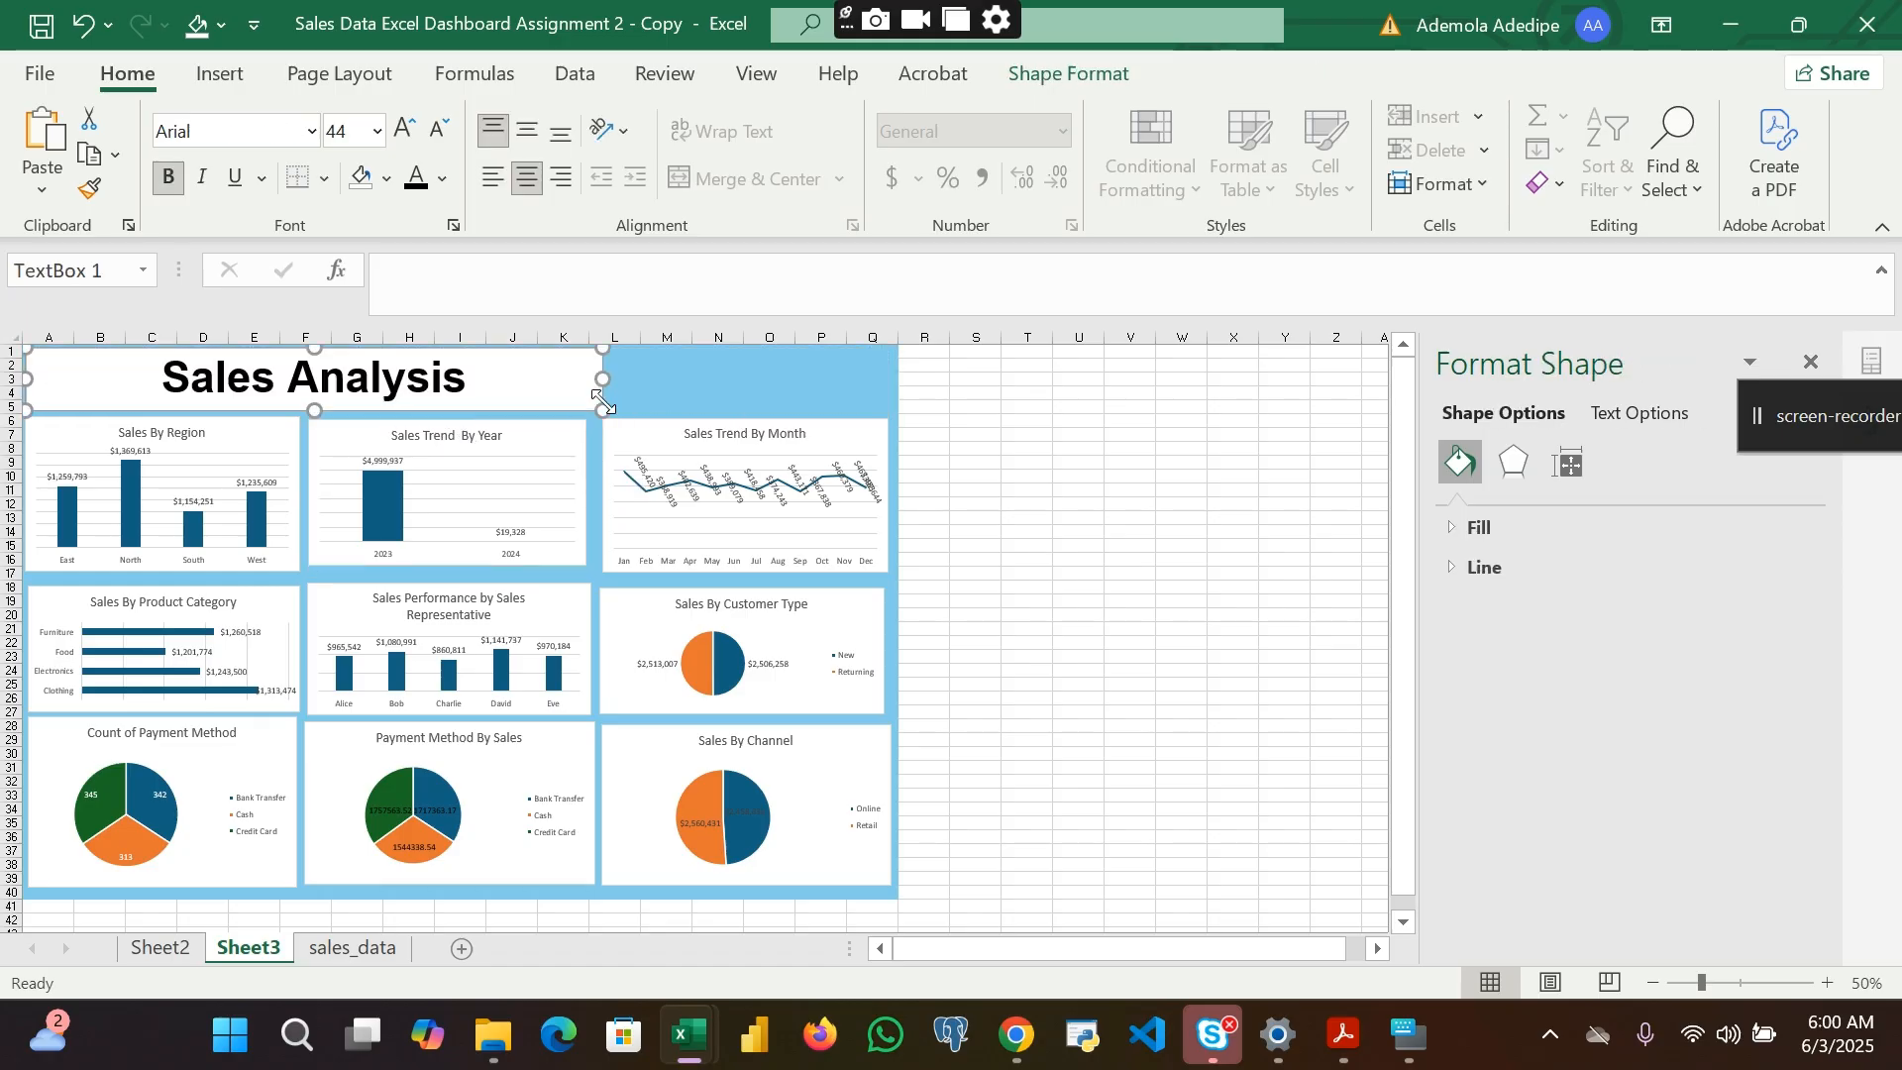
click(583, 445)
drag(587, 492, 596, 495)
drag(452, 566, 452, 573)
click(759, 398)
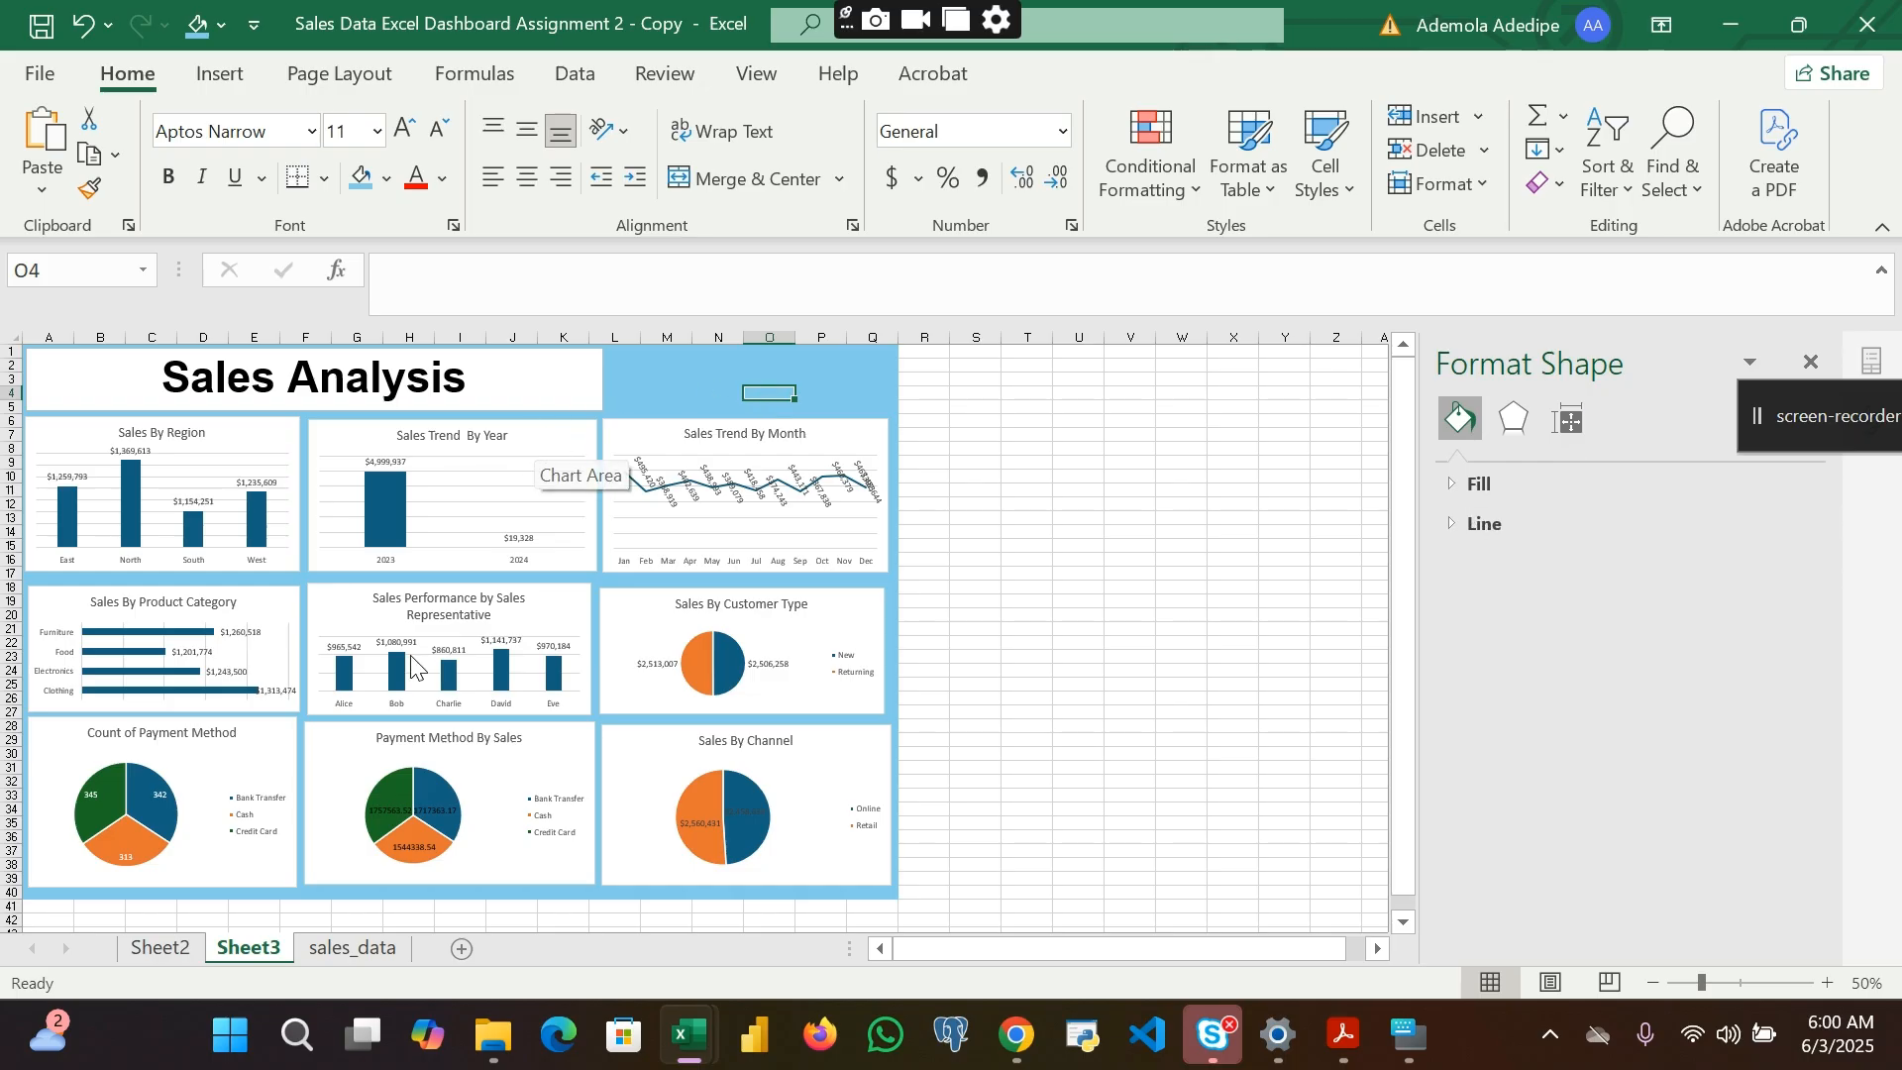
Step: Insert Sale_Date and Payment_Method slicers from the Sales Trend By Year chart
click(553, 429)
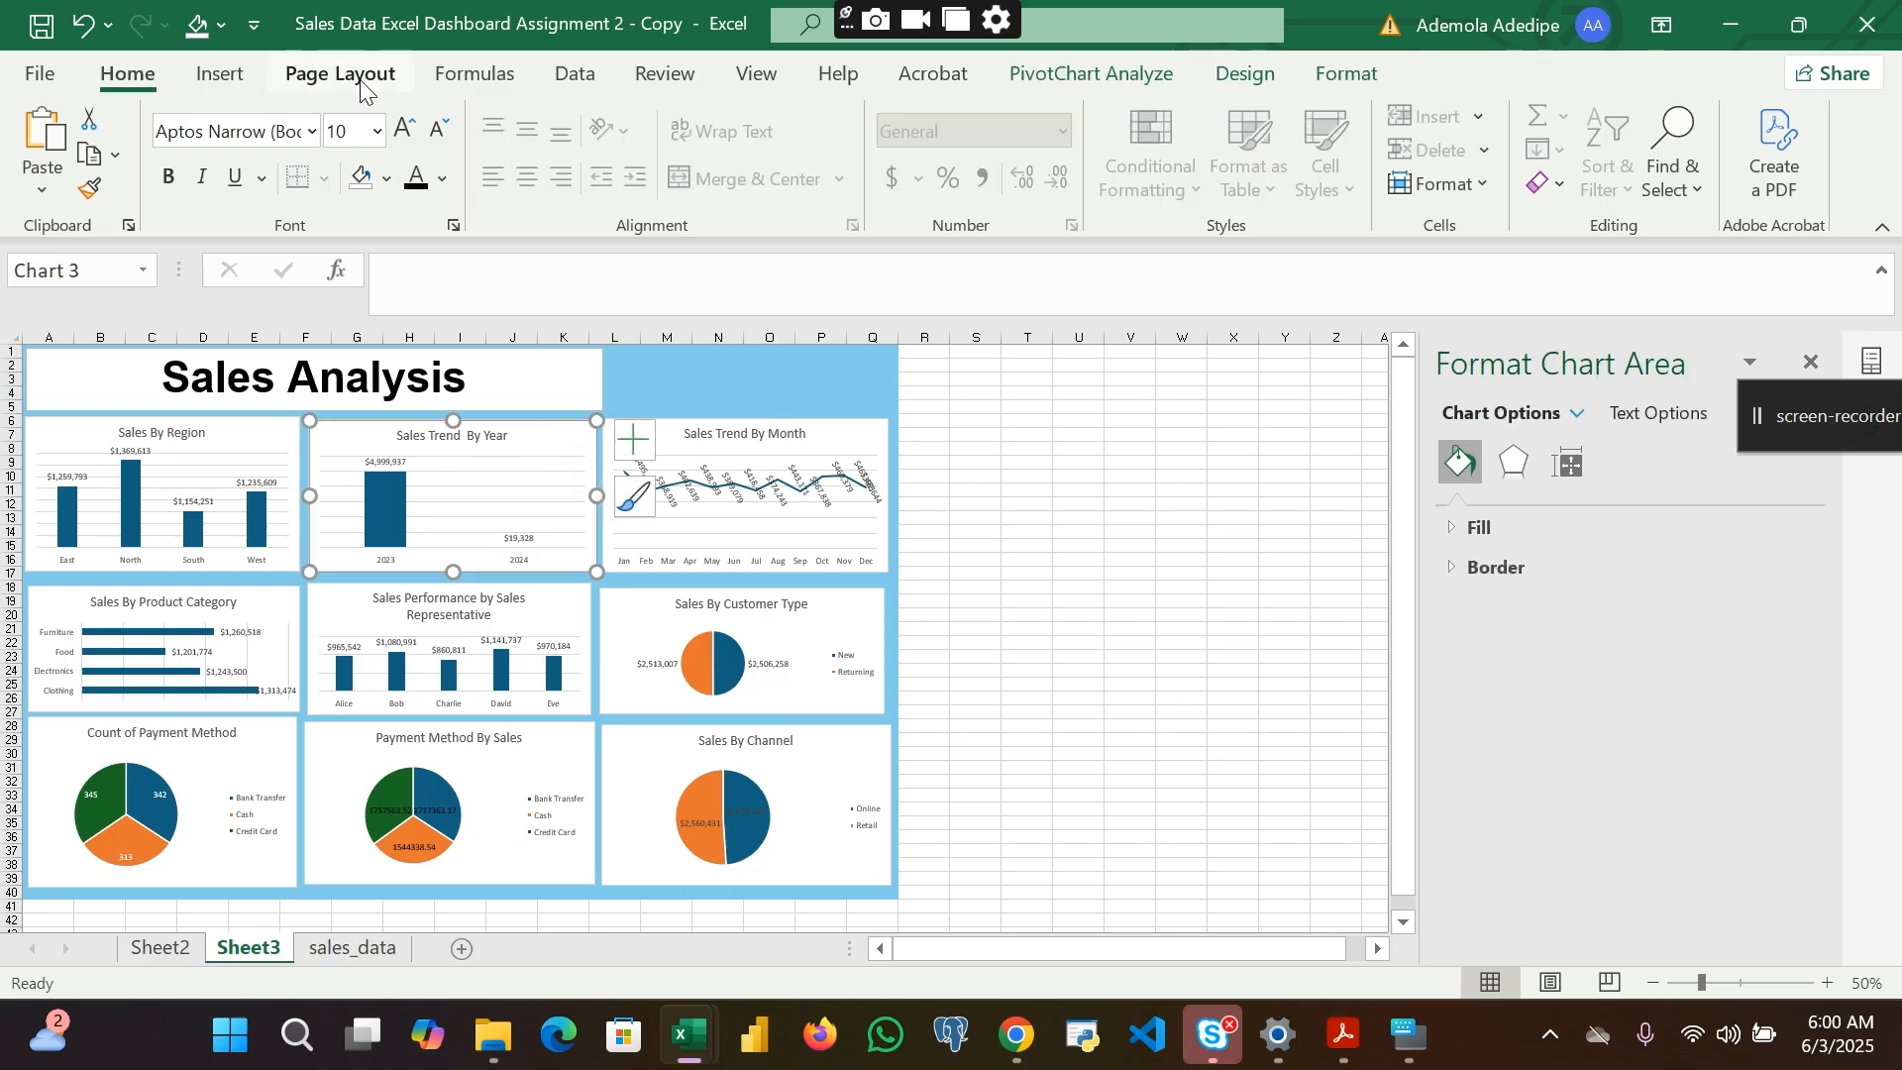
click(219, 77)
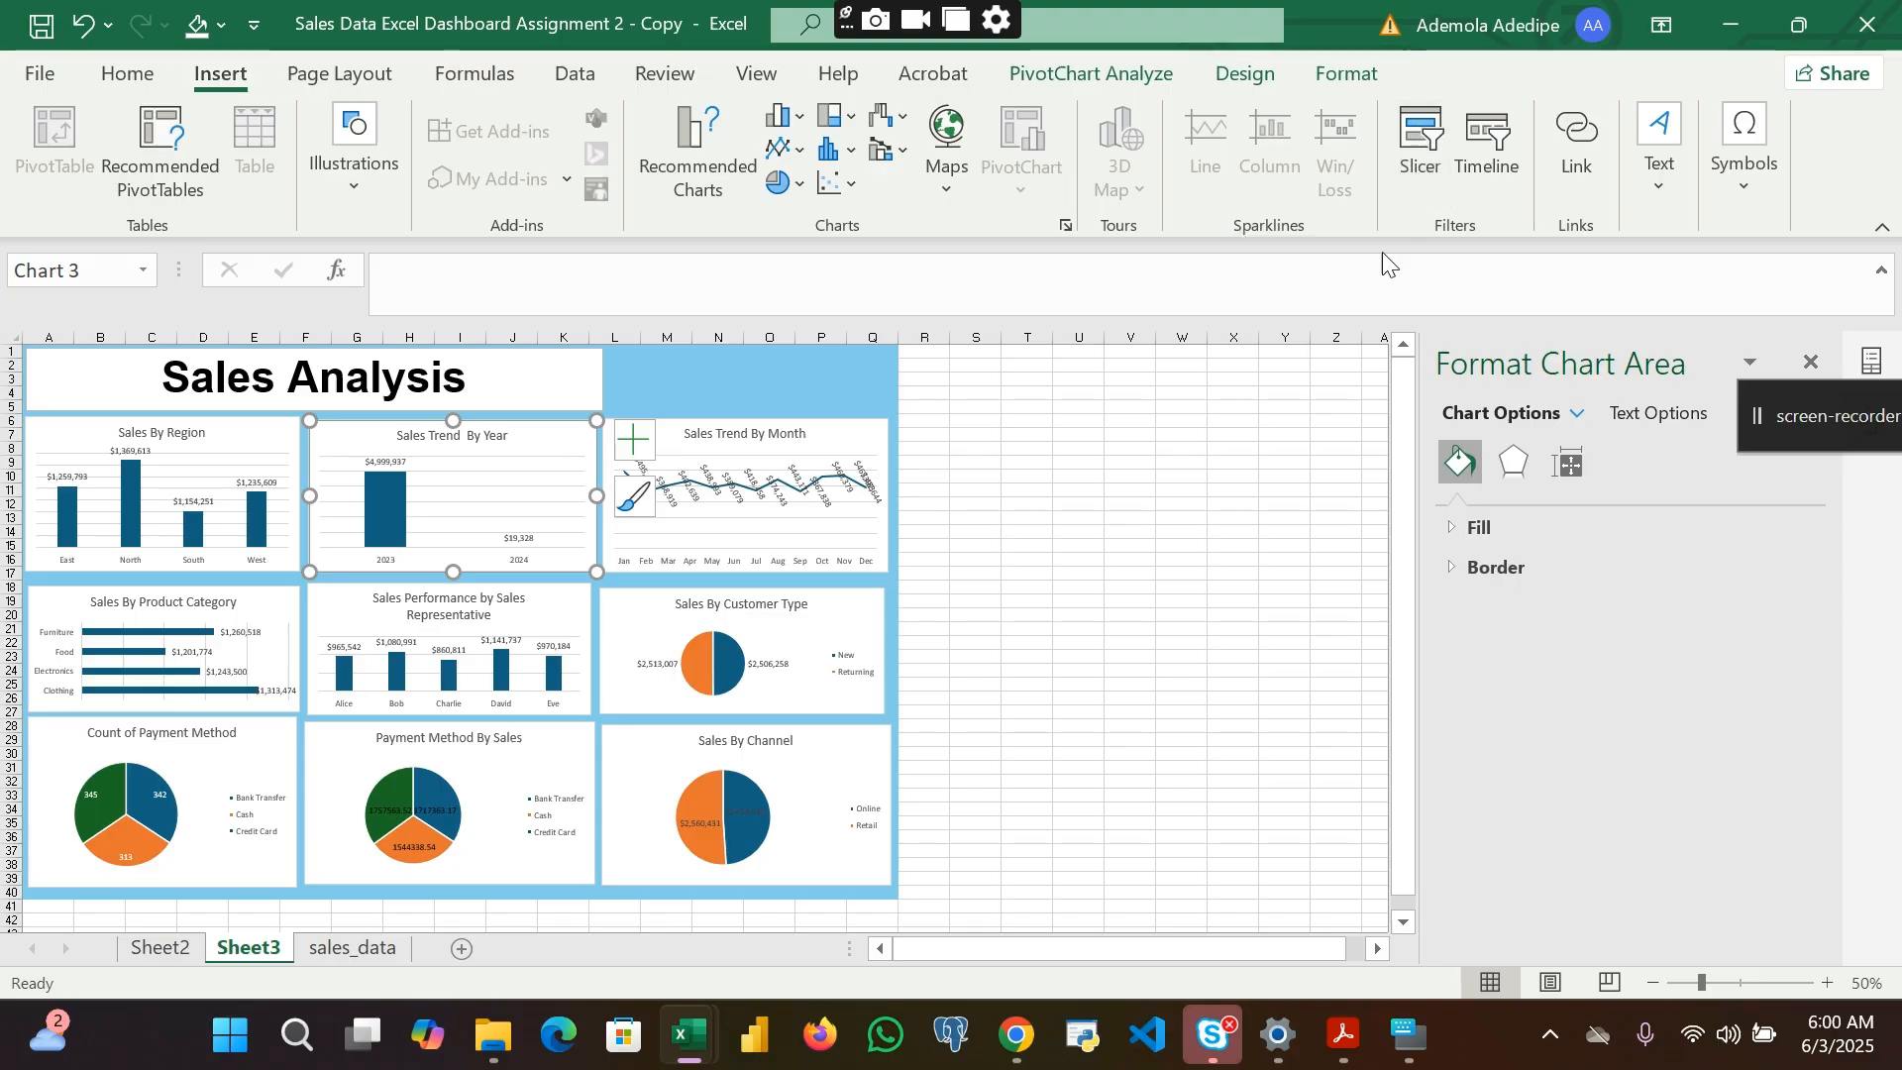
click(1423, 129)
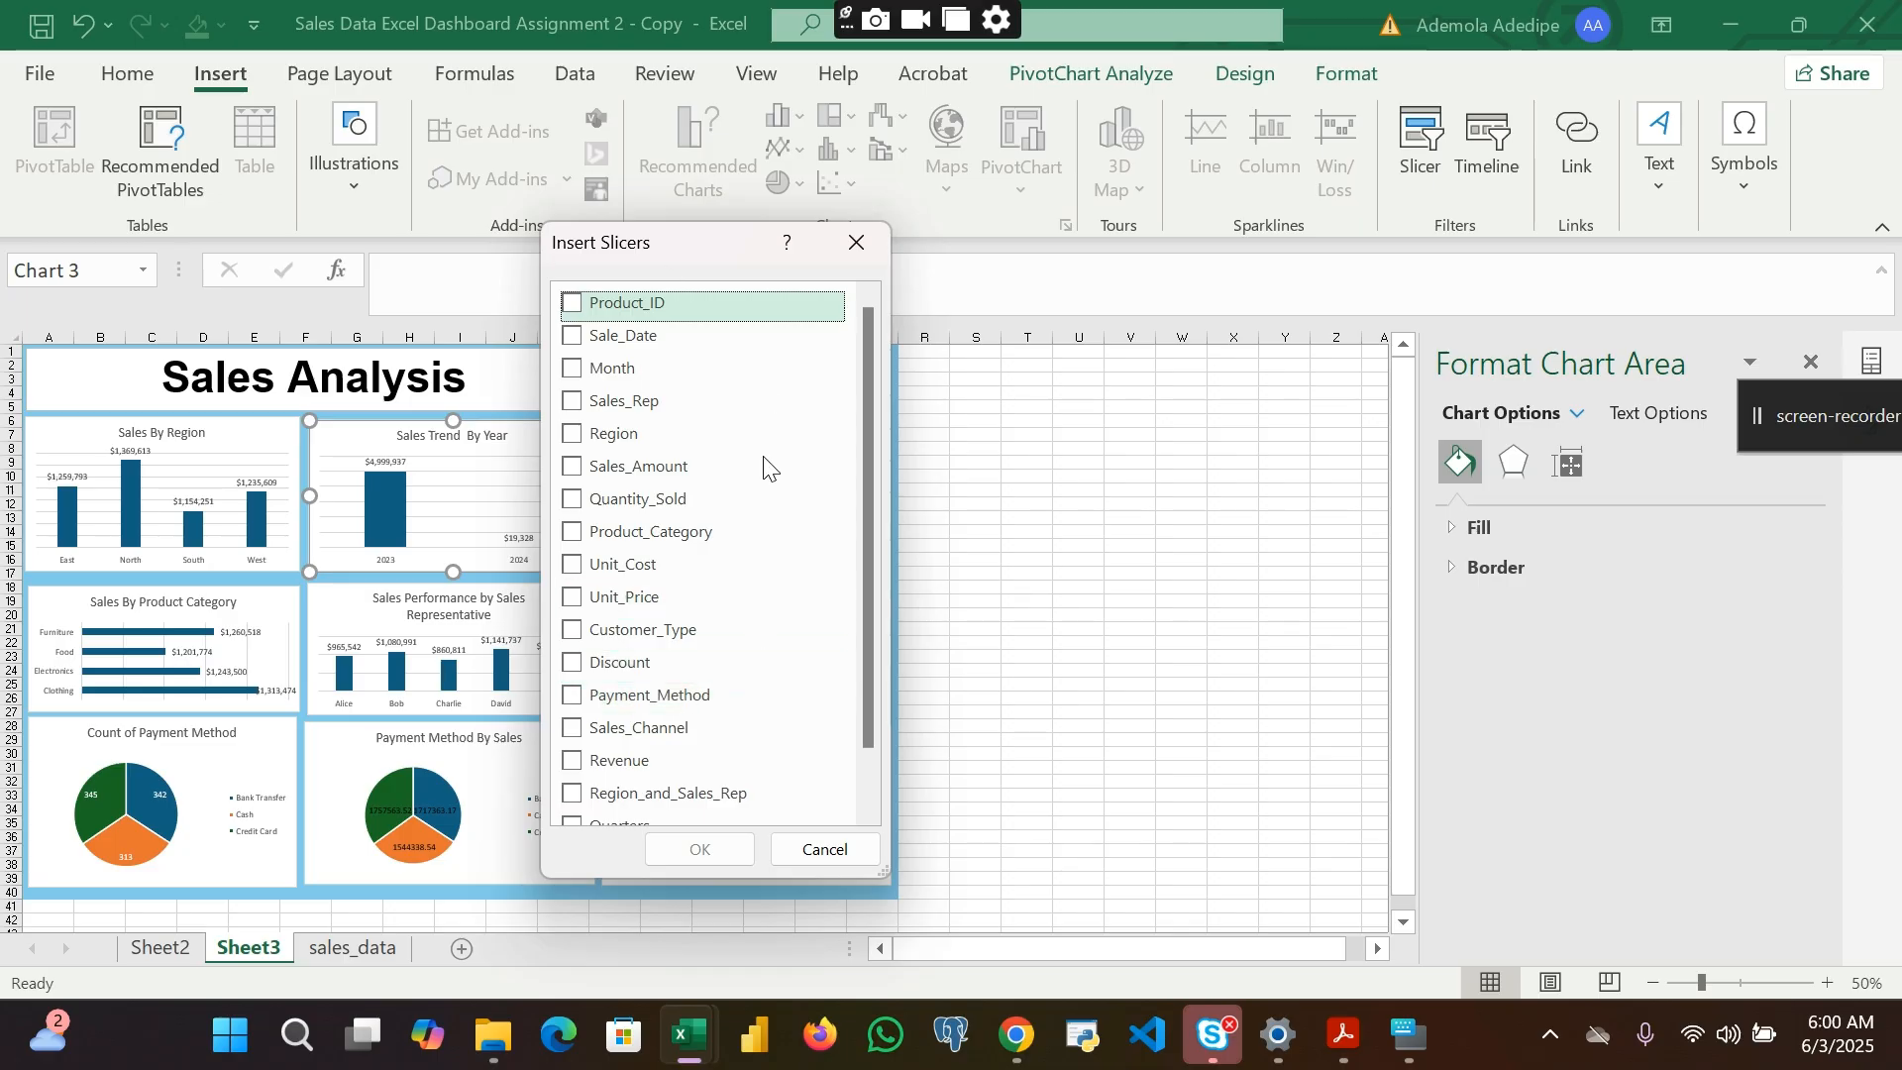
click(571, 336)
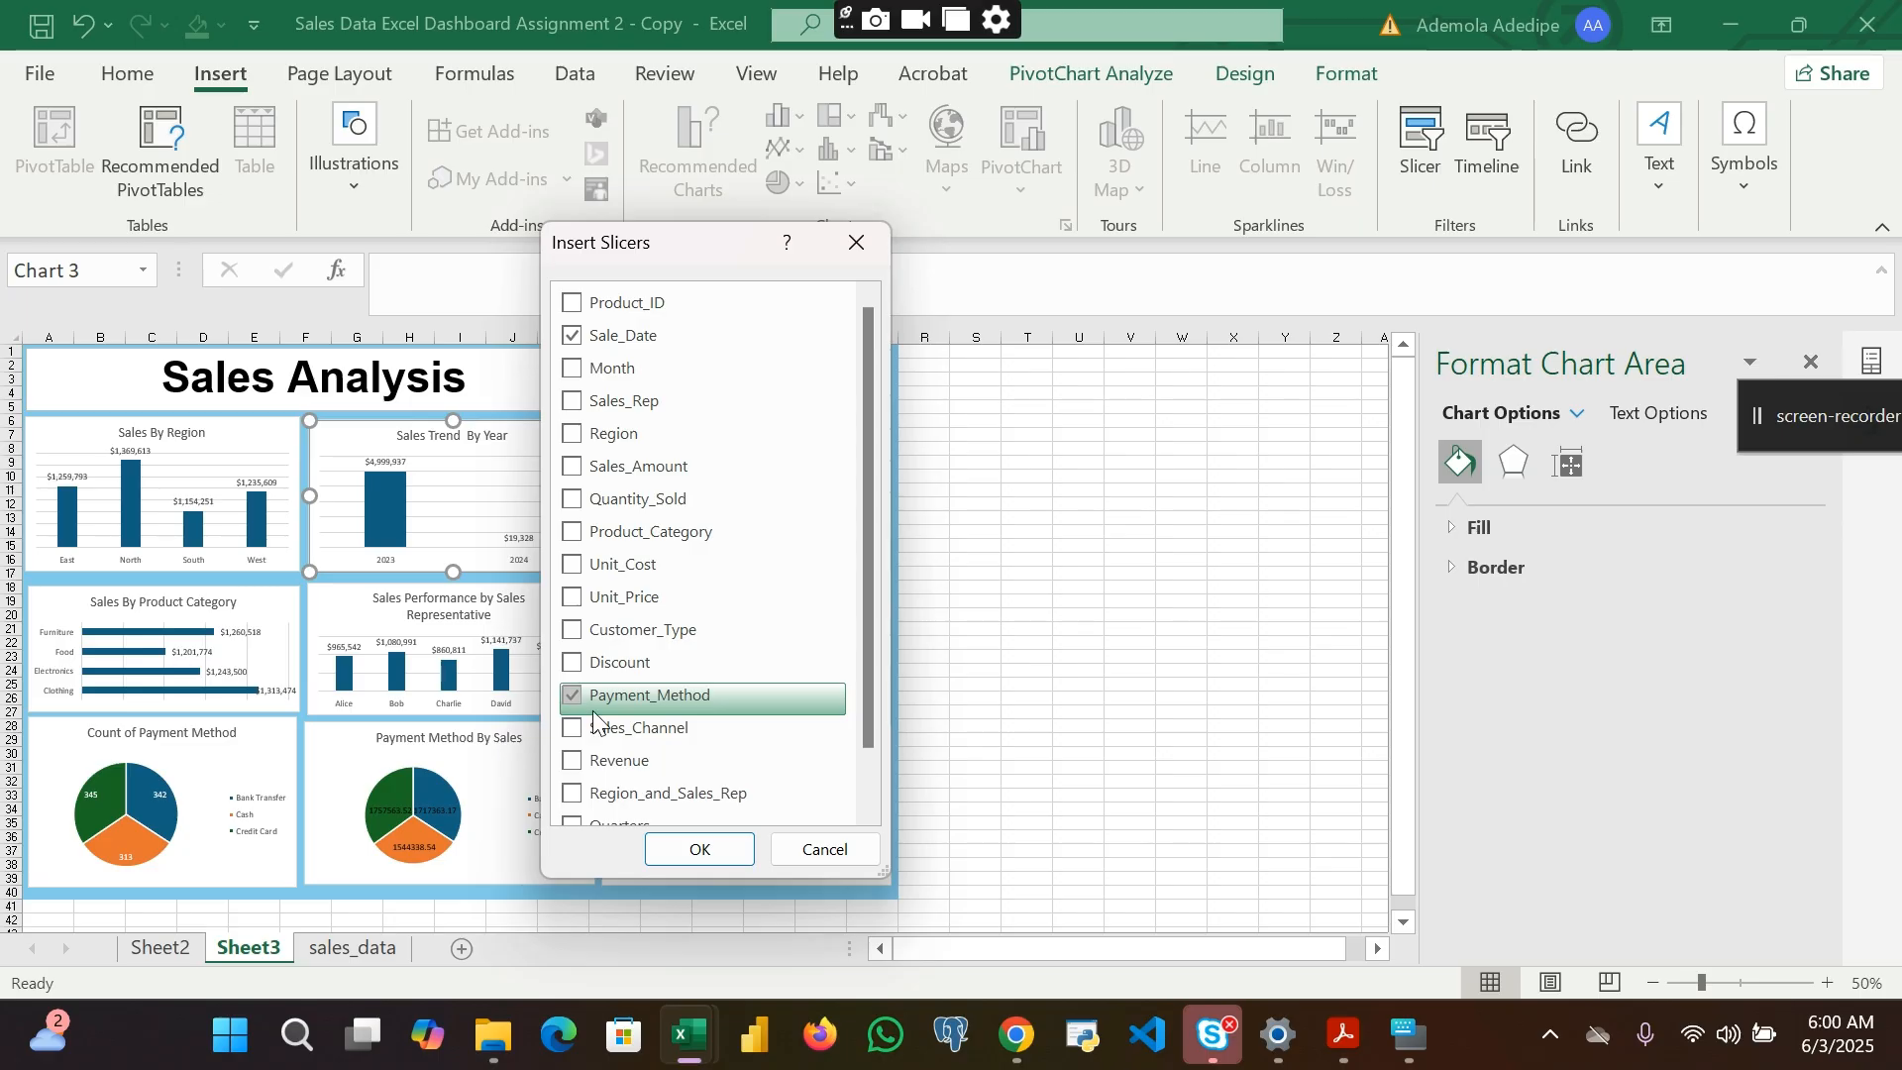
click(572, 697)
click(699, 850)
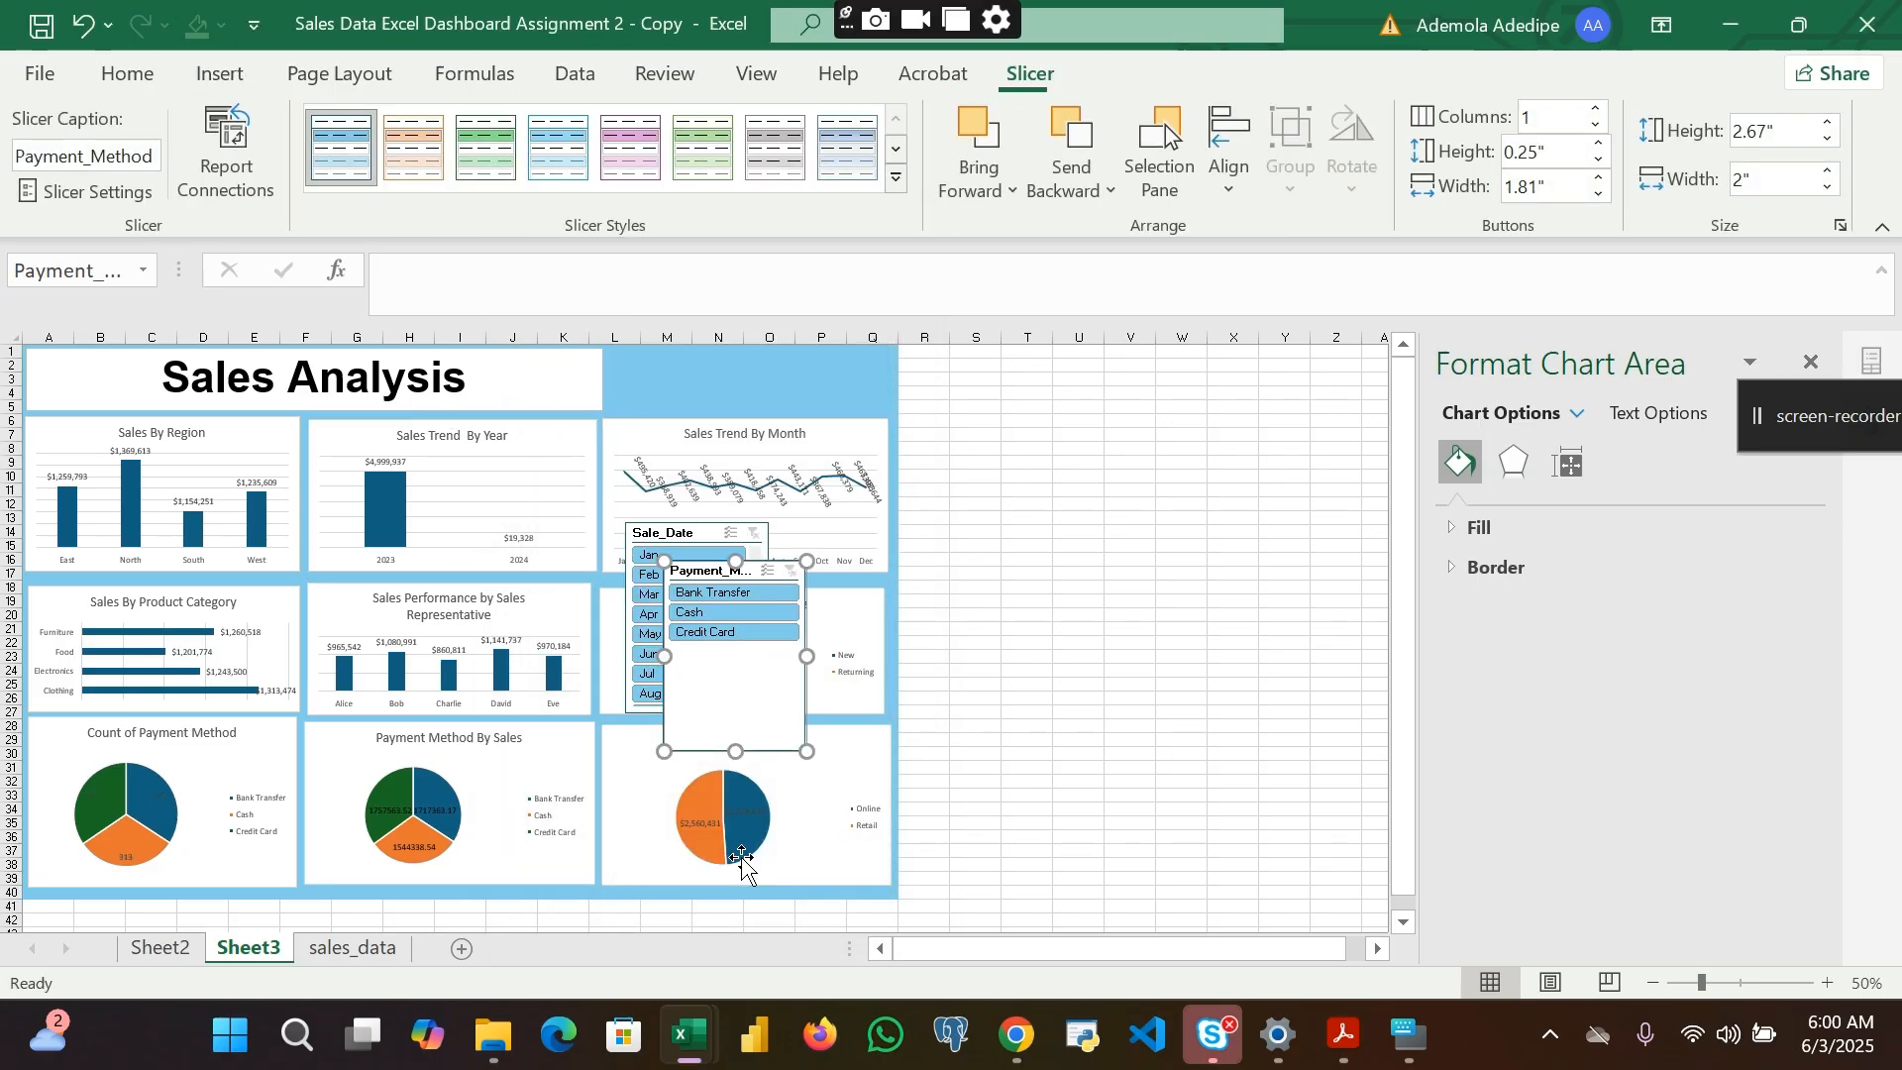
Step: Shorten the Payment_Method and Sale_Date slicers to 0.88" high, place them side by side beside the title, and select both
drag(739, 751, 740, 642)
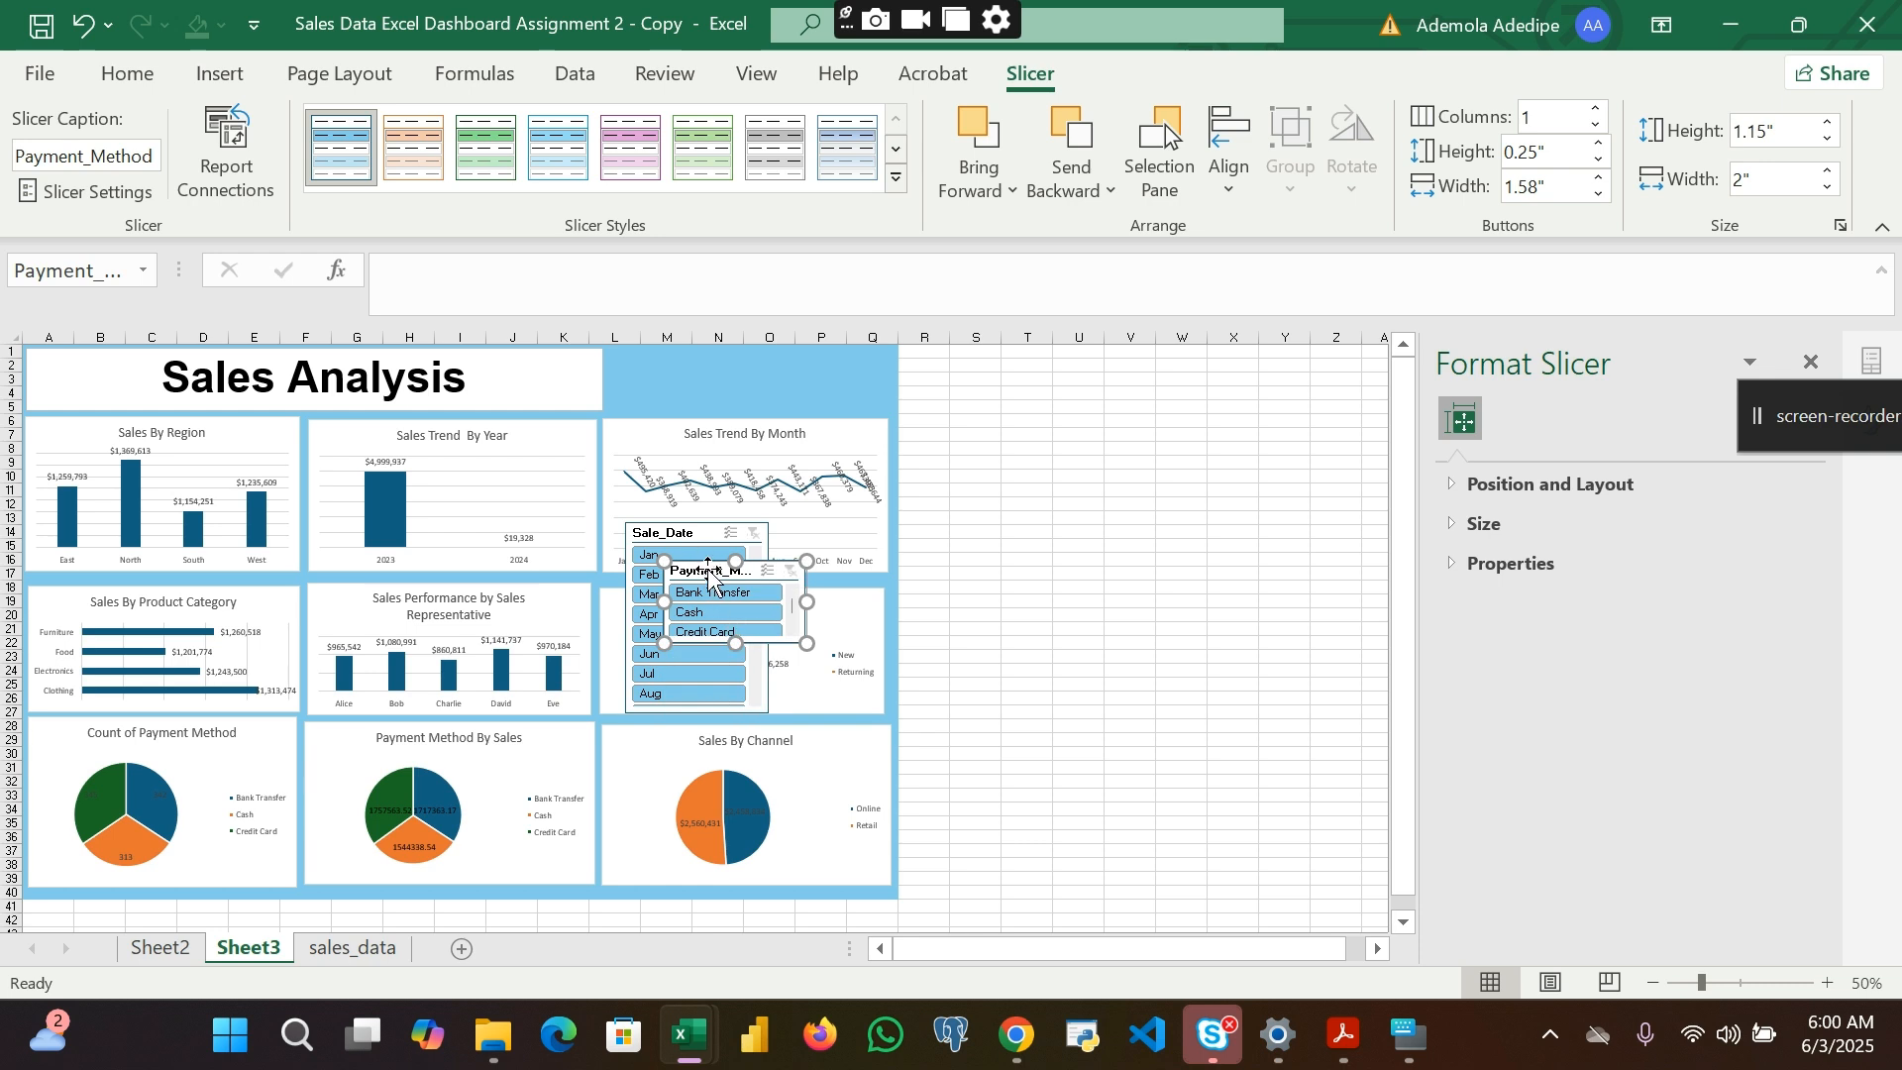
drag(707, 578, 794, 354)
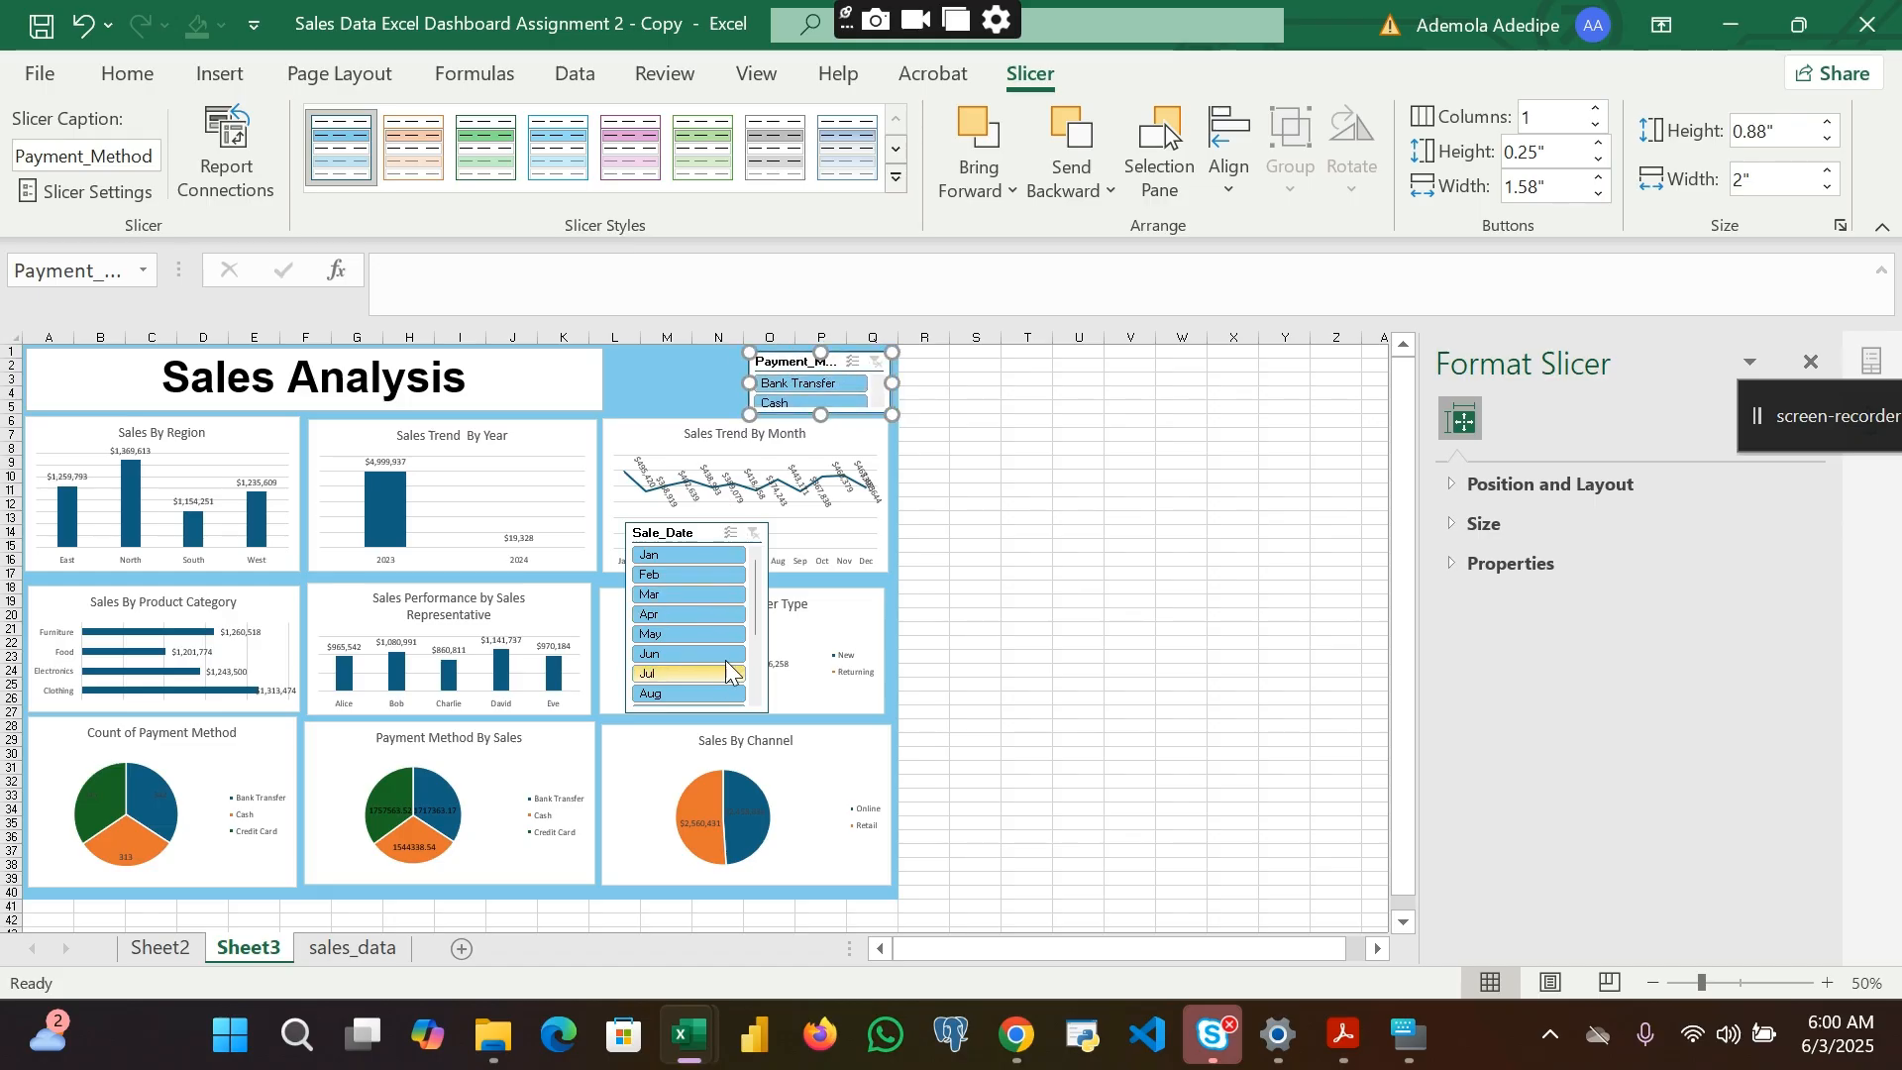
drag(683, 533, 695, 471)
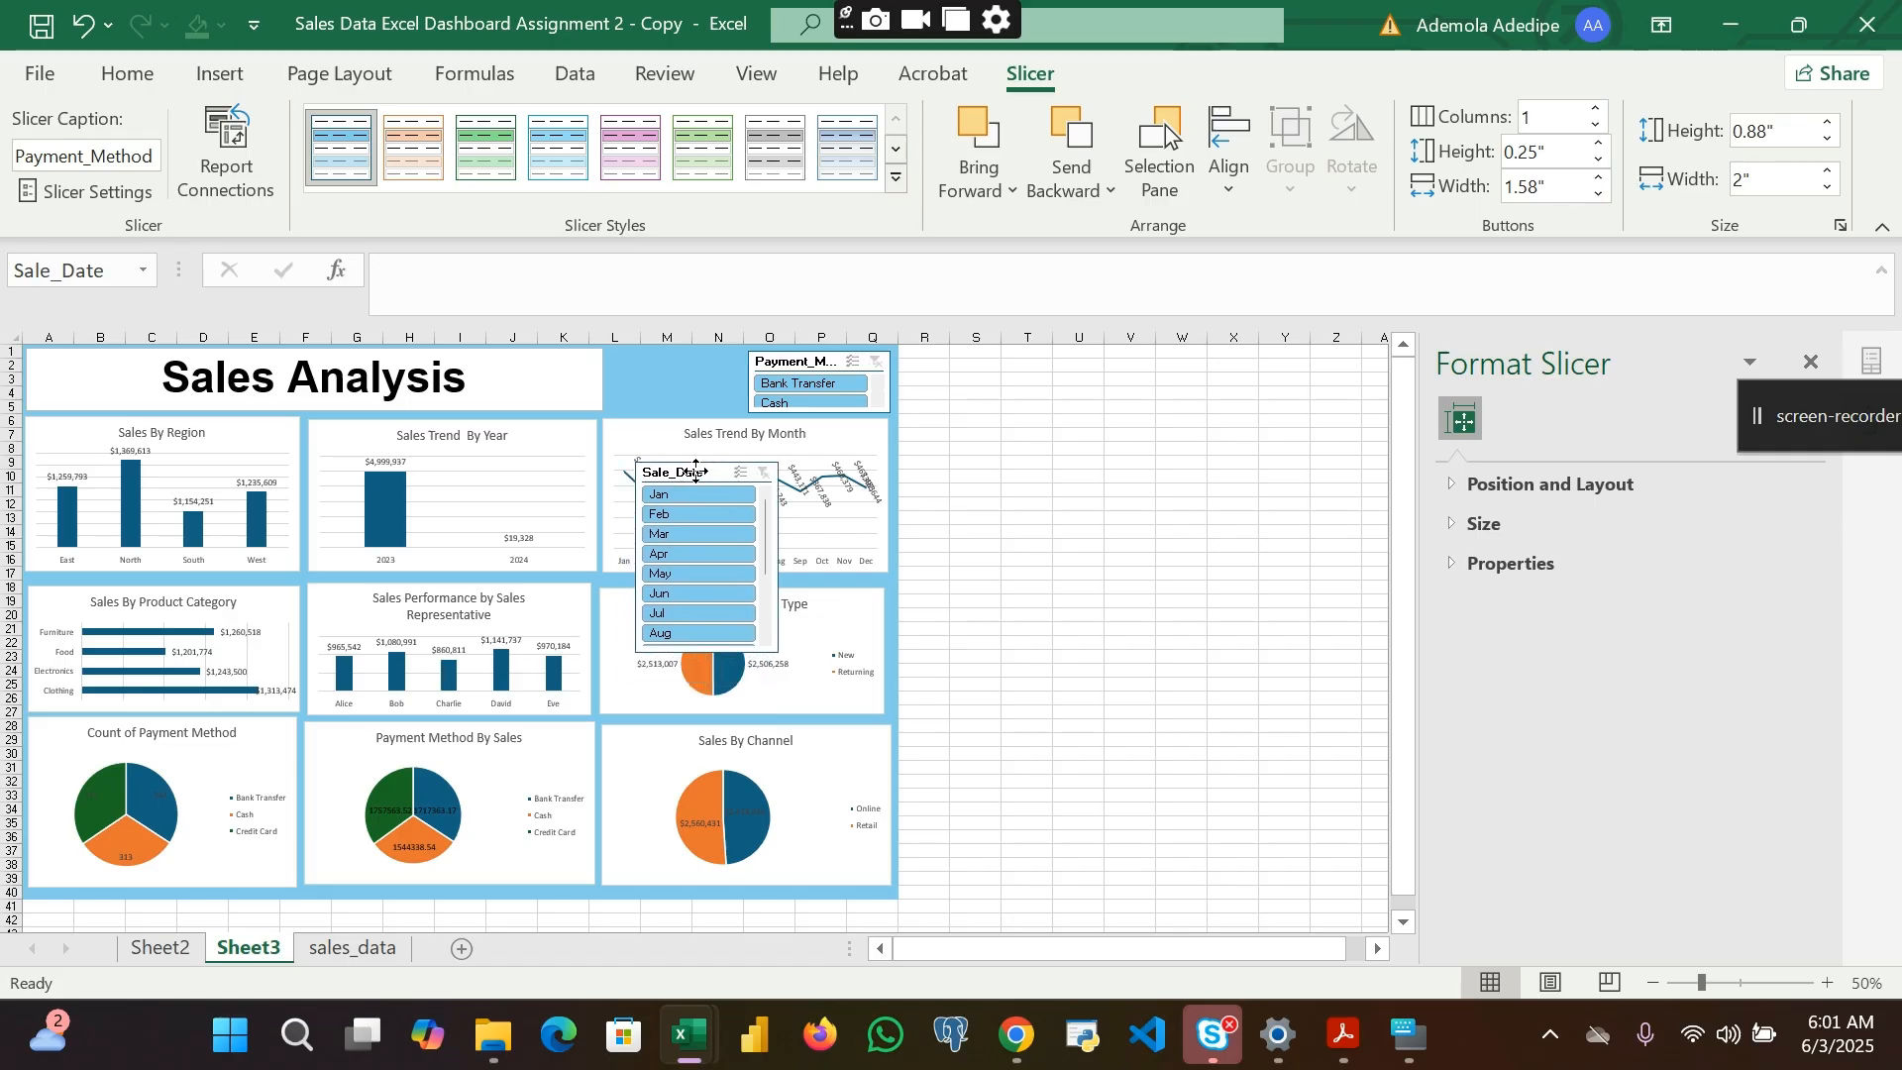
drag(695, 472, 664, 358)
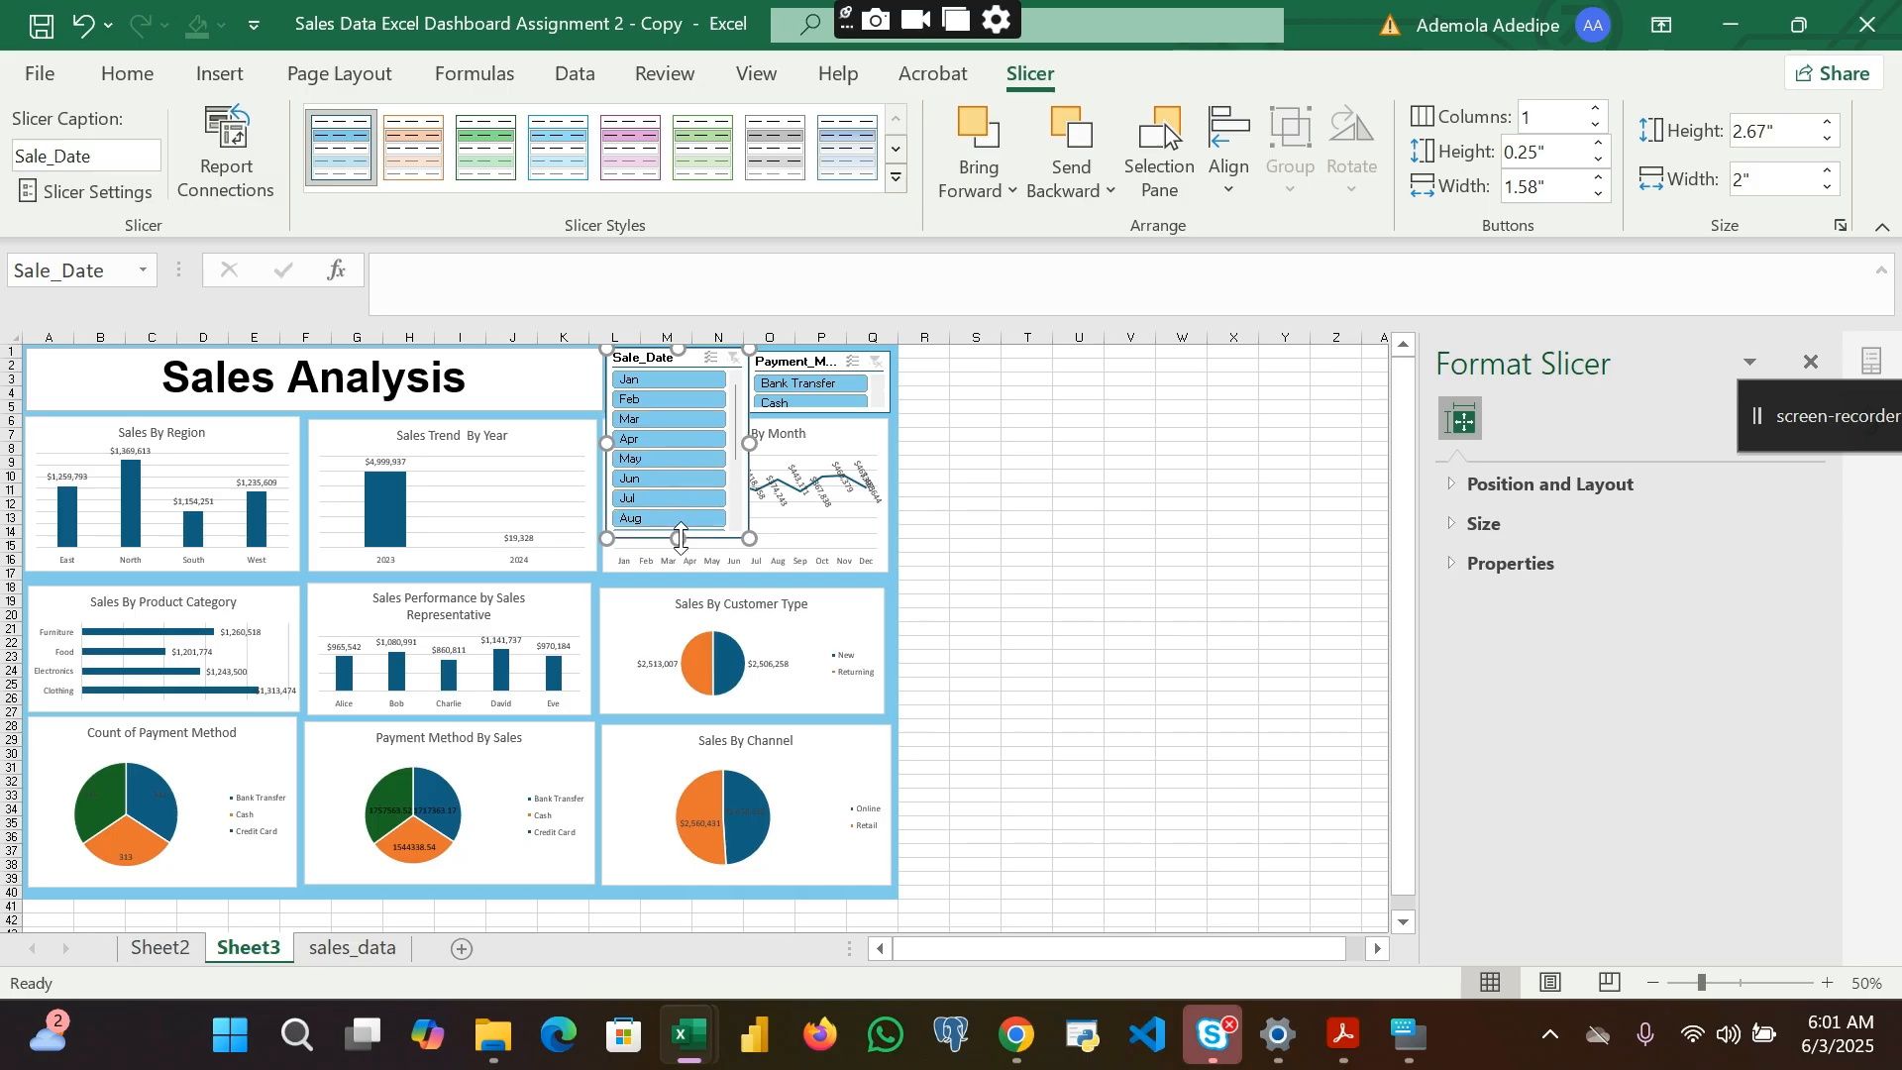
drag(678, 538, 676, 411)
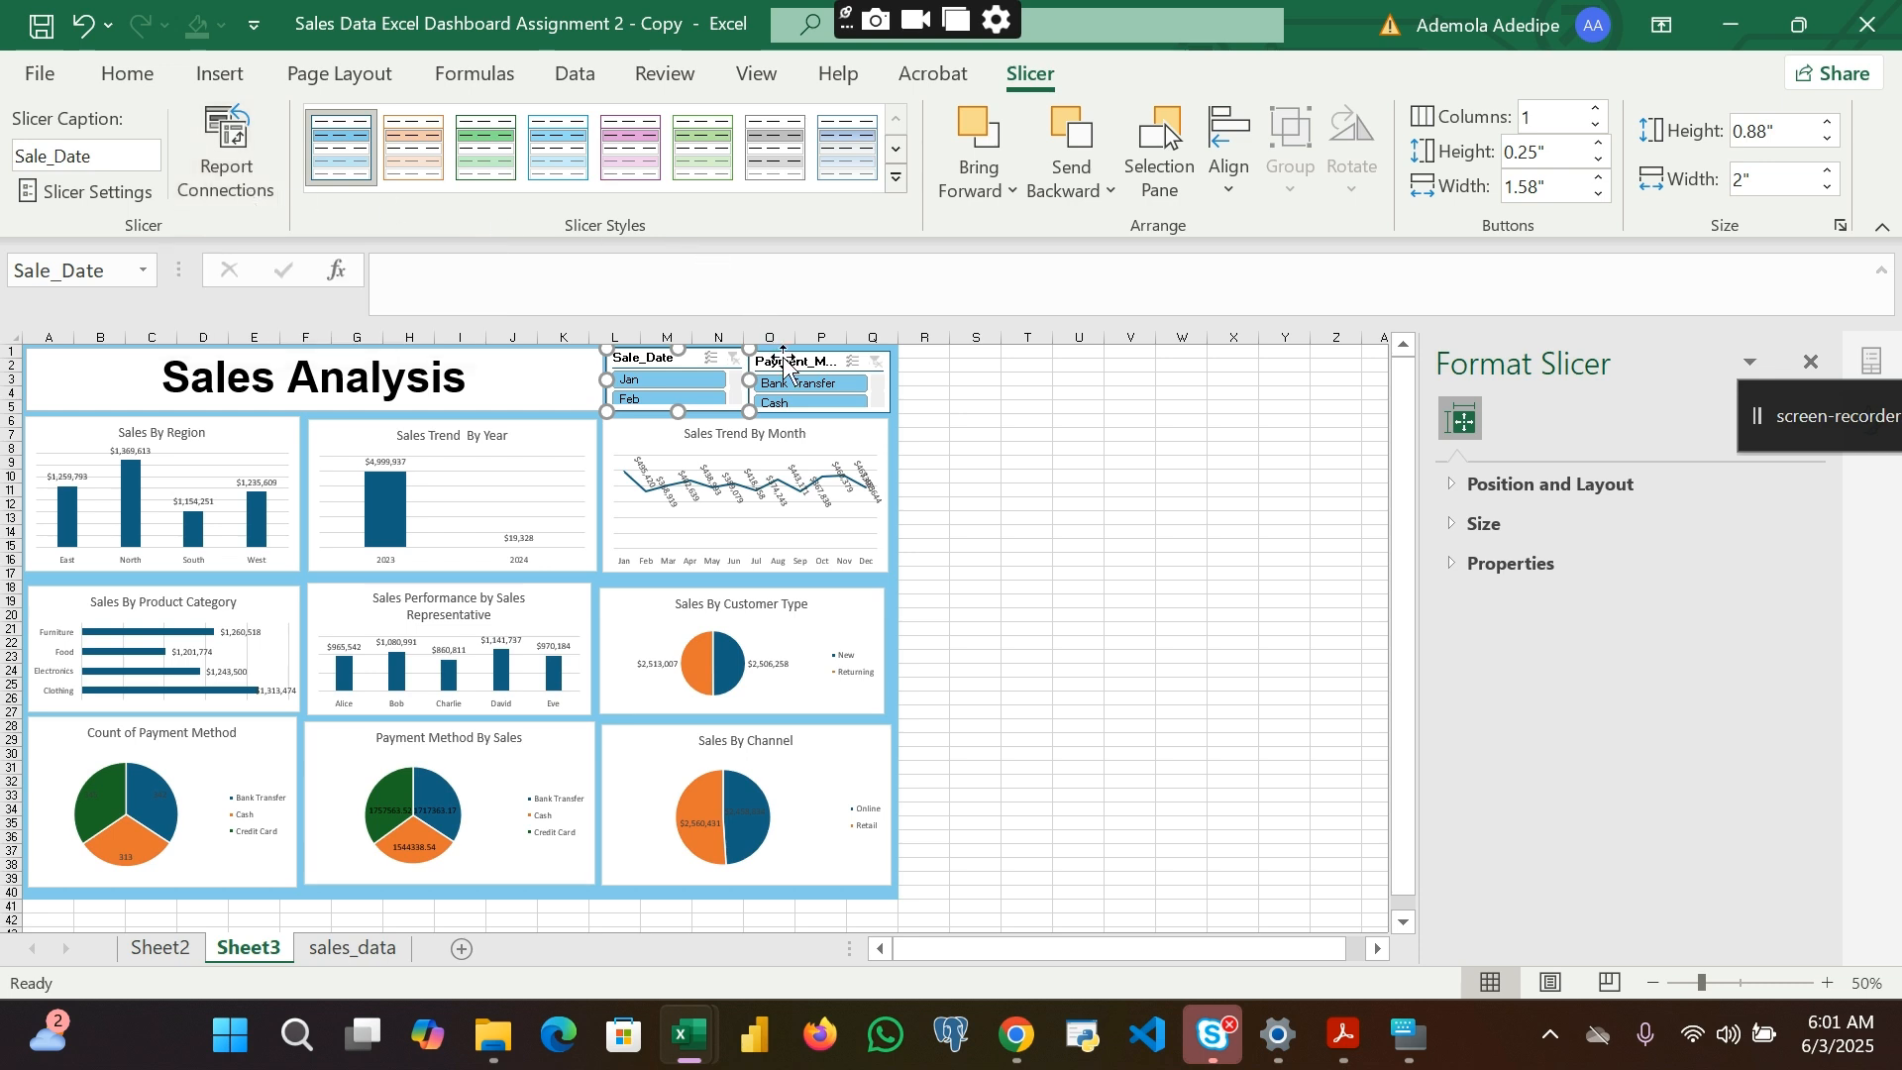
ctrl+click(783, 365)
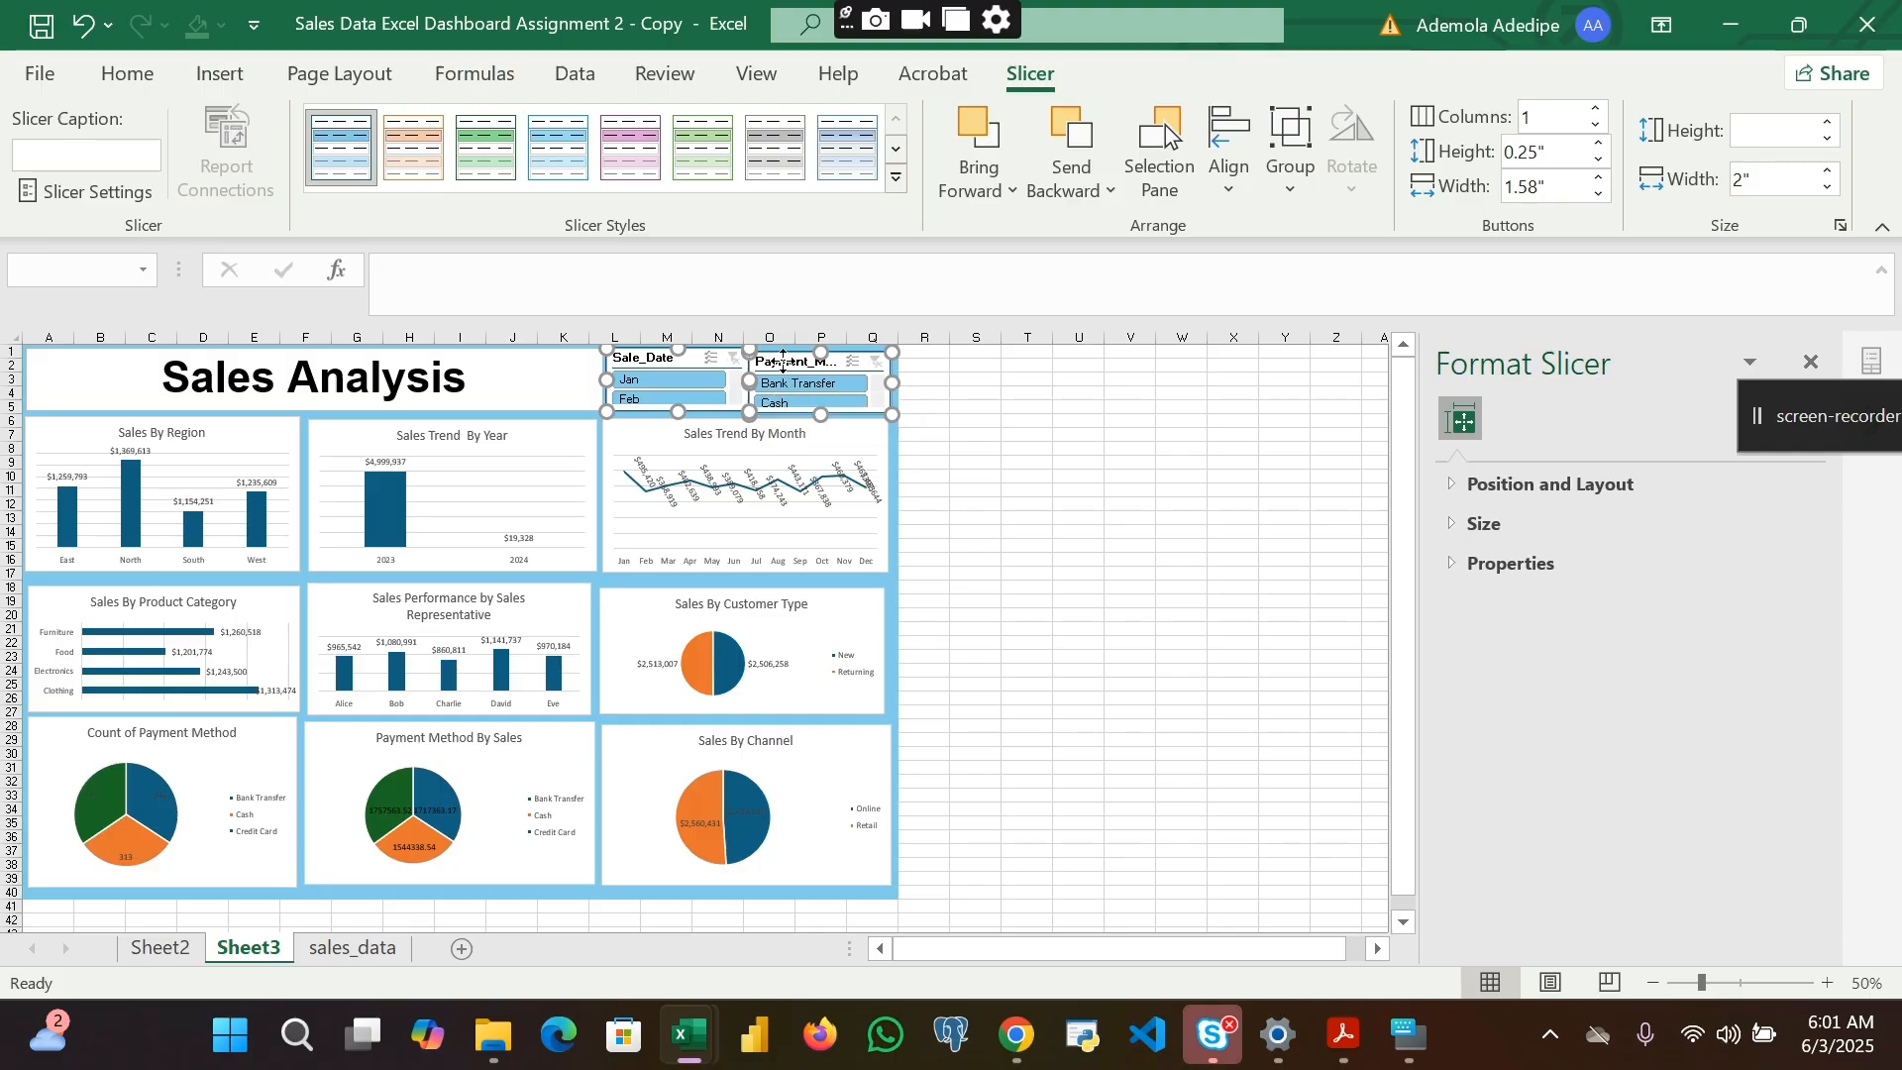
Step: Connect the Payment_Method slicer to all nine pivot tables on Sheet2: PivotTable2, 3, 4, 6, 7, 8, 9, 10 and 11
click(1053, 475)
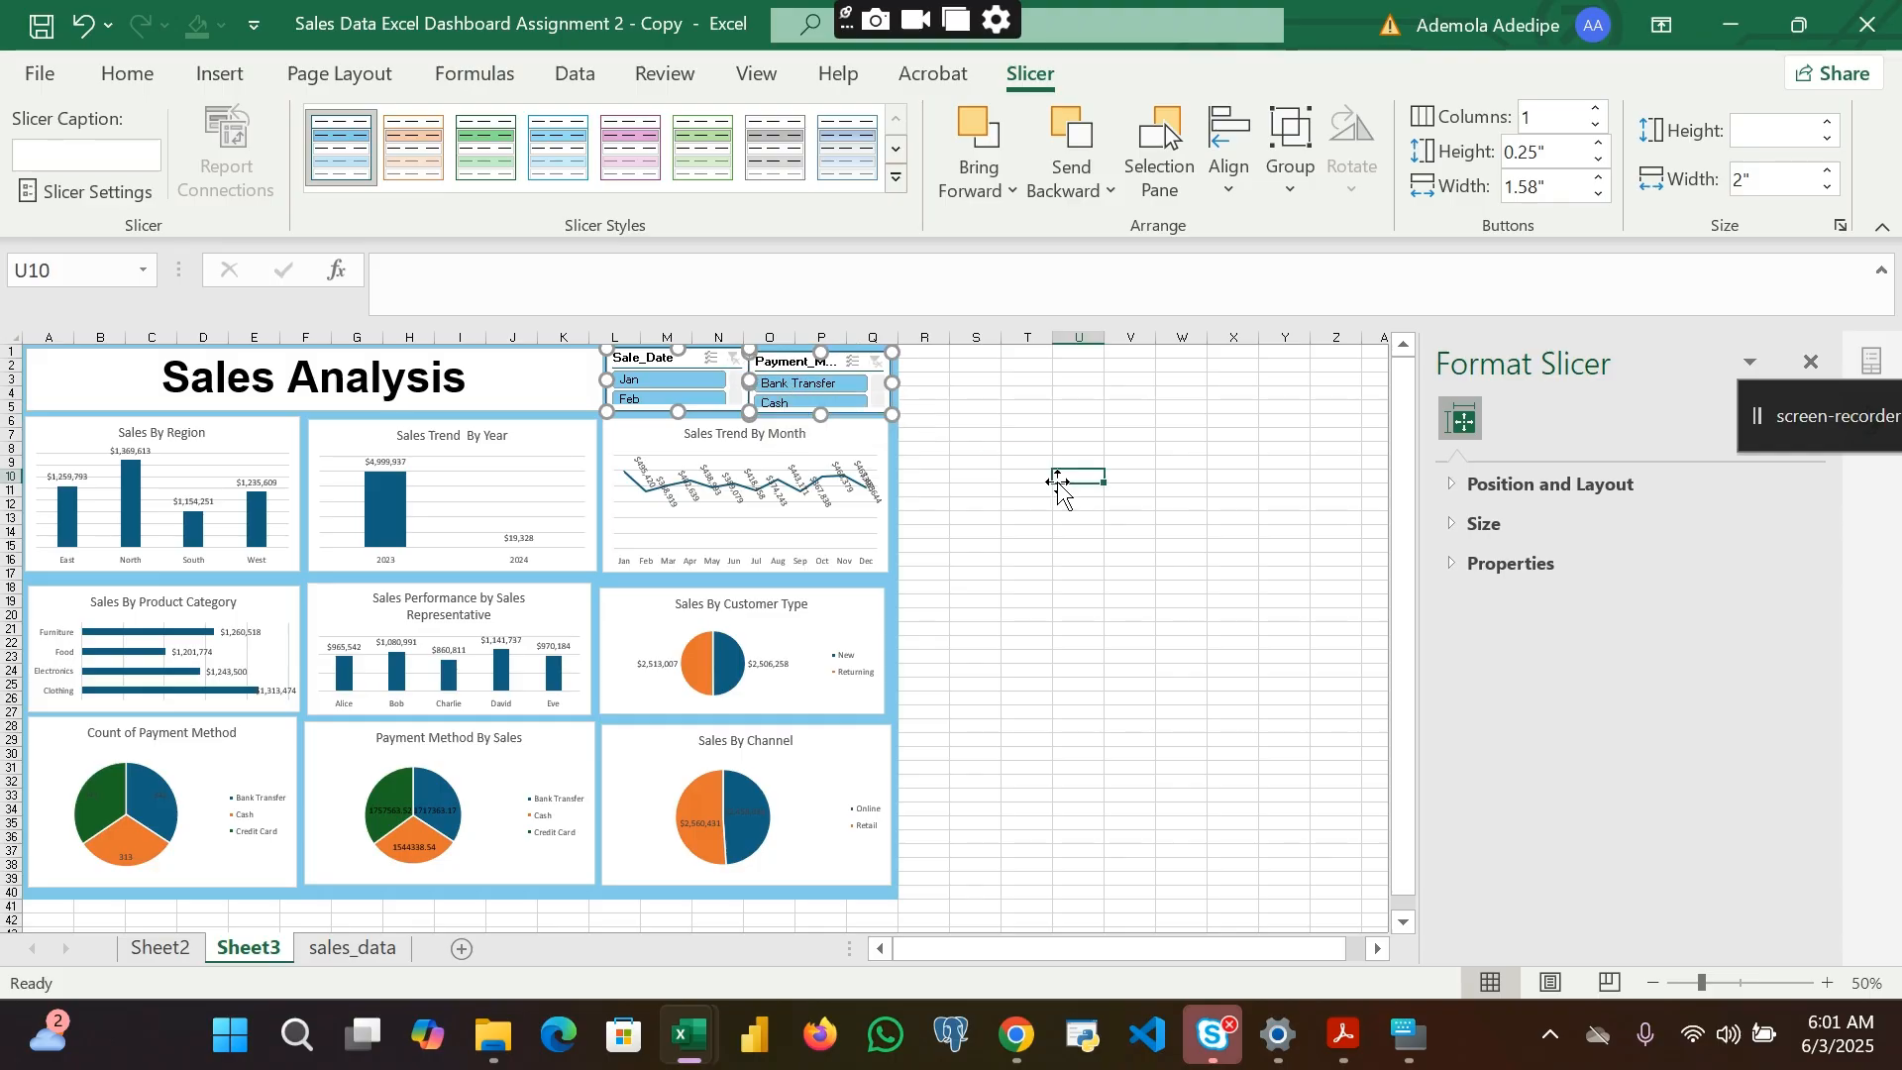
click(782, 364)
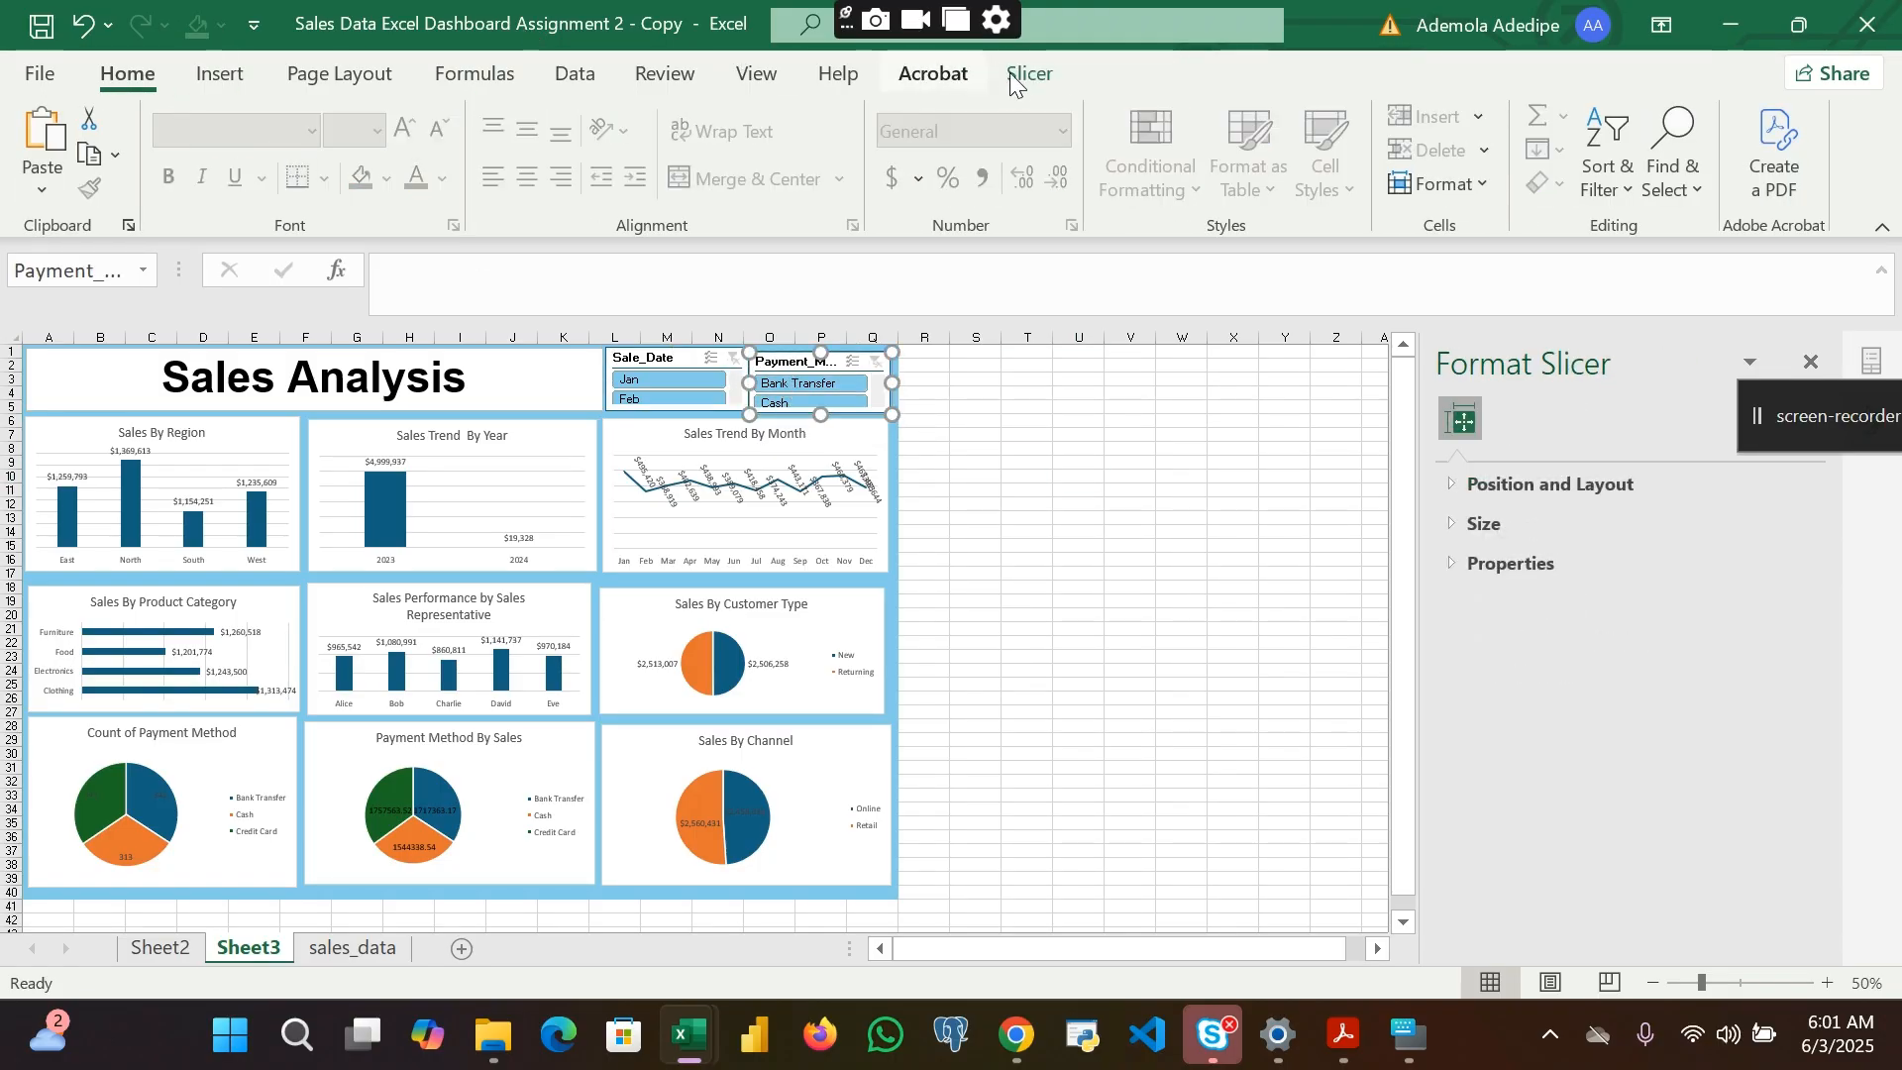
click(1028, 73)
click(222, 182)
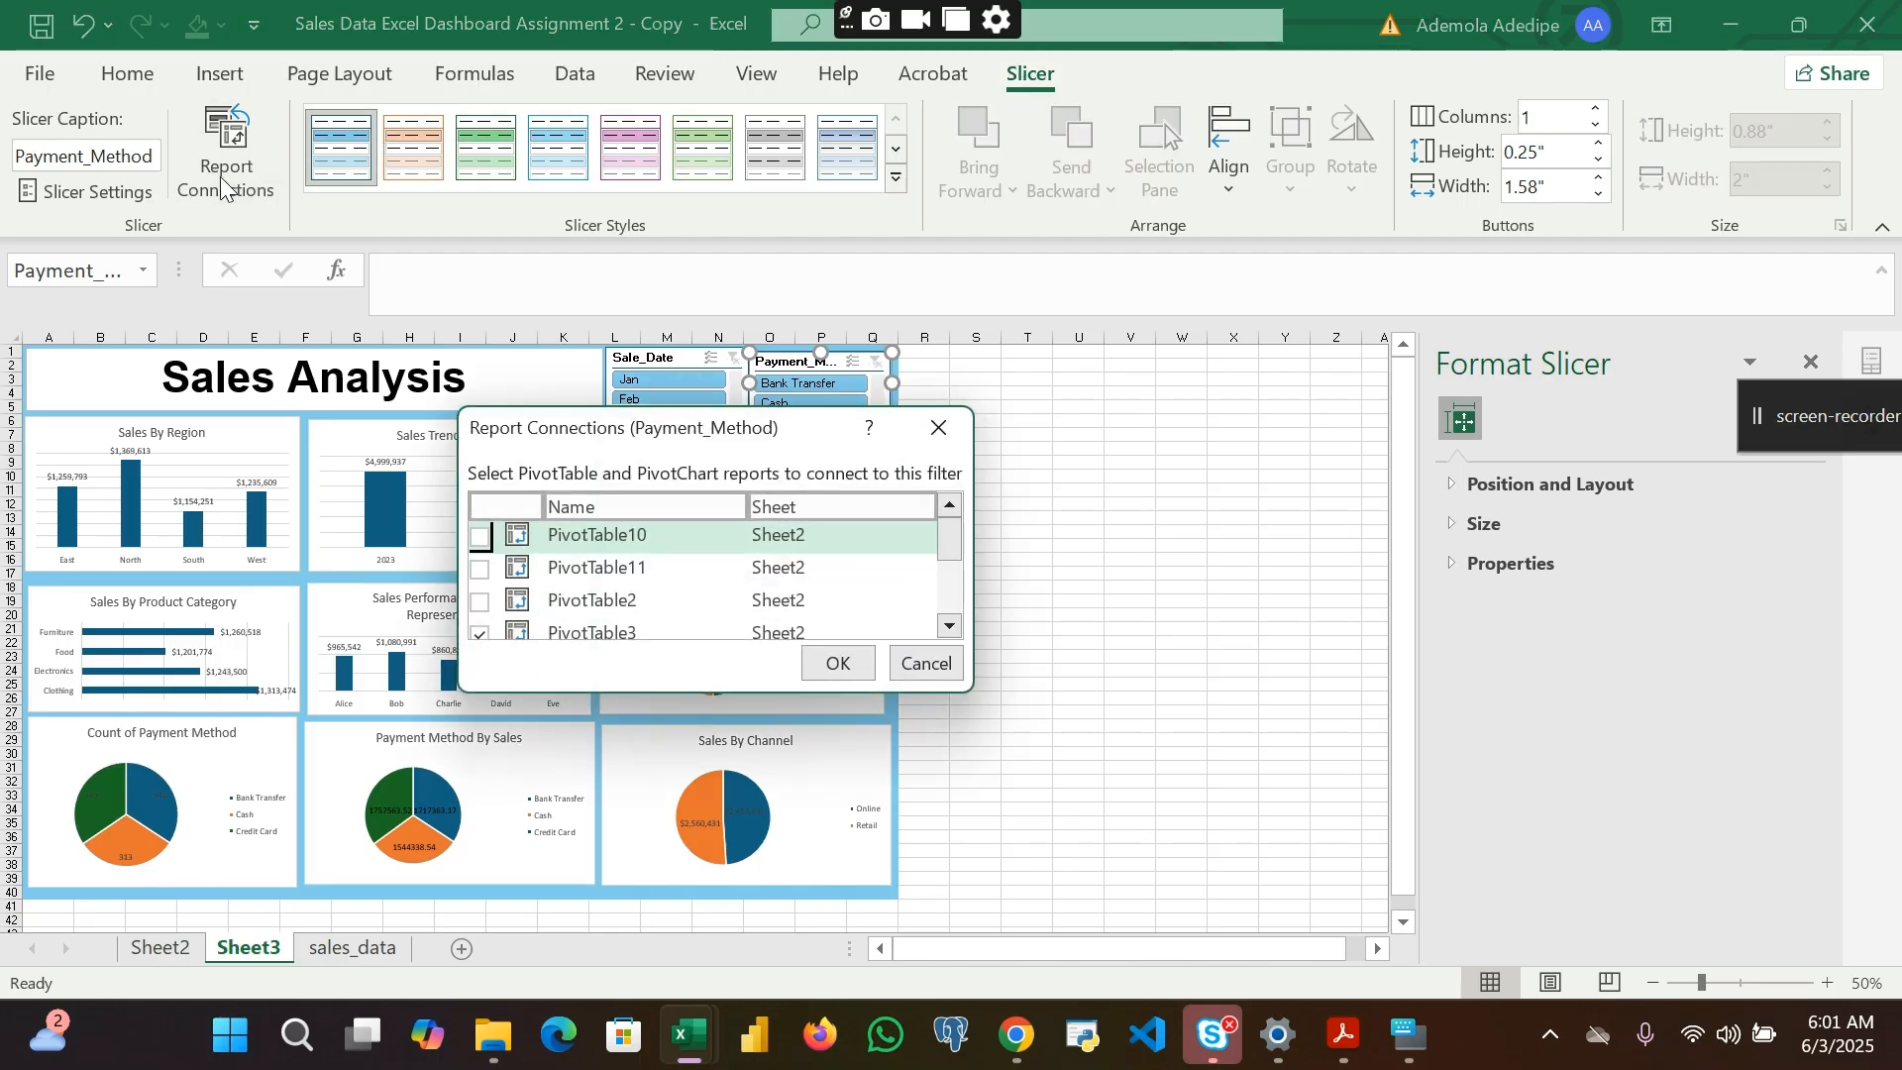
click(480, 535)
click(480, 569)
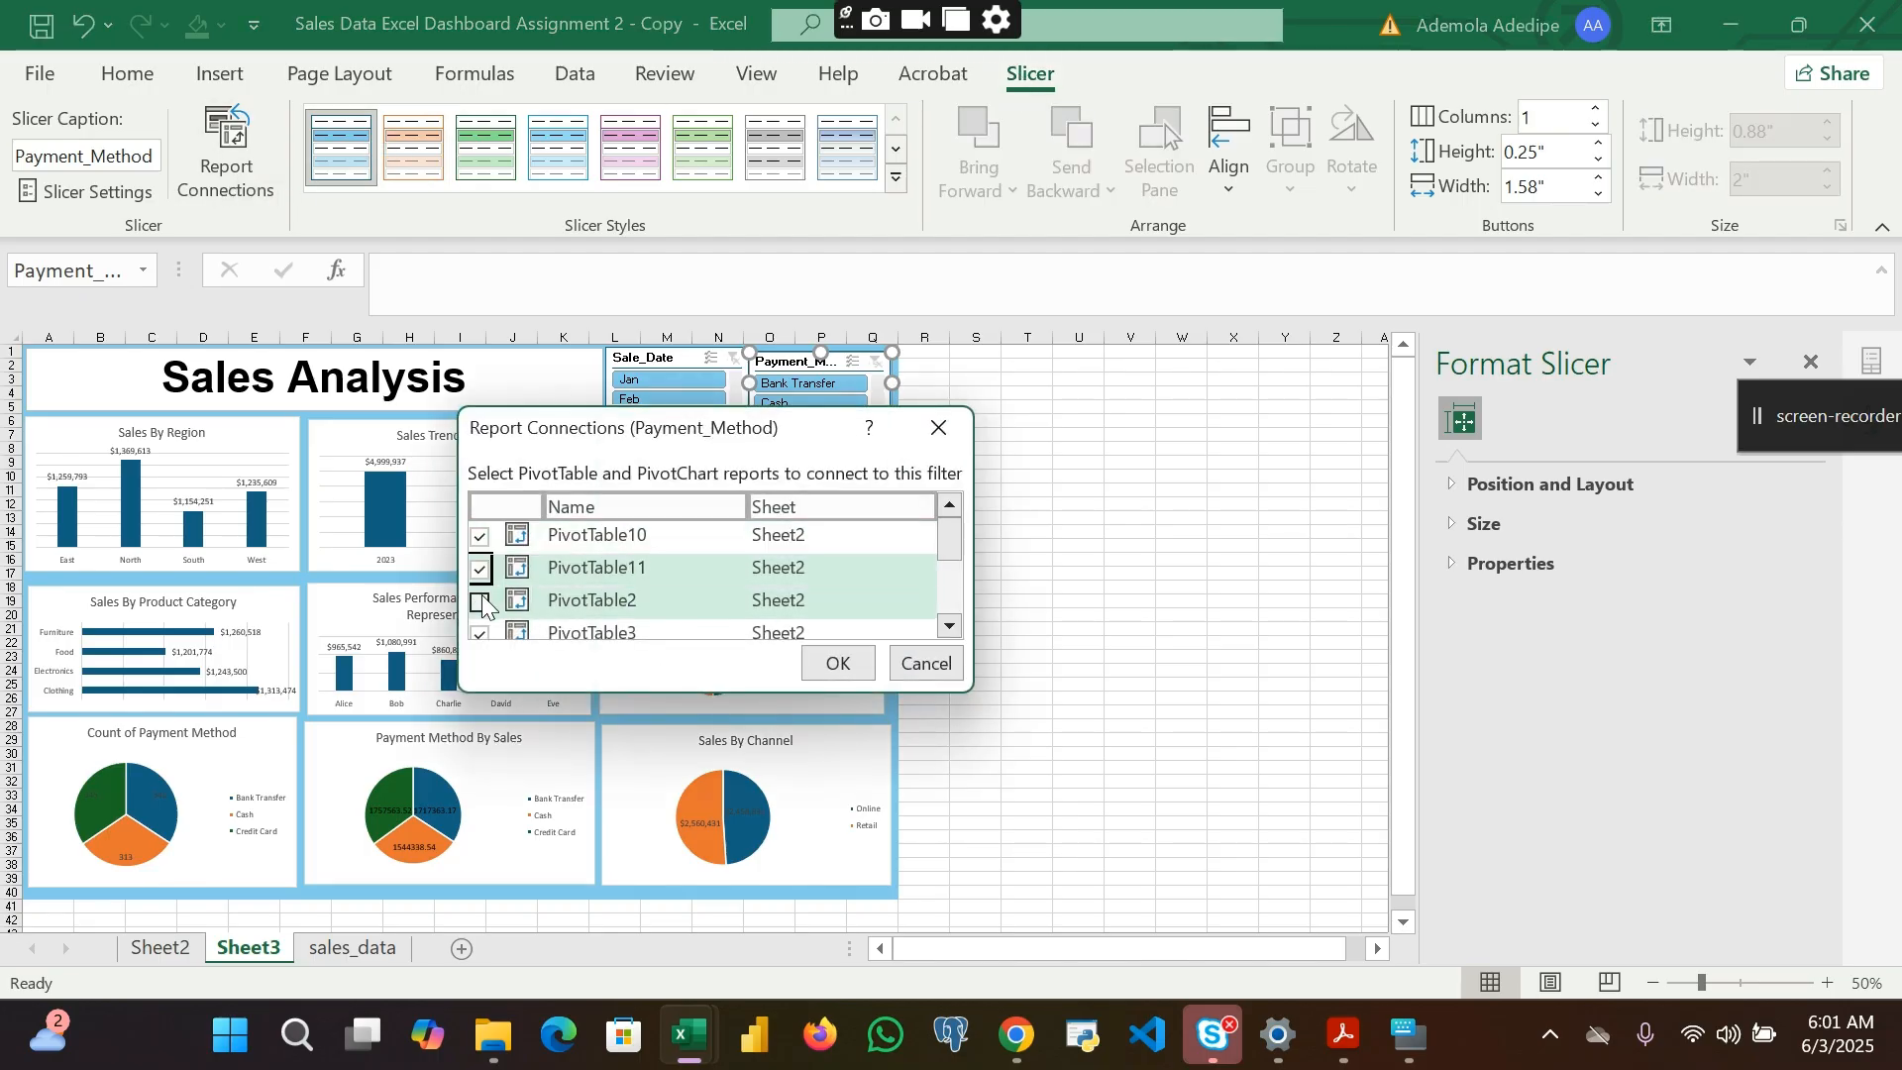
click(481, 602)
scroll(483, 601, down, 2)
click(480, 621)
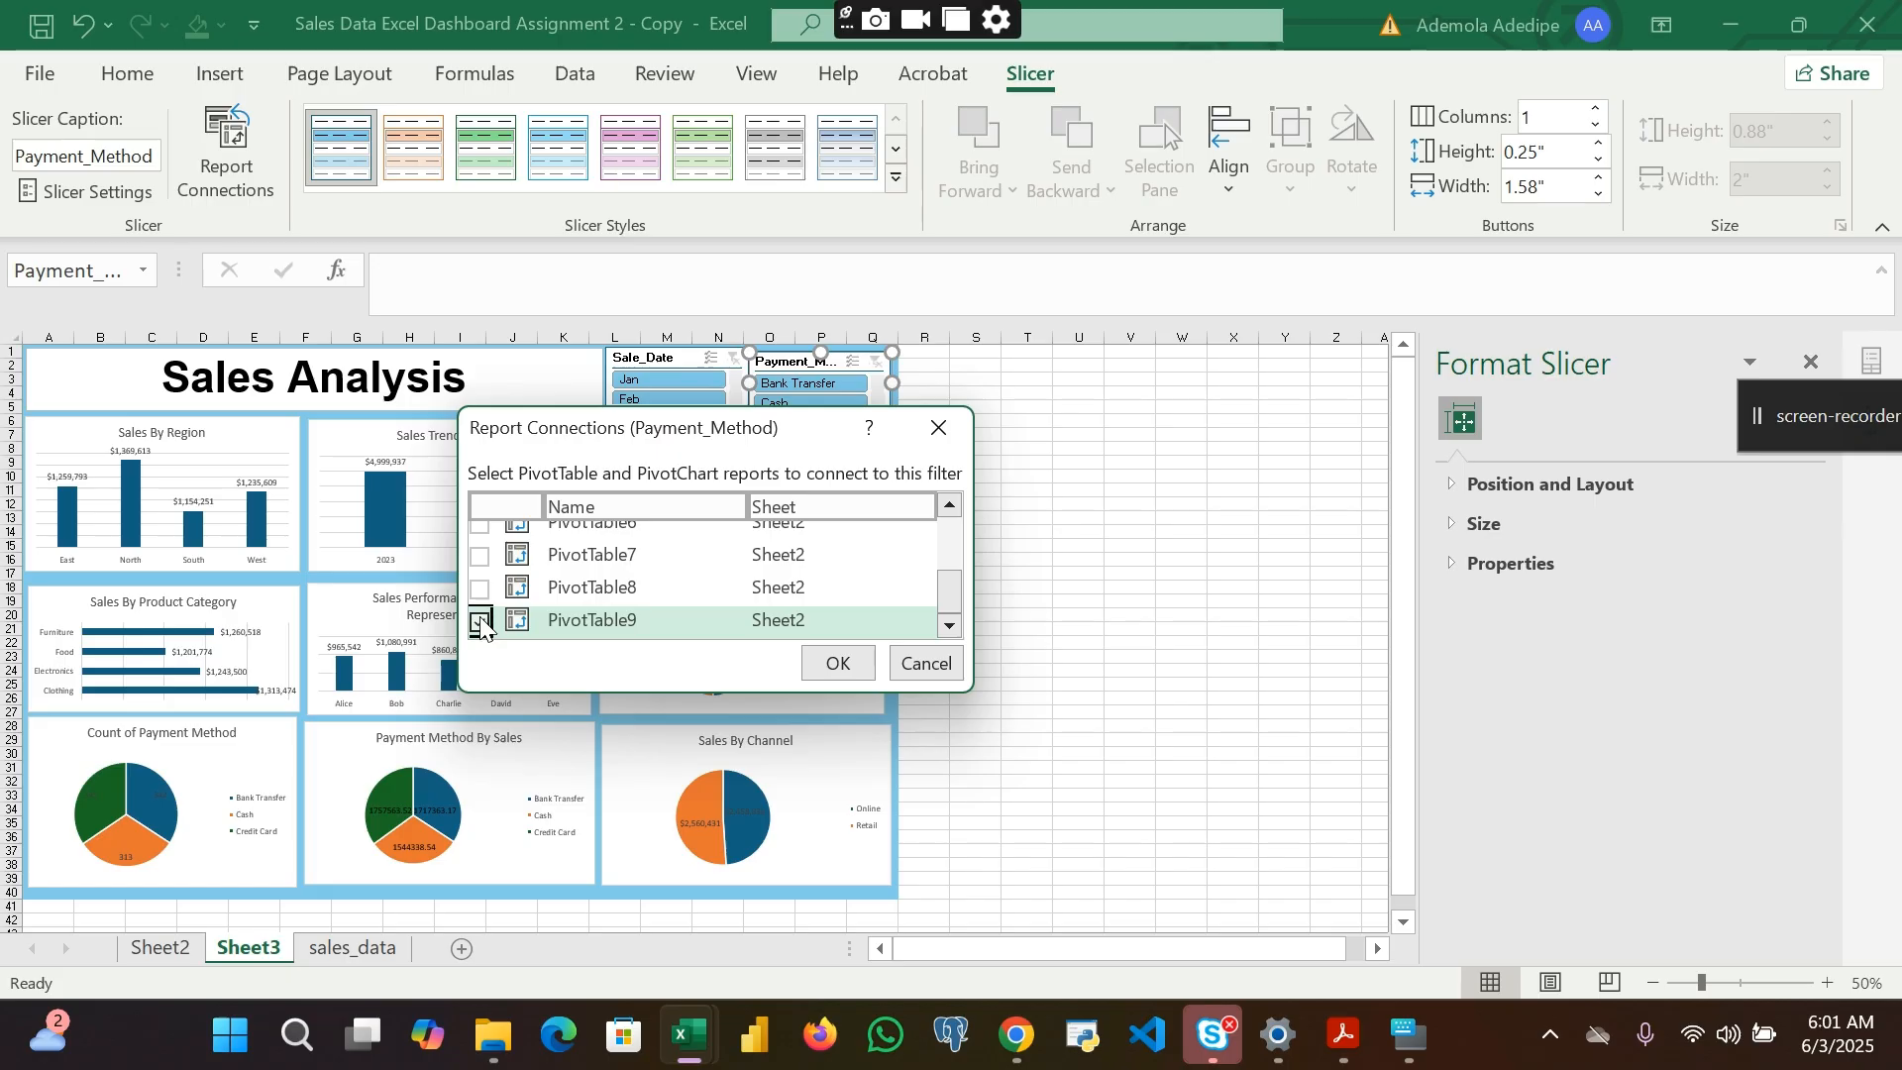
click(480, 588)
click(479, 556)
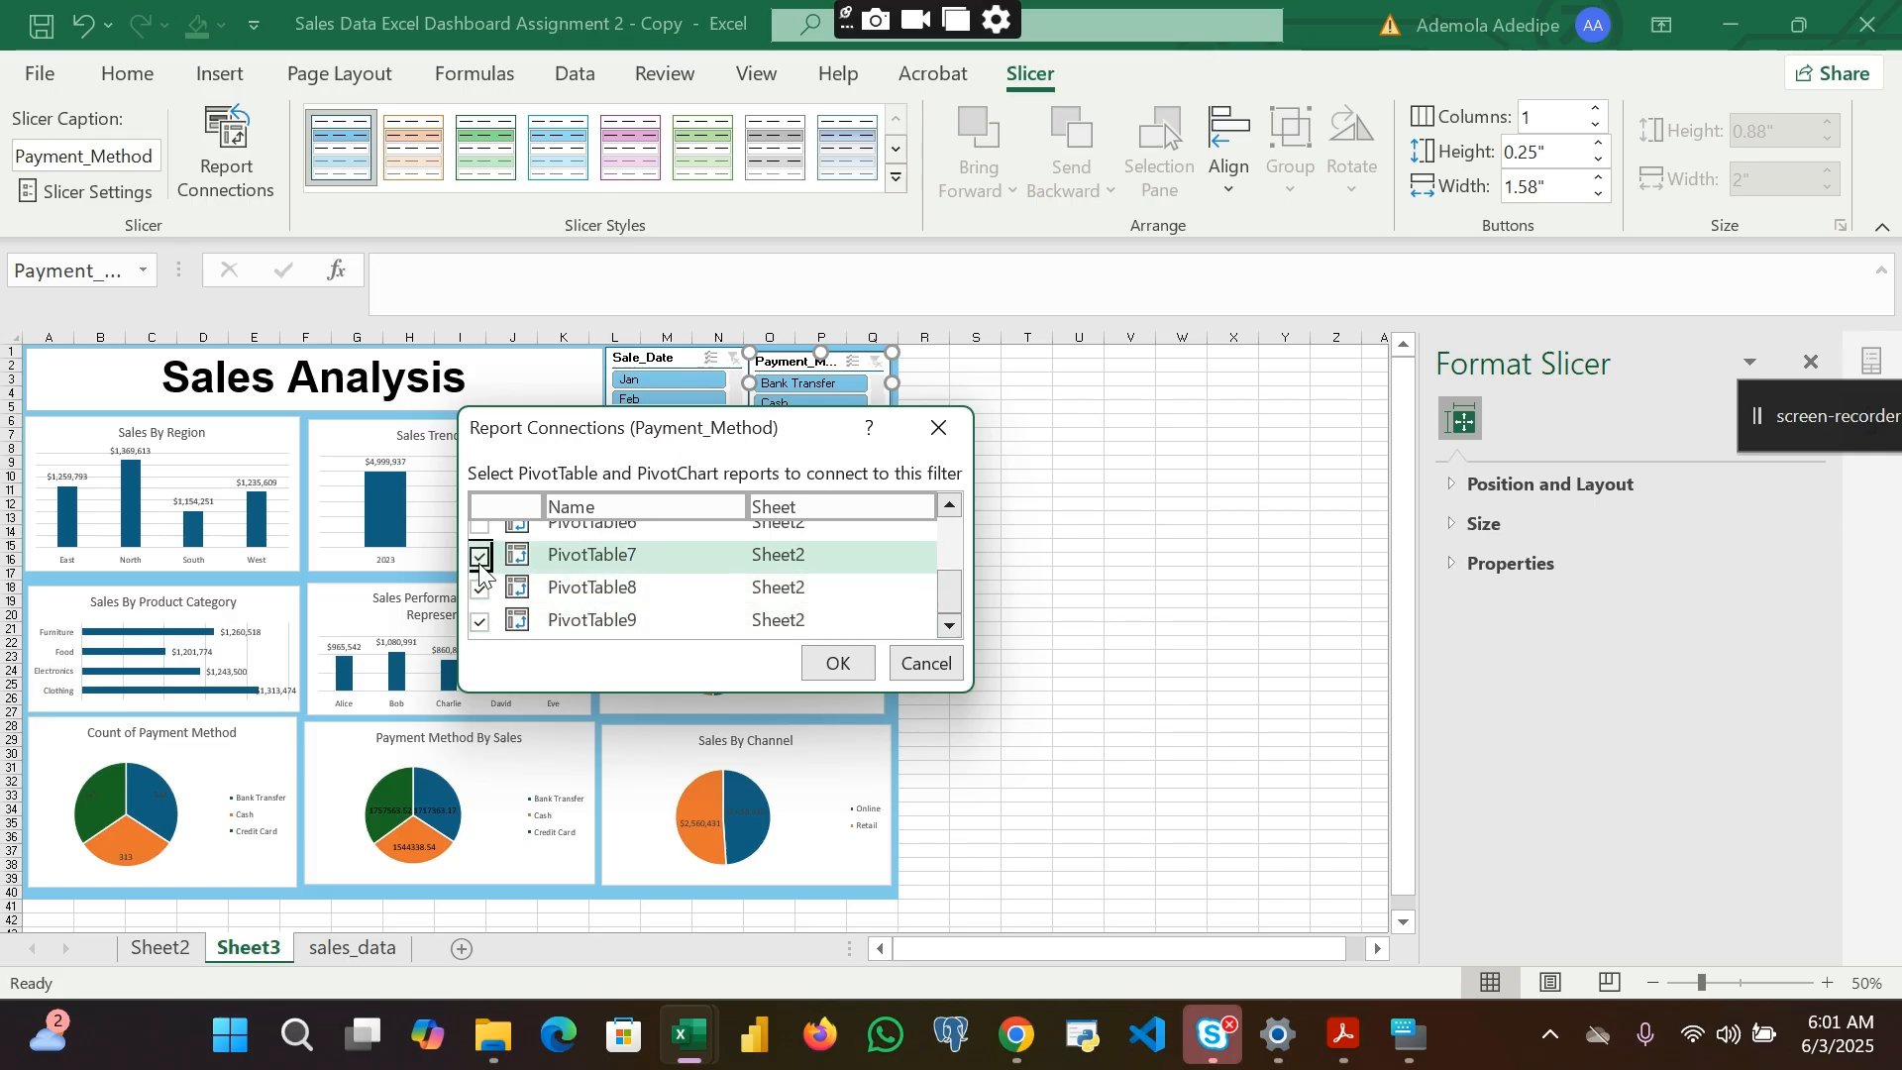
scroll(481, 570, up, 2)
click(480, 599)
click(479, 632)
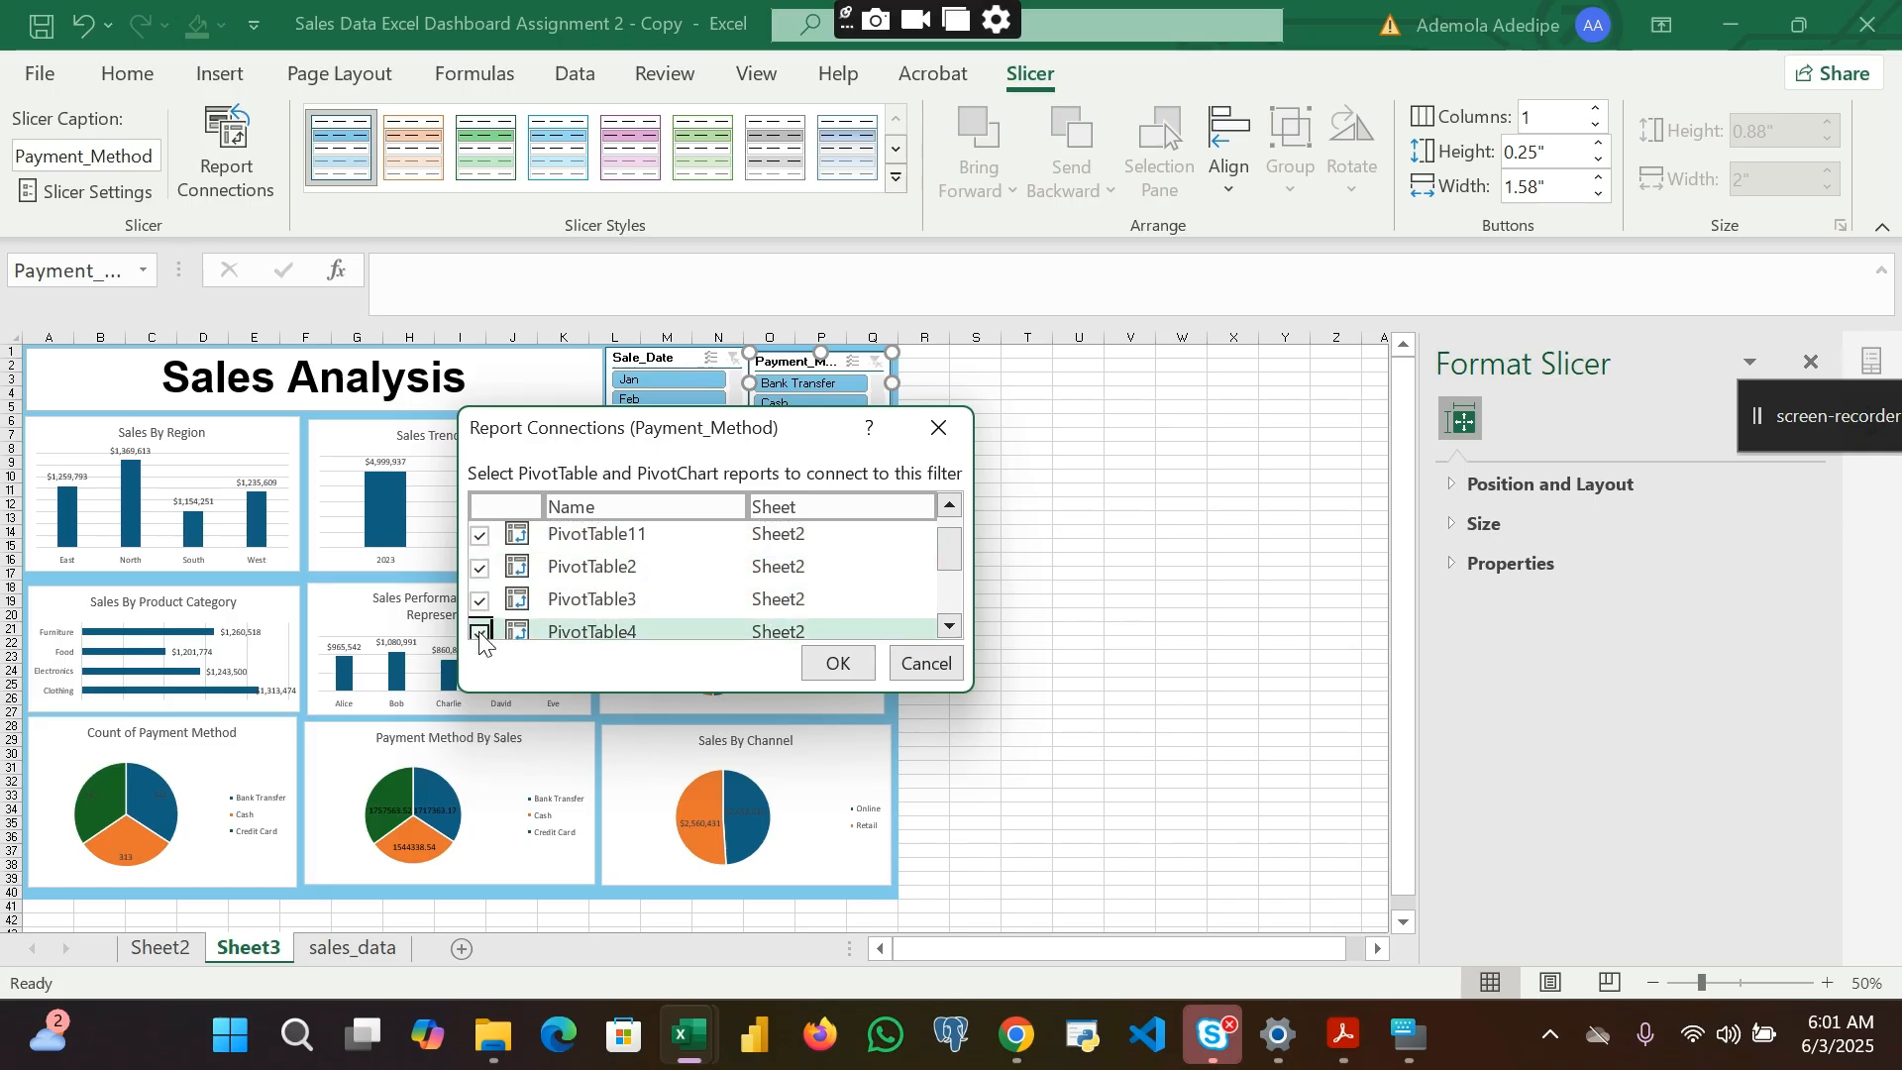
scroll(481, 624, down, 2)
click(480, 594)
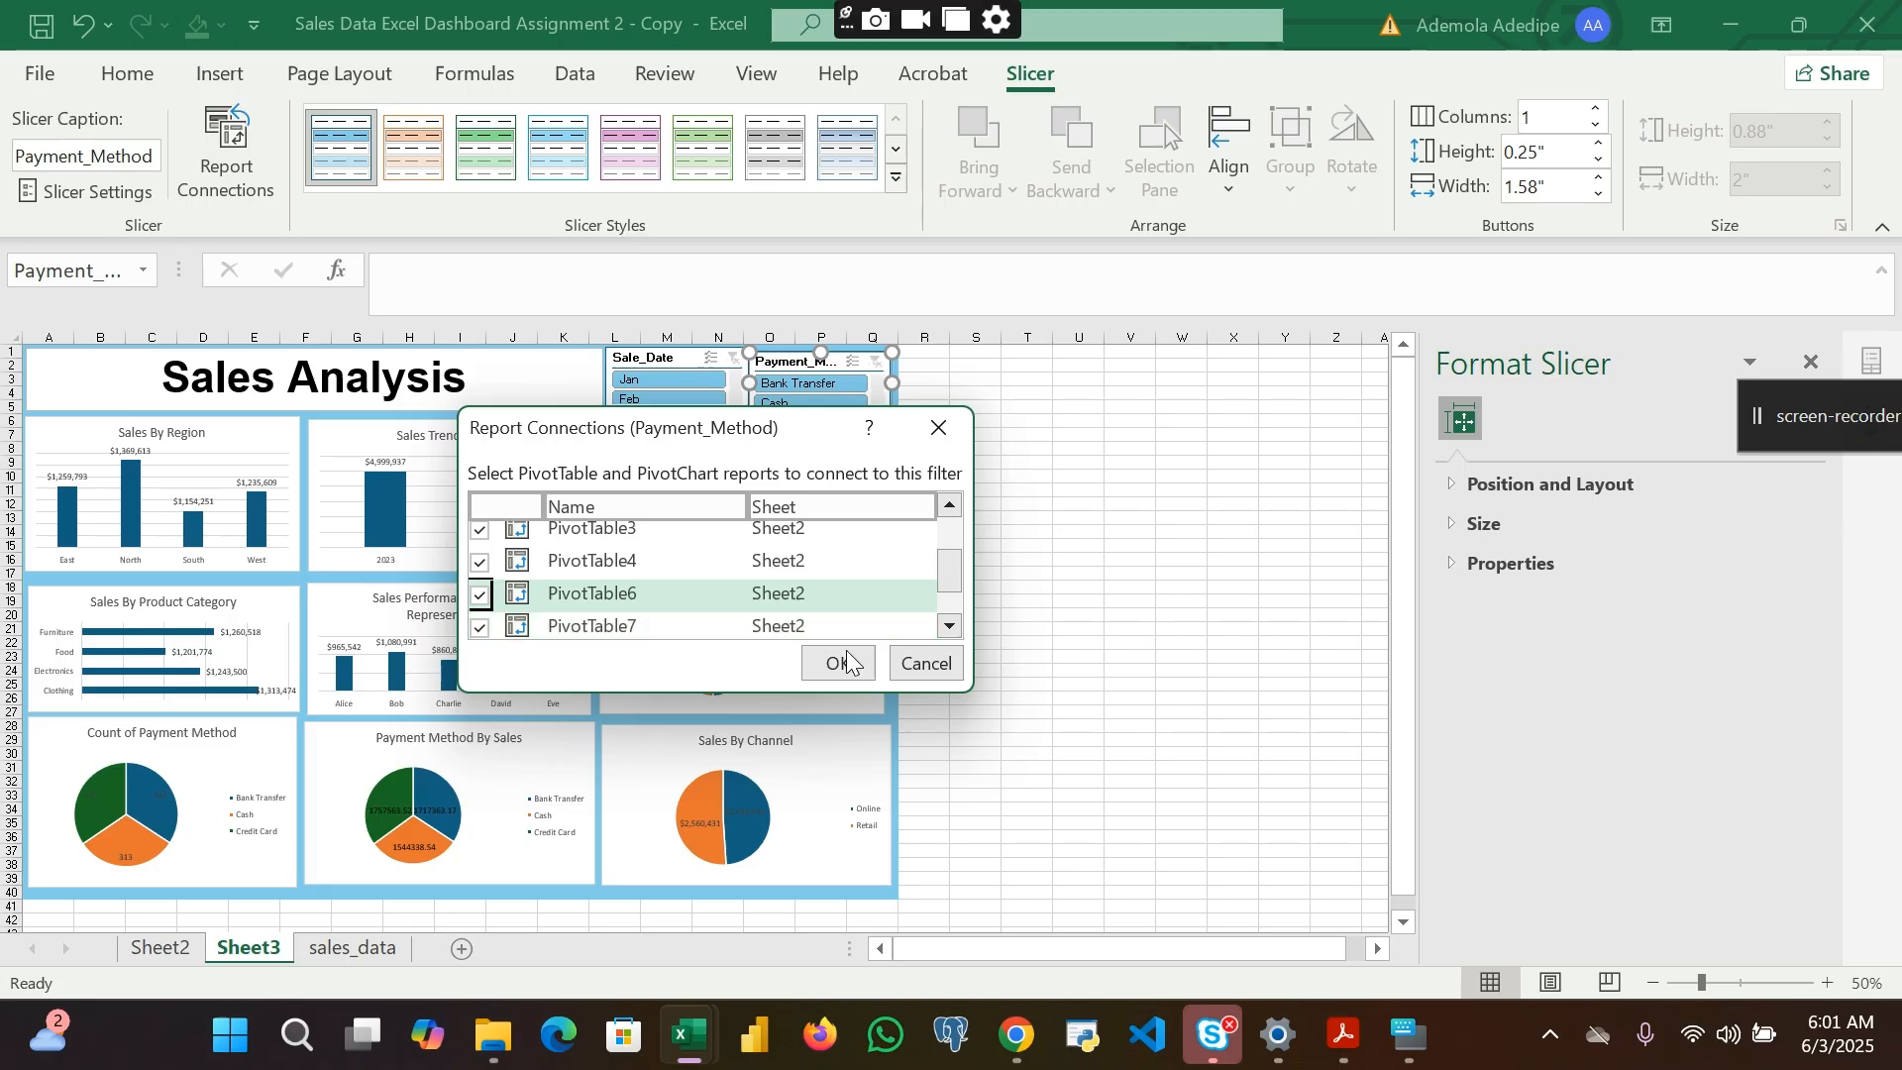
scroll(781, 574, up, 2)
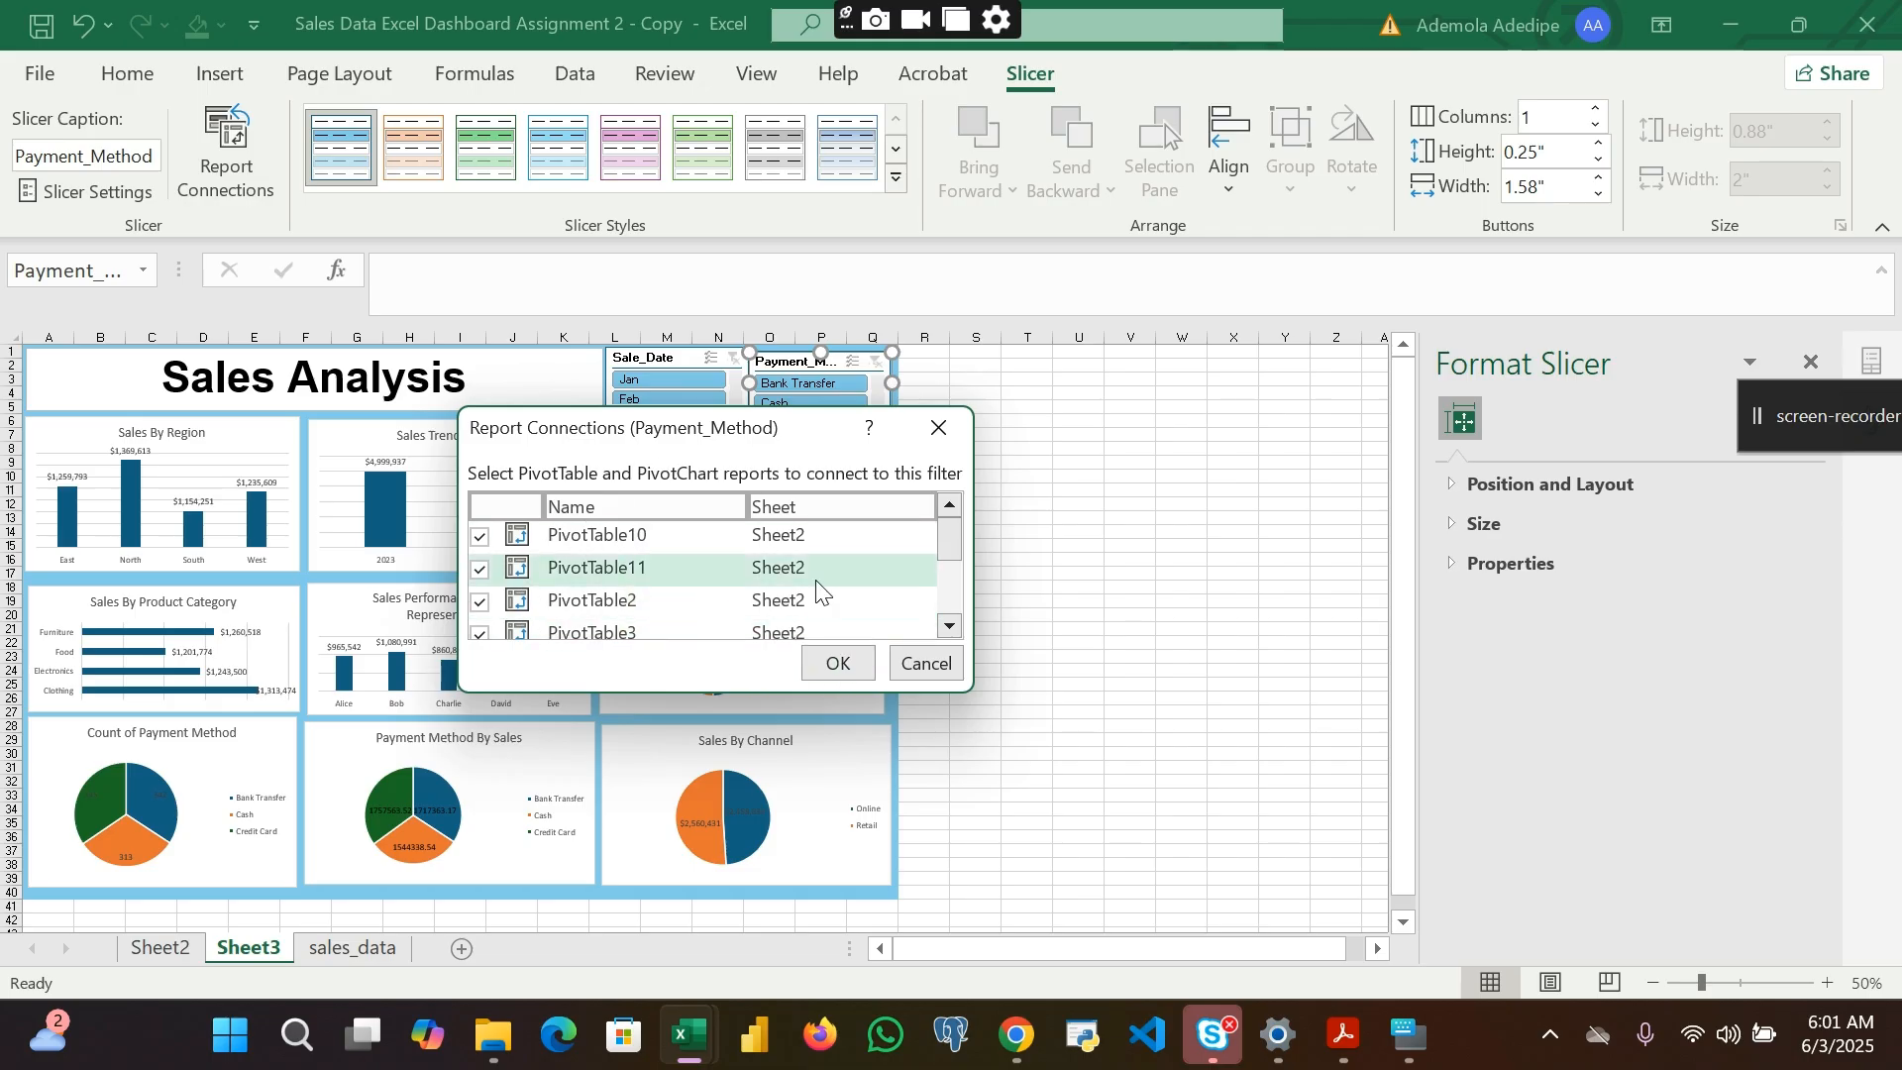
click(835, 665)
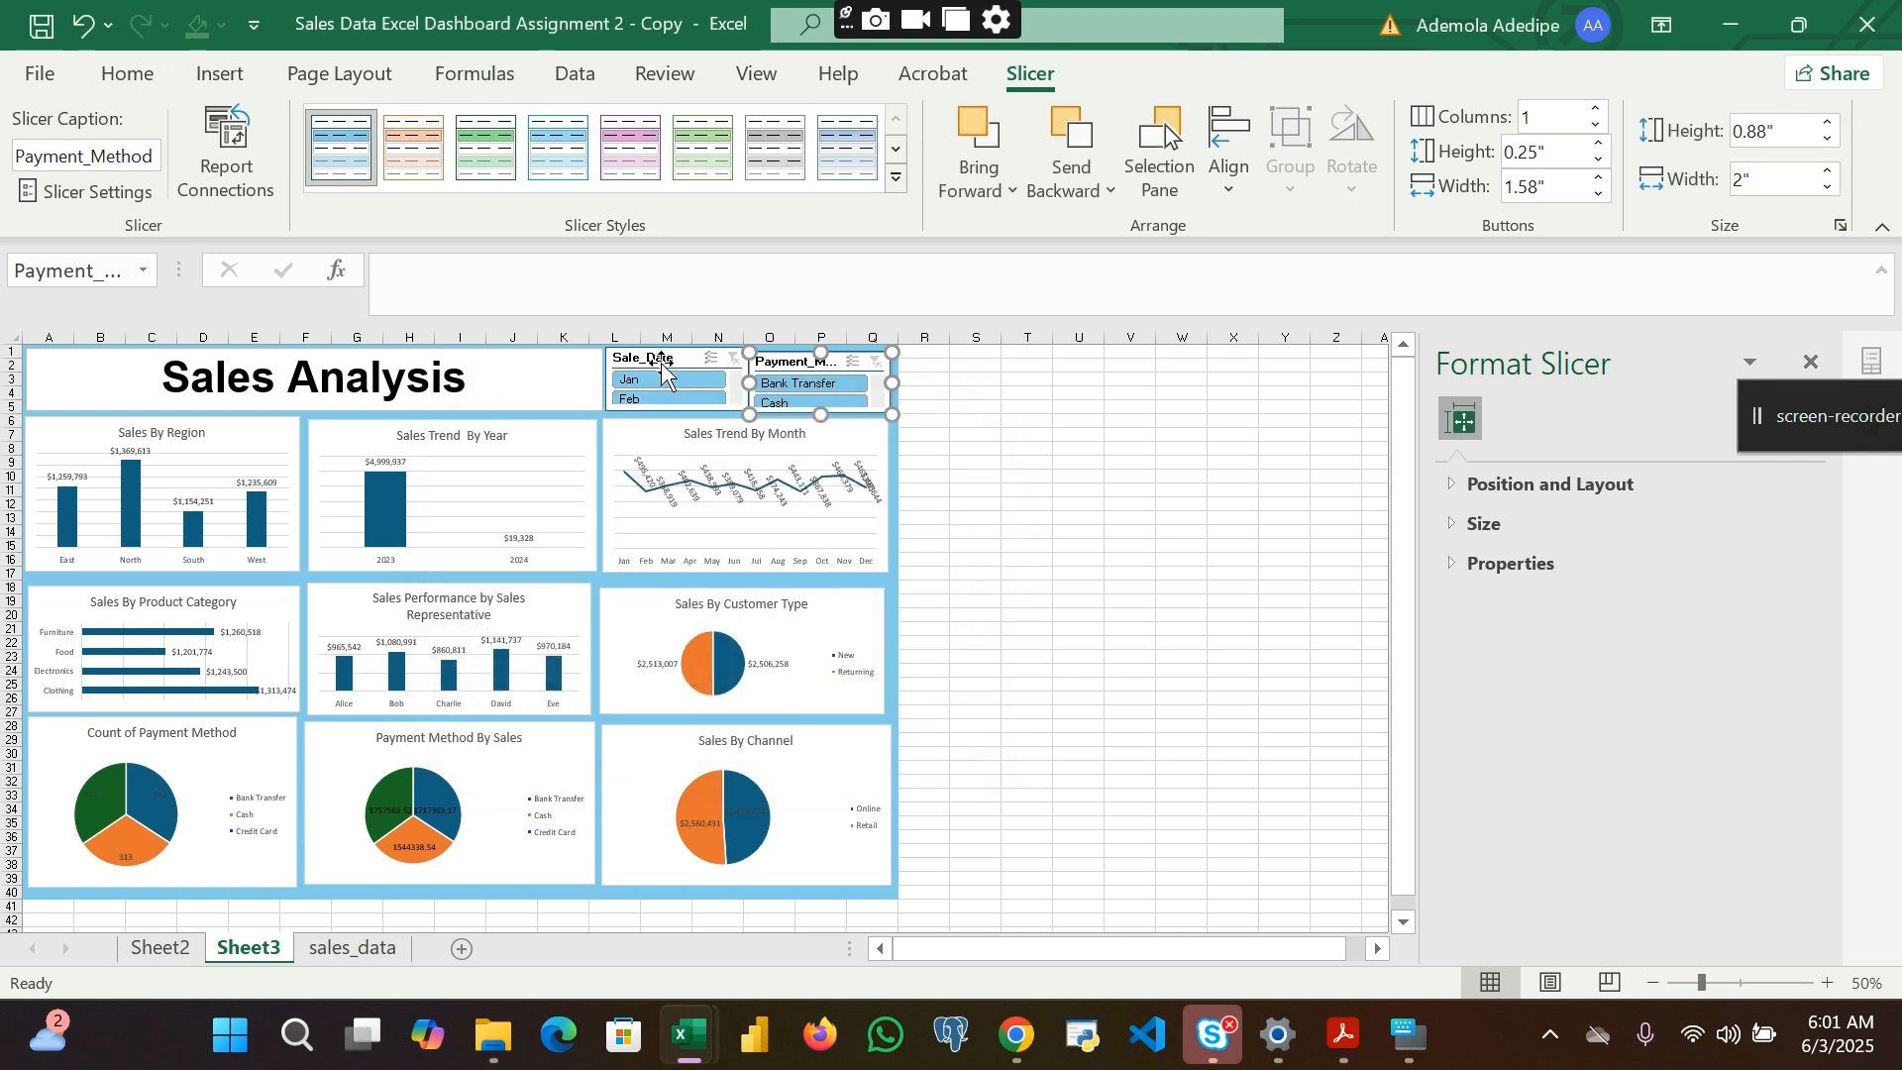
Step: Test the Payment_Method slicer by filtering the dashboard to Bank Transfer and to Cash, and clear the filter
click(802, 388)
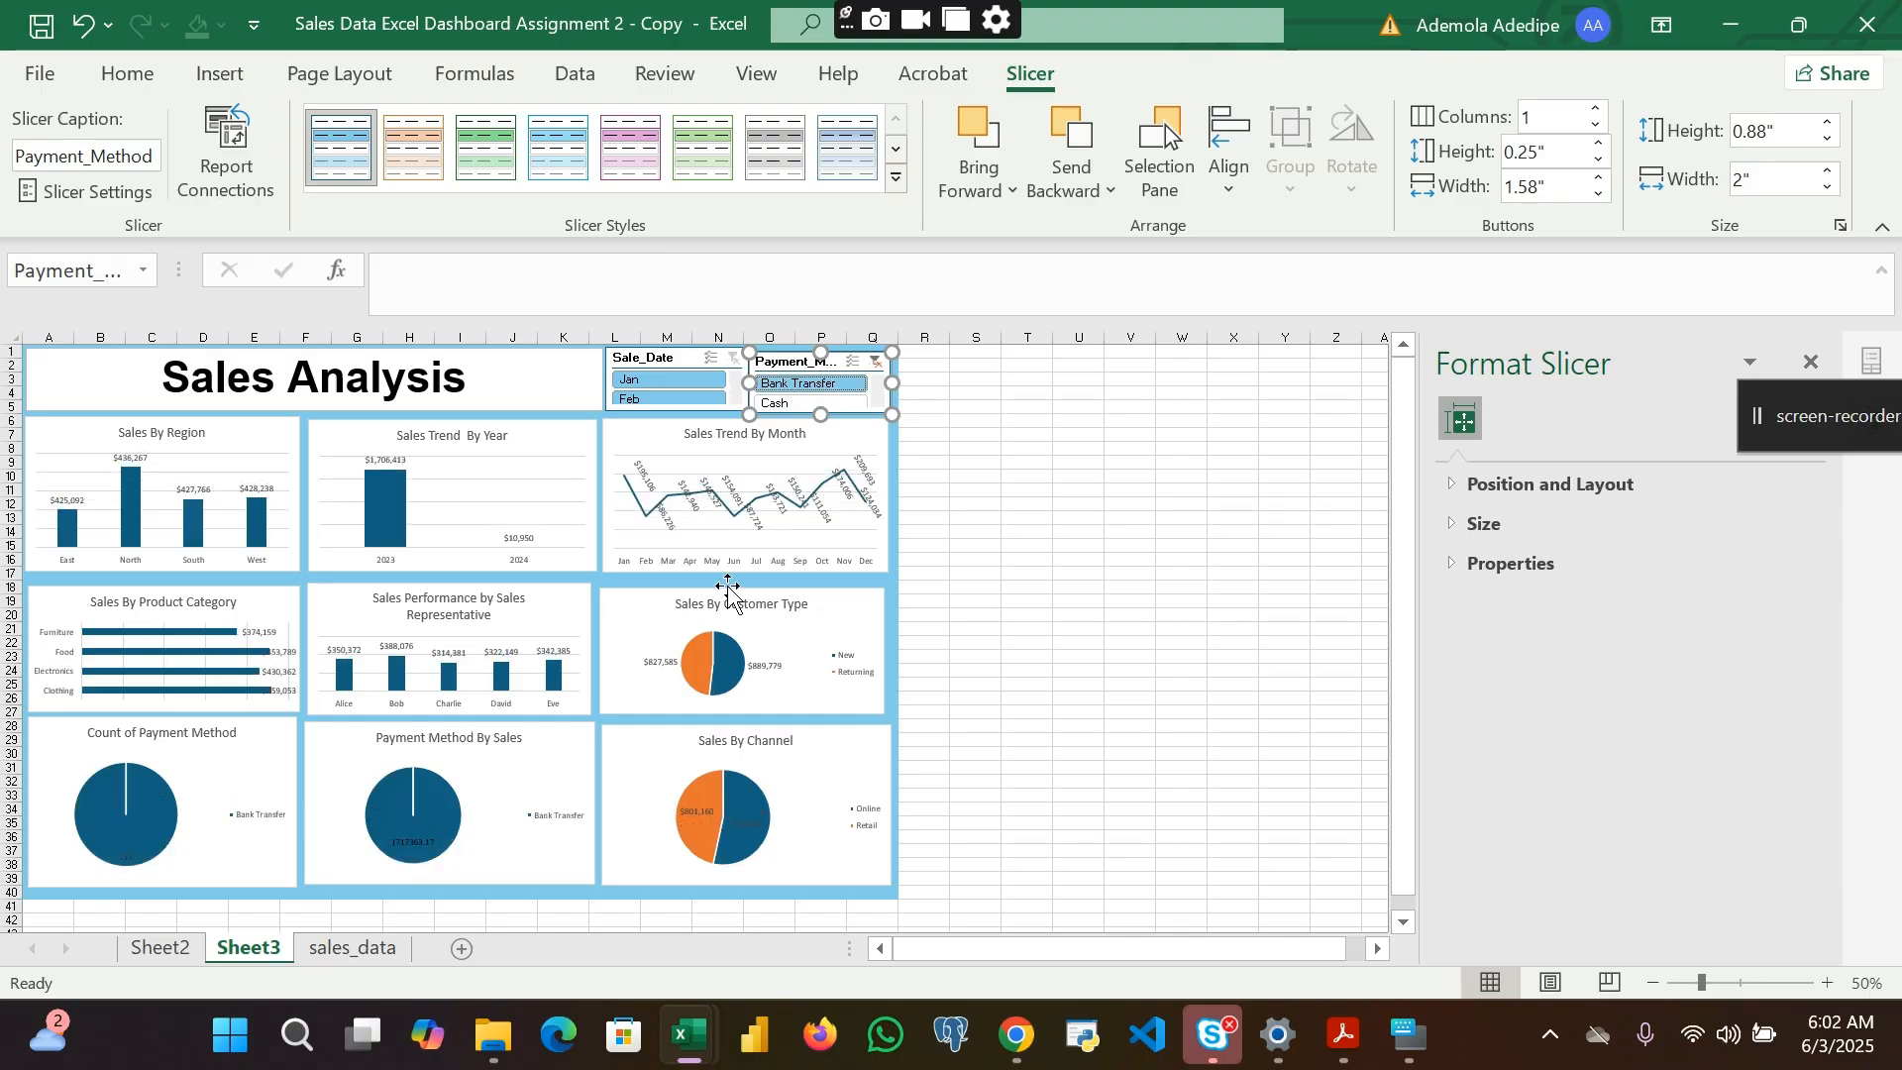
click(775, 405)
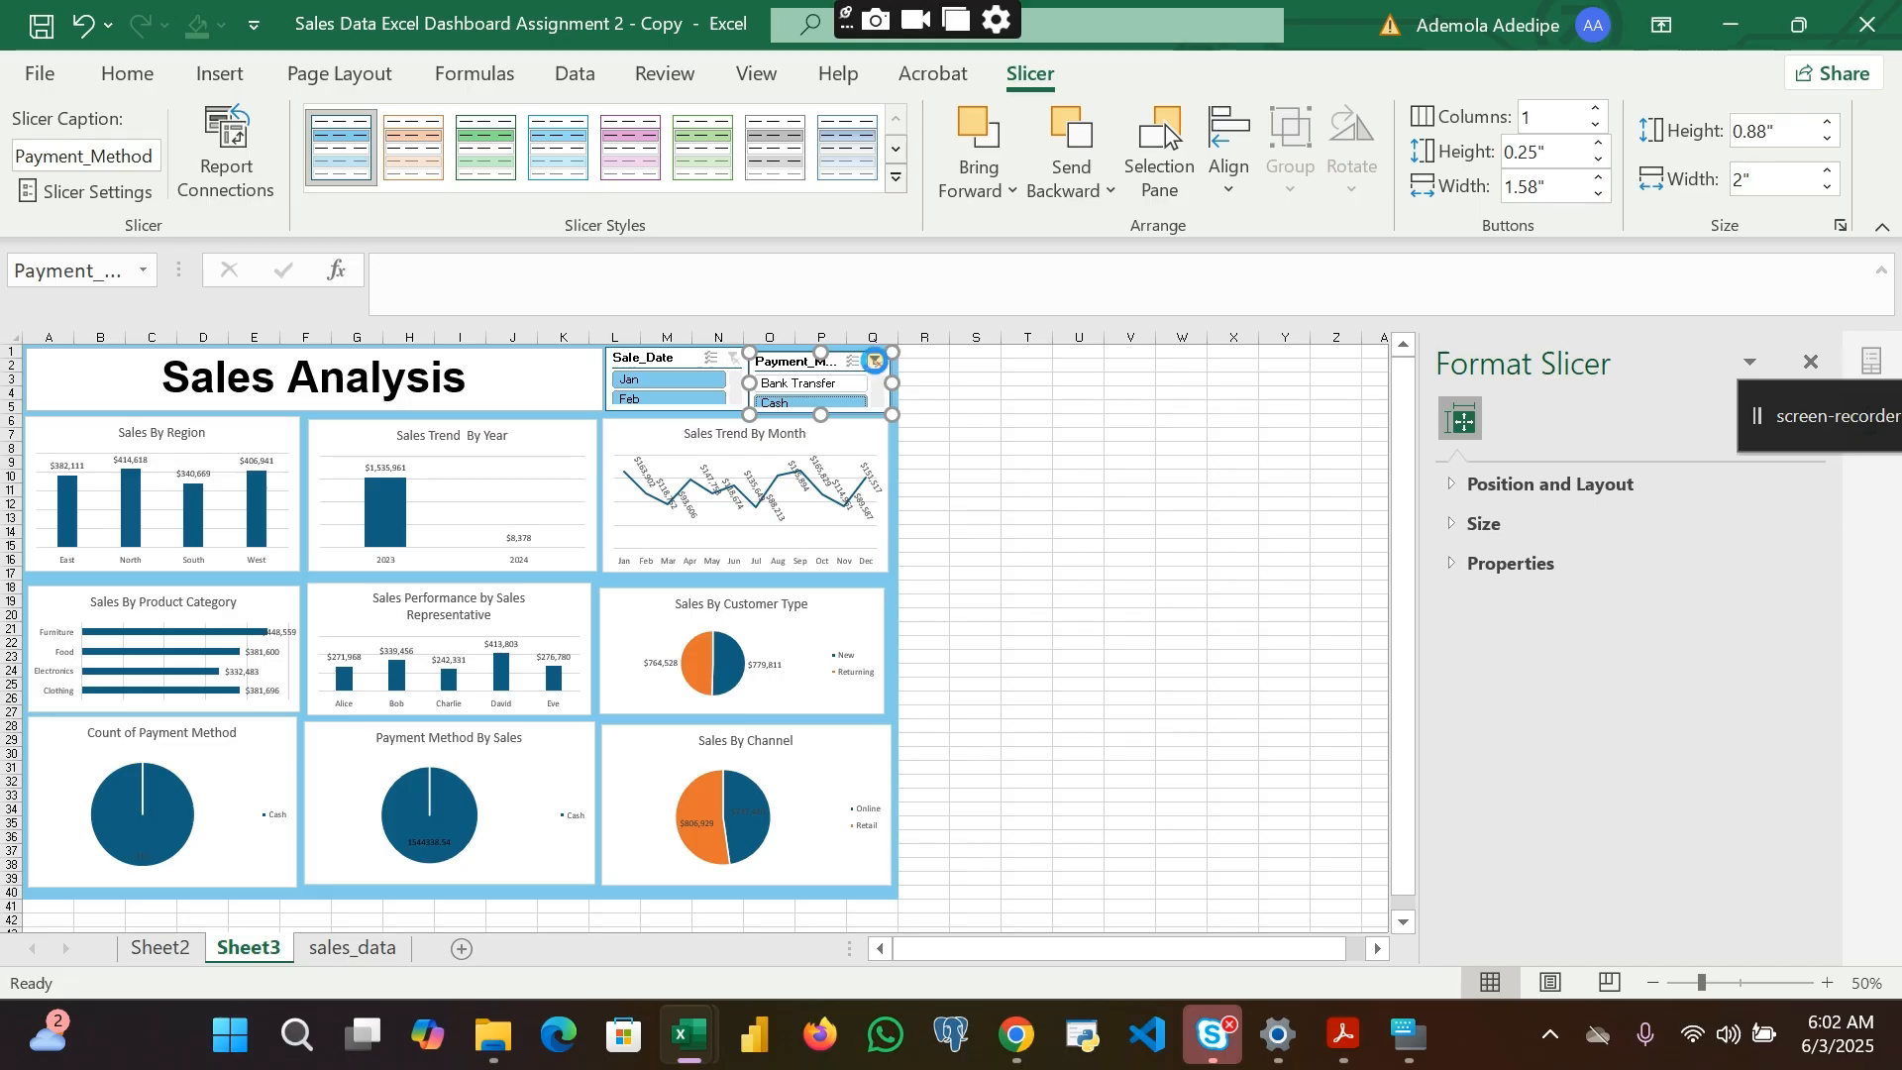
click(874, 361)
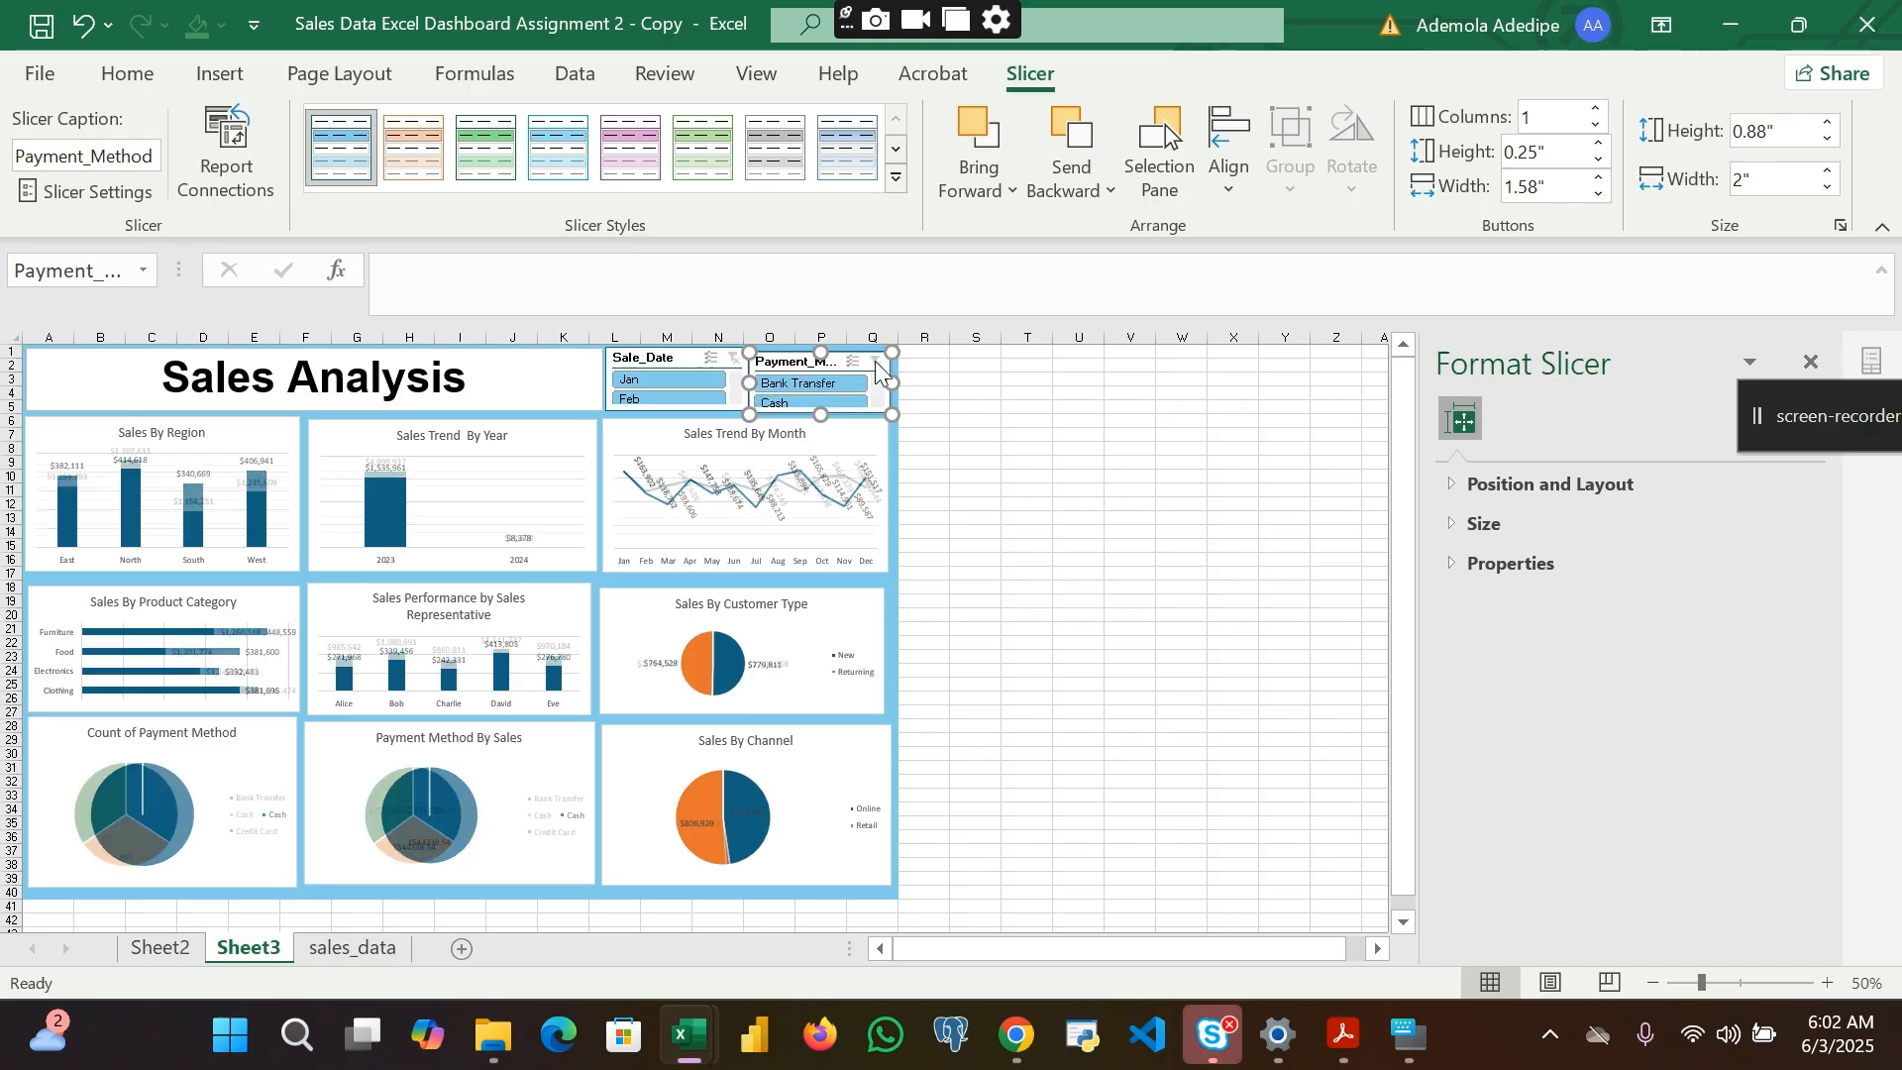
Step: Connect the Sale_Date slicer to all nine pivot tables on Sheet2: PivotTable2, 3, 4, 6, 7, 8, 9, 10 and 11
click(651, 367)
click(226, 149)
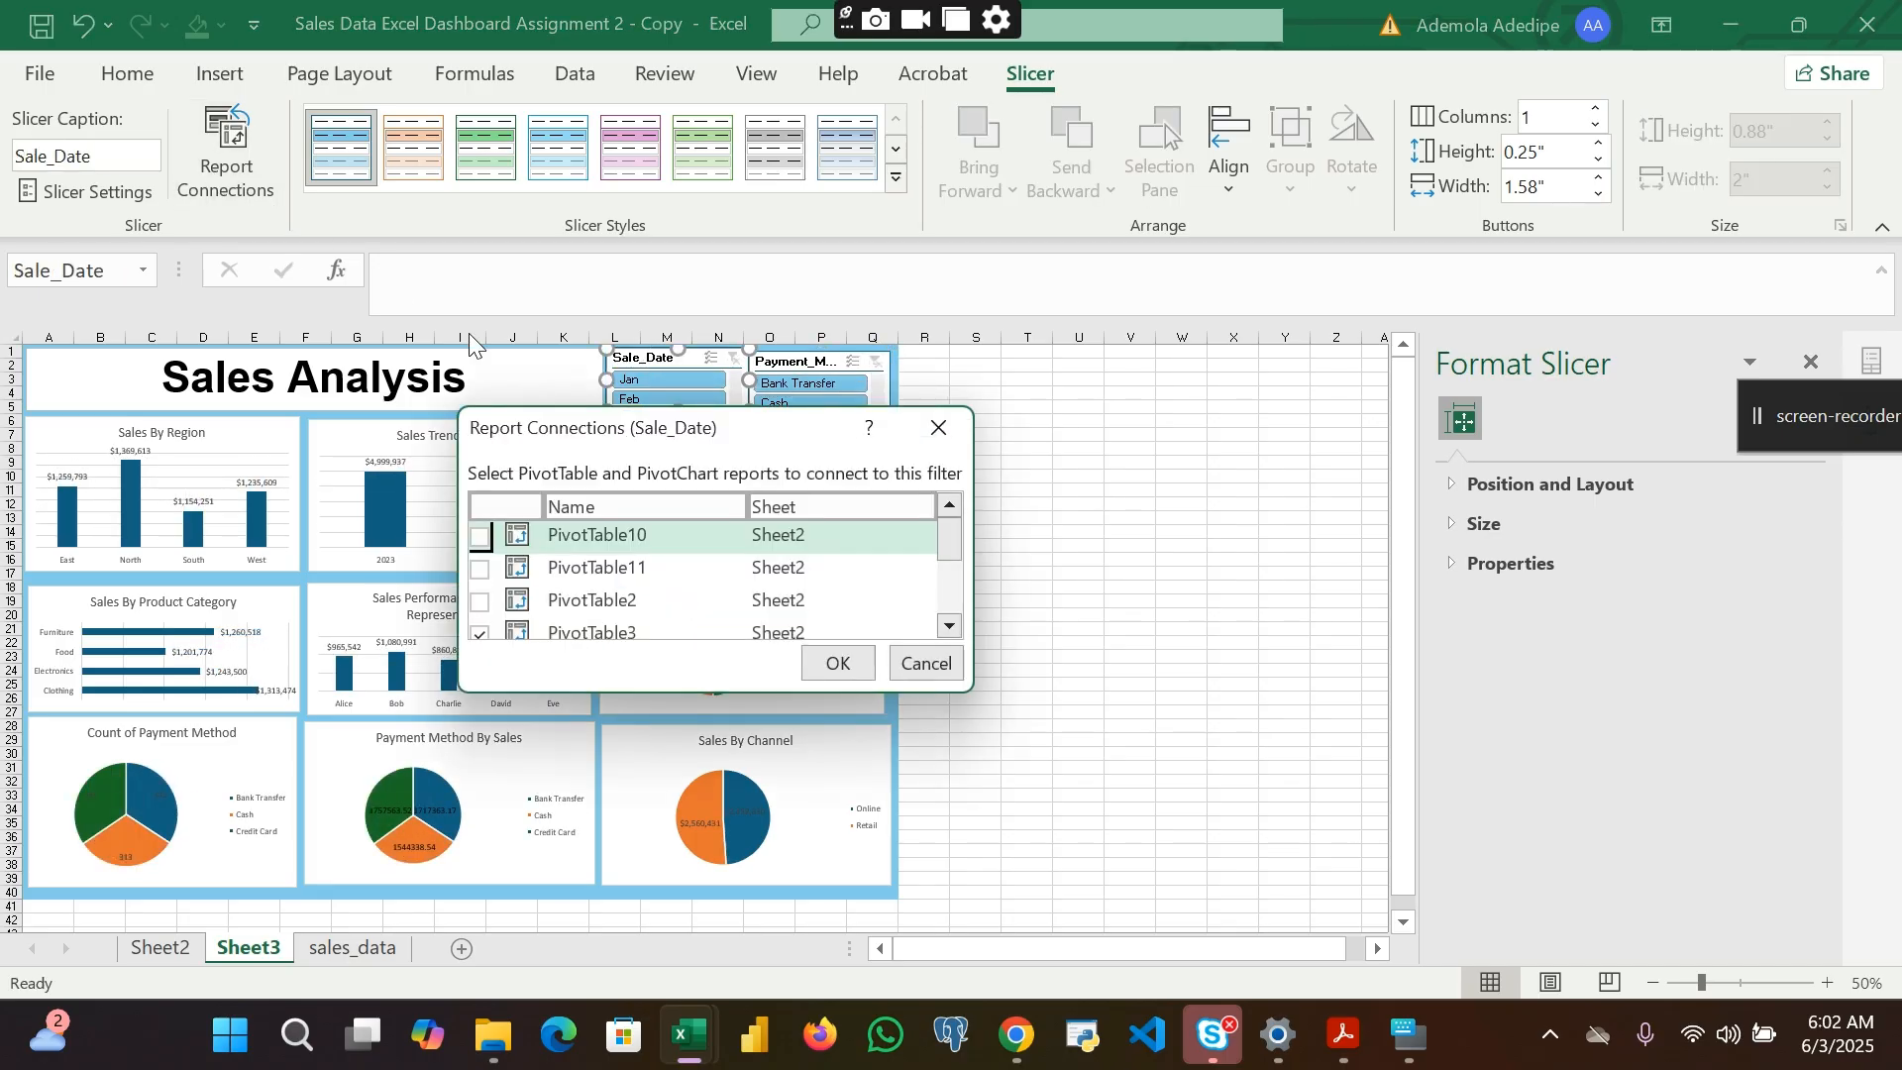
click(479, 536)
click(480, 569)
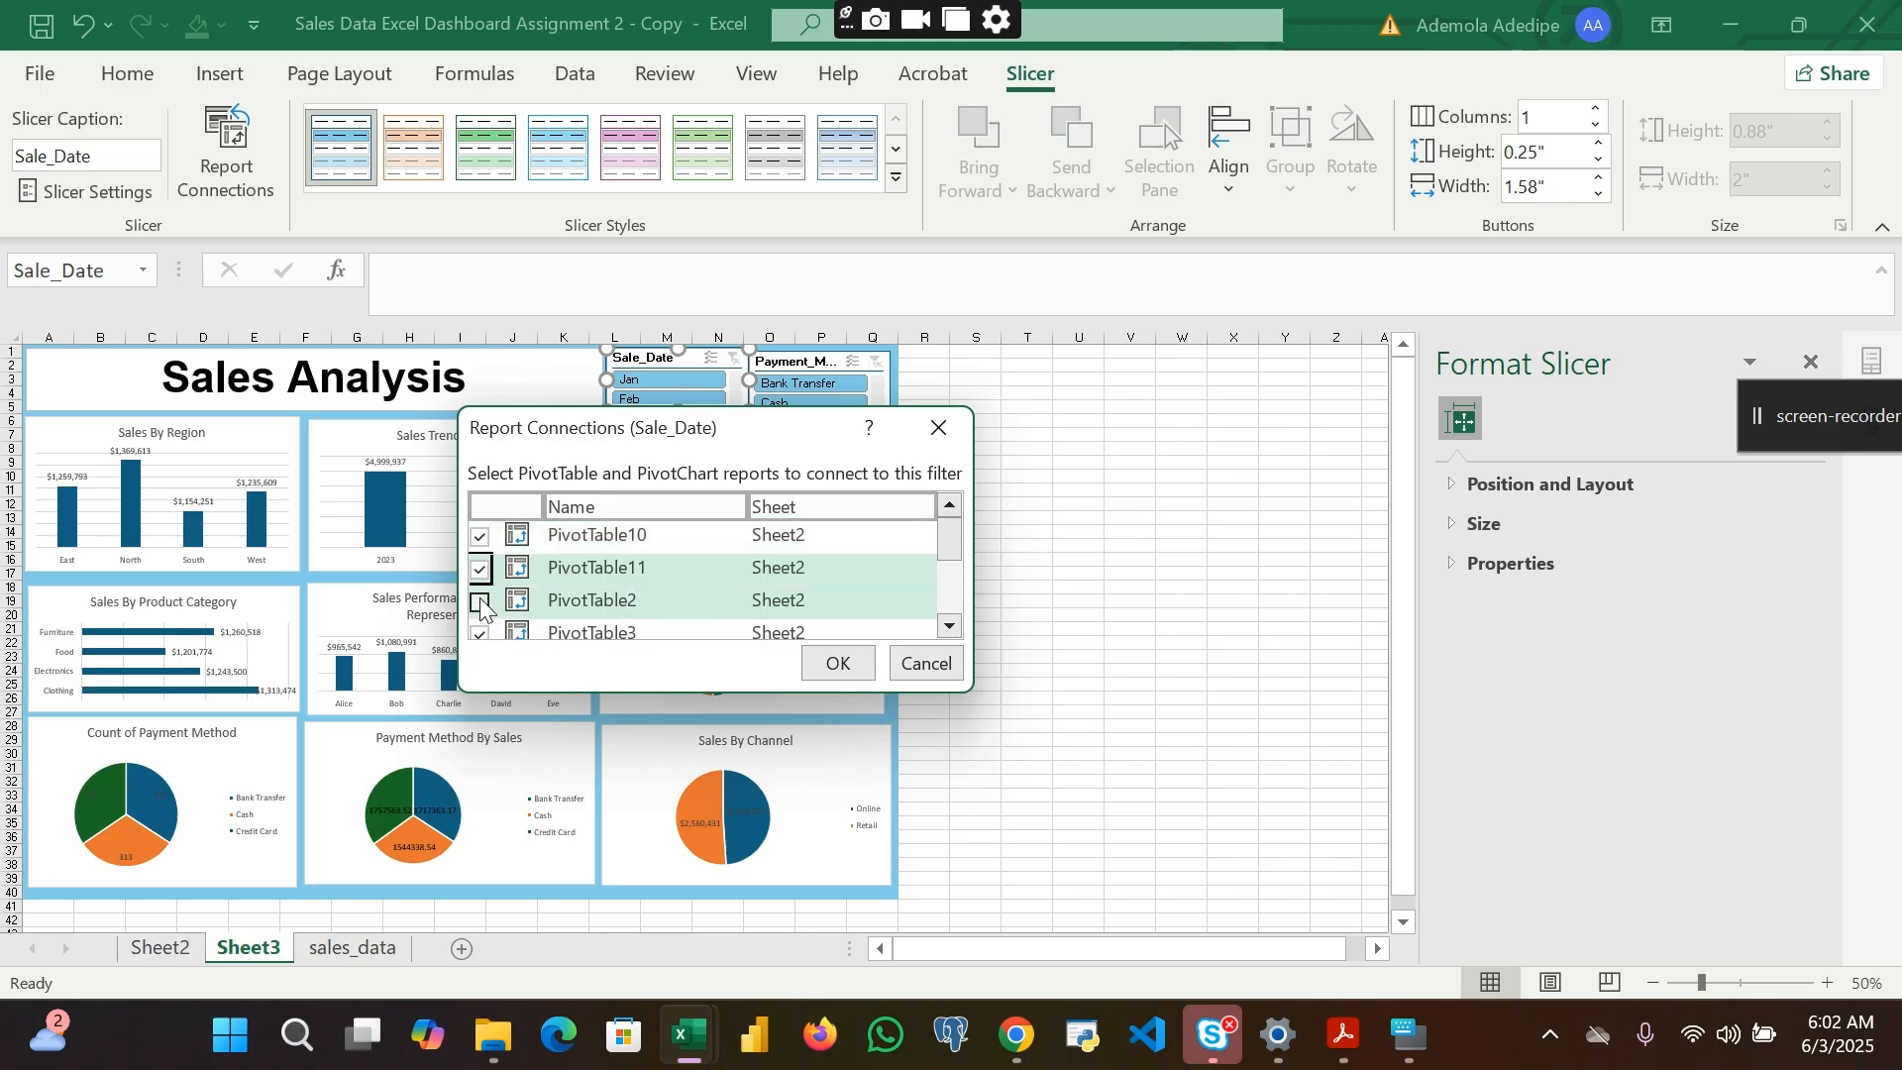
click(480, 602)
scroll(481, 603, down, 3)
click(481, 621)
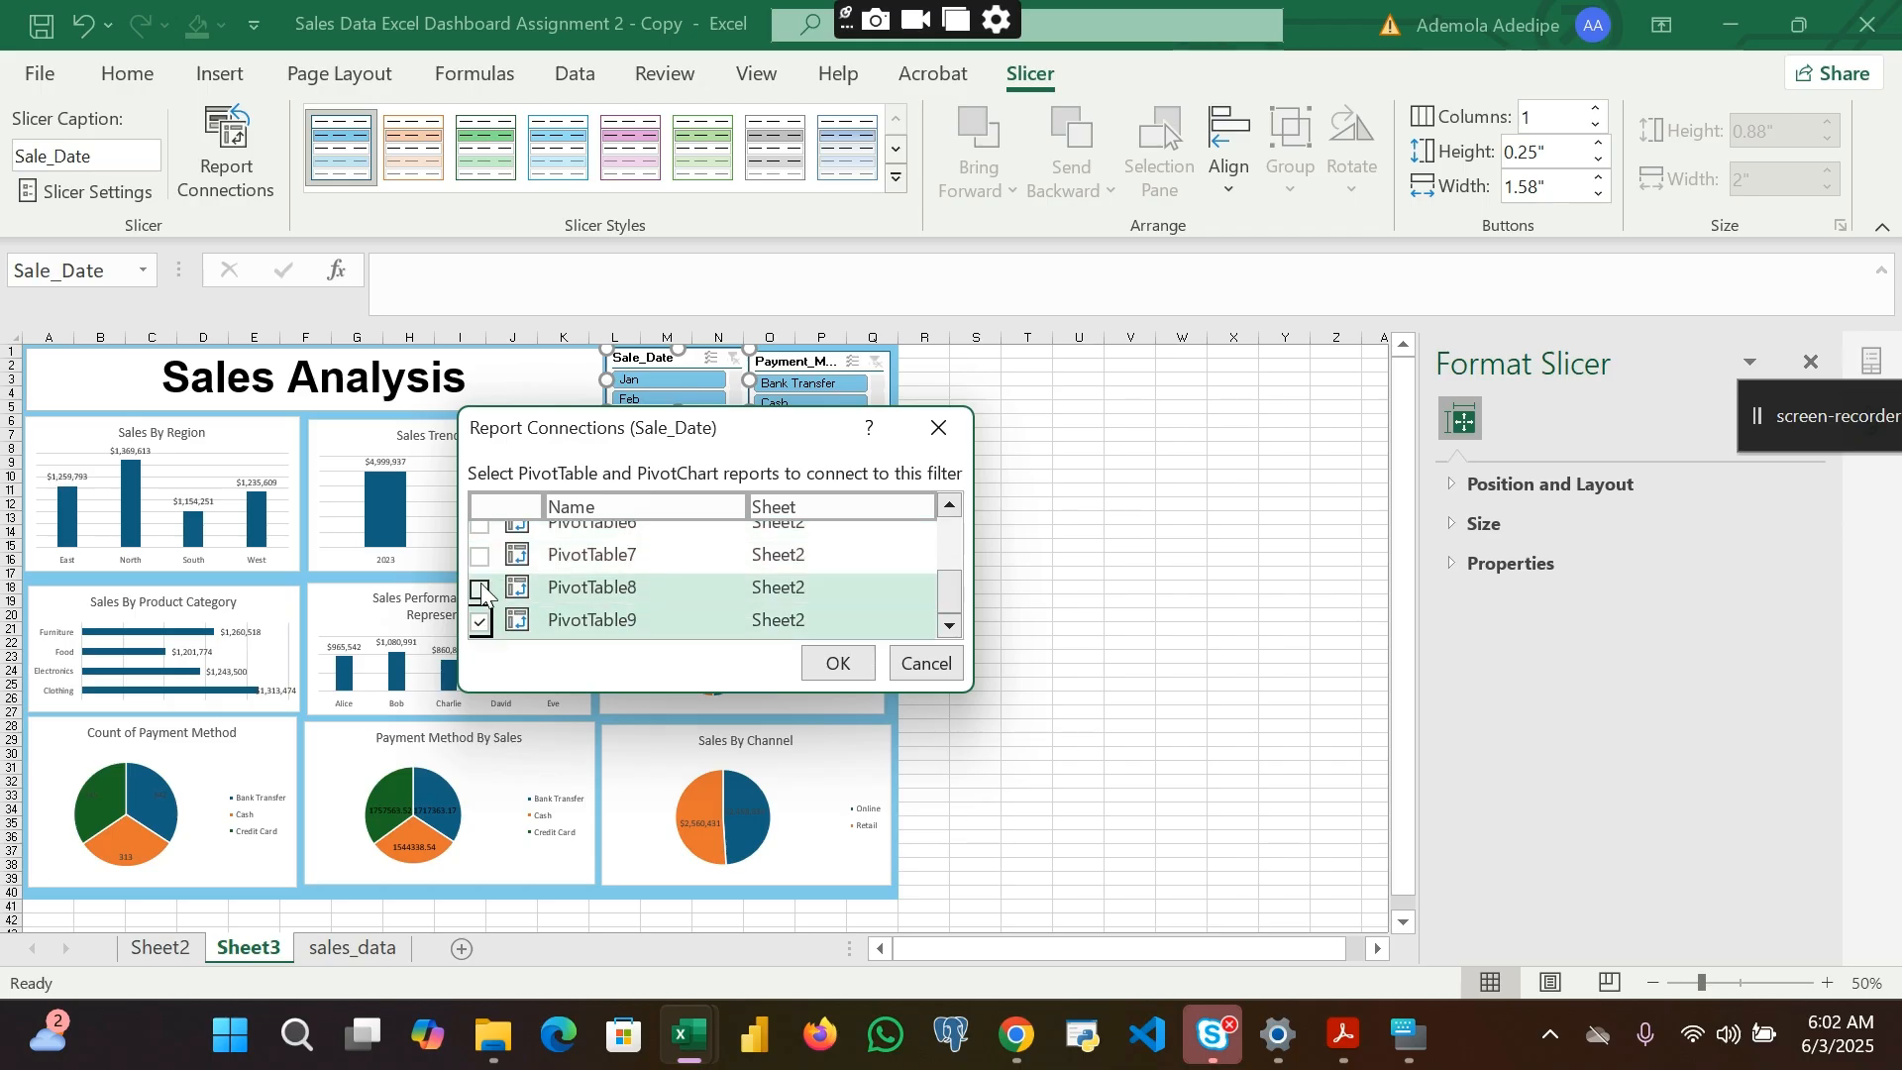
click(480, 555)
scroll(480, 584, up, 1)
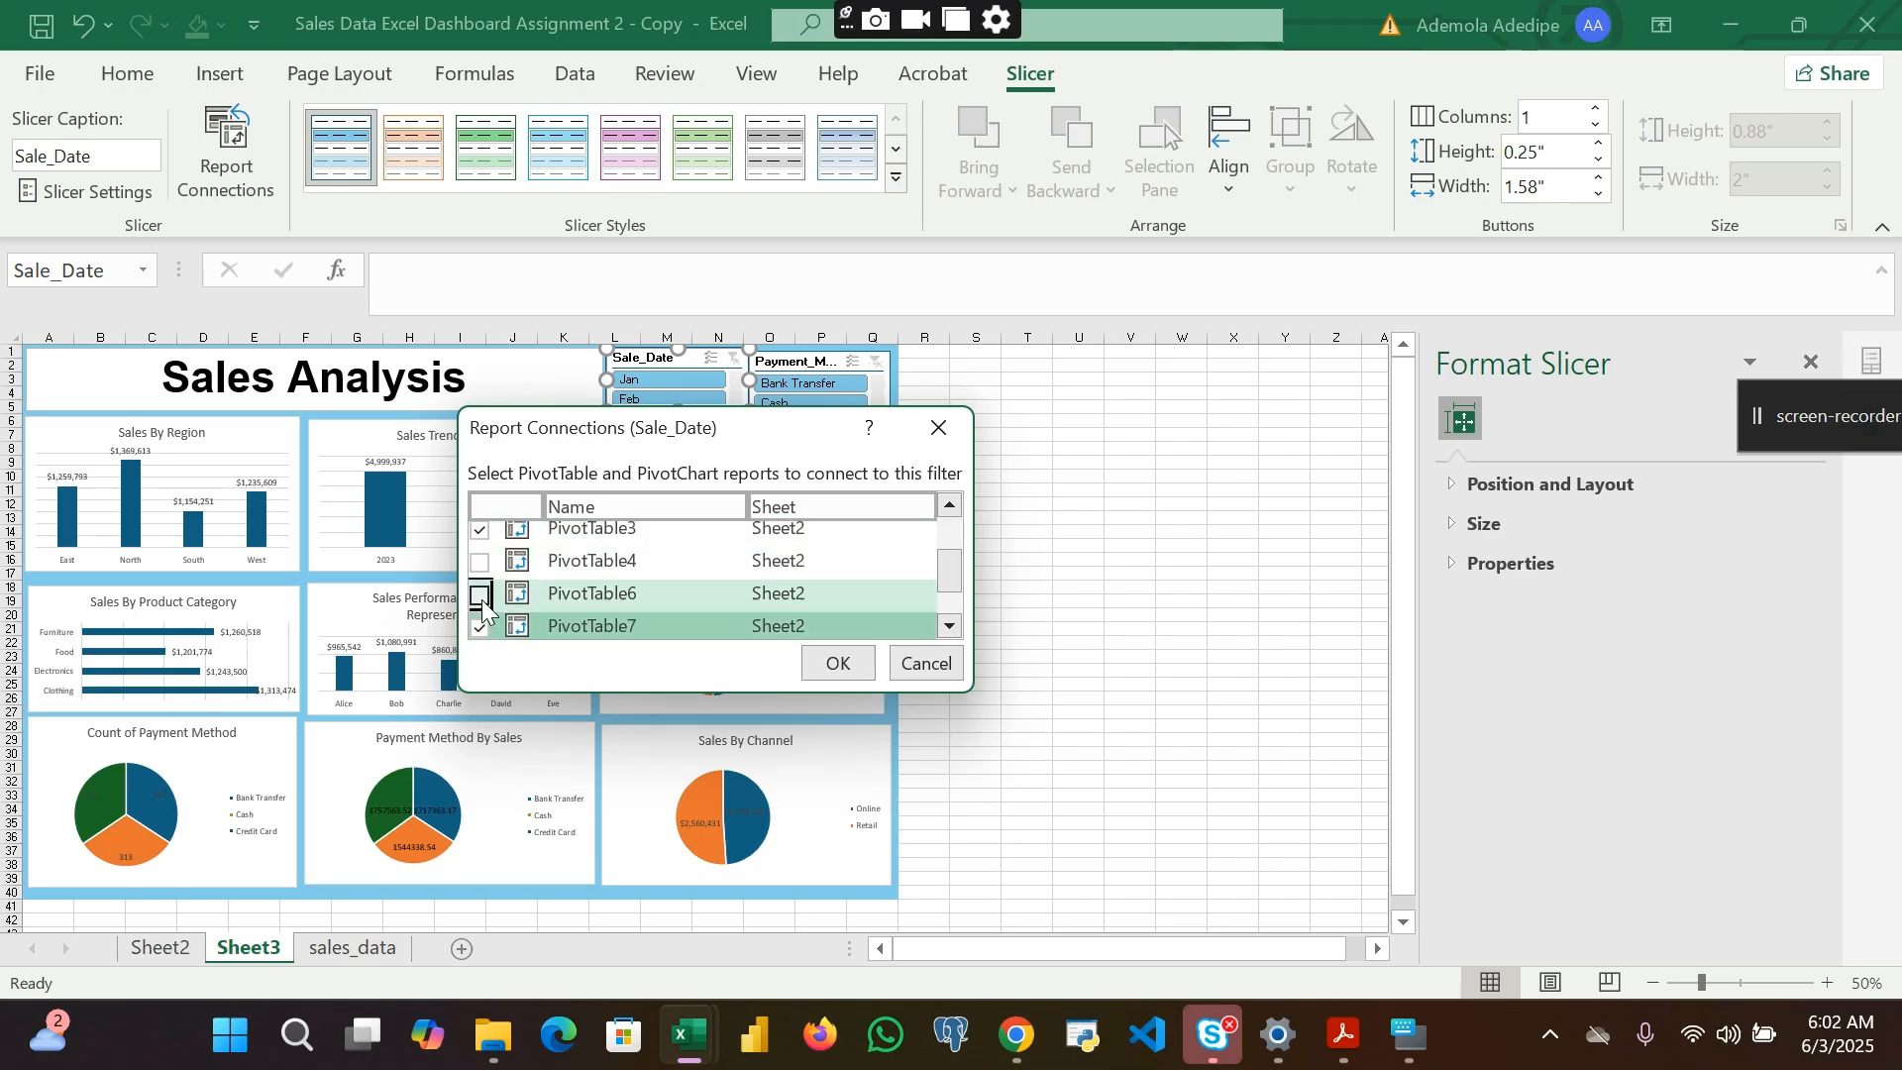
click(482, 600)
click(480, 562)
scroll(481, 563, up, 2)
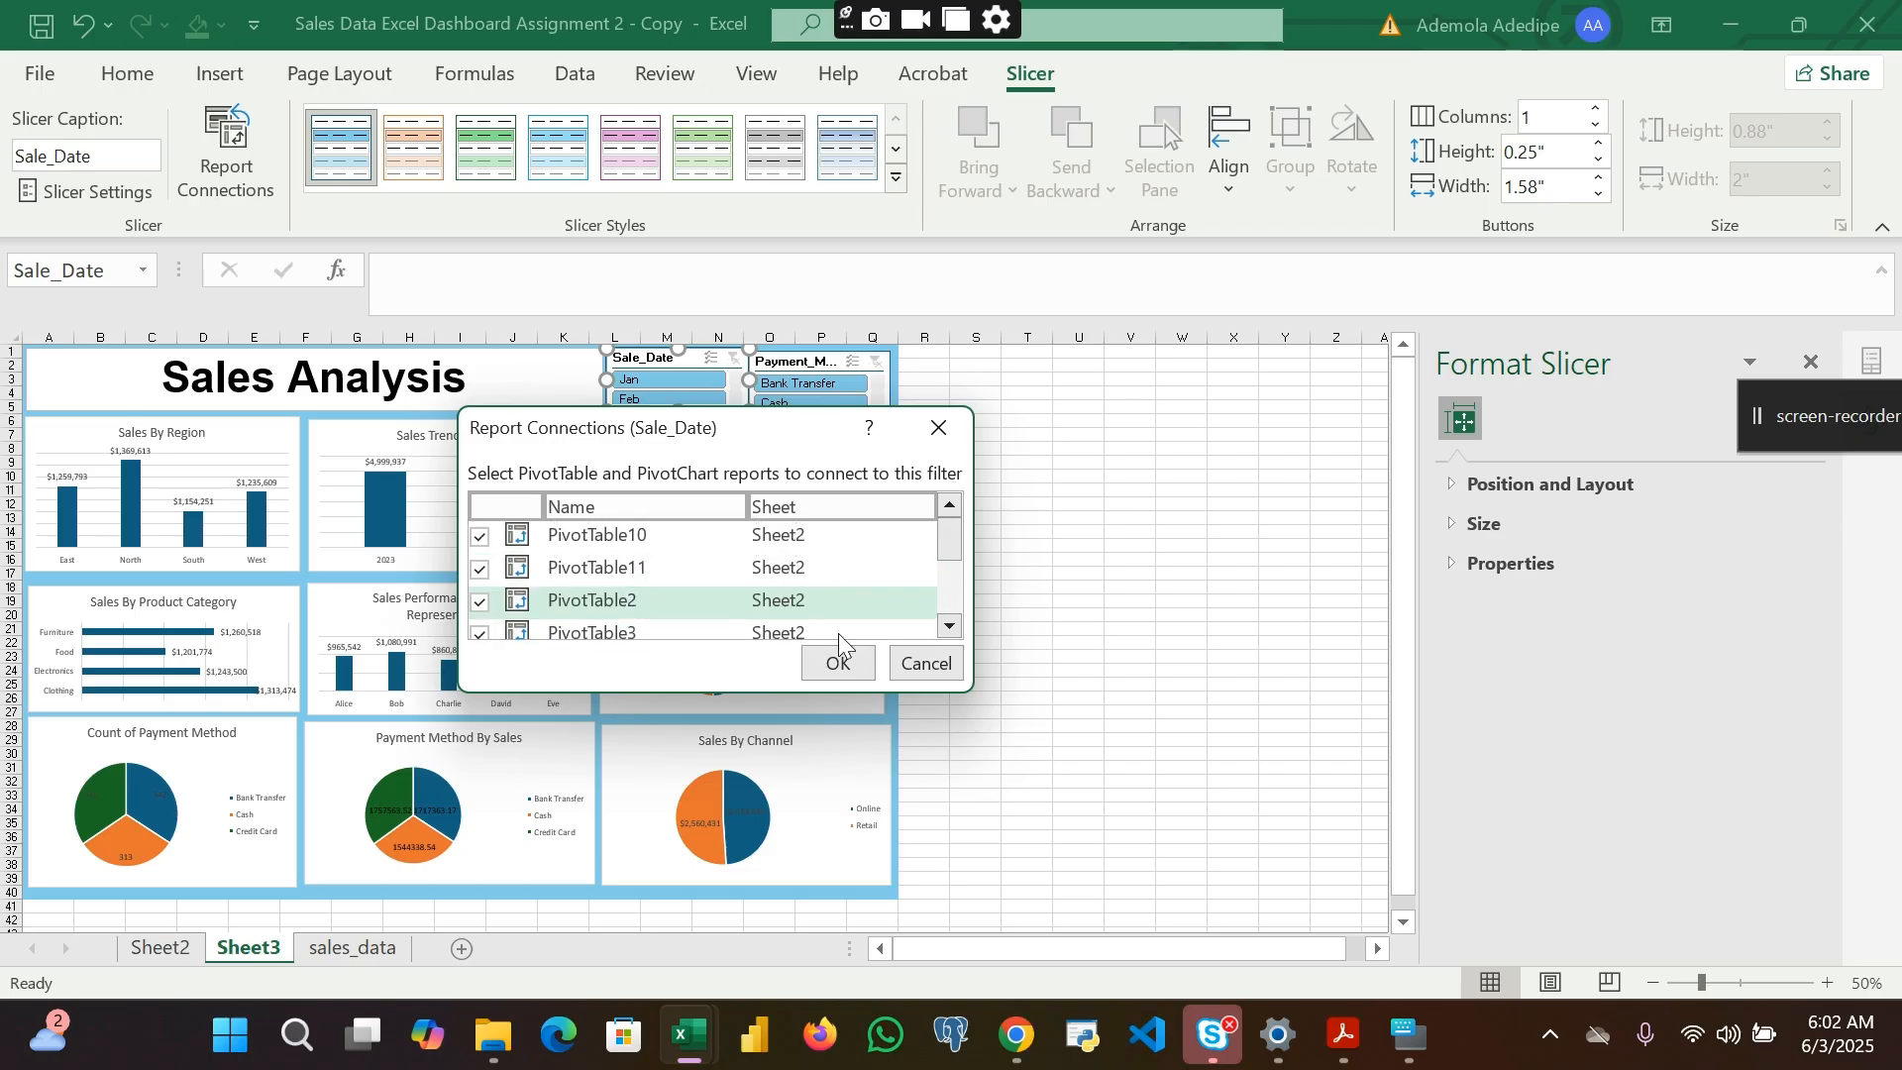
click(852, 665)
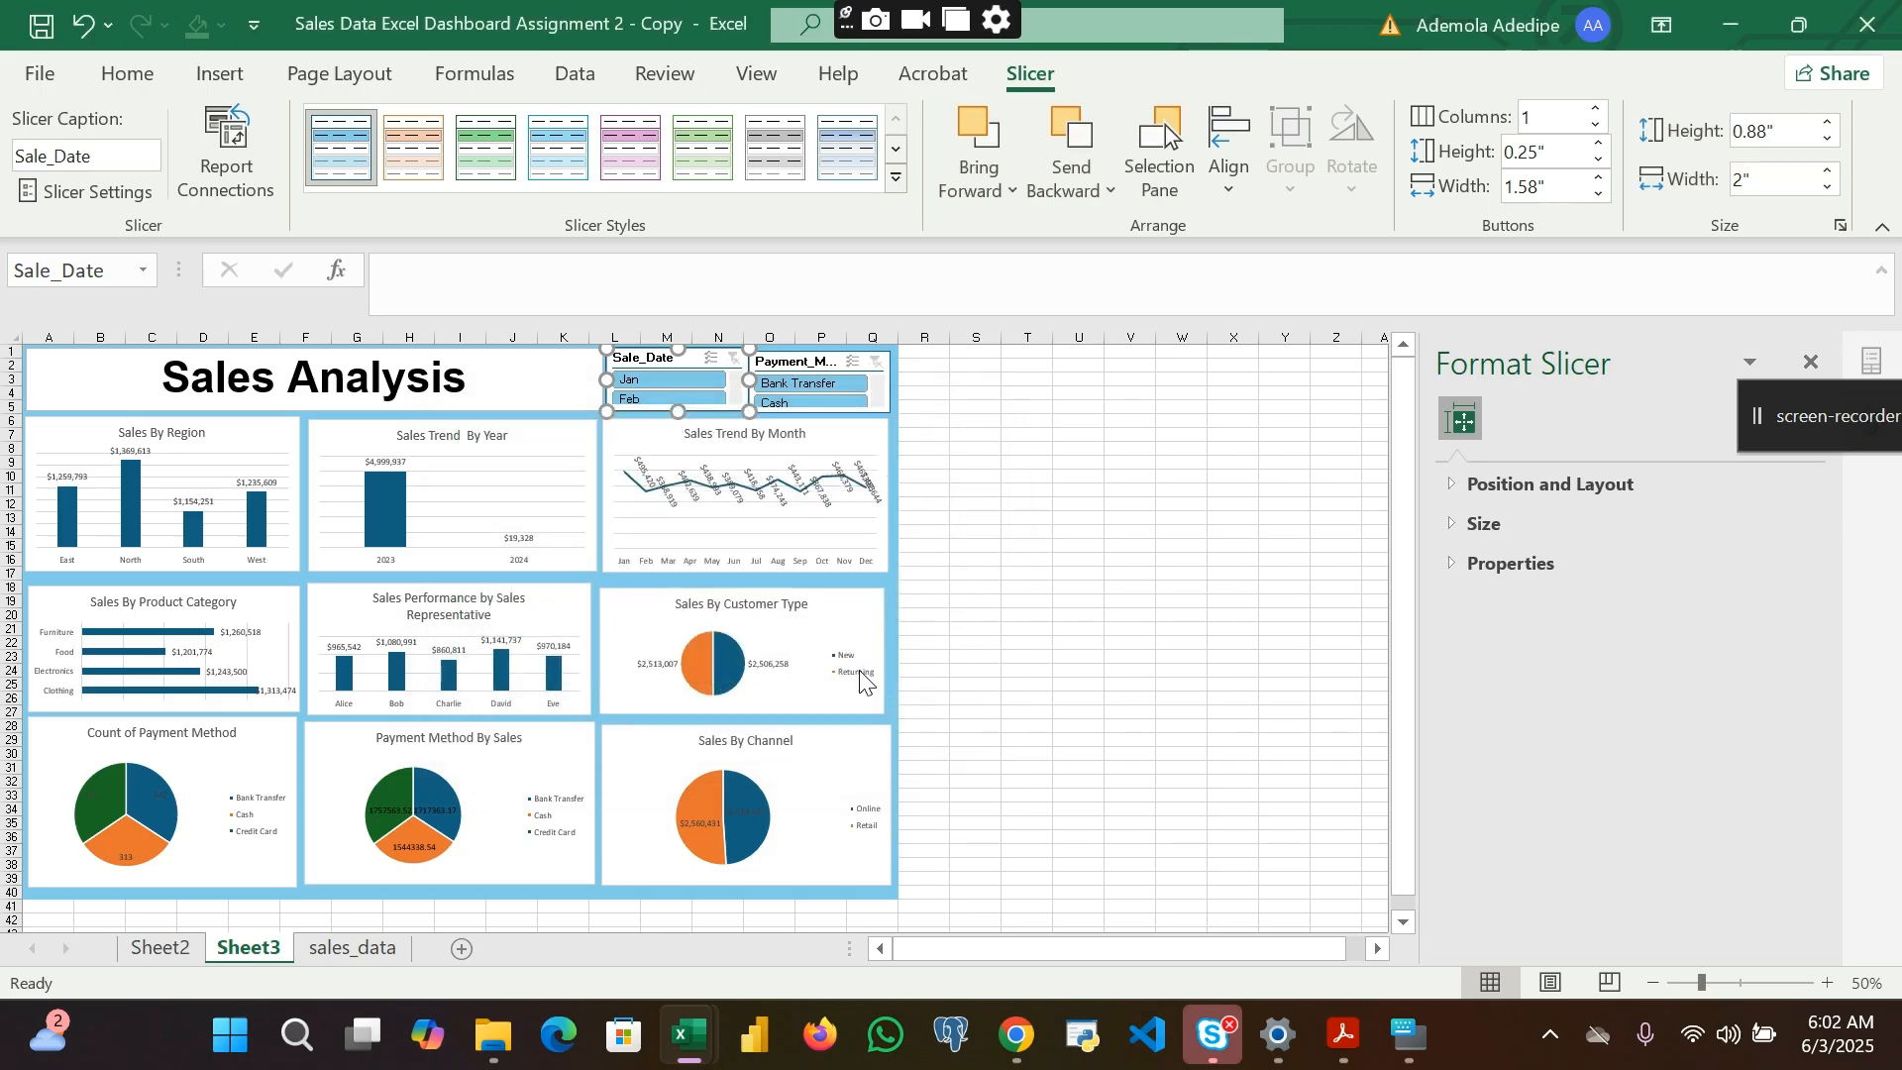
Step: Slightly widen the Sales By Customer Type chart to line up with the outer edge of the charts above and below it
click(966, 422)
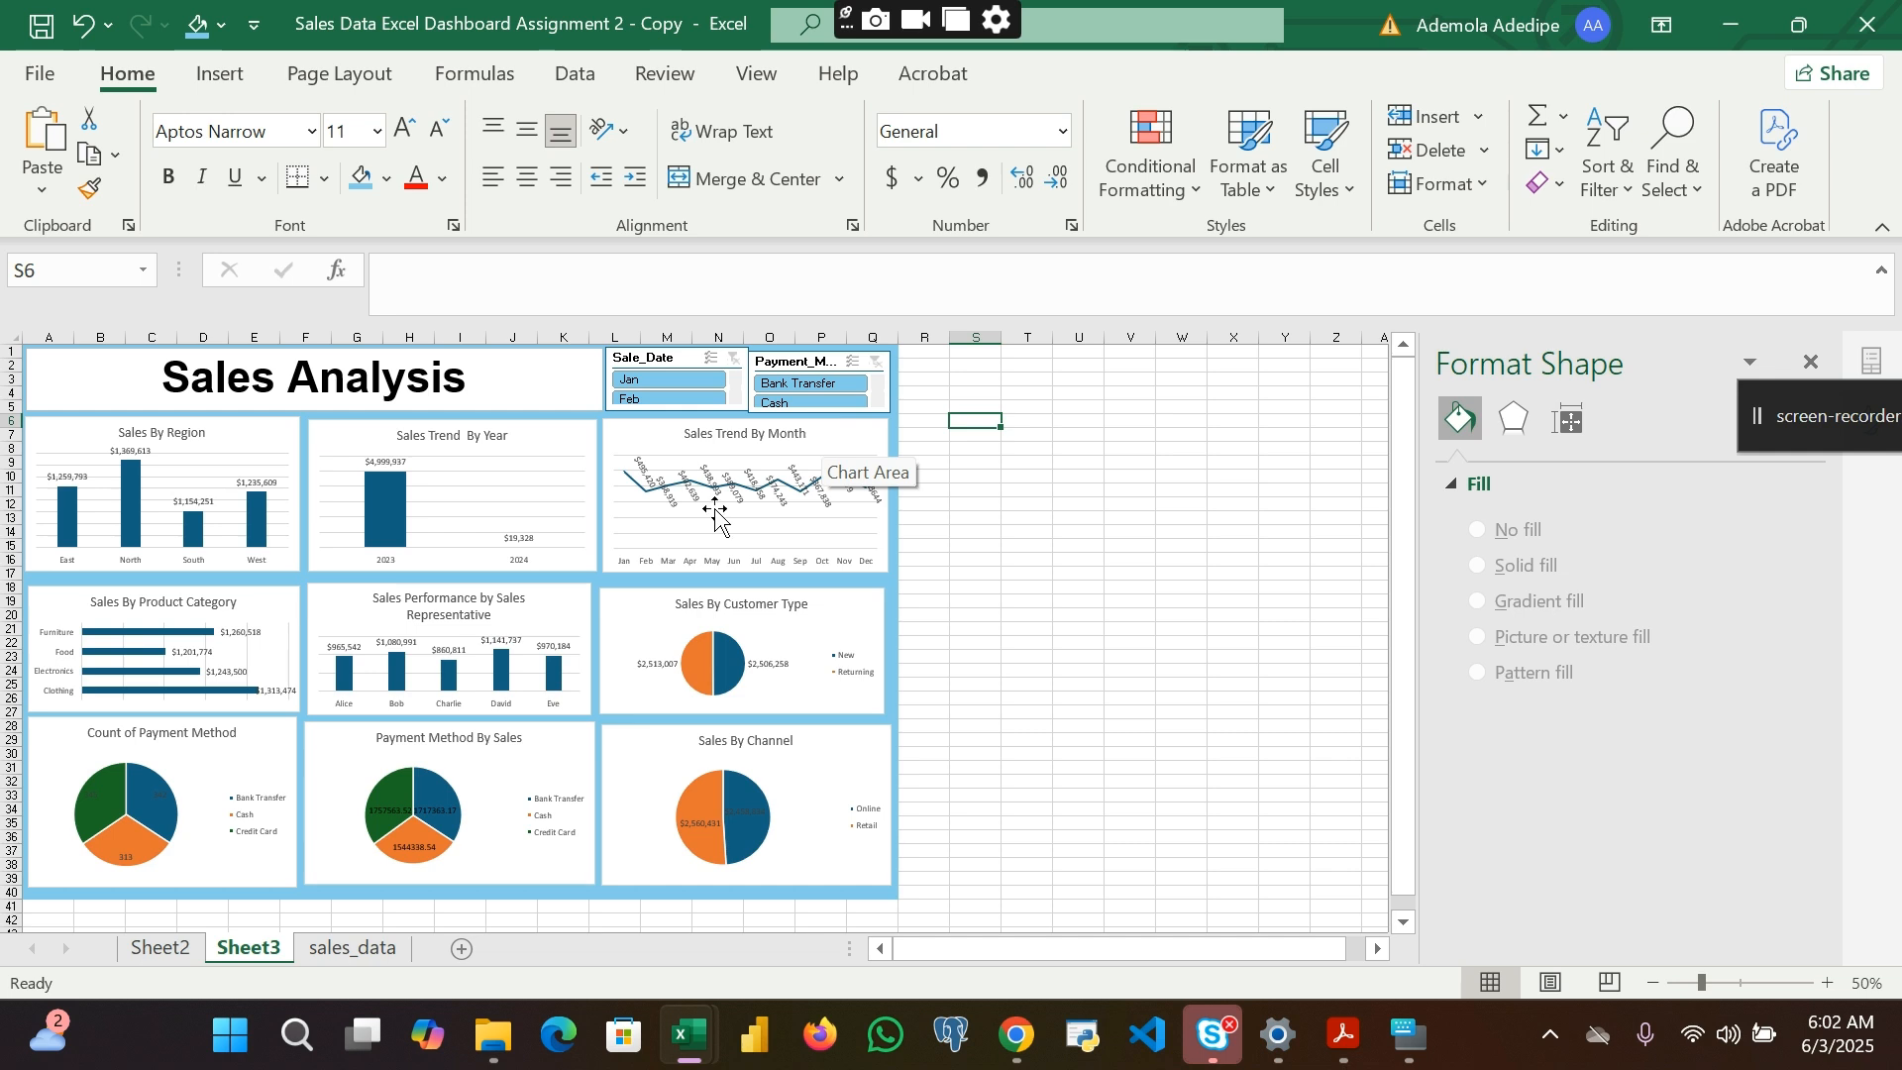
click(577, 604)
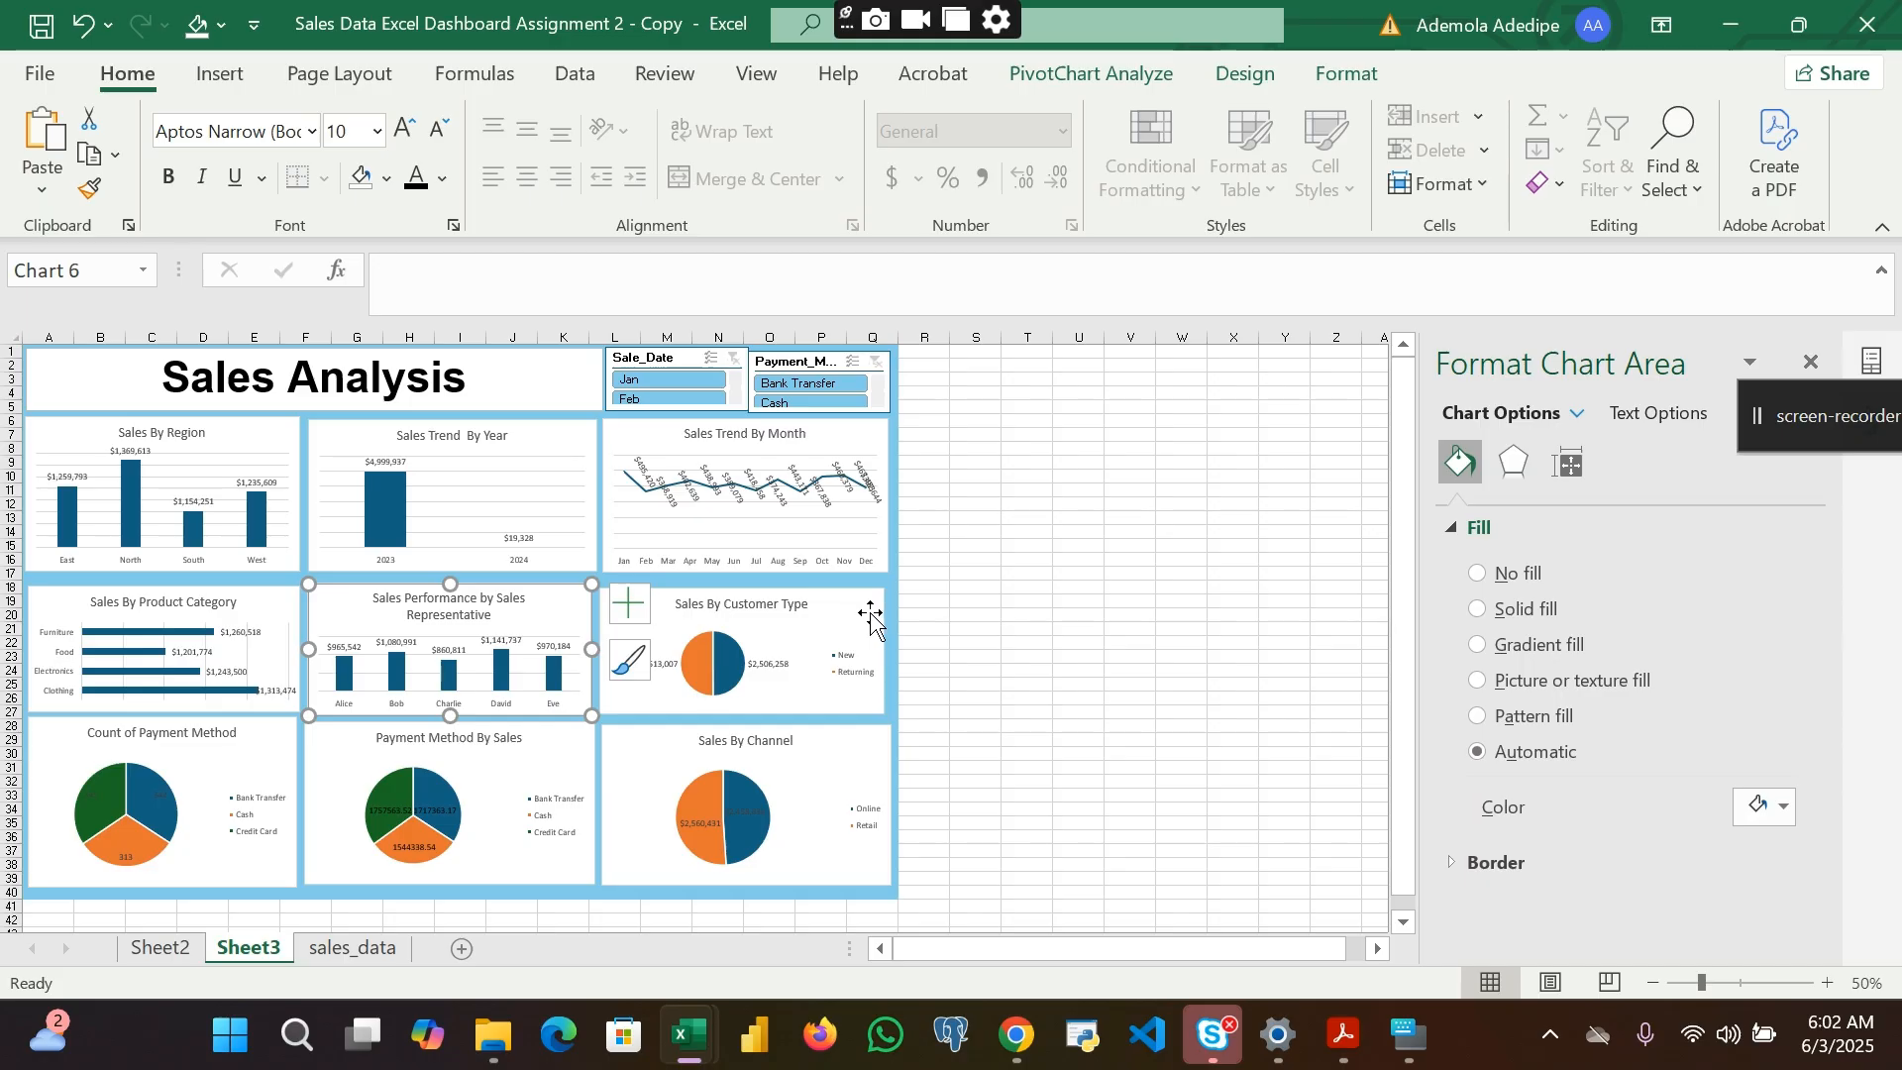
click(876, 616)
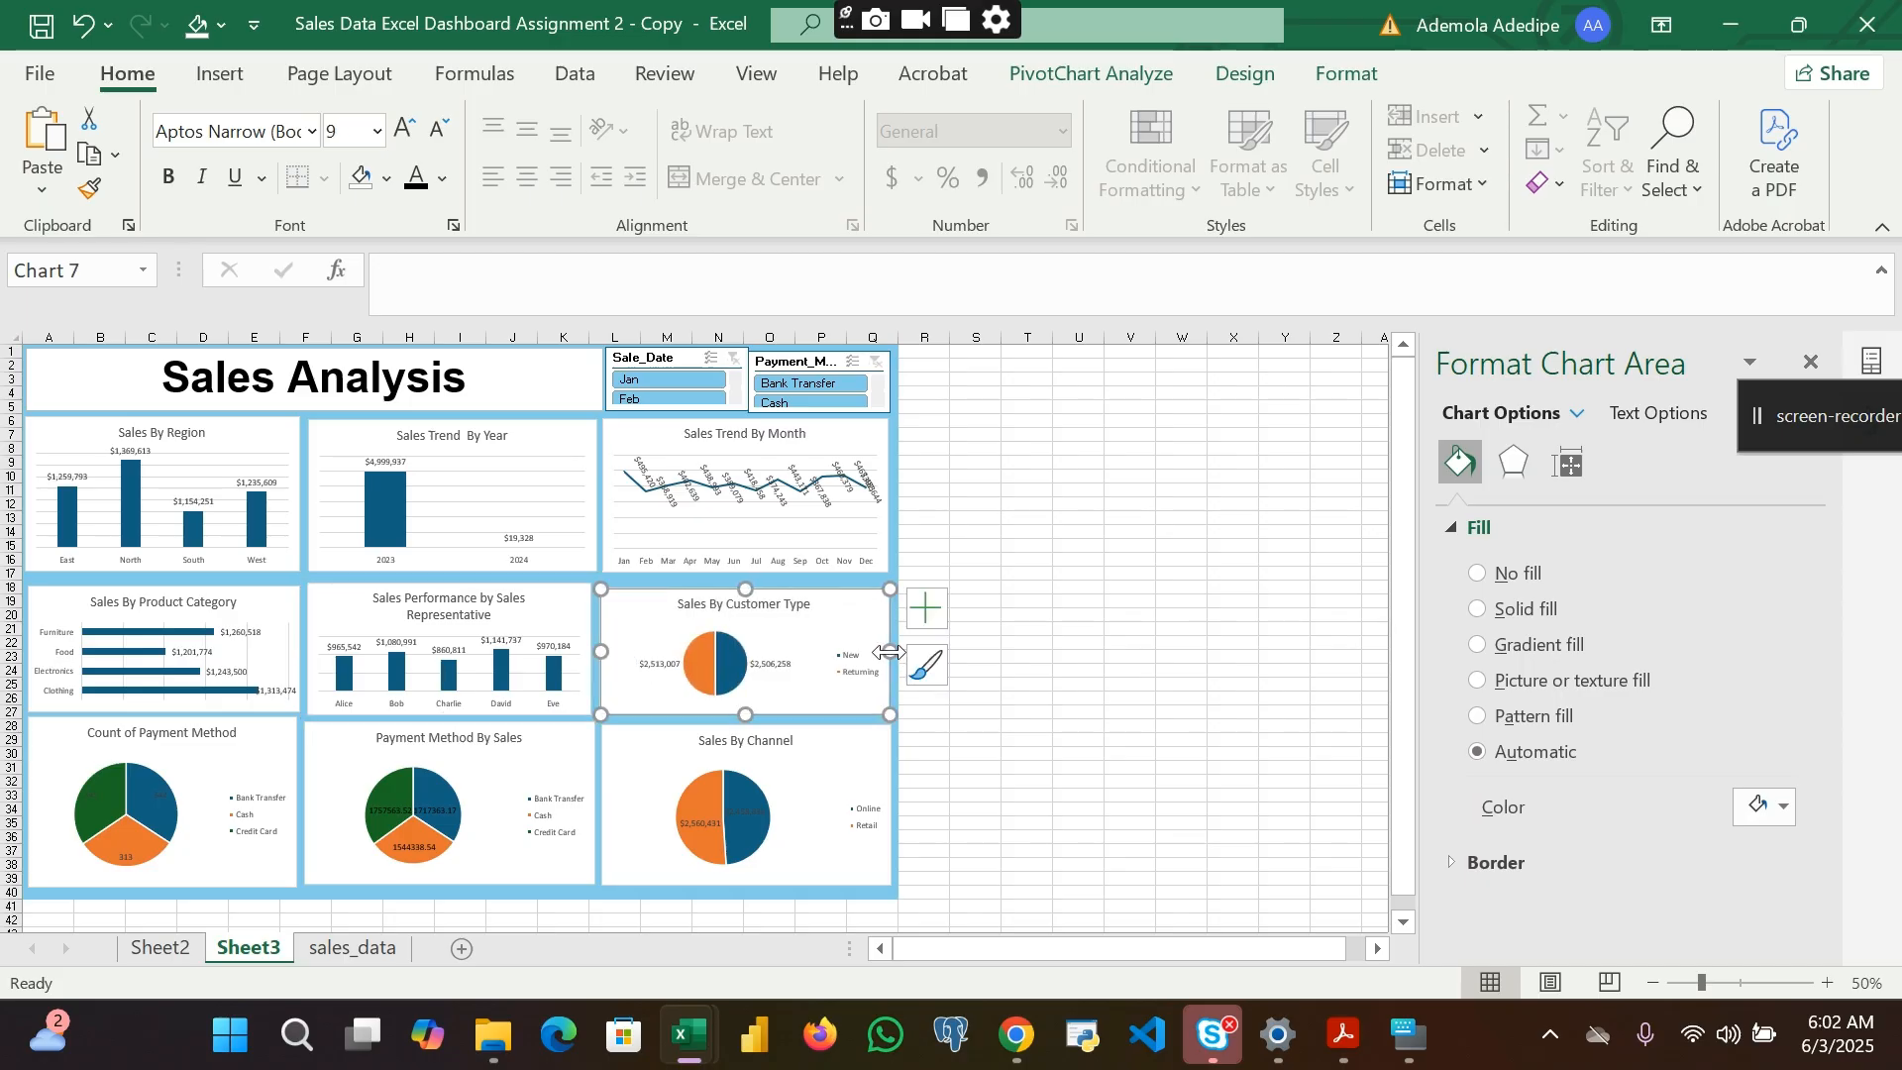